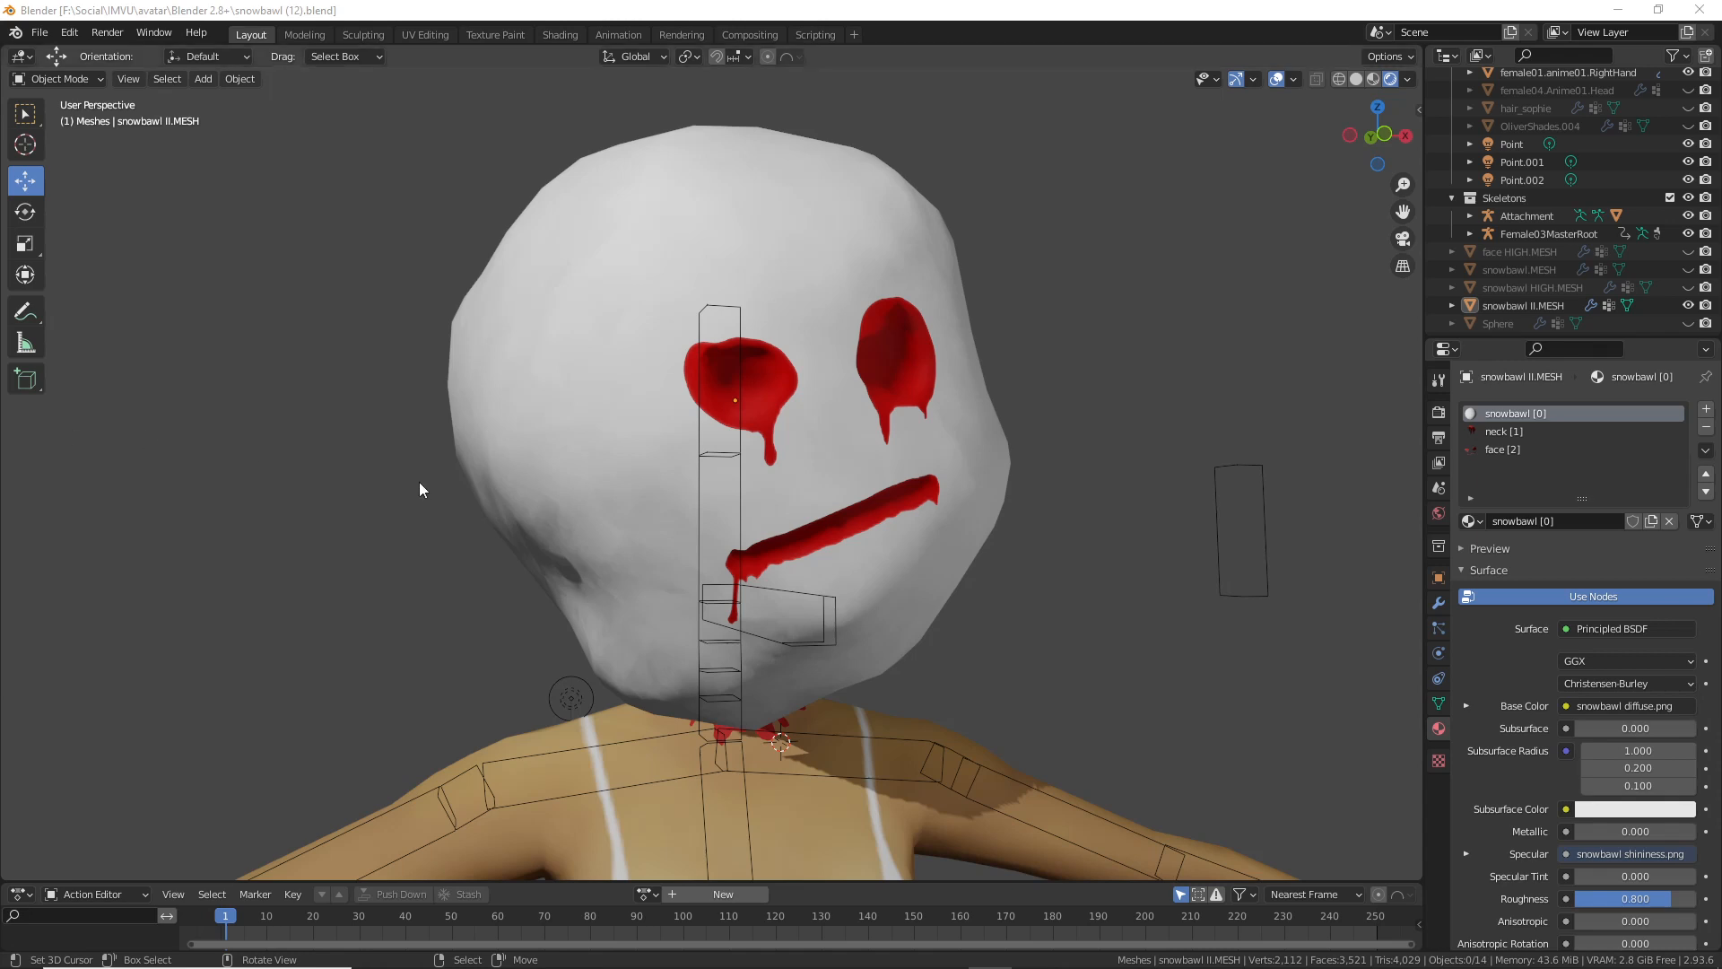
scroll(533, 615, down, 2)
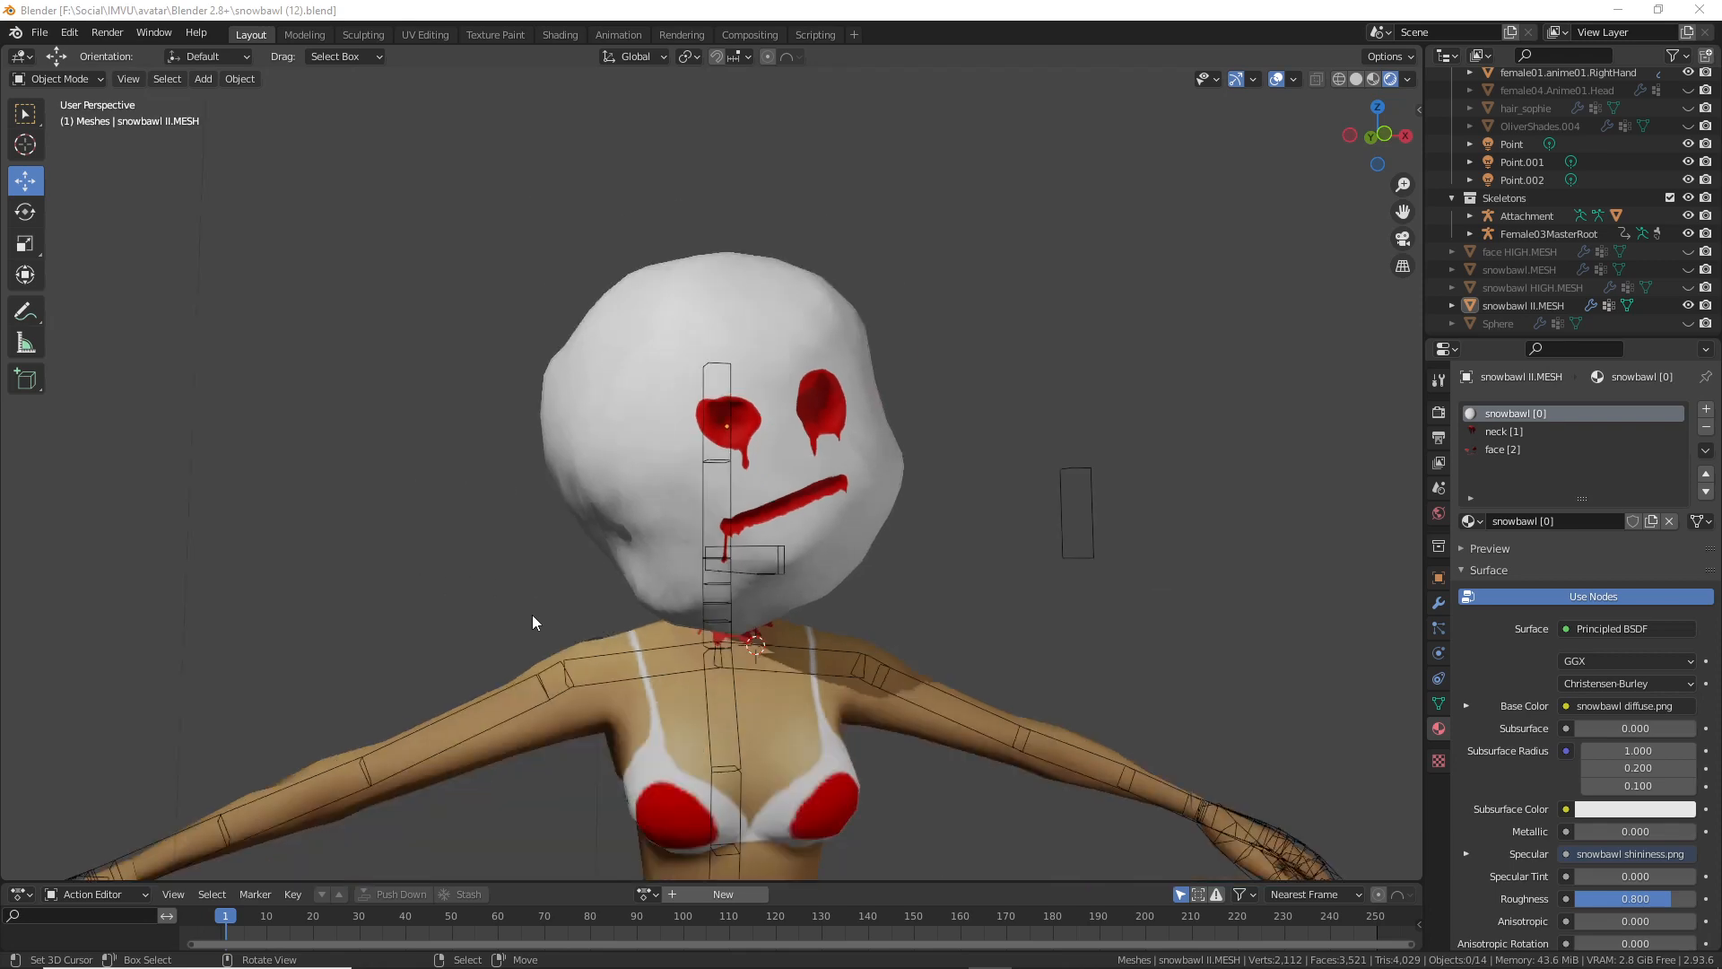
middle_drag(531, 615, 547, 509)
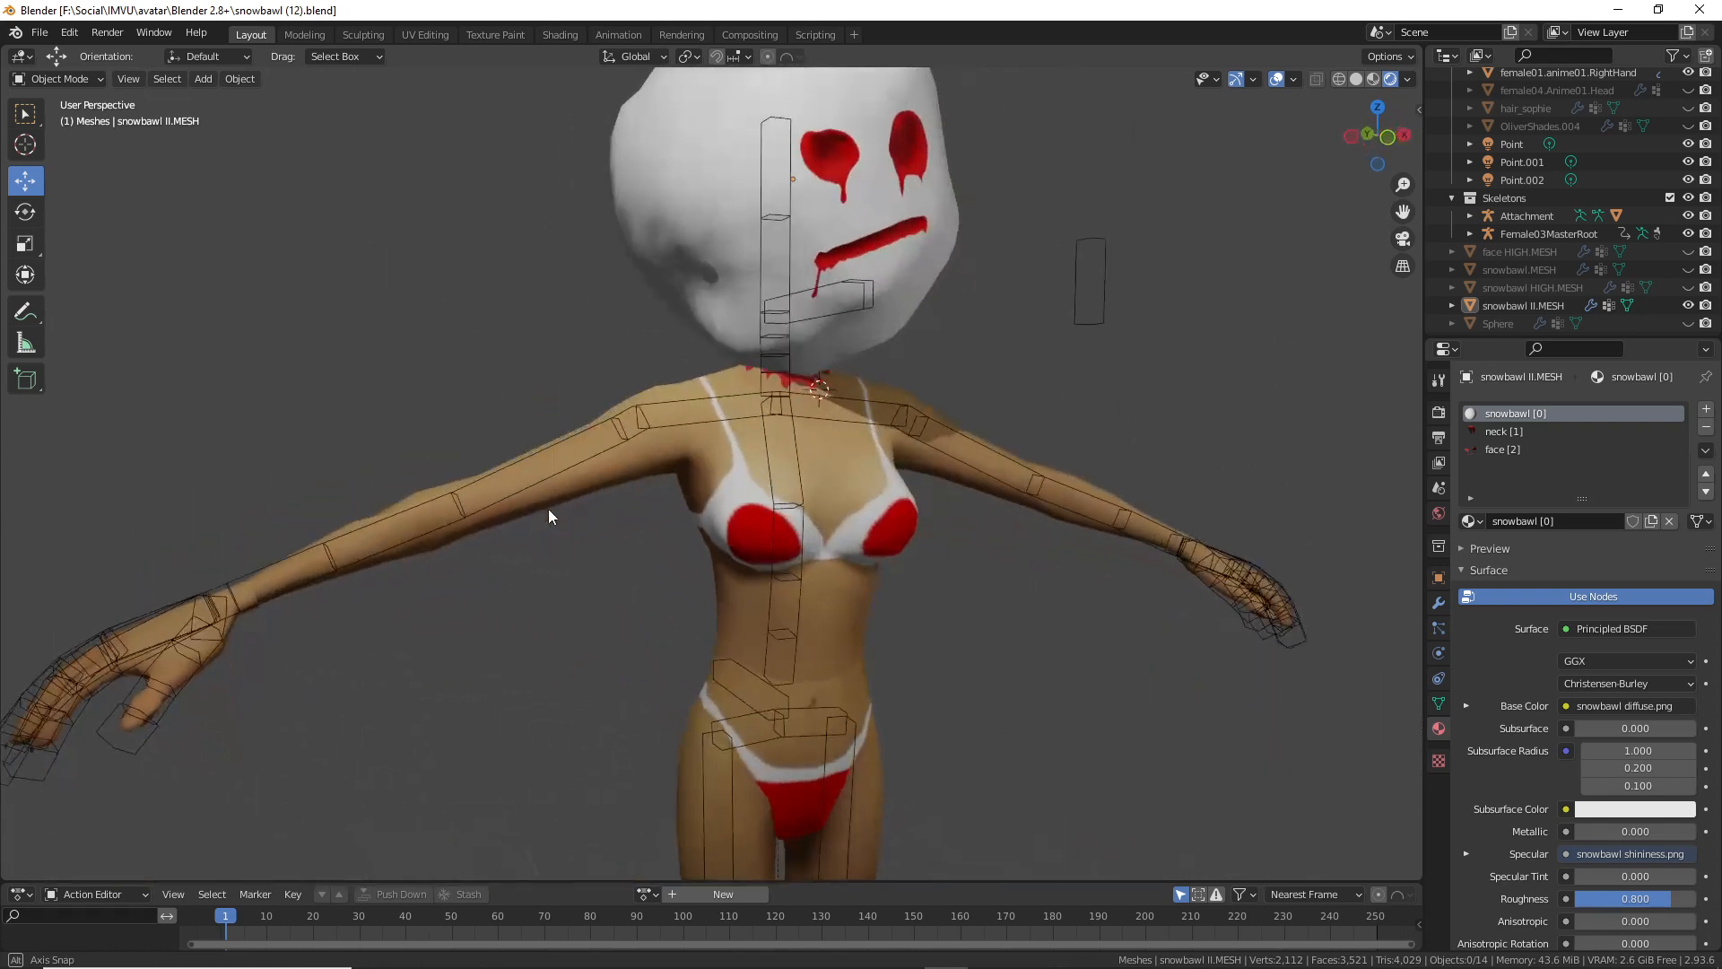
shift+middle_drag(745, 258, 671, 393)
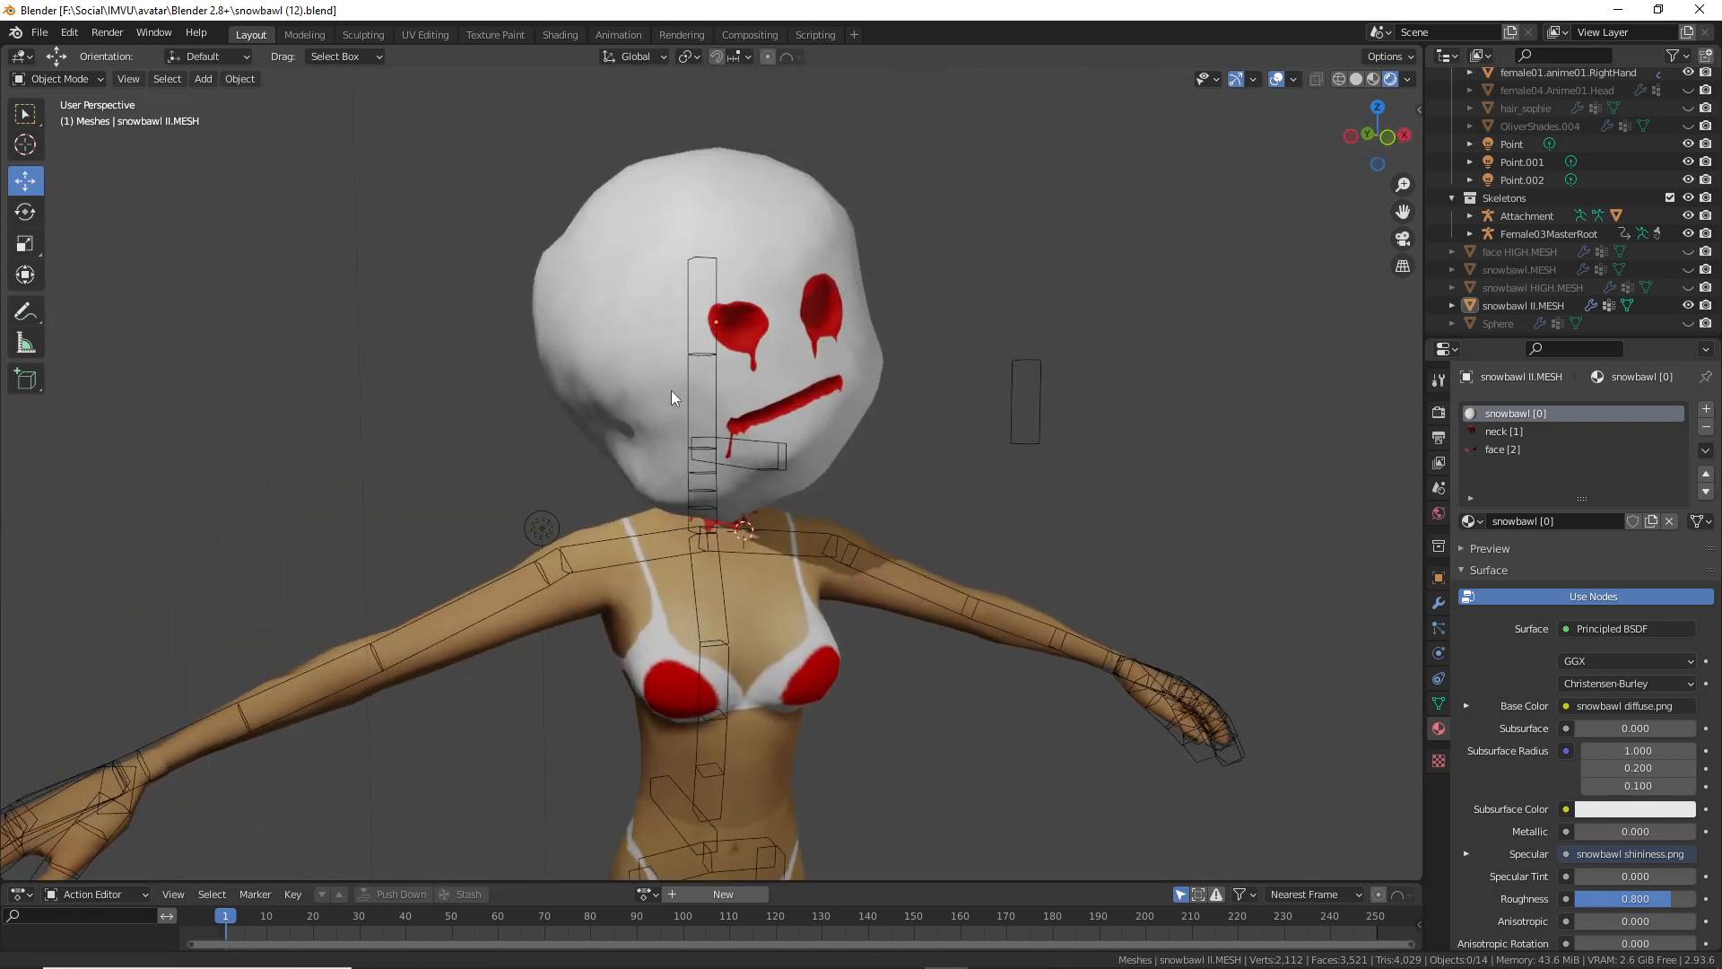
mouse_move(777, 448)
middle_down()
mouse_move(524, 428)
mouse_move(820, 430)
mouse_move(788, 428)
middle_up()
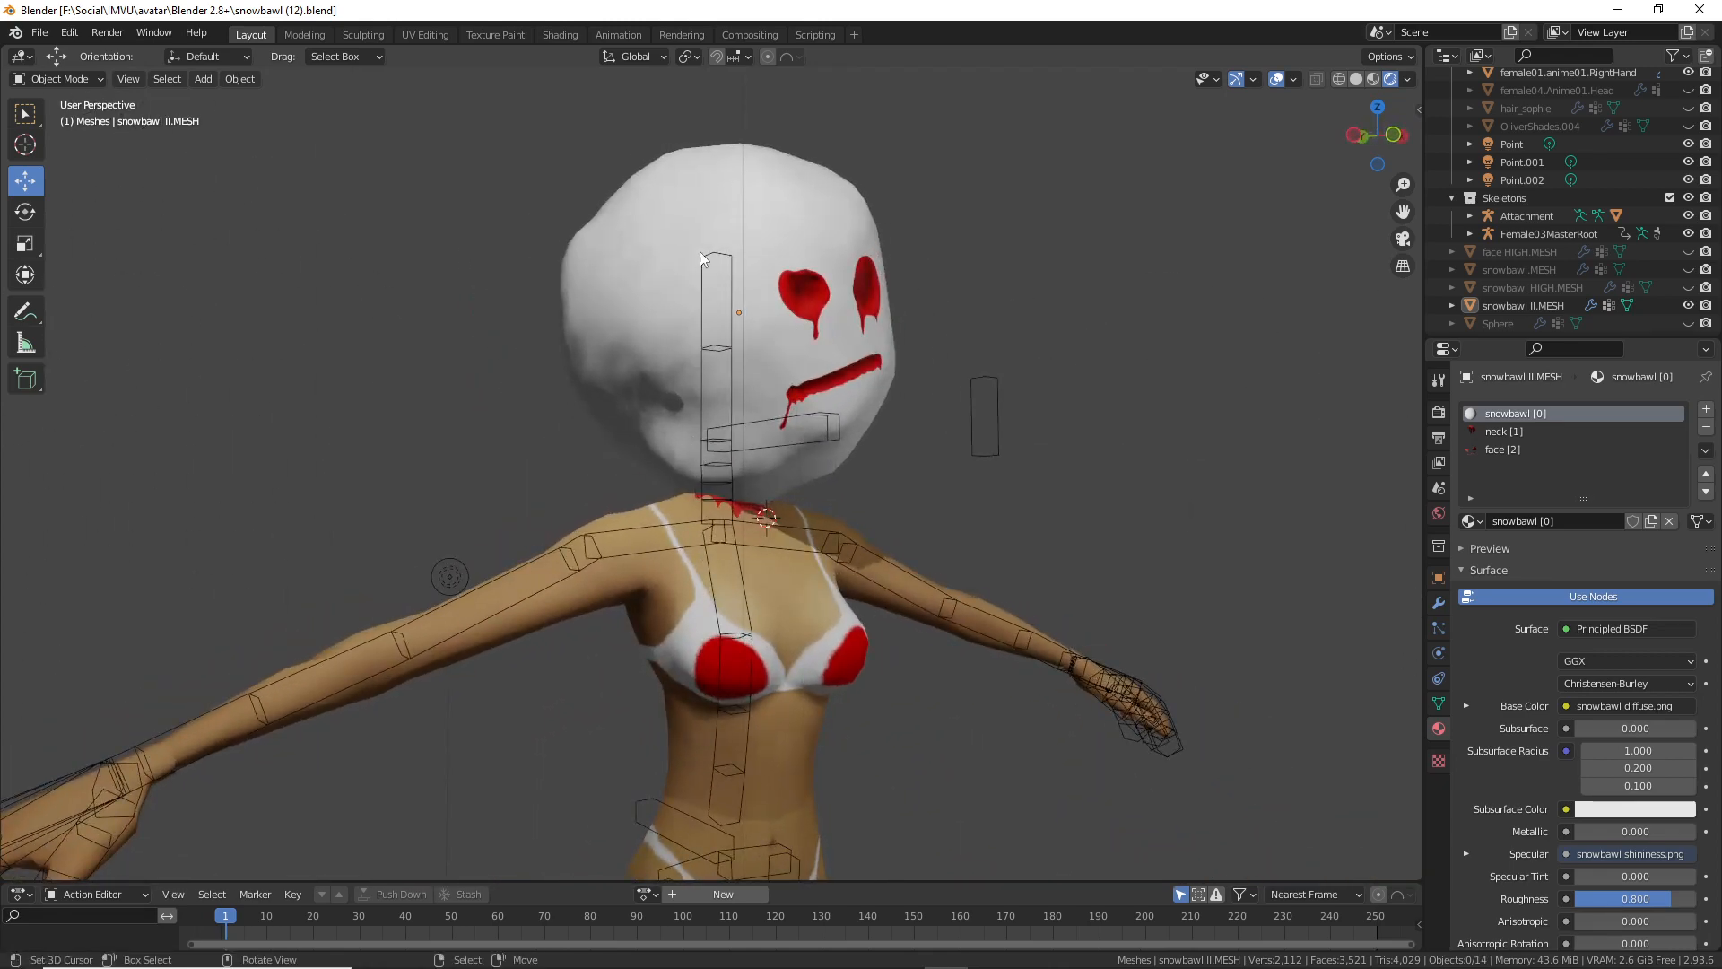
Step: Shrink the snowbawl project window to uncover the desktop and launch a second instance of Blender 2.93 LTS
click(1659, 9)
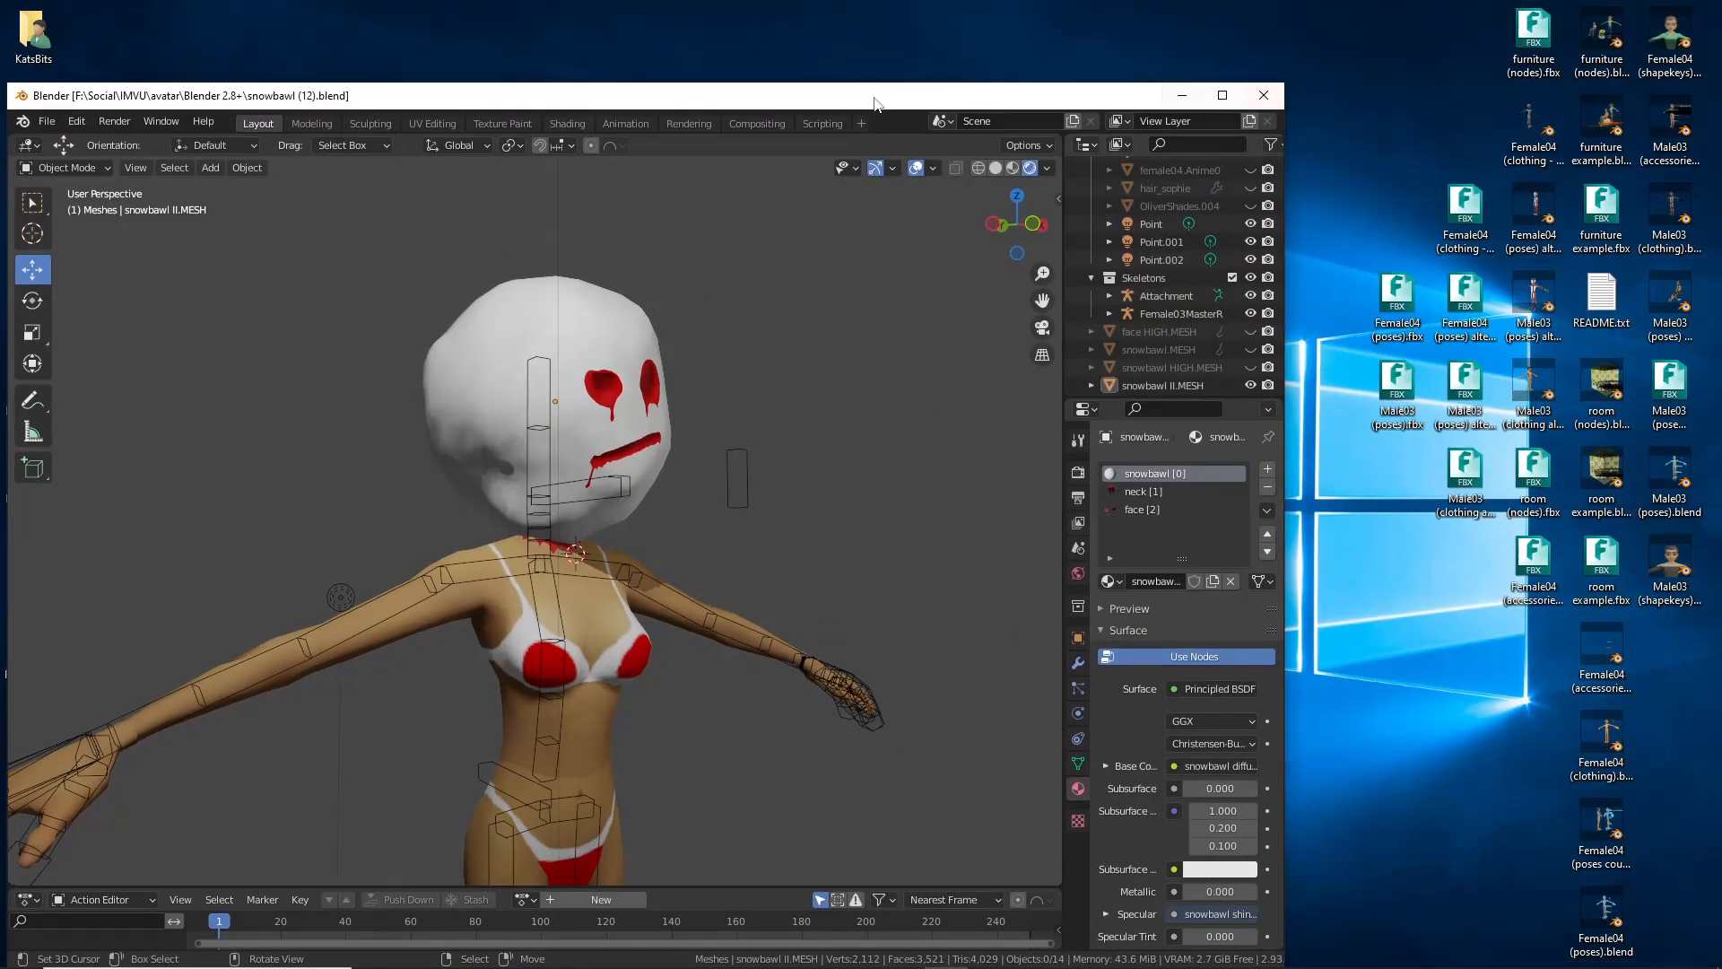
drag(867, 18, 1006, 74)
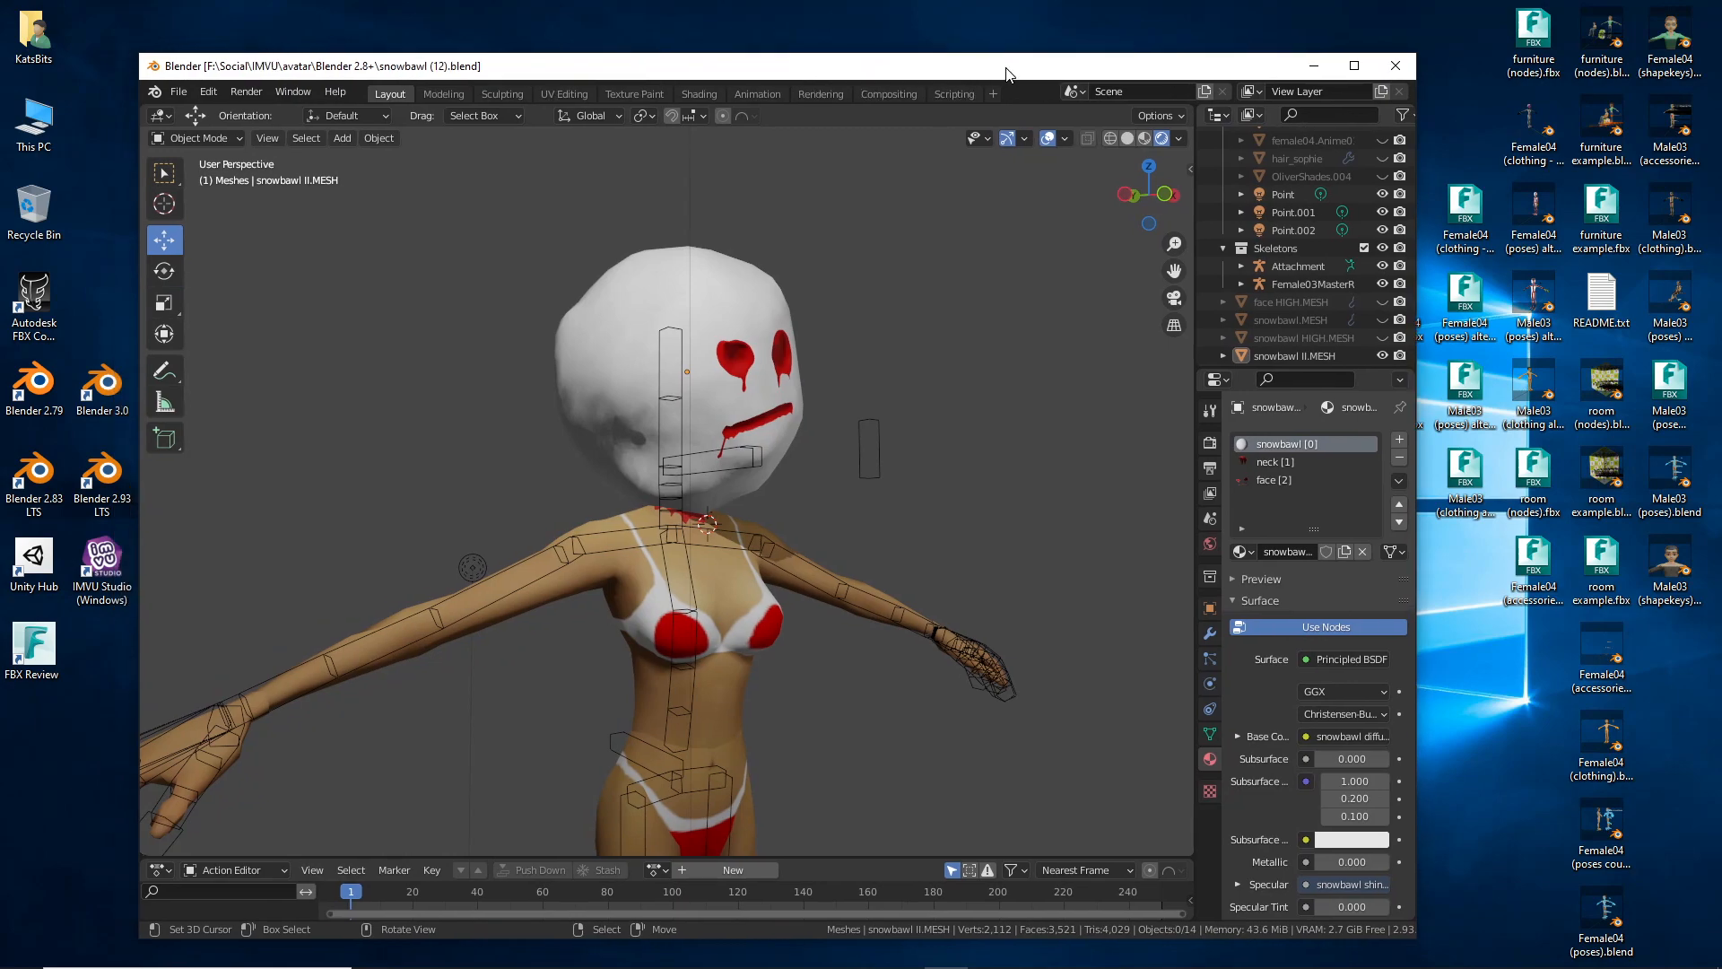
click(101, 476)
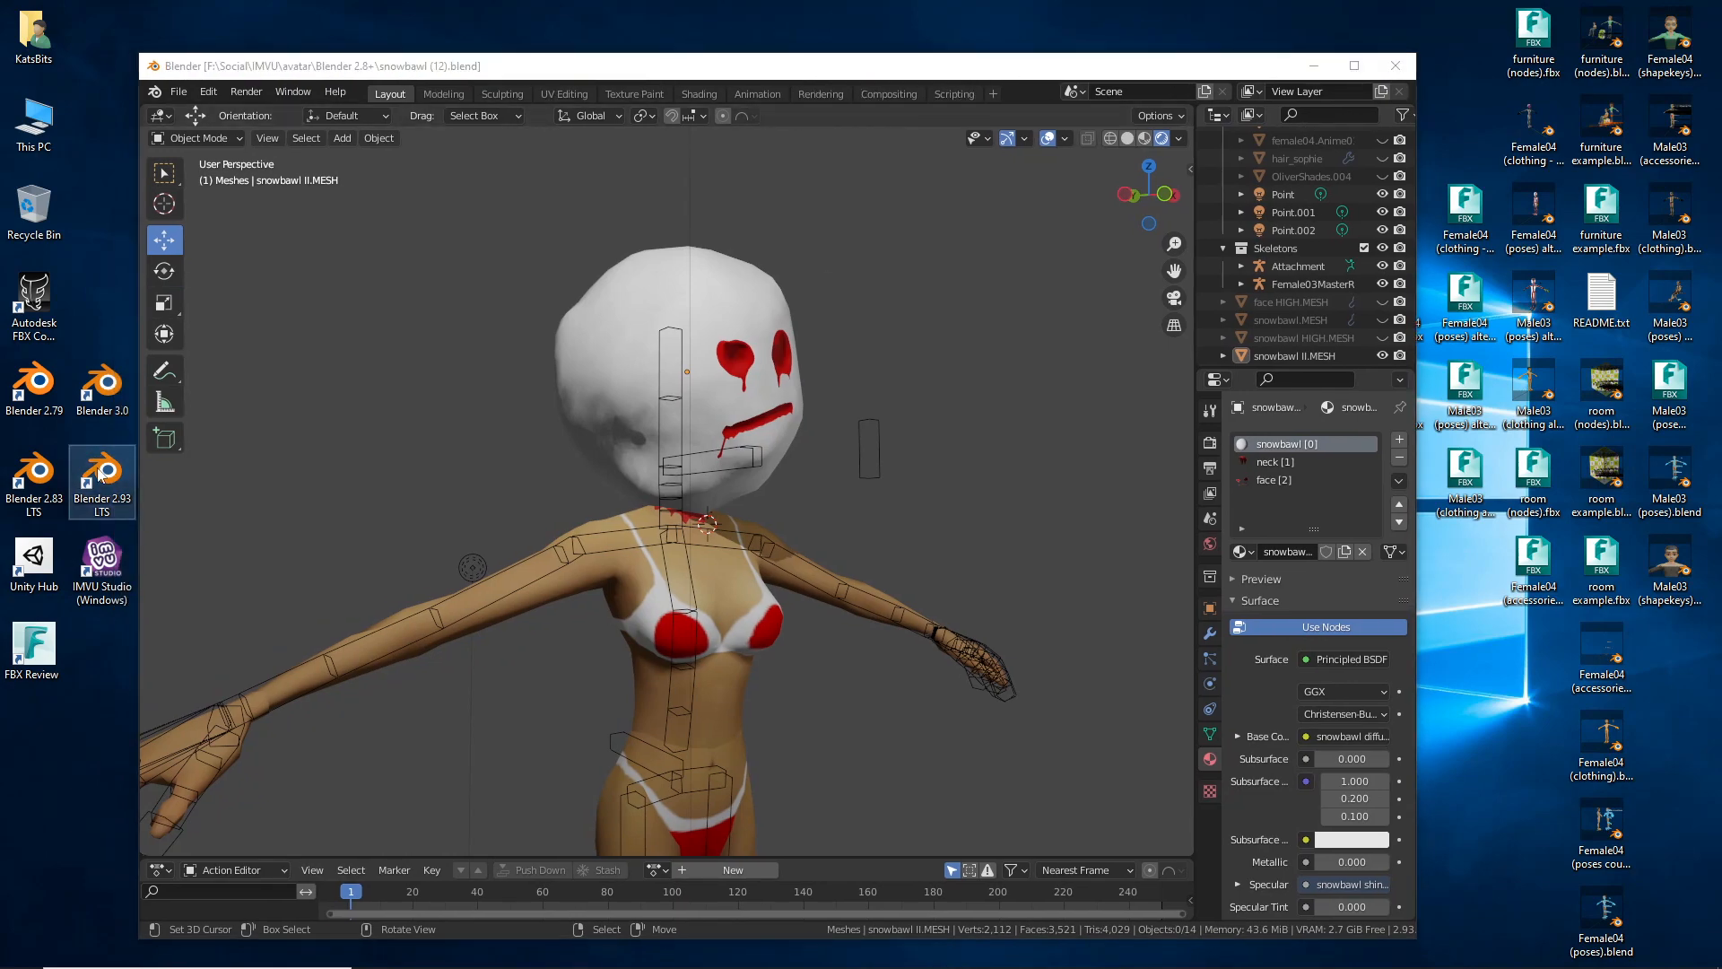
double_click(100, 475)
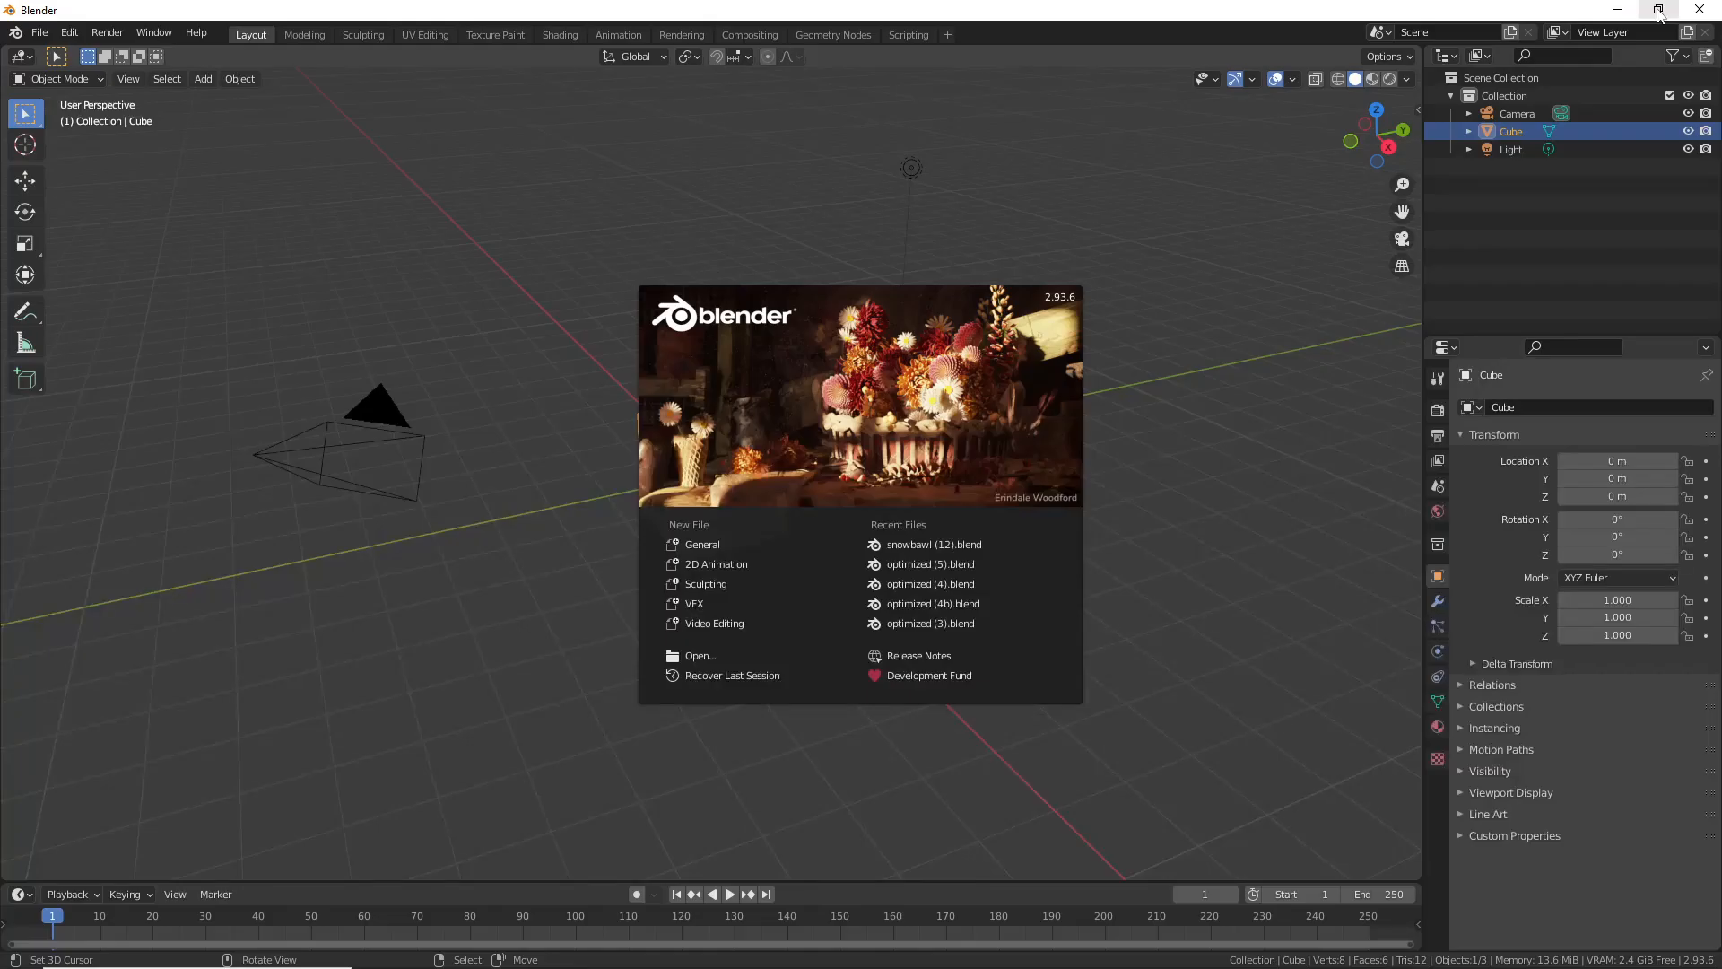
Step: Take the new Blender window out of full size and narrow it so the desktop files beside it are reachable
click(1660, 11)
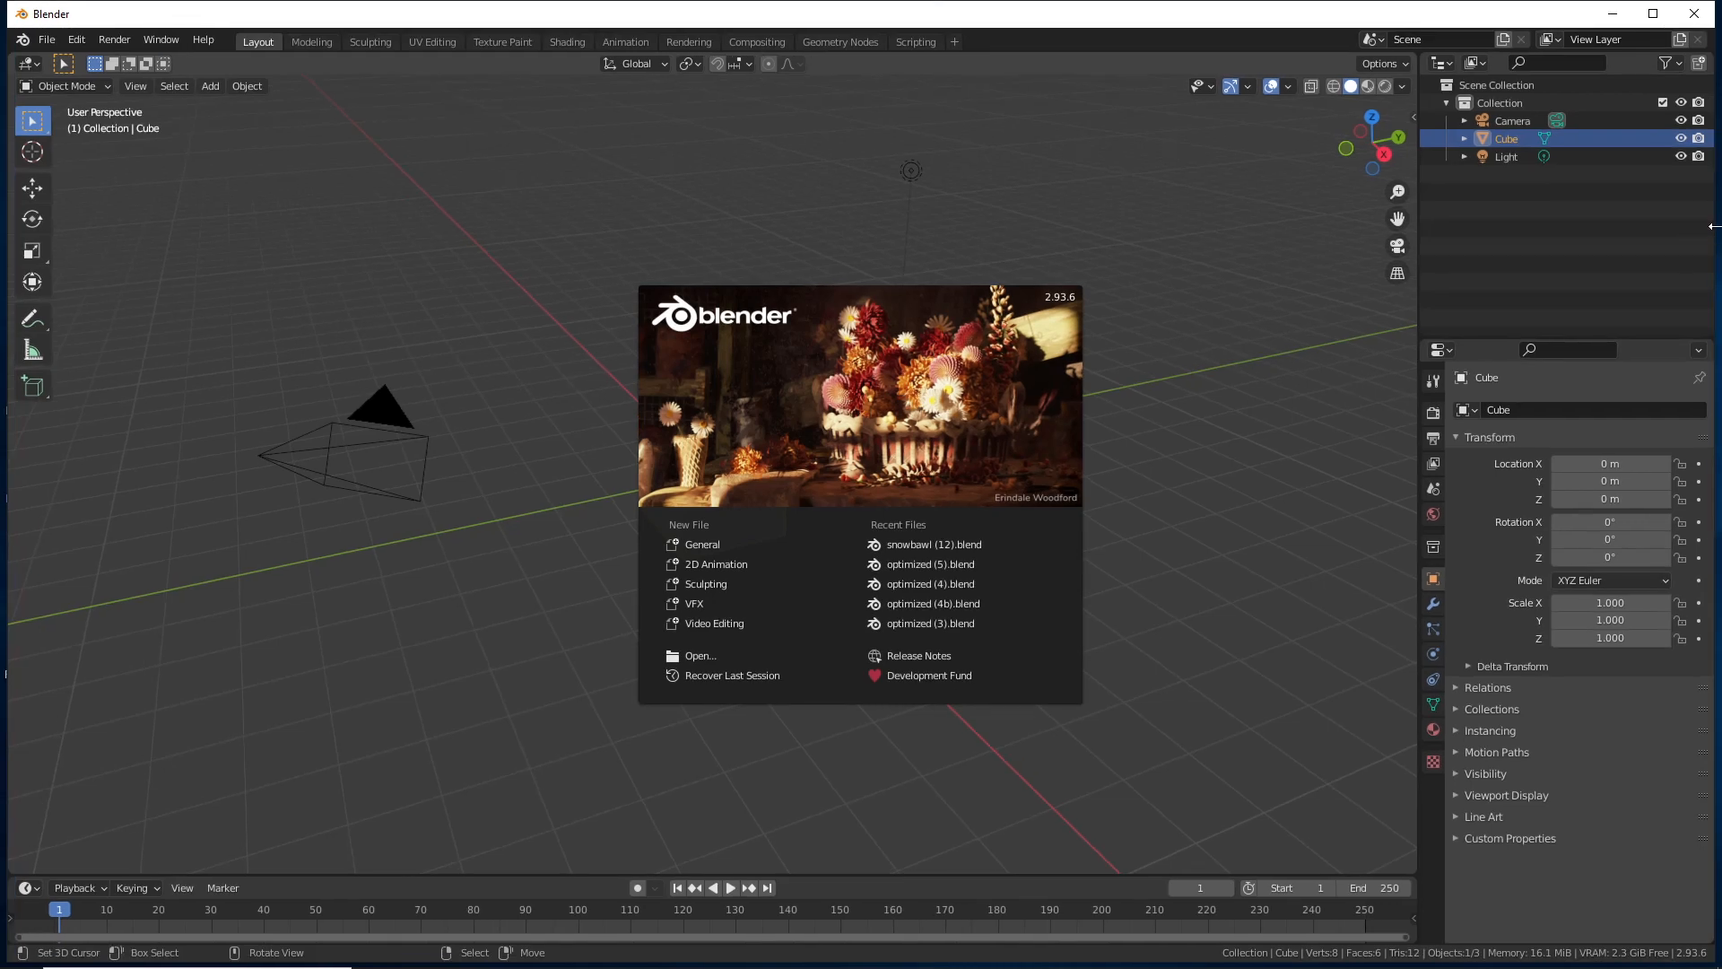
drag(1713, 226, 1495, 217)
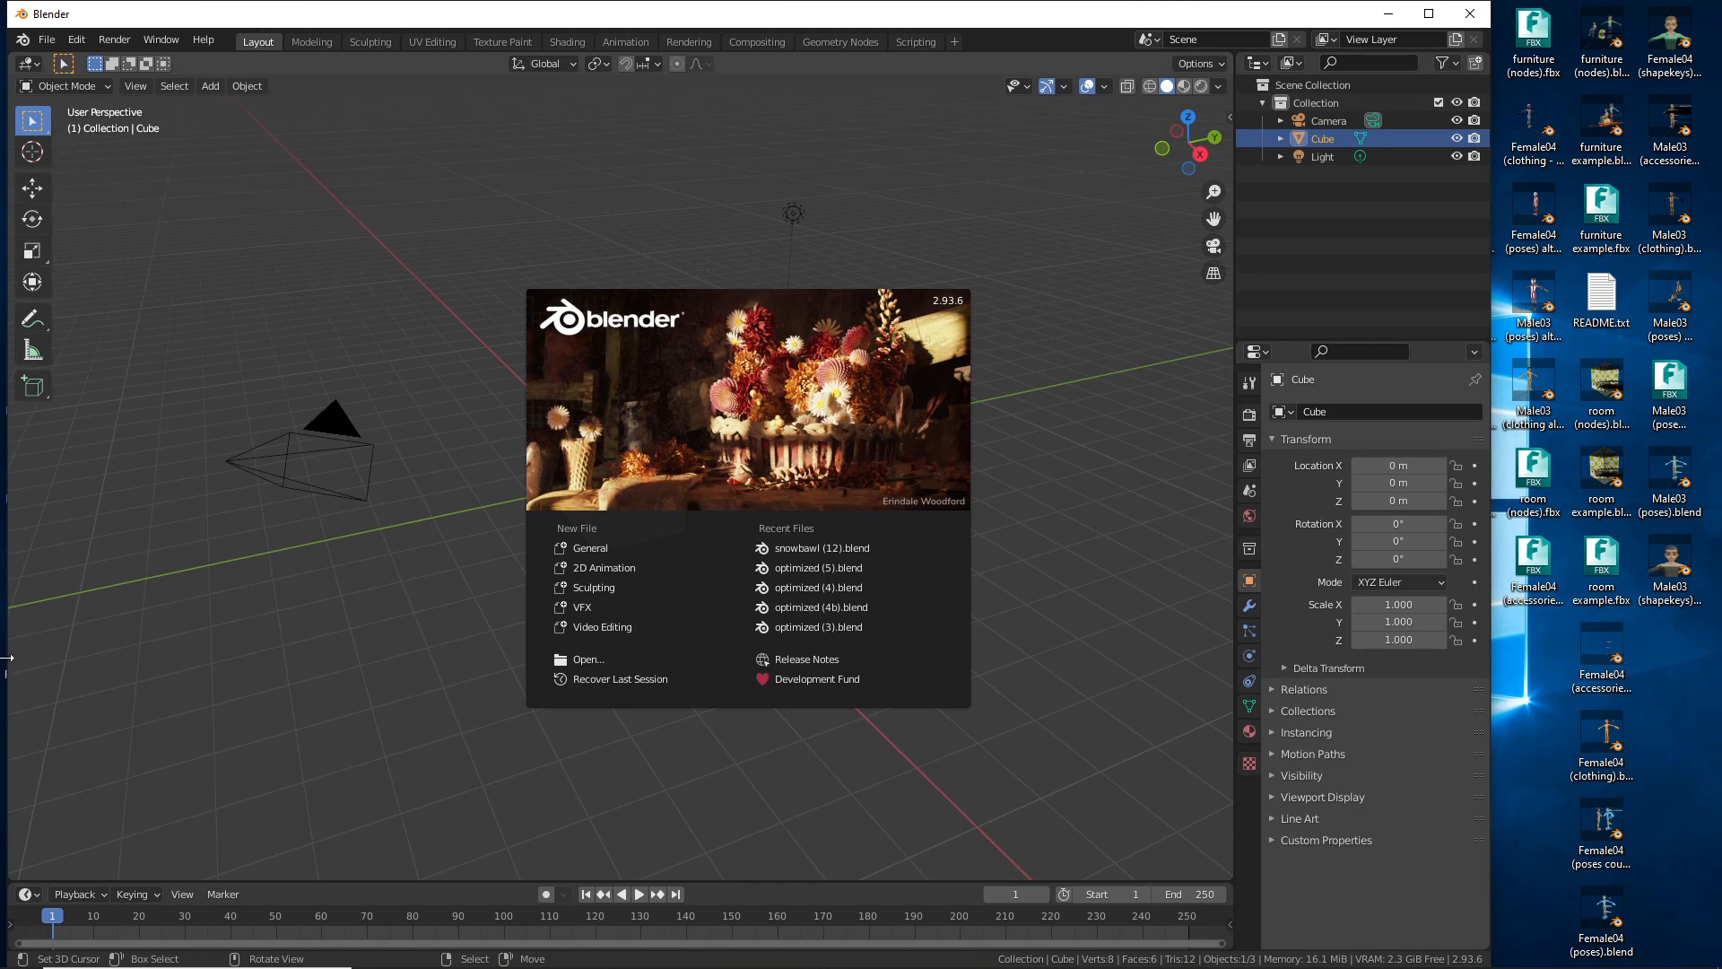
drag(6, 657, 0, 658)
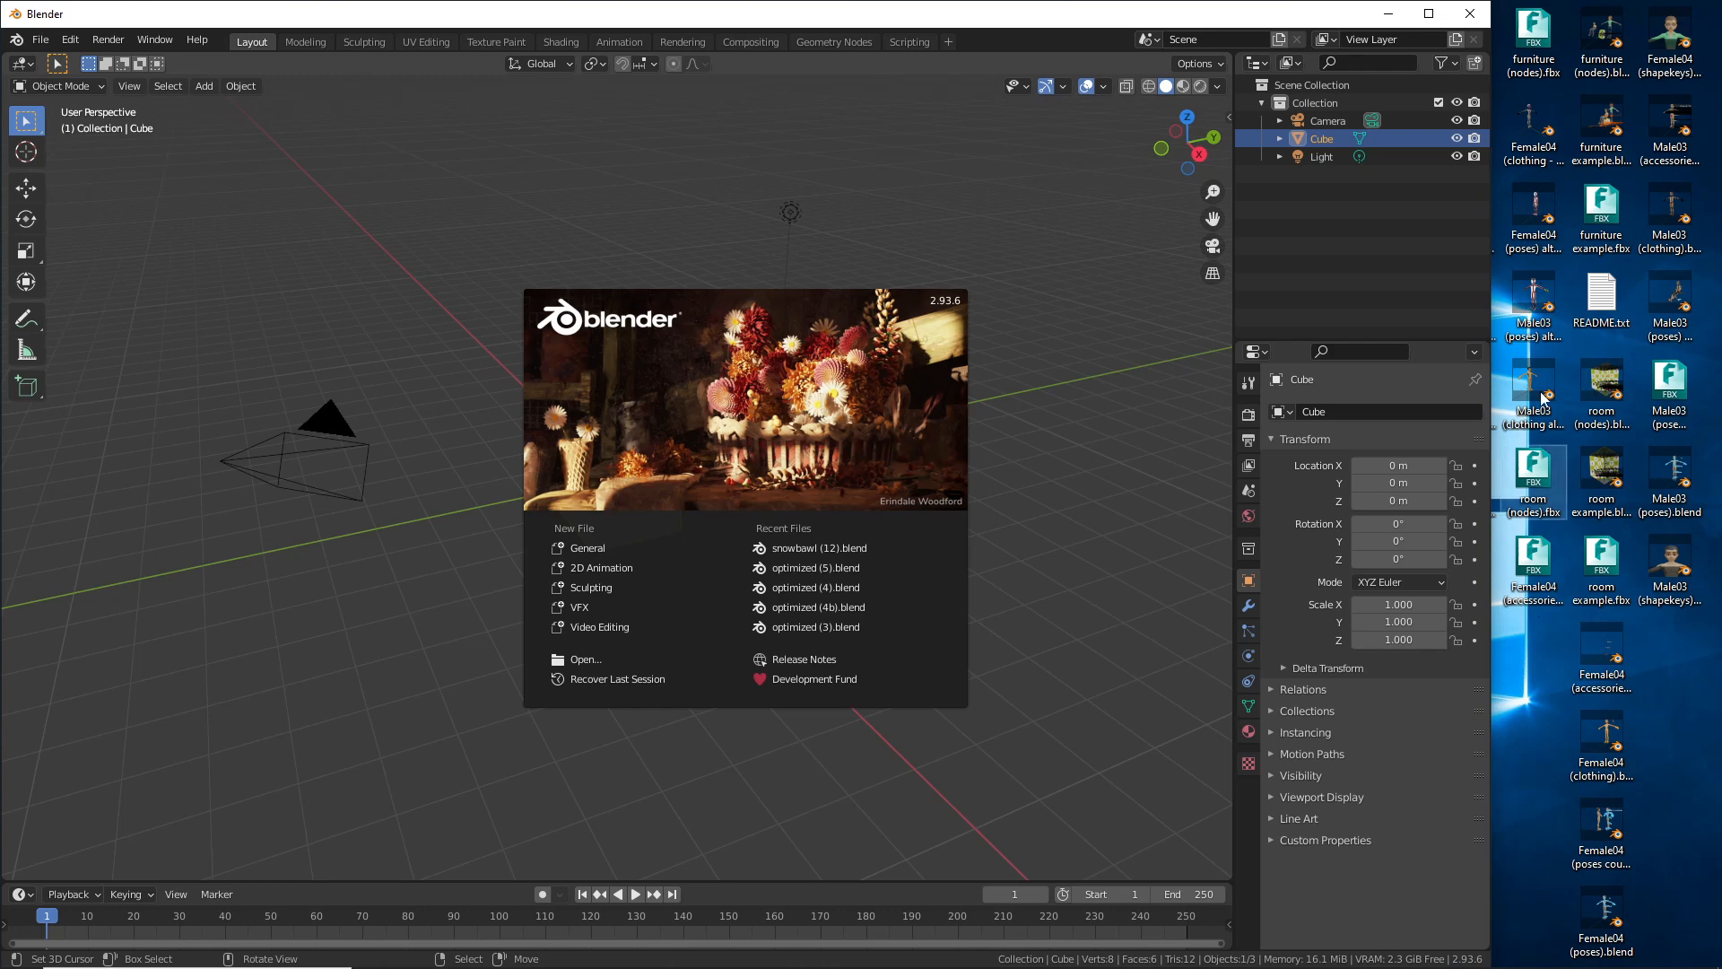
Step: Open Male03 (clothing alternative).blend from the desktop in the new Blender window
drag(1540, 383, 957, 503)
drag(1077, 497, 1078, 498)
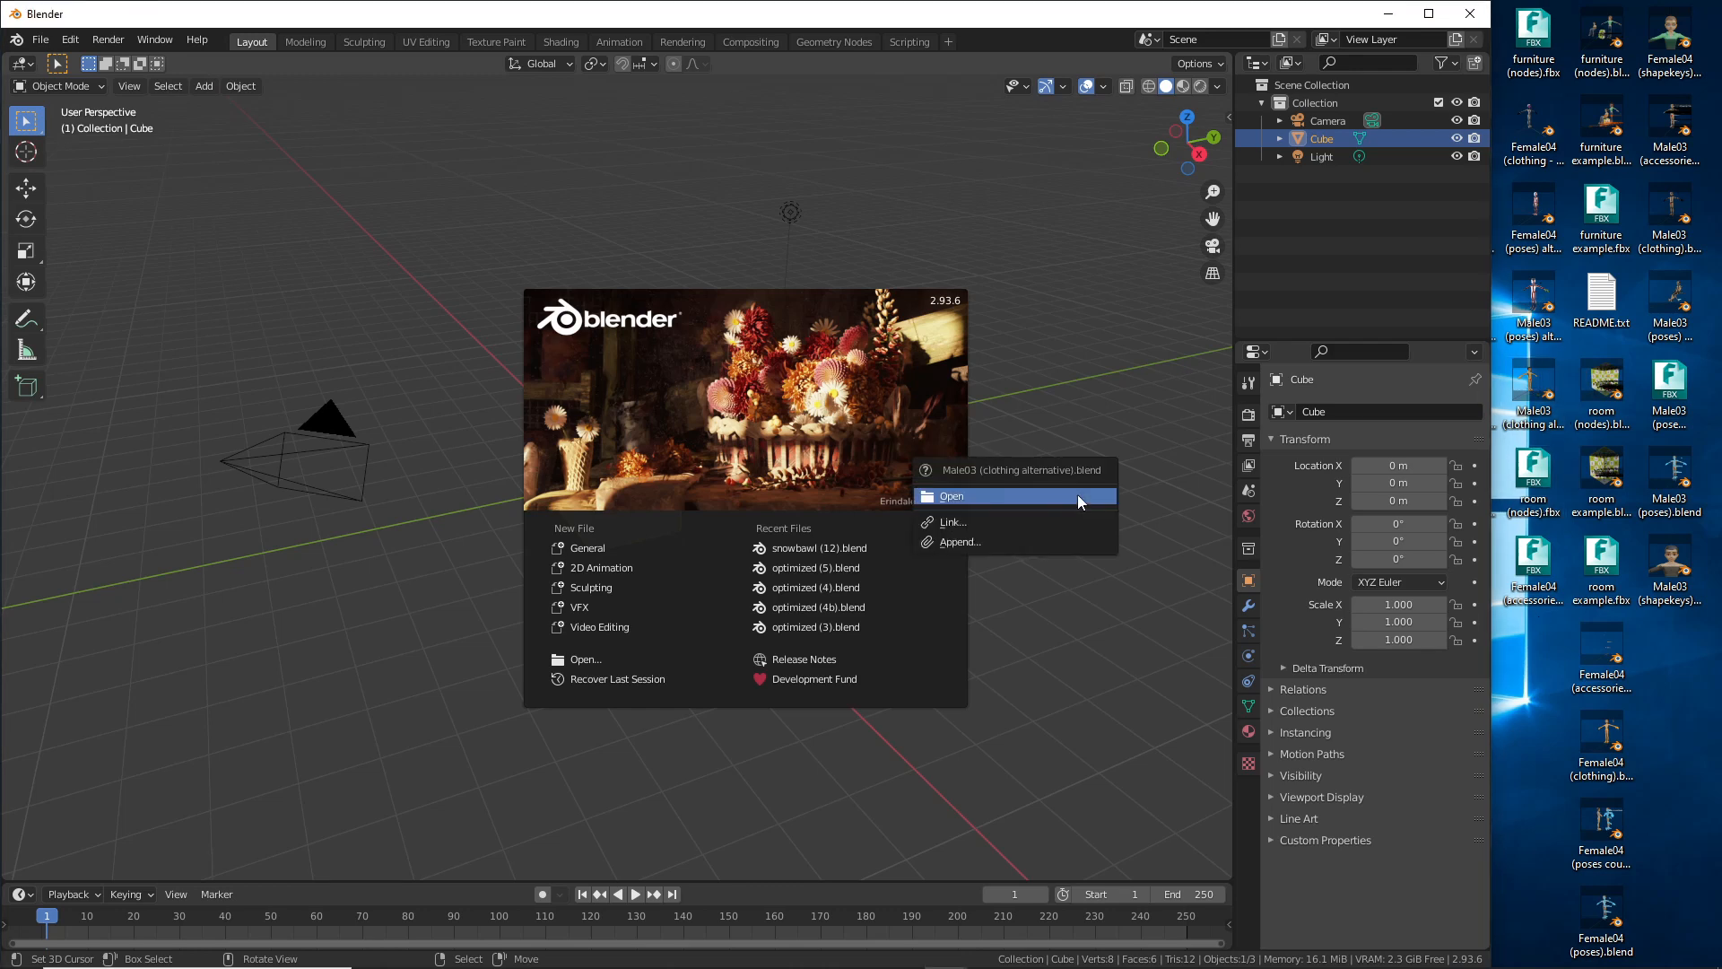
click(1003, 497)
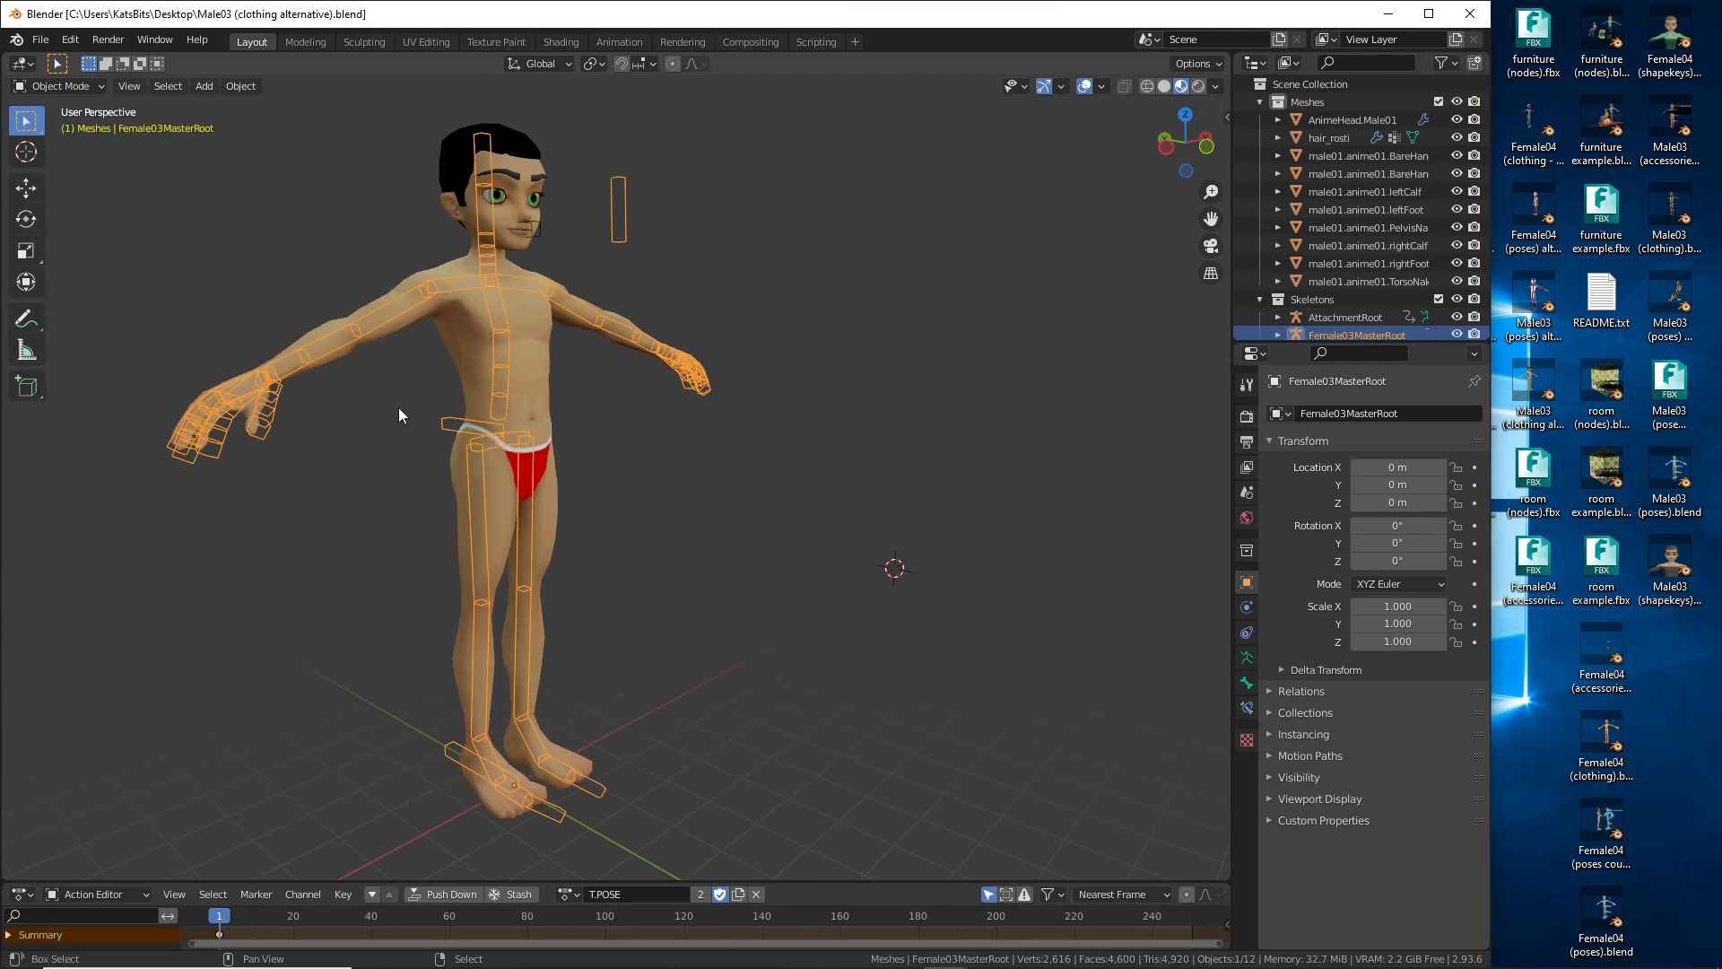
Step: Examine the male avatar's head and neck area from the front and the side
middle_drag(398, 408, 734, 502)
scroll(735, 503, up, 3)
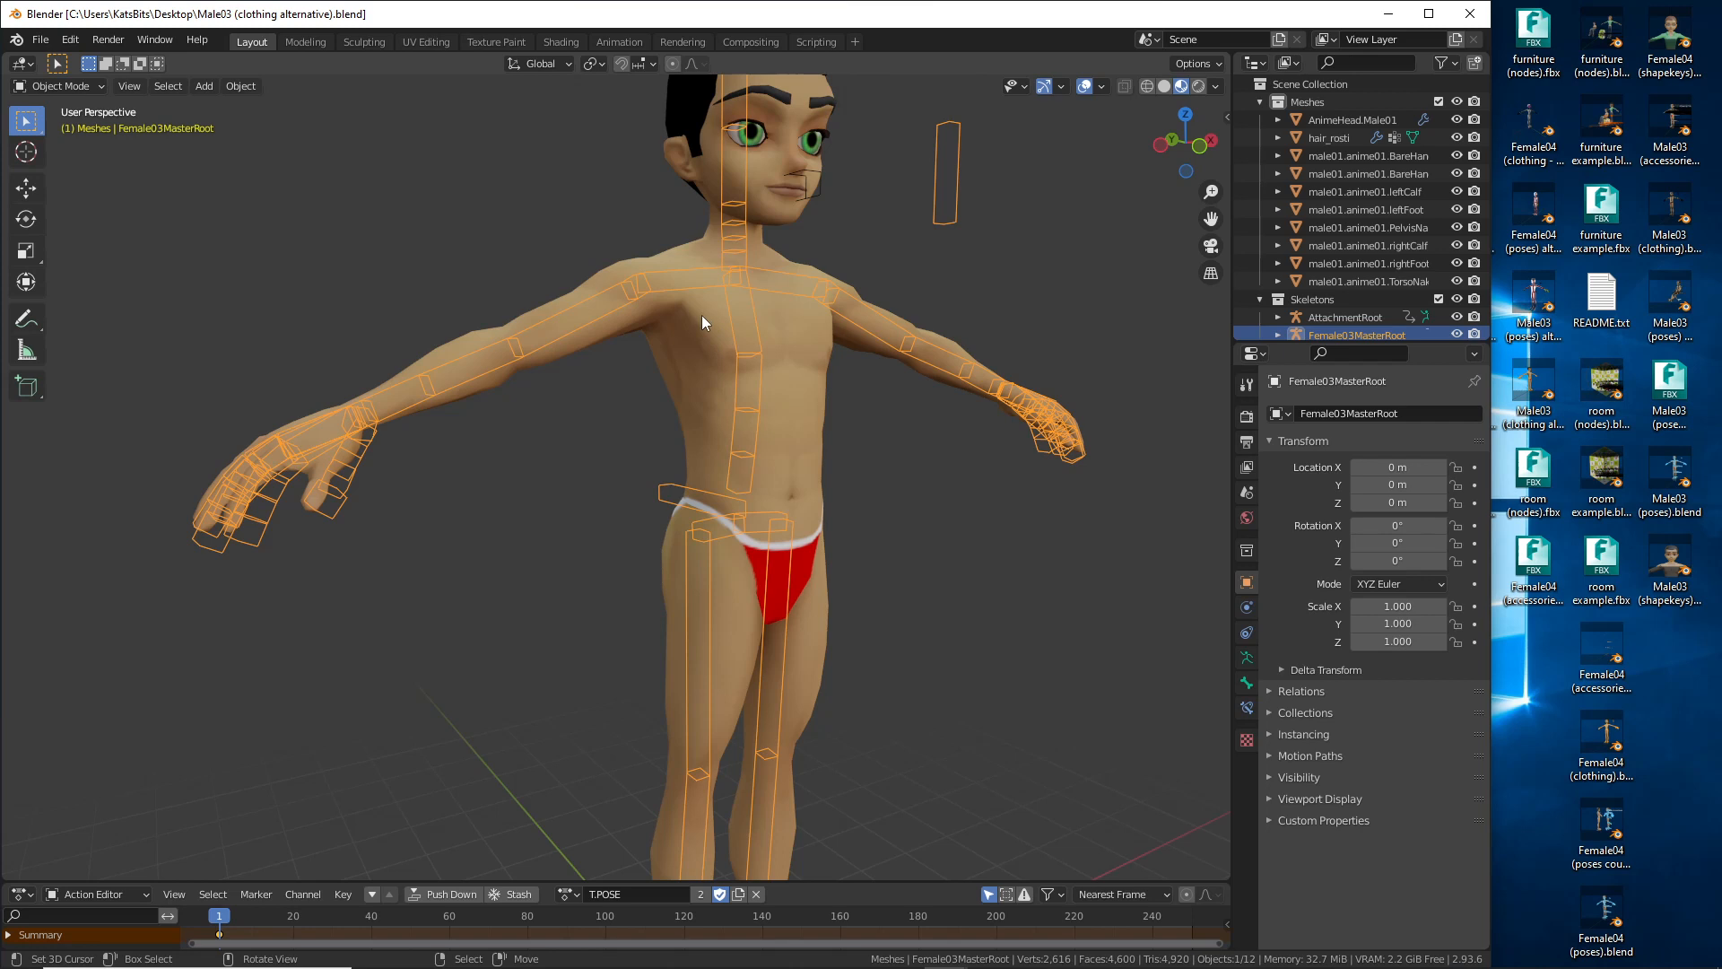
middle_drag(670, 271, 599, 325)
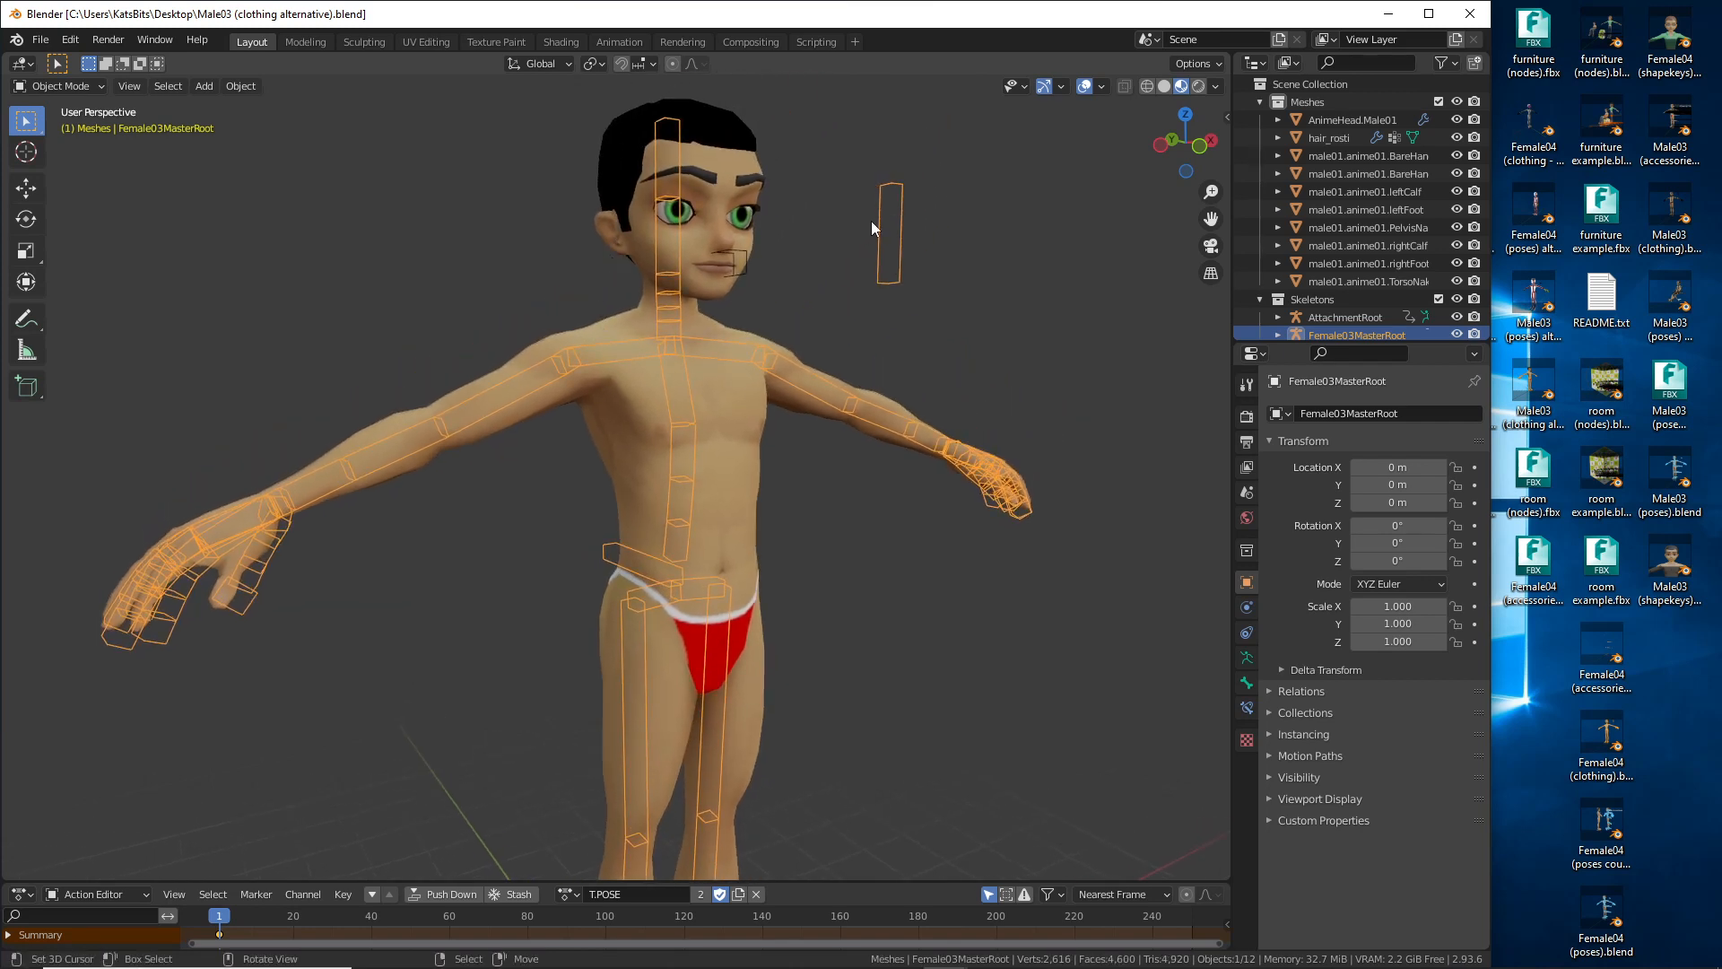
middle_drag(726, 415, 619, 484)
scroll(728, 520, up, 4)
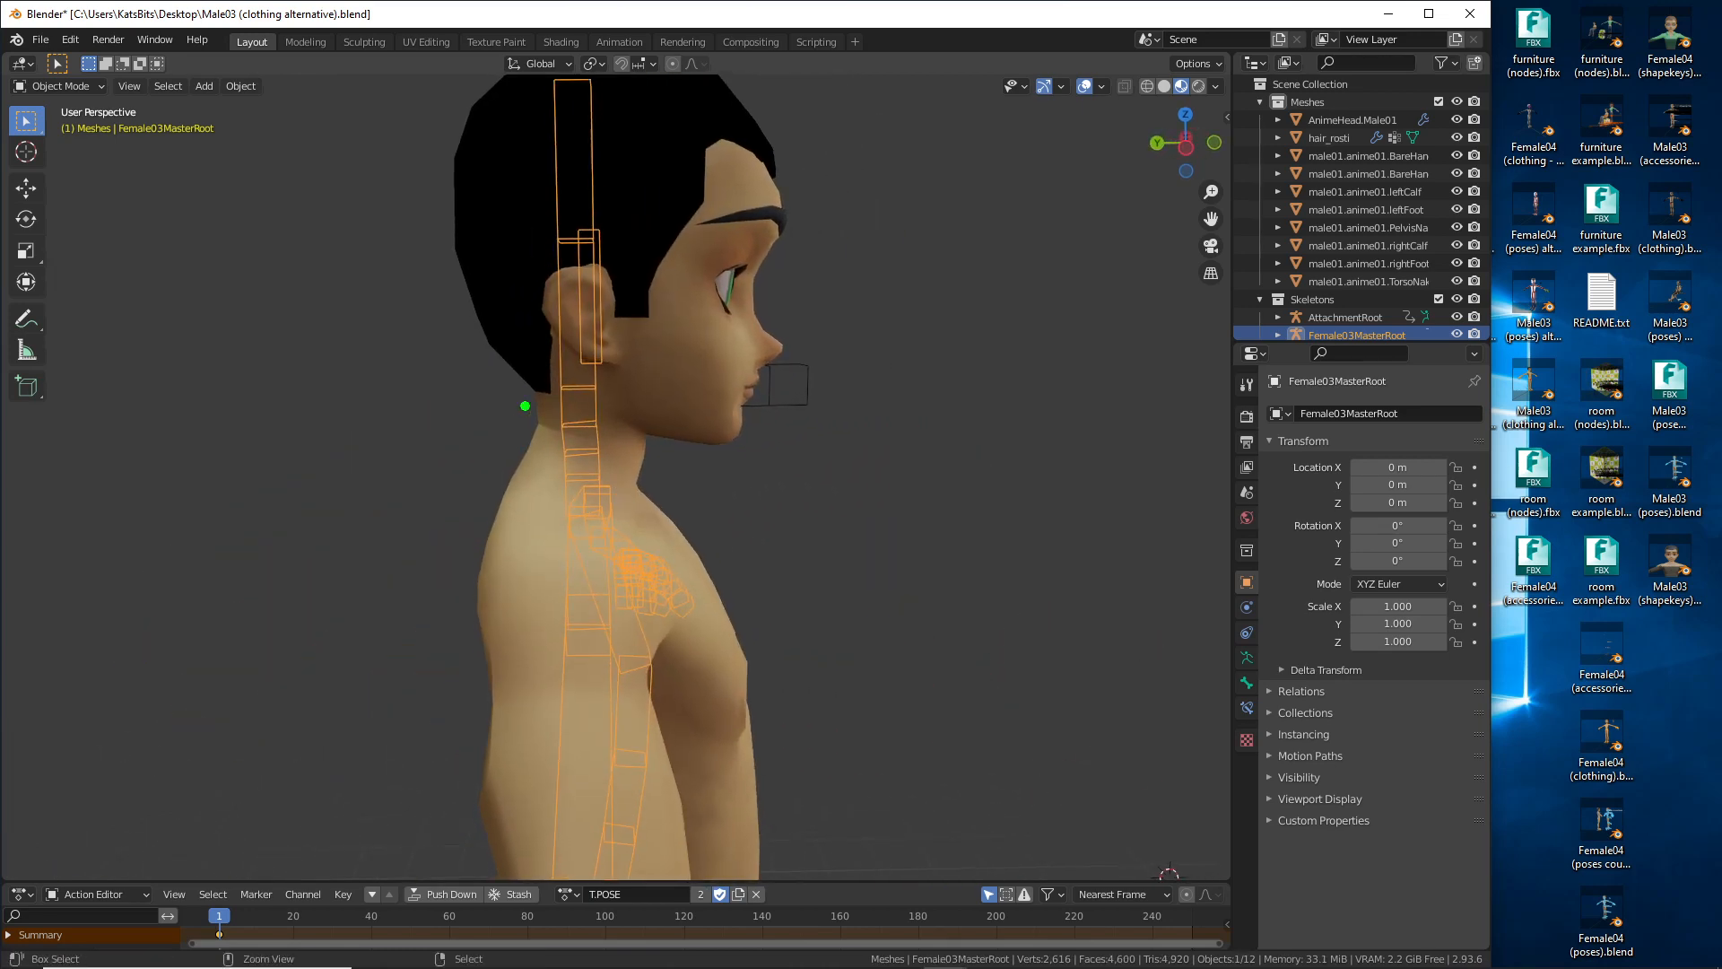
mouse_move(527, 376)
mouse_down()
mouse_move(511, 408)
mouse_move(628, 368)
mouse_move(554, 359)
mouse_up()
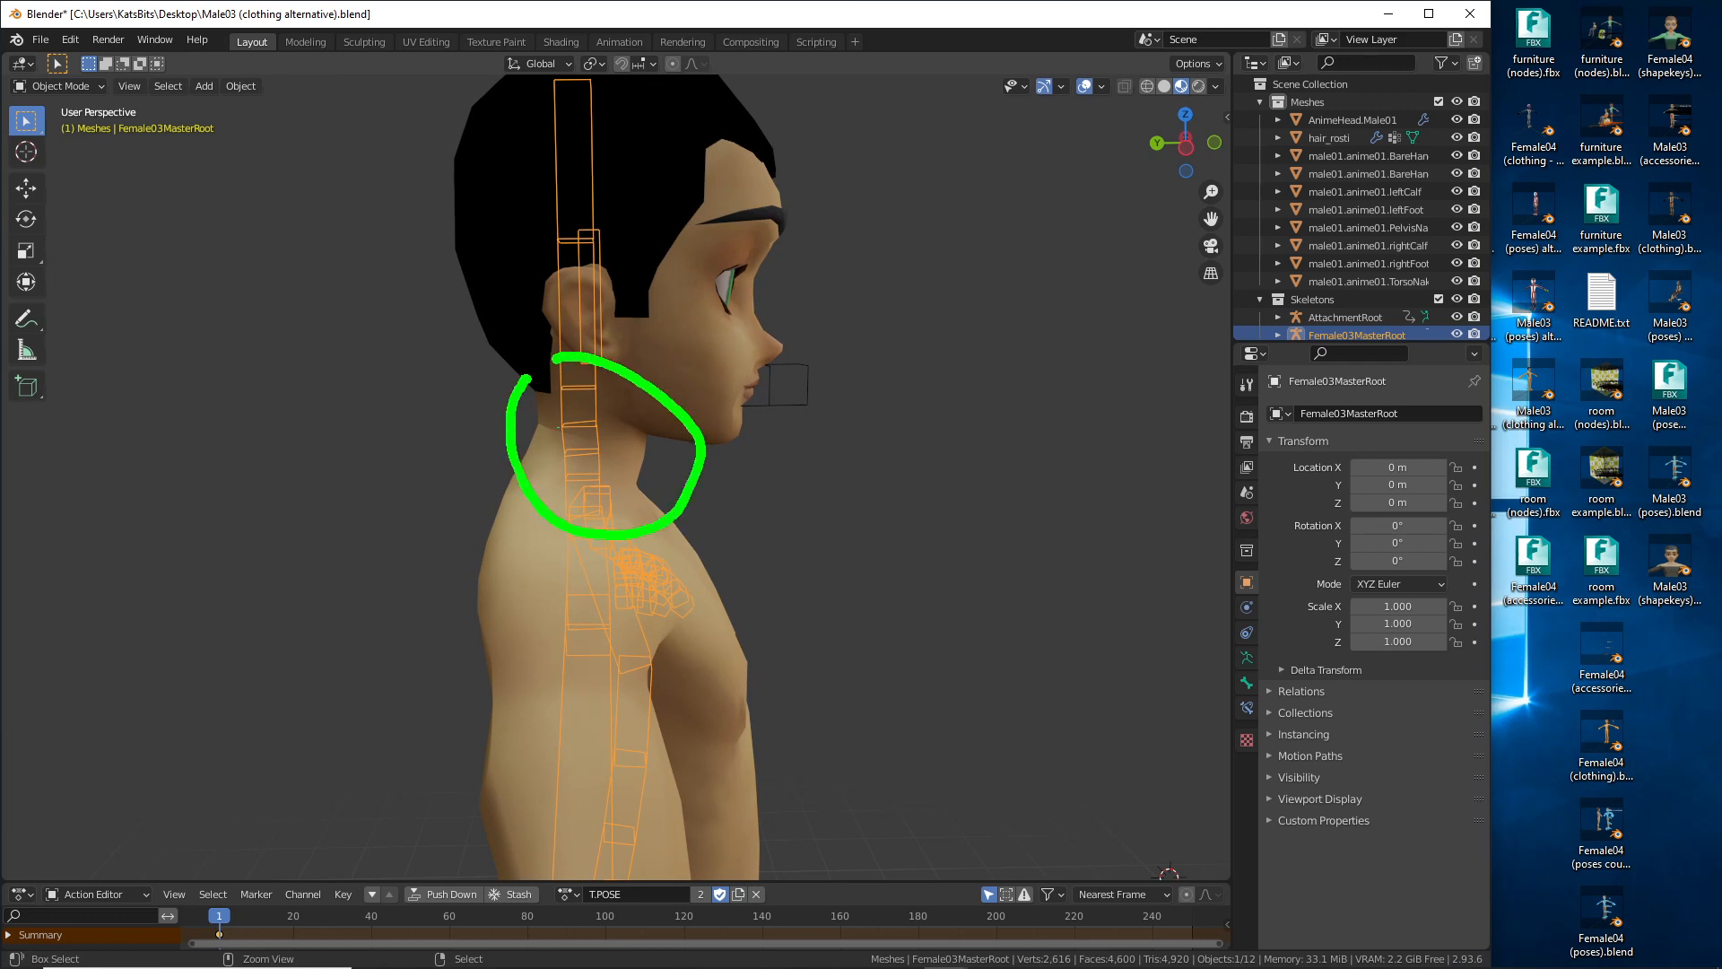
mouse_move(524, 453)
mouse_down()
mouse_move(484, 491)
mouse_move(615, 475)
mouse_move(544, 451)
mouse_up()
key(Escape)
mouse_move(847, 587)
middle_down()
mouse_move(720, 572)
mouse_move(712, 514)
middle_up()
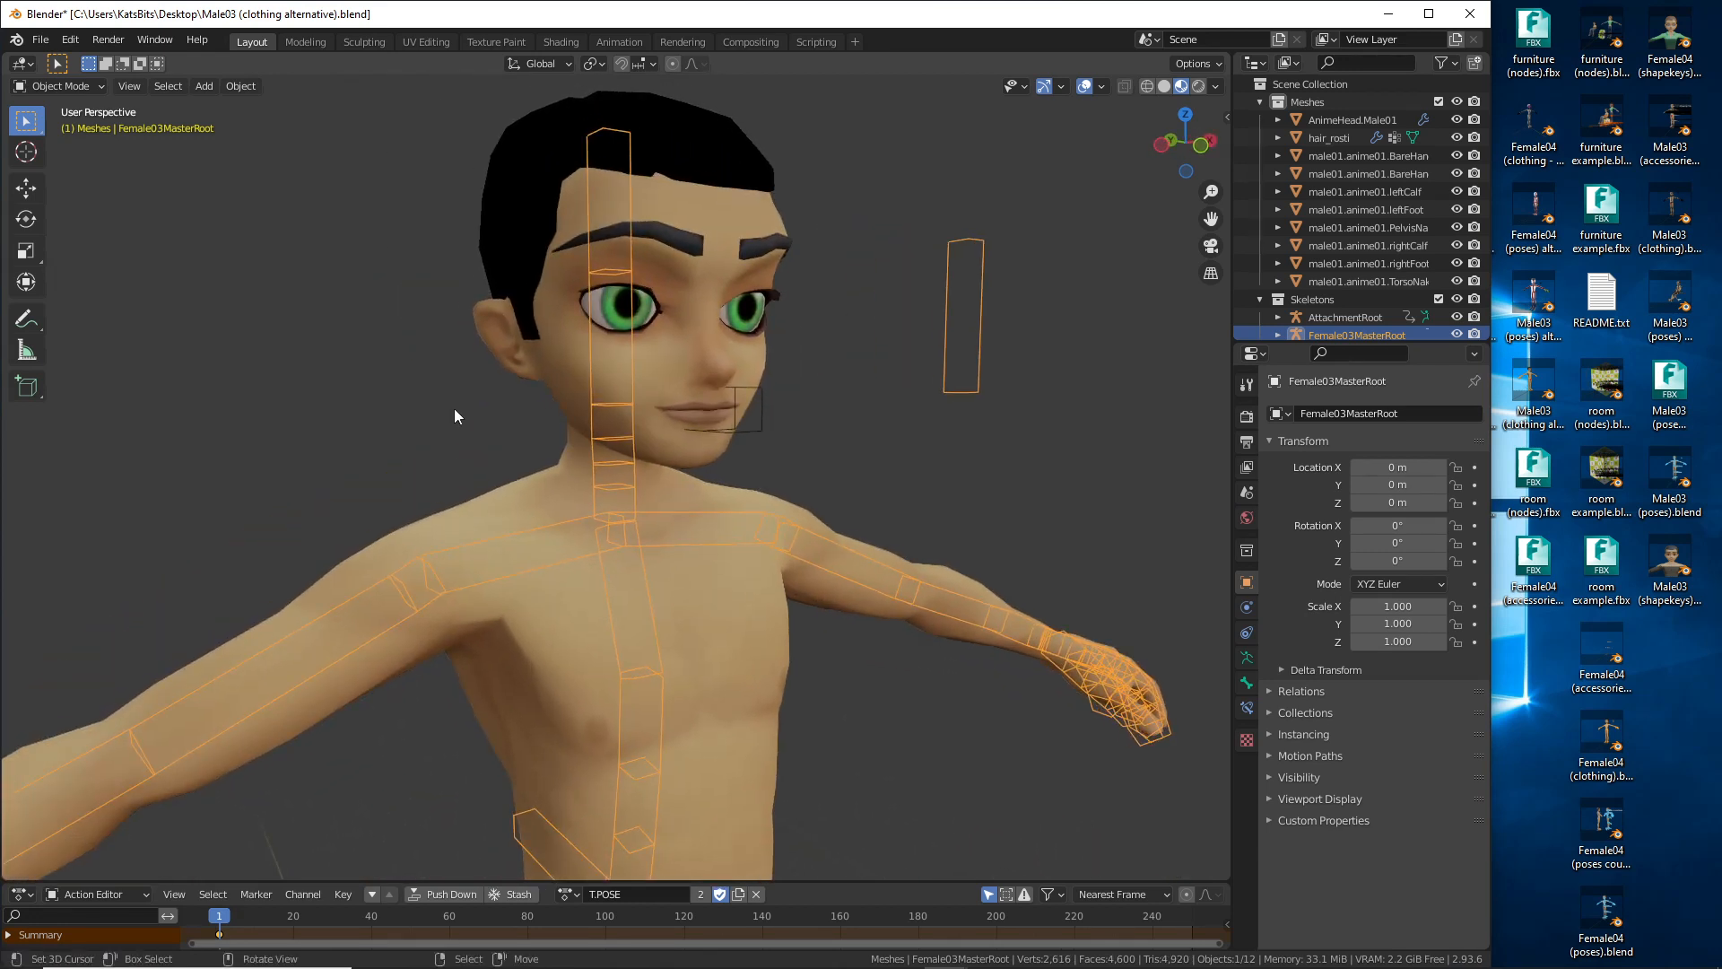
Step: Start the Append command and browse to the Blender 2.8+ avatar project folder
click(41, 40)
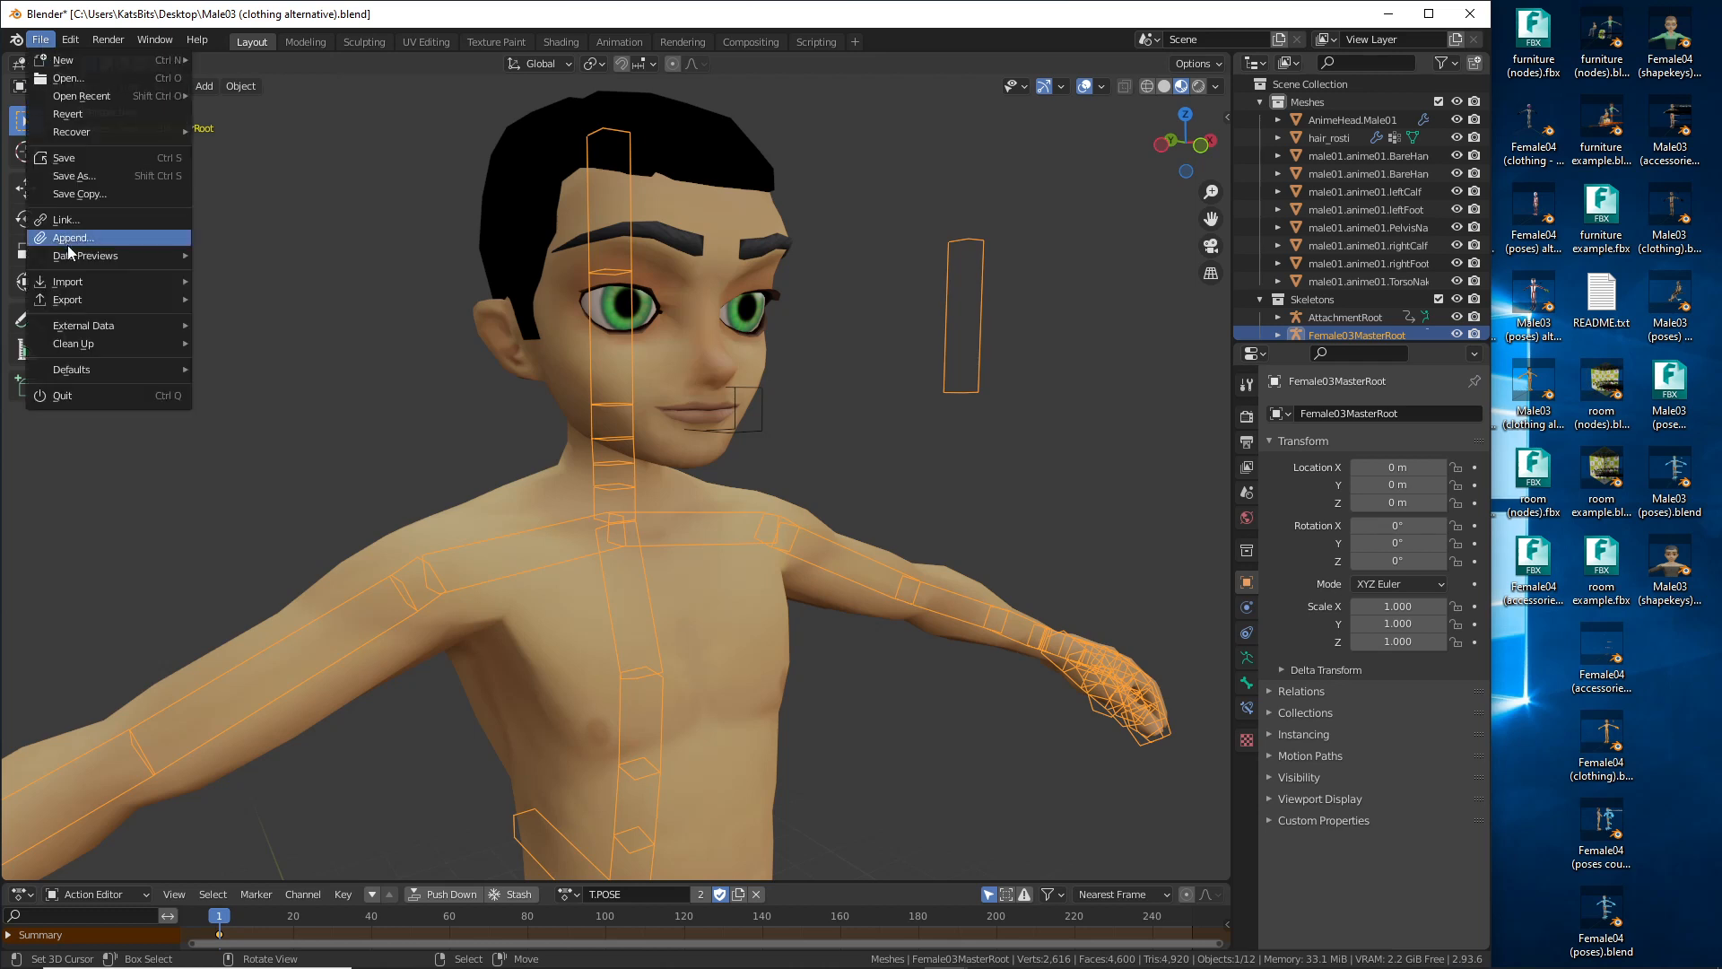
drag(53, 253, 99, 253)
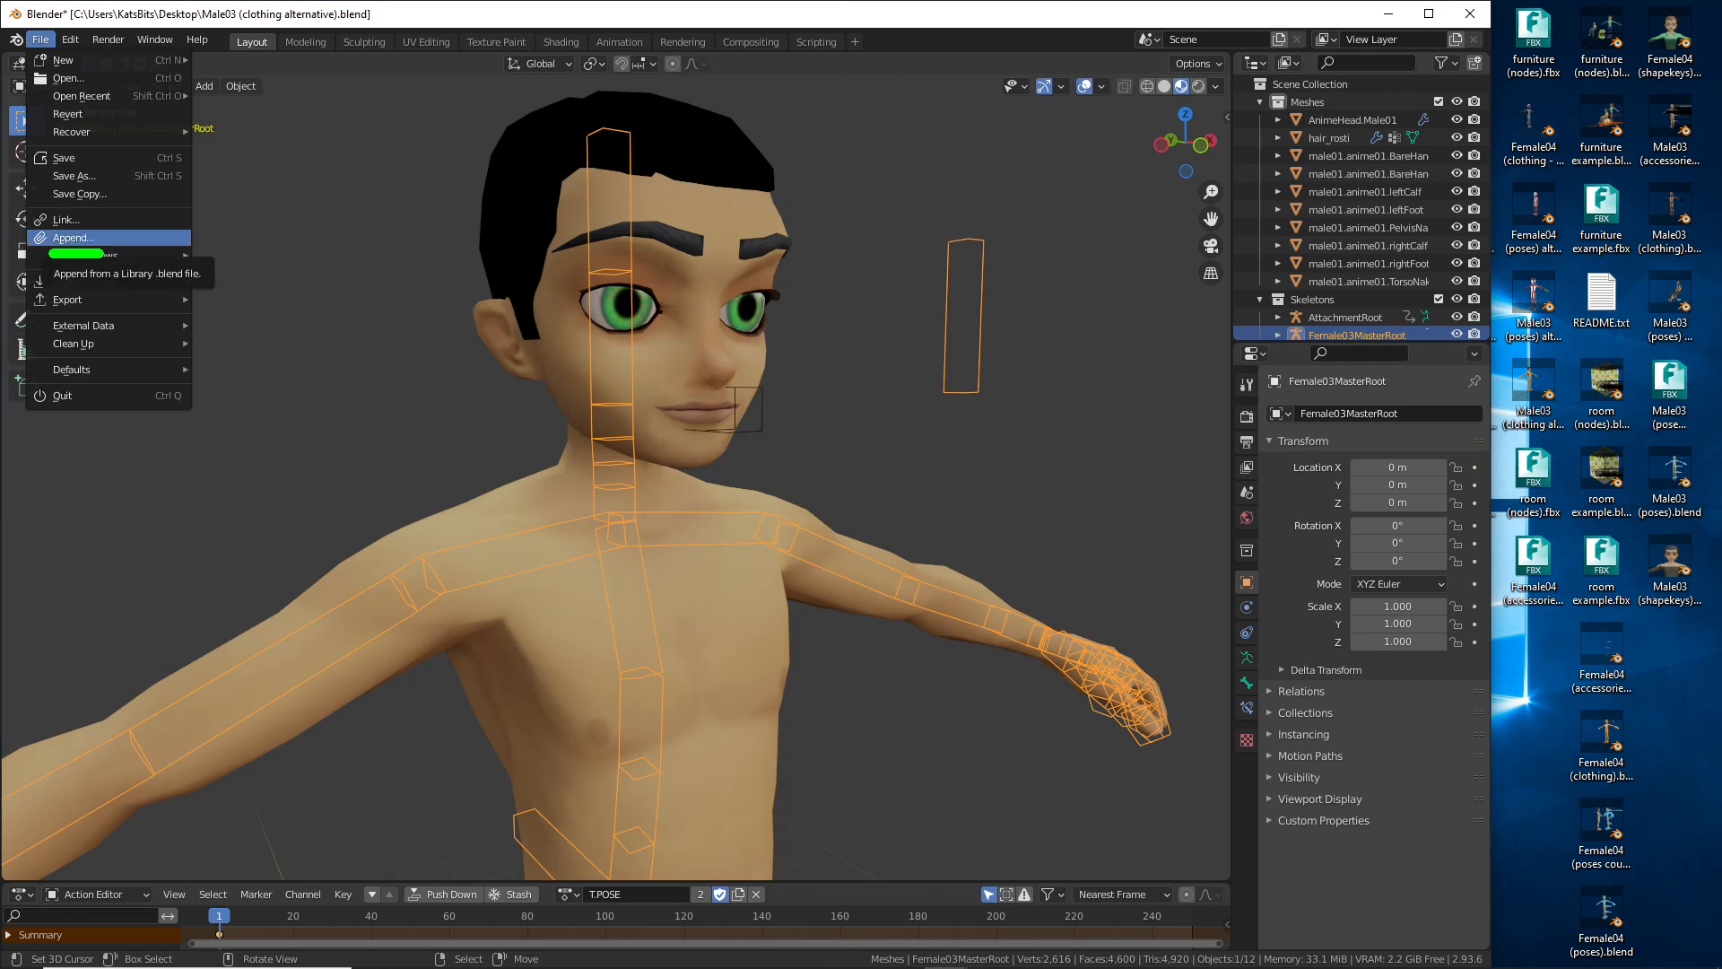
drag(27, 55, 59, 57)
click(70, 236)
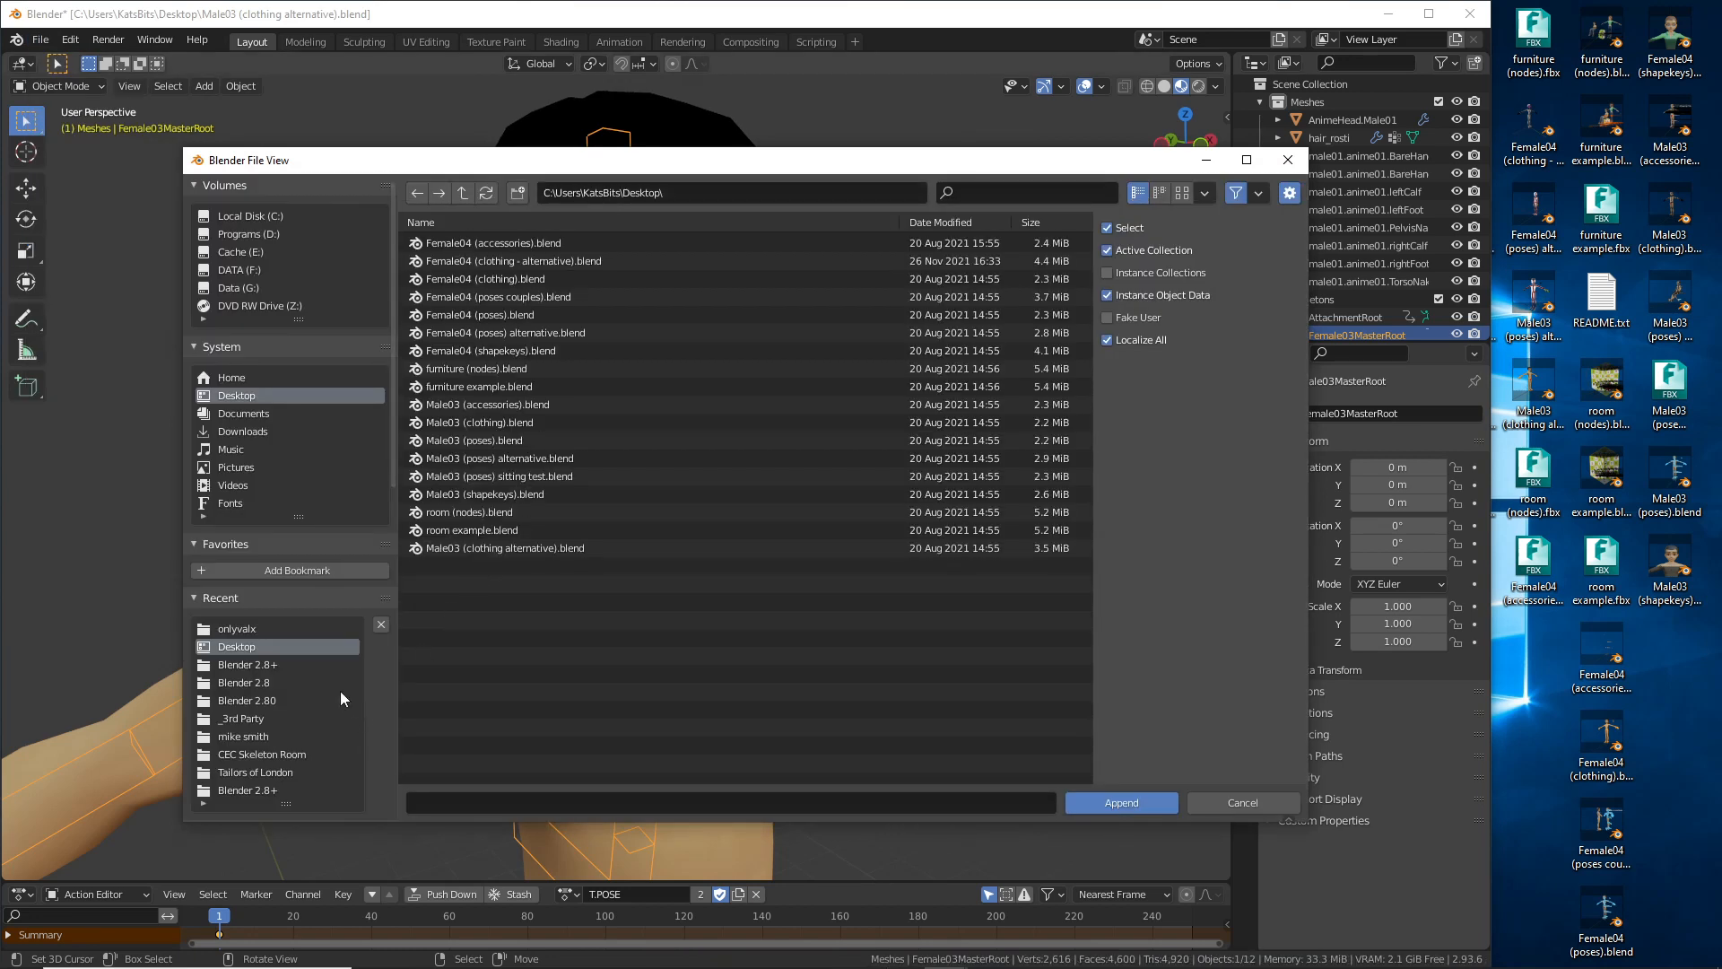
click(241, 664)
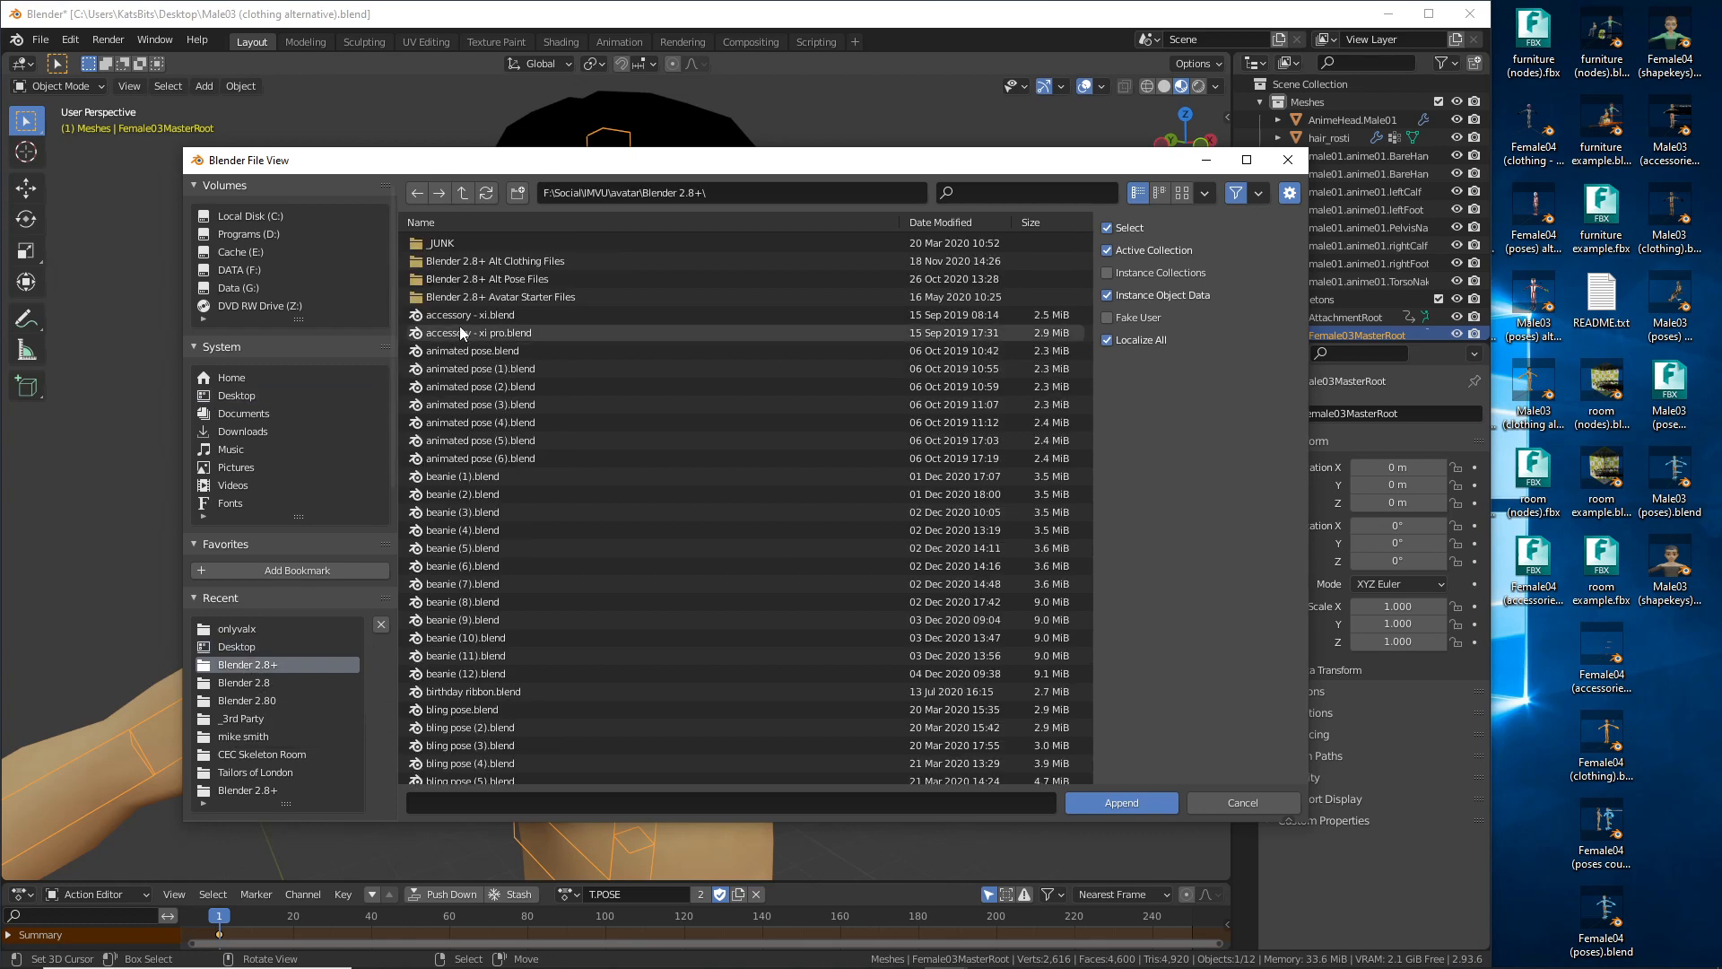
Step: Find snowbawl (12).blend in the folder and open it to show its data categories
scroll(464, 457, down, 5)
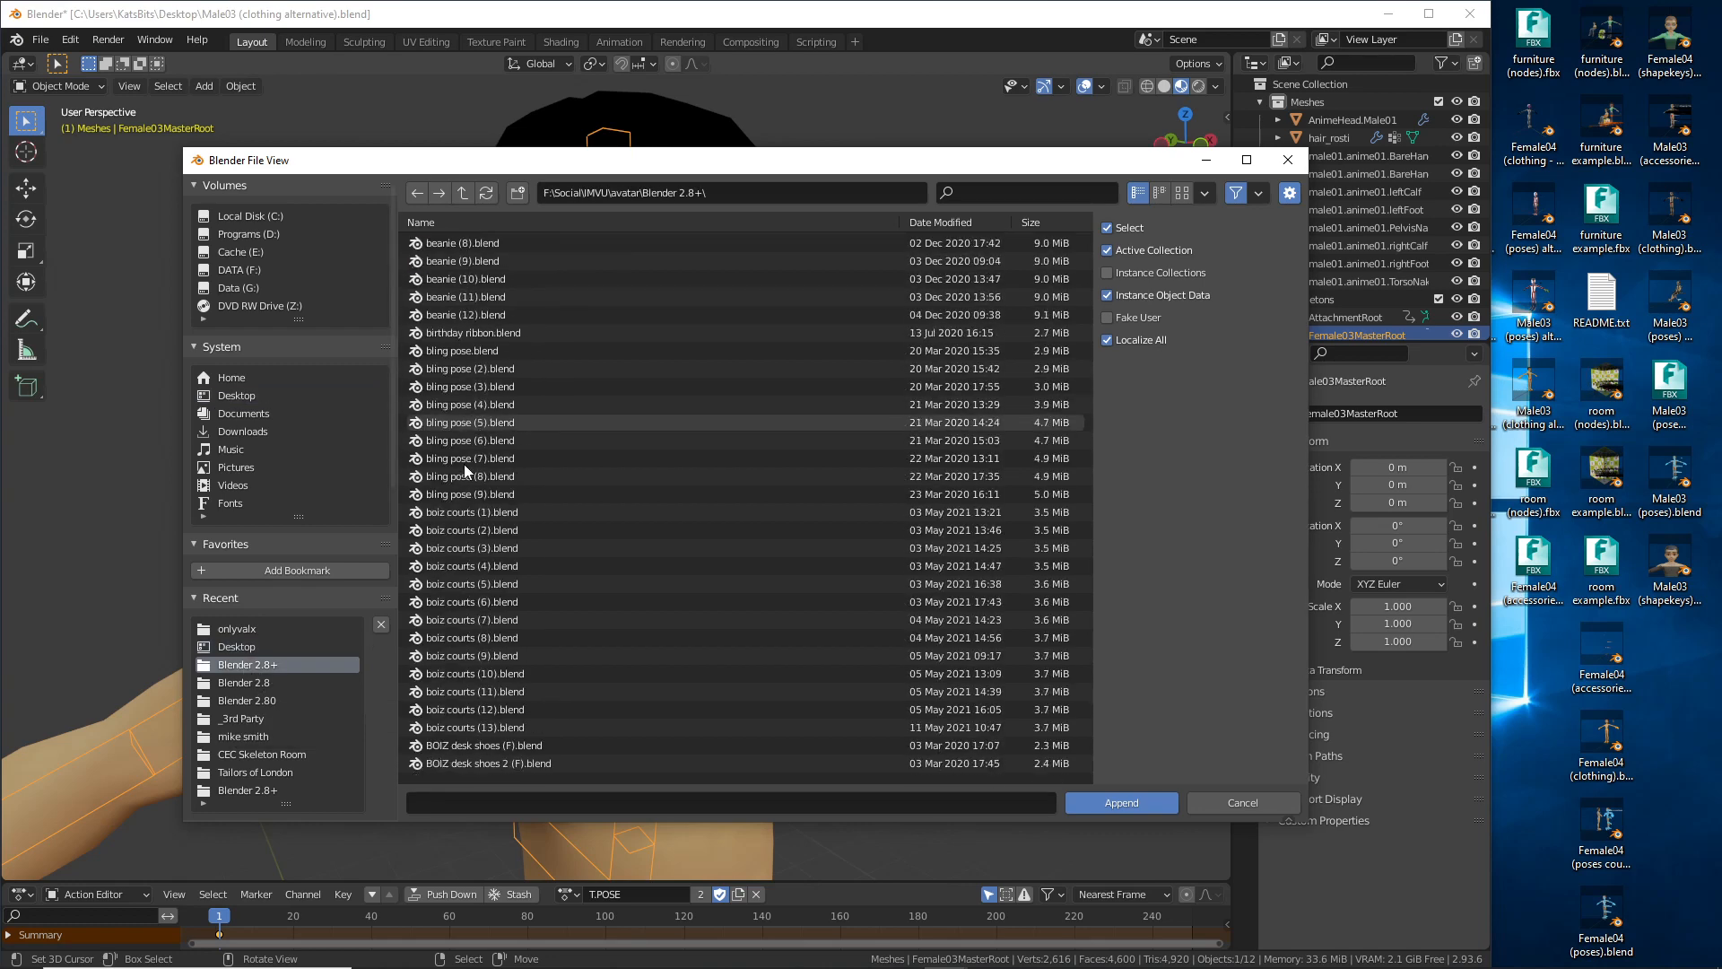
scroll(465, 459, down, 15)
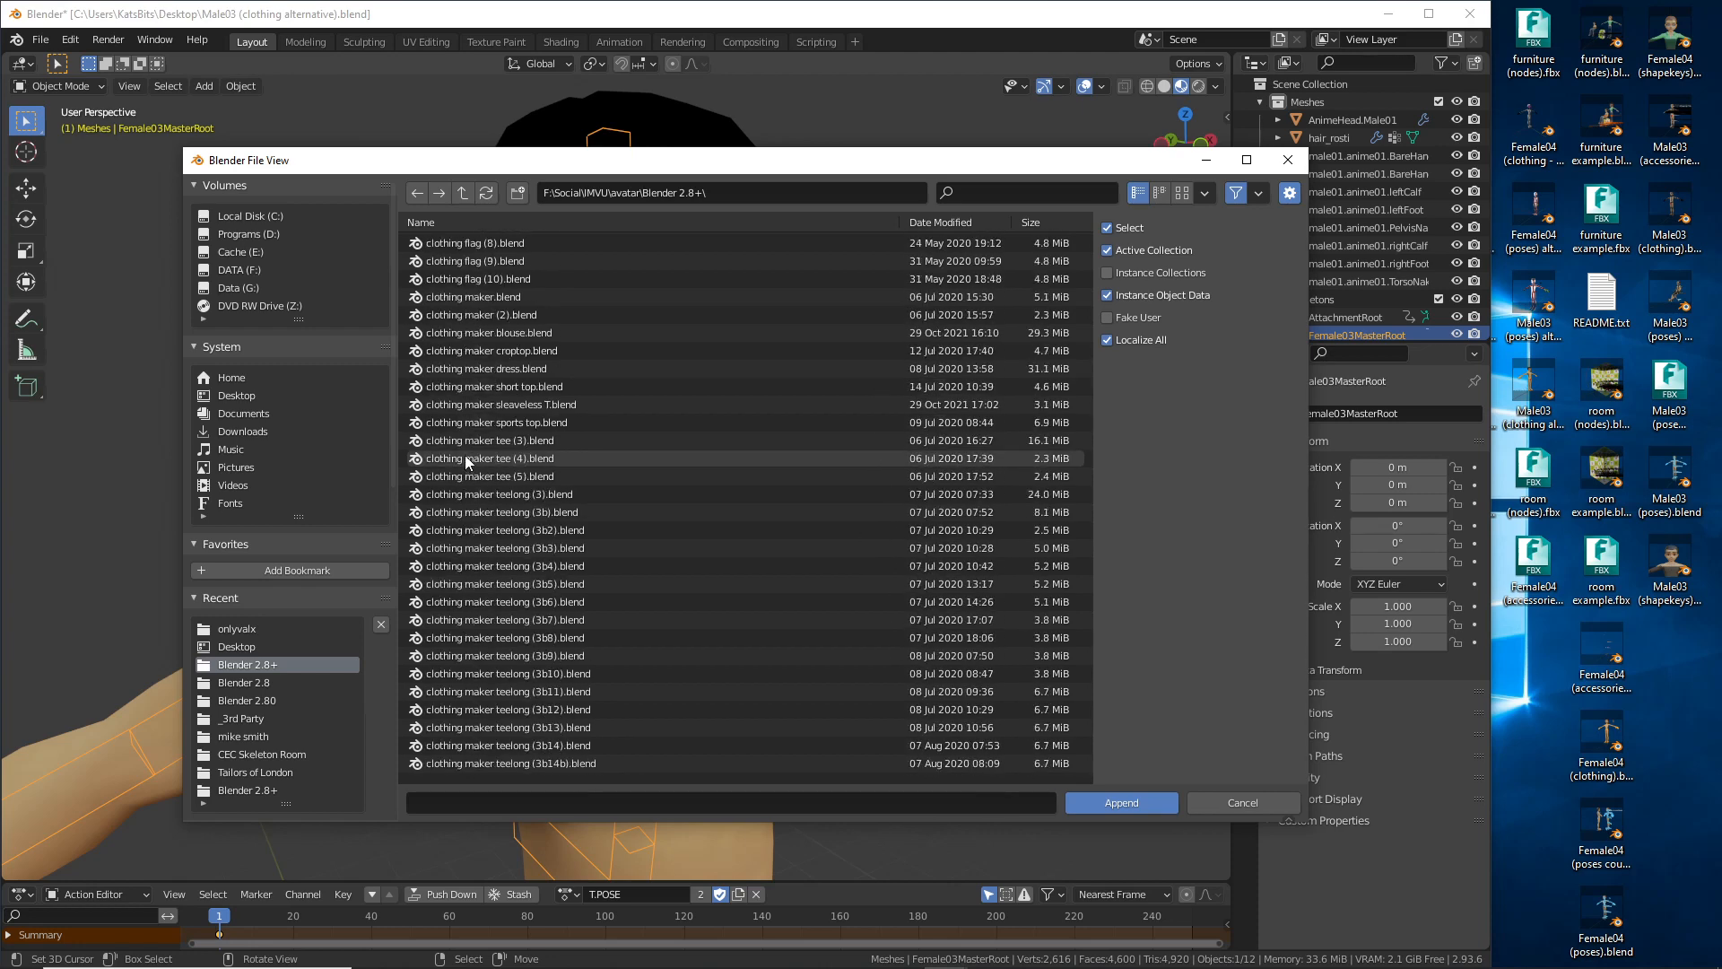
scroll(465, 453, down, 15)
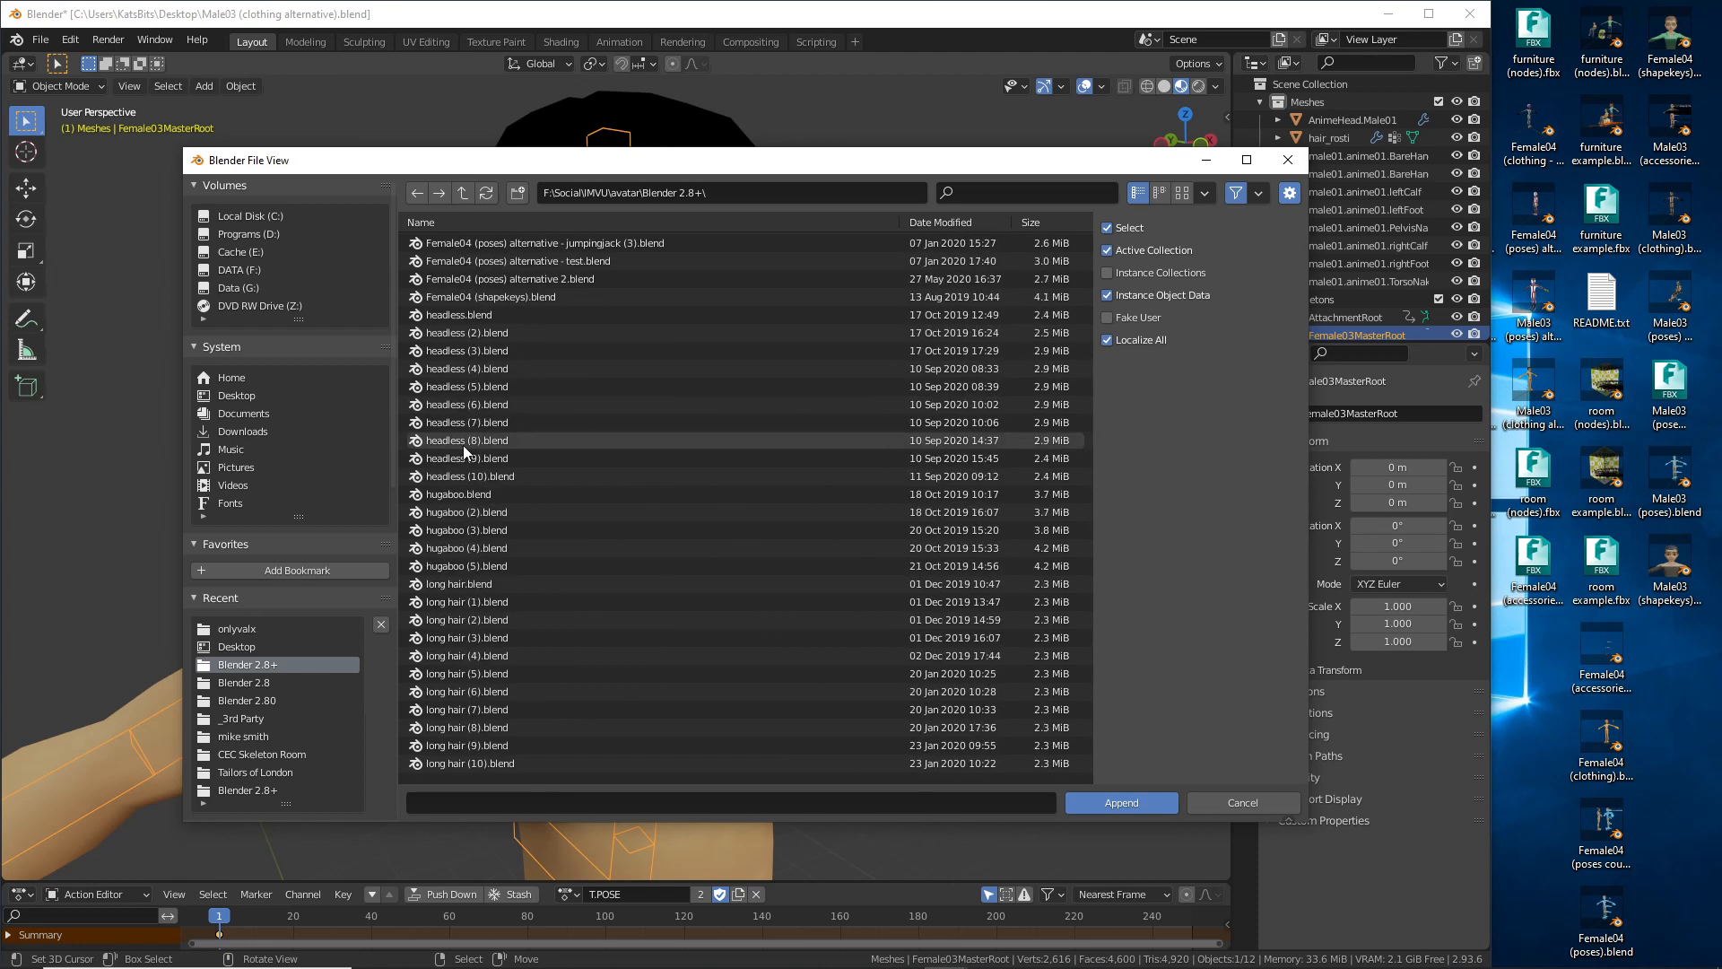
scroll(464, 447, down, 15)
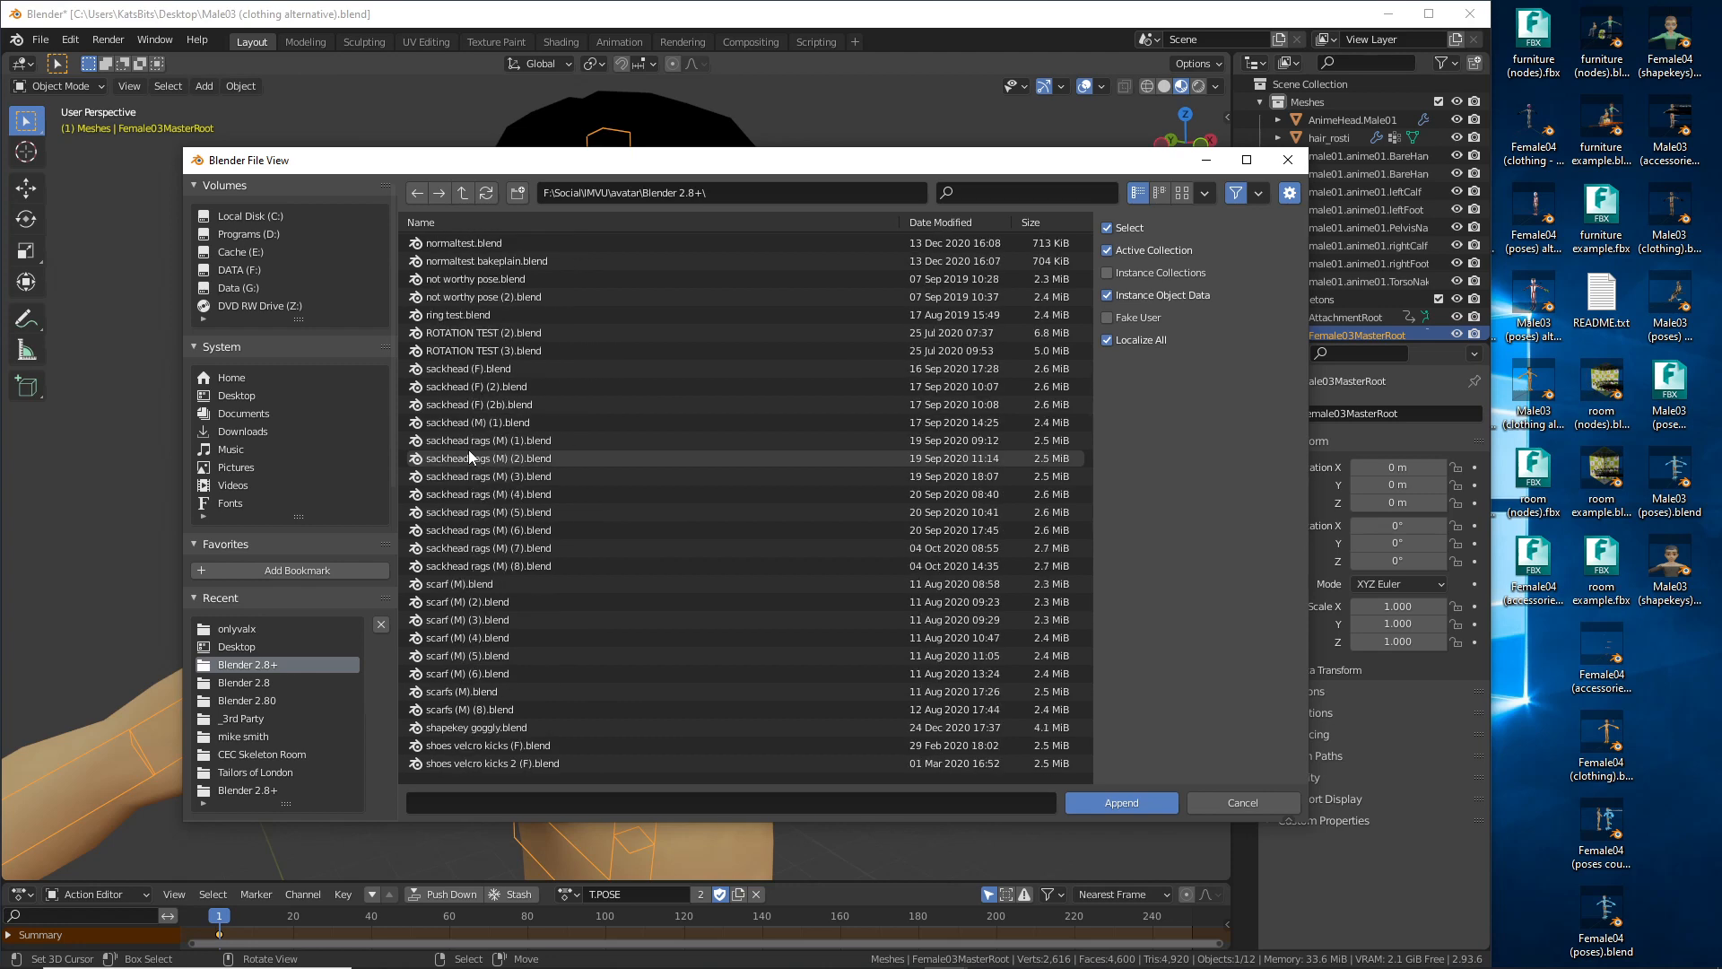
scroll(469, 449, down, 15)
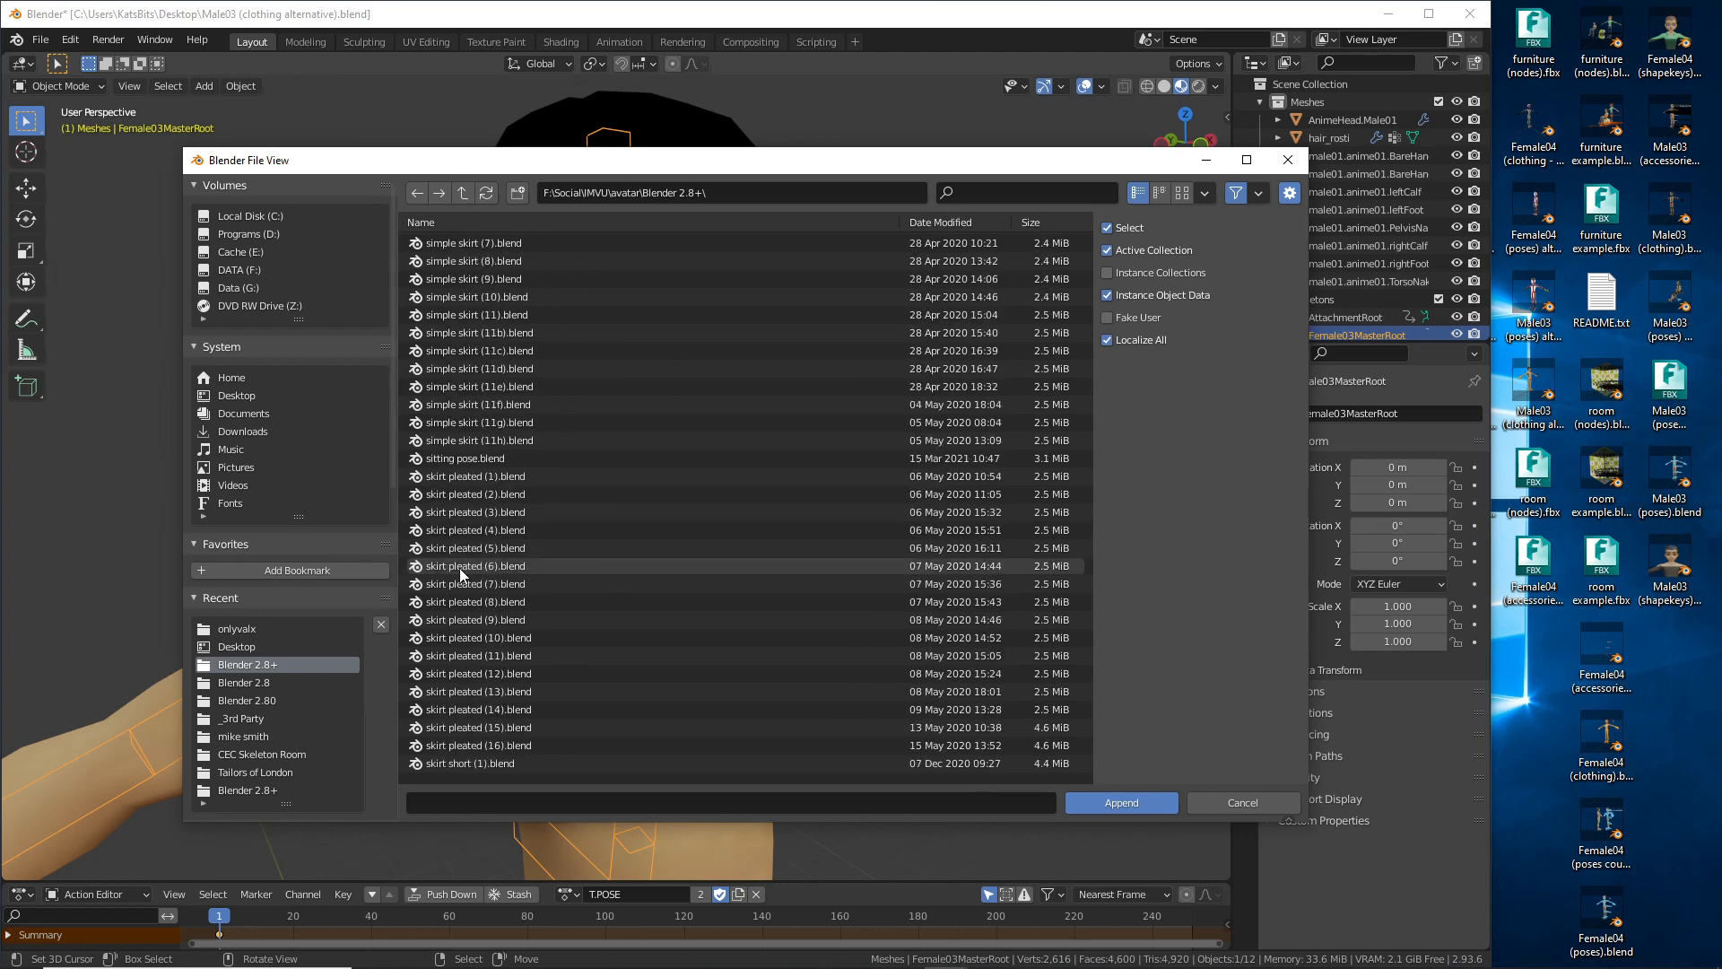
scroll(469, 583, down, 10)
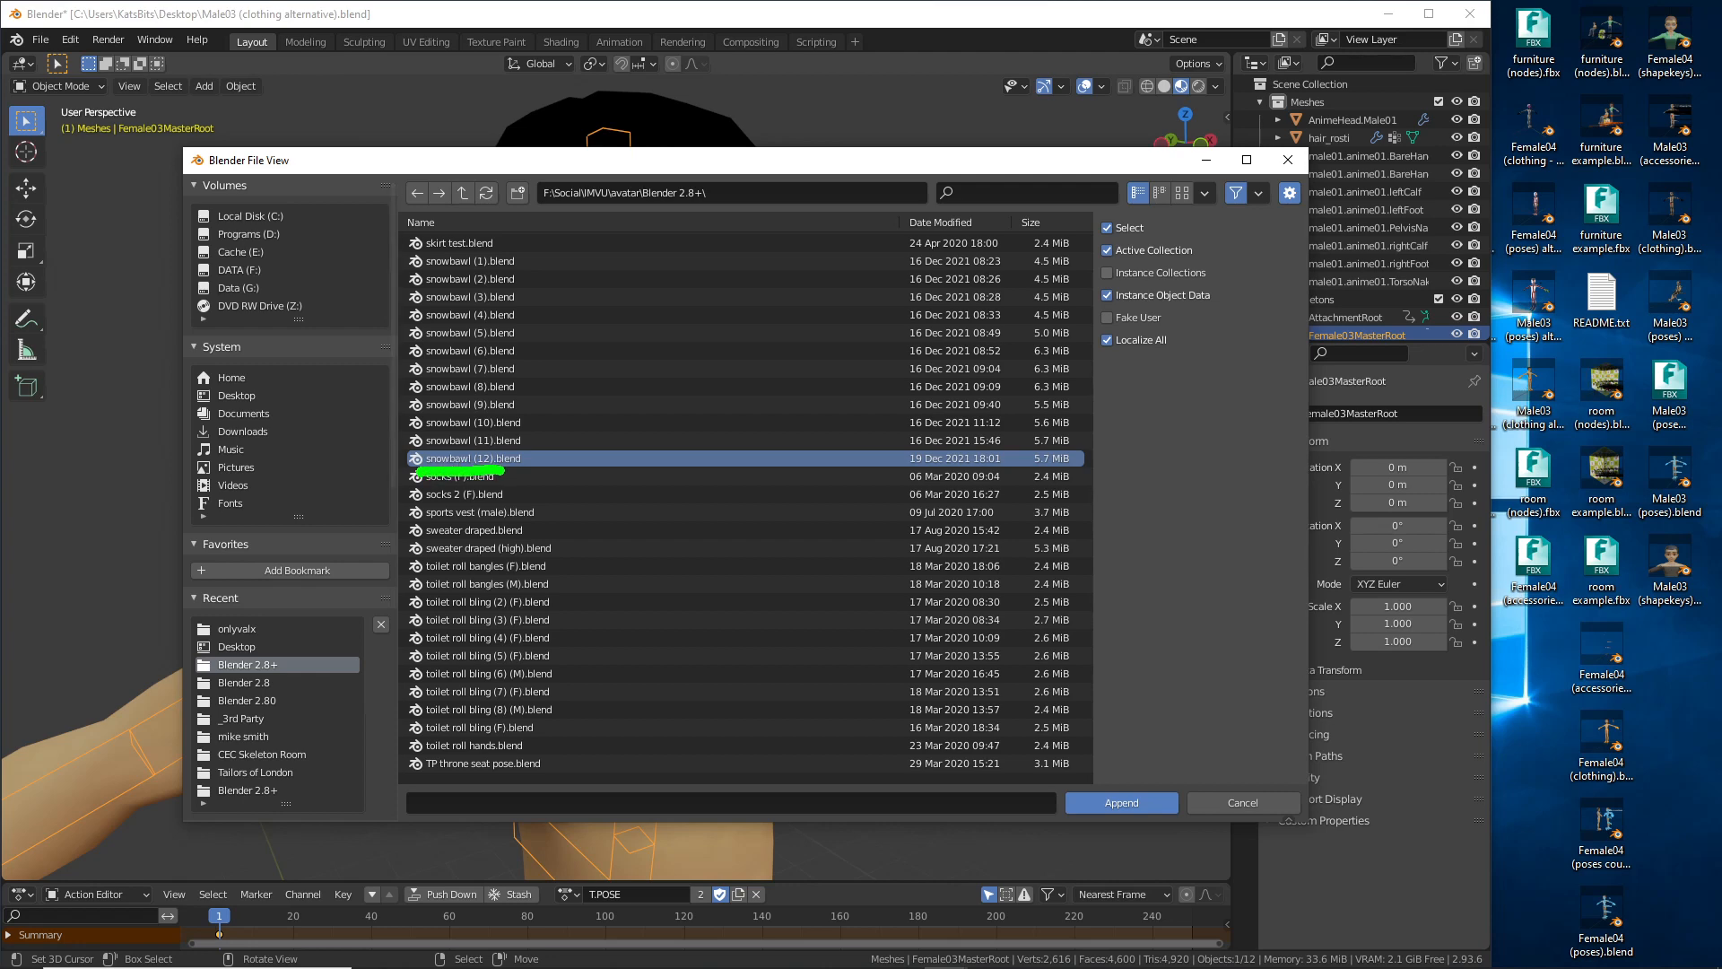
double_click(441, 459)
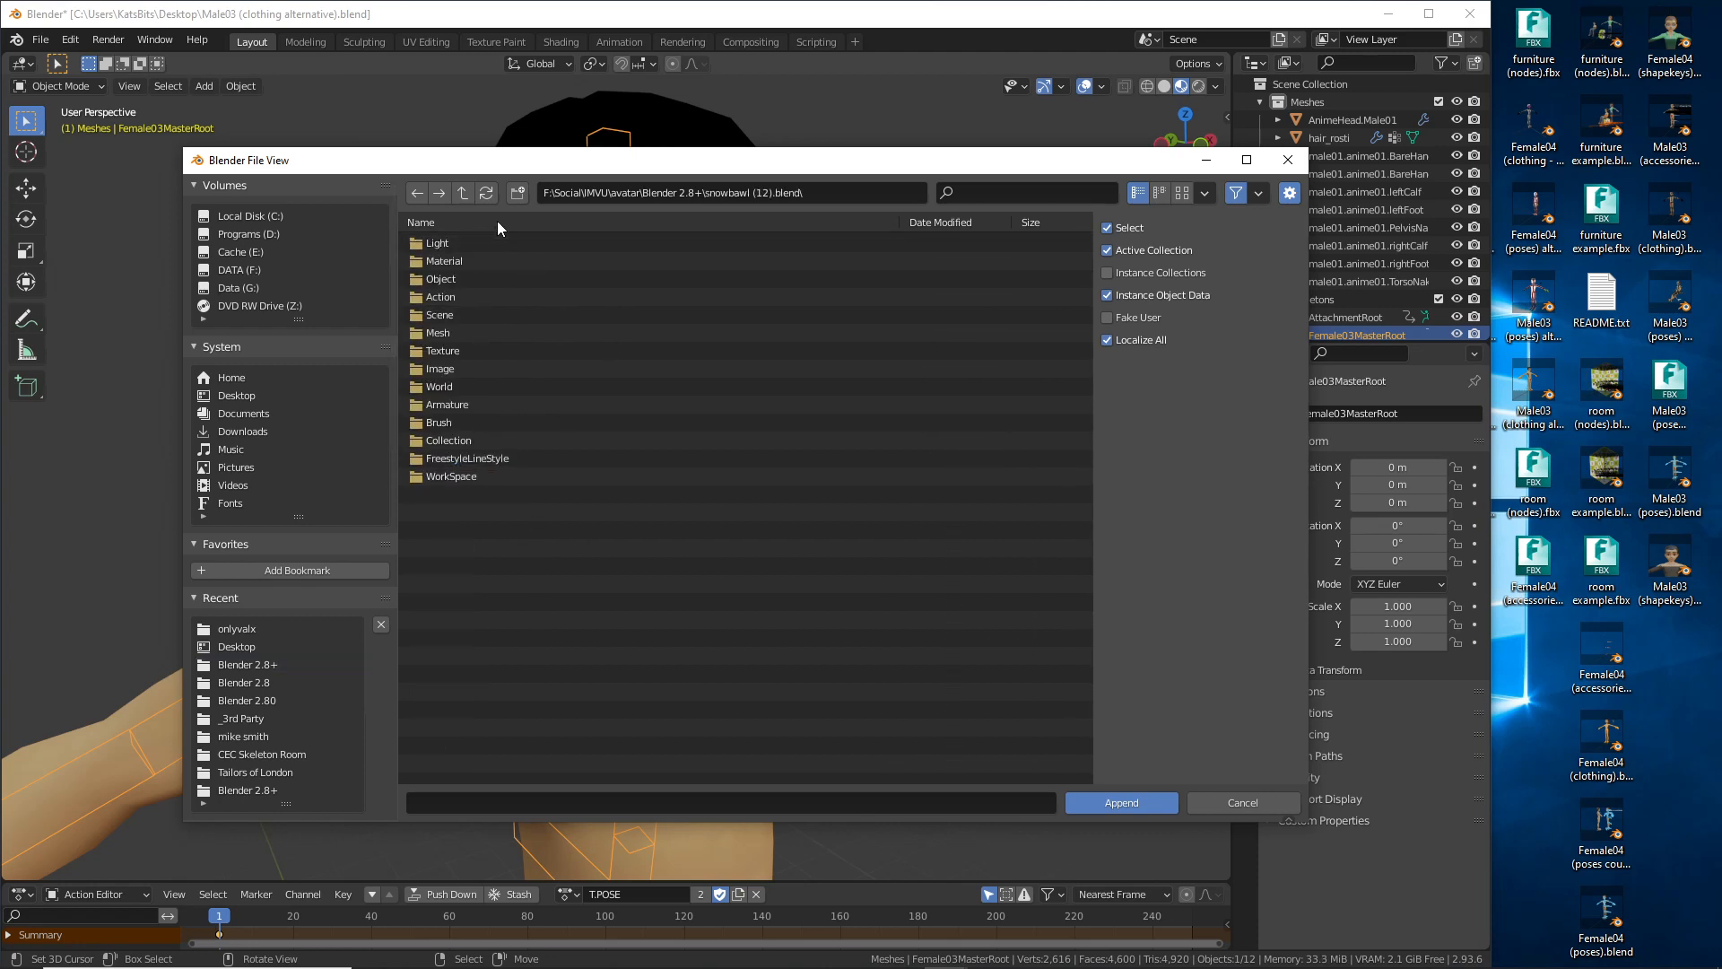
Step: Display the data categories of snowbawl (12).blend as thumbnails and open the Object category to browse its objects
click(1182, 194)
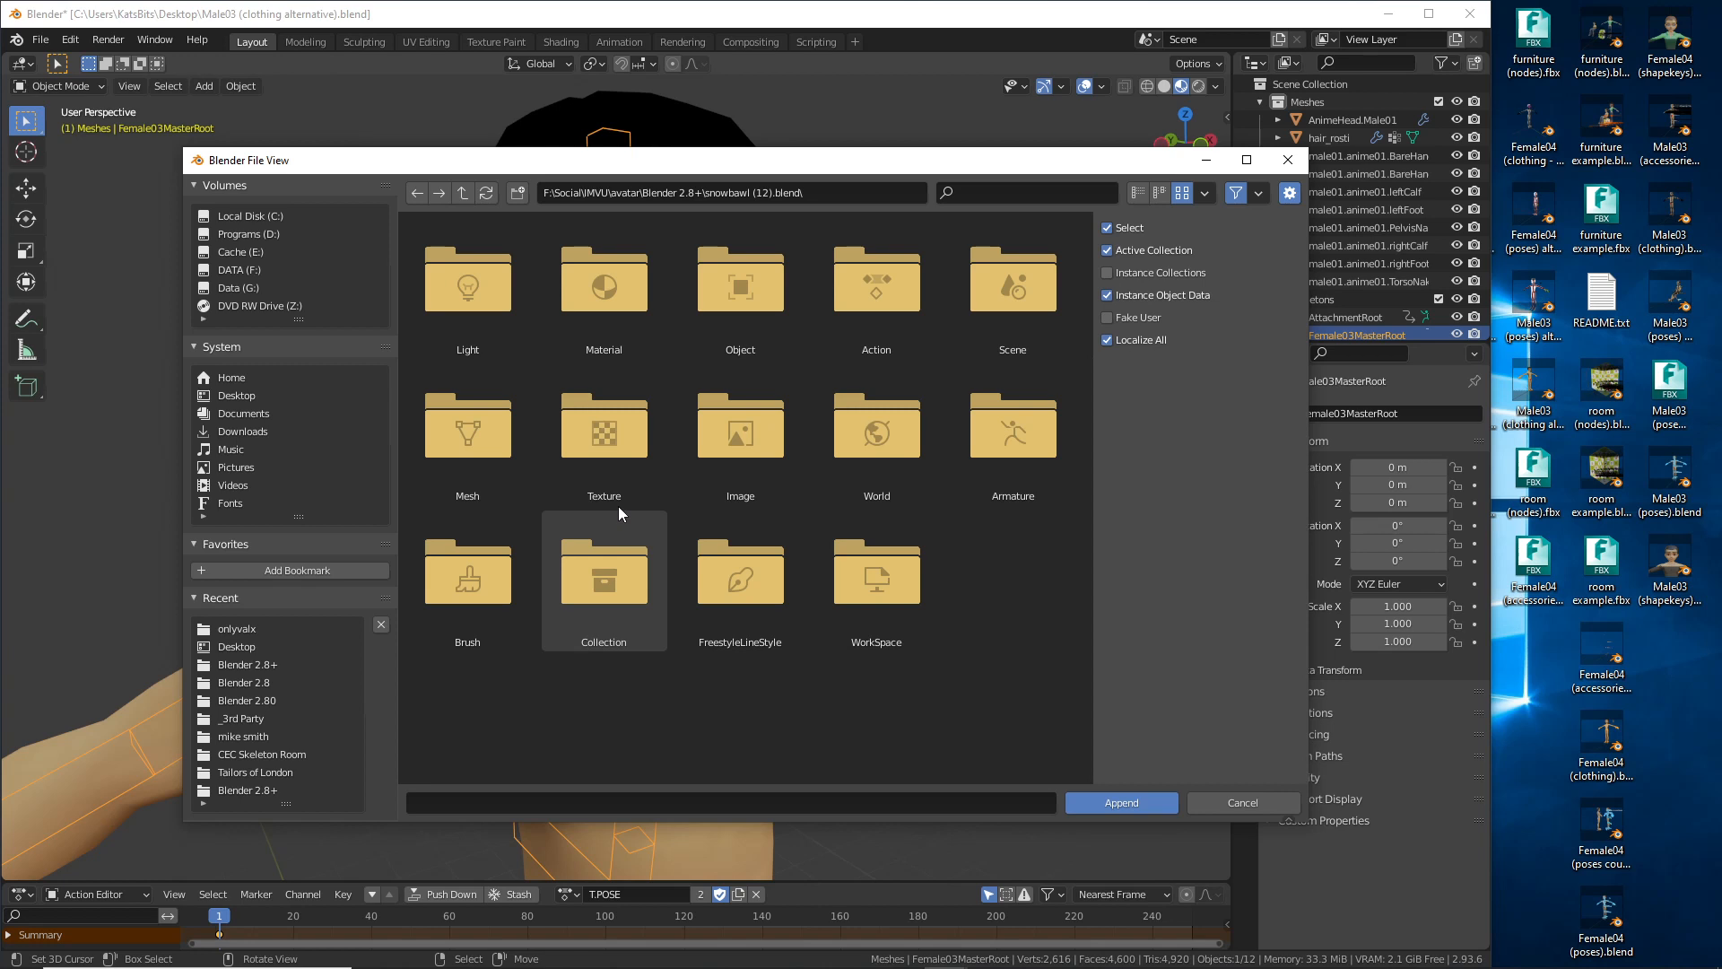
click(736, 293)
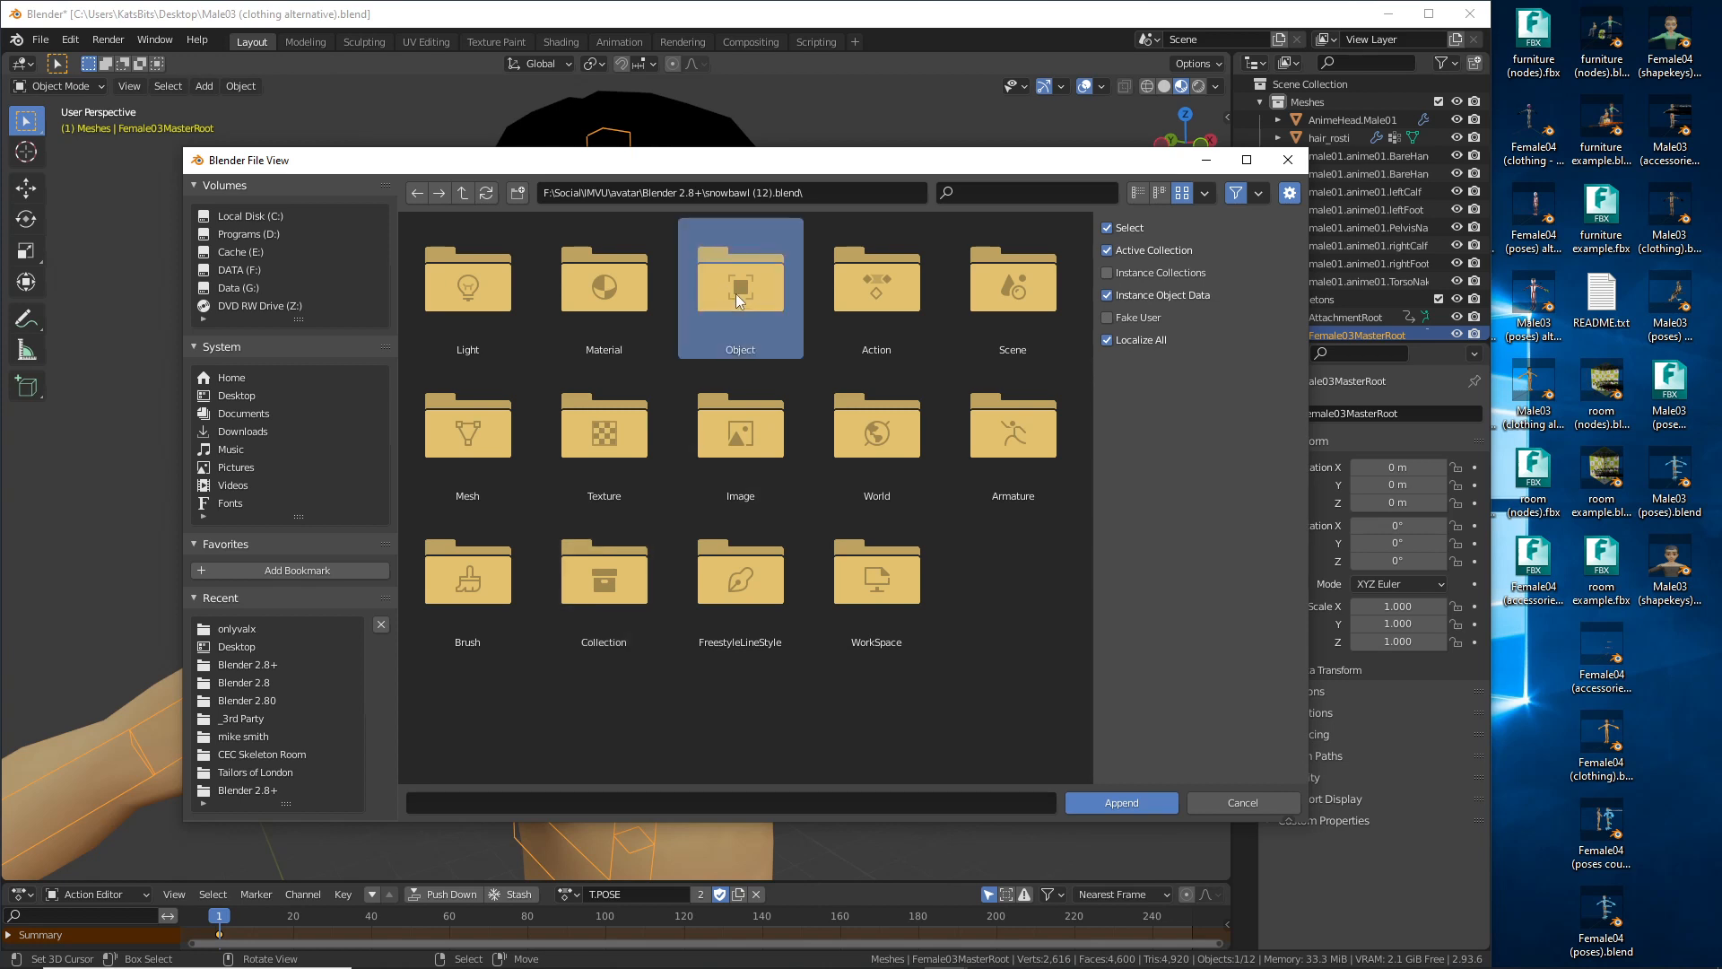
key(ctrl+2)
mouse_move(761, 235)
mouse_down()
mouse_move(830, 292)
mouse_move(754, 244)
mouse_up()
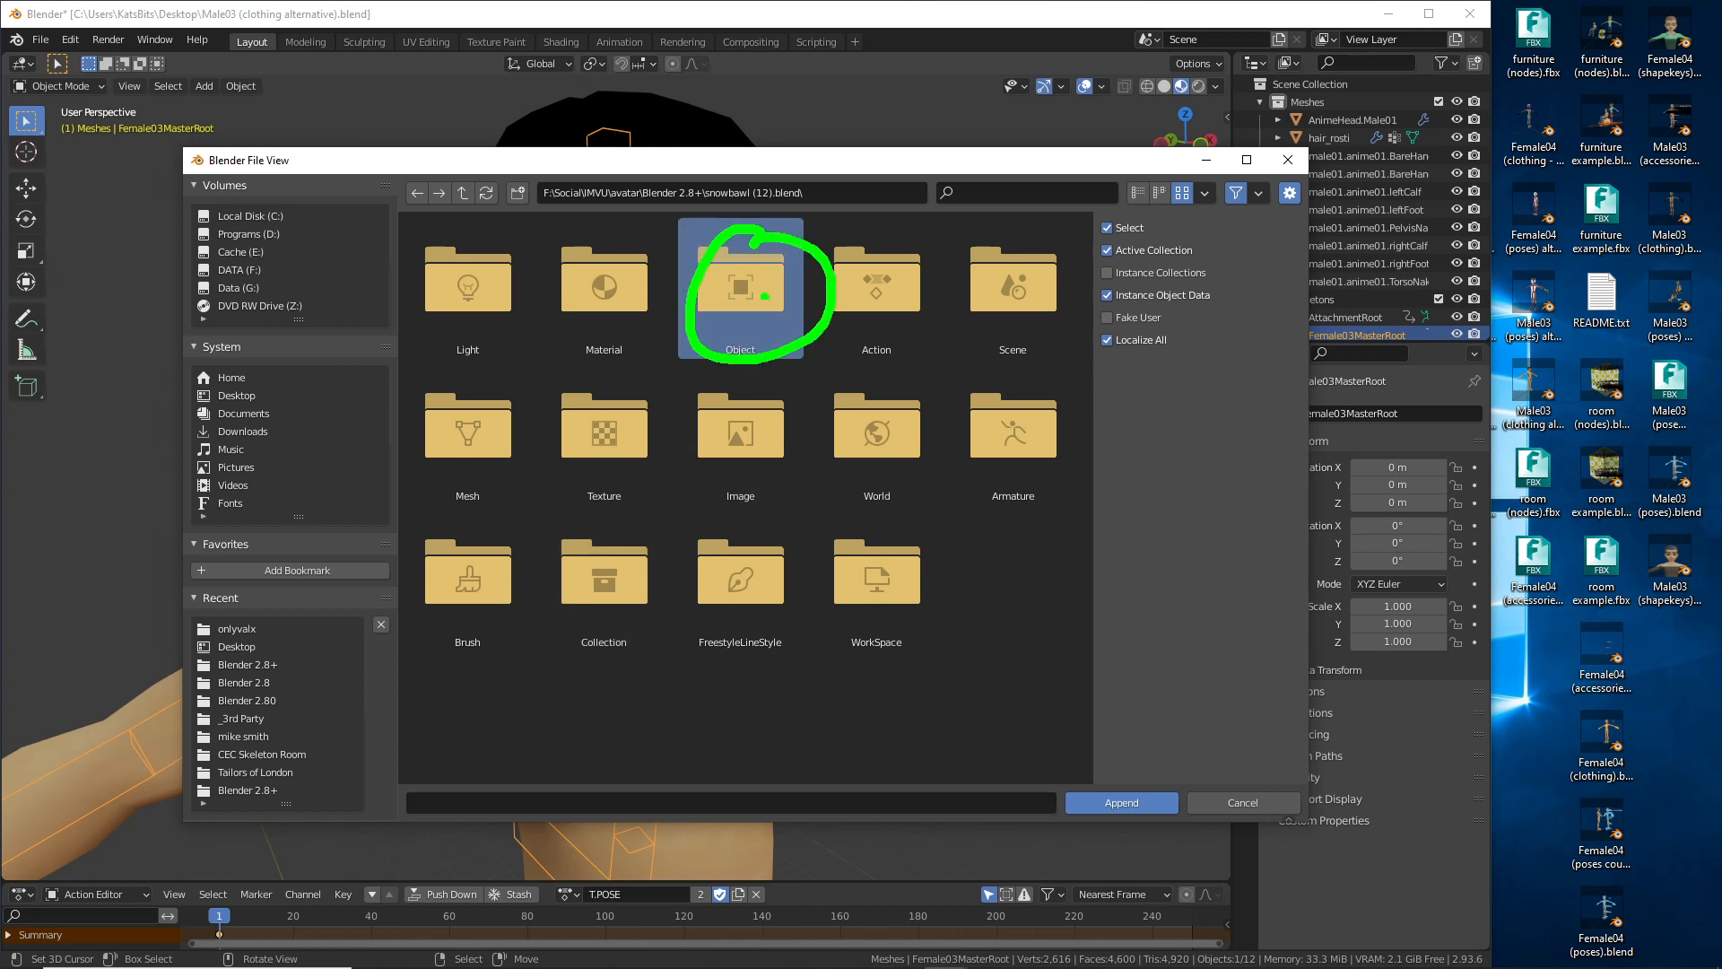
key(Escape)
double_click(752, 271)
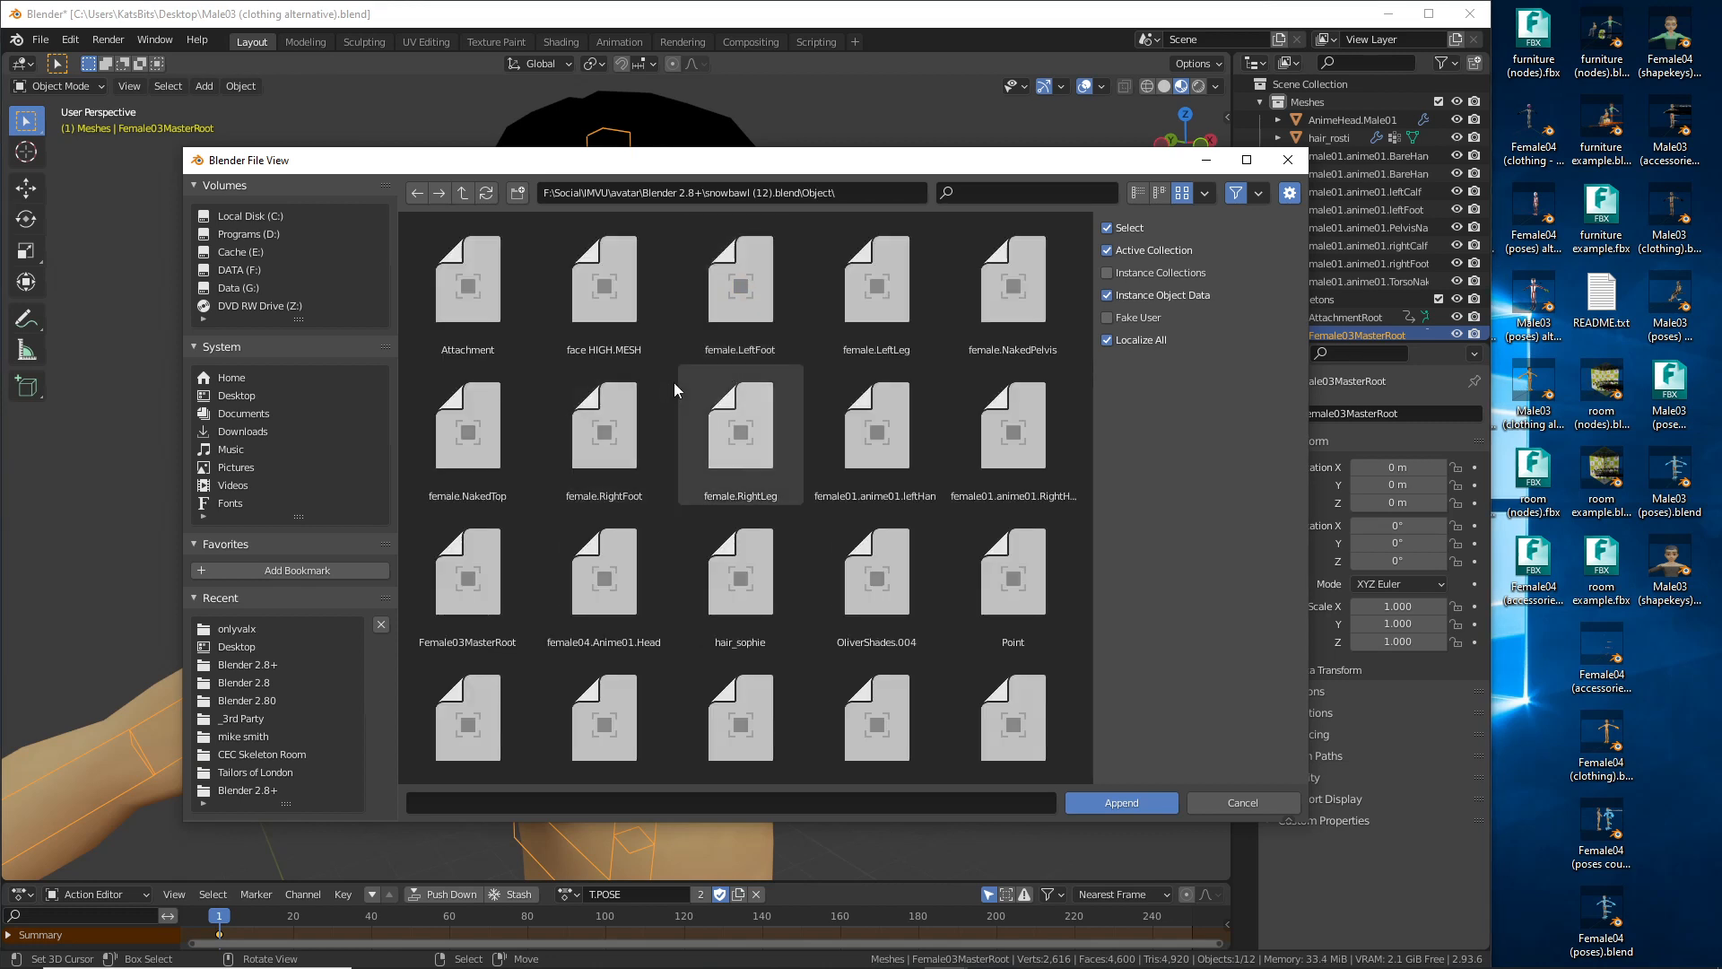
scroll(674, 380, down, 3)
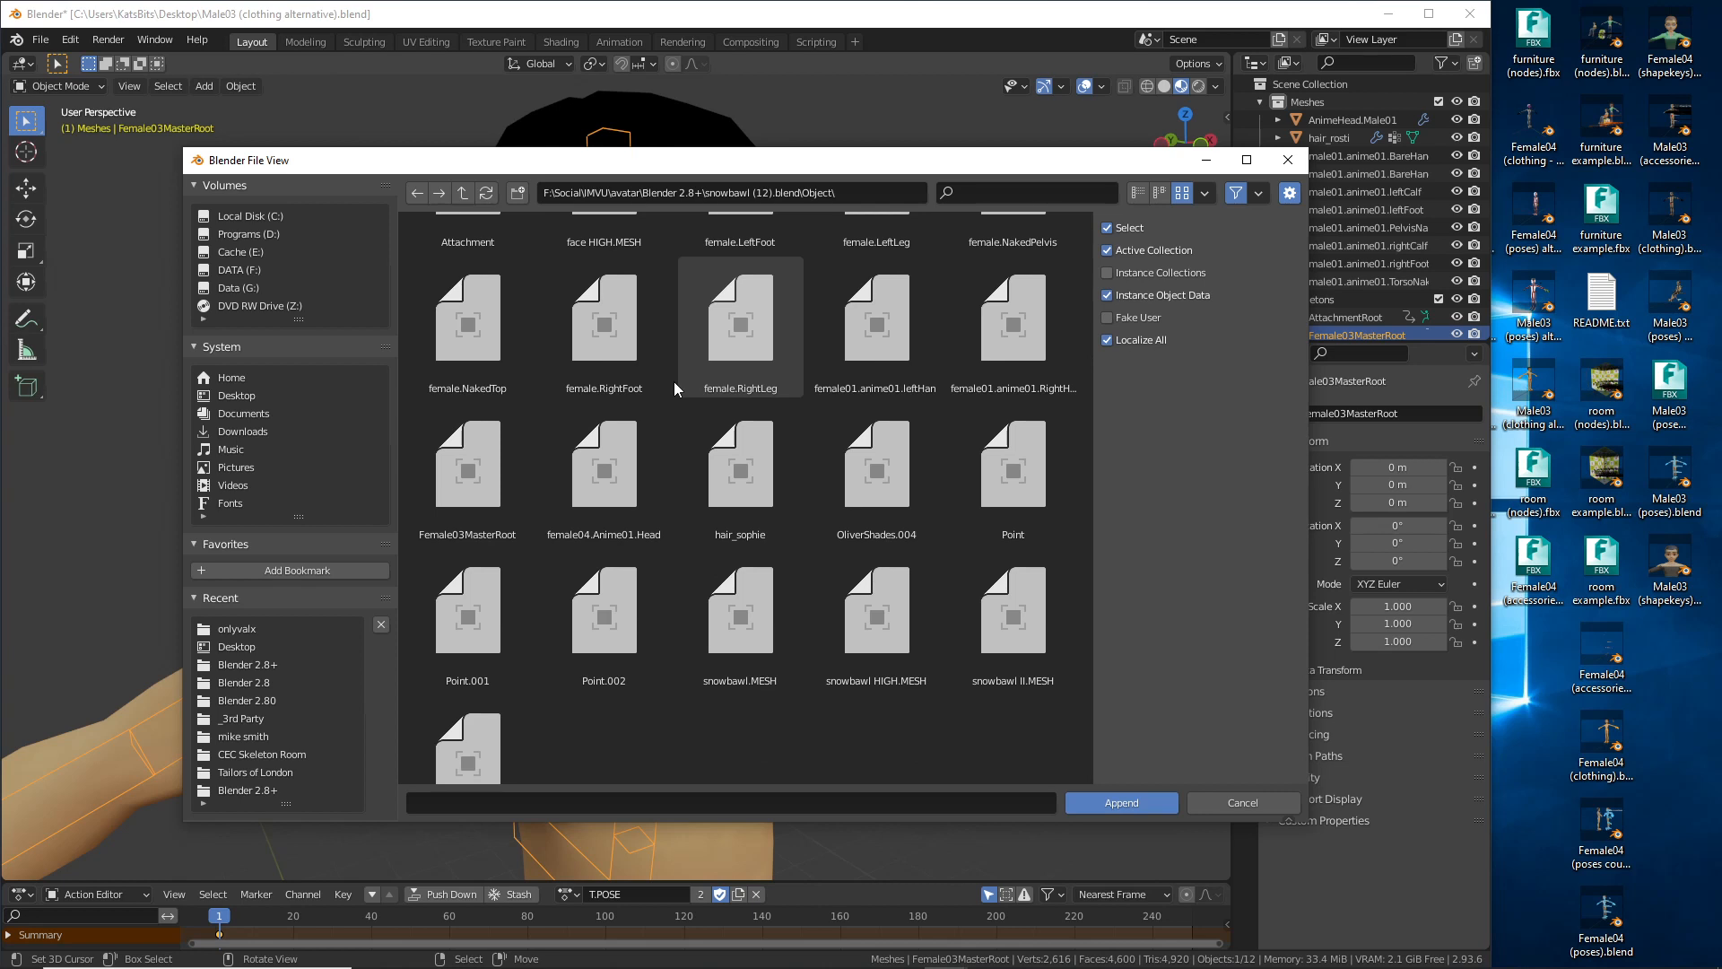
scroll(674, 381, down, 2)
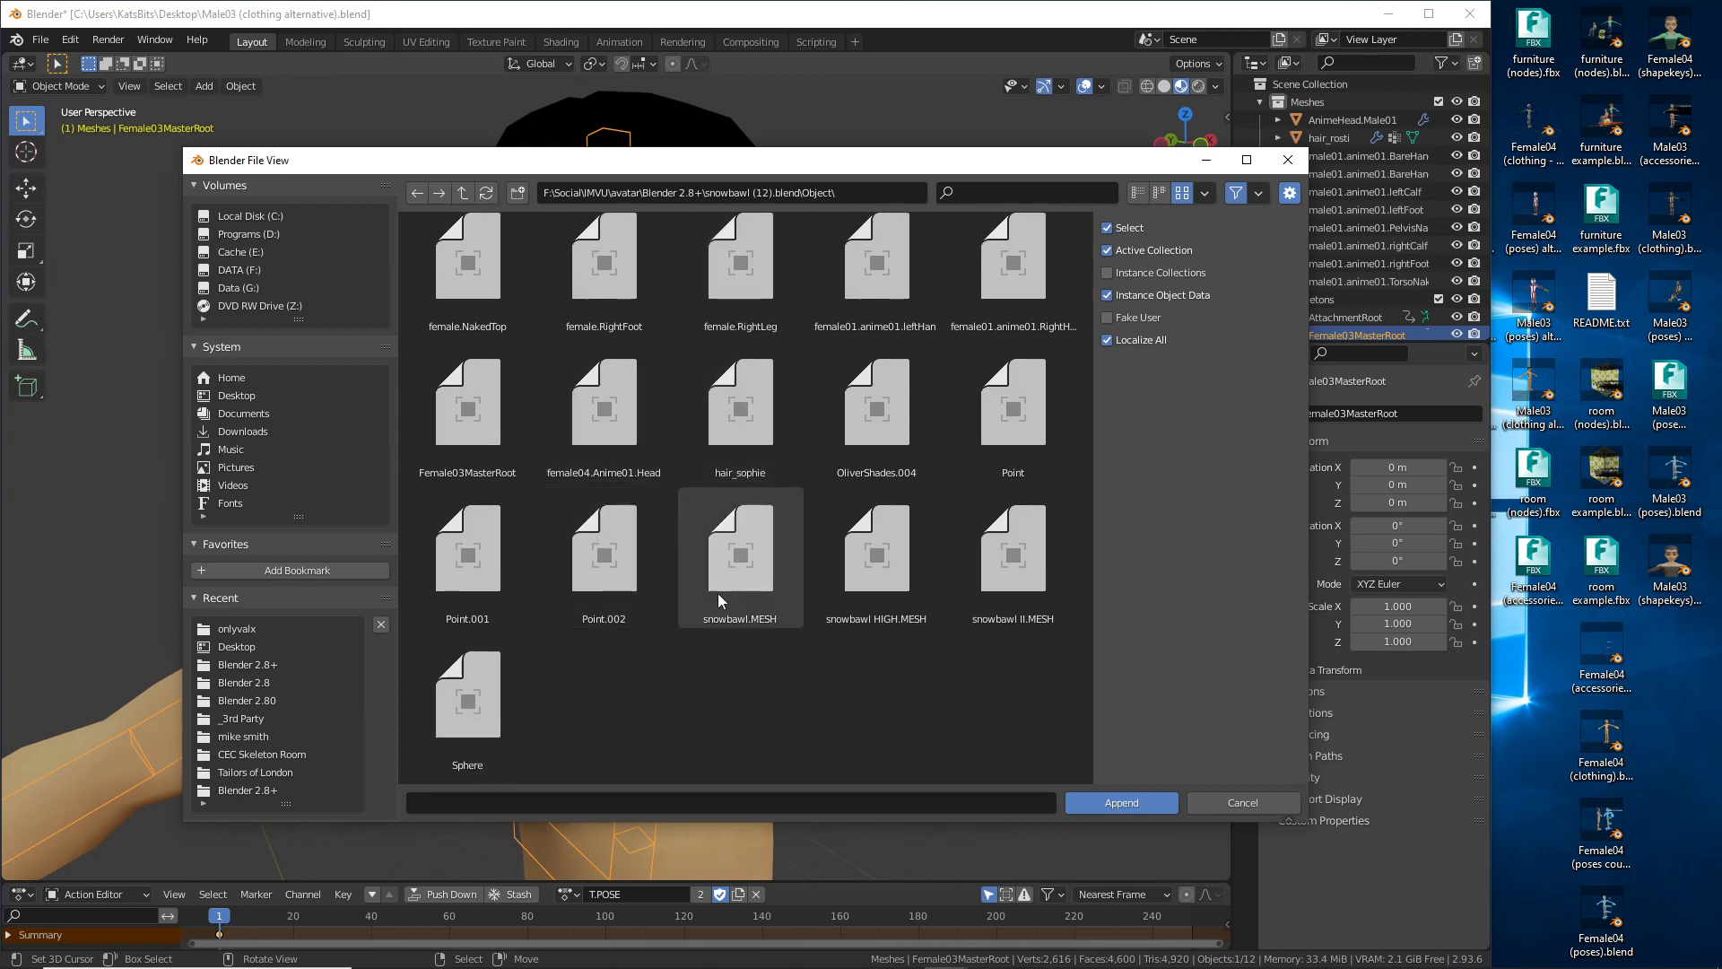
Step: Switch to the Blender window with snowbawl (12).blend and look up the head mesh's object name in the outliner
mouse_move(730, 963)
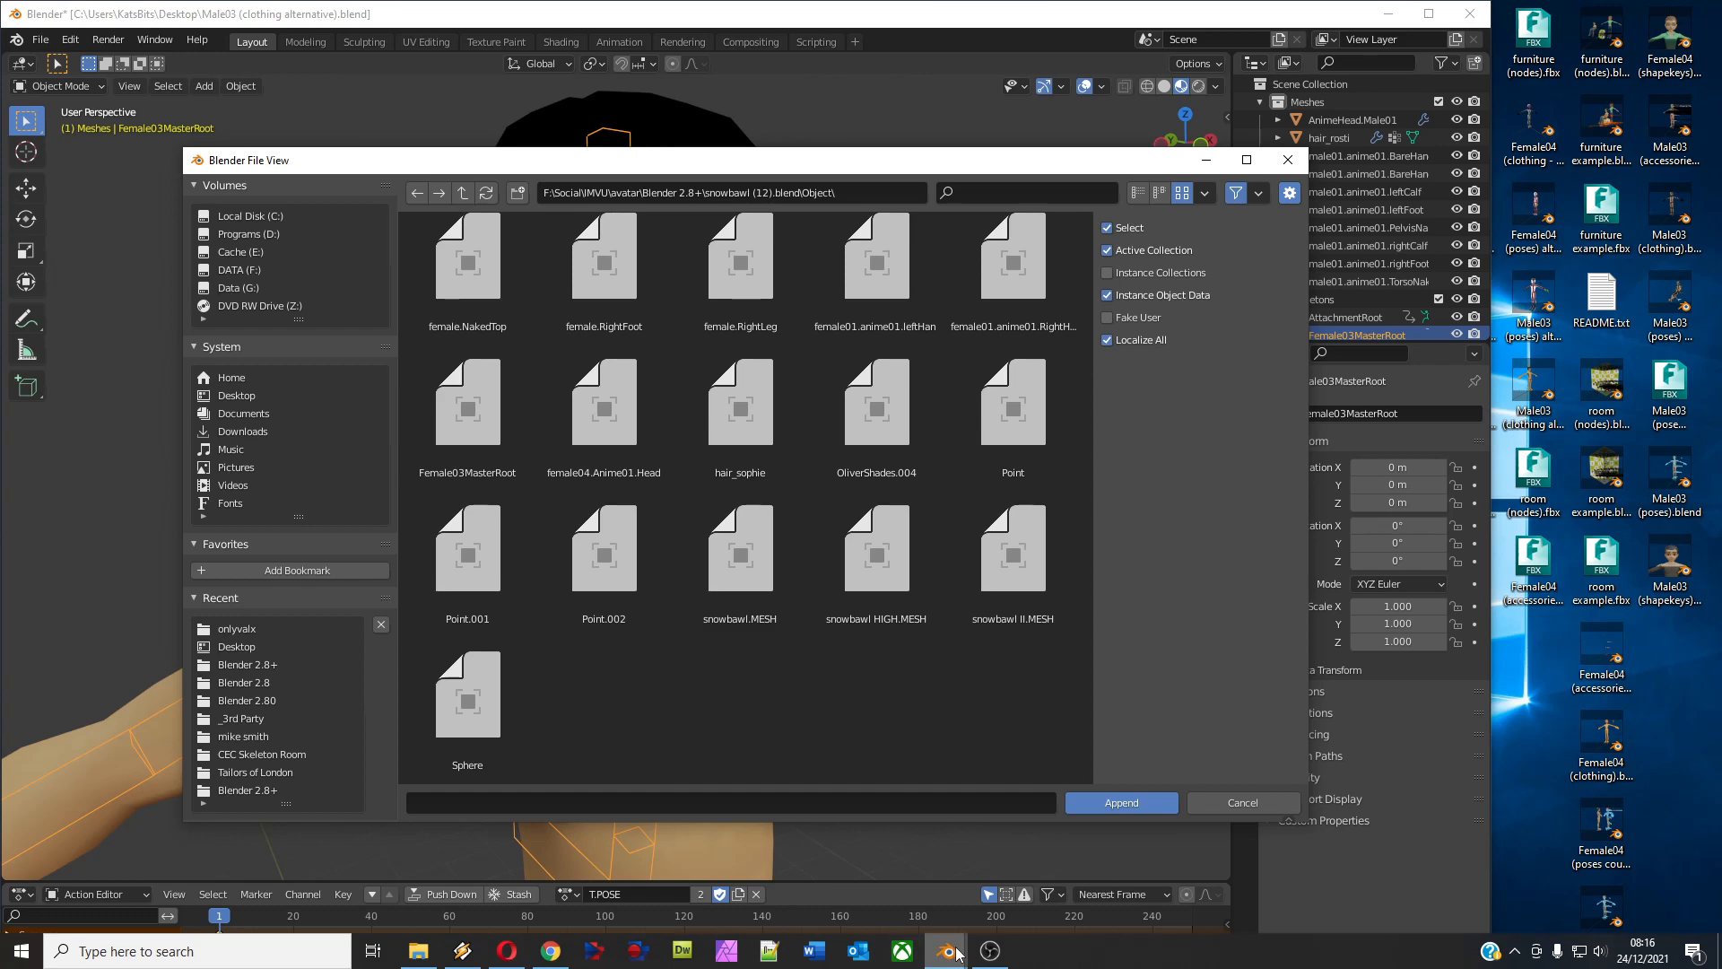
mouse_move(956, 953)
click(757, 890)
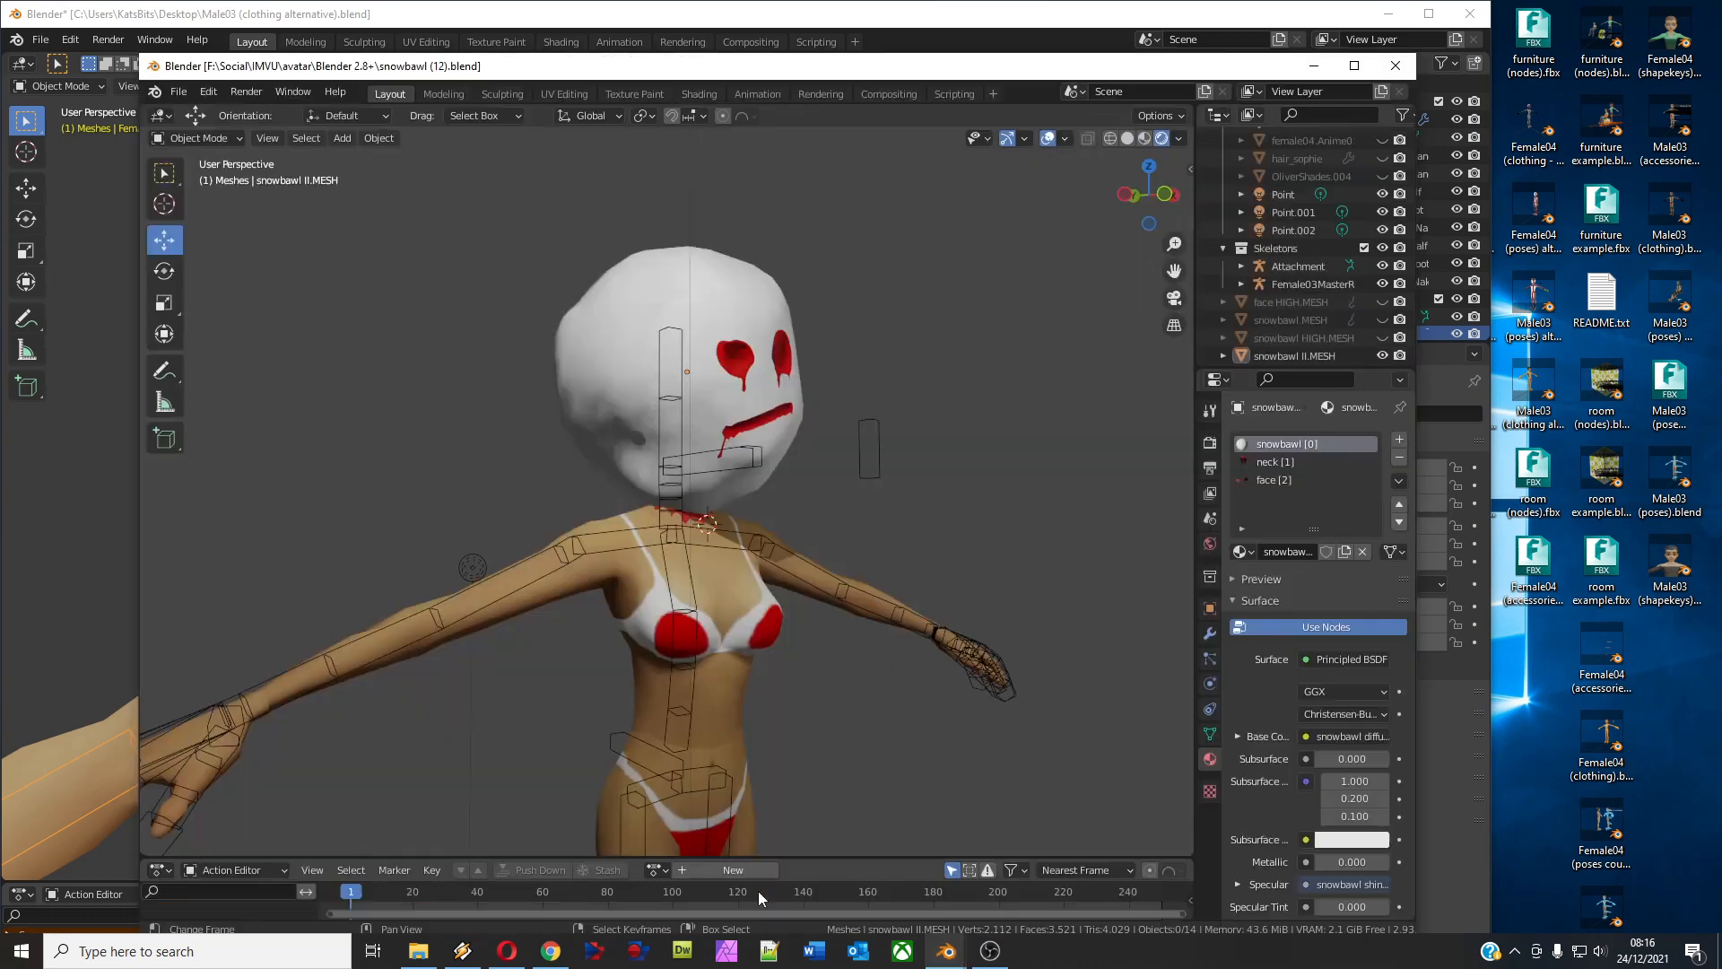
click(614, 311)
scroll(600, 378, up, 2)
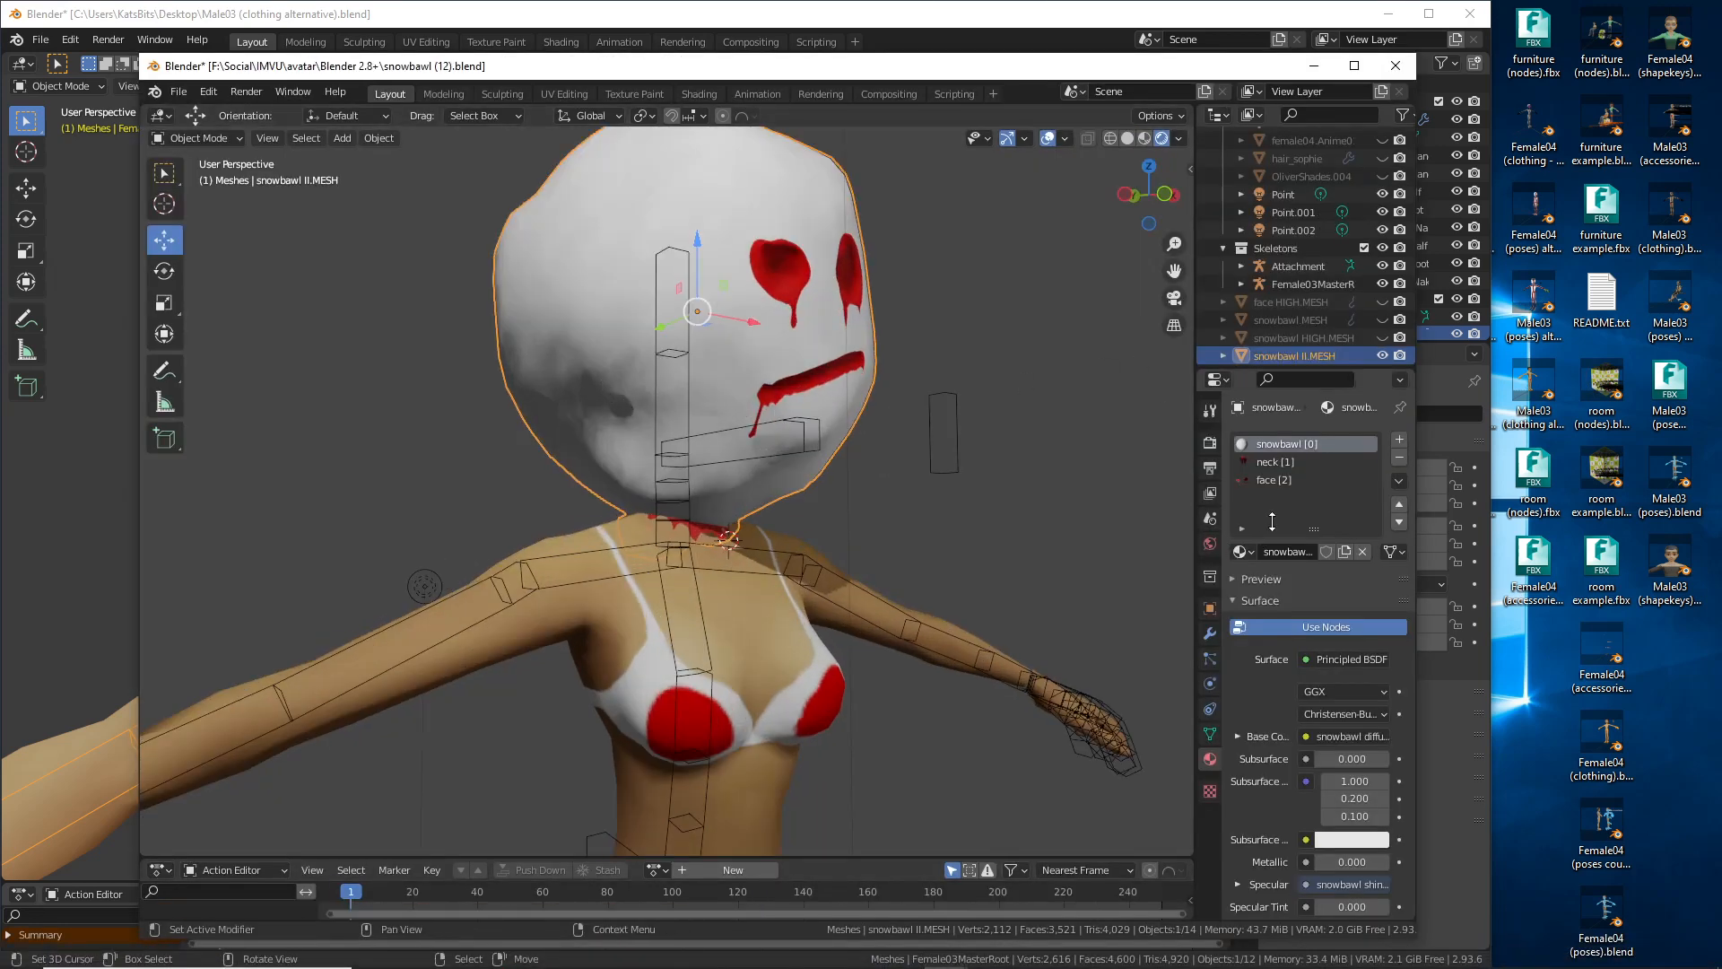
mouse_move(1252, 461)
mouse_down()
mouse_move(1283, 461)
mouse_move(1278, 498)
mouse_up()
scroll(1297, 289, down, 1)
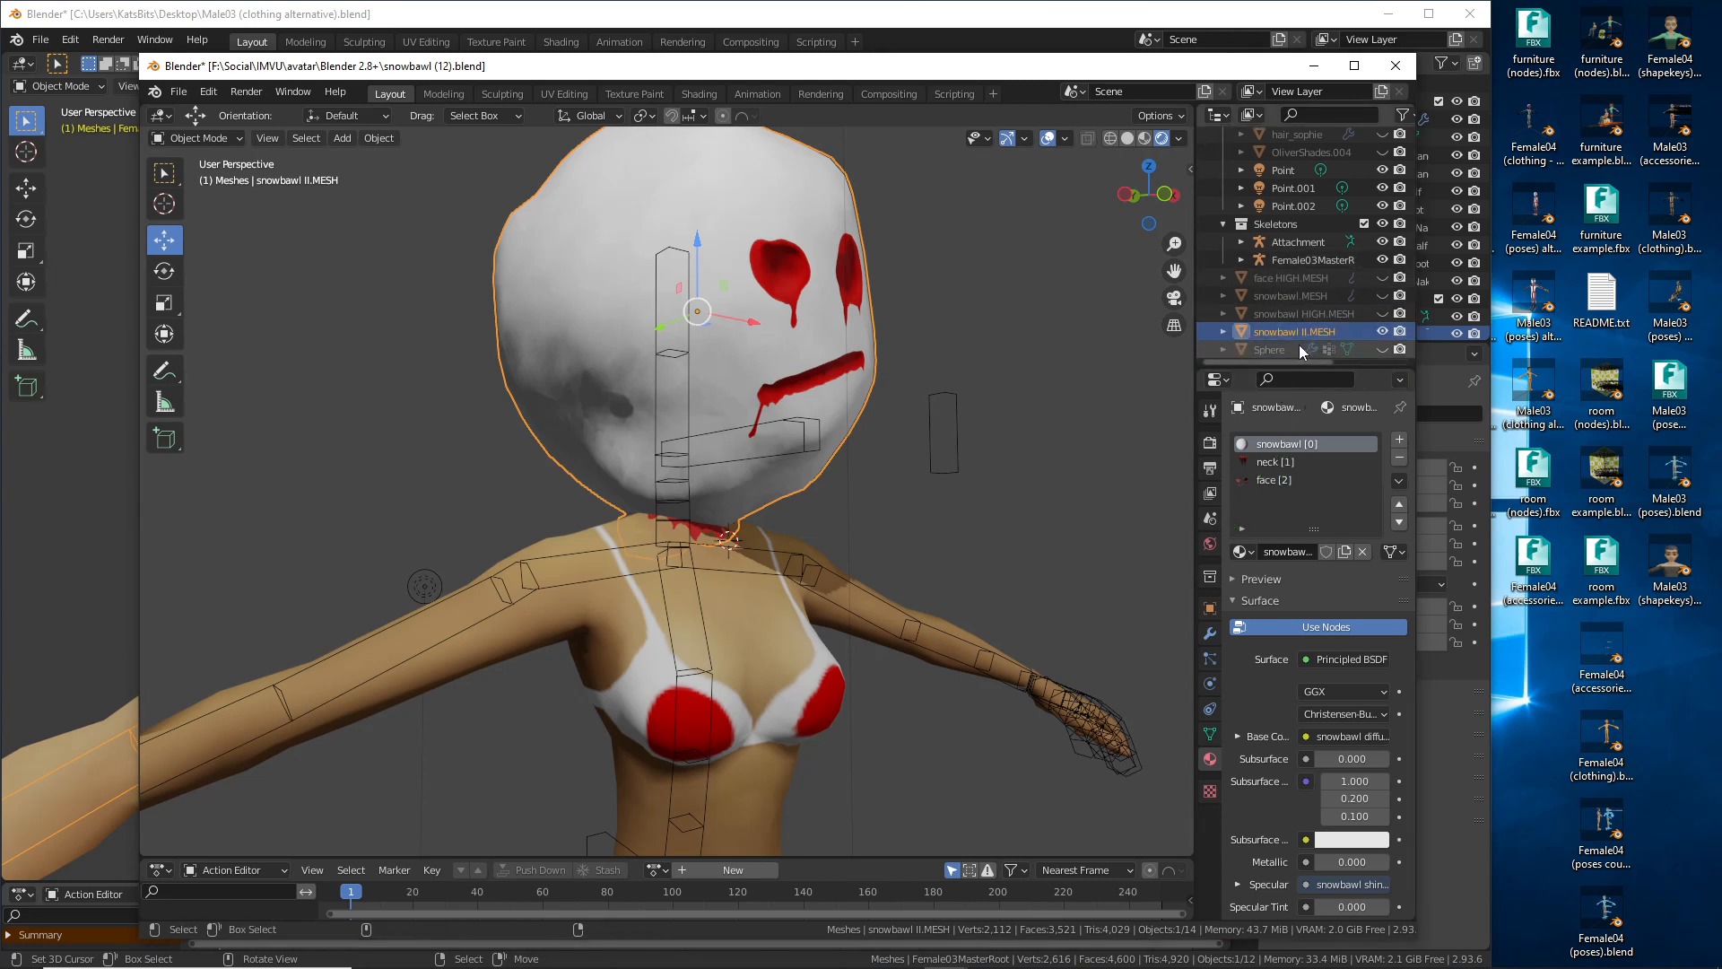
drag(1238, 342, 1358, 335)
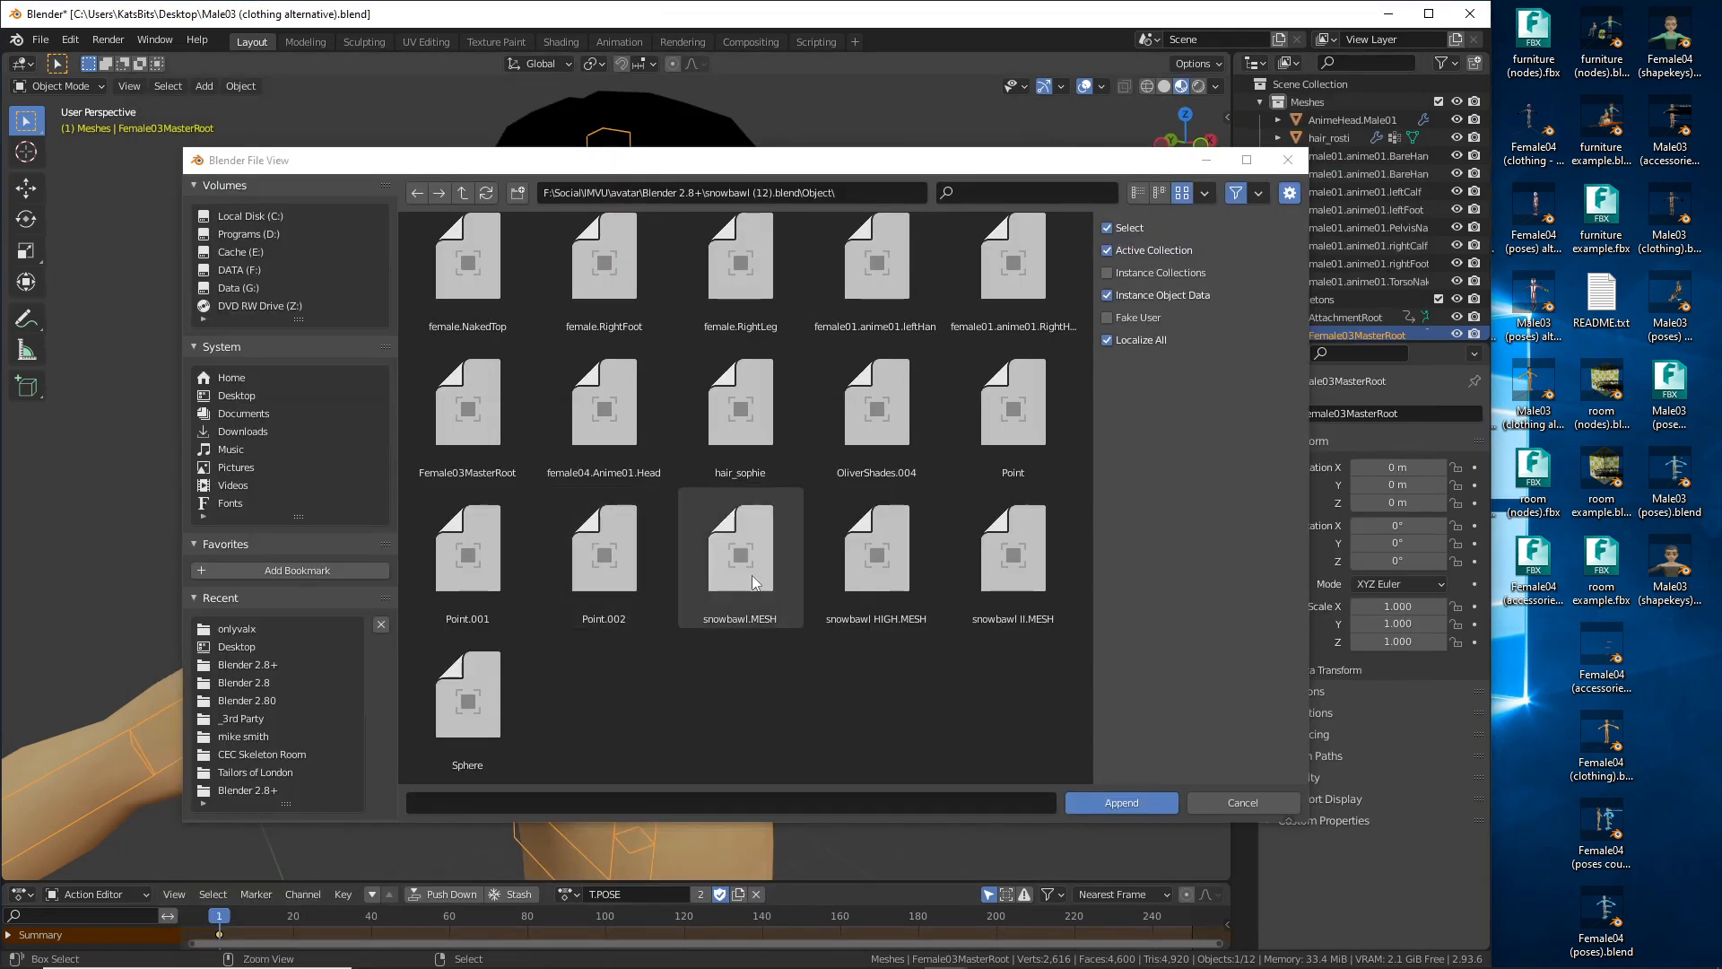
Step: Append the snowbawl II.MESH object to the male avatar scene with the existing append options
click(1009, 543)
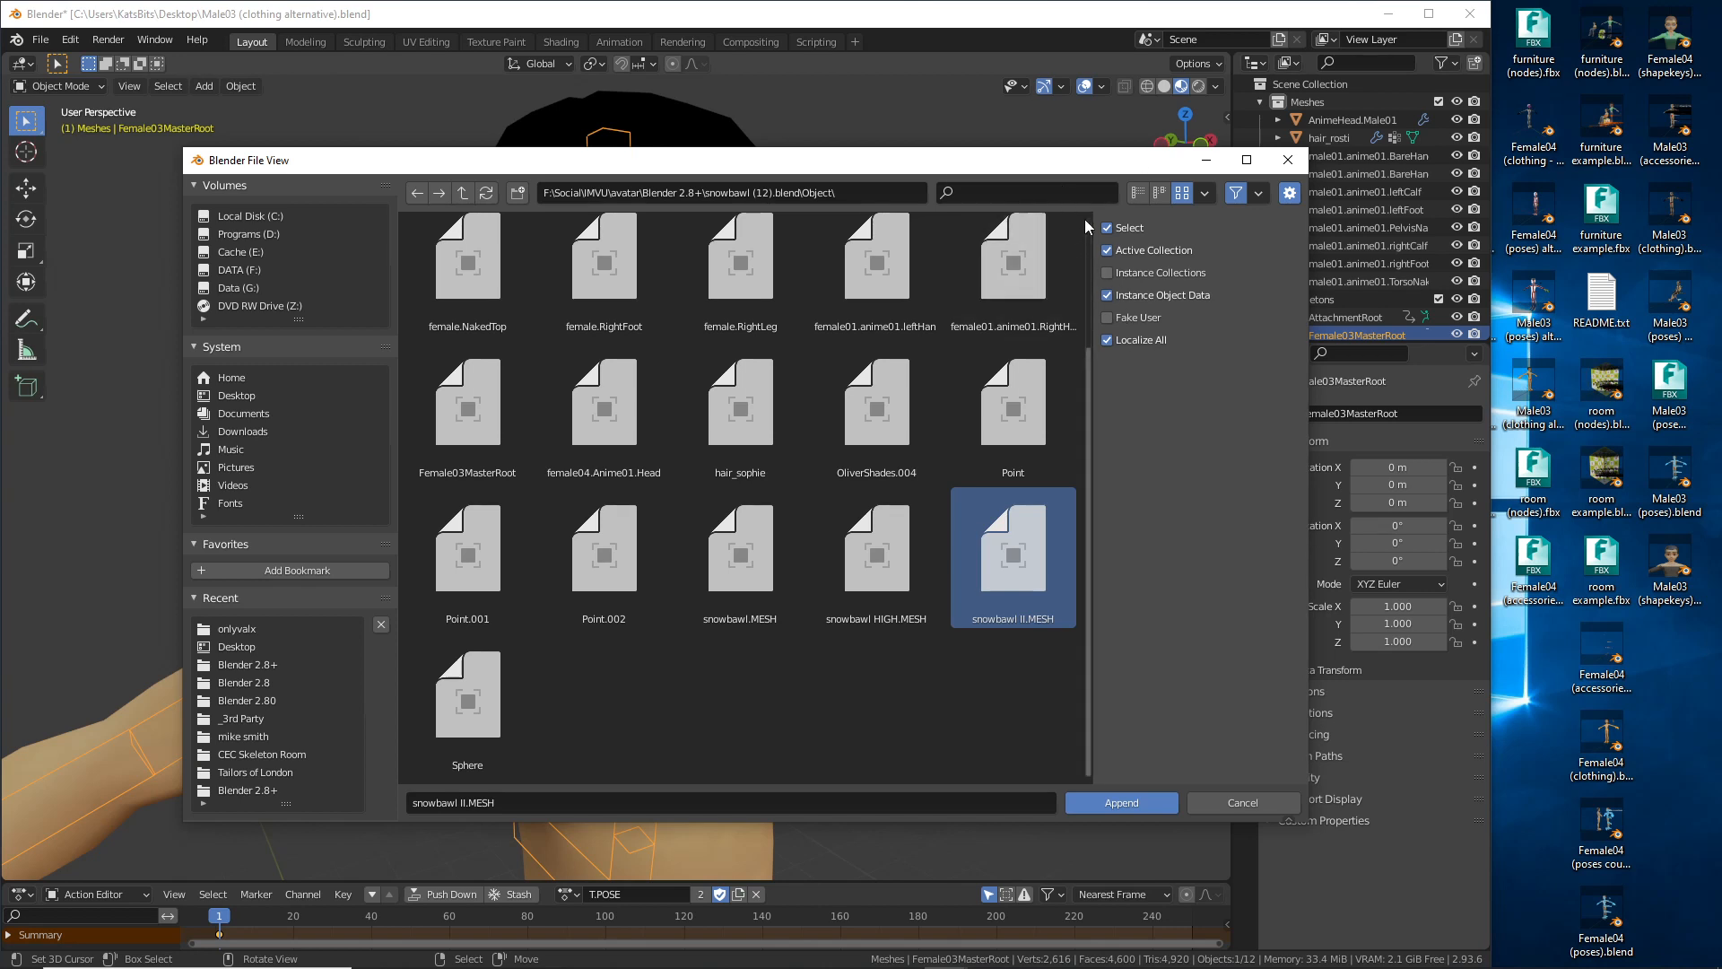
mouse_move(1110, 209)
mouse_down()
mouse_move(1083, 346)
mouse_move(1102, 235)
mouse_up()
click(1118, 804)
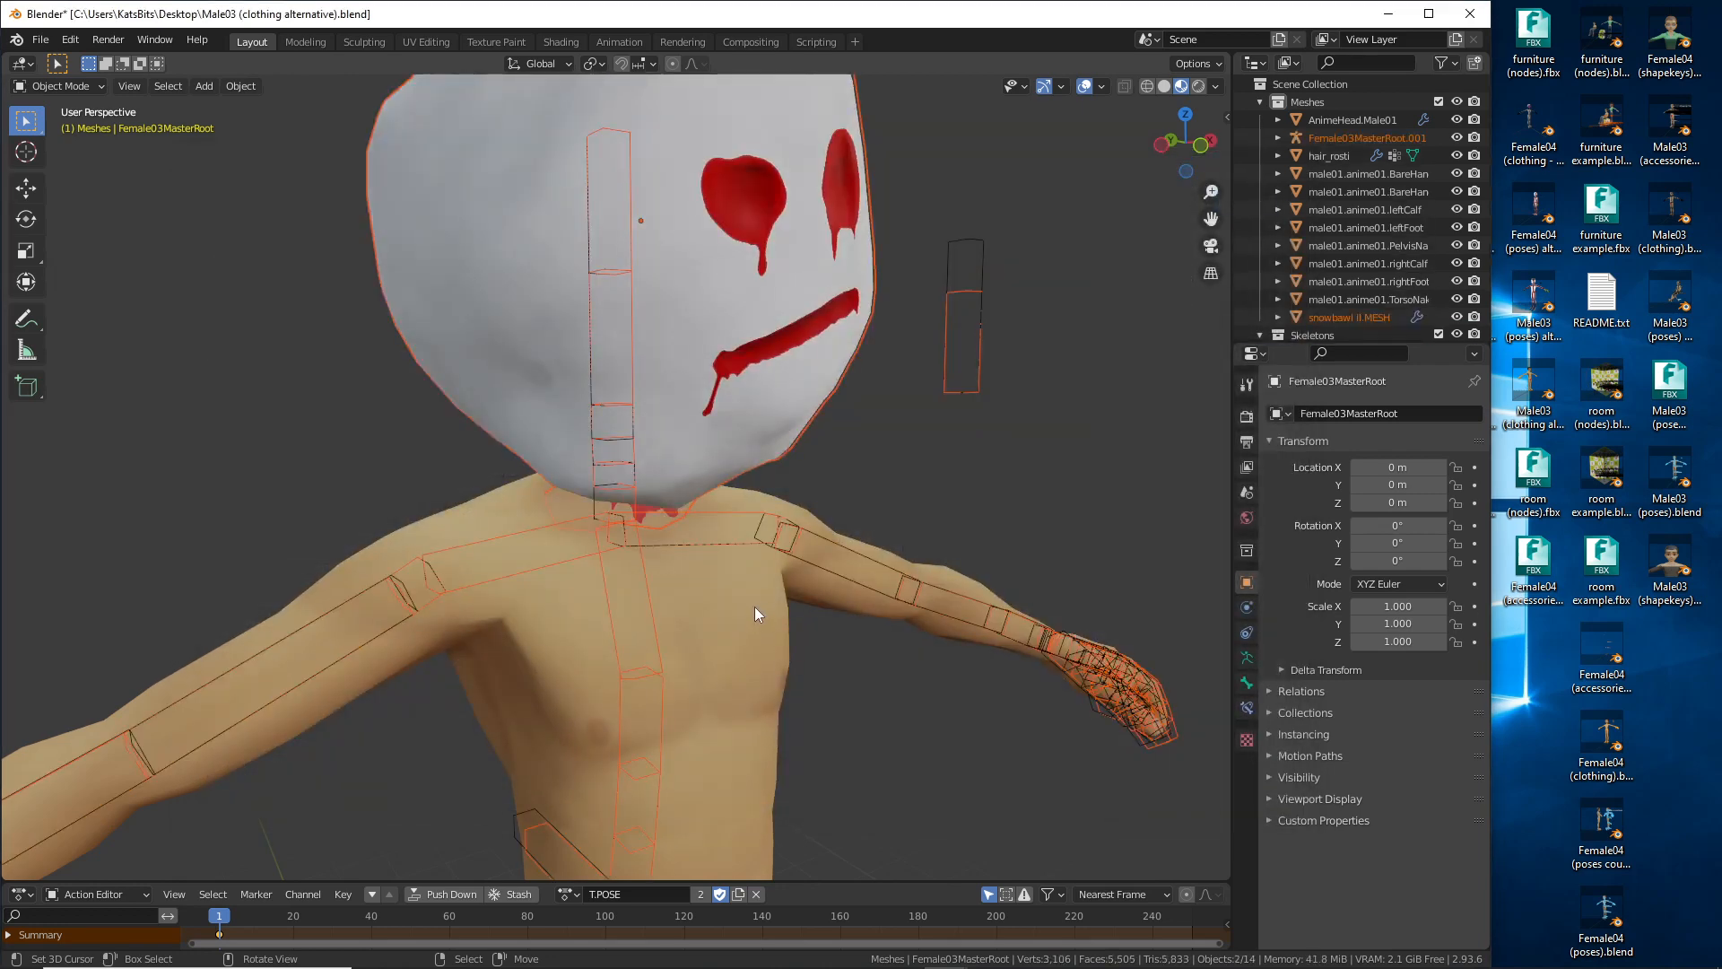
Step: Compare the appended armature with the original Female03MasterRoot and delete the duplicate Female03MasterRoot.001
middle_drag(755, 606, 697, 610)
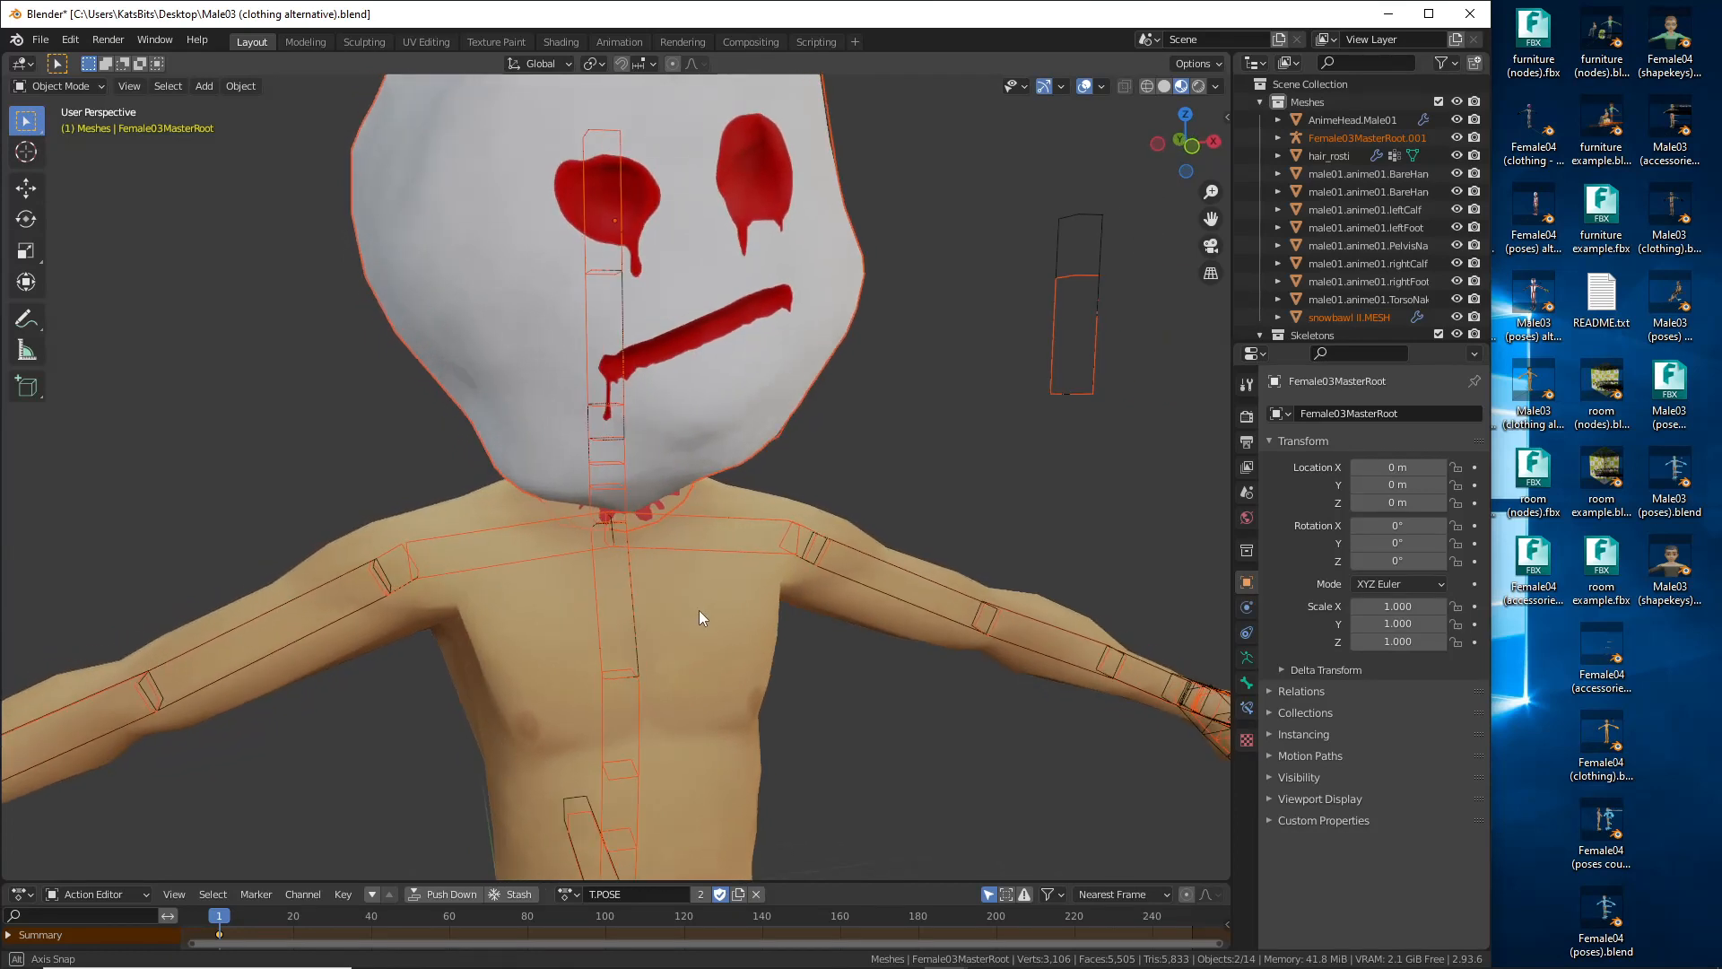
click(1349, 139)
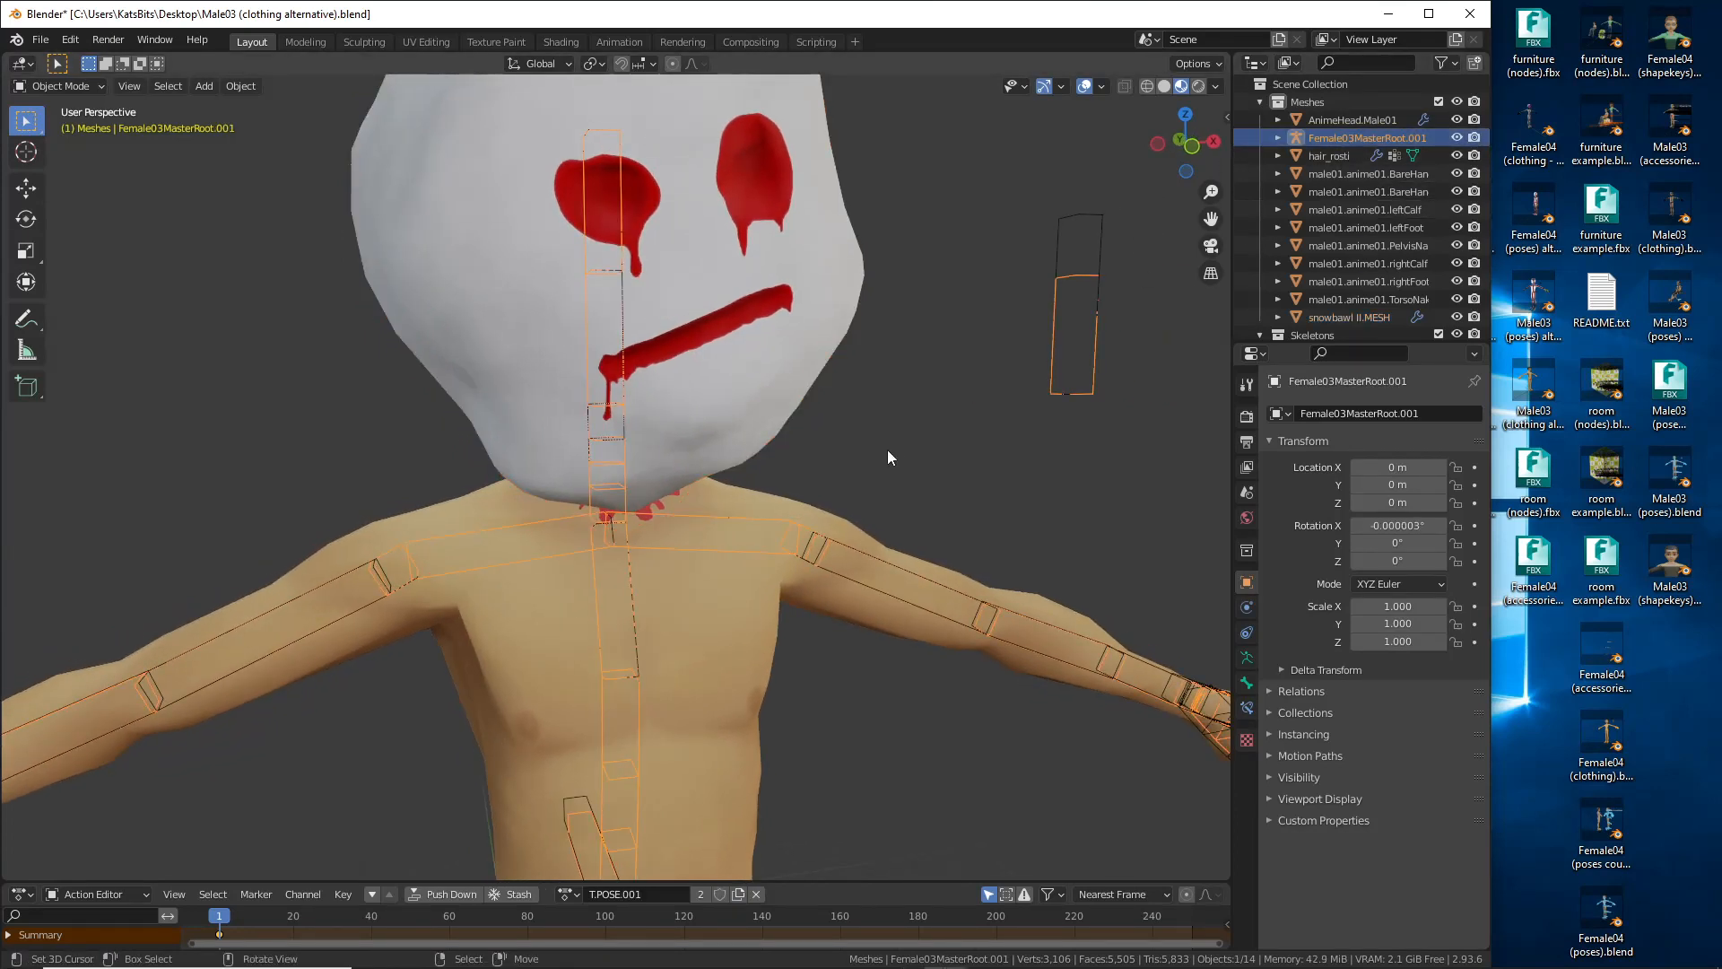
scroll(886, 449, down, 2)
mouse_move(831, 506)
middle_down()
mouse_move(666, 506)
mouse_move(858, 504)
middle_up()
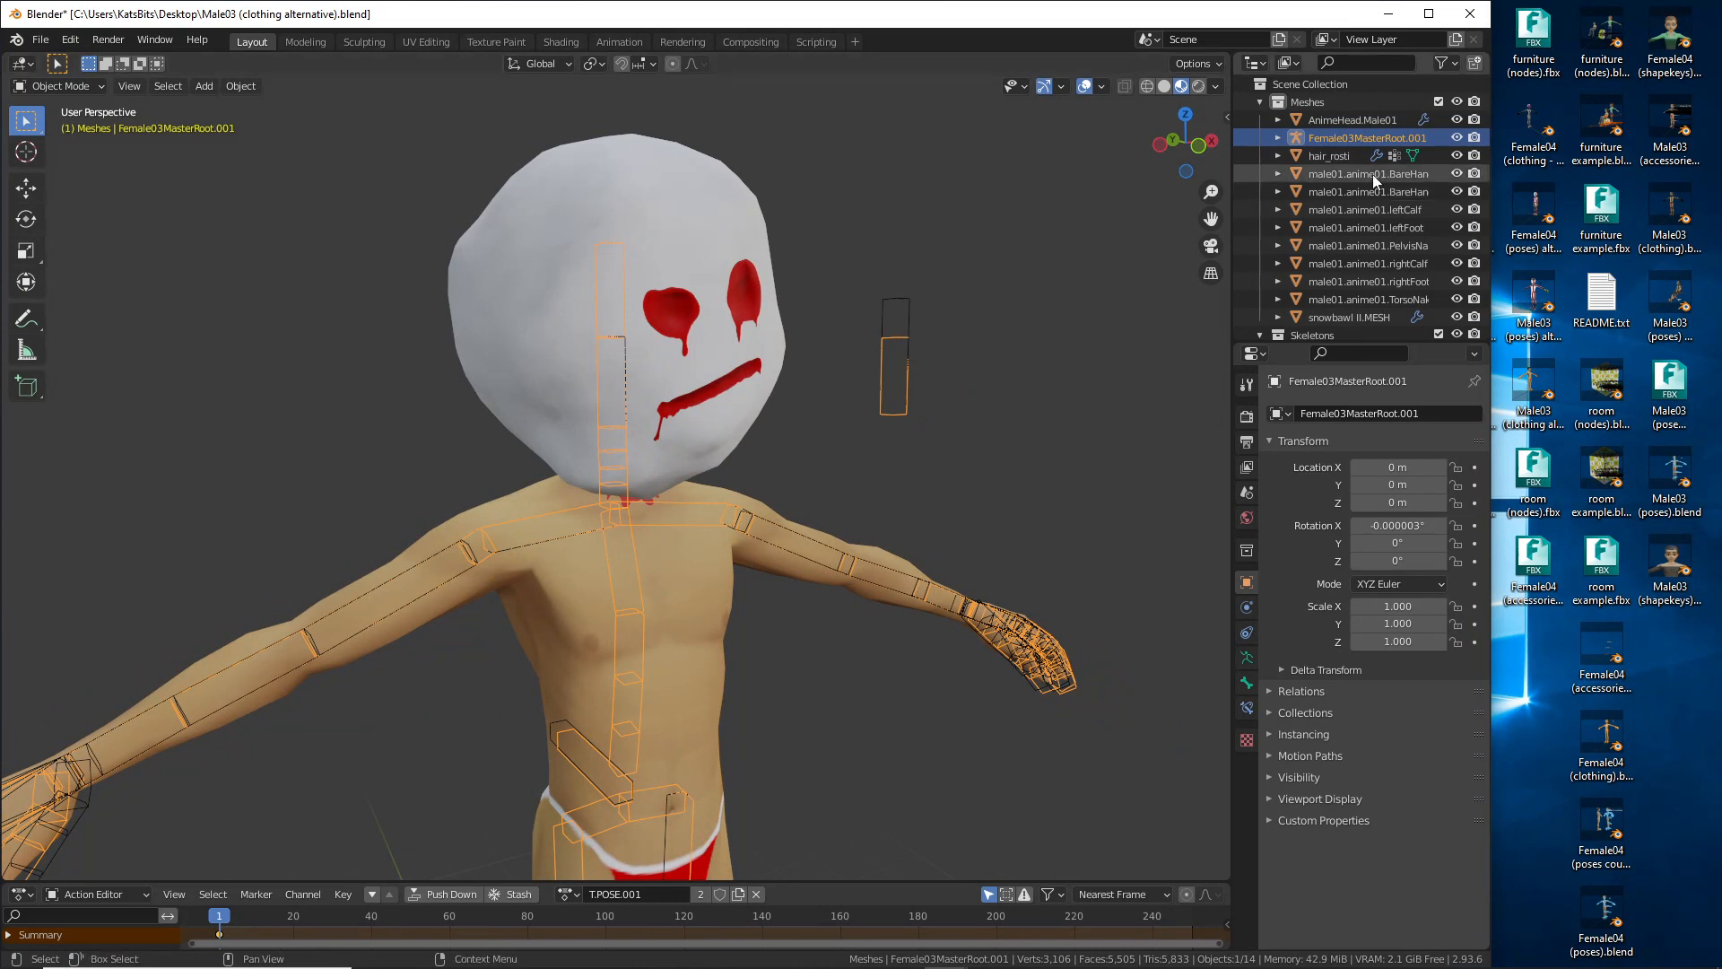
scroll(1364, 215, down, 3)
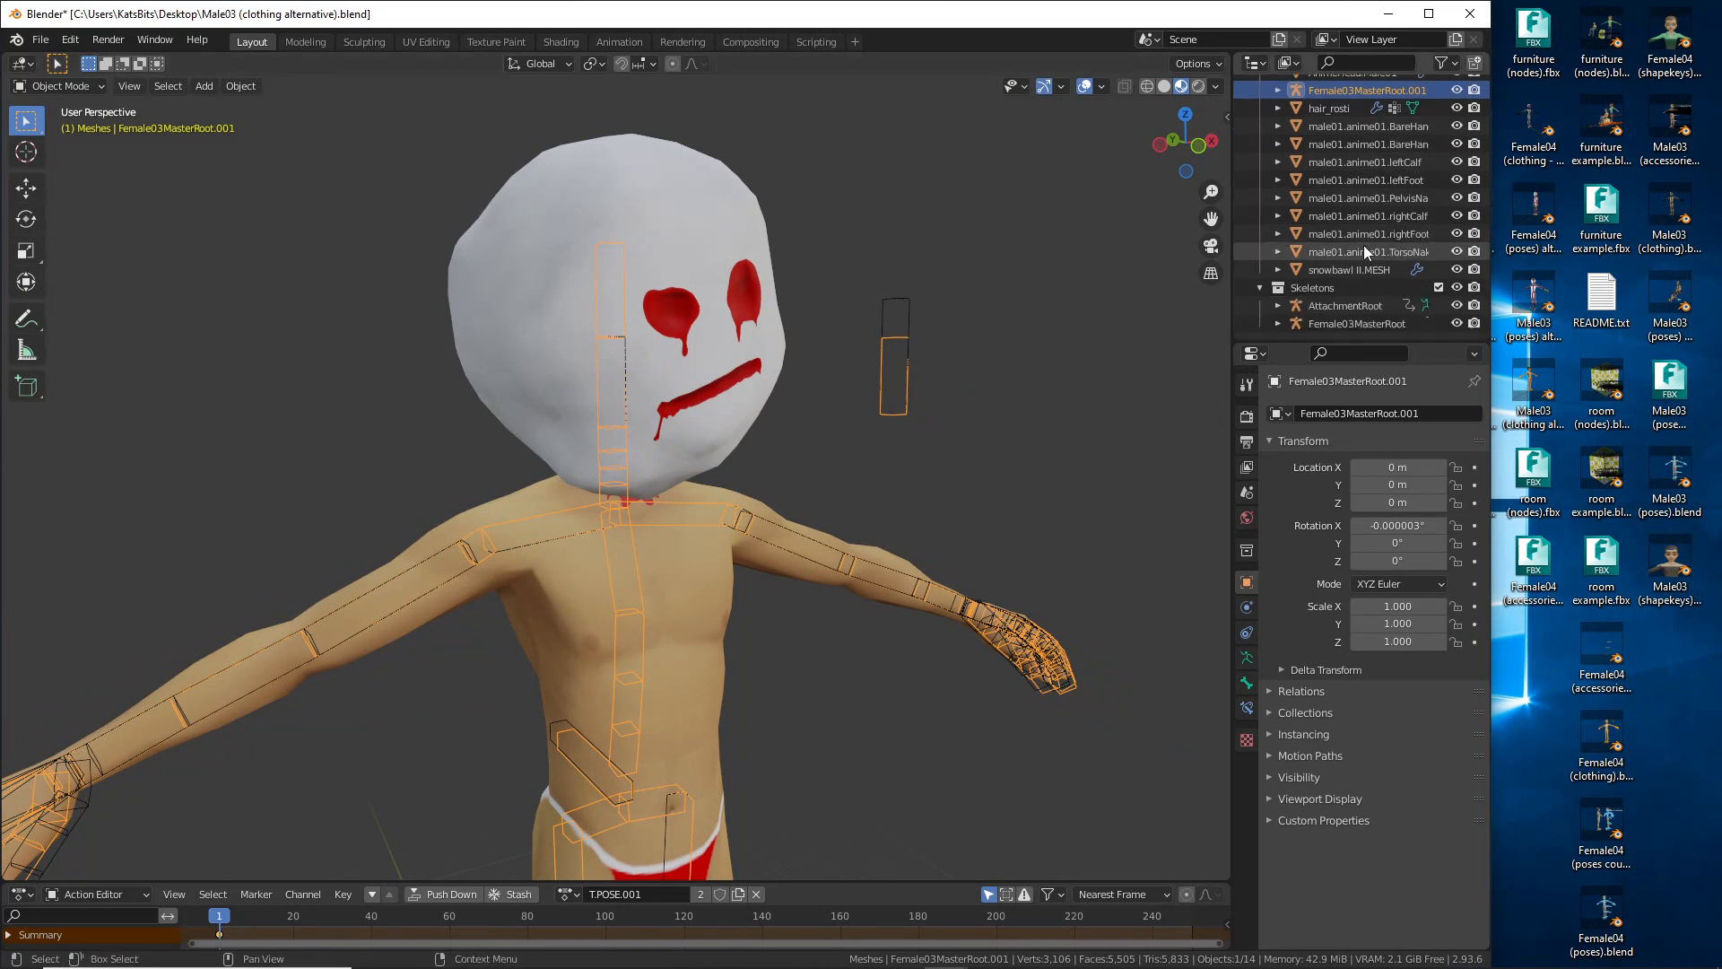
click(1342, 324)
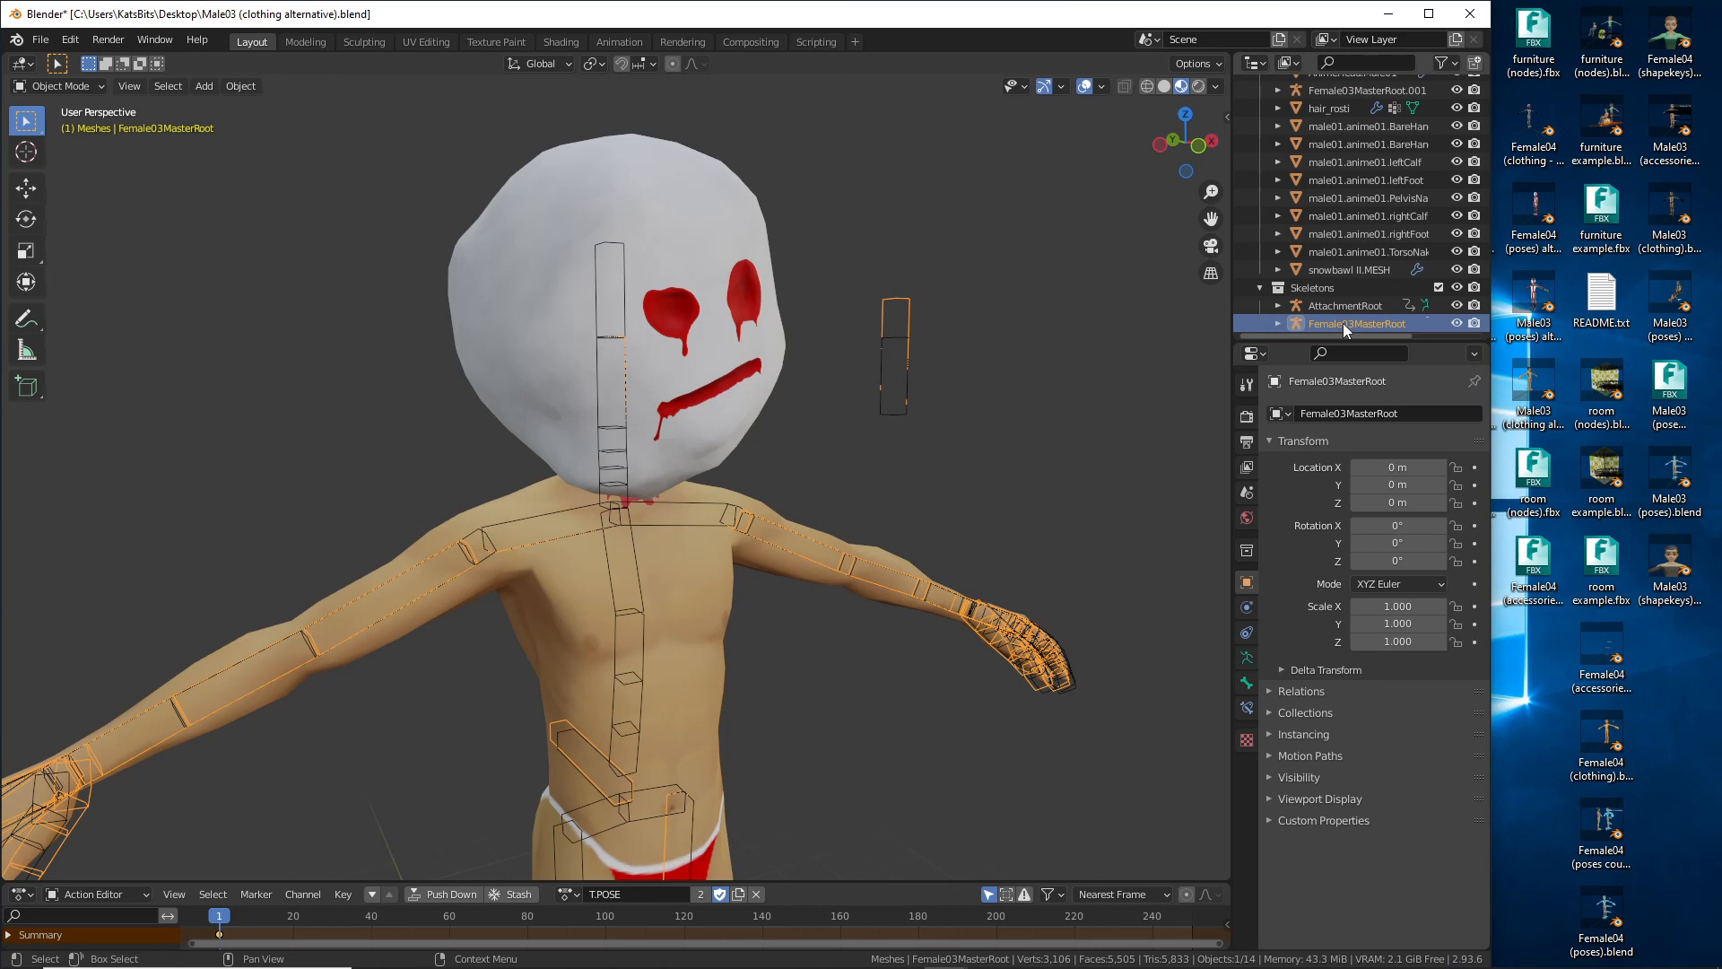
scroll(1337, 245, up, 2)
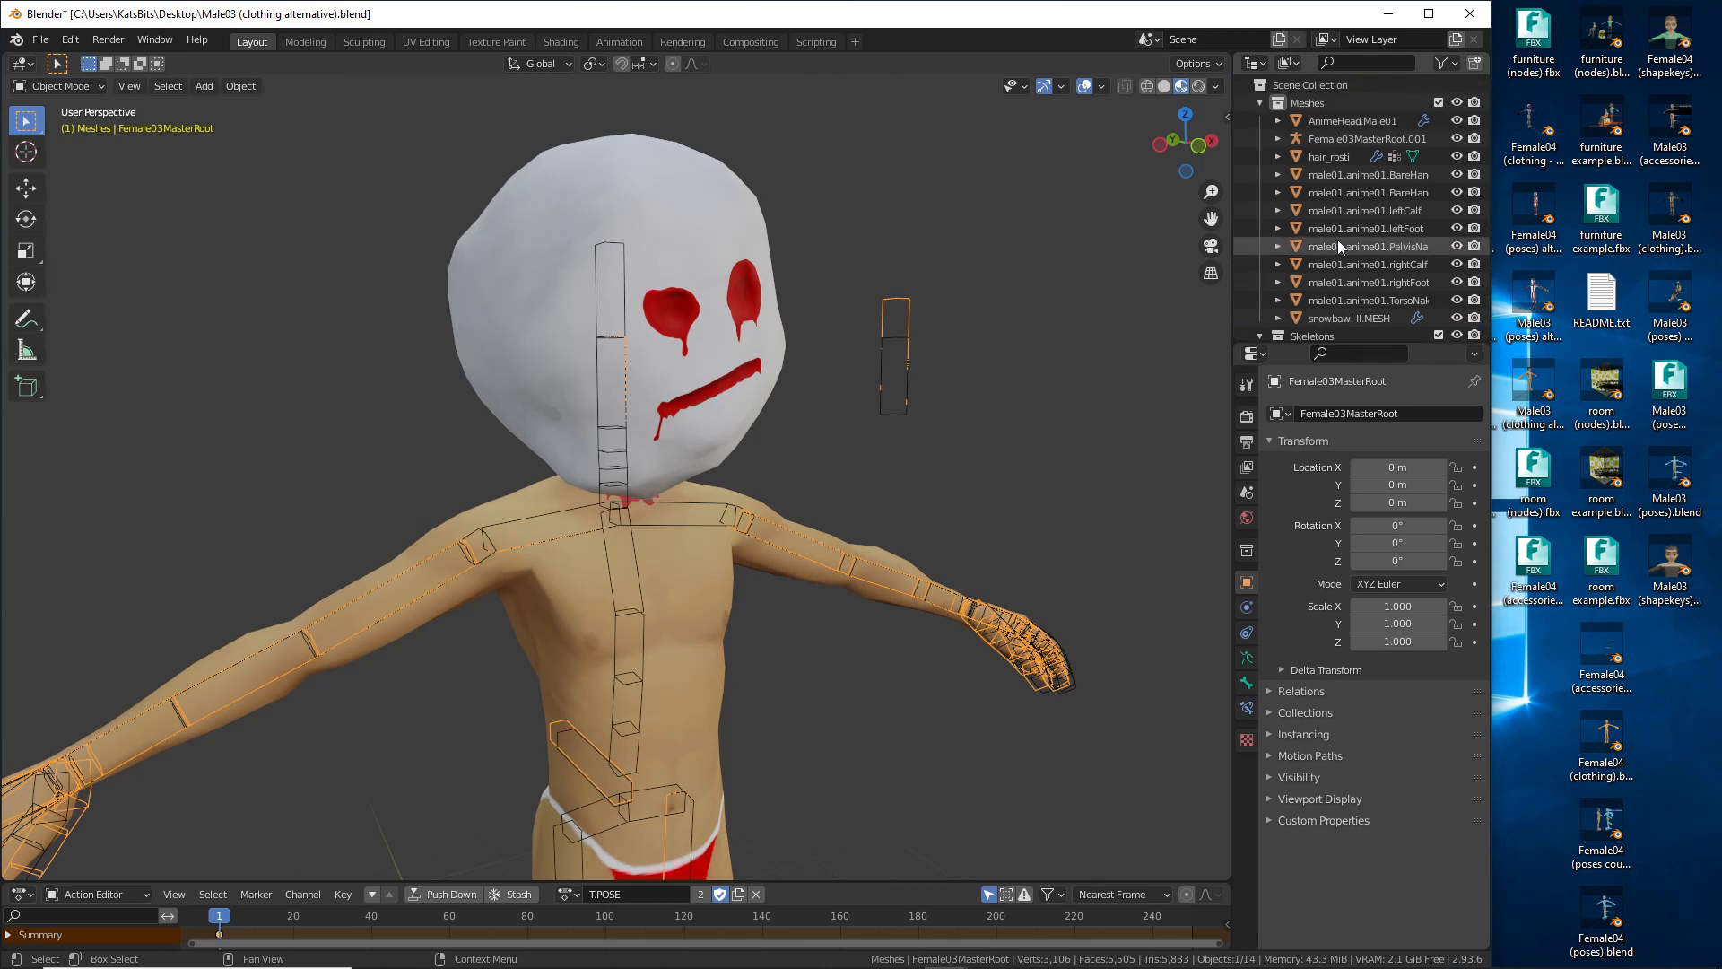
click(1354, 139)
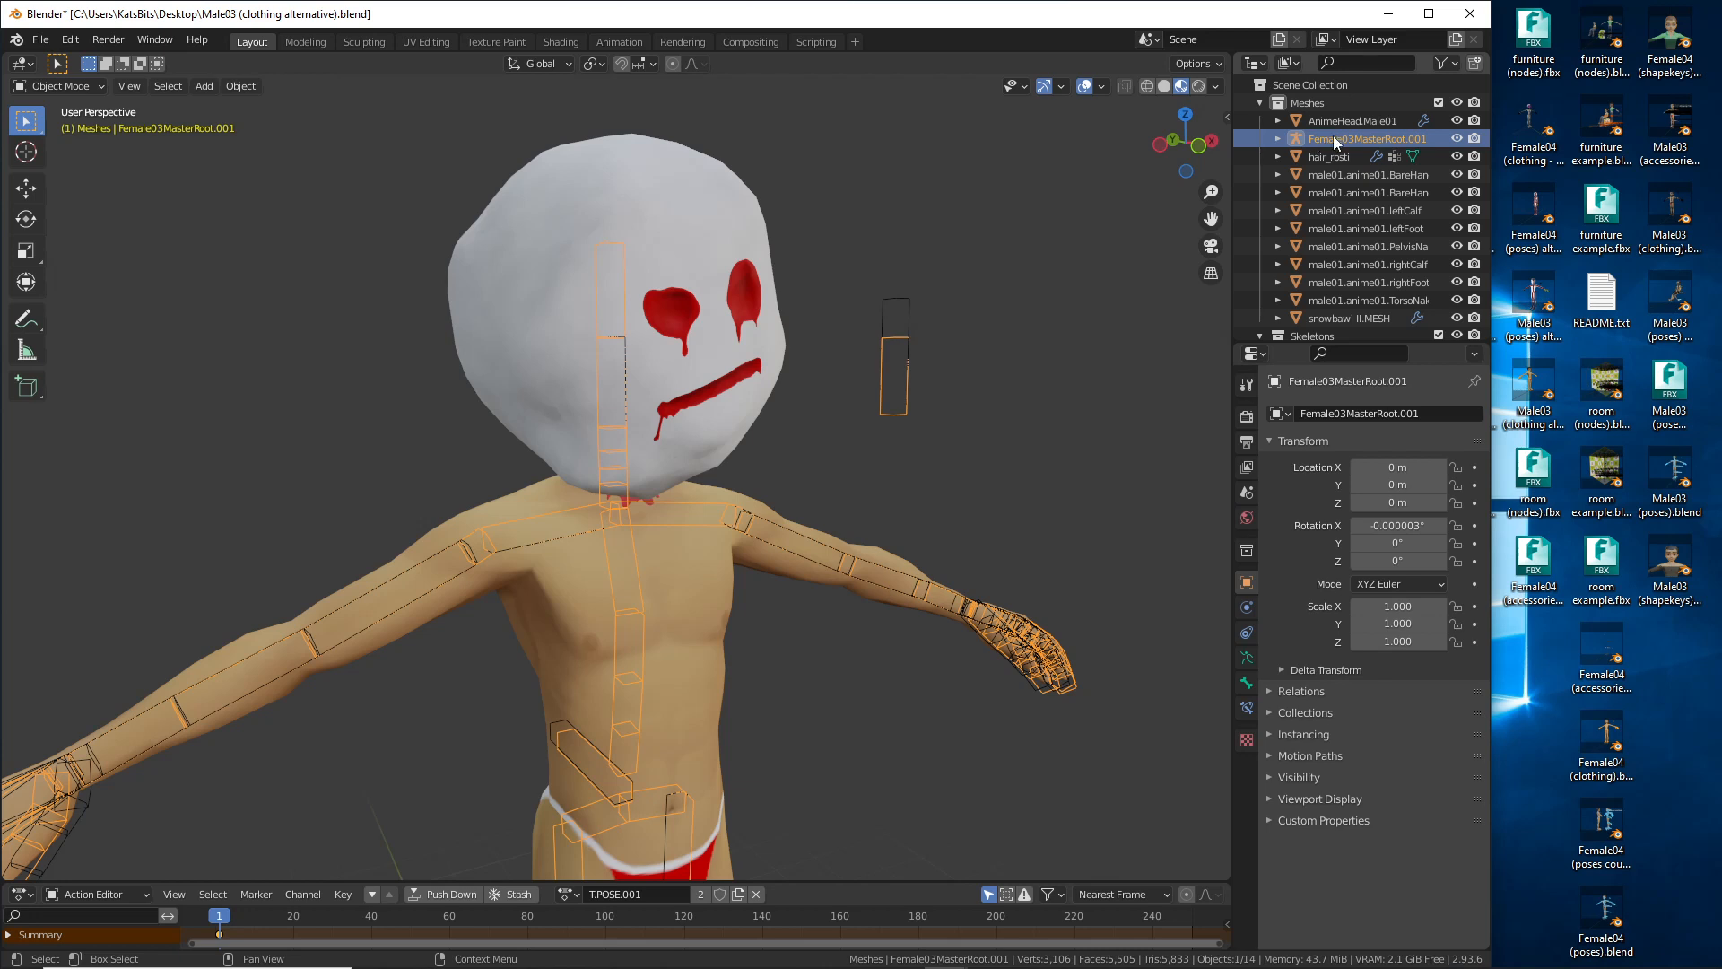
key(Delete)
Step: Select the snowbawl II.MESH head and examine how its neck meets the male body from both sides
middle_drag(717, 516, 741, 406)
click(734, 381)
middle_drag(721, 487, 917, 494)
scroll(493, 511, up, 4)
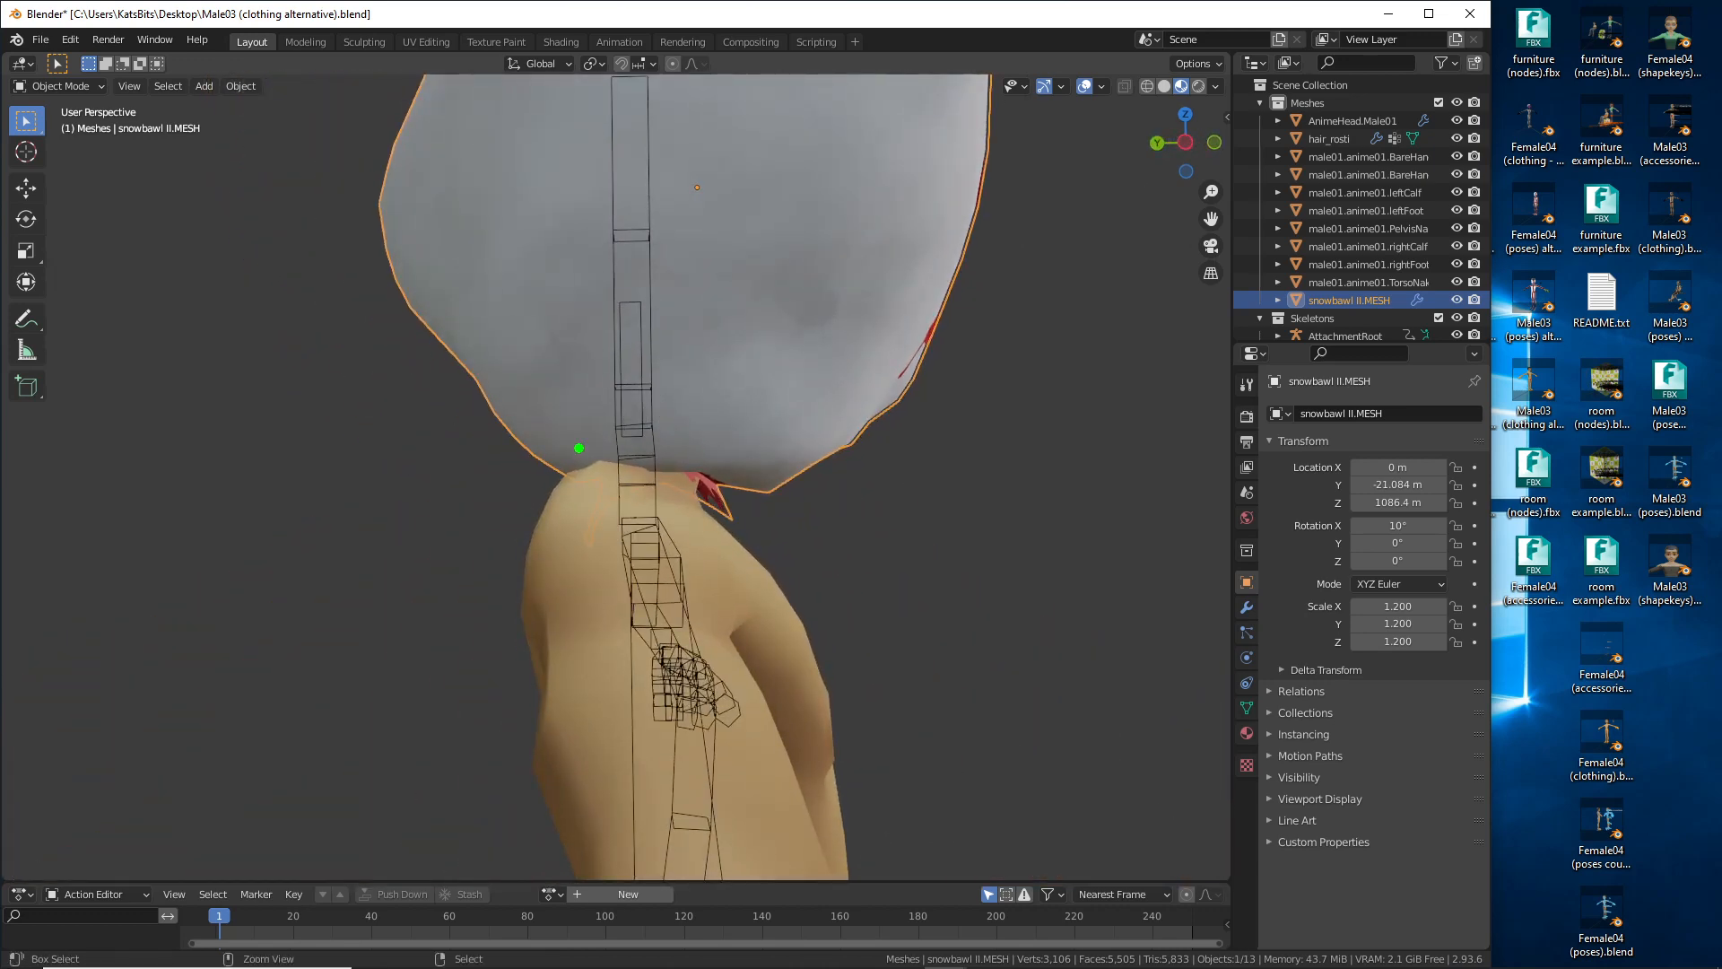
mouse_move(607, 429)
mouse_down()
mouse_move(541, 533)
mouse_move(567, 406)
mouse_up()
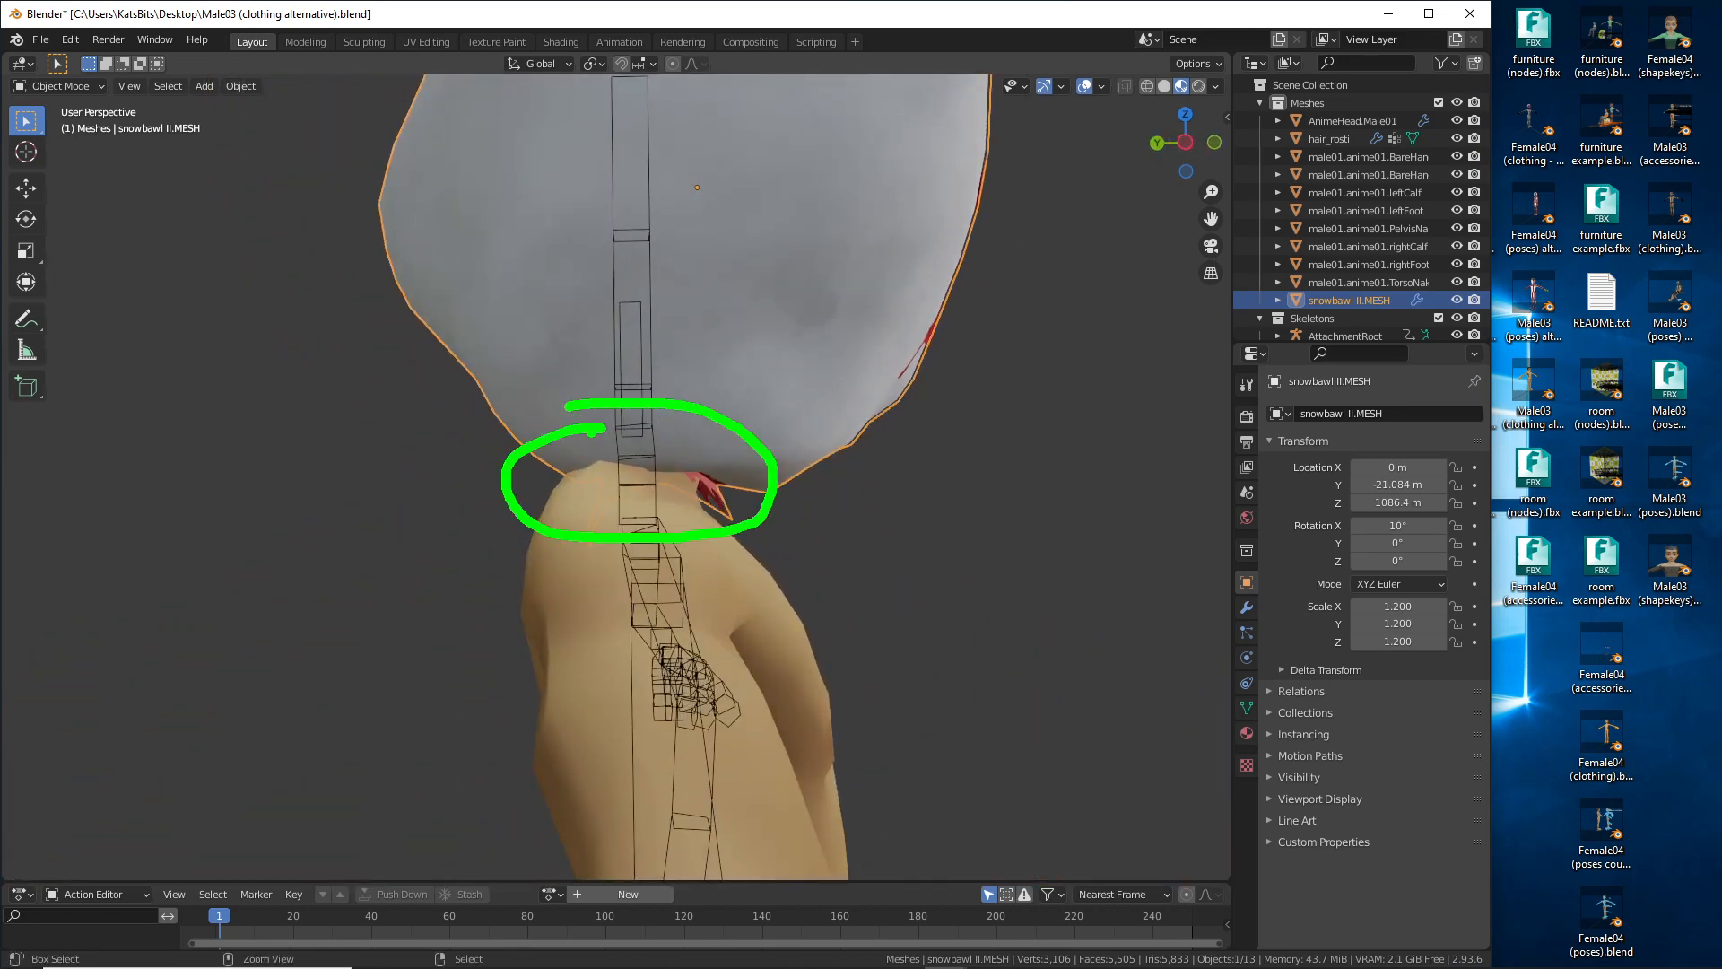
mouse_move(872, 504)
middle_down()
mouse_move(940, 542)
mouse_move(714, 545)
mouse_move(669, 513)
mouse_move(613, 515)
middle_up()
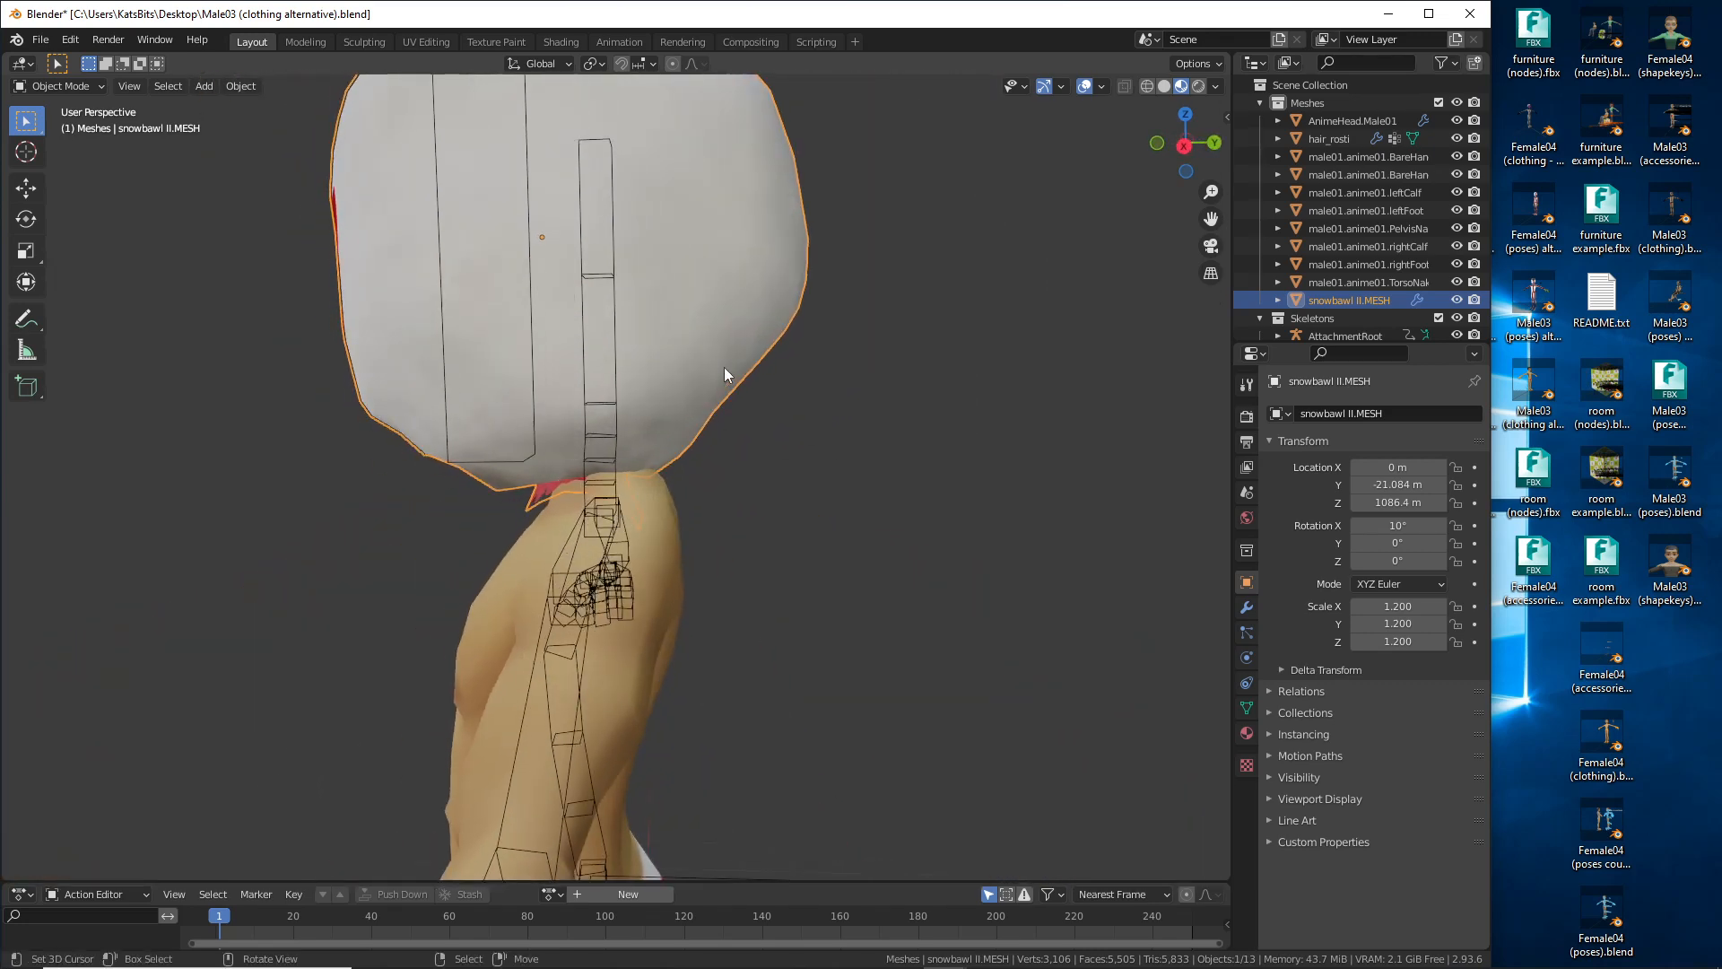
Step: In the right orthographic view, move the snowbawl head back and up to about Y -7.5 m, Z 1093.4 m
click(131, 87)
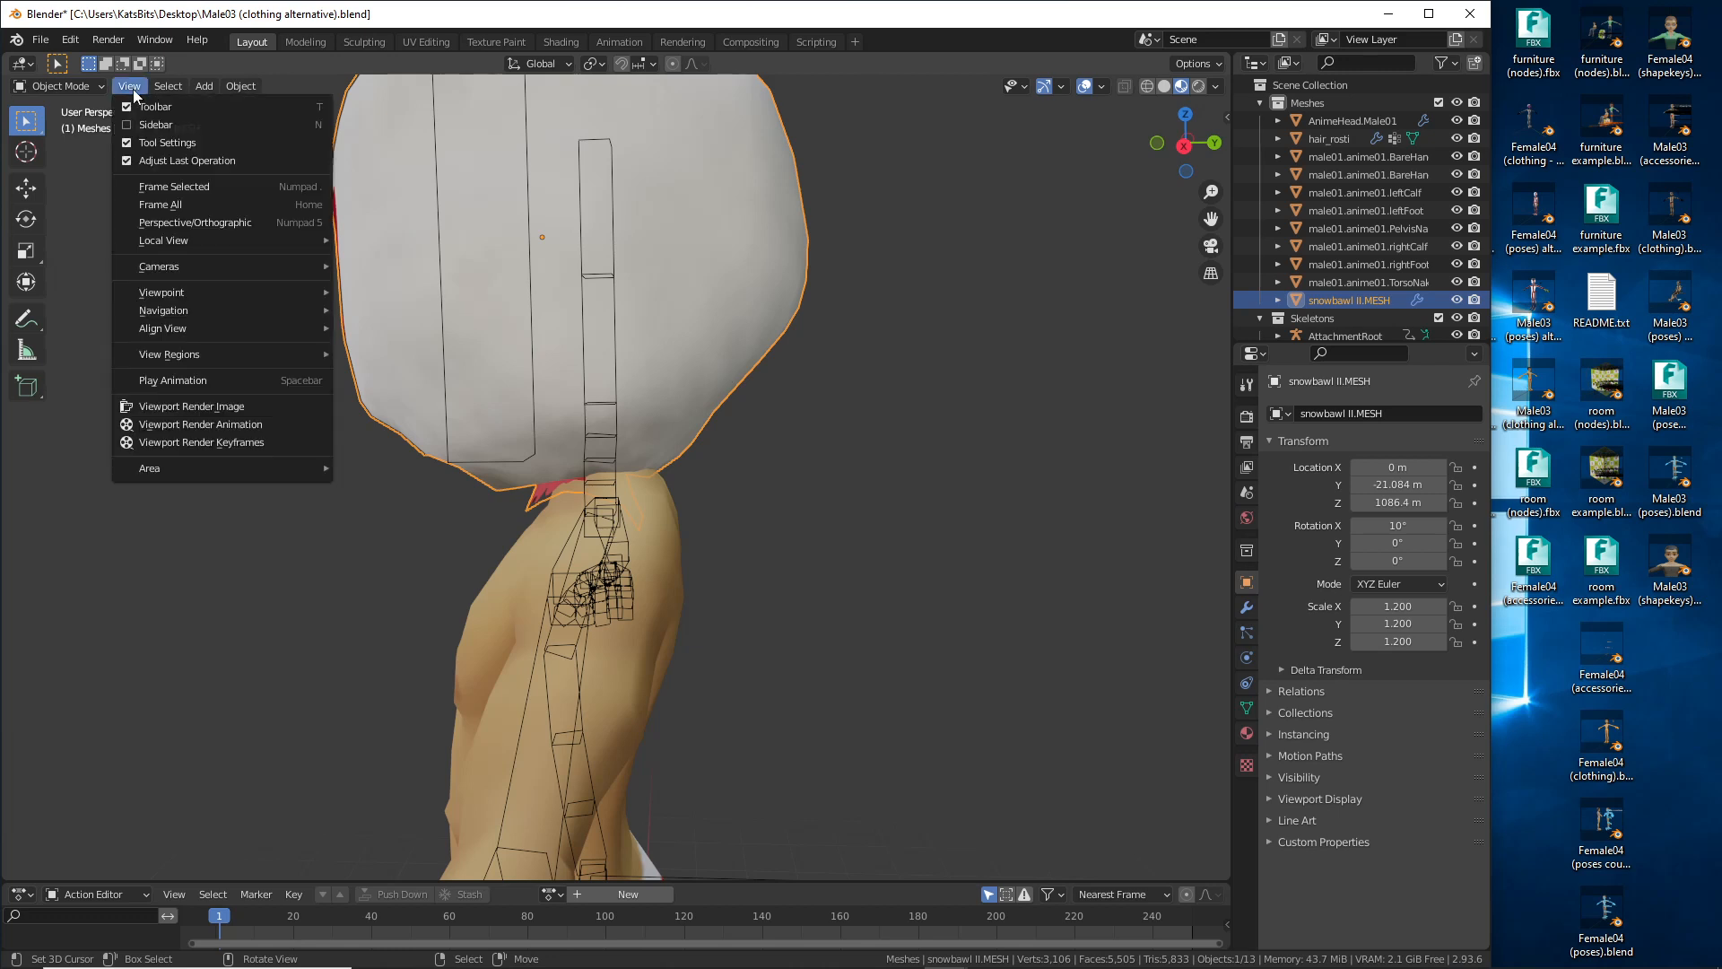
mouse_move(196, 291)
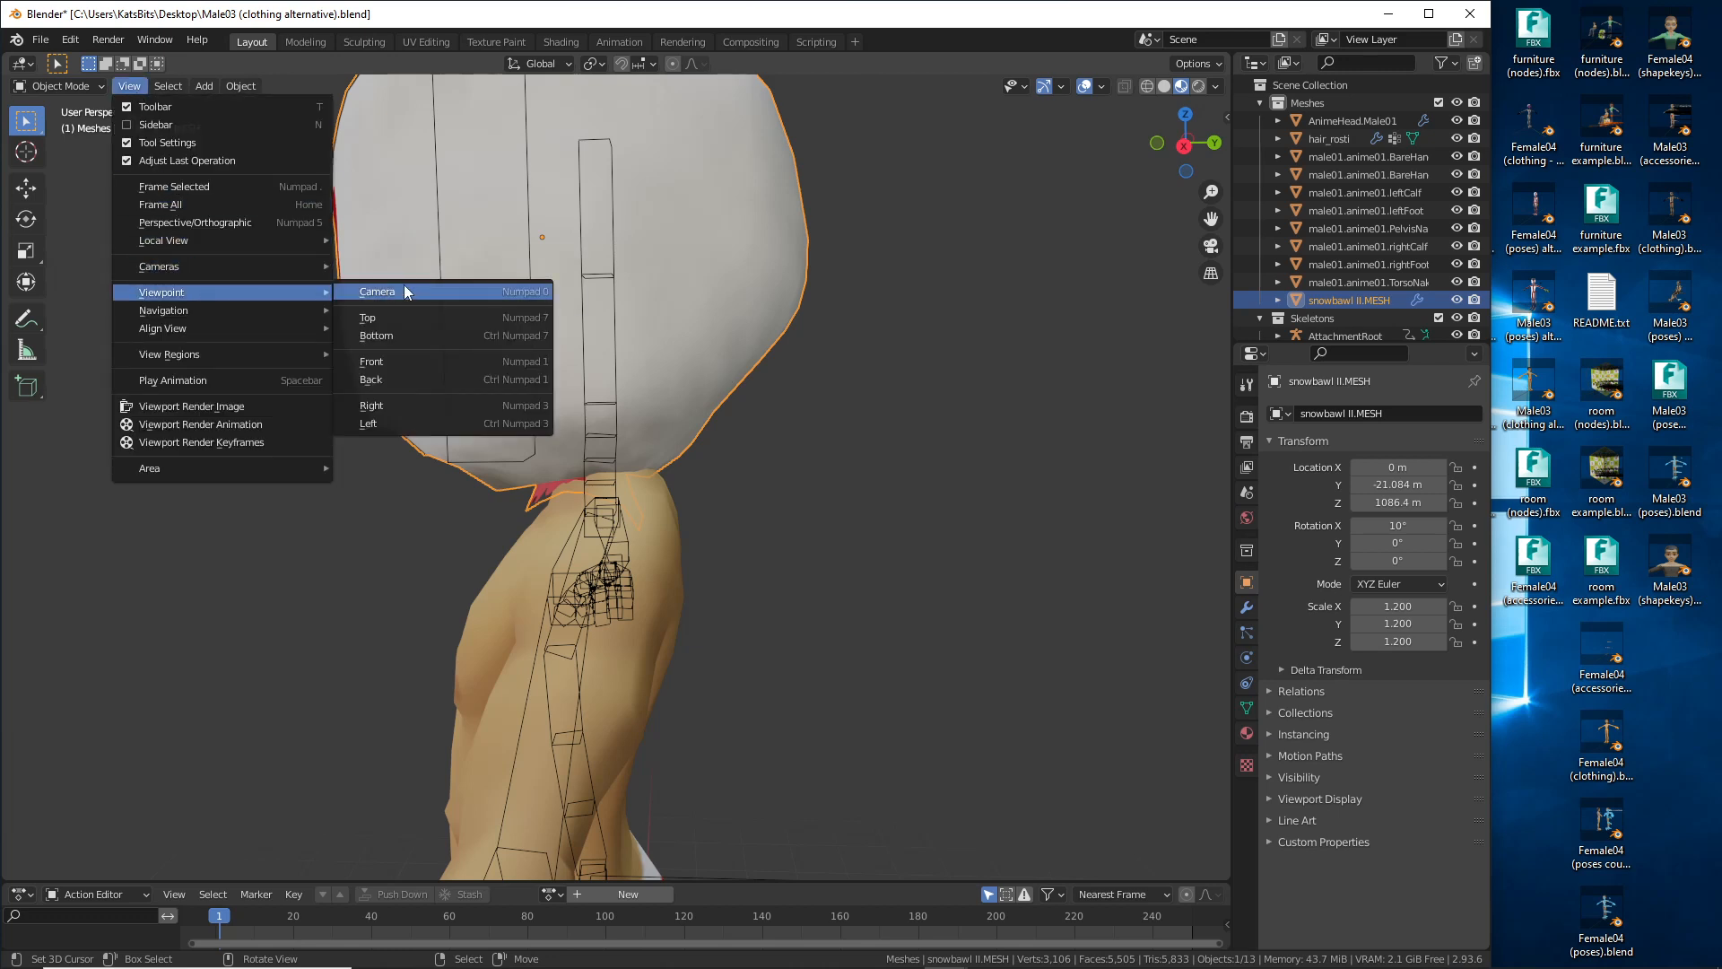
click(386, 406)
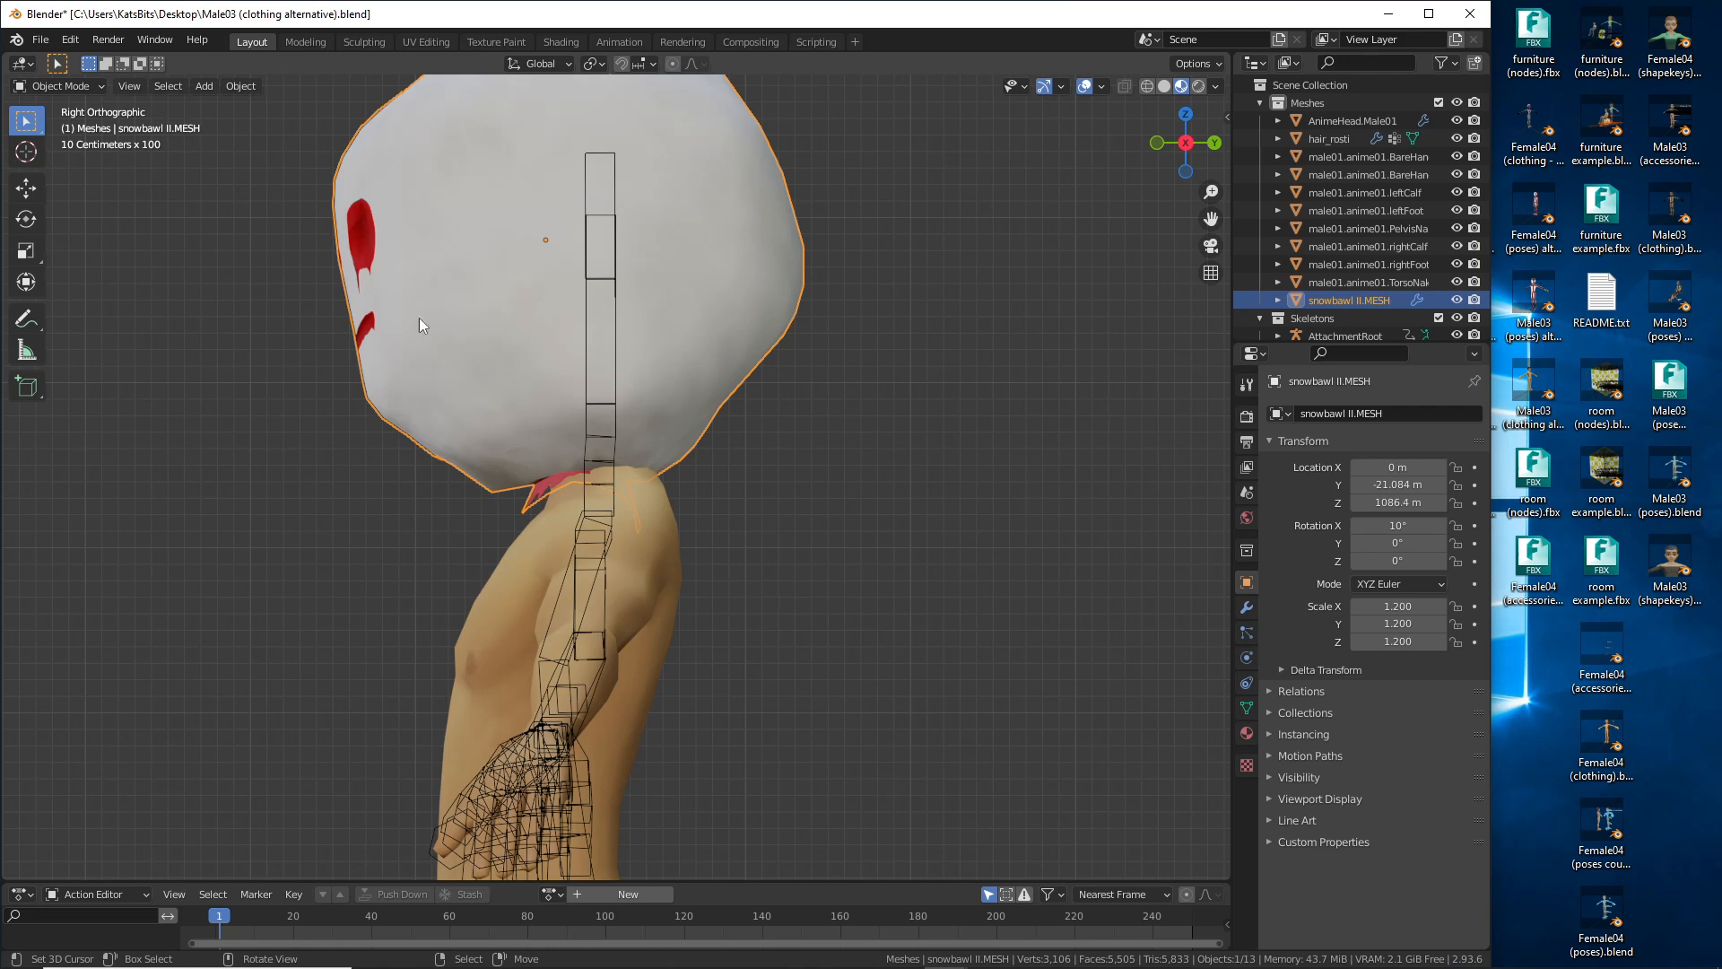
click(26, 188)
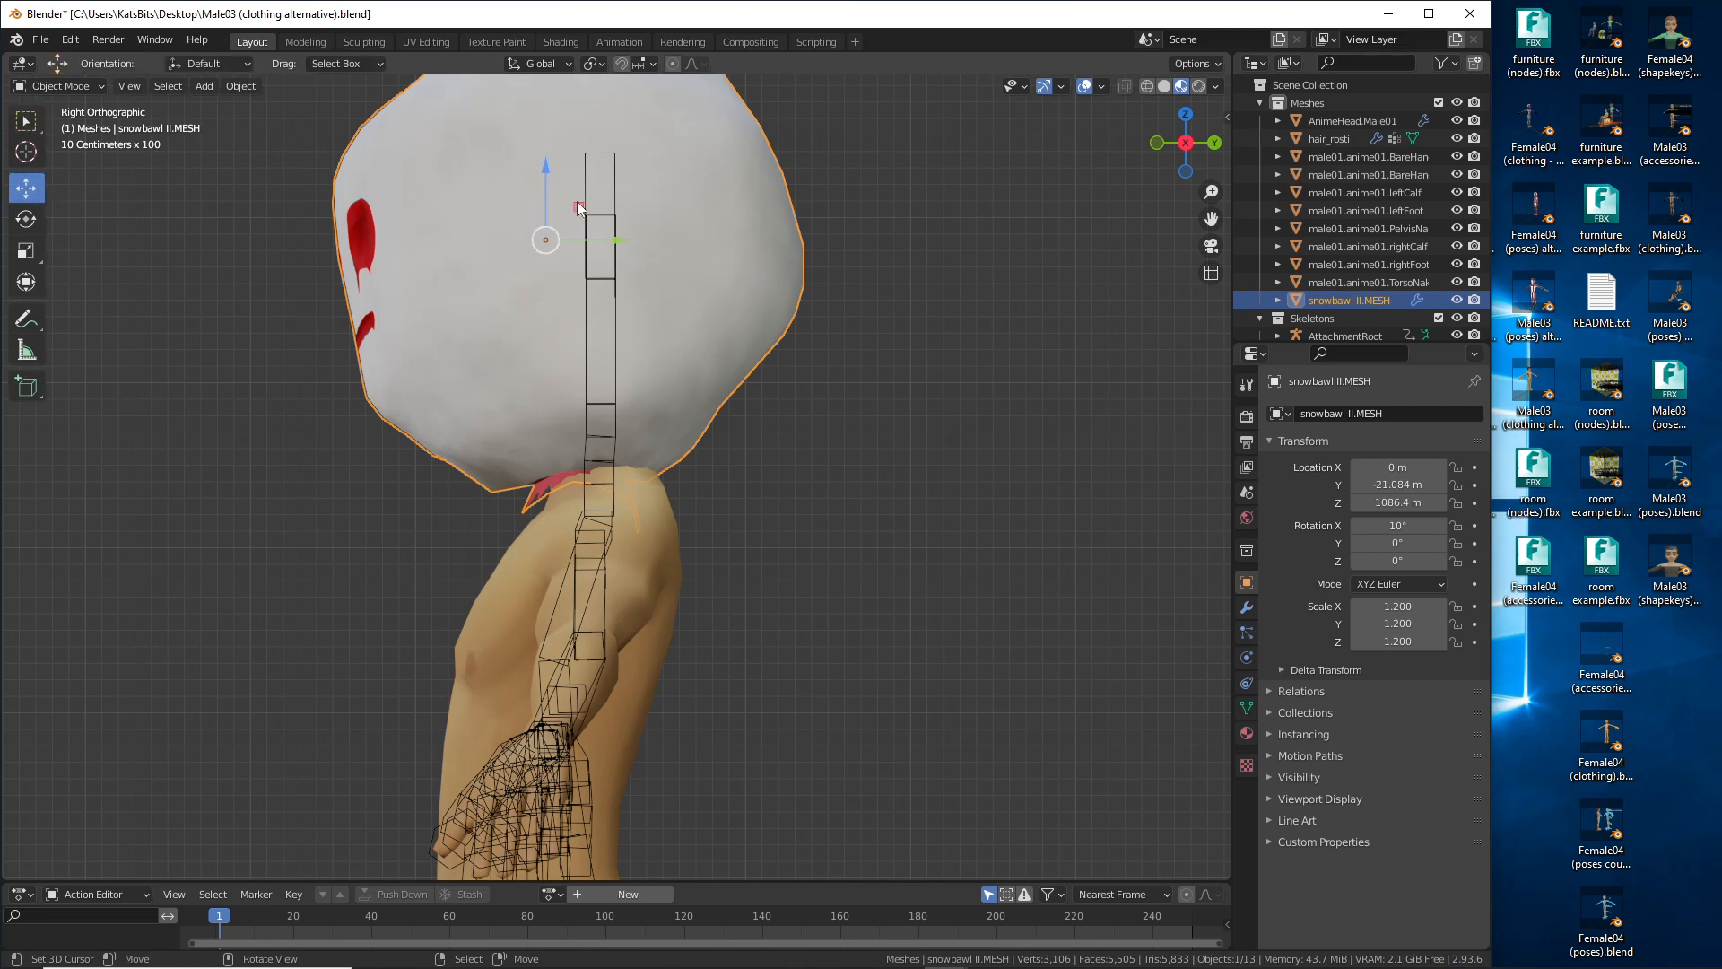
mouse_move(579, 207)
mouse_down()
mouse_move(592, 133)
mouse_move(601, 194)
mouse_up()
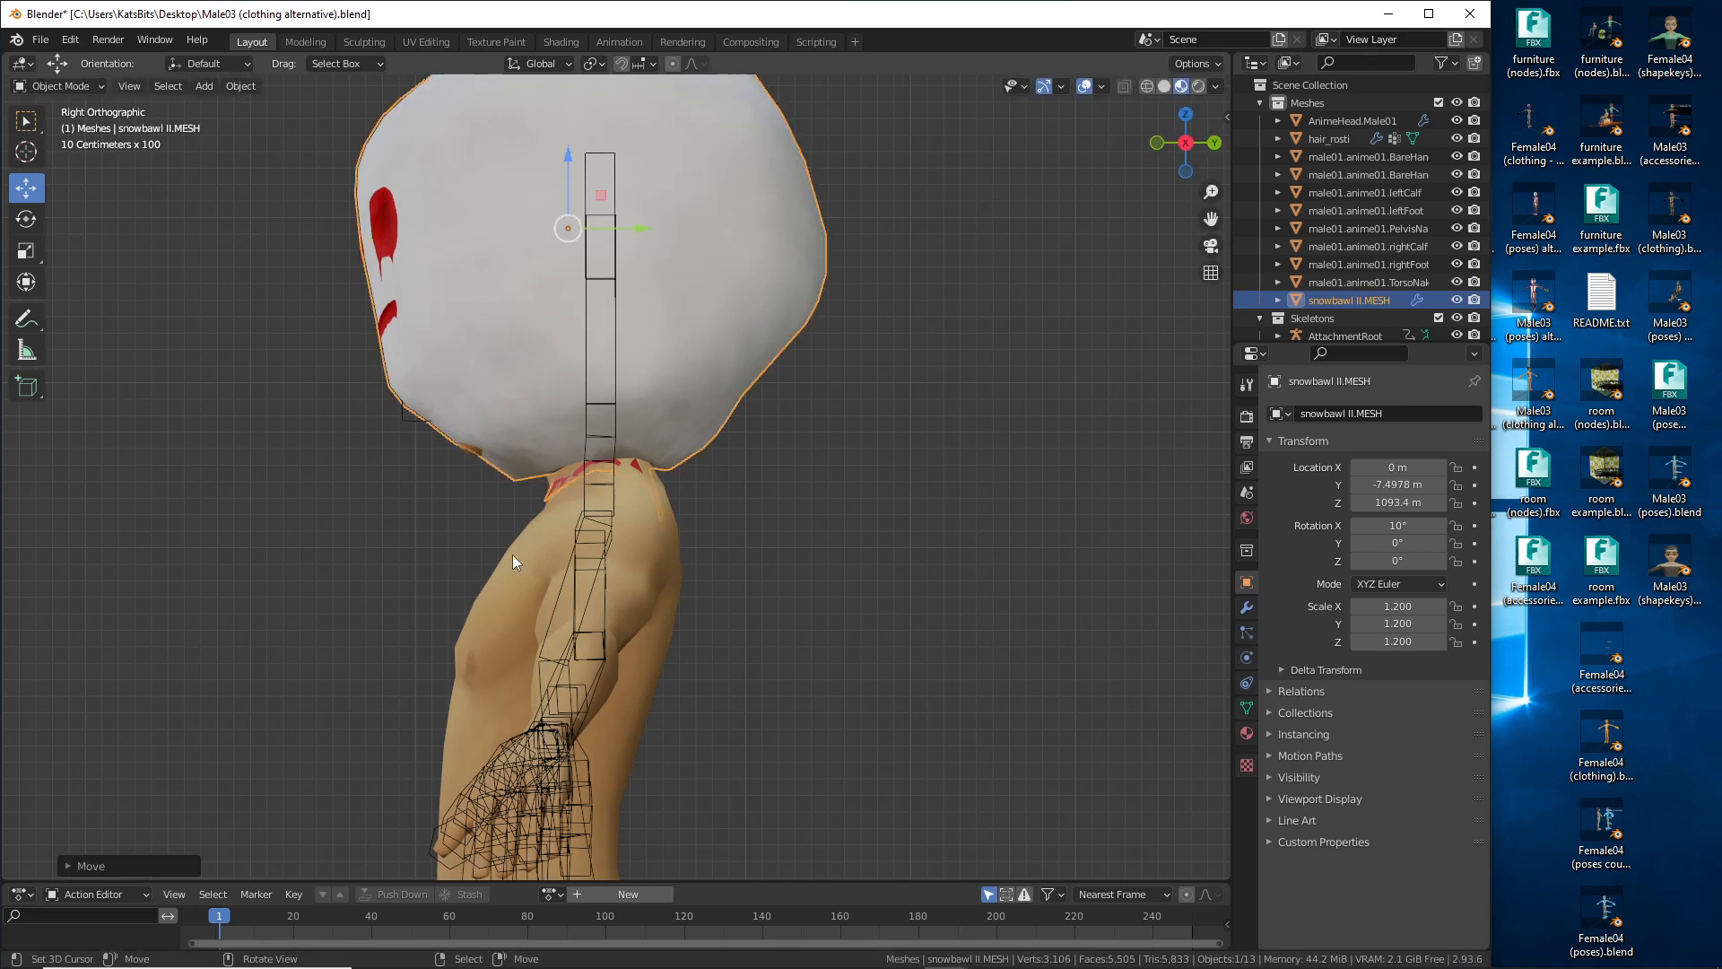
Step: Check the repositioned head's fit on the male neck from the front and at an angle
click(129, 89)
mouse_move(163, 294)
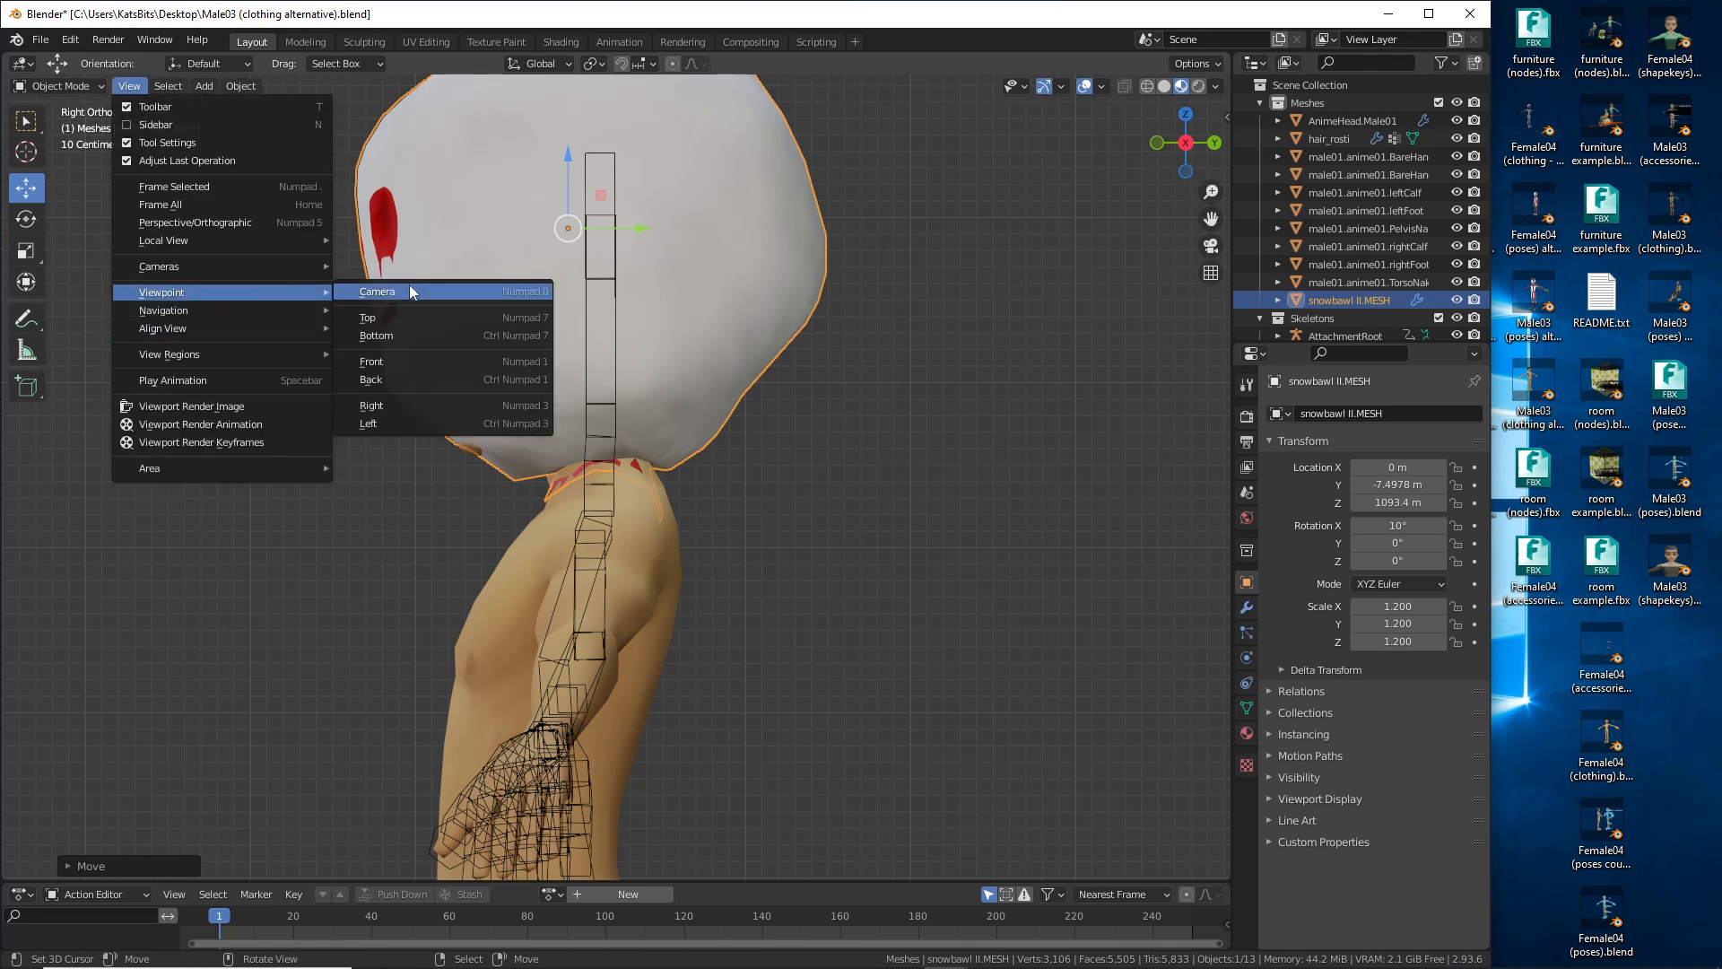
click(378, 363)
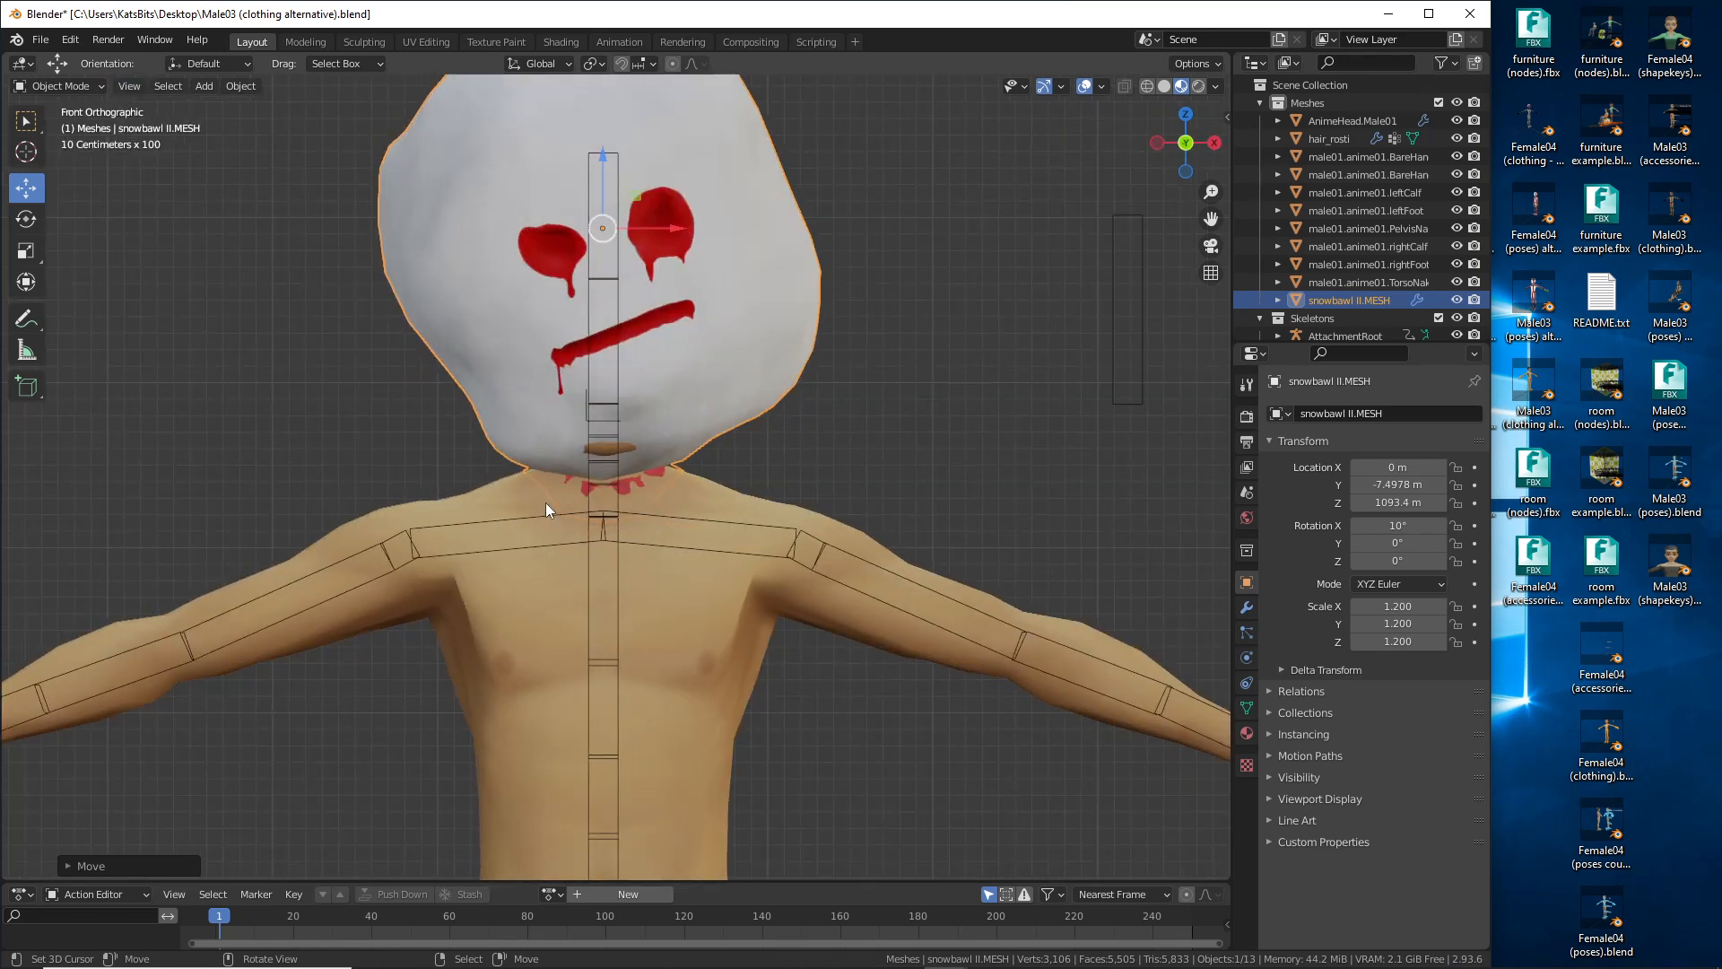
middle_drag(864, 504, 709, 464)
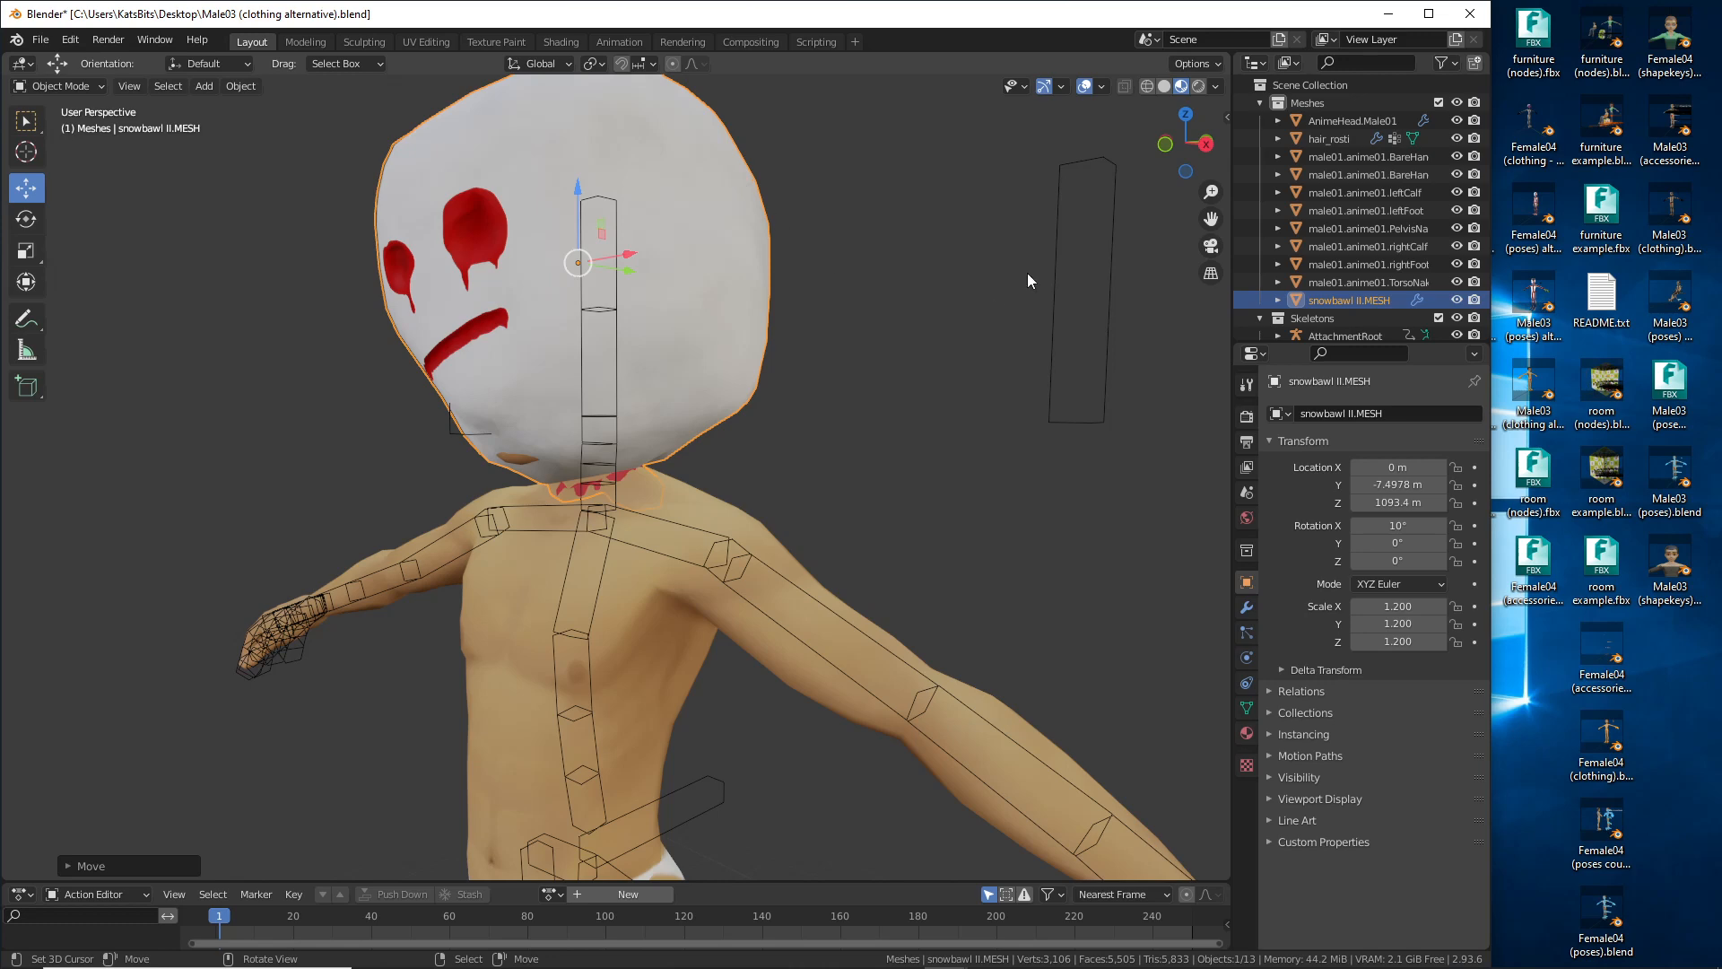
Step: Select the Female03MasterRoot armature and examine how its head, neck and shoulder bones line up with the snowbawl head from both sides
click(1058, 269)
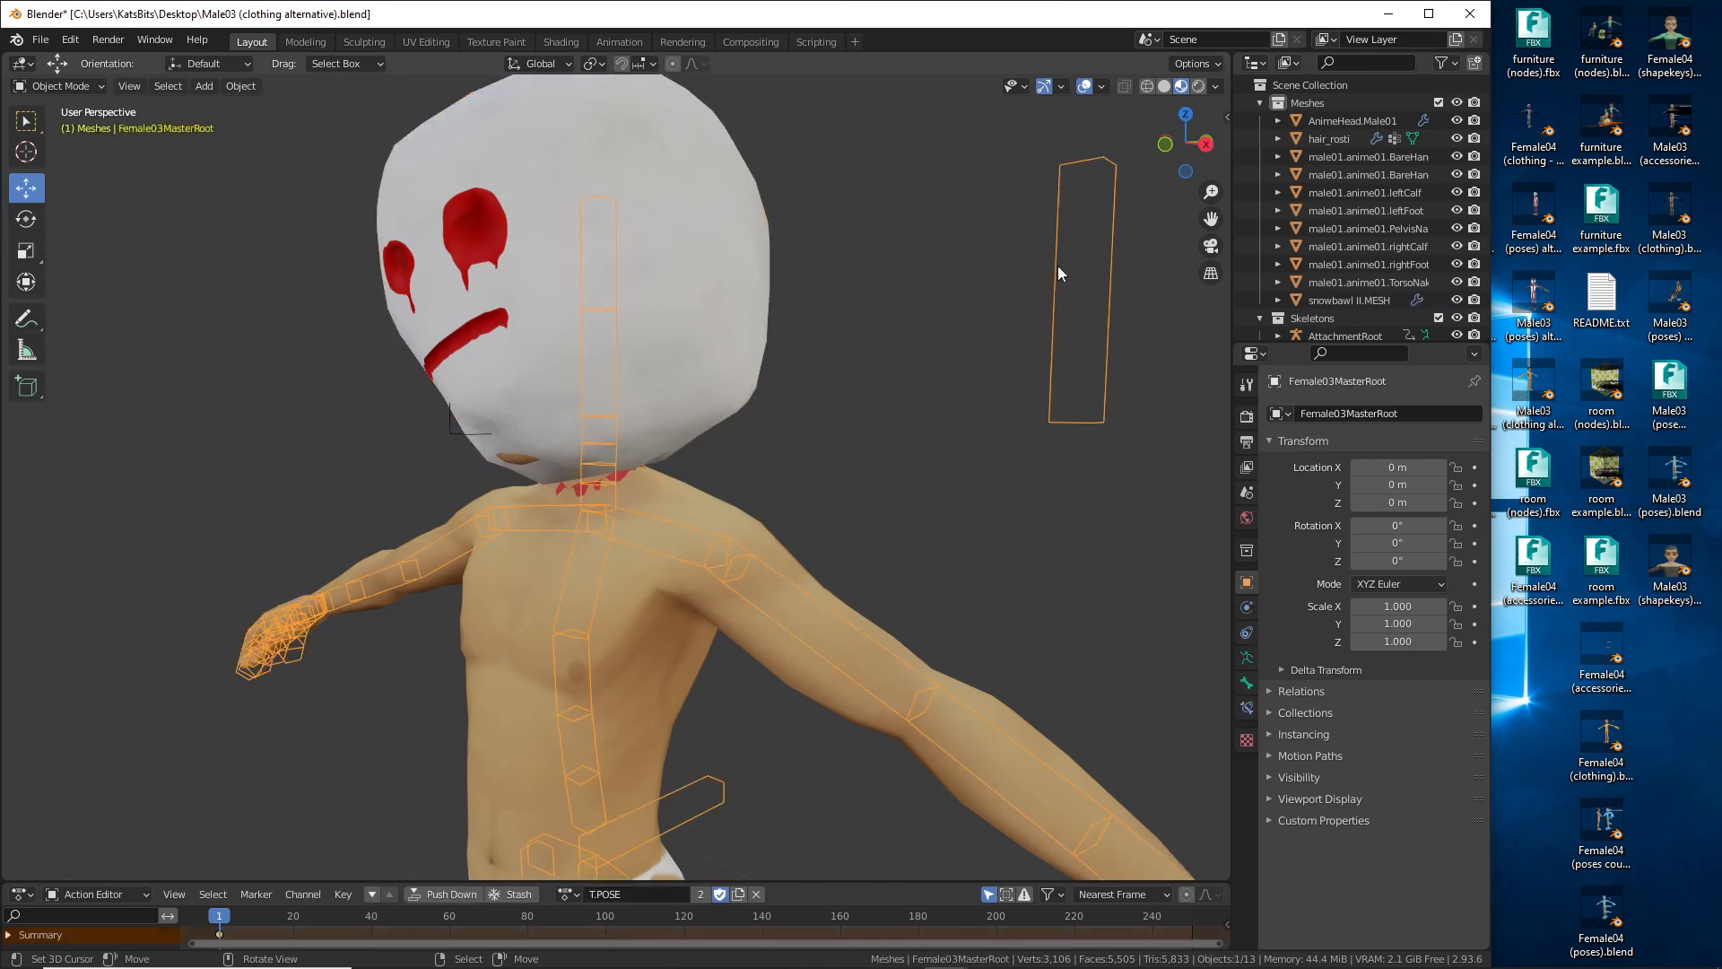
click(730, 320)
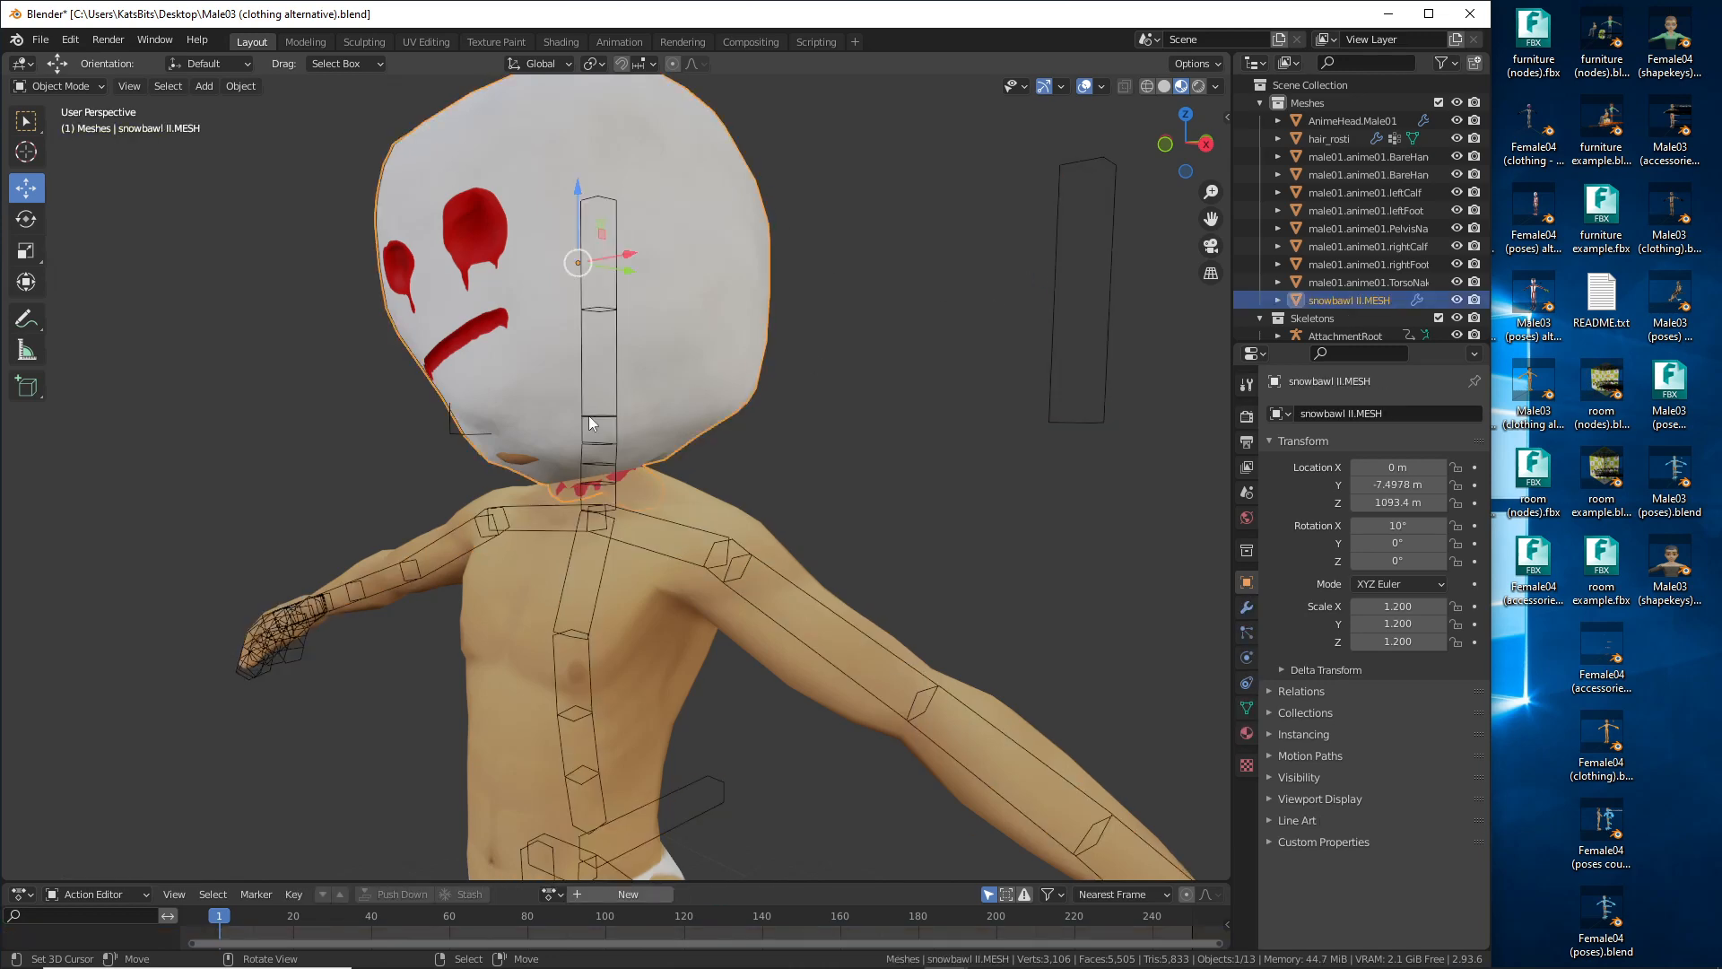
click(1050, 364)
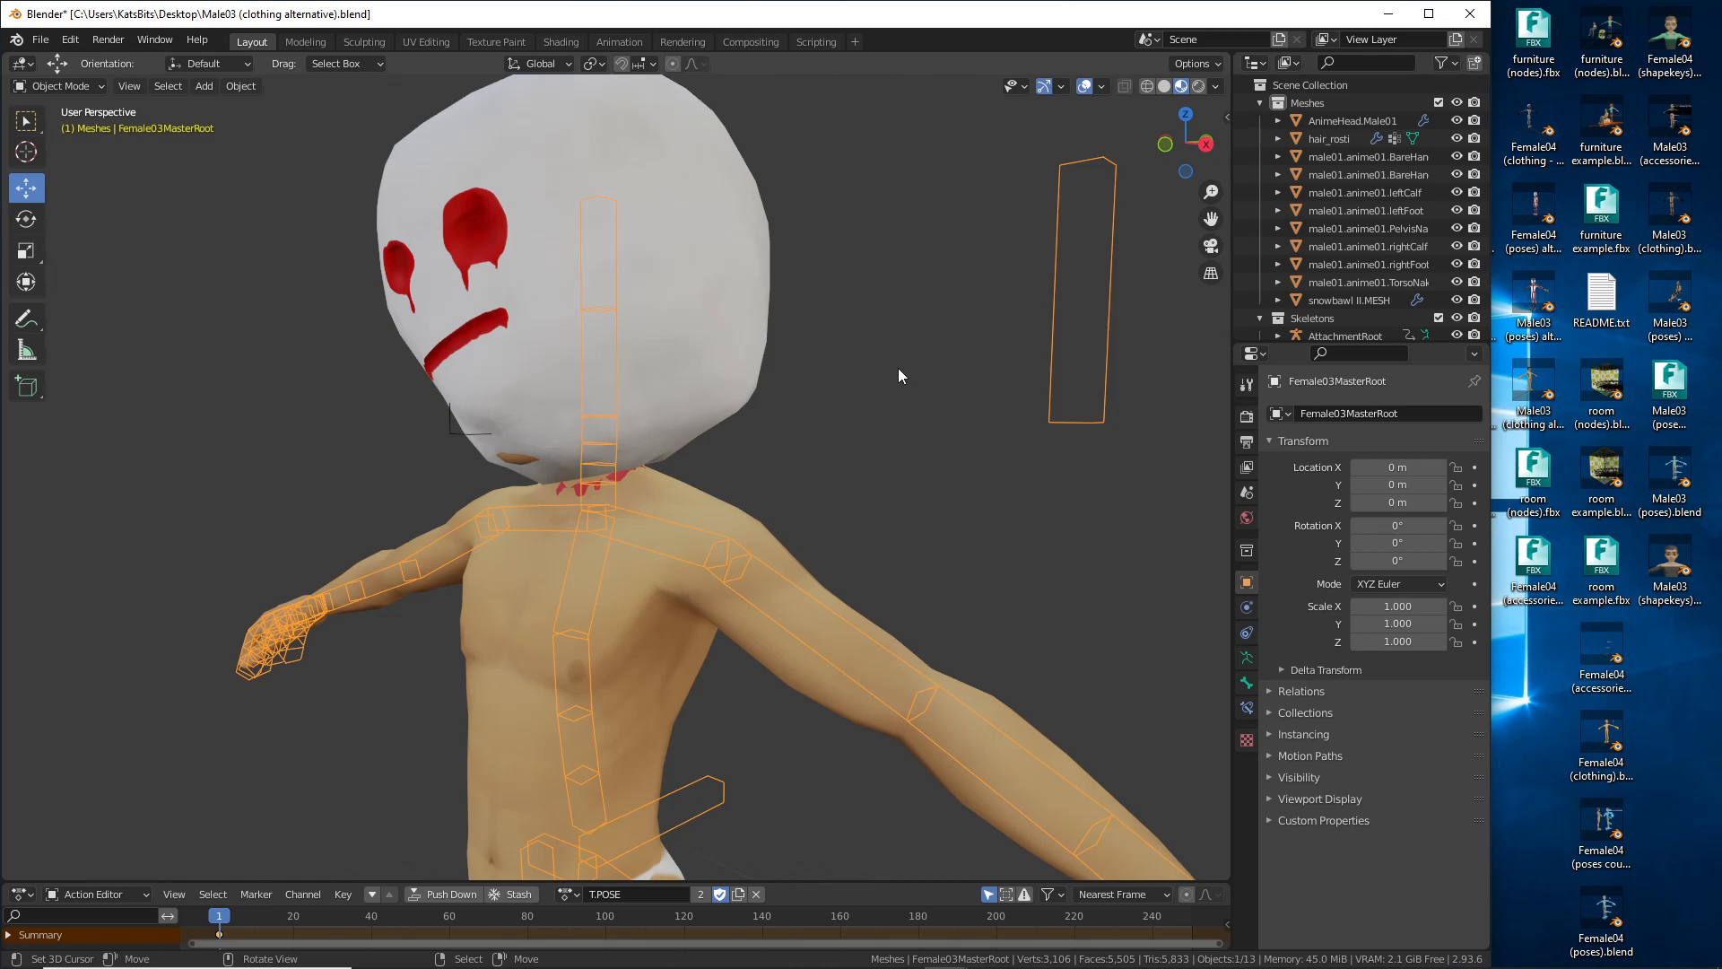
scroll(719, 437, up, 4)
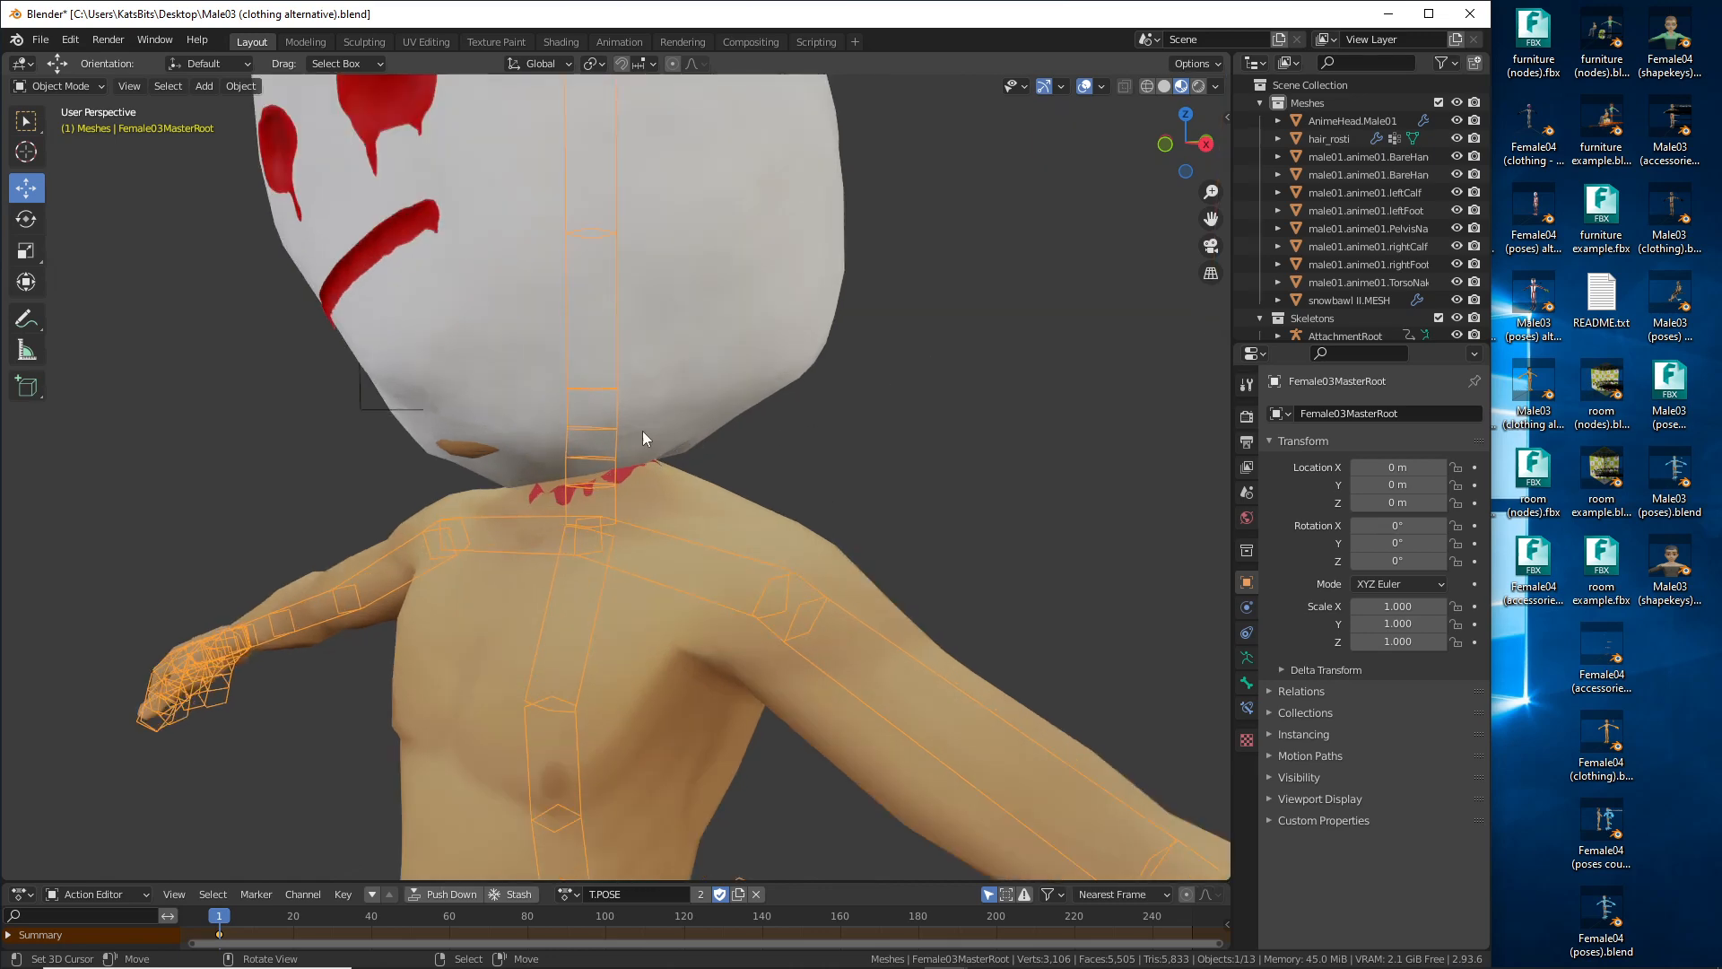
scroll(626, 402, down, 2)
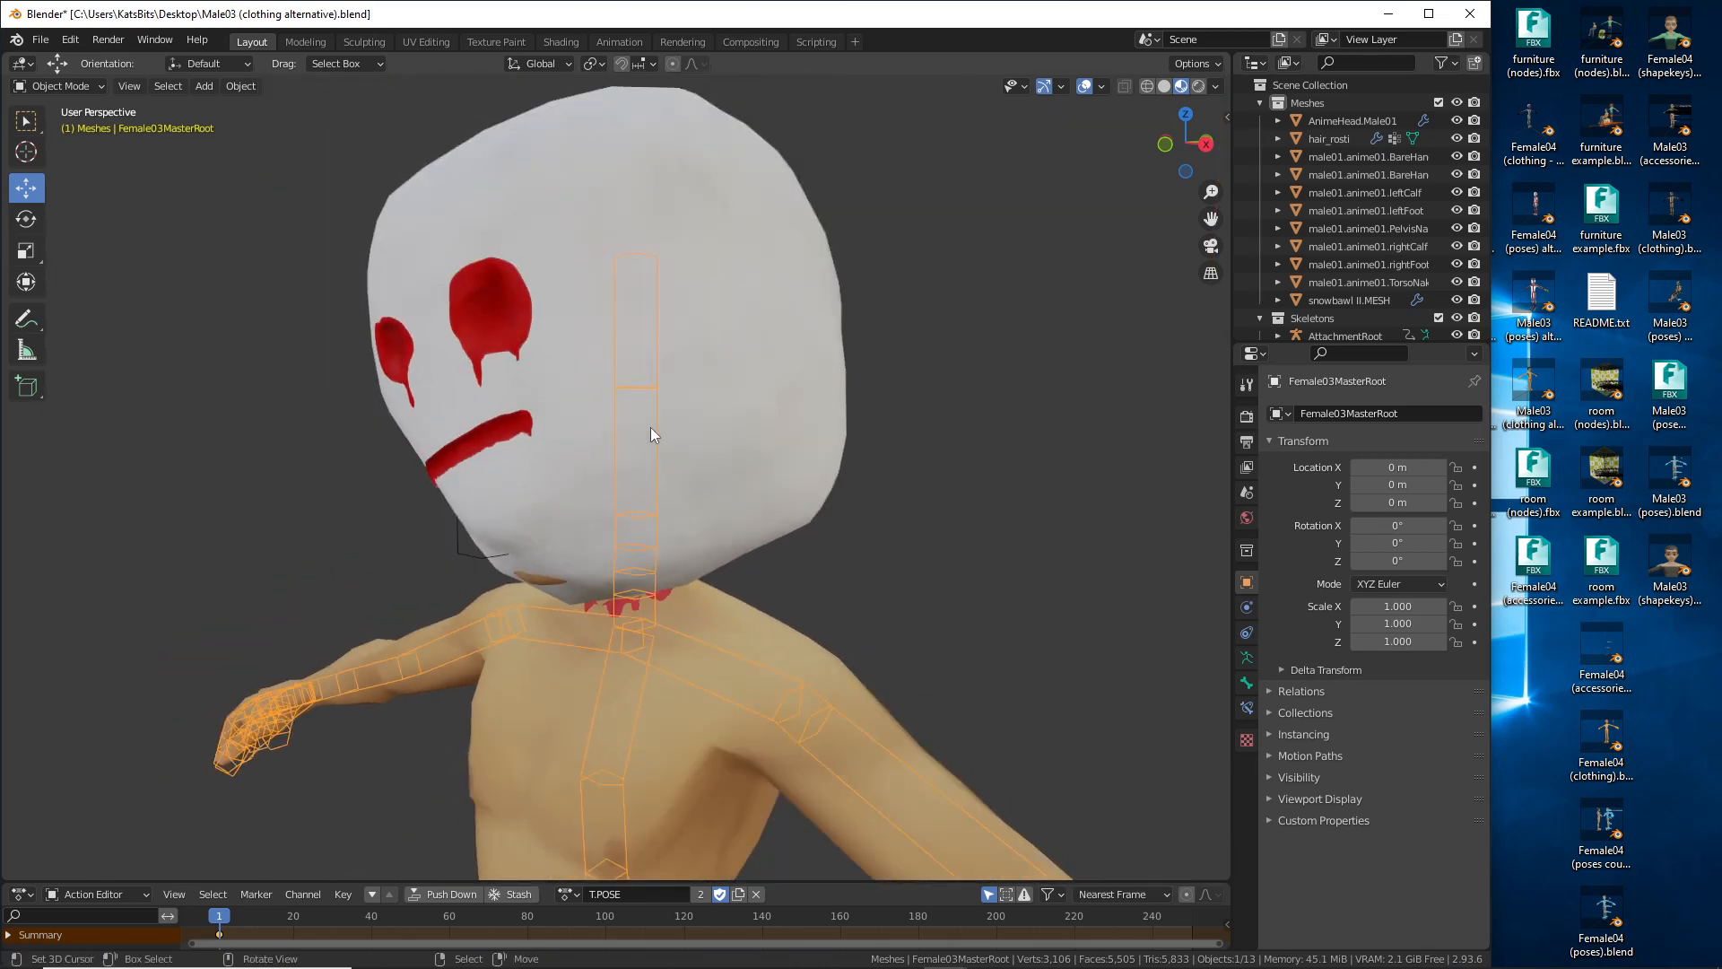
key(ctrl+2)
mouse_move(626, 383)
mouse_down()
mouse_move(574, 434)
mouse_move(680, 511)
mouse_move(632, 382)
mouse_move(602, 383)
mouse_up()
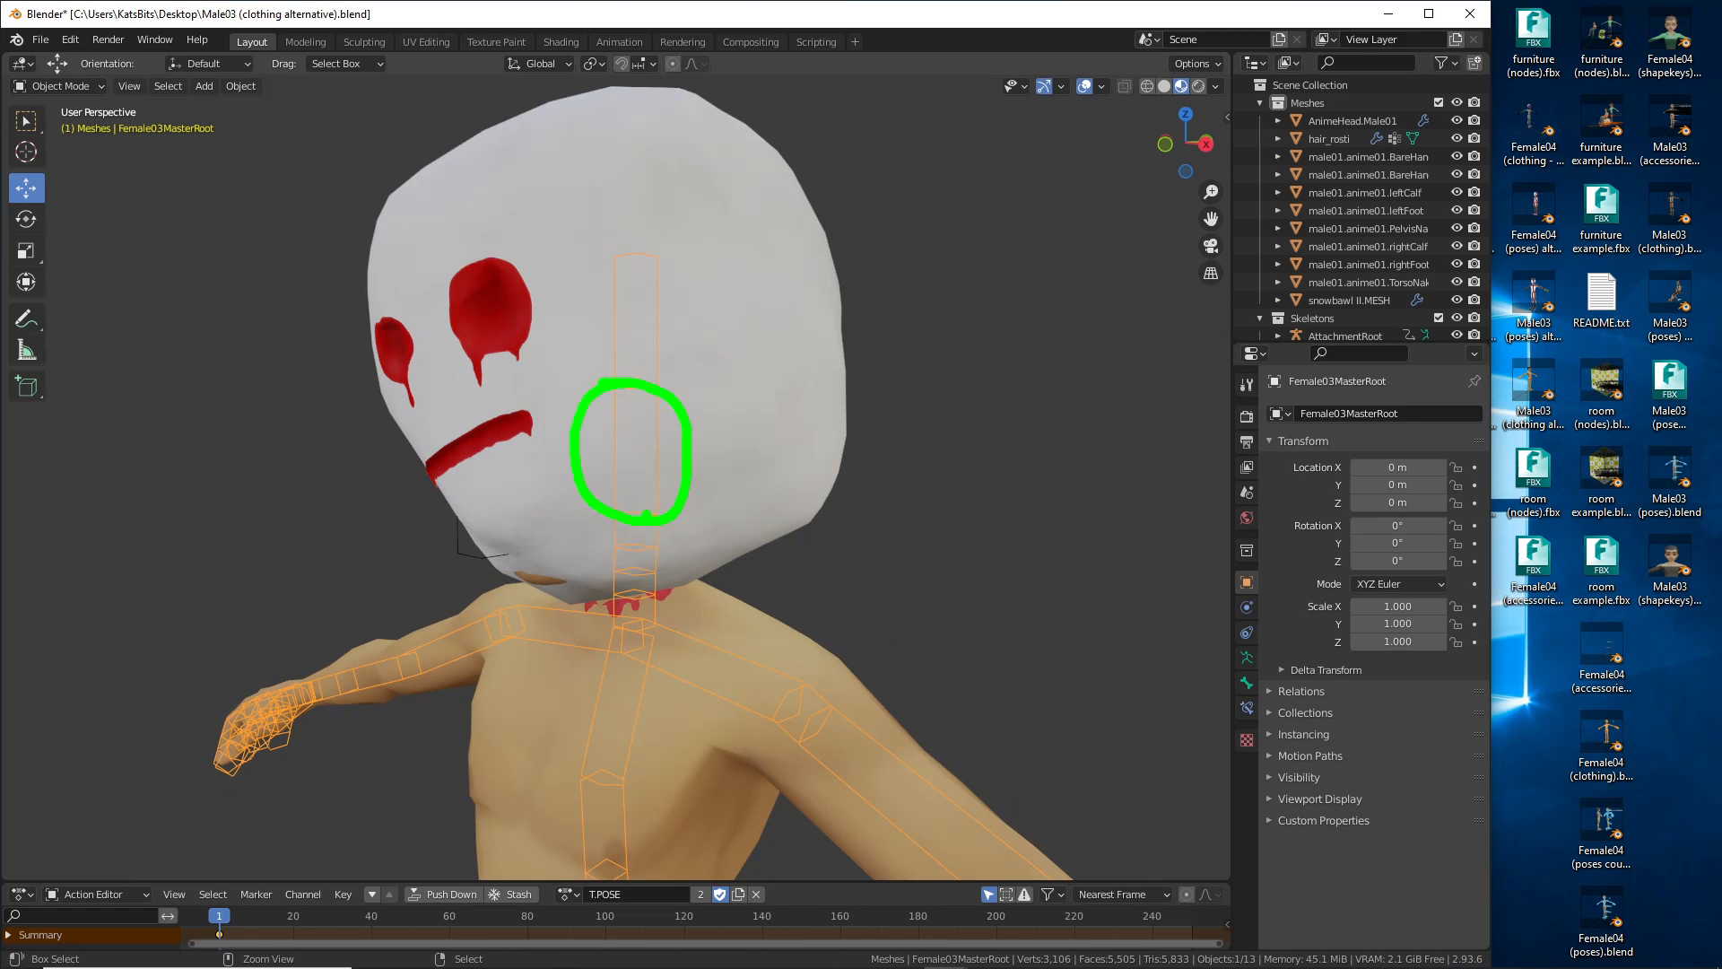
mouse_move(610, 517)
mouse_down()
mouse_move(650, 519)
mouse_move(621, 622)
mouse_move(634, 607)
mouse_move(767, 718)
mouse_move(637, 610)
mouse_move(605, 655)
mouse_move(581, 592)
mouse_move(625, 795)
mouse_move(654, 744)
mouse_move(644, 628)
mouse_up()
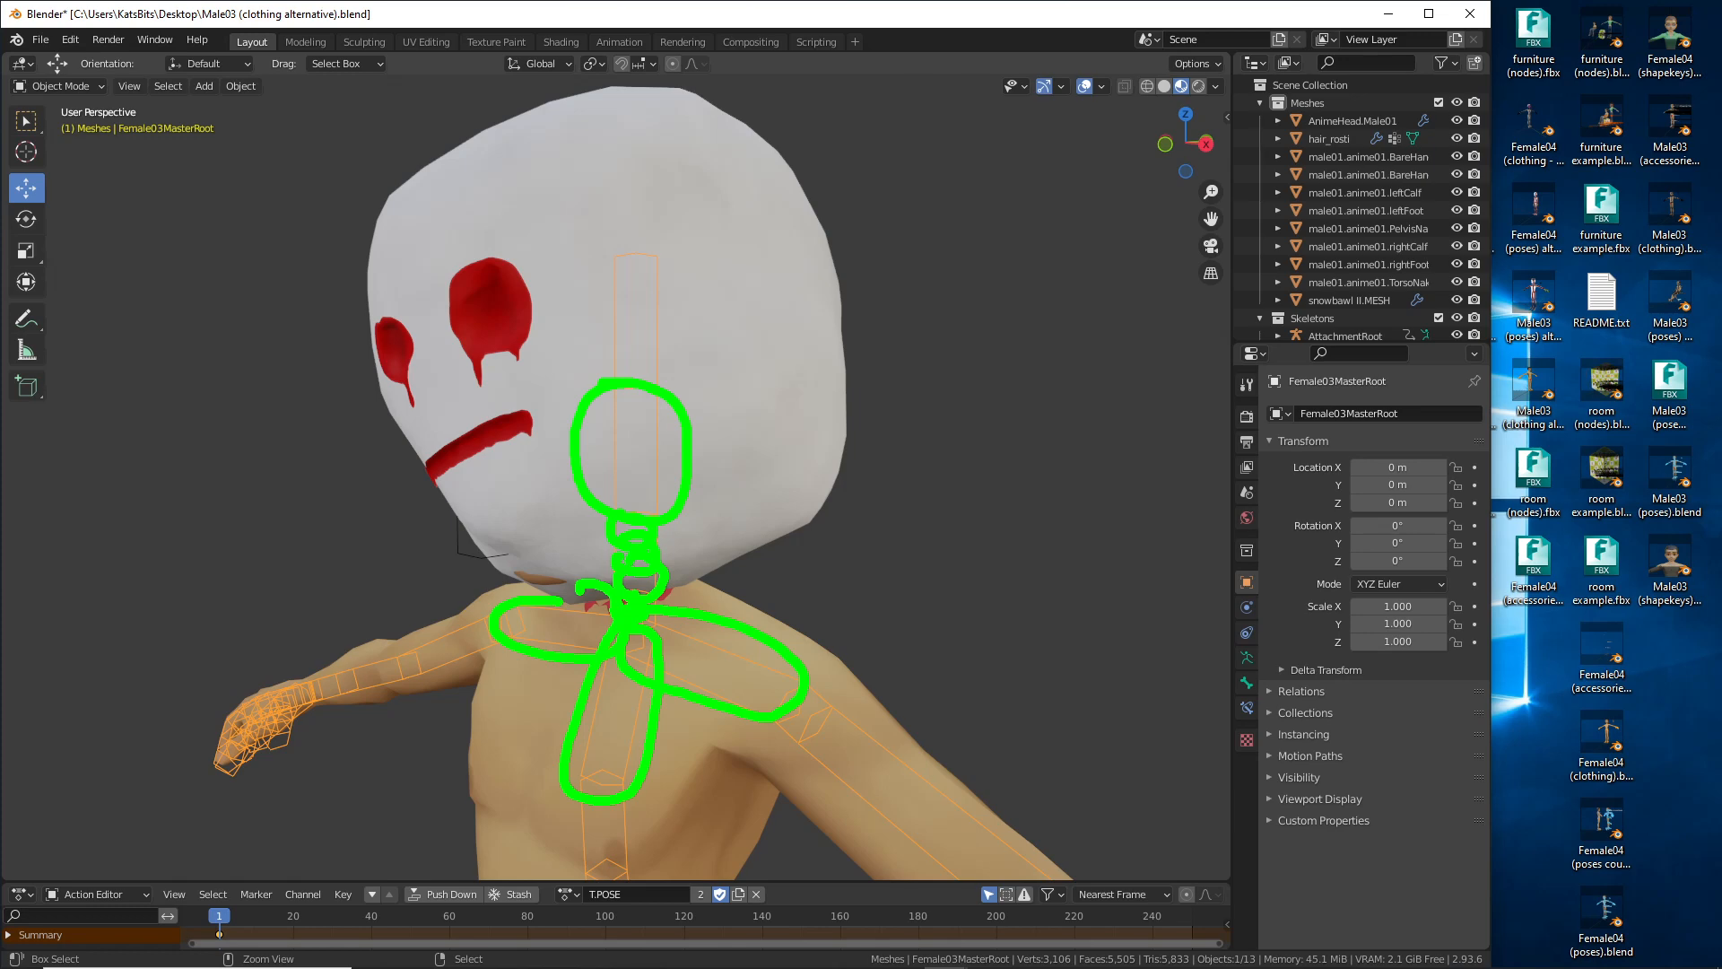
key(Escape)
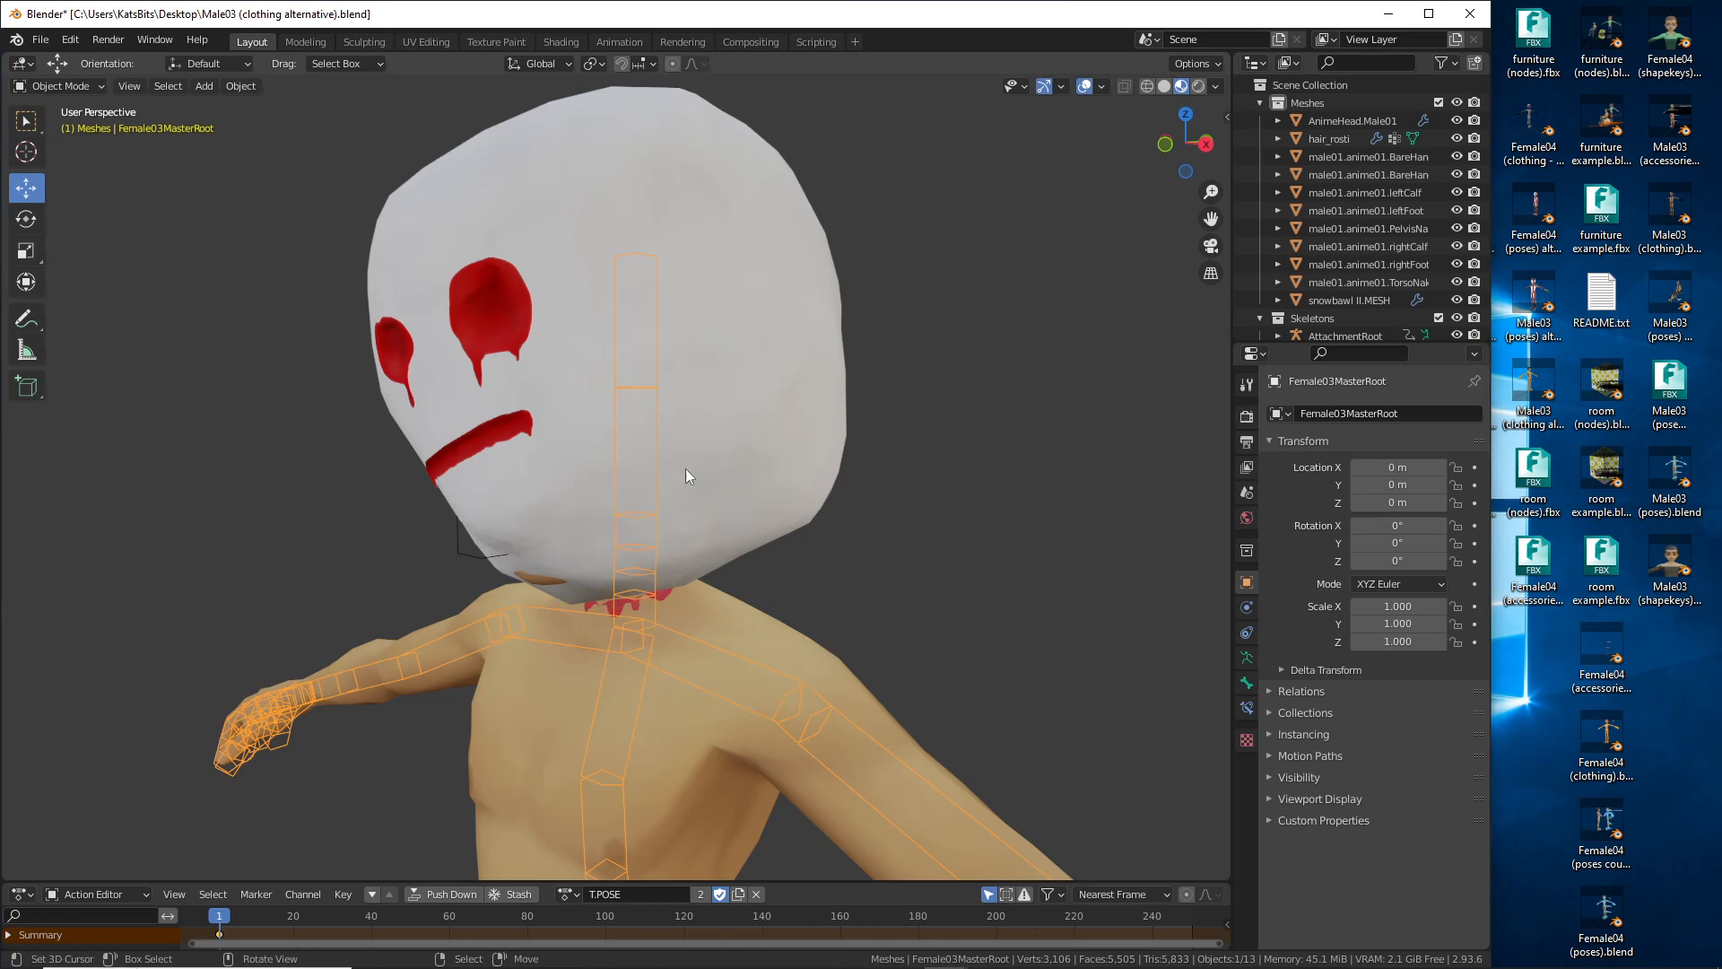
middle_drag(651, 623, 771, 627)
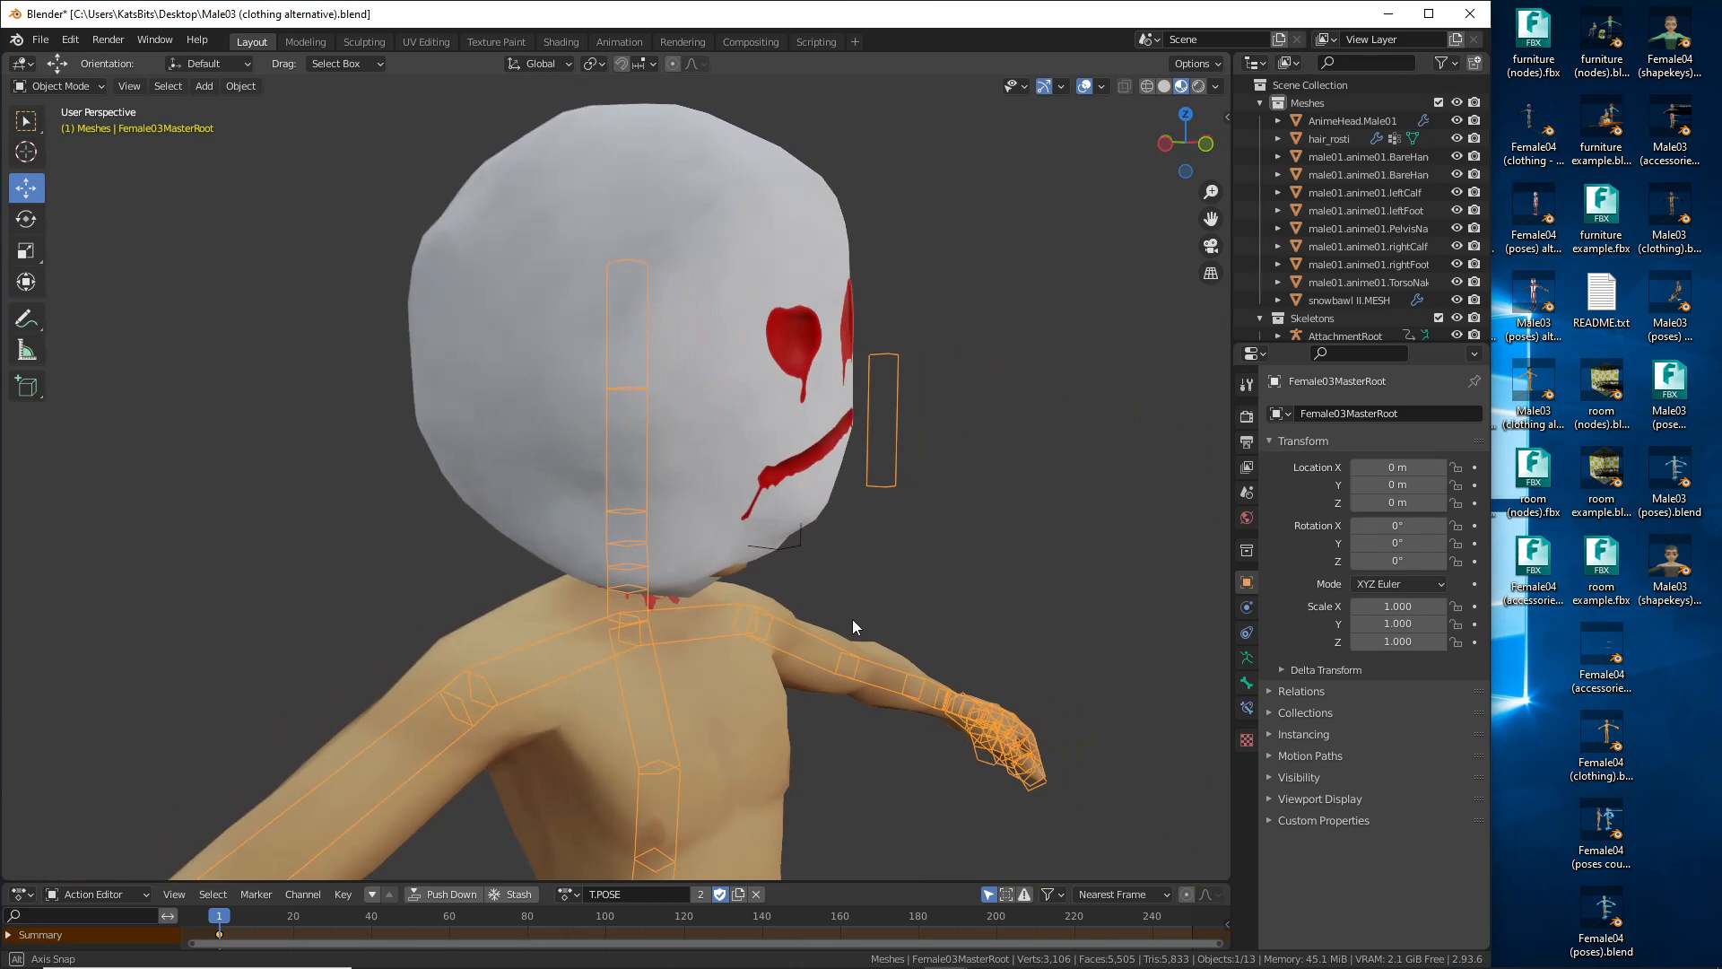
mouse_move(852, 626)
middle_down()
mouse_move(804, 625)
mouse_move(845, 617)
middle_up()
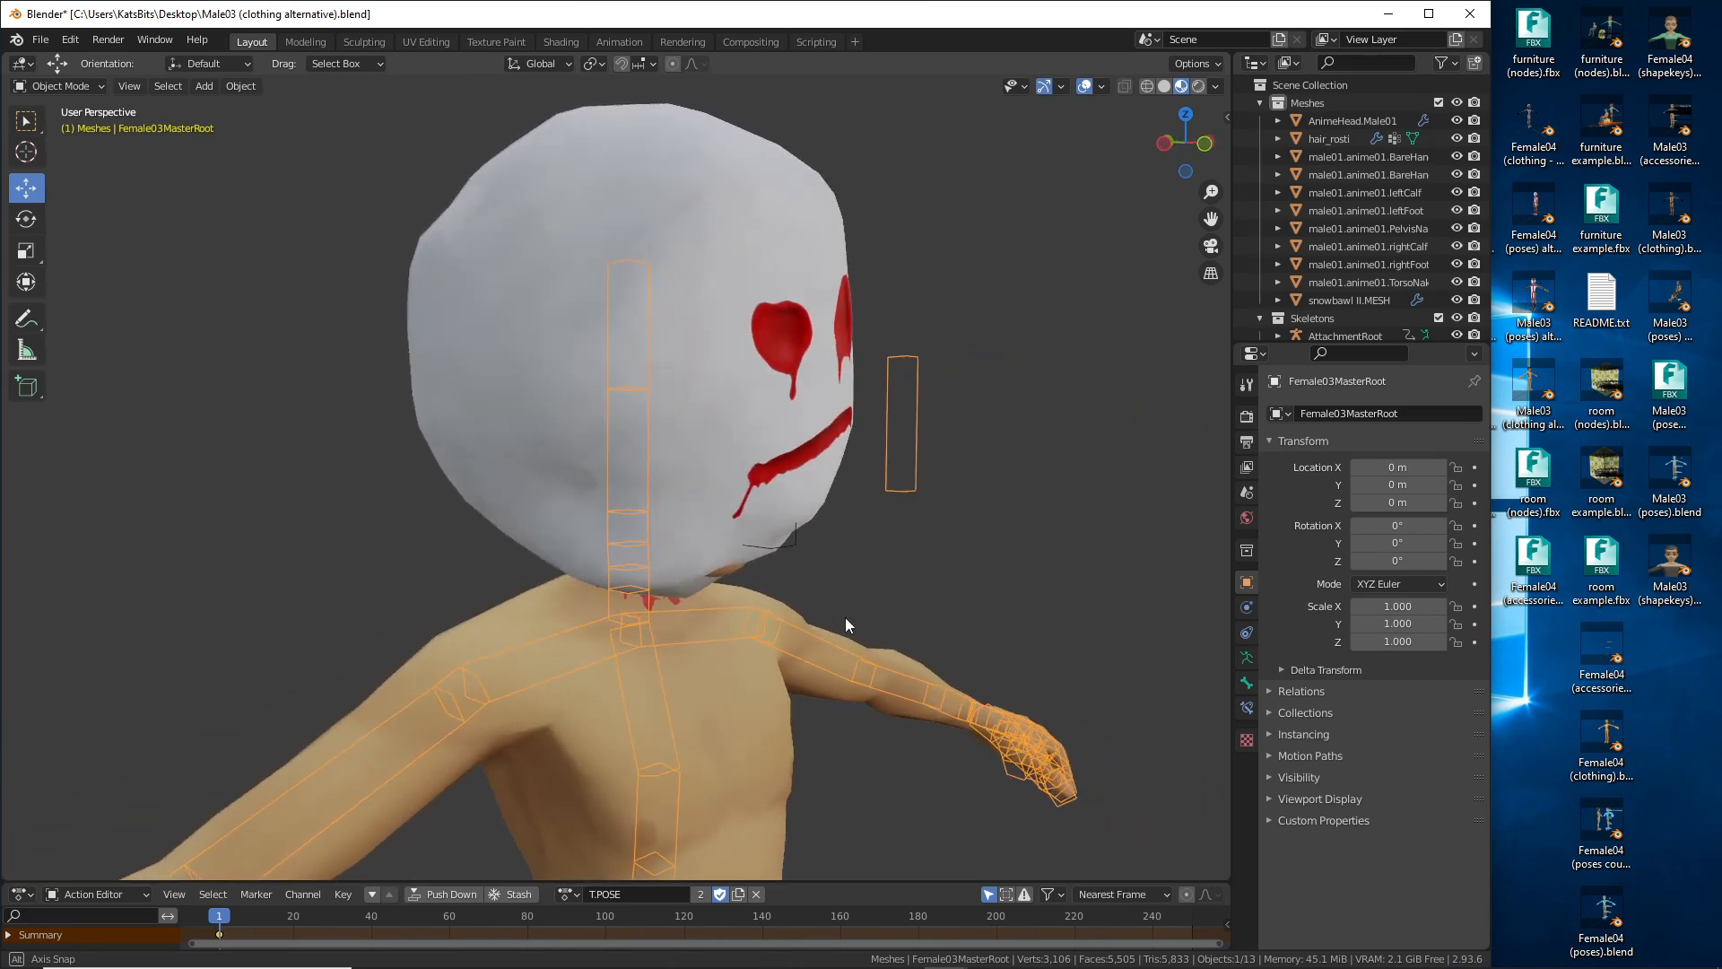
Step: Select the snowbawl II.MESH head and examine its placement around the head bone vertically and from front to back
click(688, 346)
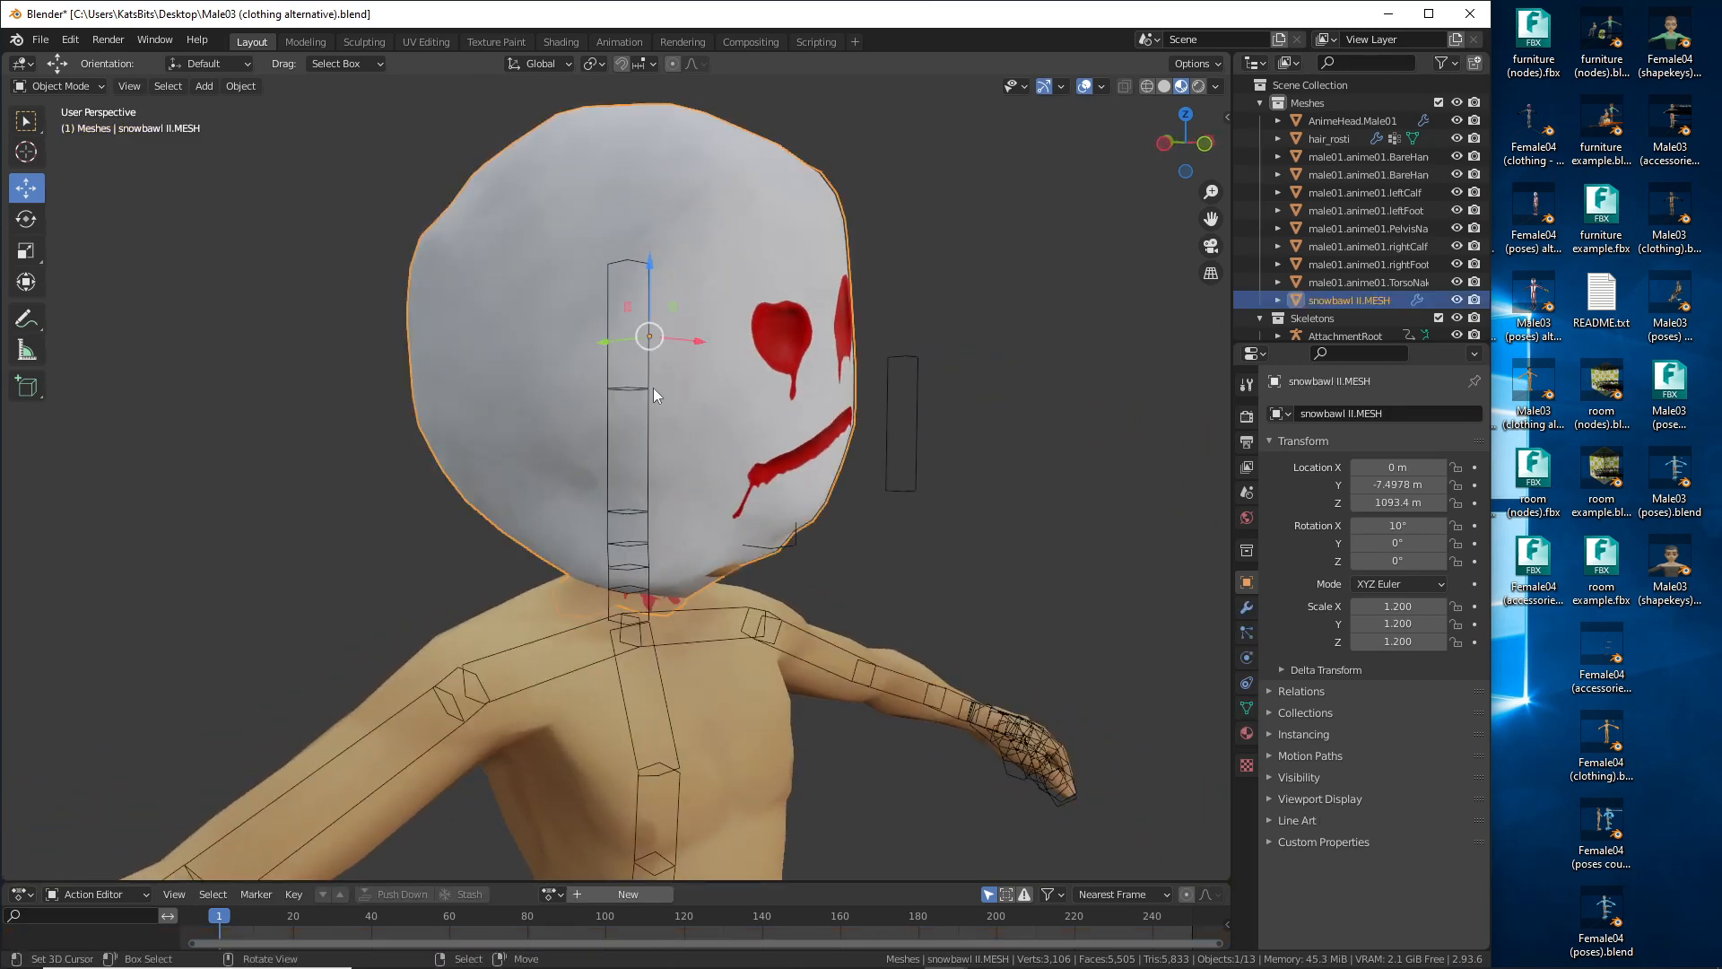
key(ctrl+2)
drag(649, 476, 642, 510)
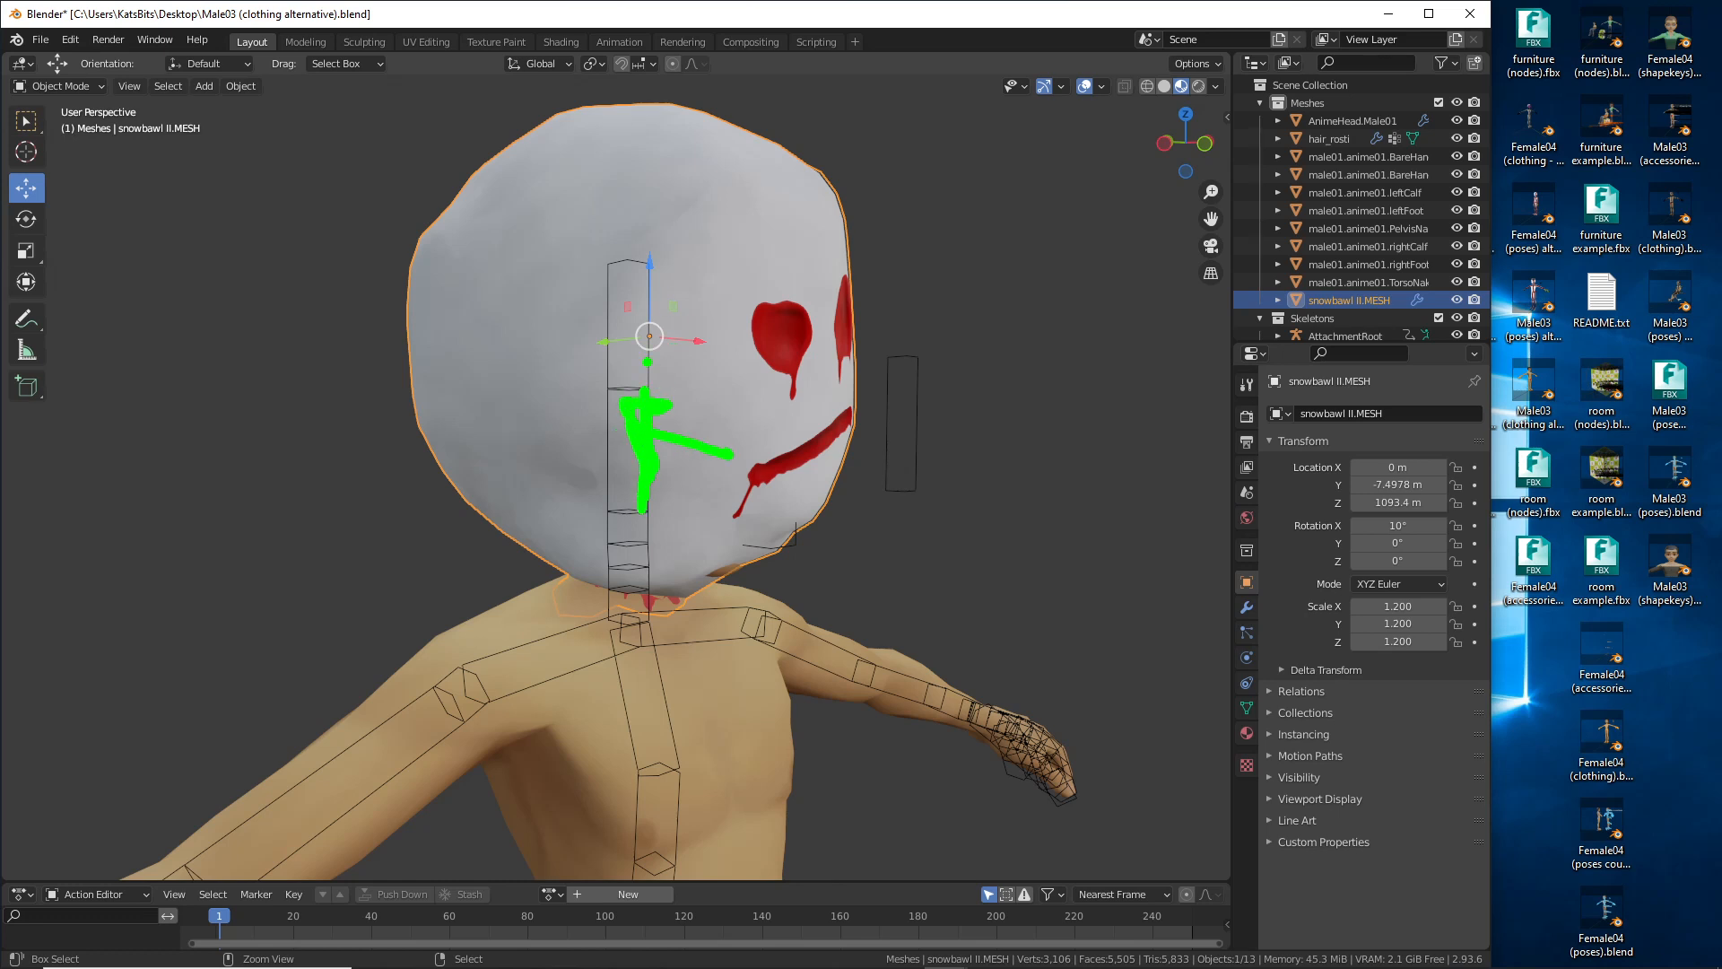
drag(649, 362, 621, 257)
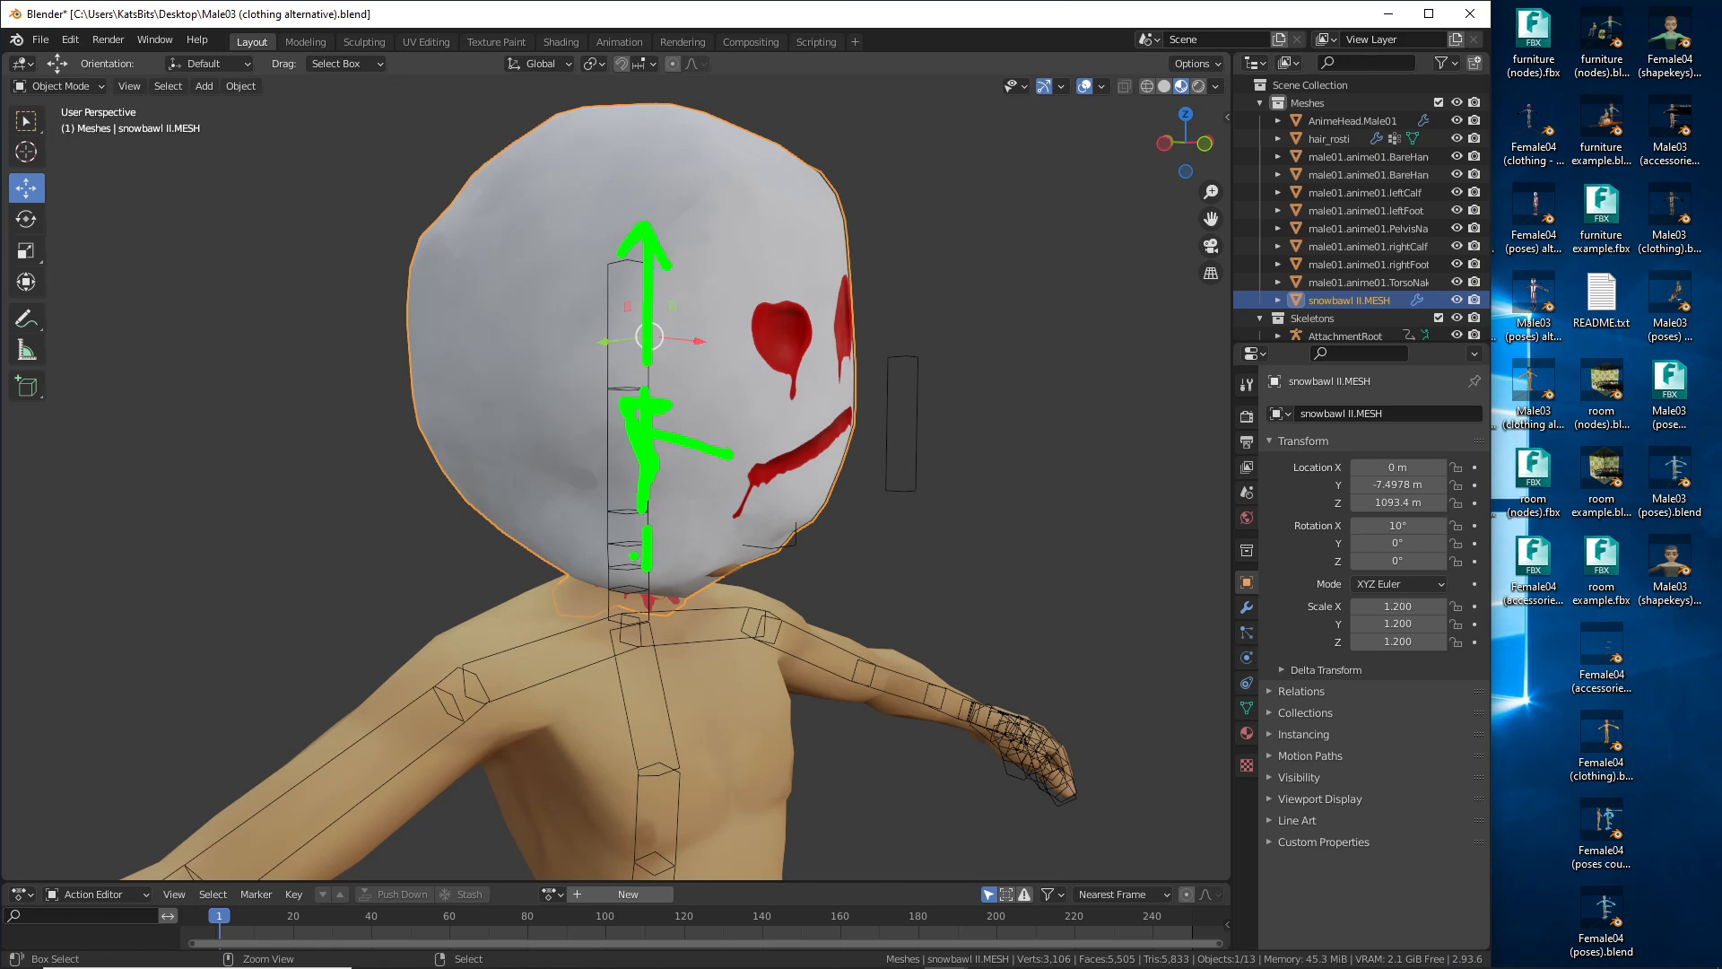
drag(632, 561, 660, 564)
mouse_move(700, 391)
mouse_down()
mouse_move(809, 387)
mouse_move(780, 414)
mouse_up()
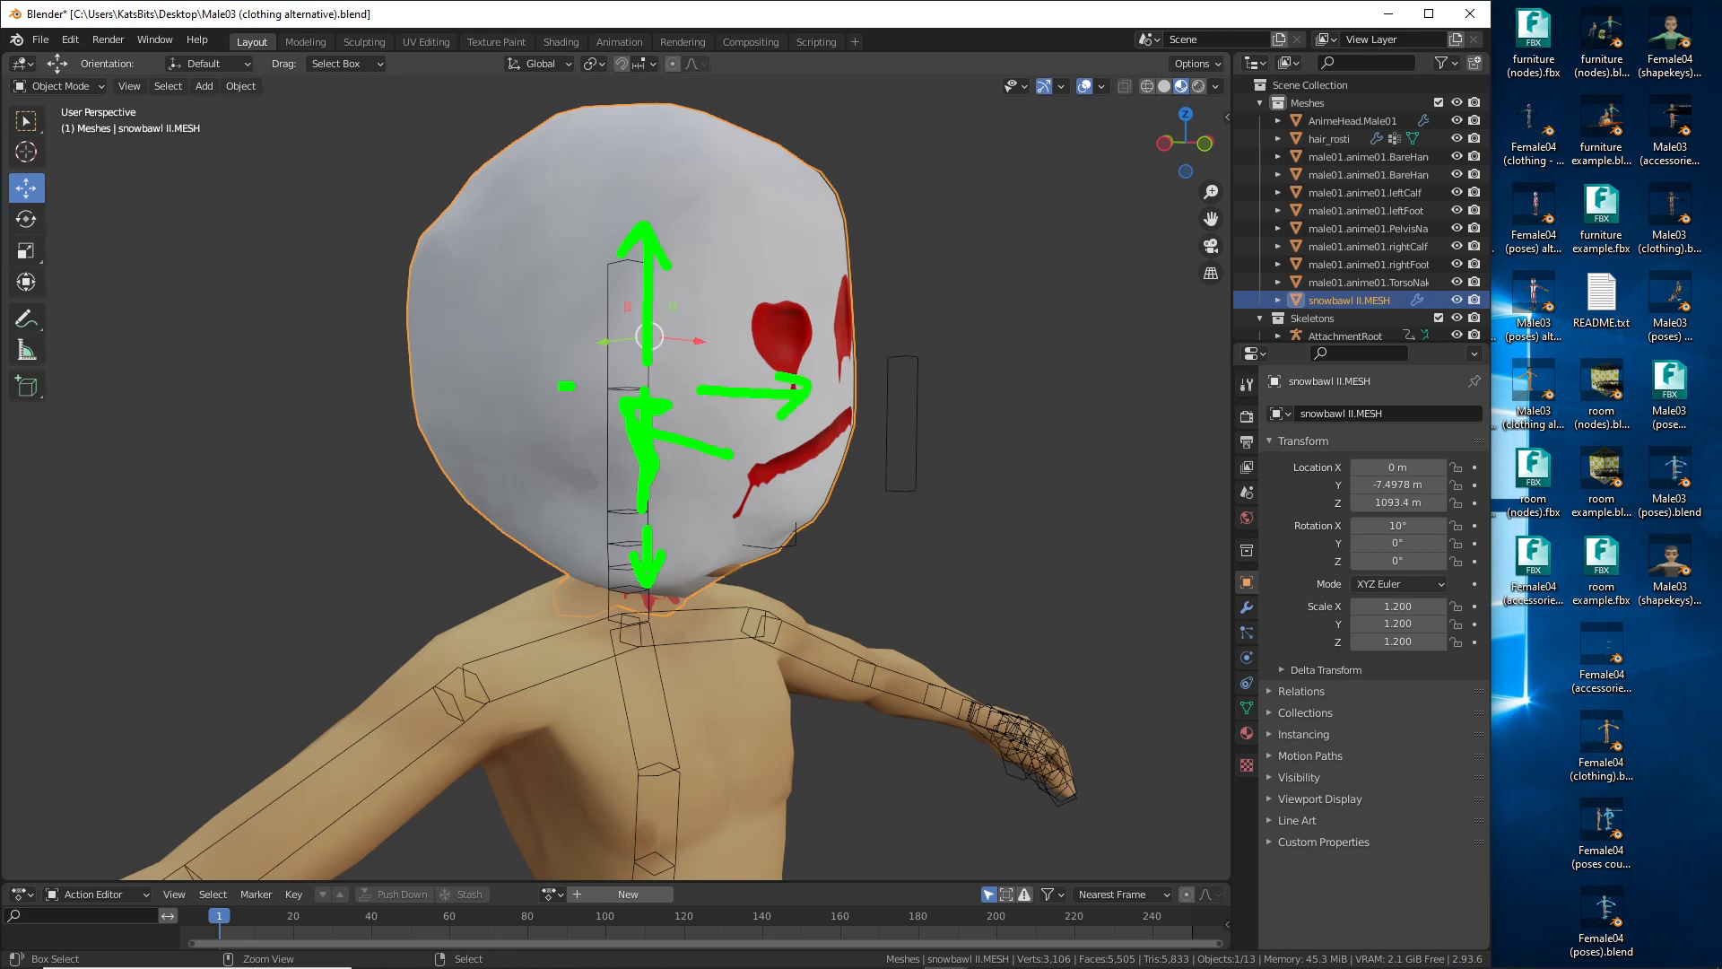
drag(560, 385, 470, 391)
mouse_move(525, 363)
mouse_down()
mouse_move(481, 399)
mouse_move(509, 412)
mouse_up()
key(Escape)
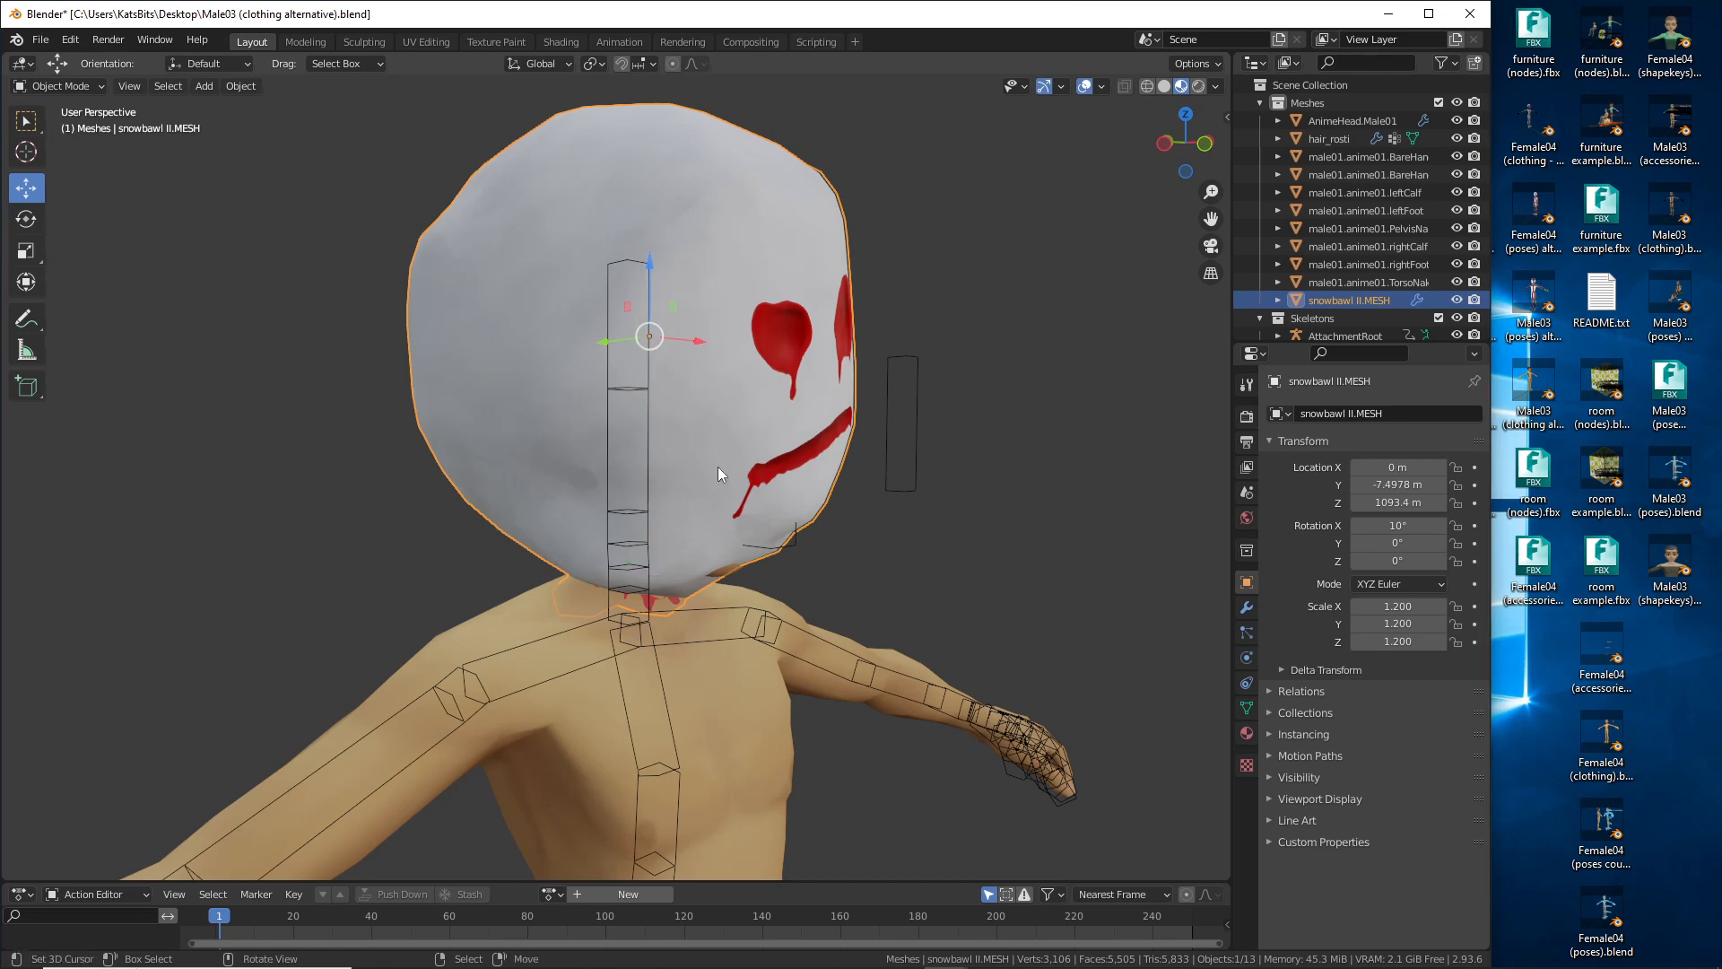
mouse_move(713, 488)
middle_down()
mouse_move(663, 497)
mouse_move(803, 486)
mouse_move(736, 492)
middle_up()
Step: Assign Female03MasterRoot as the object of the snowbawl II.MESH head's Armature modifier
right_click(911, 428)
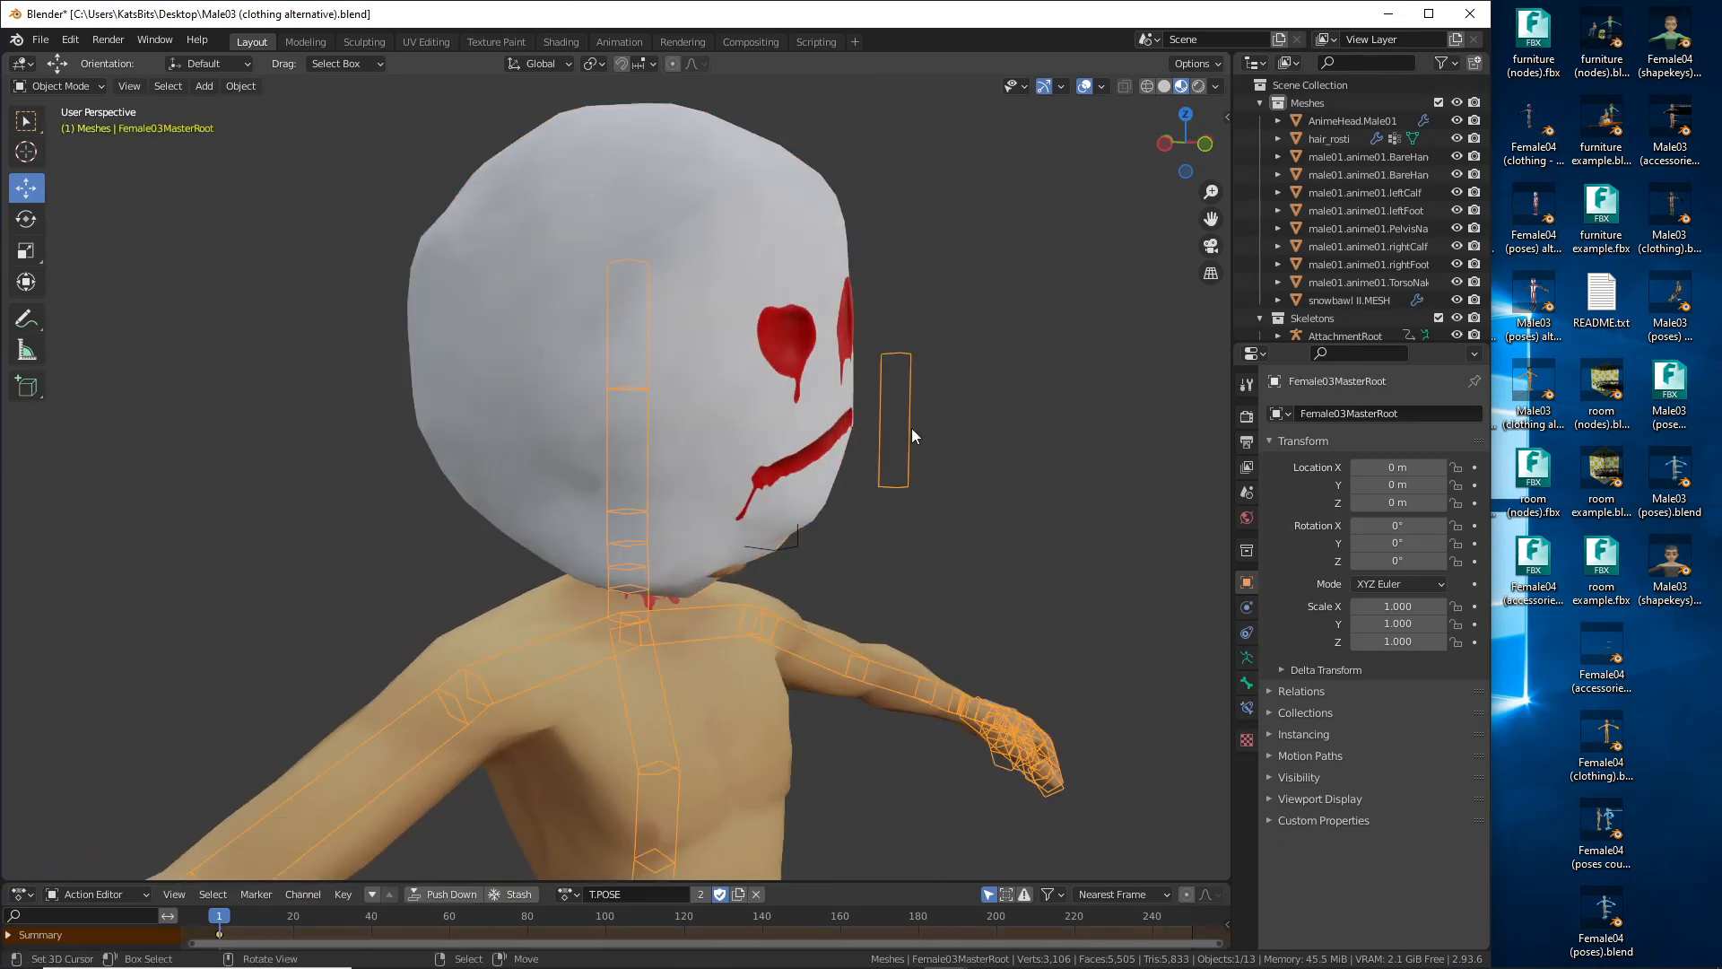
right_click(832, 380)
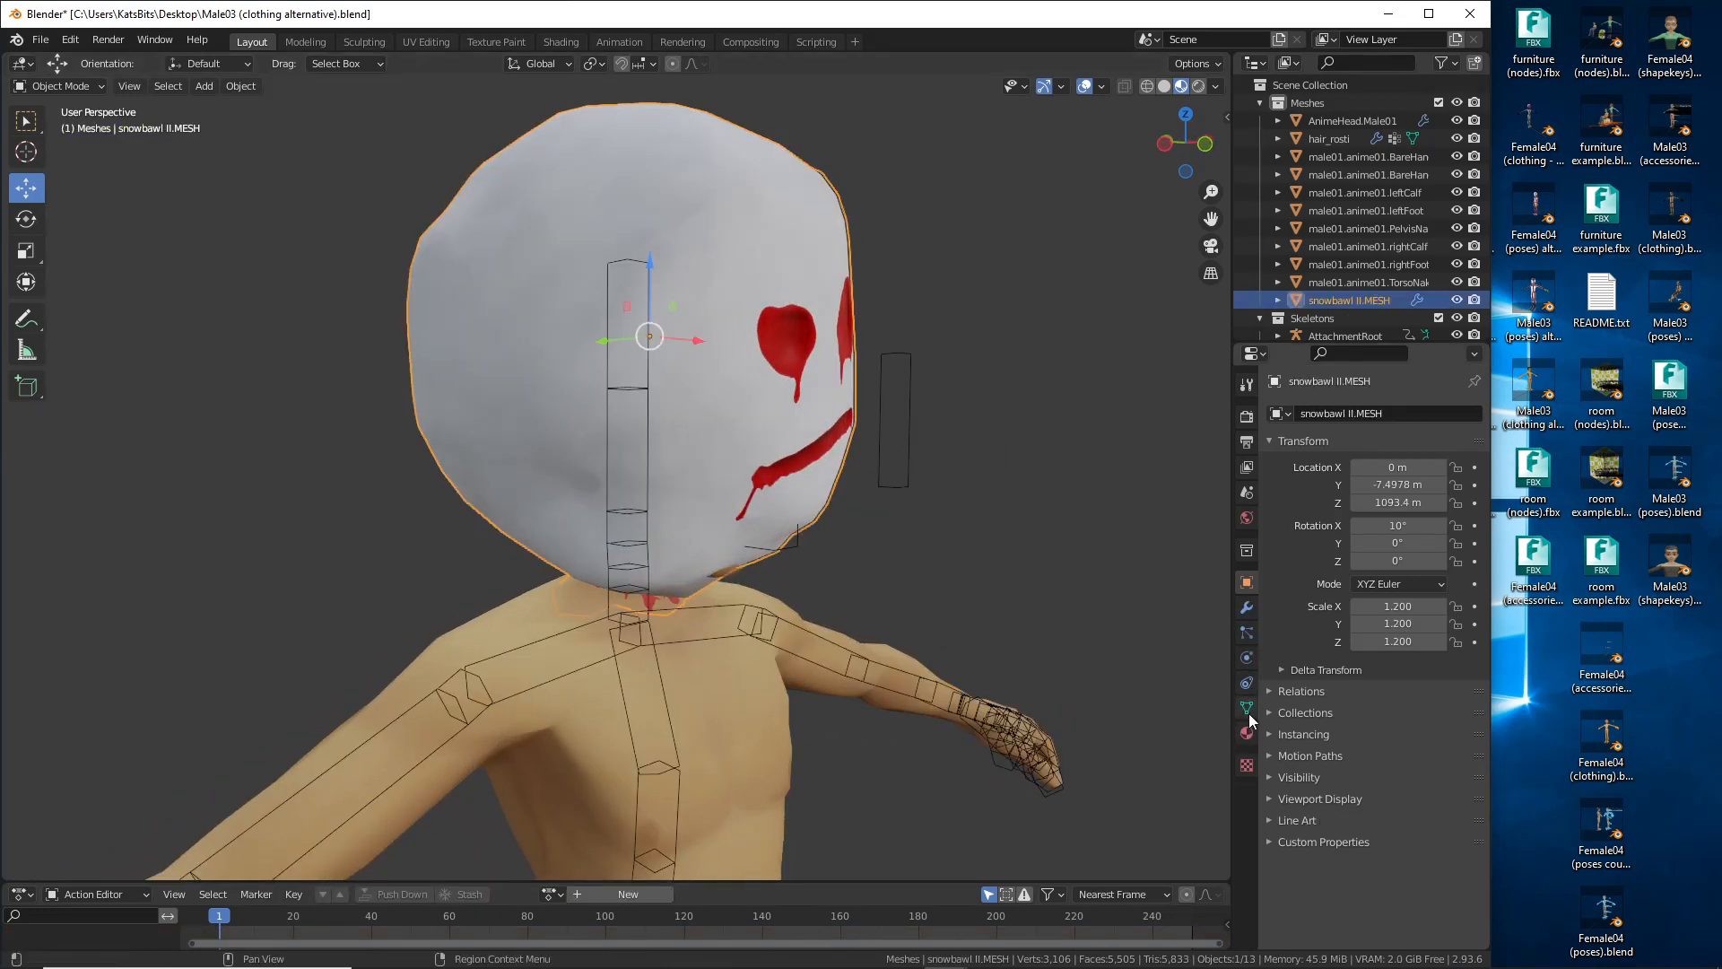
click(1246, 609)
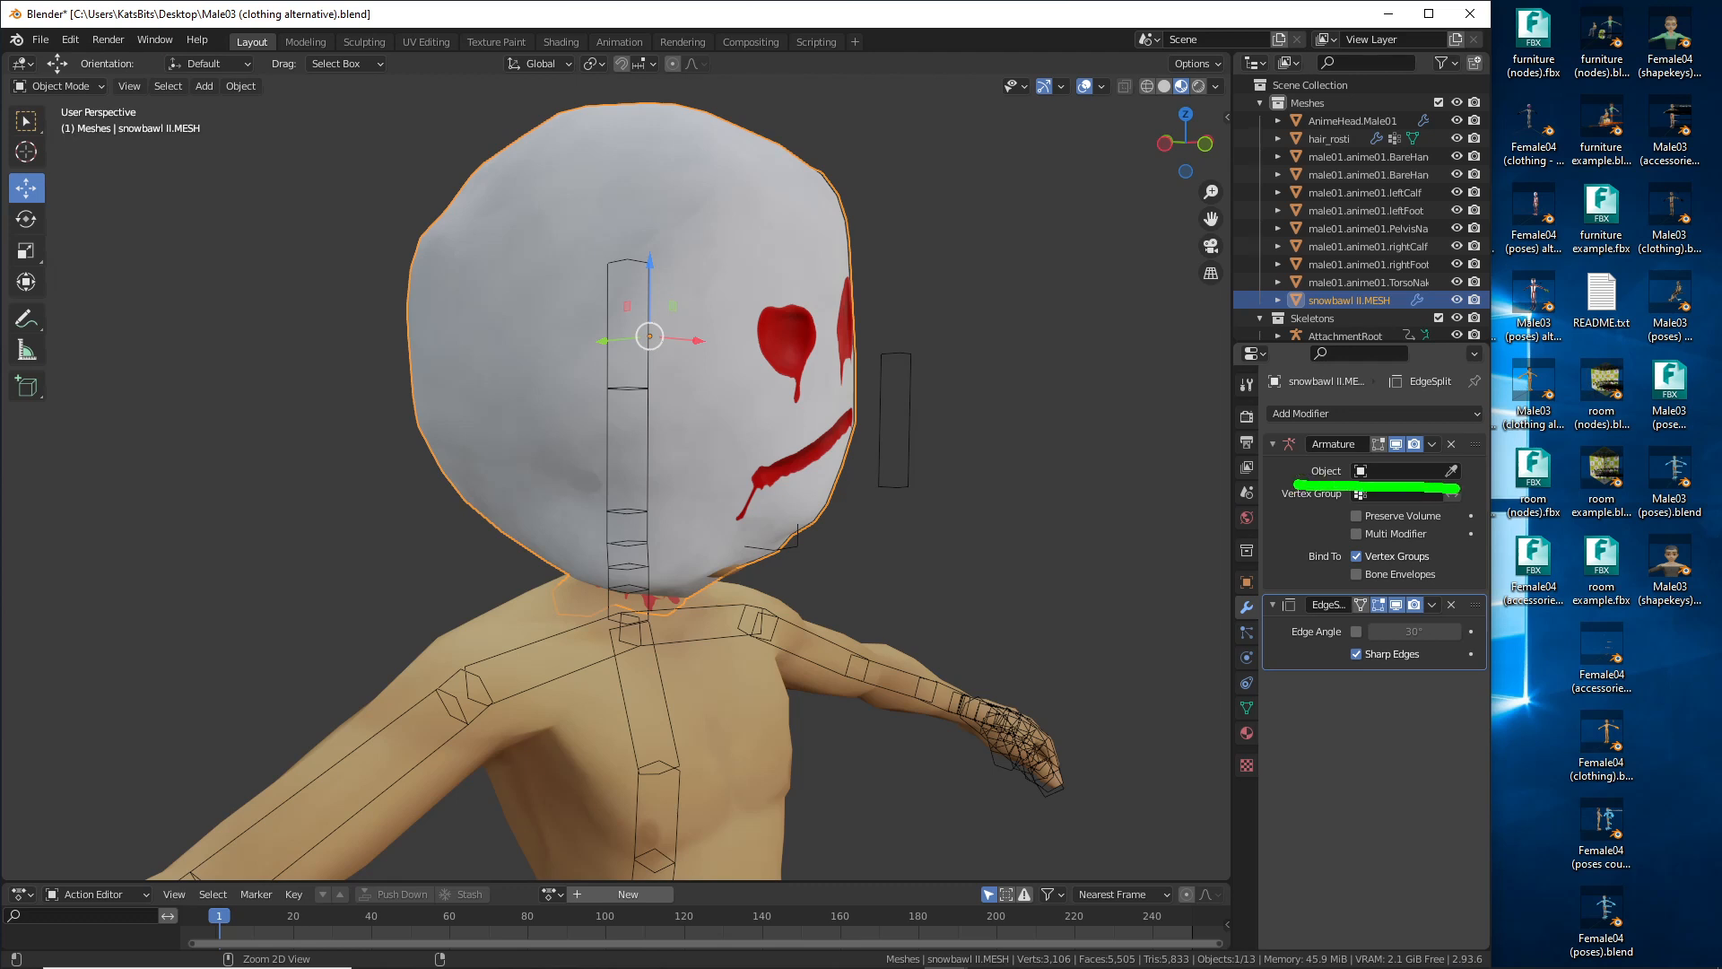
click(1453, 471)
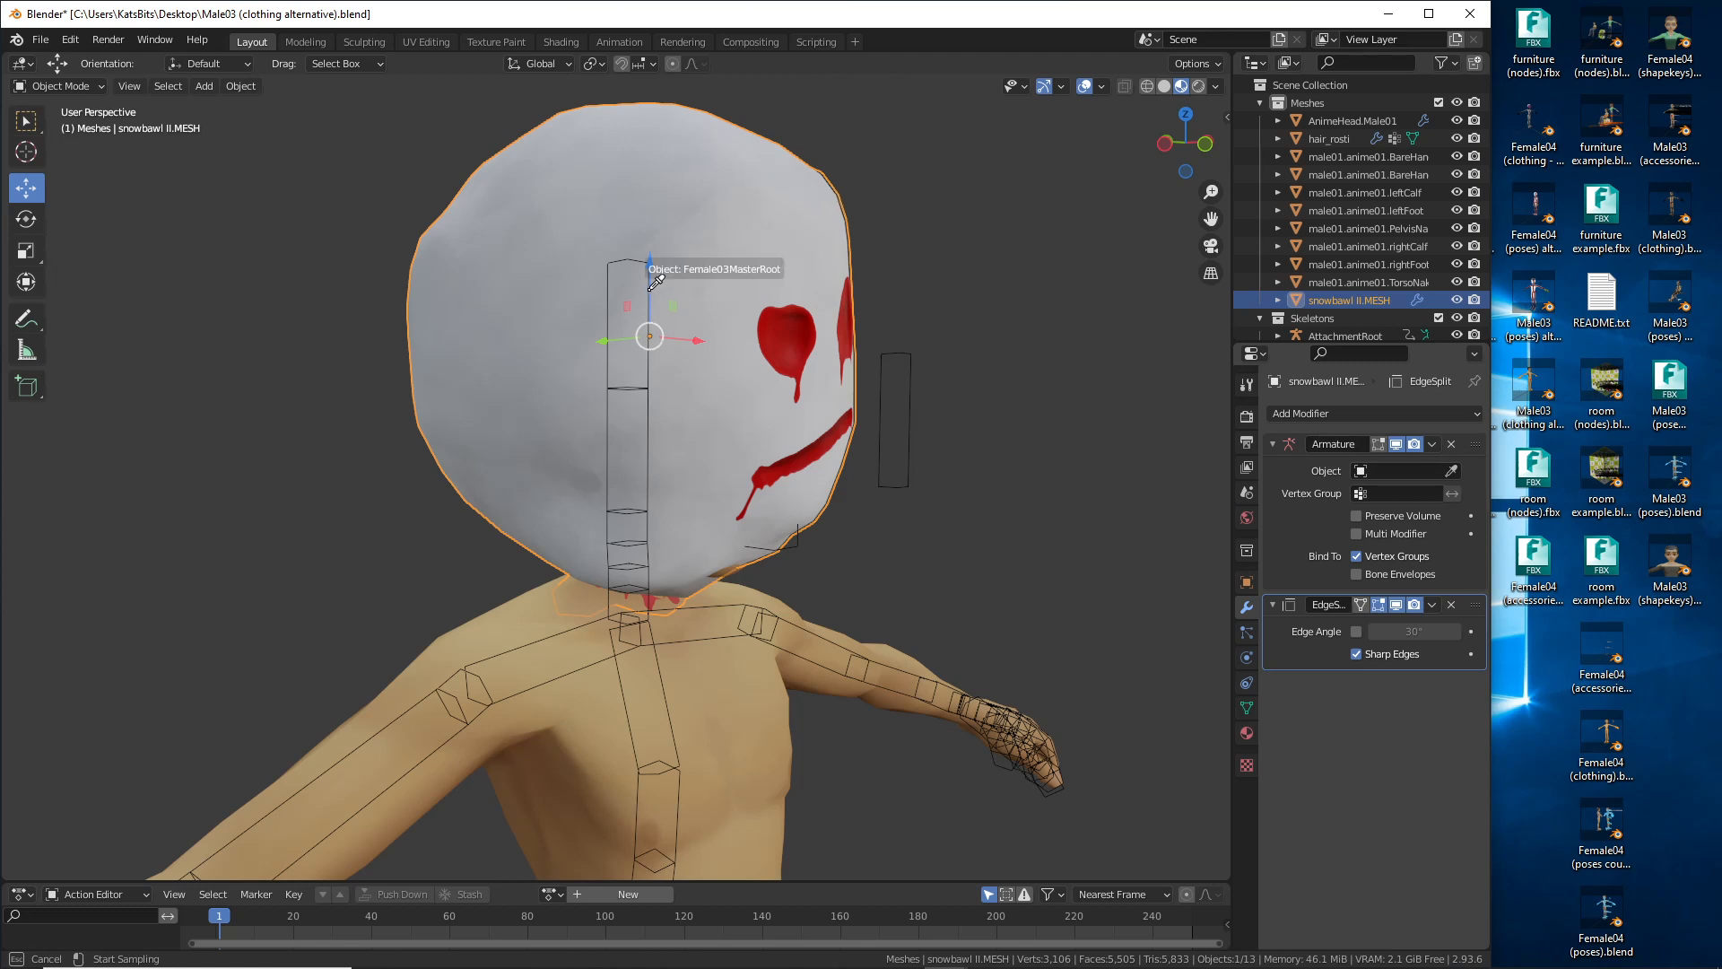
click(658, 362)
drag(1320, 486, 1450, 491)
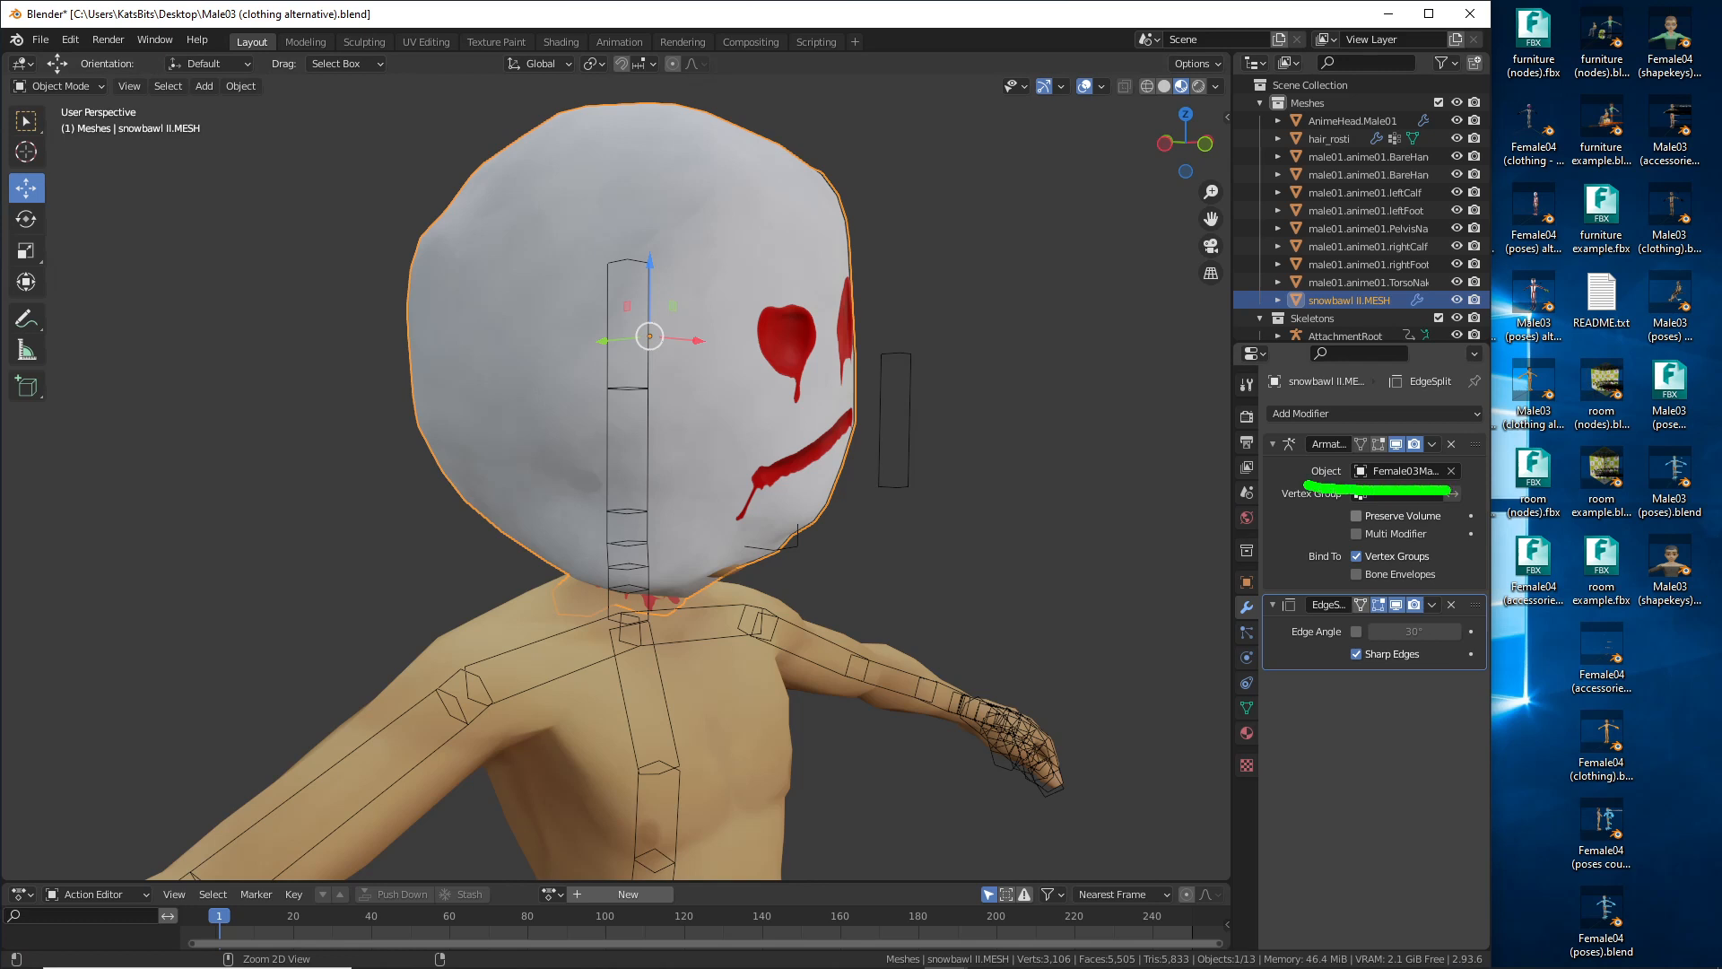
key(Escape)
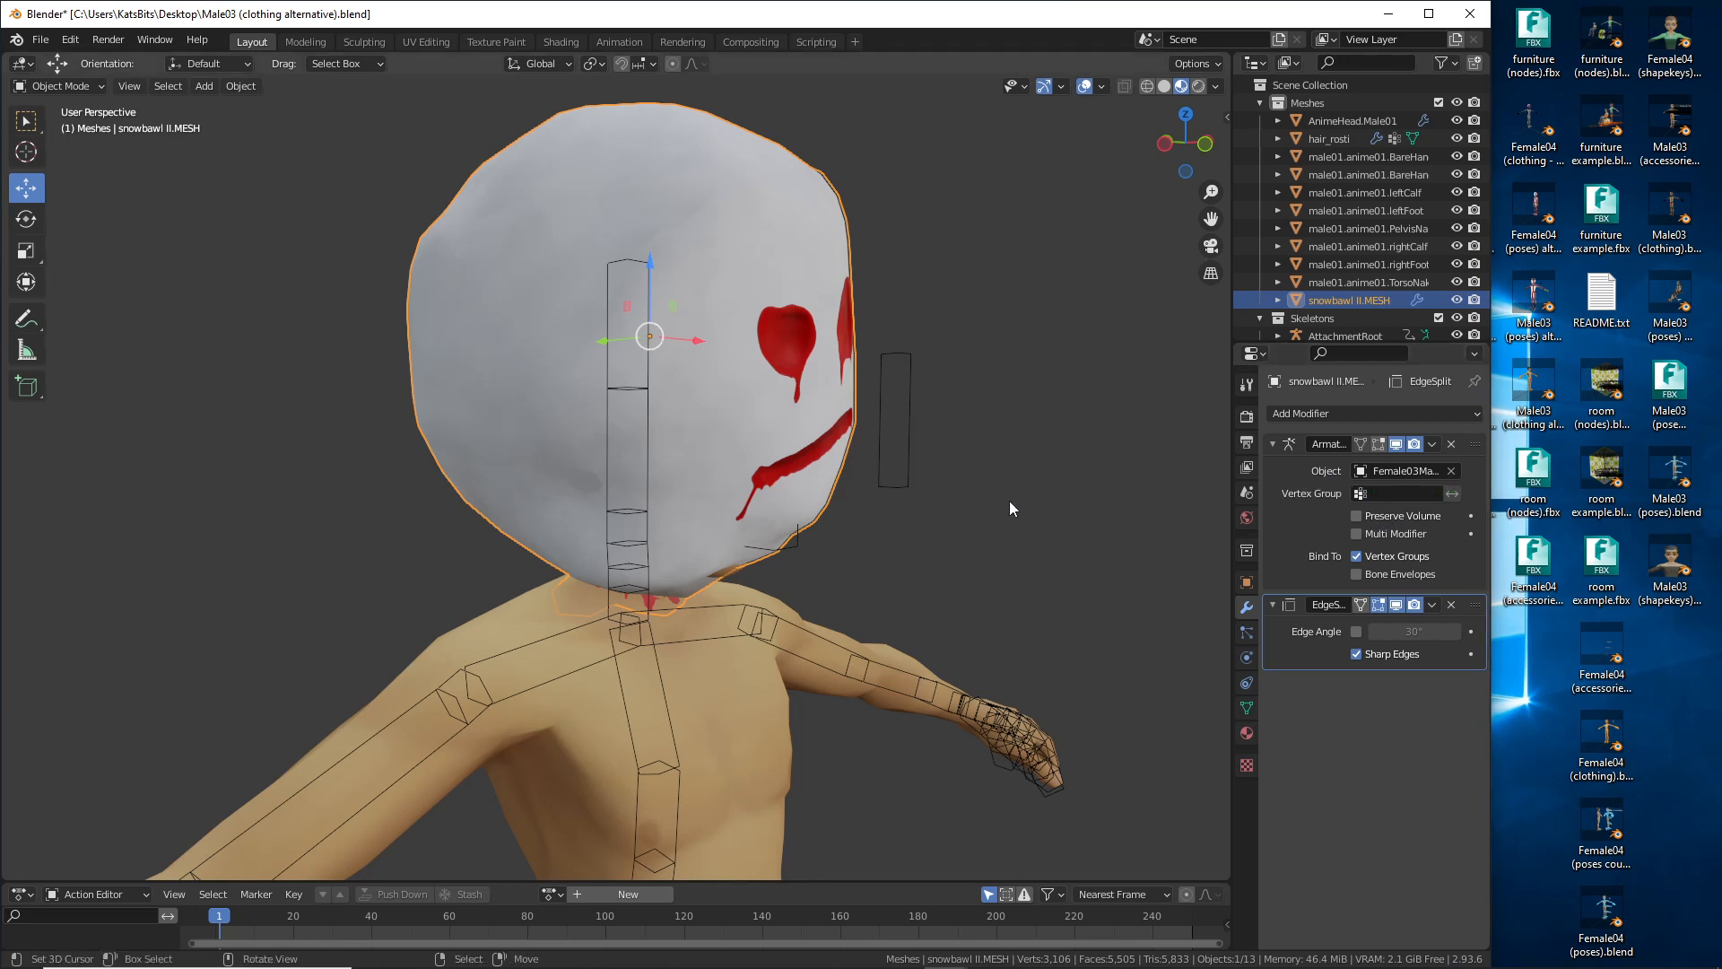
Step: Put Female03MasterRoot in Pose Mode and test-rotate its Head bone to check the snowbawl head's movement, cancelling the rotation
click(909, 425)
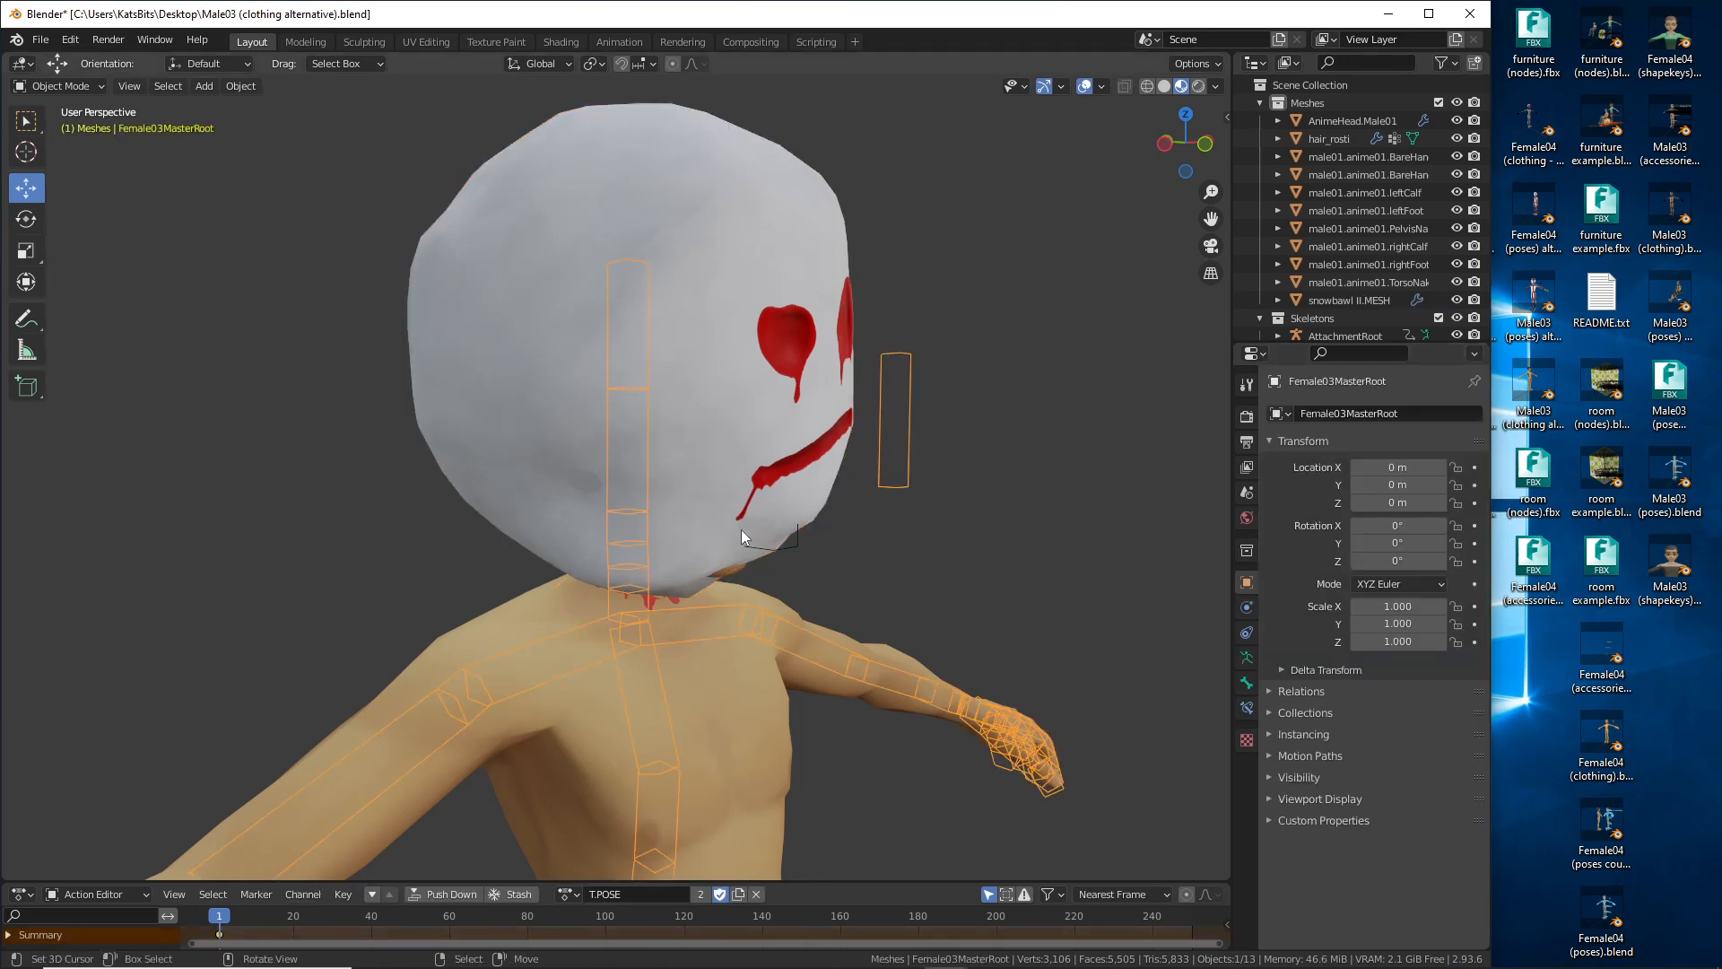
middle_drag(741, 529, 705, 524)
click(79, 90)
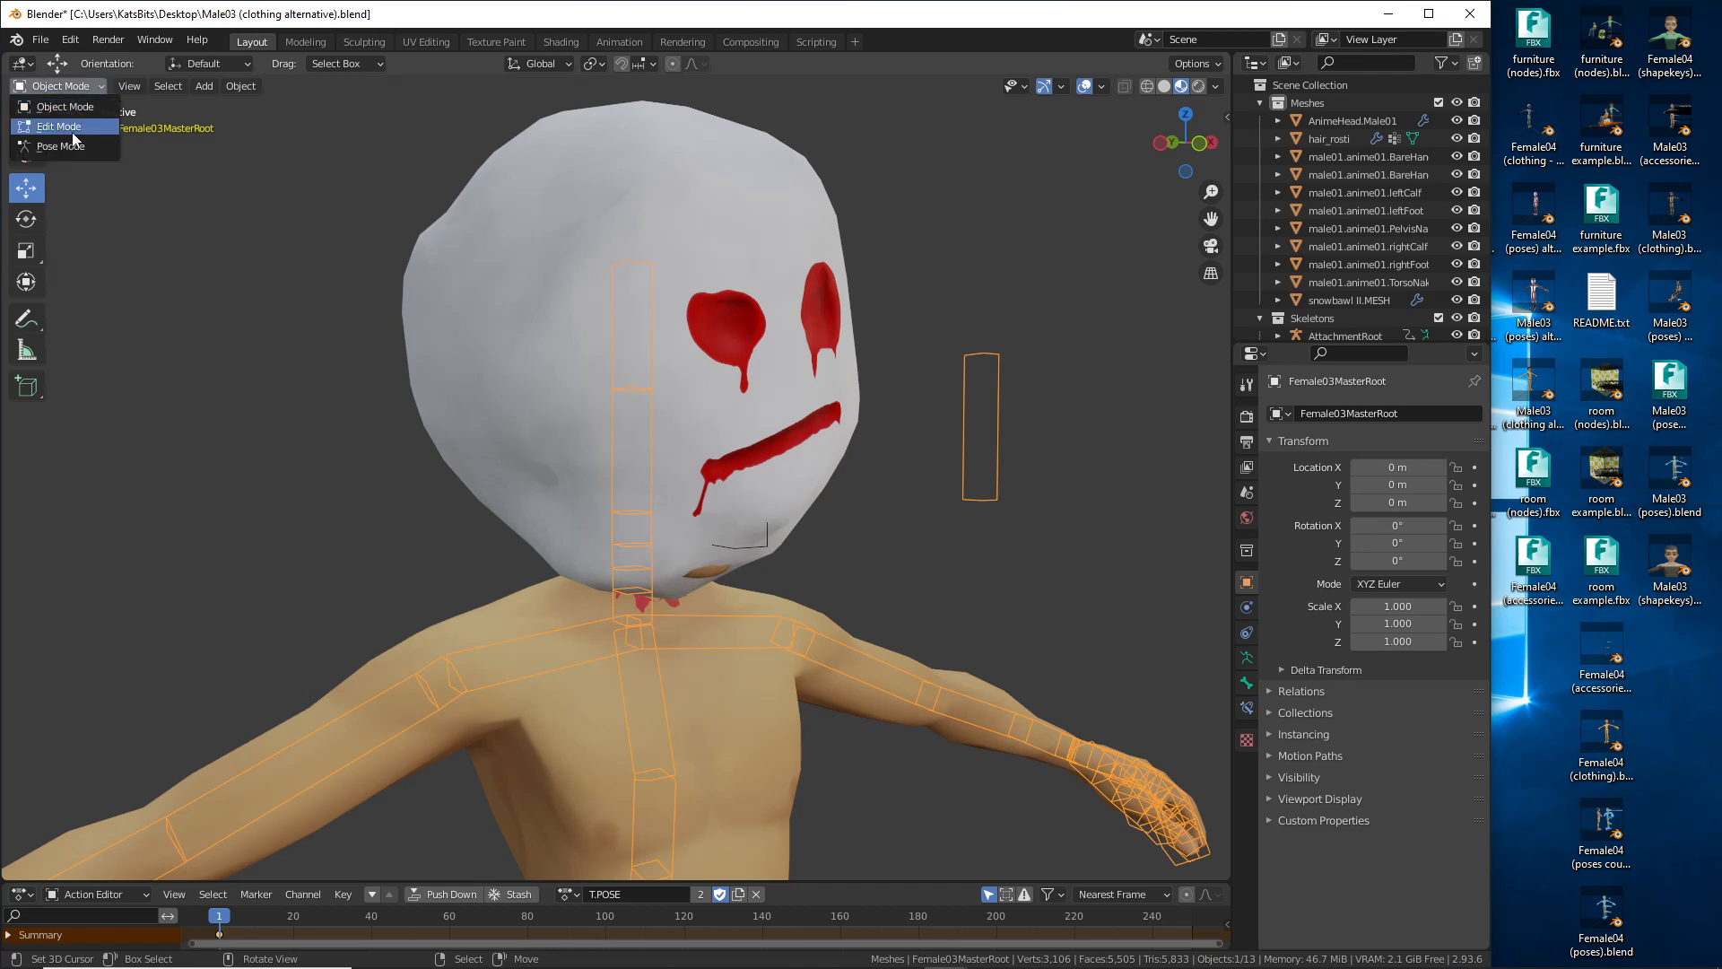
click(81, 157)
click(639, 411)
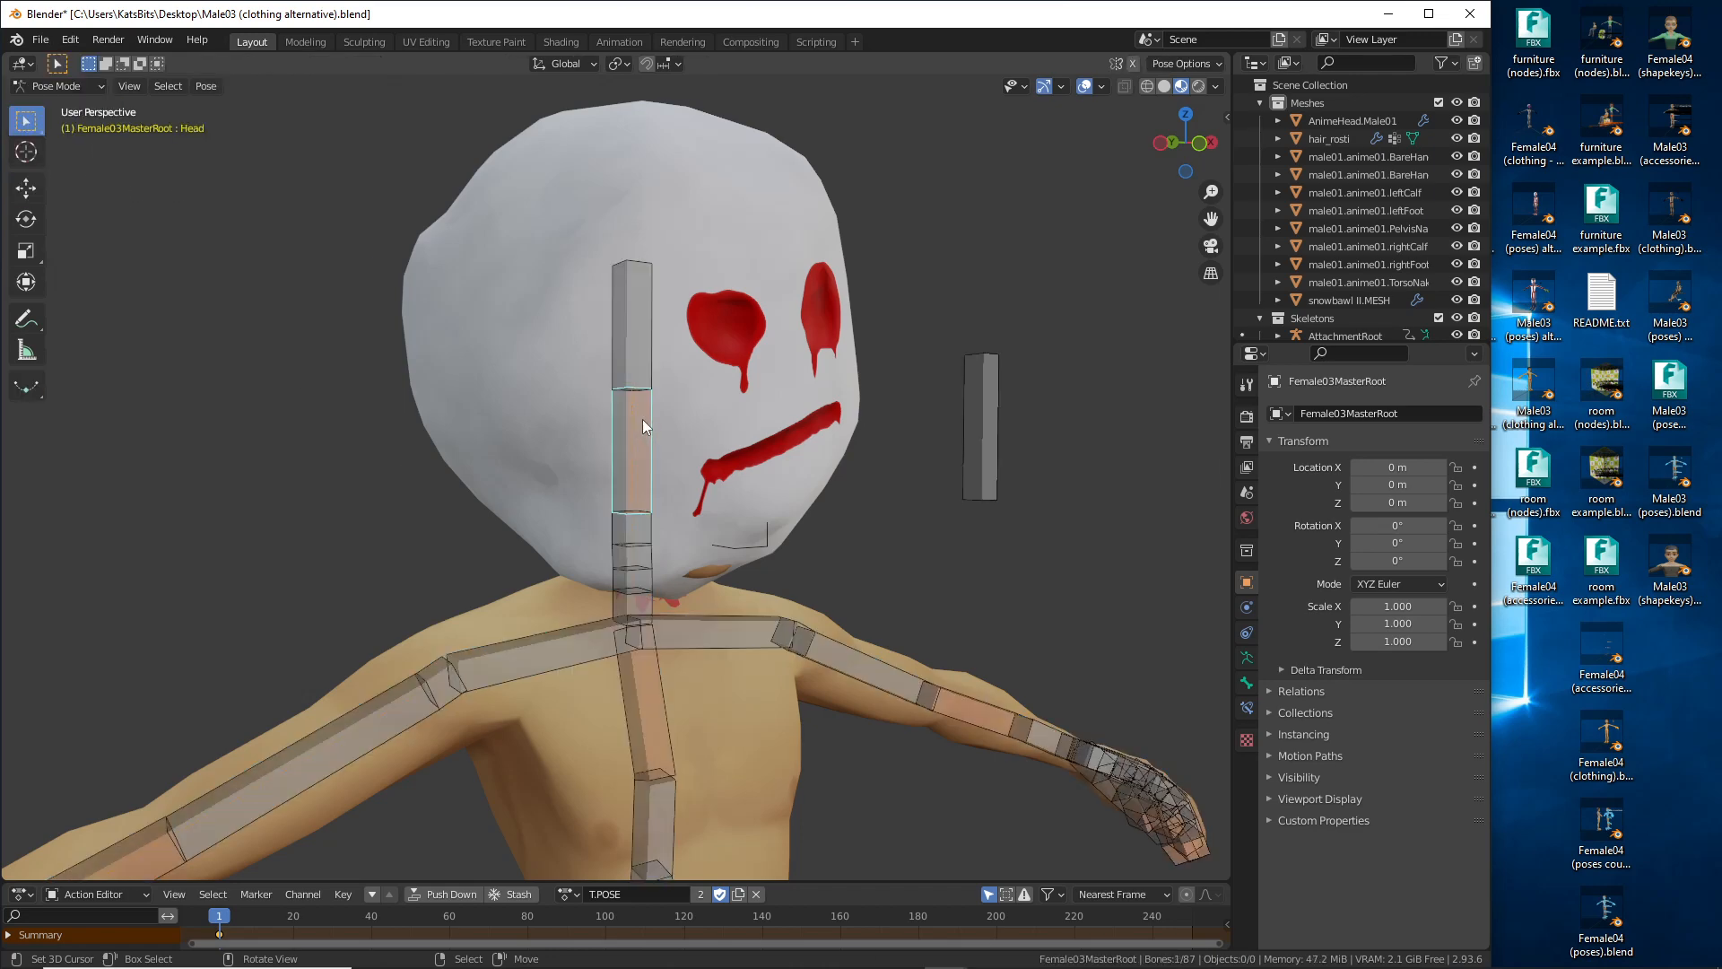
key(r)
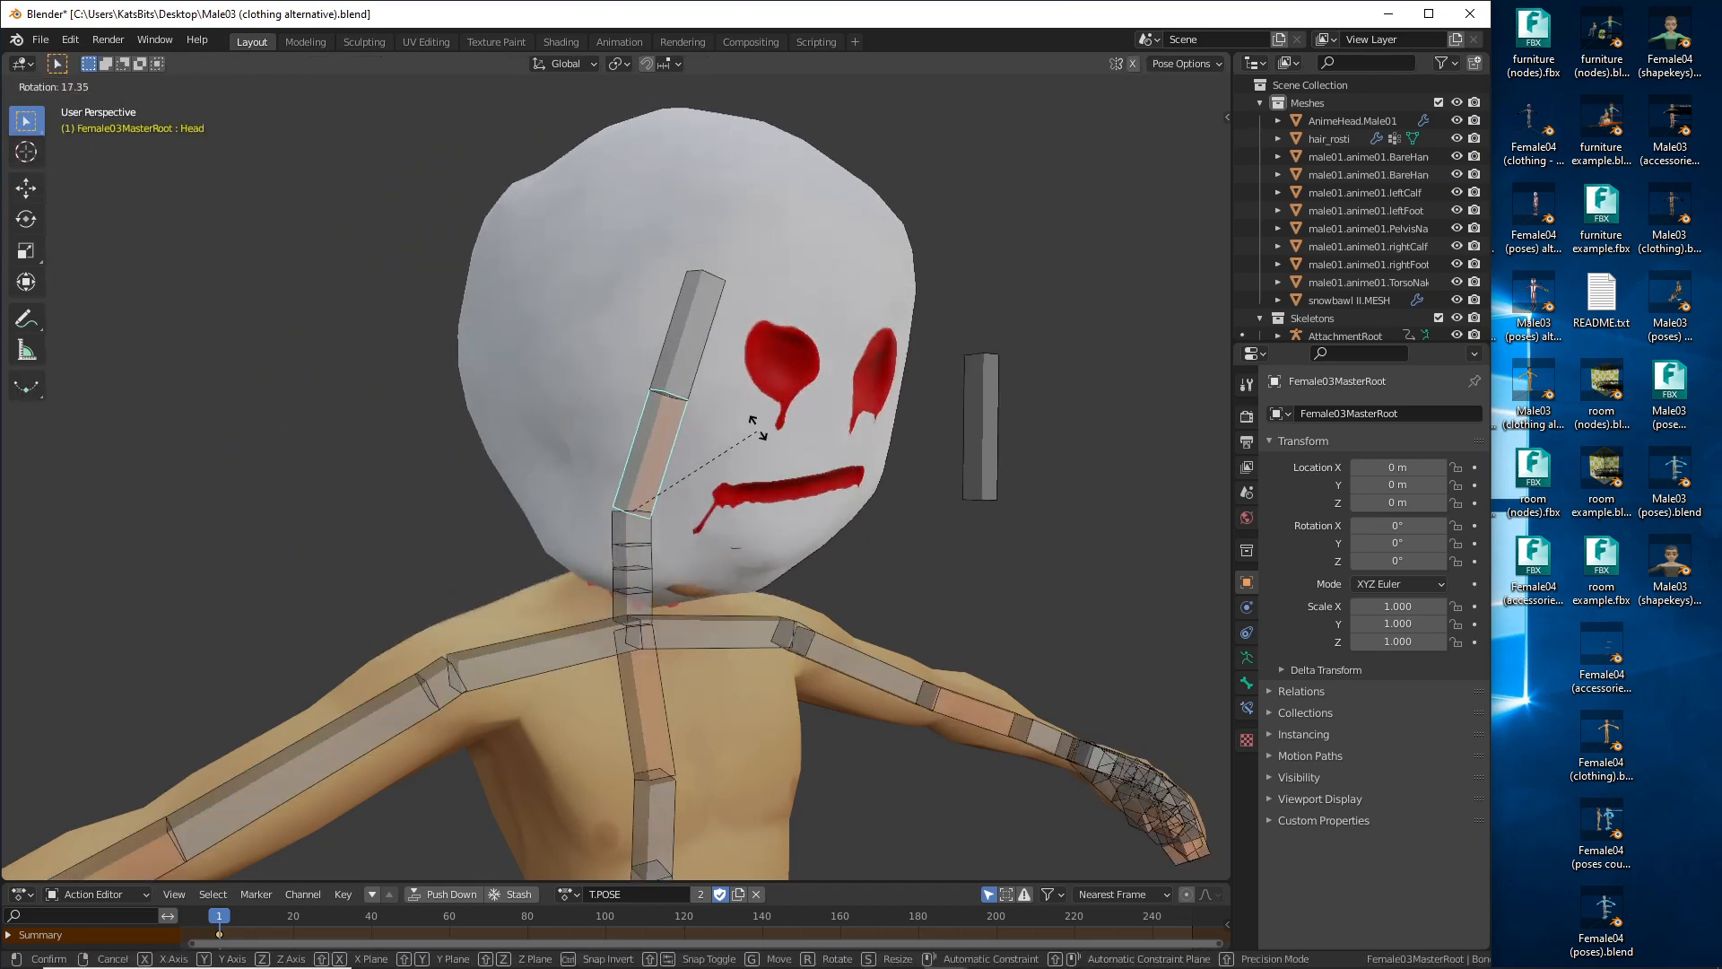
right_click(656, 408)
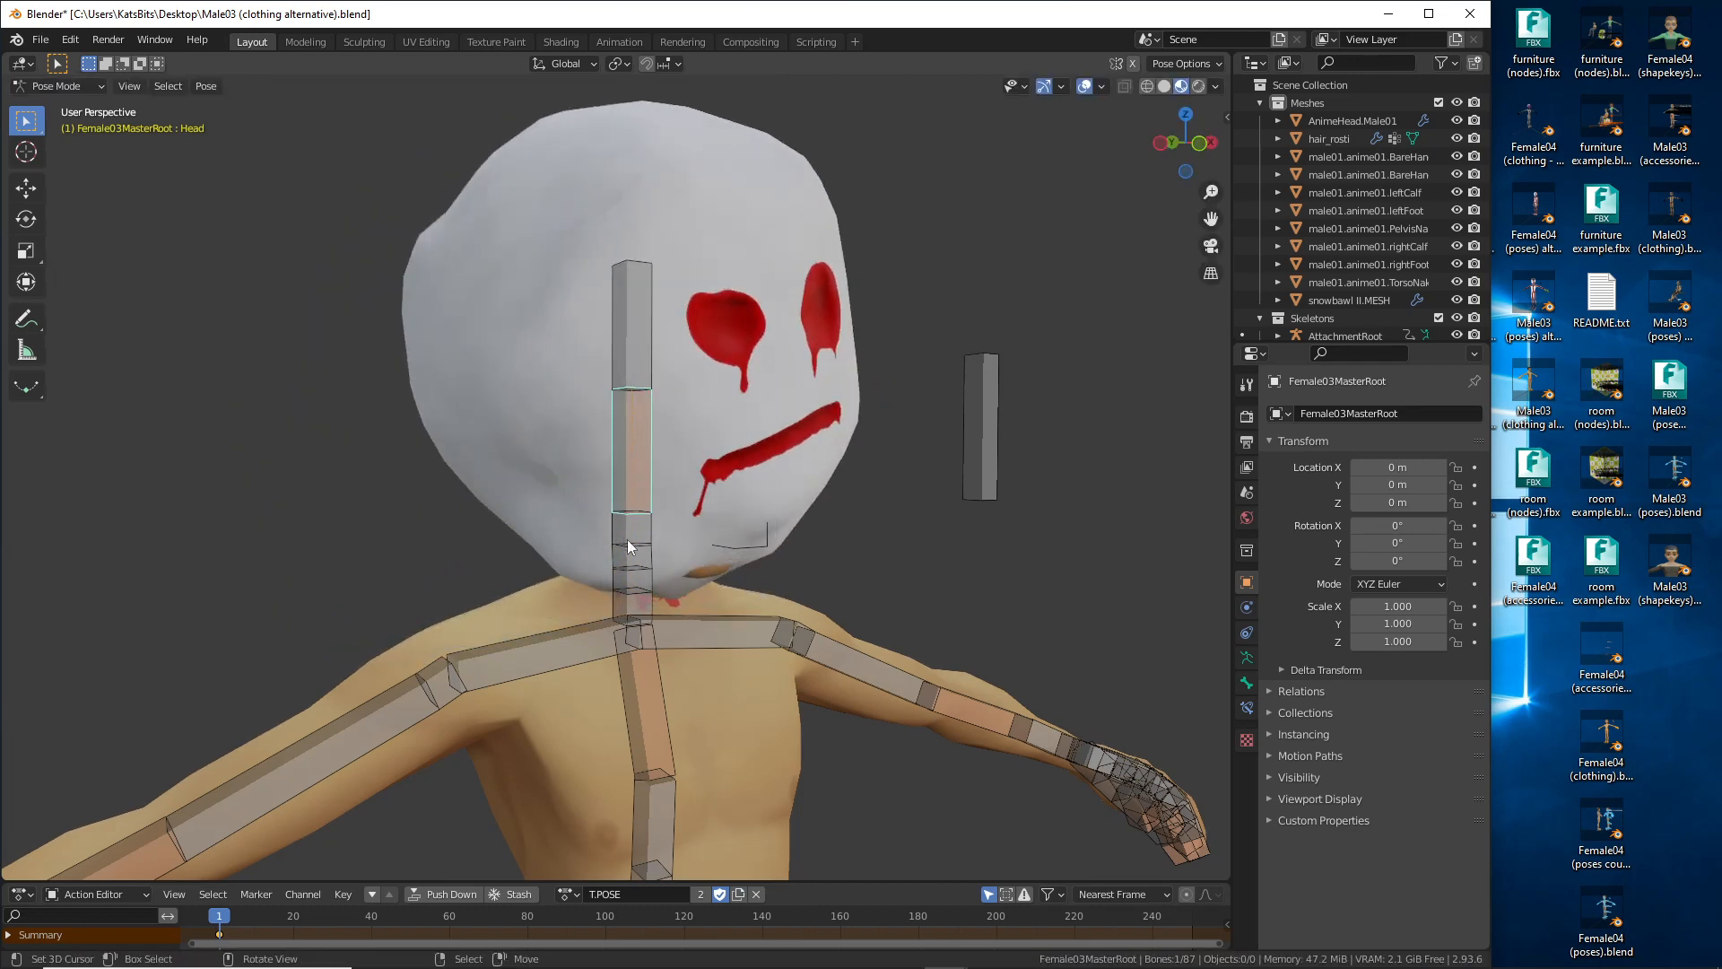
Step: From the side, test-rotate the Neck04, Neck03 and Neck02 bones to check how the head follows, cancelling each rotation
middle_drag(626, 540, 752, 536)
click(616, 527)
key(r)
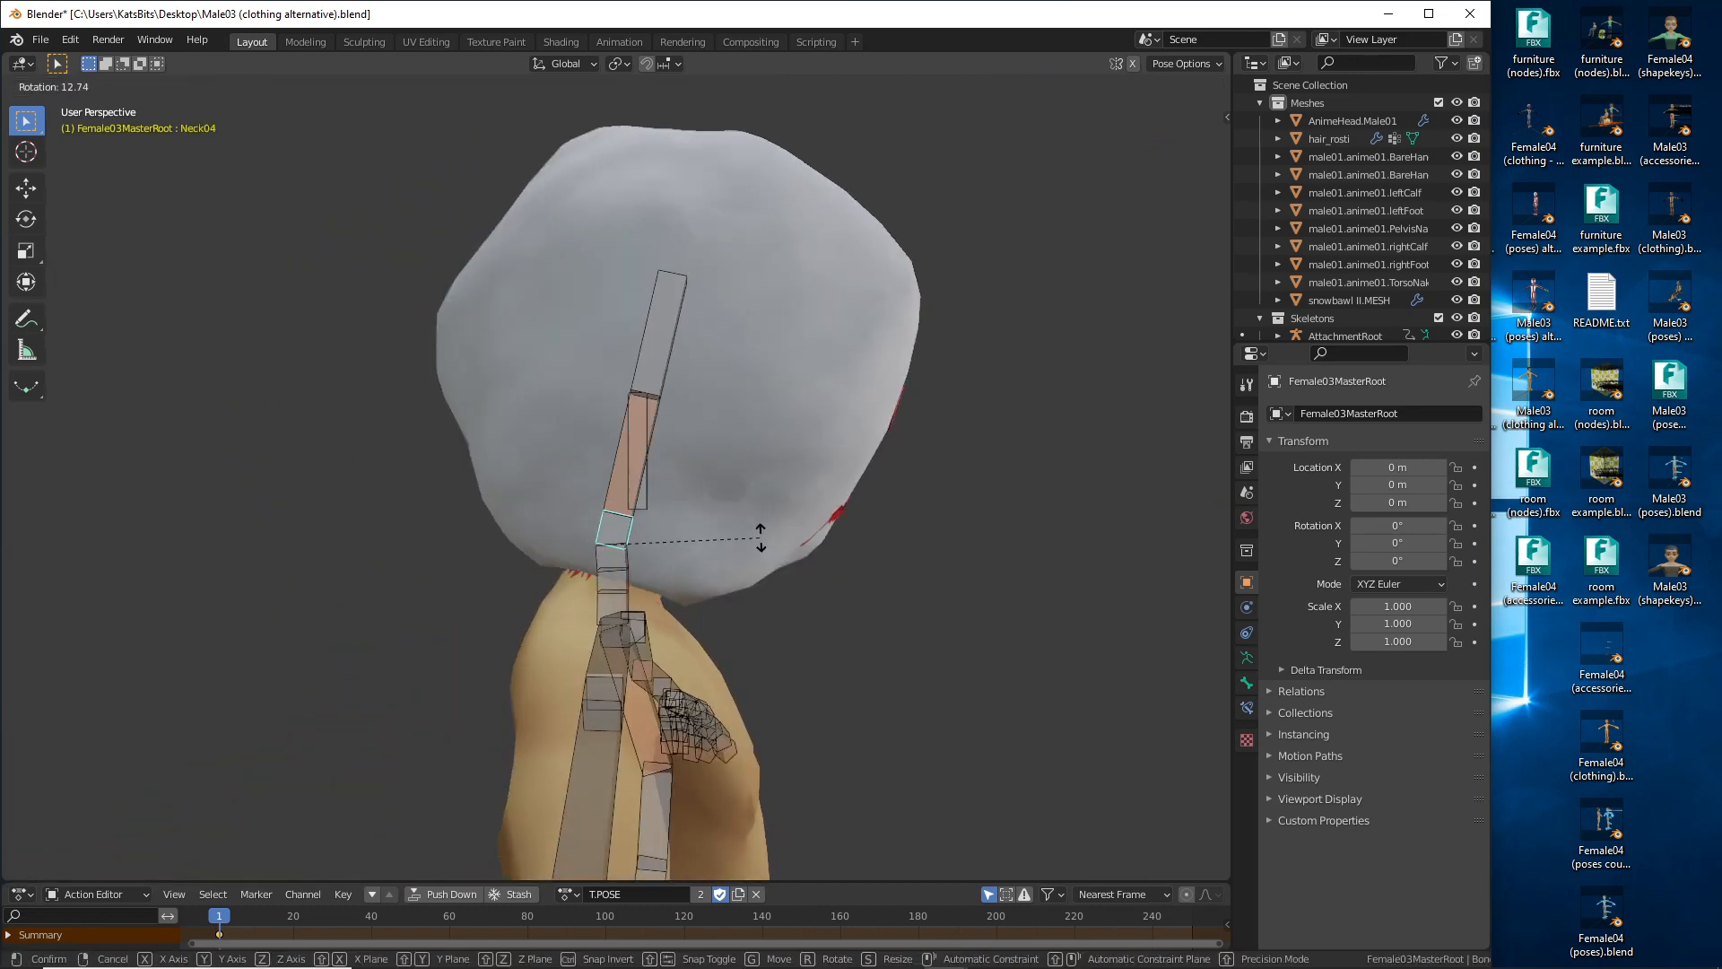
right_click(683, 542)
key(r)
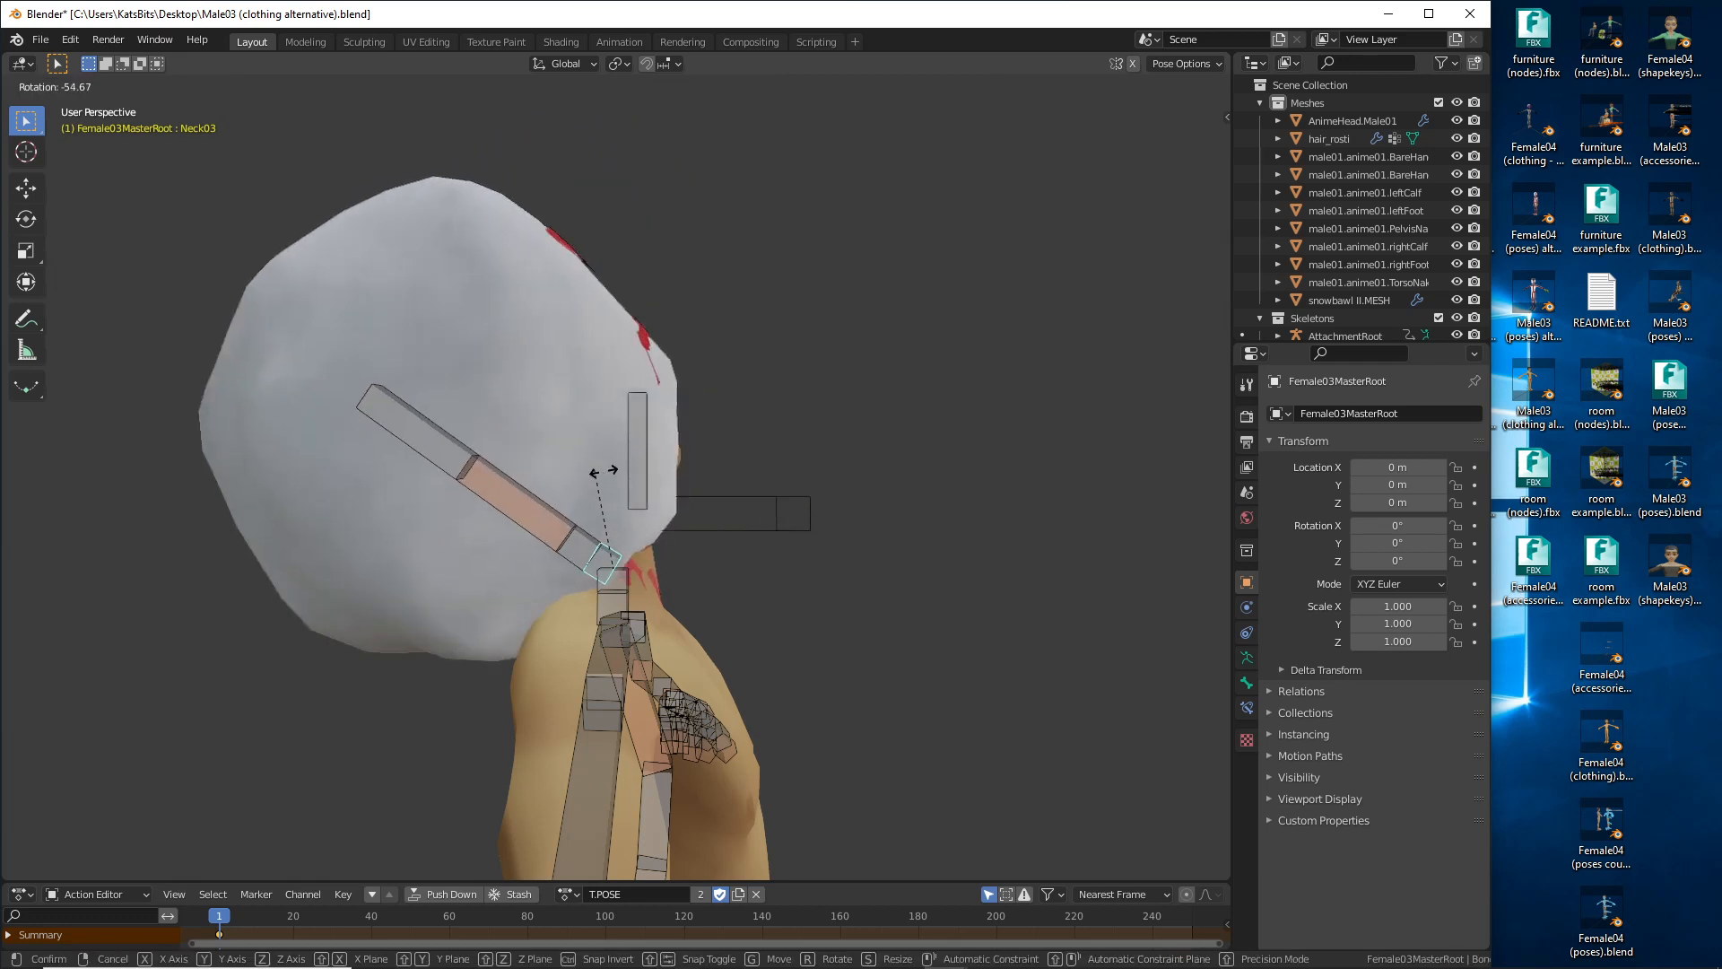
right_click(634, 568)
click(628, 576)
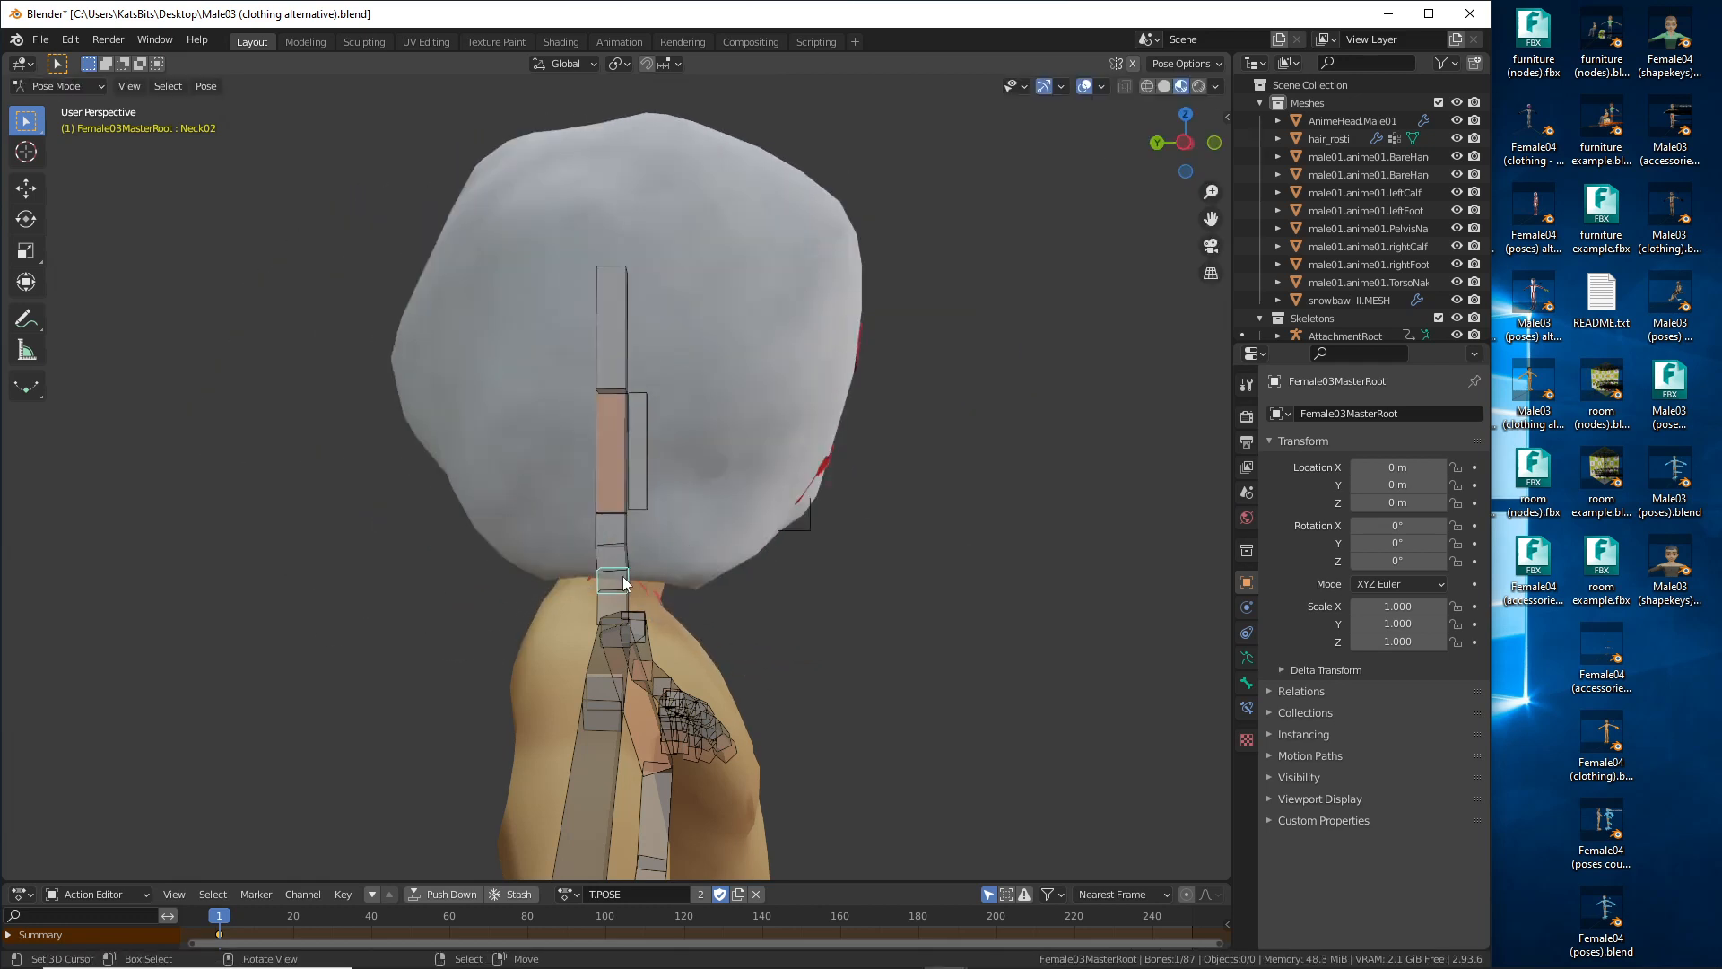
key(r)
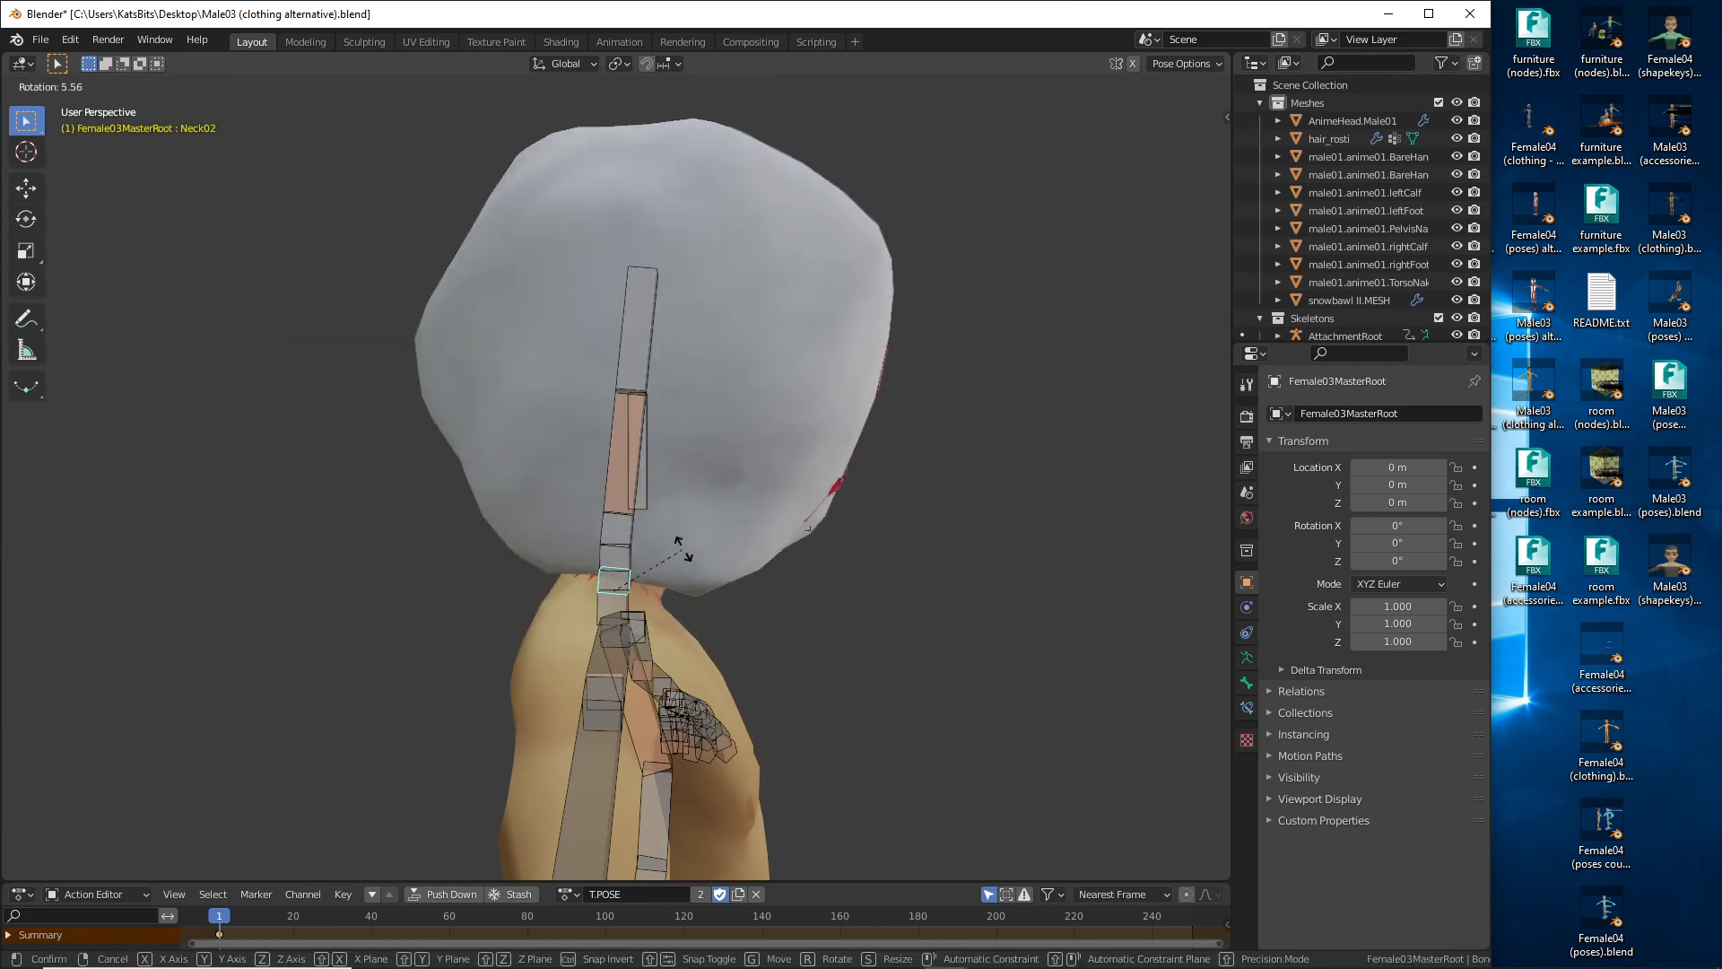
right_click(680, 551)
Step: Examine the seam between the snowbawl head's neck and the male torso close up and from below
middle_drag(768, 593, 552, 552)
scroll(641, 581, up, 2)
shift+middle_drag(653, 567, 655, 542)
middle_drag(655, 542, 573, 500)
scroll(594, 542, up, 2)
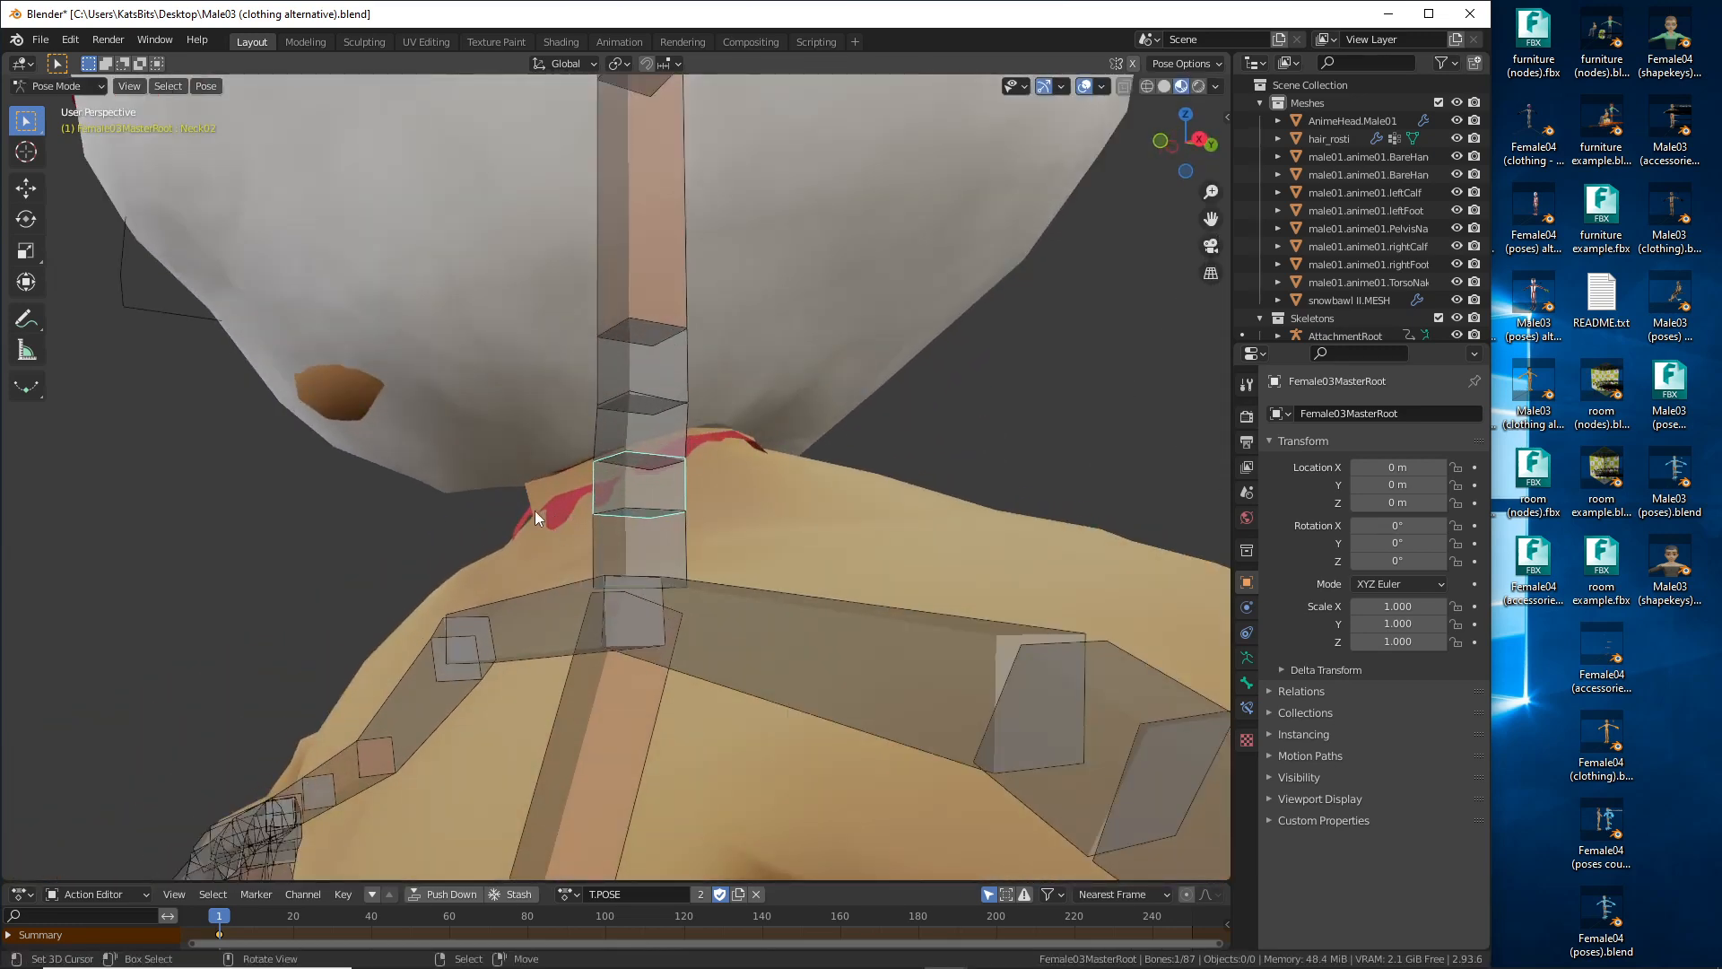
middle_drag(518, 511, 256, 357)
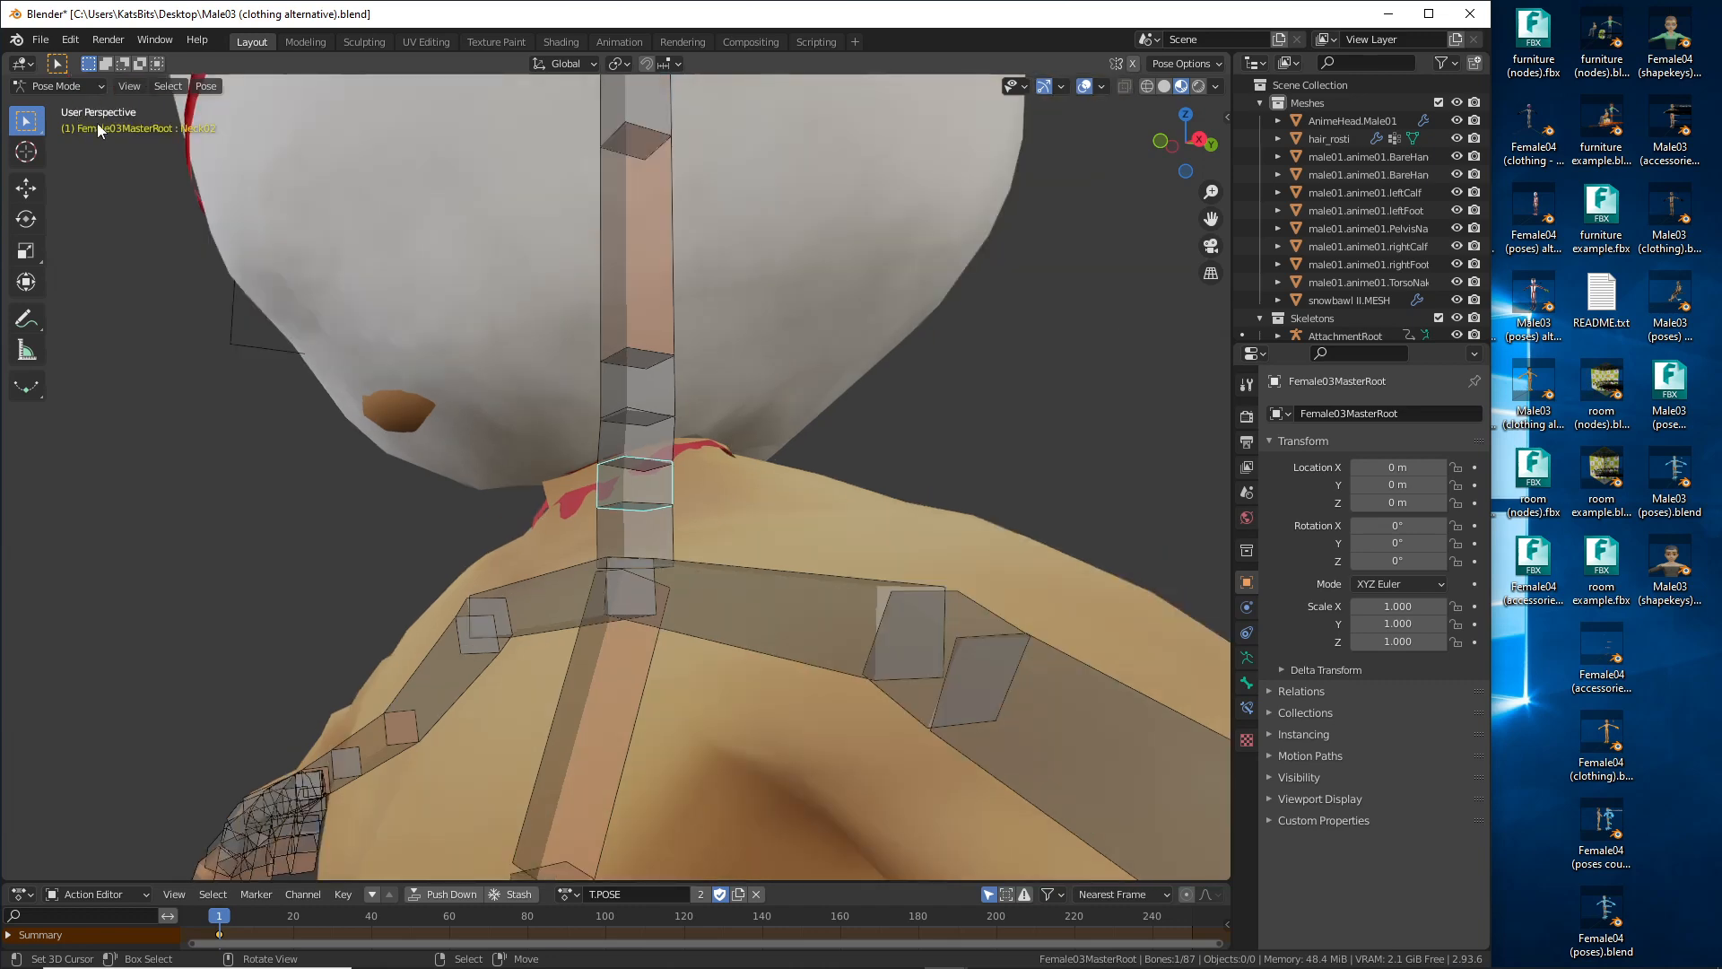
Step: Return the armature to Object Mode and select the male01.anime01.TorsoNaked mesh to inspect where it meets the snowbawl neck
click(82, 84)
click(75, 104)
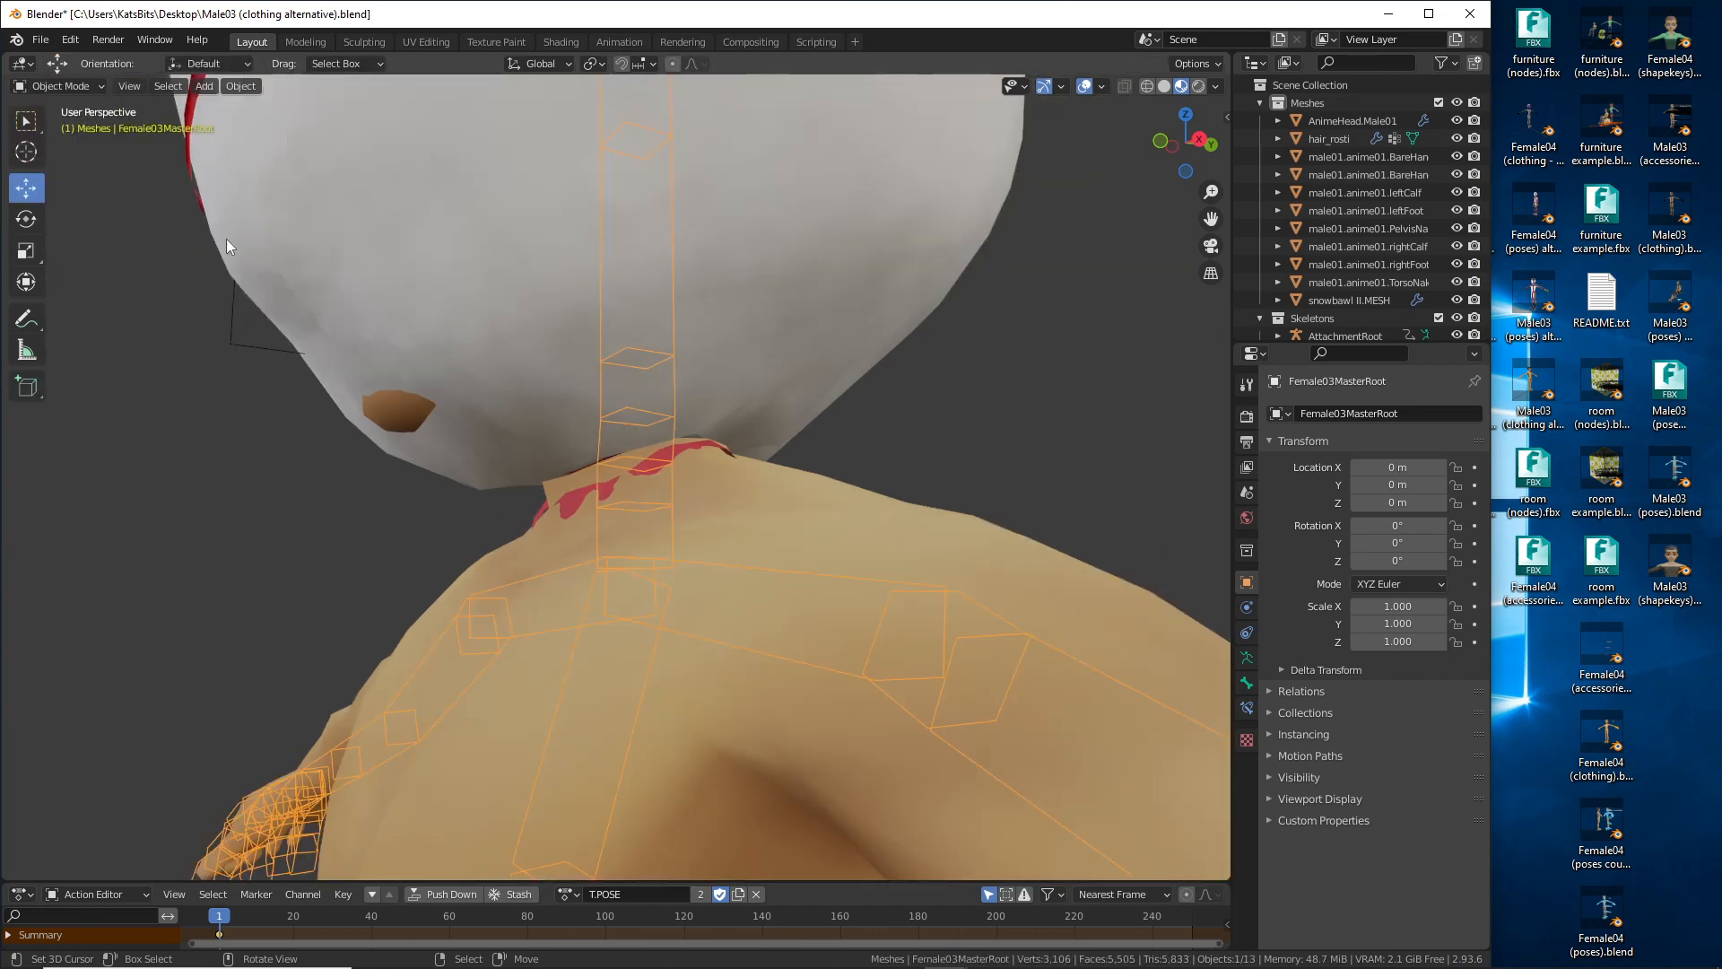
middle_drag(511, 506, 750, 518)
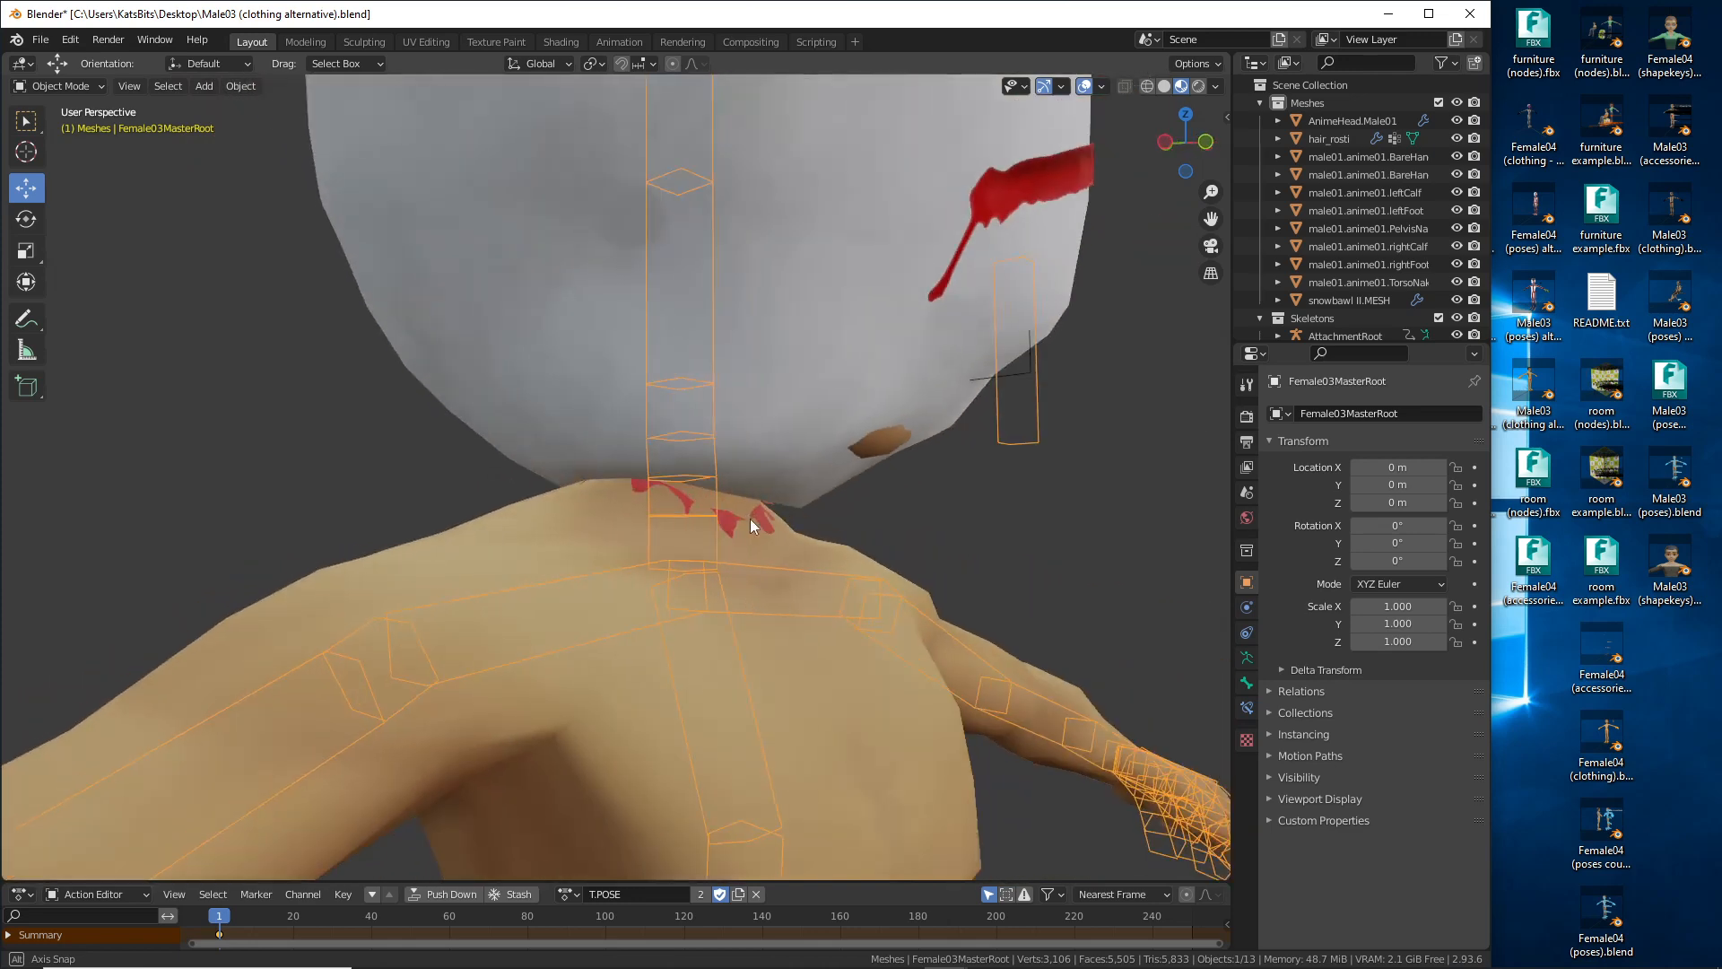
click(535, 531)
scroll(906, 445, down, 5)
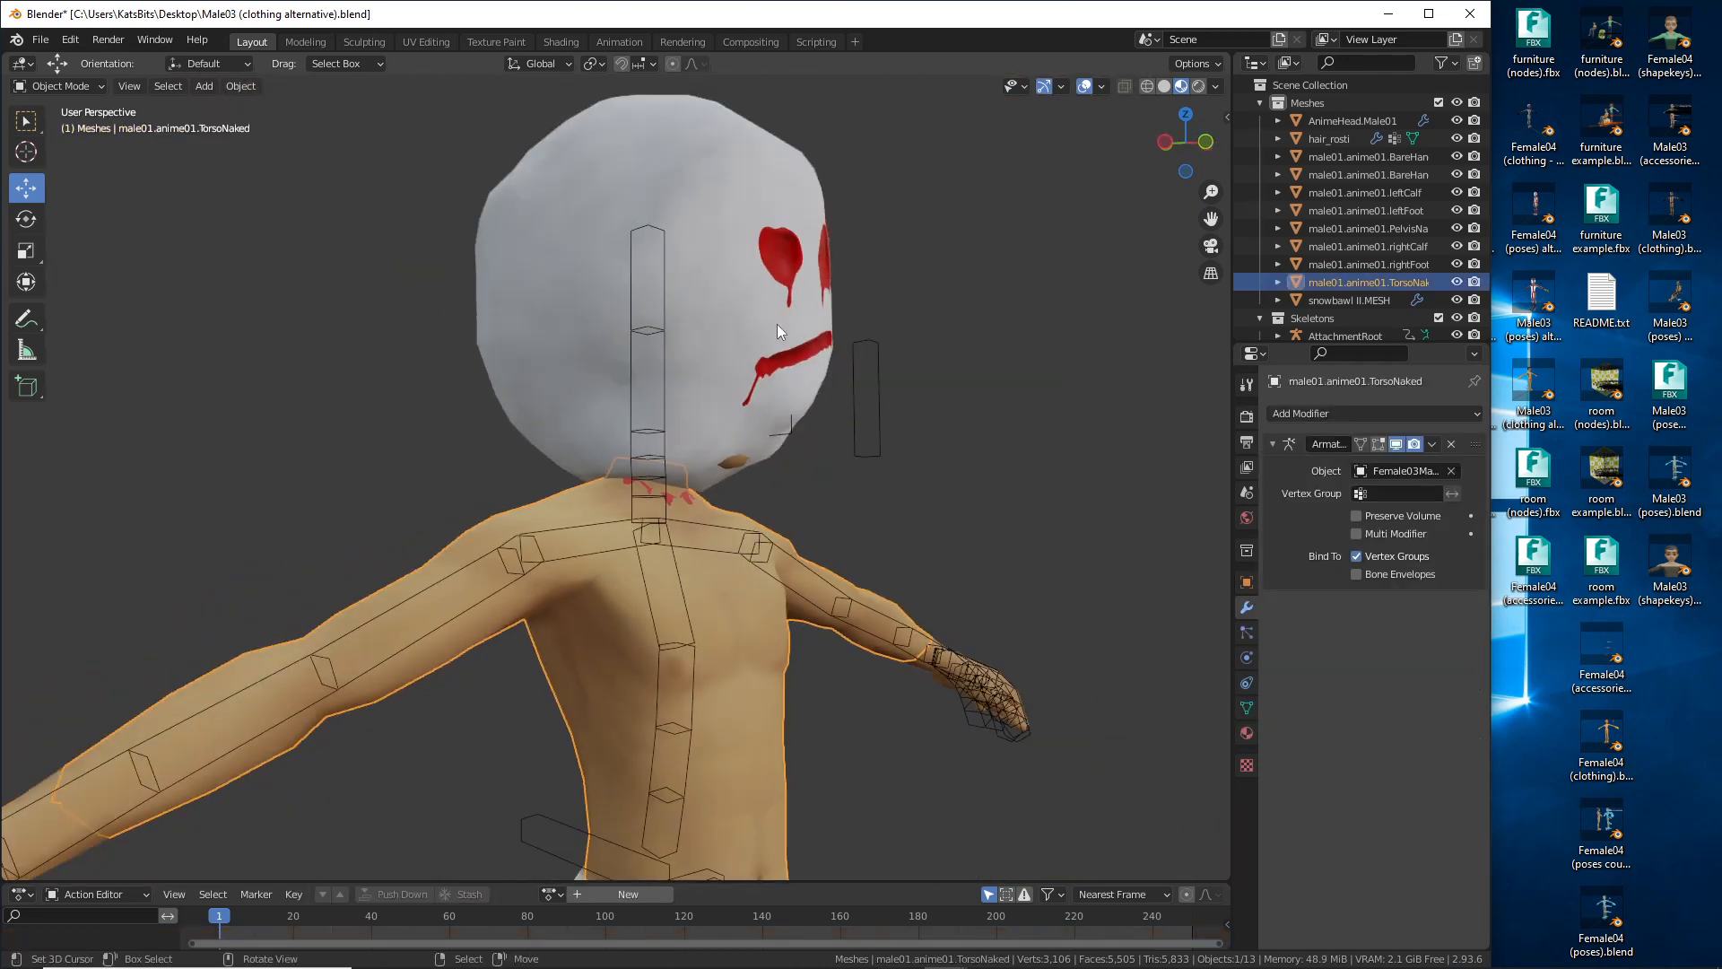
Step: Hide the snowbawl II.MESH, AnimeHead.Male01 and hair_rosti meshes to expose the open neck of the male torso
click(770, 299)
scroll(1427, 251, down, 2)
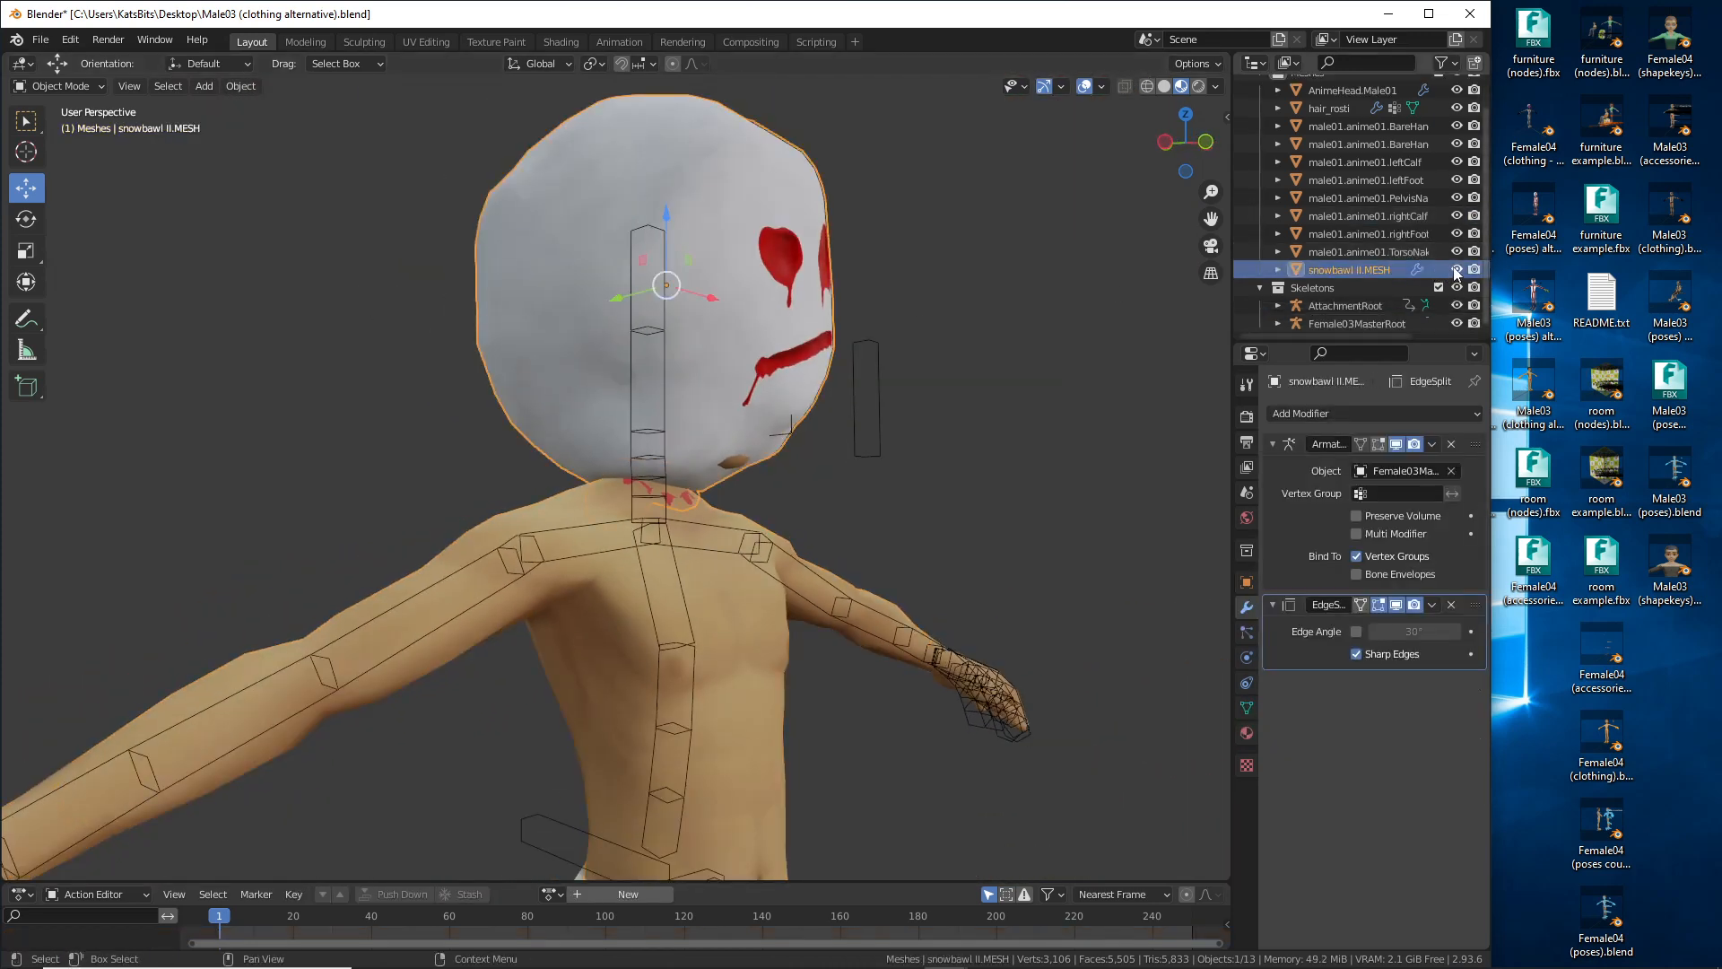
click(1456, 269)
scroll(808, 484, up, 3)
middle_drag(681, 516, 767, 362)
click(768, 362)
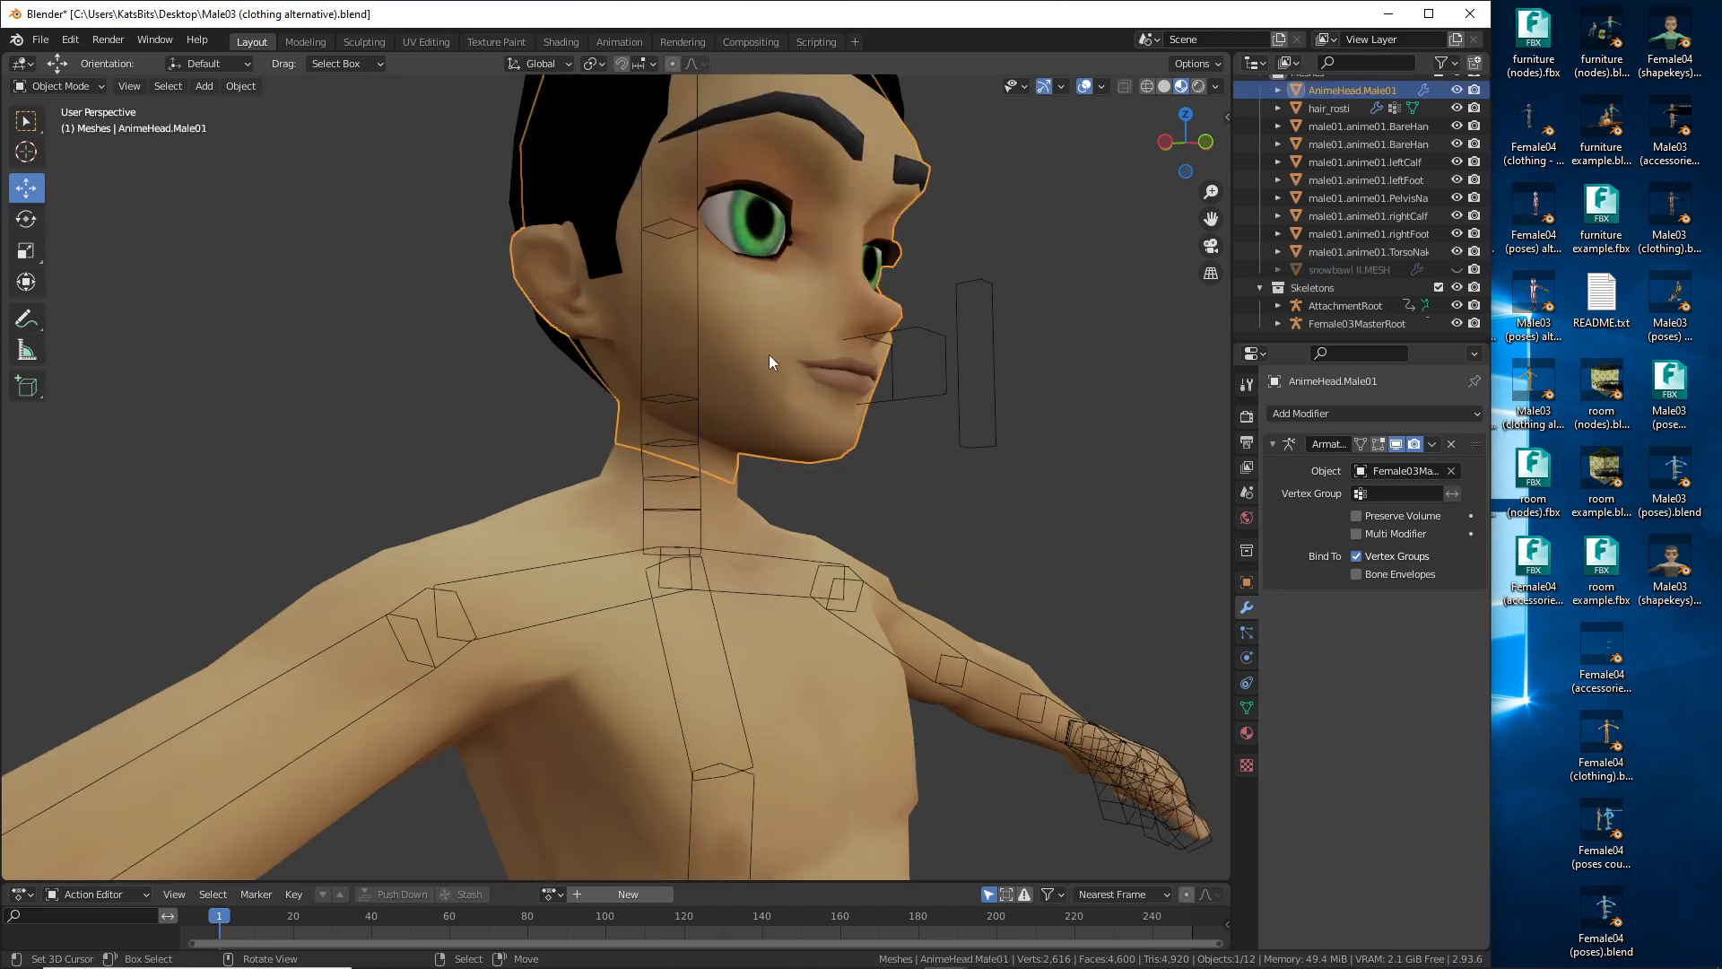
click(1456, 90)
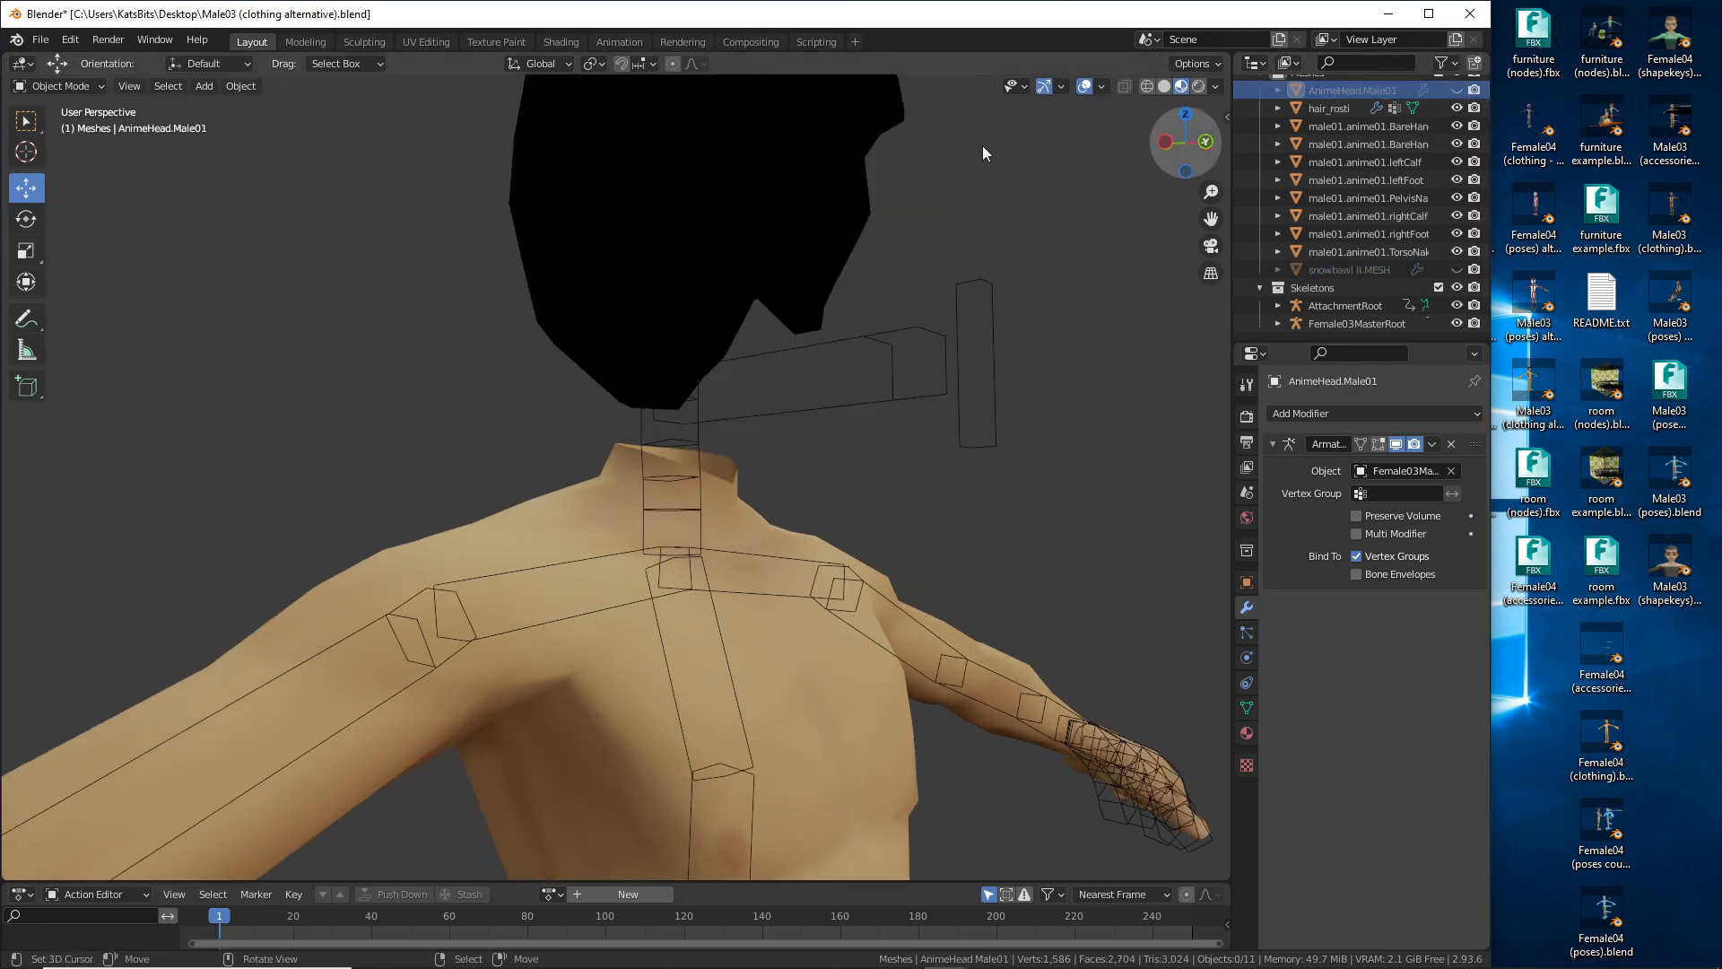
right_click(847, 168)
click(1457, 107)
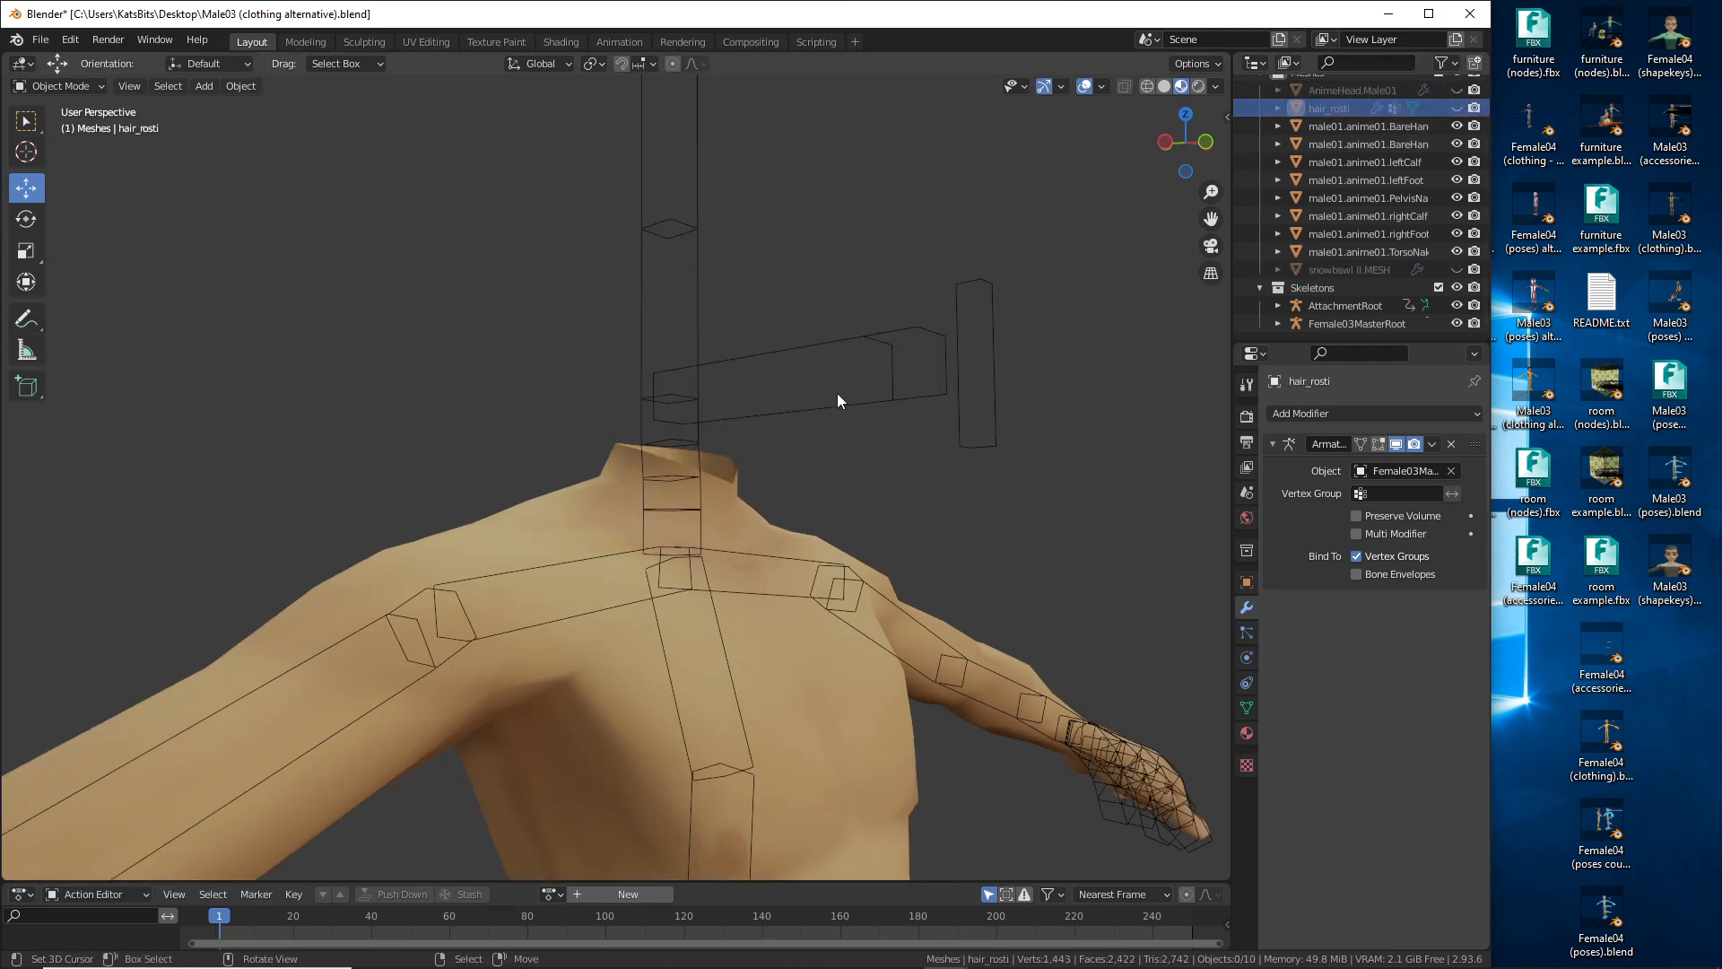
middle_drag(837, 393, 788, 408)
scroll(769, 406, down, 2)
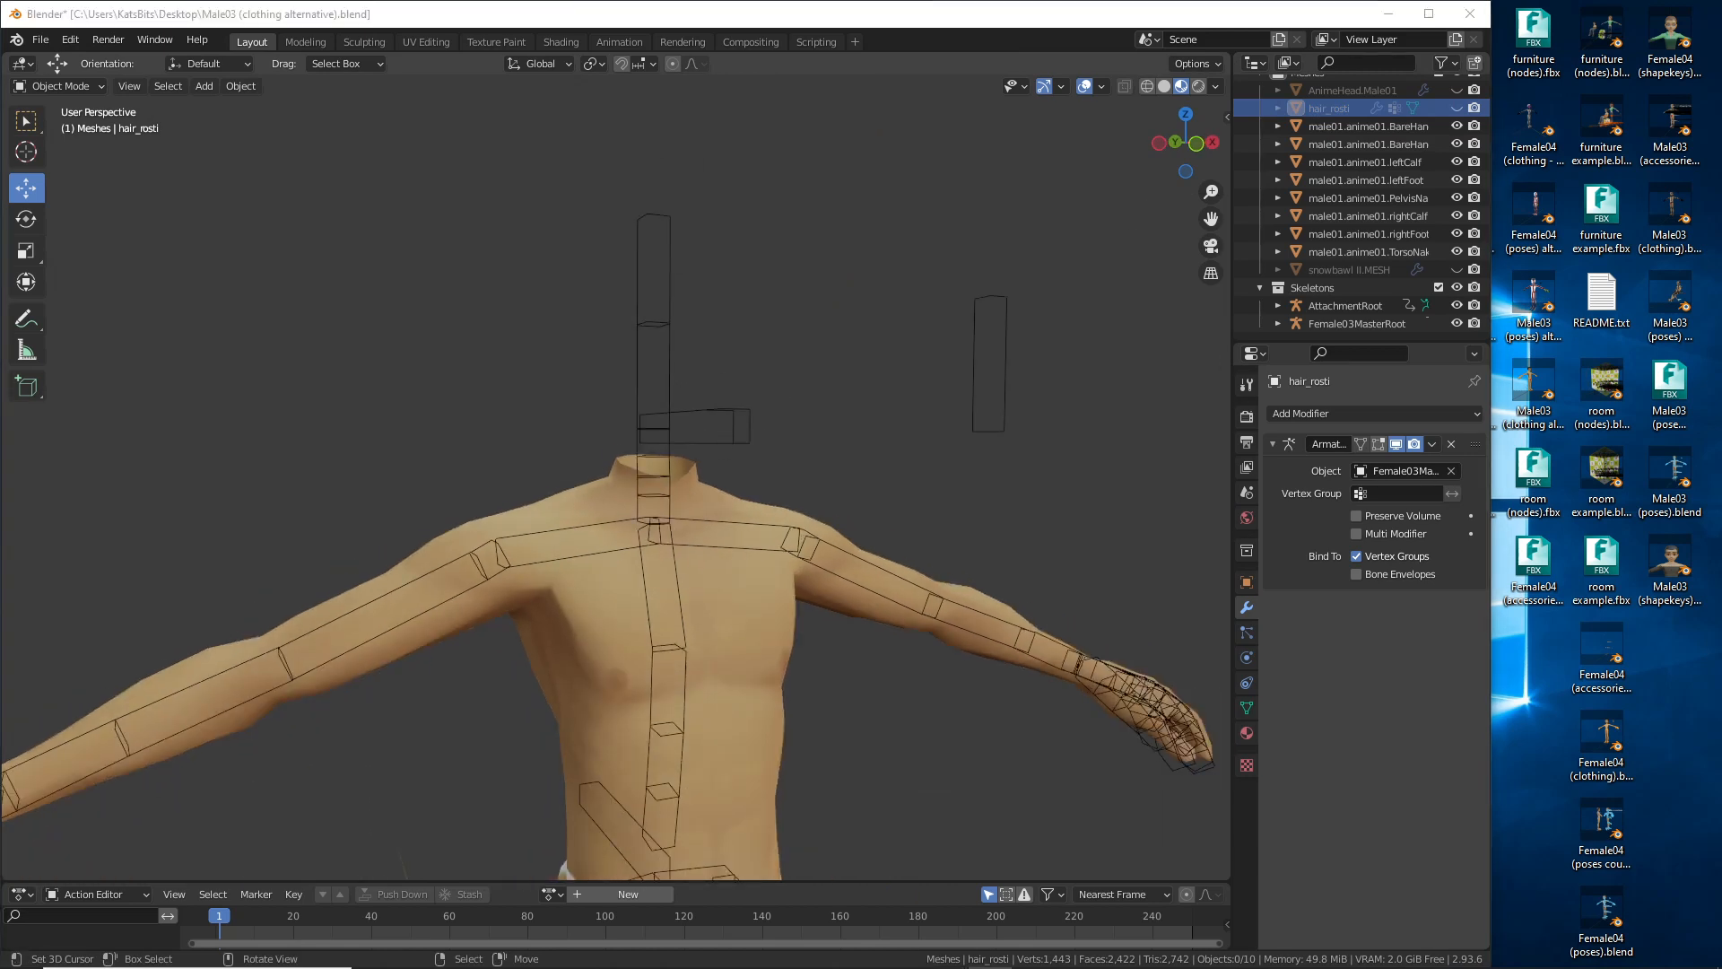
Step: Put the male01.anime01.TorsoNaked mesh in Edit Mode with solid shading and face selection
middle_drag(730, 495, 585, 513)
click(565, 491)
scroll(565, 492, up, 3)
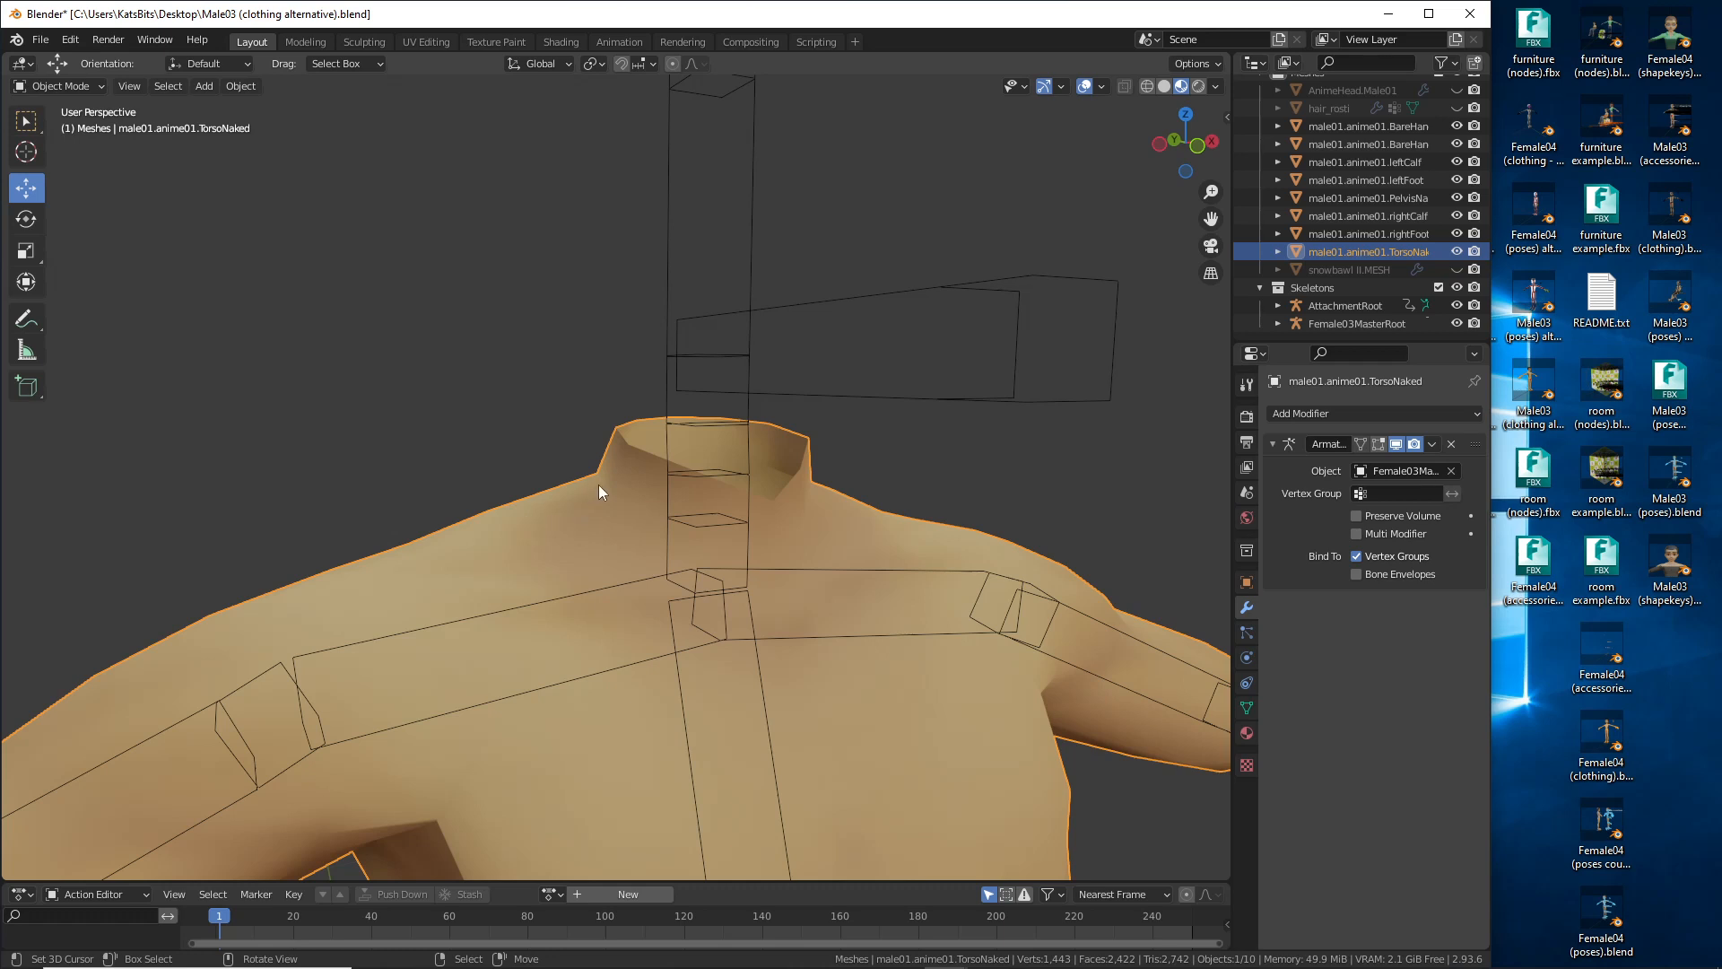
click(68, 90)
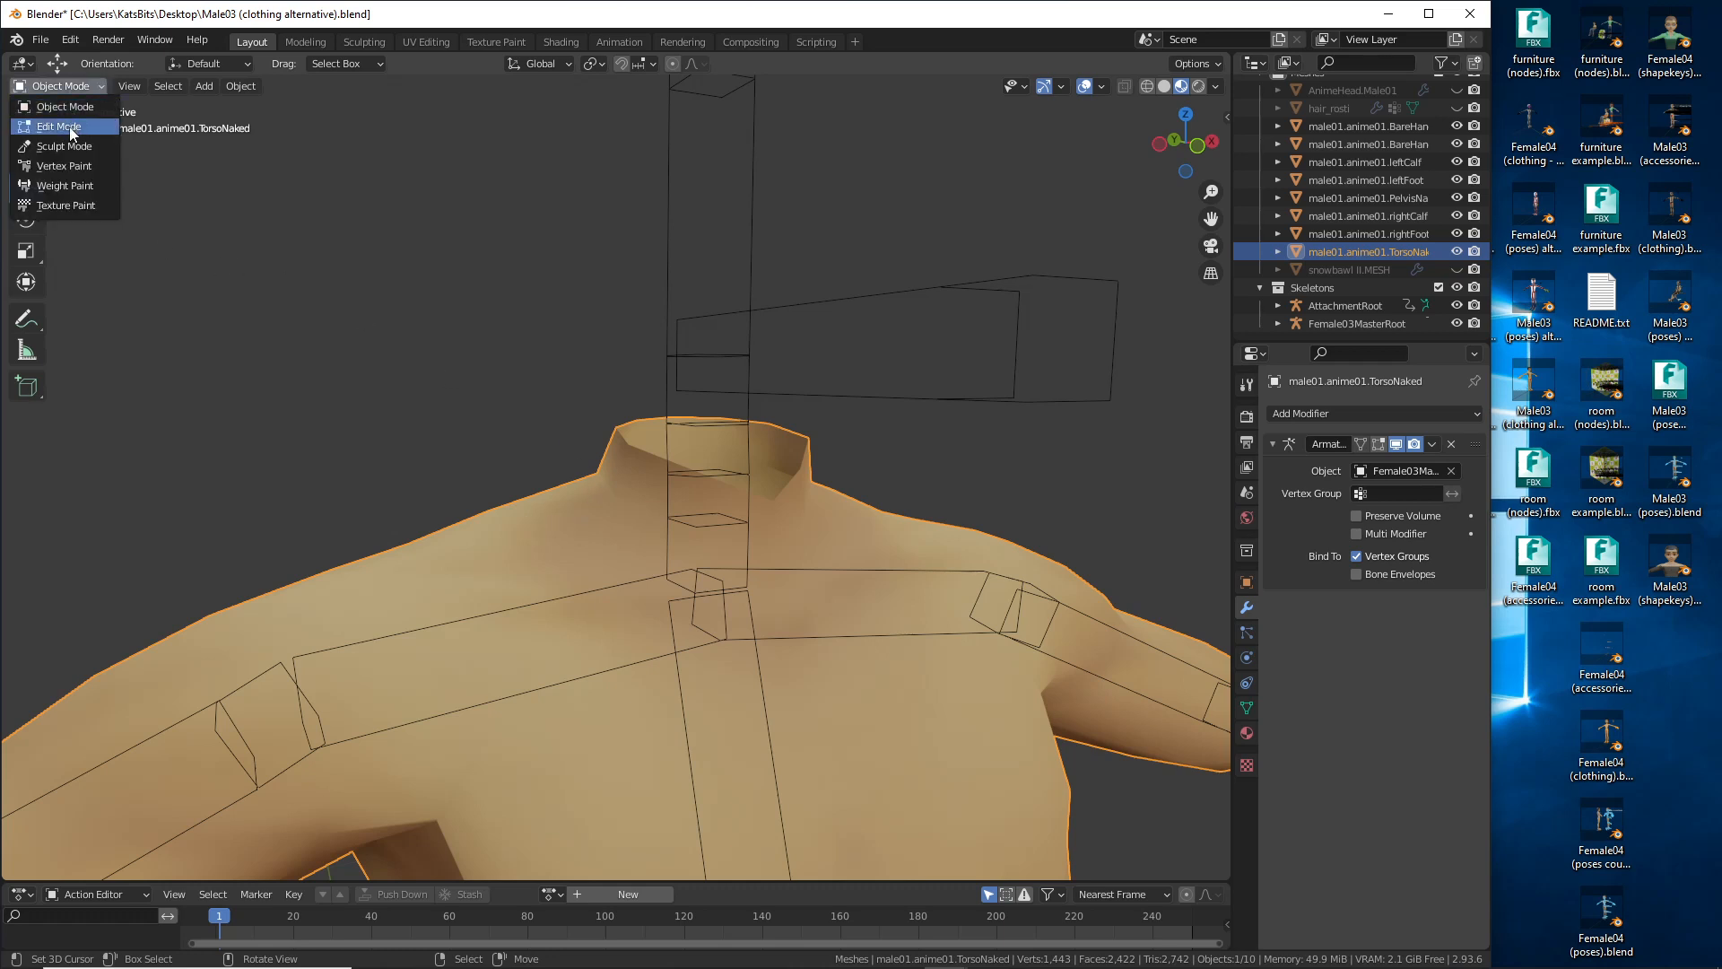
click(68, 127)
scroll(549, 552, up, 2)
middle_drag(550, 553, 594, 593)
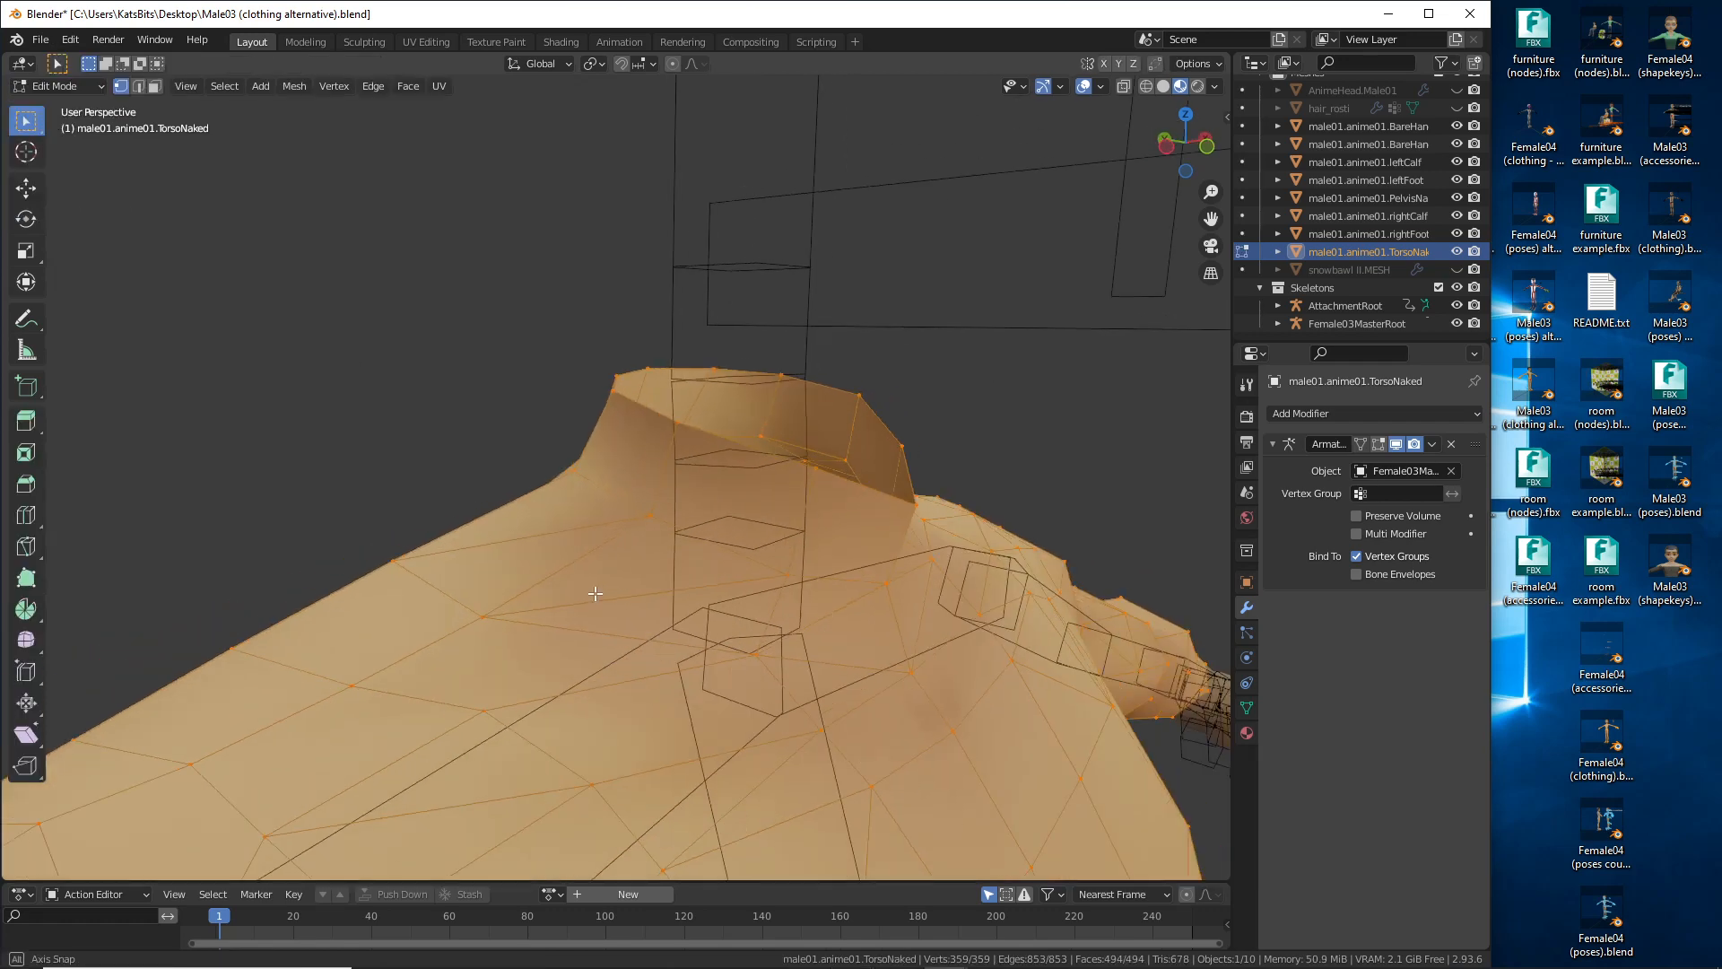
click(1164, 86)
middle_drag(778, 531, 656, 473)
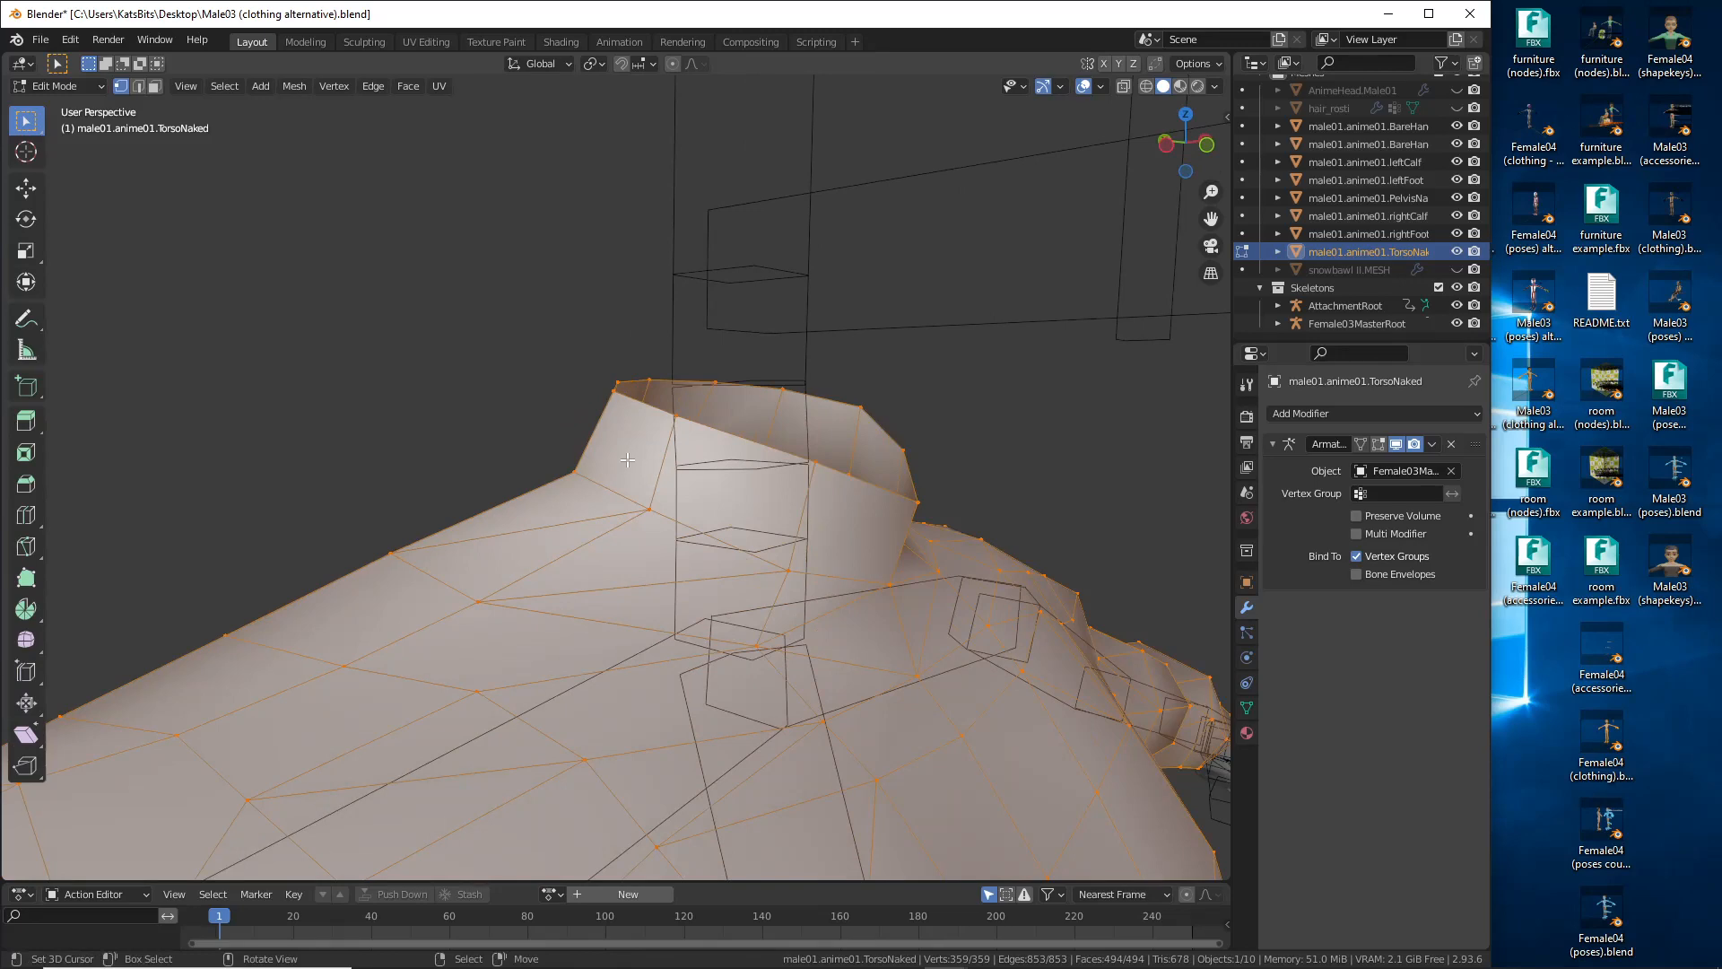
click(155, 87)
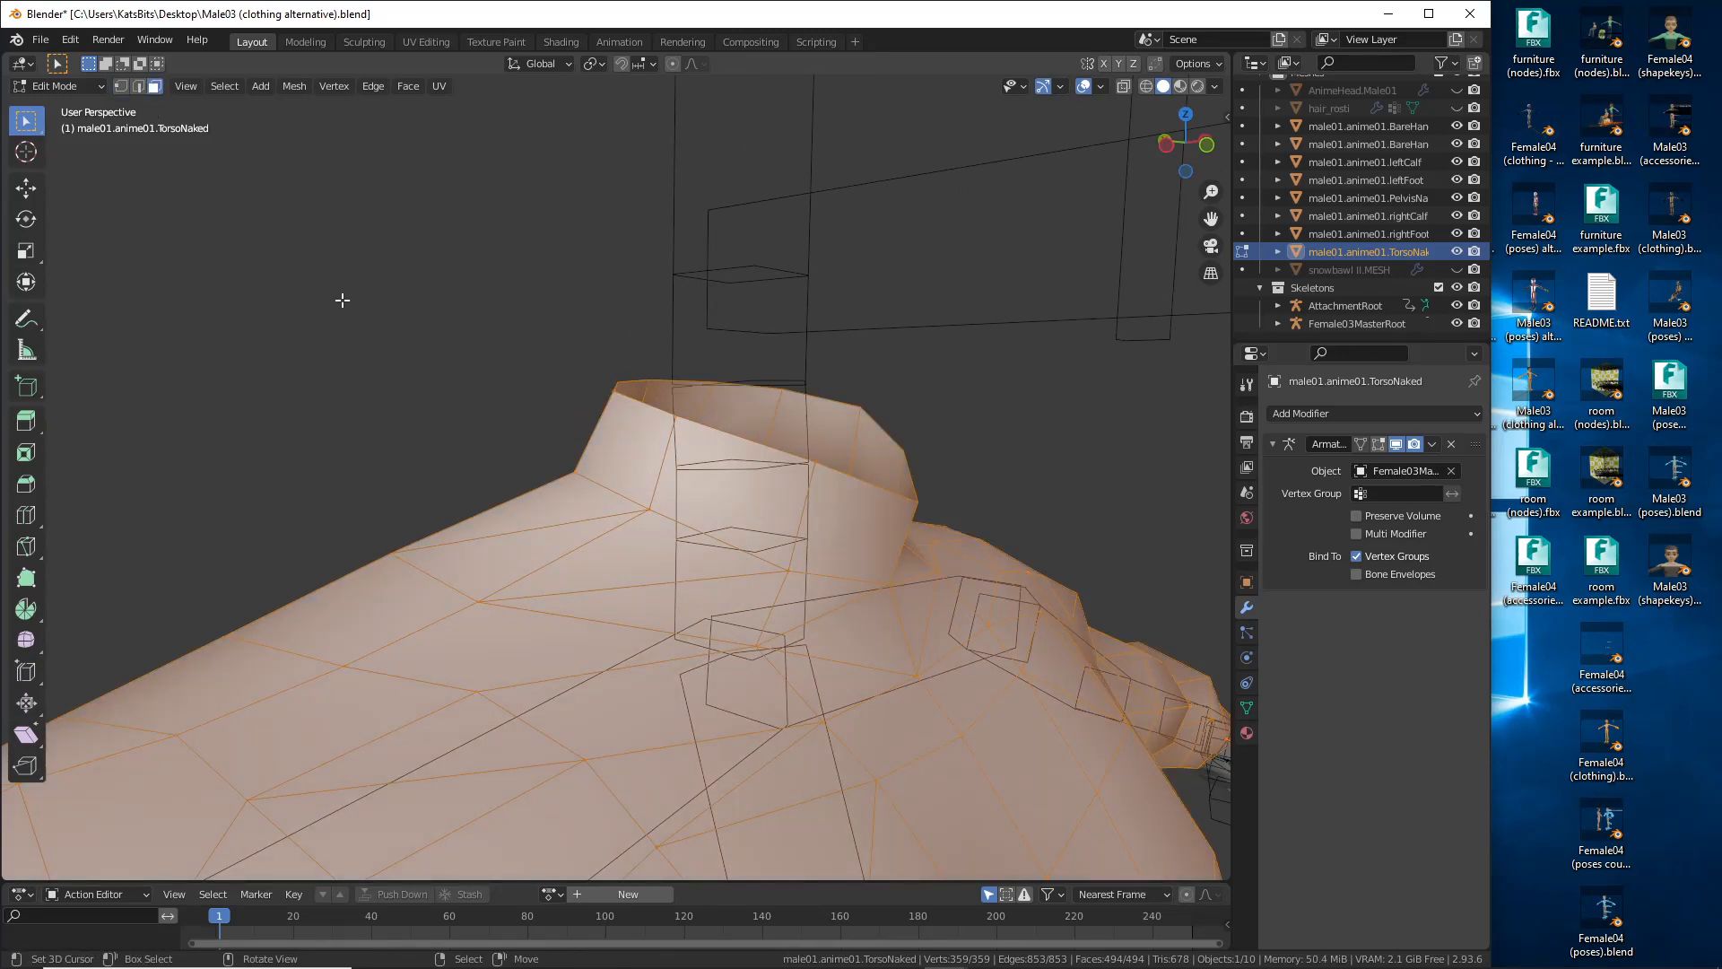
Step: Select the full ring of faces around the torso's neck
right_click(622, 441)
shift+right_click(751, 499)
shift+right_click(848, 524)
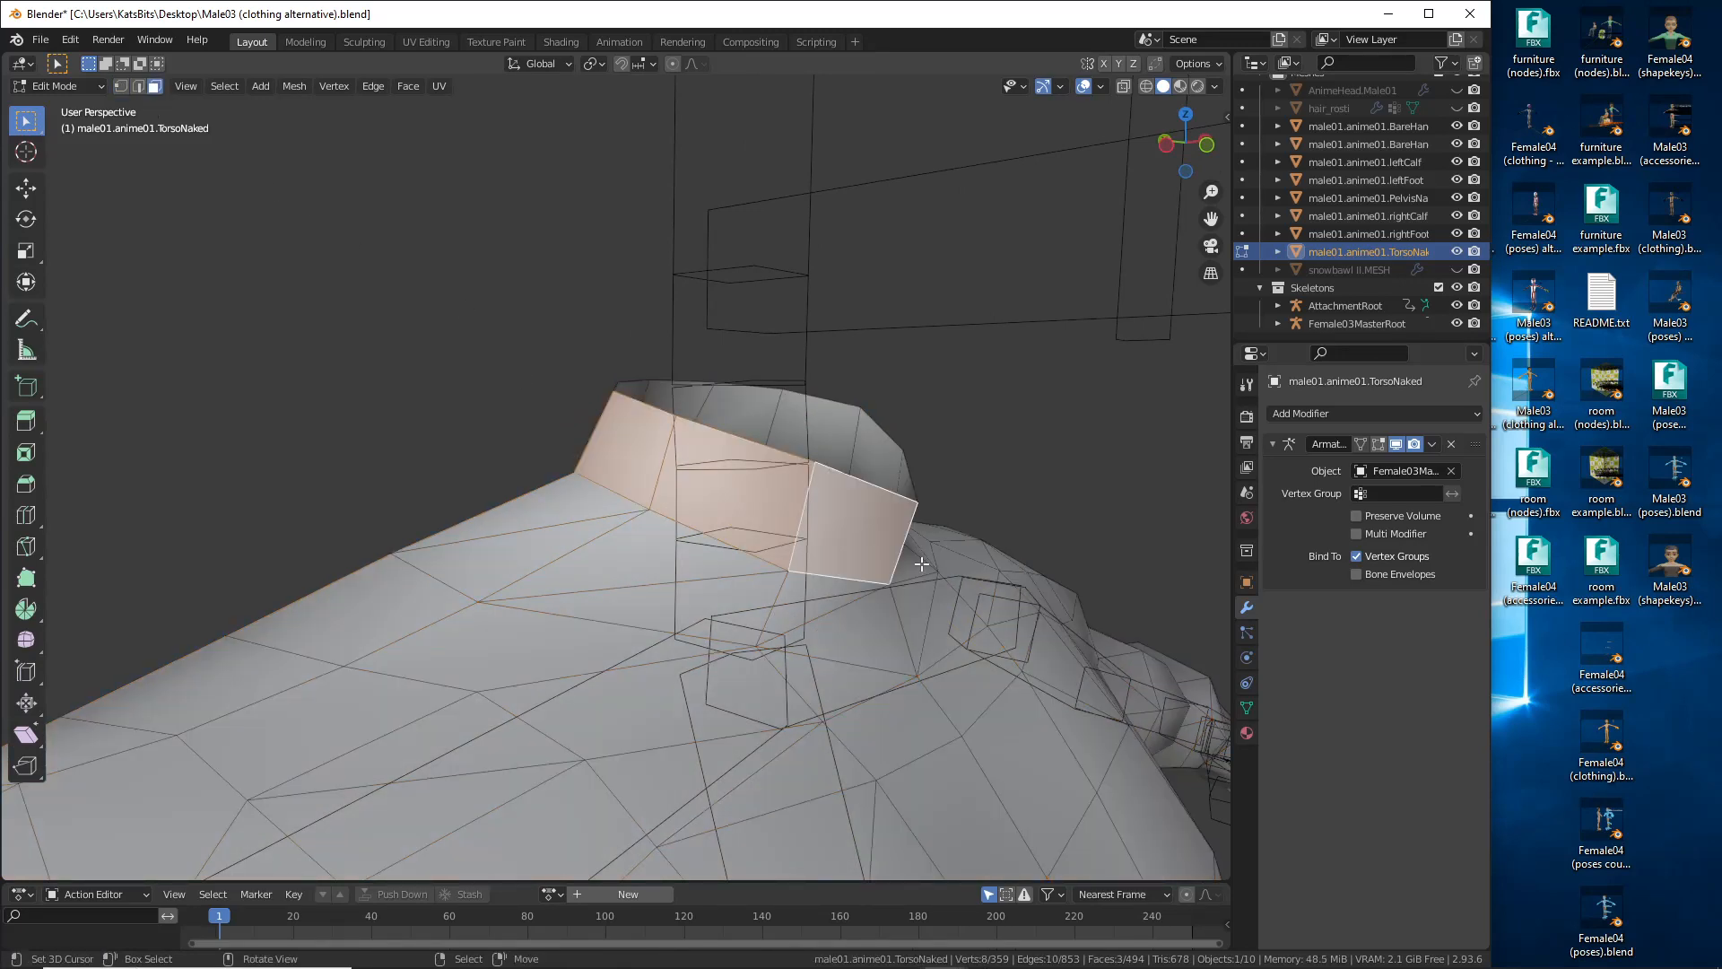
middle_drag(883, 538, 749, 567)
shift+right_click(751, 566)
shift+right_click(927, 527)
middle_drag(927, 530, 430, 502)
shift+right_click(477, 544)
shift+right_click(406, 530)
shift+right_click(598, 495)
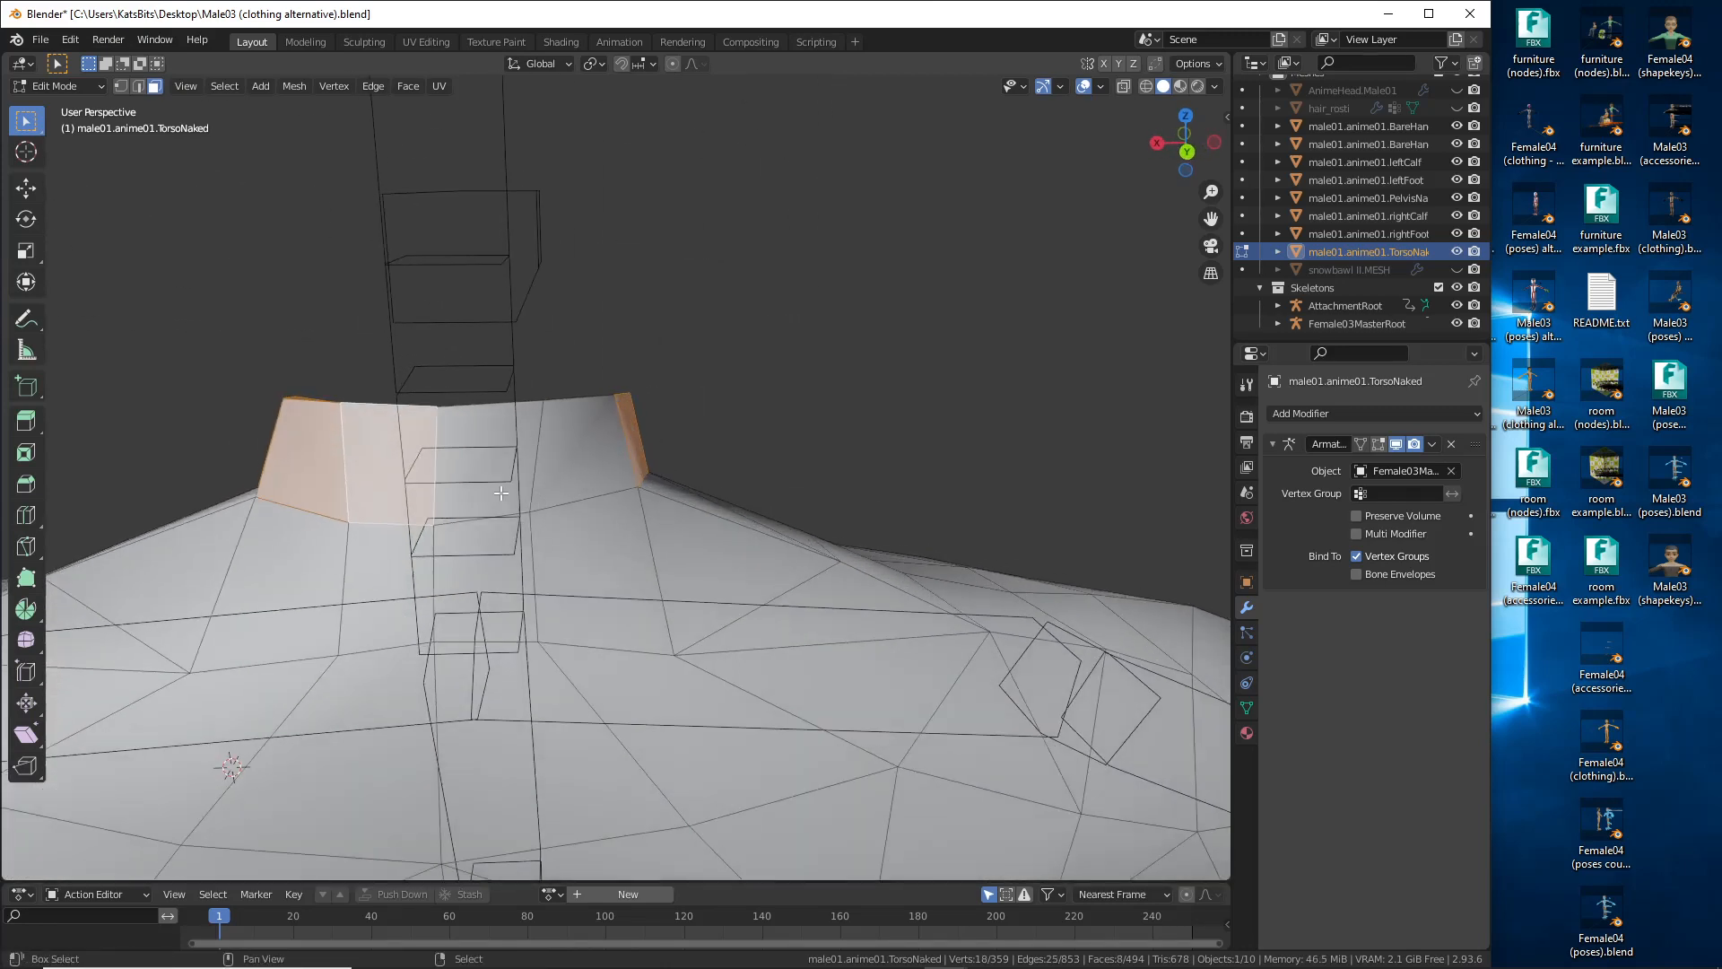
shift+right_click(478, 475)
shift+right_click(576, 455)
Step: Extend the face selection with the first faces below the neck ring at the back of one shoulder
middle_drag(577, 455, 628, 484)
shift+right_click(541, 466)
shift+right_click(495, 534)
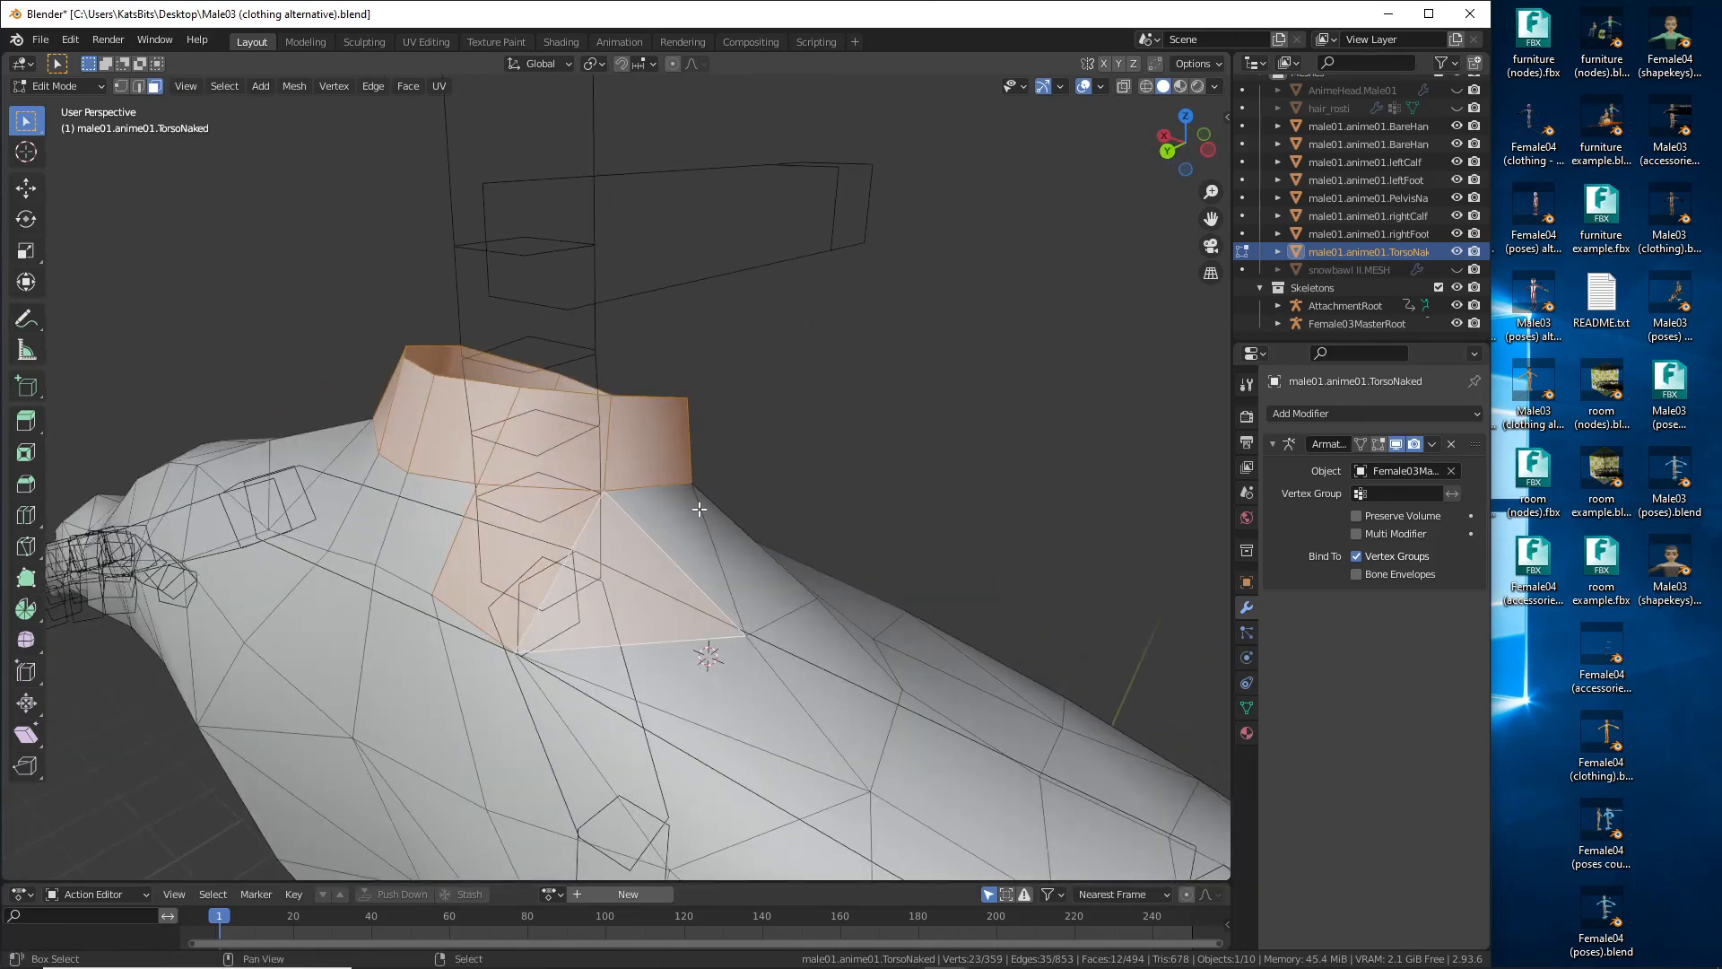
shift+right_click(682, 538)
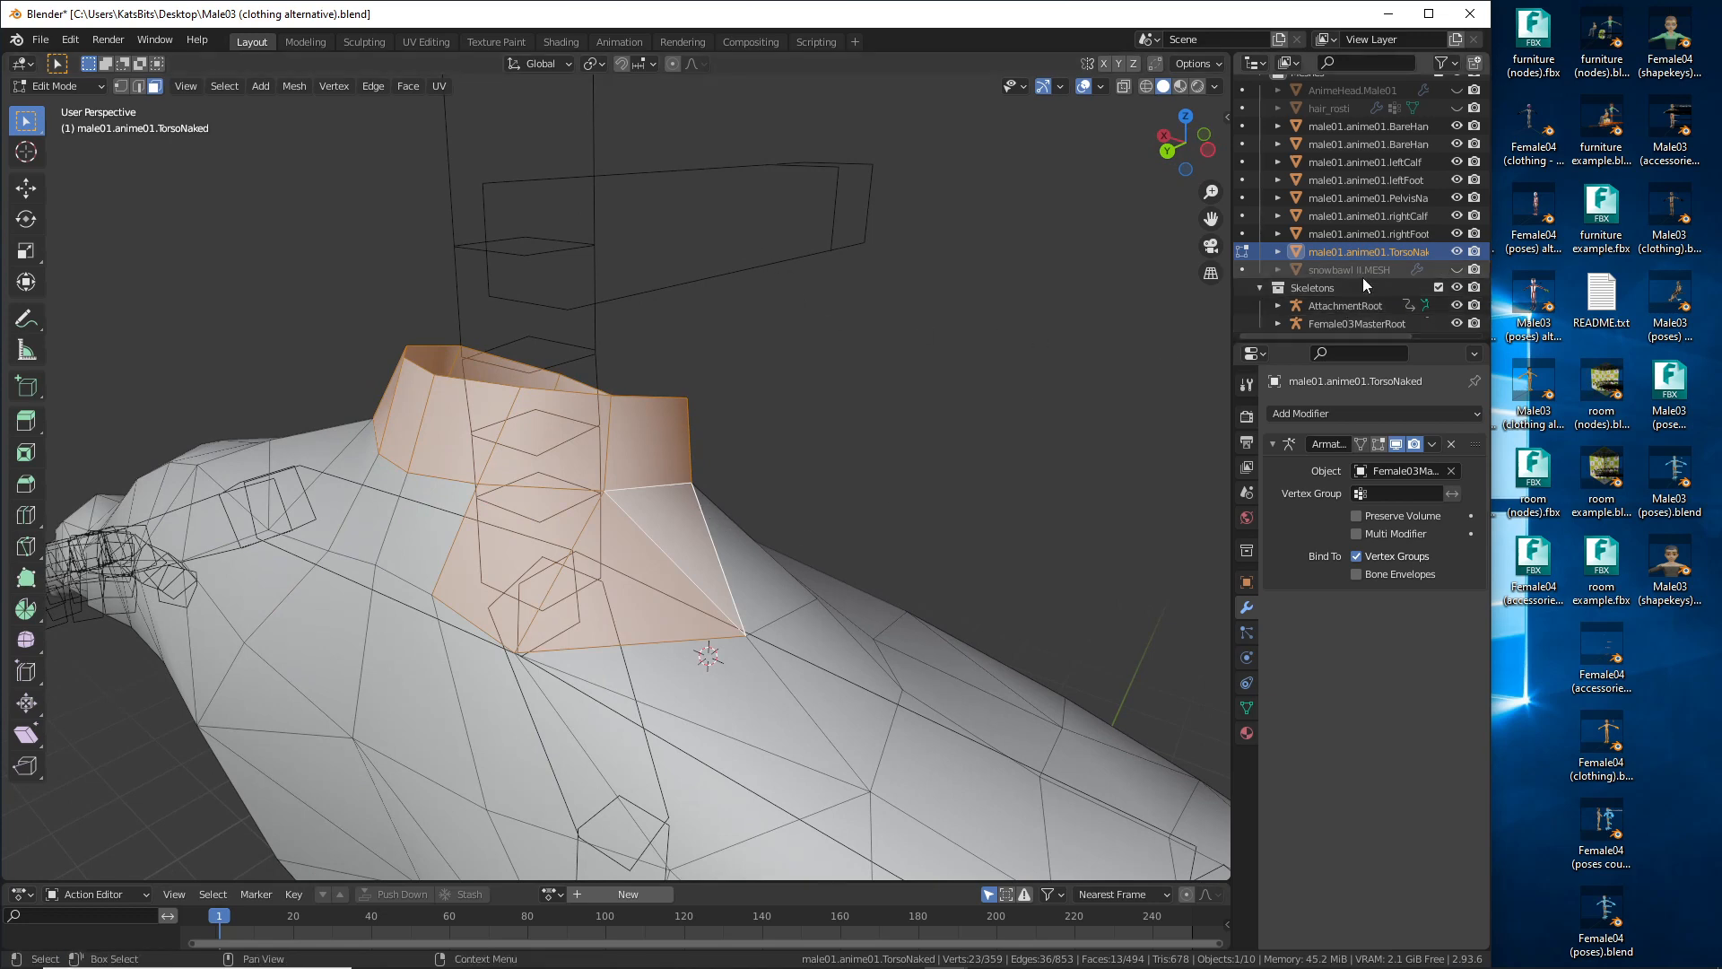
Step: Hide the Skeletons collection and add the row of faces below the neck ring across the shoulder and upper chest
click(1439, 288)
middle_drag(749, 538, 647, 594)
shift+right_click(670, 573)
shift+right_click(697, 589)
shift+right_click(707, 596)
shift+right_click(708, 568)
shift+right_click(732, 600)
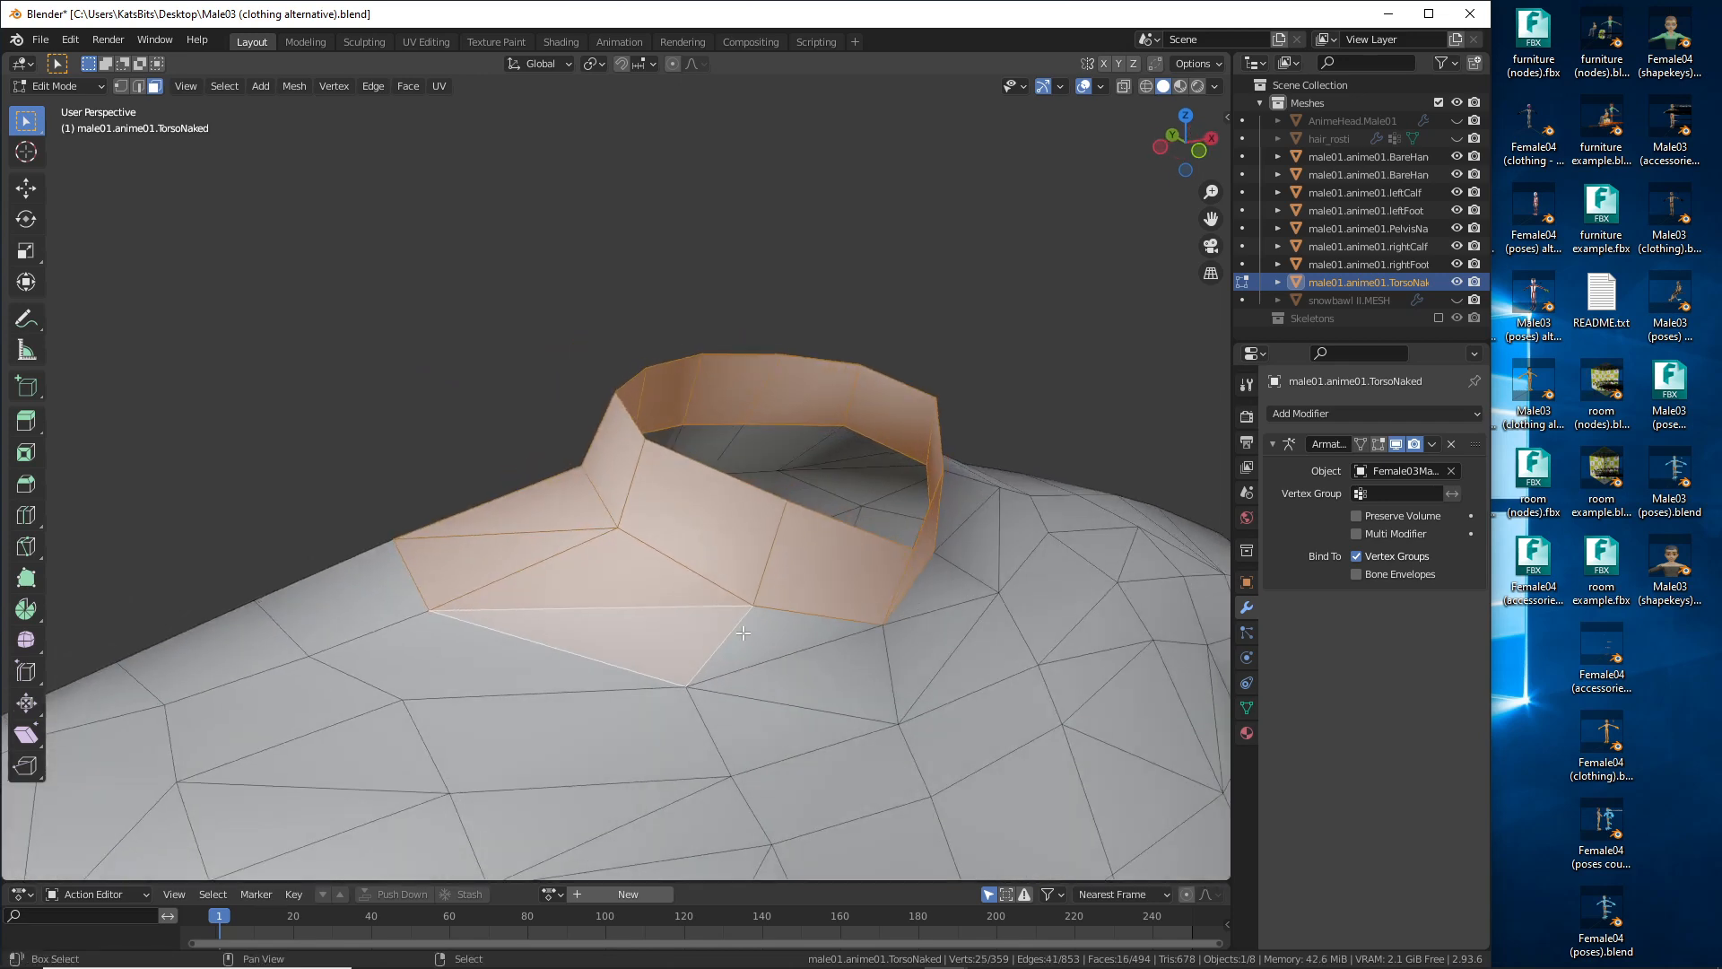
shift+right_click(749, 634)
shift+right_click(834, 664)
shift+right_click(908, 648)
shift+right_click(933, 596)
Step: Continue the second row of selected faces from the upper chest around the opposite shoulder
middle_drag(934, 596, 842, 610)
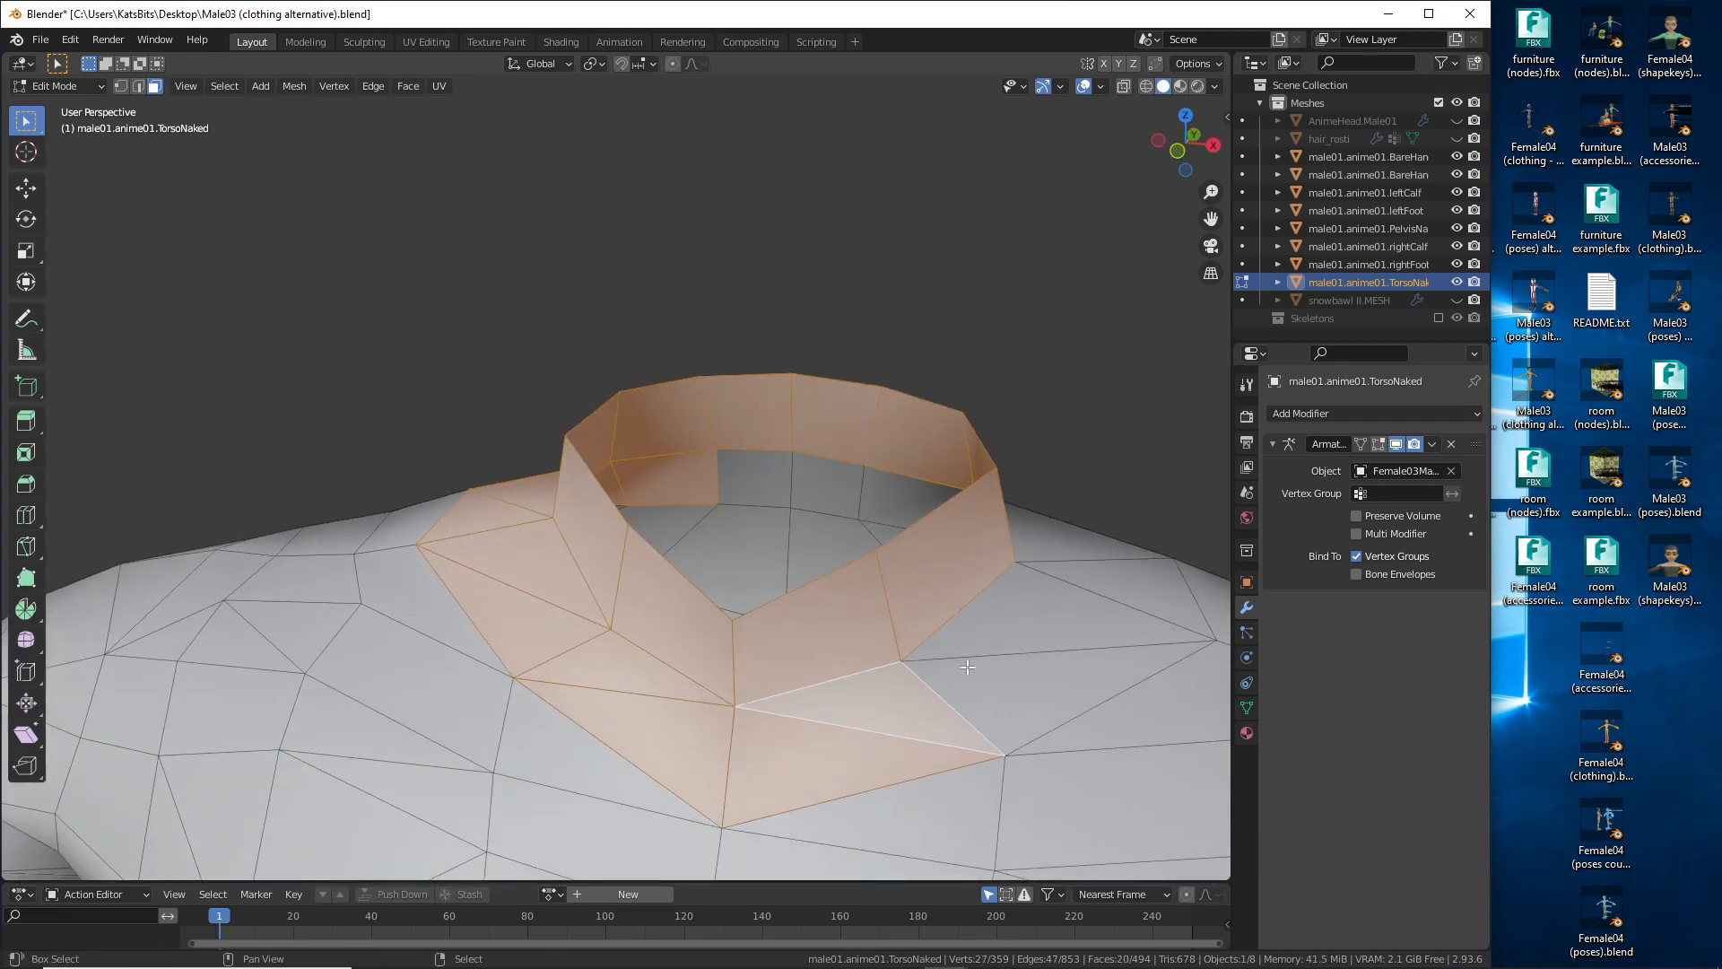
shift+right_click(977, 678)
shift+right_click(995, 619)
middle_drag(996, 619, 814, 630)
shift+right_click(585, 737)
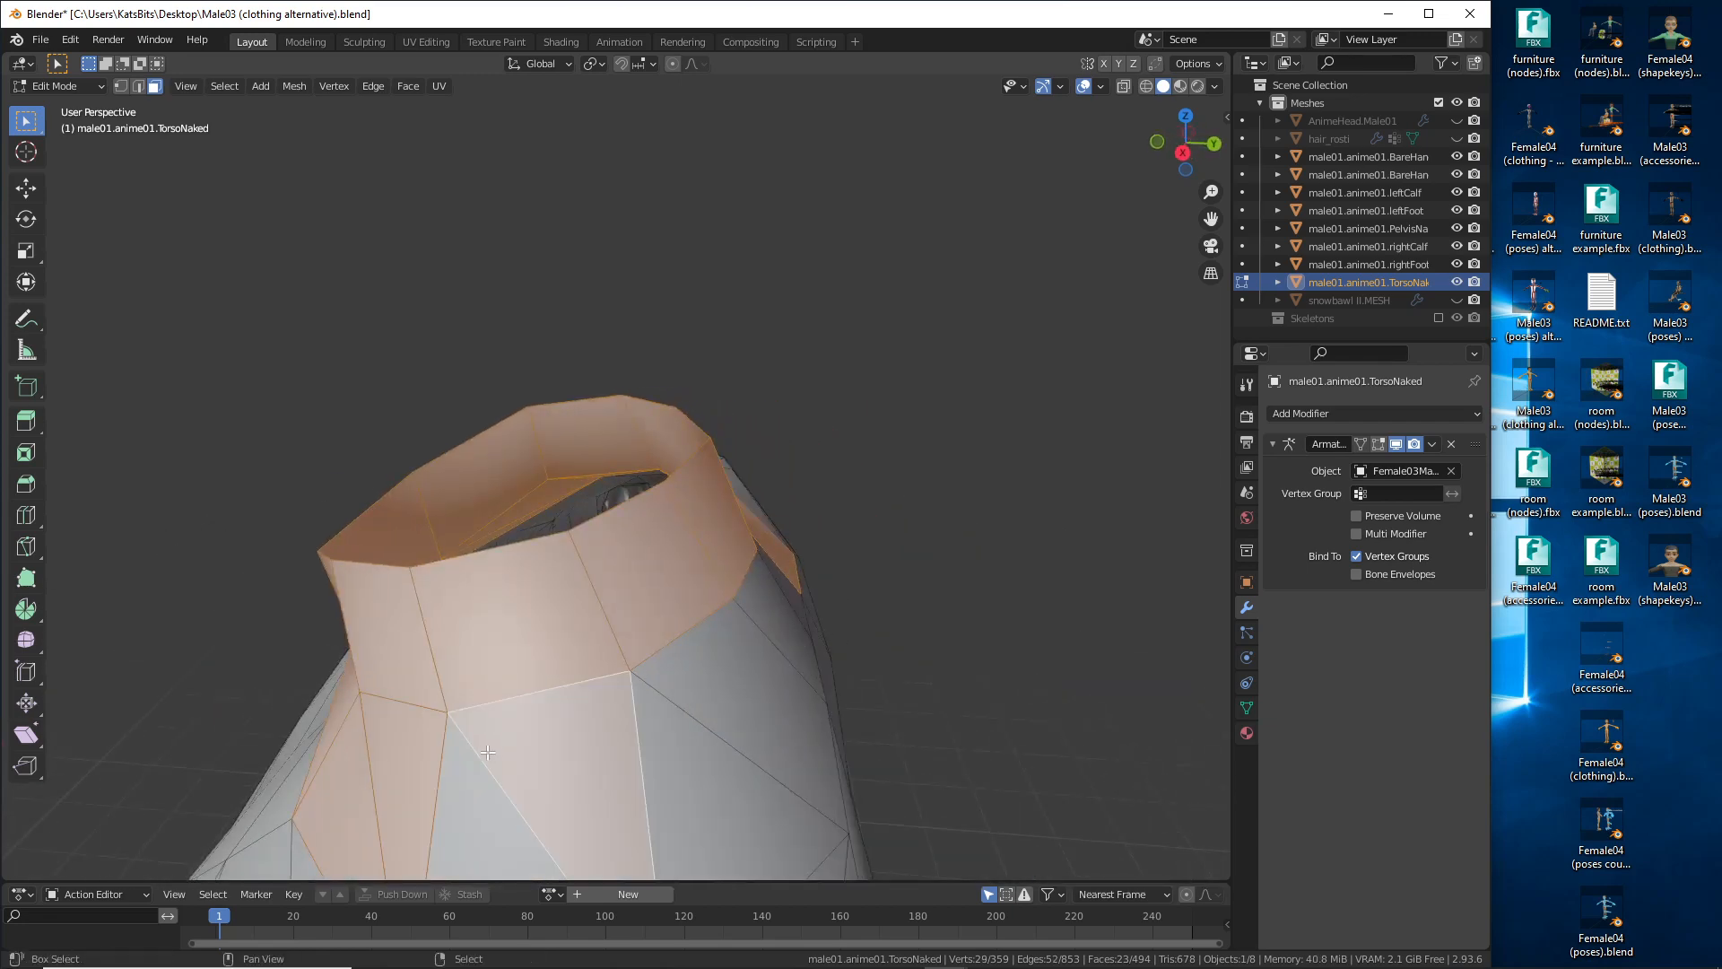
shift+right_click(531, 812)
Step: Add the remaining faces below the neck ring across the upper back to close the second row
scroll(550, 717, down, 1)
shift+middle_drag(550, 716, 431, 565)
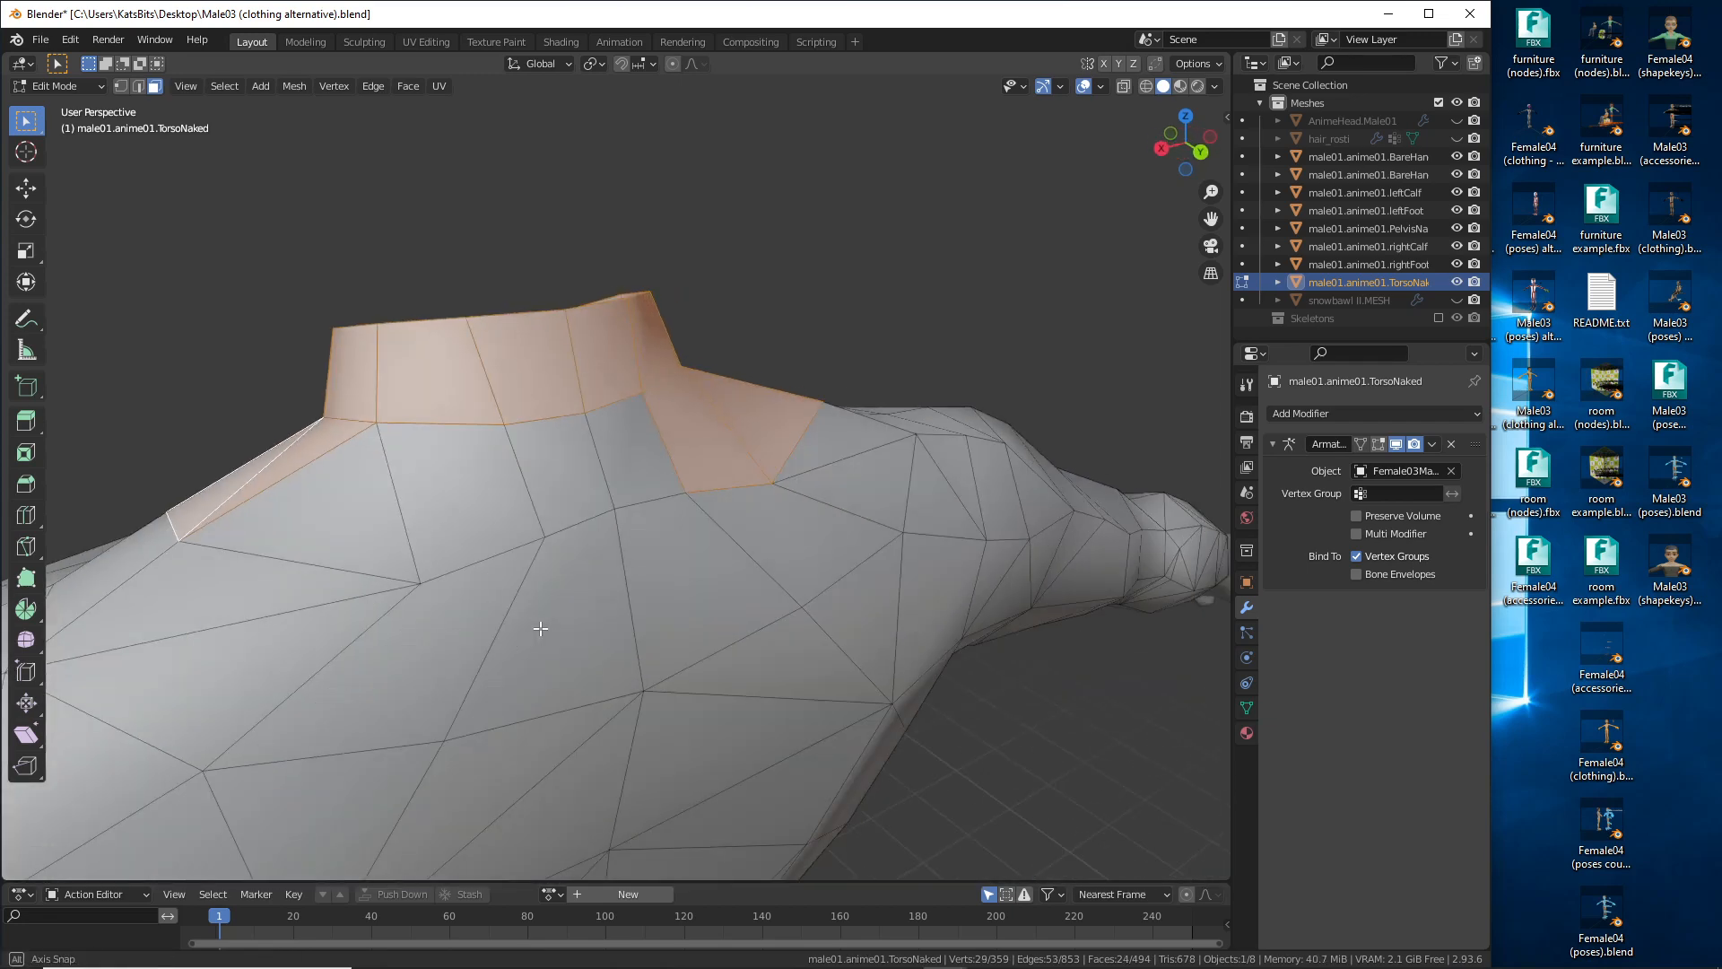
shift+right_click(342, 485)
shift+right_click(456, 489)
shift+right_click(557, 467)
shift+right_click(648, 447)
middle_drag(624, 521, 601, 620)
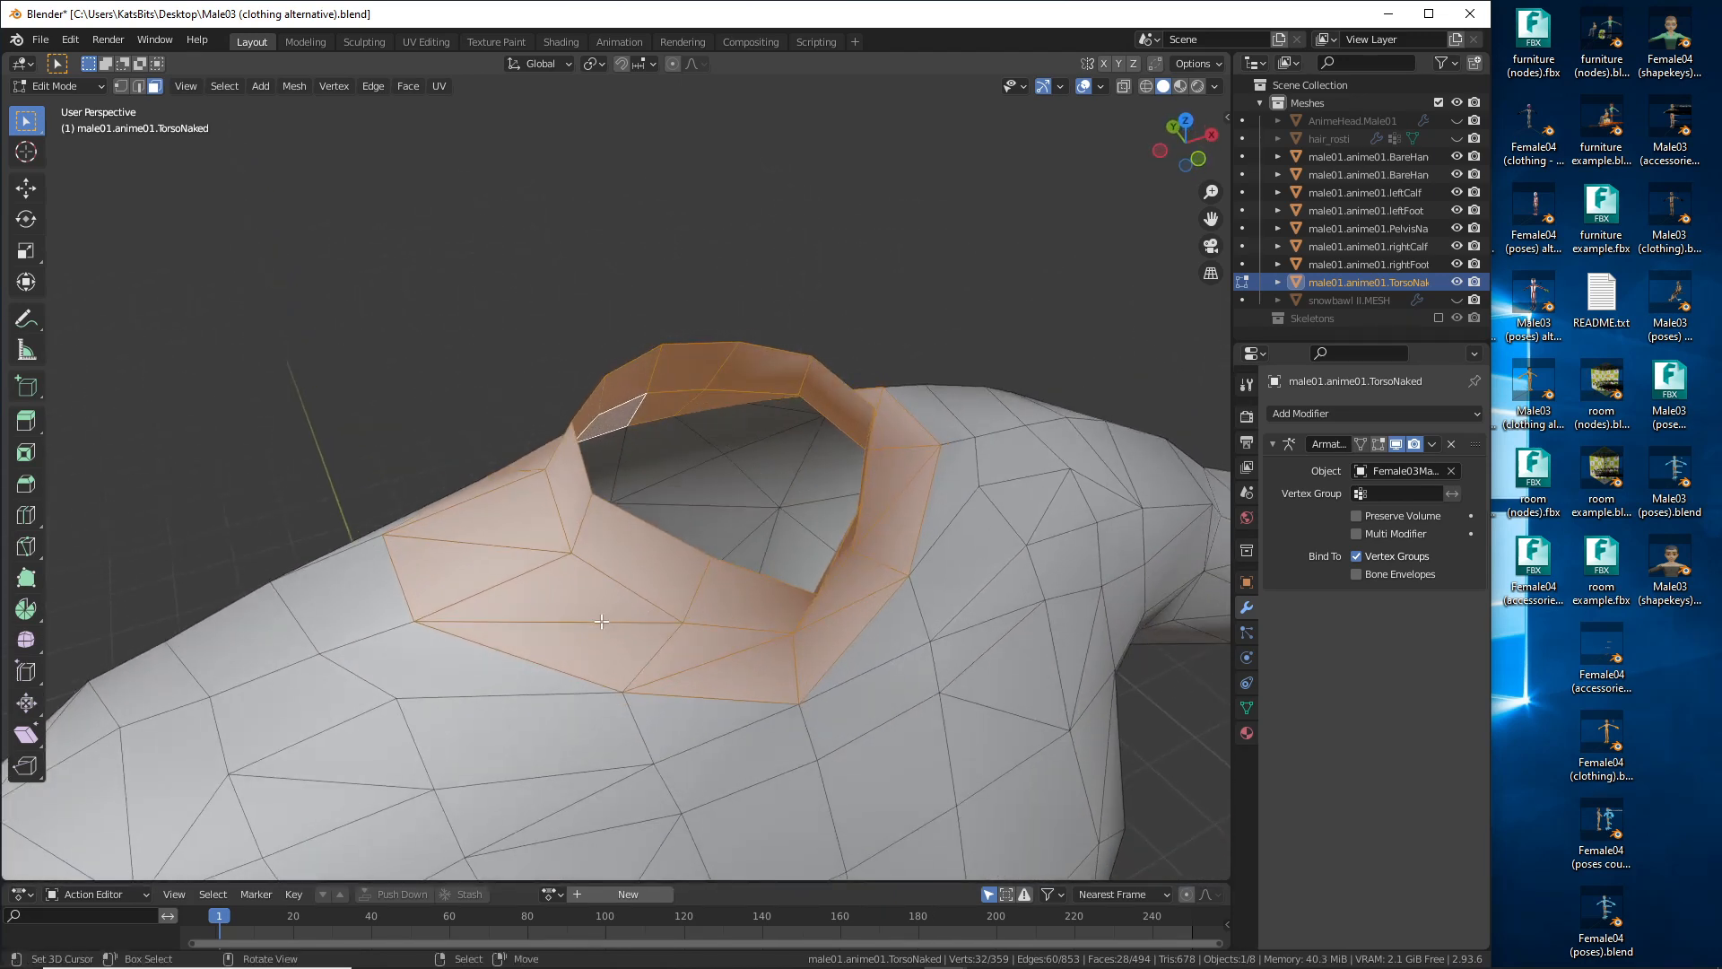
Step: Duplicate the selected neck and collar faces in place, cancelling the move so the copy stays at its original position
middle_drag(513, 529, 520, 469)
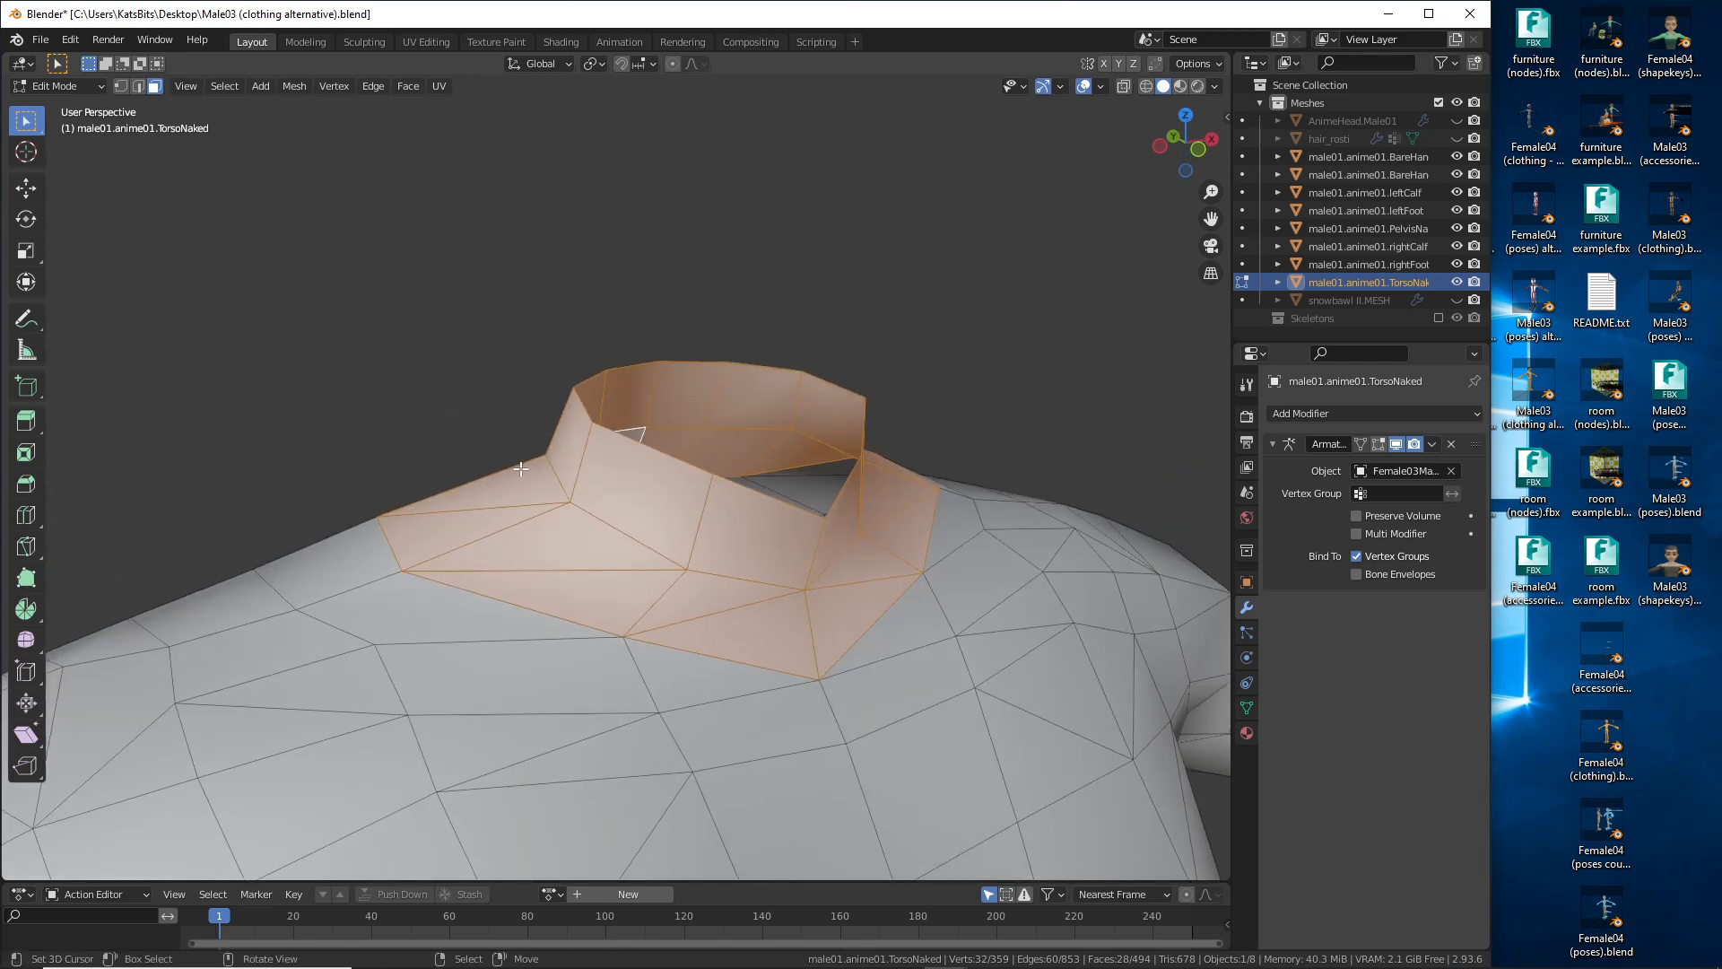
click(294, 87)
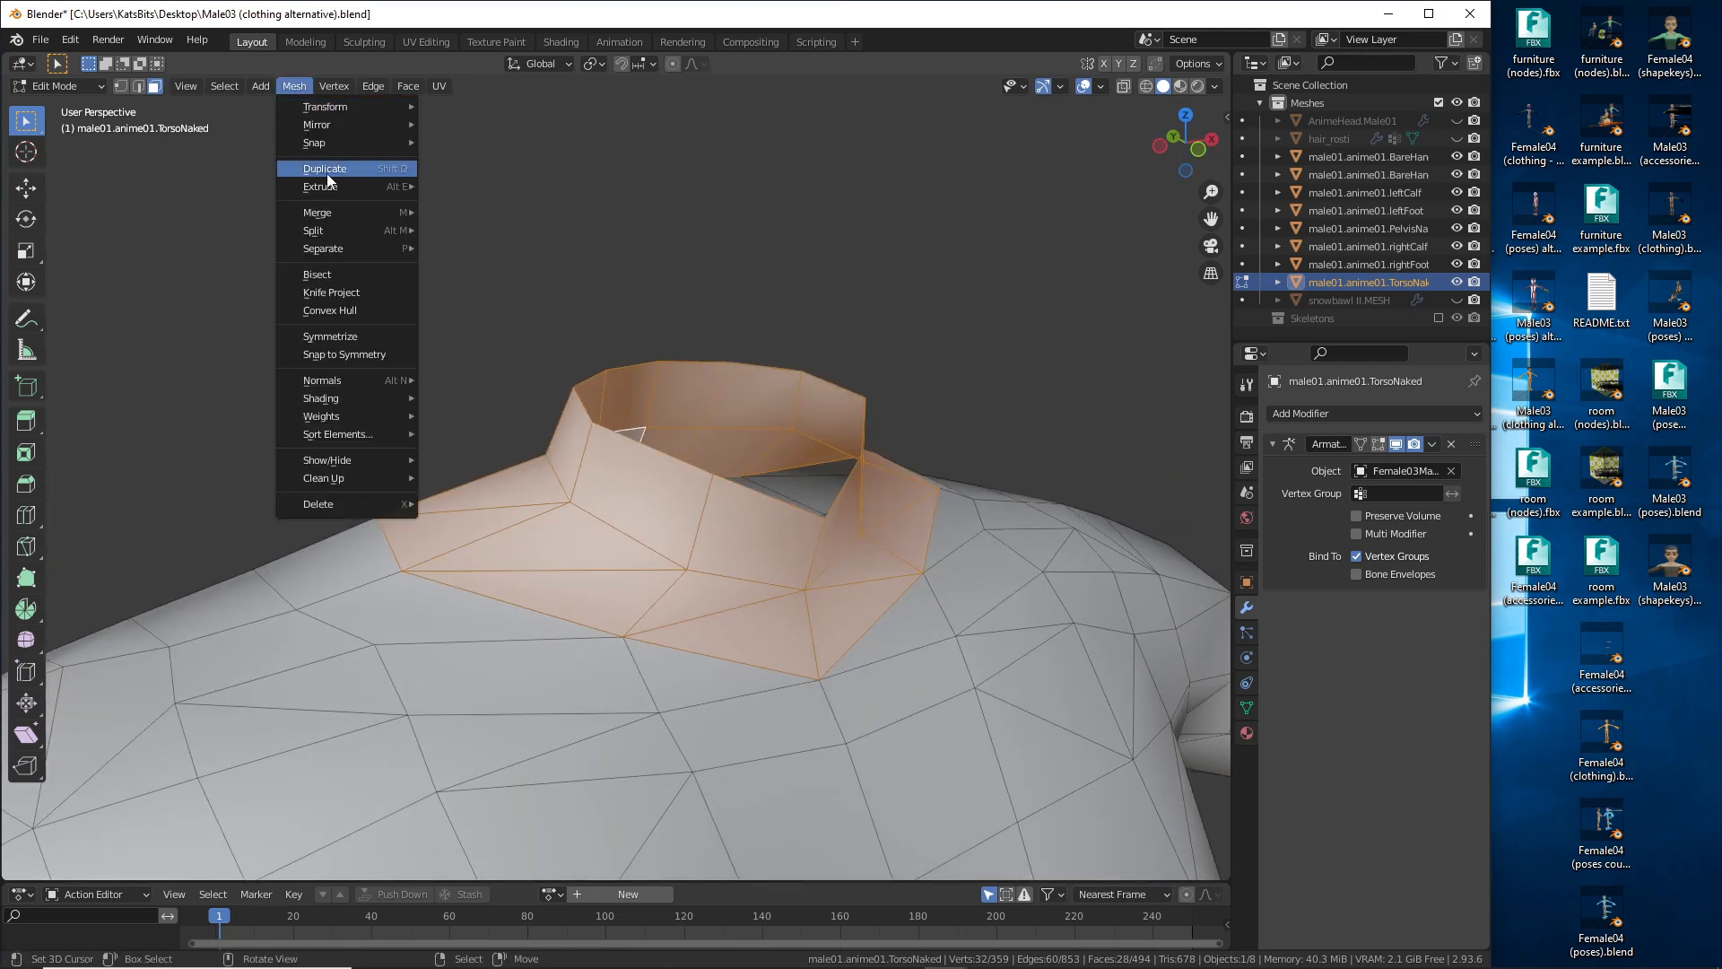
drag(284, 182, 396, 180)
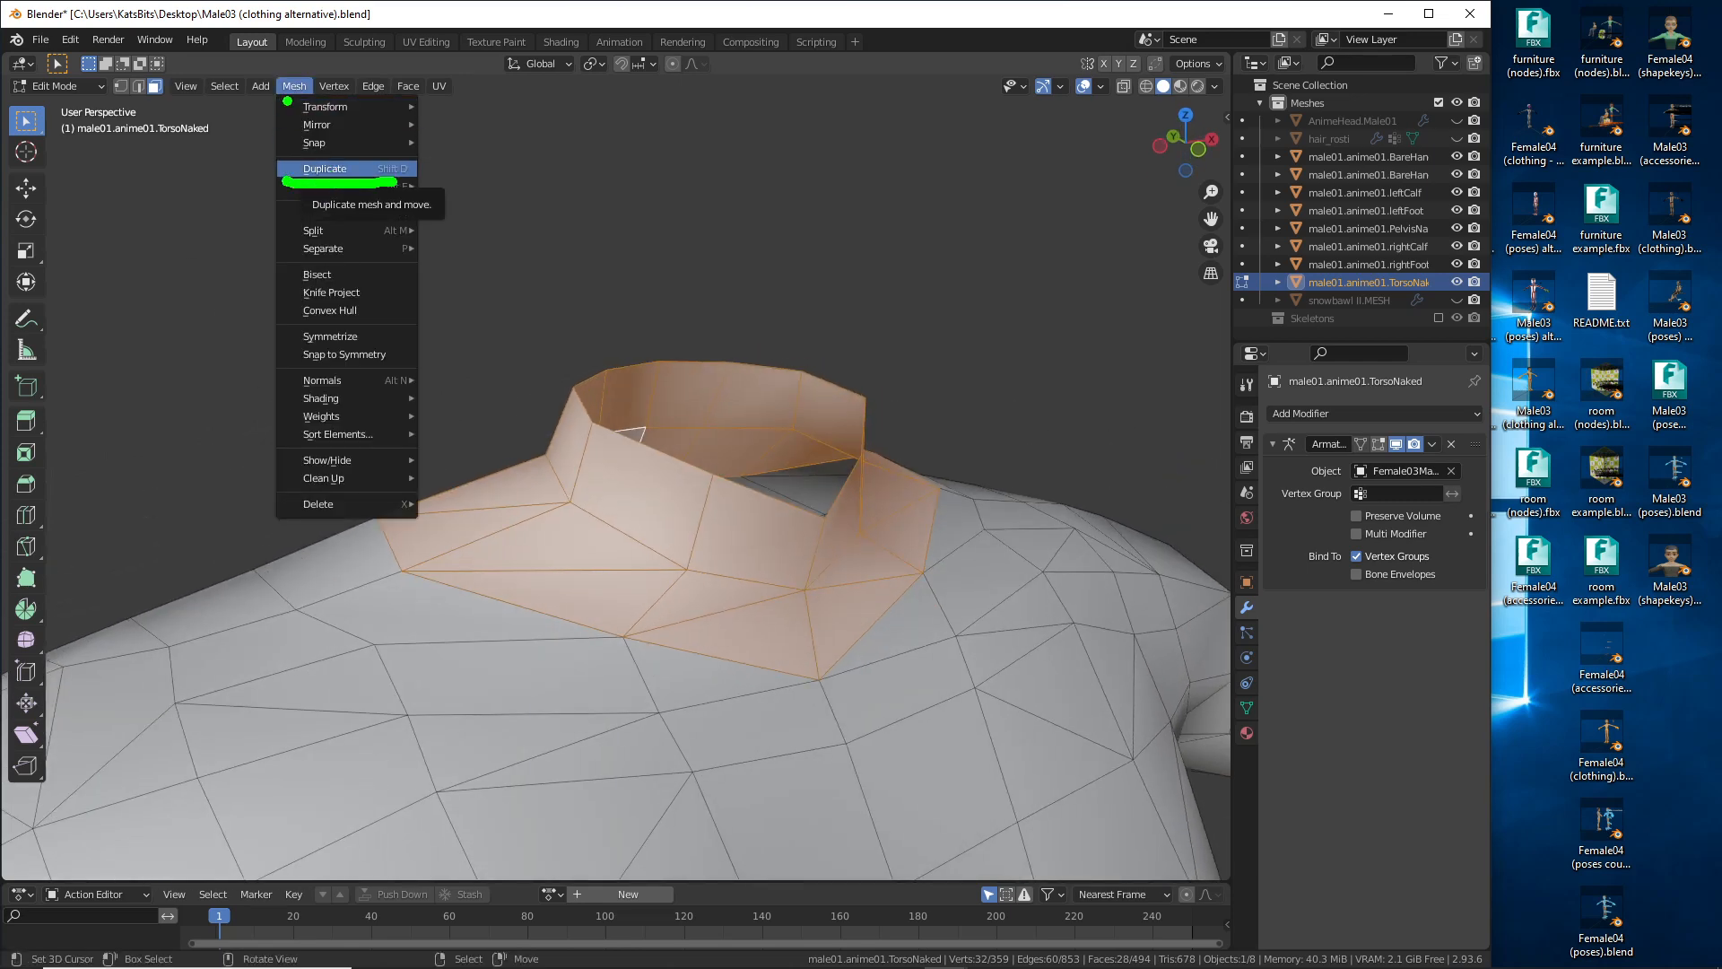
drag(268, 97, 324, 104)
key(Escape)
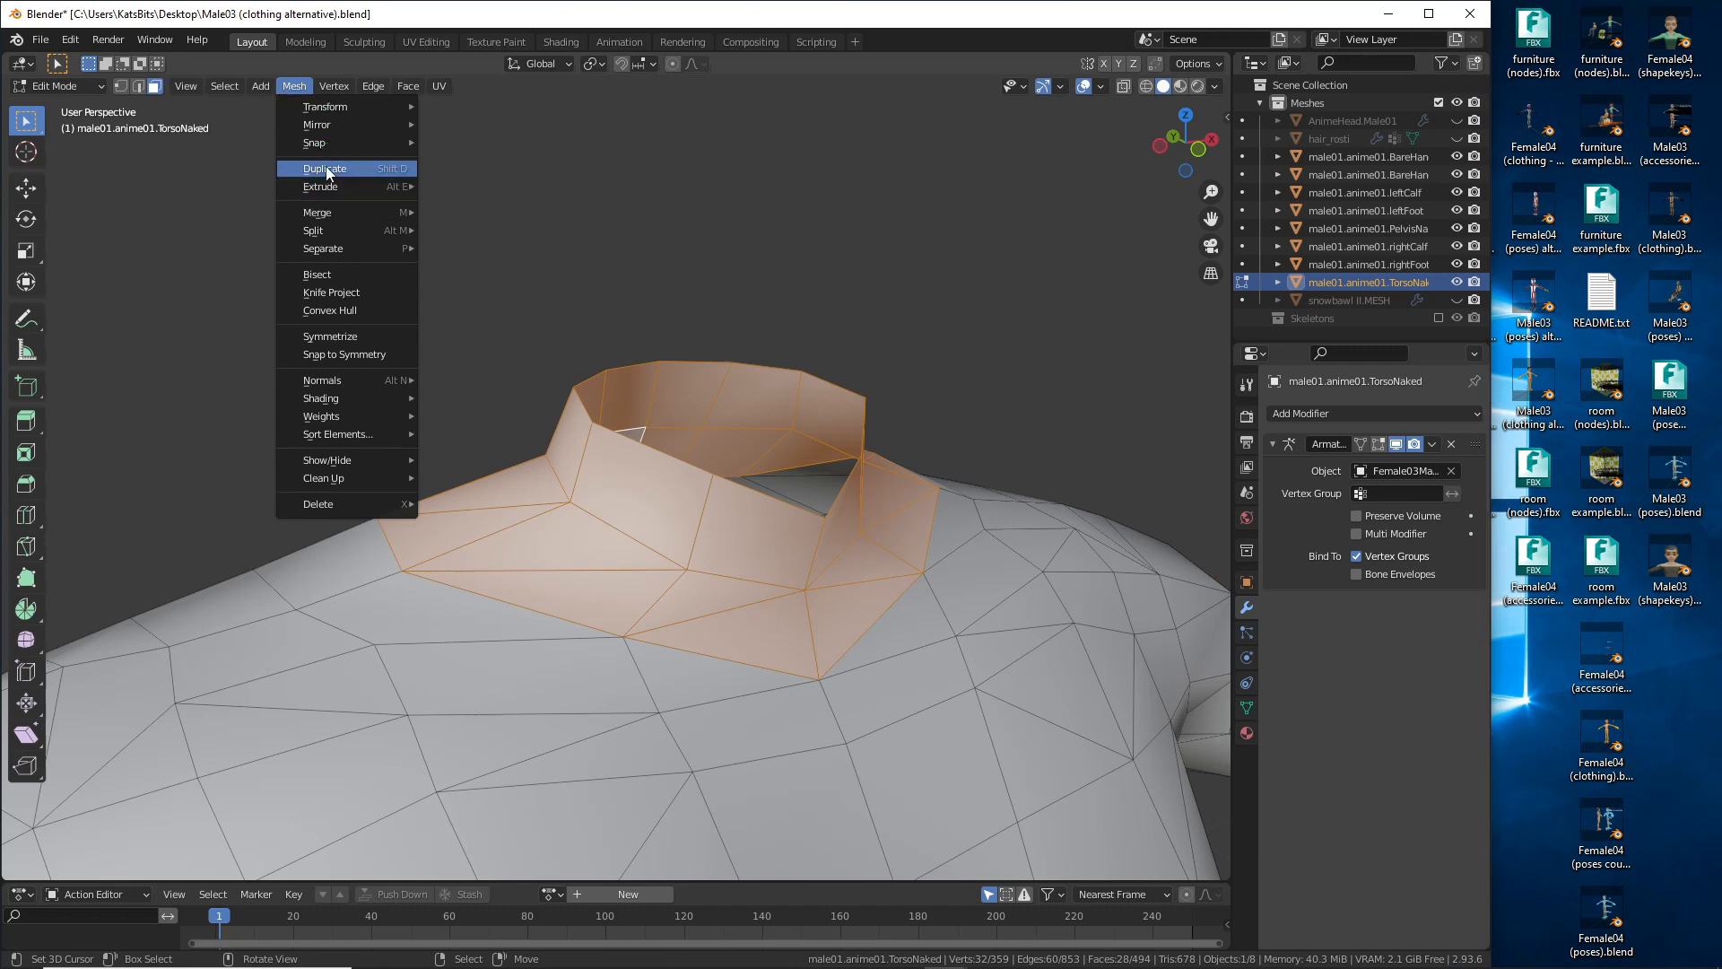
click(326, 168)
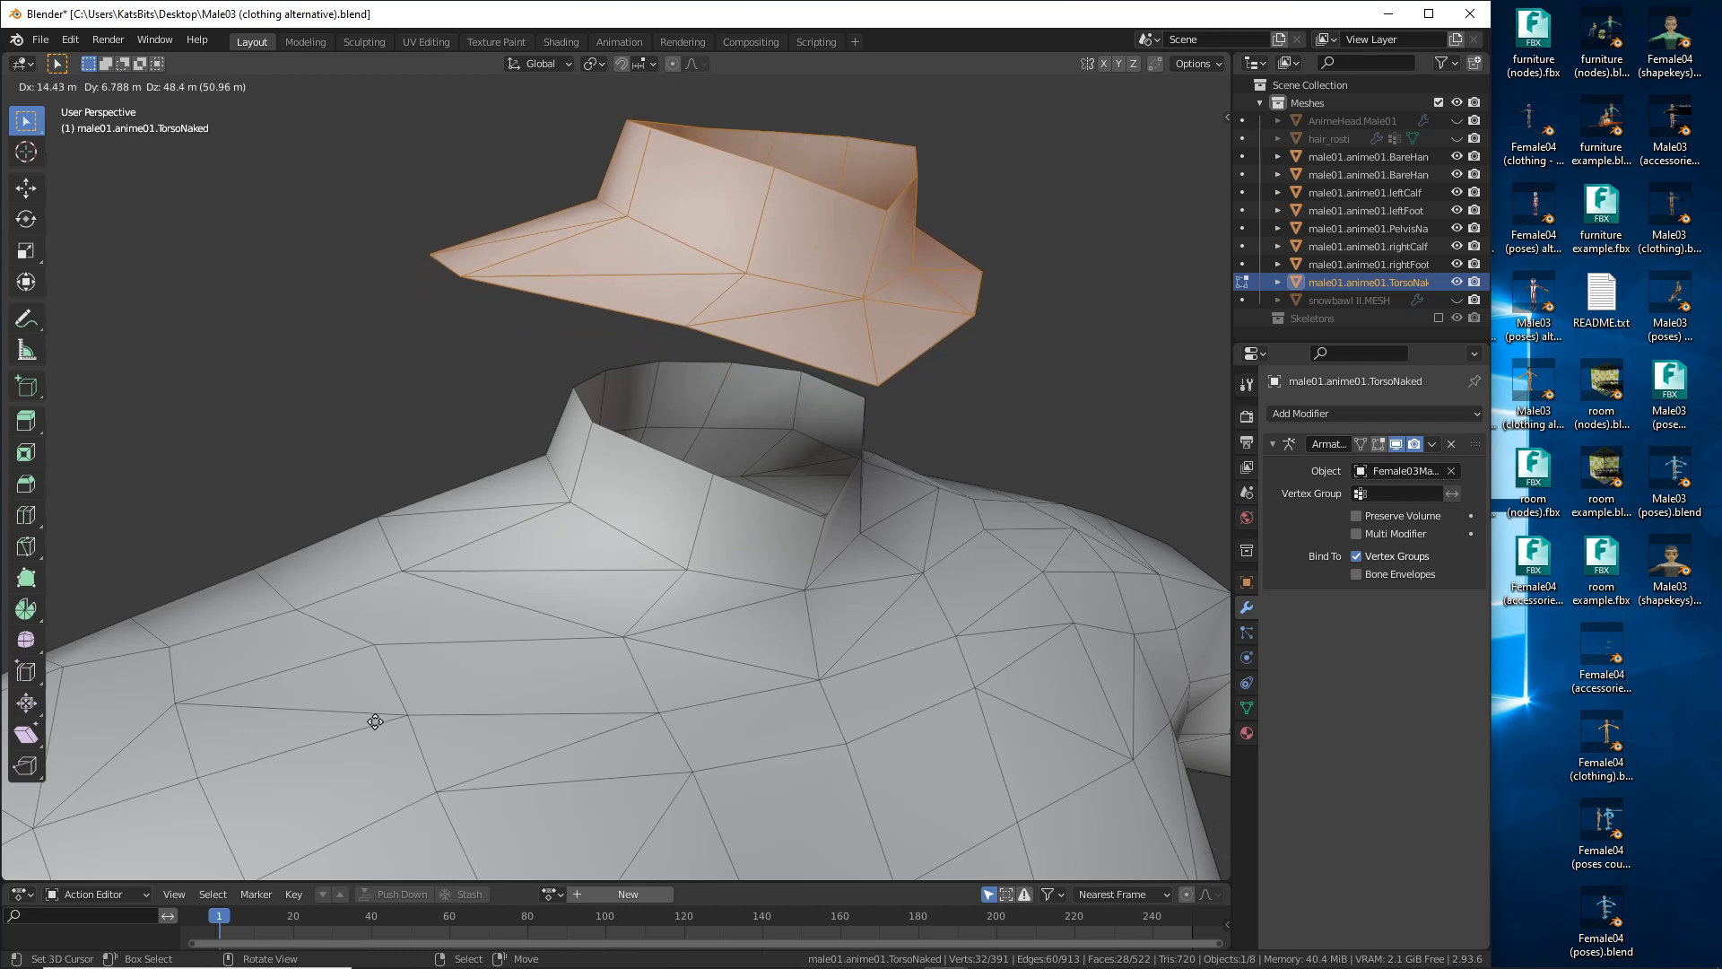
right_click(384, 705)
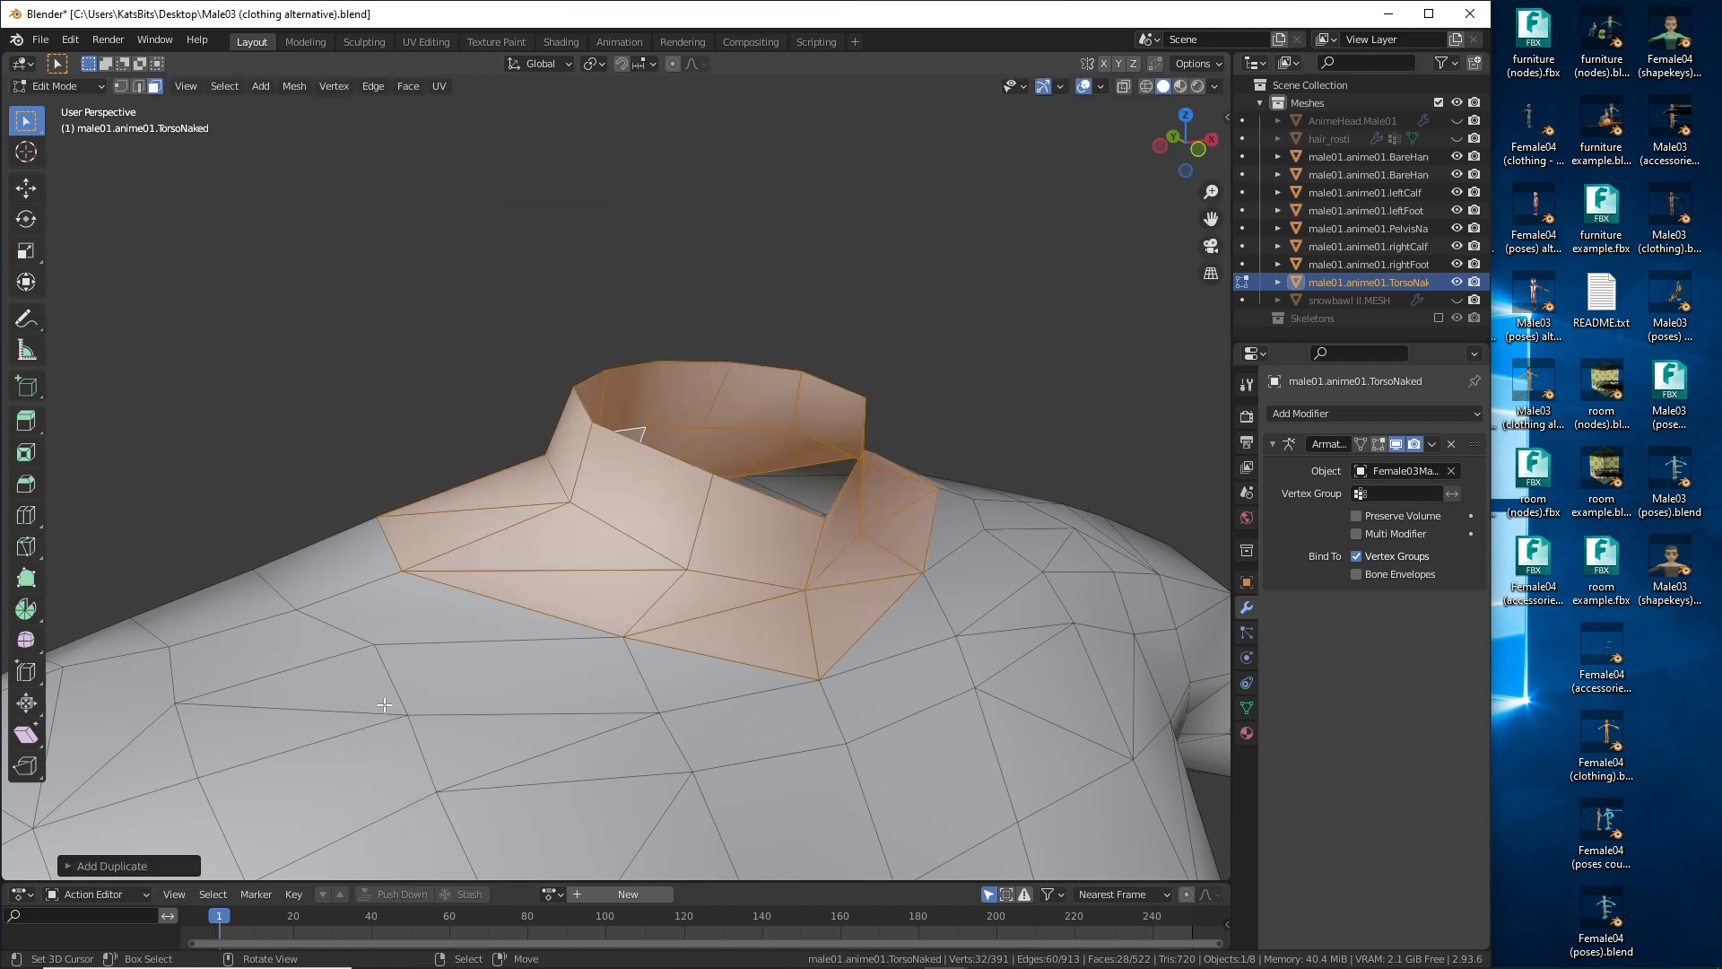
Step: Separate the duplicated neck faces by Selection into their own mesh object and return to Object Mode
click(294, 87)
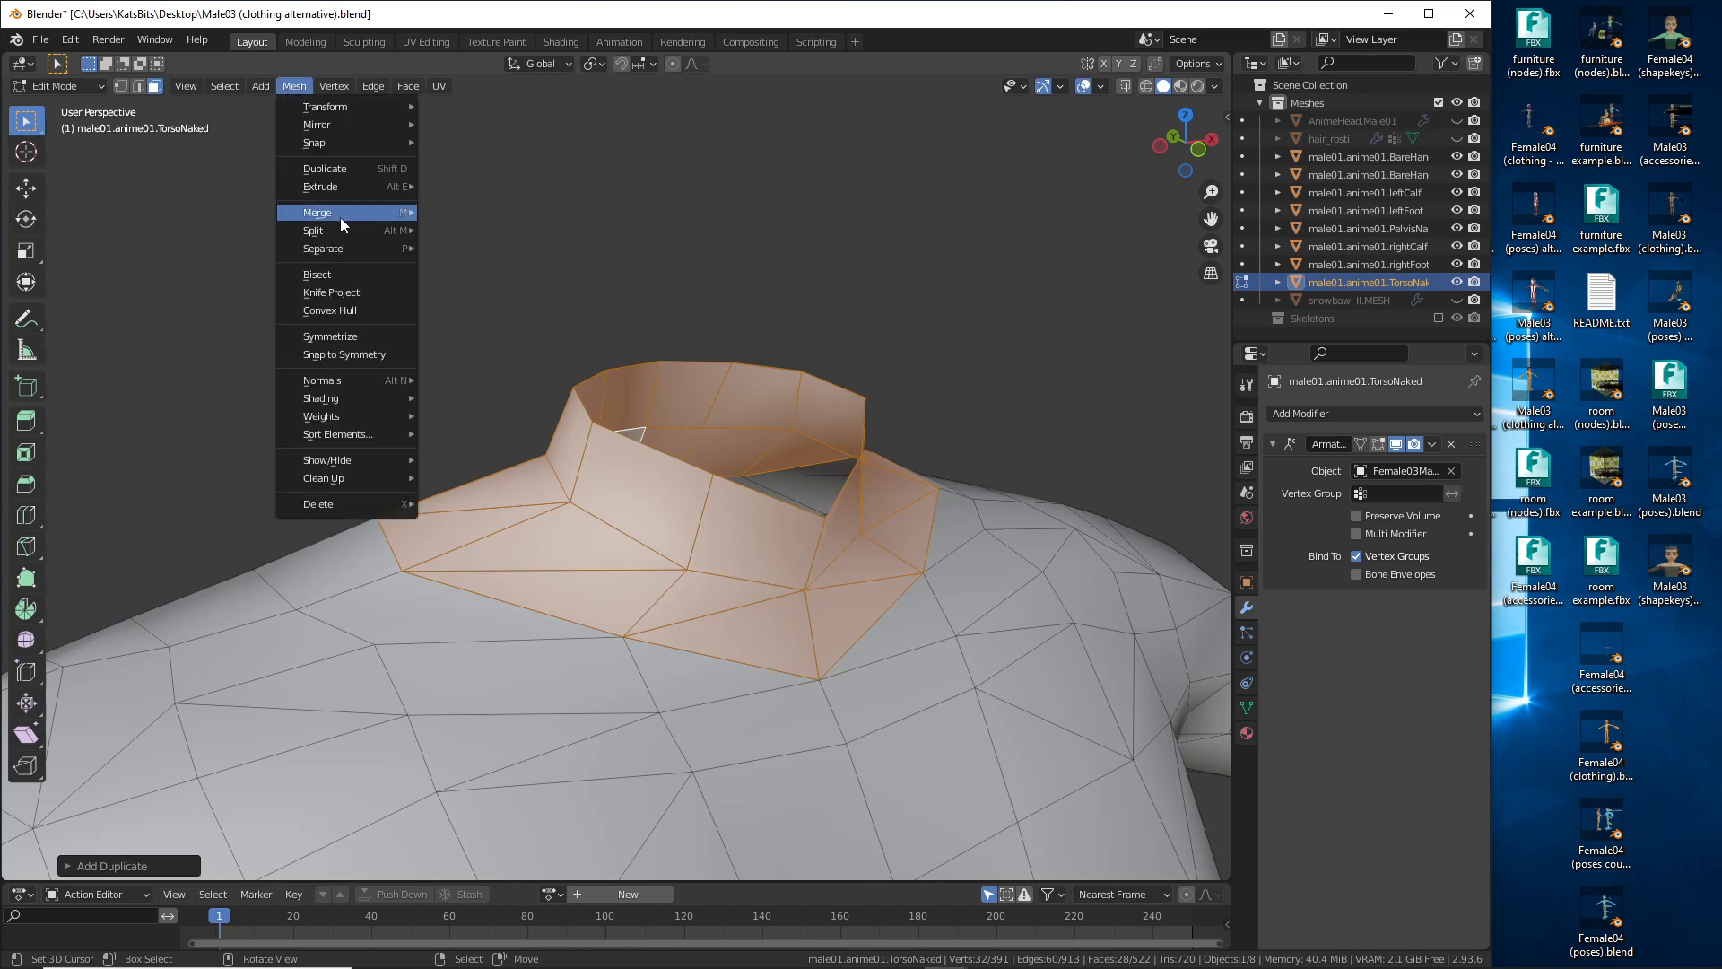
mouse_move(339, 249)
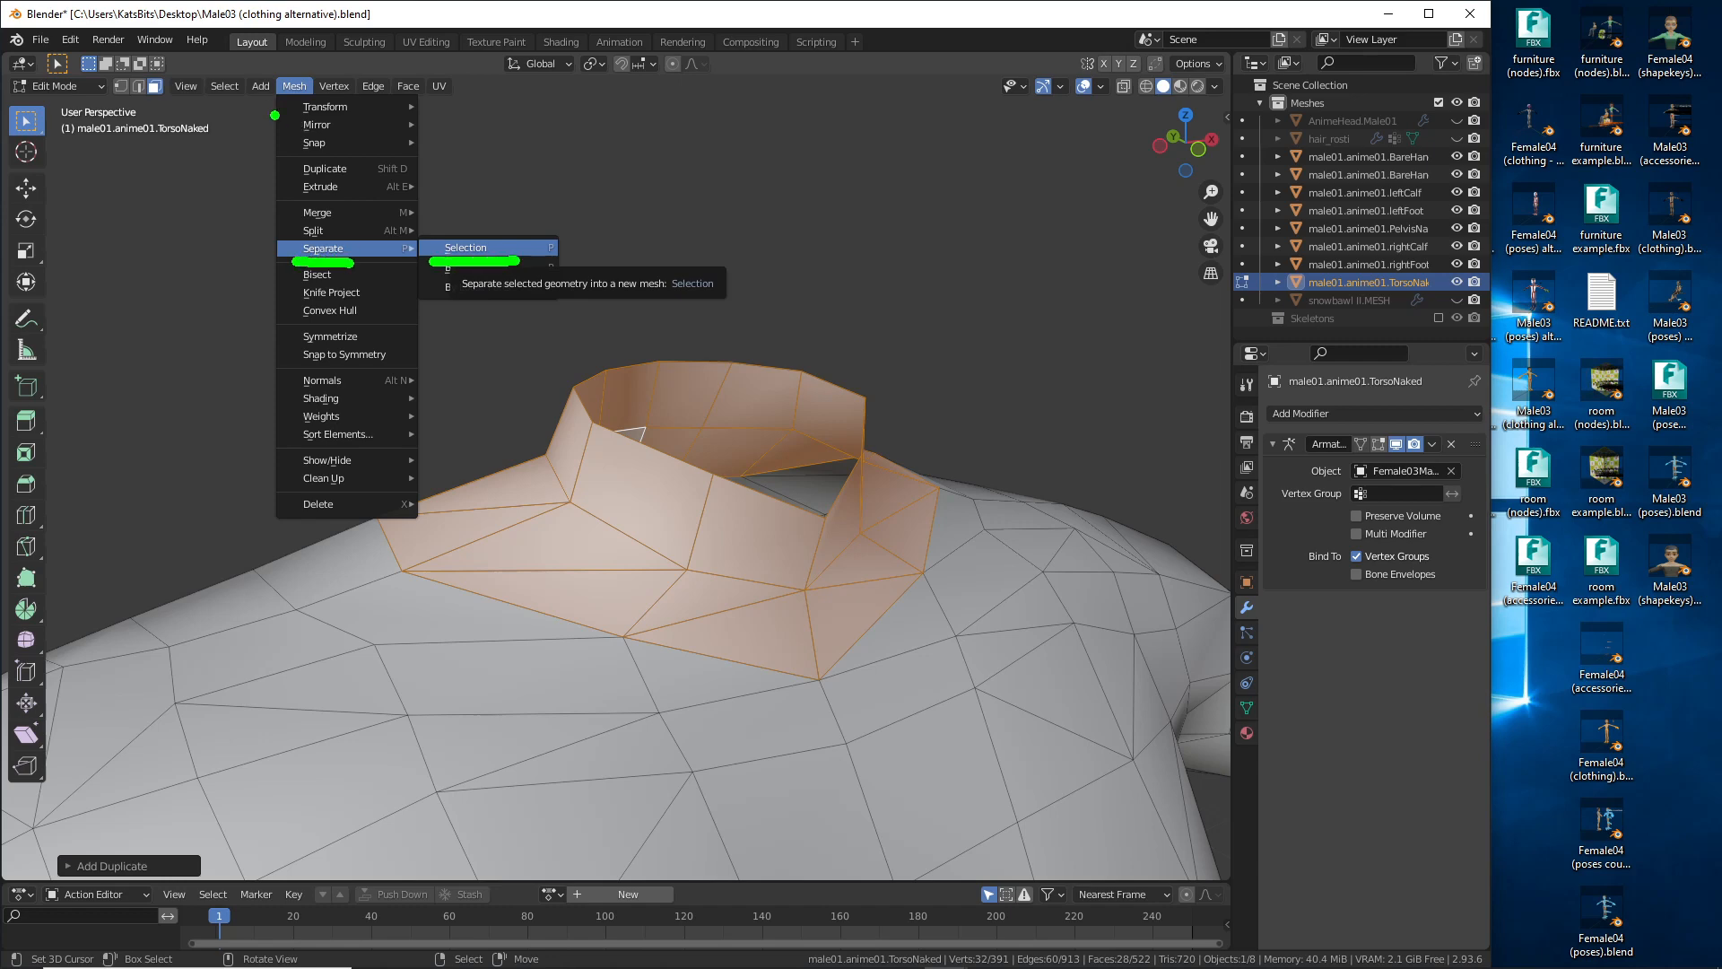
click(479, 248)
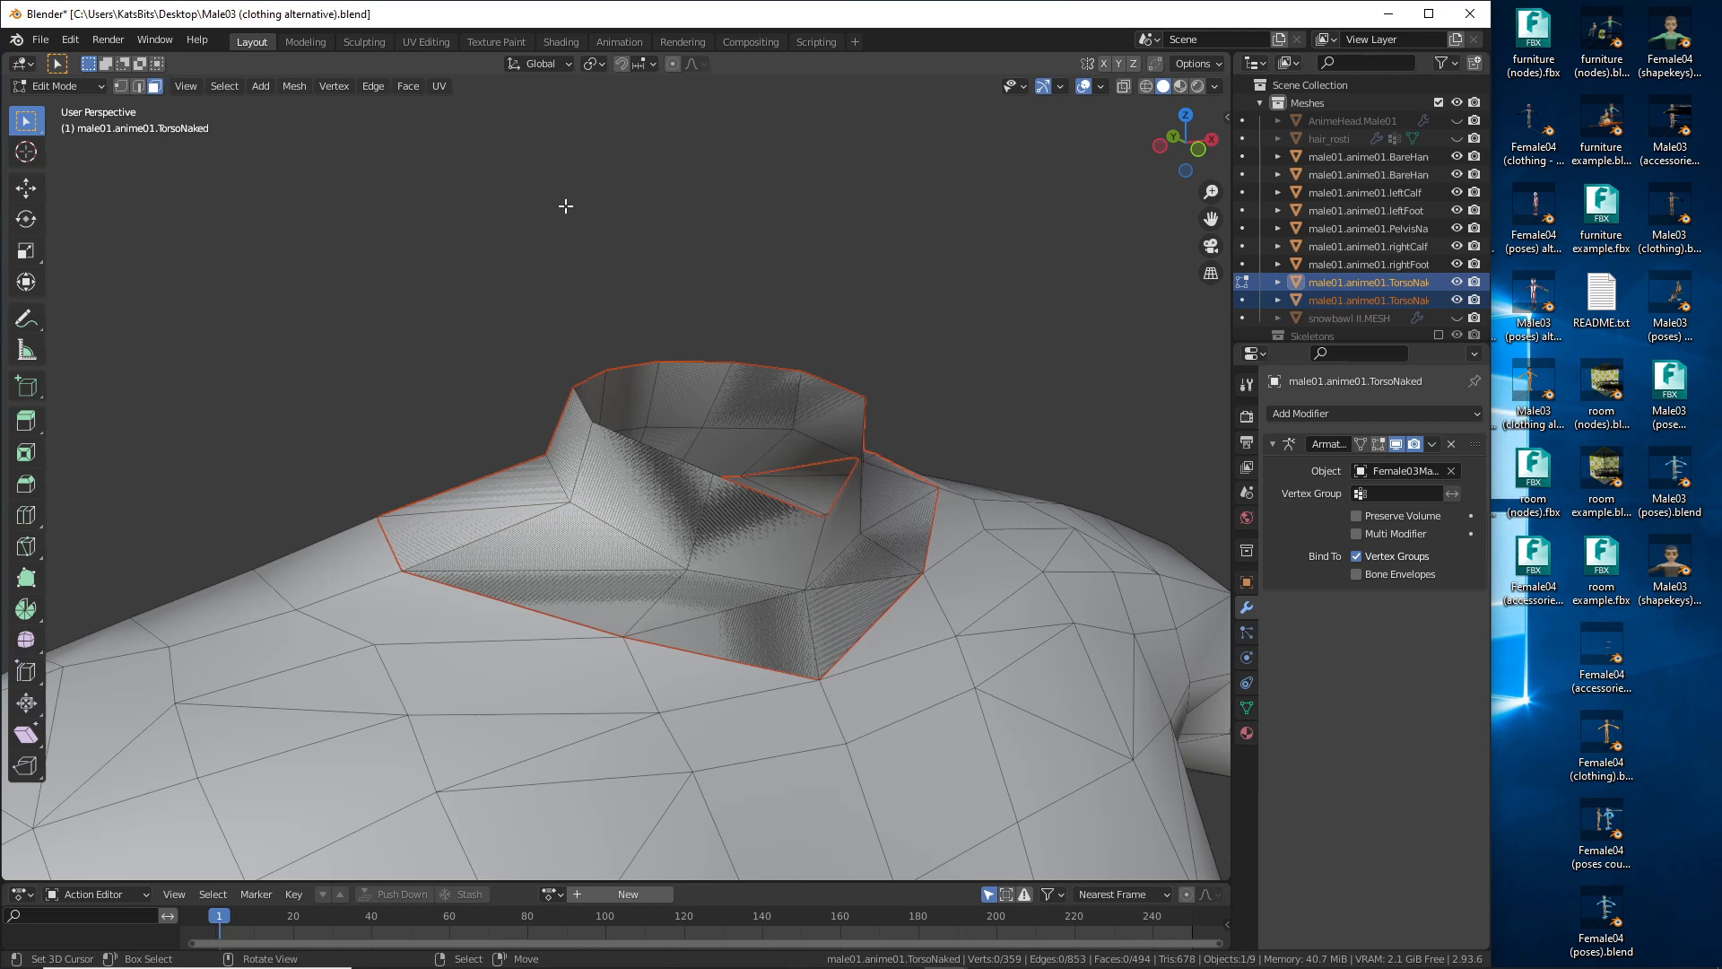
click(55, 86)
click(53, 108)
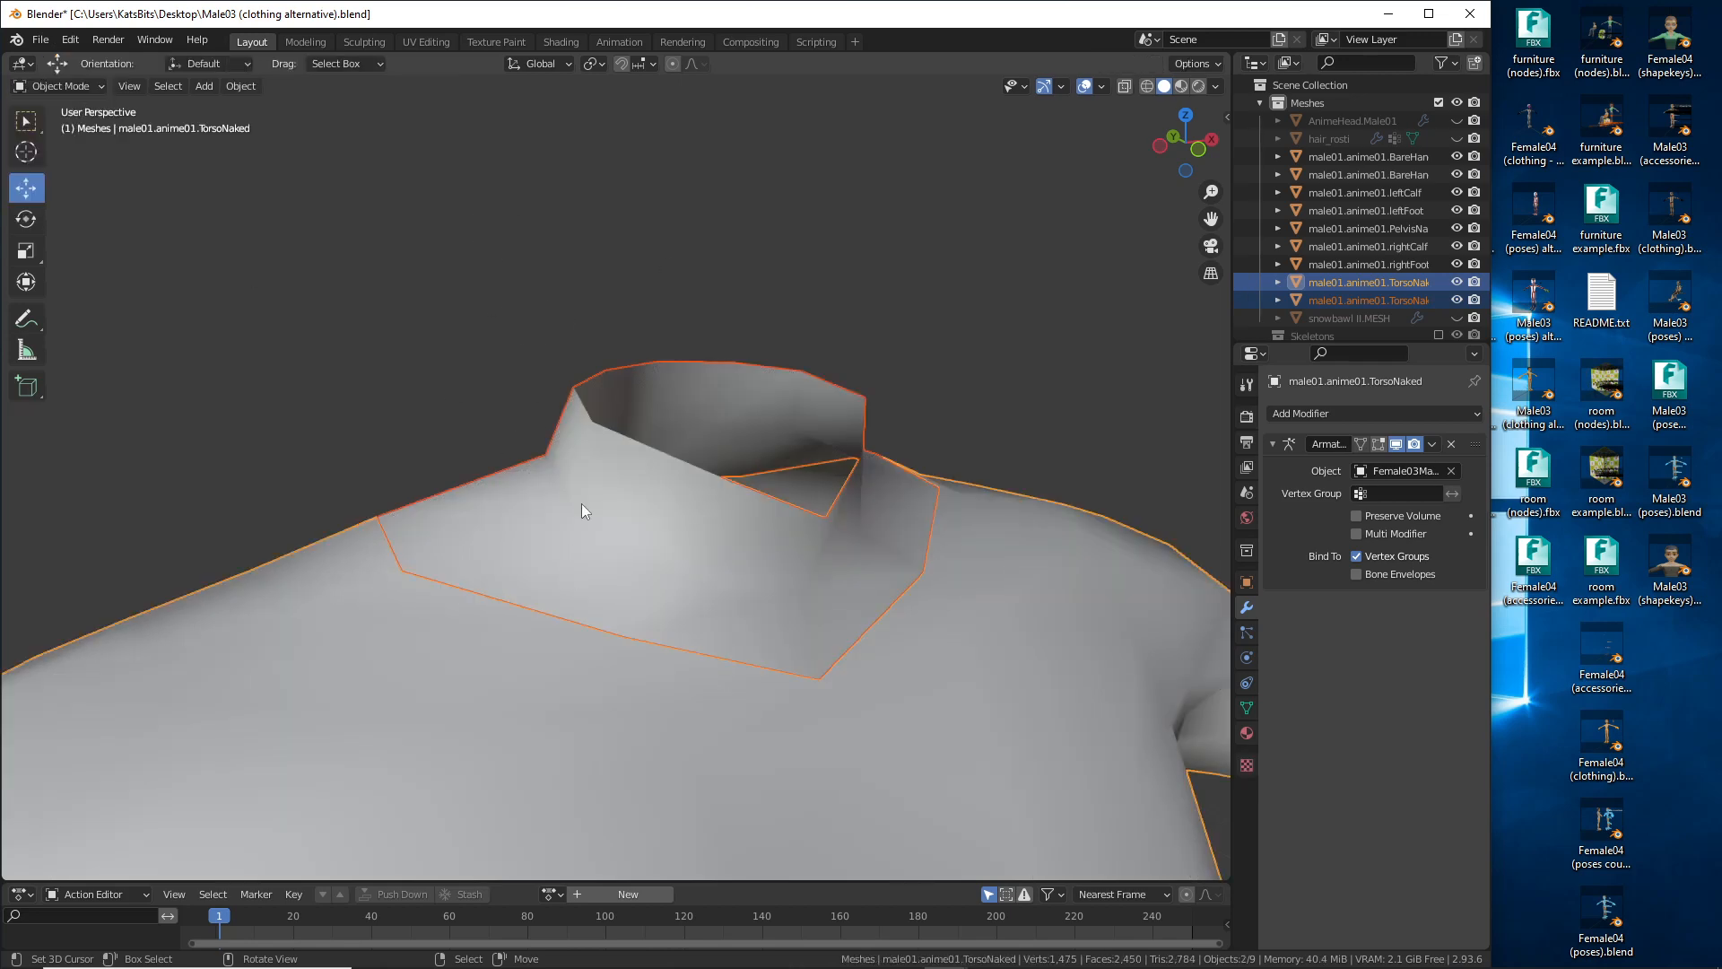
Step: Hide the original male01.anime01.TorsoNaked mesh to isolate the separated neck piece, and show the Skeletons collection again
click(576, 433)
middle_drag(564, 411, 744, 594)
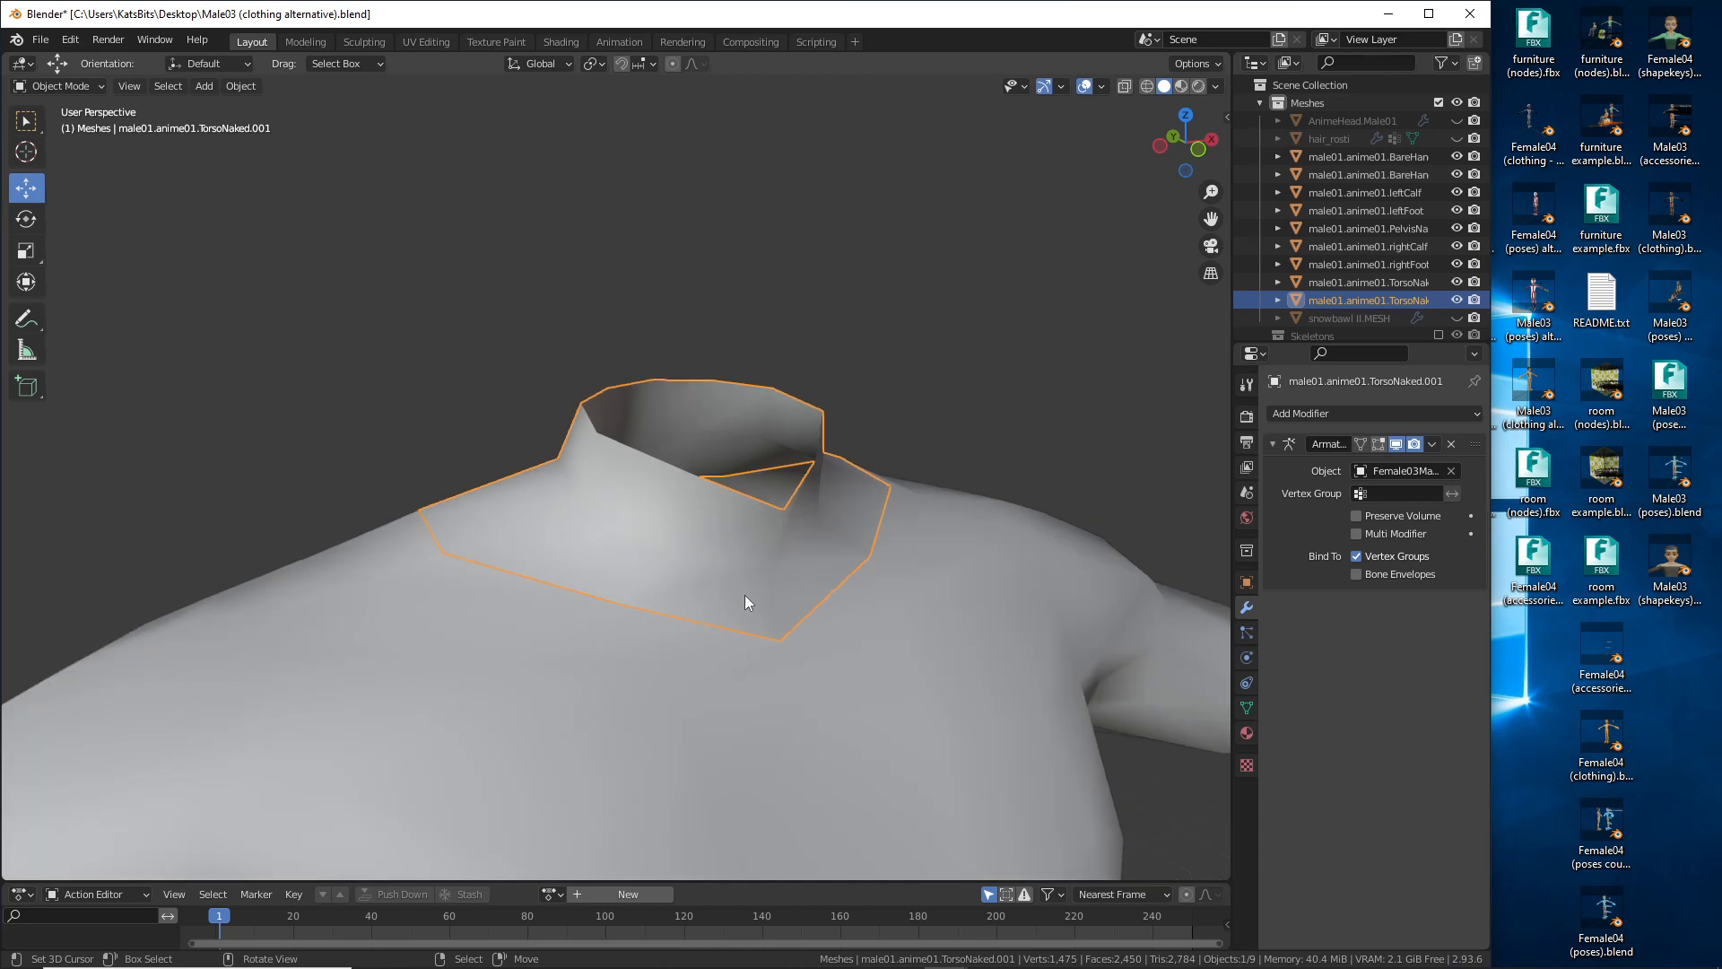
click(1035, 525)
click(1457, 281)
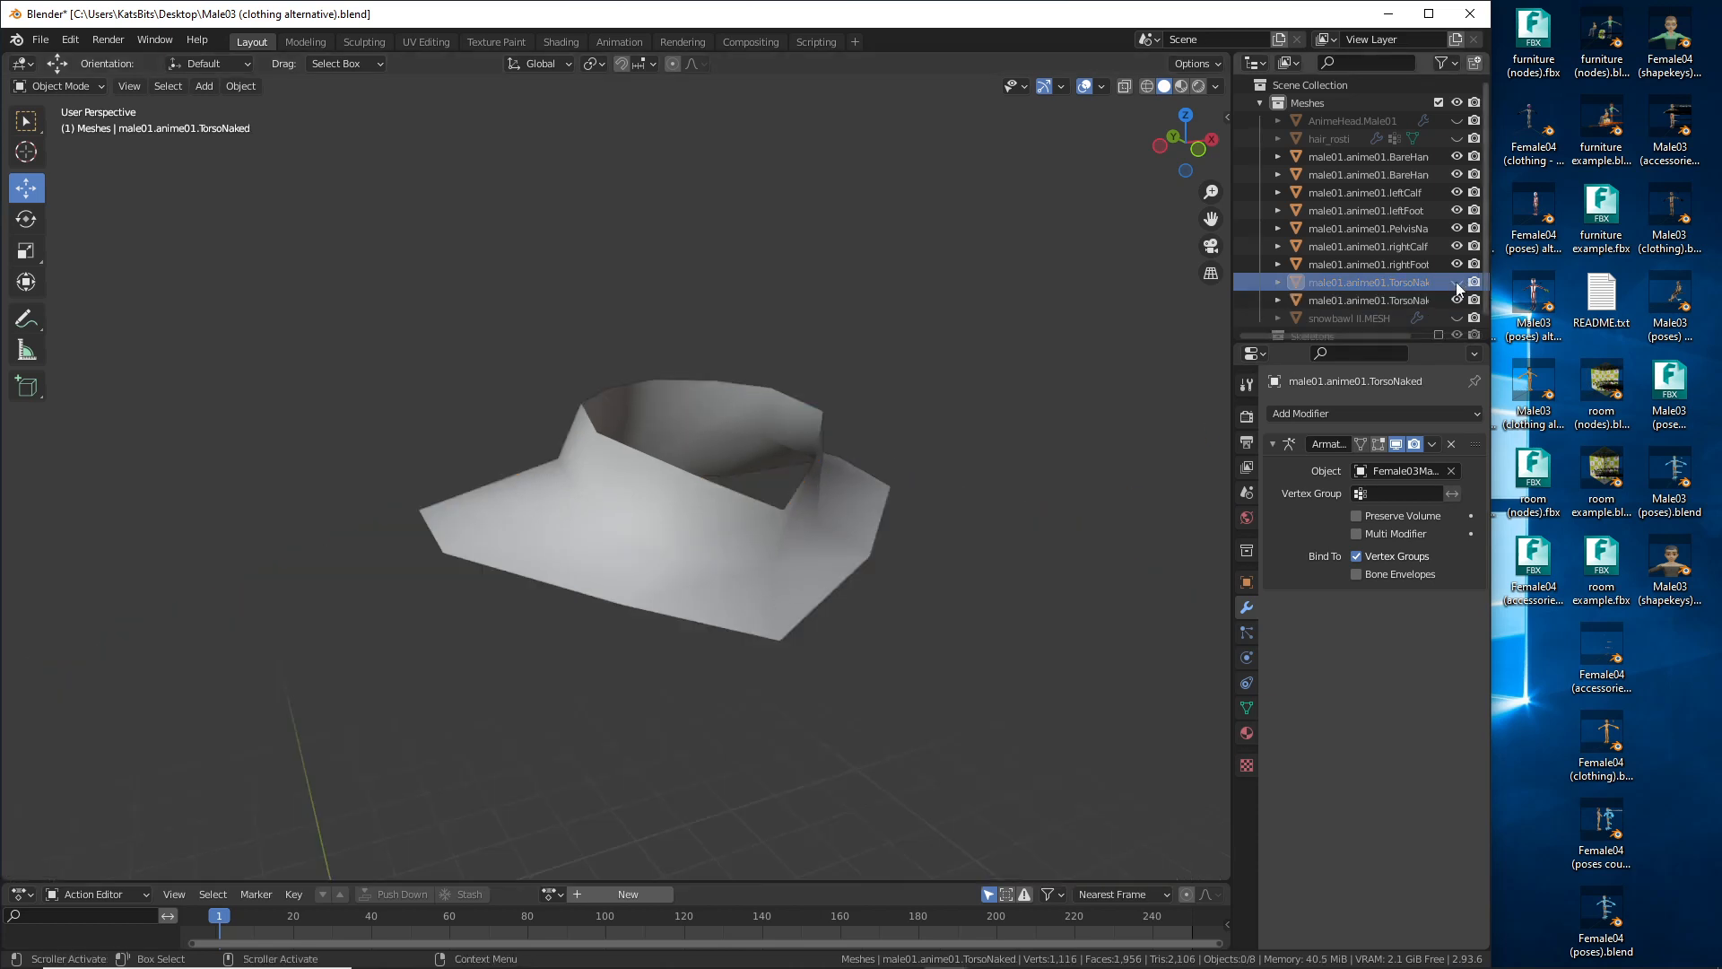
scroll(1390, 233, down, 1)
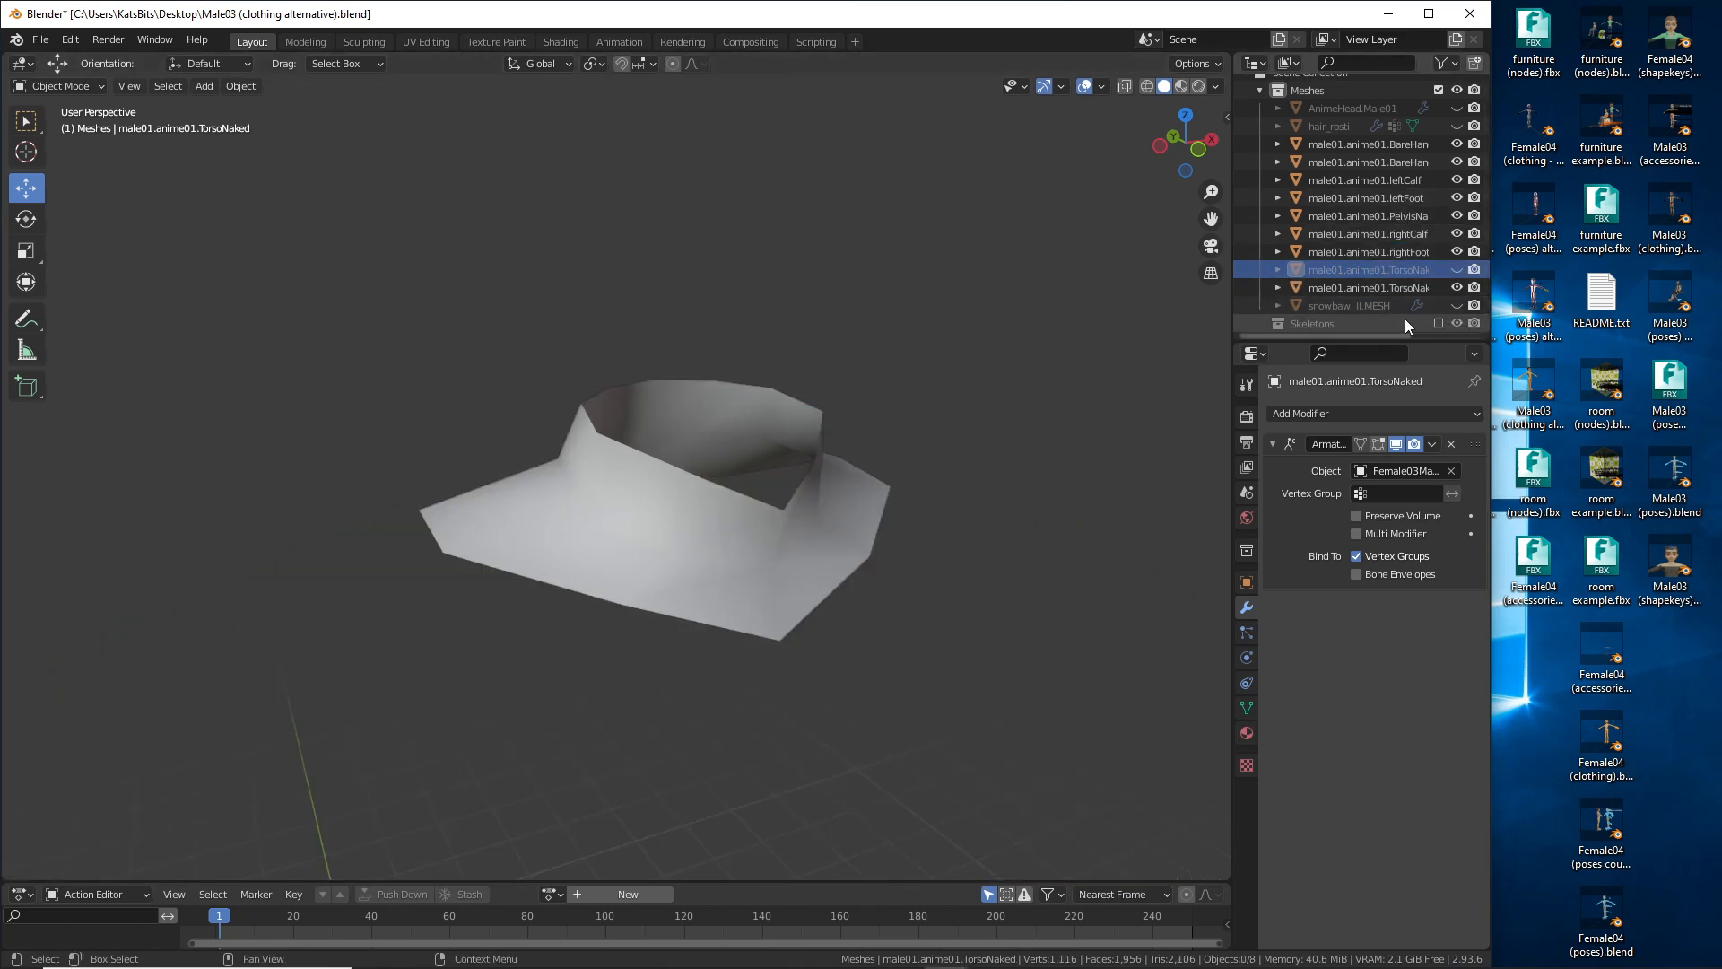
click(1439, 323)
middle_drag(753, 421, 807, 536)
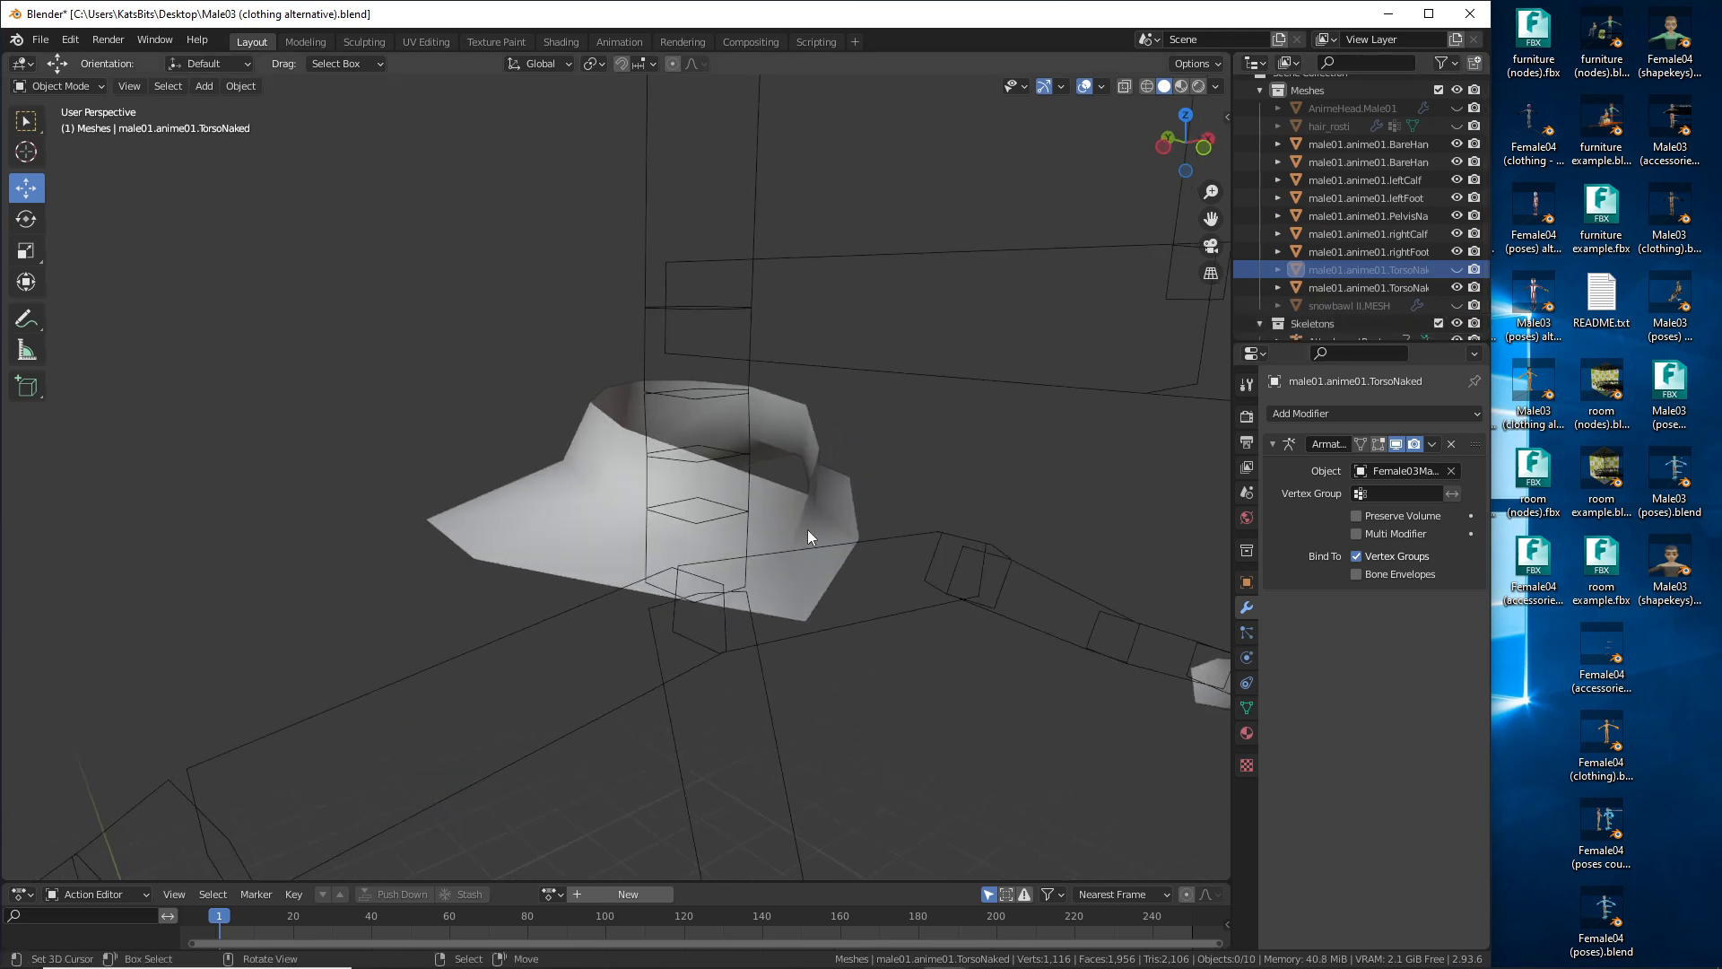
Step: Put the Female03MasterRoot armature into Pose Mode and test-rotate the Neck02 bone to check the neck piece's deformation, cancelling the rotation
click(746, 649)
middle_drag(682, 573, 569, 484)
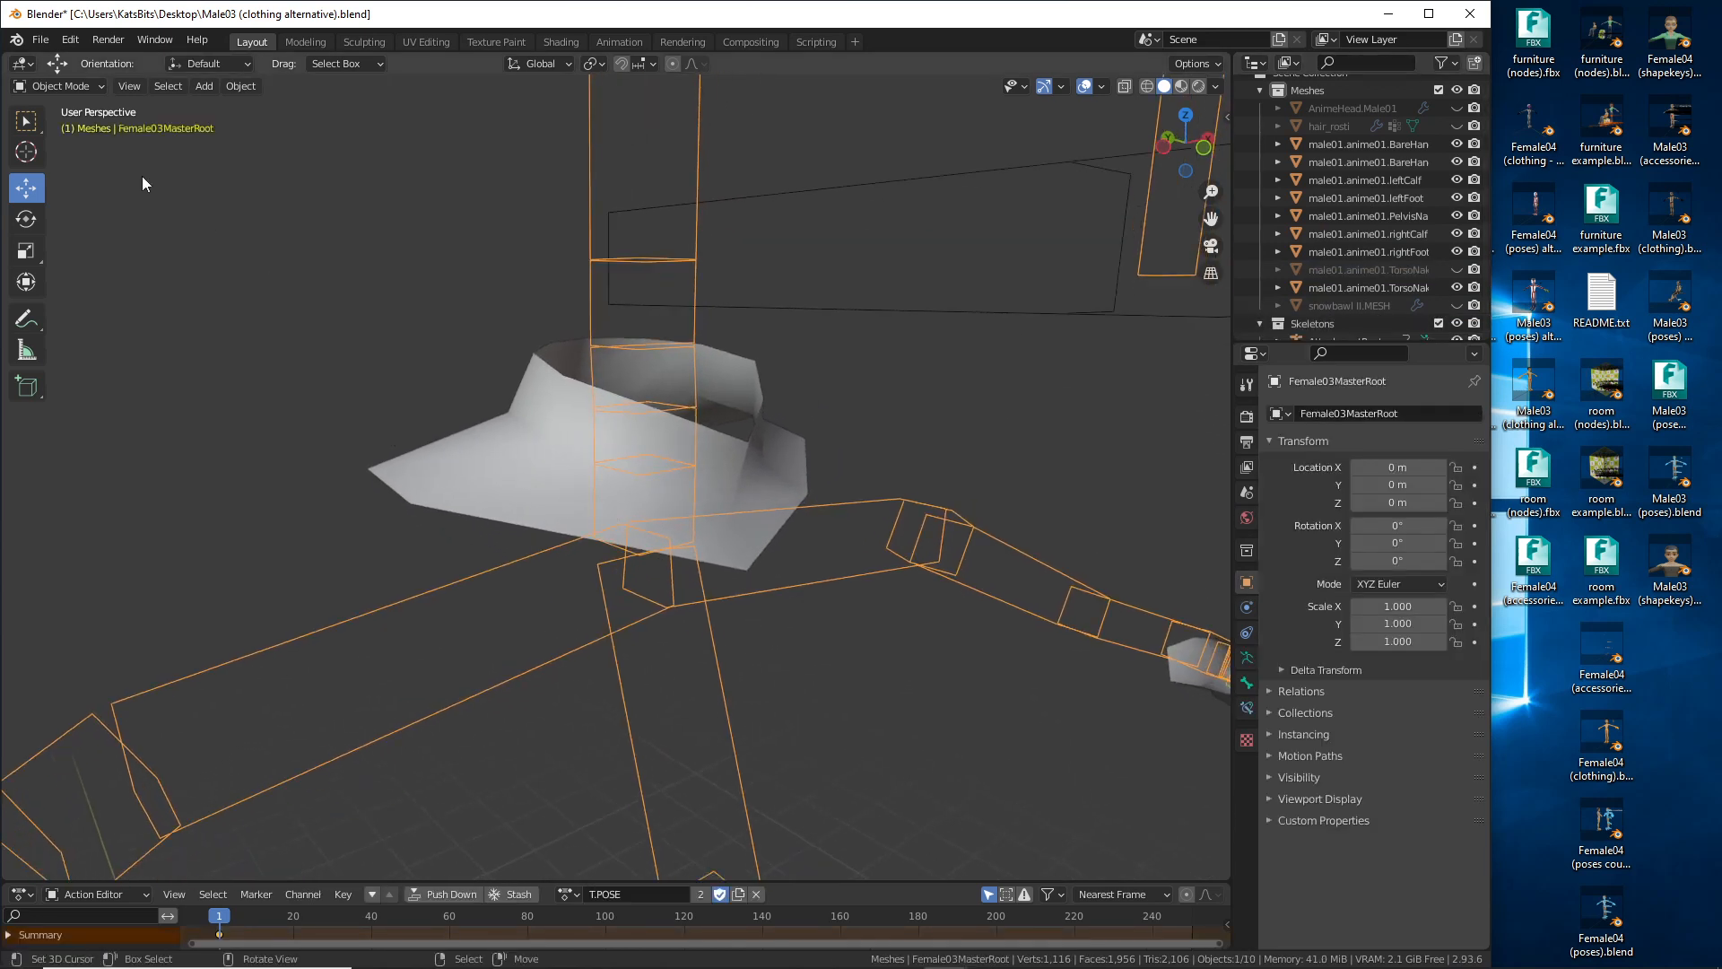
click(77, 86)
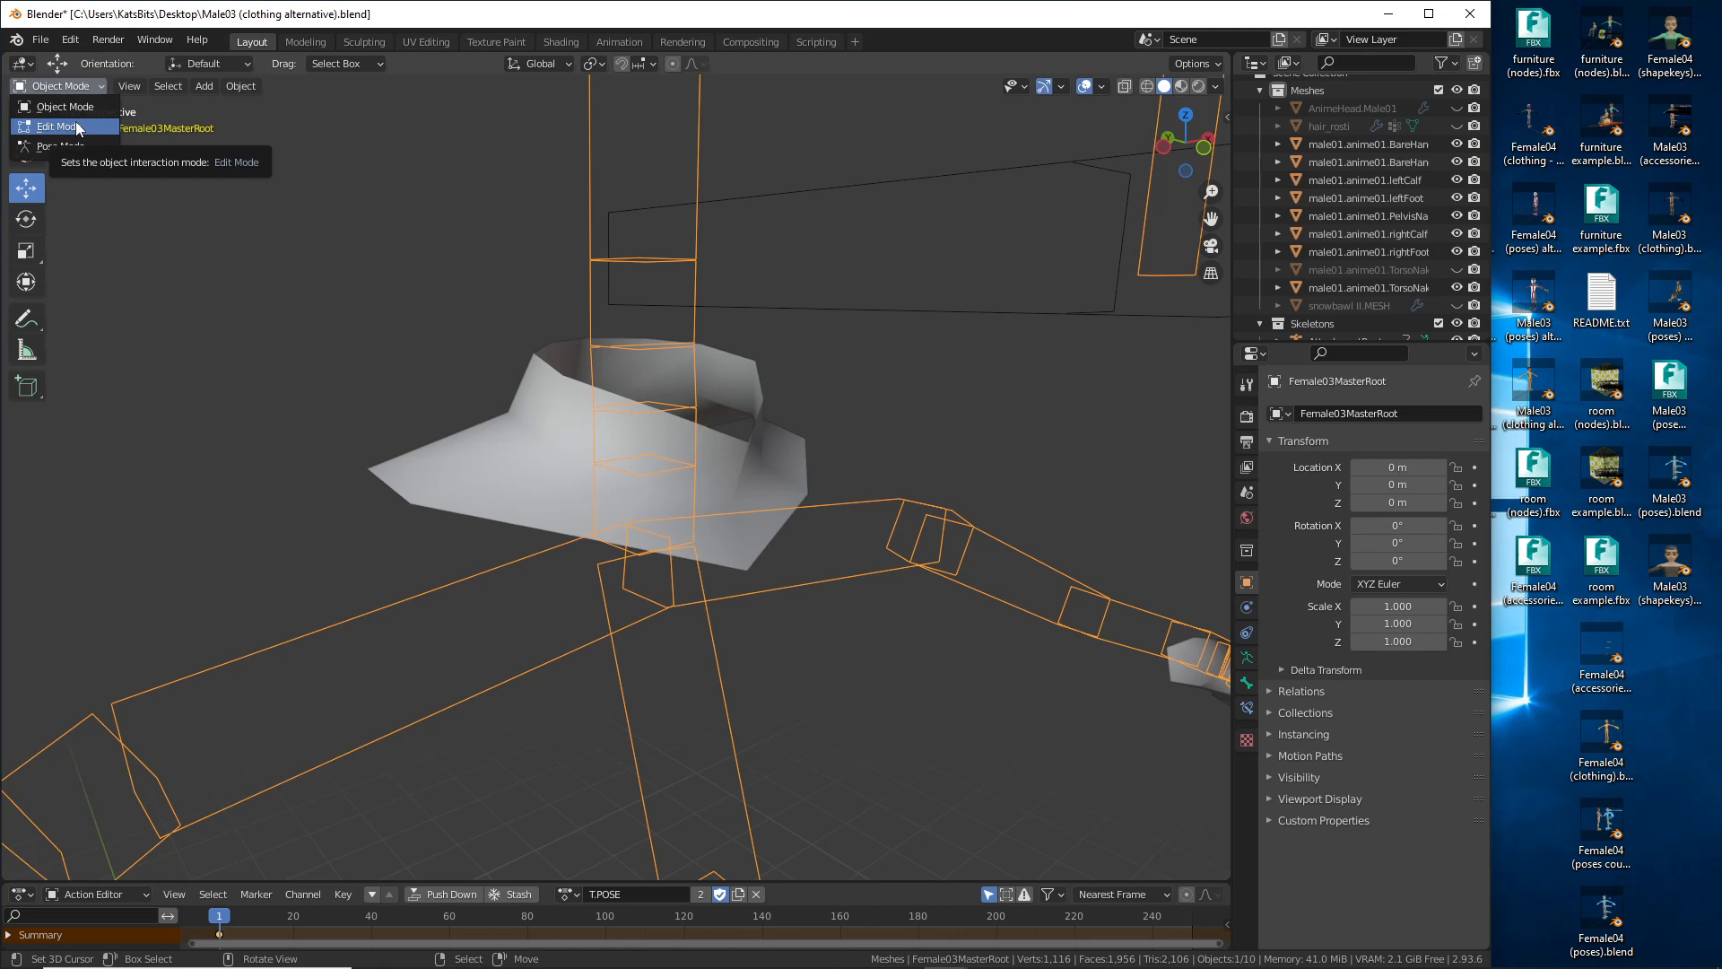
click(72, 146)
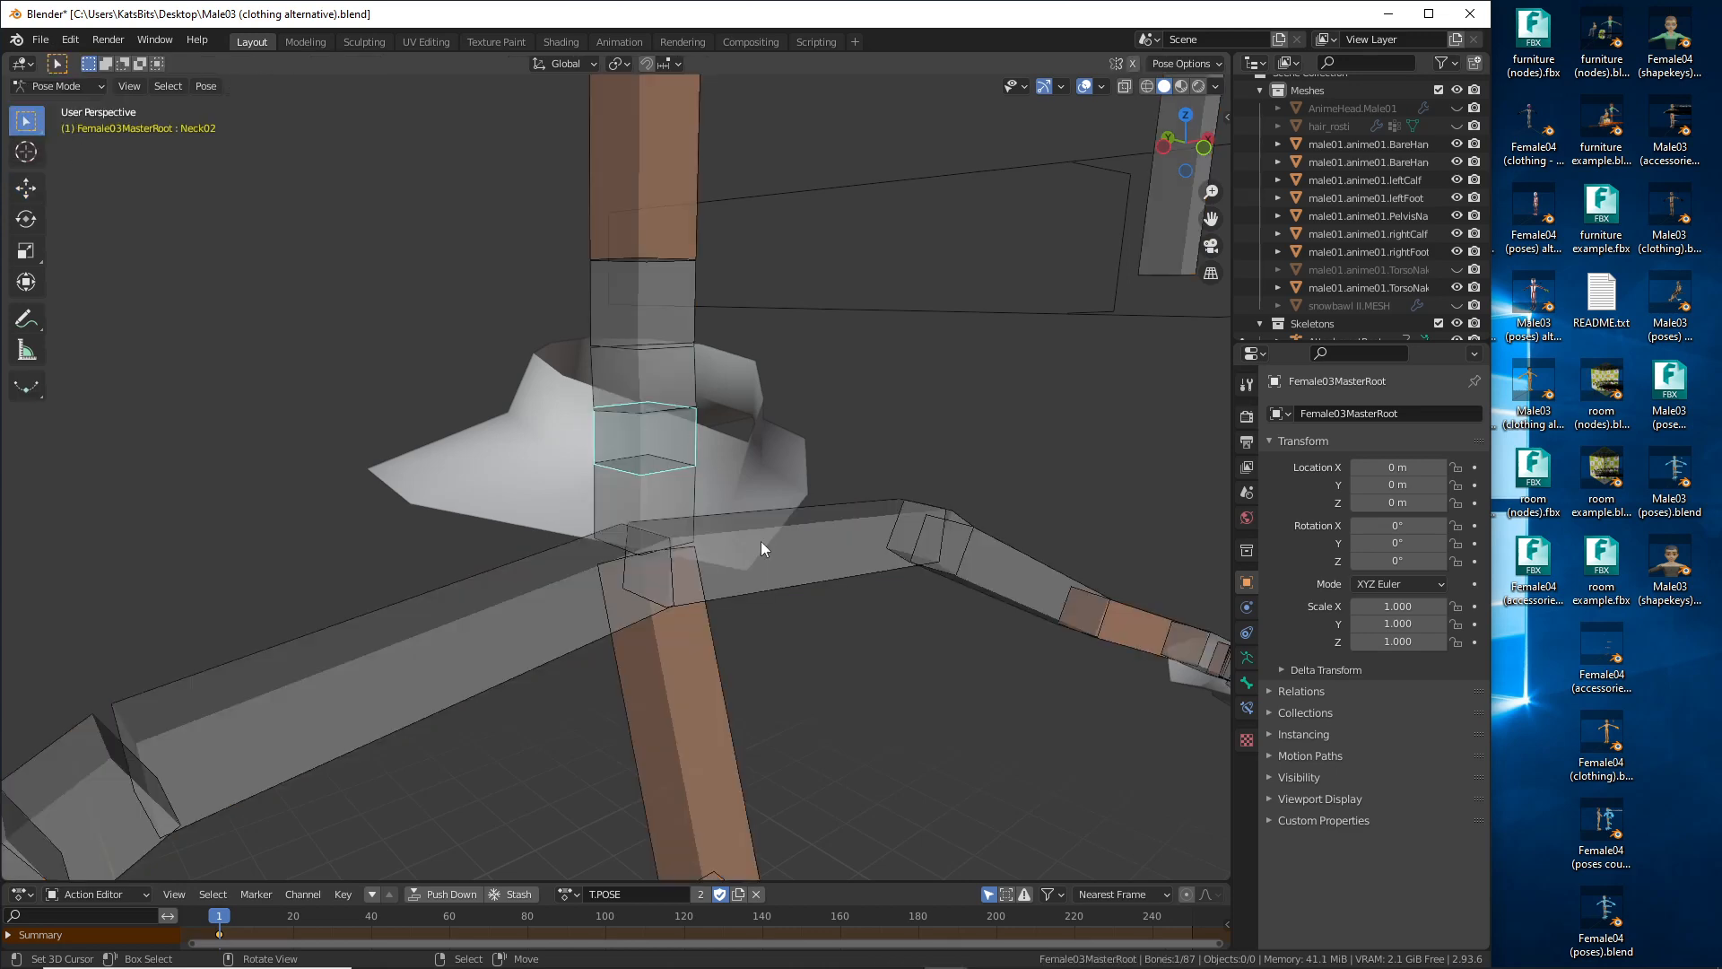
key(r)
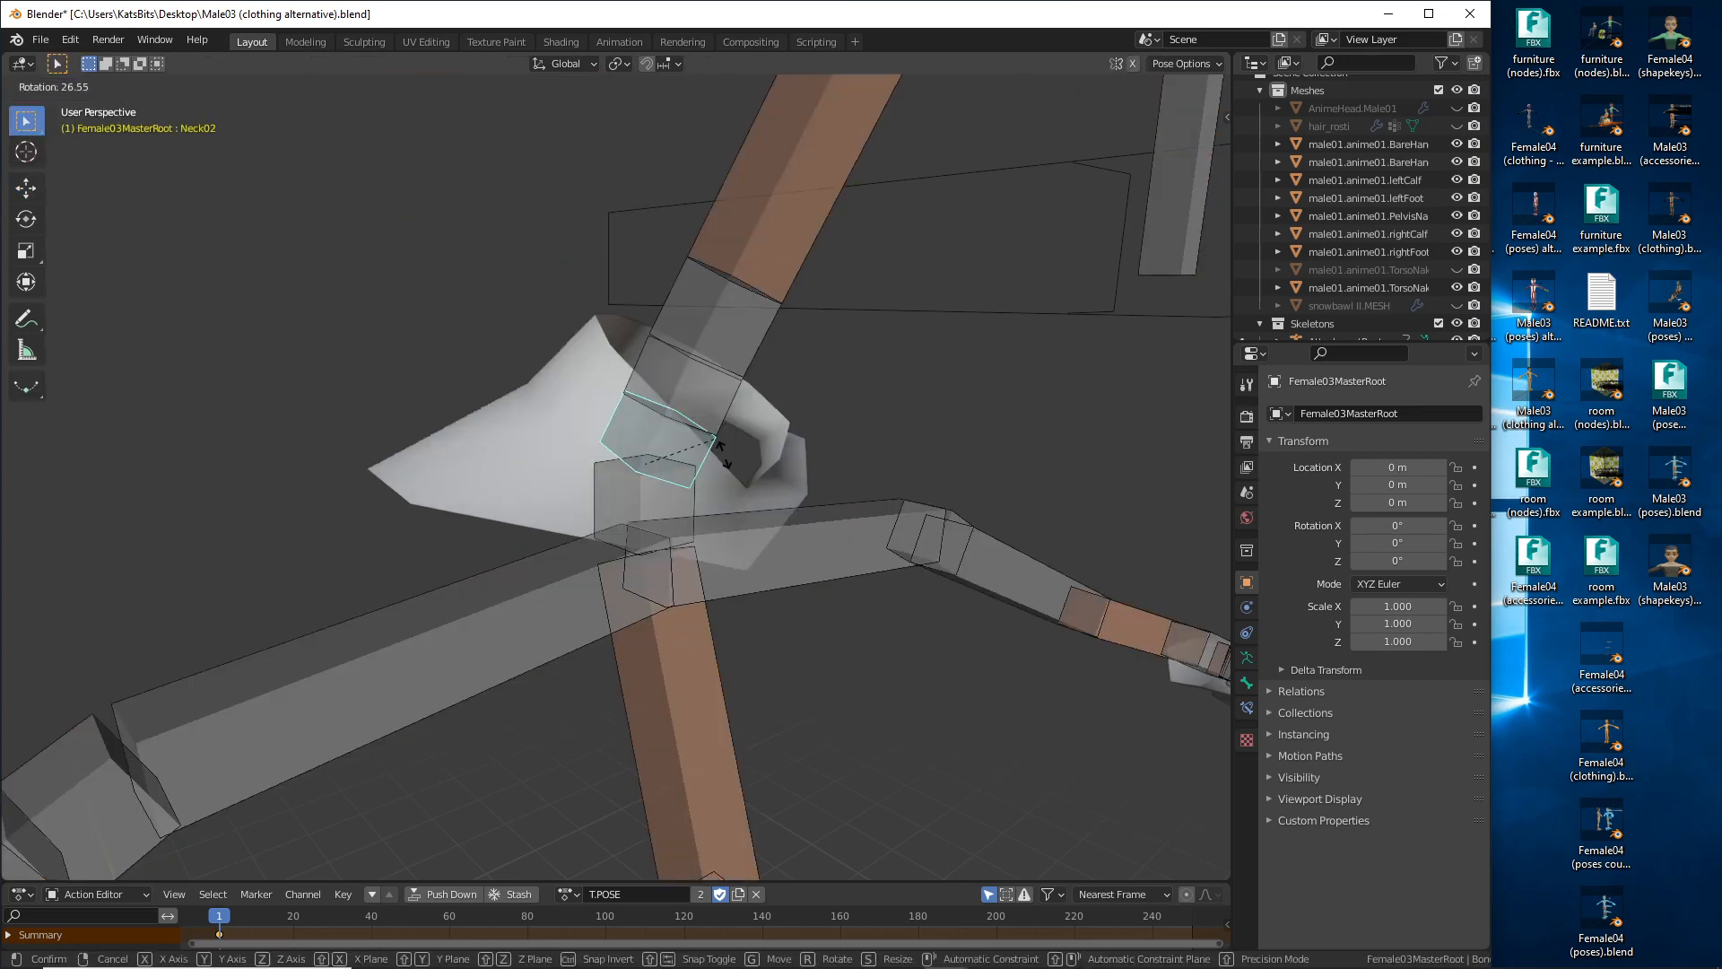
right_click(665, 373)
Step: Test-rotate the Neck03, Neck04 and Neck01 bones one at a time to check the neck piece's weighting, cancelling each rotation
click(665, 373)
key(r)
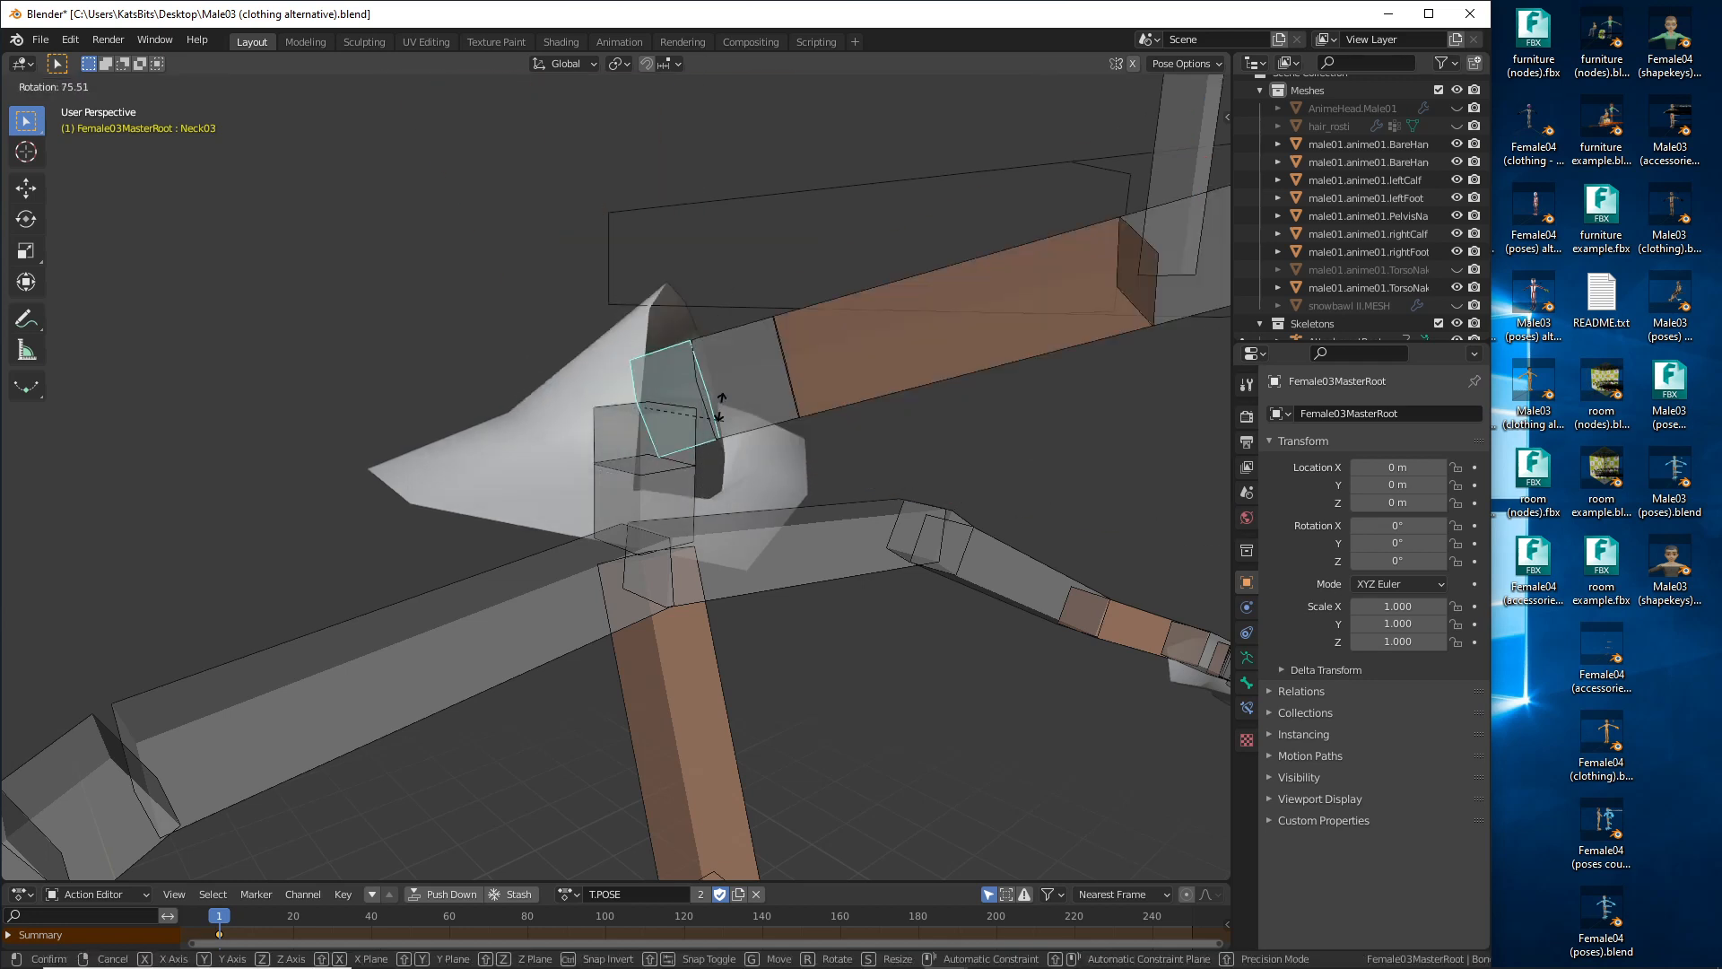
right_click(671, 319)
key(r)
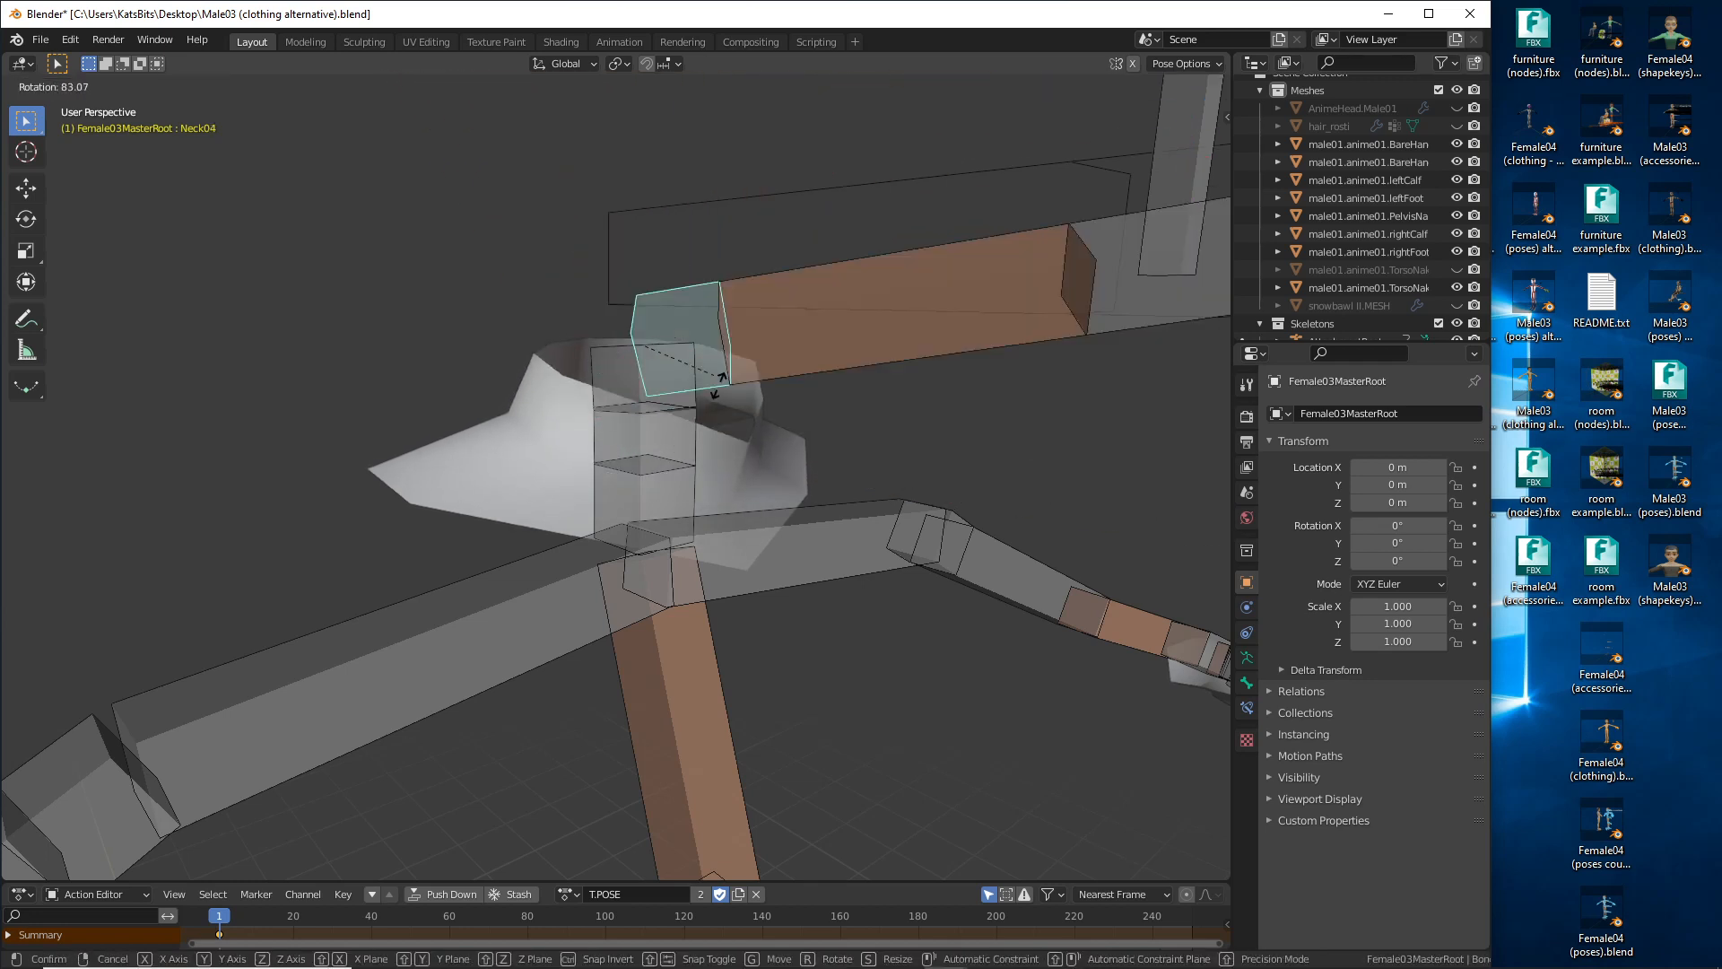
key(Escape)
click(665, 486)
key(r)
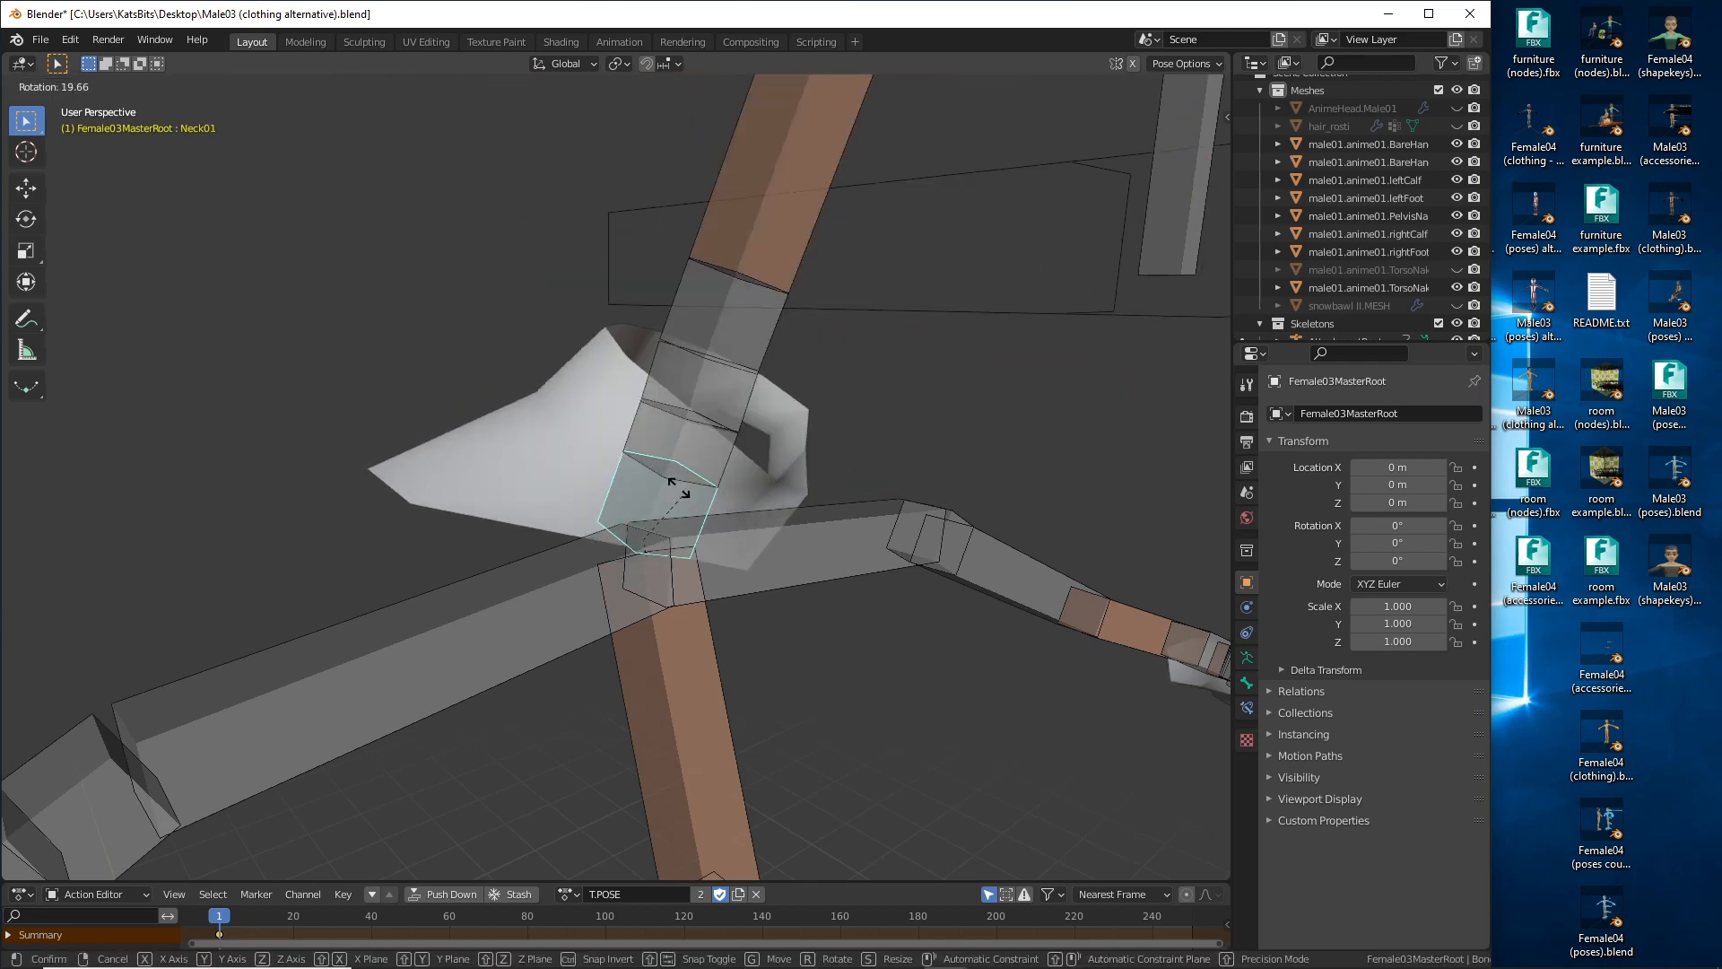
key(Escape)
Step: Test-rotate the right and left clavicle bones to check how the collar edges of the neck piece follow, cancelling both rotations
middle_drag(667, 452, 561, 505)
click(428, 582)
key(r)
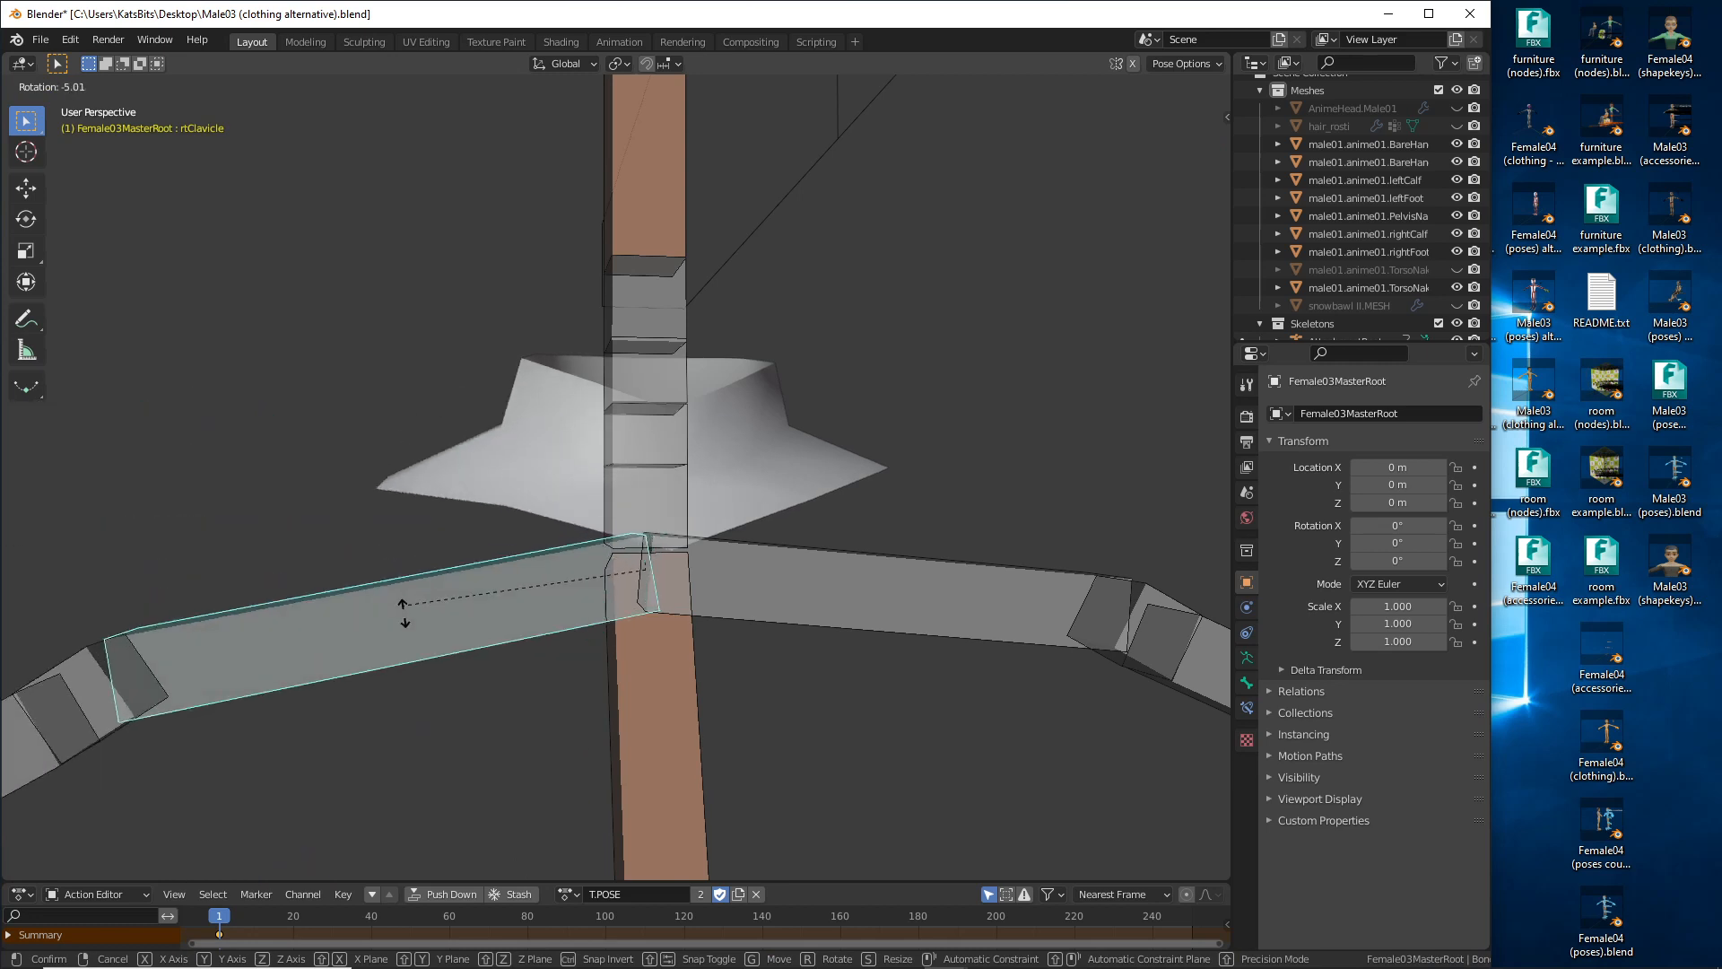
right_click(438, 642)
click(969, 595)
key(r)
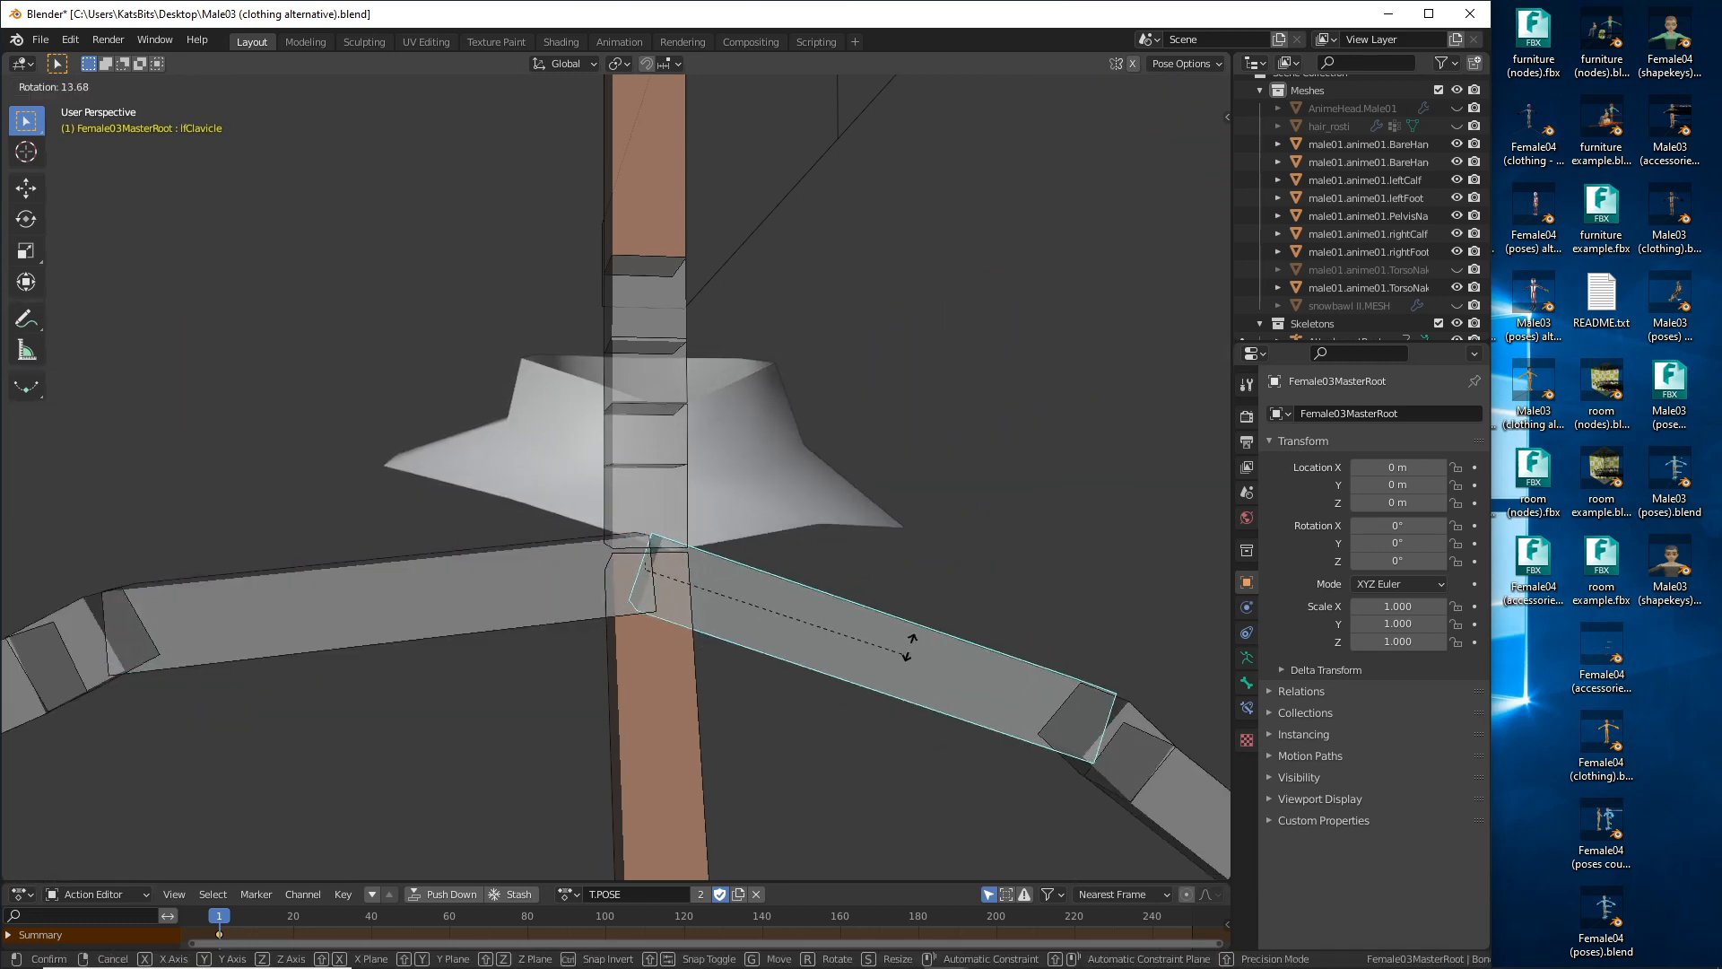
right_click(646, 614)
scroll(632, 592, down, 2)
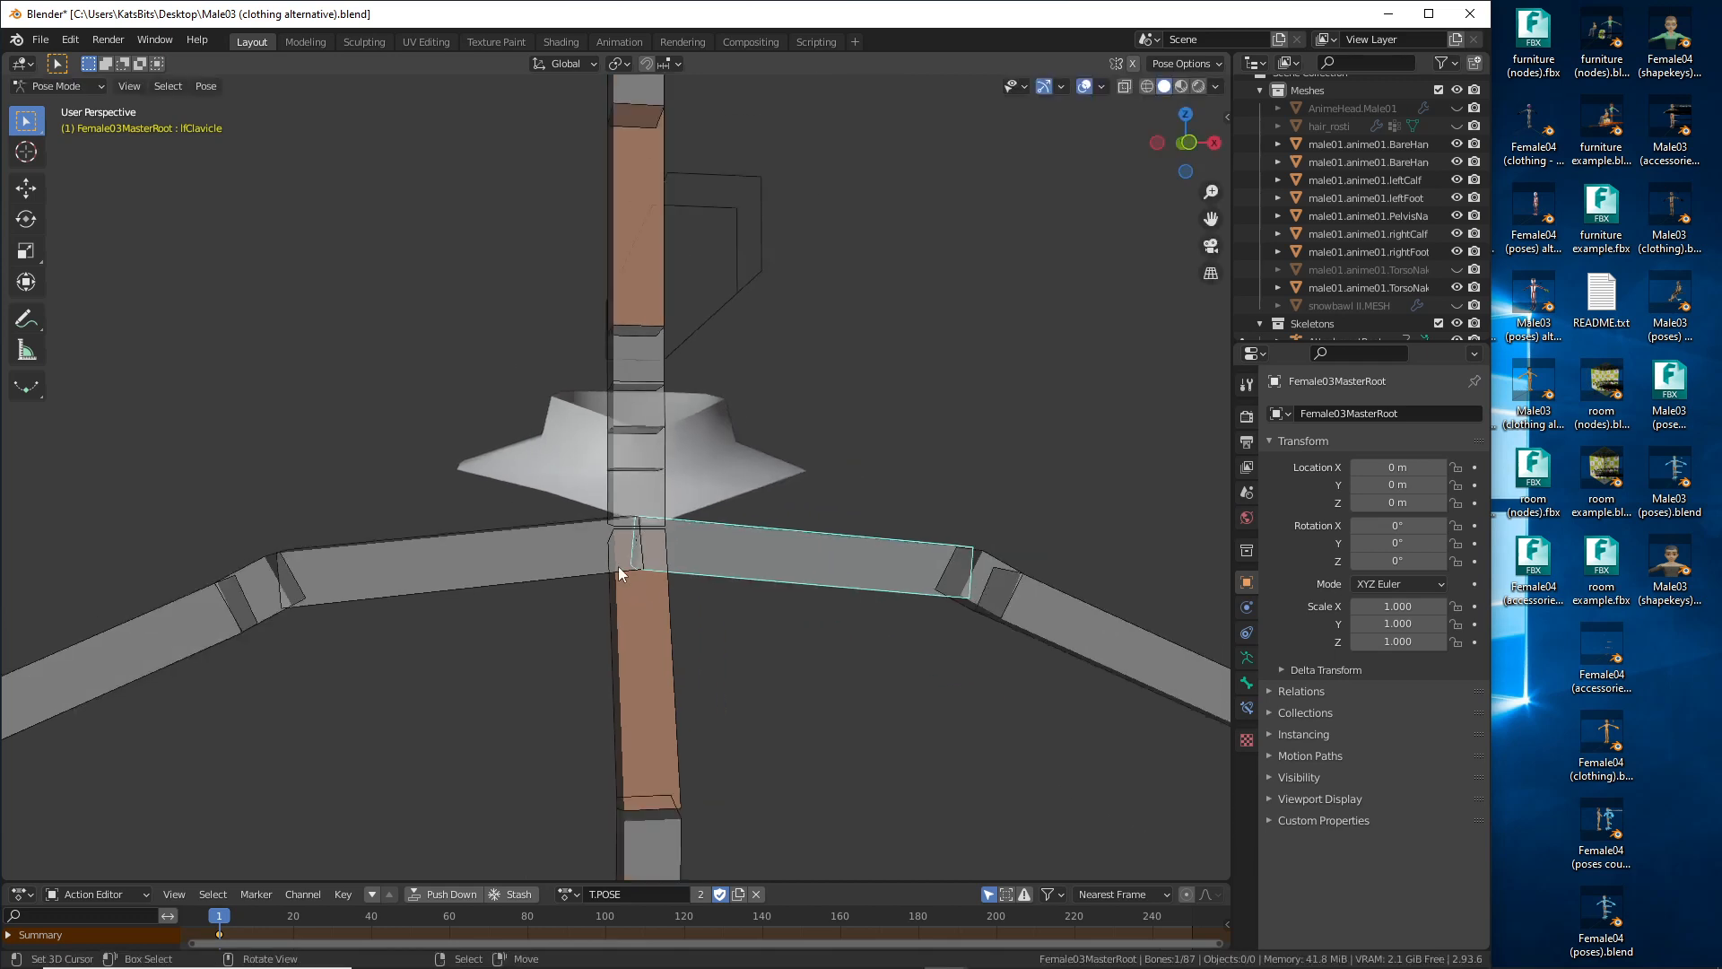
middle_drag(617, 566, 680, 540)
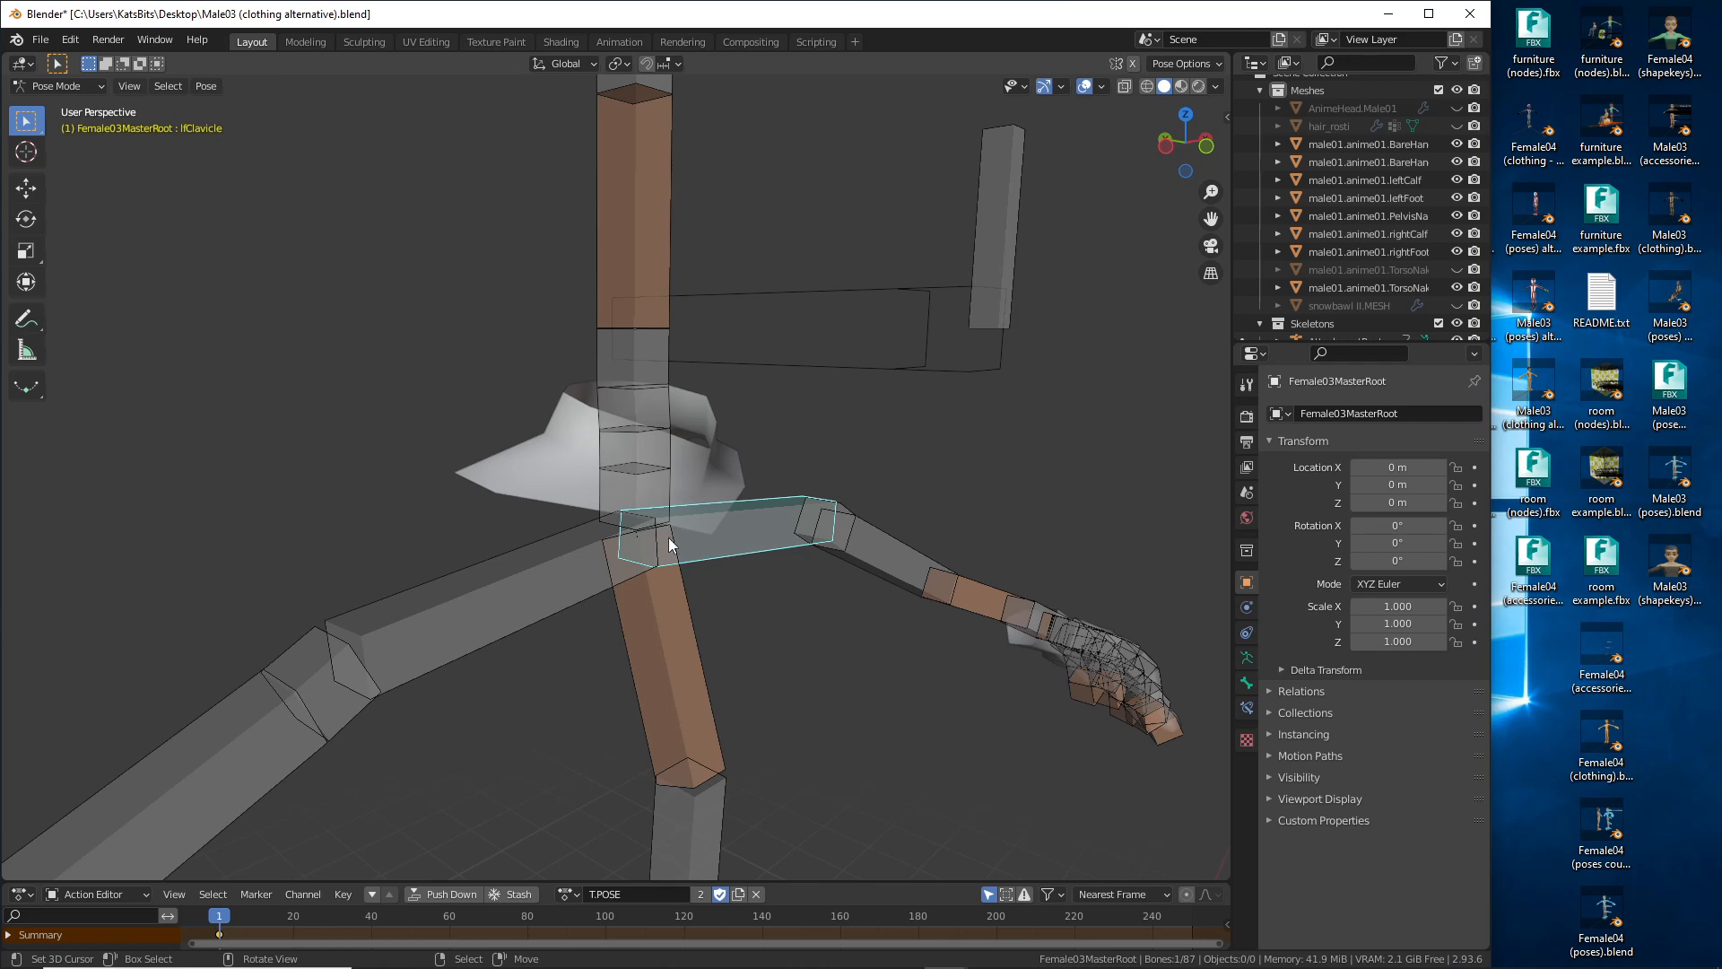
Step: Return to Object Mode, select the separated neck piece and display it with Material Preview shading
click(51, 85)
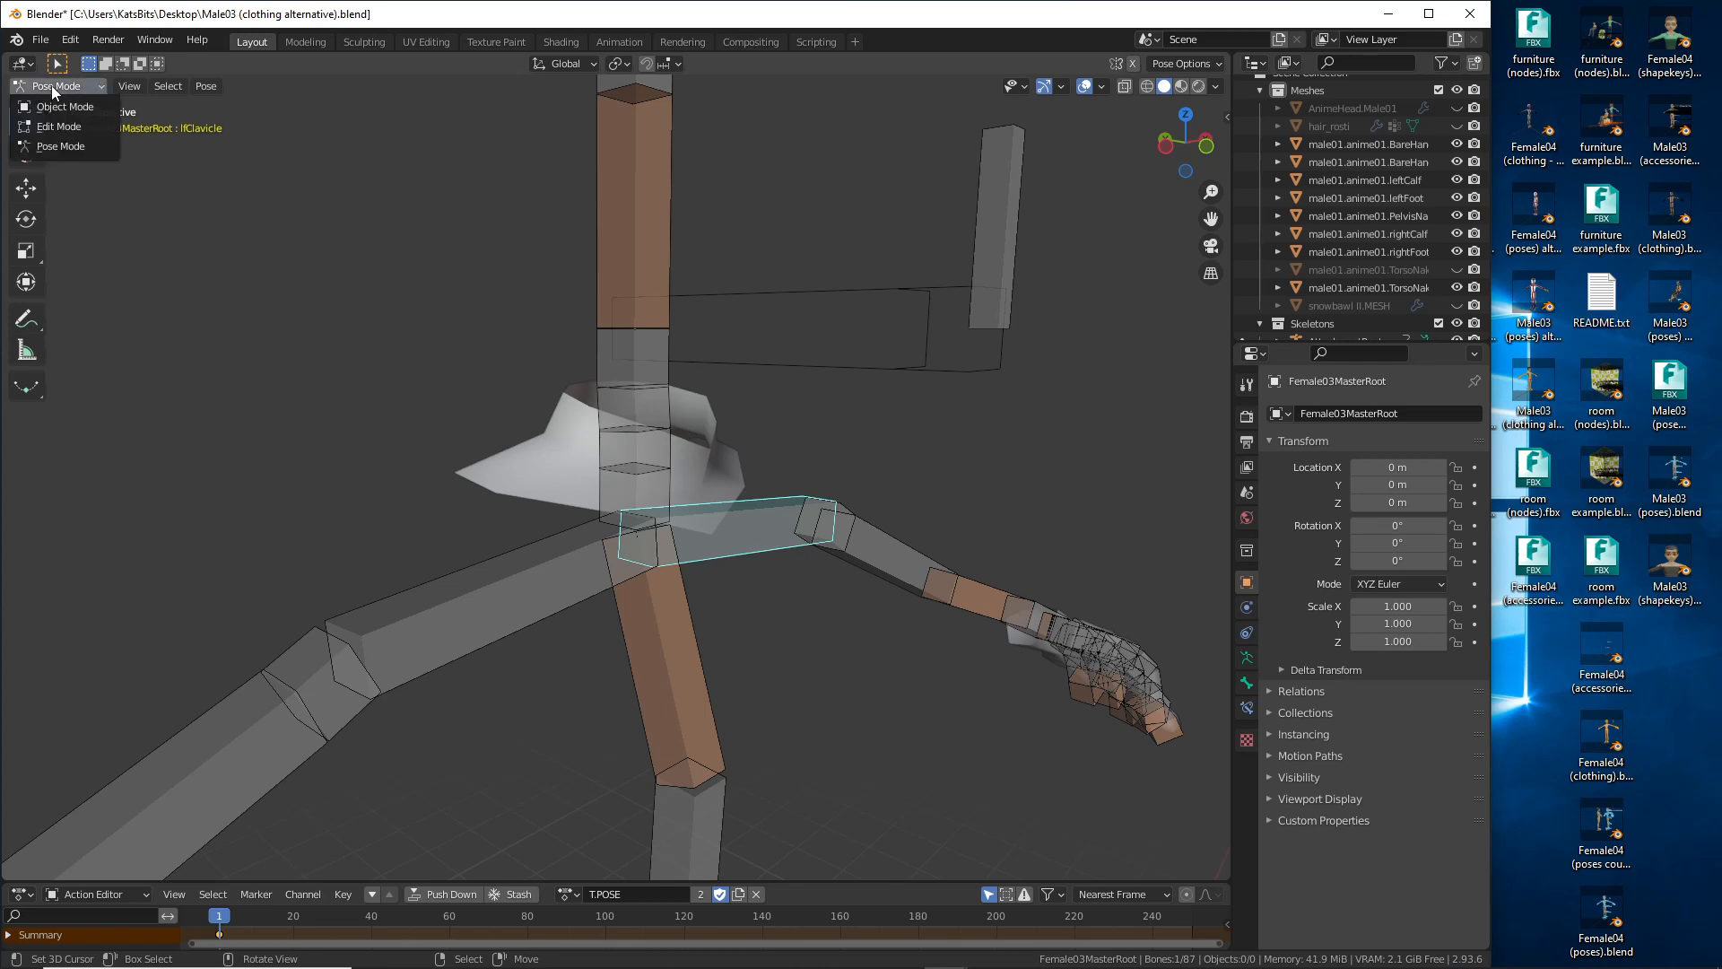
click(54, 107)
click(553, 475)
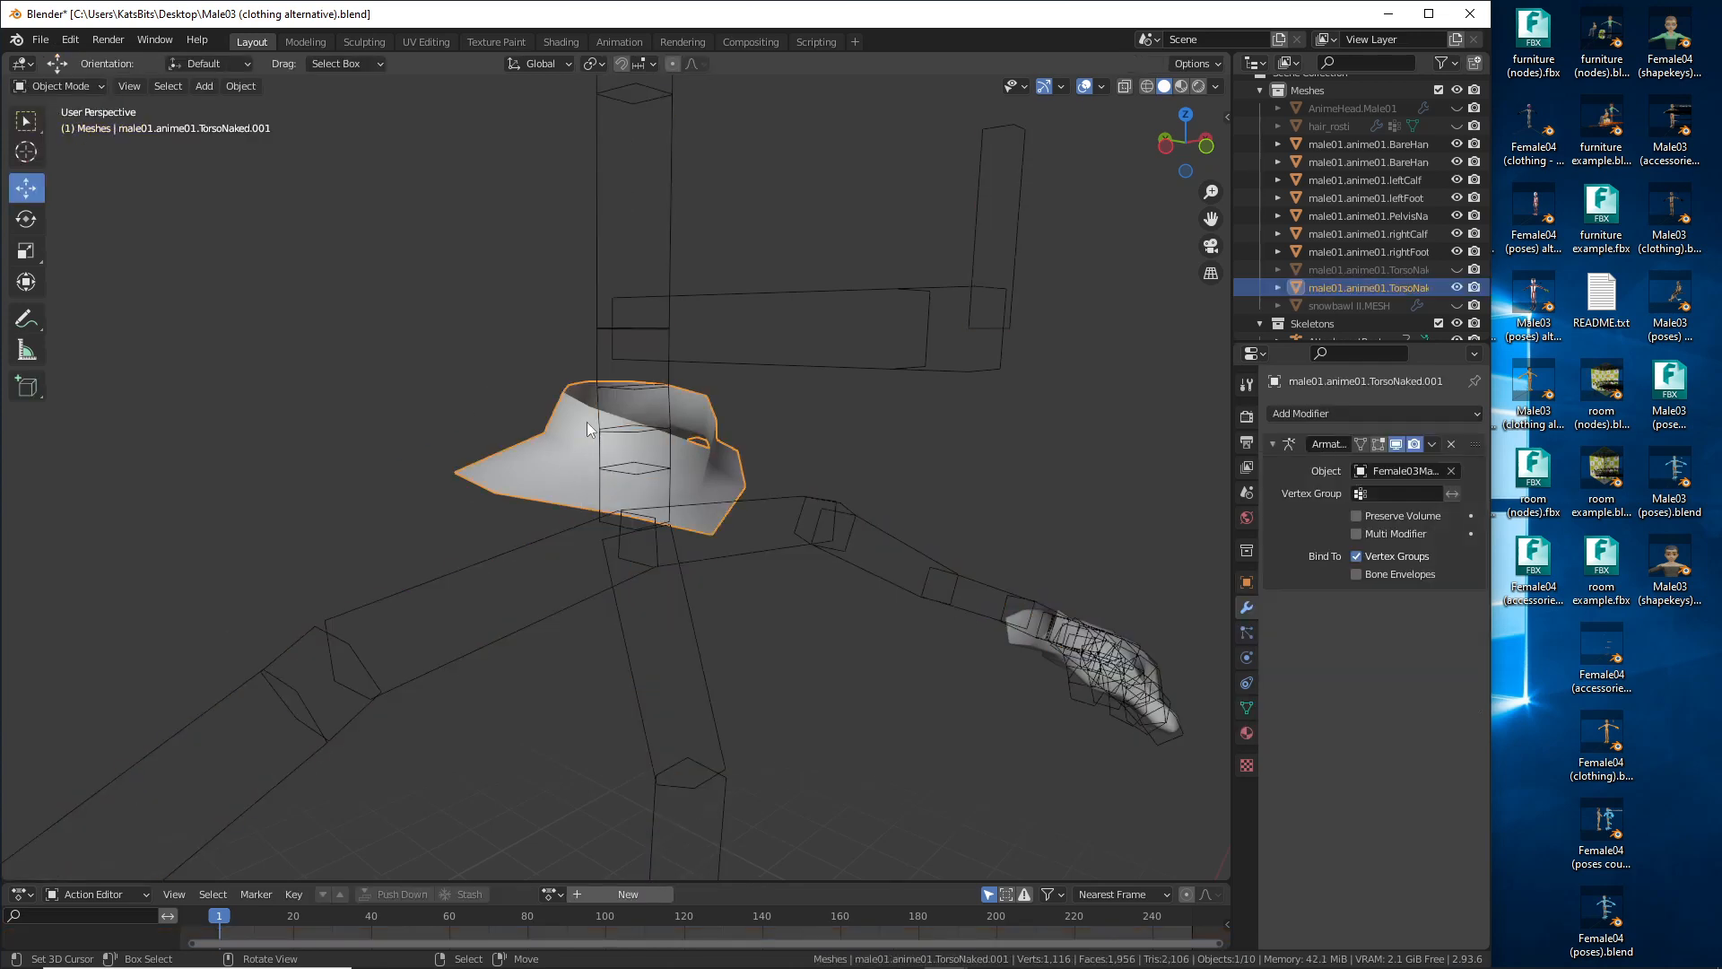
click(1181, 86)
mouse_move(681, 503)
middle_down()
mouse_move(556, 569)
mouse_move(510, 568)
mouse_move(987, 564)
mouse_move(681, 566)
middle_up()
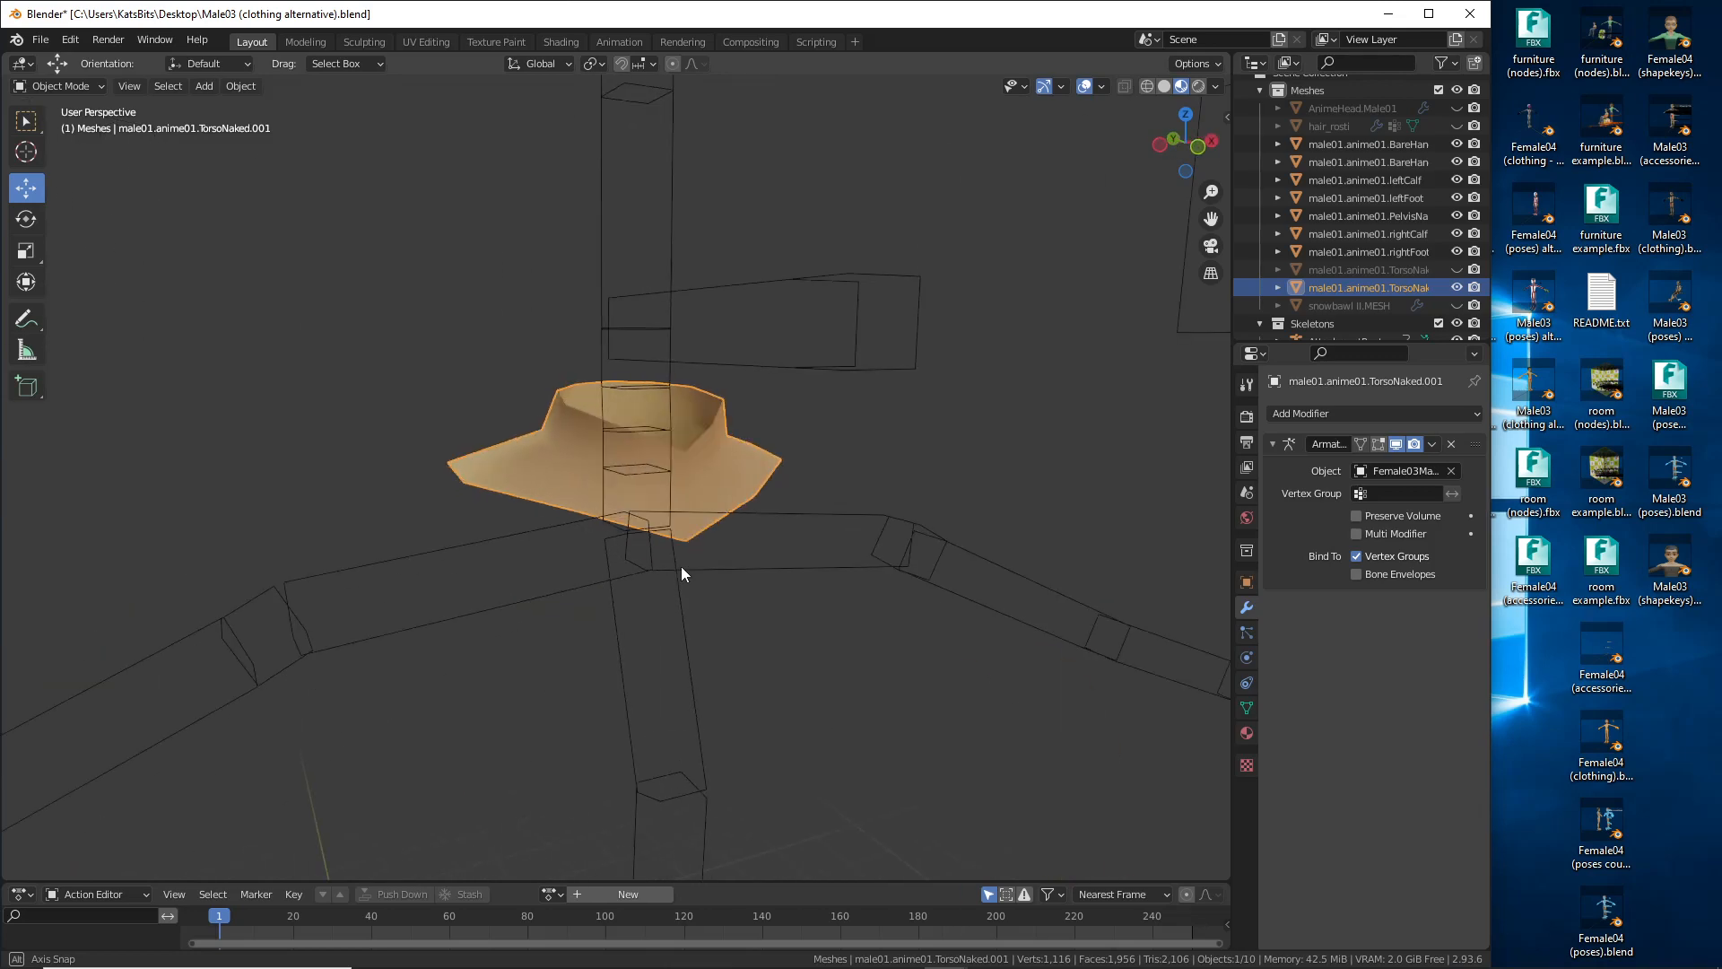
scroll(530, 459, up, 3)
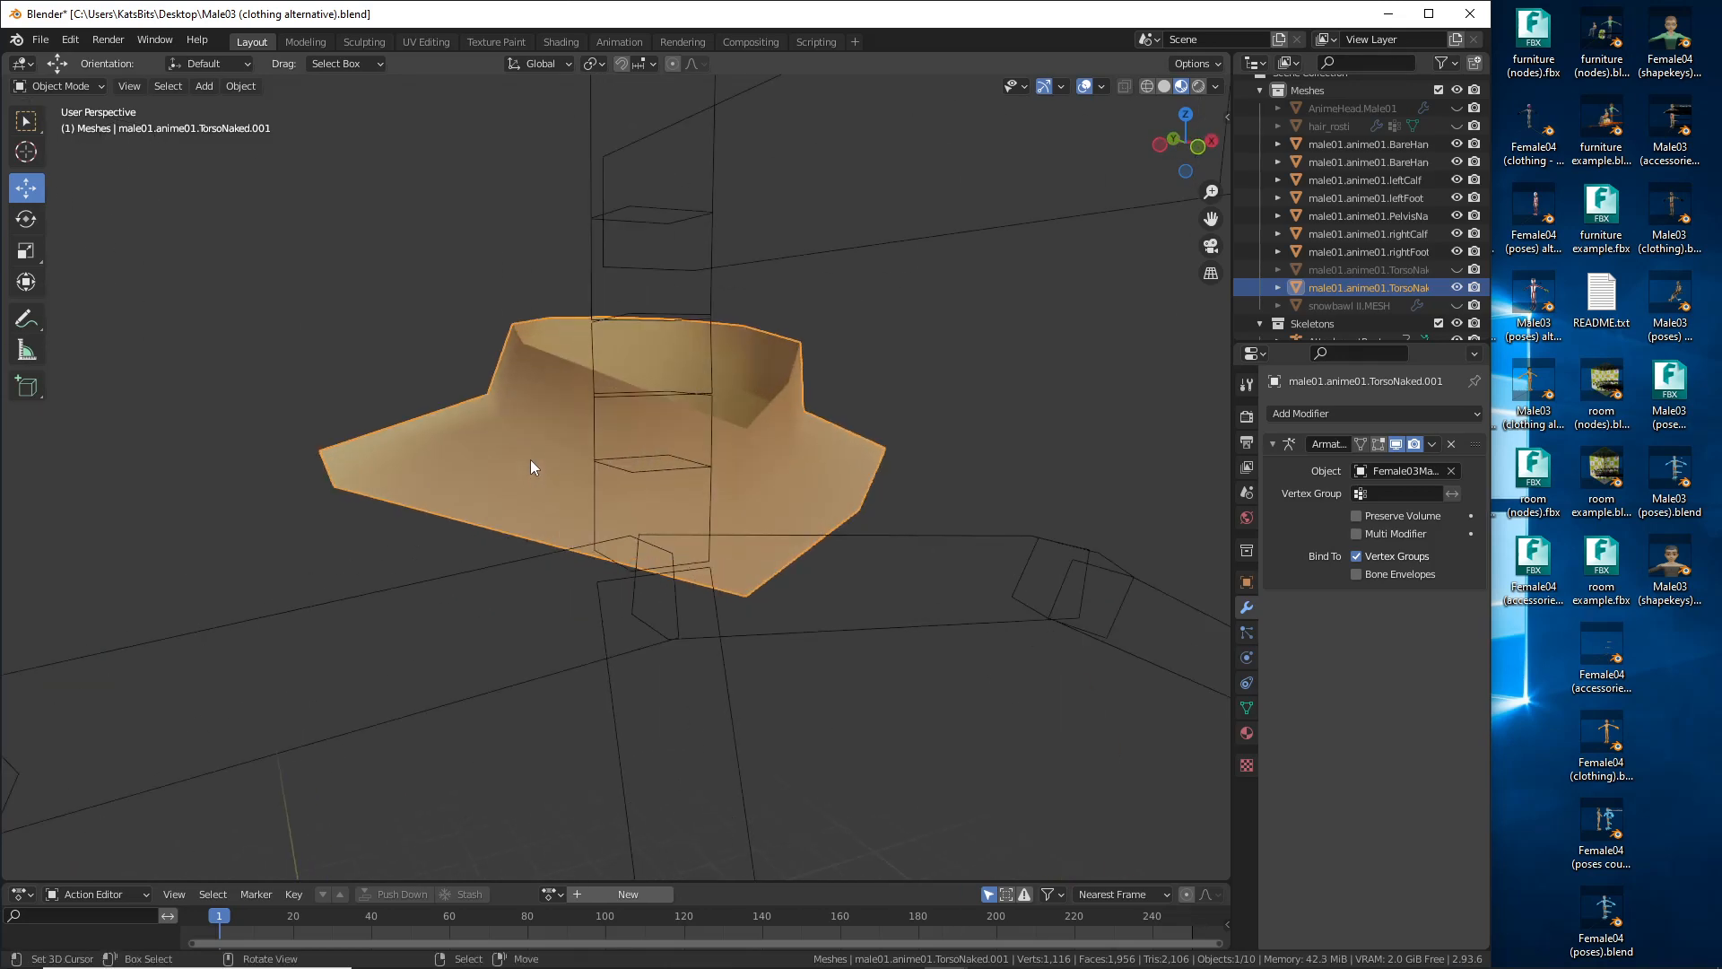
Step: Switch to the UV Editing workspace and frame the separated neck piece there in Object Mode
click(416, 45)
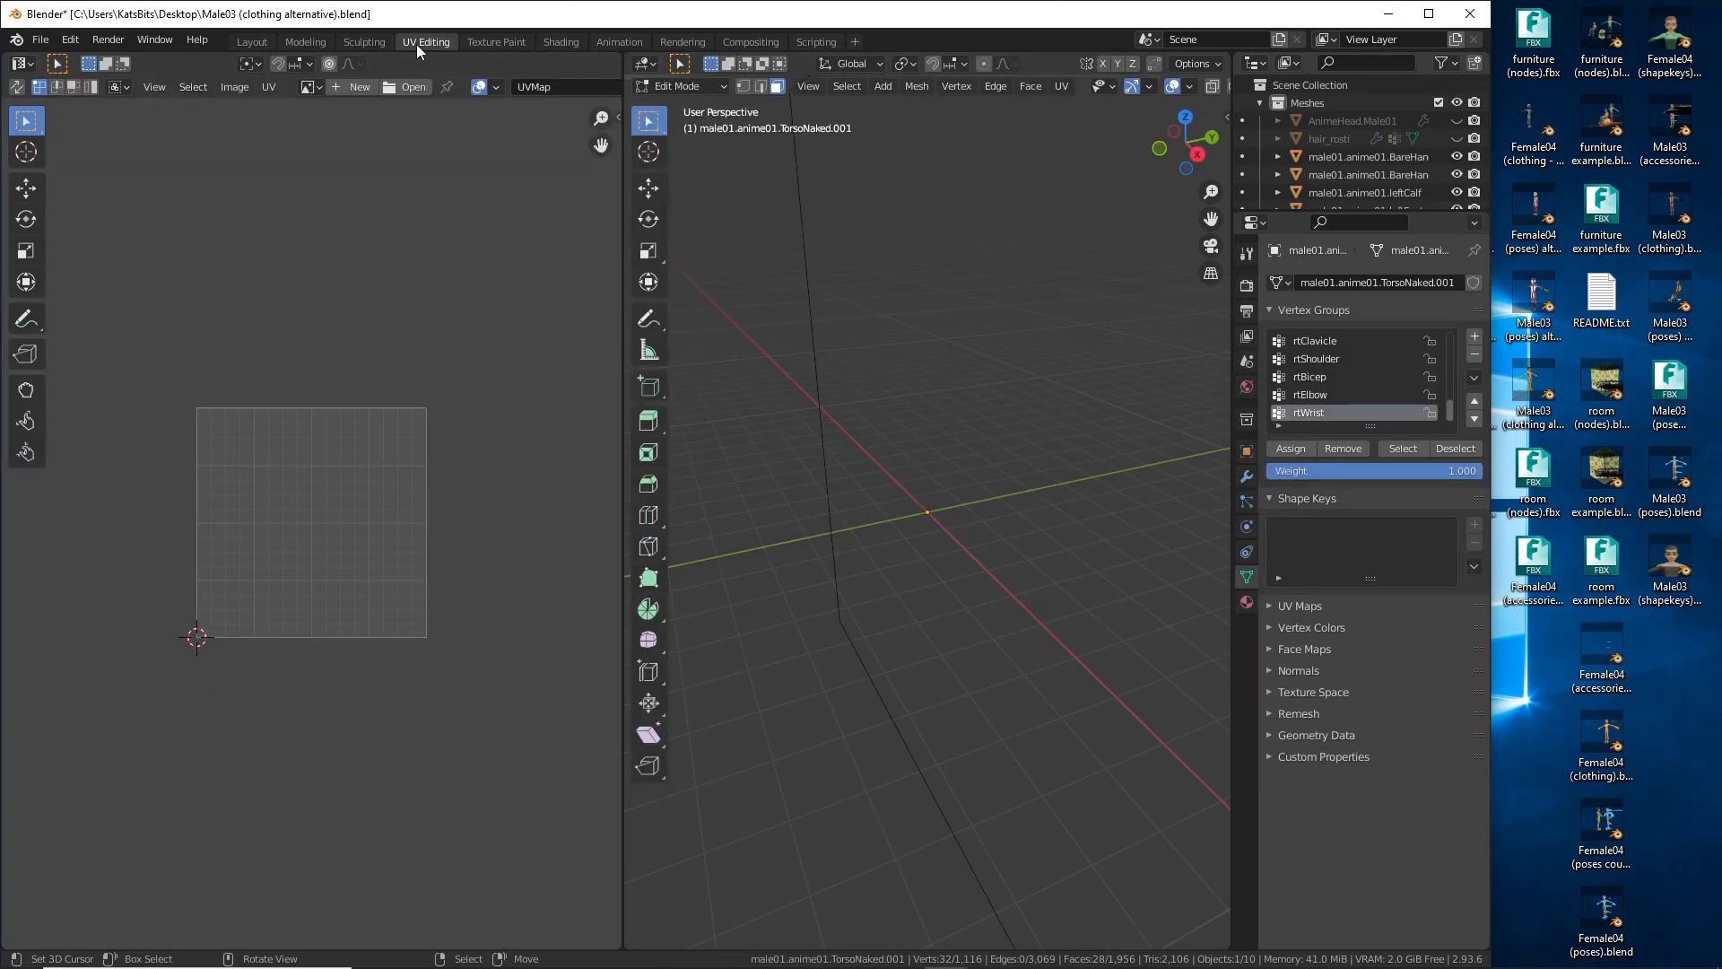
scroll(888, 392, down, 10)
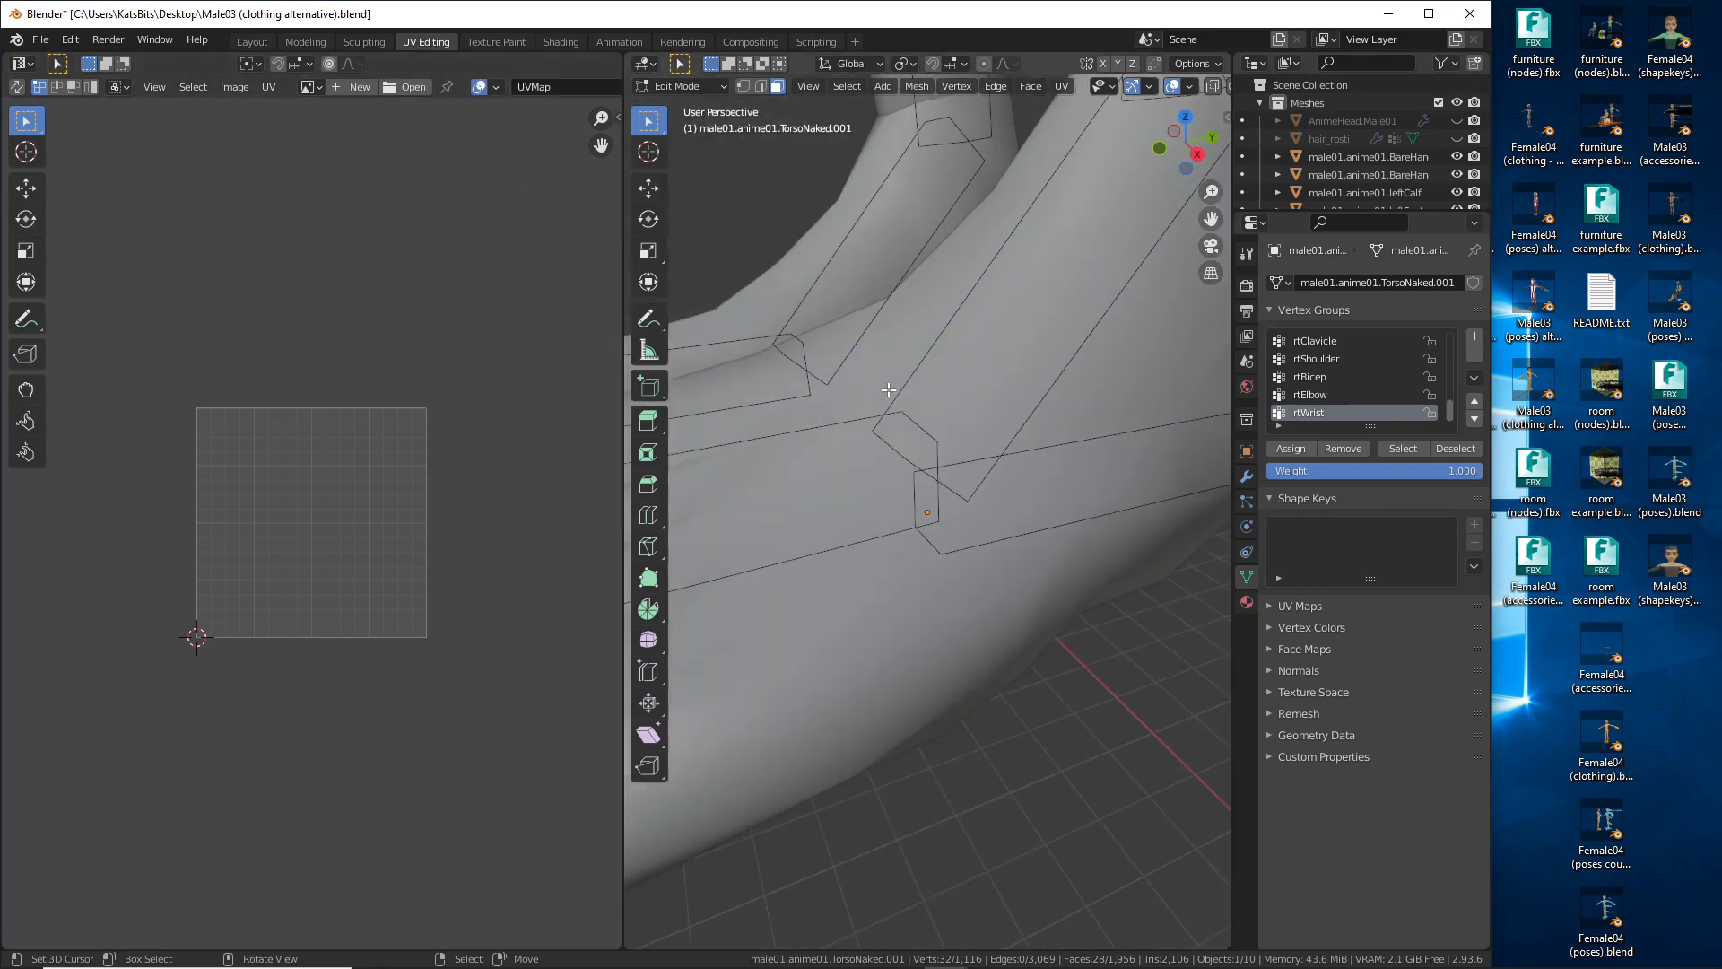
shift+middle_drag(946, 307, 940, 772)
scroll(937, 403, down, 5)
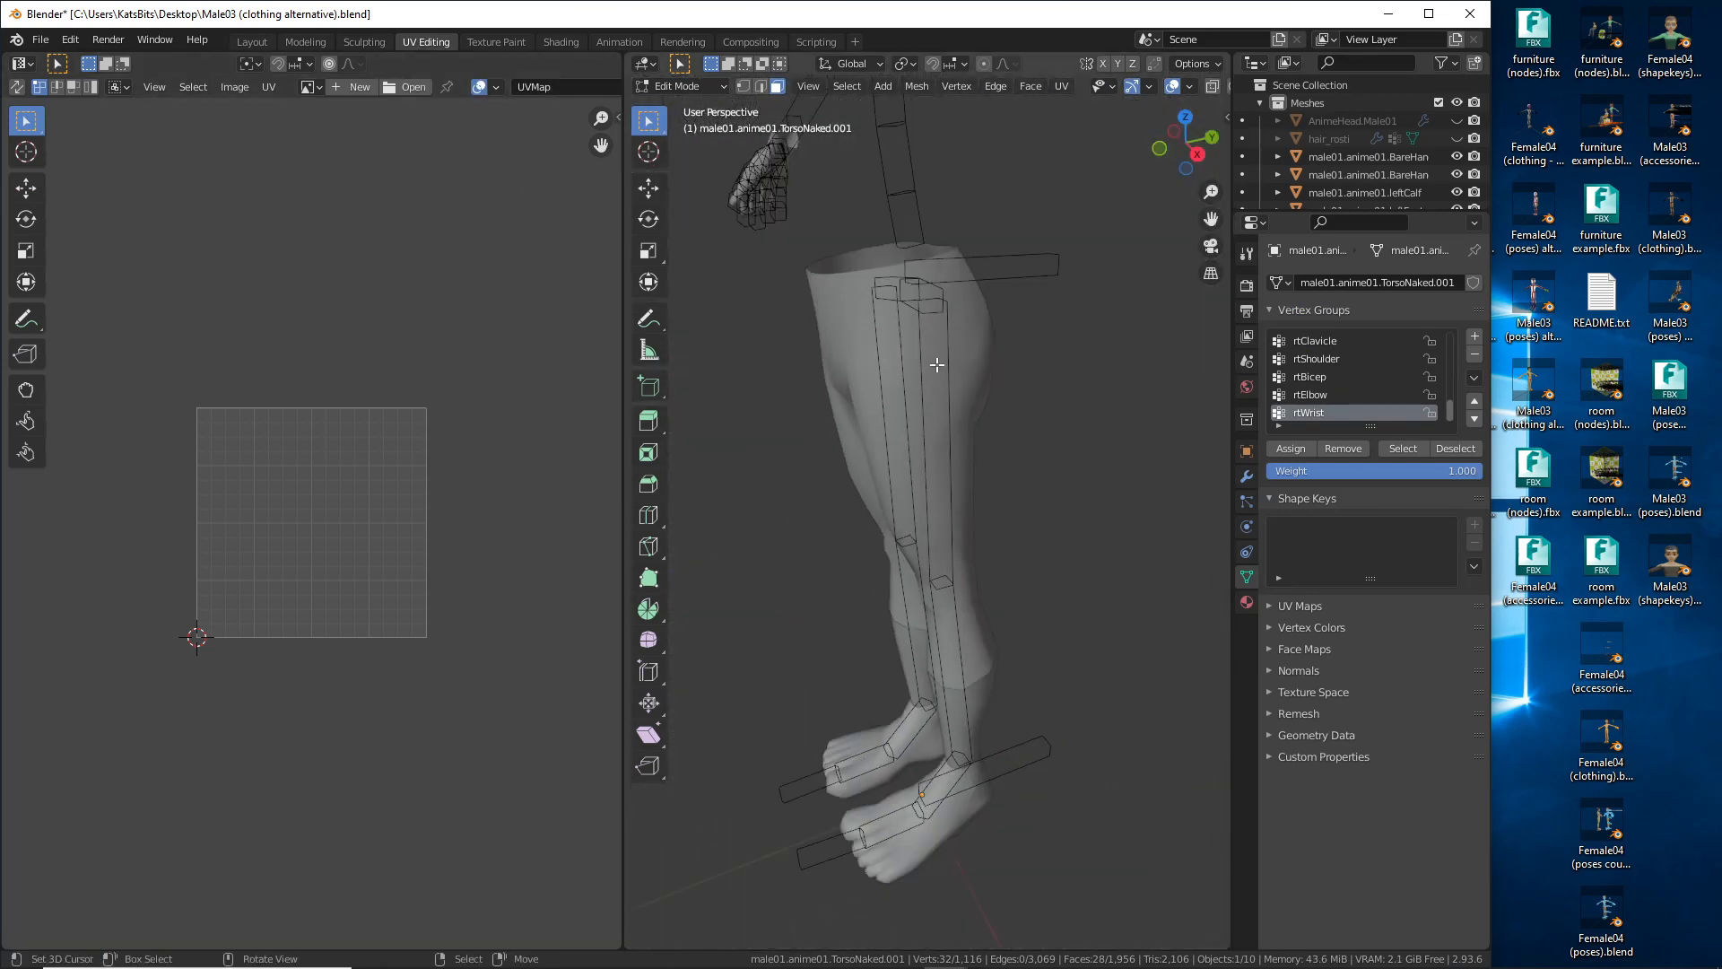
shift+middle_drag(933, 364, 933, 735)
middle_drag(879, 630, 831, 562)
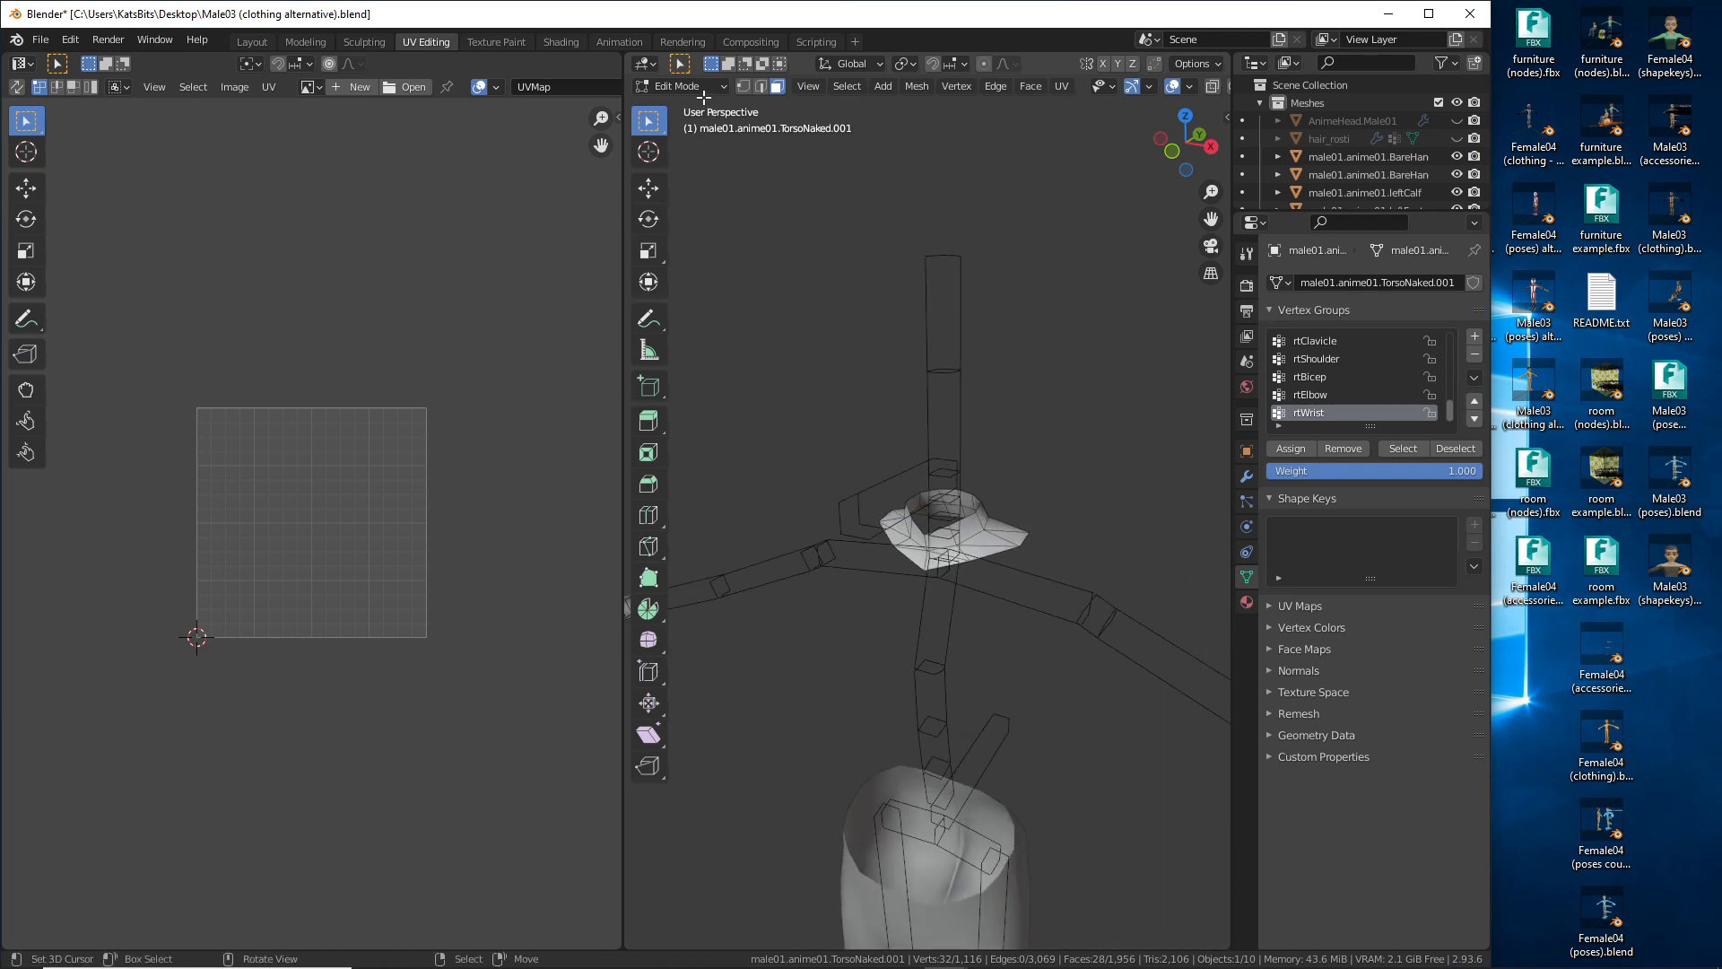
click(678, 86)
click(681, 106)
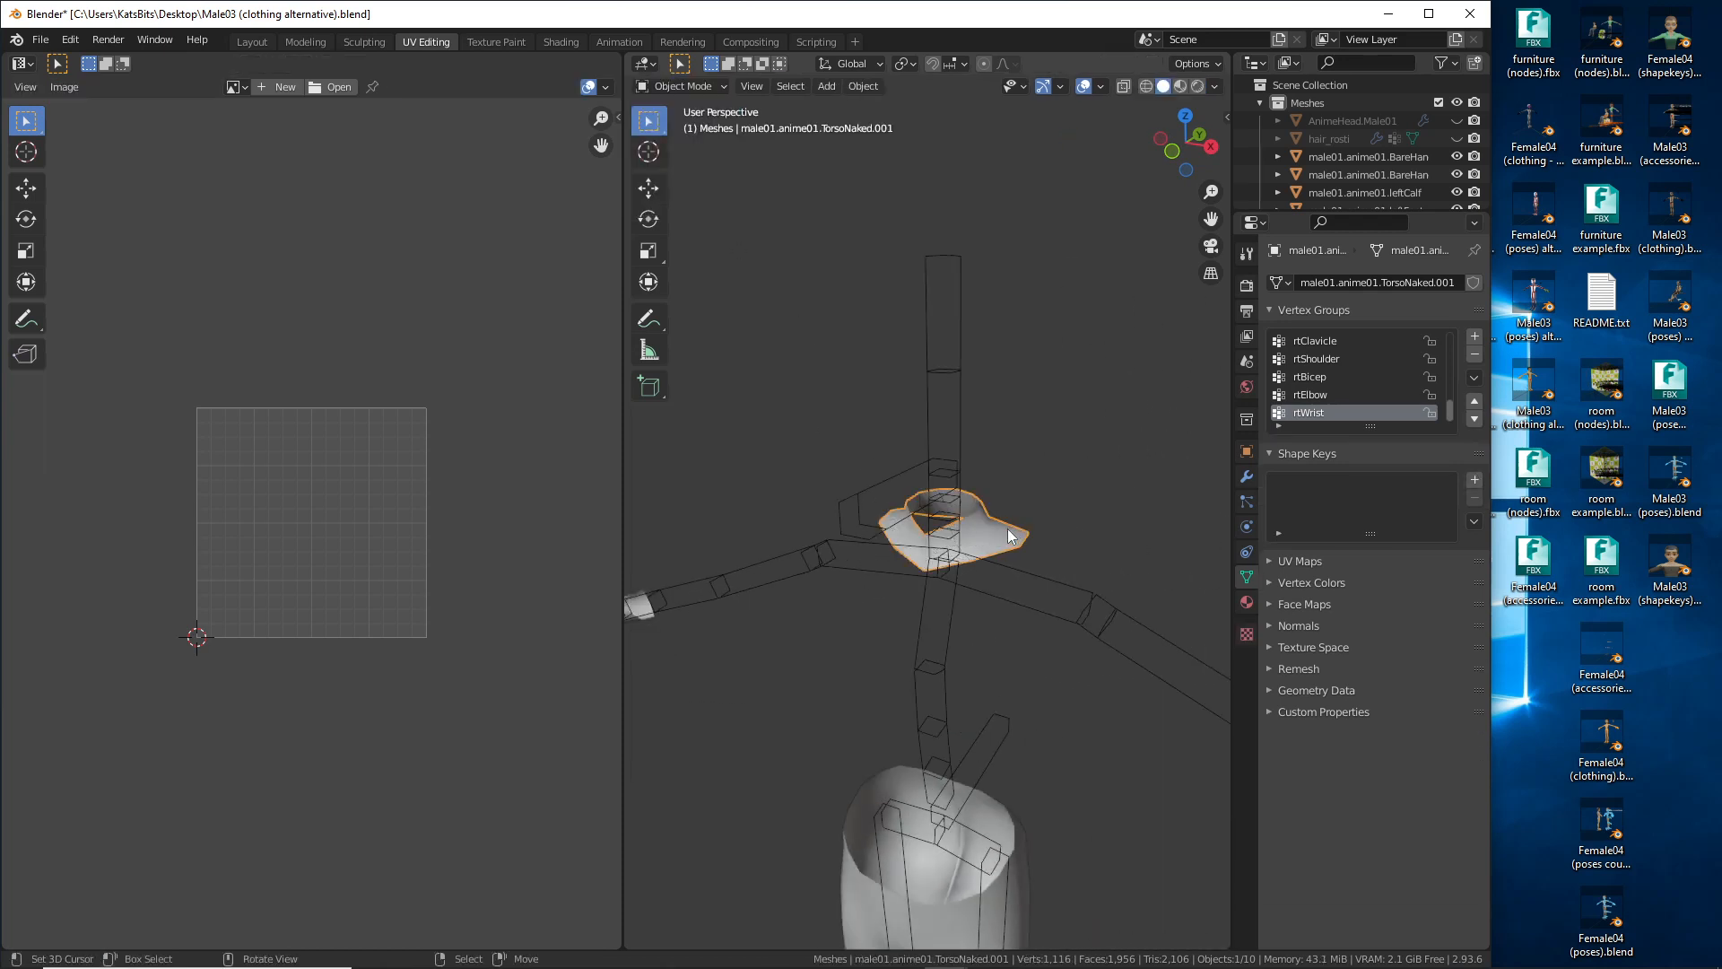
click(752, 86)
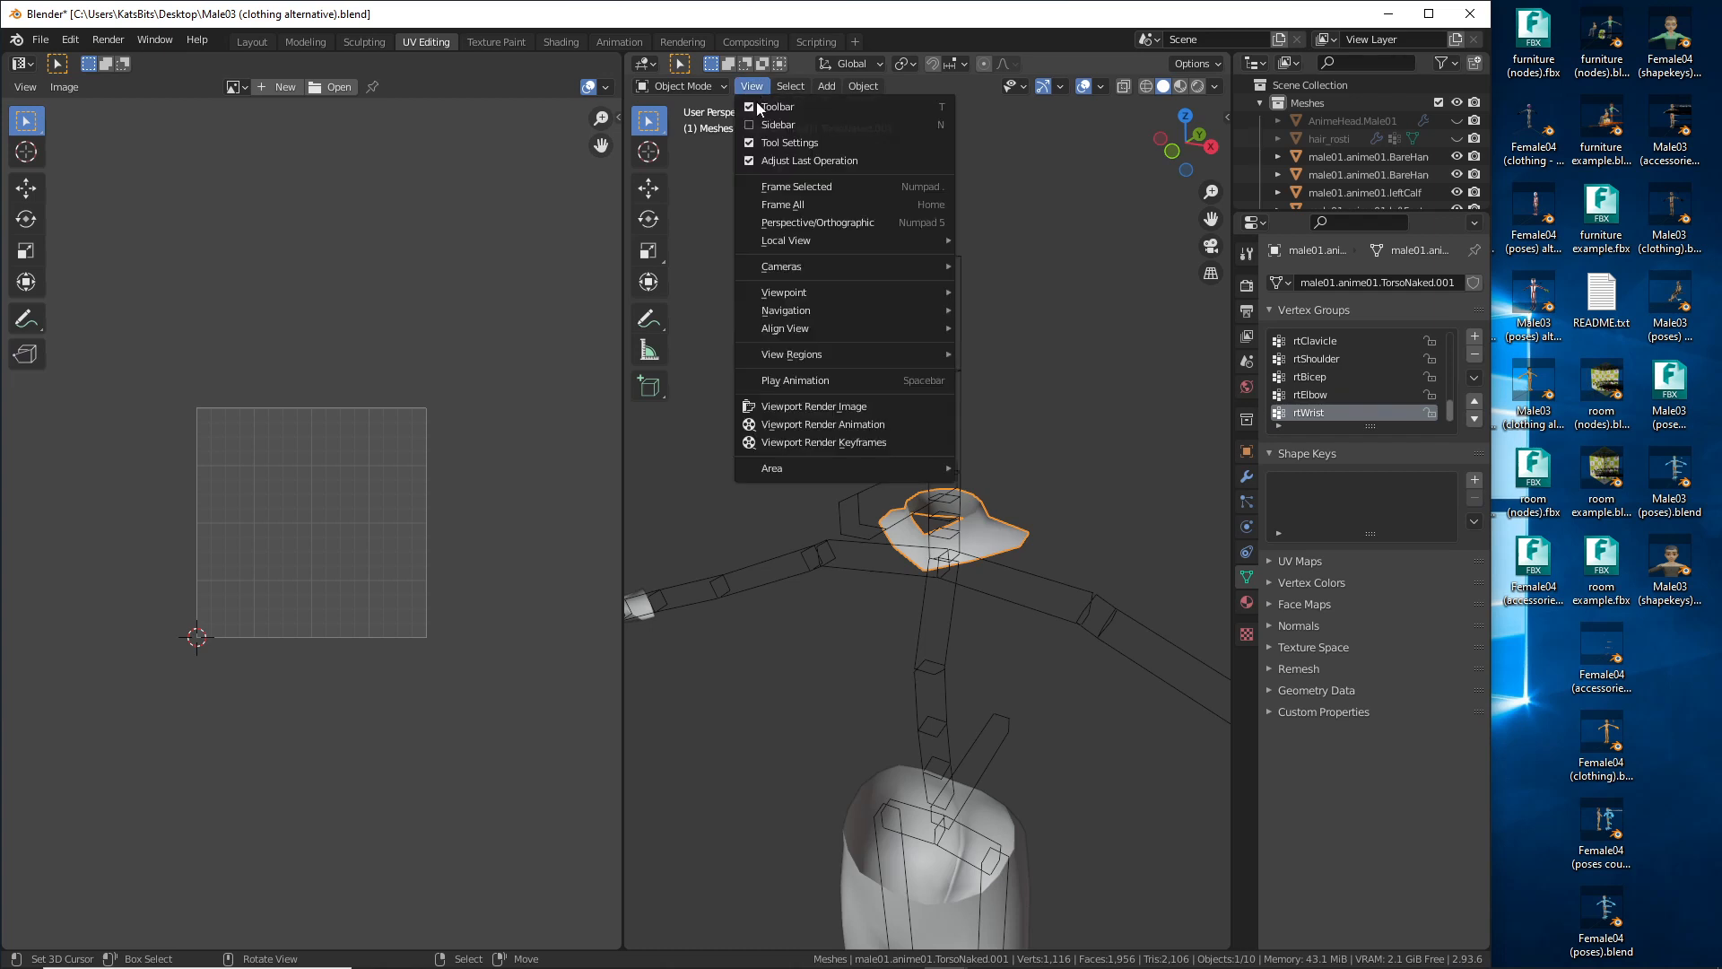
click(783, 189)
middle_drag(782, 187, 1101, 273)
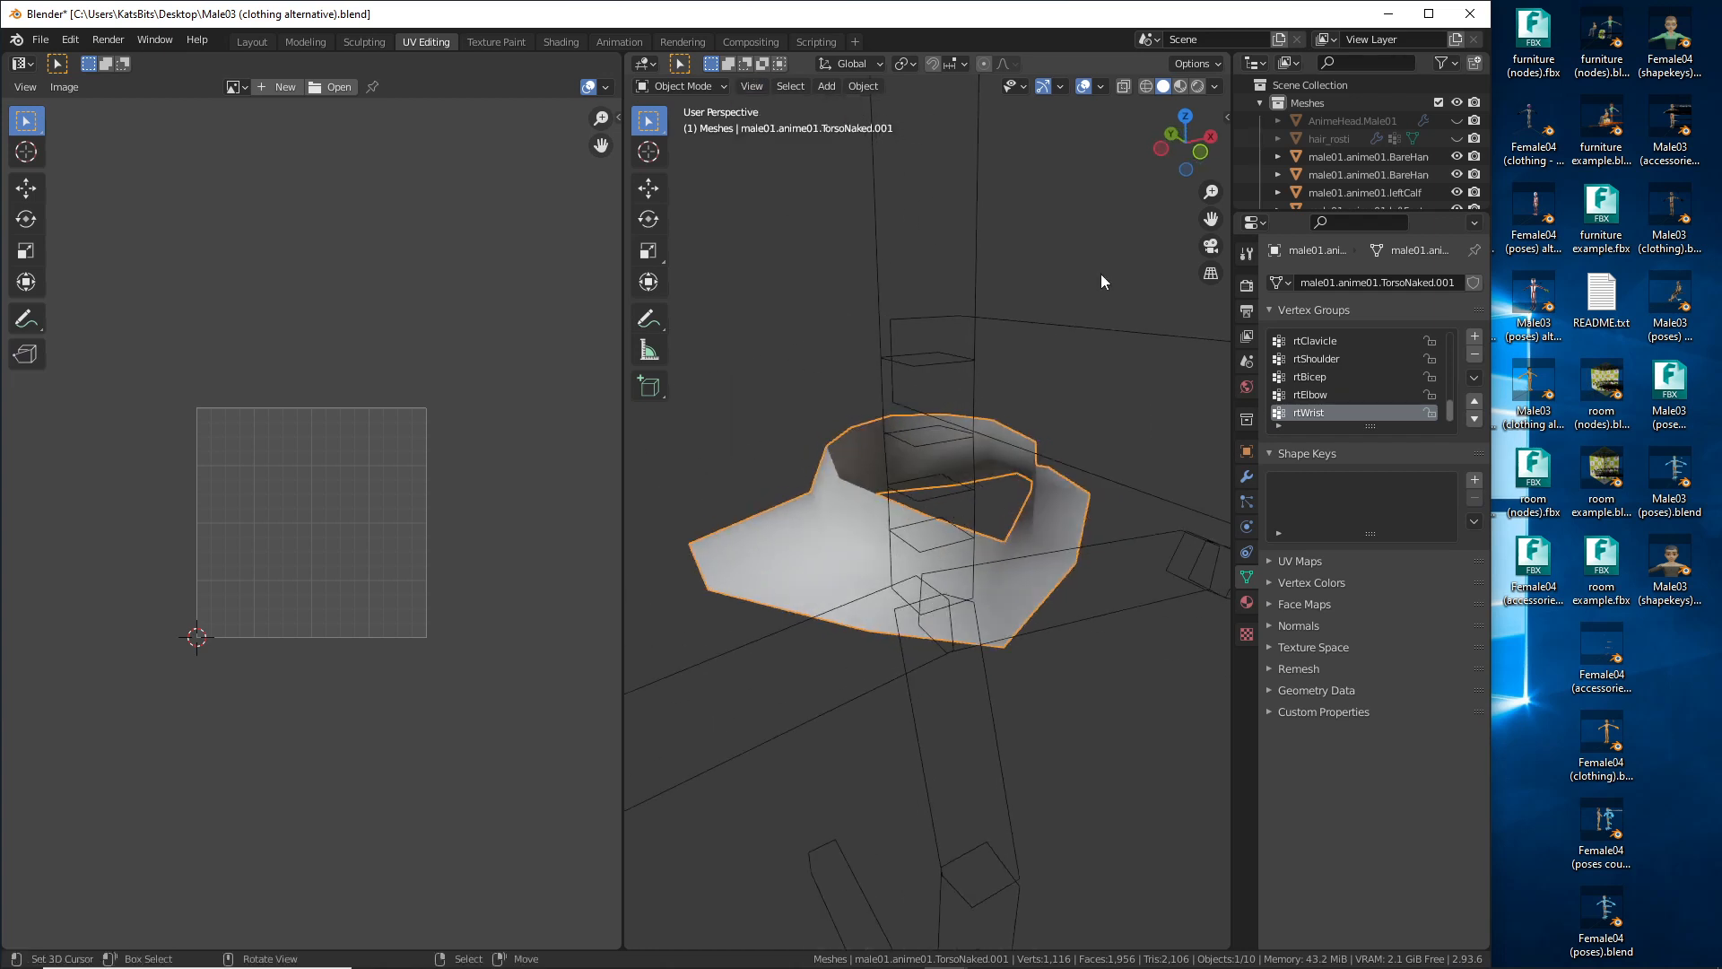
Step: Display the neck piece with Material Preview shading and enter Edit Mode to show its UVs over the skin texture
click(1180, 86)
scroll(987, 394, up, 3)
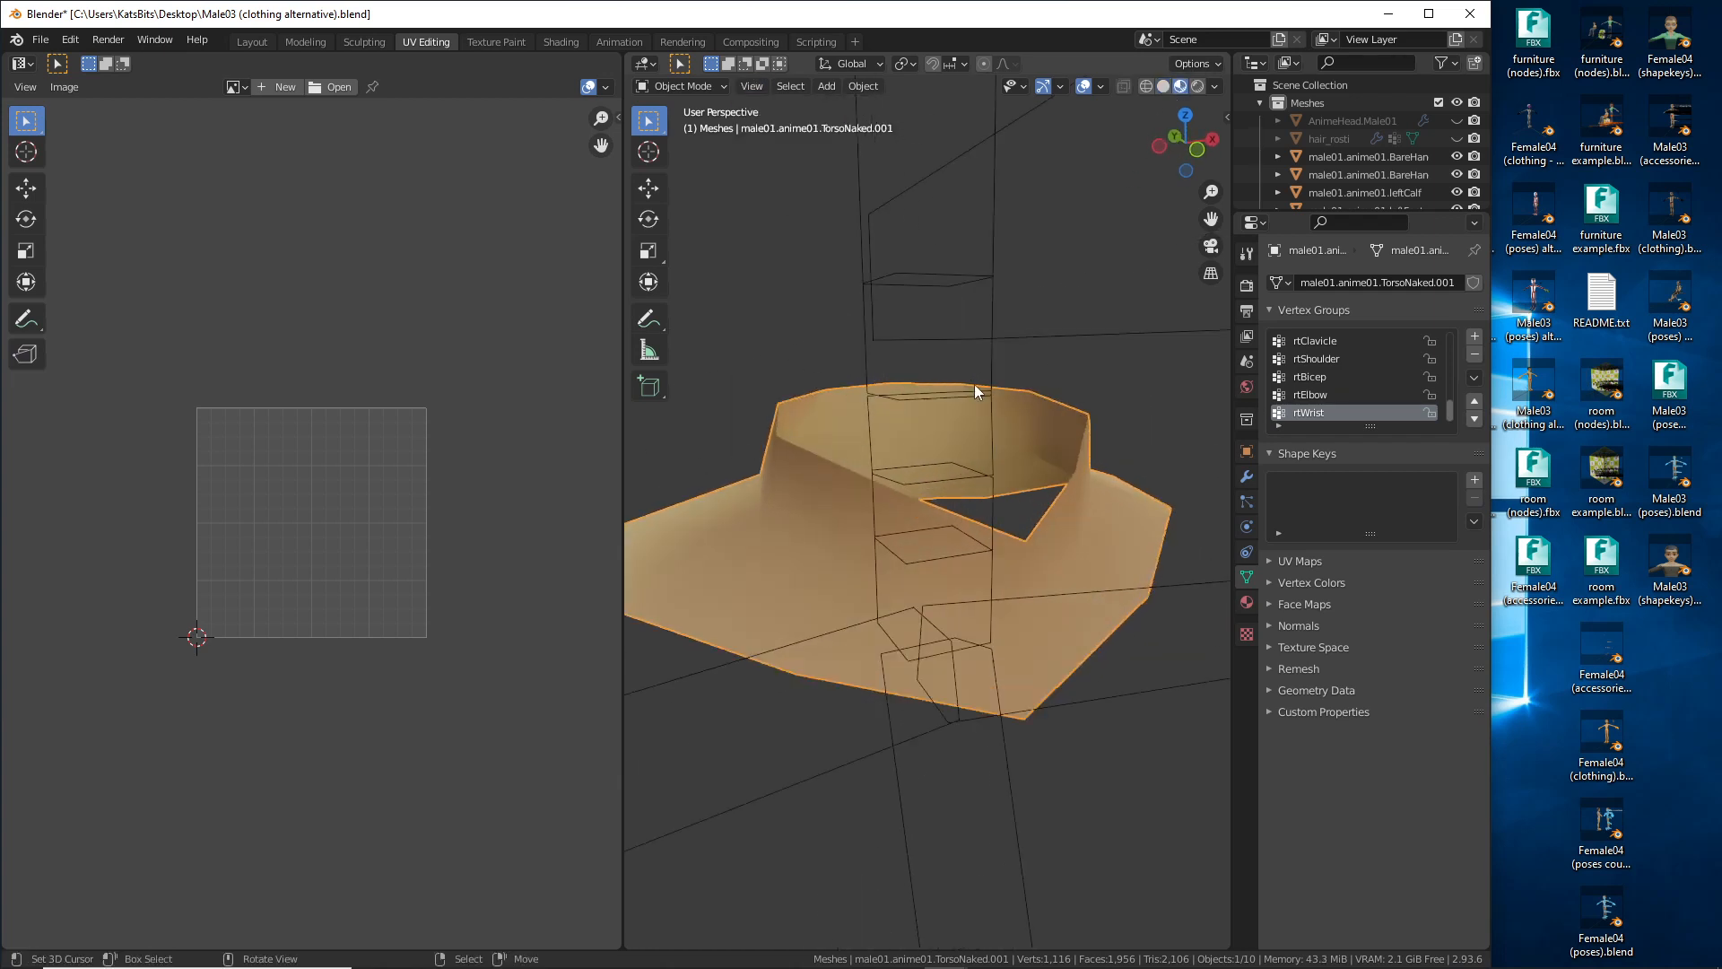
scroll(971, 395, down, 1)
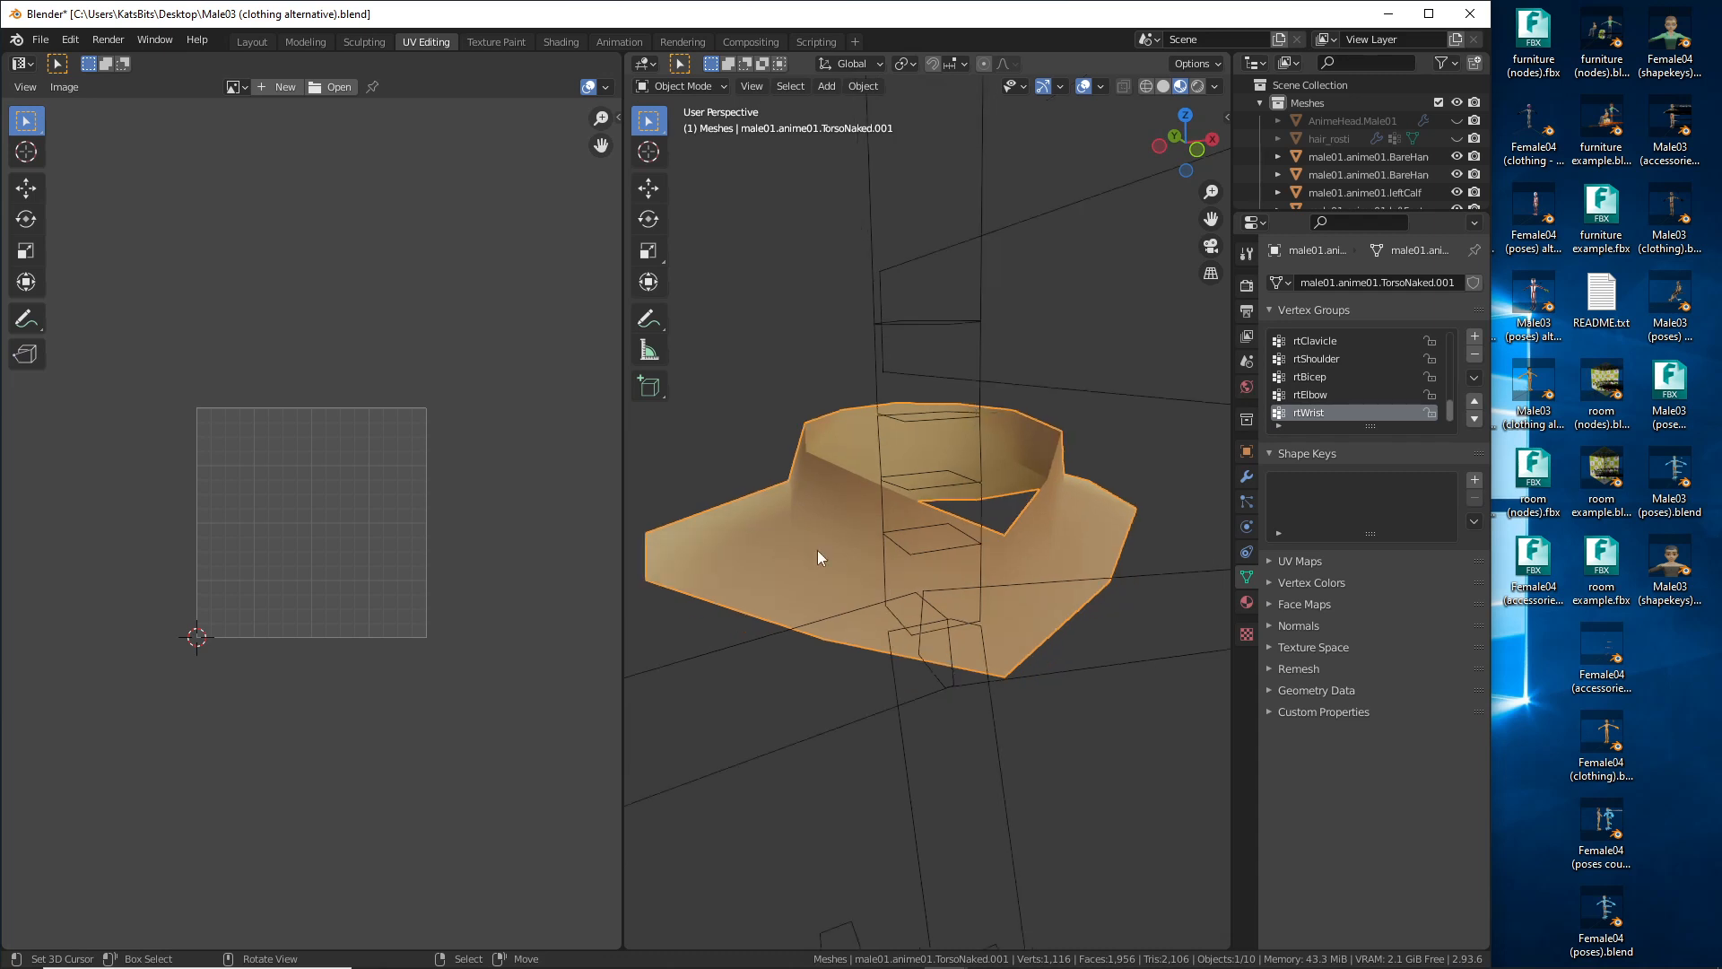
click(687, 90)
click(680, 127)
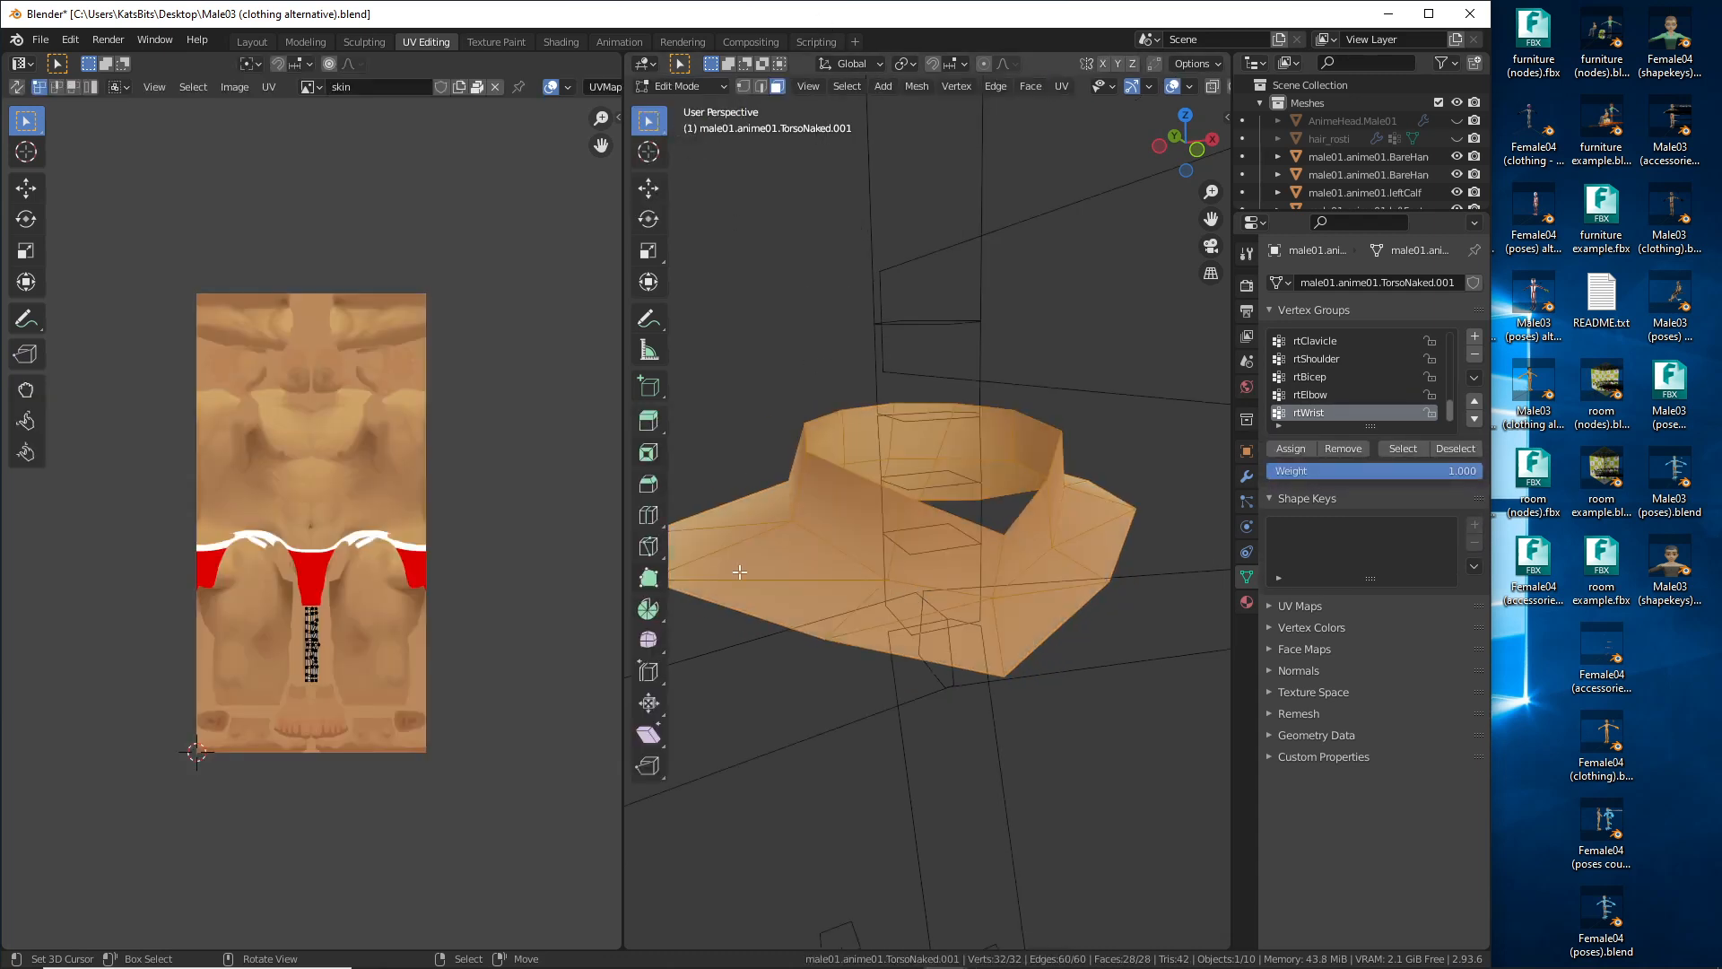
Step: Examine where the neck piece's UVs sit on the body skin texture and compare them with the mesh
scroll(368, 674, up, 8)
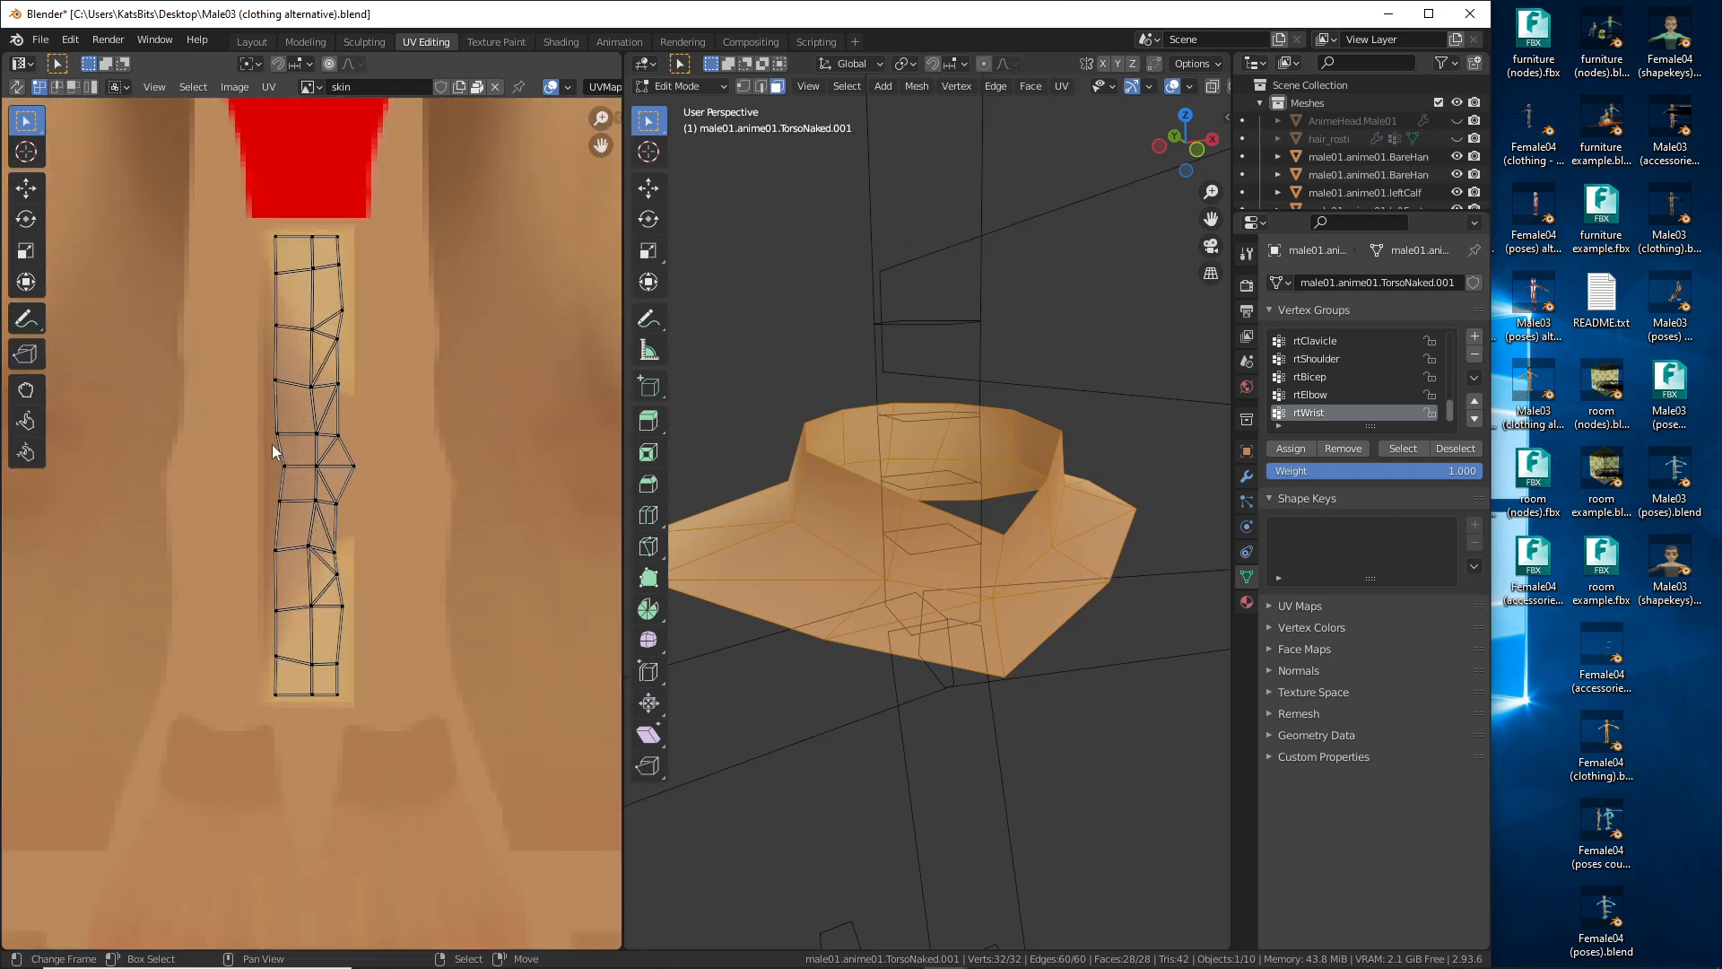
mouse_move(278, 187)
mouse_down()
mouse_move(240, 624)
mouse_move(415, 419)
mouse_move(273, 142)
mouse_up()
key(Escape)
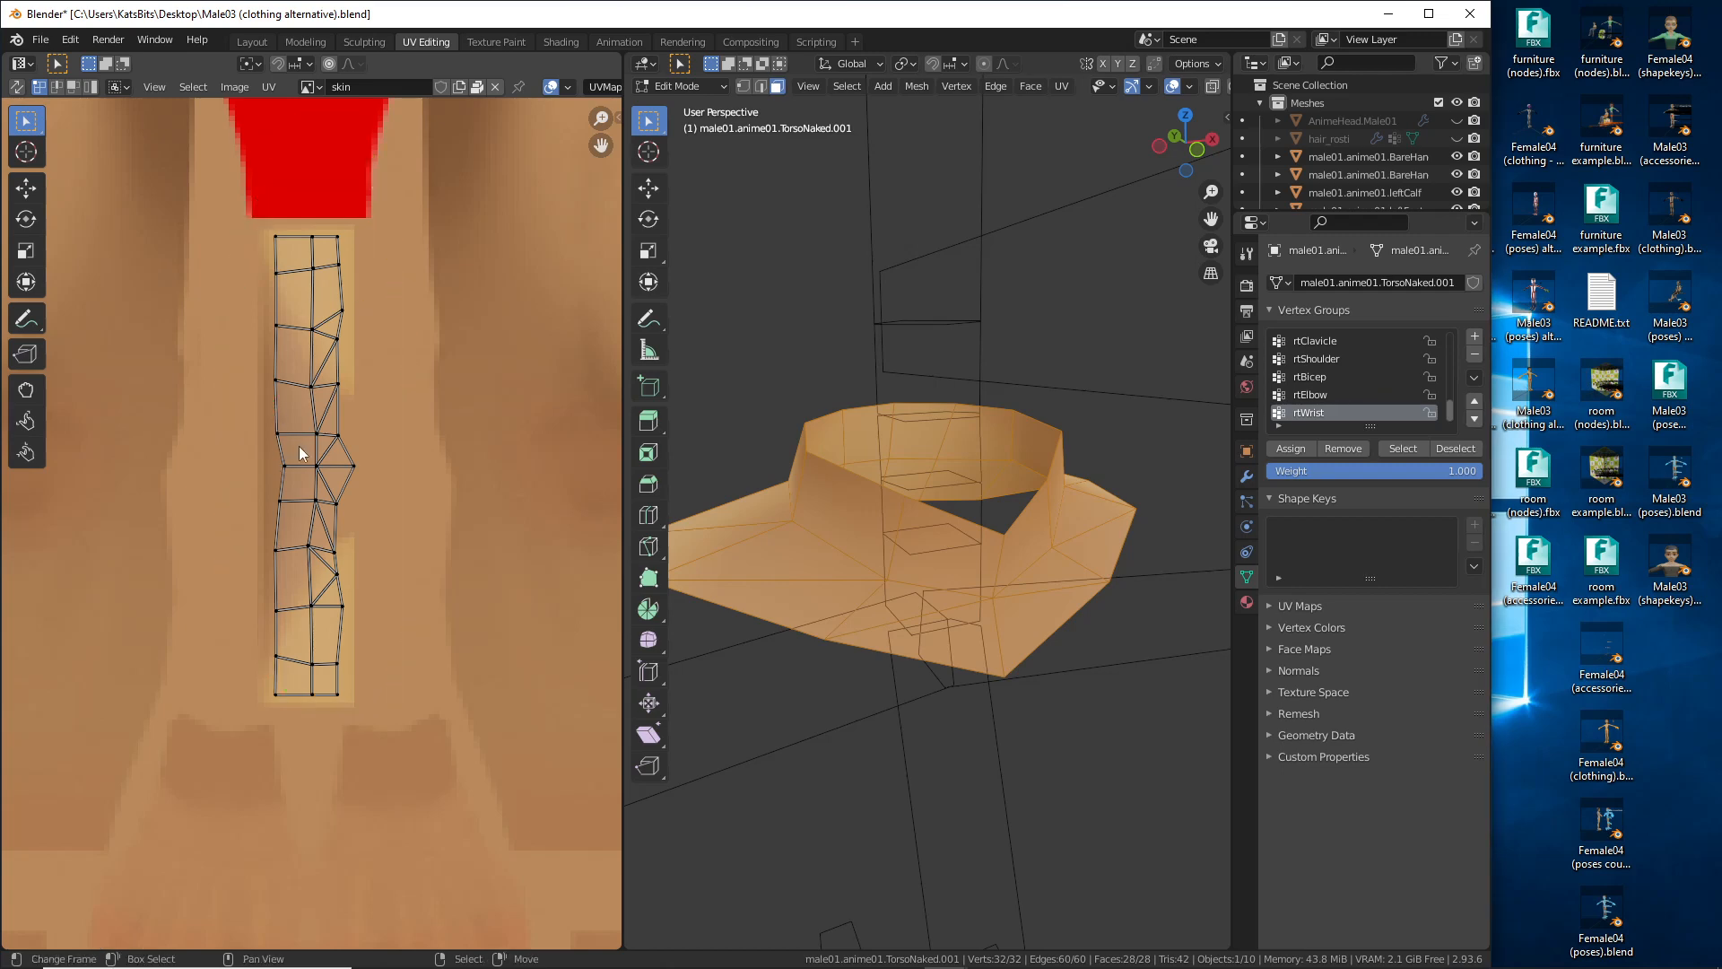
scroll(303, 450, down, 6)
mouse_move(303, 385)
middle_down()
mouse_move(312, 594)
mouse_move(315, 564)
middle_up()
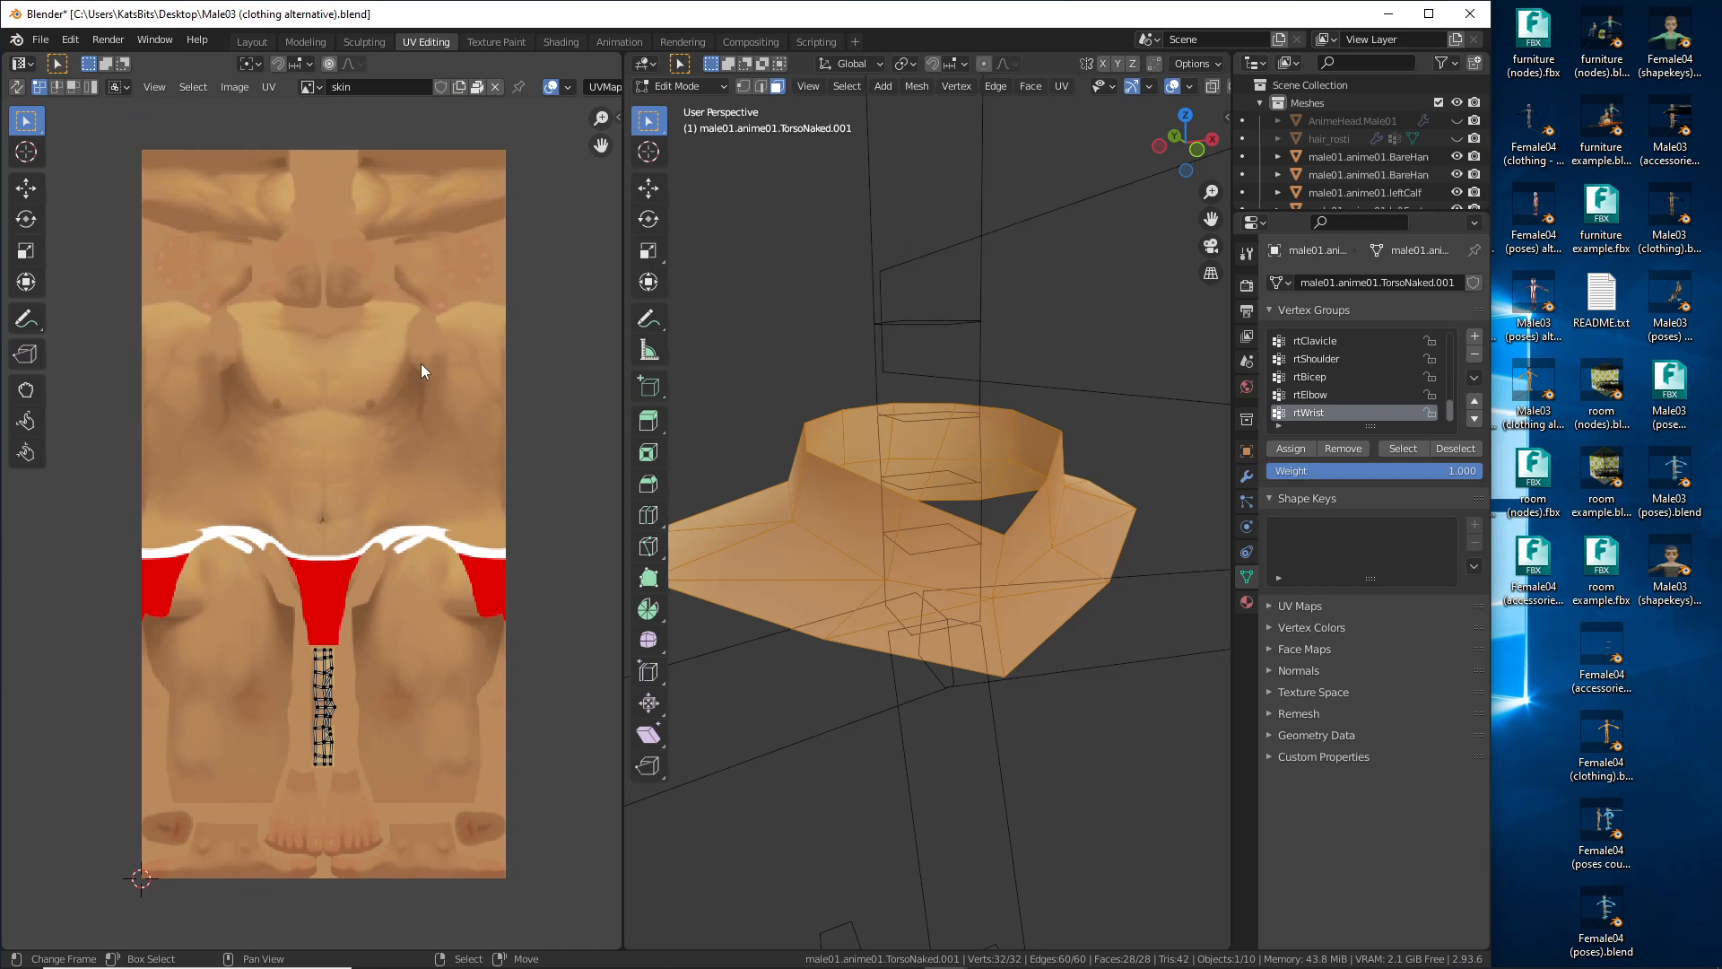
middle_drag(812, 610, 864, 584)
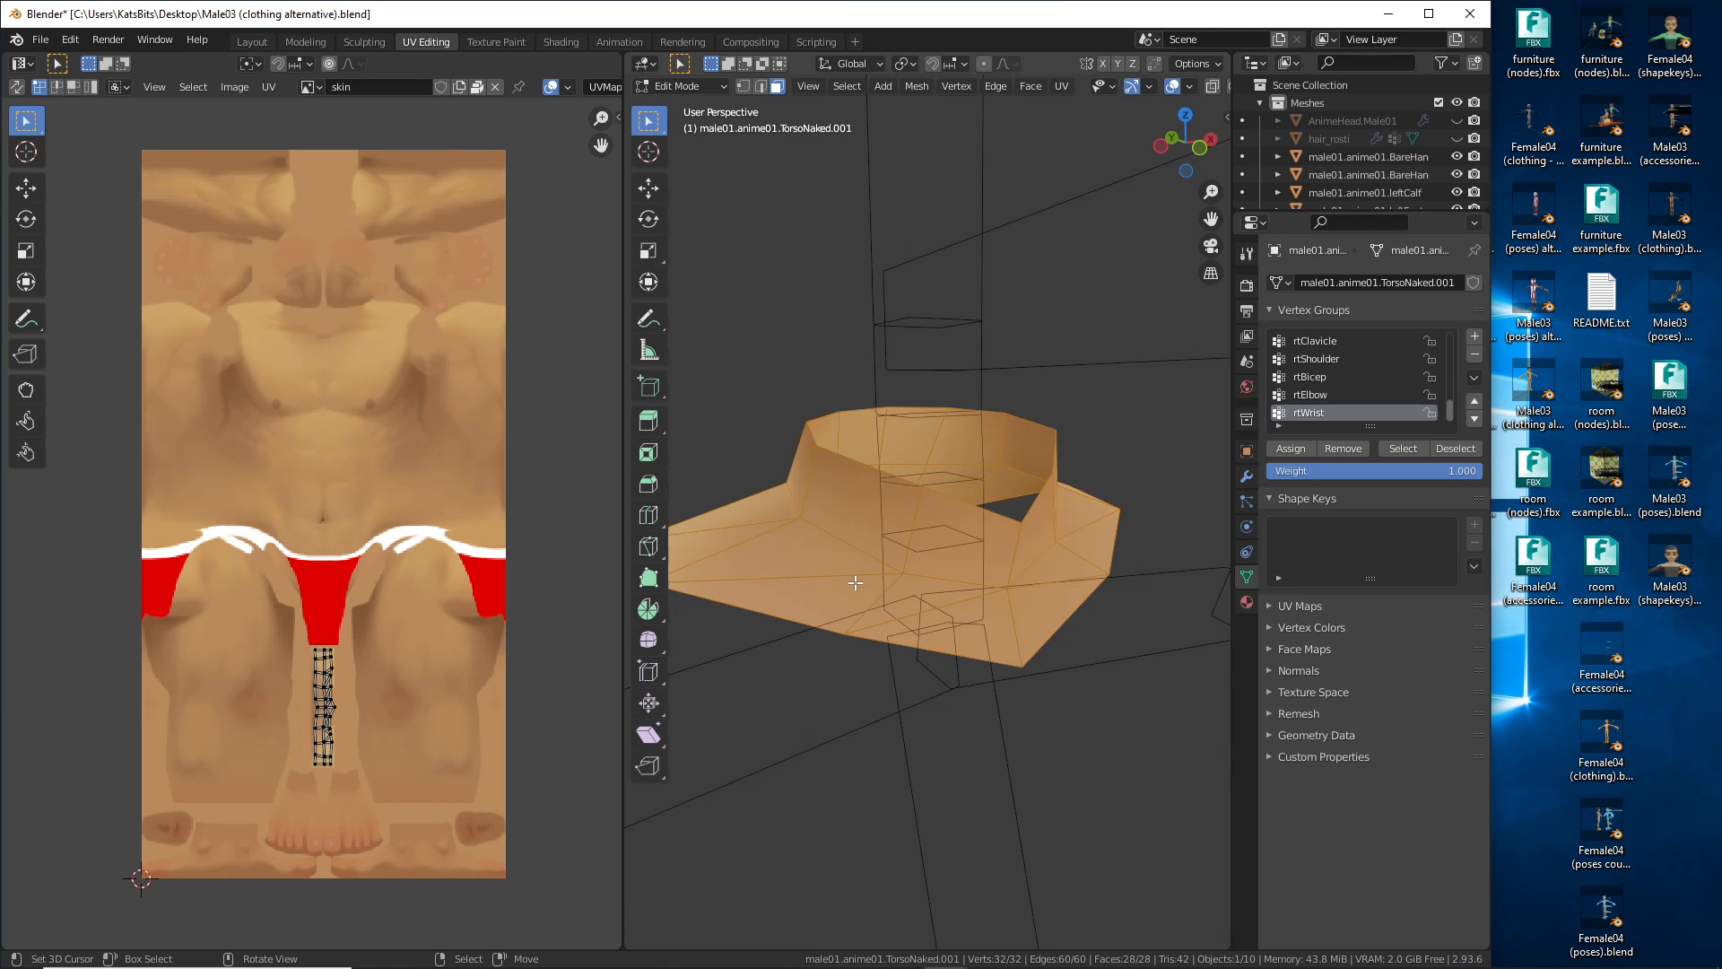
middle_drag(923, 656, 926, 652)
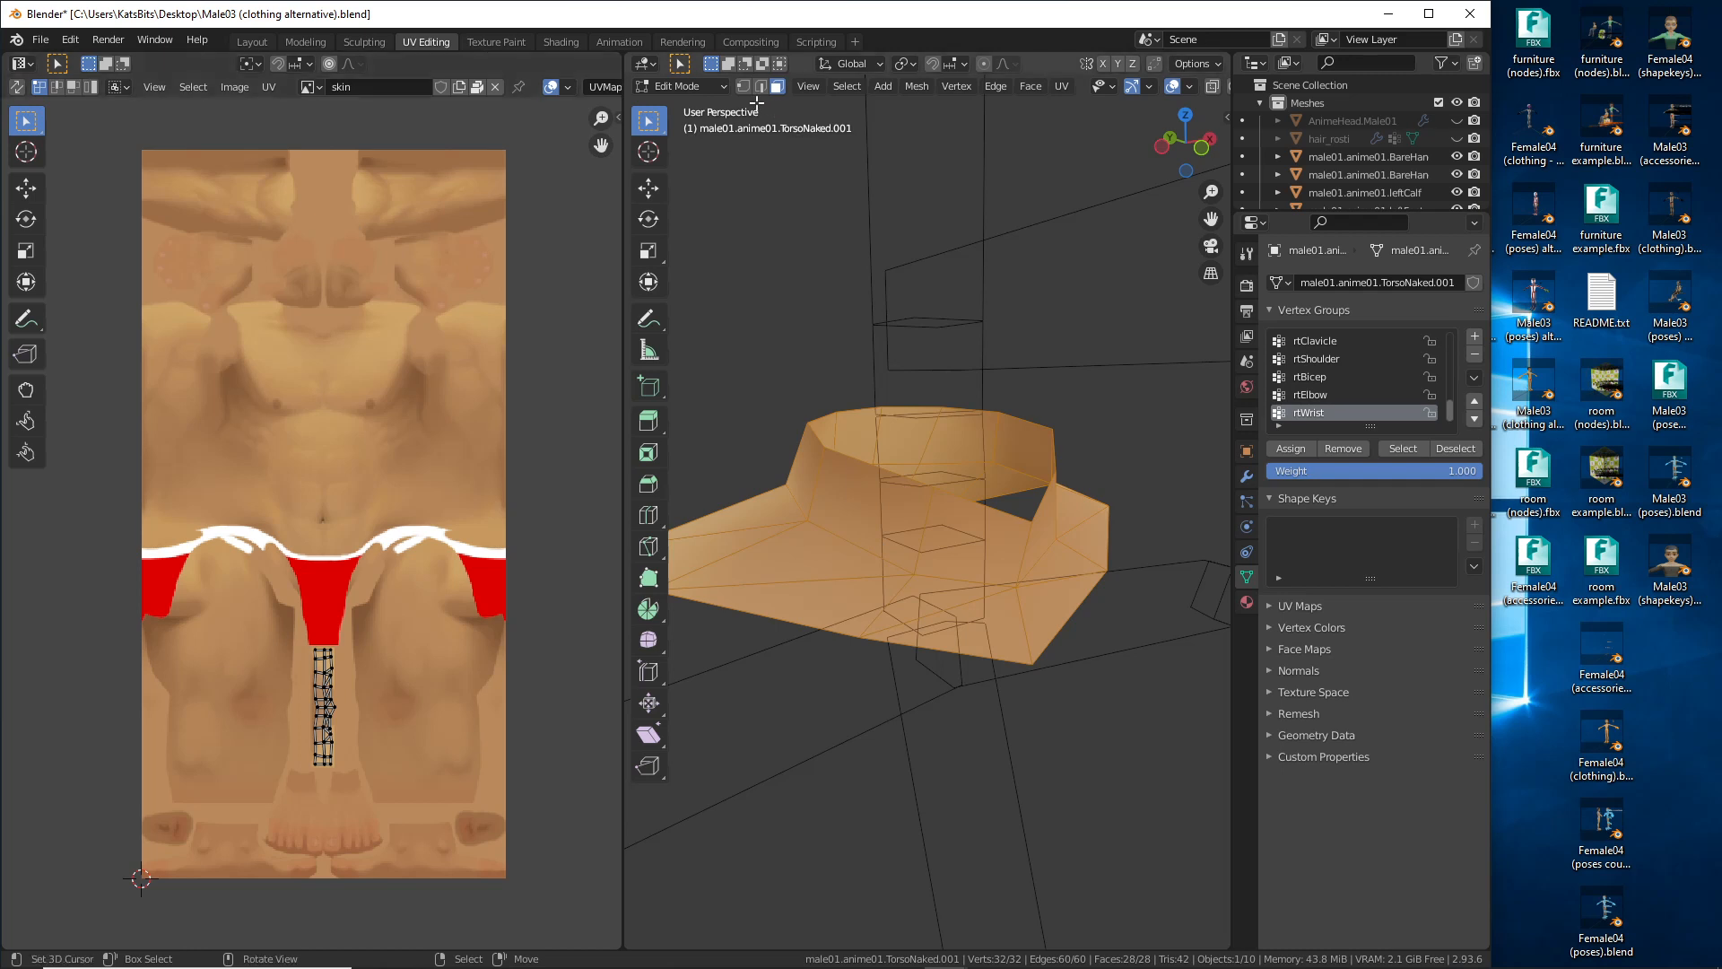
Step: Return to Object Mode and assign the existing neck material to the separated neck piece in place of skin
click(681, 86)
click(696, 113)
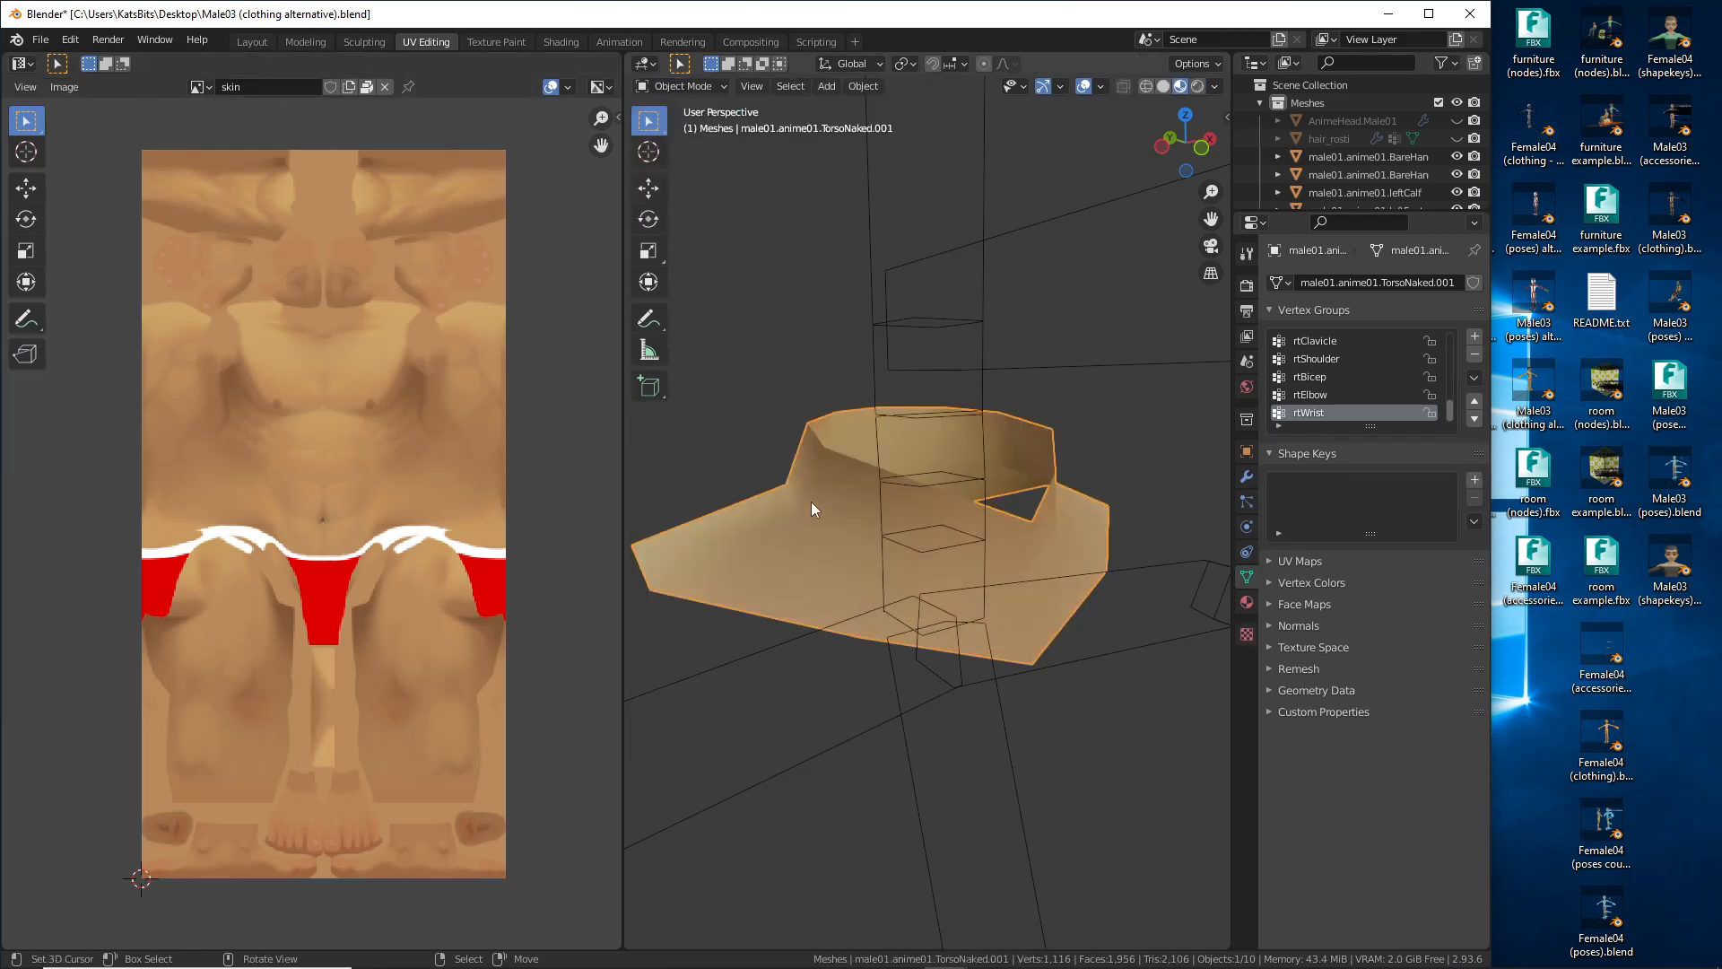
click(1246, 602)
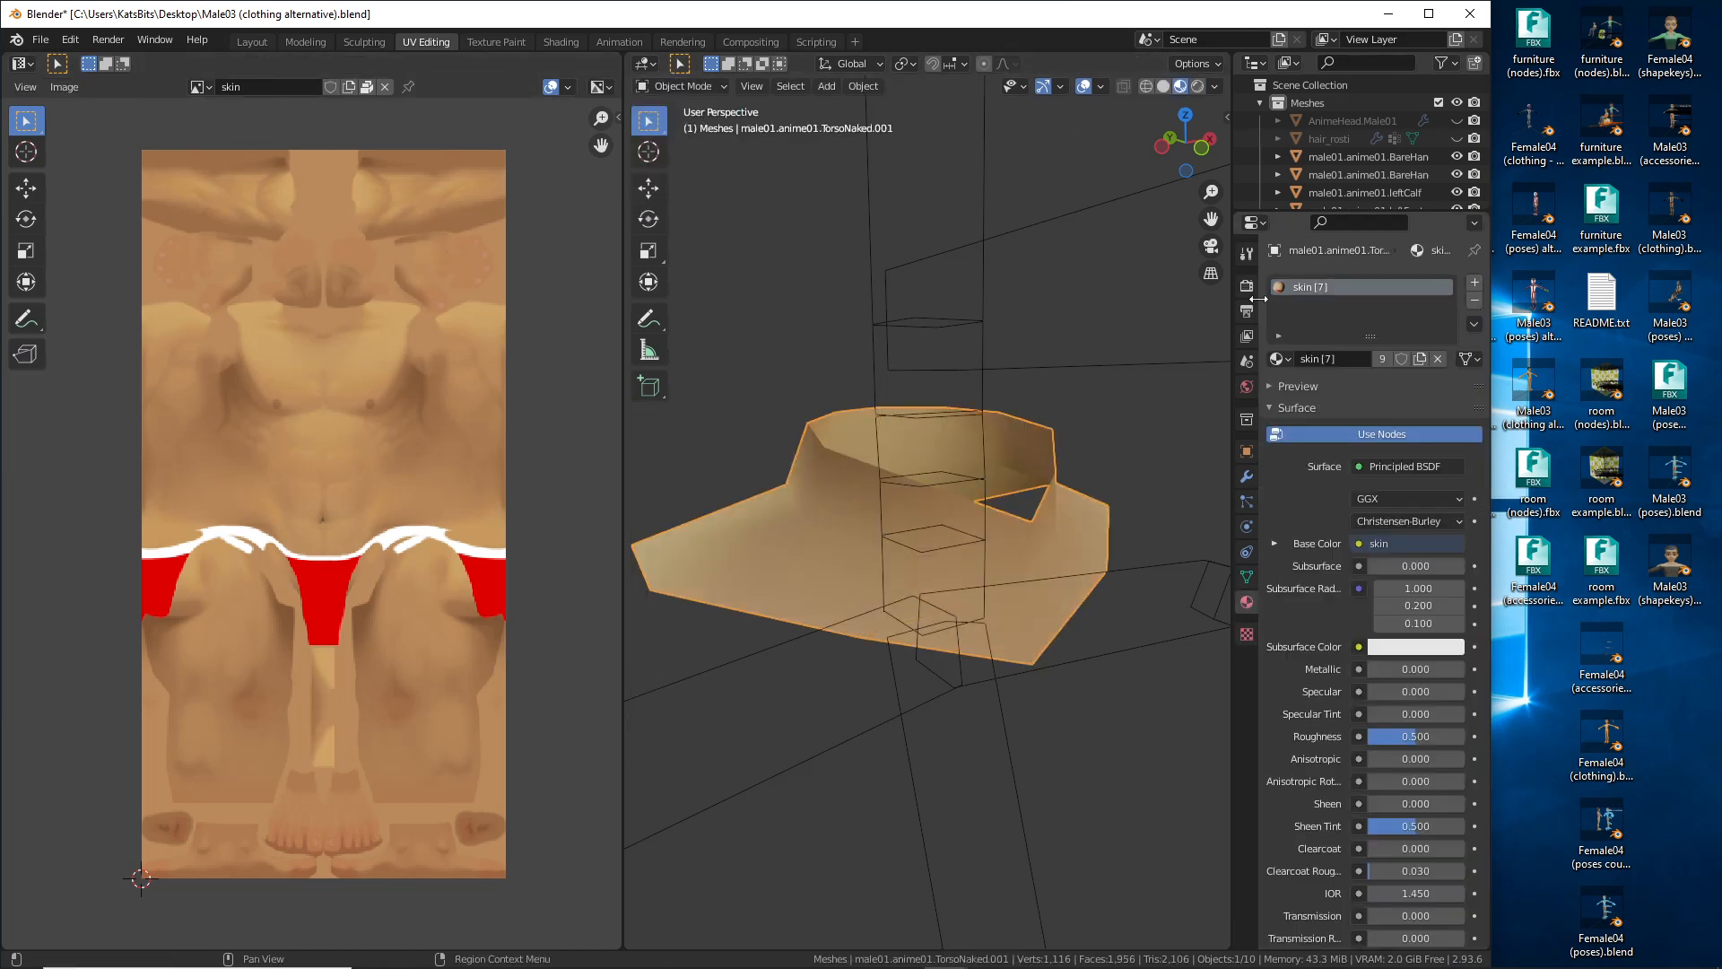
click(1288, 357)
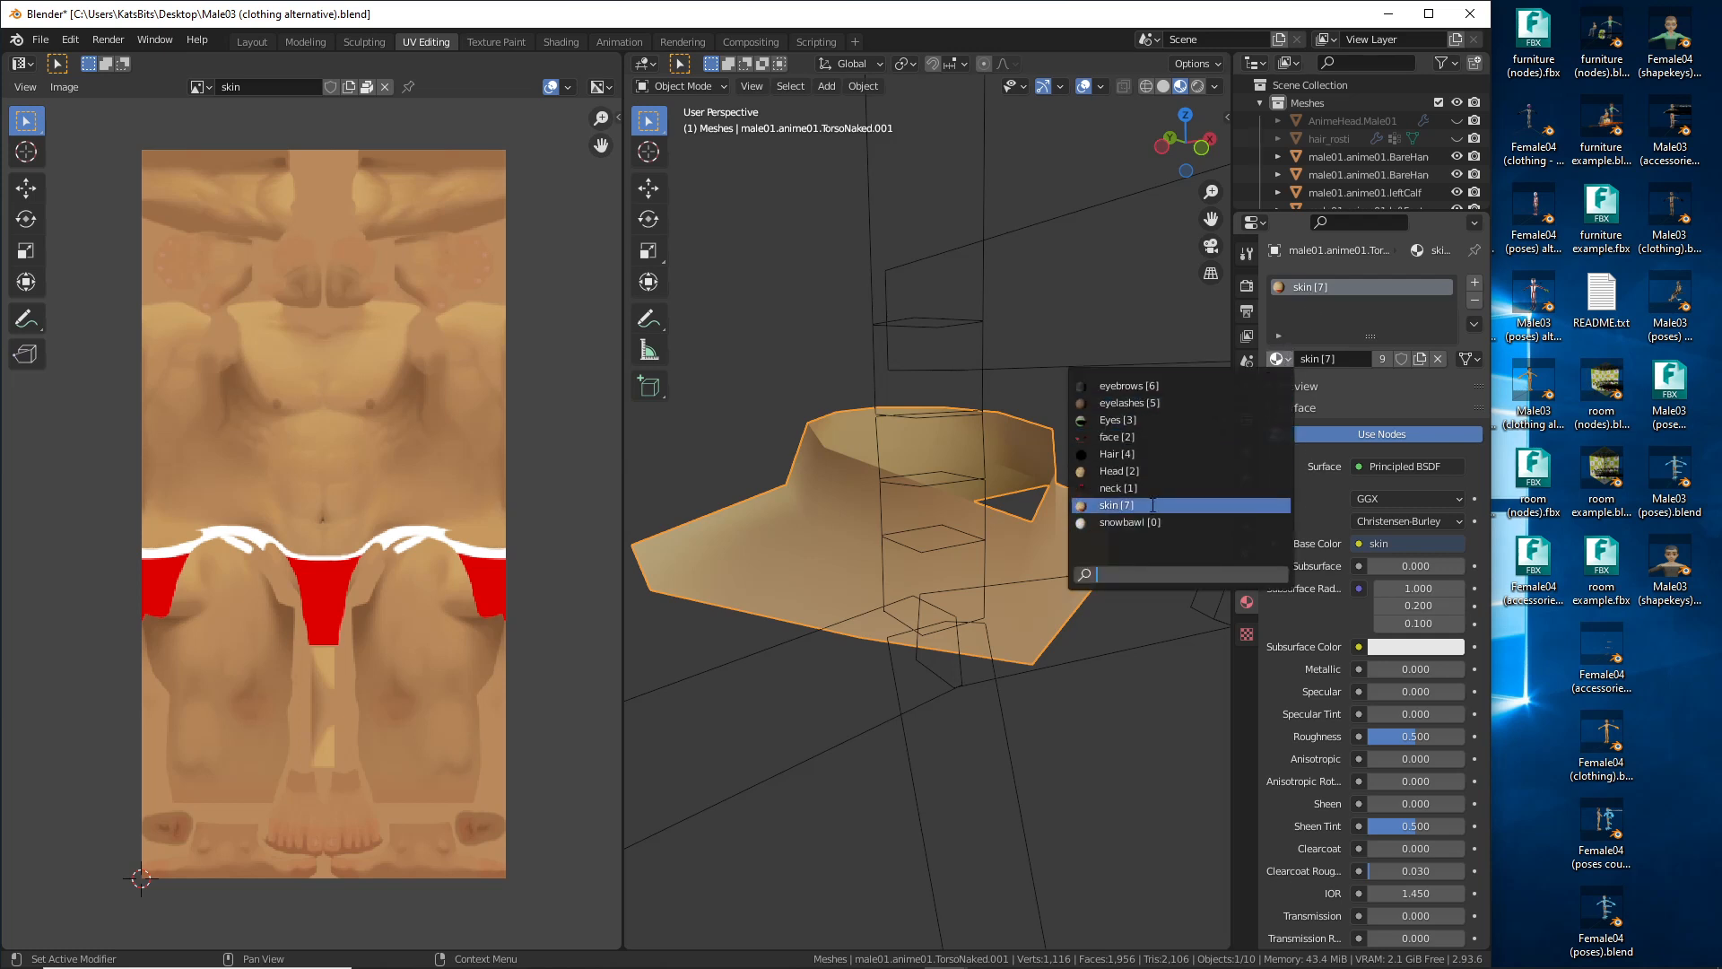
key(ctrl+2)
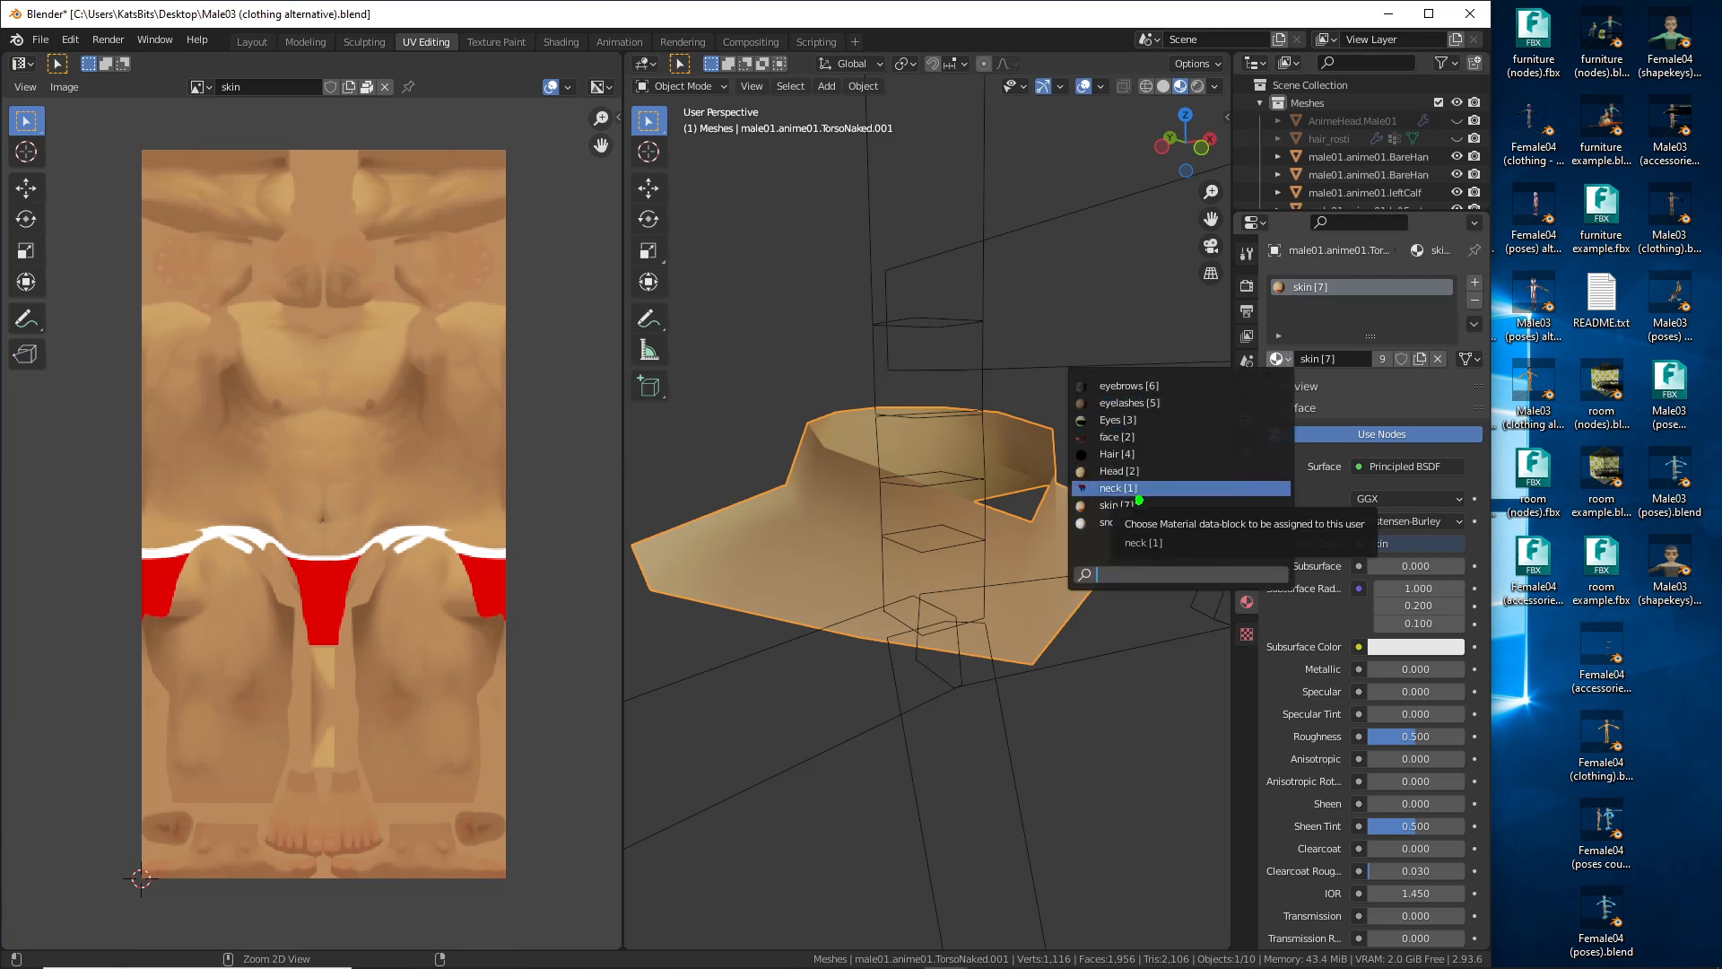
drag(1071, 502, 1136, 504)
key(Escape)
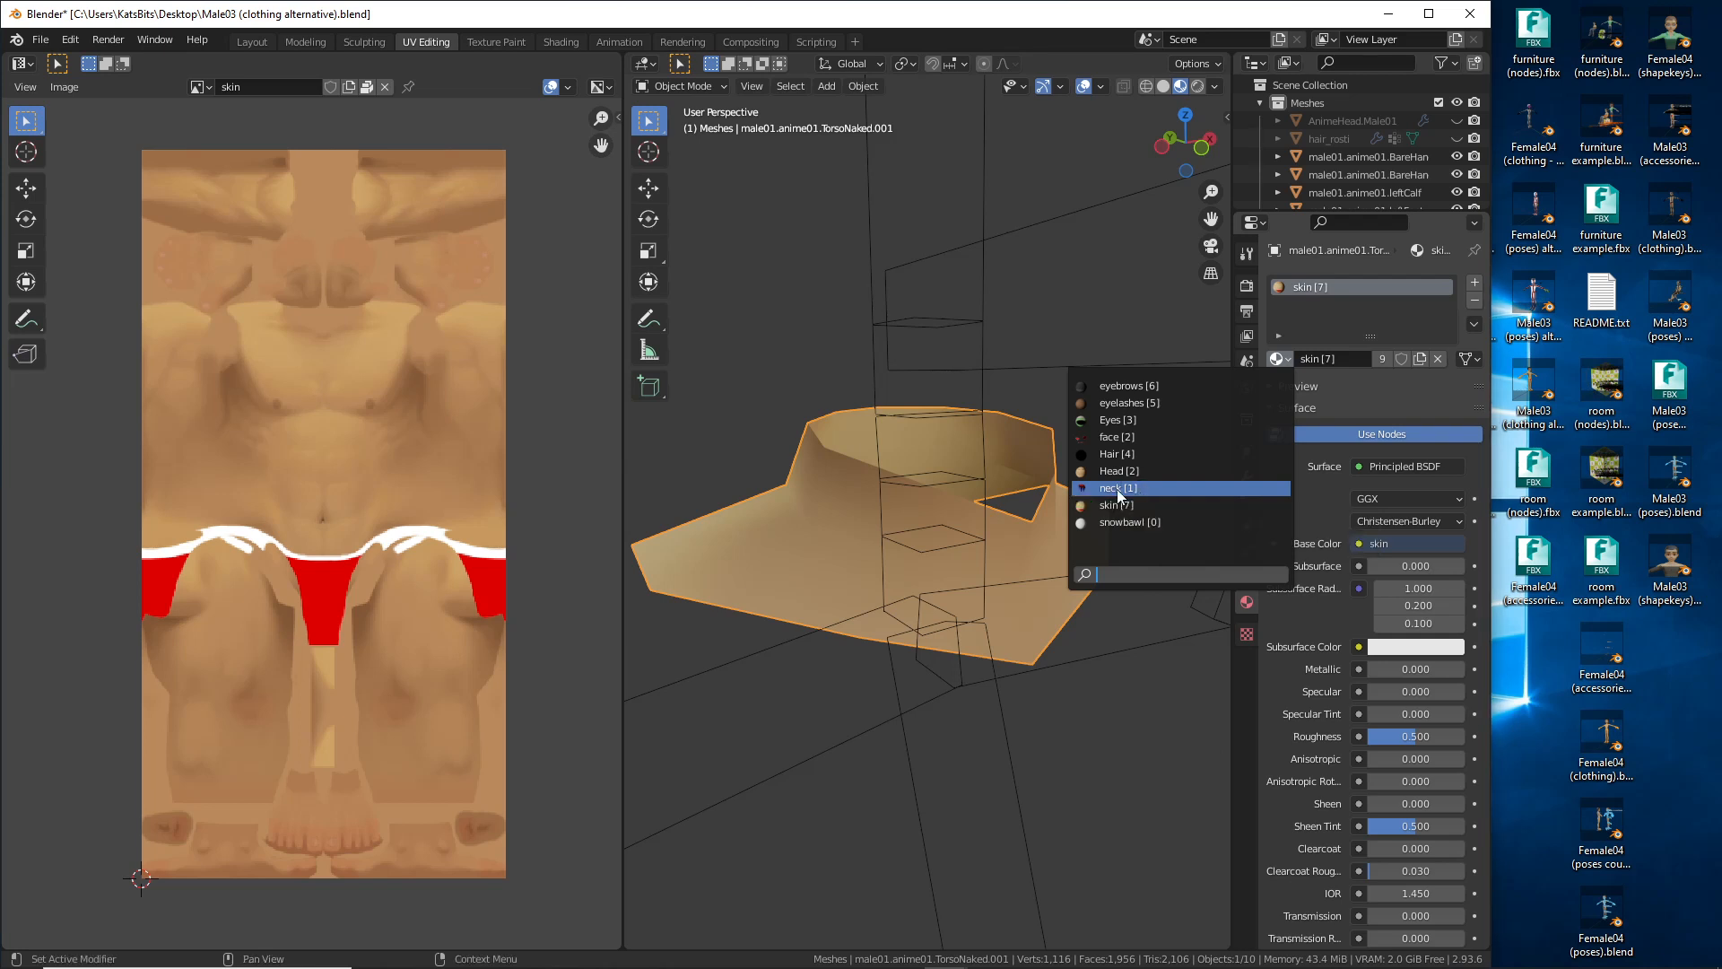
click(1117, 487)
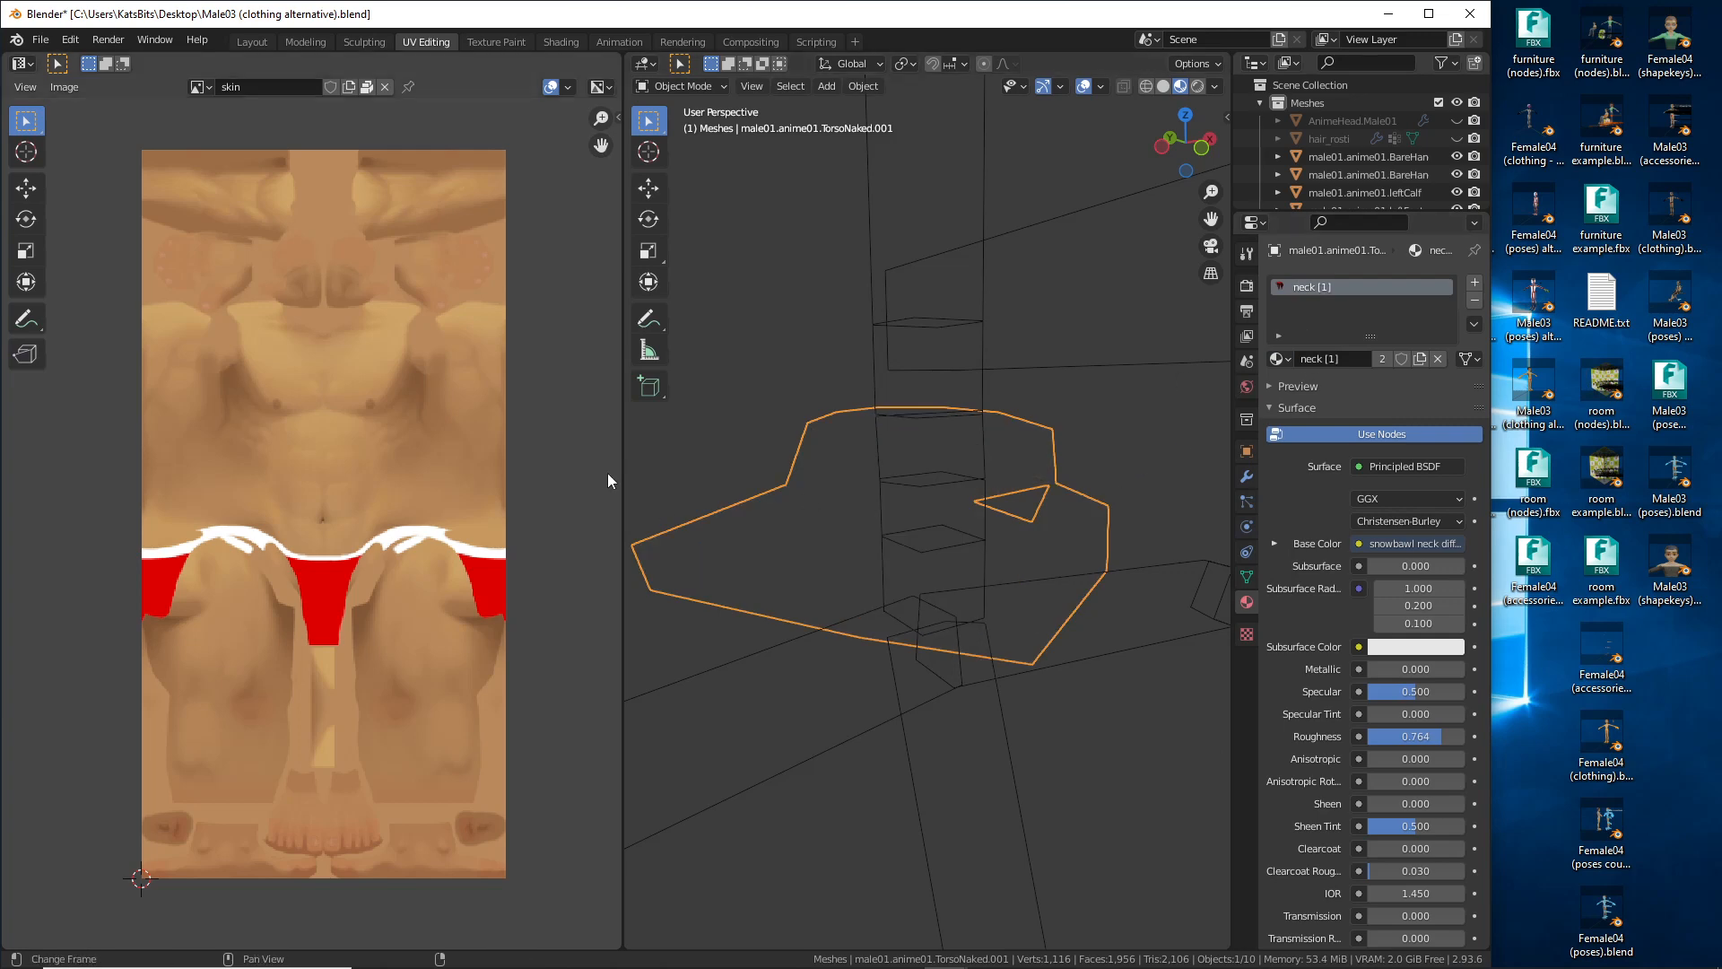
Step: Enter Edit Mode on the neck piece and inspect where its UVs sit on the snowbawl neck diffuse.png texture
middle_drag(607, 476, 866, 508)
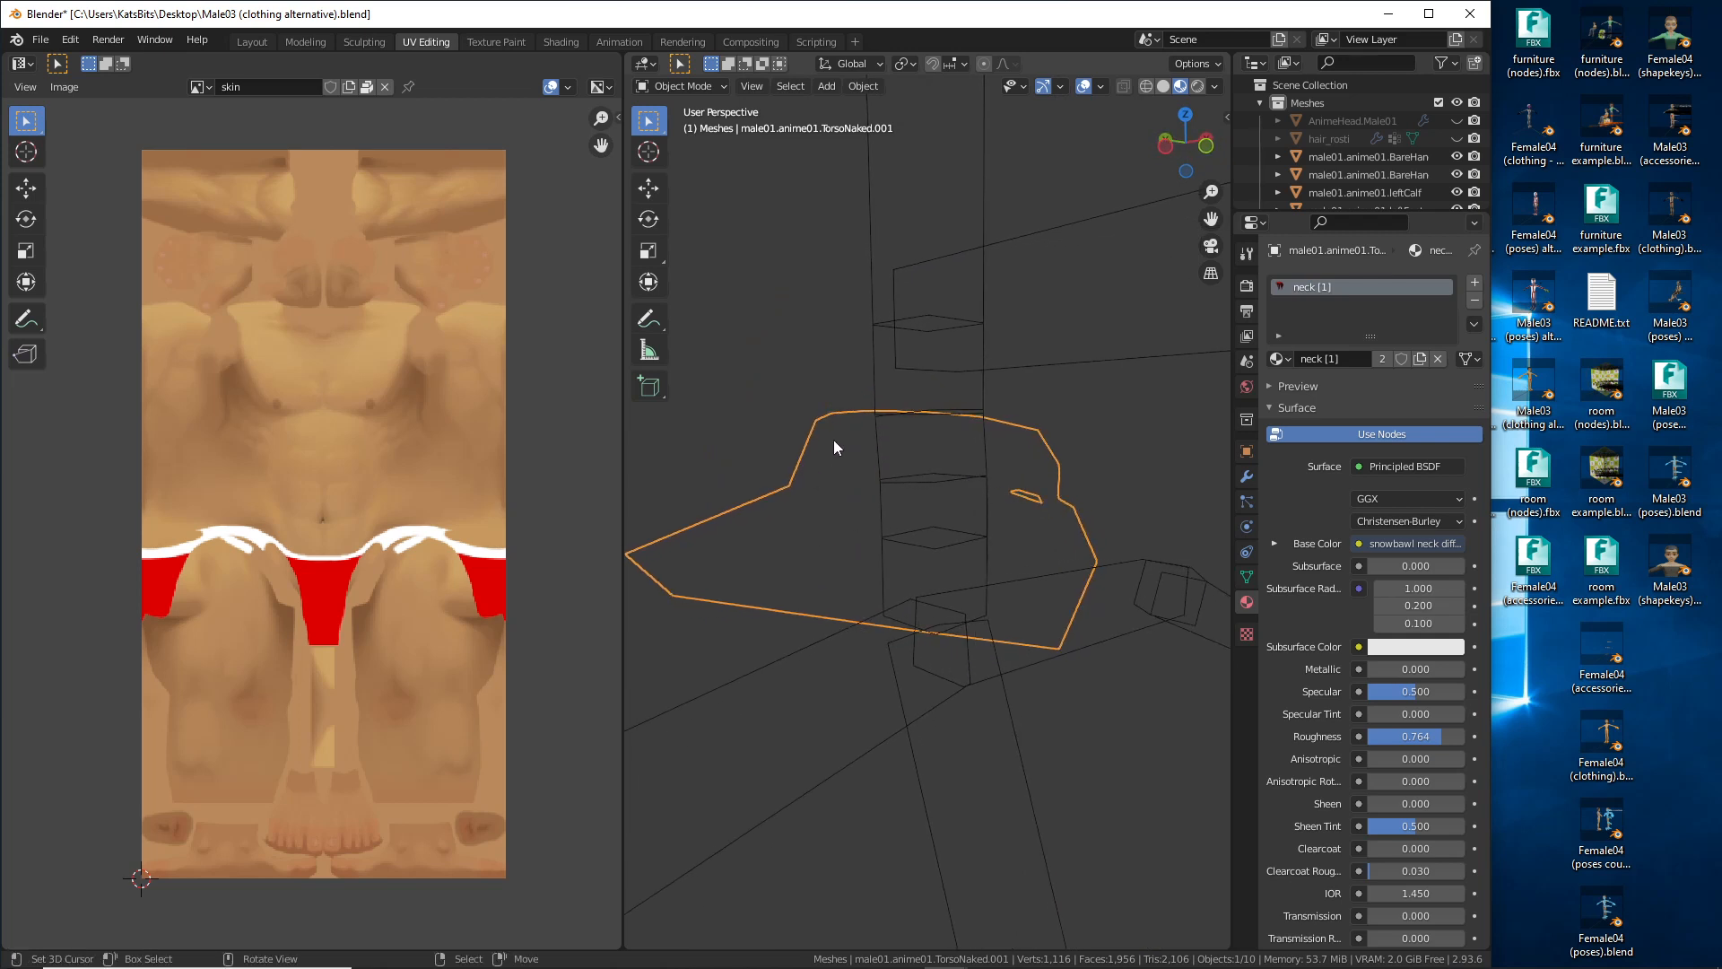
middle_drag(848, 479, 847, 396)
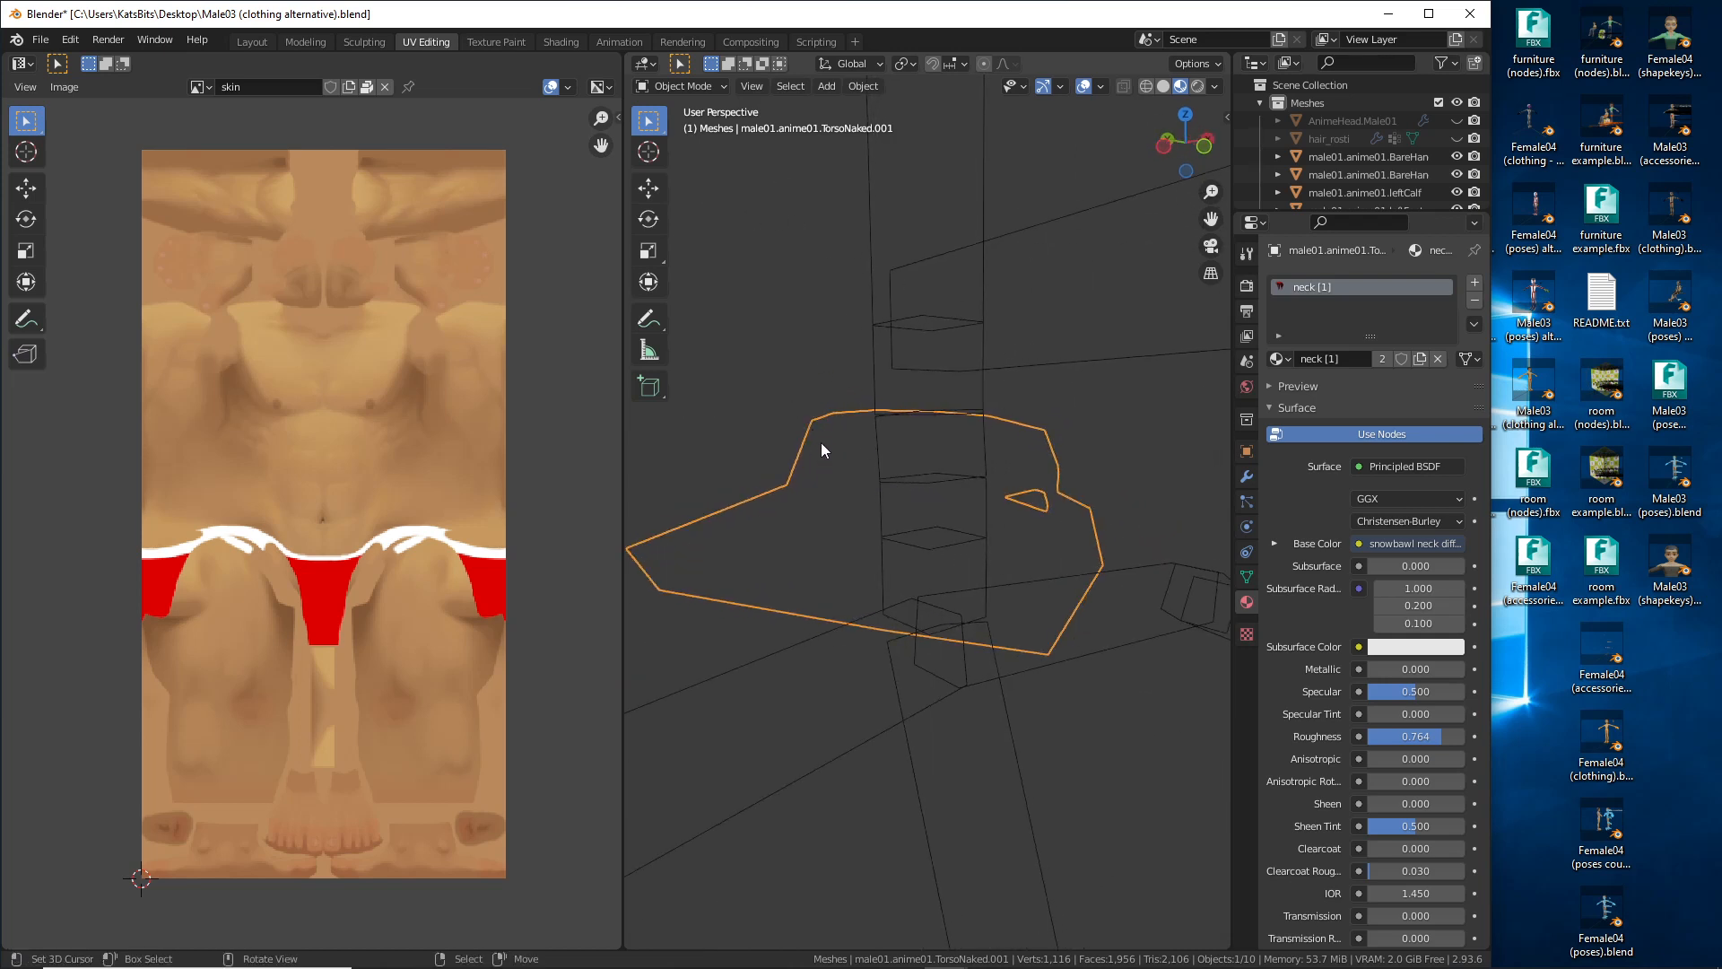
middle_drag(822, 452, 831, 459)
key(Tab)
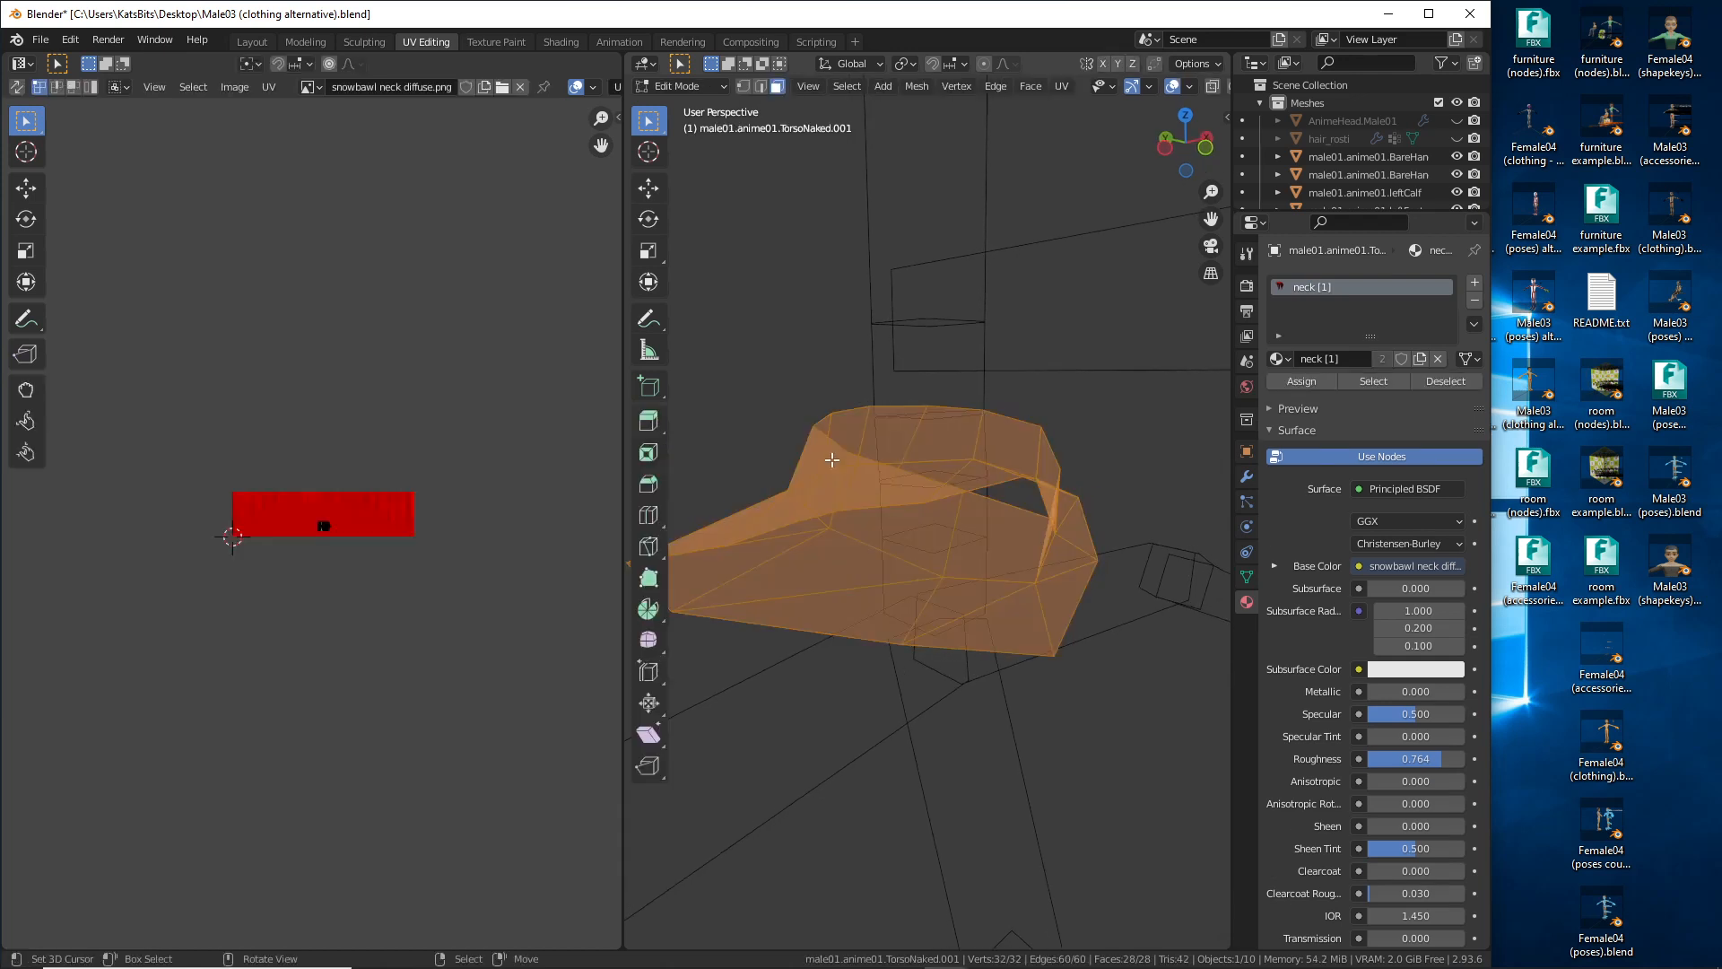
scroll(845, 488, up, 2)
scroll(845, 491, down, 1)
middle_drag(270, 481, 291, 474)
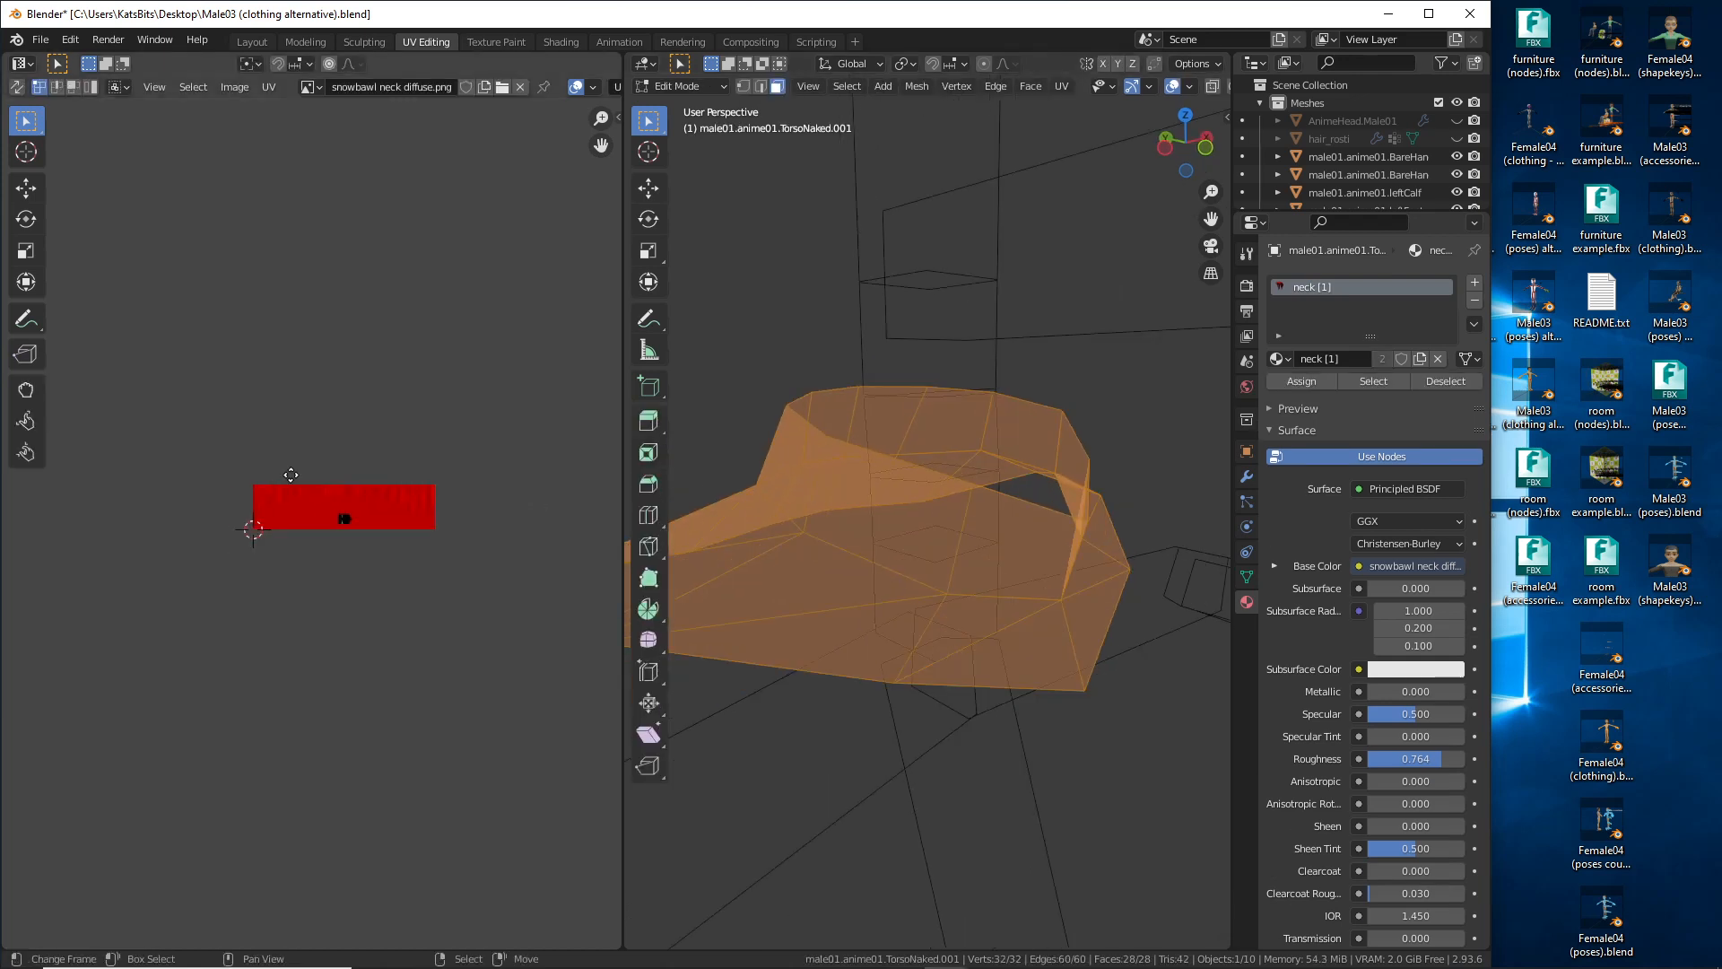
scroll(340, 501, up, 7)
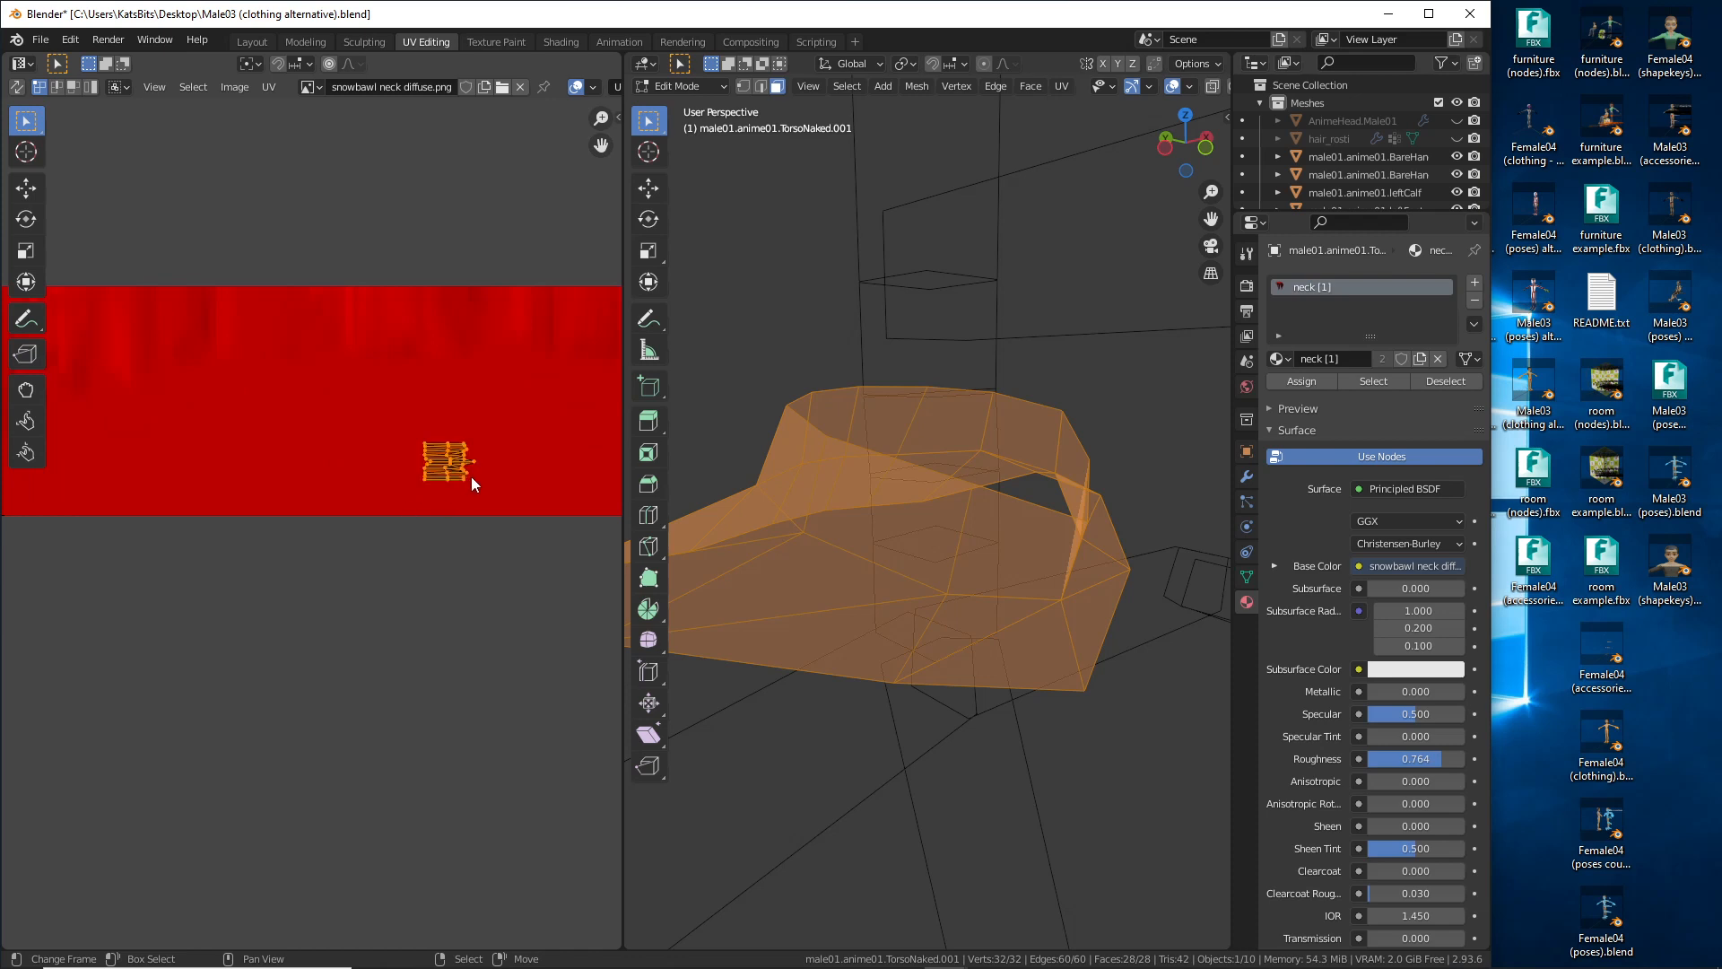
middle_drag(472, 478, 414, 489)
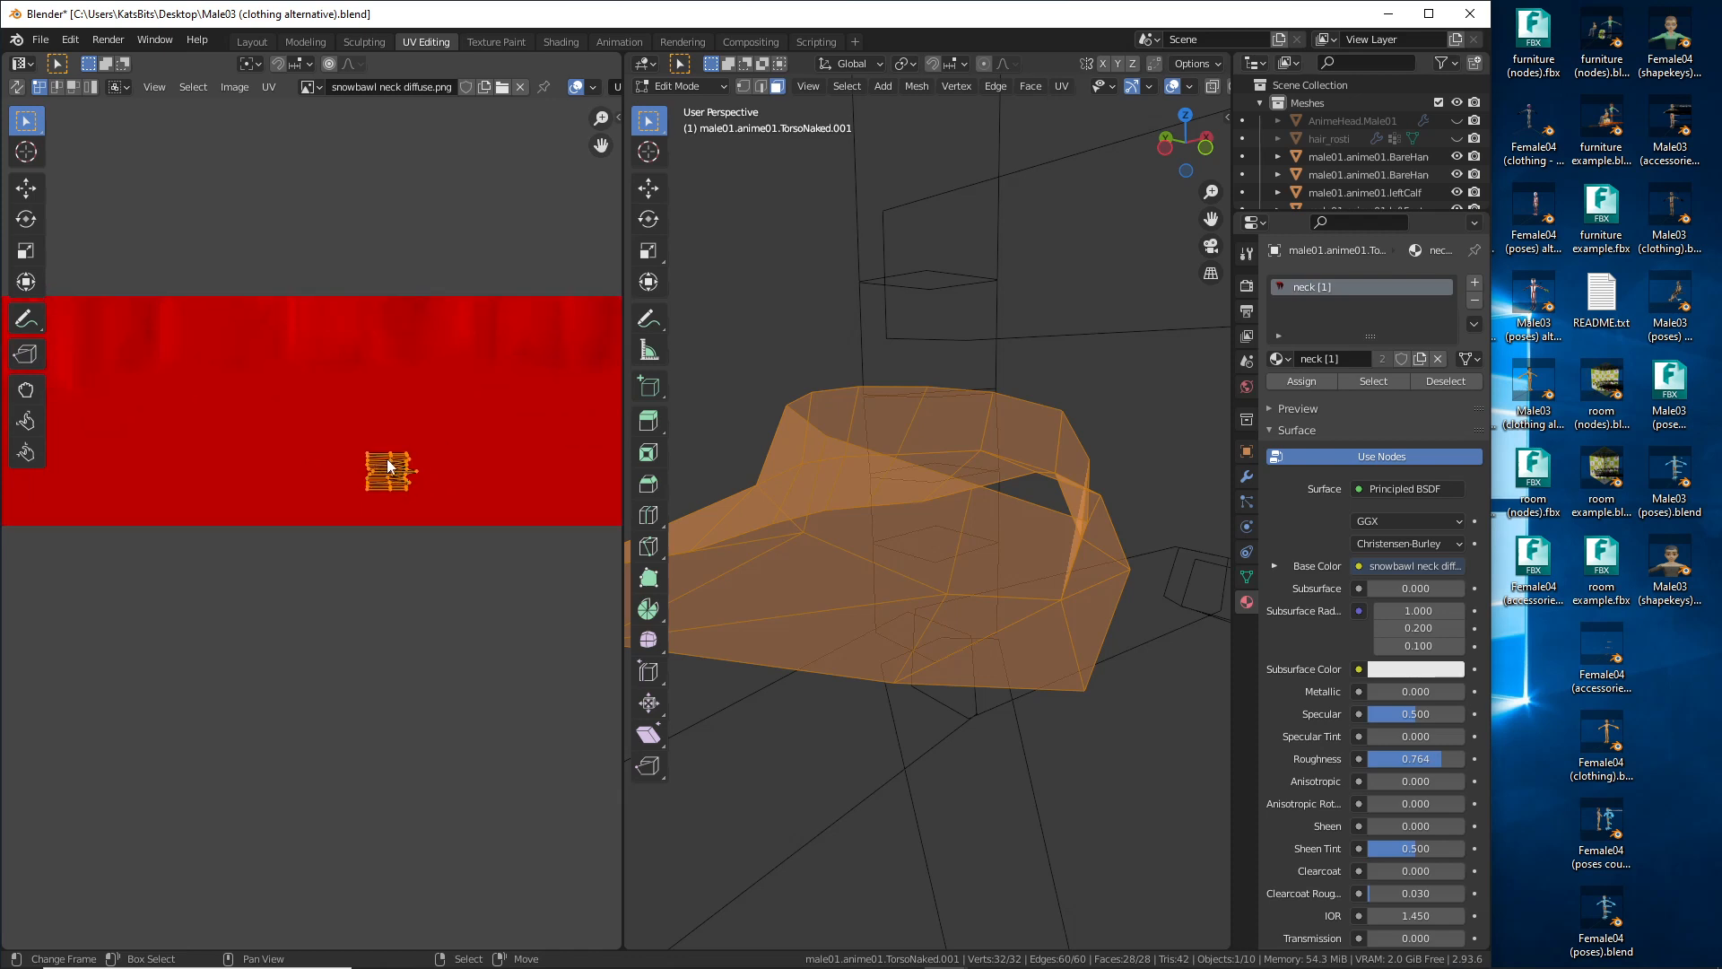
scroll(385, 459, down, 2)
middle_drag(437, 459, 424, 460)
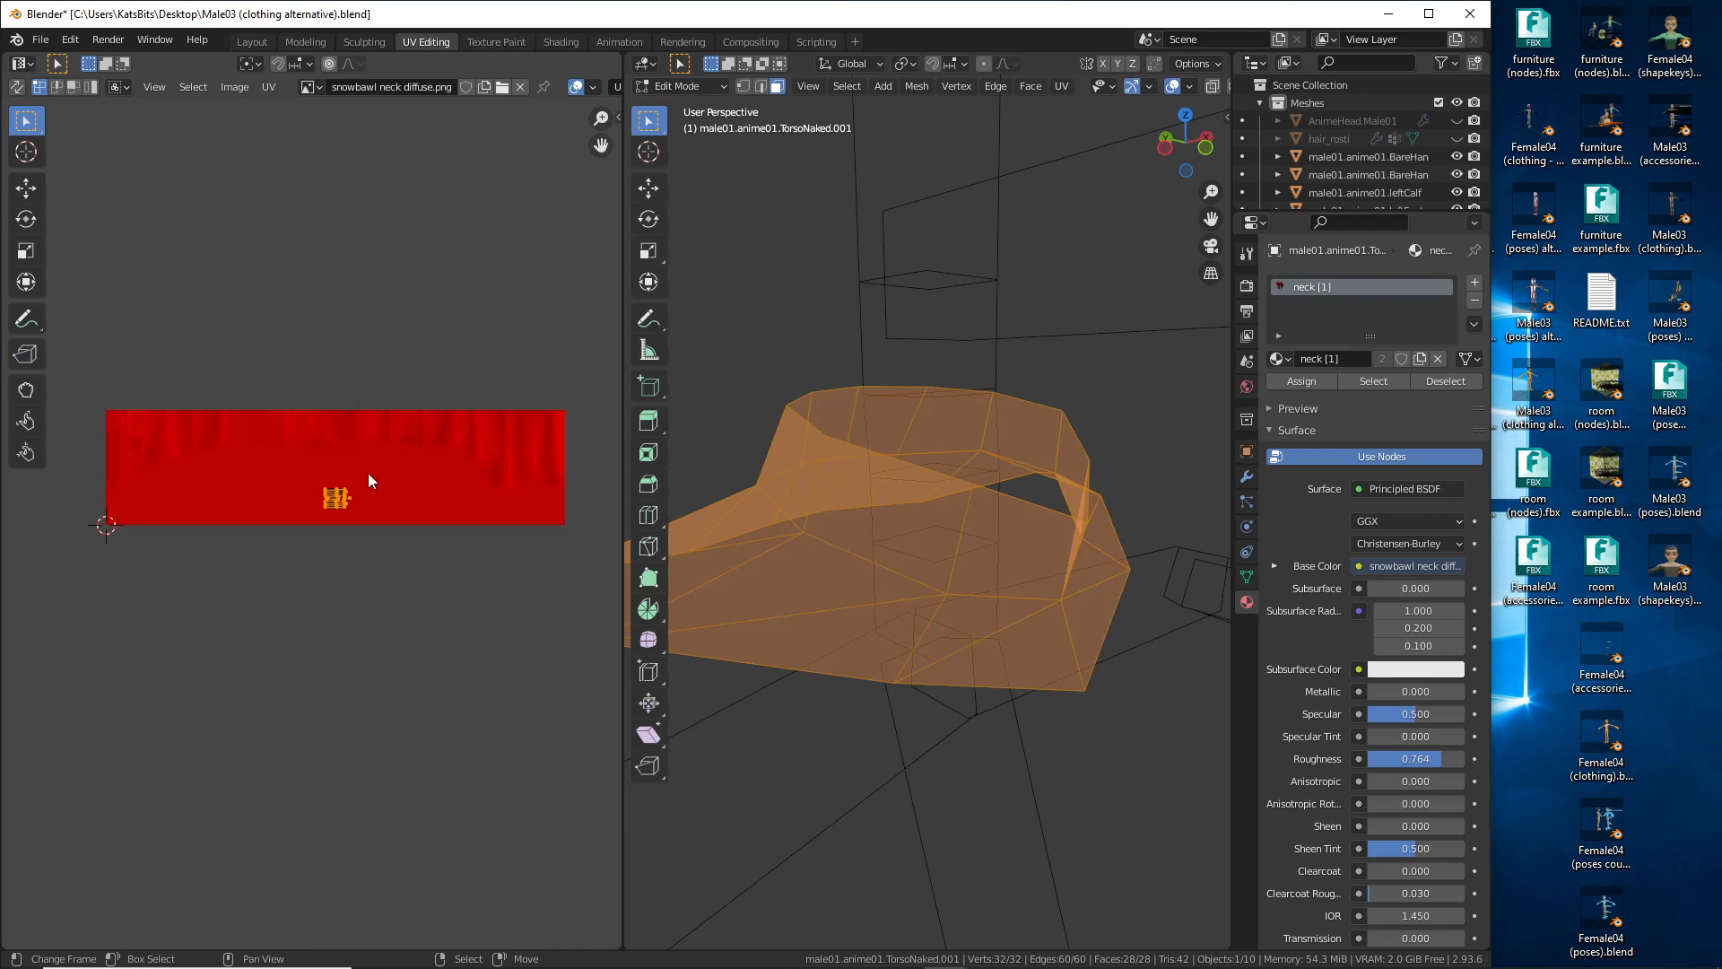
Step: Open the Shading workspace and frame the neck piece together with the normal and opacity nodes of its material
click(557, 43)
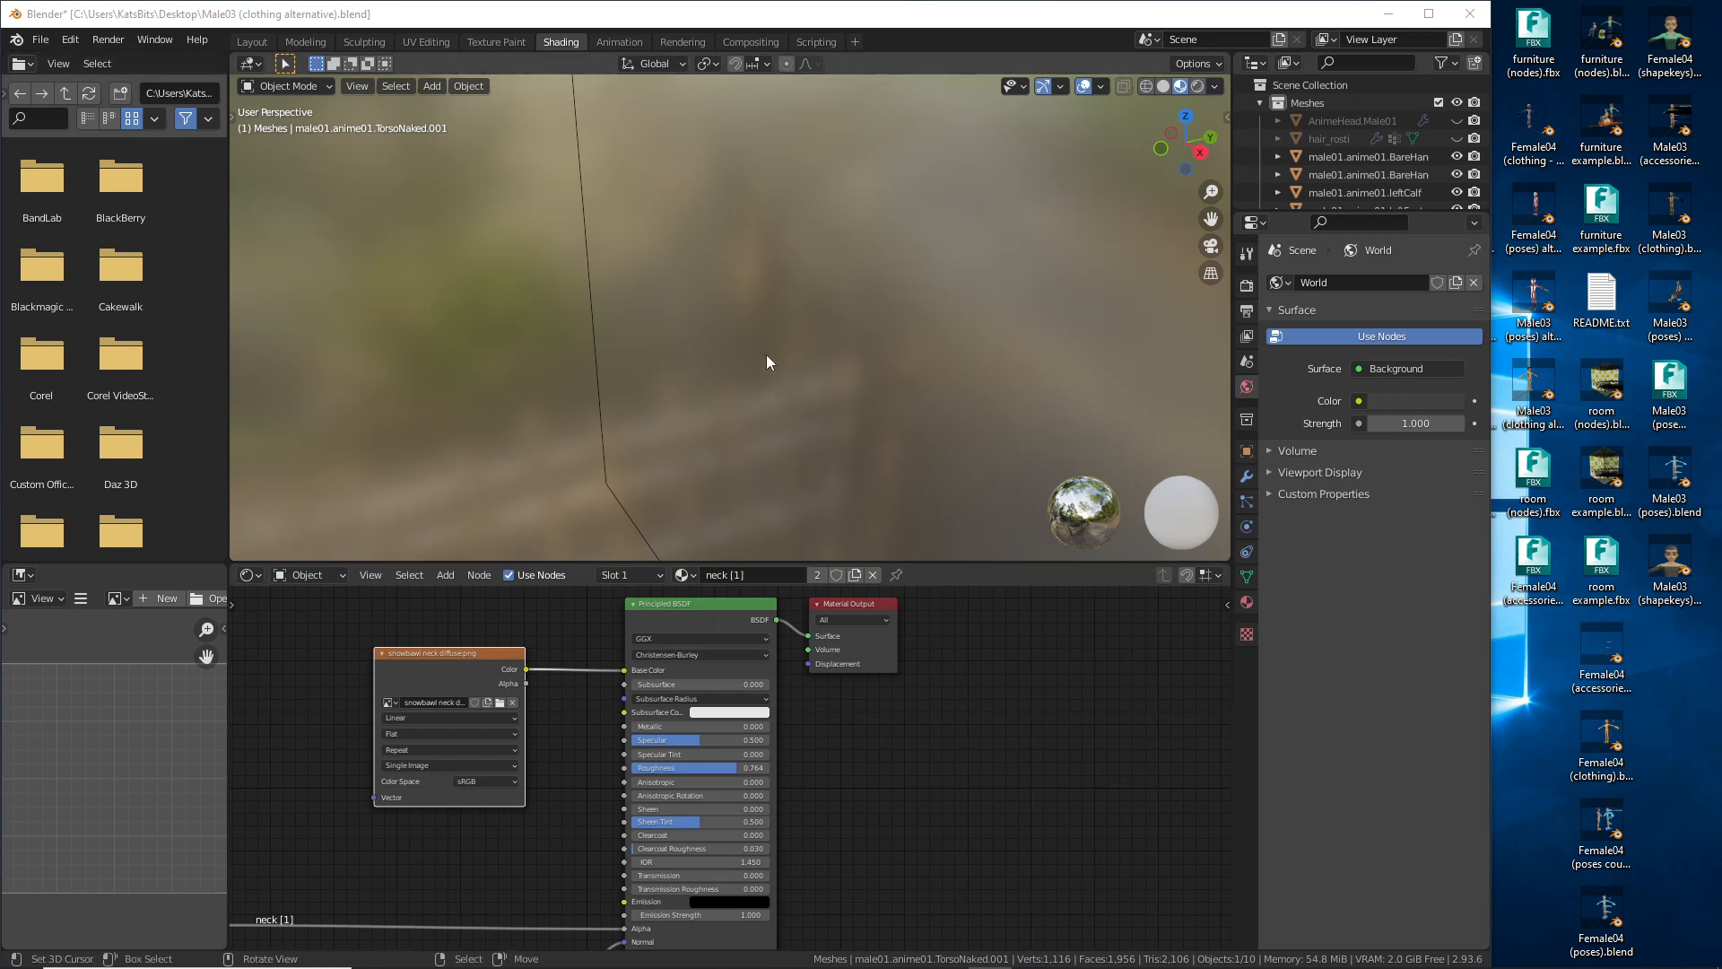
scroll(718, 309, down, 6)
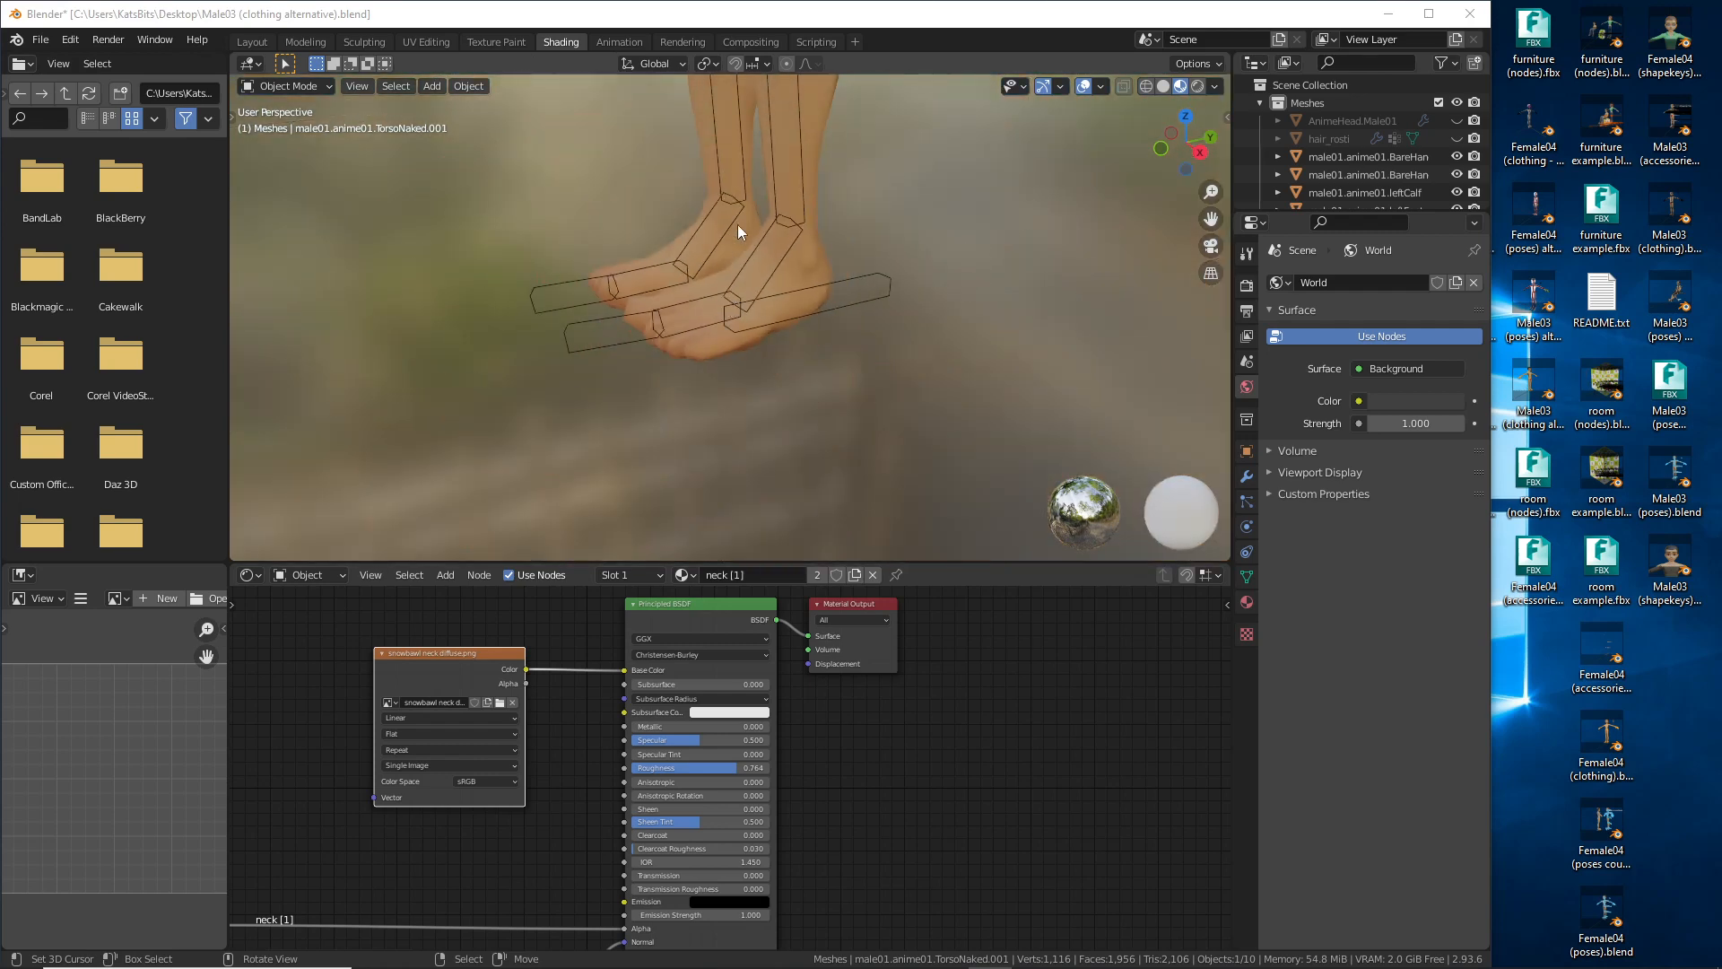
middle_drag(738, 226, 779, 359)
middle_drag(744, 463, 739, 416)
scroll(731, 409, up, 2)
shift+middle_drag(664, 350, 761, 371)
middle_drag(580, 790, 760, 912)
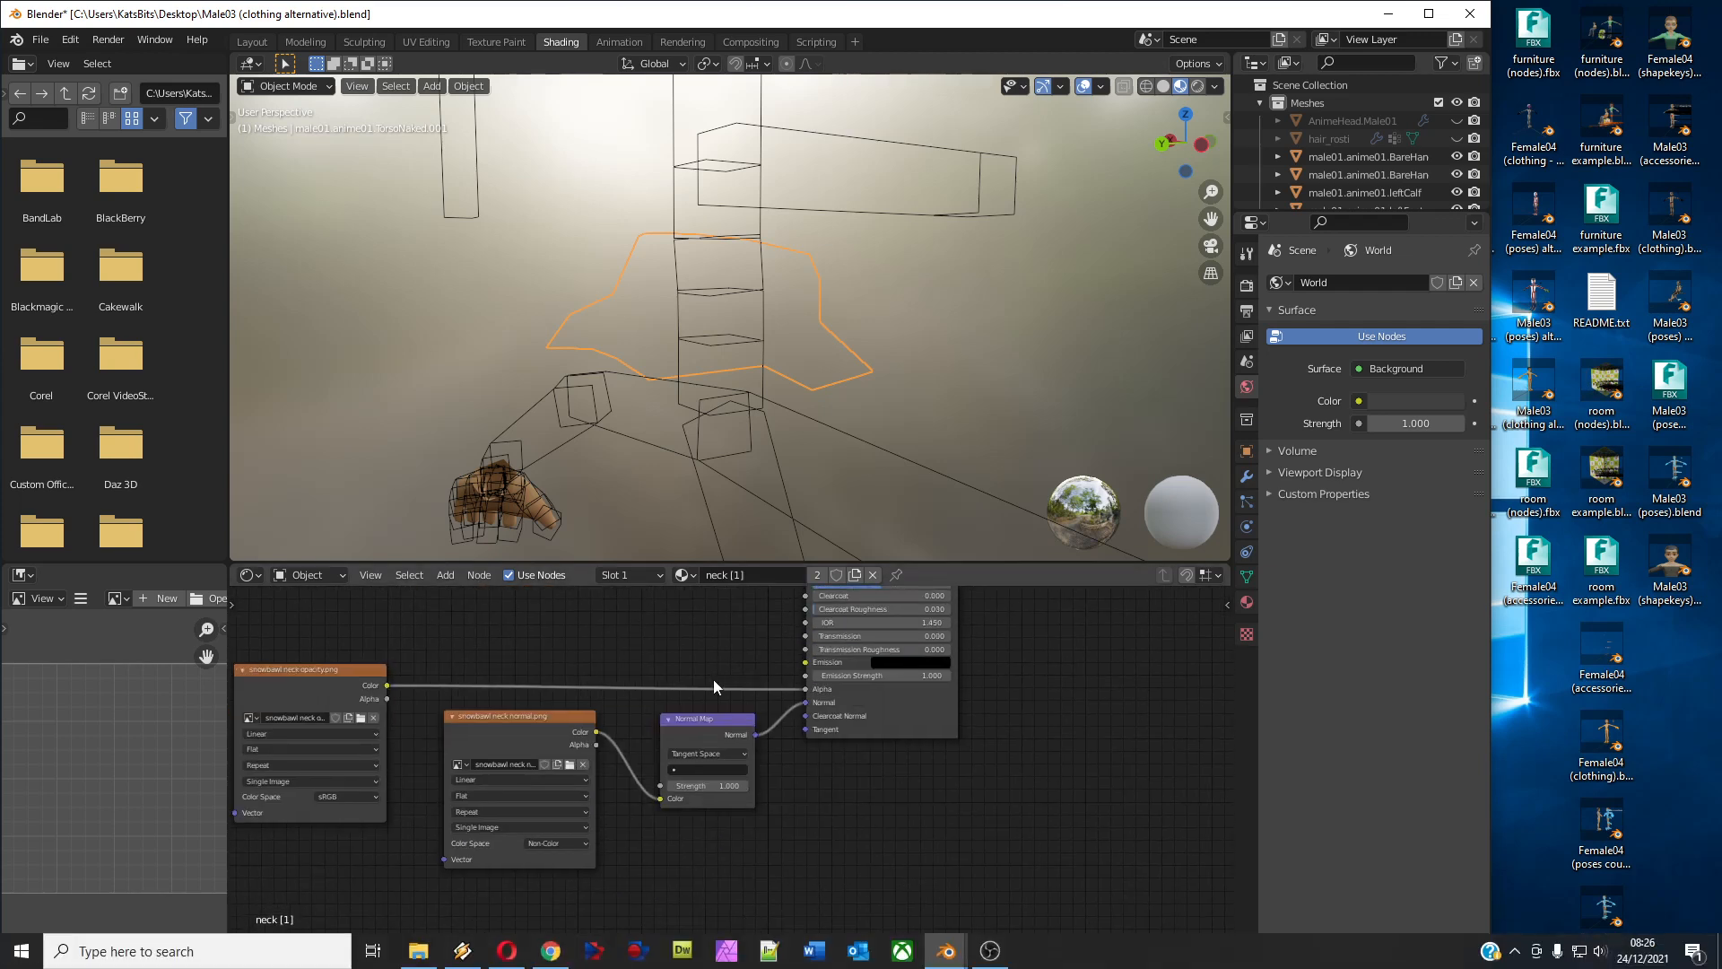
Step: Maximise the application window and the shader editor to show the whole neck material node tree
click(1430, 14)
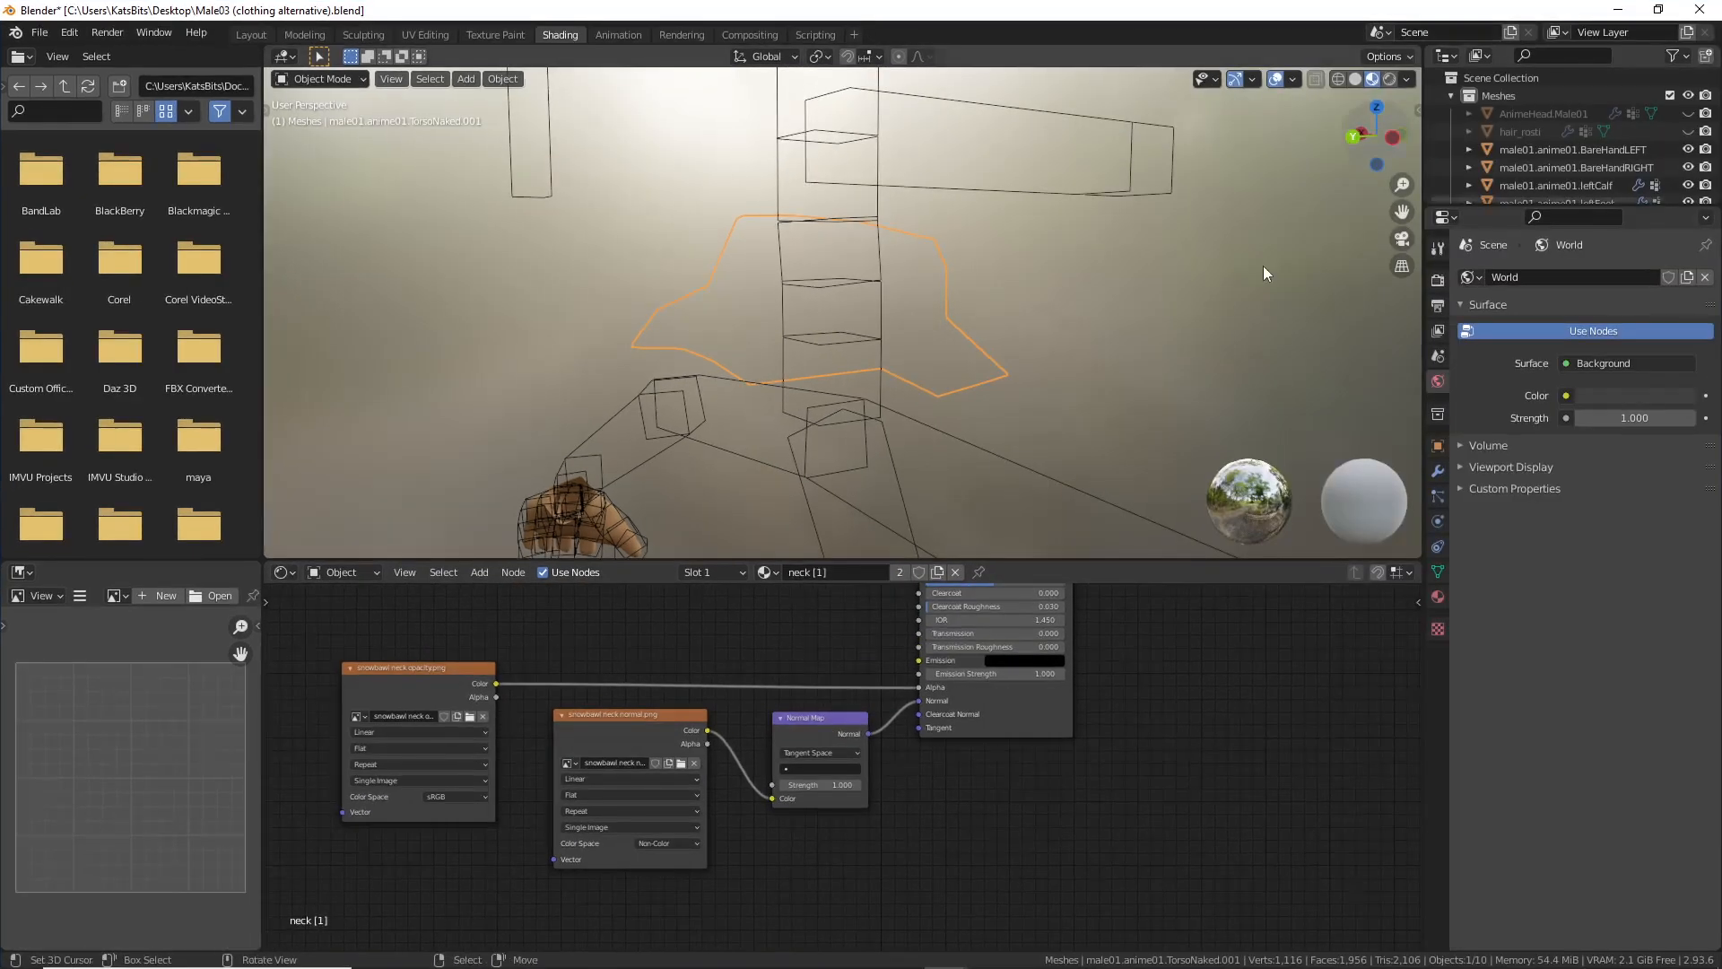
key(ctrl+space)
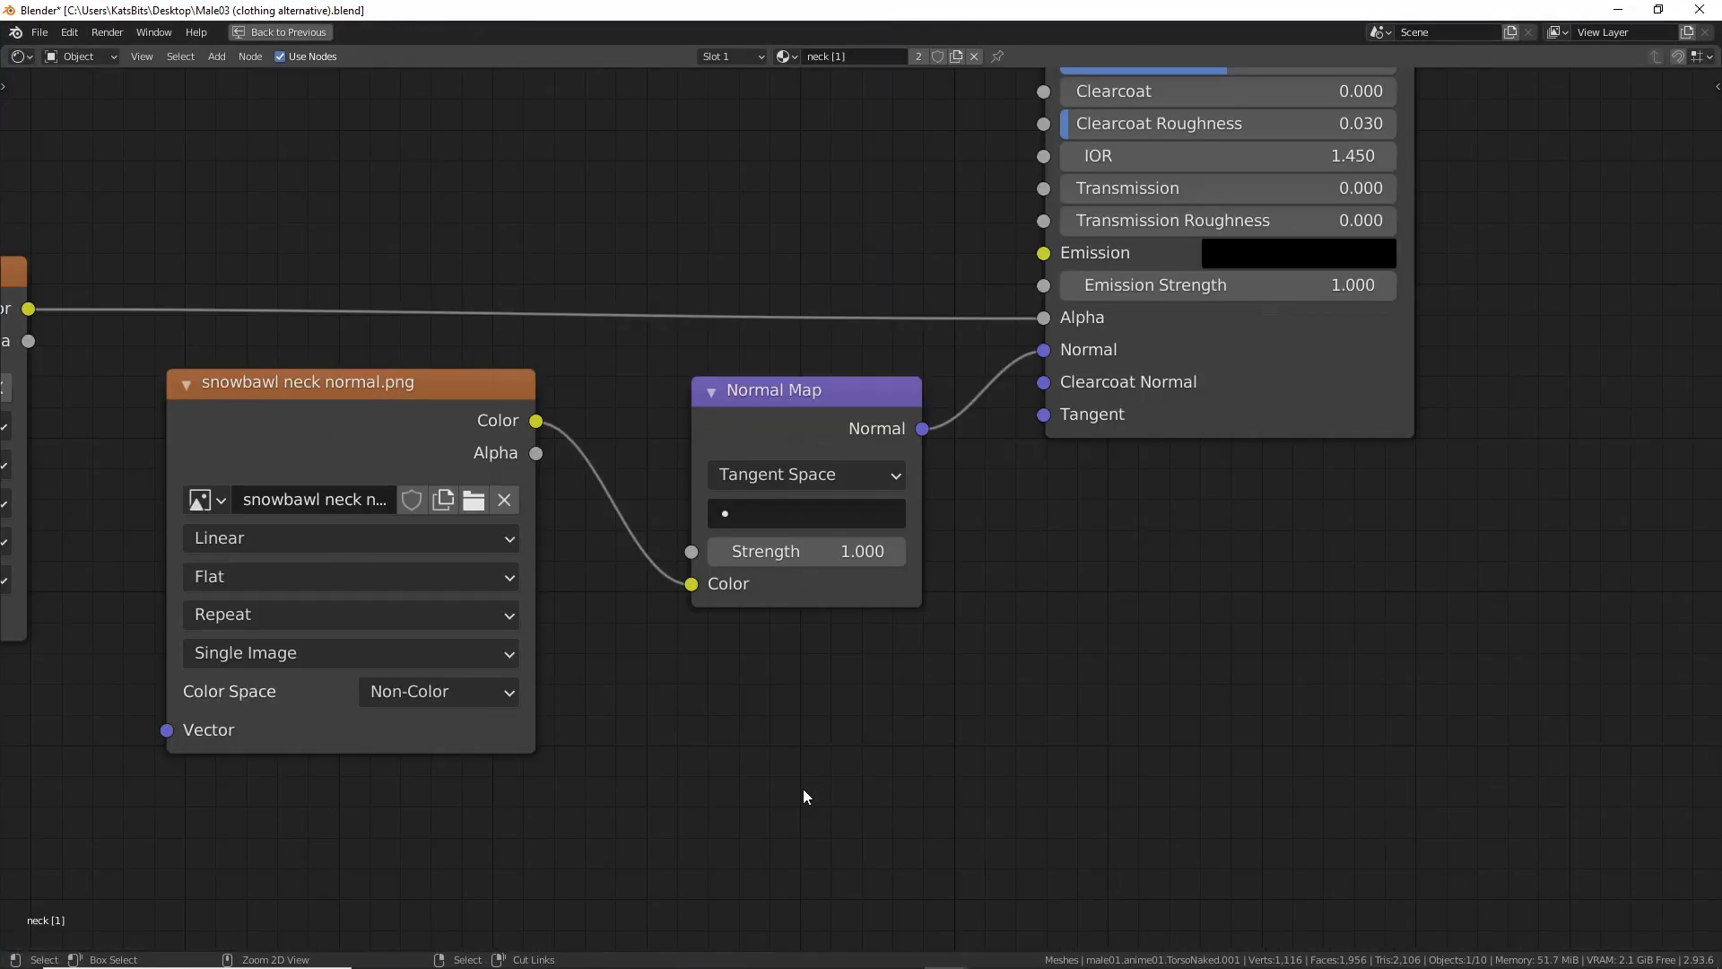
scroll(789, 599, down, 8)
middle_drag(730, 440, 766, 553)
scroll(756, 576, up, 1)
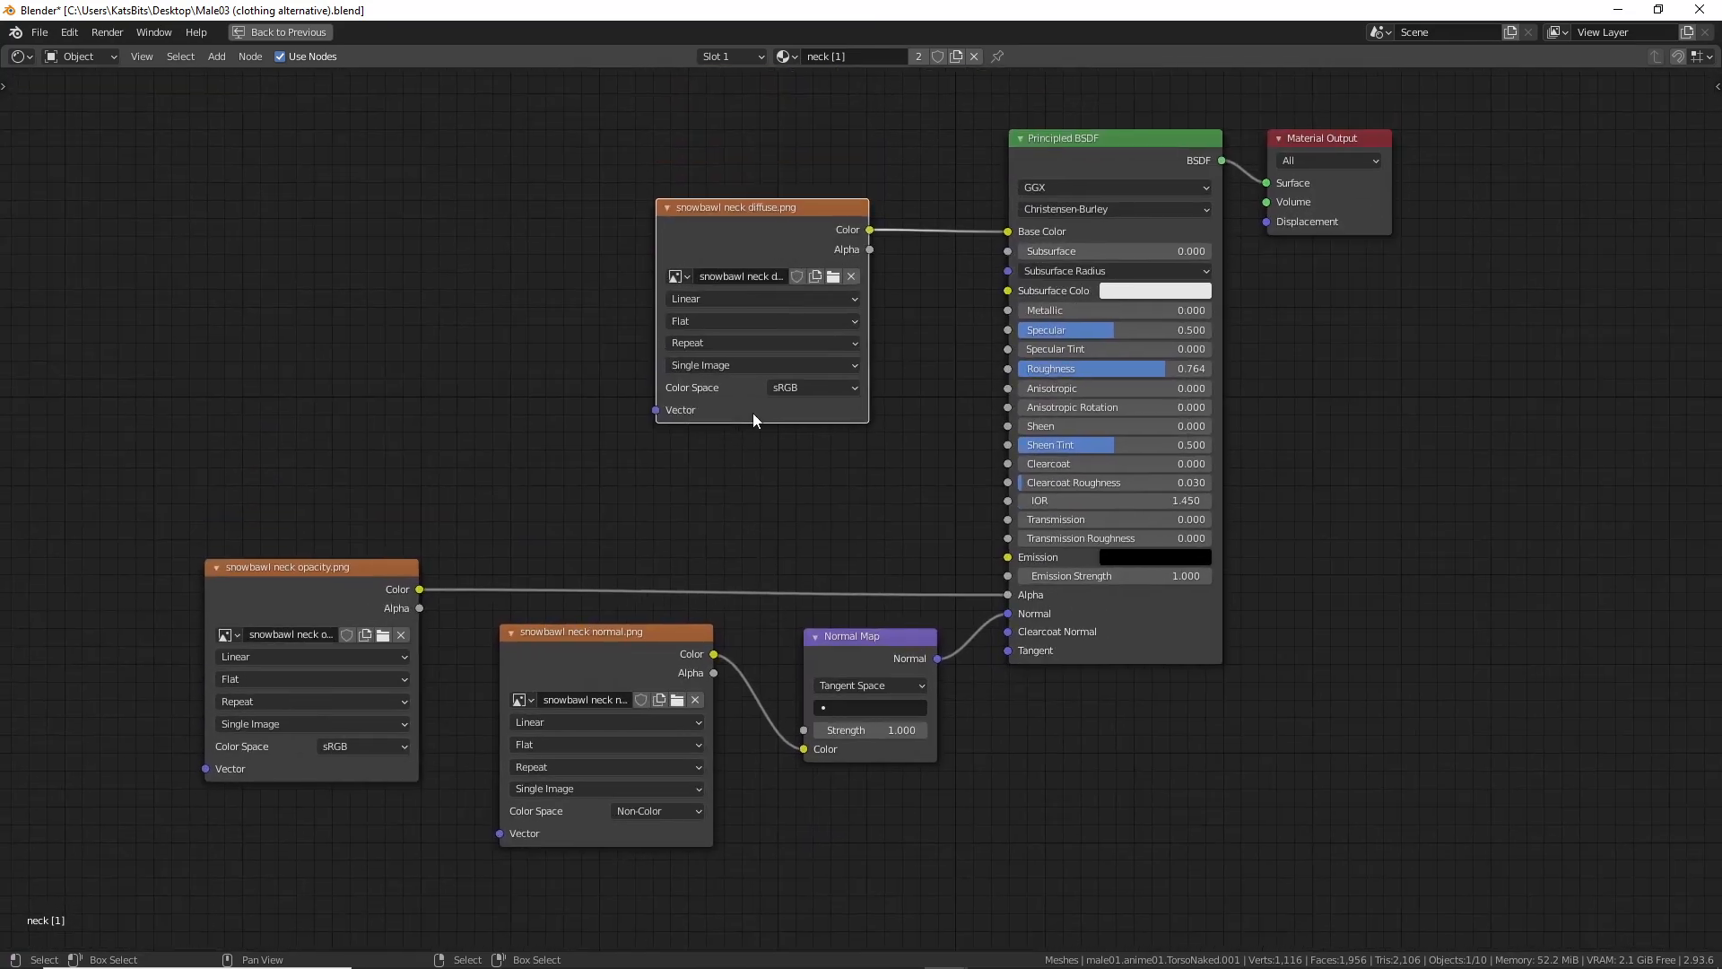
Step: Examine the neck material's diffuse, normal and opacity texture nodes and the opacity map's link to the Alpha input
key(ctrl+2)
mouse_move(720, 257)
mouse_down()
mouse_move(835, 289)
mouse_move(708, 269)
mouse_up()
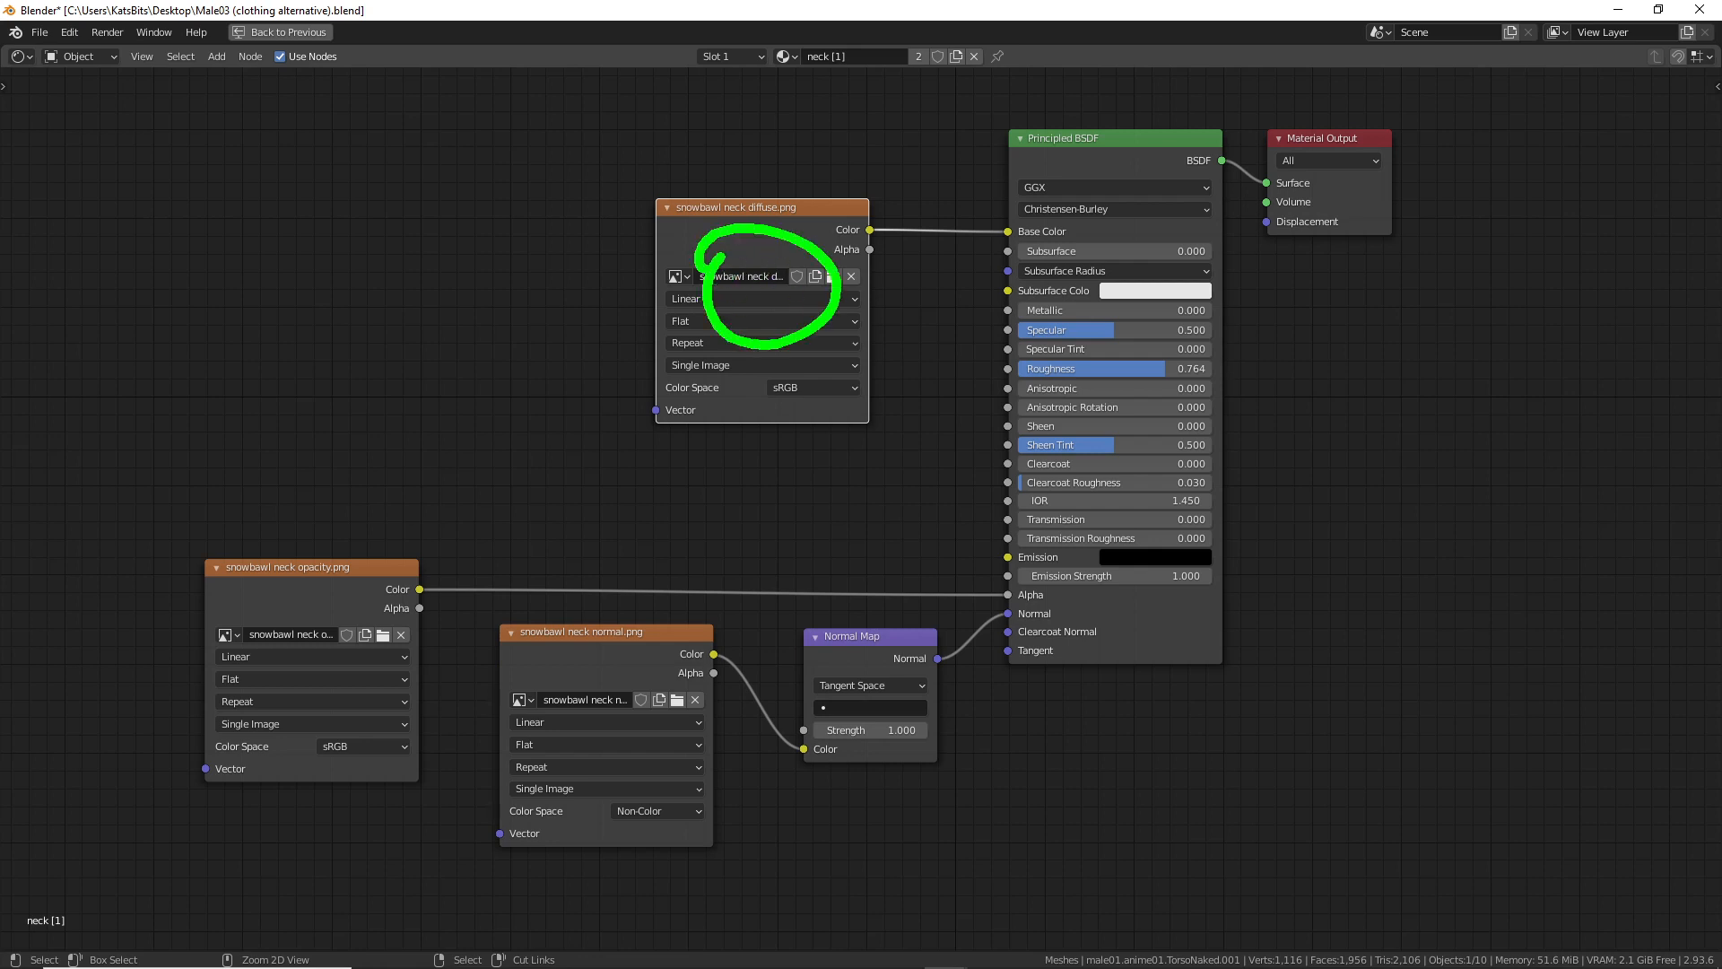
drag(622, 725, 567, 708)
mouse_move(835, 691)
mouse_down()
mouse_move(857, 760)
mouse_move(858, 704)
mouse_up()
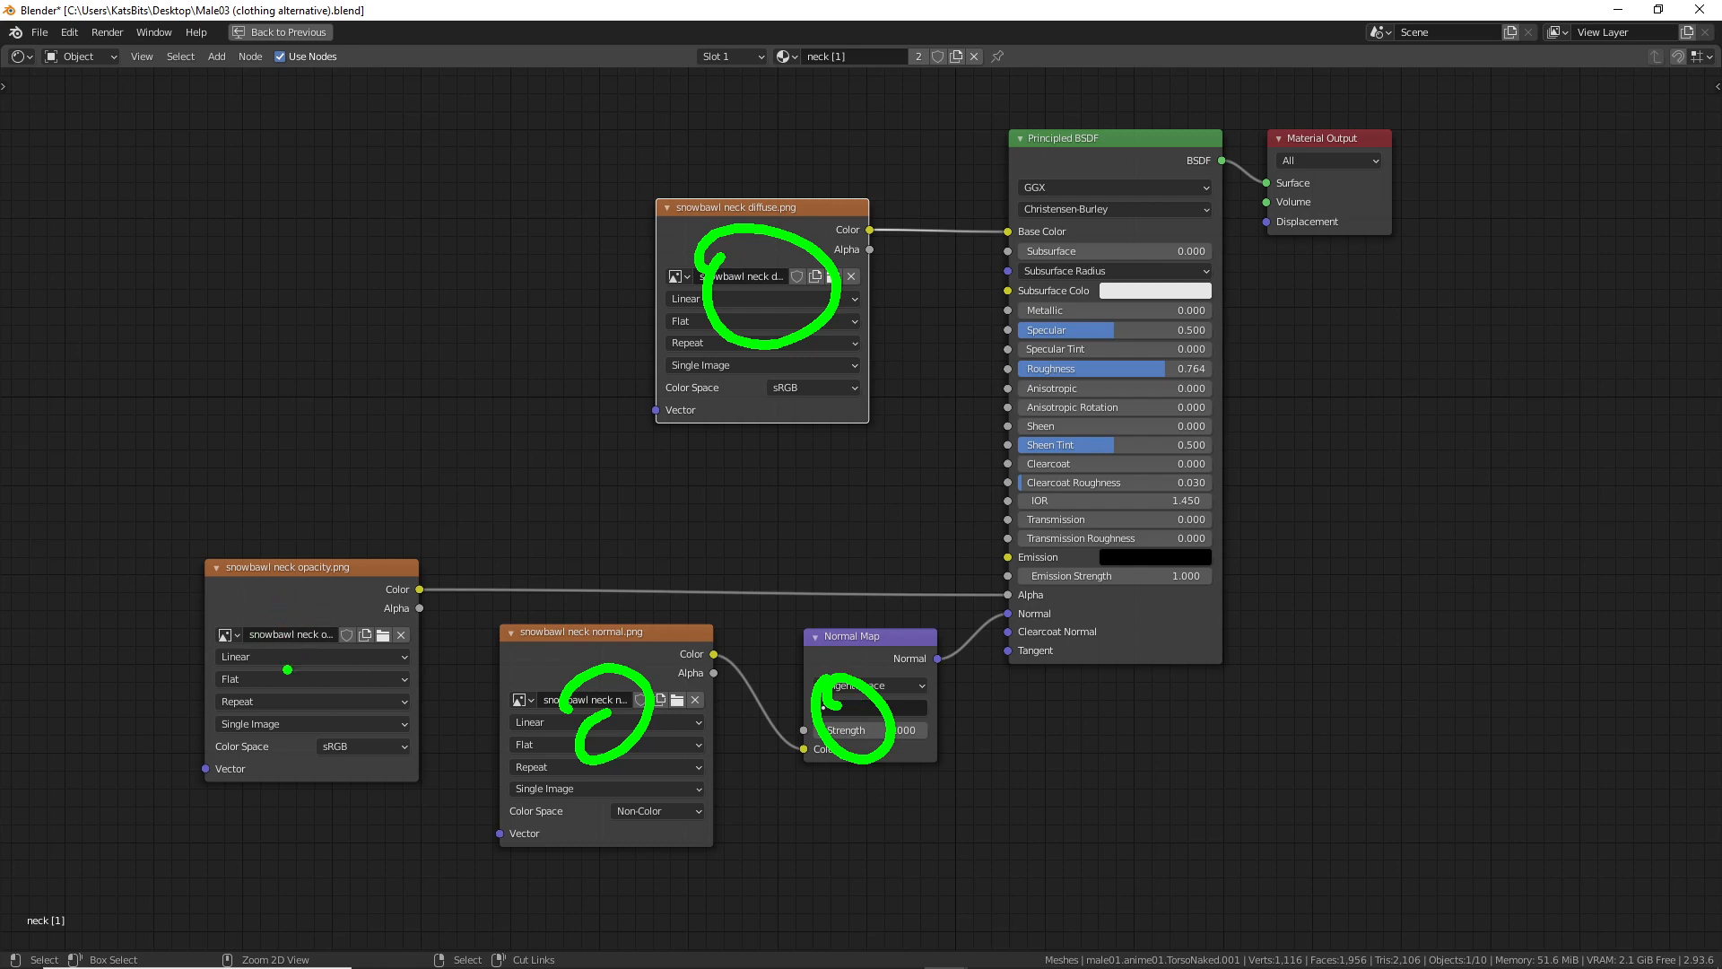
mouse_move(310, 638)
mouse_down()
mouse_move(334, 689)
mouse_move(282, 642)
mouse_up()
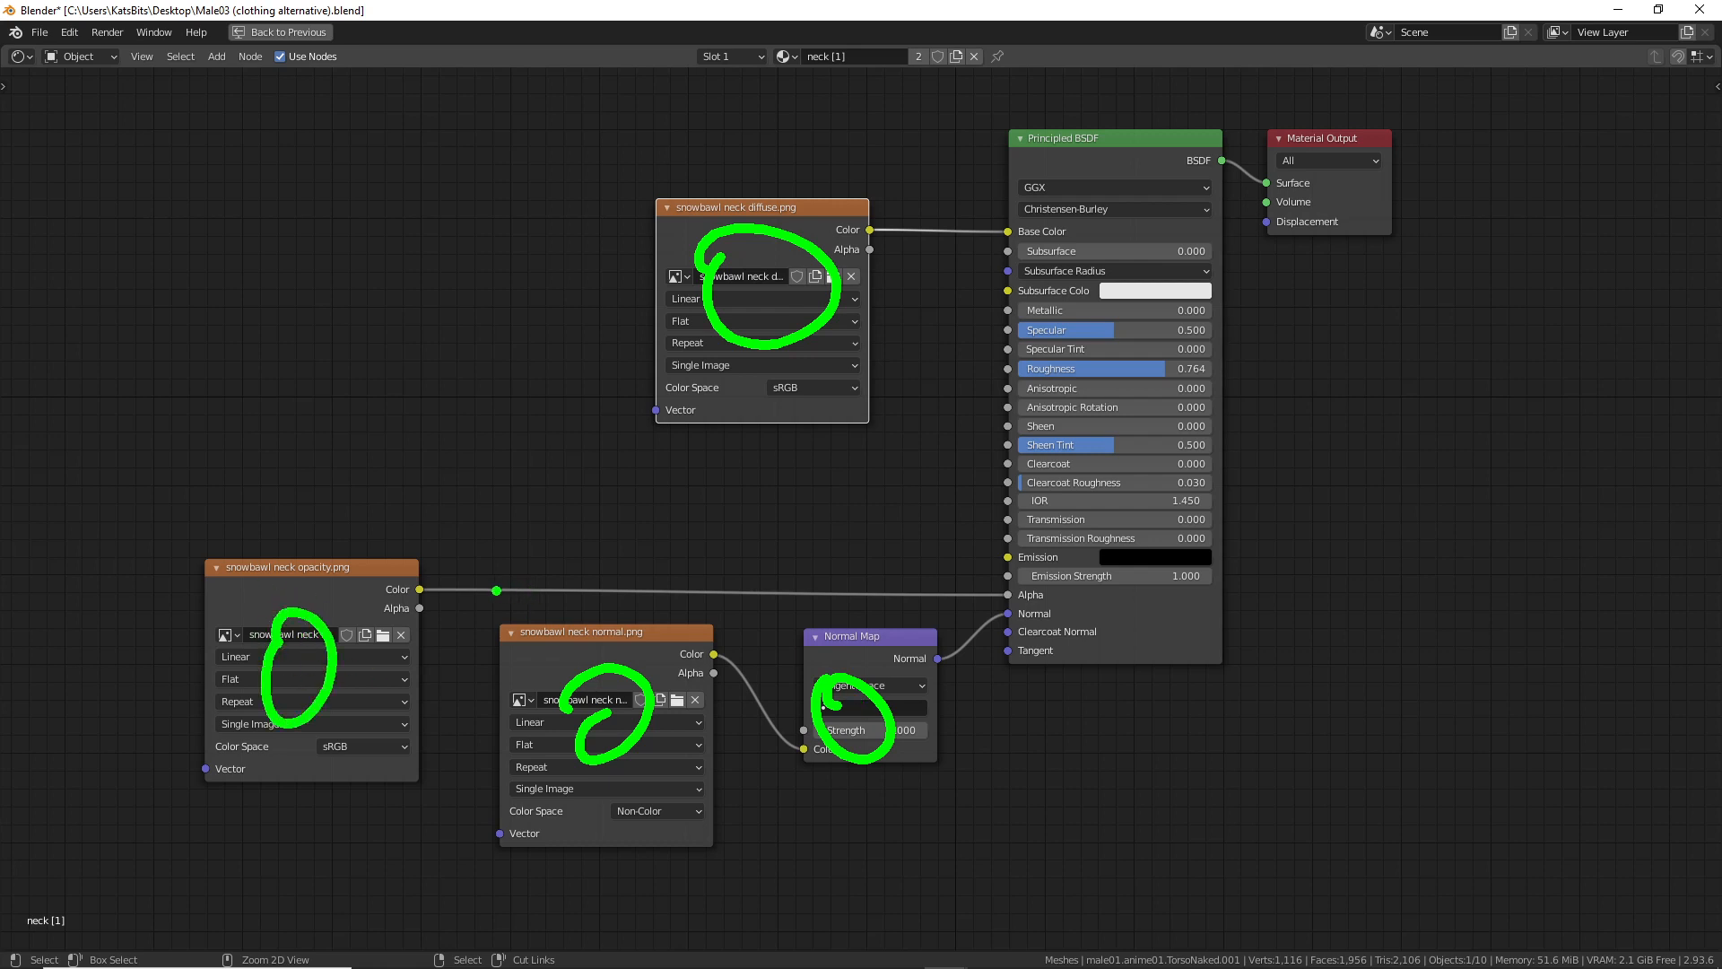
drag(468, 592, 824, 594)
mouse_move(757, 573)
mouse_down()
mouse_move(823, 592)
mouse_move(762, 618)
mouse_up()
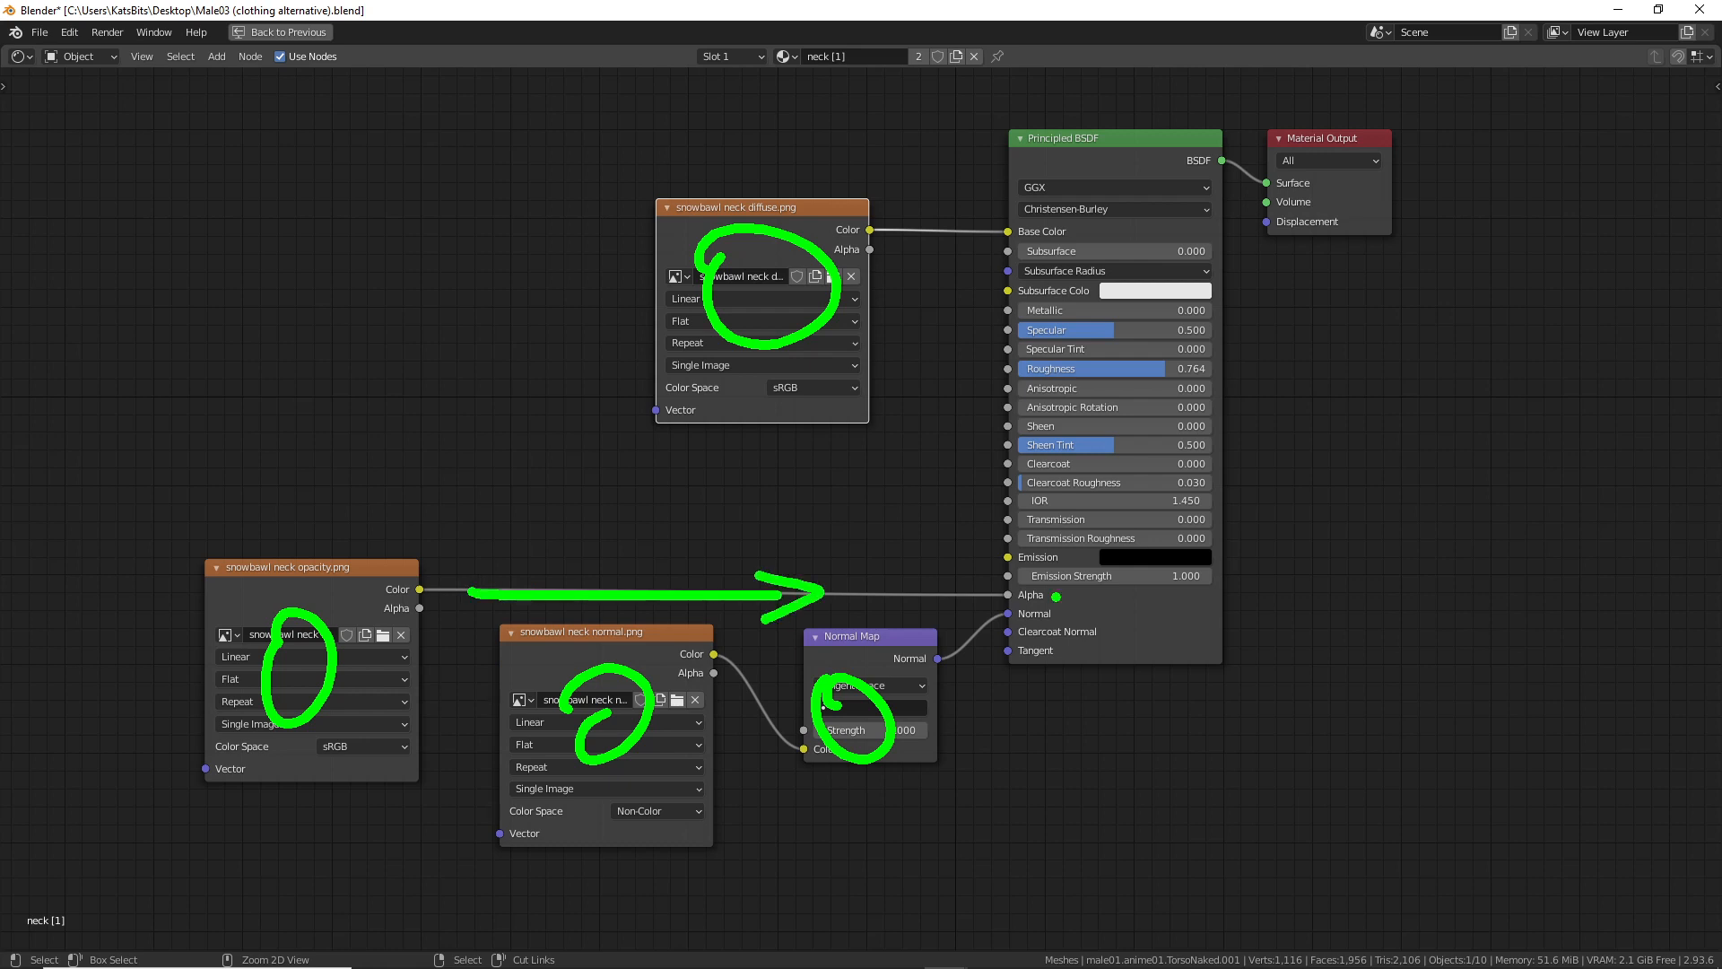
mouse_move(1011, 582)
mouse_down()
mouse_move(1074, 606)
mouse_move(990, 576)
mouse_up()
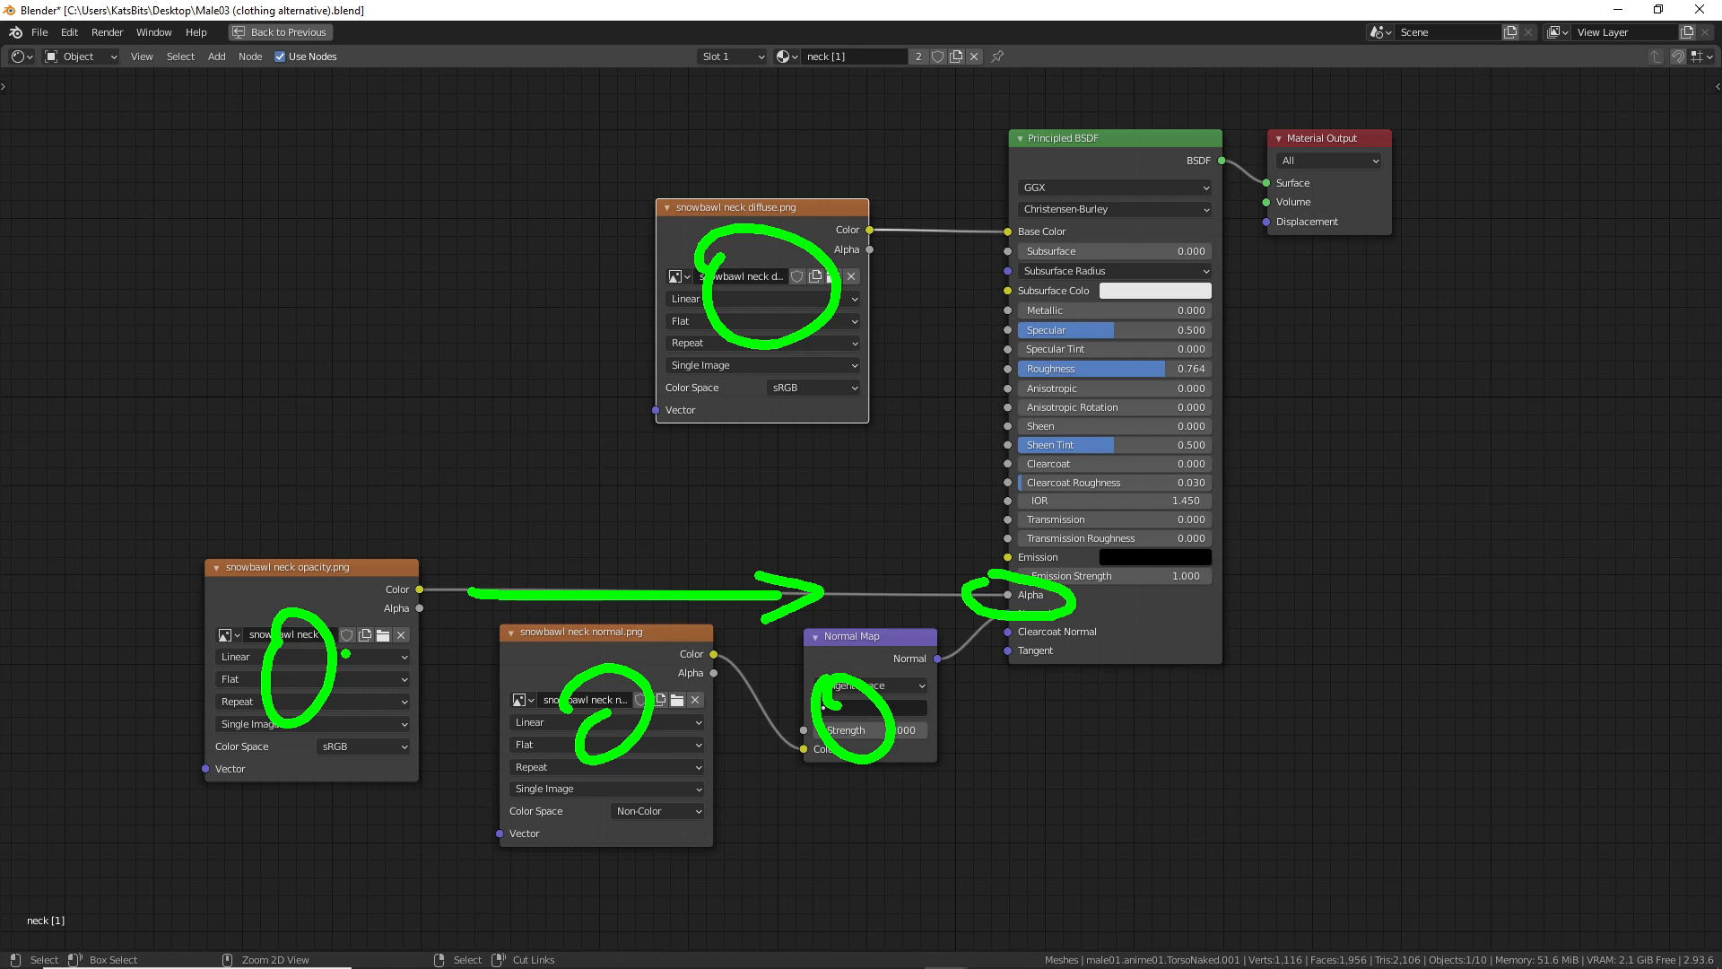
key(Escape)
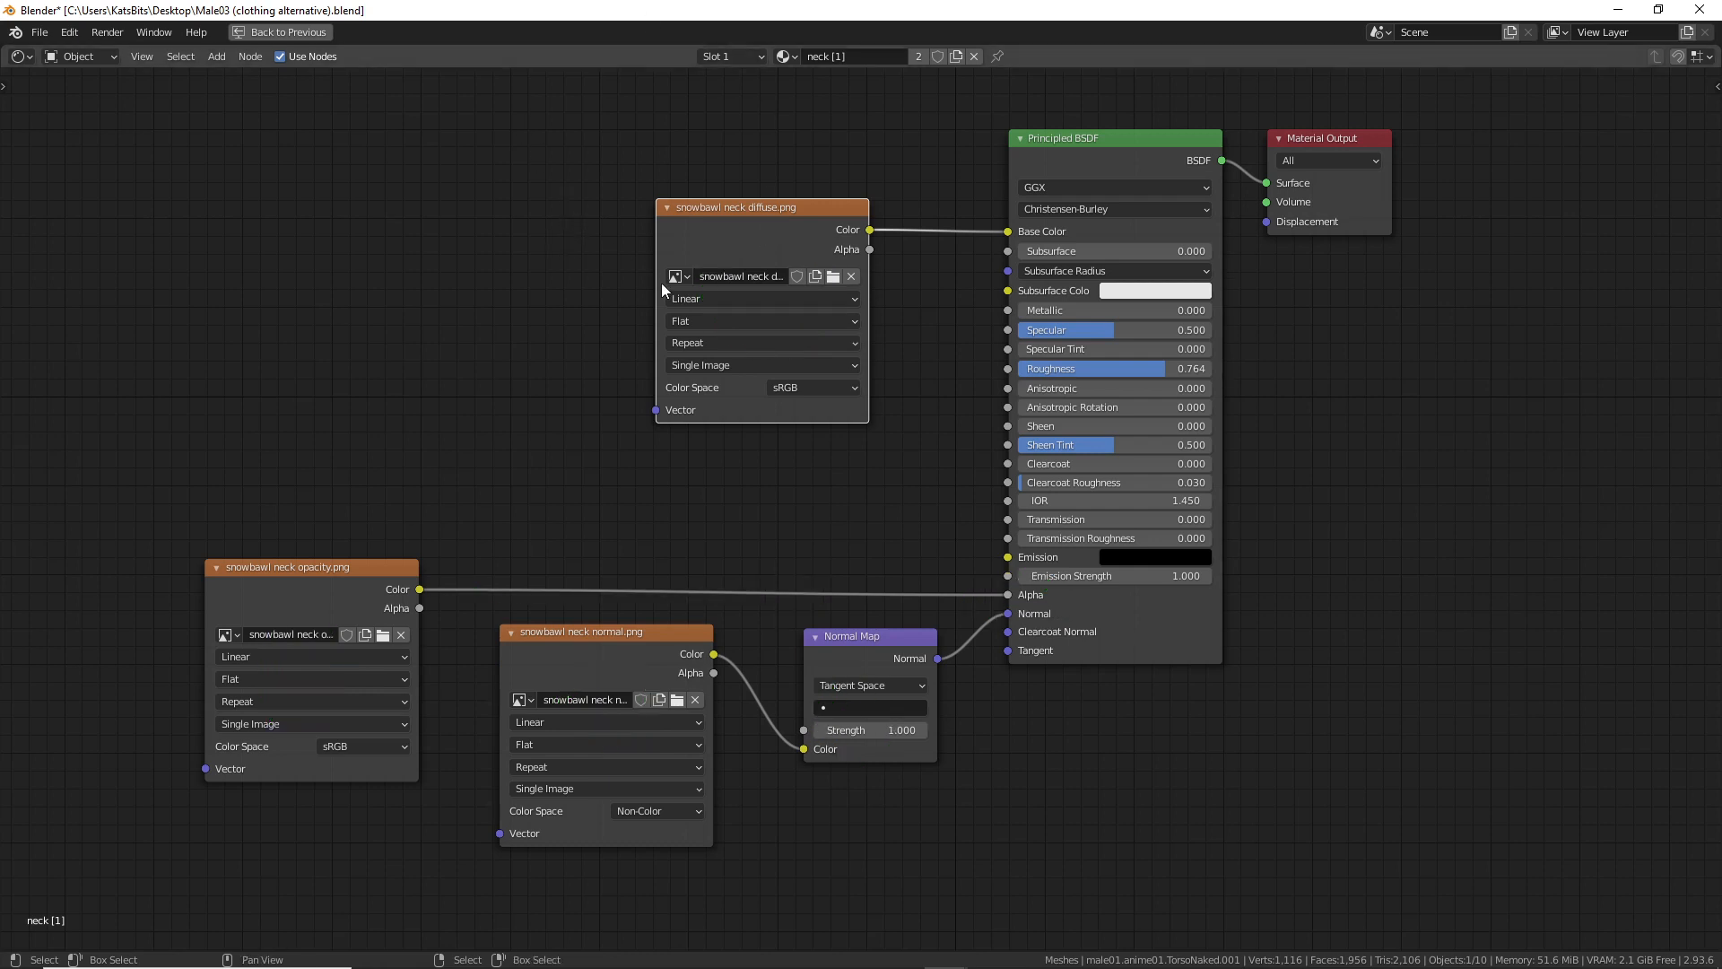
Step: Restore the editor layout, return to the UV Editing workspace and display snowbawl neck opacity.png behind the neck UVs
key(ctrl+space)
scroll(789, 676, up, 3)
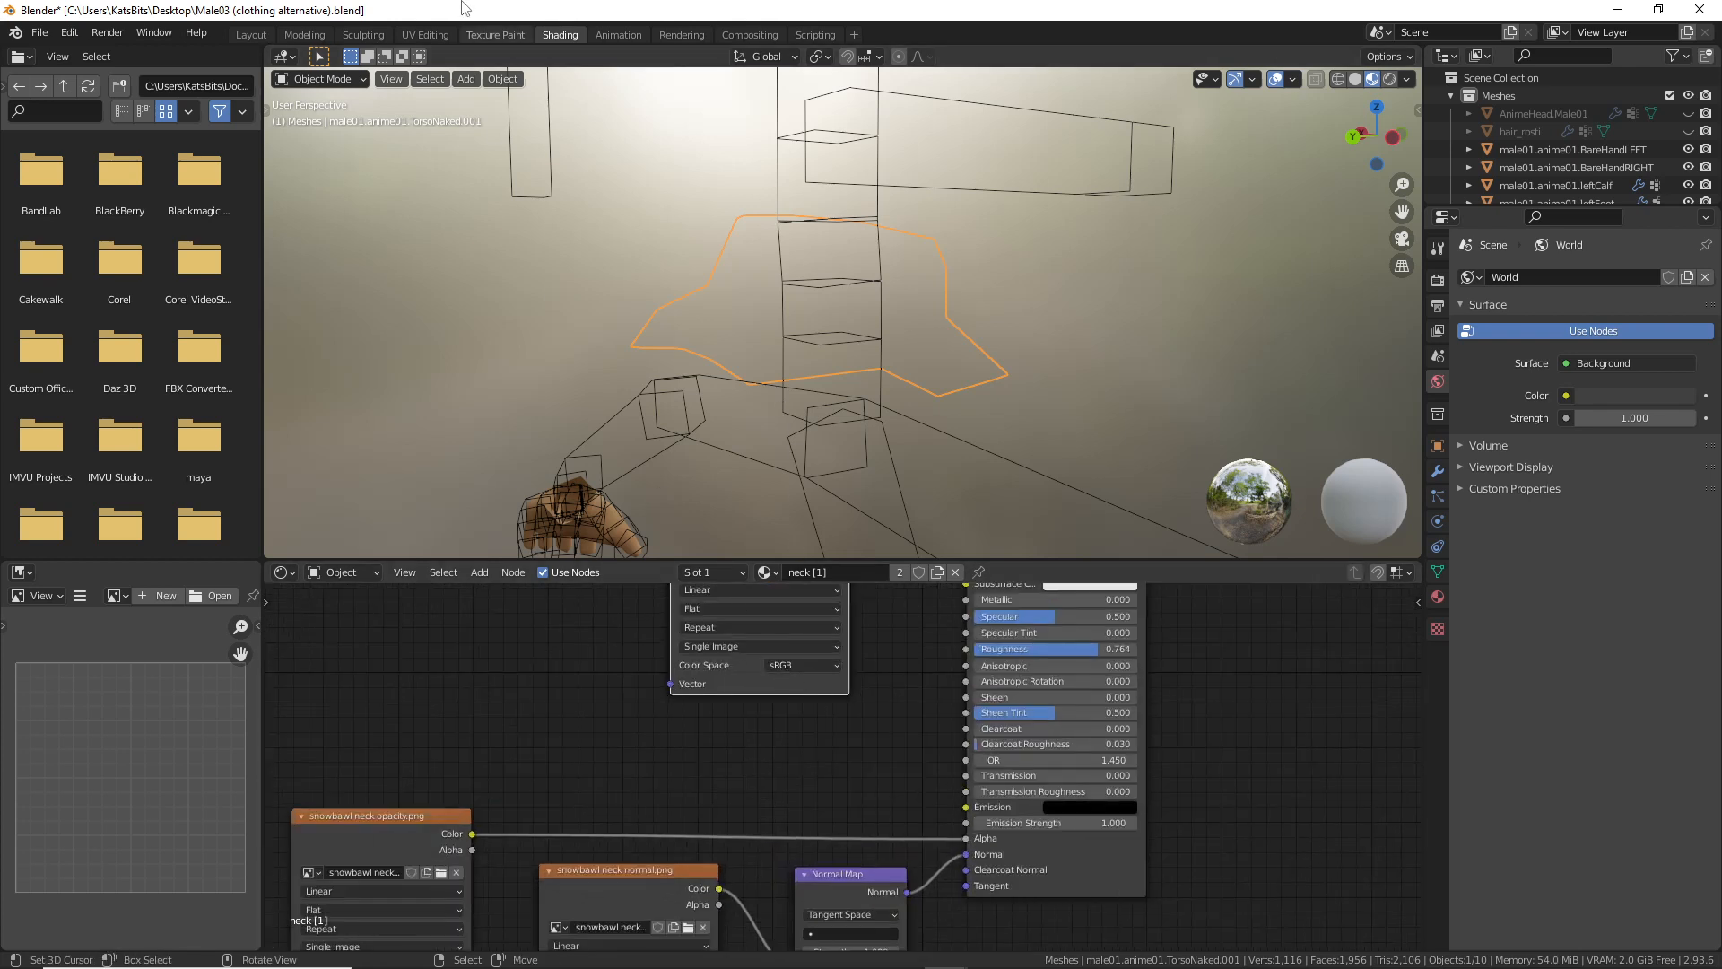
click(434, 35)
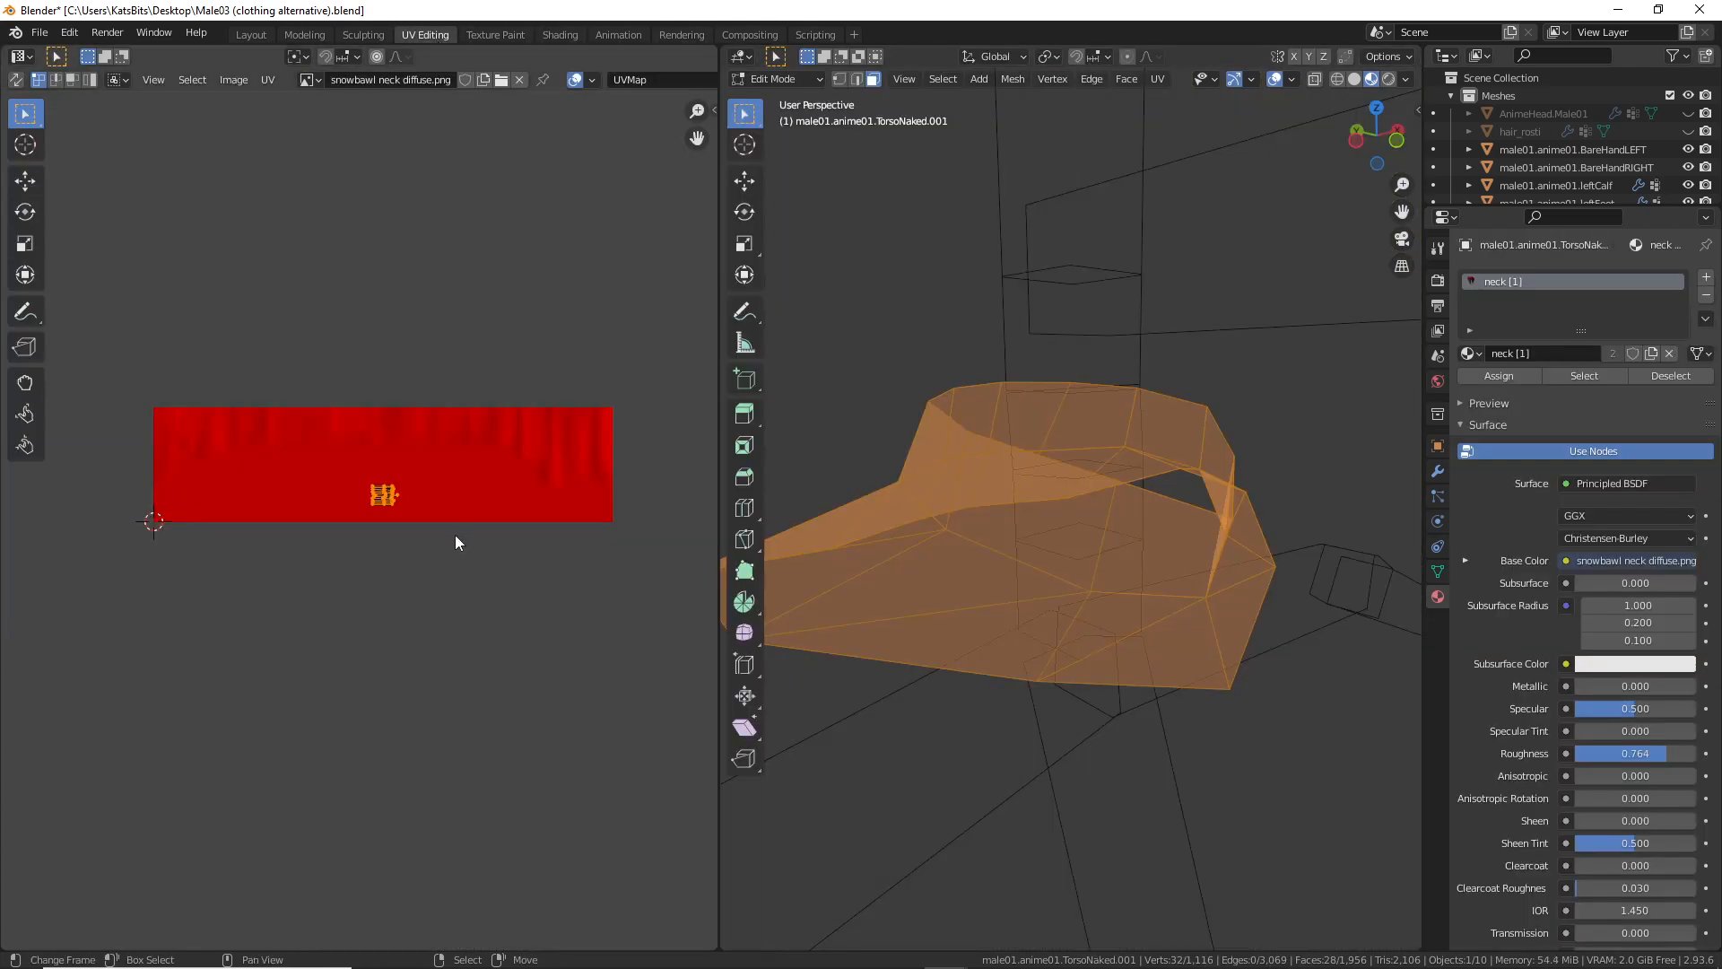
click(305, 81)
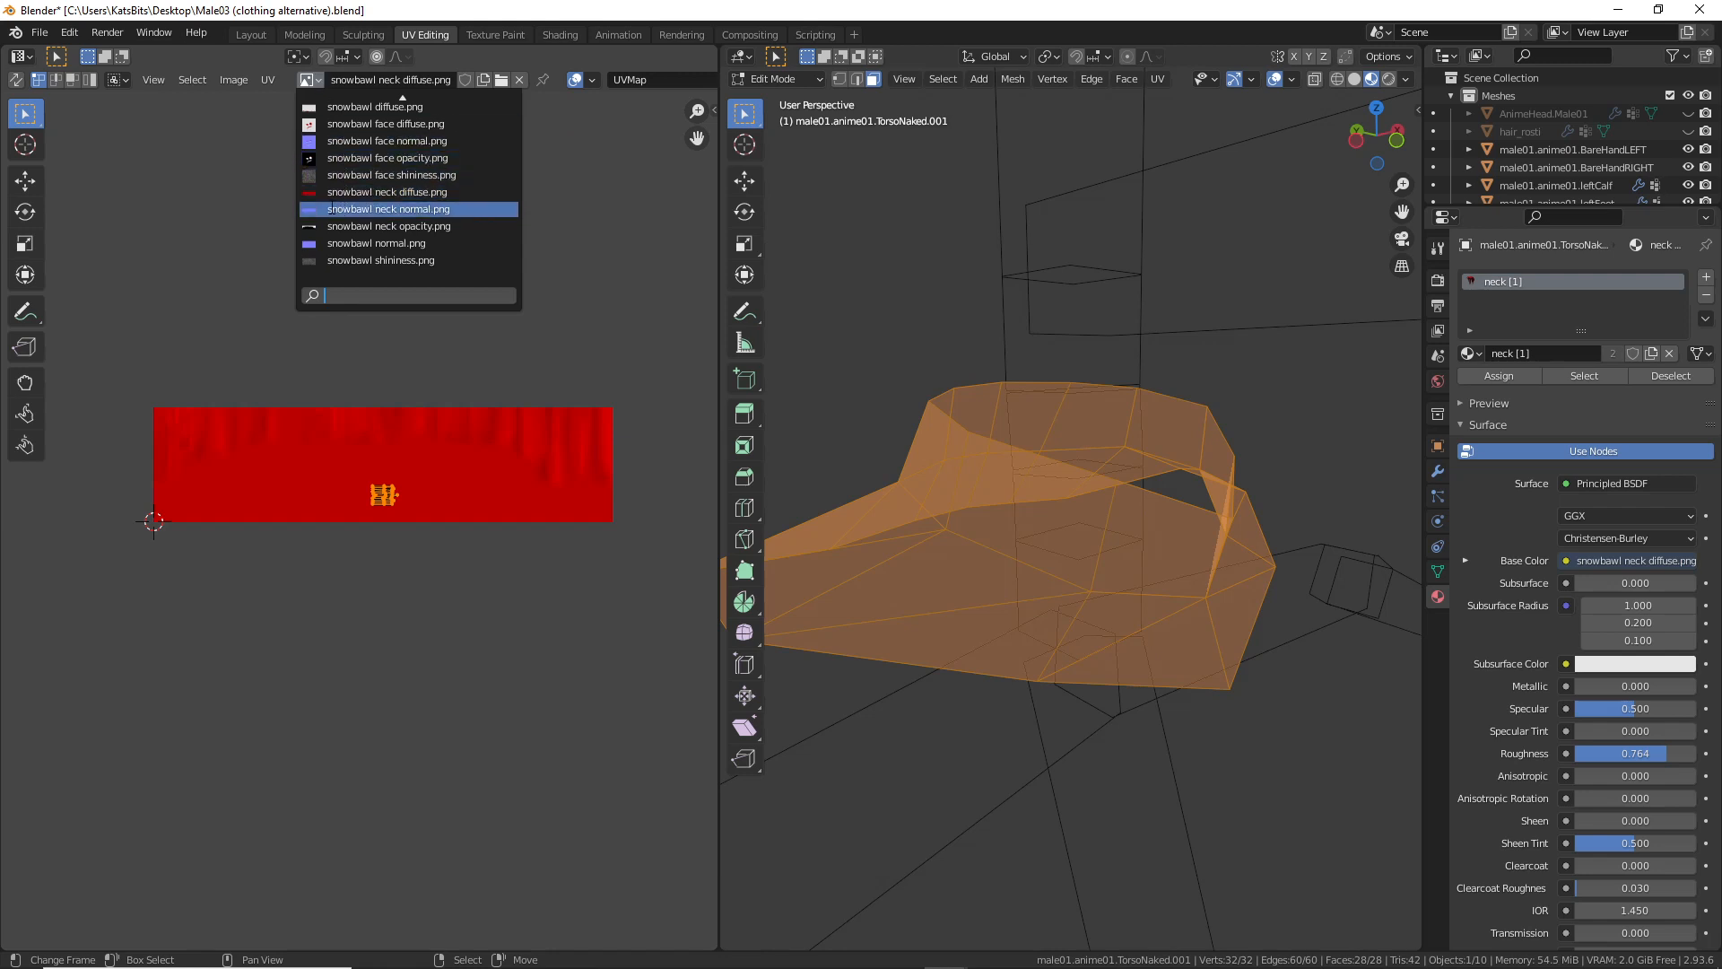
click(359, 226)
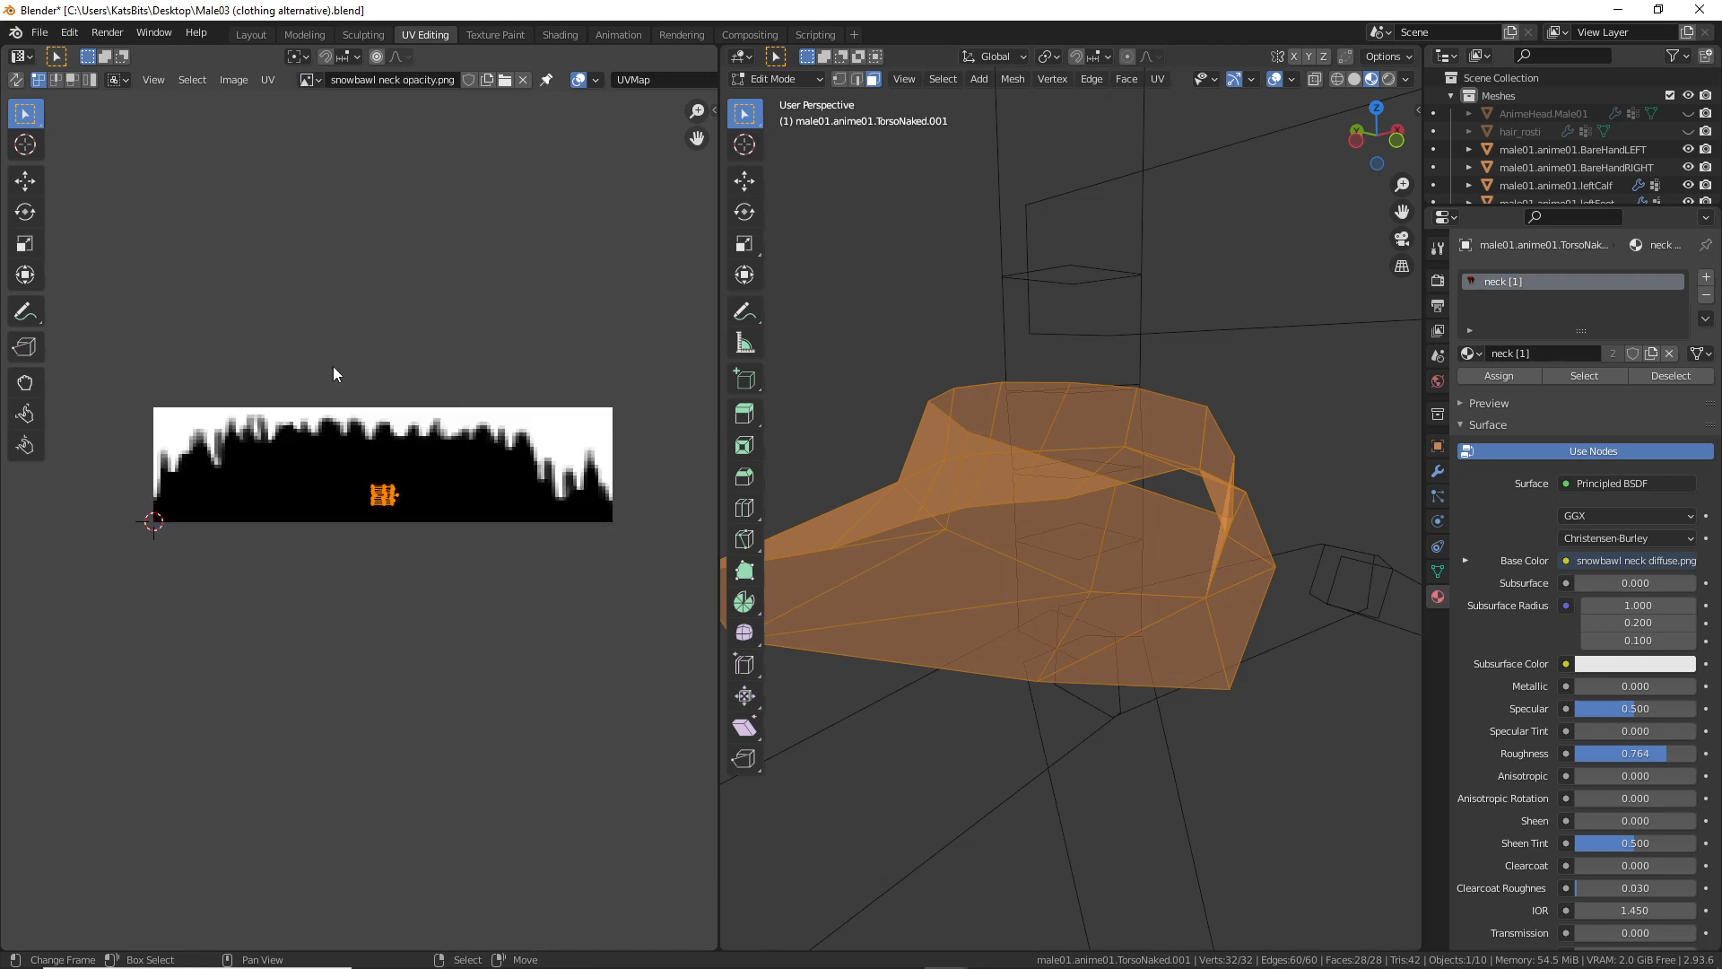
Step: Move the neck piece's UVs across the opacity texture's white and black regions, placing them on the black area near its centre
scroll(341, 502, up, 1)
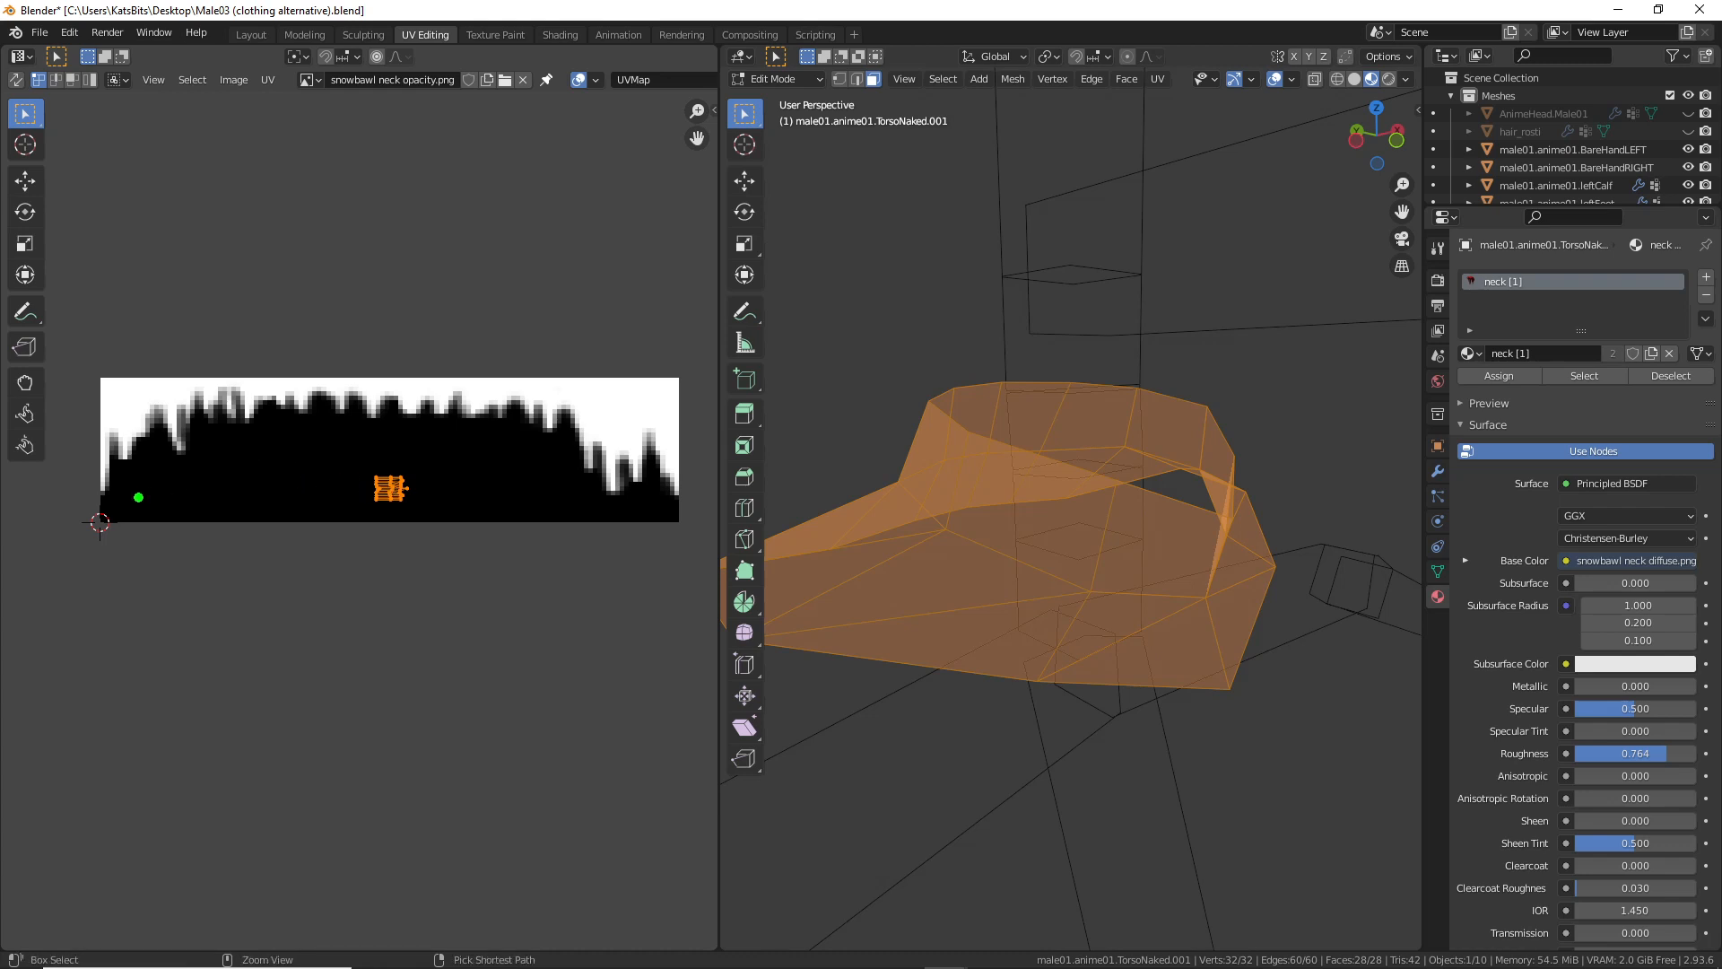
mouse_move(93, 504)
mouse_down()
mouse_move(334, 404)
mouse_move(472, 392)
mouse_move(677, 508)
mouse_up()
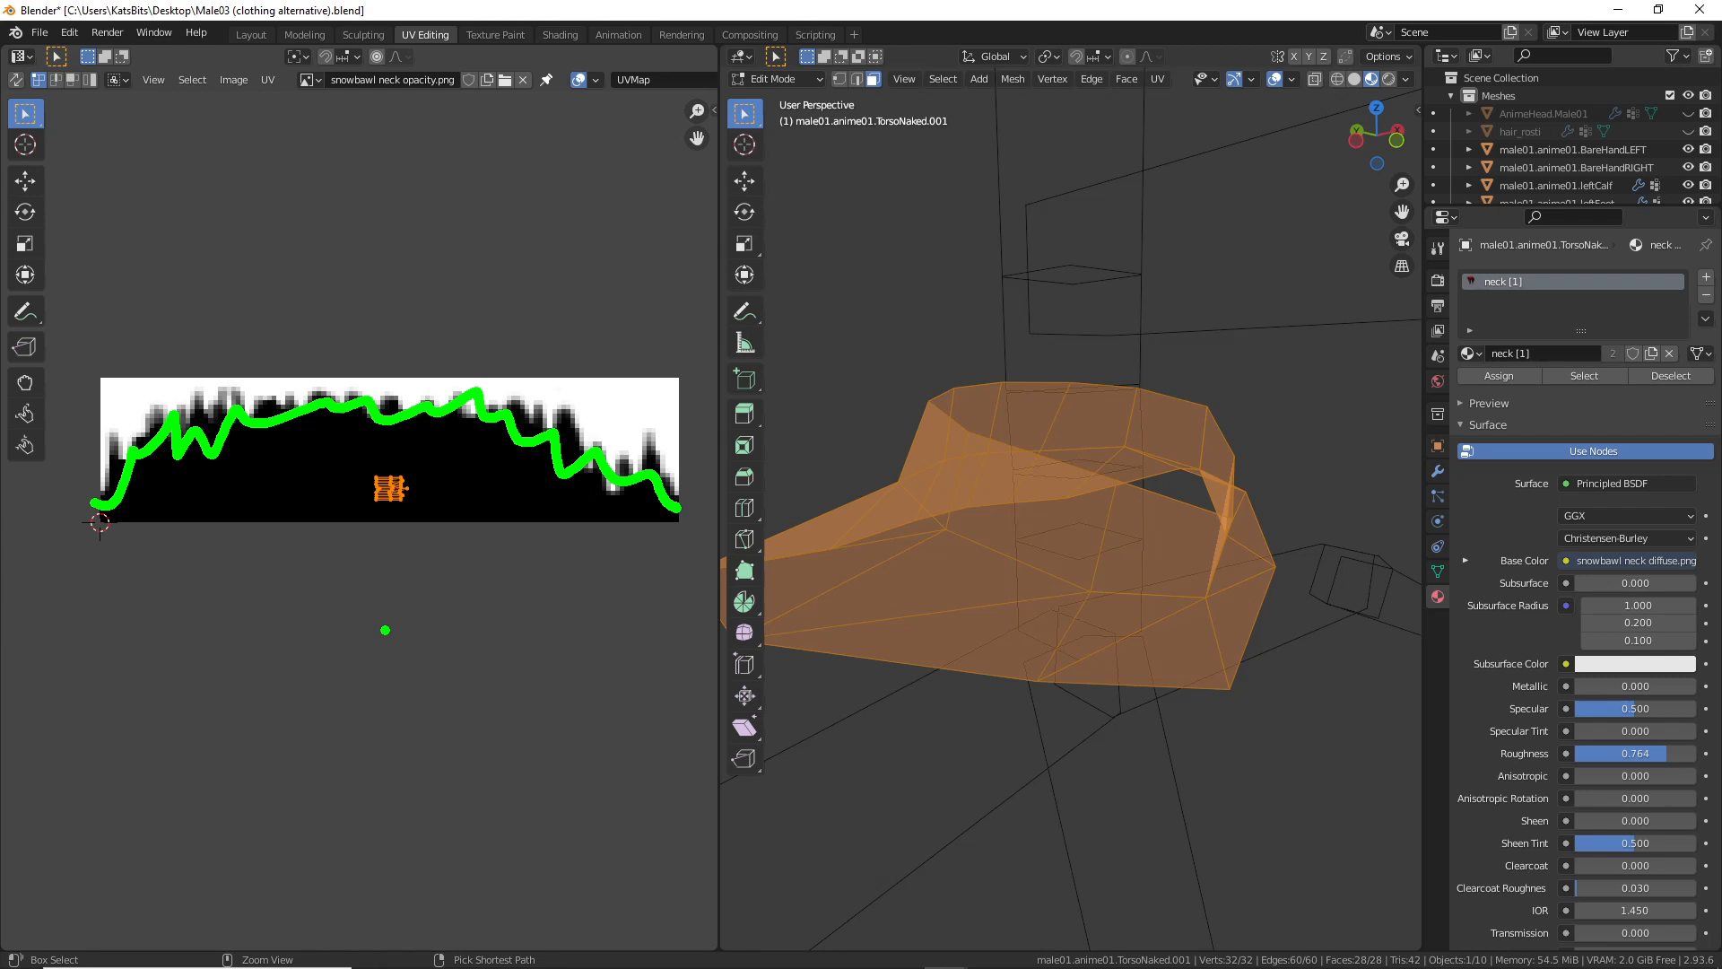
key(ctrl+z)
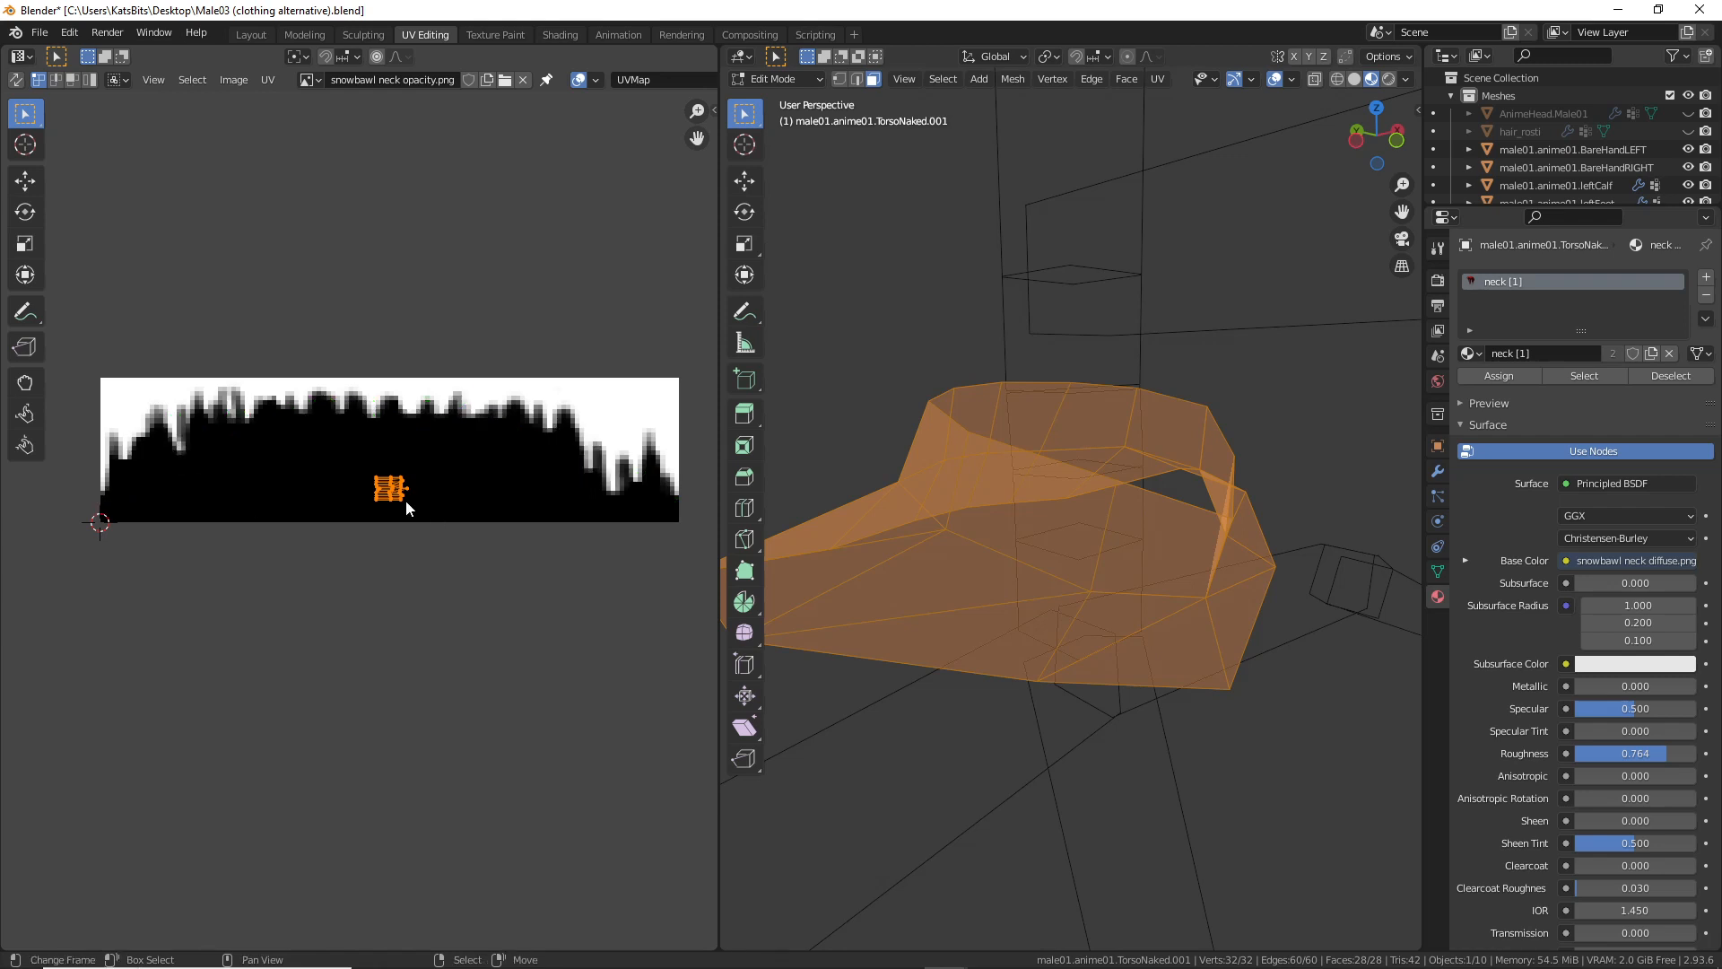
key(g)
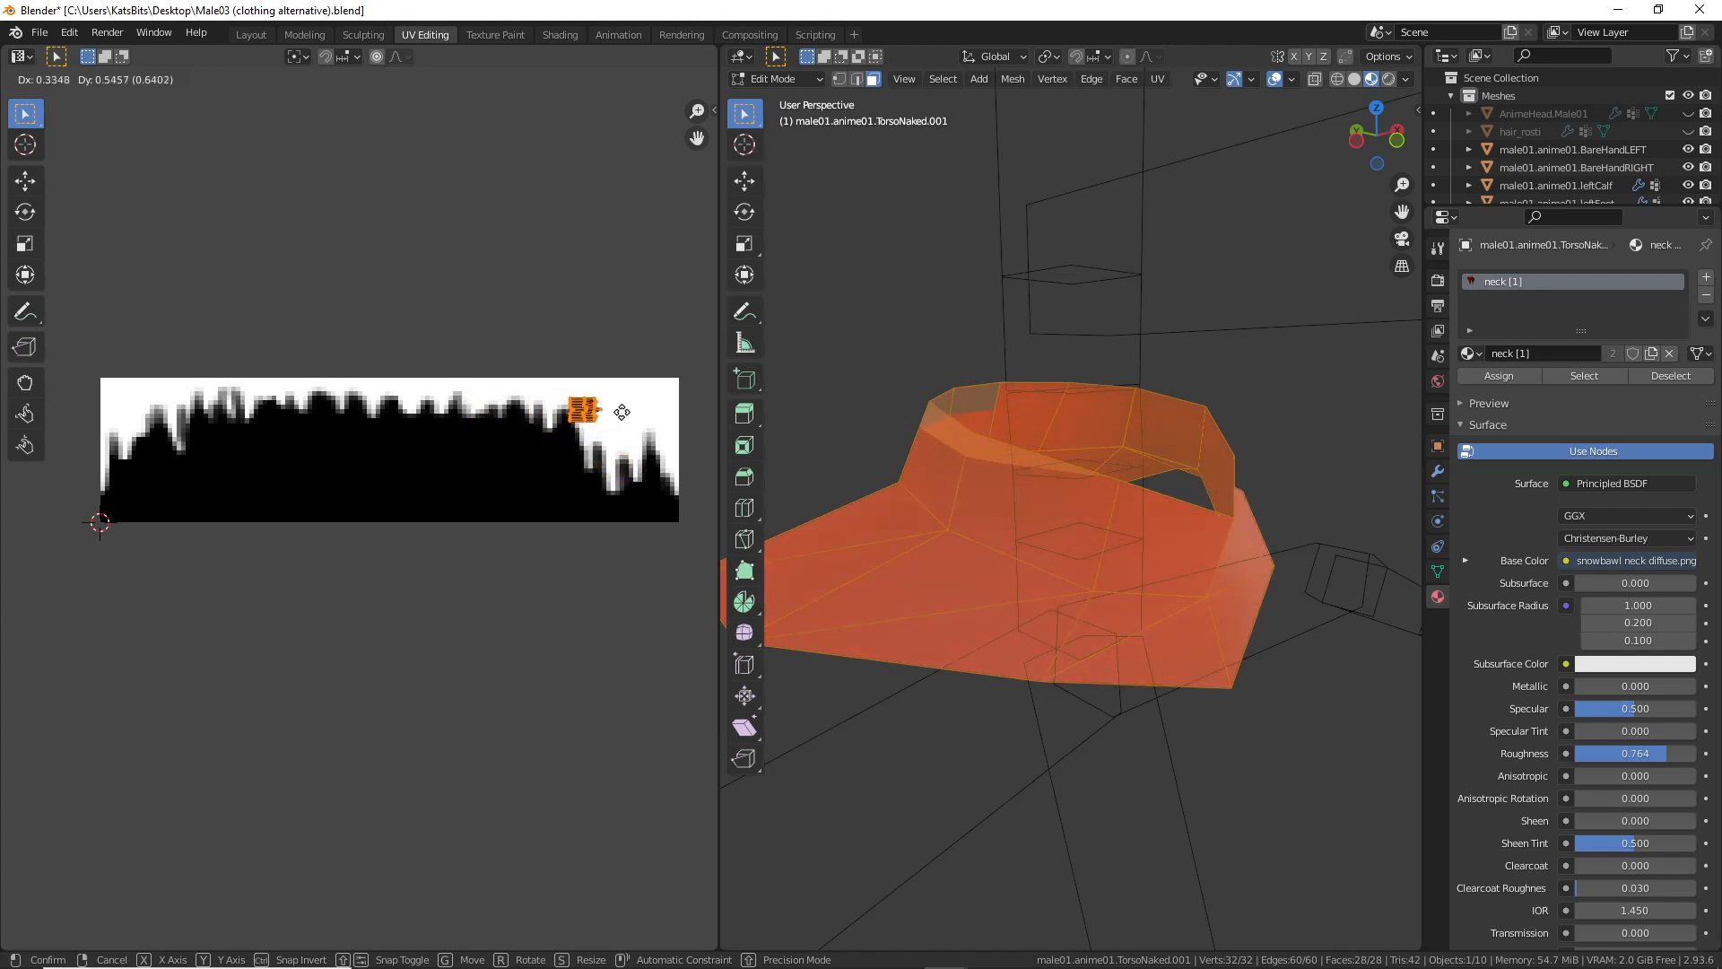
click(462, 453)
Step: Mark the two connected edges down the centre back of the neck piece as a seam
middle_drag(950, 621, 1241, 661)
middle_drag(1025, 629, 1067, 649)
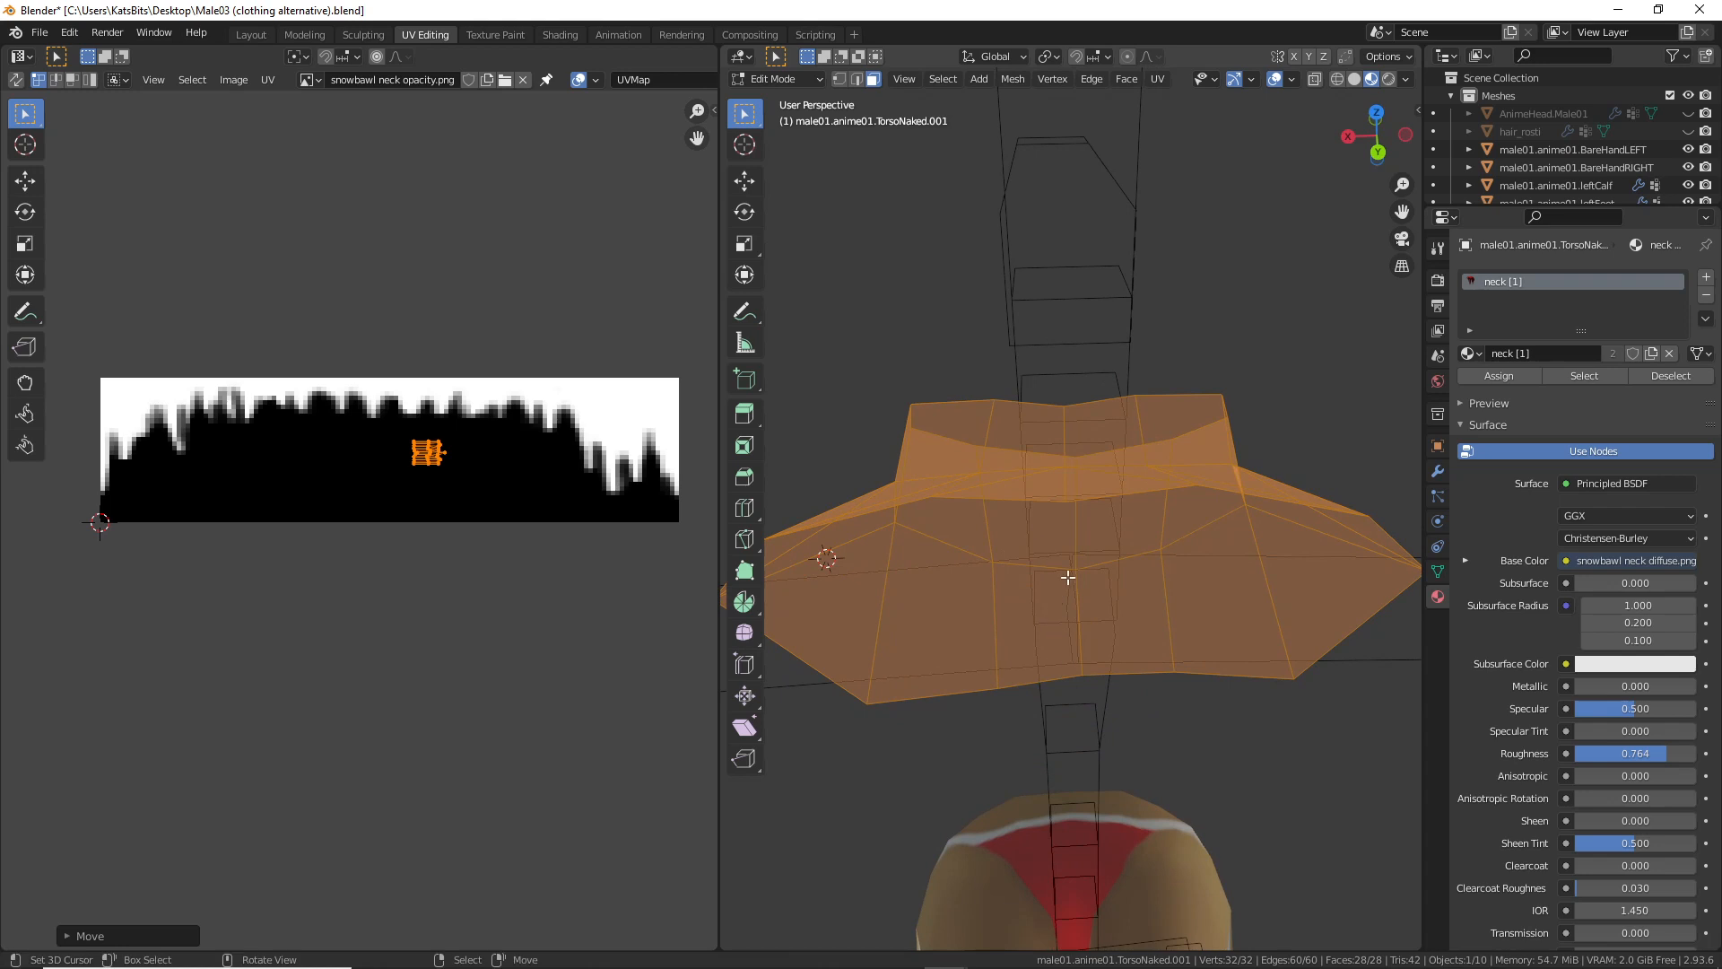
click(856, 80)
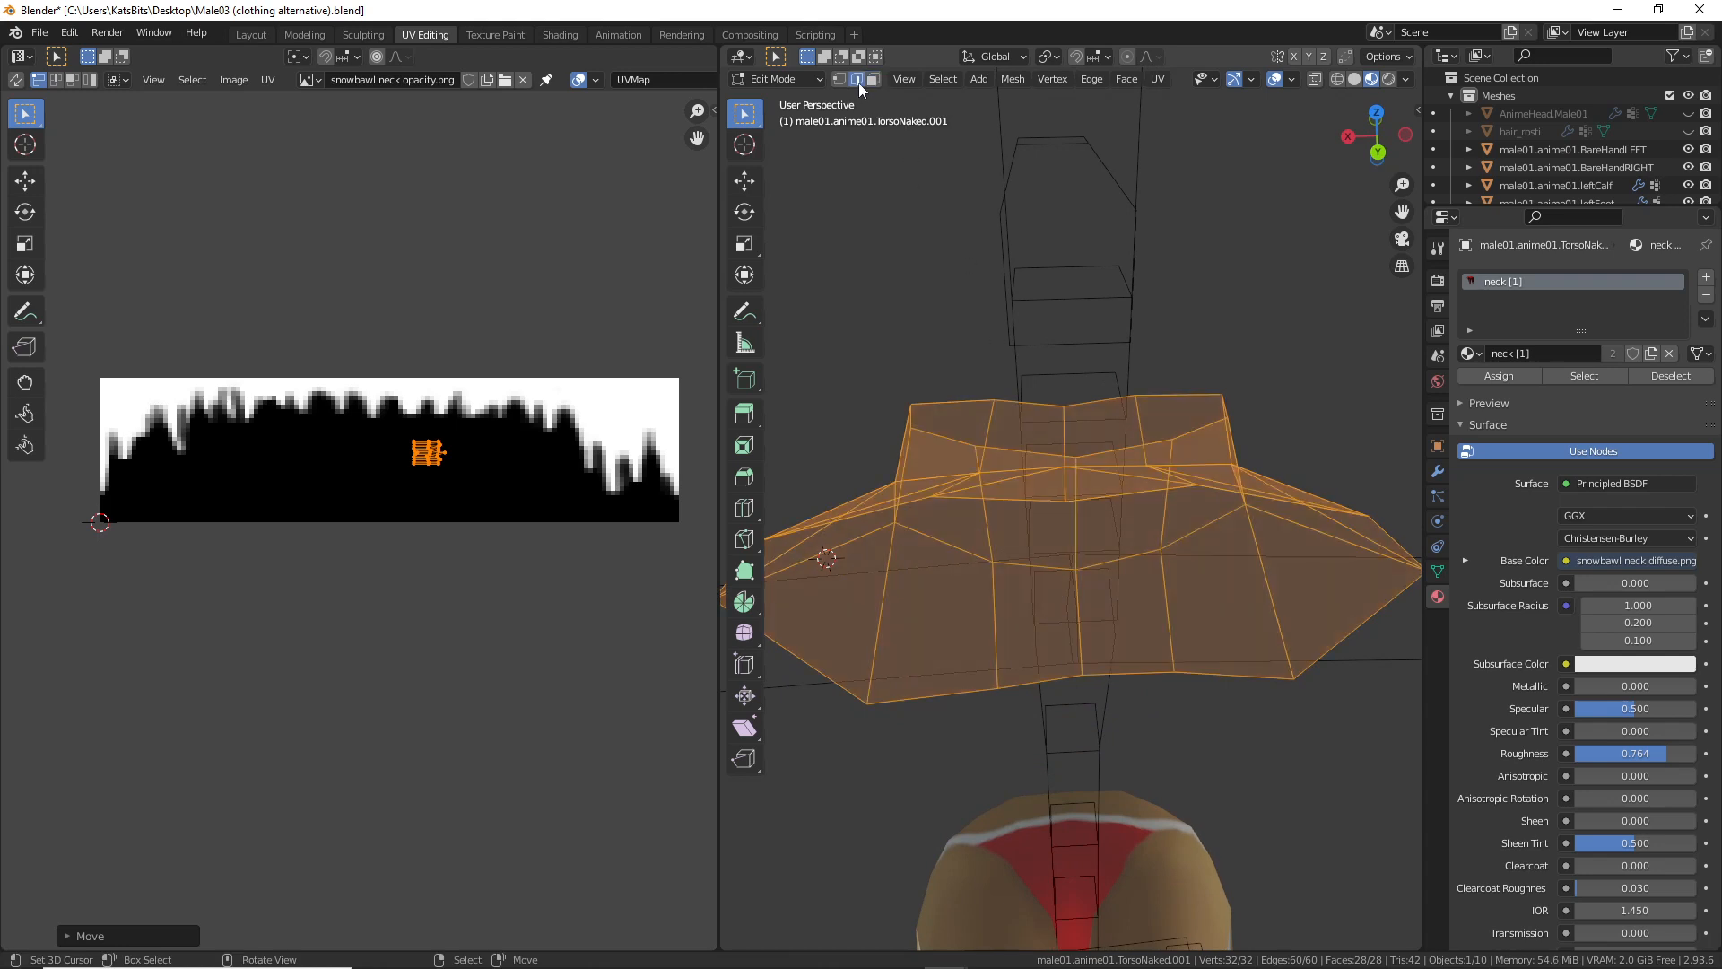
click(1073, 547)
shift+click(1080, 595)
middle_drag(1025, 595, 985, 447)
click(1093, 79)
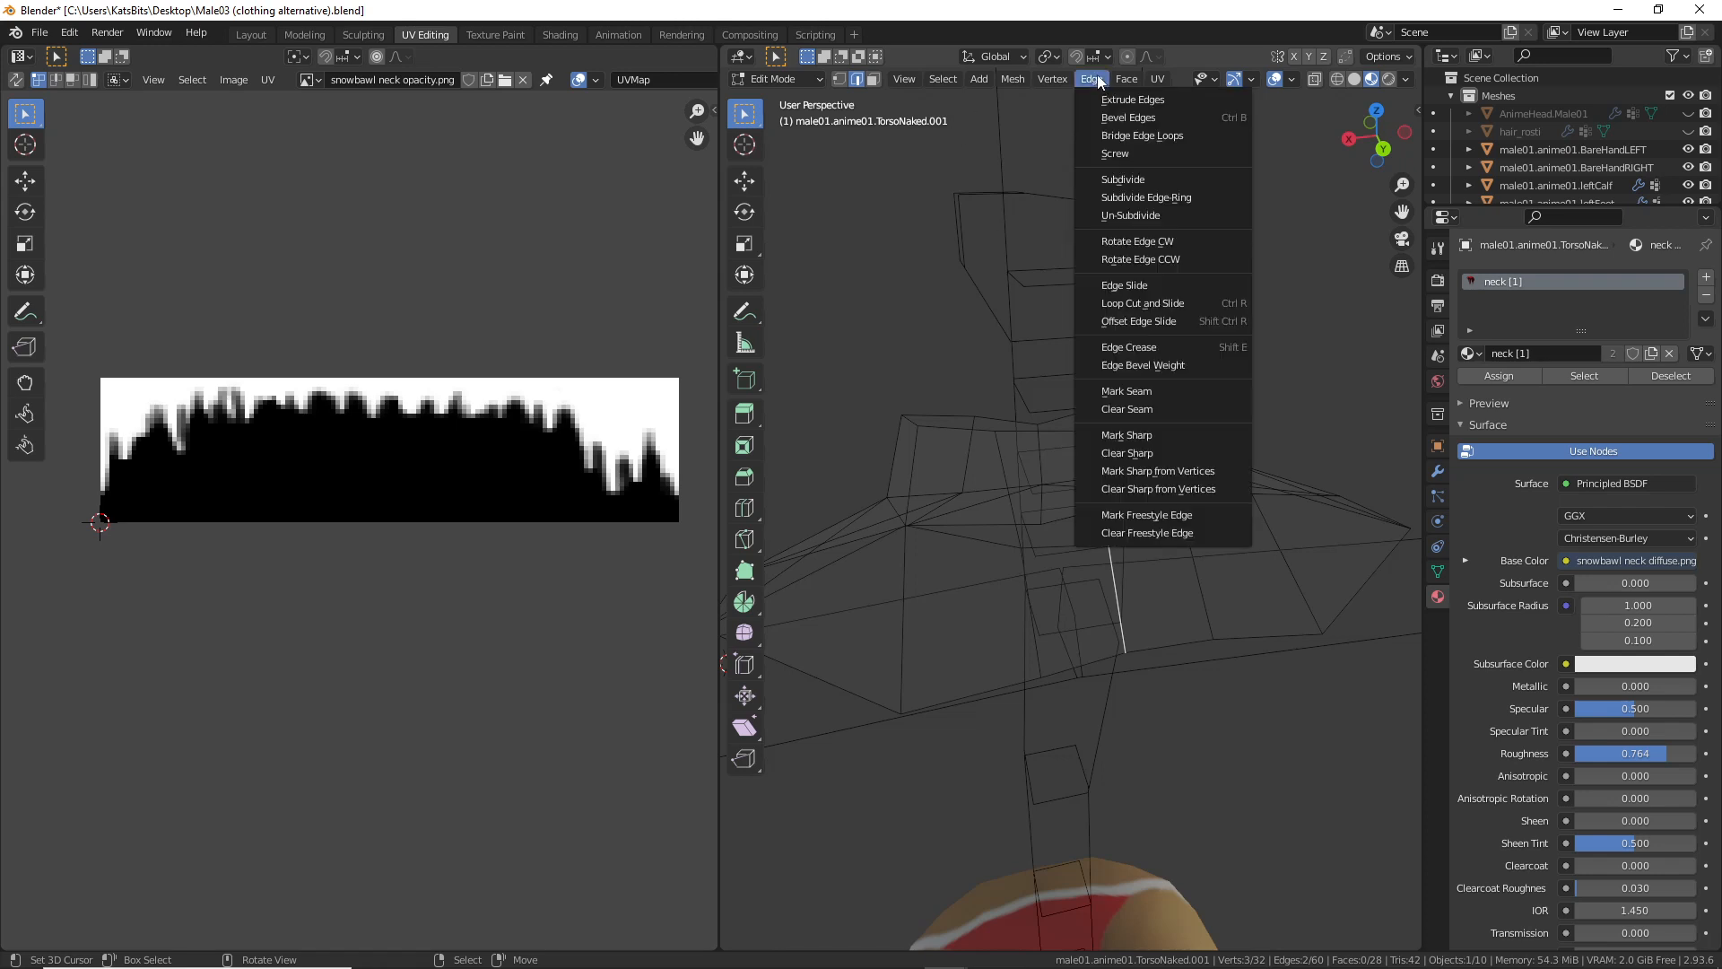
click(1119, 391)
Step: Select the whole neck piece and unwrap its UVs along the new seam
key(a)
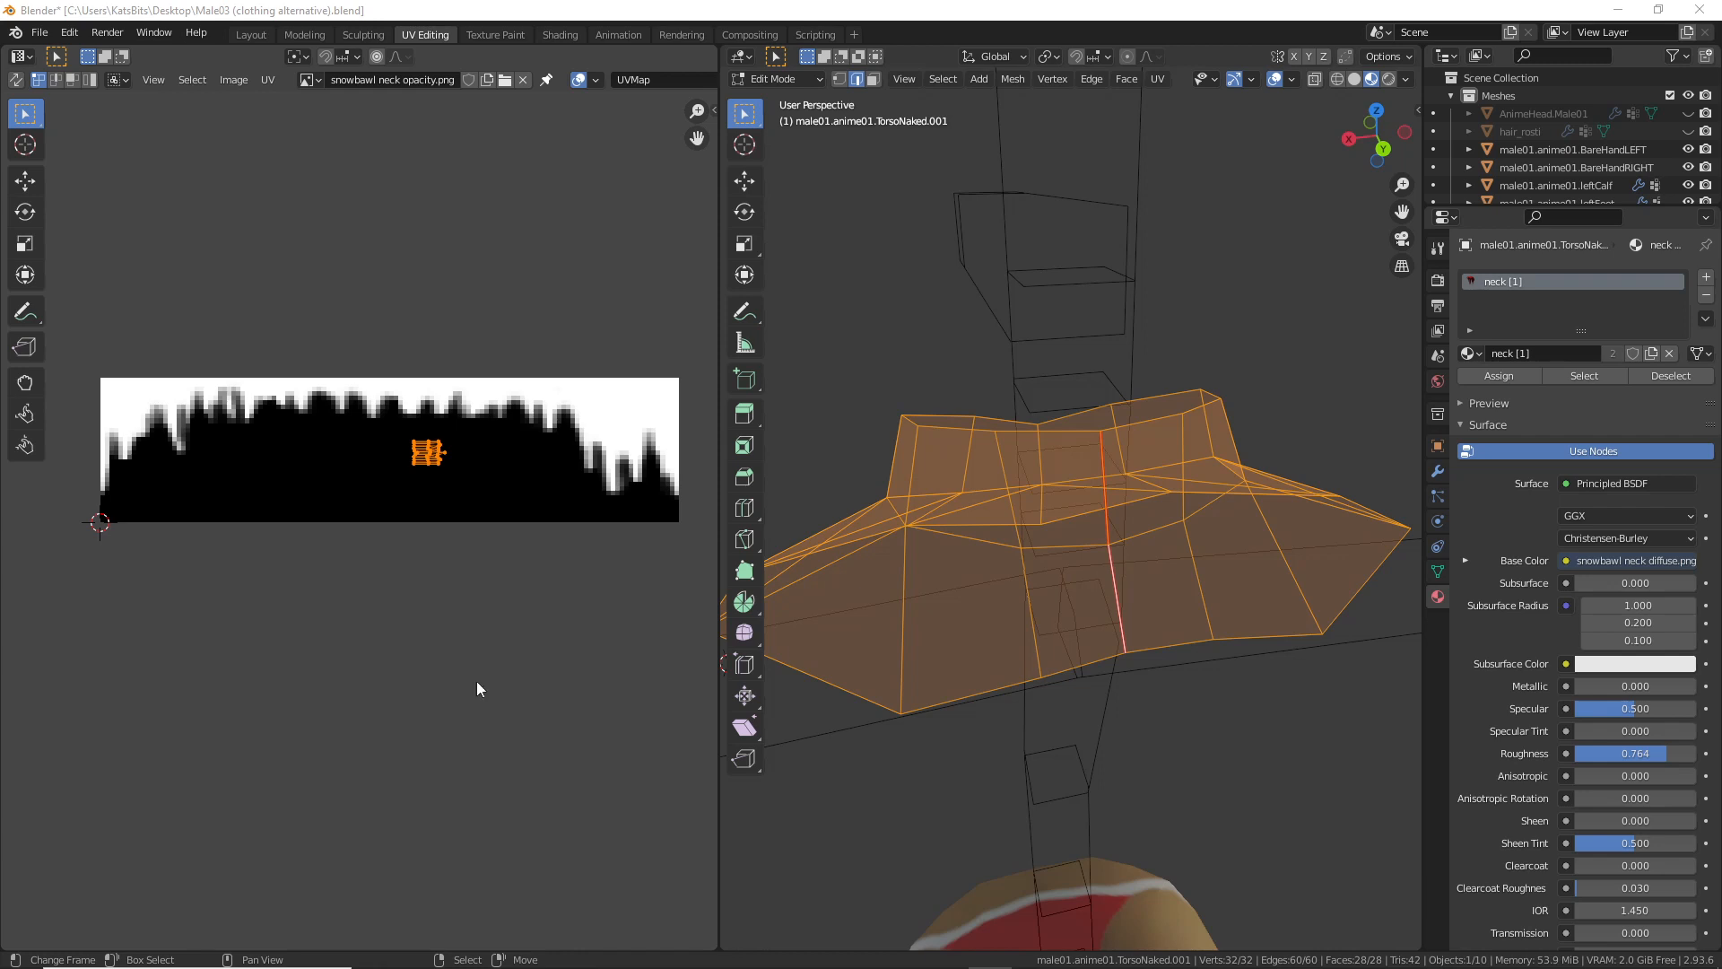
middle_drag(1054, 567, 1112, 547)
click(1158, 79)
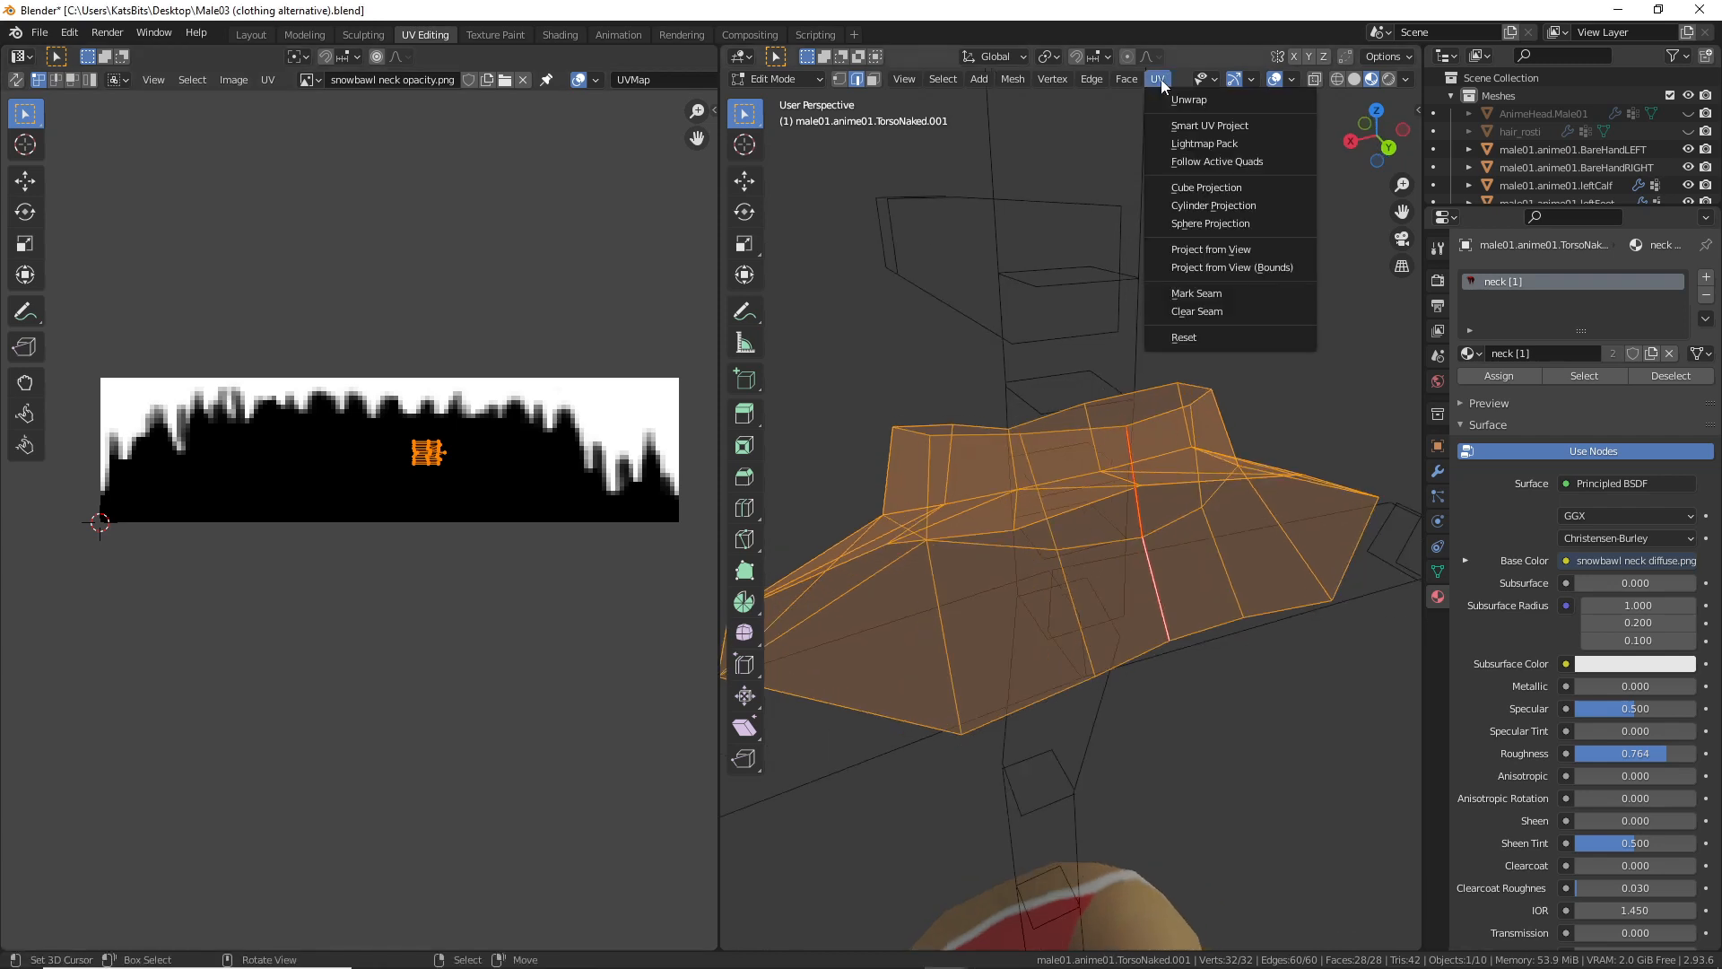
click(1181, 99)
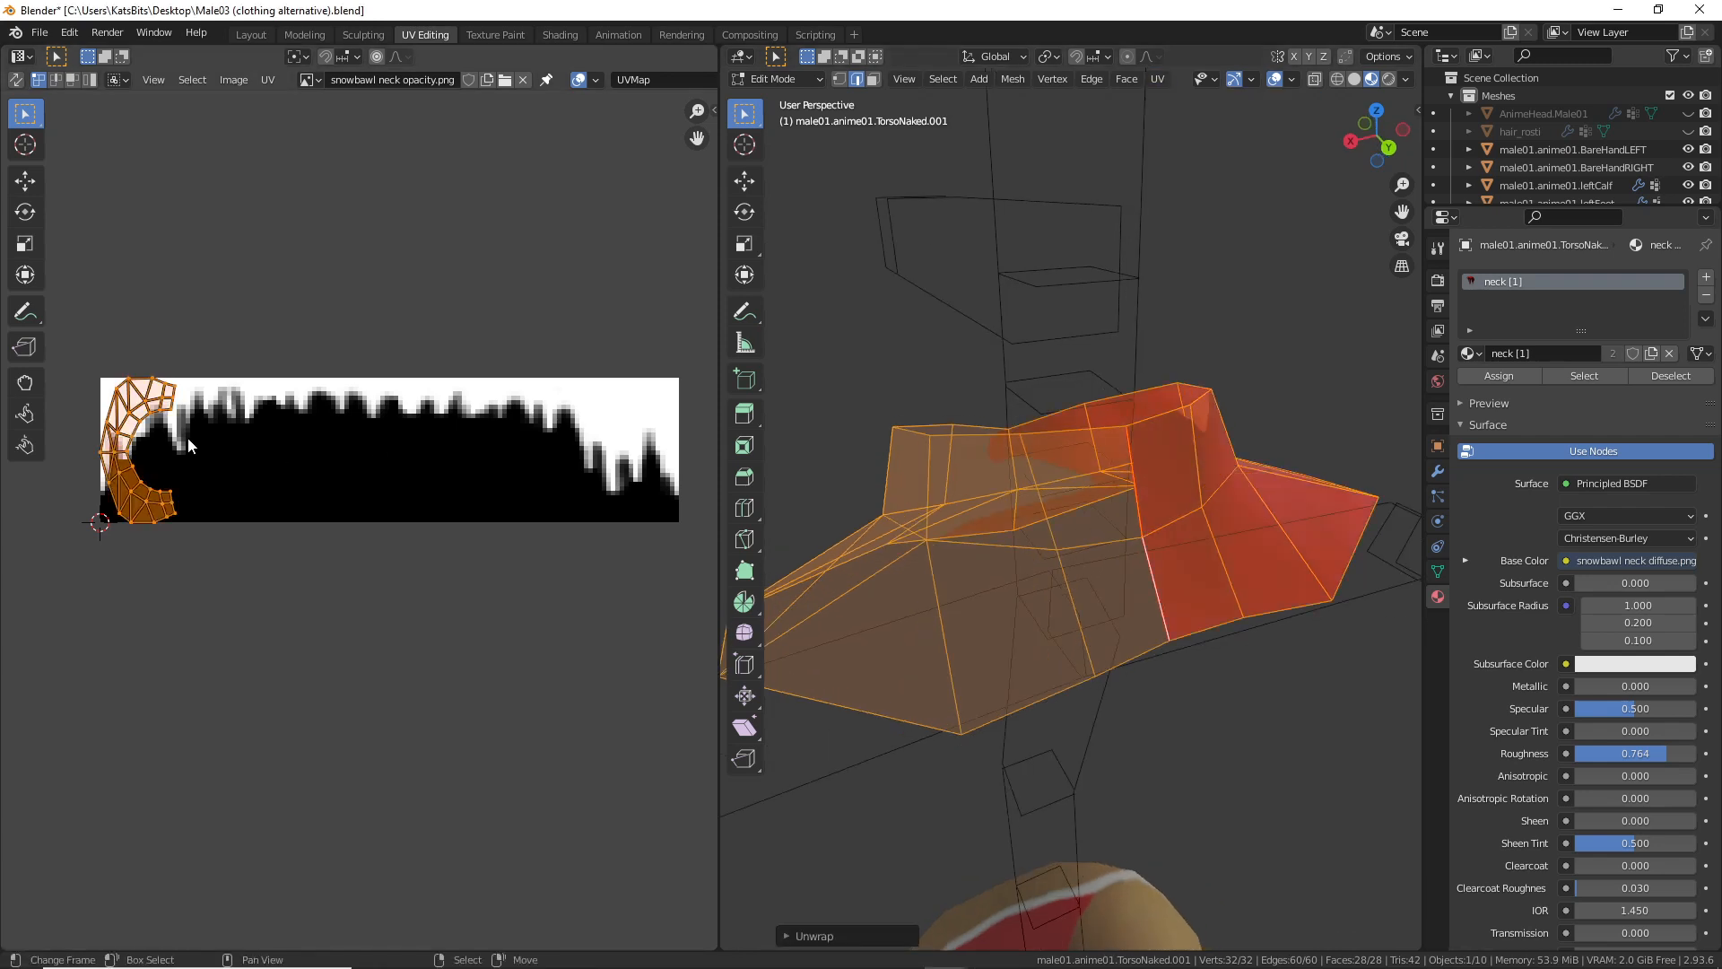
middle_drag(189, 443, 248, 467)
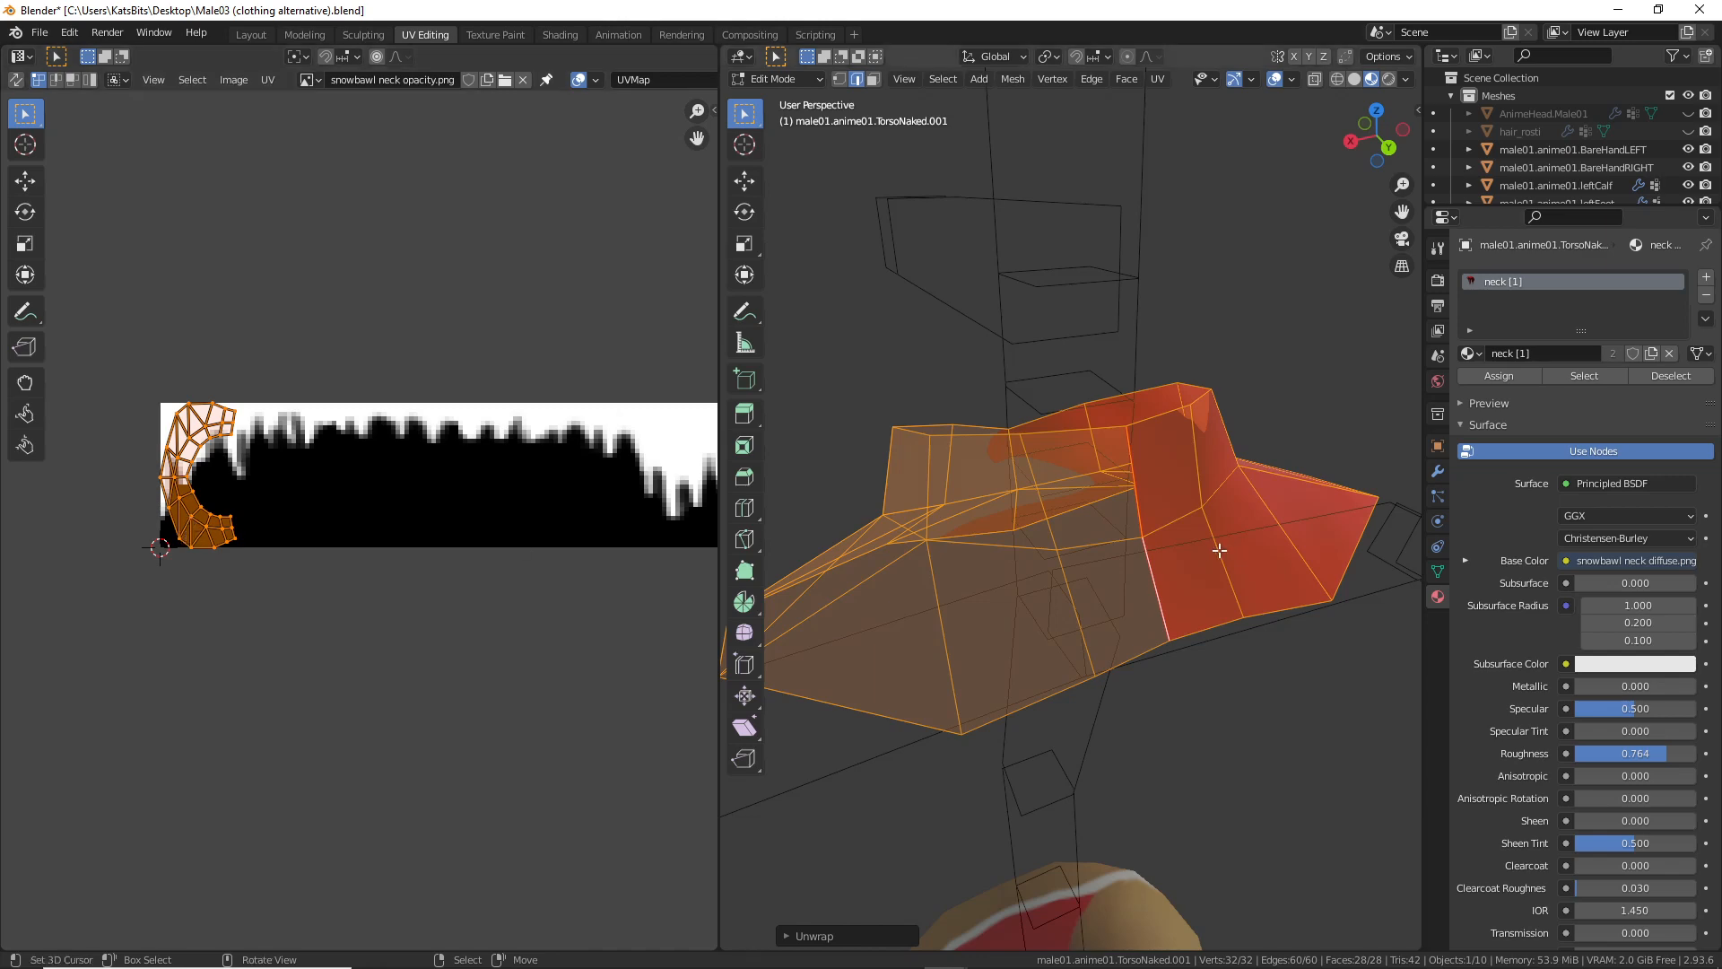
middle_drag(1219, 549, 1076, 547)
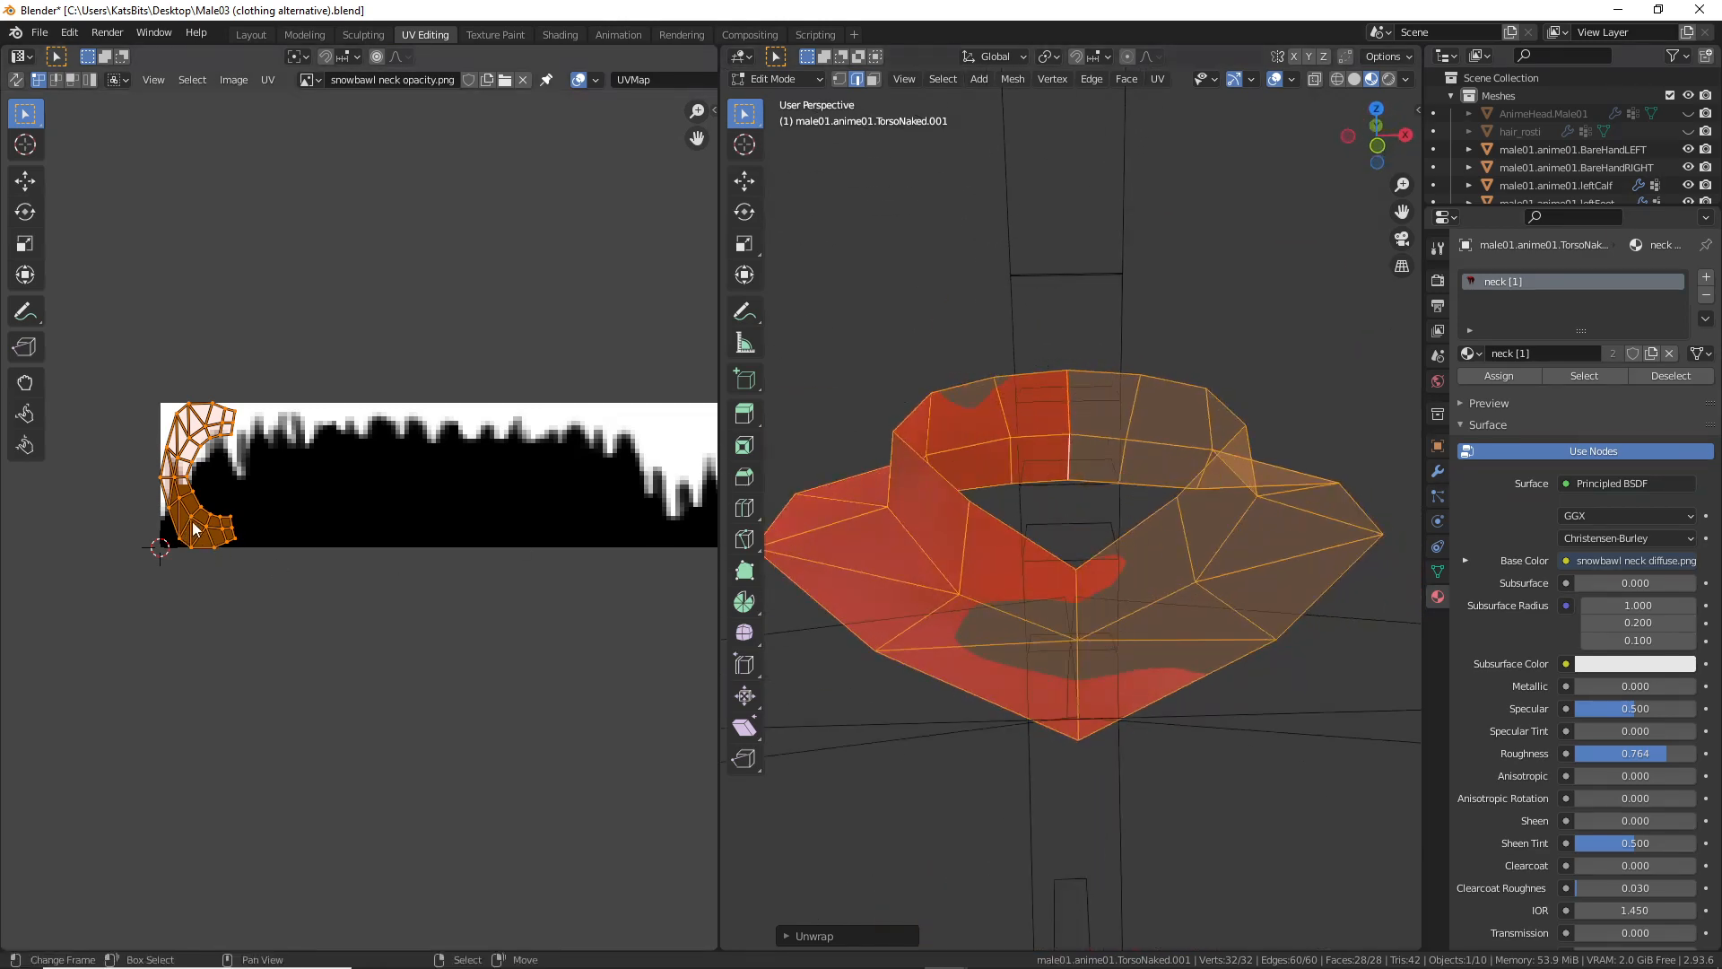
Step: Rotate the unwrapped neck UVs about a quarter turn so the arc opens upward, and move them onto the black centre of the opacity texture
middle_drag(215, 466, 195, 497)
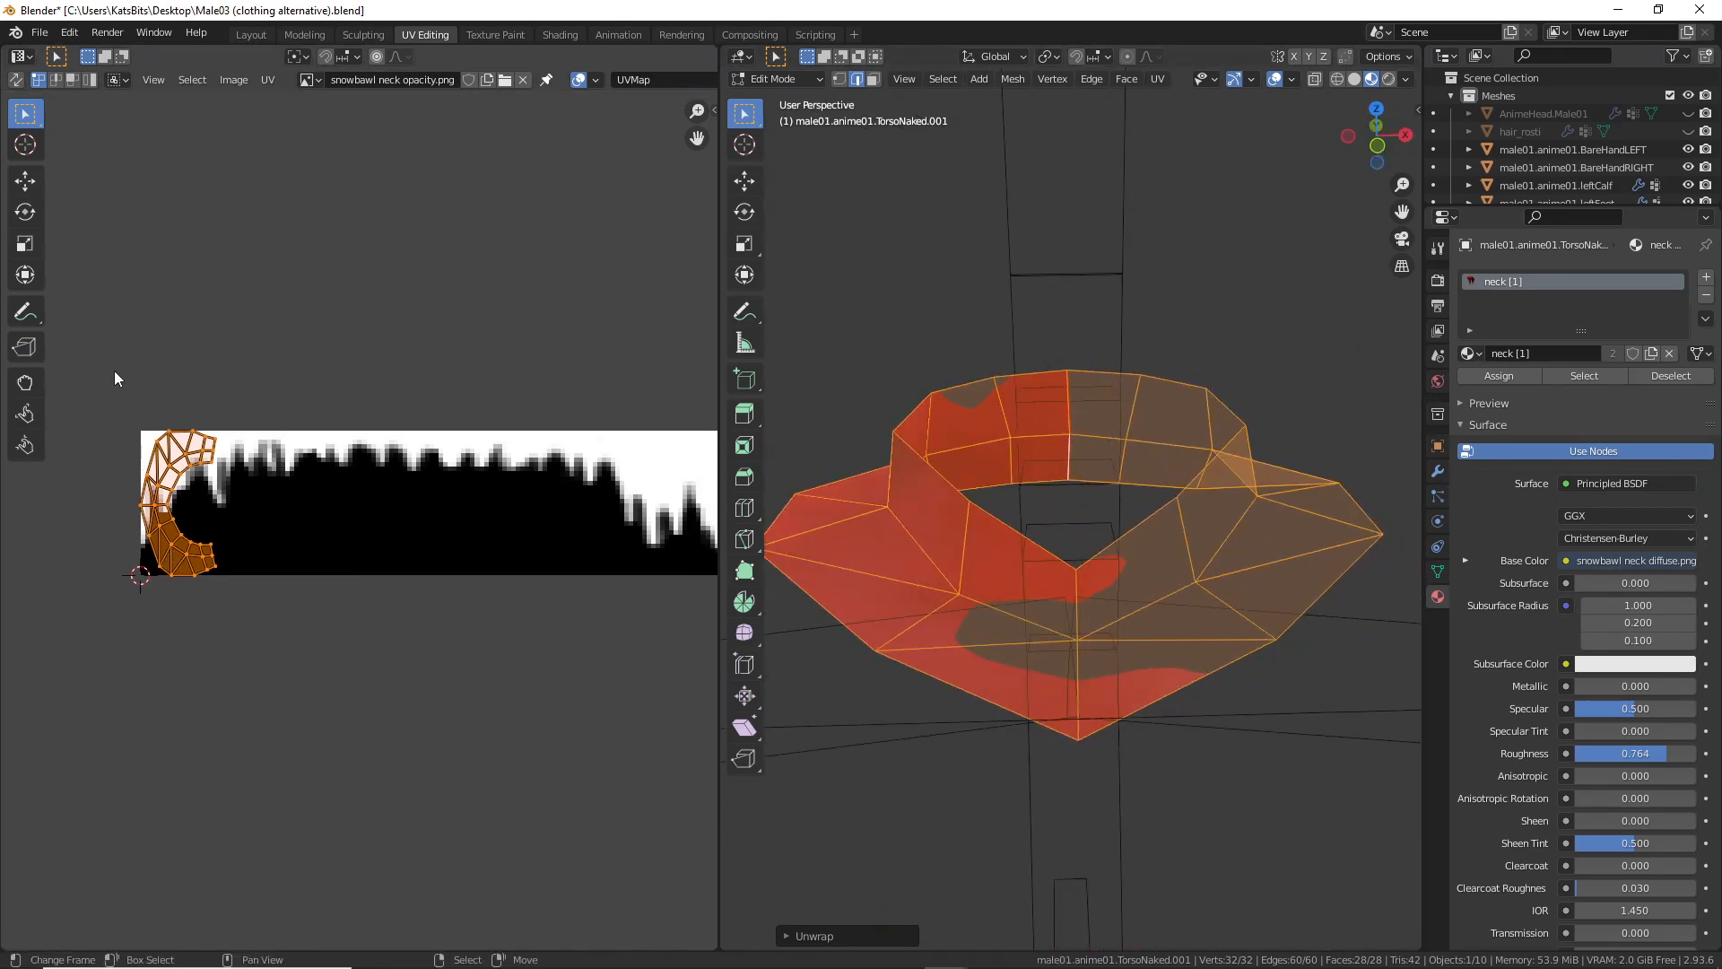
click(25, 212)
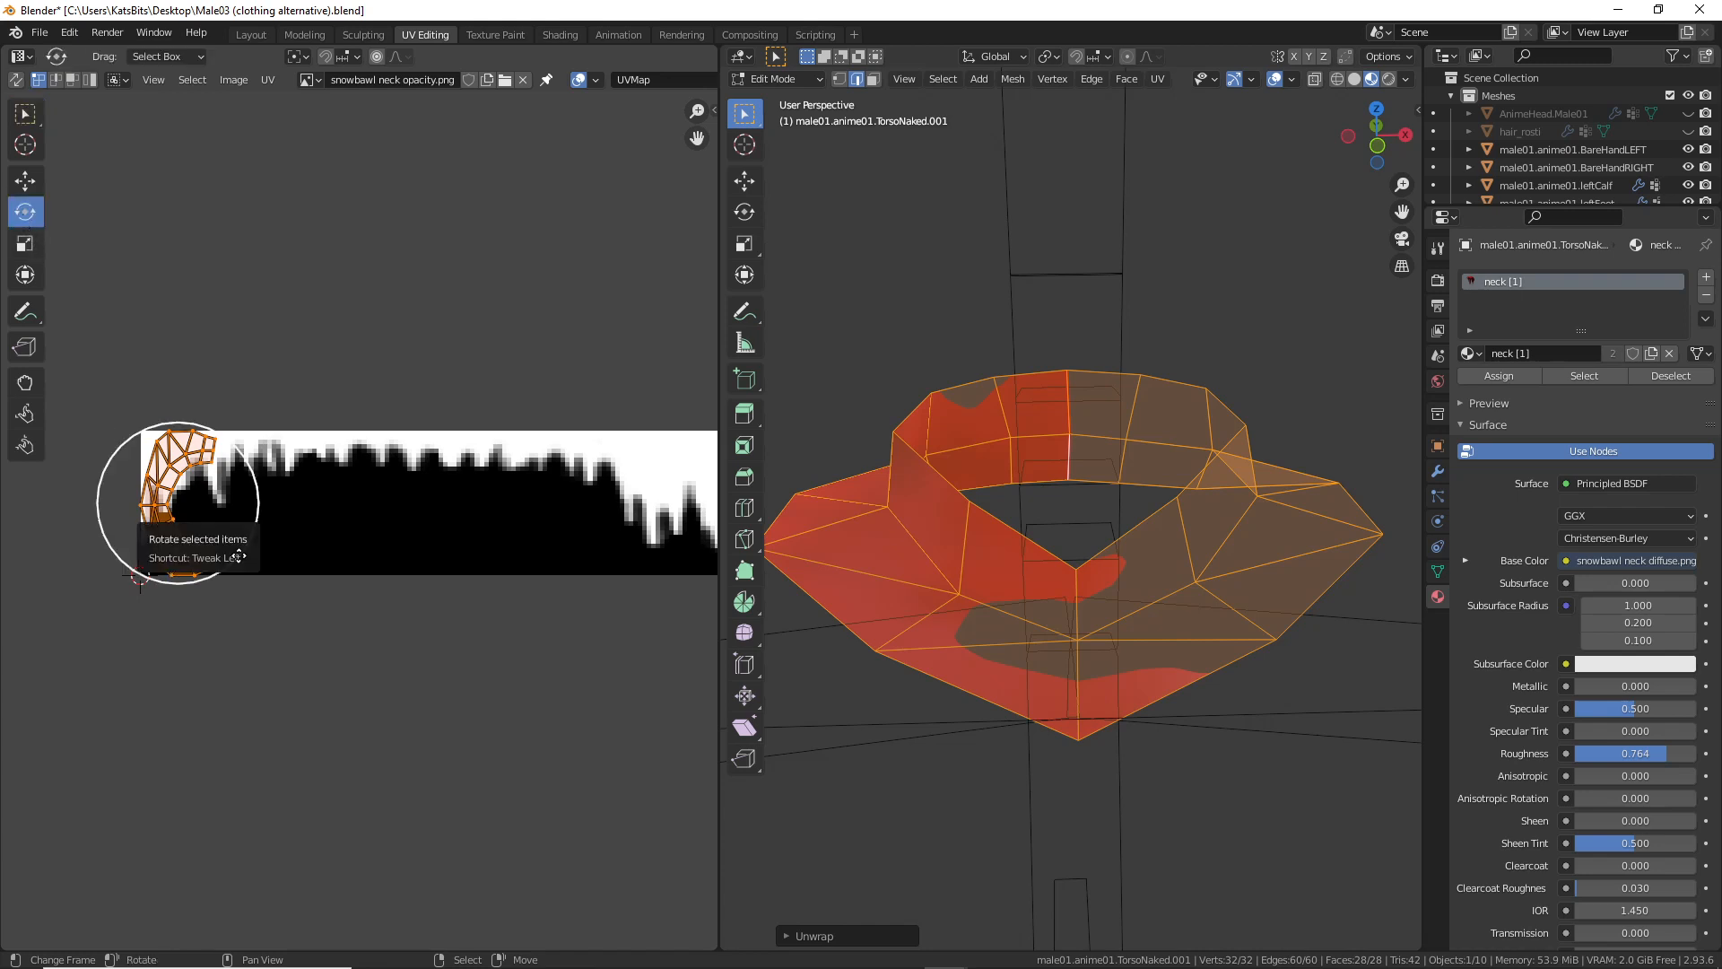
drag(125, 563, 240, 419)
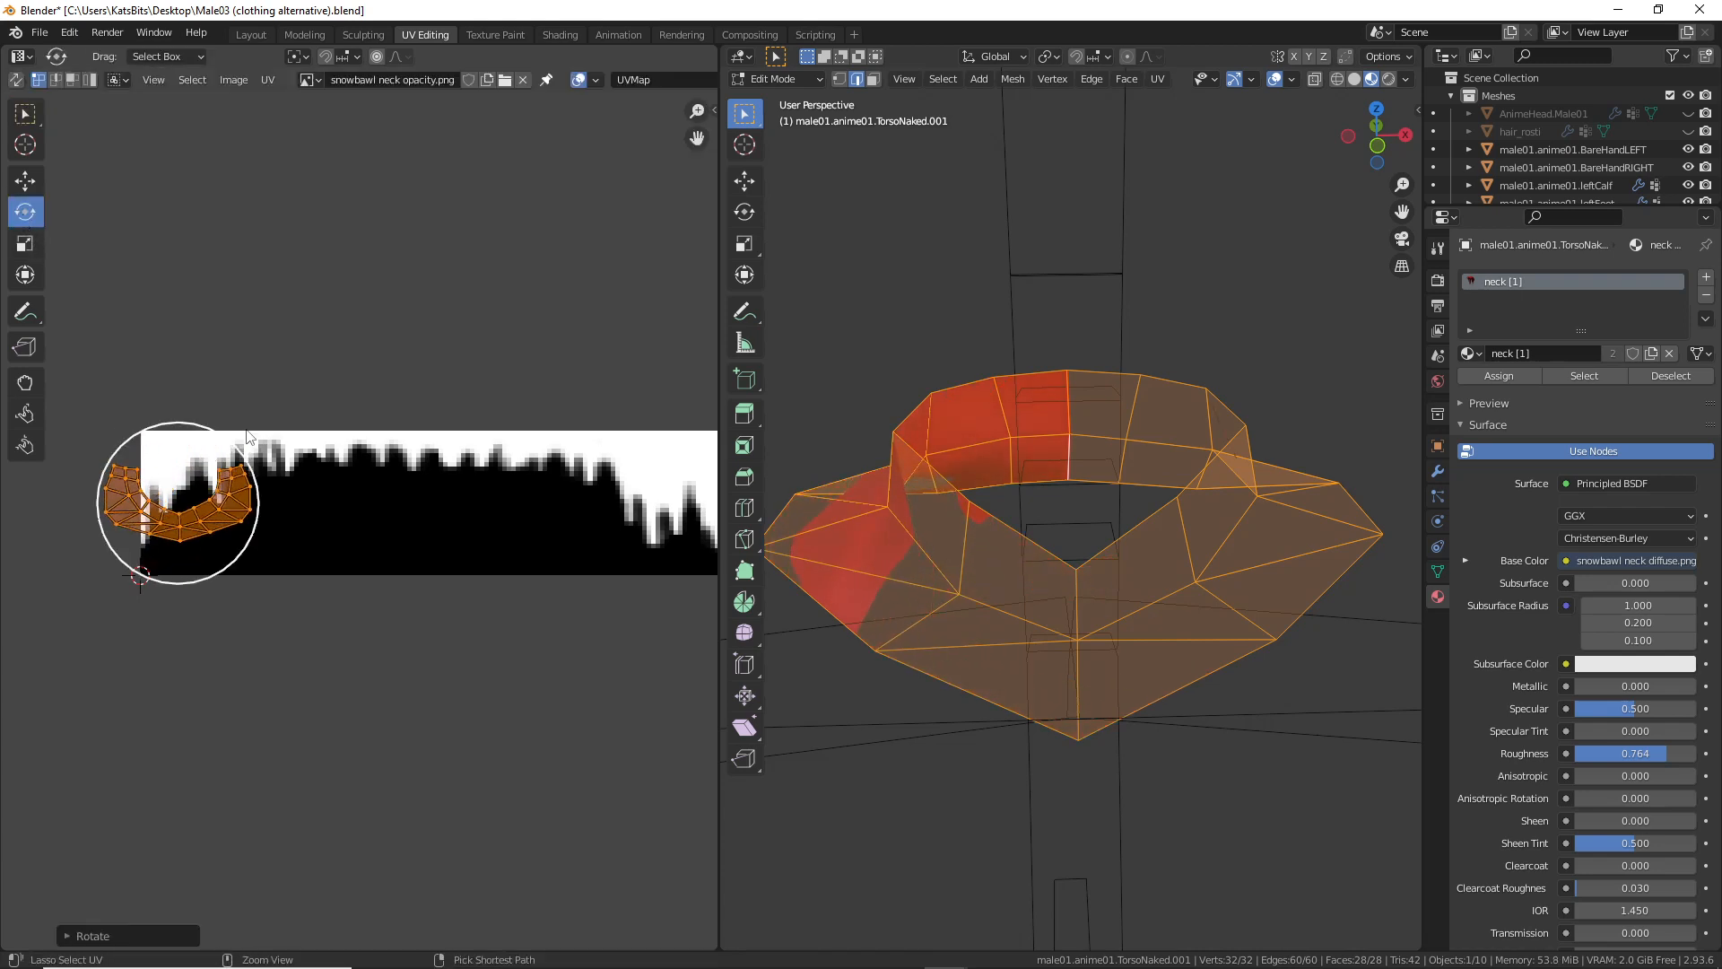
key(g)
click(431, 533)
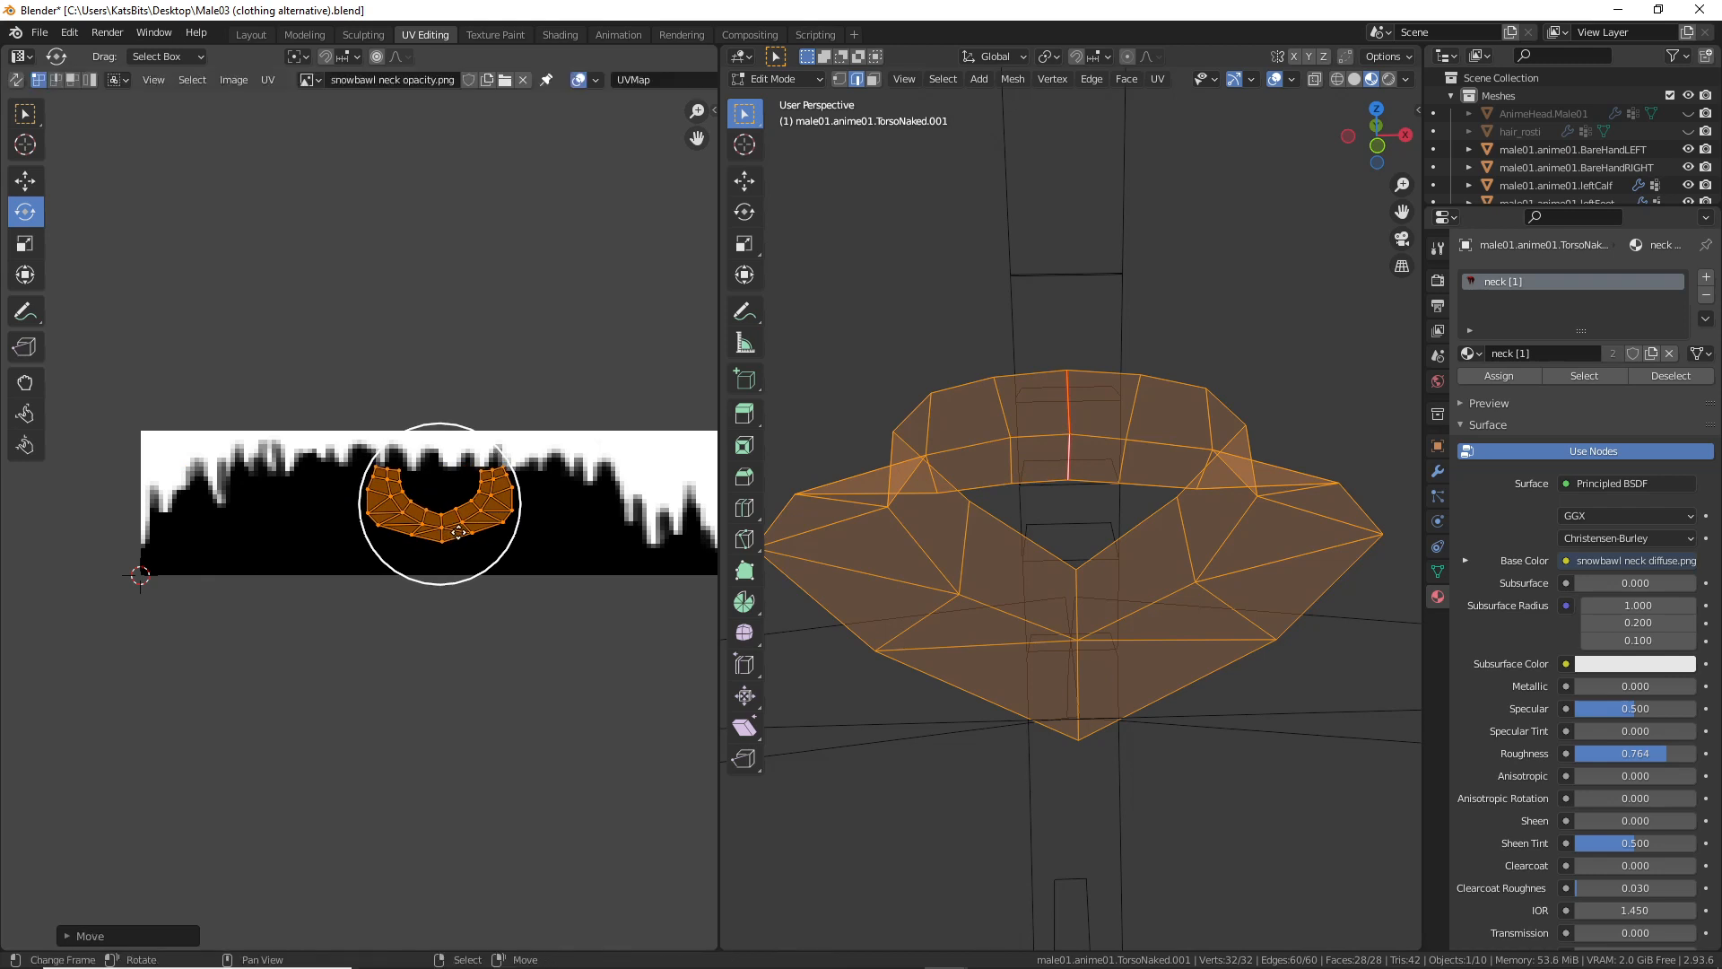
Step: Move the UV arc's left-end outer vertex to the texture's lower-left corner and its inner vertex to the upper-left corner
middle_drag(432, 532, 467, 582)
scroll(351, 520, up, 1)
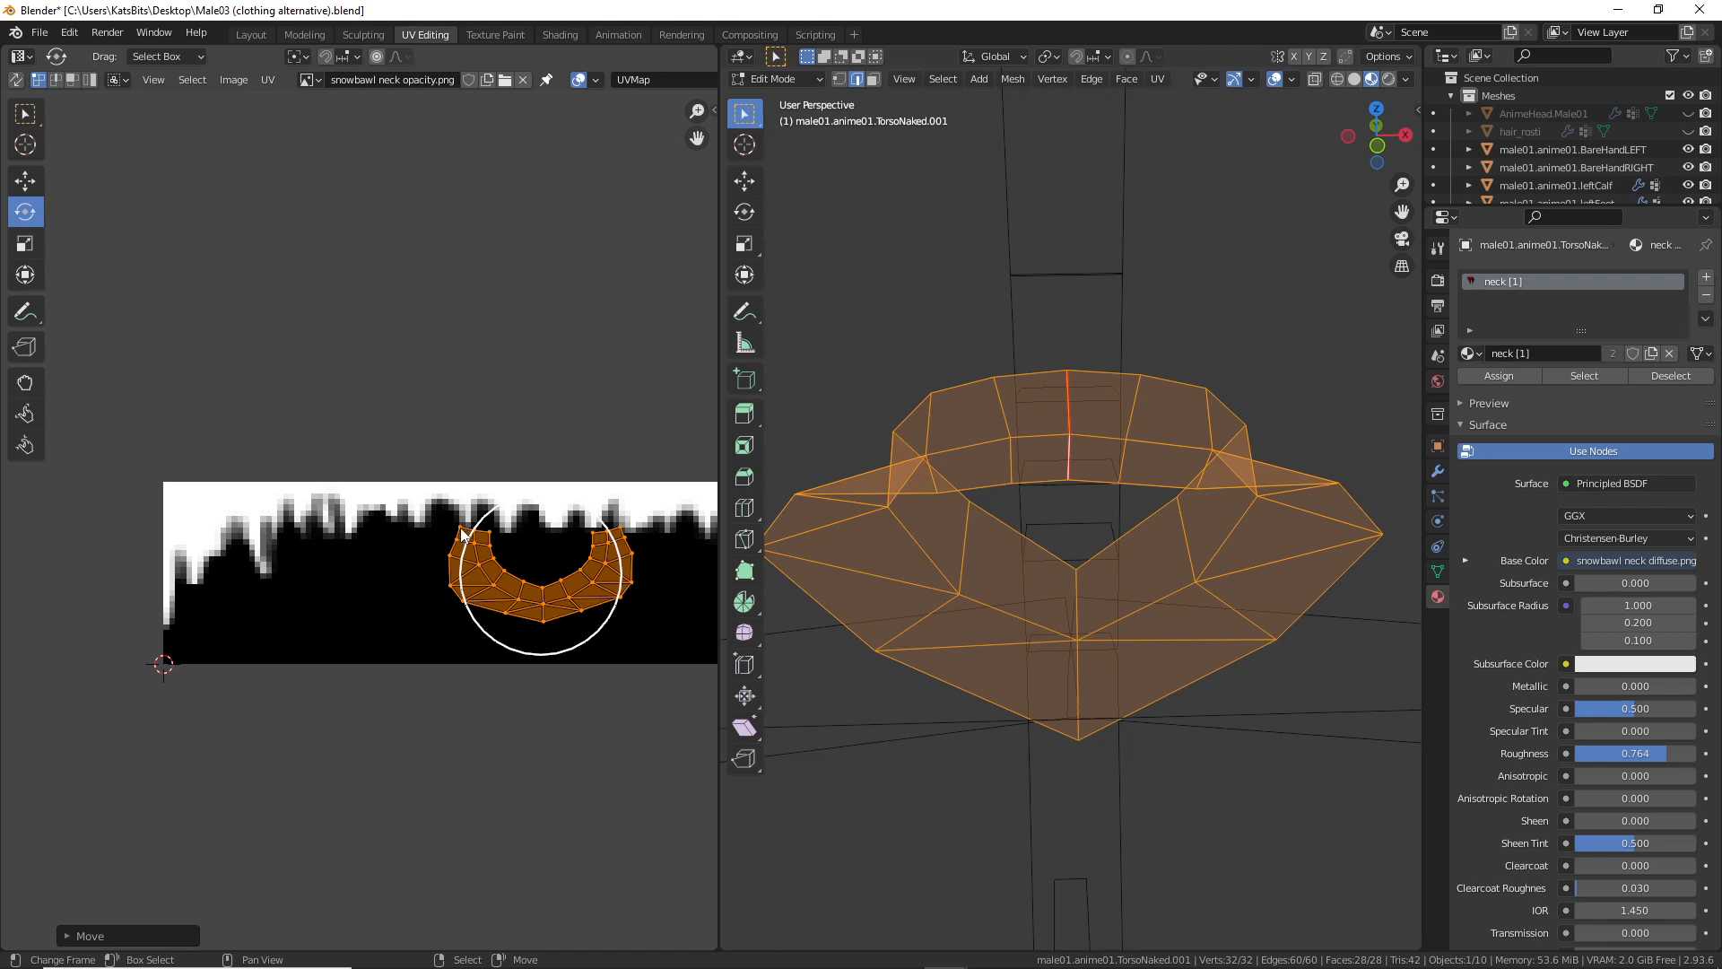
click(461, 529)
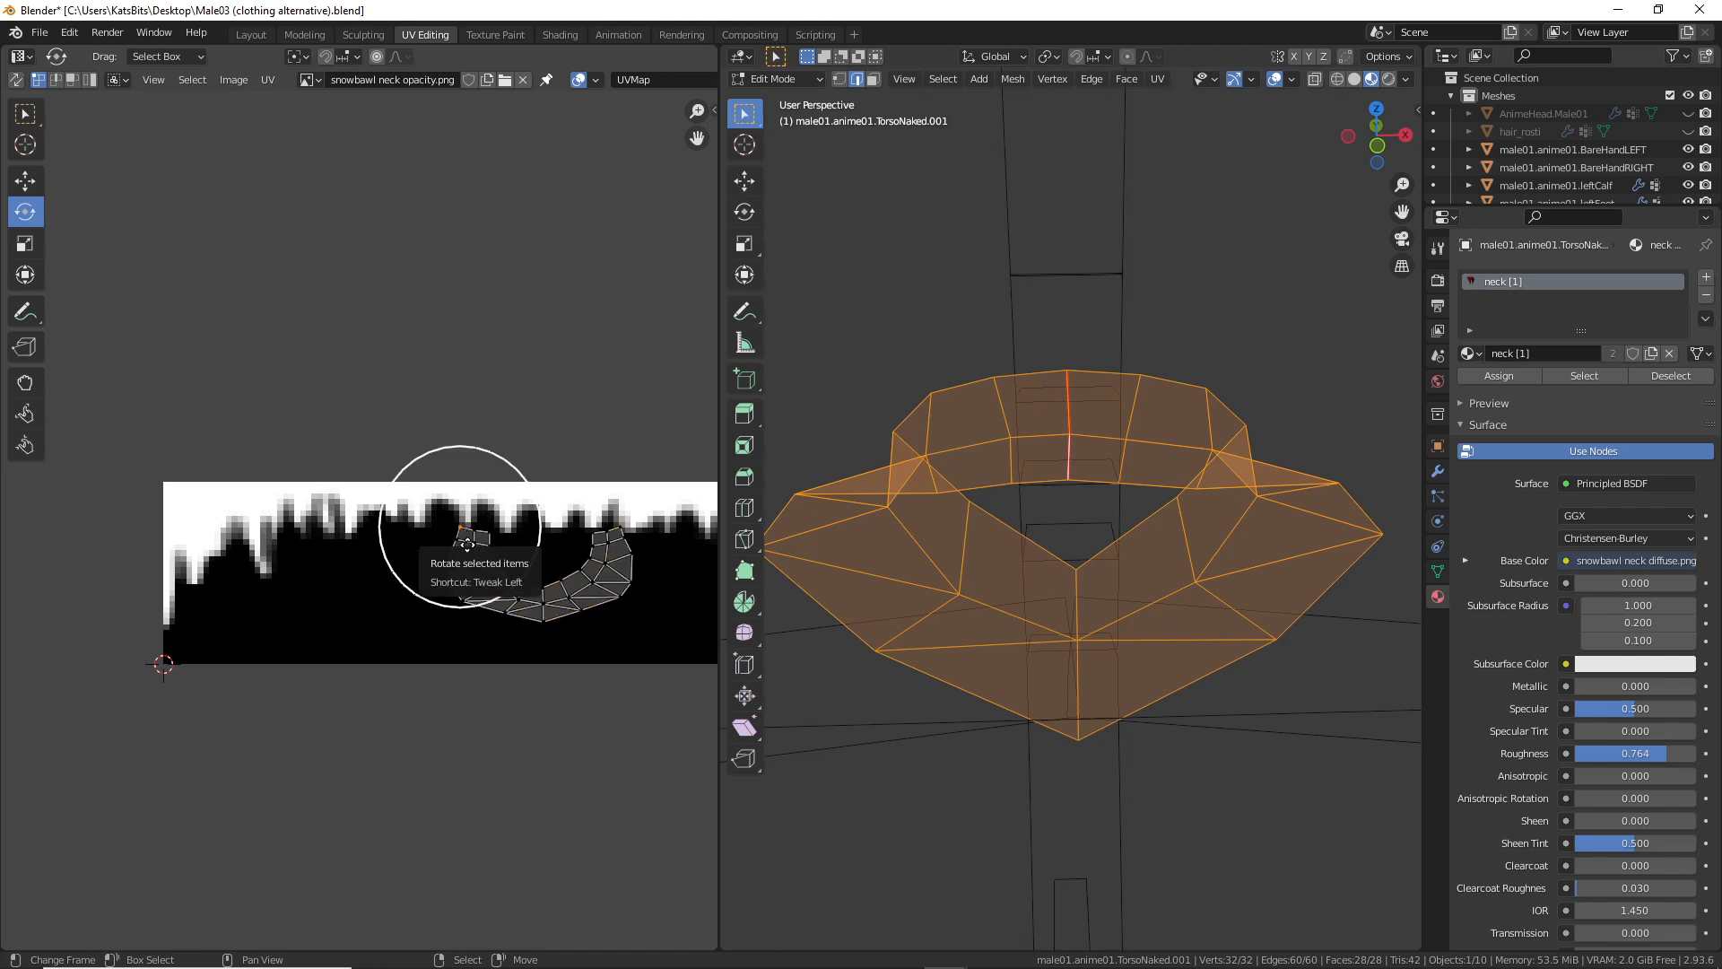
click(29, 182)
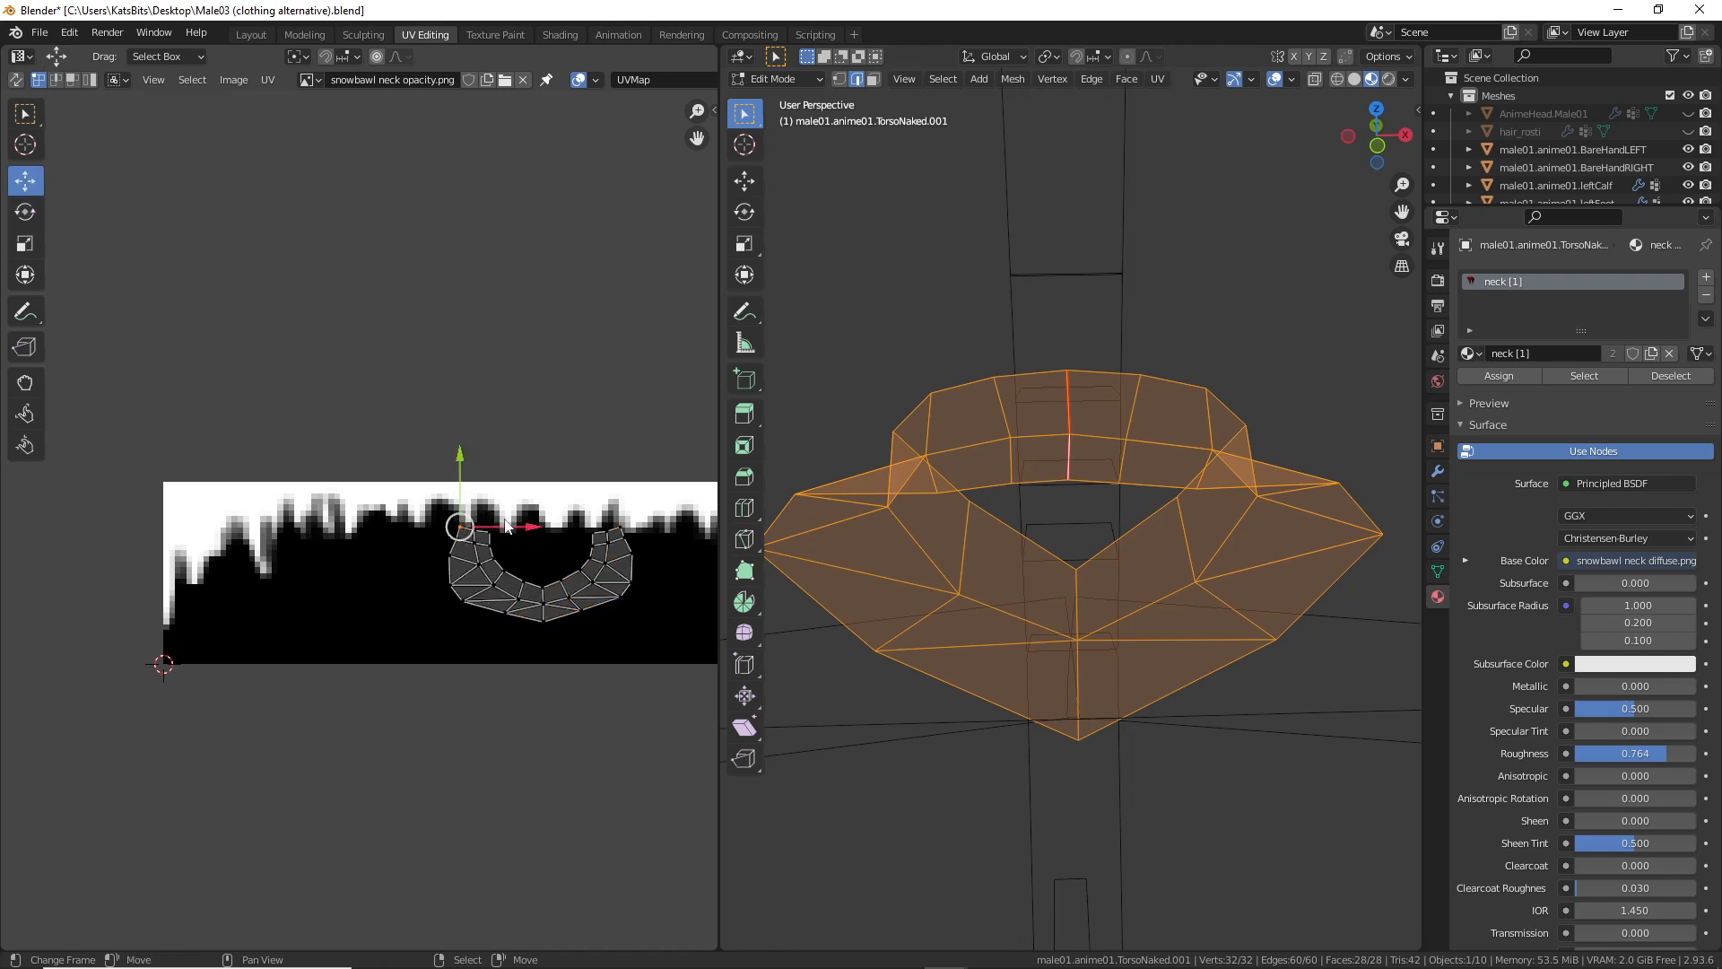
drag(470, 520, 165, 660)
click(487, 530)
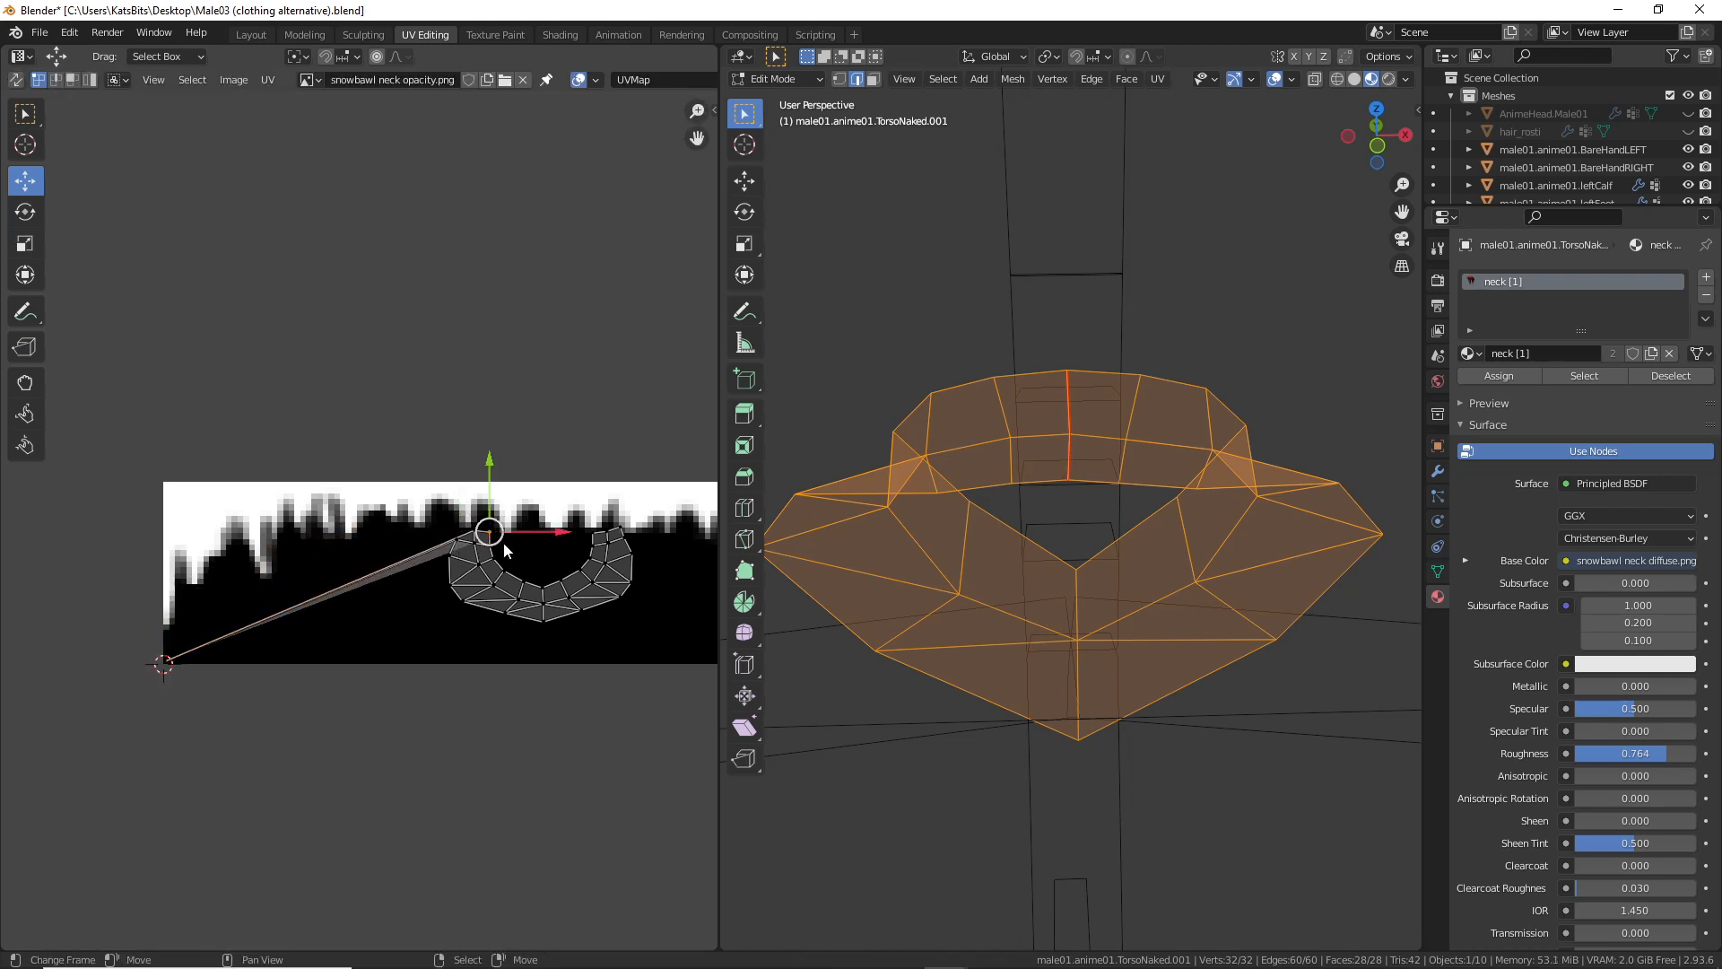
drag(489, 533, 164, 483)
middle_drag(489, 603, 278, 639)
Step: Move the UV arc's right-end outer vertex to the texture's lower-right corner and its inner vertex to the upper-right corner
click(409, 578)
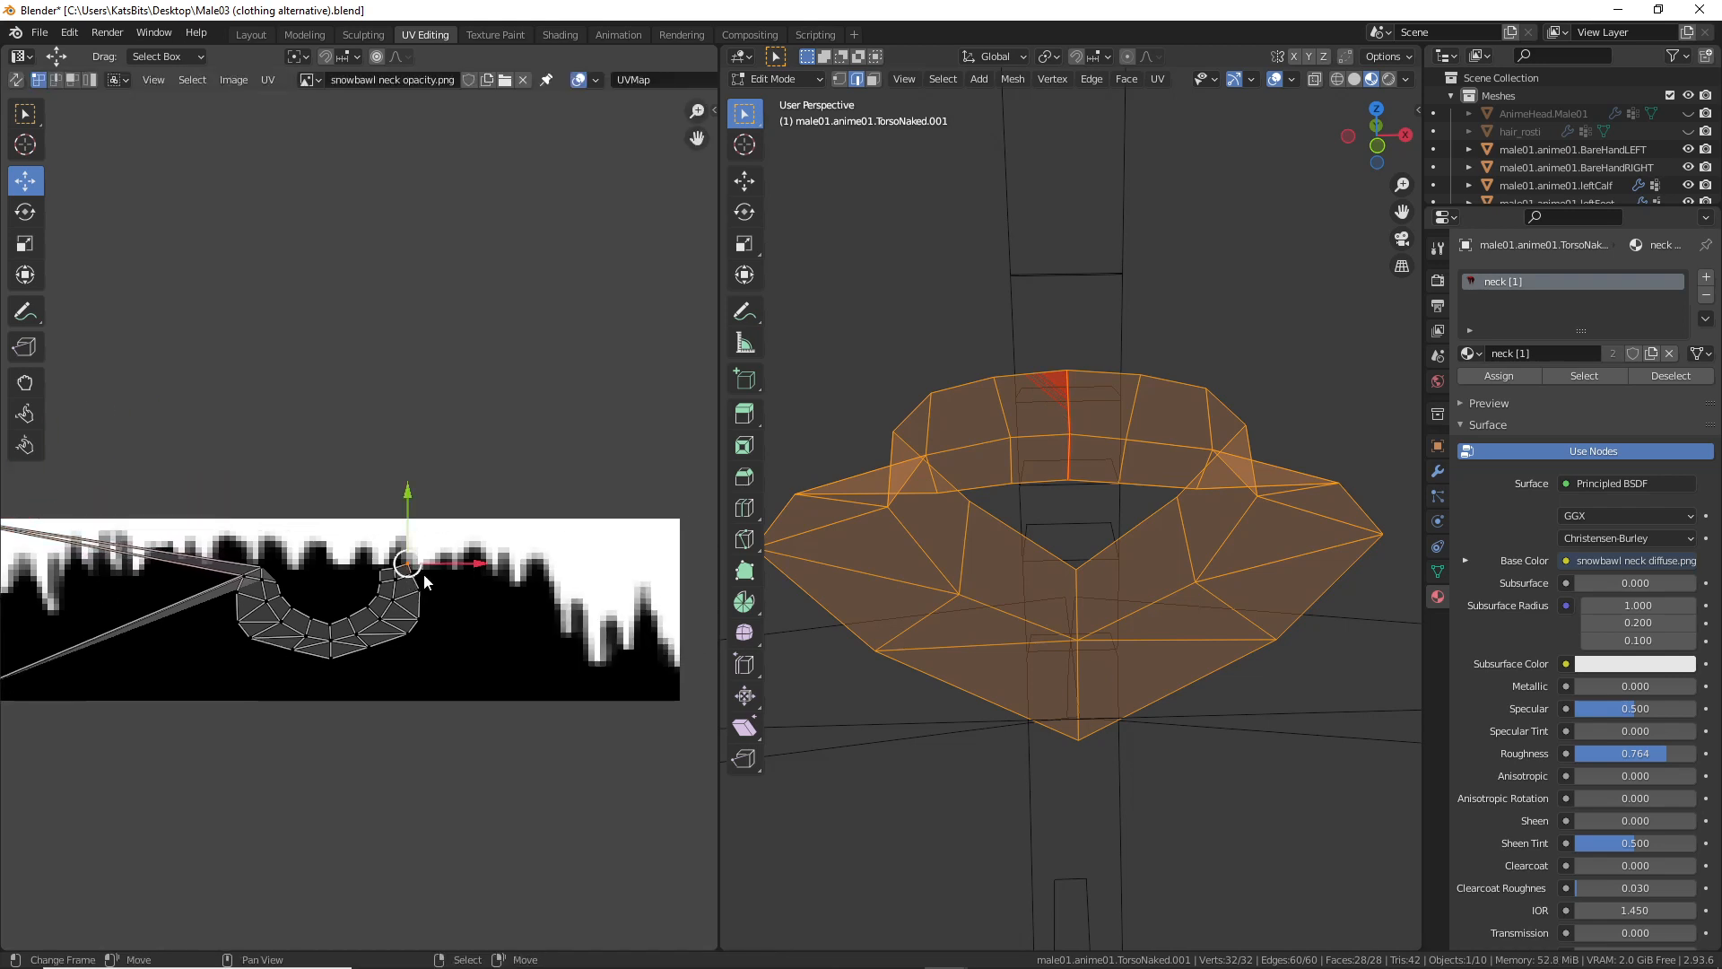
drag(423, 573, 687, 698)
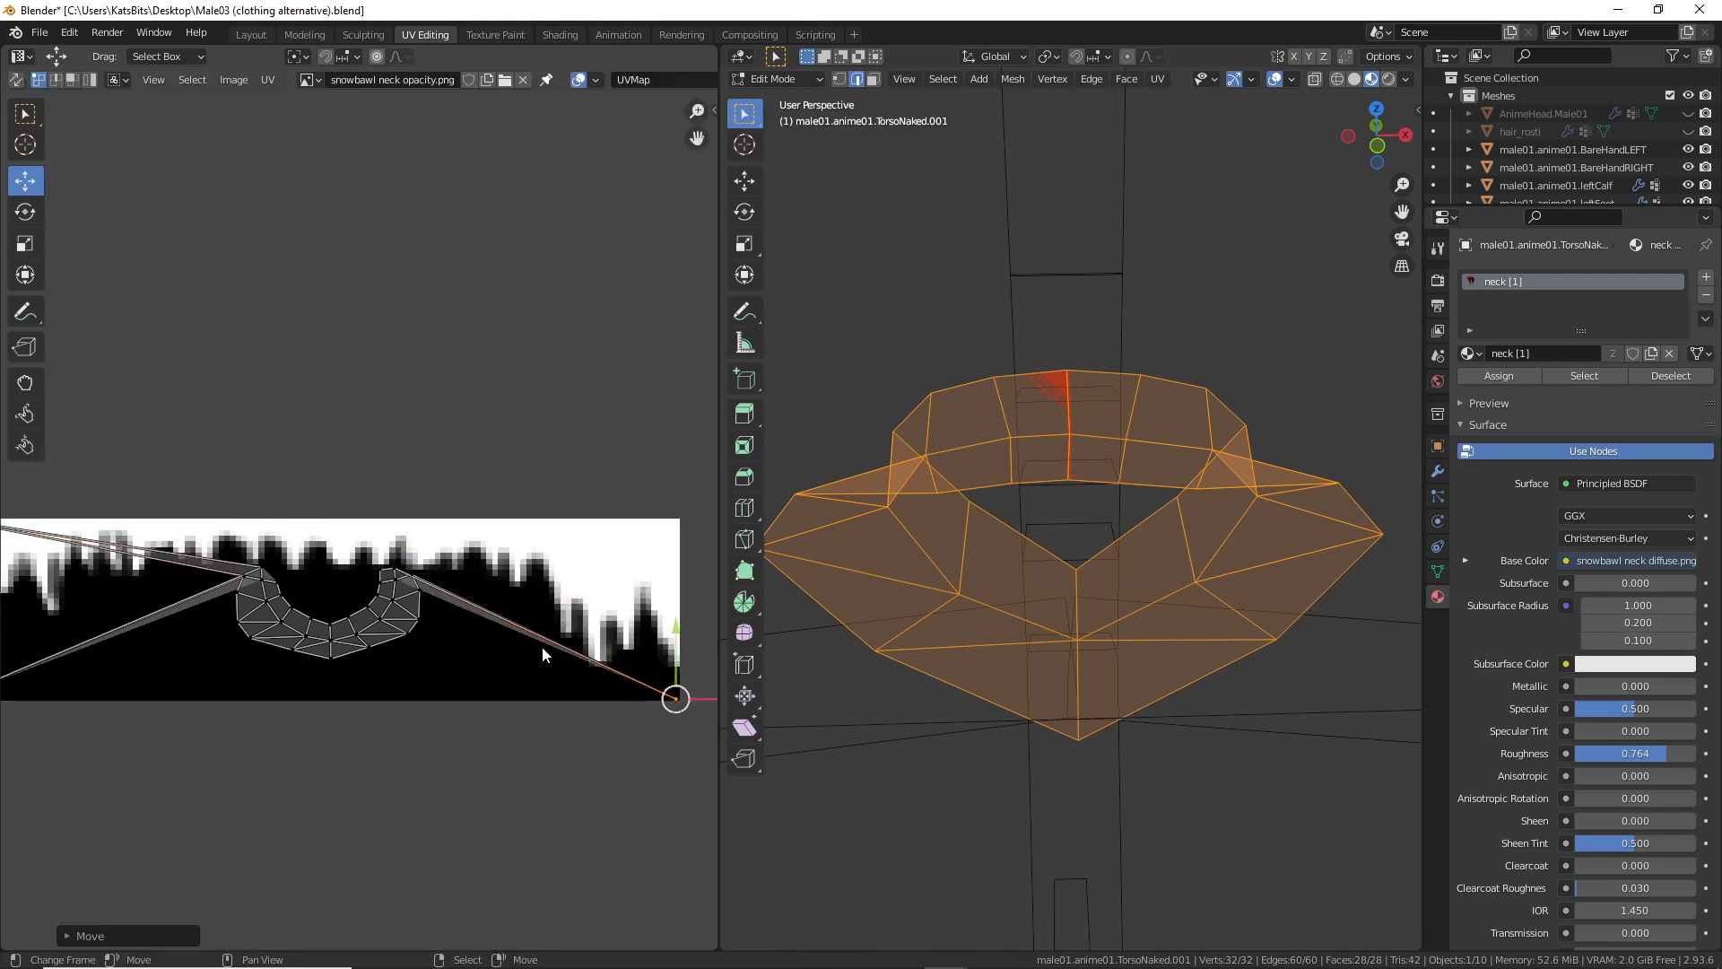
click(380, 567)
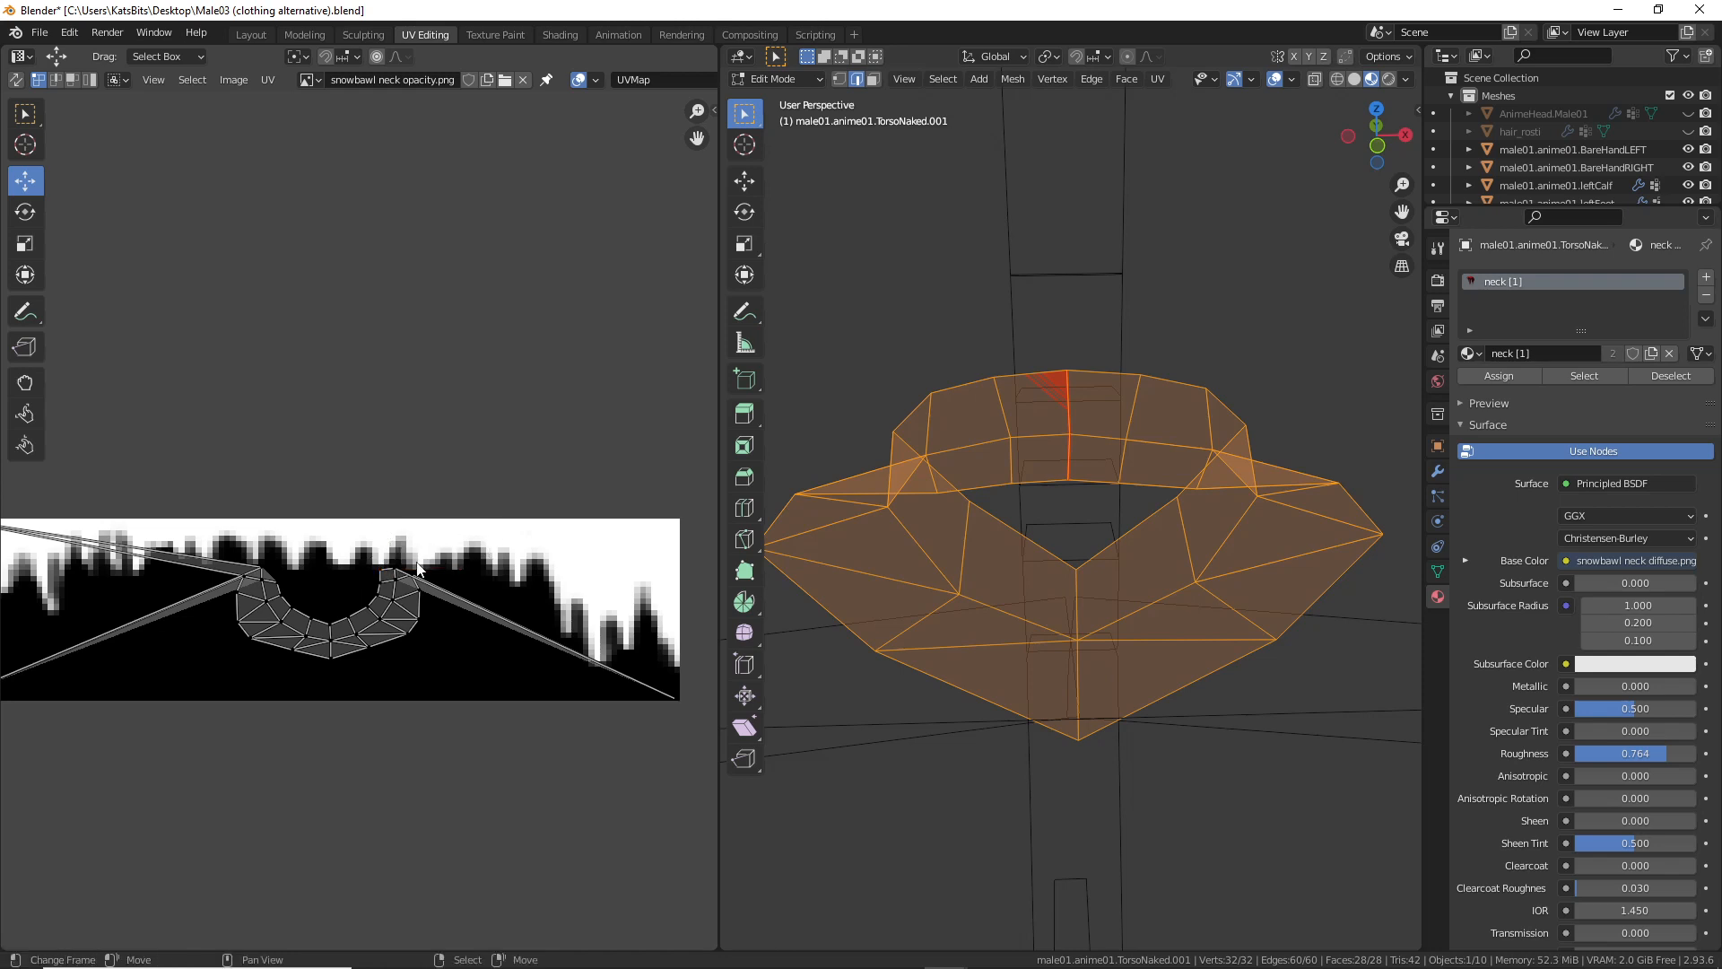
drag(384, 568, 679, 518)
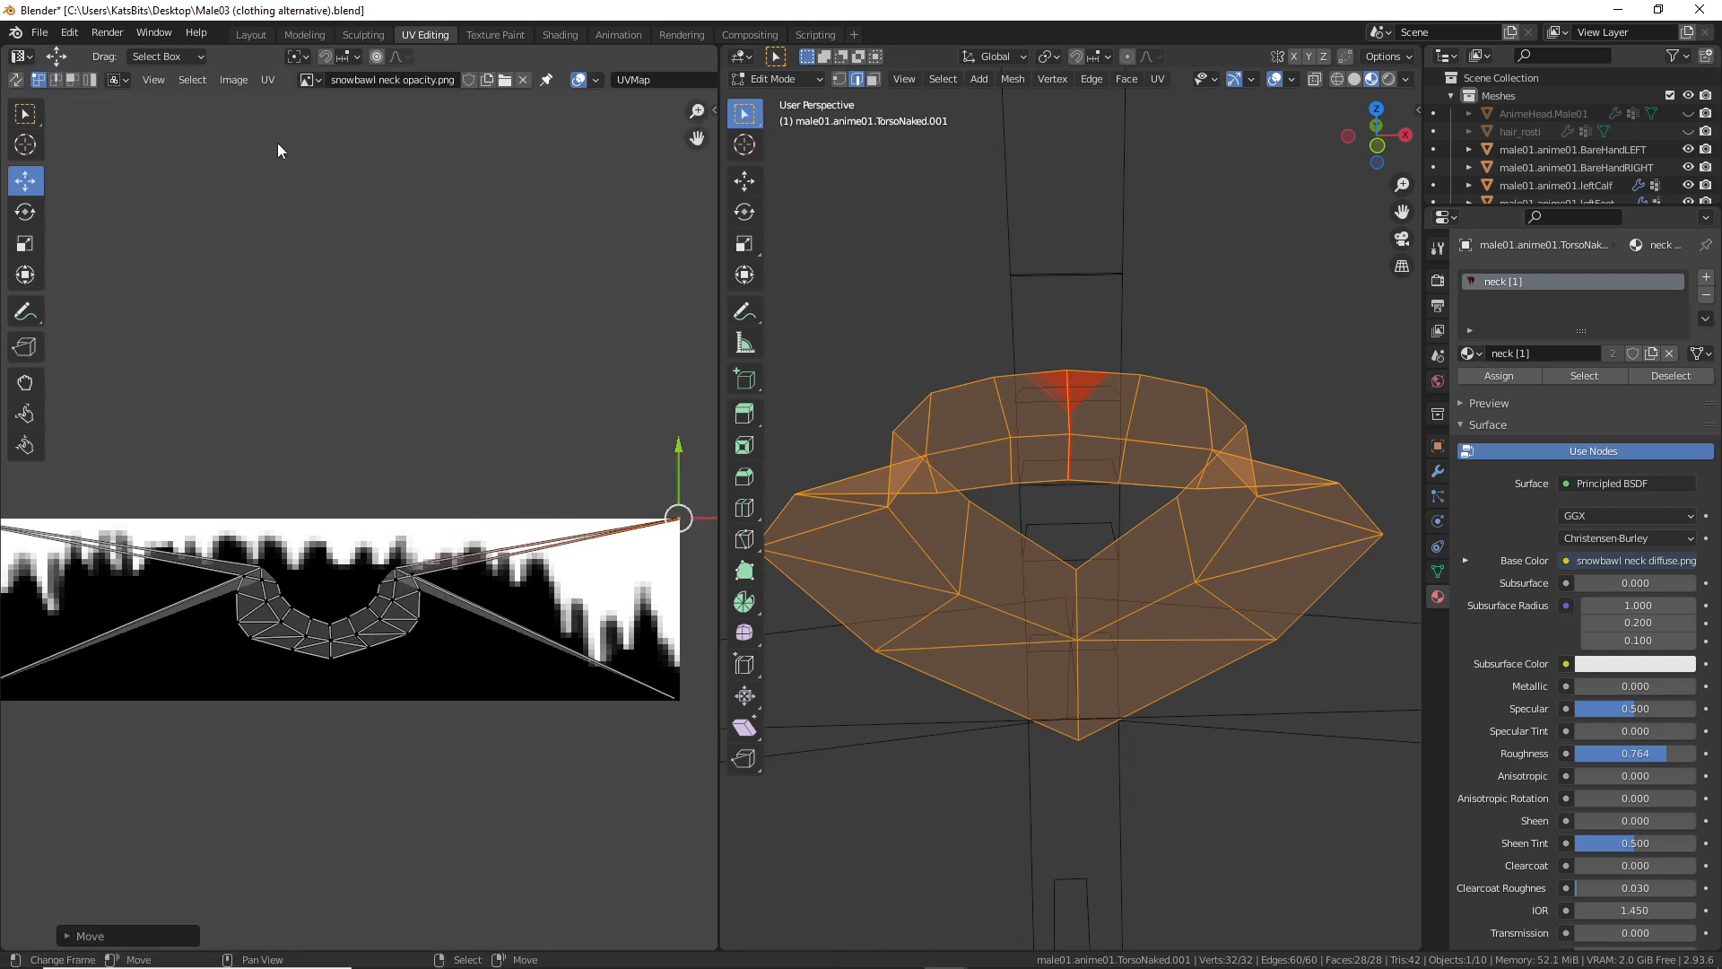
Step: Set UV pixel snapping to Corner and snap the two right-hand end vertices exactly onto the texture's right corners
click(266, 80)
mouse_move(277, 152)
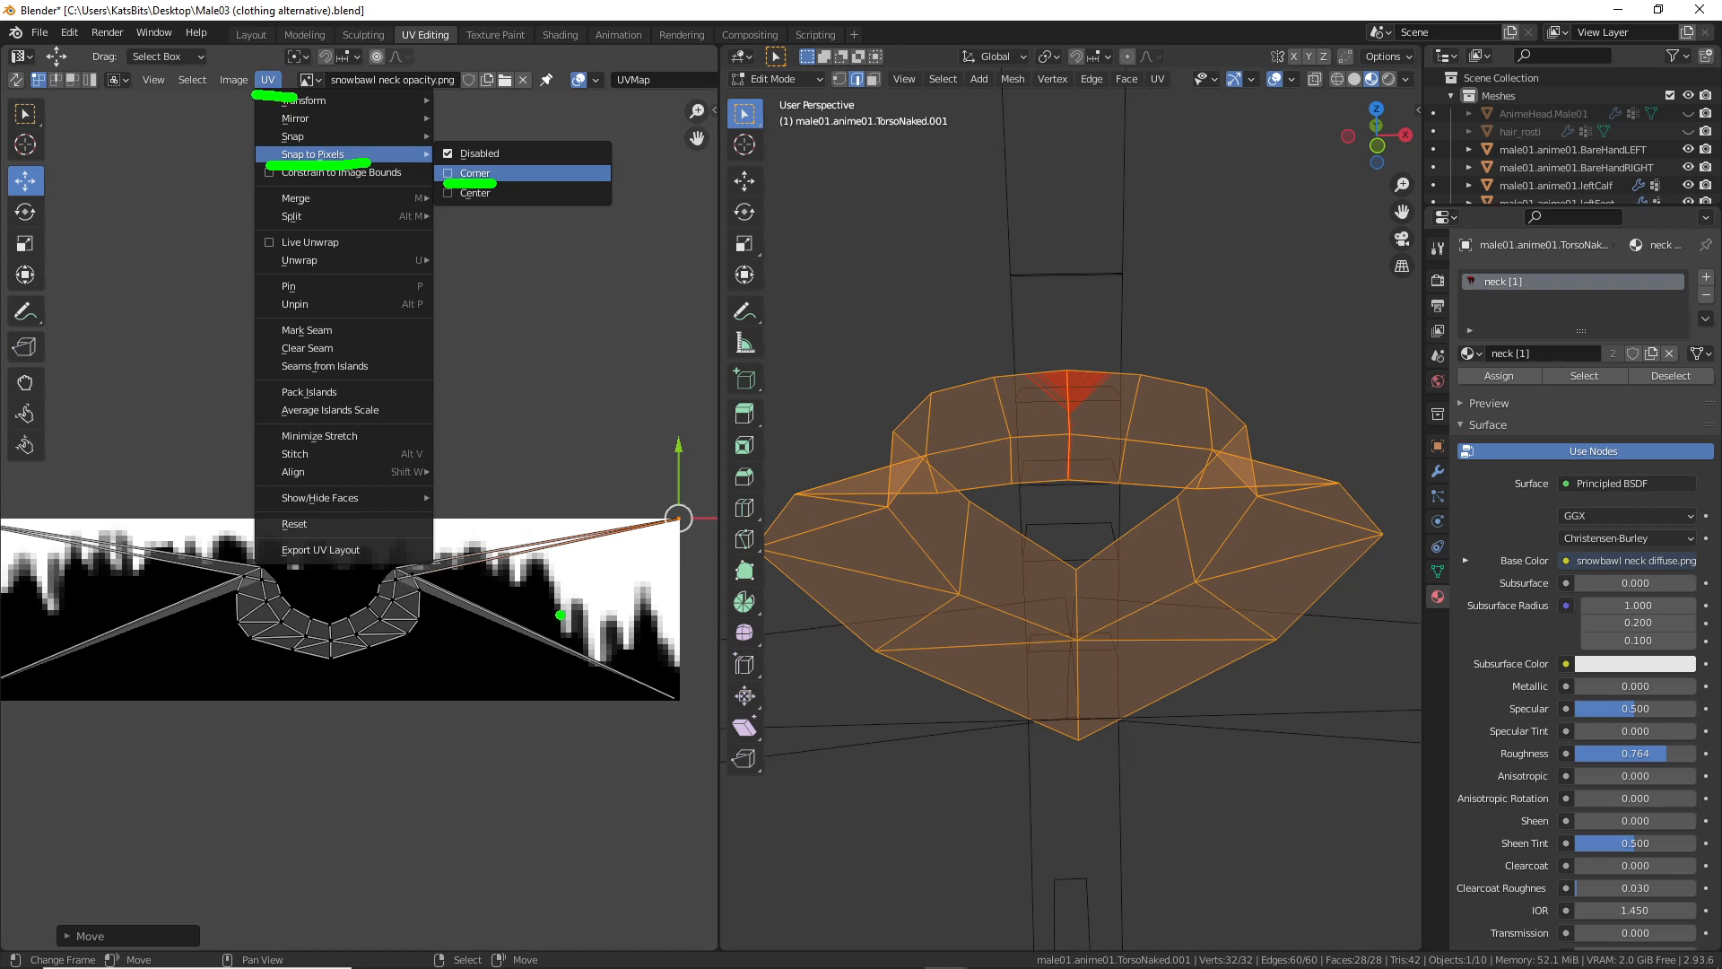
click(468, 172)
scroll(673, 548, up, 5)
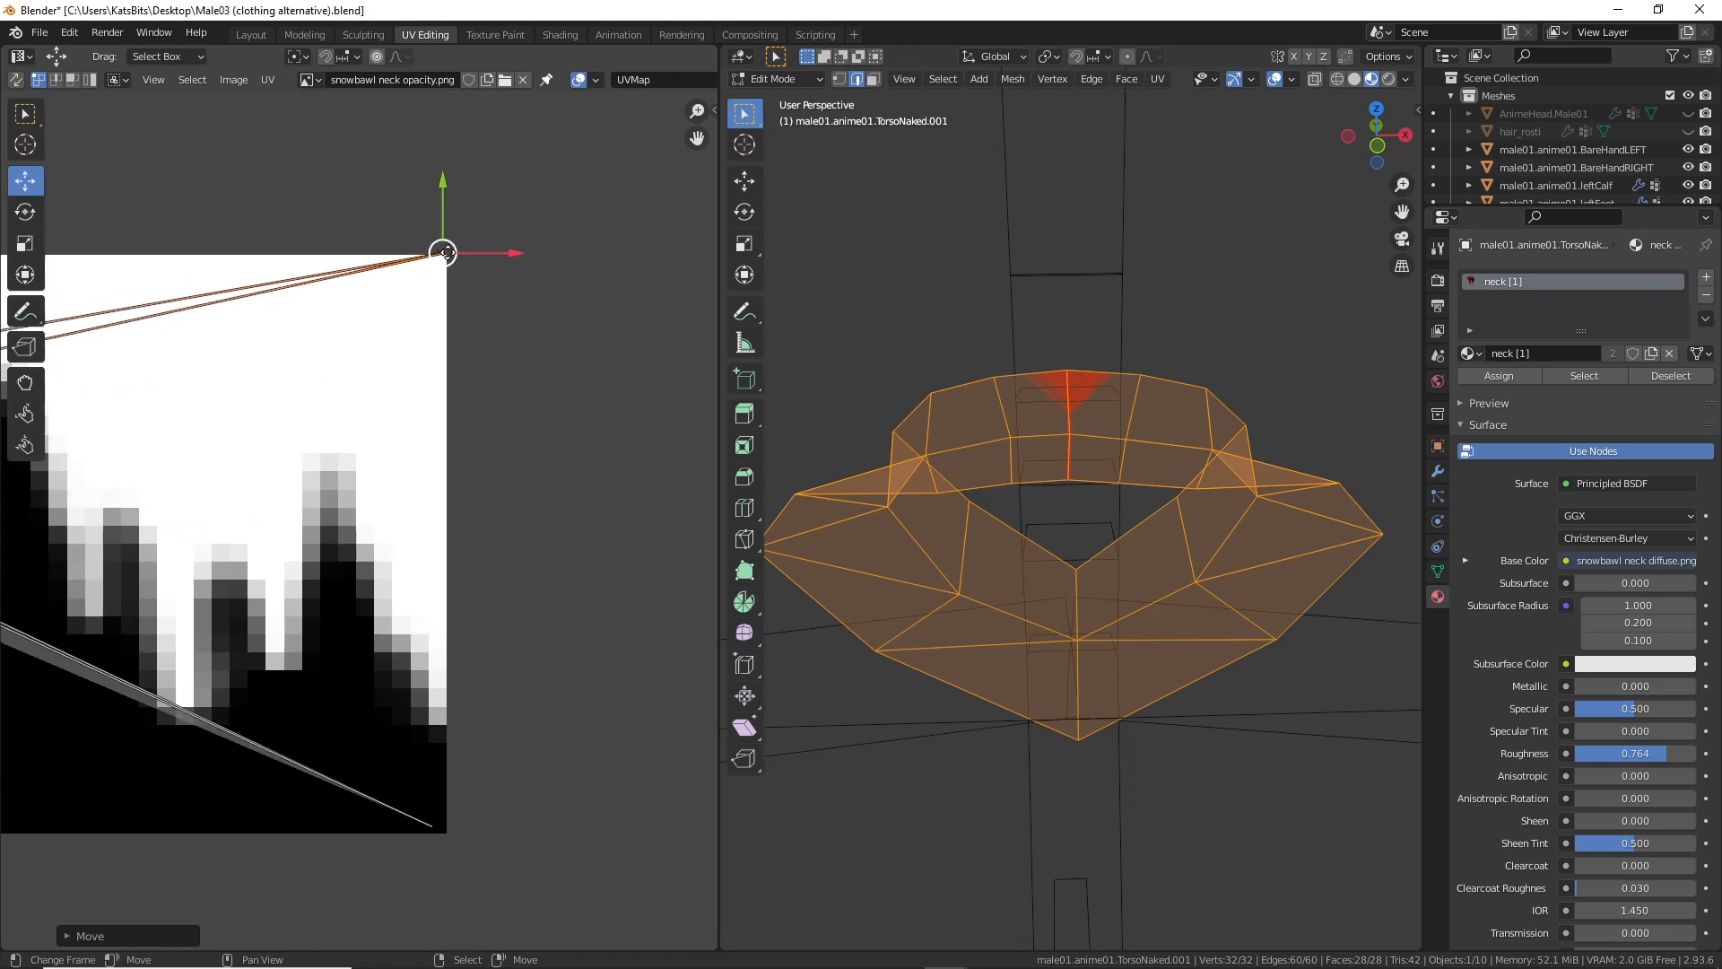
drag(448, 261, 453, 263)
middle_drag(466, 768, 488, 482)
scroll(490, 493, up, 3)
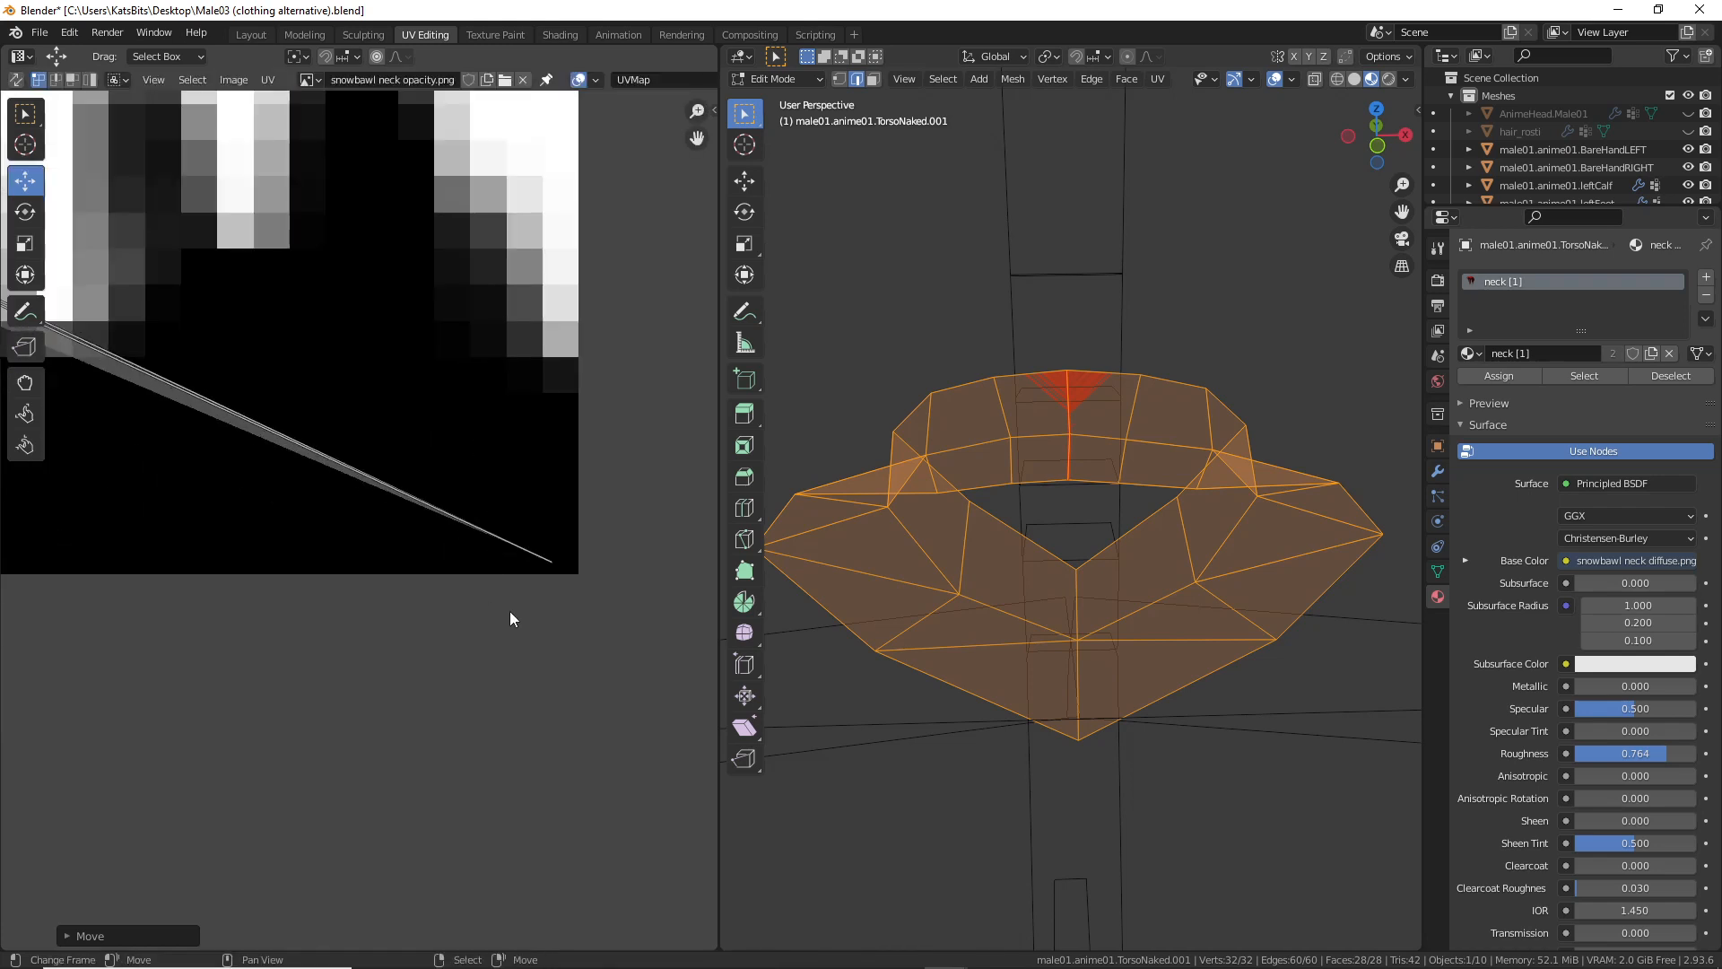
right_click(546, 568)
drag(556, 578, 582, 588)
Step: Snap the two left-hand end vertices exactly onto the texture's lower-left and upper-left corners
scroll(381, 722, down, 6)
scroll(314, 637, down, 2)
middle_drag(290, 579, 532, 579)
scroll(408, 576, up, 2)
scroll(359, 581, up, 5)
middle_drag(256, 572, 395, 649)
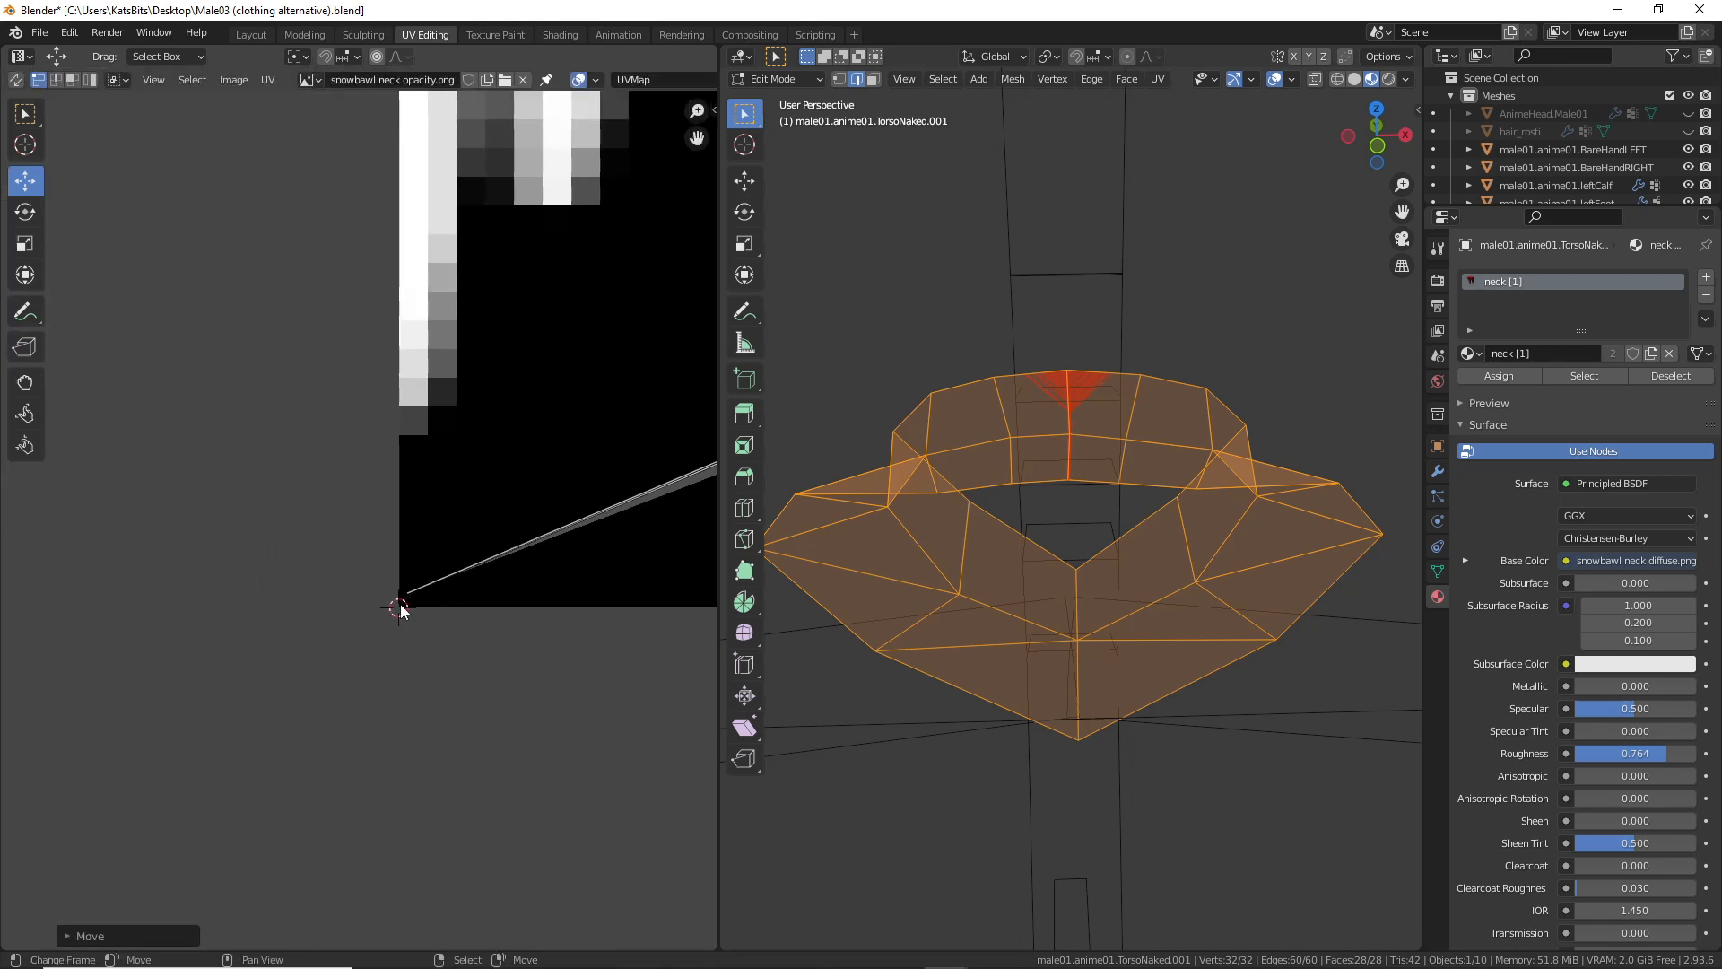
scroll(399, 603, up, 1)
right_click(440, 621)
drag(427, 621, 418, 638)
scroll(431, 314, down, 5)
scroll(415, 474, up, 3)
middle_drag(403, 179, 417, 440)
scroll(393, 482, up, 4)
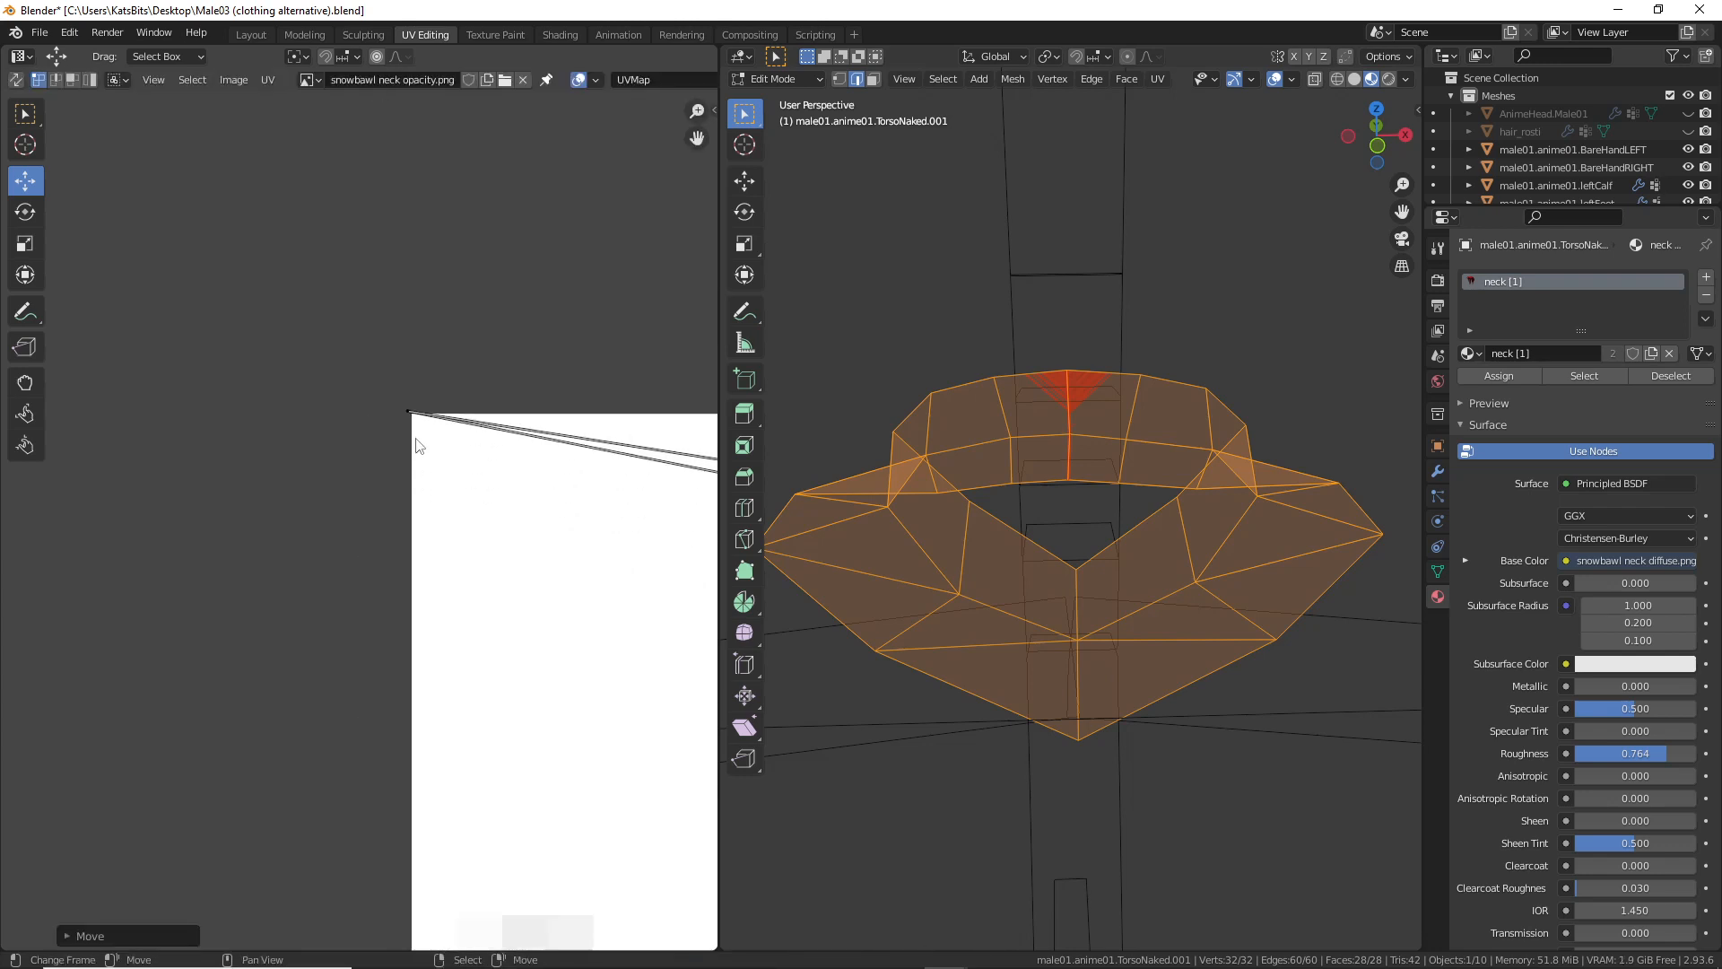
right_click(414, 416)
drag(416, 423, 423, 426)
scroll(472, 547, down, 8)
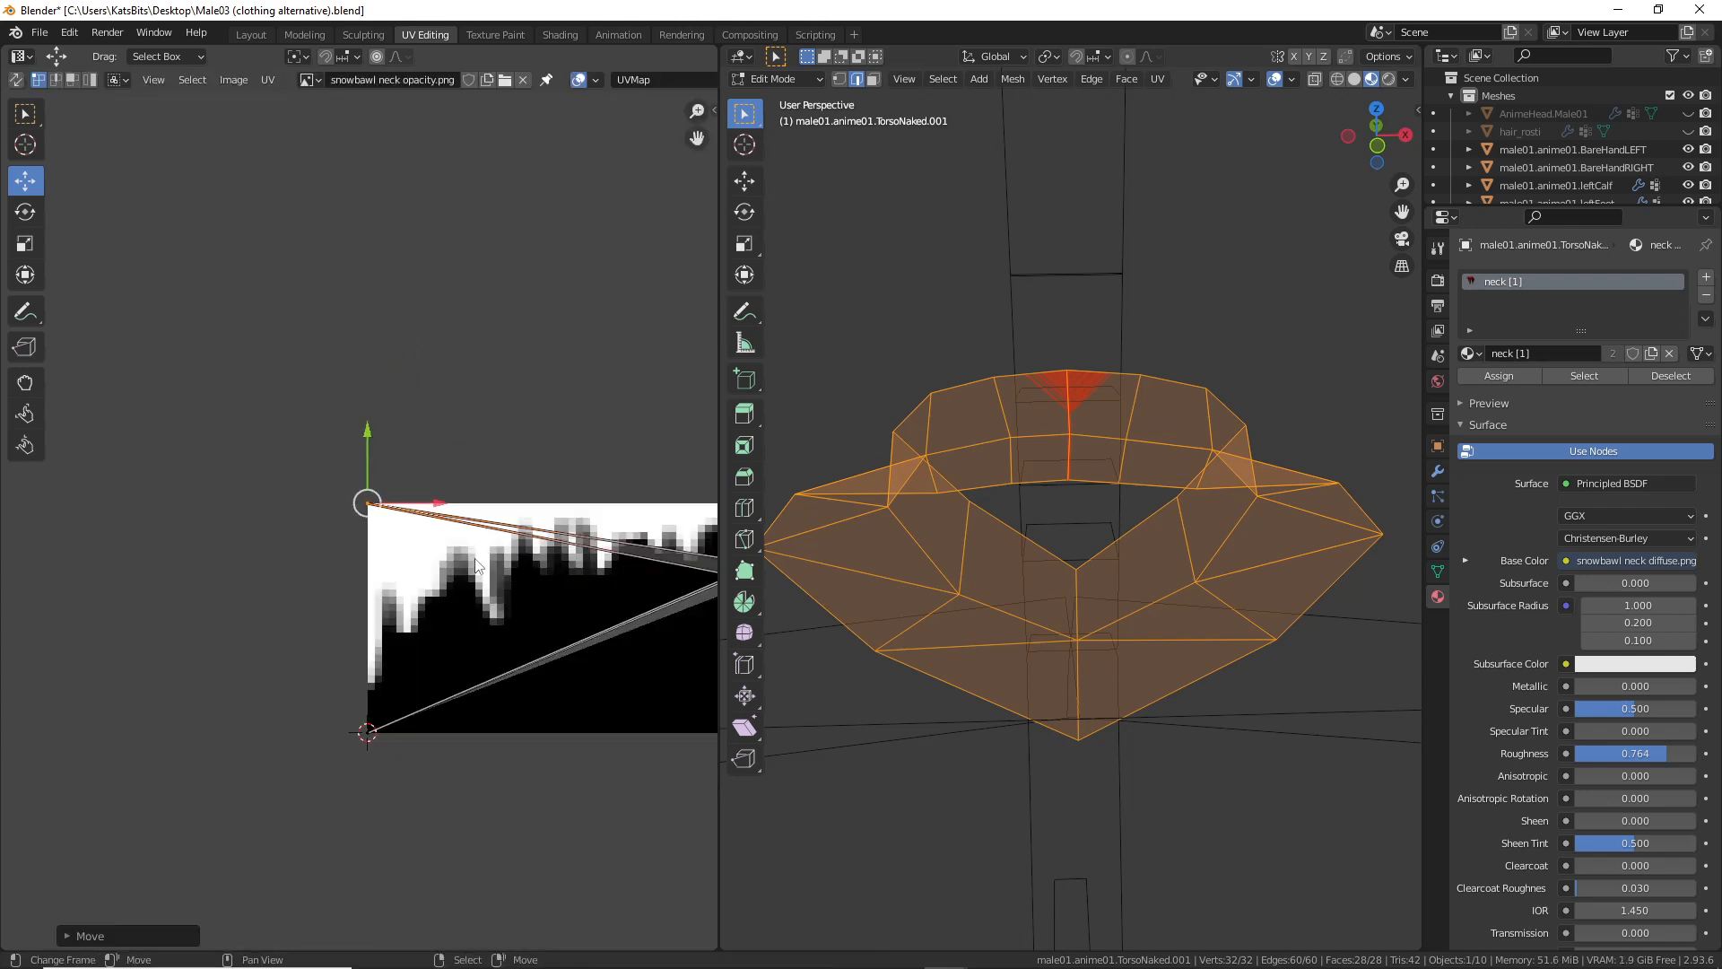
Step: Select all four UV vertices at the texture's corners and pin them
middle_drag(506, 615, 257, 469)
scroll(295, 467, down, 2)
middle_drag(531, 430, 444, 457)
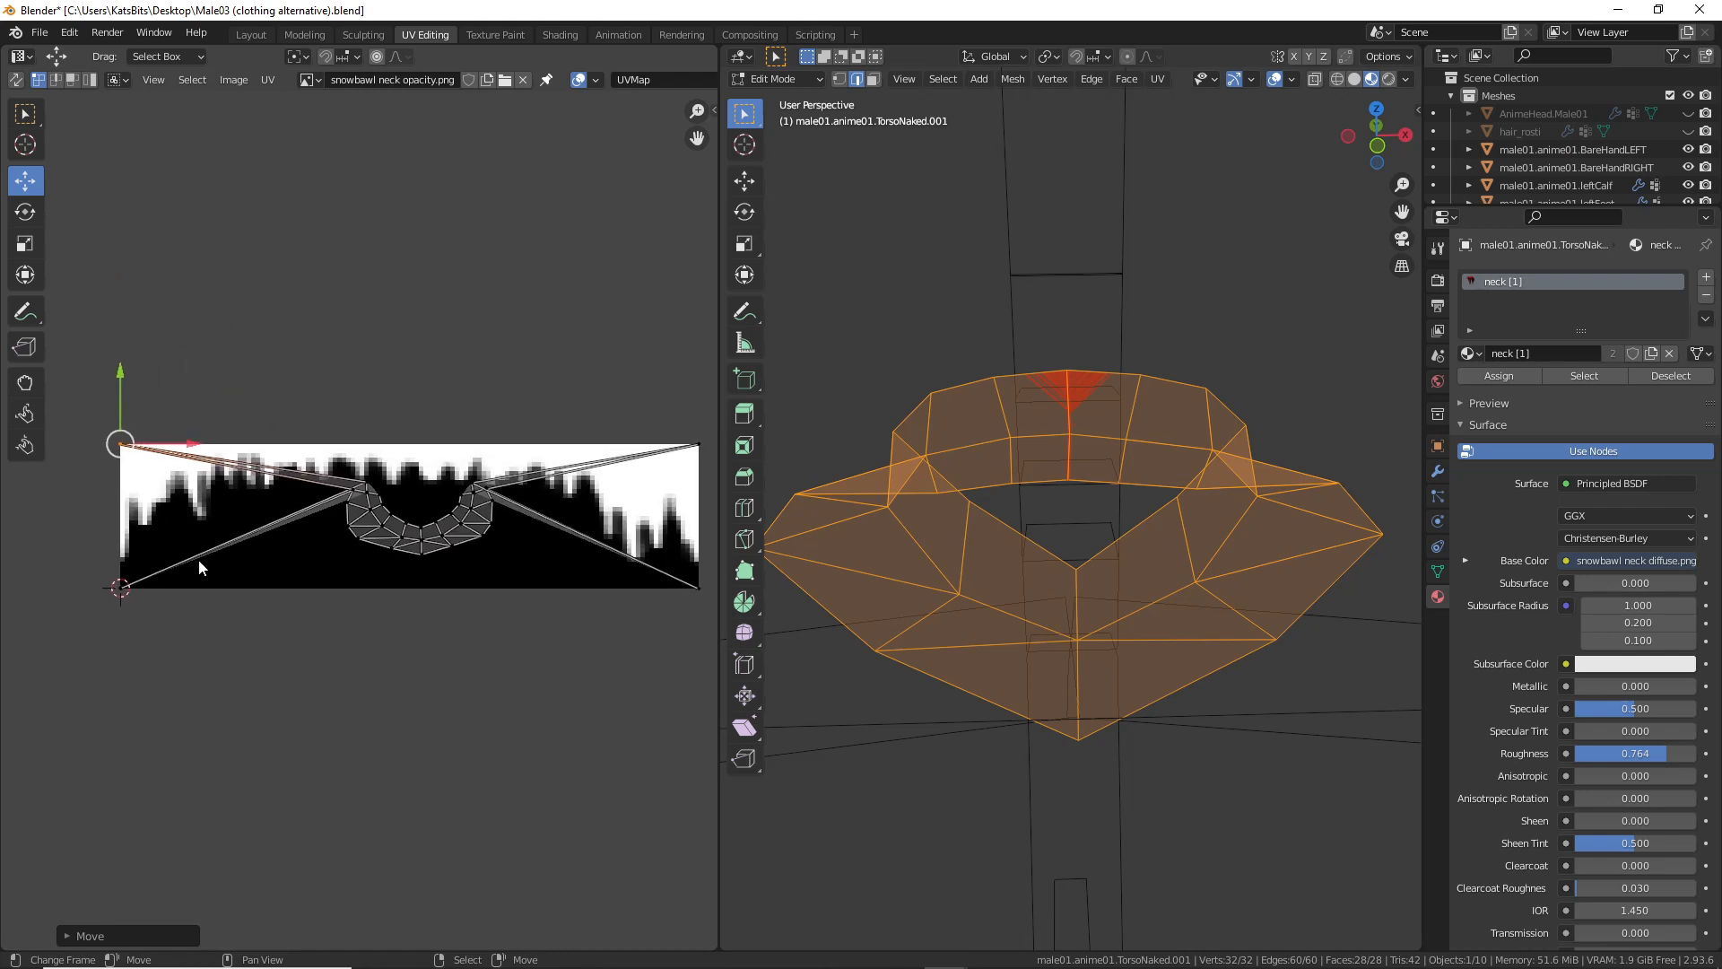
shift+right_click(123, 585)
shift+right_click(696, 445)
shift+right_click(696, 585)
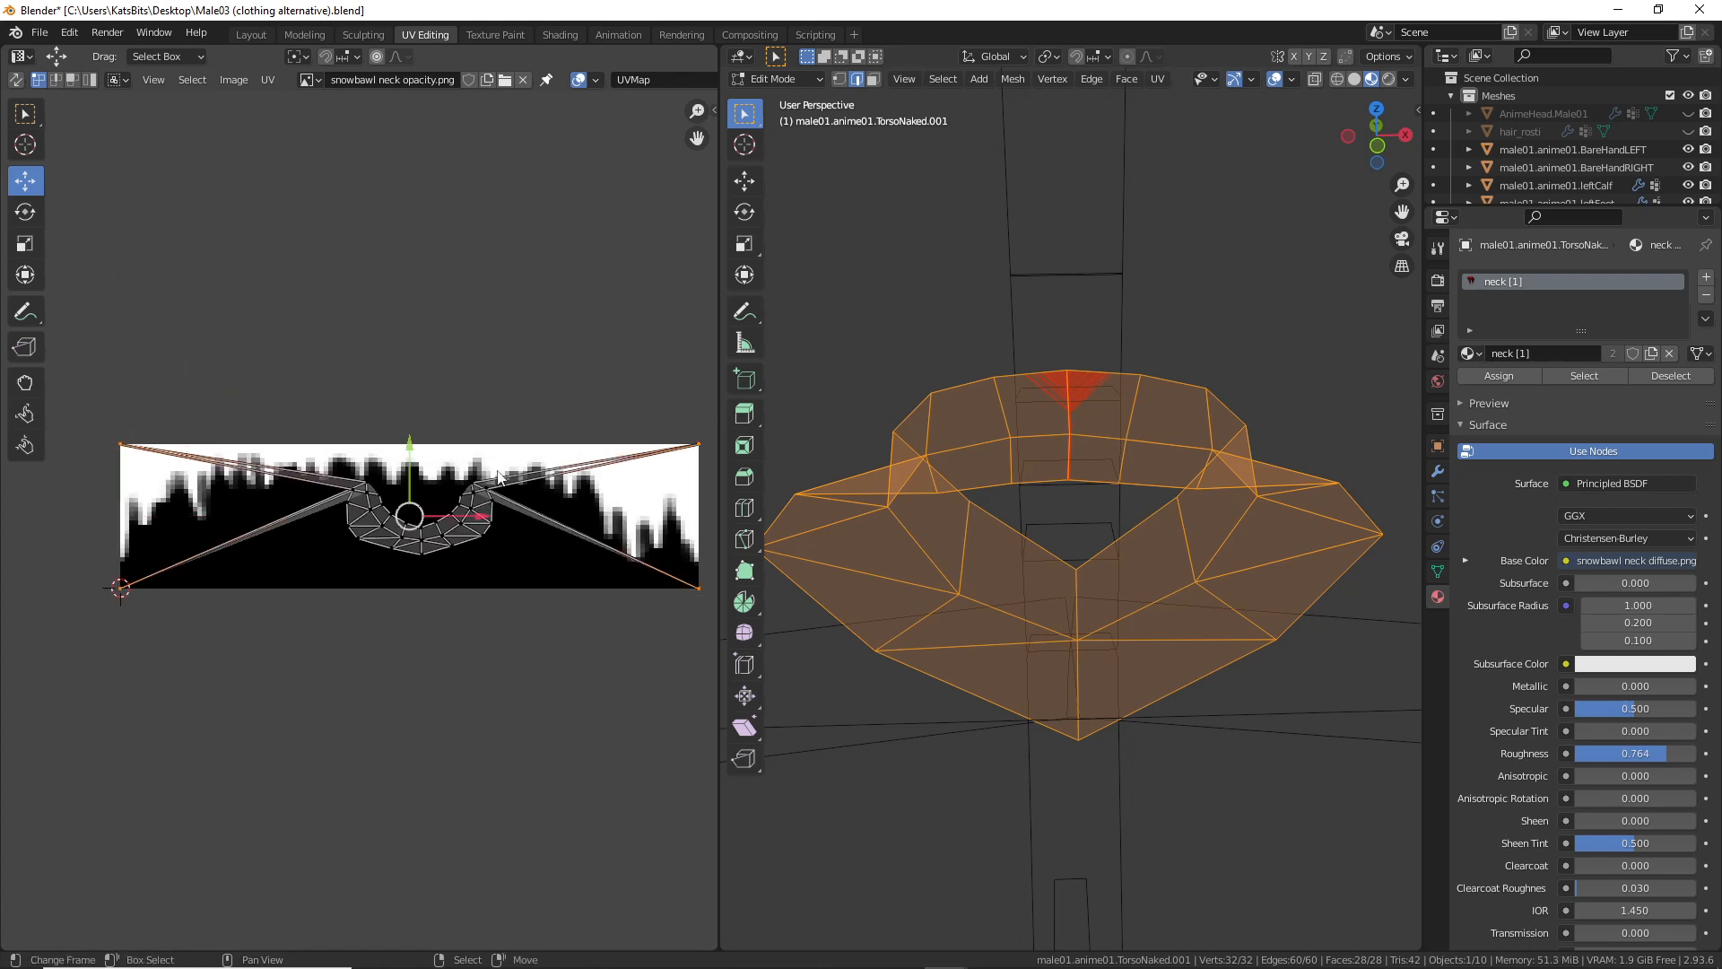
middle_drag(691, 574, 671, 574)
click(267, 79)
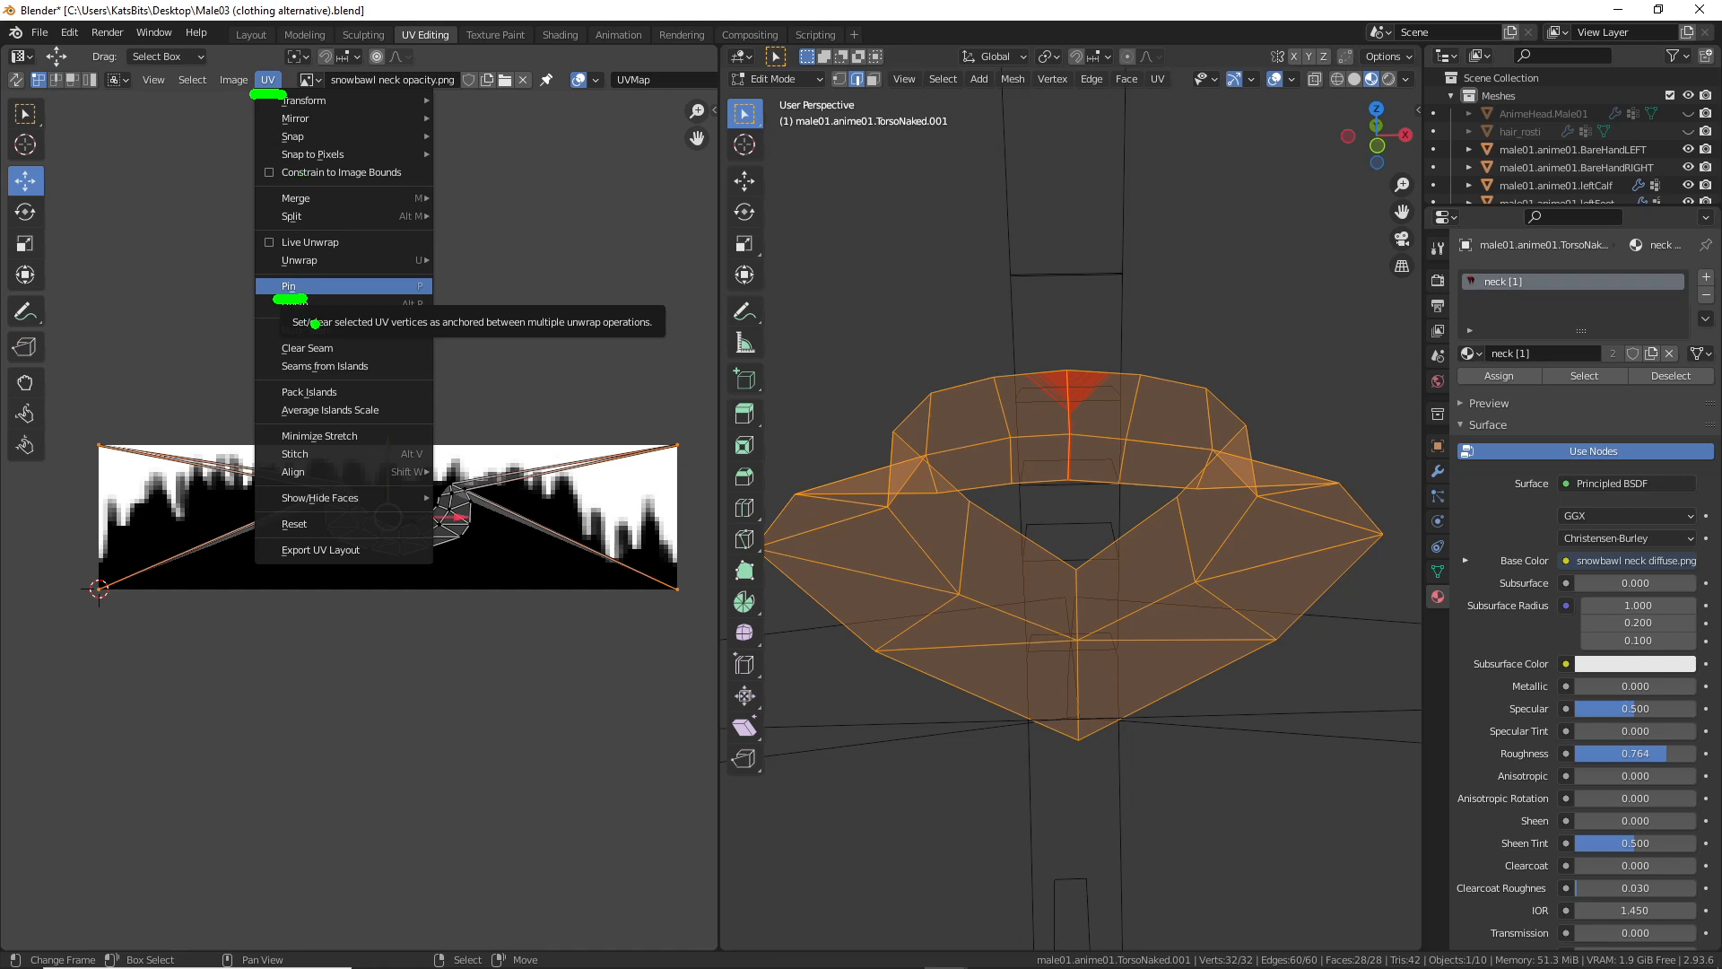
click(303, 287)
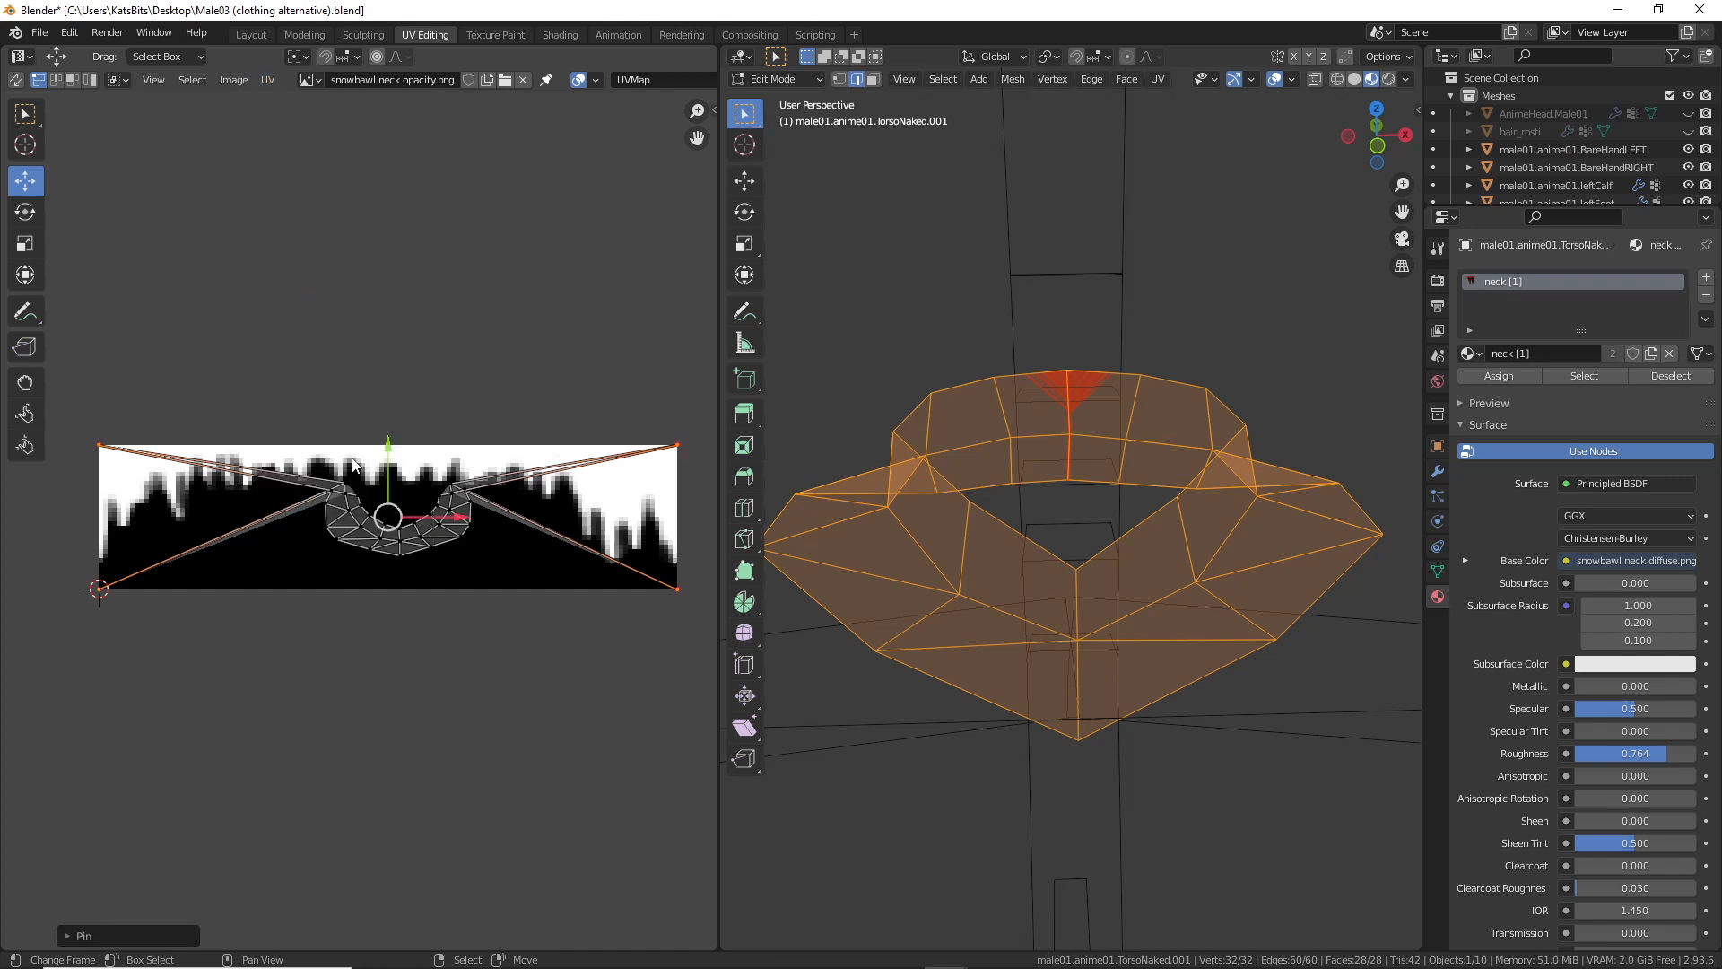
Step: Unwrap the neck UVs again around the pinned corners and inspect the texture on the model
click(267, 78)
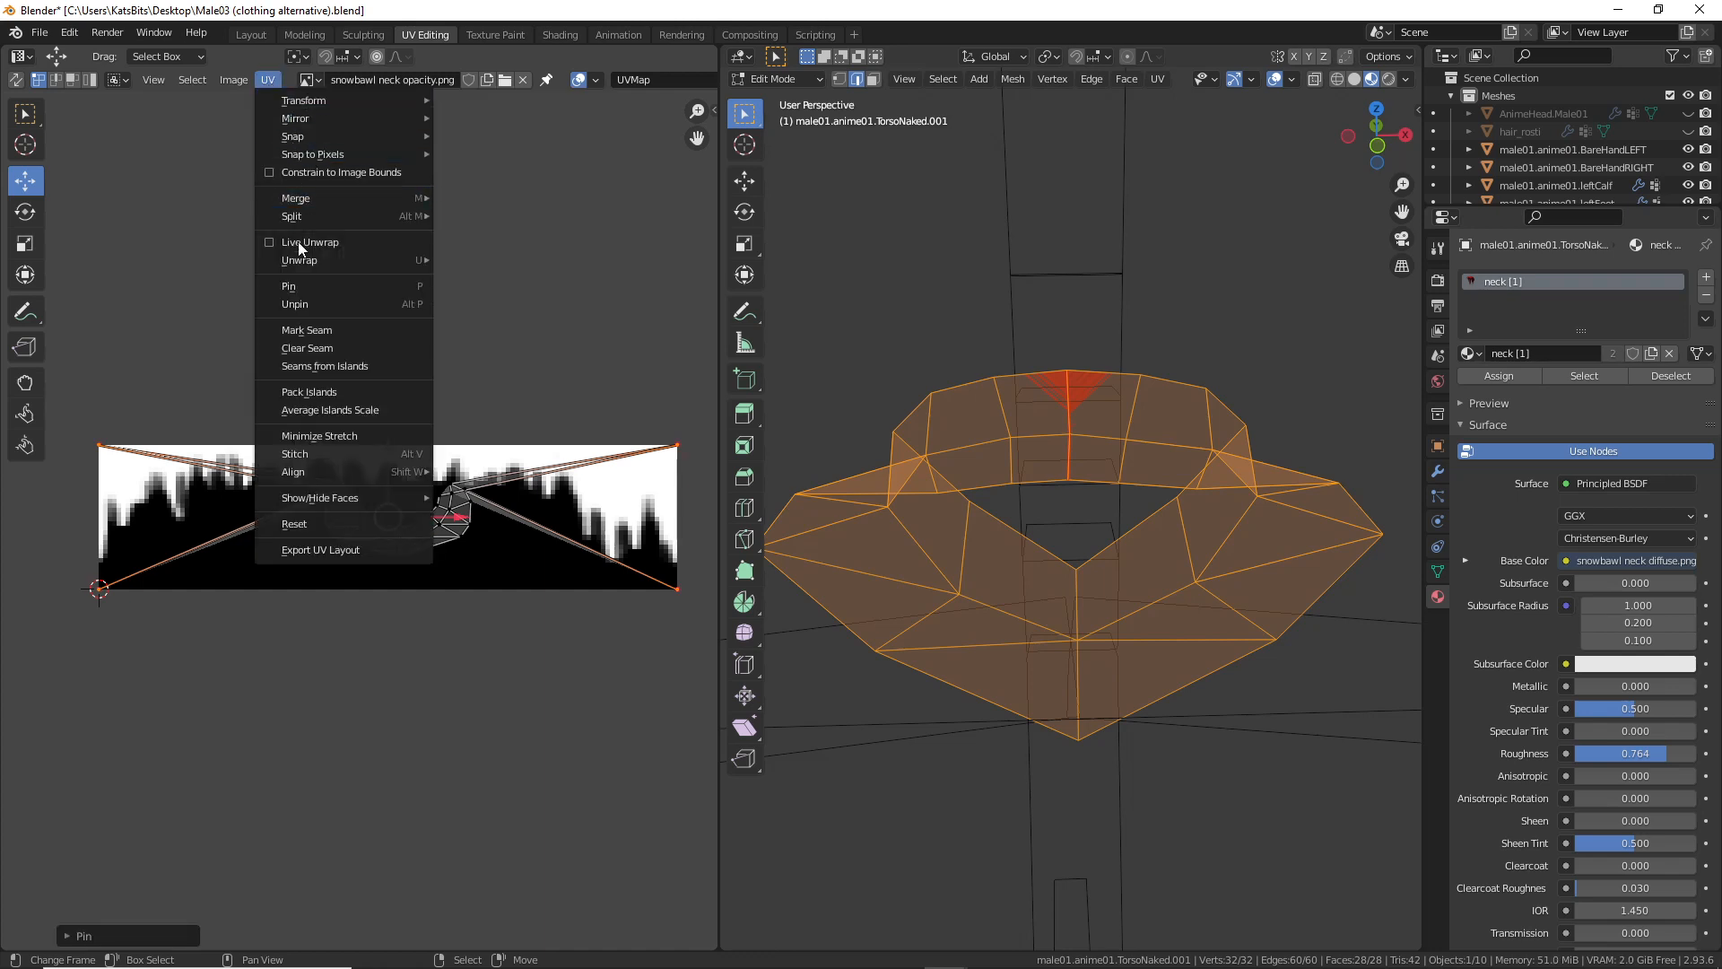
mouse_move(305, 262)
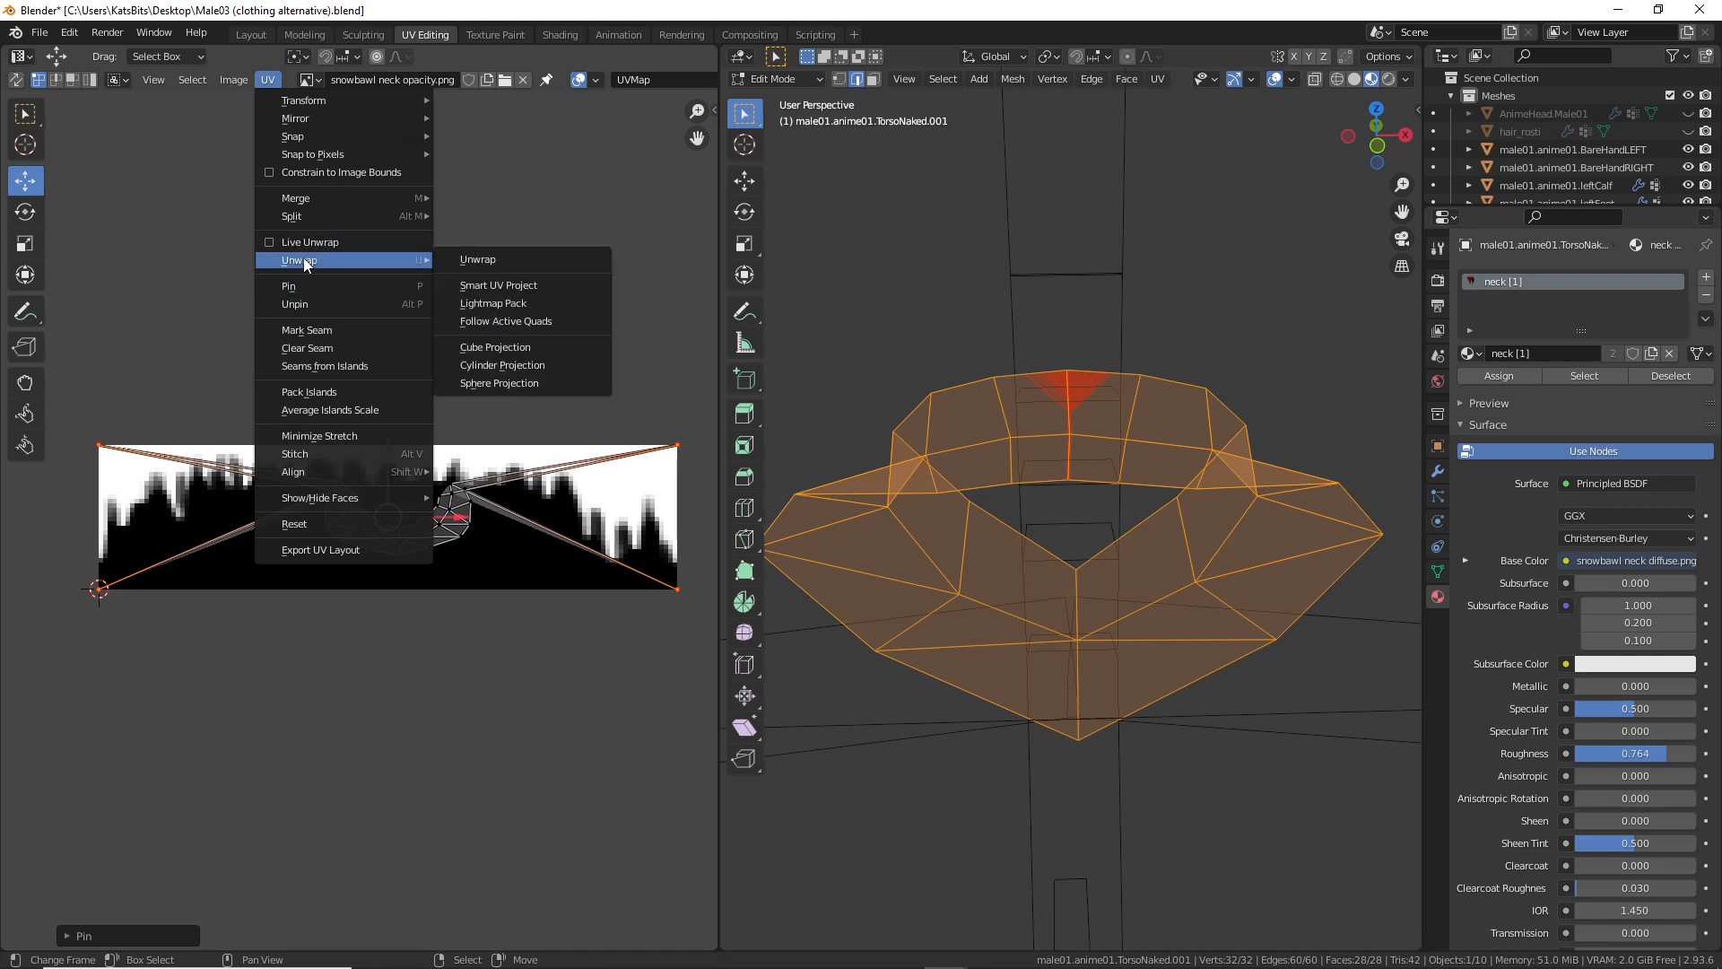
click(483, 259)
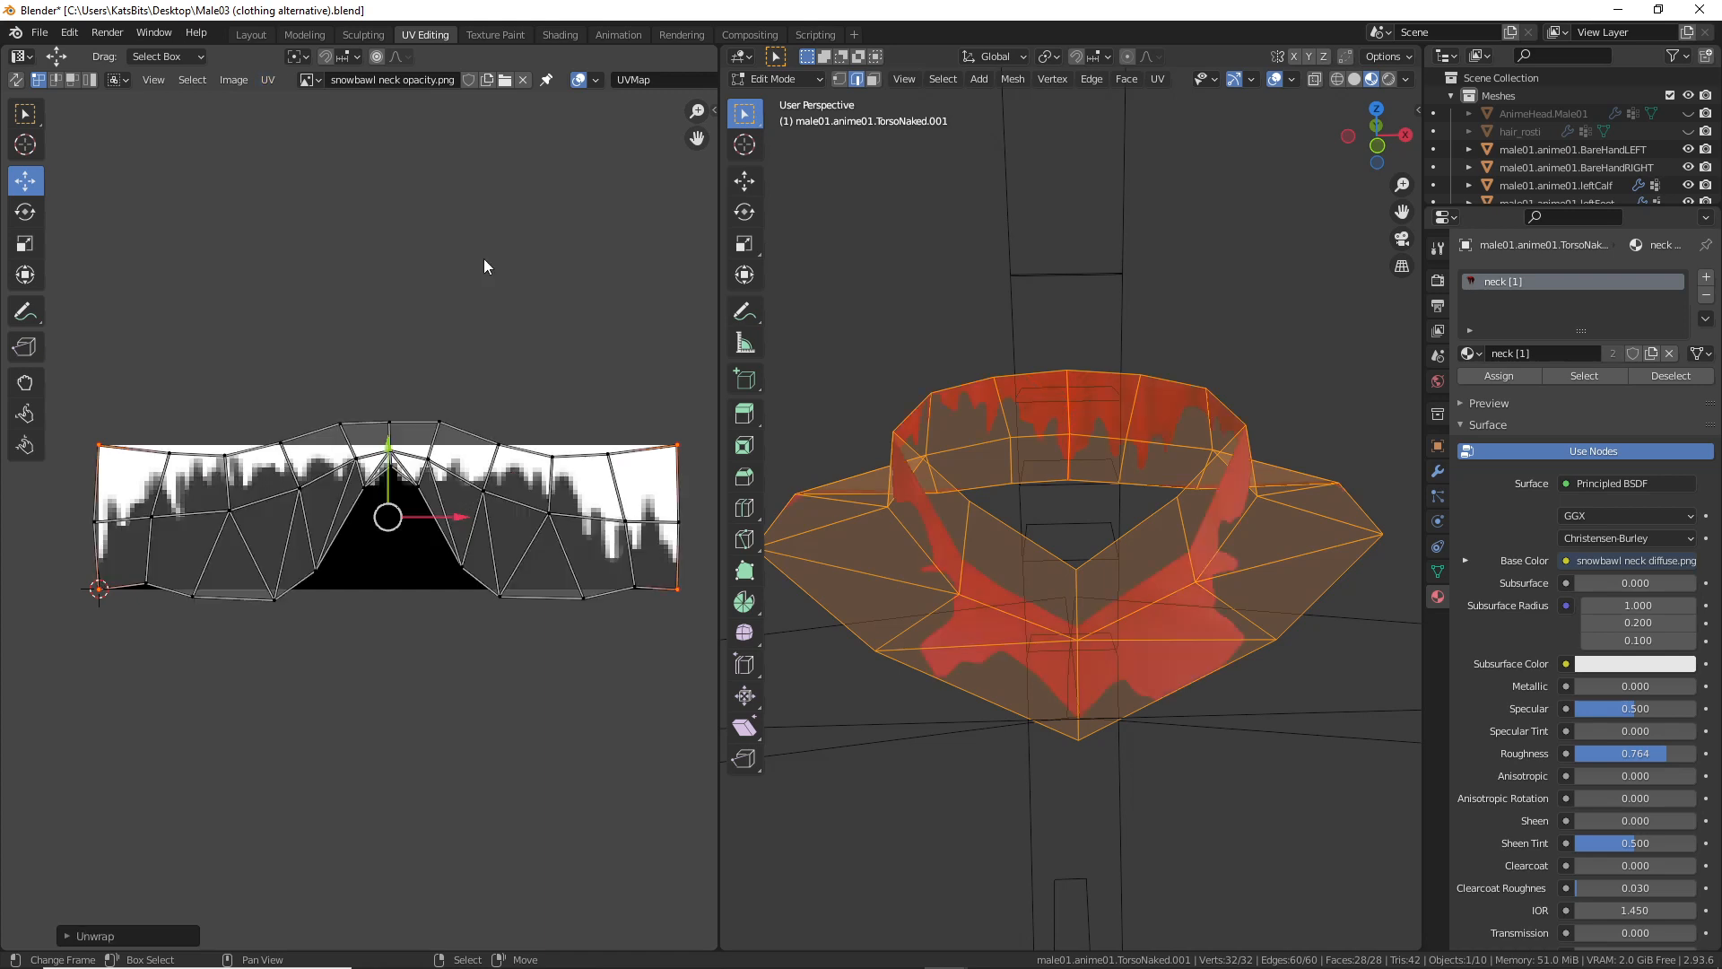
middle_drag(897, 556, 1166, 567)
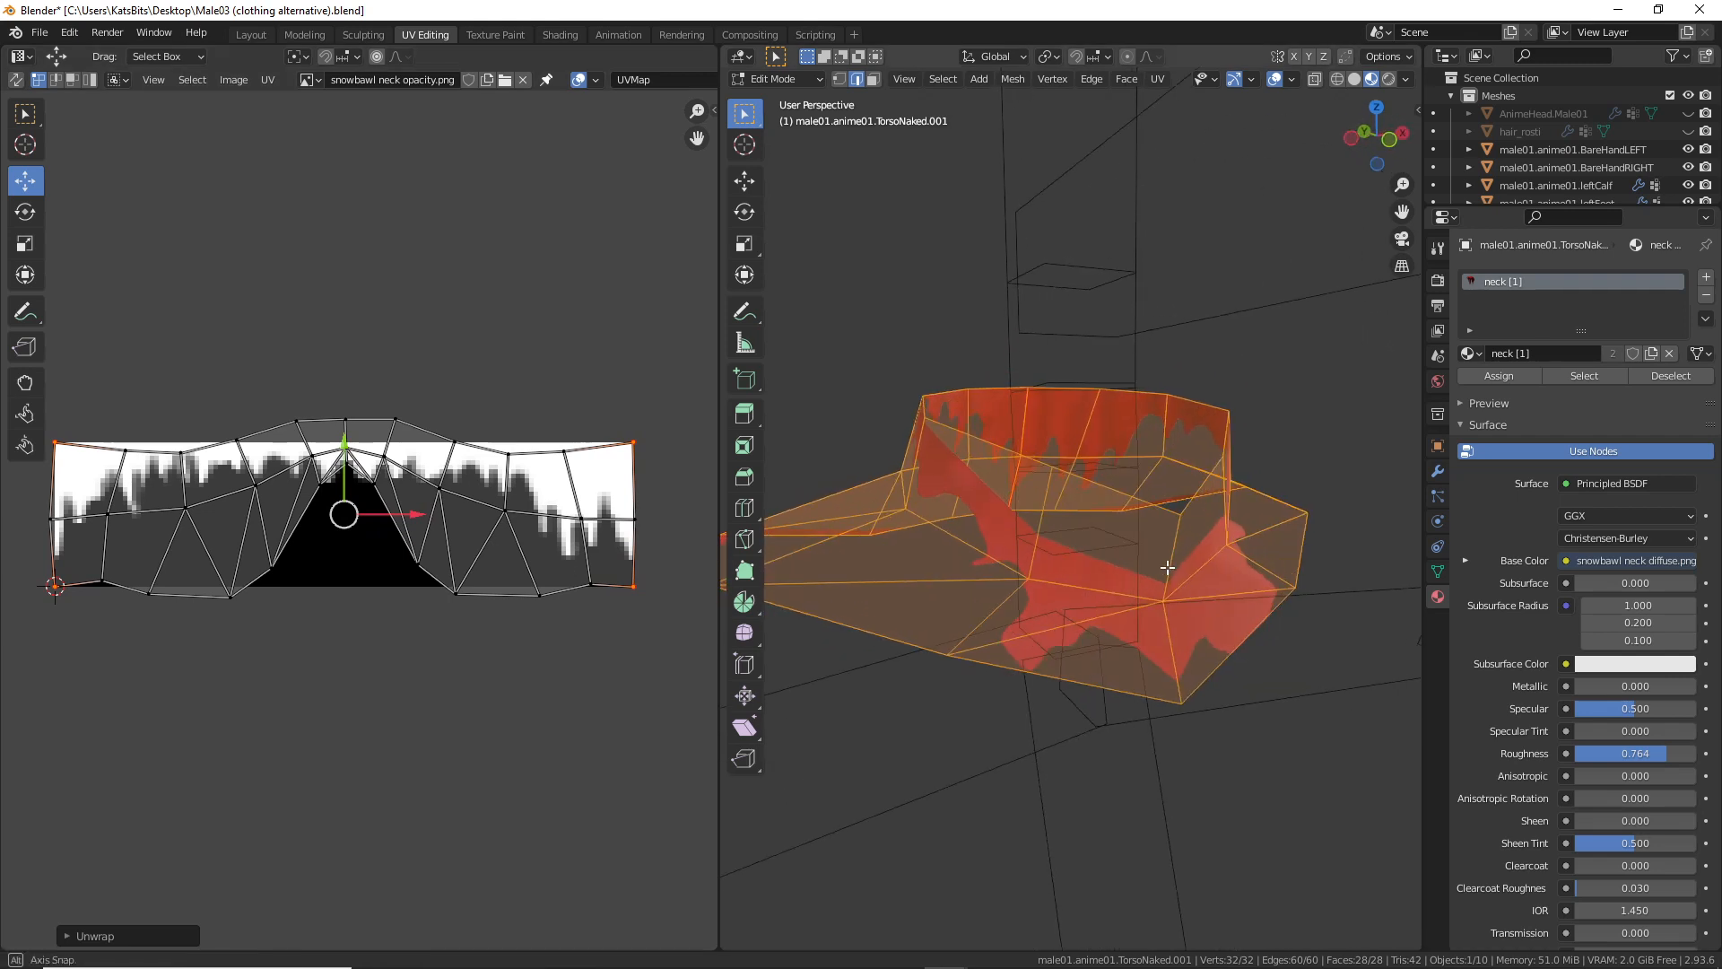
Step: Move the UV vertex at the top centre of the neck island down onto the texture's upper edge
scroll(358, 511, up, 2)
scroll(359, 502, up, 2)
click(384, 474)
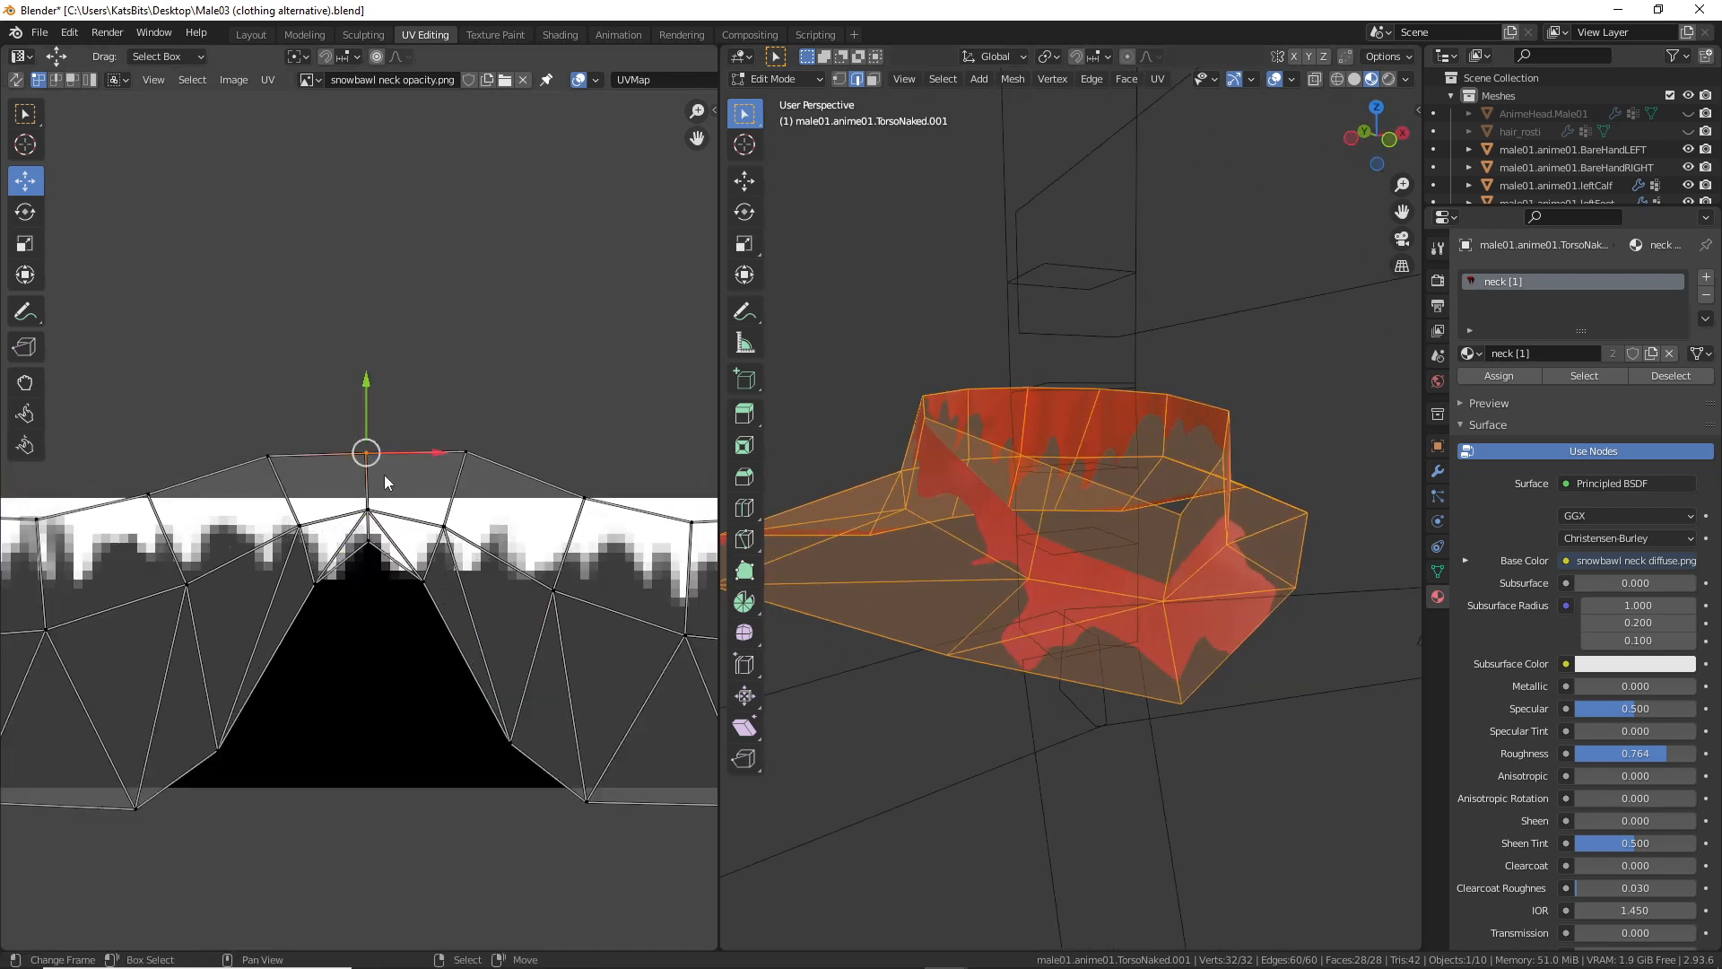
key(g)
click(384, 511)
click(448, 460)
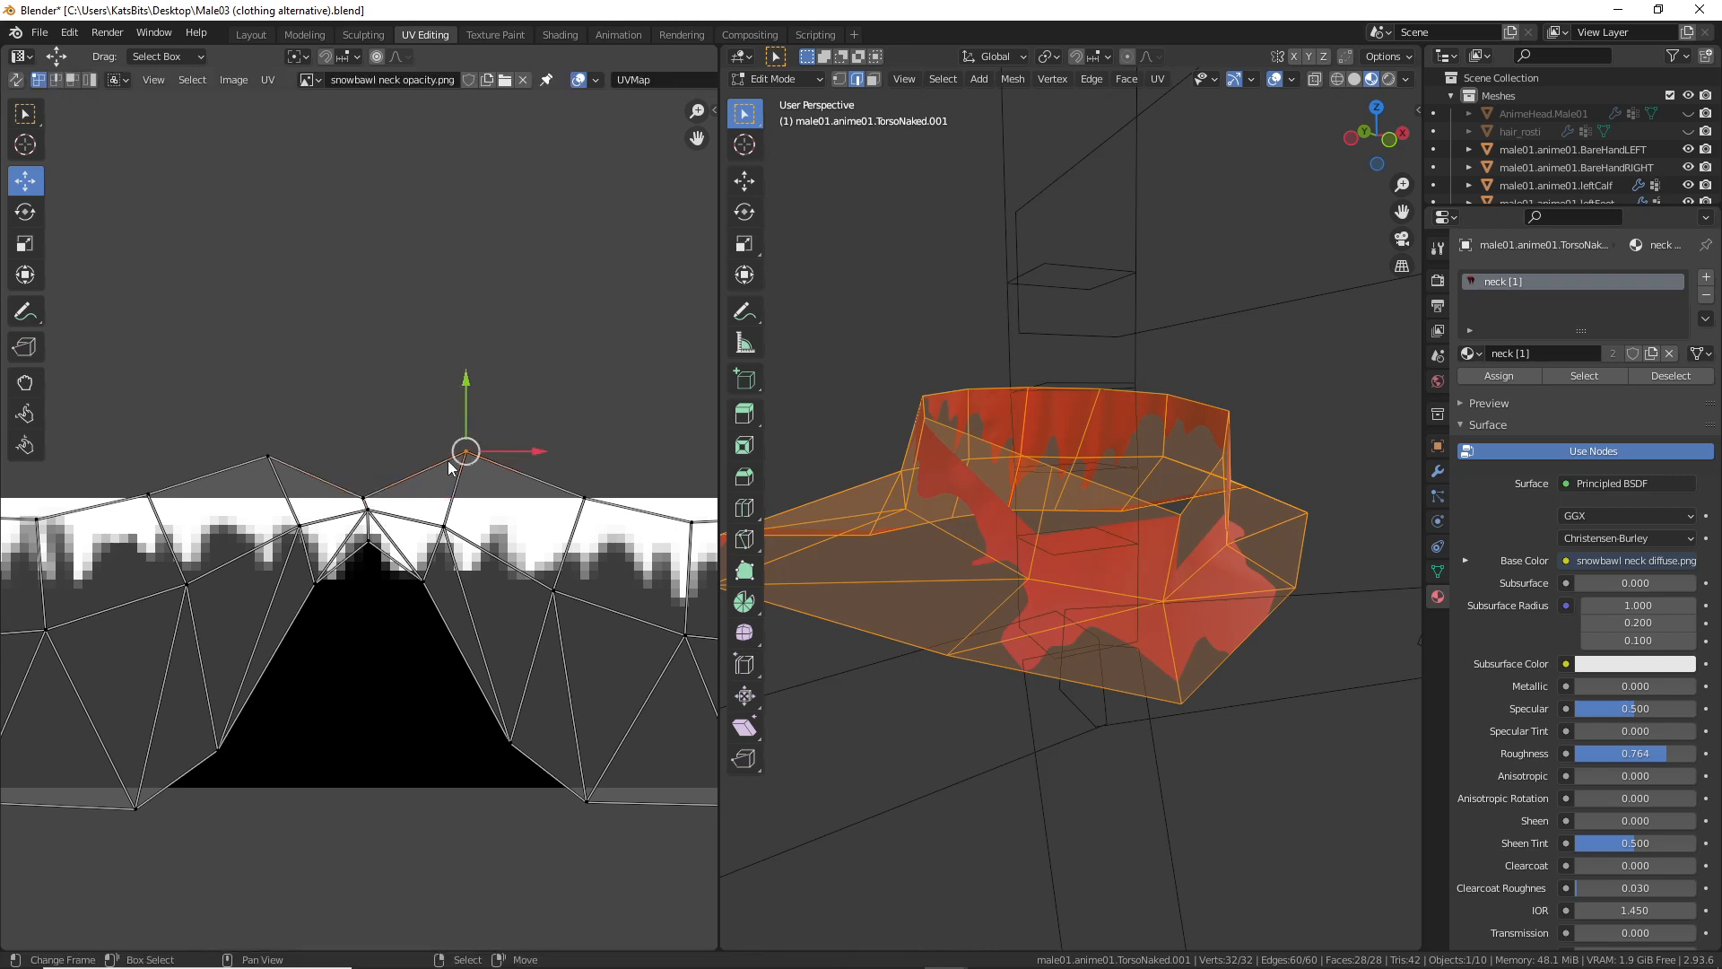
Step: Select the top-centre UV vertex on the texture's upper edge and pin it
click(368, 497)
click(267, 81)
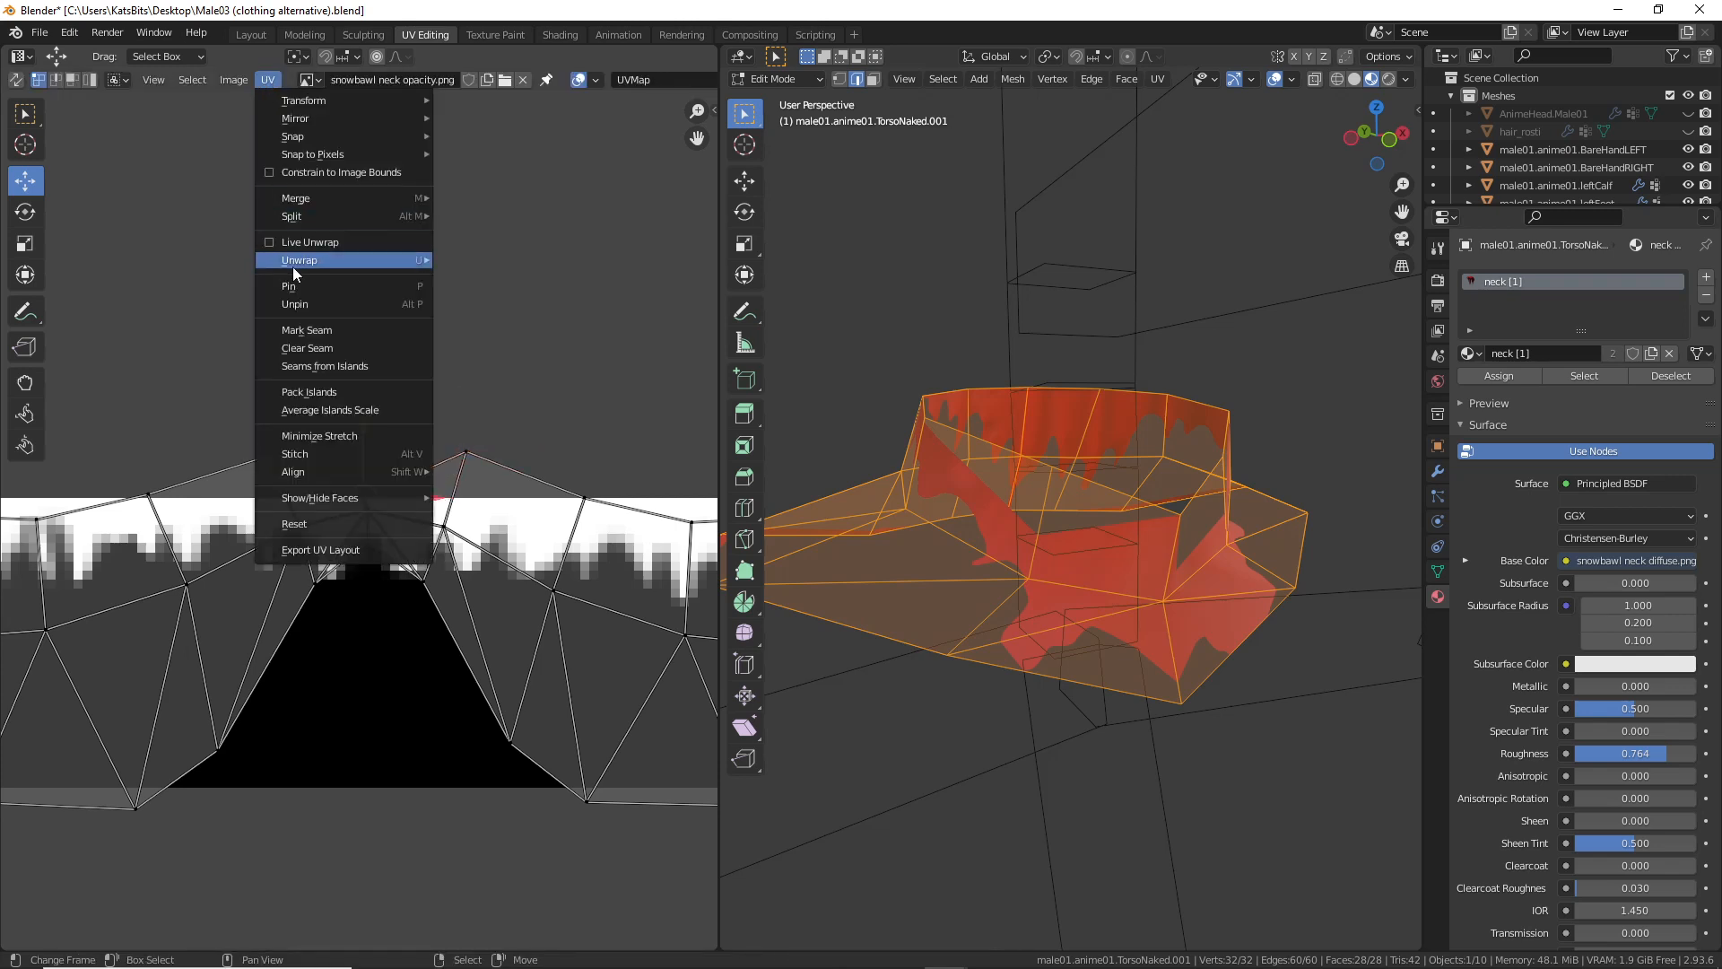
key(ctrl+2)
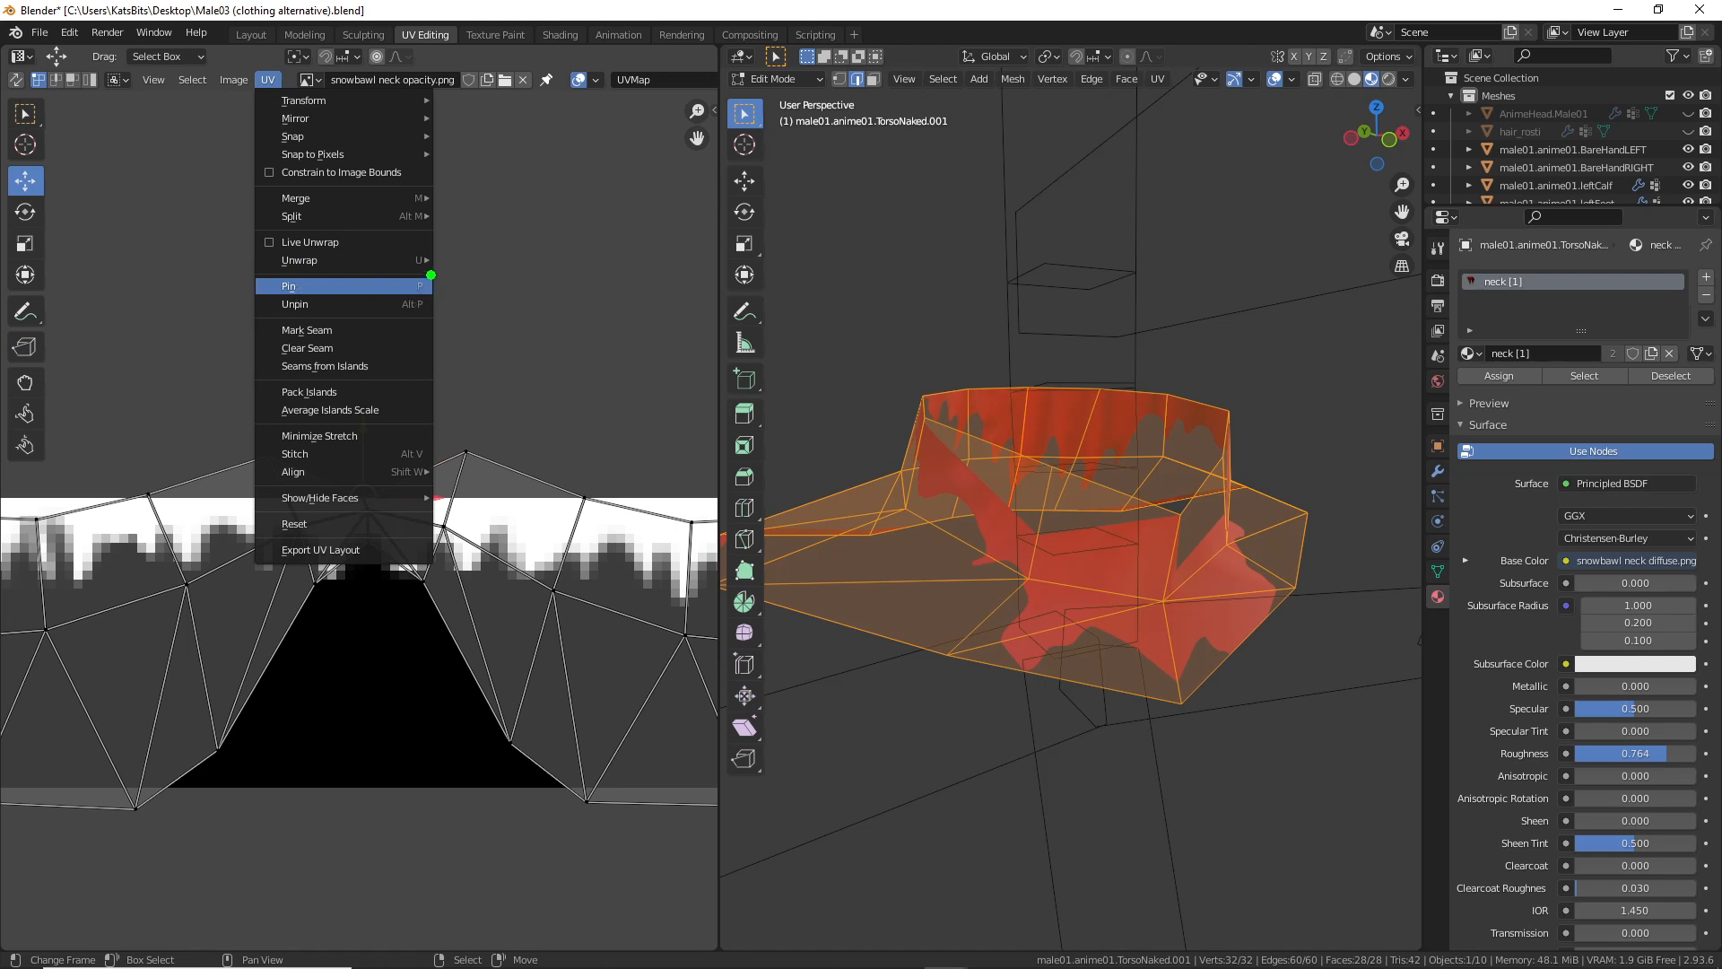
drag(426, 273, 440, 273)
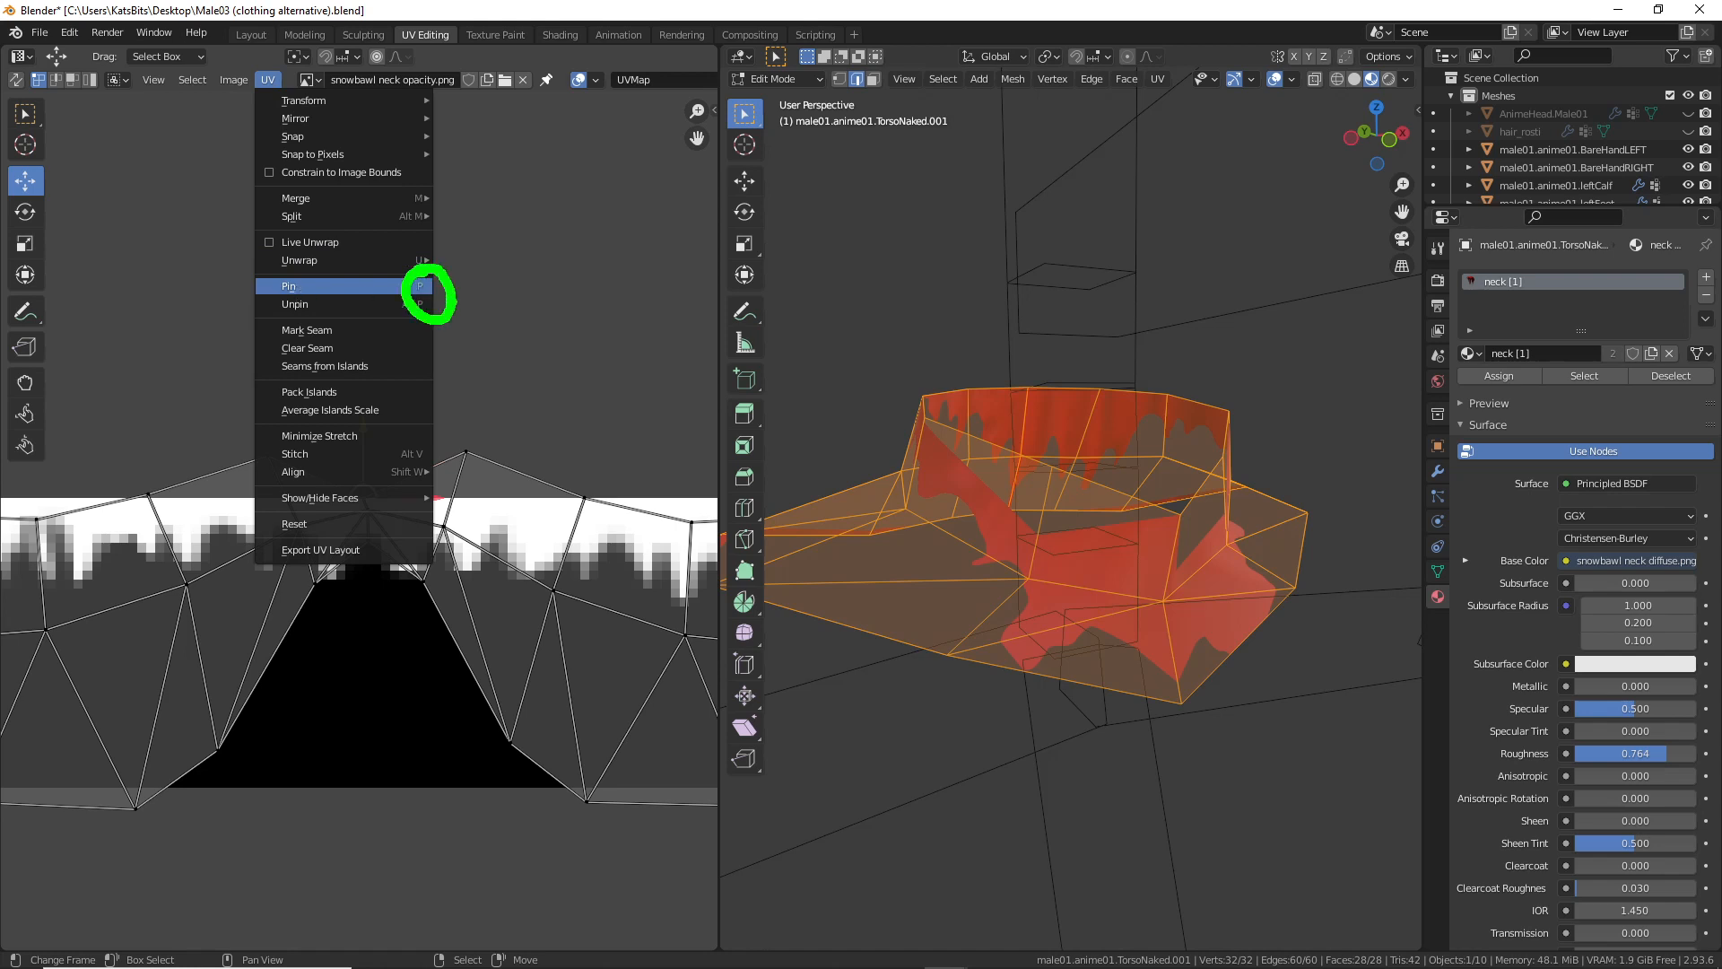
key(Escape)
click(401, 285)
Step: Unwrap the neck UVs again around the pinned corners and pinned top-centre vertex
scroll(440, 548, down, 3)
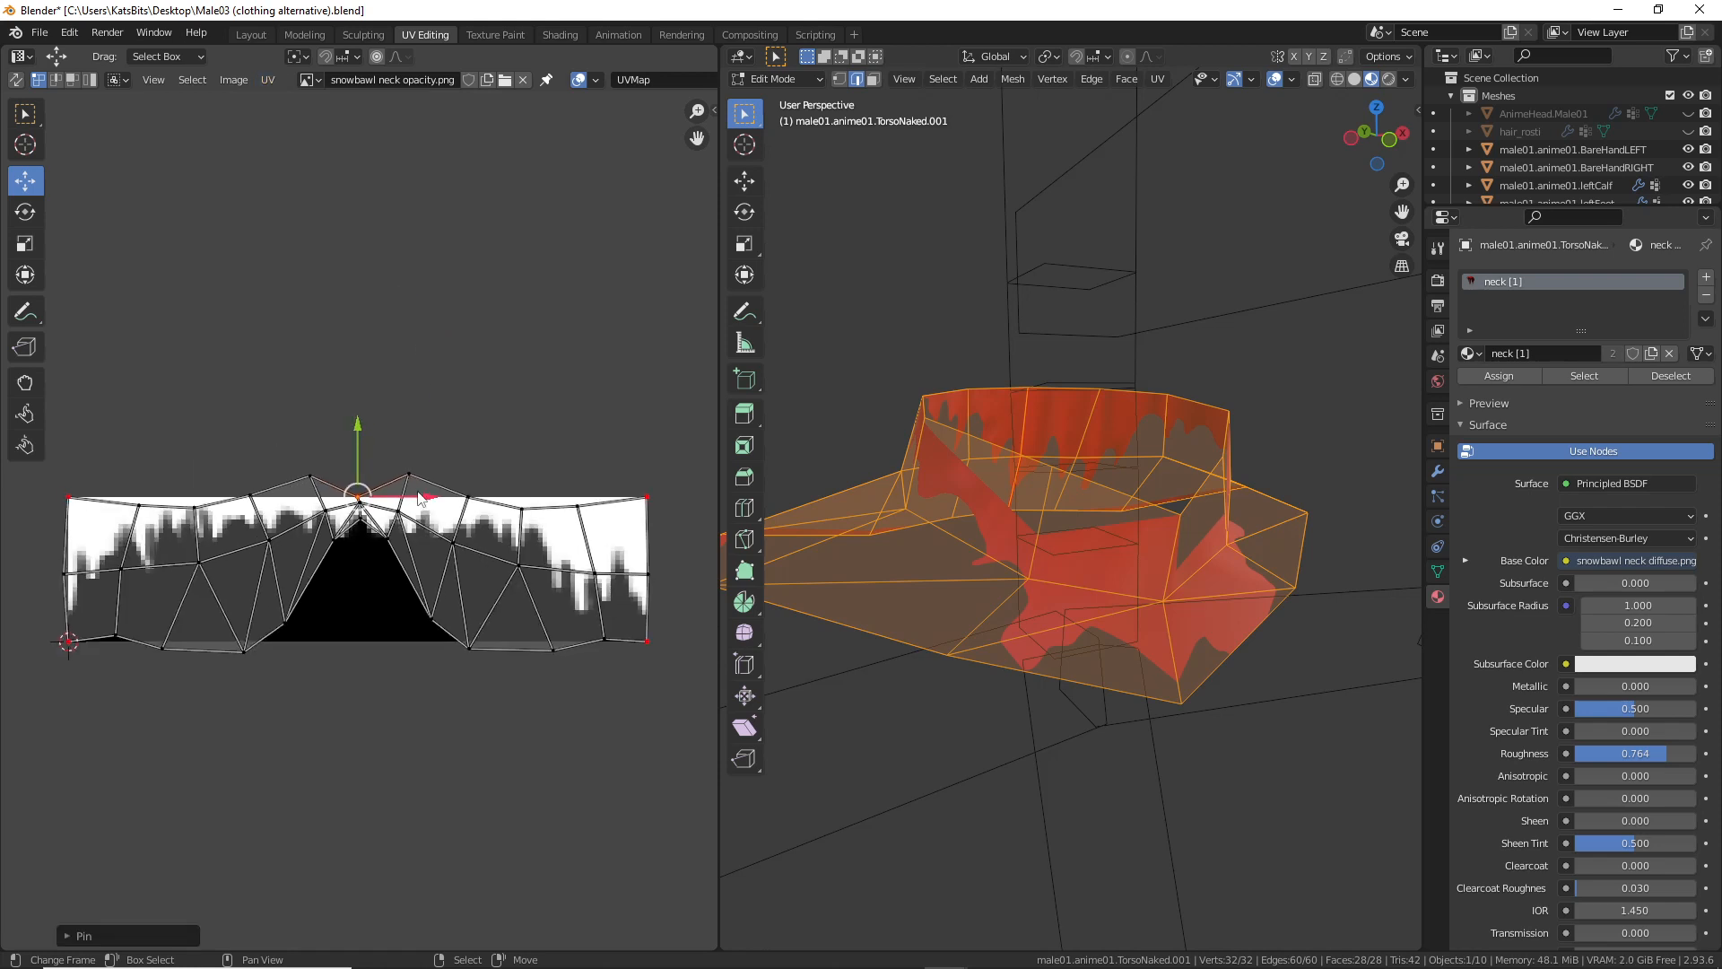
click(269, 80)
mouse_move(278, 260)
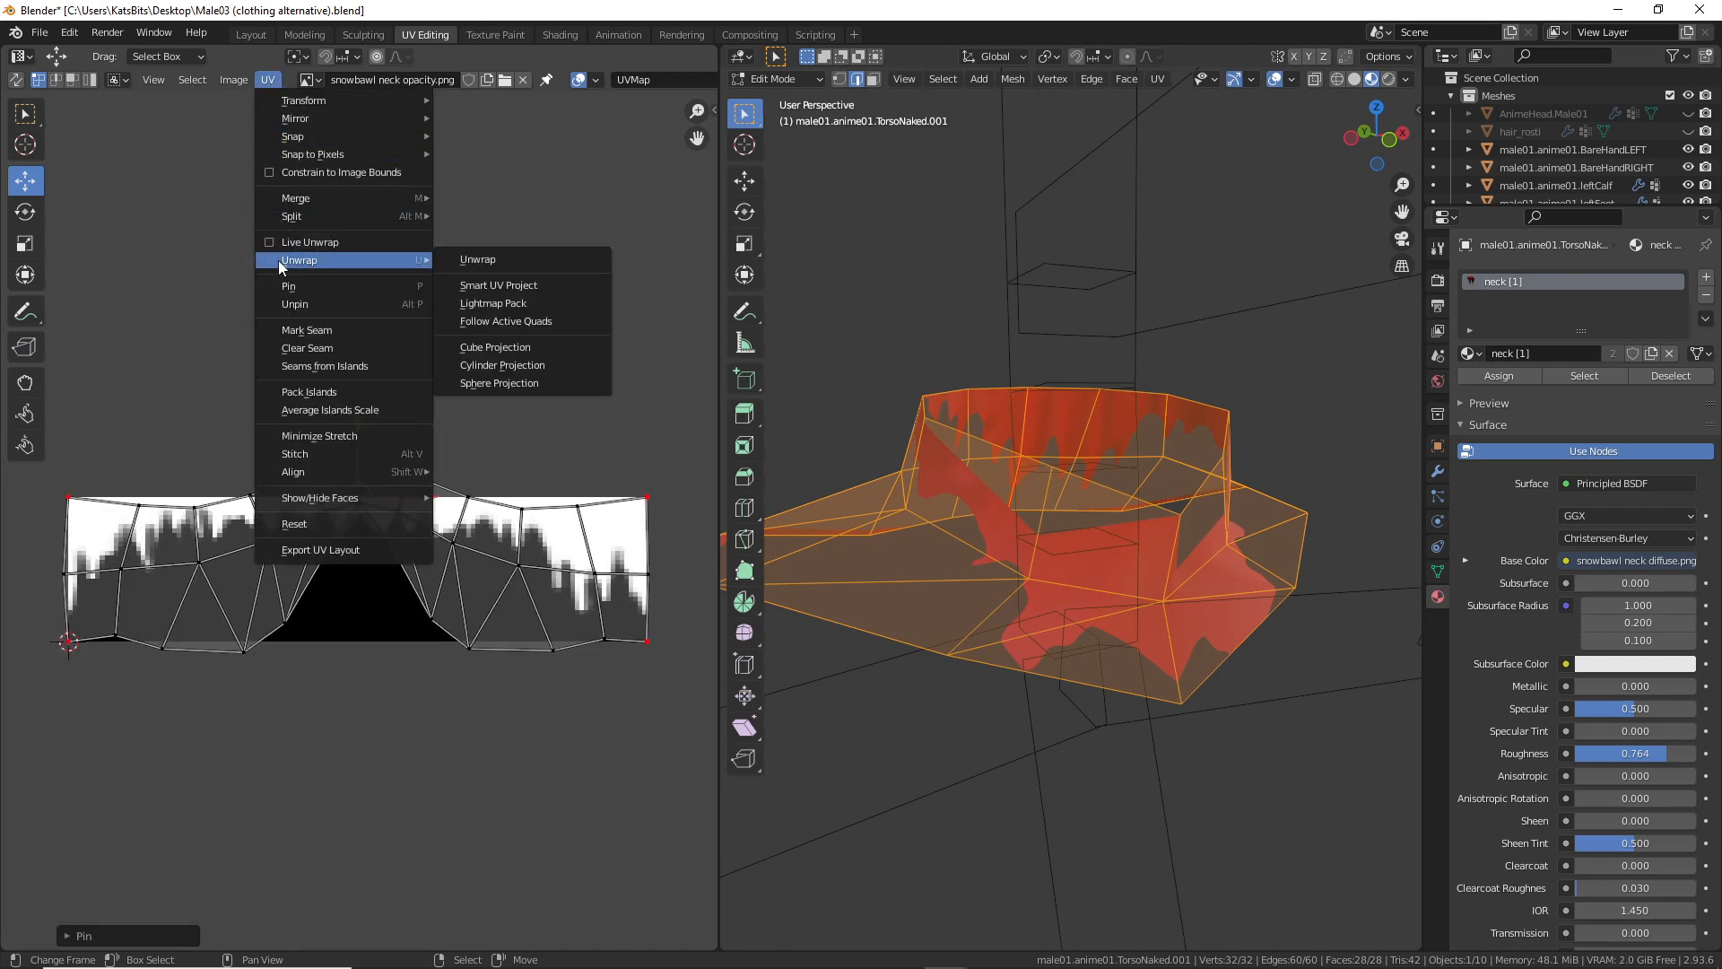
click(508, 260)
Step: Move the three sagging top-row UV vertices on the left half up onto the texture's upper edge
scroll(455, 524, up, 3)
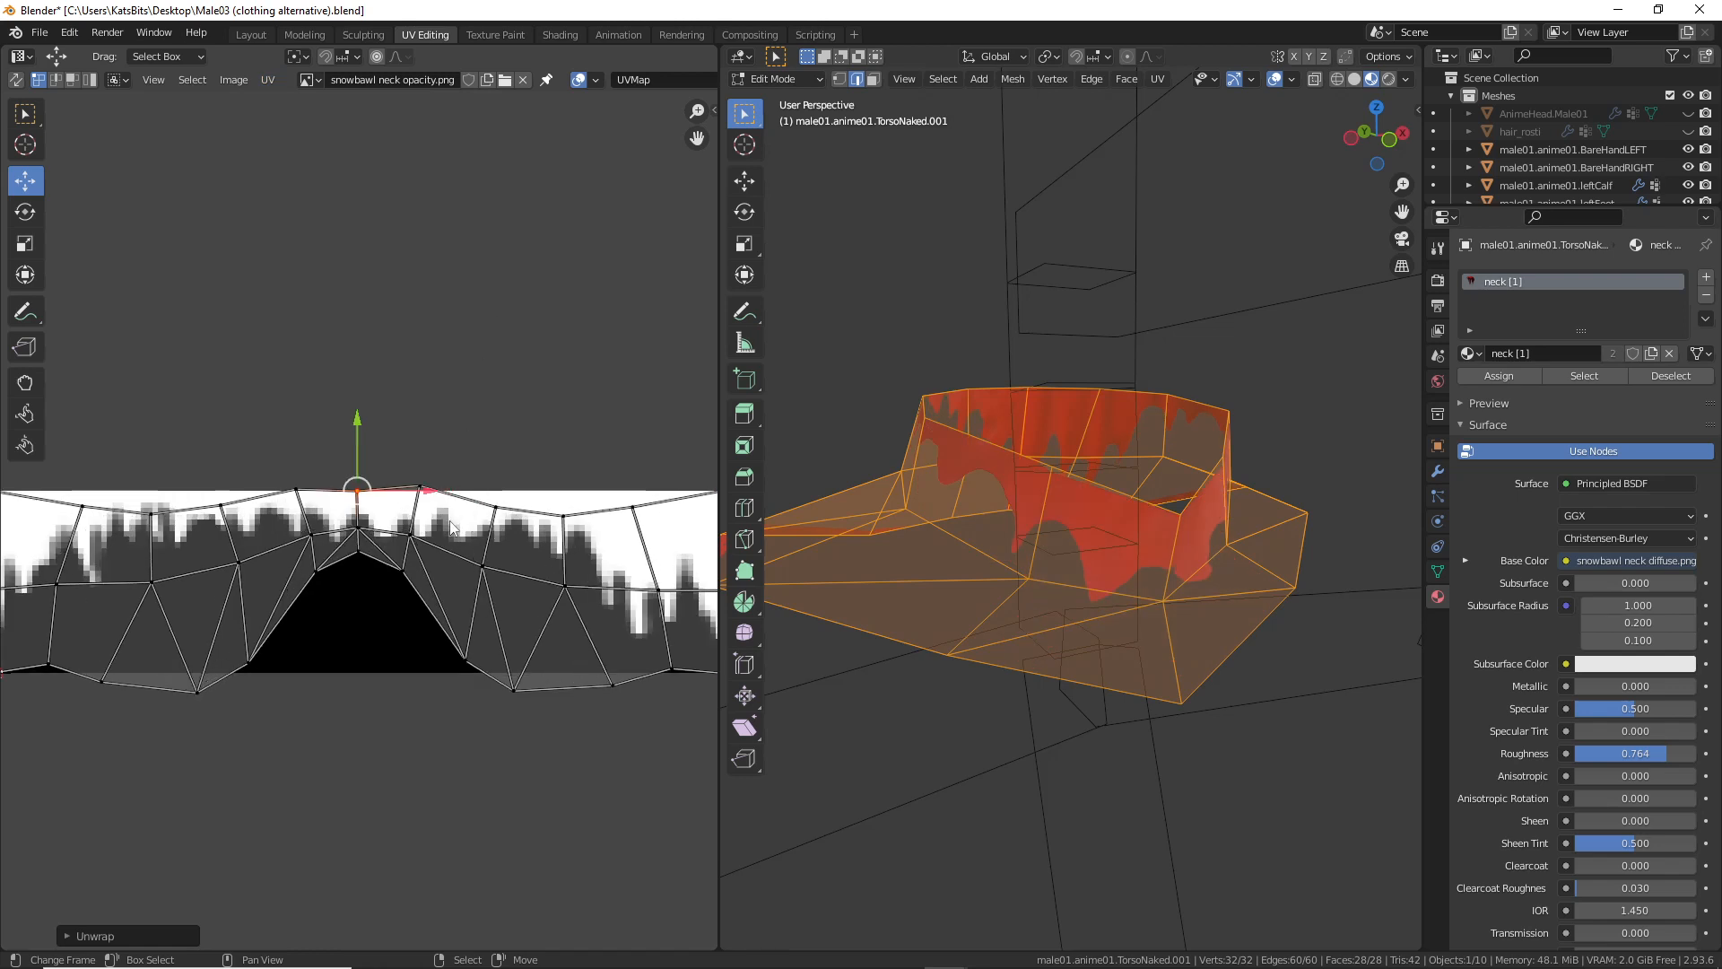
middle_drag(305, 555, 608, 586)
scroll(608, 586, up, 1)
right_click(344, 541)
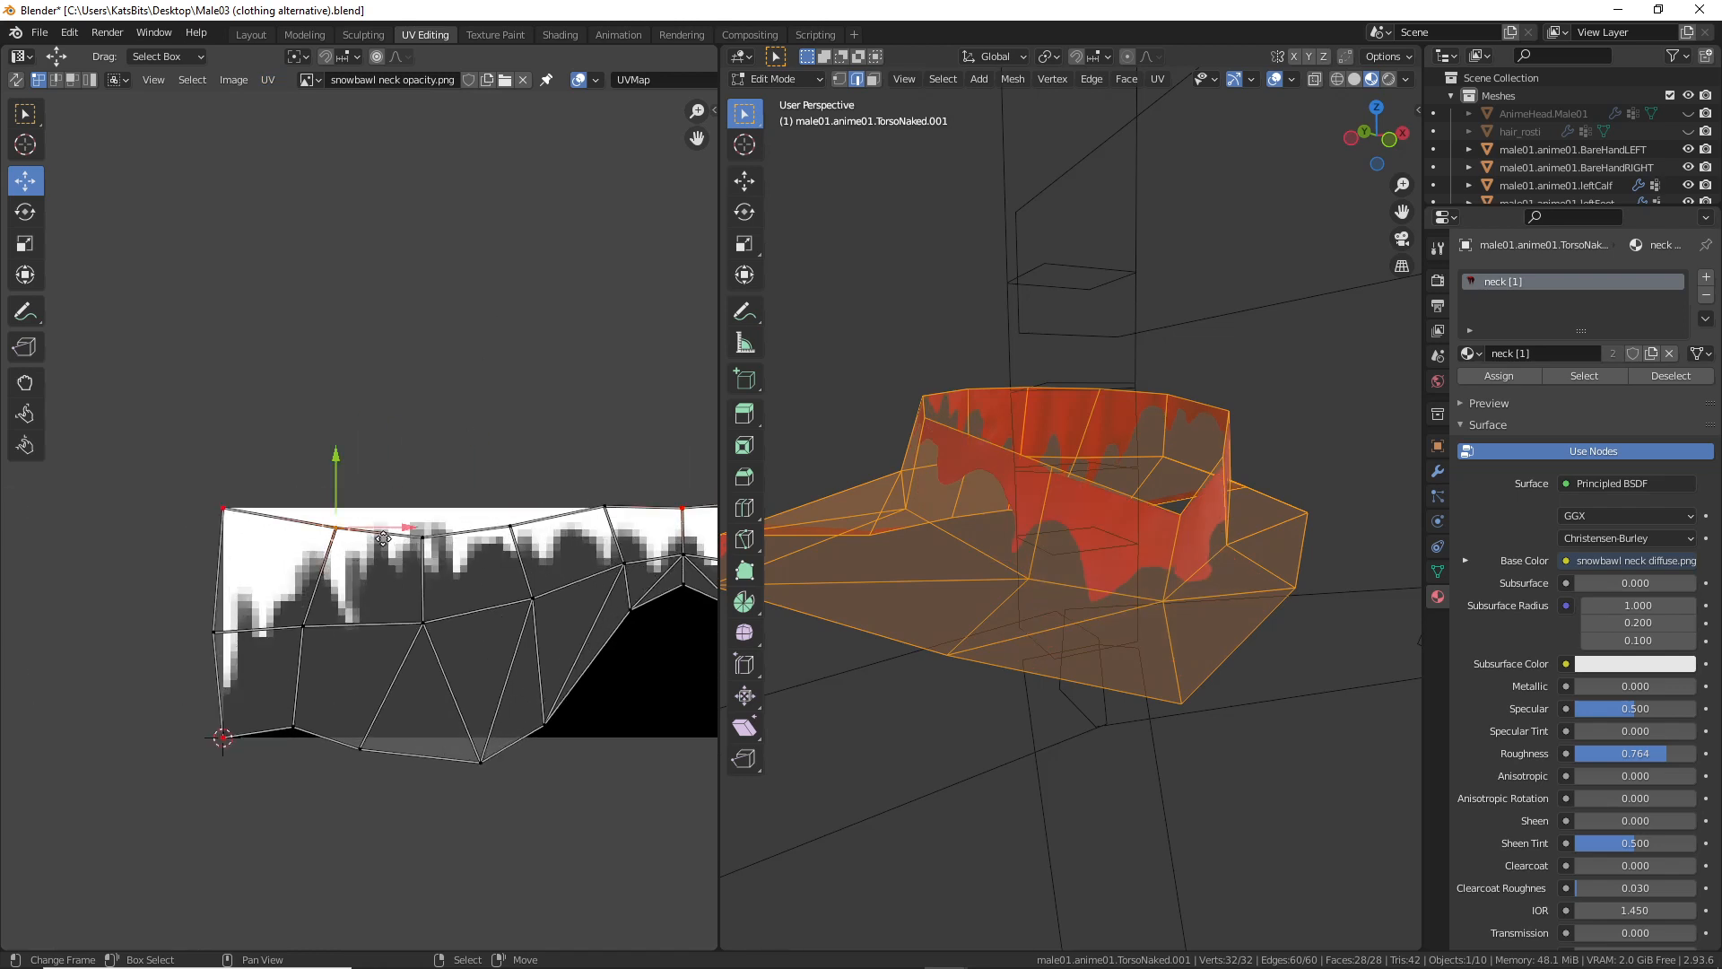
middle_drag(383, 538, 323, 537)
key(g)
click(318, 518)
right_click(373, 542)
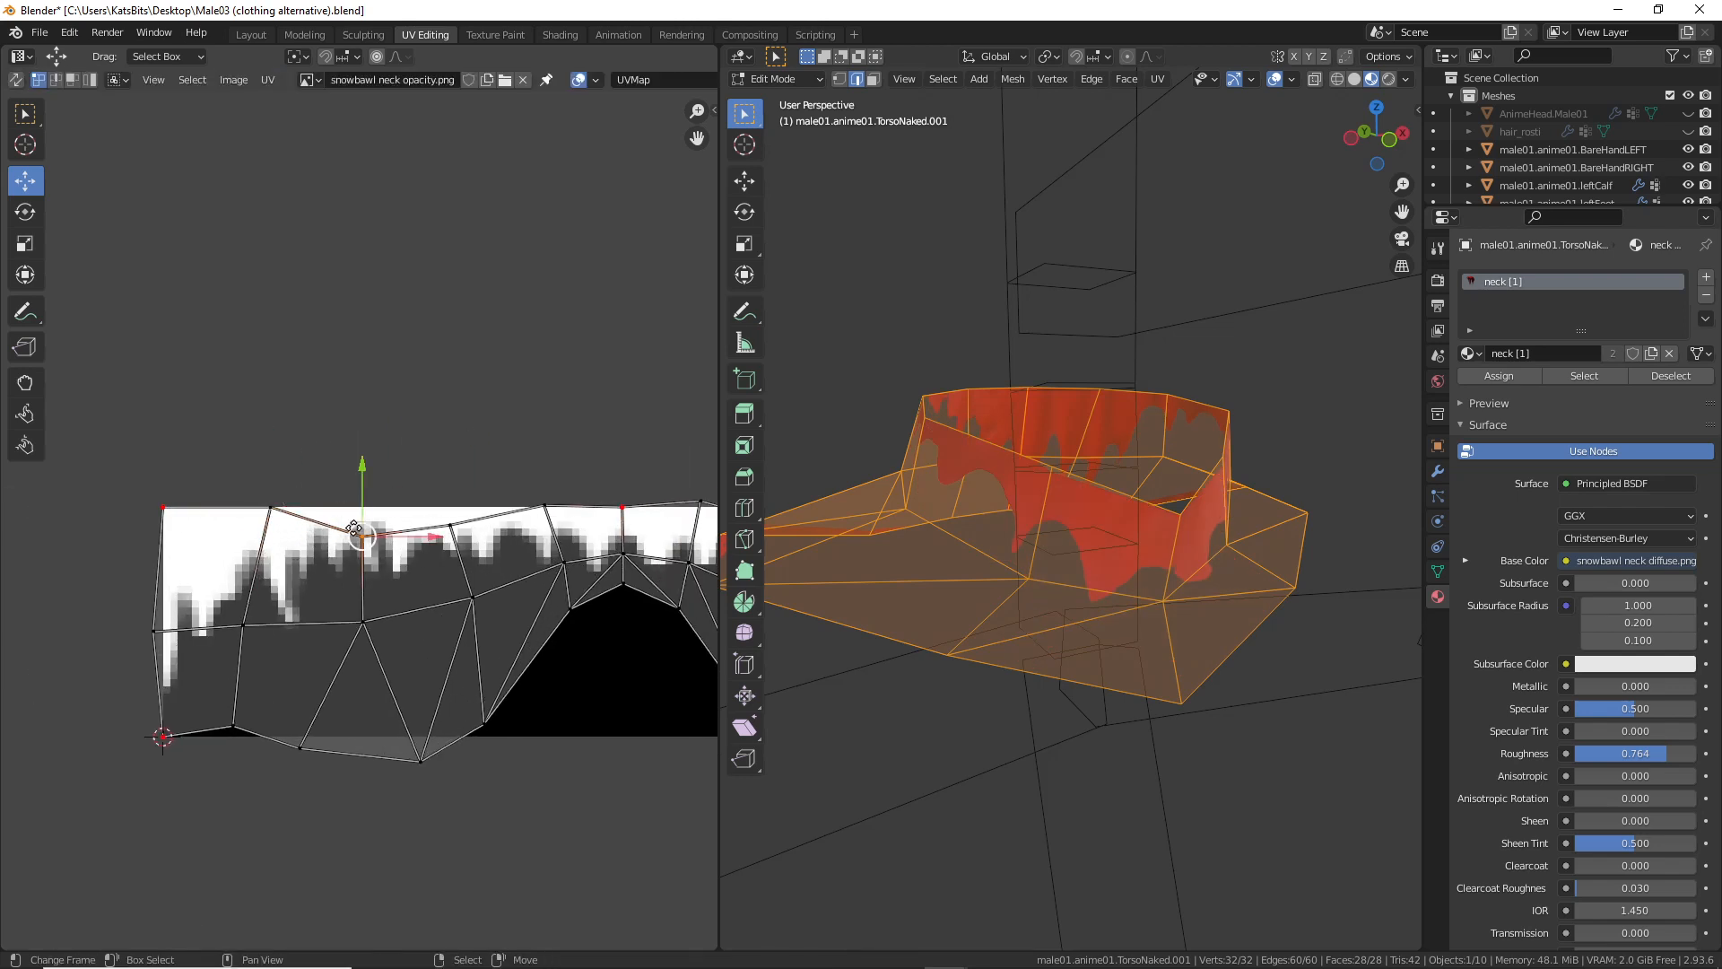
key(g)
click(362, 495)
right_click(447, 518)
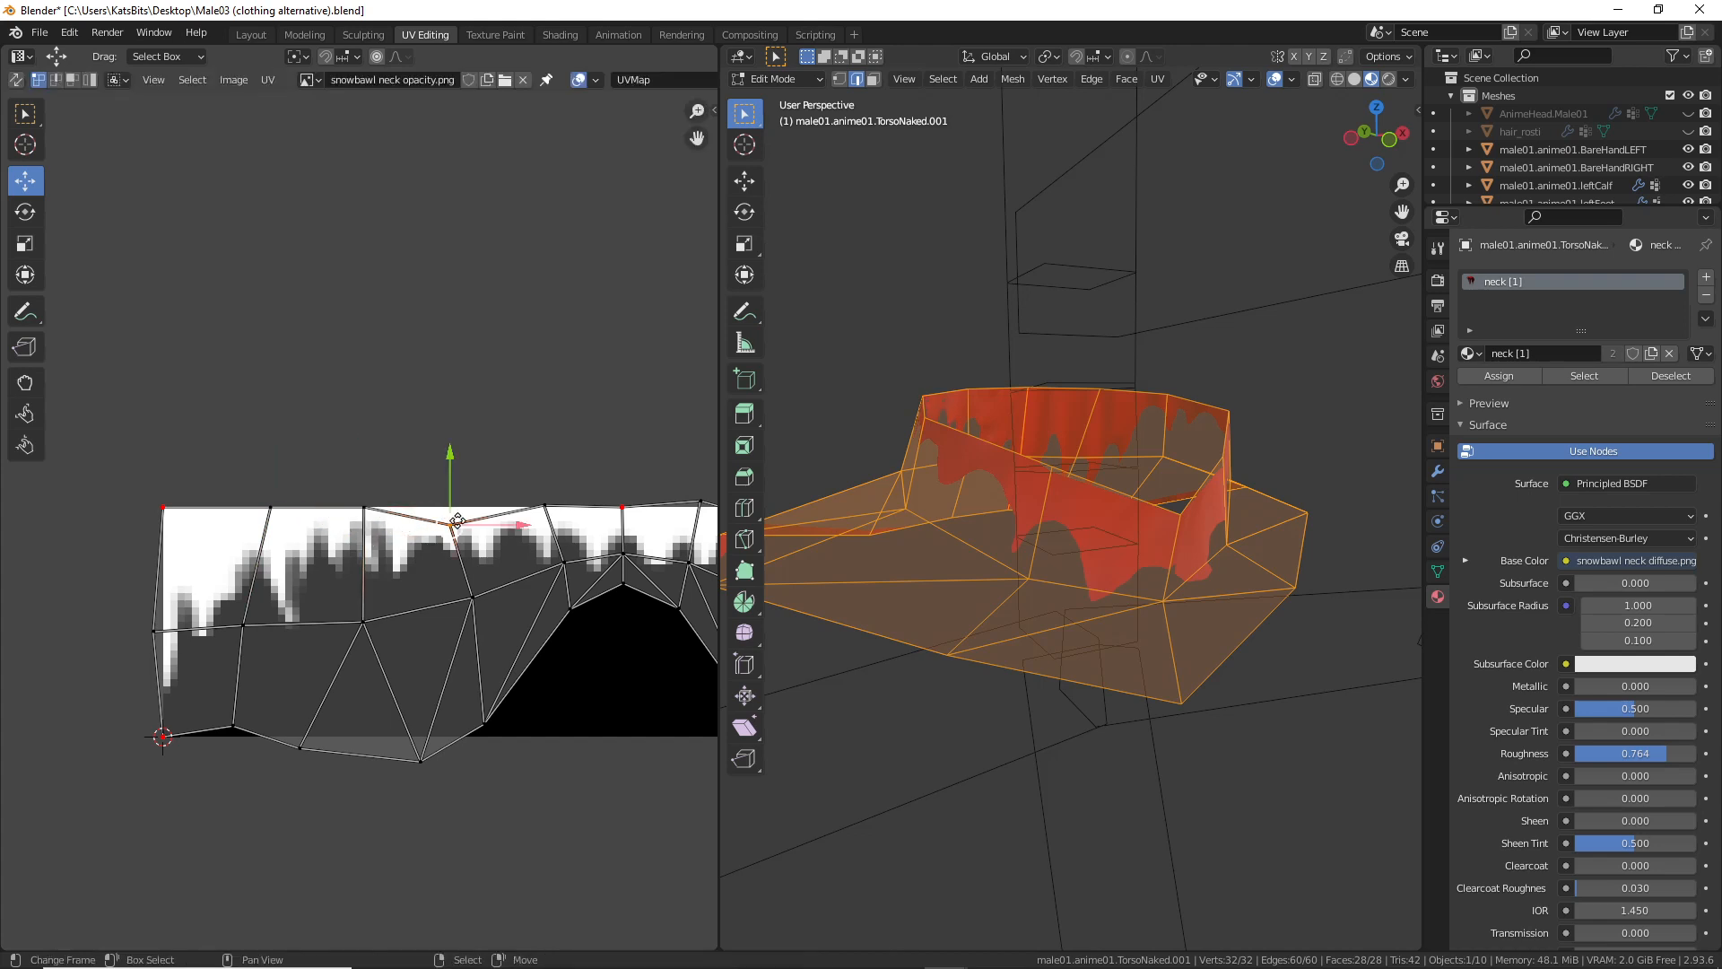
key(g)
click(456, 509)
Step: Align the four top-row UV vertices between the centre and the right corner with the texture's upper edge
middle_drag(704, 510, 388, 508)
right_click(388, 507)
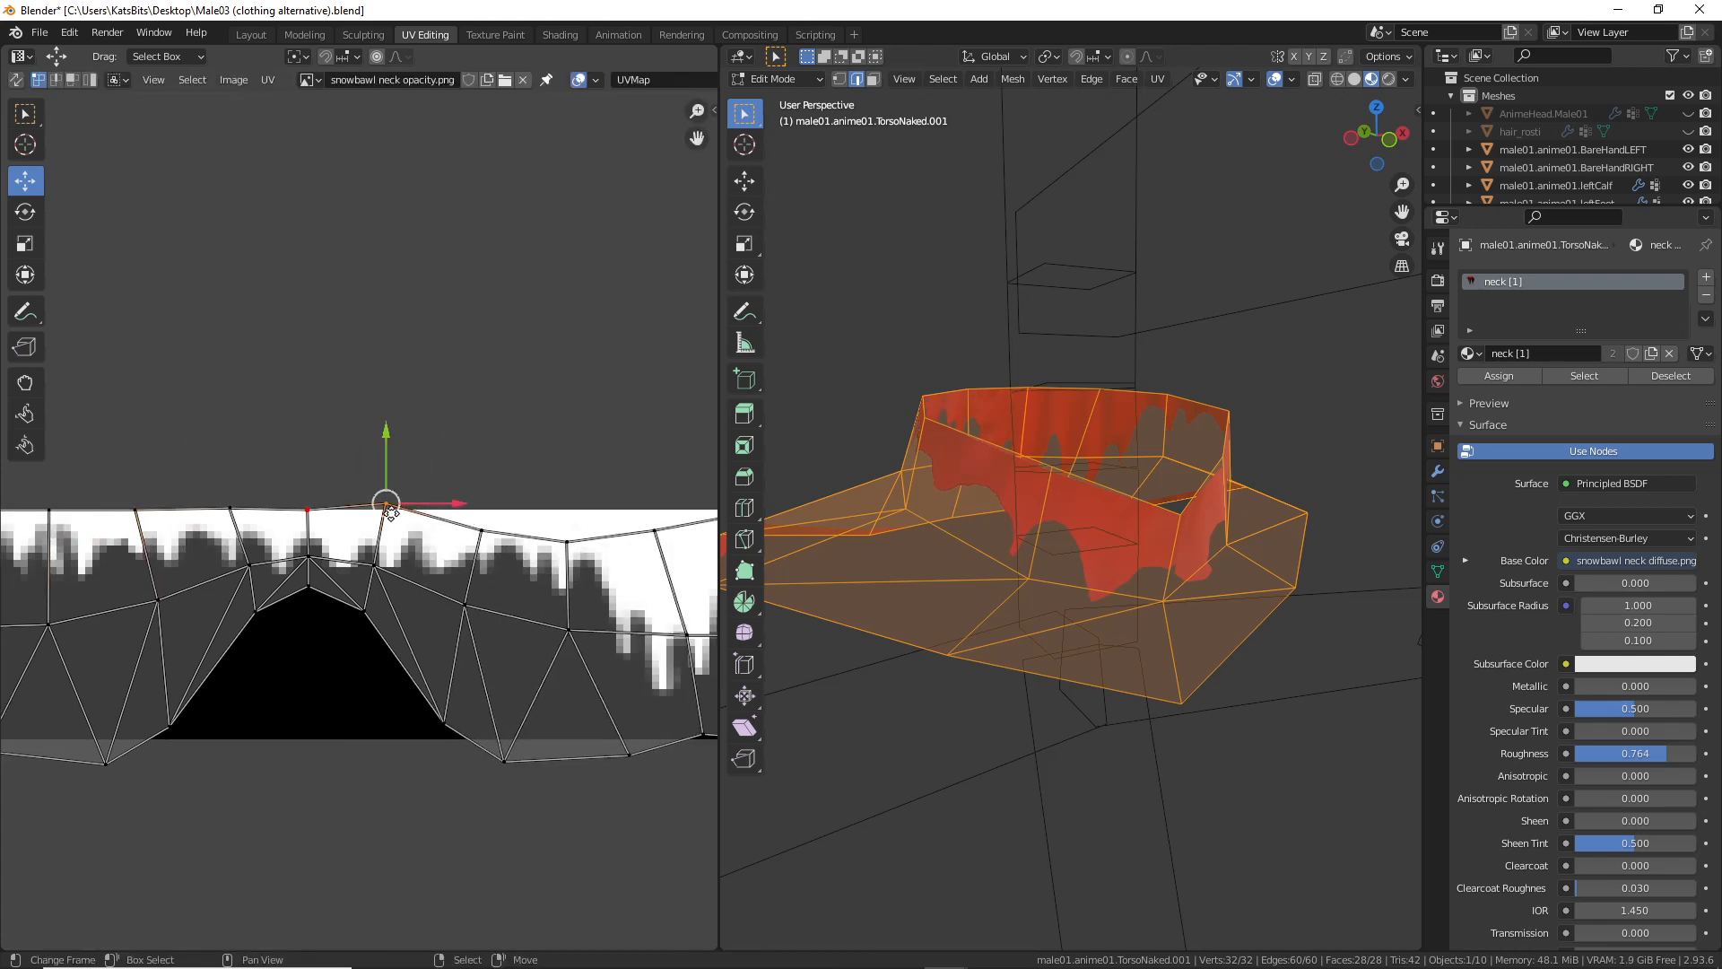
key(g)
click(390, 519)
right_click(486, 528)
key(g)
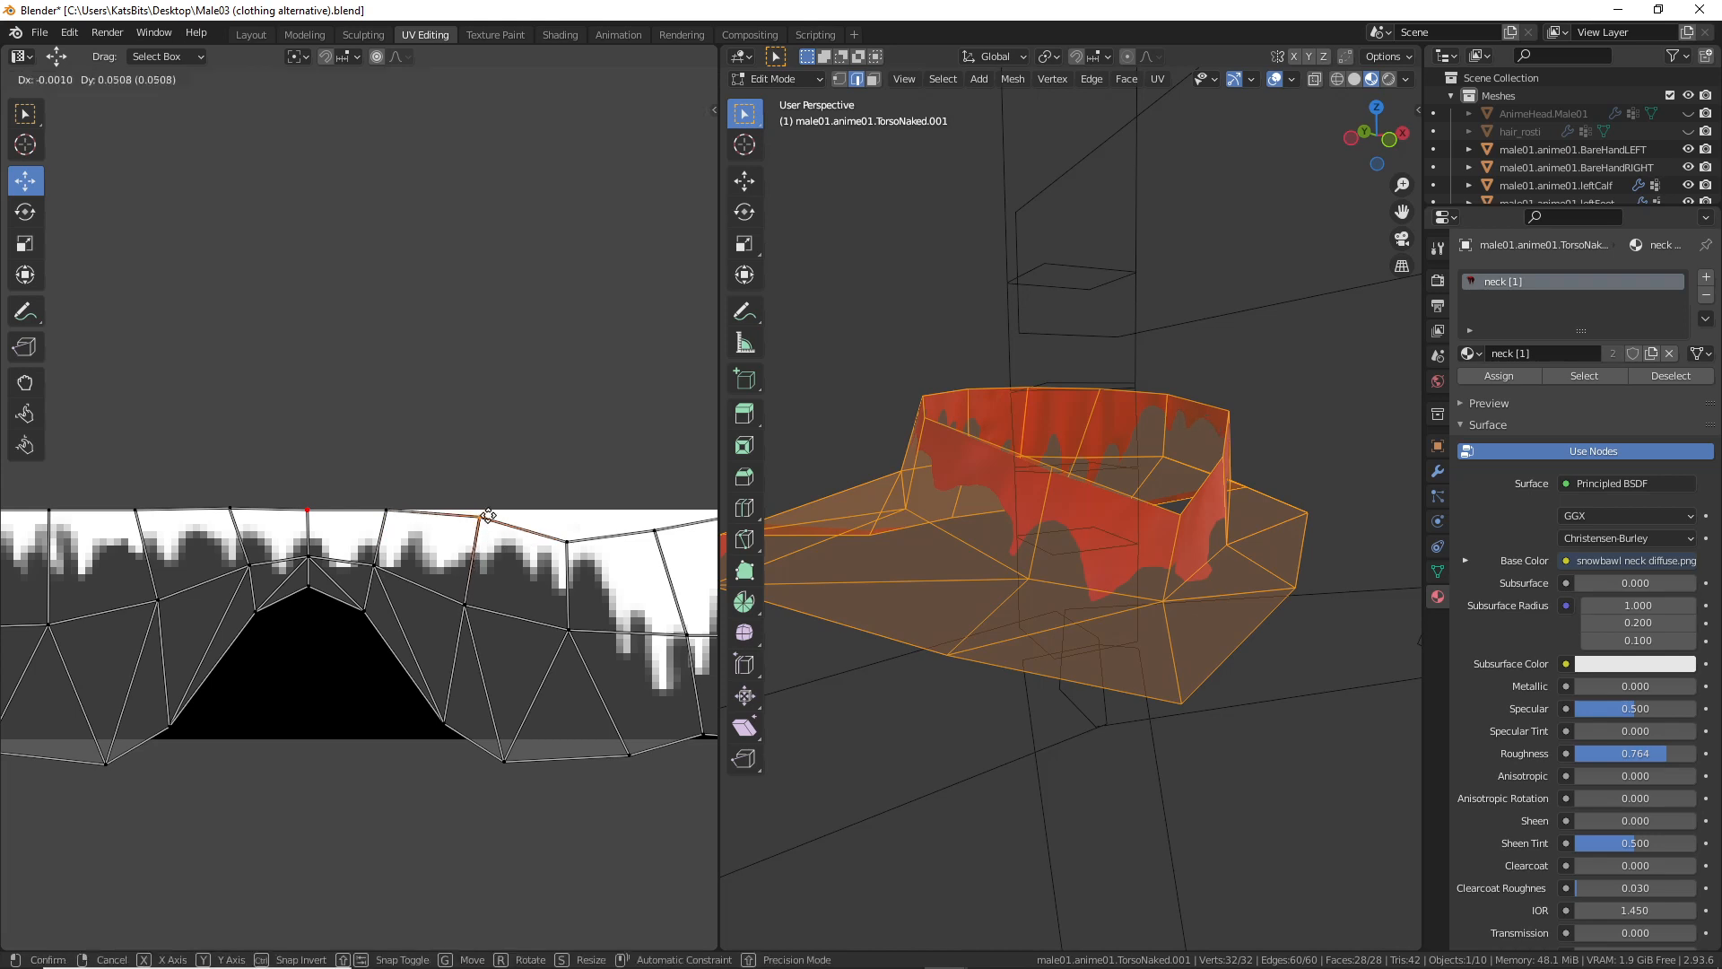
click(481, 513)
right_click(567, 541)
key(g)
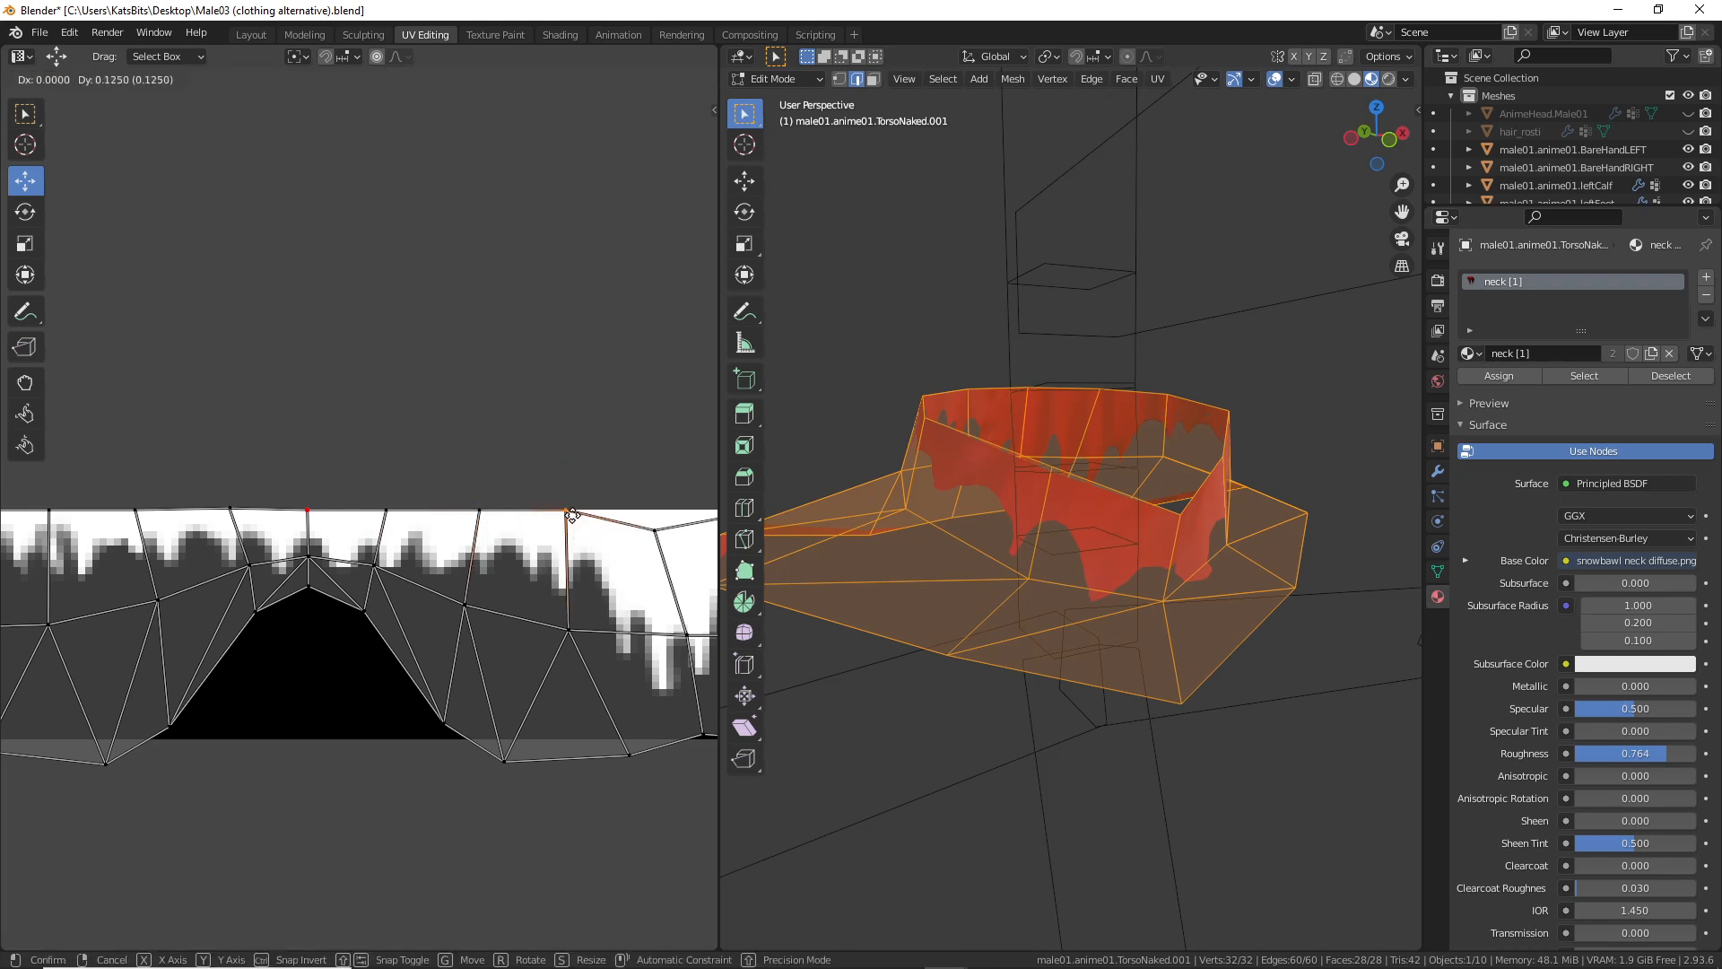
click(572, 515)
middle_drag(572, 515, 419, 515)
right_click(518, 542)
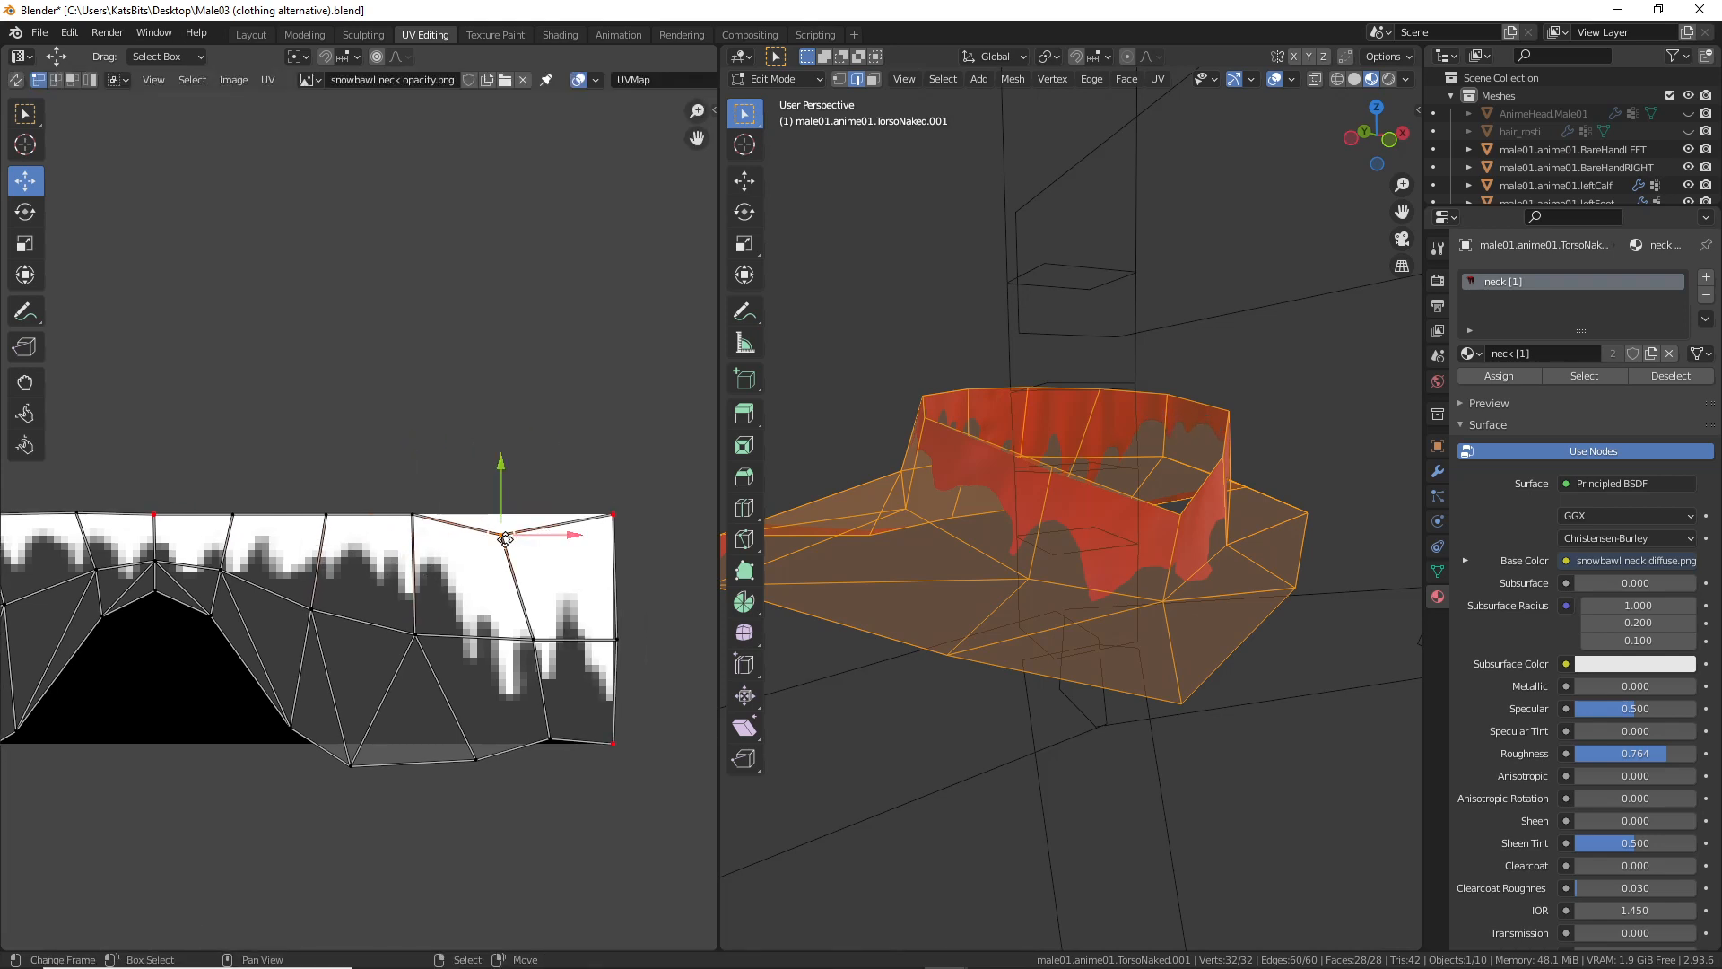
key(g)
click(504, 517)
Step: Select the whole top row of UV vertices along the texture's upper edge and pin it
middle_drag(371, 594, 615, 584)
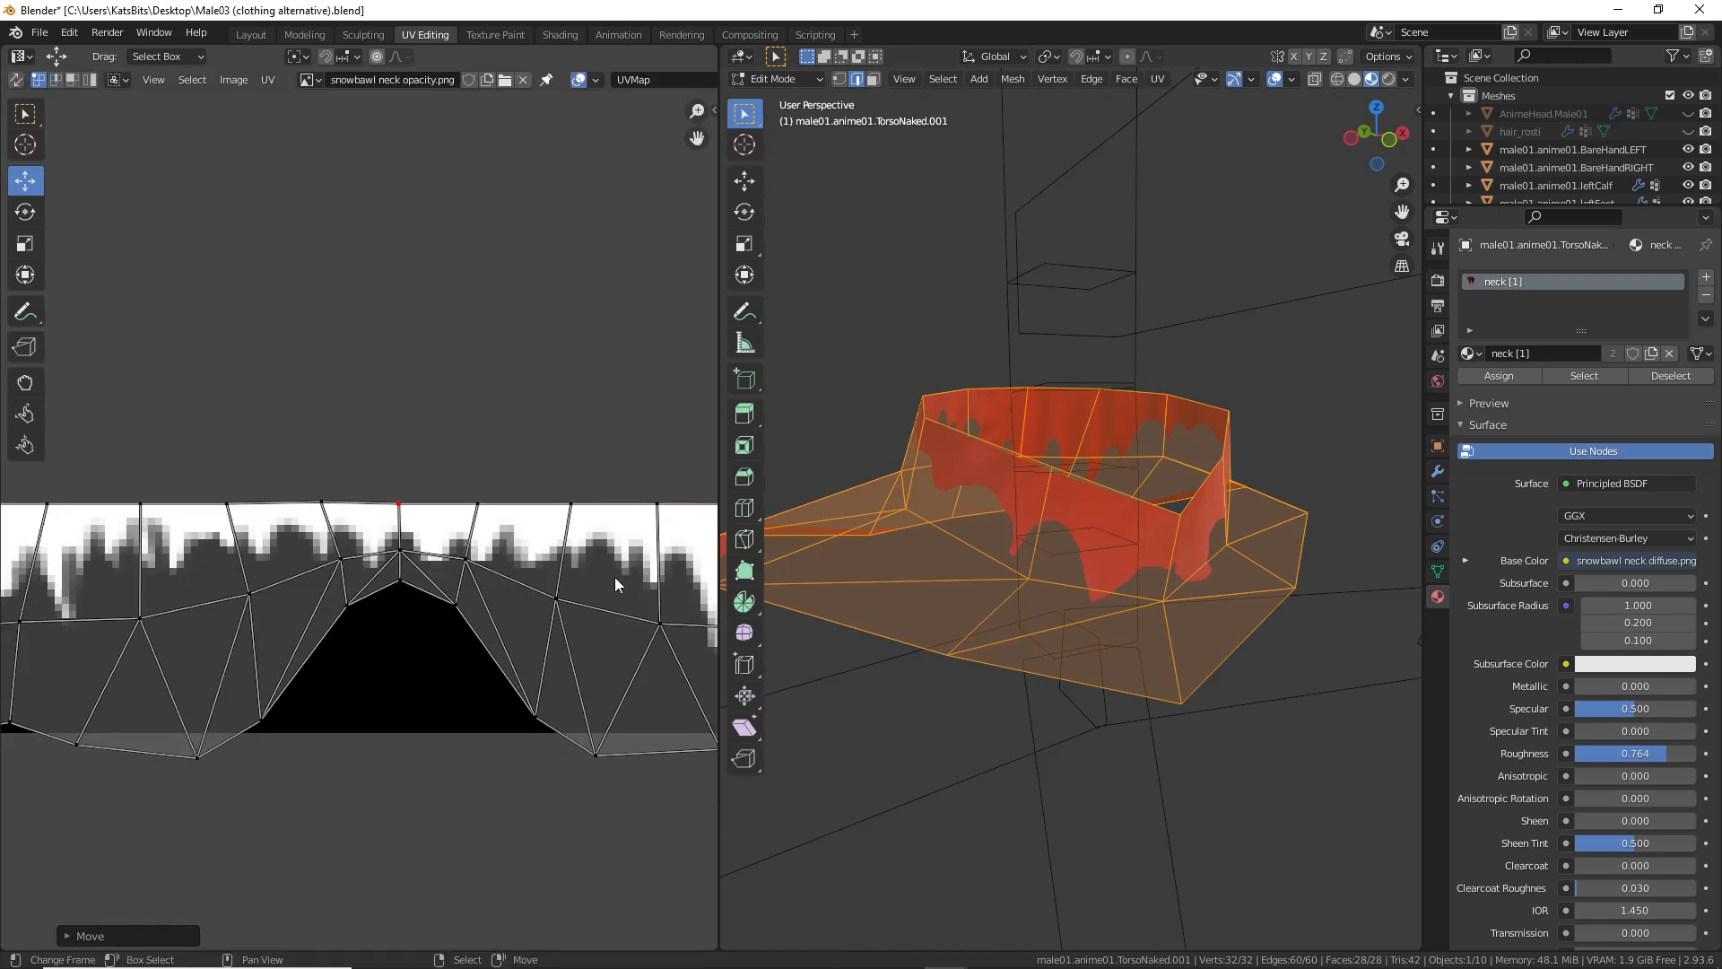
scroll(615, 584, down, 3)
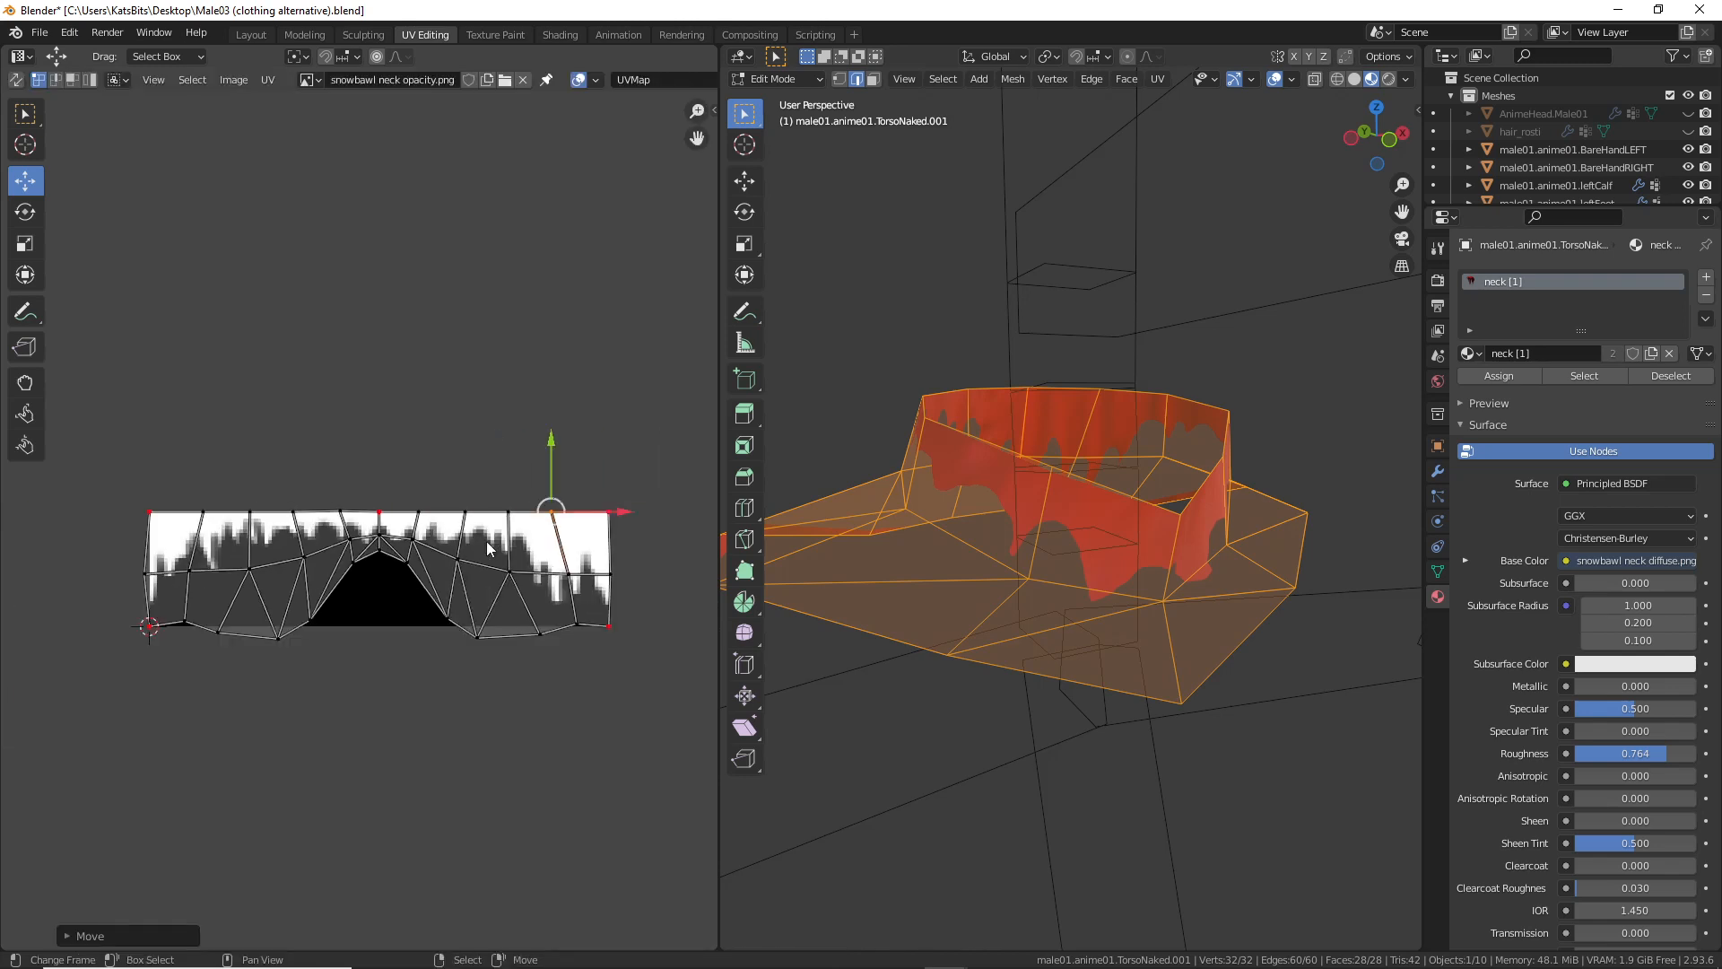
alt+right_click(311, 514)
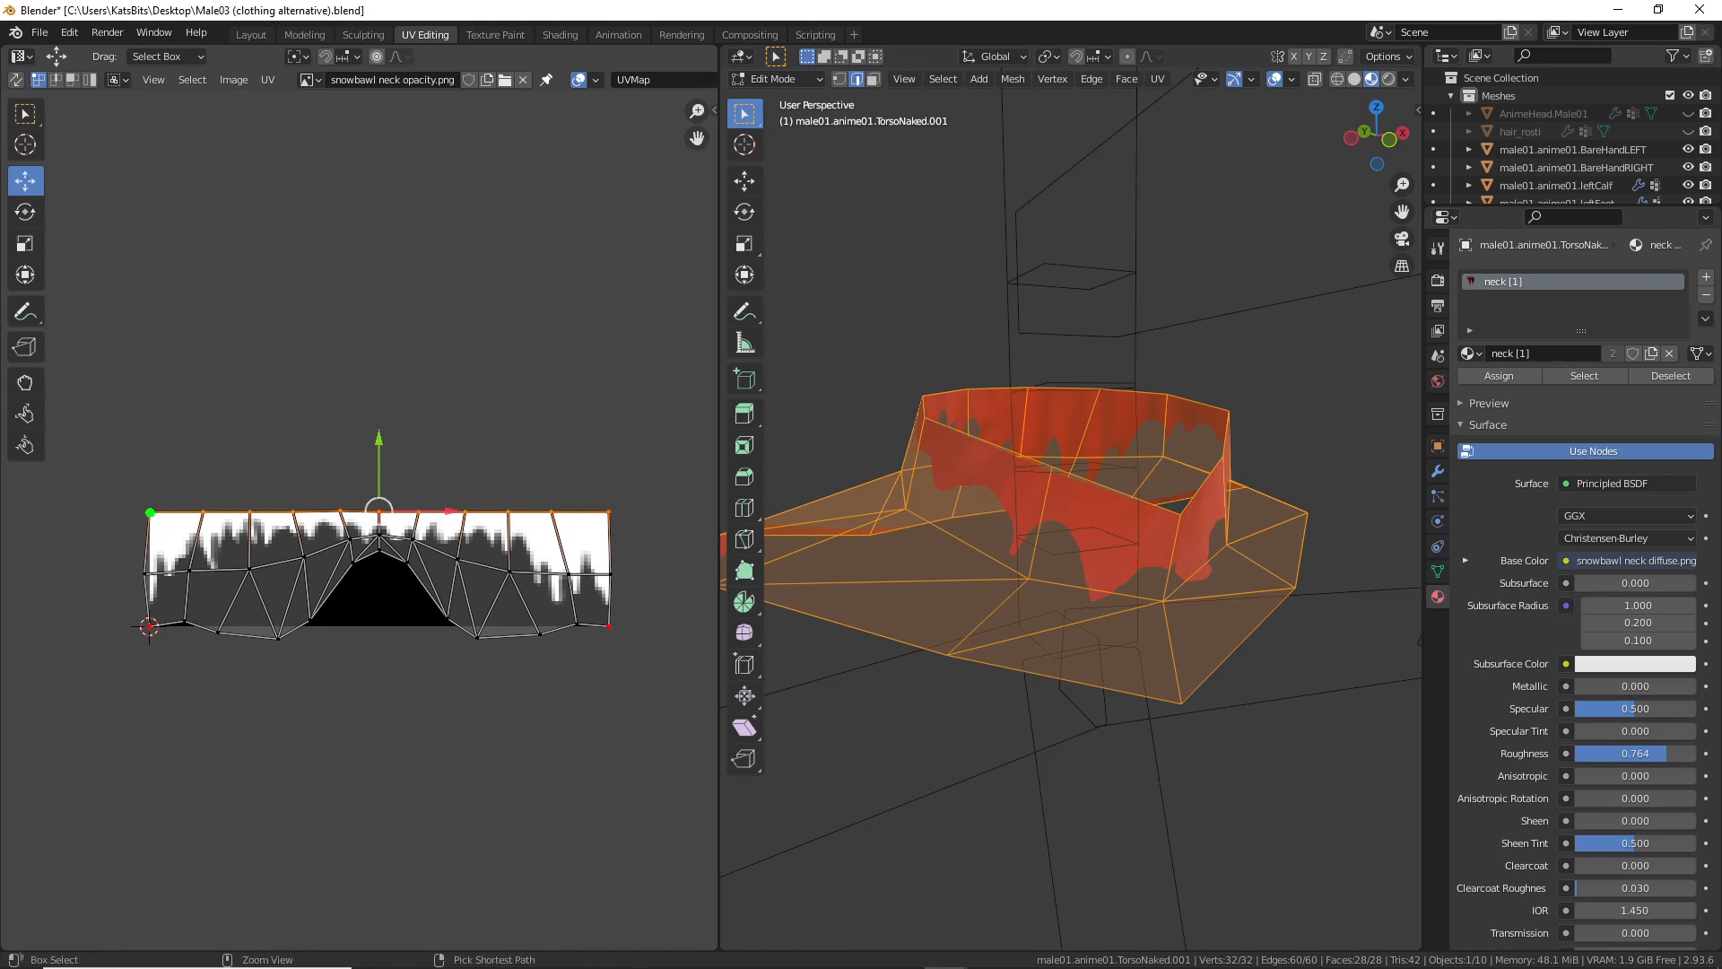
mouse_move(132, 504)
mouse_down()
mouse_move(421, 520)
mouse_move(606, 485)
mouse_move(149, 491)
mouse_up()
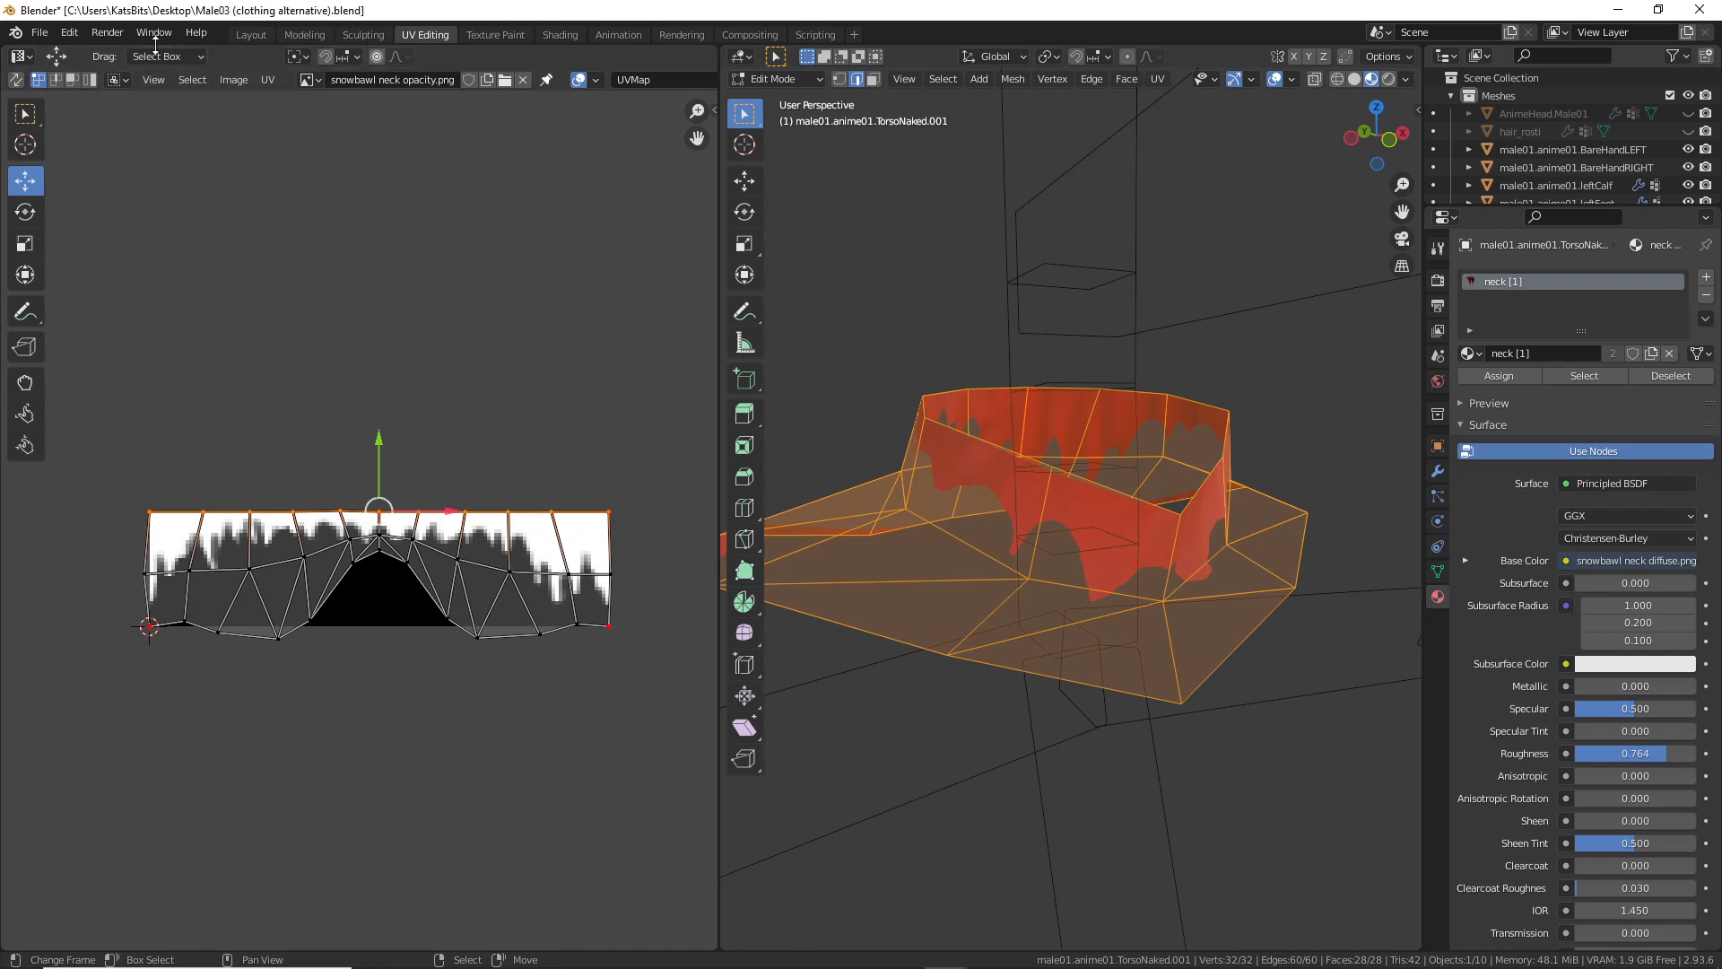
click(267, 80)
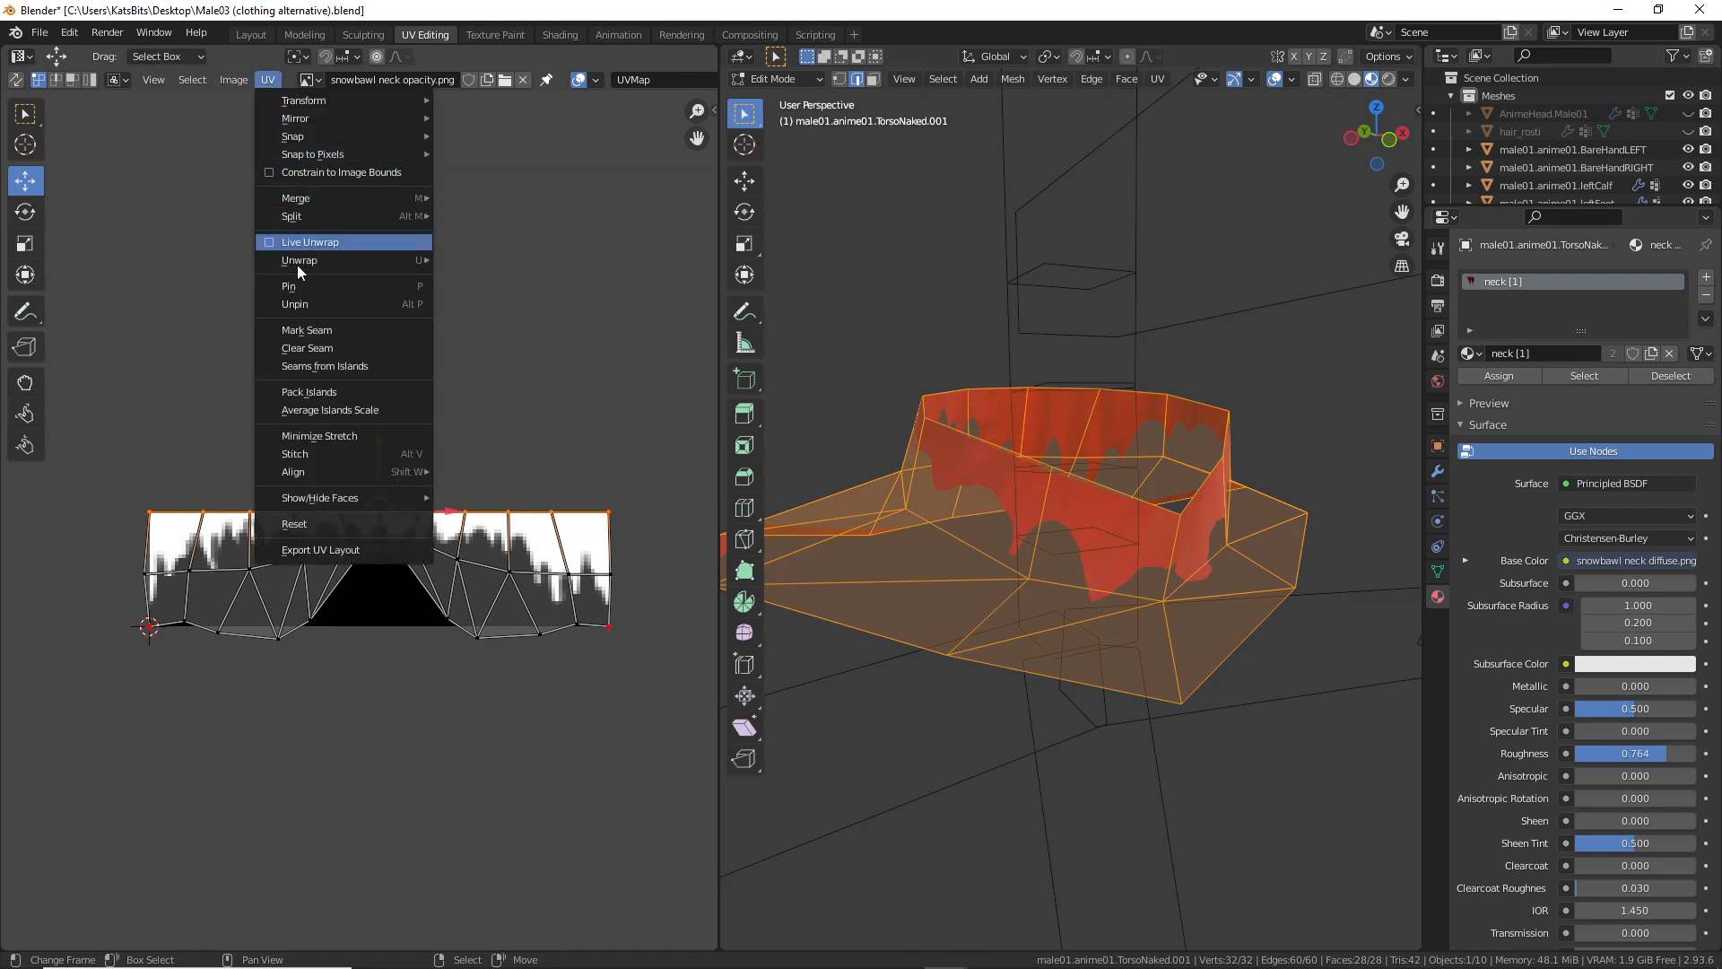
click(297, 287)
Step: Select the entire neck UV island, unwrap it around the pinned top row and inspect the texture on the model
key(l)
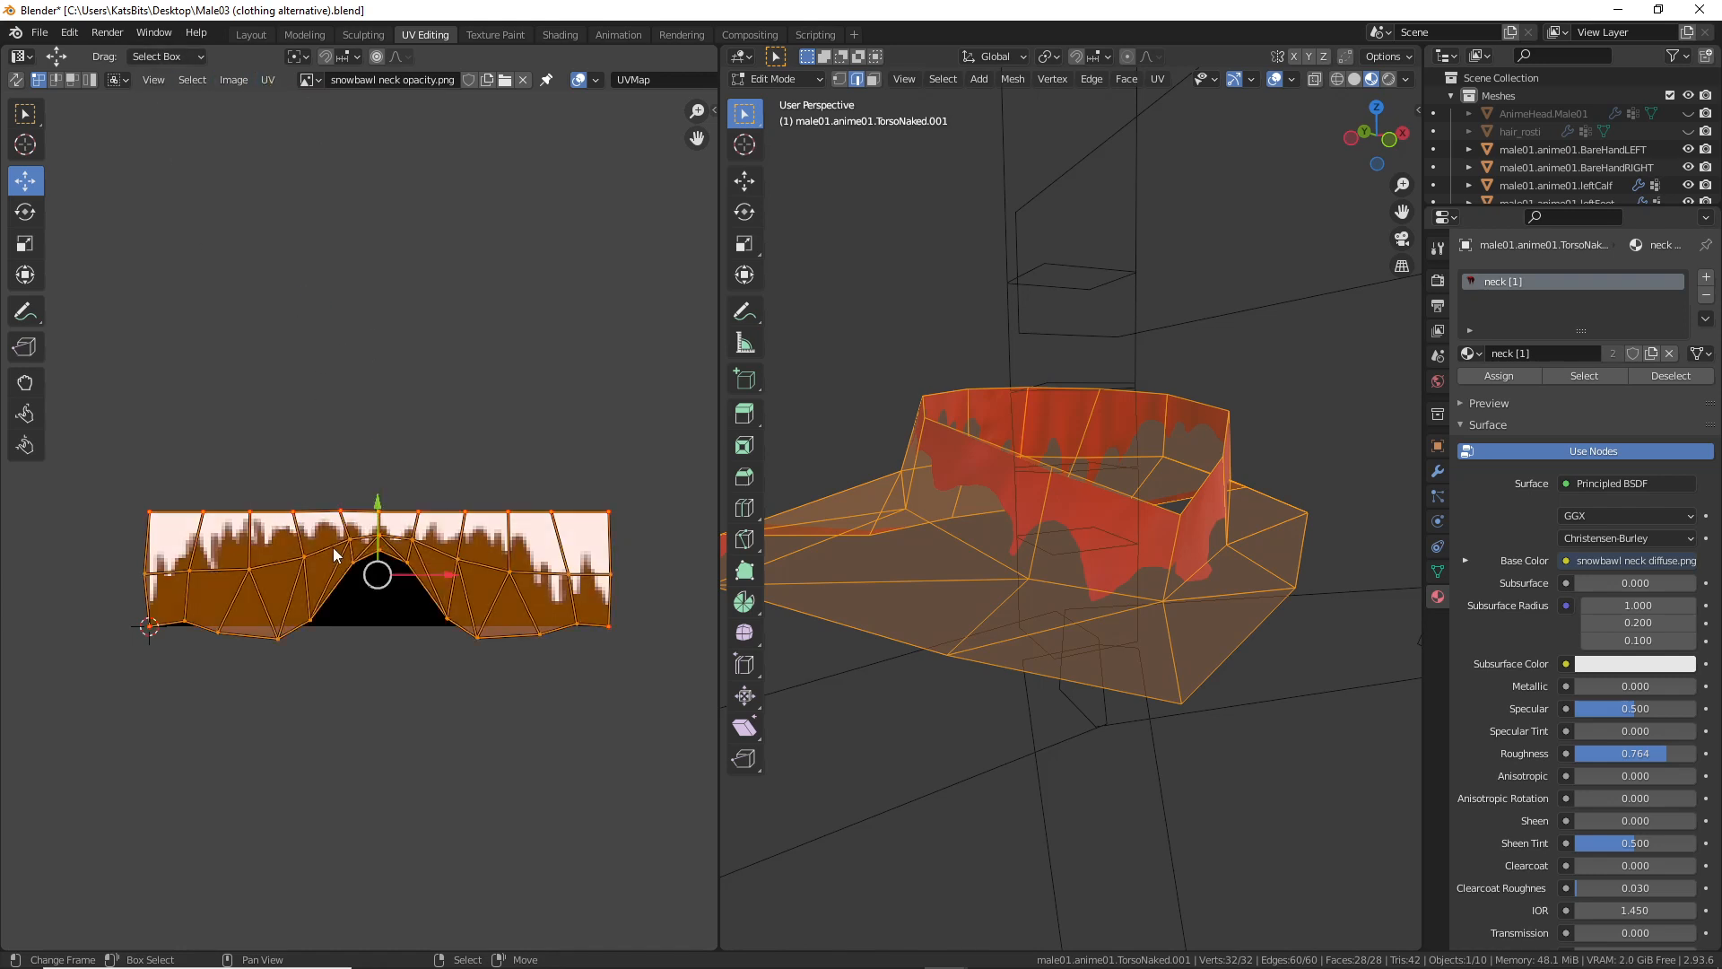
click(267, 80)
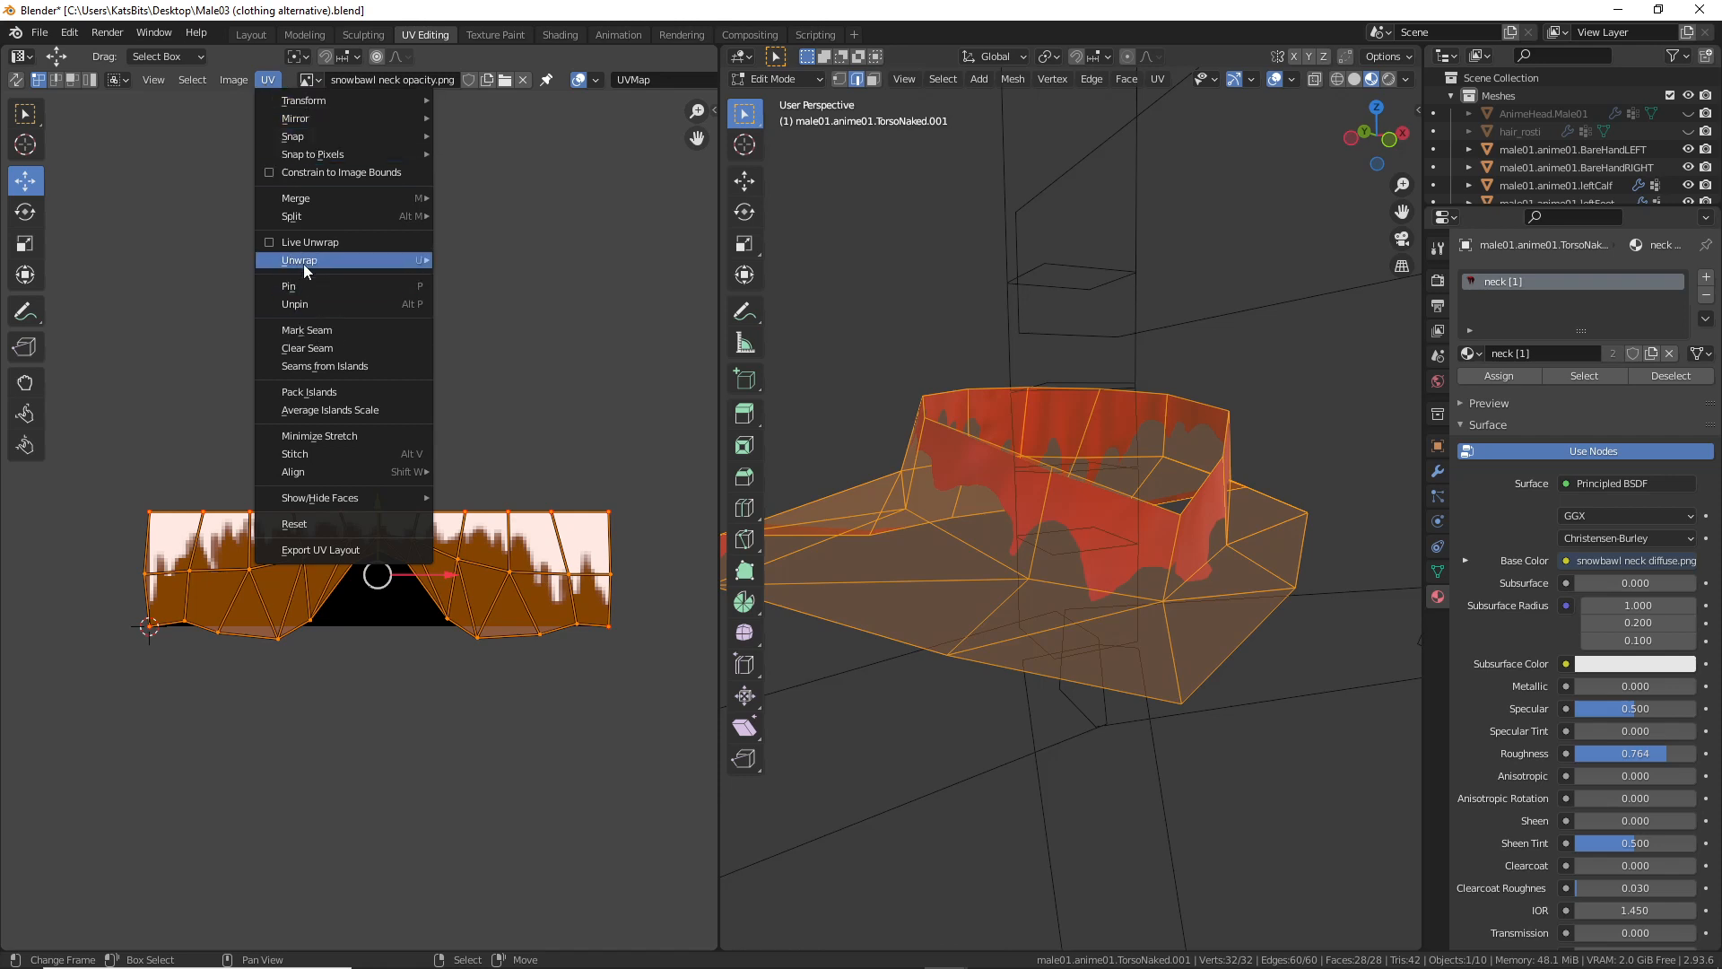
mouse_move(303, 260)
click(509, 260)
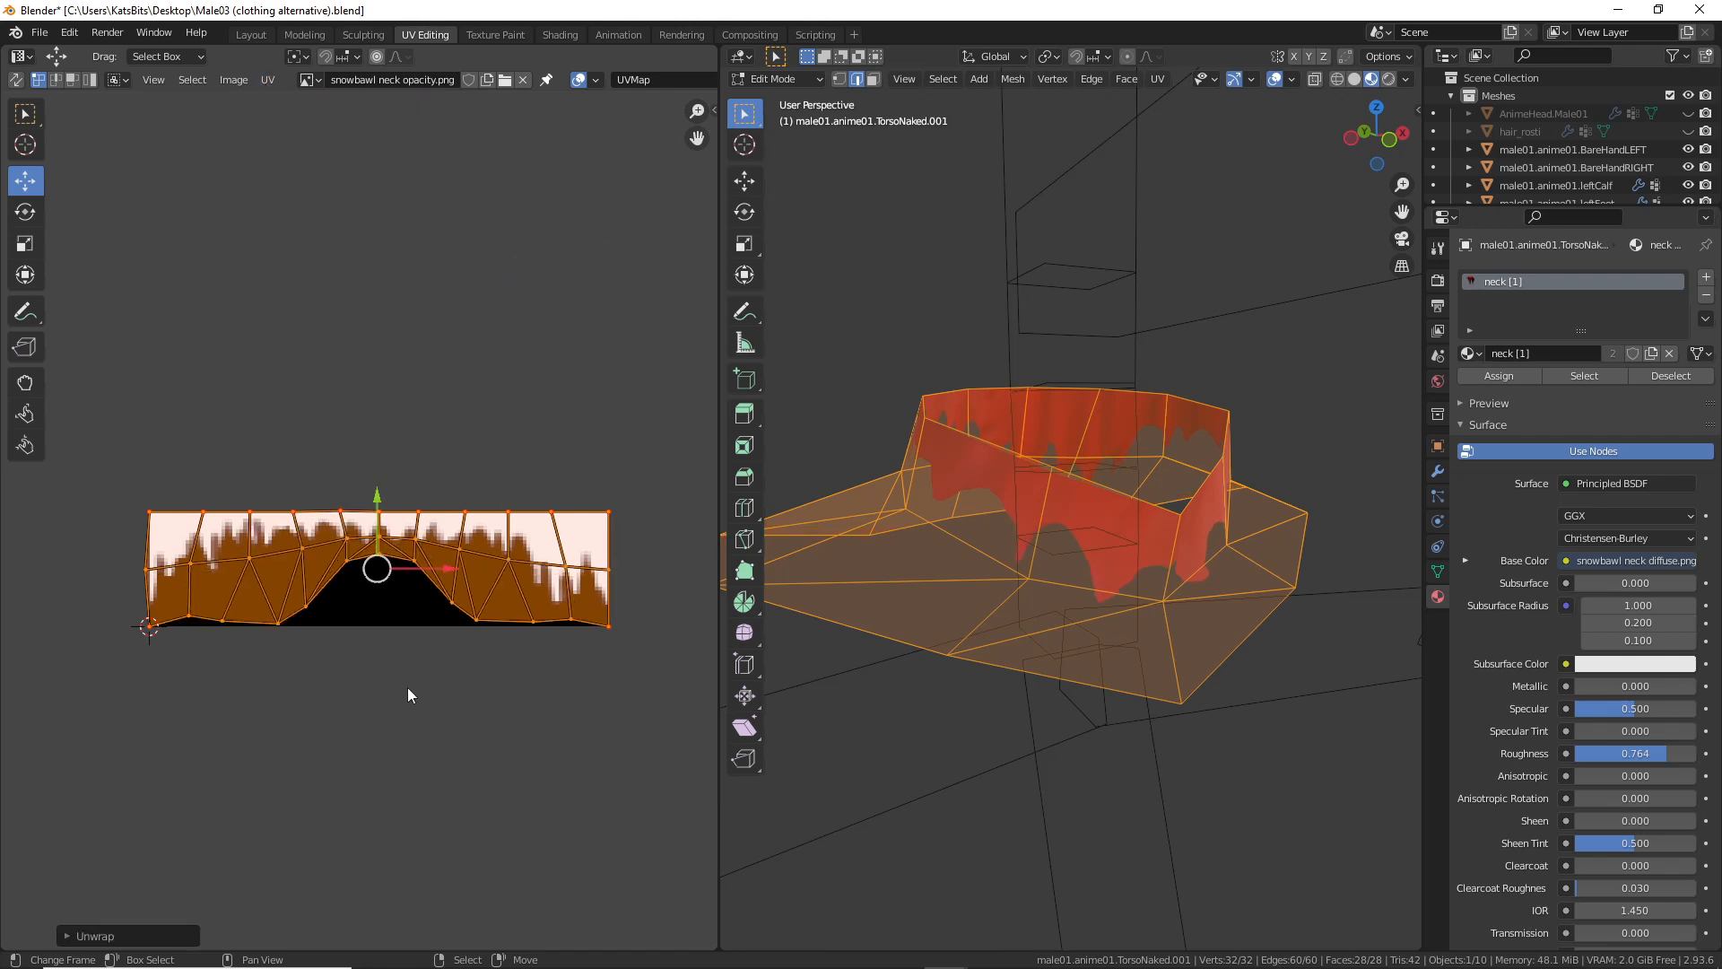
middle_drag(407, 695, 412, 653)
middle_drag(1096, 731, 879, 455)
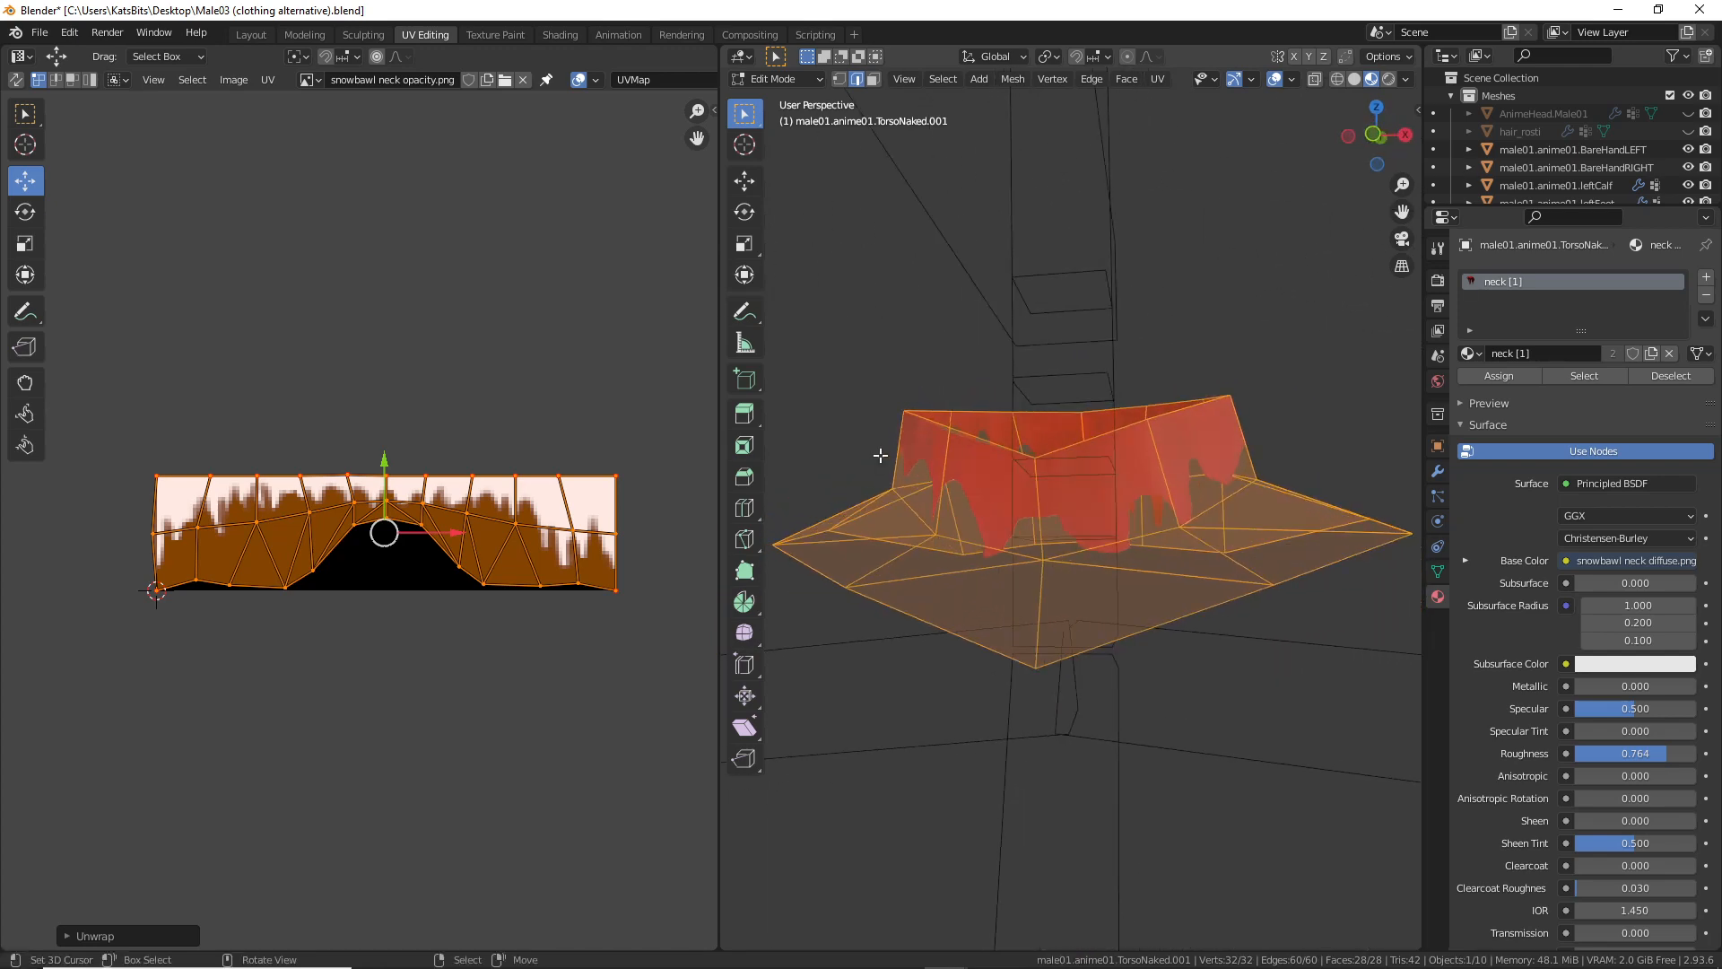
middle_drag(1073, 466, 1027, 485)
scroll(466, 547, up, 2)
Step: Raise the third and second UV vertices of the second row's left end and nudge its left-edge vertex
click(229, 608)
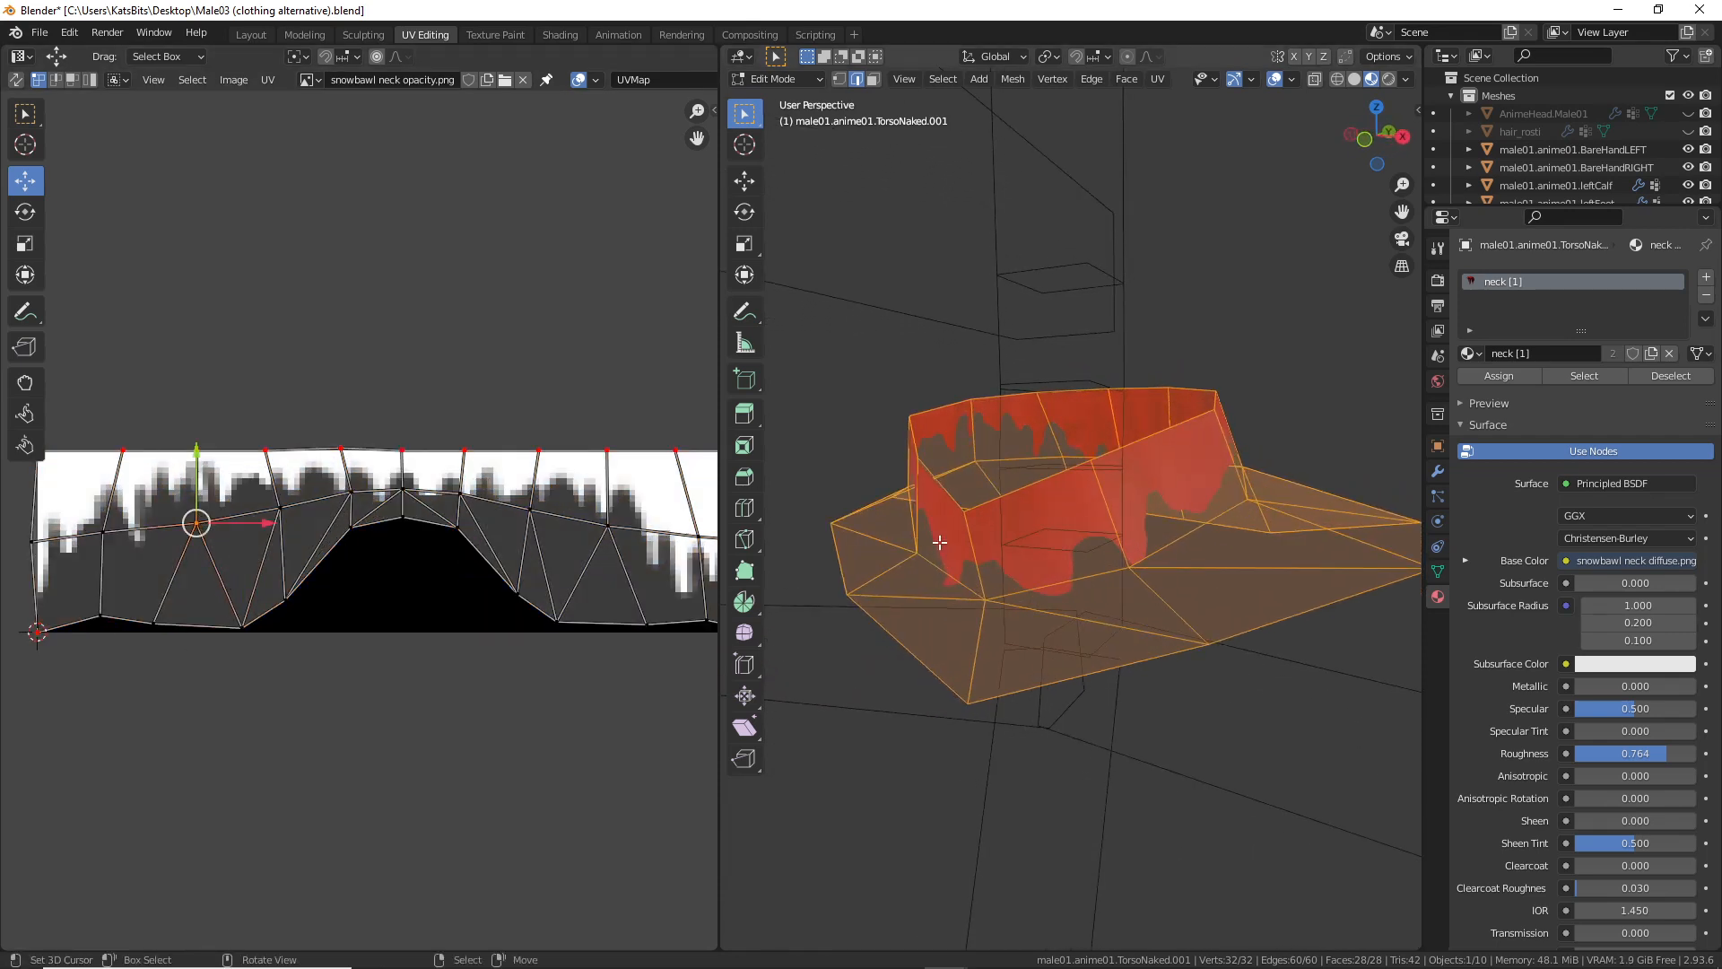
middle_drag(1121, 549, 933, 552)
key(g)
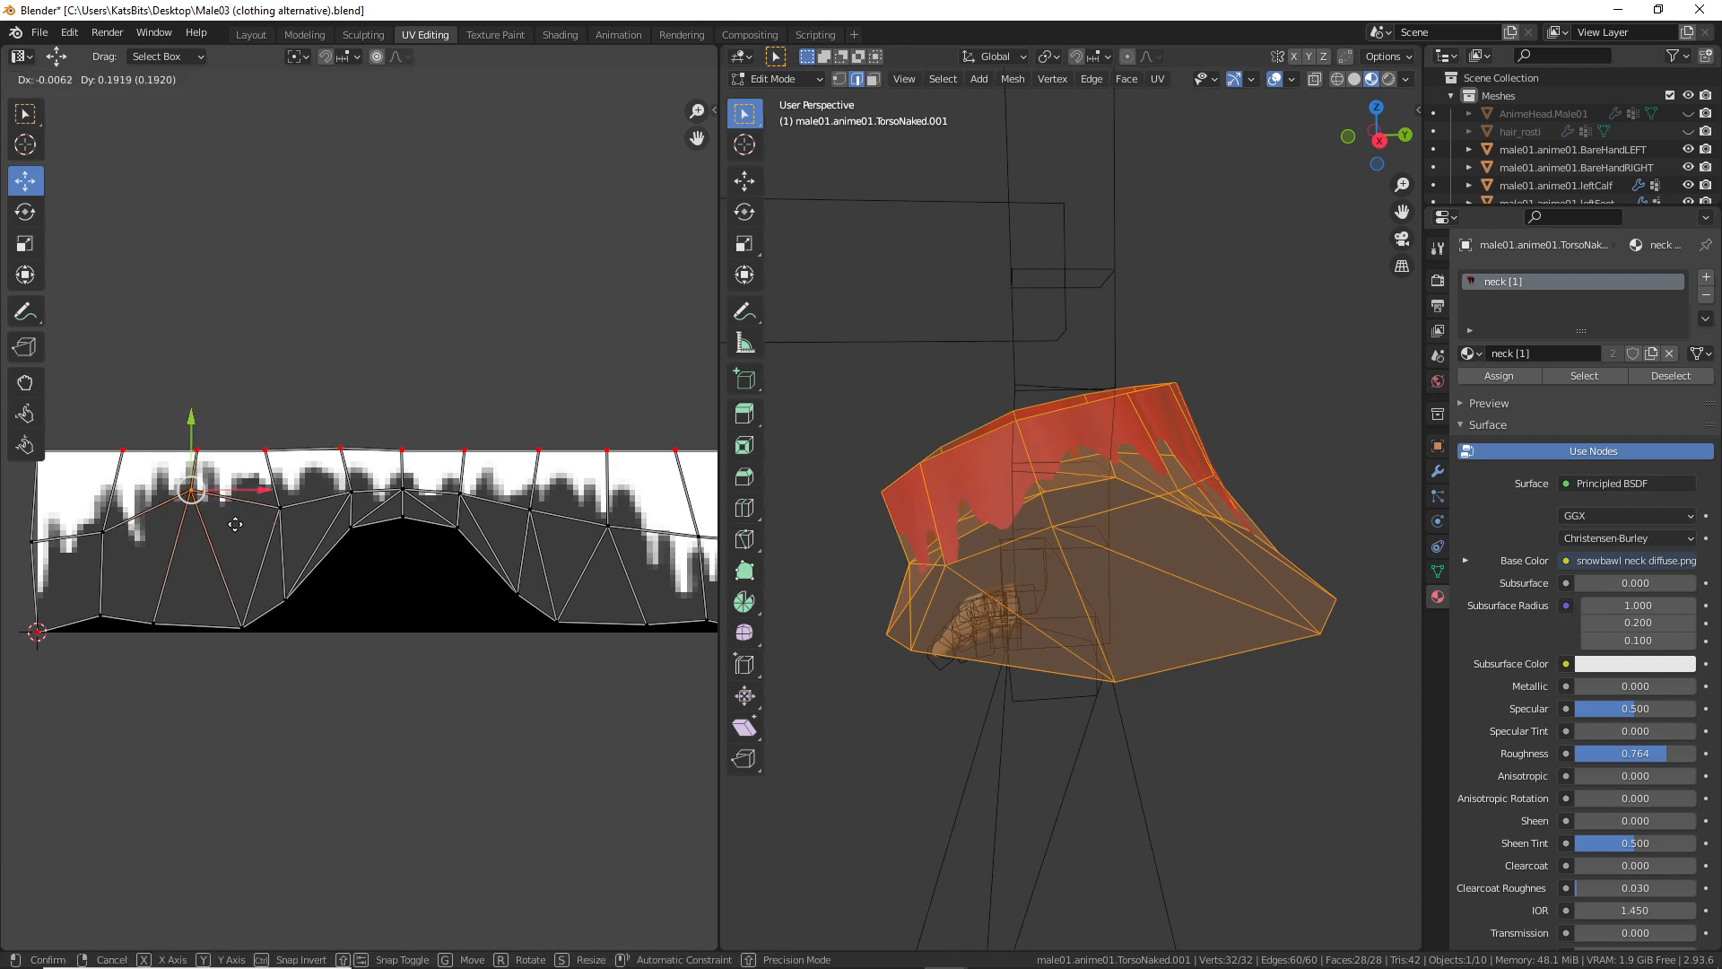
click(233, 520)
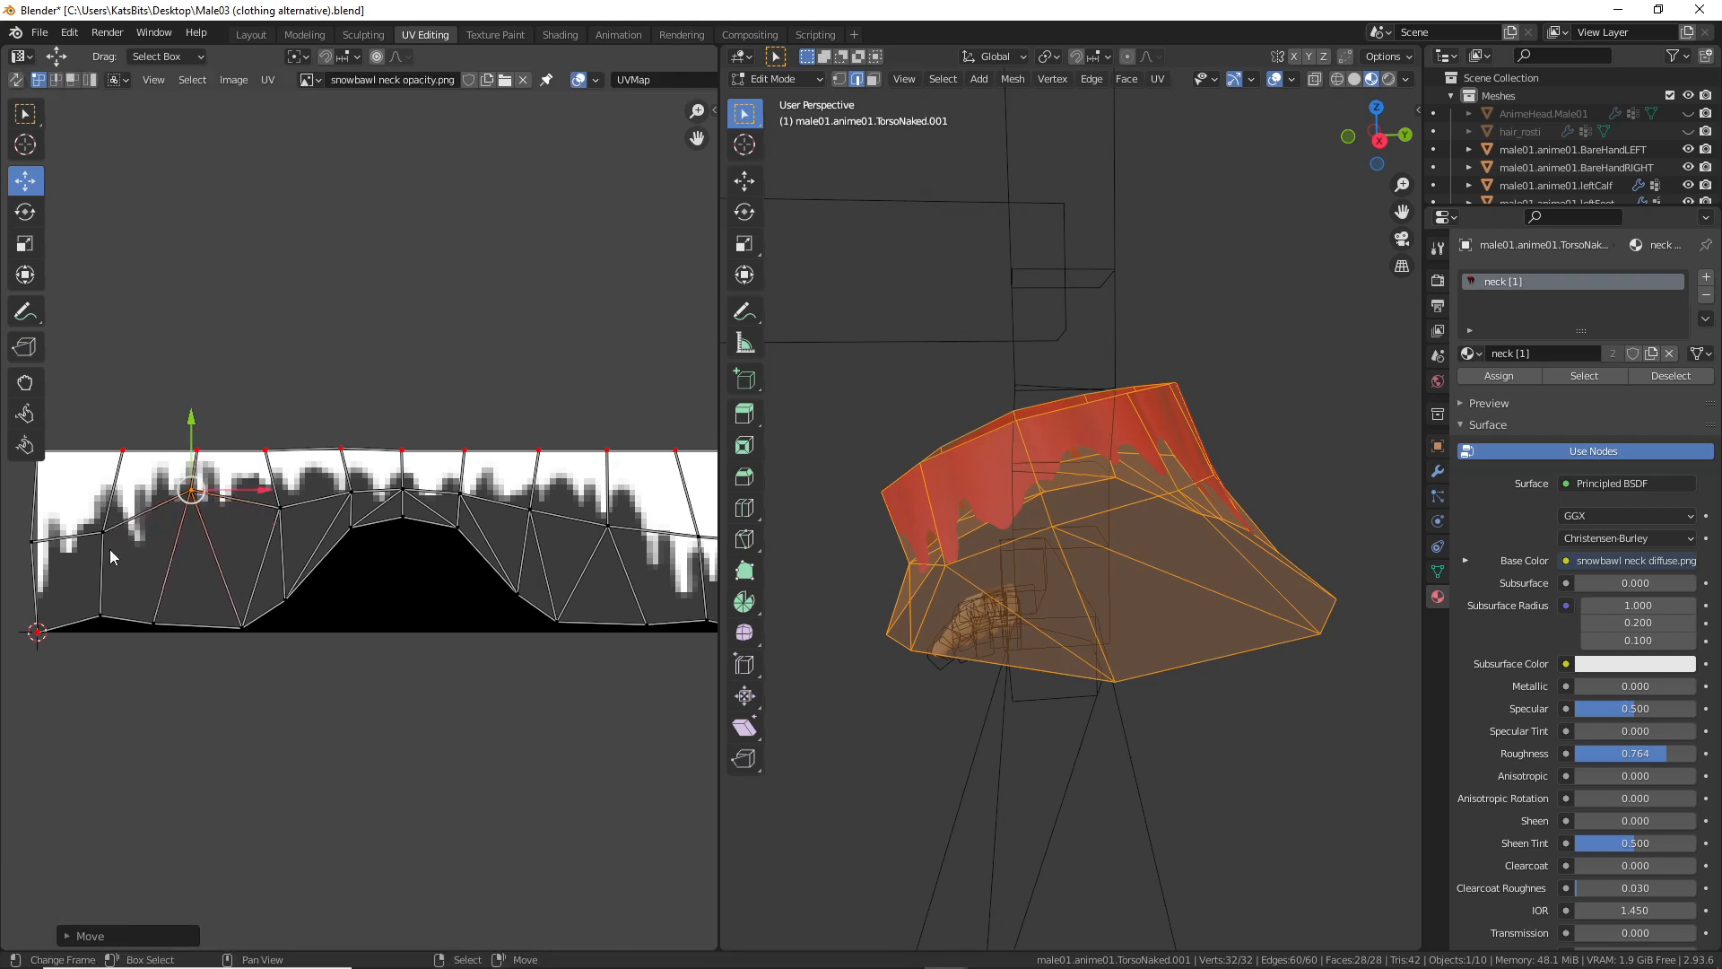
right_click(110, 547)
key(g)
click(114, 522)
right_click(37, 546)
key(g)
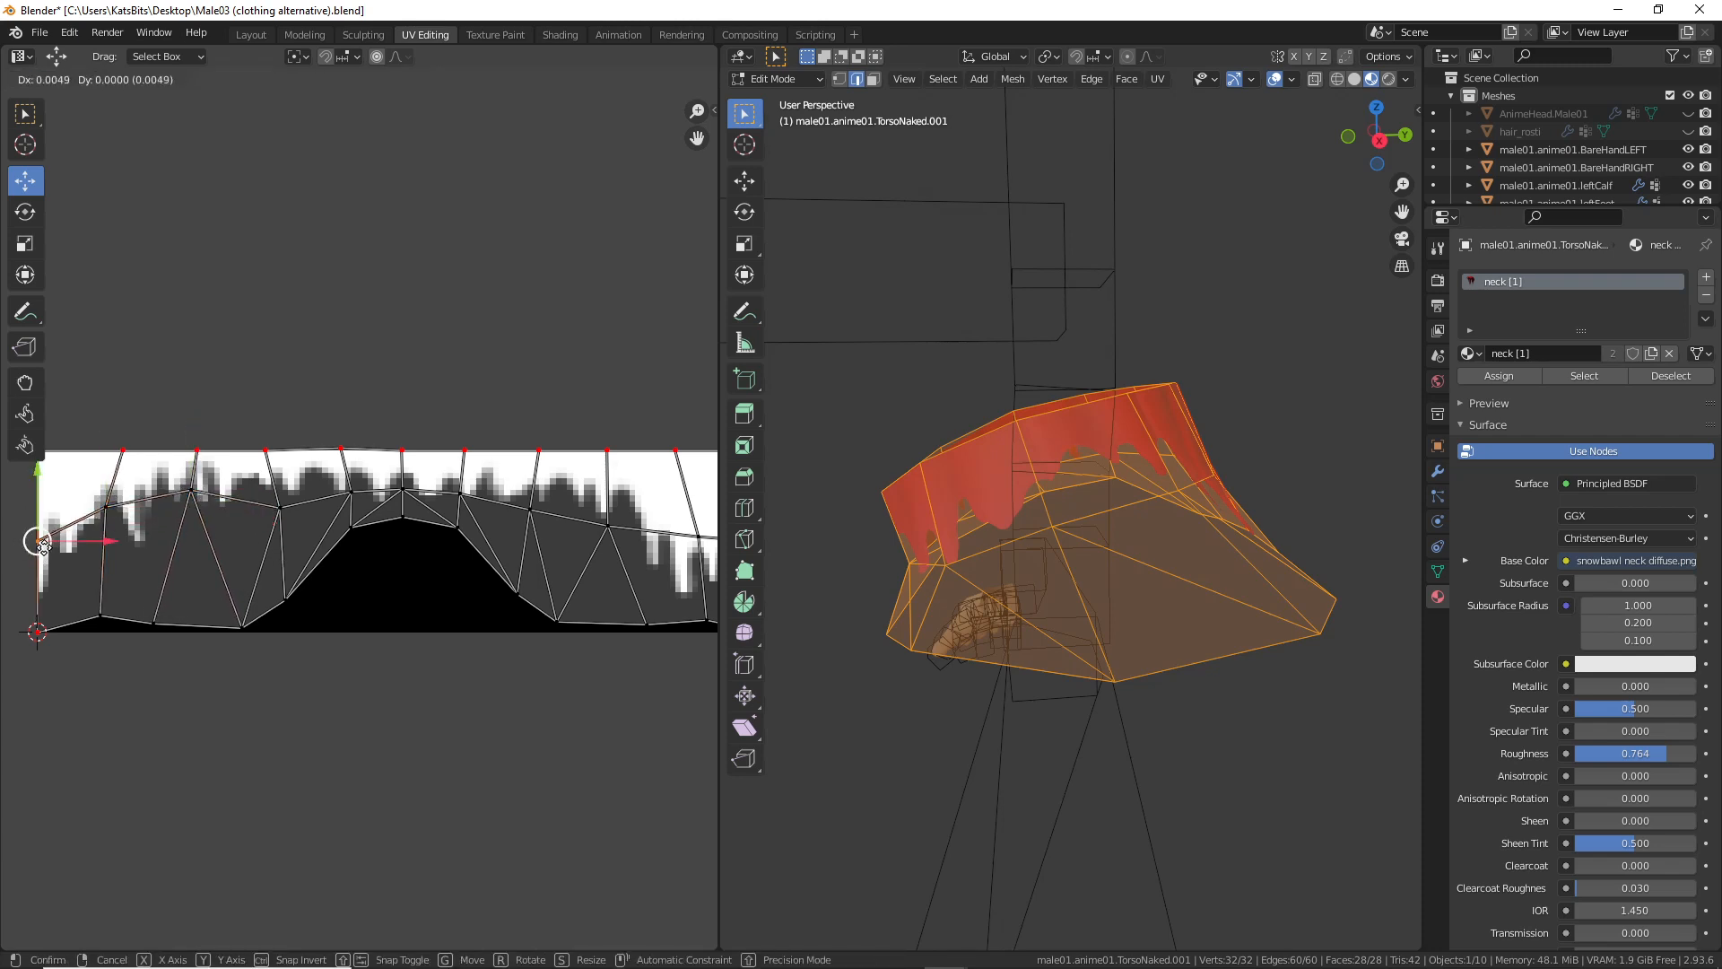
click(43, 545)
Step: Raise the two second-row UV vertices just left of the centre into the texture's drip edge
middle_drag(641, 549, 451, 575)
right_click(379, 529)
key(g)
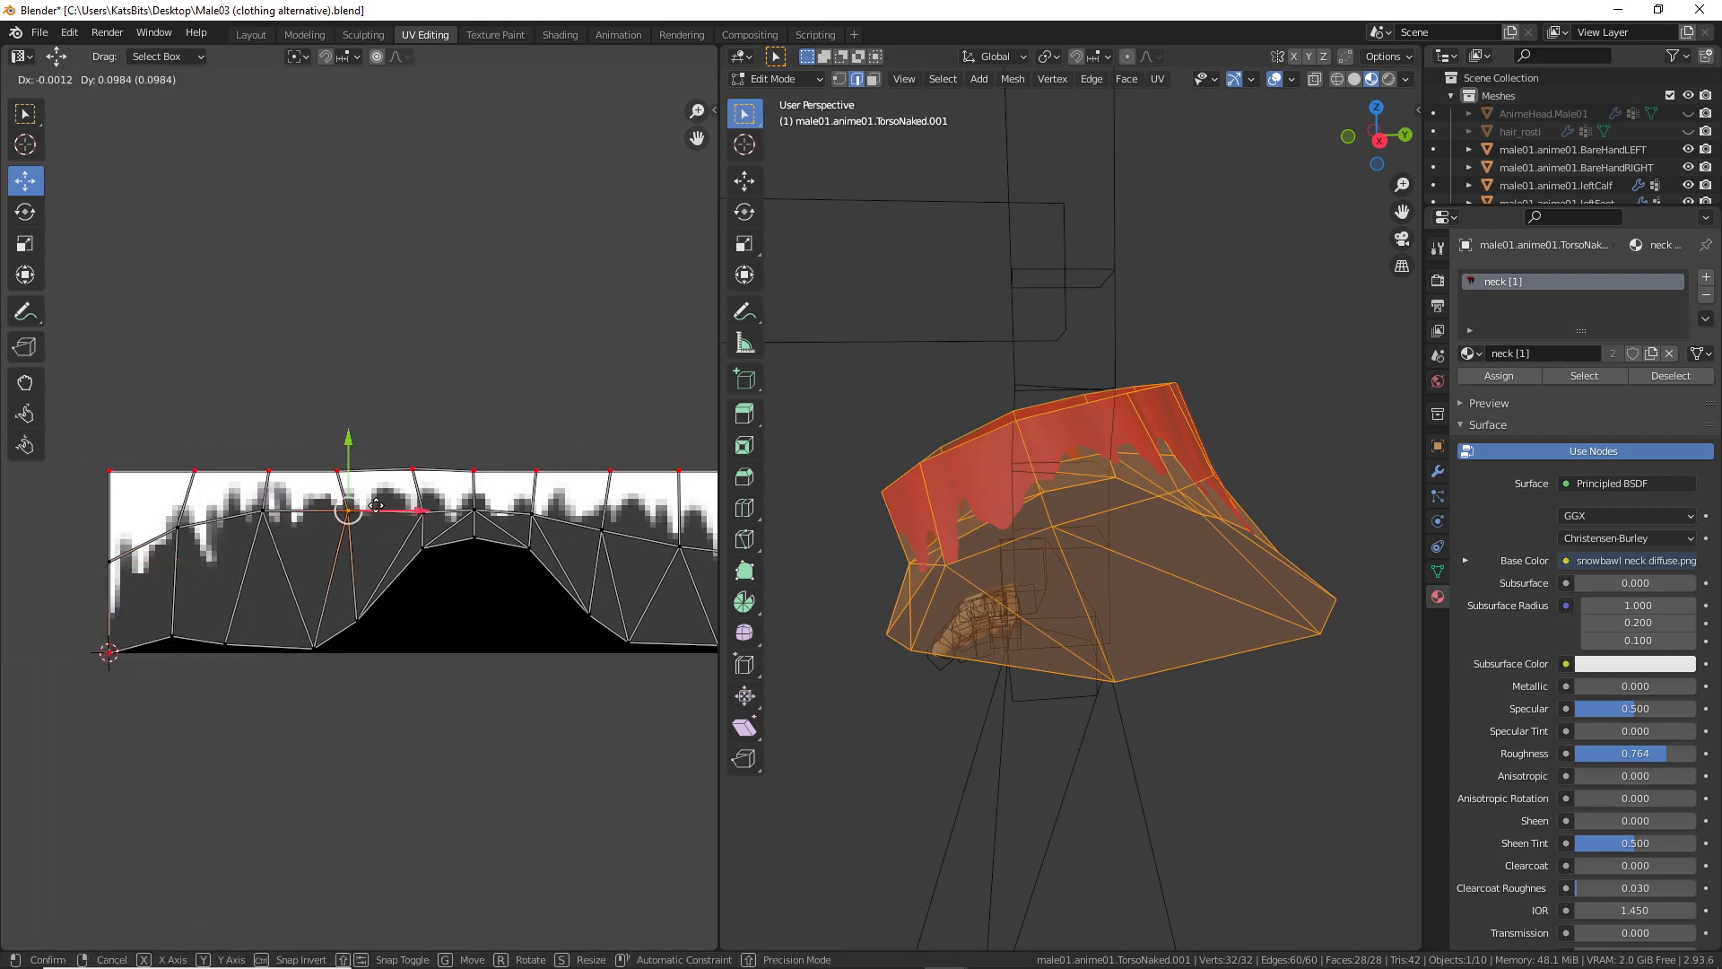
click(375, 502)
middle_drag(975, 499, 1107, 493)
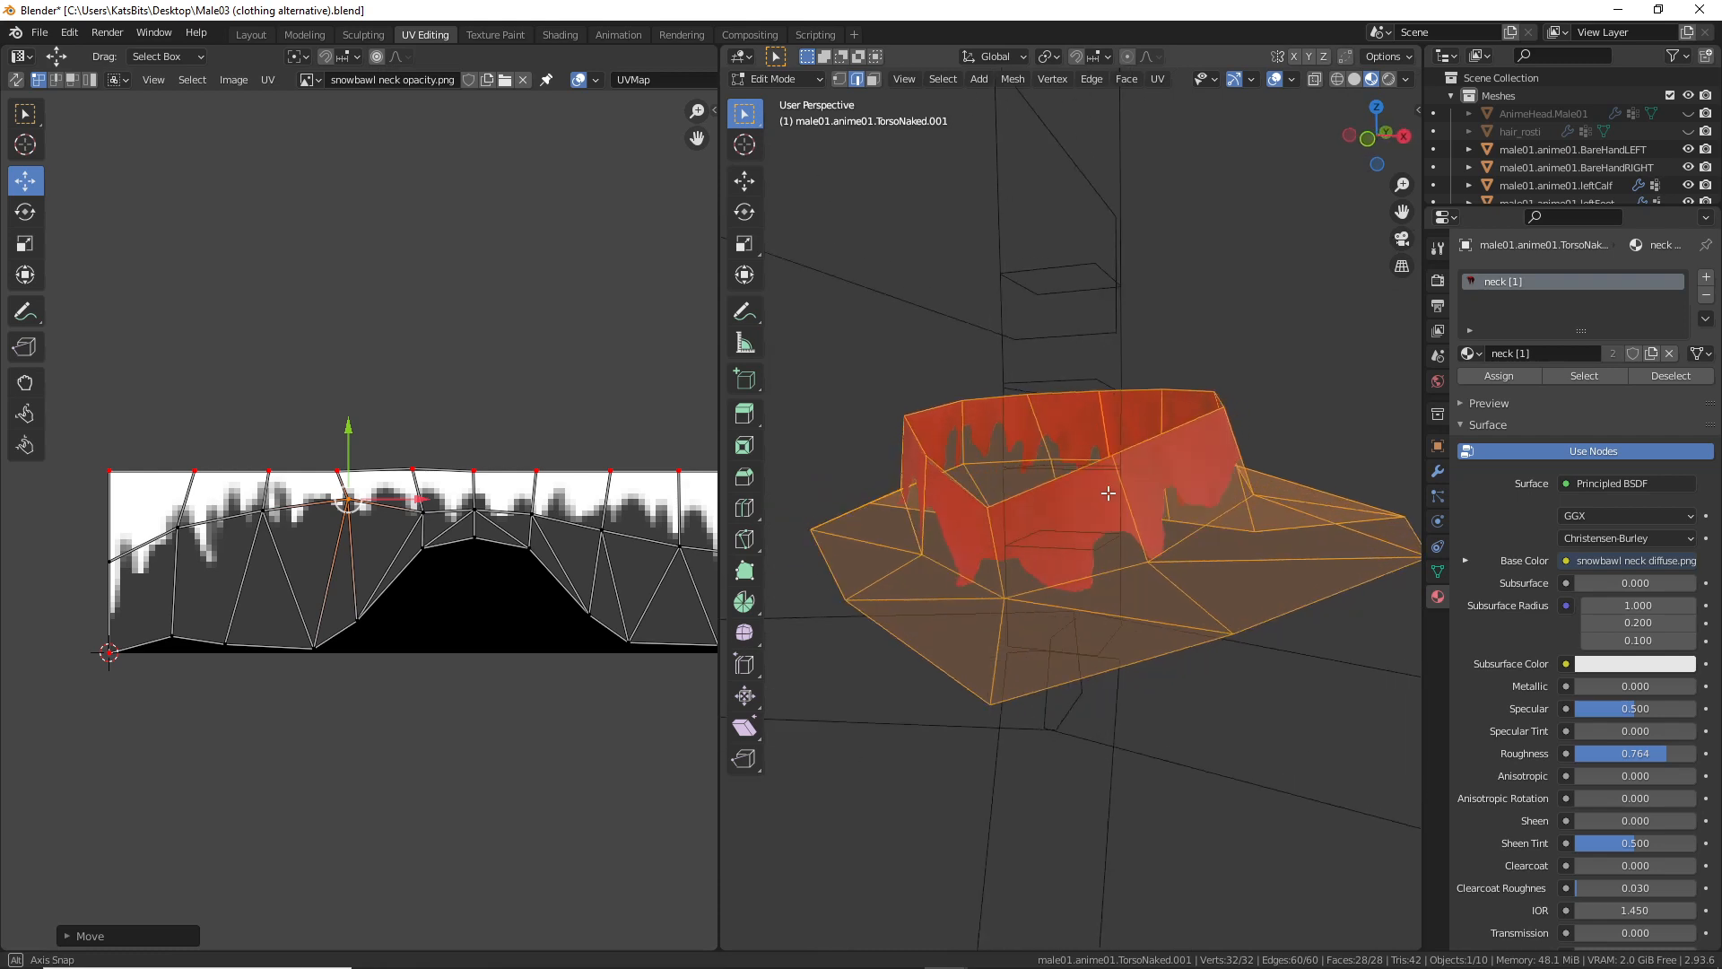
right_click(423, 513)
key(g)
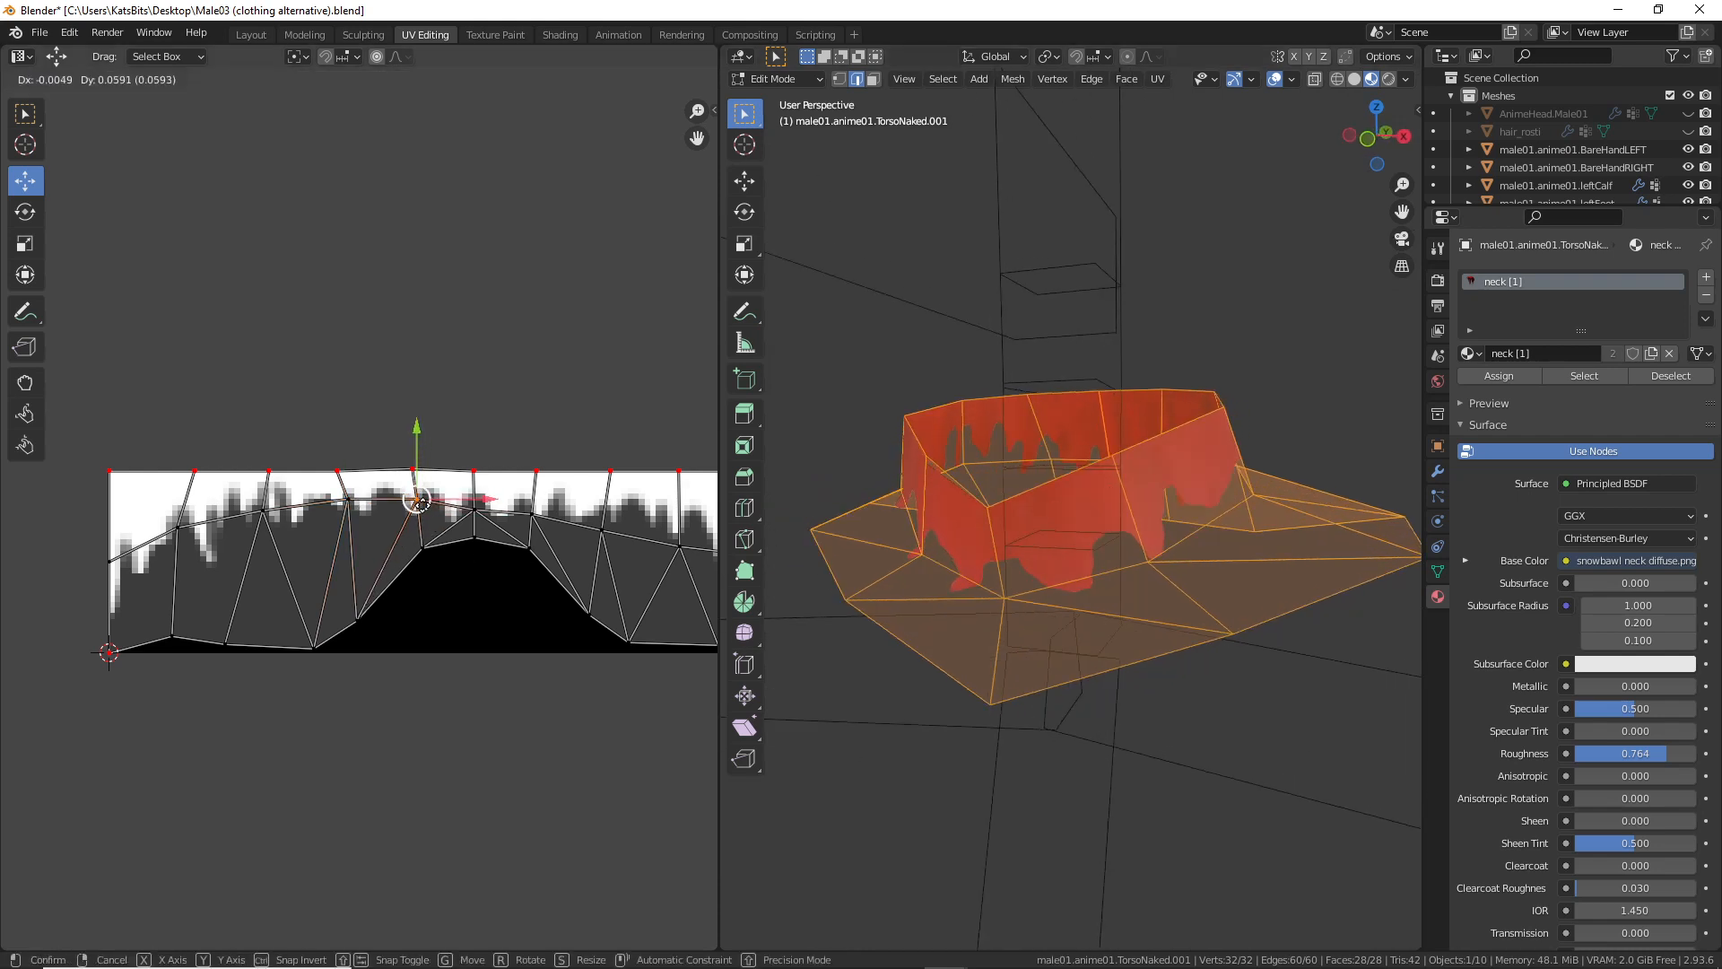
click(420, 503)
Step: Raise the second row's centre UV vertex and the two vertices right of it into the texture's drip edge
right_click(476, 514)
key(g)
click(474, 499)
right_click(534, 517)
key(g)
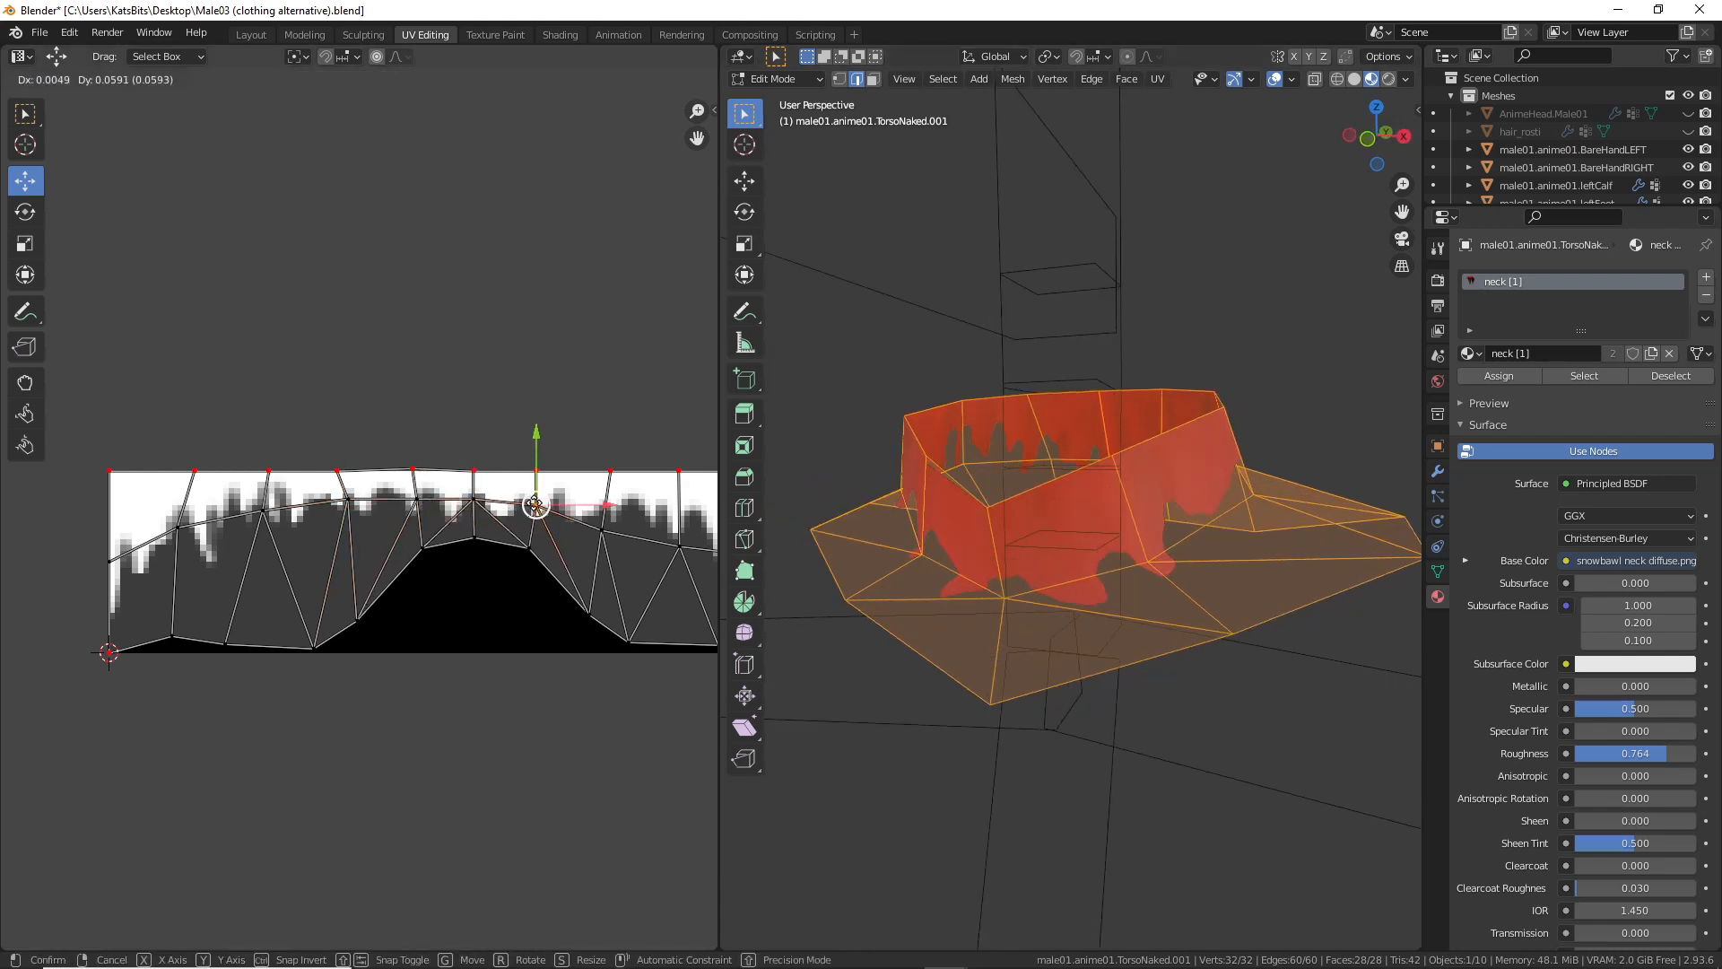
click(537, 500)
right_click(596, 531)
key(g)
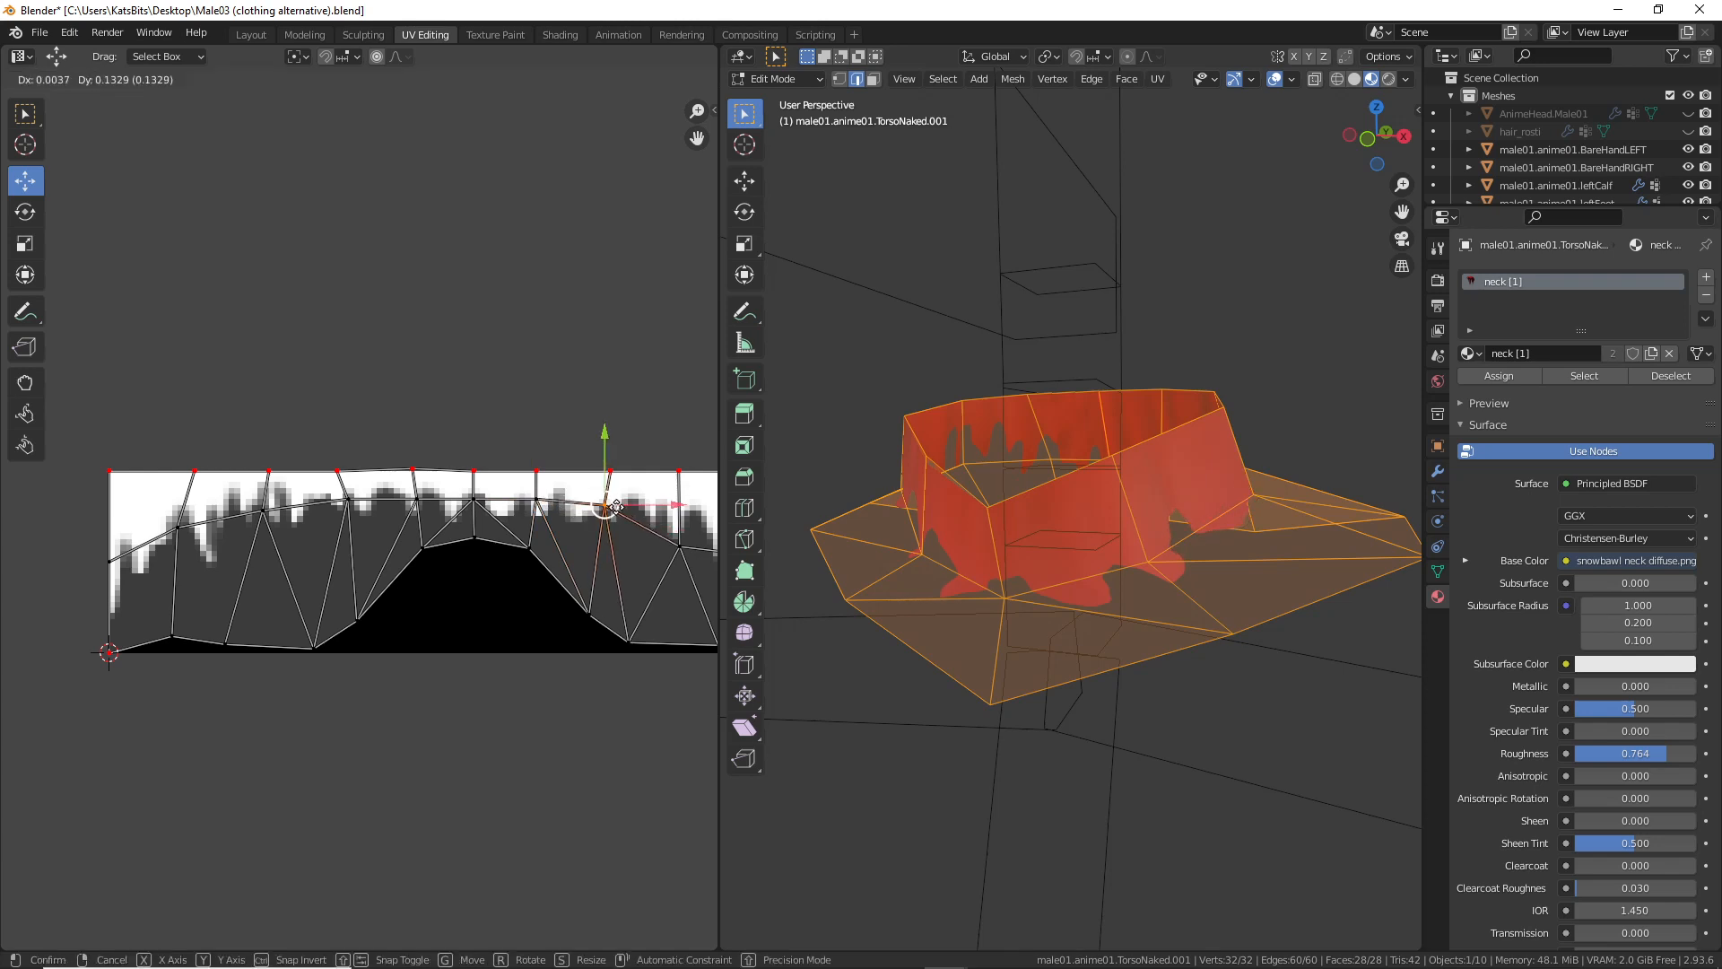
click(599, 508)
Step: Raise the two second-row UV vertices nearest the right edge vertex into the texture's drip edge
middle_drag(666, 562, 370, 574)
right_click(373, 563)
key(g)
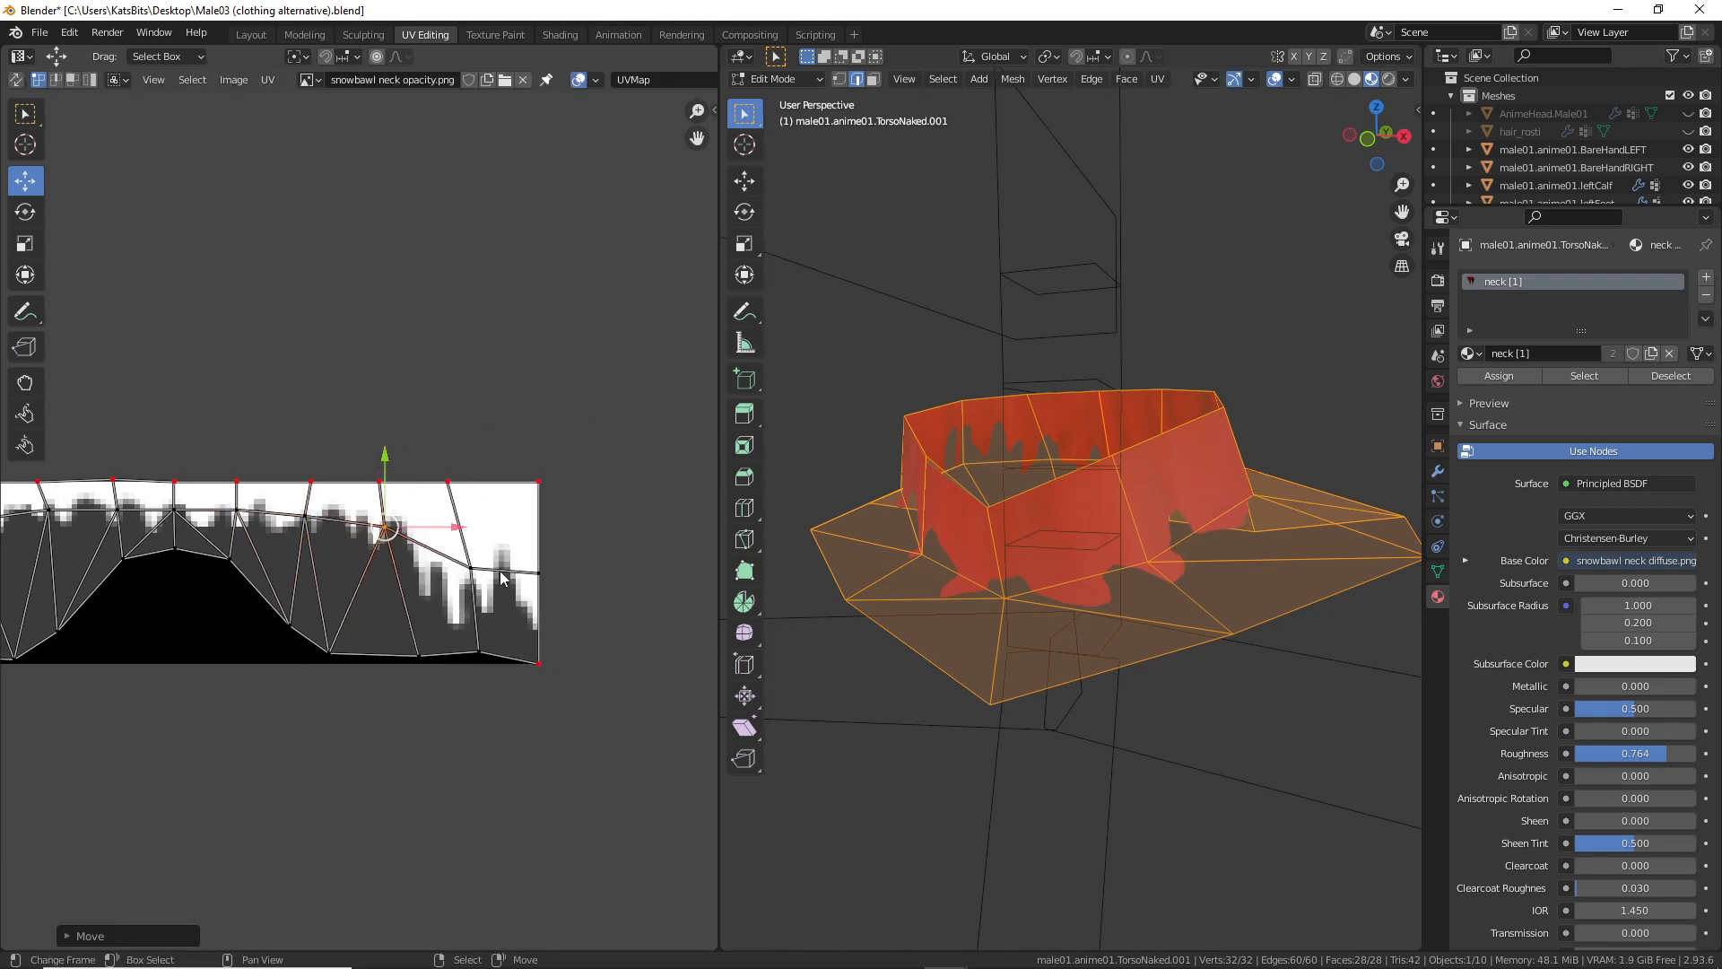
click(378, 543)
right_click(475, 574)
key(g)
click(498, 574)
Step: Raise the second row's right-edge and left-edge UV vertices to the same height and inspect the texture seam on the model
right_click(536, 572)
key(g)
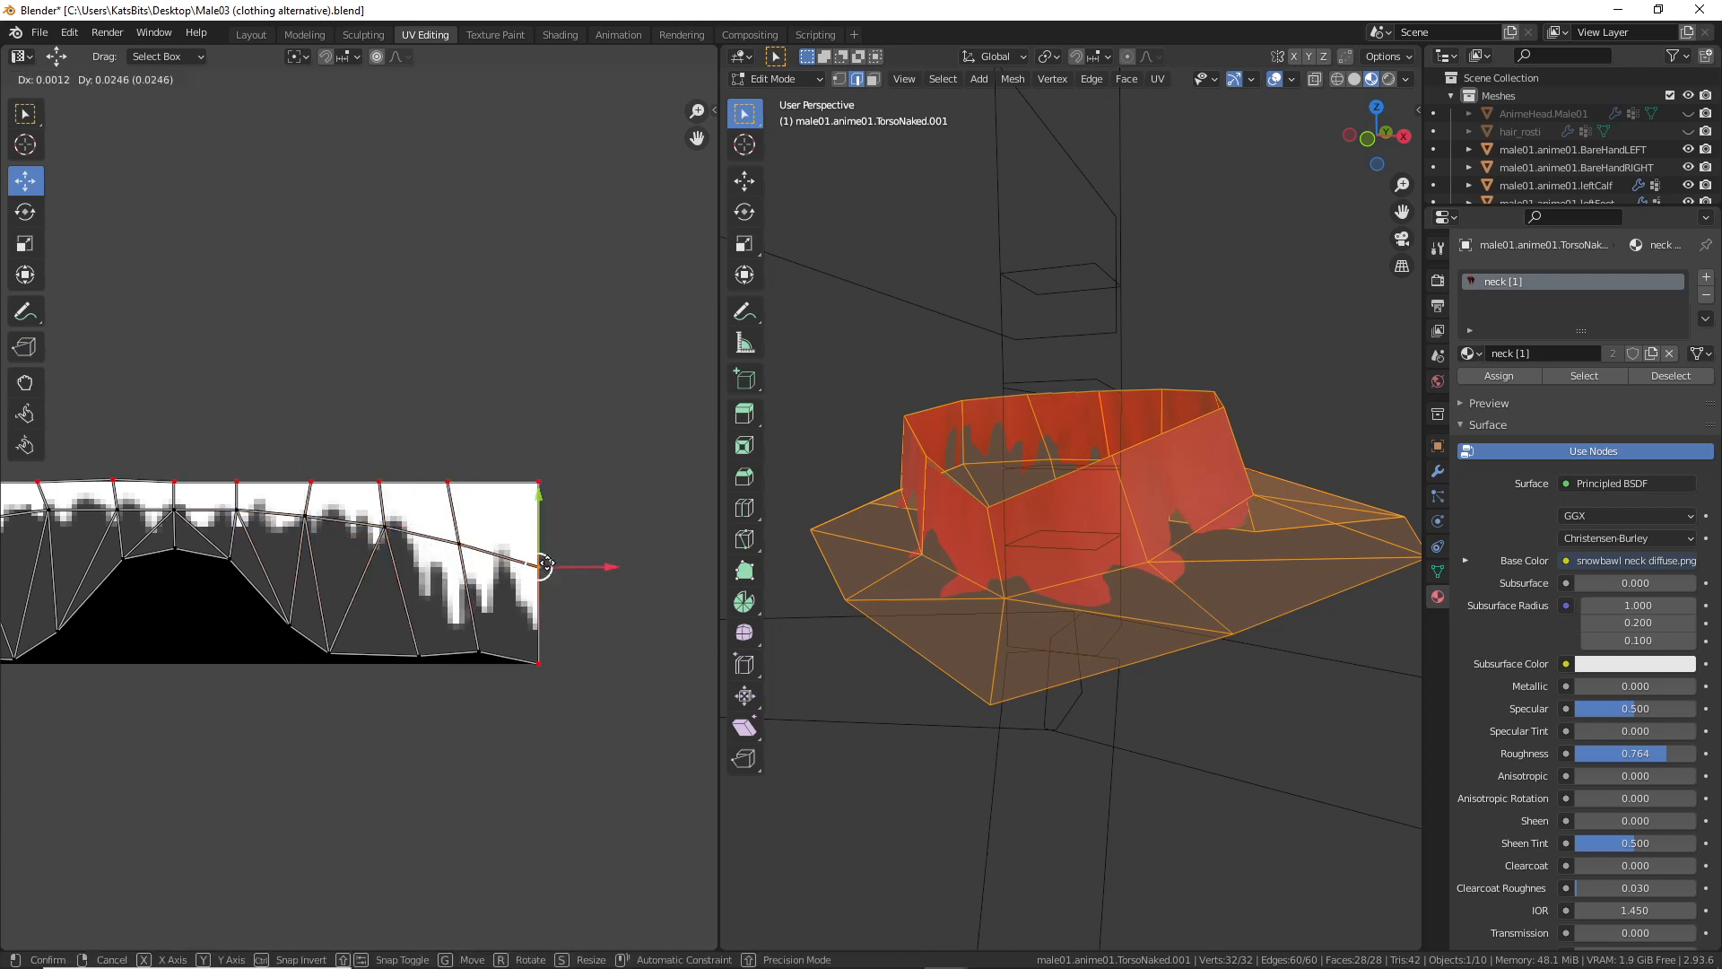
click(547, 544)
middle_drag(221, 606, 451, 601)
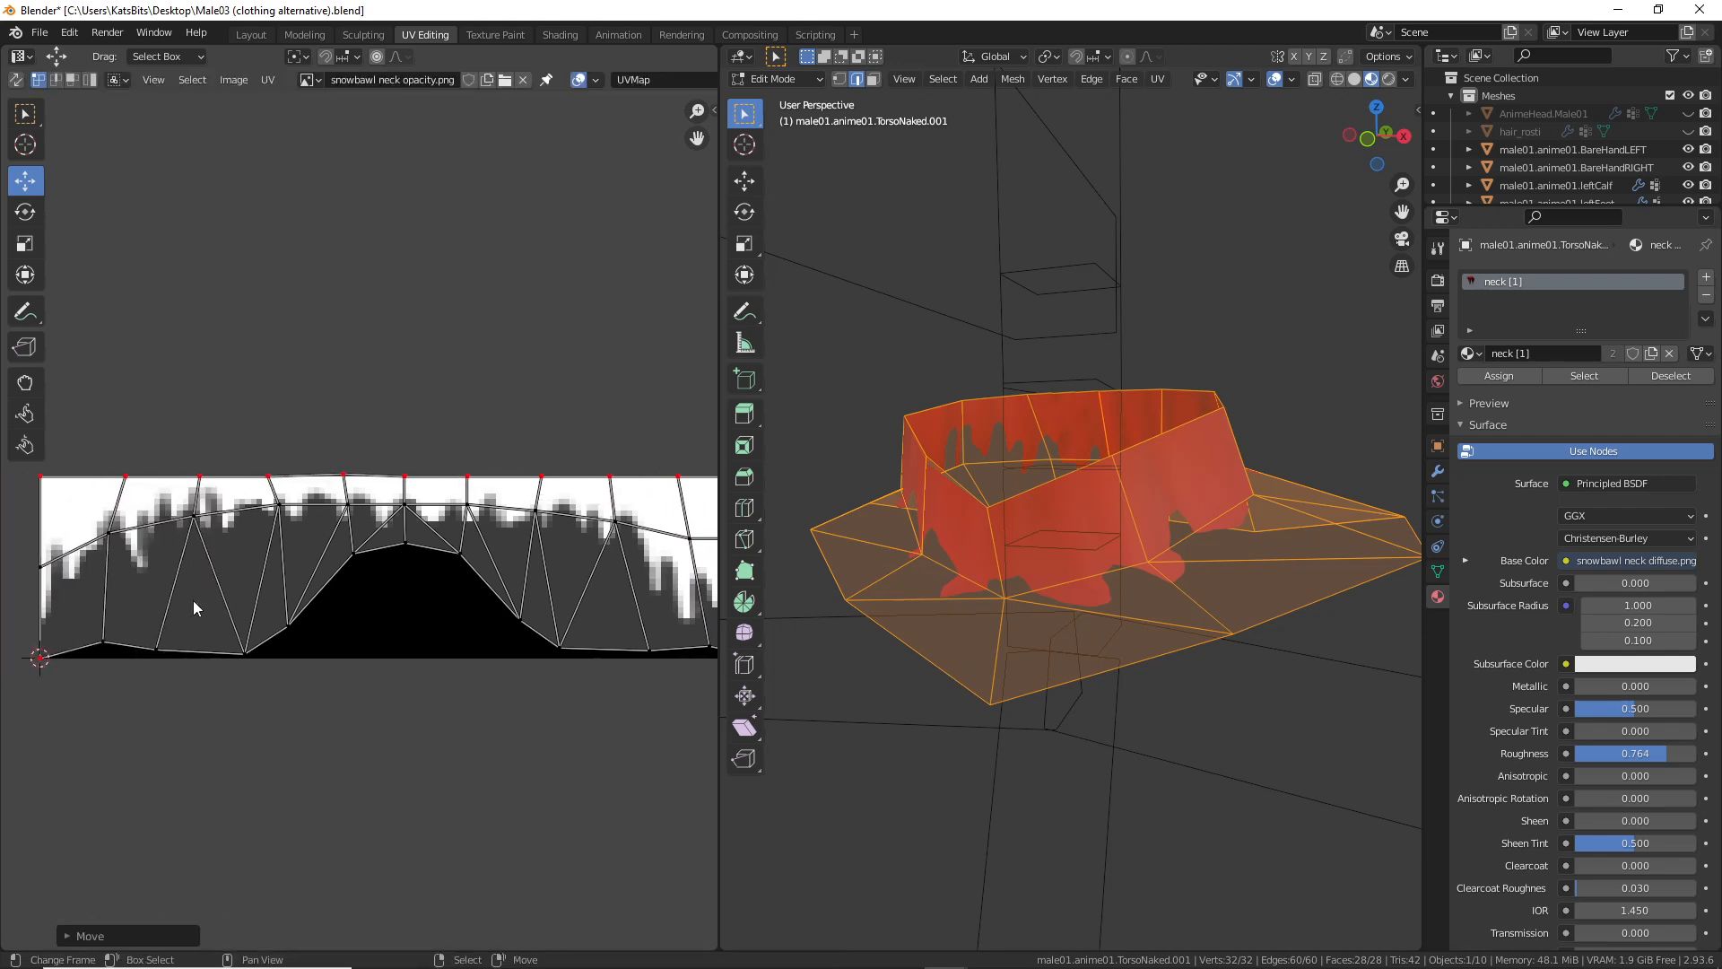
scroll(180, 585, down, 2)
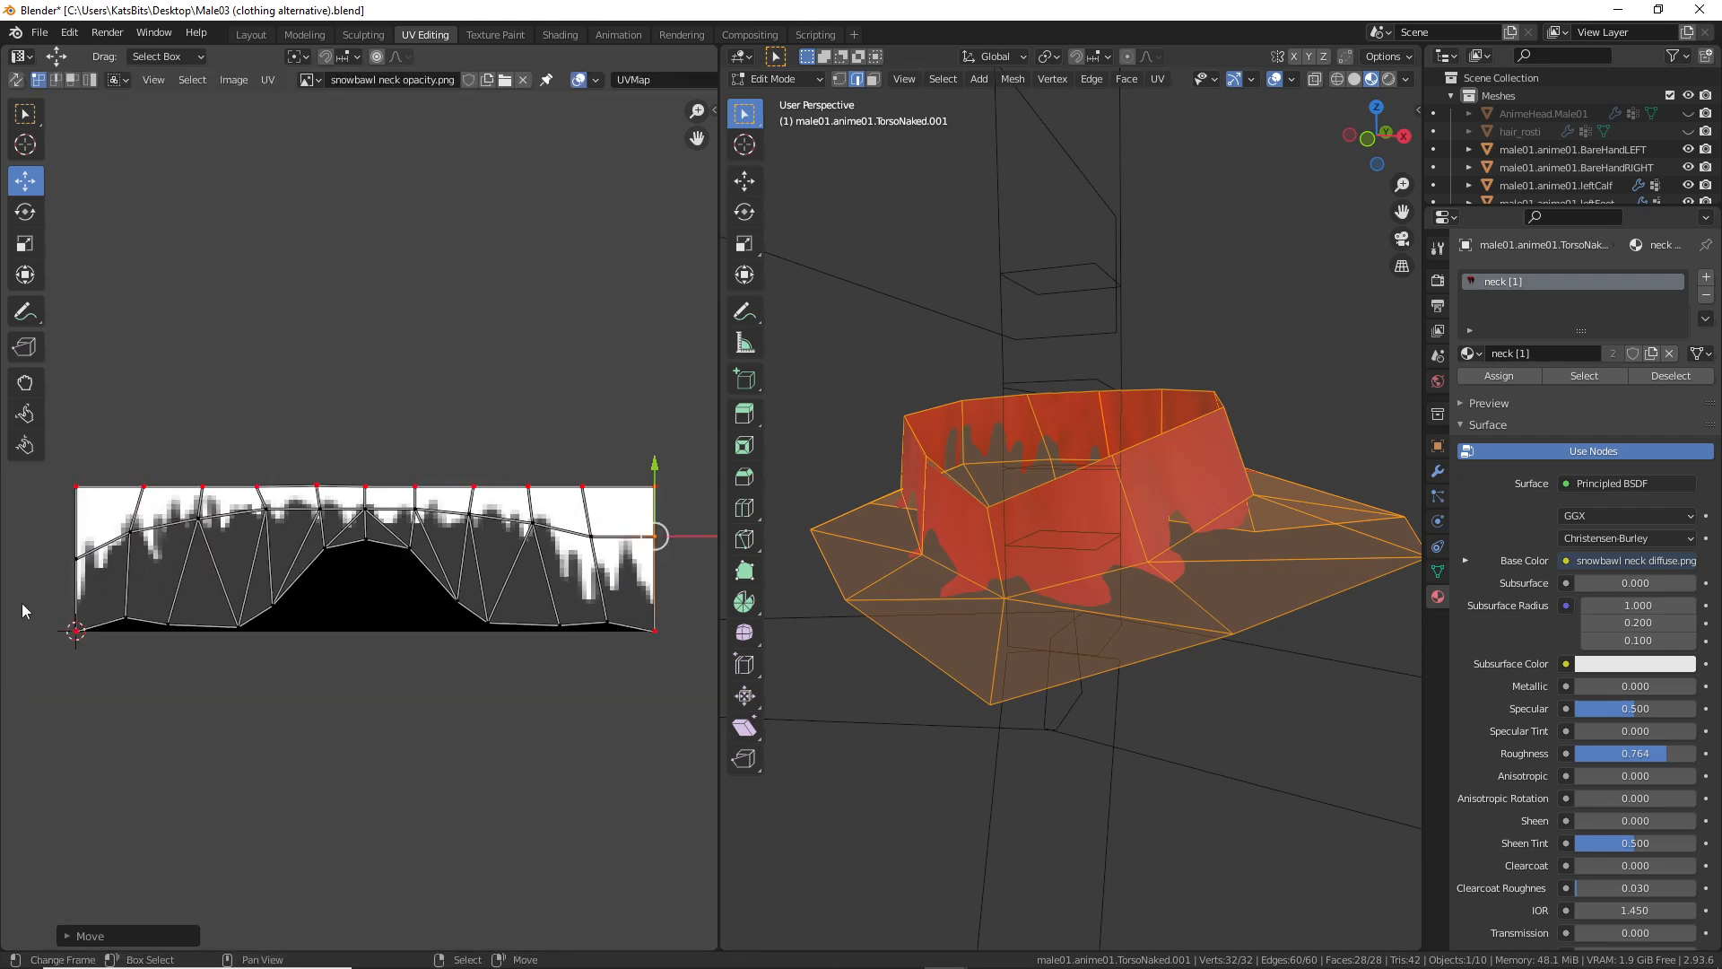
right_click(78, 559)
key(g)
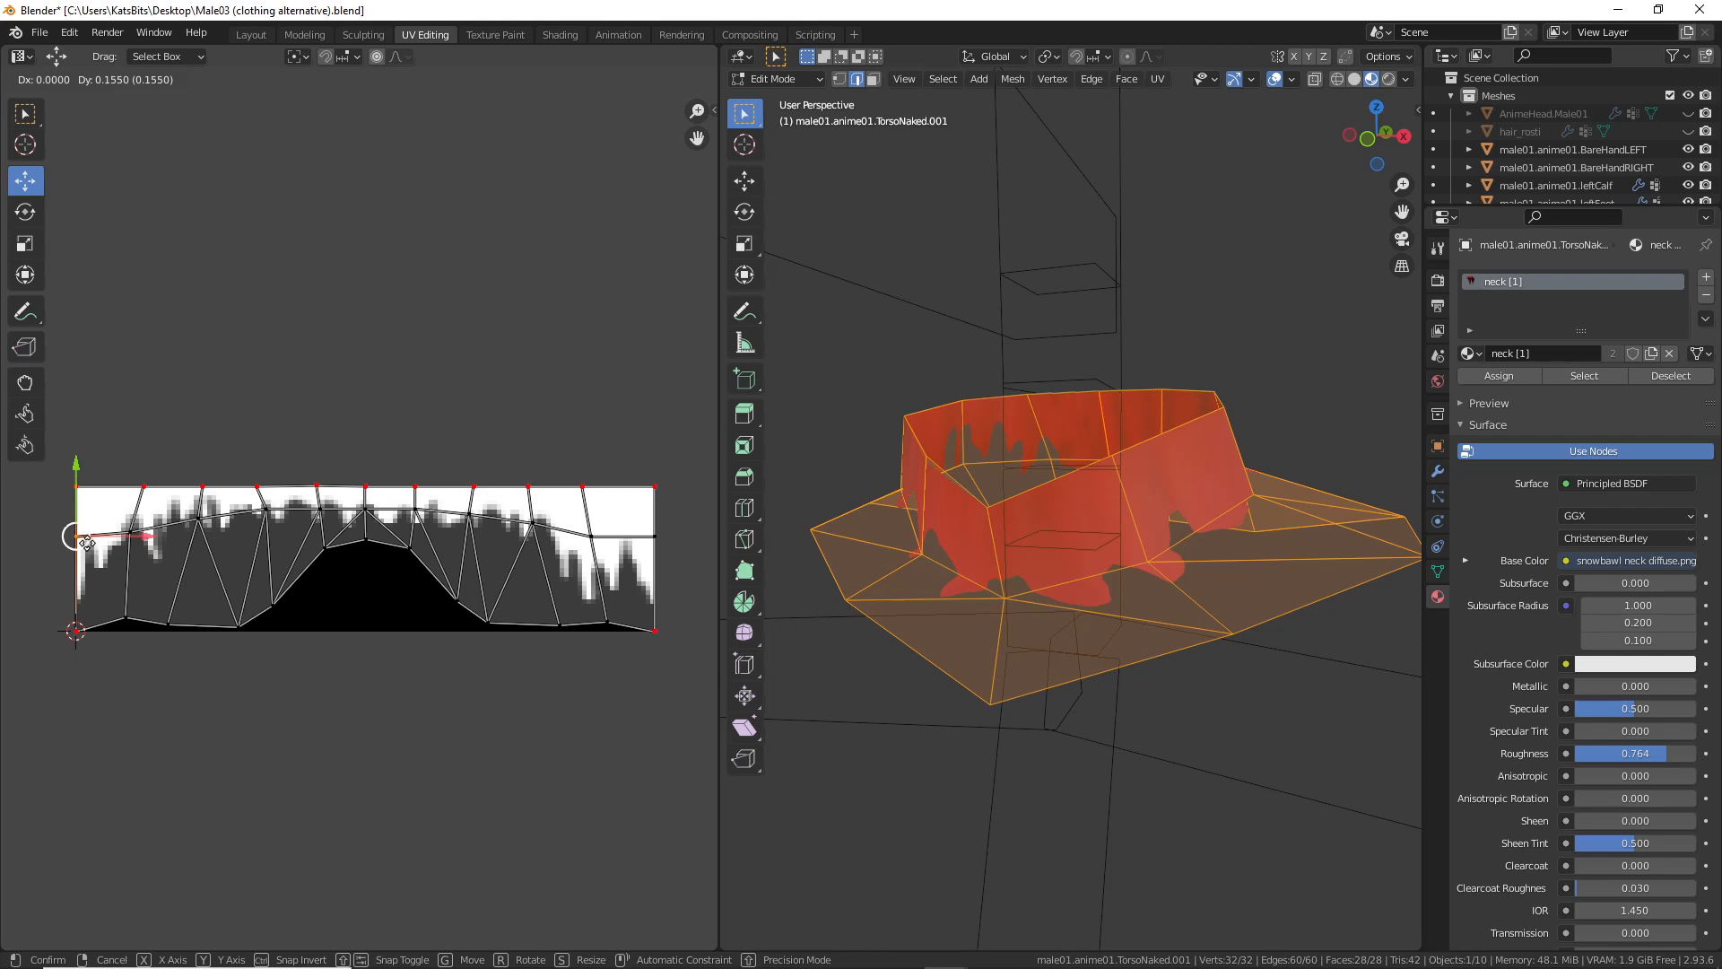
click(87, 538)
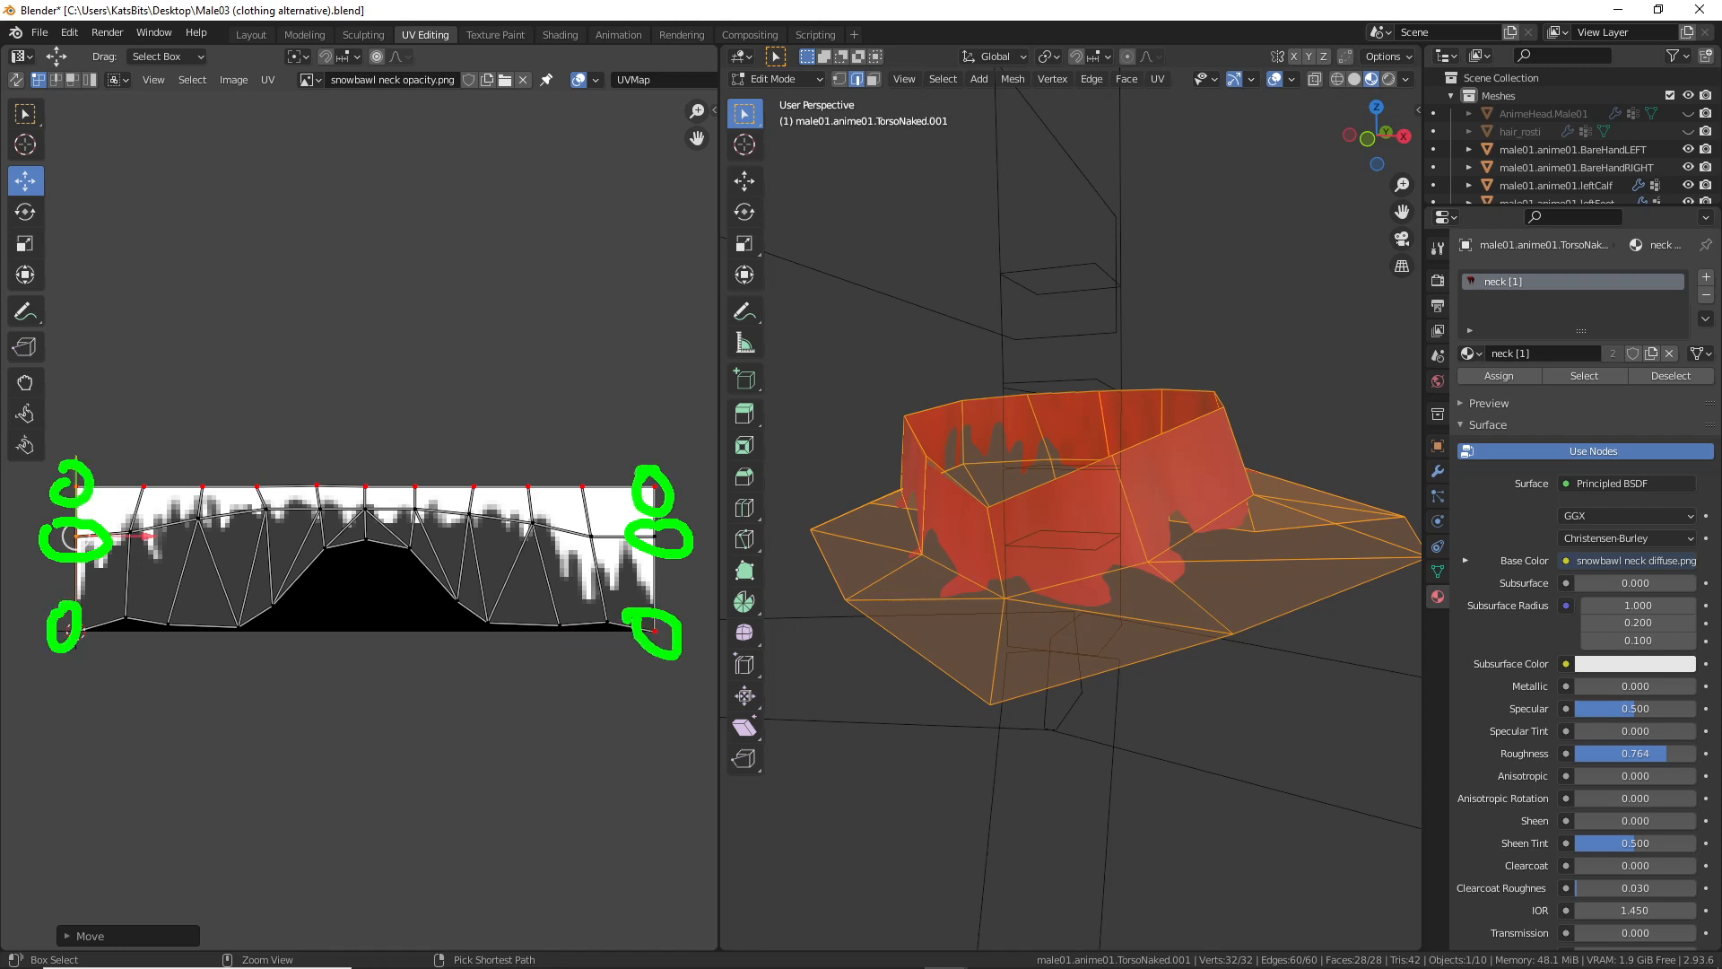
middle_drag(969, 630, 877, 686)
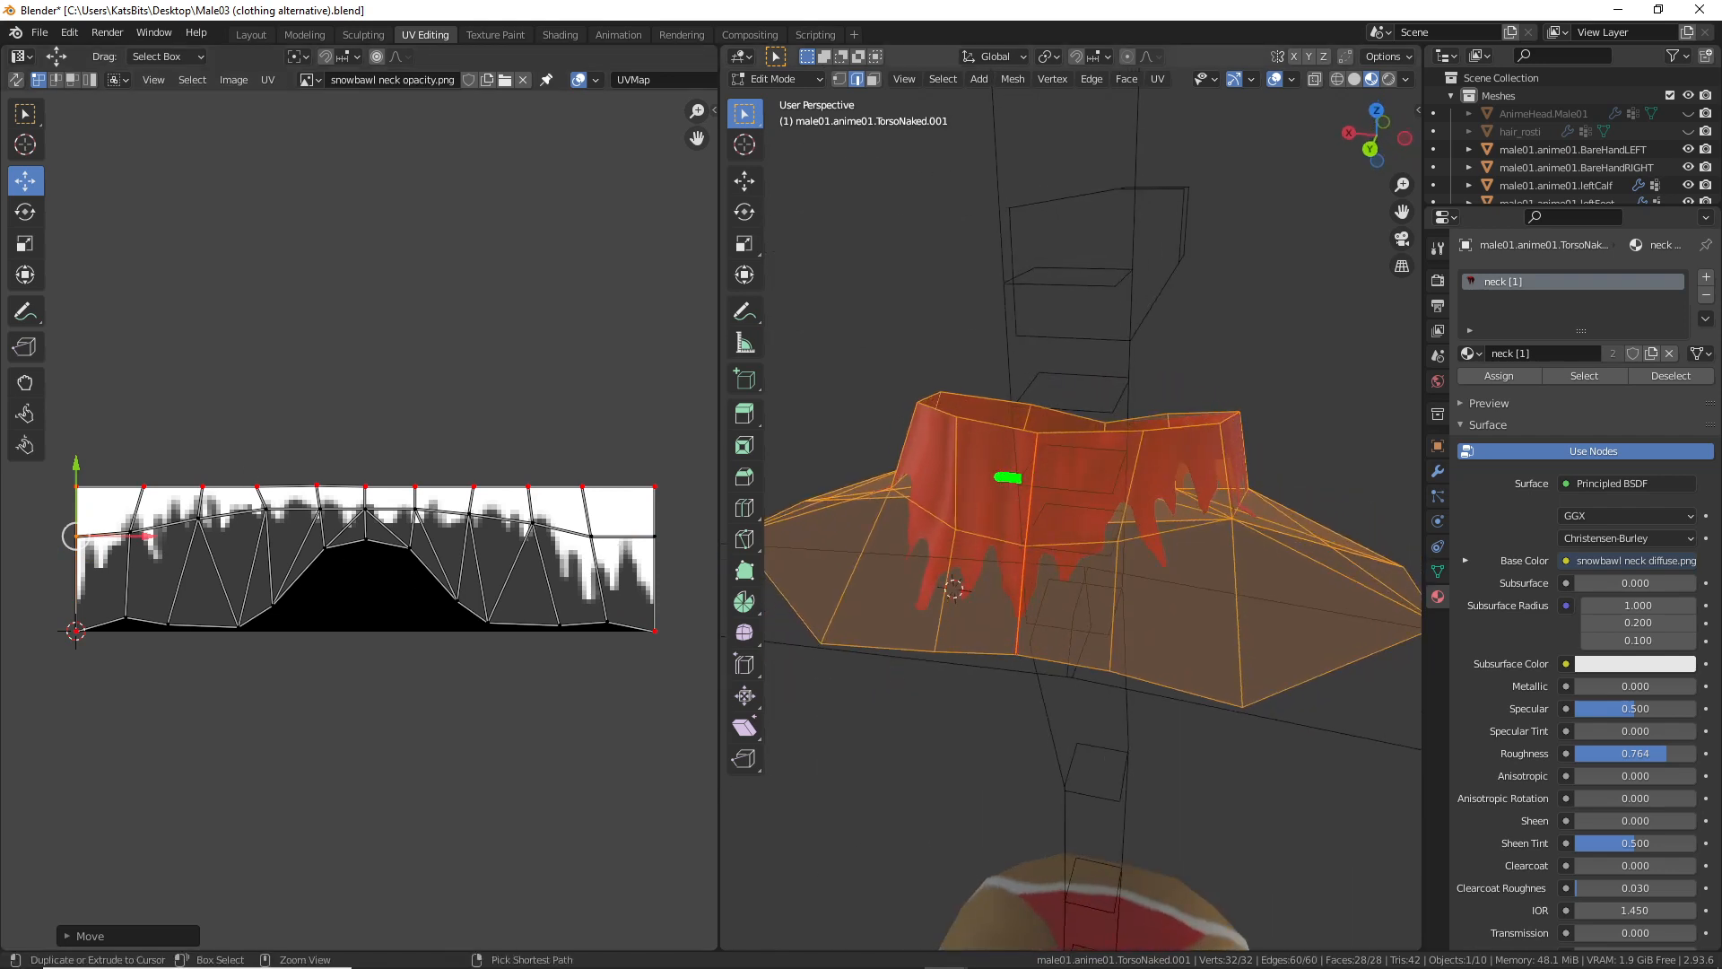
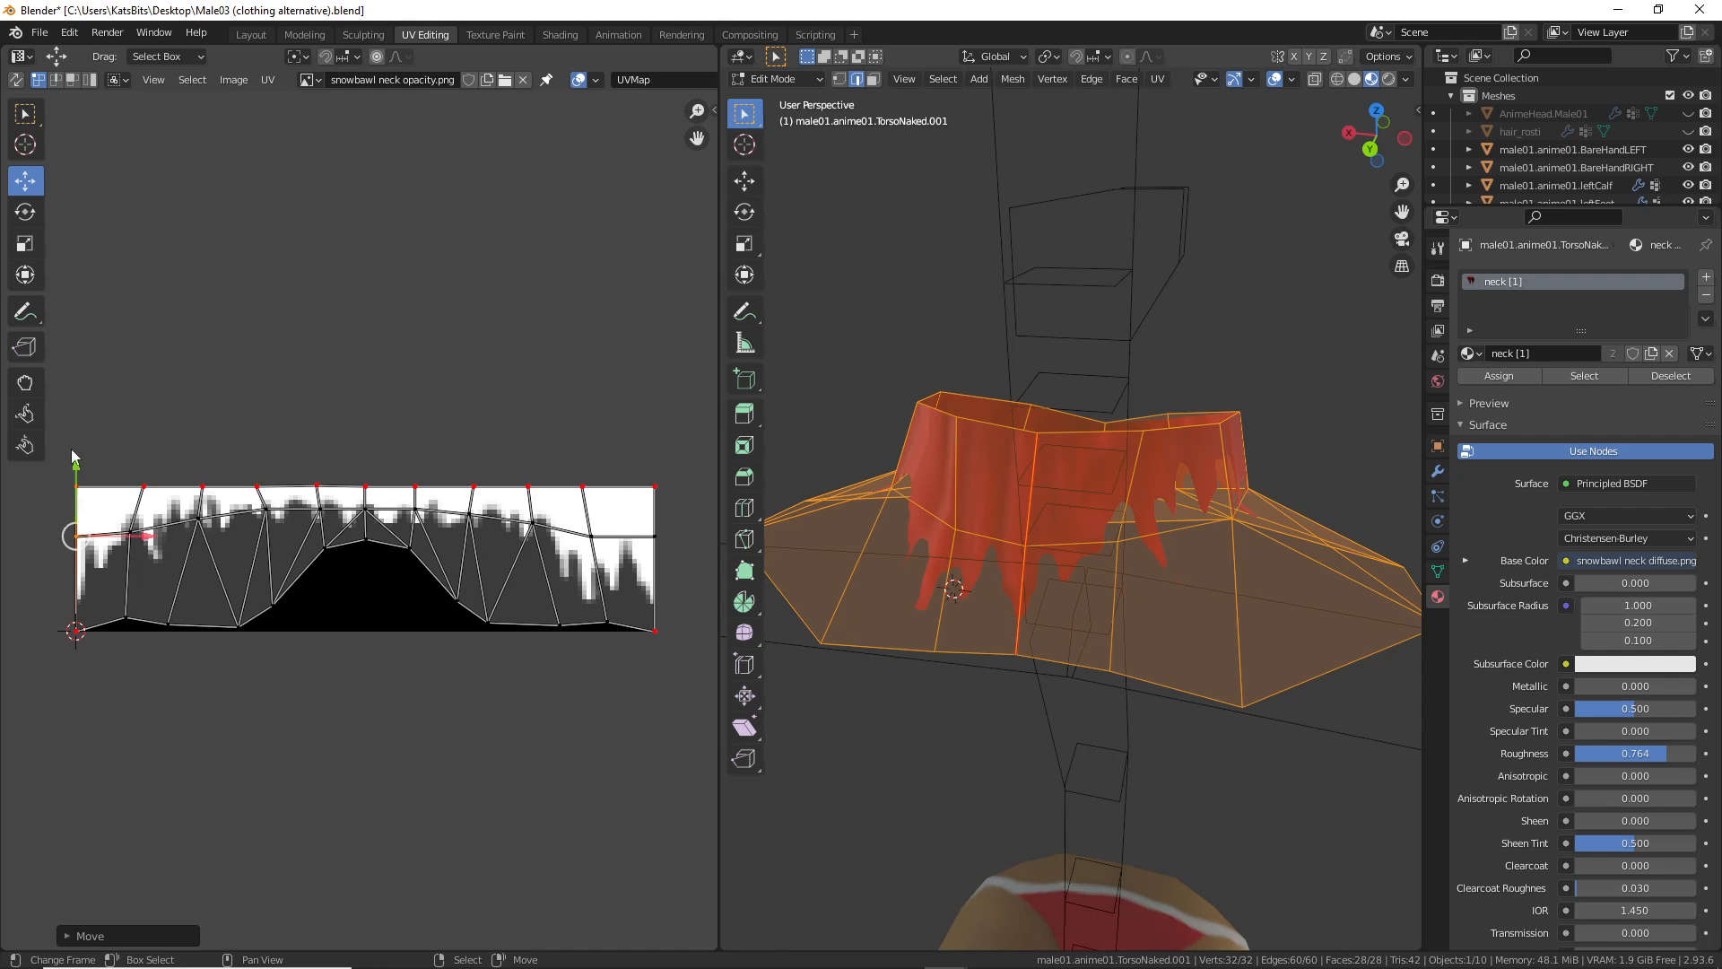
Step: Start a box selection in the UV editor for the neck UV vertices
click(192, 80)
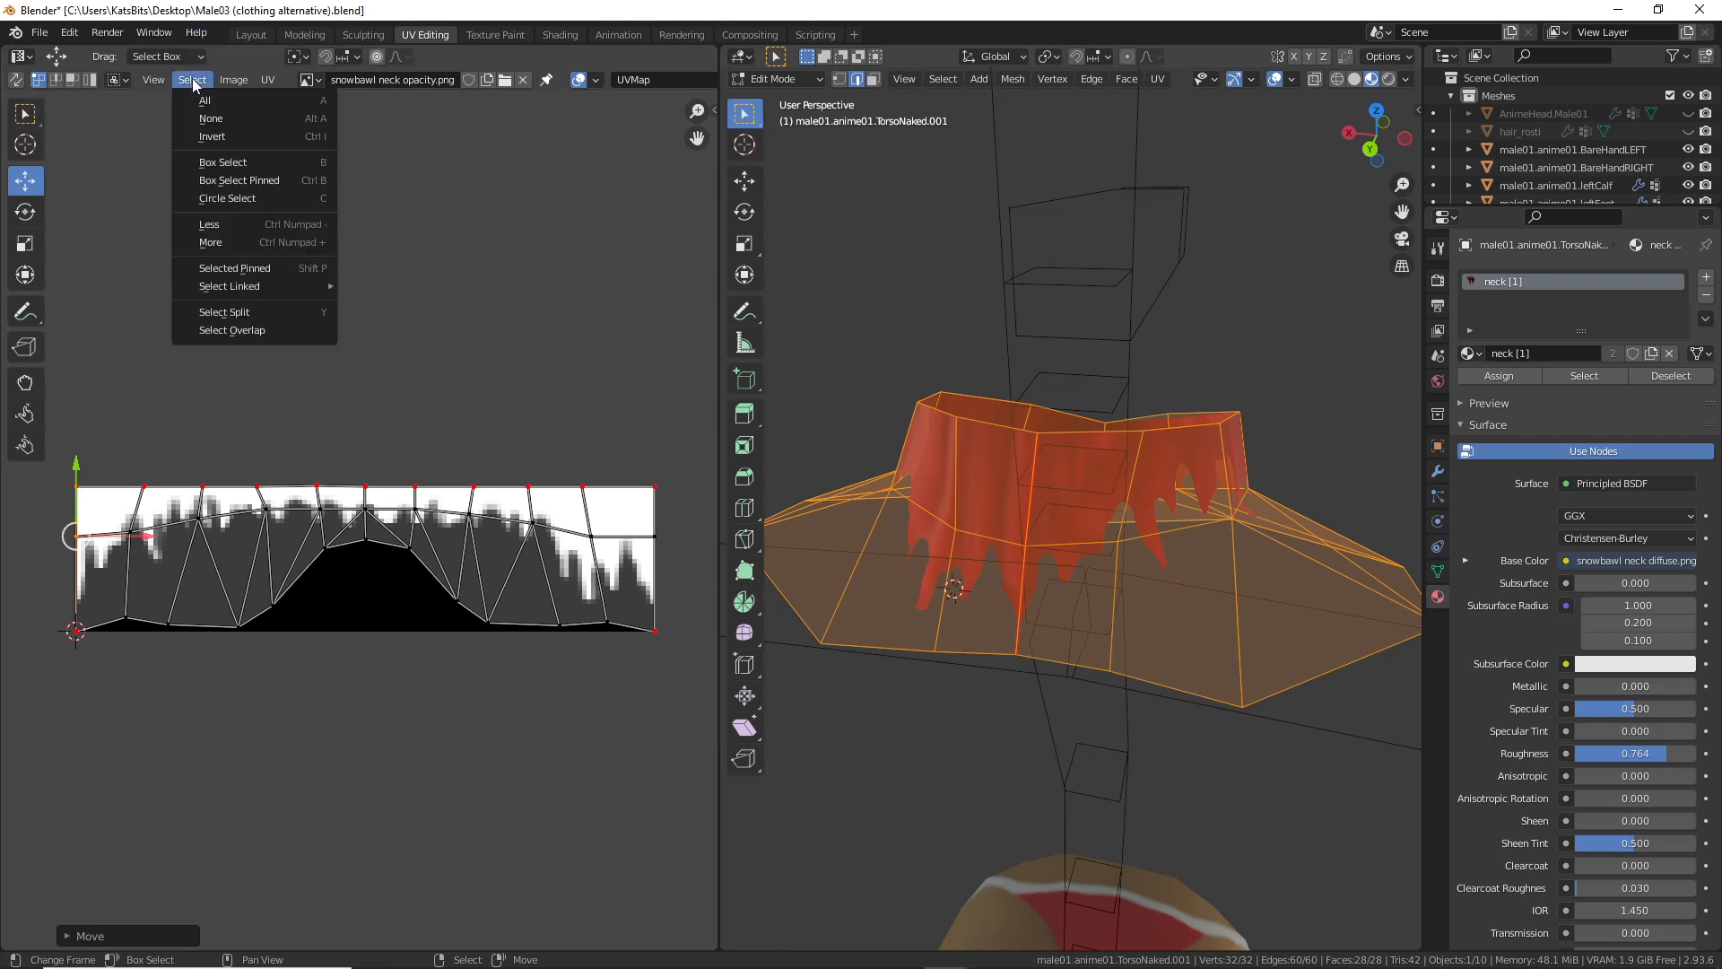
click(221, 164)
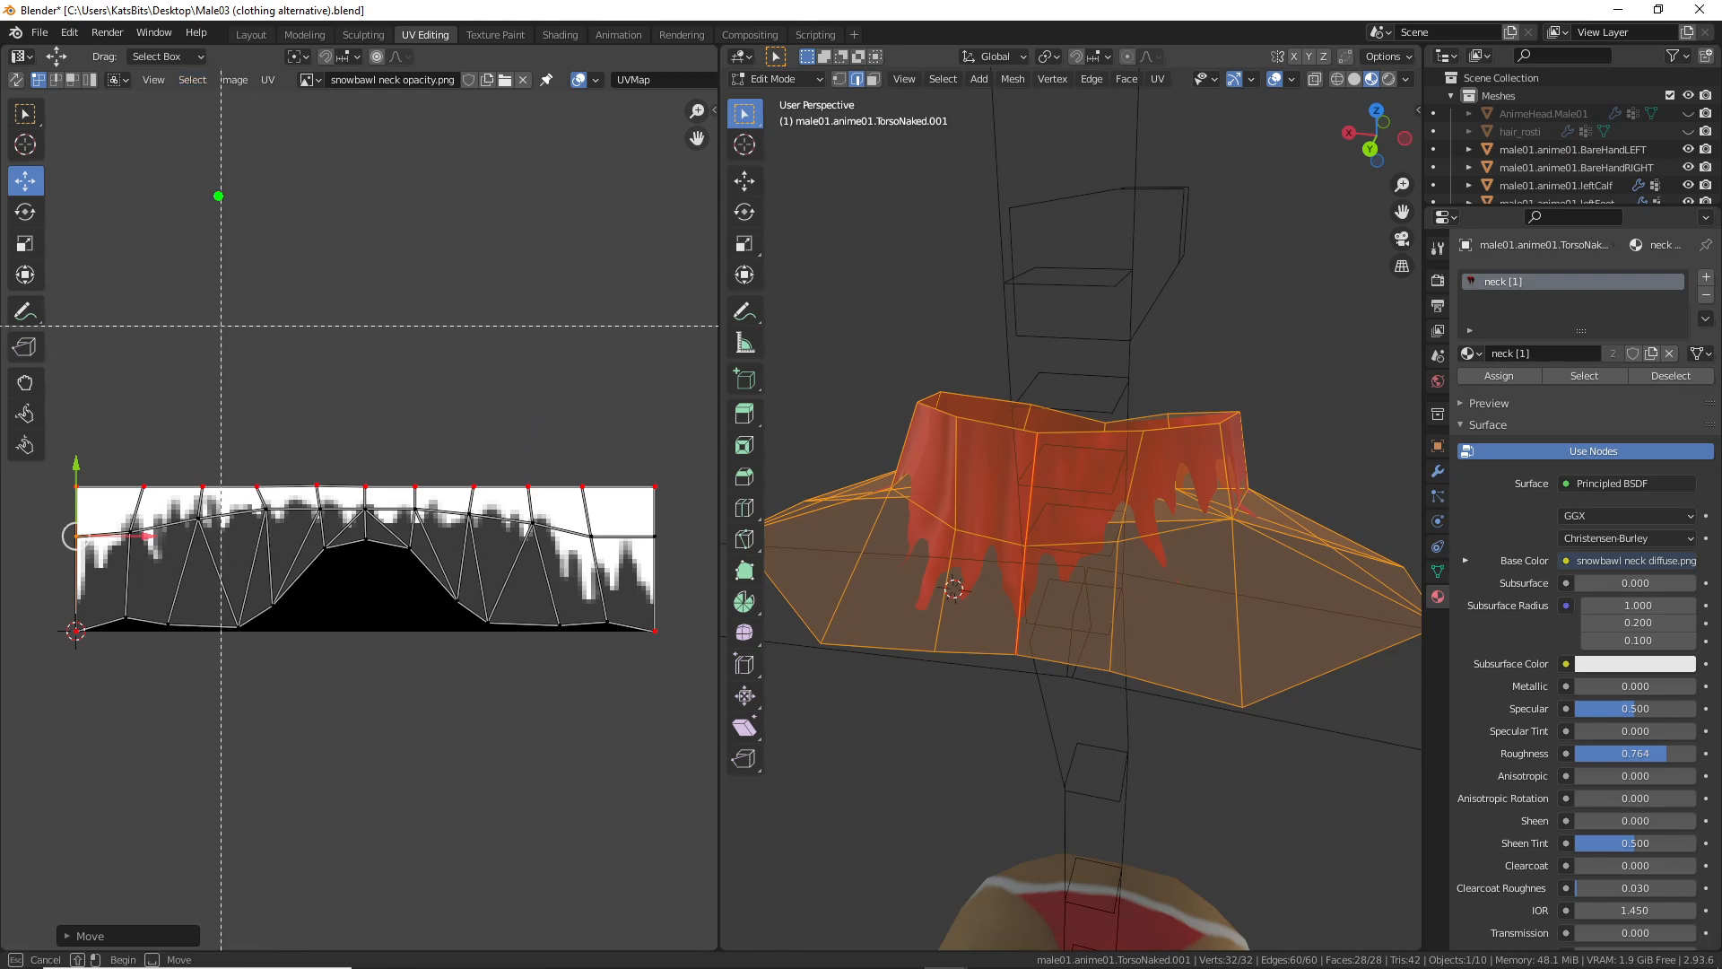
drag(218, 197, 232, 493)
drag(98, 329, 389, 317)
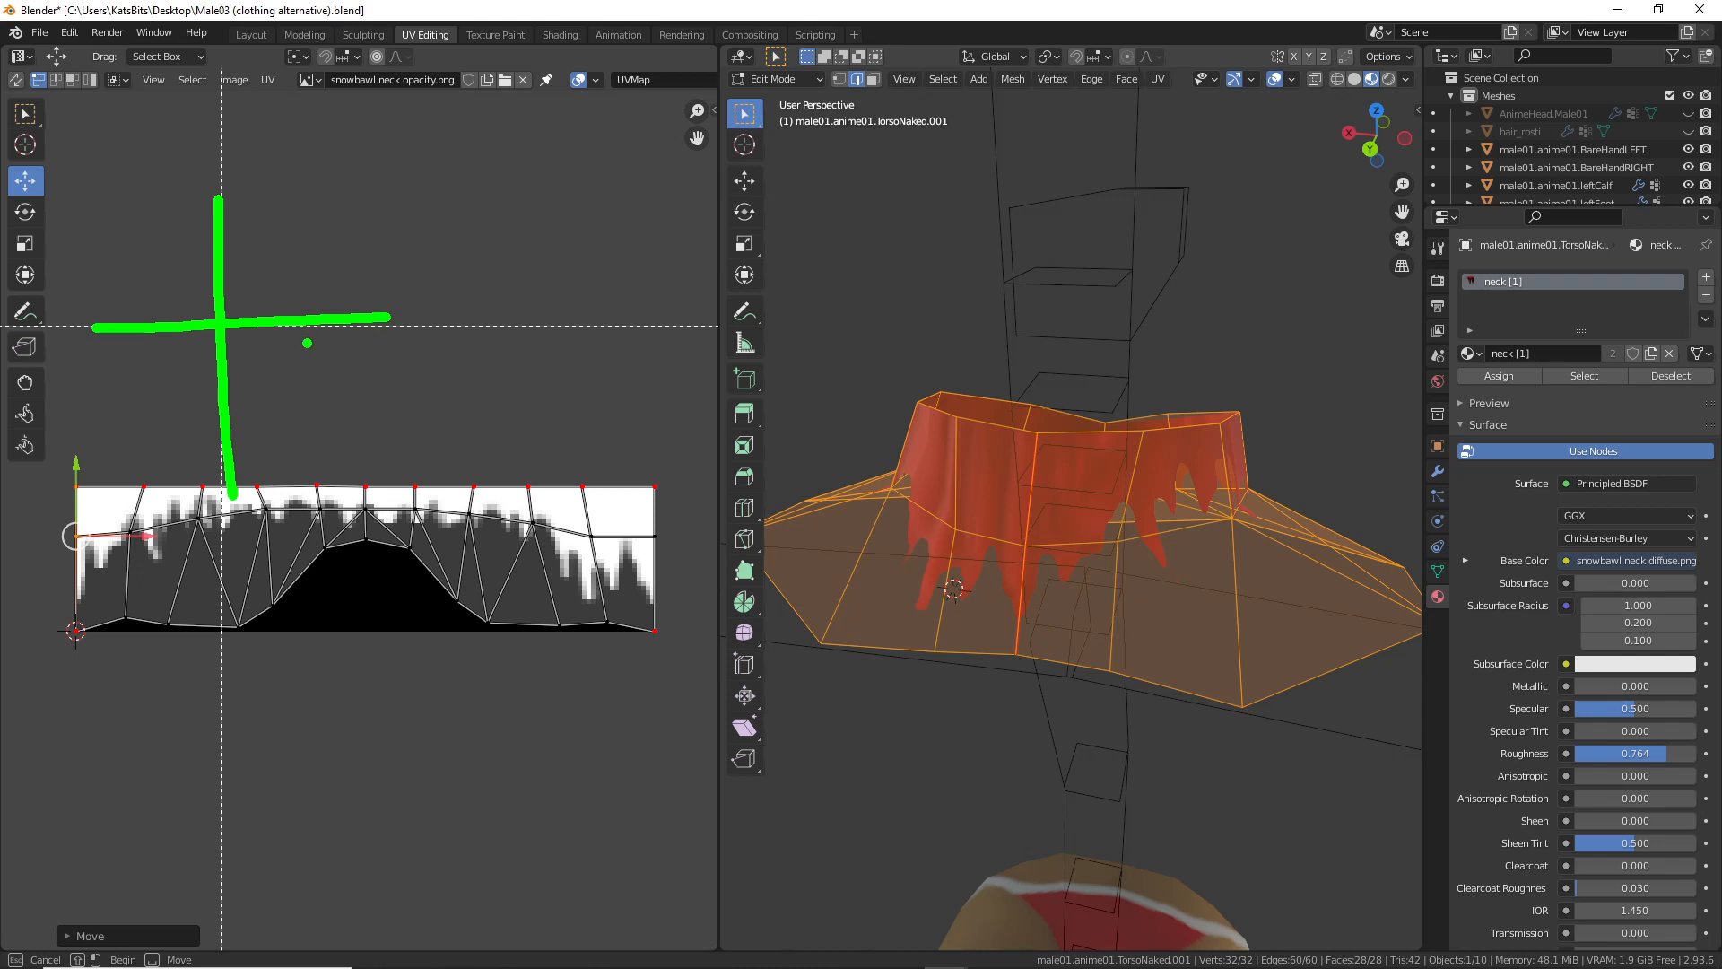
Step: Raise the lower-edge UV vertices in the left part of the neck layout, including the bottom-left corner
key(Escape)
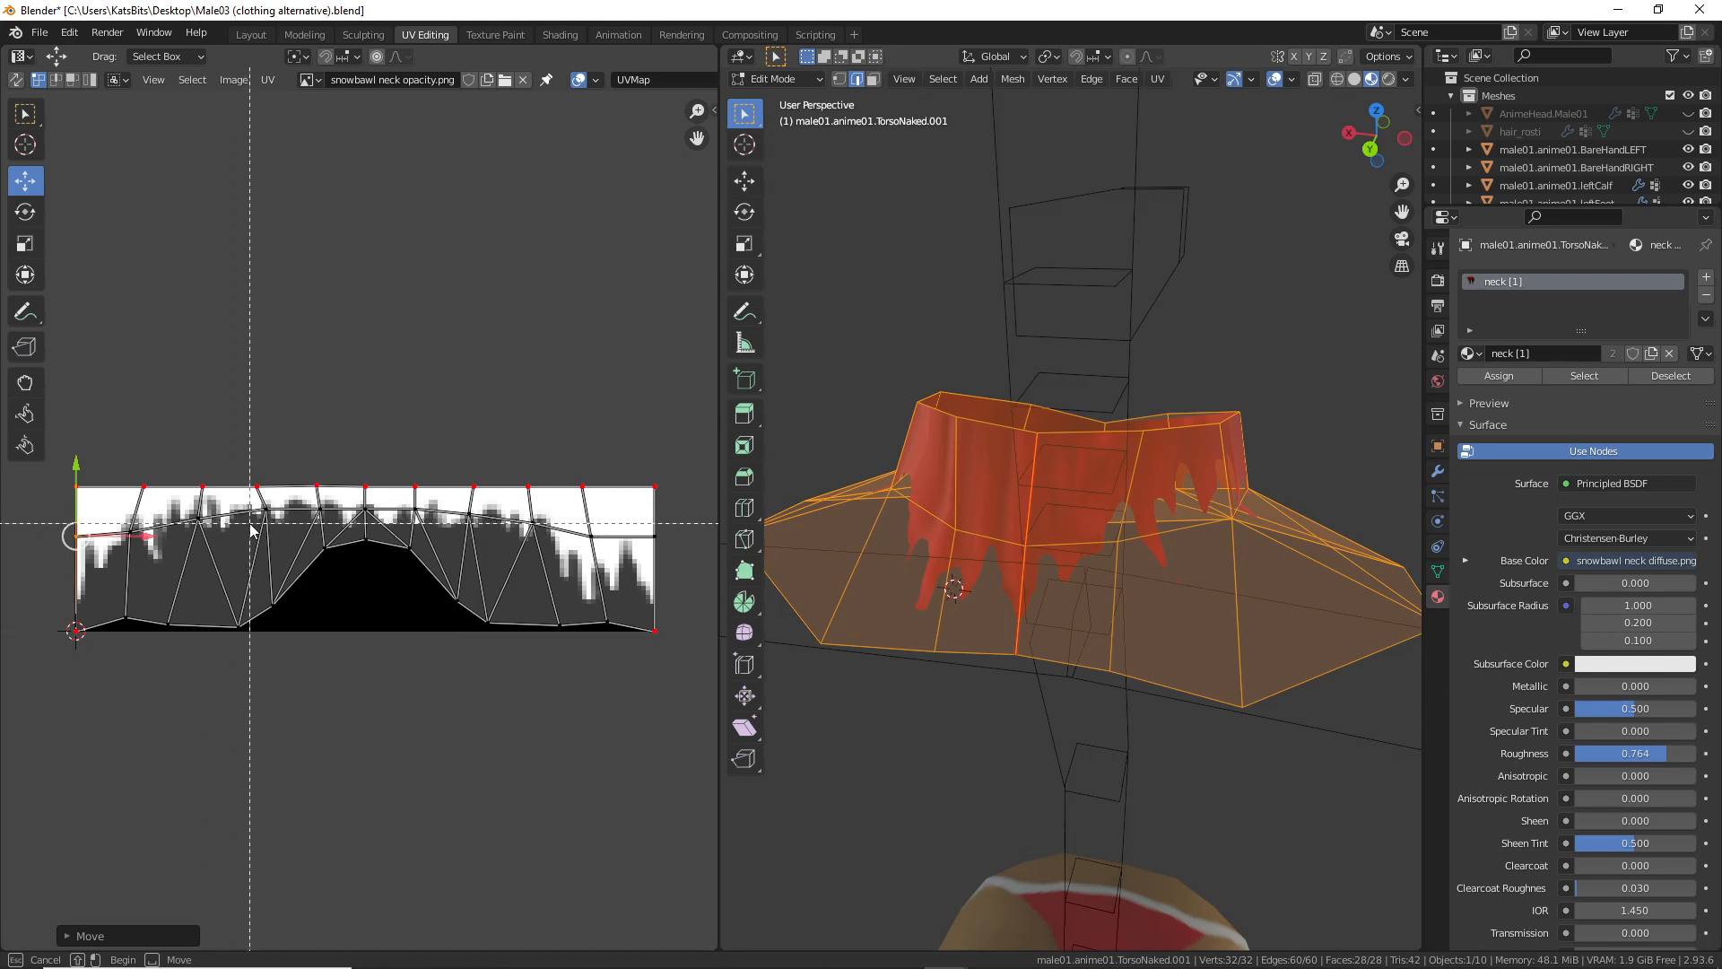
key(Escape)
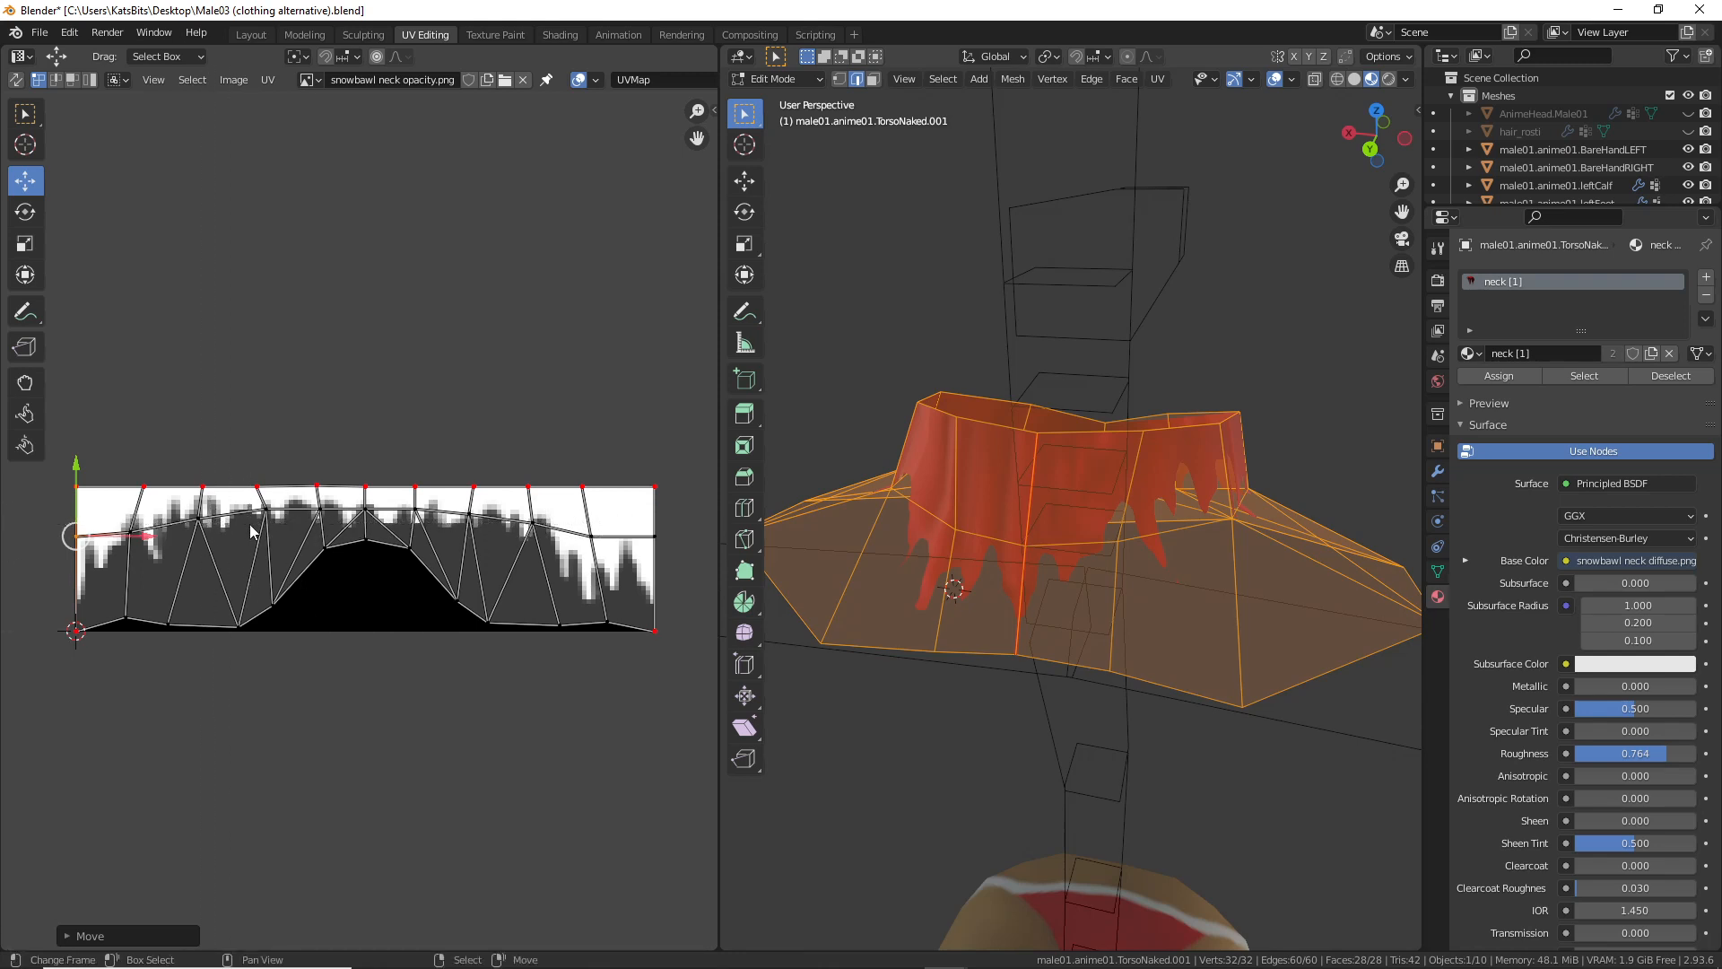
click(275, 624)
key(g)
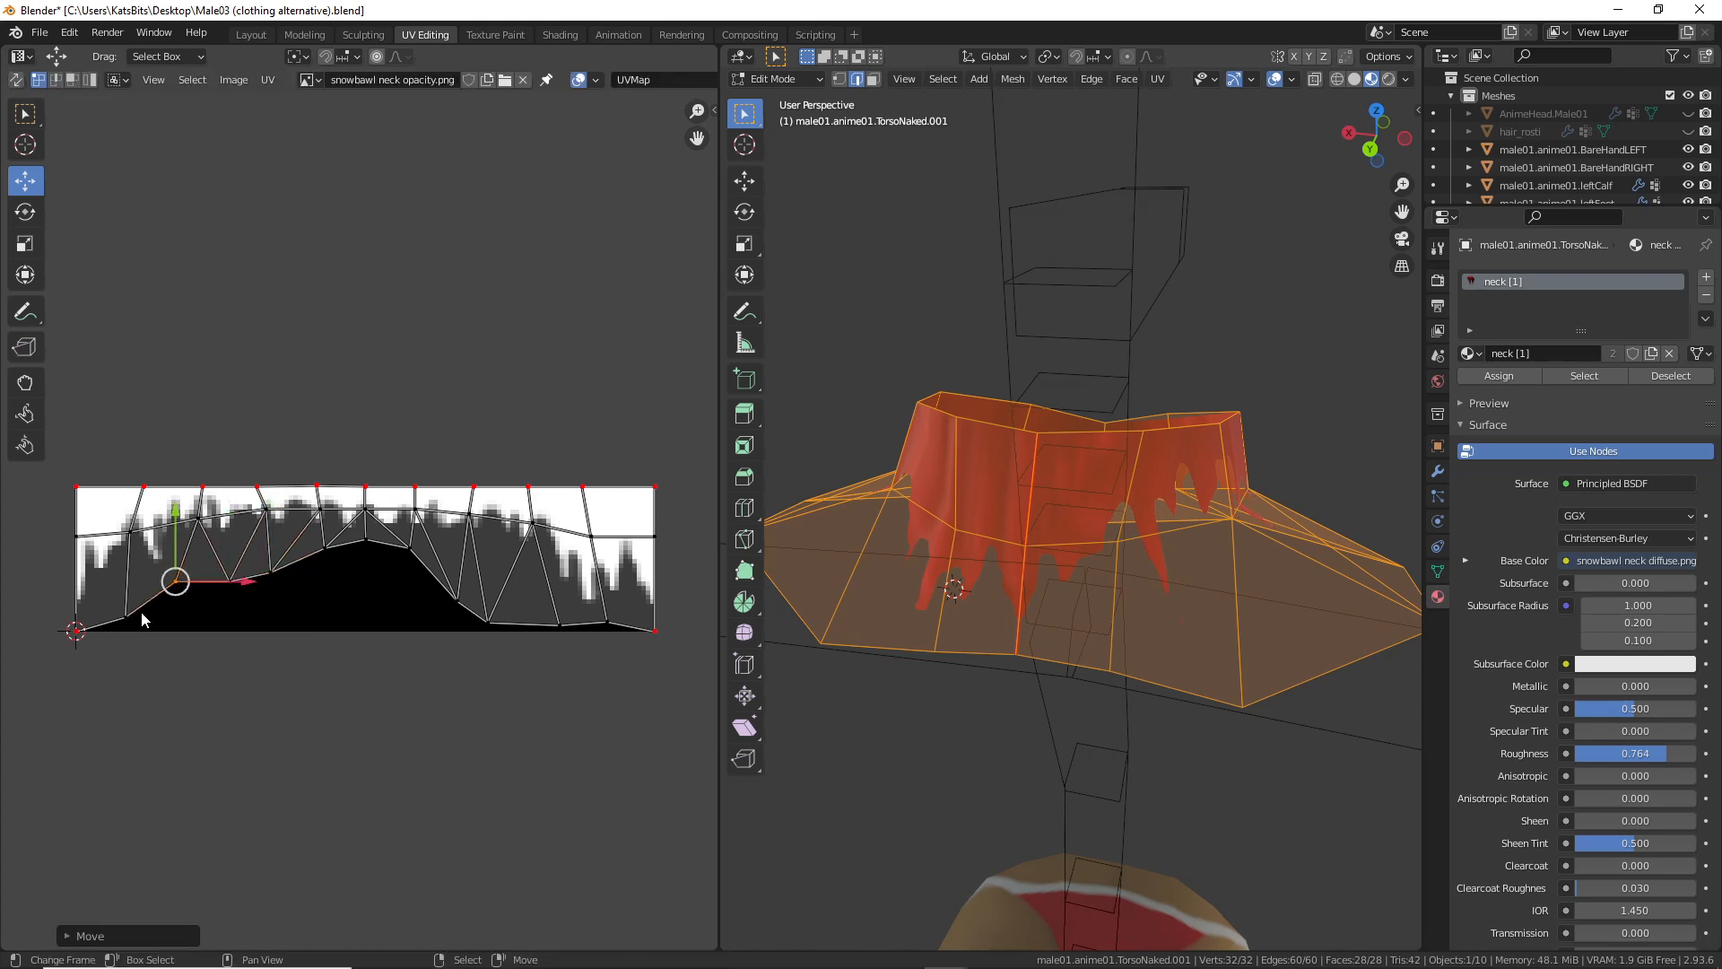
click(140, 581)
right_click(90, 633)
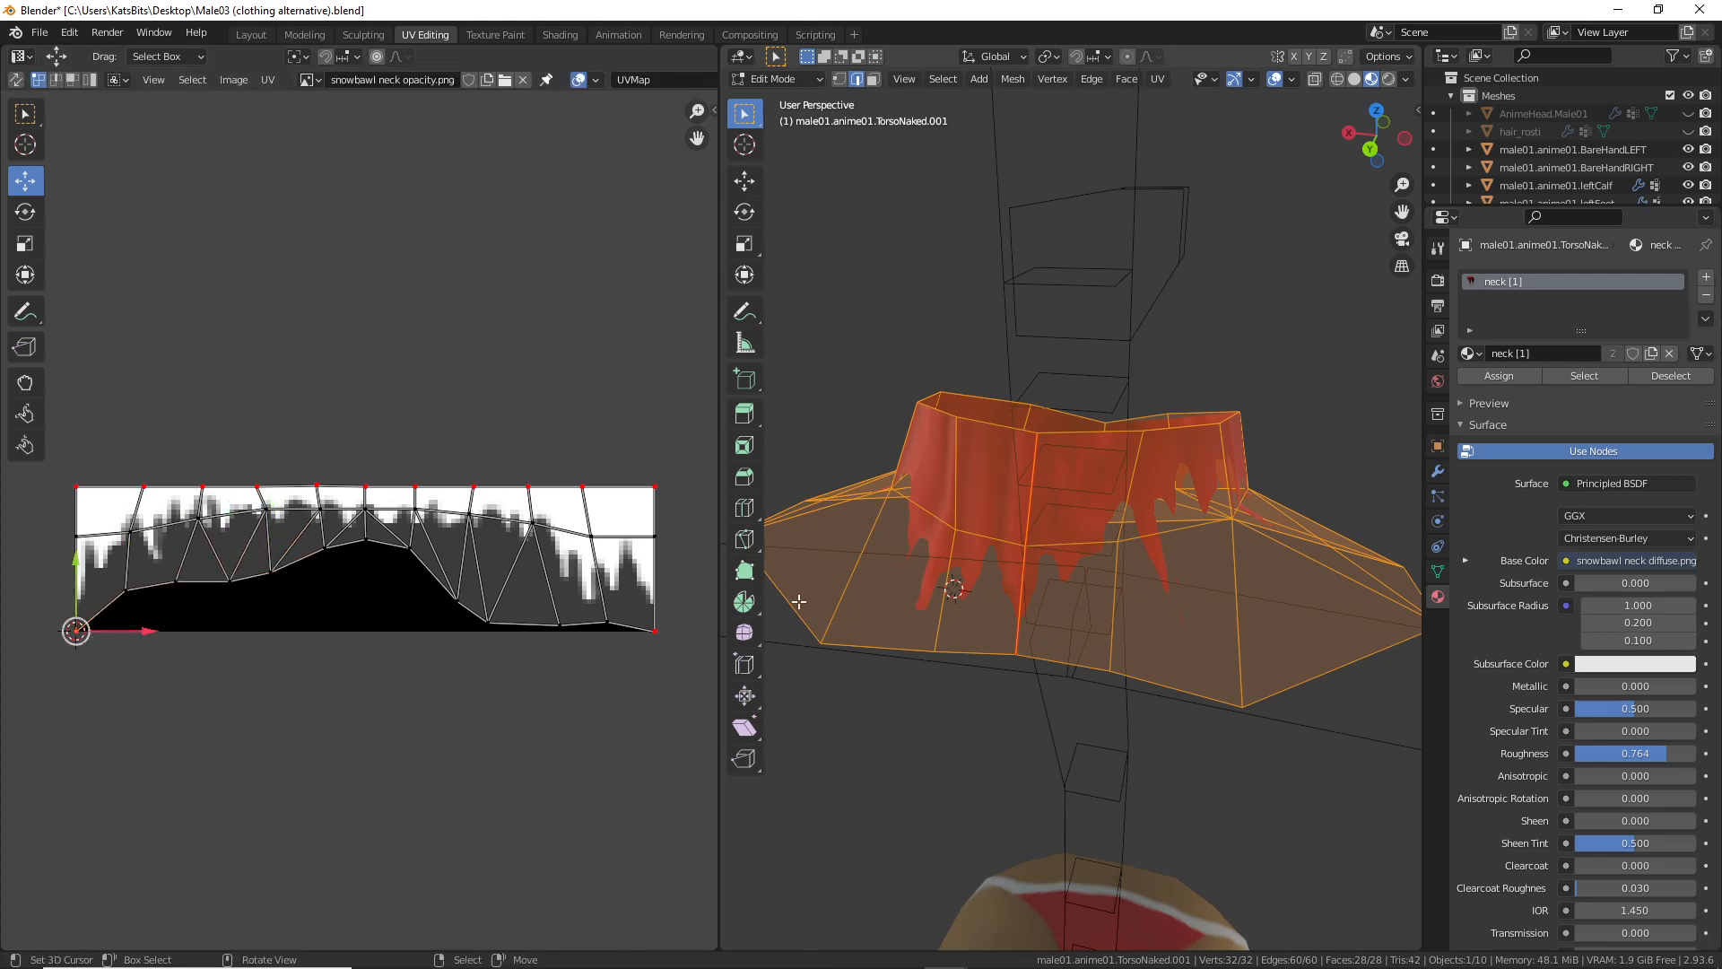
key(g)
click(164, 609)
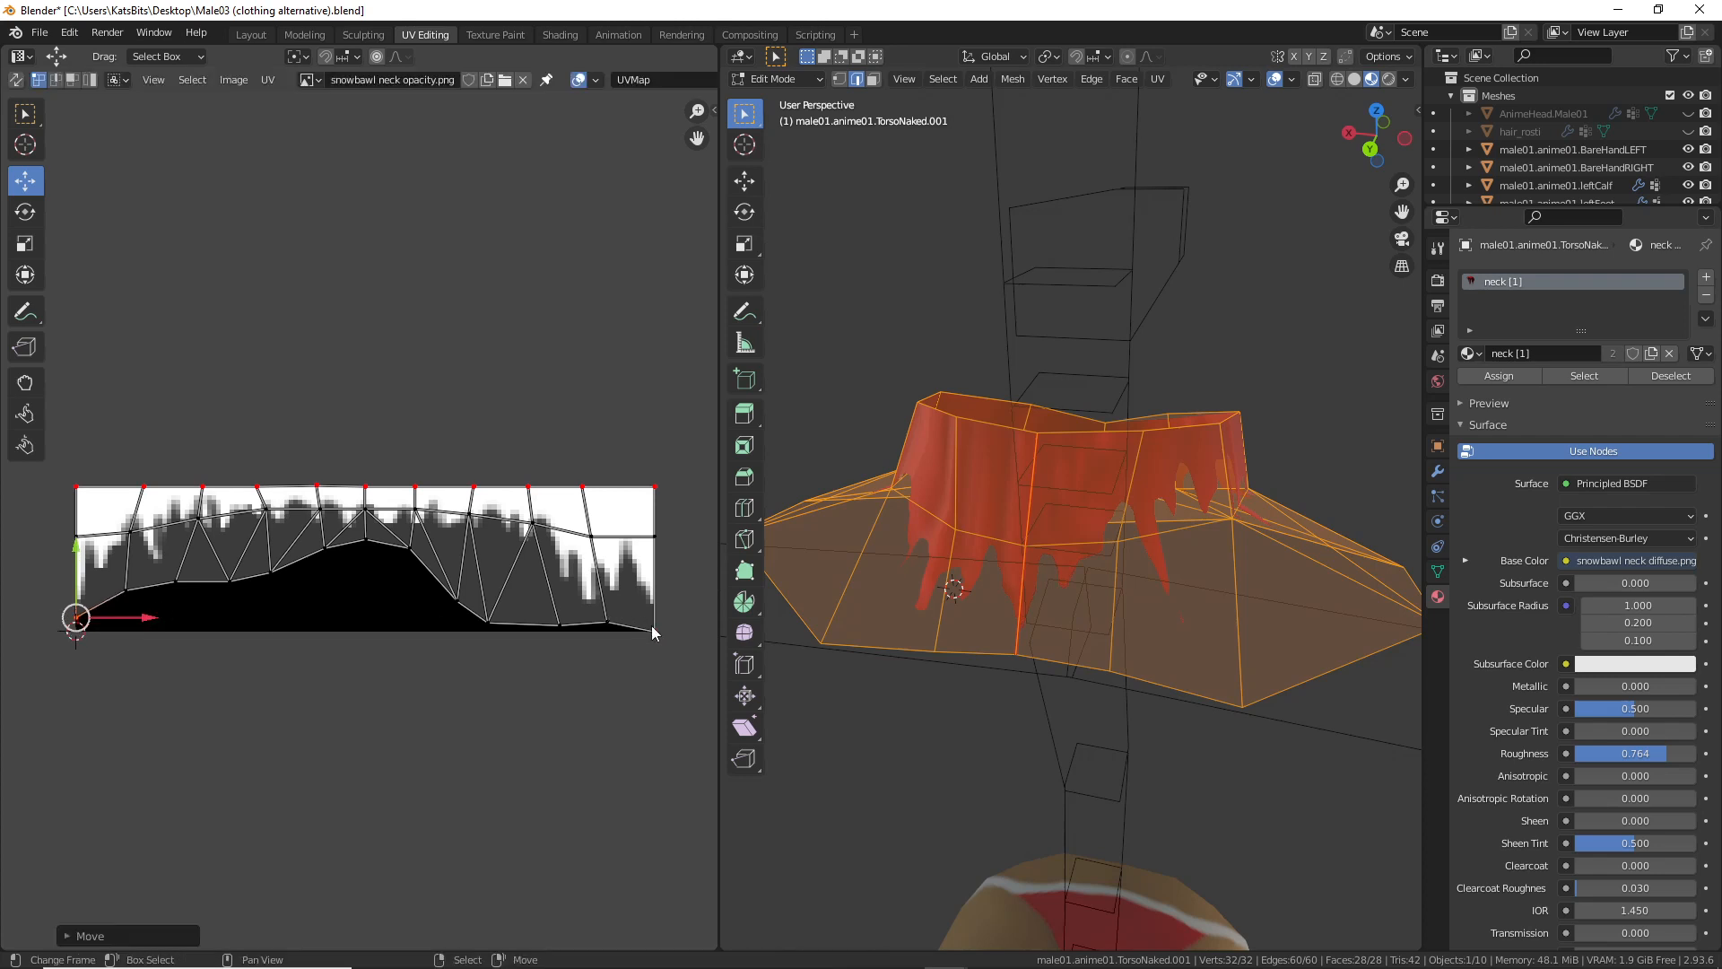
Step: Raise the bottom-right corner of the neck UV layout and the two lower-edge vertices beside it
right_click(657, 627)
key(g)
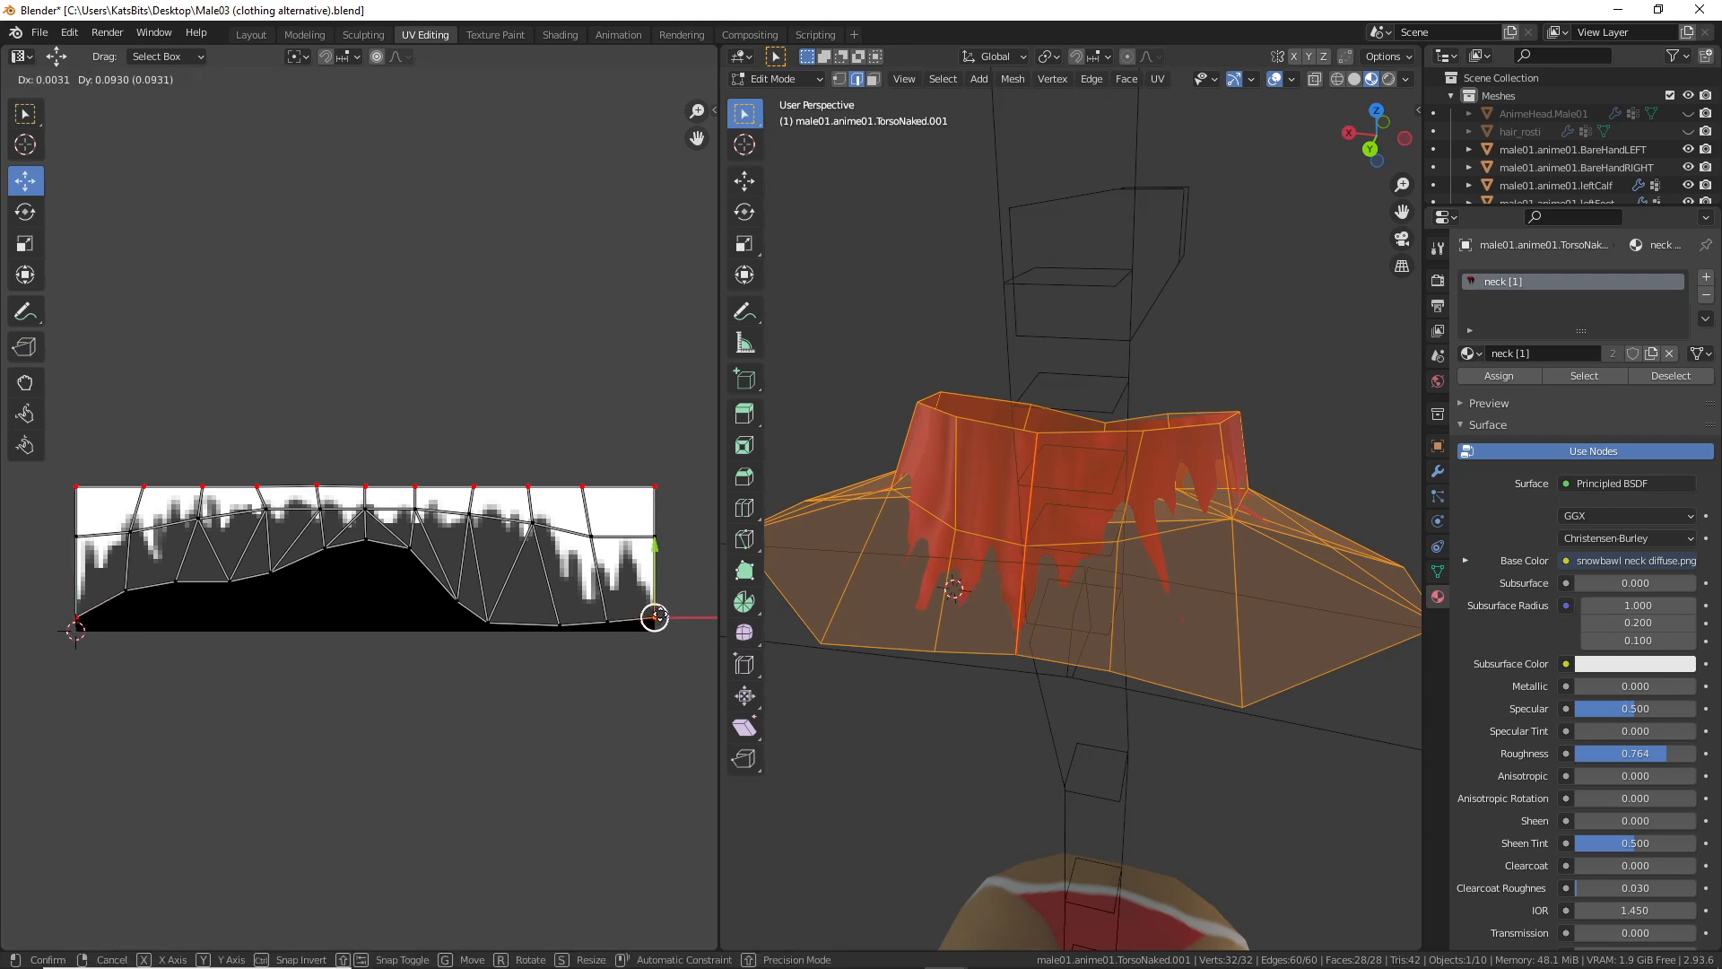
click(660, 614)
right_click(611, 636)
key(g)
click(613, 629)
right_click(549, 638)
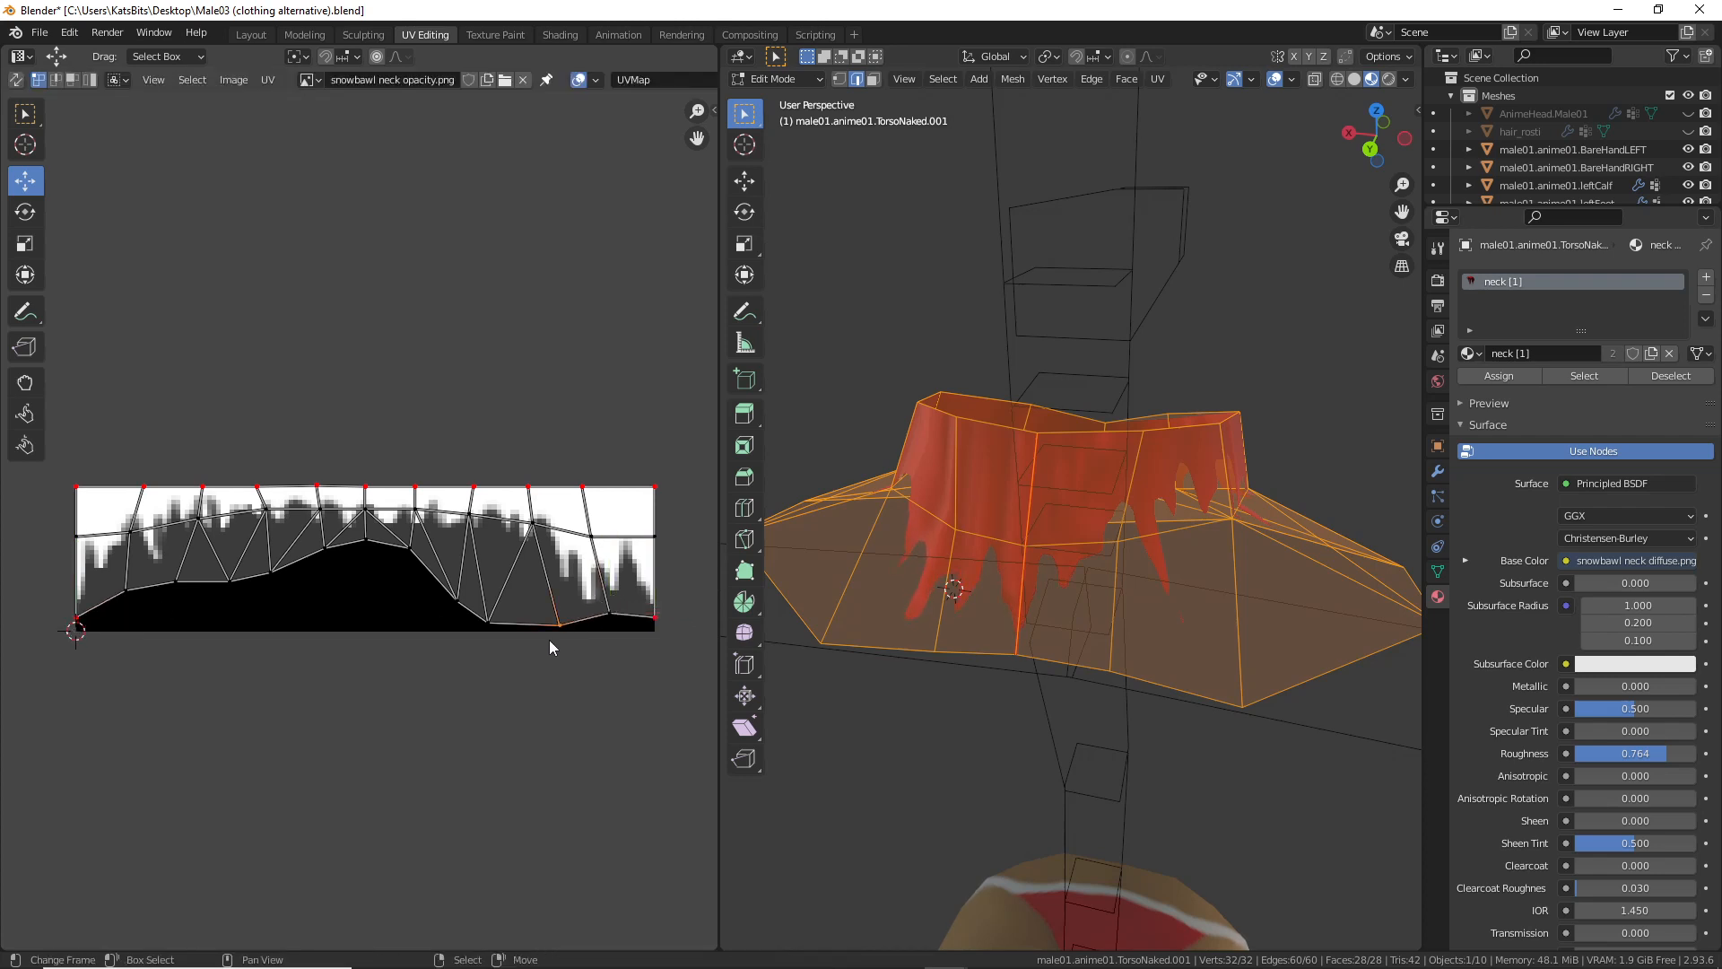
key(g)
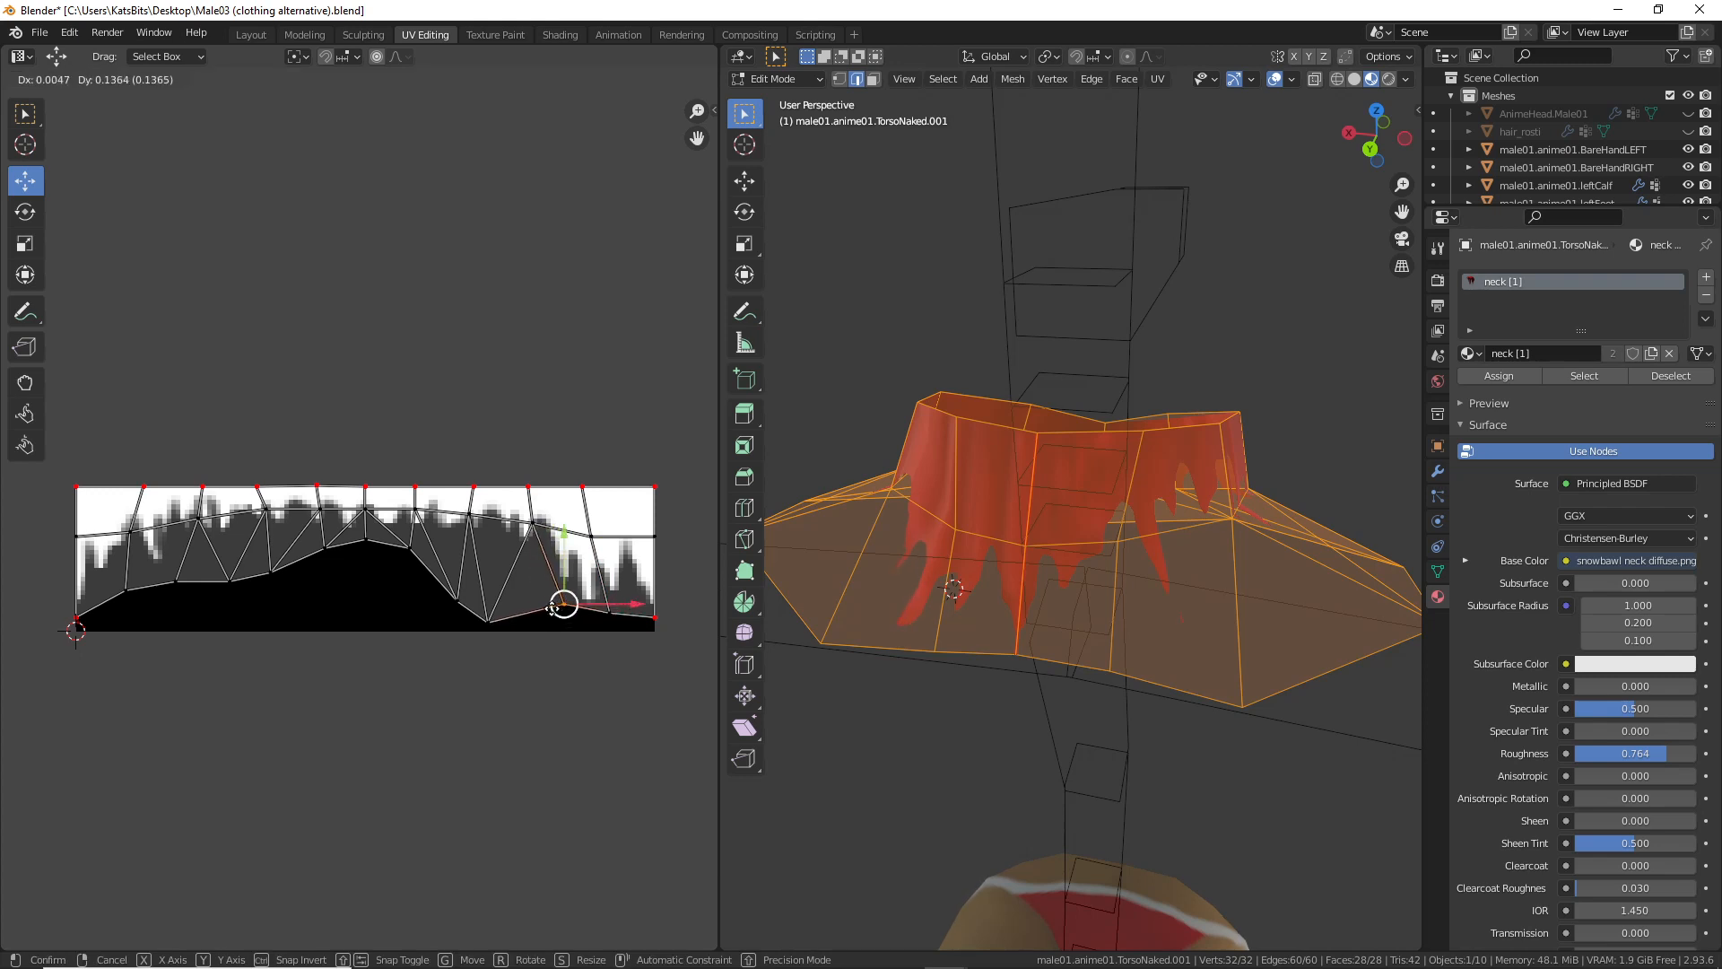
click(553, 609)
Step: Move the next two lower-edge UV vertices right of the layout's centre upward, out of the black texture area
middle_drag(980, 599, 1092, 604)
right_click(498, 610)
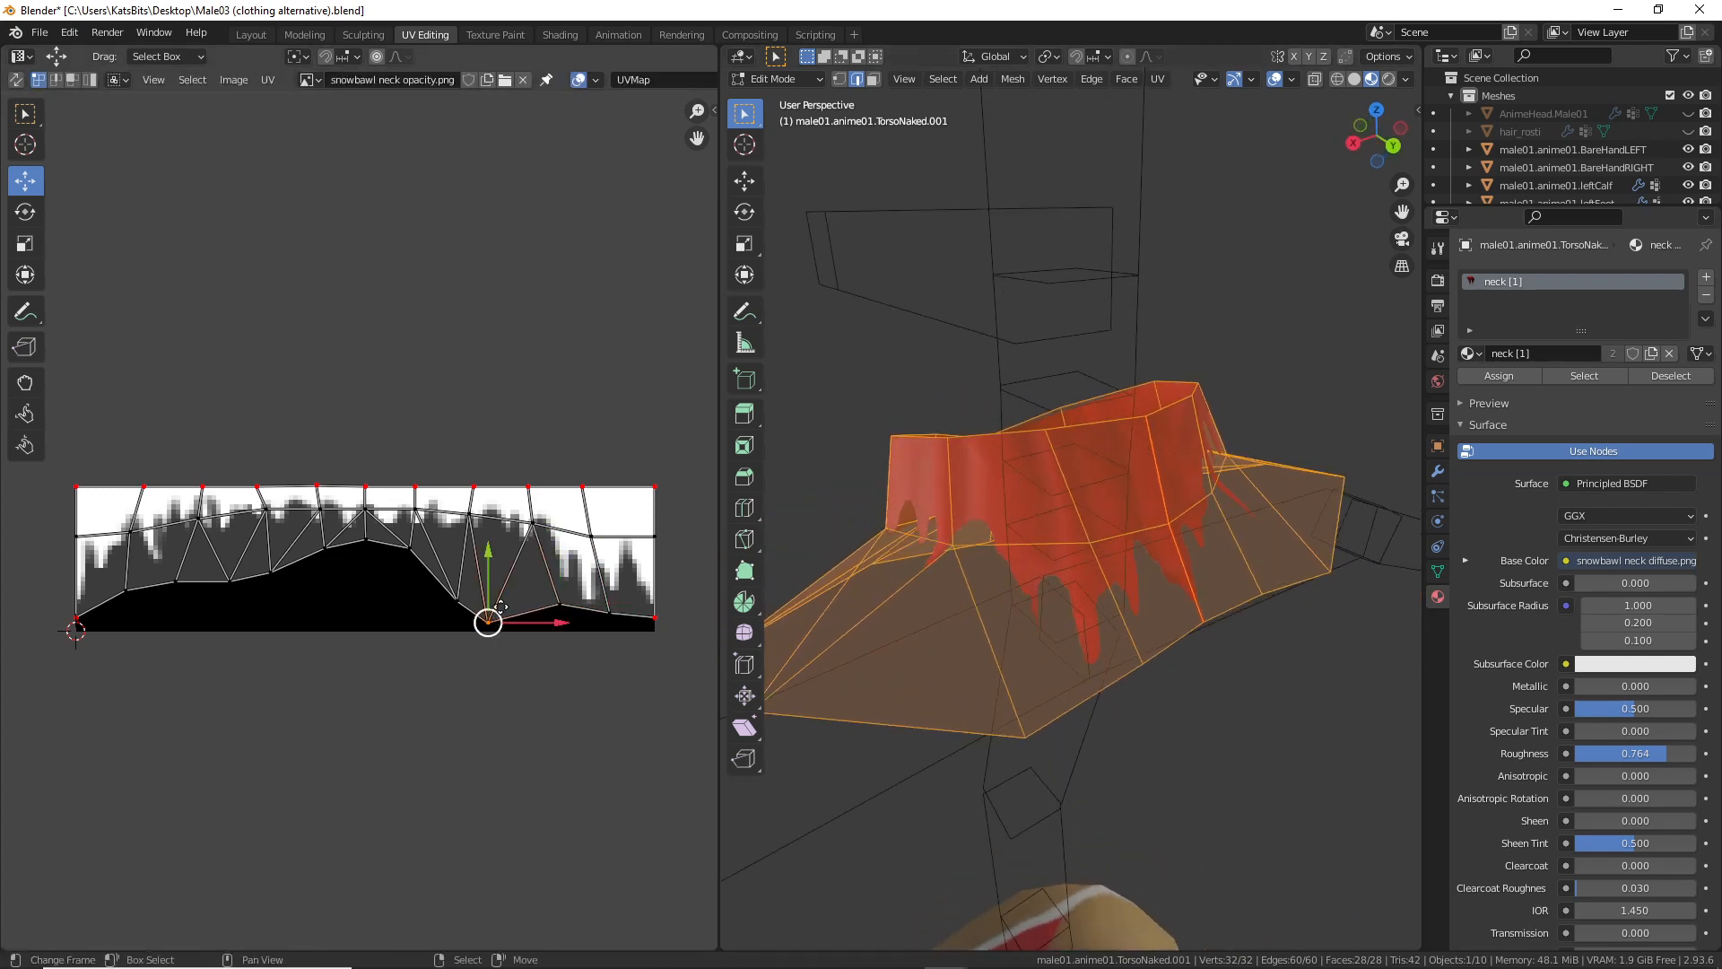
key(g)
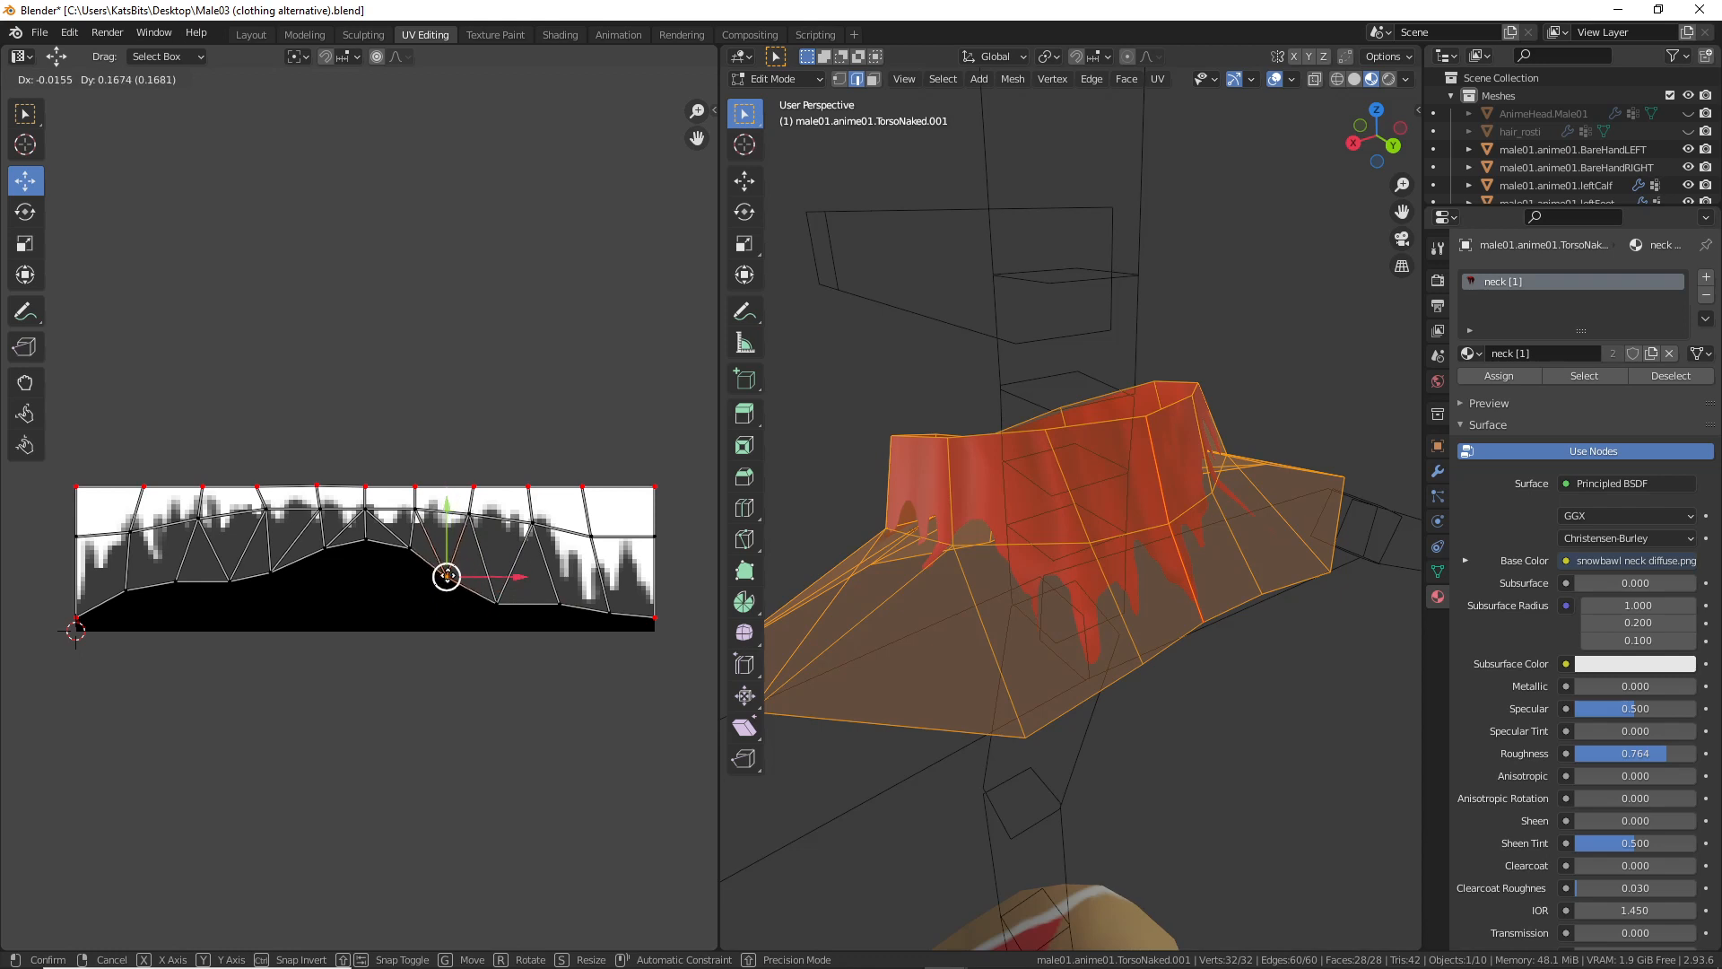
click(447, 572)
middle_drag(933, 574, 1013, 581)
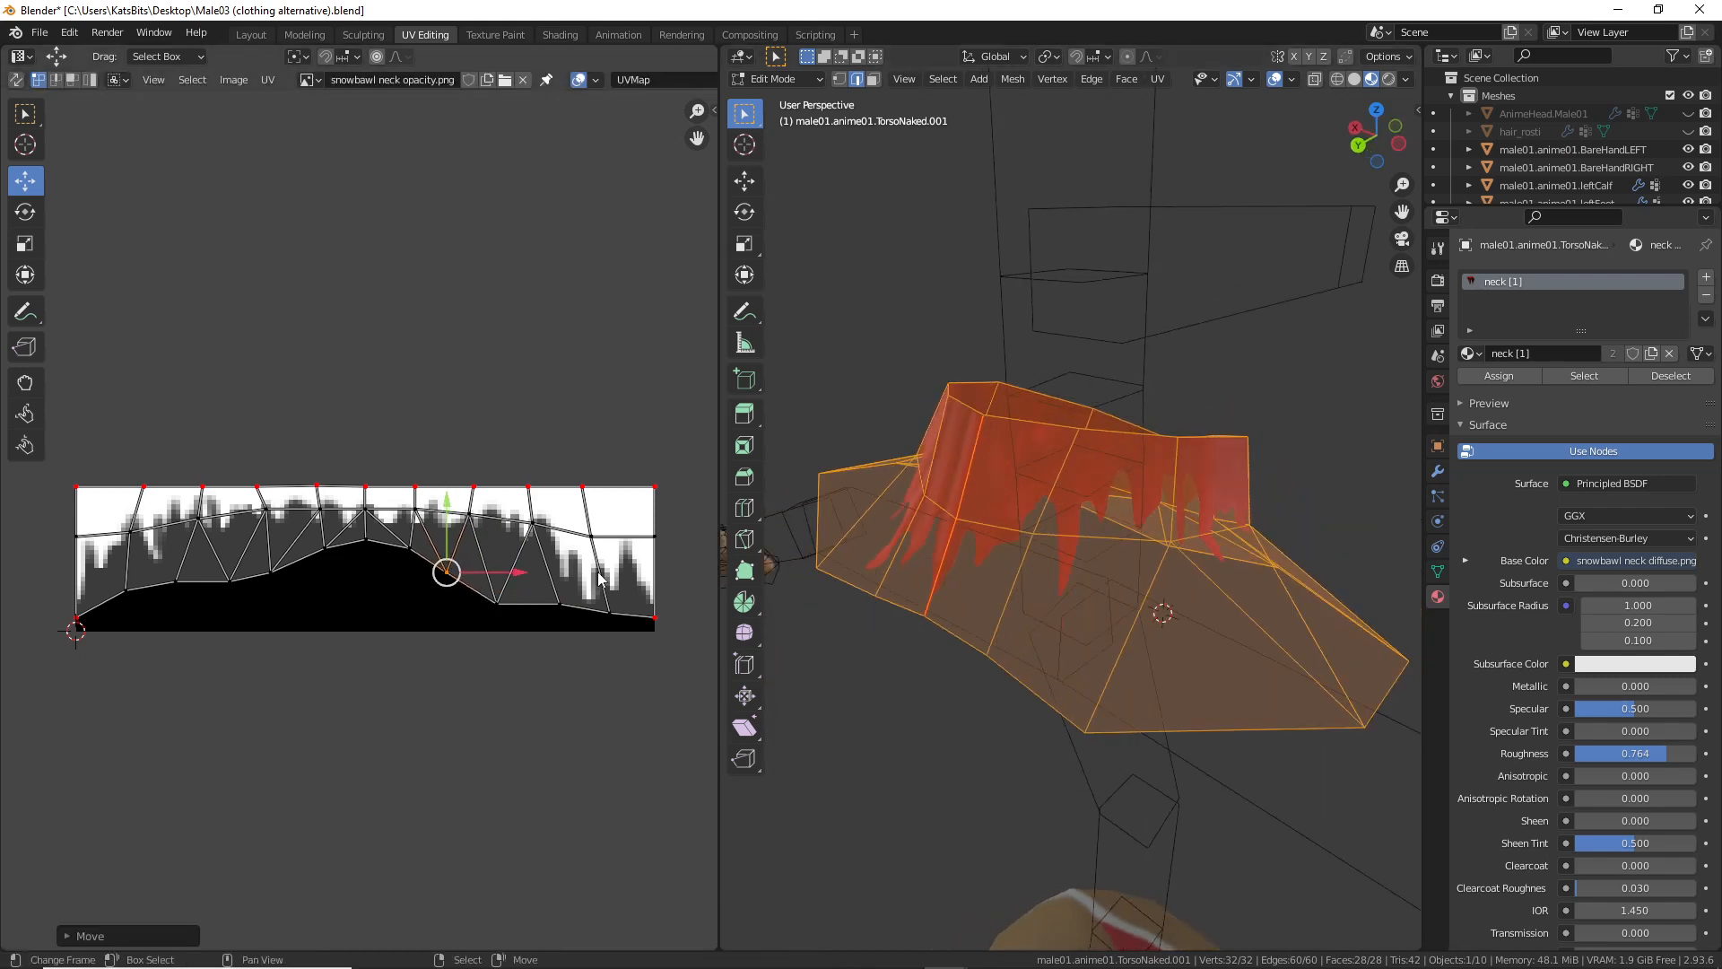
Step: Raise the two lower-edge UV vertices just left of the central peak to smooth the slope
right_click(247, 588)
key(g)
click(248, 572)
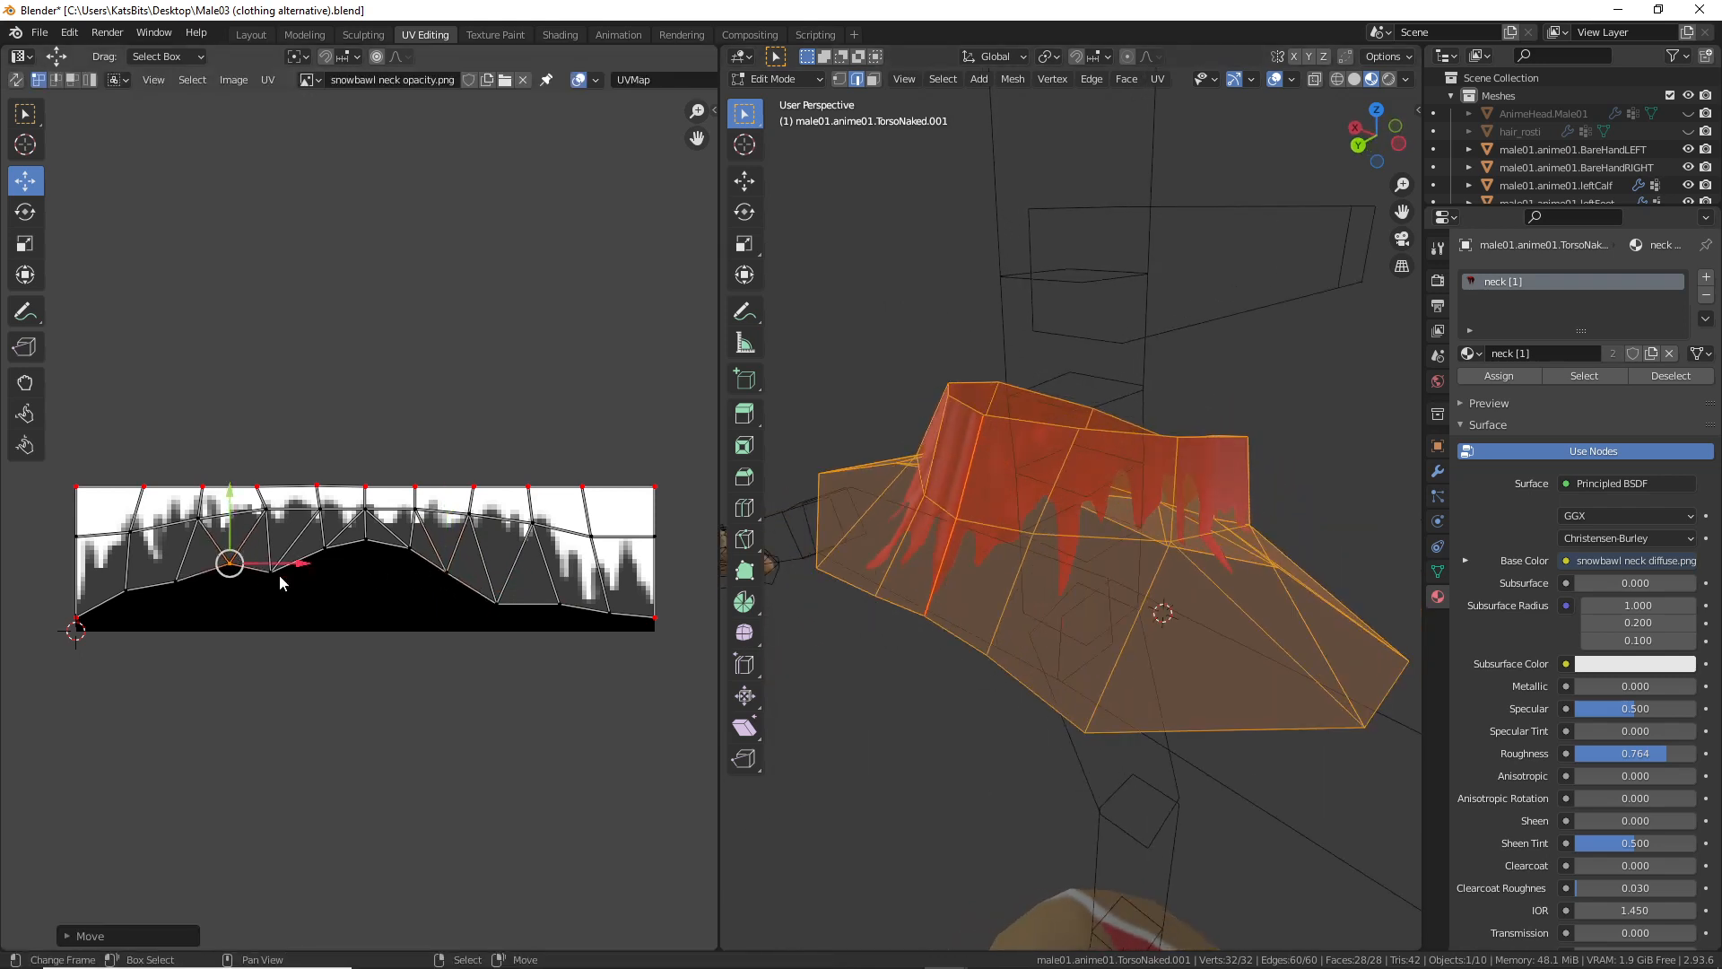
right_click(286, 575)
key(g)
click(300, 547)
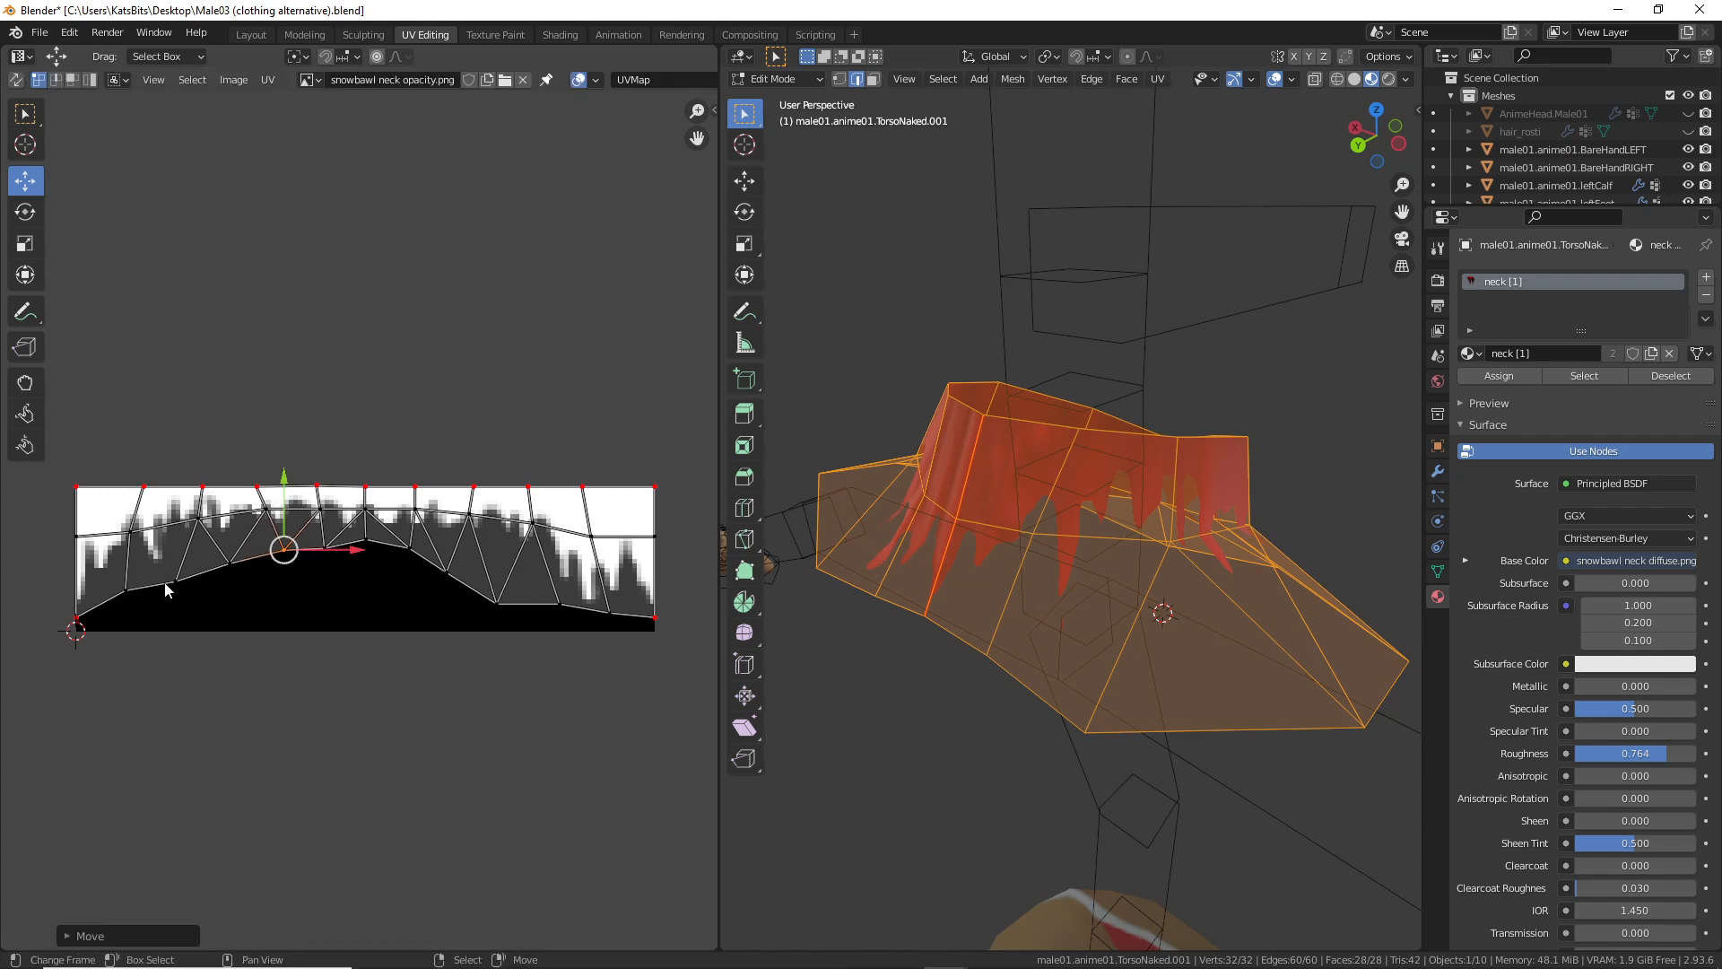
Step: Nudge the two outer lower-edge UV vertices on the left side upward to continue the smooth curve
right_click(176, 580)
key(g)
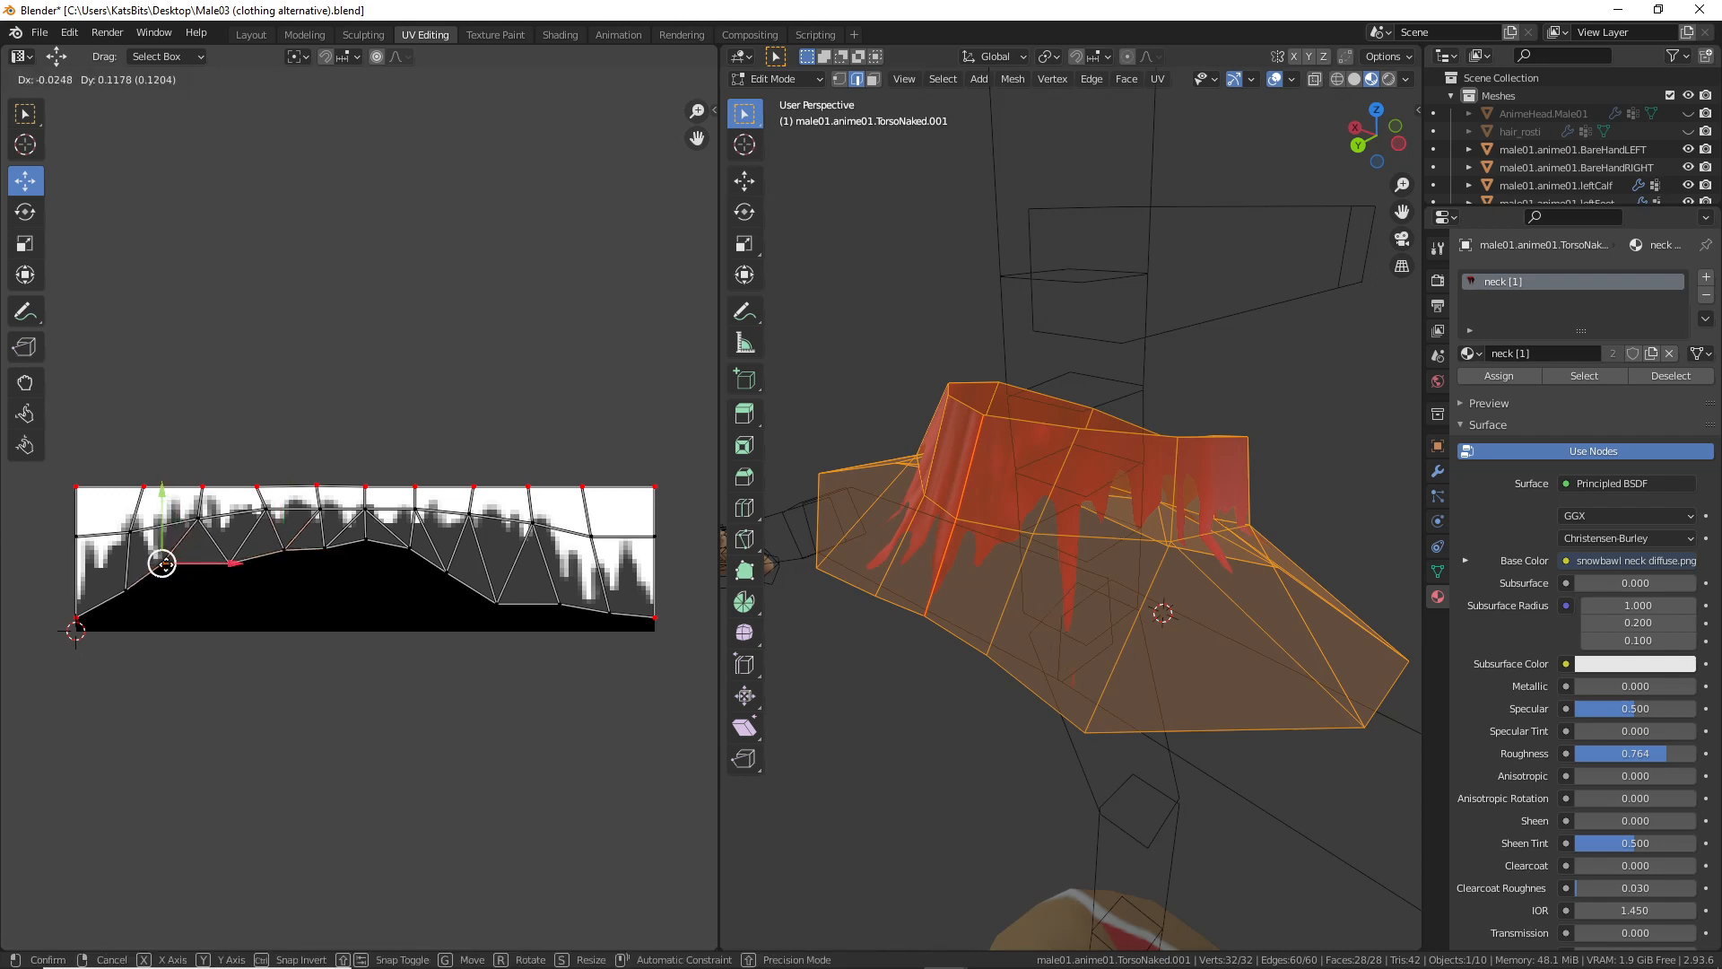
click(169, 574)
right_click(126, 589)
key(g)
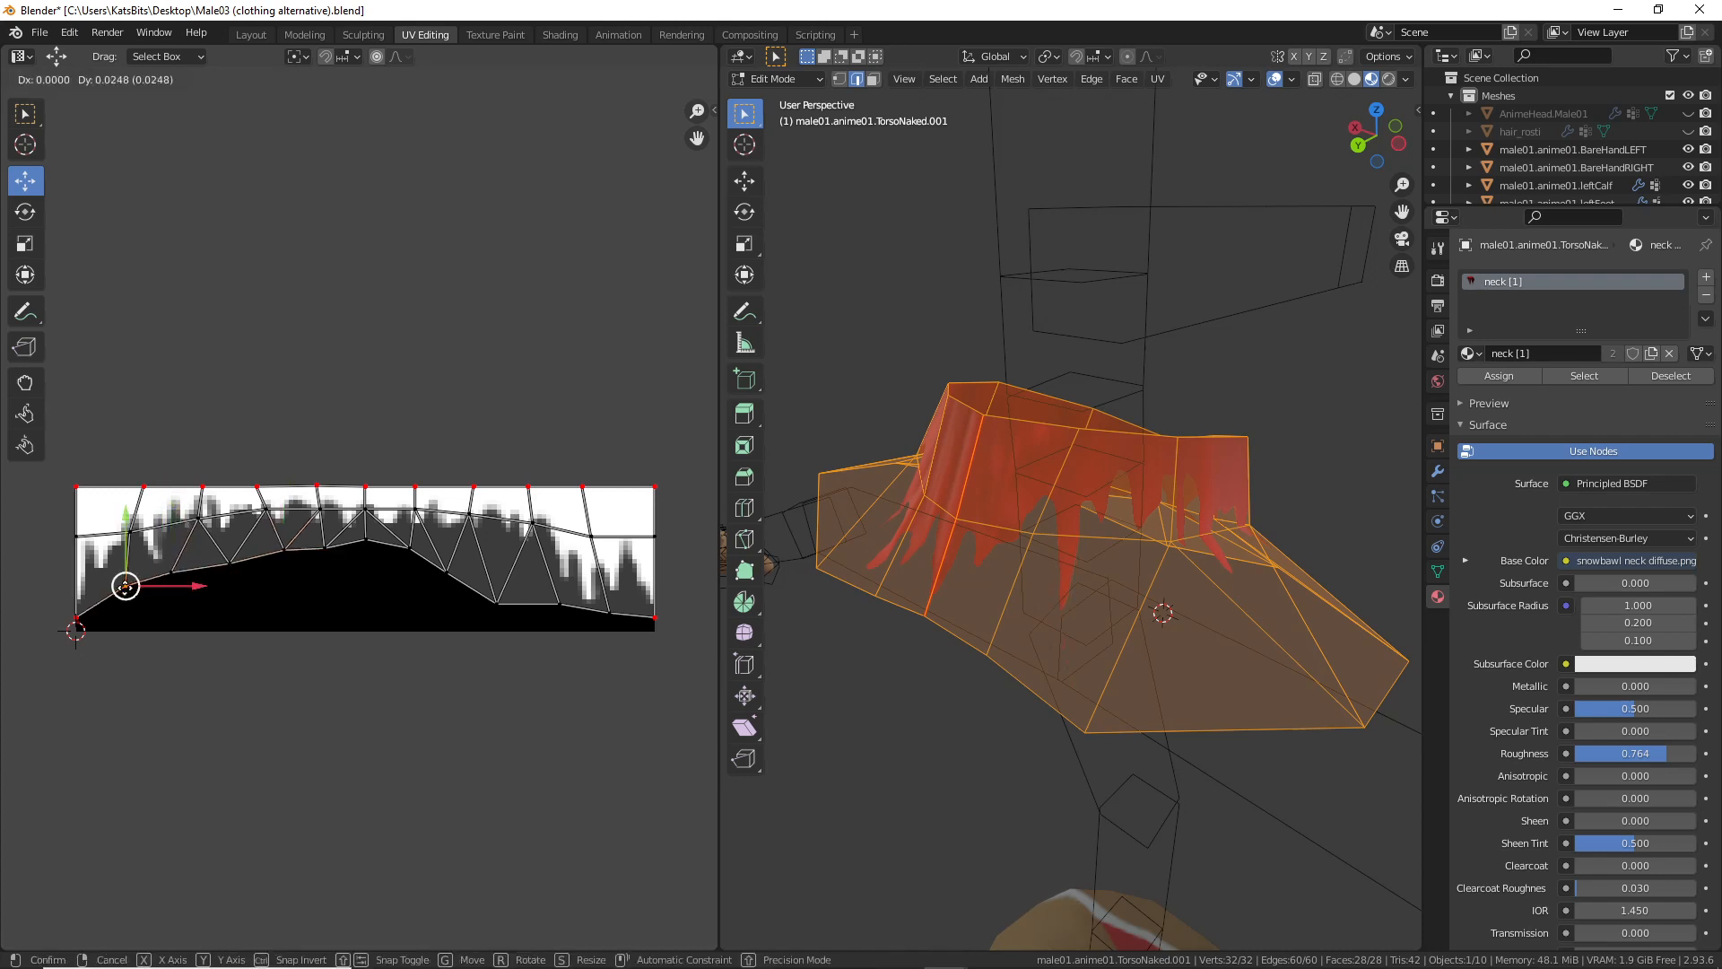
click(121, 581)
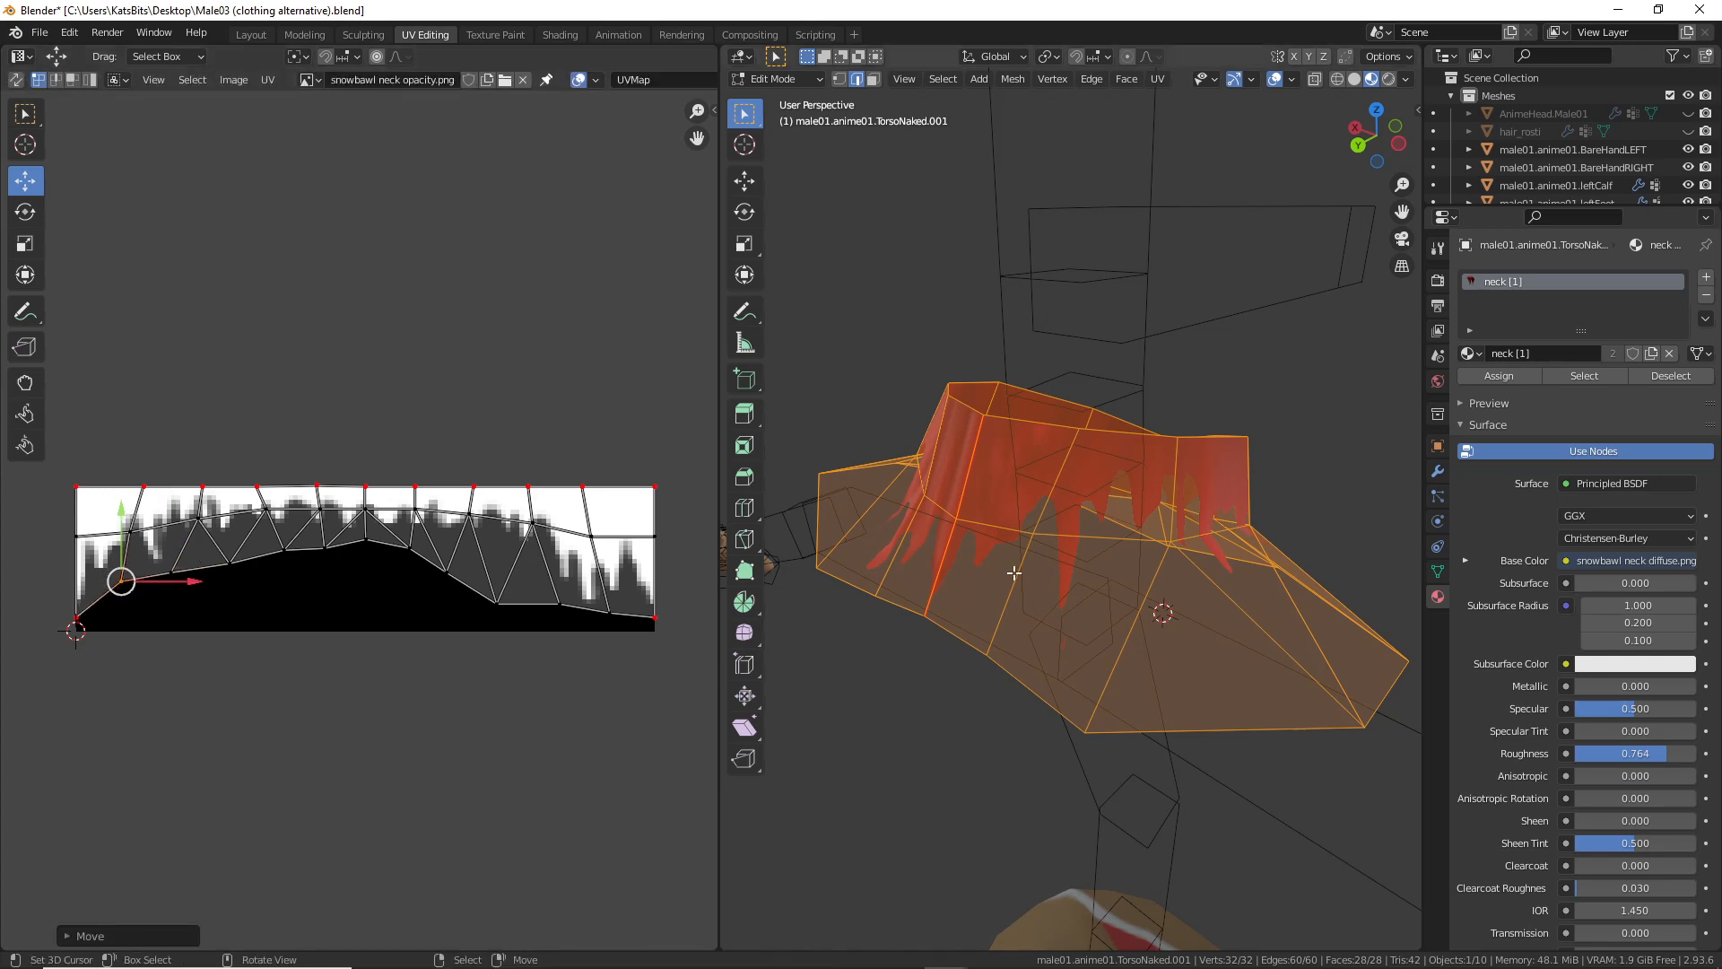
Step: Shift the lower-edge UV vertices left of the peak outward to space them evenly, and adjust the middle-row vertex above them
middle_drag(906, 547, 1202, 633)
right_click(280, 549)
key(g)
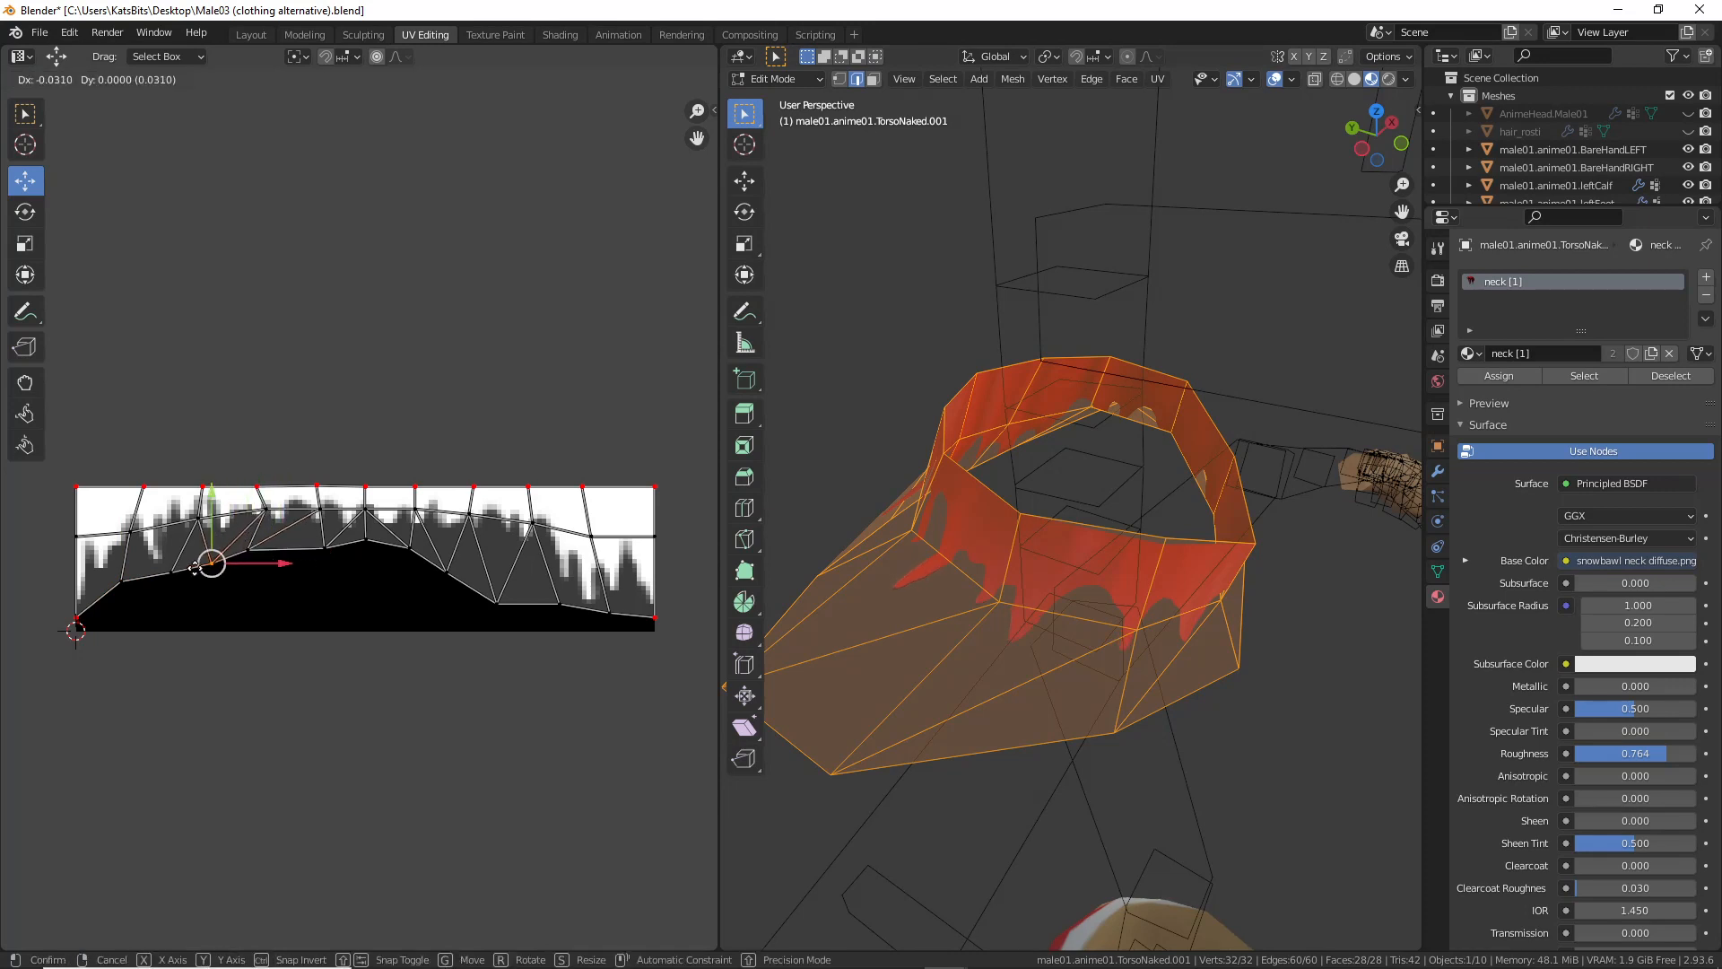
click(197, 568)
click(346, 549)
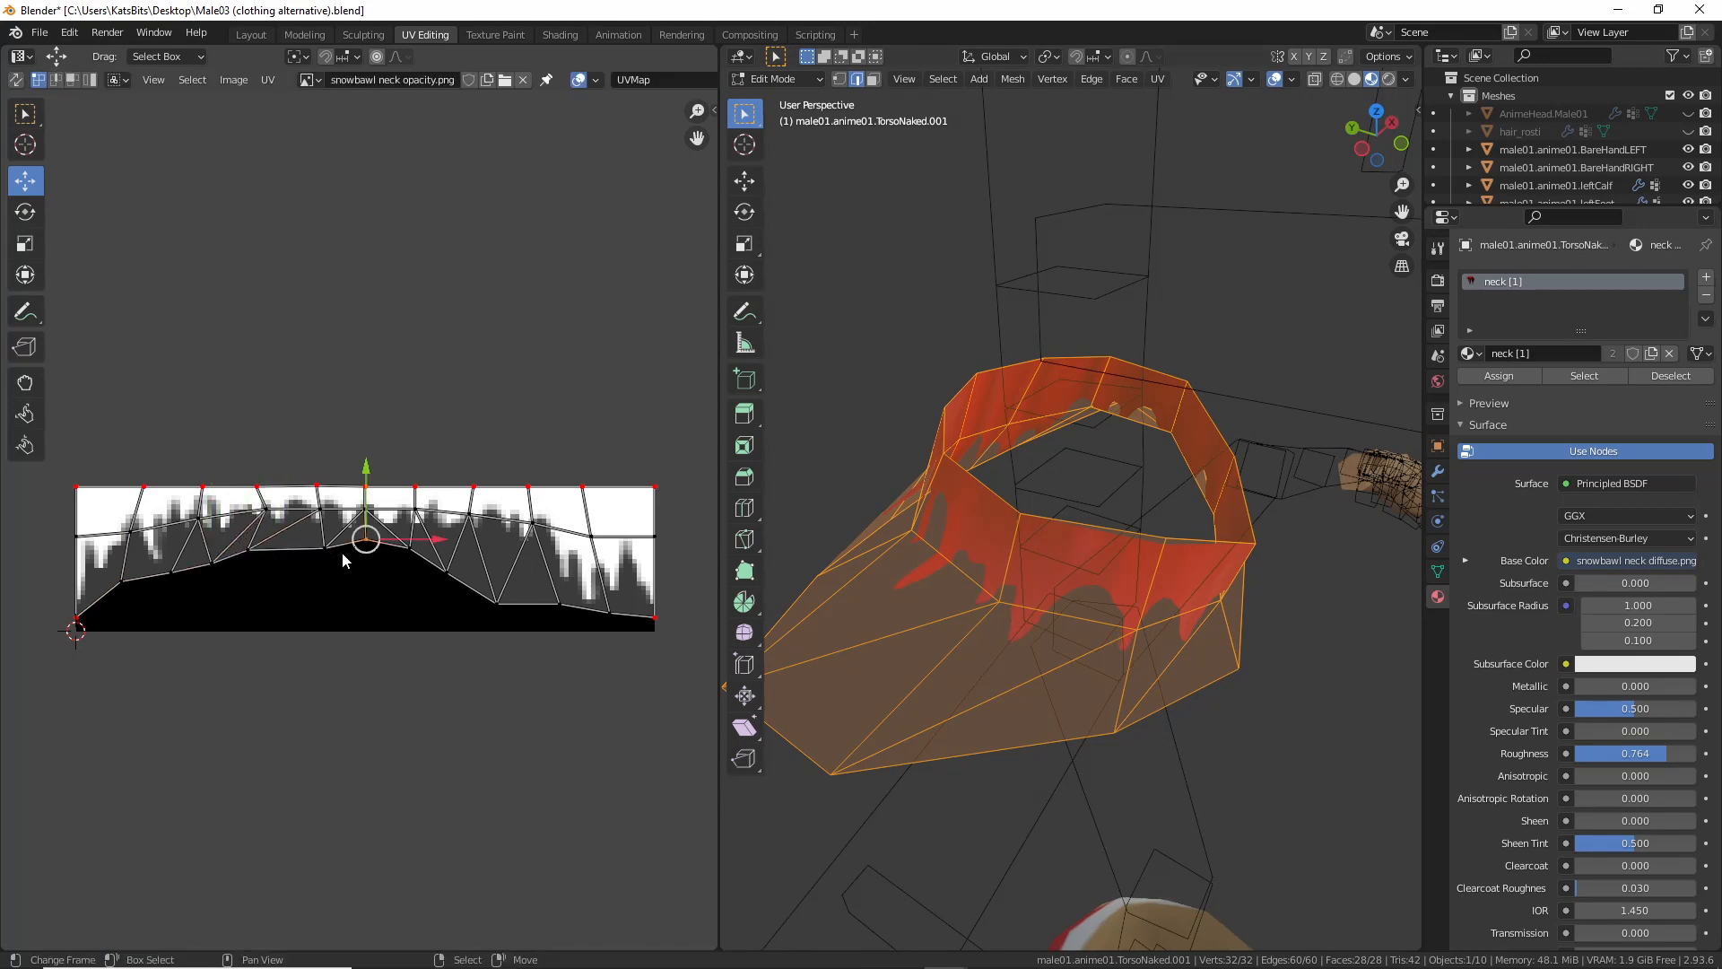
click(332, 552)
key(g)
right_drag(311, 551, 205, 528)
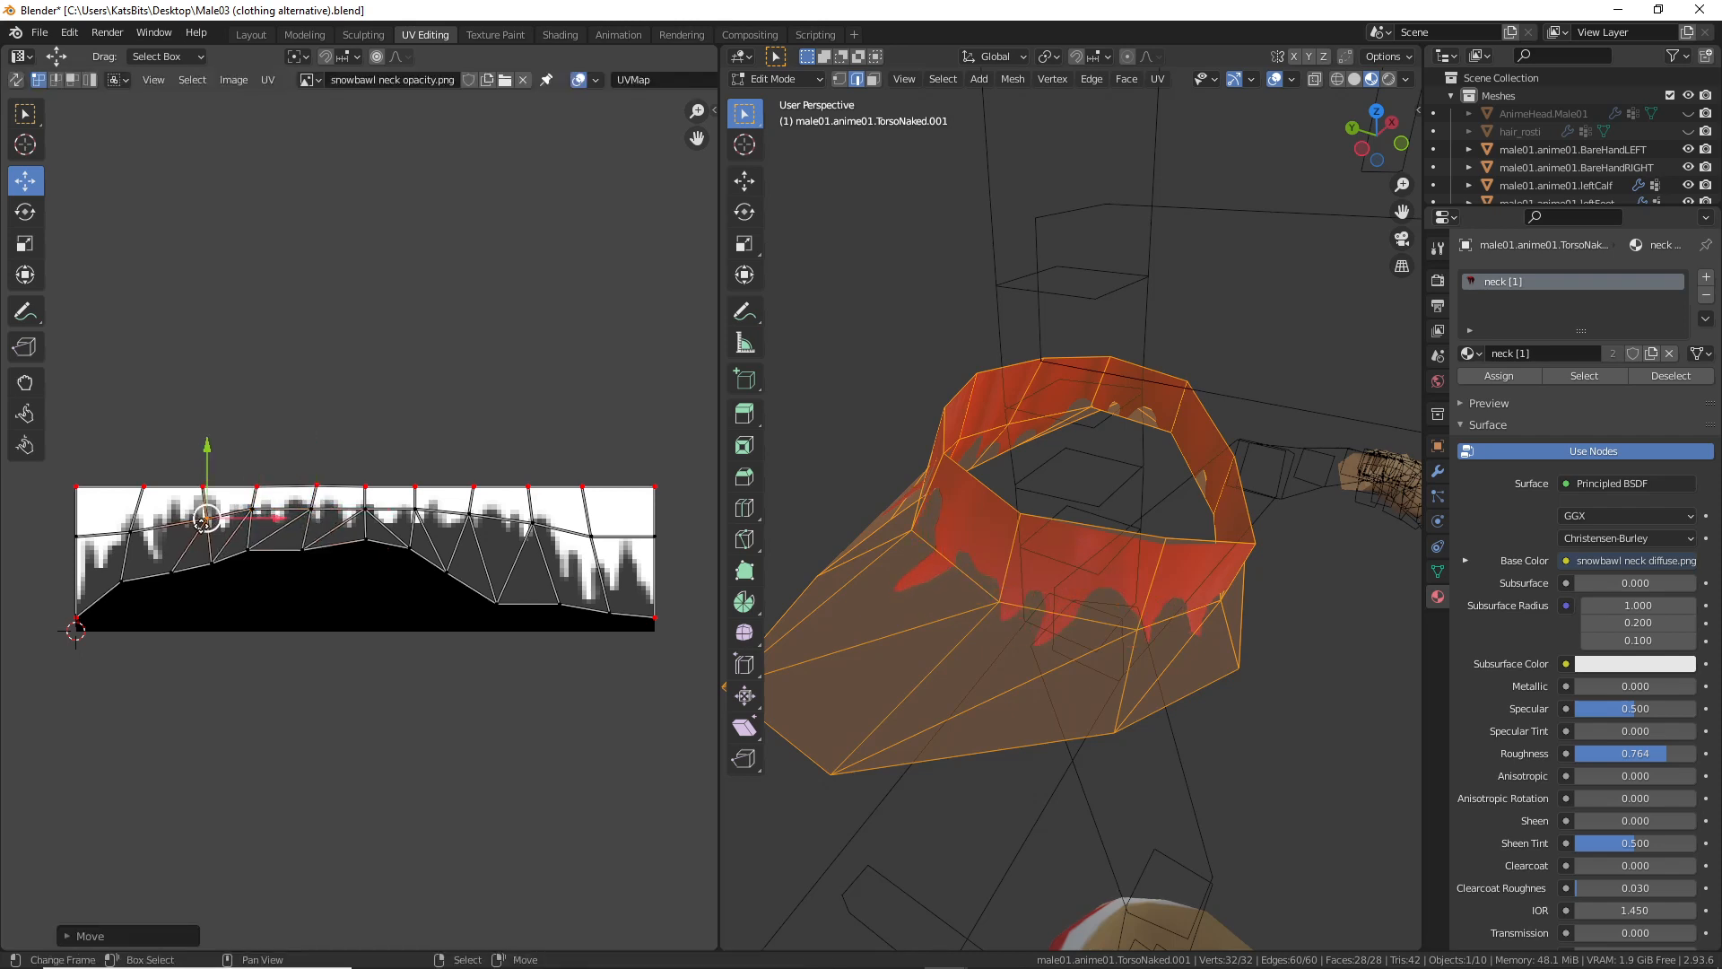
Step: Reposition the two middle-row UV vertices right of the centre and respace the lower-edge vertices beneath them
middle_drag(1059, 570, 811, 522)
right_drag(529, 533, 518, 529)
click(519, 529)
right_click(484, 529)
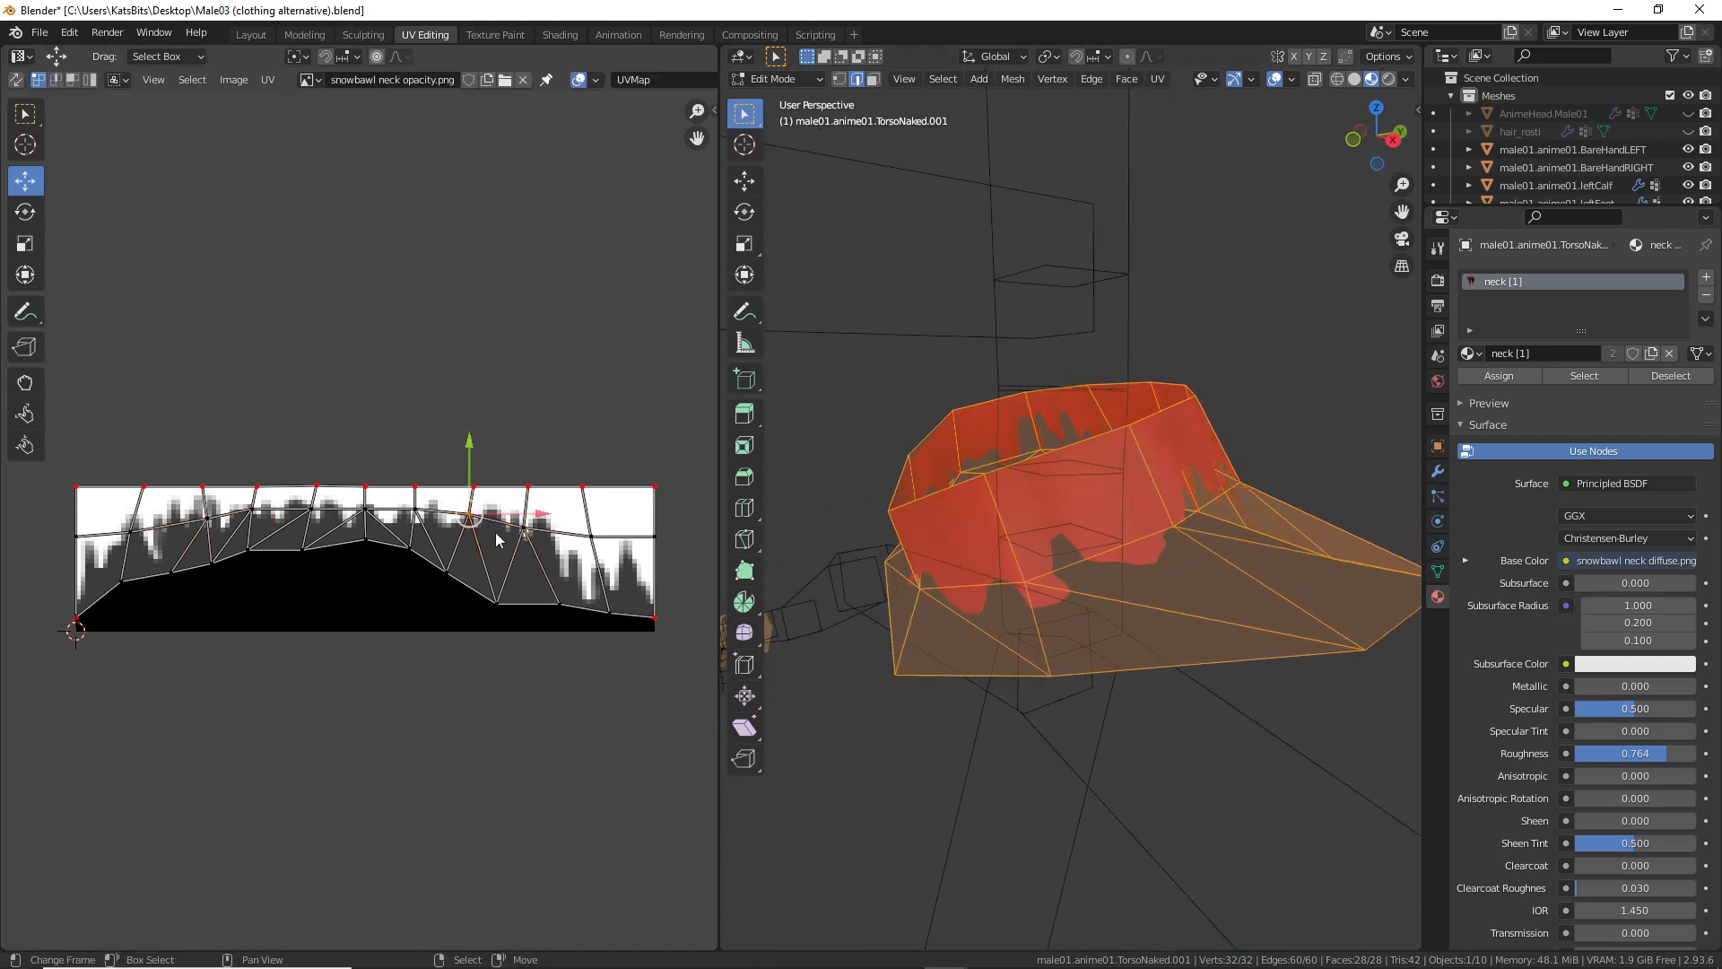
key(g)
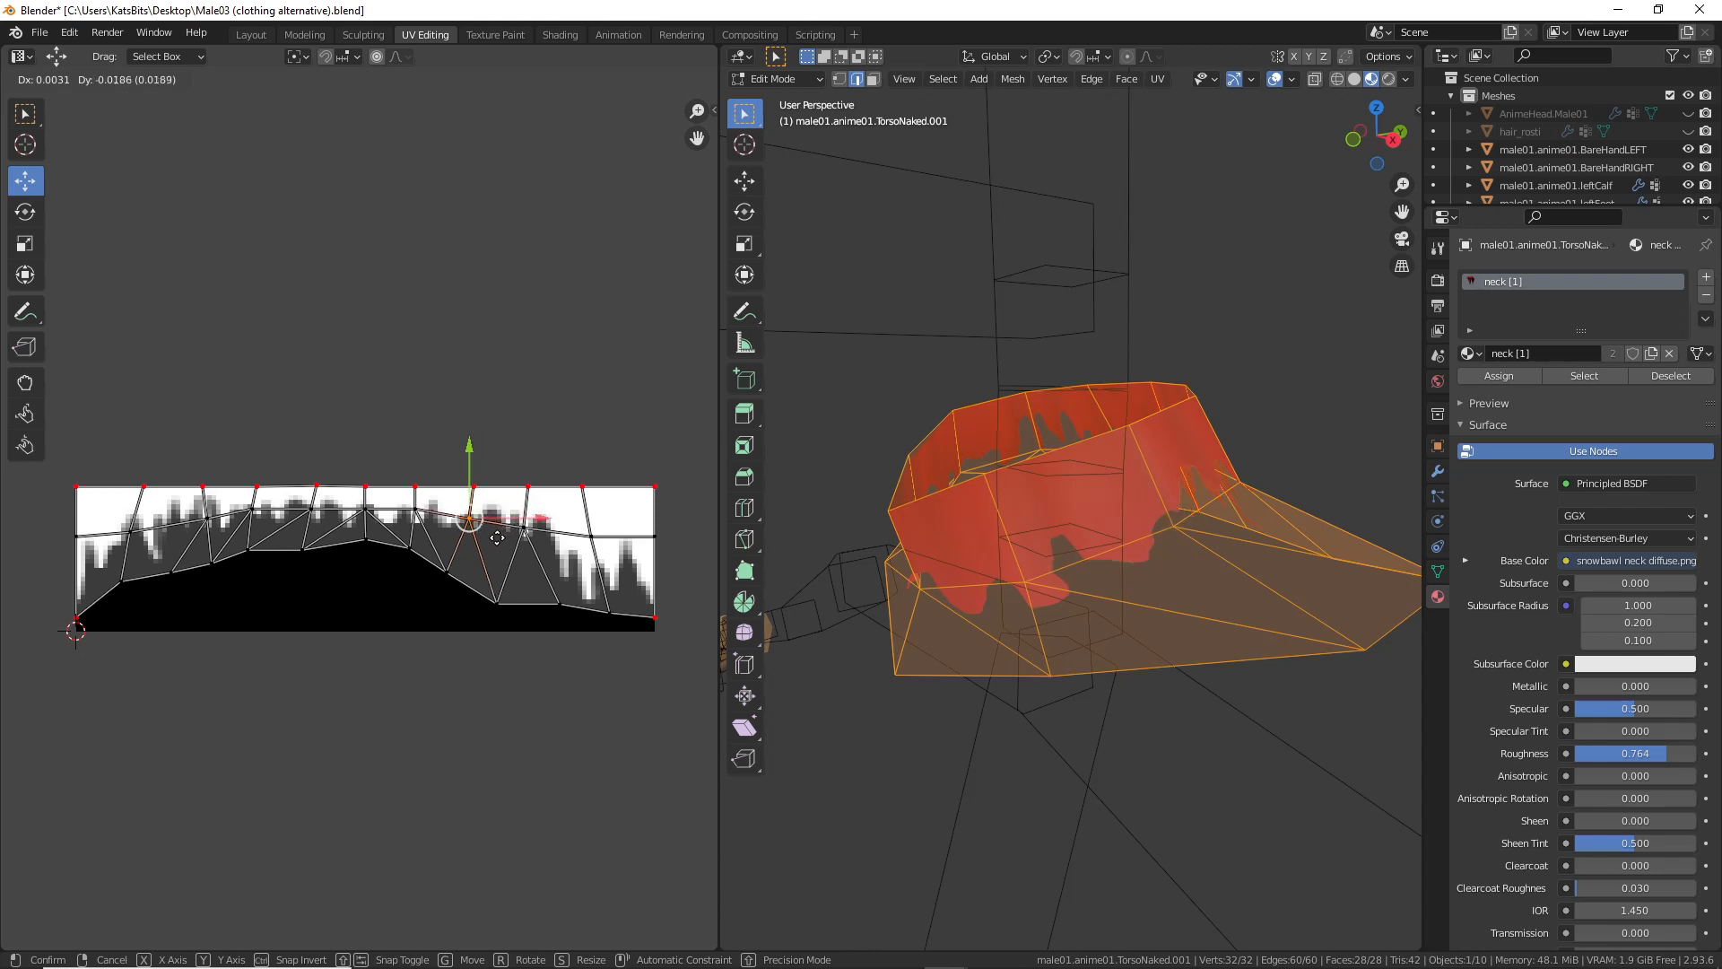
click(500, 539)
right_drag(472, 572, 514, 575)
middle_drag(1188, 569, 973, 589)
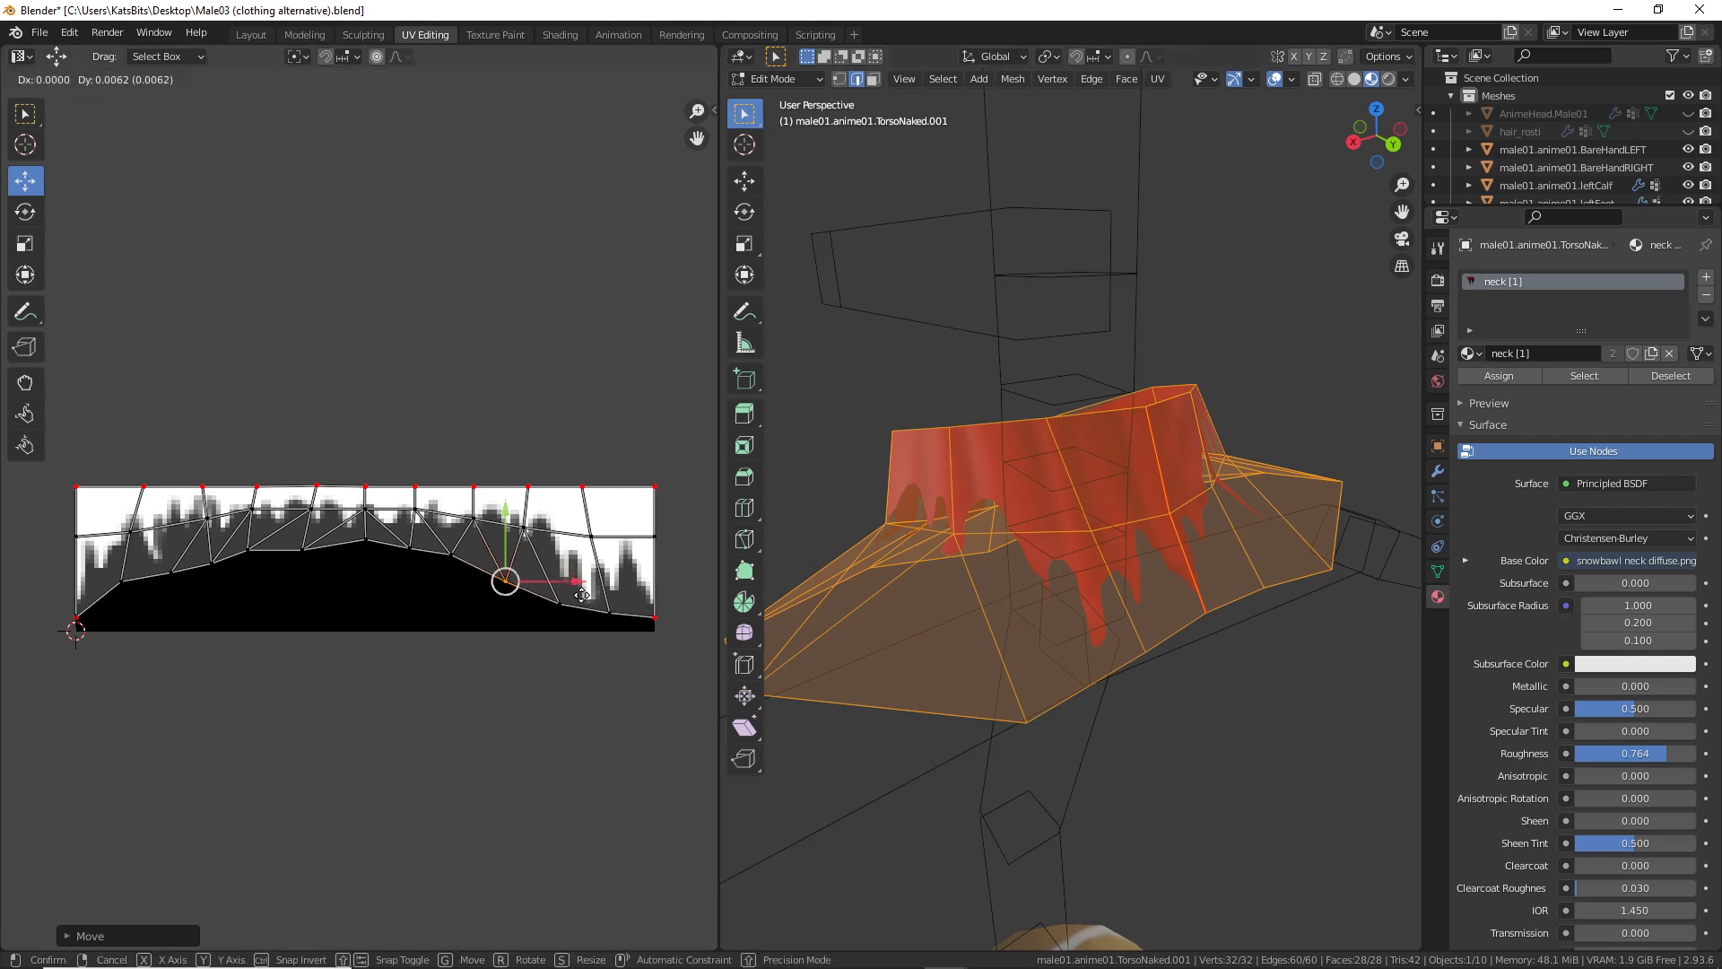
Step: Align the stray top-edge UV vertex near the centre with the upper border of the texture
scroll(1170, 604, up, 3)
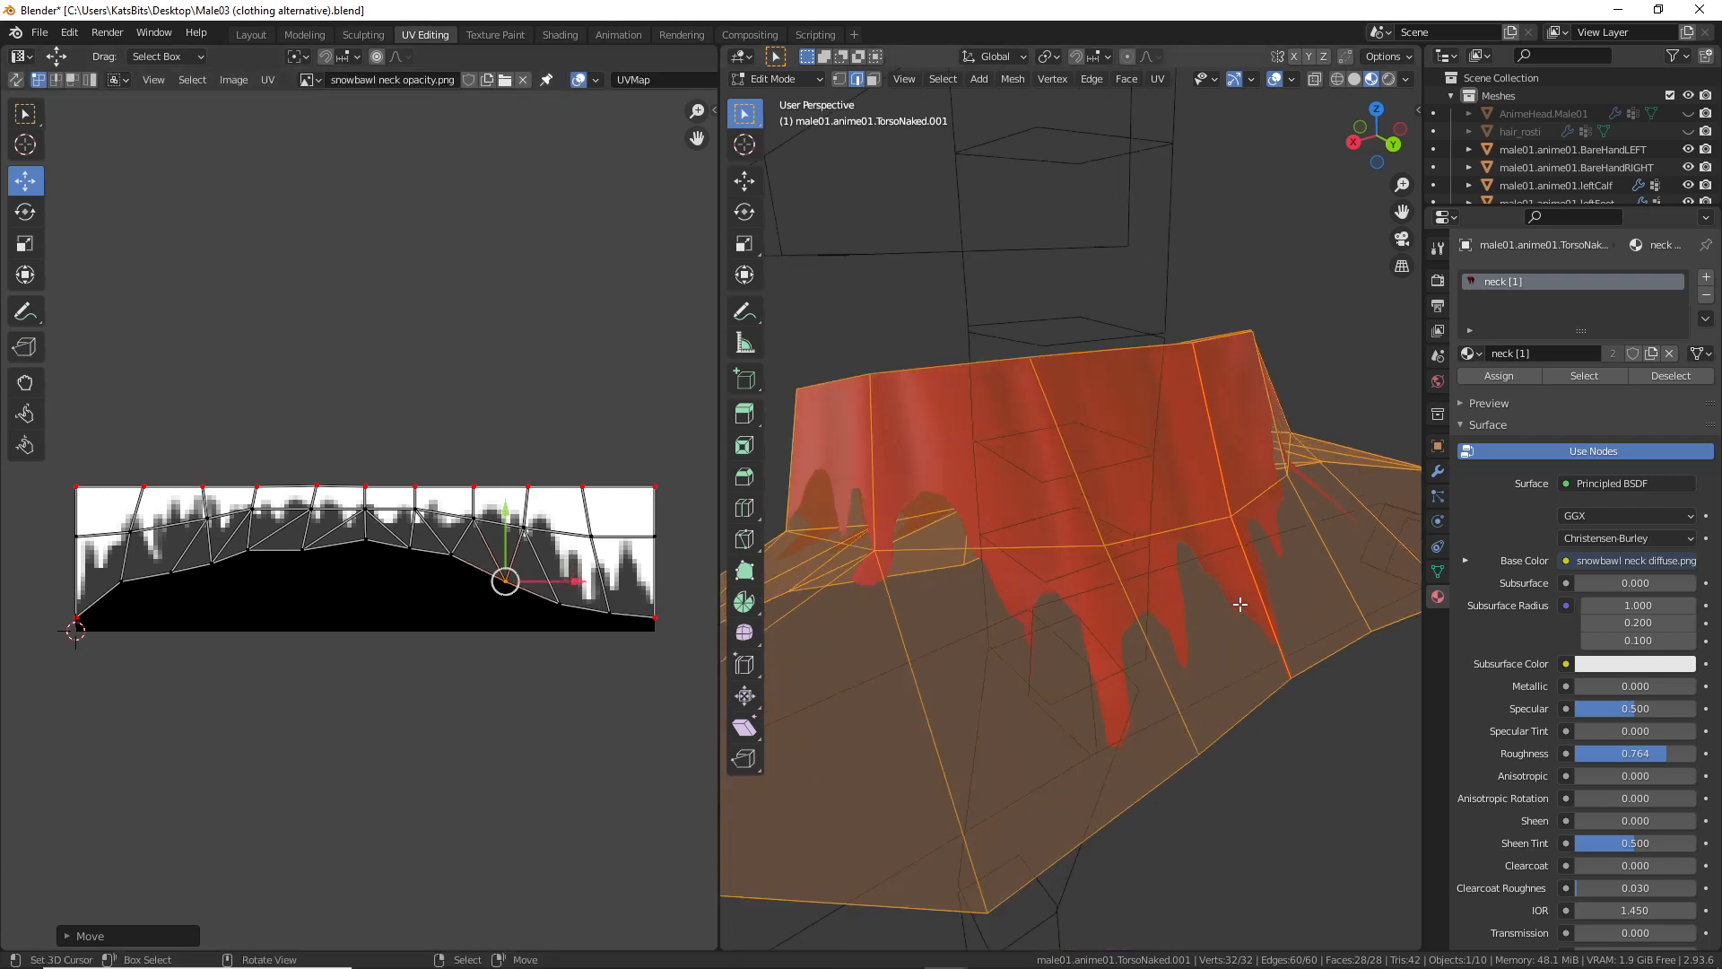
middle_drag(1238, 603, 991, 565)
scroll(448, 529, up, 1)
scroll(447, 522, up, 1)
middle_drag(286, 539, 394, 568)
scroll(394, 569, up, 3)
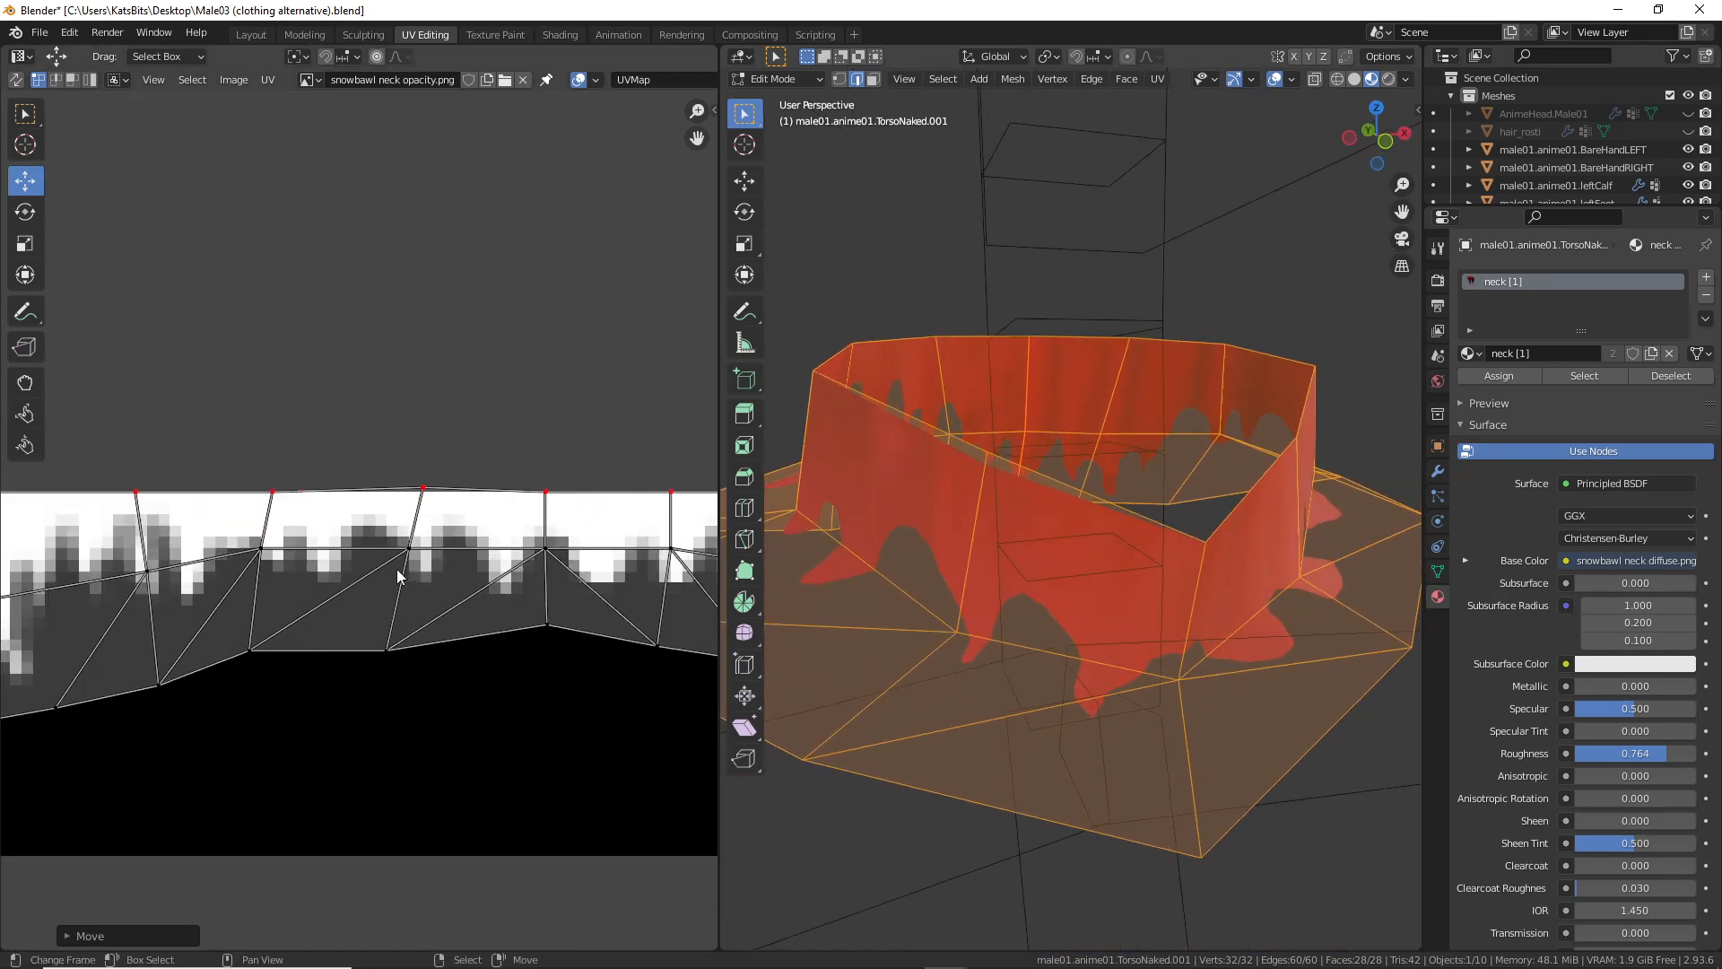
right_drag(447, 496, 448, 500)
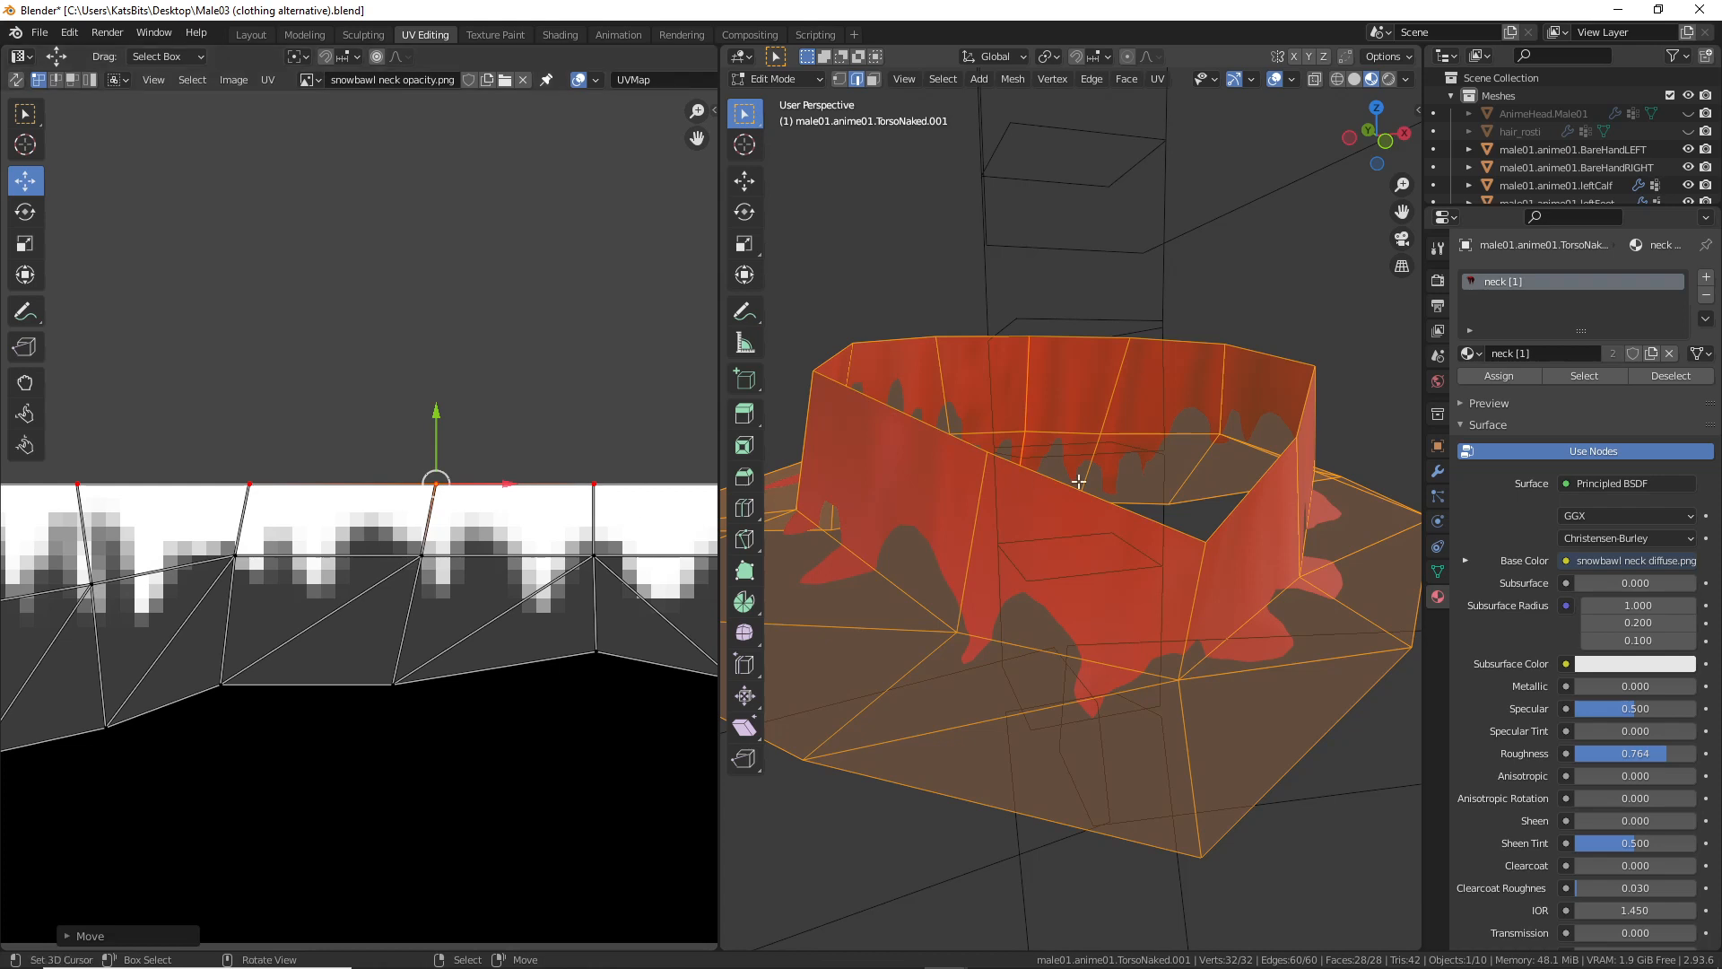
Step: Examine the neck UV layout along its whole top edge and check the torn texture on the mesh
middle_drag(1101, 476, 1008, 459)
middle_drag(630, 511, 409, 511)
scroll(567, 507, up, 3)
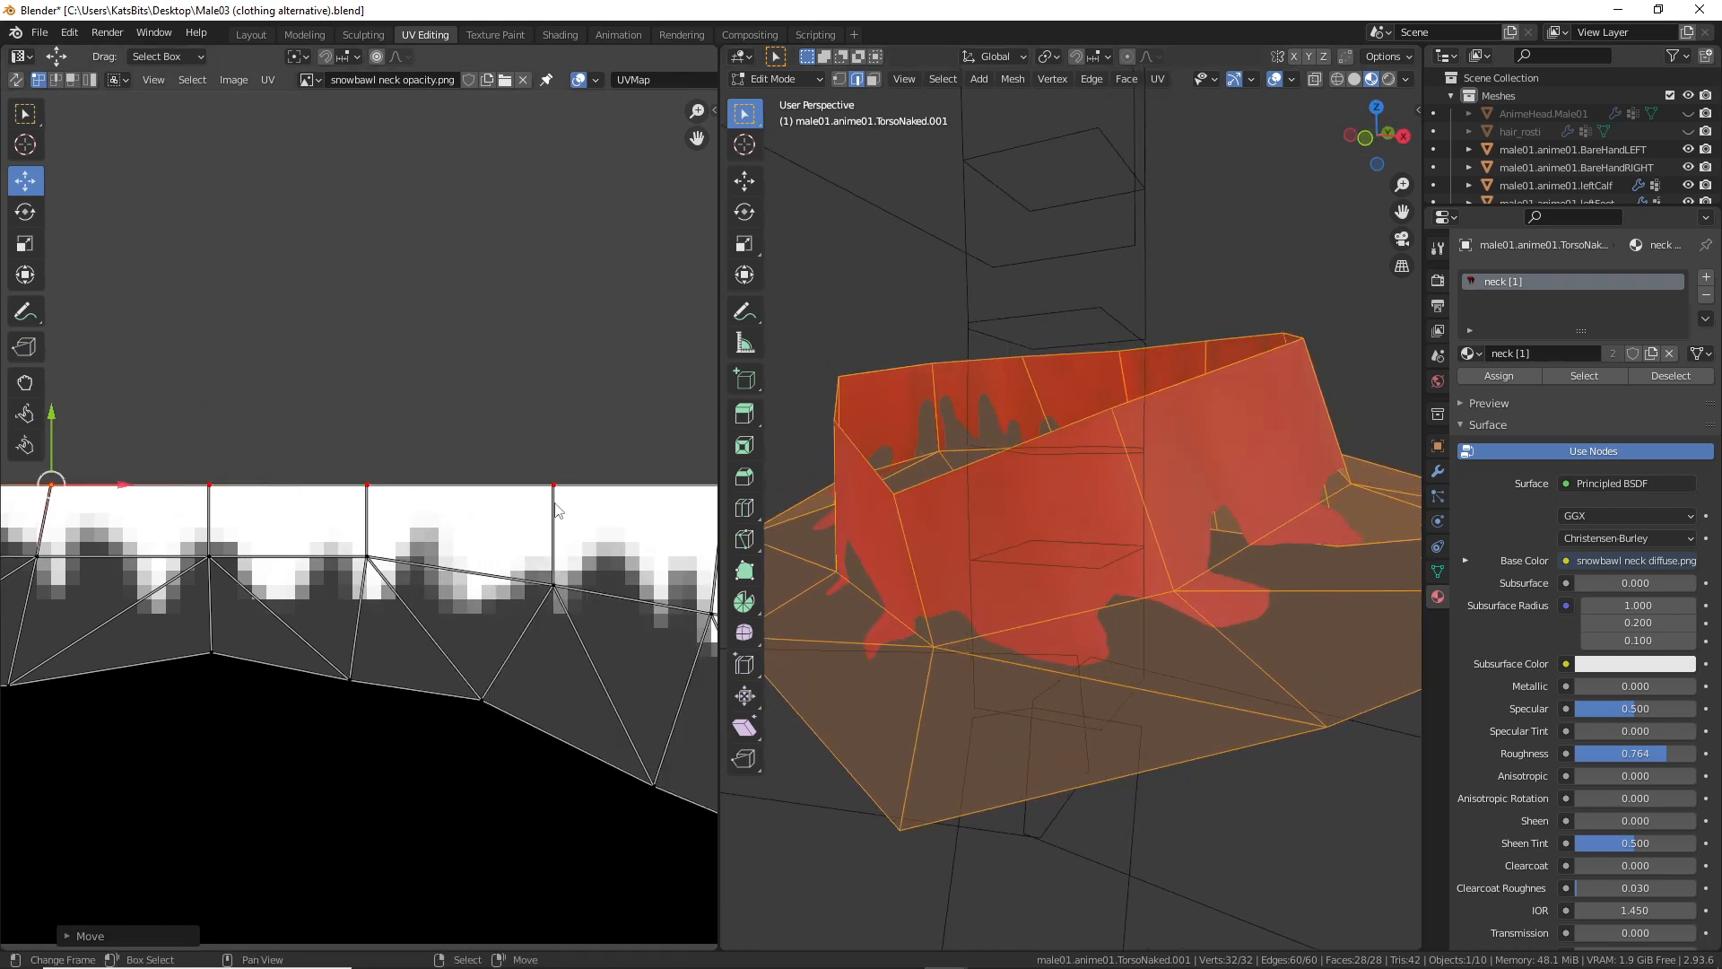
middle_drag(550, 500, 354, 498)
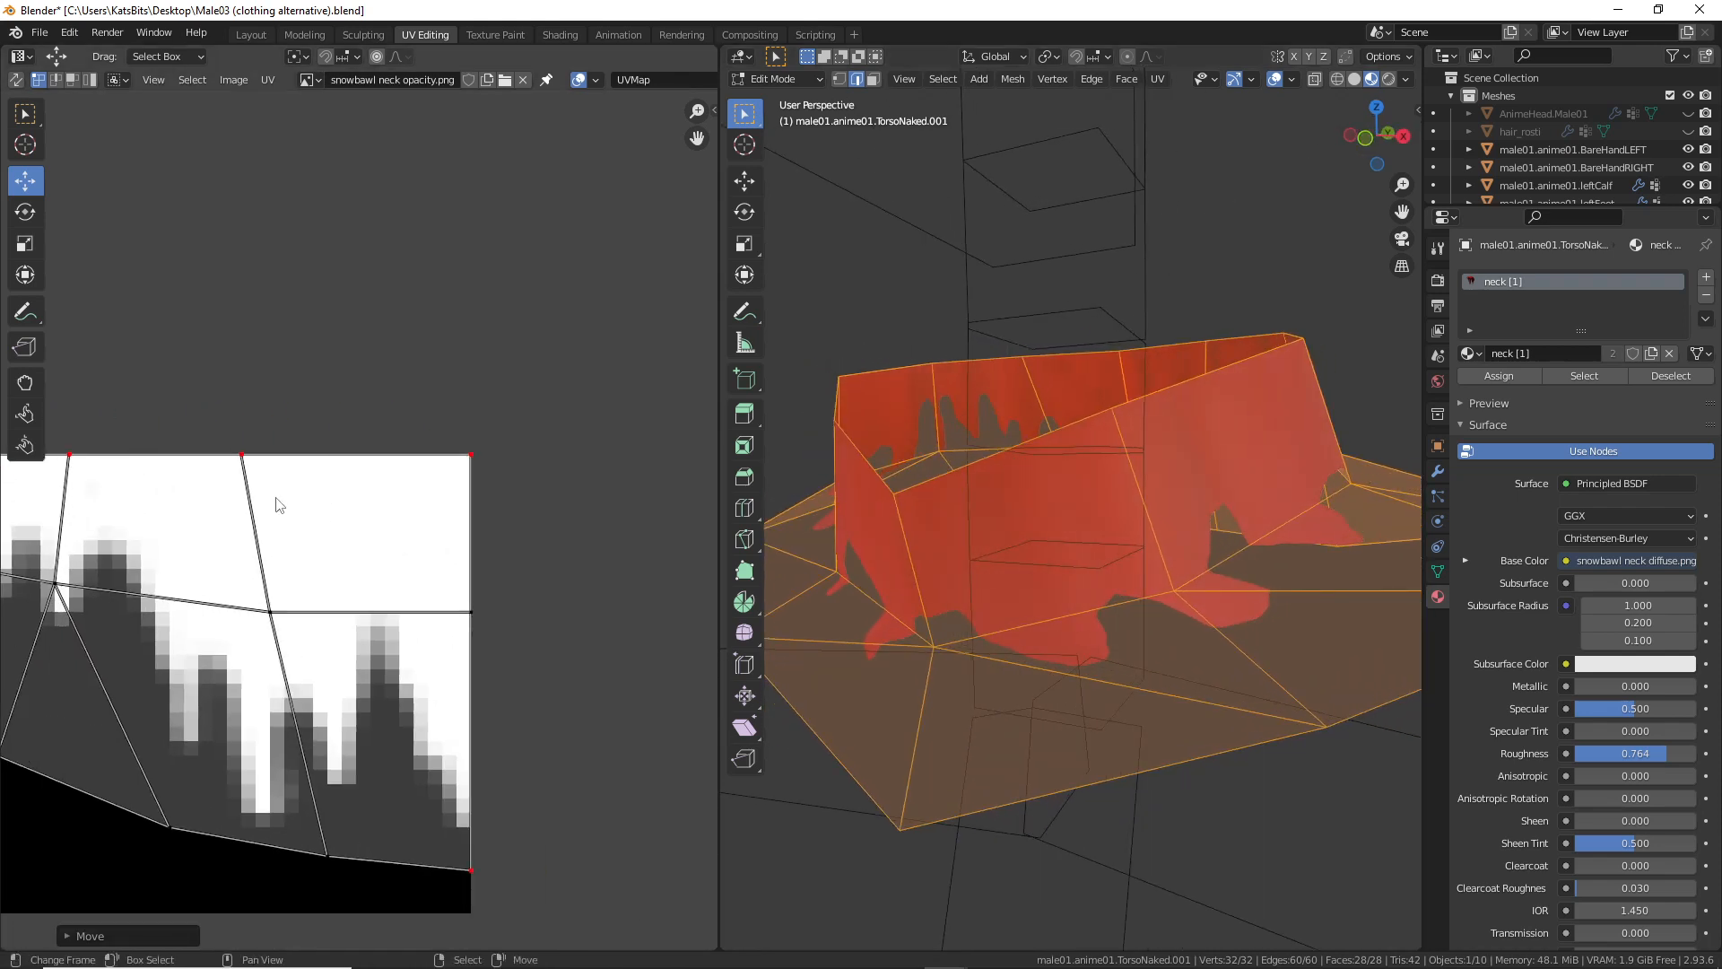
scroll(276, 497, down, 2)
mouse_move(224, 517)
middle_down()
mouse_move(500, 500)
mouse_move(210, 484)
mouse_move(224, 495)
middle_up()
scroll(228, 495, down, 3)
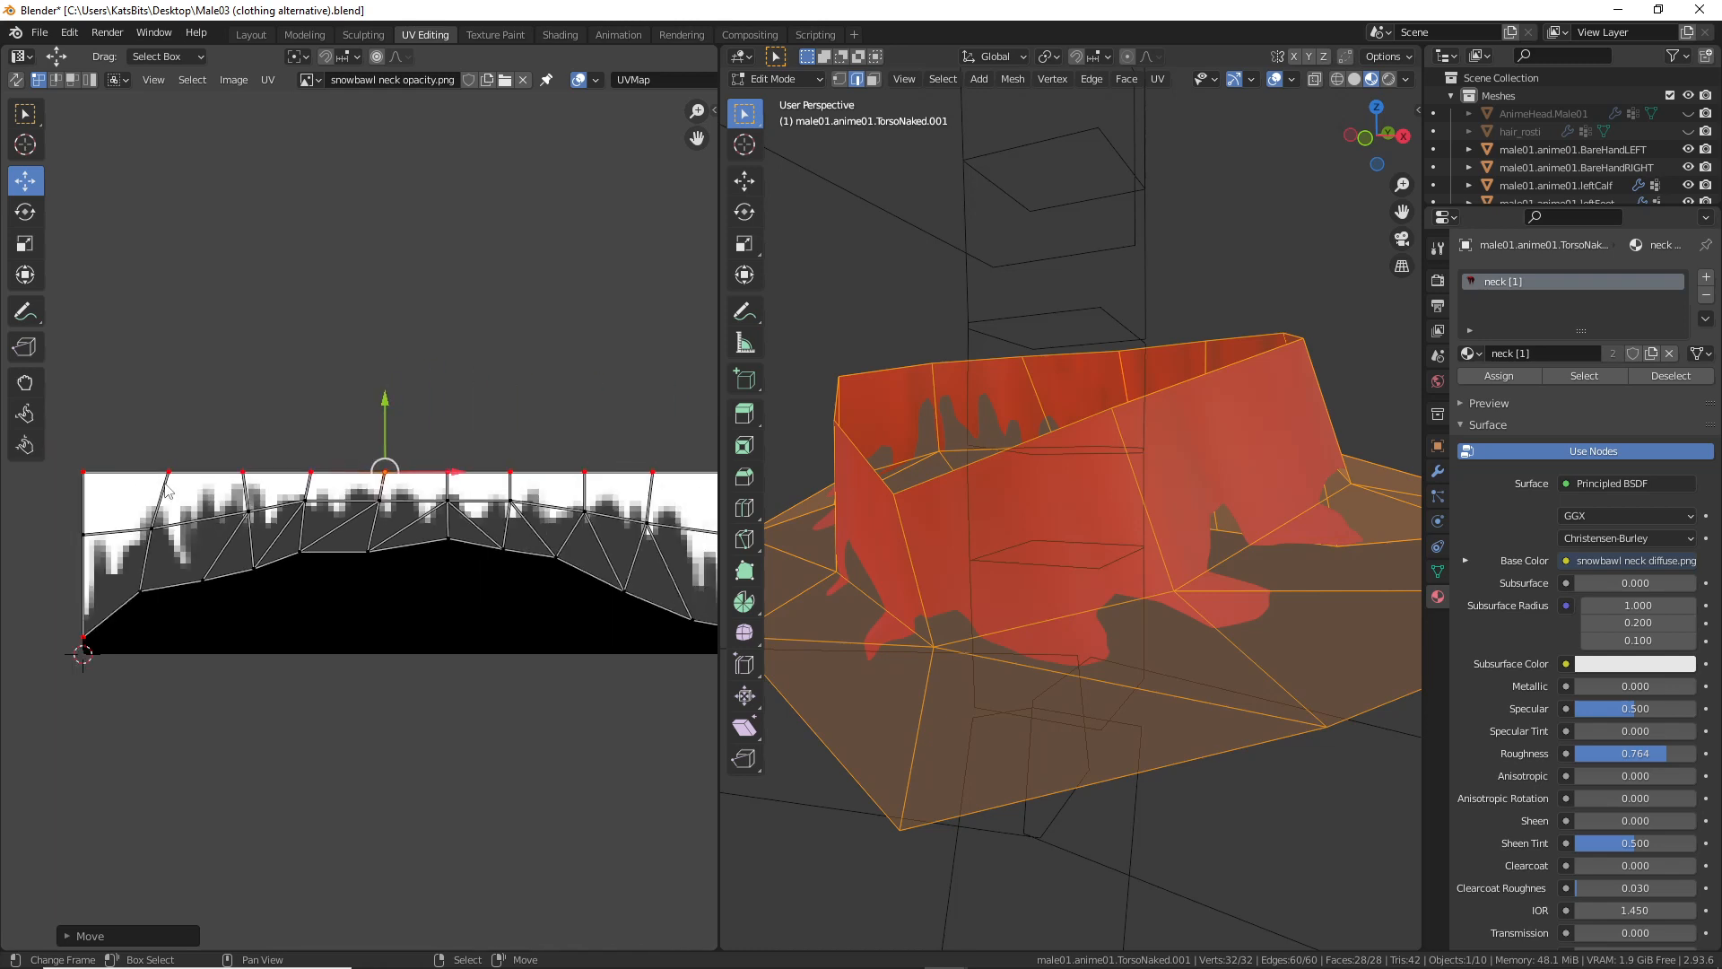
middle_drag(393, 495, 323, 485)
scroll(323, 485, up, 1)
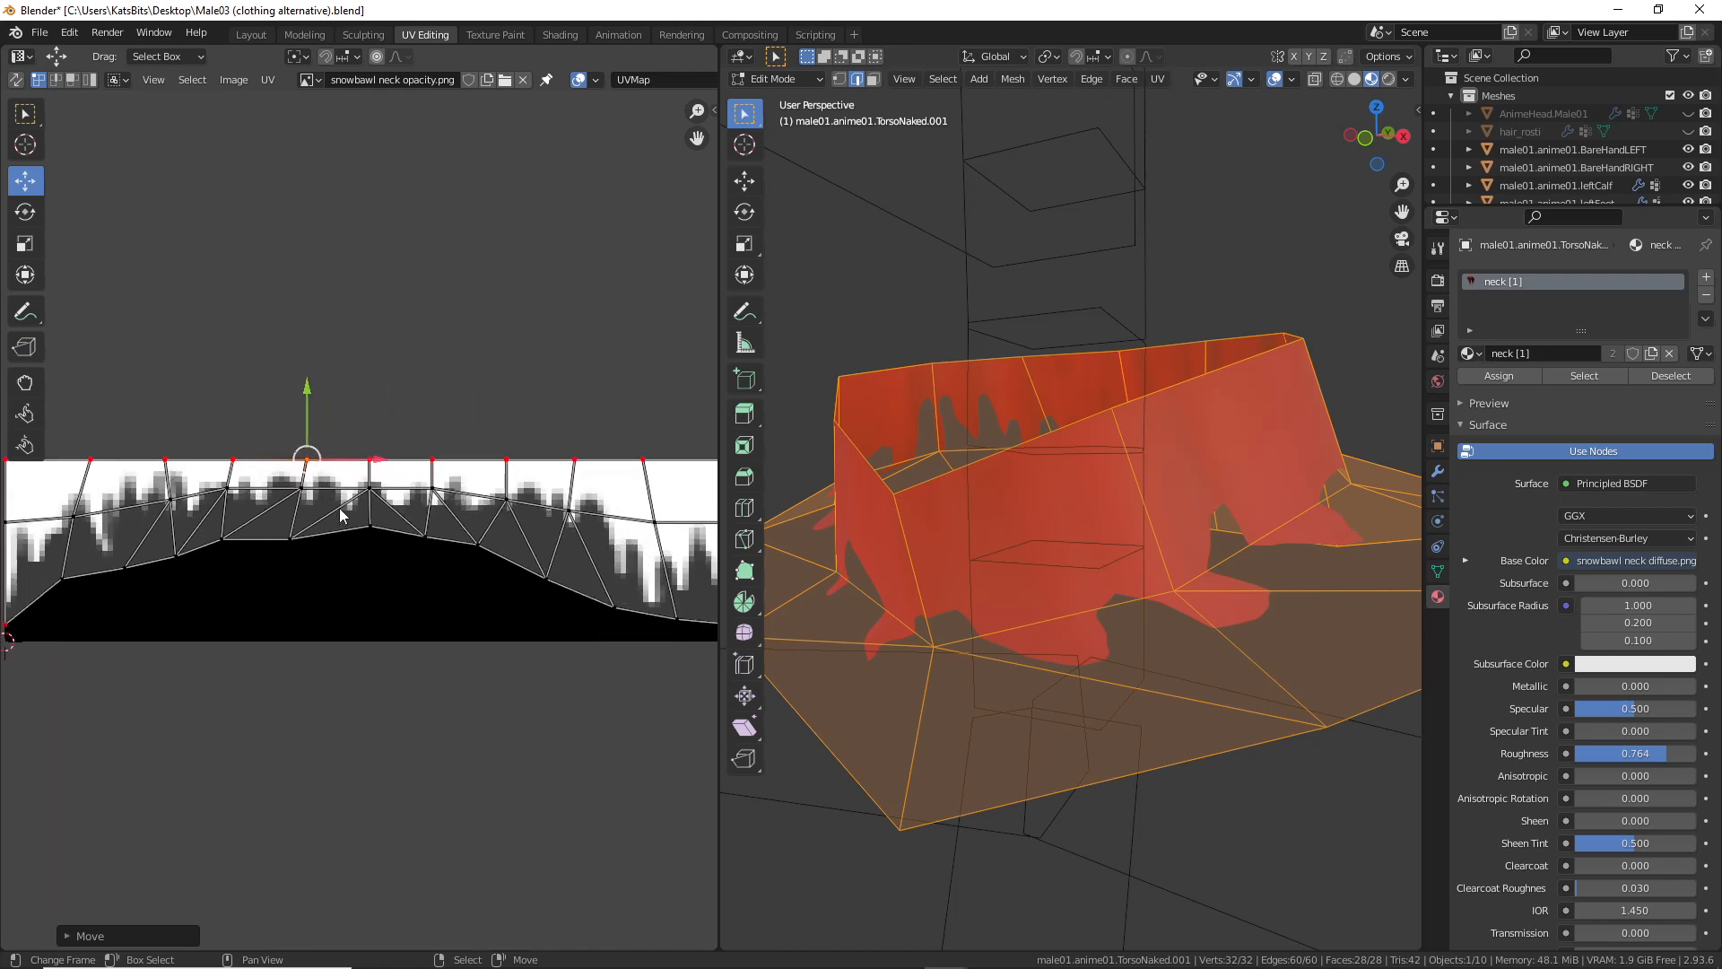
scroll(343, 520, down, 1)
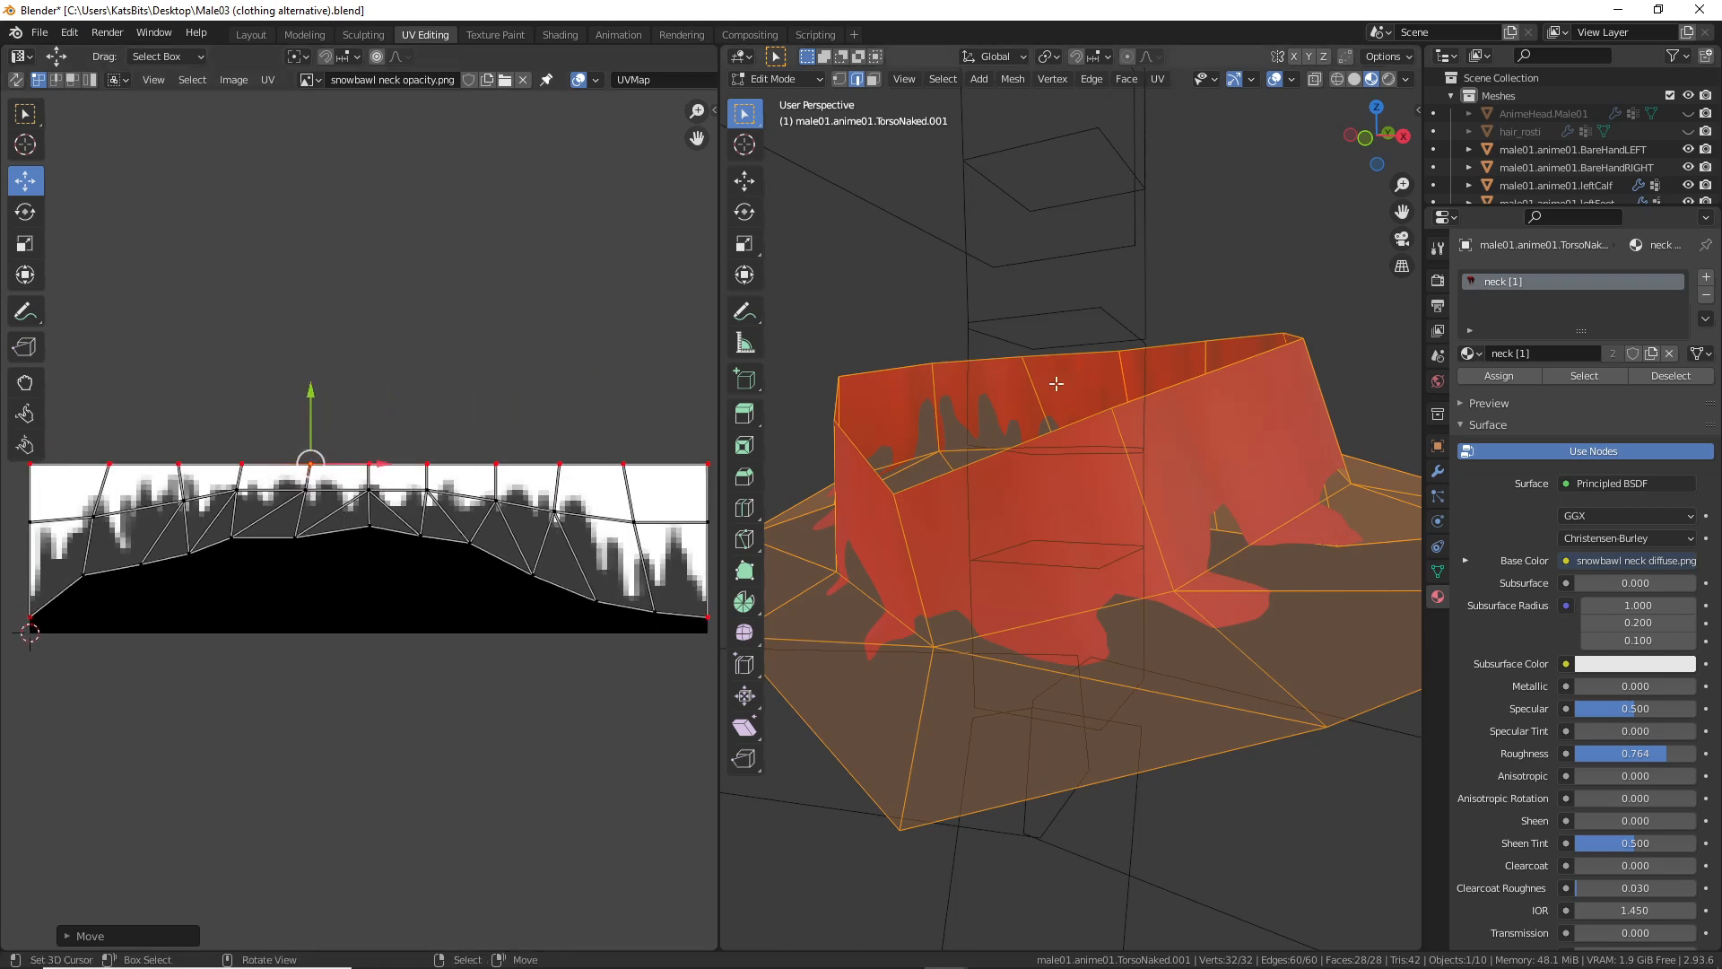
middle_drag(1044, 420, 1115, 435)
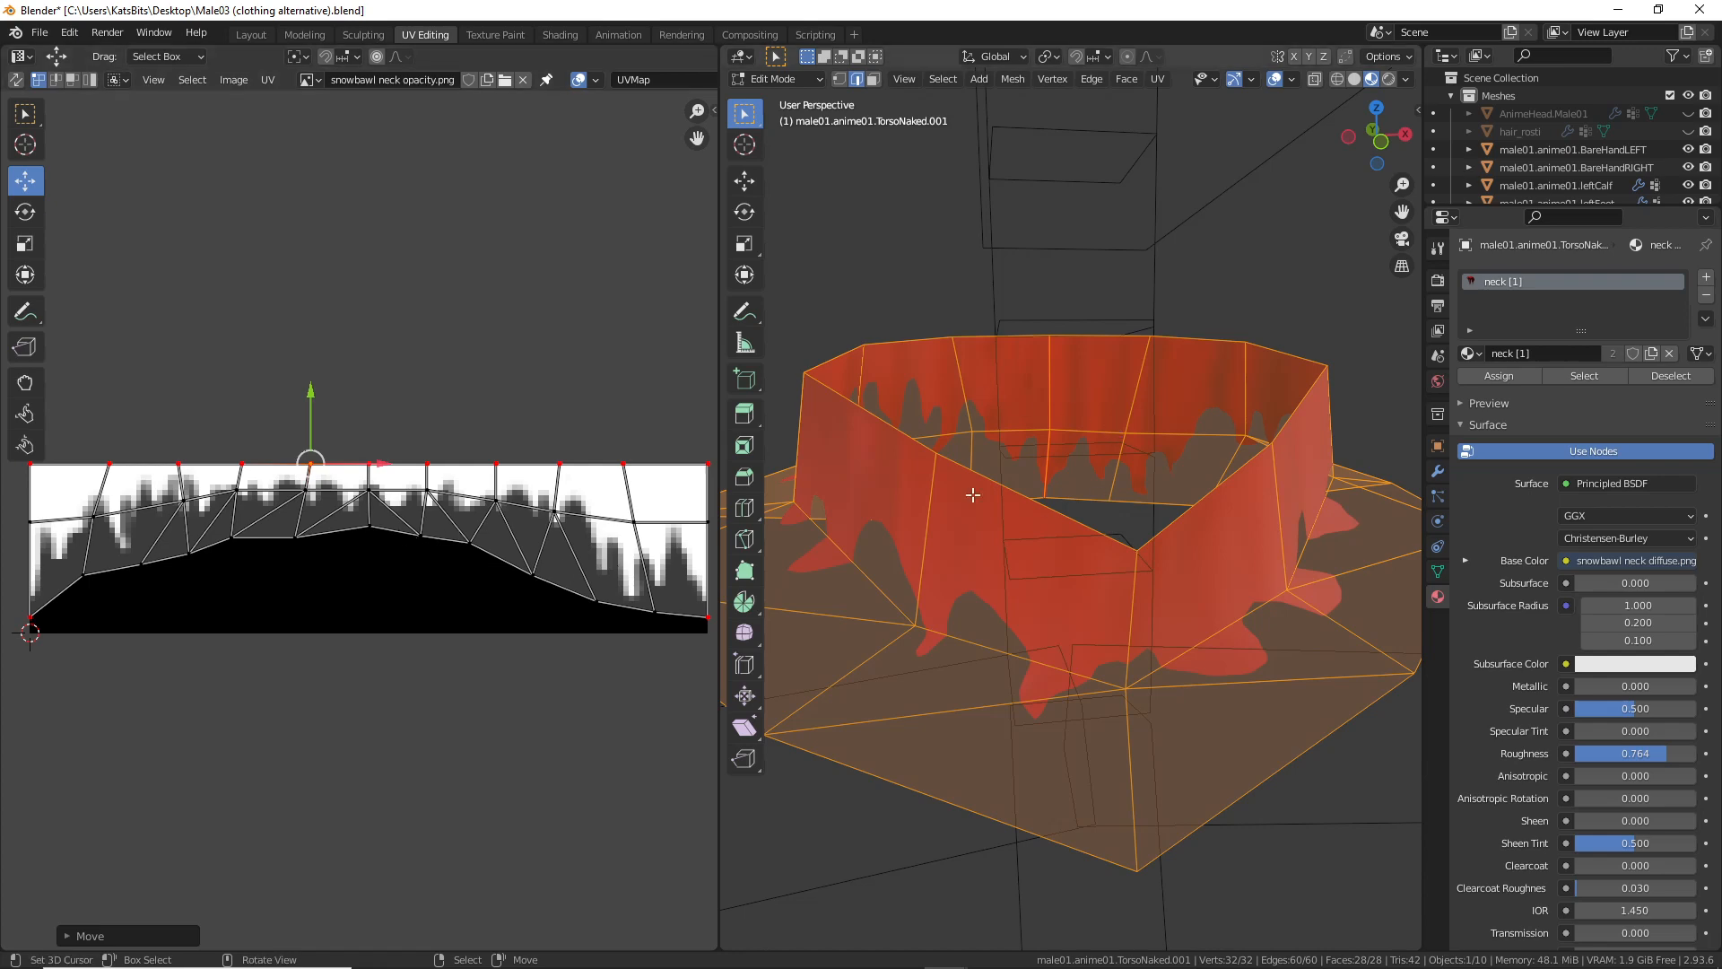
Step: Switch to the Shading workspace and examine the neck mesh and its material's opacity and normal map nodes
click(557, 37)
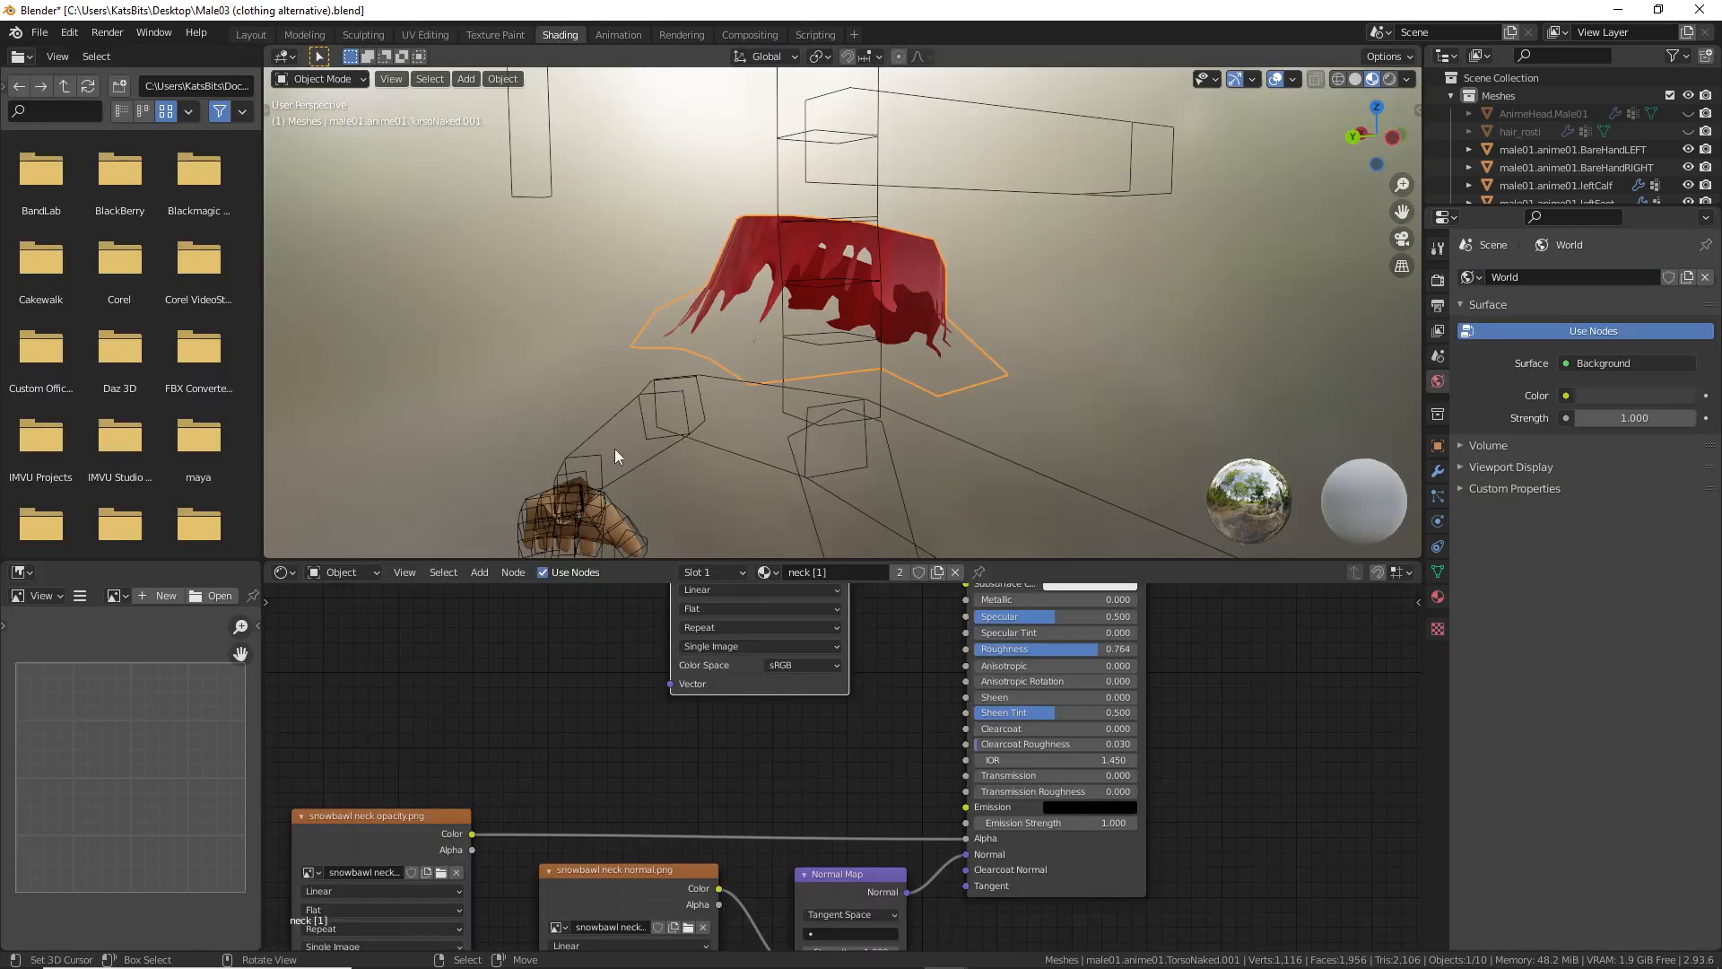
middle_drag(886, 319, 845, 374)
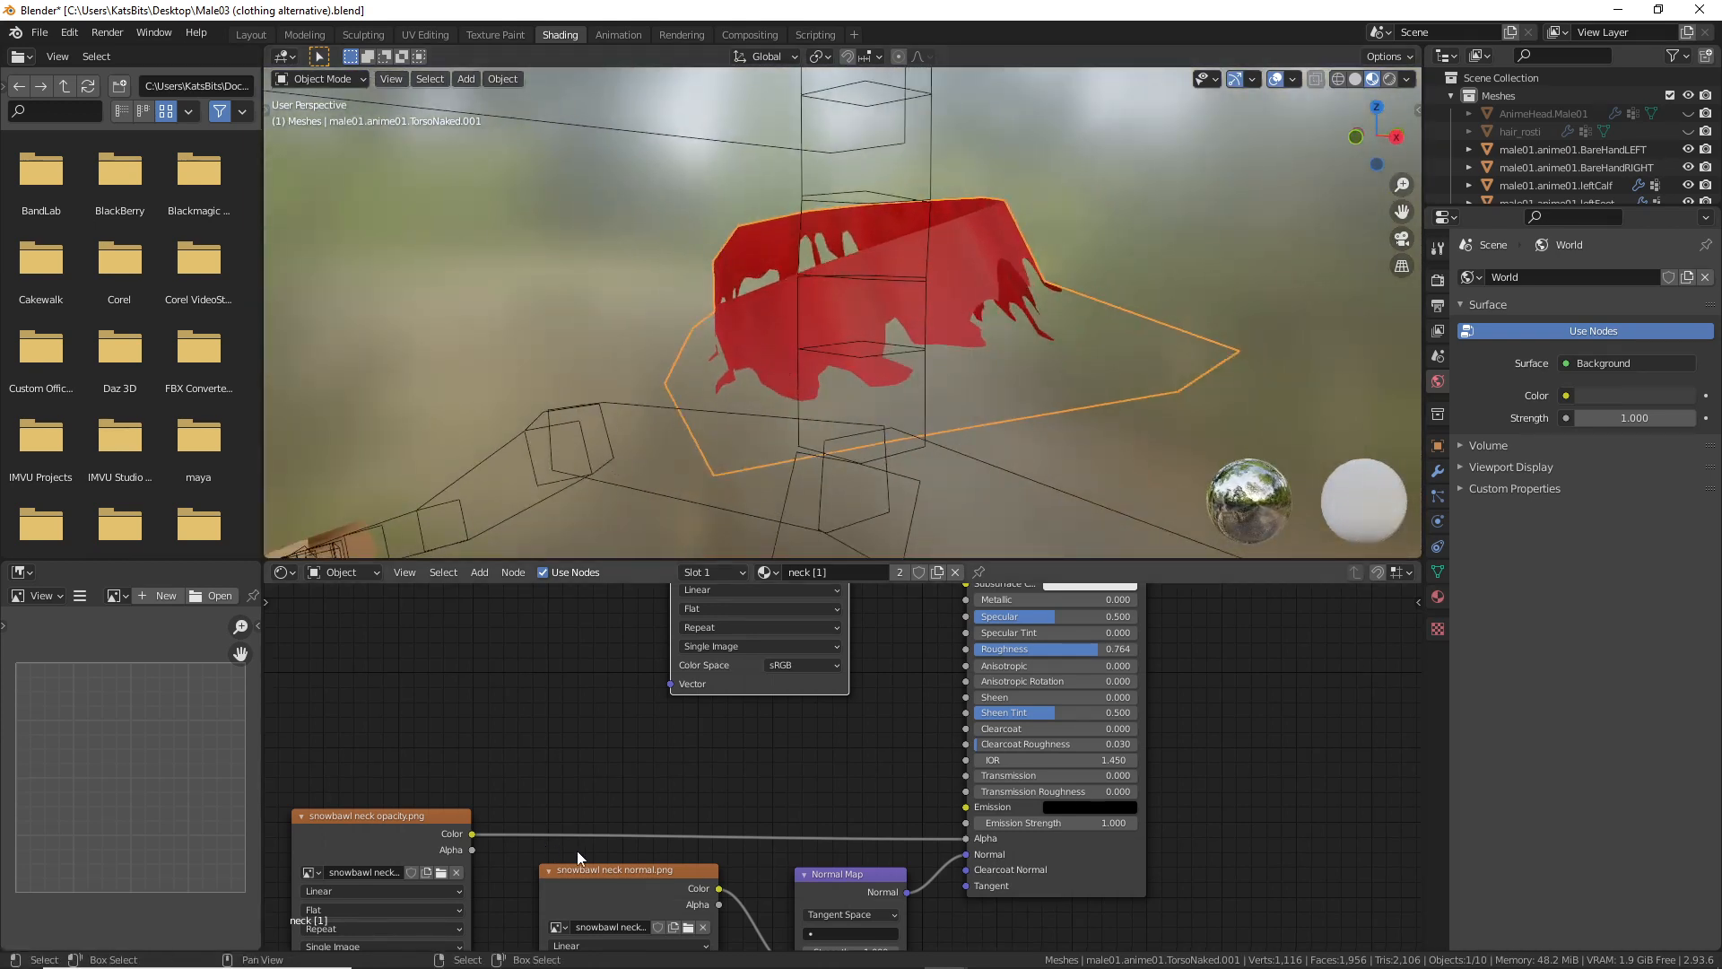
middle_drag(591, 839, 583, 964)
middle_drag(692, 874, 697, 666)
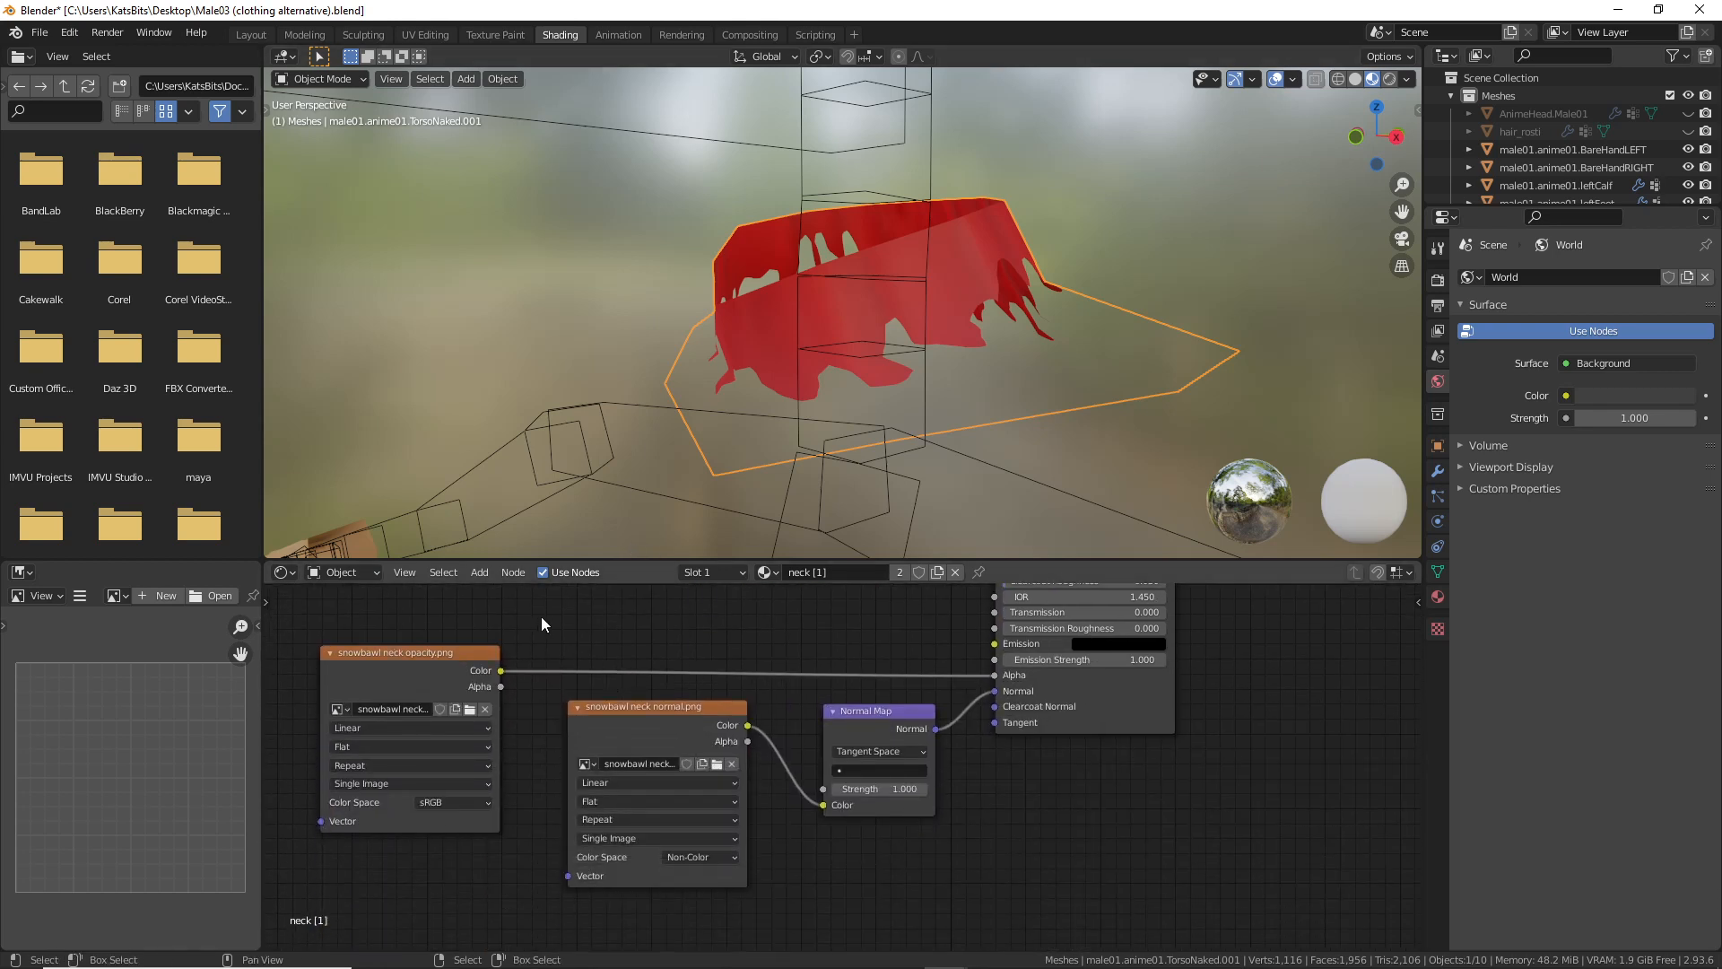
key(ctrl+2)
mouse_move(489, 639)
mouse_down()
mouse_move(657, 488)
mouse_move(649, 536)
mouse_up()
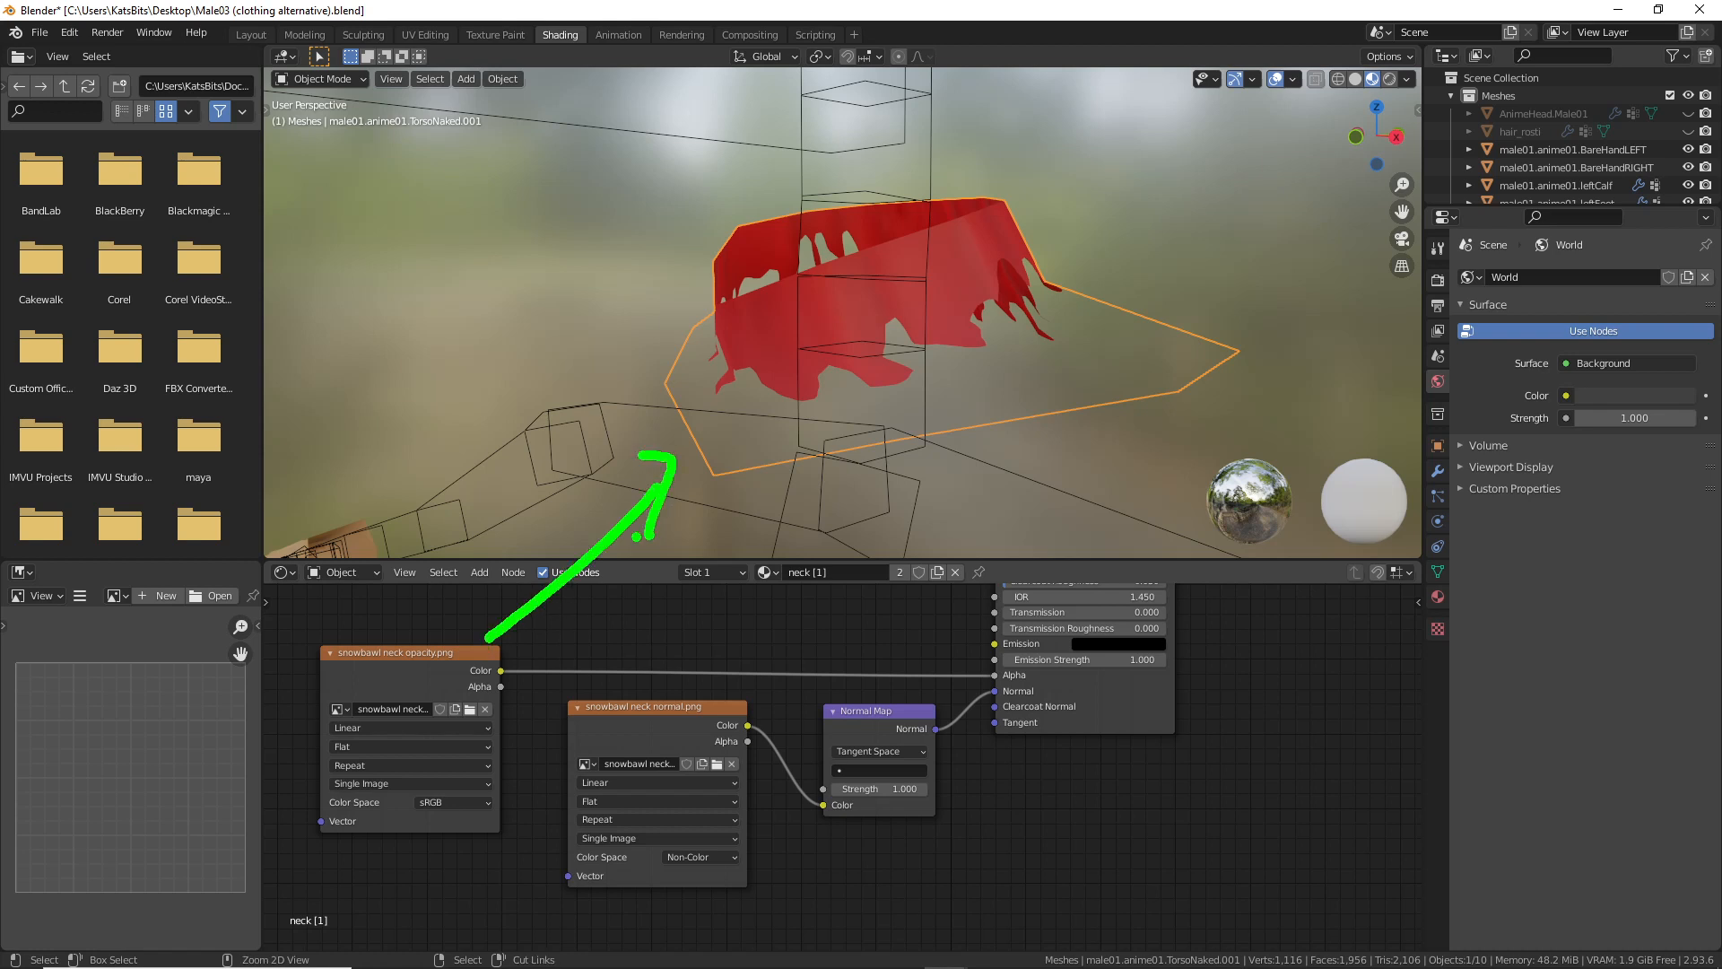
Step: Examine the neck material's opacity, normal and base color nodes, and inspect the torn neck mesh's transparency from several angles
mouse_move(346, 696)
mouse_down()
mouse_move(518, 709)
mouse_move(356, 719)
mouse_up()
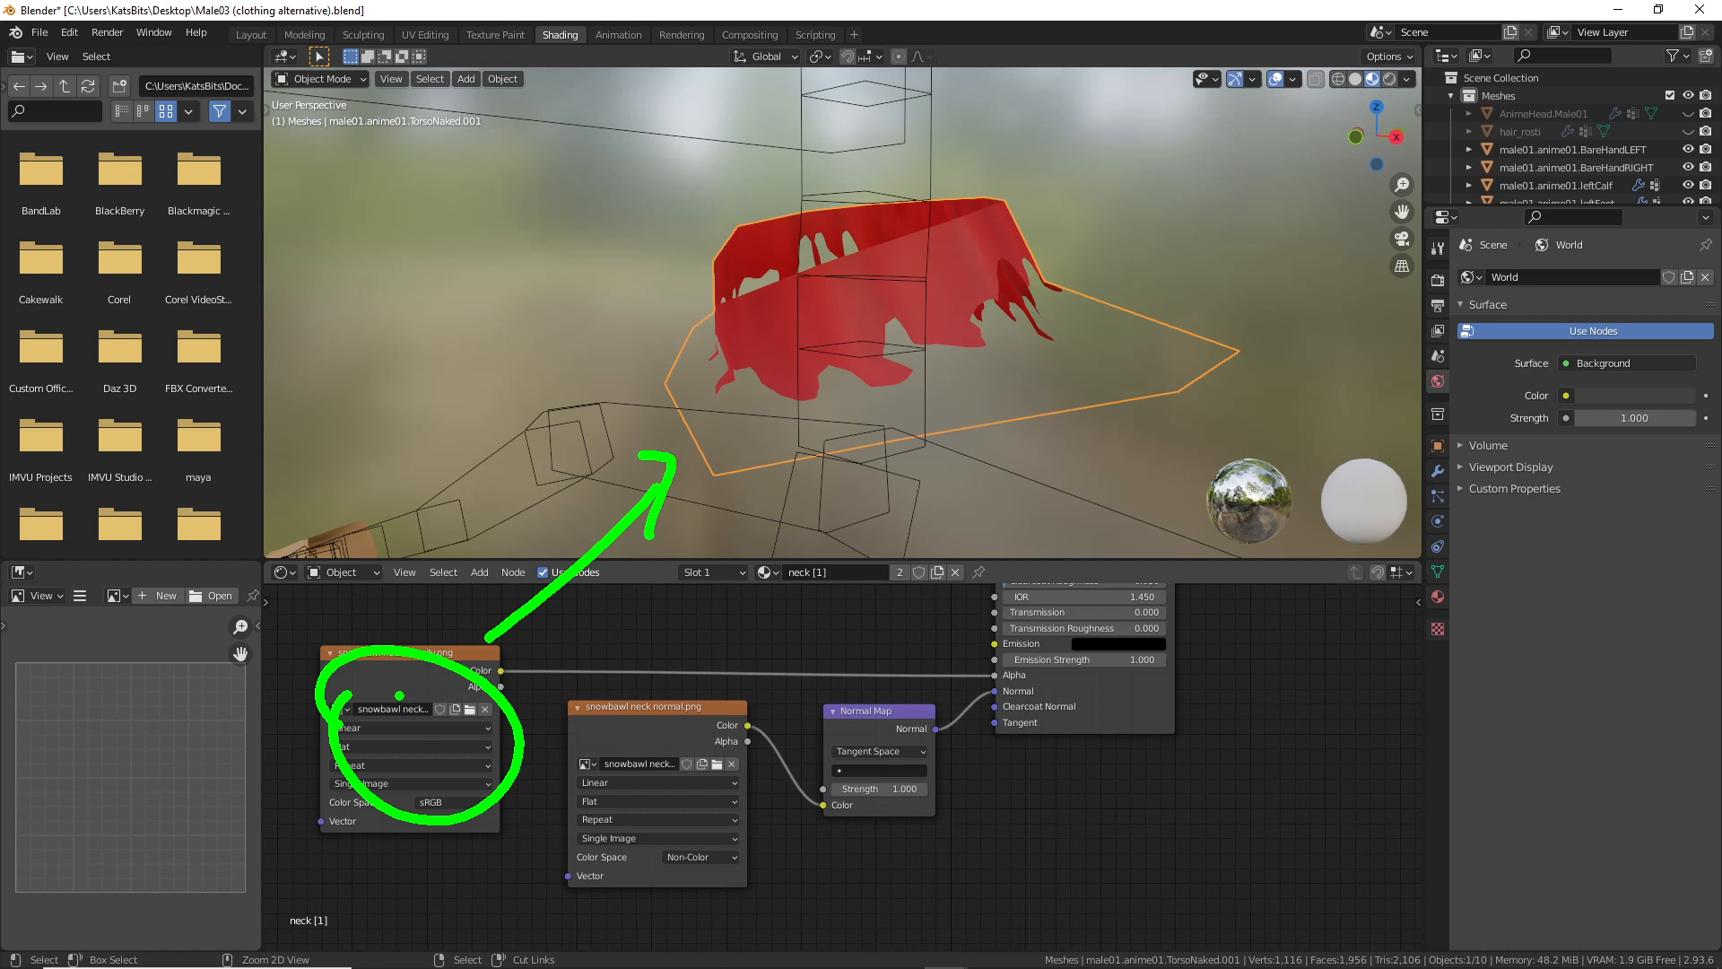
key(Escape)
scroll(682, 643, down, 3)
middle_drag(682, 642, 672, 728)
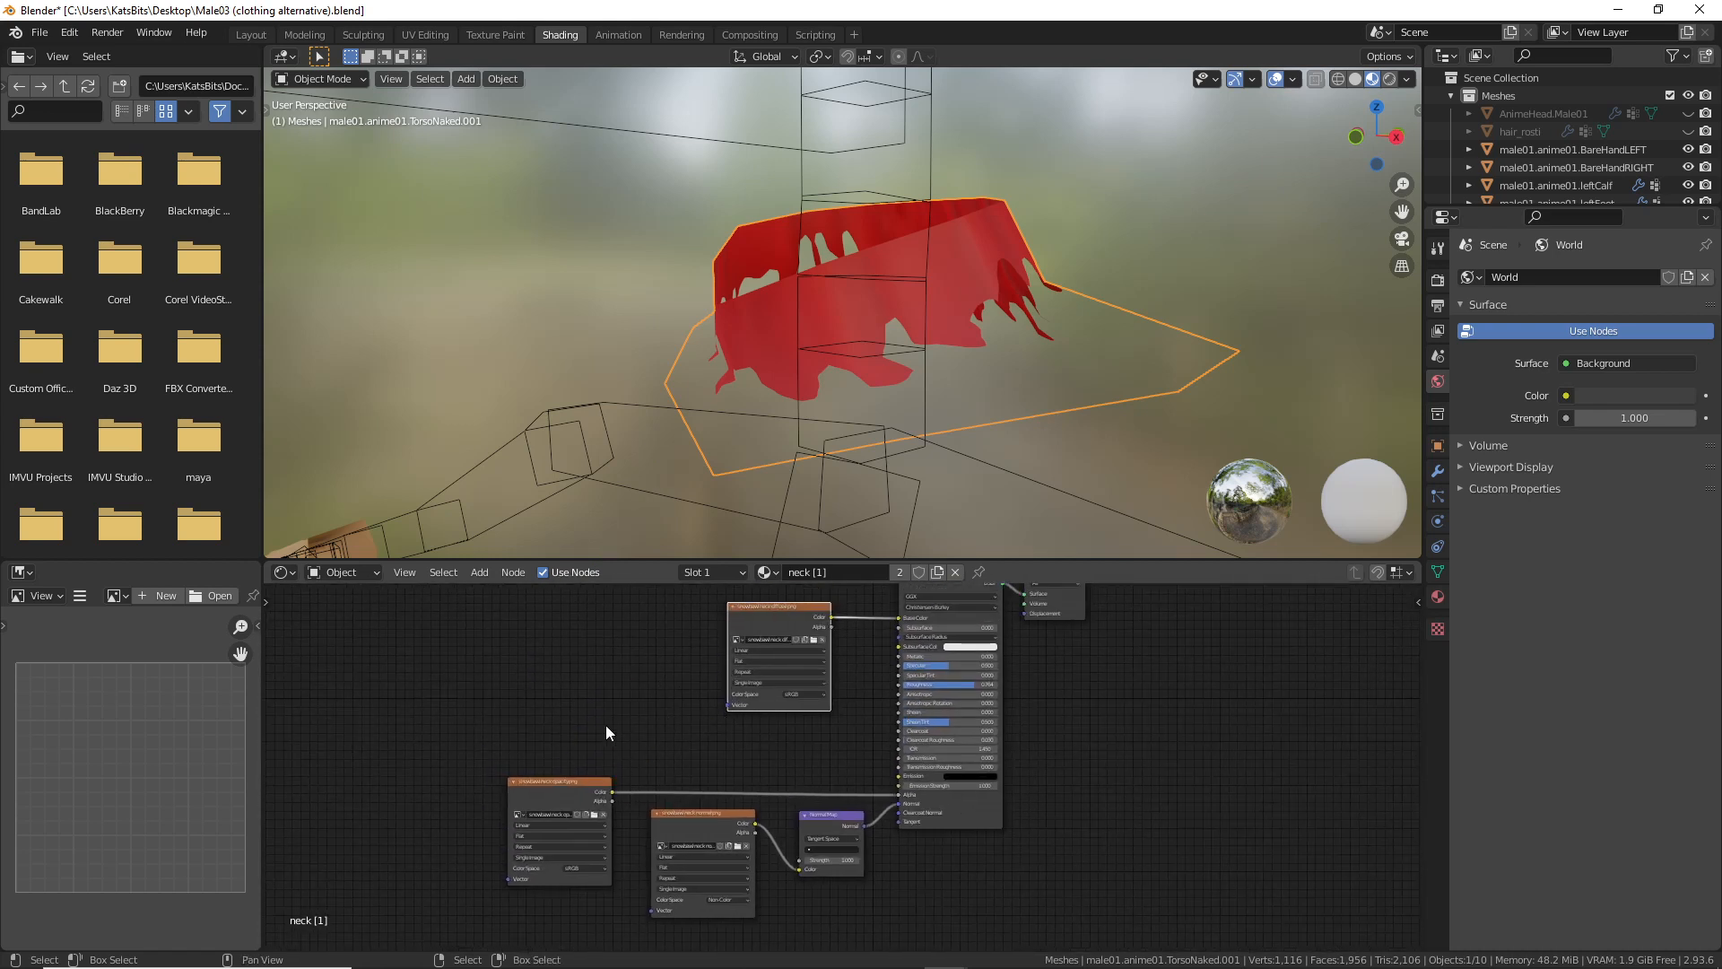
middle_drag(755, 429, 853, 411)
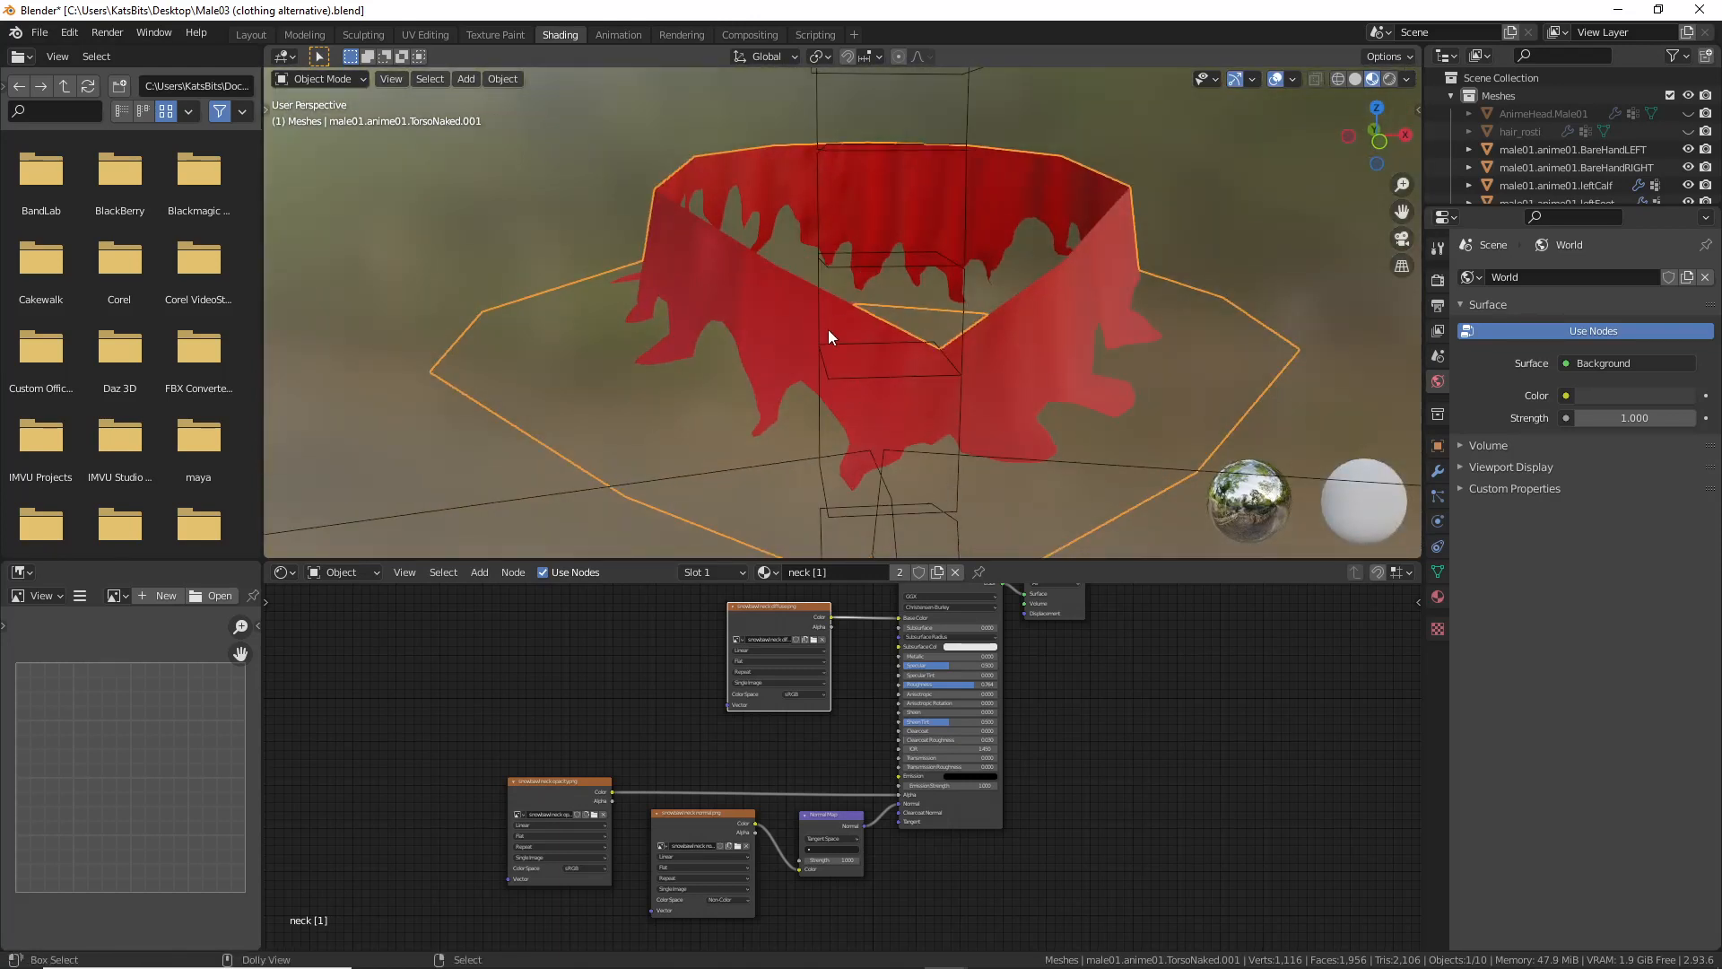
drag(795, 354, 858, 340)
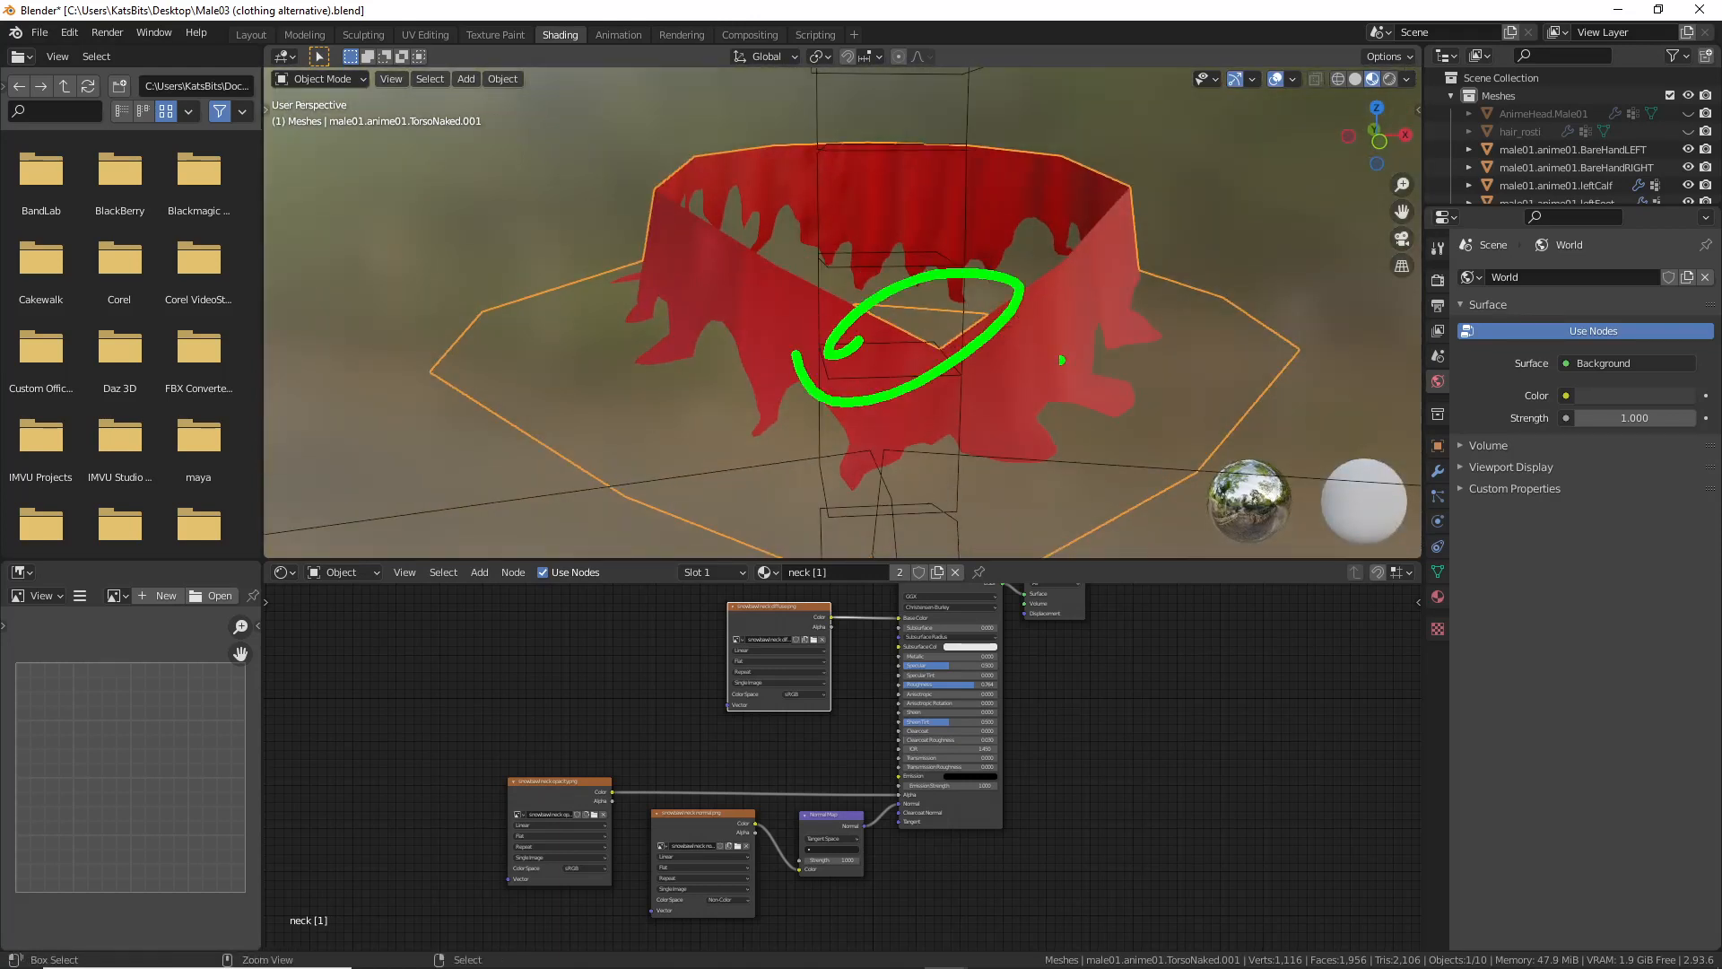
key(Escape)
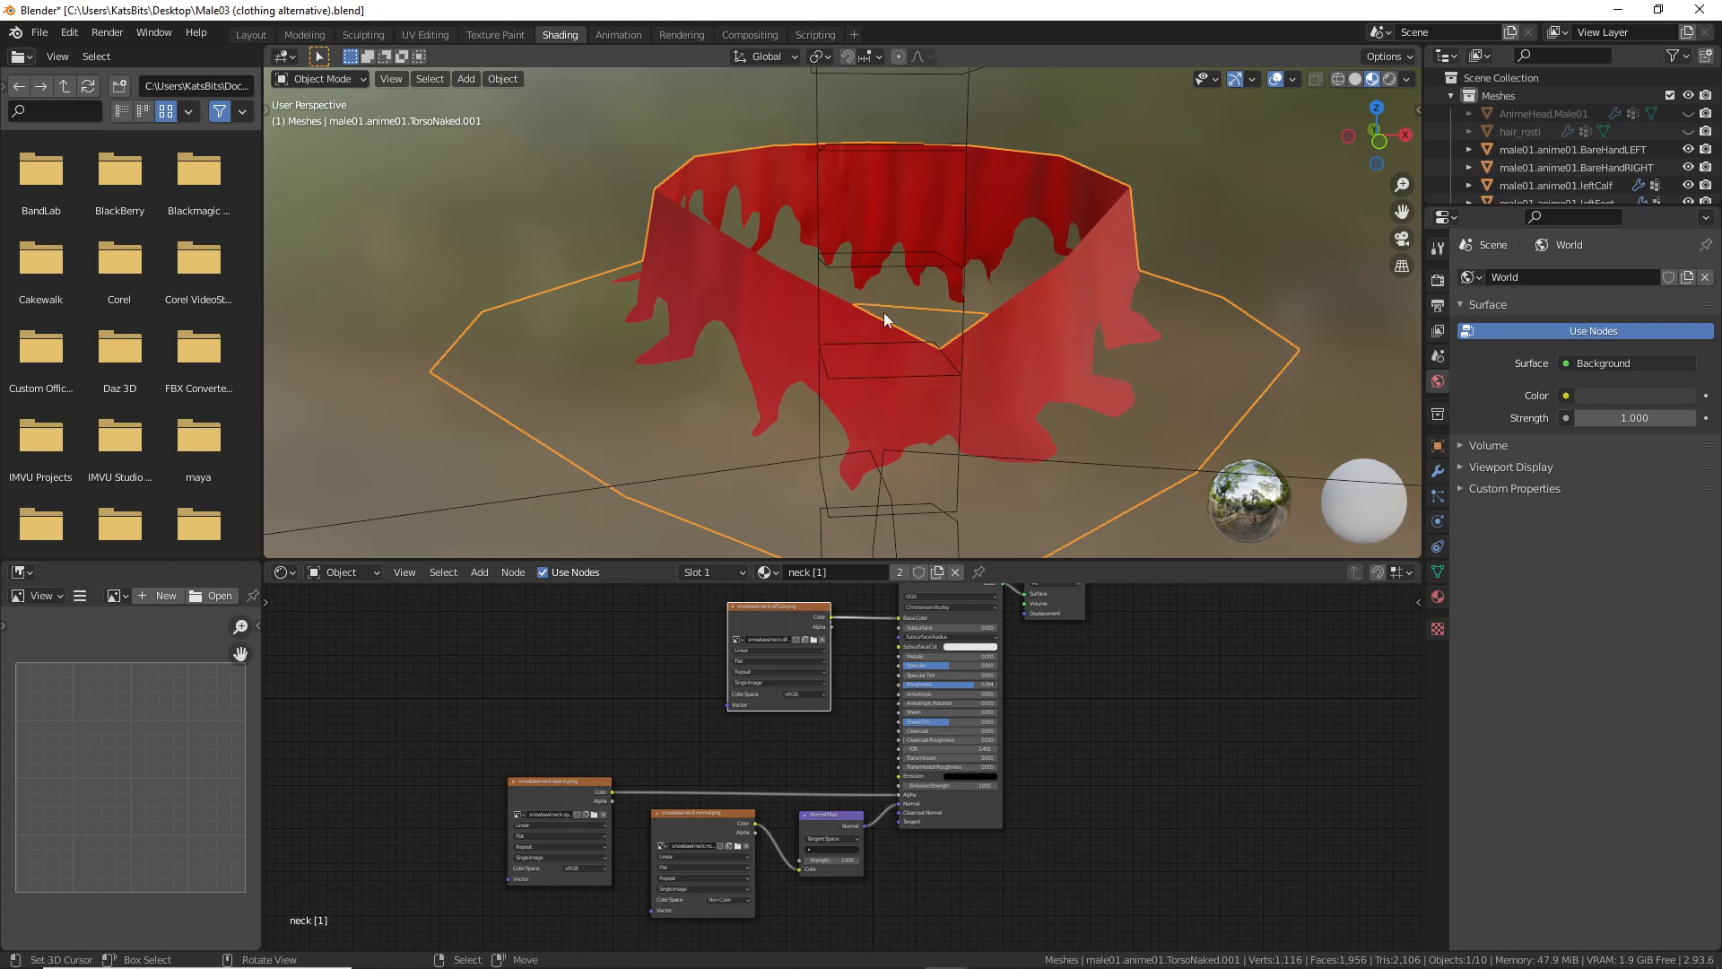
middle_drag(686, 316, 876, 476)
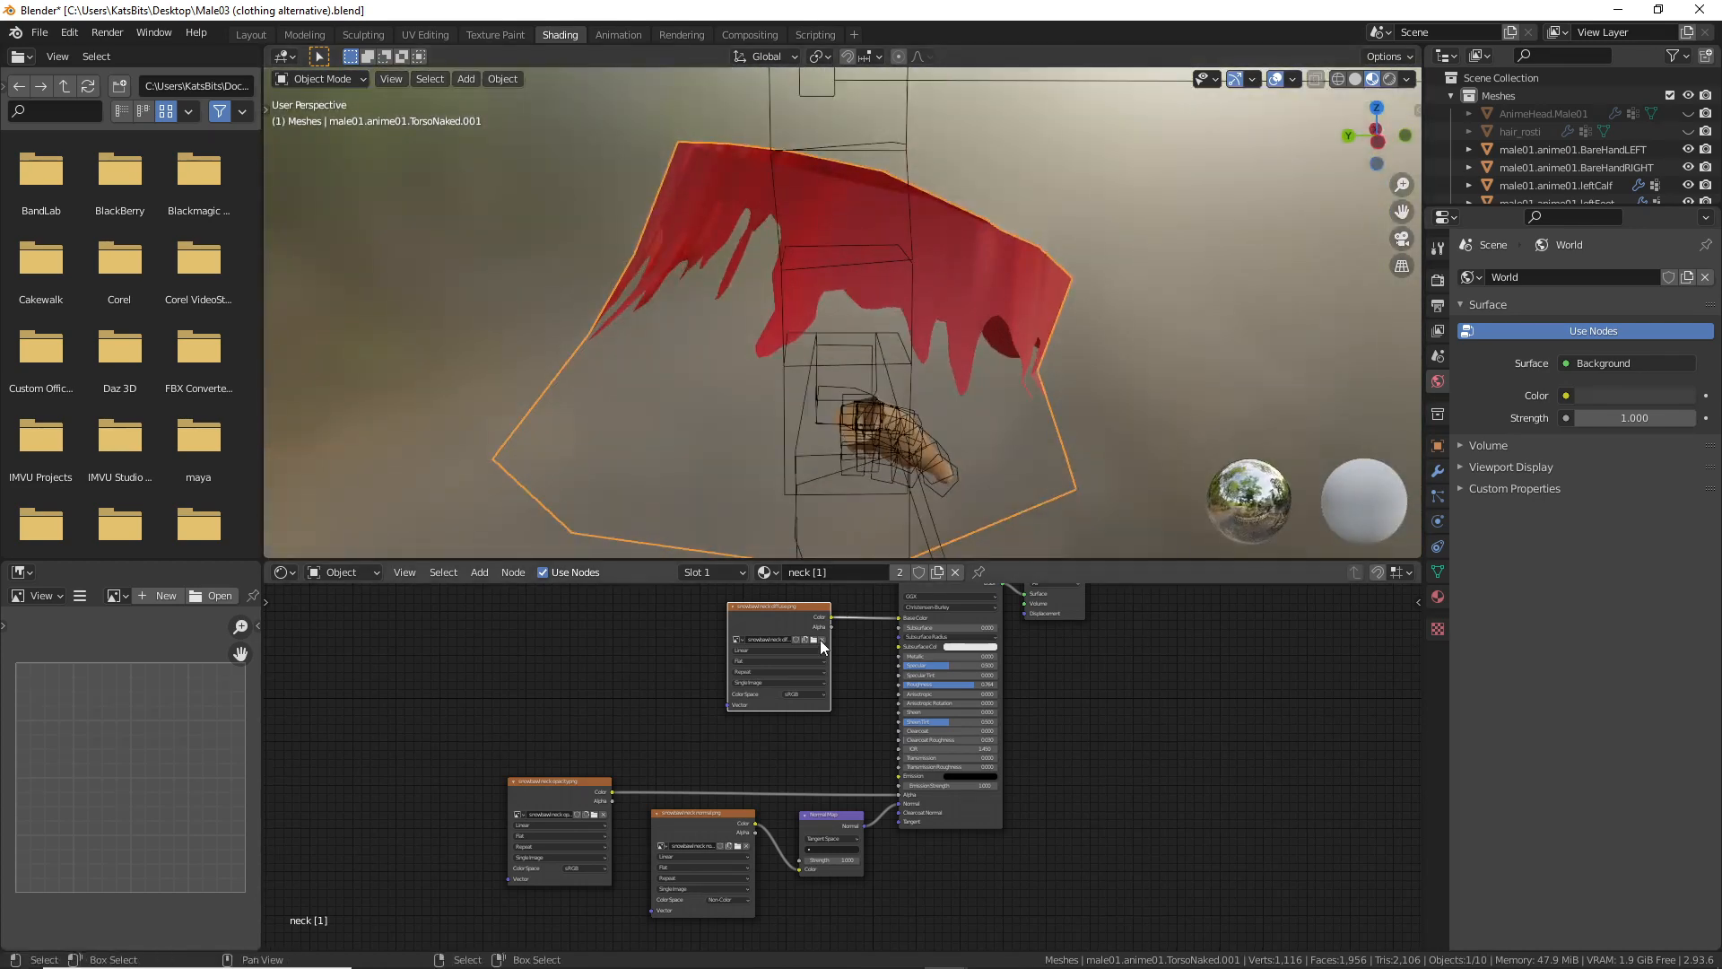
middle_drag(817, 645, 796, 672)
middle_drag(627, 364, 563, 307)
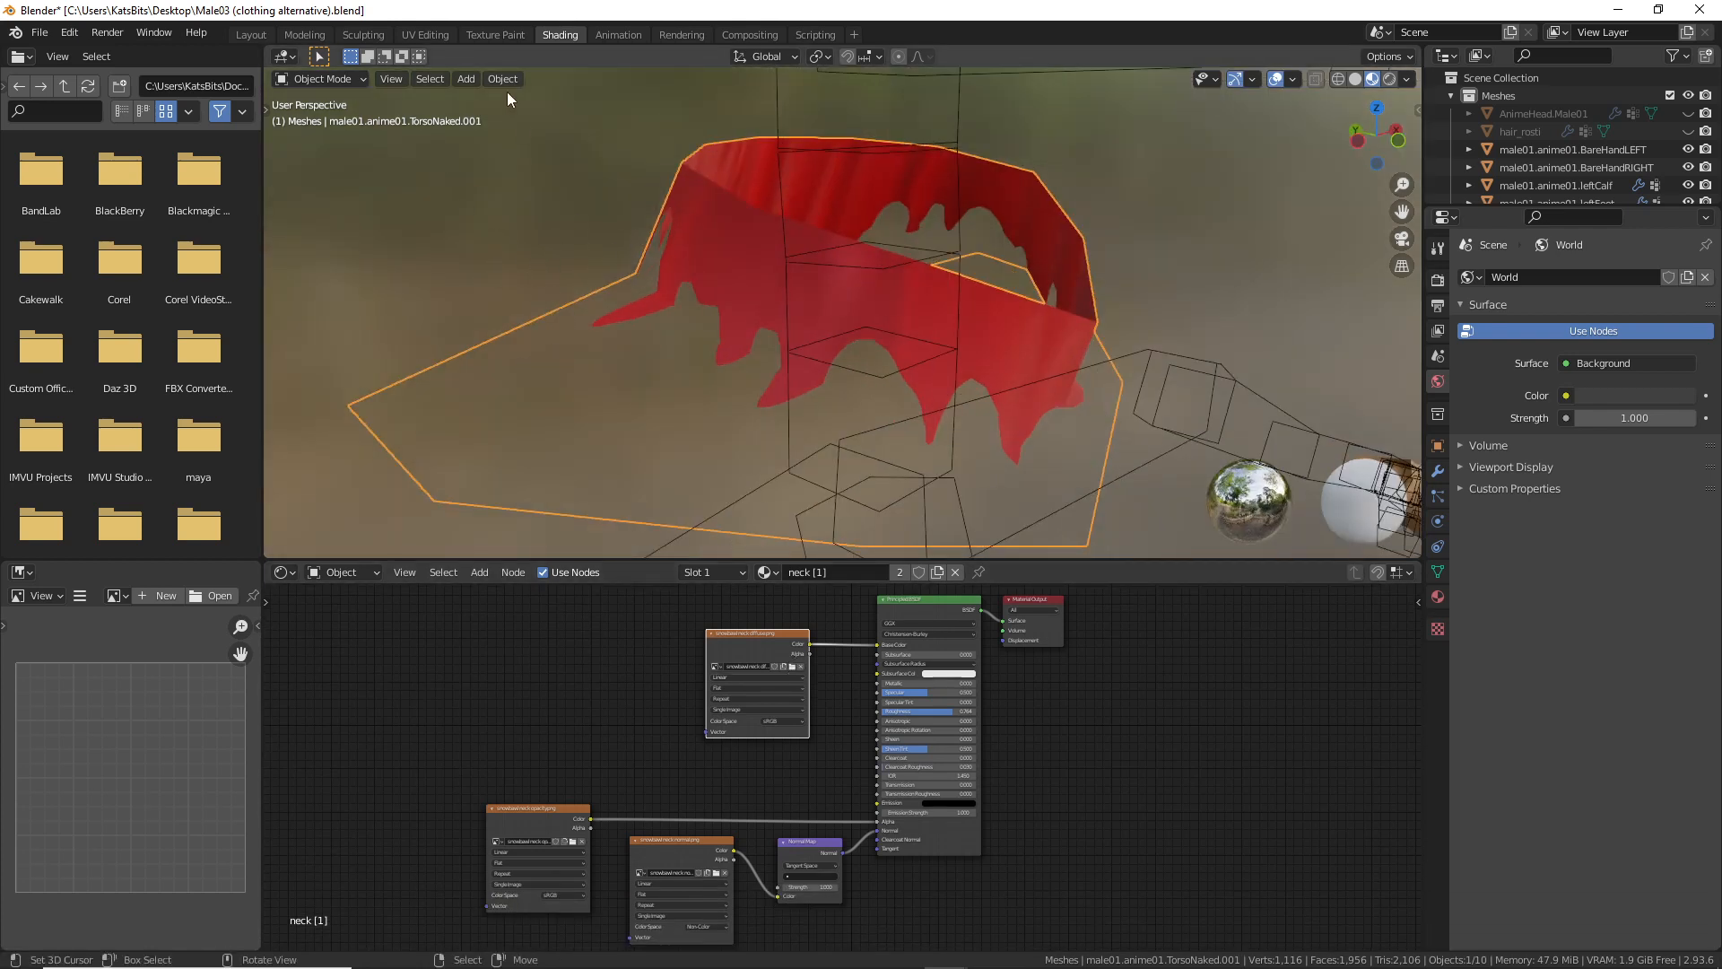
scroll(727, 258, down, 2)
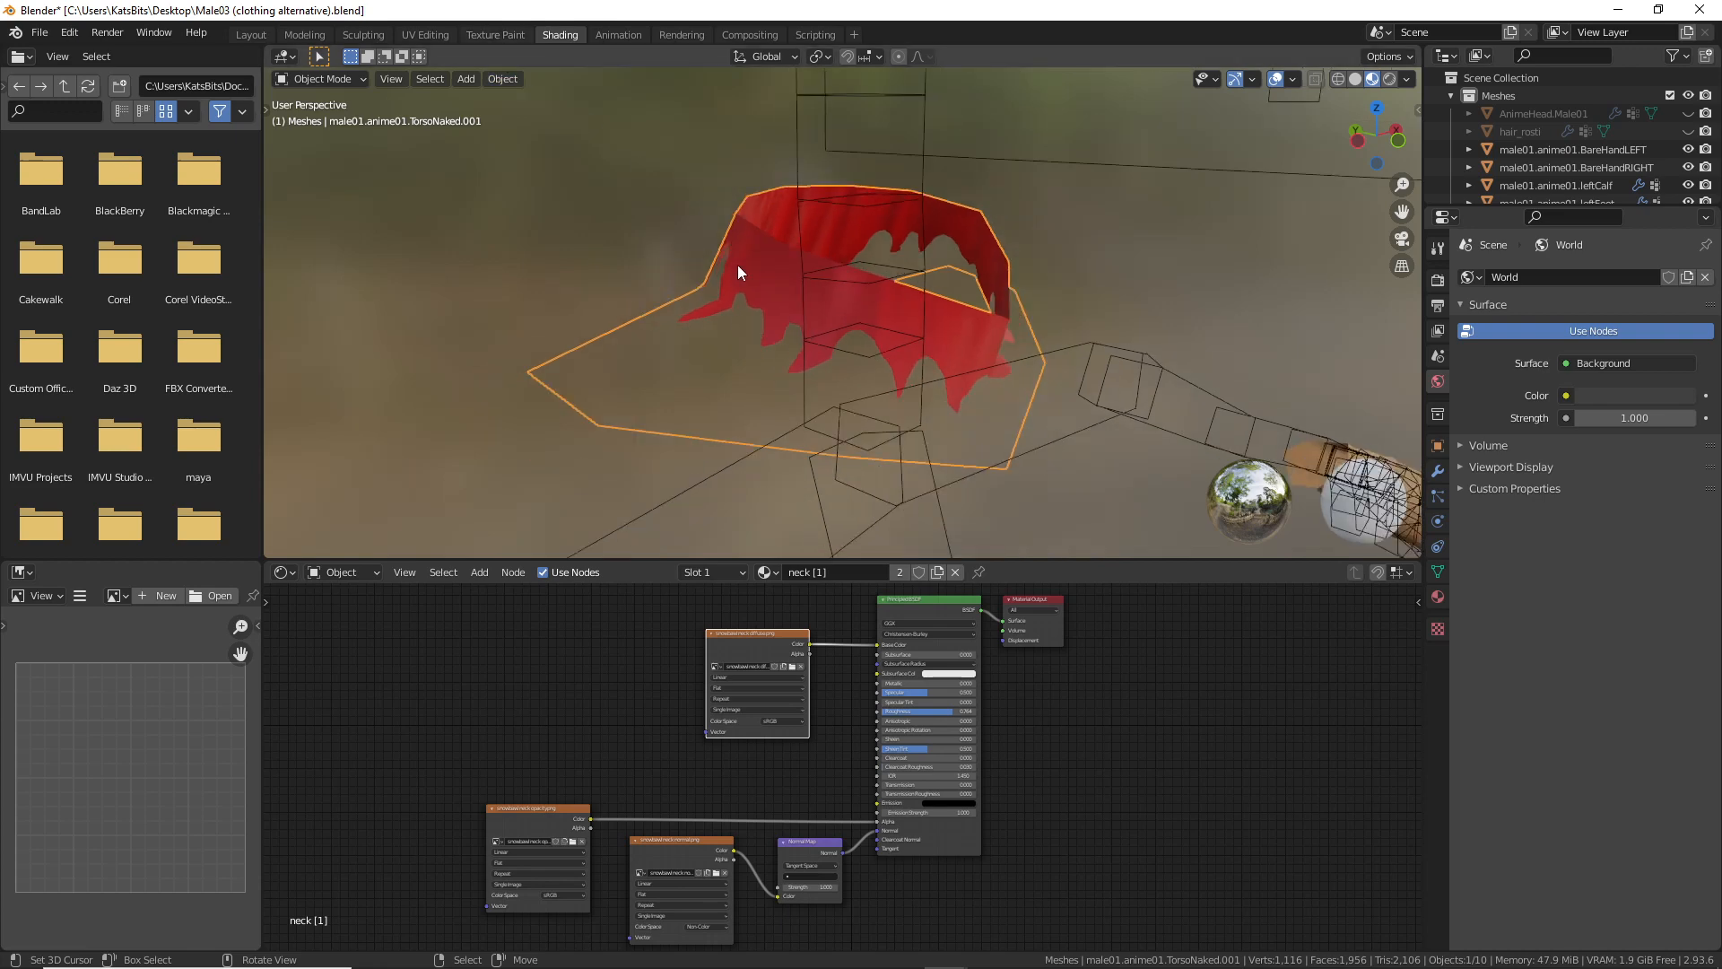
mouse_move(737, 266)
middle_down()
mouse_move(621, 256)
mouse_move(741, 255)
middle_up()
Step: Switch to the Layout workspace and put the Female03MasterRoot armature into Pose Mode
click(252, 36)
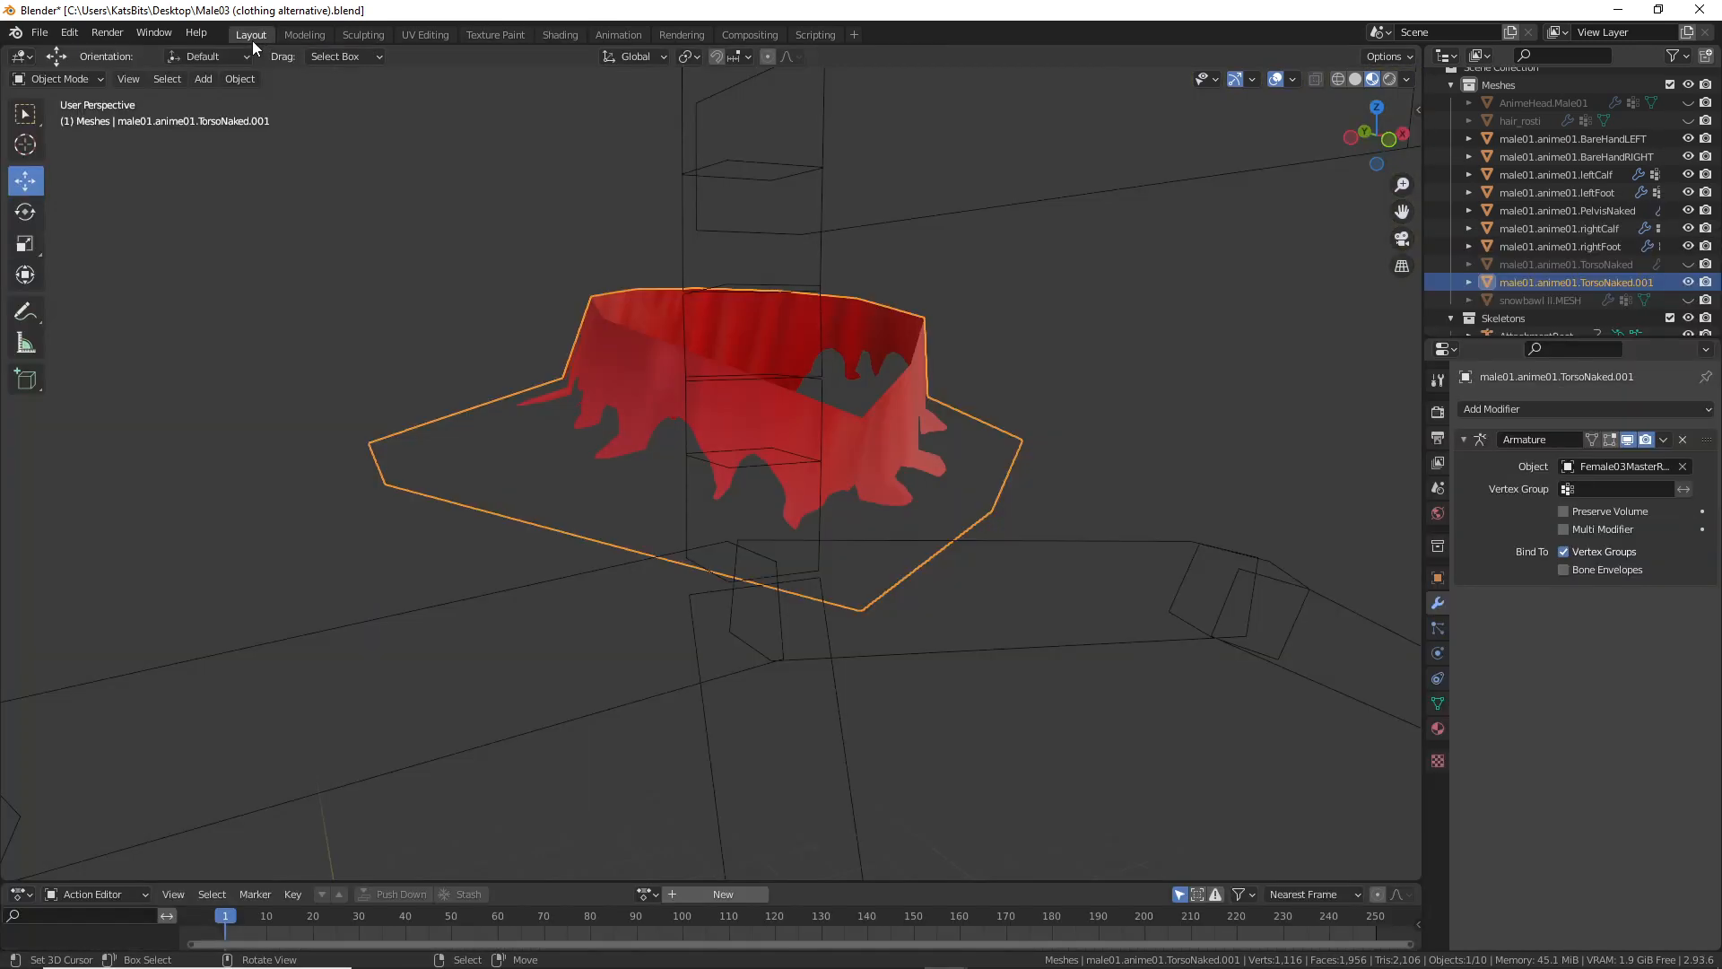
scroll(588, 367, down, 3)
middle_drag(585, 390, 692, 529)
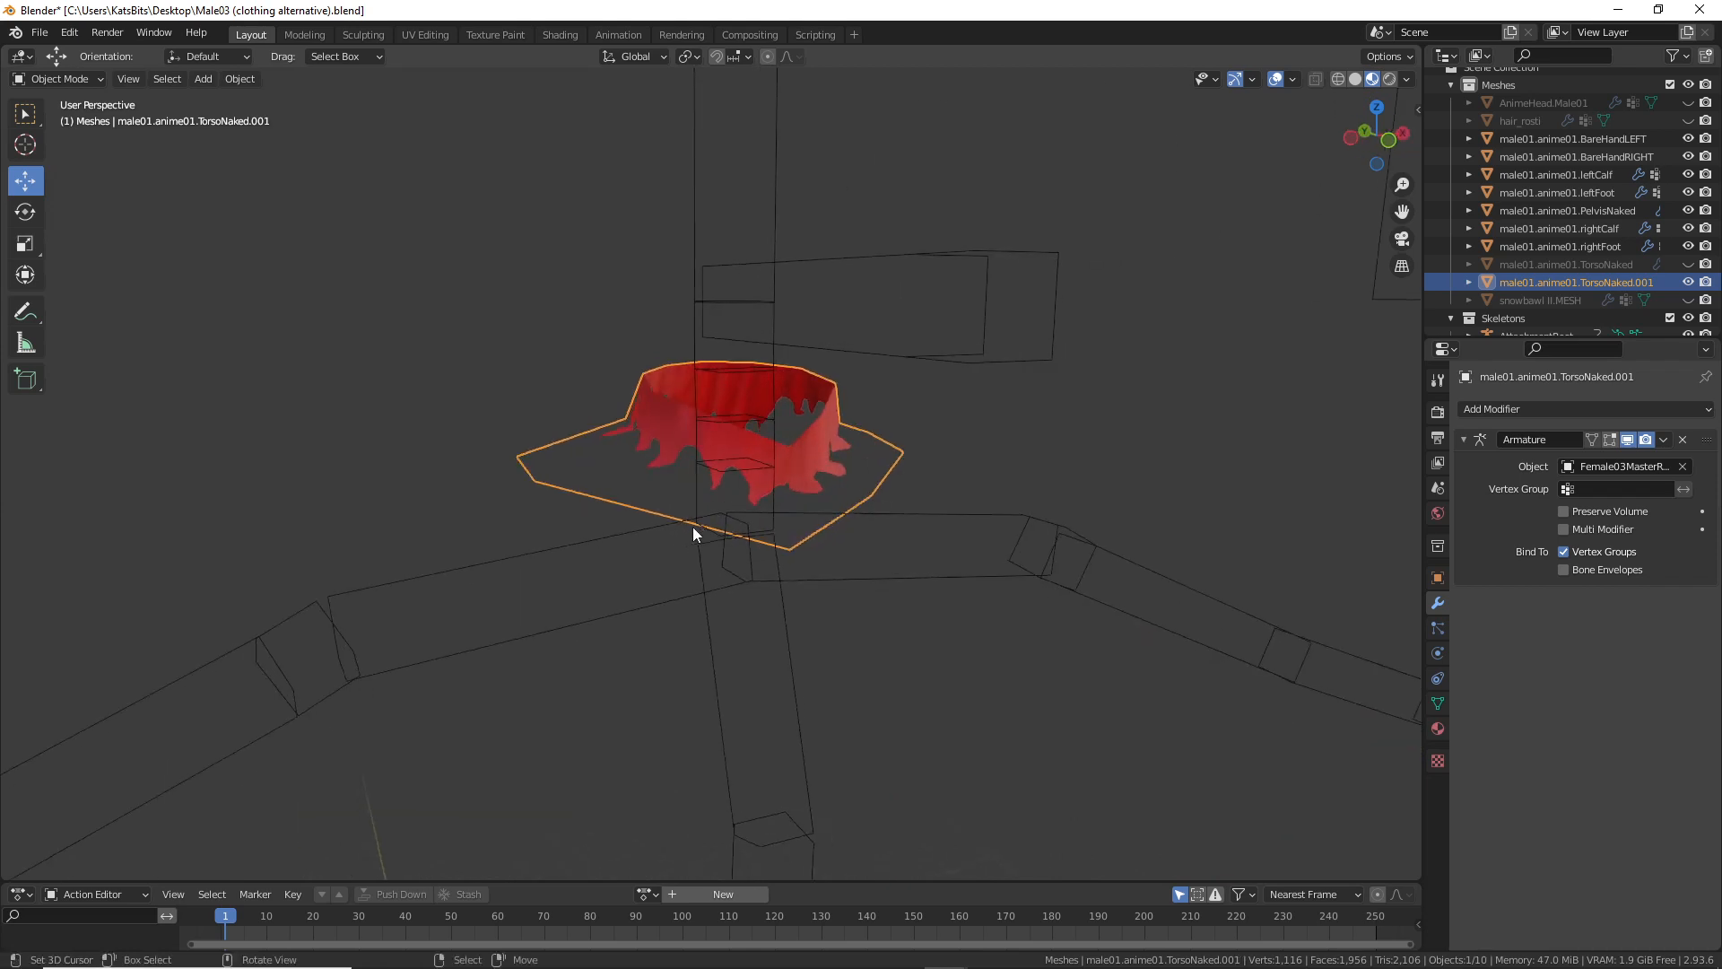
click(694, 534)
click(58, 78)
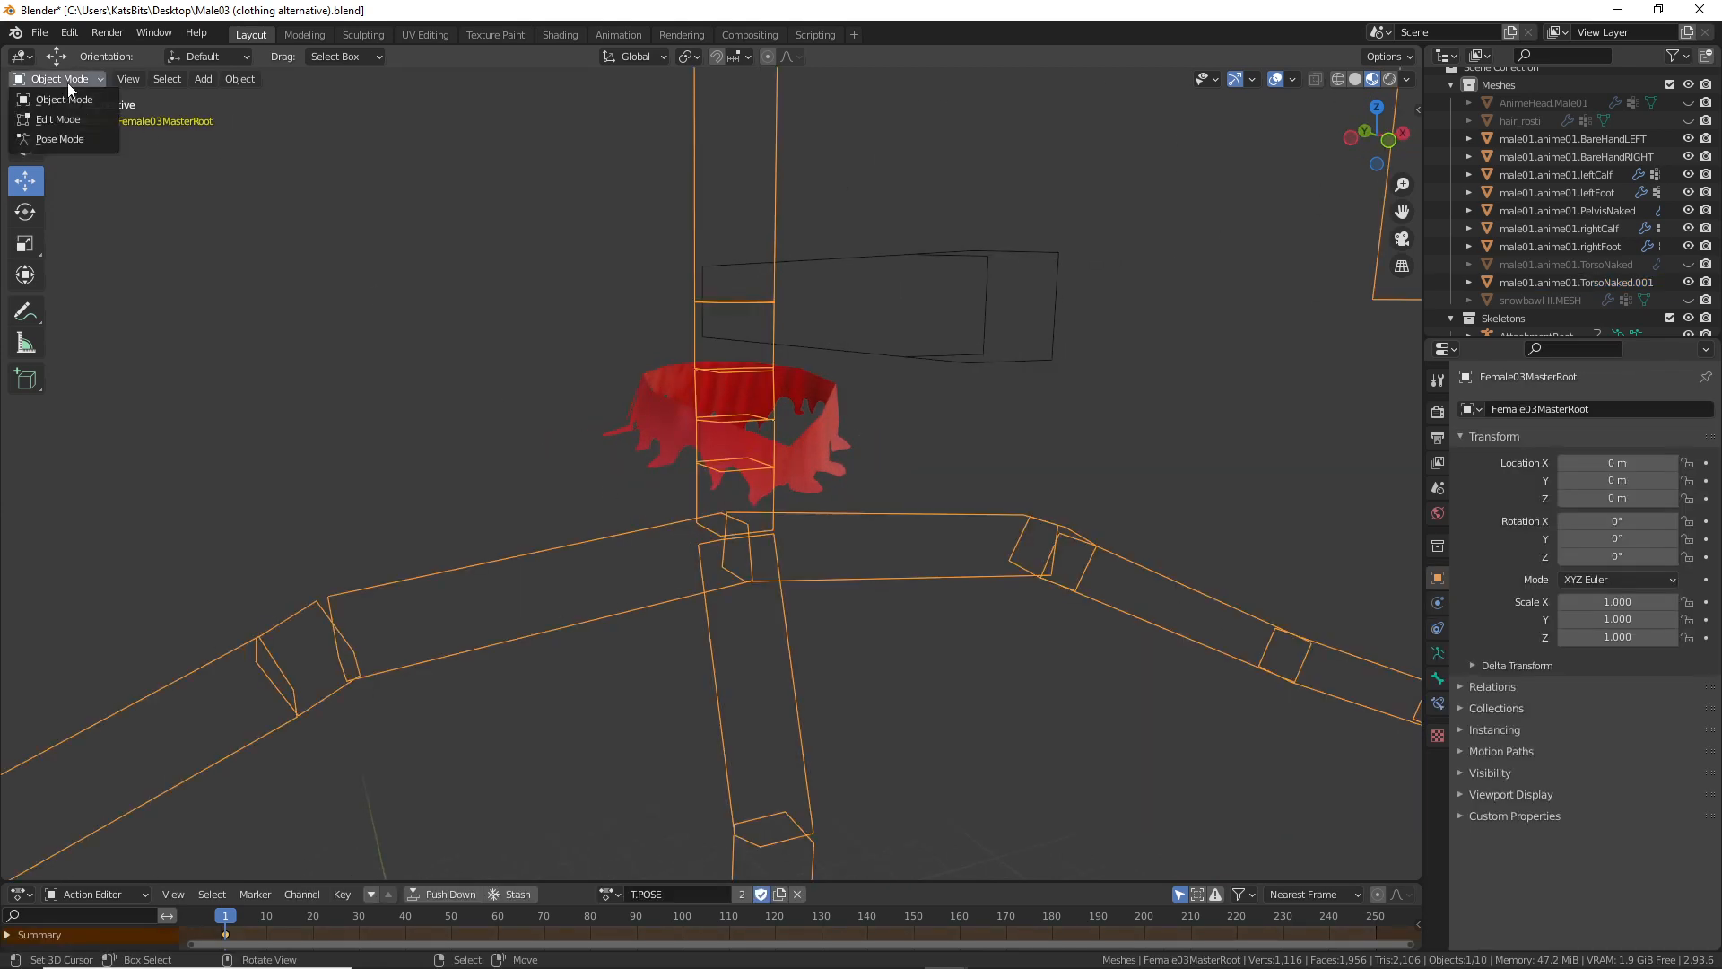
click(56, 139)
Step: Test-rotate the Neck04 and Neck03 bones to check how the neck mesh deforms, cancelling each rotation
click(751, 348)
key(r)
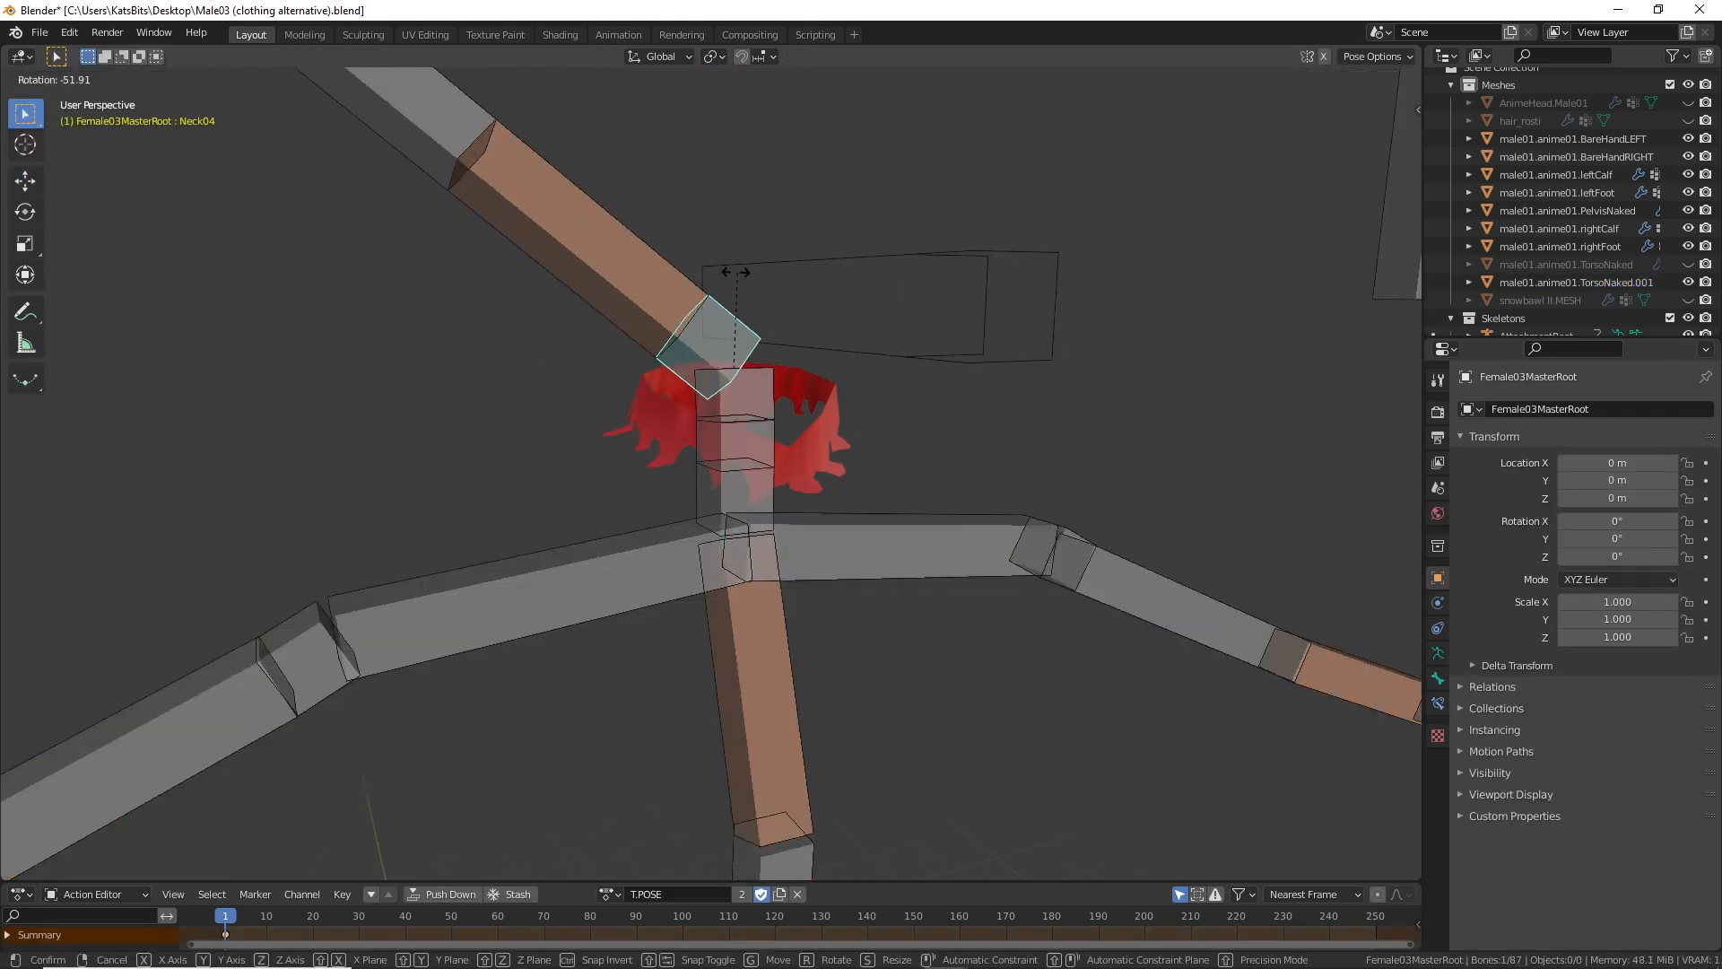
key(Escape)
click(741, 391)
key(r)
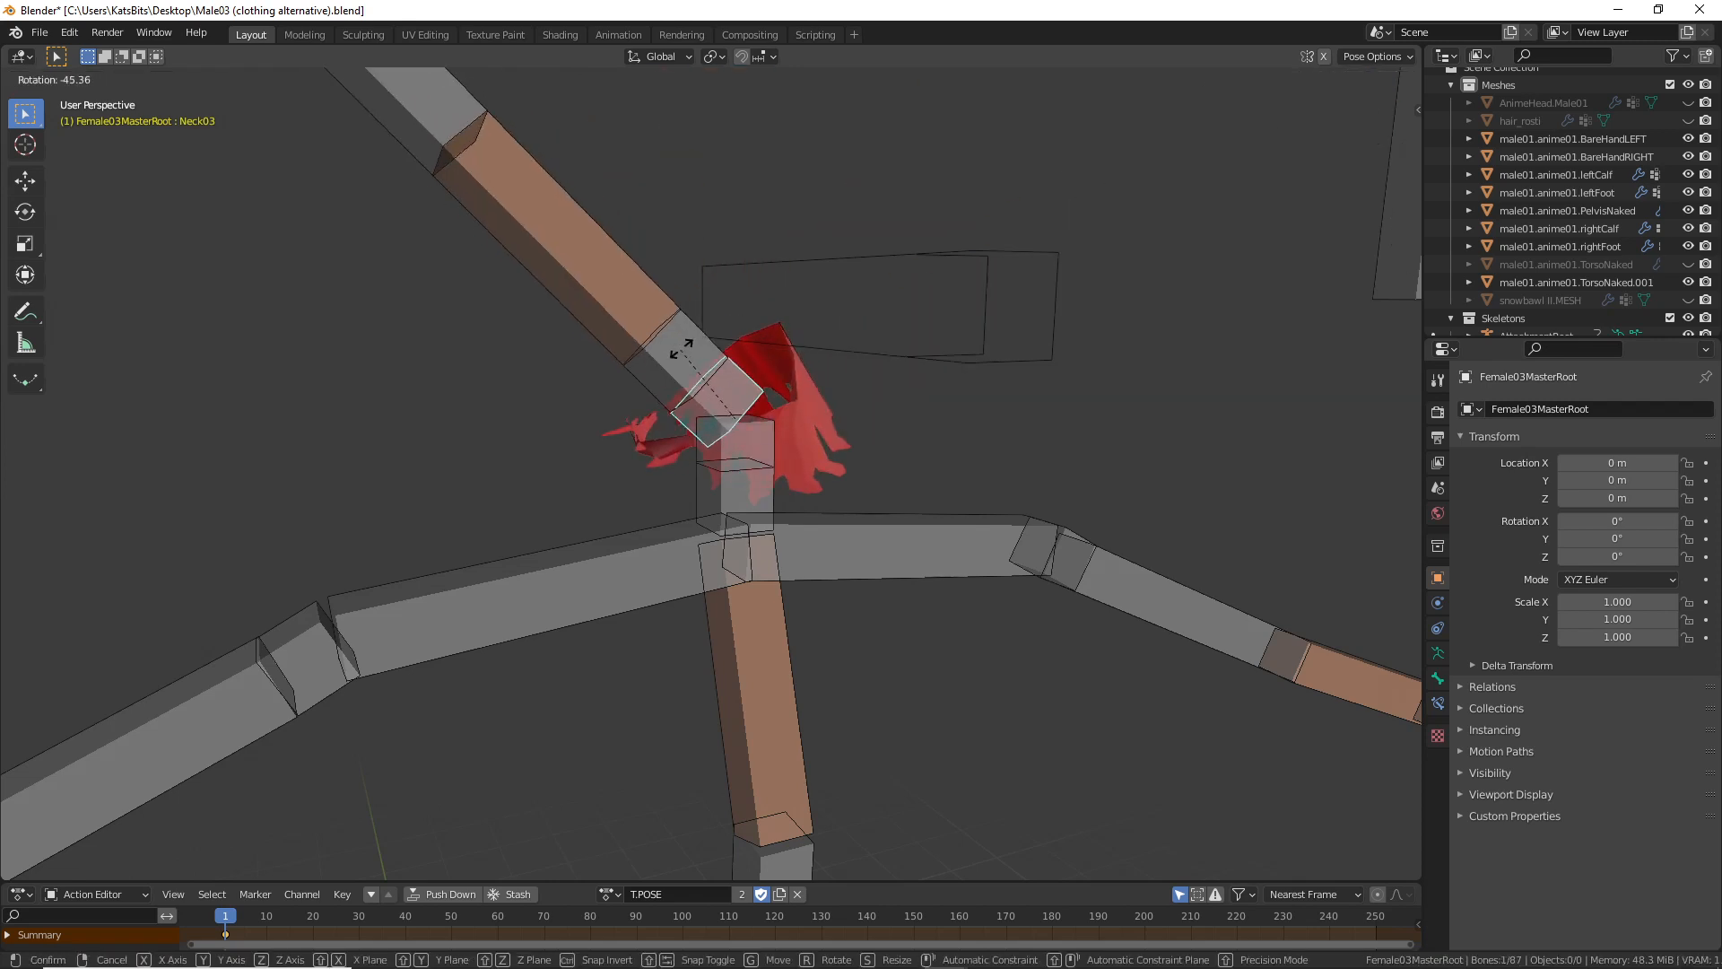
key(Escape)
Step: Test-rotate the Neck02 and Neck01 bones to check the lower neck mesh's deformation, cancelling each rotation
click(730, 390)
key(r)
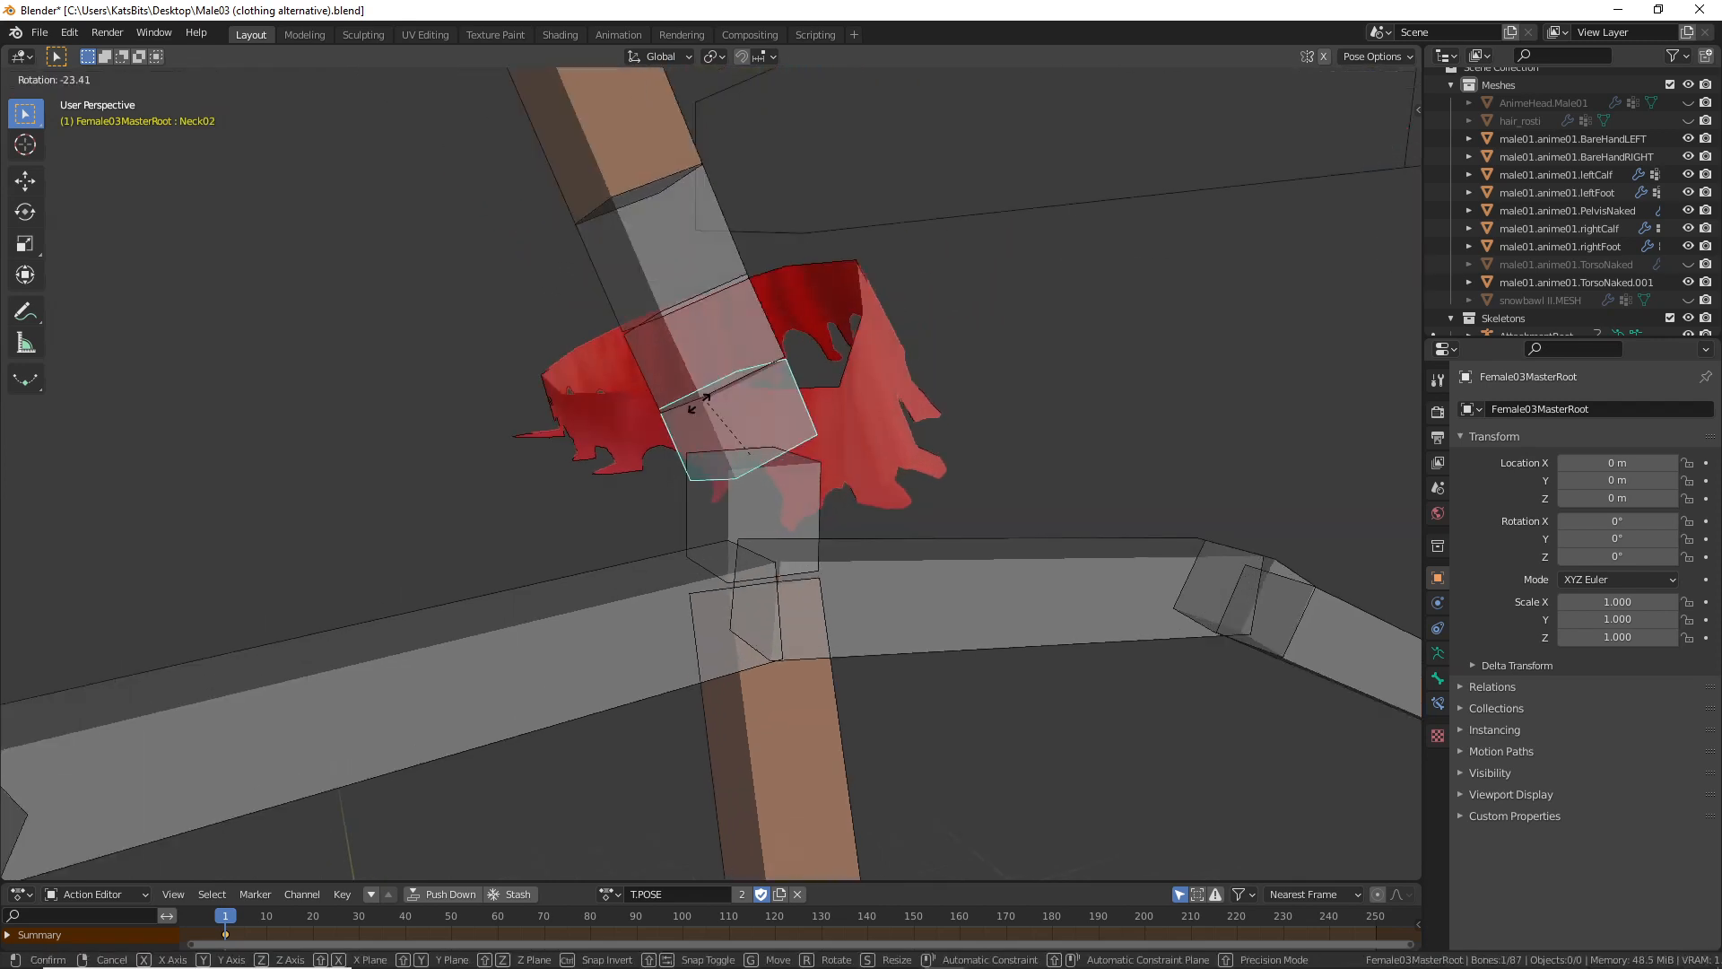
key(Escape)
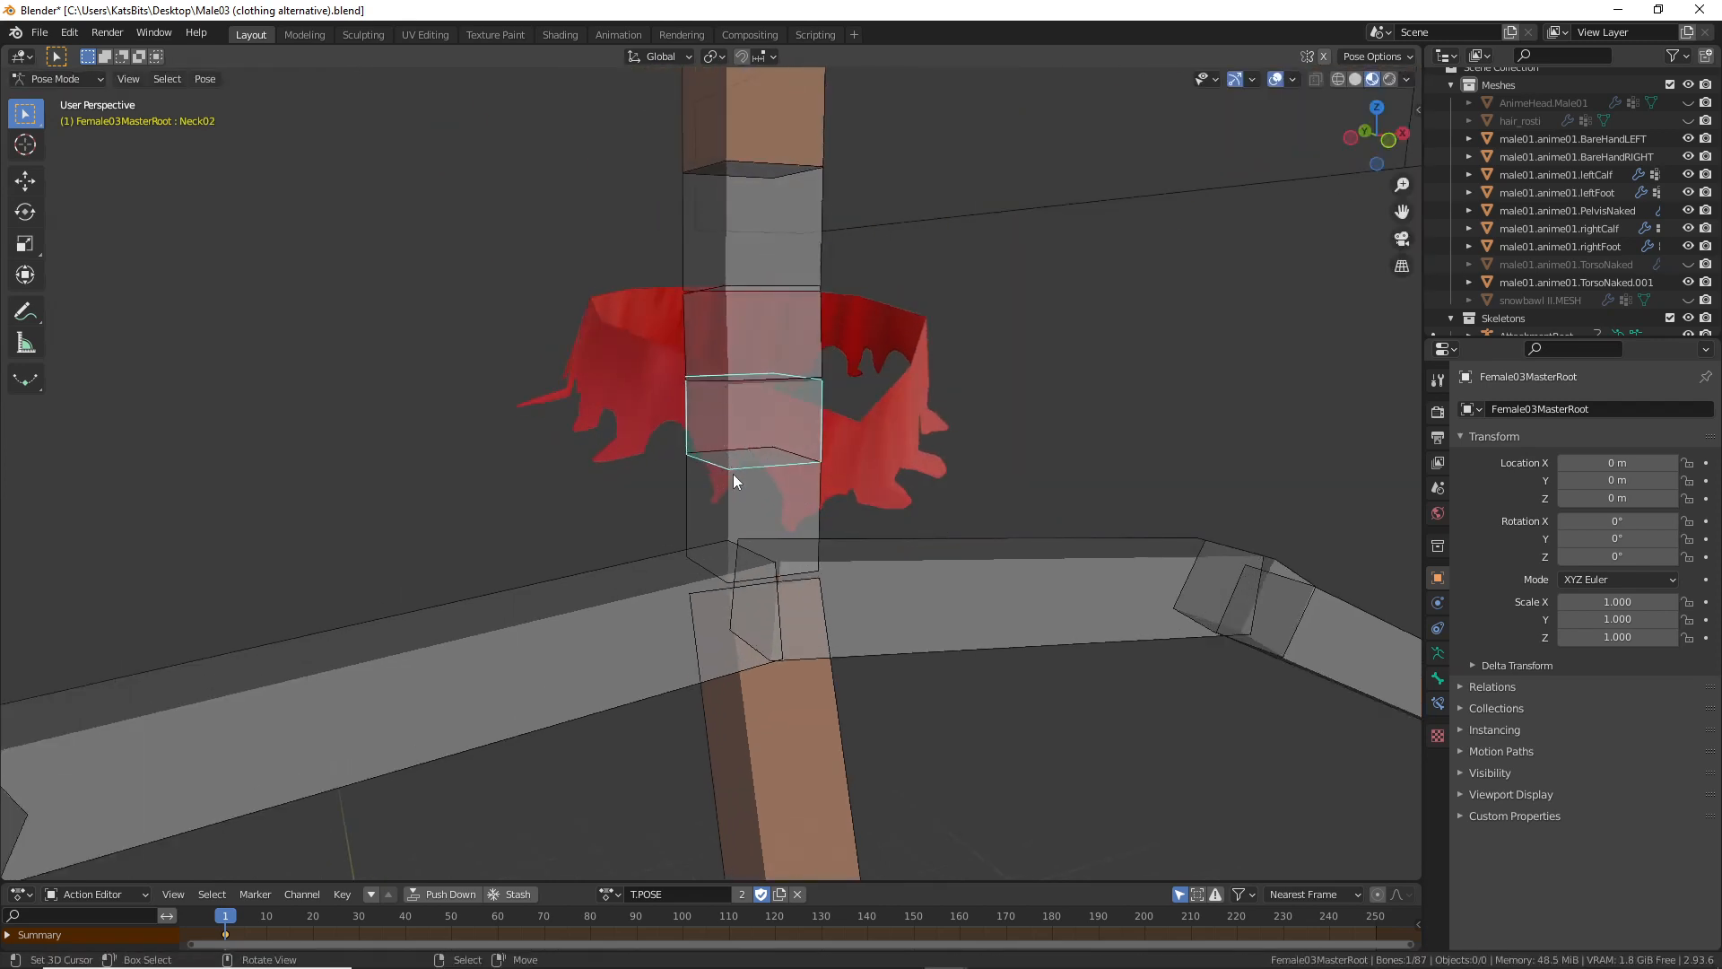
click(734, 474)
key(g)
key(Escape)
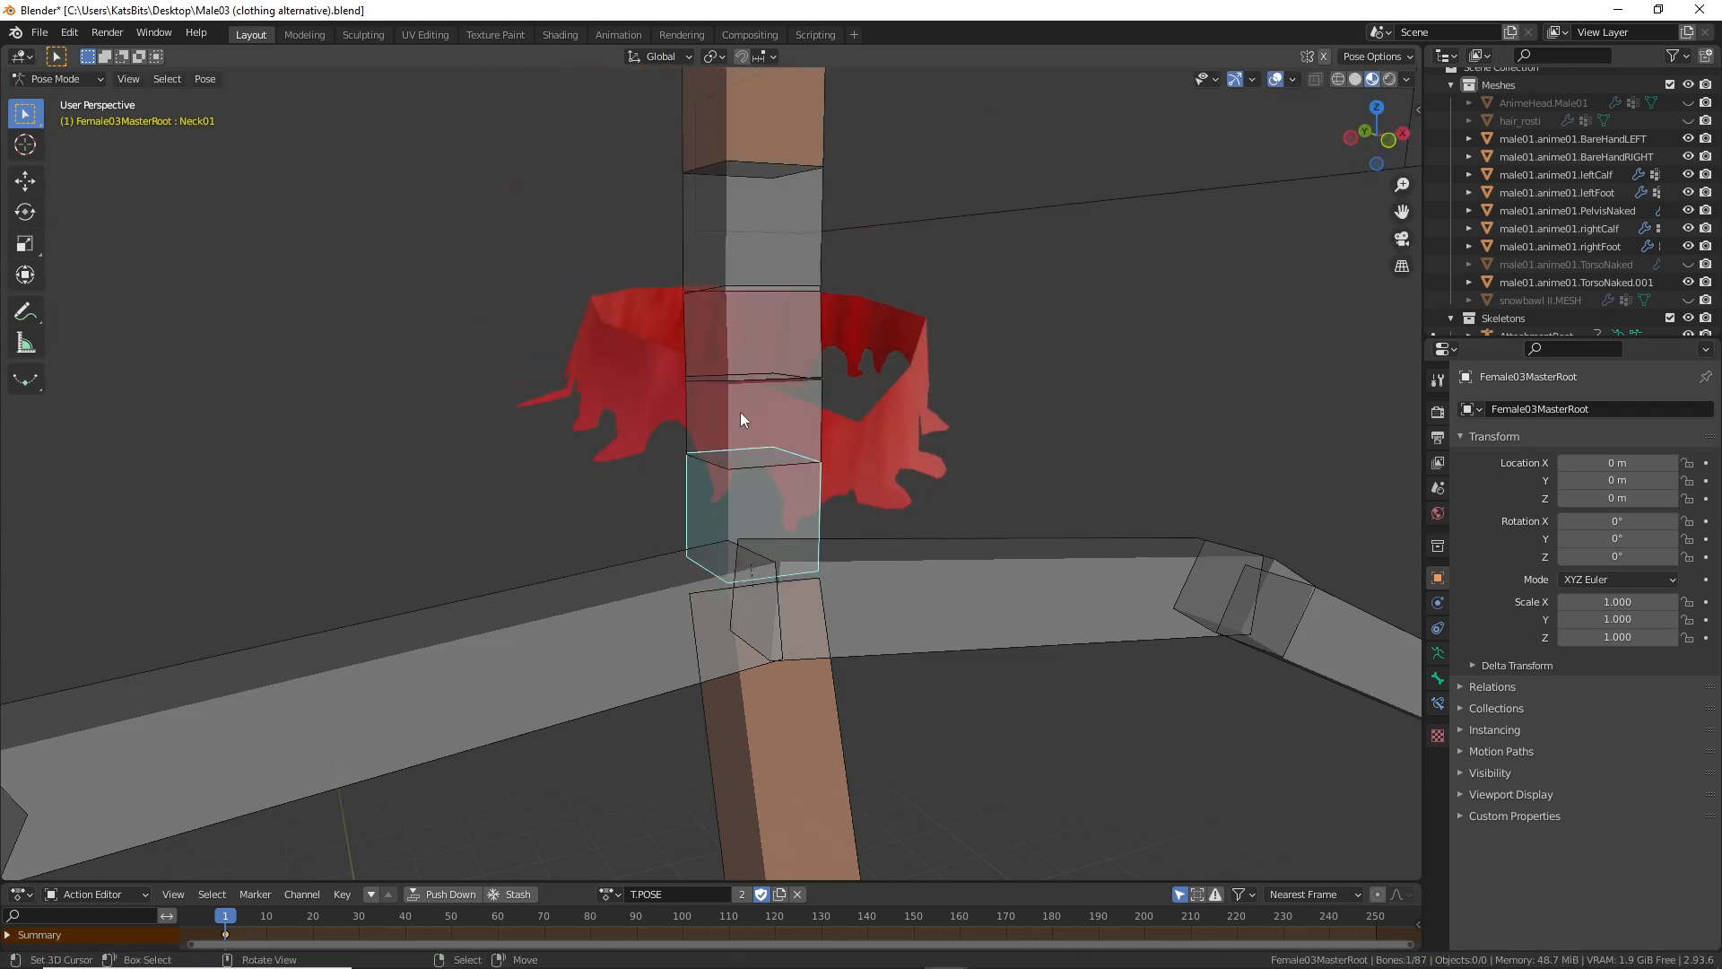
key(r)
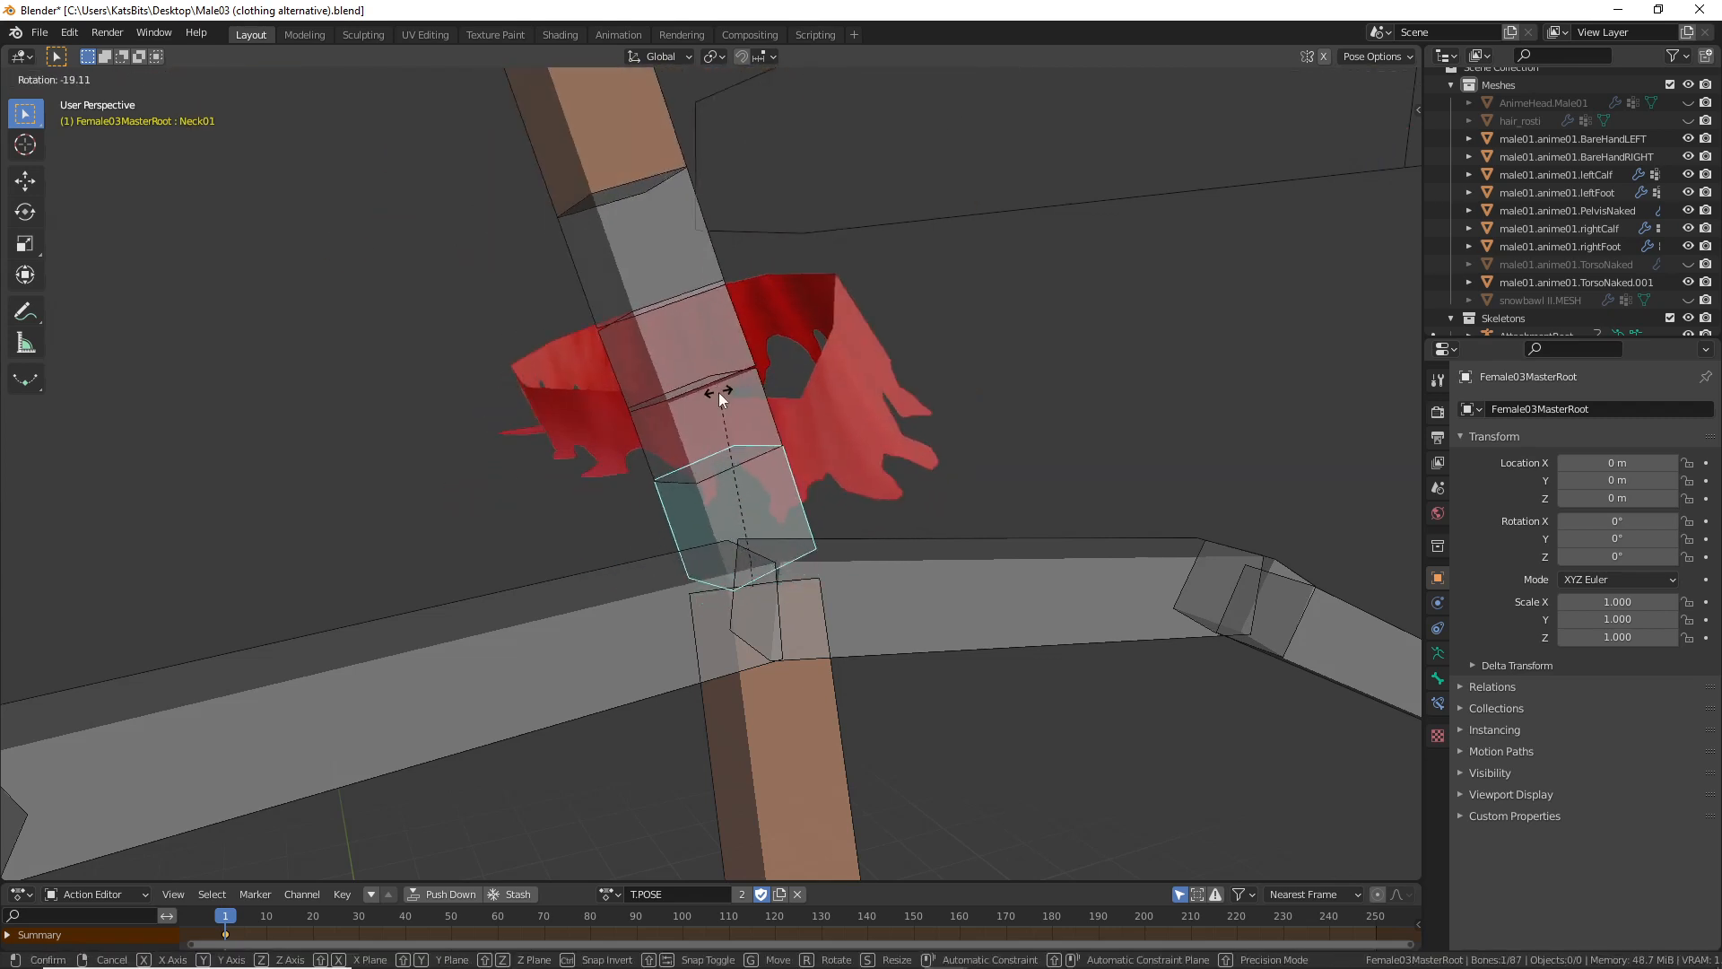
key(Escape)
Step: Test-rotate the right and left clavicle bones to check their influence on the neck mesh, cancelling each rotation
click(452, 654)
key(r)
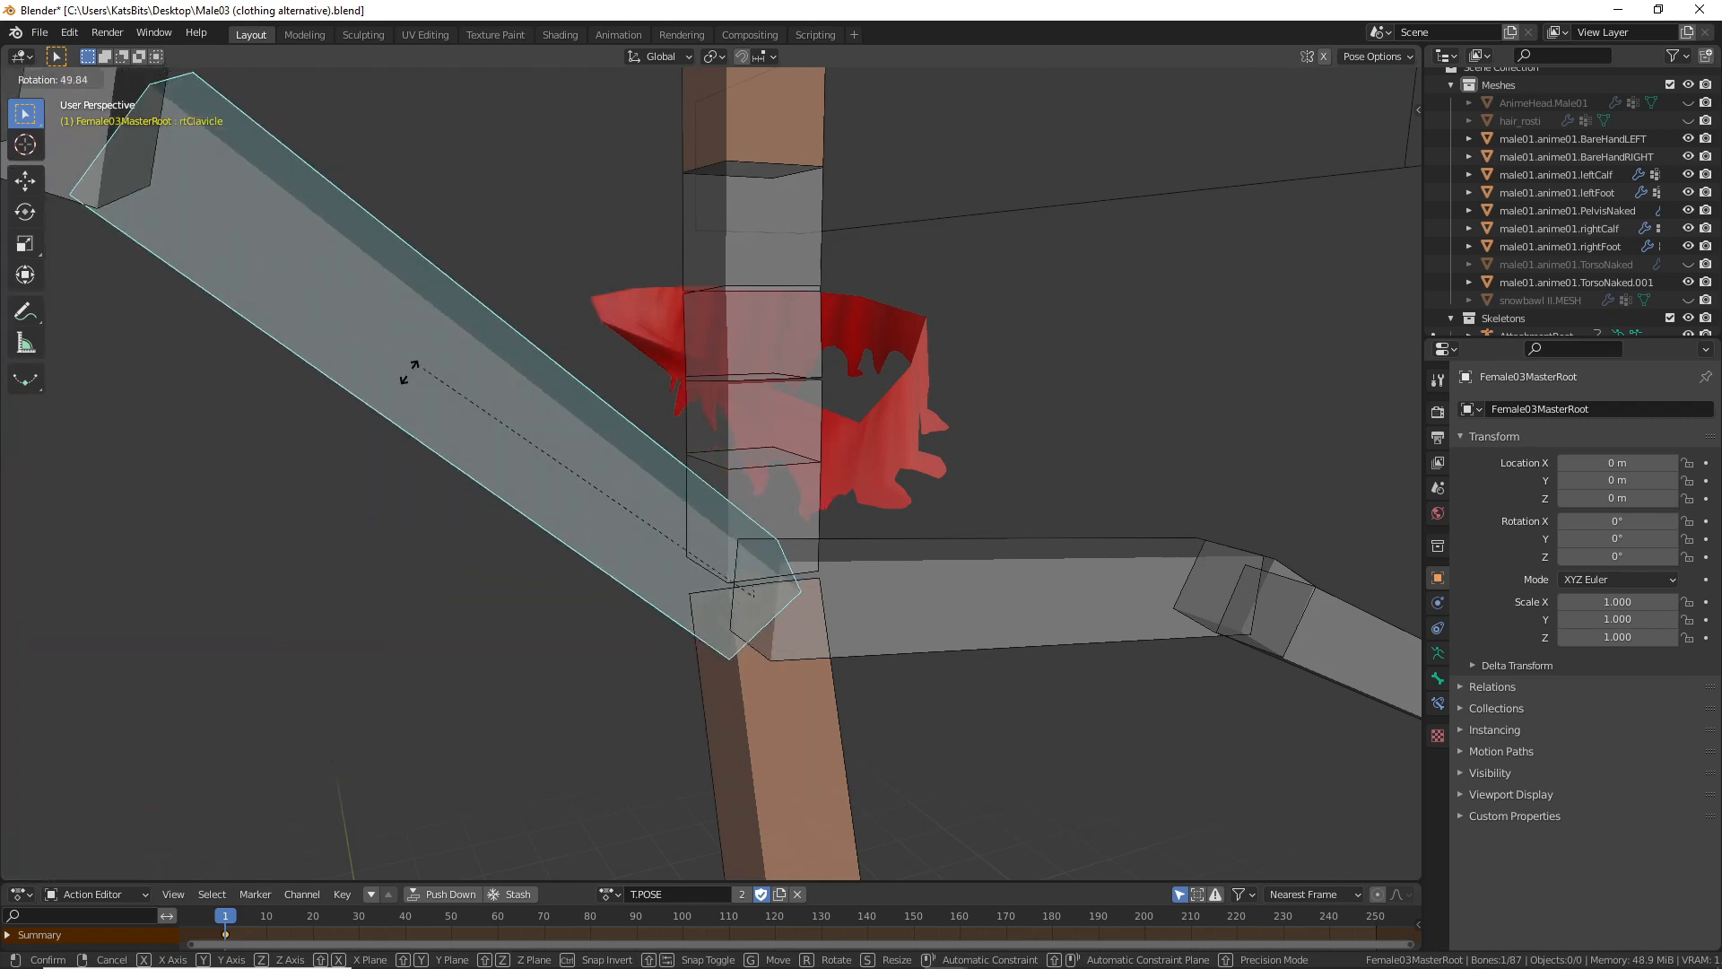
key(Escape)
click(1076, 569)
key(r)
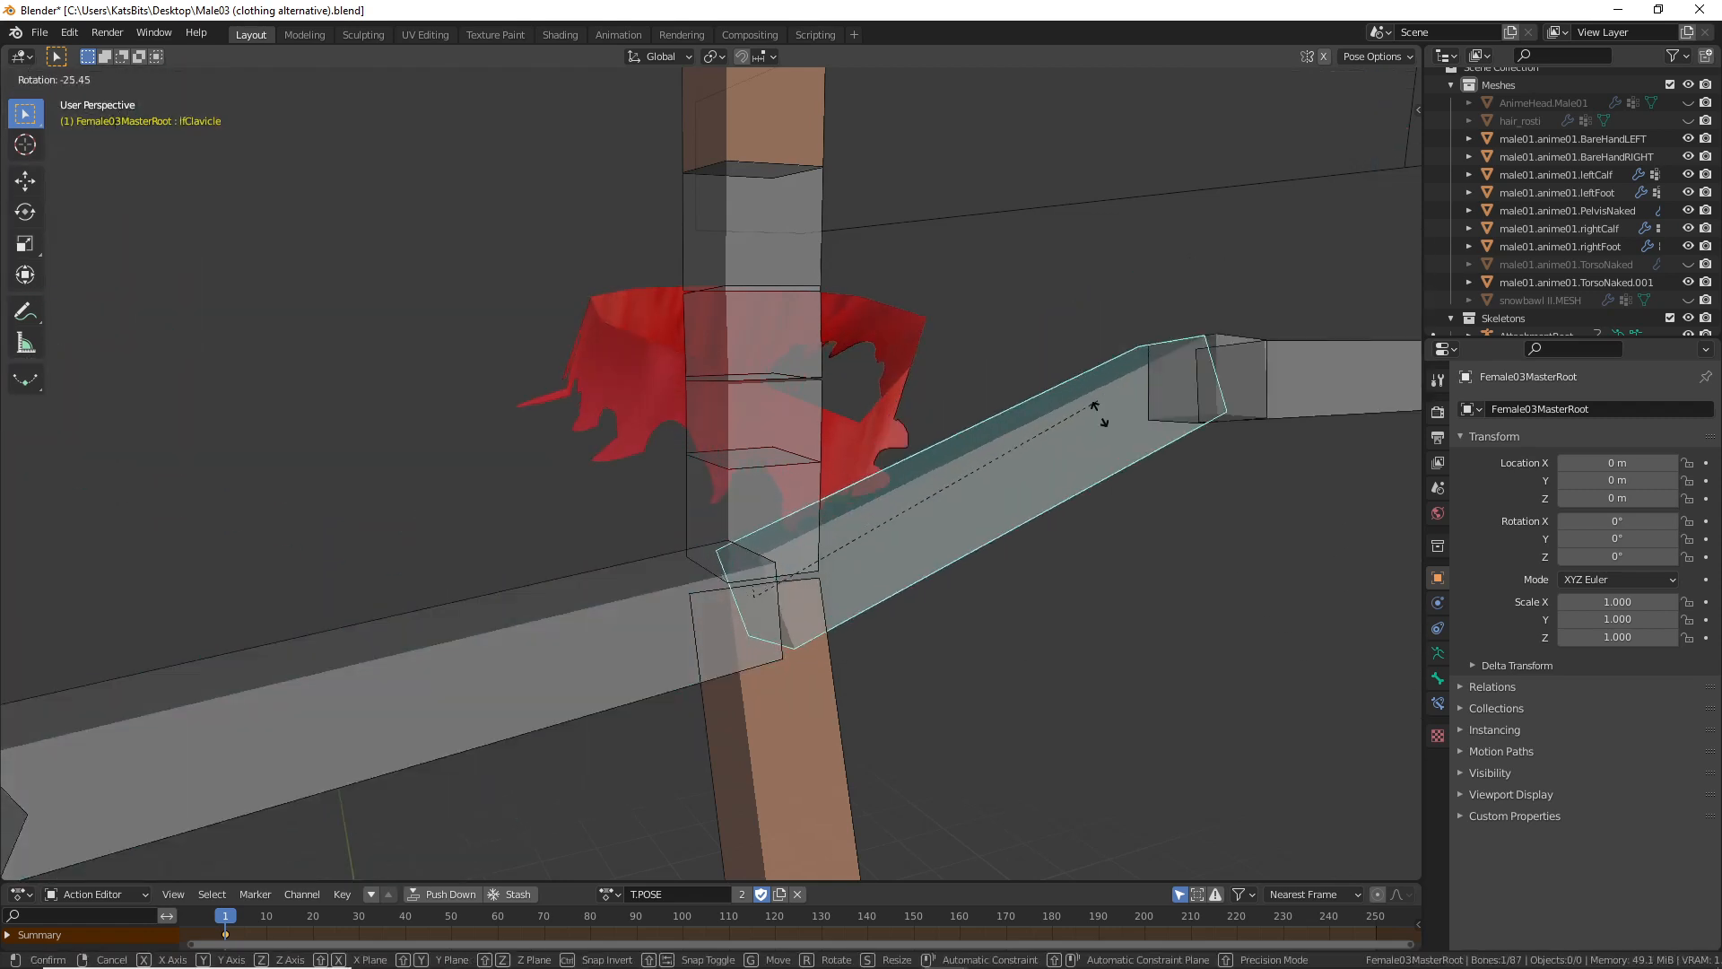
key(Escape)
Step: Return the armature to Object Mode and unhide the male01.anime01.TorsoNaked mesh
middle_drag(1013, 404, 903, 568)
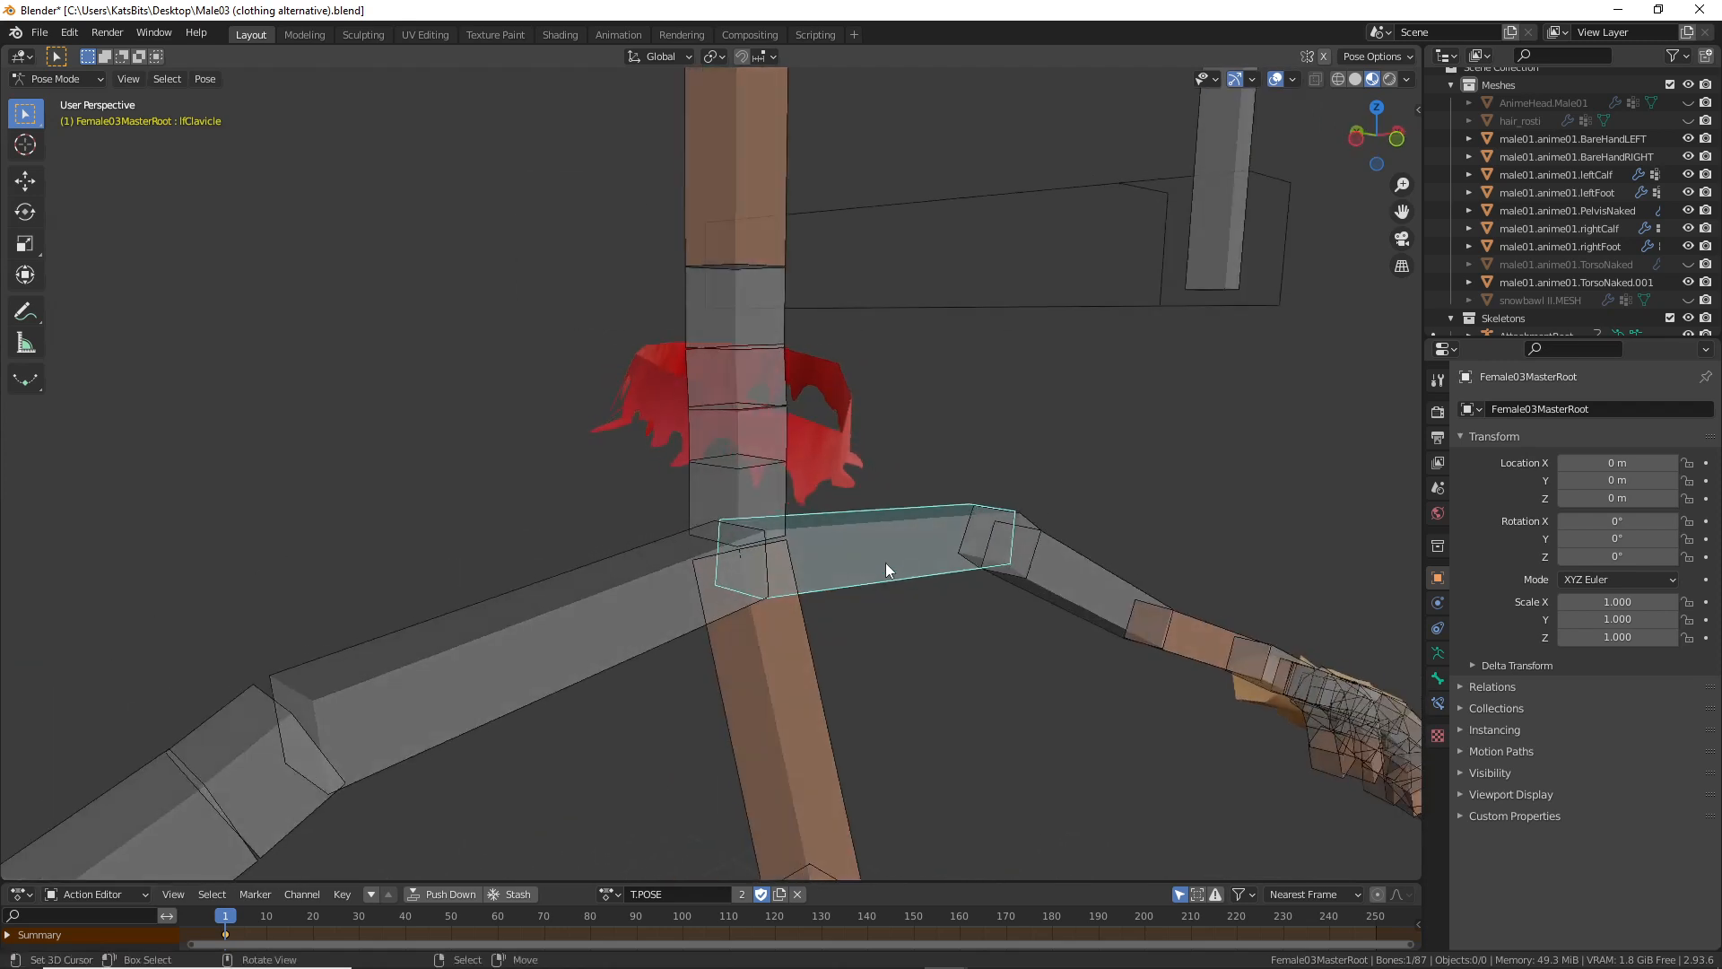
click(65, 79)
click(64, 100)
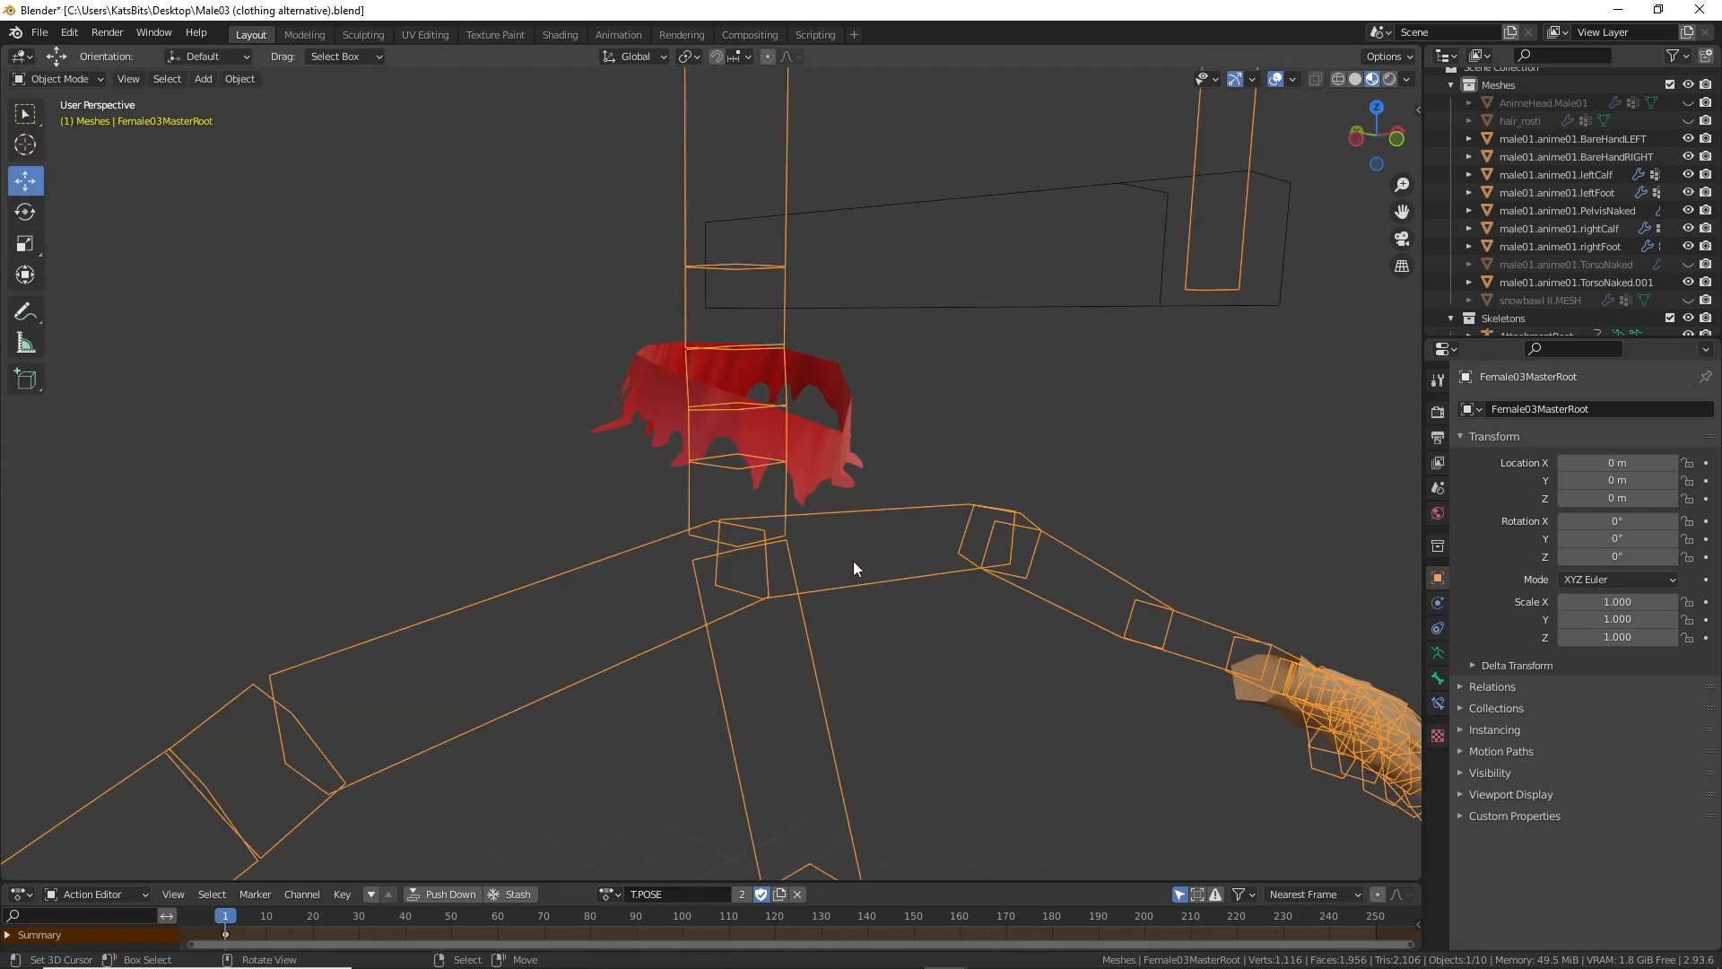
click(1688, 263)
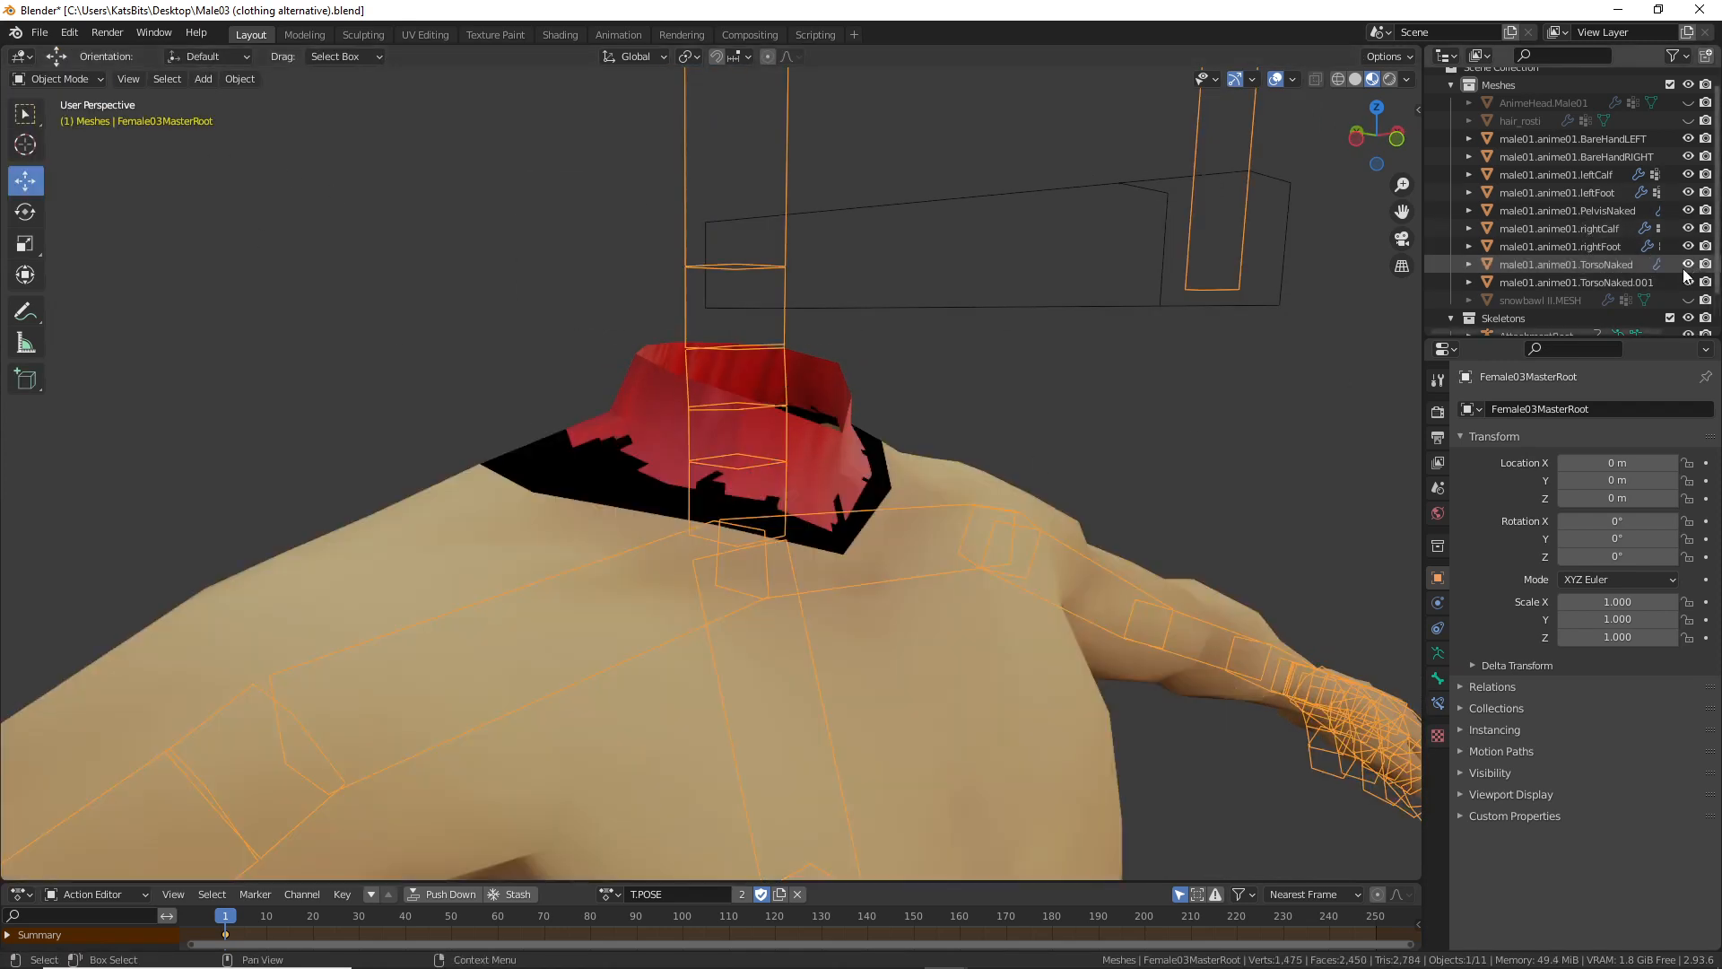
middle_drag(807, 574, 574, 440)
Step: Select the neck mesh and review its material's blend, shadow and clip threshold settings and viewport display properties
click(863, 470)
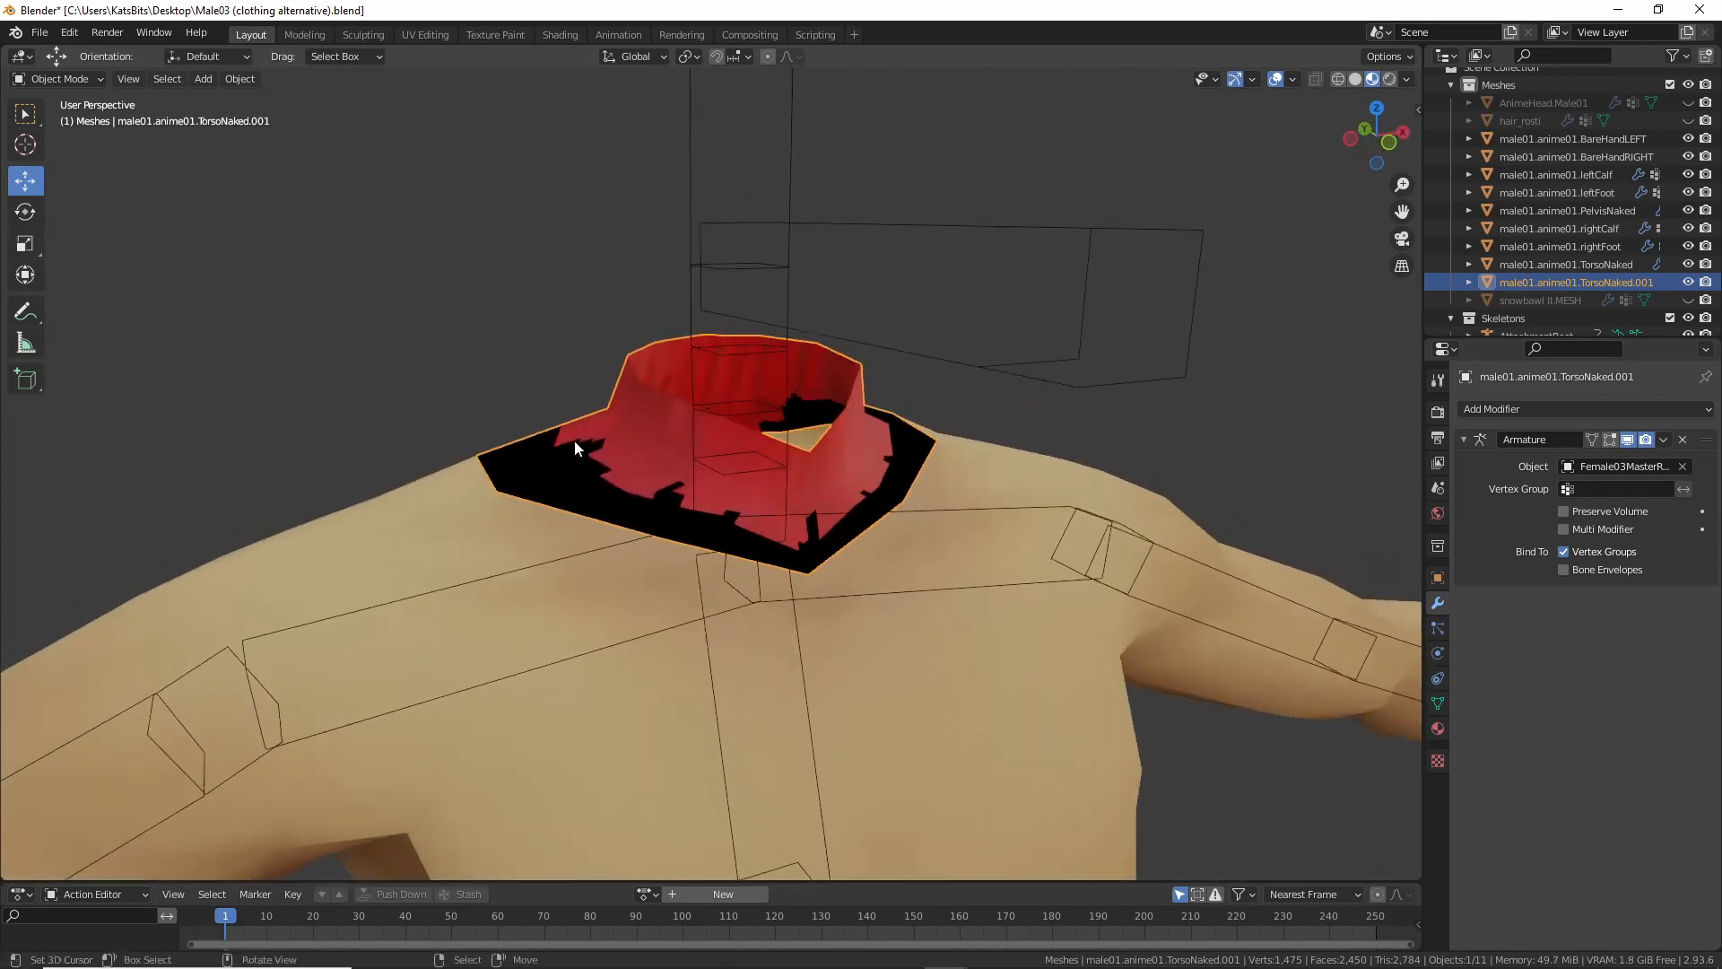
click(1438, 729)
scroll(1485, 696, down, 15)
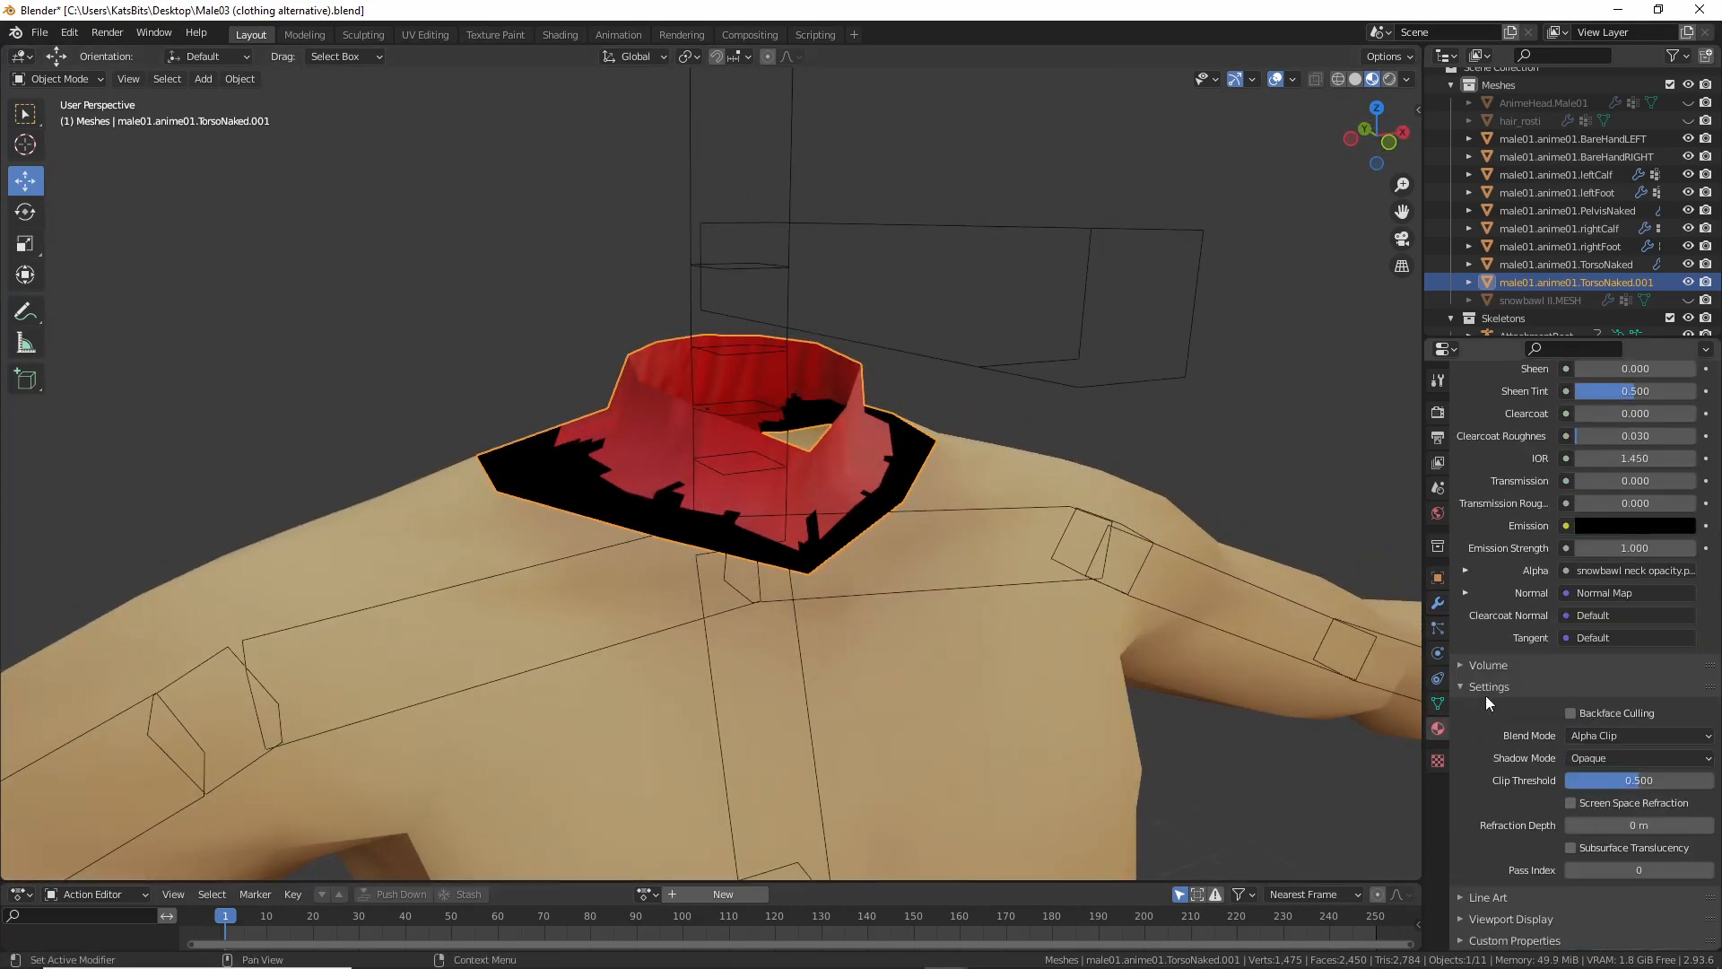
click(1460, 916)
scroll(1499, 842, down, 2)
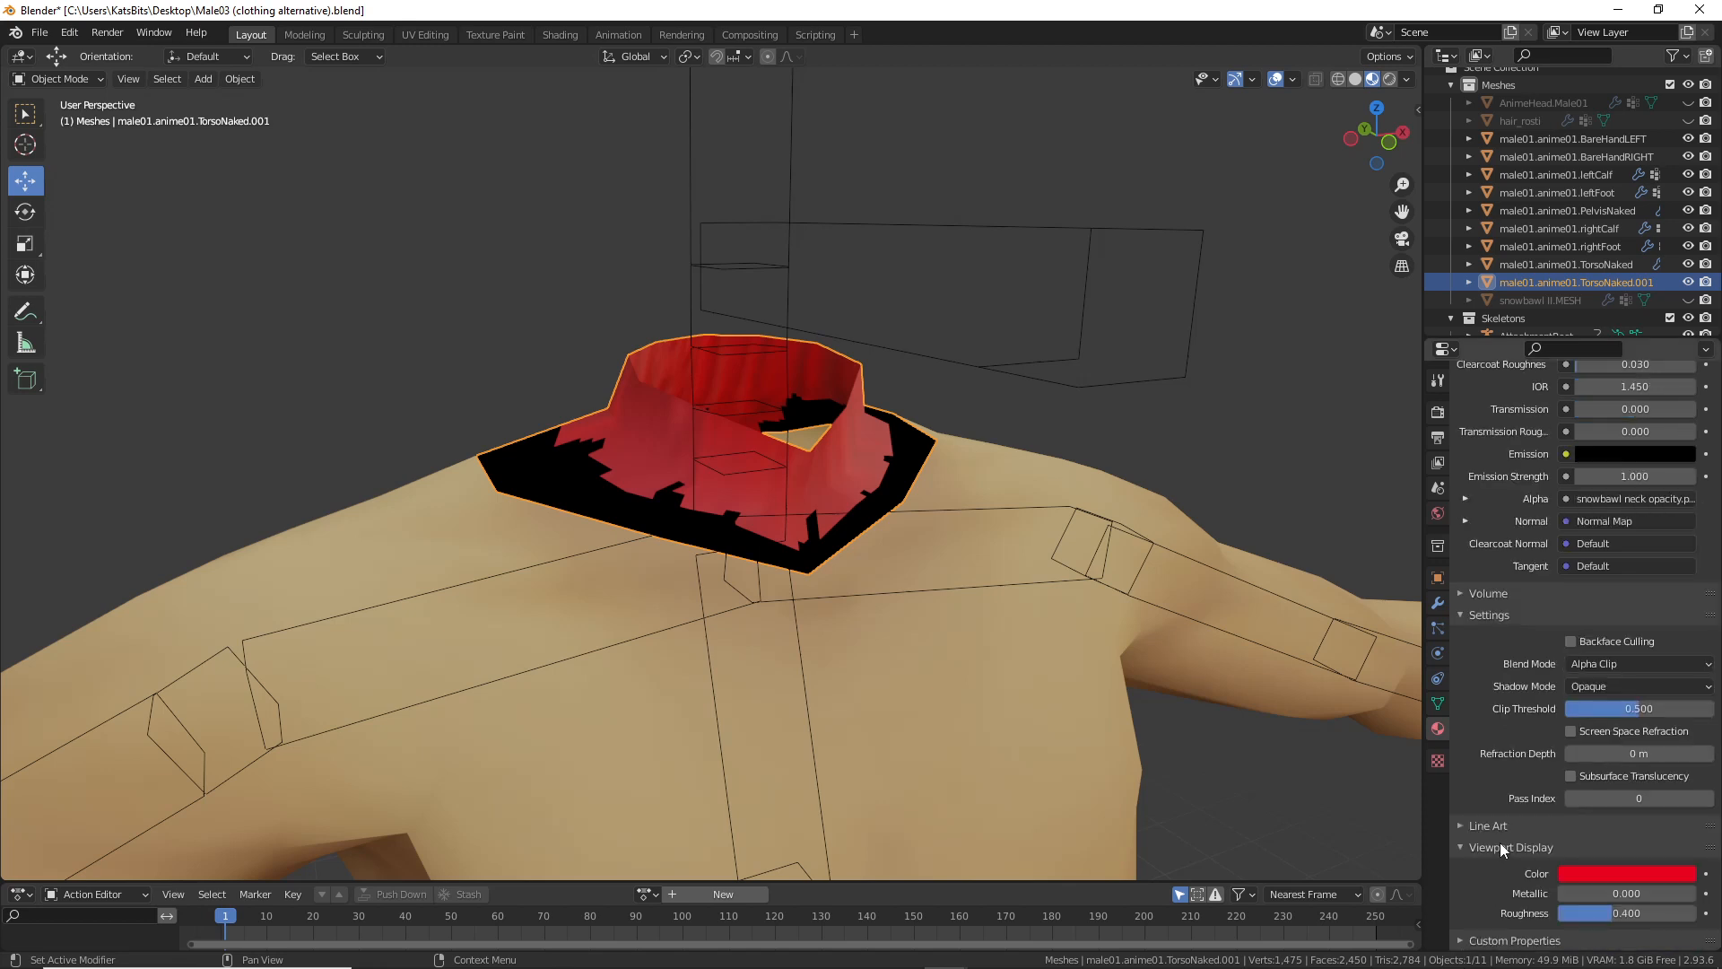
click(1457, 846)
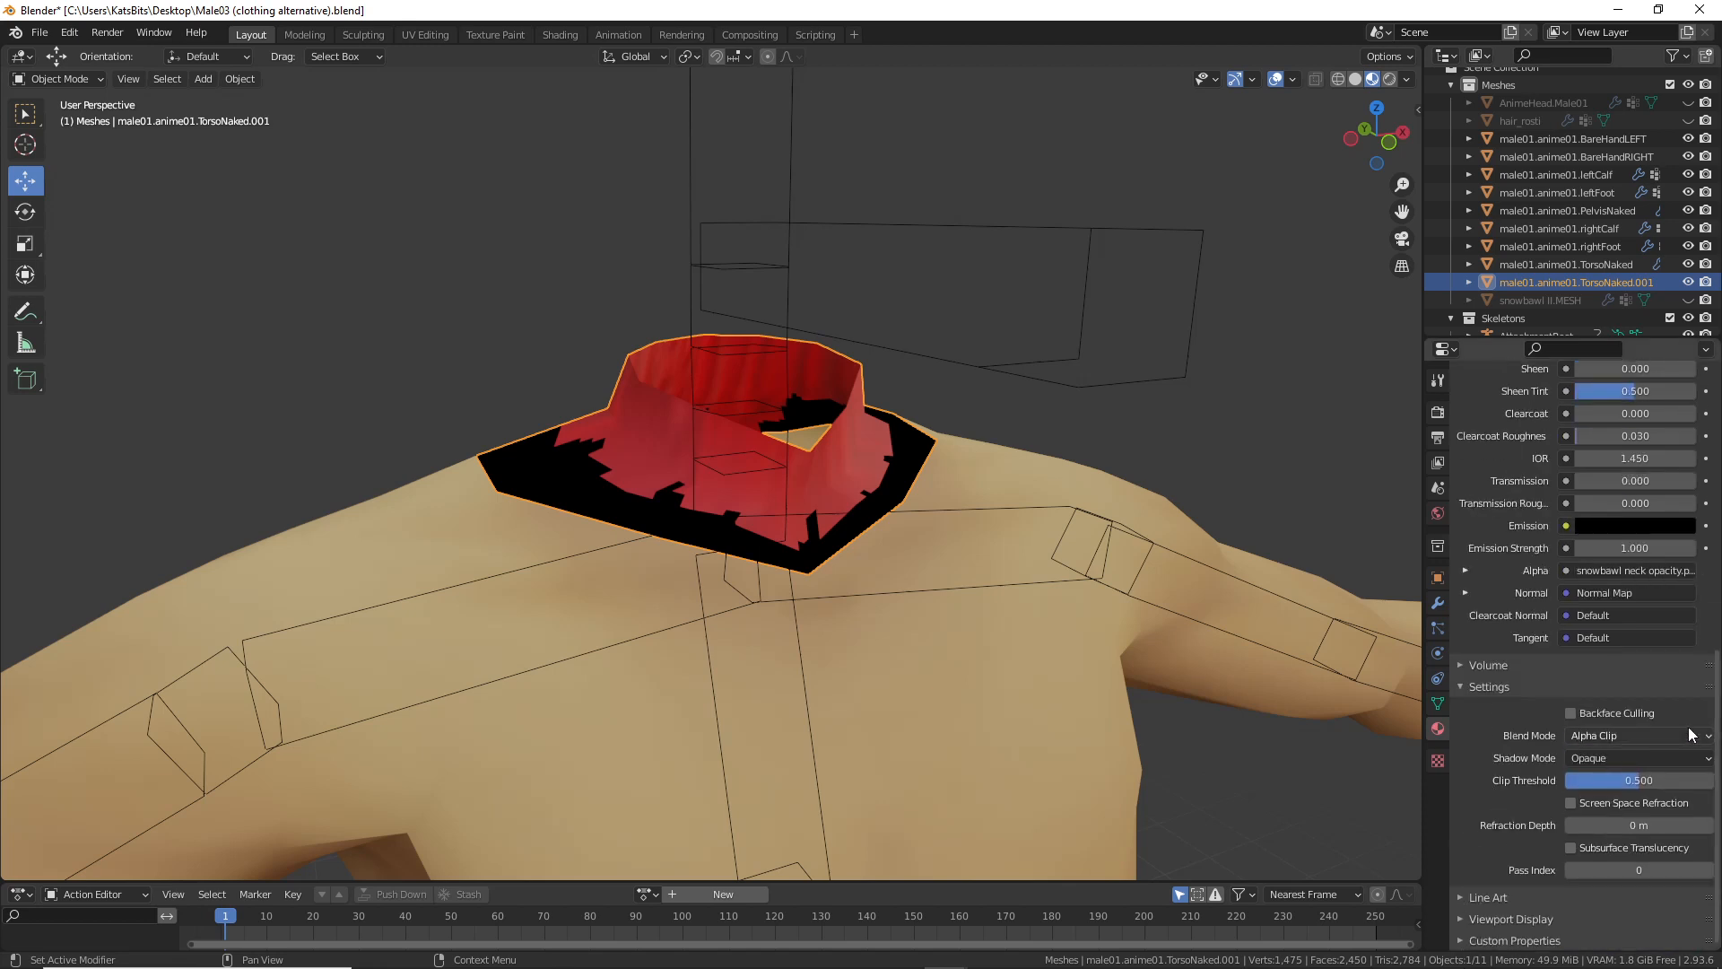
mouse_move(513, 572)
middle_down()
mouse_move(523, 483)
mouse_move(524, 565)
middle_up()
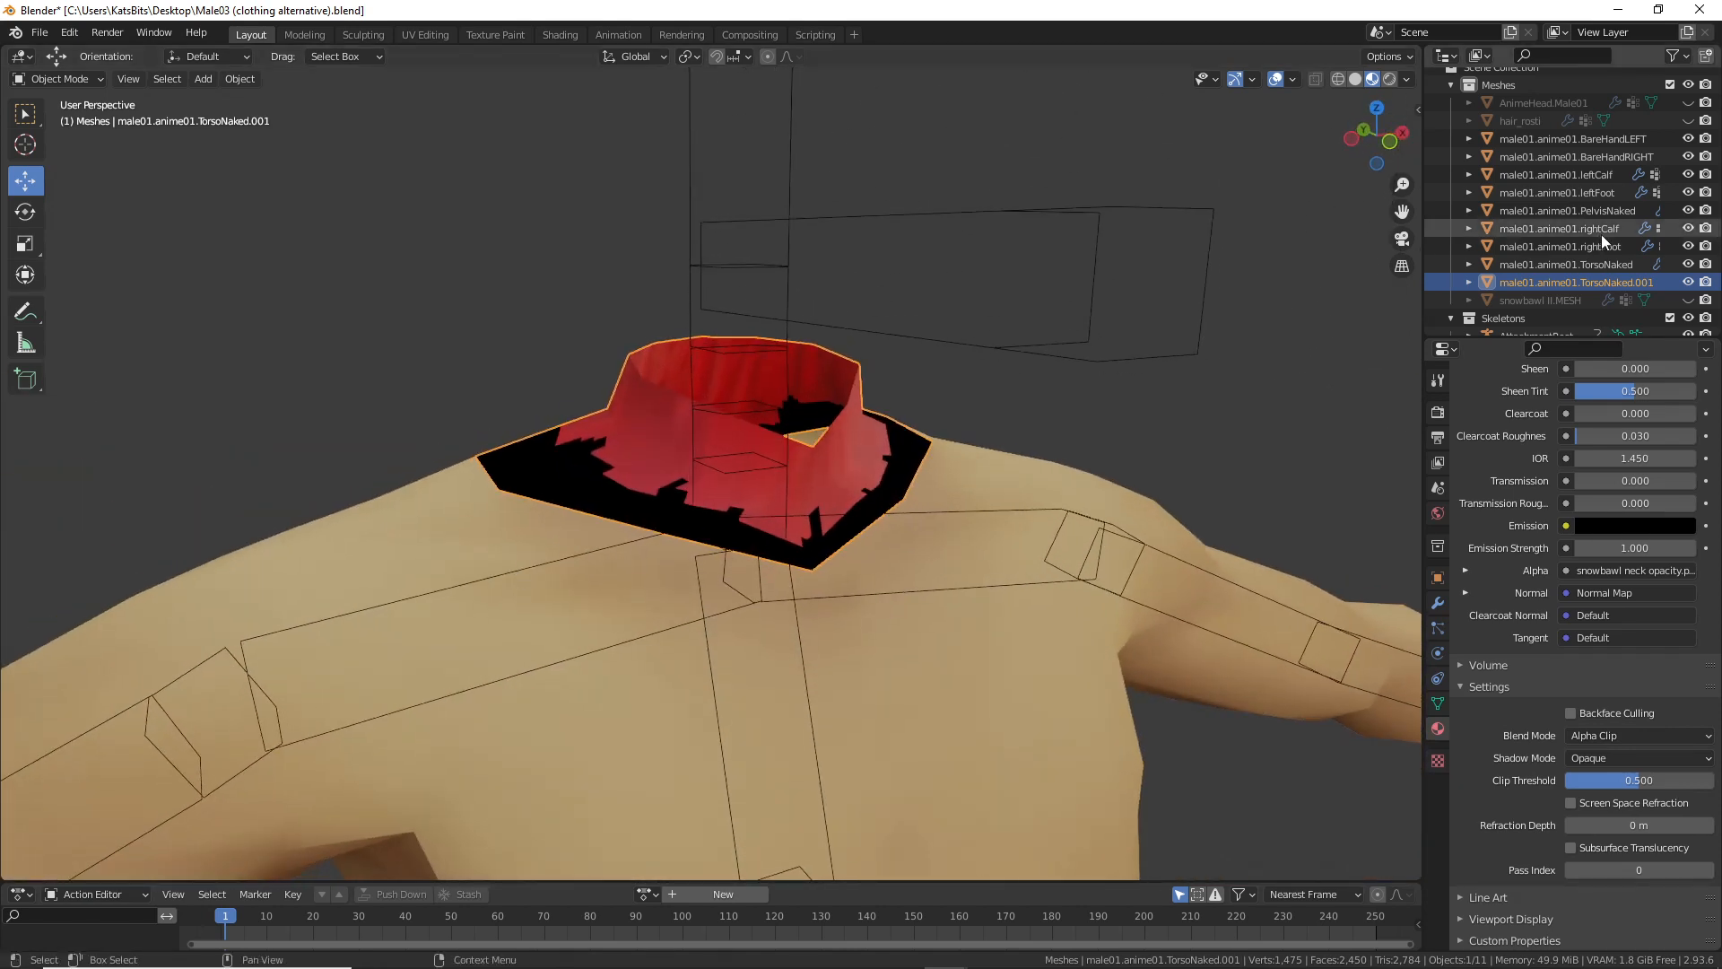
Step: Toggle the visibility of the neck and torso meshes to compare how the torn edge displays with and without the body
click(1688, 283)
click(1688, 283)
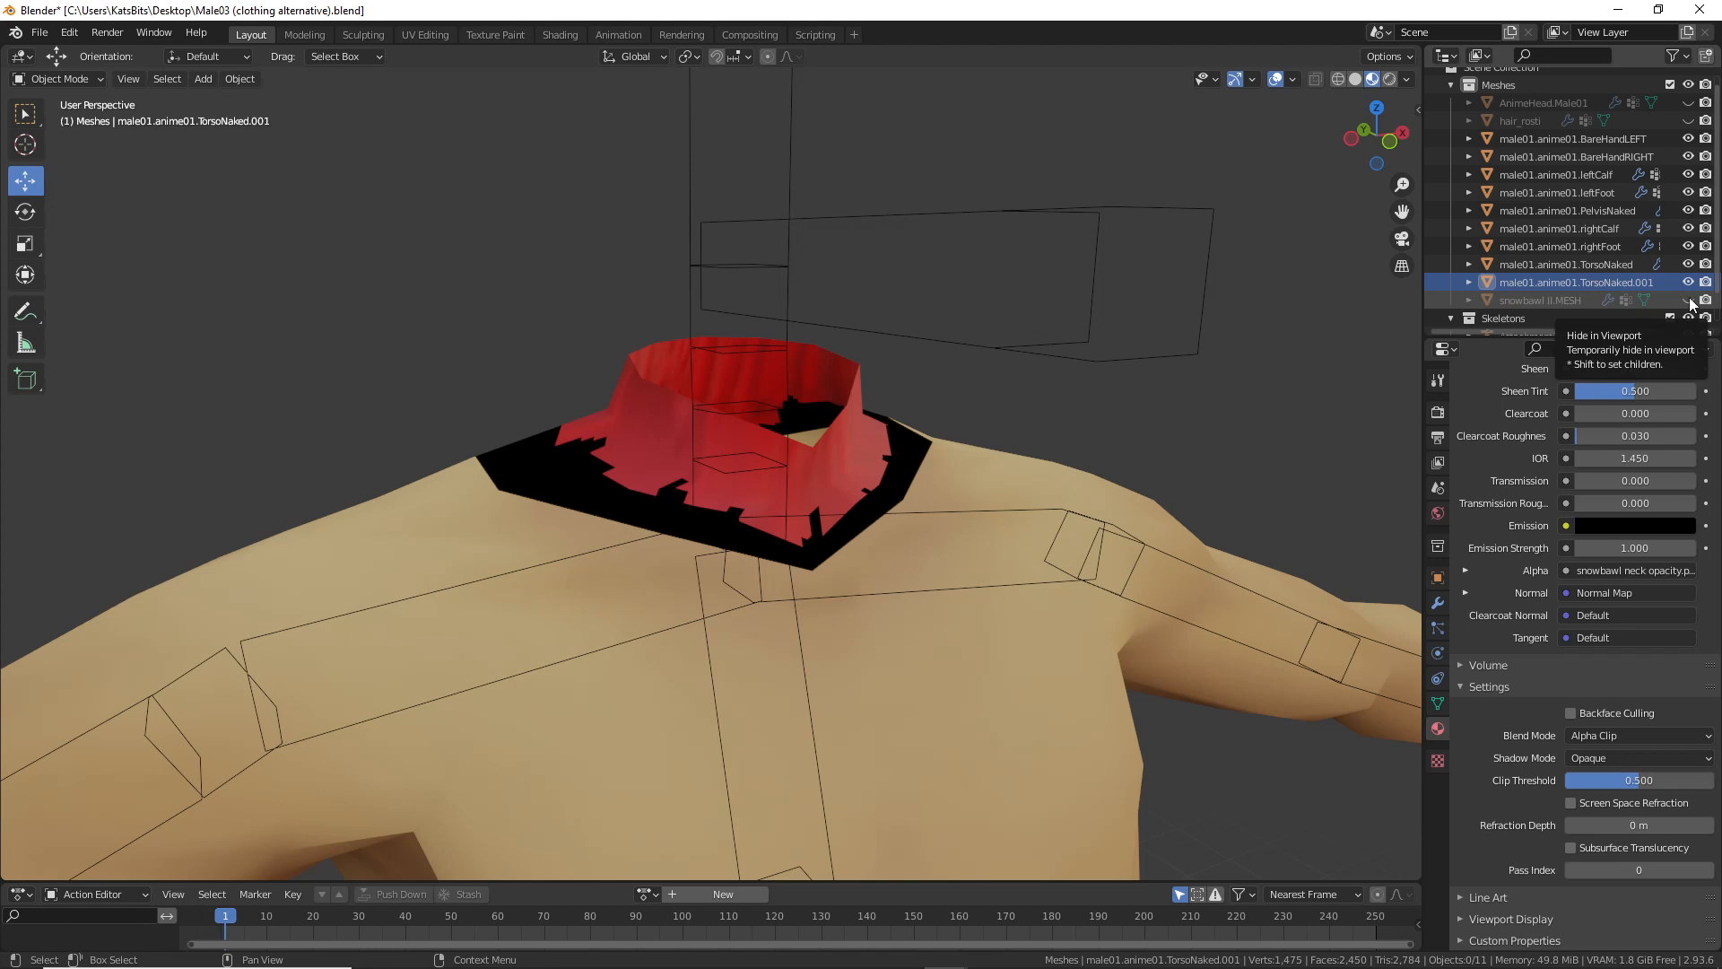
click(1688, 264)
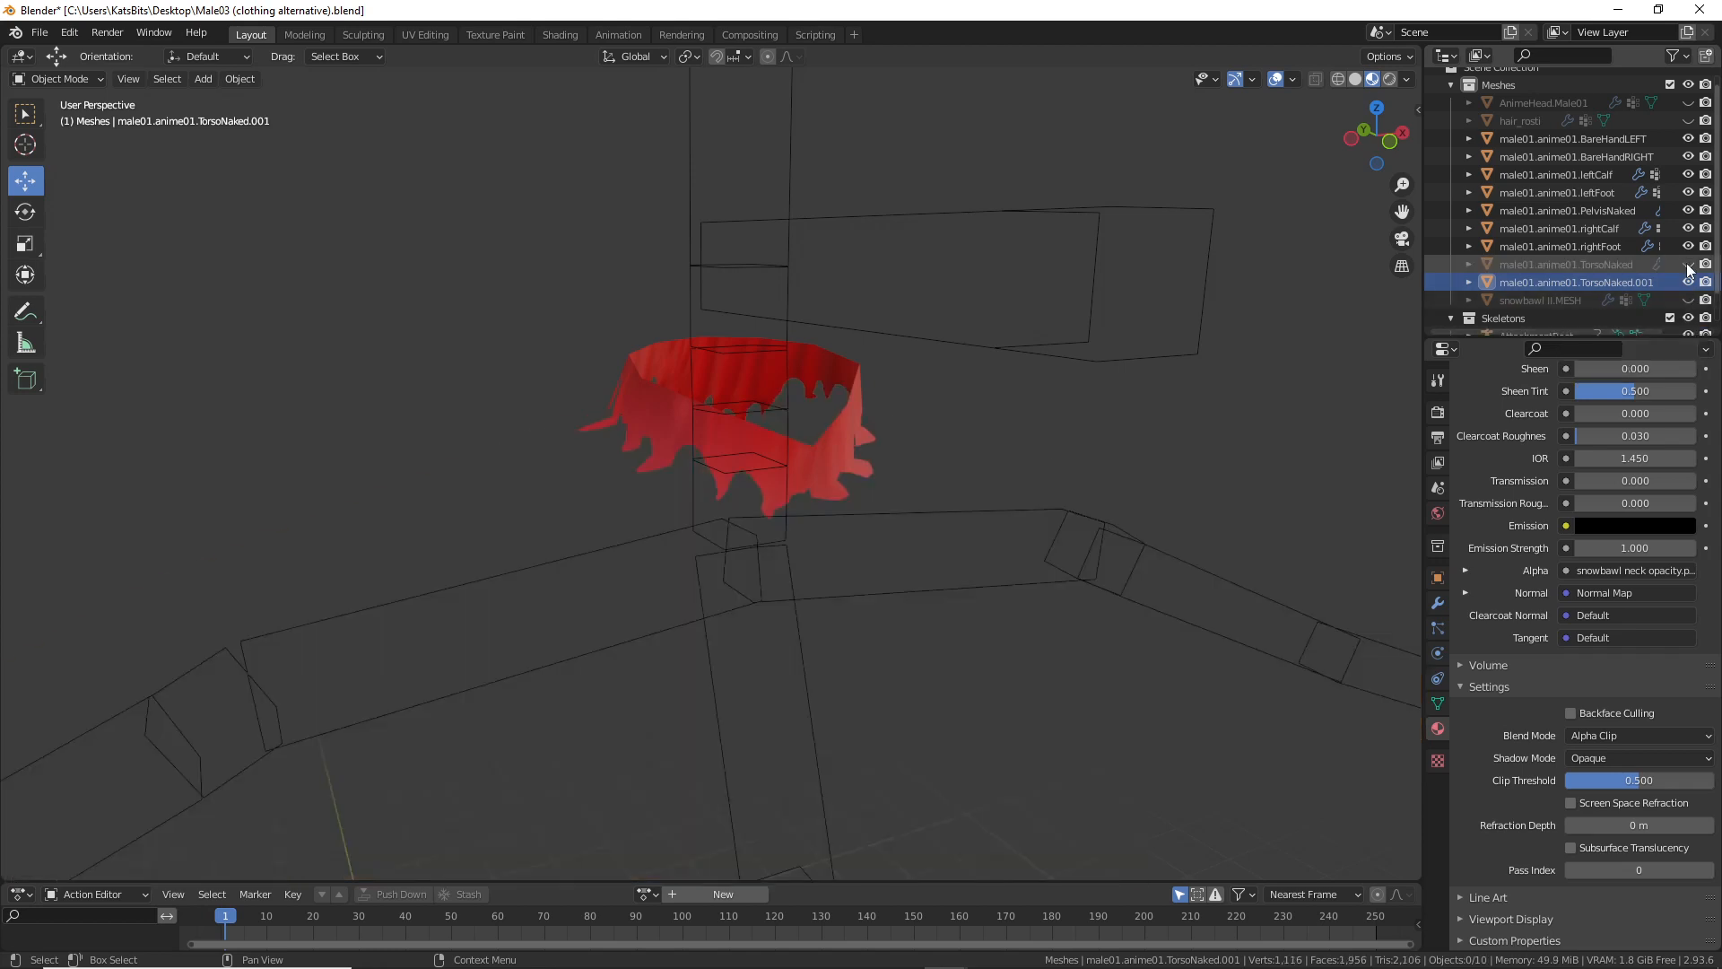
click(1688, 265)
click(1041, 484)
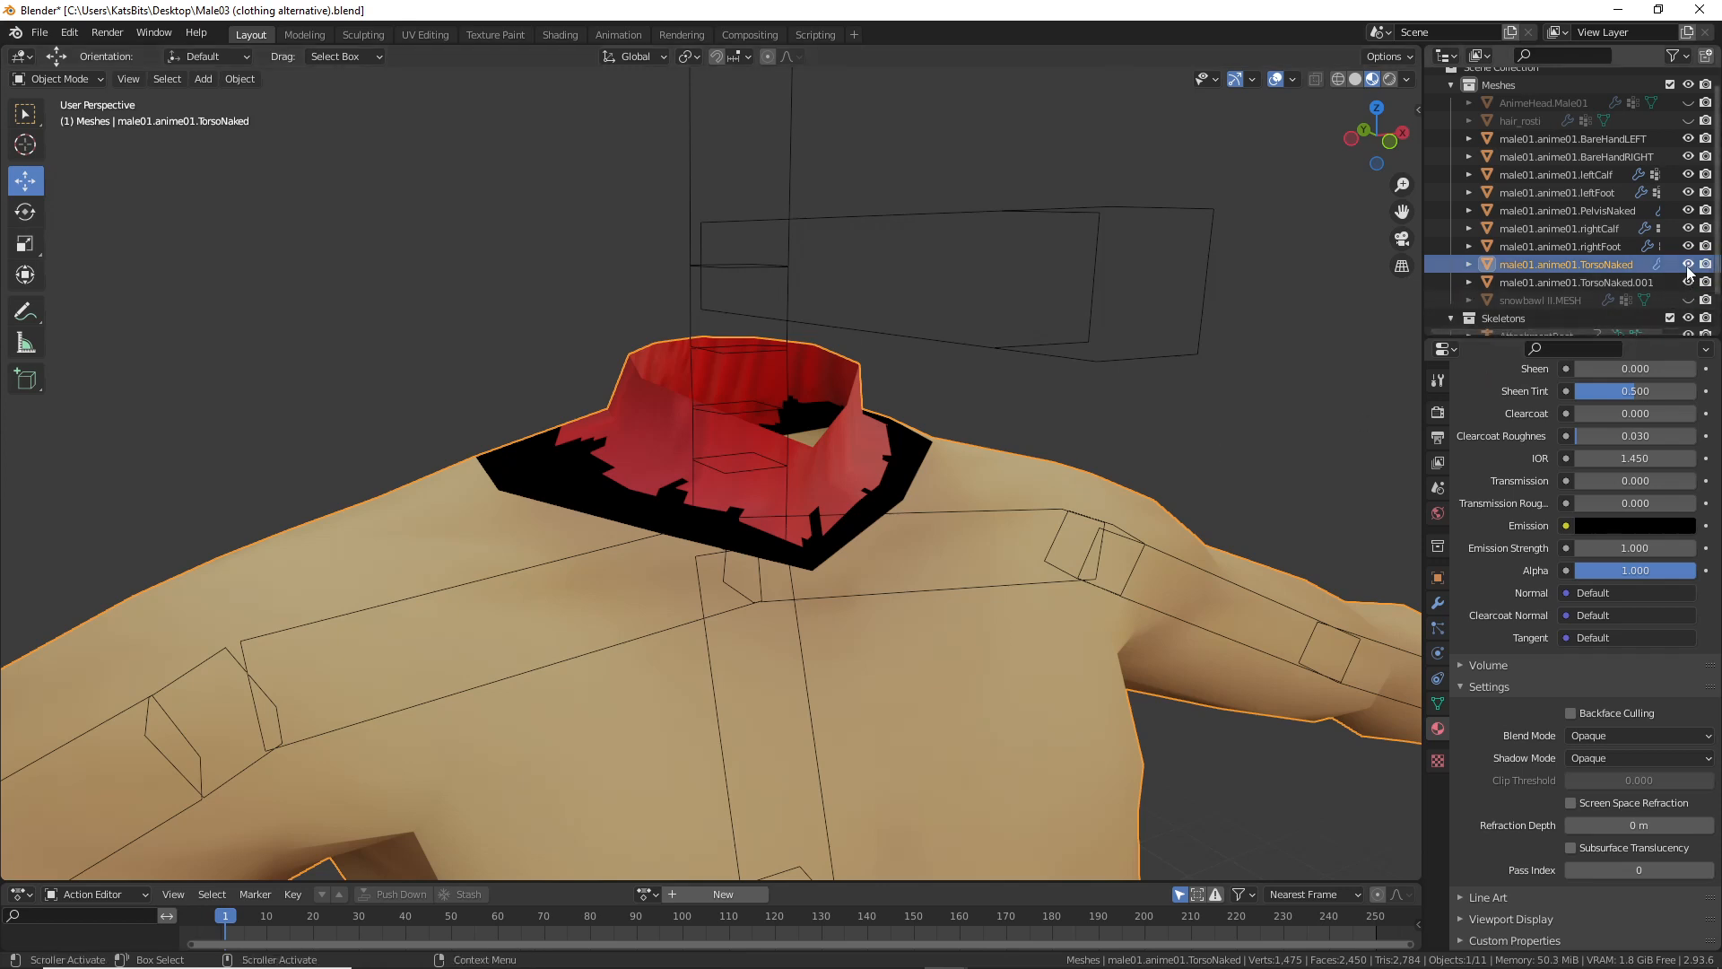
middle_drag(1040, 482, 790, 538)
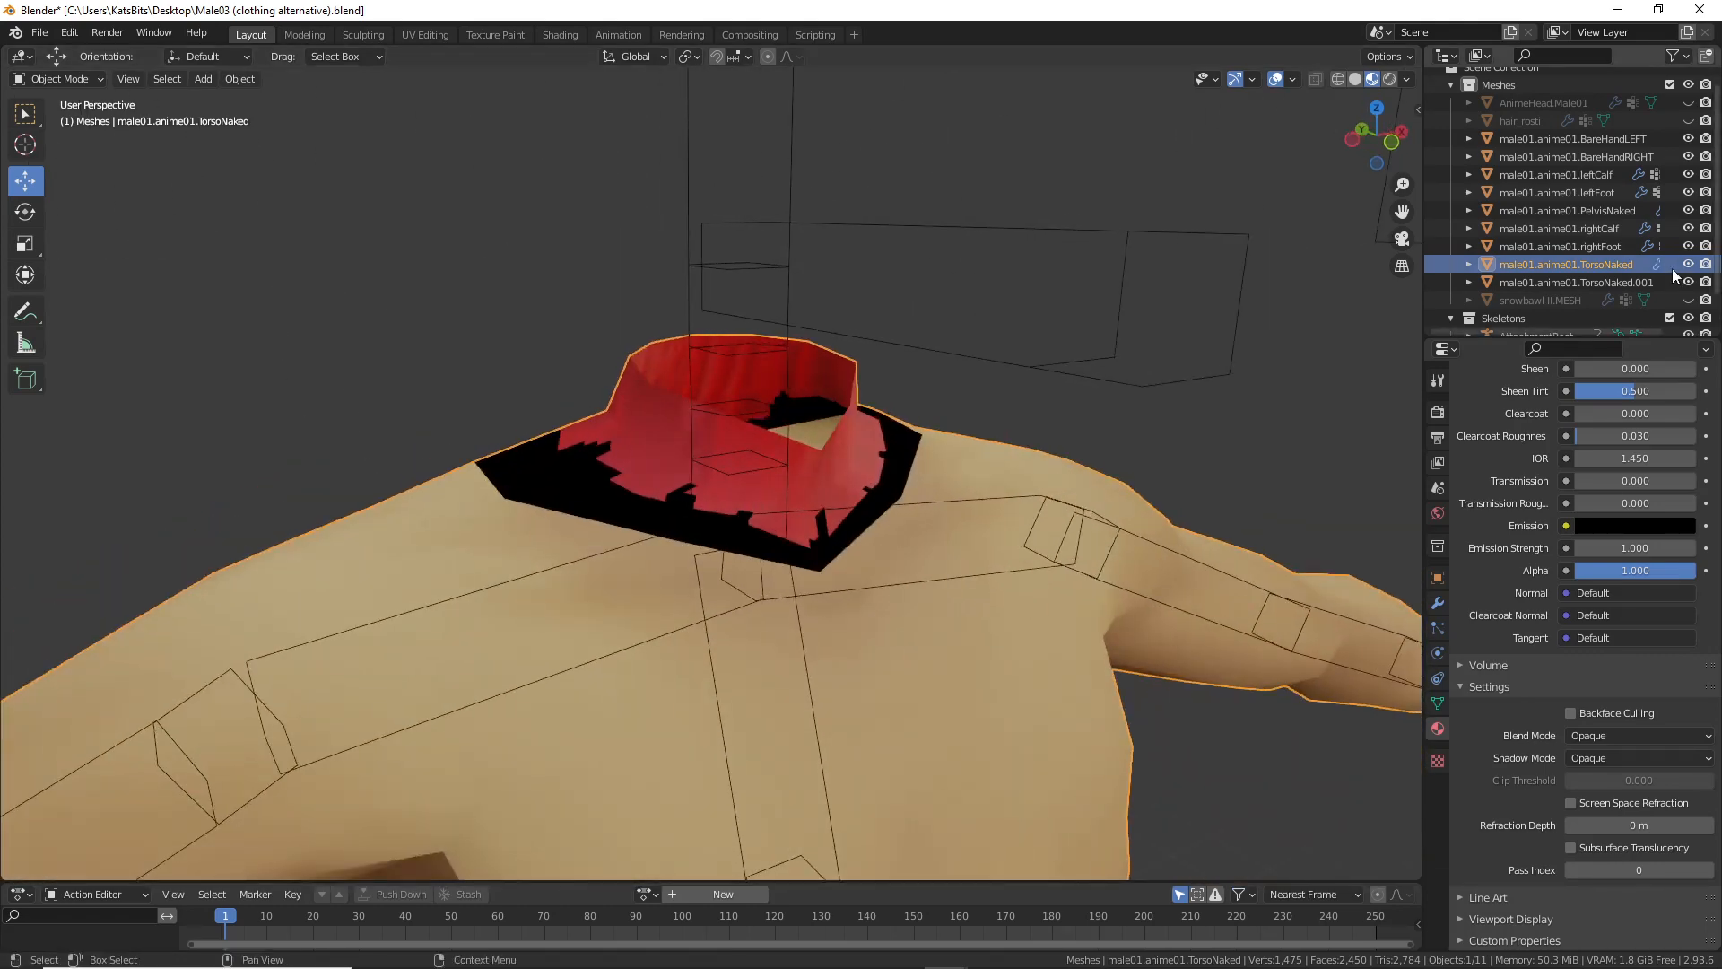
click(1688, 283)
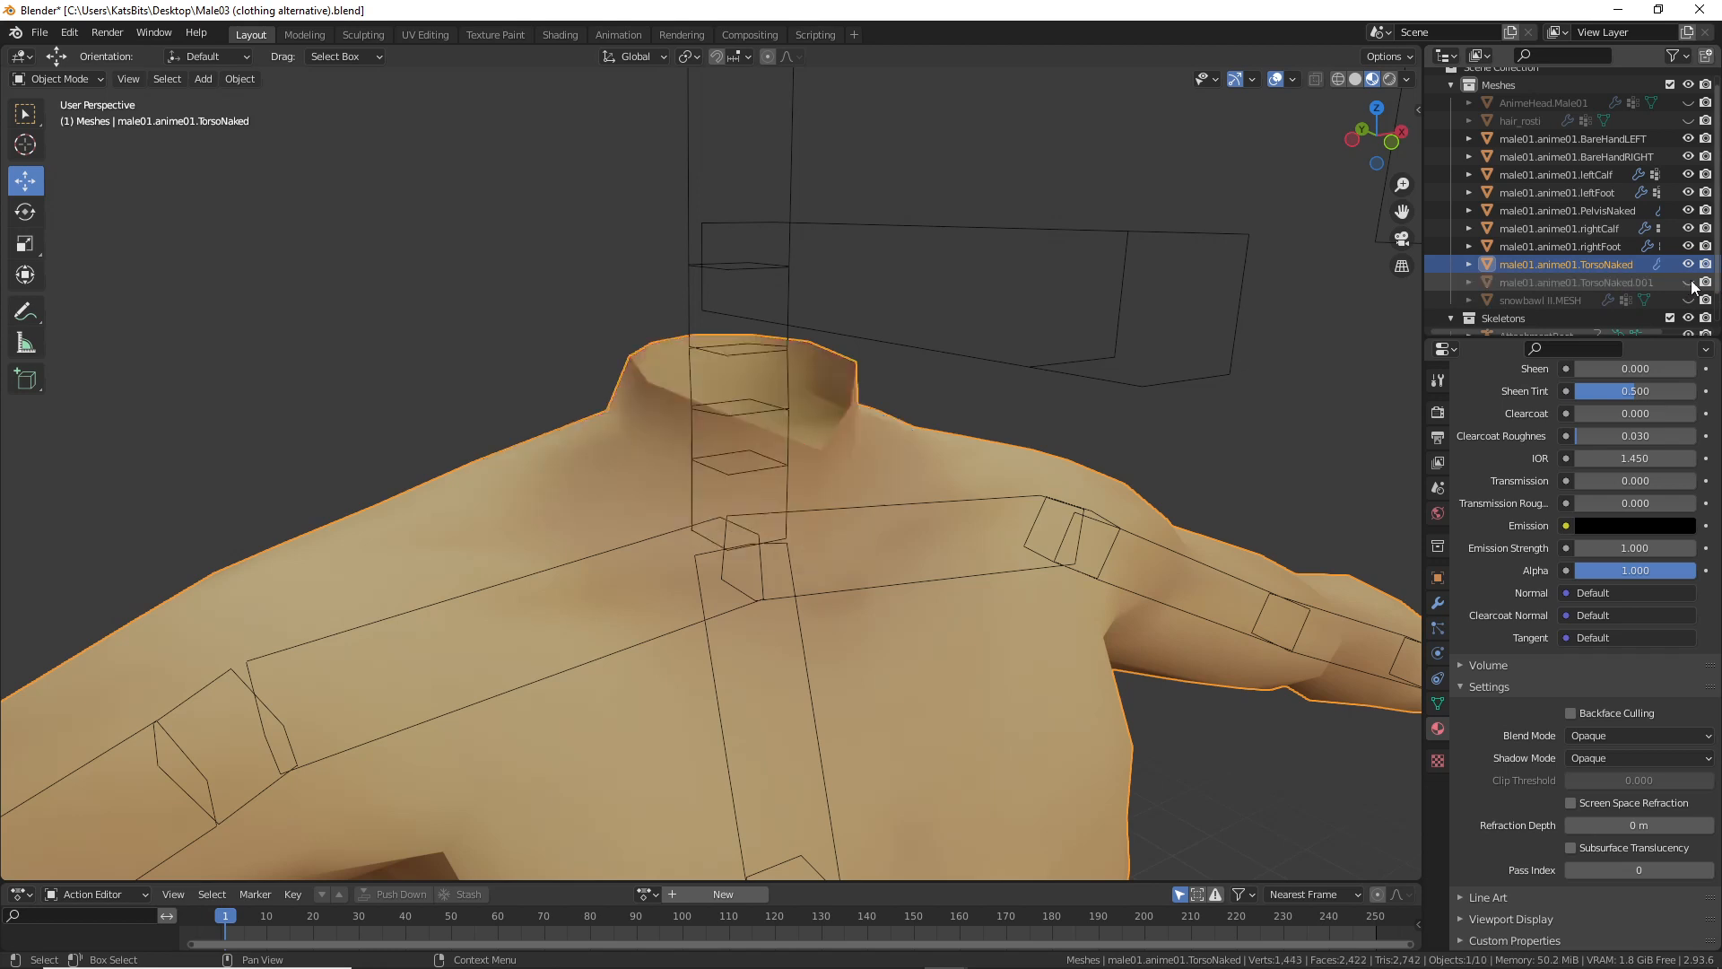
click(1687, 282)
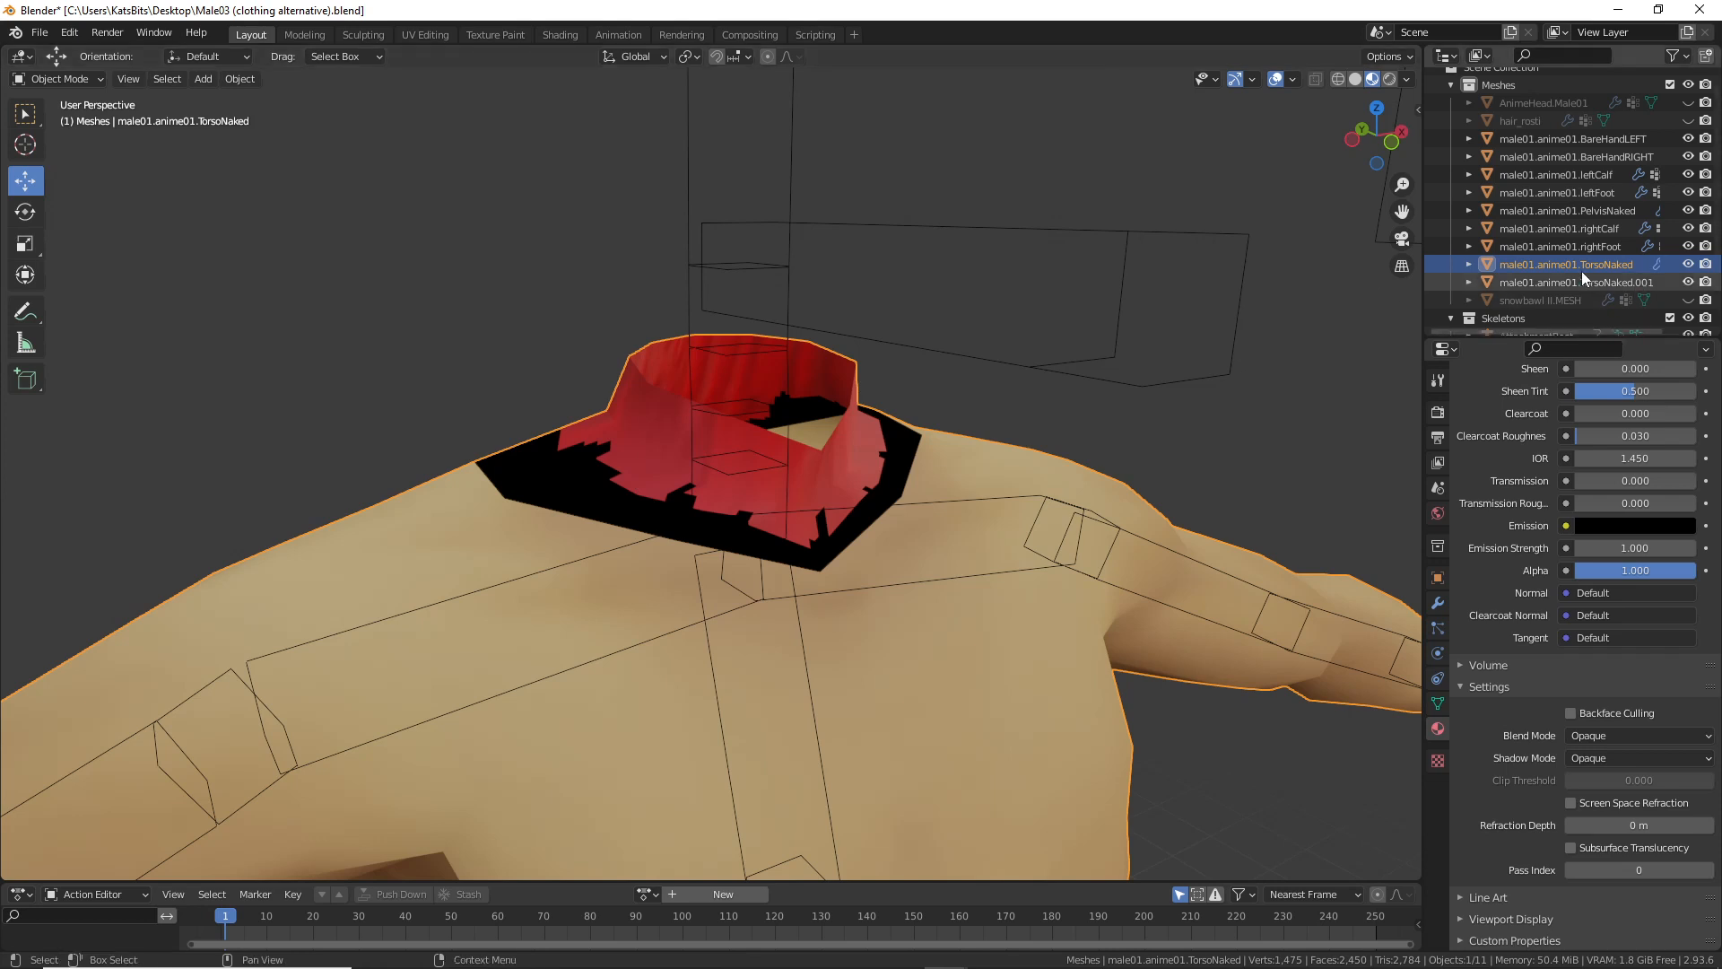
Step: Rename the male01.anime01.TorsoNaked.001 neck mesh as snowbawlNECK.MESH and check its place in the object list
click(1538, 282)
double_click(1550, 284)
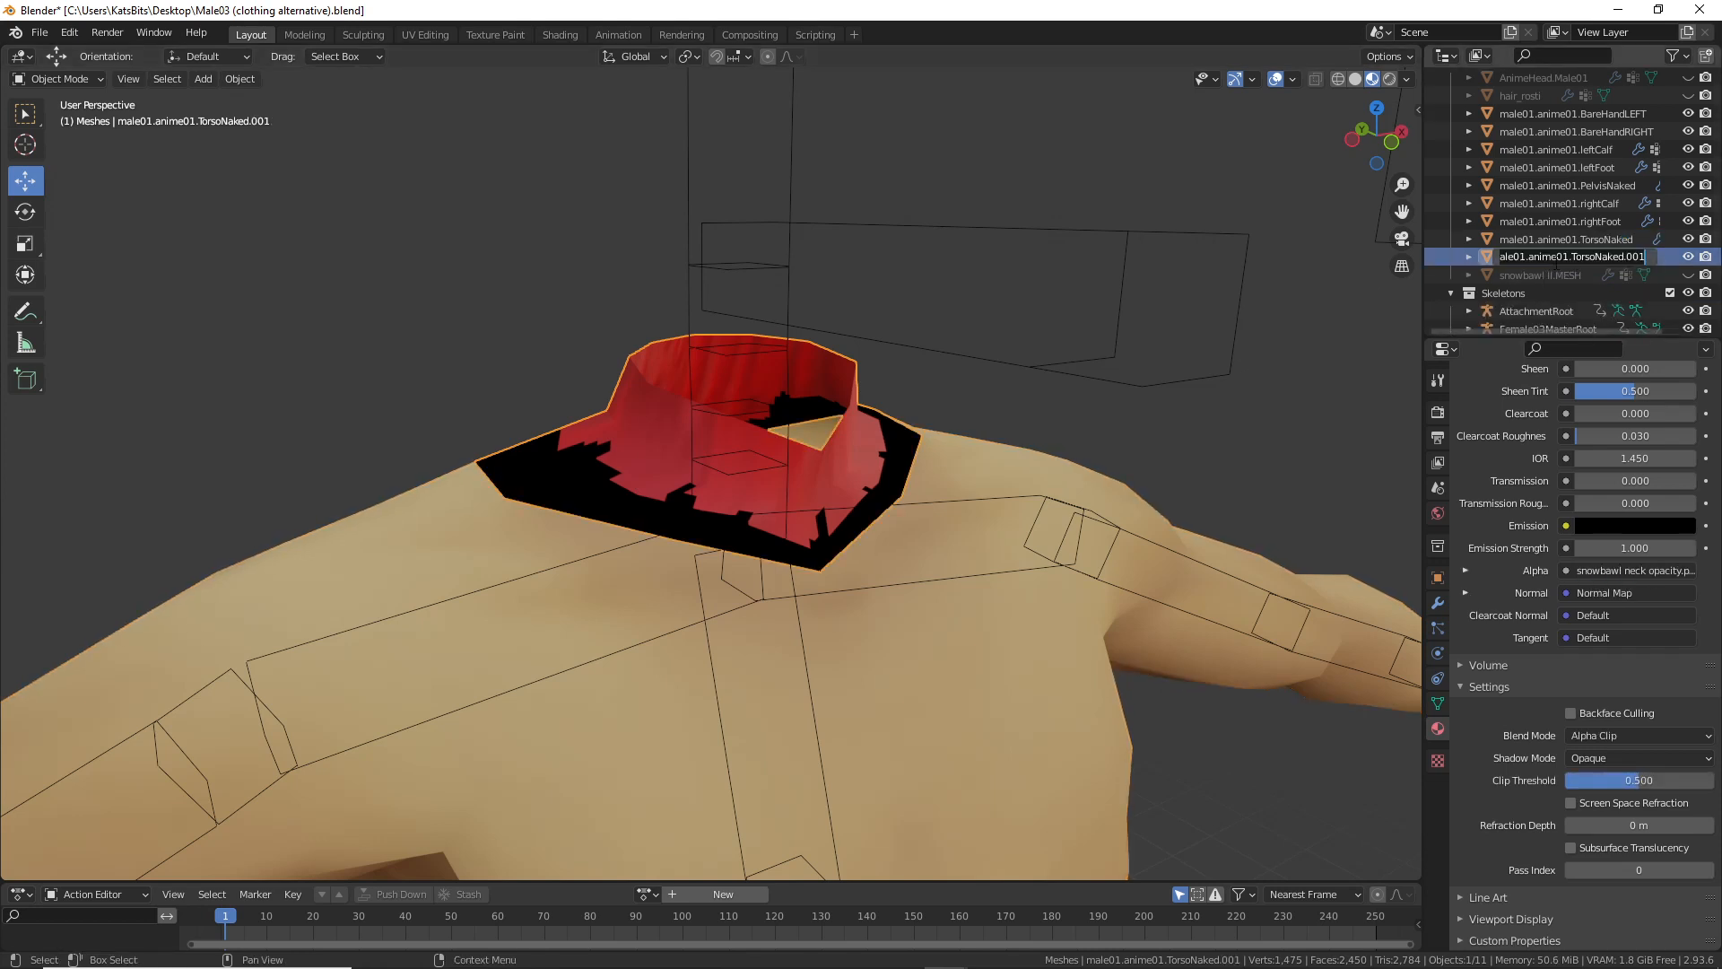
text(sn)
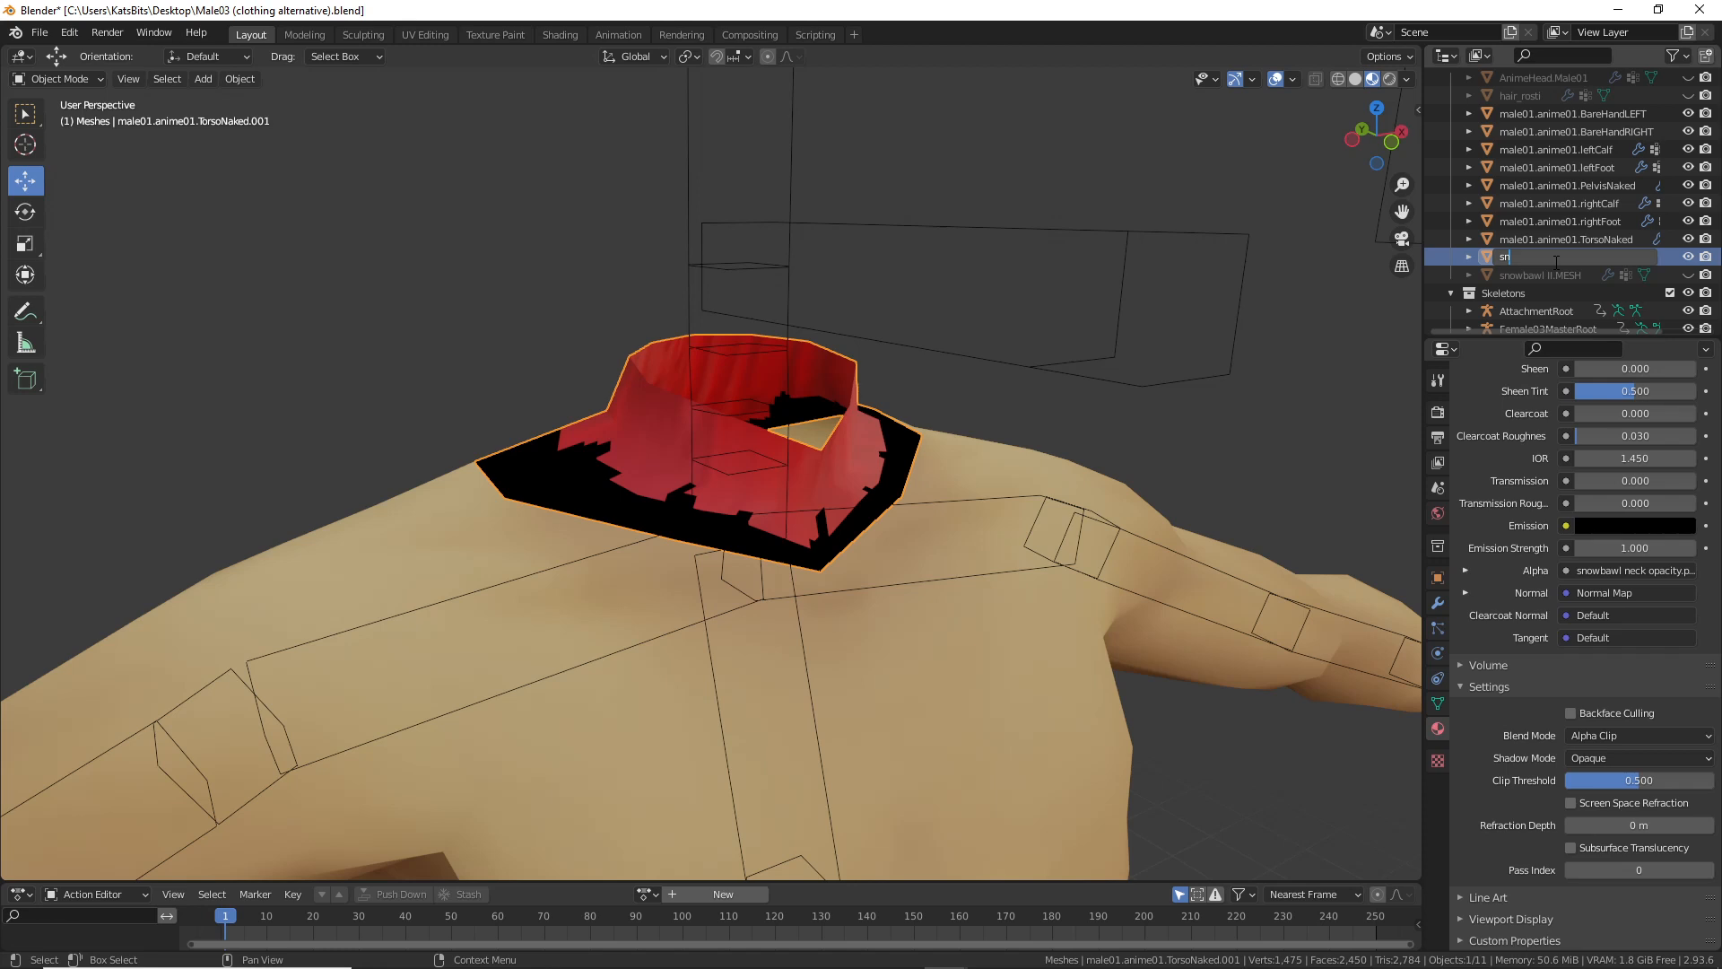
text(owbawlNECK.MESH)
key(Return)
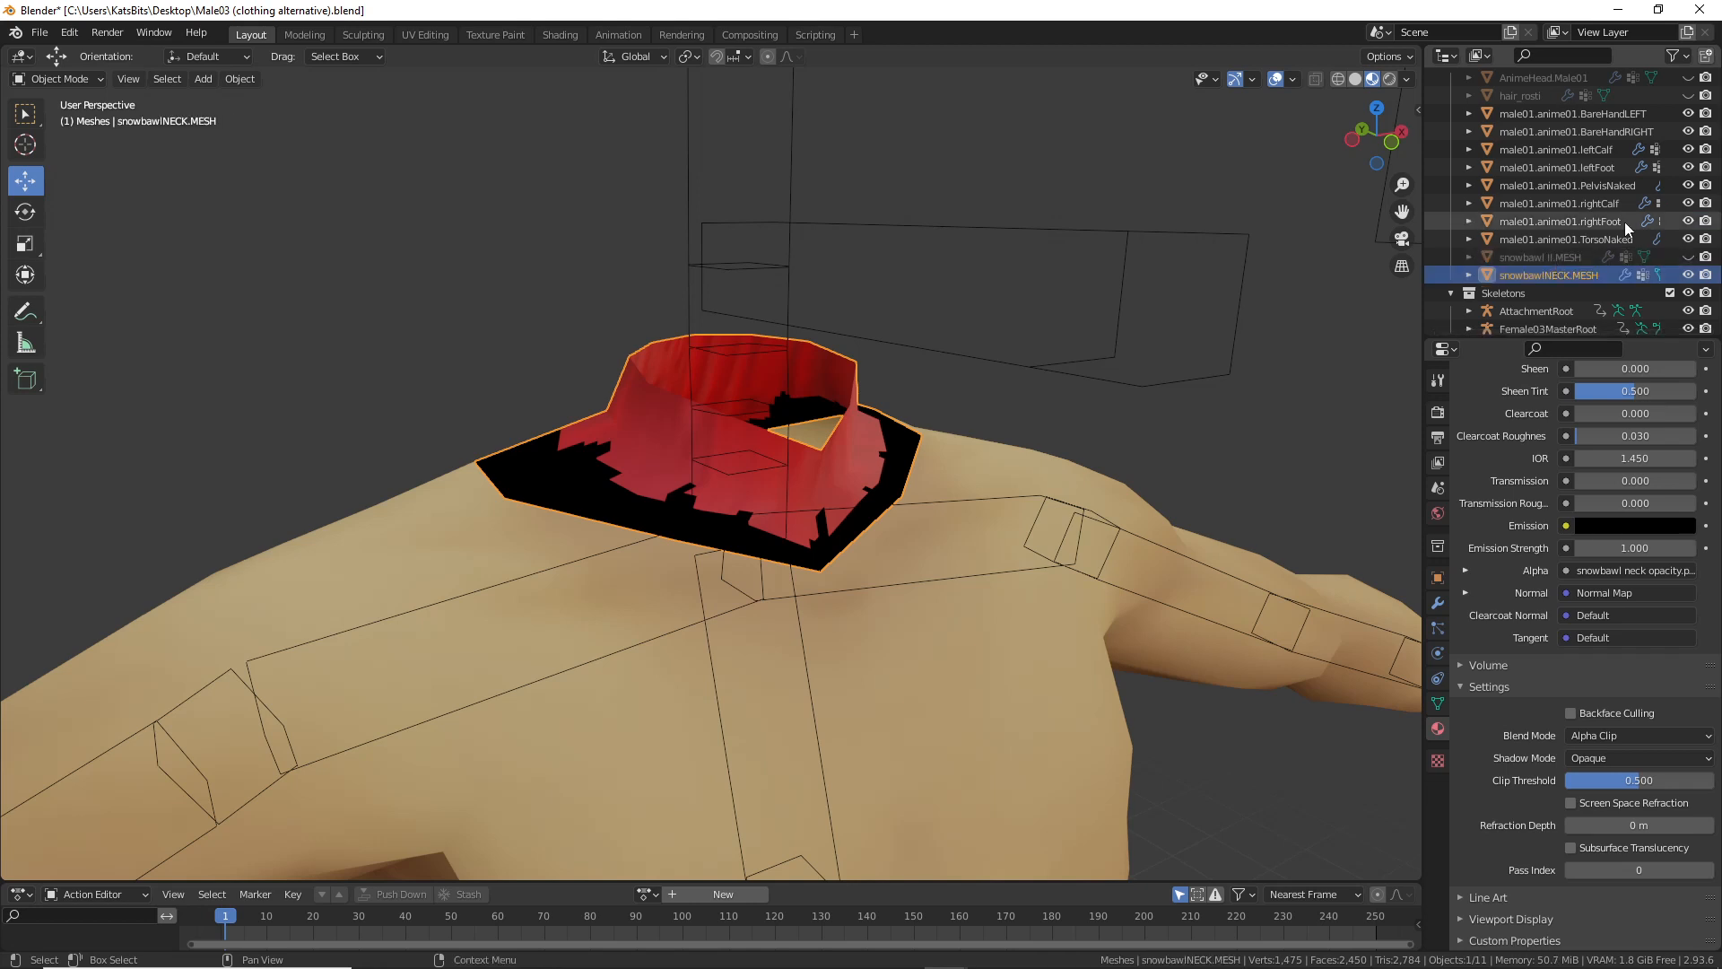
scroll(1548, 192, up, 2)
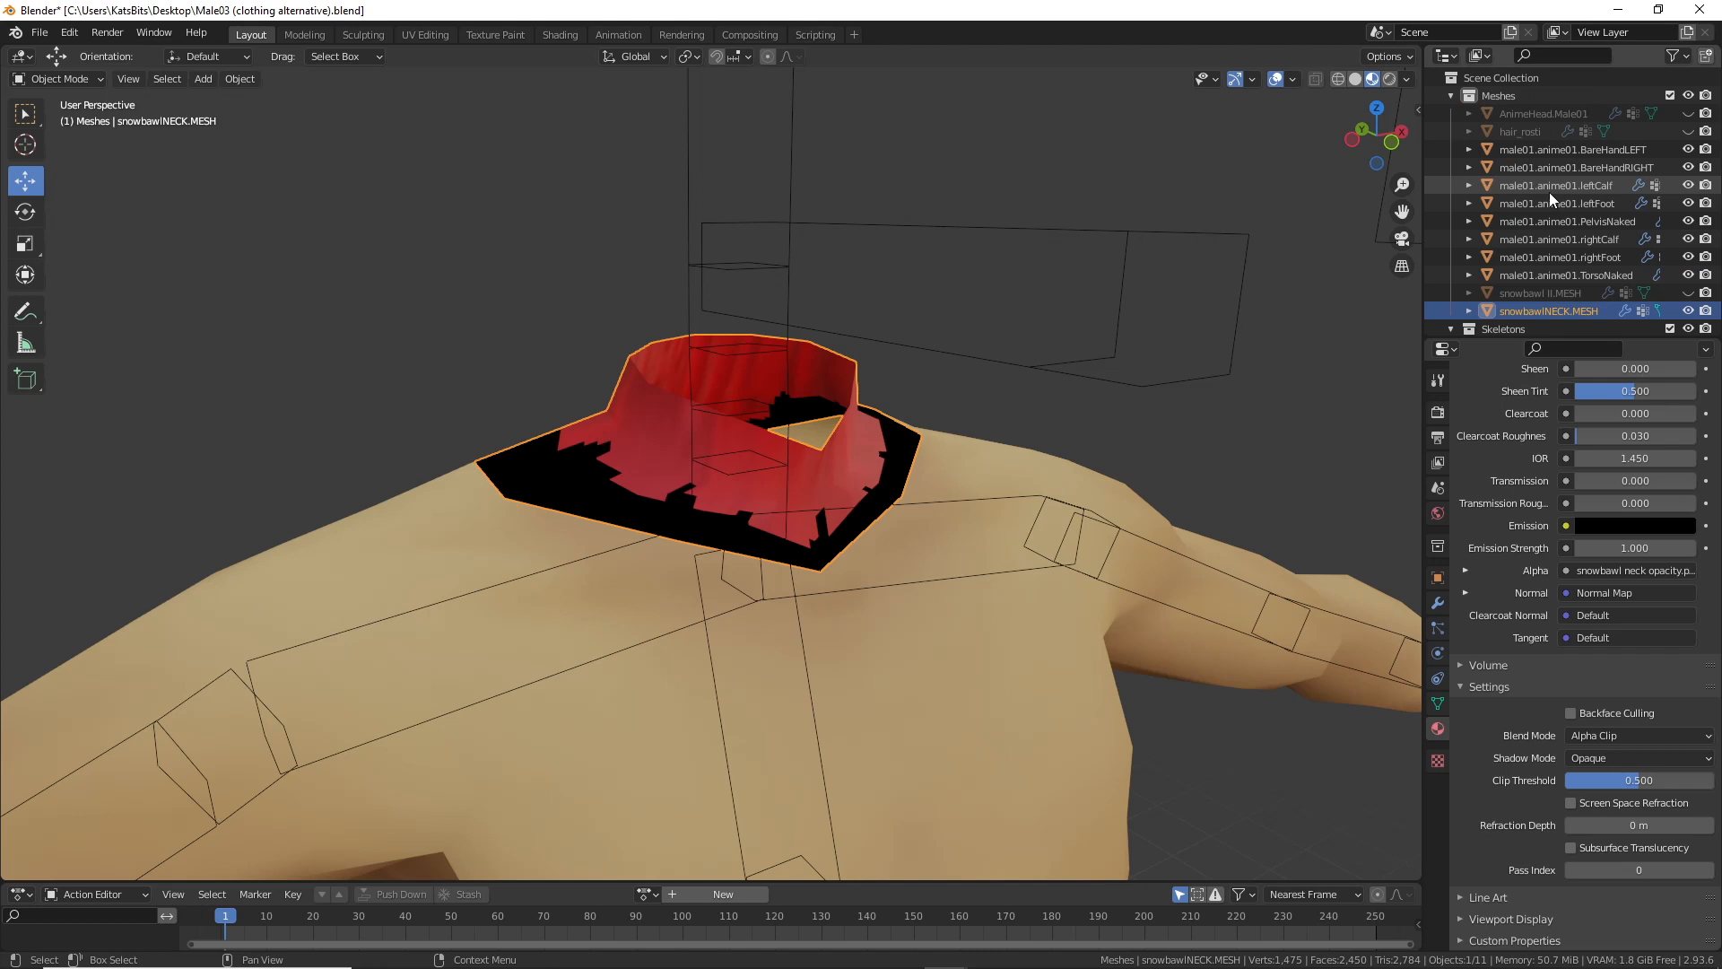
scroll(1548, 192, down, 2)
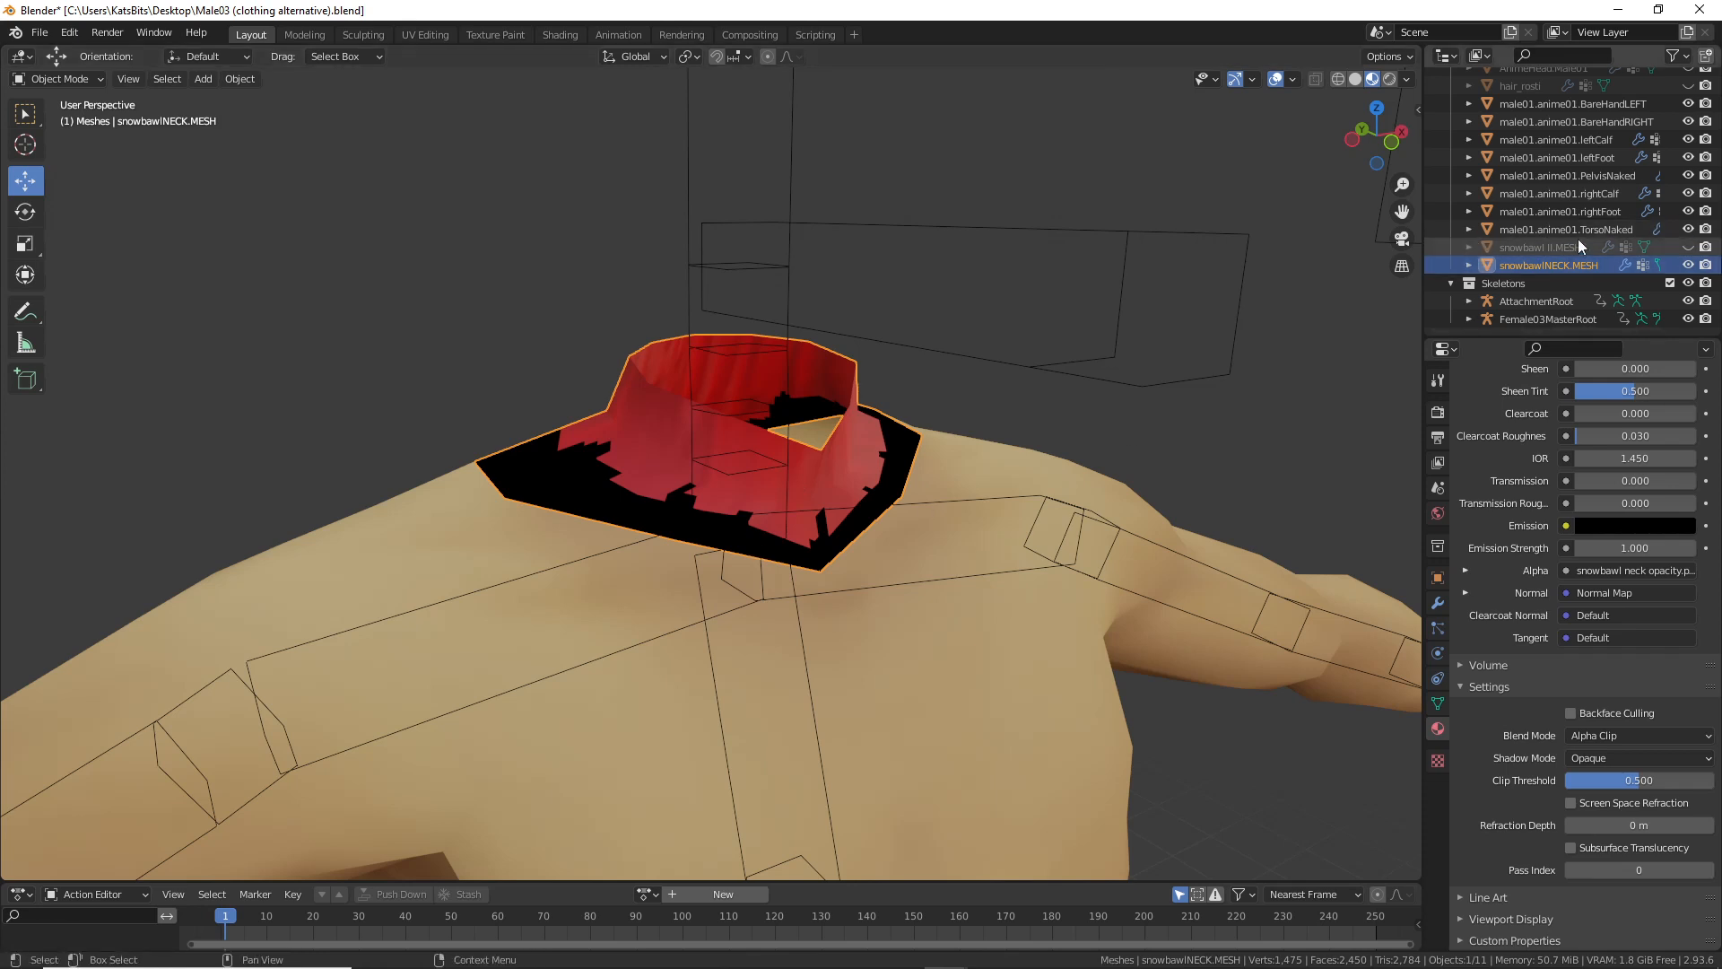
Step: Hide the torso and snowbawlNECK.MESH meshes and unhide snowbawl II.MESH
middle_drag(708, 524, 941, 485)
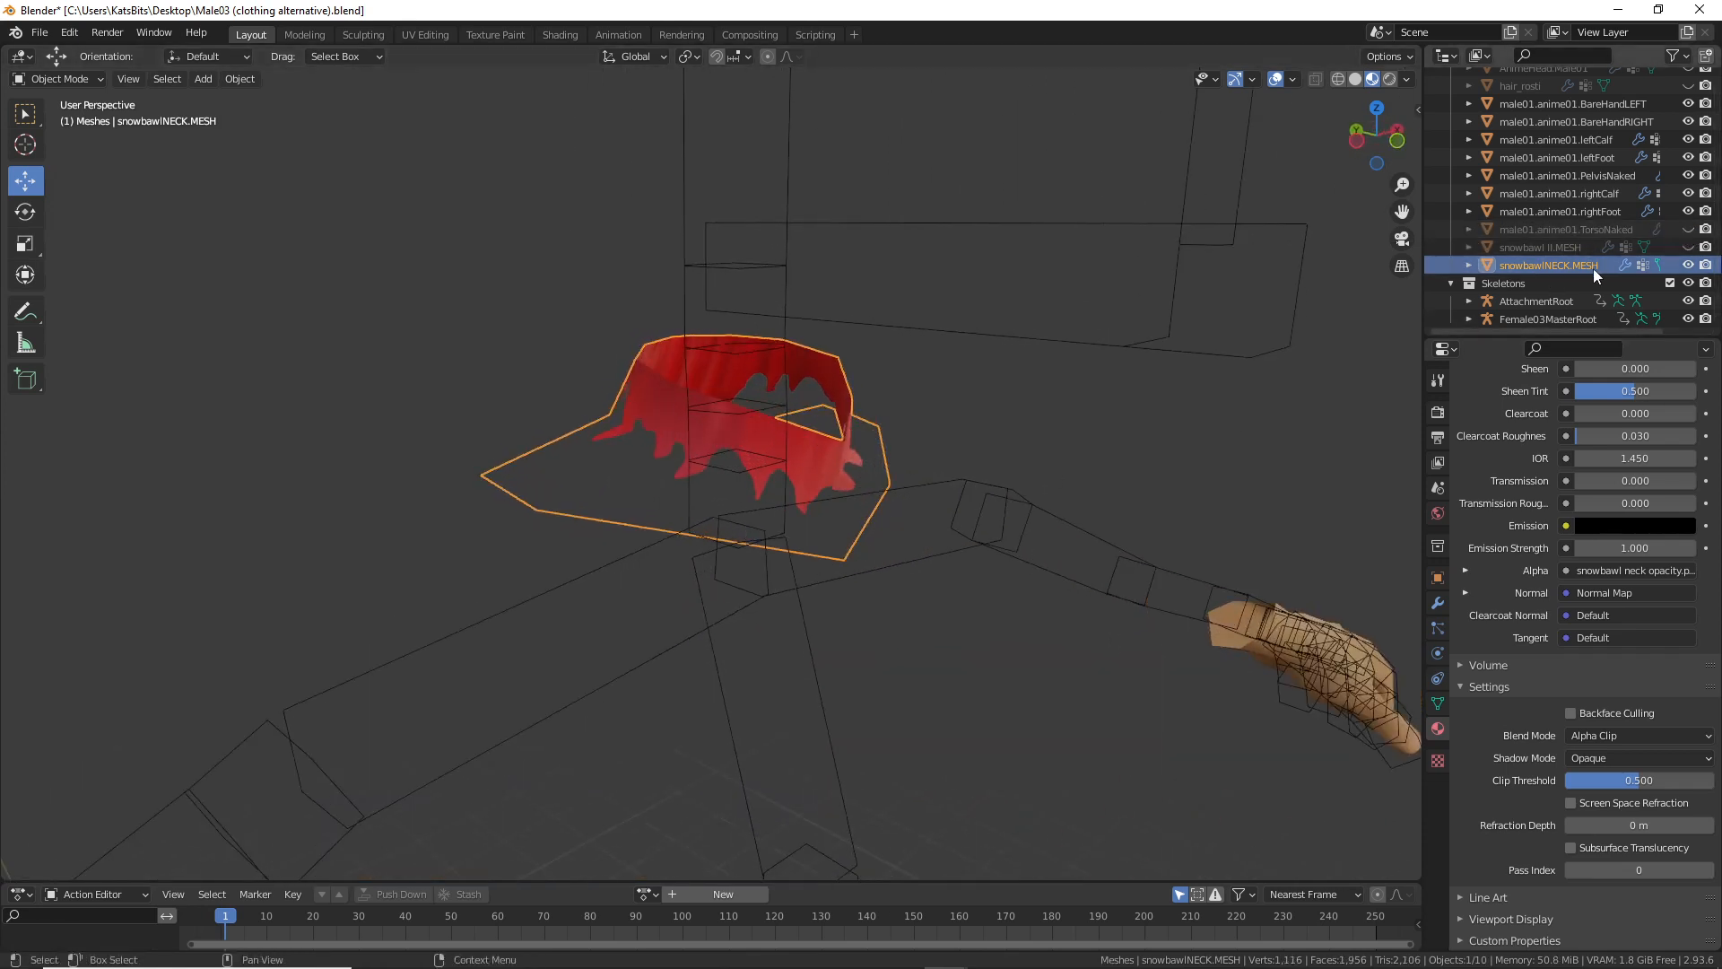
click(1687, 247)
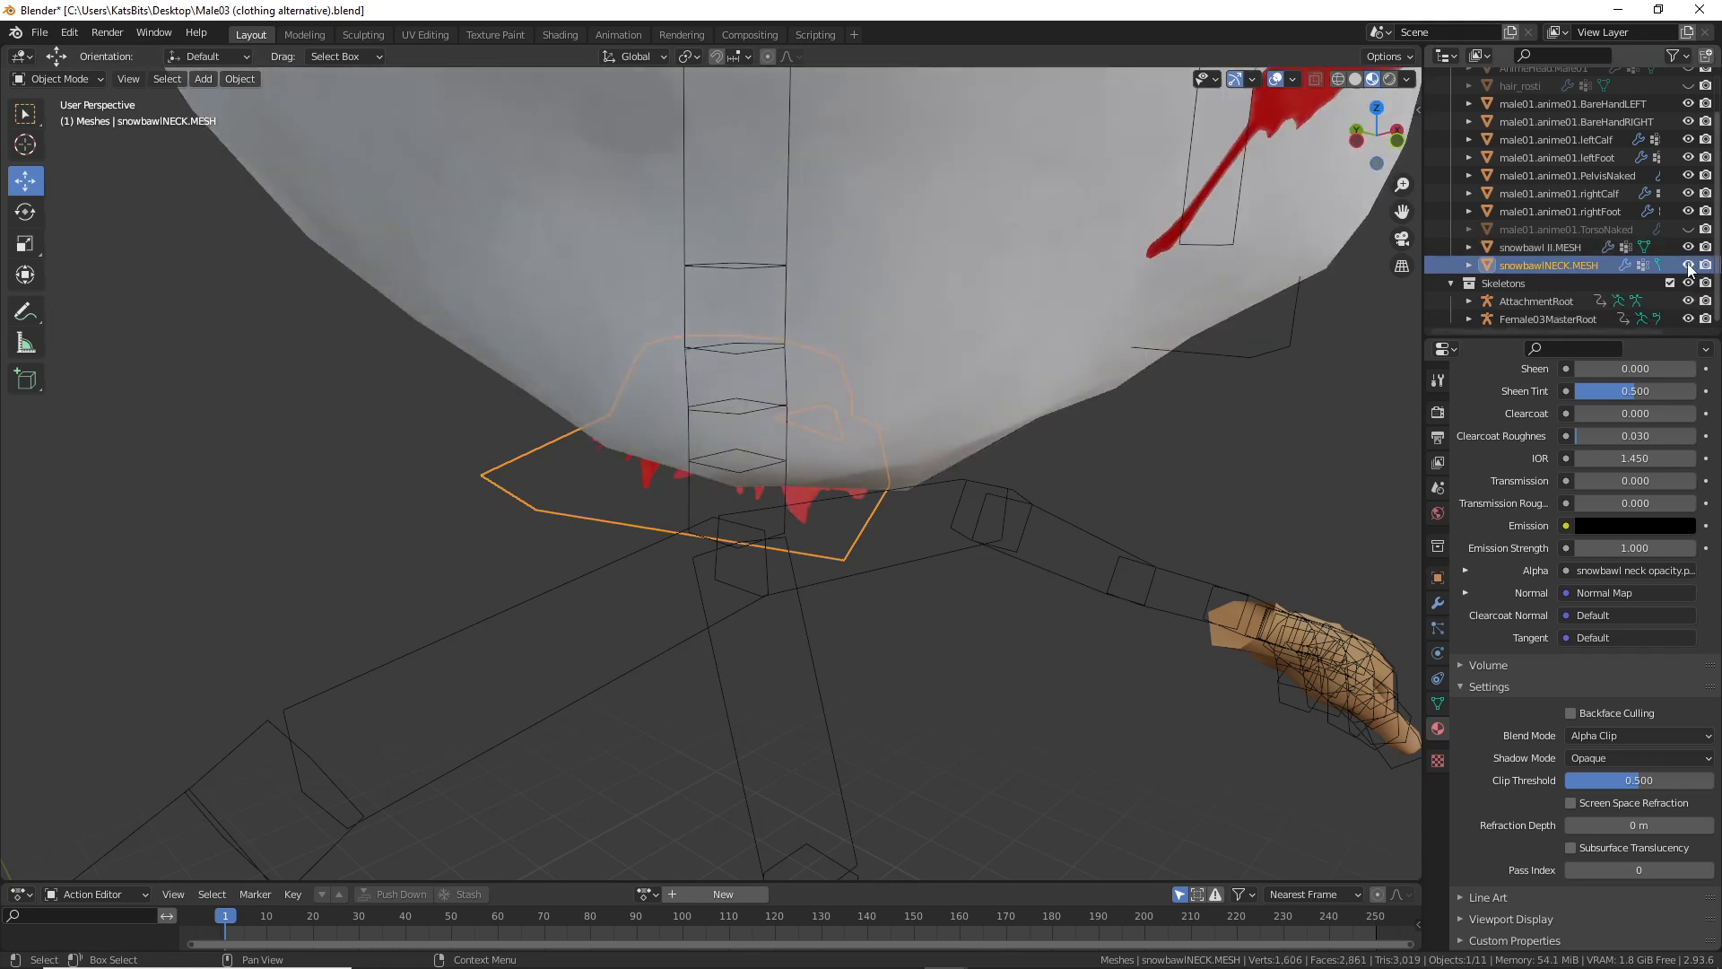
click(1688, 266)
Step: Open snowbawl II.MESH in Edit Mode and deselect all of its geometry
middle_drag(735, 511, 786, 396)
click(597, 352)
key(Tab)
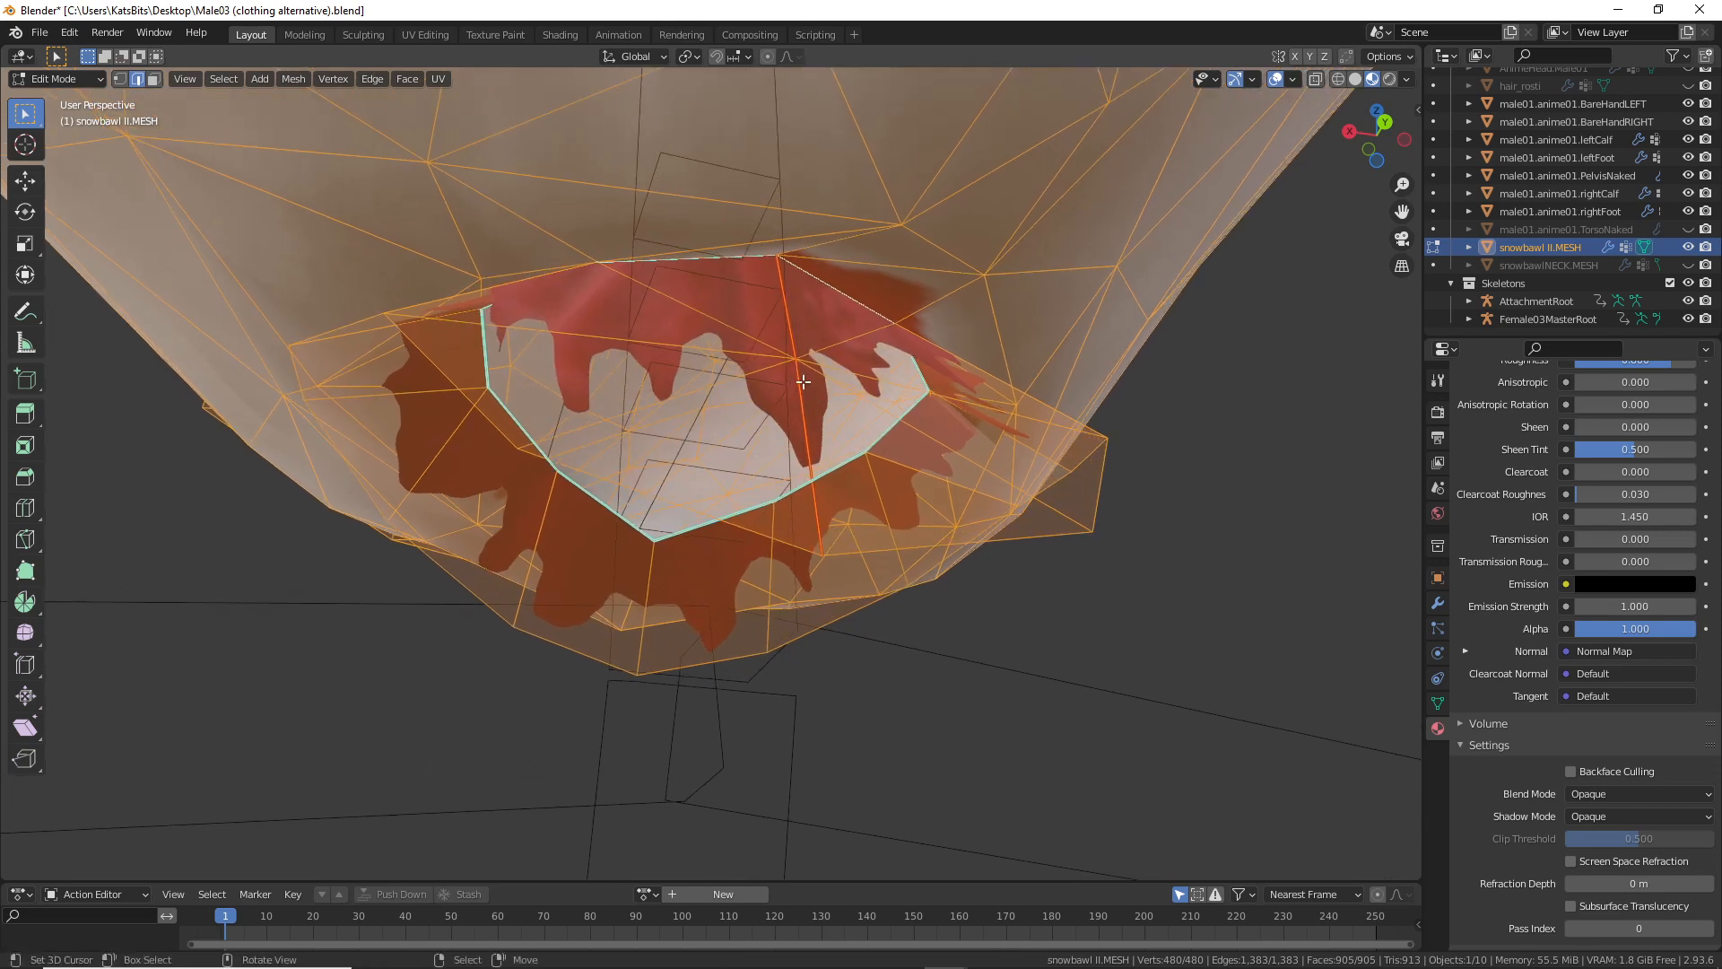
click(223, 78)
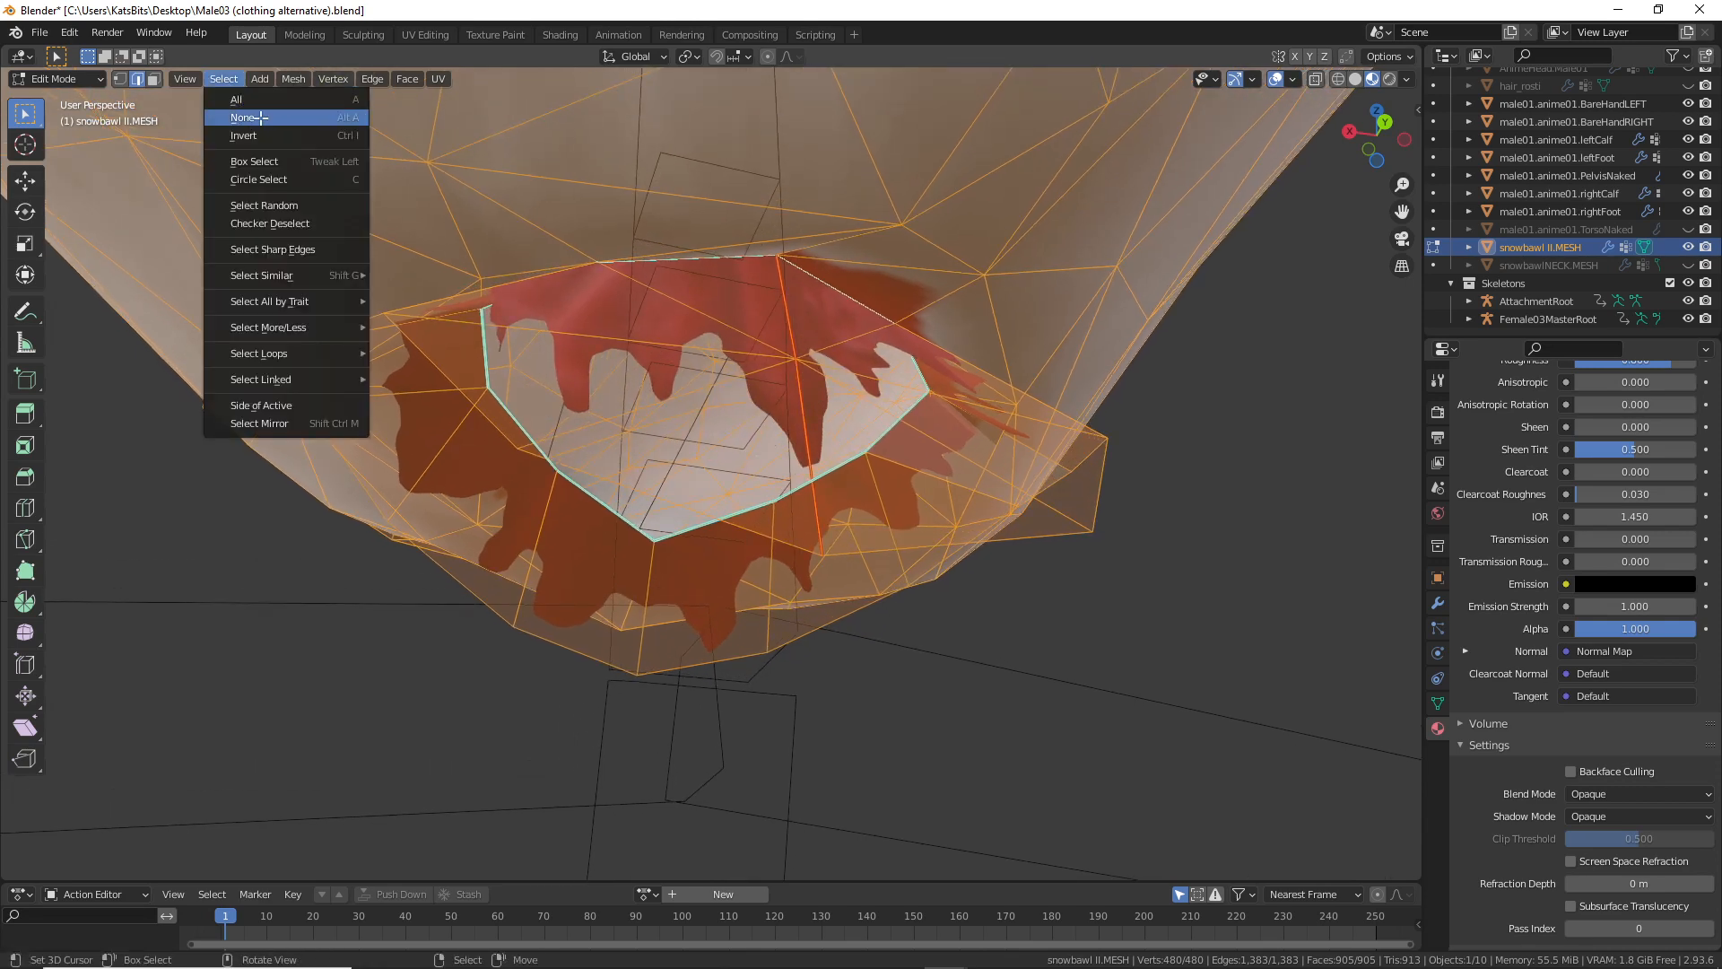
click(256, 116)
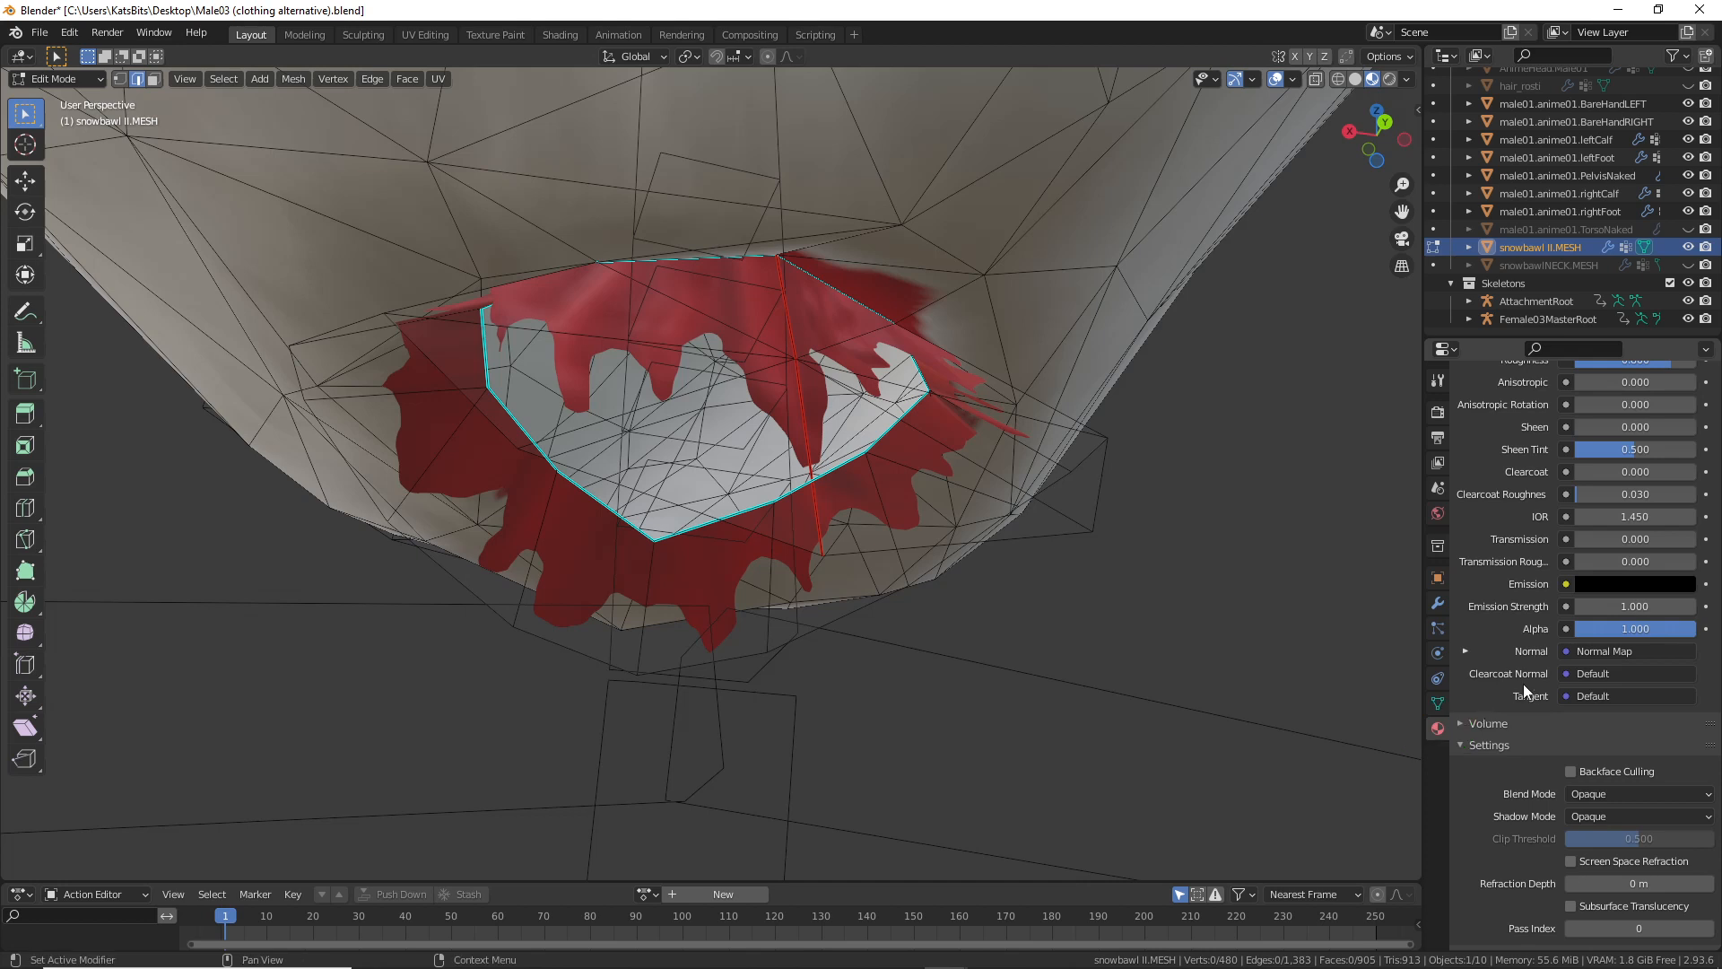
Step: Review the material slots of snowbawl II.MESH with the material preview expanded
scroll(1598, 608, up, 15)
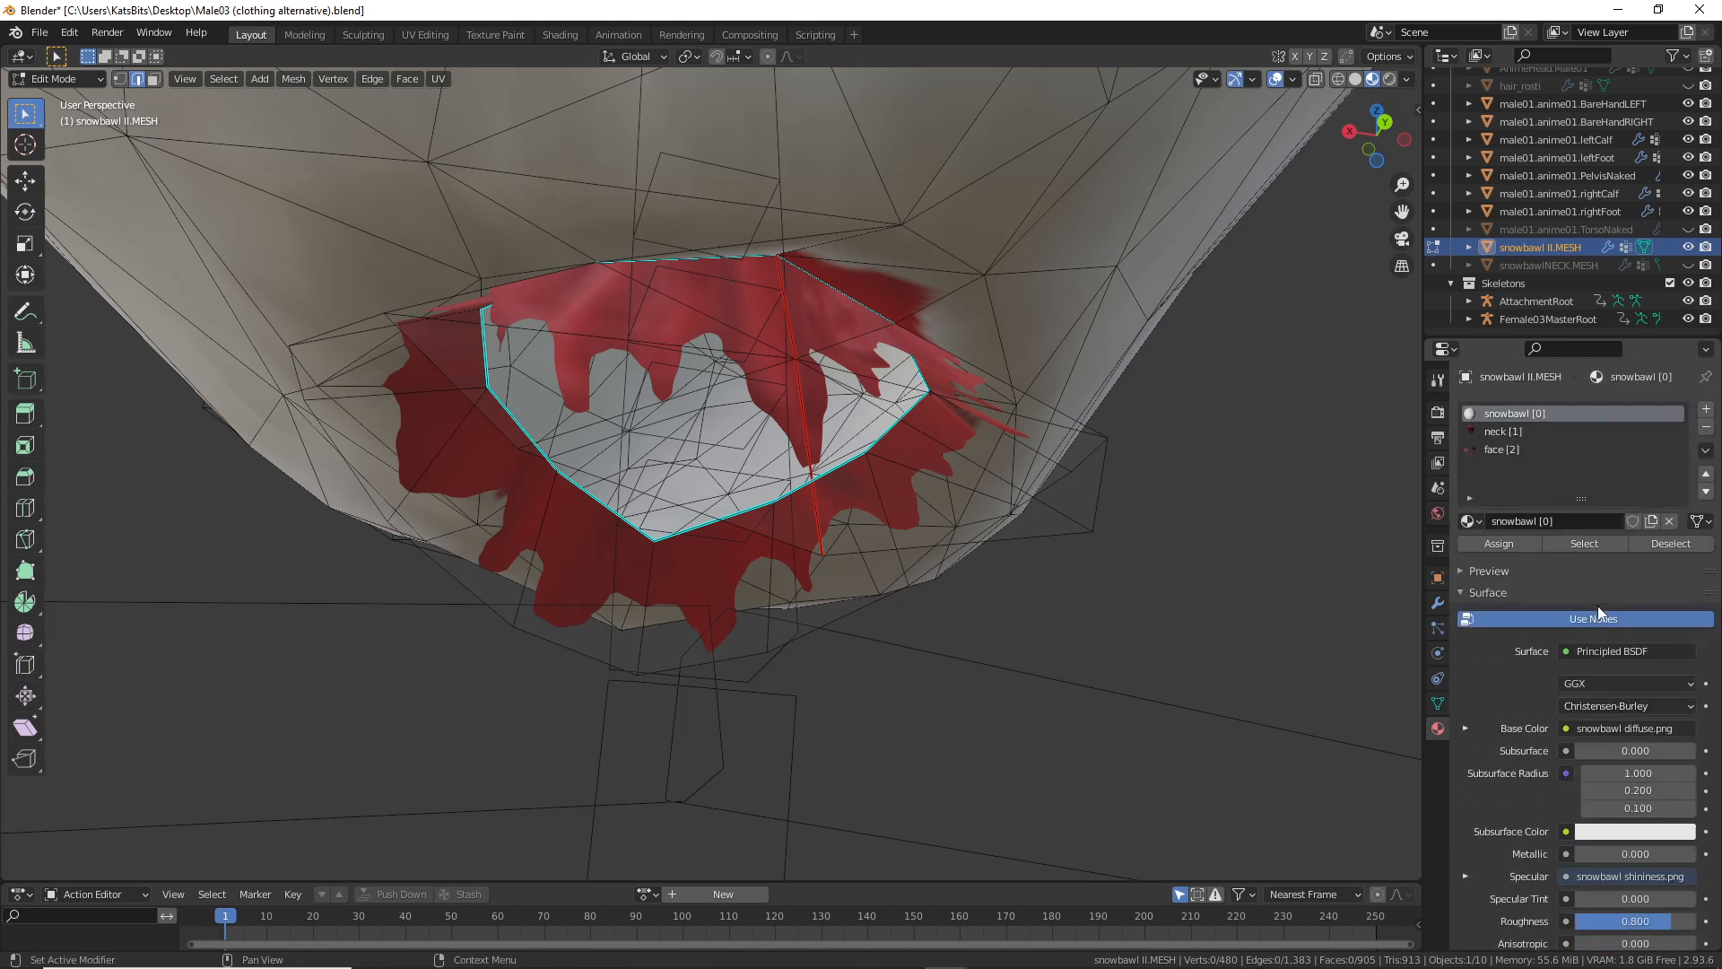
click(1460, 574)
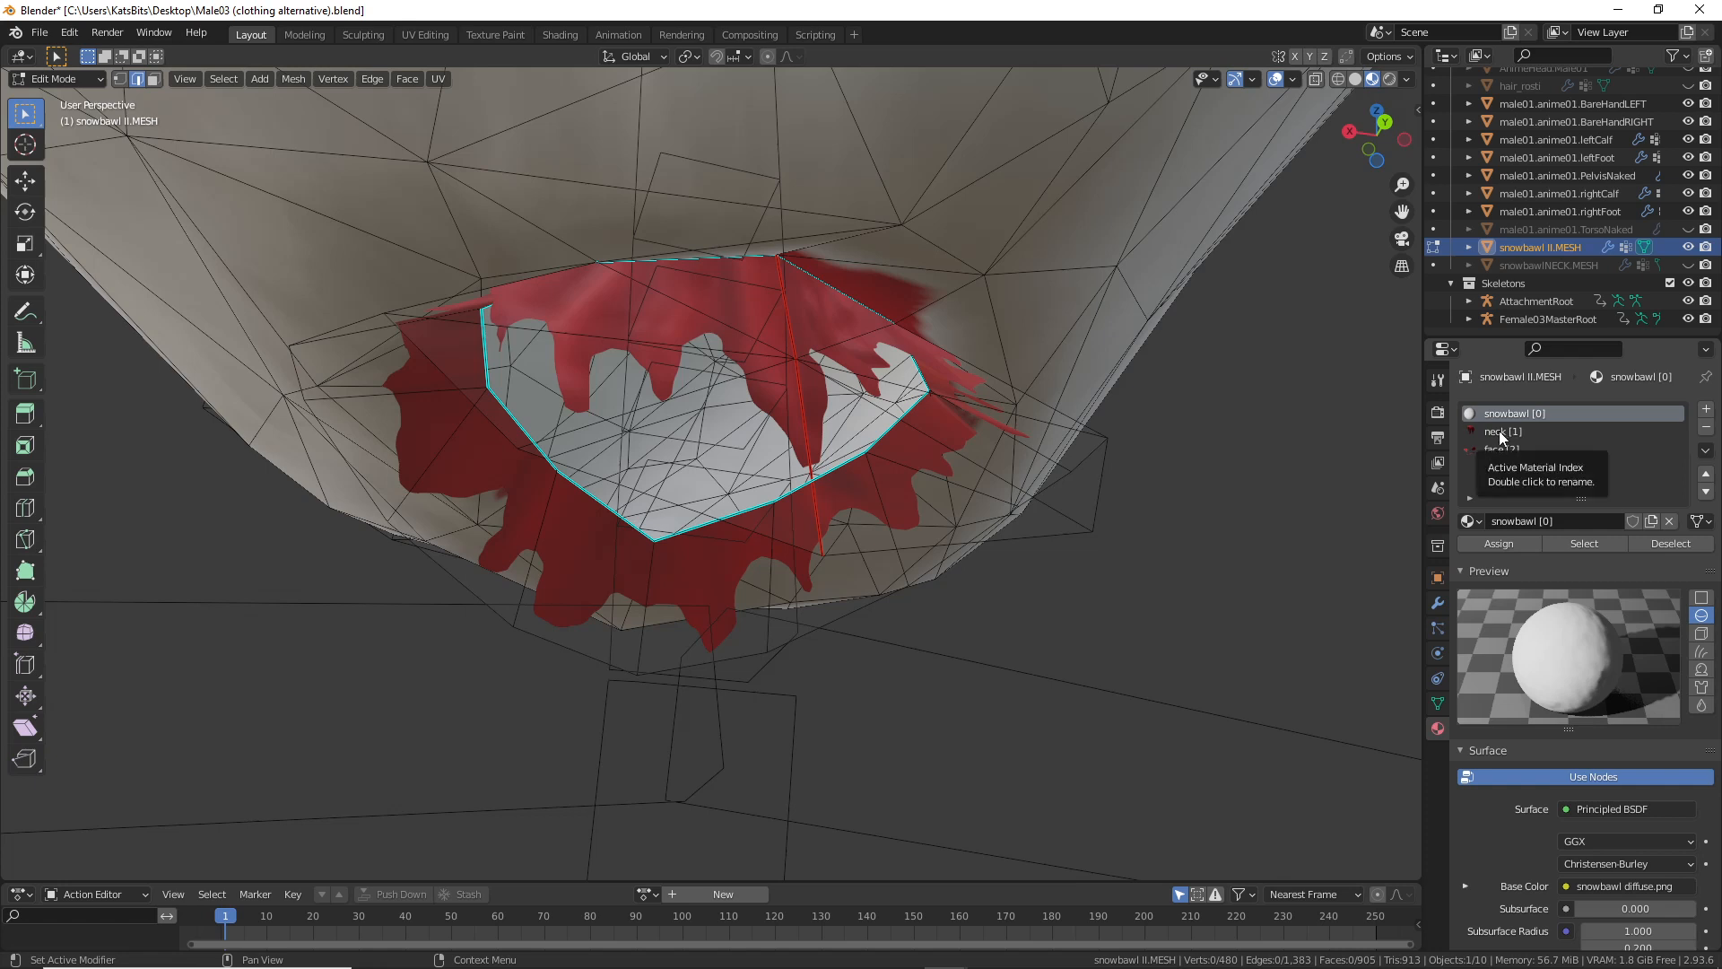
key(ctrl+2)
drag(1464, 451, 1526, 451)
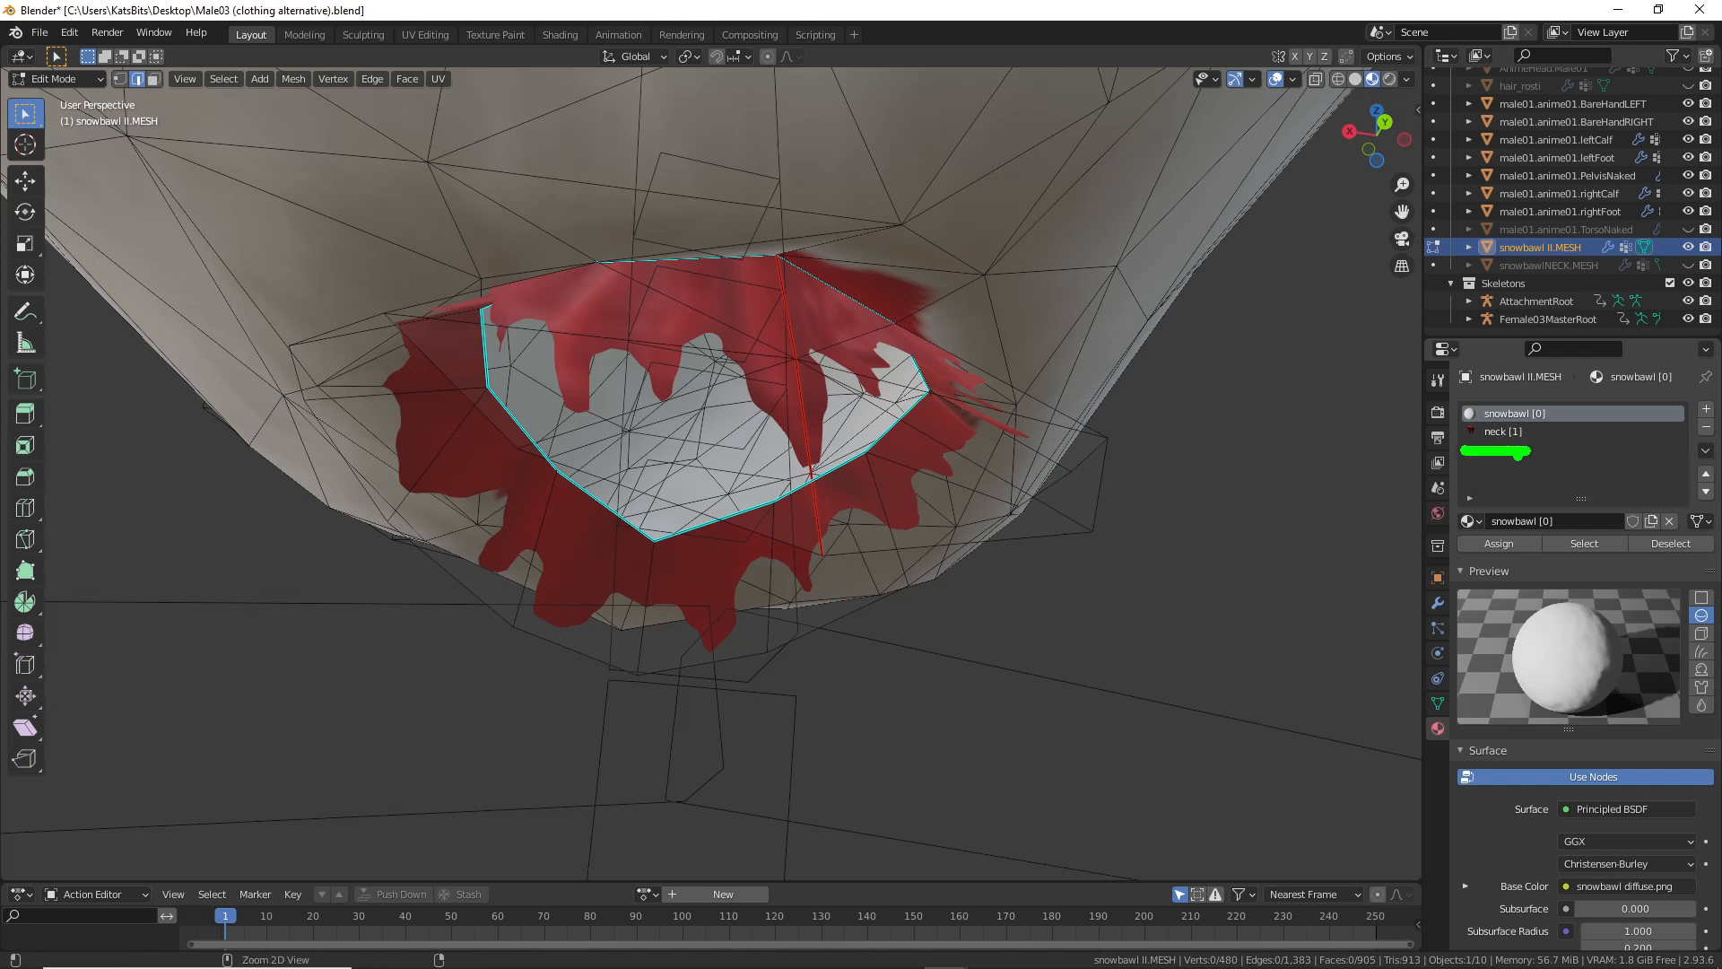
key(Escape)
Step: Select all faces of snowbawl II.MESH that are assigned to the neck [1] material
click(1506, 431)
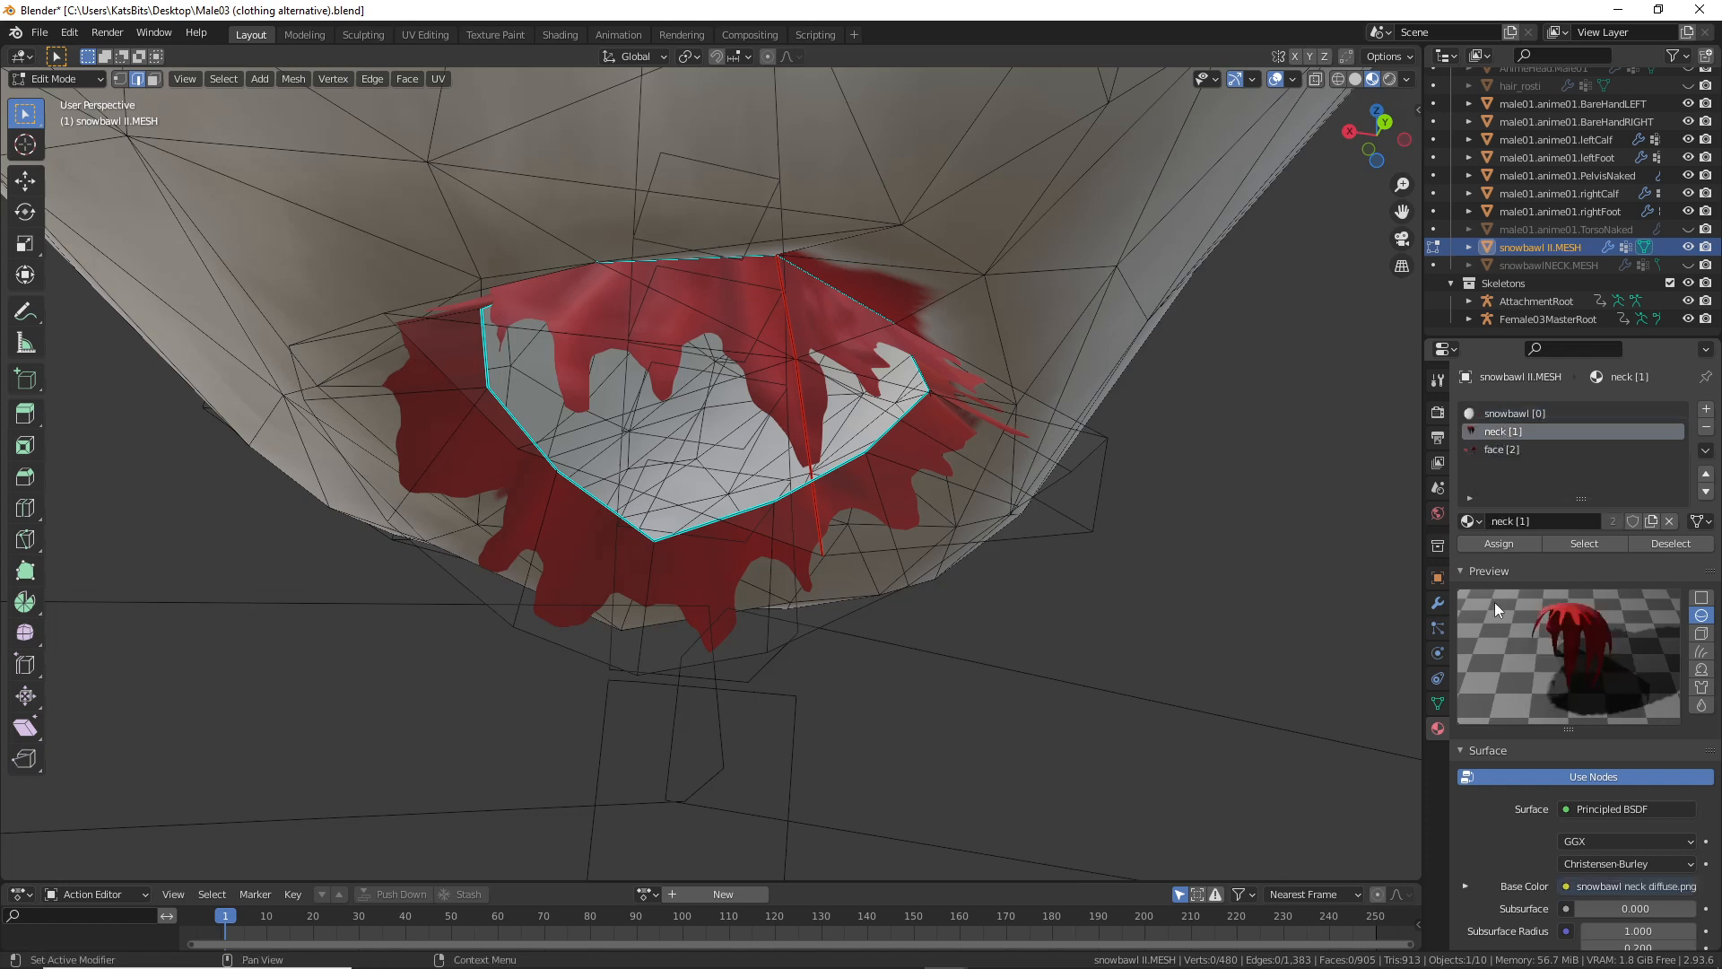
key(ctrl+2)
mouse_move(1490, 529)
mouse_down()
mouse_move(1480, 543)
mouse_move(1468, 524)
mouse_up()
mouse_move(1580, 519)
mouse_down()
mouse_move(1562, 578)
mouse_move(1614, 529)
mouse_up()
drag(1678, 524, 1670, 524)
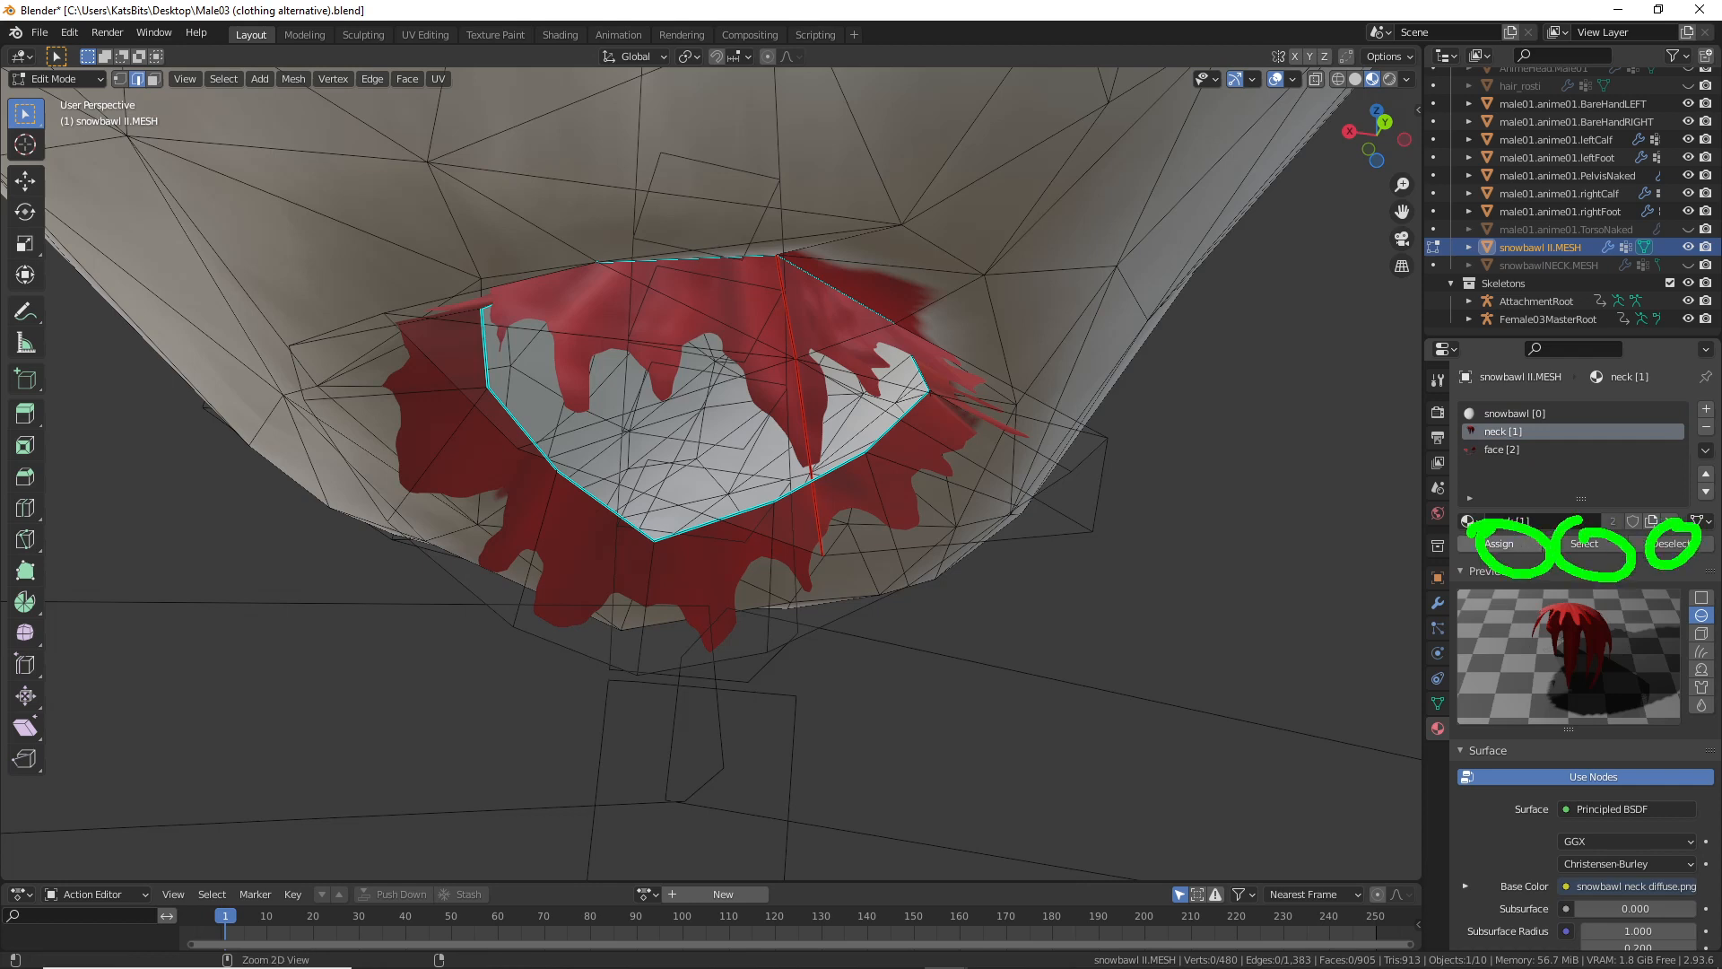
key(Escape)
click(1582, 545)
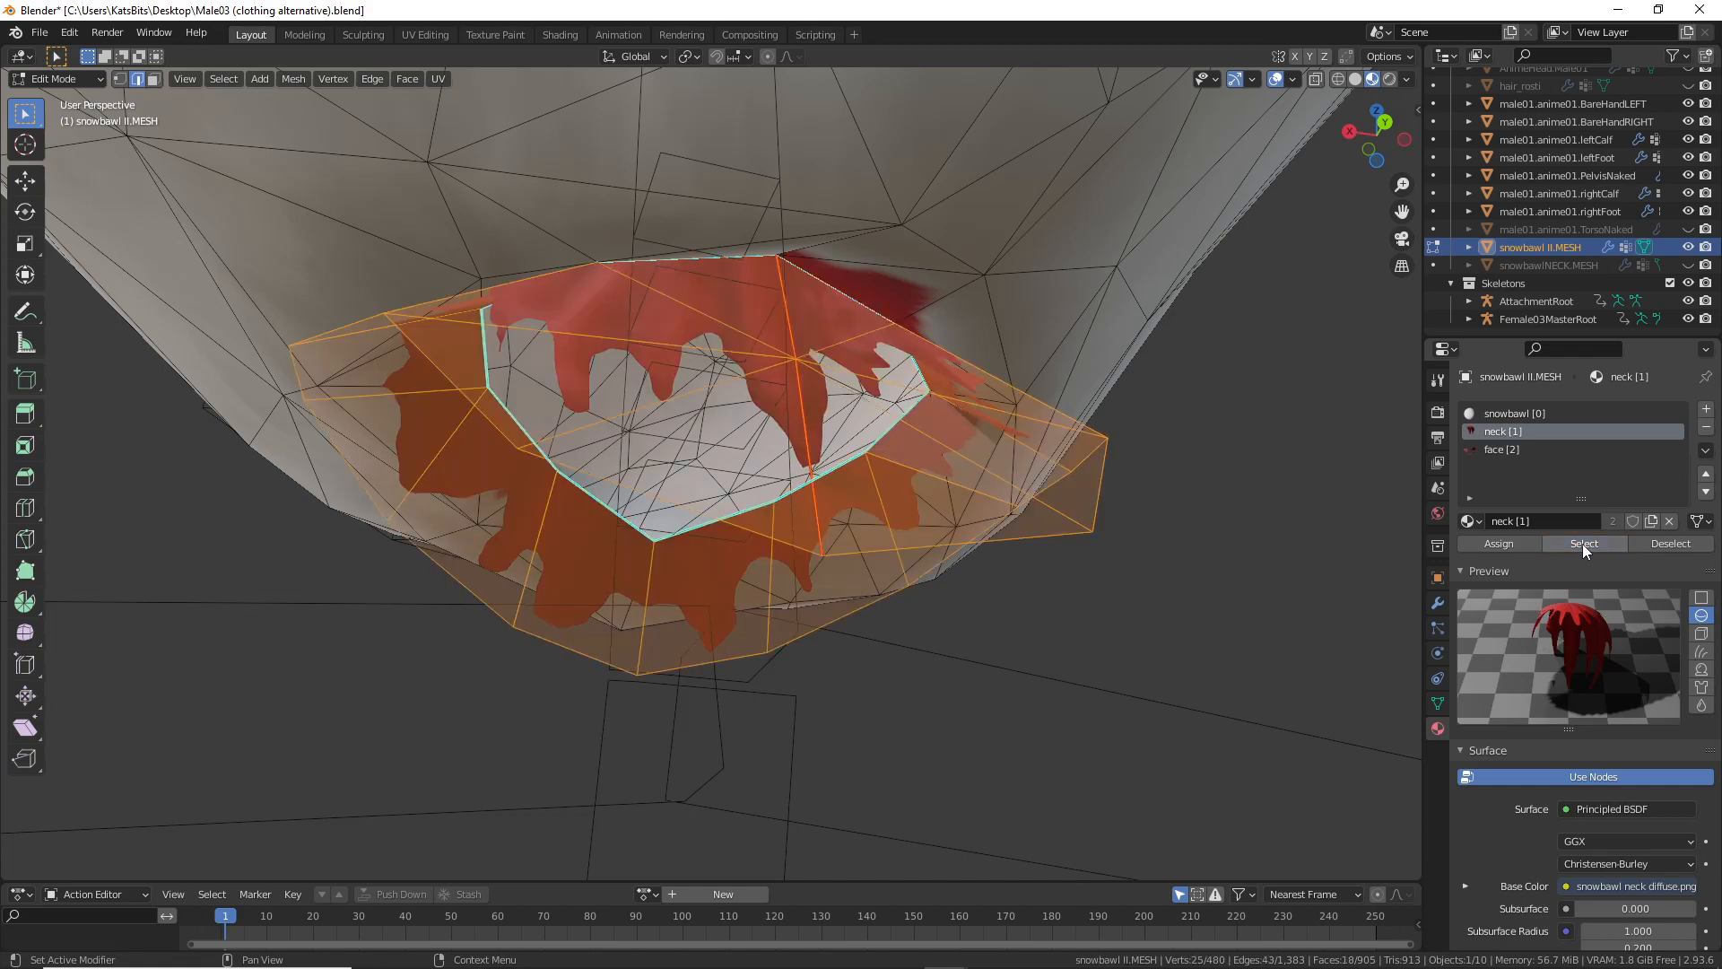
Step: Separate the selected neck faces from snowbawl II.MESH into their own object and return to Object Mode
middle_drag(627, 413, 764, 489)
scroll(724, 466, down, 2)
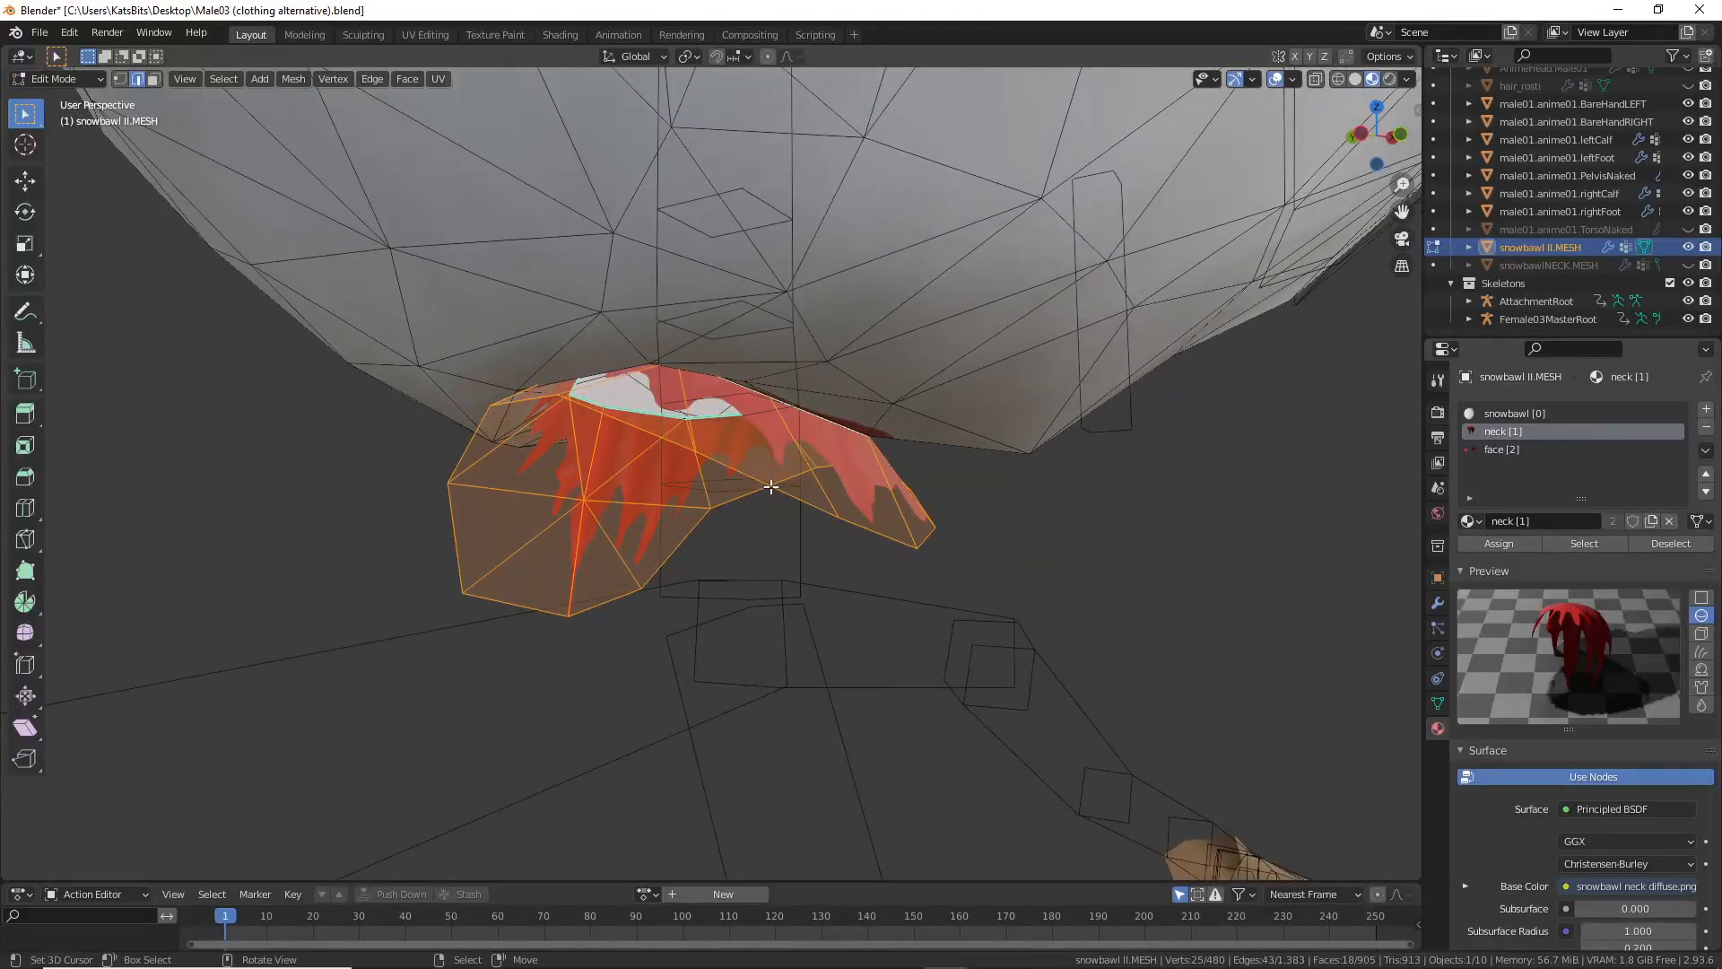
click(292, 79)
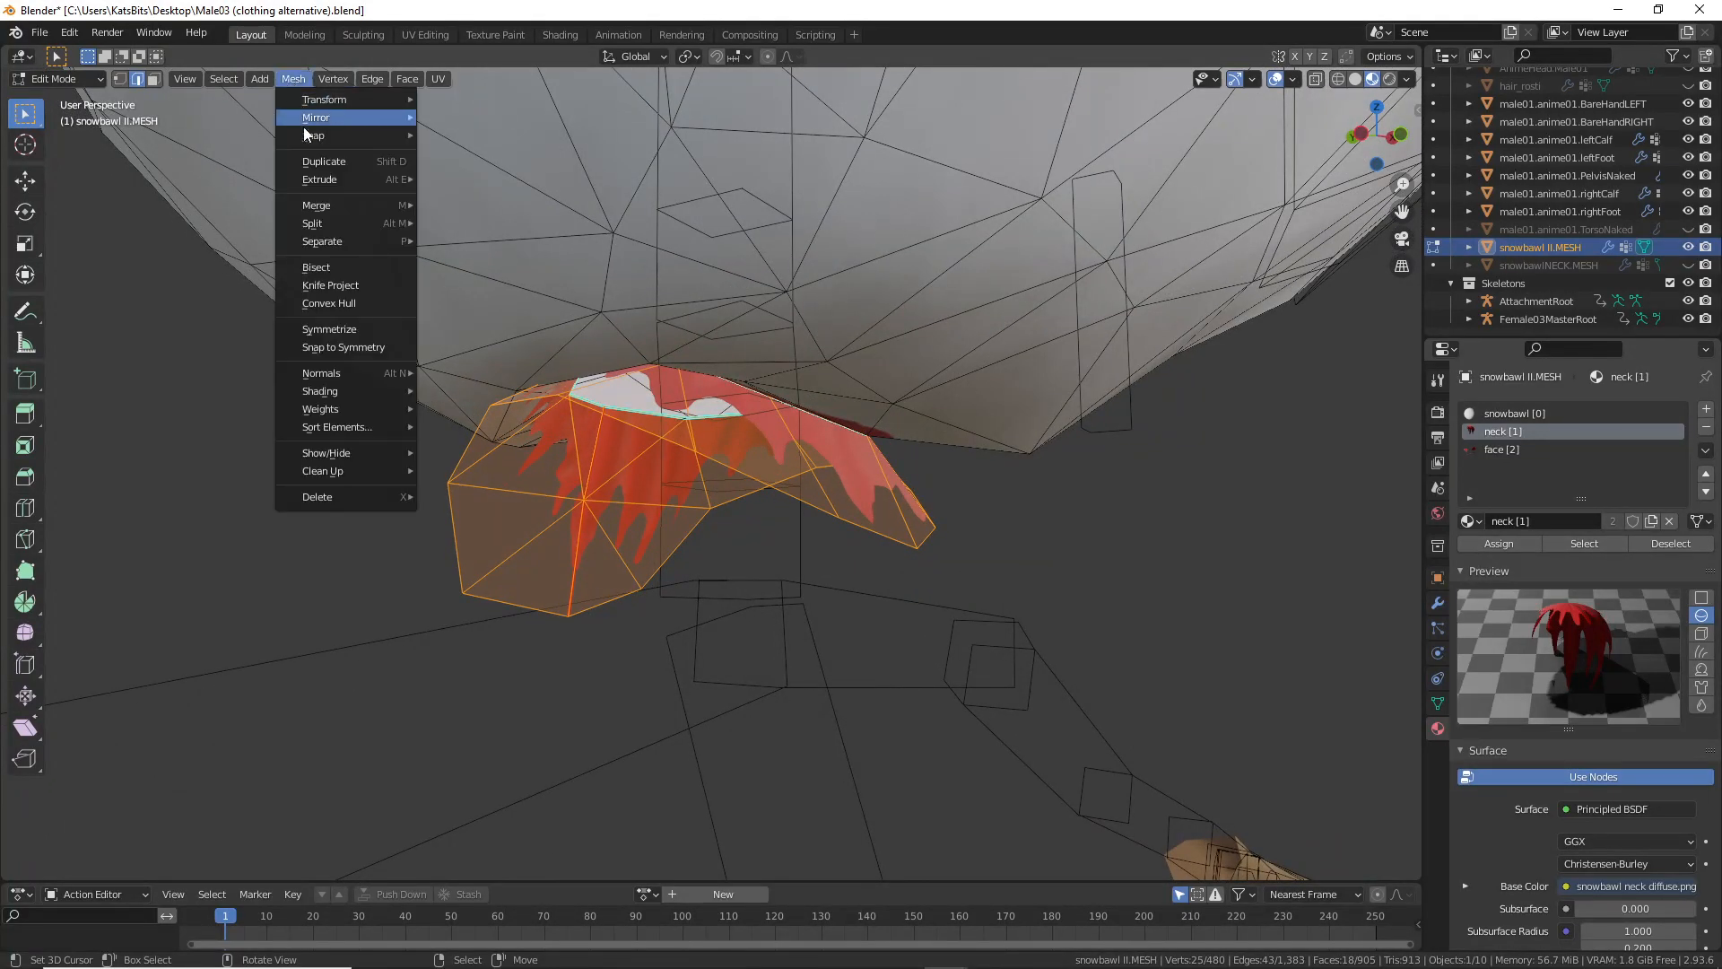
mouse_move(317, 242)
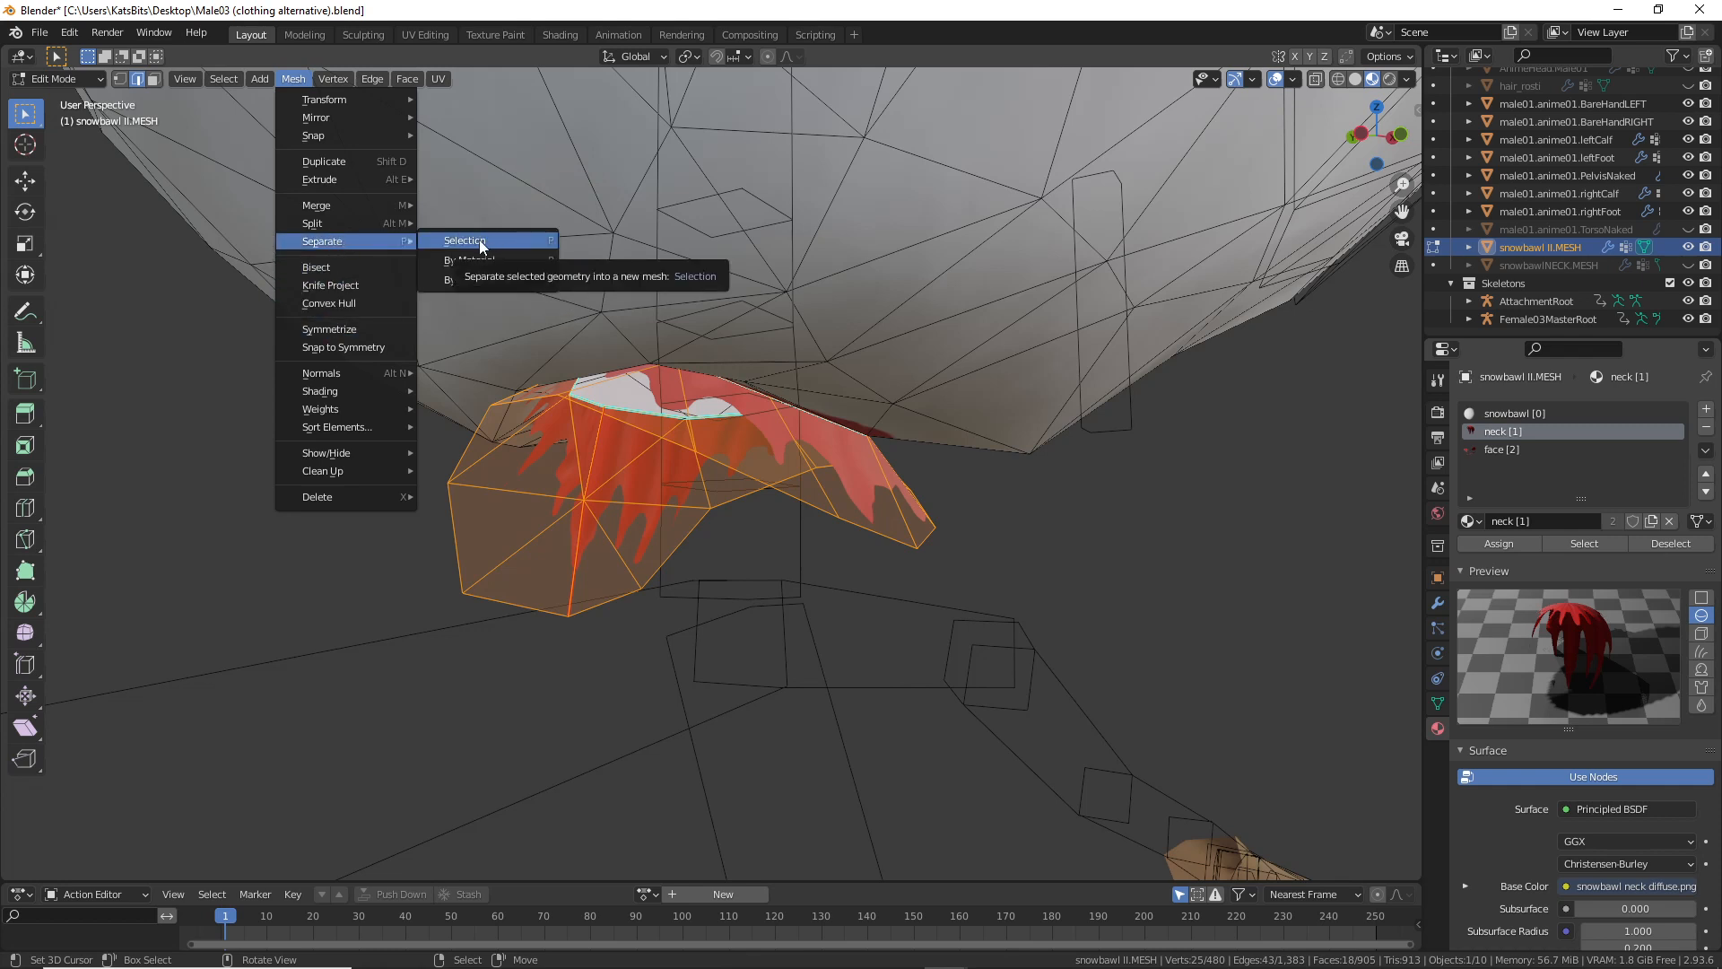
click(482, 242)
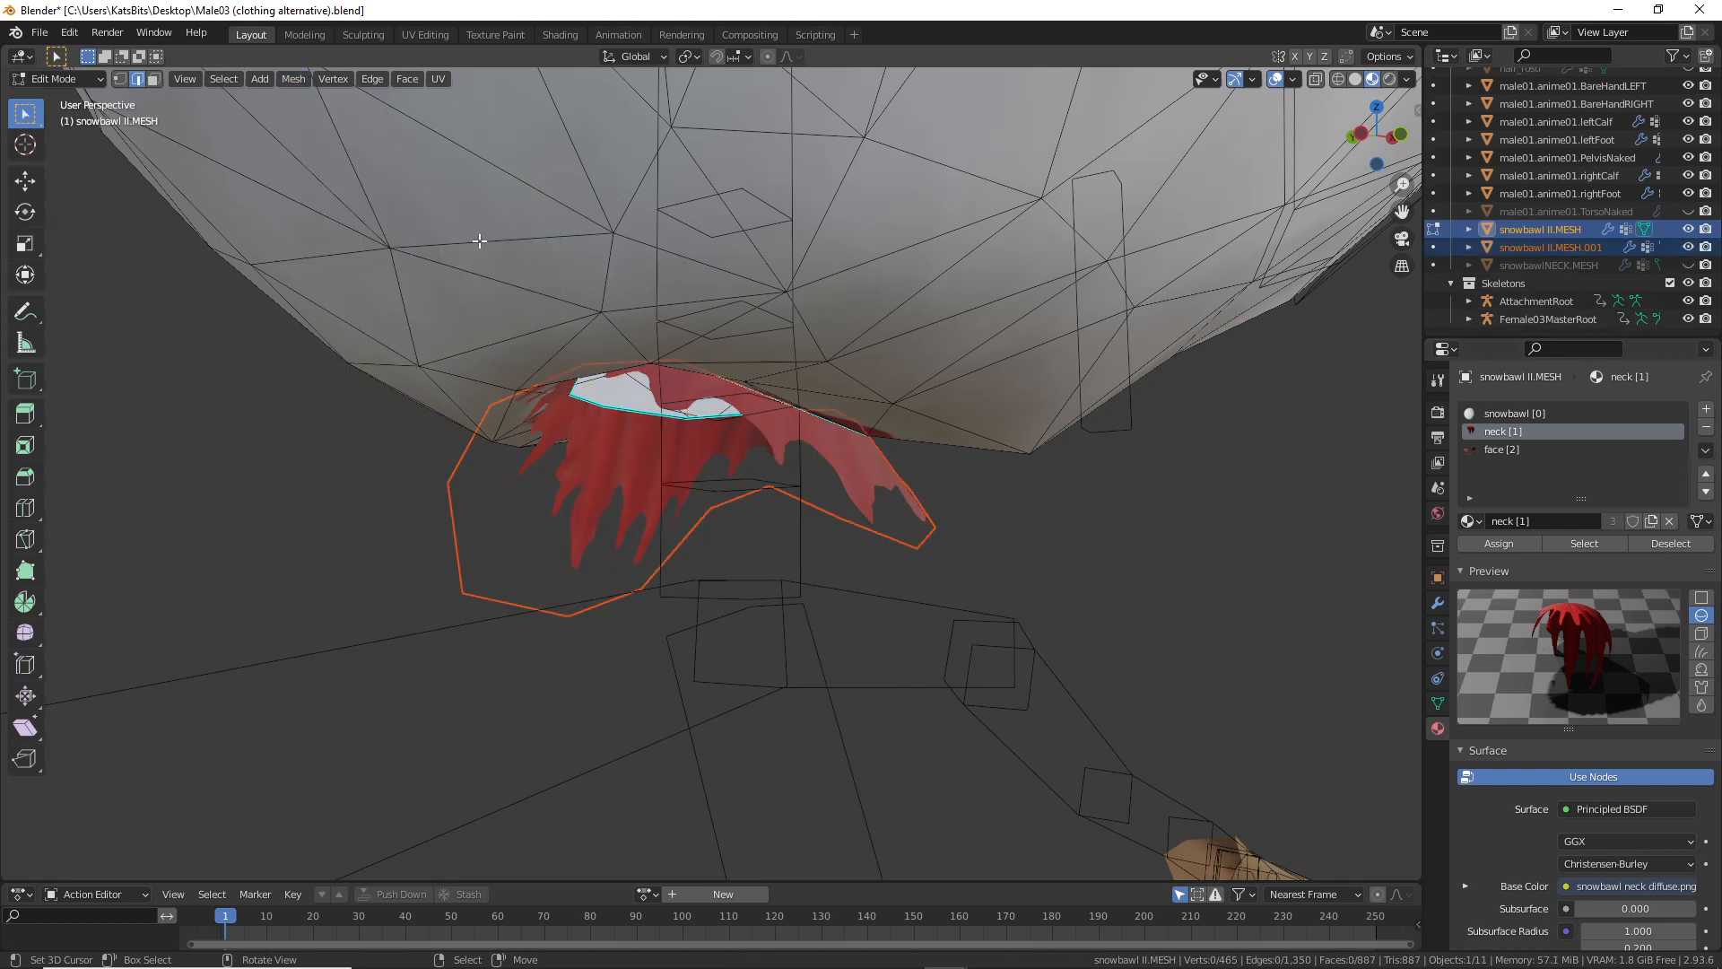
click(77, 78)
click(84, 104)
Step: Rename the separated neck piece as _JUNK and hide it
click(452, 511)
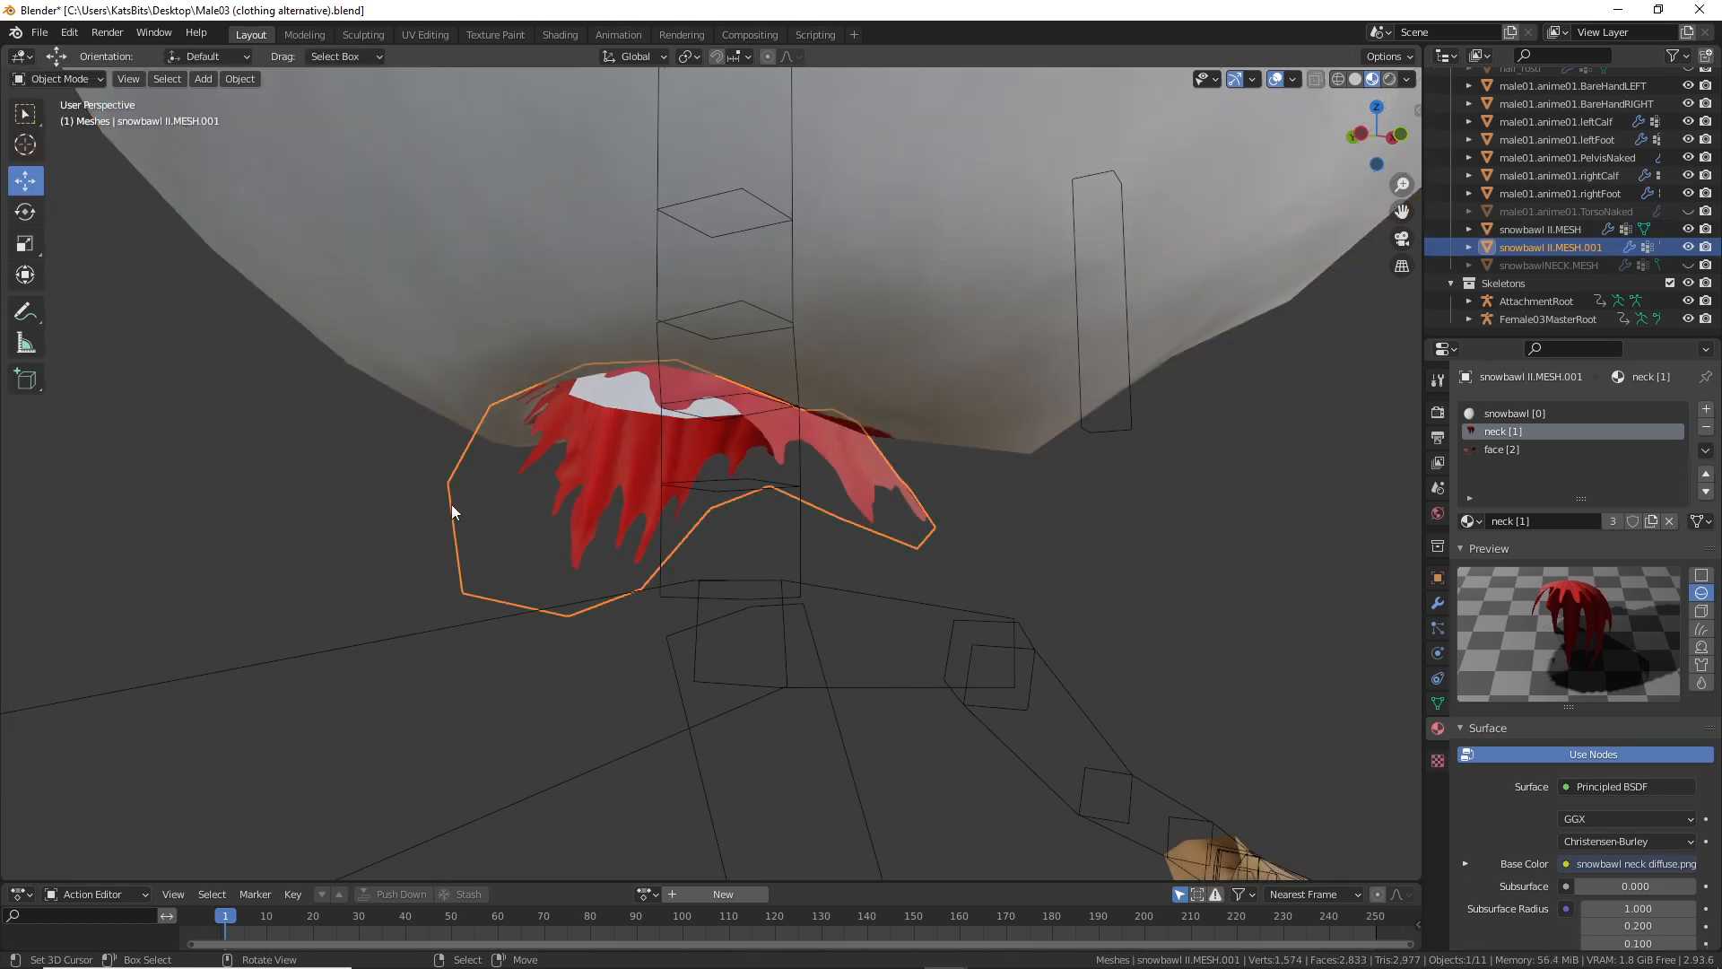
double_click(1558, 247)
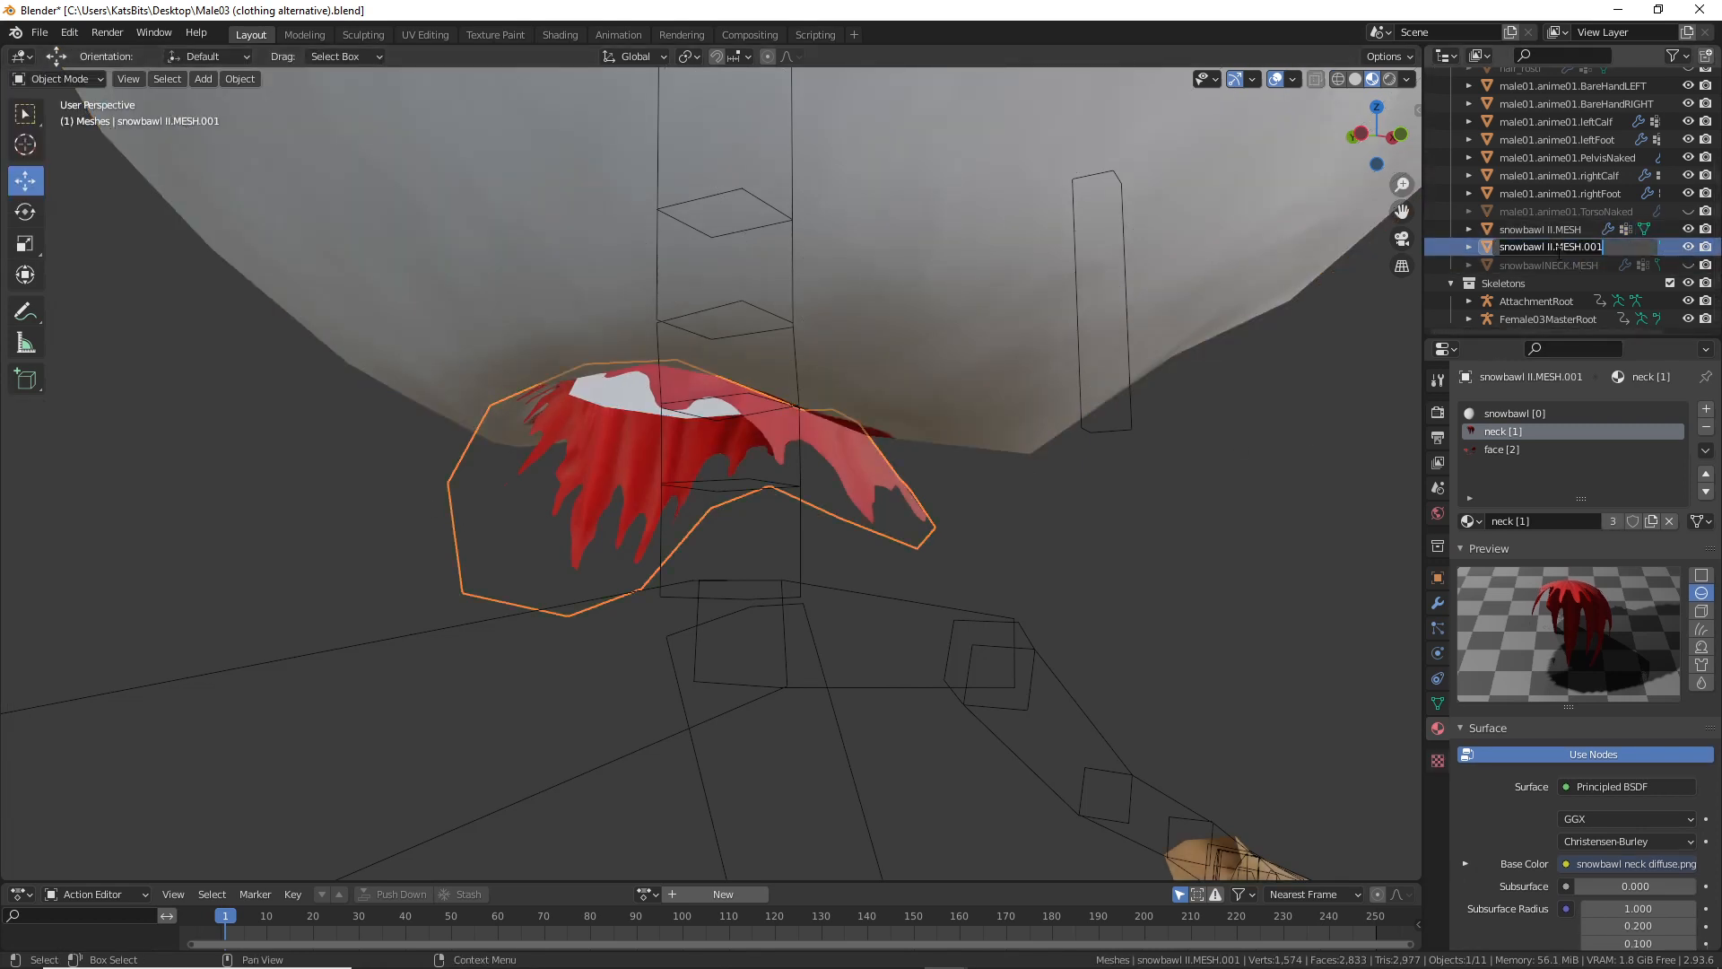
text(JUN)
text(_)
text(K)
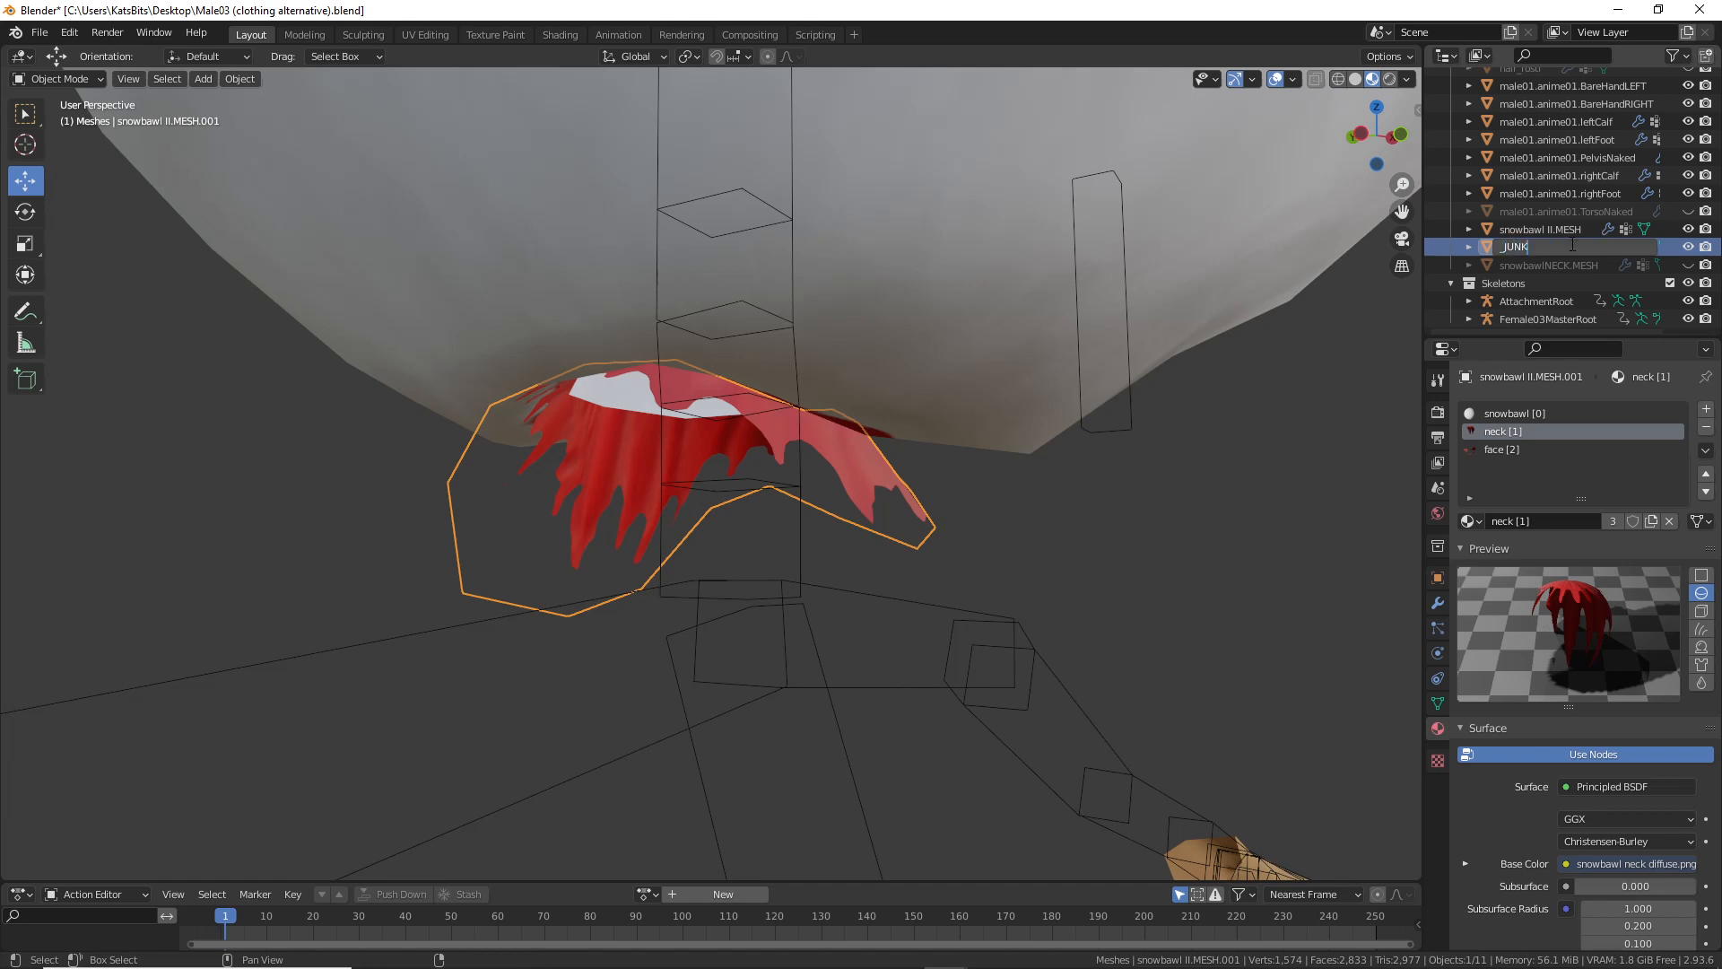
key(Return)
scroll(1569, 244, up, 3)
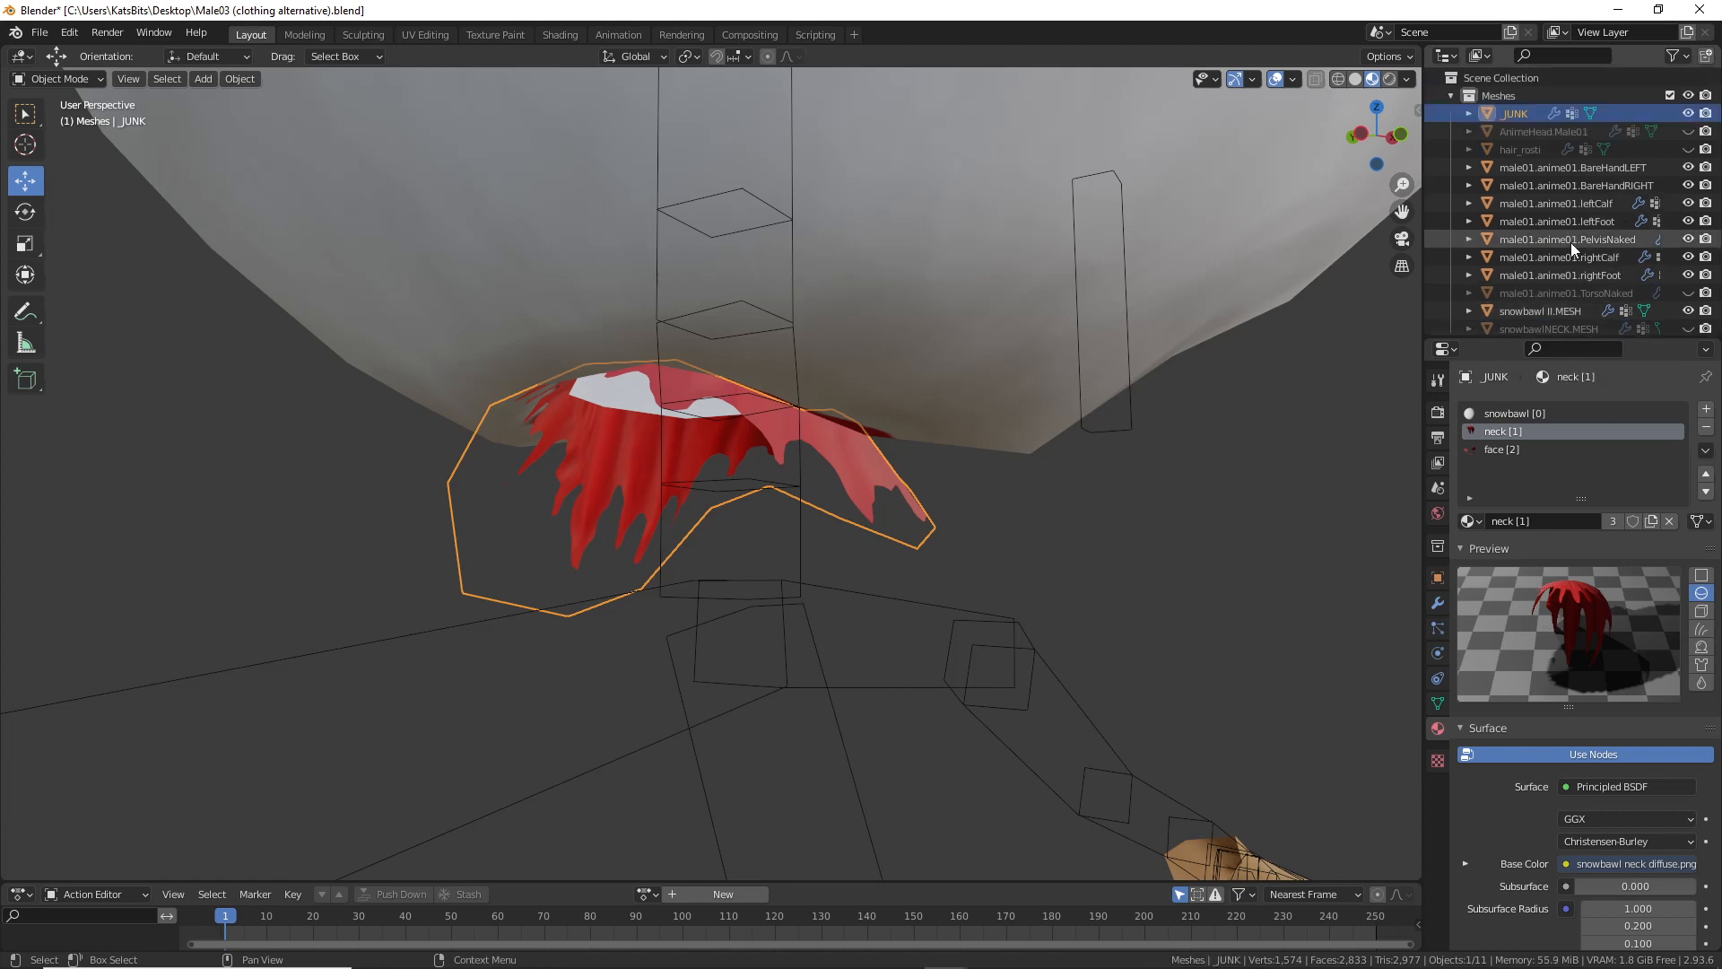
click(1688, 113)
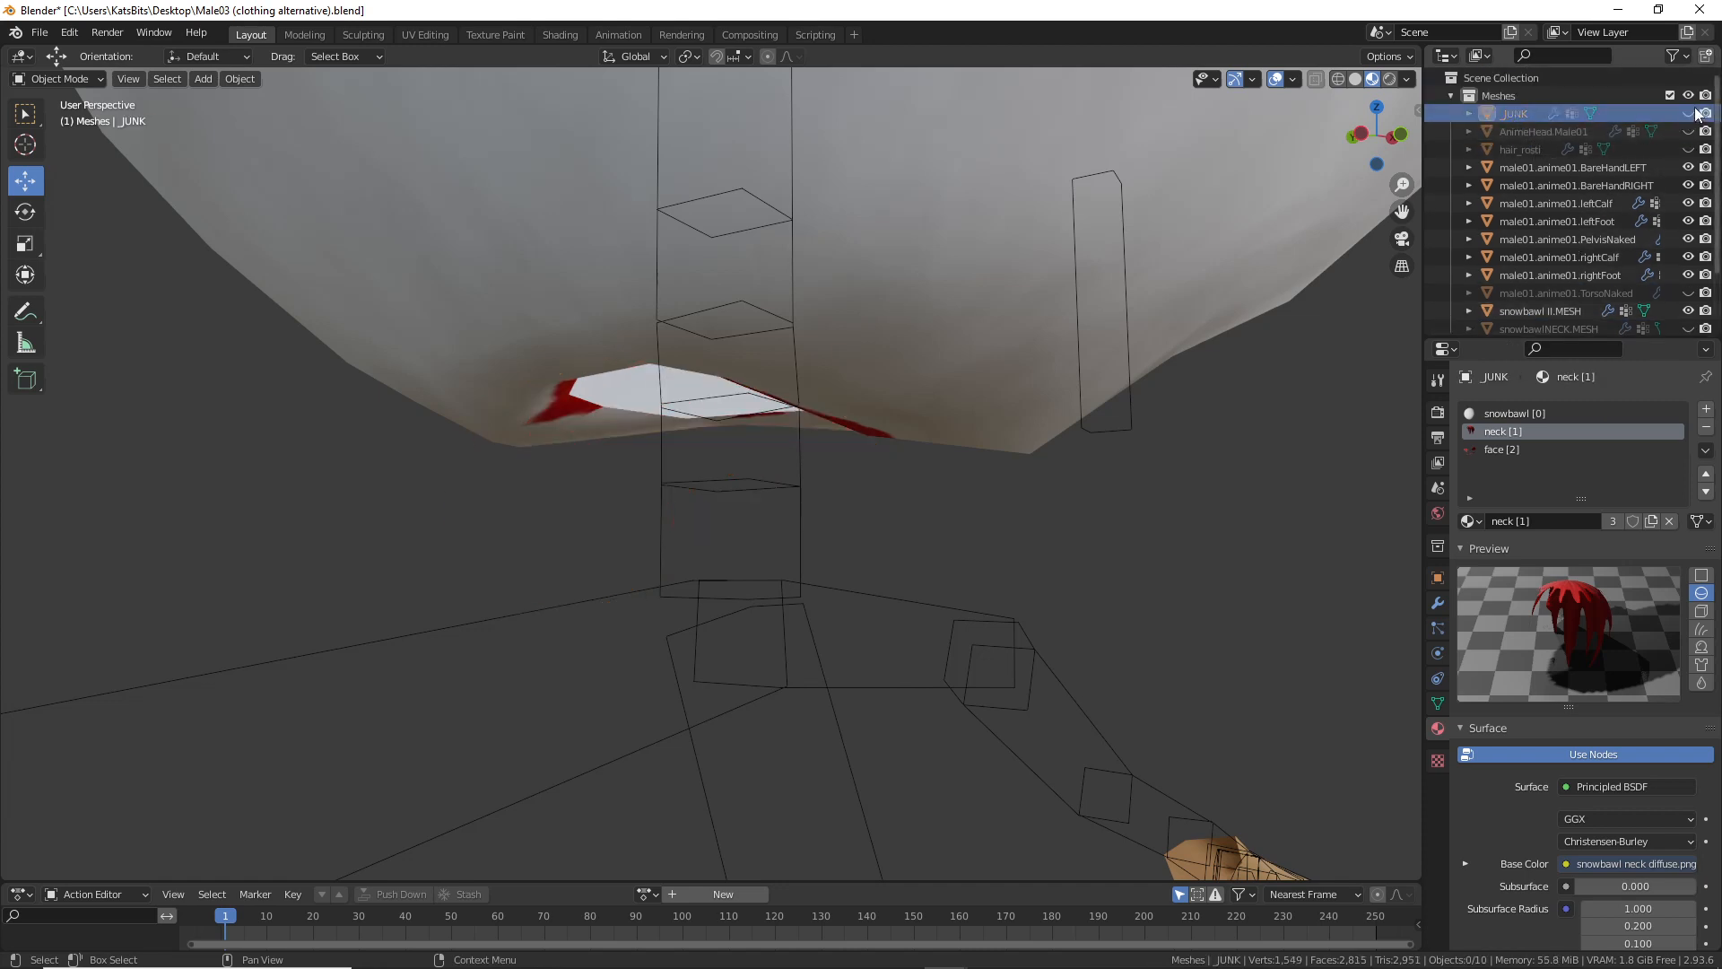
Step: Examine the torn edge around the neck opening of snowbawl II.MESH from below
middle_drag(531, 556, 600, 336)
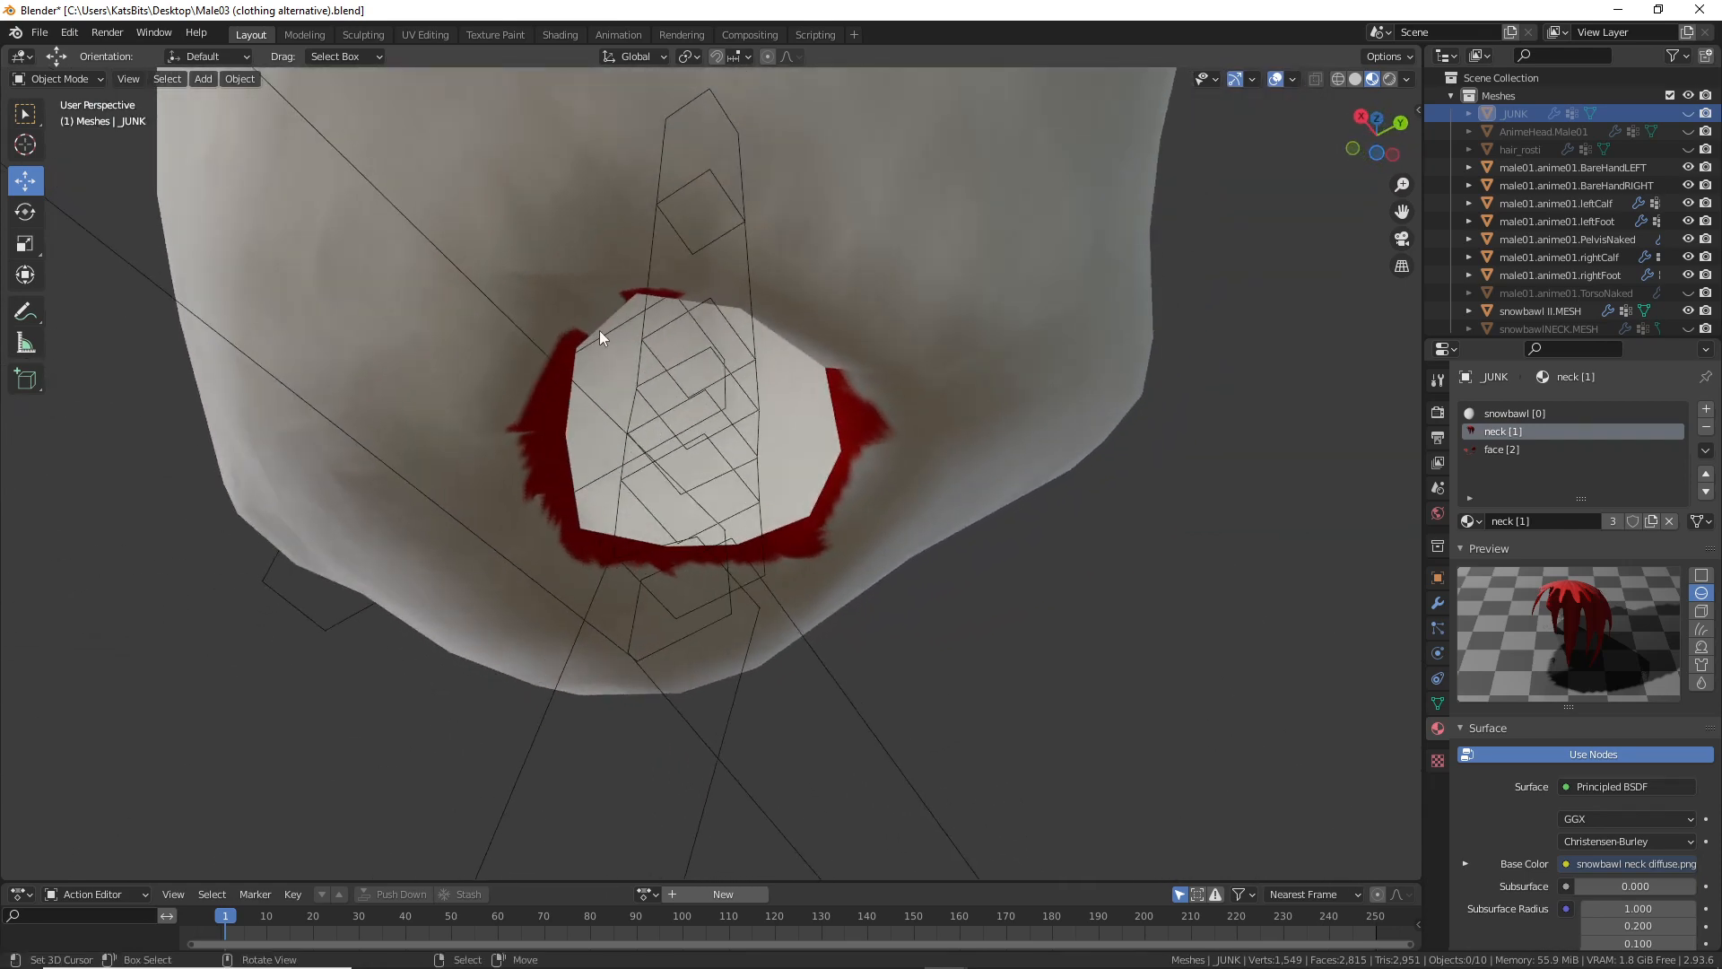
mouse_move(615, 275)
mouse_down()
mouse_move(611, 298)
mouse_move(886, 327)
mouse_move(661, 317)
mouse_up()
key(Escape)
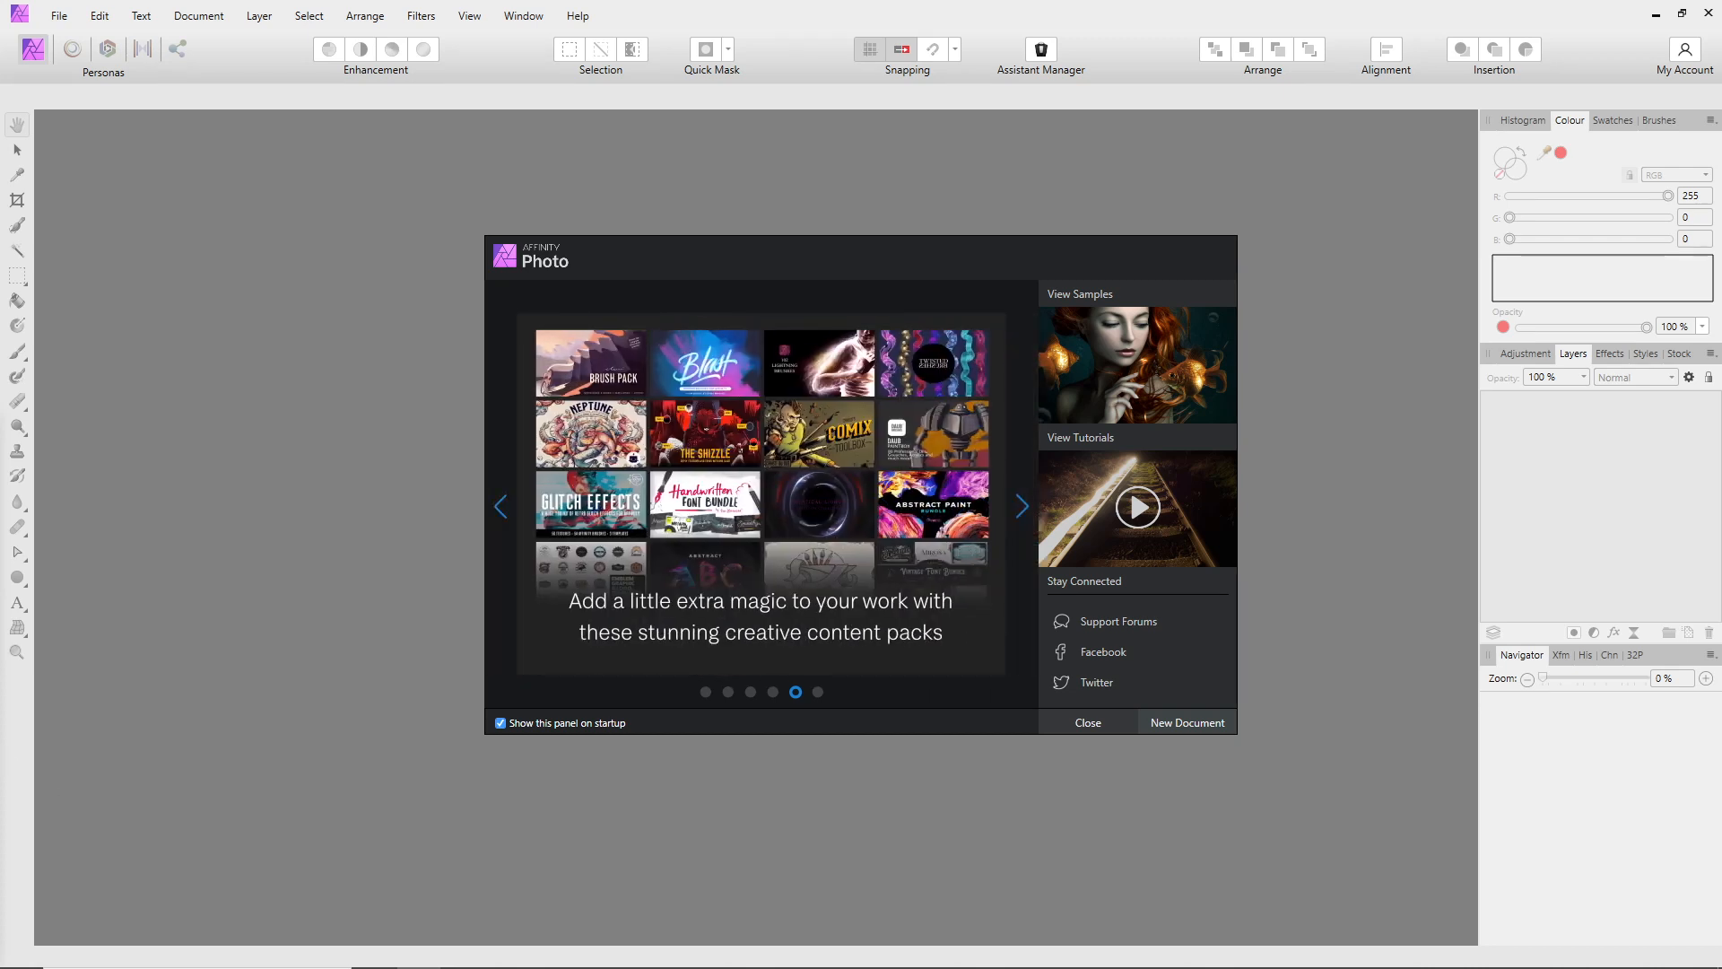
Step: Switch to Affinity Photo and close its welcome panel
click(1085, 723)
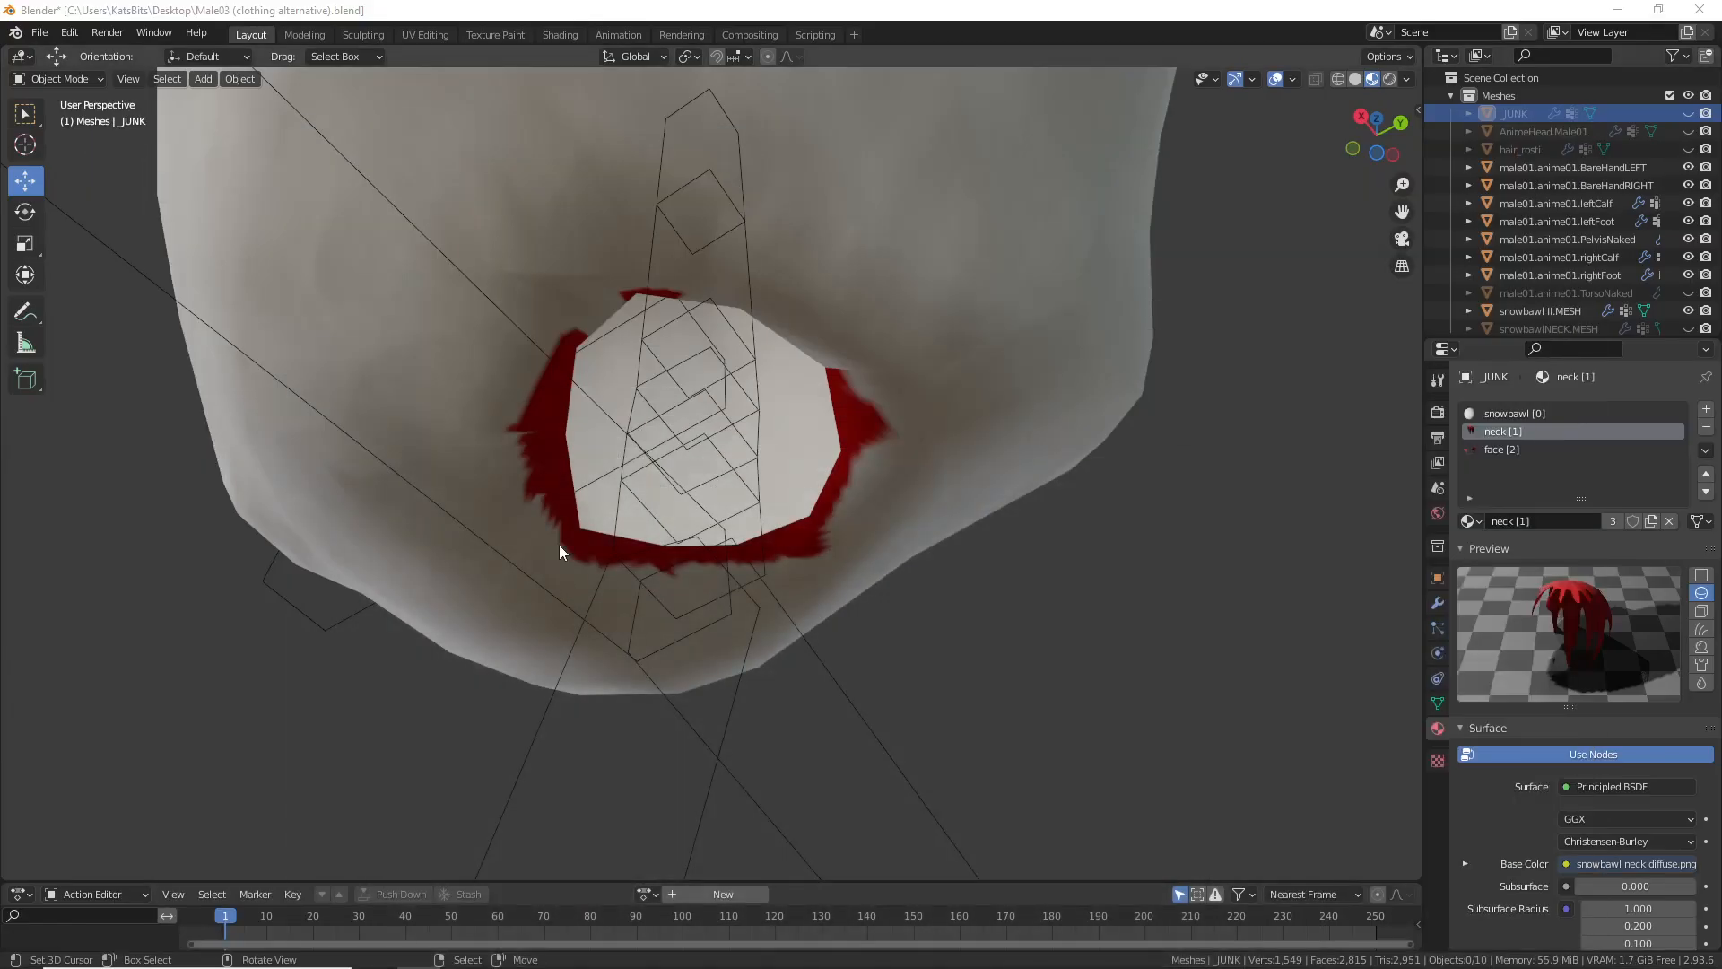
Step: Switch back to Blender, unhide and select snowbawlNECK.MESH, and exclude the Skeletons collection from the view layer
middle_drag(558, 545, 697, 584)
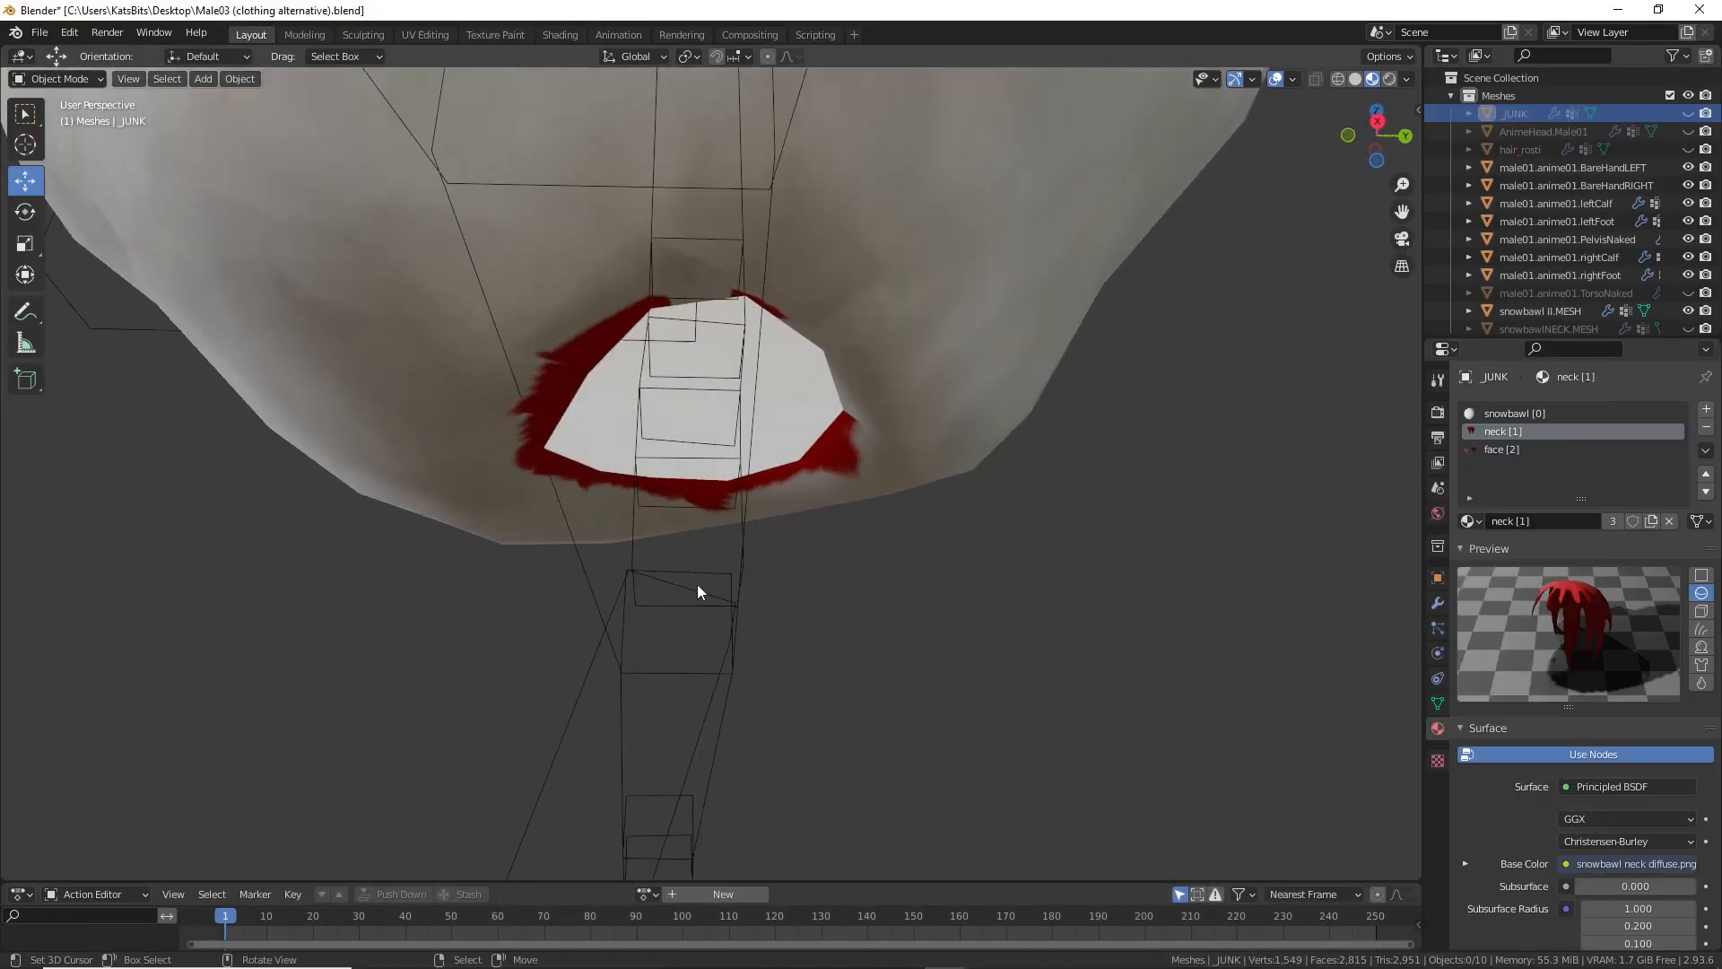
scroll(1552, 278, down, 3)
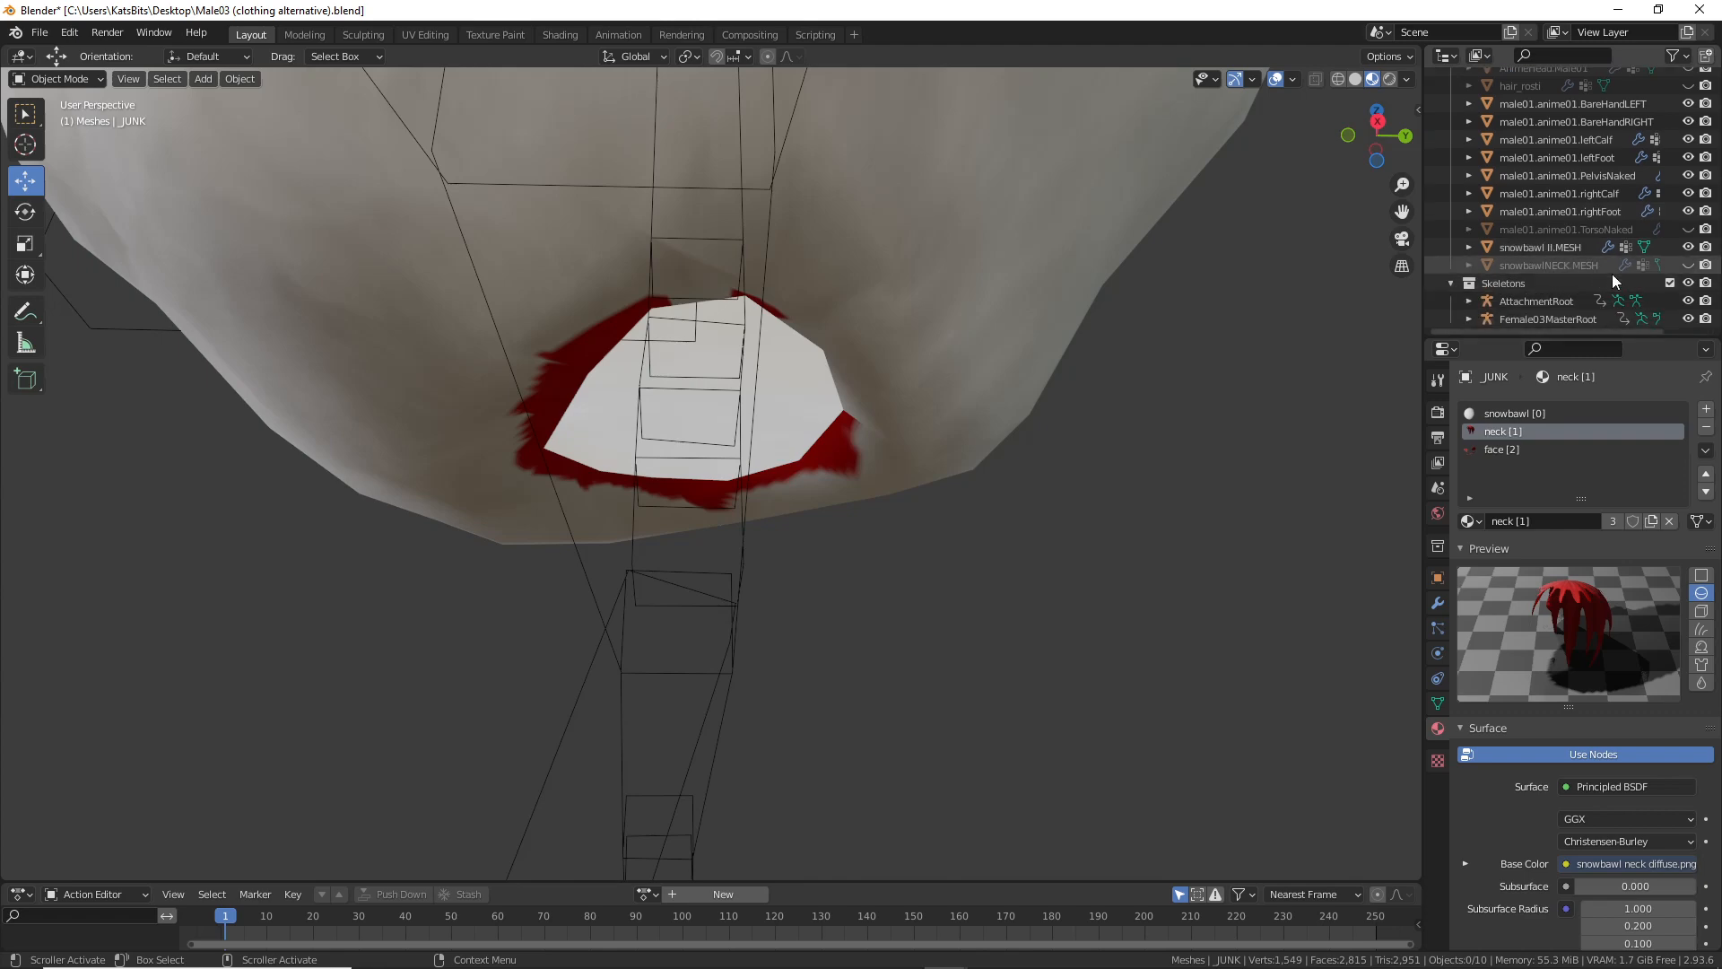
click(1689, 266)
middle_drag(681, 350, 825, 513)
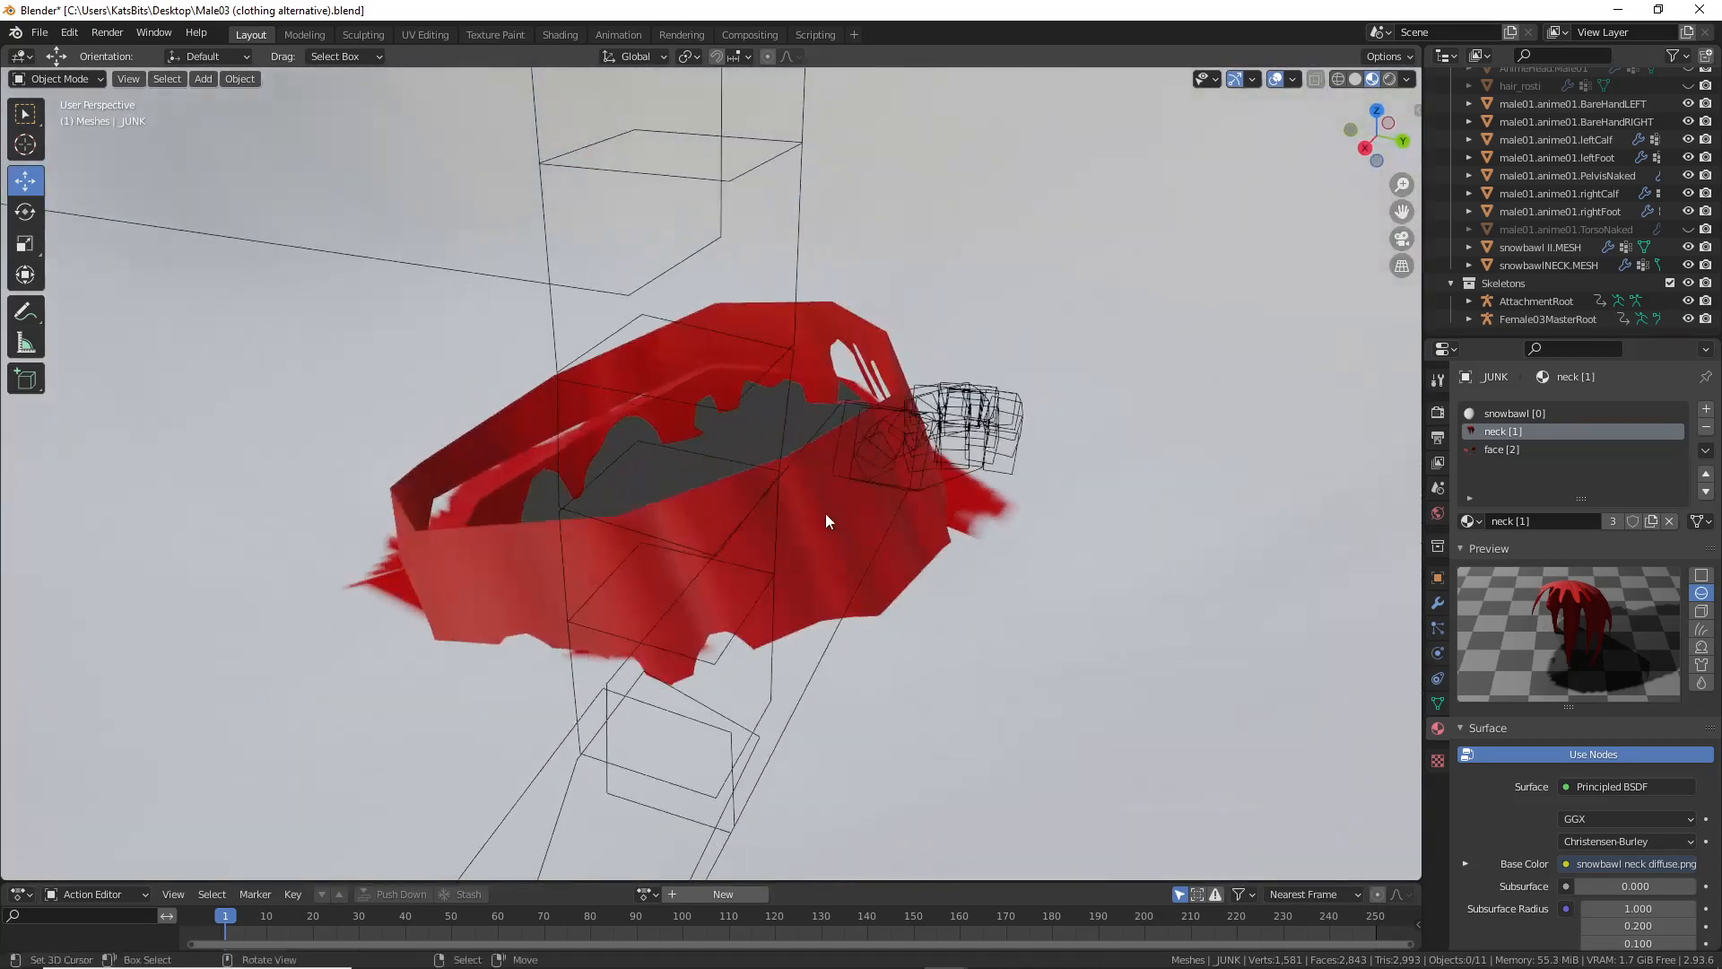
click(689, 511)
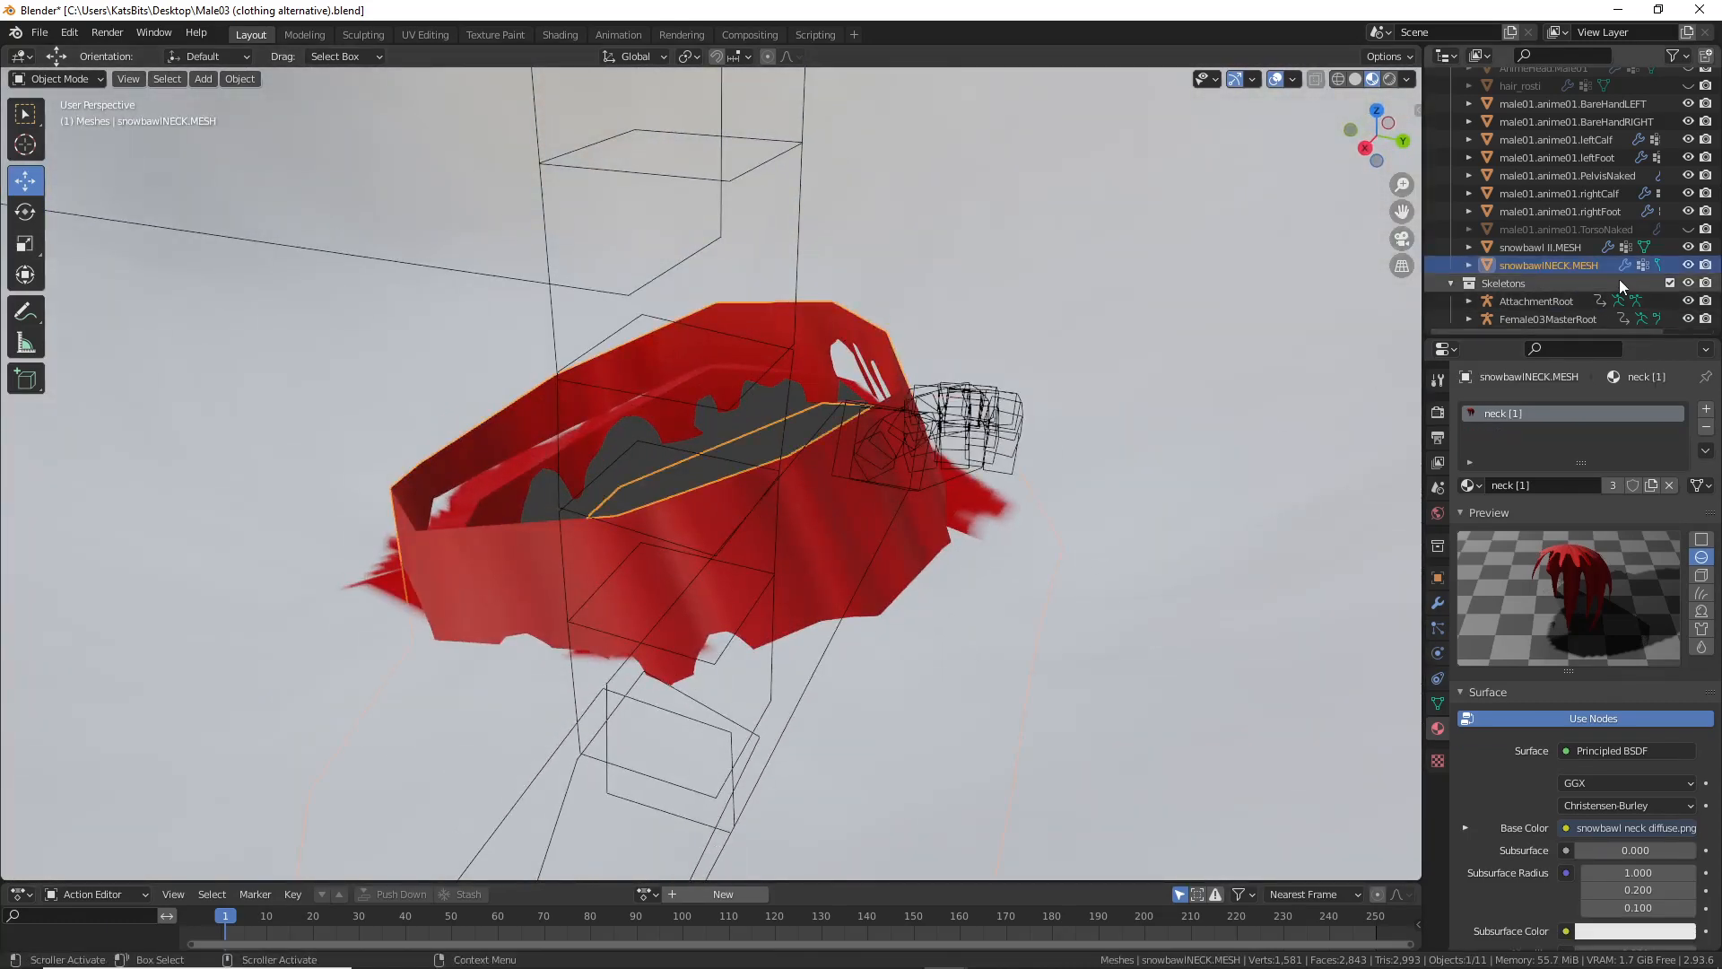
click(1670, 283)
middle_drag(834, 431, 933, 458)
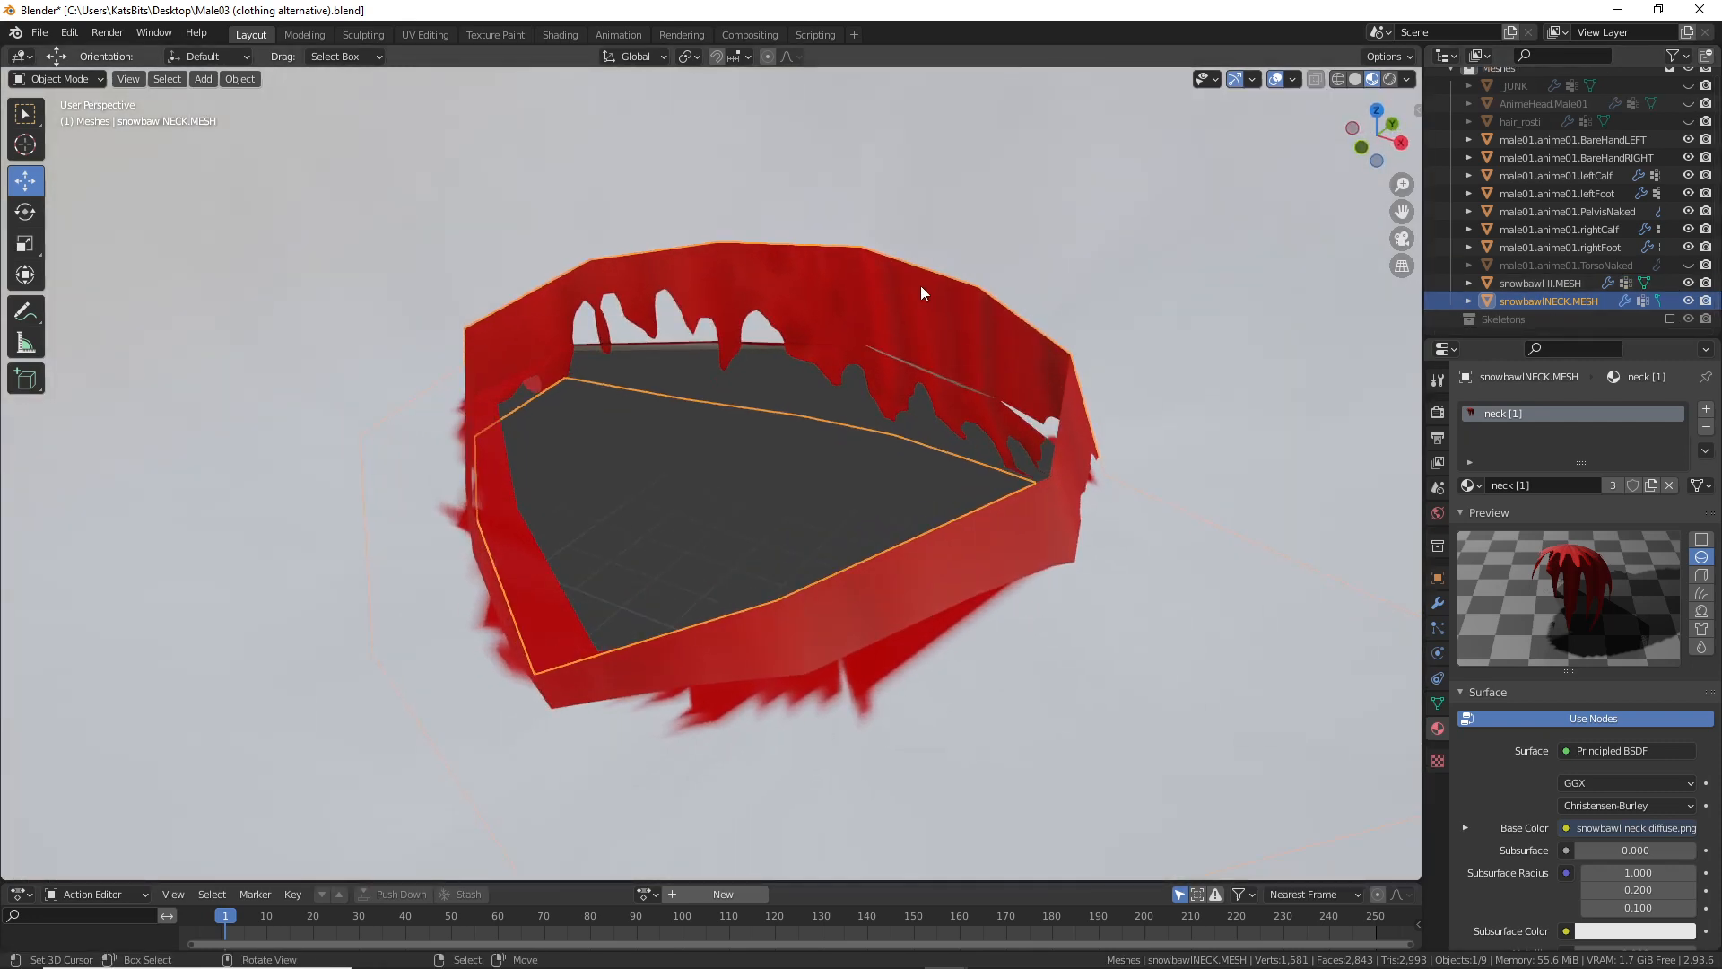
Step: Turn on the wireframe viewport display for snowbawl II.MESH and snowbawlNECK.MESH
right_click(305, 512)
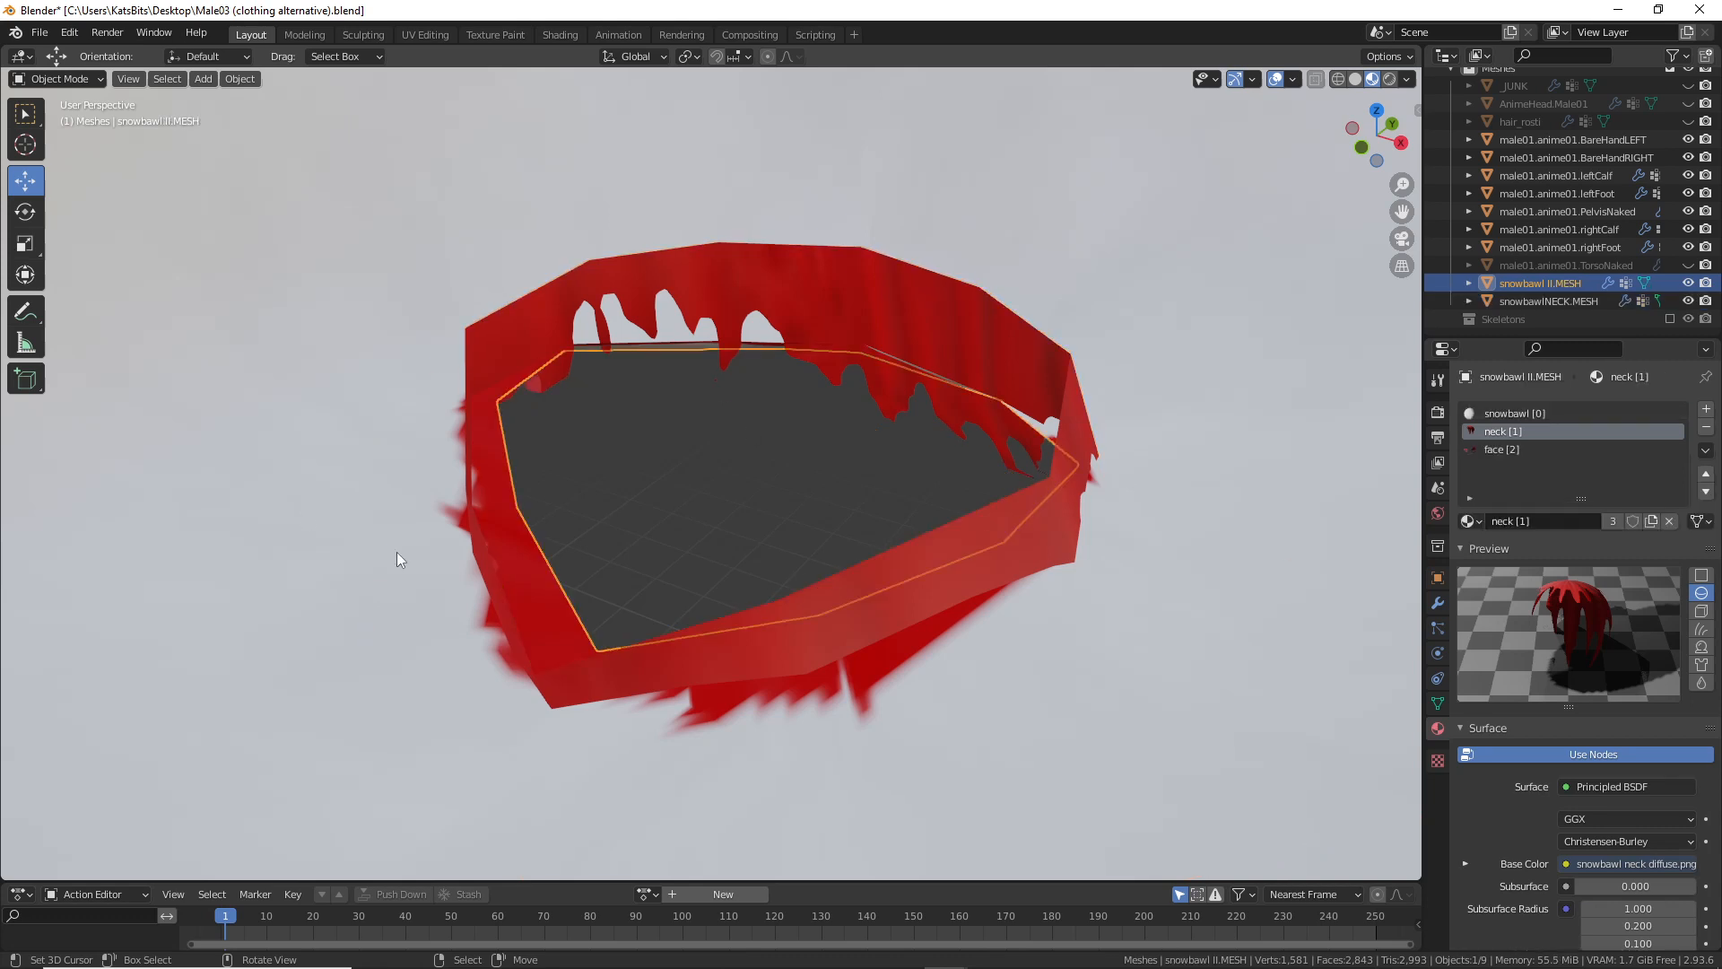
click(1437, 577)
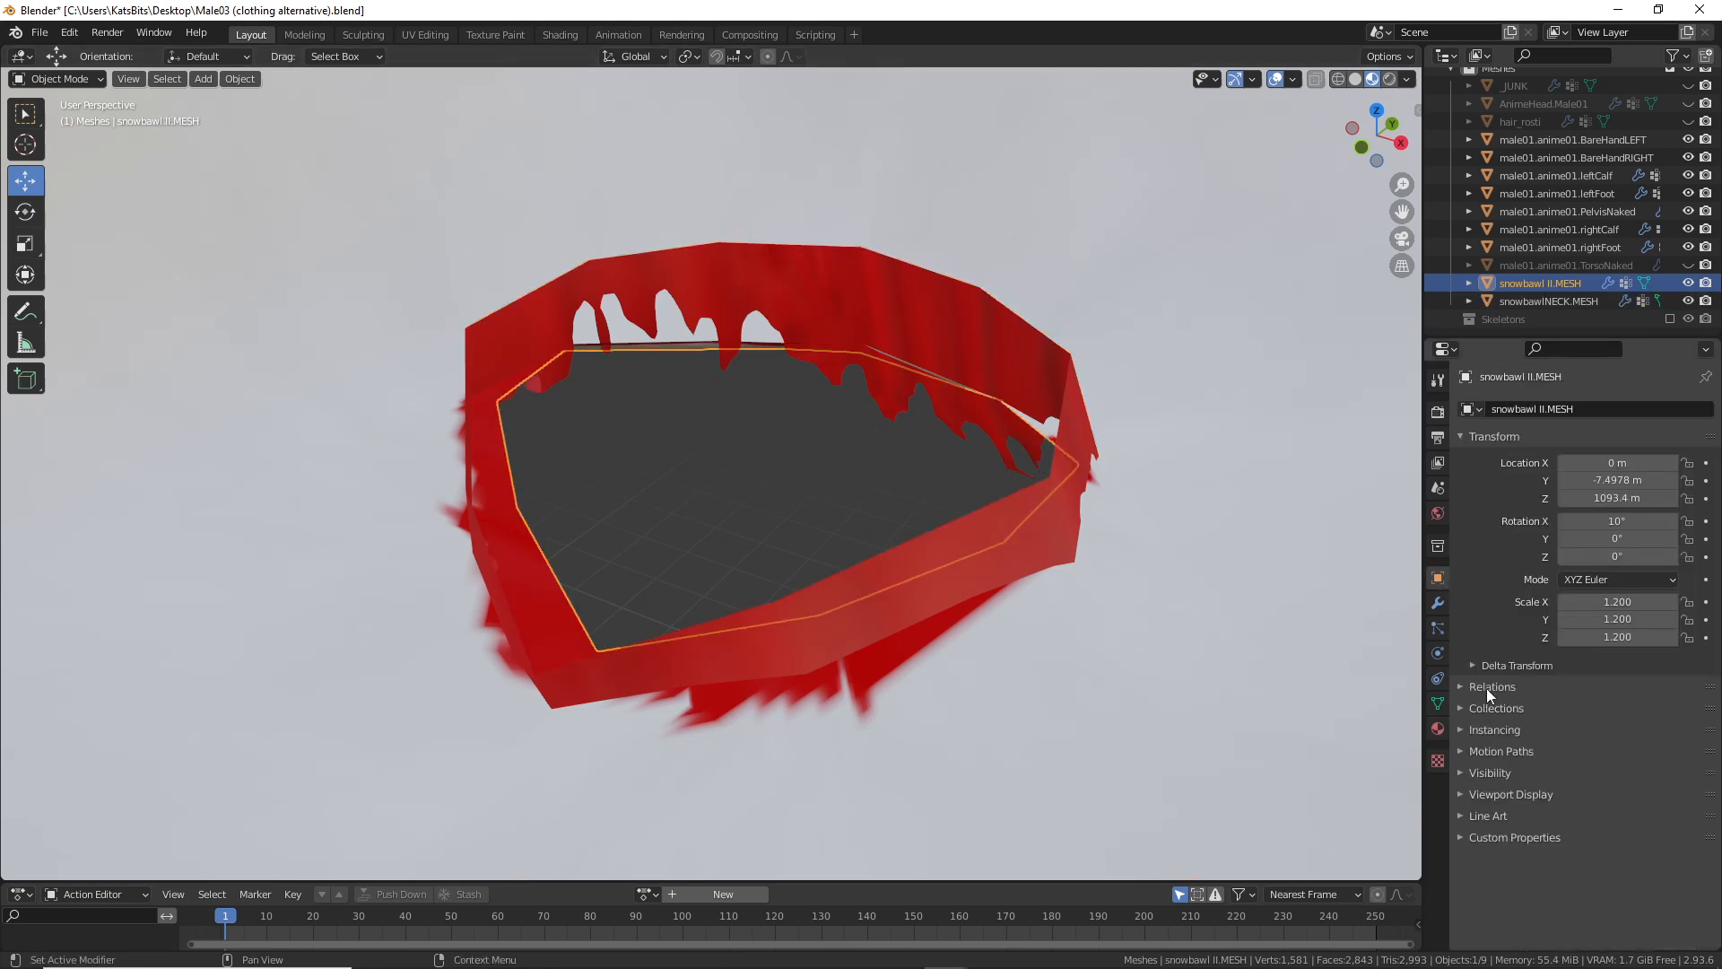
click(1461, 794)
click(1565, 859)
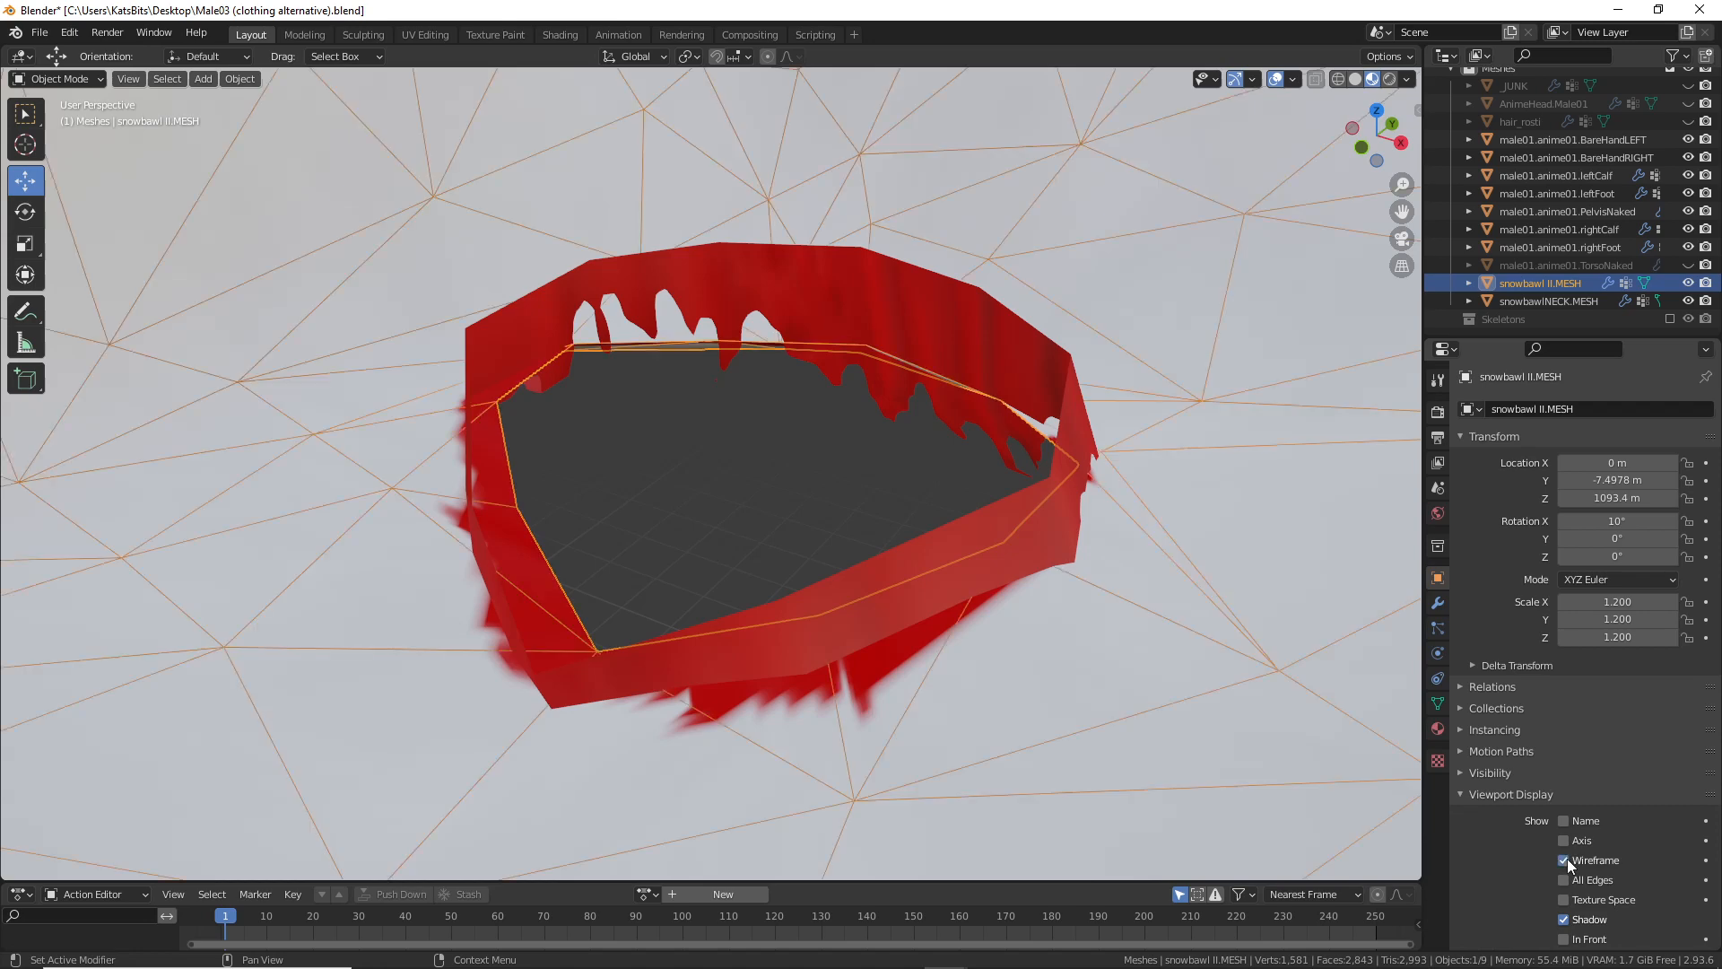
right_click(993, 314)
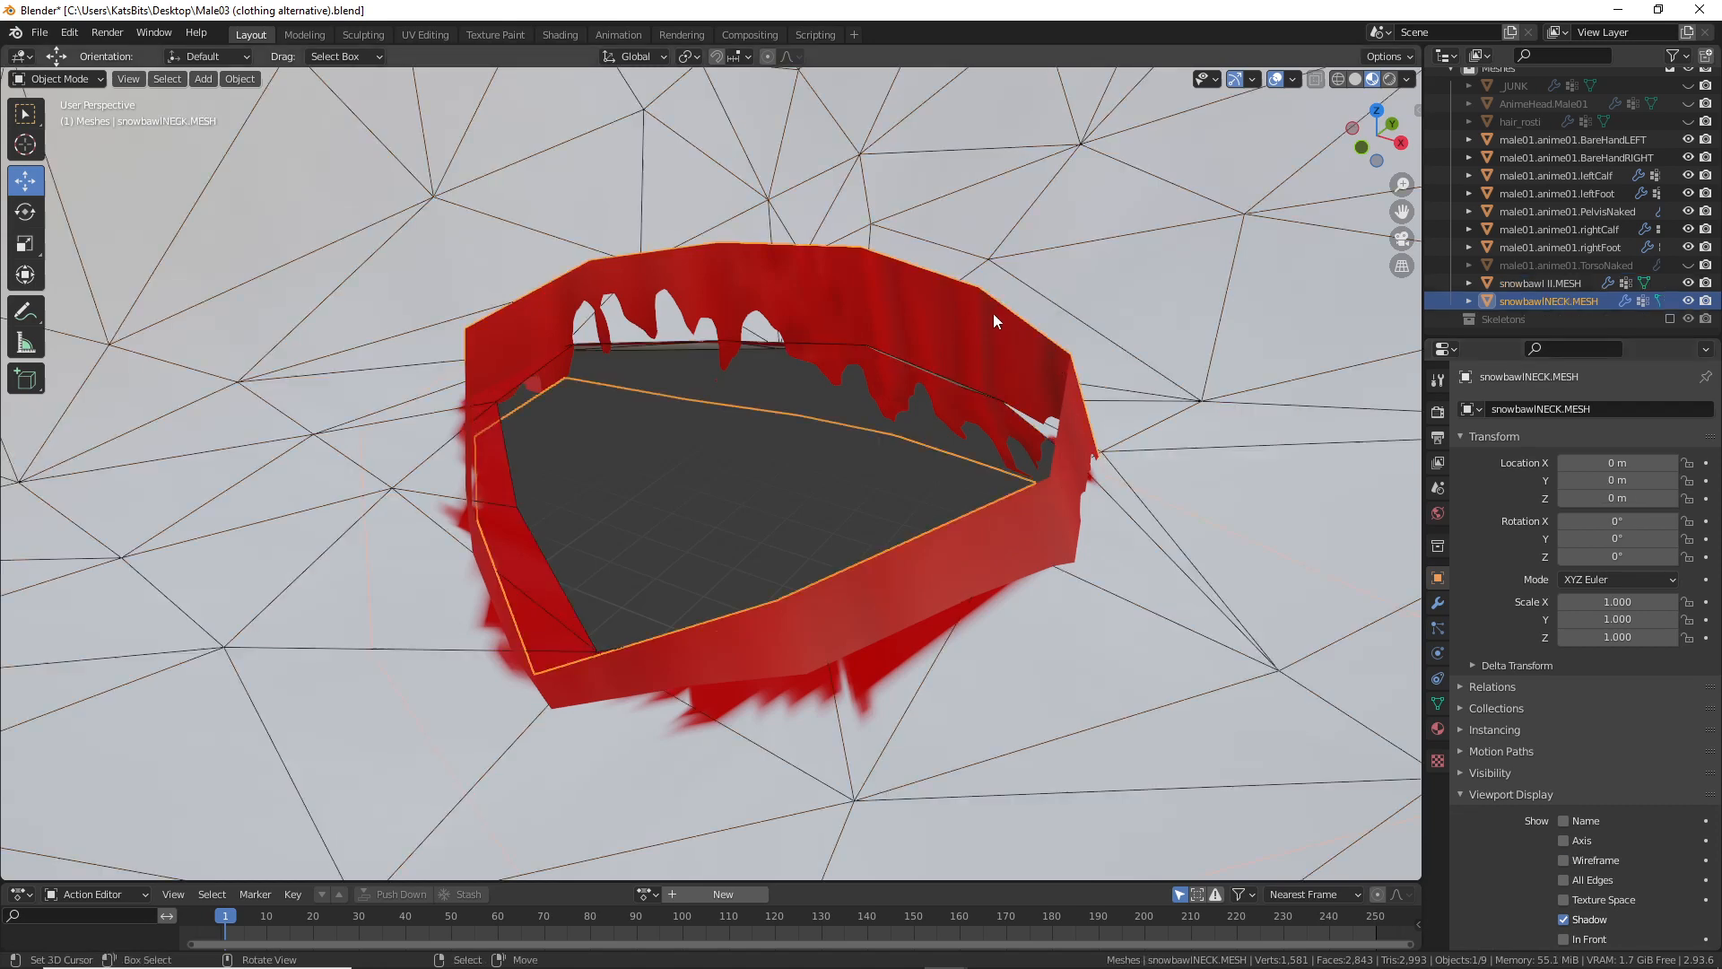
click(1565, 859)
Step: Select snowbawl II.MESH and examine how its neck opening lines up with the rim of the neck mesh
right_click(1031, 529)
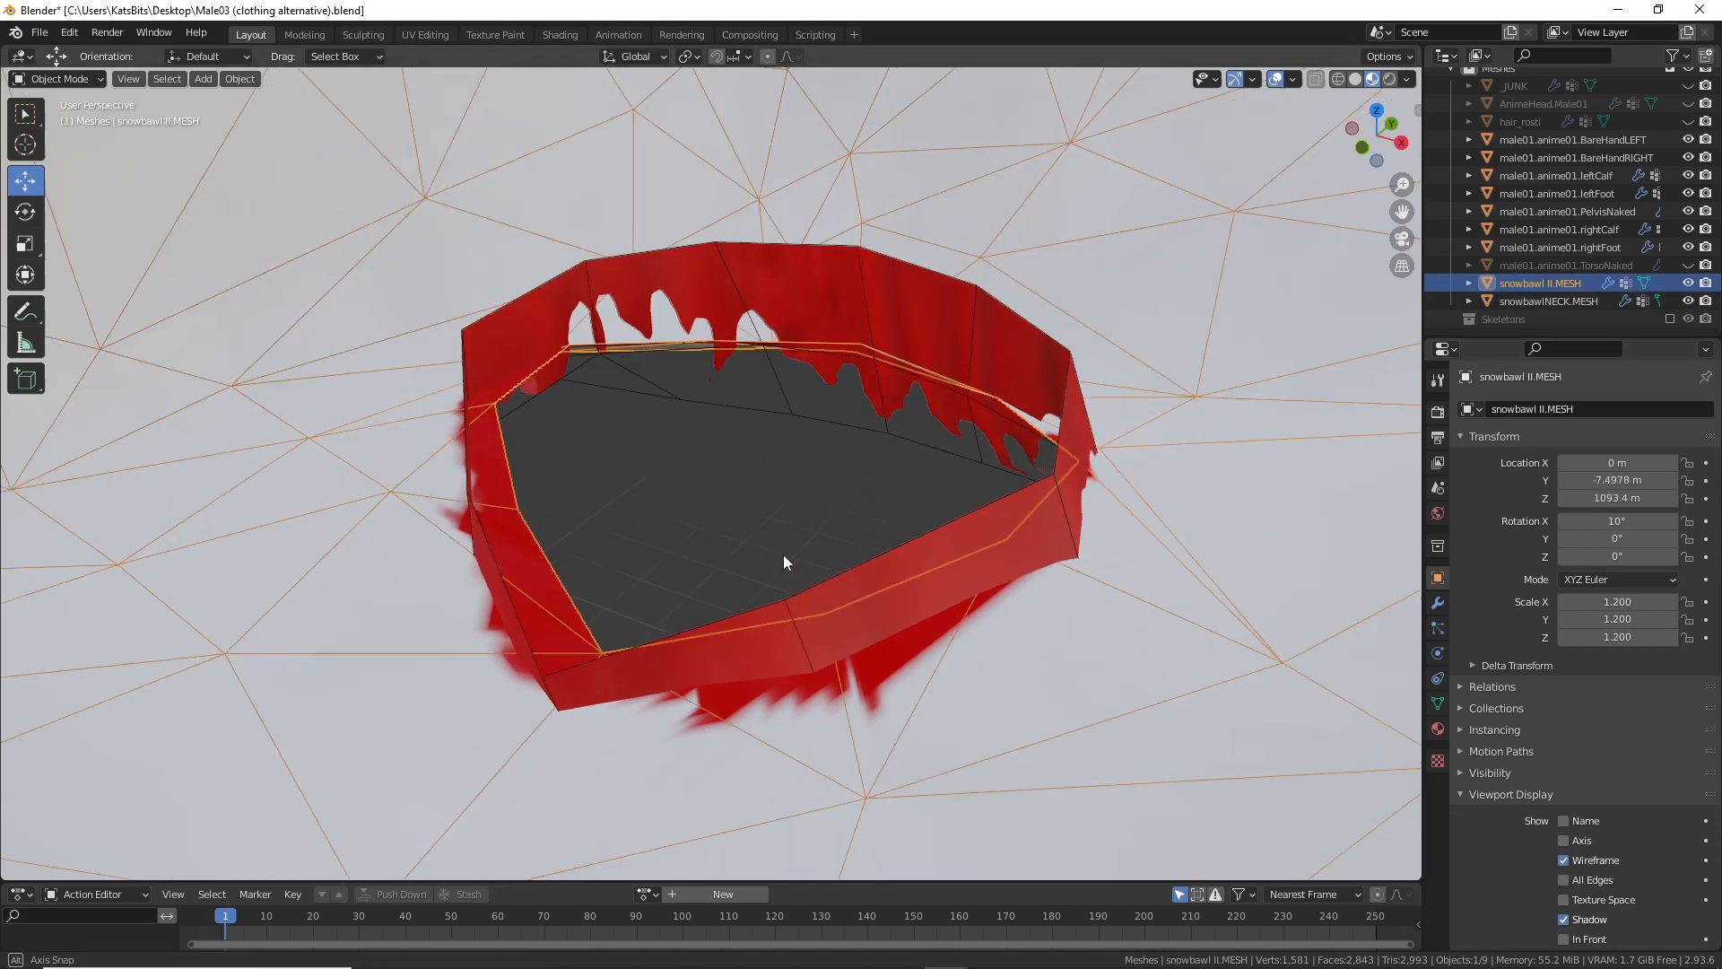
middle_drag(783, 561, 632, 499)
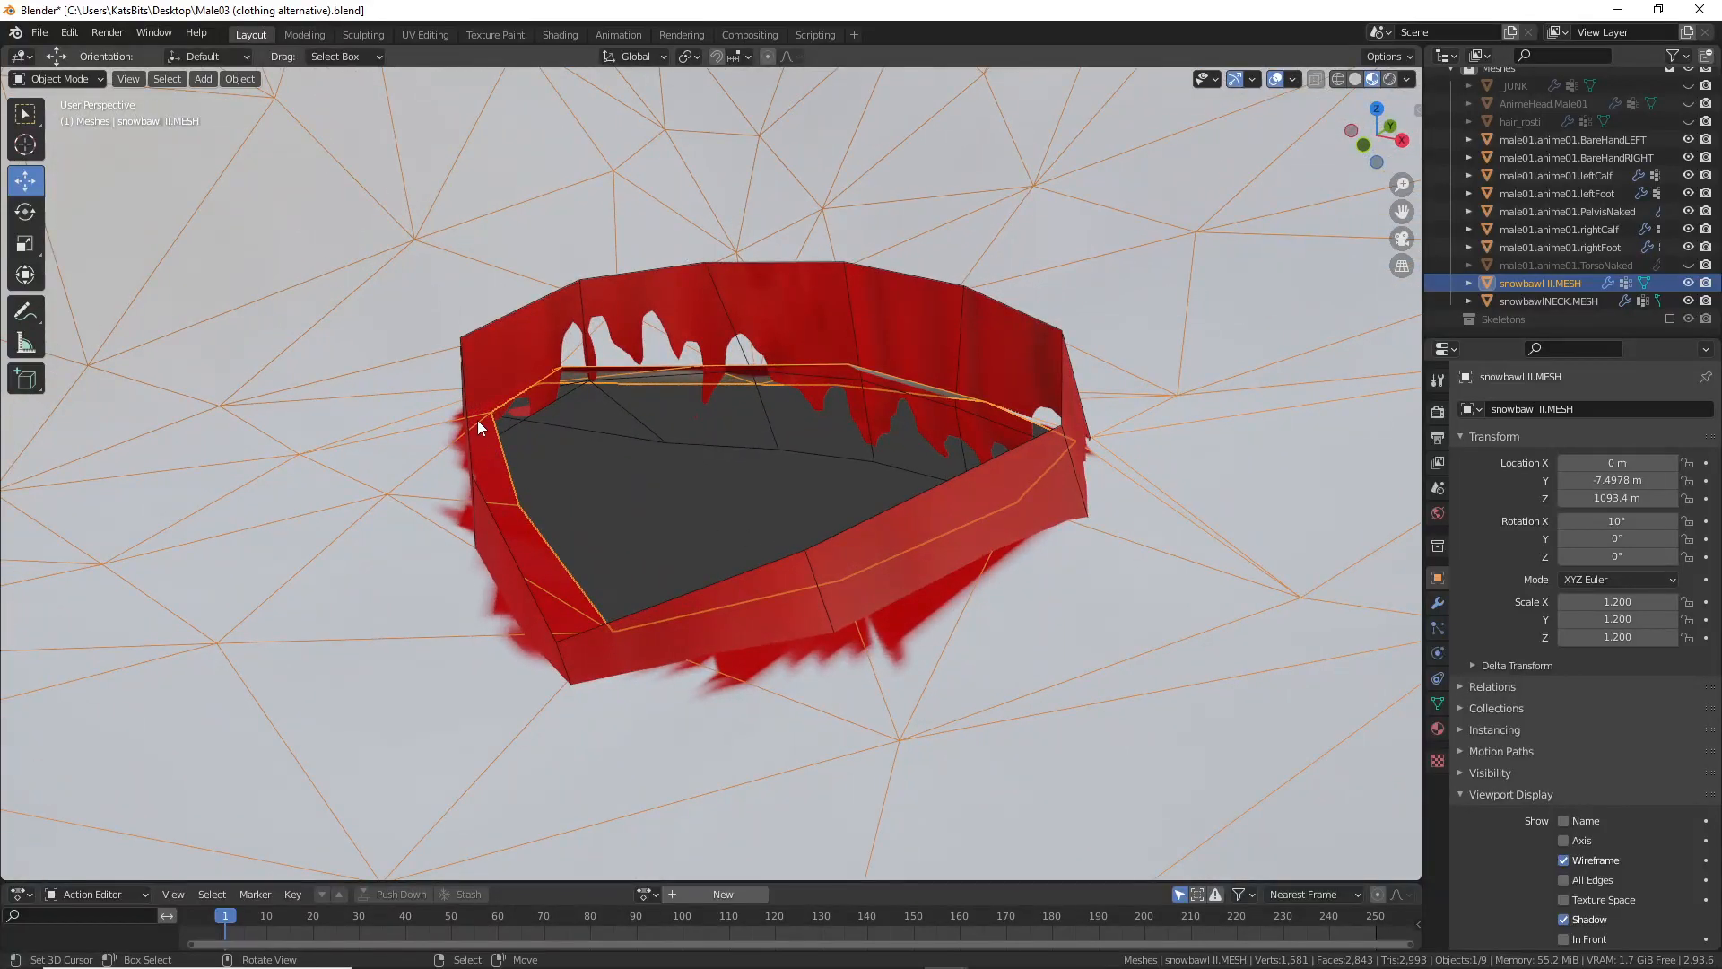
middle_drag(477, 420, 569, 436)
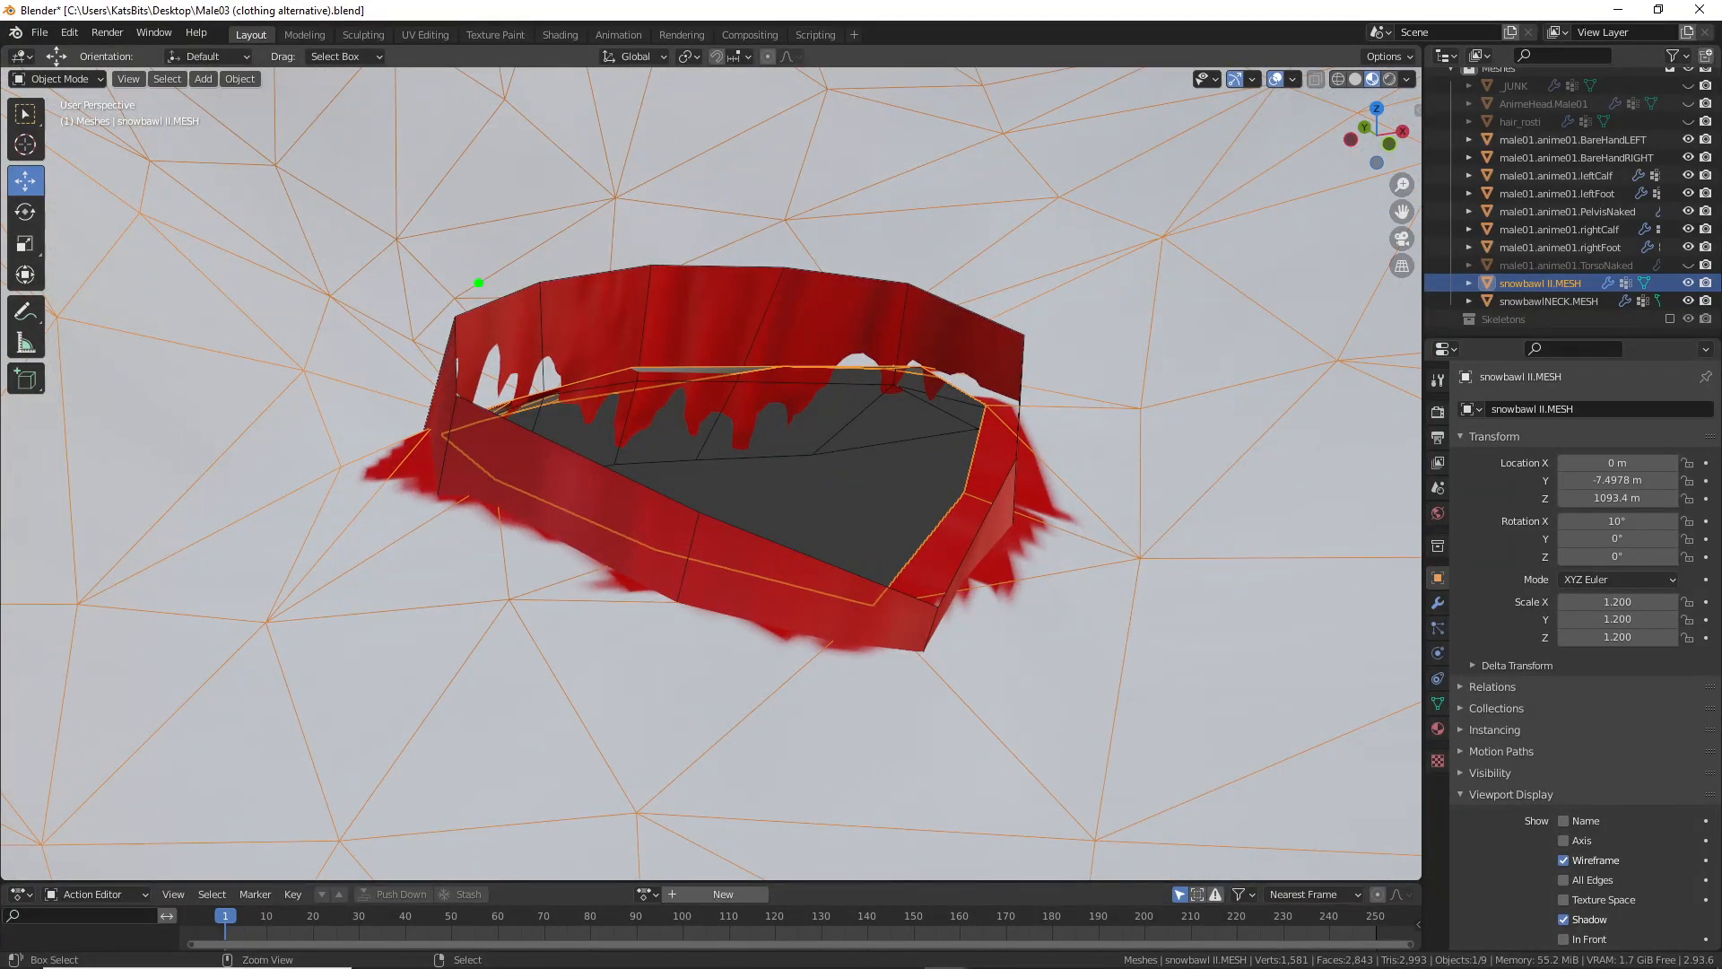
mouse_move(456, 319)
mouse_down()
mouse_move(626, 279)
mouse_move(886, 270)
mouse_move(1021, 335)
mouse_move(998, 489)
mouse_move(926, 632)
mouse_move(441, 395)
mouse_move(451, 318)
mouse_up()
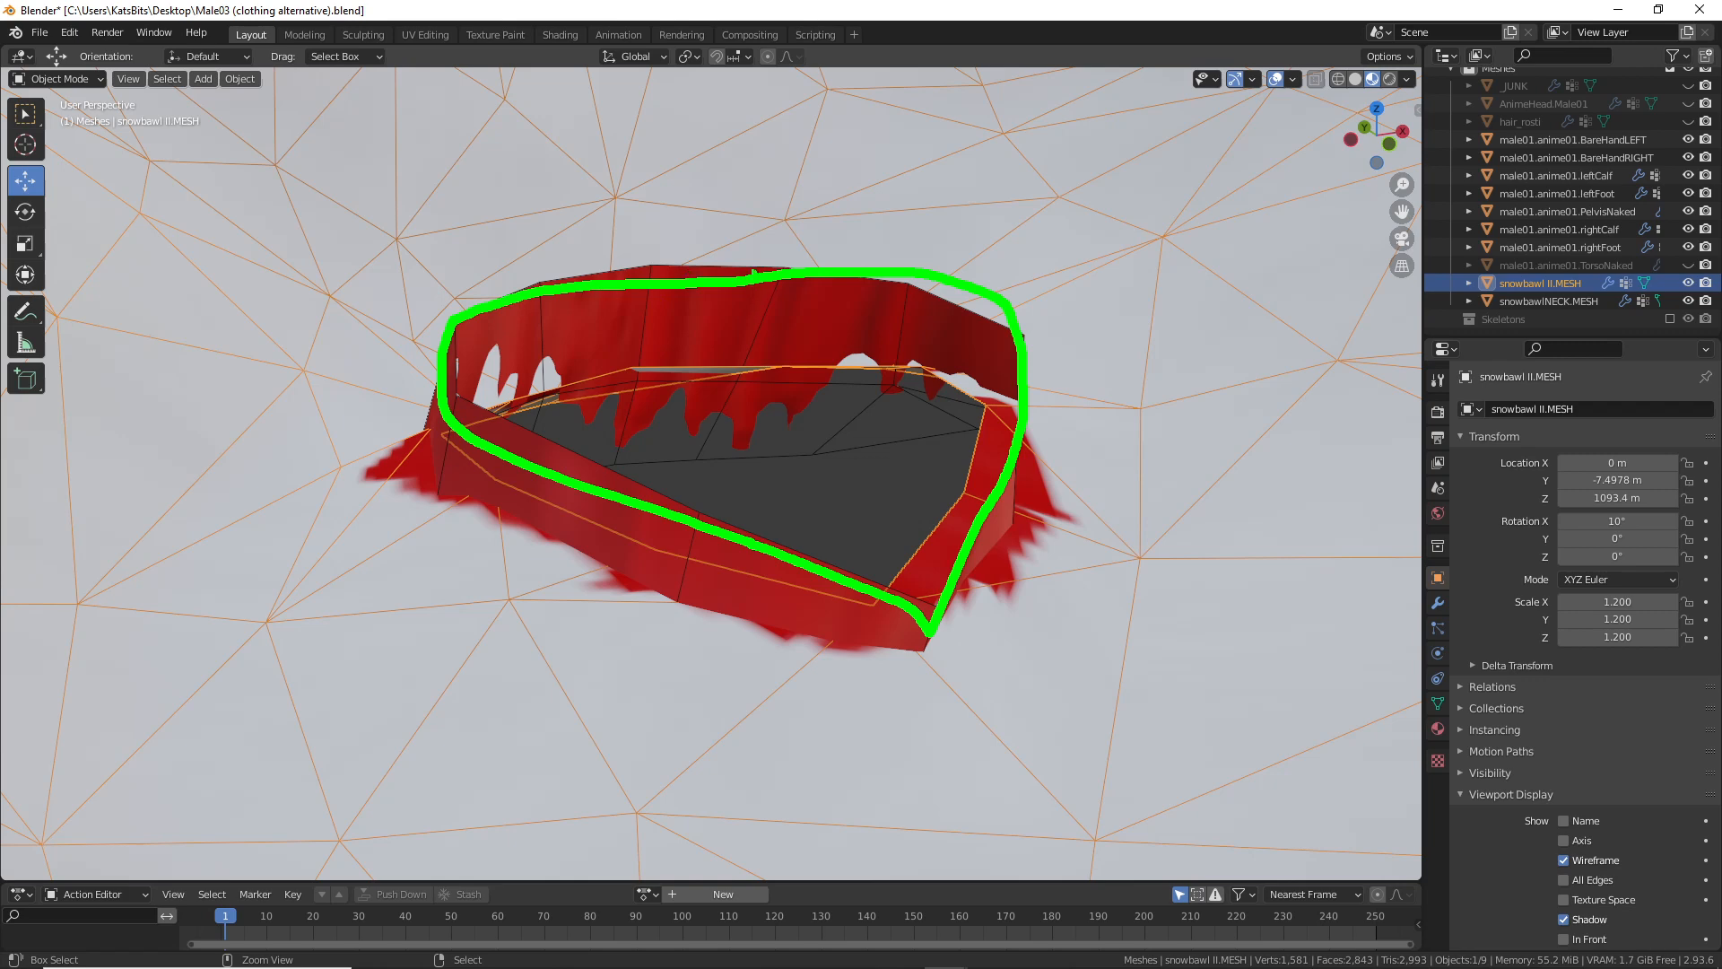
key(Escape)
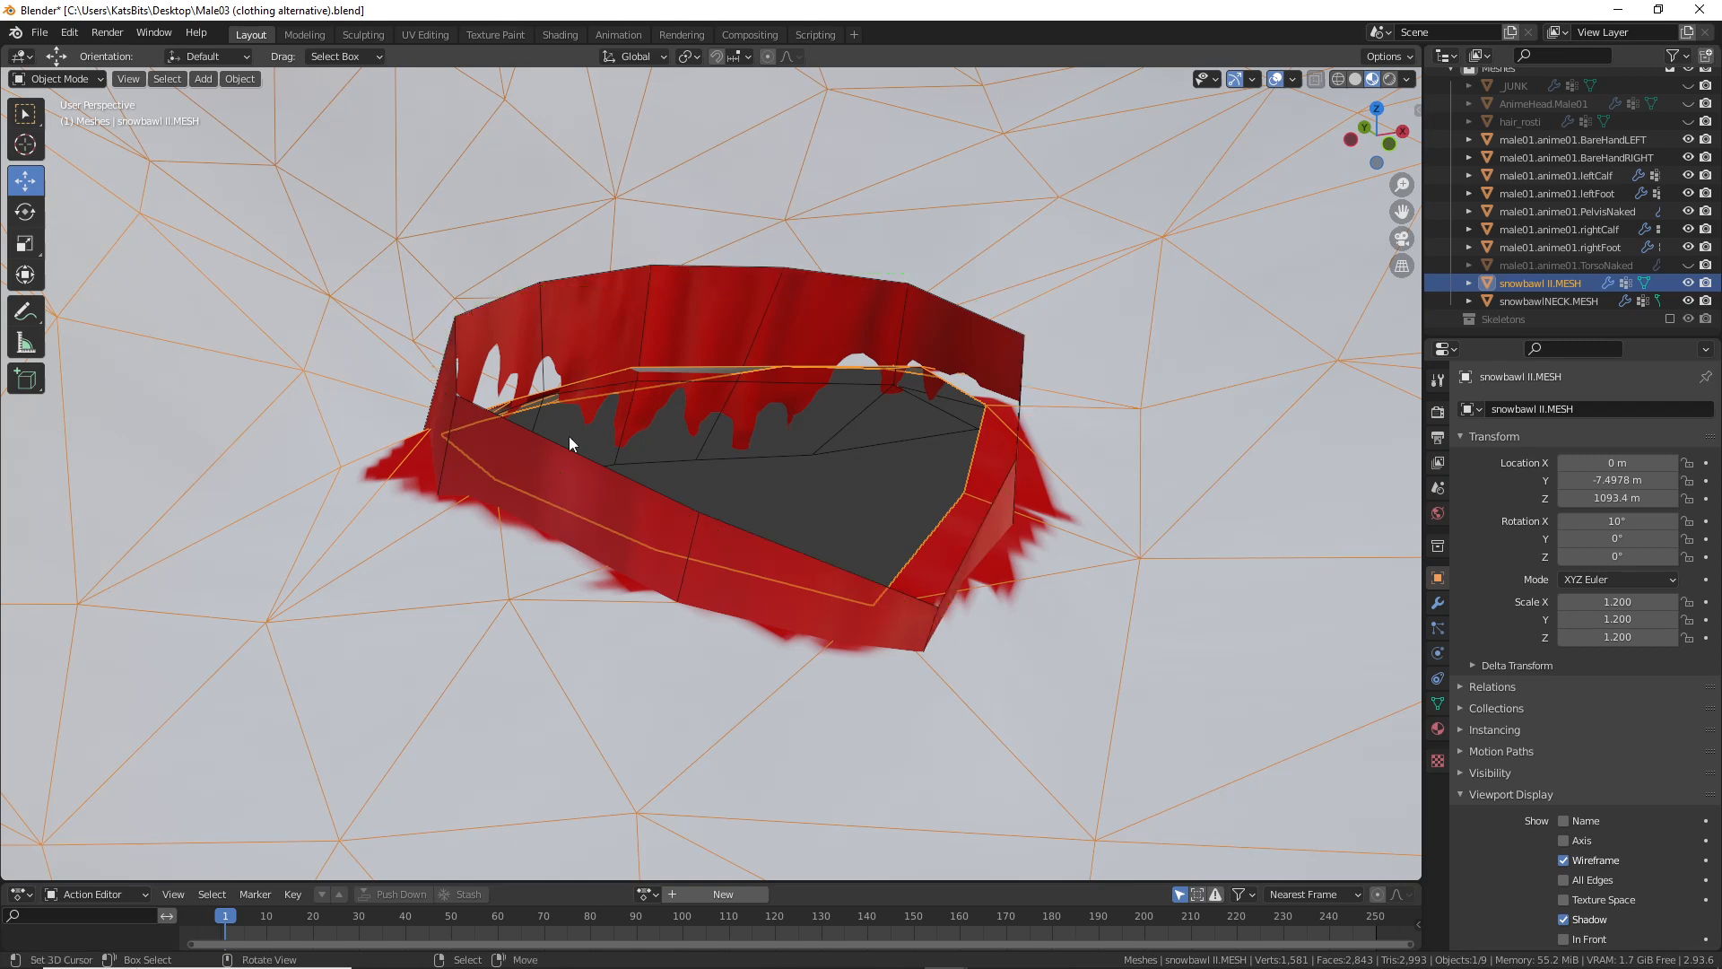
Step: Compare one edge segment of the head's neck opening with the matching segment on the neck mesh's rim
mouse_move(568, 436)
middle_down()
mouse_move(587, 481)
mouse_move(500, 492)
mouse_move(256, 467)
mouse_move(364, 496)
mouse_move(23, 483)
middle_up()
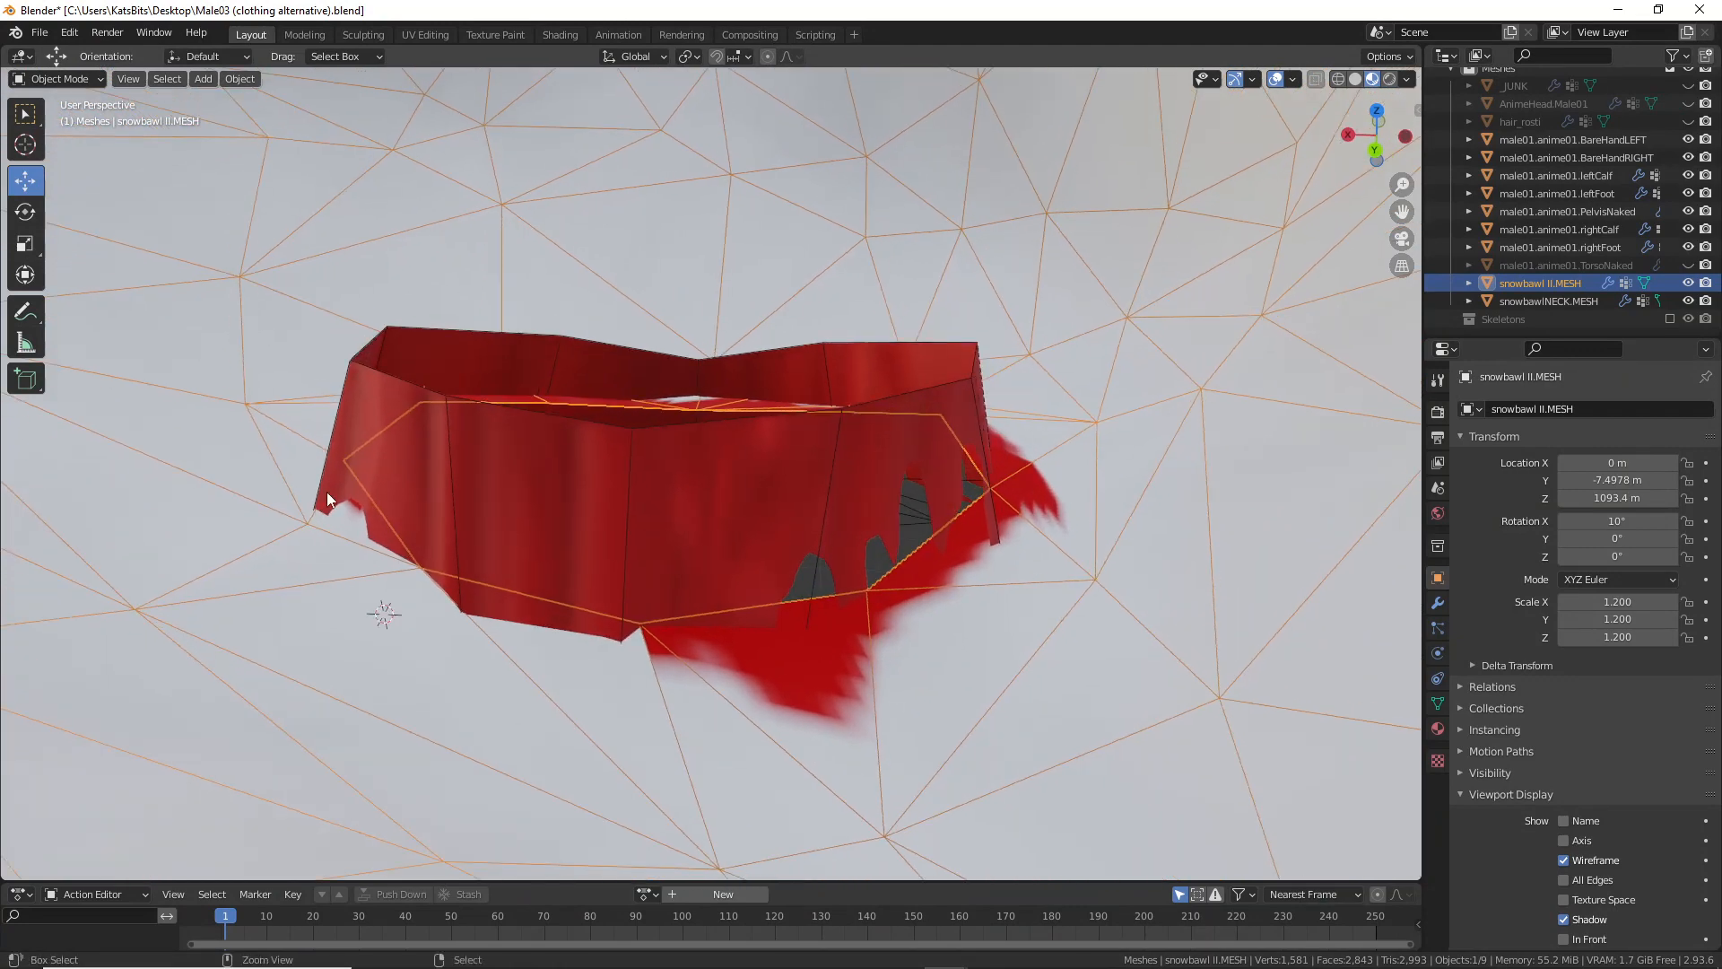
drag(637, 623, 868, 586)
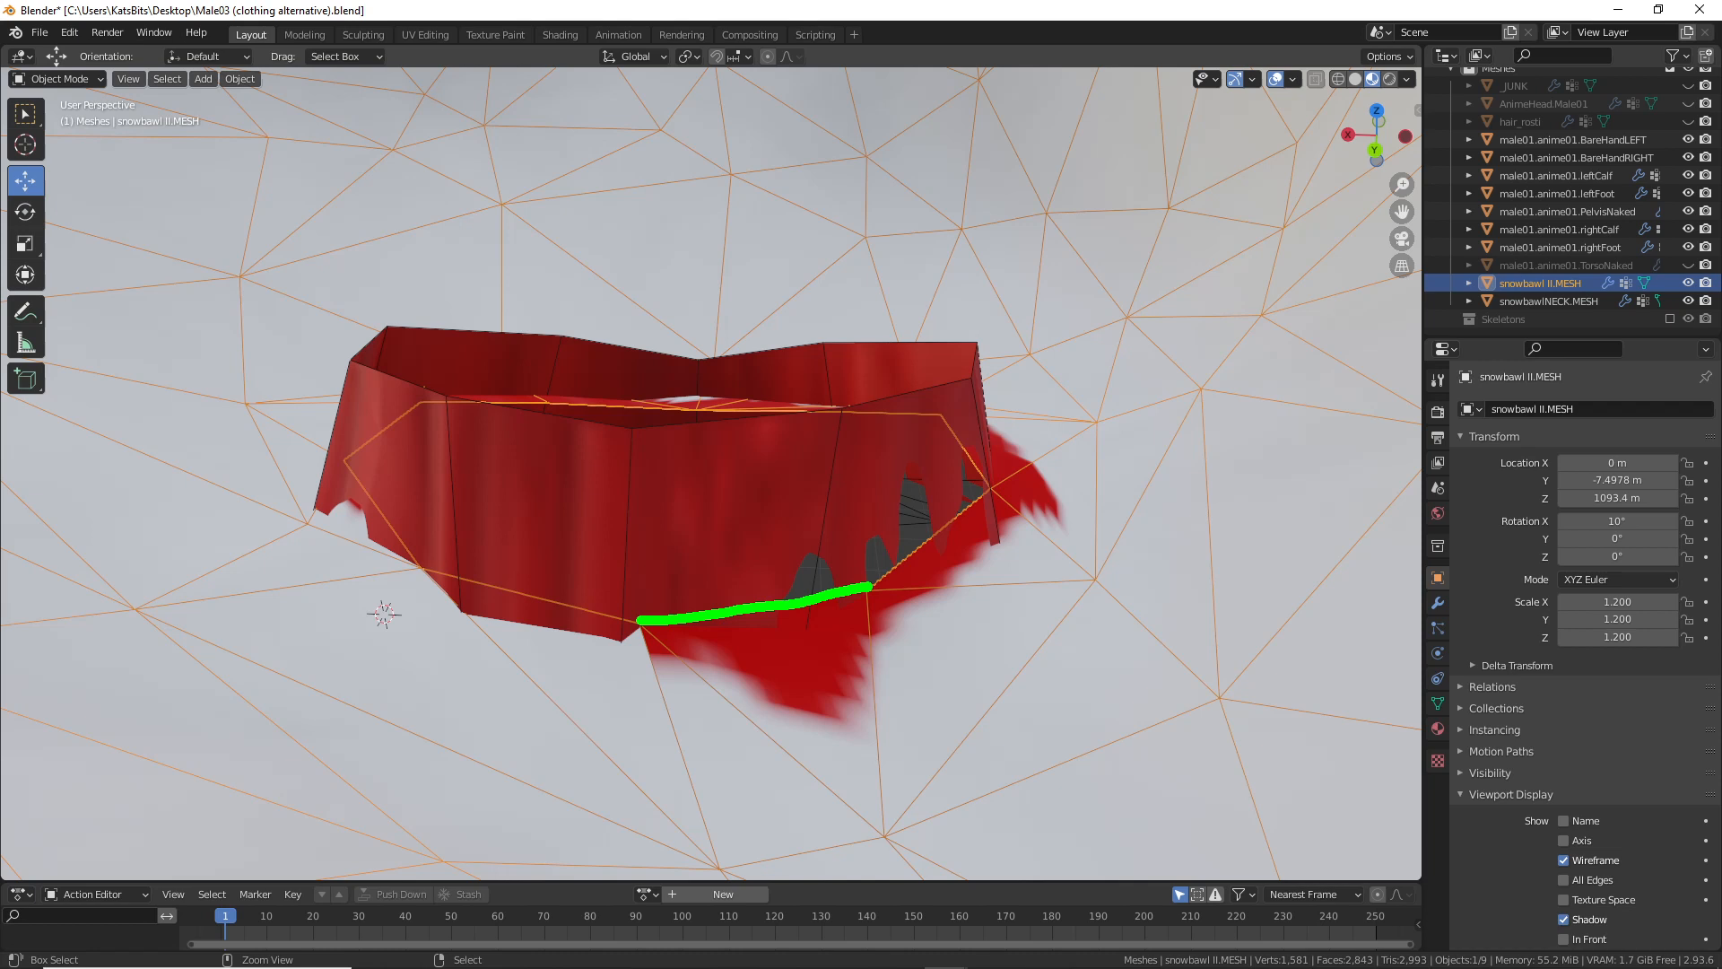
drag(866, 561, 884, 611)
drag(638, 590, 643, 654)
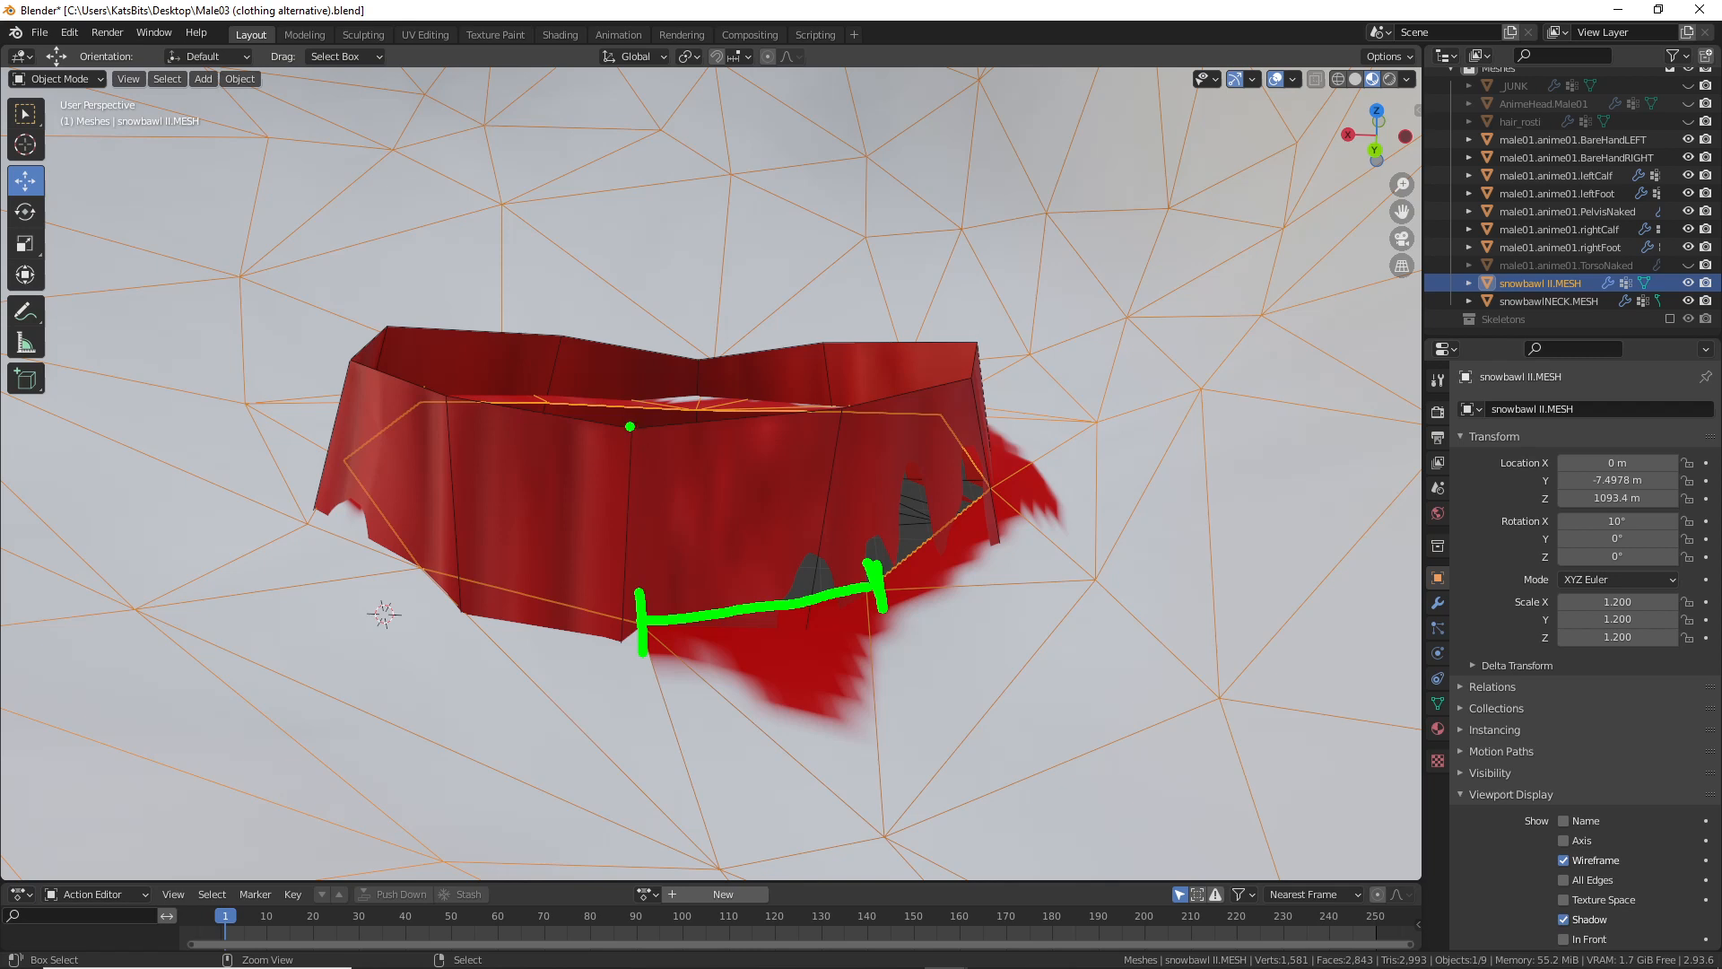
mouse_move(630, 427)
mouse_down()
mouse_move(854, 418)
mouse_move(847, 445)
mouse_up()
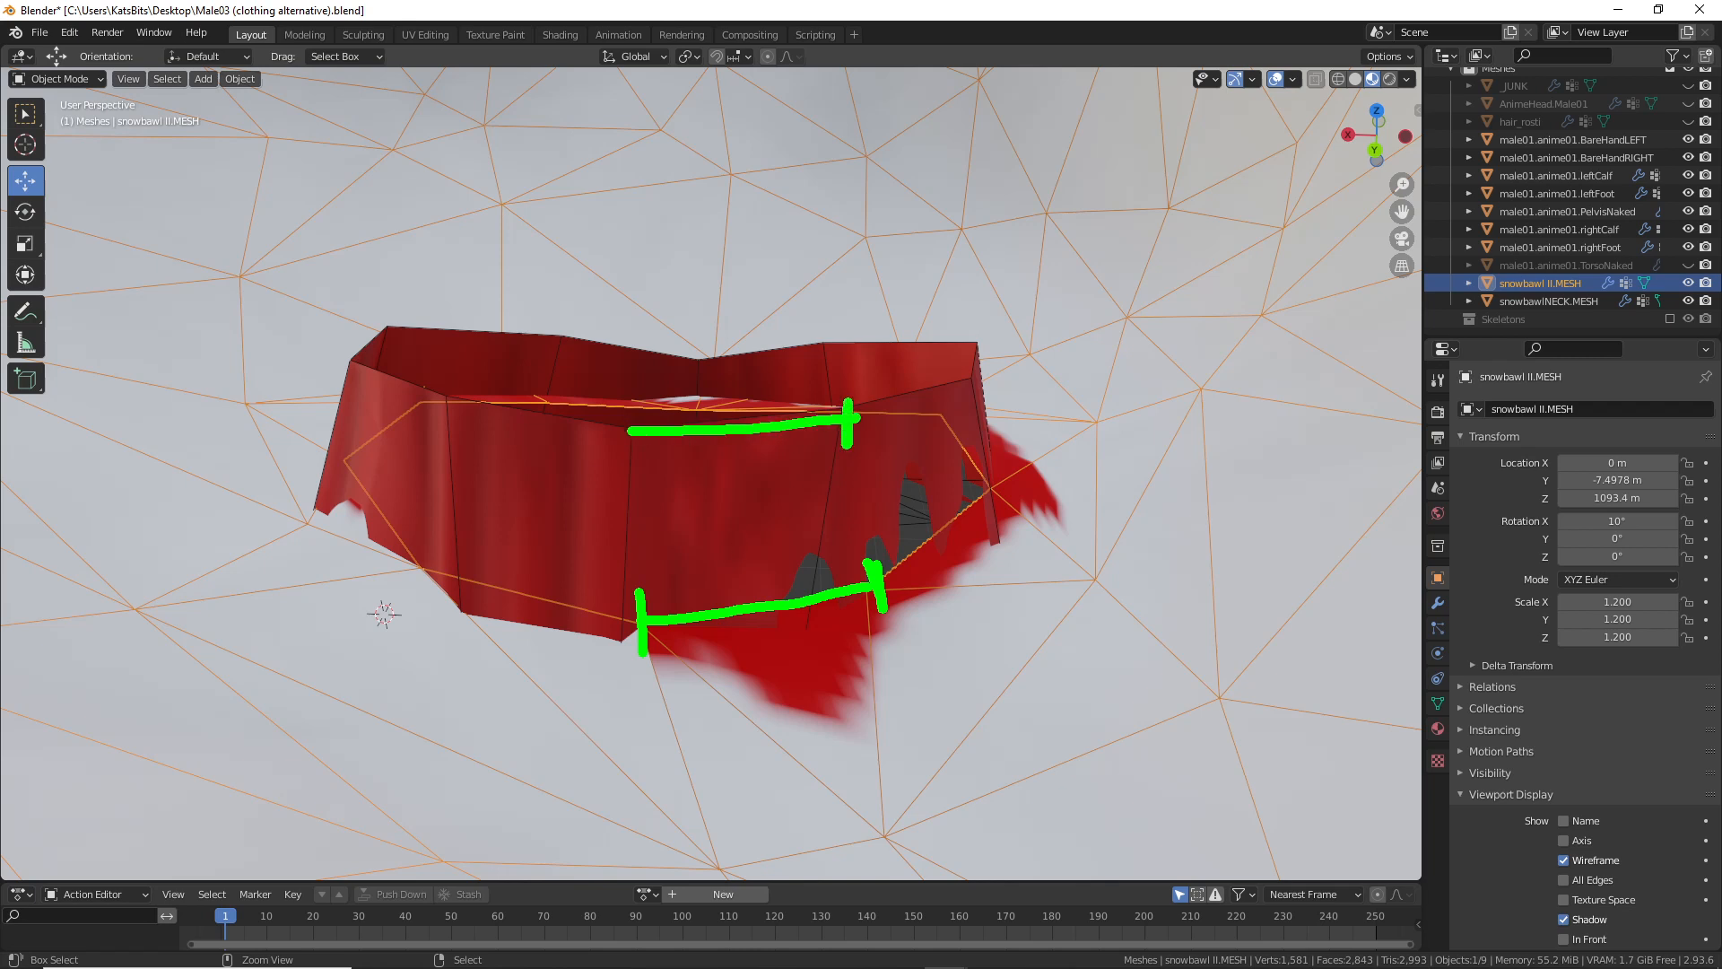
drag(636, 412, 630, 455)
Step: Hide snowbawl II.MESH and snowbawlNECK.MESH, unhide male01.anime01.TorsoNaked, and examine the torso's neck opening
mouse_move(545, 570)
middle_down()
mouse_move(610, 550)
mouse_move(556, 540)
mouse_move(864, 524)
middle_up()
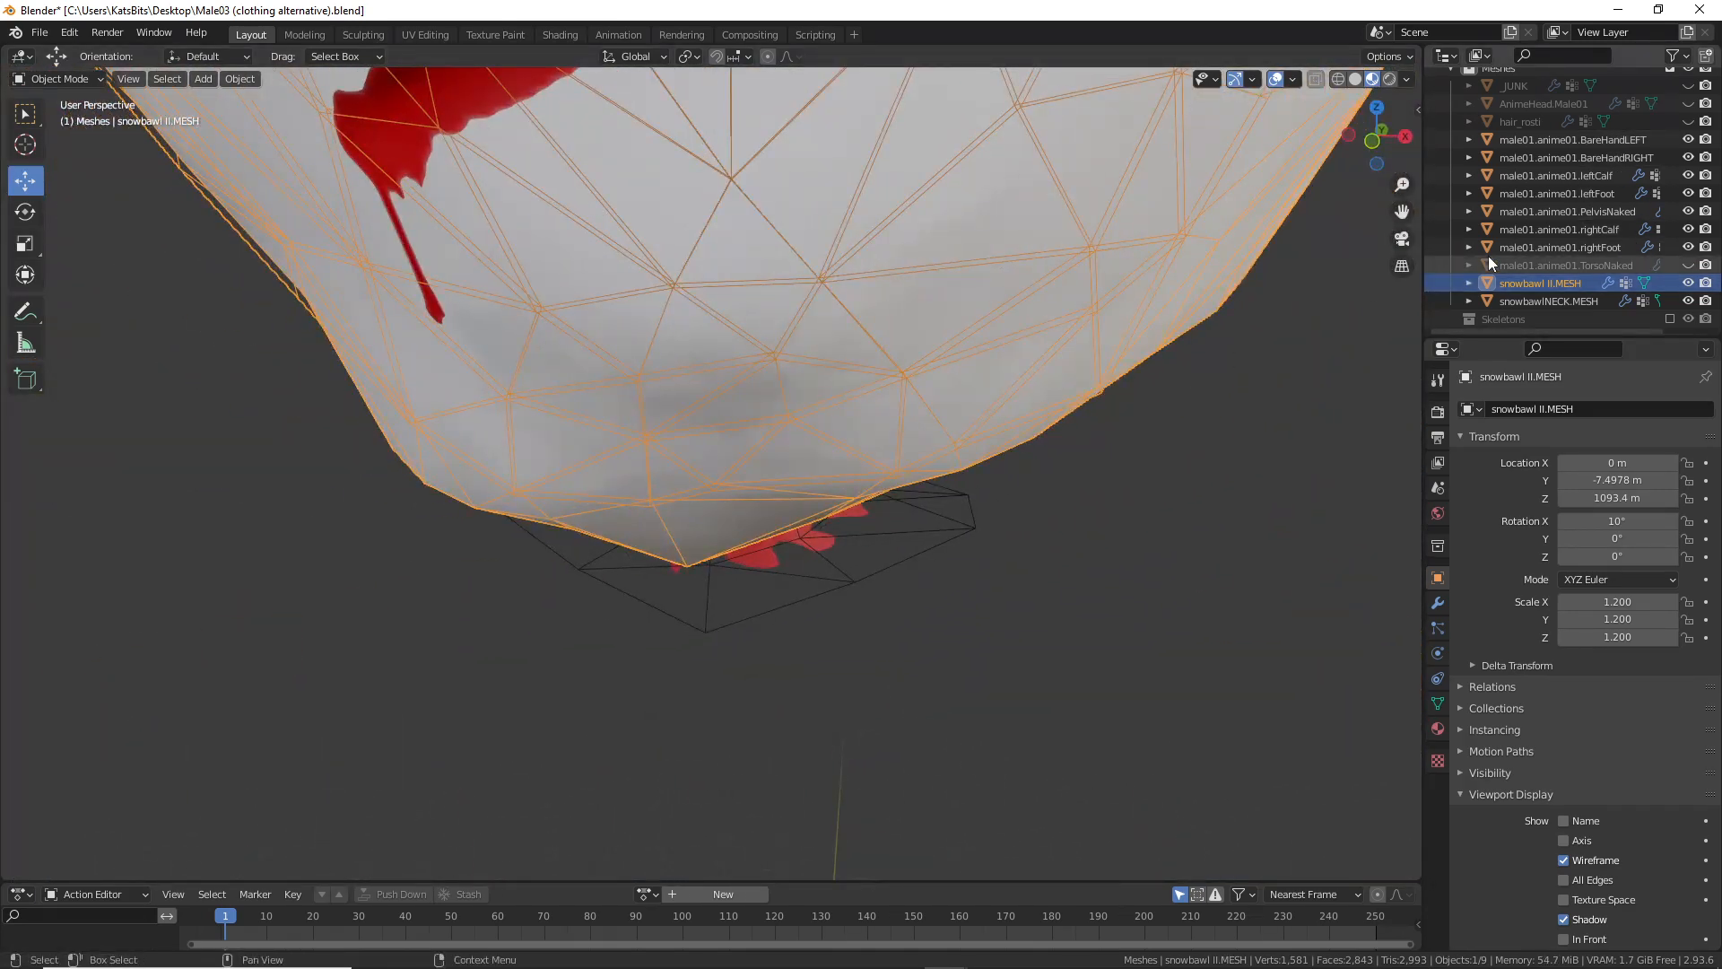
click(1688, 283)
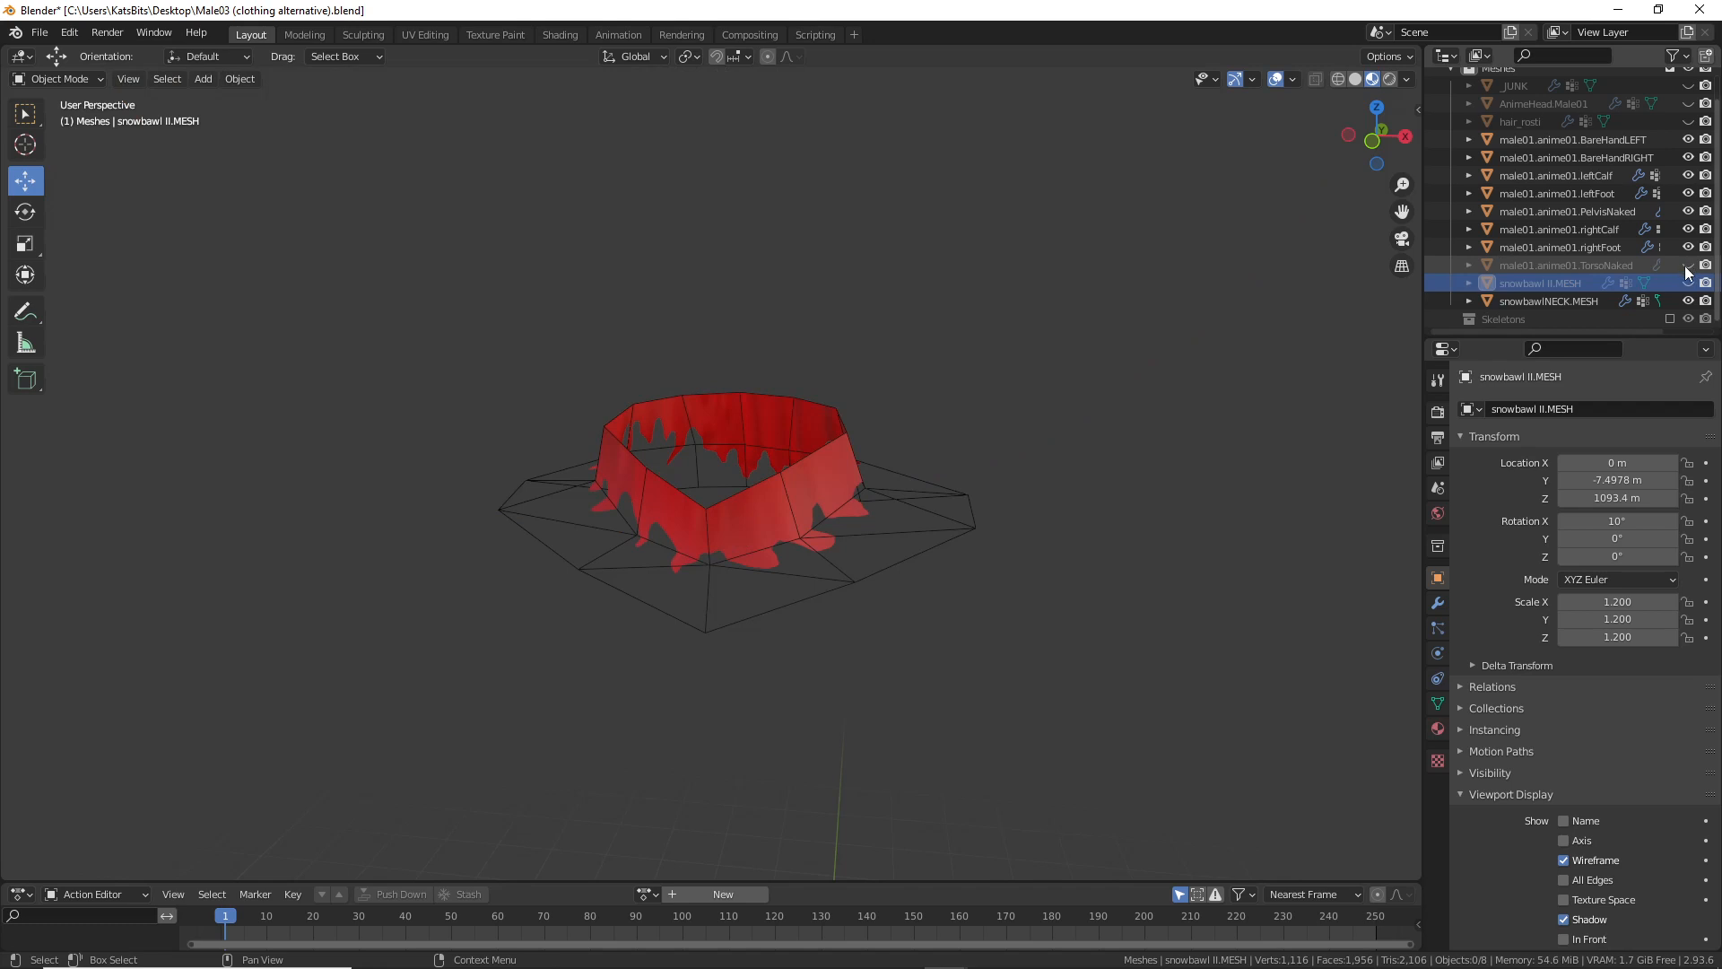
click(1688, 301)
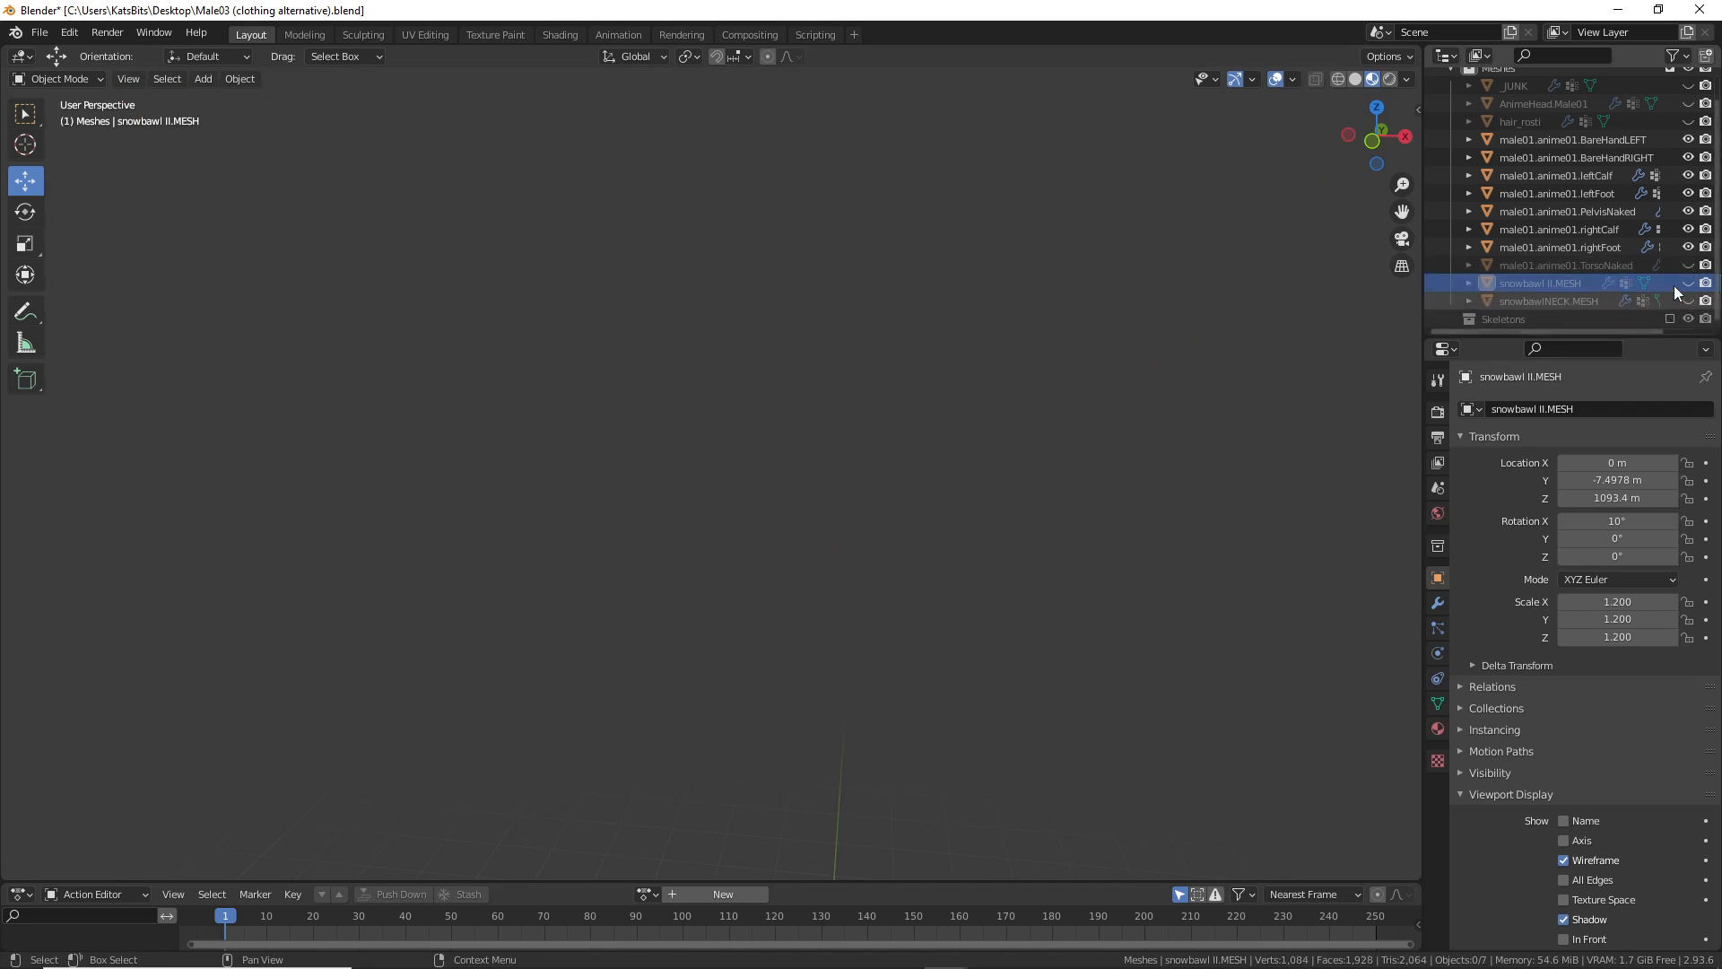
click(1687, 264)
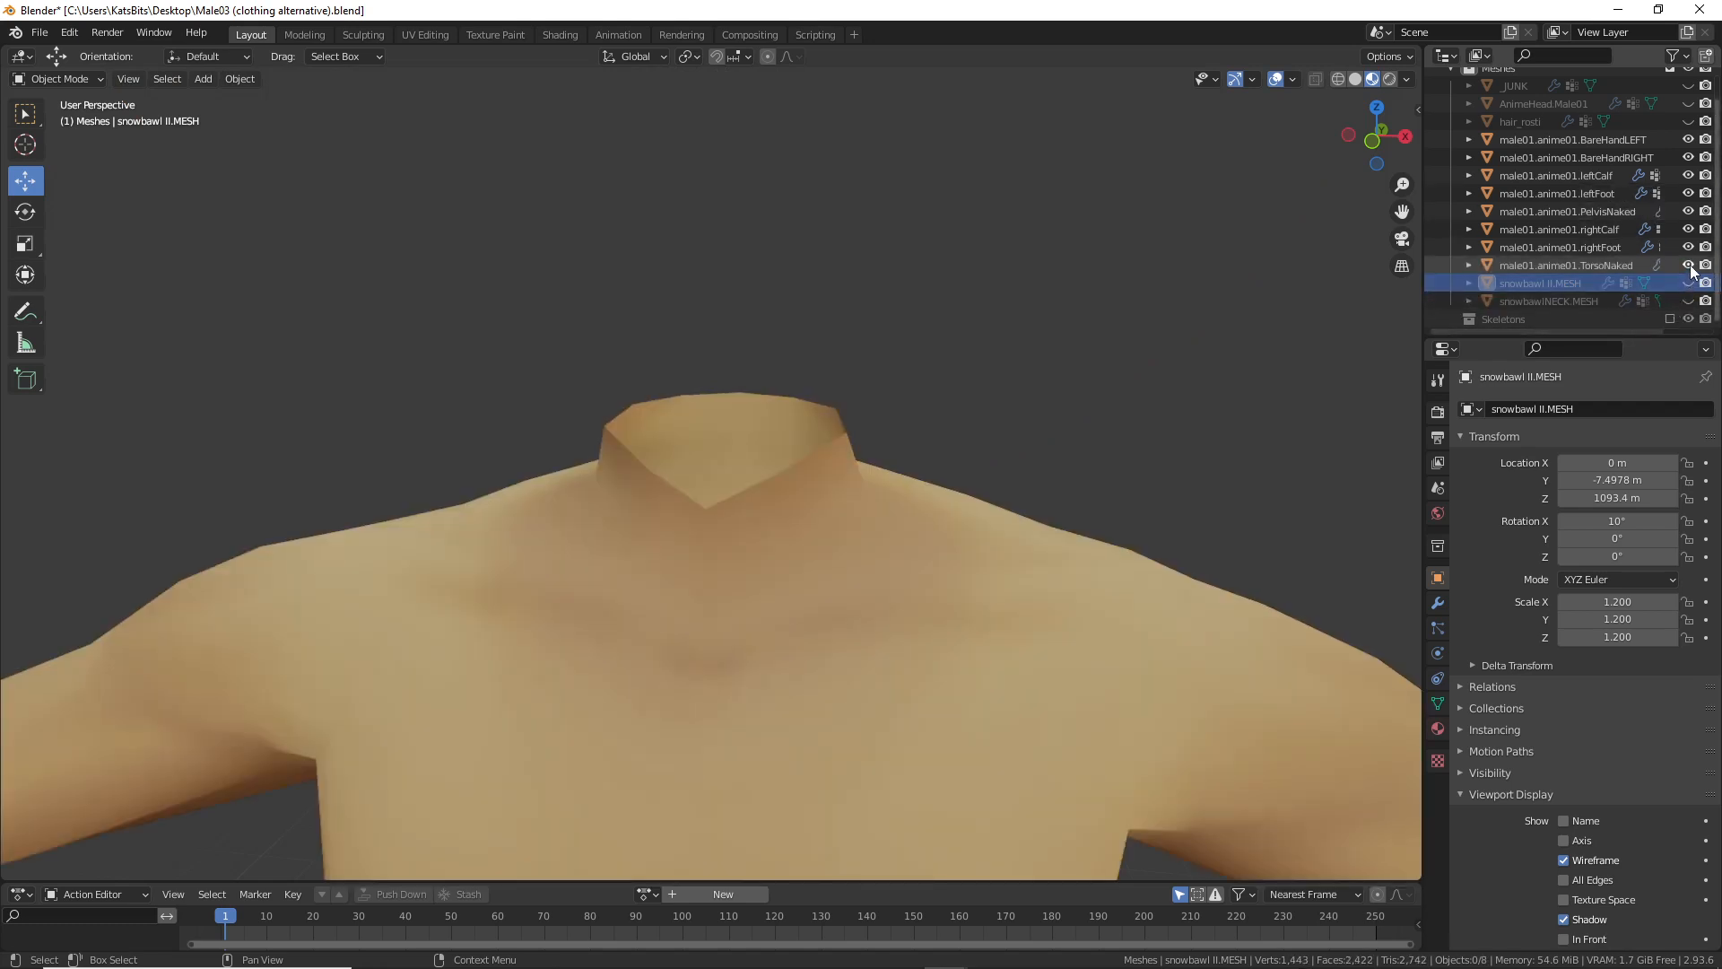
middle_drag(601, 497, 734, 469)
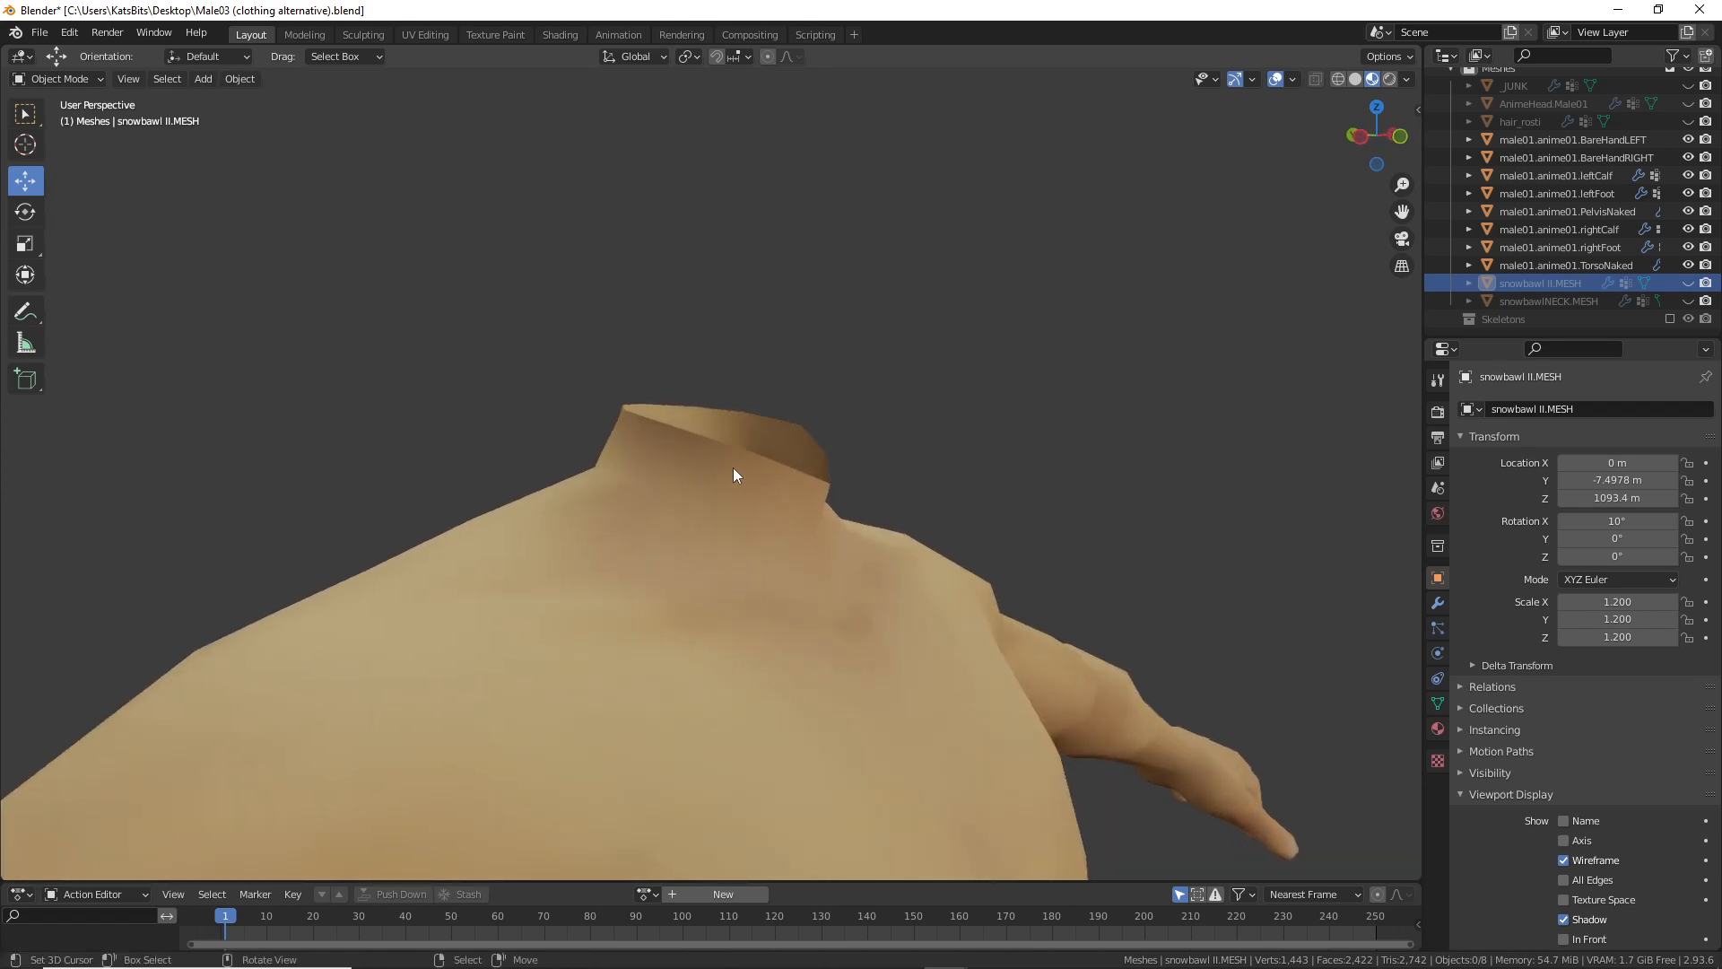
mouse_move(695, 444)
mouse_down()
mouse_move(627, 400)
mouse_move(825, 488)
mouse_move(686, 401)
mouse_move(631, 403)
mouse_up()
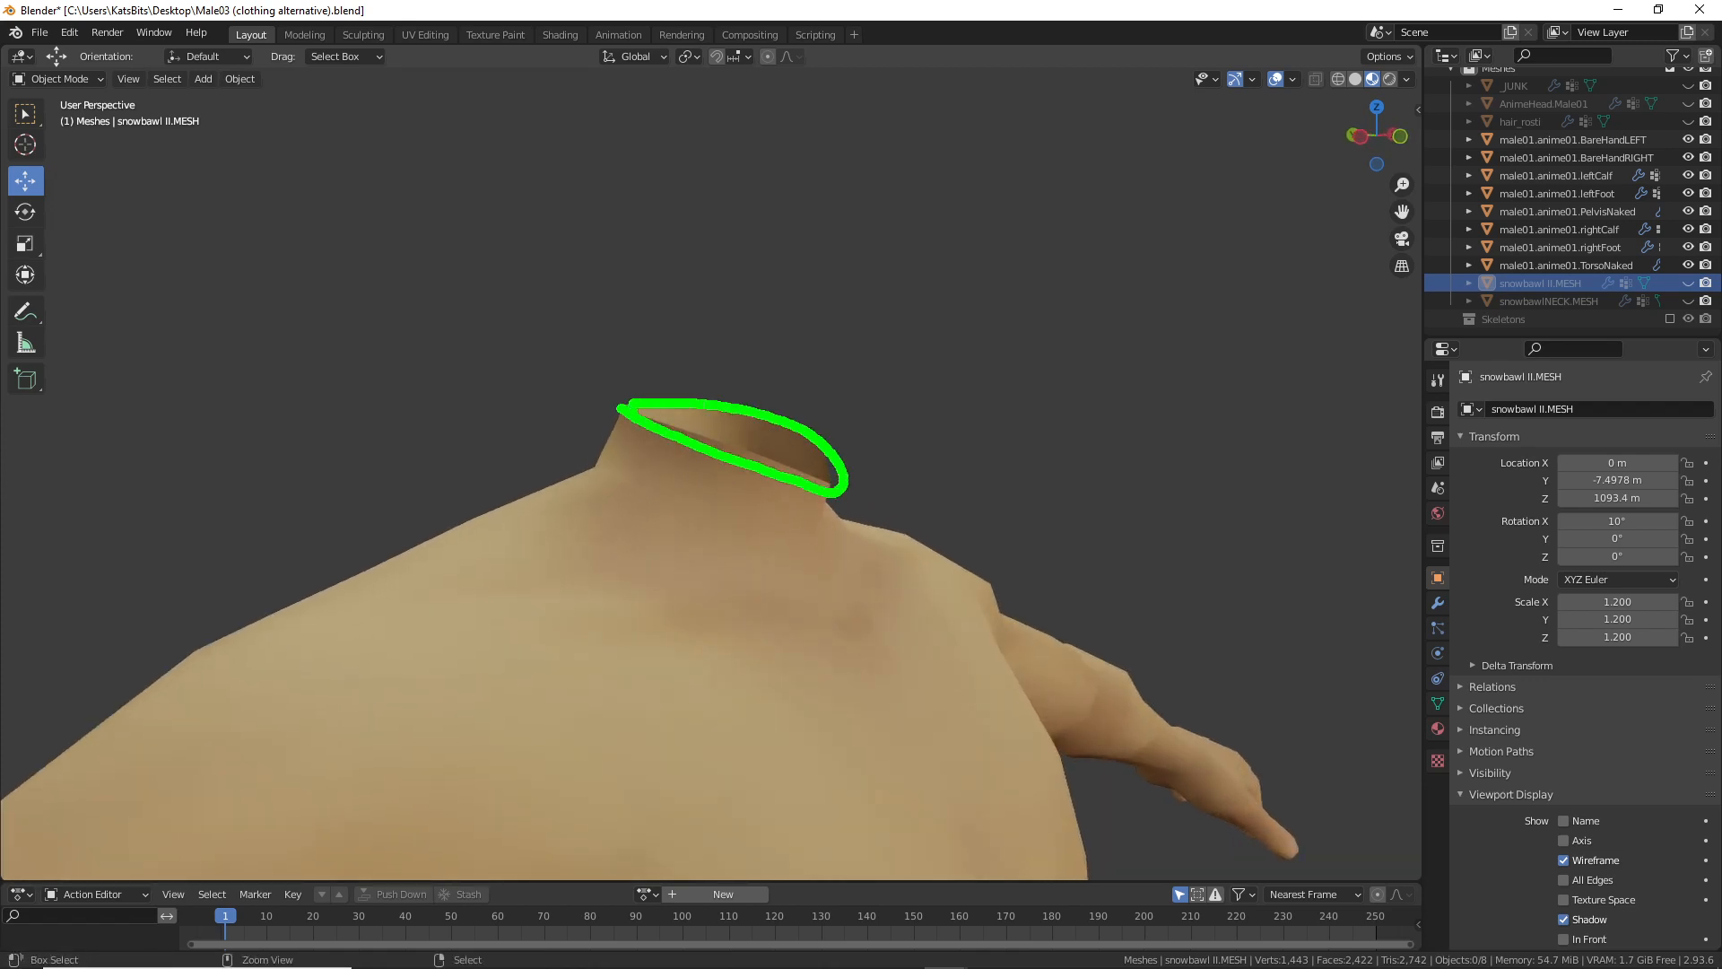
key(ctrl+z)
Step: Switch to the snowbawl (12).blend window, hide snowbawl II.MESH, and examine the female torso's neck from the side
mouse_move(953, 958)
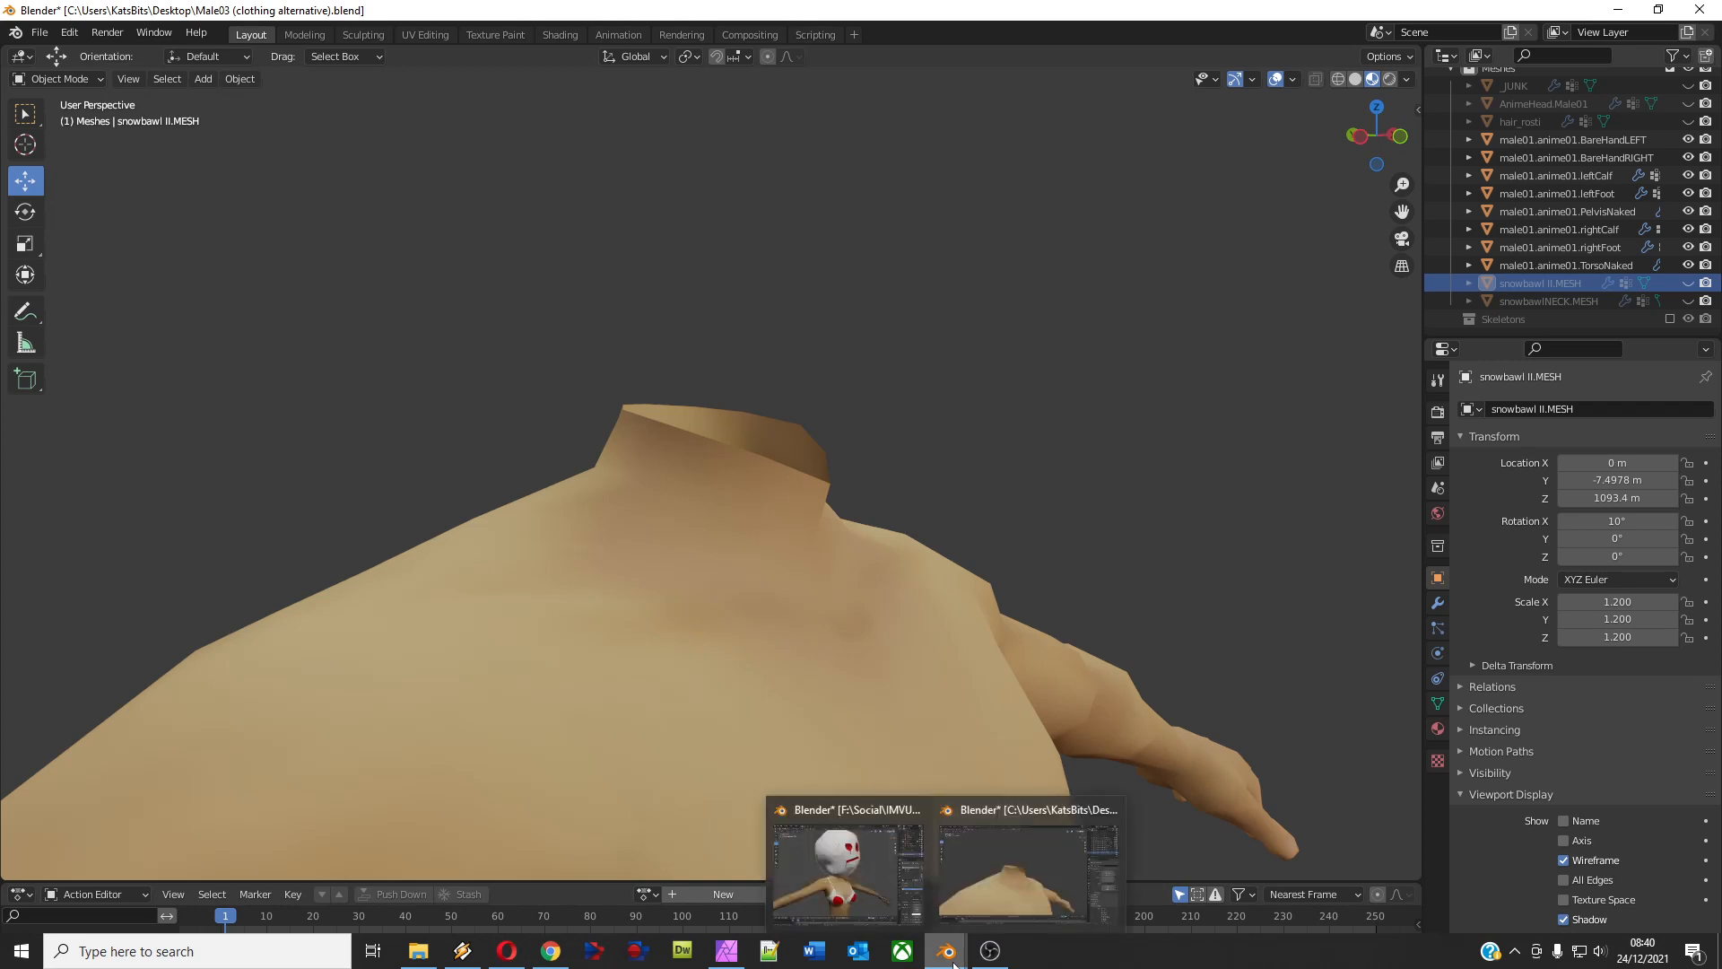
click(848, 870)
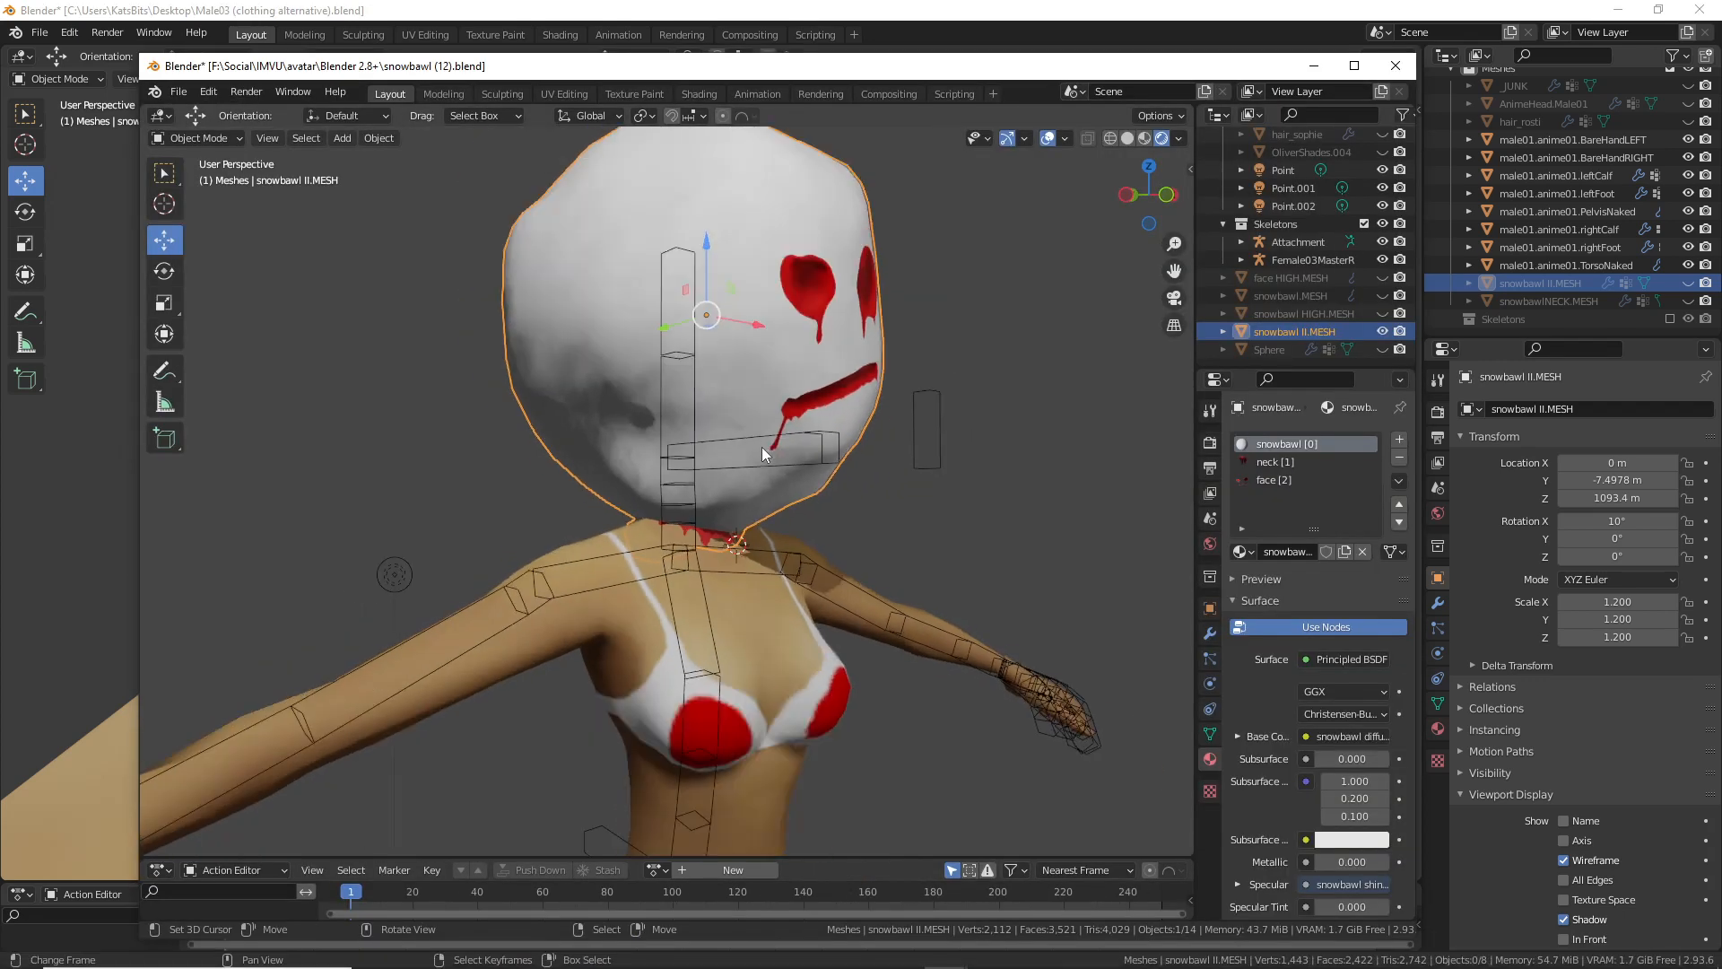
click(1382, 331)
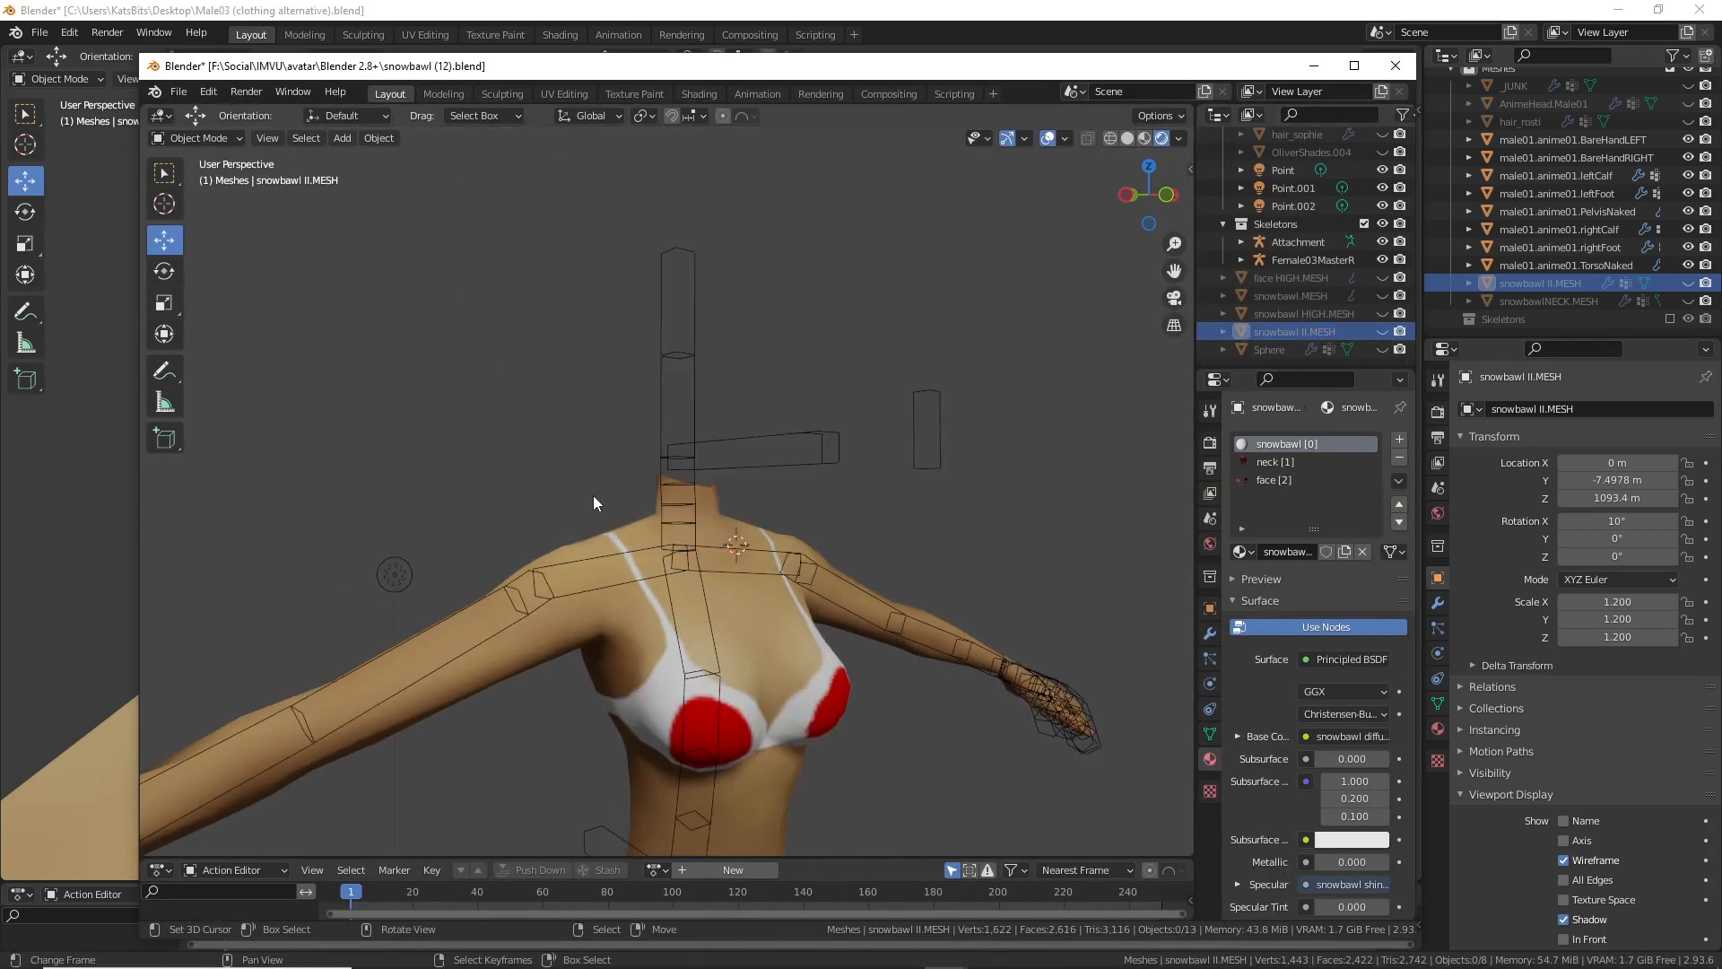
middle_drag(594, 495, 744, 526)
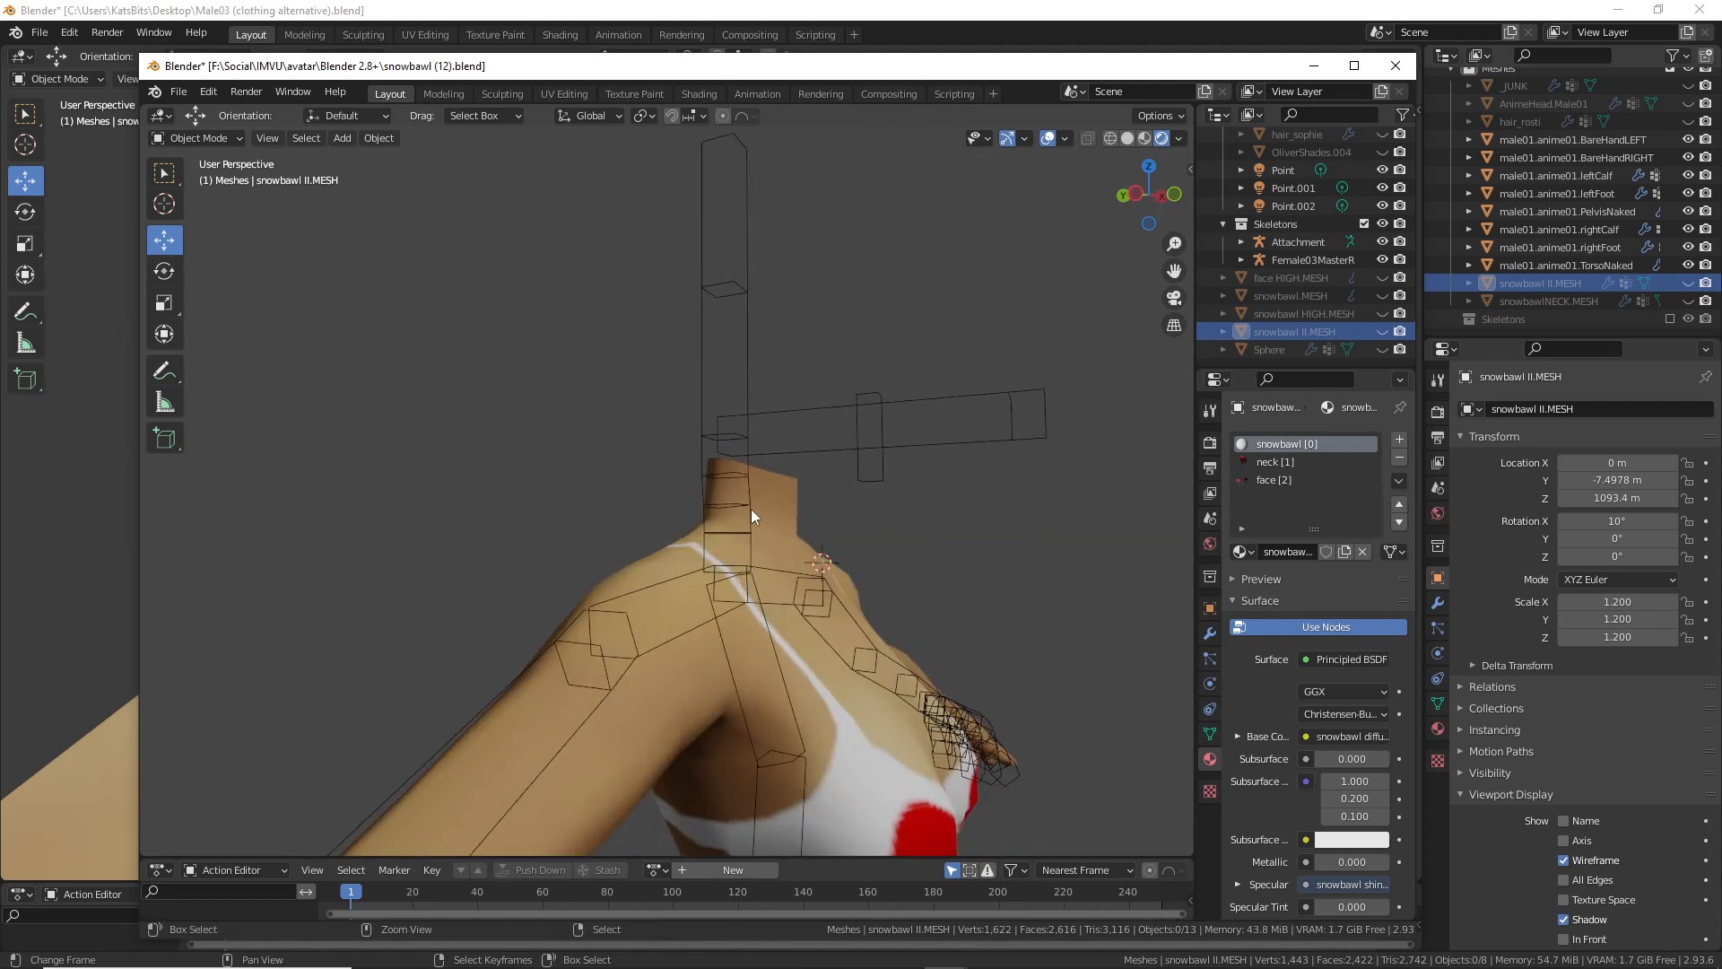
mouse_move(696, 492)
mouse_down()
mouse_move(817, 507)
mouse_move(810, 463)
mouse_move(693, 447)
mouse_move(699, 488)
mouse_up()
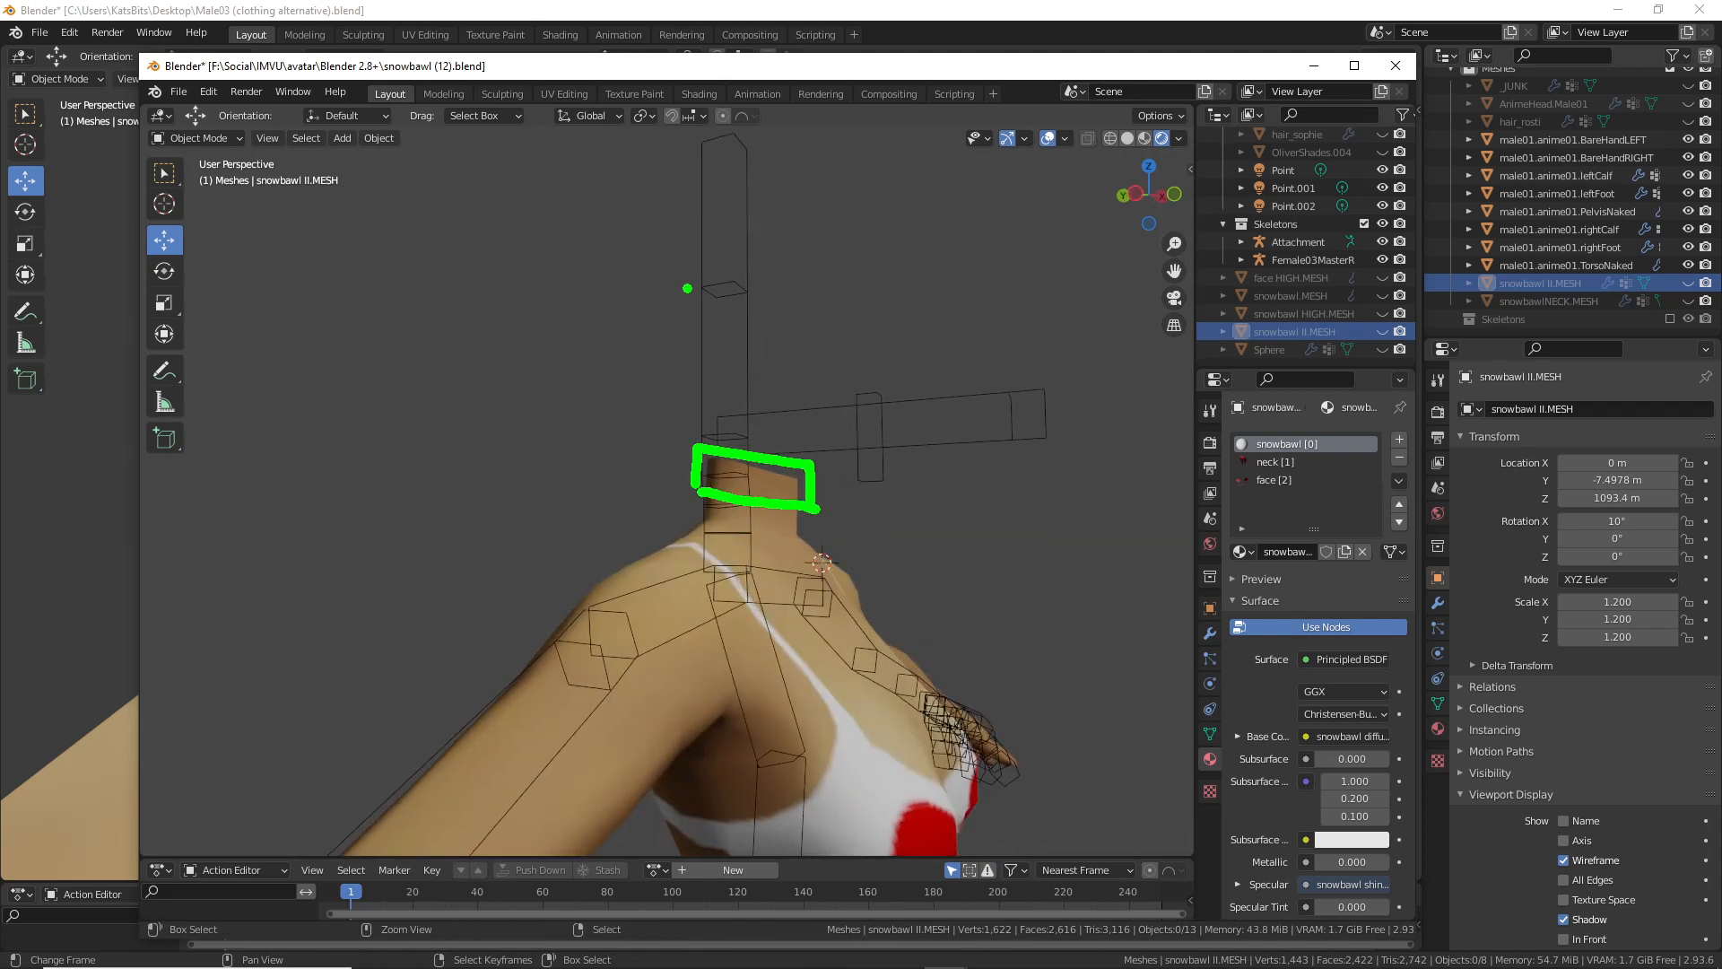
mouse_move(638, 292)
mouse_down()
mouse_move(720, 427)
mouse_move(821, 445)
mouse_move(904, 365)
mouse_up()
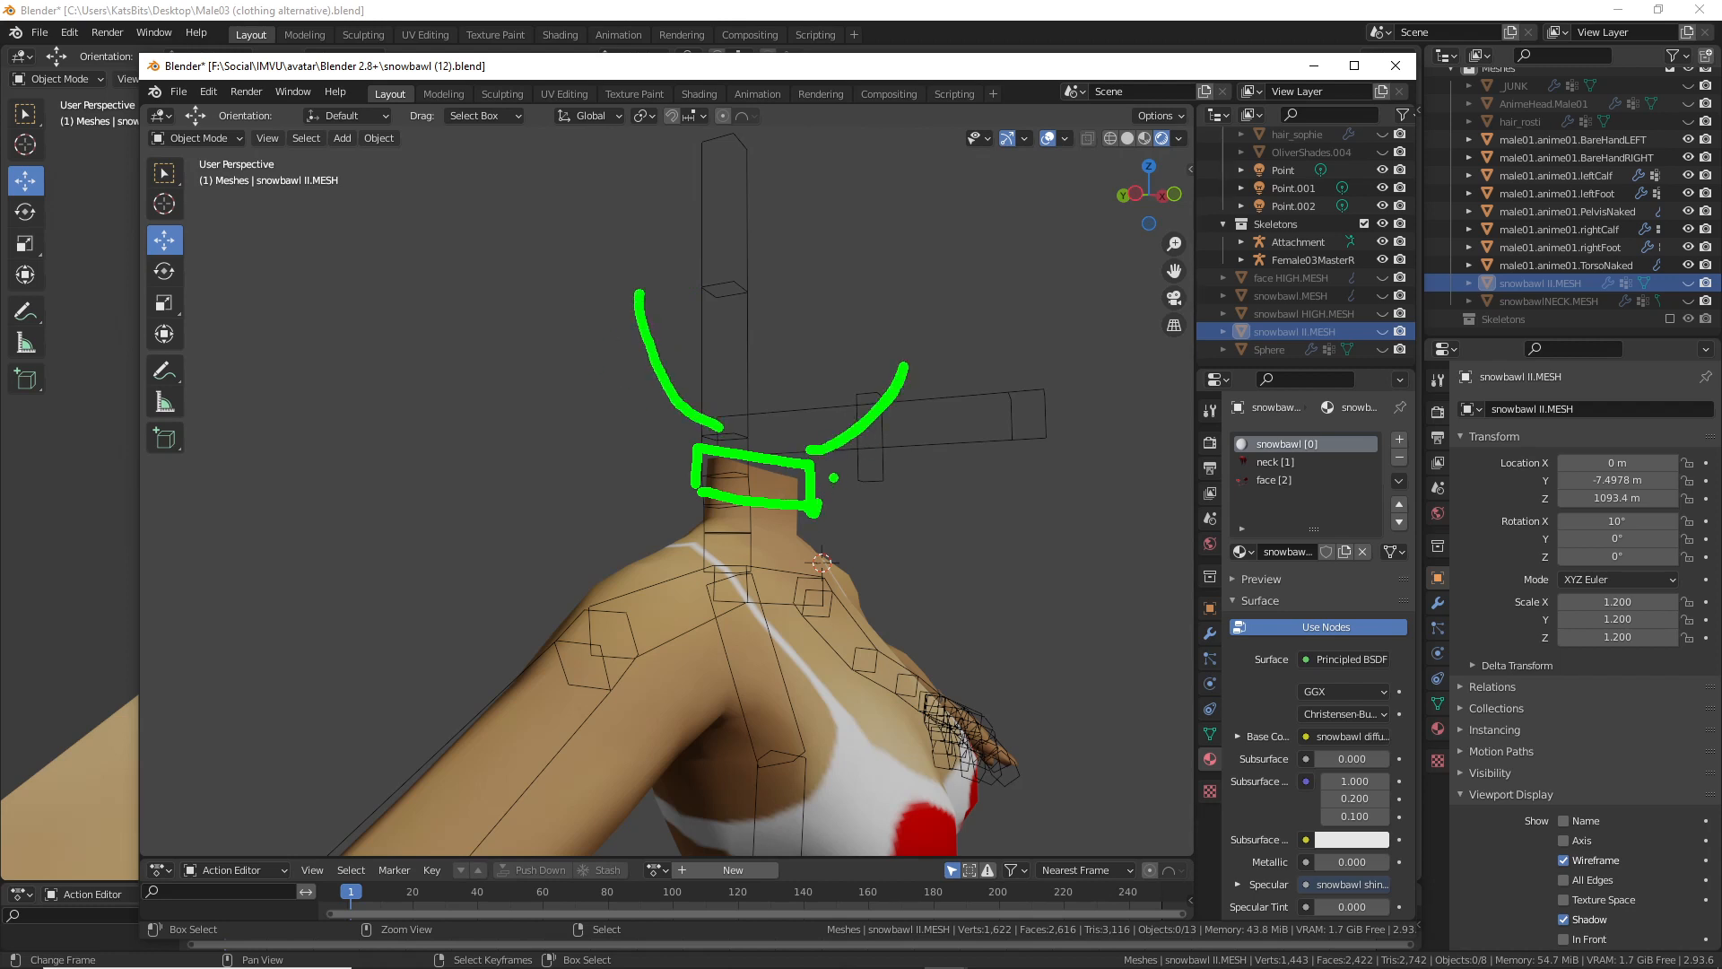
key(Escape)
Step: Return to the Male03 (clothing alternative).blend window, unhide snowbawl II.MESH and snowbawlNECK.MESH, and hide male01.anime01.TorsoNaked
click(715, 11)
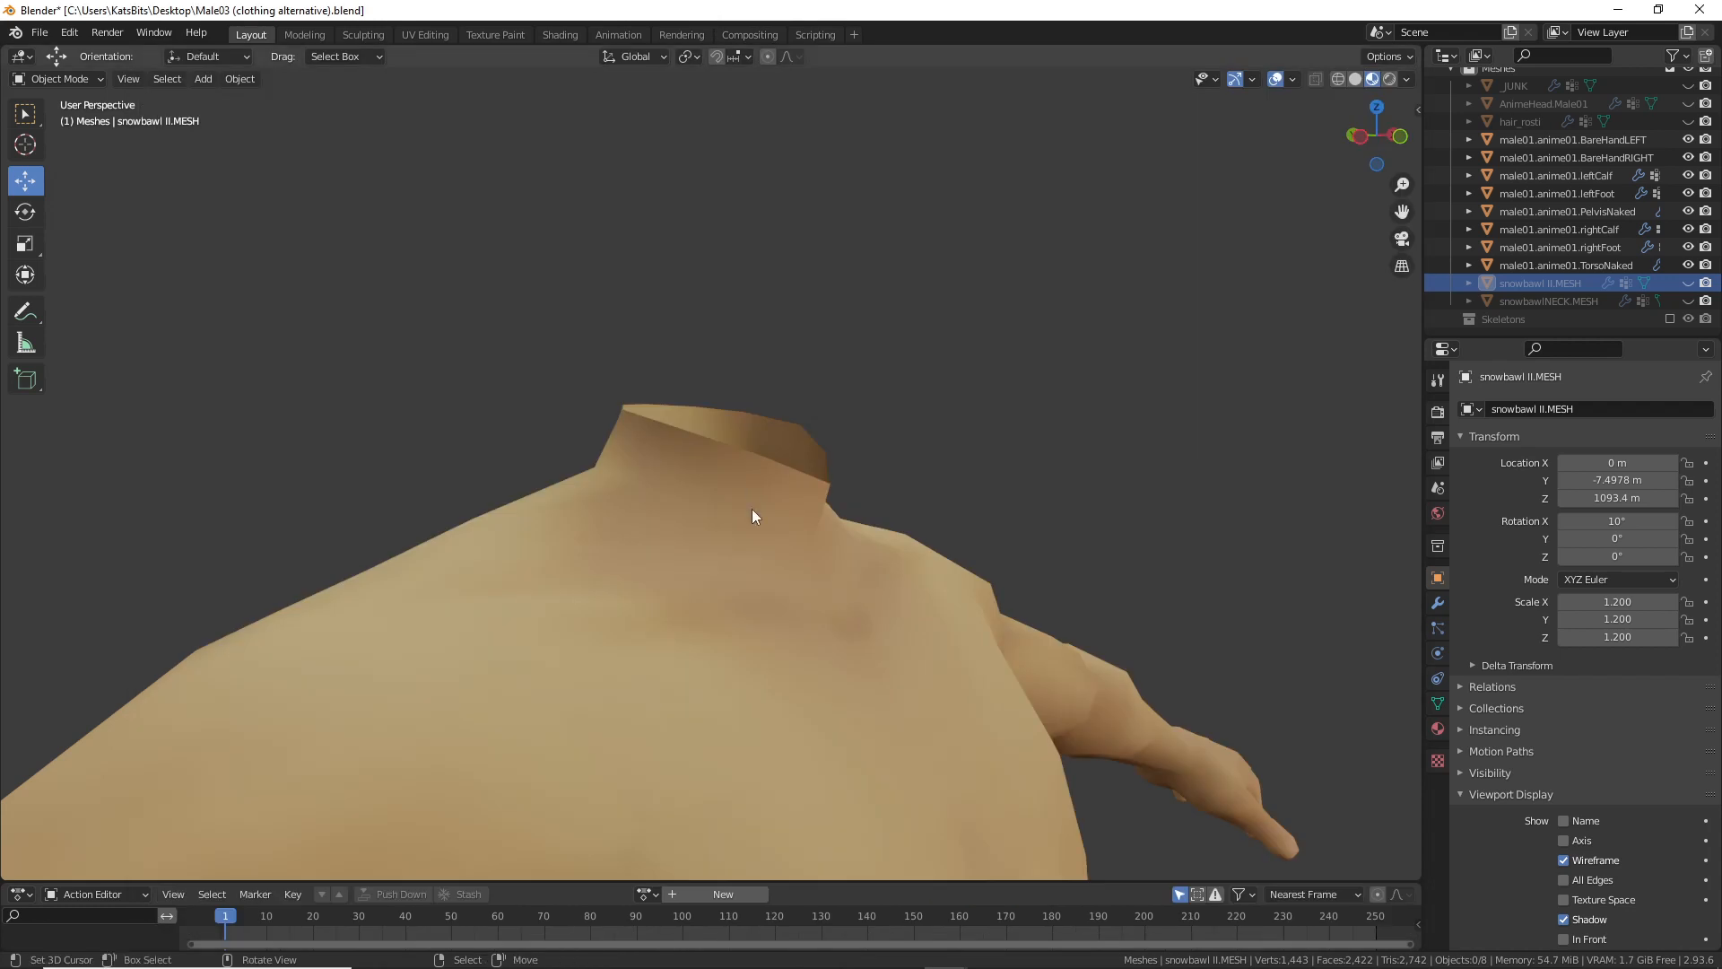
mouse_move(751, 508)
middle_down()
mouse_move(841, 529)
mouse_move(701, 533)
middle_up()
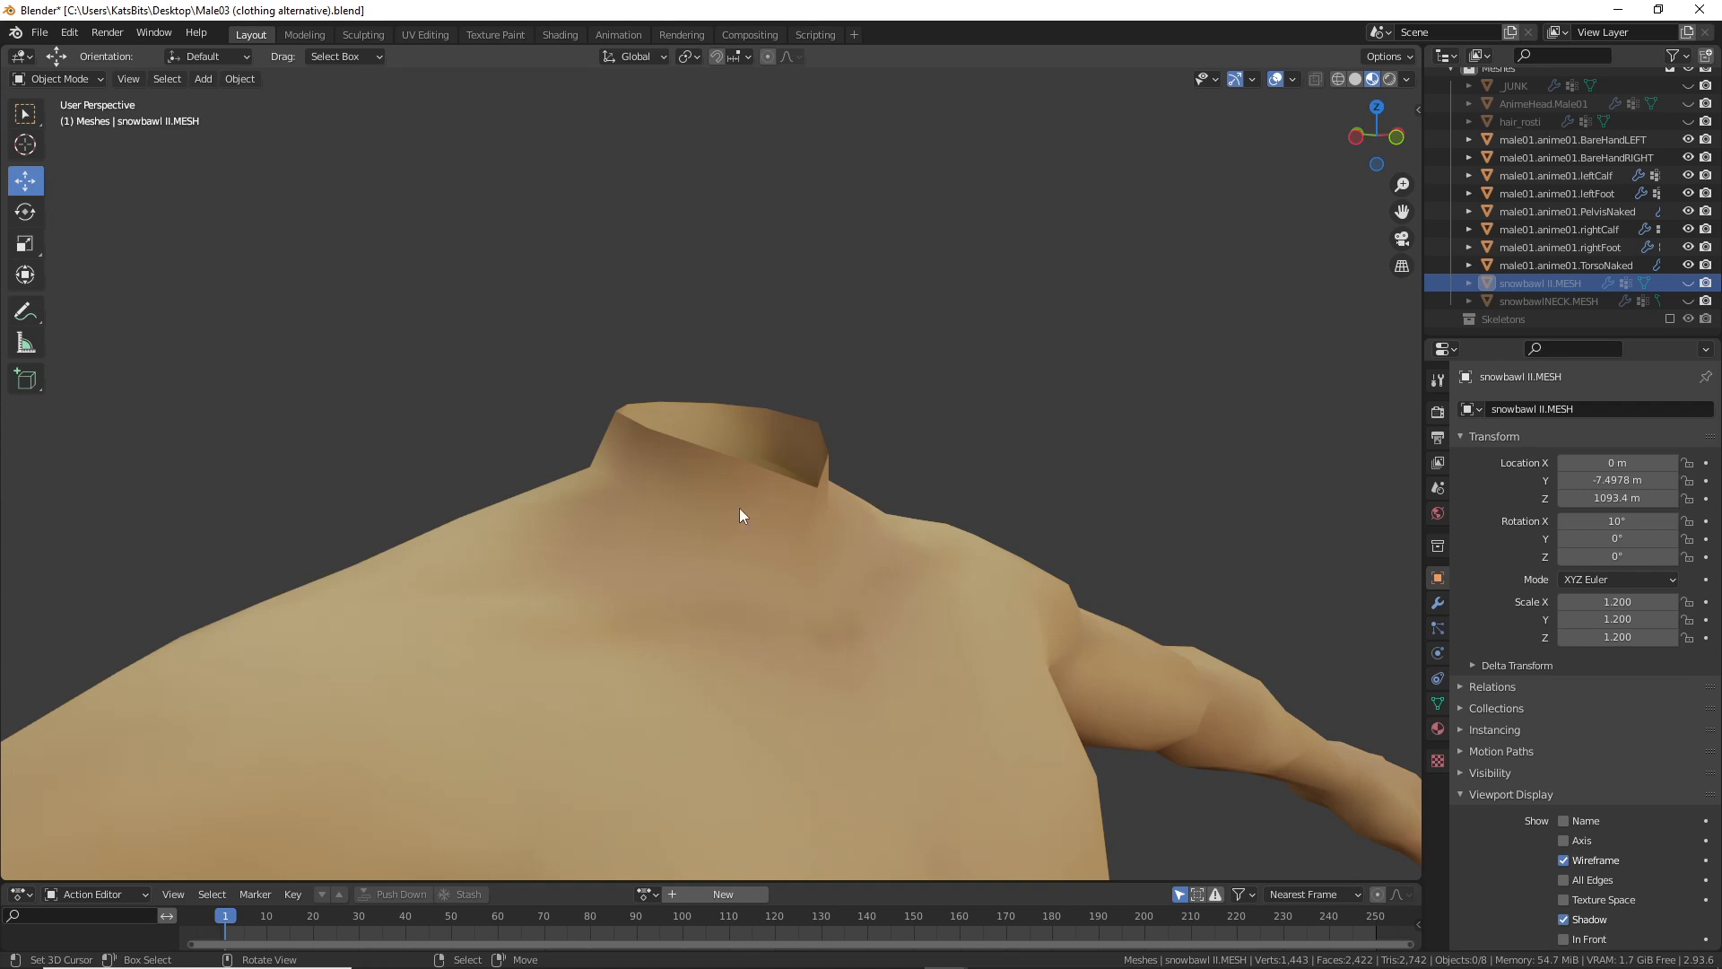
click(616, 489)
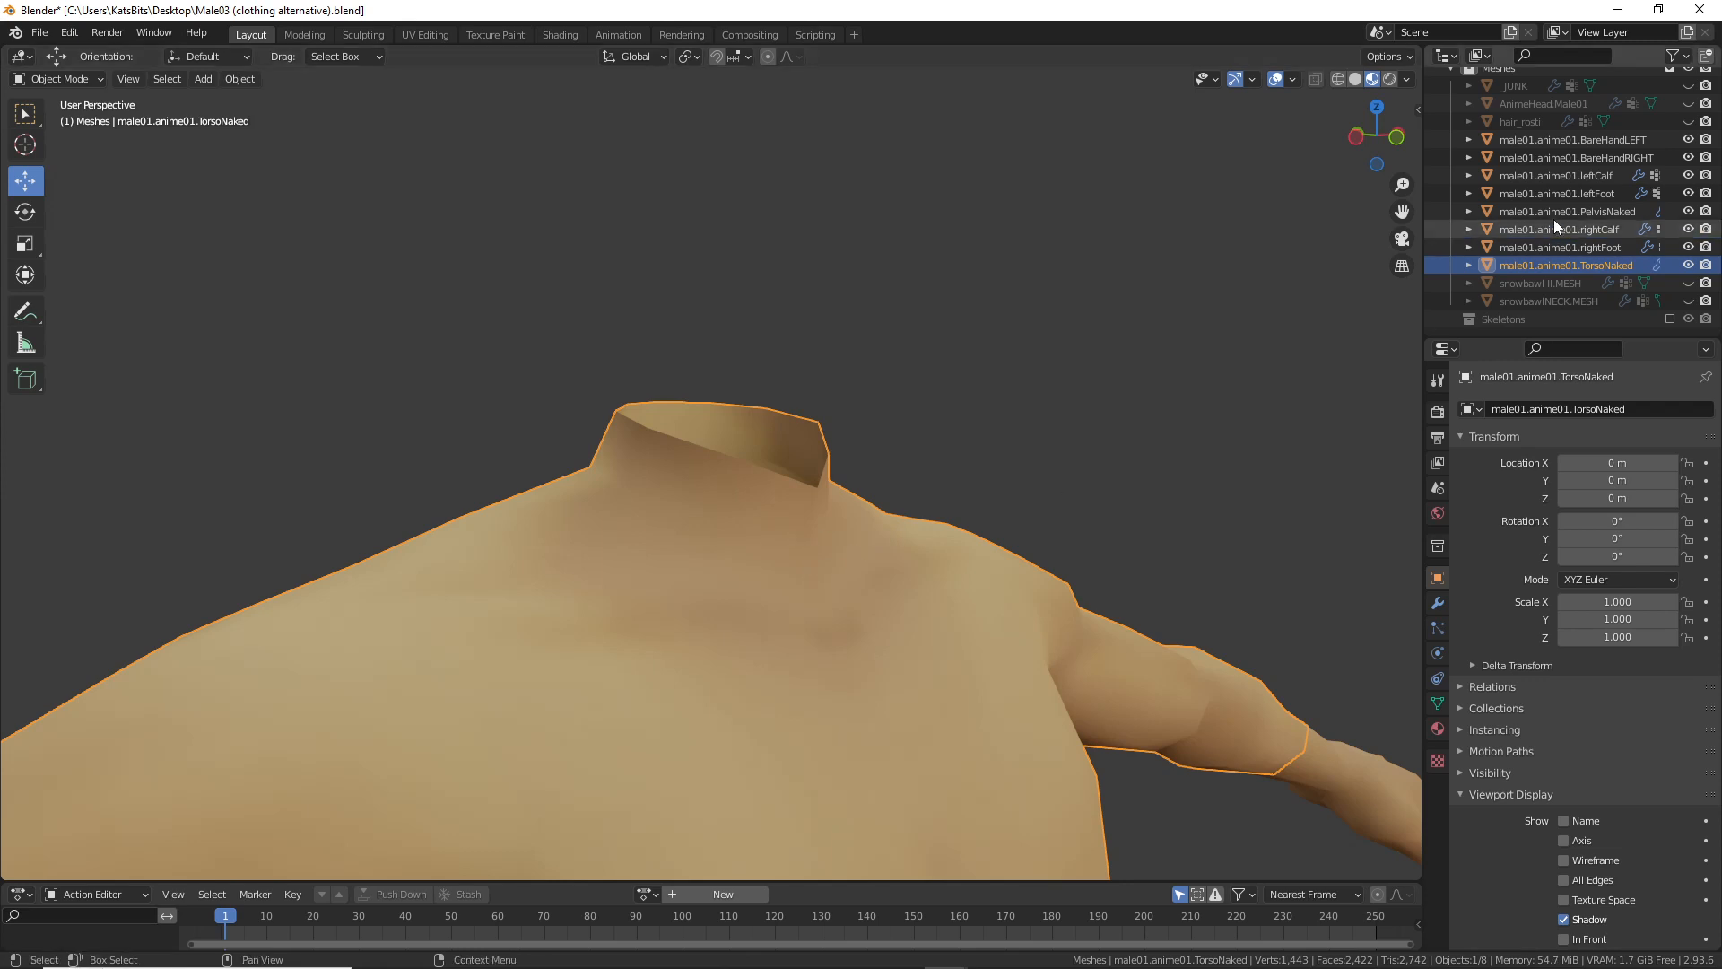
click(1687, 283)
click(1688, 300)
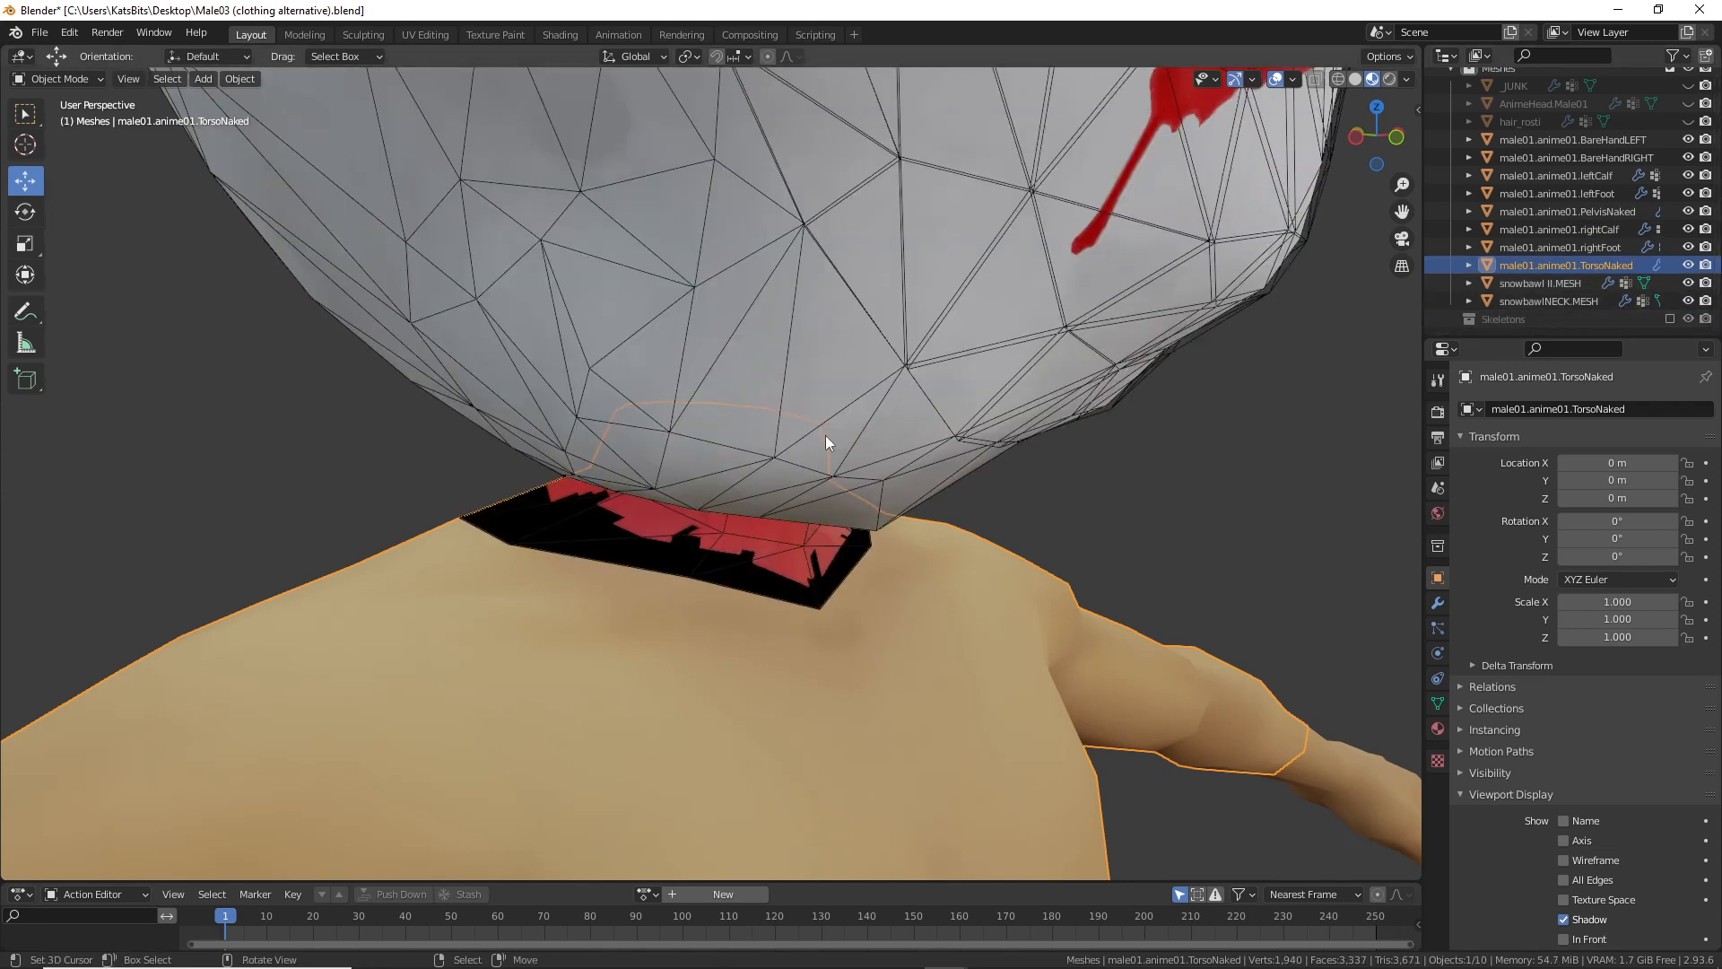
click(1687, 247)
click(1688, 247)
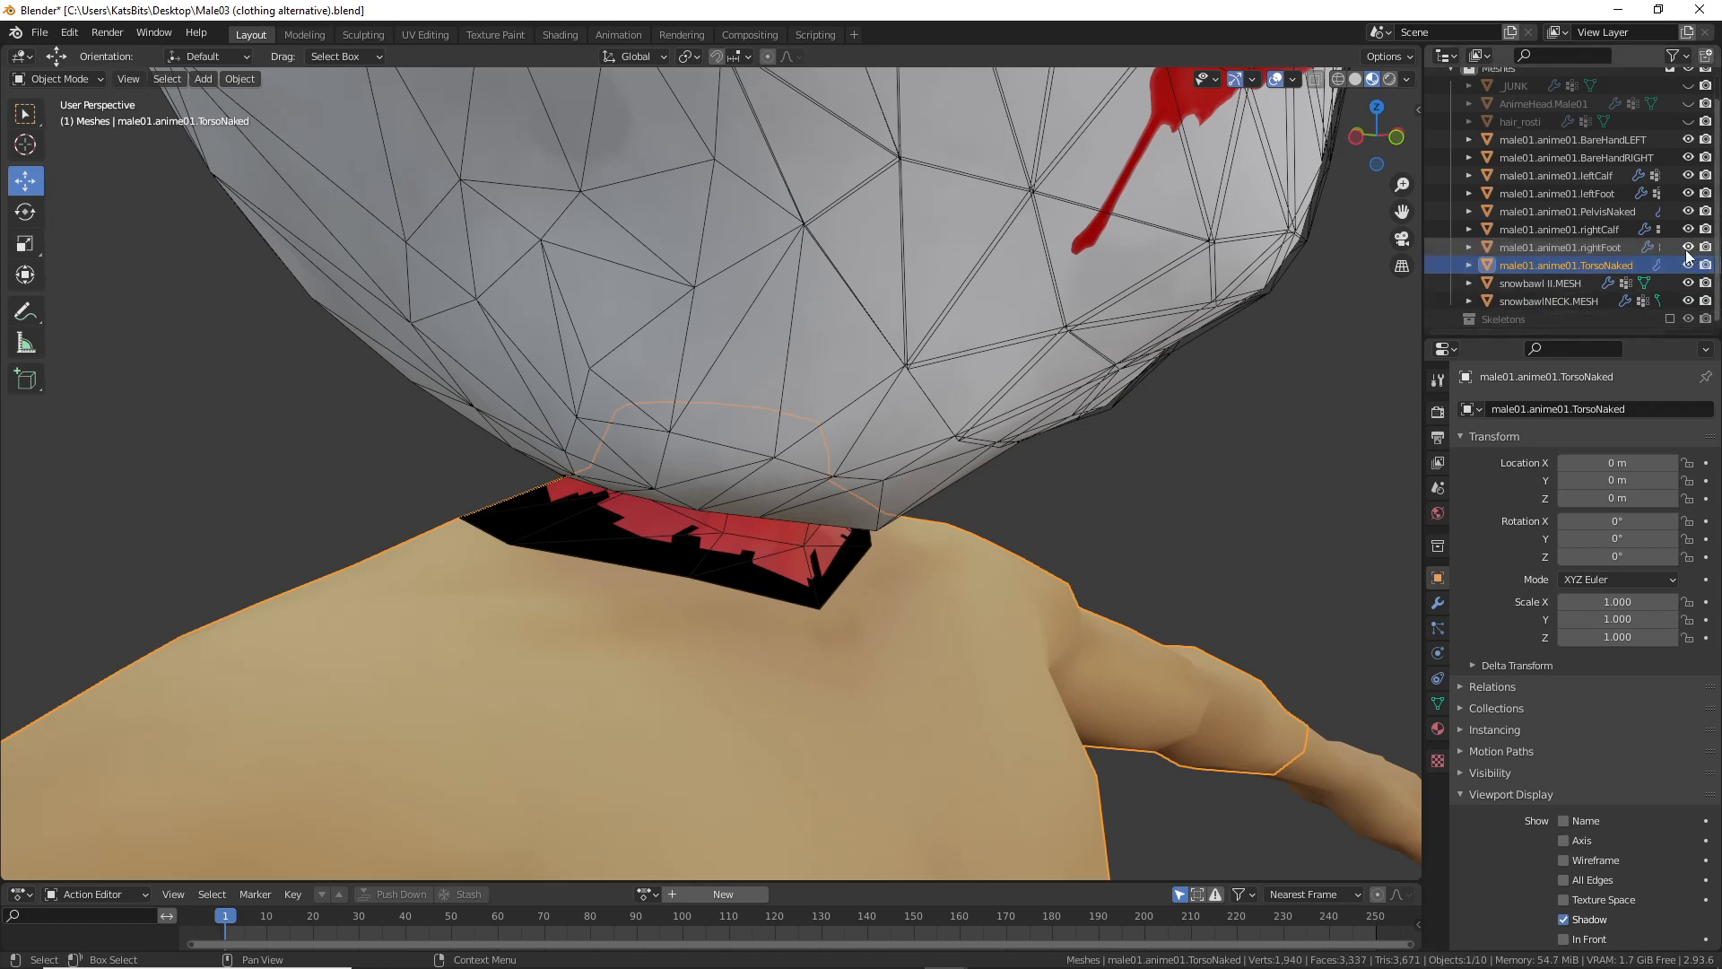
click(1688, 264)
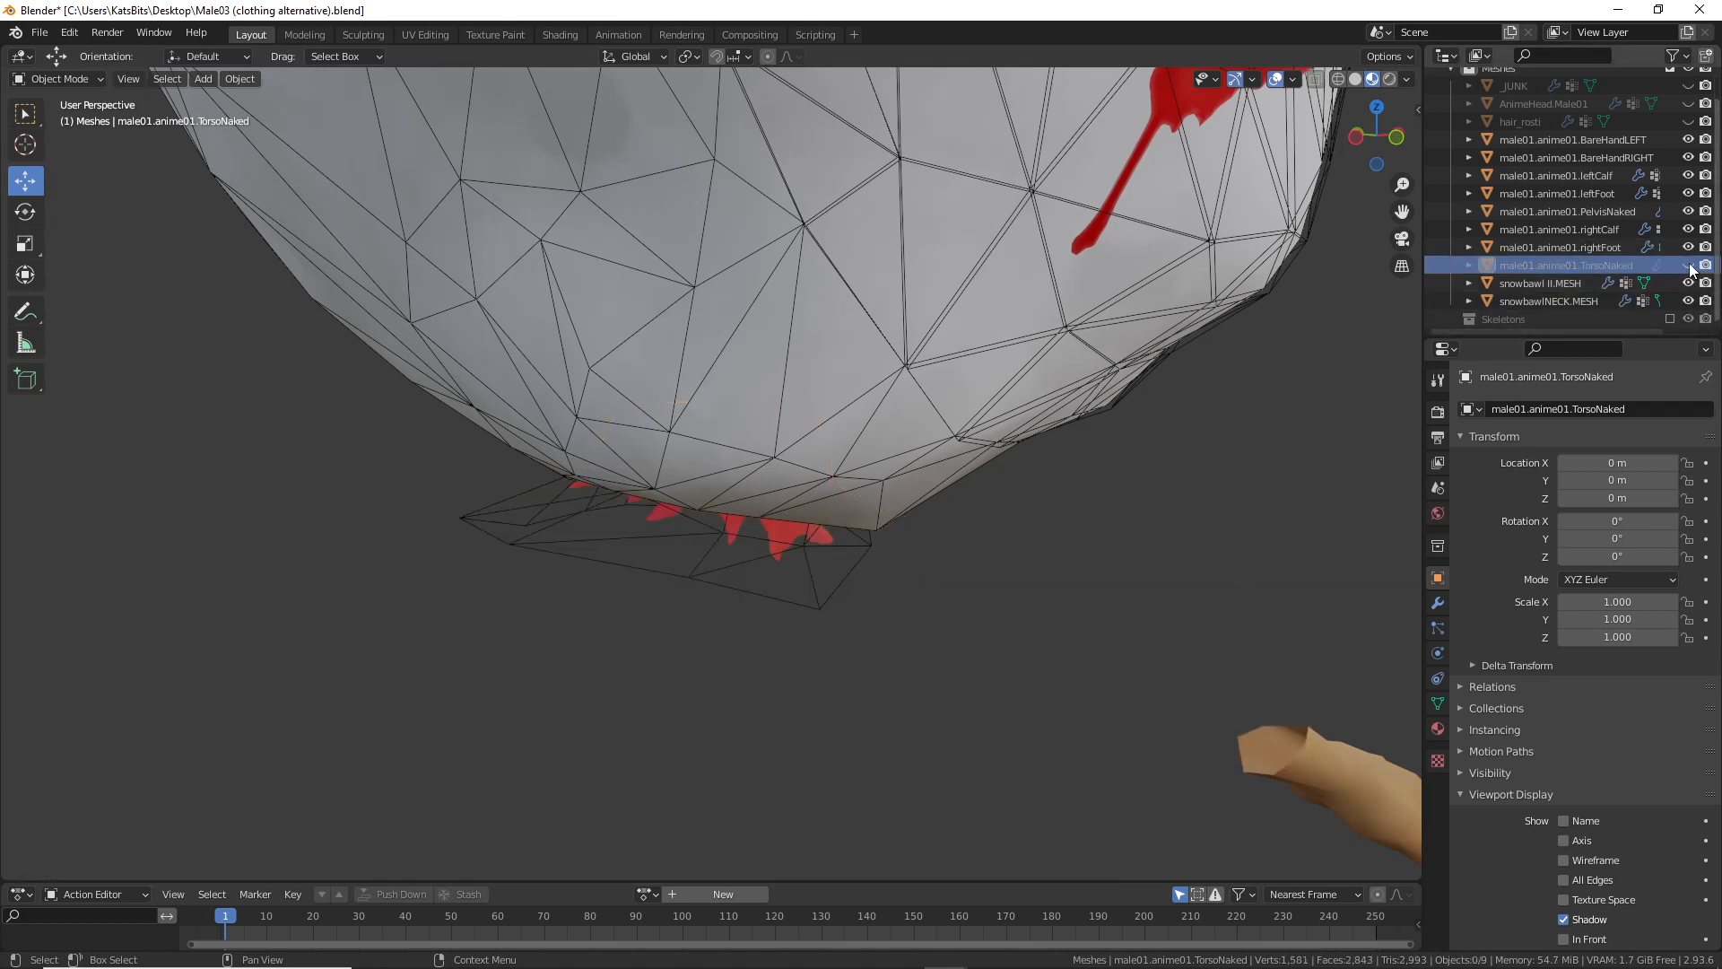
Step: Select snowbawl II.MESH and snowbawlNECK.MESH together at the neck opening, with the neck mesh as the active object
middle_drag(739, 386, 697, 498)
scroll(741, 428, up, 2)
scroll(741, 429, down, 2)
scroll(750, 380, up, 2)
scroll(697, 499, up, 1)
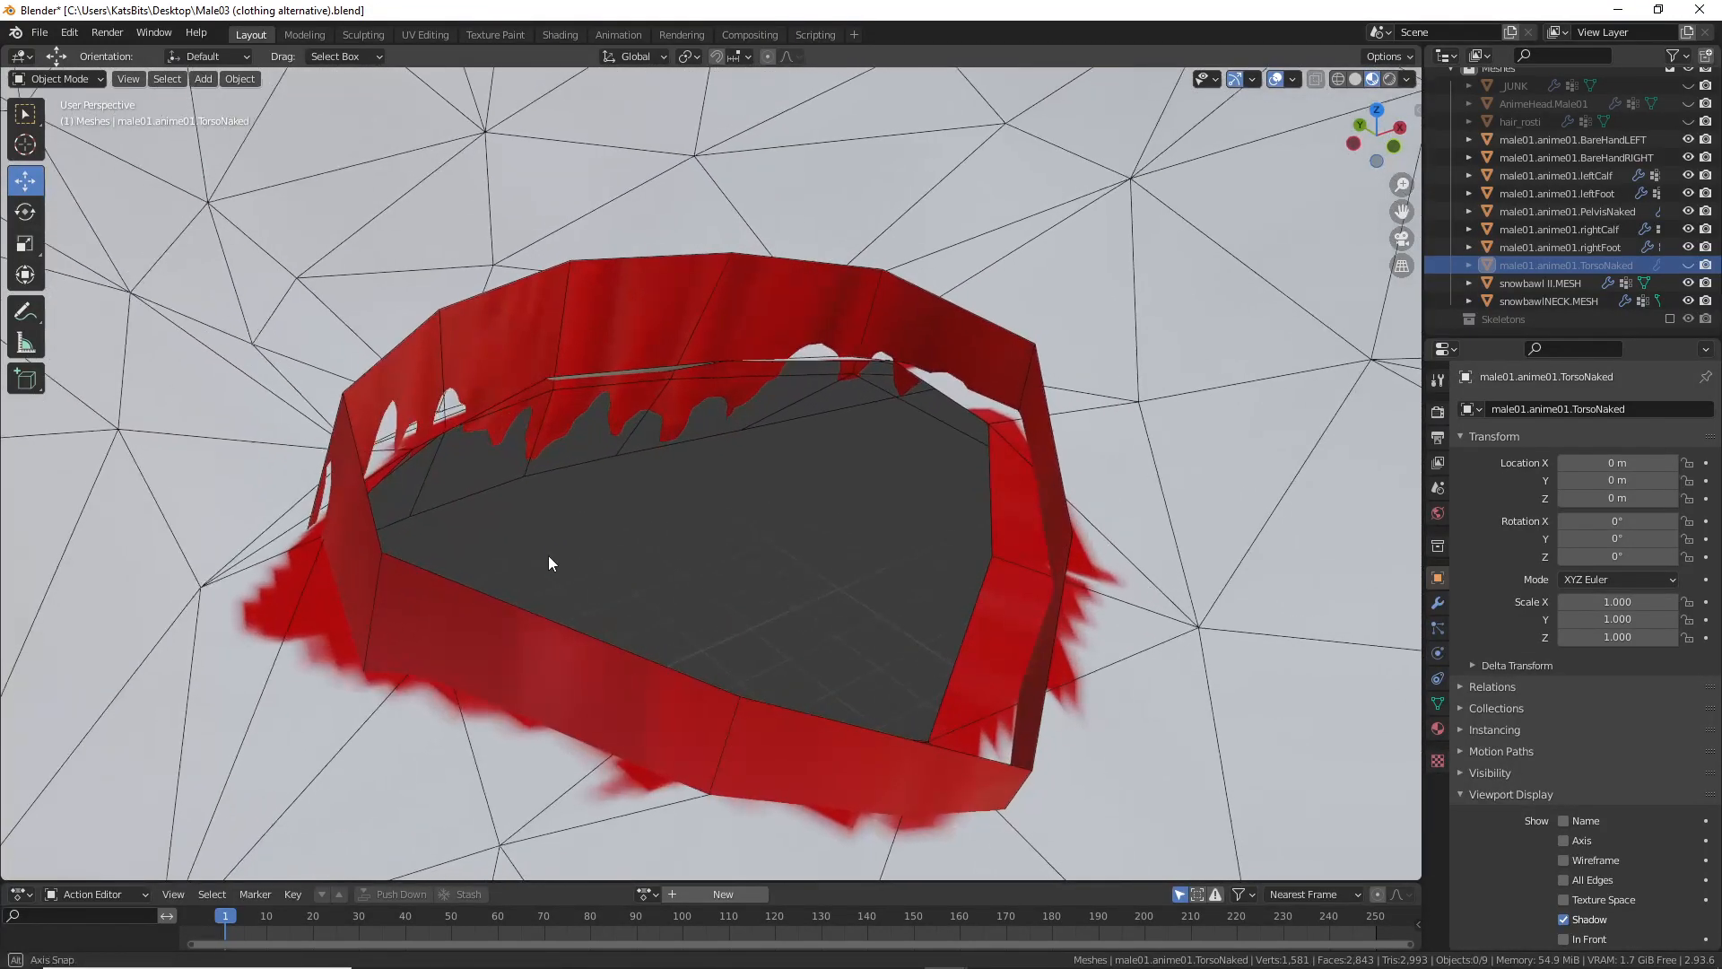
right_click(478, 593)
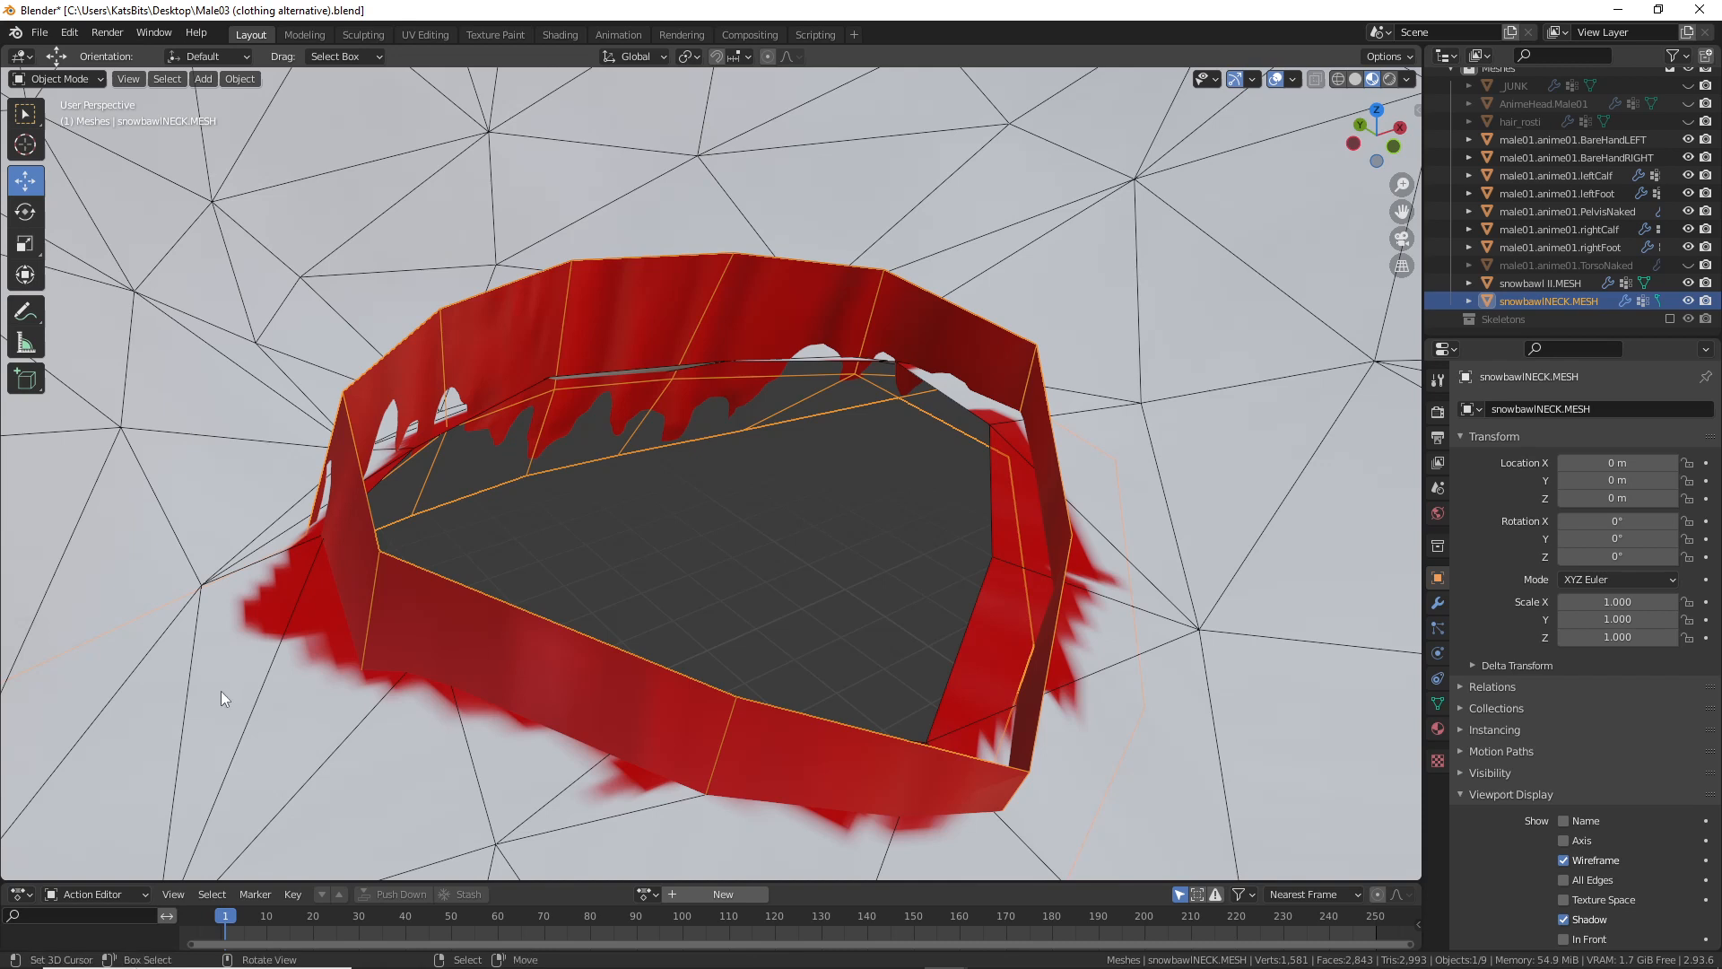
shift+right_click(182, 707)
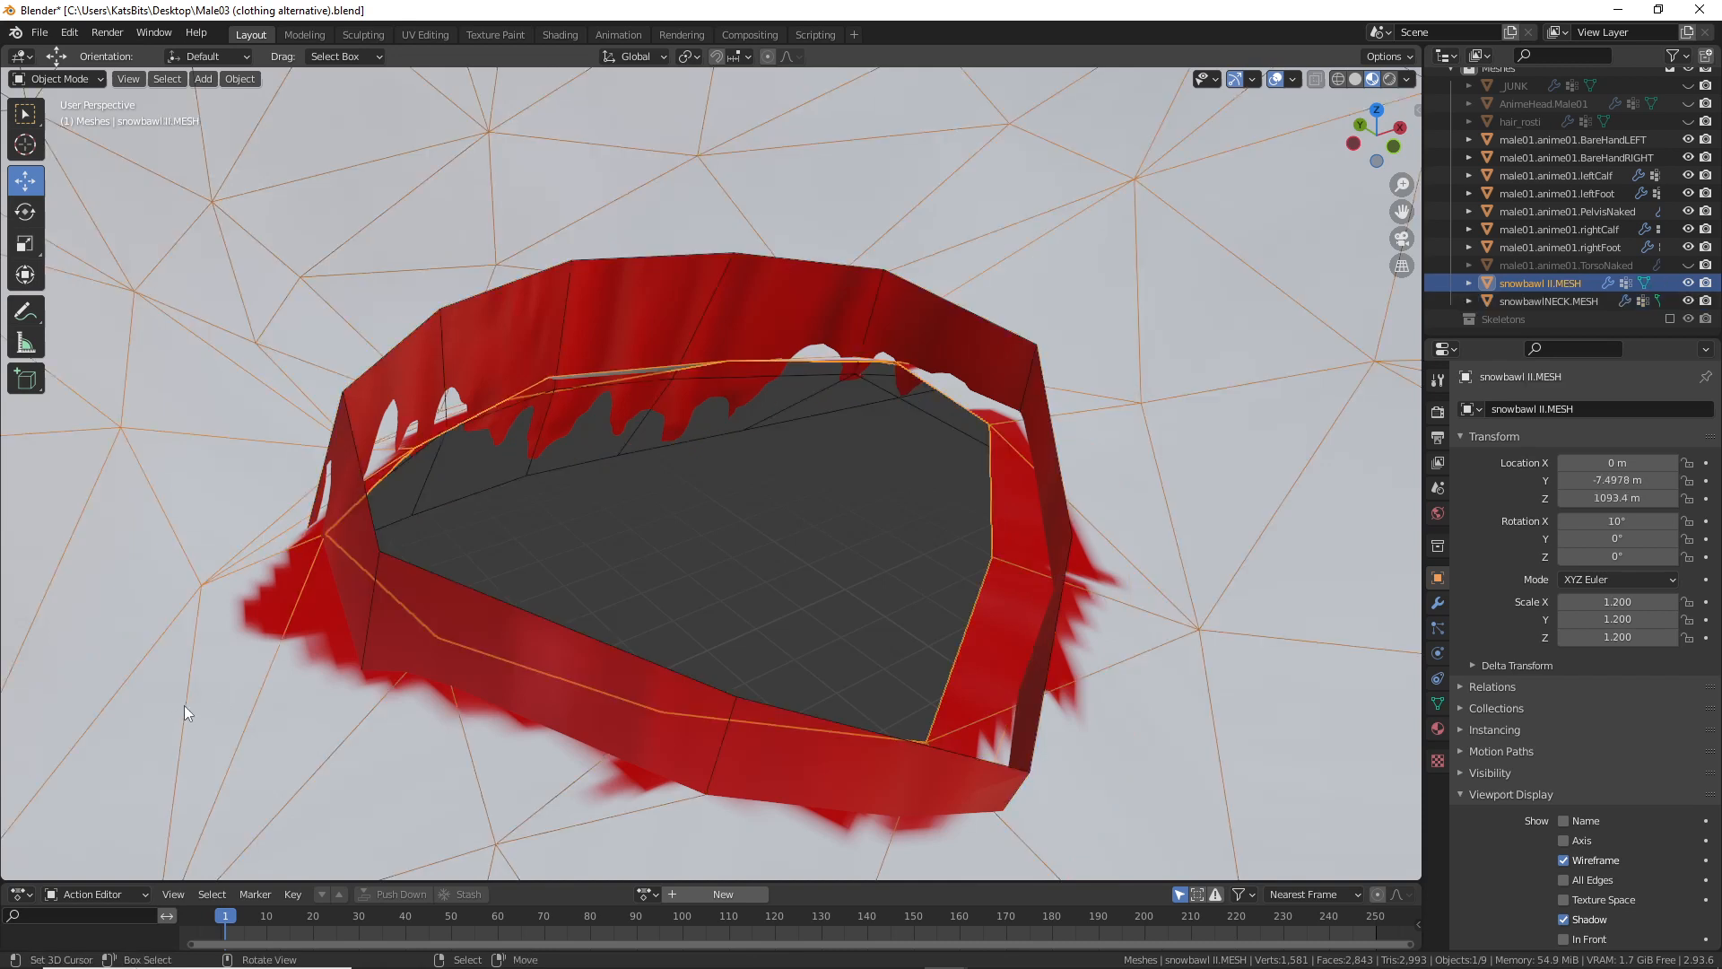
shift+right_click(455, 581)
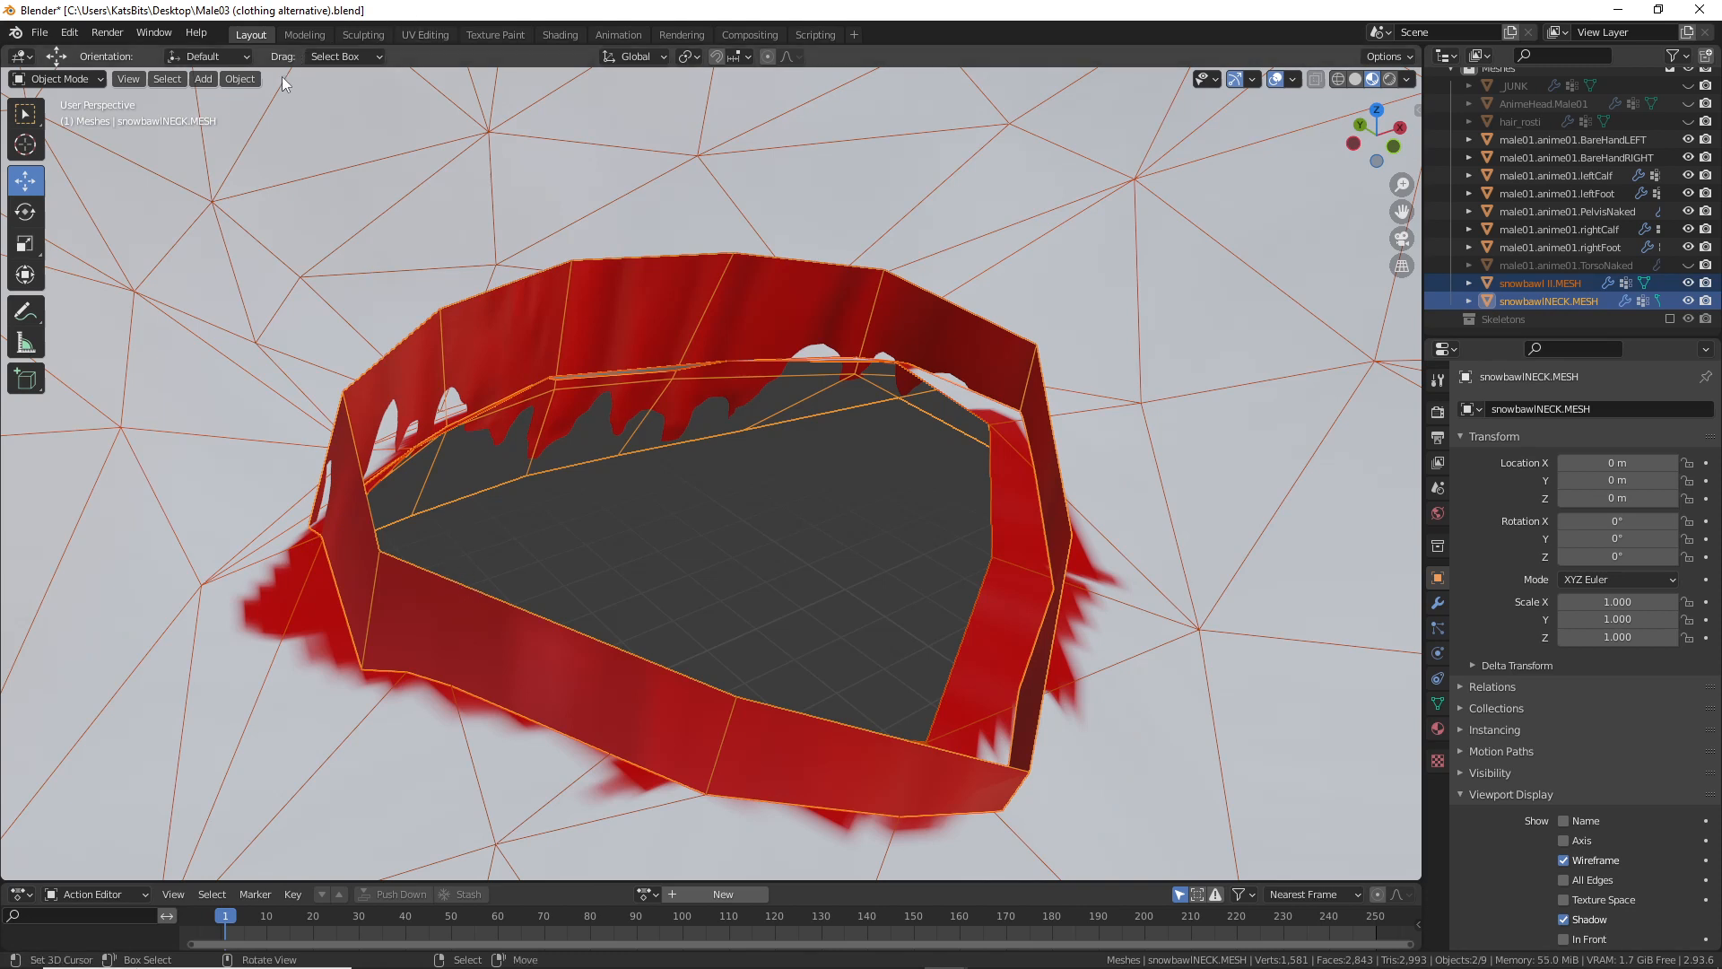
Step: Join the selected snowbawl II.MESH head and snowbawlNECK.MESH into one object
click(239, 79)
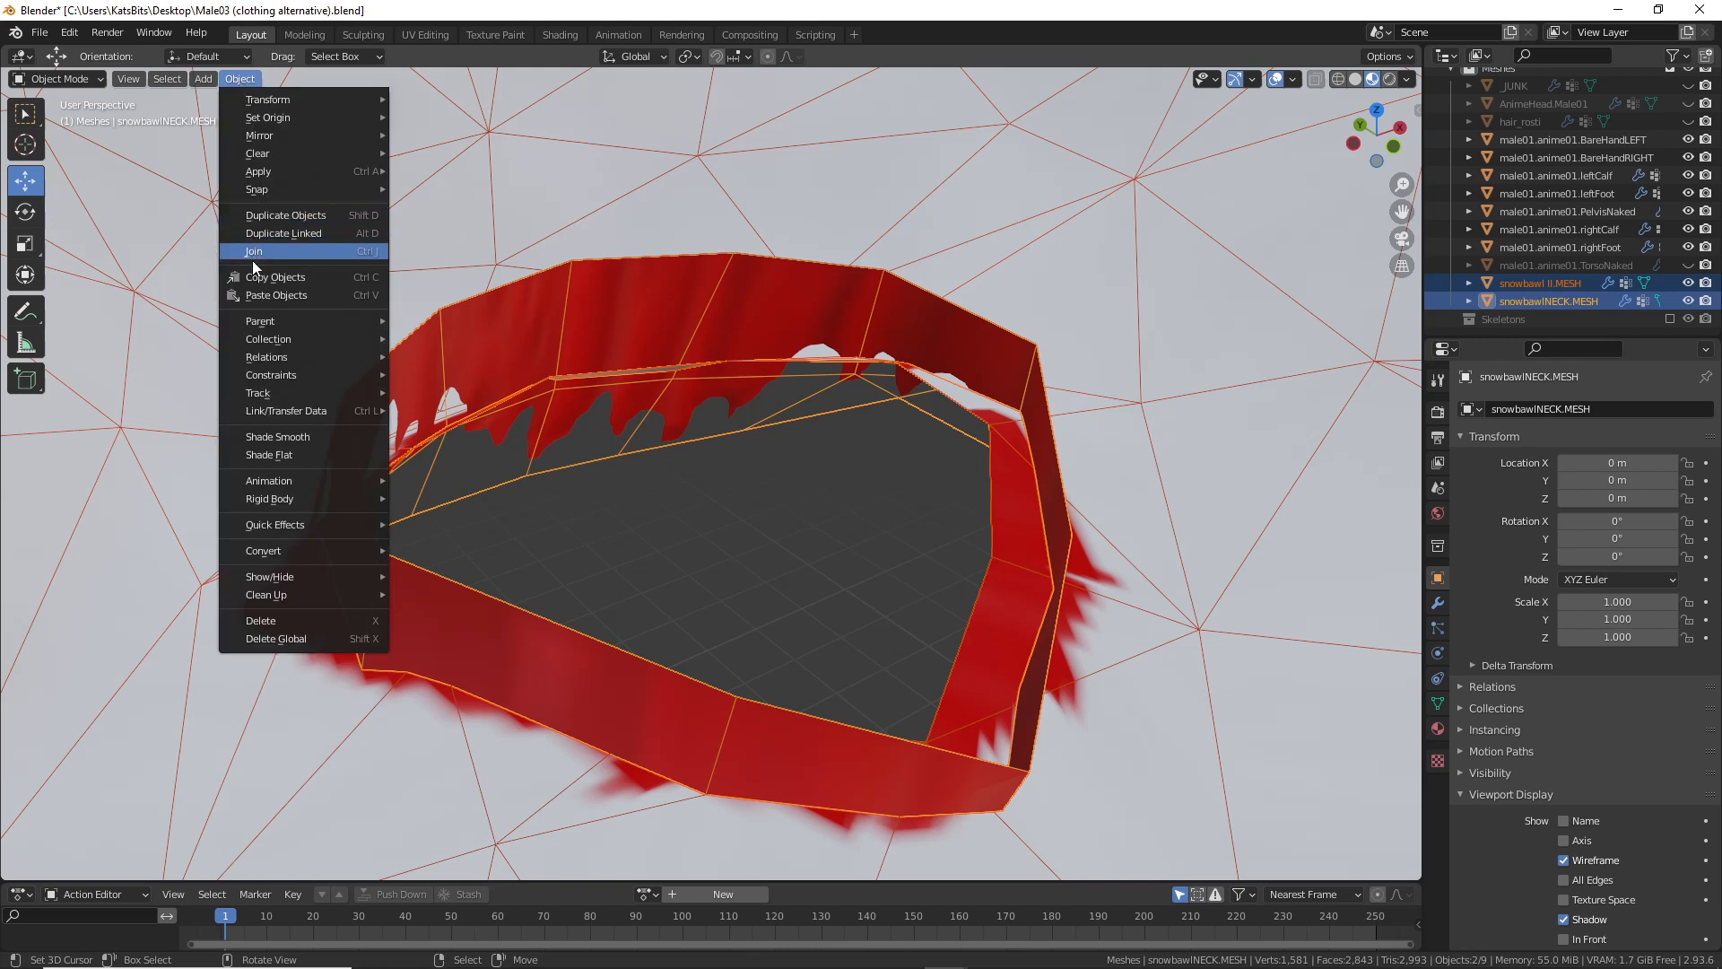
mouse_move(231, 266)
mouse_down()
mouse_move(365, 265)
mouse_move(386, 237)
mouse_up()
drag(229, 89, 276, 88)
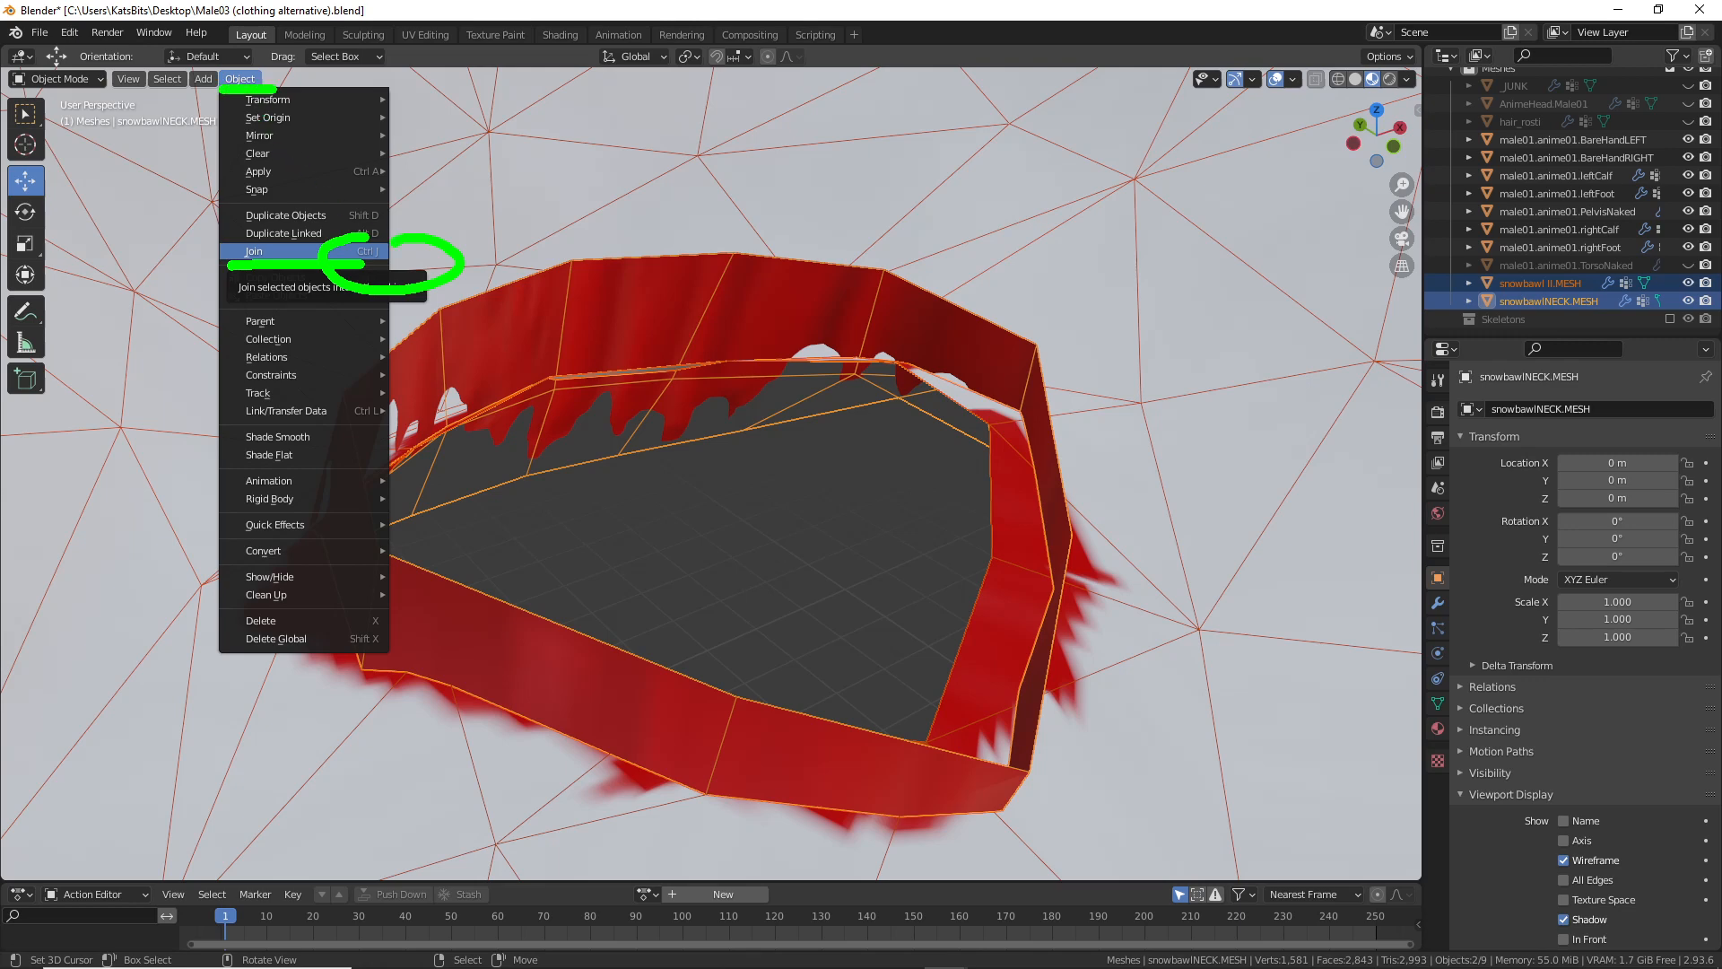
key(Escape)
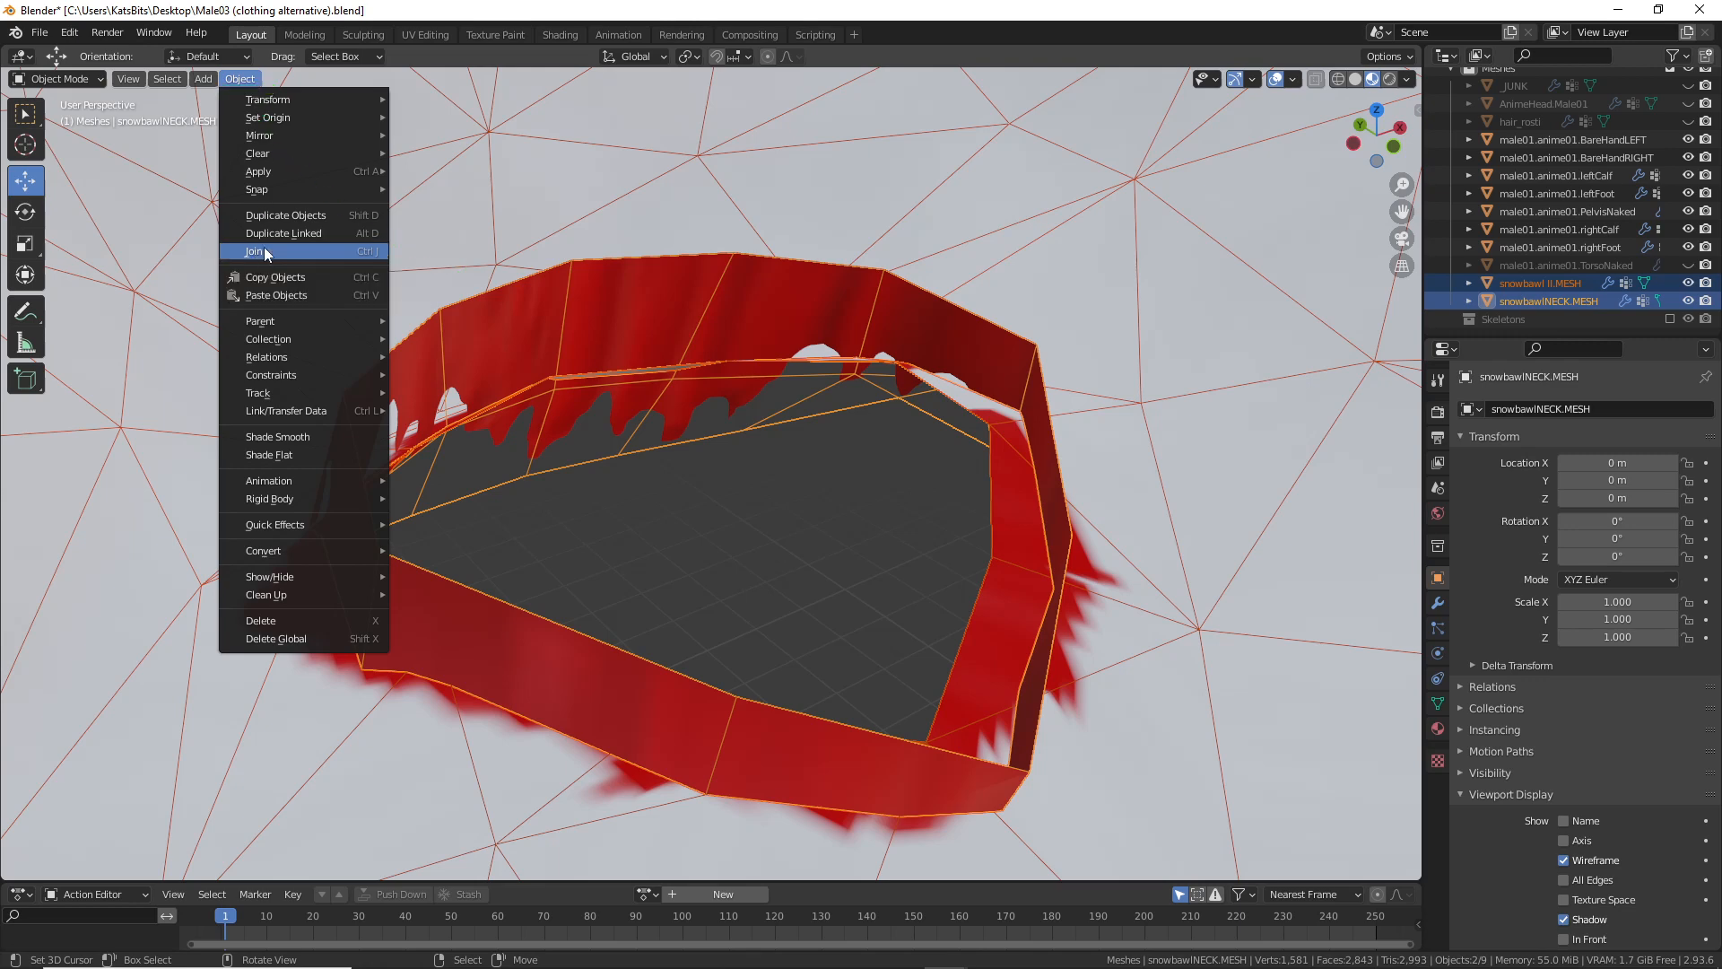
click(264, 250)
Step: Enter Edit Mode on the joined snowbawlNECK.MESH, use vertex selection and deselect all the geometry
middle_drag(771, 439, 465, 366)
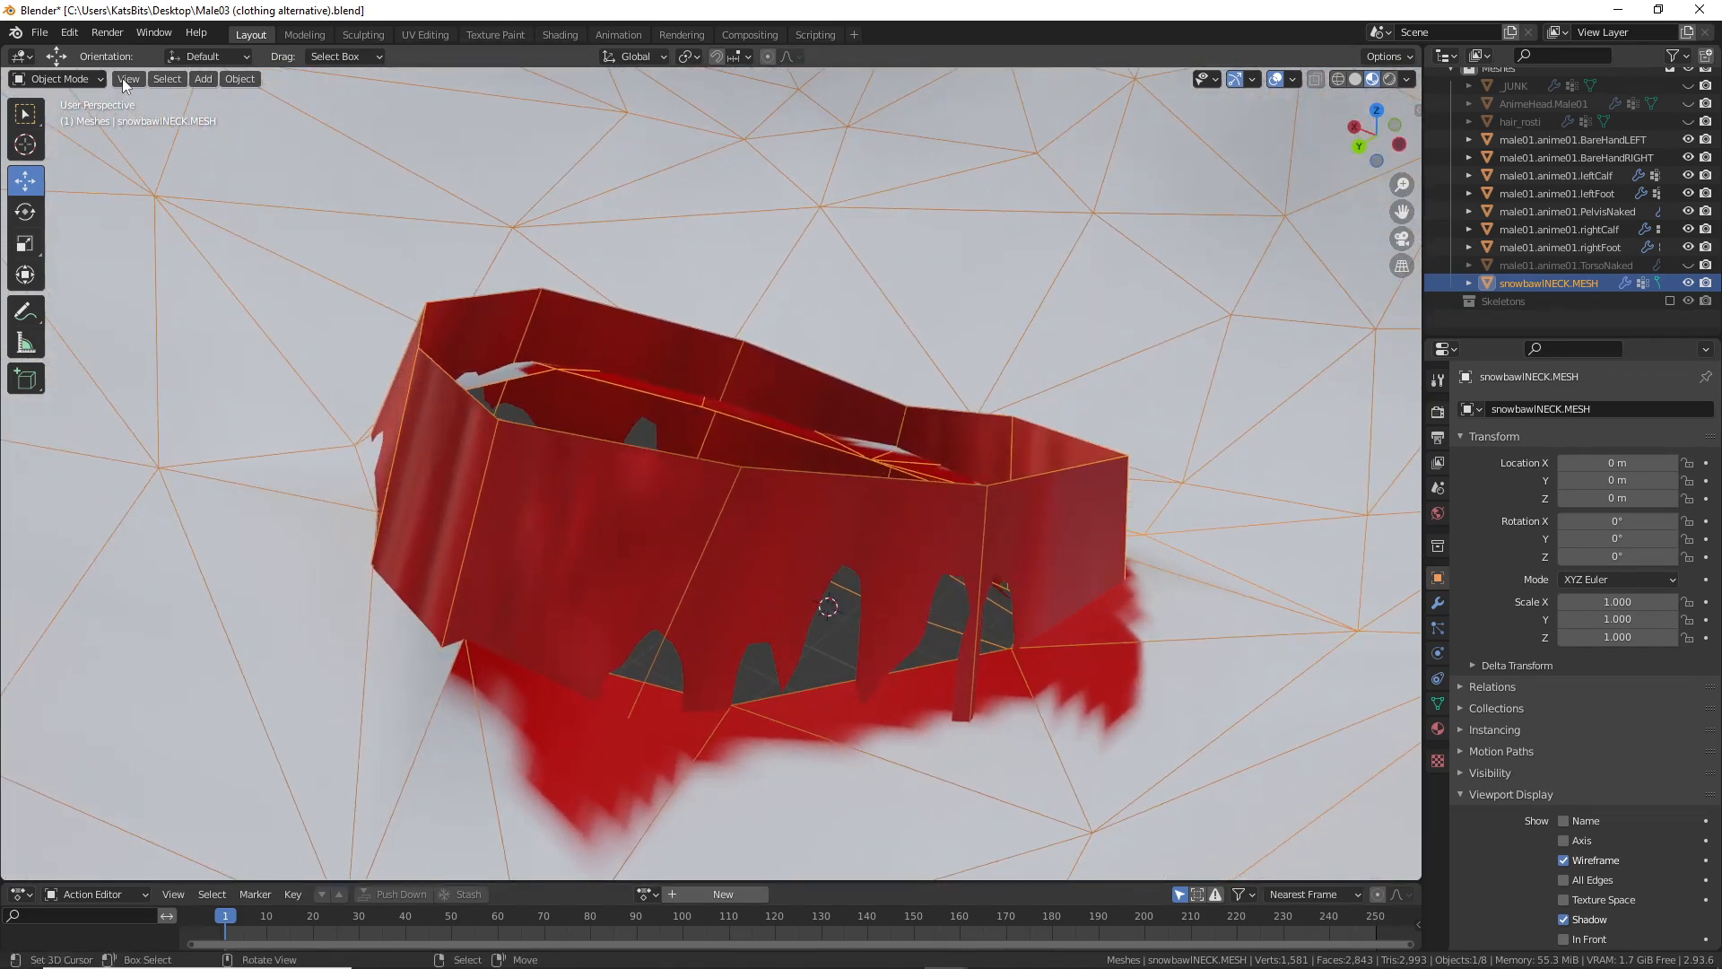
click(79, 81)
click(62, 121)
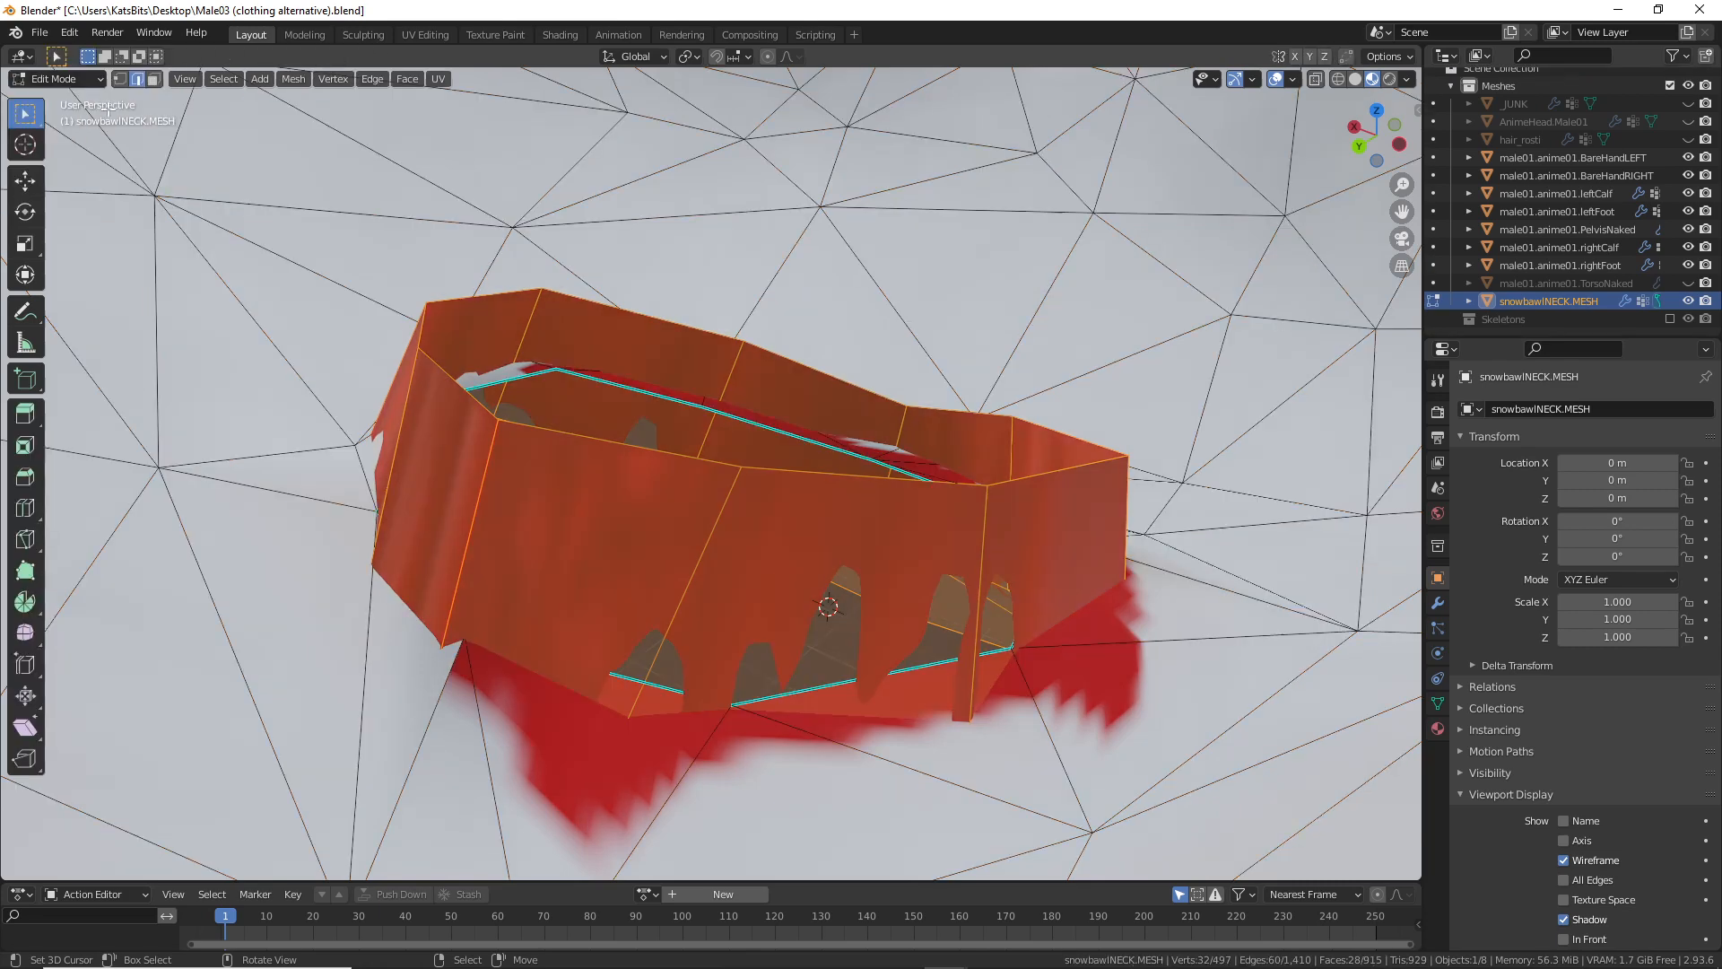
click(120, 79)
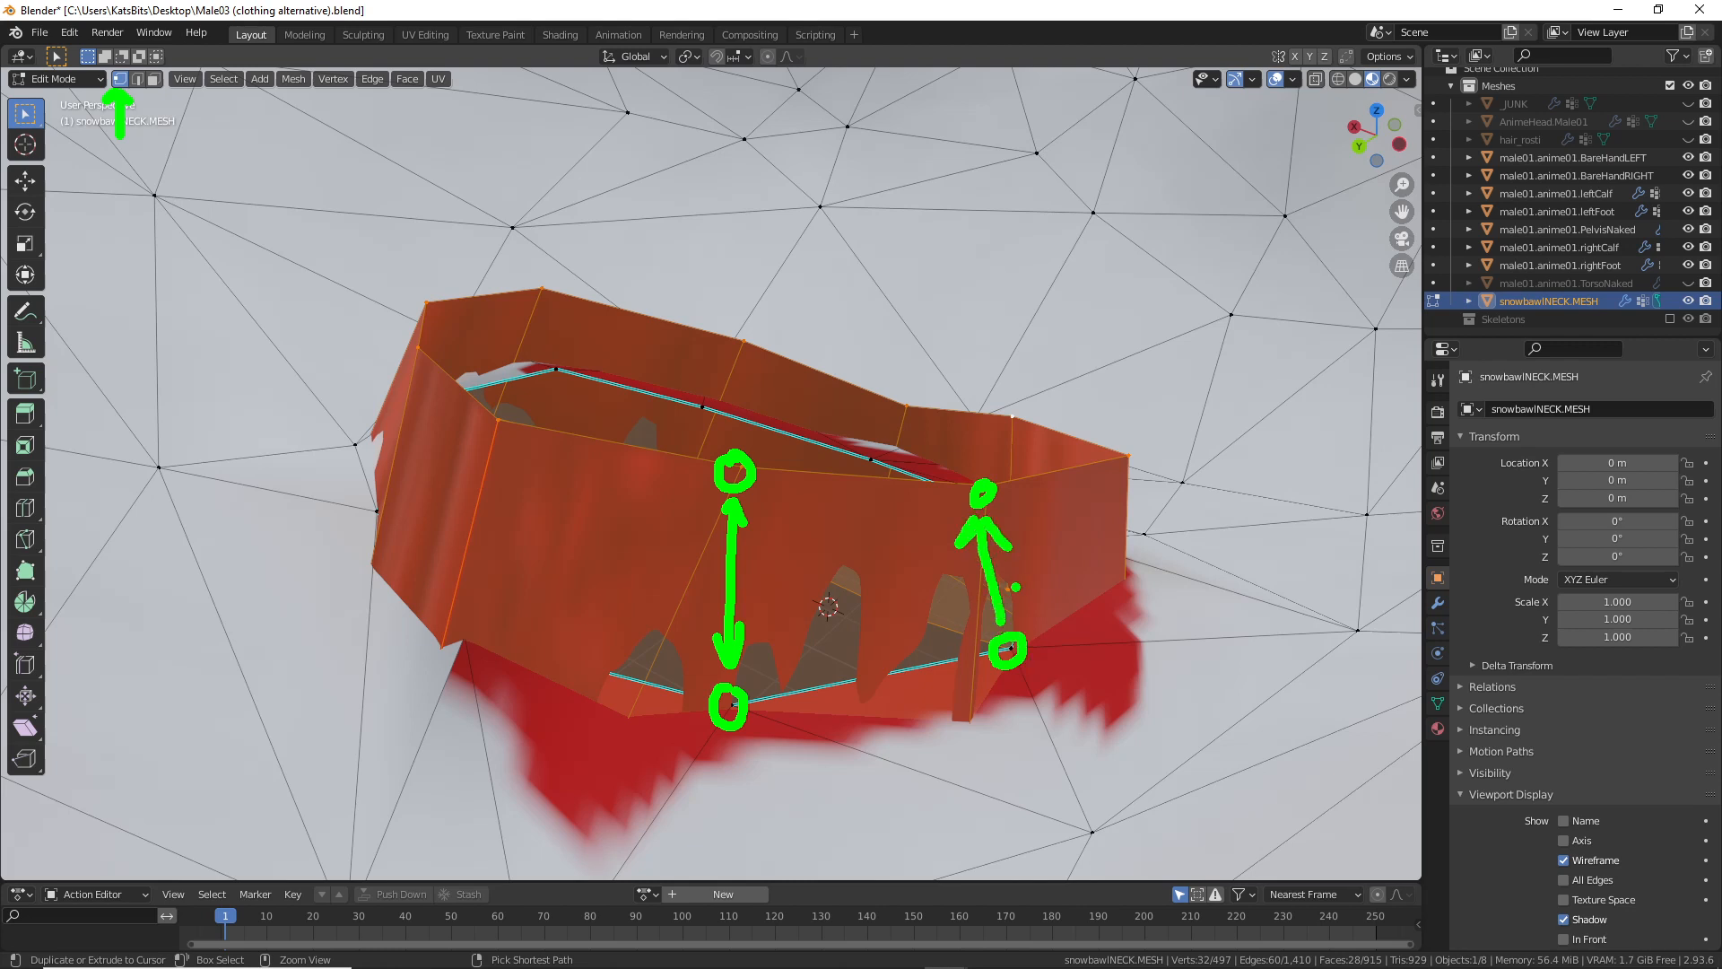
middle_drag(144, 258, 134, 268)
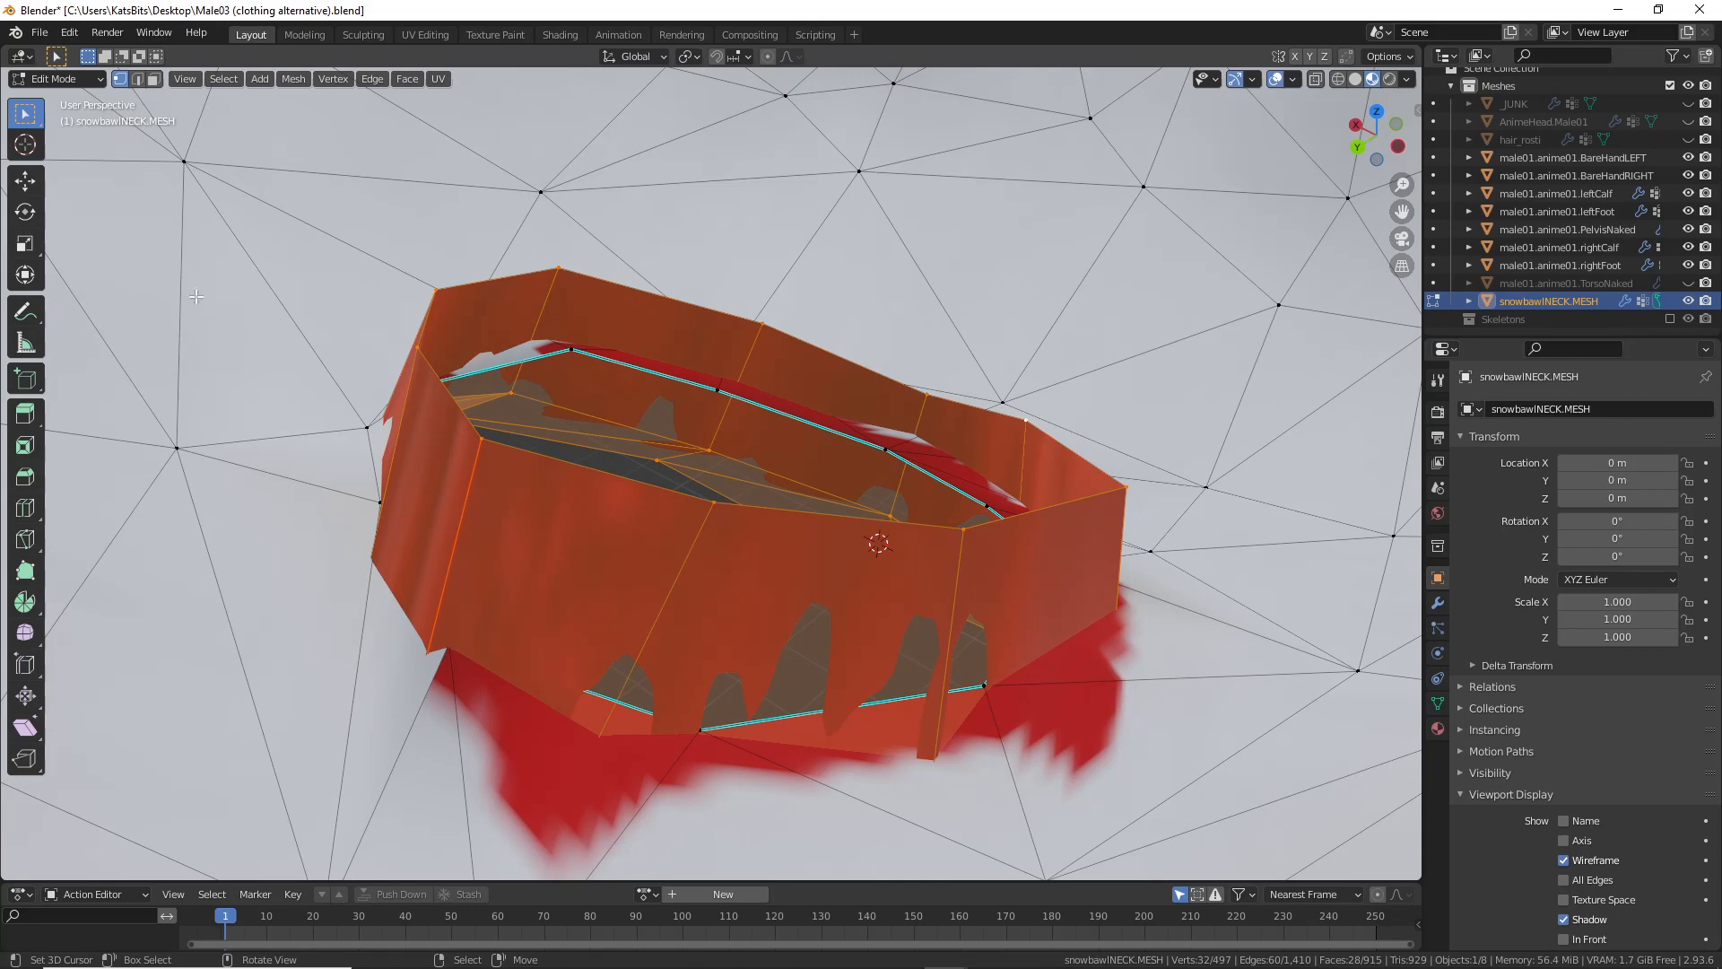
key(alt+a)
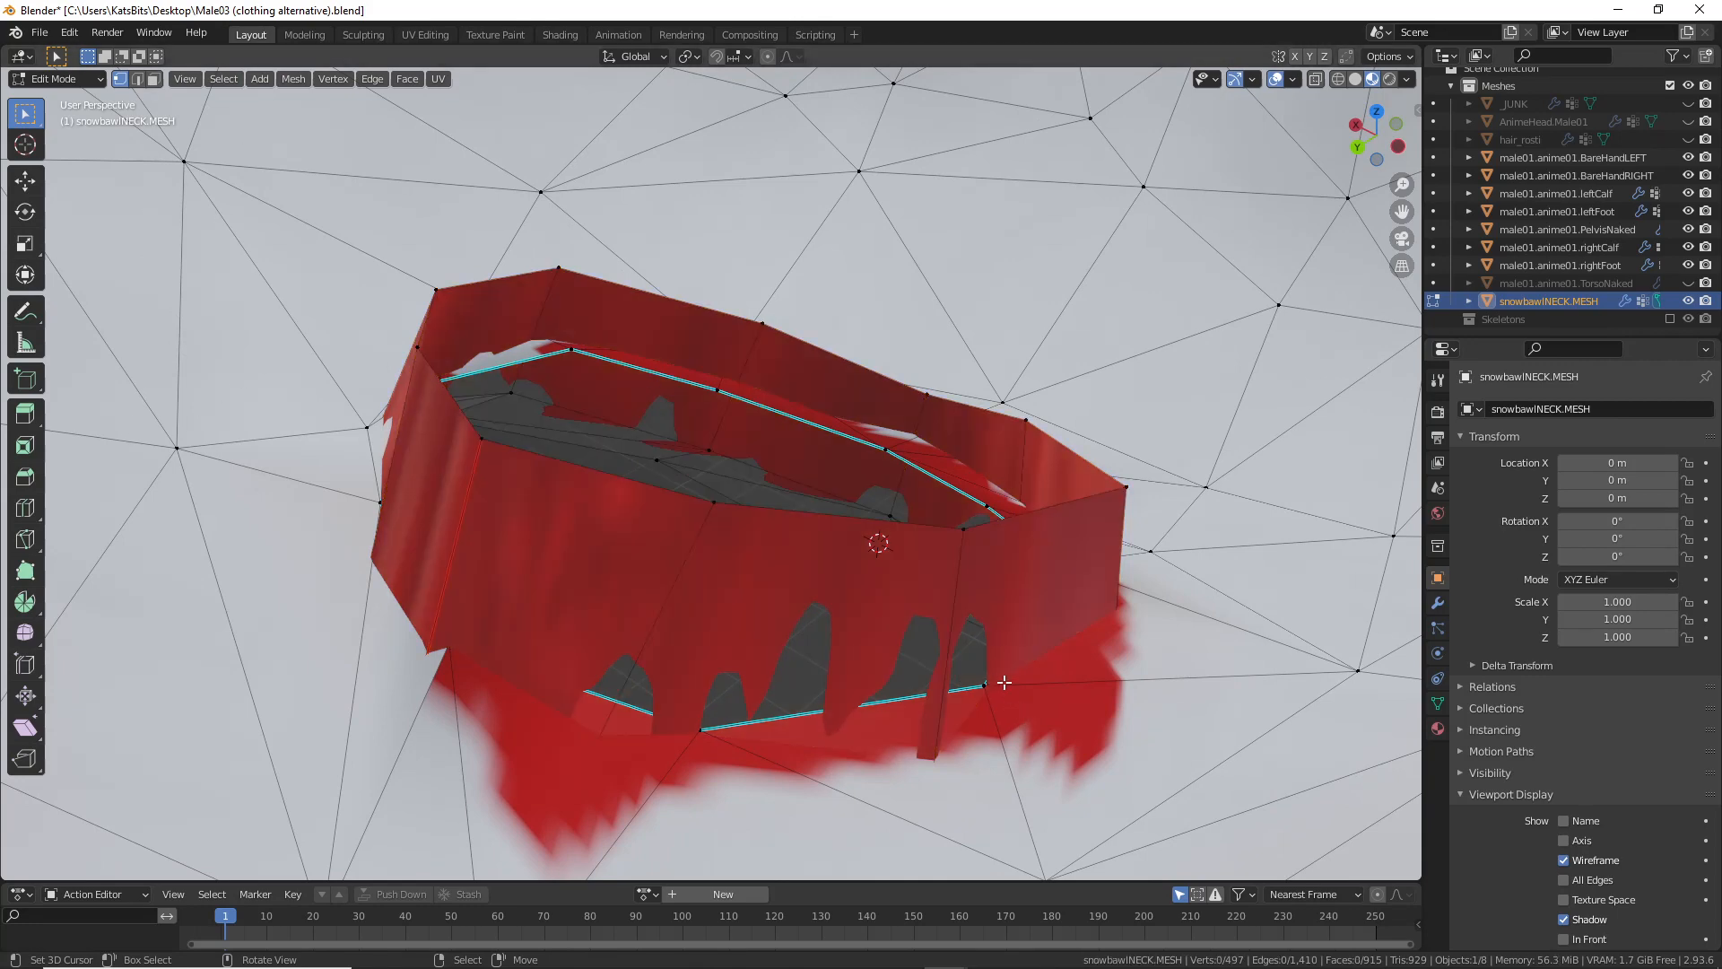
Step: Select a vertex on the head's neck-opening edge, then the matching vertex on the red neck's upper rim, and merge them At Last
middle_drag(1020, 691, 685, 684)
scroll(813, 521, up, 2)
right_click(767, 376)
middle_drag(684, 685, 710, 639)
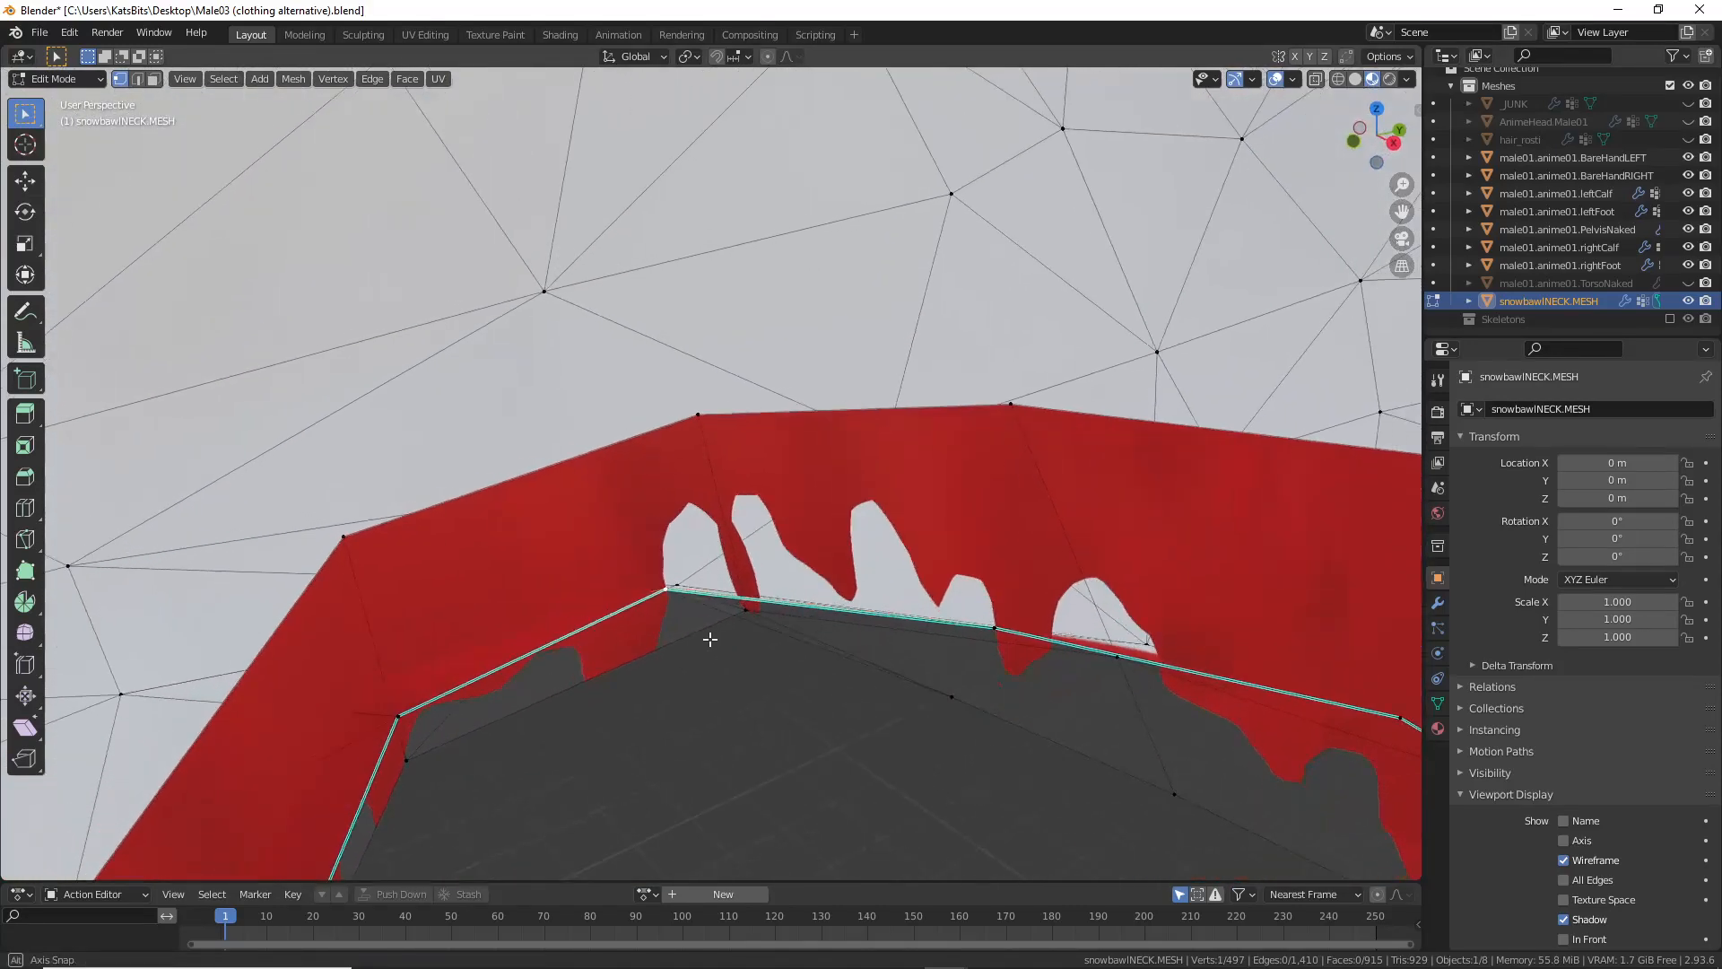
shift+right_click(698, 416)
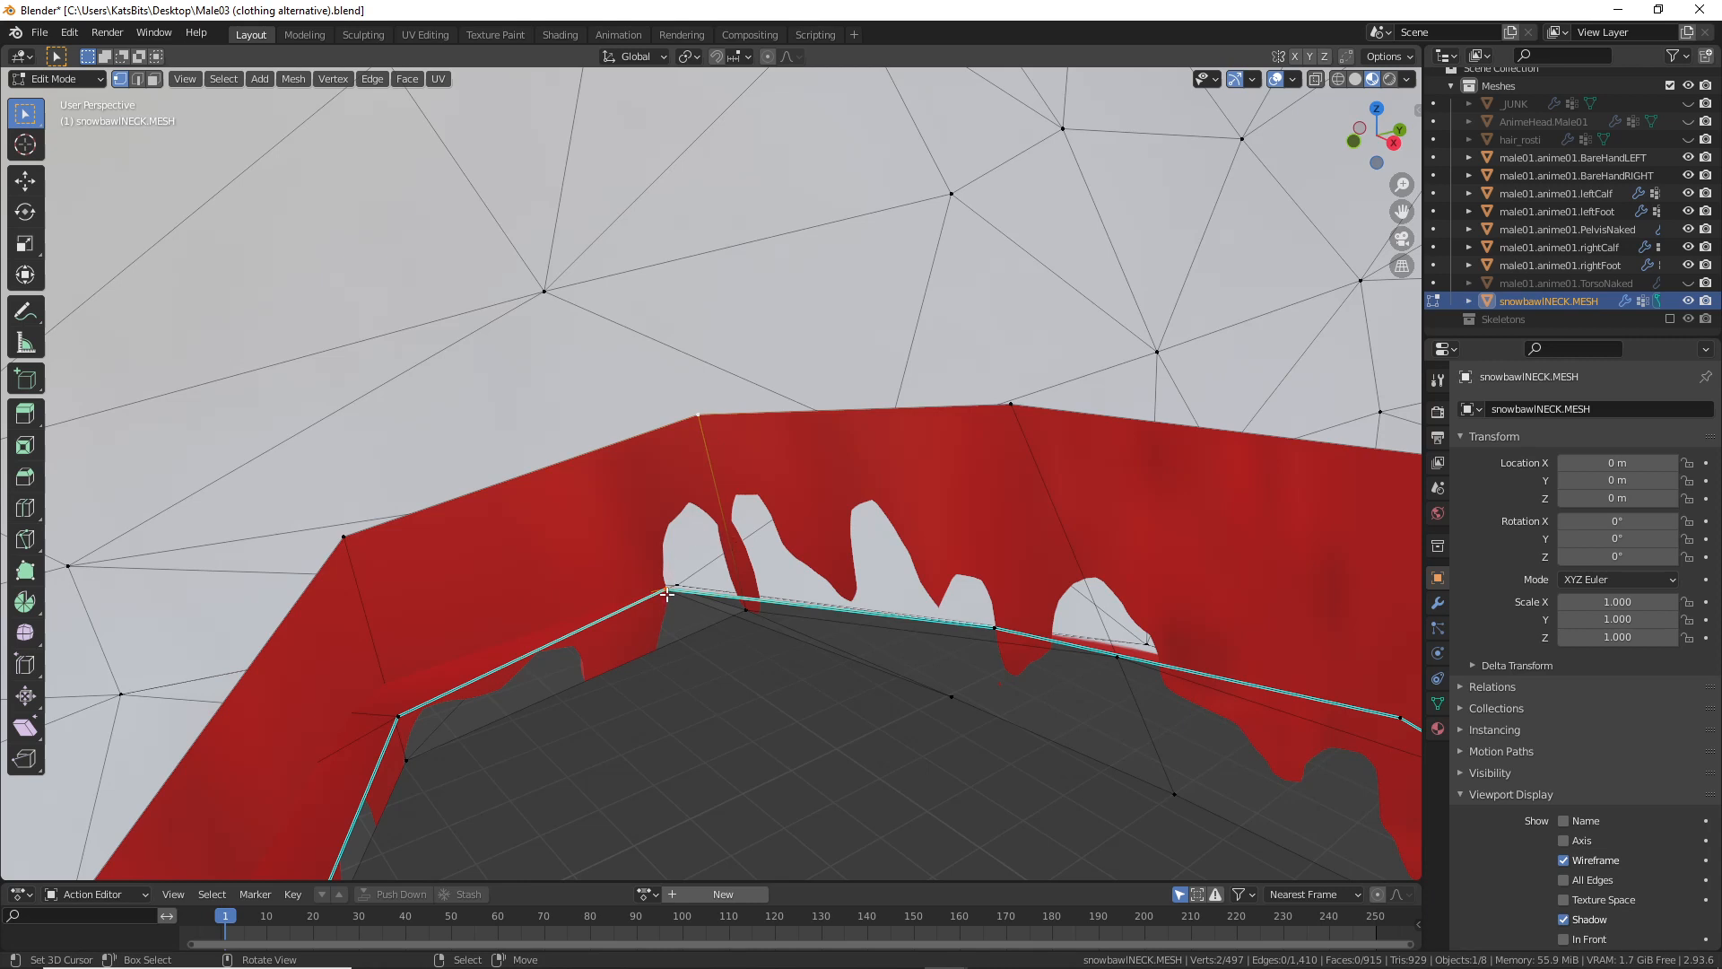
key(ctrl+2)
mouse_move(657, 577)
mouse_down()
mouse_move(690, 586)
mouse_move(671, 570)
mouse_up()
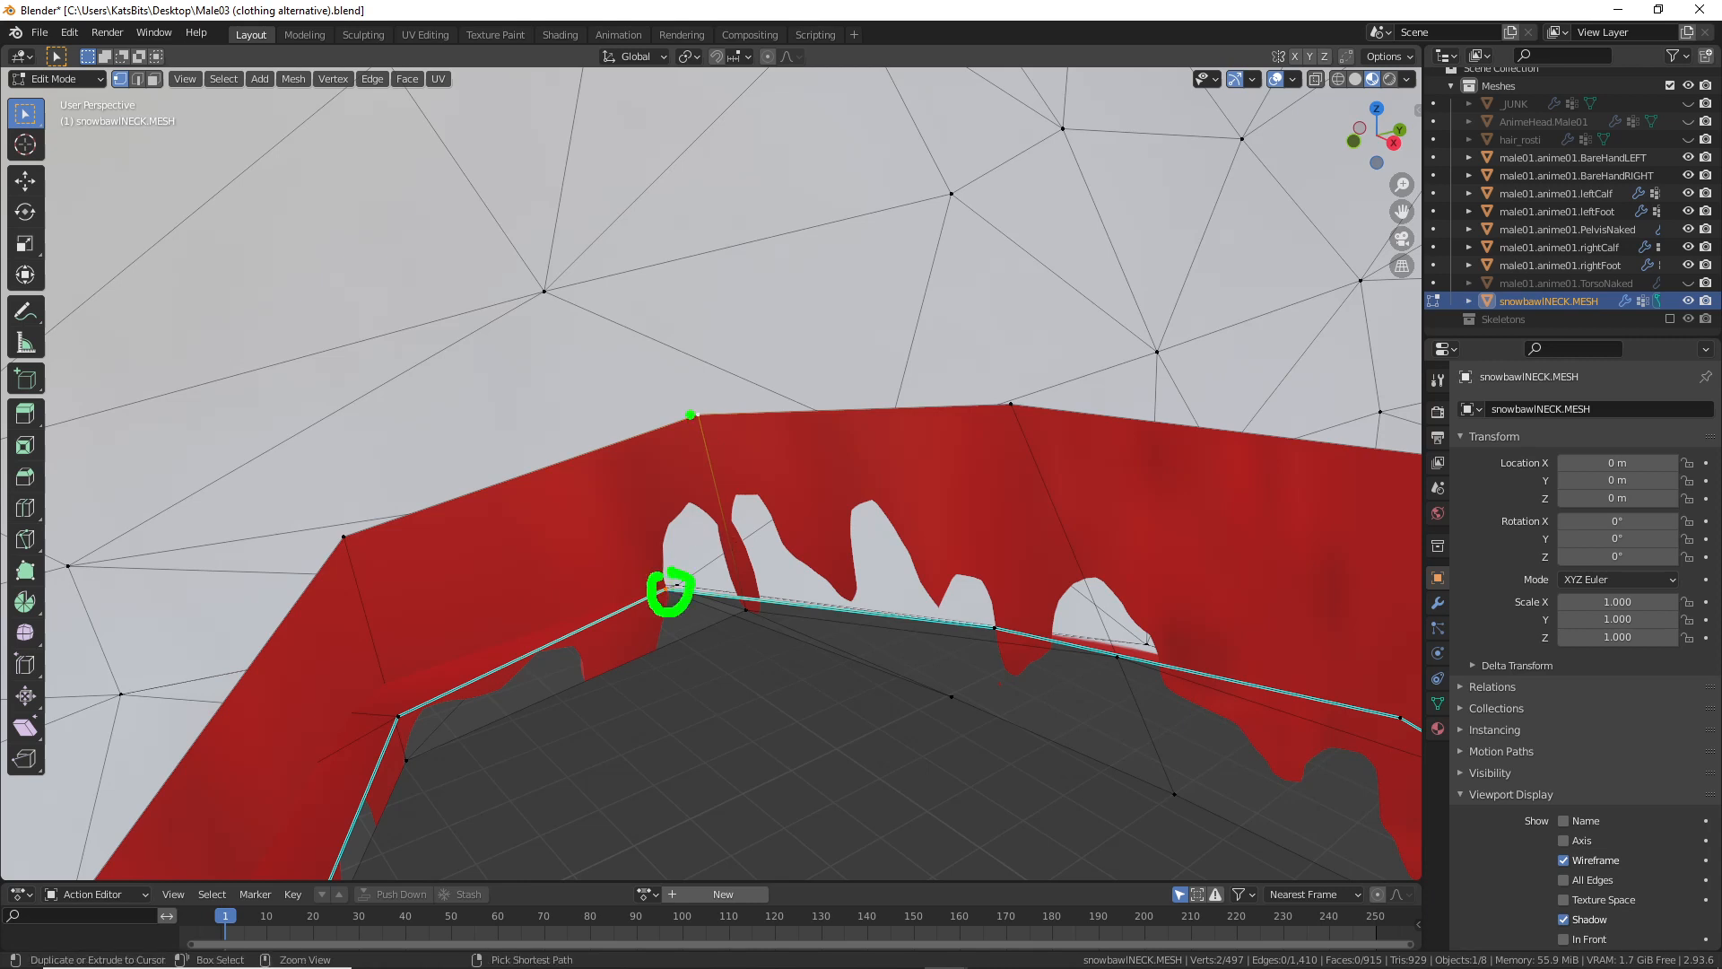
mouse_move(684, 409)
mouse_down()
mouse_move(736, 414)
mouse_move(647, 387)
mouse_up()
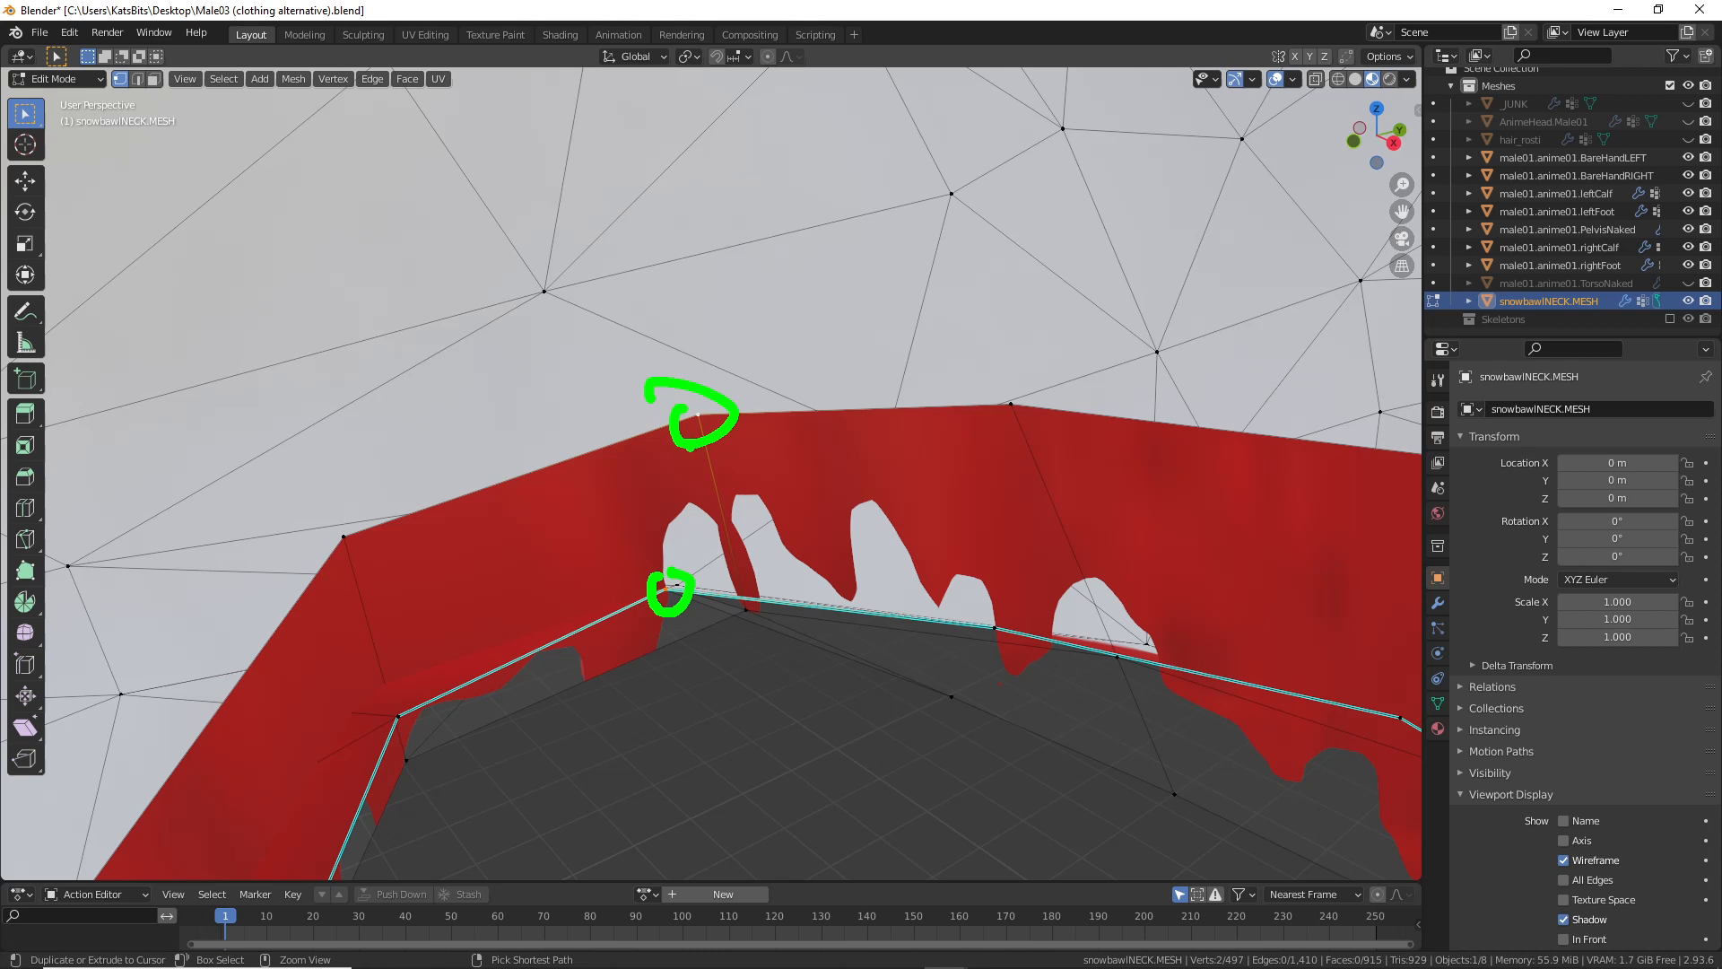
key(Escape)
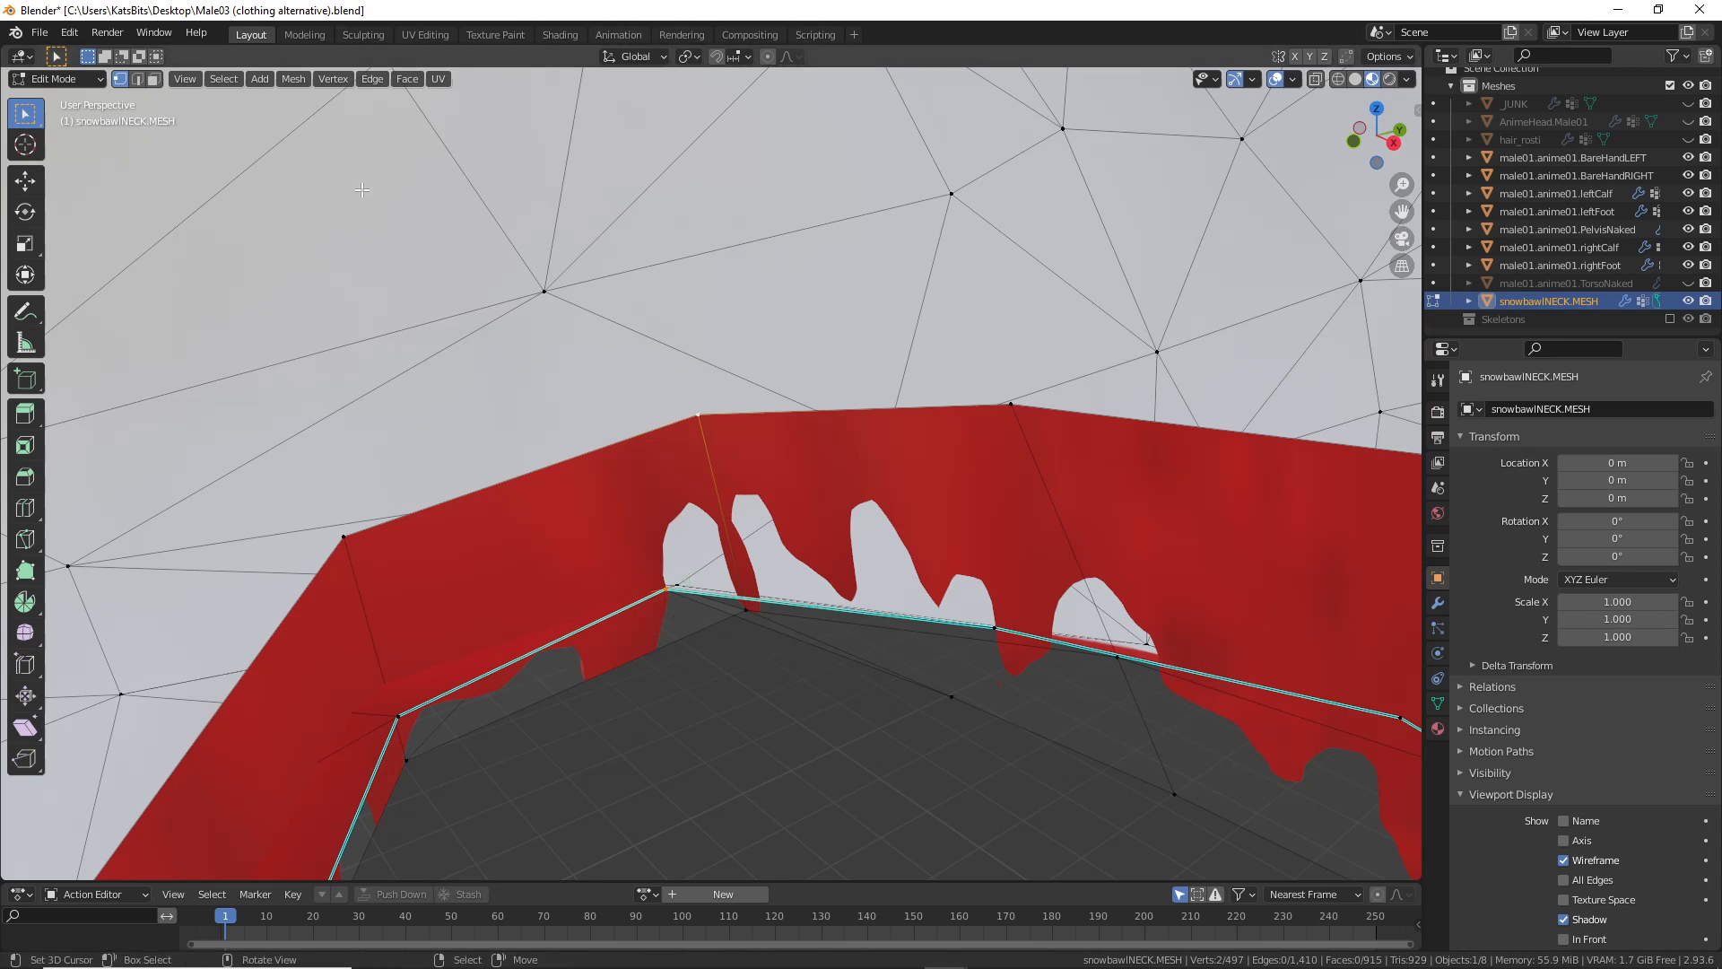
click(332, 78)
mouse_move(303, 80)
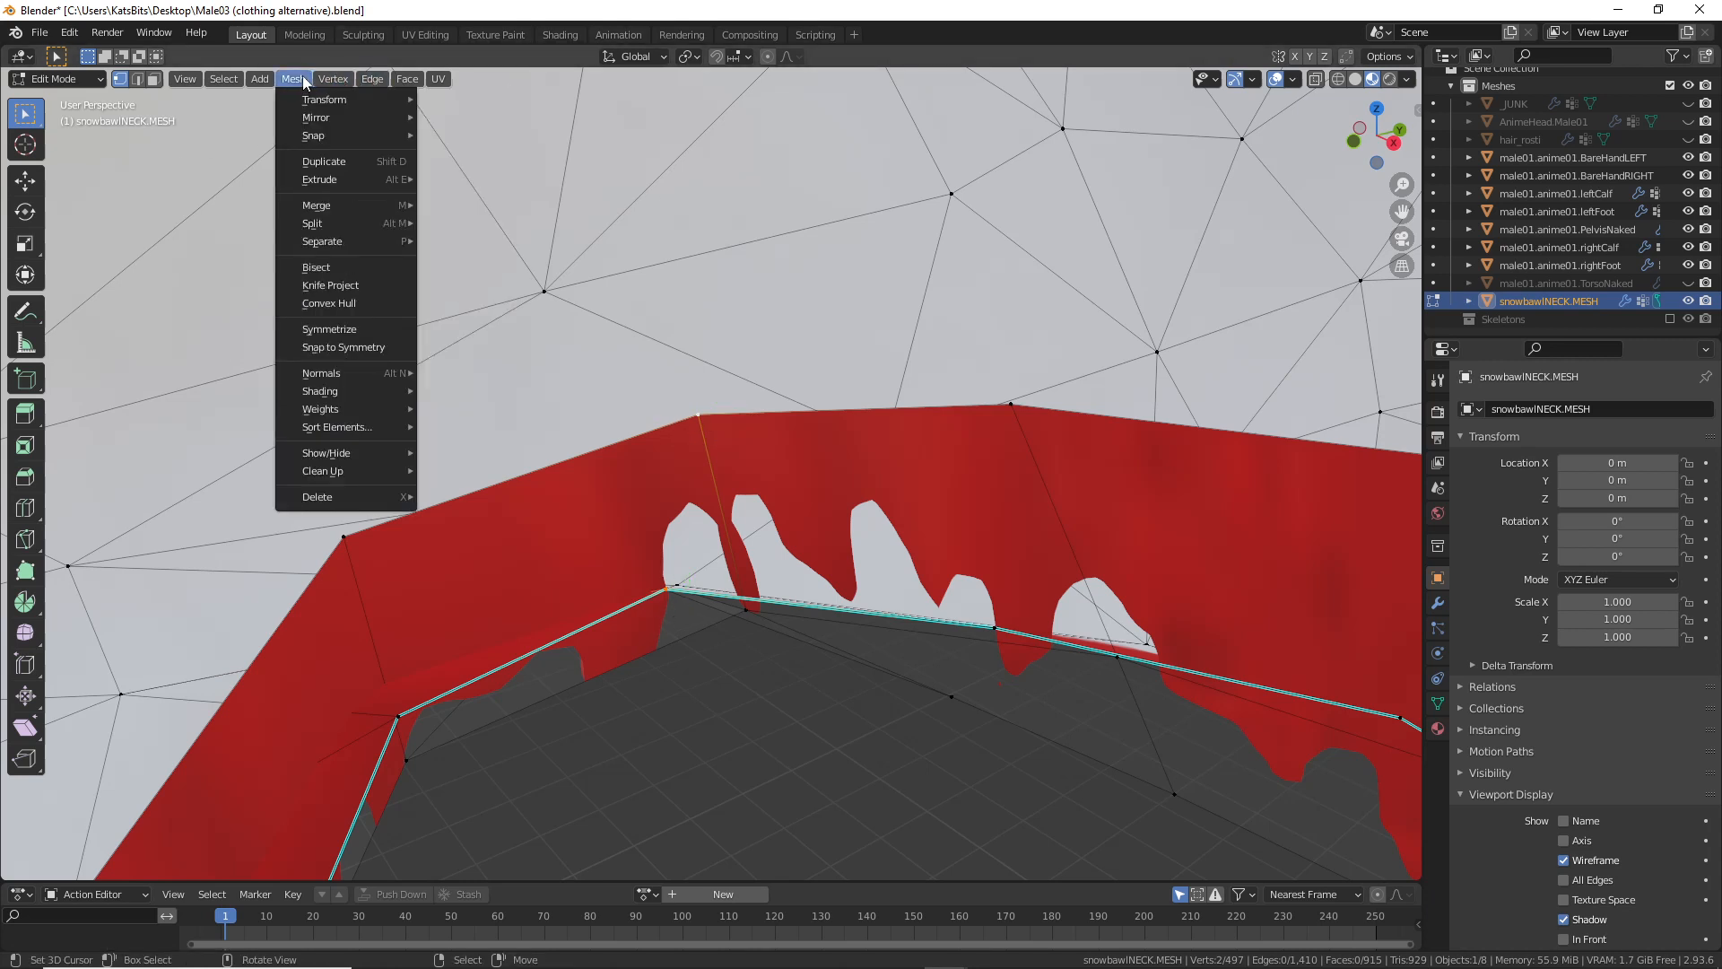
mouse_move(308, 139)
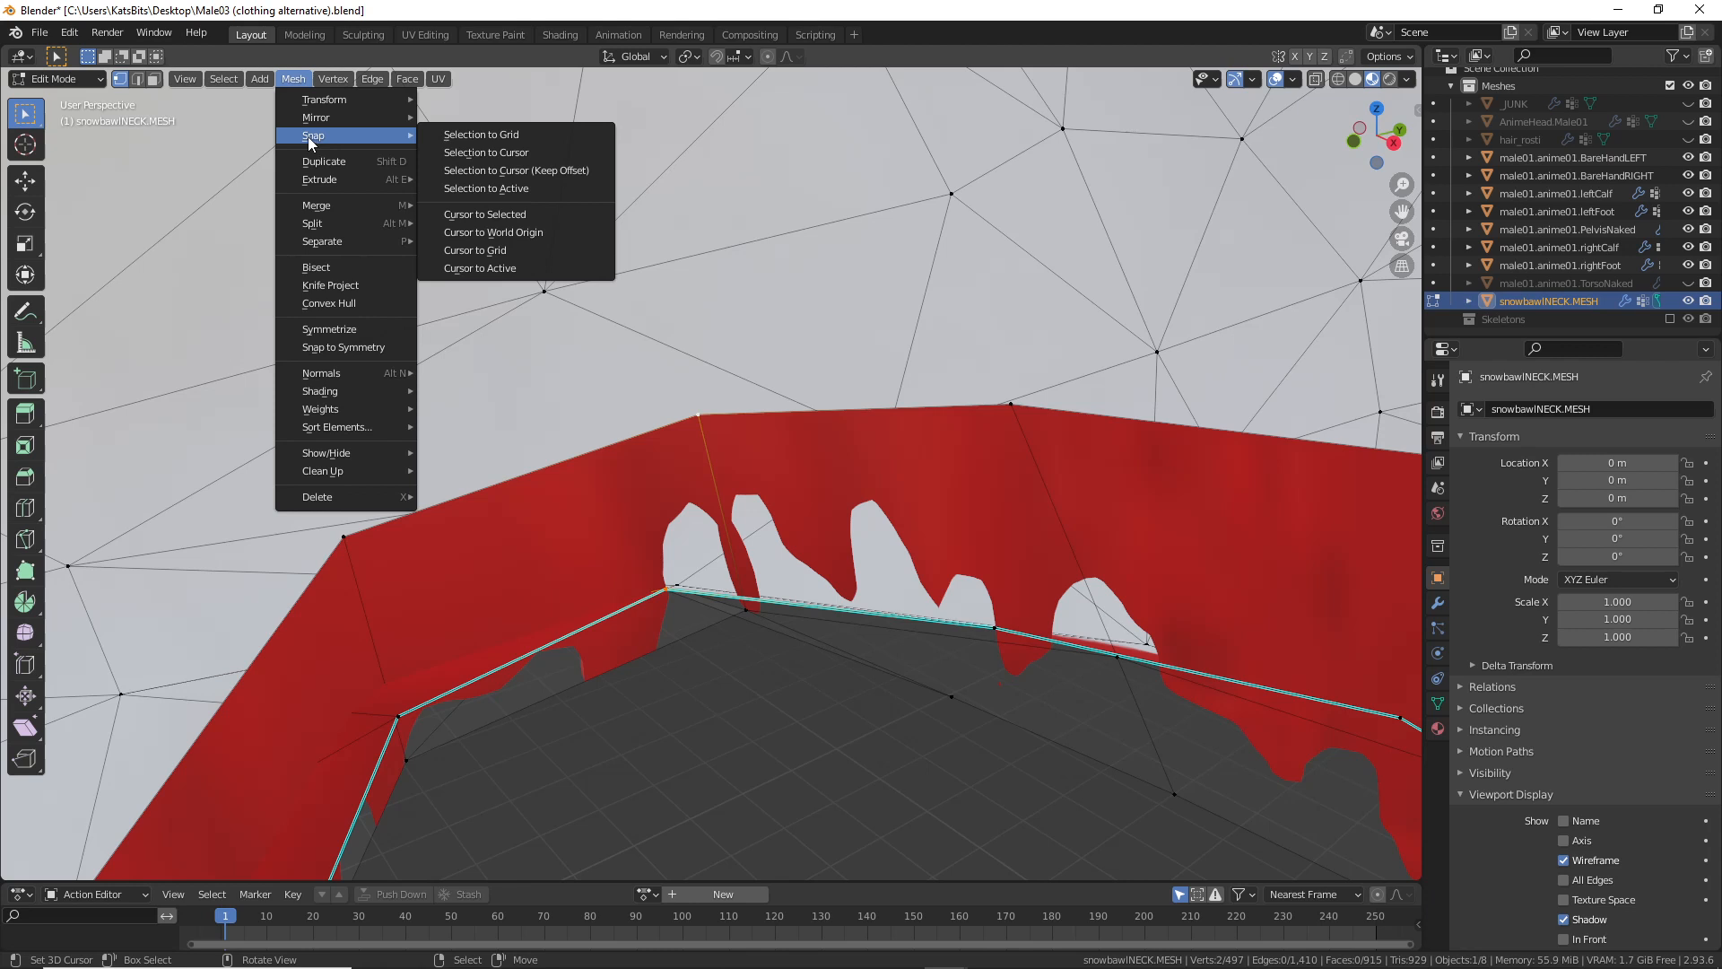
mouse_move(316, 207)
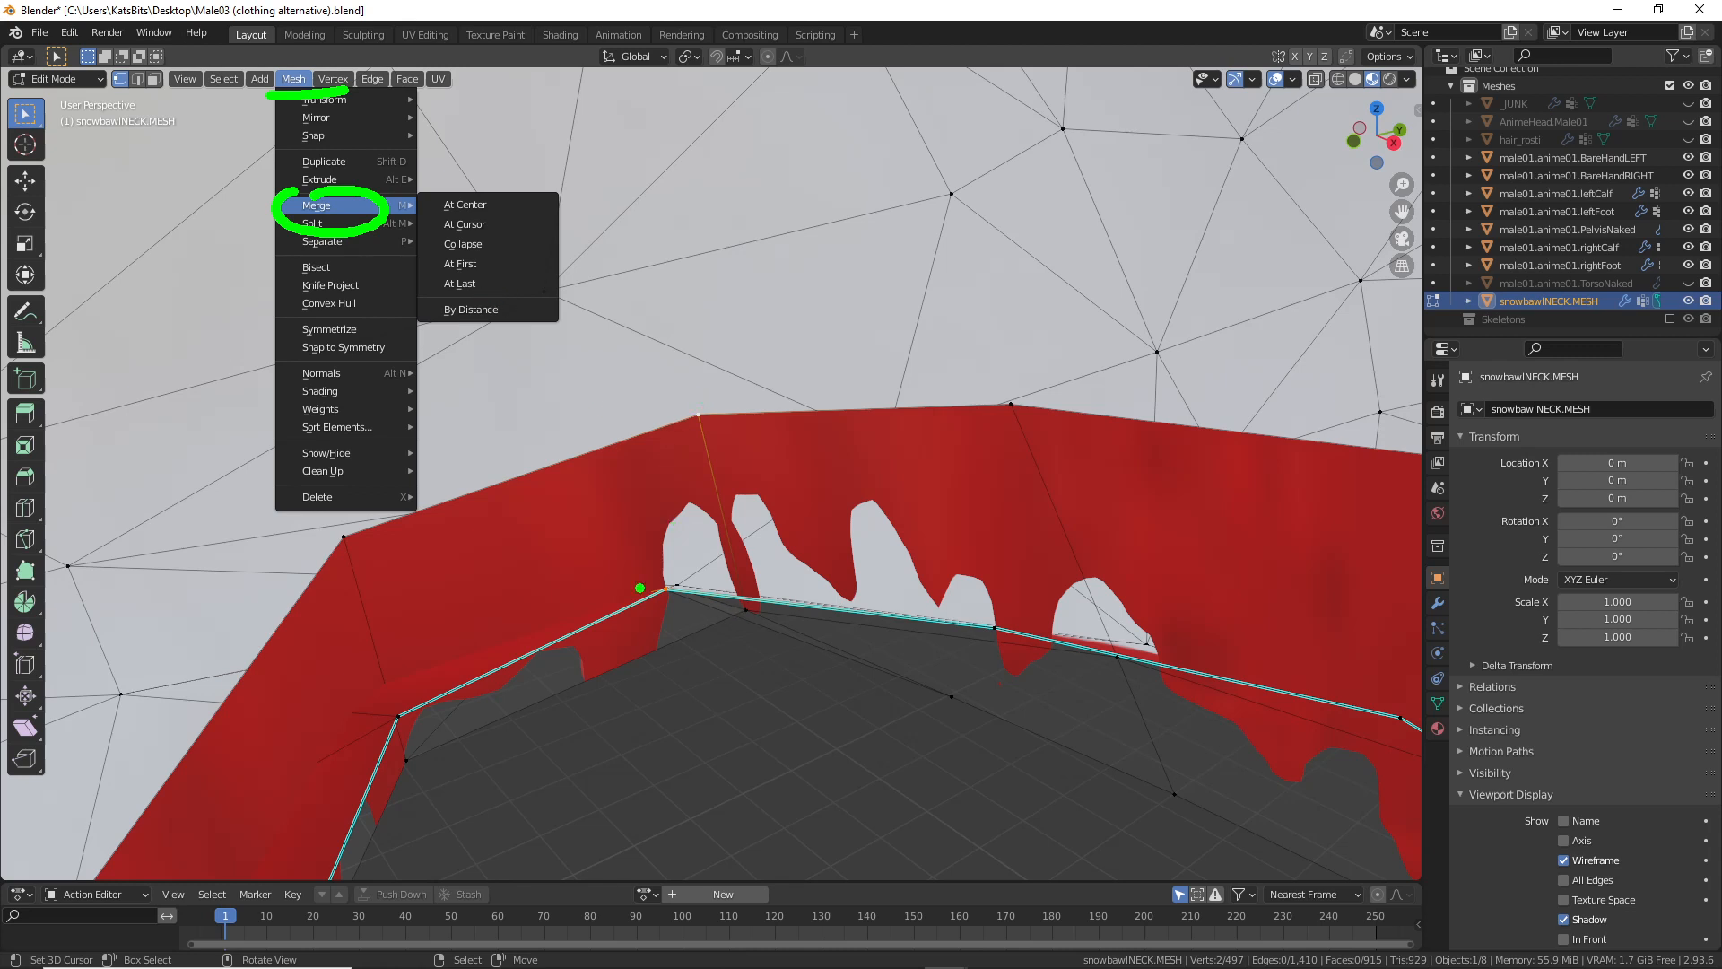
mouse_move(662, 558)
mouse_down()
mouse_move(669, 608)
mouse_move(653, 555)
mouse_up()
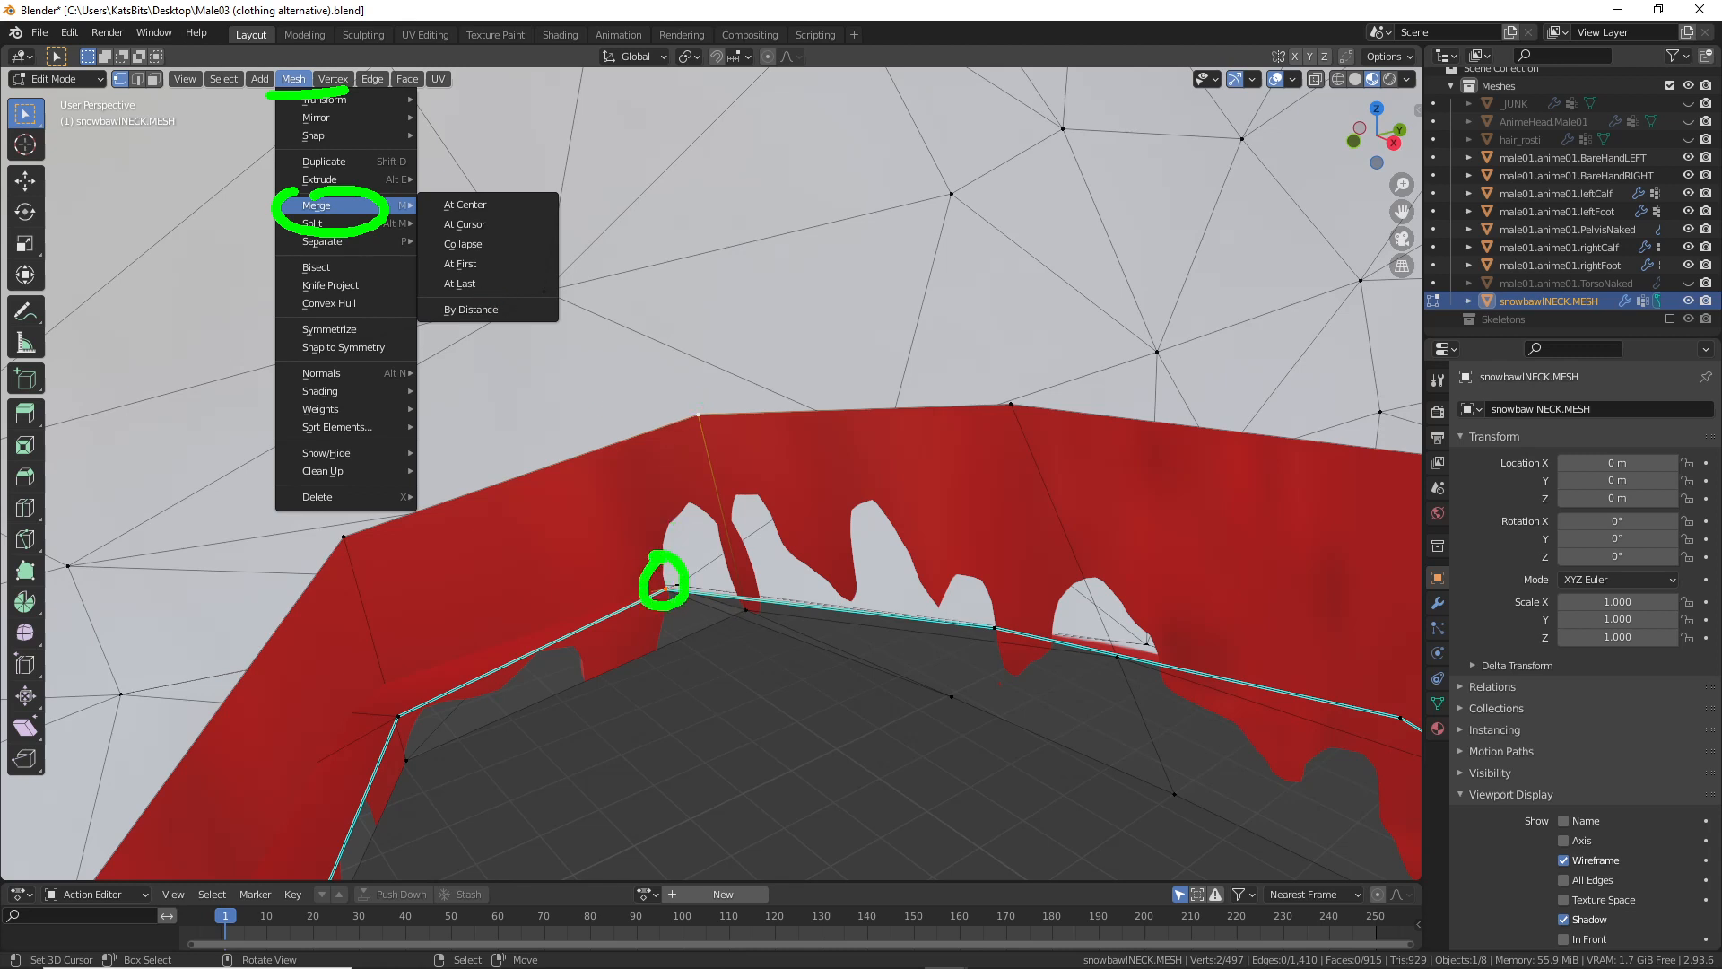
mouse_move(689, 393)
mouse_down()
mouse_move(682, 435)
mouse_move(713, 395)
mouse_up()
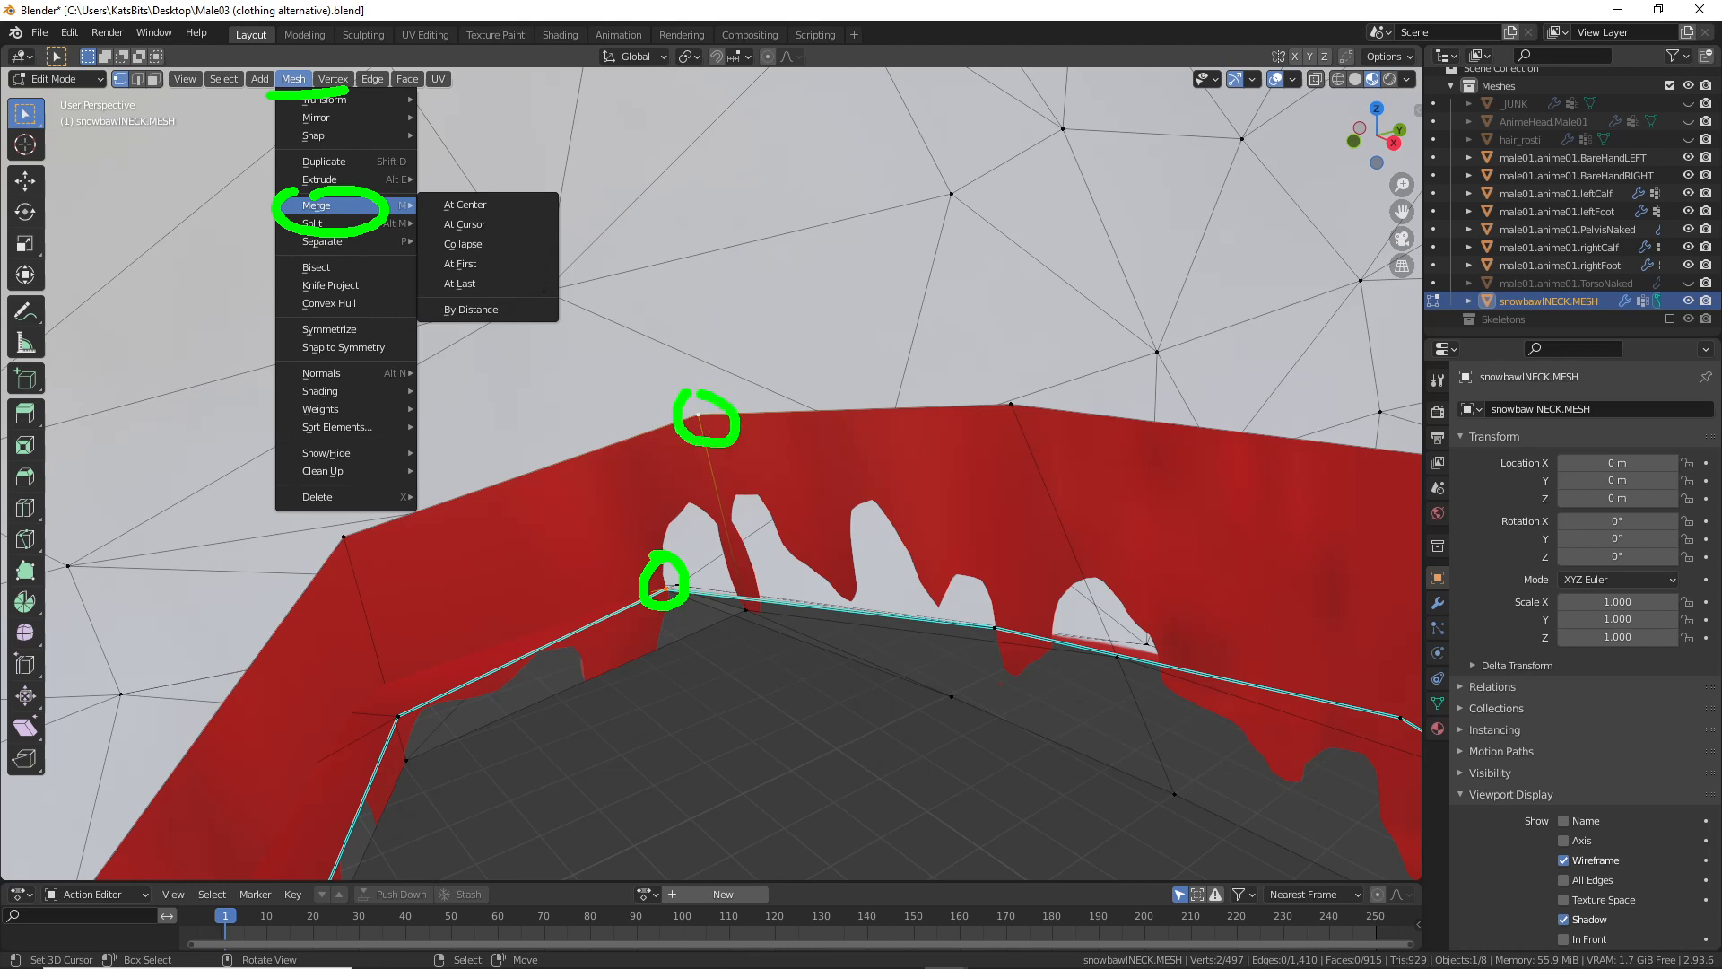
mouse_move(690, 464)
mouse_down()
mouse_move(661, 531)
mouse_move(686, 457)
mouse_move(704, 496)
mouse_up()
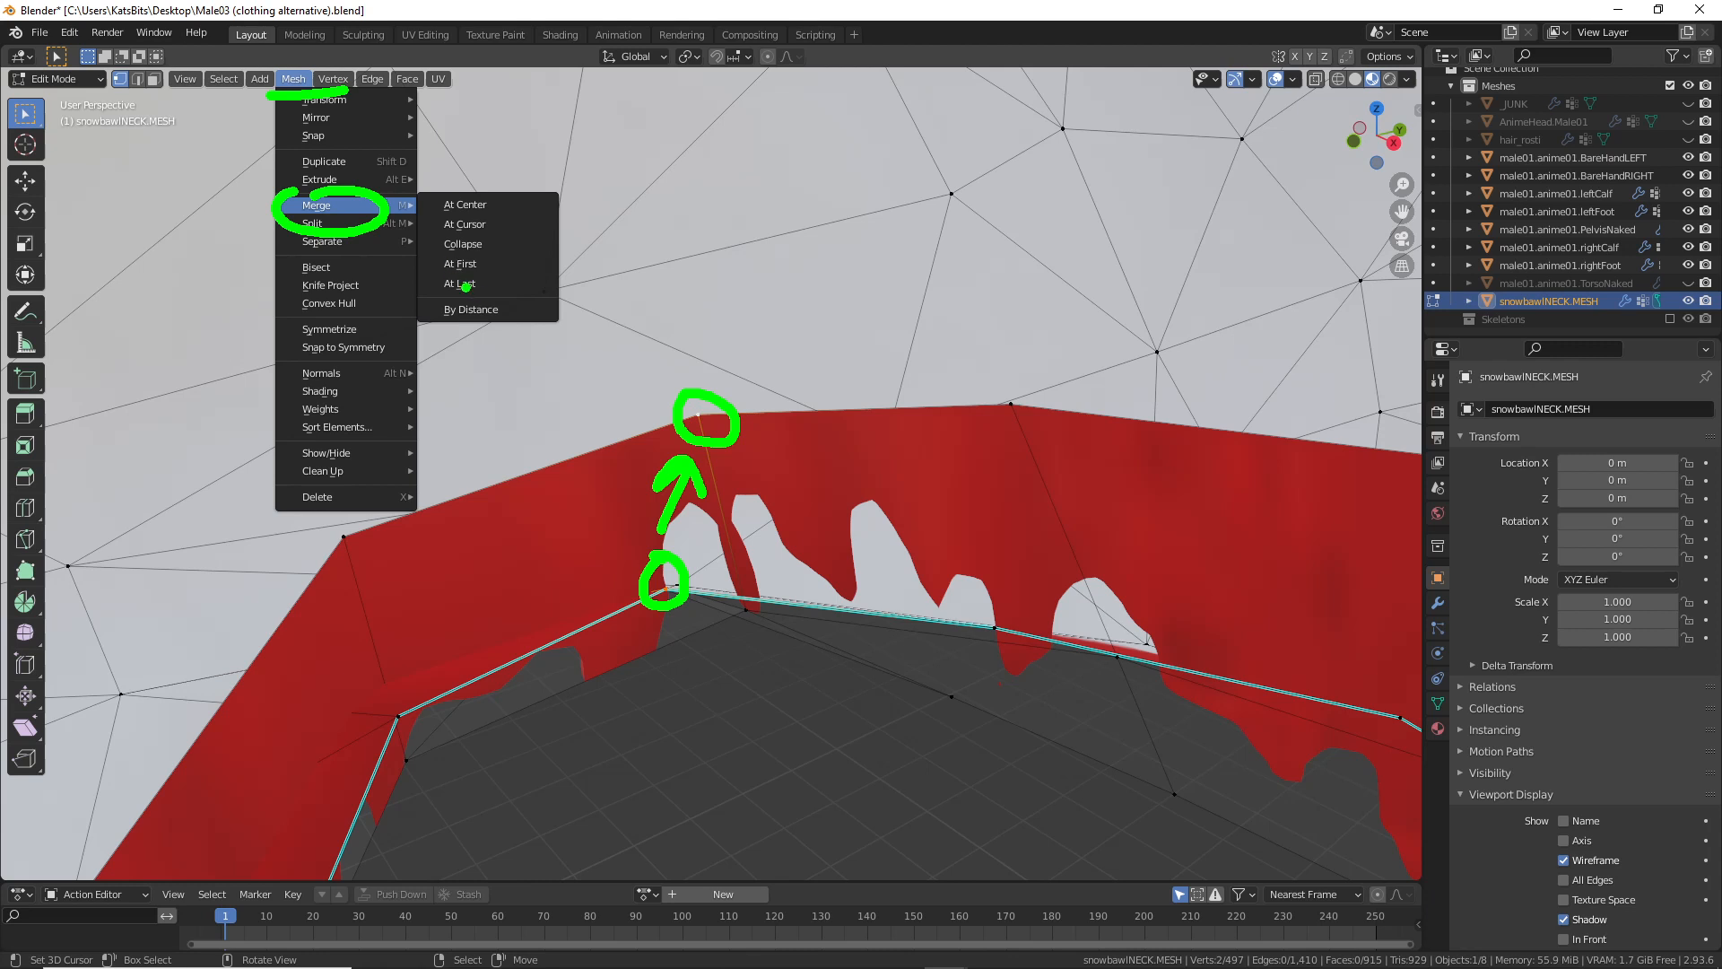
mouse_move(459, 273)
mouse_down()
mouse_move(485, 296)
mouse_move(448, 272)
mouse_up()
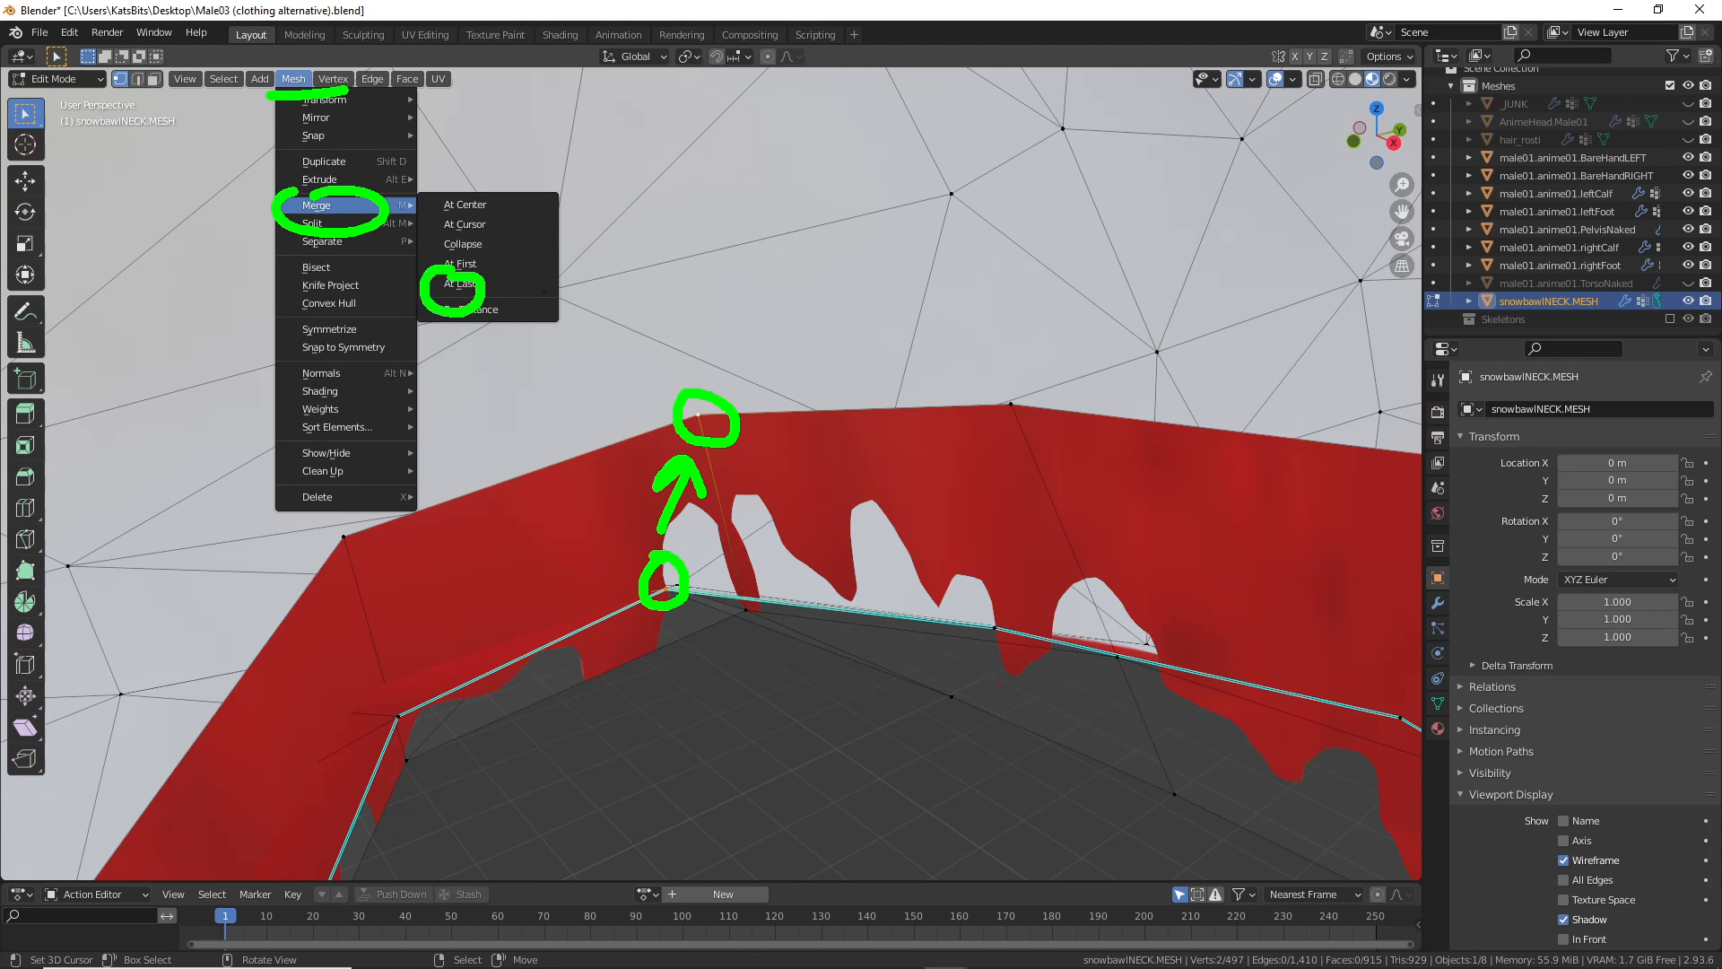
key(Escape)
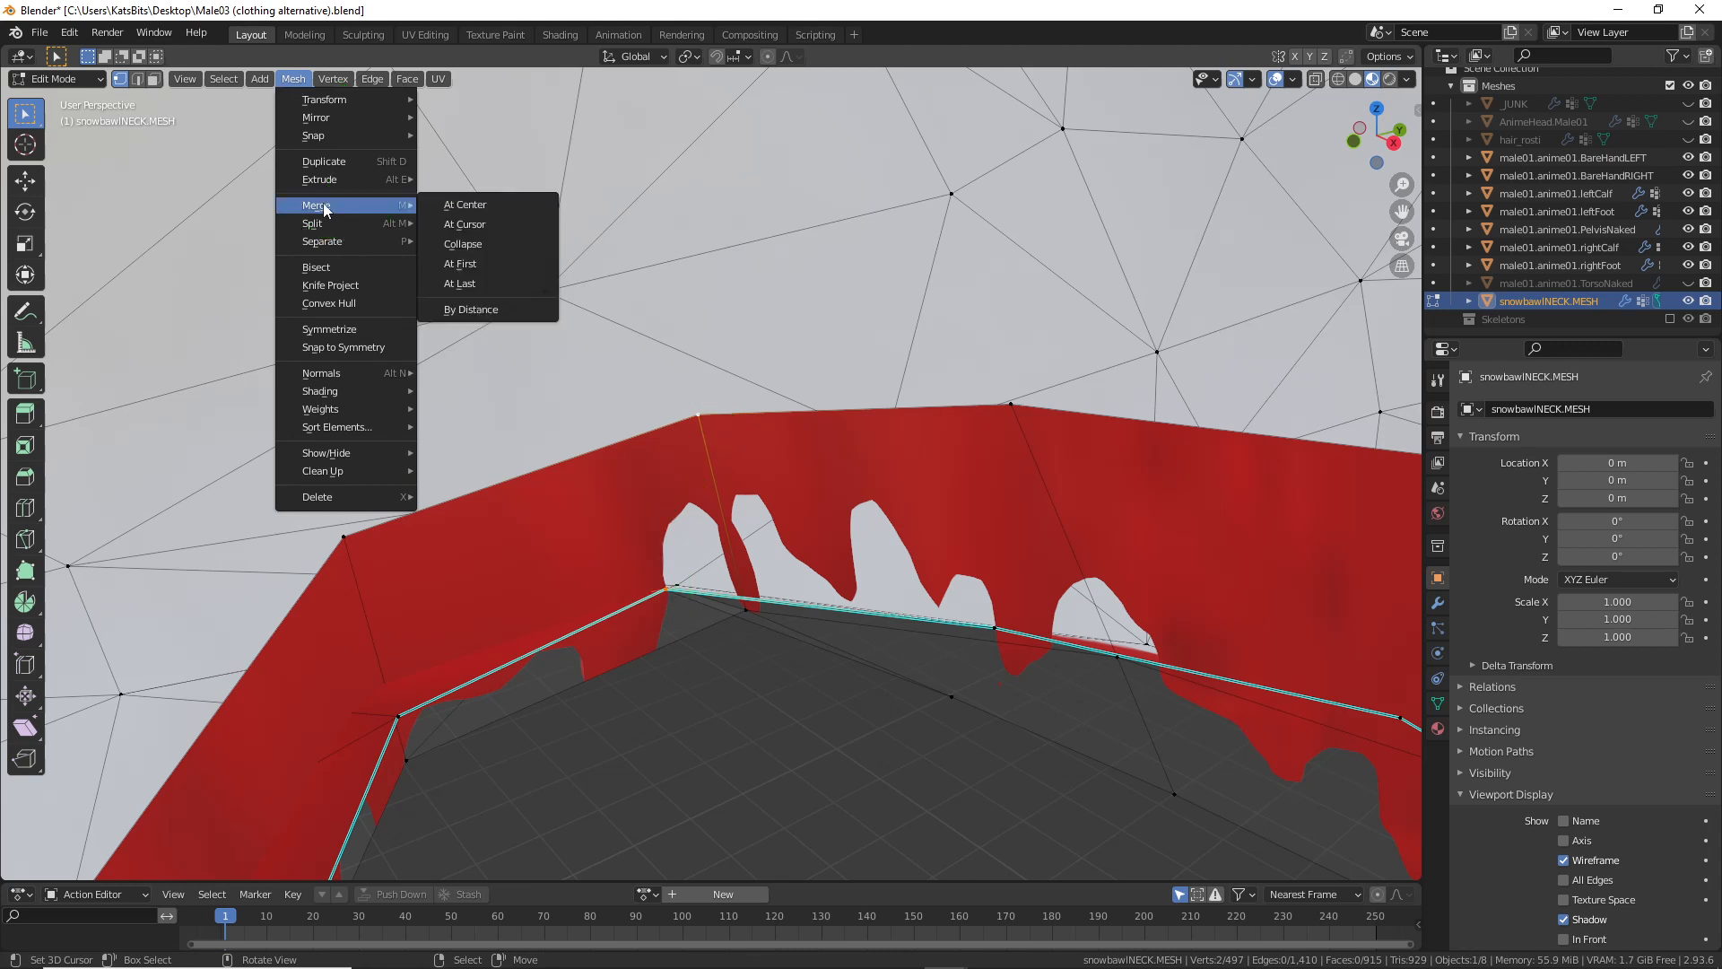
click(458, 285)
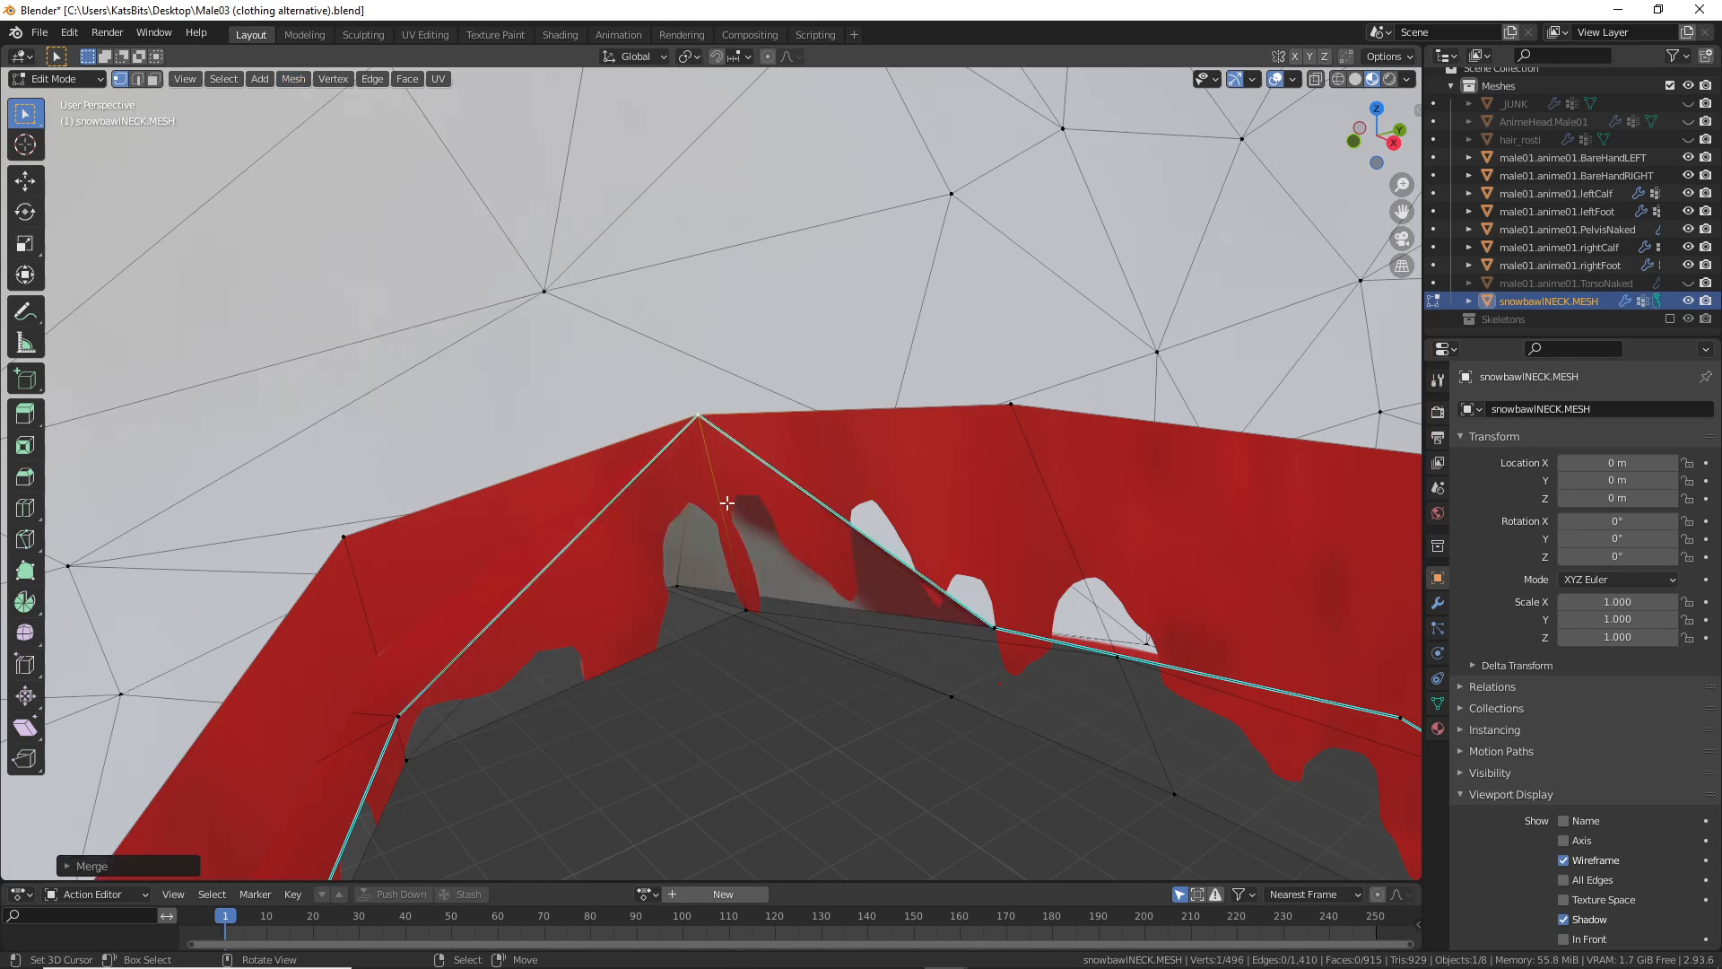
Step: Select the adjacent rim vertex first and its matching head-edge vertex second, and merge the pair At First
middle_drag(726, 503, 720, 561)
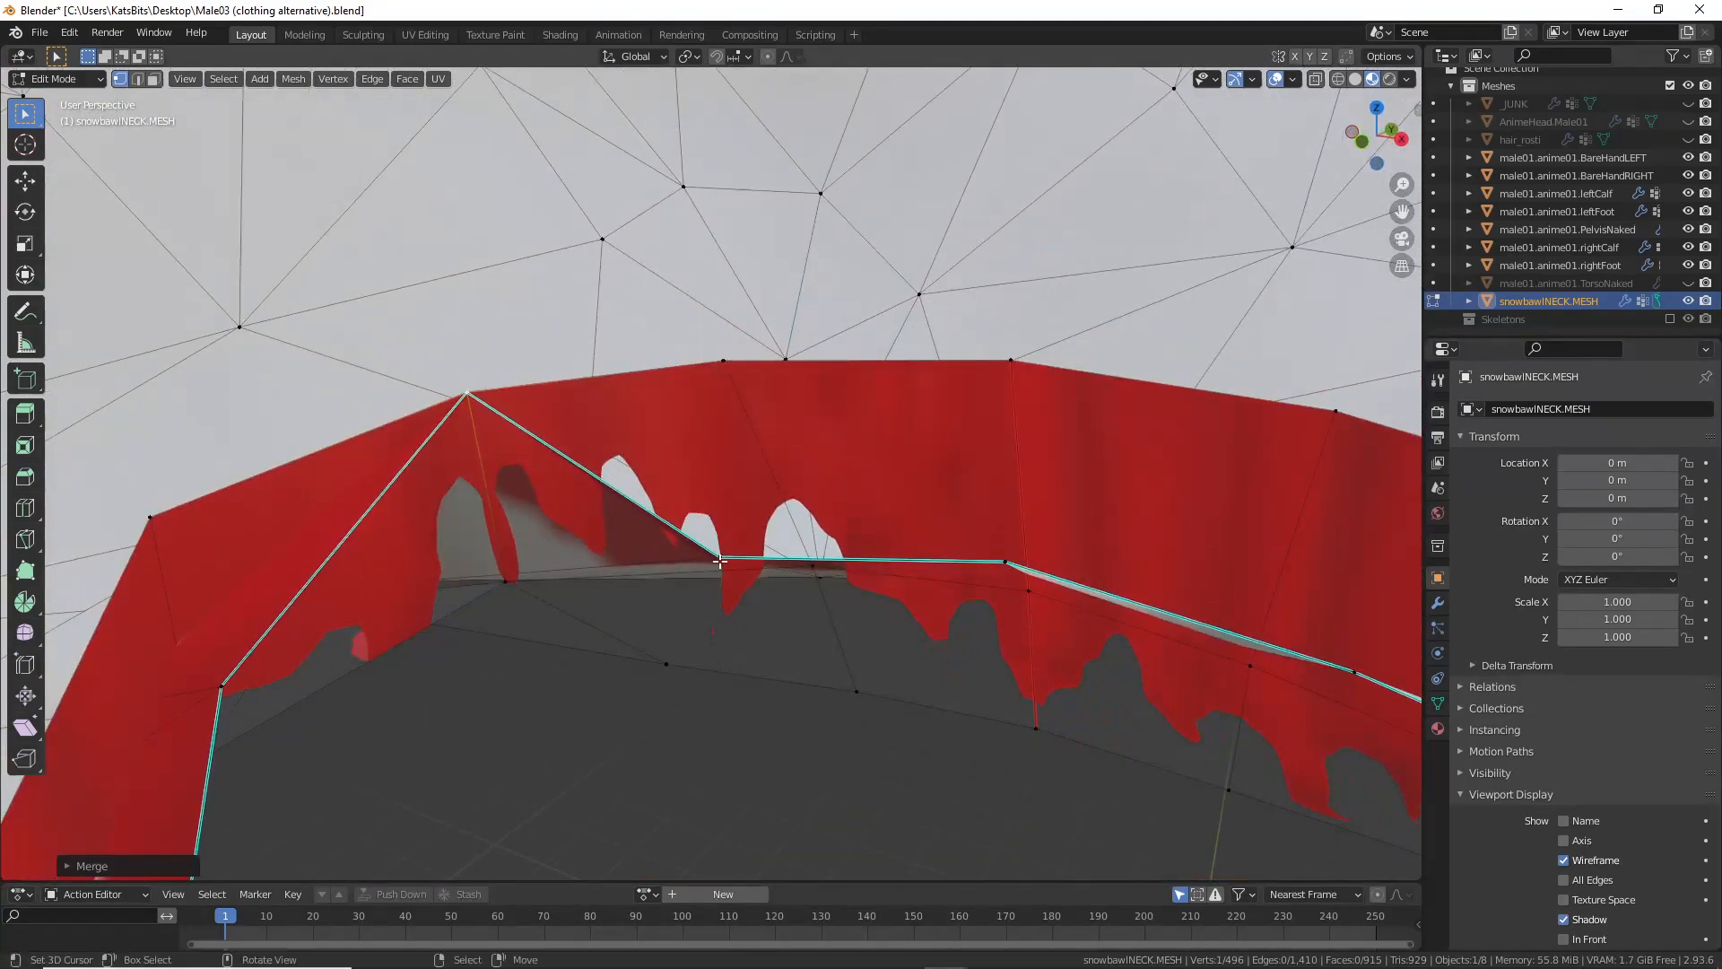
click(719, 559)
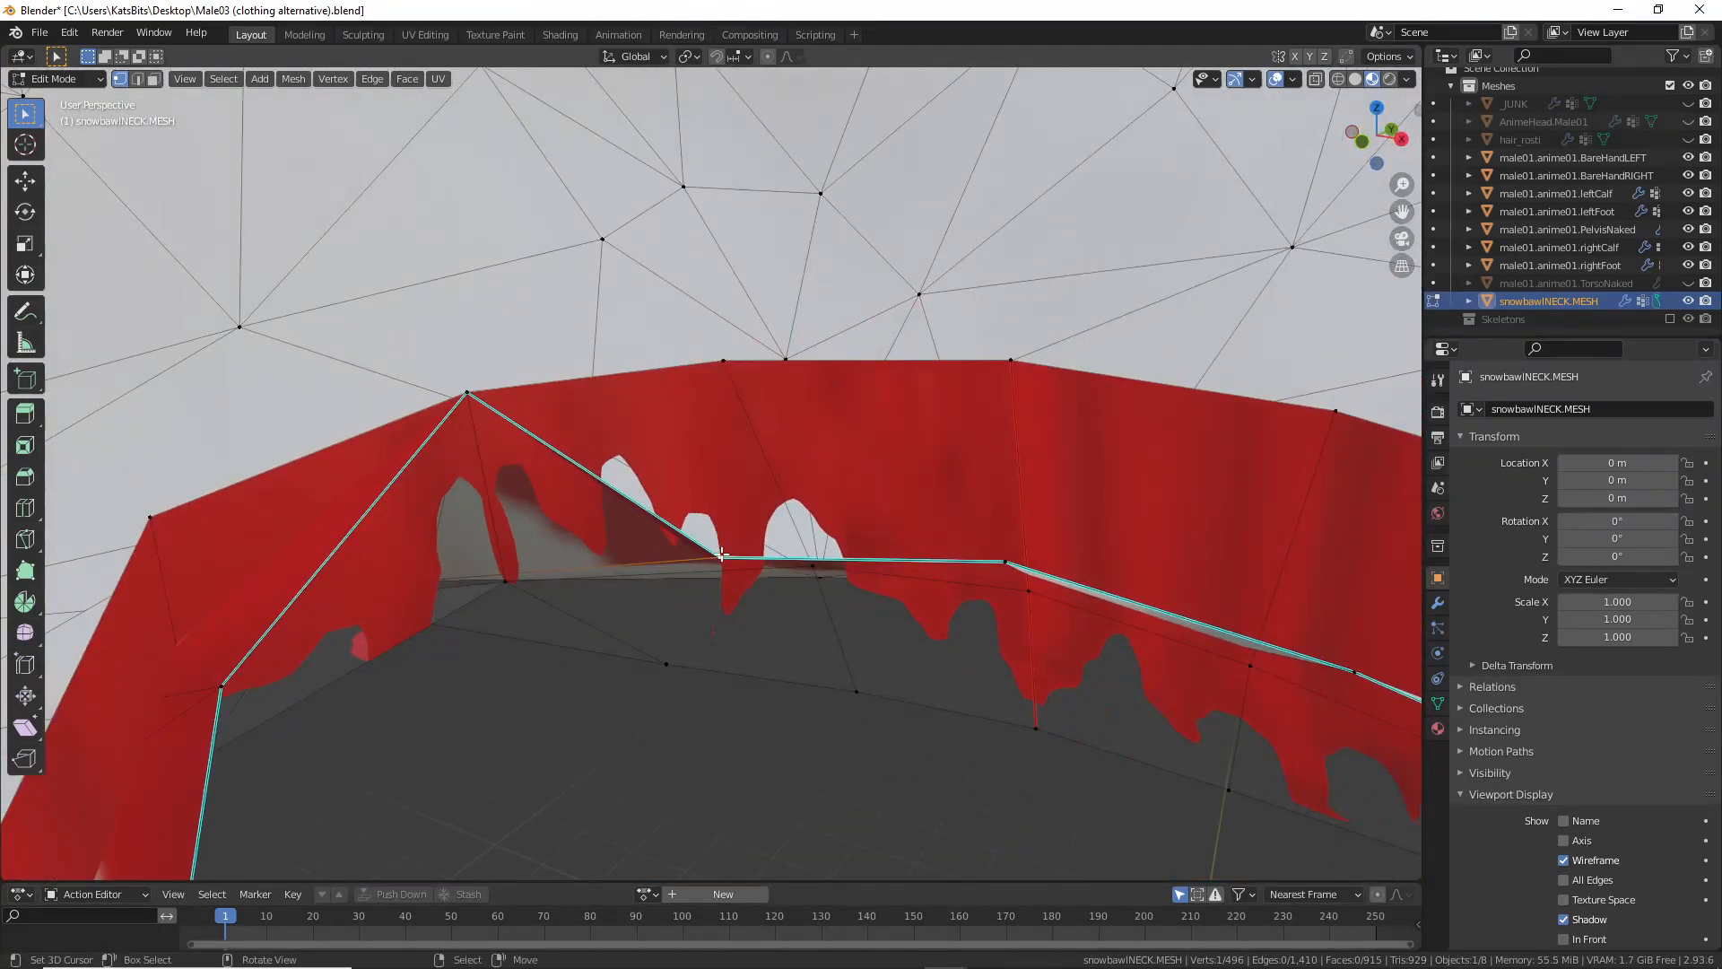
shift+click(721, 362)
click(293, 79)
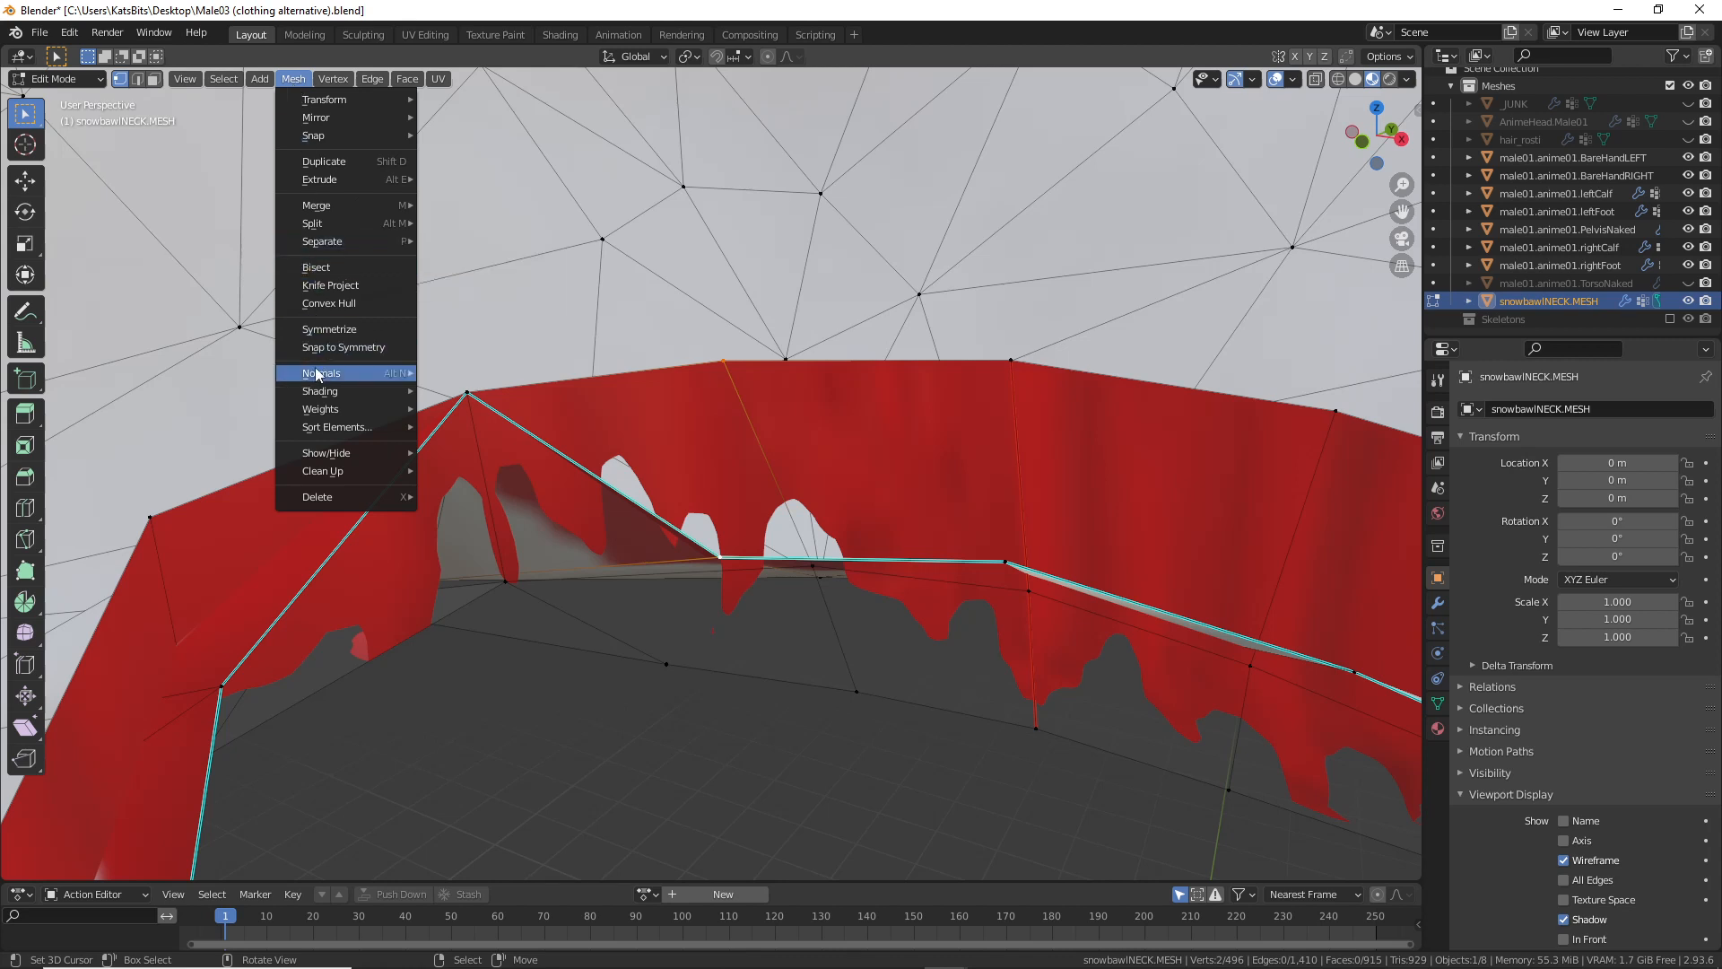
mouse_move(320, 208)
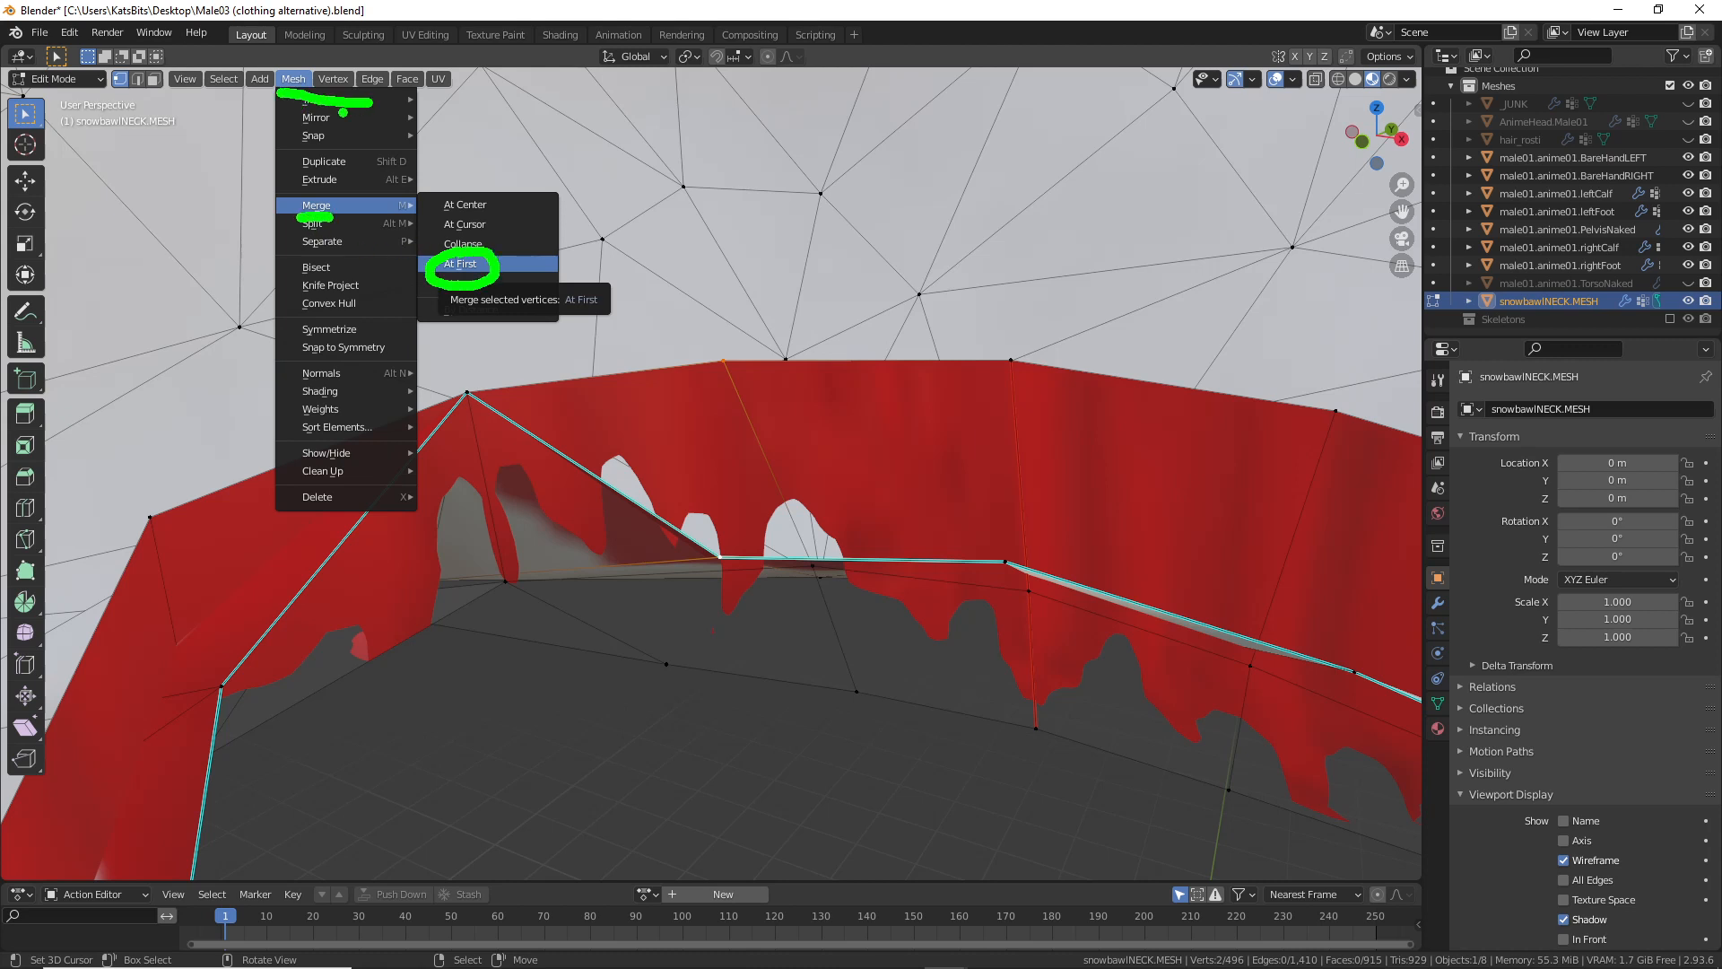
click(461, 266)
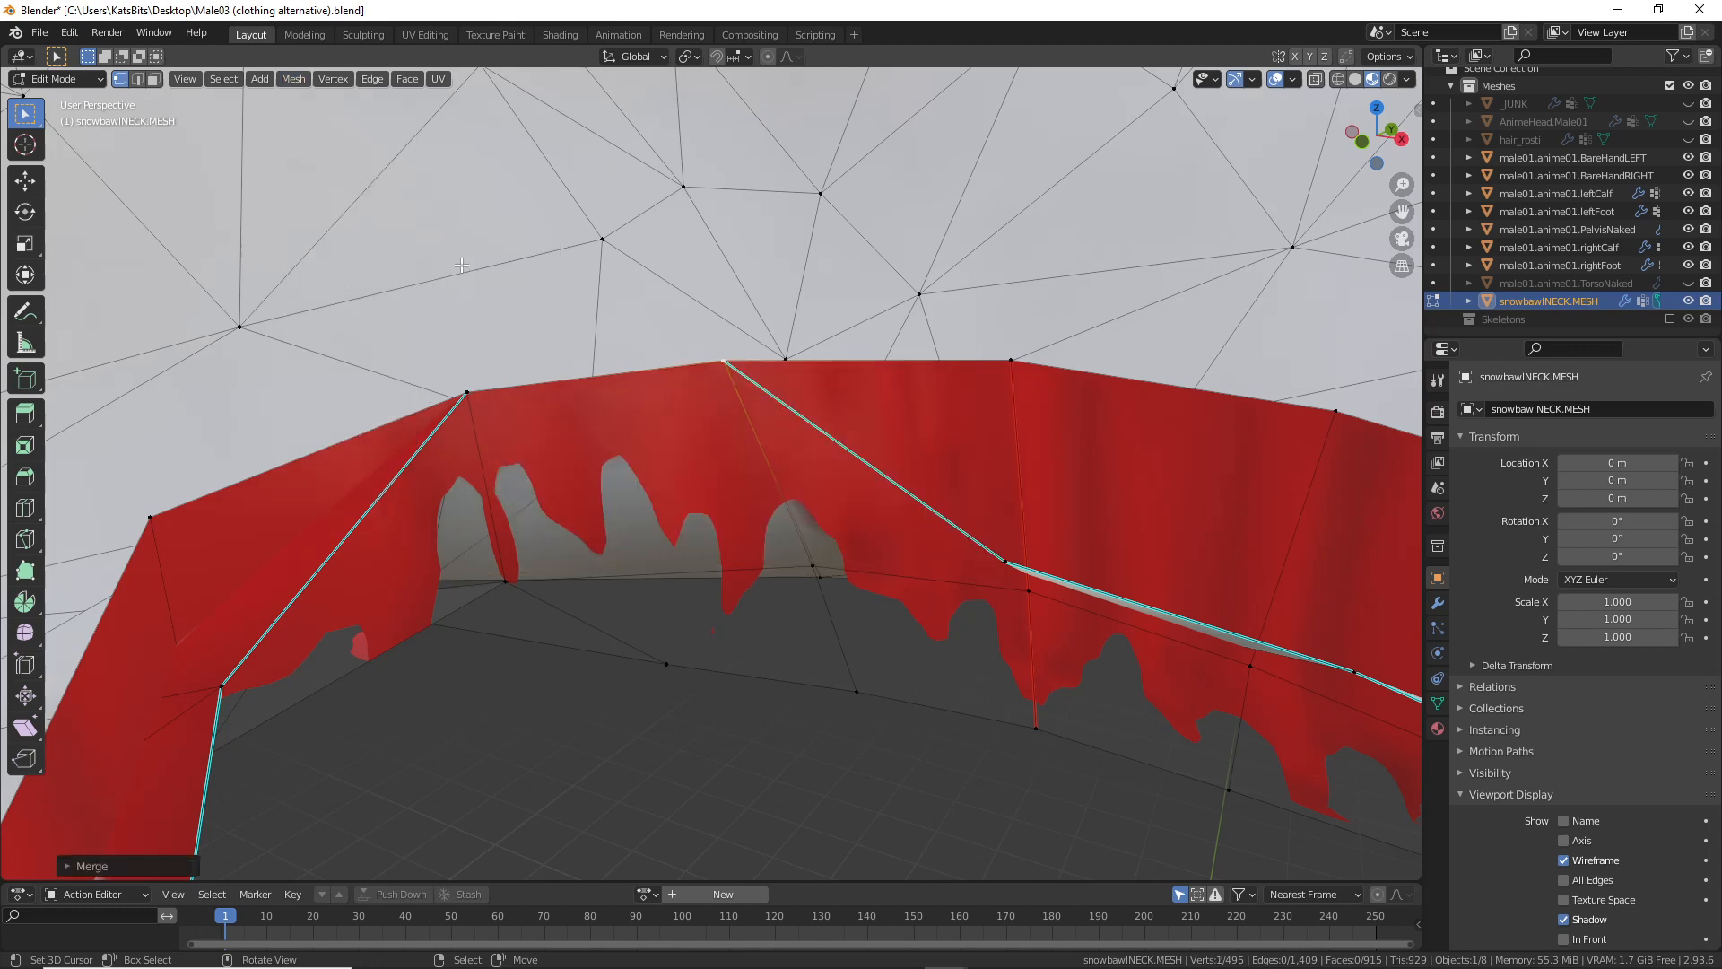
Step: Continue around the neck opening by merging the third head-edge vertex onto its matching neck-rim vertex with At First
middle_drag(936, 531, 564, 584)
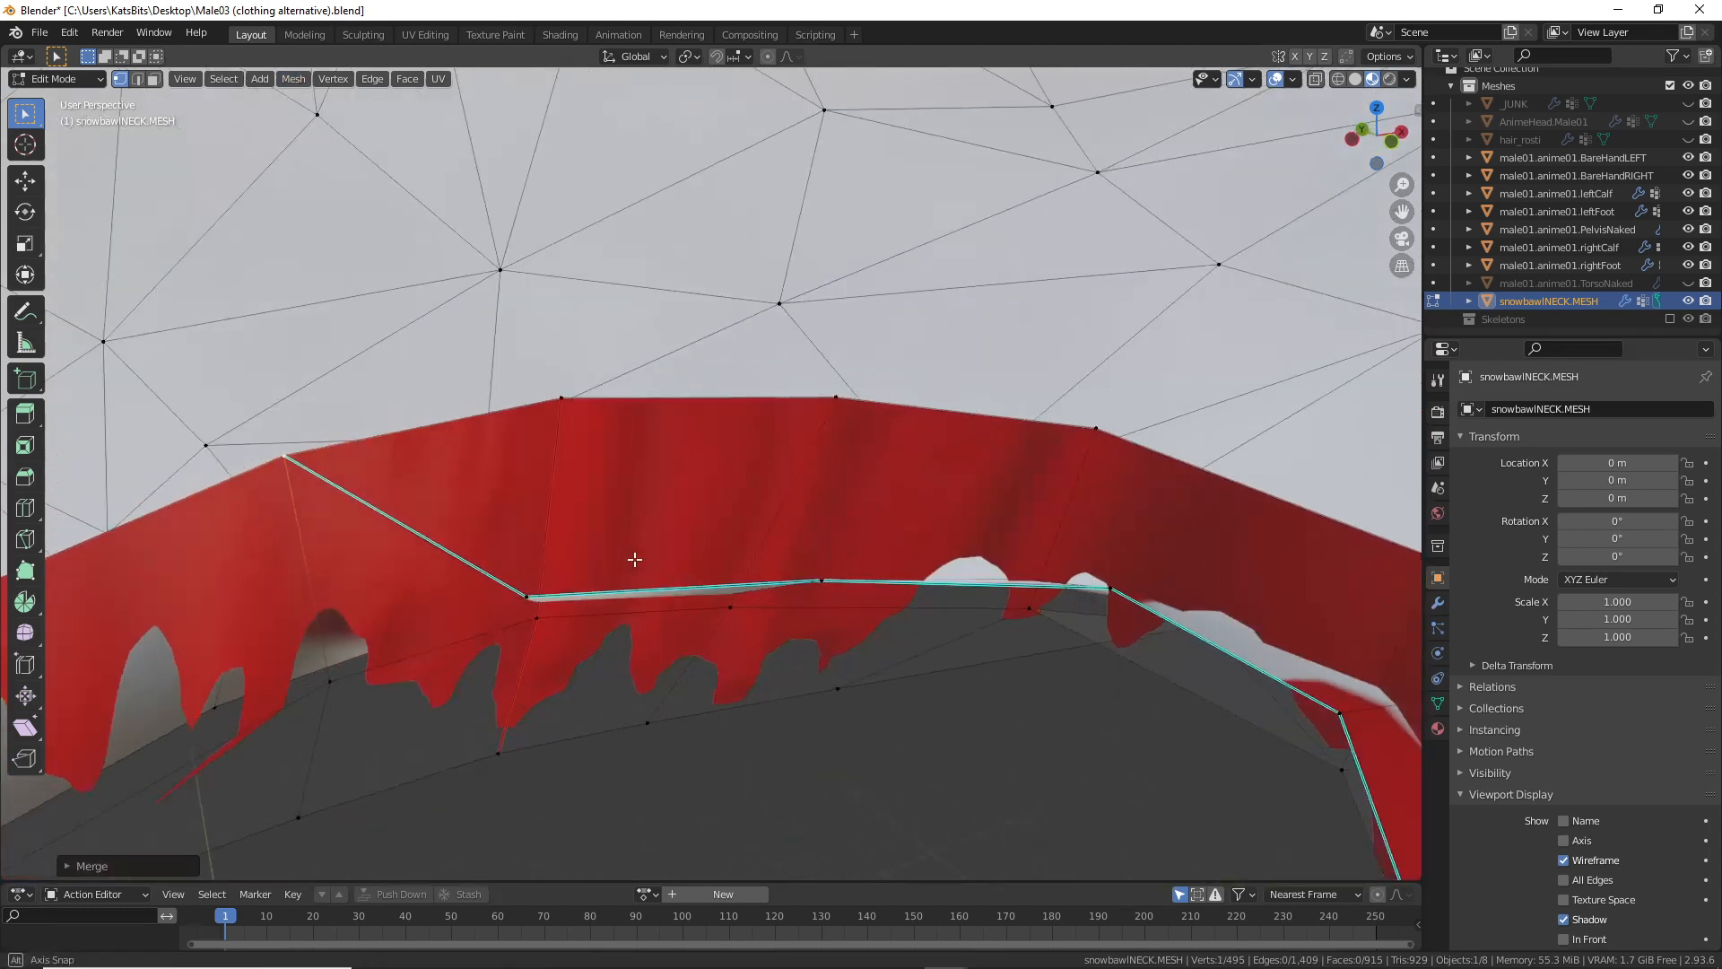
click(561, 421)
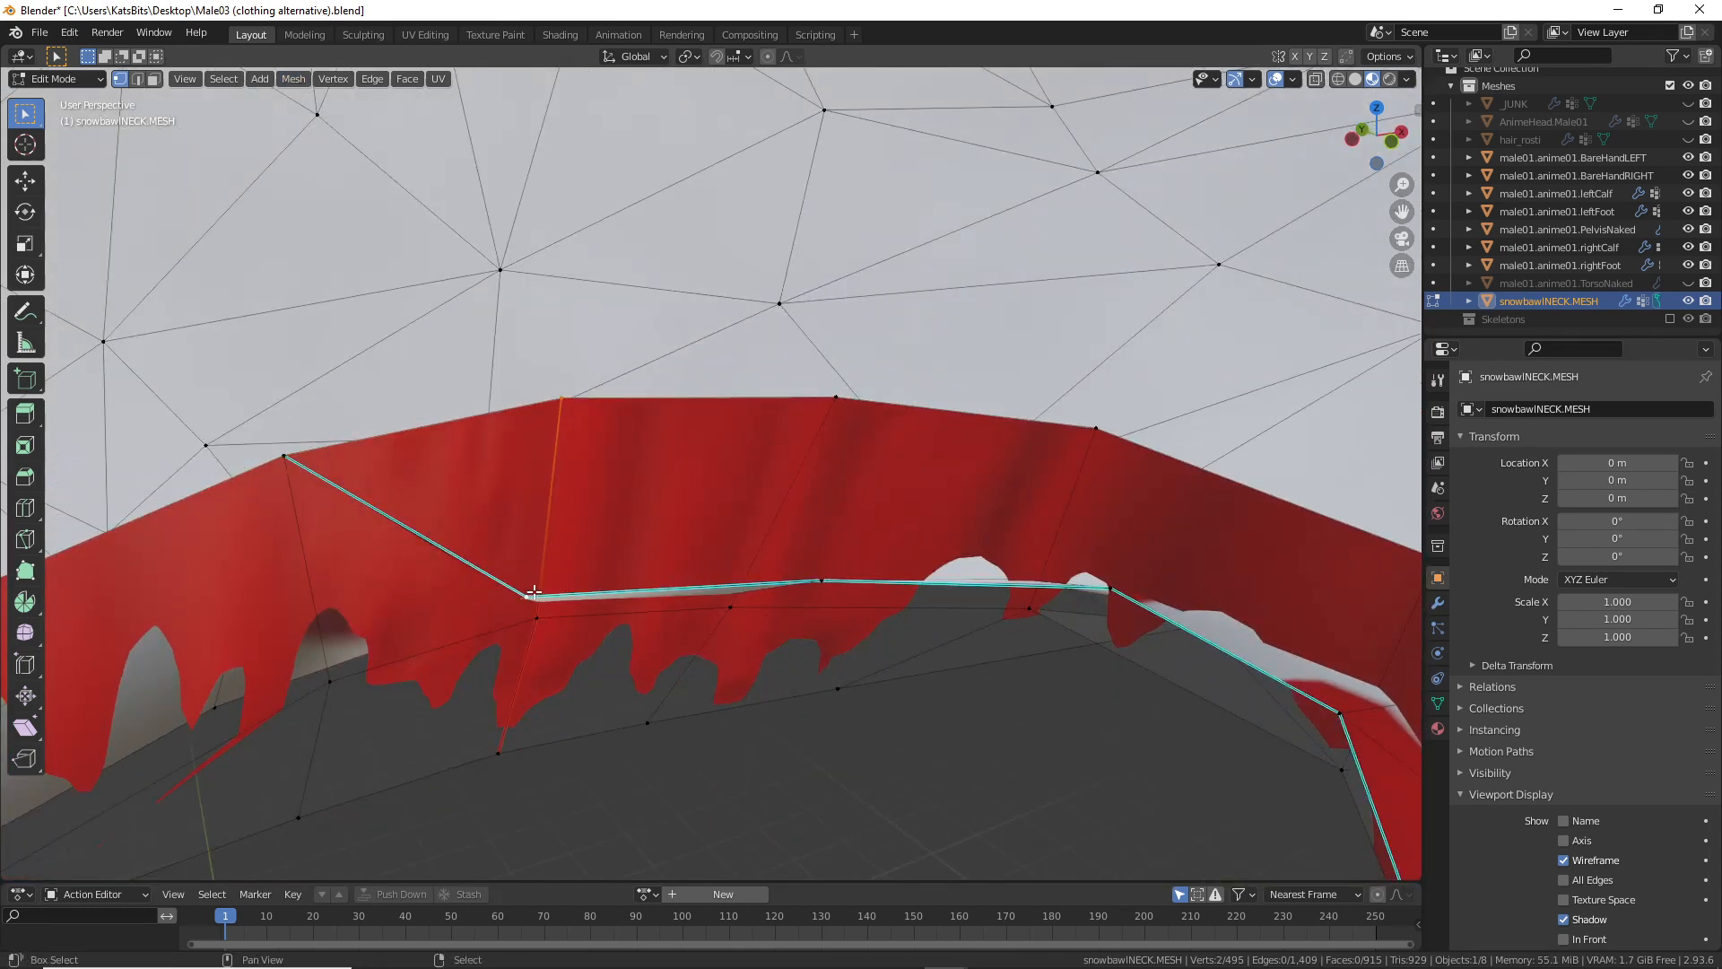
click(293, 78)
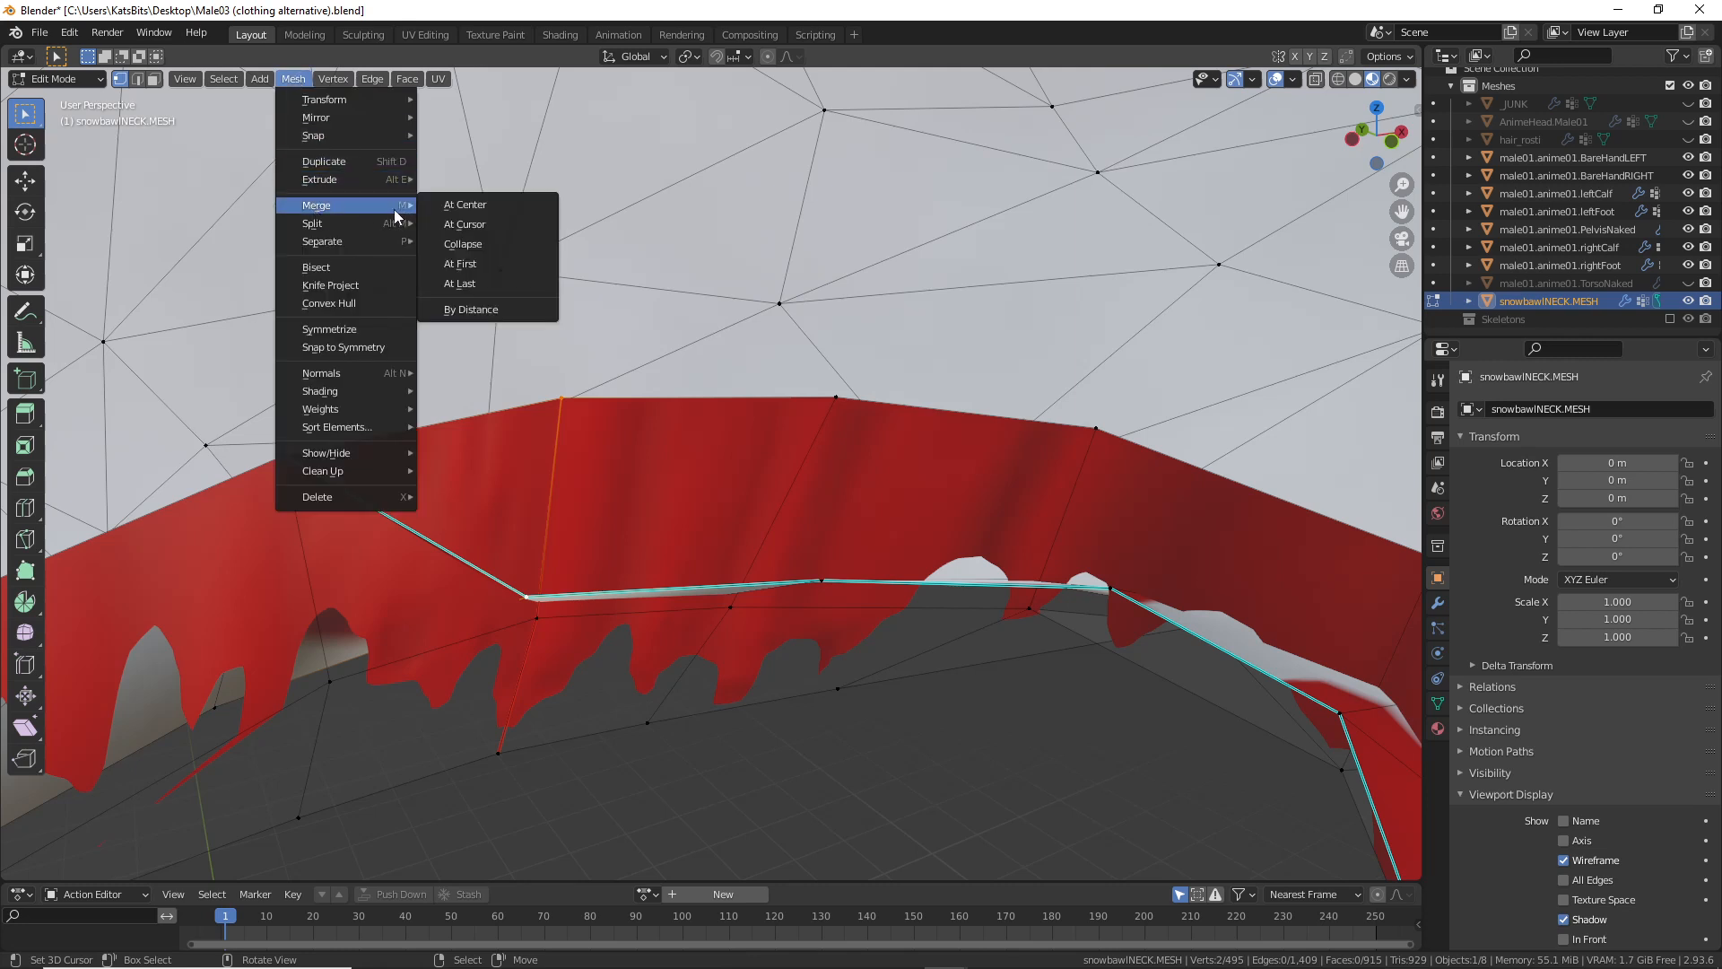
drag(384, 189, 424, 191)
key(Escape)
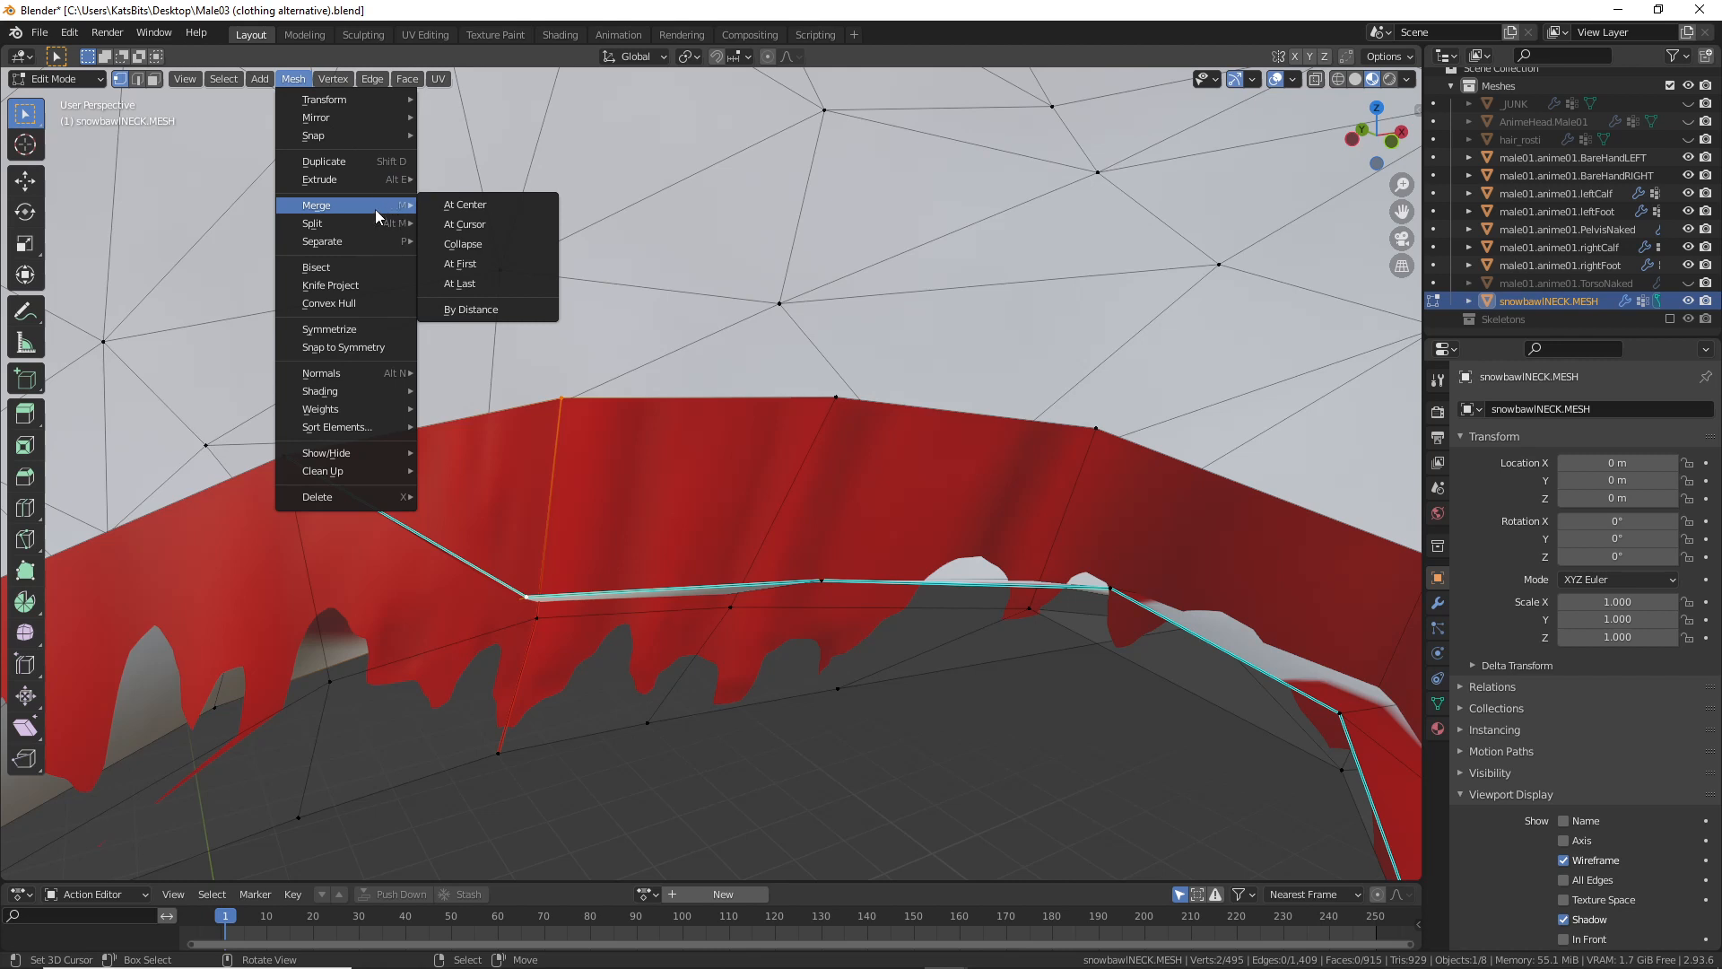
click(462, 265)
Step: Merge the fourth head-edge vertex onto the corresponding neck-rim vertex with the At First option
click(851, 414)
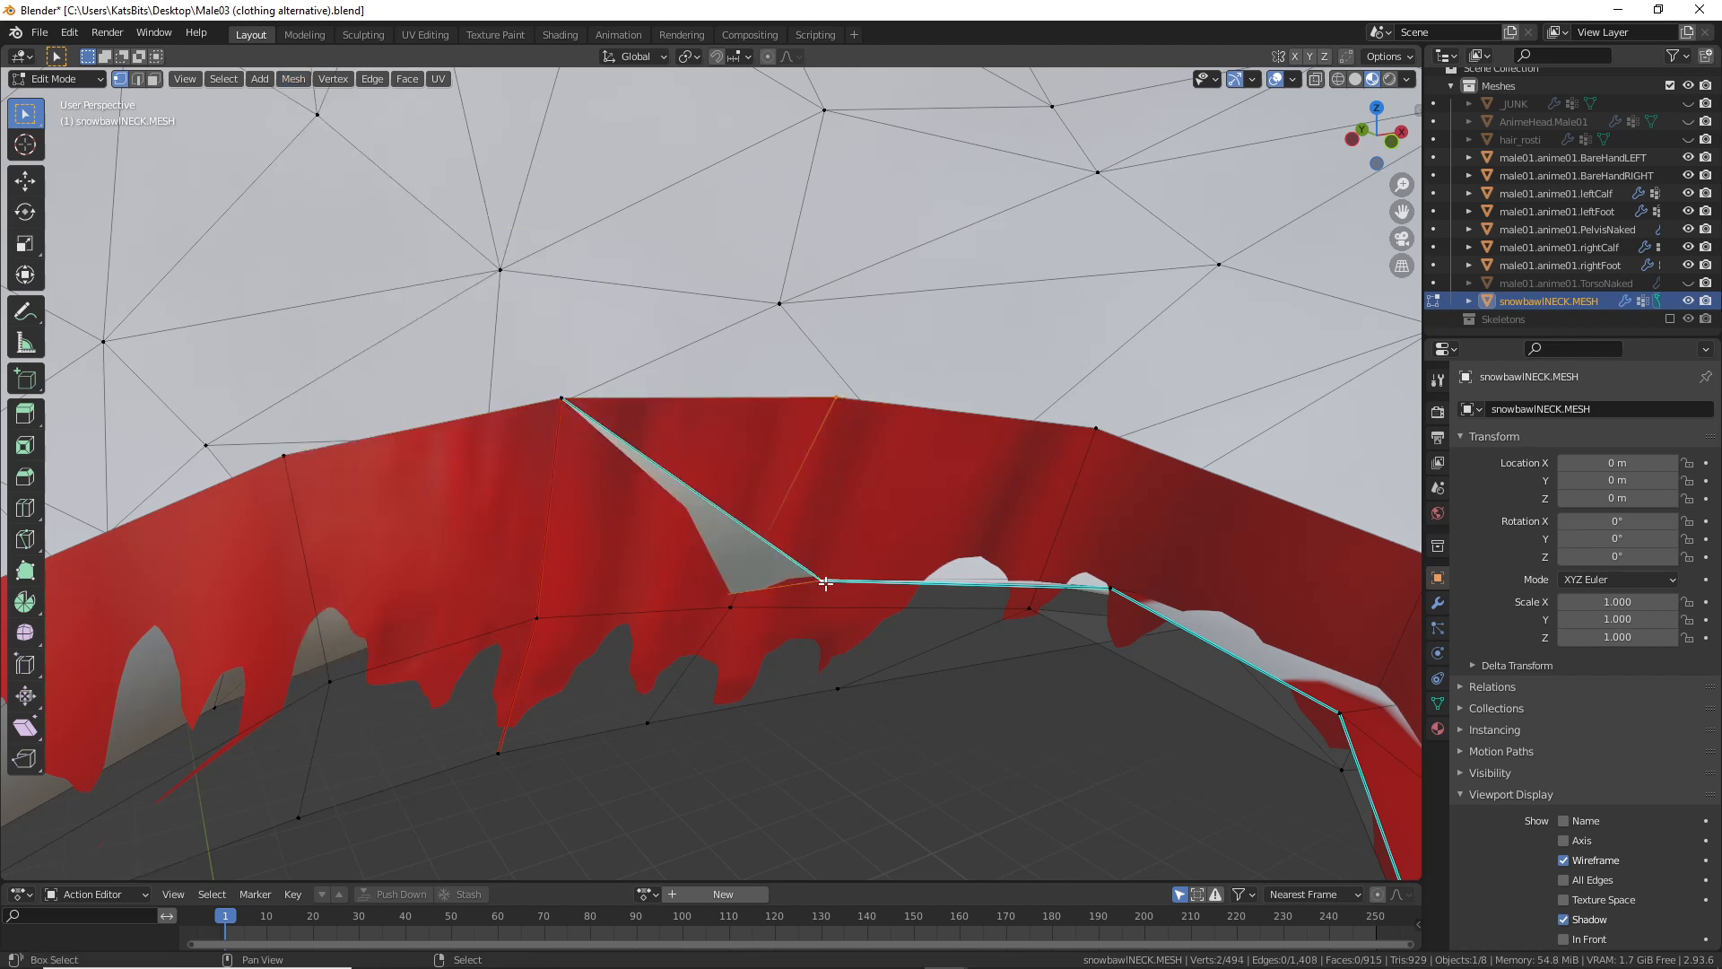
key(m)
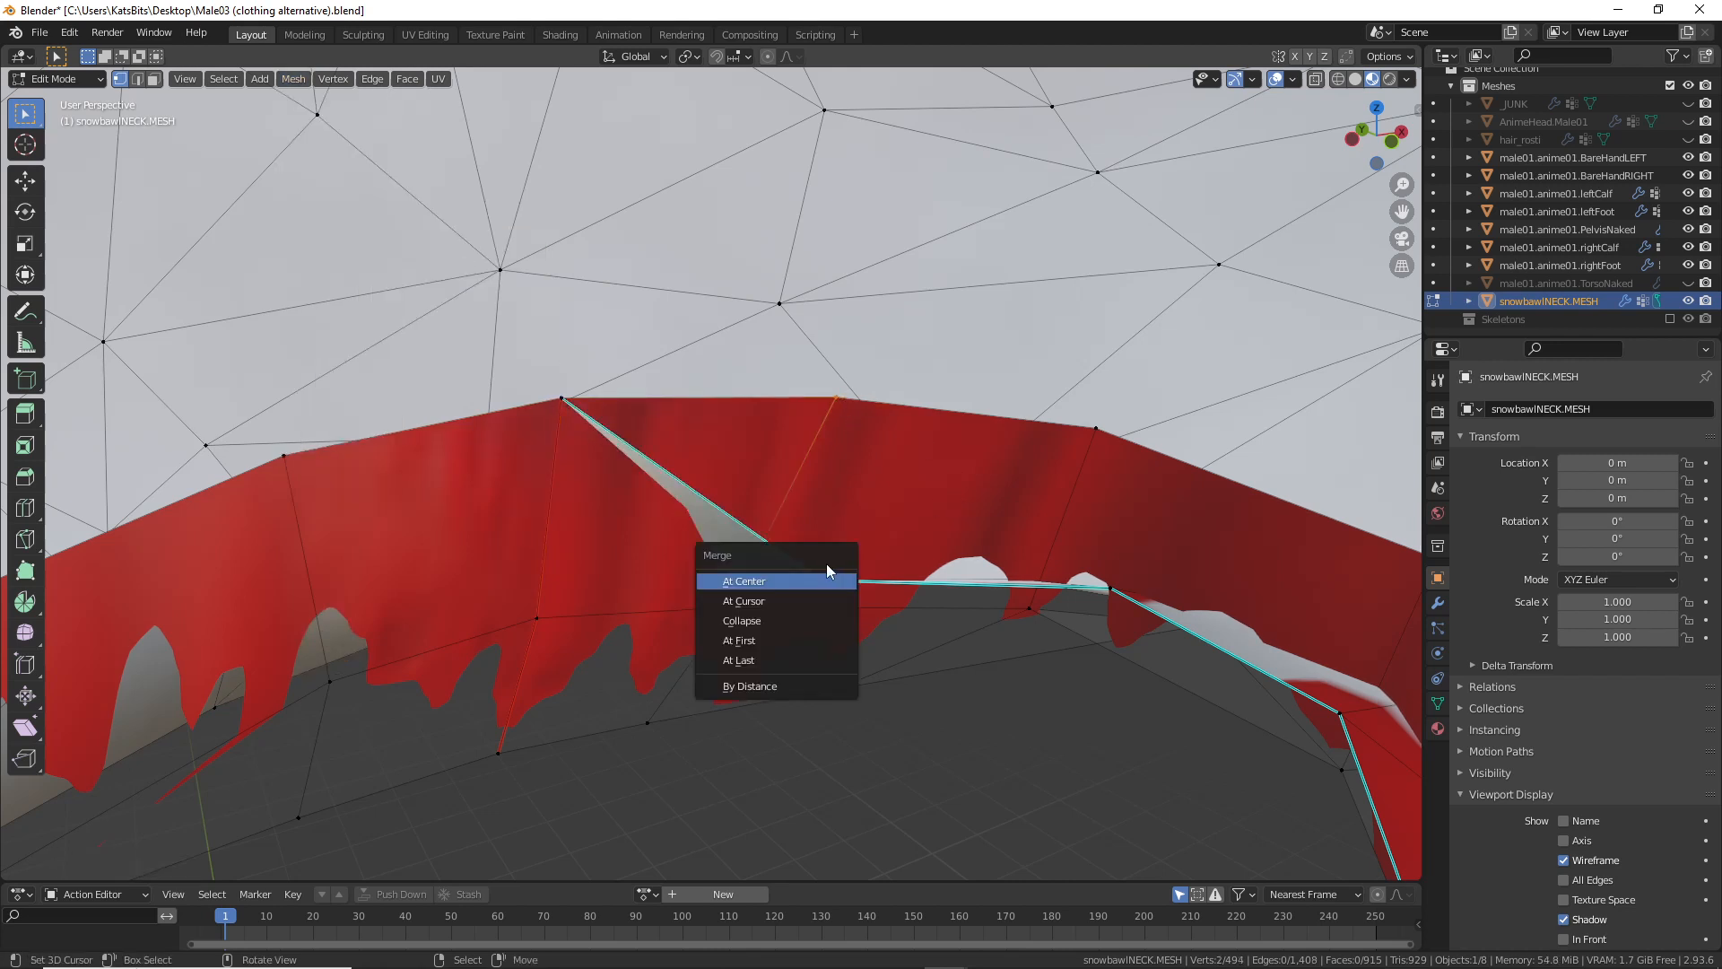
click(765, 640)
Step: Merge the next two head-edge vertices around the neck opening onto their matching neck-rim vertices with At First
middle_drag(816, 627, 642, 469)
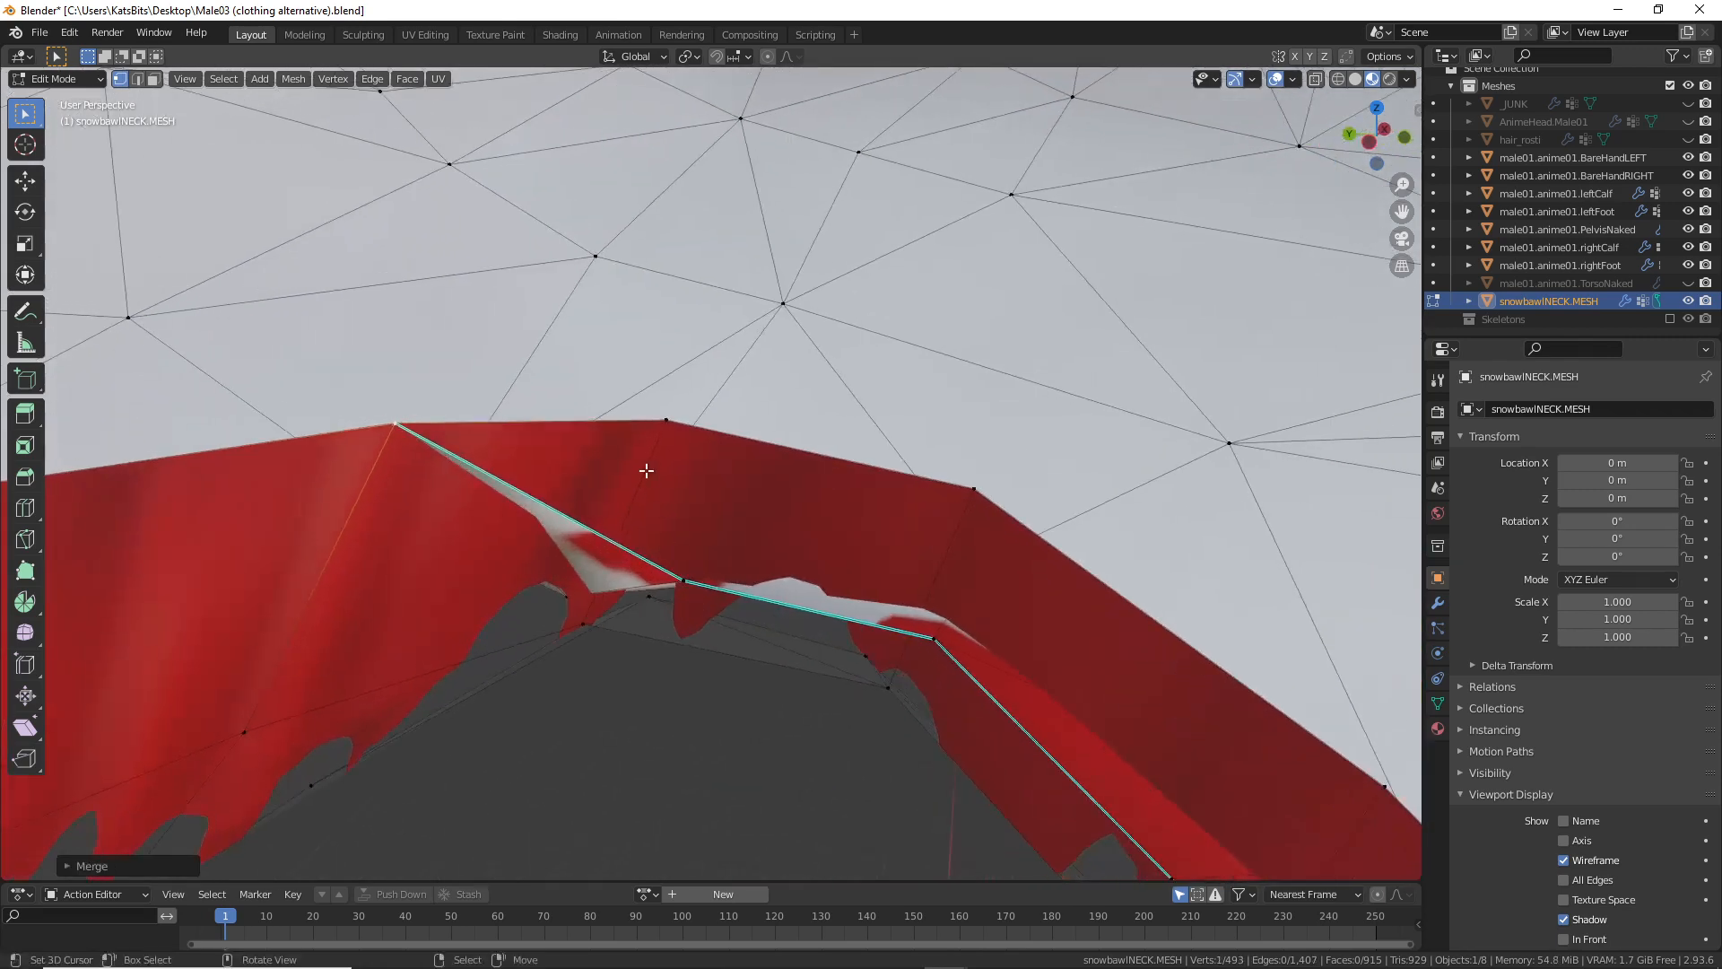
shift+click(666, 420)
key(m)
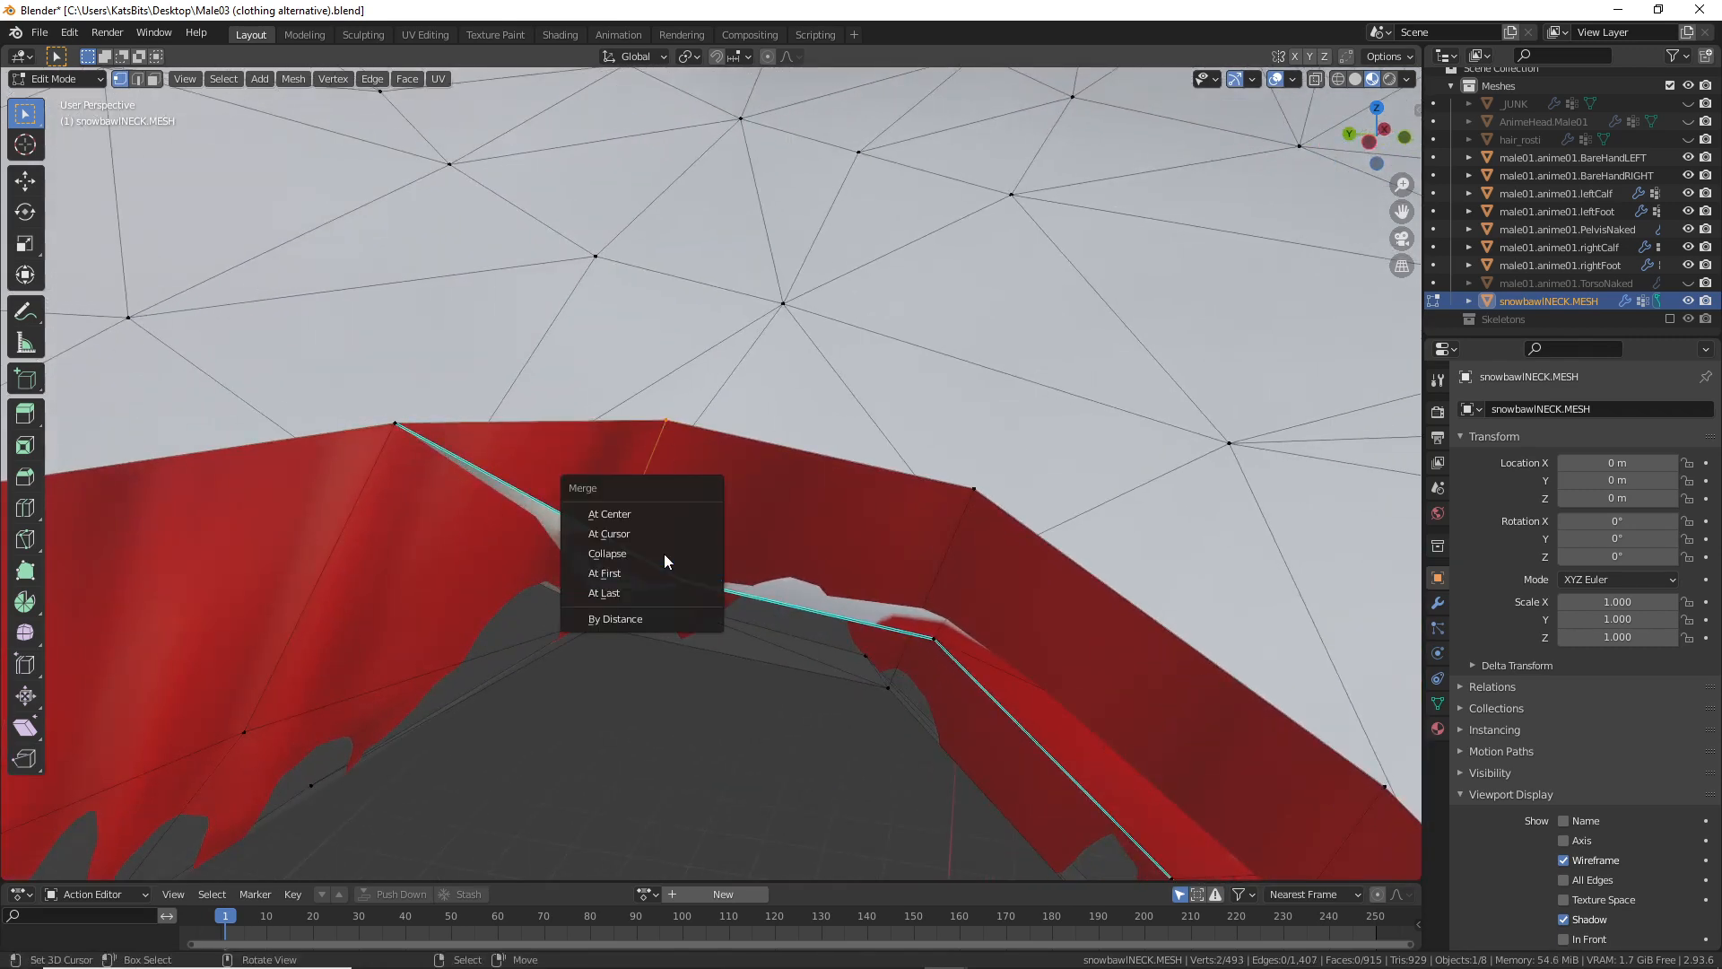
click(643, 565)
middle_drag(643, 565, 711, 469)
shift+click(718, 528)
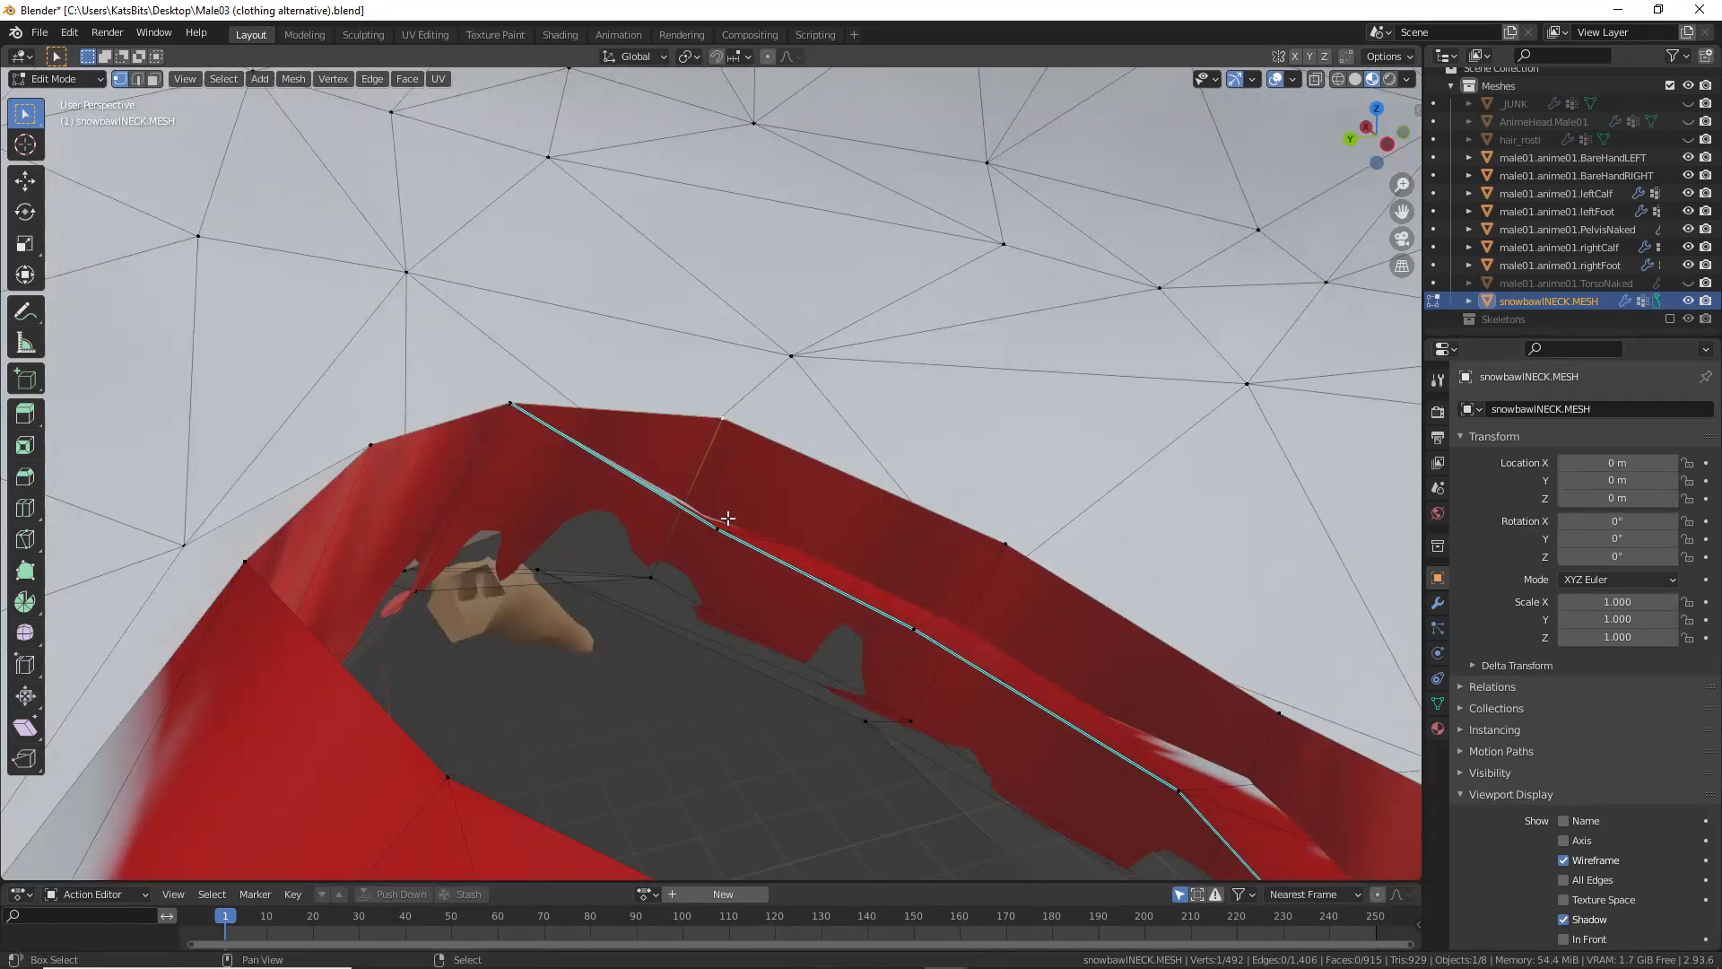
key(m)
click(721, 529)
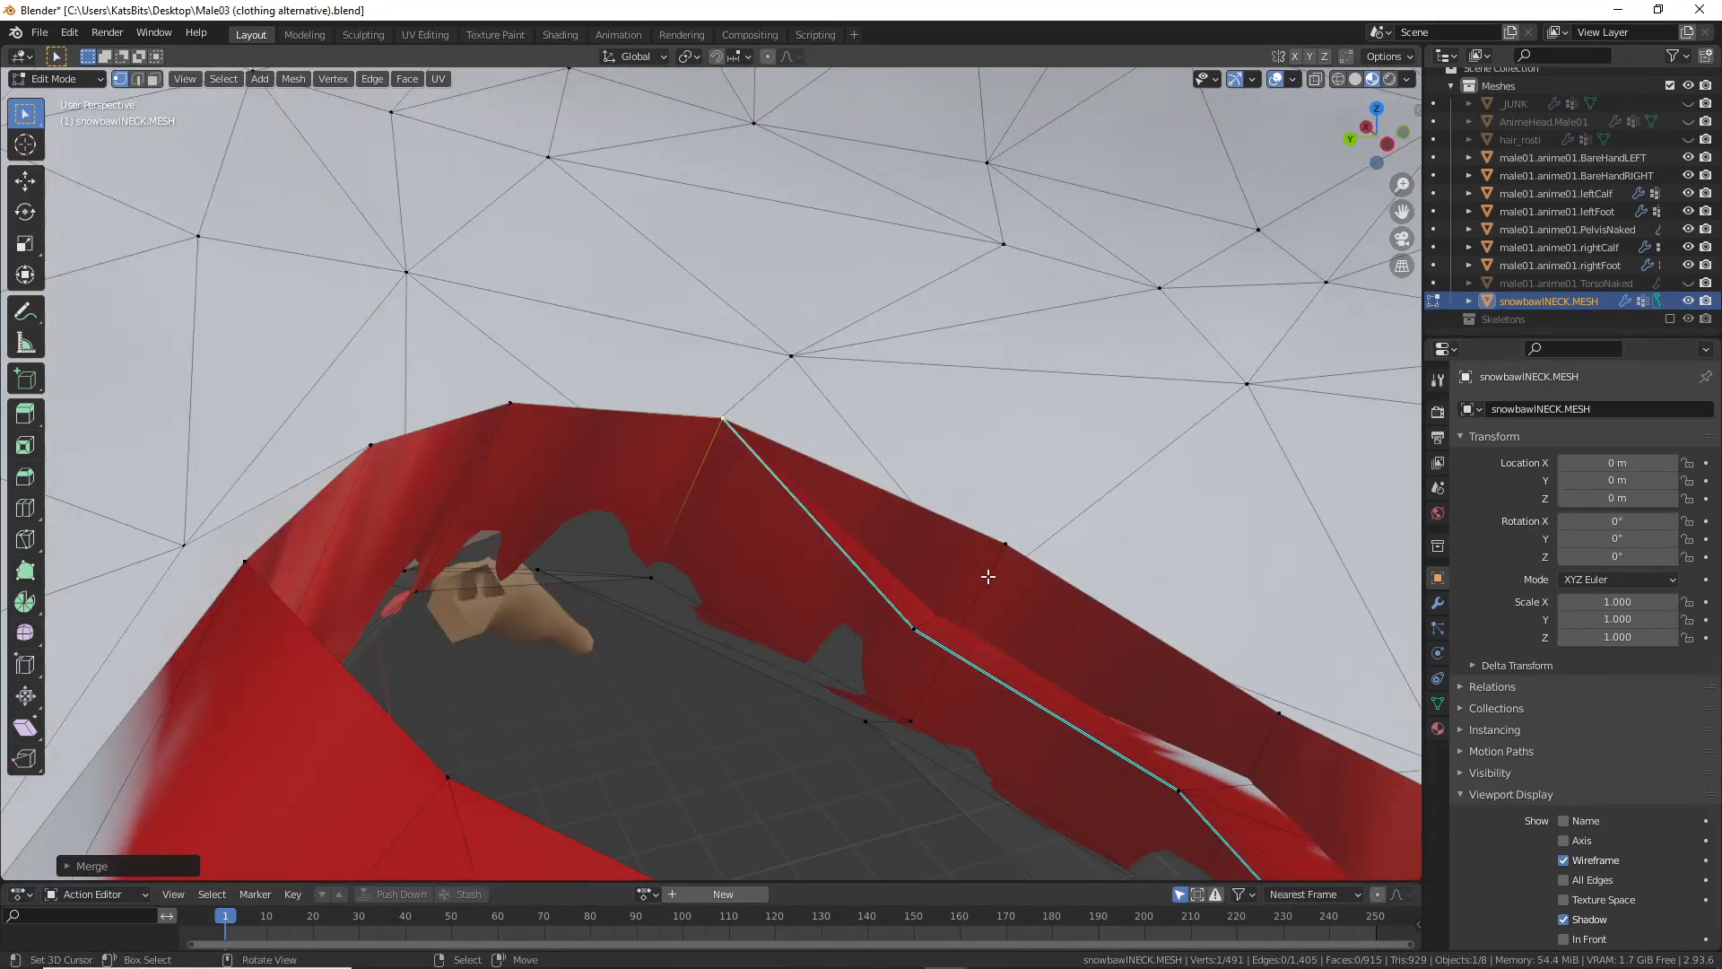
Step: Continue around the neck opening, merging three more head-edge vertices onto the corresponding rim vertices of the red neck
middle_drag(899, 622, 508, 606)
key(m)
click(507, 606)
shift+click(716, 612)
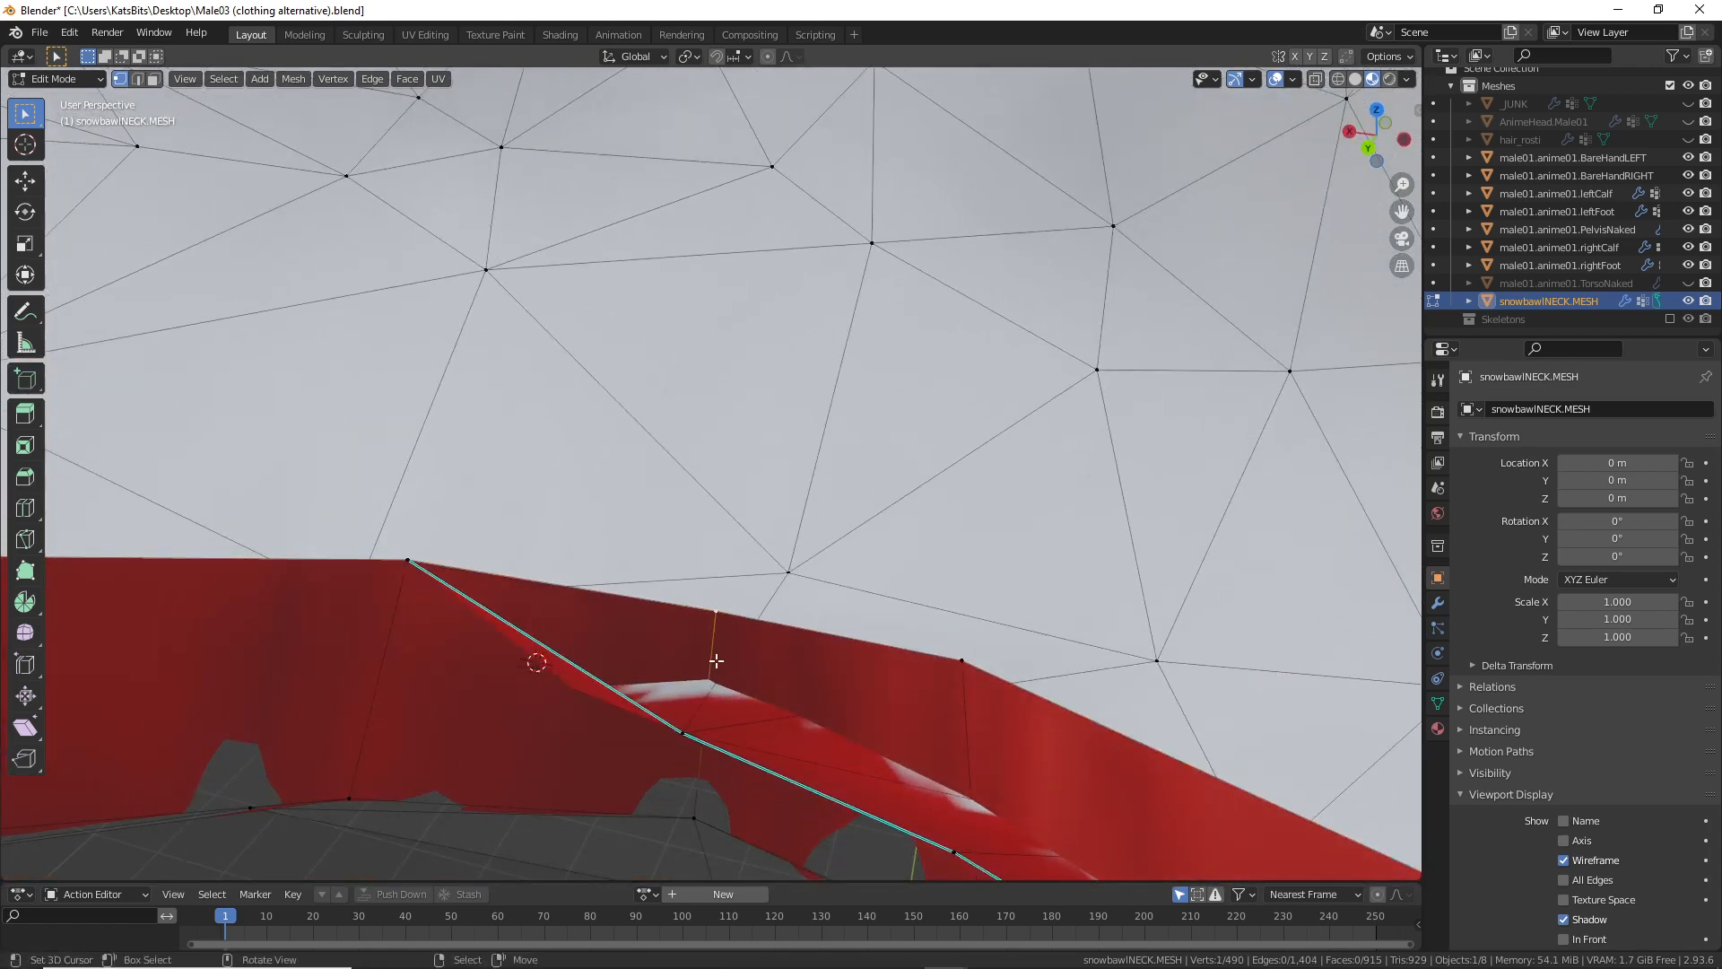
key(m)
click(689, 744)
middle_drag(690, 743, 548, 561)
key(m)
click(1026, 489)
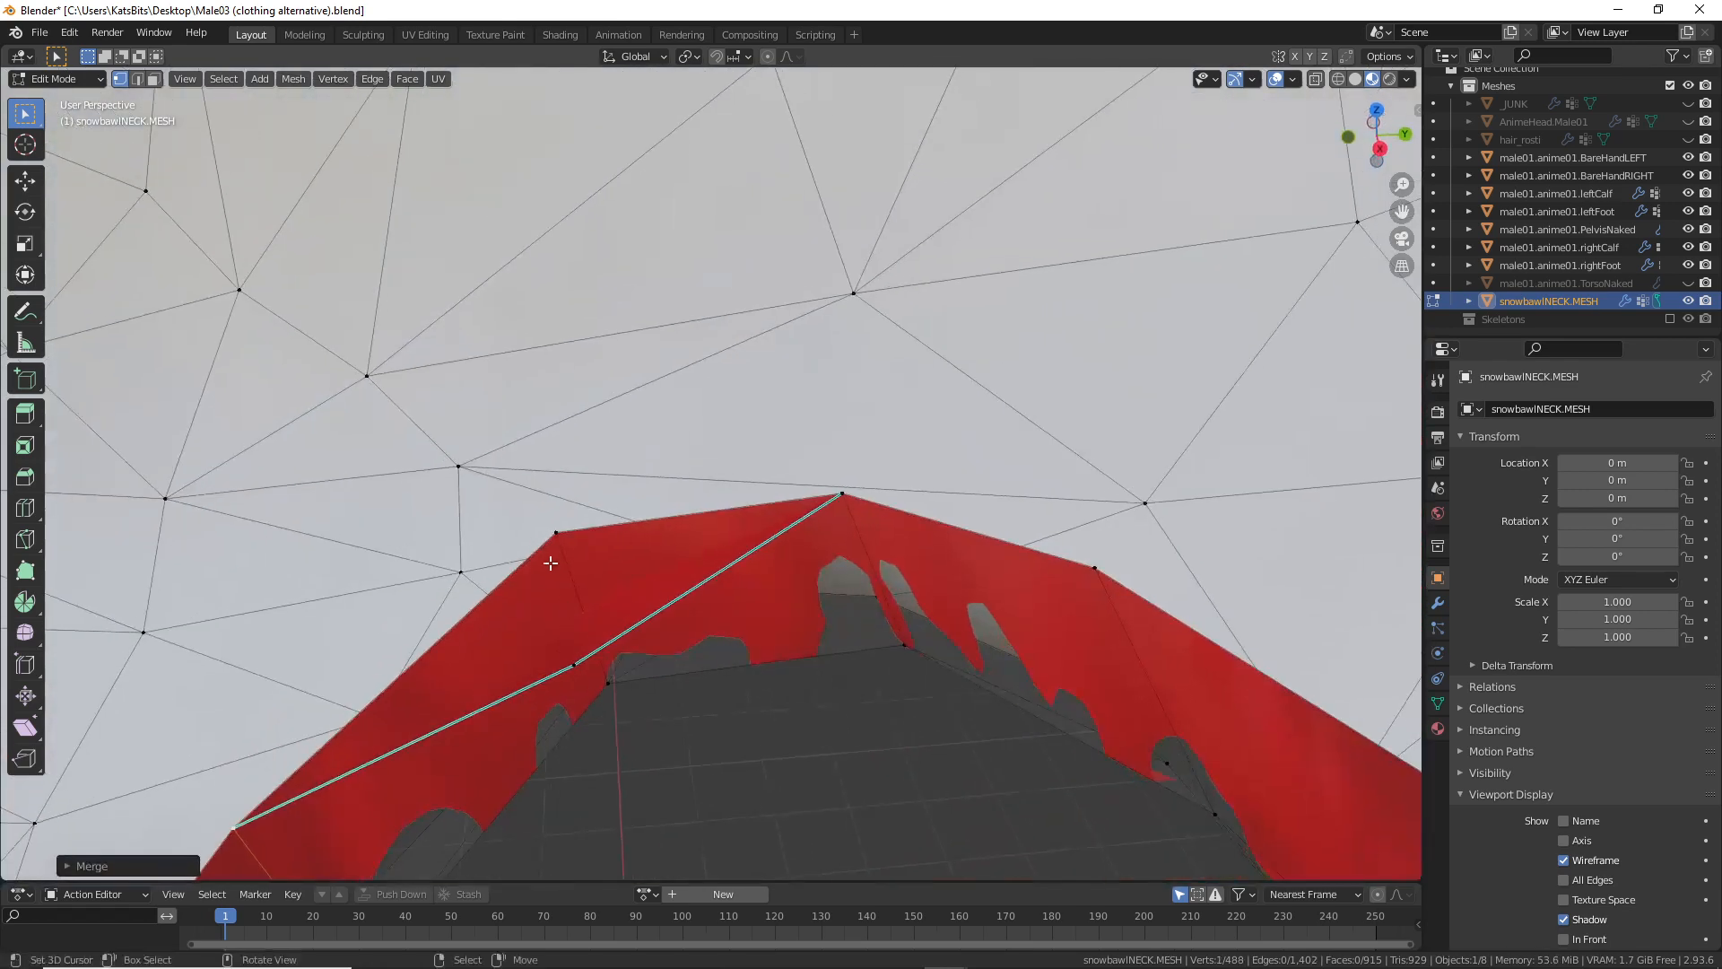
Step: Close the final gap by merging the last loose head-edge vertex onto its neck-rim vertex with At First
shift+click(563, 657)
key(m)
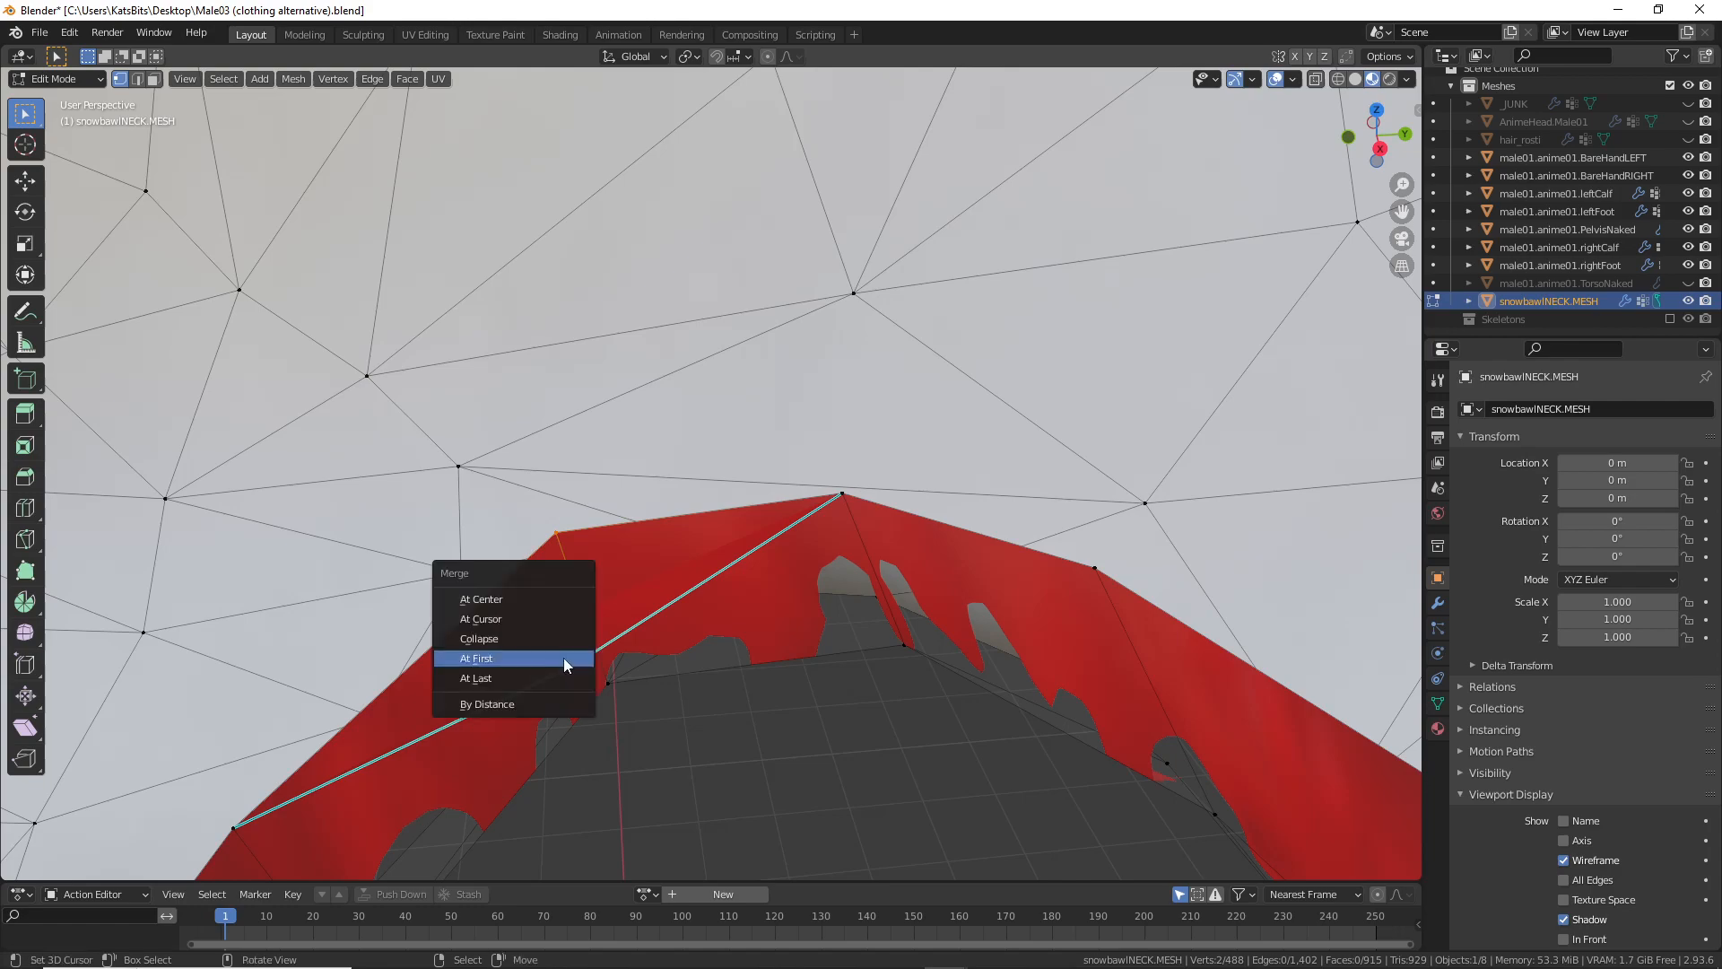
click(565, 658)
Step: With the Move tool, raise two low-lying head vertices beside the neck vertically so the underside clears the torn cloth
middle_drag(565, 659, 780, 545)
click(623, 375)
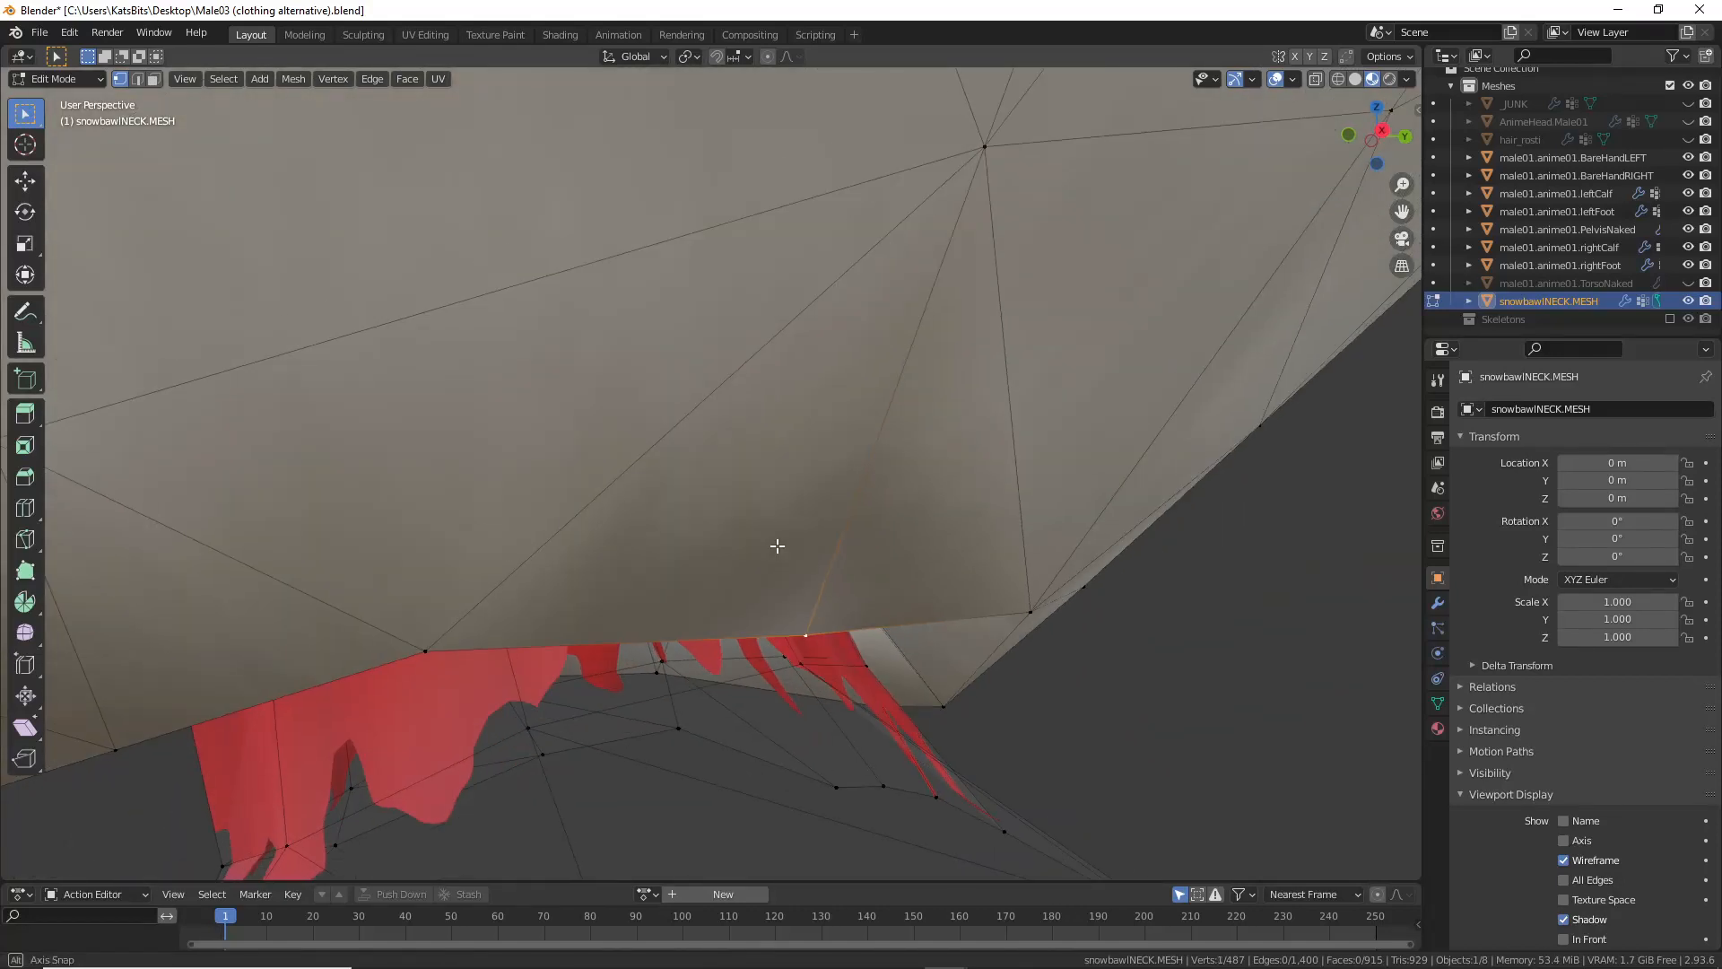
click(25, 181)
drag(807, 565, 803, 427)
click(425, 649)
drag(427, 587, 407, 466)
Step: Move two more head vertices straight up on Z, continuing around the underside next to the neck
middle_drag(406, 465, 321, 533)
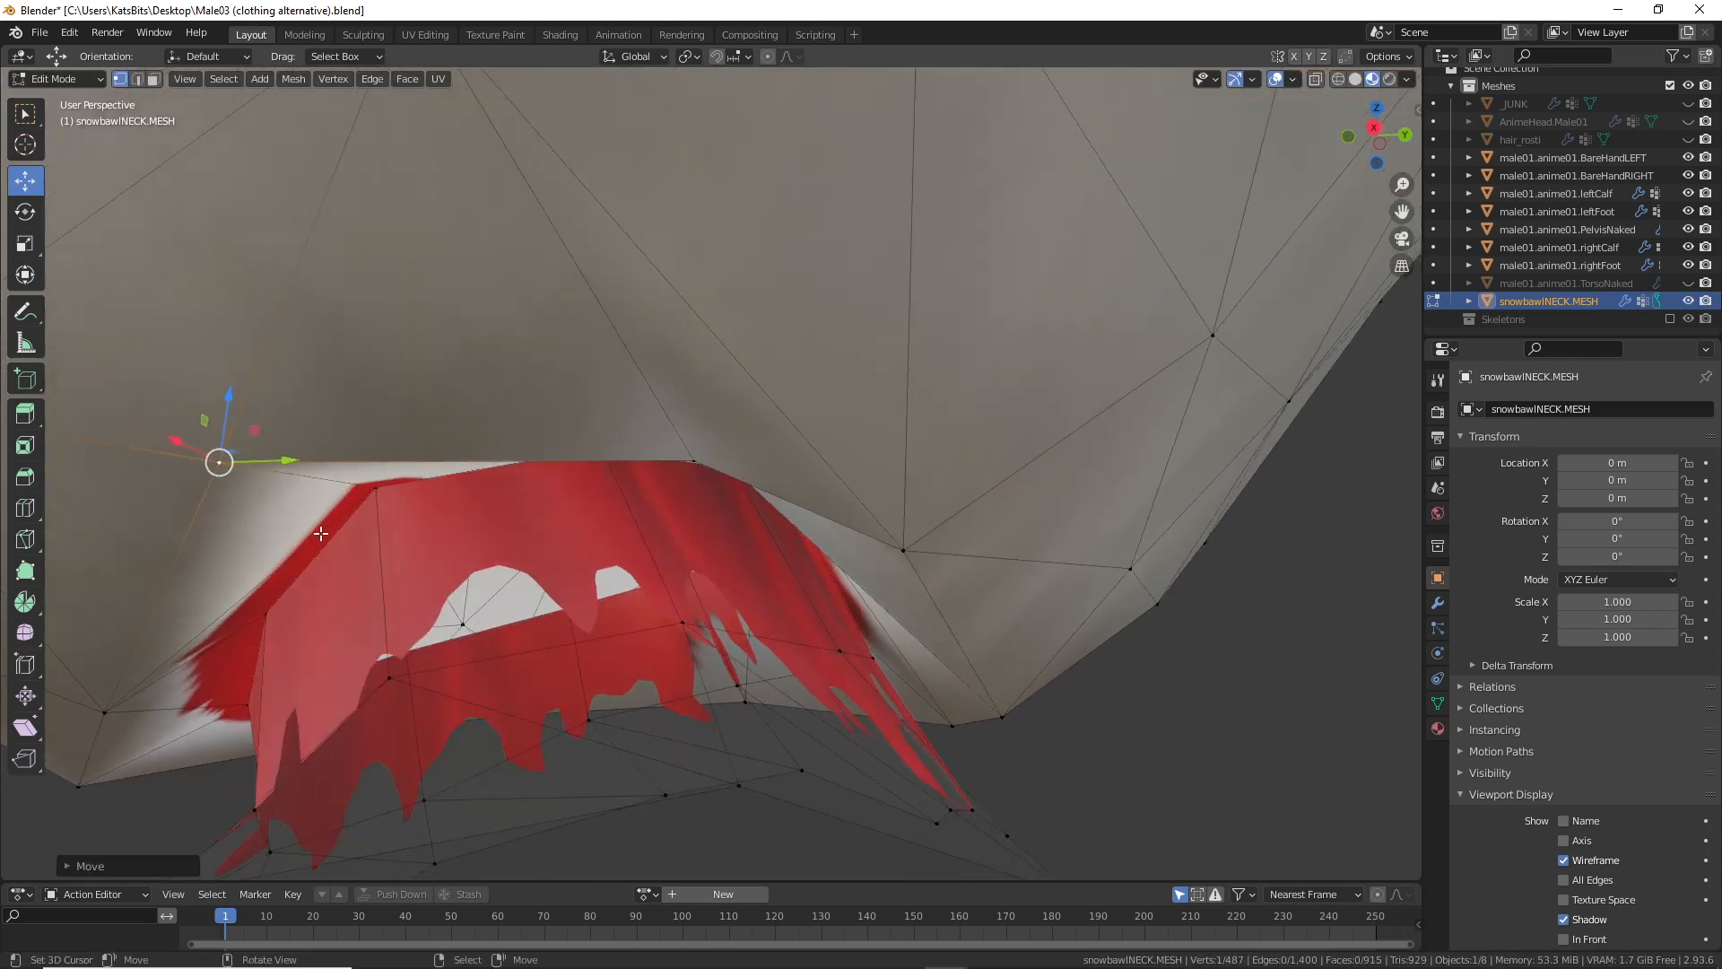
right_click(906, 552)
middle_drag(906, 553, 888, 590)
drag(887, 538, 883, 418)
middle_drag(842, 411, 855, 572)
right_click(852, 530)
drag(858, 558, 860, 377)
Step: Raise three further vertices on the head's underside one by one to expose more of the red neck cloth
right_click(1025, 659)
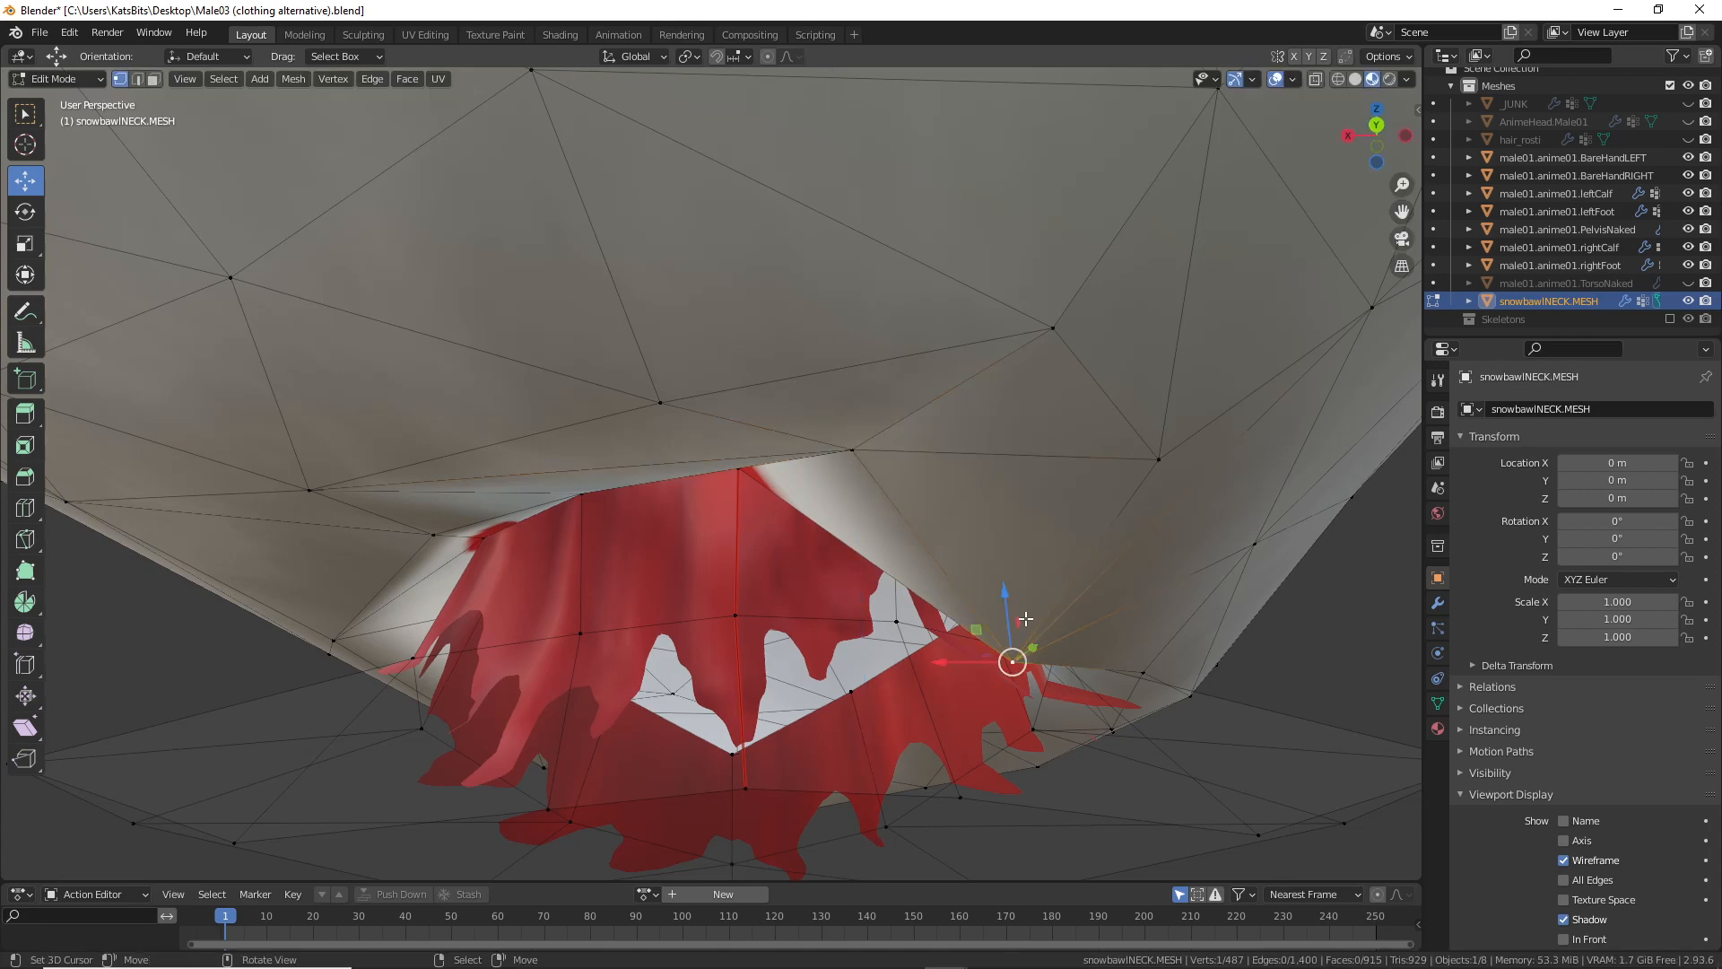
drag(1007, 599, 999, 428)
middle_drag(1156, 554, 1101, 612)
right_click(1104, 568)
drag(1091, 589, 1086, 459)
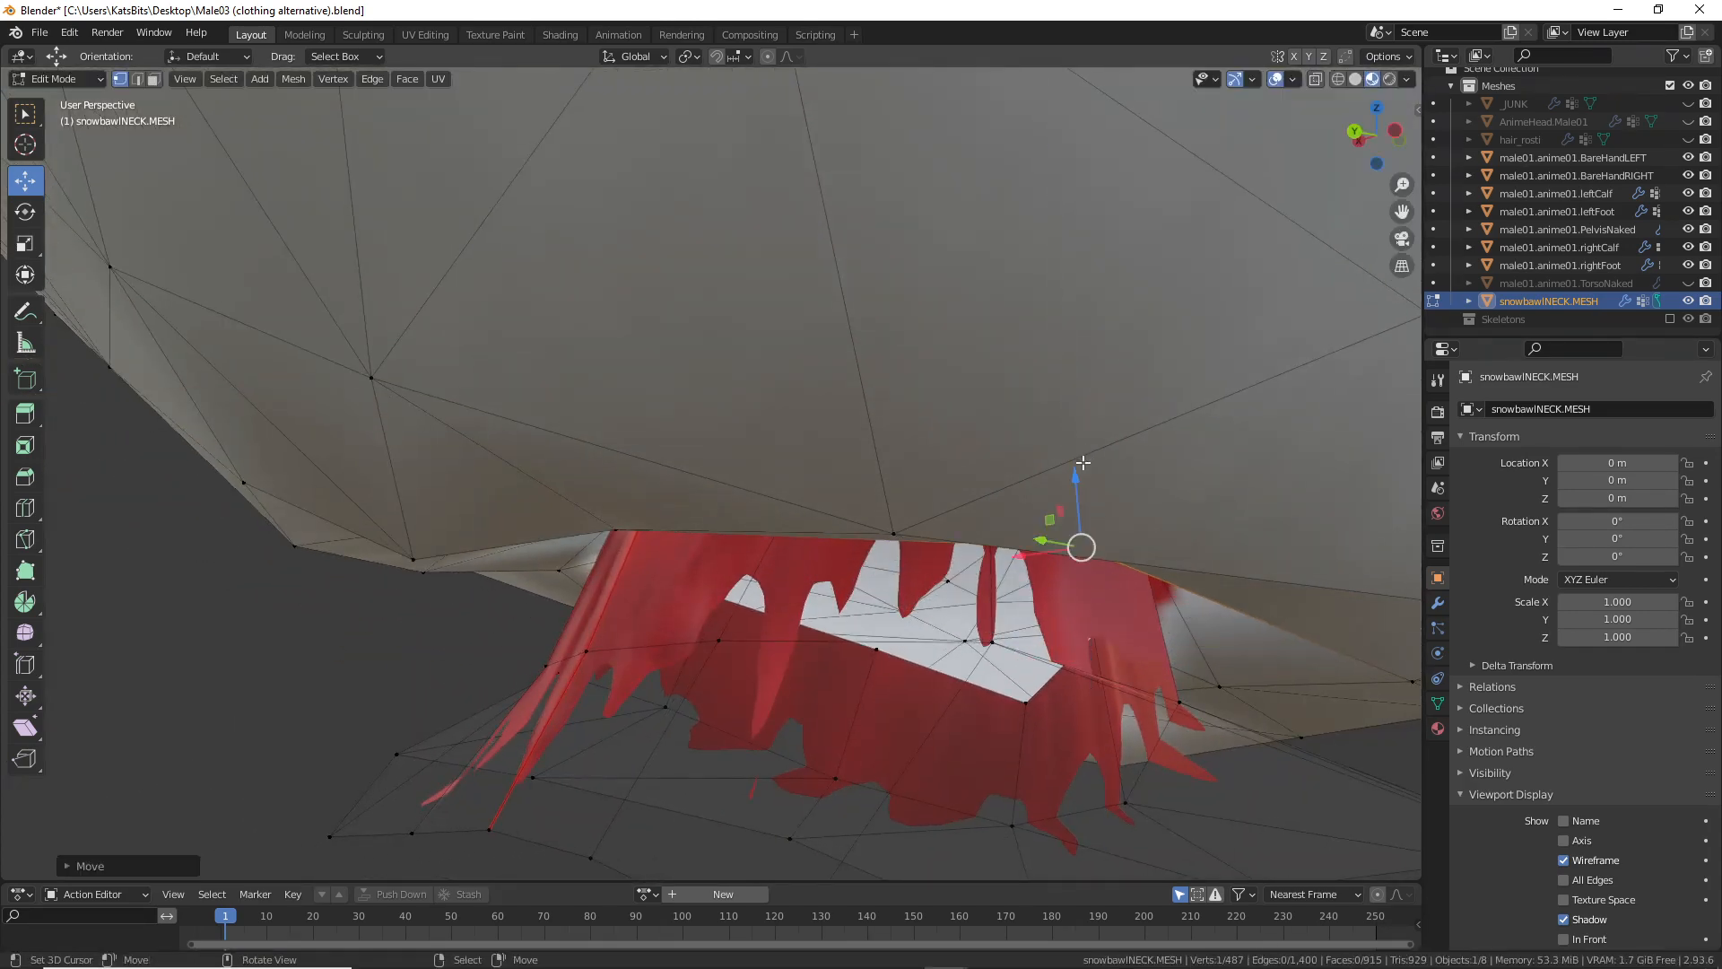
right_click(912, 509)
drag(900, 475, 901, 417)
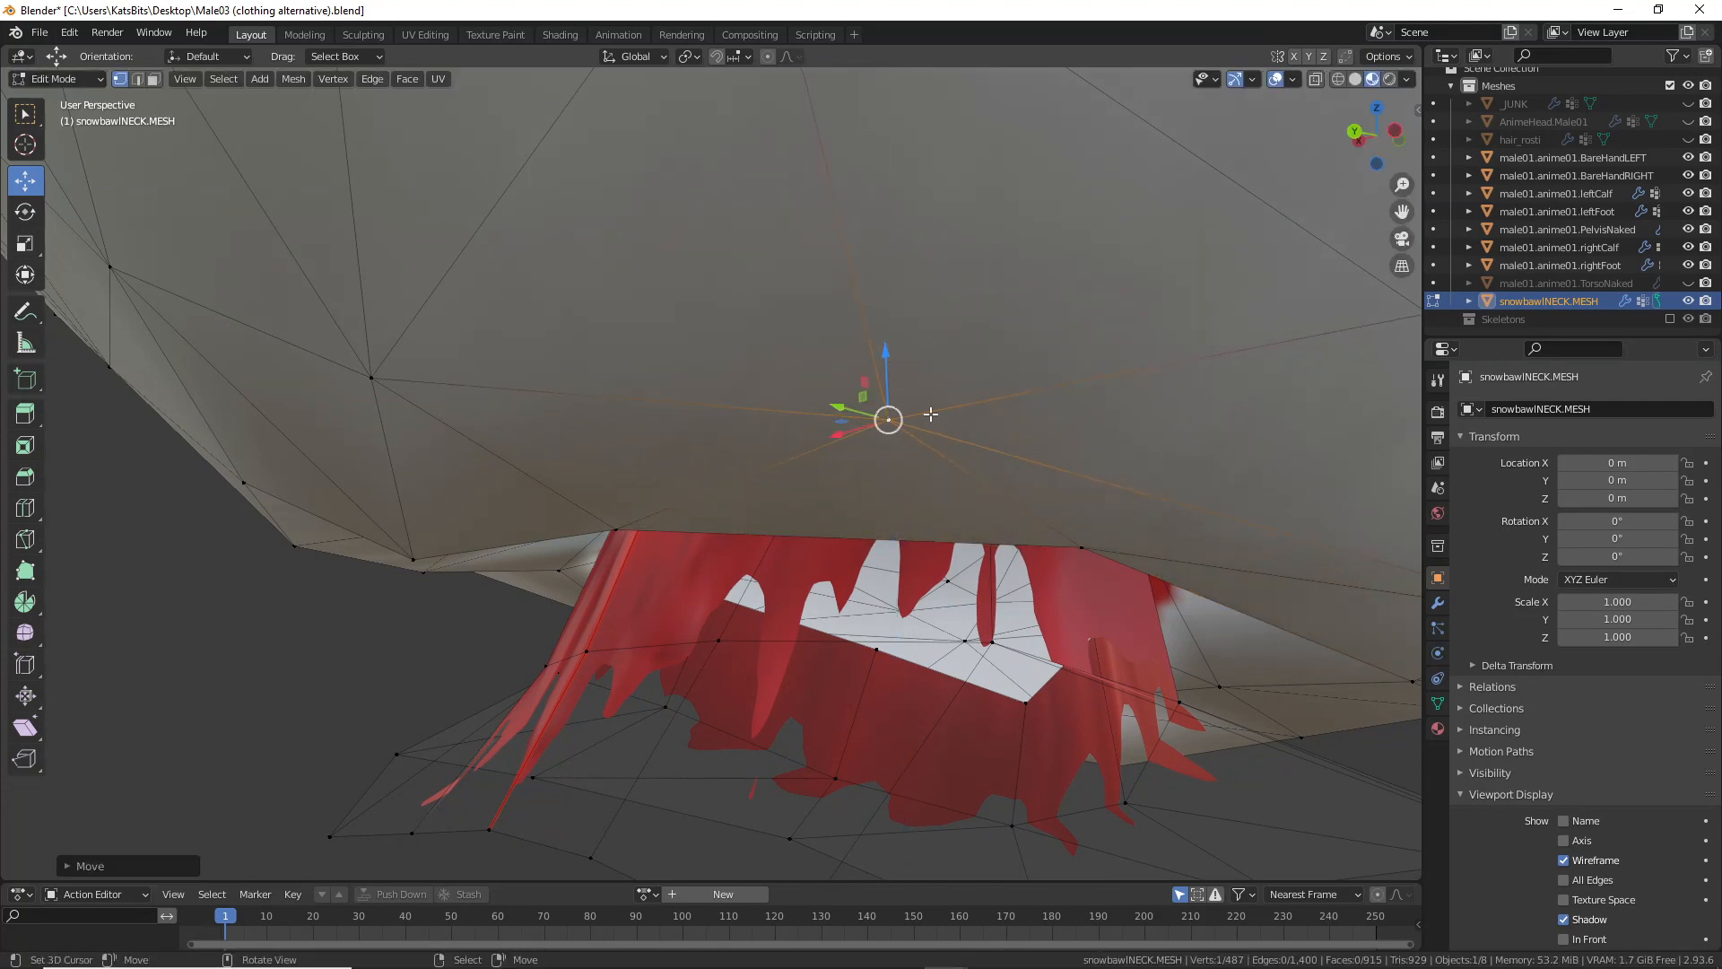
Step: Raise two adjacent head vertices beside the neck together, and slightly adjust the height of one more vertex near the rim
middle_drag(931, 415, 799, 584)
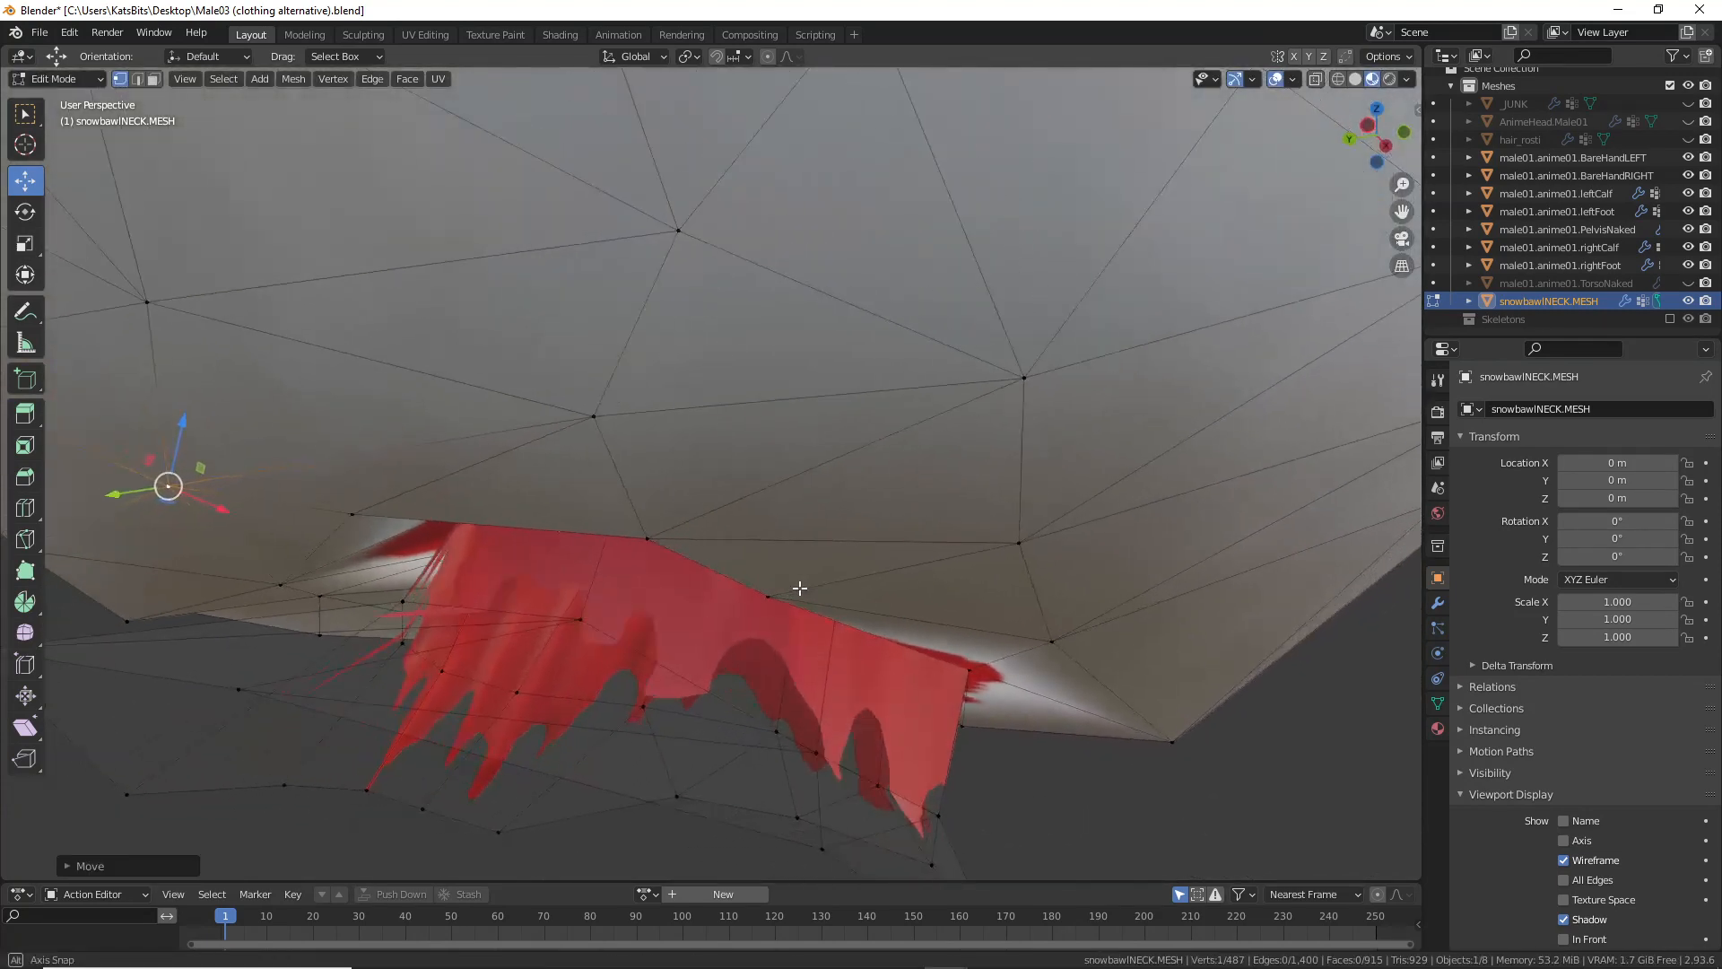
shift+right_click(763, 591)
drag(714, 504, 706, 453)
middle_drag(954, 660, 557, 616)
scroll(837, 651, down, 4)
scroll(557, 616, up, 2)
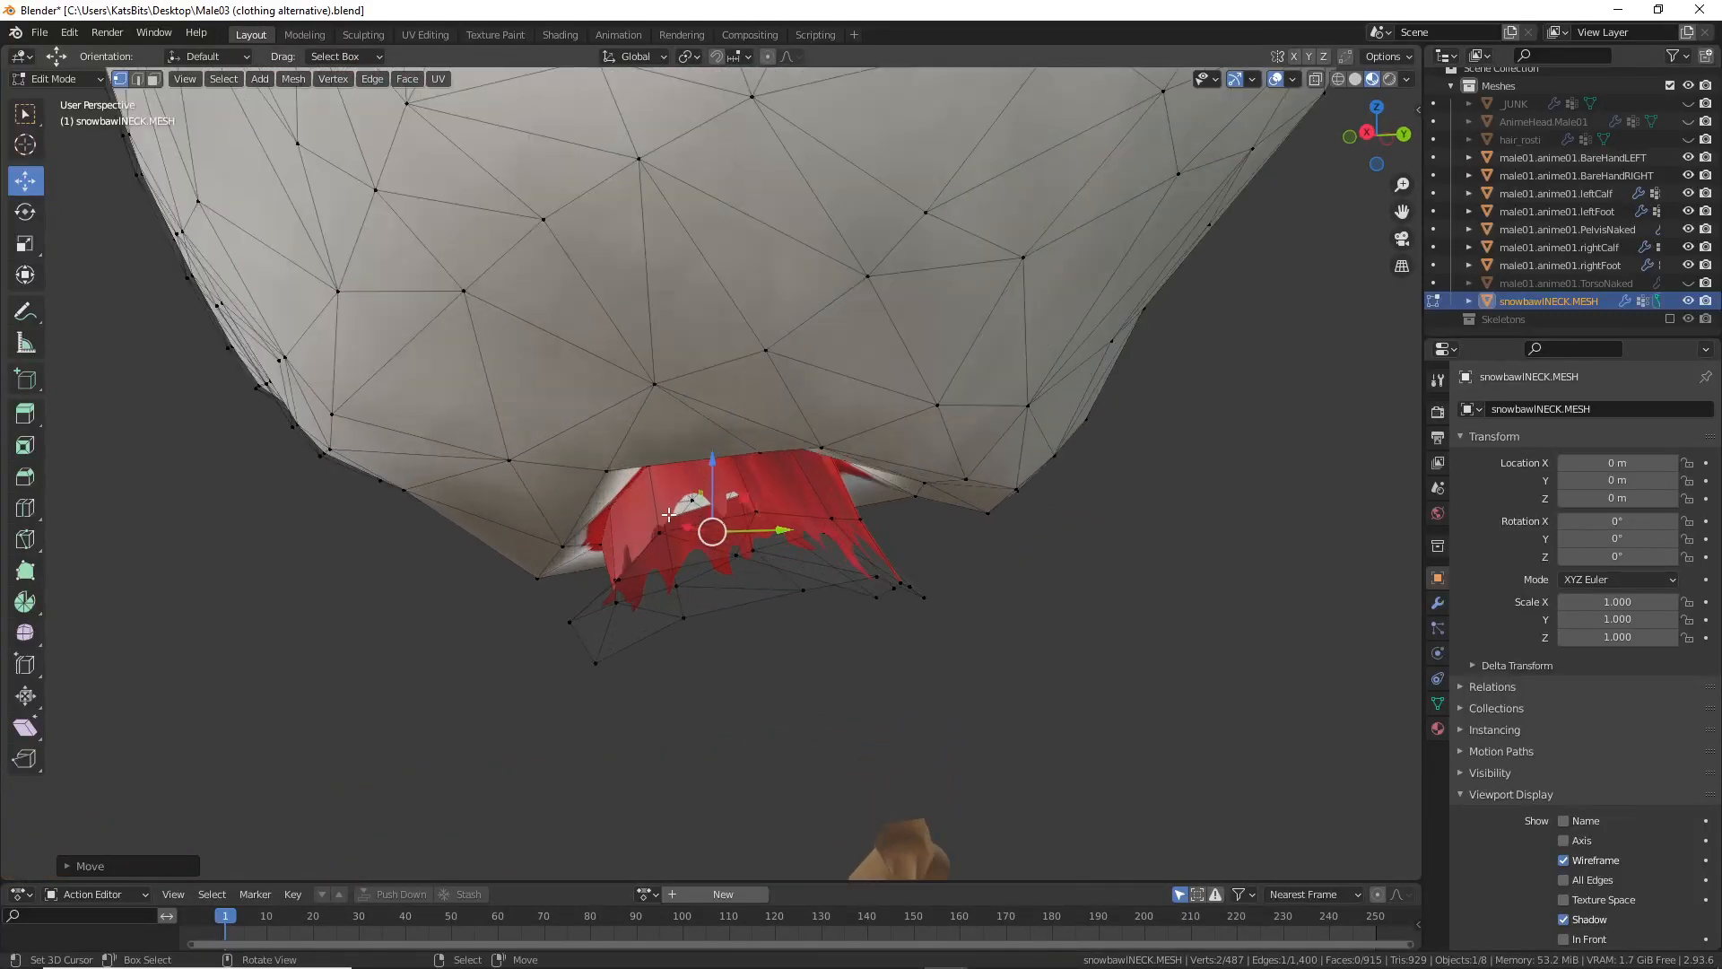
middle_drag(668, 530, 695, 466)
scroll(711, 416, up, 2)
right_click(645, 338)
middle_drag(643, 339, 676, 388)
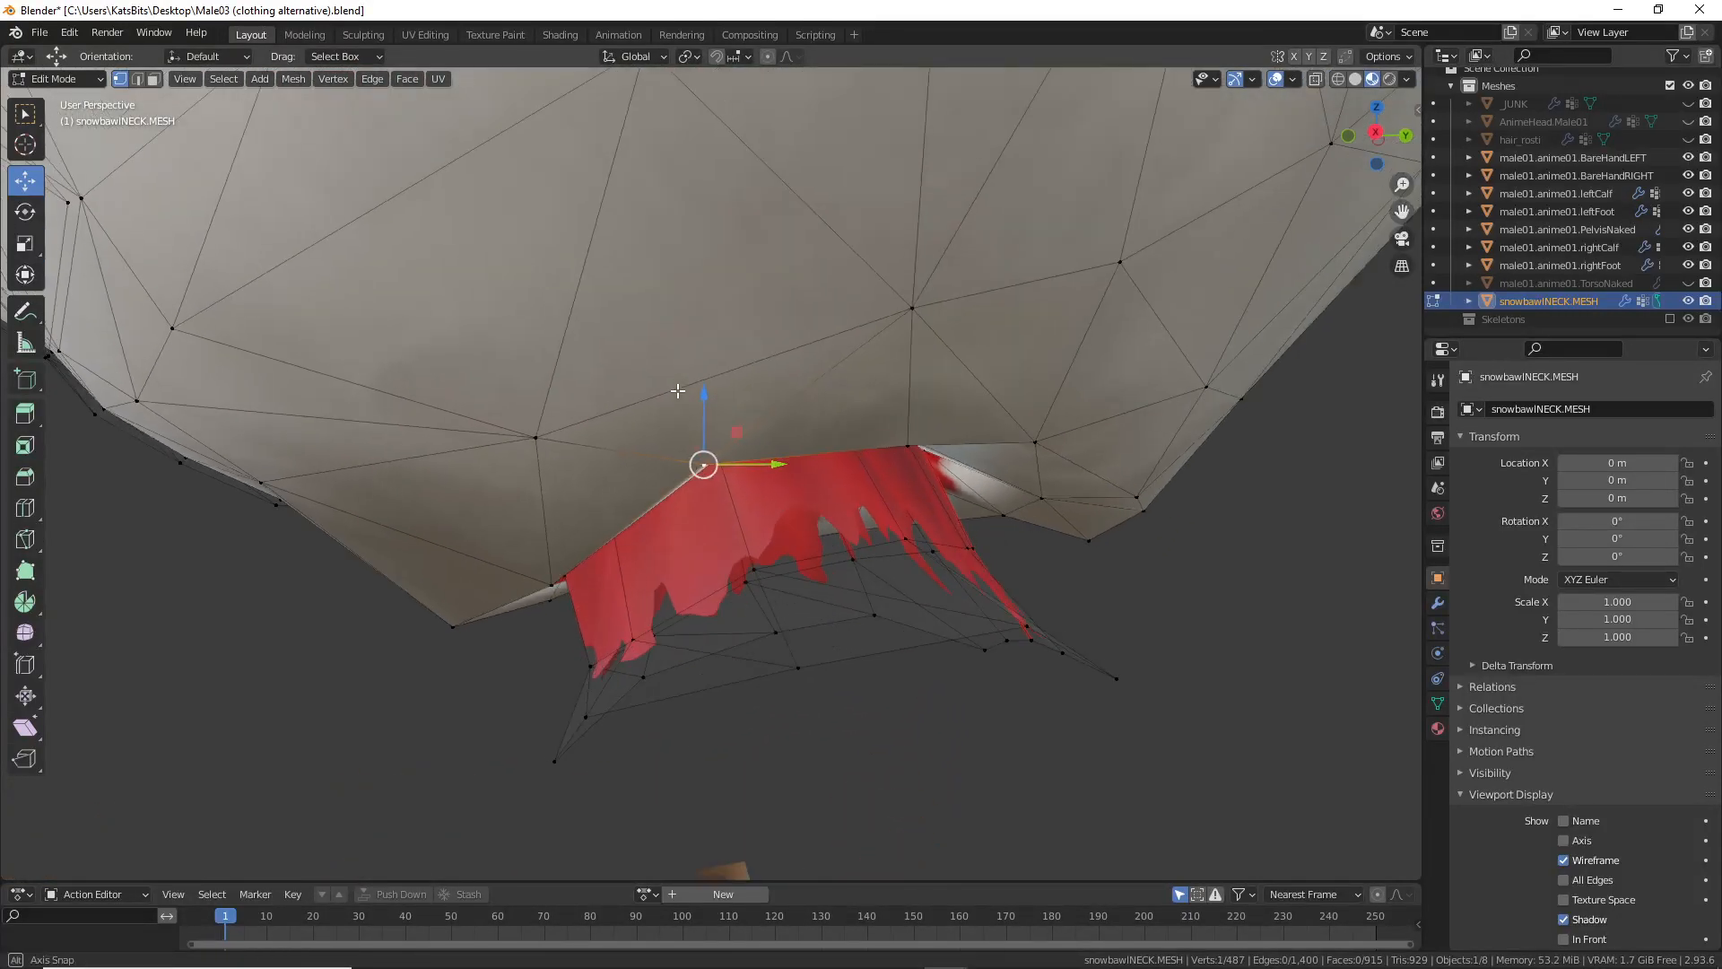
drag(702, 398, 703, 402)
Step: In edge select mode, select the complete loop of edges around the neck opening where the head meets the red neck
middle_drag(704, 401, 673, 561)
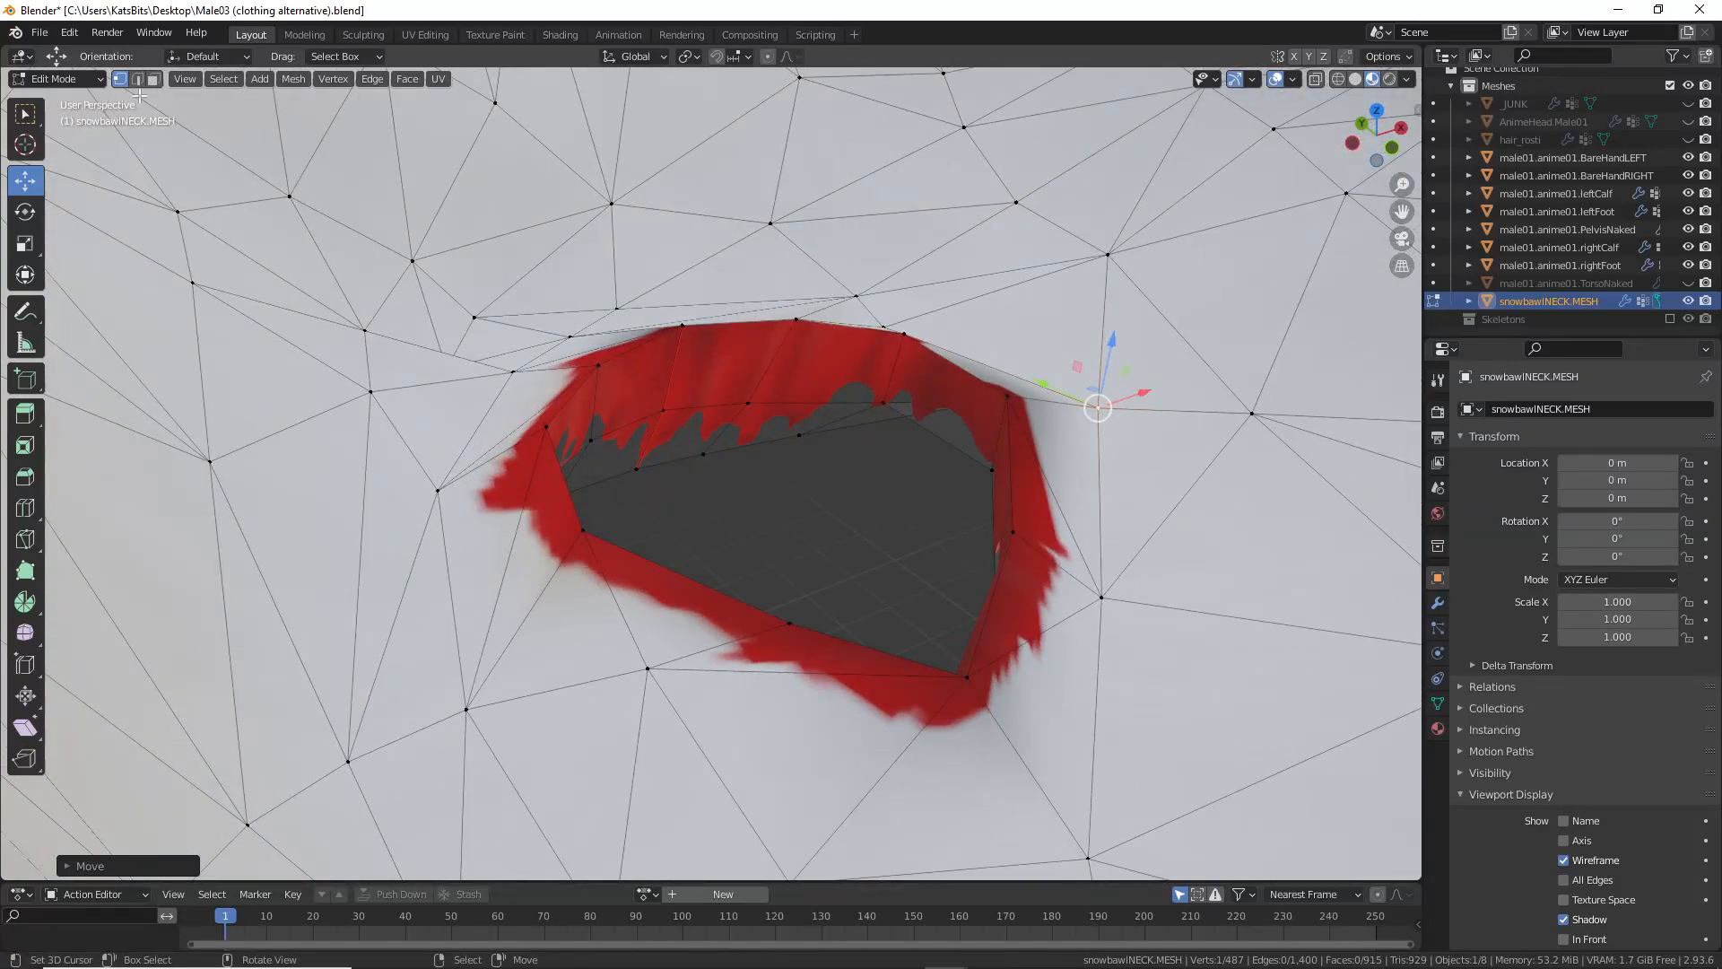
click(137, 79)
click(659, 567)
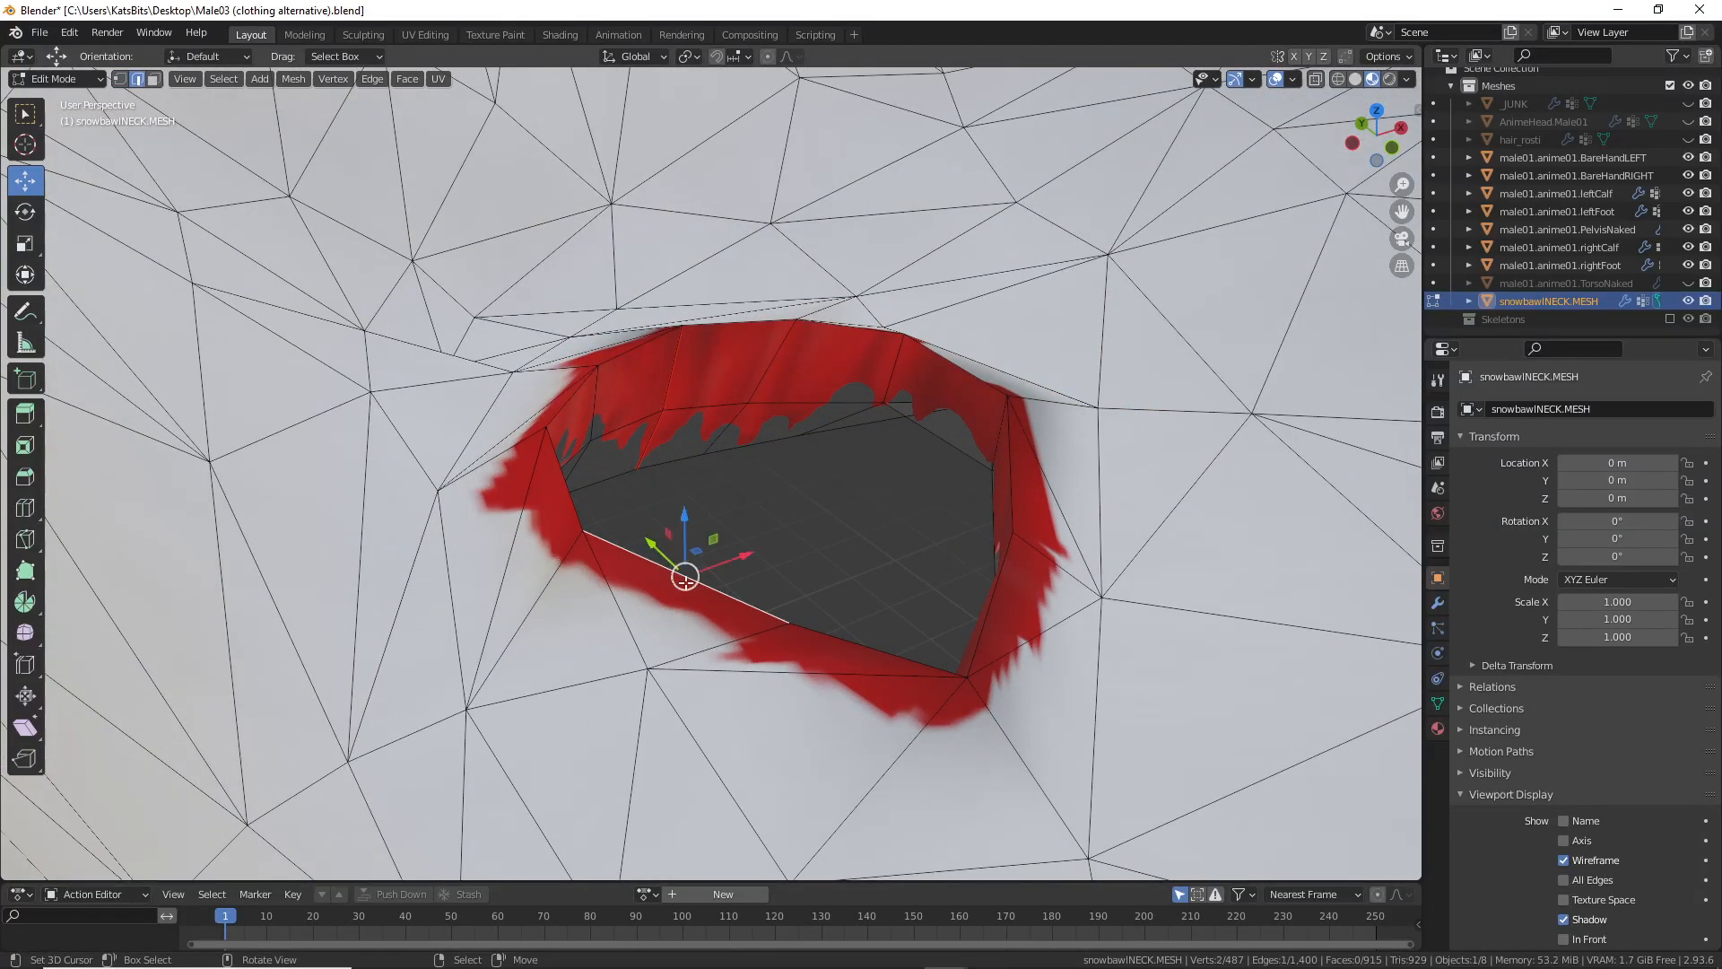
shift+click(938, 656)
middle_drag(988, 628, 871, 603)
shift+middle_drag(872, 603, 869, 768)
shift+click(868, 768)
shift+click(1015, 687)
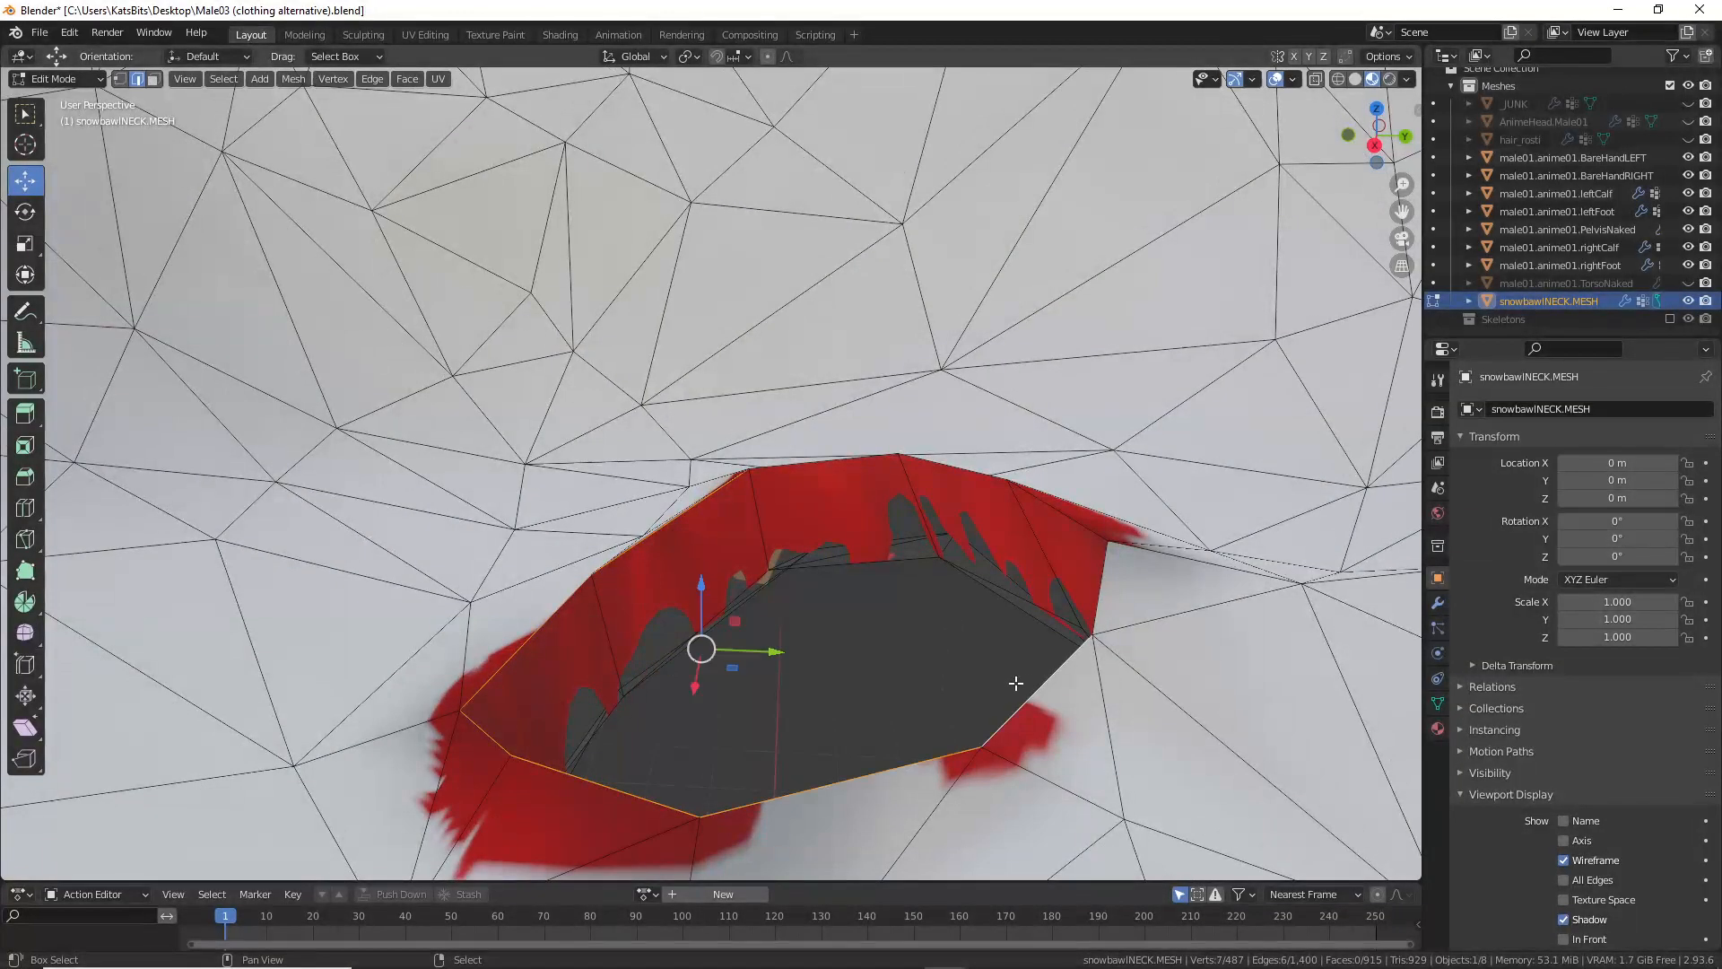
middle_drag(1058, 689, 952, 674)
shift+click(746, 681)
shift+click(845, 644)
middle_drag(846, 644, 727, 692)
shift+click(704, 664)
shift+click(781, 609)
middle_drag(549, 654, 830, 596)
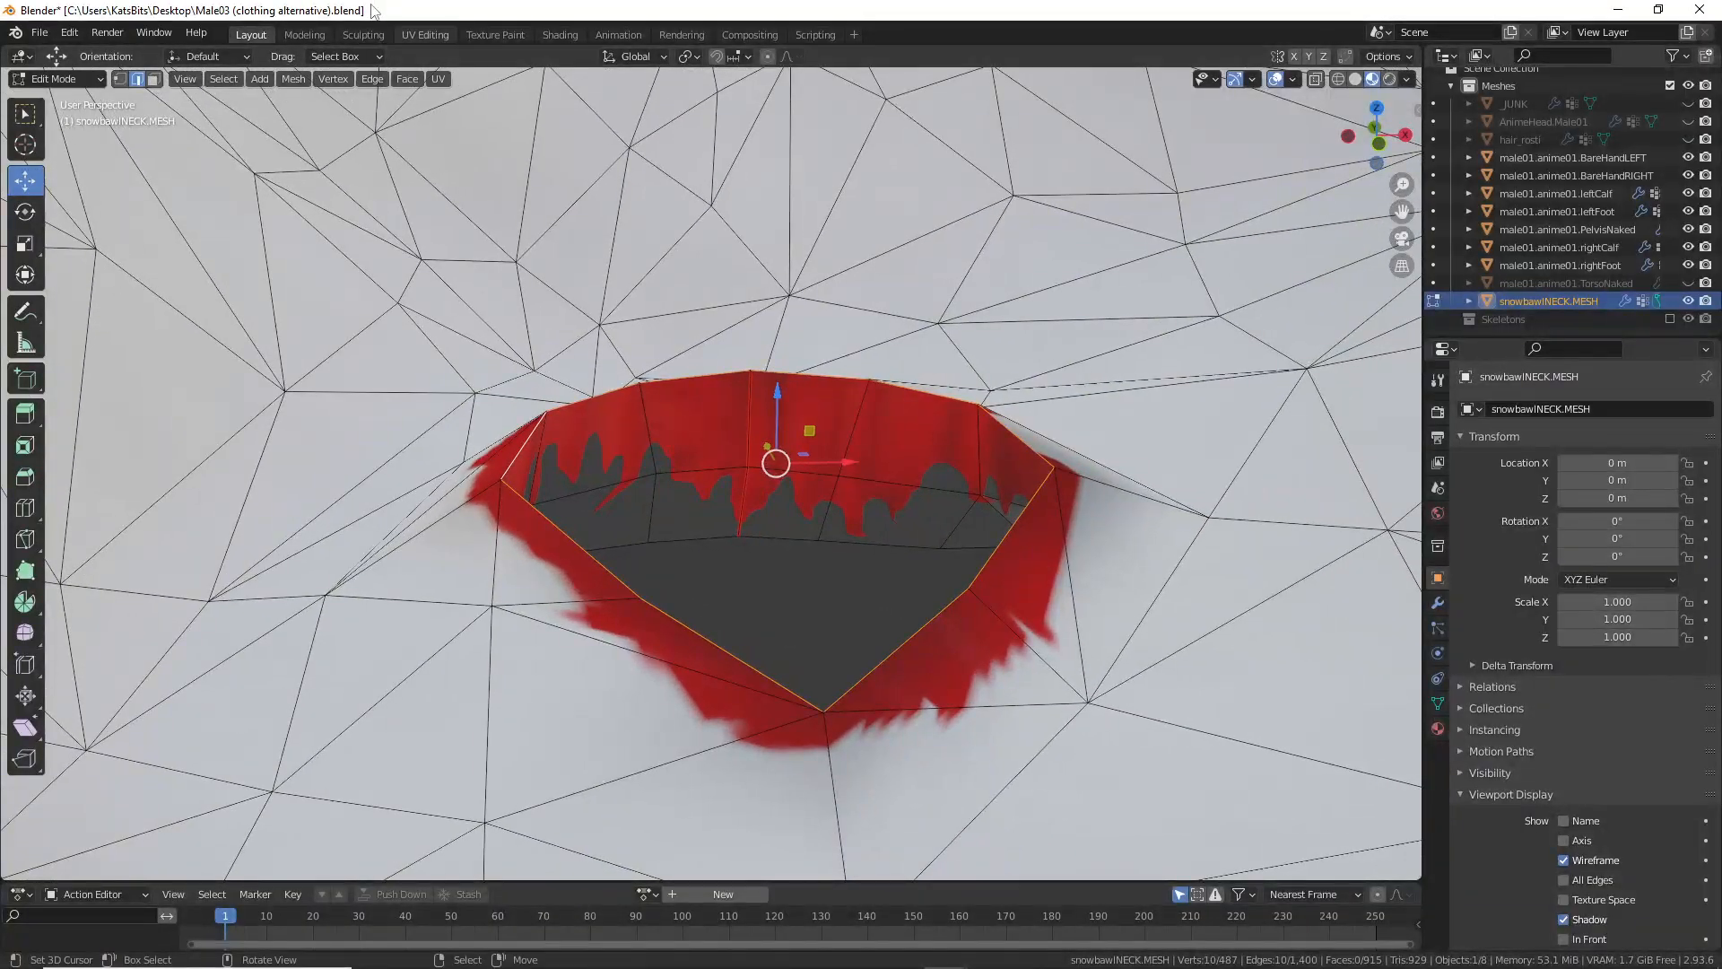
Step: Mark the selected loop of head-neck seam edges as sharp
click(375, 79)
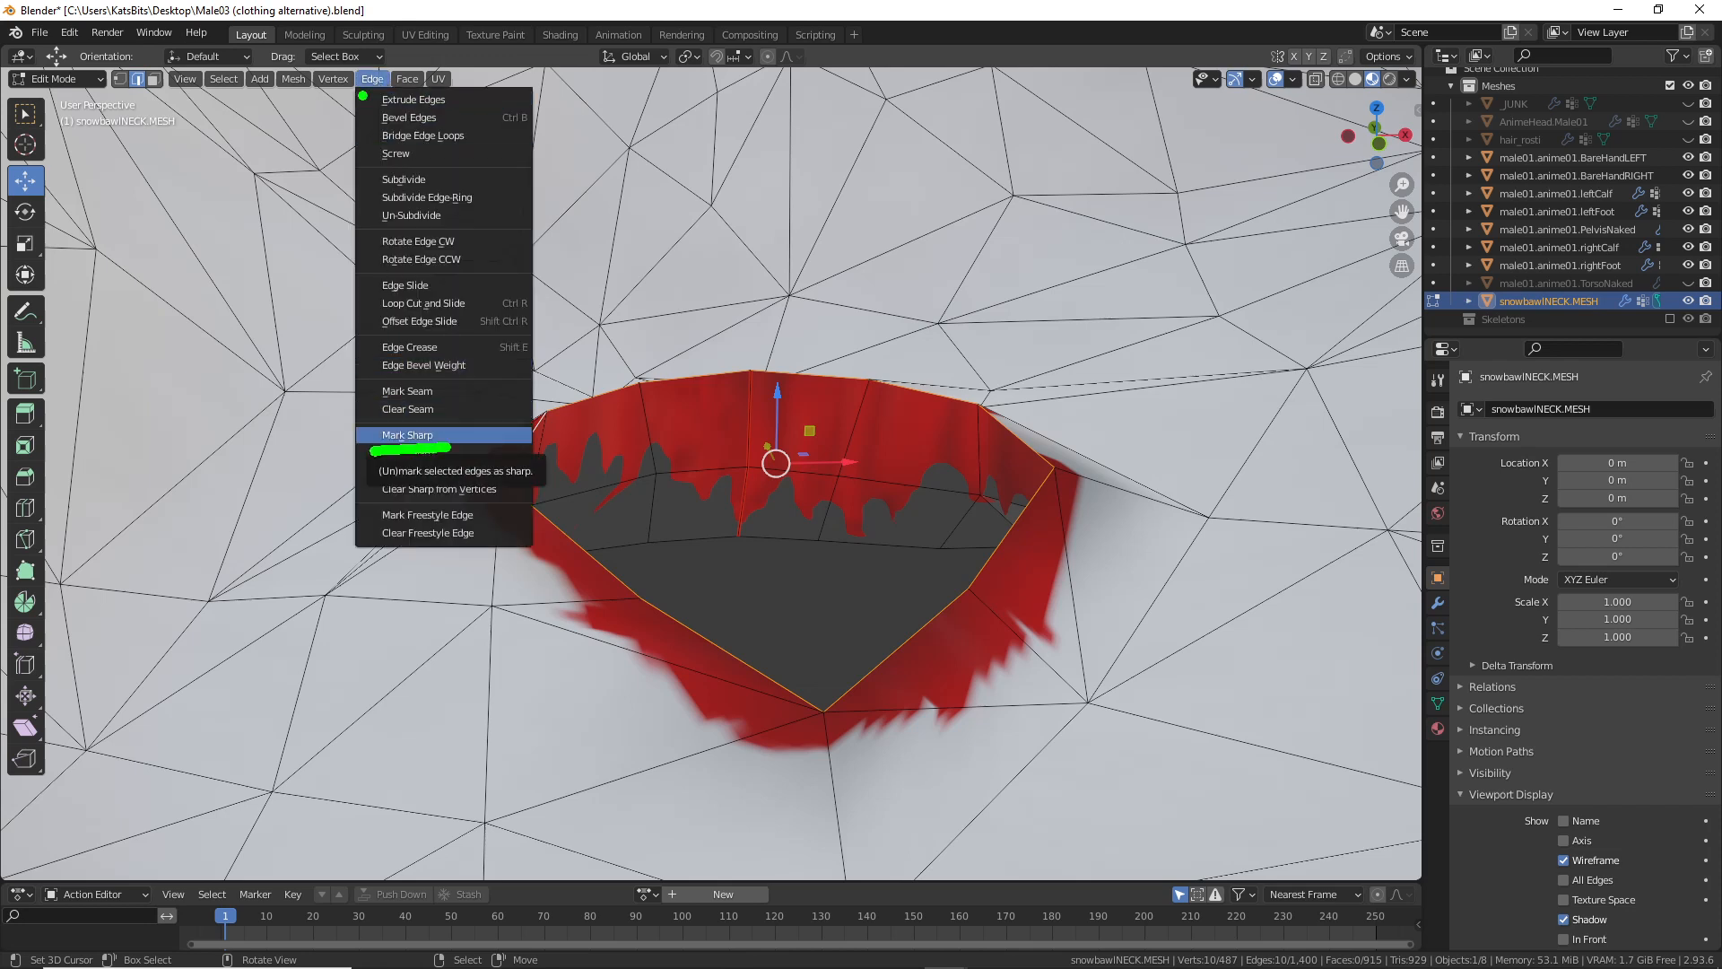
drag(349, 90, 402, 98)
click(405, 435)
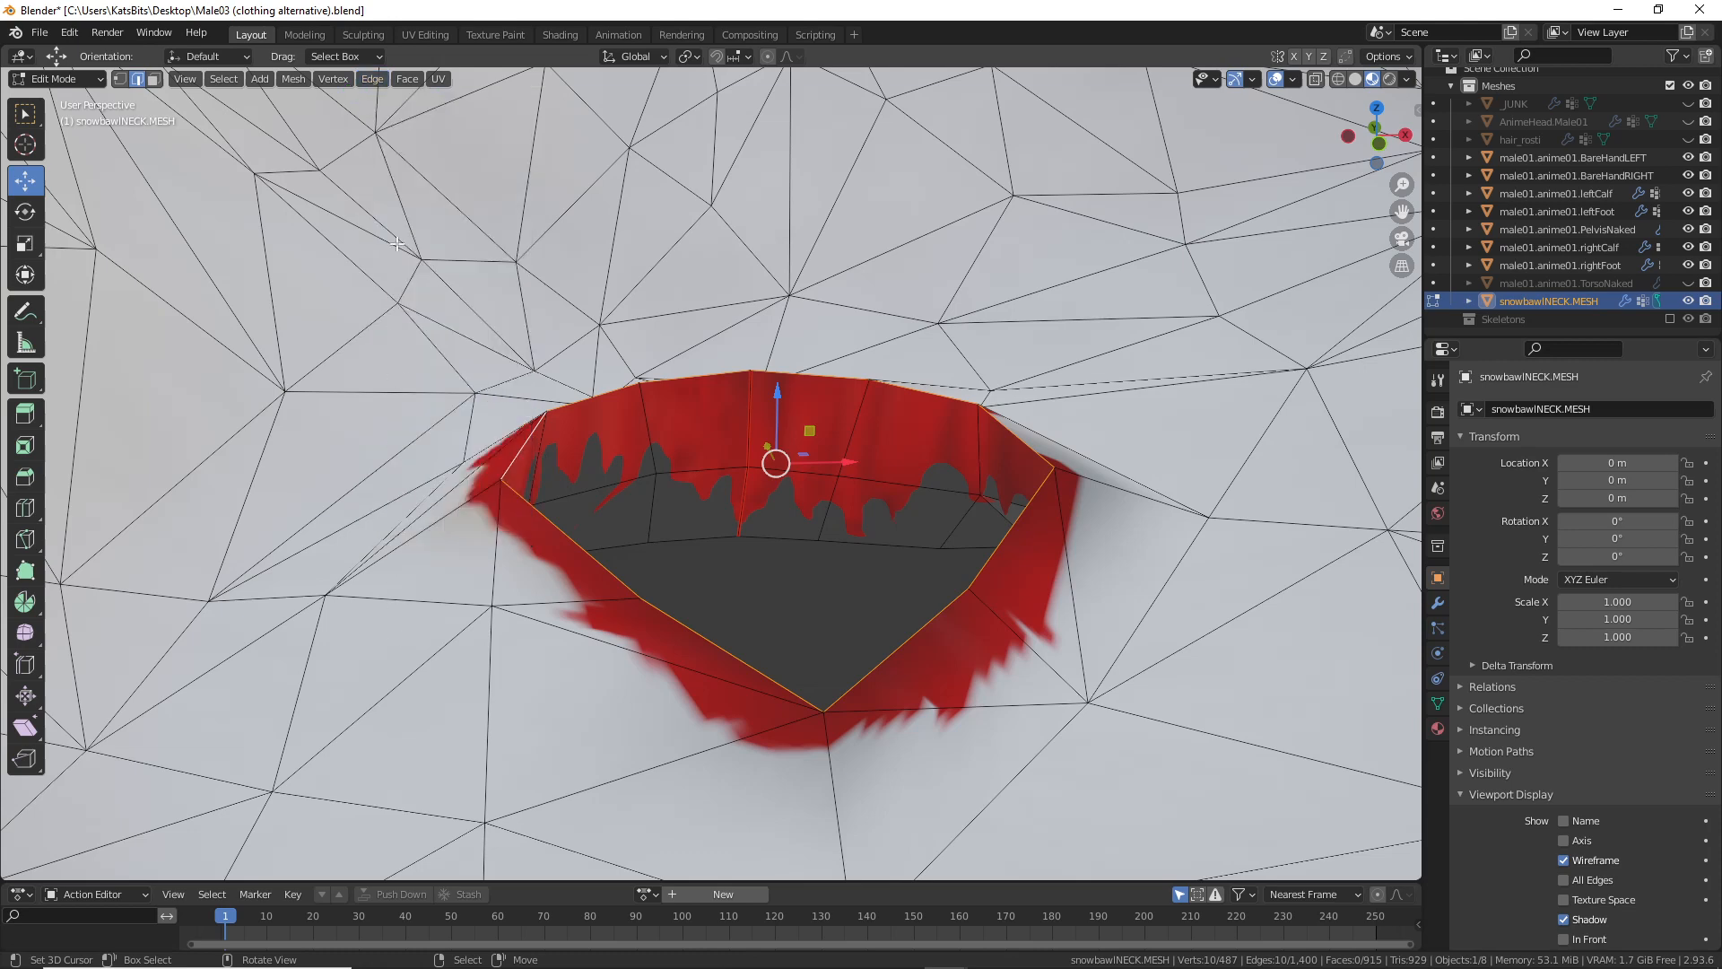
click(376, 81)
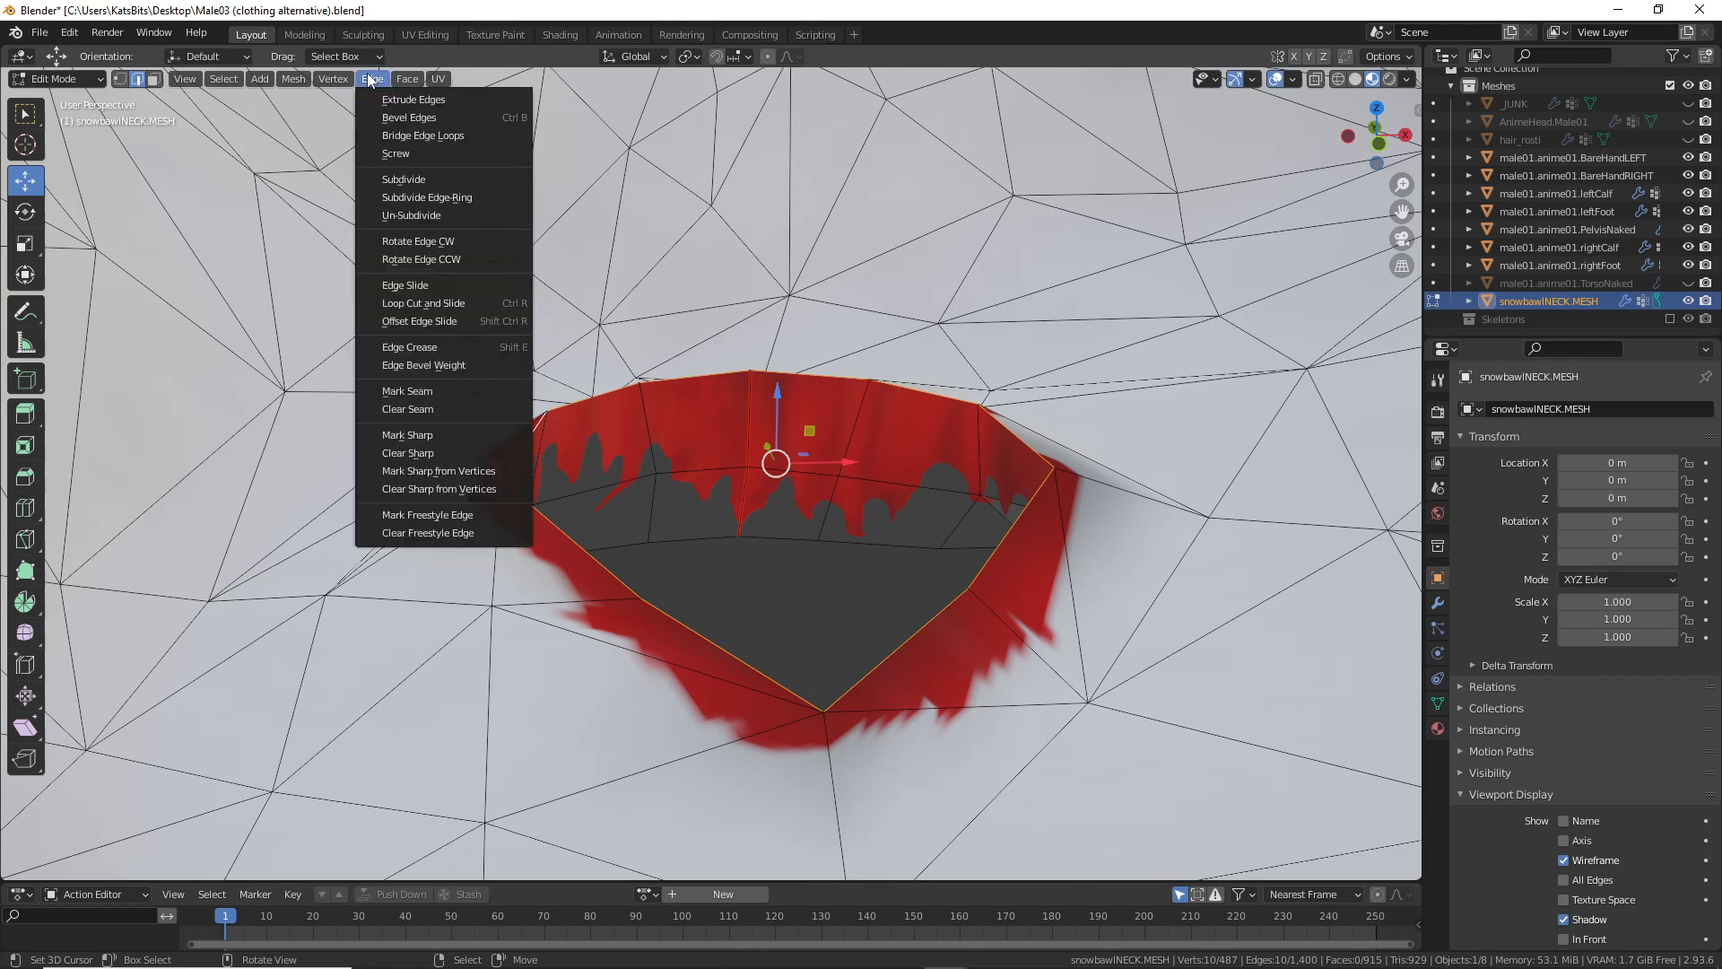
click(405, 435)
middle_drag(591, 527, 699, 288)
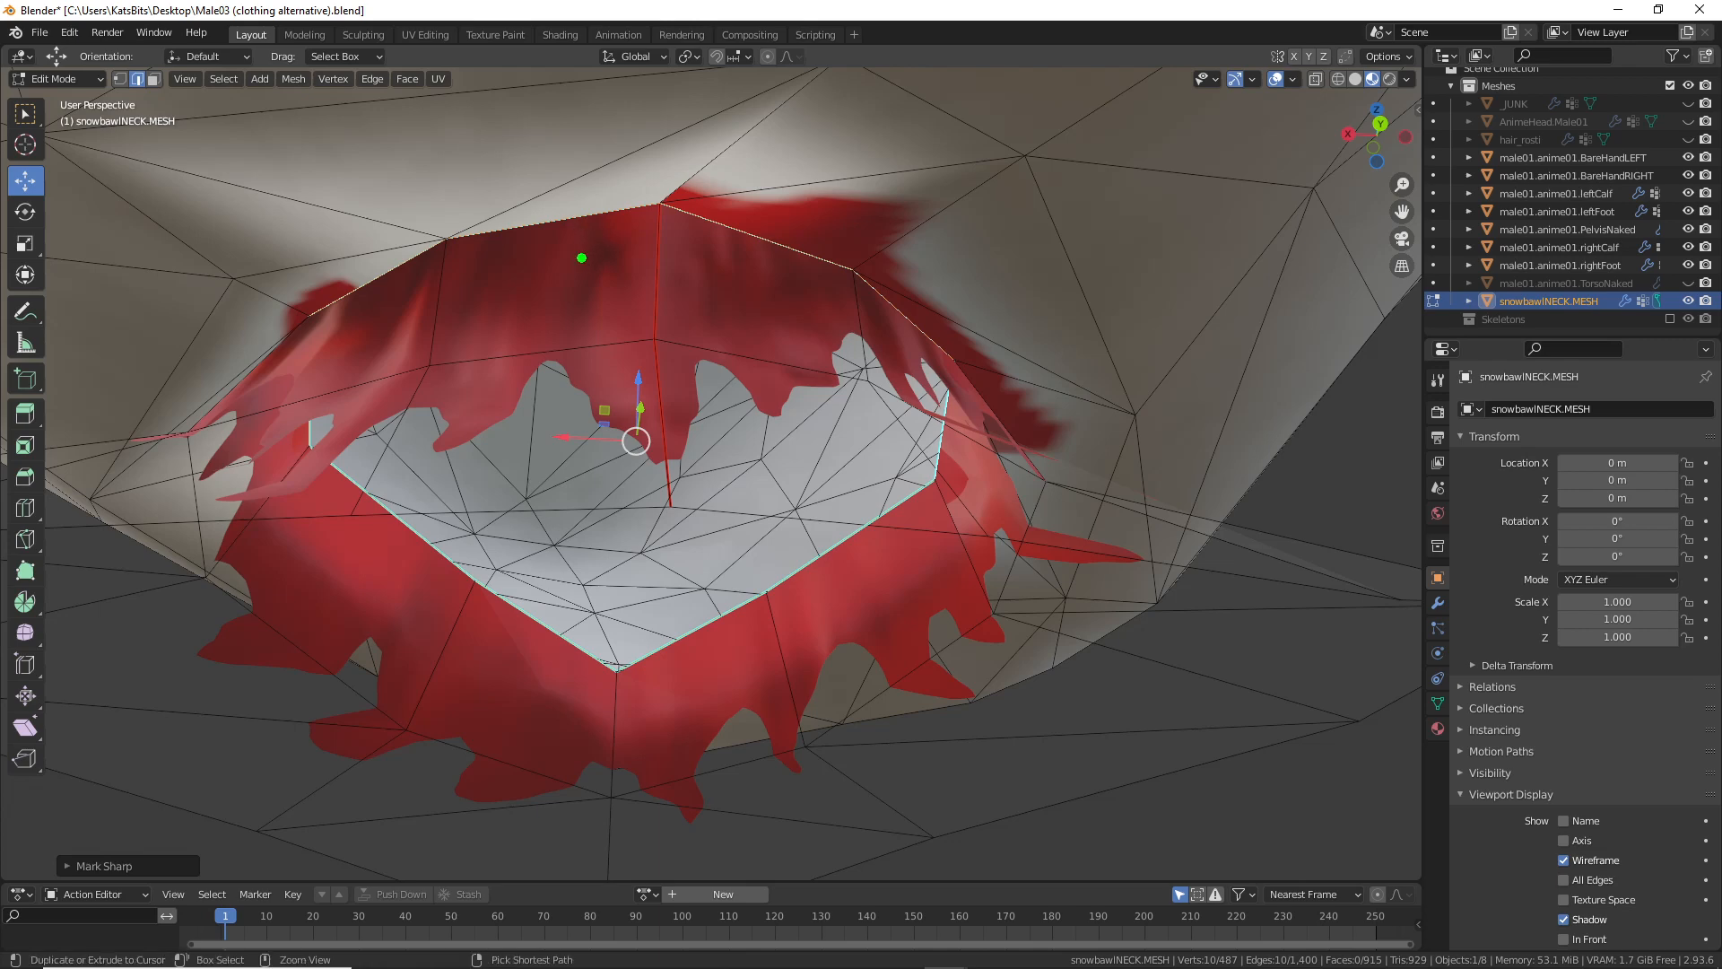
drag(446, 241, 719, 234)
drag(793, 242, 932, 309)
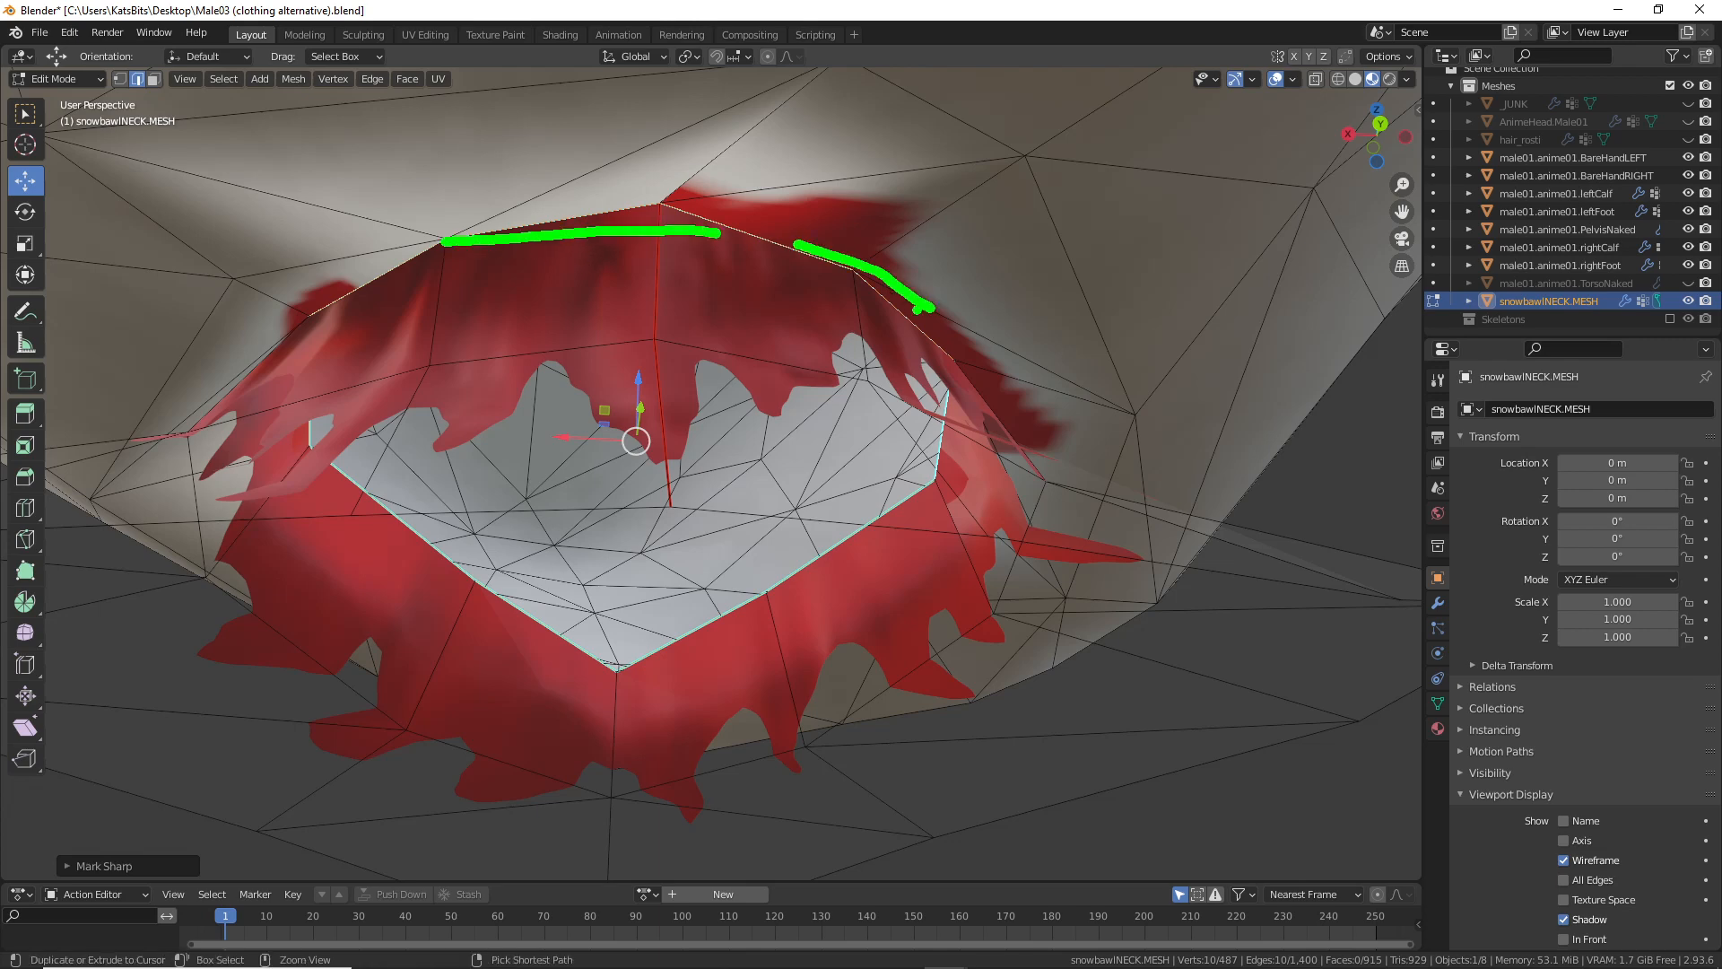
key(Escape)
middle_drag(403, 313, 605, 335)
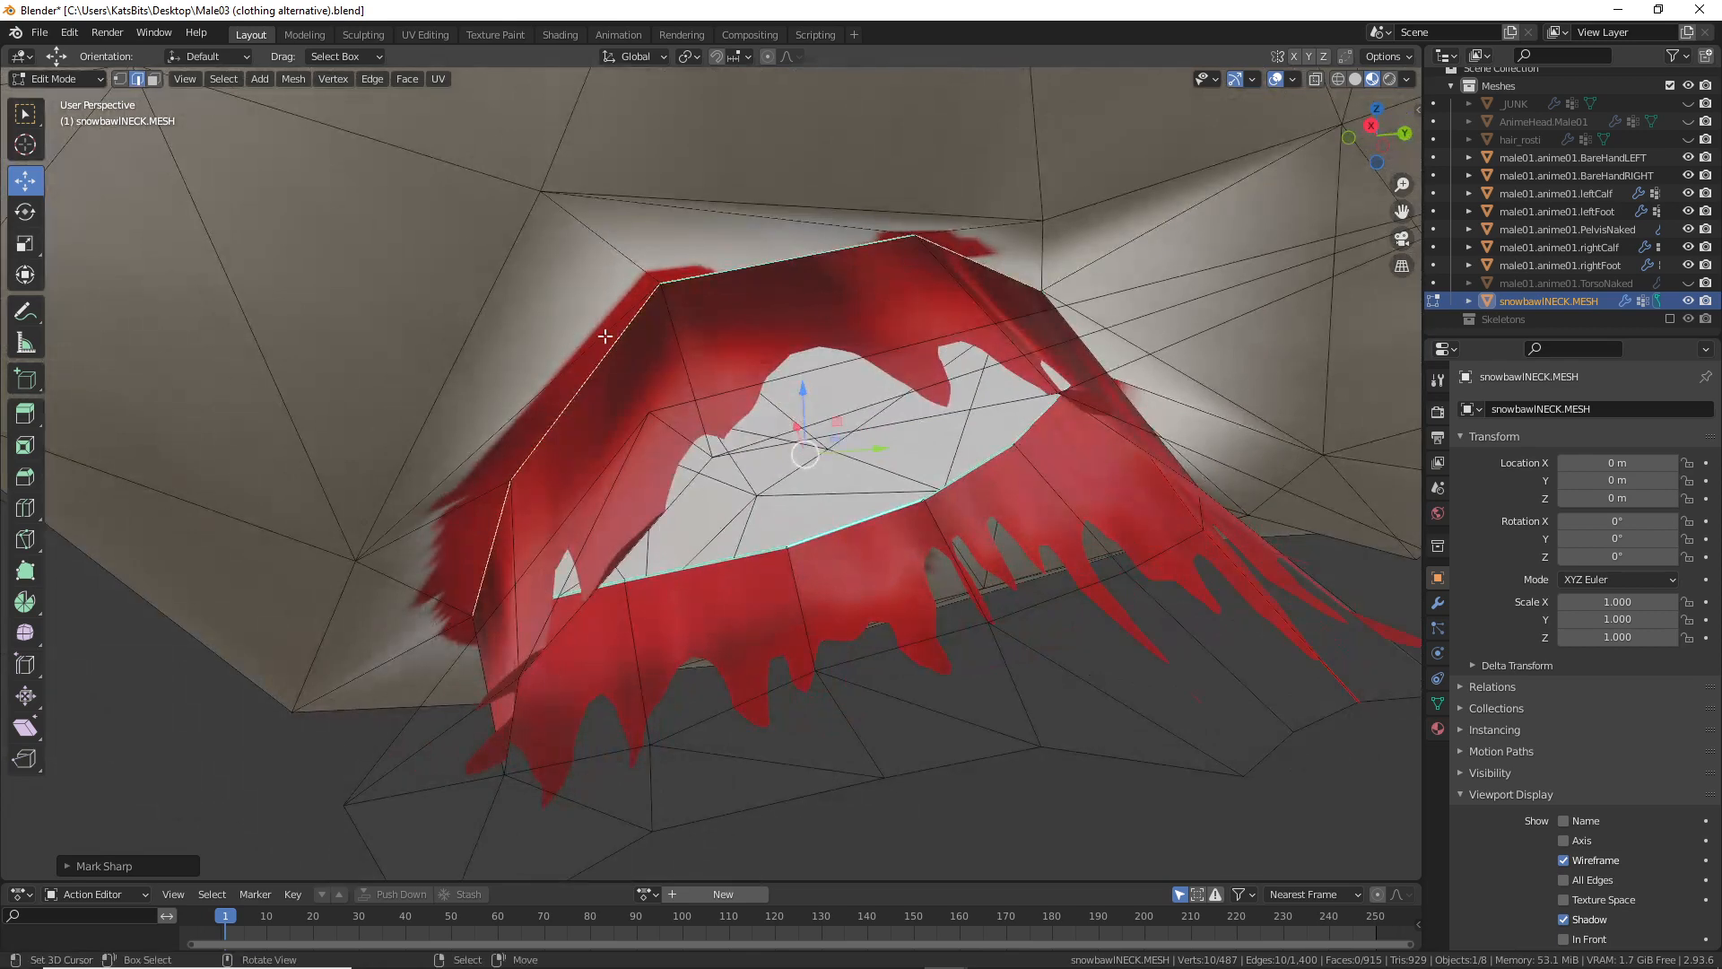
Step: Open the modifier settings of snowbawlNECK.MESH
click(1437, 604)
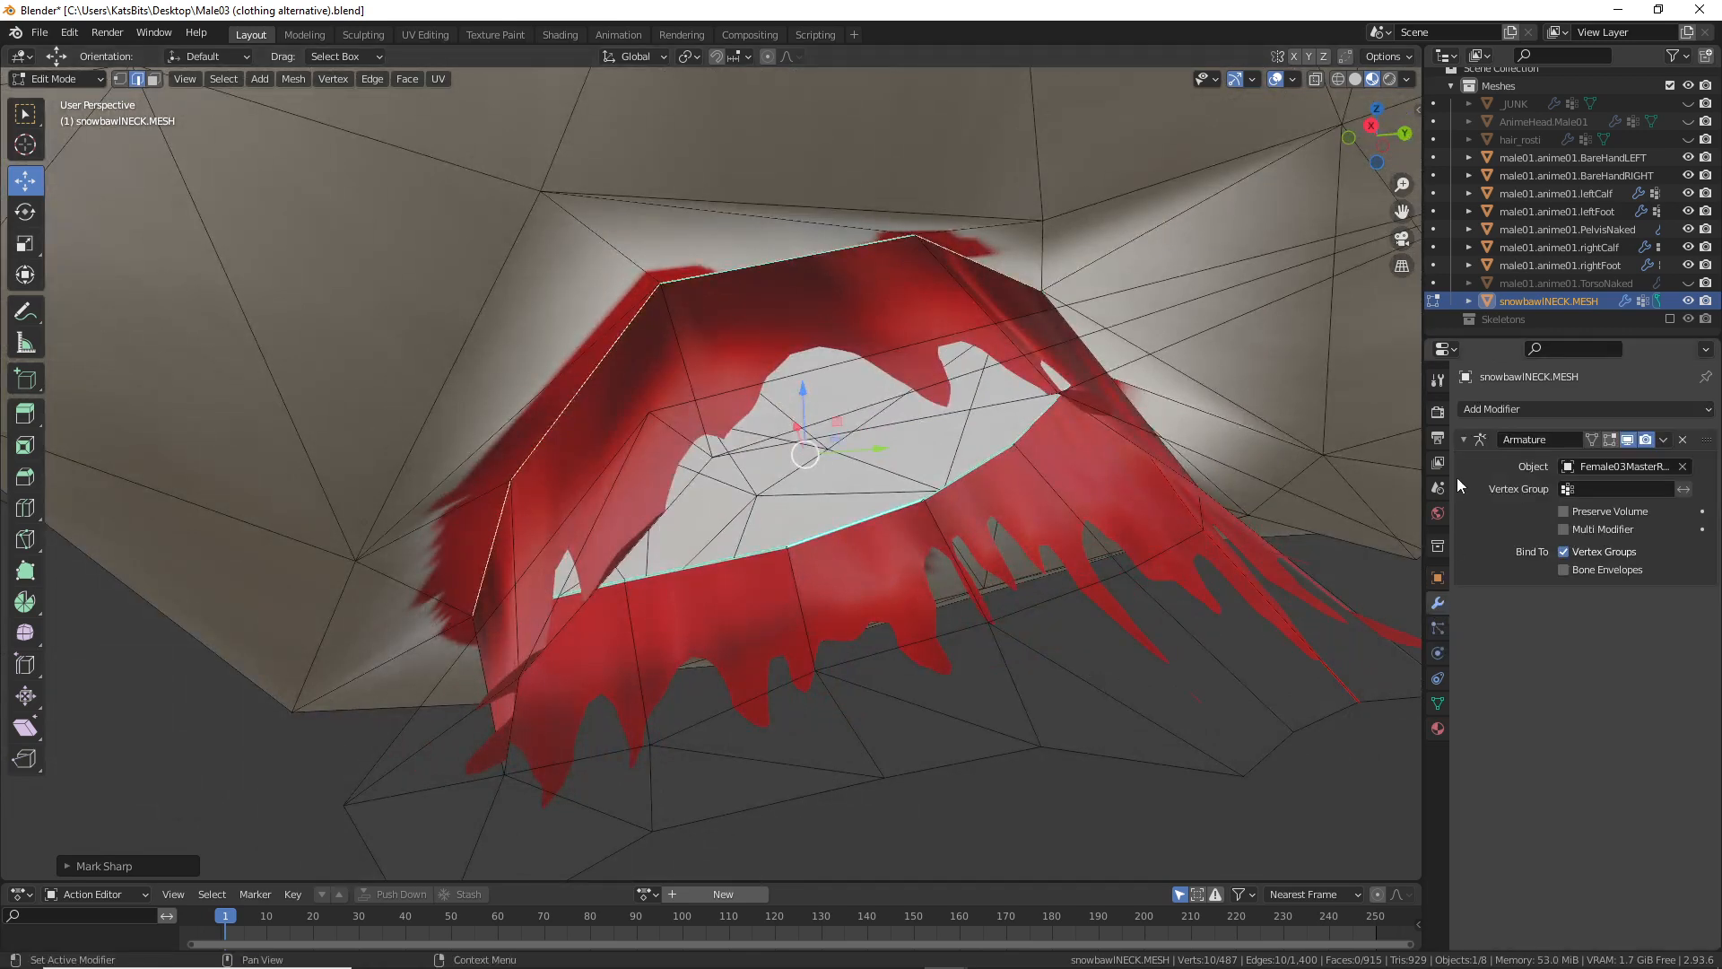
middle_drag(995, 490, 1032, 500)
scroll(899, 486, down, 3)
middle_drag(899, 486, 806, 391)
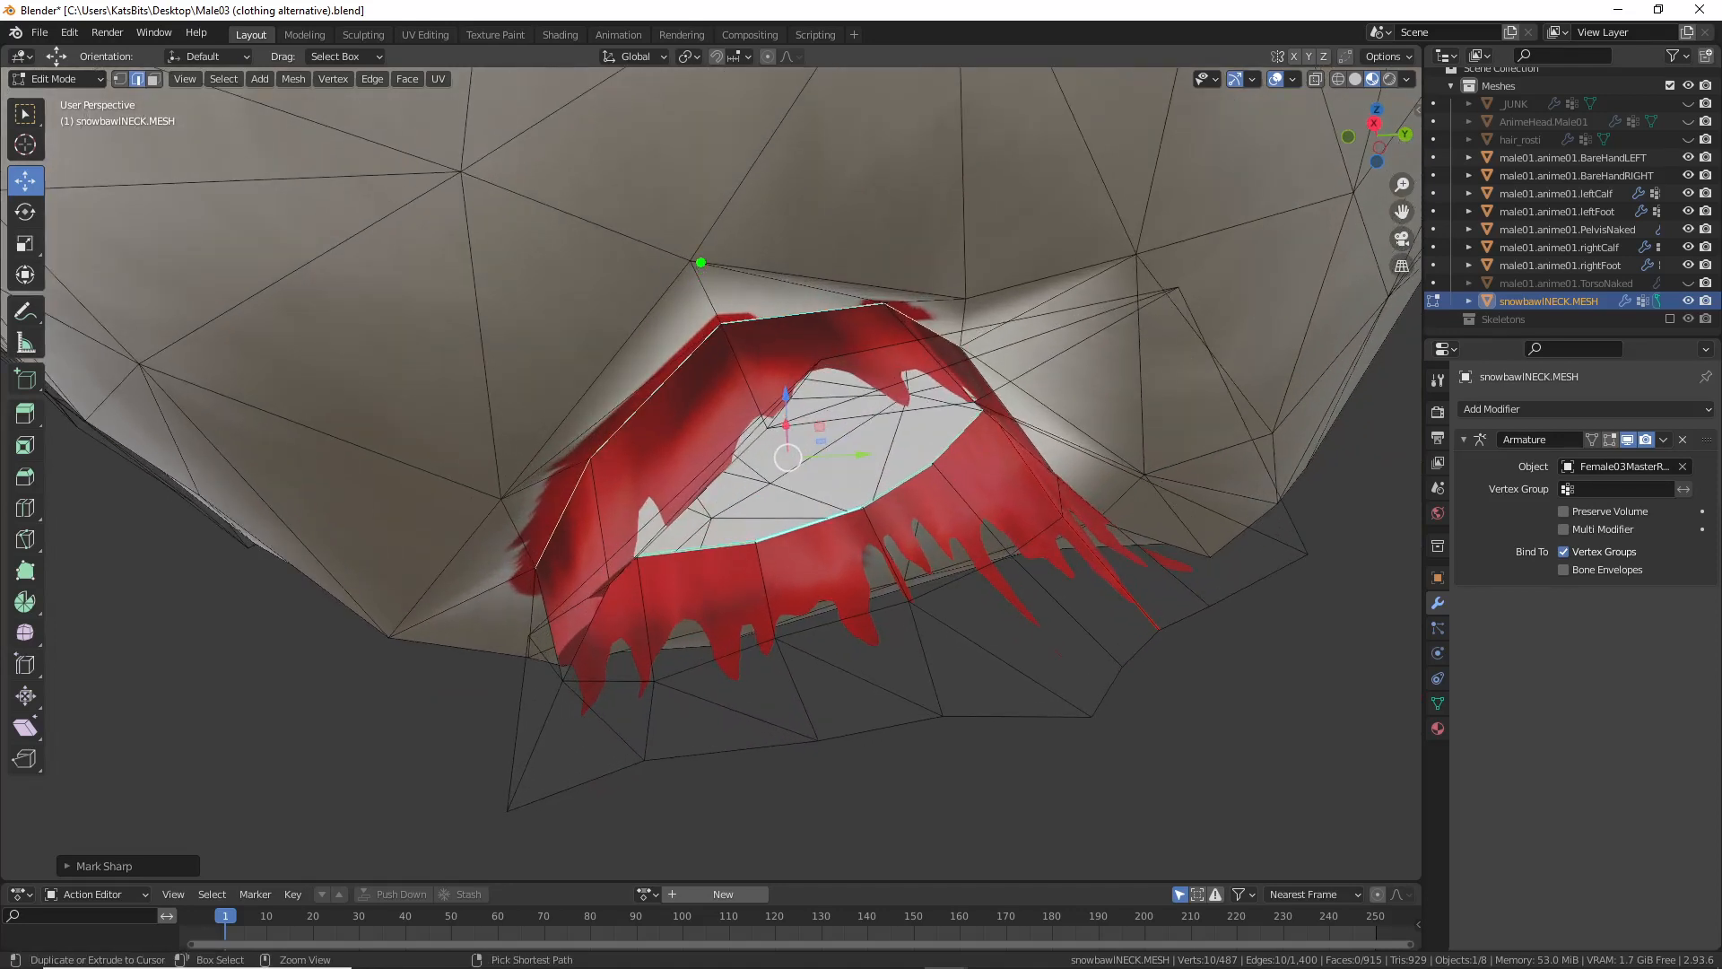
mouse_move(701, 262)
mouse_down()
mouse_move(557, 365)
mouse_move(500, 509)
mouse_move(659, 414)
mouse_move(868, 350)
mouse_move(942, 262)
mouse_move(674, 247)
mouse_up()
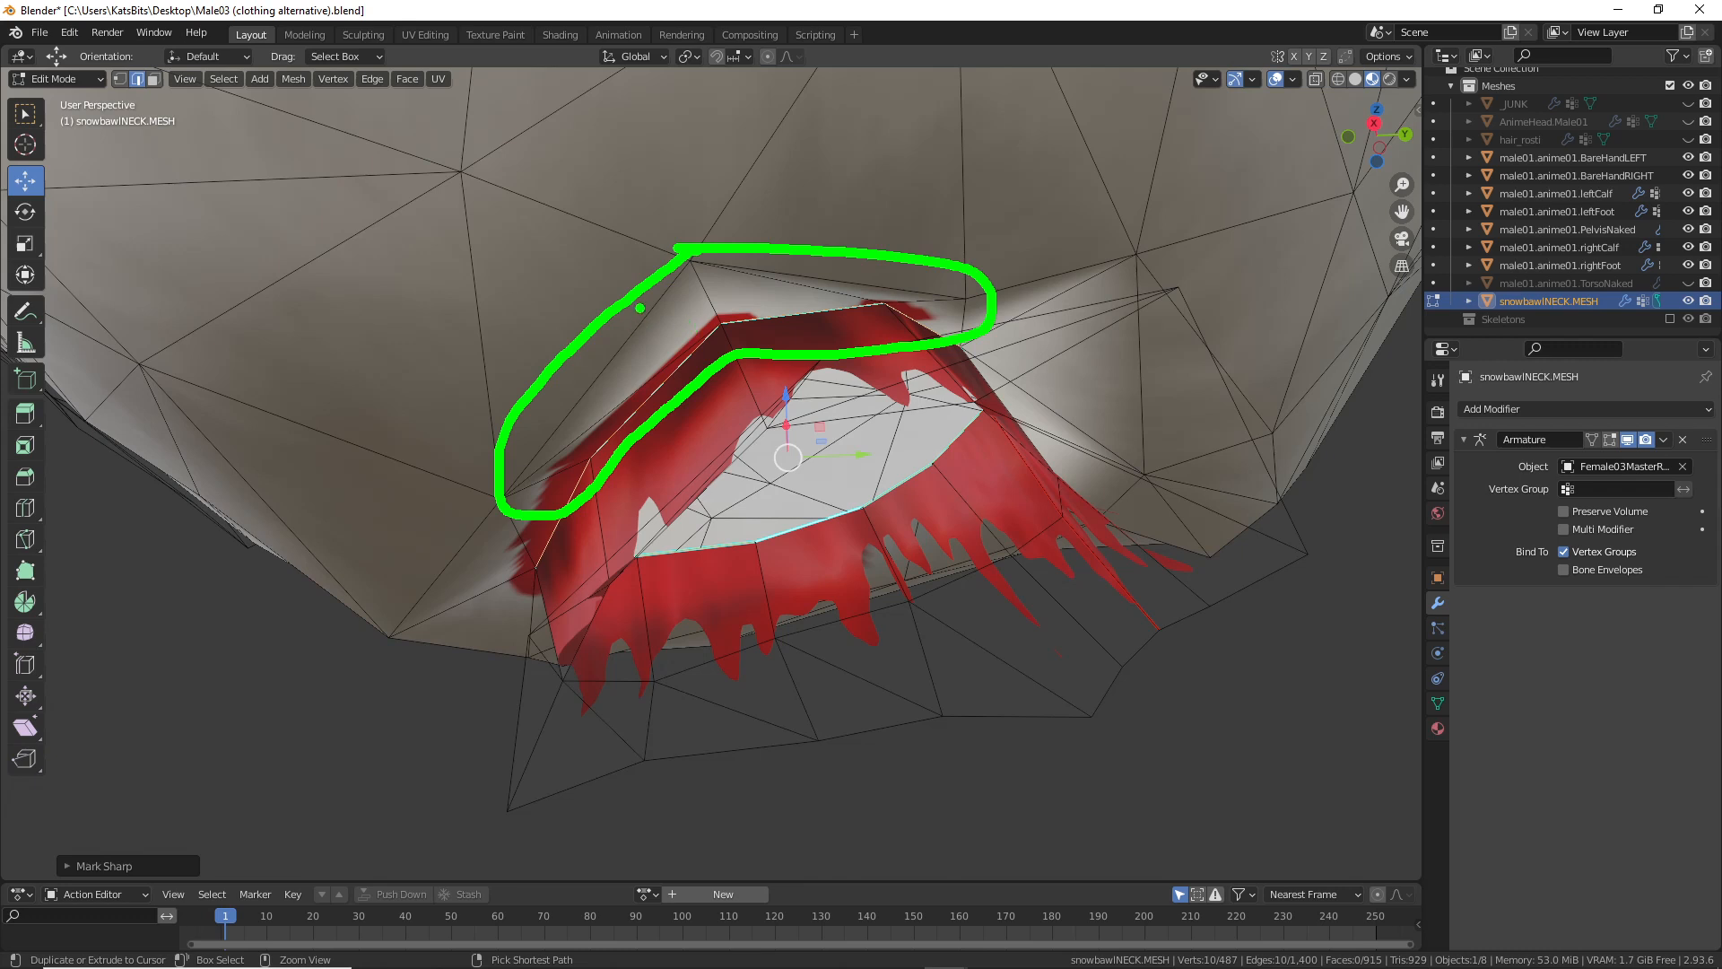
mouse_move(595, 442)
mouse_down()
mouse_move(682, 345)
mouse_move(731, 324)
mouse_move(884, 320)
mouse_up()
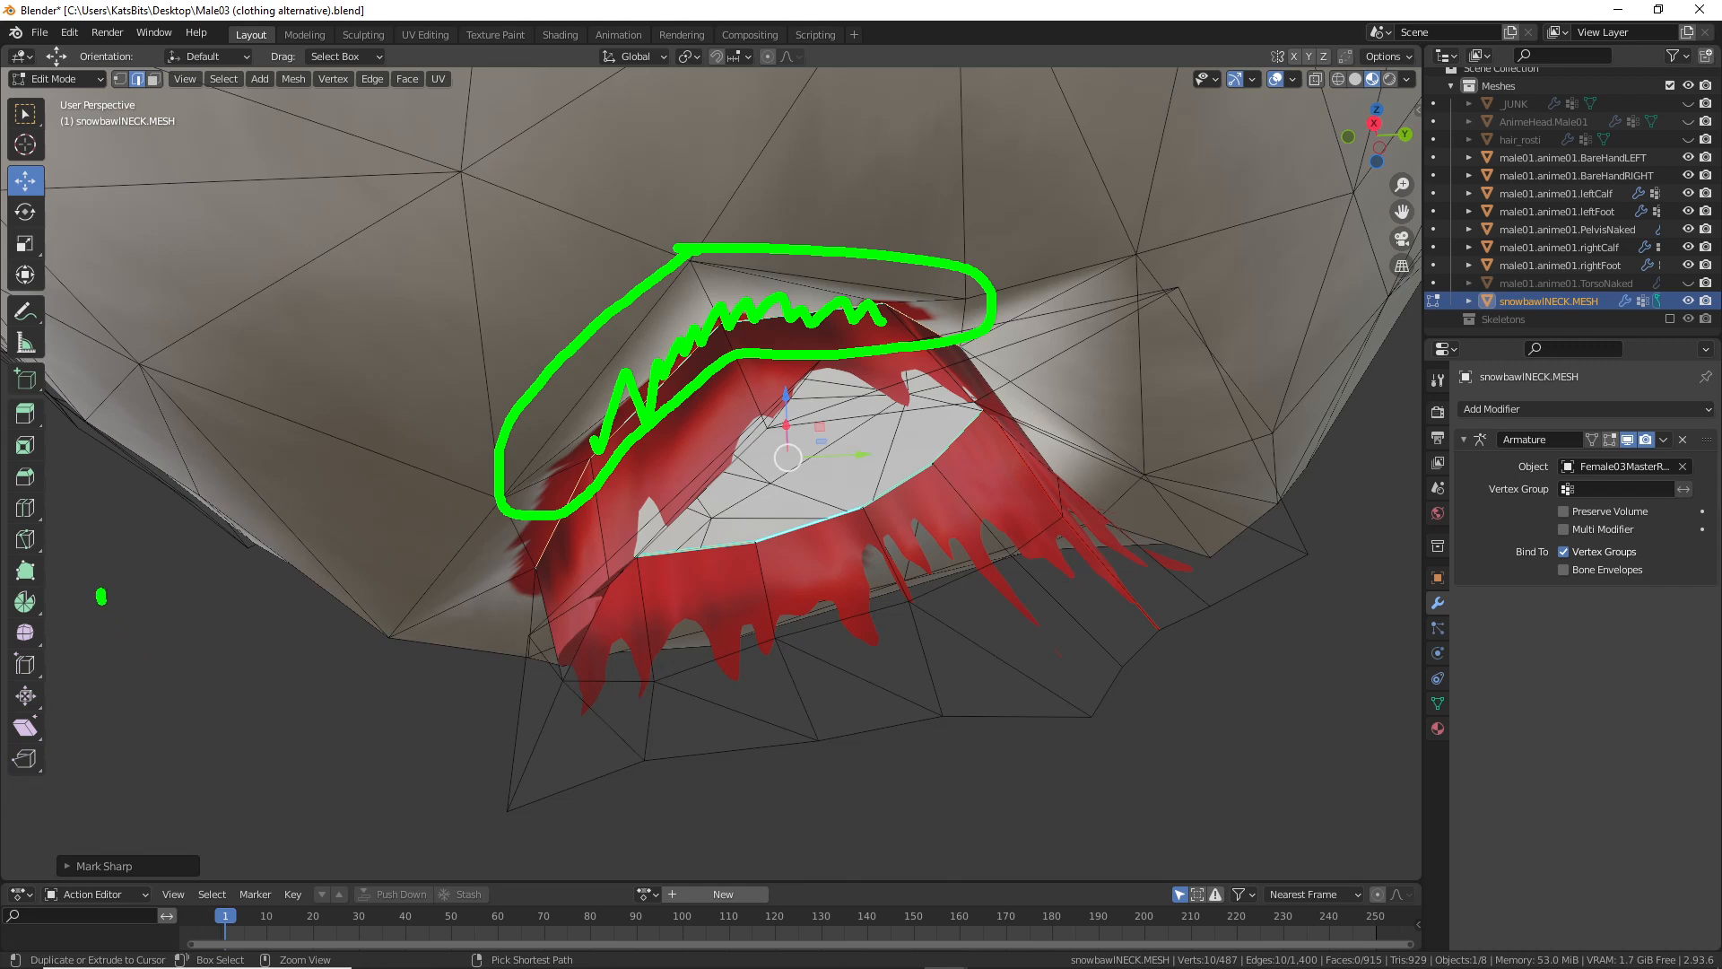
mouse_move(101, 597)
mouse_down()
mouse_move(237, 534)
mouse_move(289, 662)
mouse_move(436, 502)
mouse_up()
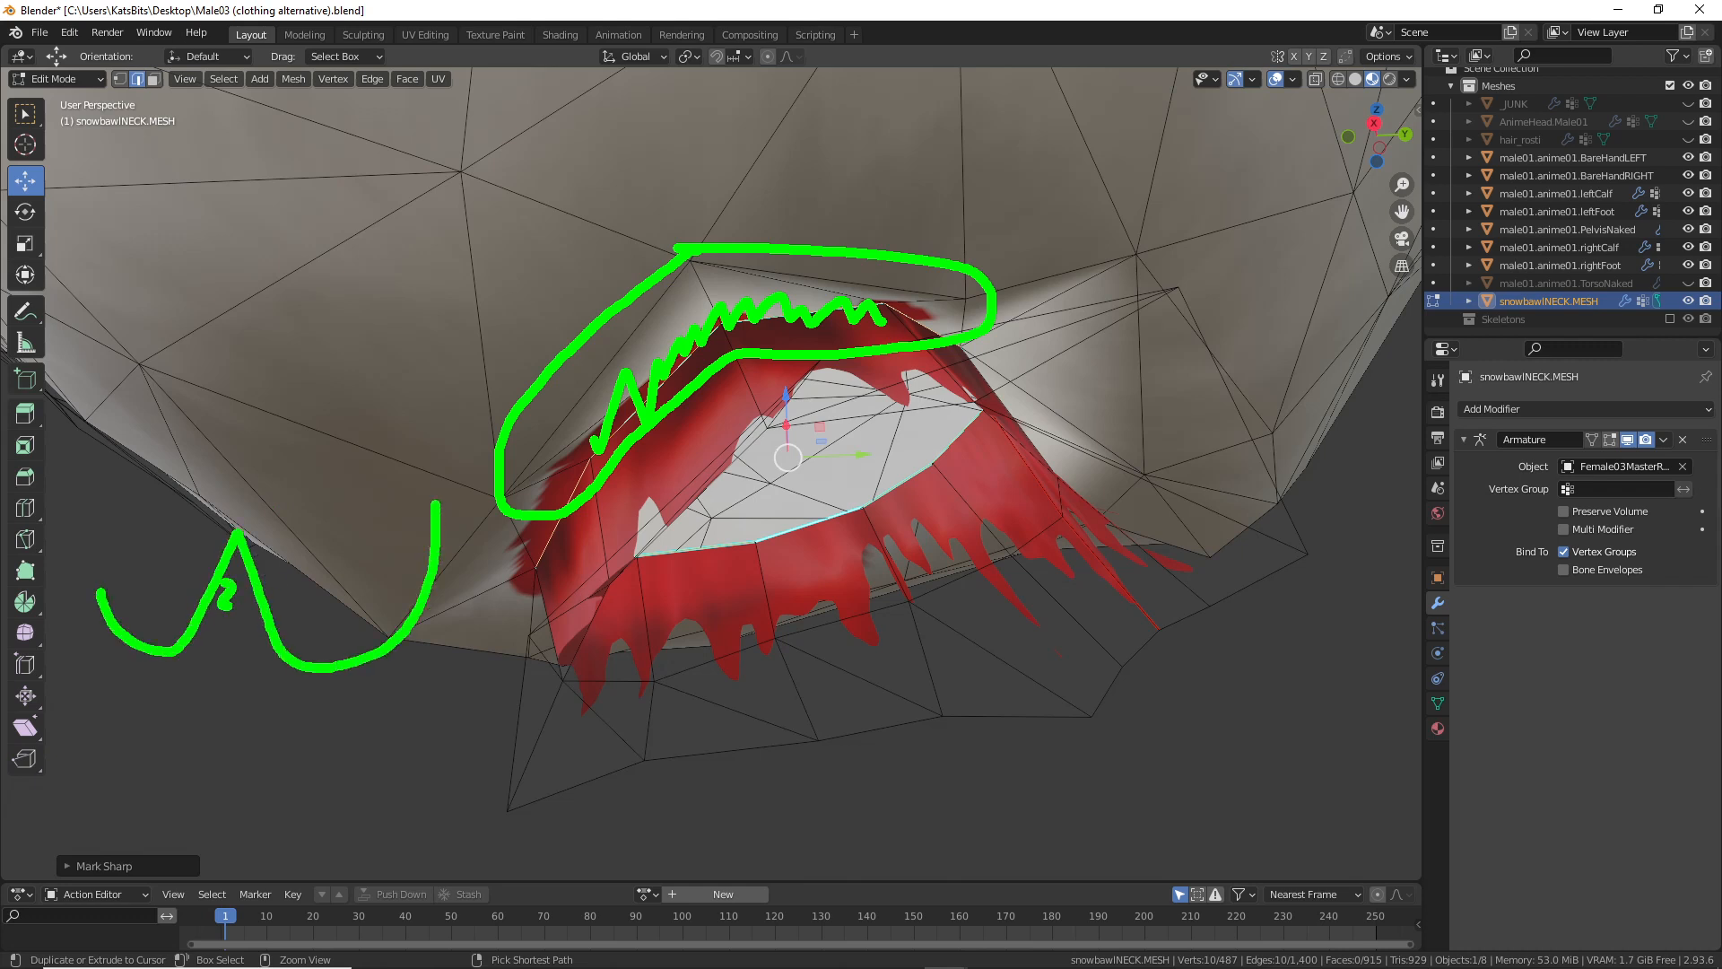
mouse_move(250, 513)
mouse_down()
mouse_move(242, 563)
mouse_move(229, 504)
mouse_up()
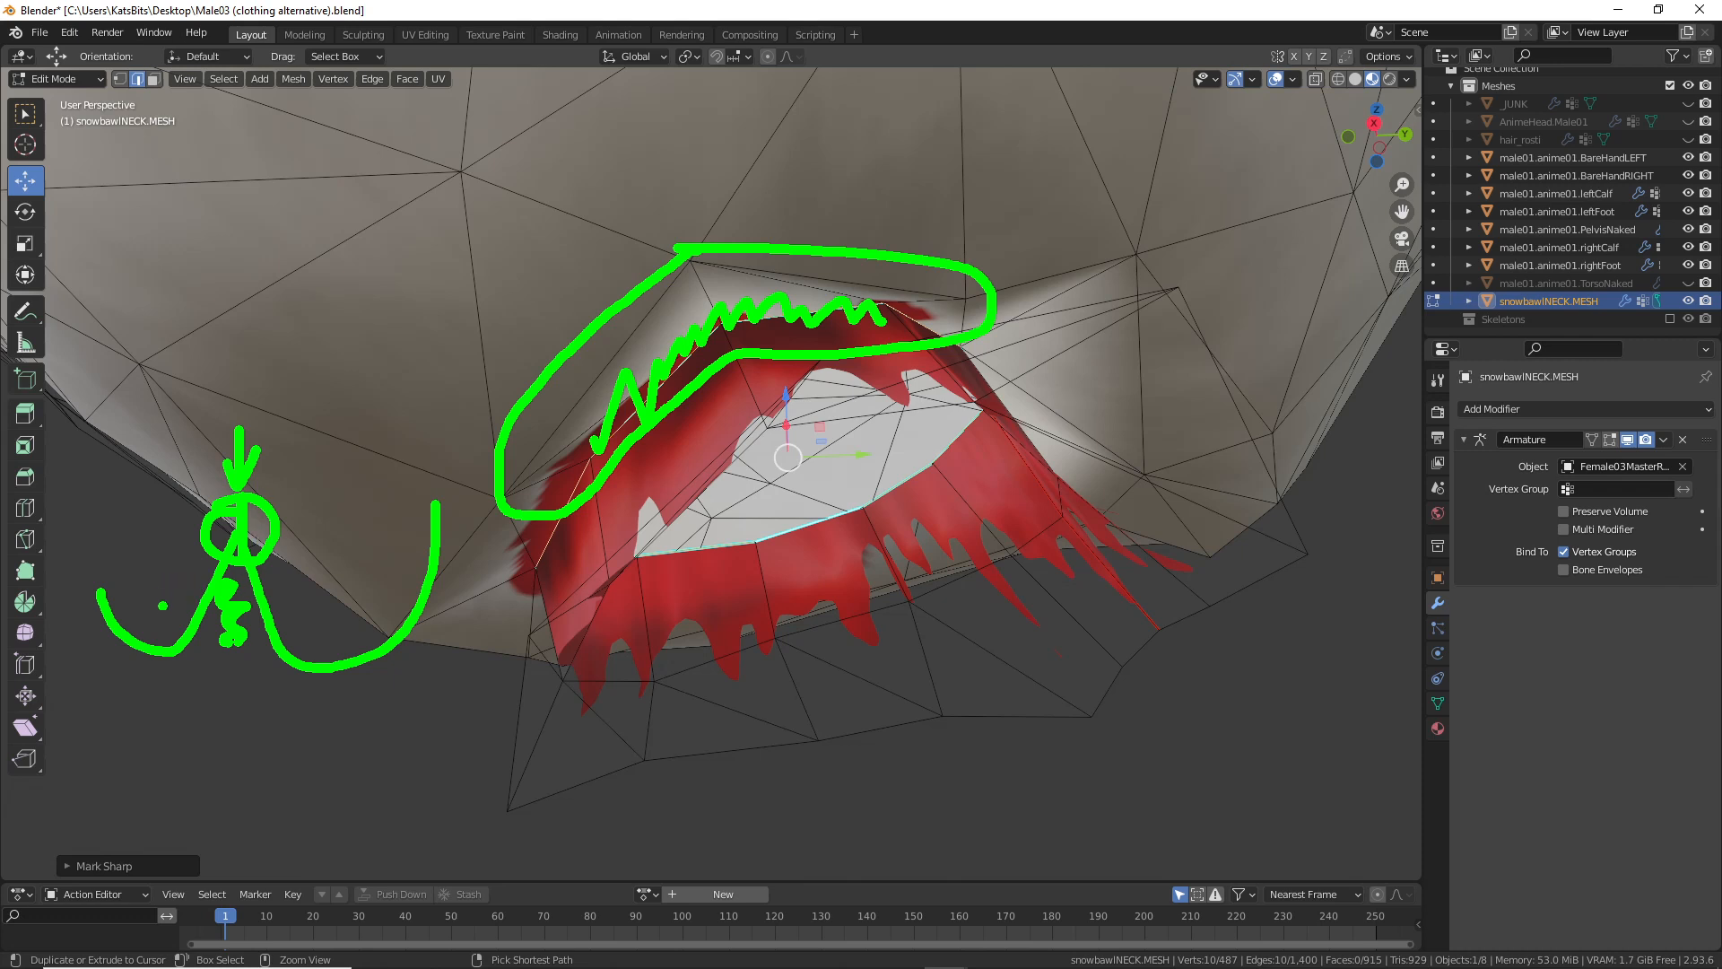
mouse_move(163, 605)
mouse_down()
mouse_move(192, 508)
mouse_move(334, 589)
mouse_up()
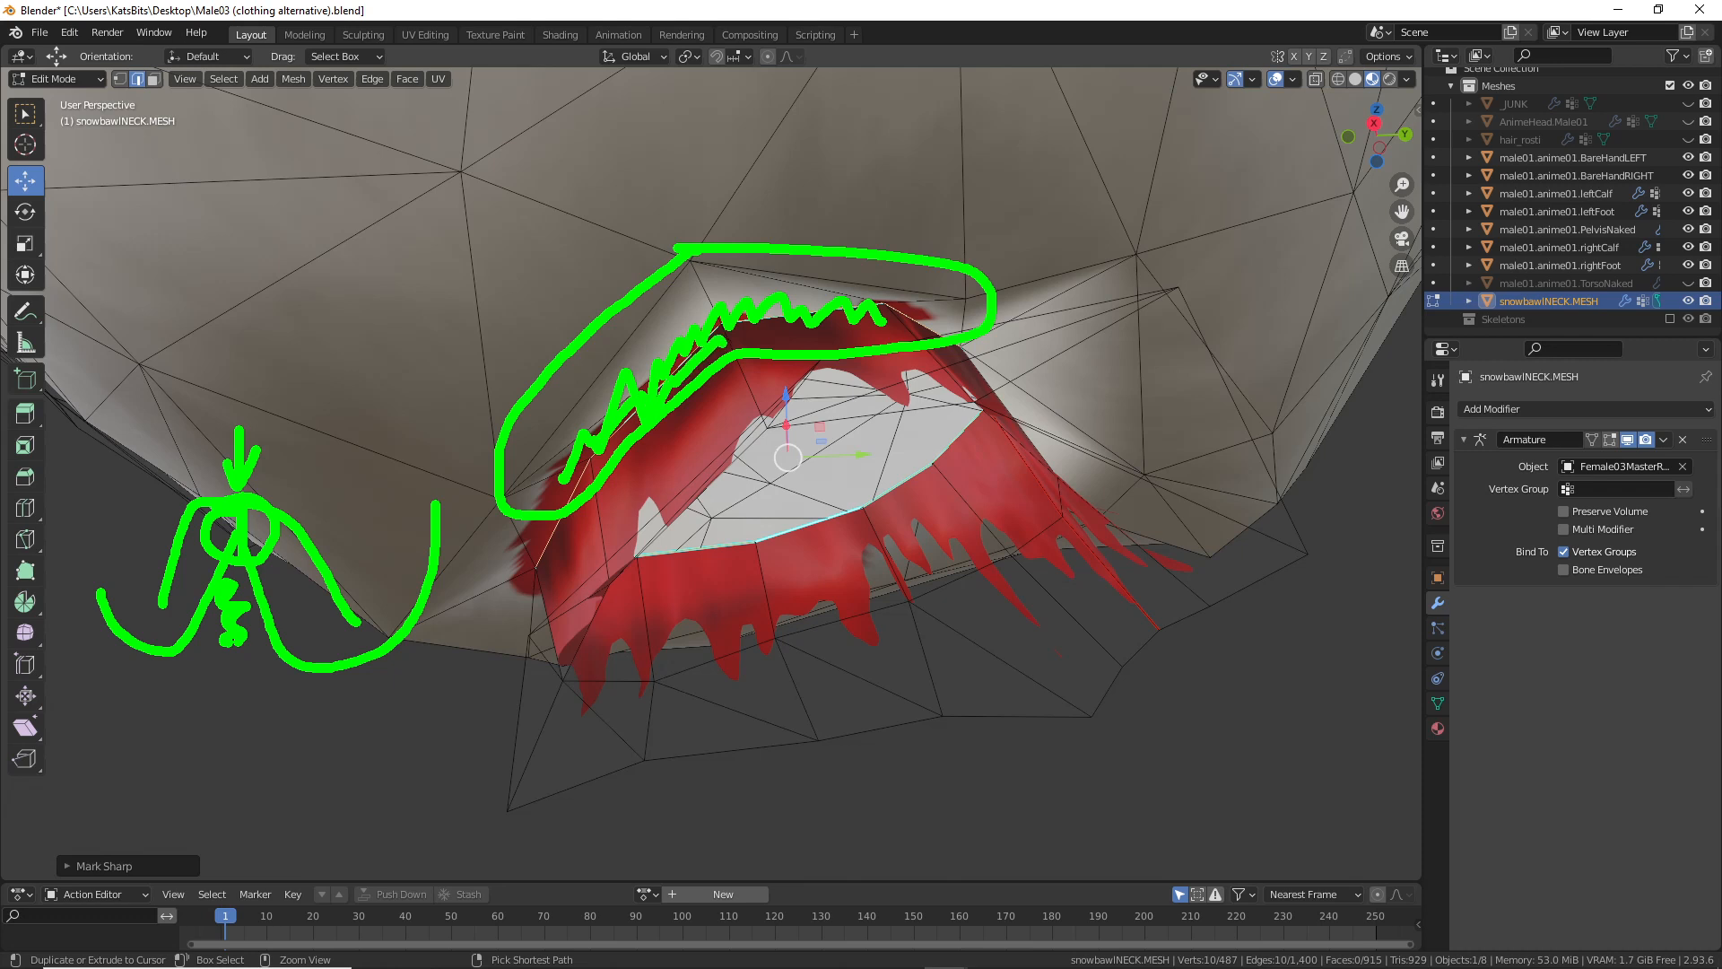
key(Escape)
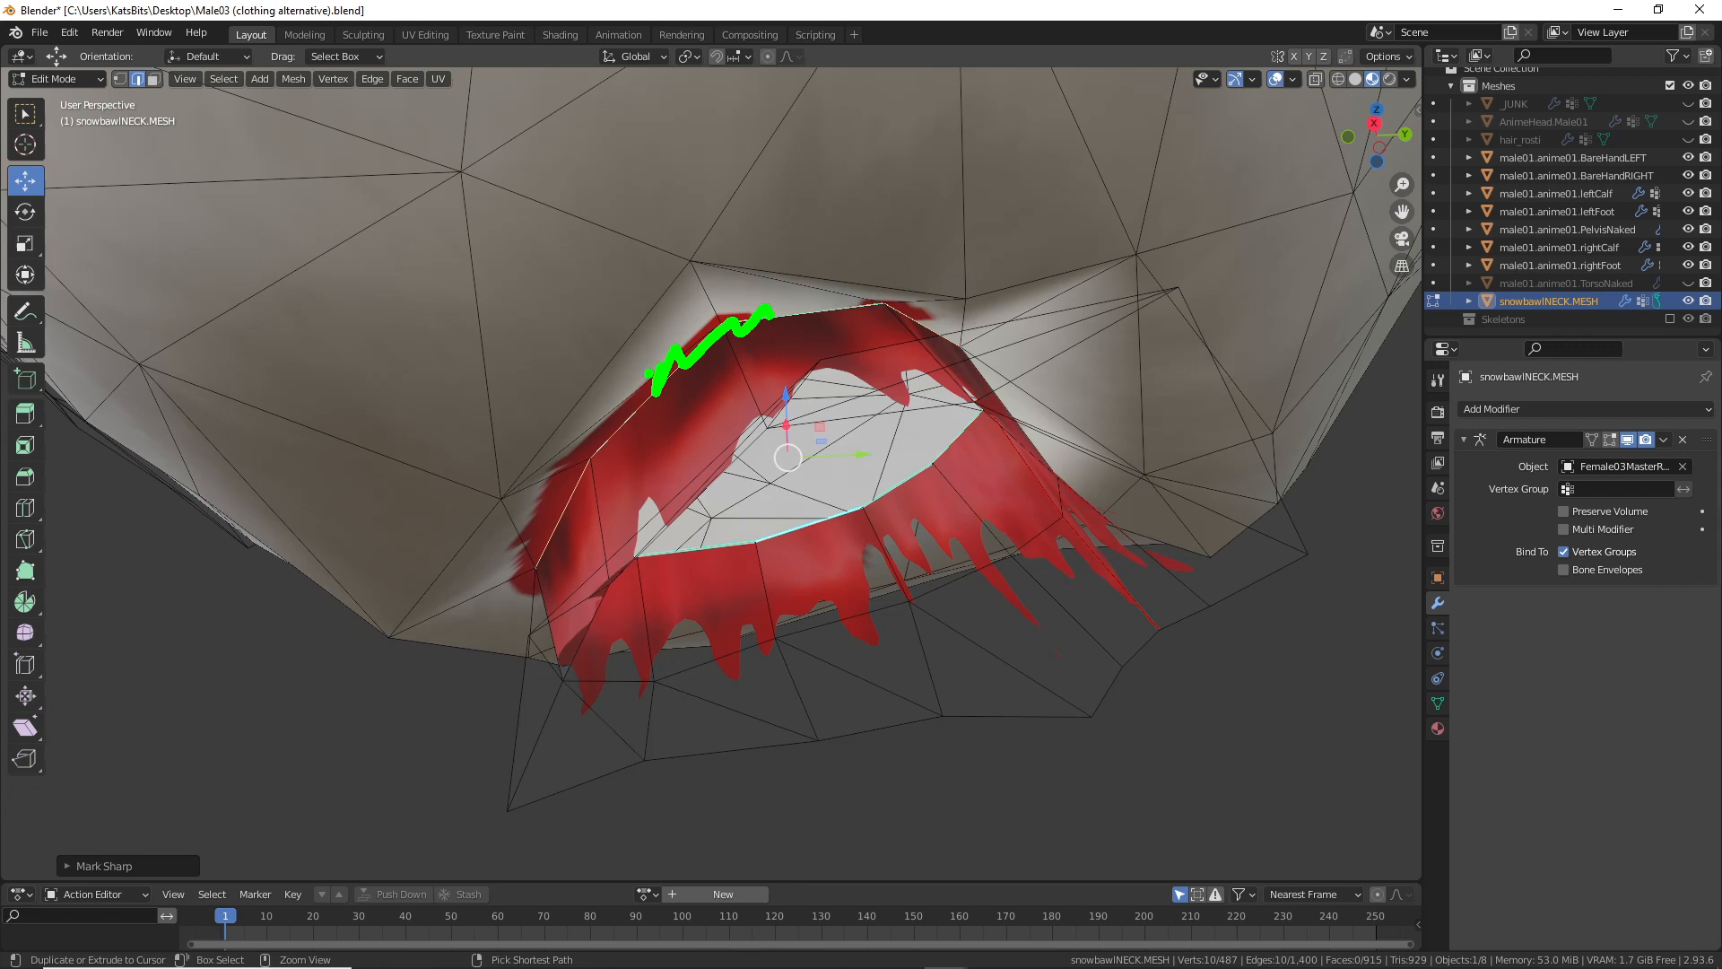
key(Escape)
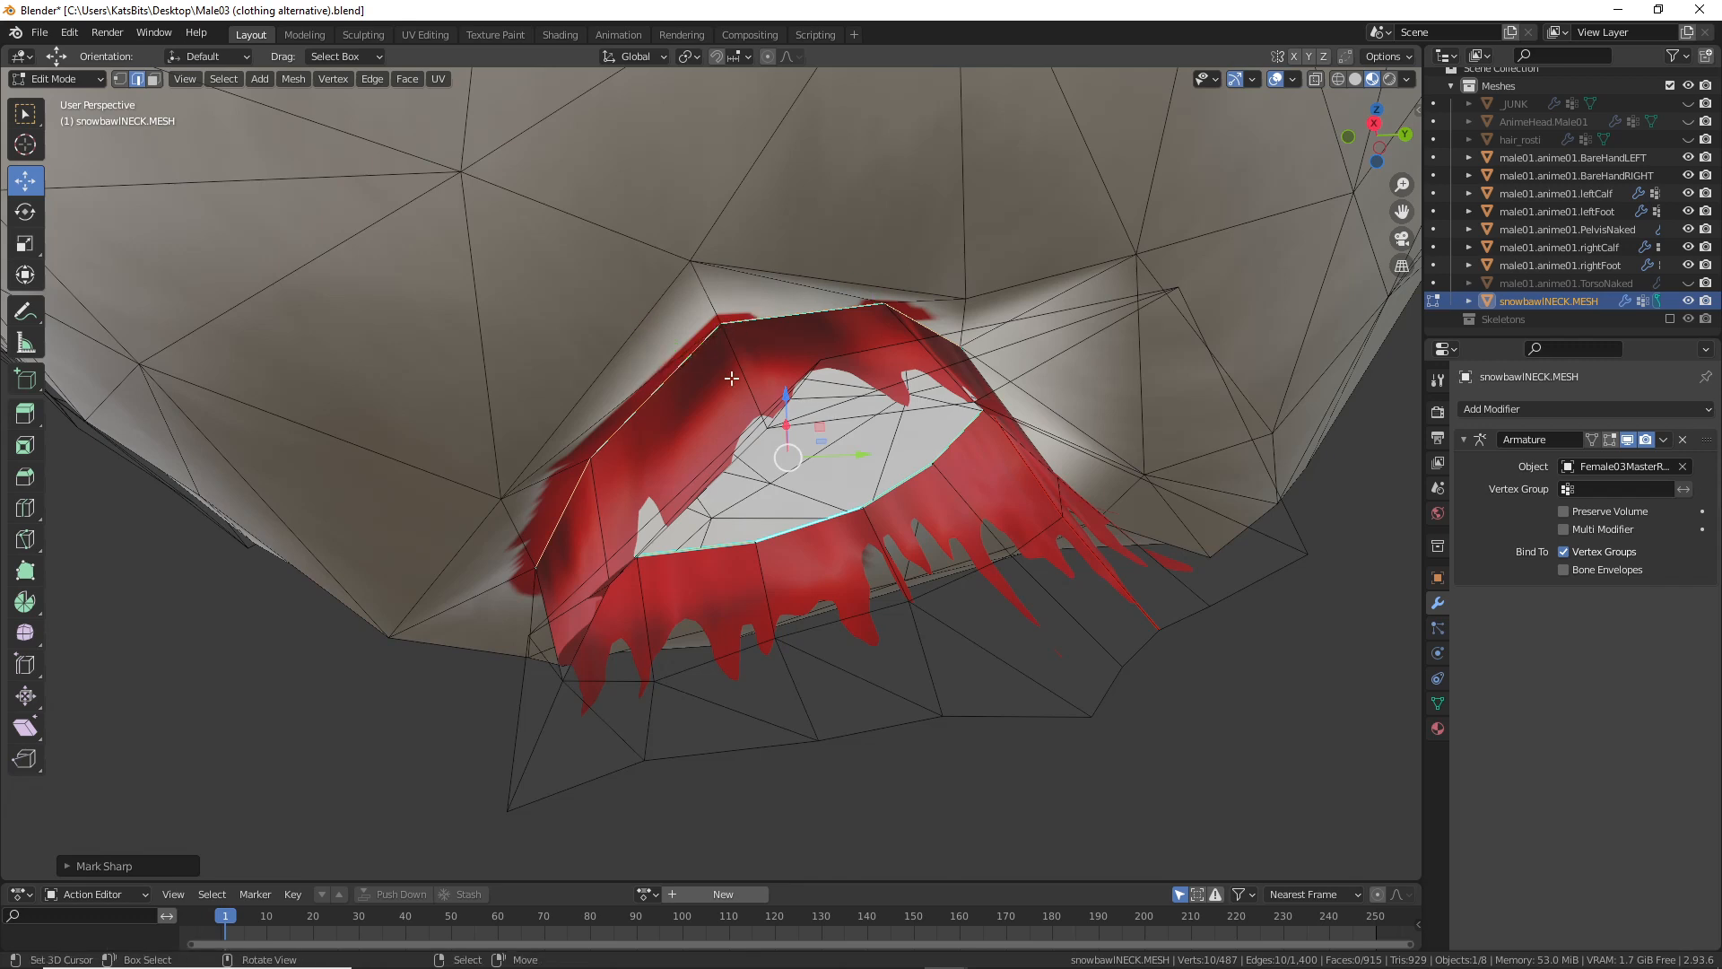
Step: Add an Edge Split modifier to snowbawlNECK.MESH and turn off its Edge Angle option so only sharp edges split
click(1551, 413)
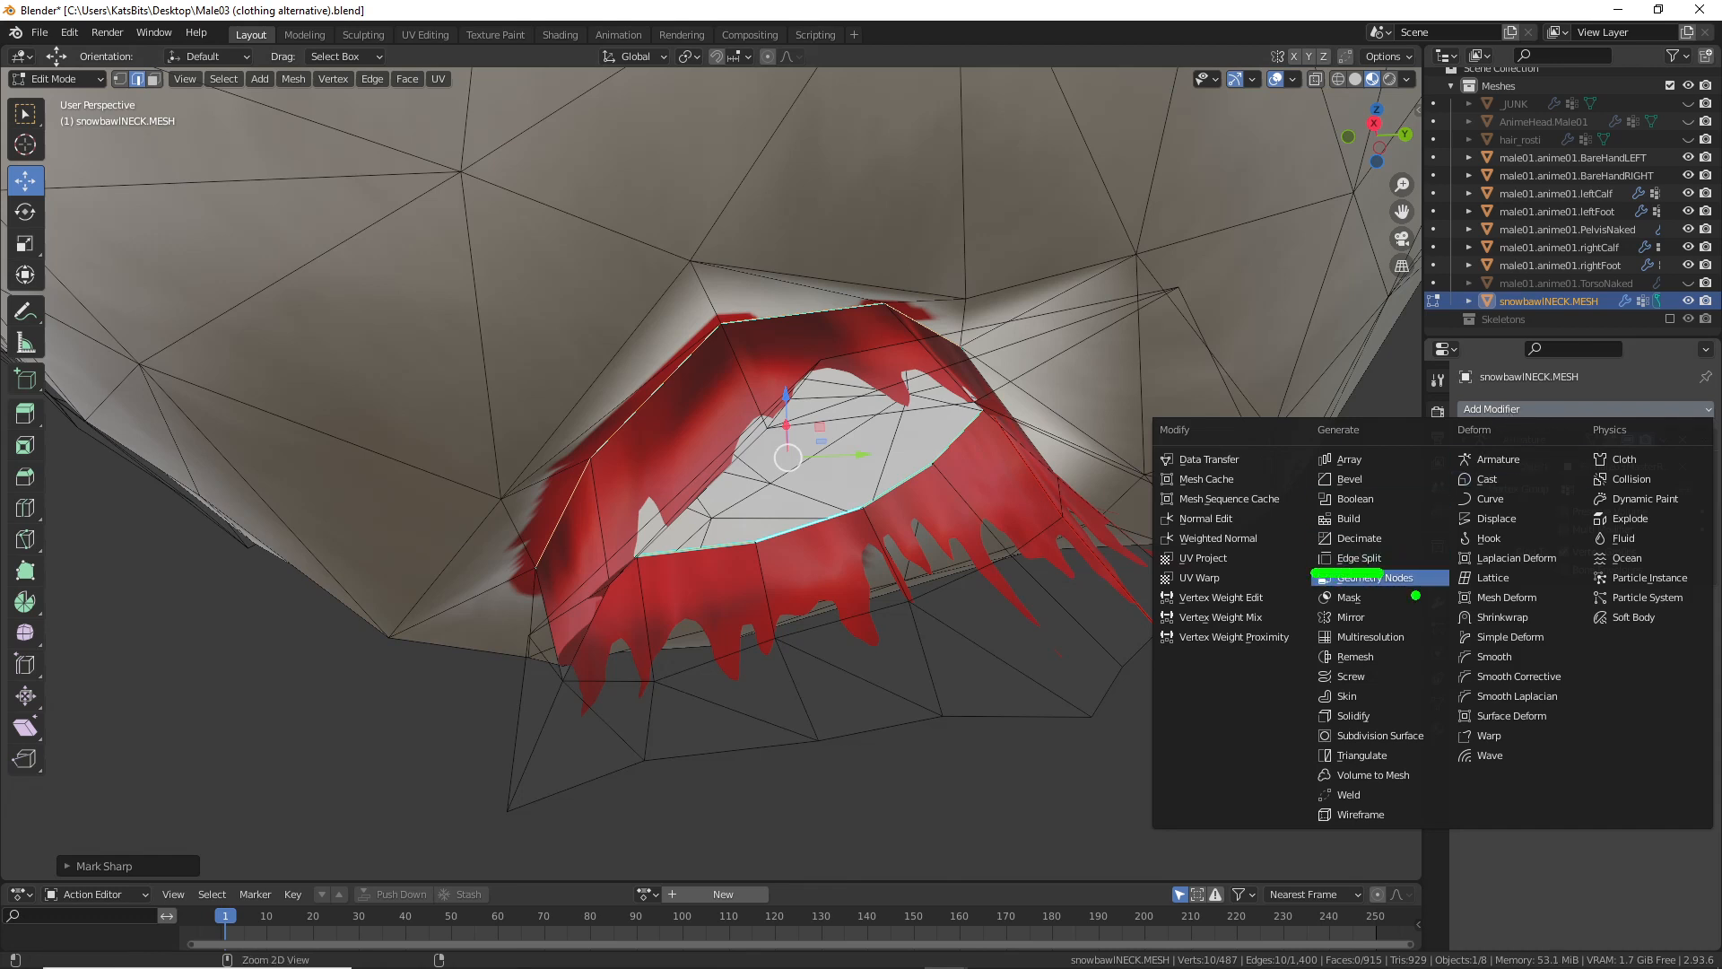
click(1347, 556)
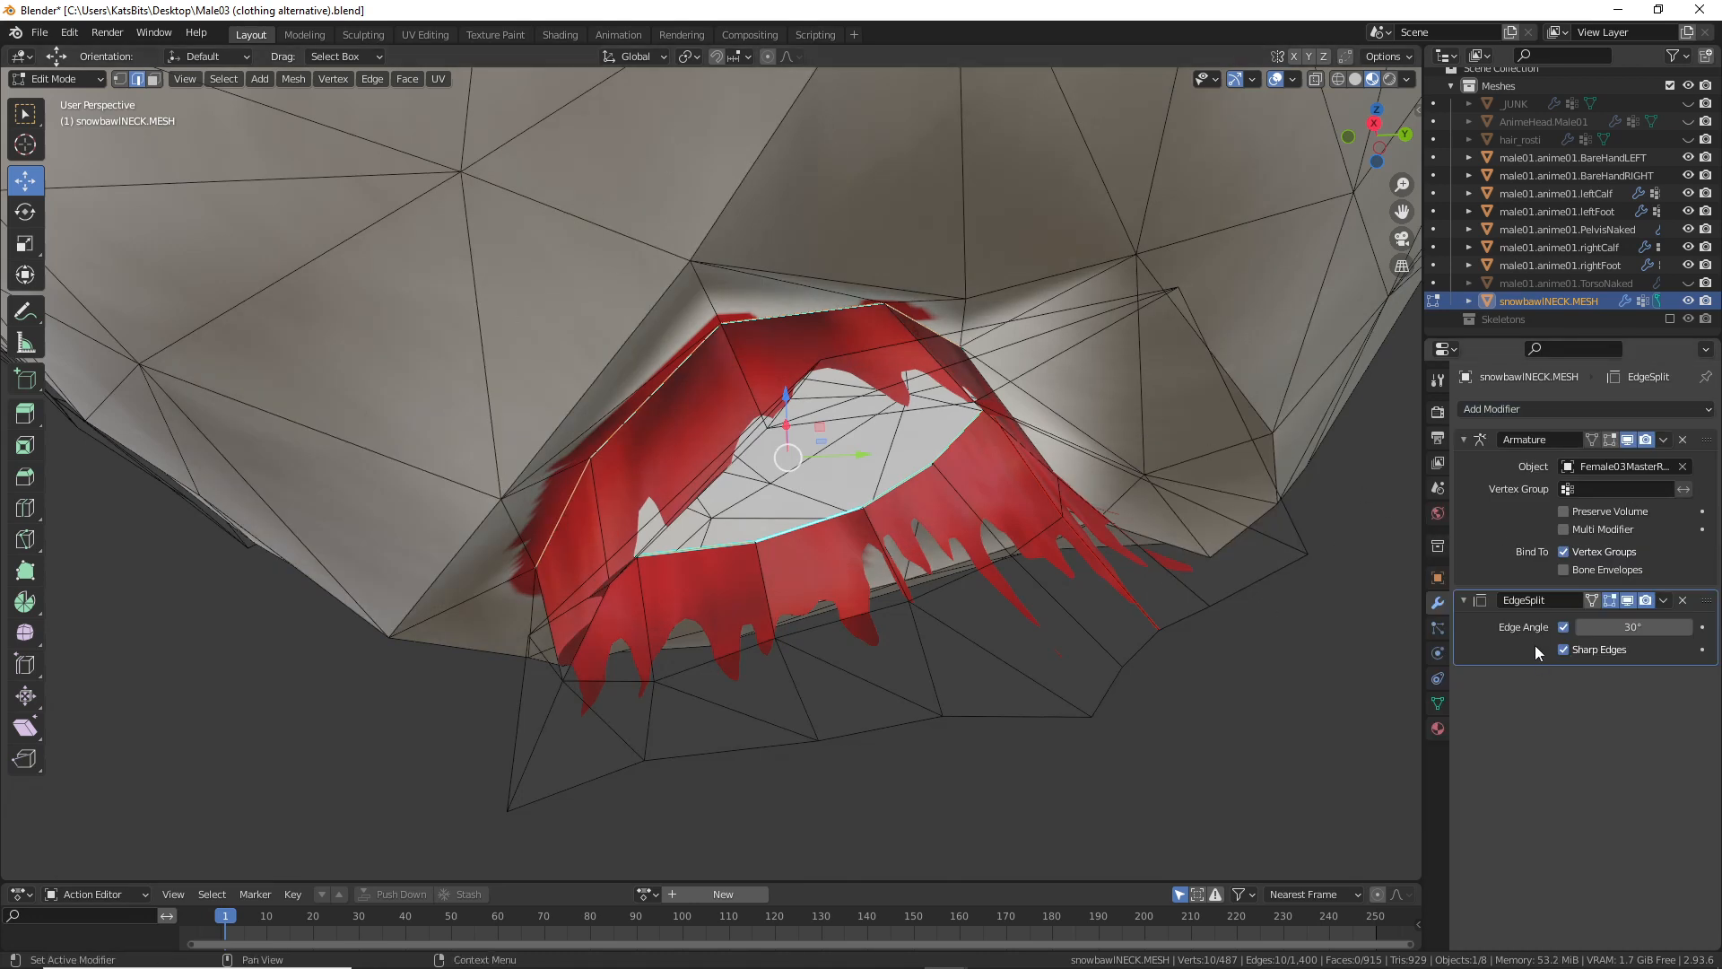
key(ctrl+2)
drag(1482, 645, 1512, 643)
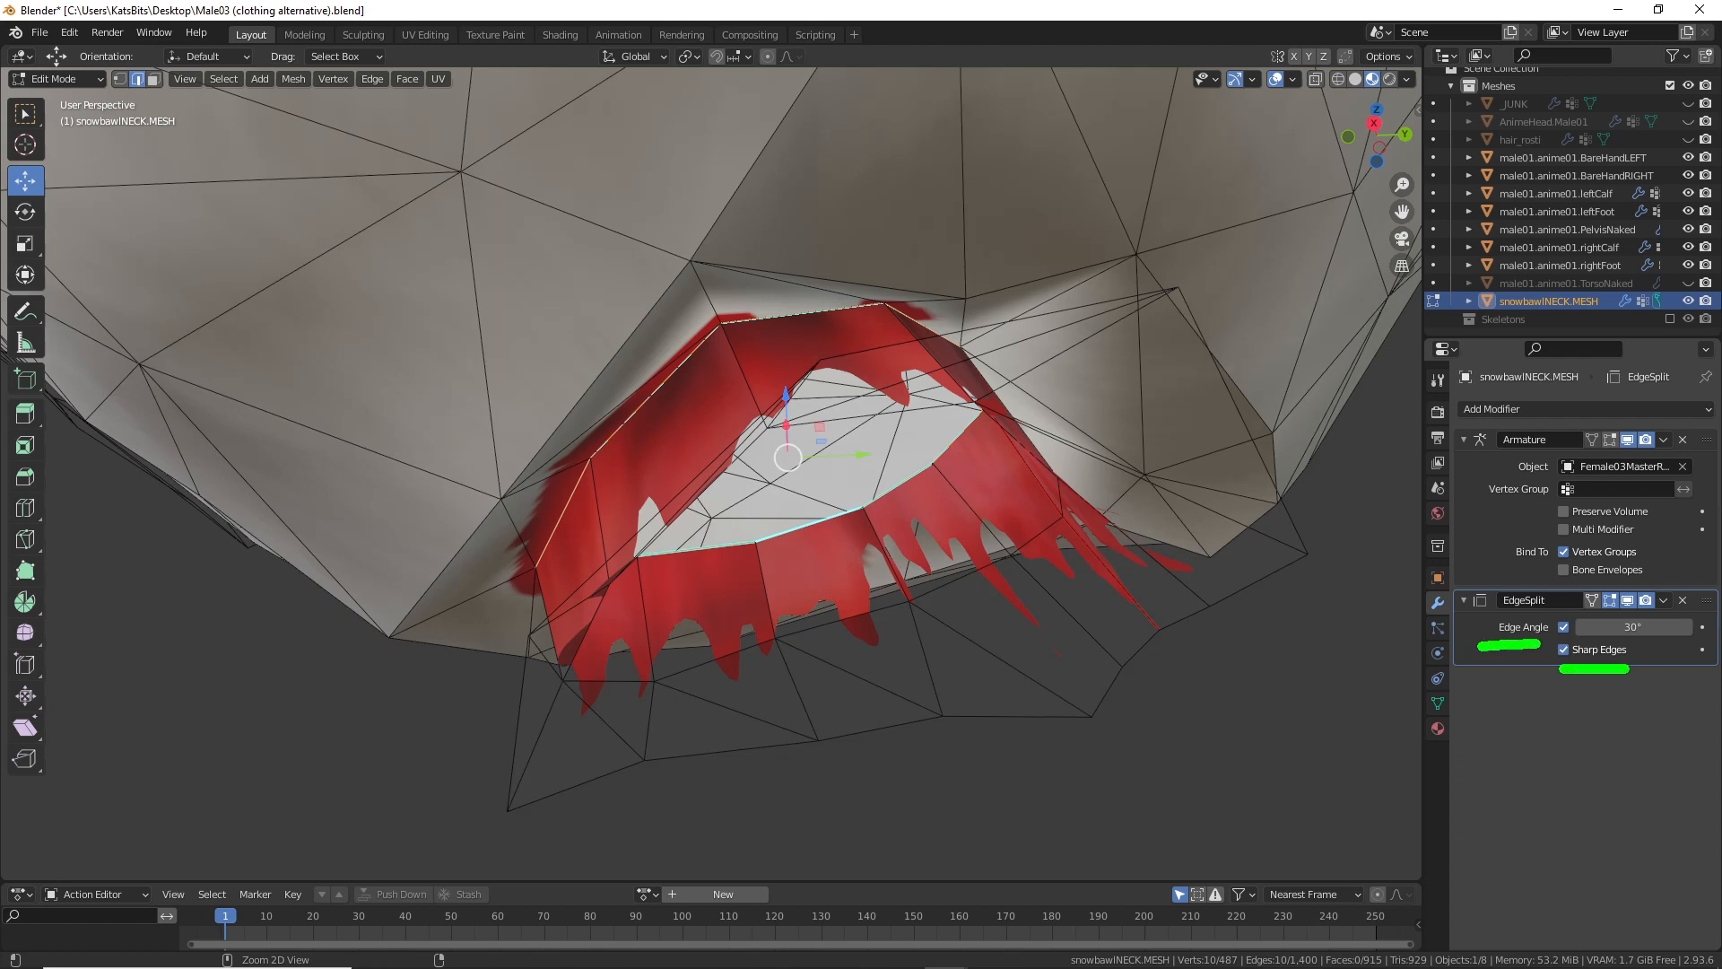
click(1566, 629)
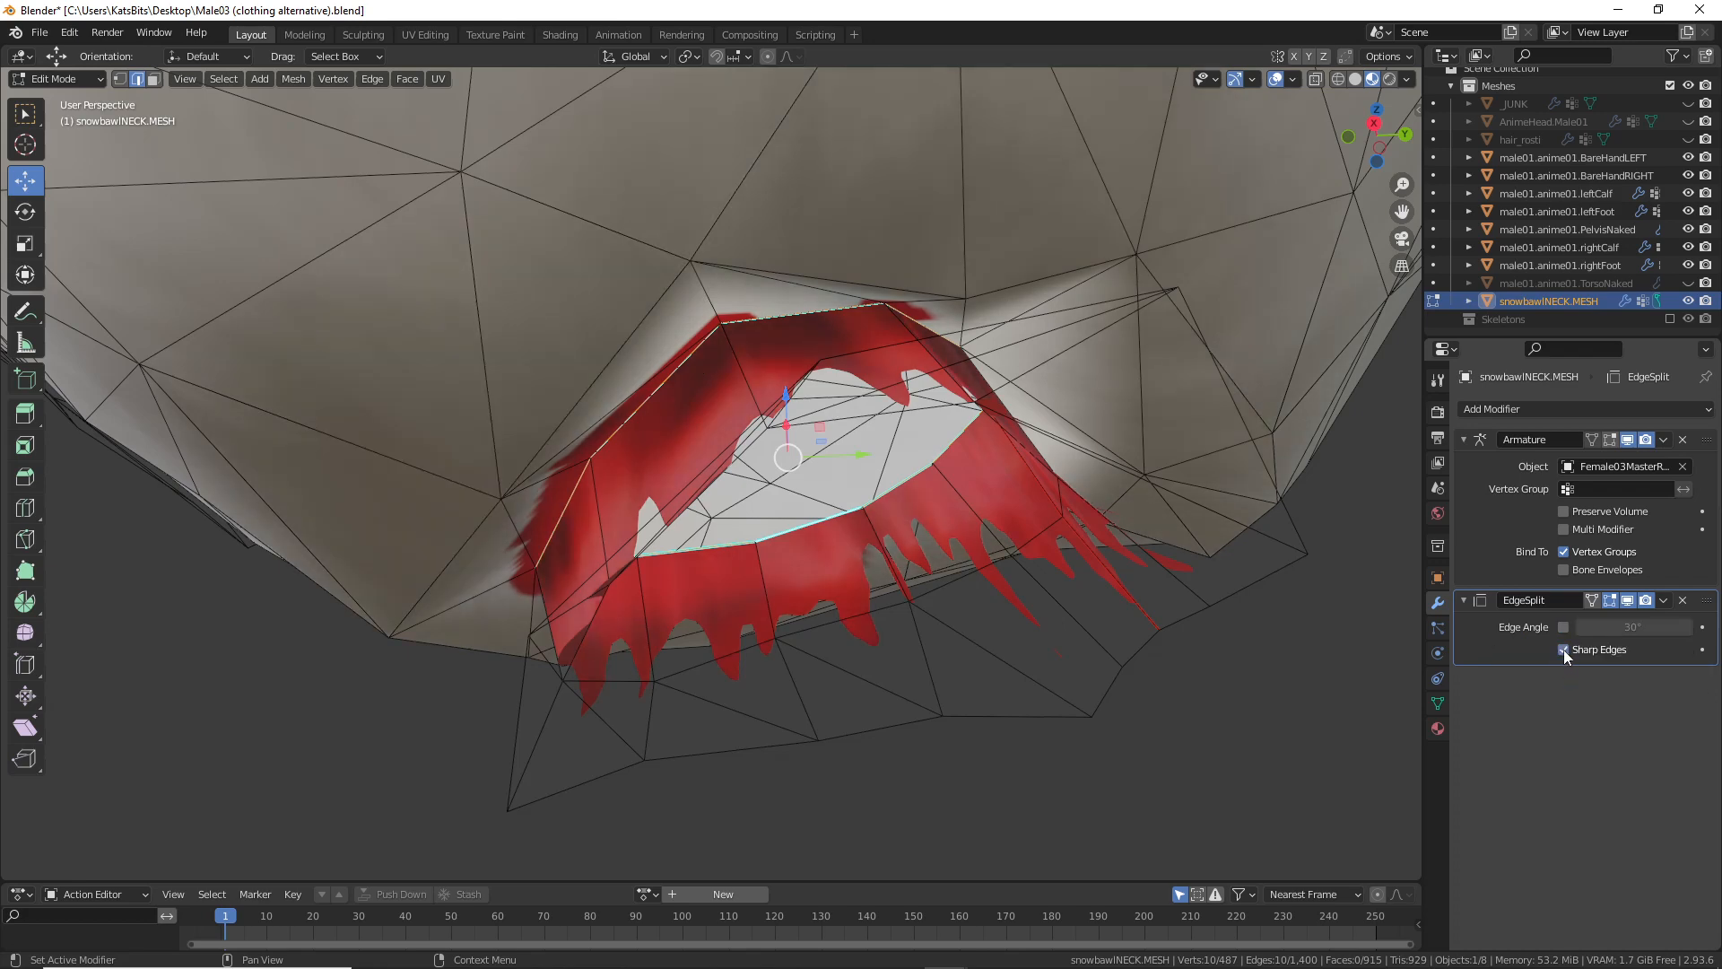
Step: Return to Object Mode and apply smooth shading to the snowbawl head and neck mesh
middle_drag(760, 381, 844, 401)
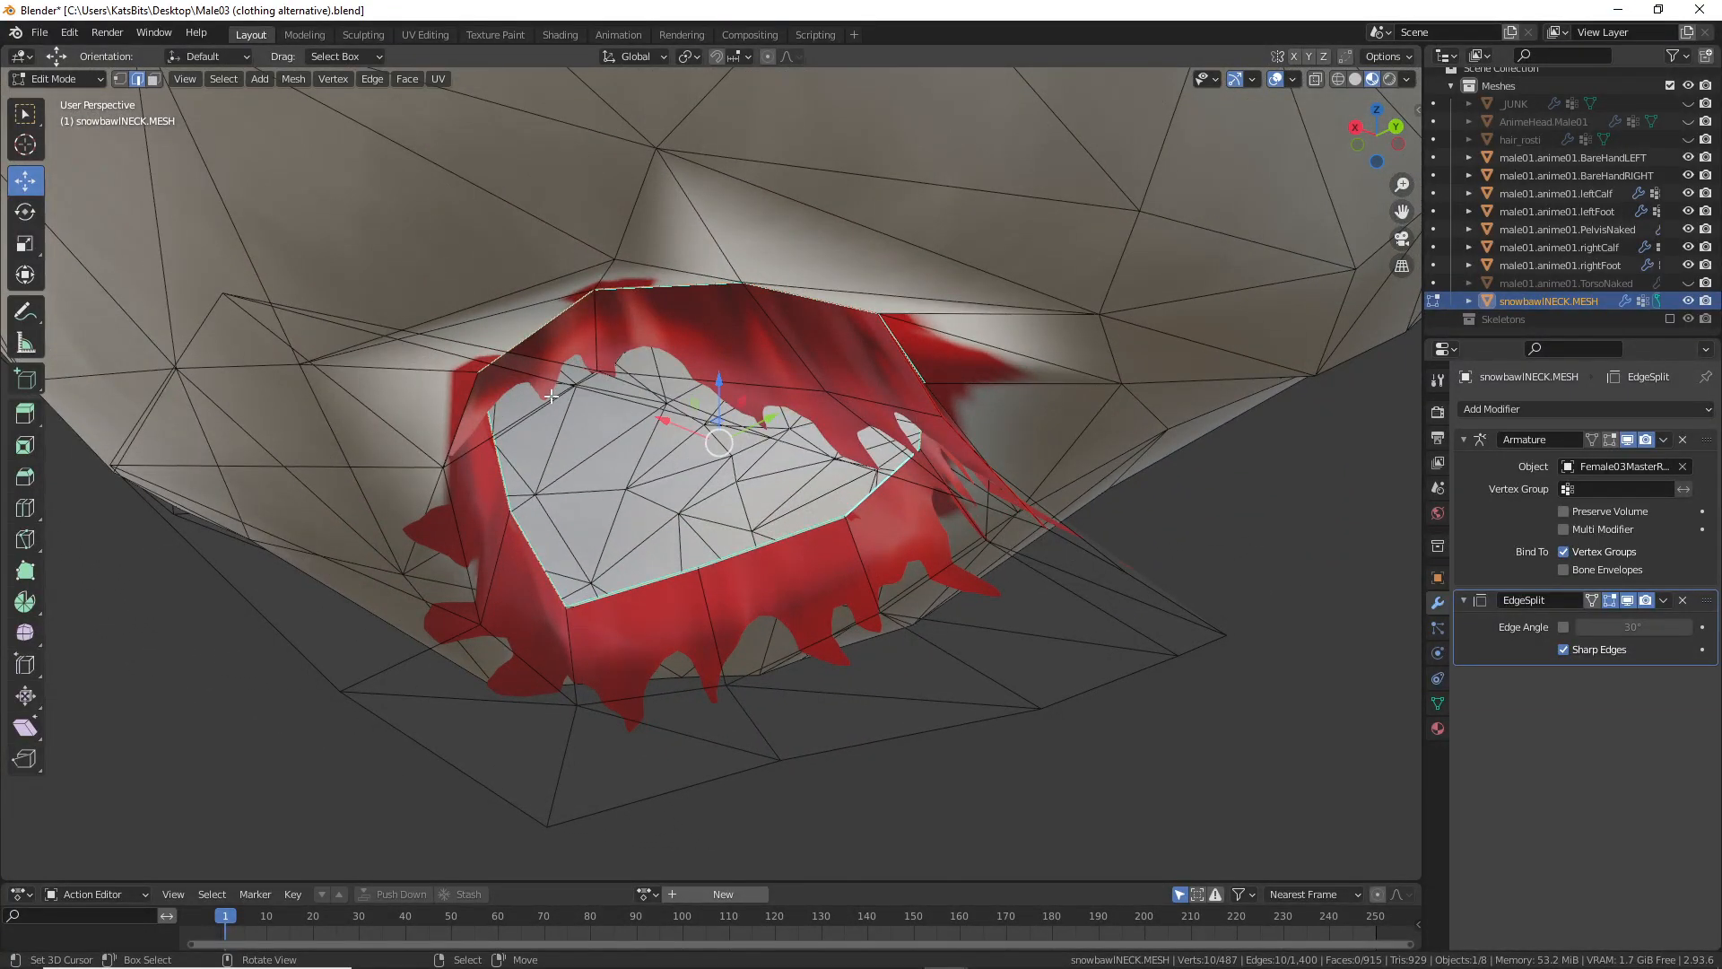
click(55, 79)
click(63, 91)
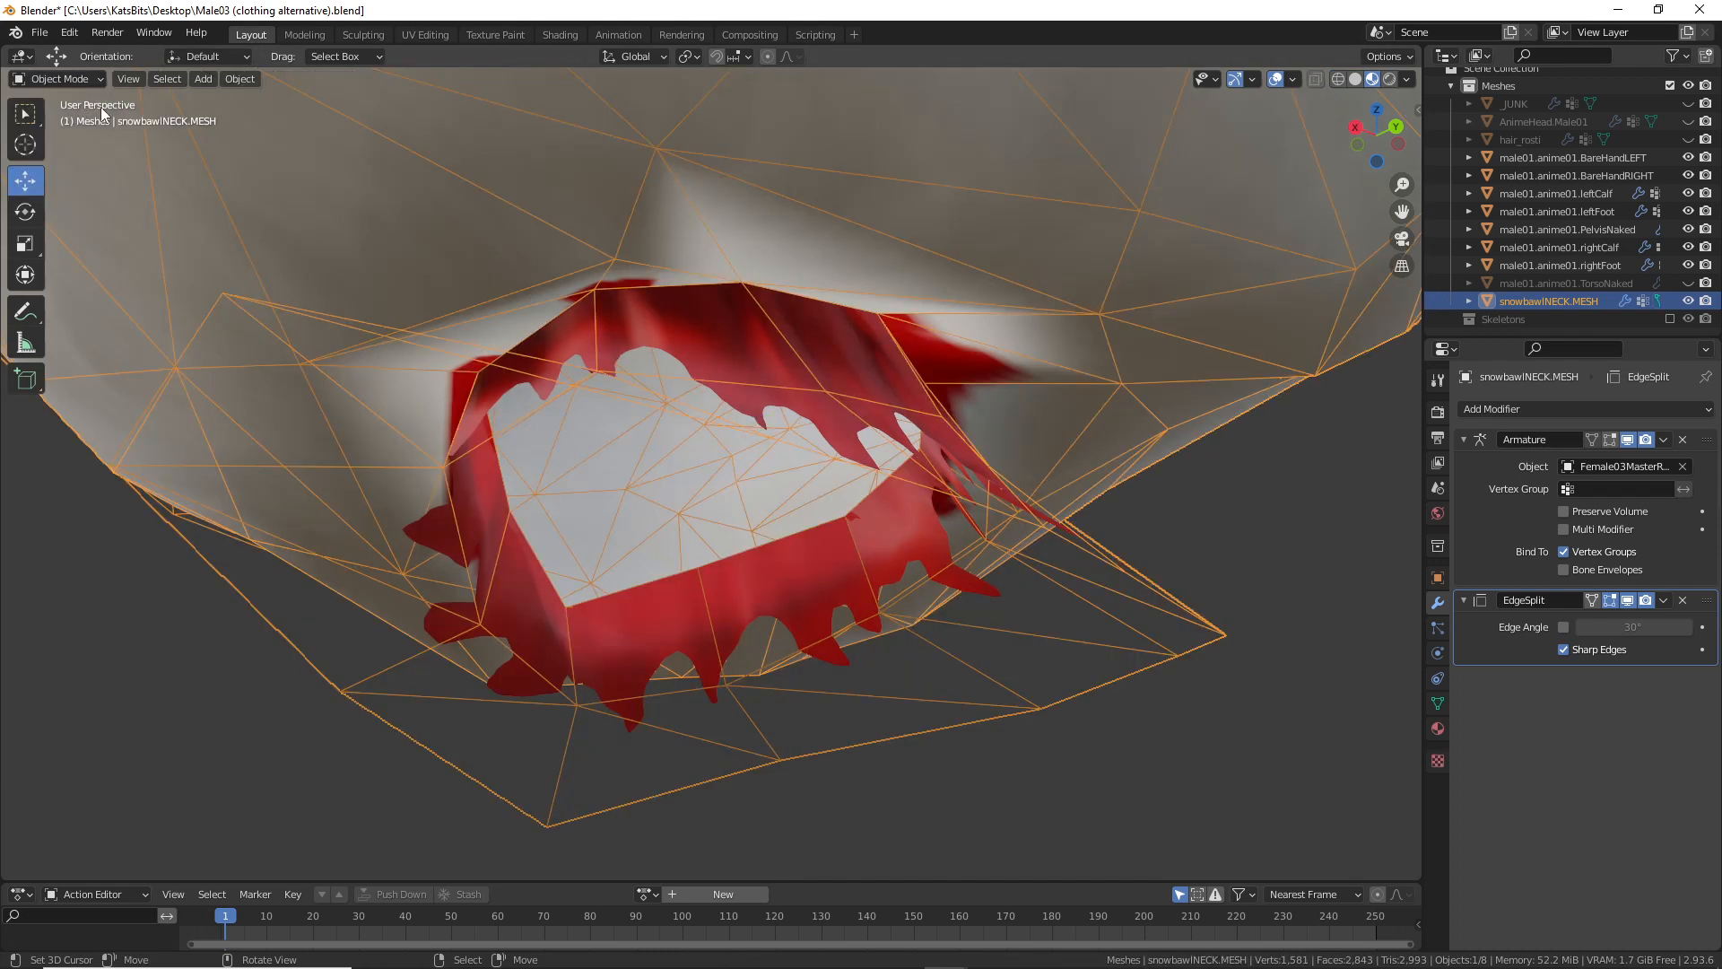
click(240, 79)
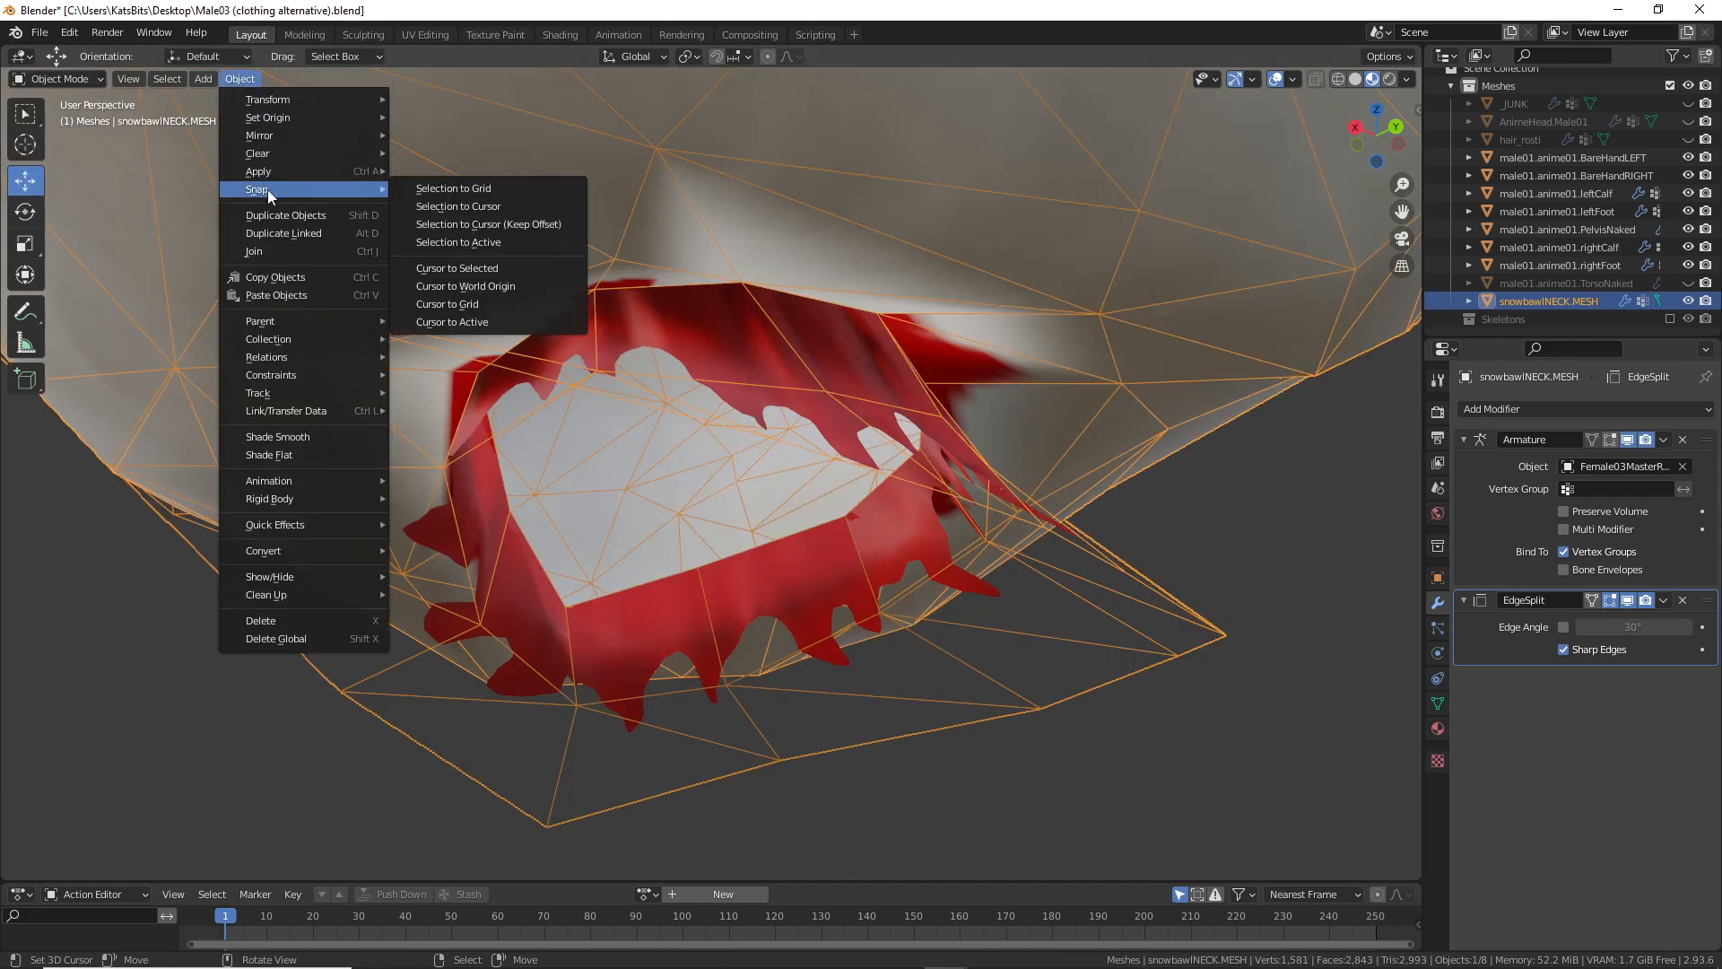
click(284, 436)
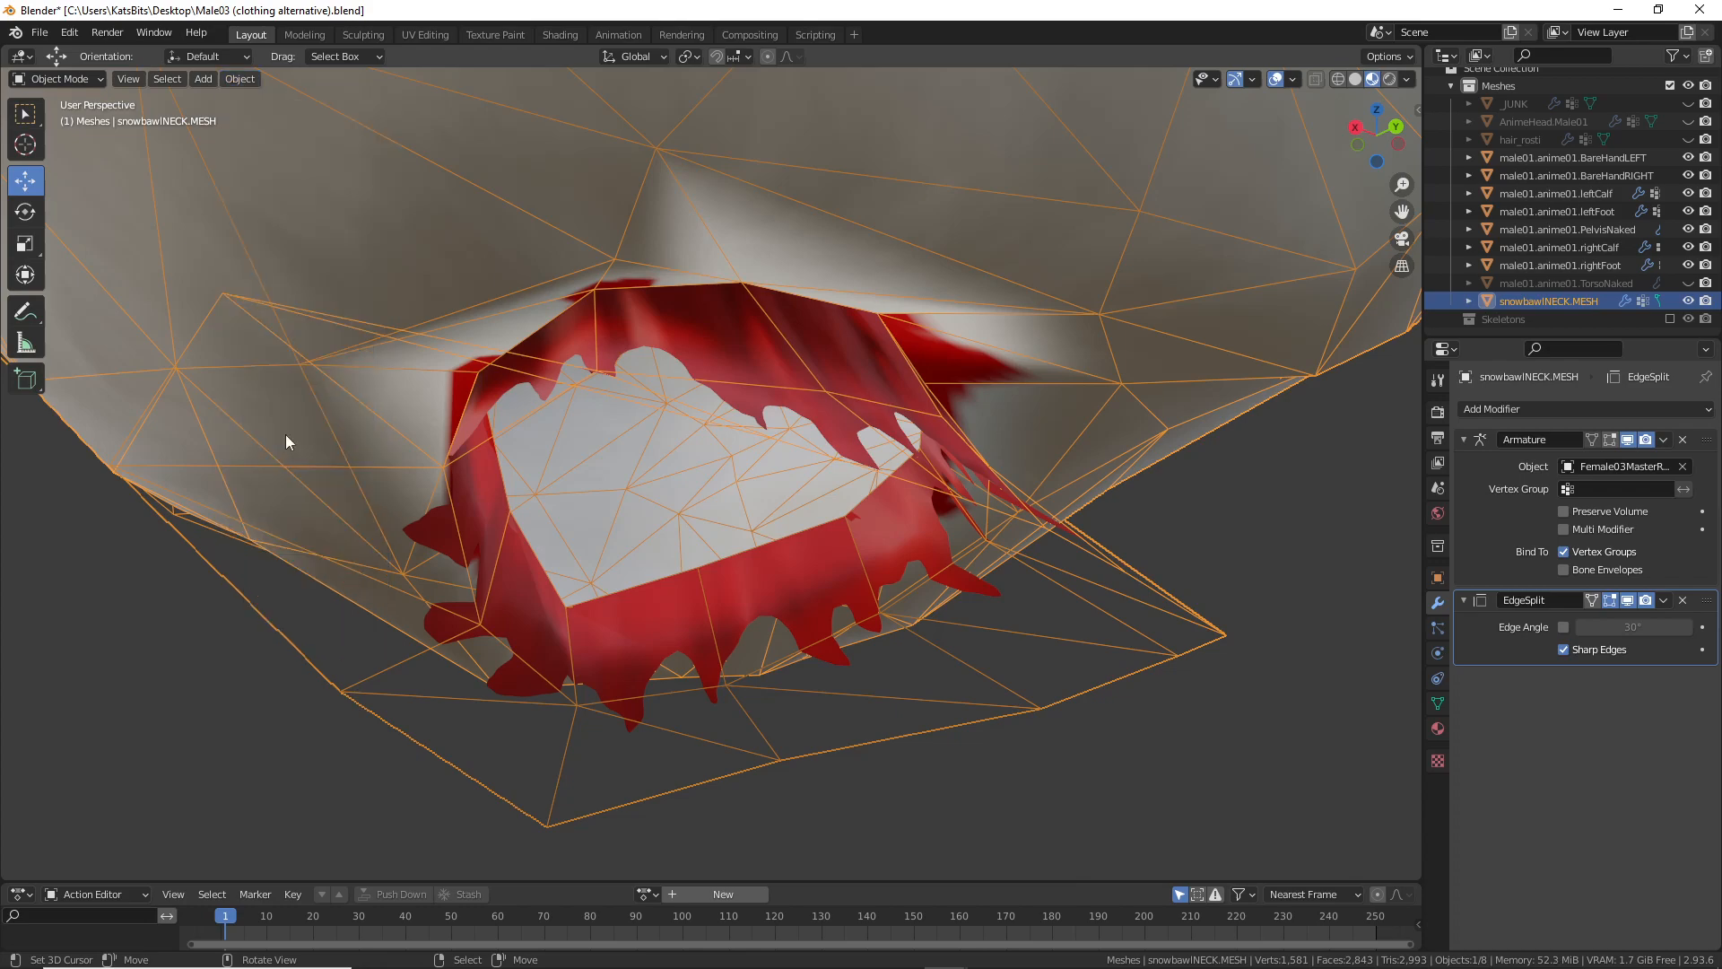
Step: Display the model in Solid viewport shading with specular lighting turned off
middle_drag(861, 346, 710, 308)
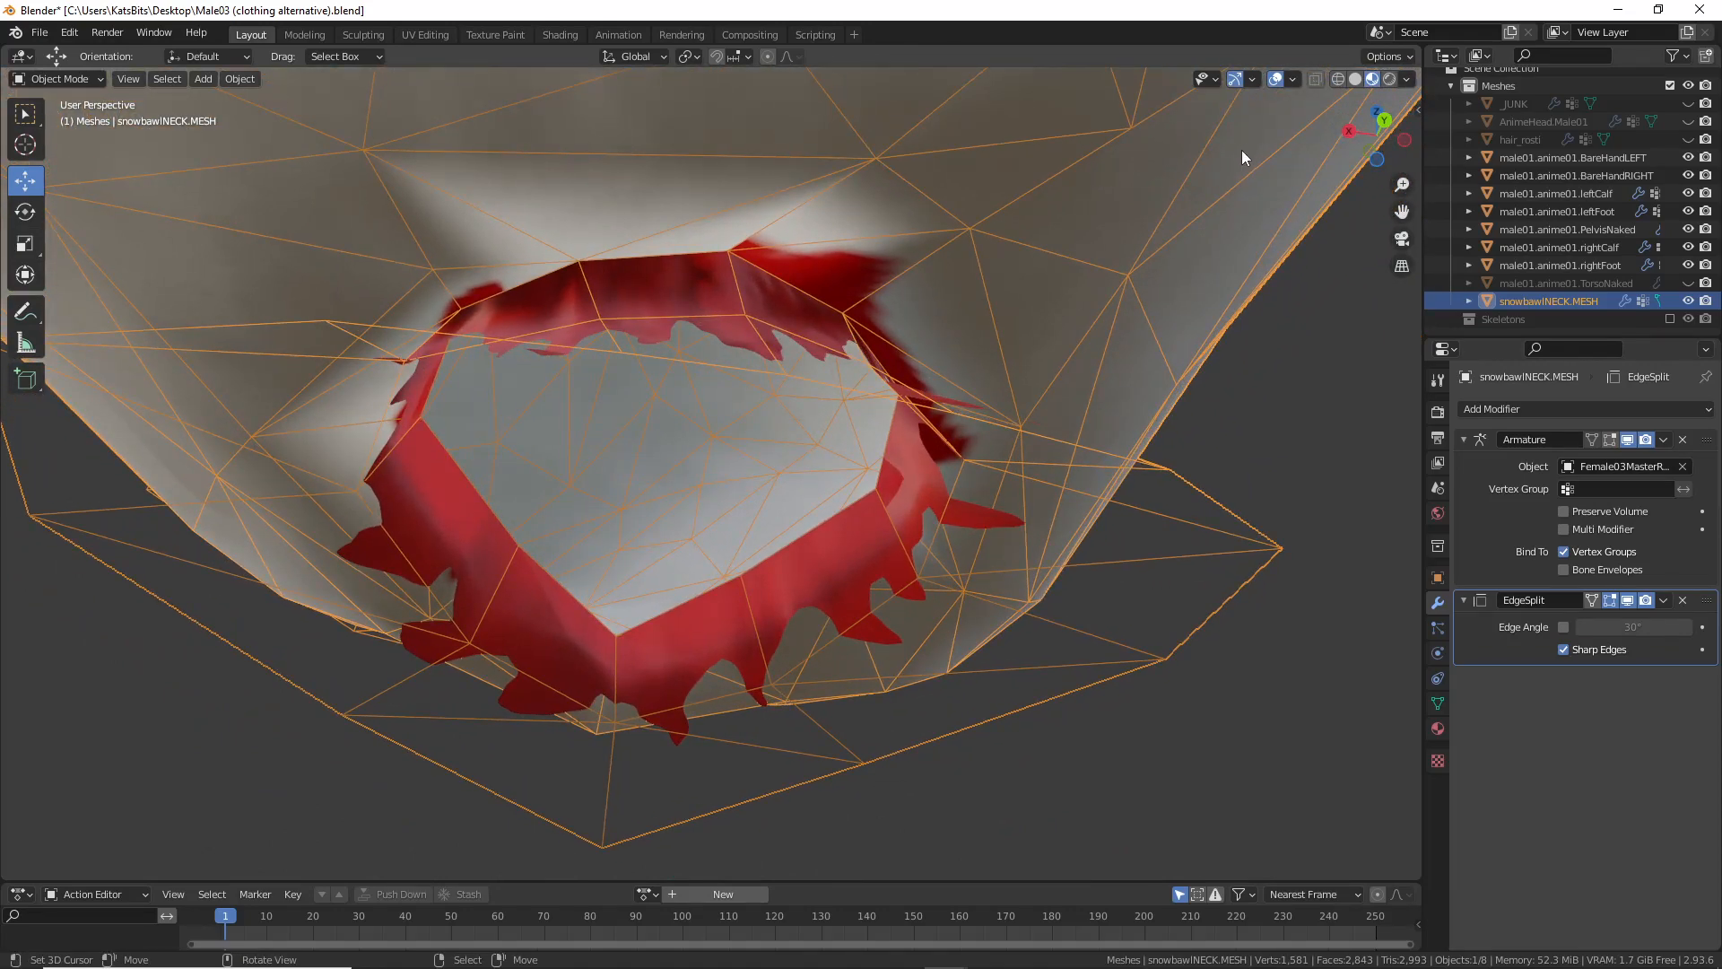
mouse_move(757, 246)
middle_down()
mouse_move(773, 253)
mouse_move(729, 265)
mouse_move(901, 277)
mouse_move(938, 320)
mouse_move(1053, 292)
middle_up()
click(1355, 79)
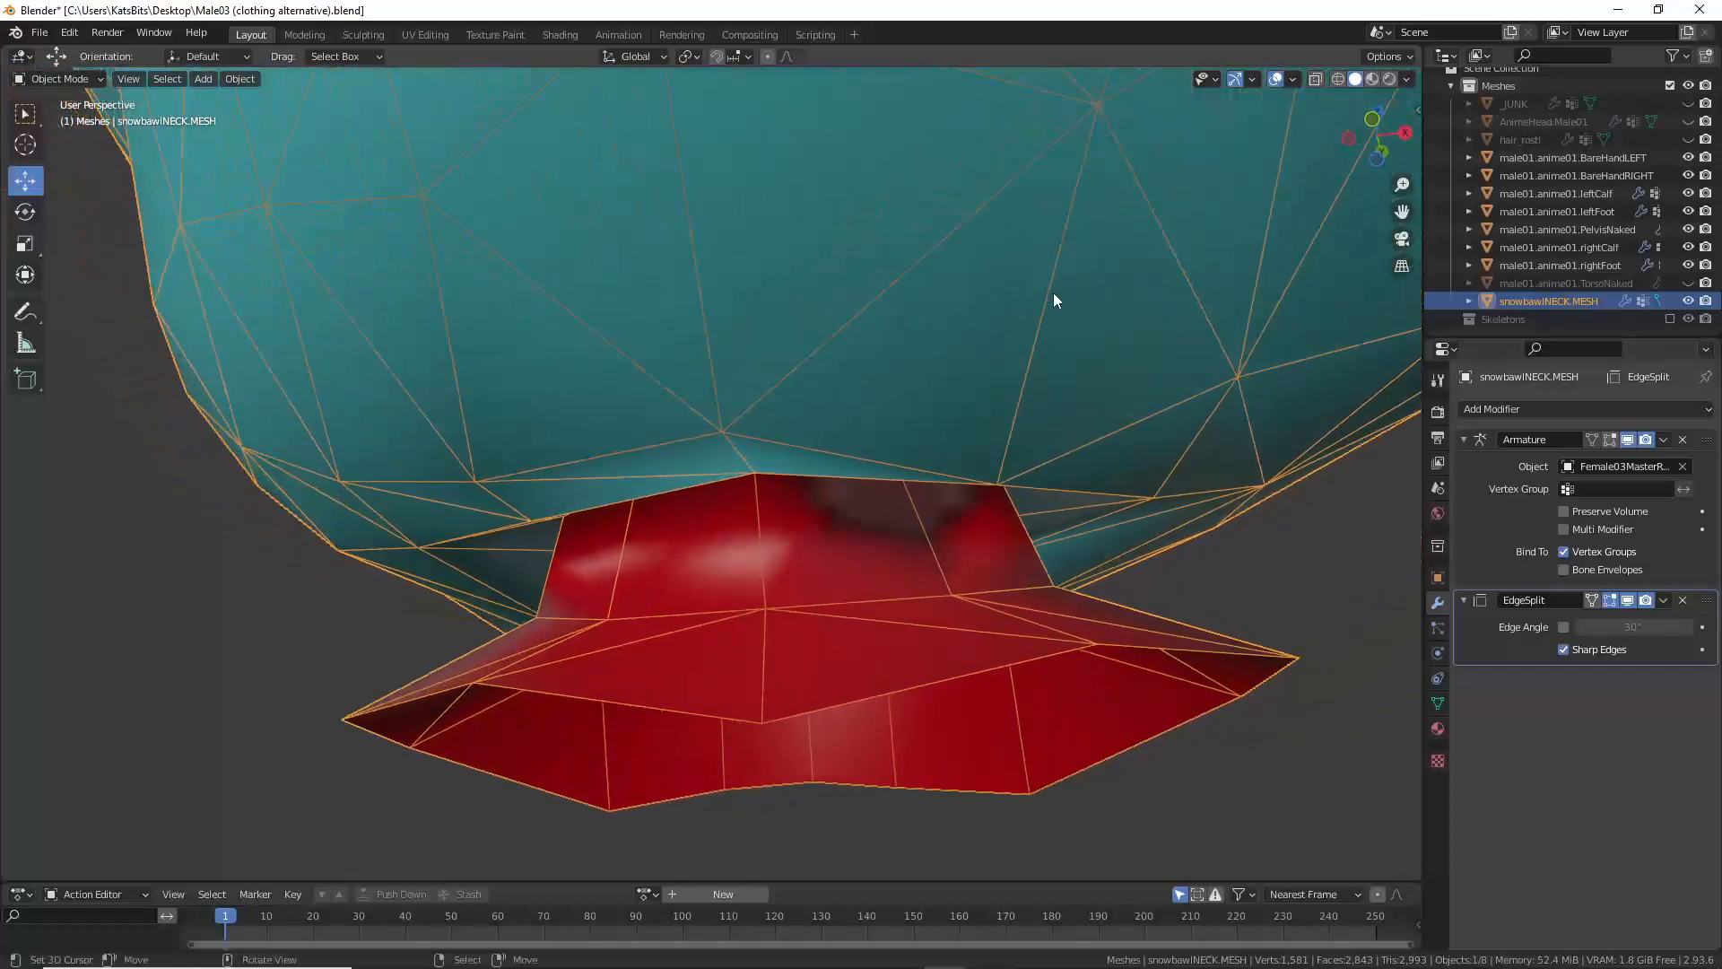
middle_drag(780, 394, 1221, 250)
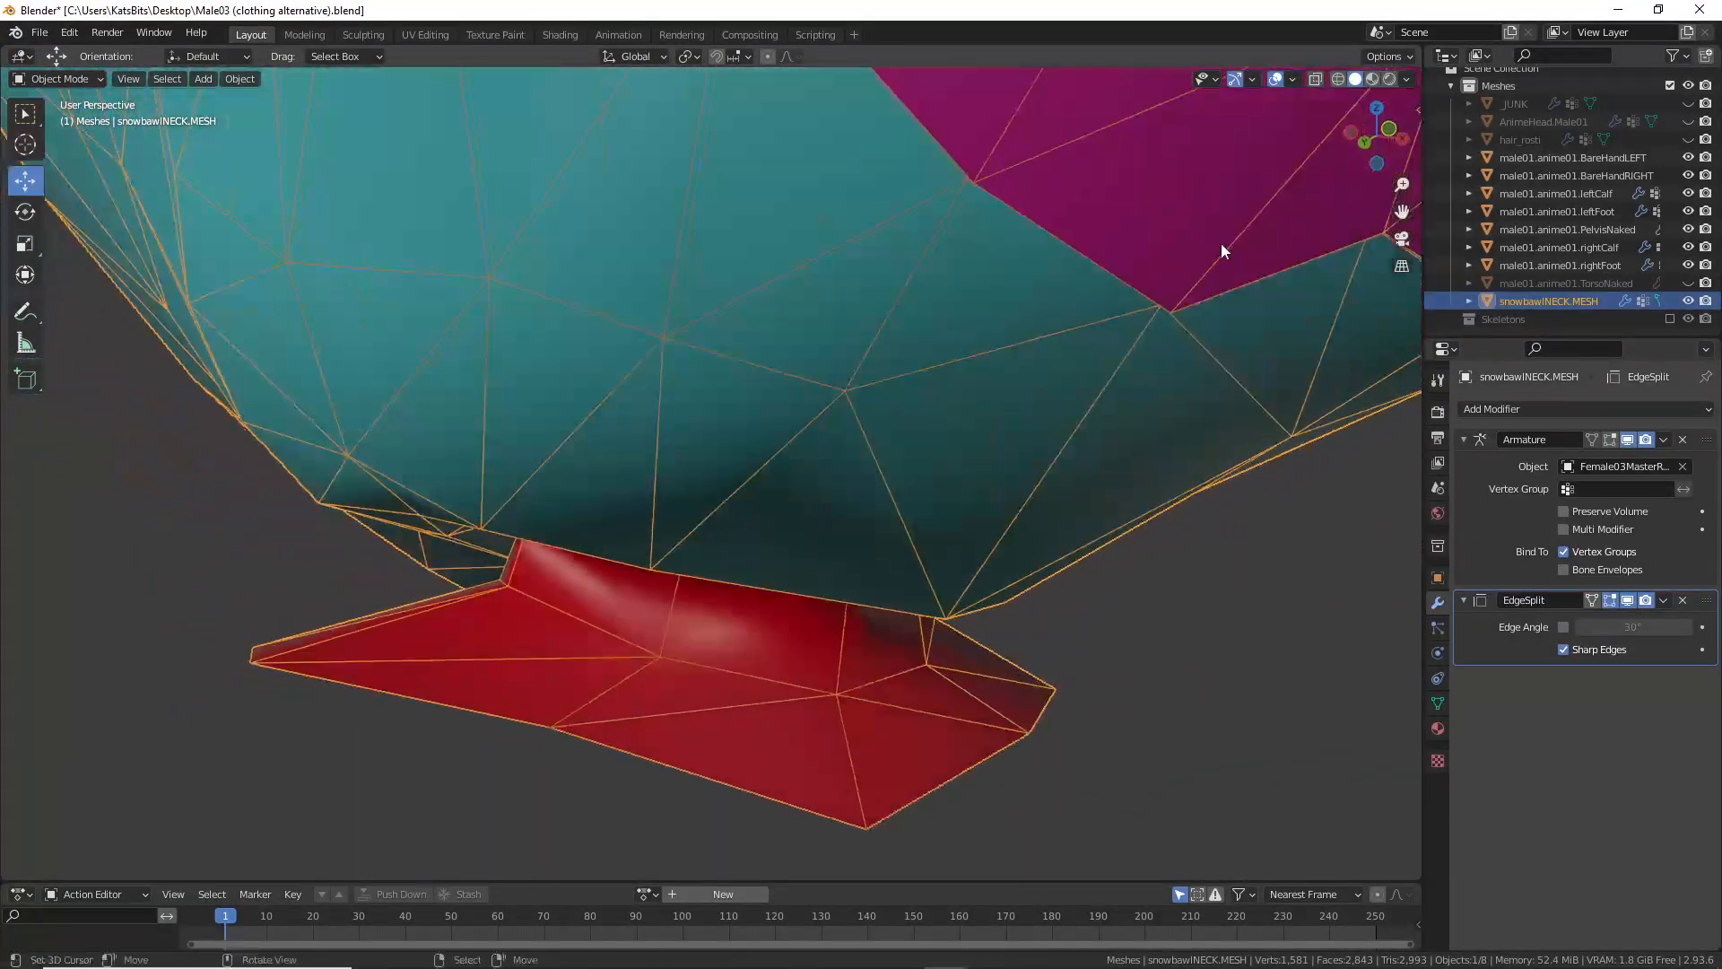
click(1407, 78)
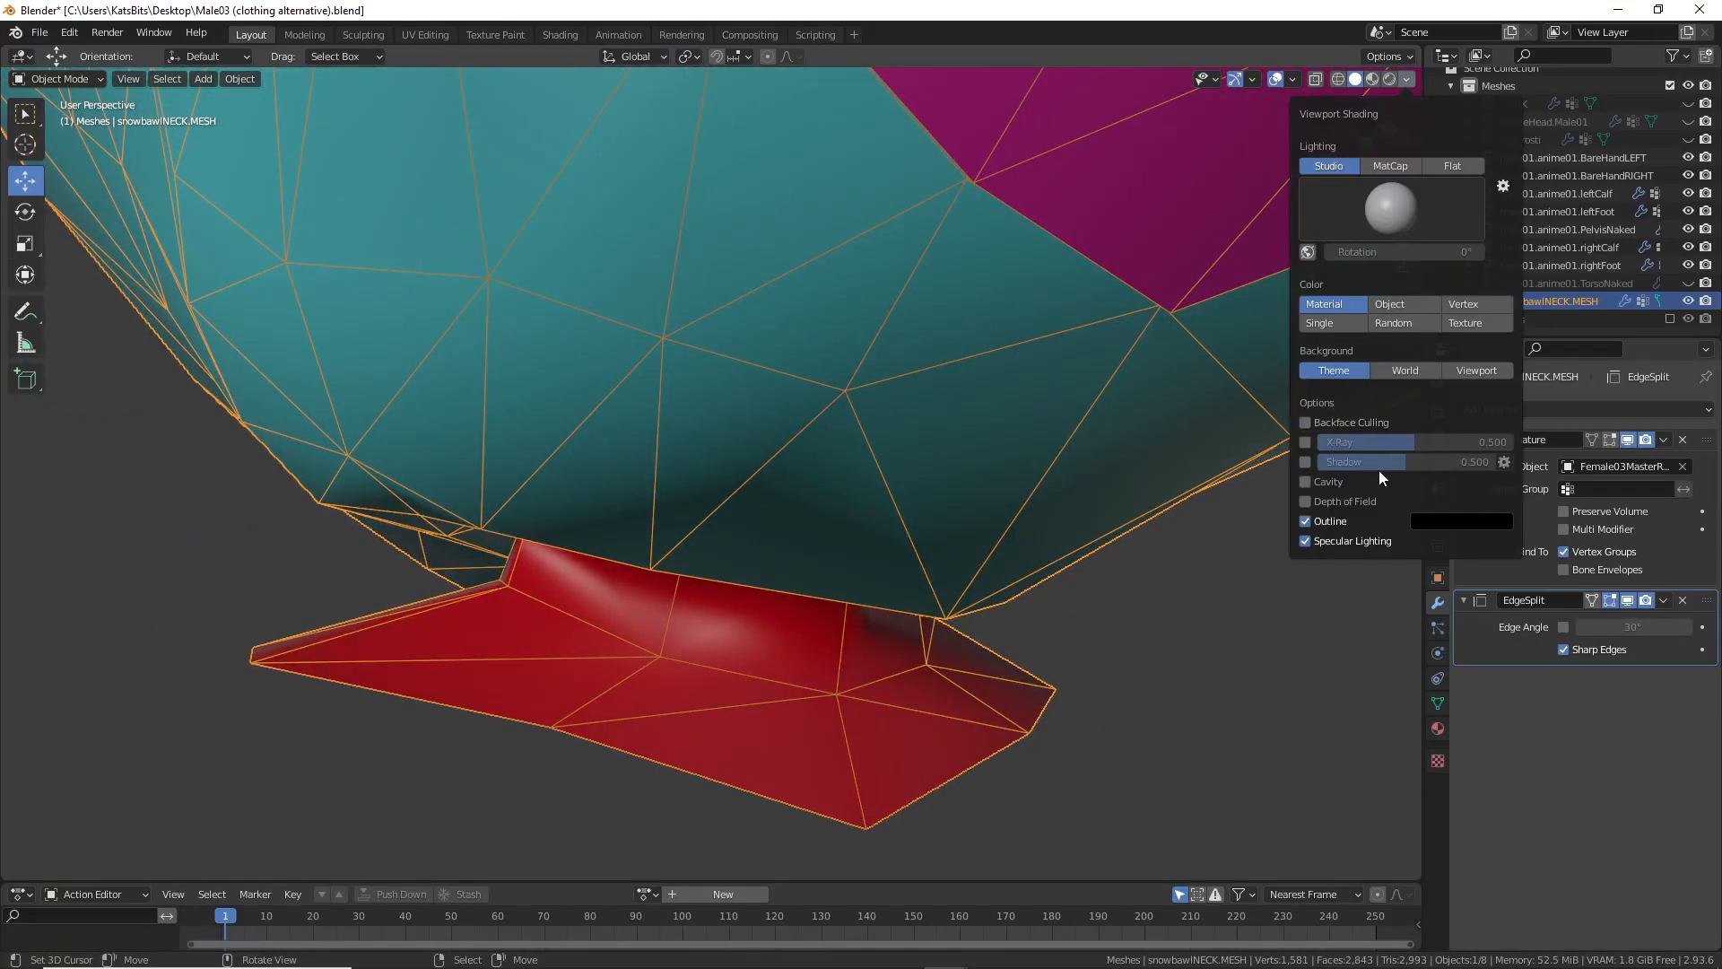
click(1305, 540)
Step: Examine the shading break along the head-neck seam from below and from inside the head
mouse_move(612, 510)
middle_down()
mouse_move(788, 488)
mouse_move(752, 503)
mouse_move(796, 471)
mouse_move(980, 484)
middle_up()
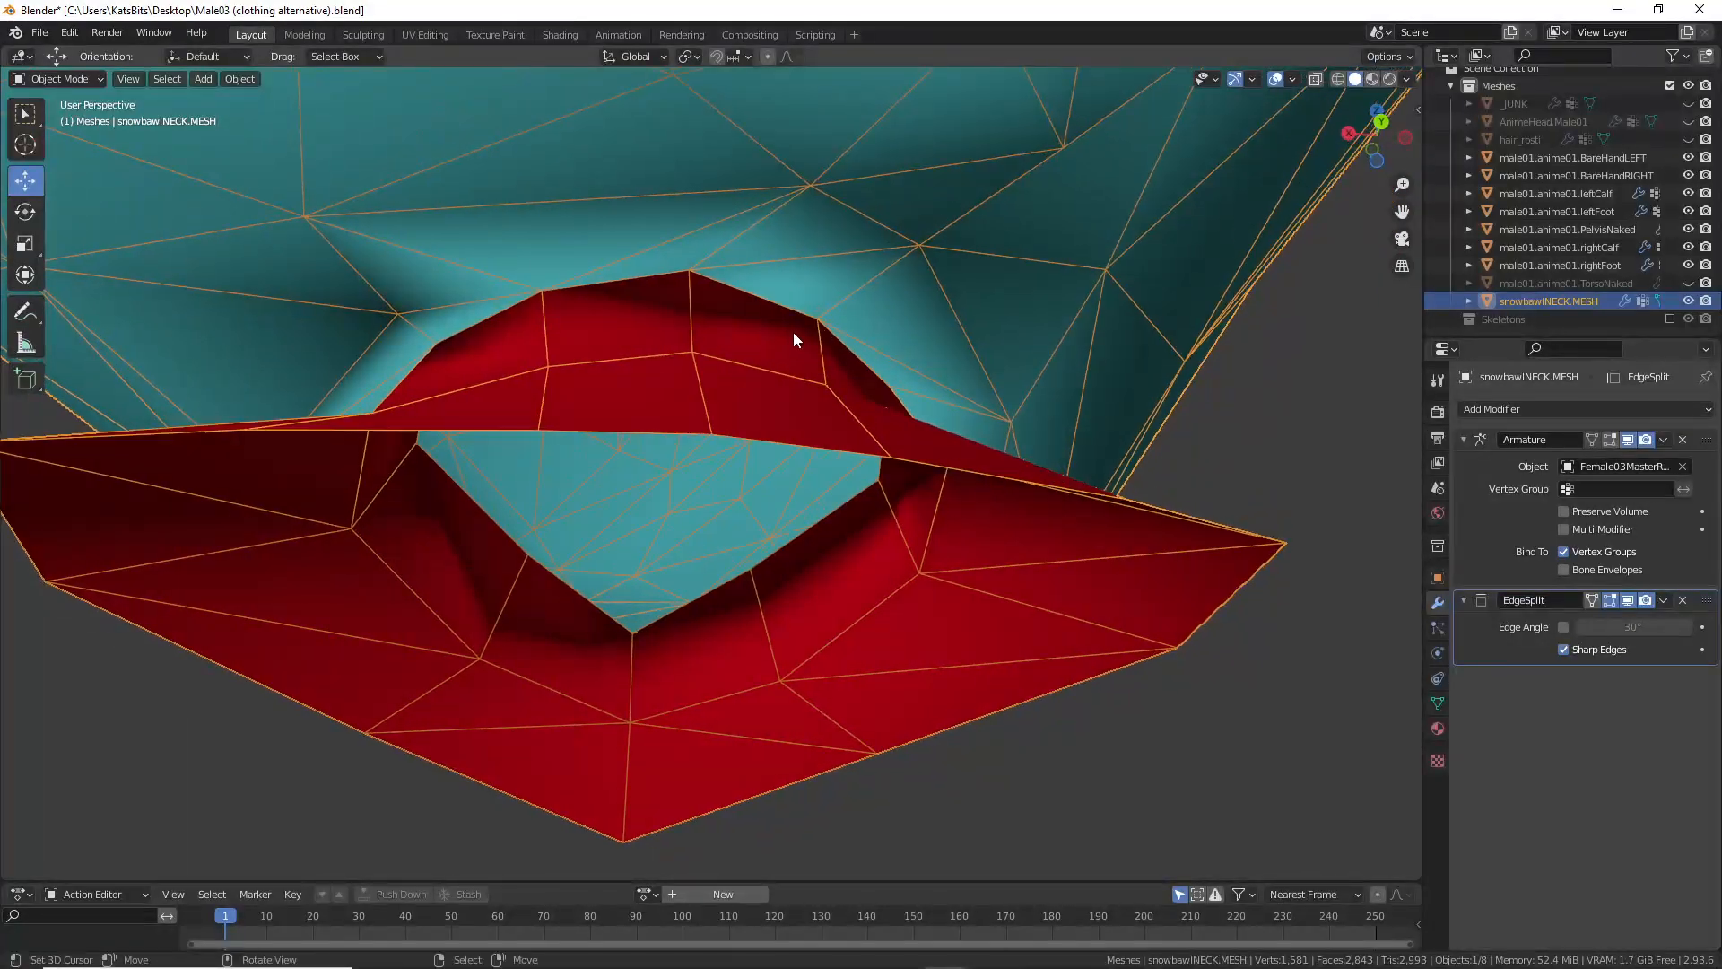
mouse_move(794, 334)
middle_down()
mouse_move(750, 296)
mouse_move(796, 308)
middle_up()
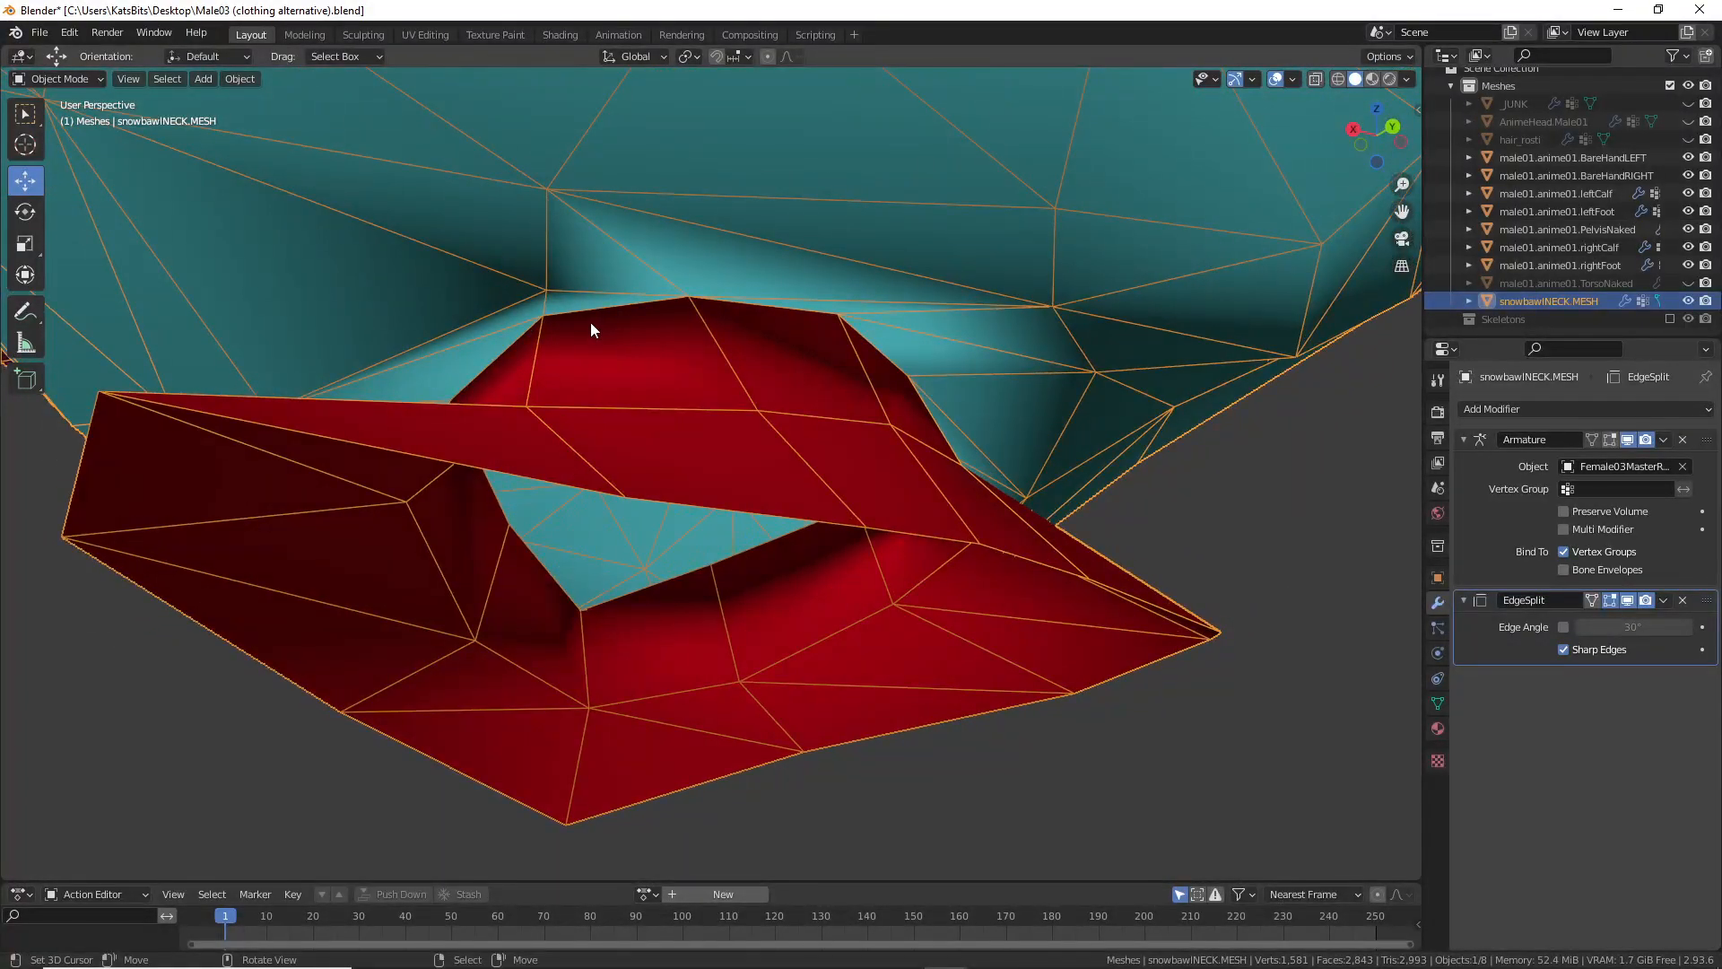
middle_drag(590, 322, 604, 321)
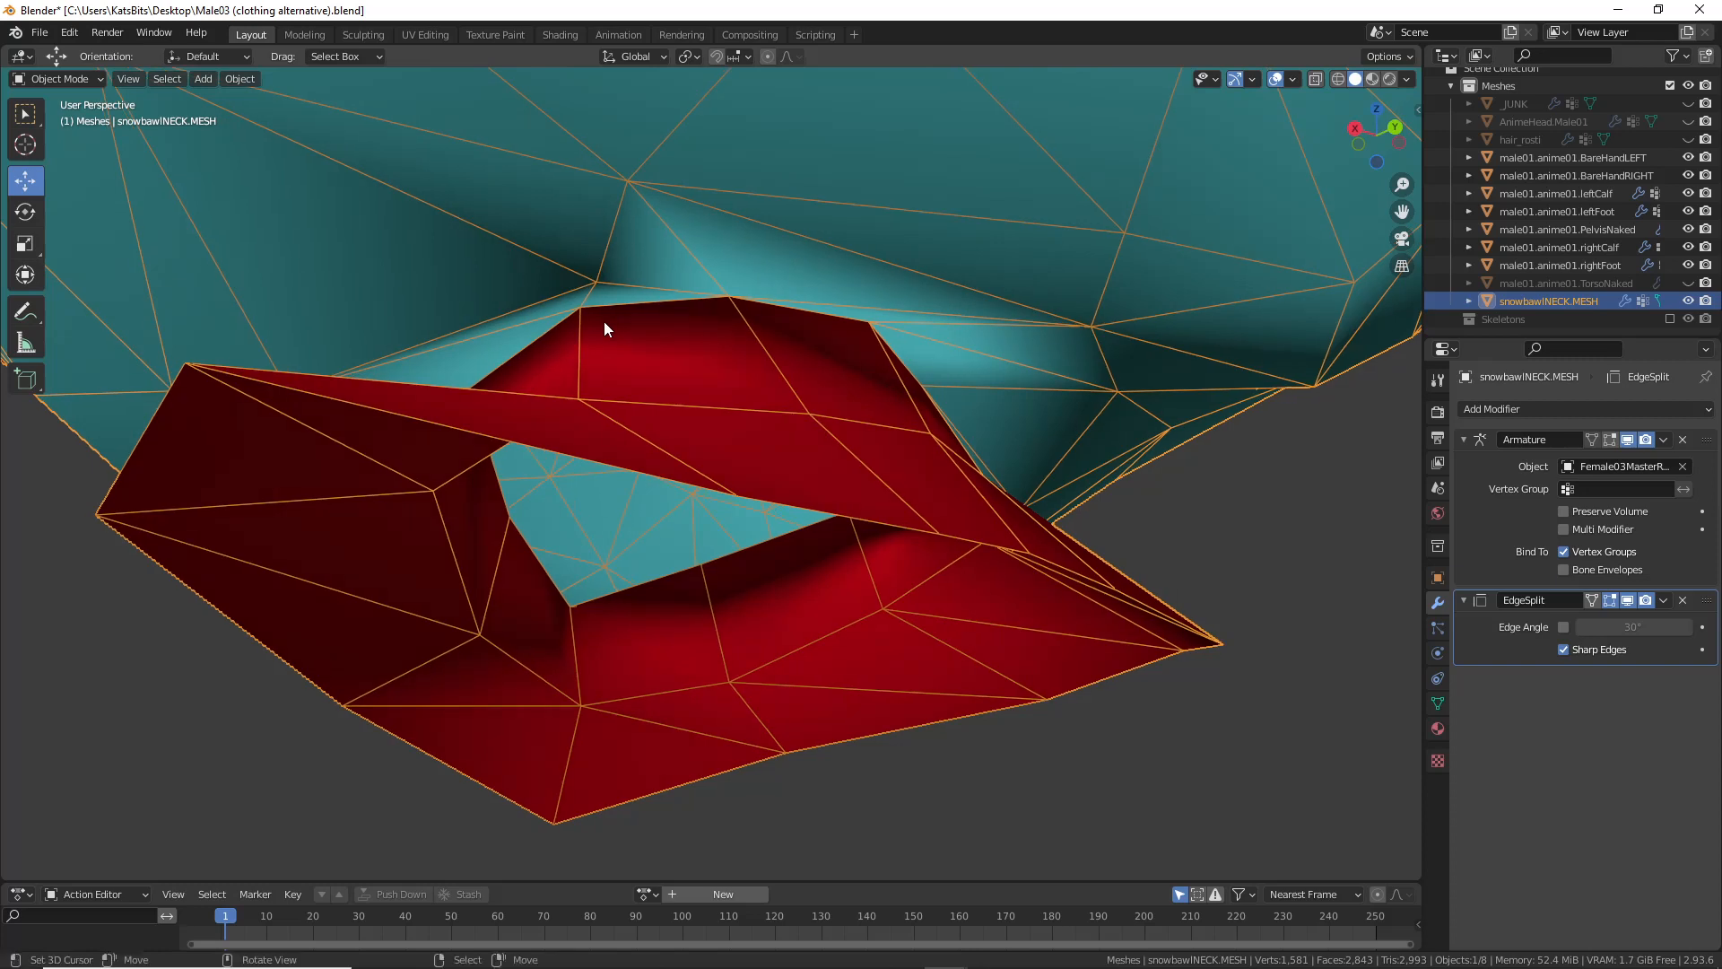
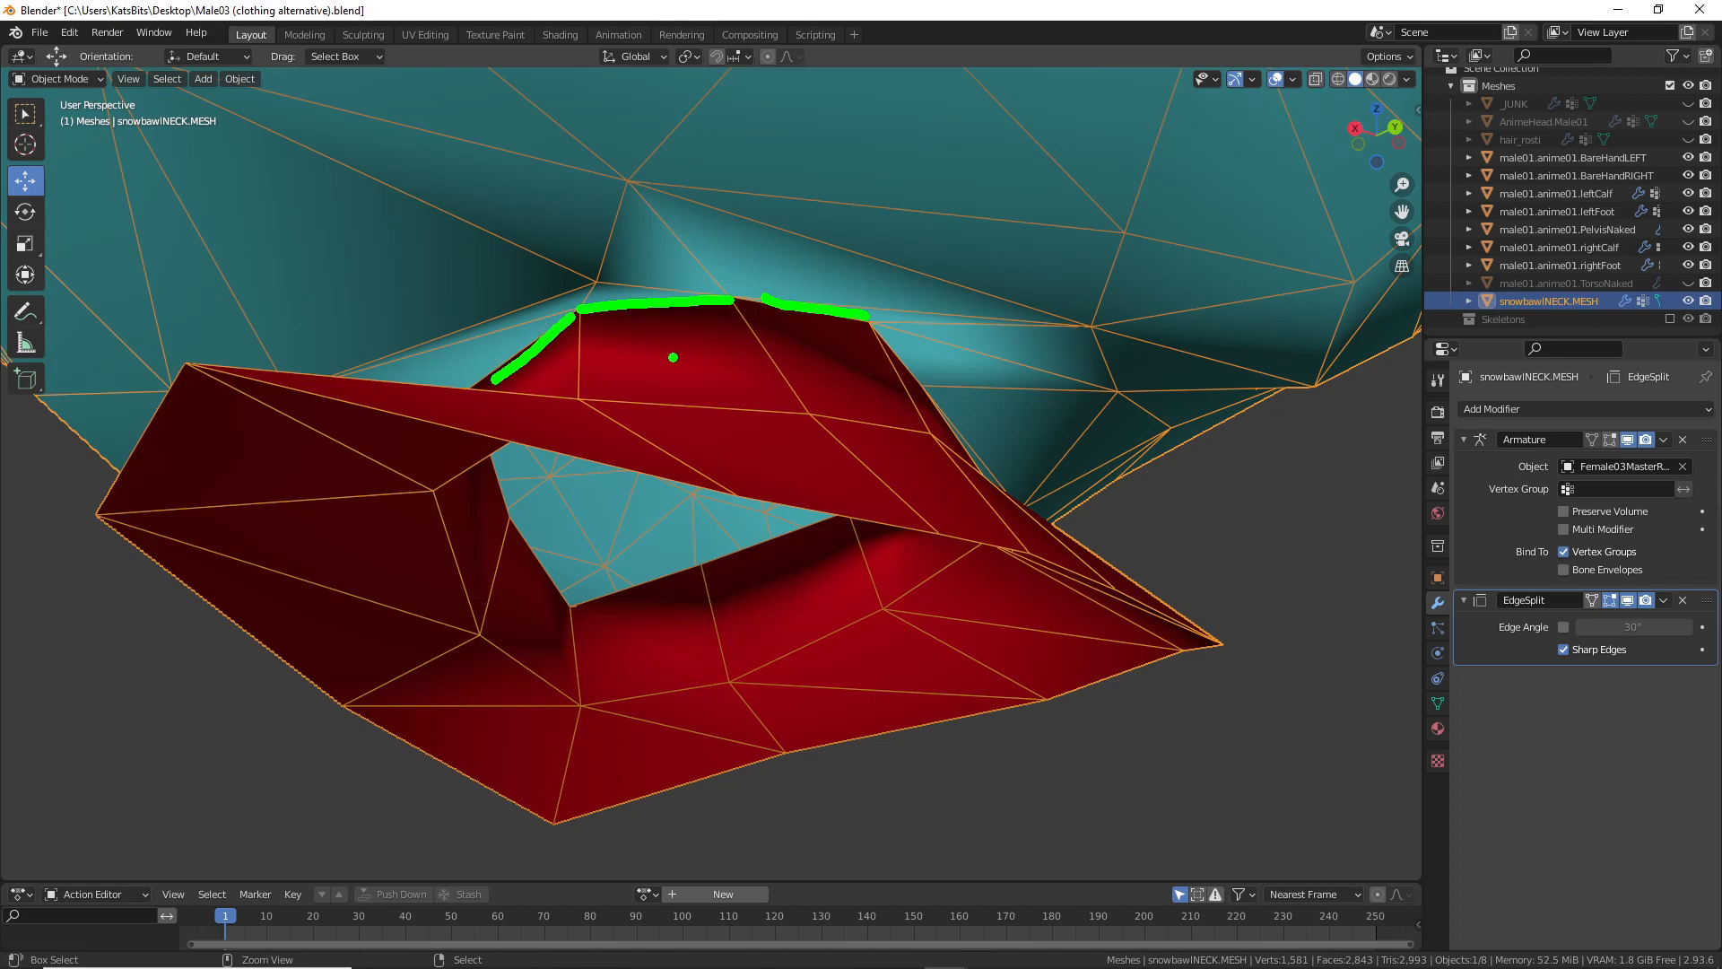
middle_drag(672, 357, 756, 446)
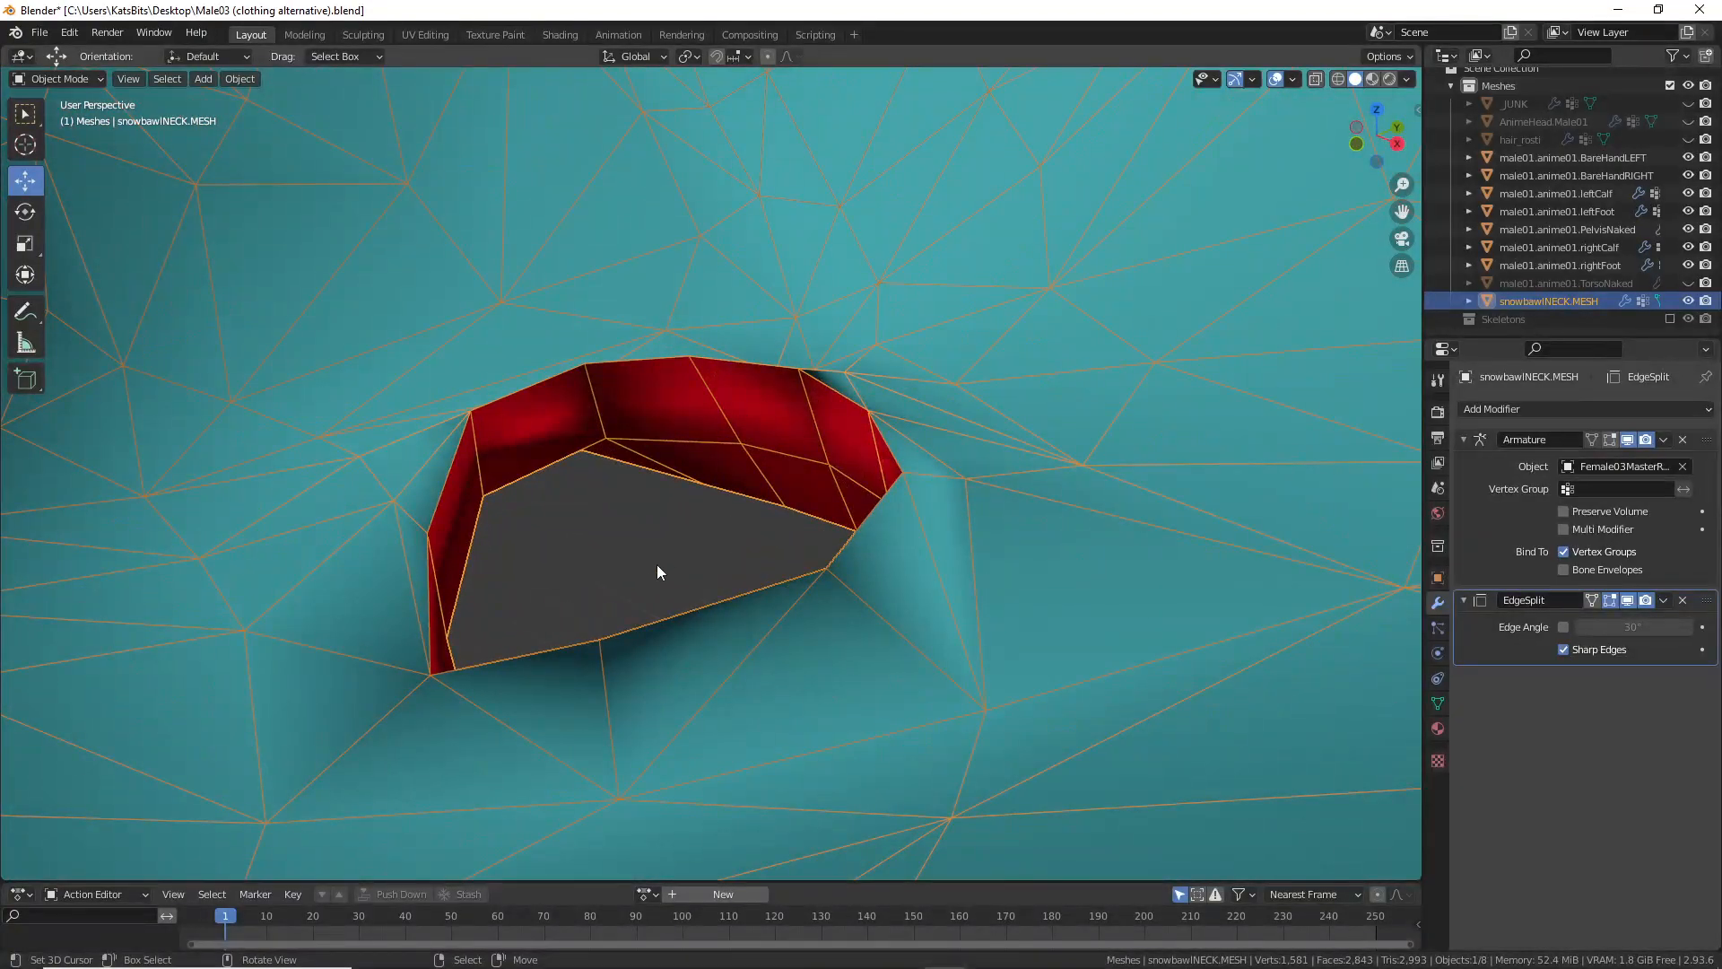
middle_drag(575, 567, 661, 564)
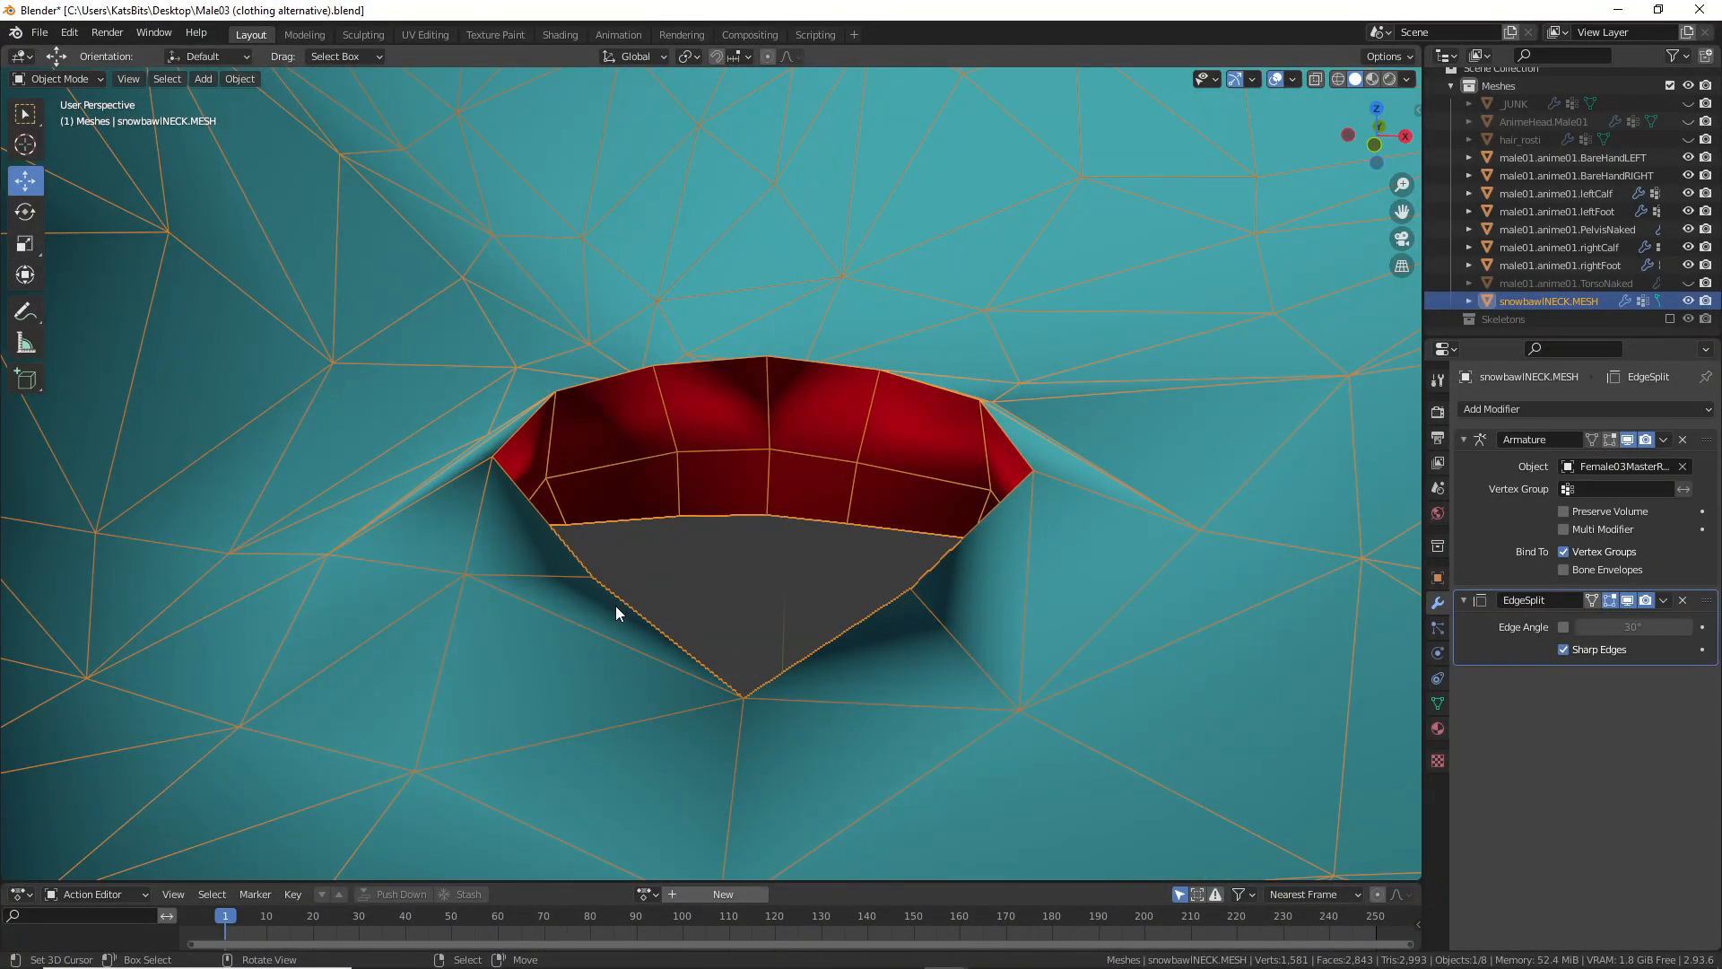
Step: In Edit Mode, select the complete loop of edges around the neck opening from inside the head
key(Tab)
click(623, 602)
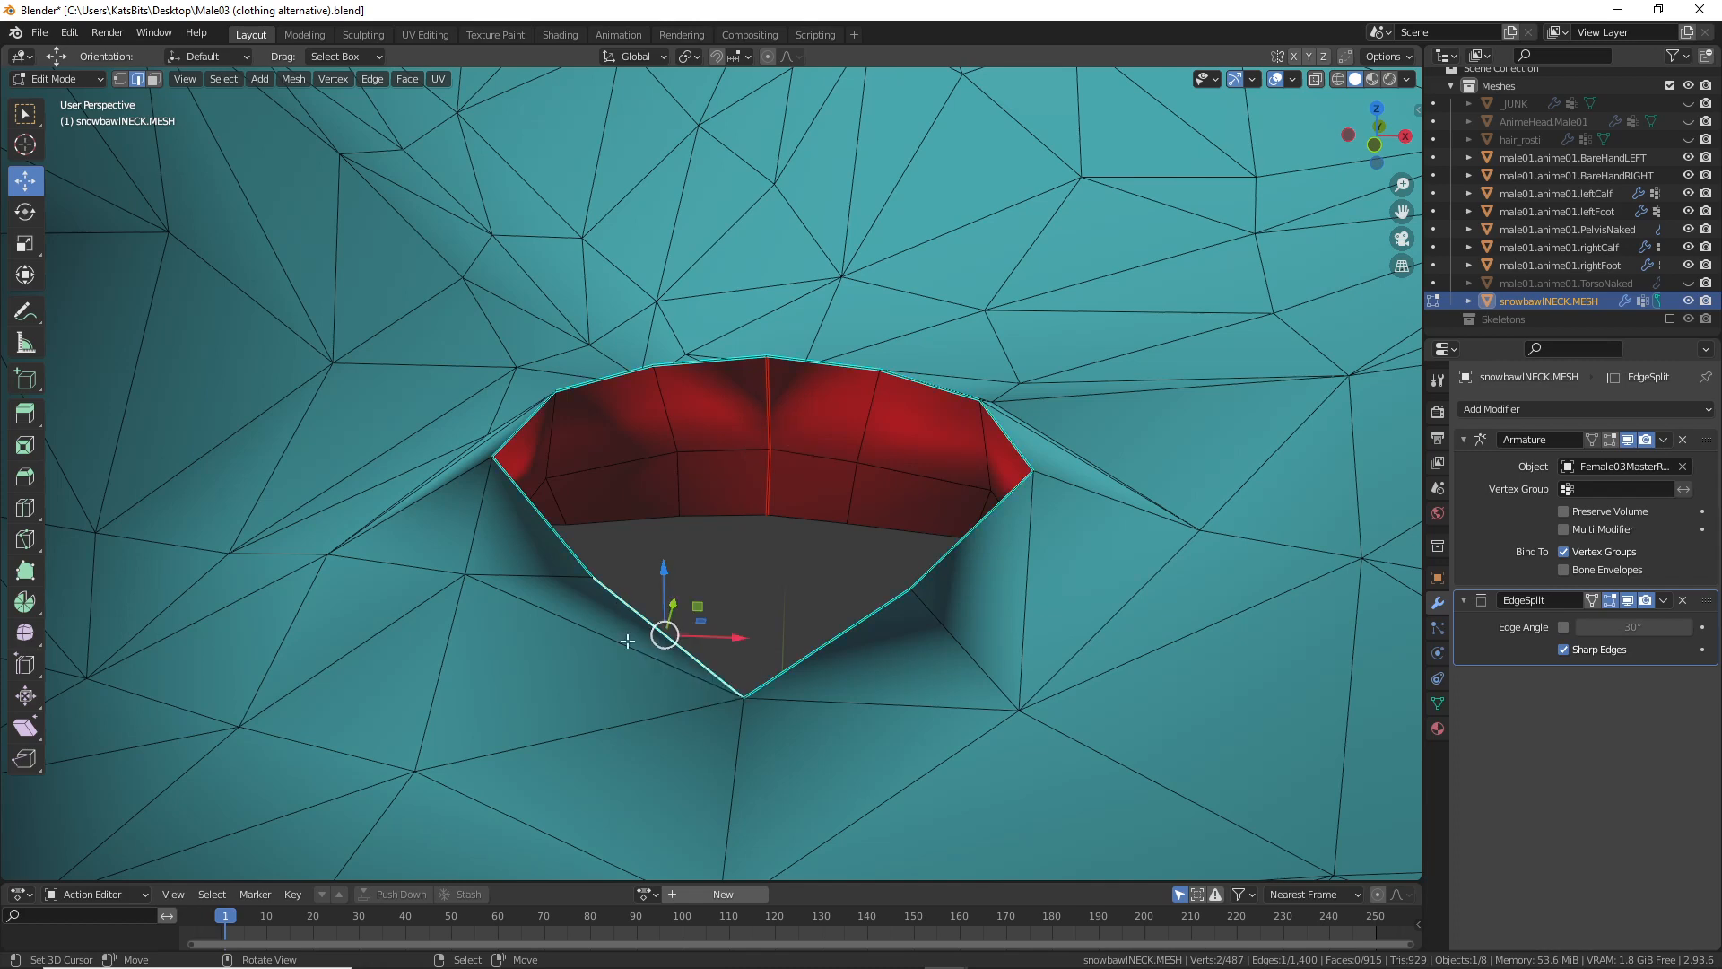
key(g)
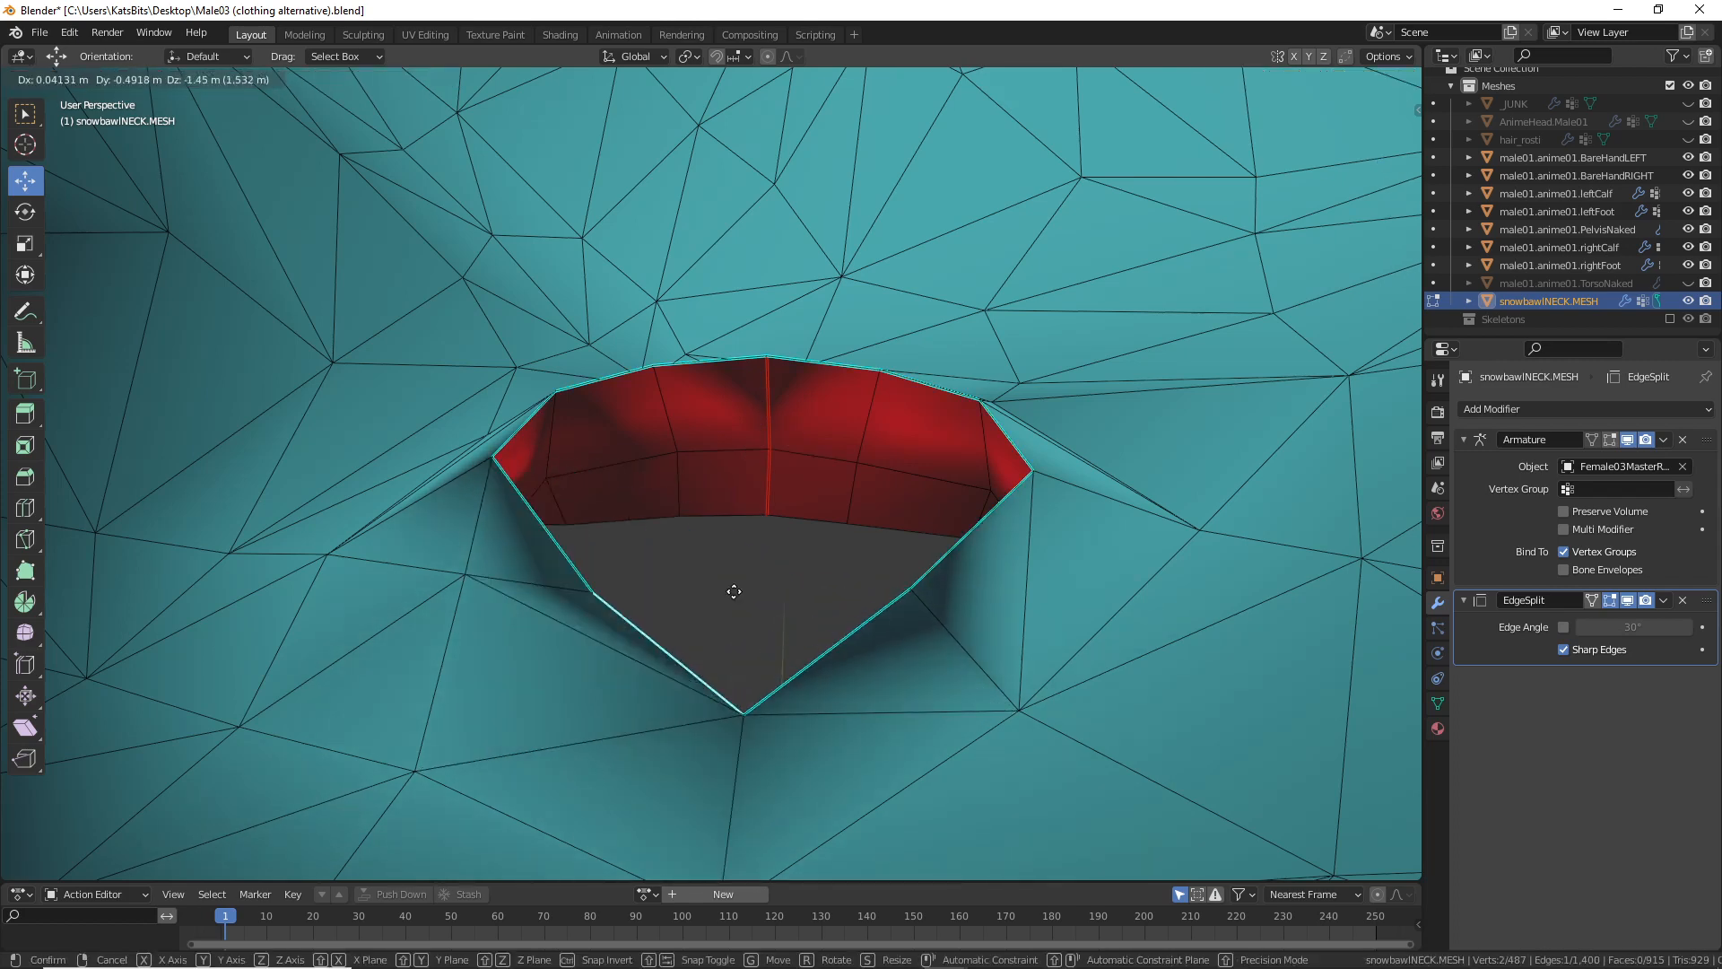
right_click(592, 588)
middle_drag(515, 592, 624, 622)
scroll(546, 612, up, 1)
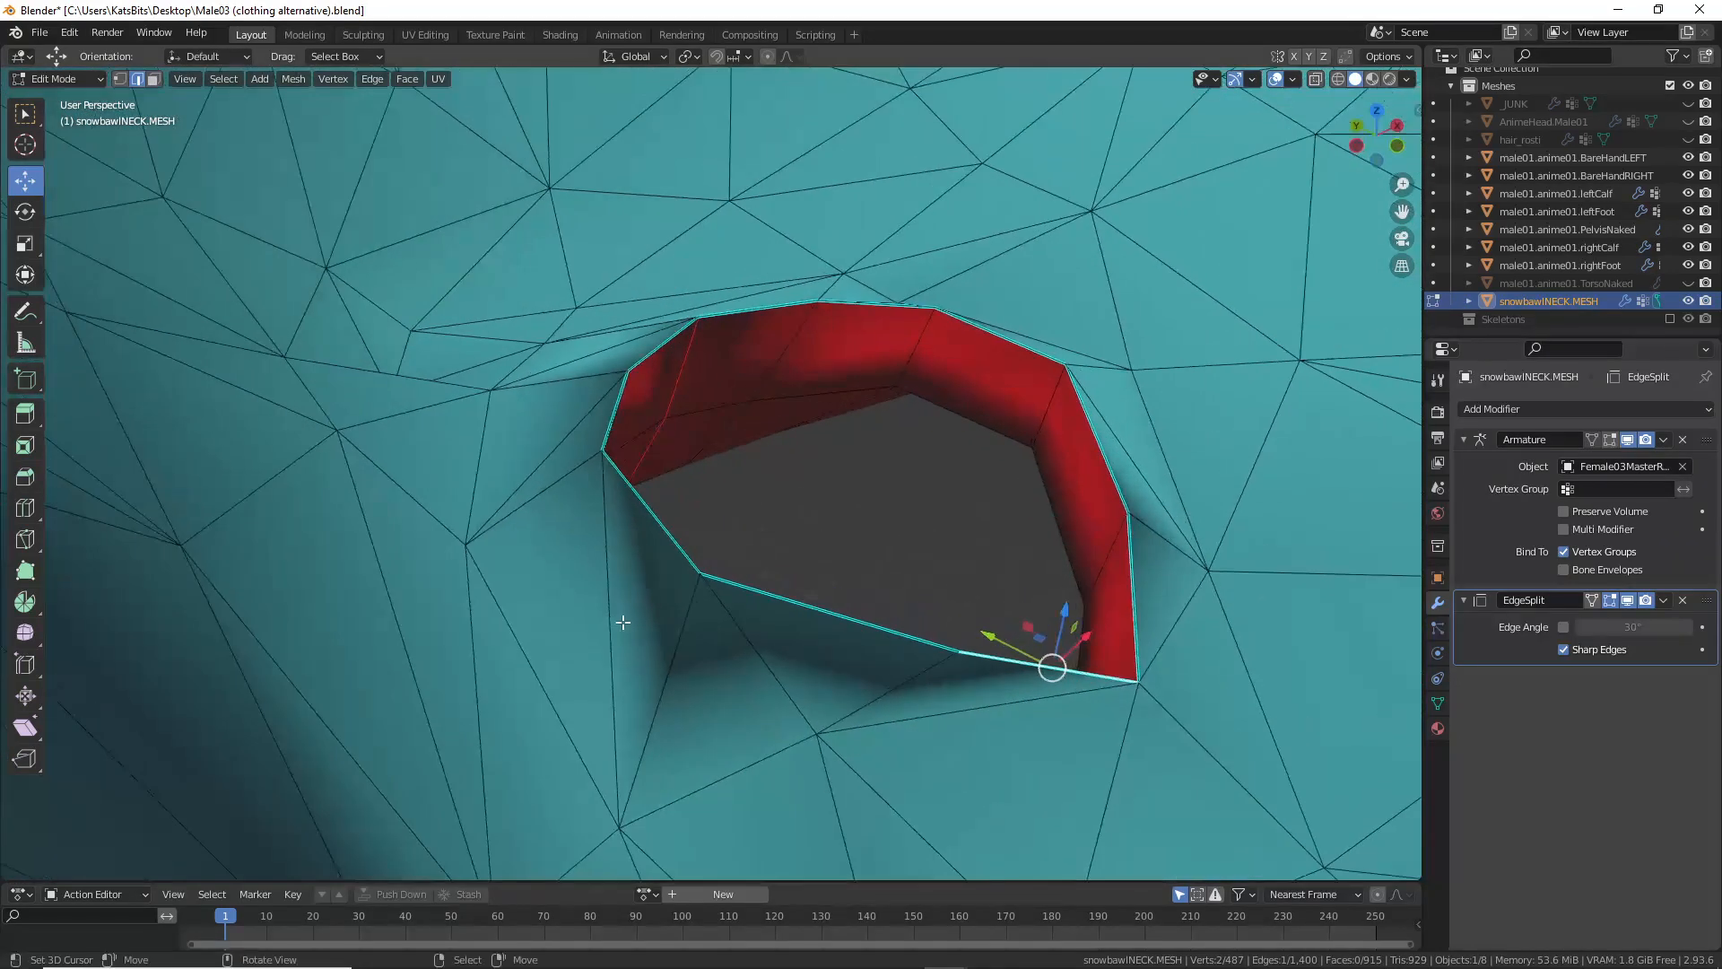
shift+click(807, 596)
shift+click(659, 521)
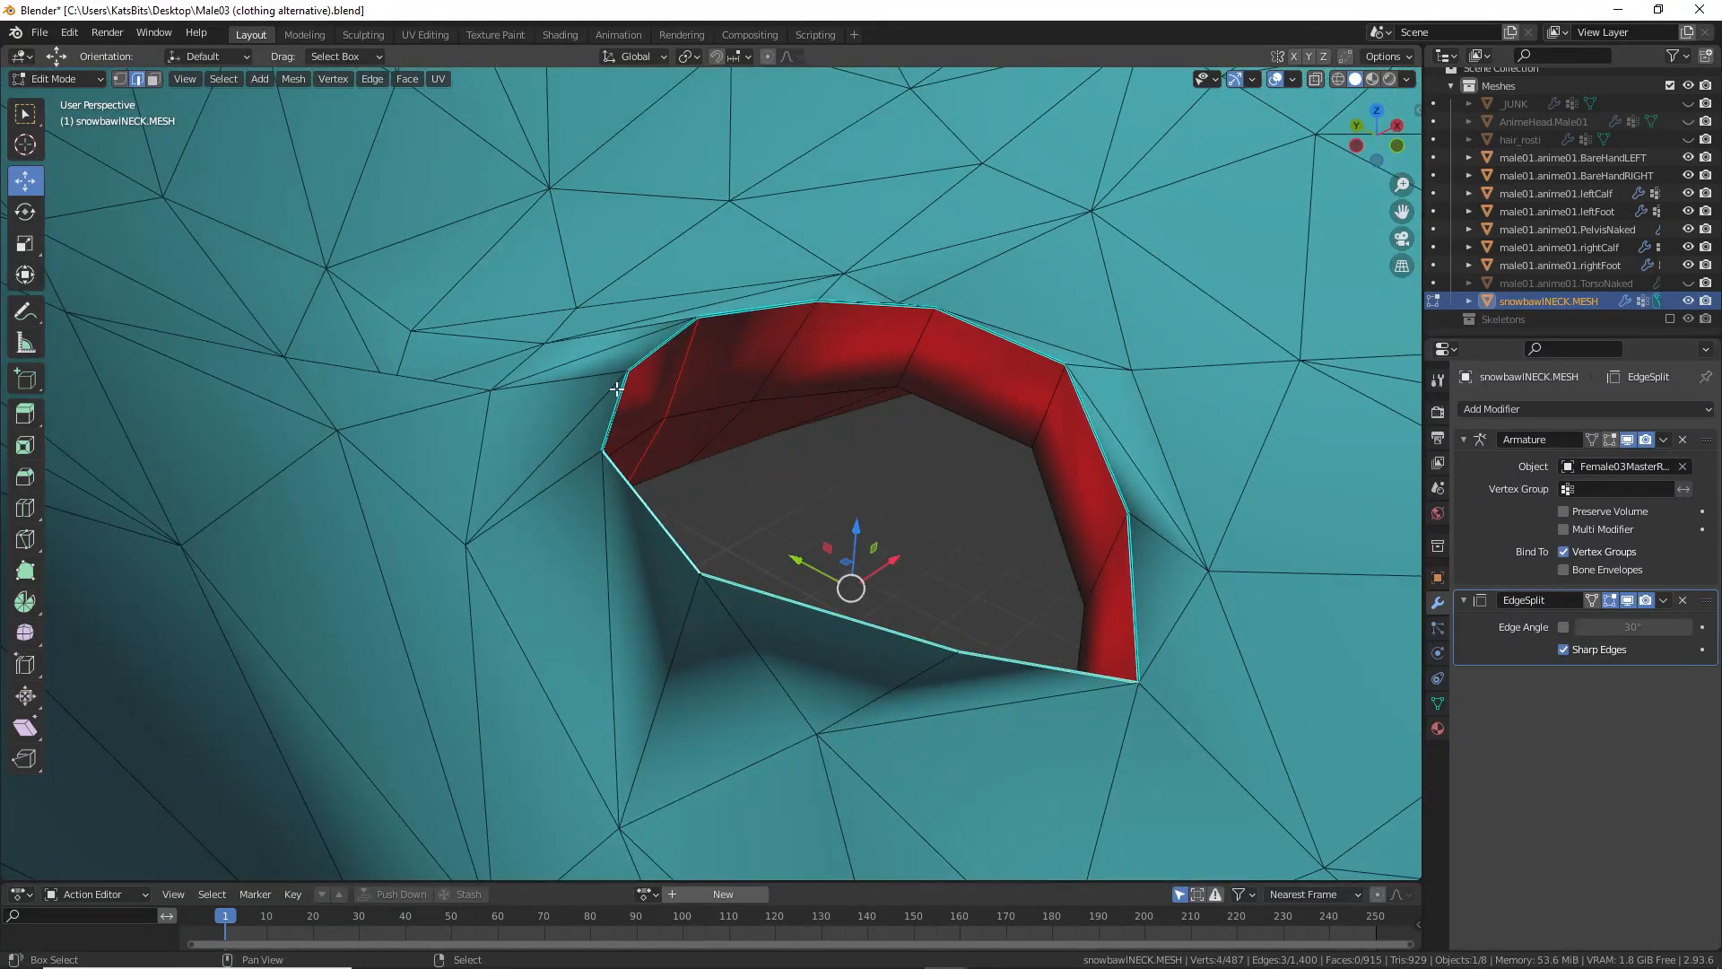
shift+click(827, 308)
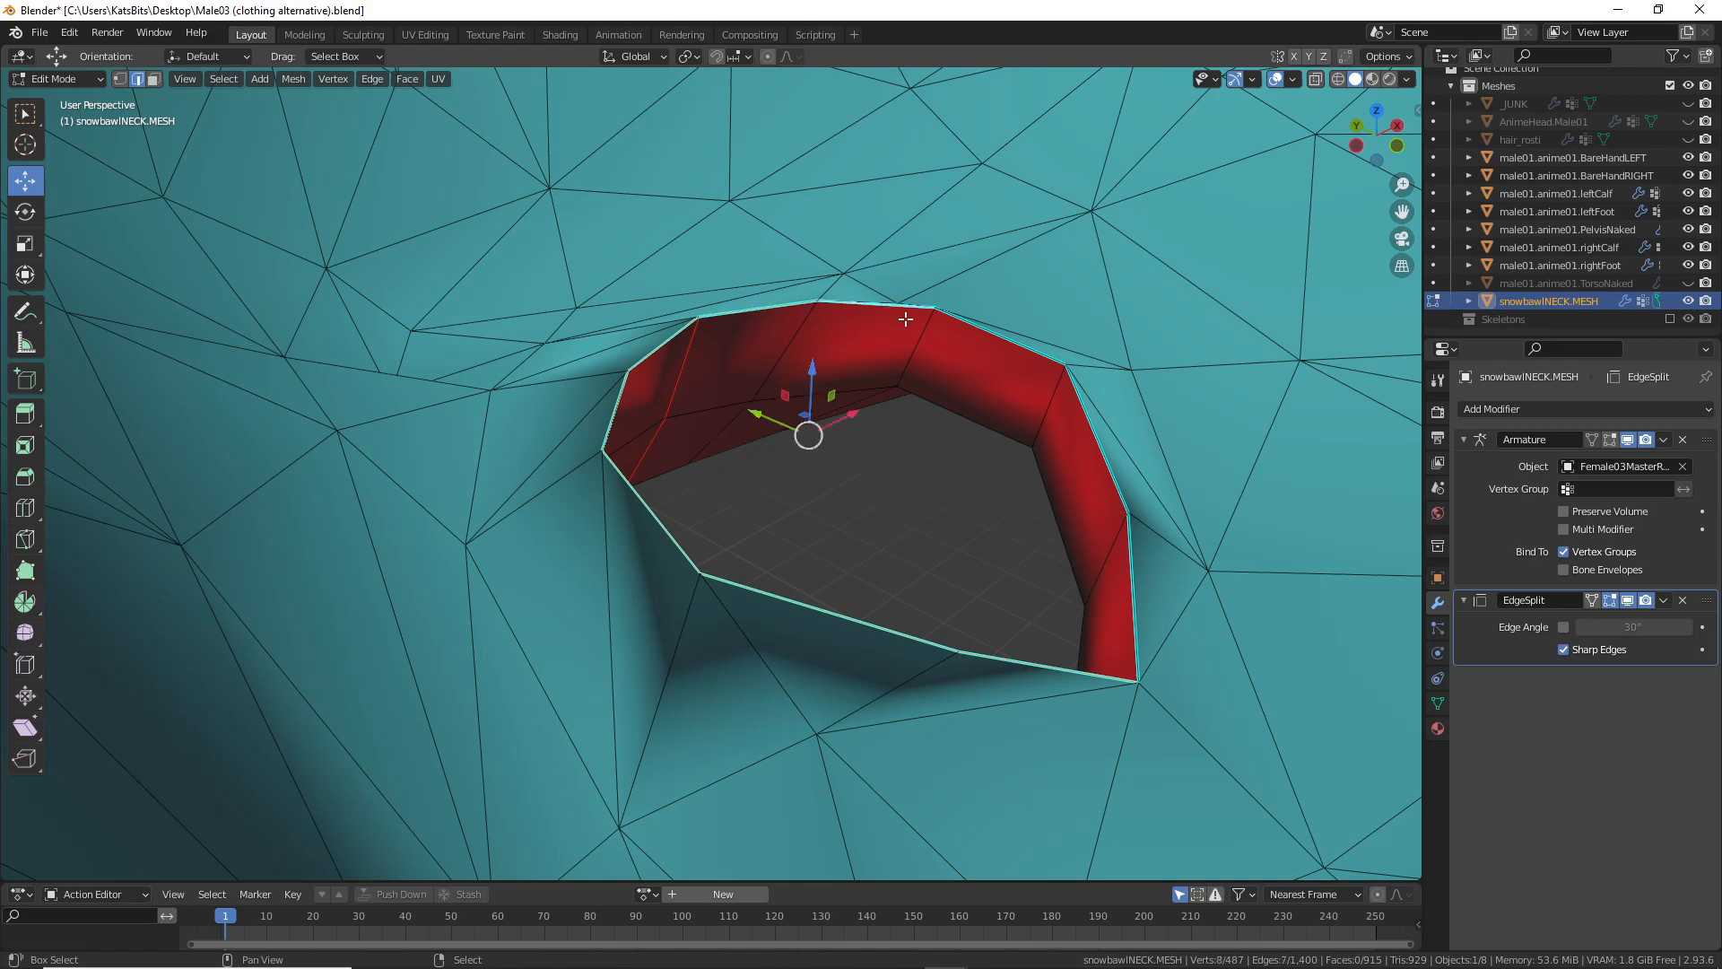
shift+click(1024, 361)
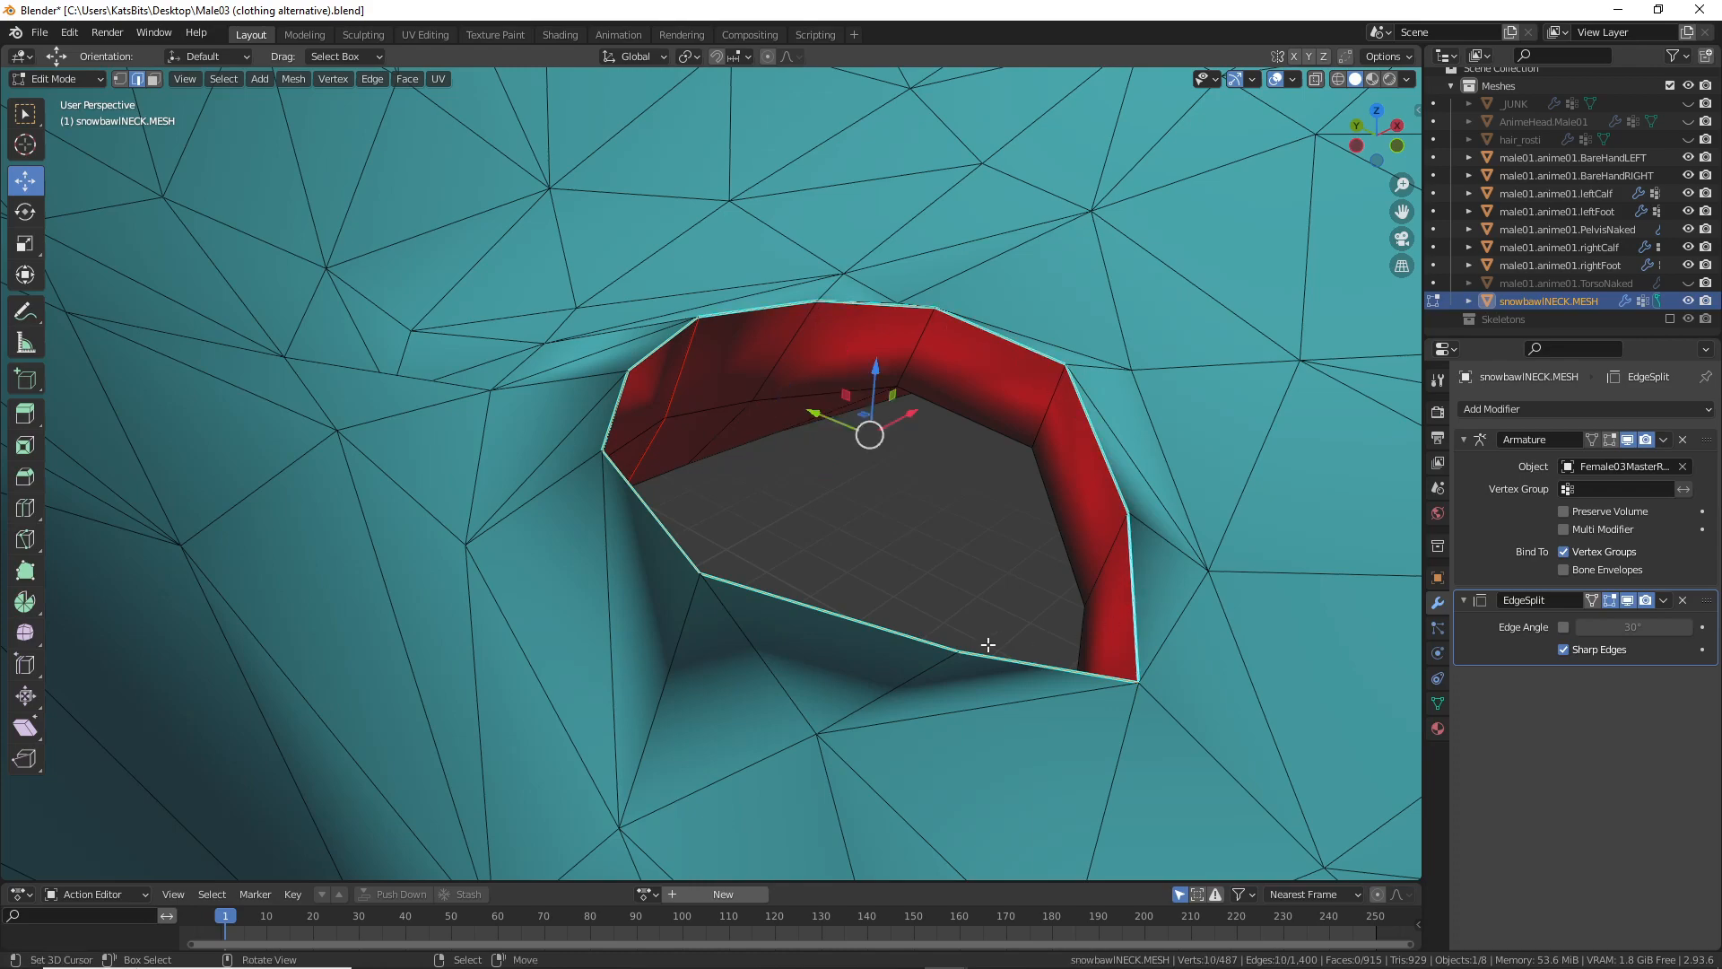
Step: Clear the sharp marking from the selected neck-opening edge loop and inspect the shading across the seam
middle_drag(987, 644, 632, 644)
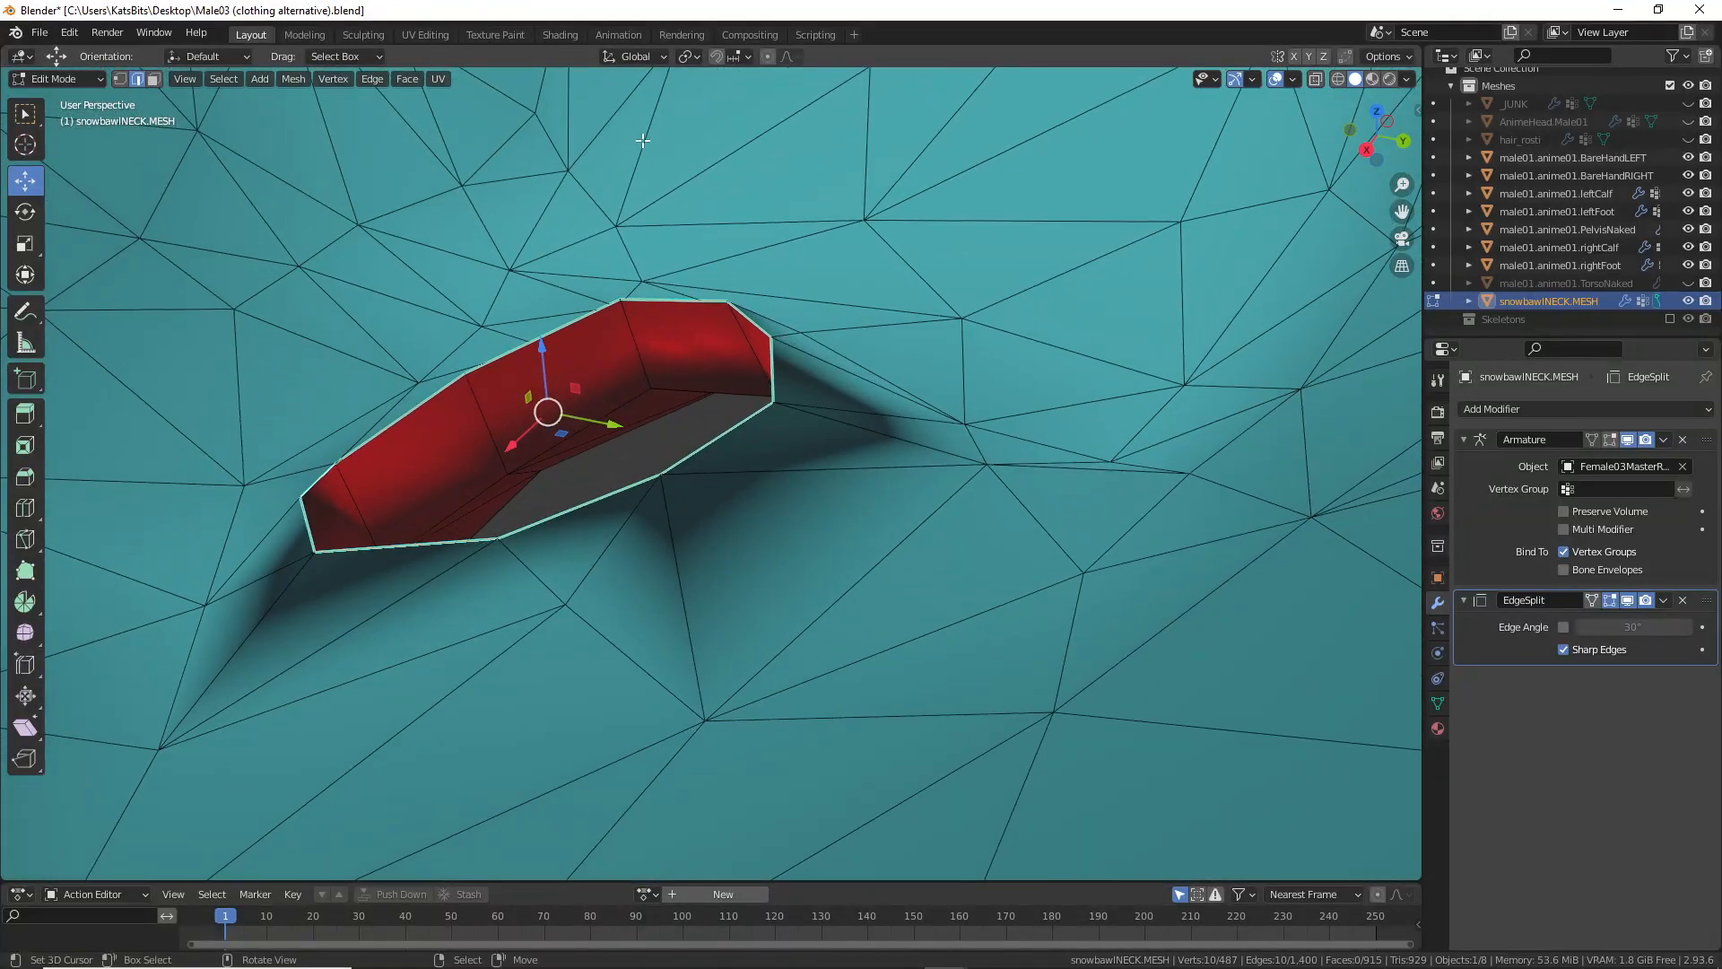
click(380, 78)
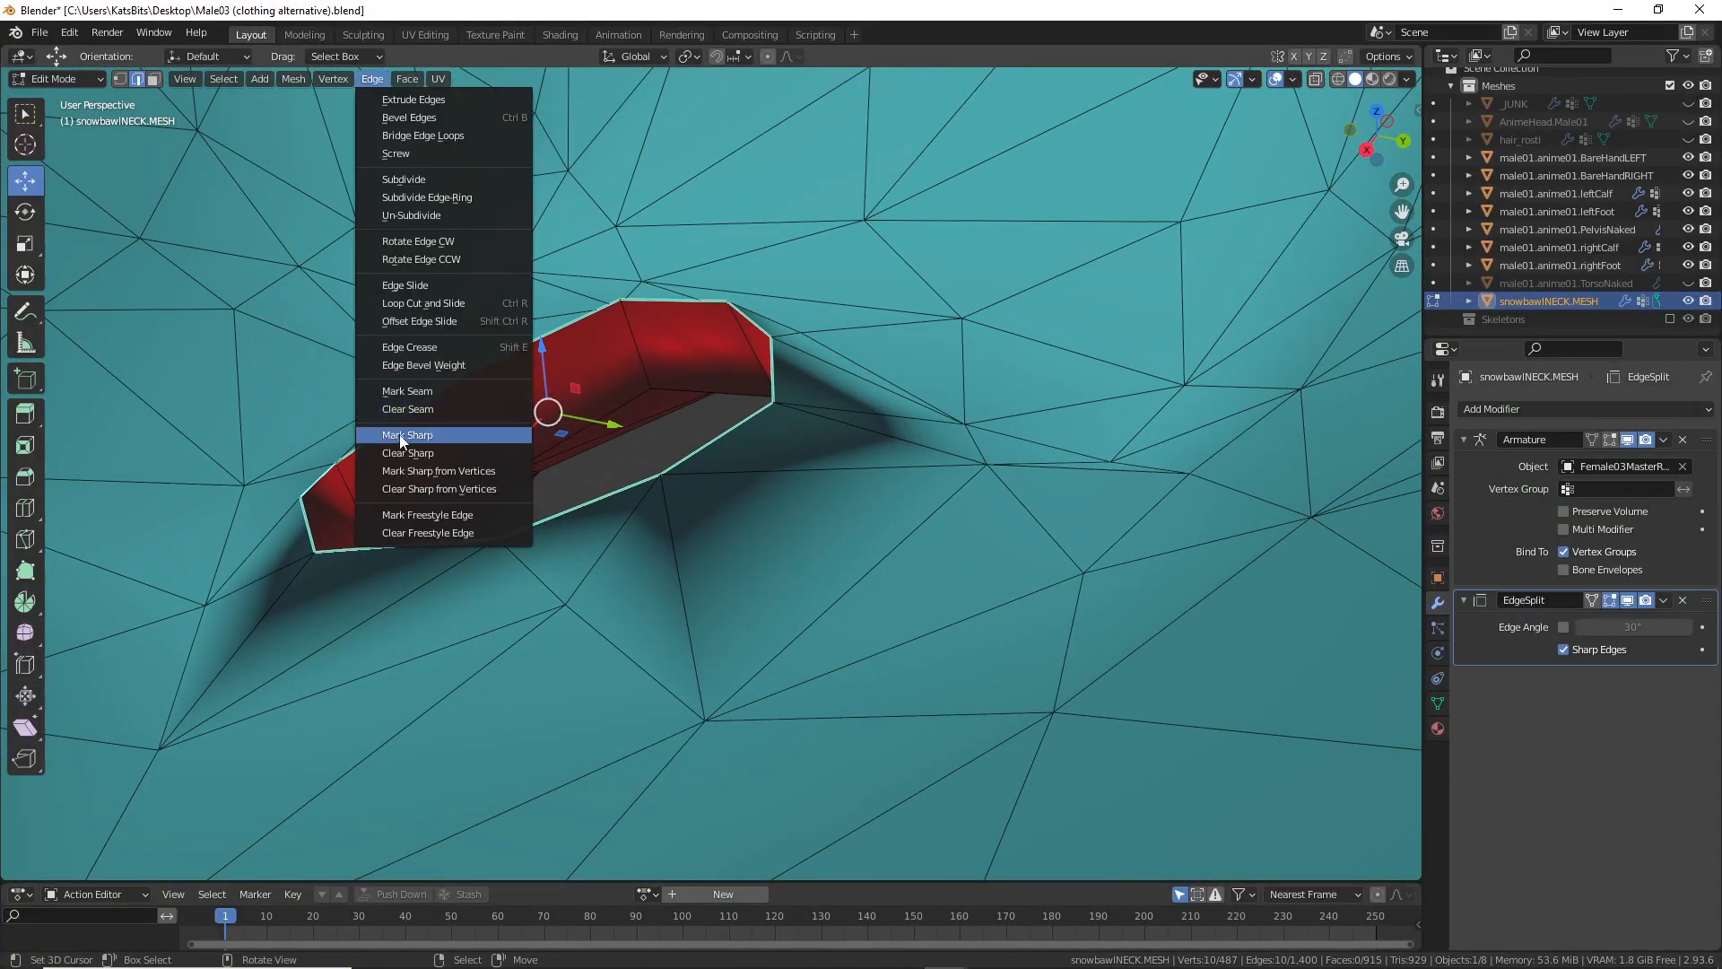
click(421, 456)
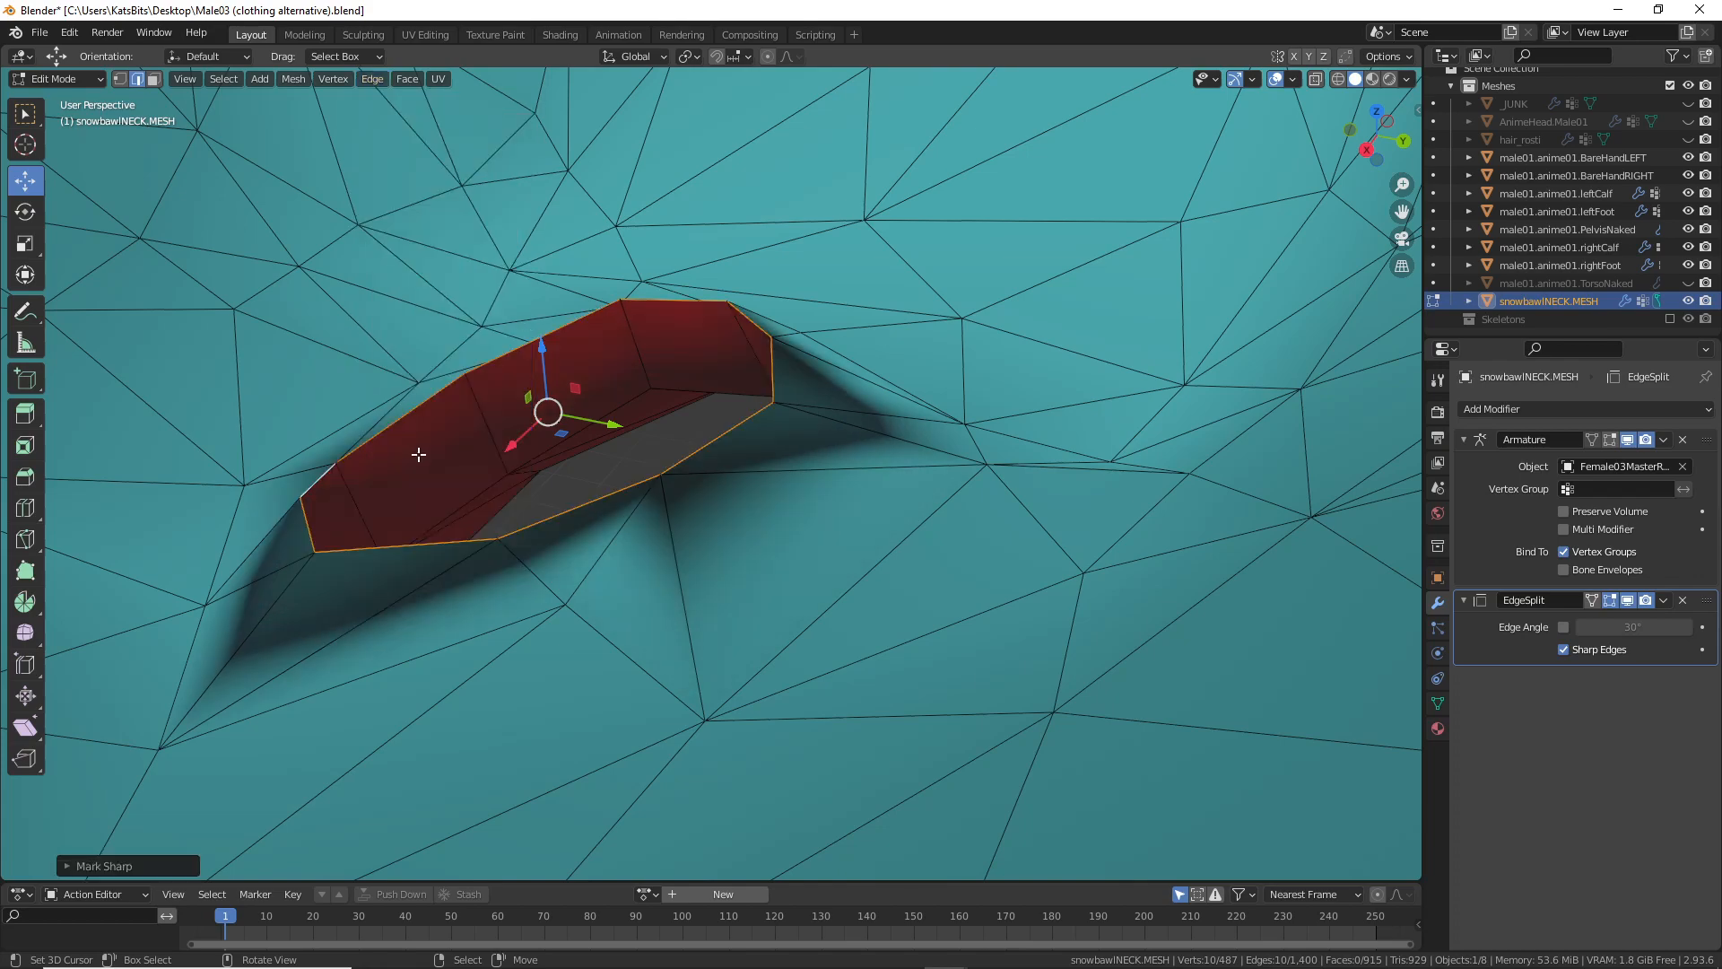
middle_drag(446, 475, 551, 430)
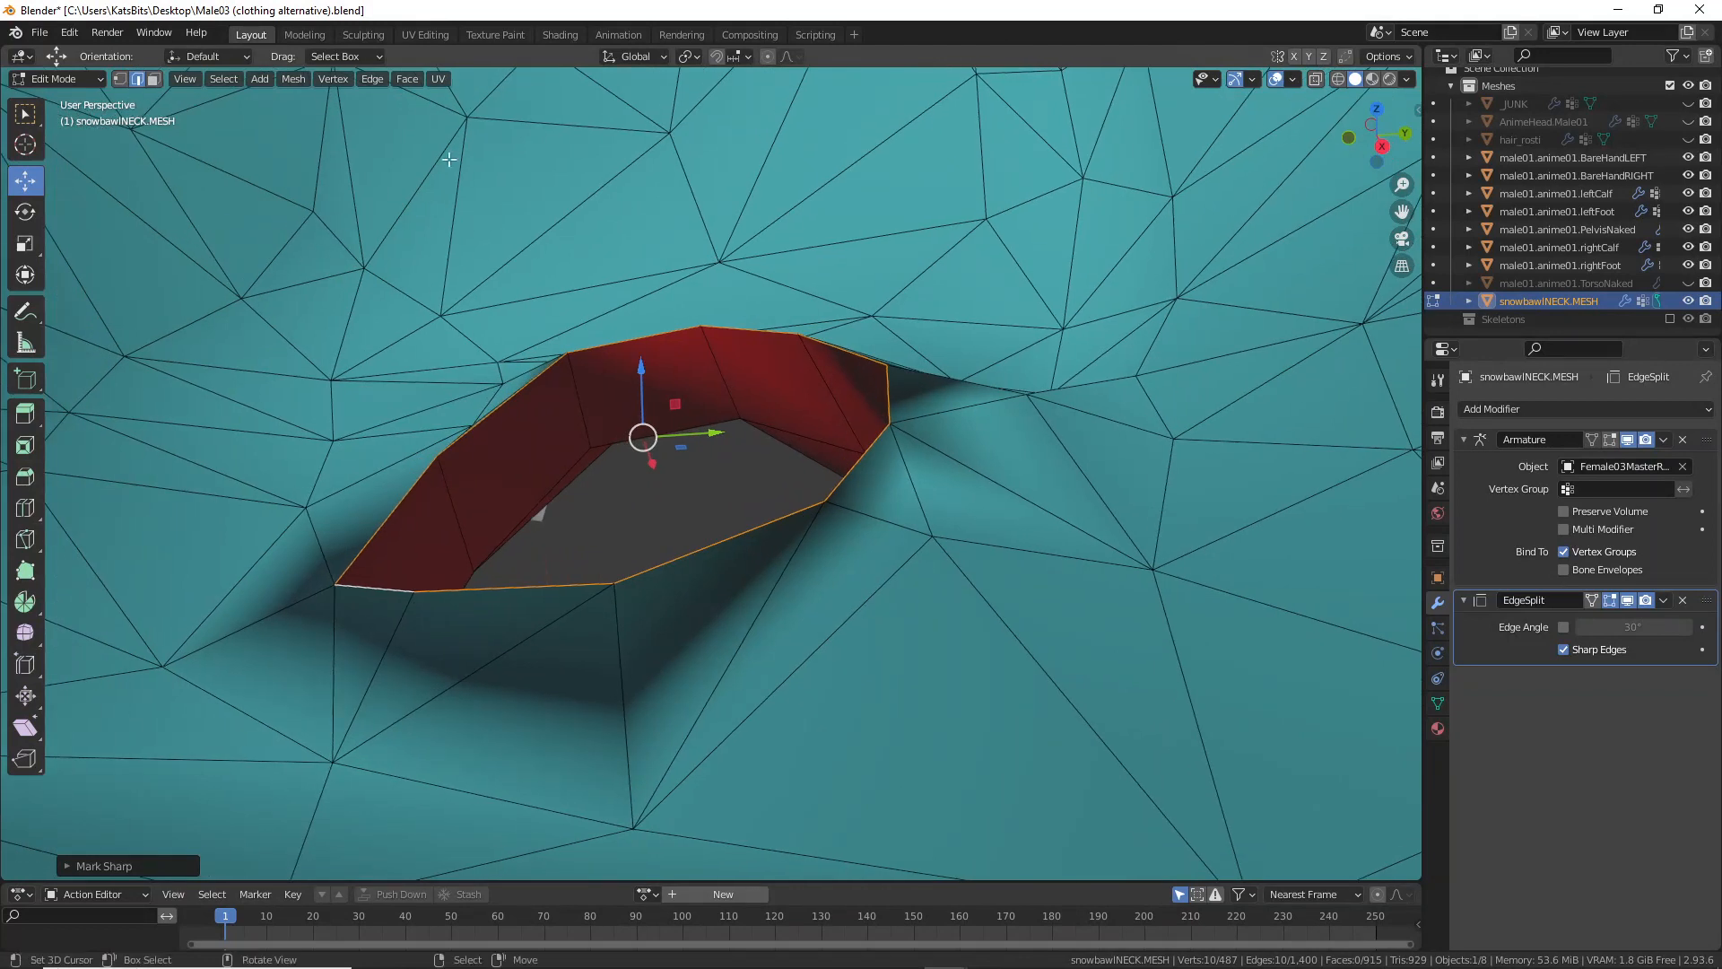
Step: Mark the selected neck-opening edge loop as sharp again
click(402, 81)
mouse_move(364, 79)
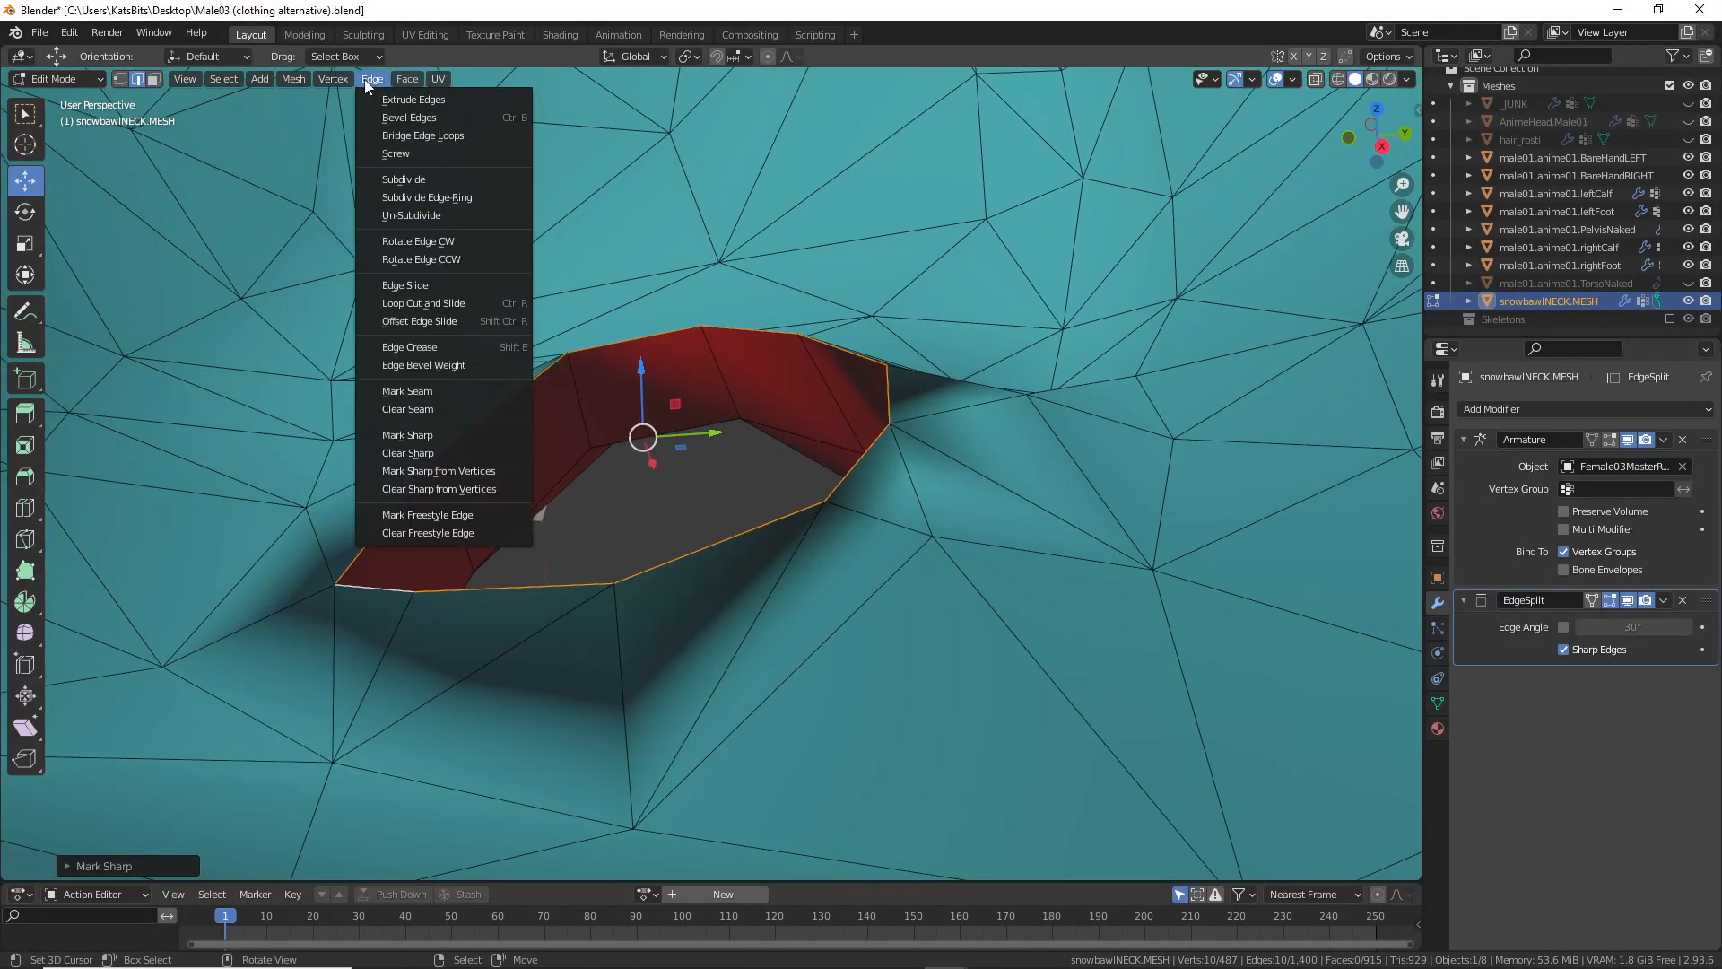
click(405, 435)
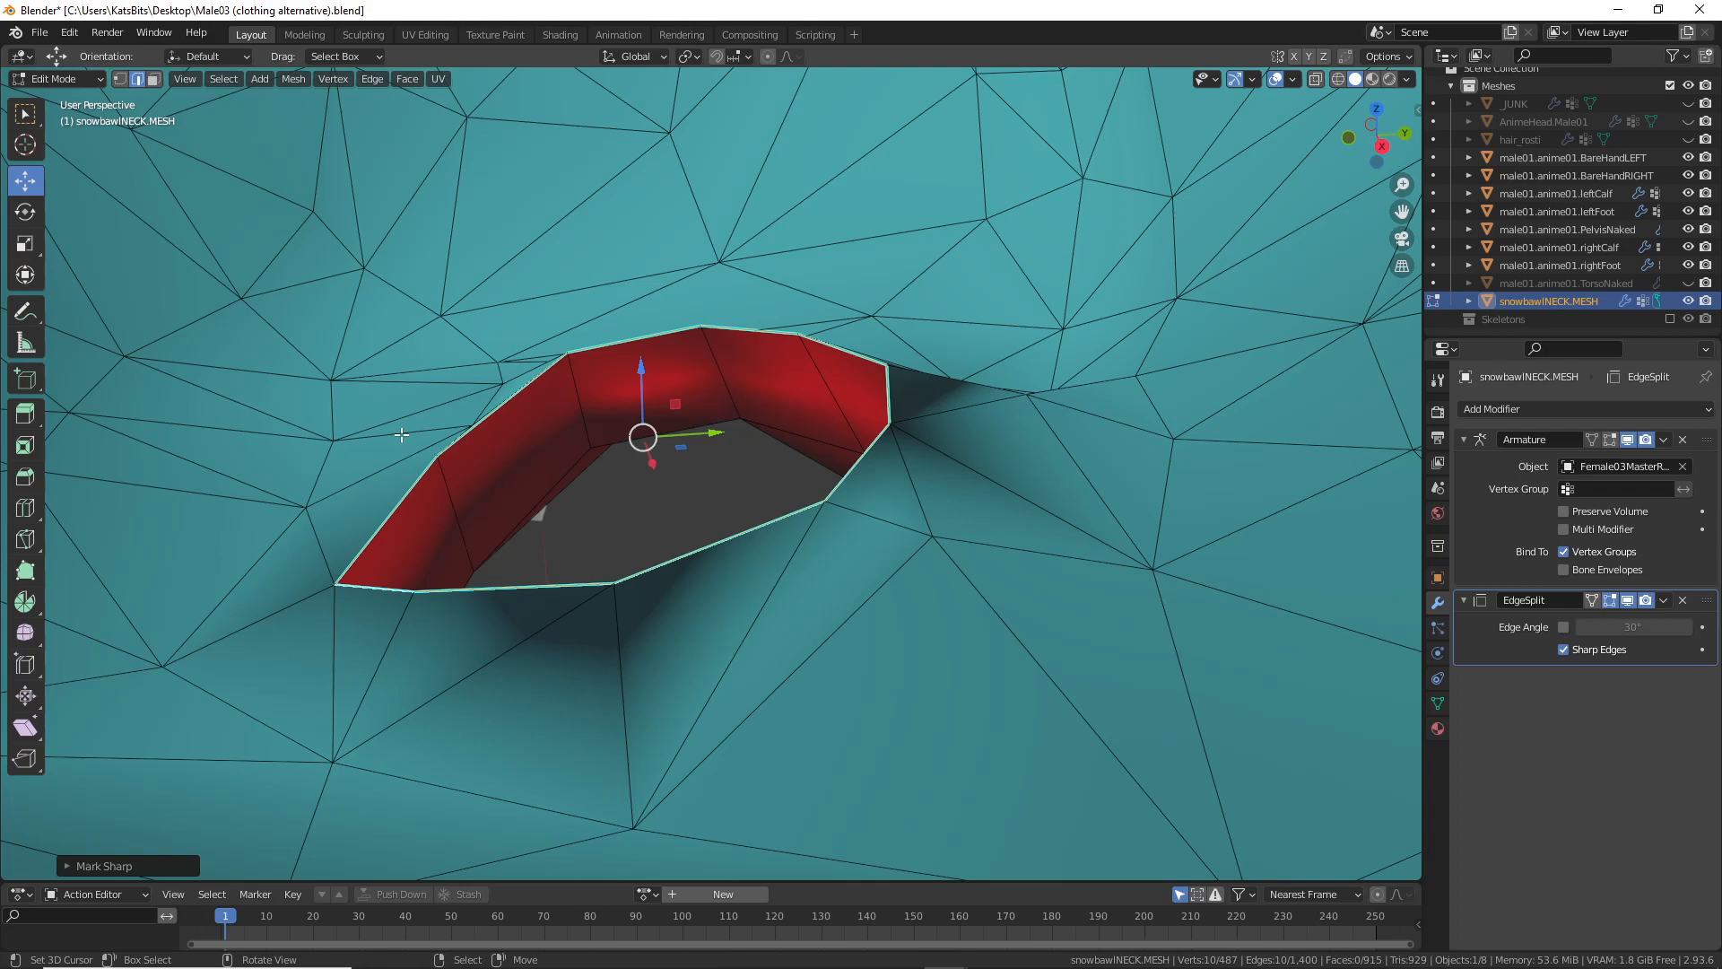
Step: Check the neck in Rendered viewport shading and set the viewport back to Material Preview
middle_drag(401, 435, 498, 359)
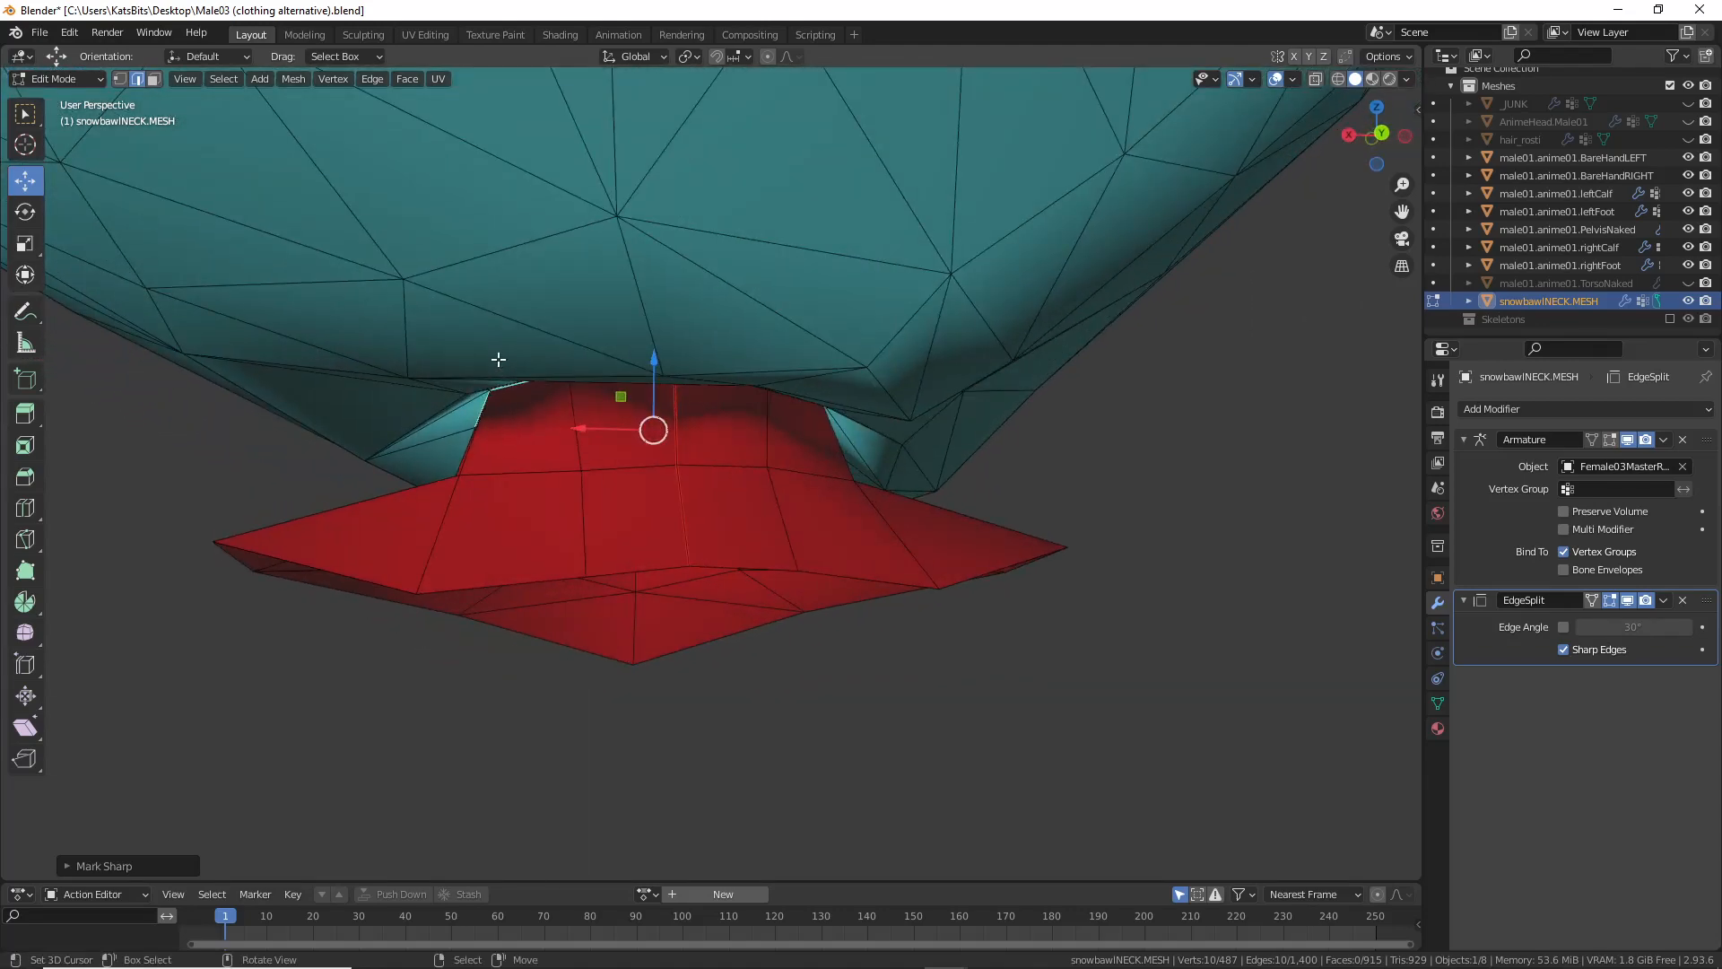
click(1375, 80)
click(1390, 79)
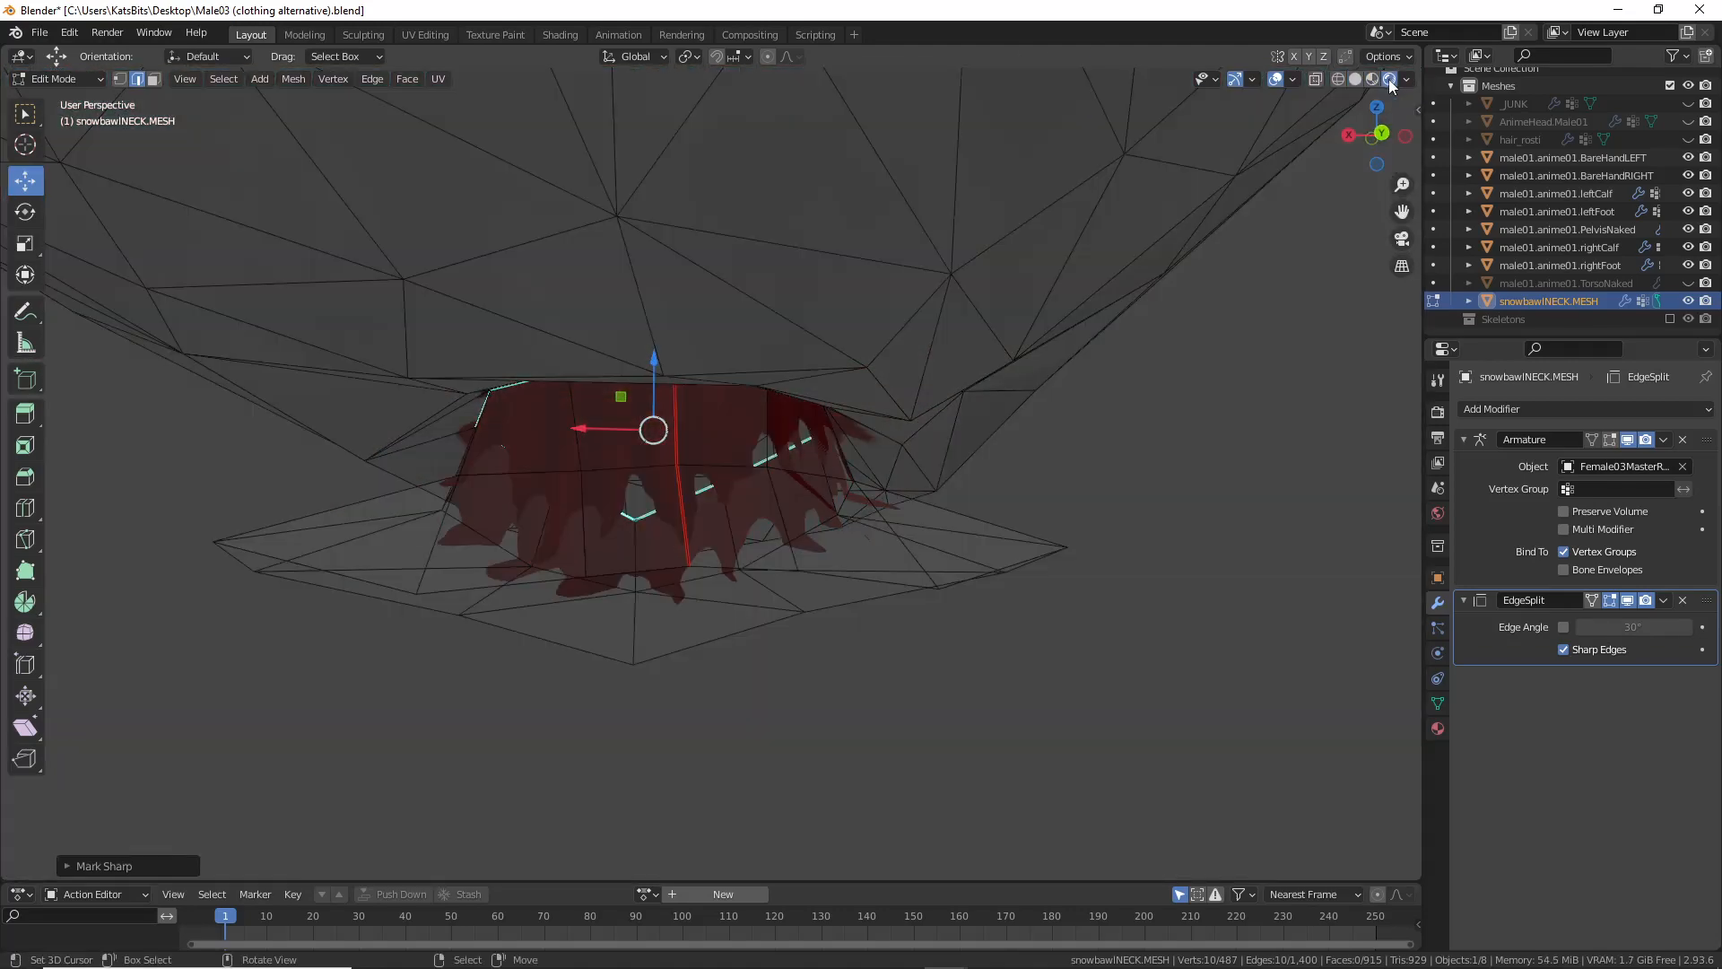
click(1372, 79)
Step: Return to Object Mode and unhide the male01.anime01.TorsoNaked mesh beneath the neck
mouse_move(604, 565)
middle_down()
mouse_move(846, 557)
mouse_move(683, 531)
mouse_move(963, 508)
mouse_move(724, 482)
mouse_move(840, 420)
mouse_move(753, 423)
mouse_move(769, 439)
mouse_move(737, 443)
middle_up()
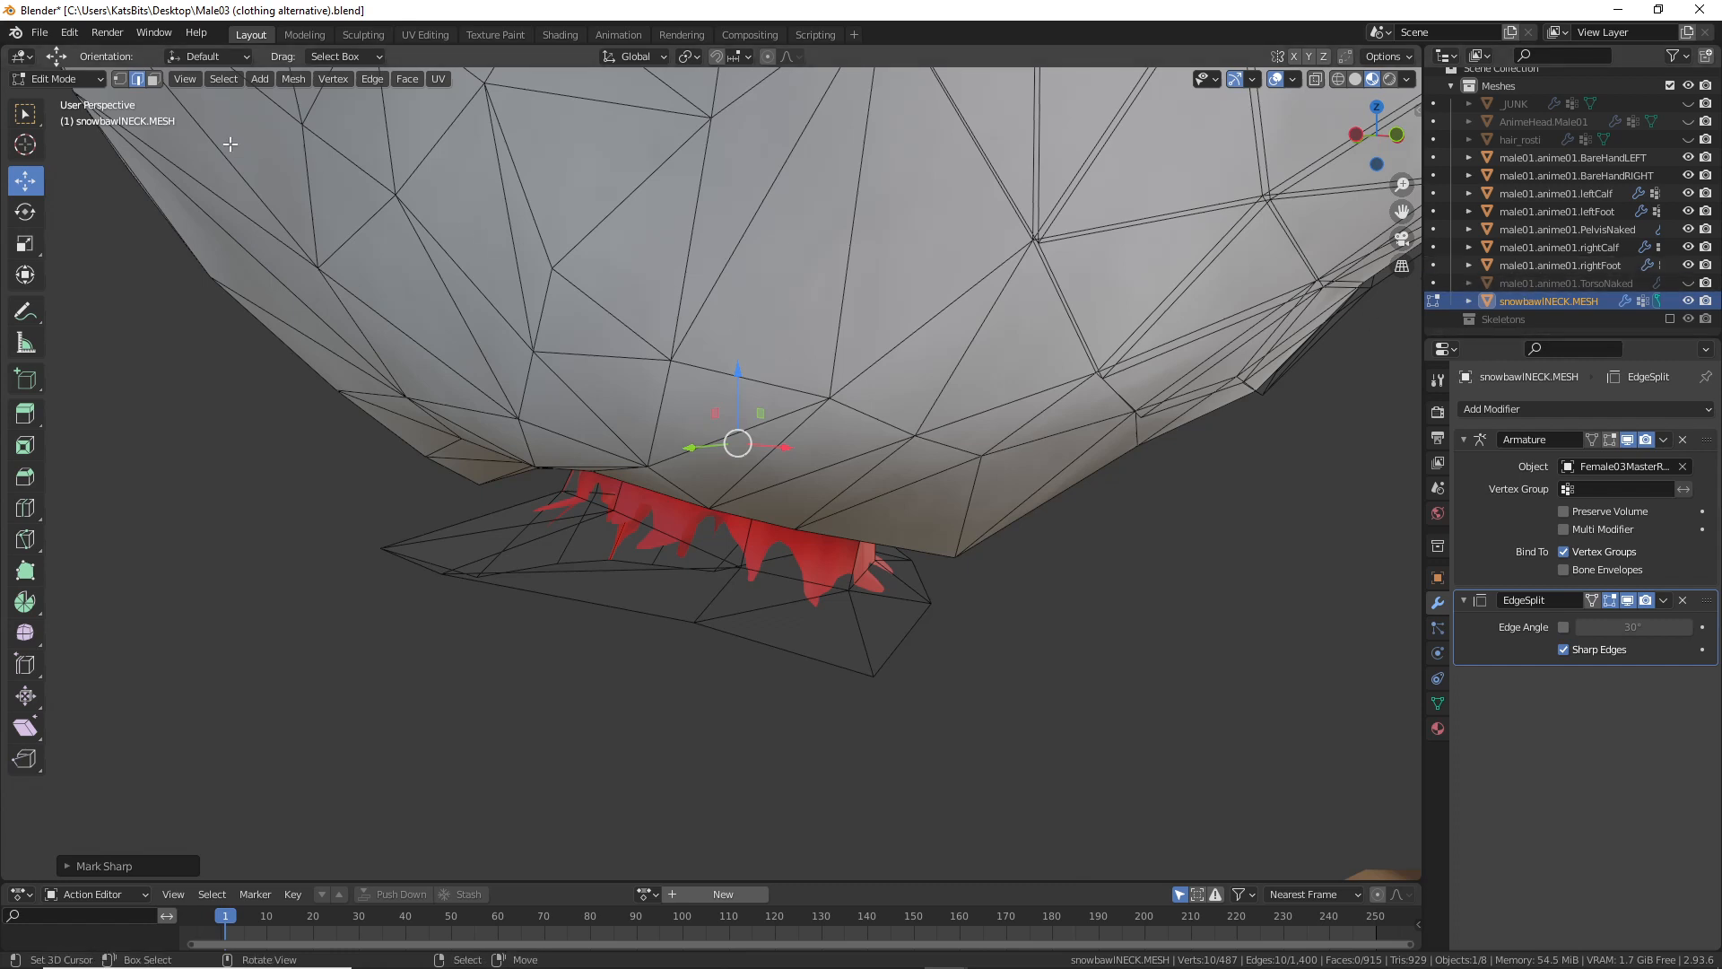
click(80, 78)
click(56, 101)
middle_drag(538, 377, 1048, 428)
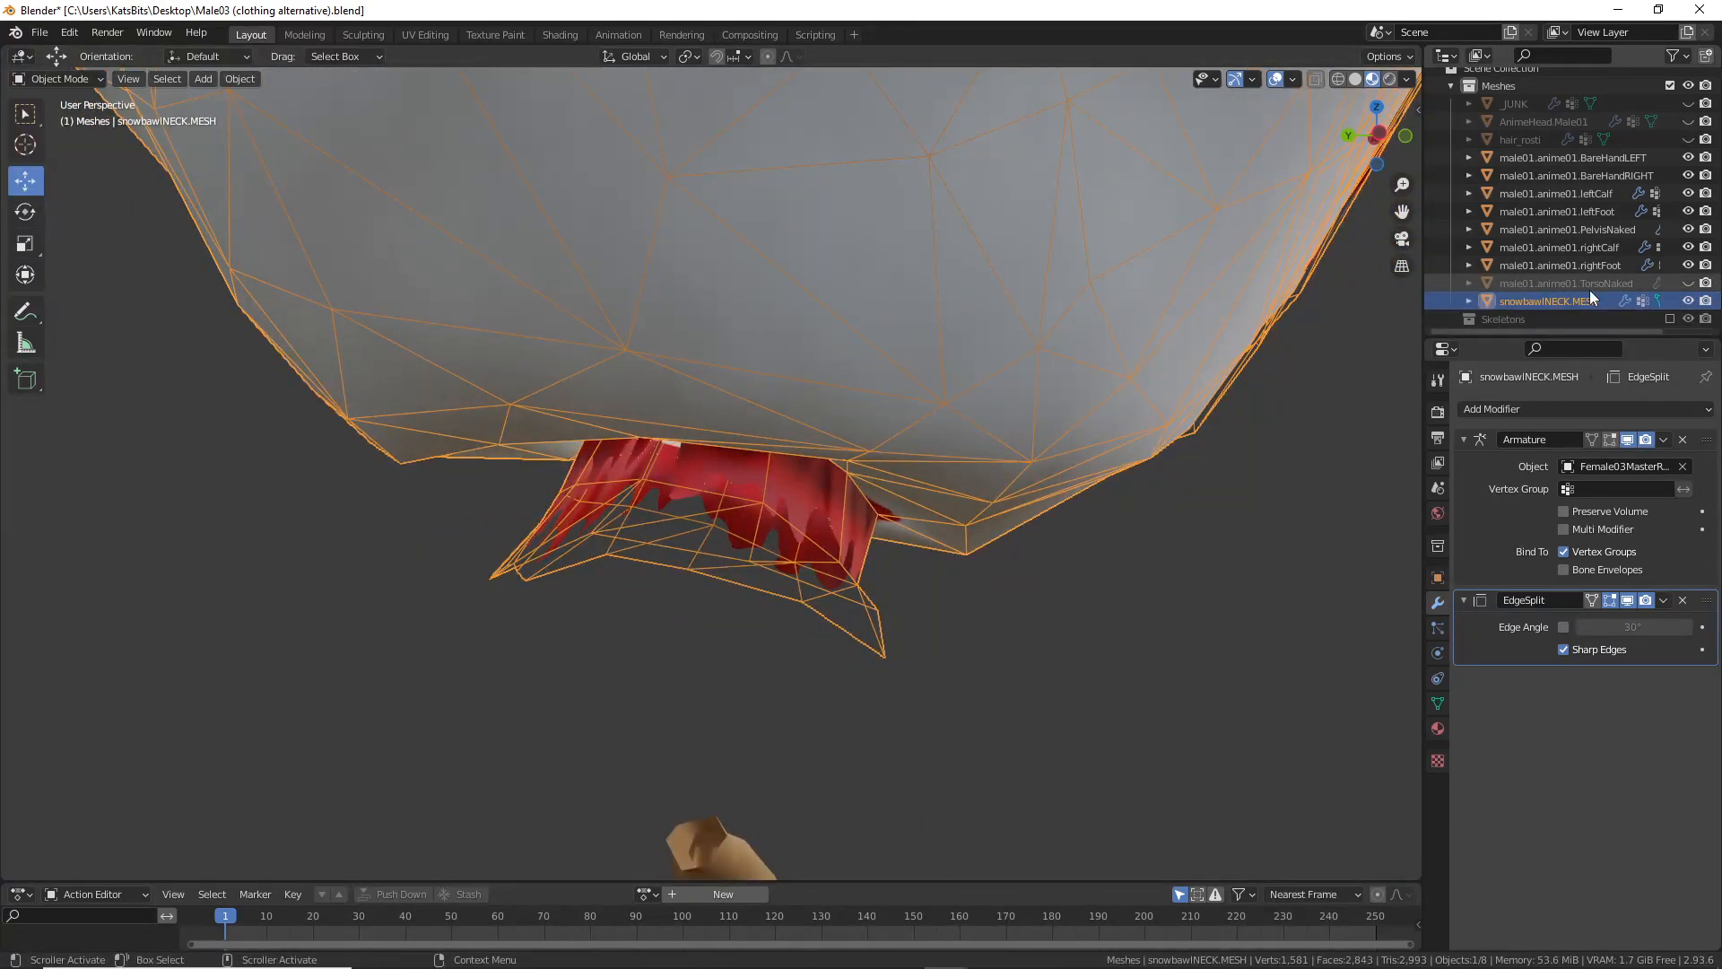
click(1688, 283)
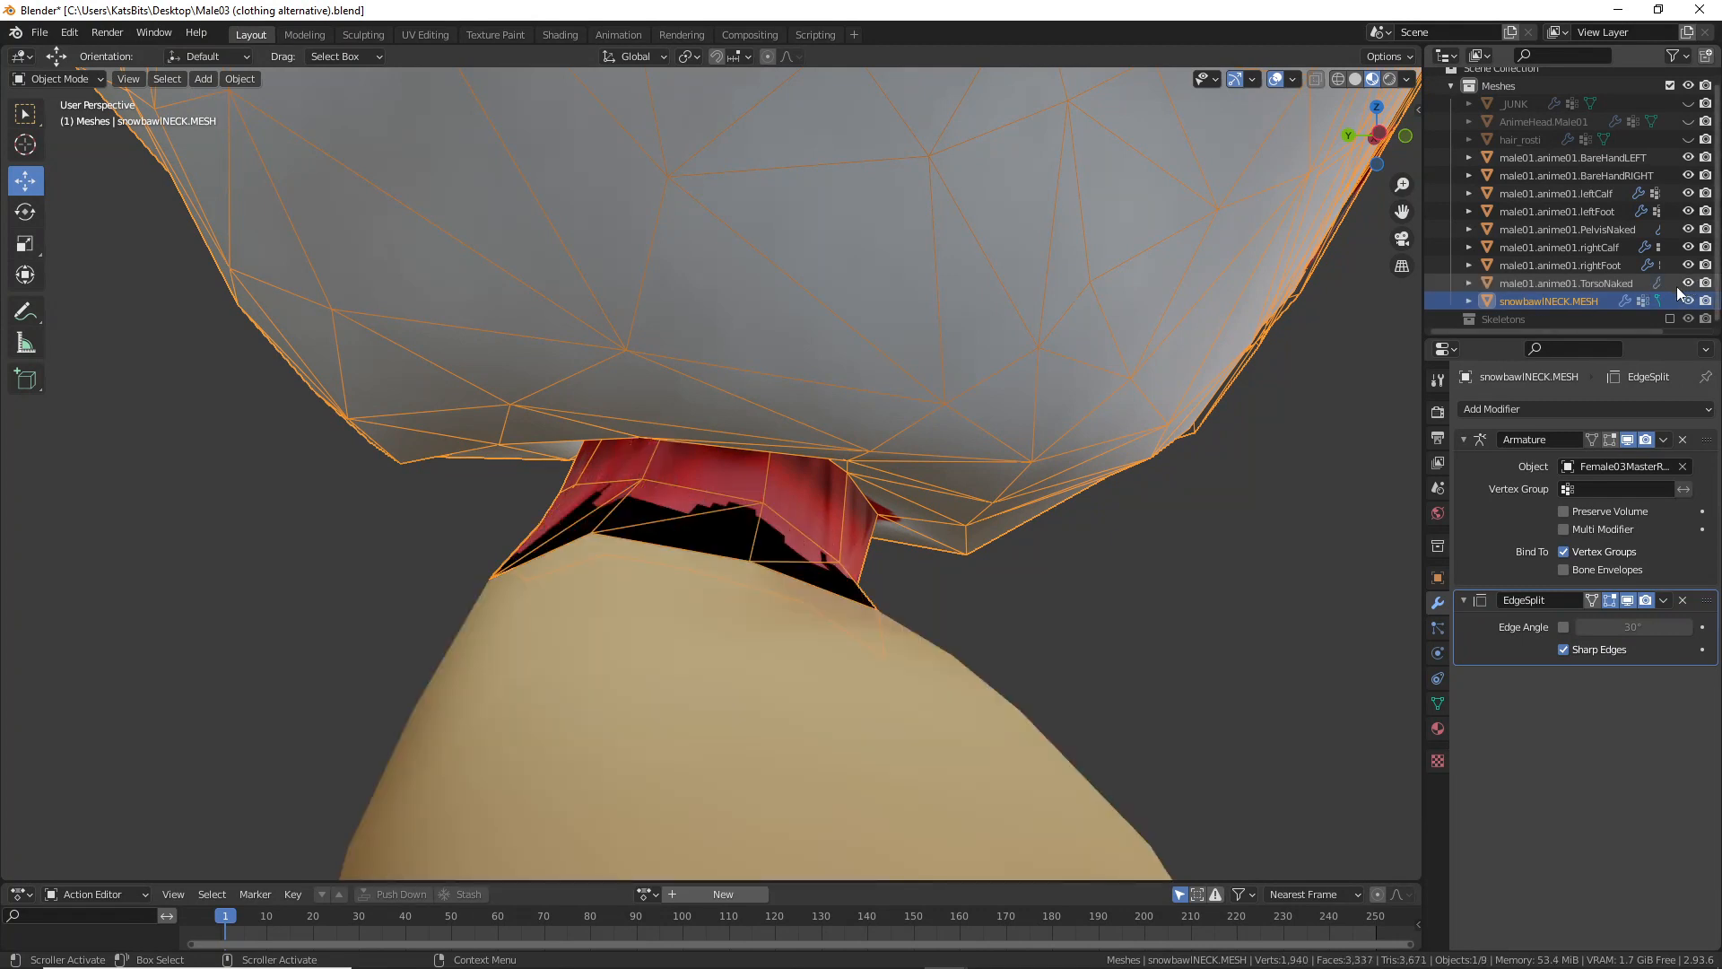
Step: Show the Skeletons collection, select the Female03MasterRoot armature and switch it to Pose Mode
middle_drag(1492, 284, 1486, 213)
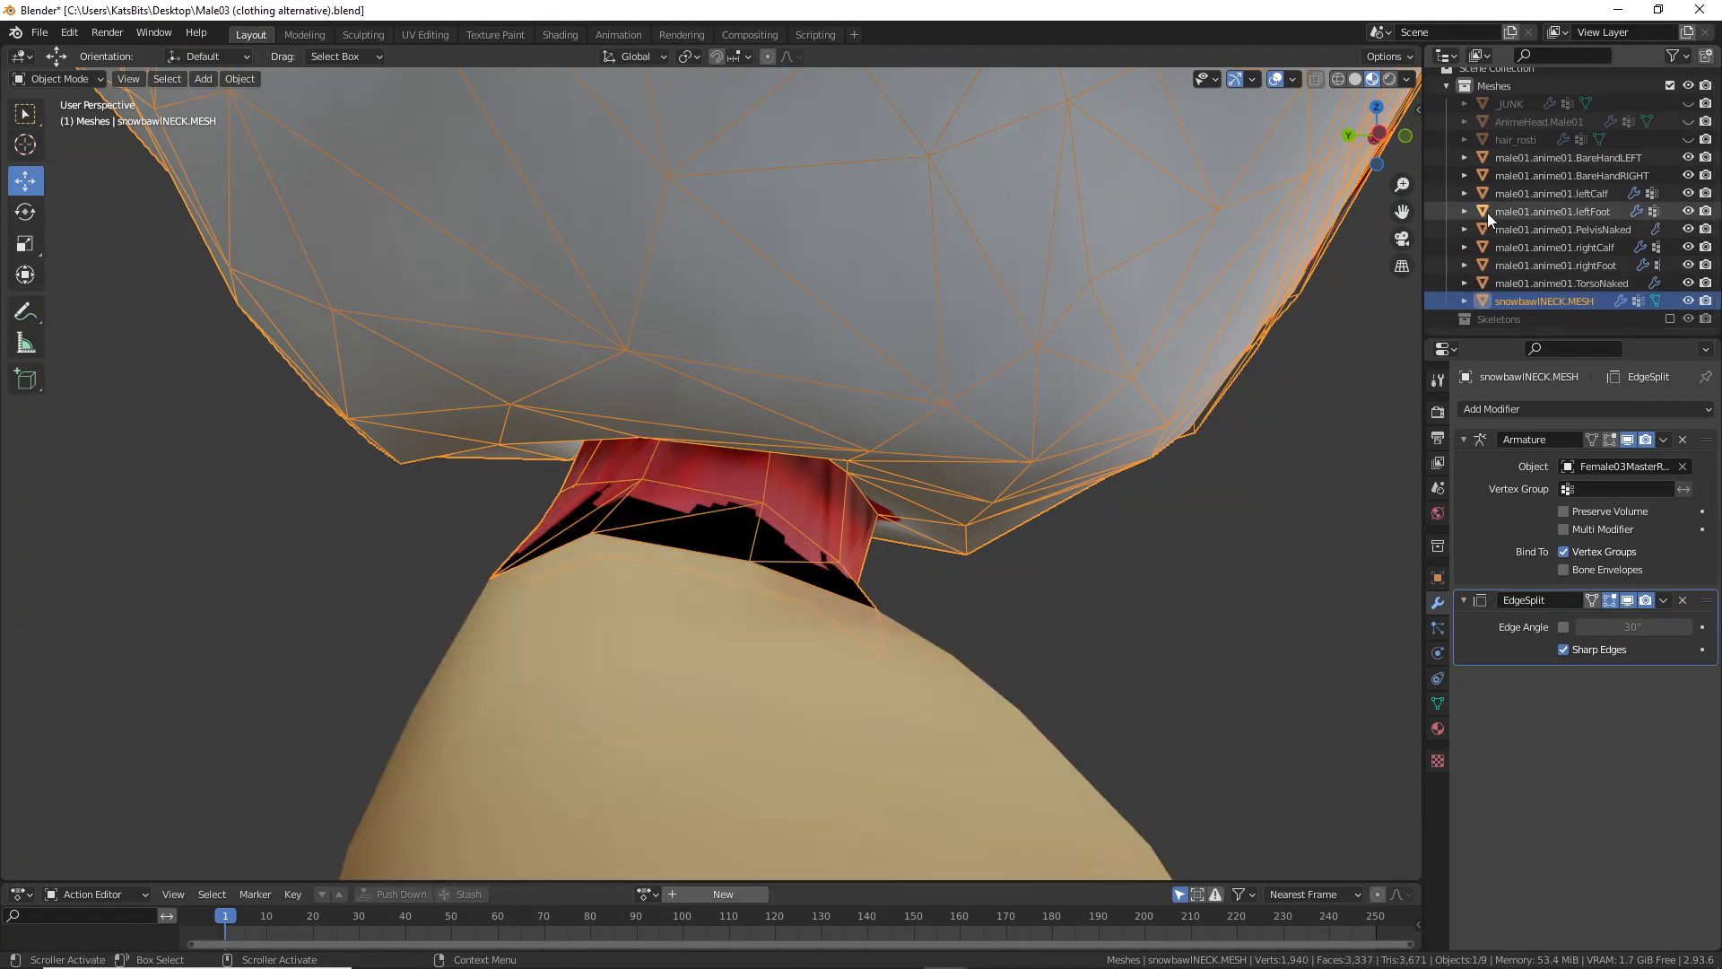
click(1669, 320)
middle_drag(1041, 456, 675, 547)
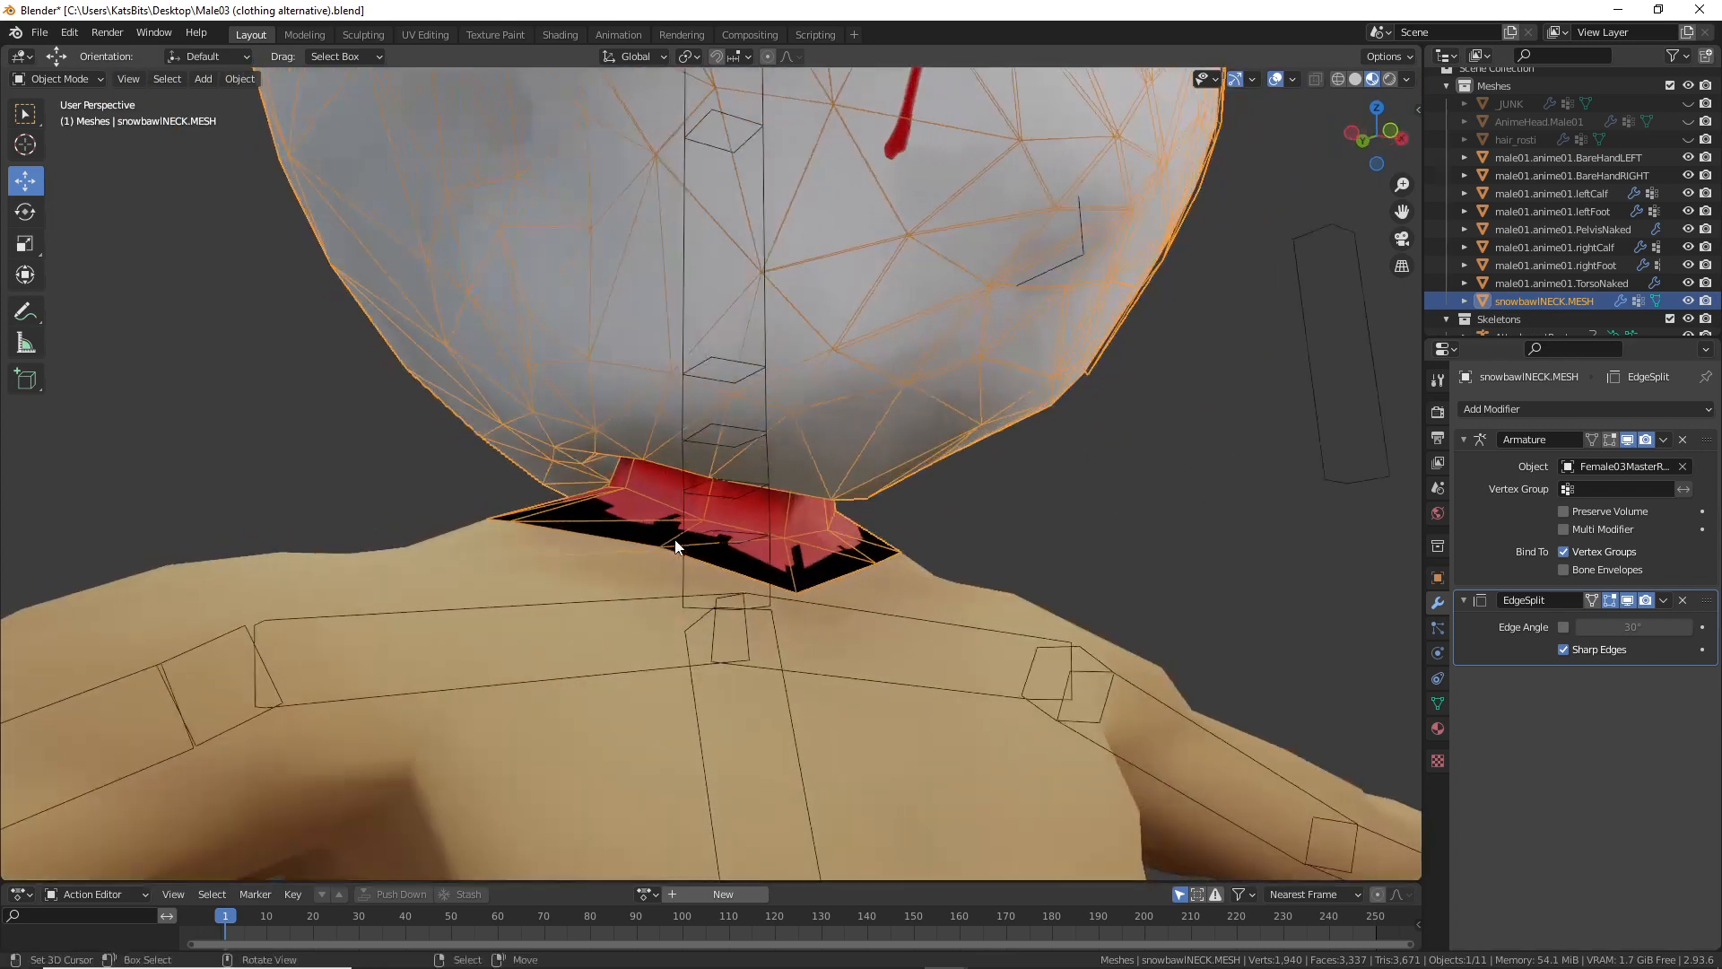
click(1310, 400)
middle_drag(1310, 401, 673, 529)
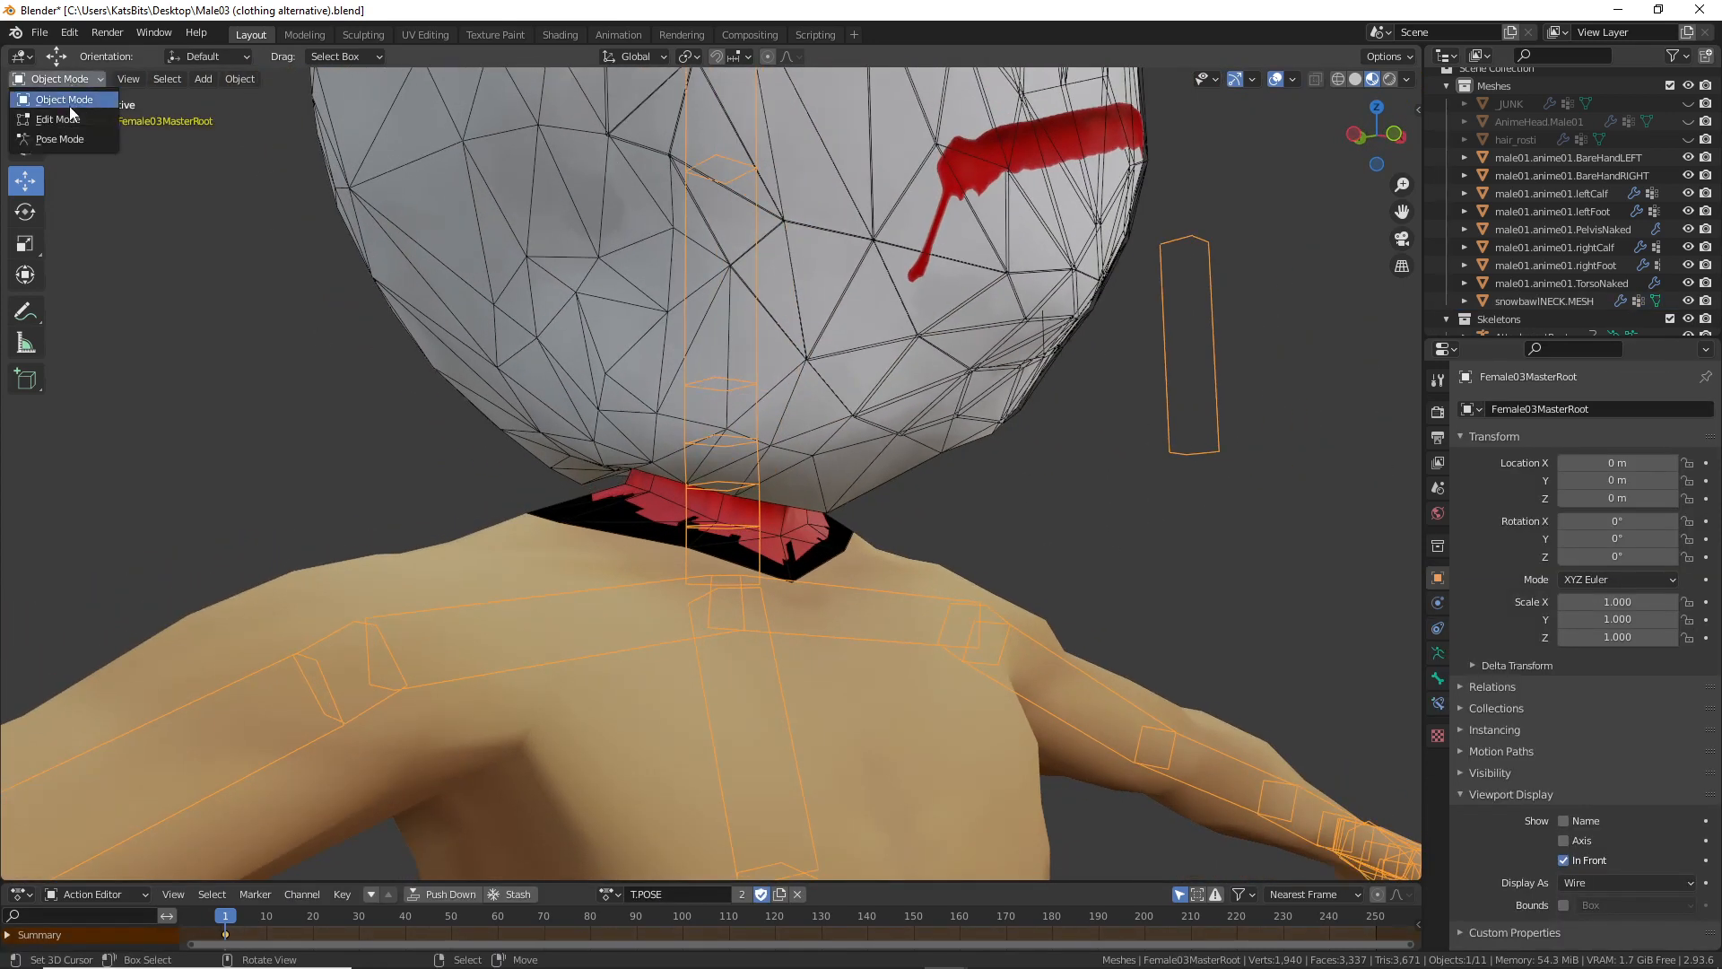
click(75, 142)
Step: Test the neck's deformation by moving the Head bone and rotating the Neck04, Neck03 and Neck02 bones, cancelling each transform
click(750, 328)
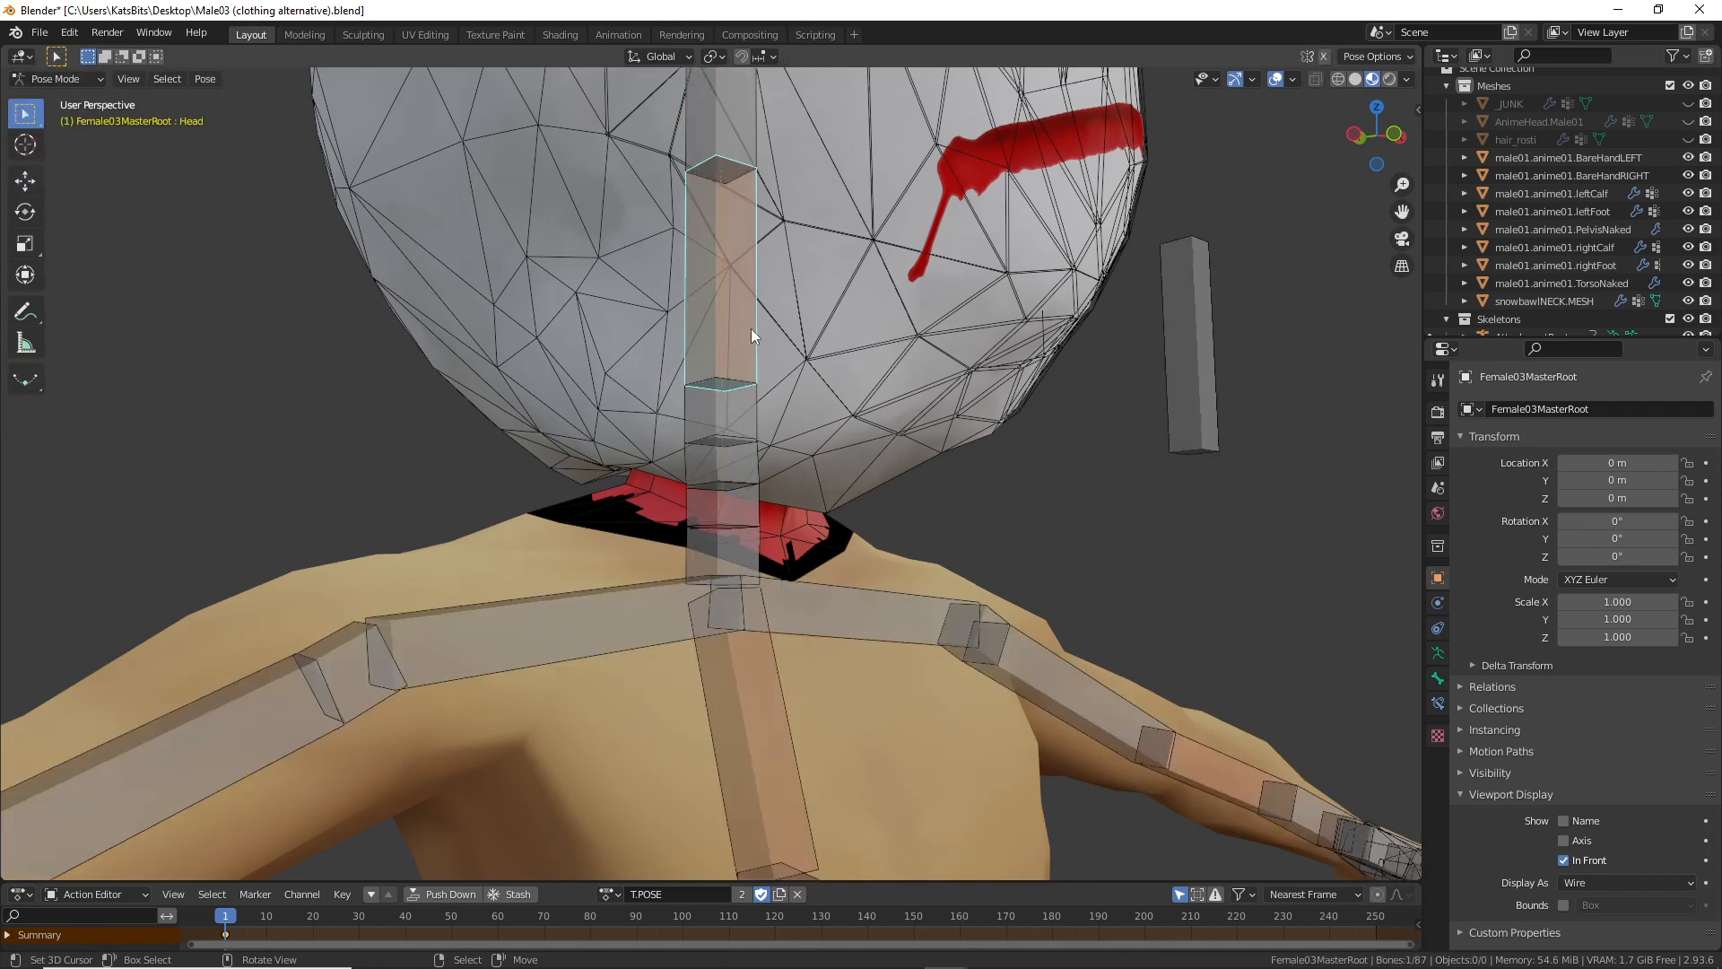
key(g)
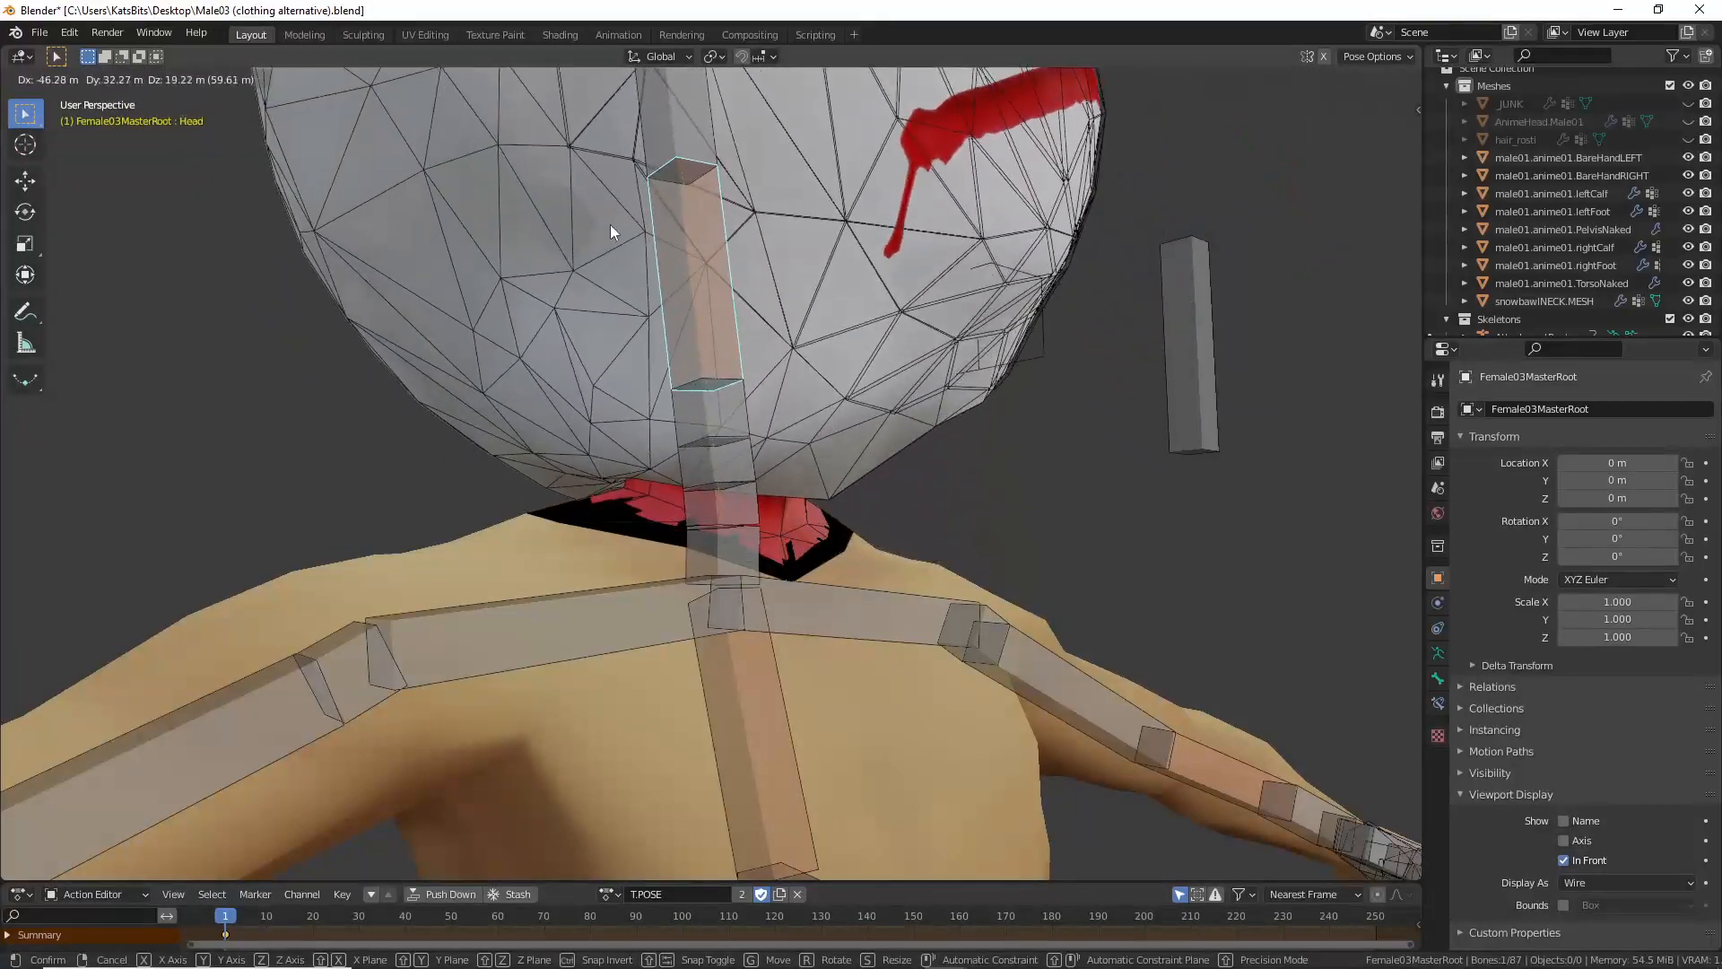
right_click(611, 229)
middle_drag(686, 484, 780, 477)
key(r)
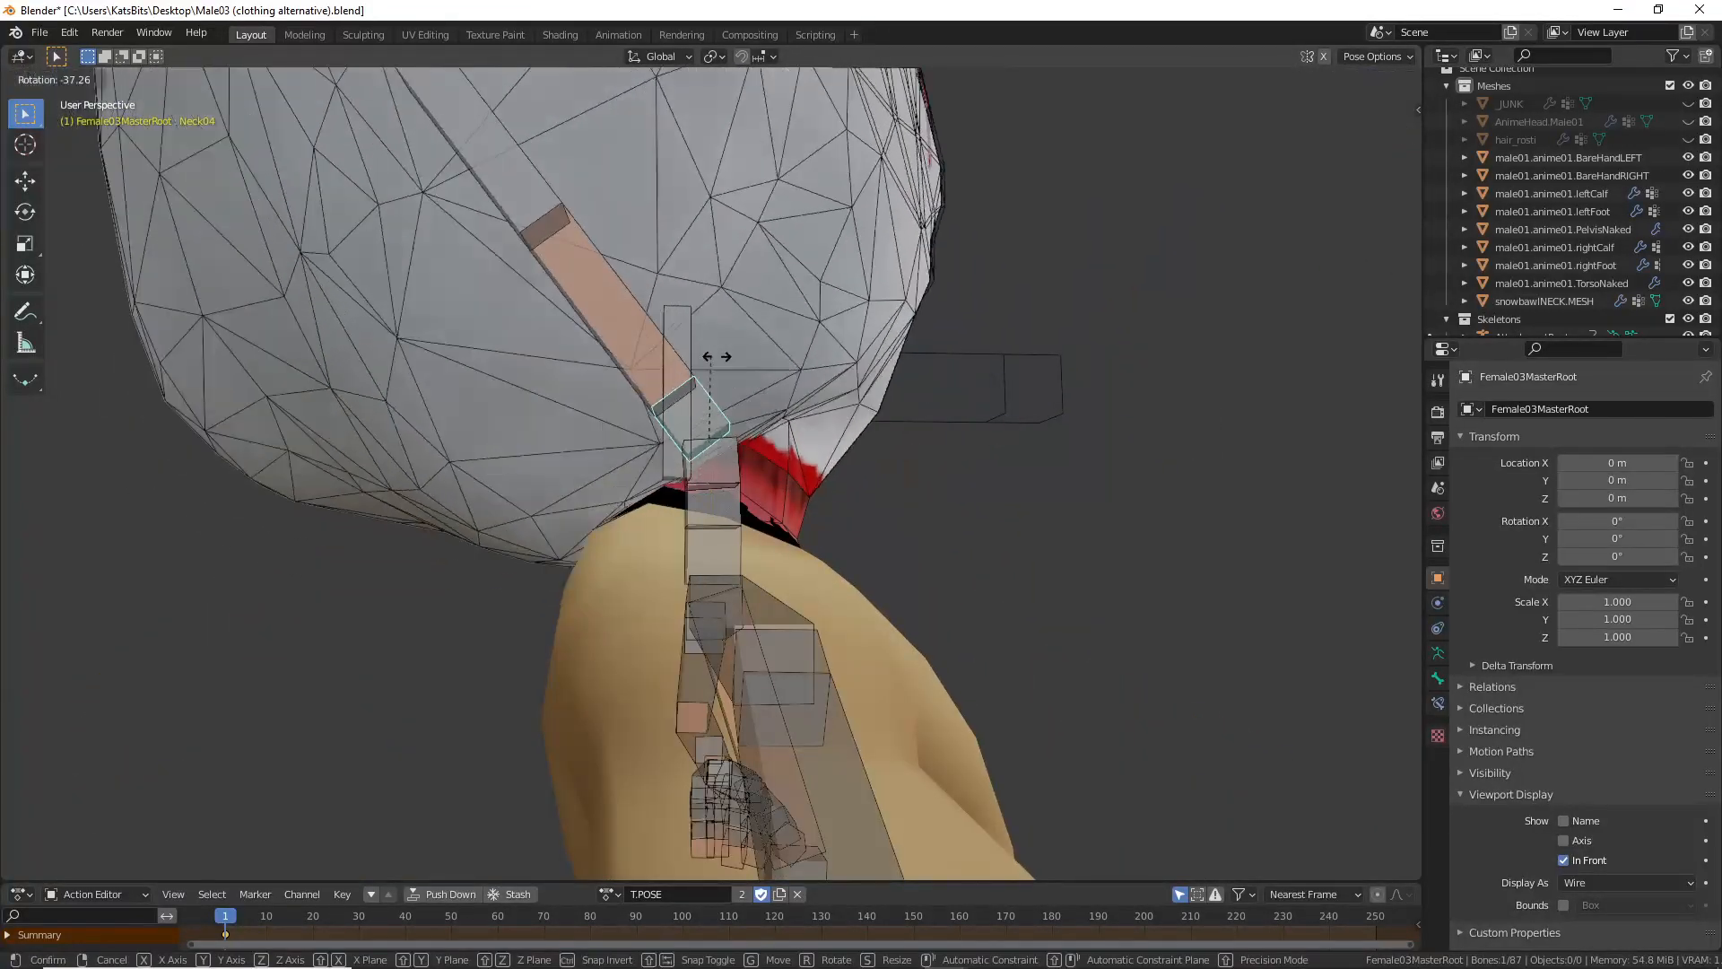
right_click(753, 372)
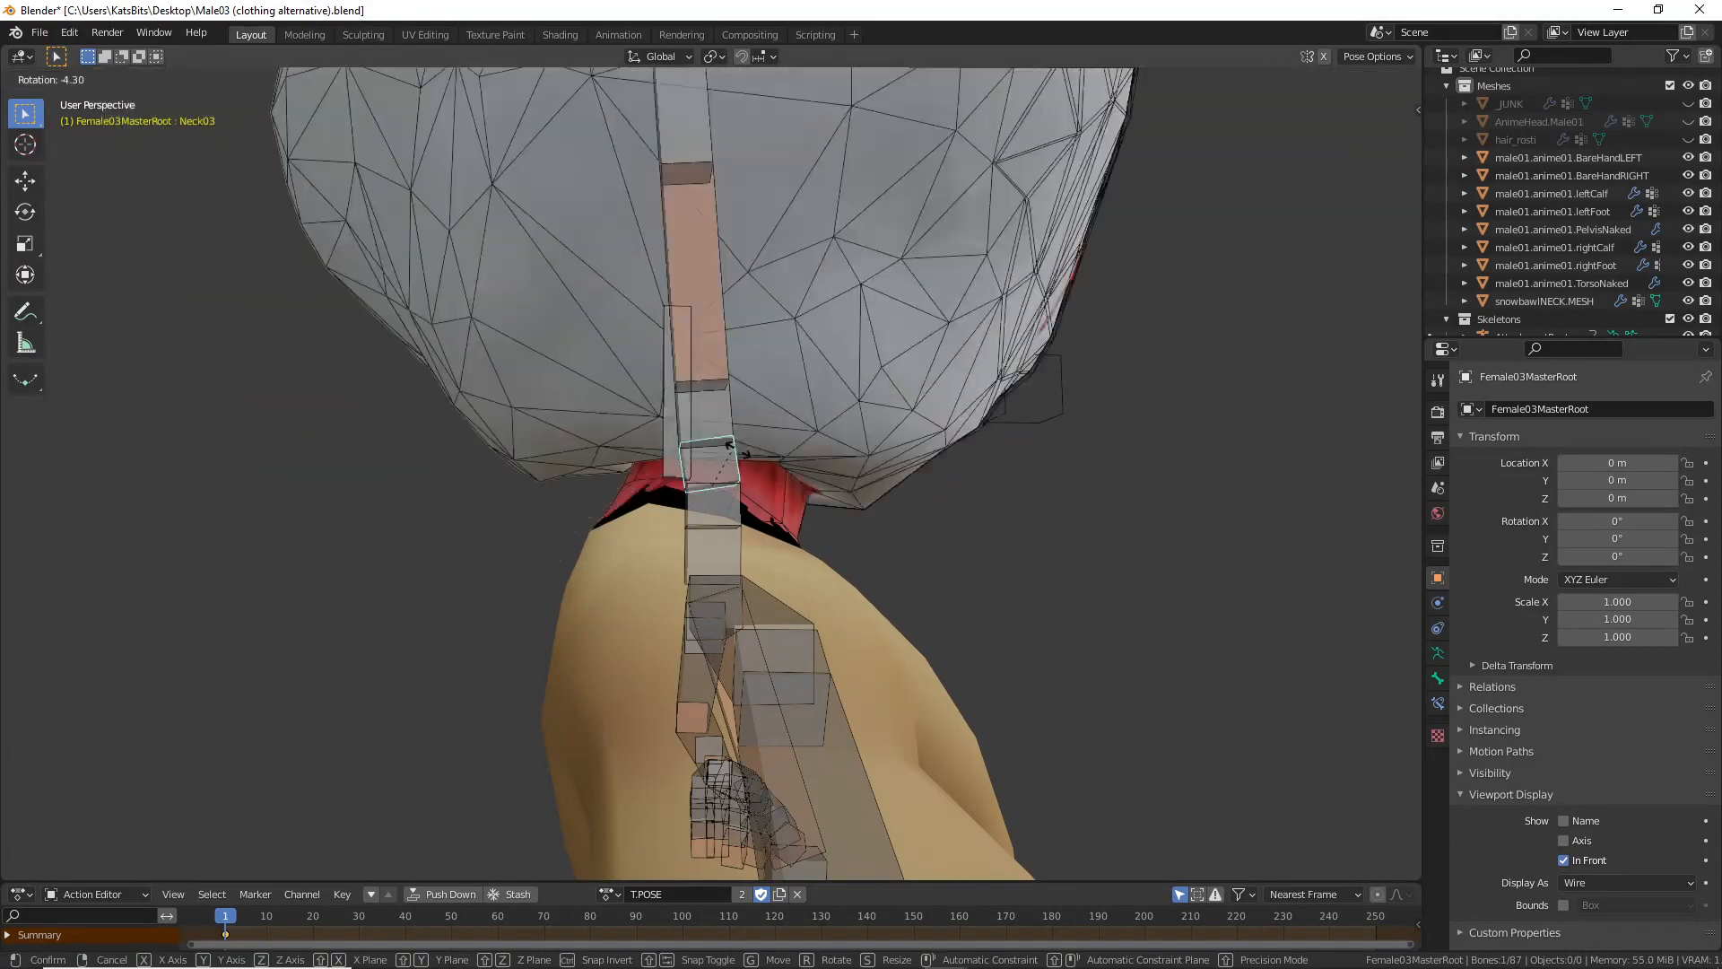
key(r)
right_click(744, 451)
key(r)
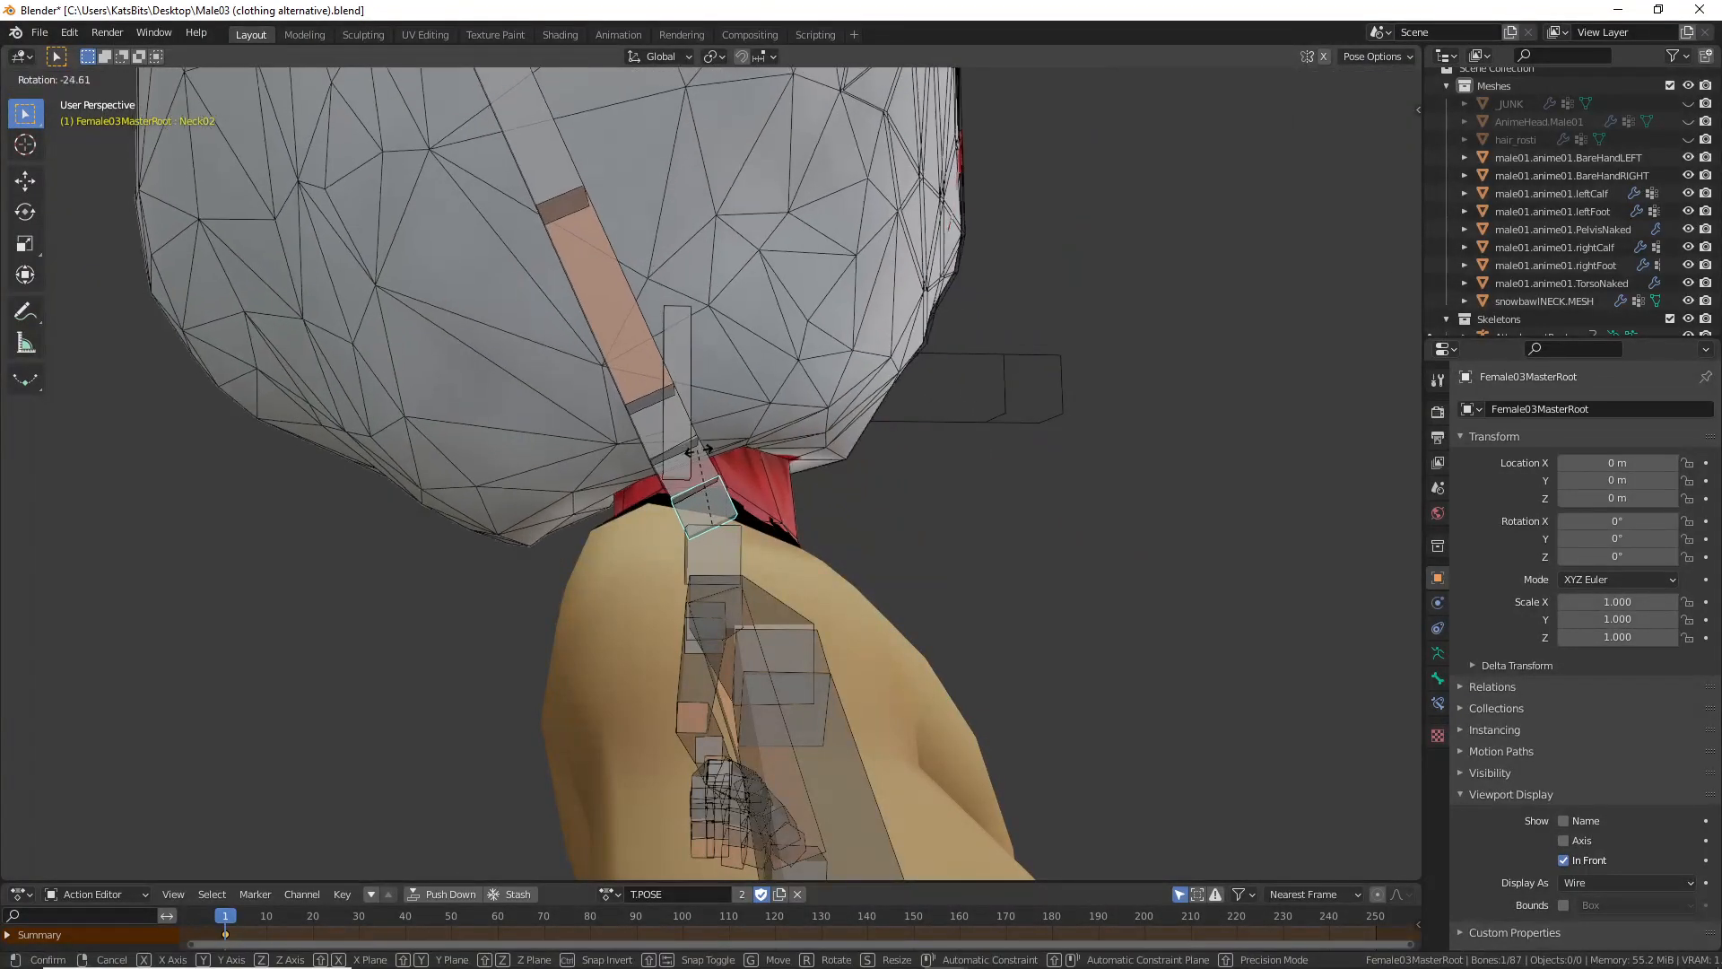
right_click(703, 480)
Step: Return to Object Mode, select snowbawlNECK.MESH, inspect its neck opening against the torso and enter Edit Mode on it
middle_drag(703, 472, 1153, 492)
mouse_move(728, 519)
middle_down()
mouse_move(619, 538)
mouse_move(702, 526)
middle_up()
click(54, 80)
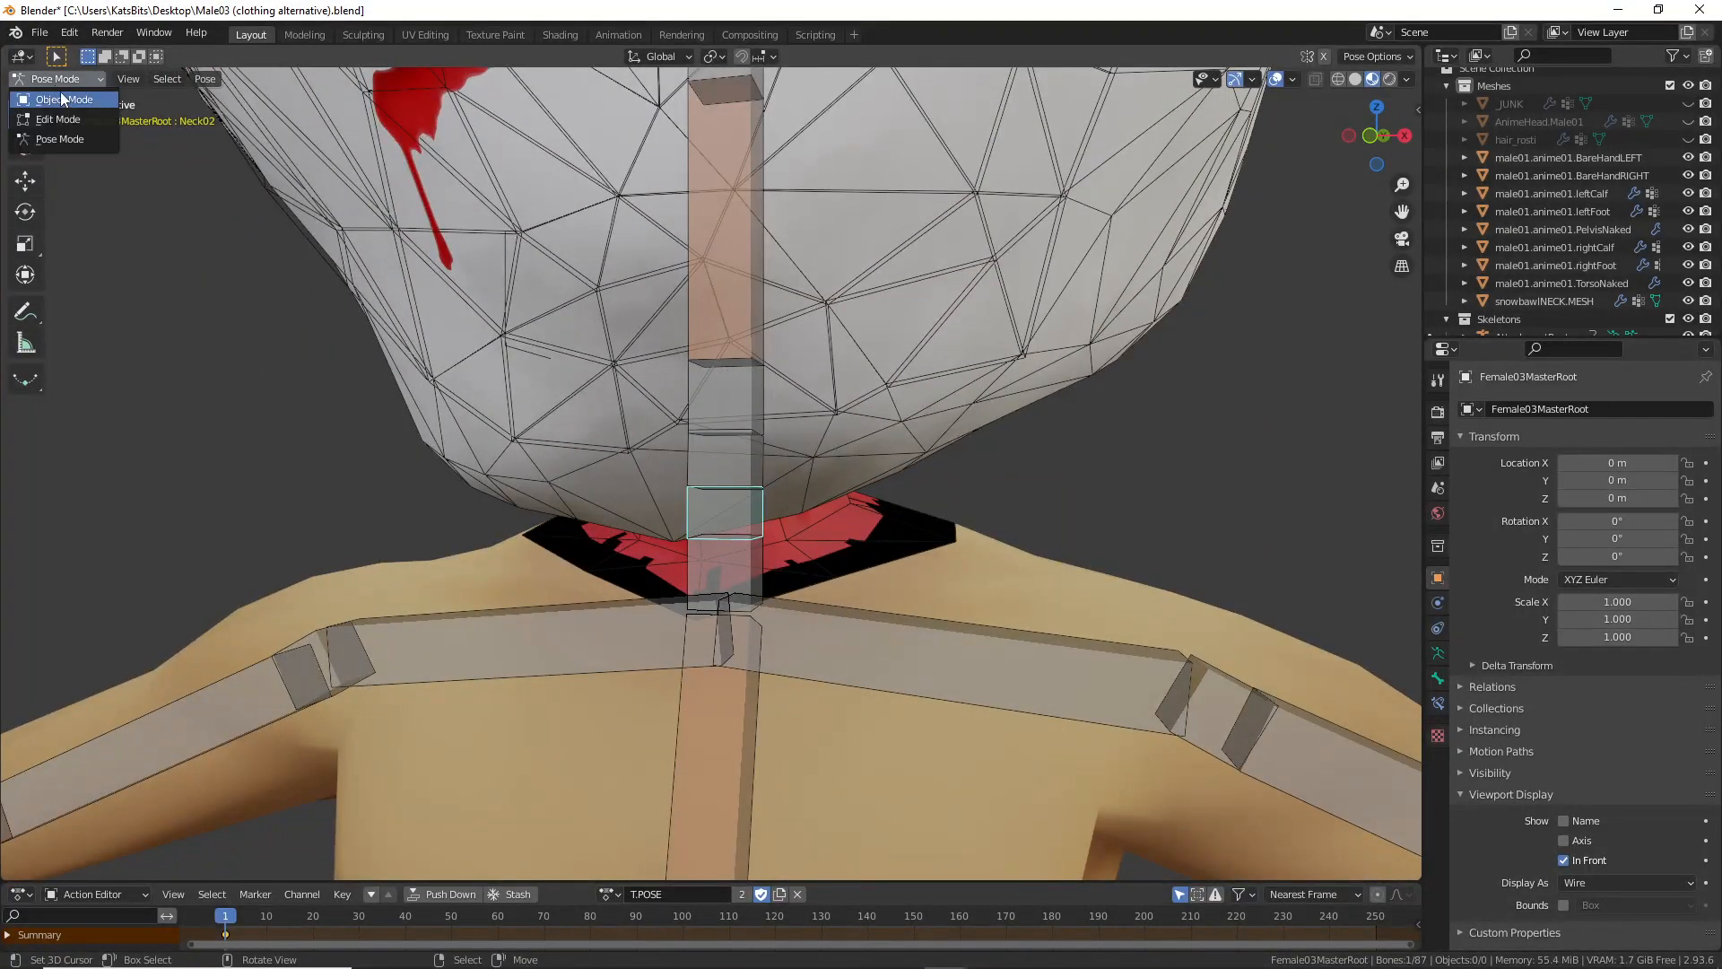
click(61, 99)
click(566, 555)
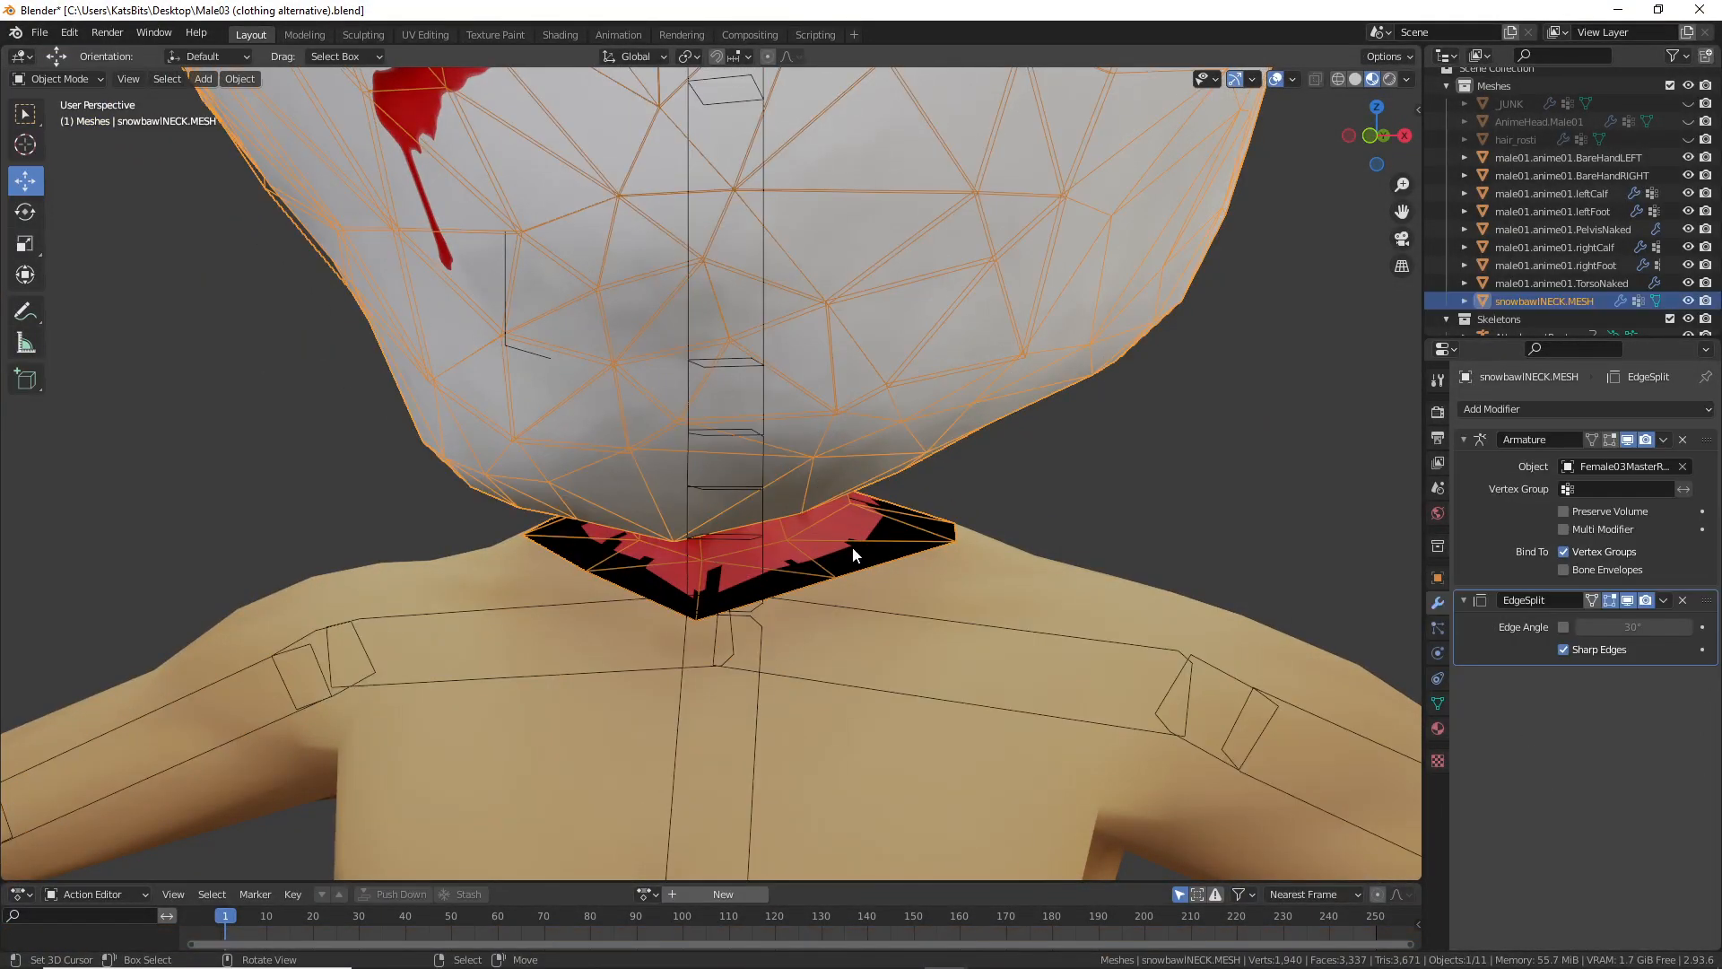
middle_drag(852, 546, 660, 546)
middle_drag(744, 504, 789, 502)
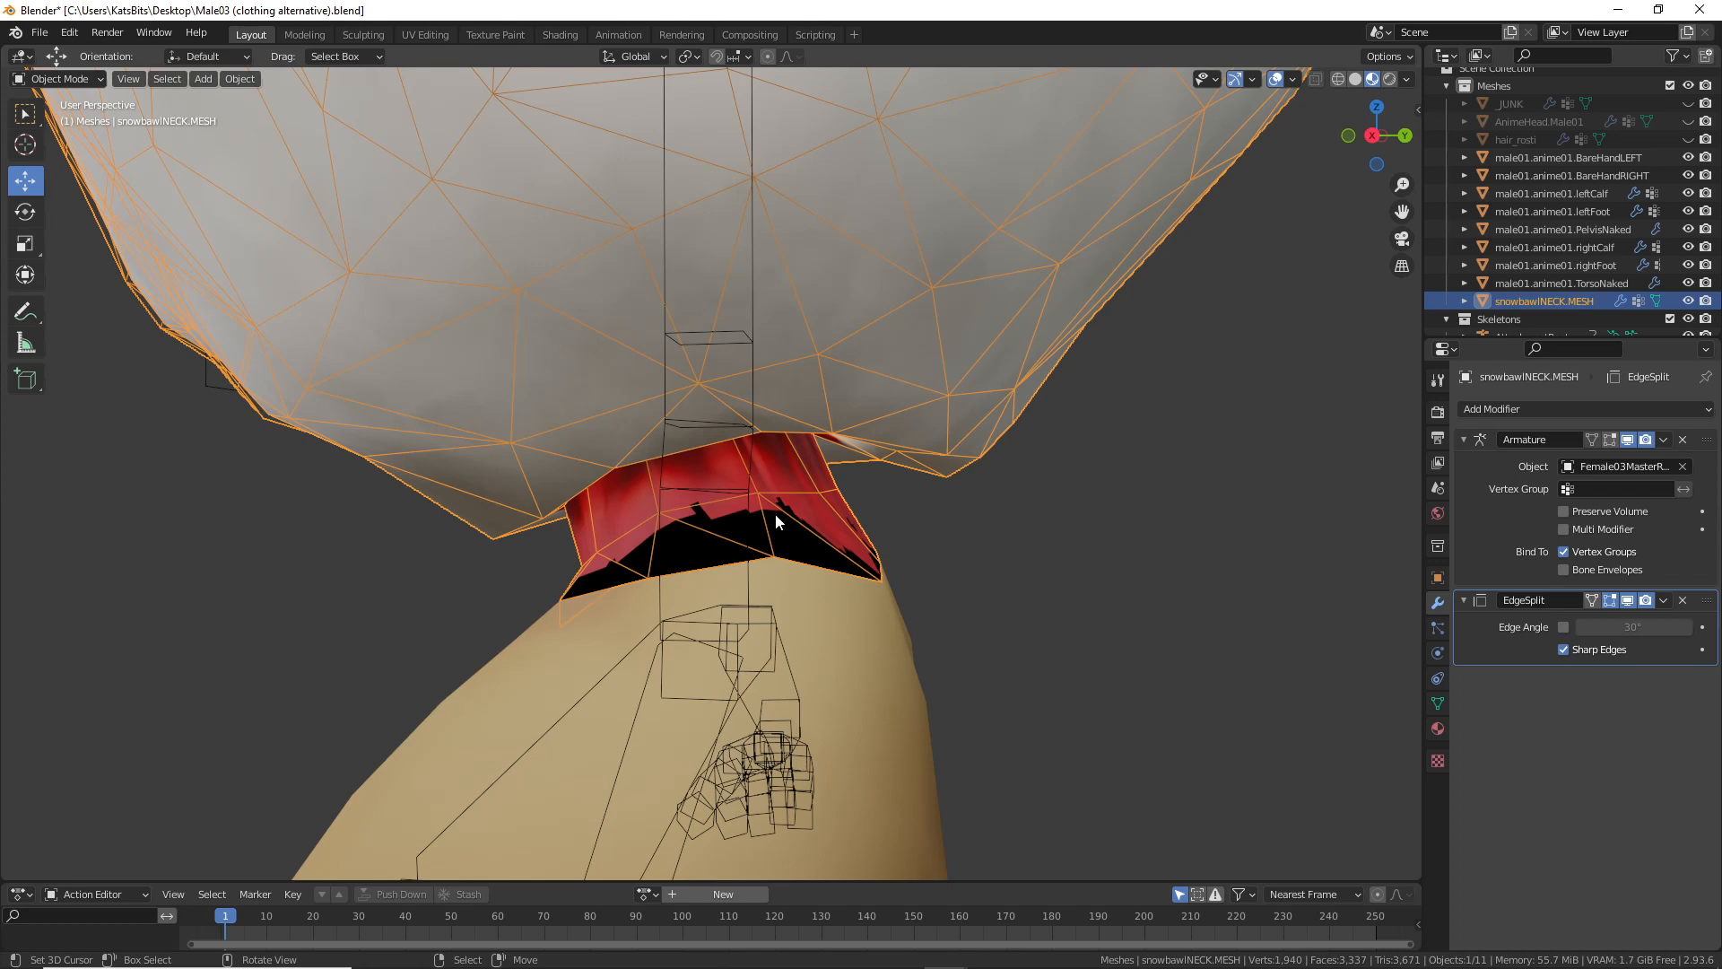
middle_drag(773, 514, 617, 523)
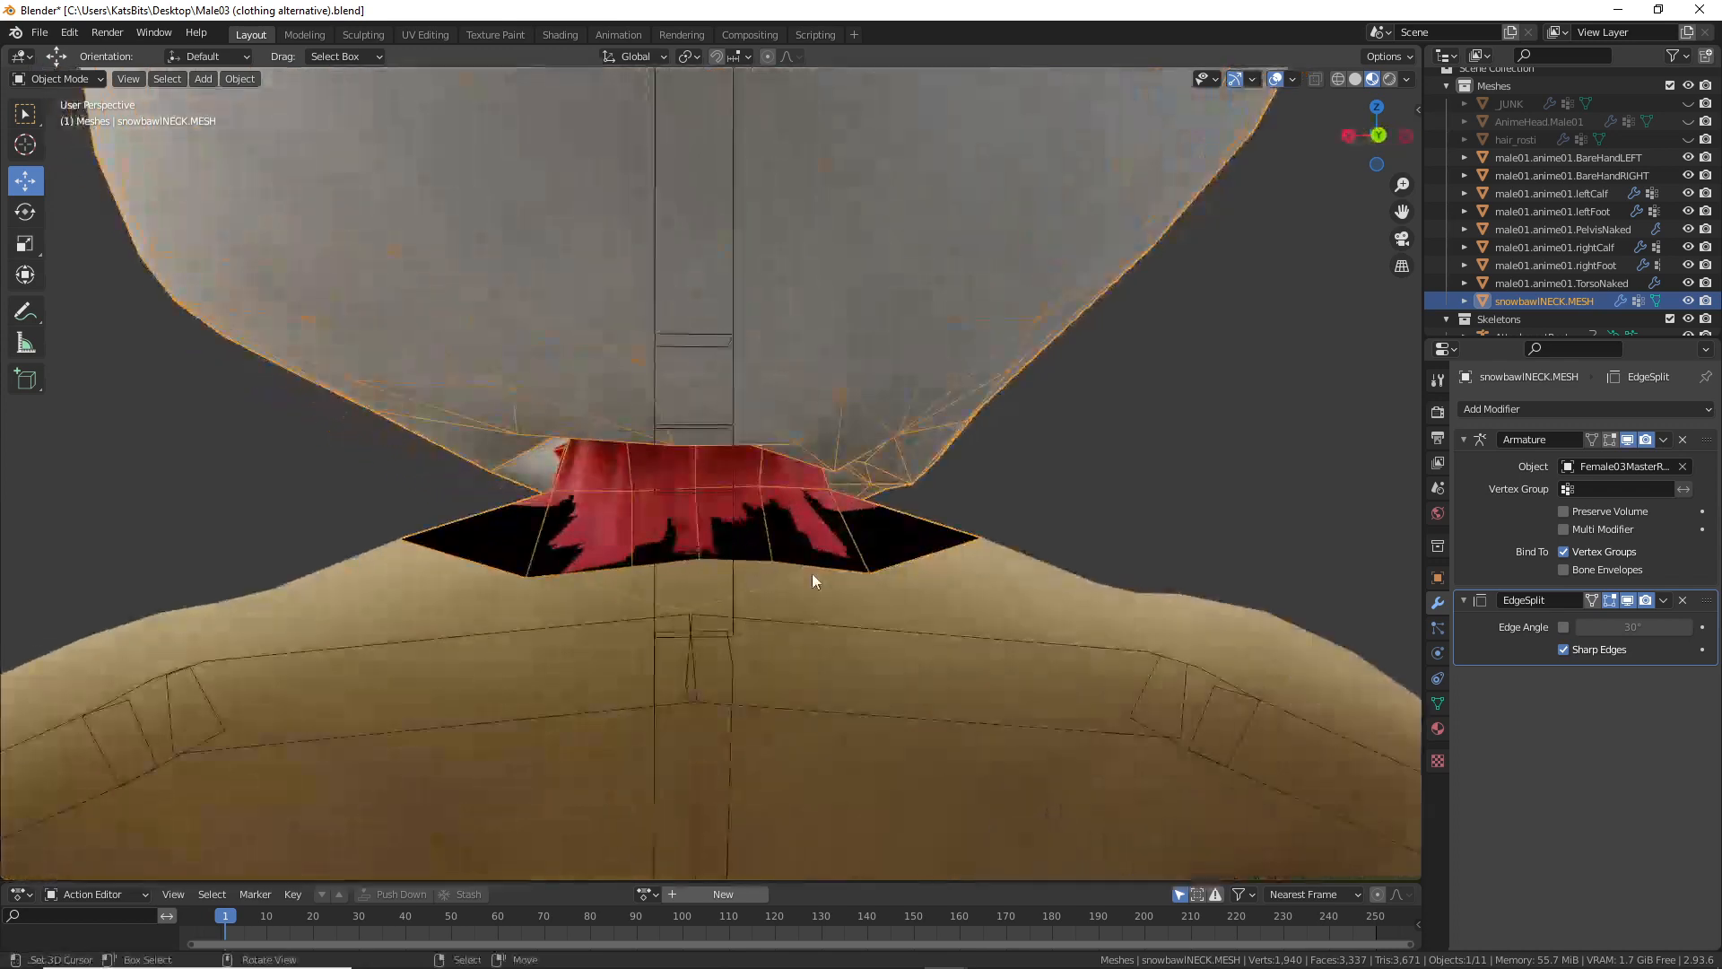
scroll(729, 569, up, 5)
middle_drag(735, 568, 562, 584)
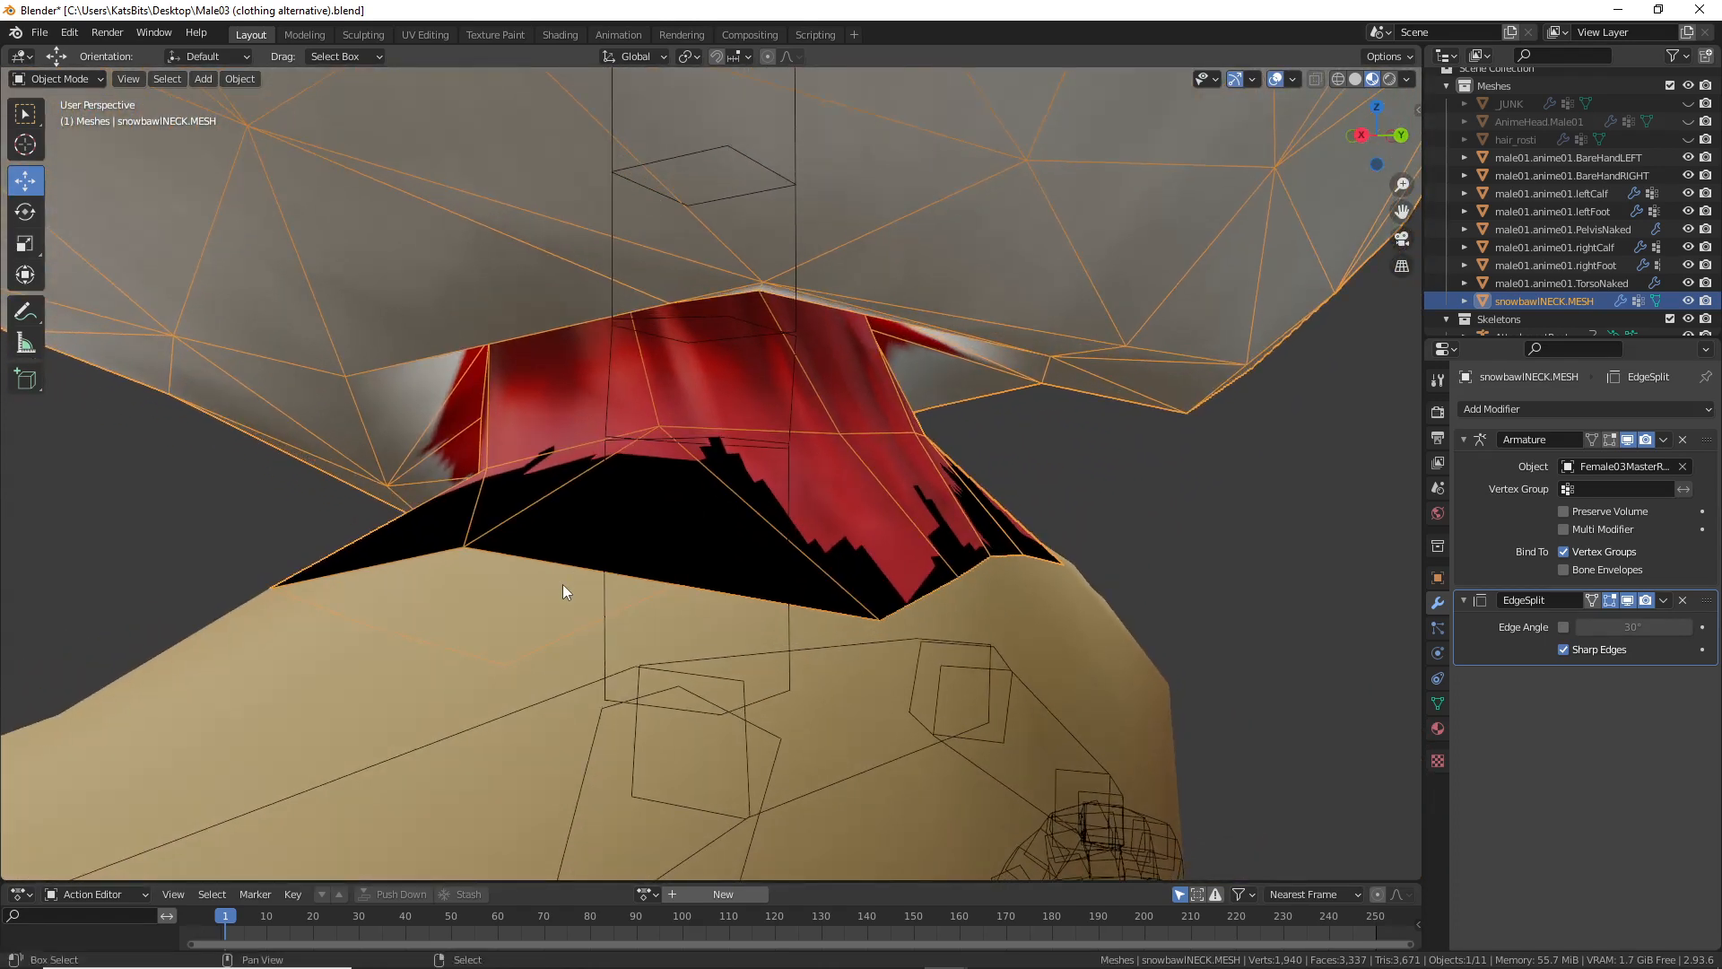
click(68, 77)
click(57, 121)
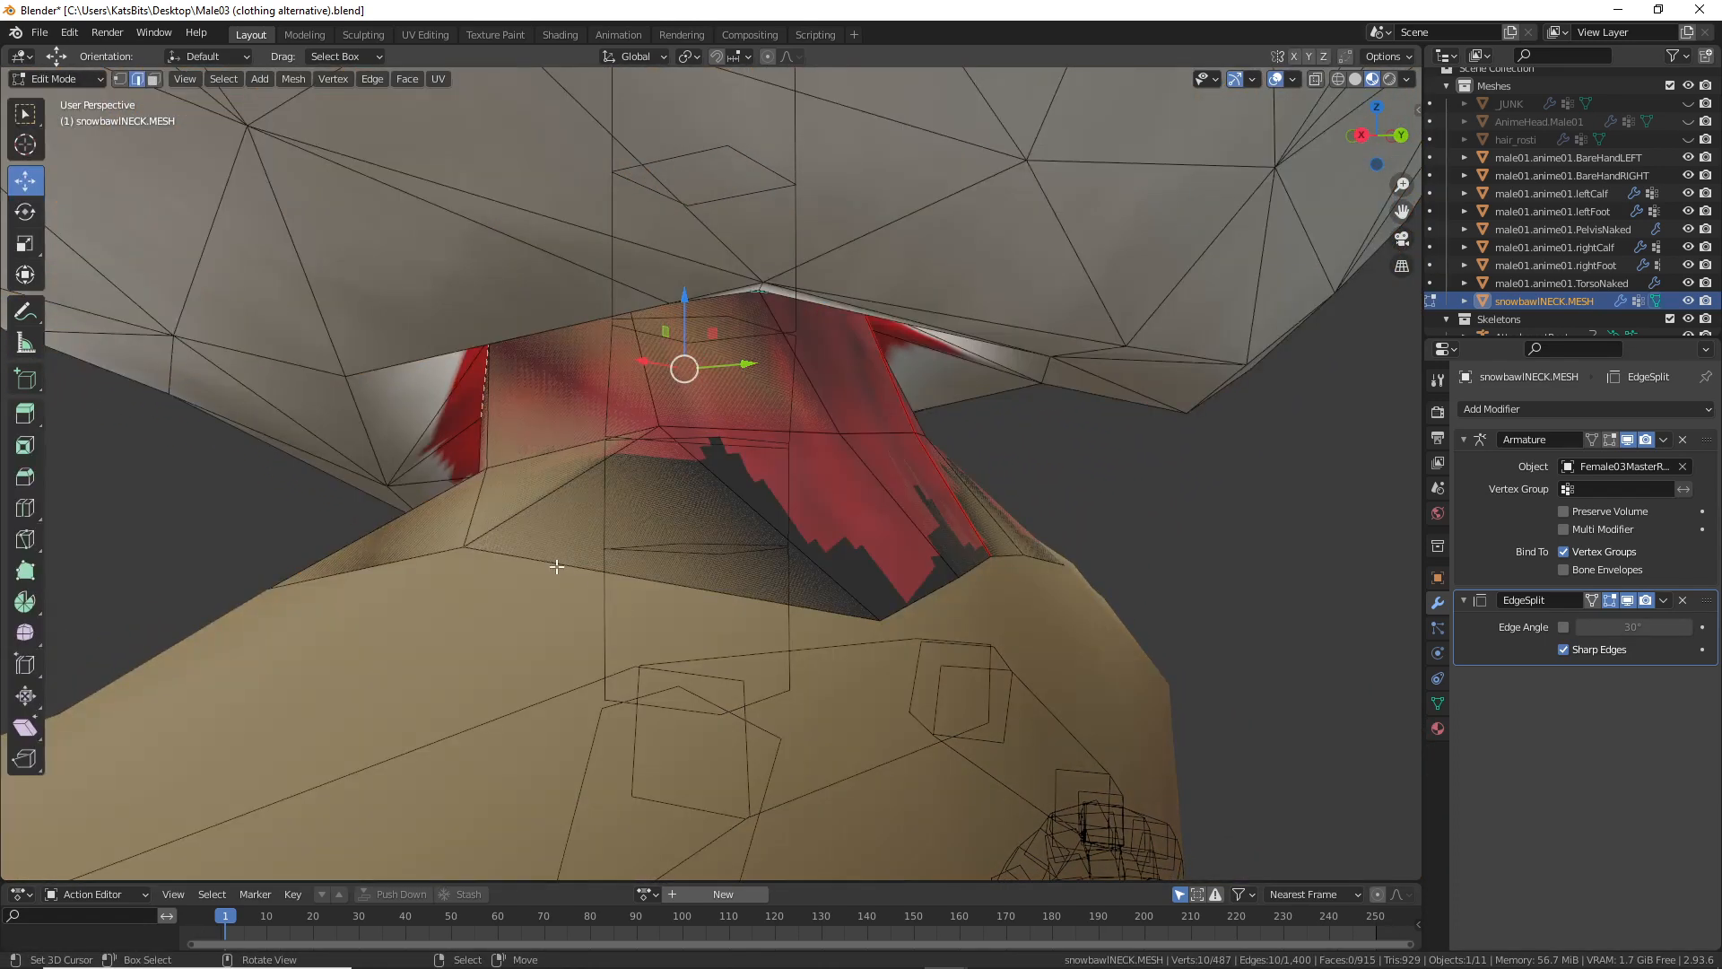
Step: Select the lower boundary edge loop of the torn-cloth neck and adjust it slightly along its normals with Shrink/Fatten
middle_drag(556, 566, 542, 454)
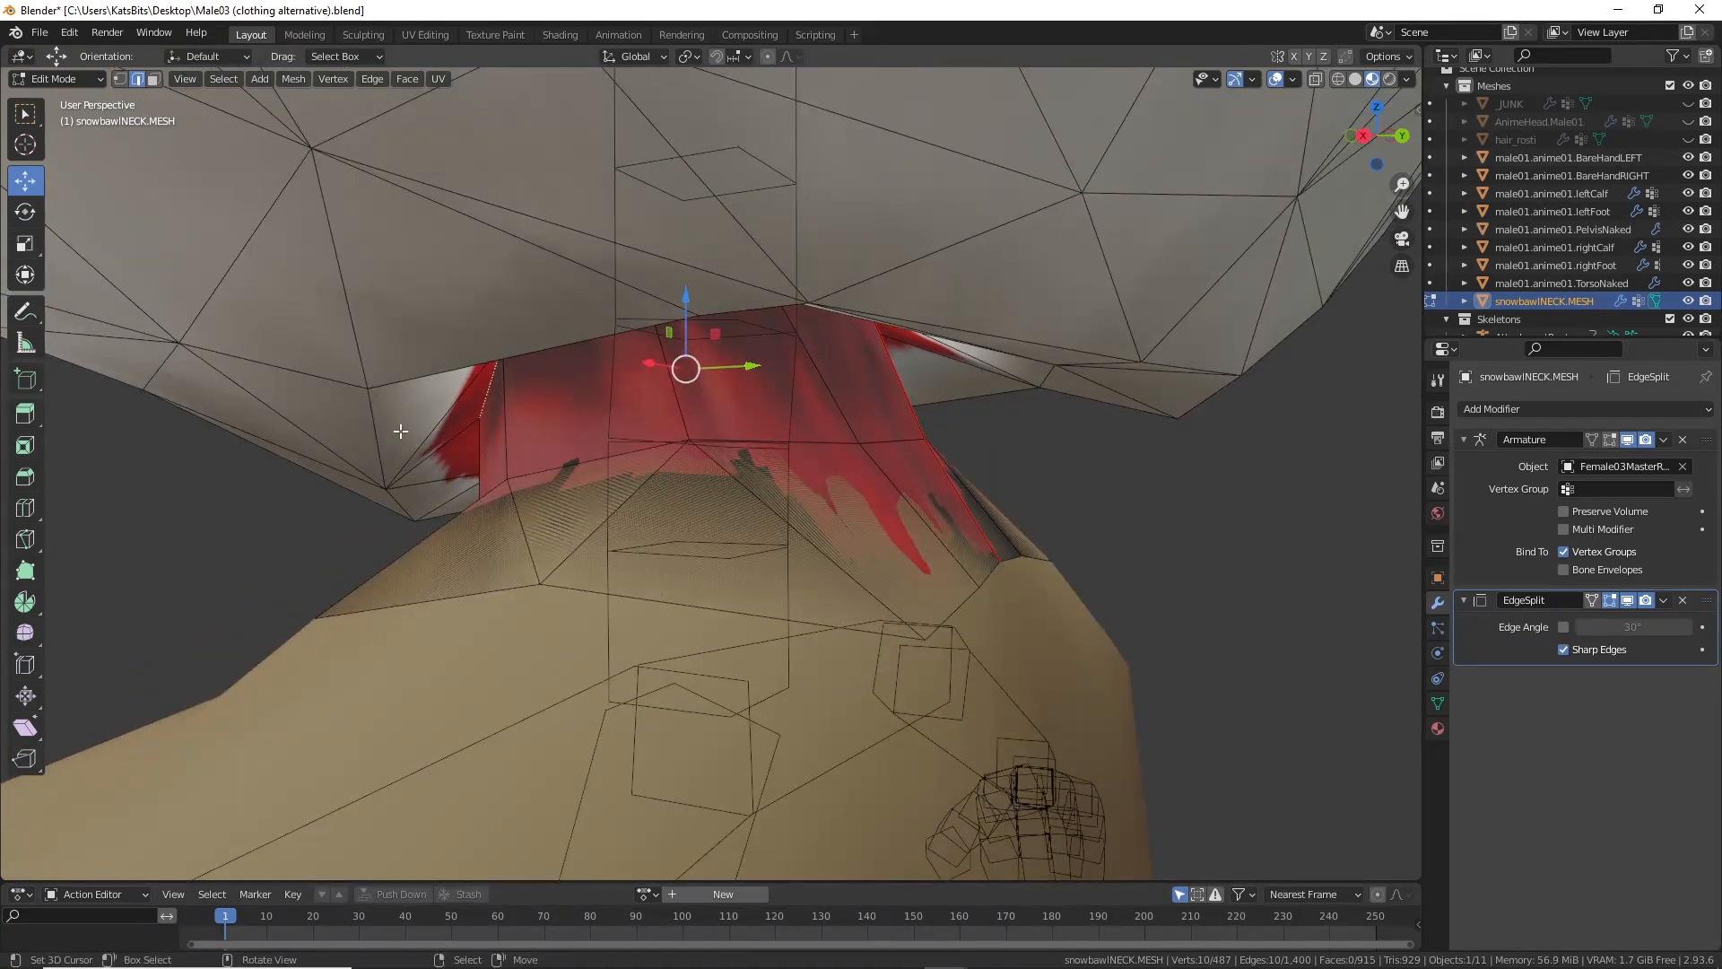
alt+click(626, 596)
alt+middle_drag(626, 595, 762, 596)
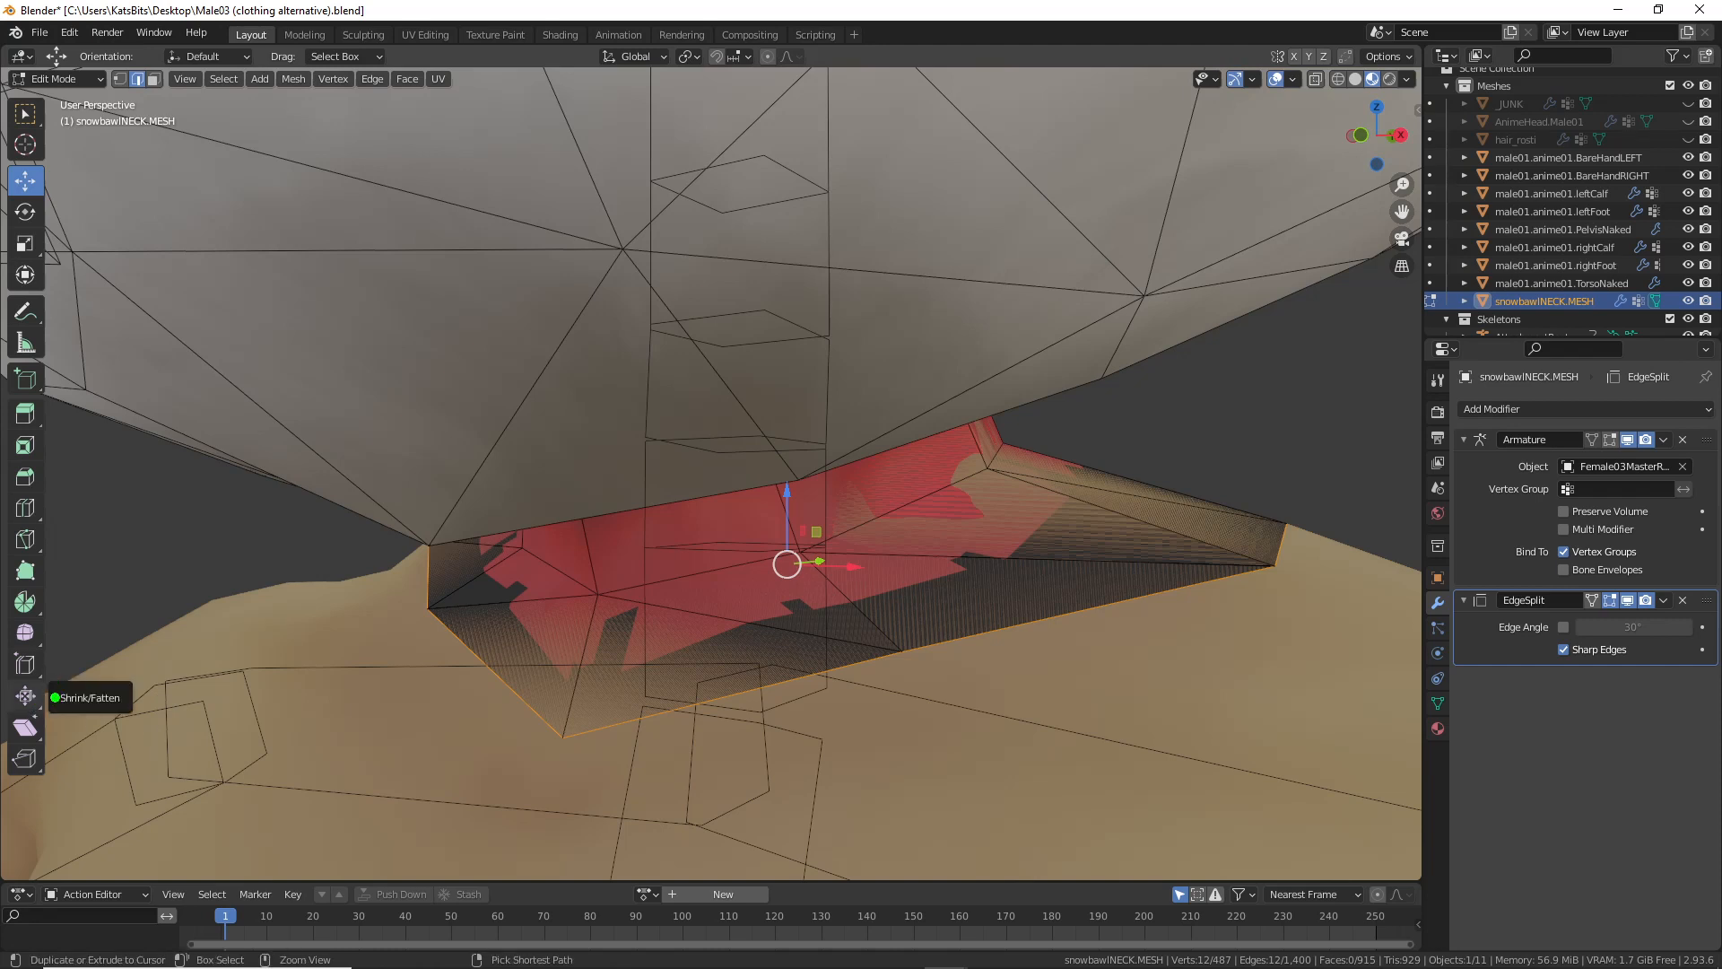
click(24, 696)
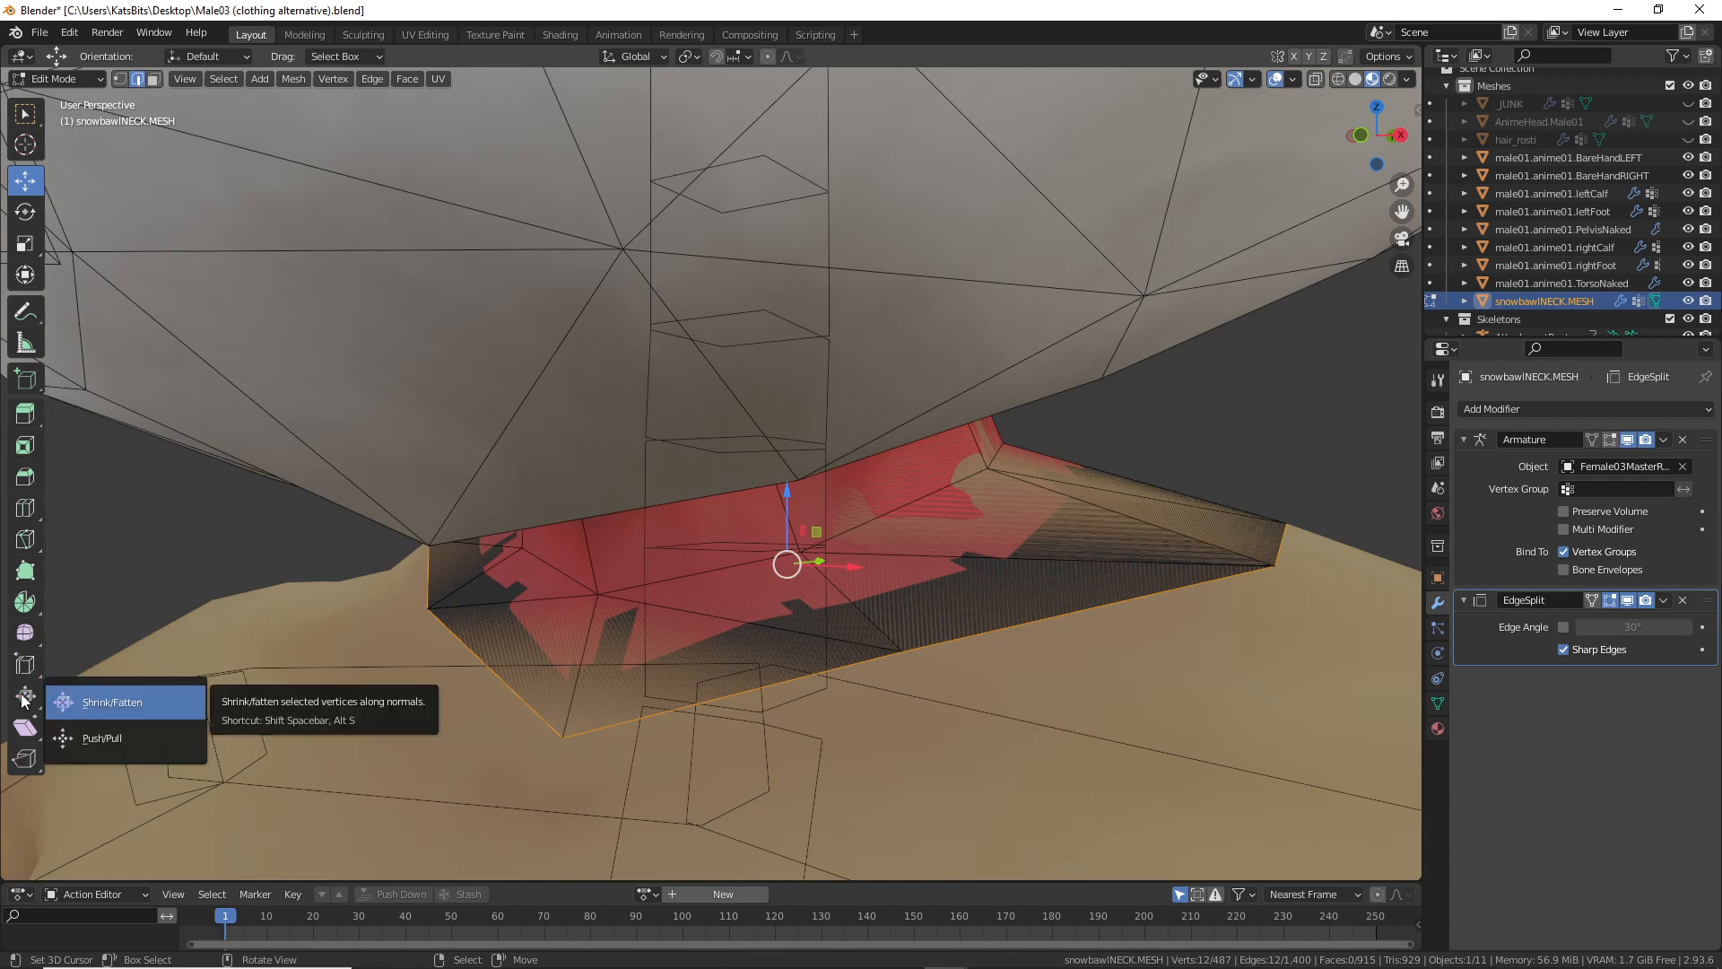
click(107, 703)
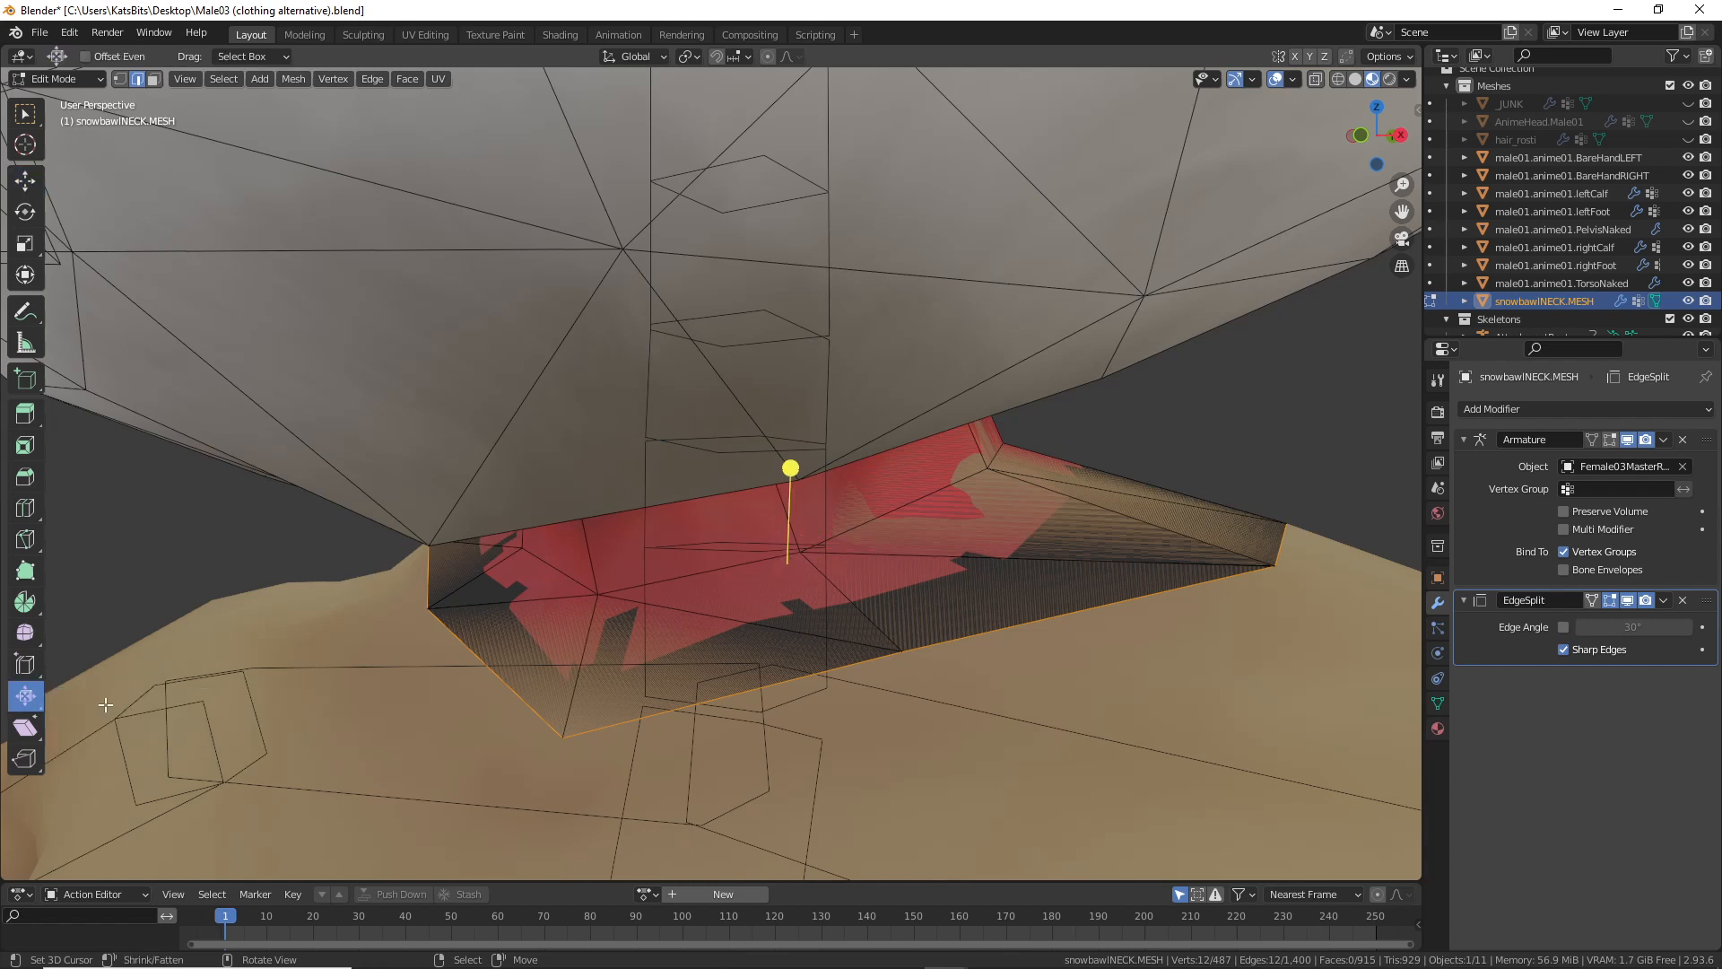
drag(791, 468, 788, 461)
middle_drag(788, 461, 671, 504)
click(717, 471)
shift+click(868, 451)
shift+click(576, 522)
middle_drag(882, 437, 660, 469)
shift+click(667, 469)
shift+click(841, 476)
middle_drag(874, 483, 948, 481)
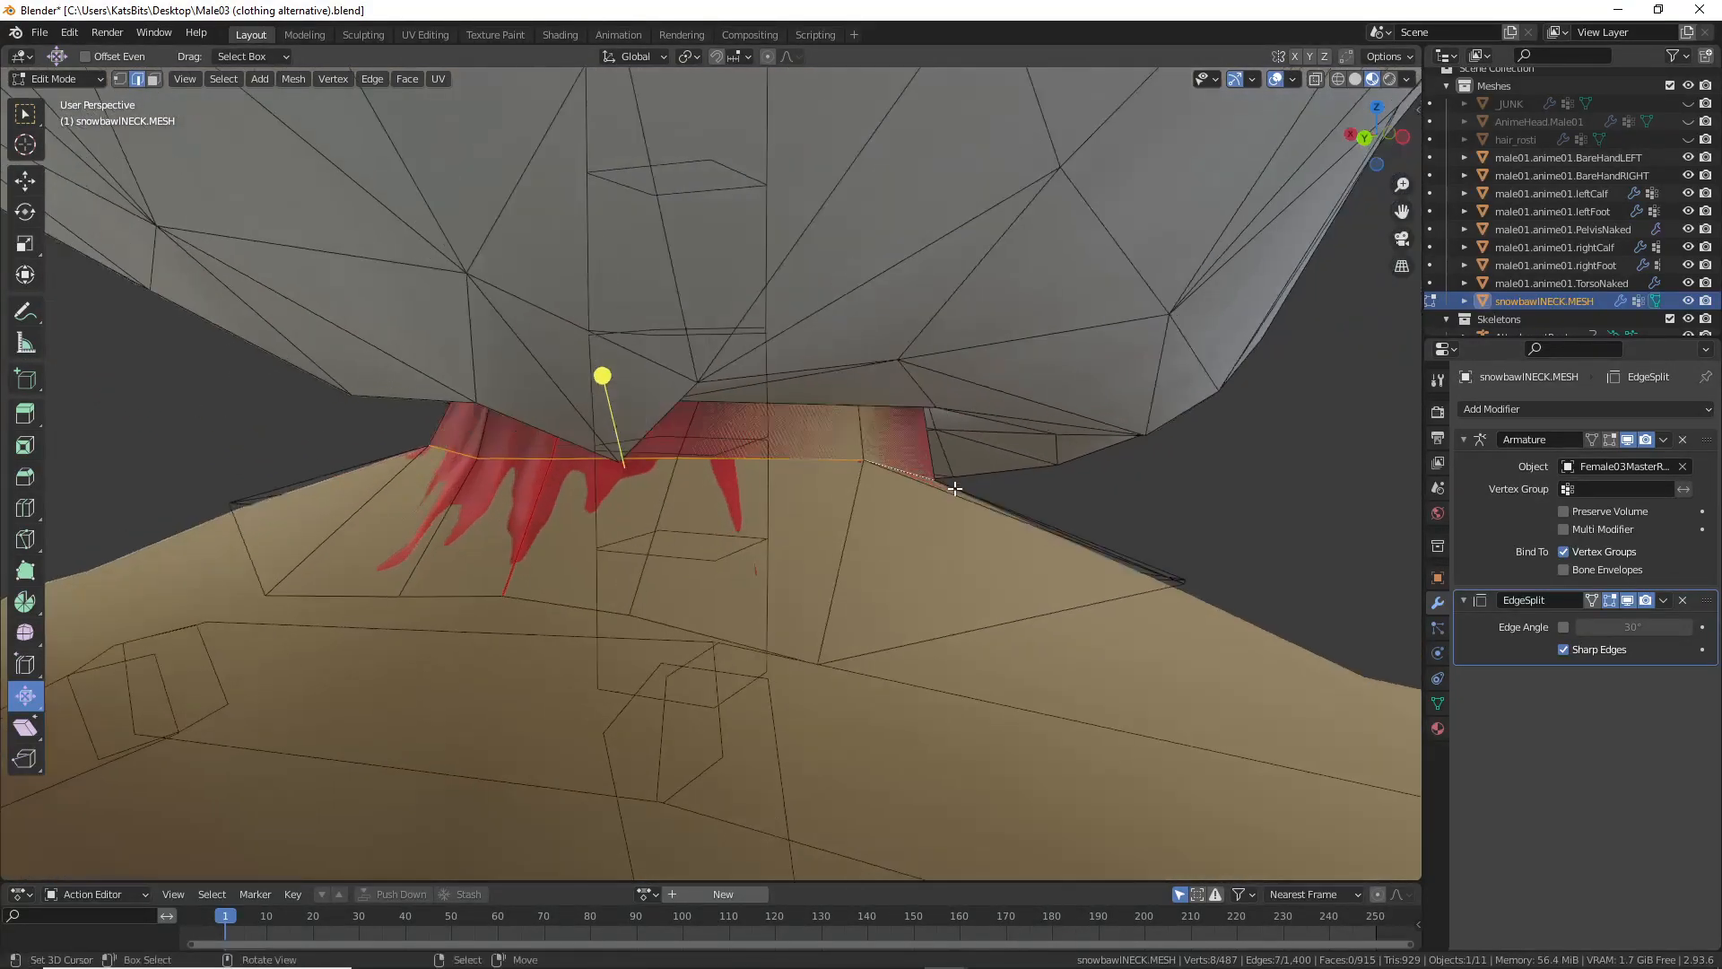
key(ctrl+z)
key(ctrl+z)
key(ctrl+z)
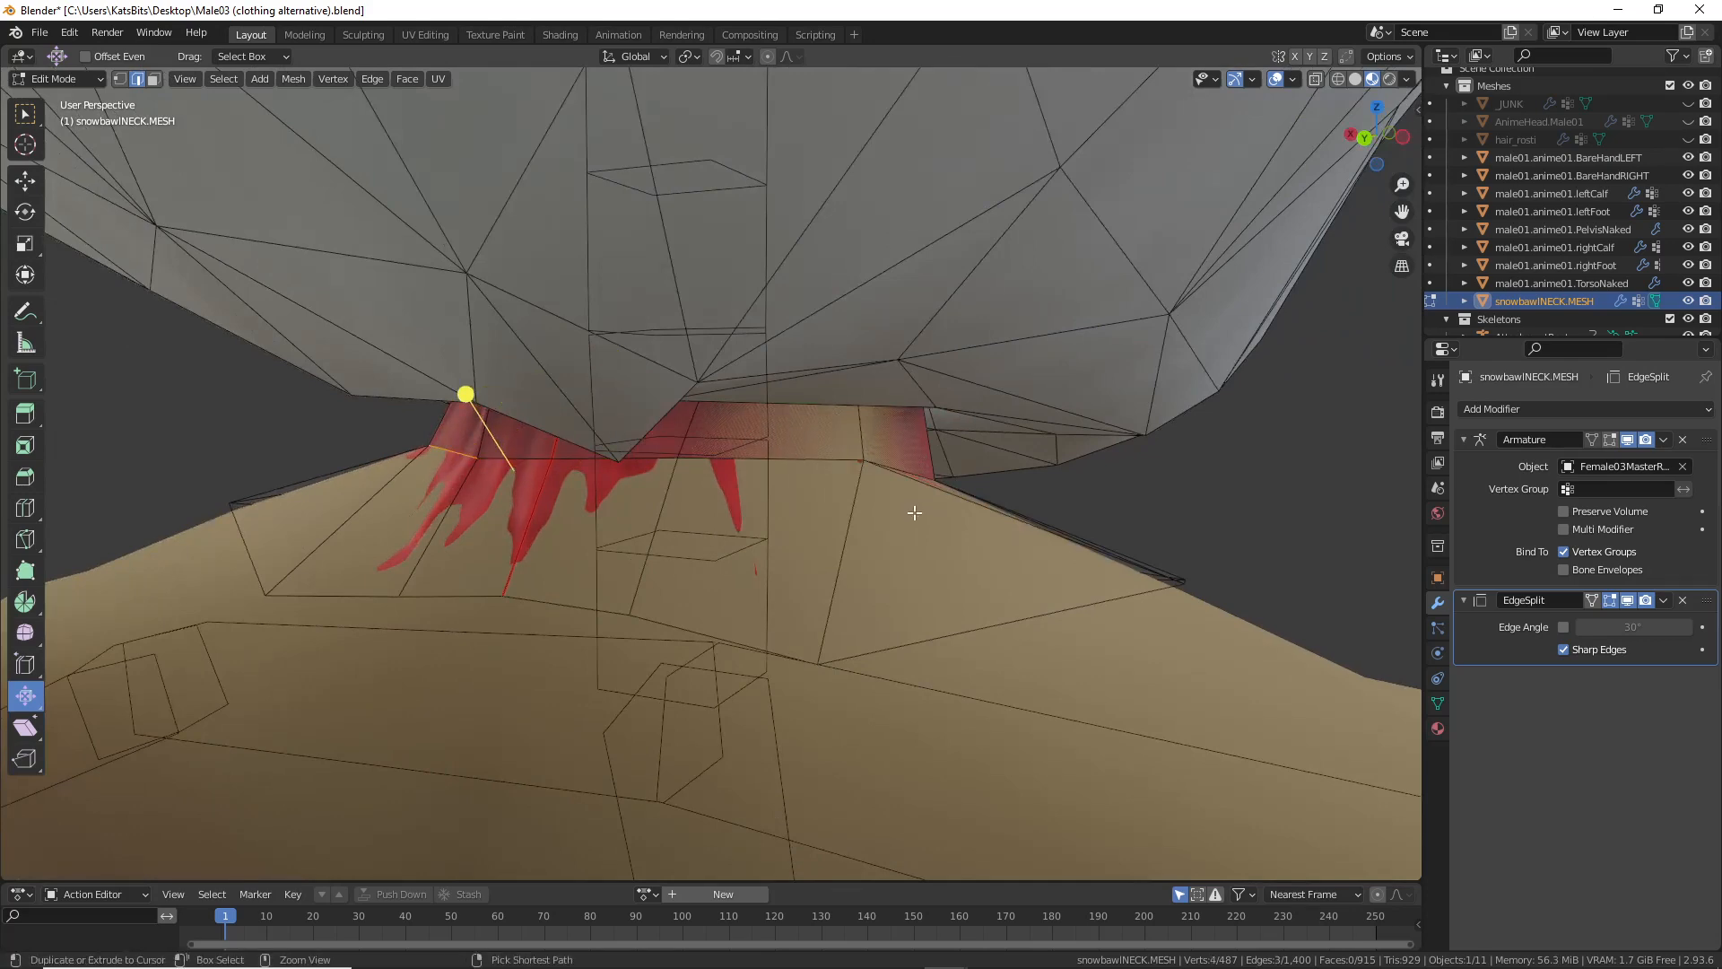
key(ctrl+z)
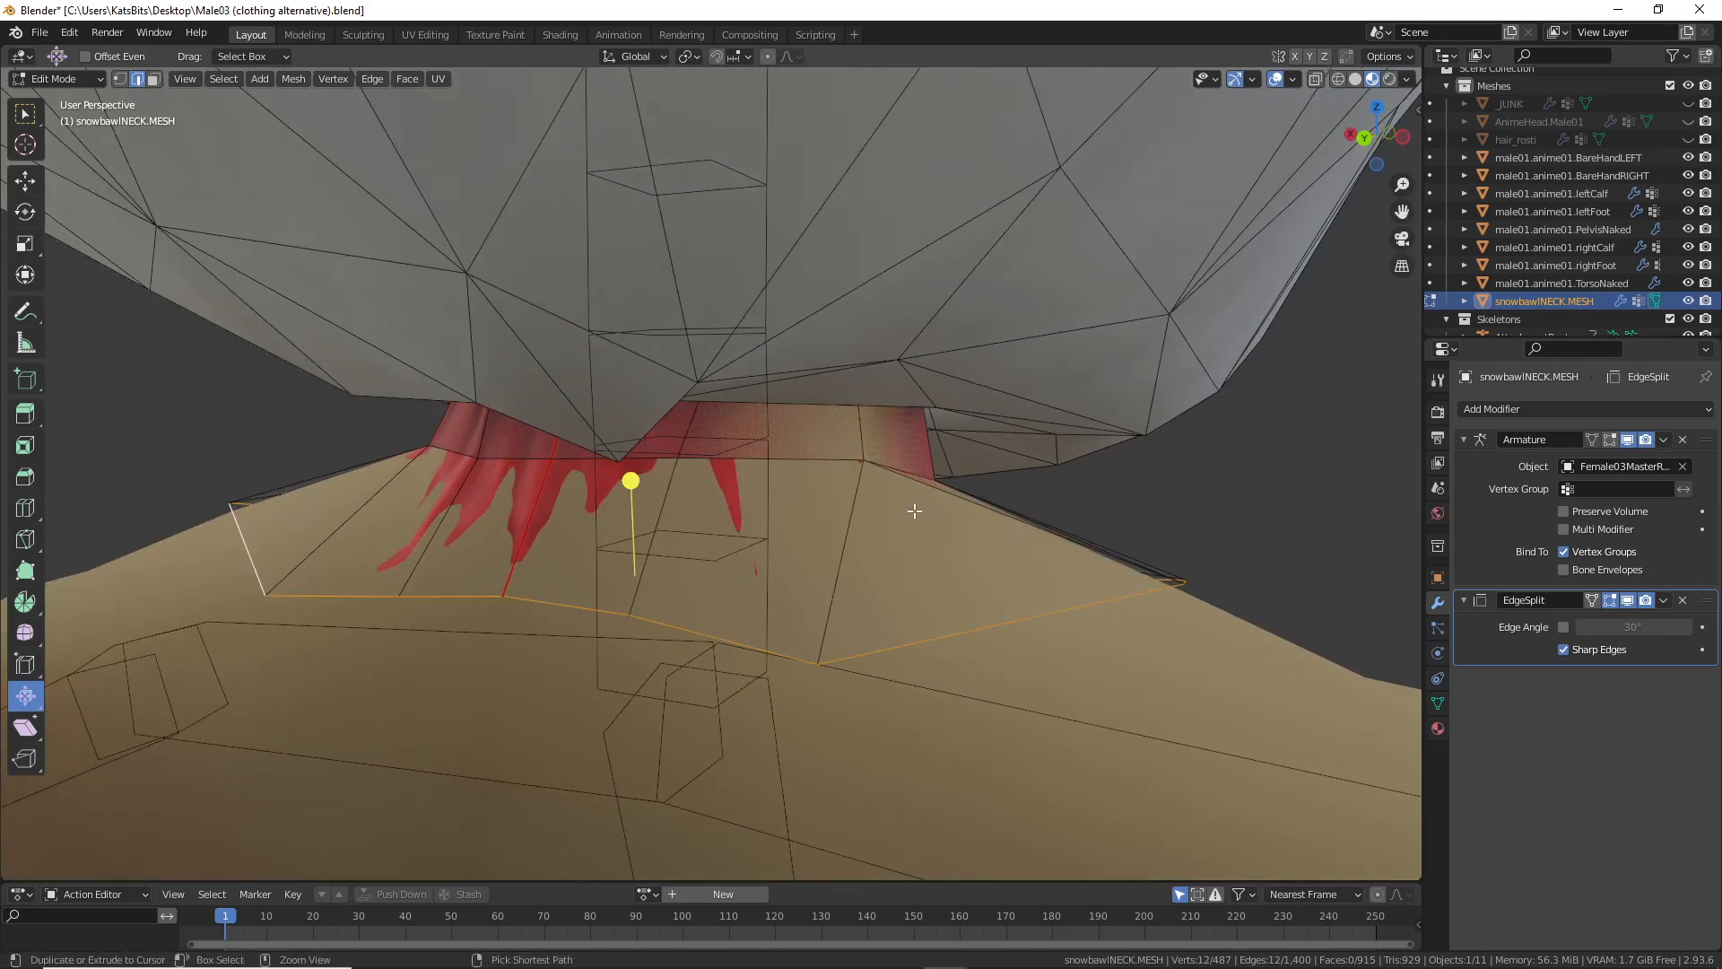
Step: Start saving the file under a new name and browse the F:\Social\IMVU\avatar\Blender 2.8+ folder to the existing snowbawl files
middle_drag(584, 503, 430, 453)
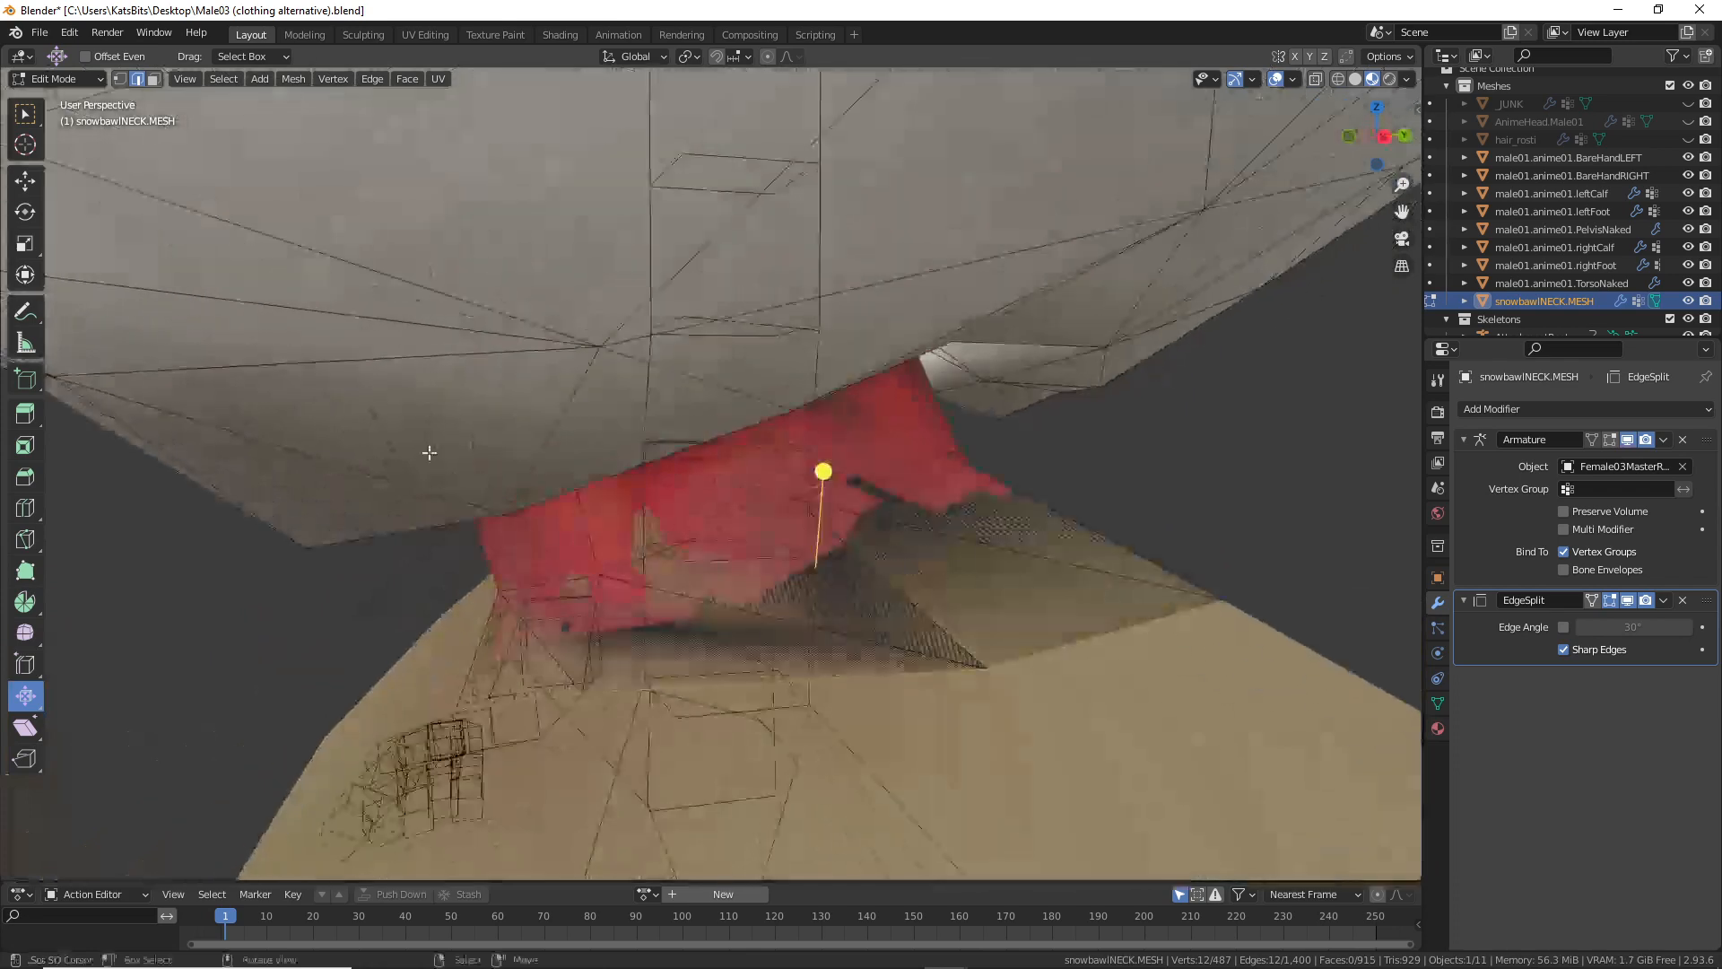
click(39, 32)
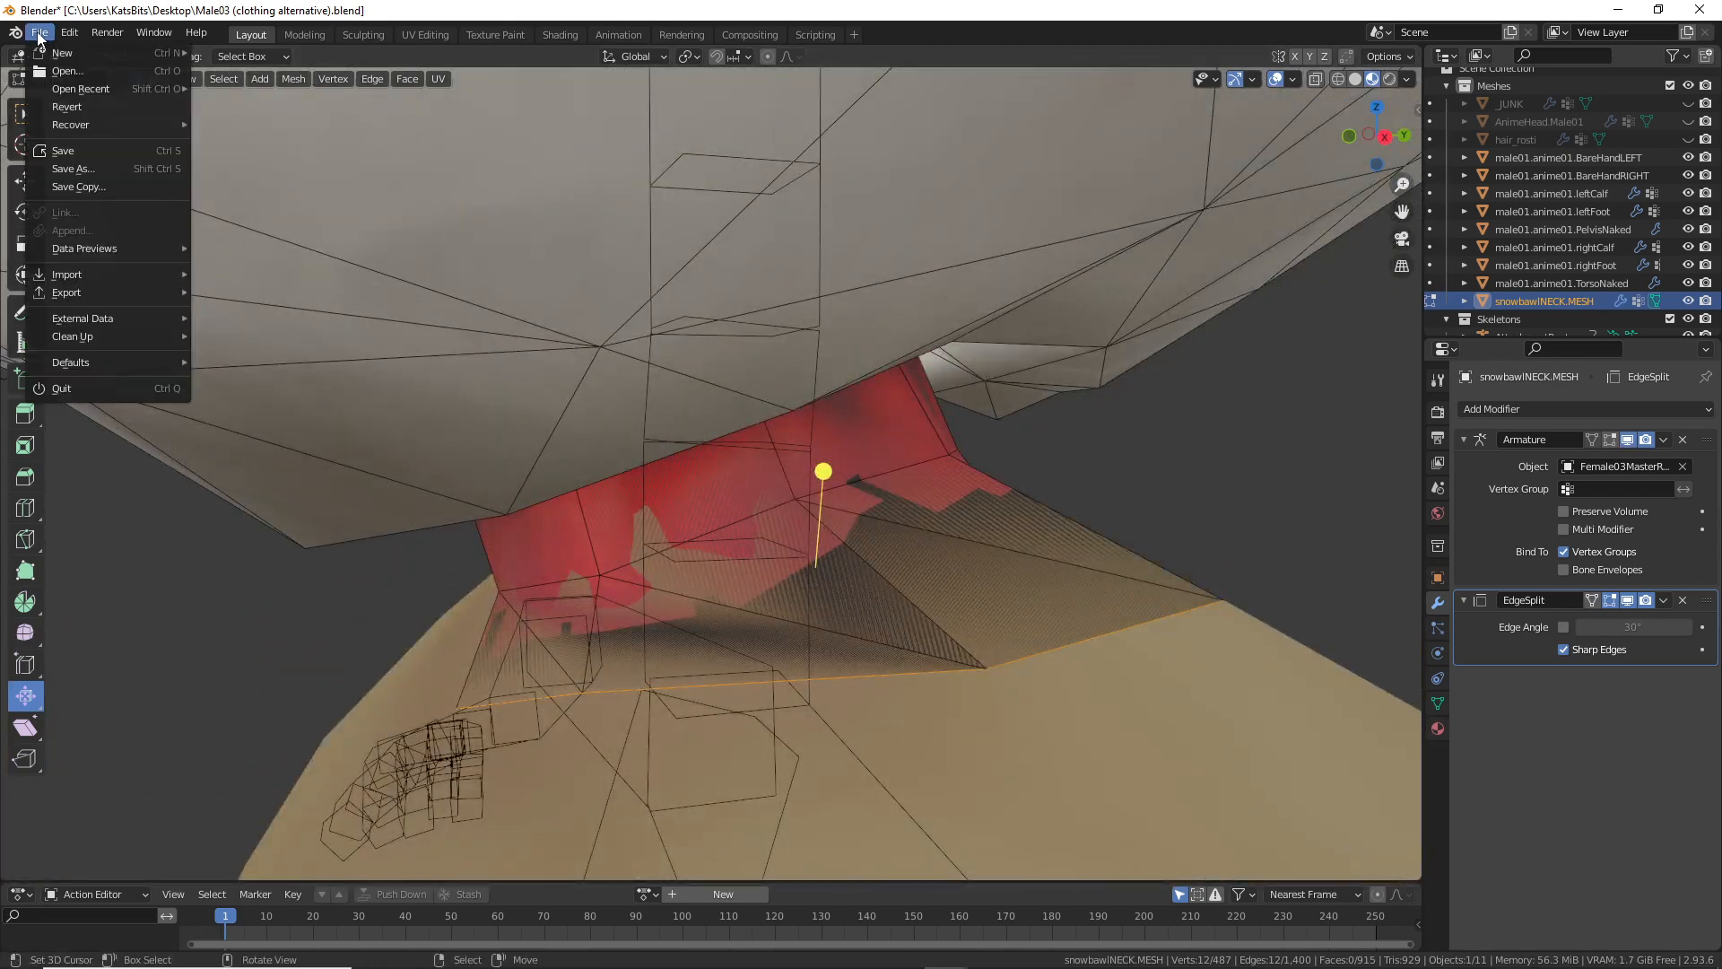
click(70, 169)
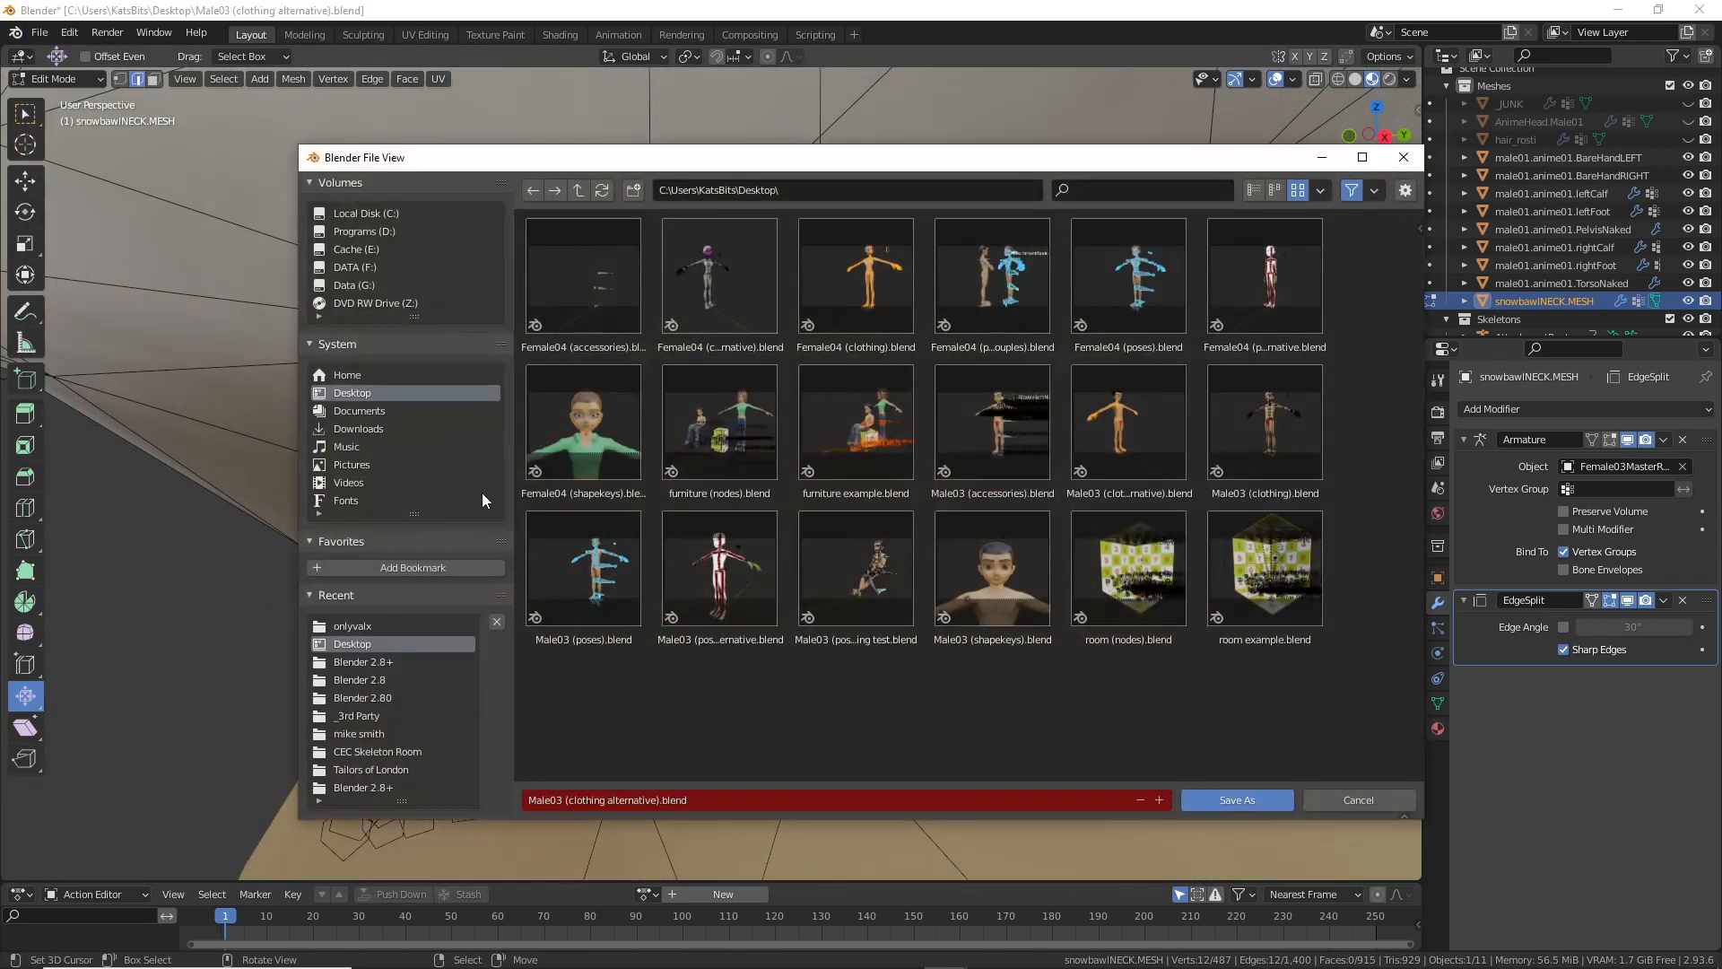
click(371, 662)
scroll(725, 649, down, 10)
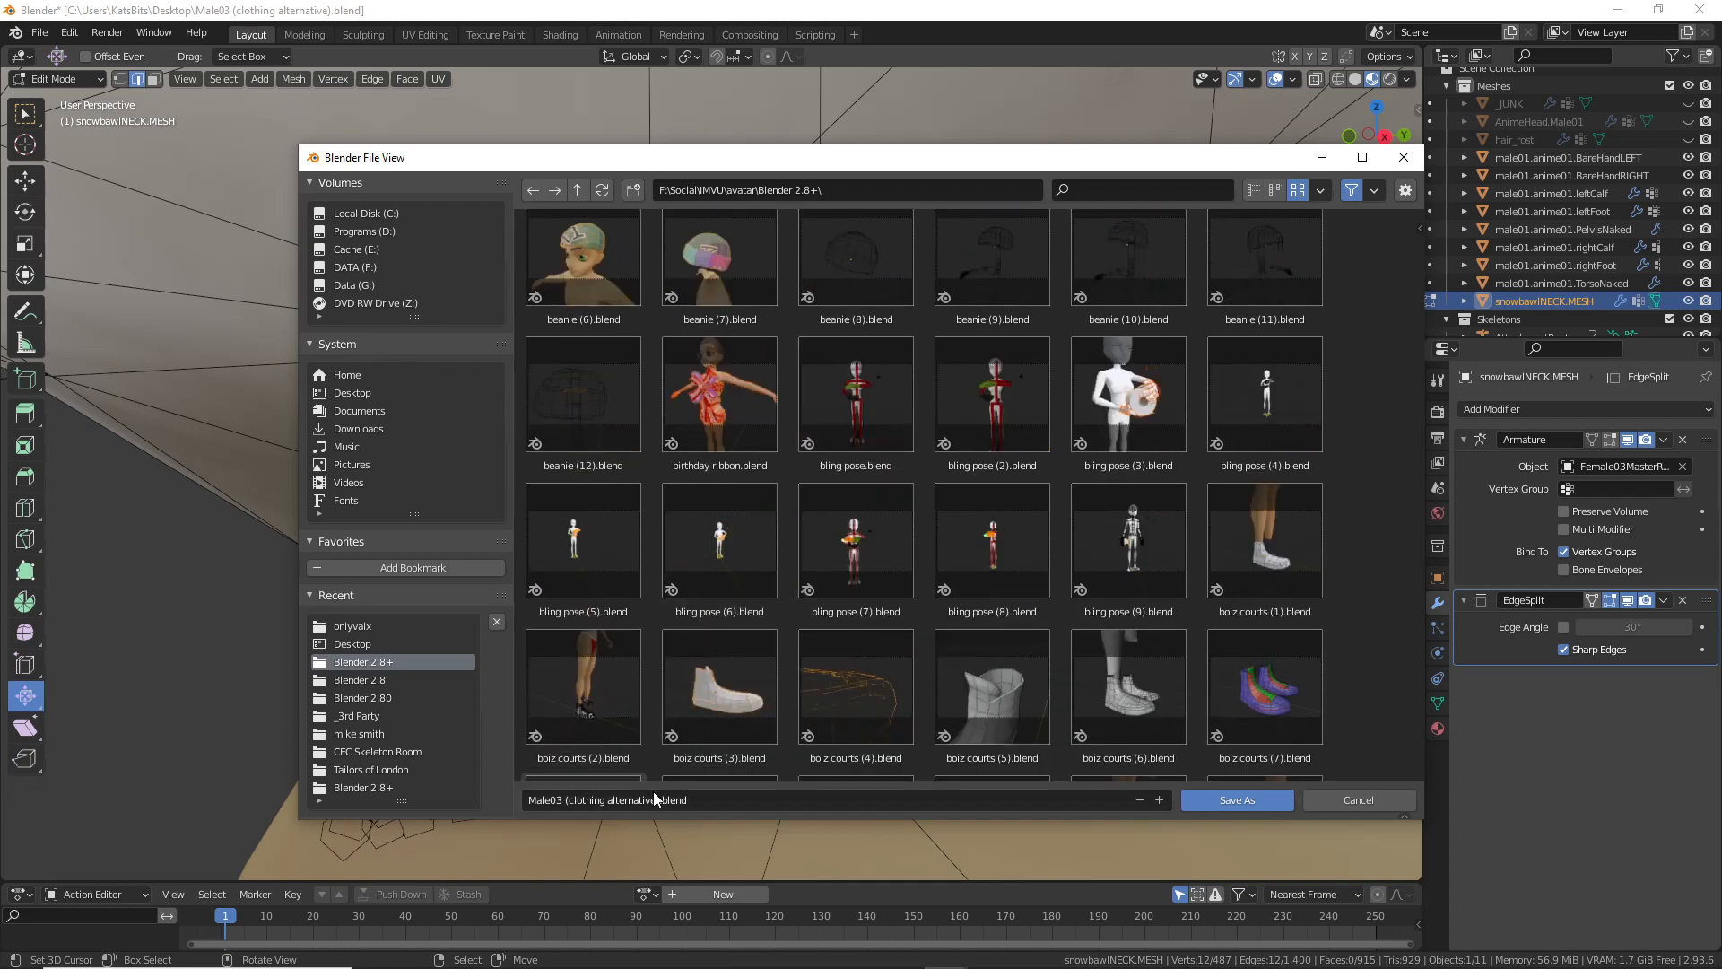
scroll(1178, 579, down, 15)
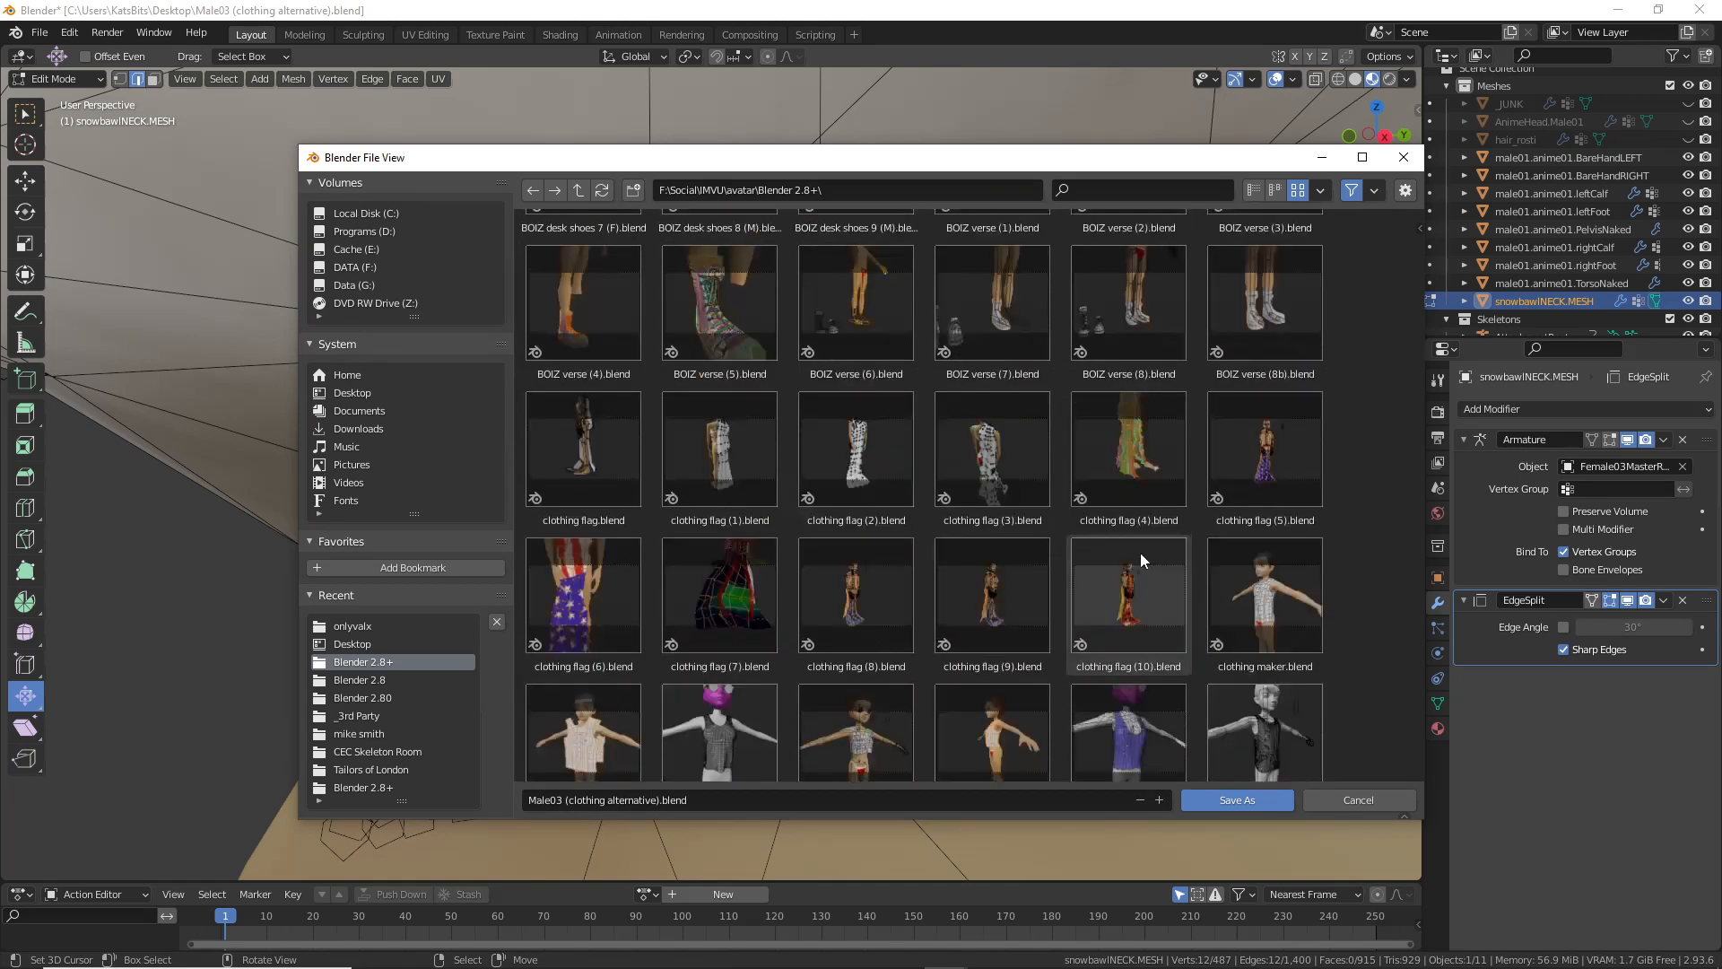
scroll(852, 585, down, 15)
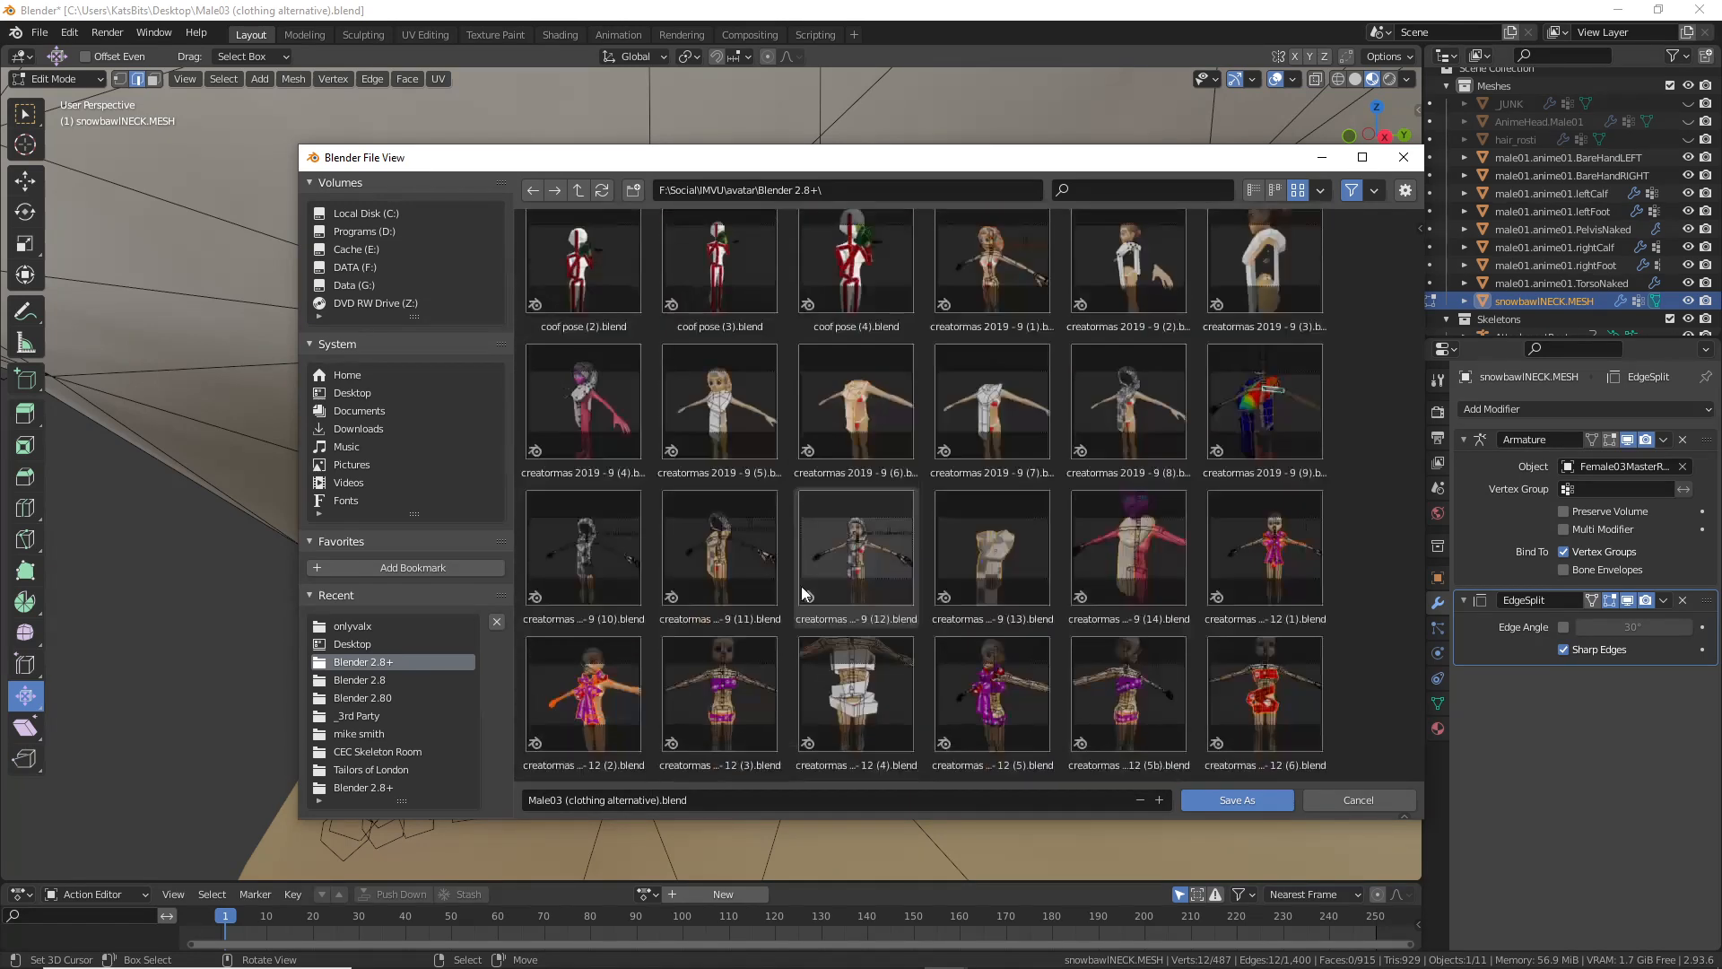
scroll(789, 581, down, 15)
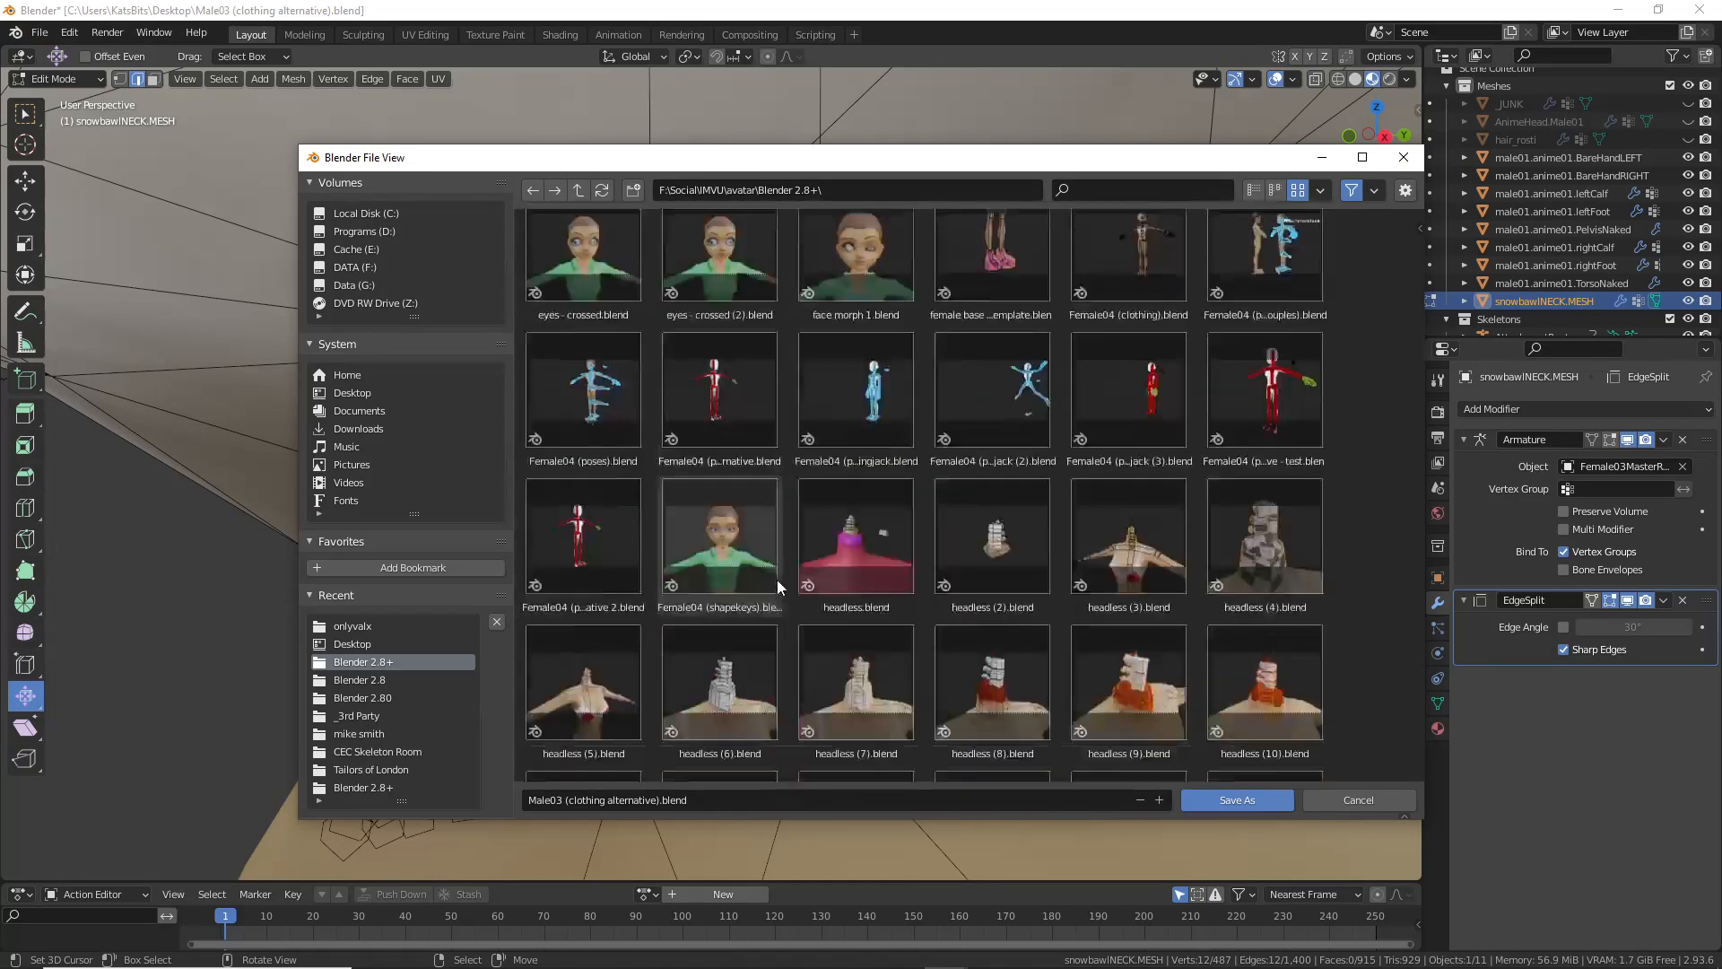
scroll(779, 588, down, 15)
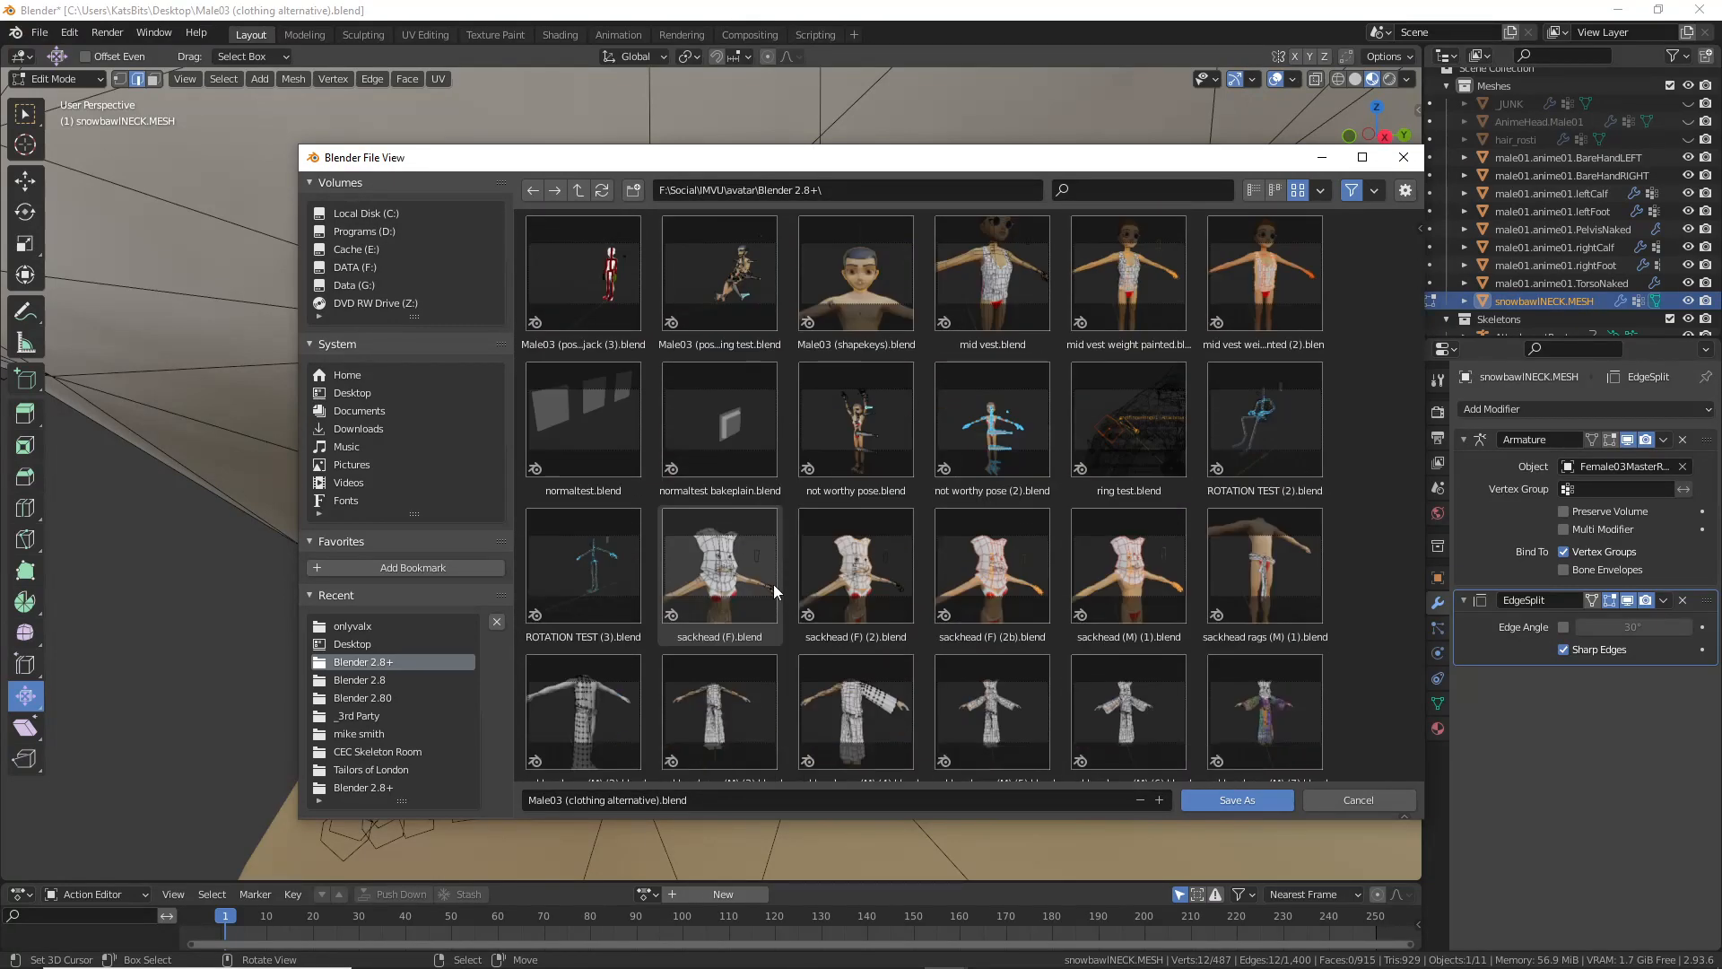
scroll(774, 582, down, 15)
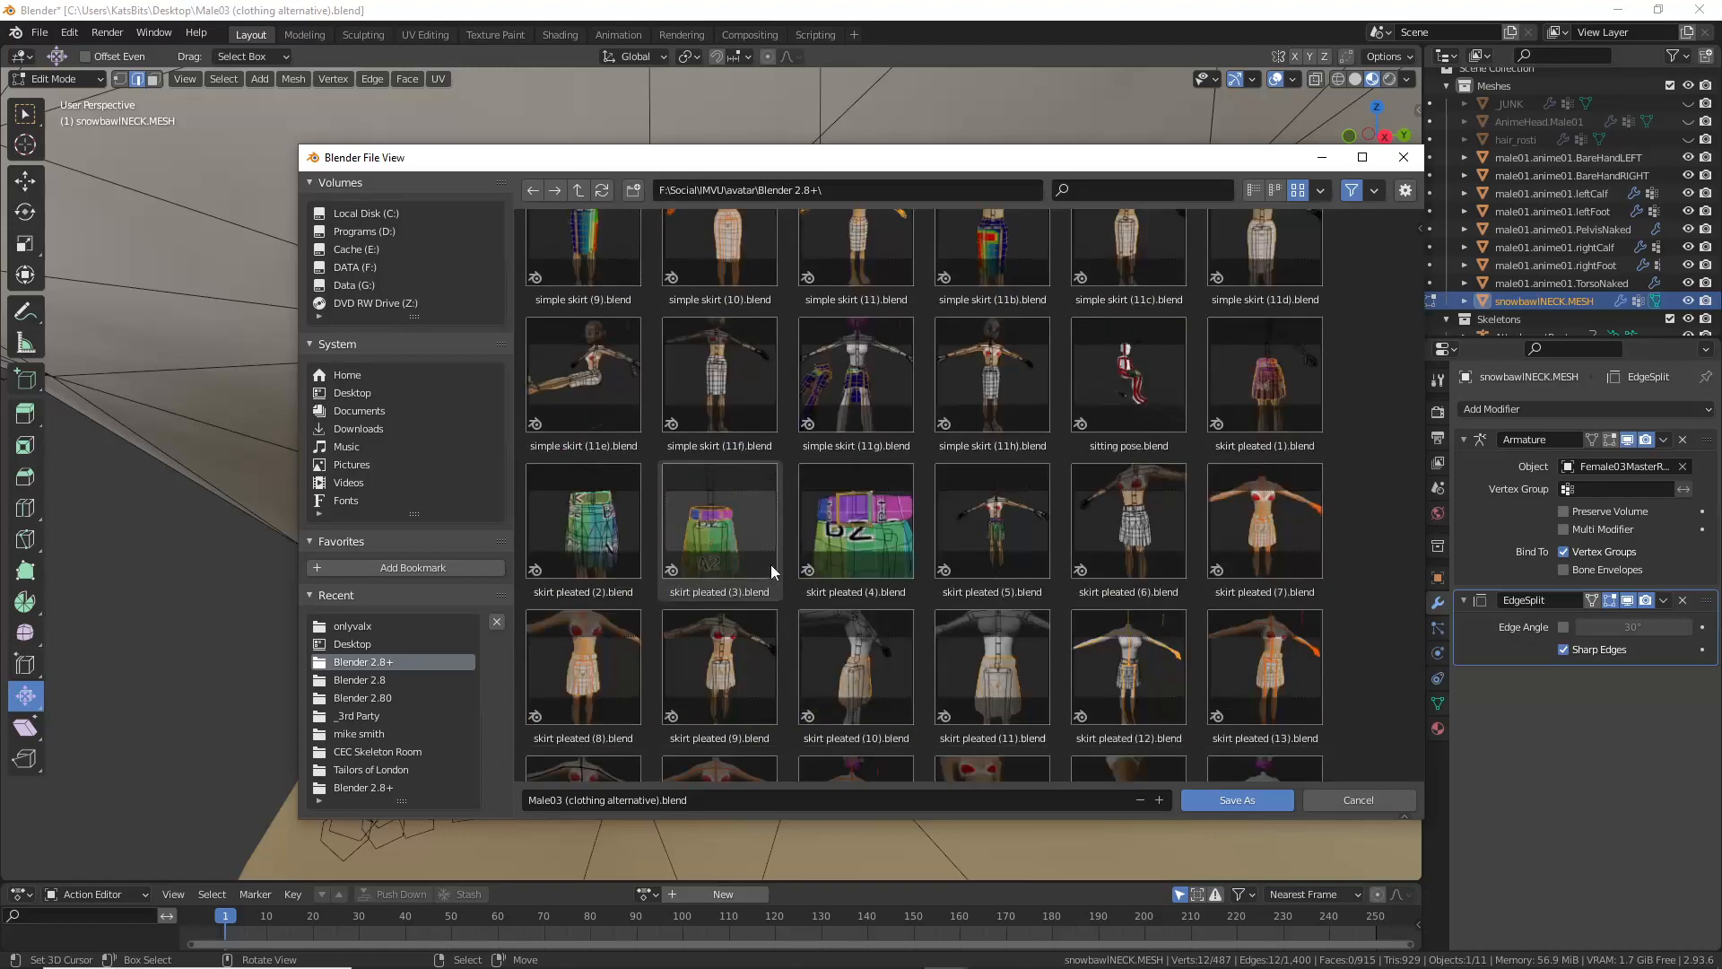
scroll(772, 565, down, 15)
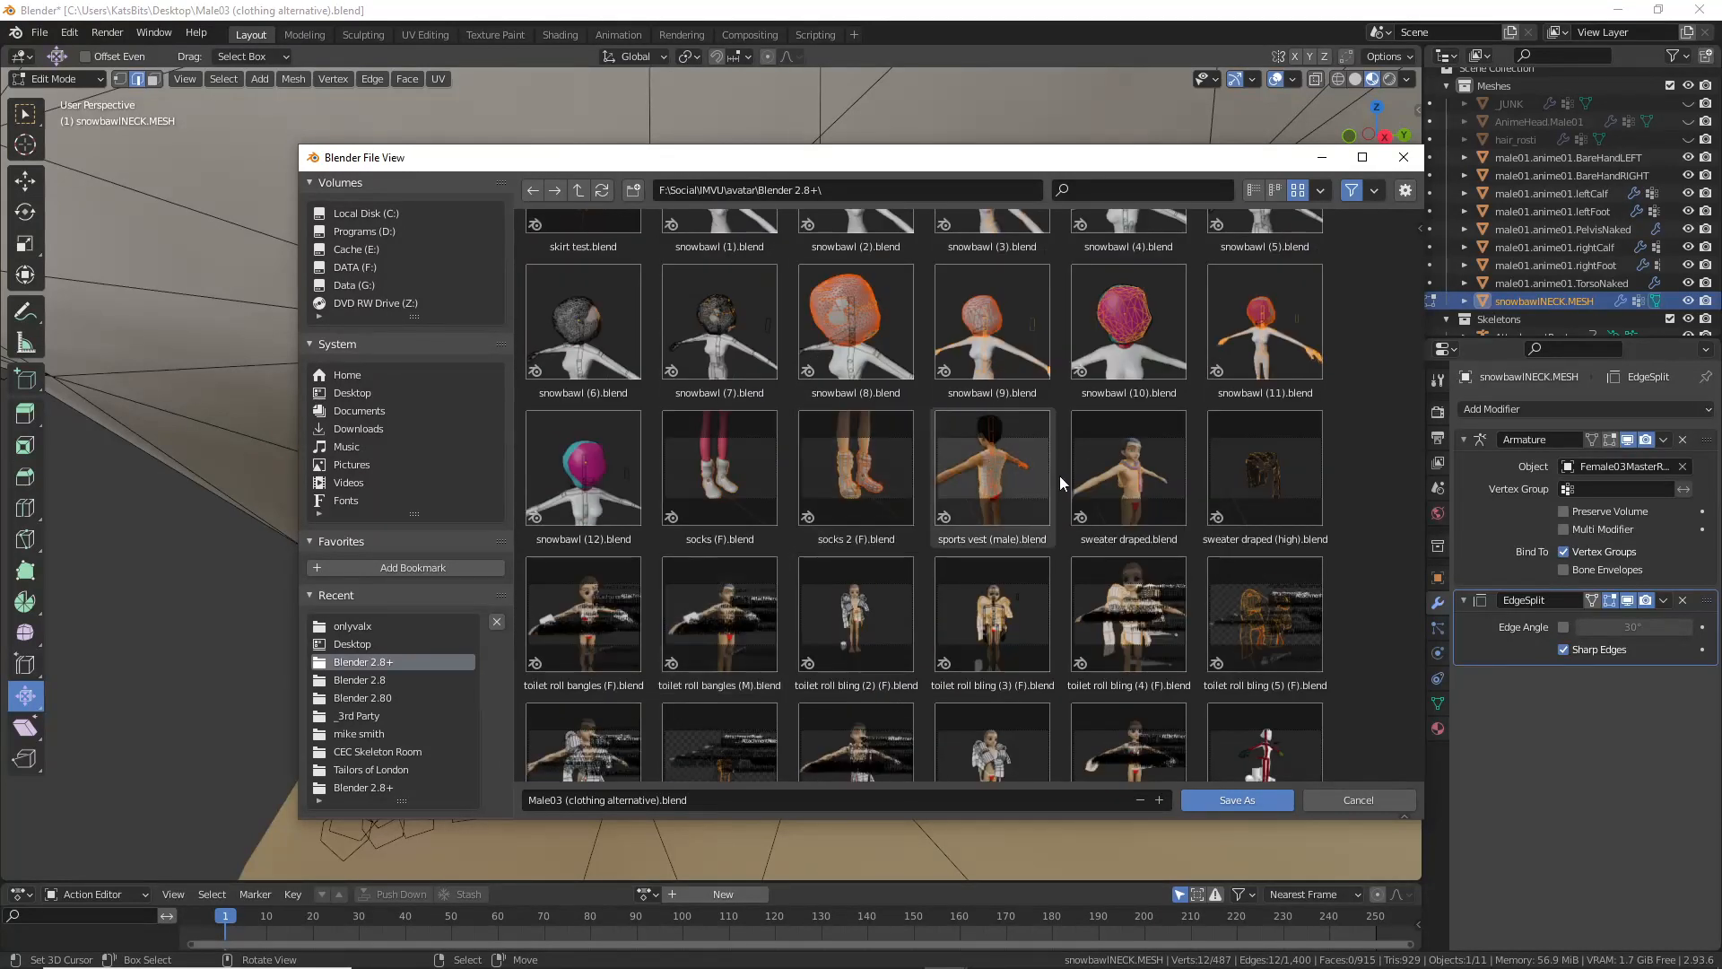
Step: Save the scene as snowbawl (13).blend in the Blender 2.8+ folder, basing the name on snowbawl (12).blend
click(589, 471)
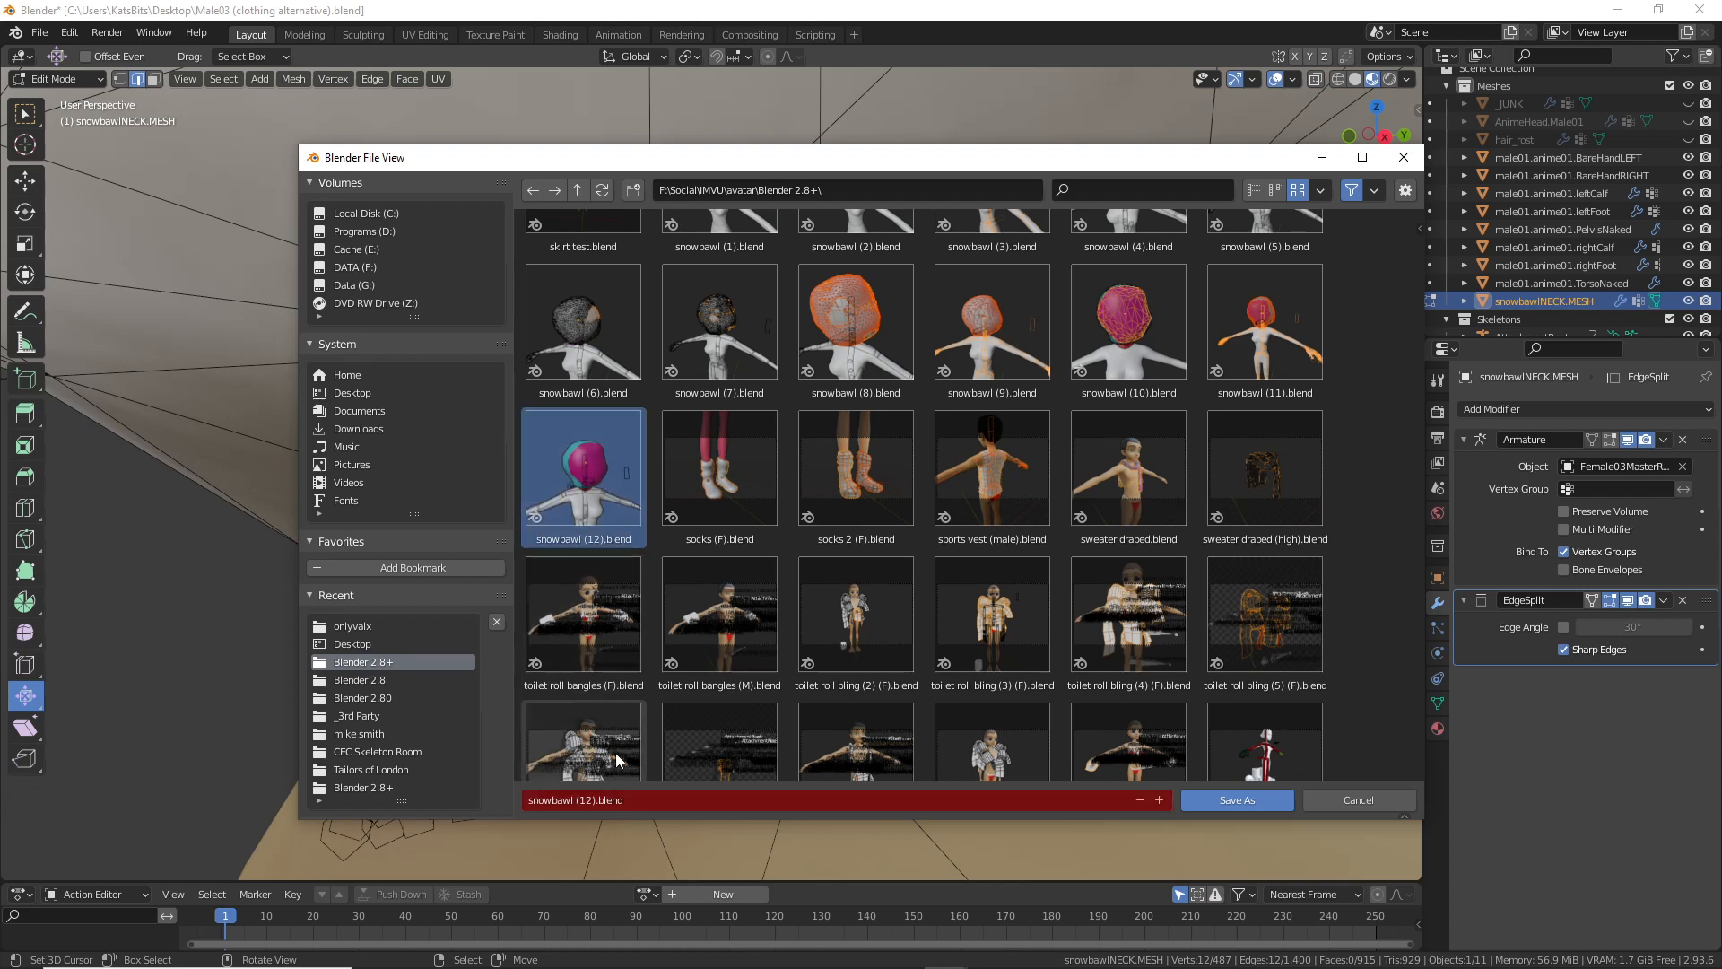
click(585, 810)
click(586, 800)
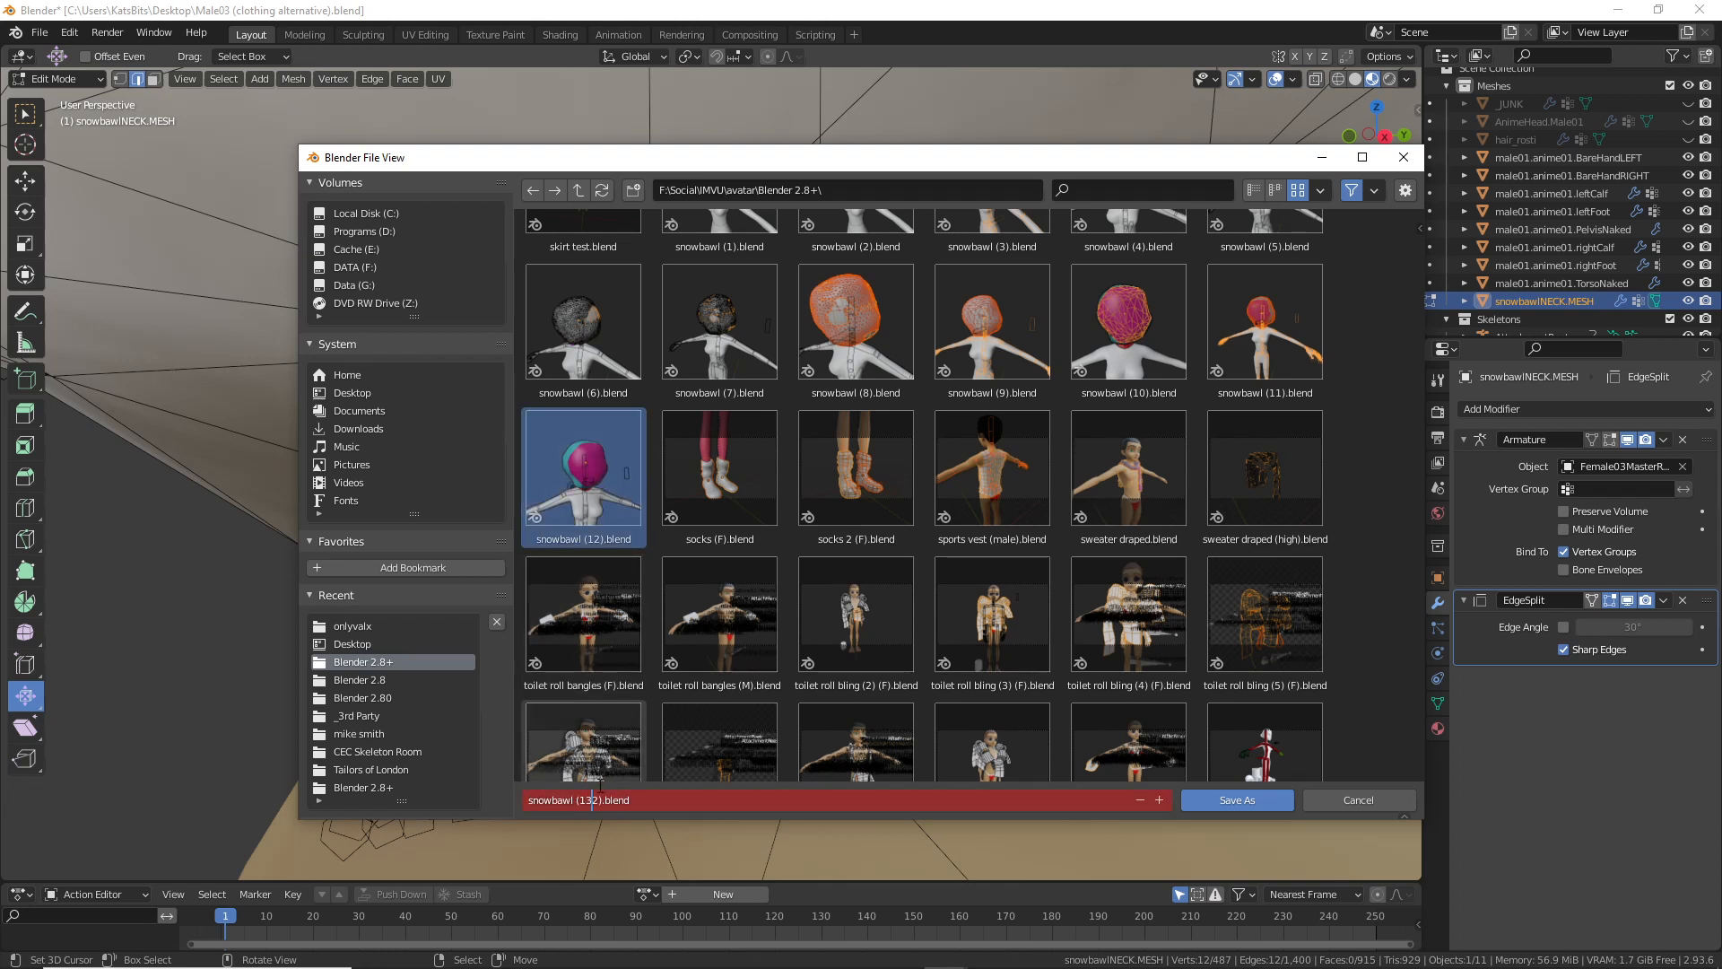
text(3)
key(Delete)
key(Return)
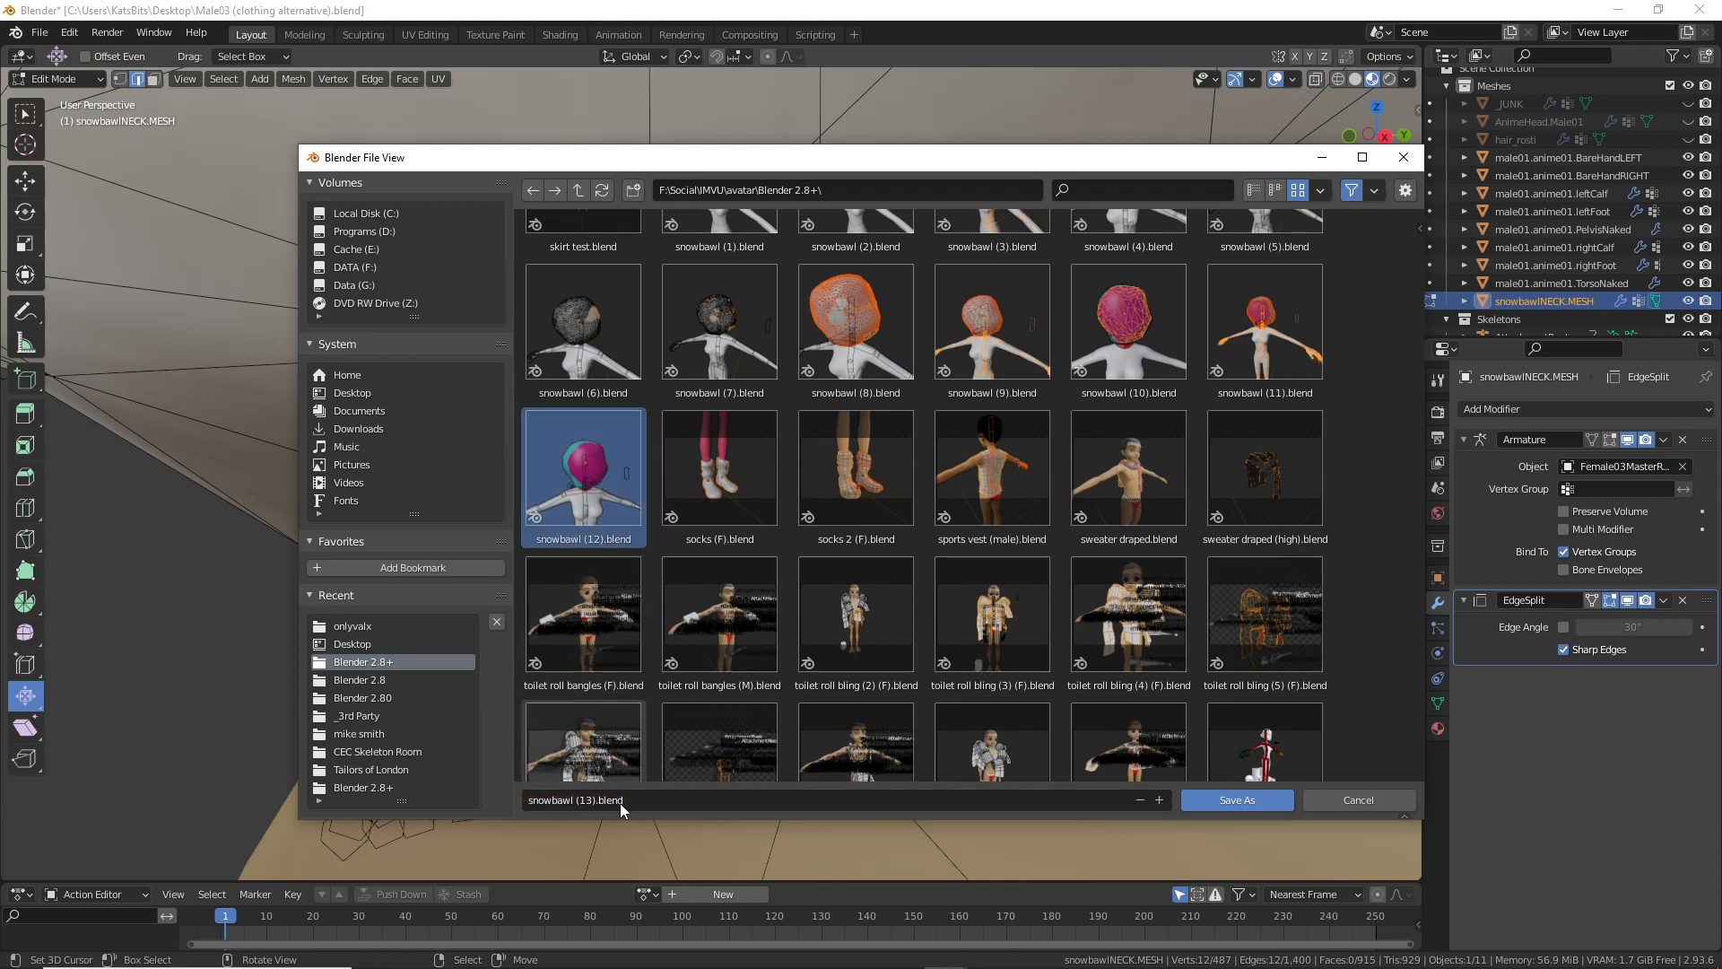
click(1229, 800)
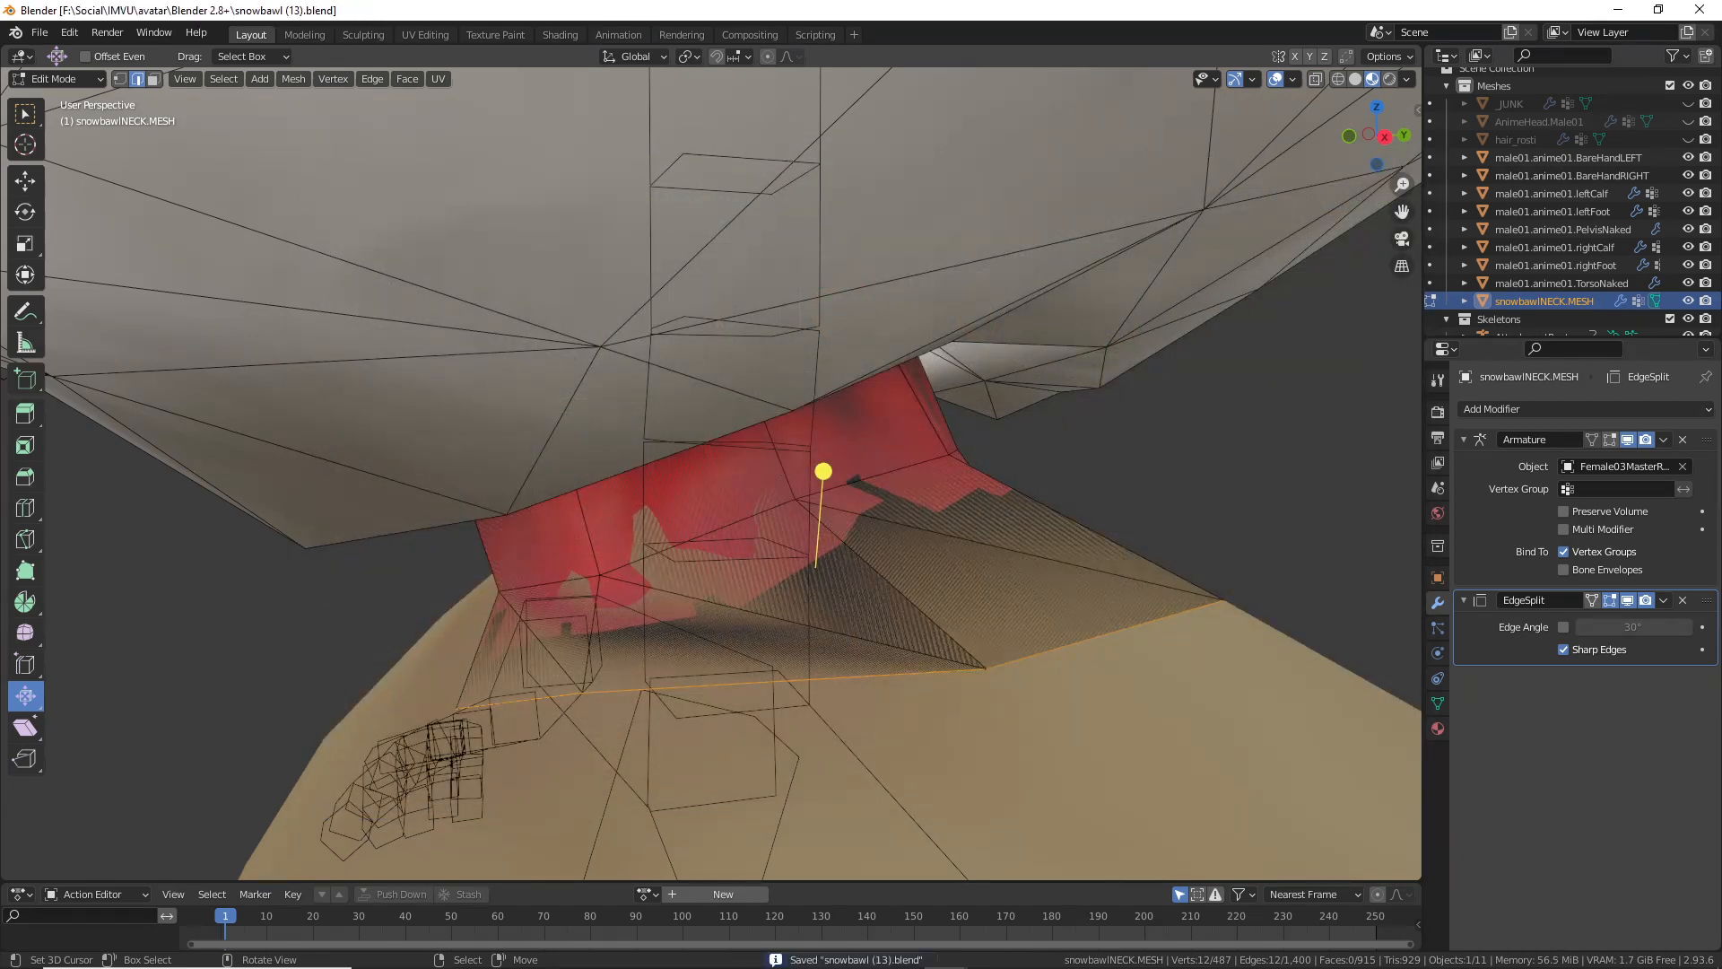
Step: Shrink/Fatten the neck piece's lowest edge loop so it sits just outside the torso surface
middle_drag(1012, 386, 854, 483)
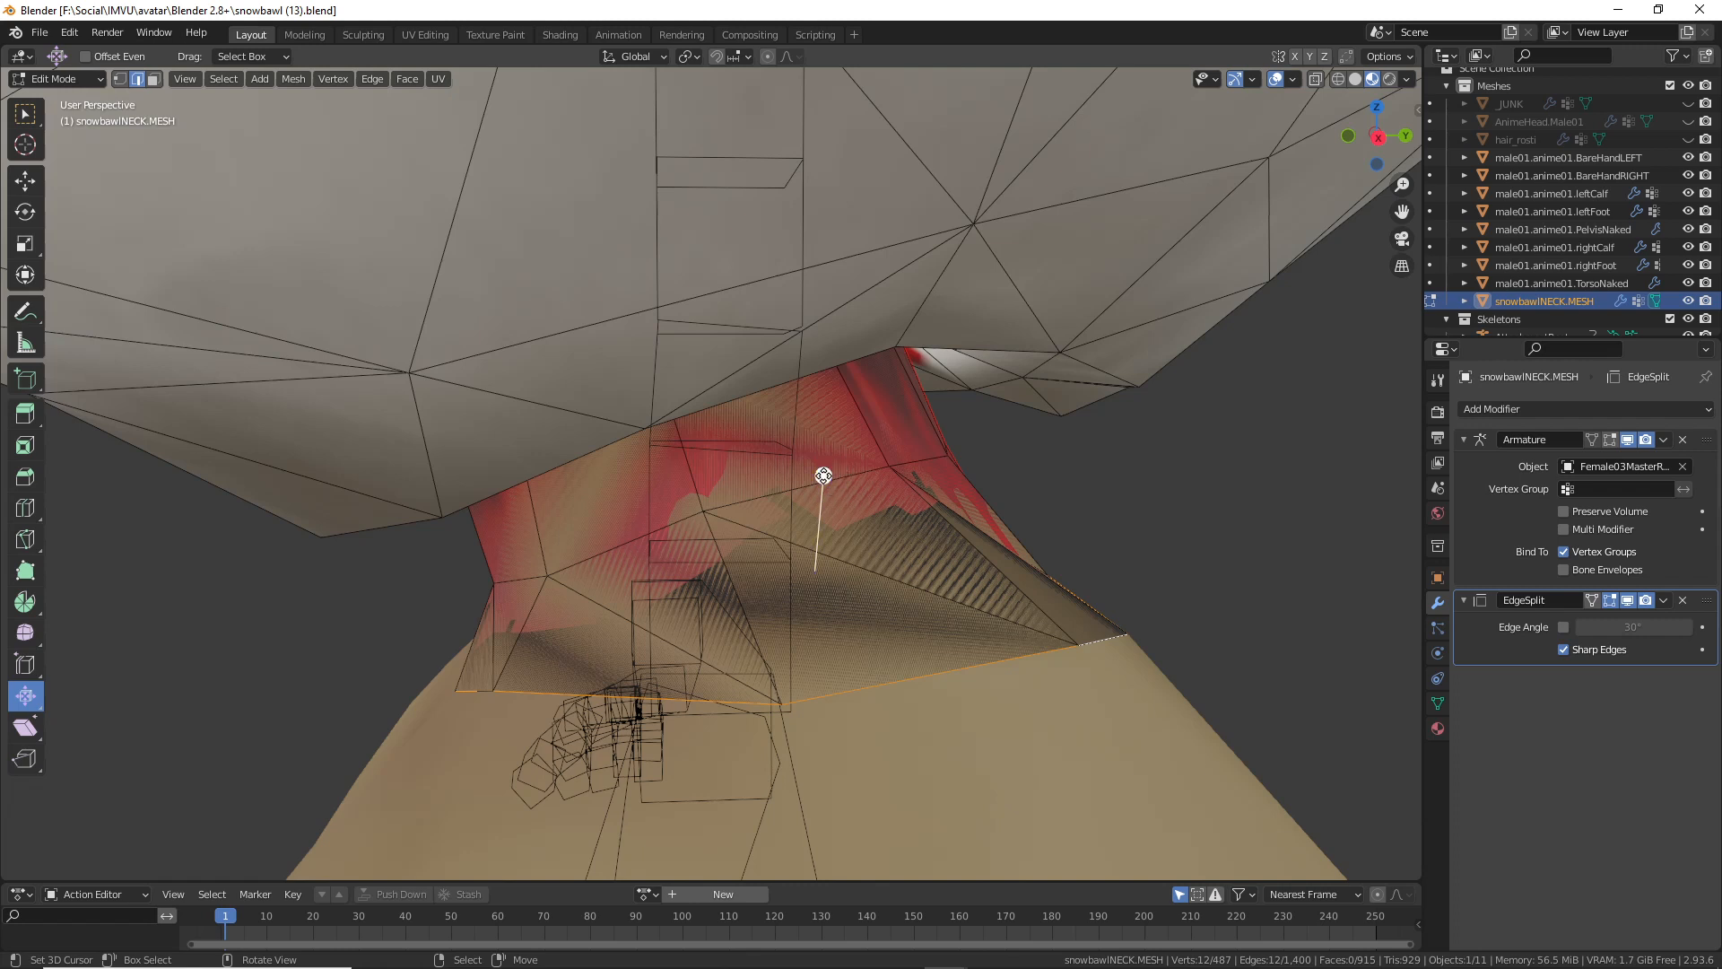
right_click(823, 475)
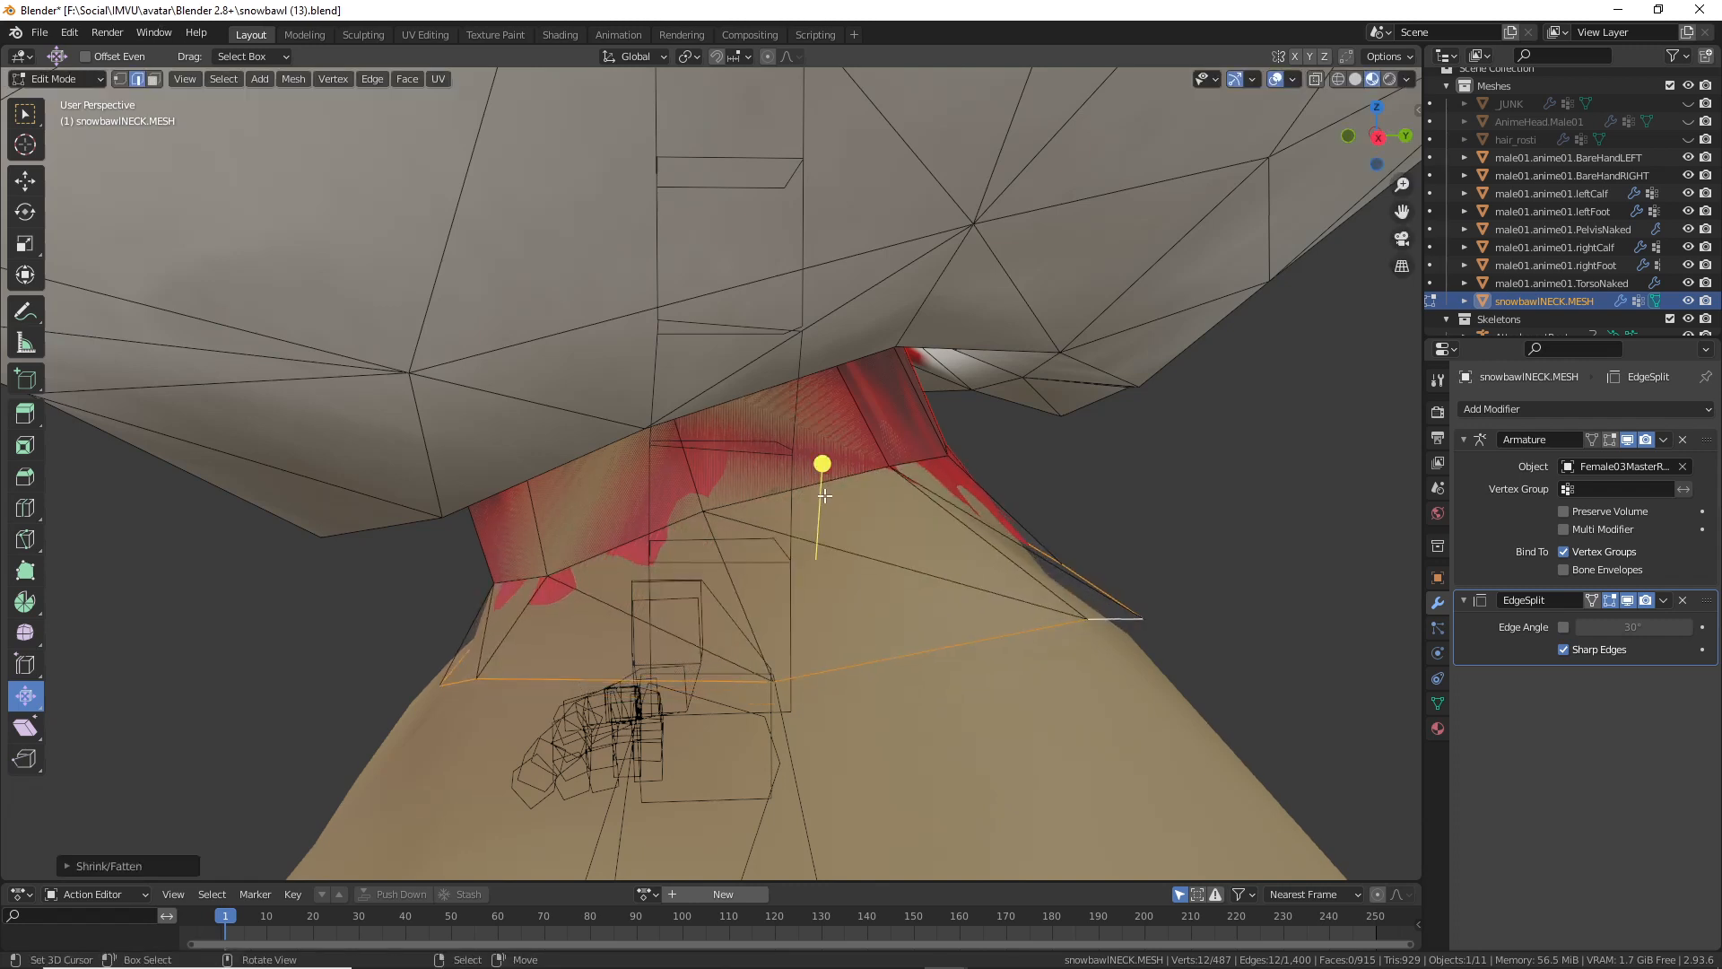
Step: Select the edge loop around the middle of the neck, where it meets the shoulders, and Shrink/Fatten it by about 2.02 m
click(796, 485)
shift+click(532, 563)
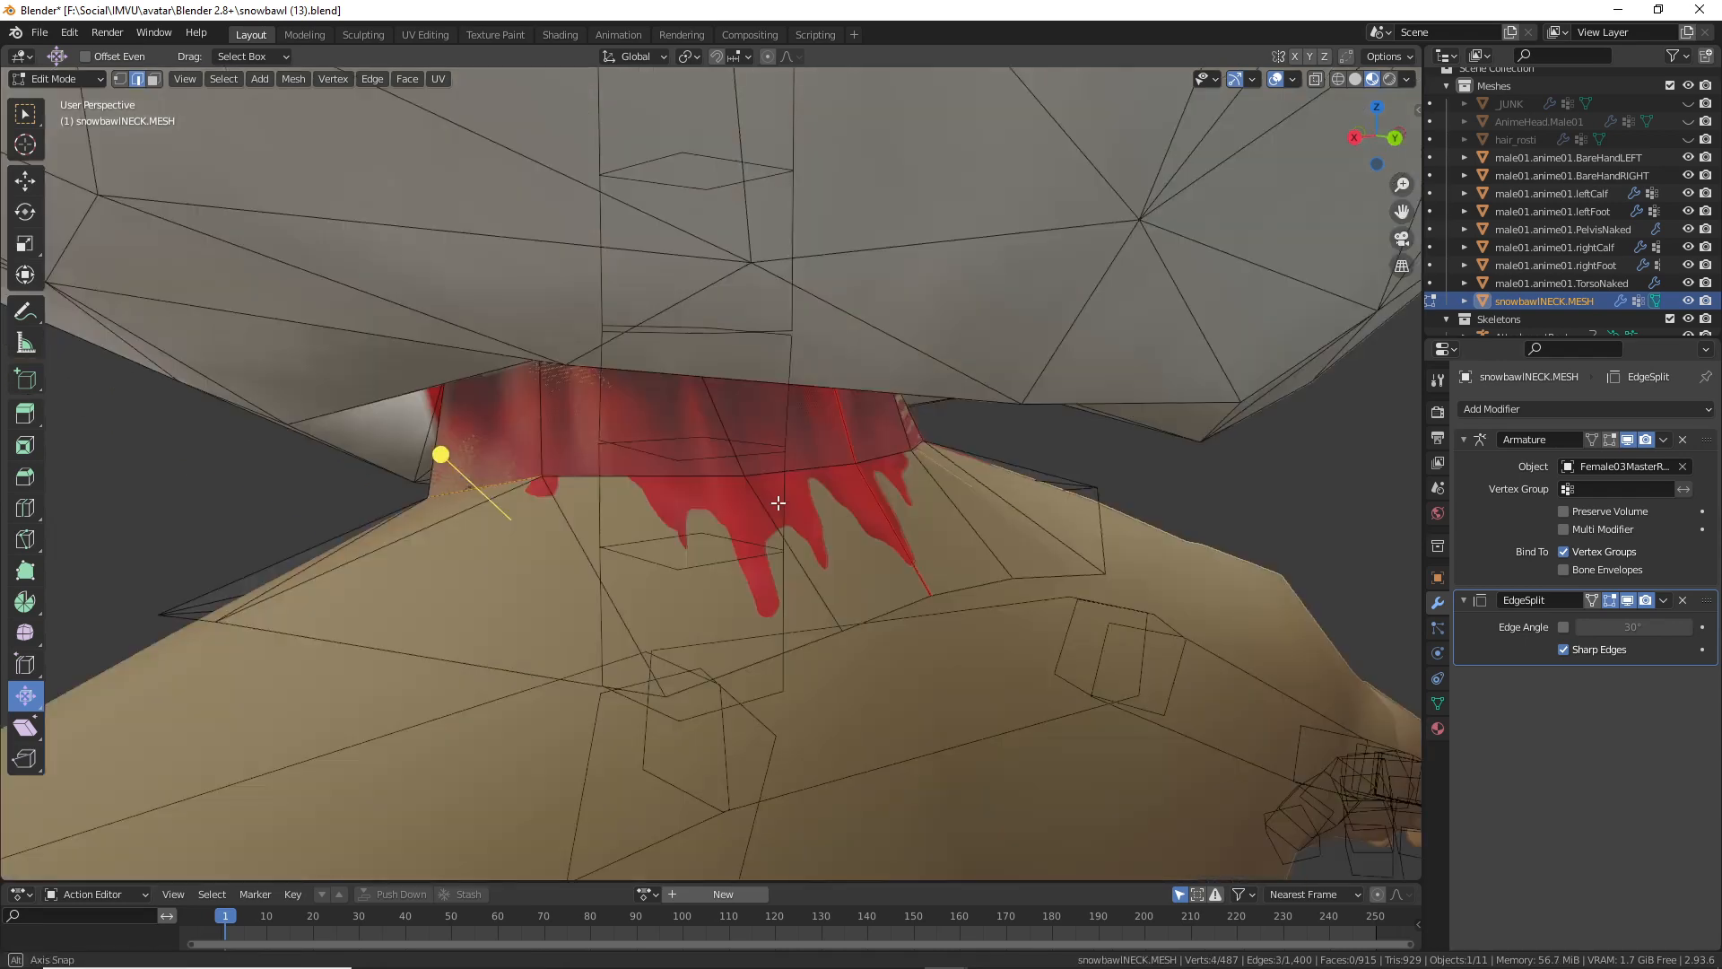
middle_drag(530, 568, 538, 462)
shift+click(808, 481)
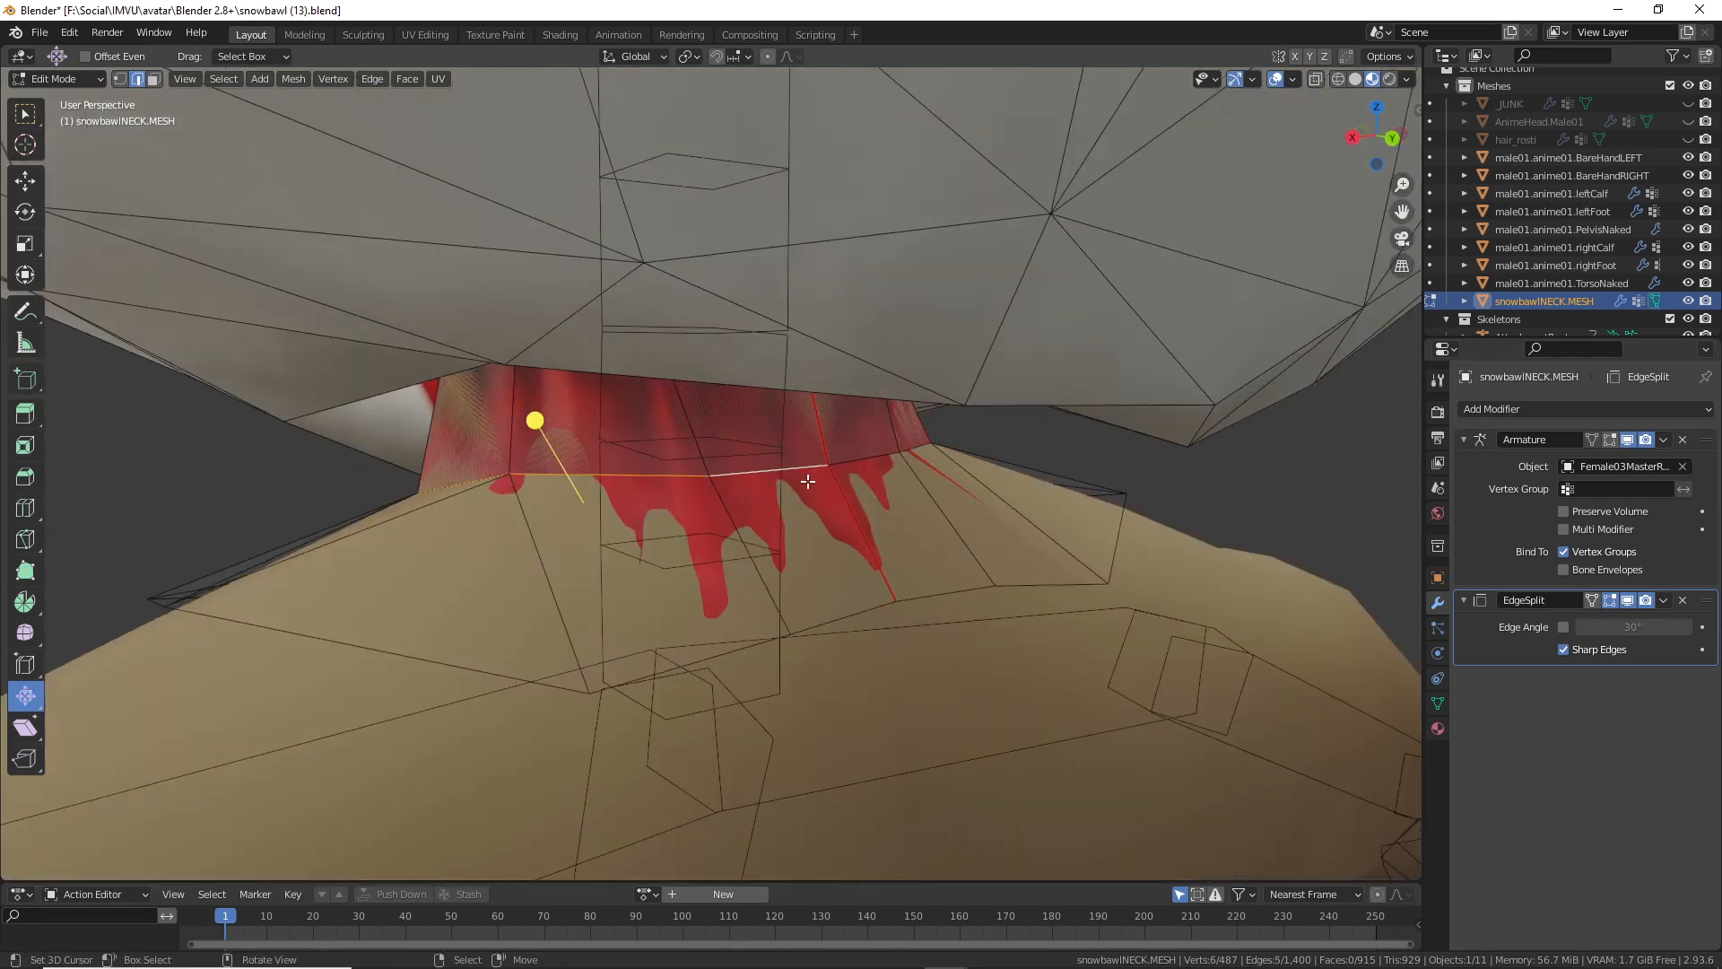
middle_drag(808, 481, 661, 476)
shift+click(647, 476)
shift+click(704, 459)
middle_drag(844, 478, 719, 465)
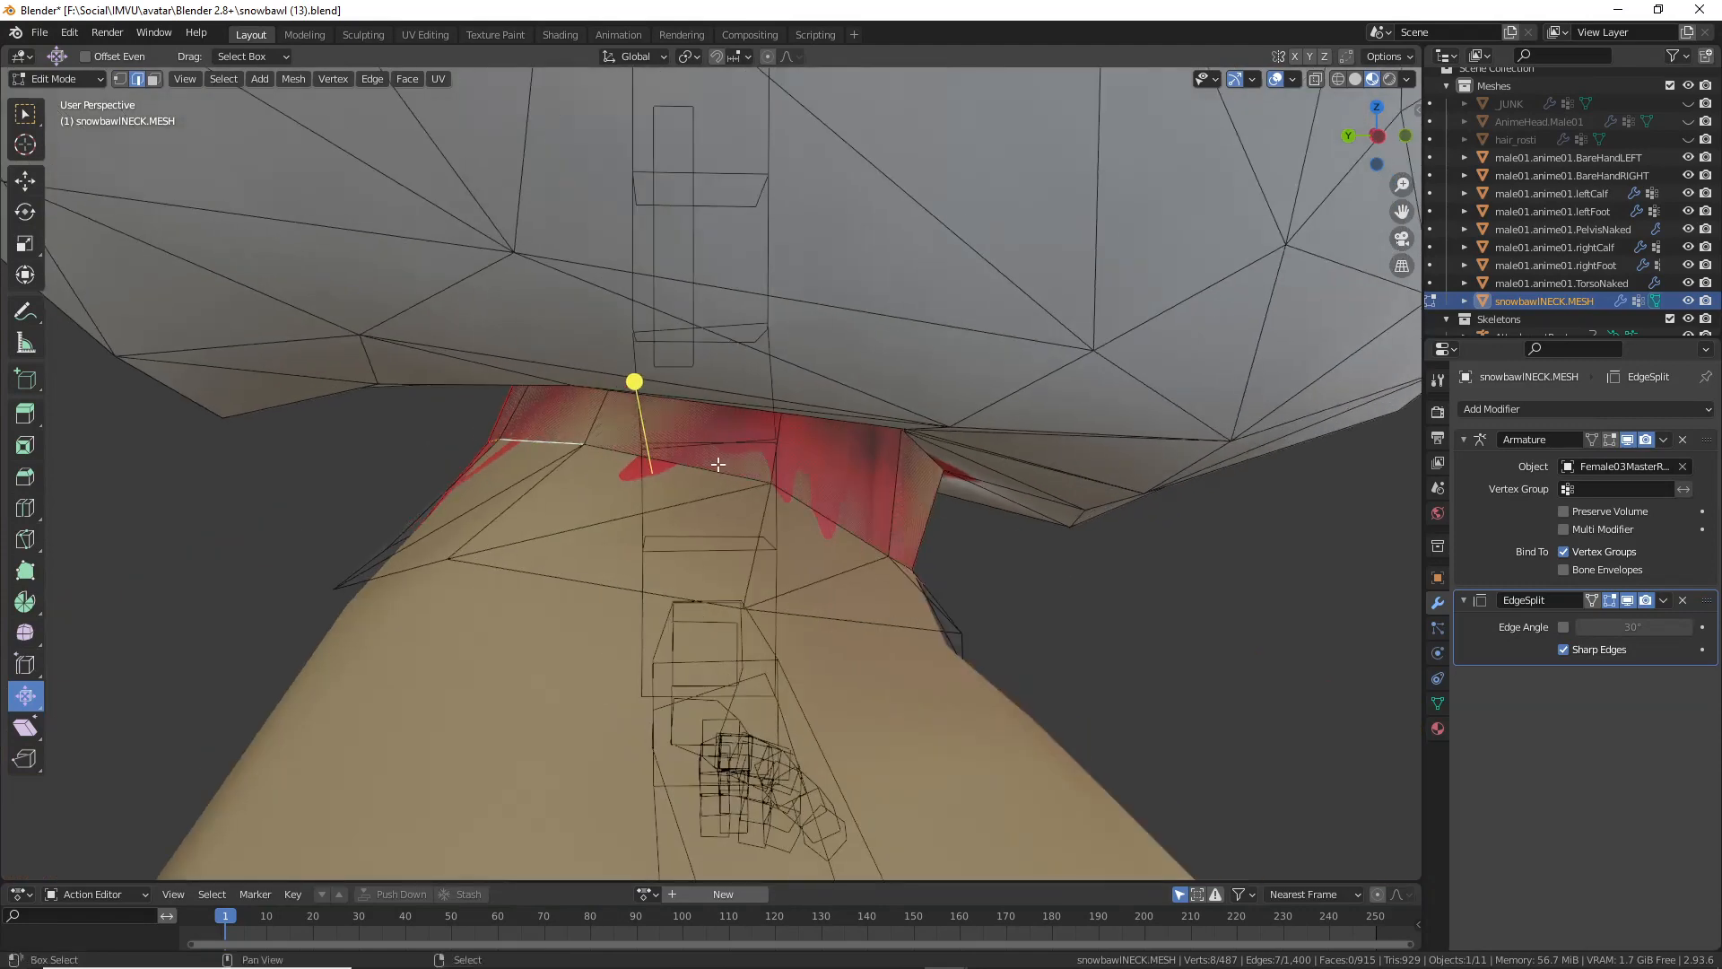
shift+click(718, 464)
shift+click(830, 509)
middle_drag(830, 509, 781, 470)
shift+click(742, 538)
key(alt+s)
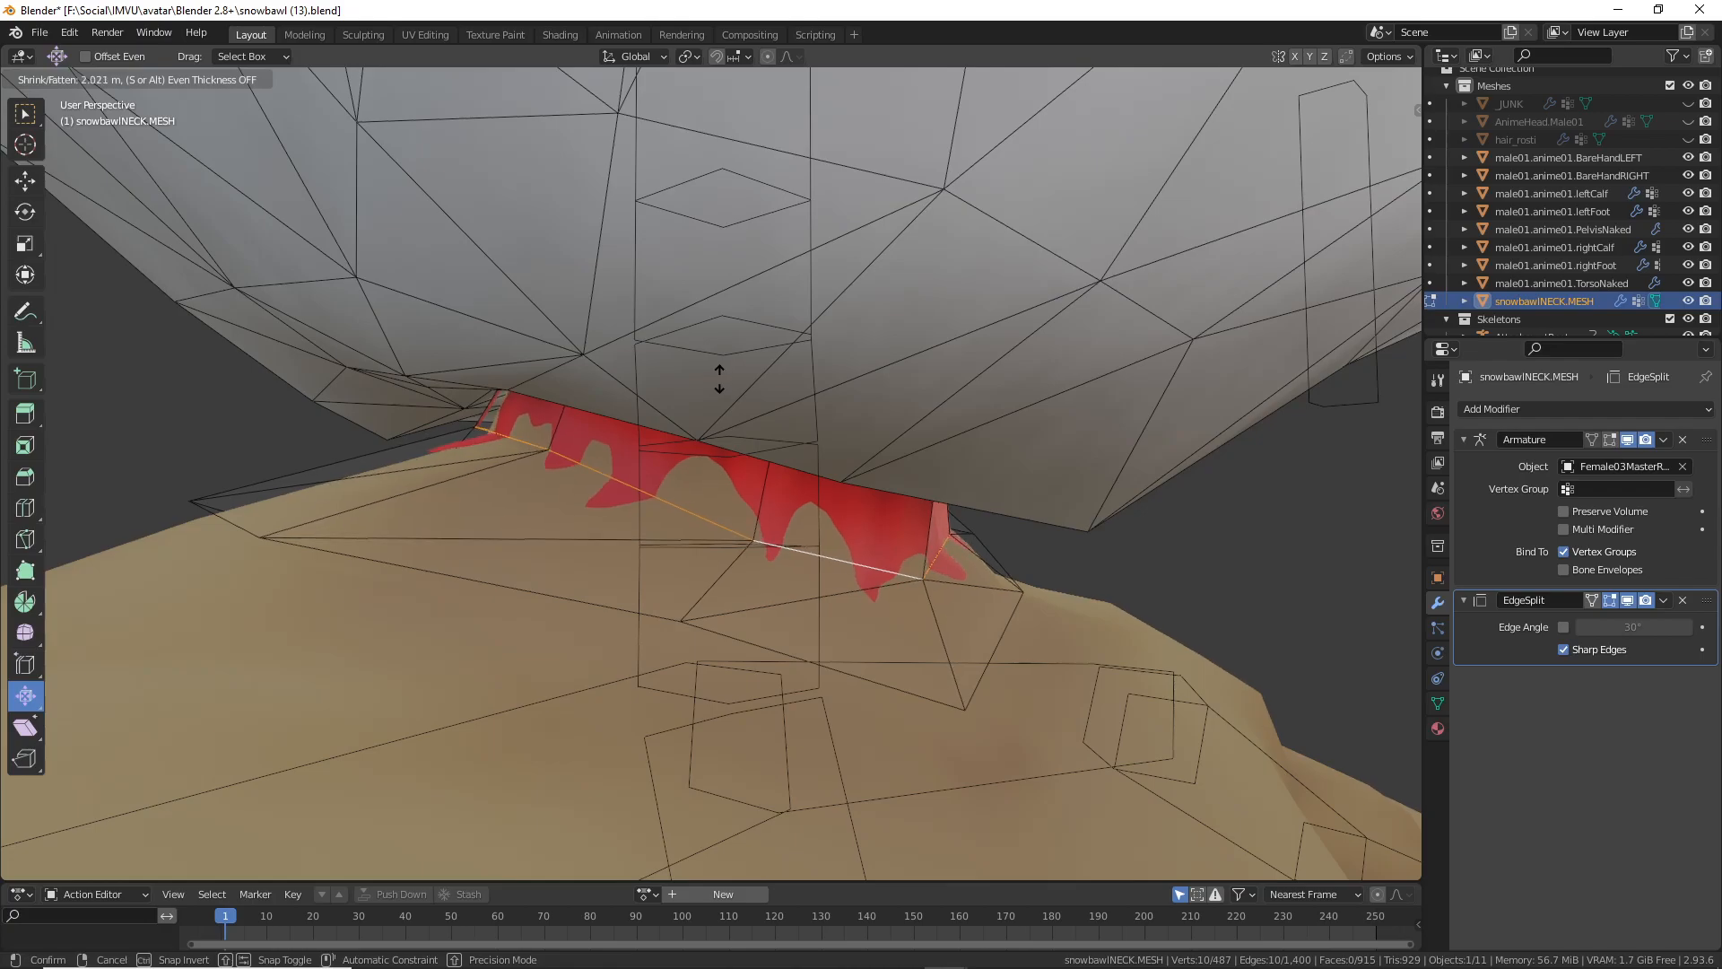
click(719, 378)
Step: Select the edge loop around the neck opening on the head's underside and Shrink/Fatten it by about 3.6 m
middle_drag(720, 378, 674, 530)
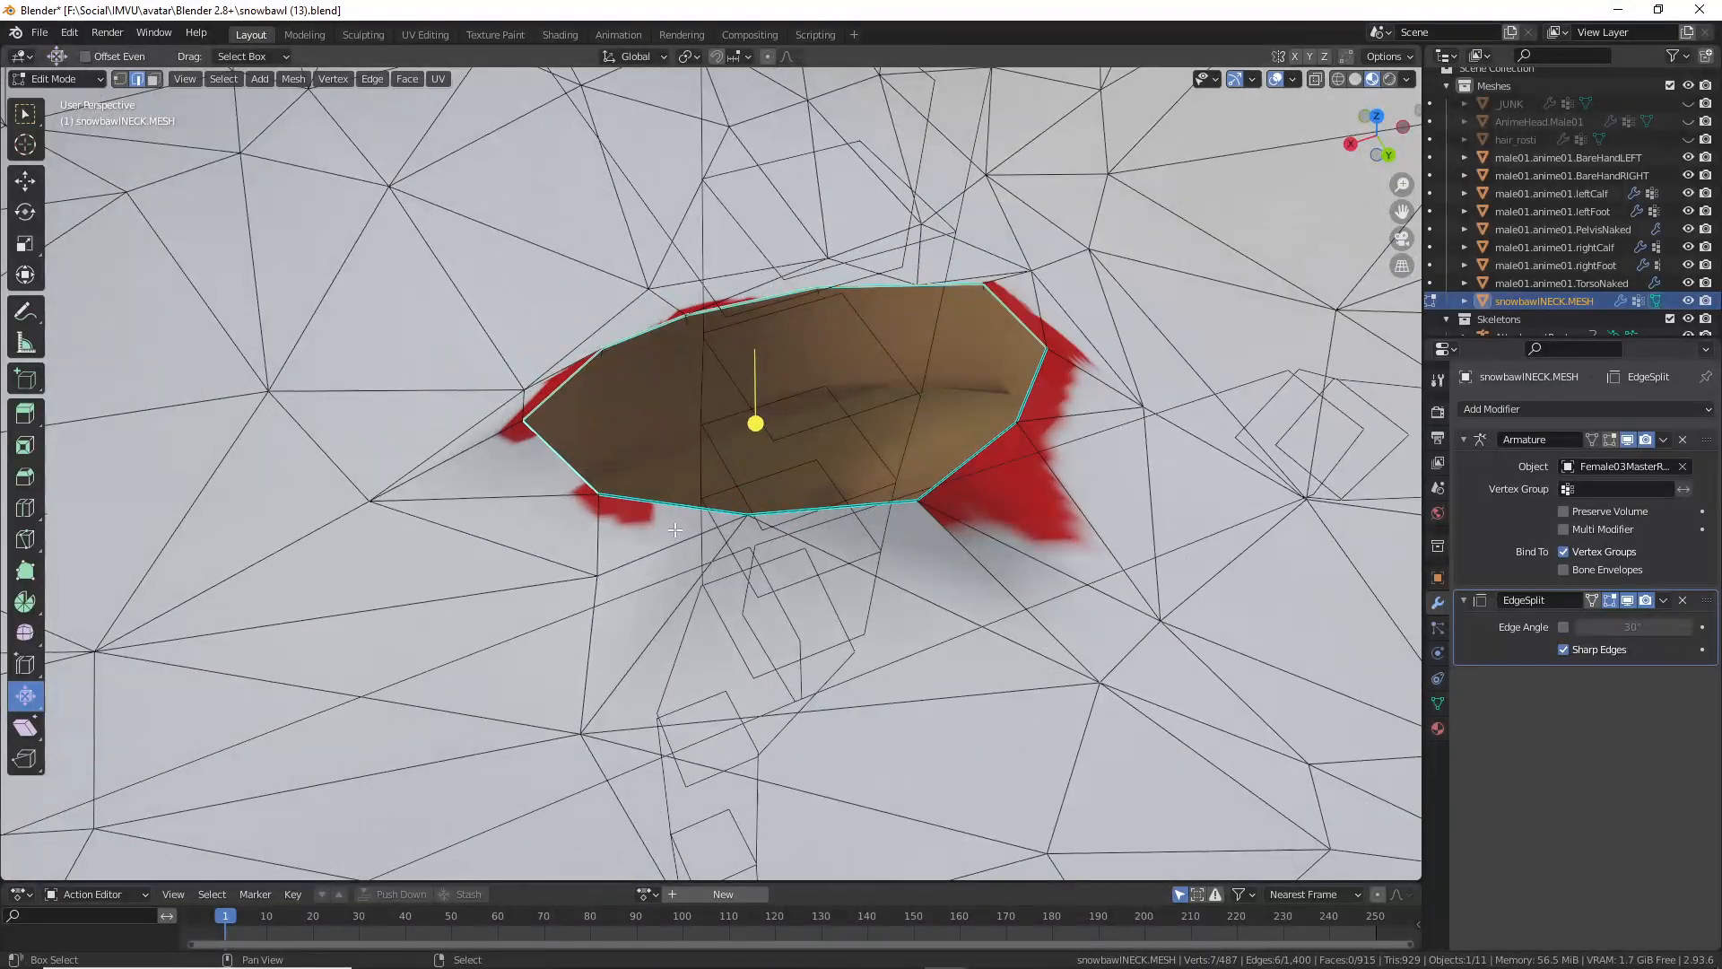
middle_drag(954, 461, 872, 484)
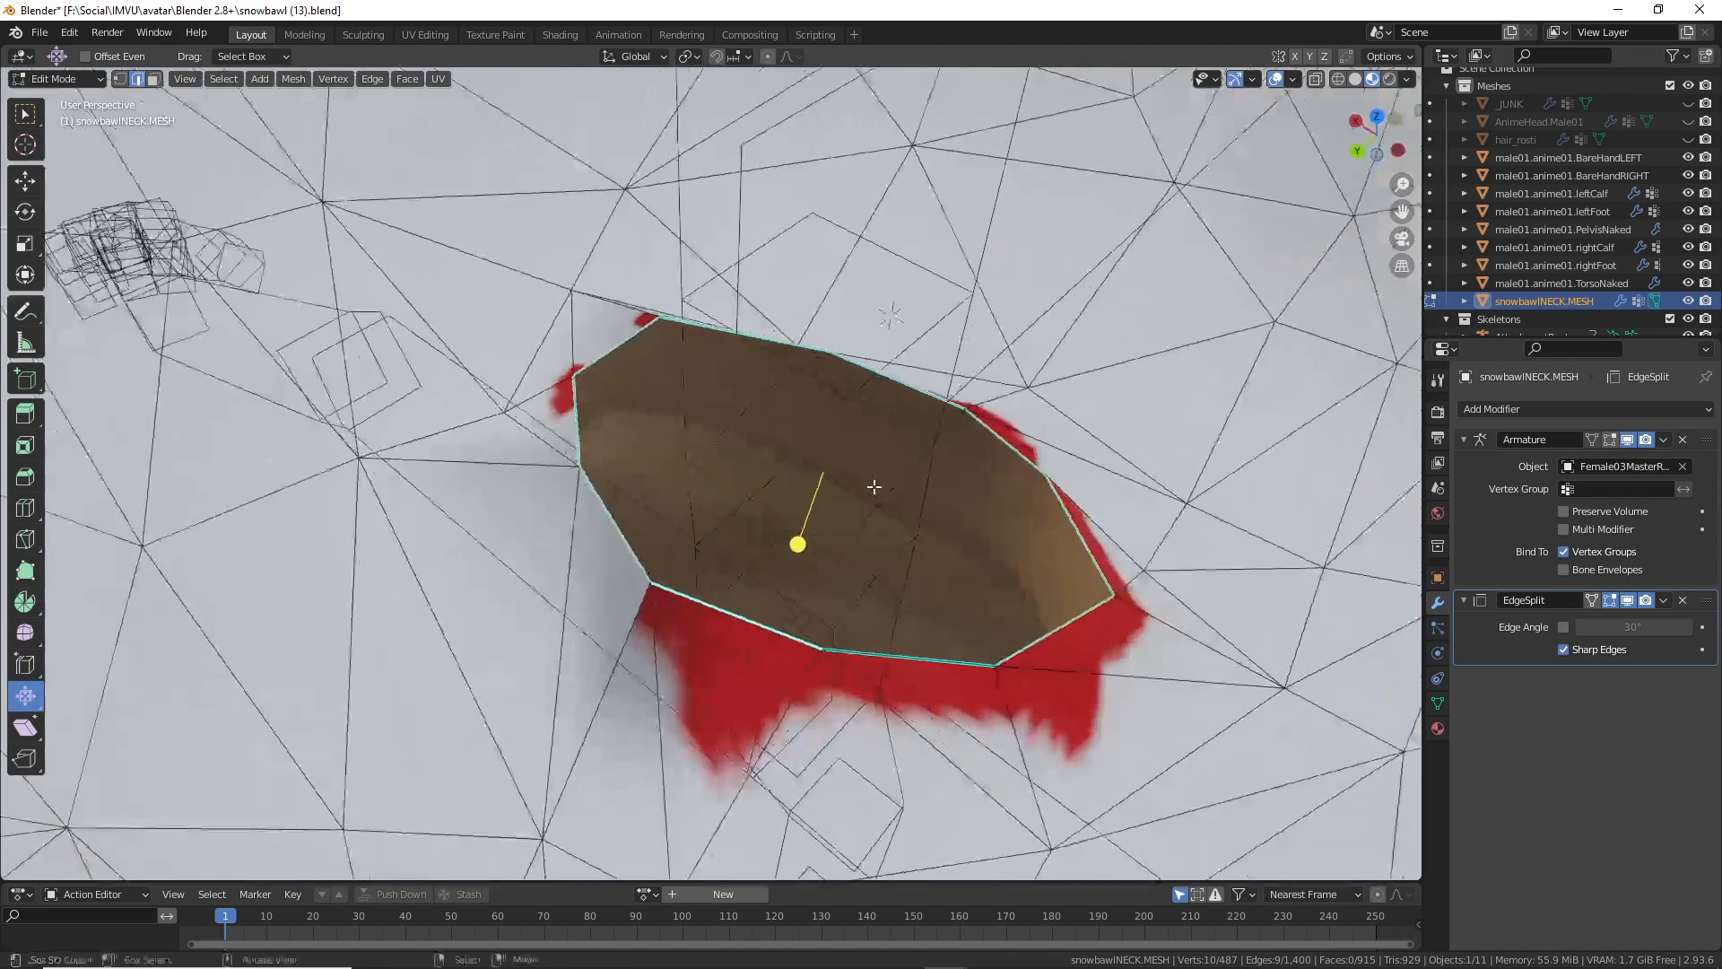
middle_drag(833, 592, 759, 549)
key(alt+s)
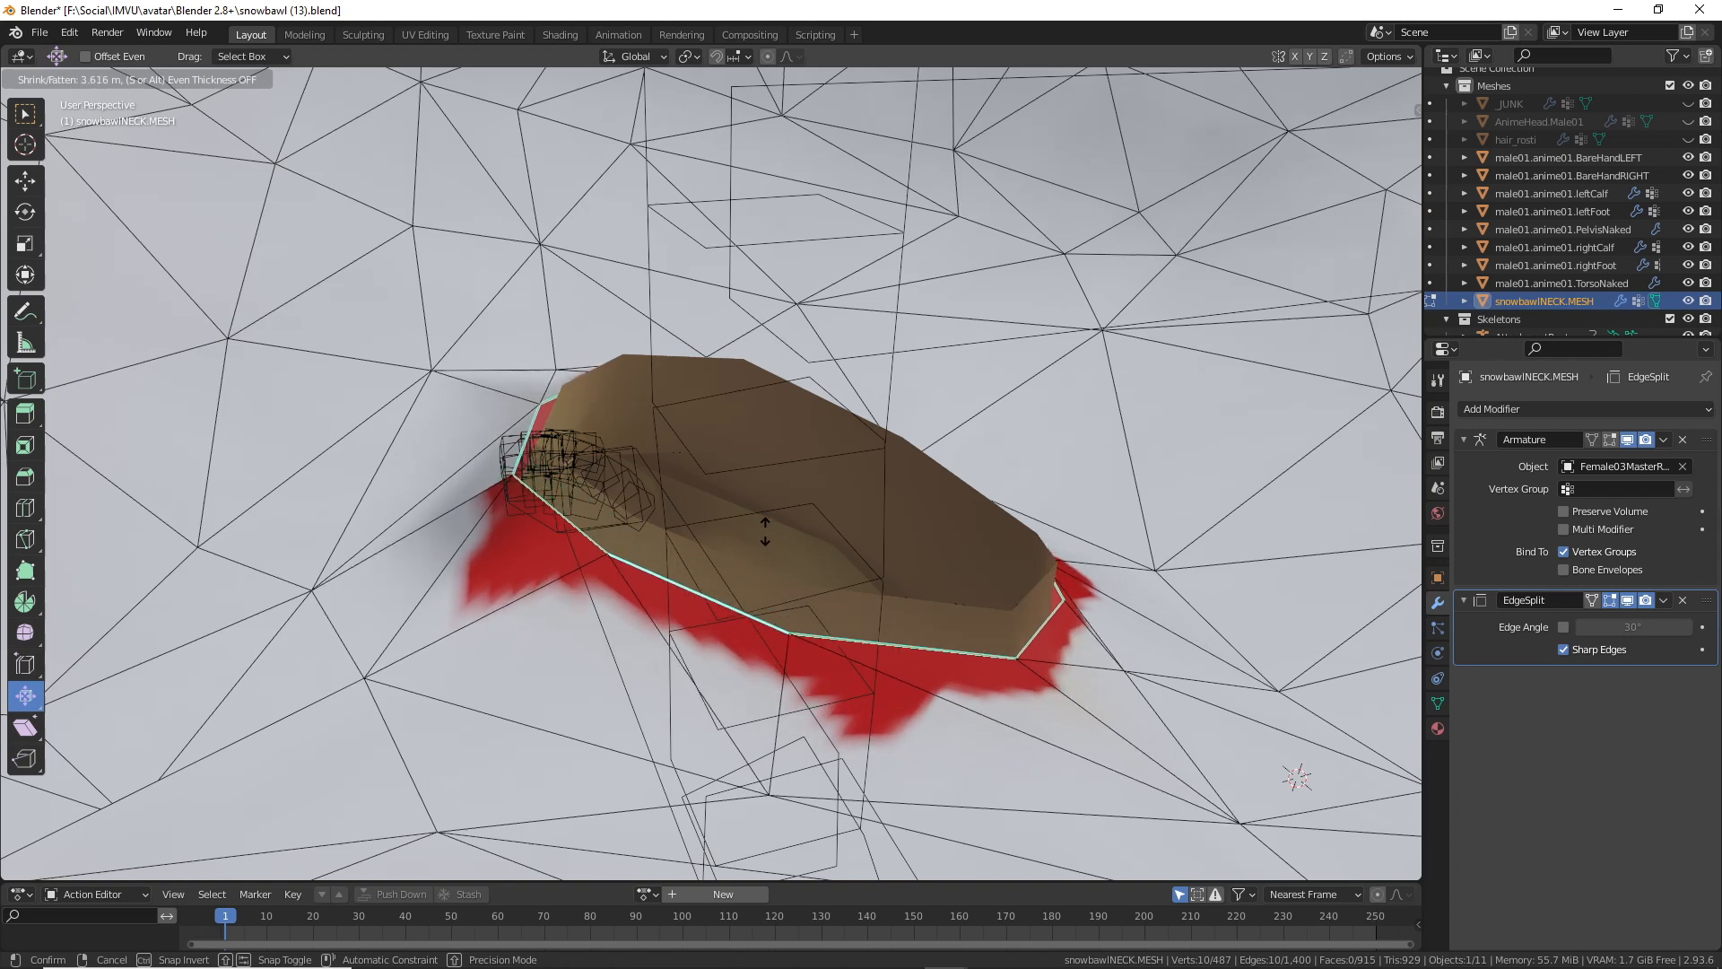
click(765, 533)
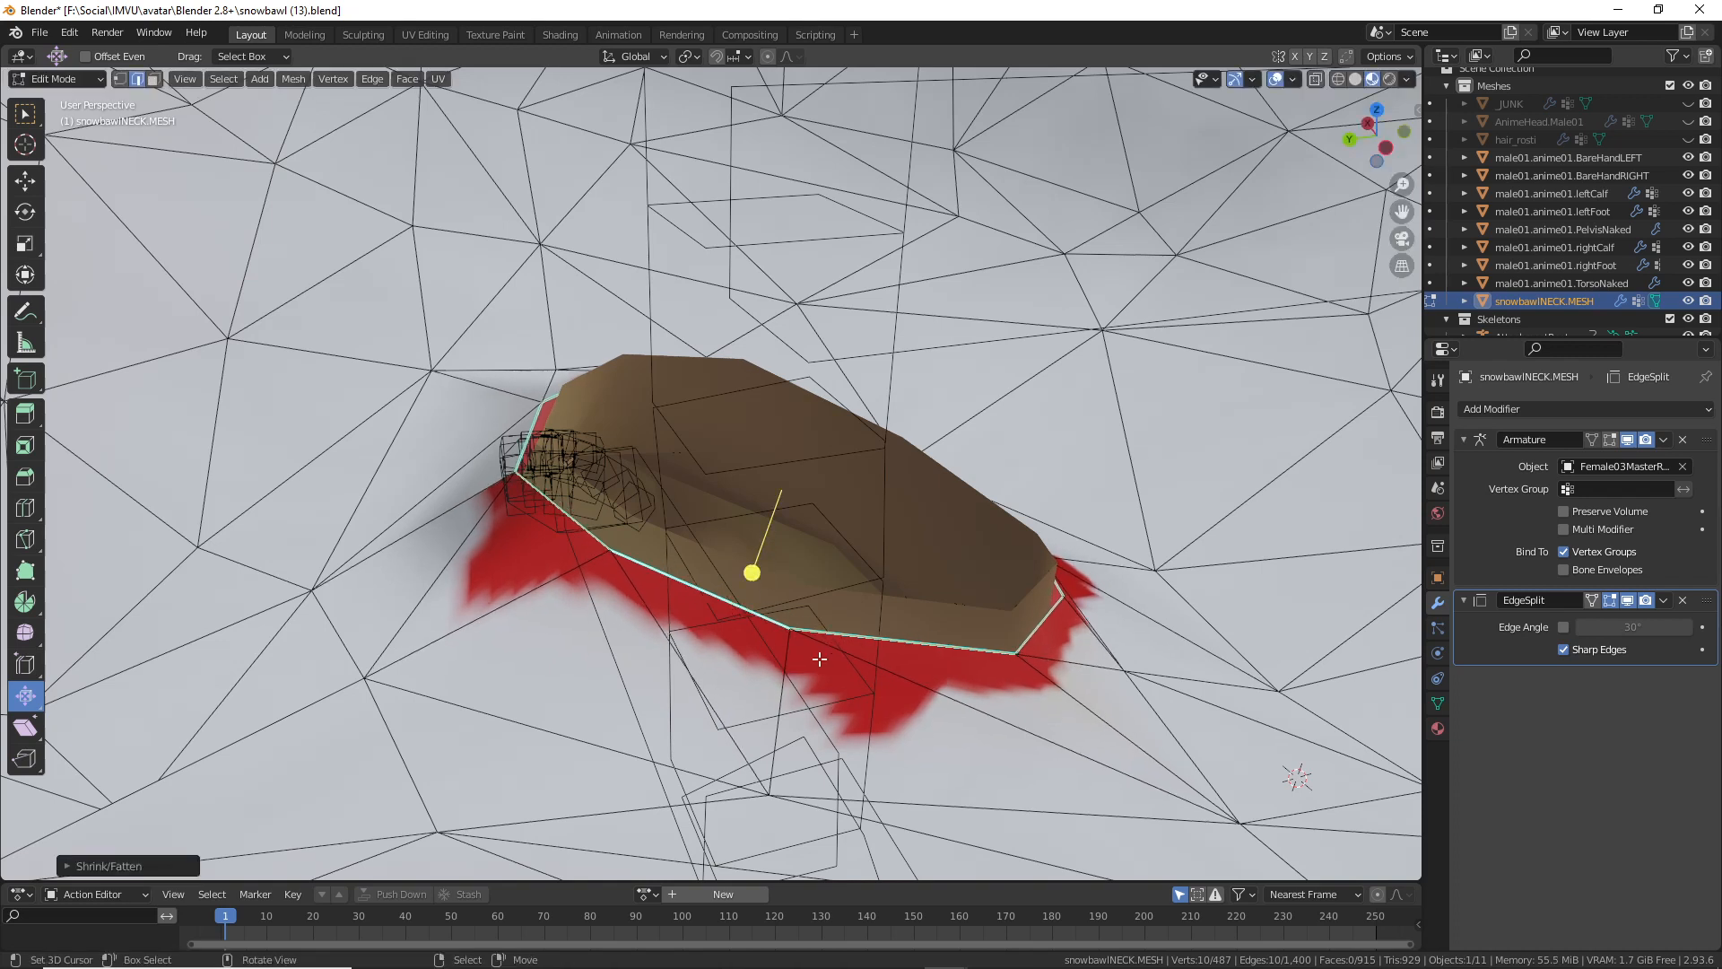
Step: Scale the neck opening's edge loop up uniformly by about 1.07
key(s)
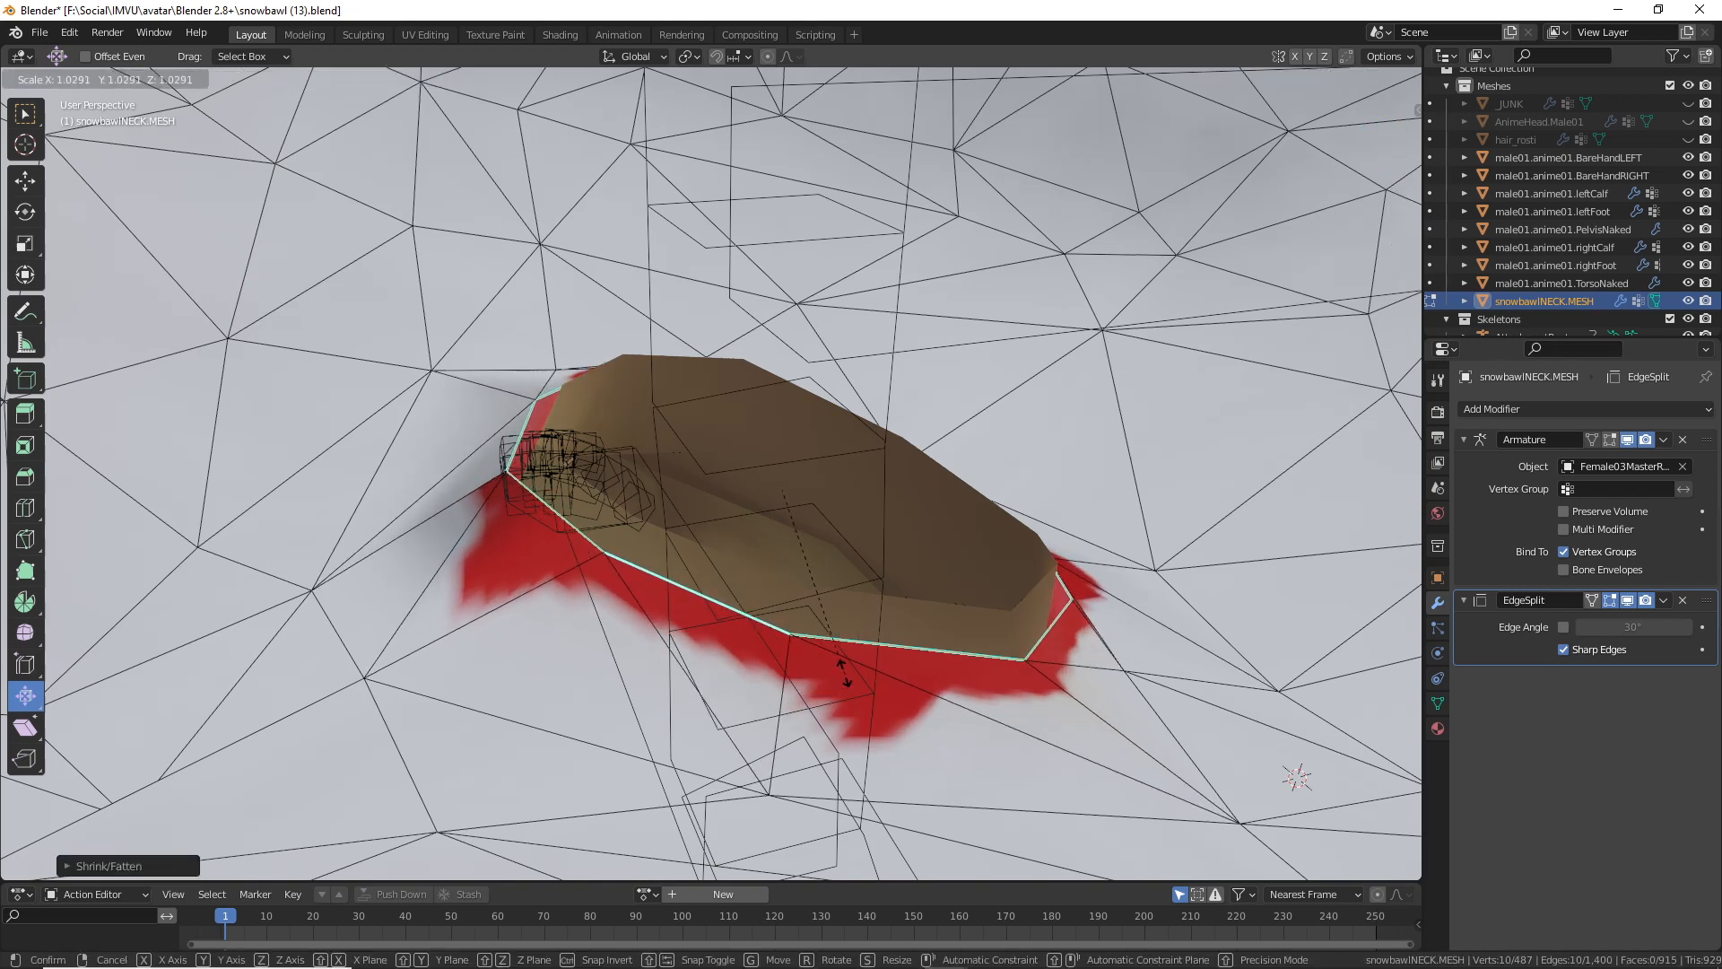
key(Escape)
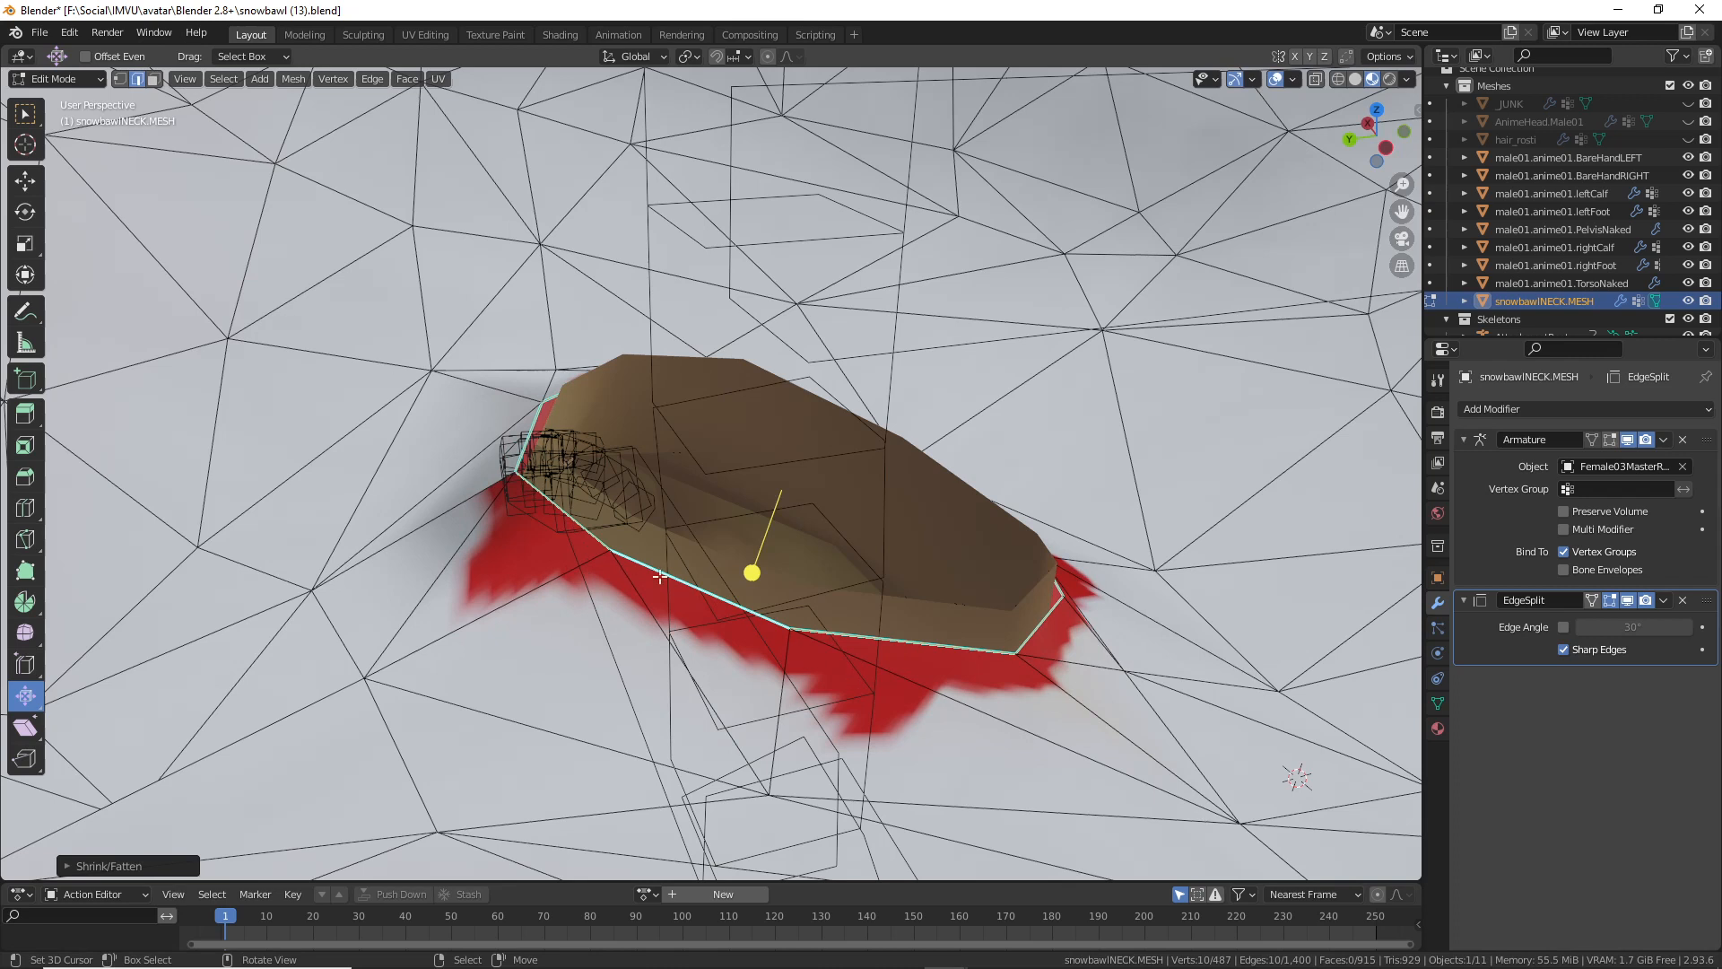
click(25, 245)
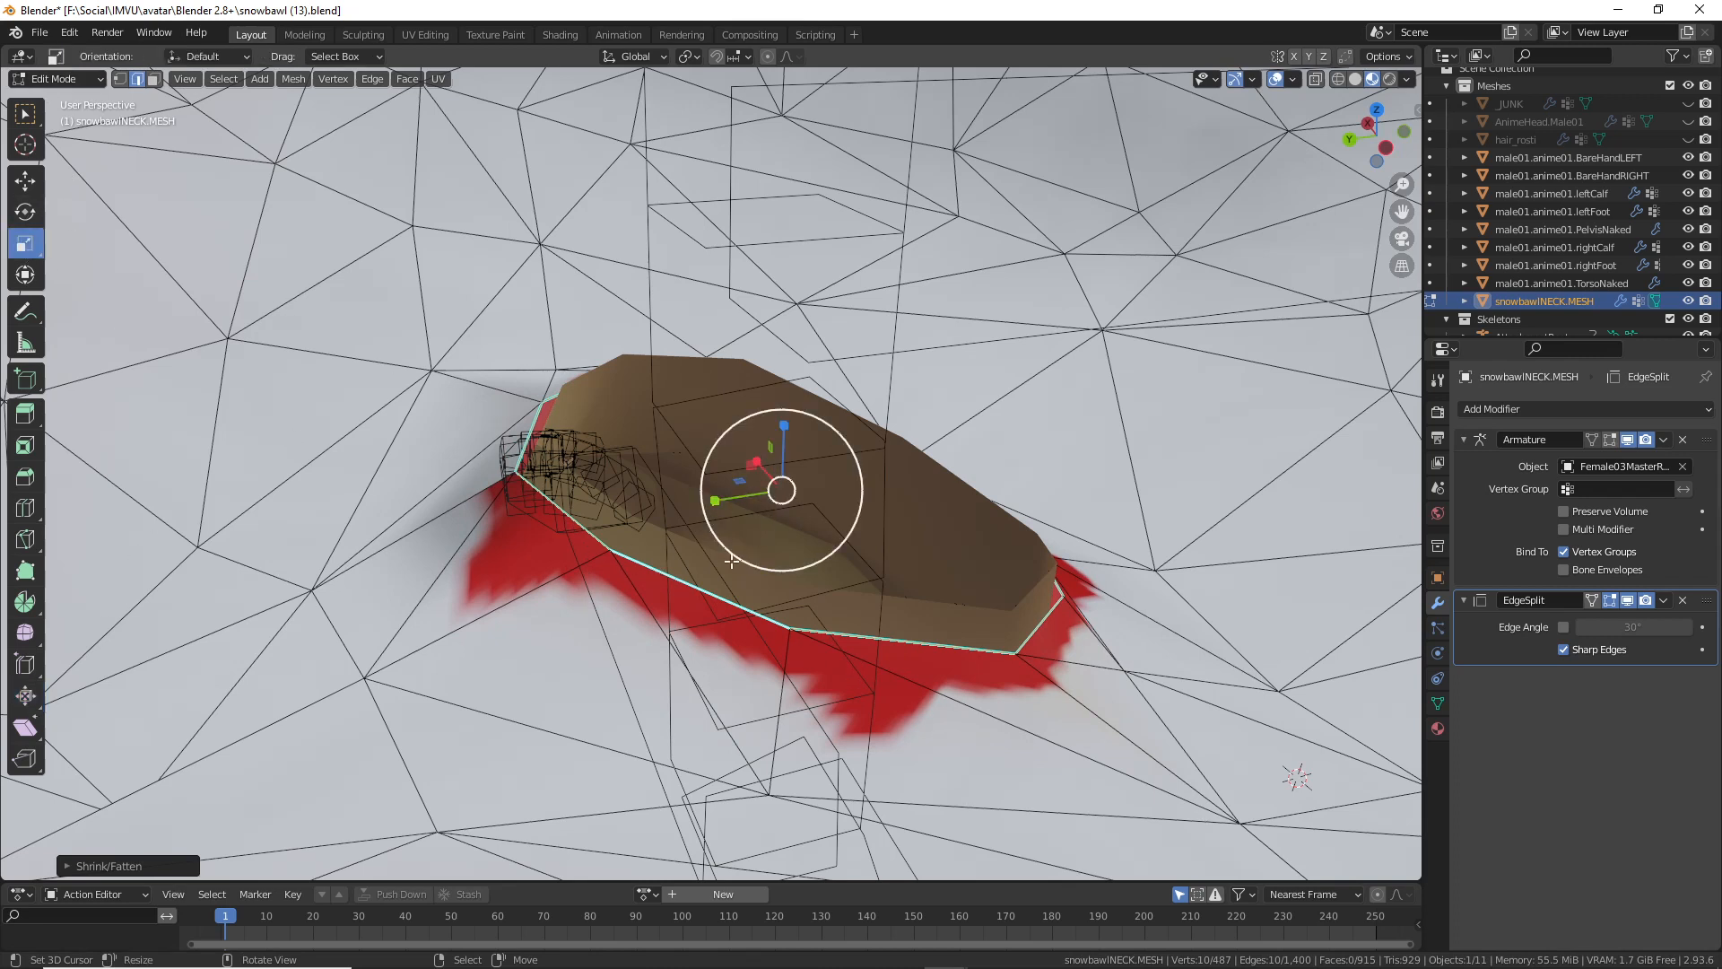
key(s)
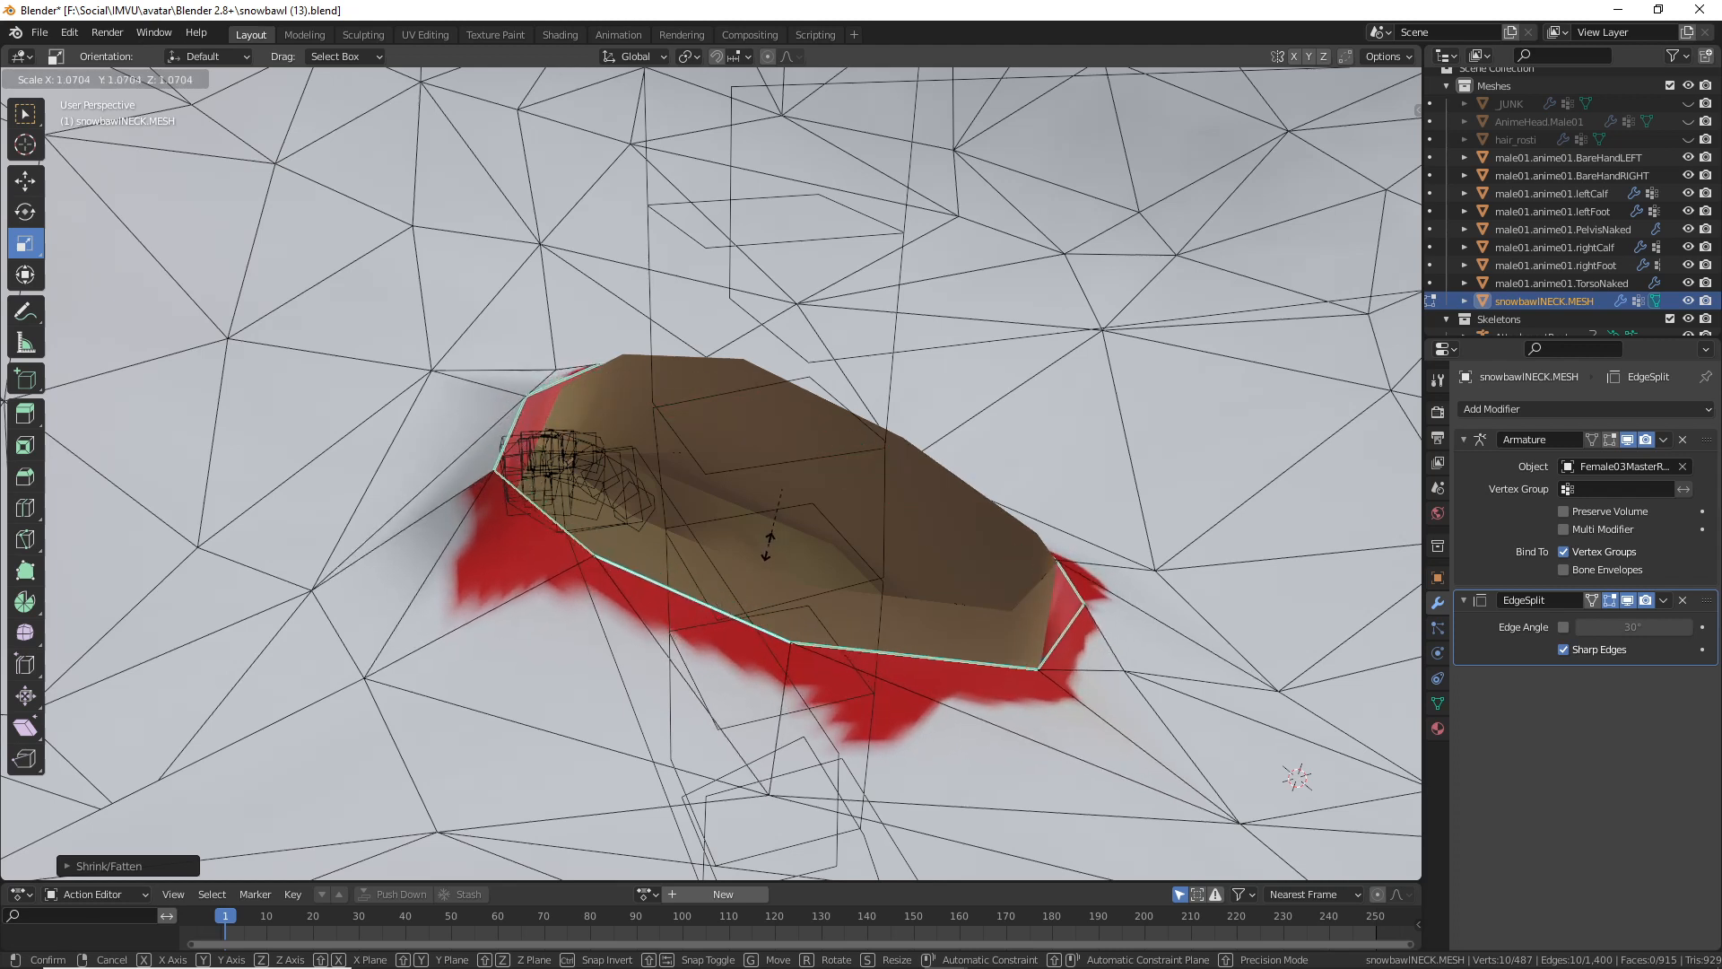
click(769, 544)
Step: Leave mesh editing for Object Mode and deselect everything
middle_drag(770, 544, 678, 355)
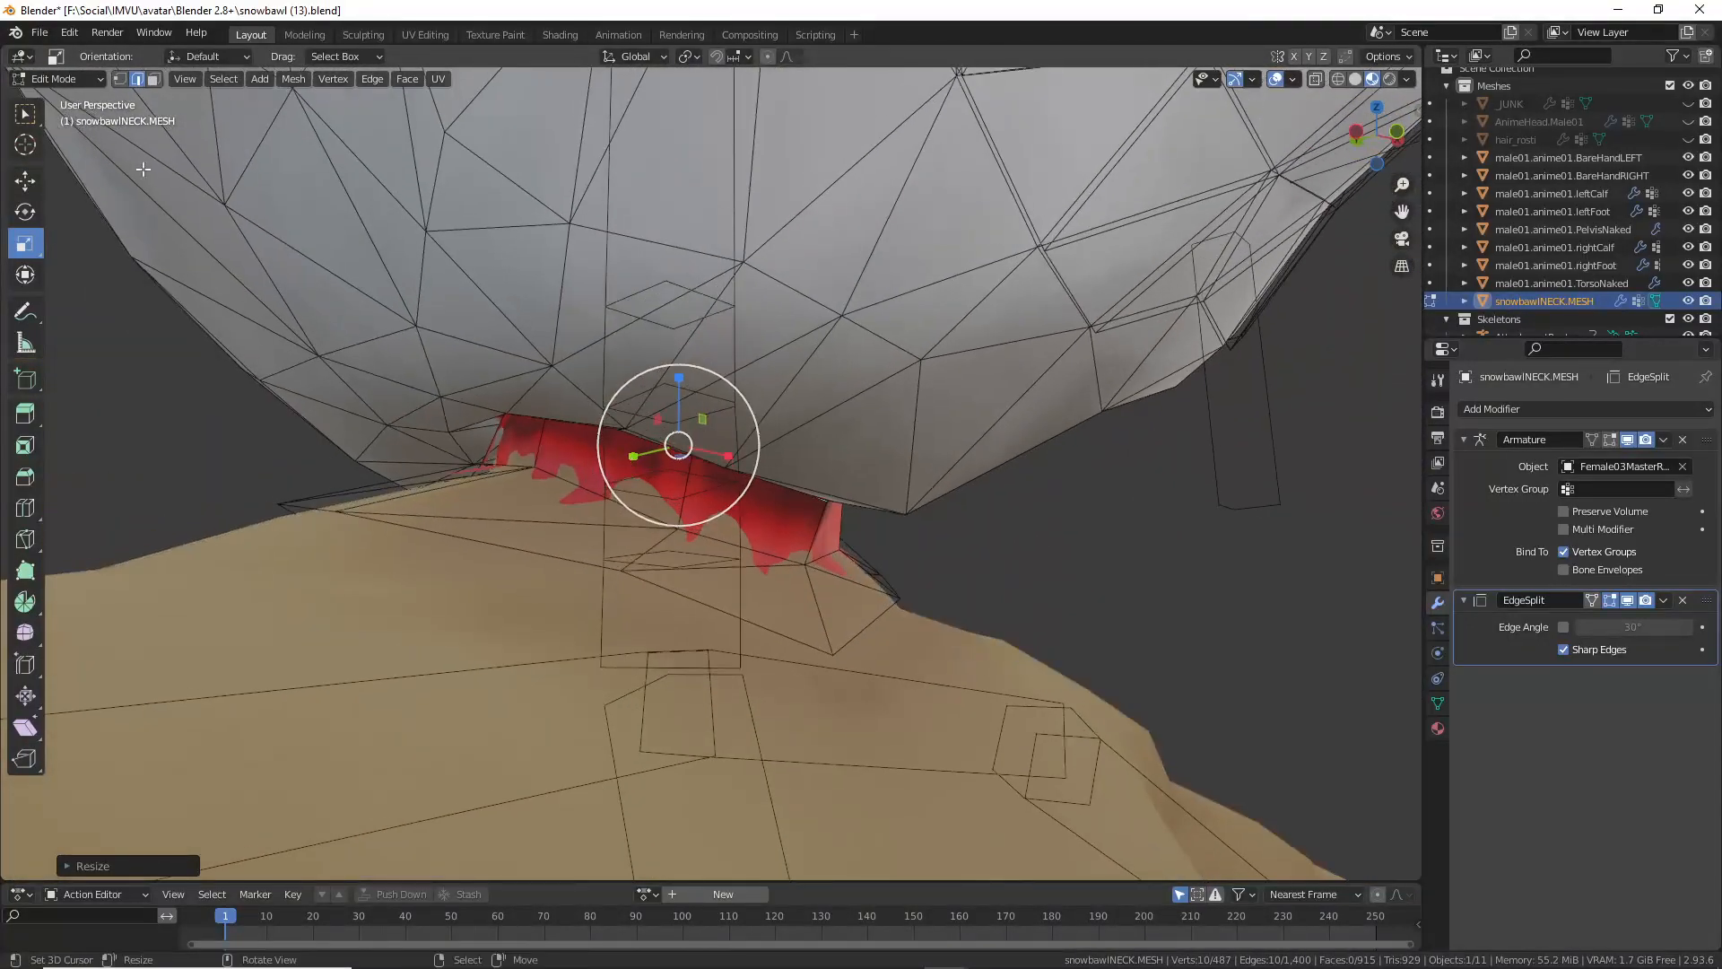
click(68, 80)
click(62, 101)
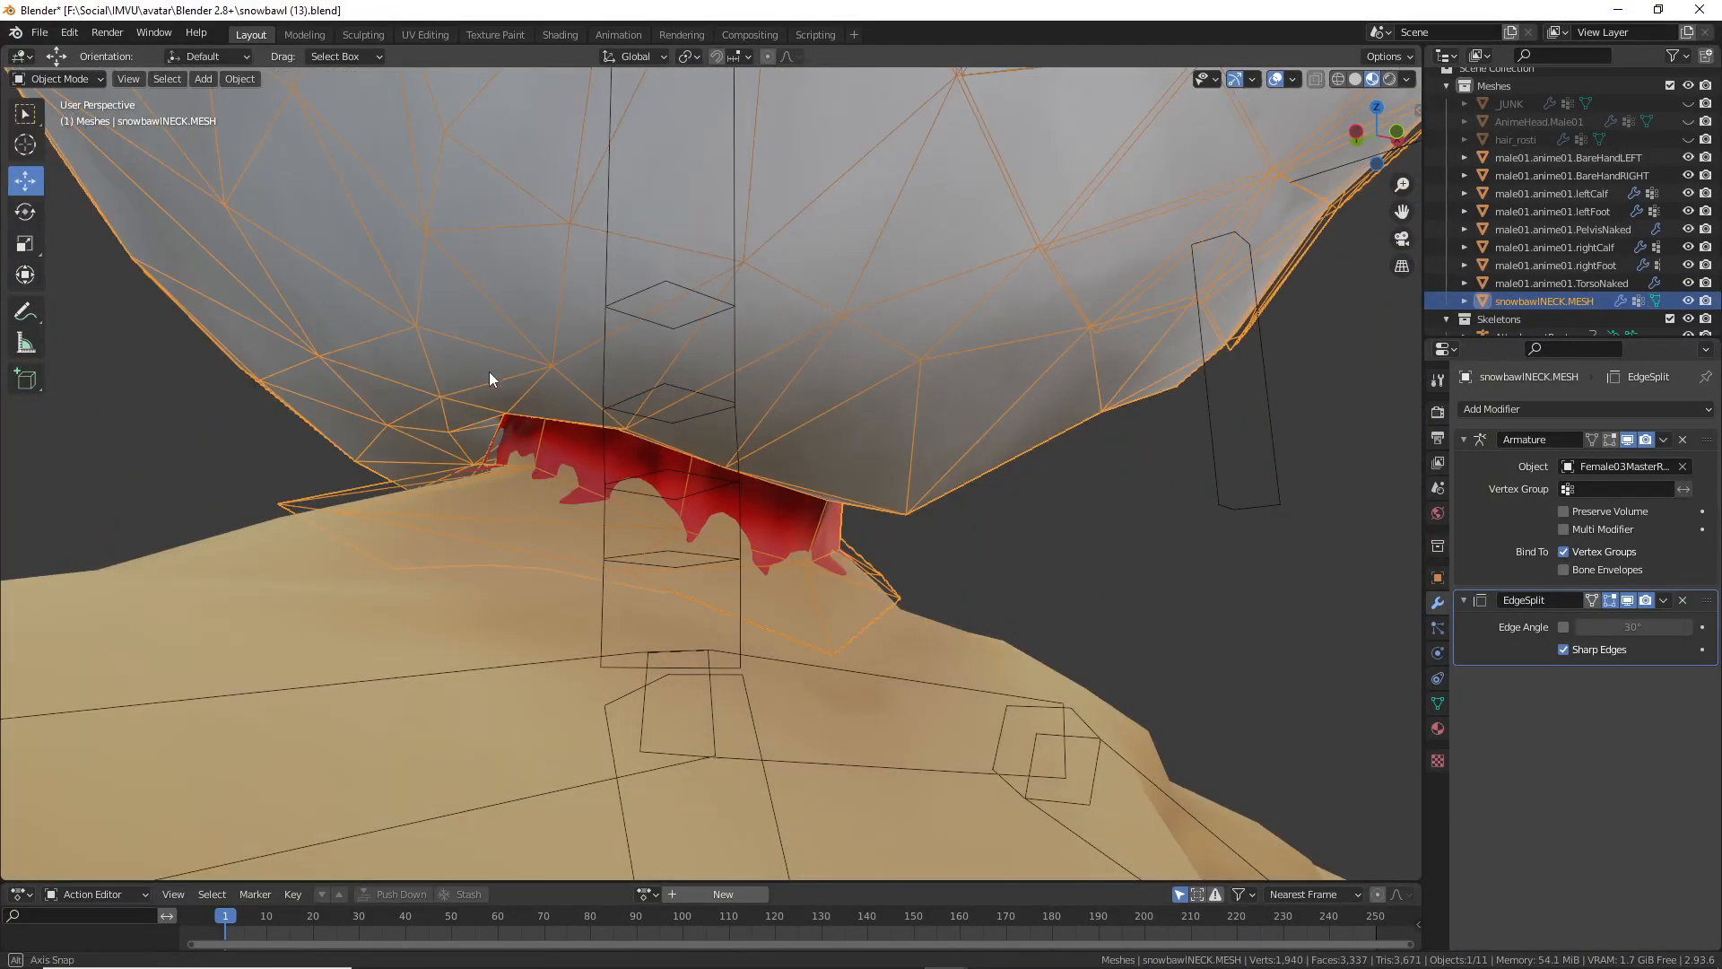
key(alt+a)
middle_drag(497, 375, 627, 431)
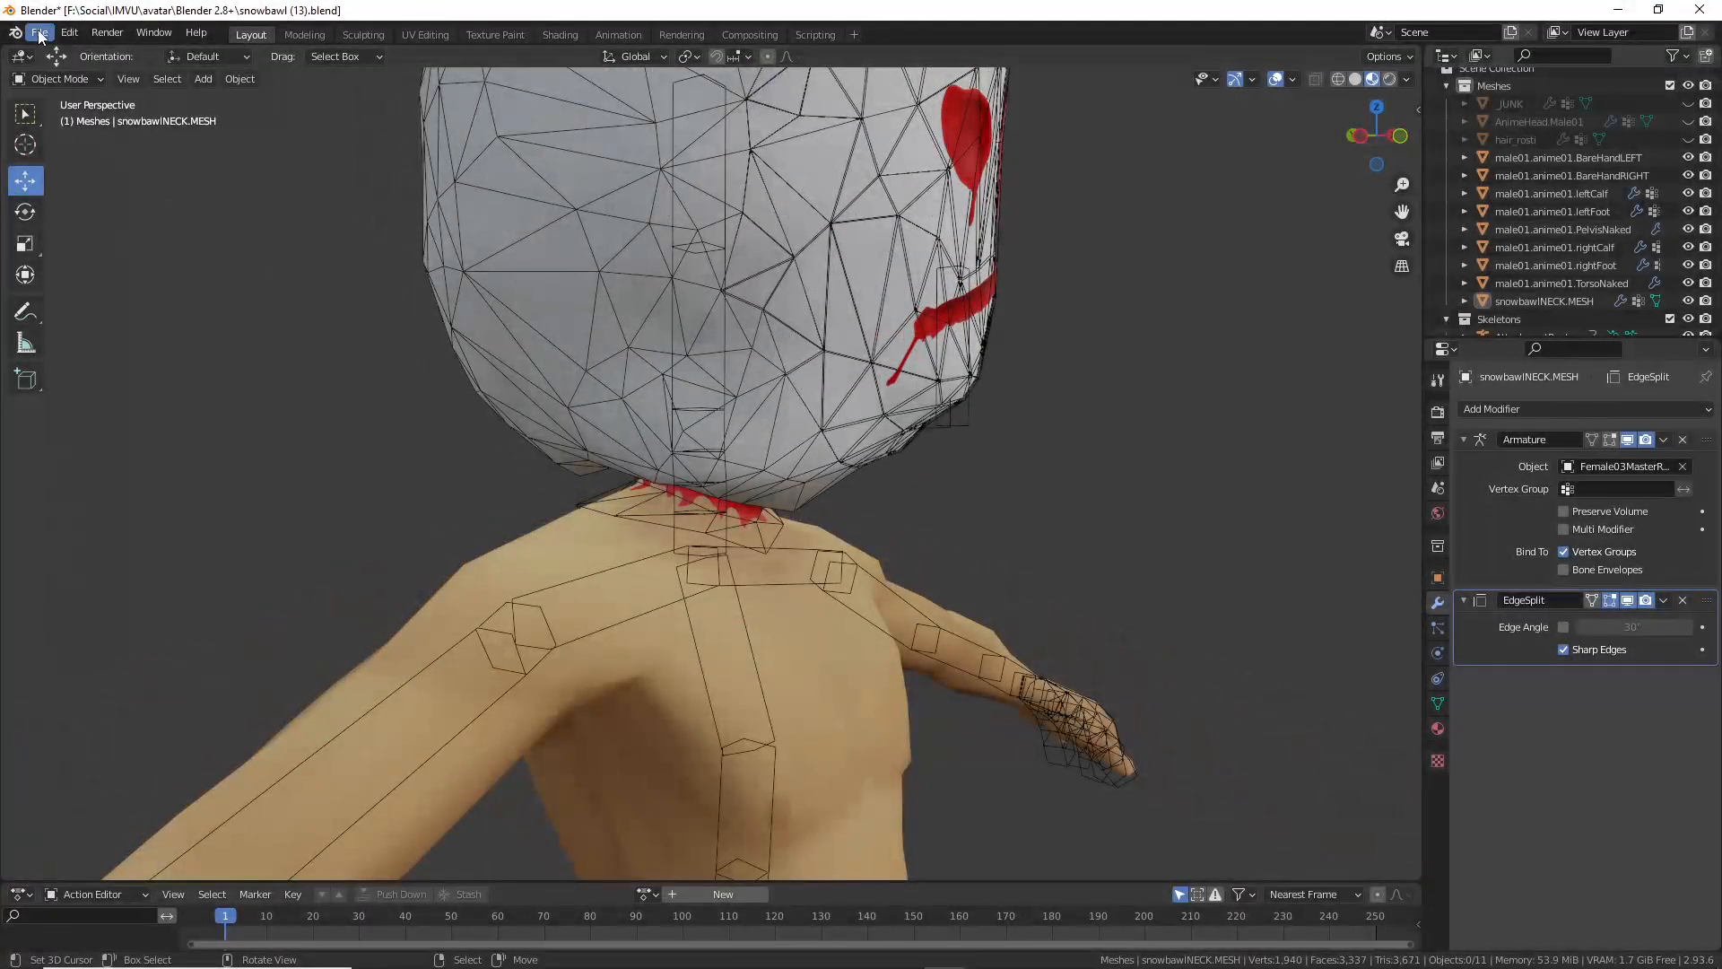
Step: Save the edited scene as a new version named snowbawl (14).blend
click(39, 32)
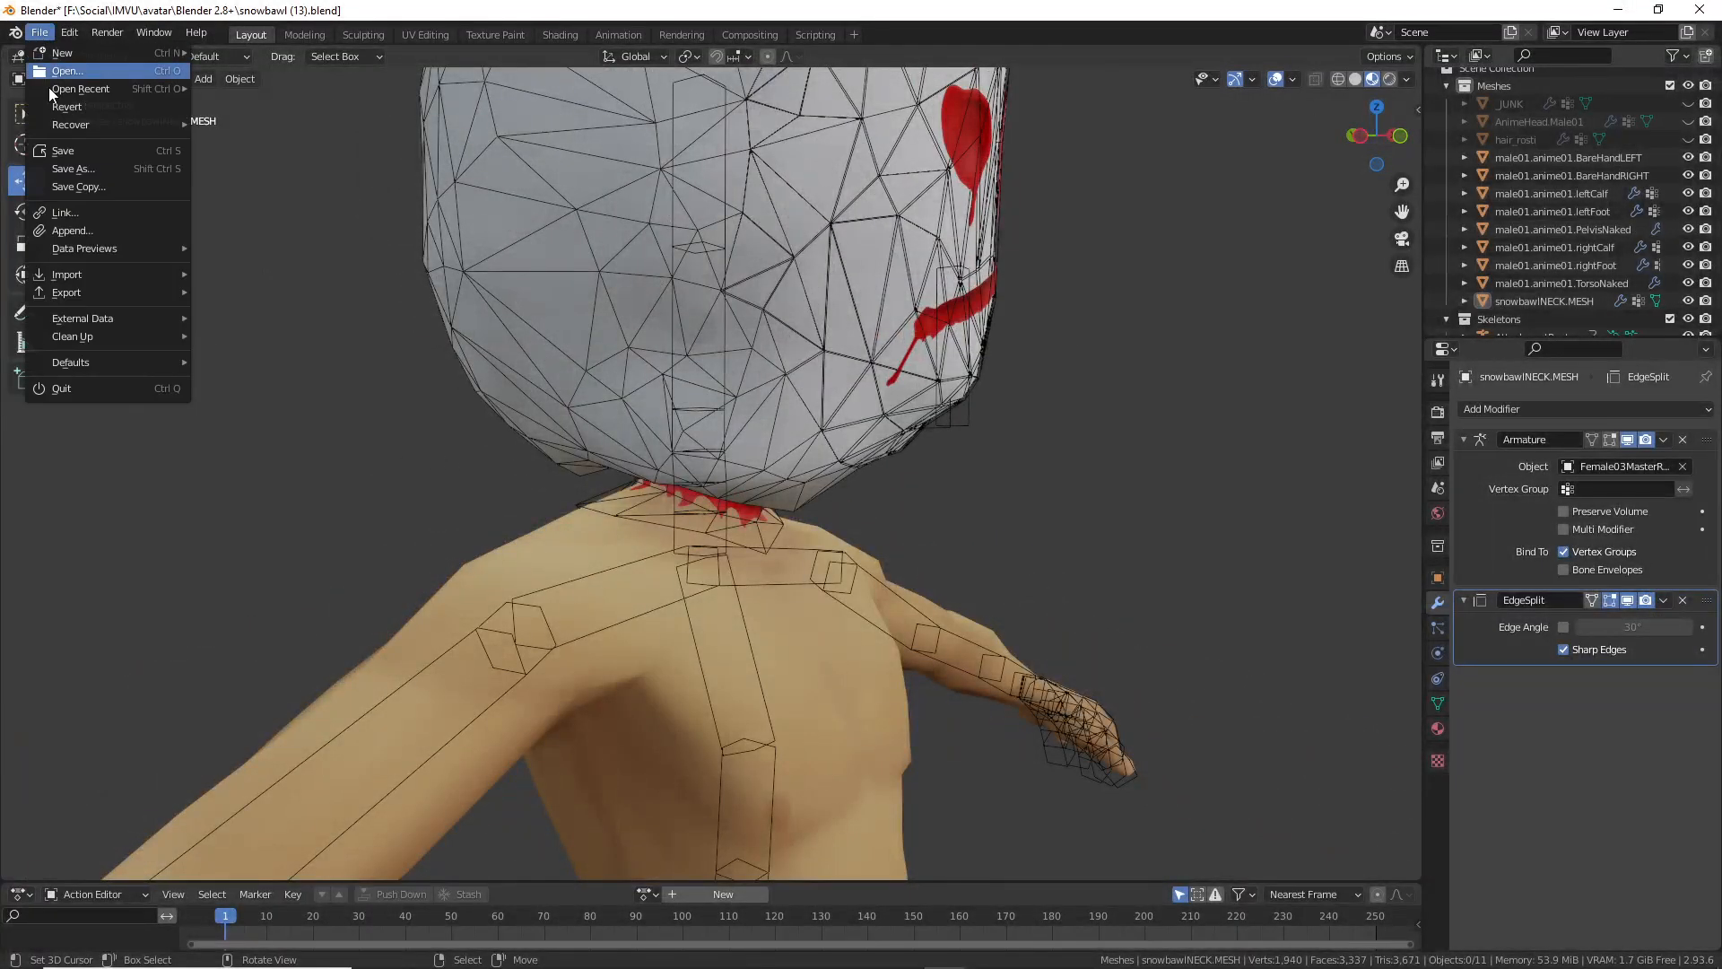
click(68, 169)
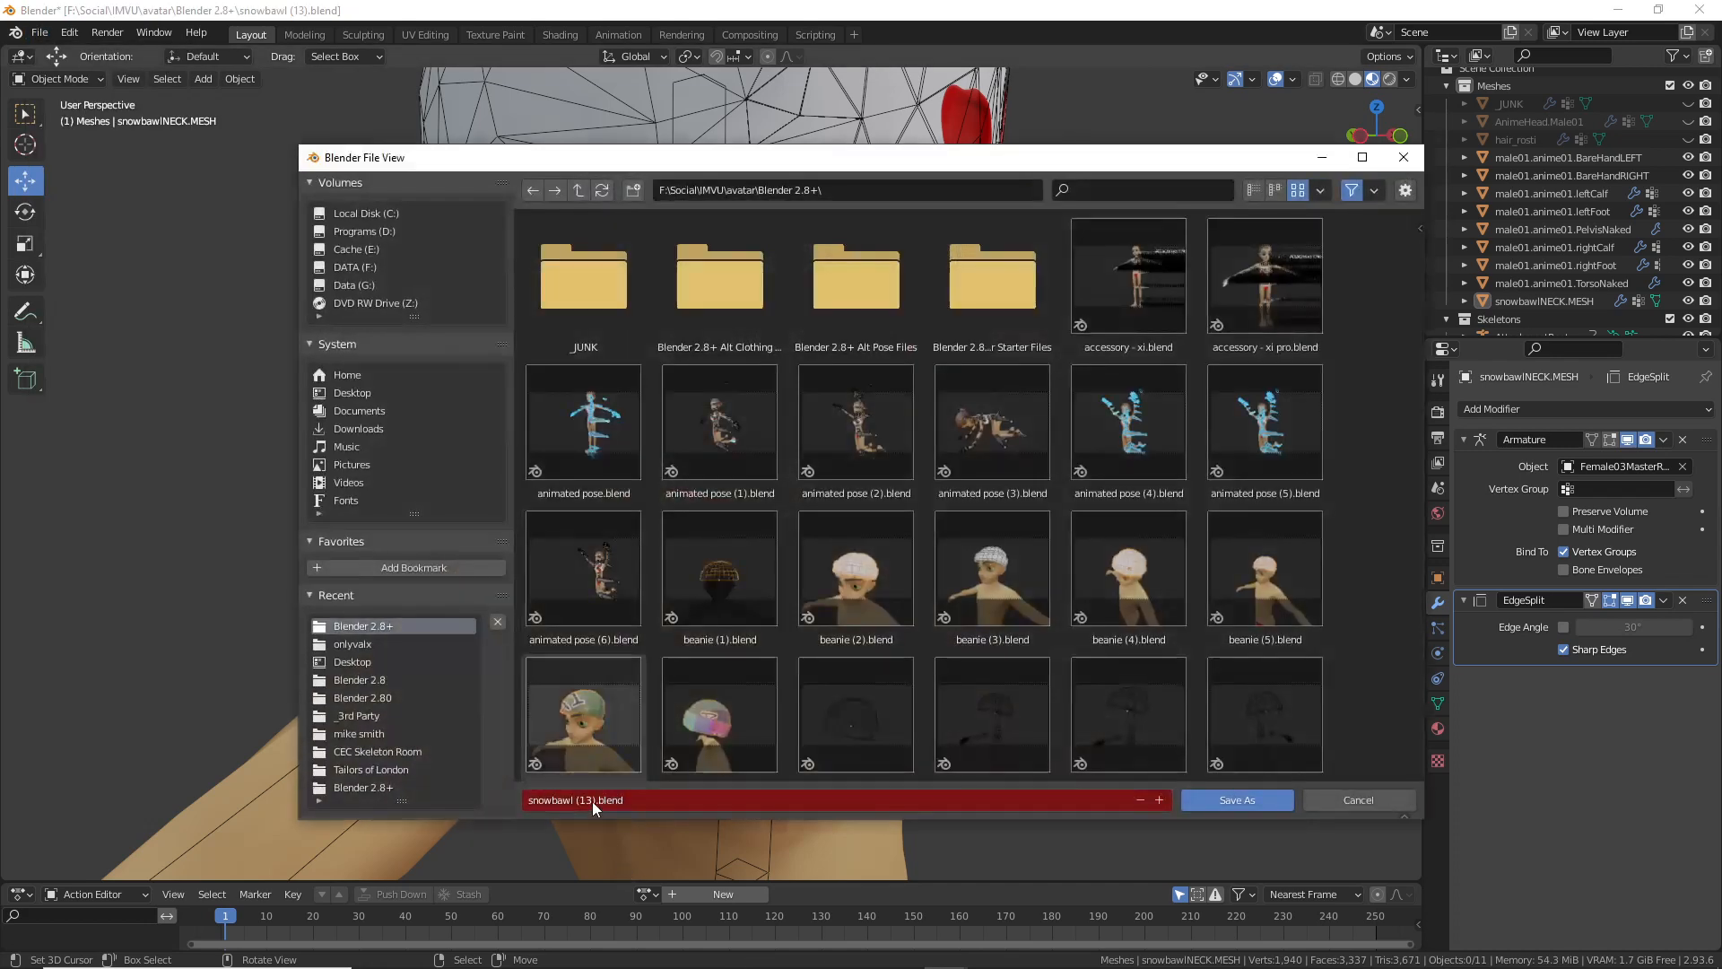
click(589, 800)
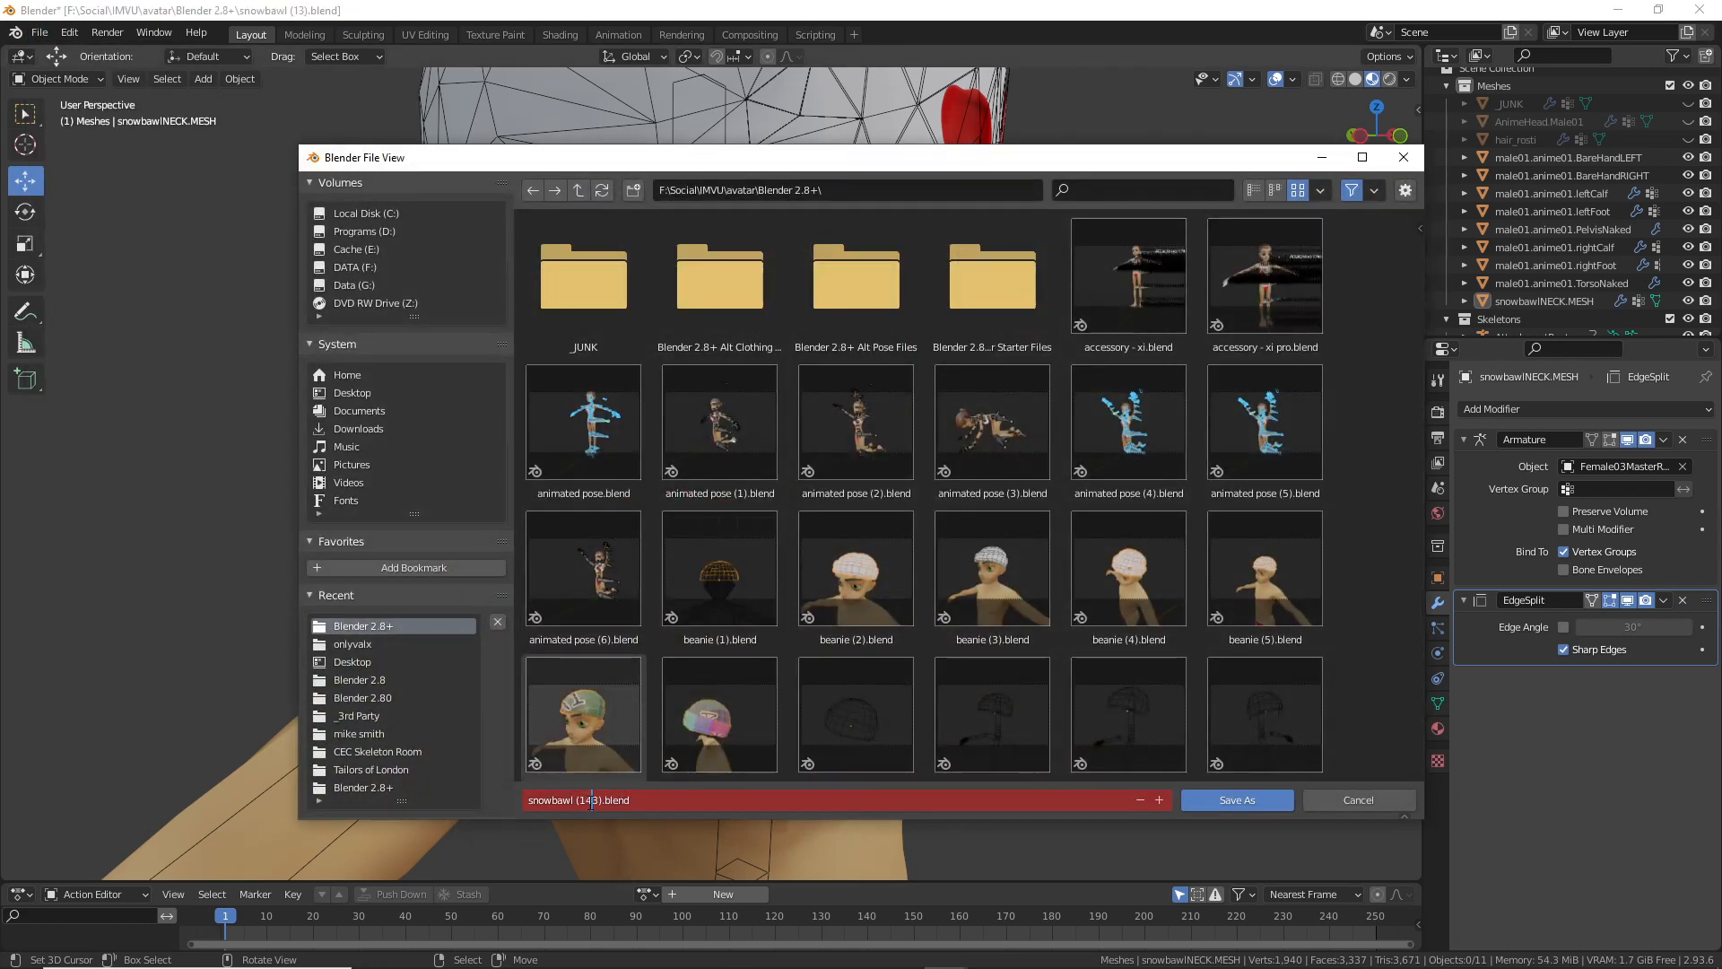
key(Return)
click(1247, 800)
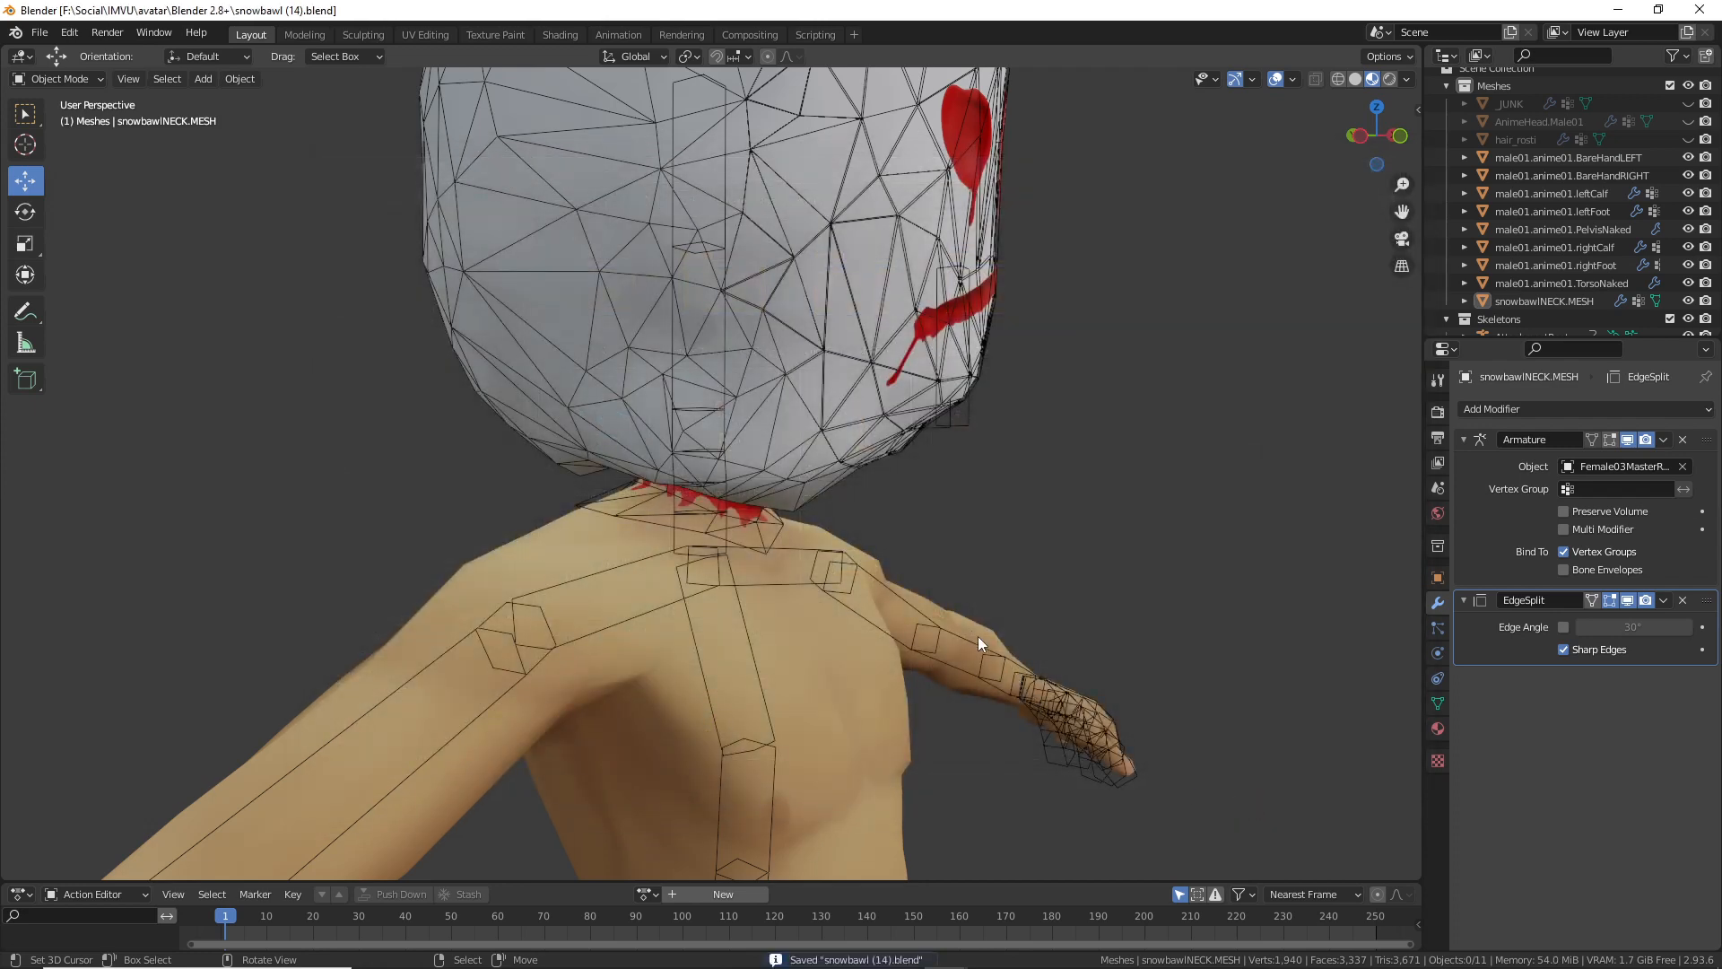
Step: Select the snowbawlNECK.MESH head together with the Female03MasterRoot skeleton and start an FBX export limited to selected objects
middle_drag(838, 519, 787, 520)
click(841, 372)
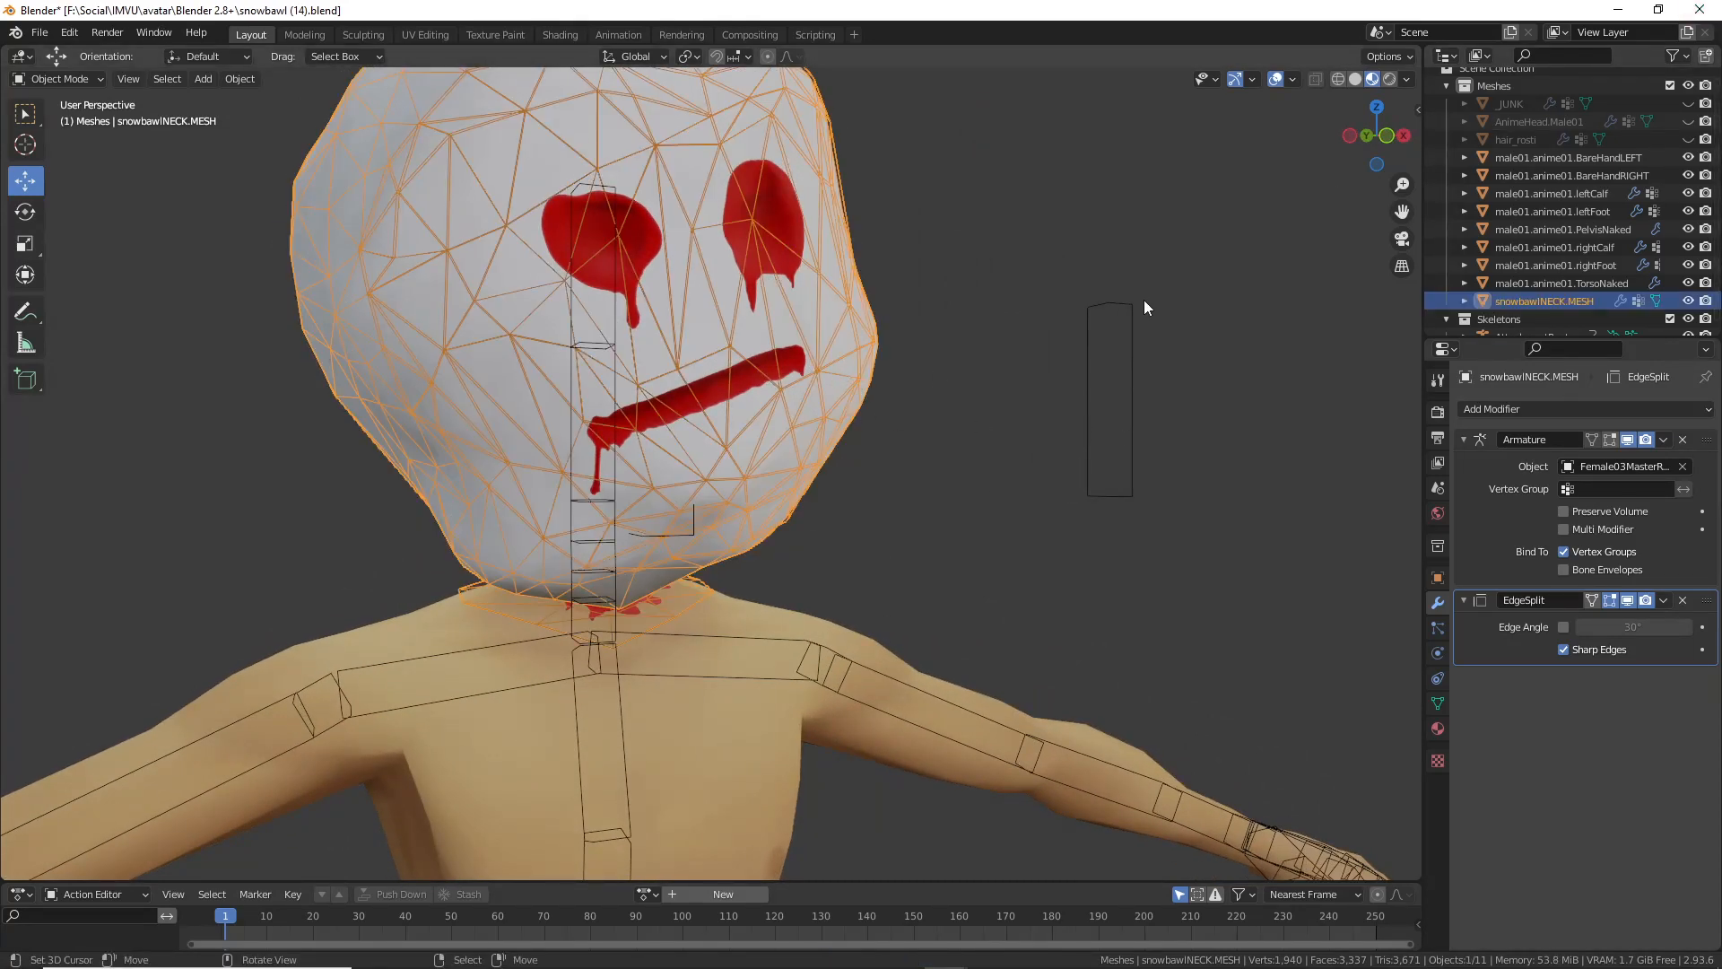
shift+click(1087, 375)
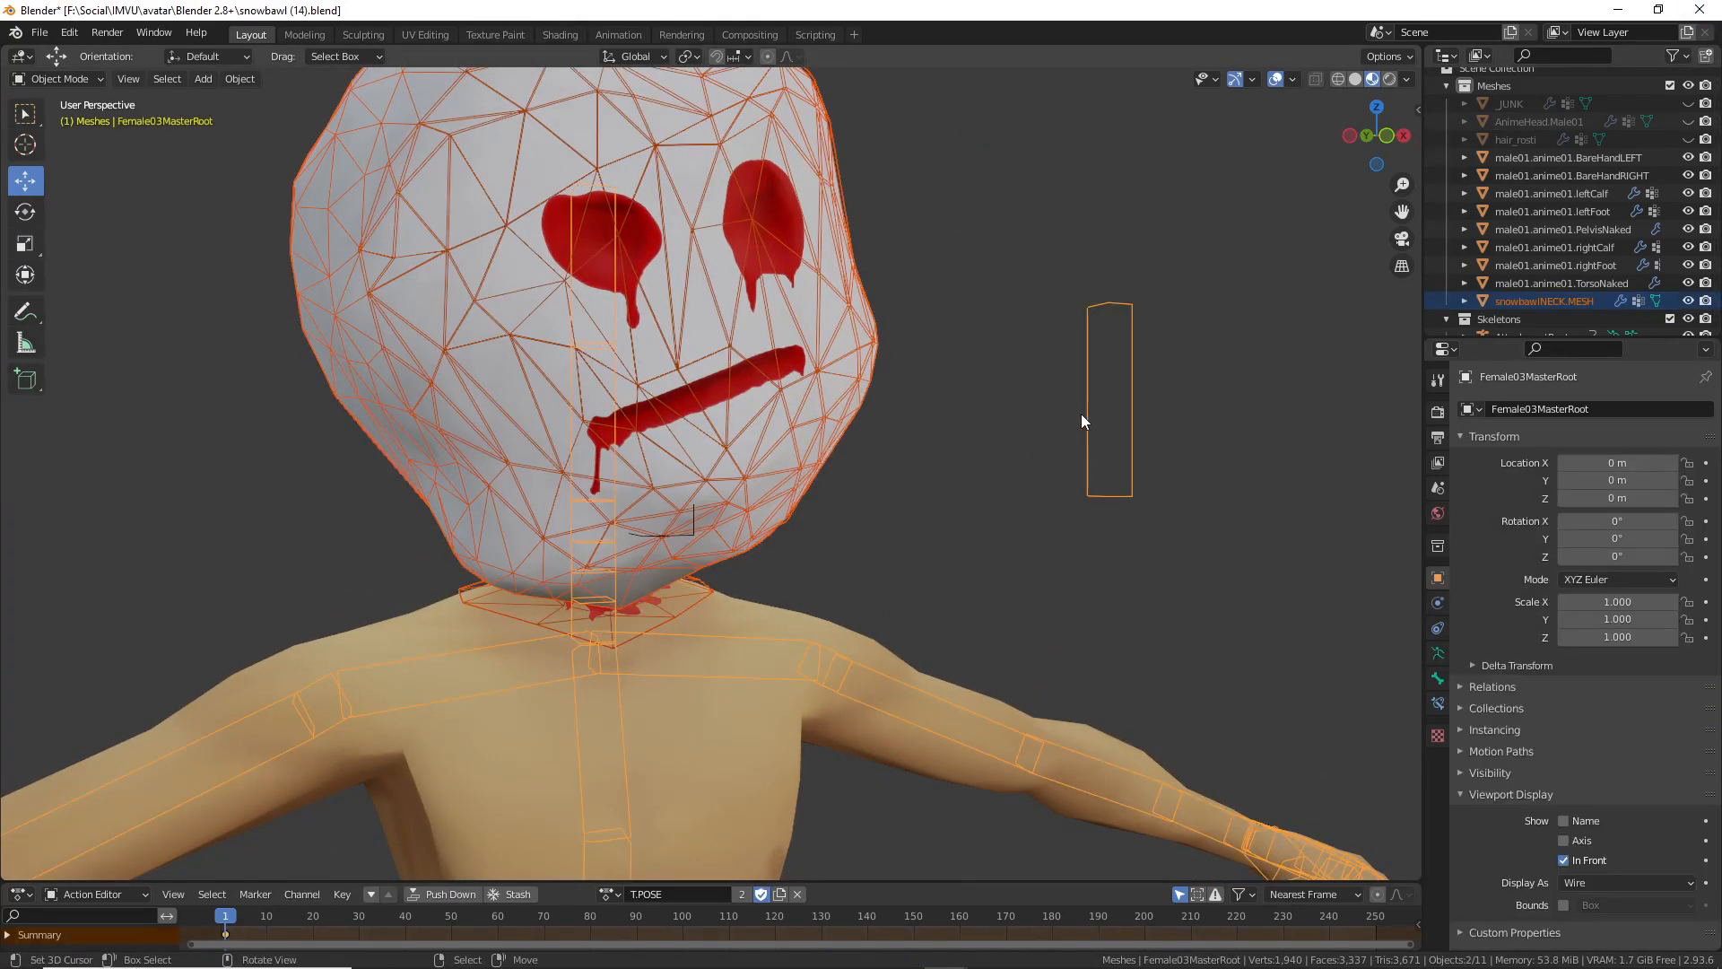
click(39, 34)
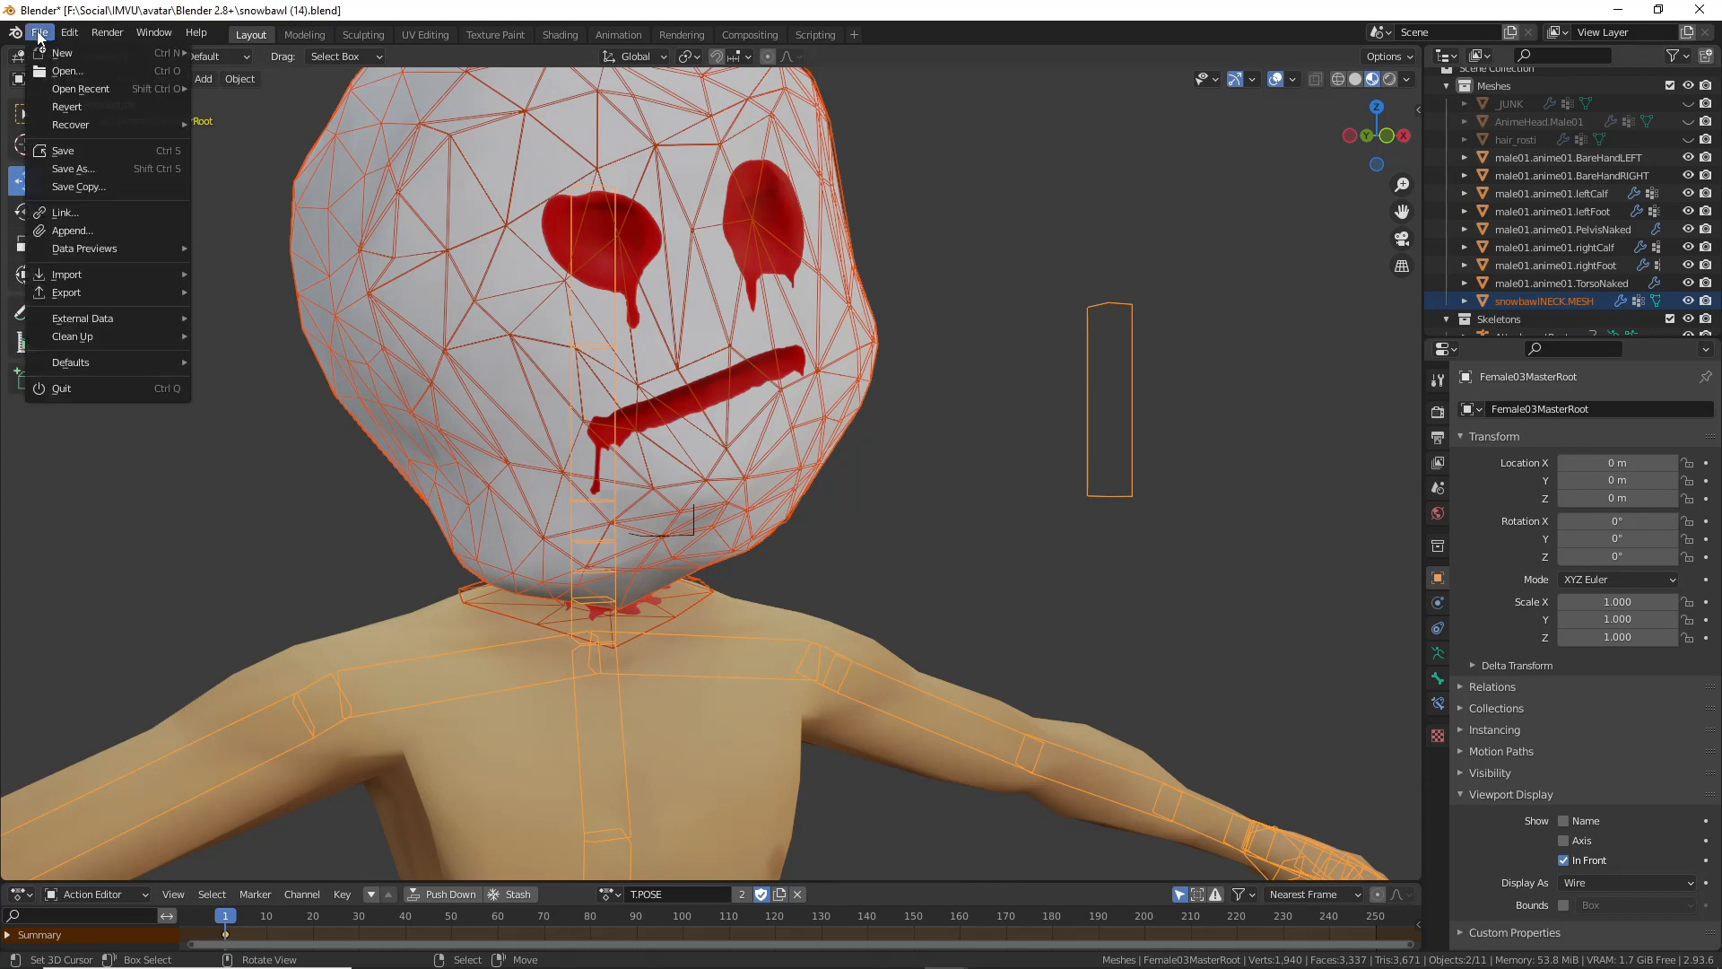
mouse_move(68, 292)
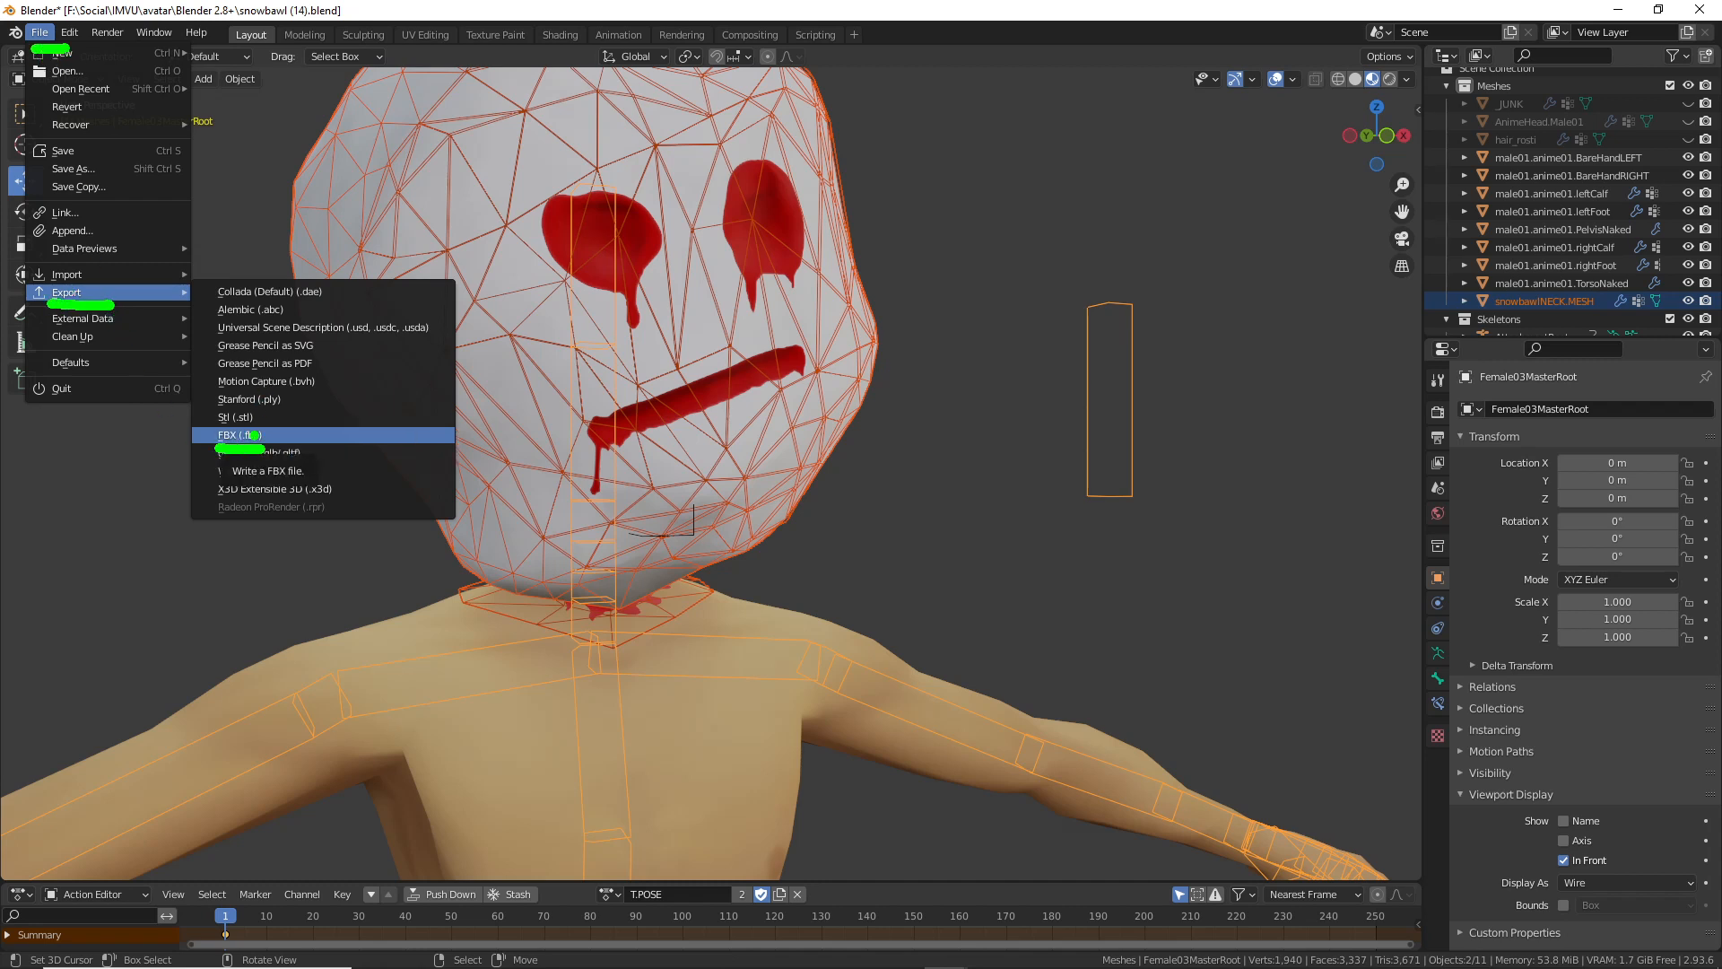
click(238, 435)
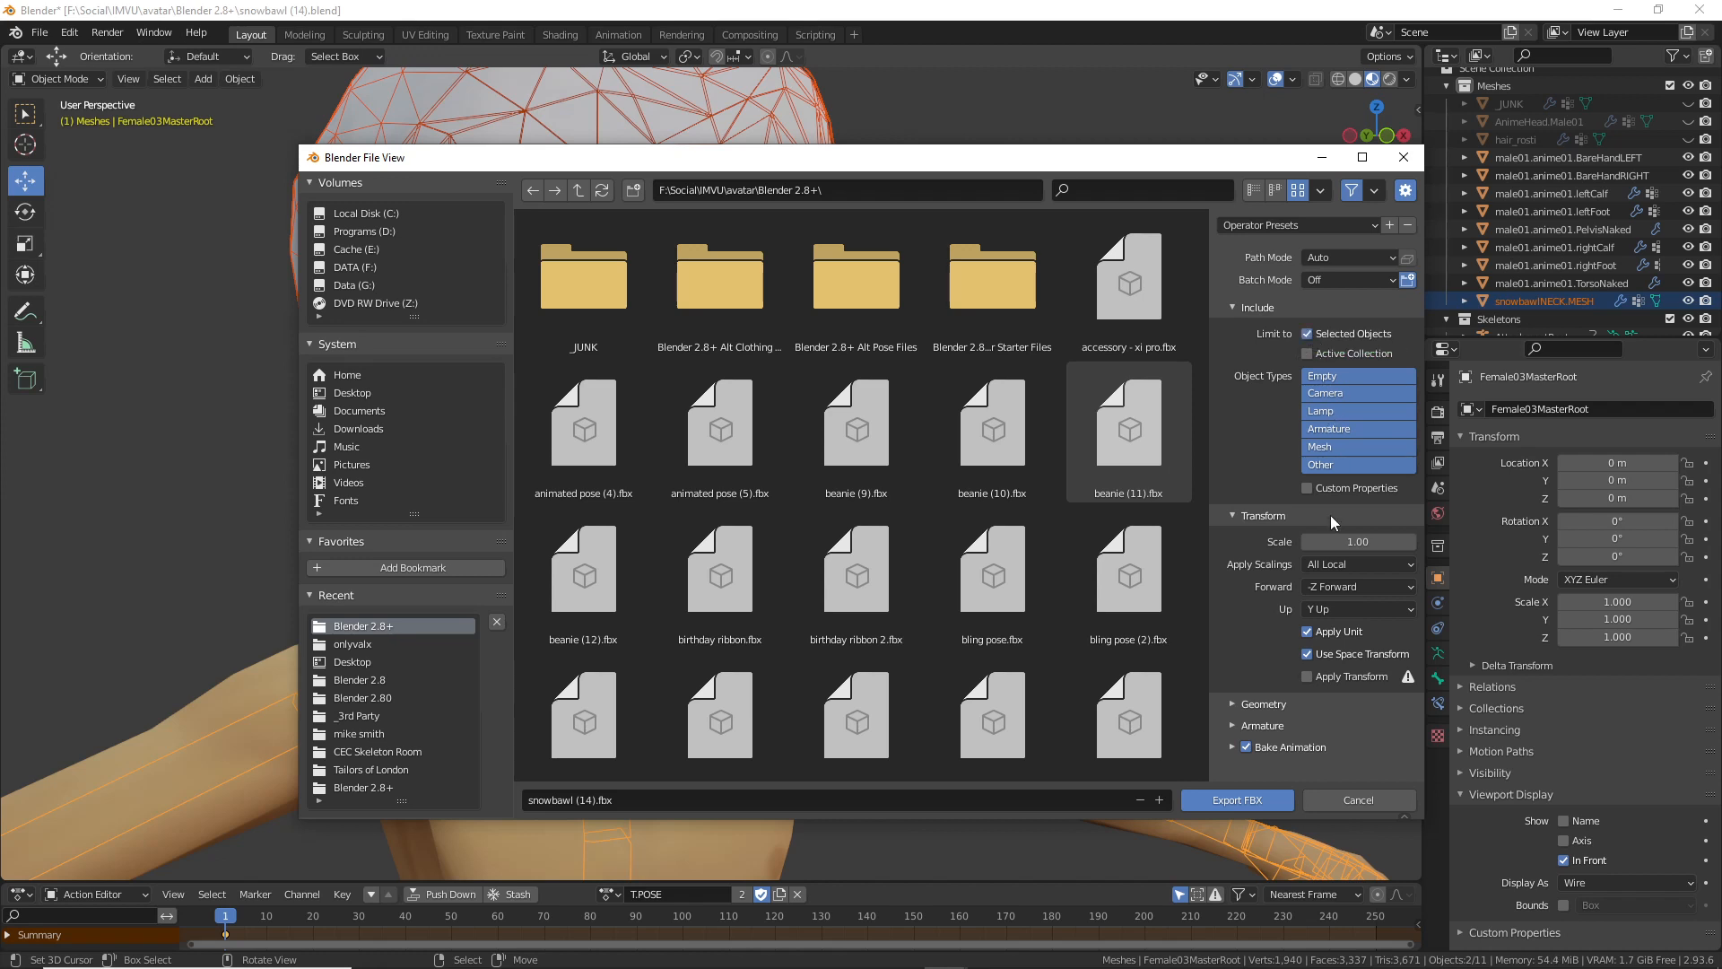
Step: Export the selection as snowbawl (14).fbx with Apply Modifiers on, and Add Leaf Bones and Bake Animation off
click(1227, 703)
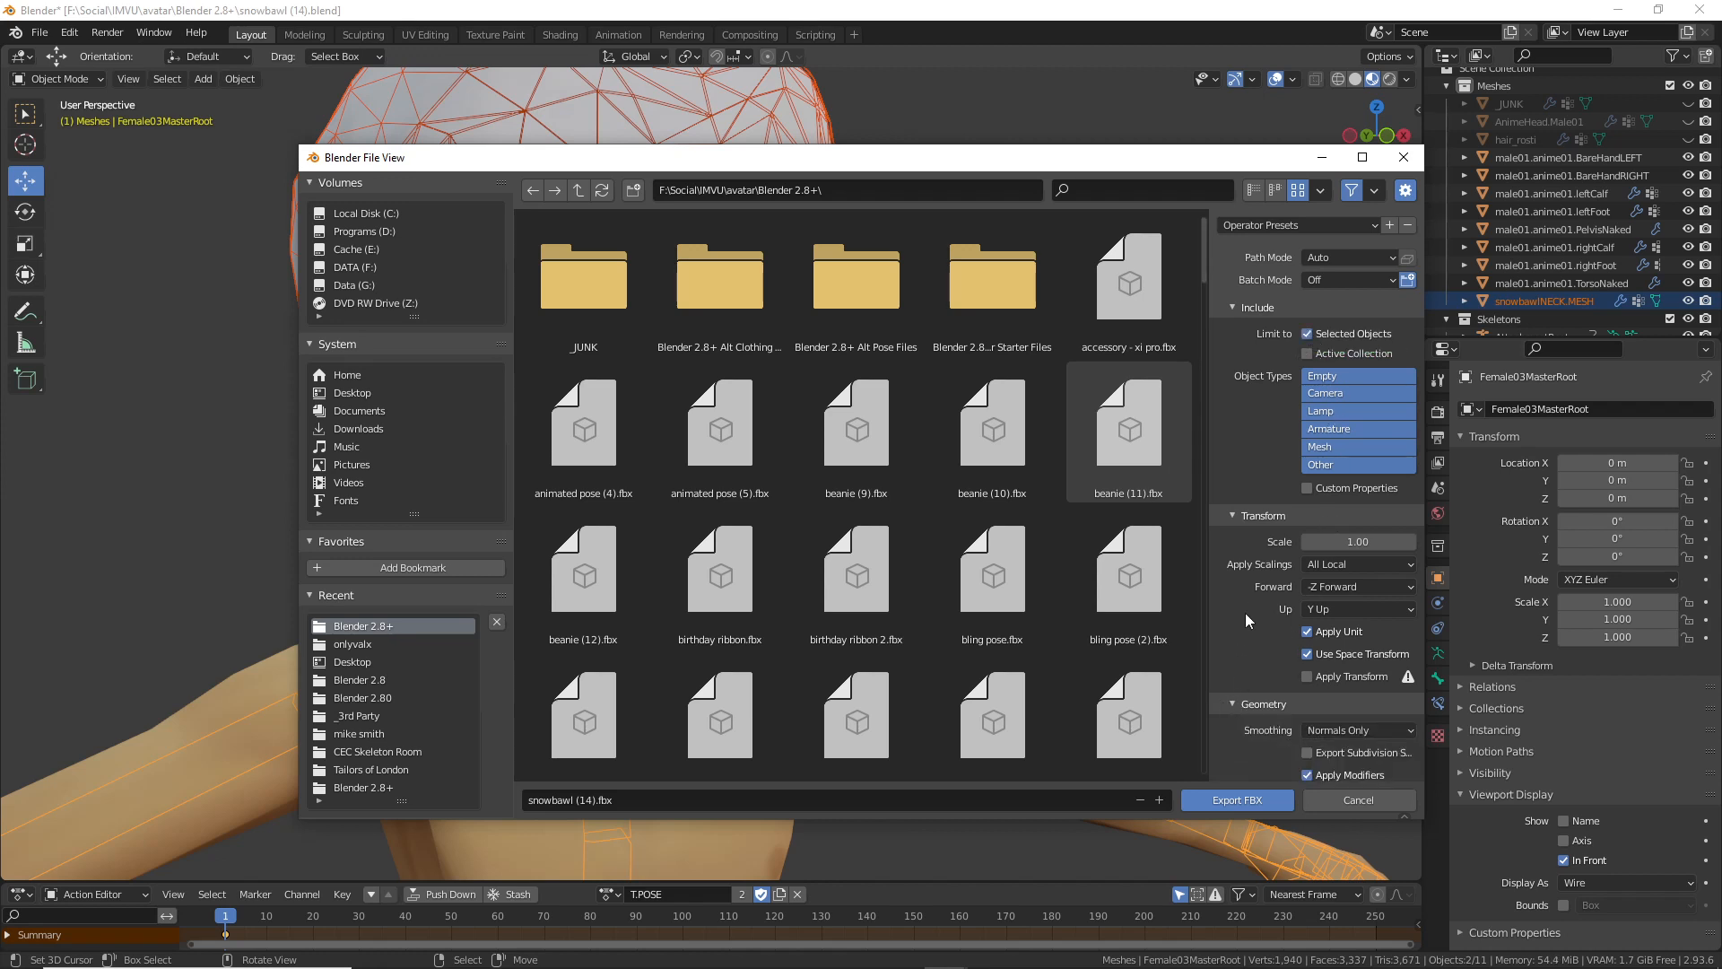
scroll(1248, 636, down, 3)
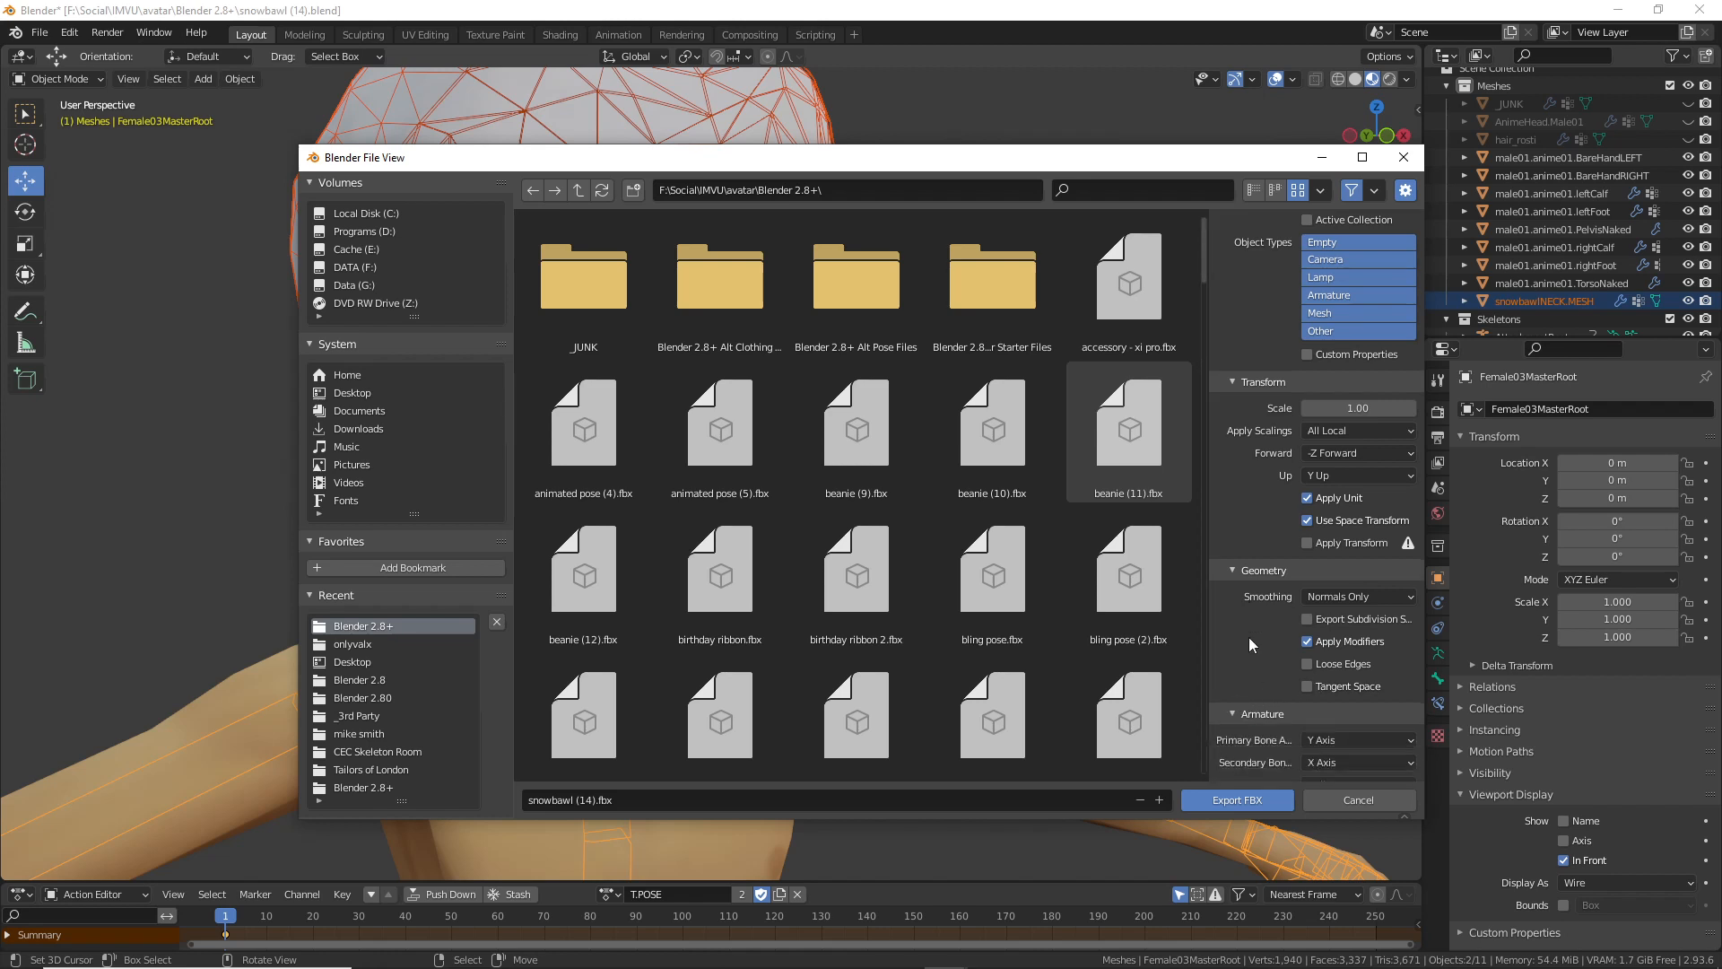
scroll(1249, 637, down, 2)
drag(1299, 762, 1397, 761)
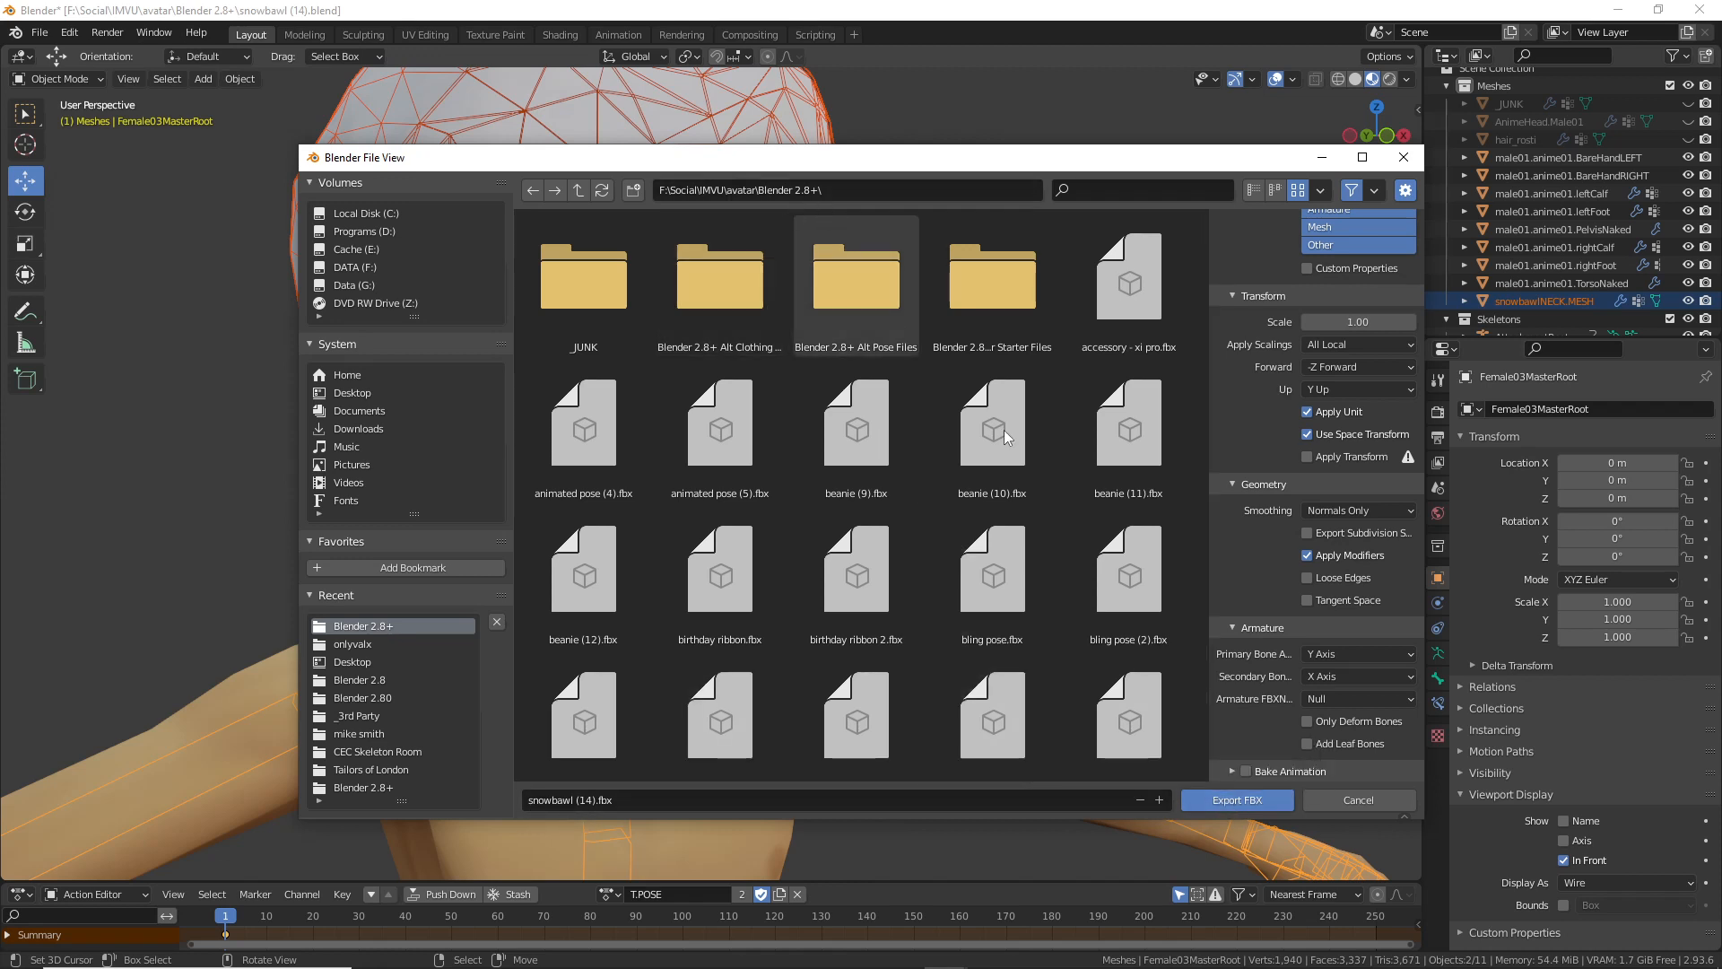
click(1246, 799)
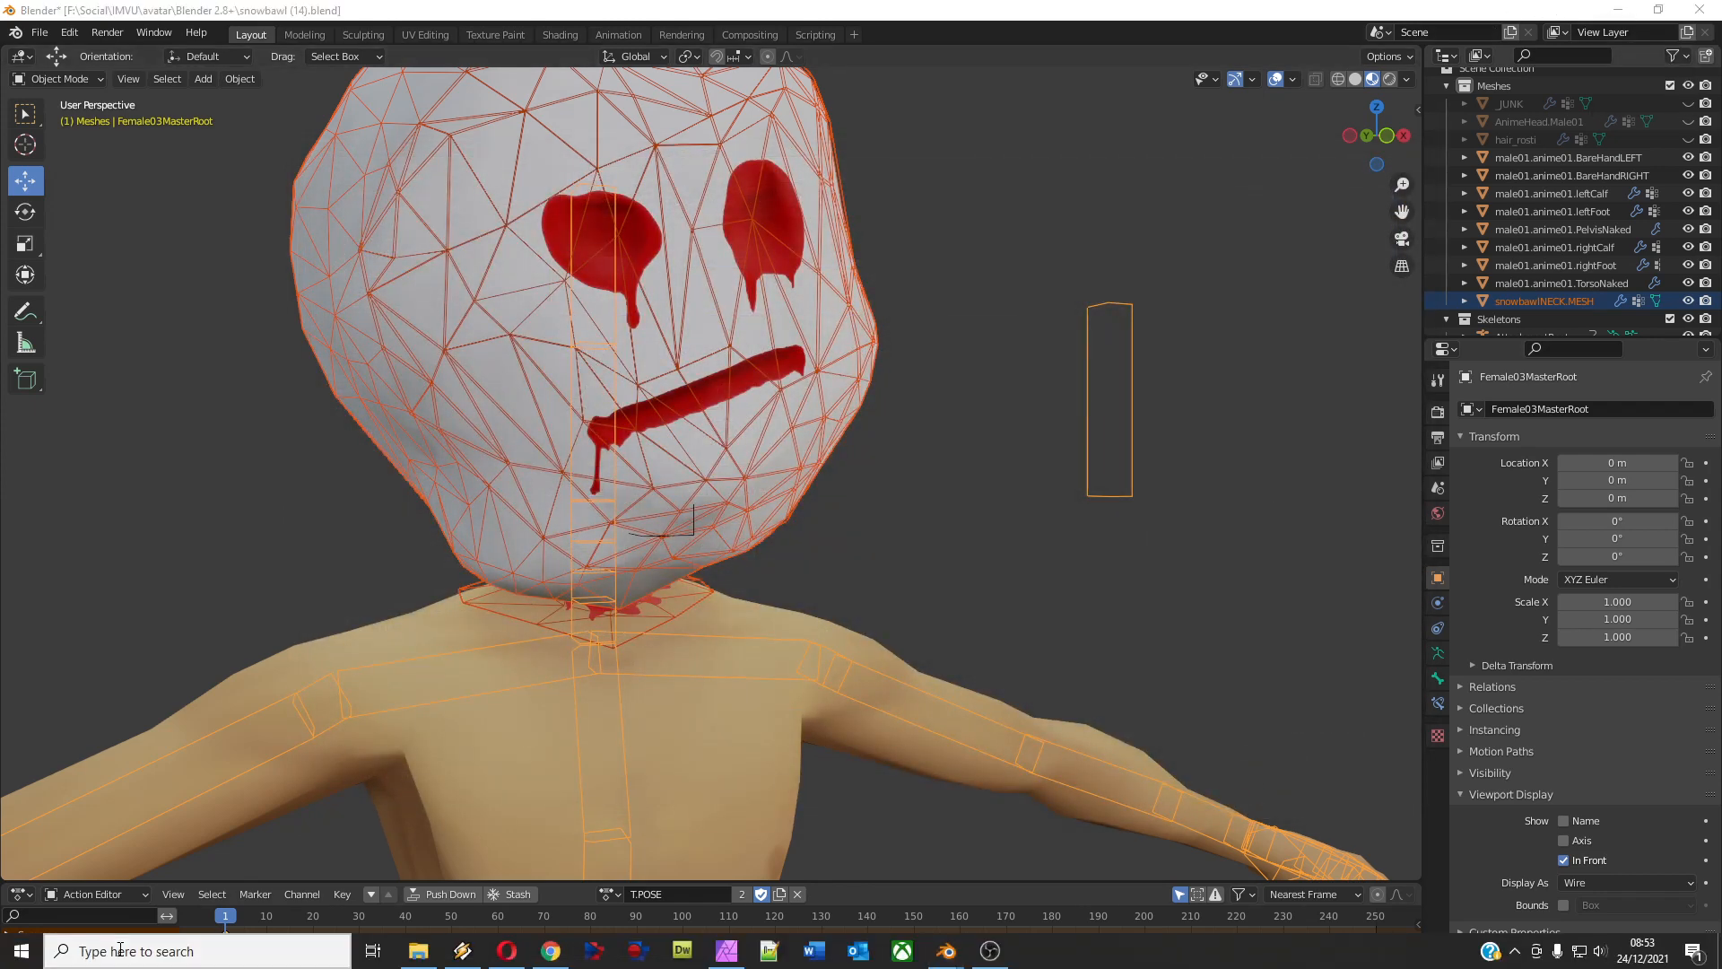
Step: Search Windows for "imvu studio", launch IMVU Studio (Windows) and maximize its window
click(134, 948)
text(stu)
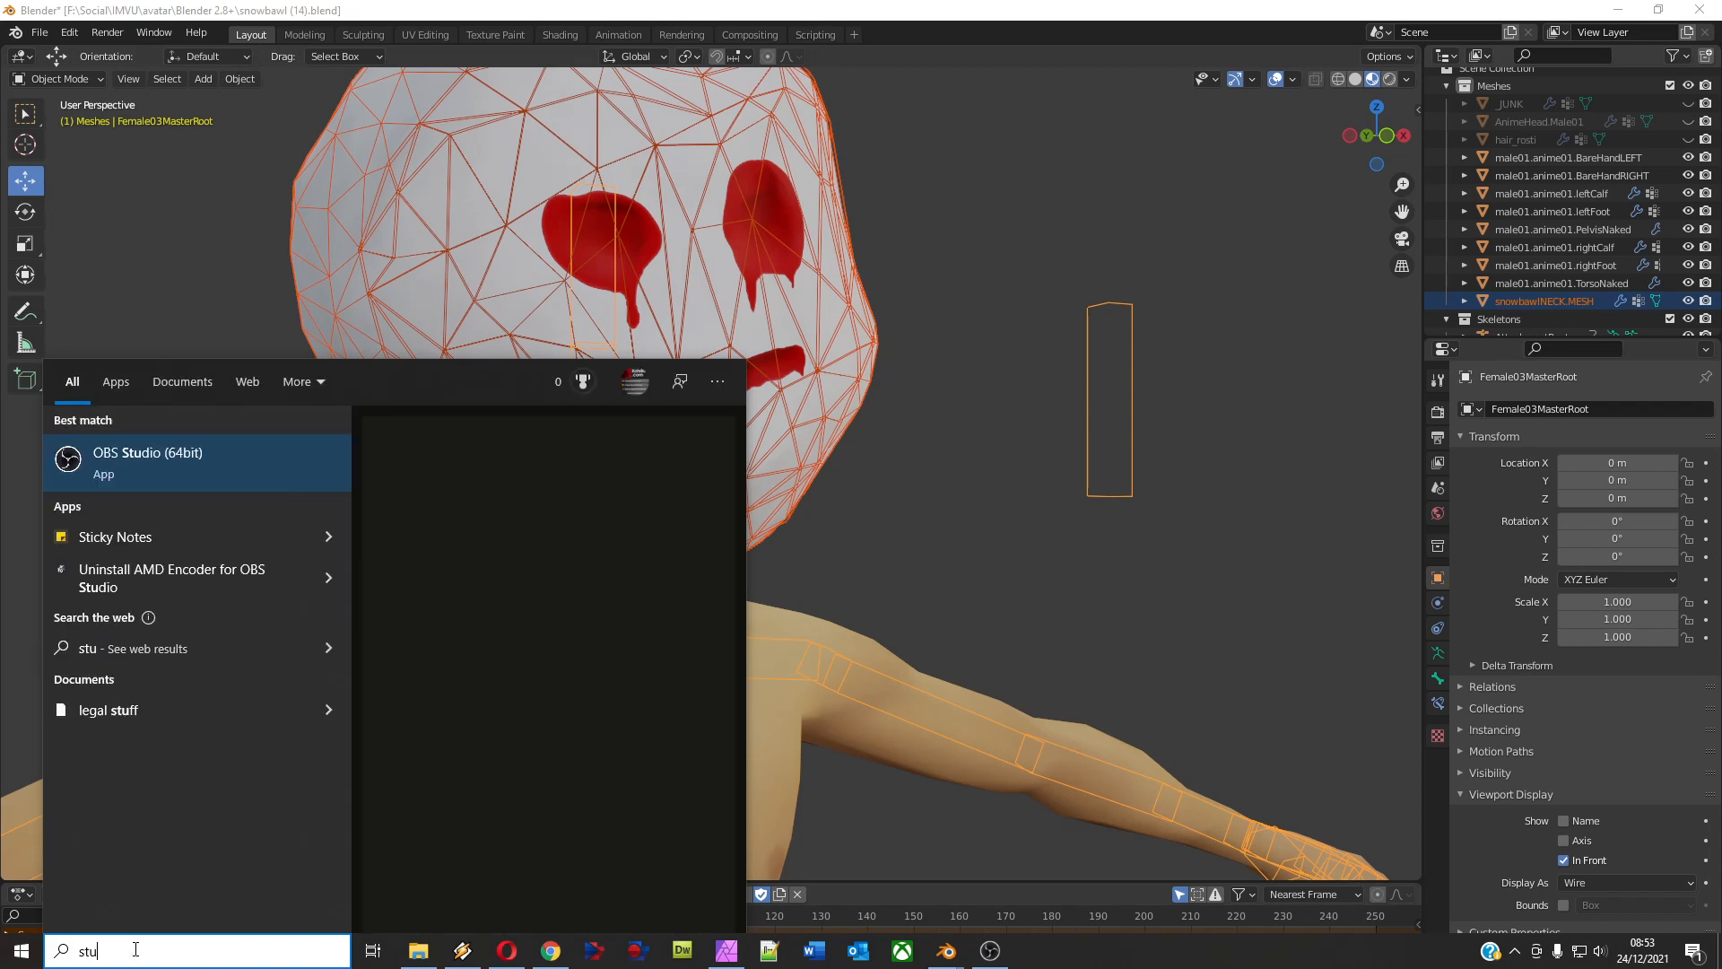
text(sio)
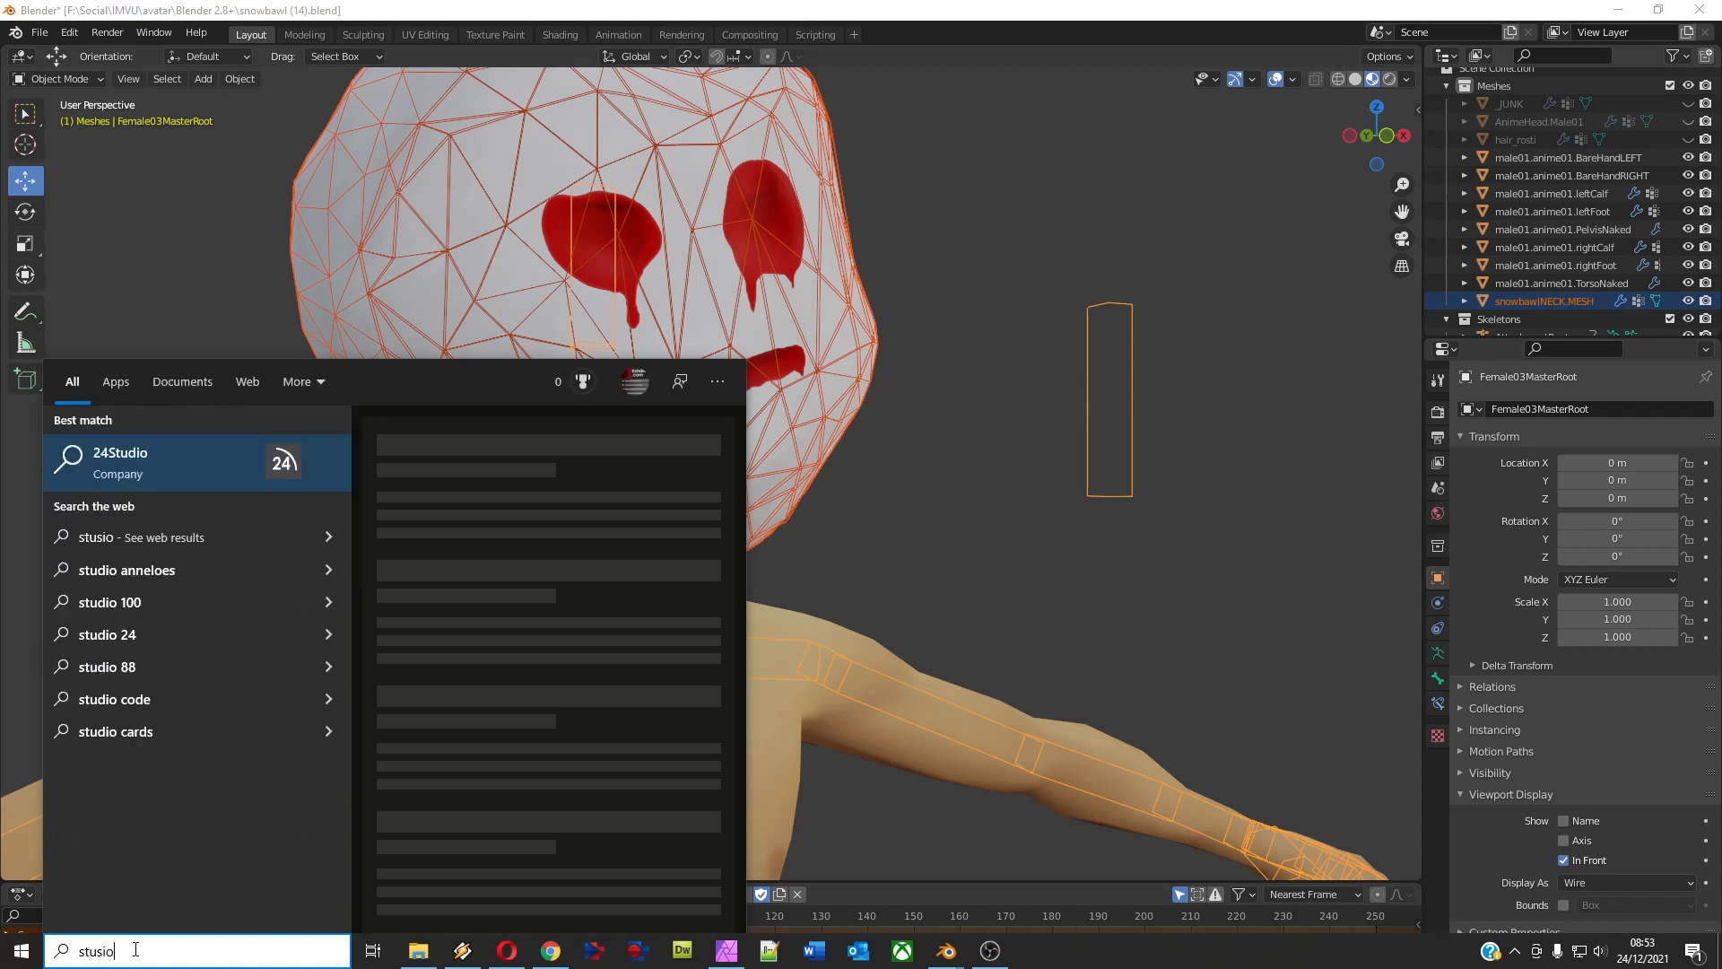
key(BackSpace)
key(BackSpace)
key(BackSpace)
key(BackSpace)
key(BackSpace)
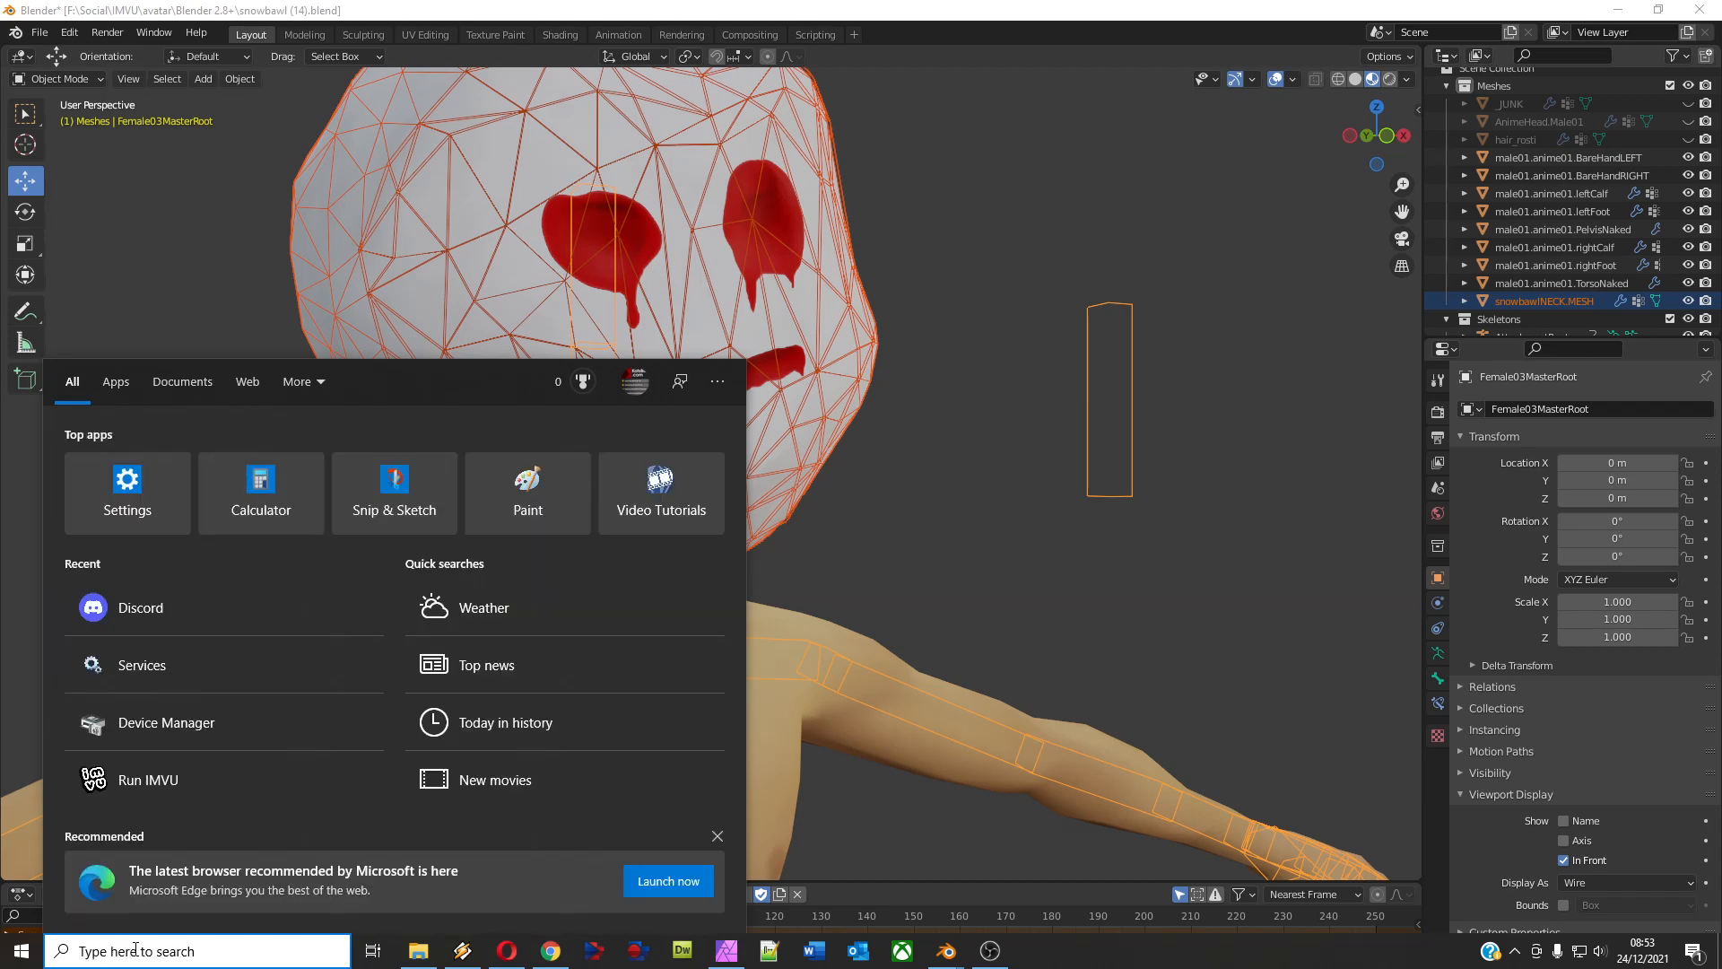
text(imvu studio)
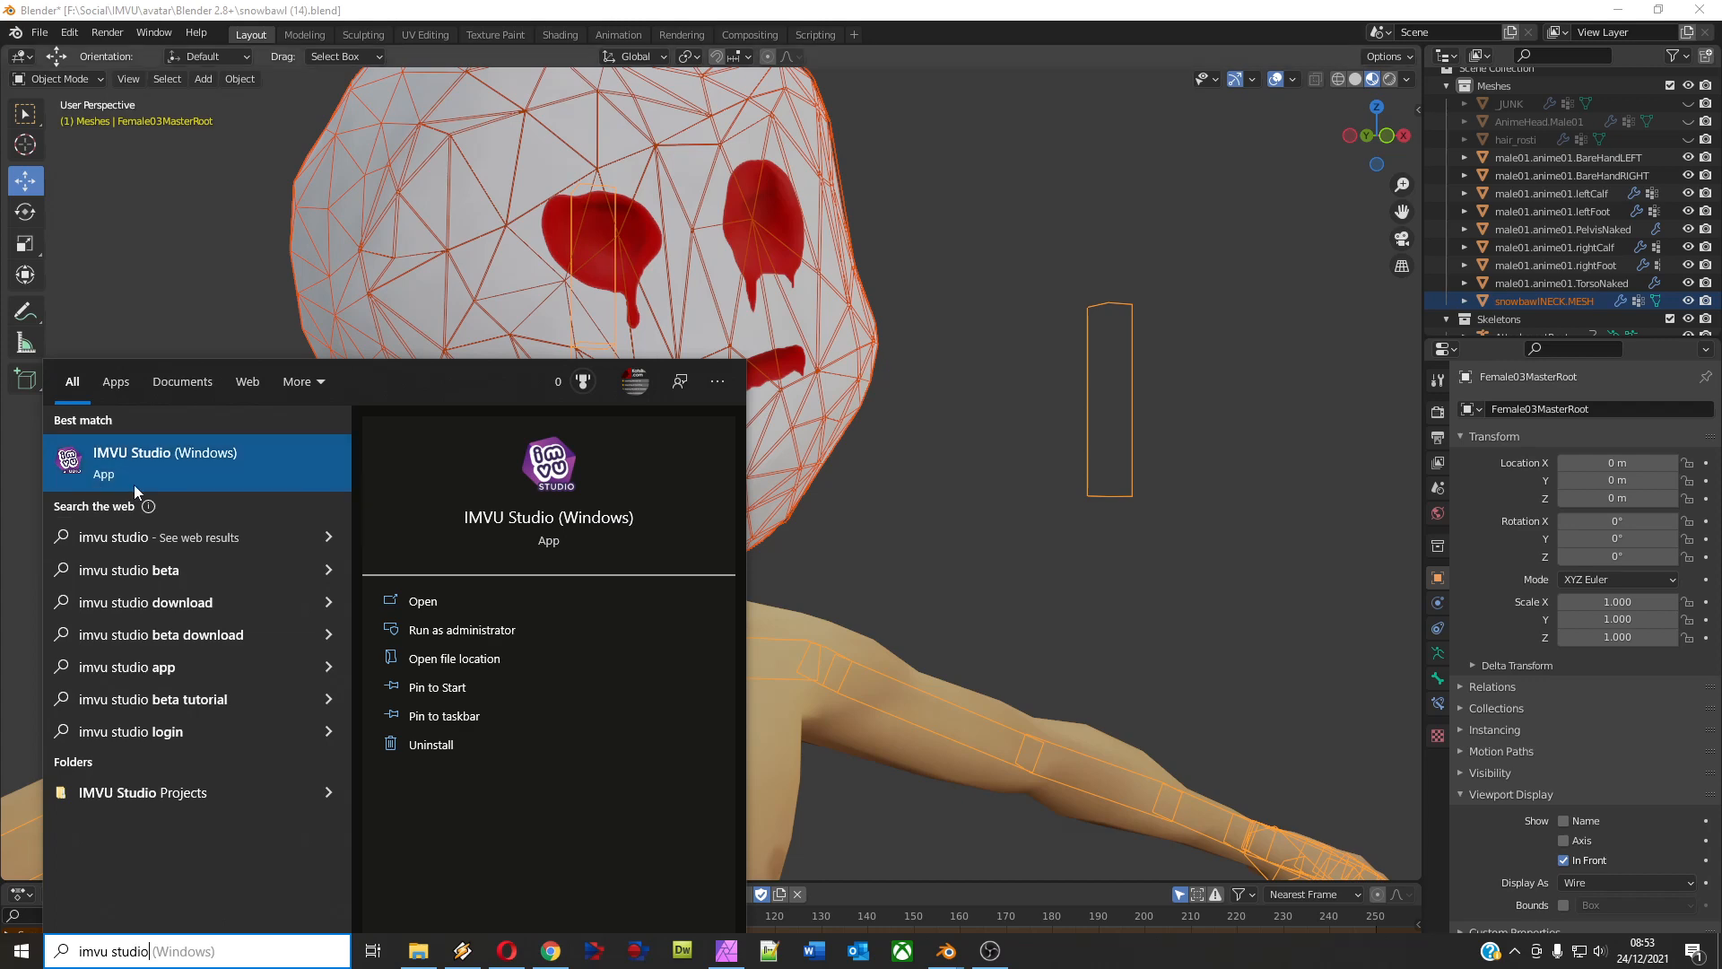
click(135, 452)
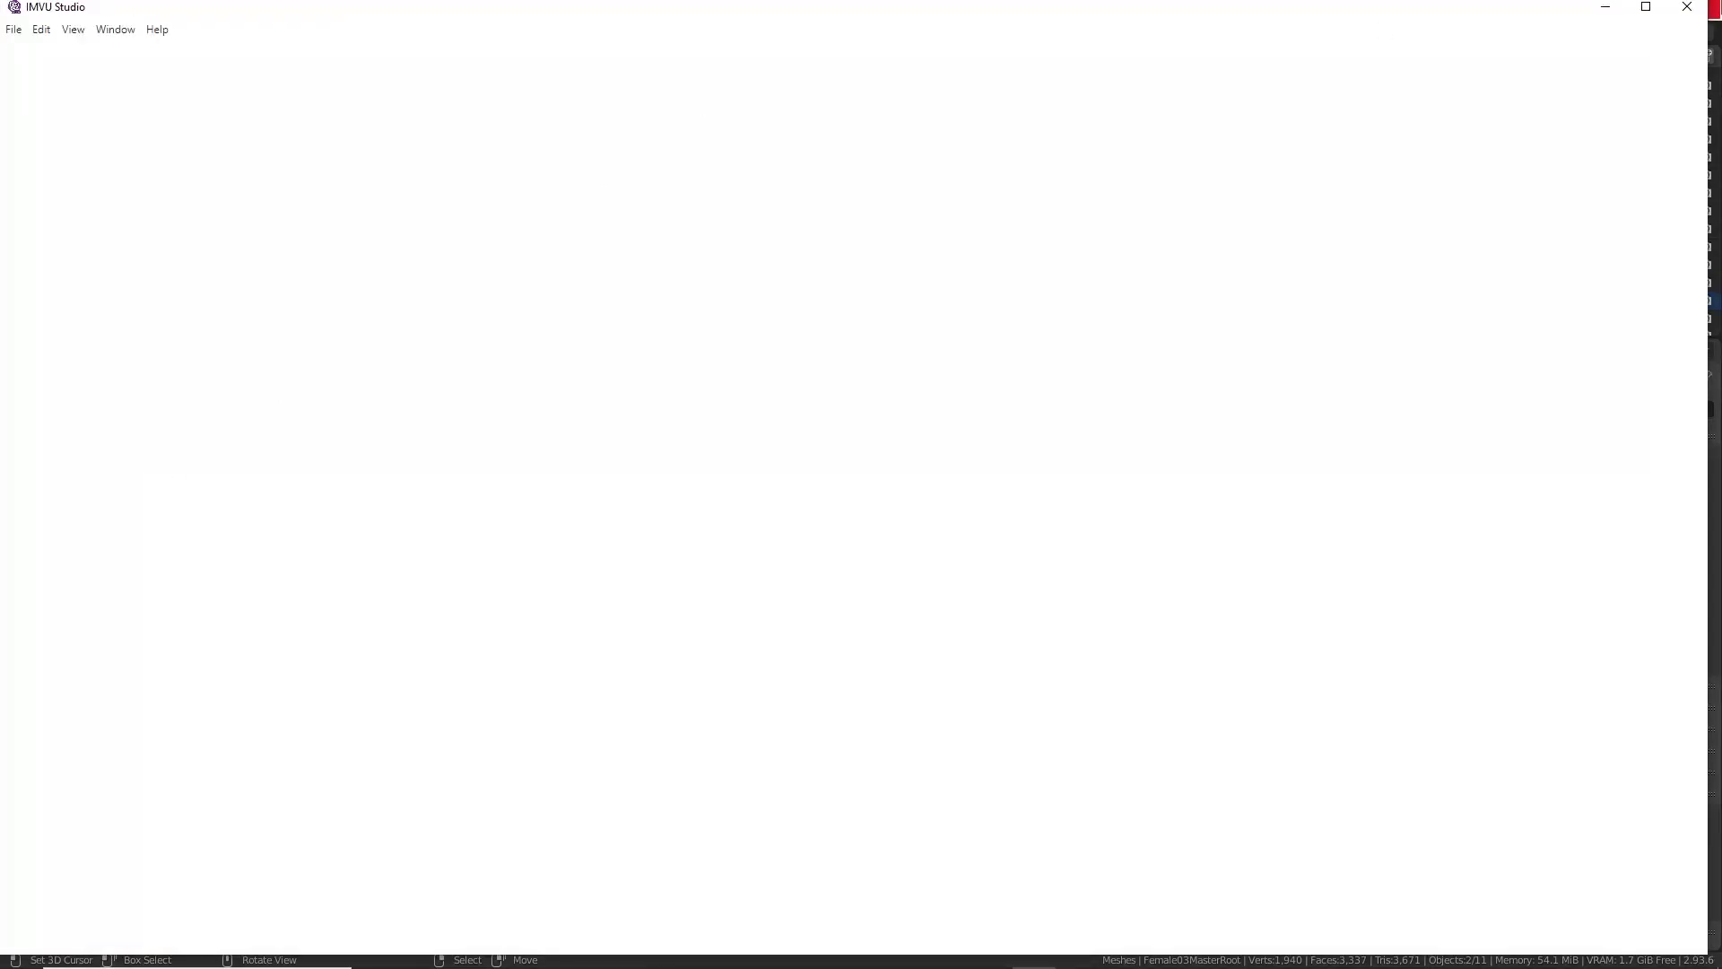
click(1645, 7)
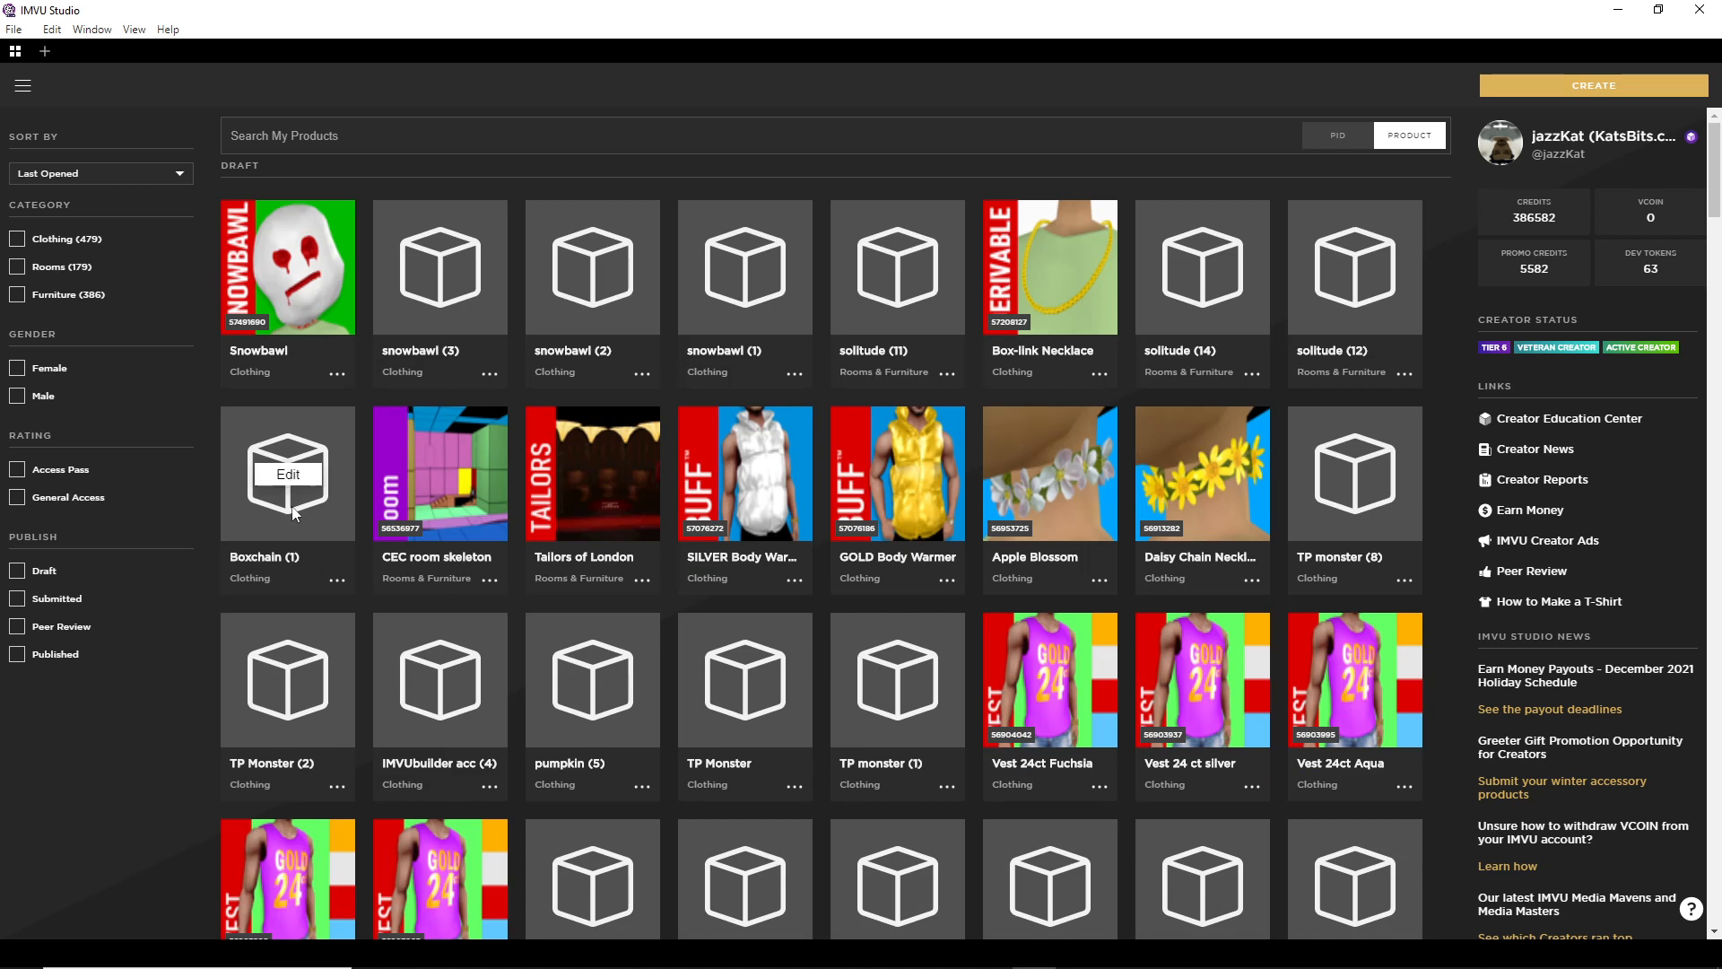
Step: Create a new project derived from the Male Head base product in the men's Body category
click(1593, 86)
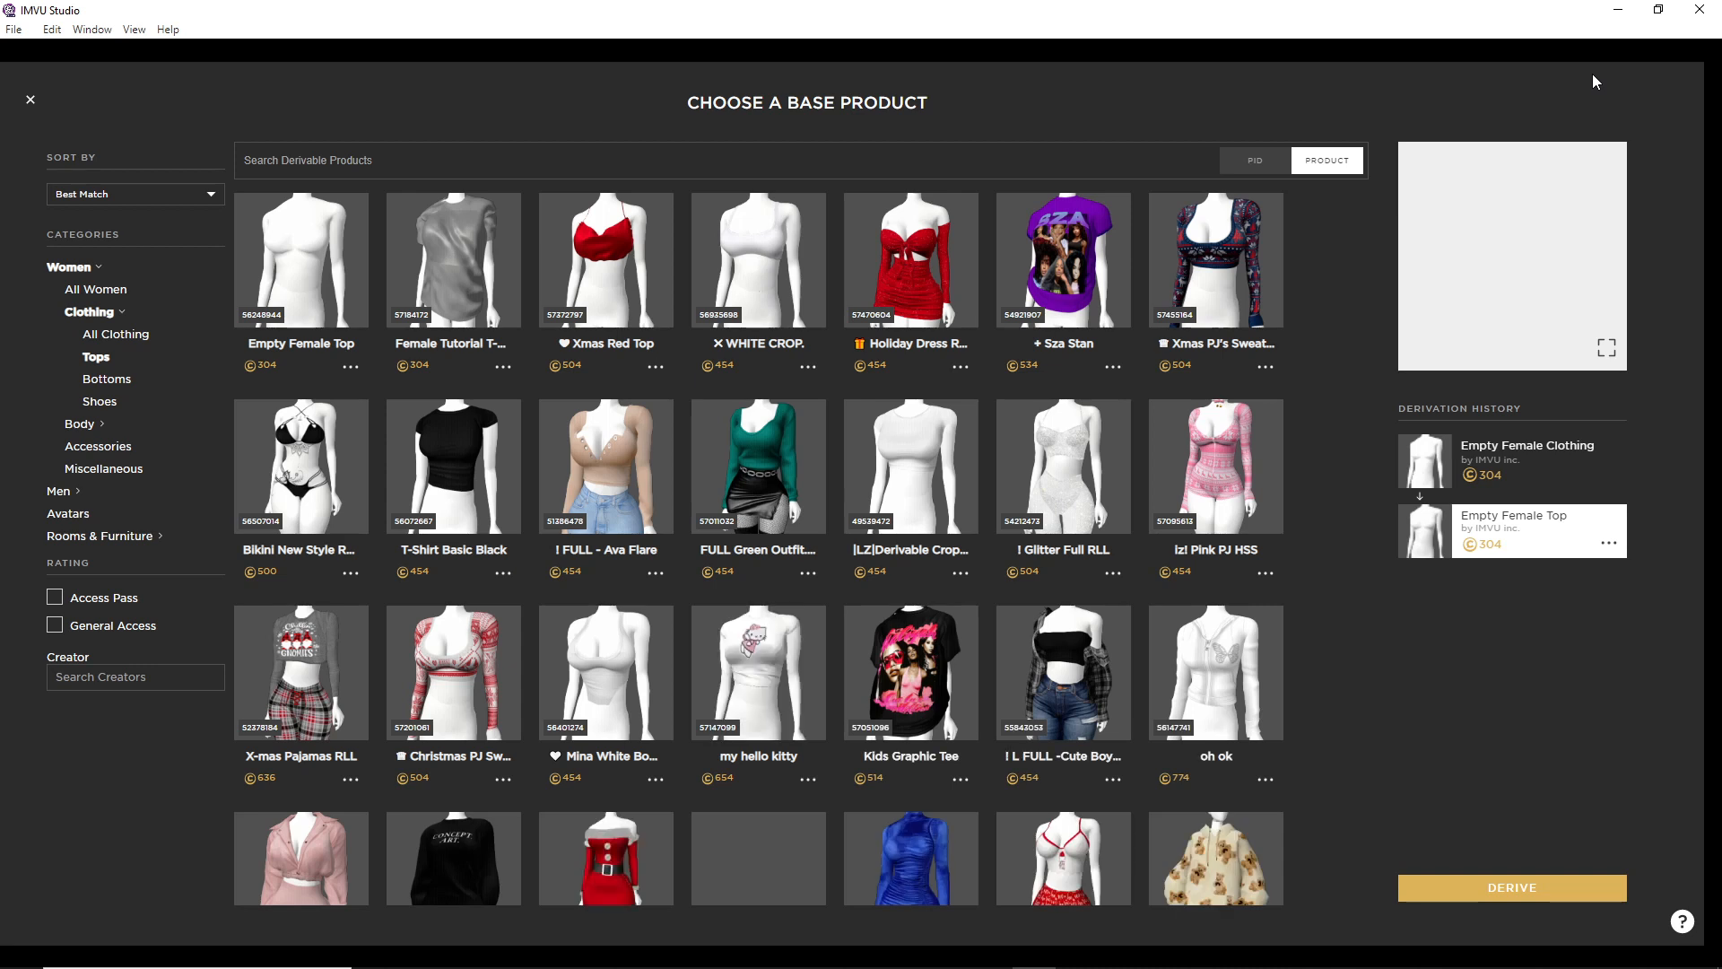
click(59, 491)
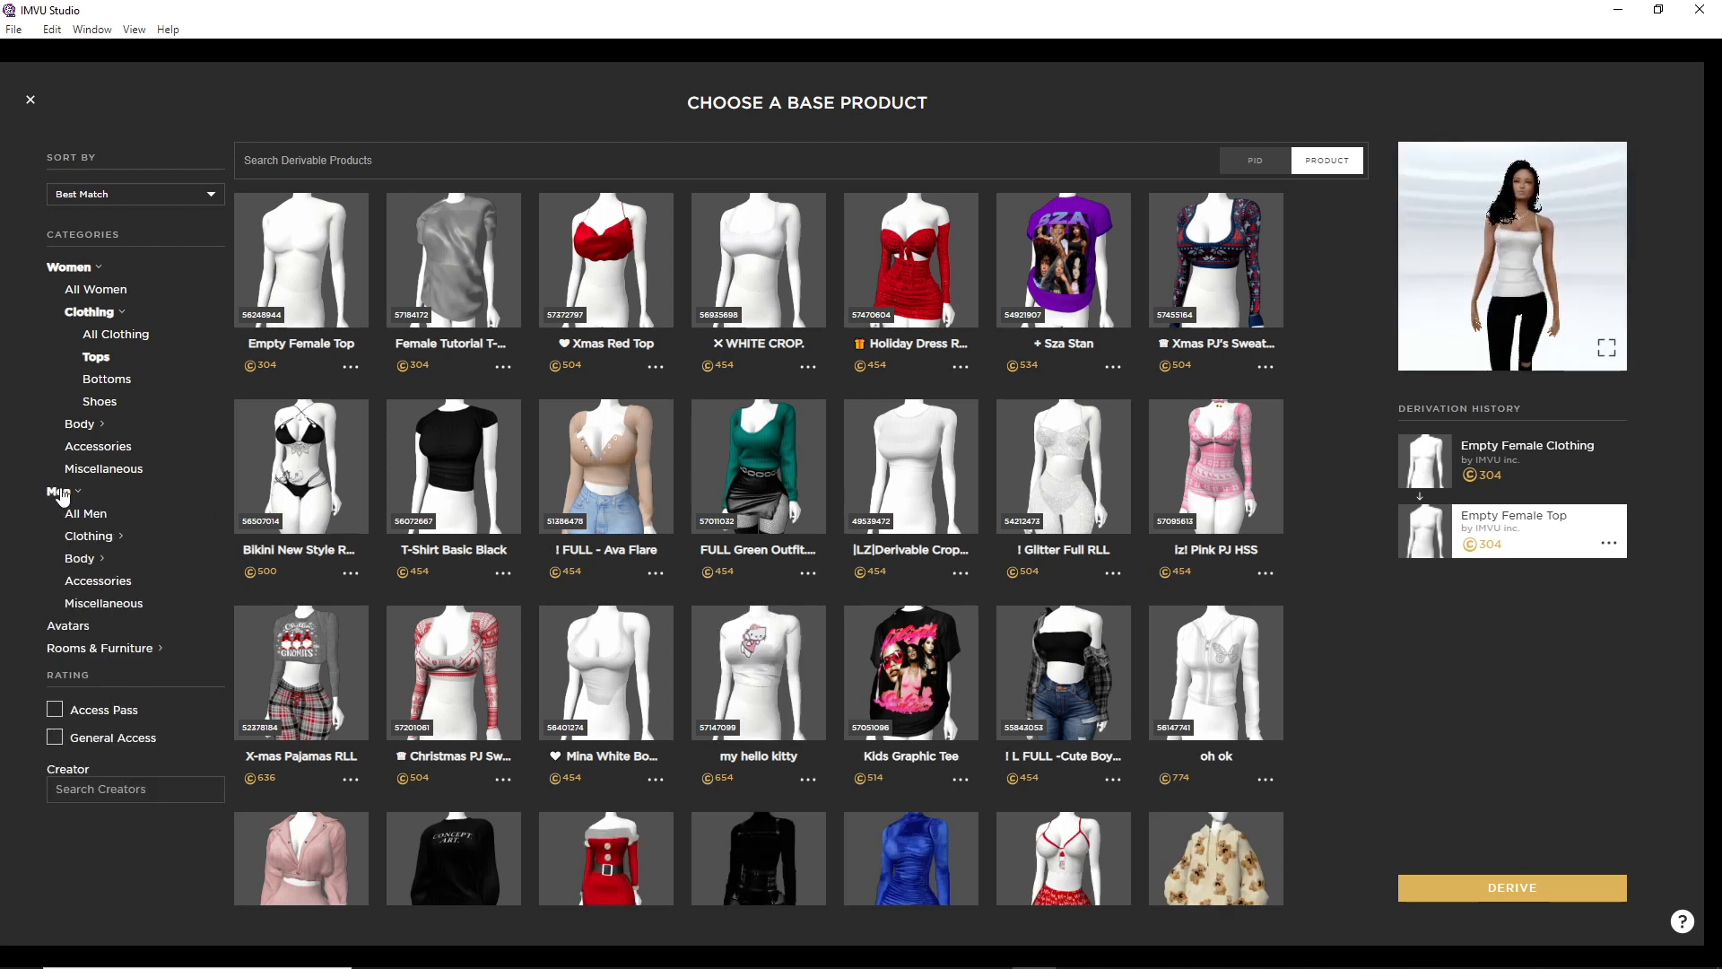
click(79, 559)
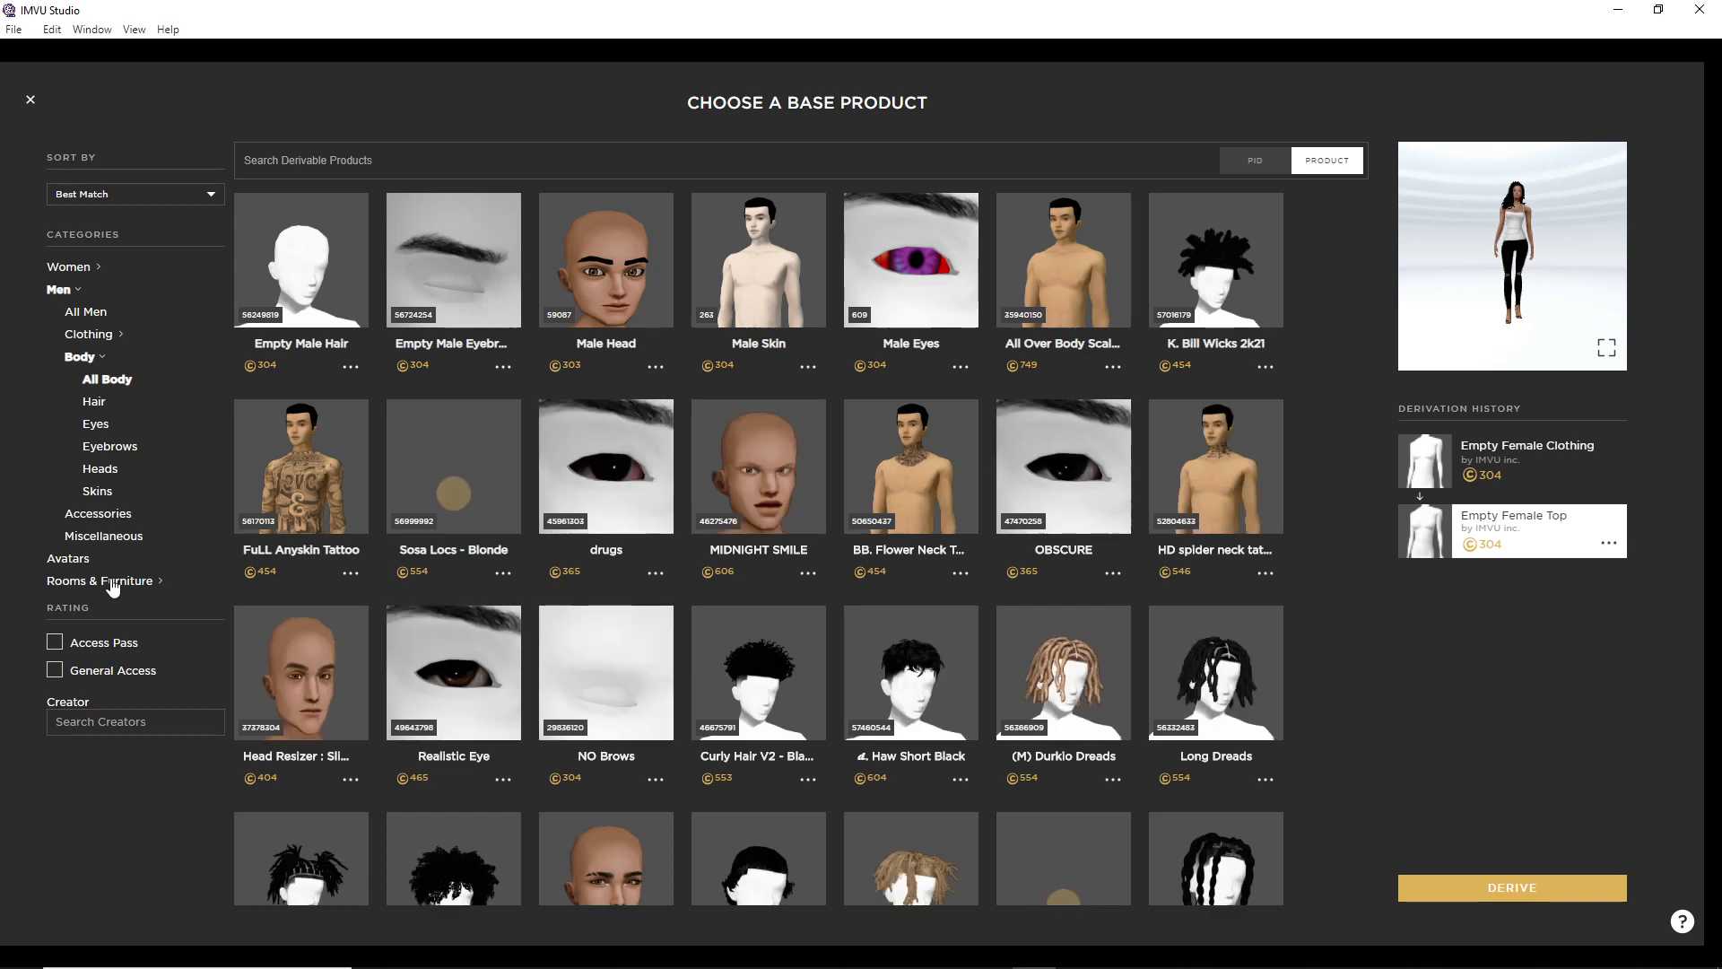
click(605, 267)
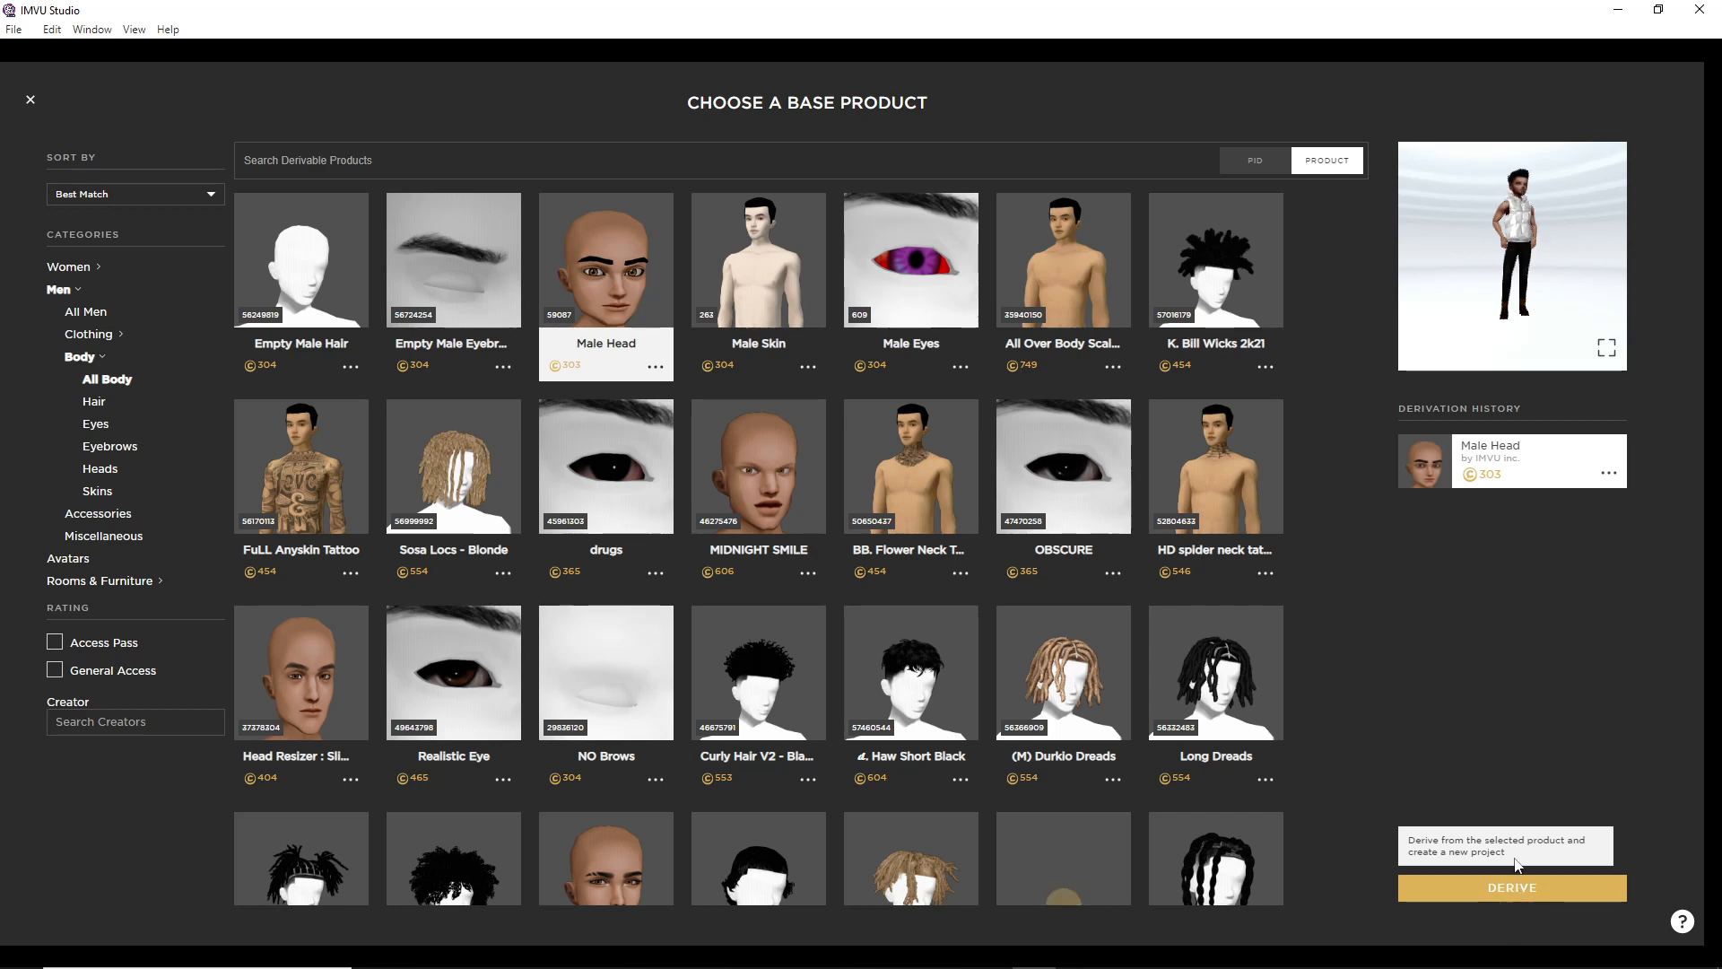
click(1515, 886)
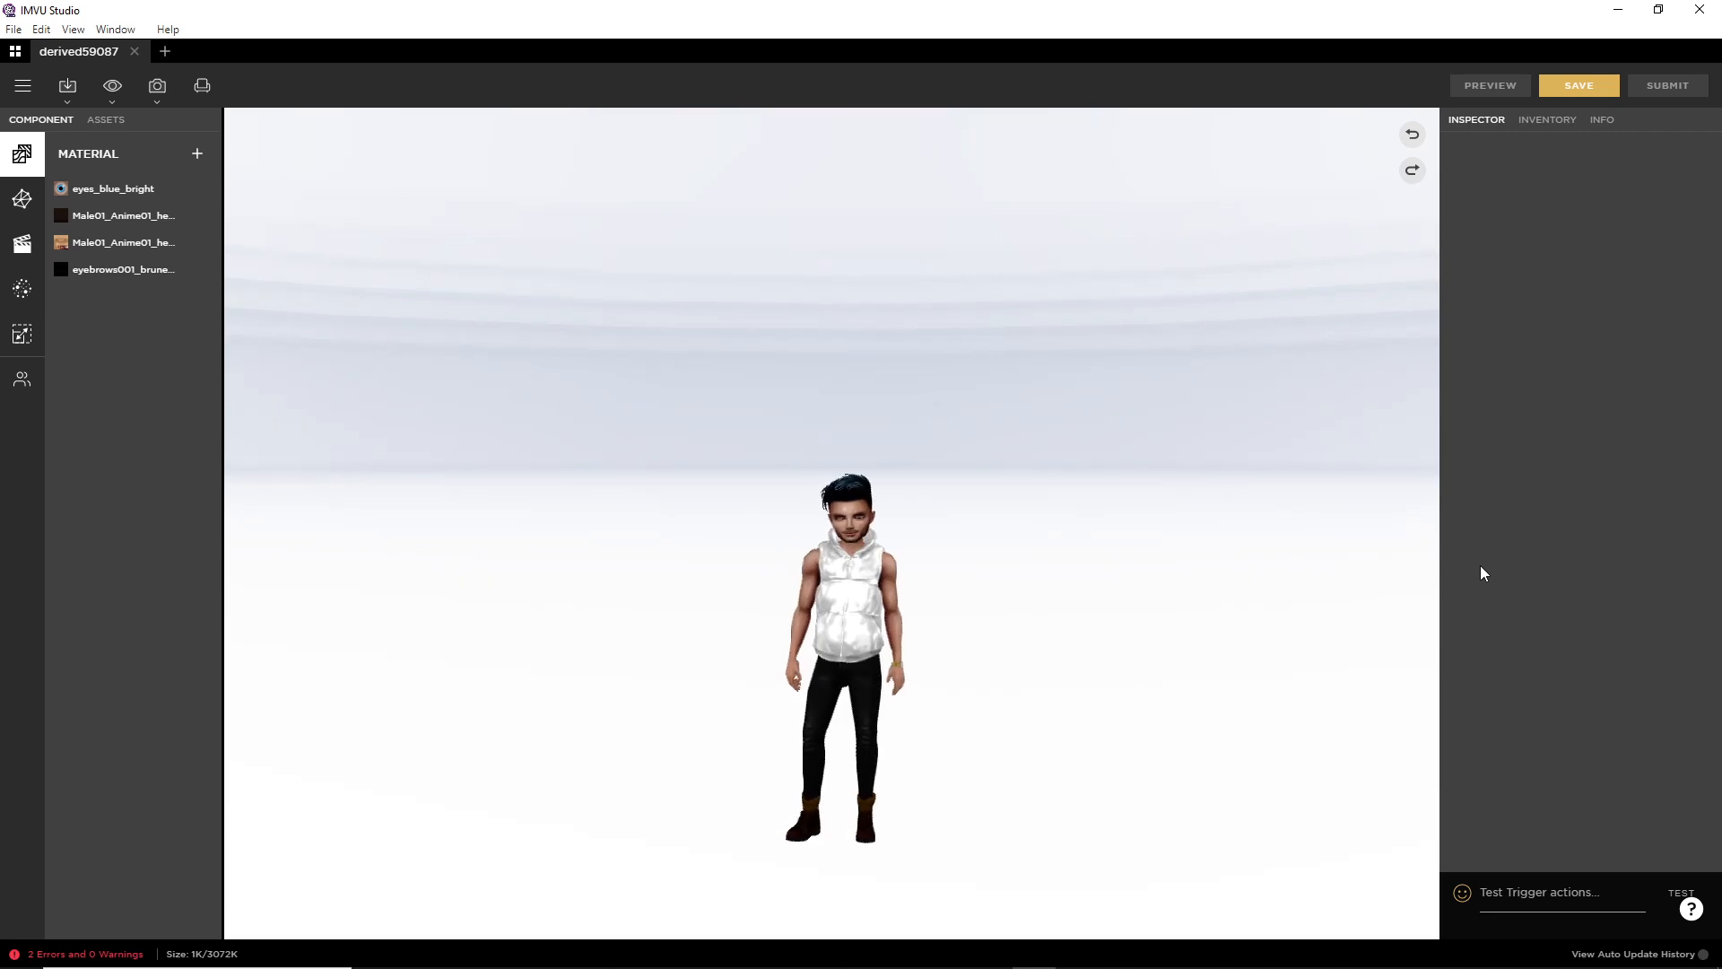
Step: Import snowbawl (14).fbx from the Blender 2.8+ folder into the derived head project
scroll(881, 596, up, 5)
scroll(881, 601, up, 3)
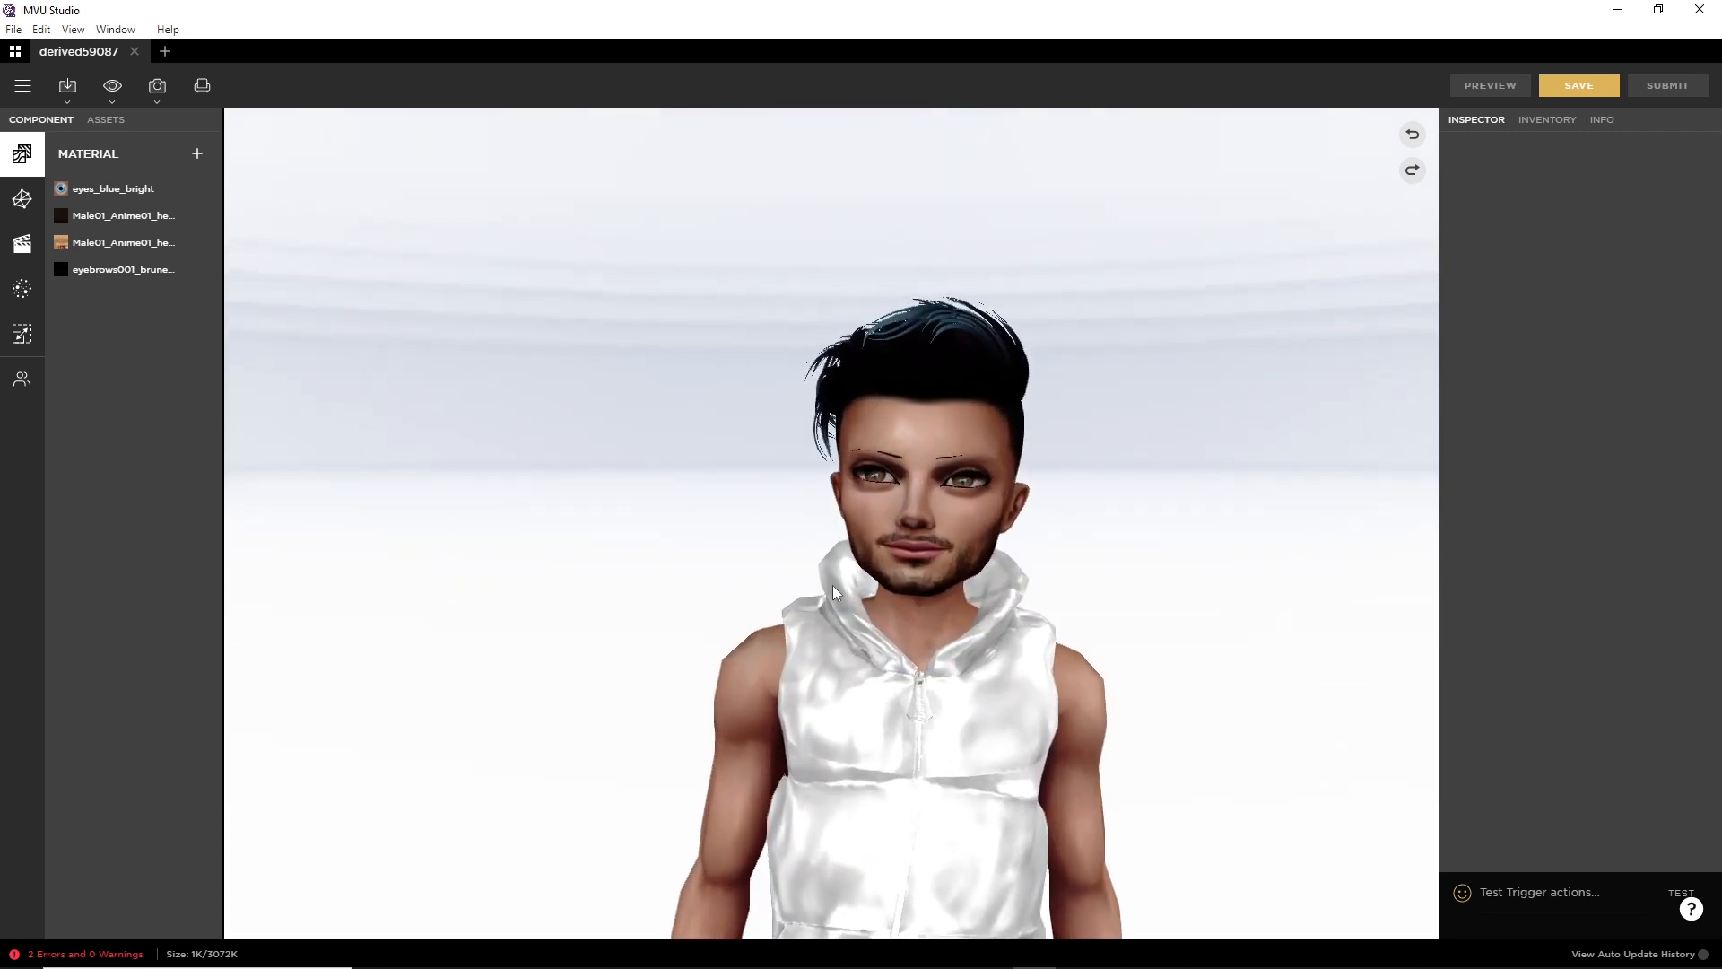
drag(881, 601, 773, 547)
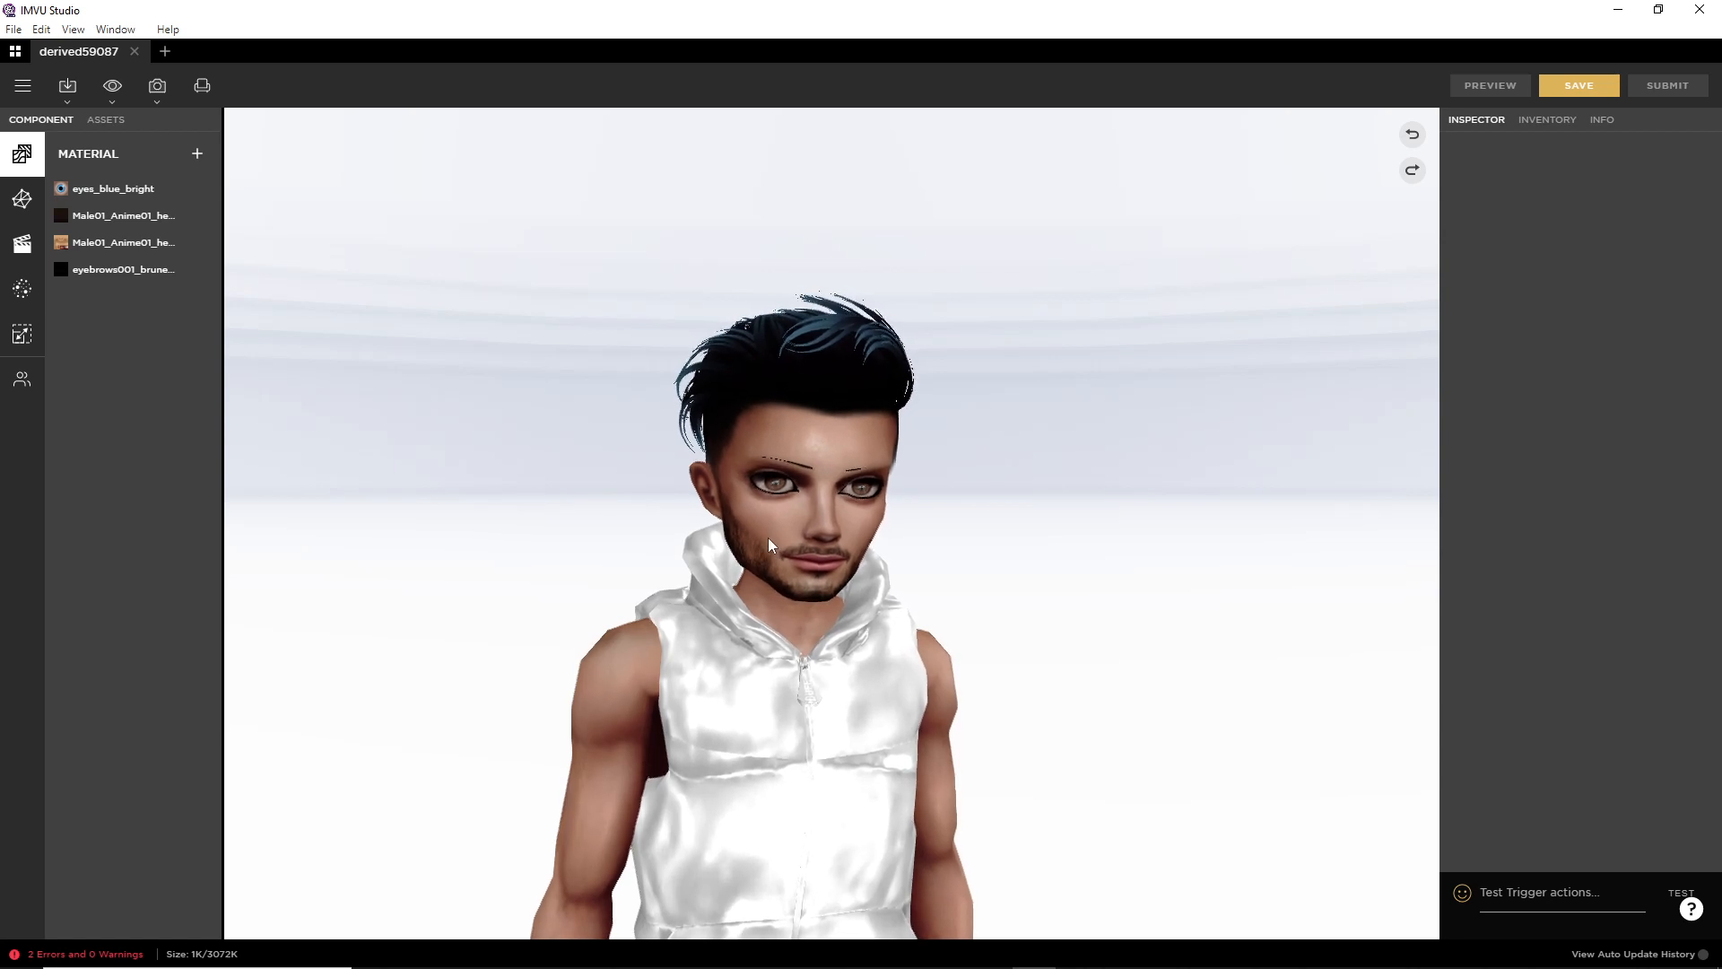
click(68, 87)
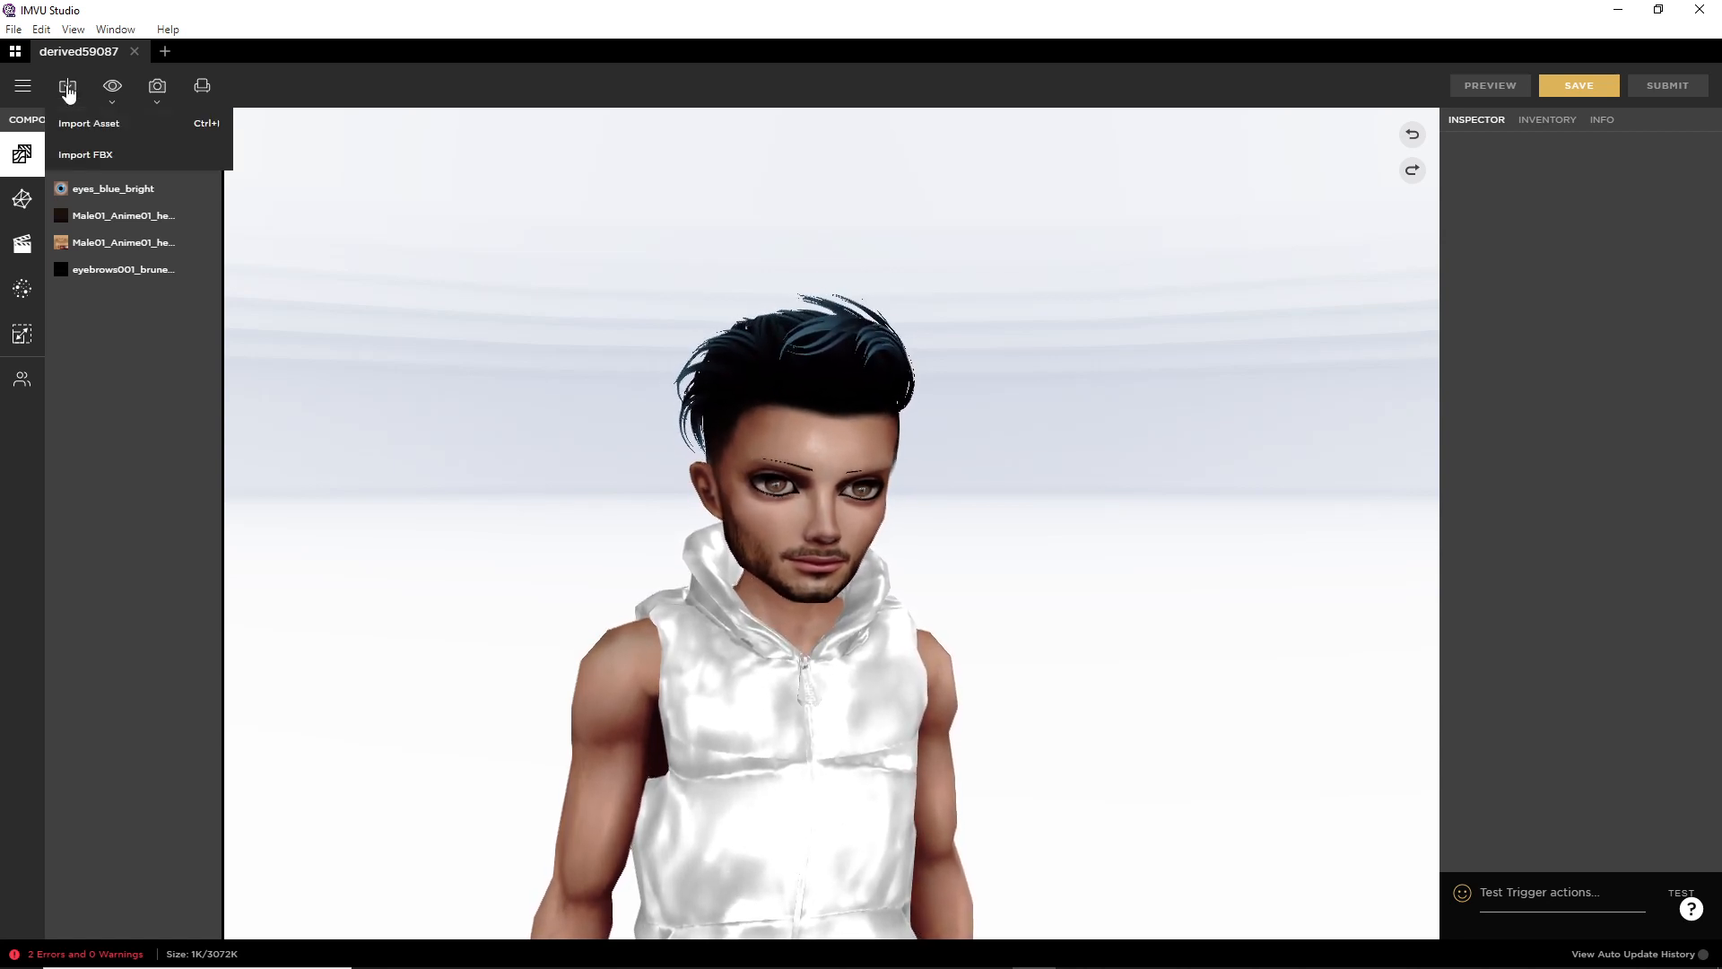
click(93, 159)
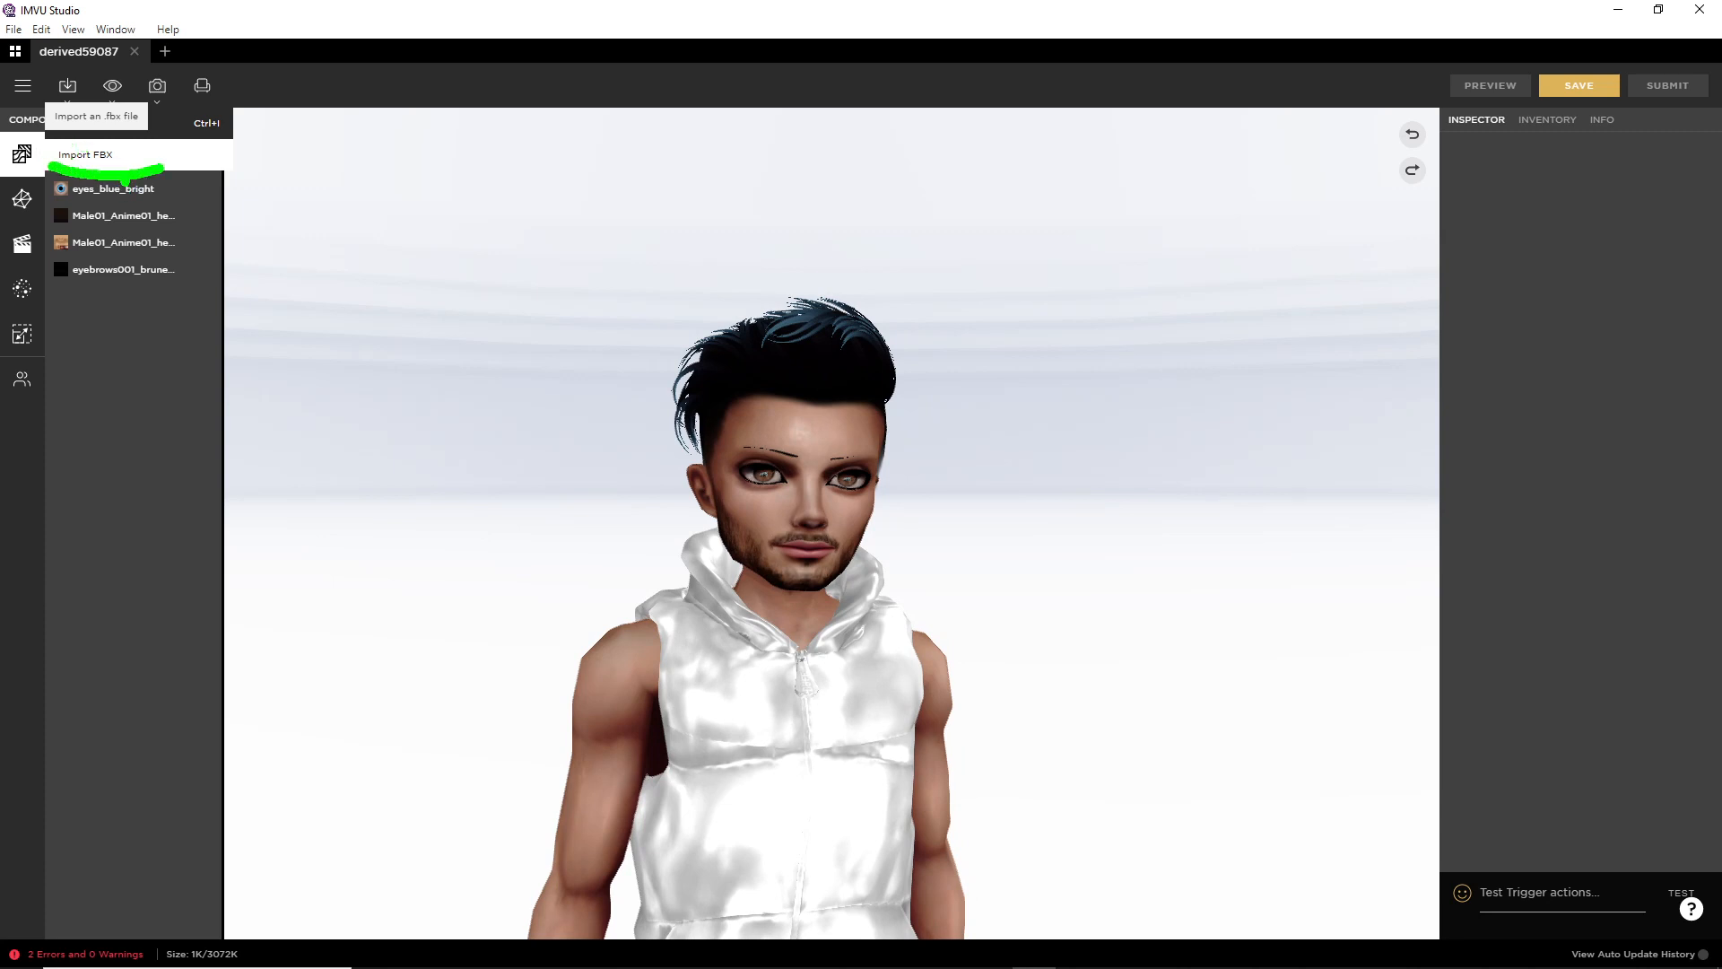
key(Escape)
click(68, 89)
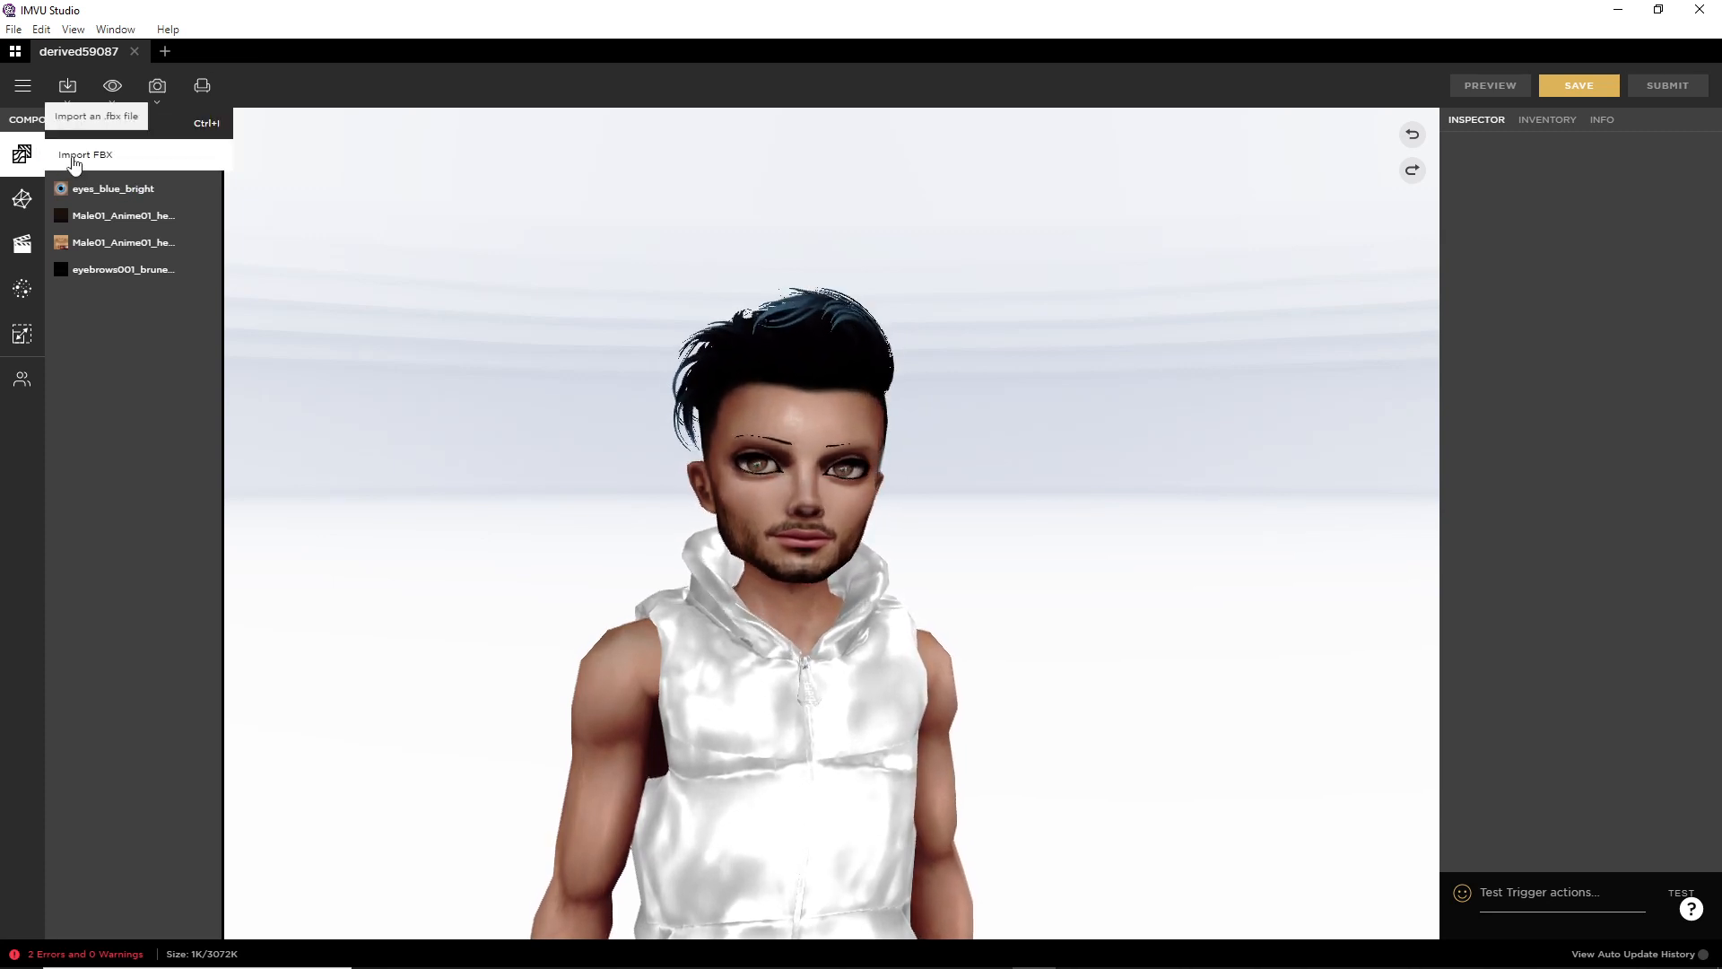
click(74, 159)
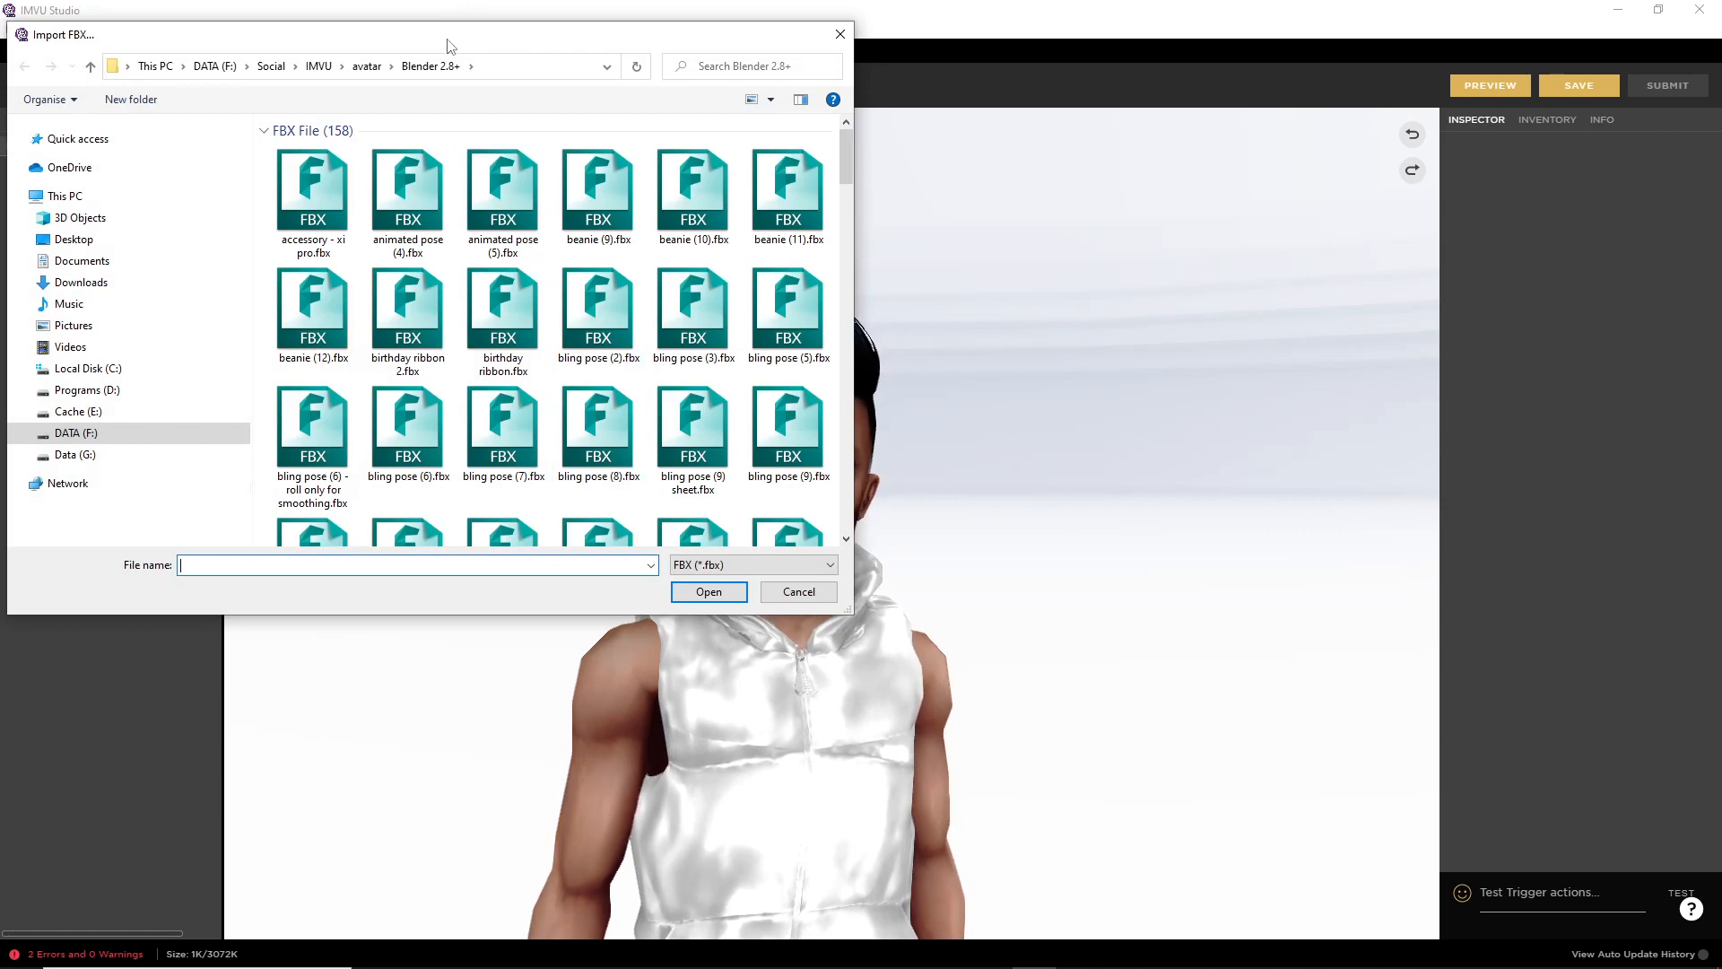
drag(450, 45, 682, 191)
scroll(748, 503, down, 15)
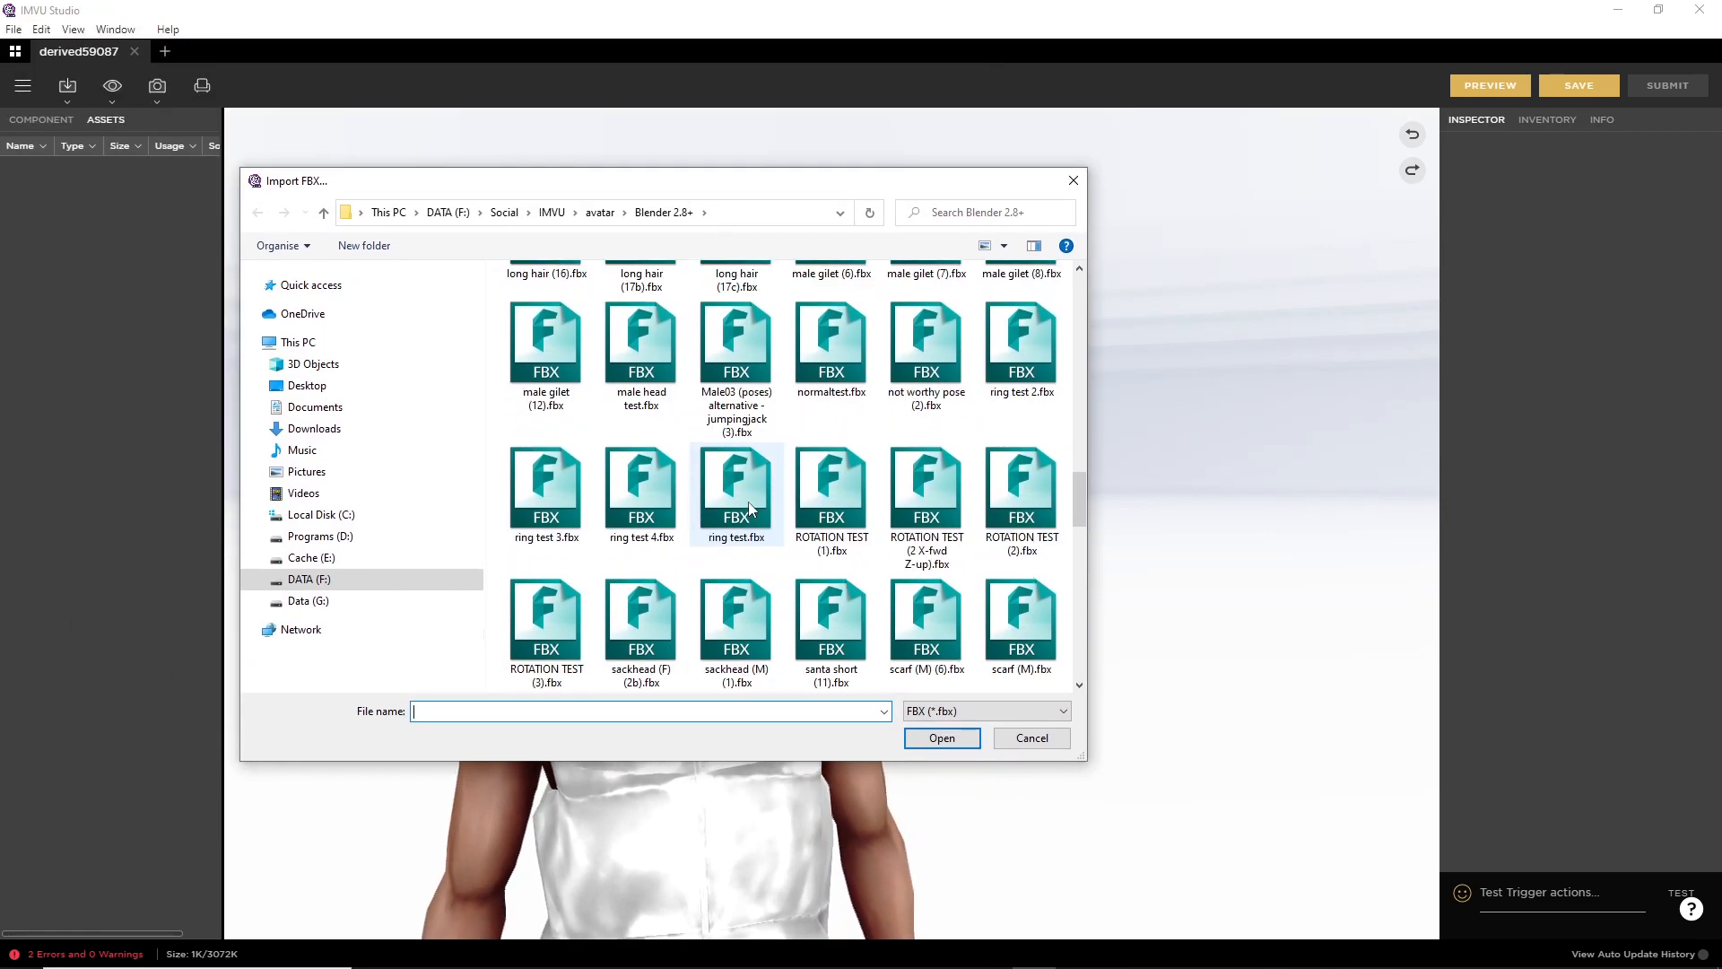
scroll(748, 502, down, 10)
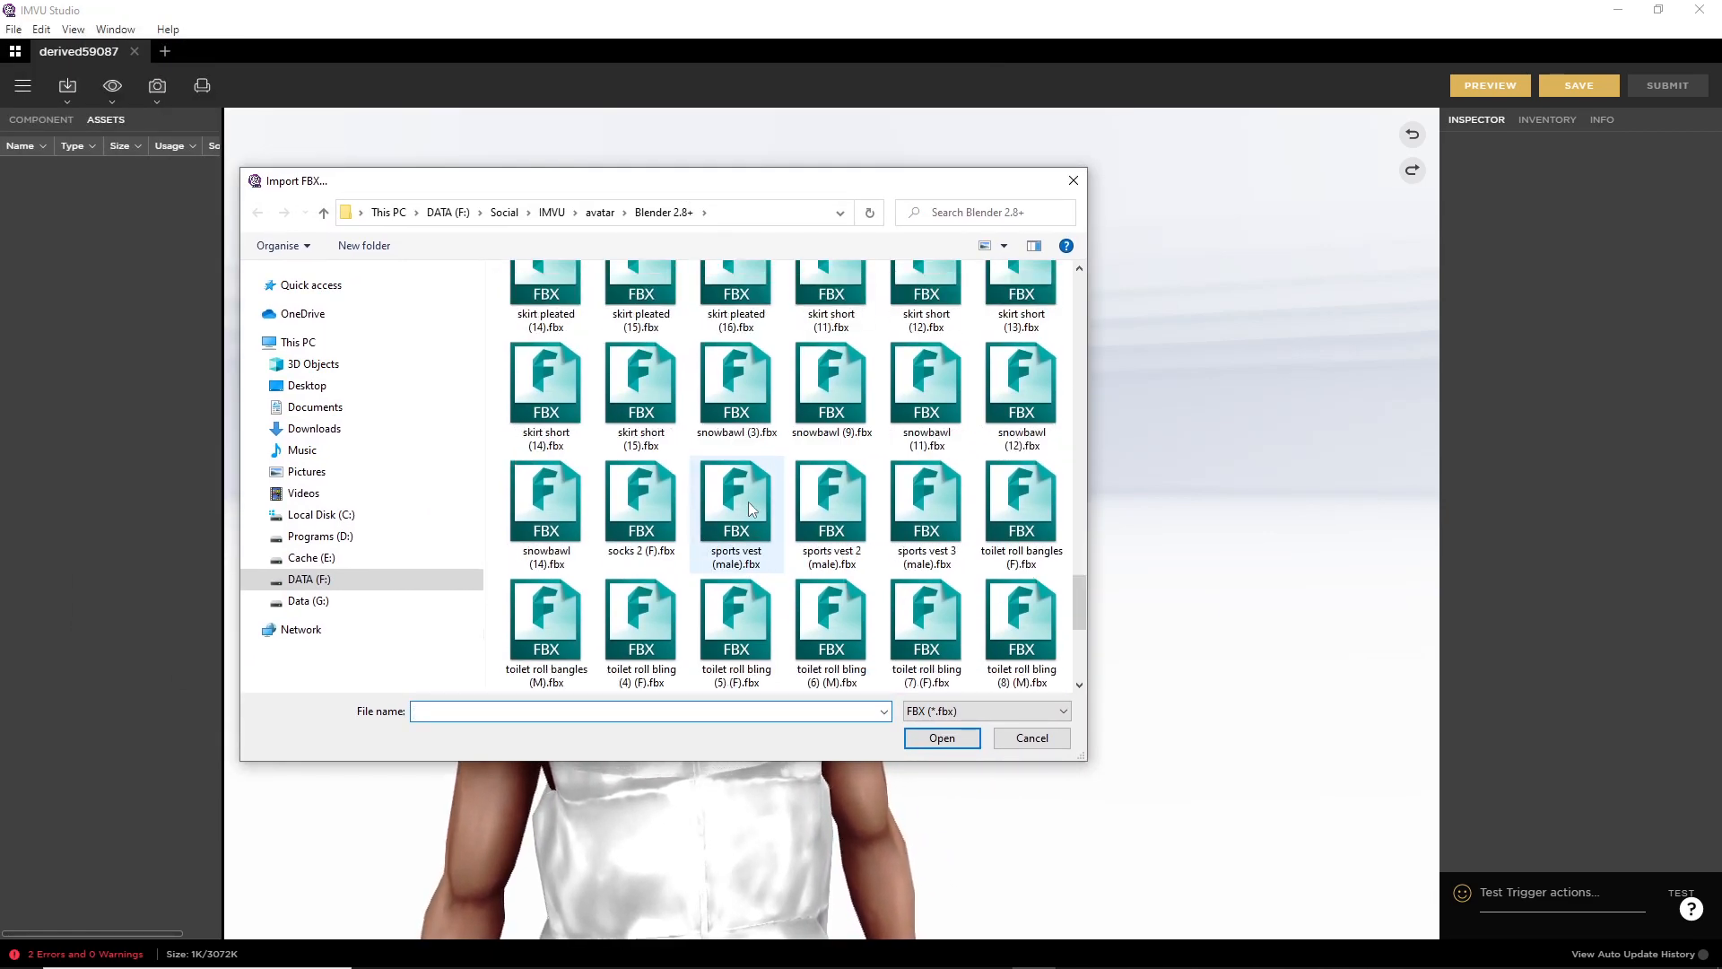
click(568, 513)
click(941, 738)
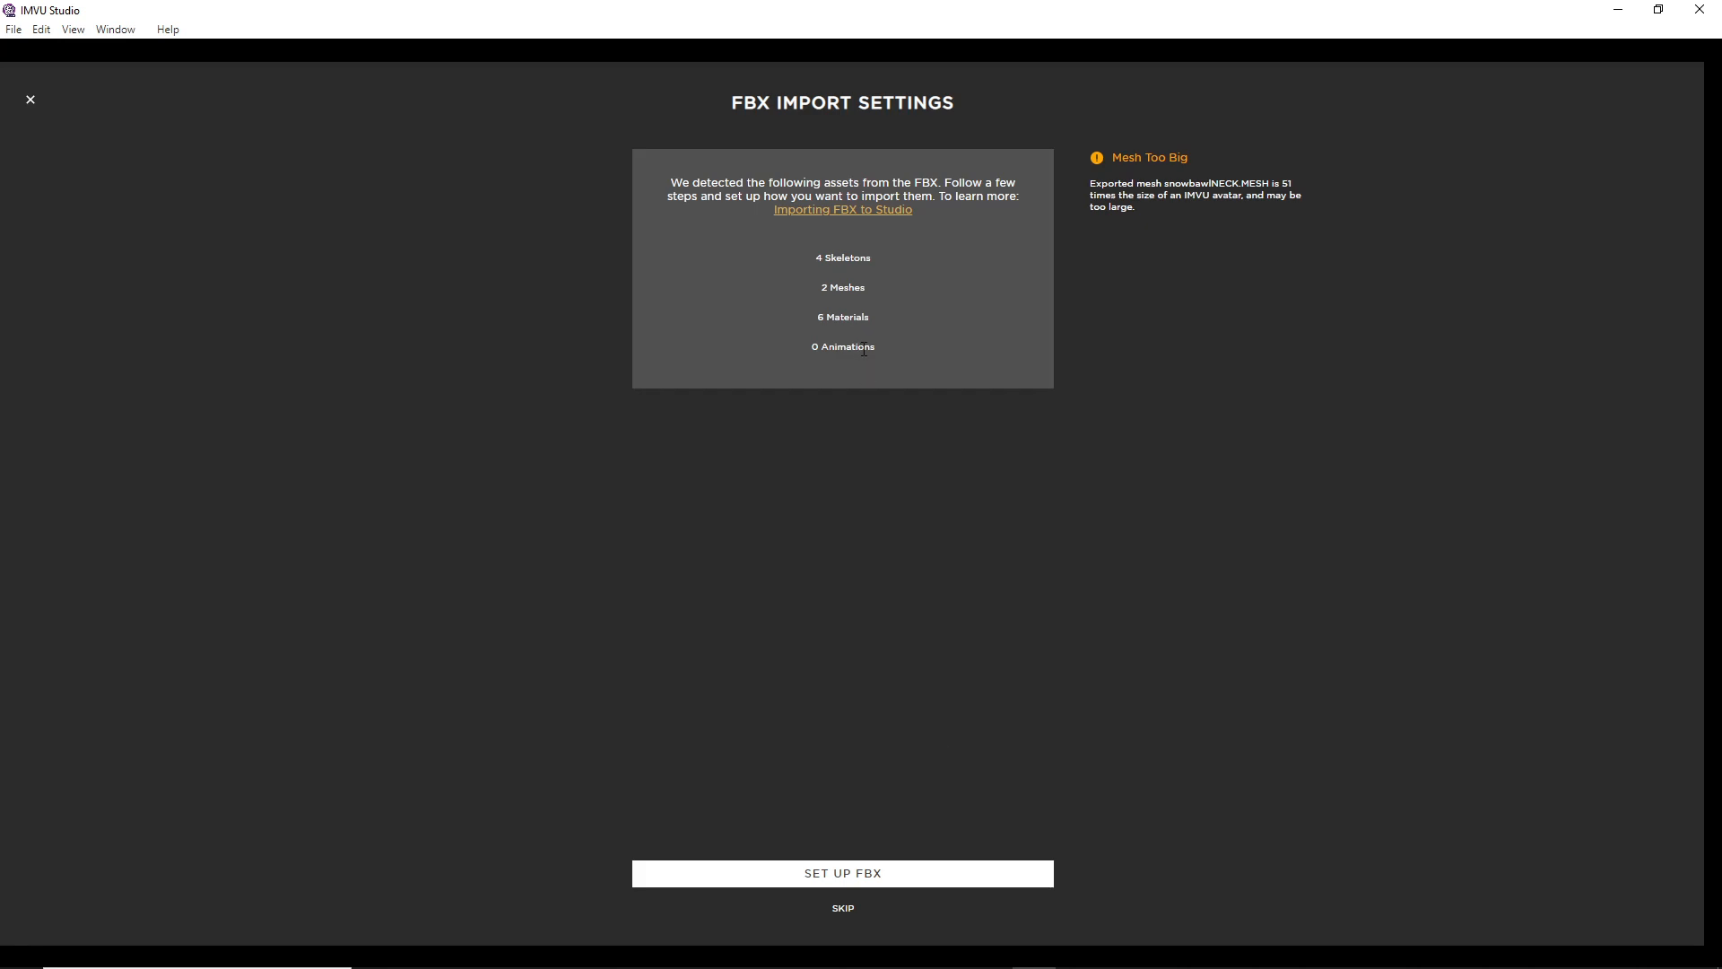
Step: Set up the FBX import with a skeleton scale of 0.01 and the 86-bone Female03MasterRoot-1 skeleton
mouse_move(838, 233)
mouse_down()
mouse_move(852, 392)
mouse_move(848, 213)
mouse_up()
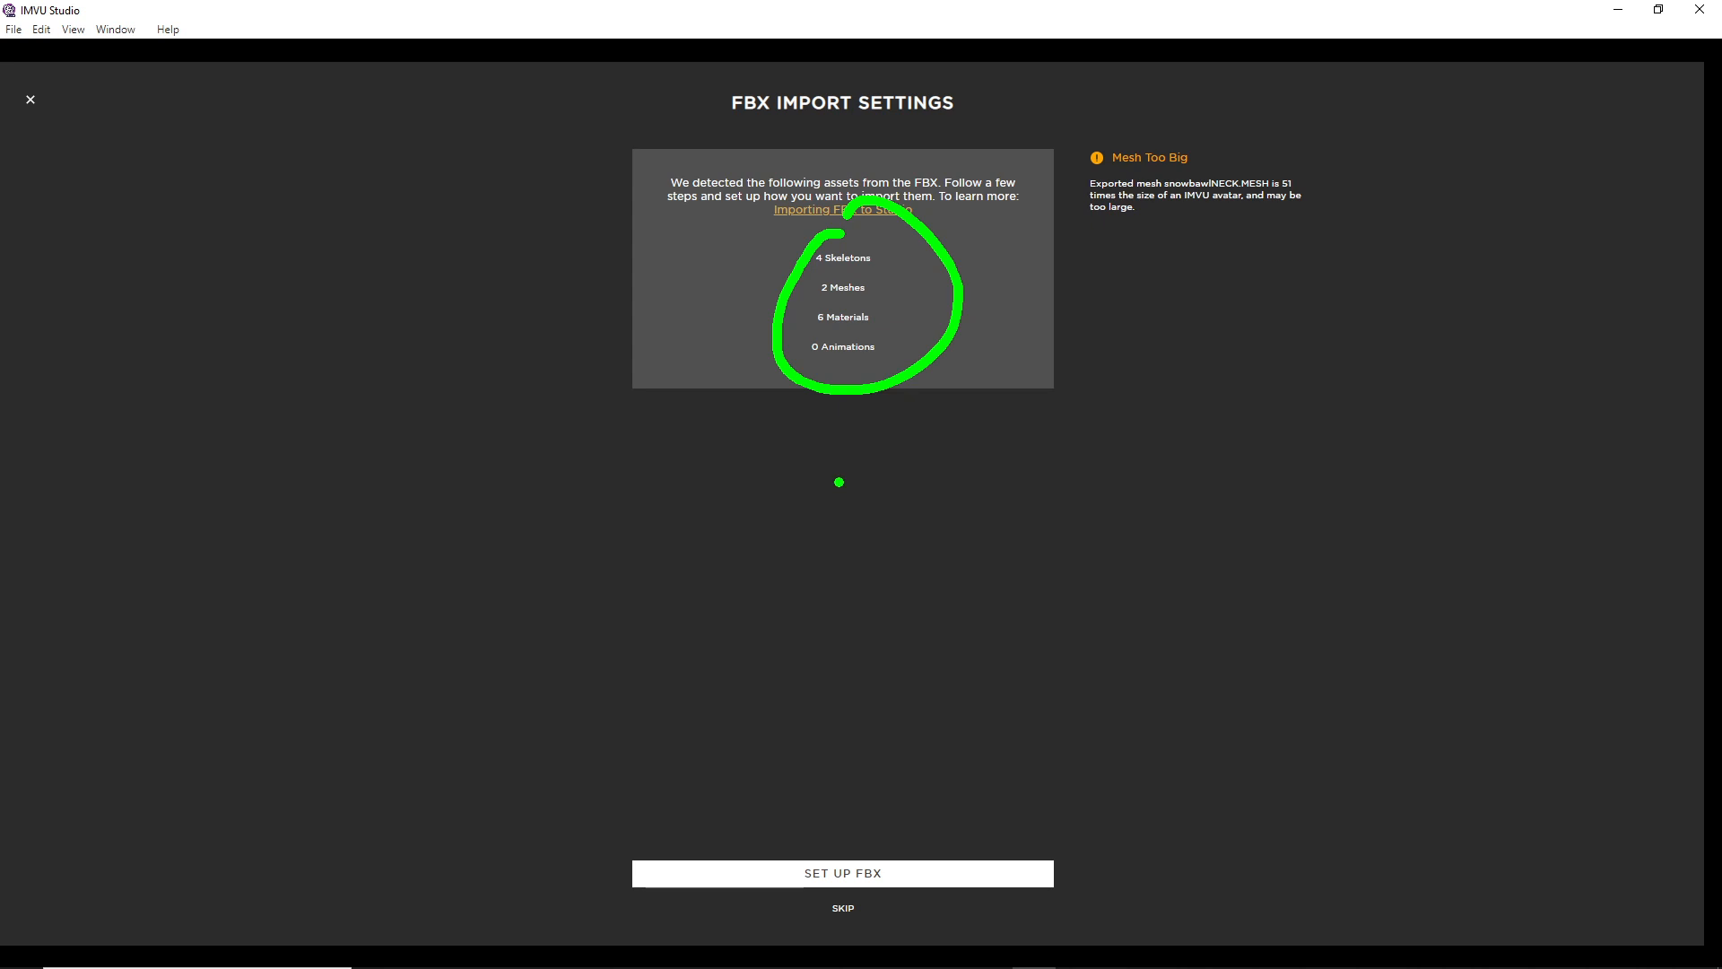
key(Escape)
click(846, 883)
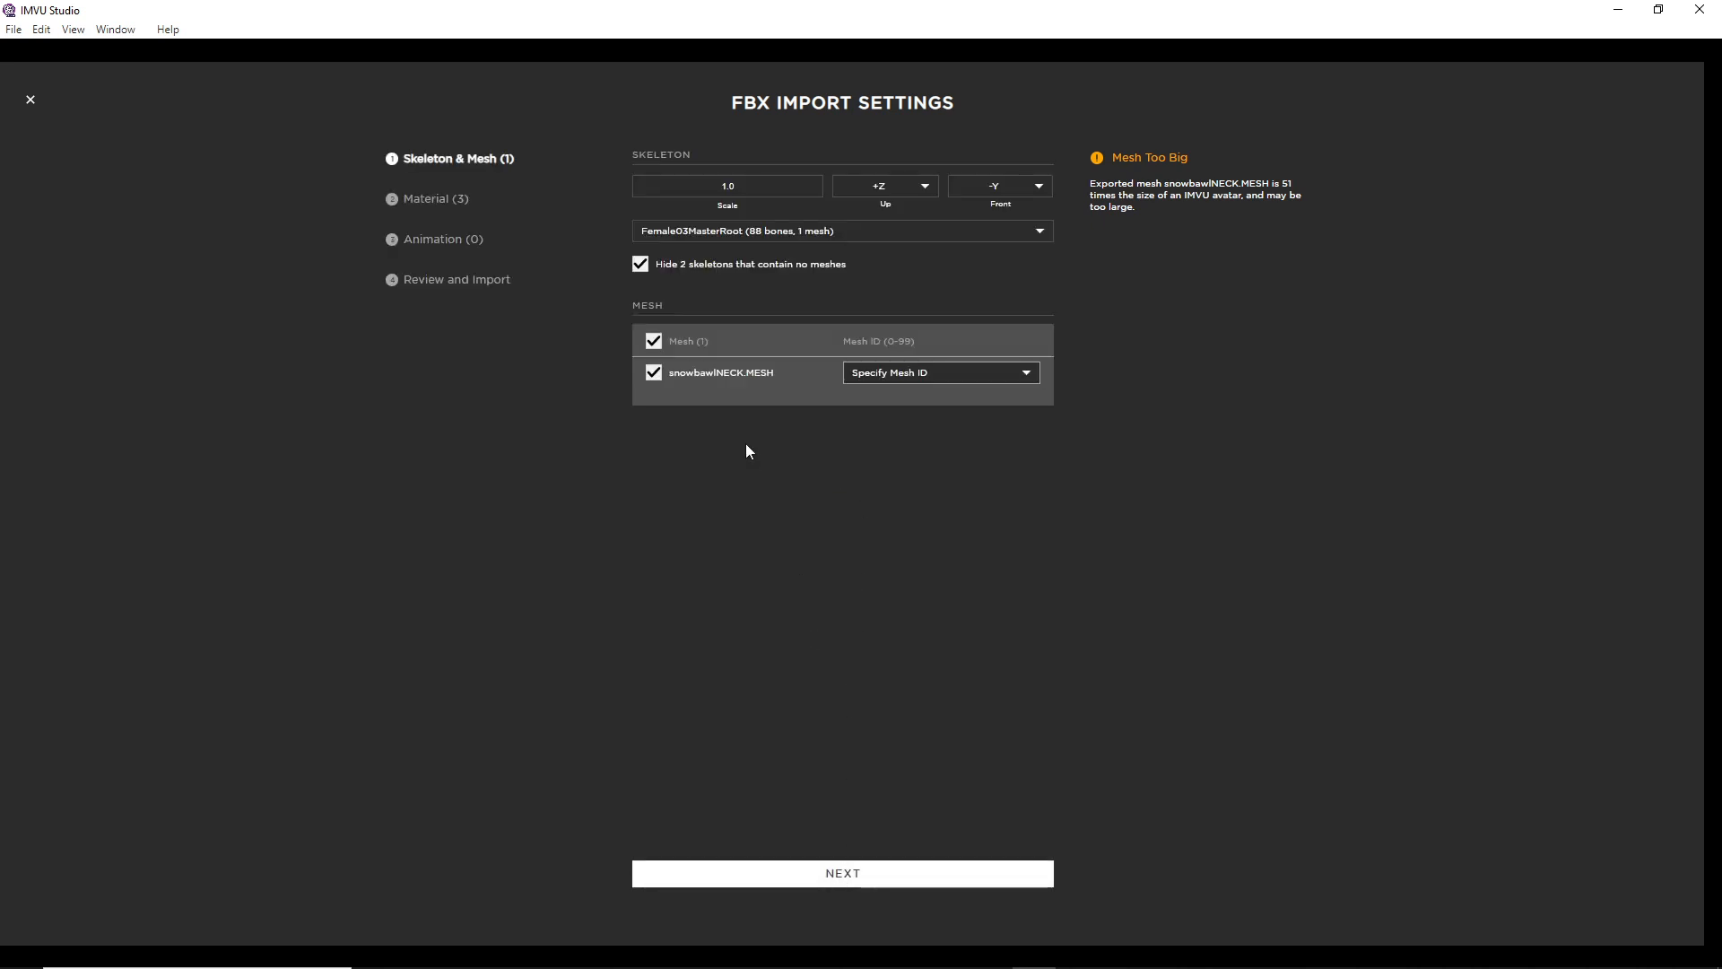
click(694, 188)
text(0.01)
click(718, 231)
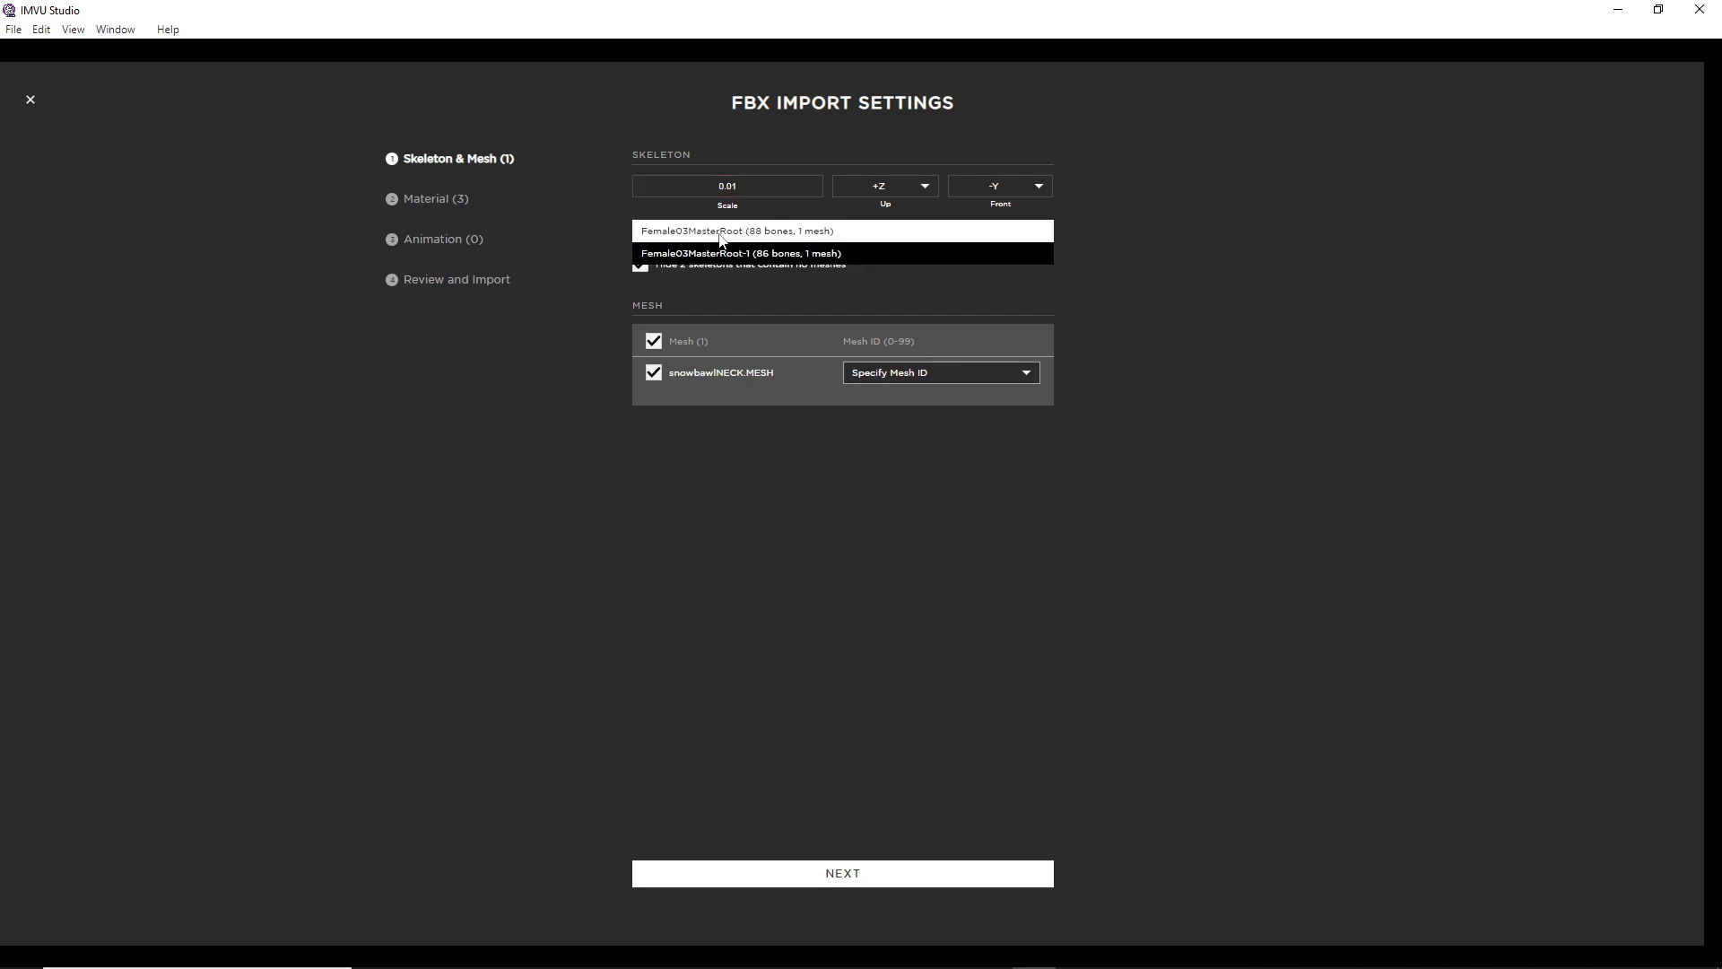
click(776, 254)
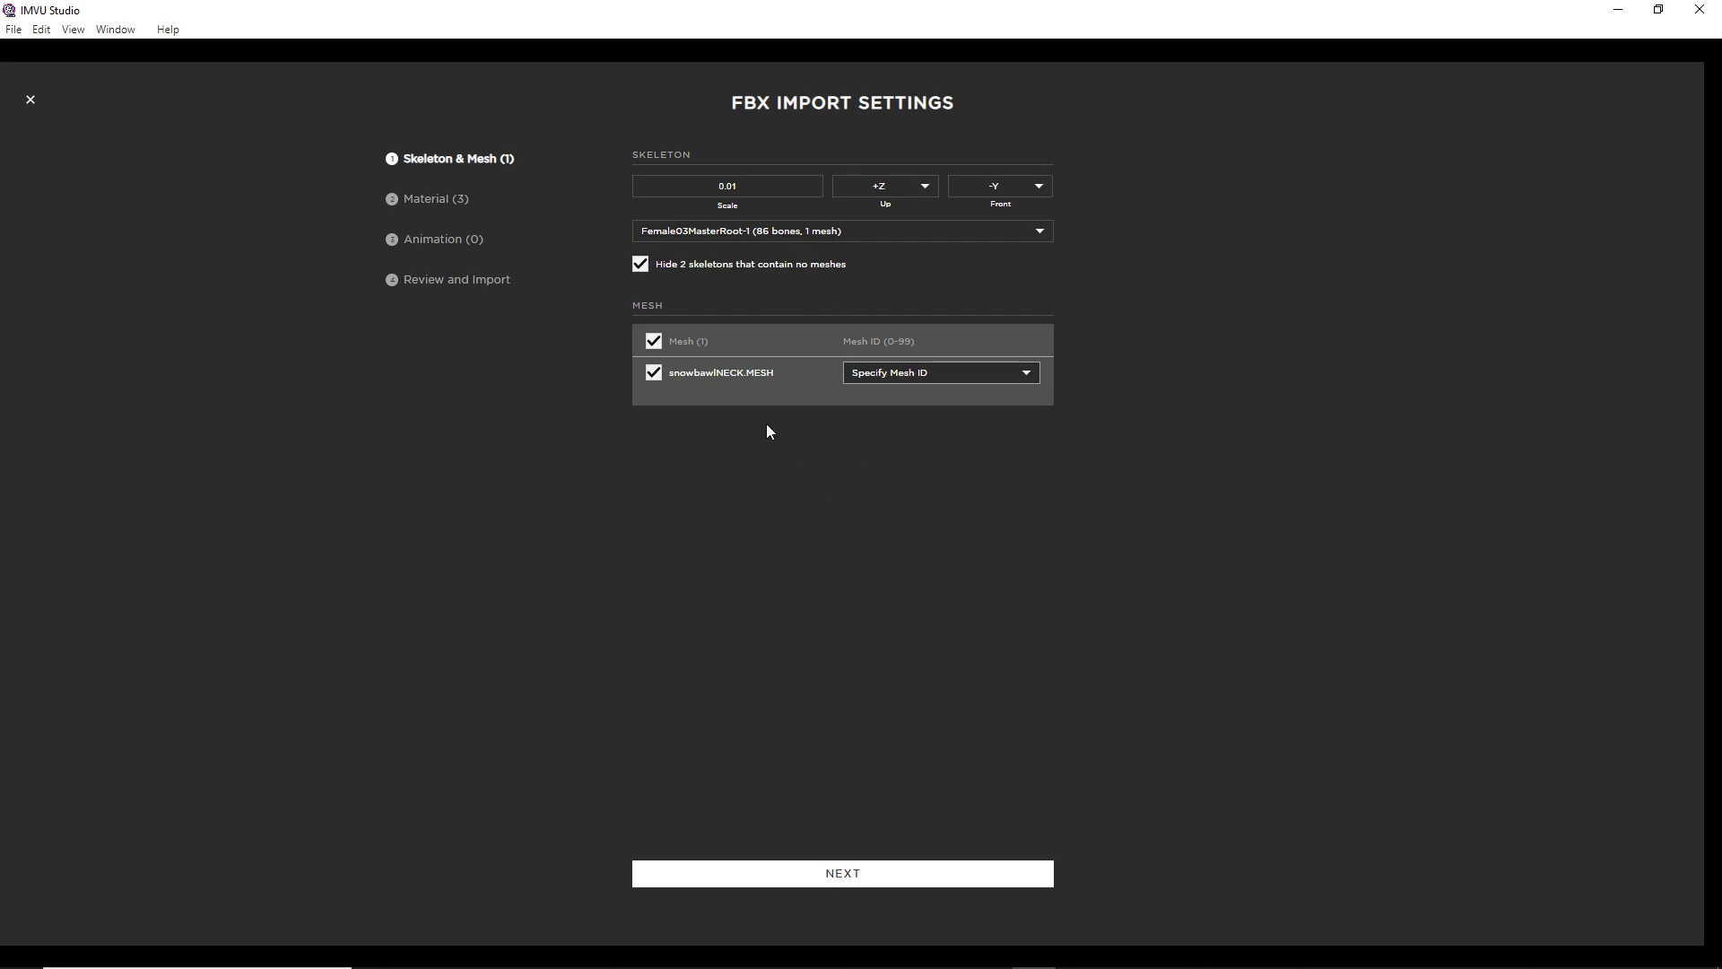
Step: Assign mesh ID [0] head to snowbawlNECK.MESH and continue to the material settings
click(919, 375)
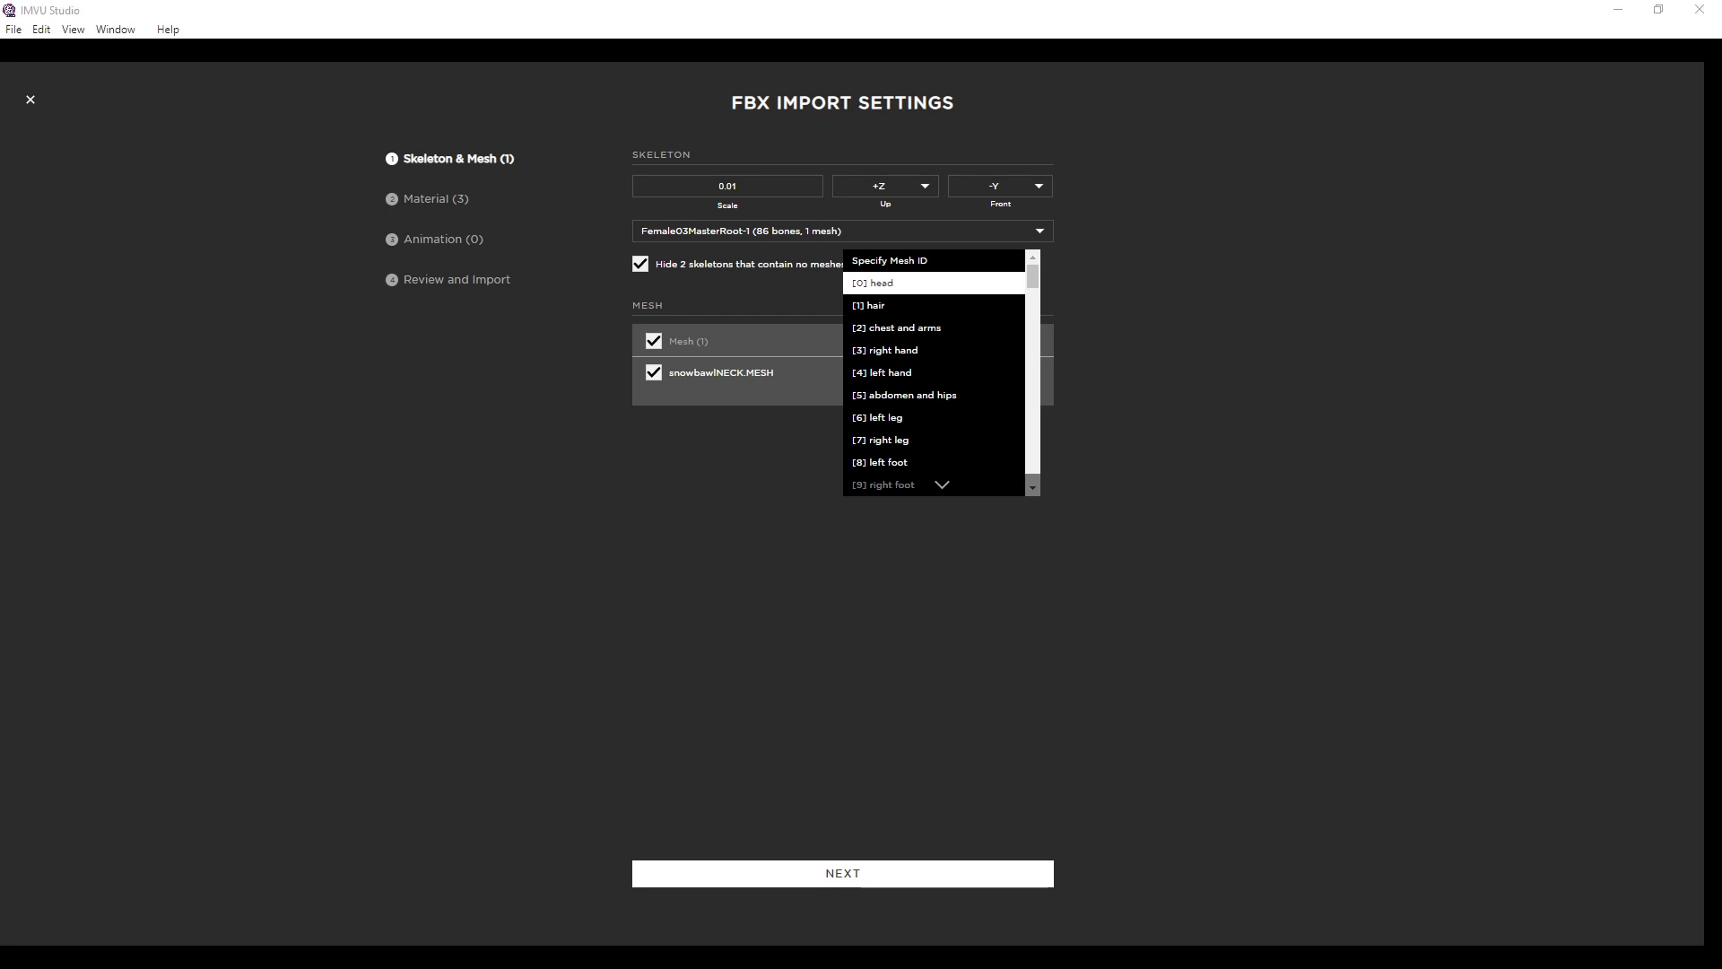
click(879, 284)
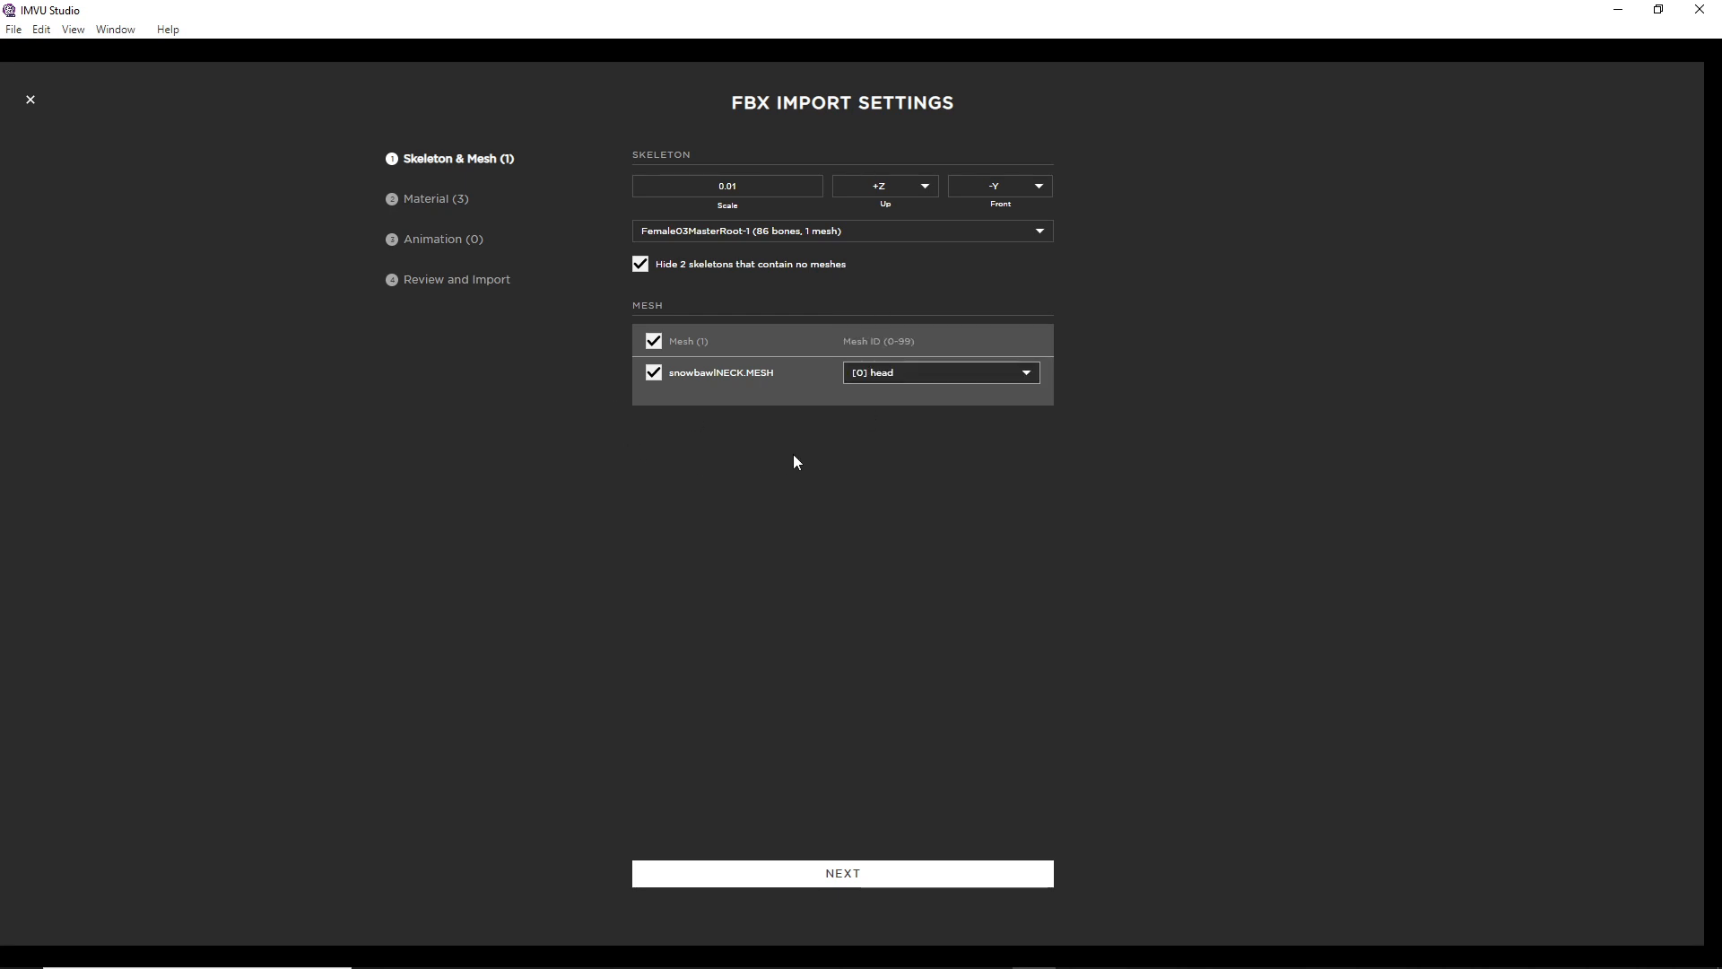
click(853, 874)
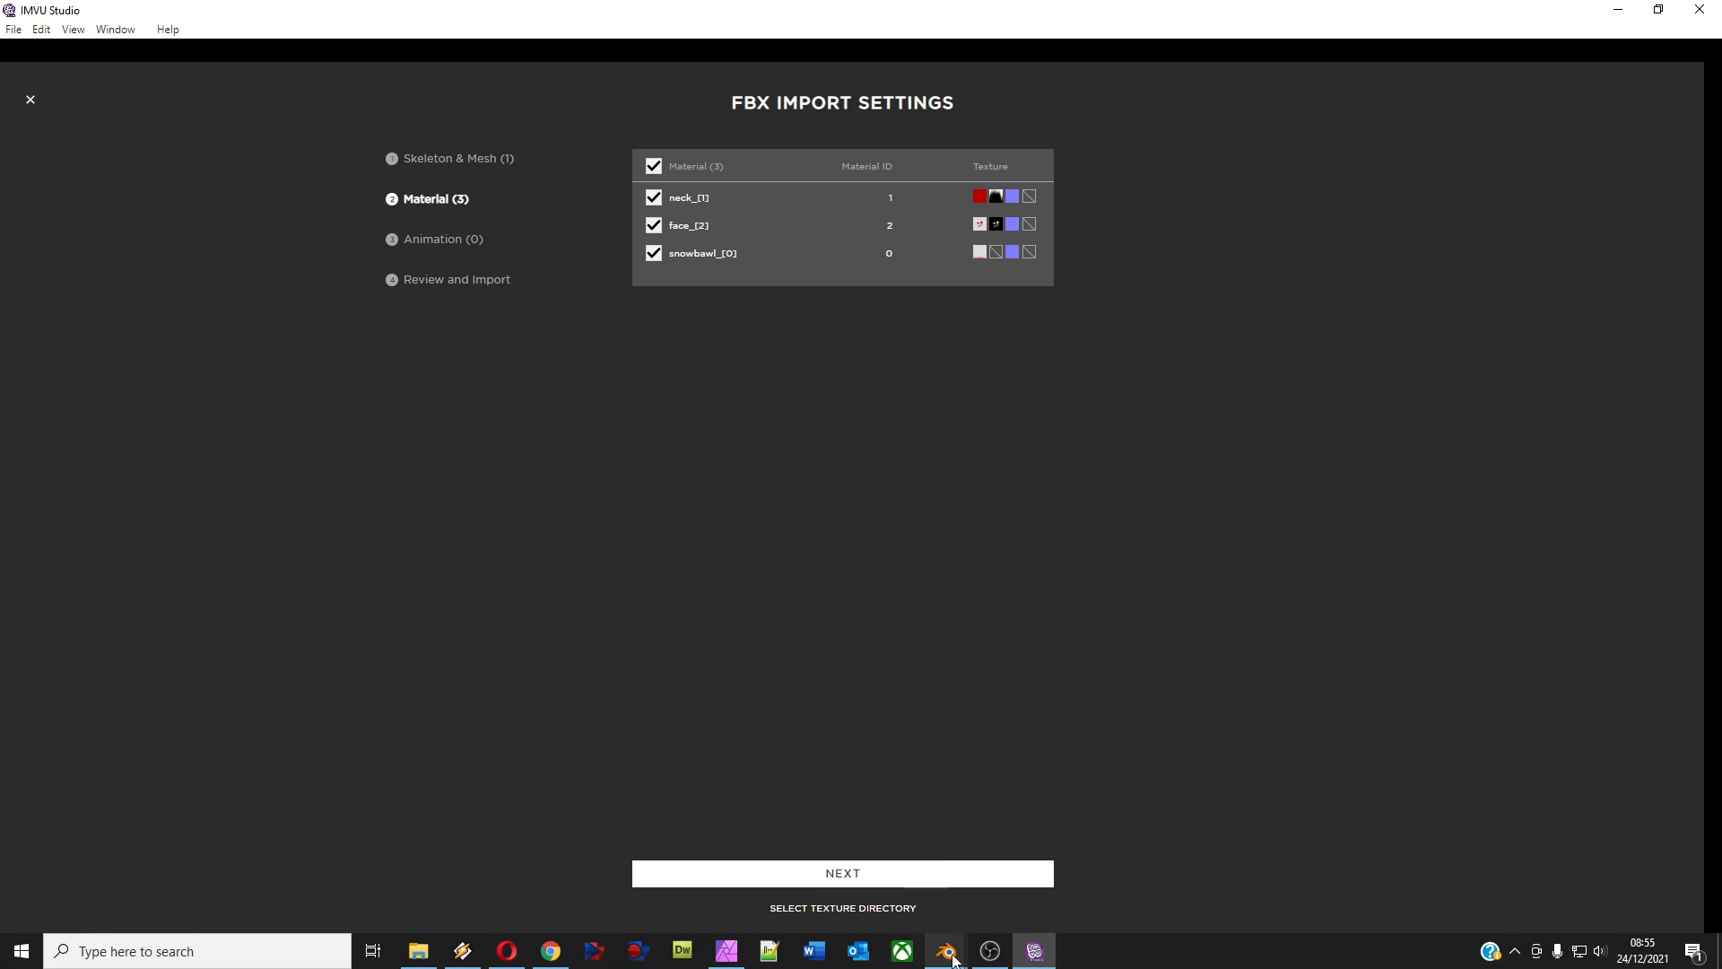
Step: Switch to Blender's Shading workspace and examine the diffuse, opacity and normal texture nodes of snowbawlNECK.MESH's neck [1] material in a maximized node editor
click(952, 947)
click(1009, 869)
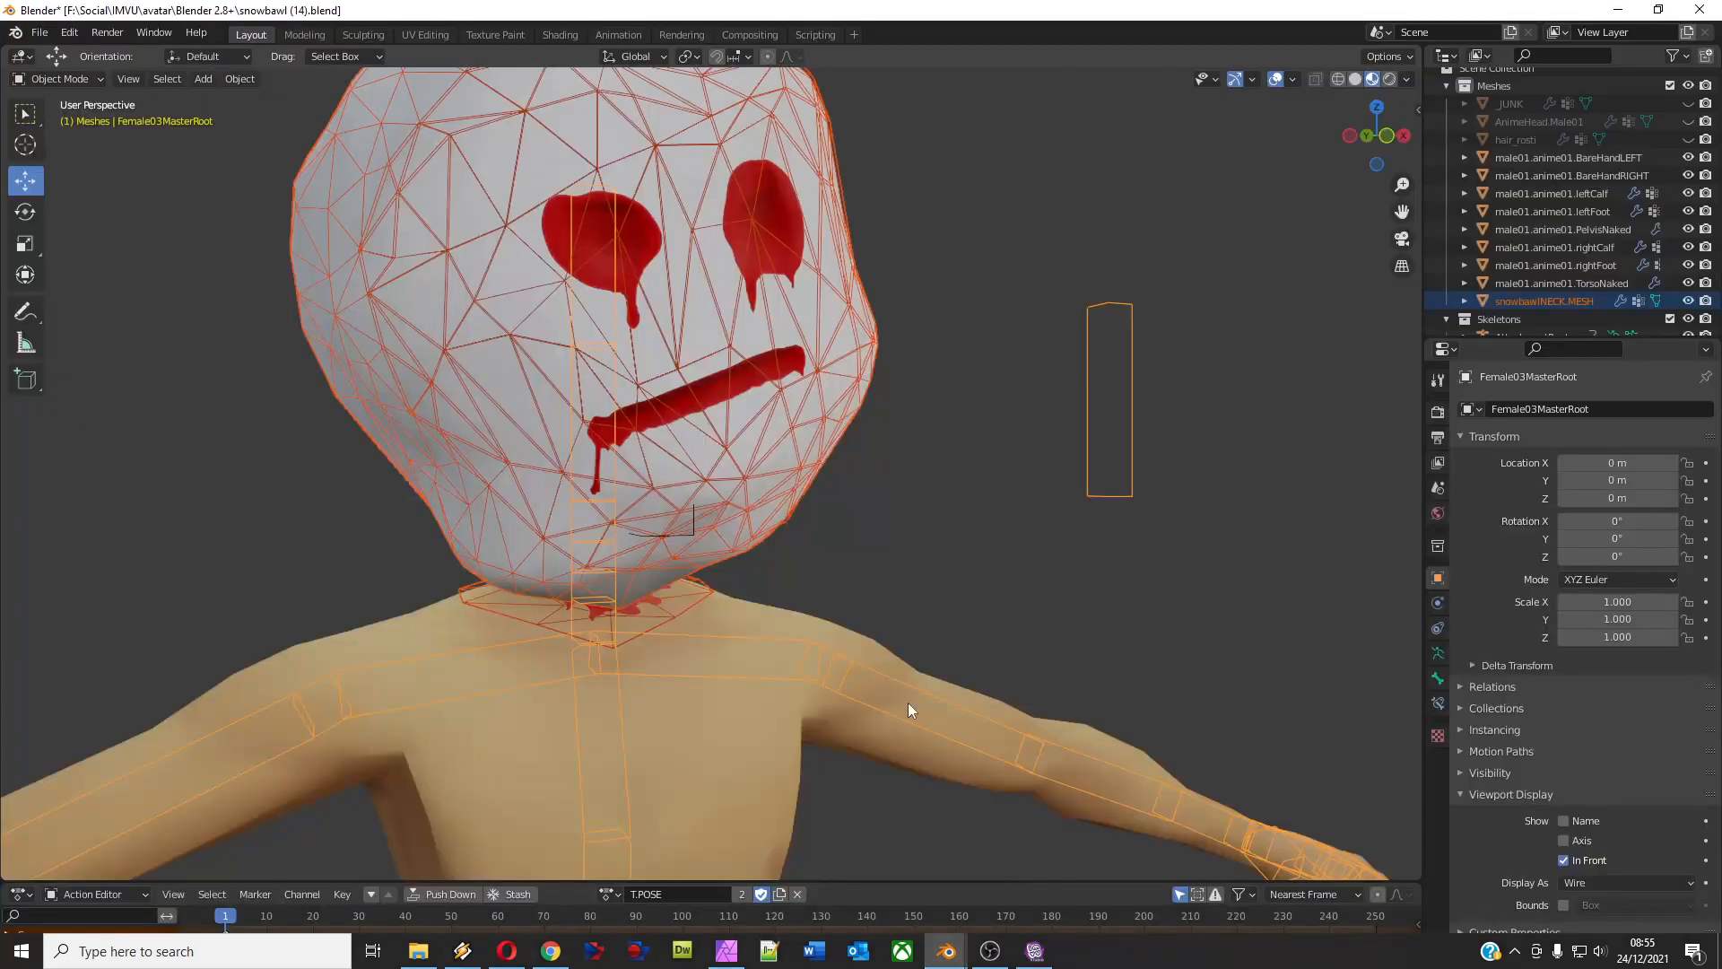
click(558, 34)
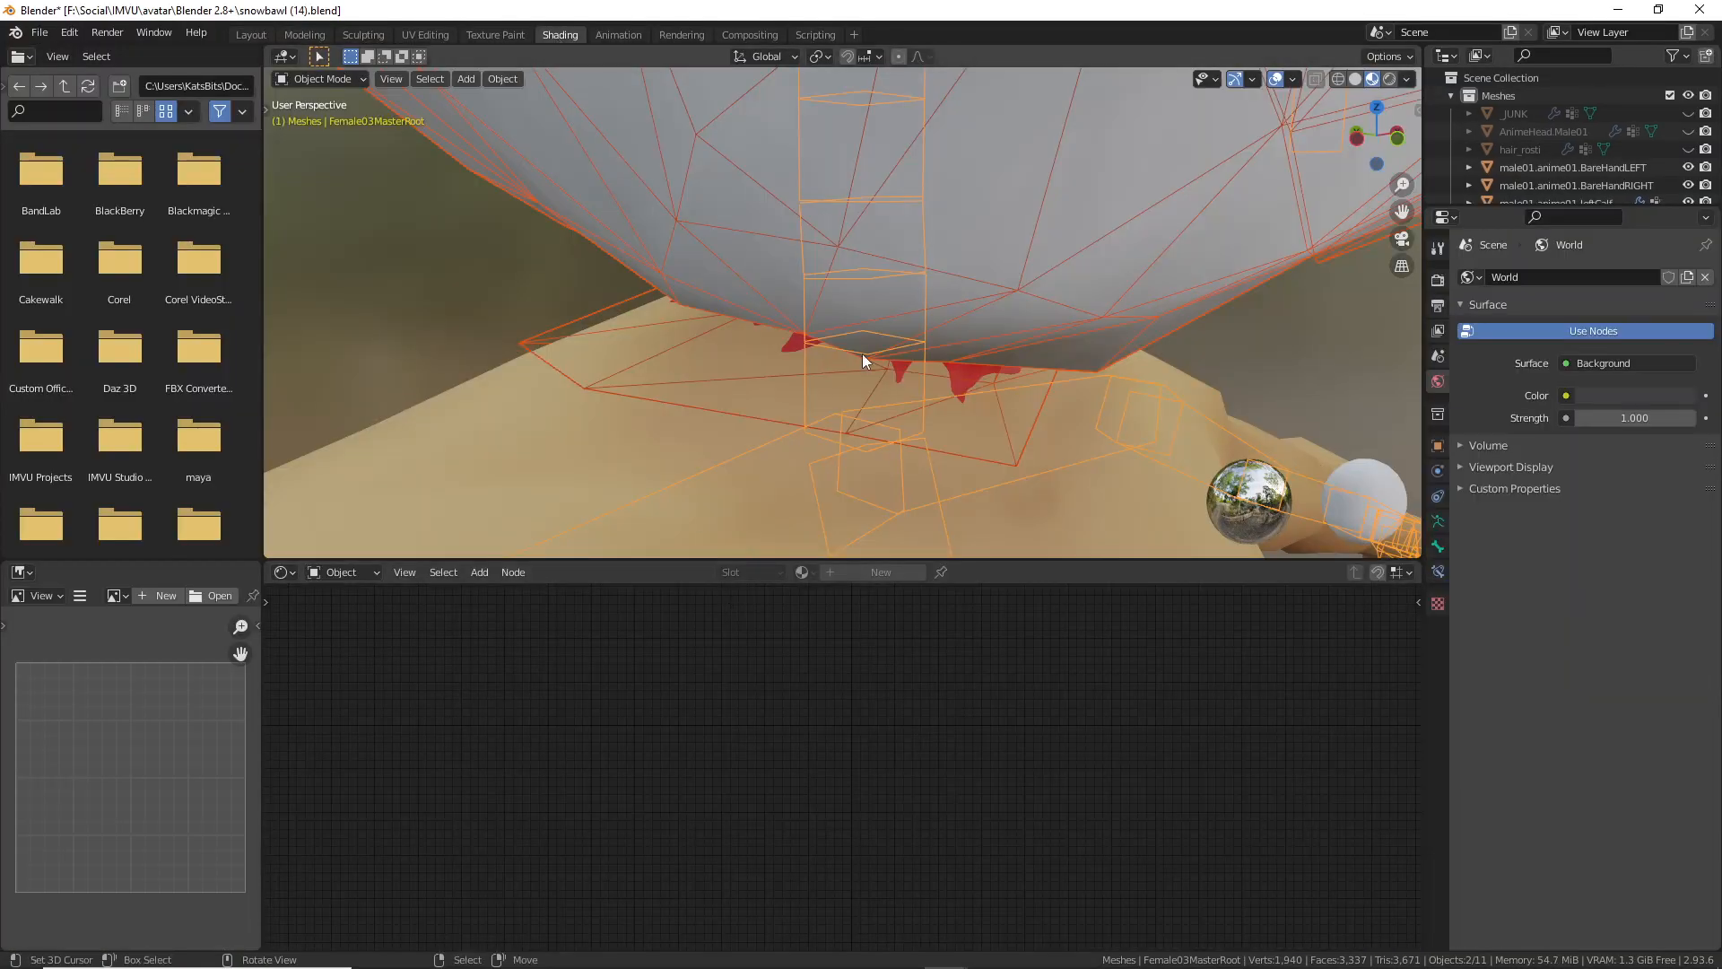
click(541, 174)
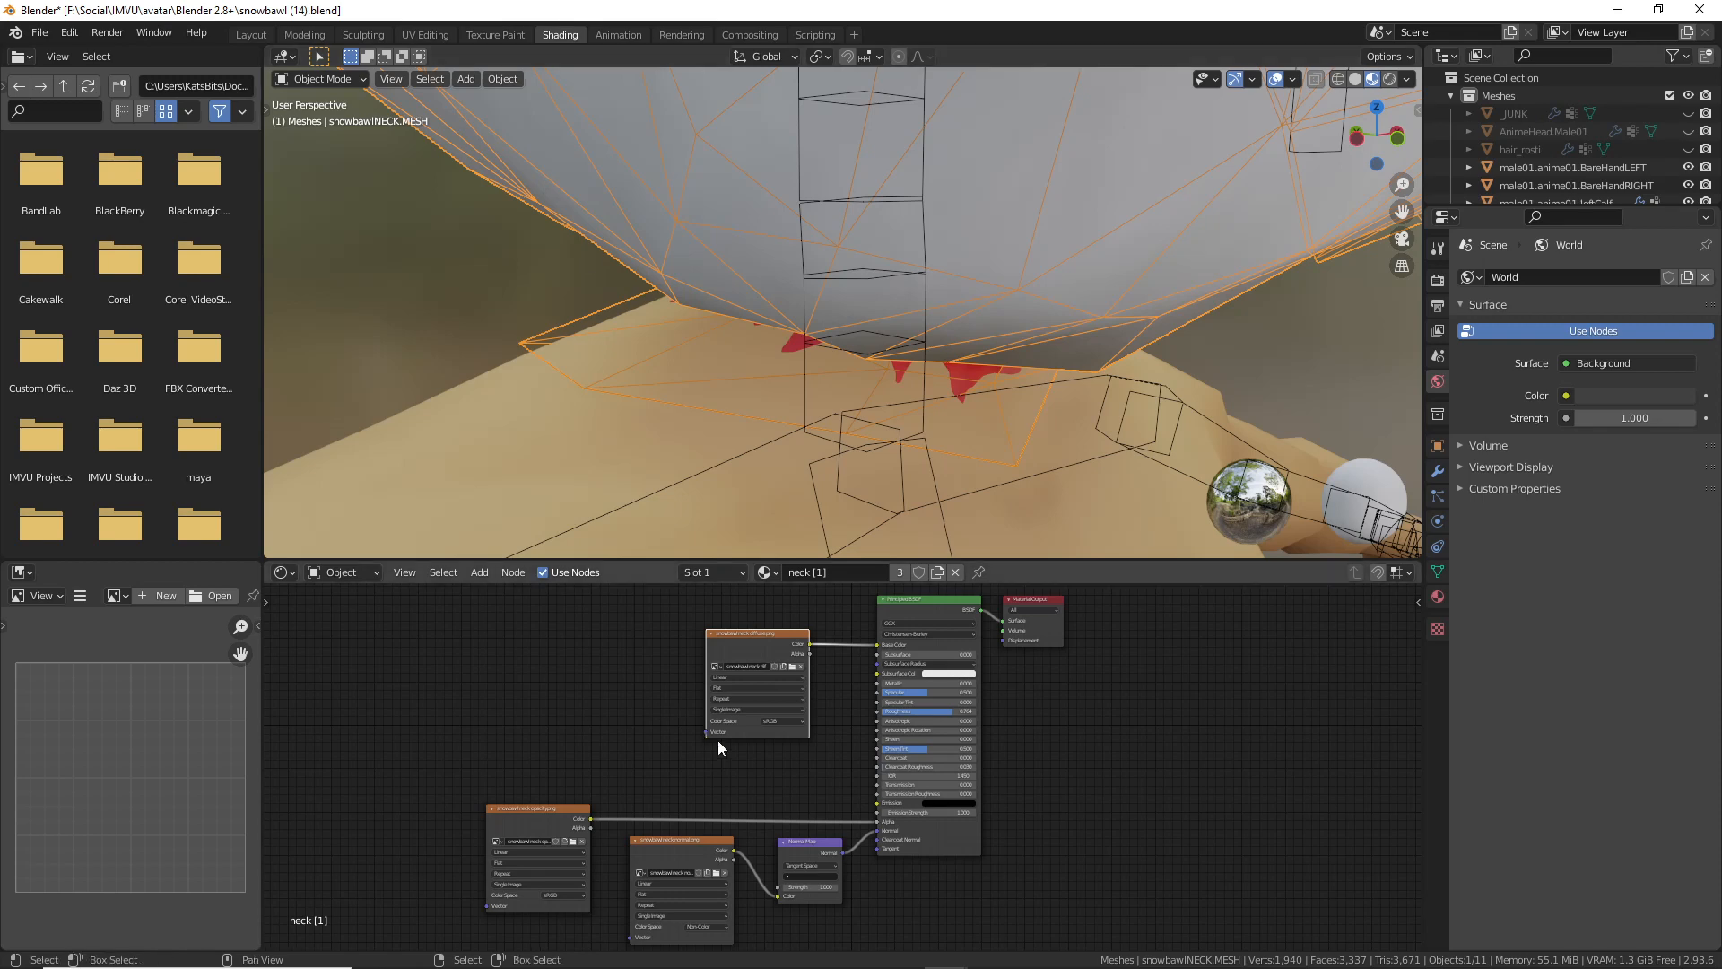
key(ctrl+space)
scroll(723, 608, up, 3)
scroll(723, 612, down, 5)
middle_drag(690, 612, 761, 622)
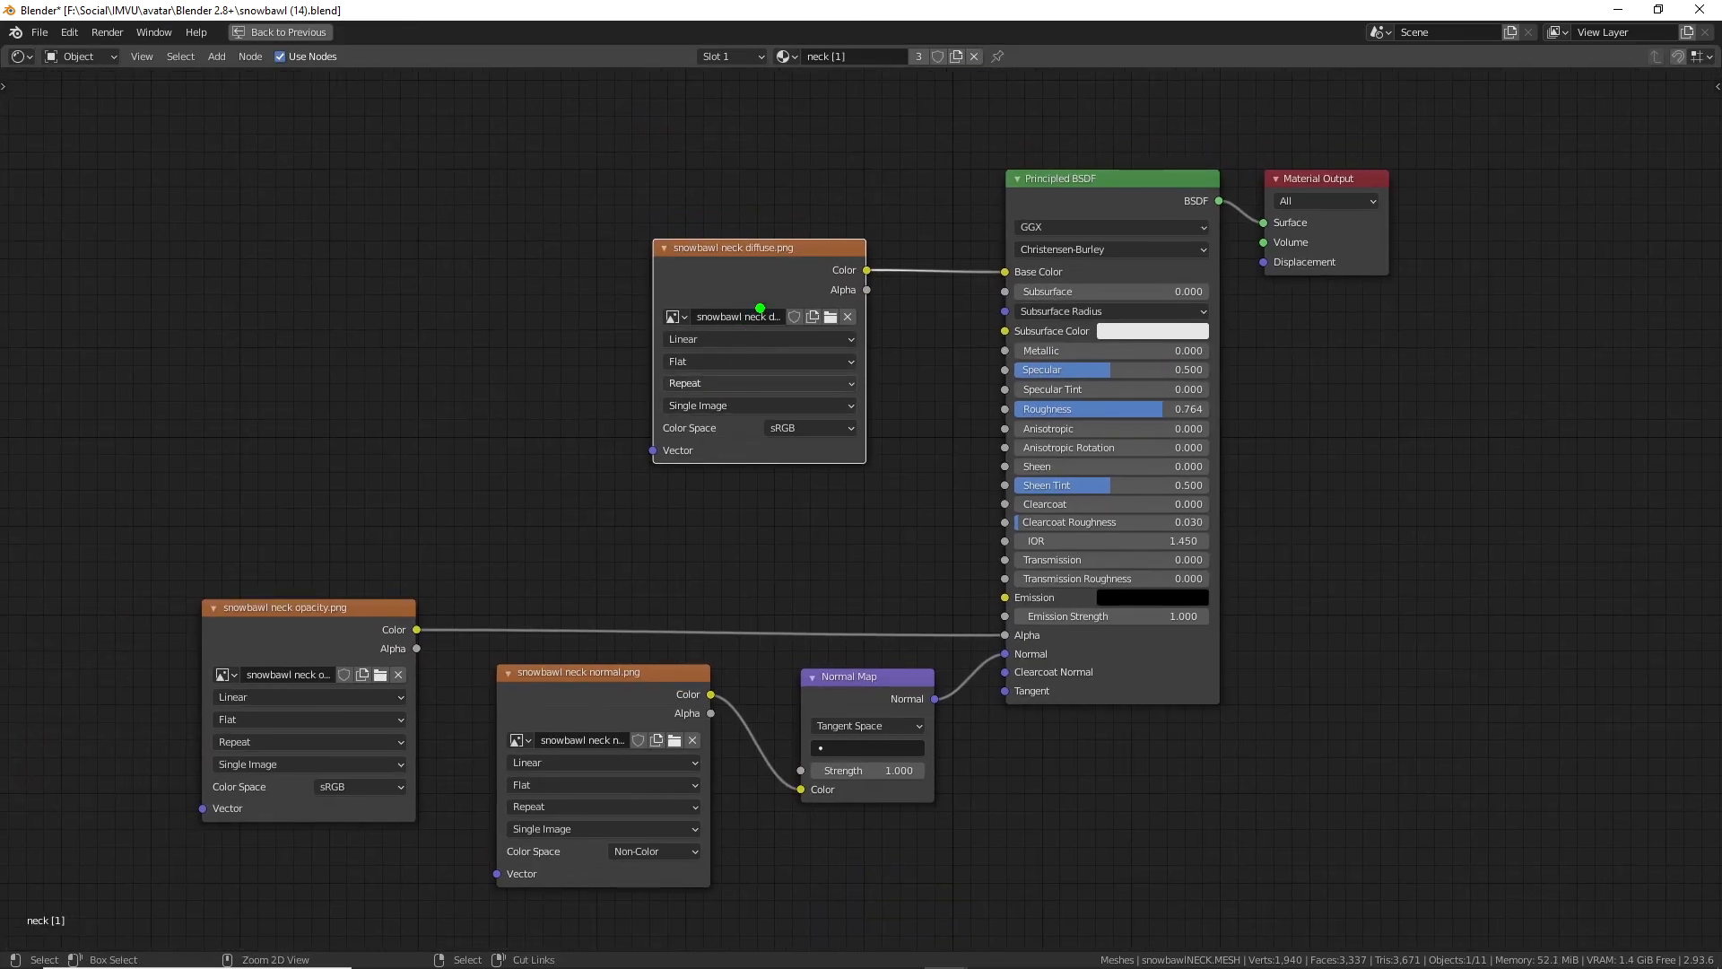
drag(760, 307, 738, 349)
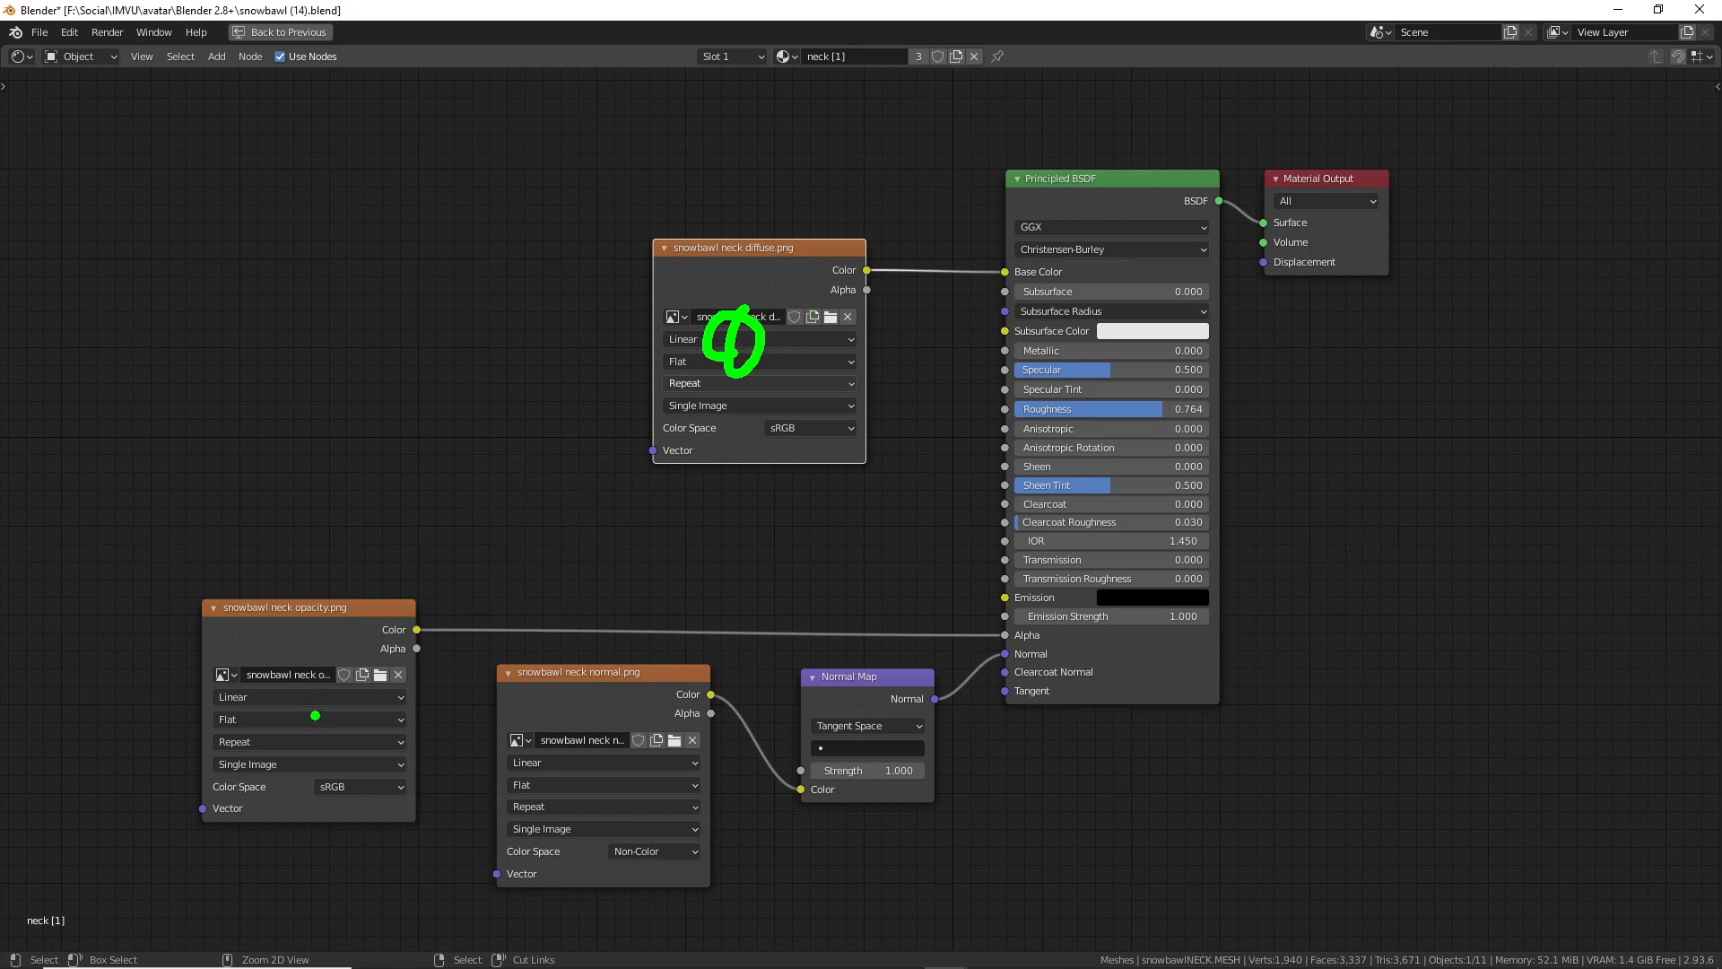
mouse_move(302, 667)
mouse_down()
mouse_move(265, 648)
mouse_move(294, 671)
mouse_up()
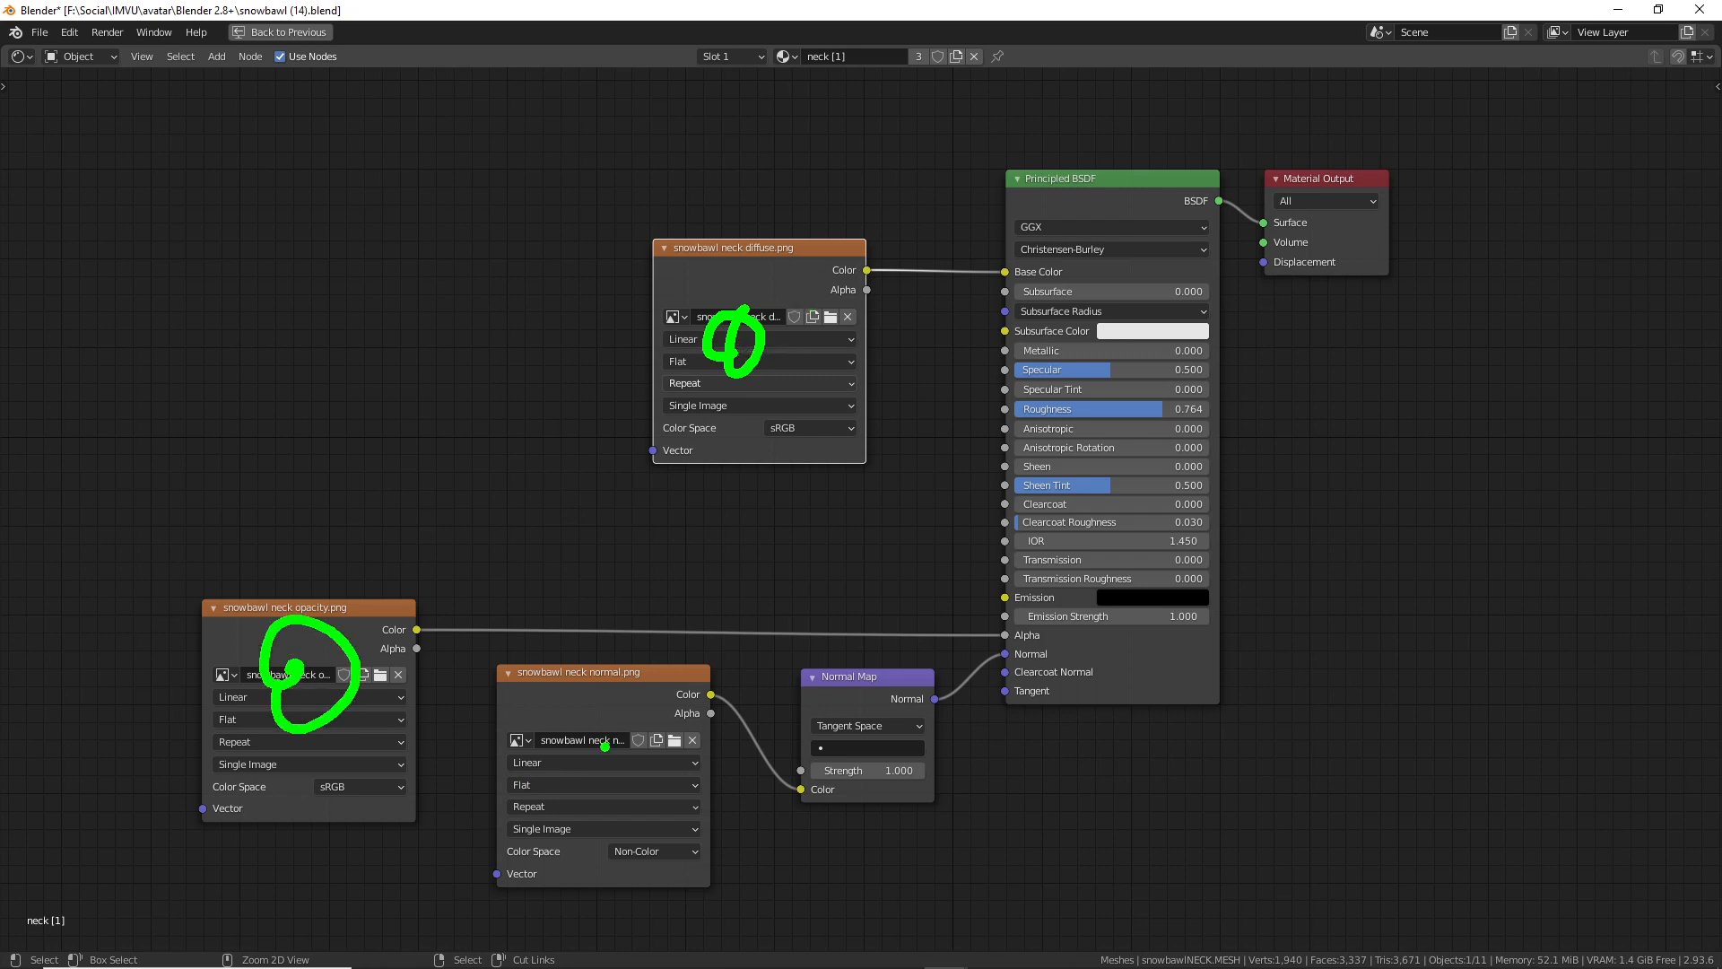
drag(605, 747, 613, 764)
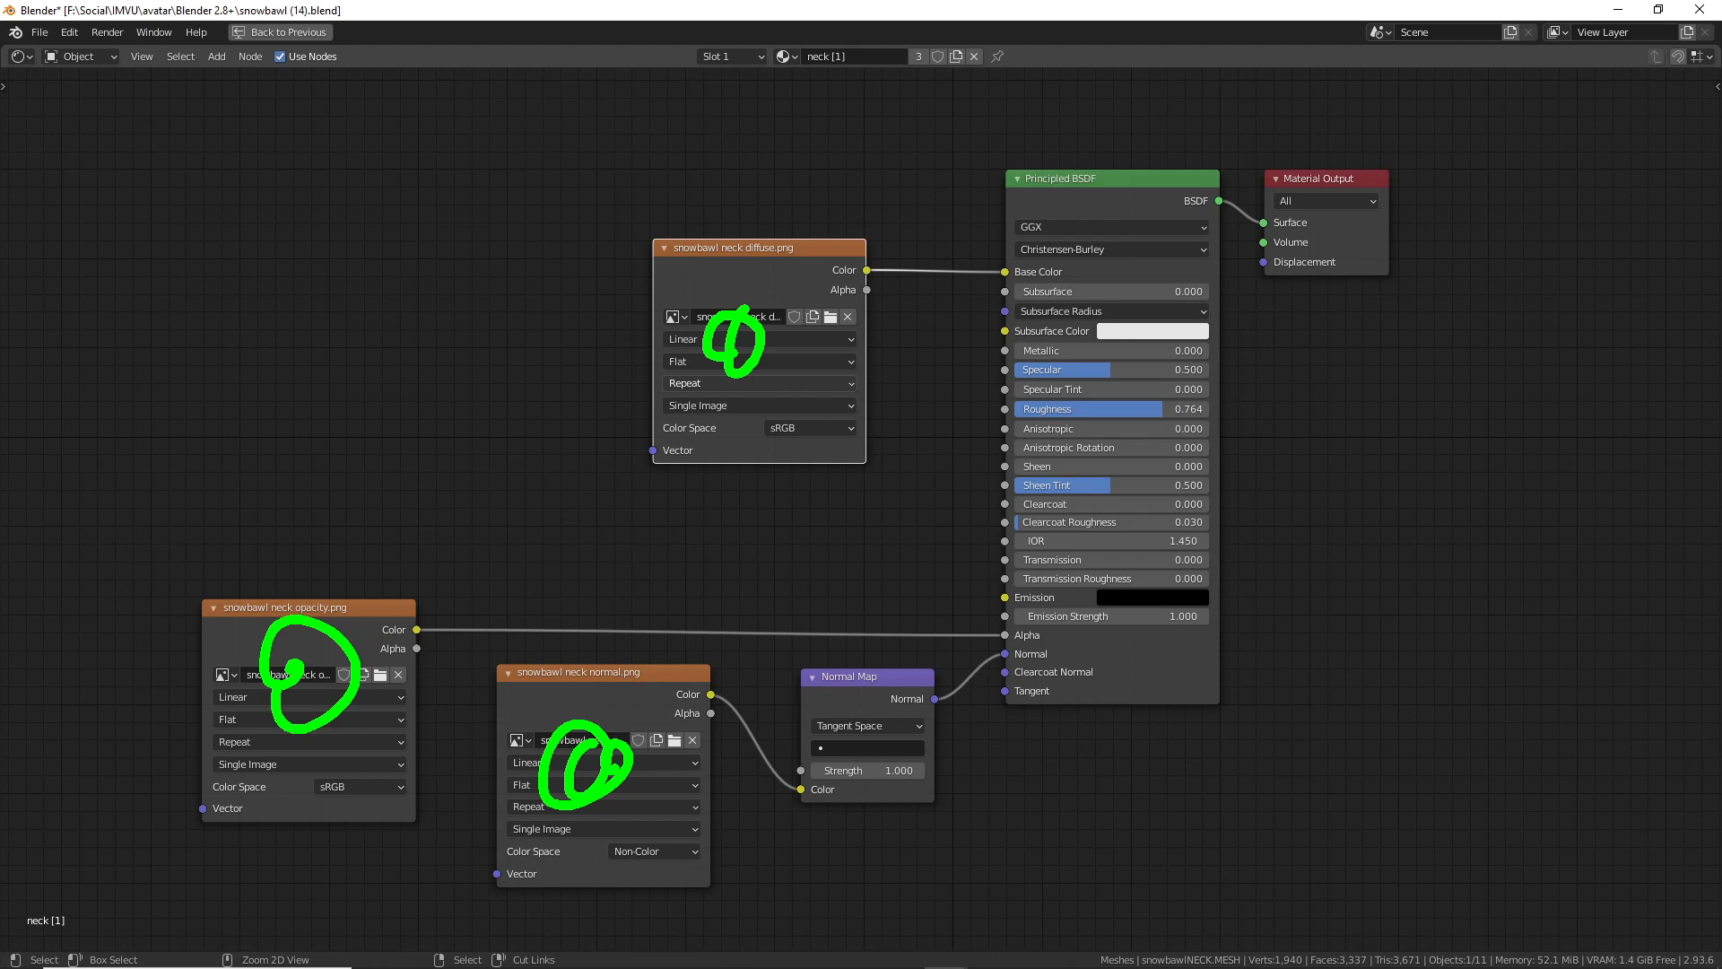
key(Escape)
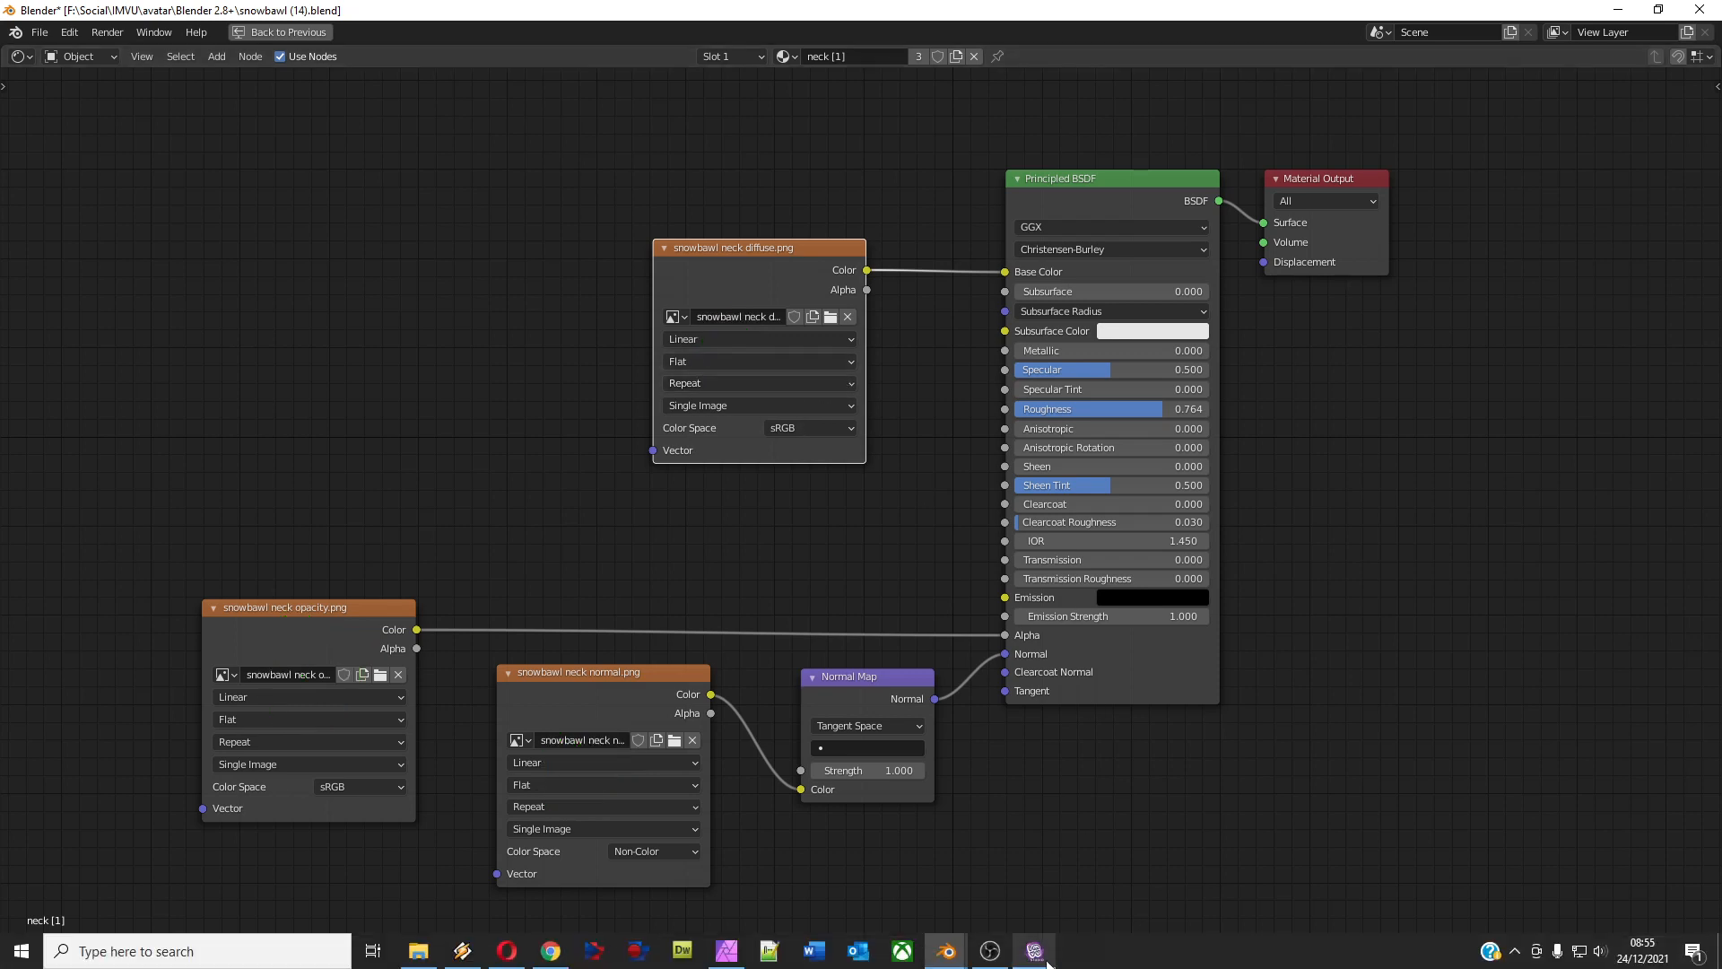
Step: Switch to IMVU Studio, check the texture maps assigned to neck_[1], face_[2] and snowbawl_[0], and accept the material settings
click(1034, 950)
mouse_move(976, 202)
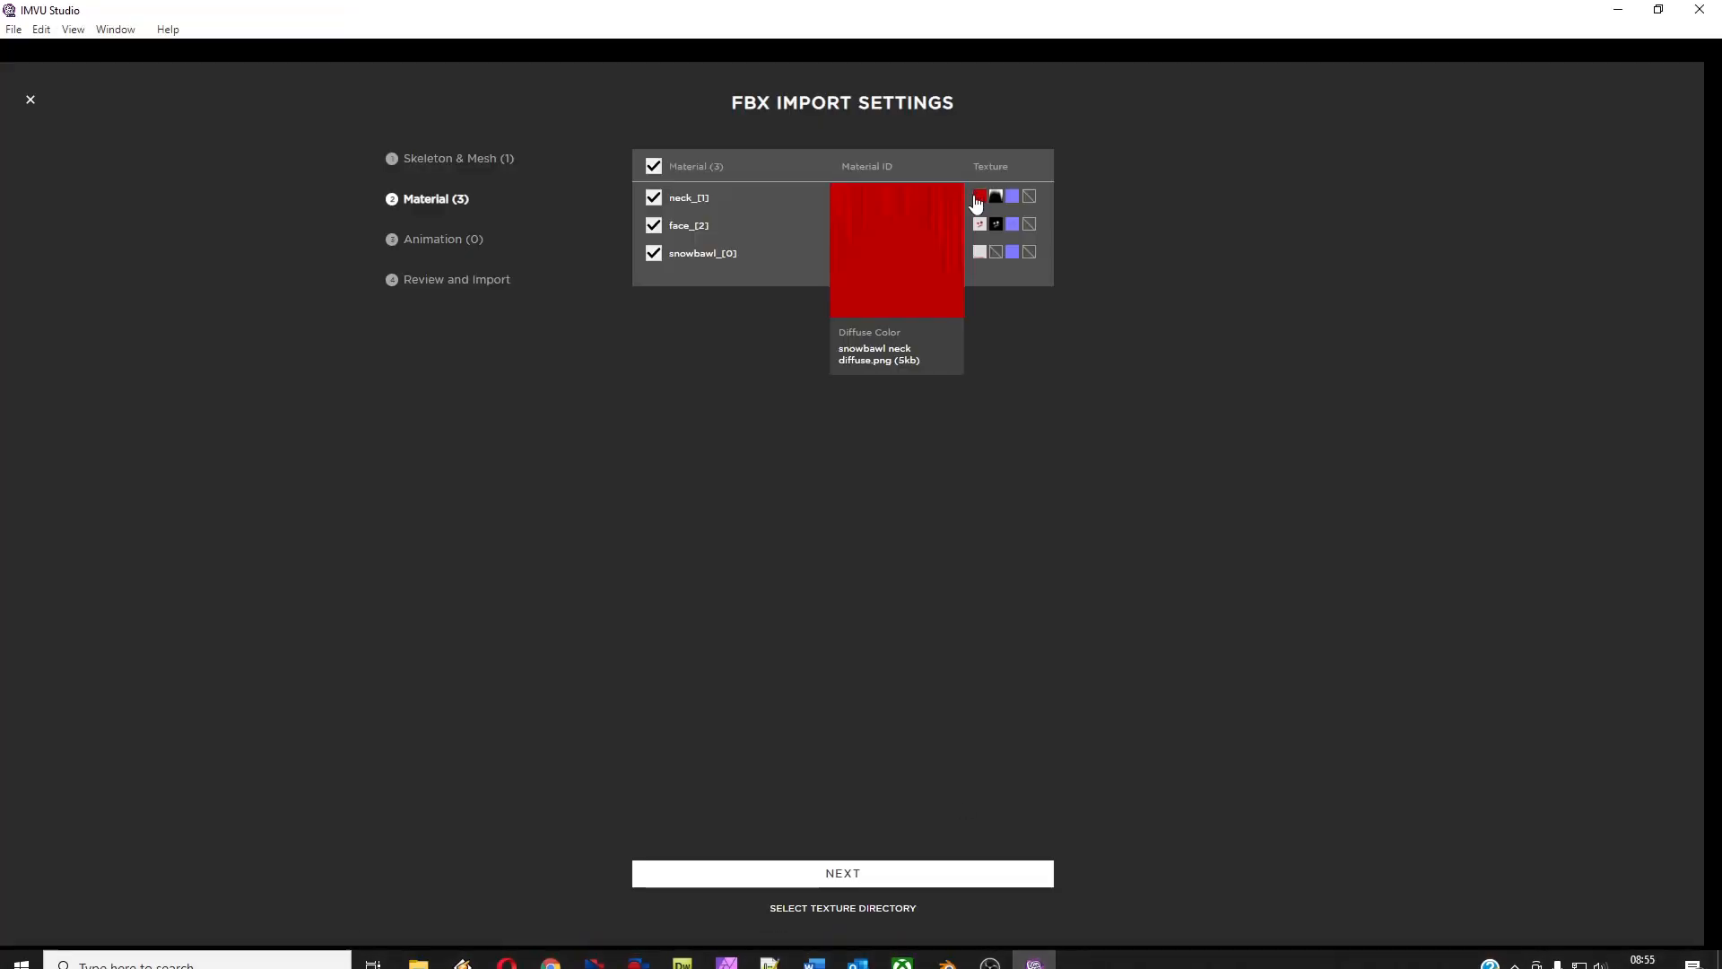
mouse_move(1016, 230)
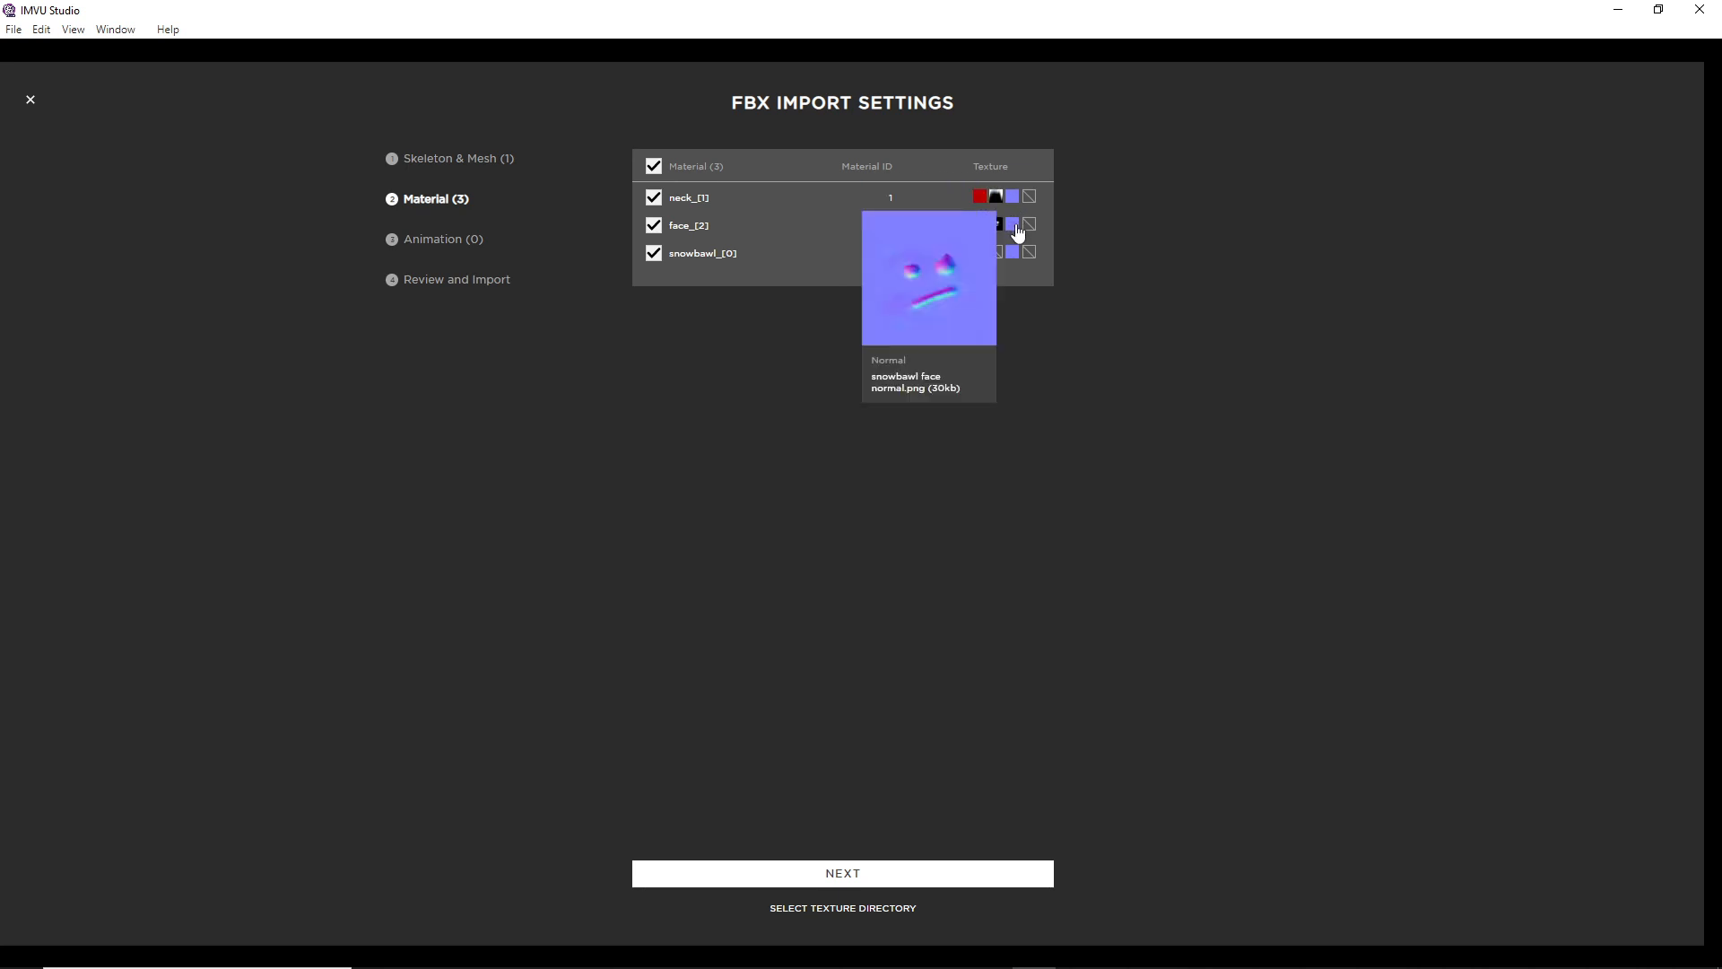
mouse_move(981, 258)
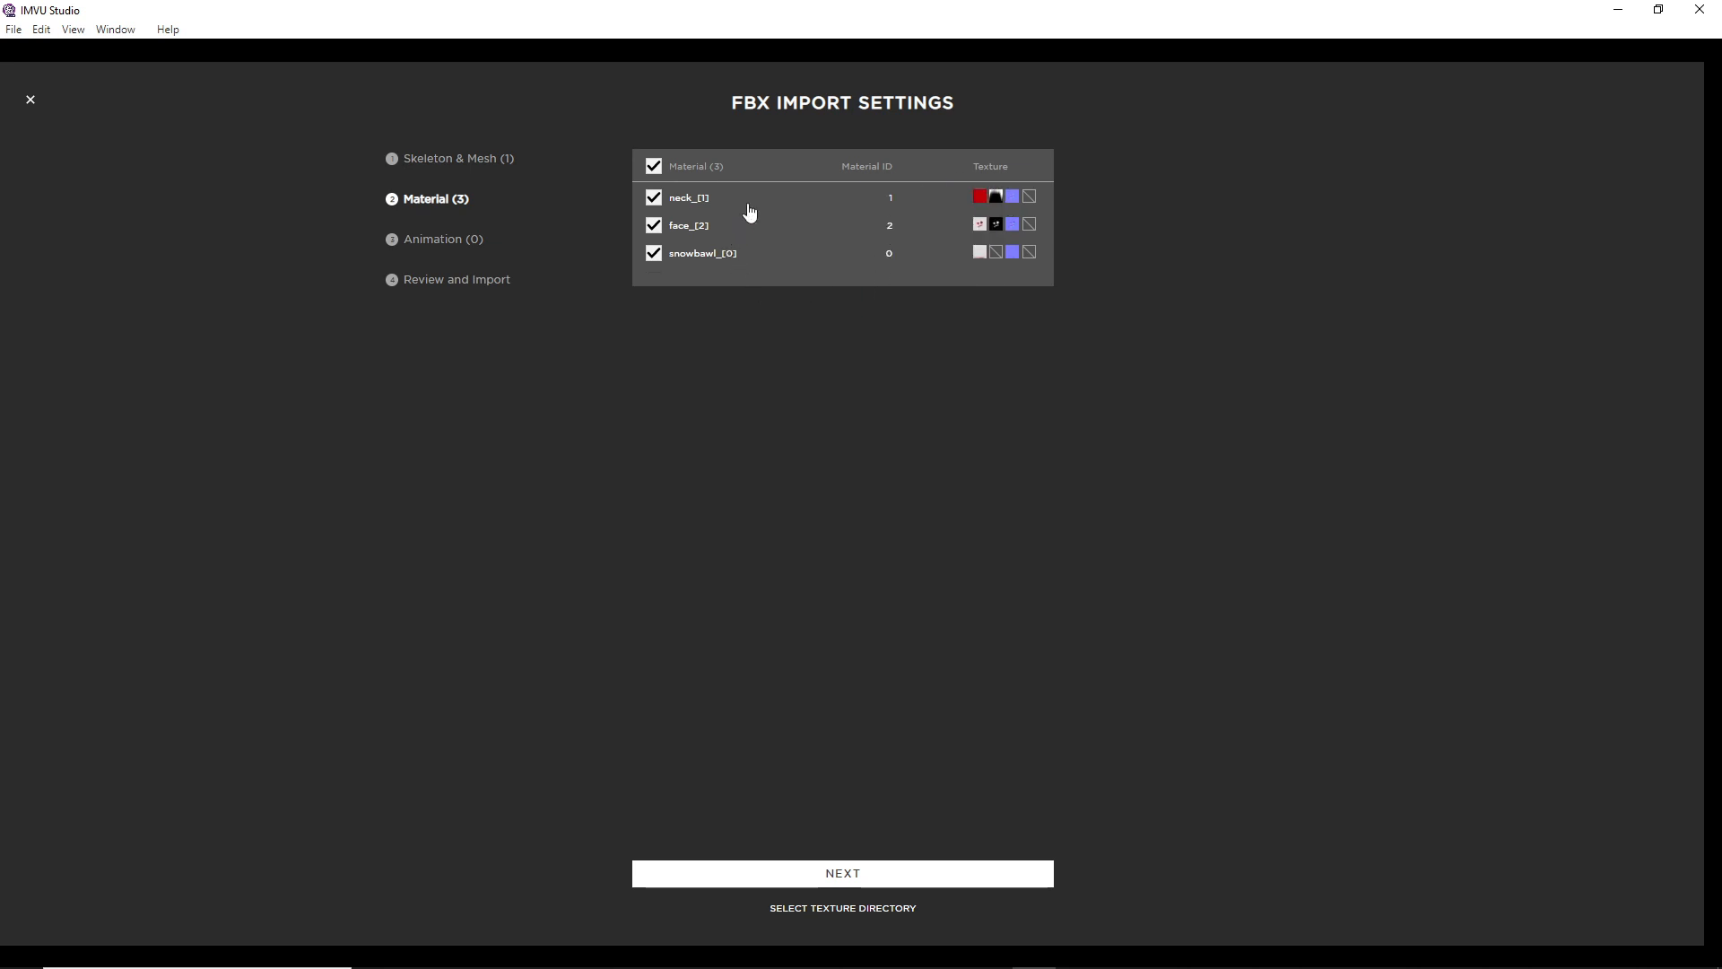
click(847, 881)
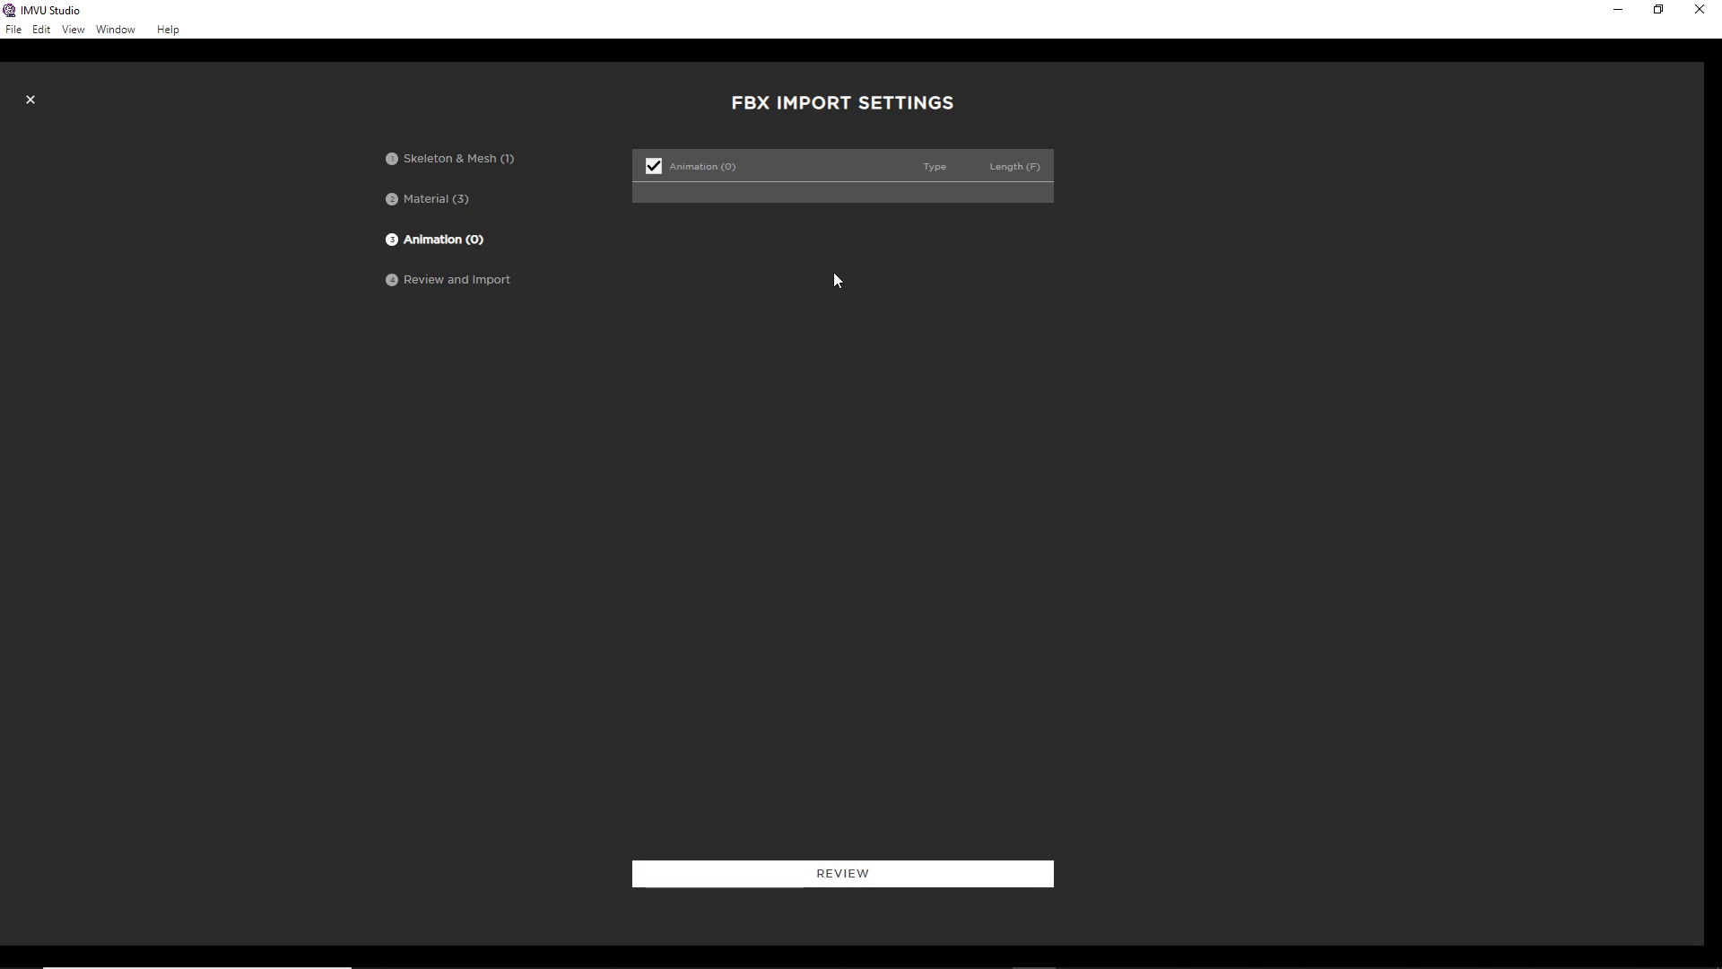
Step: Continue past the animation settings, review the mesh, material and texture assets, and import the FBX into the project
click(847, 875)
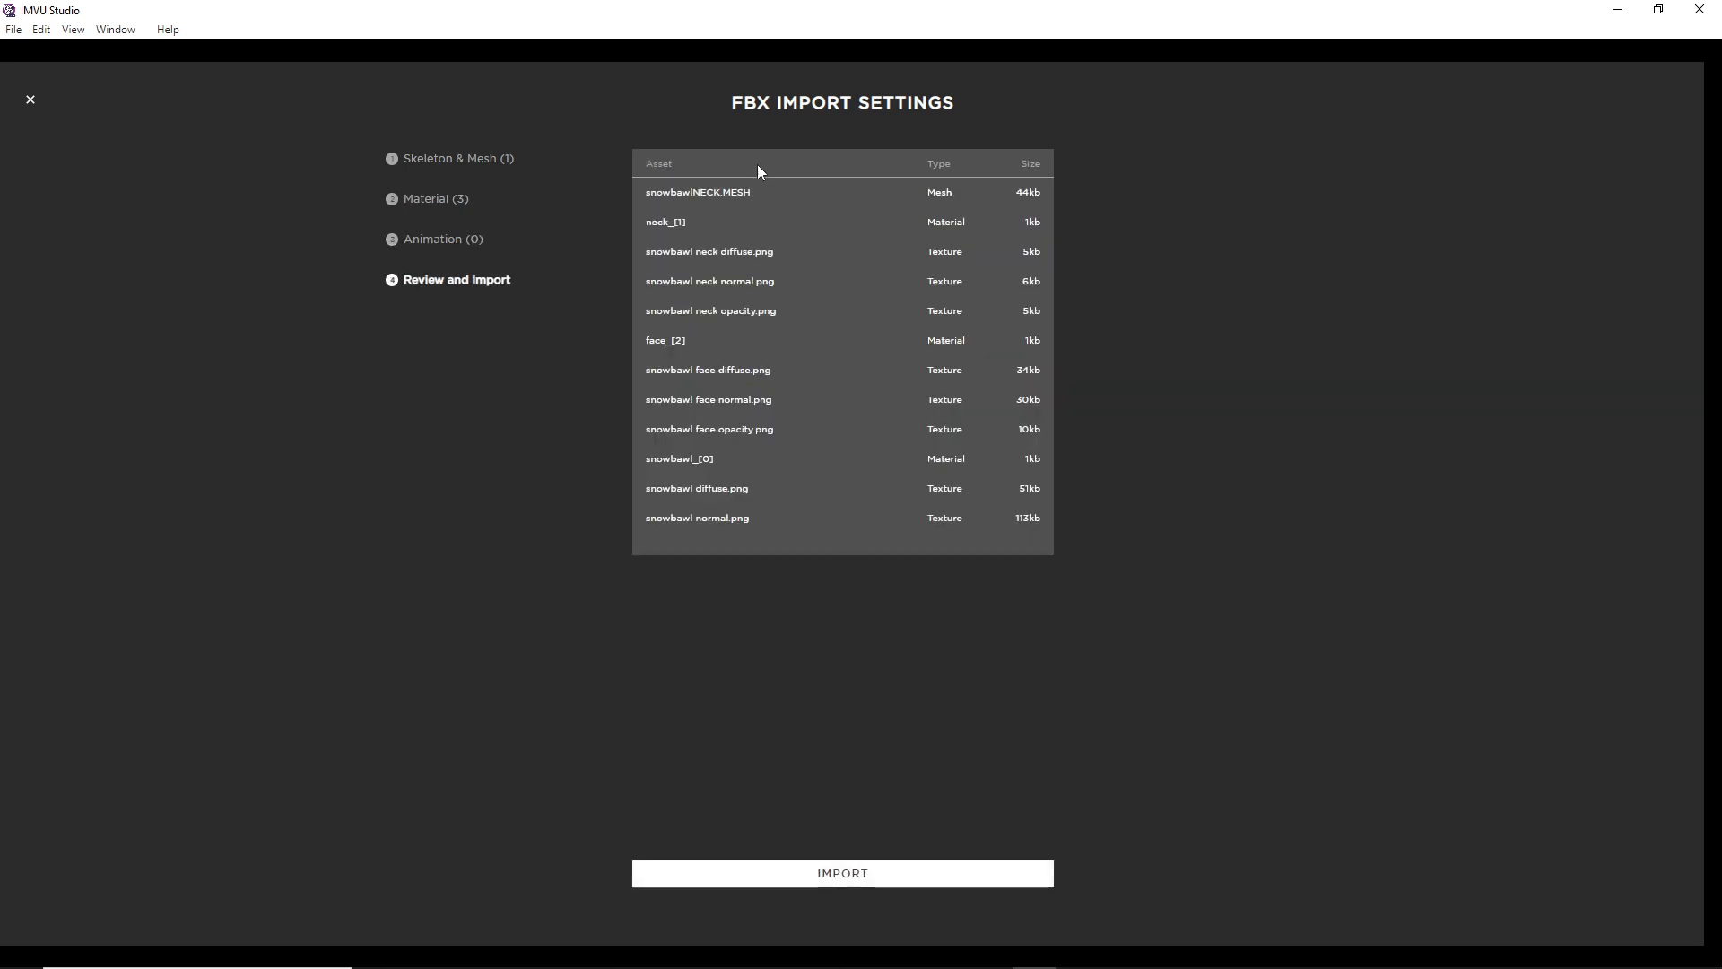
key(ctrl+2)
mouse_move(667, 185)
mouse_down()
mouse_move(753, 203)
mouse_move(699, 212)
mouse_up()
key(Escape)
click(848, 876)
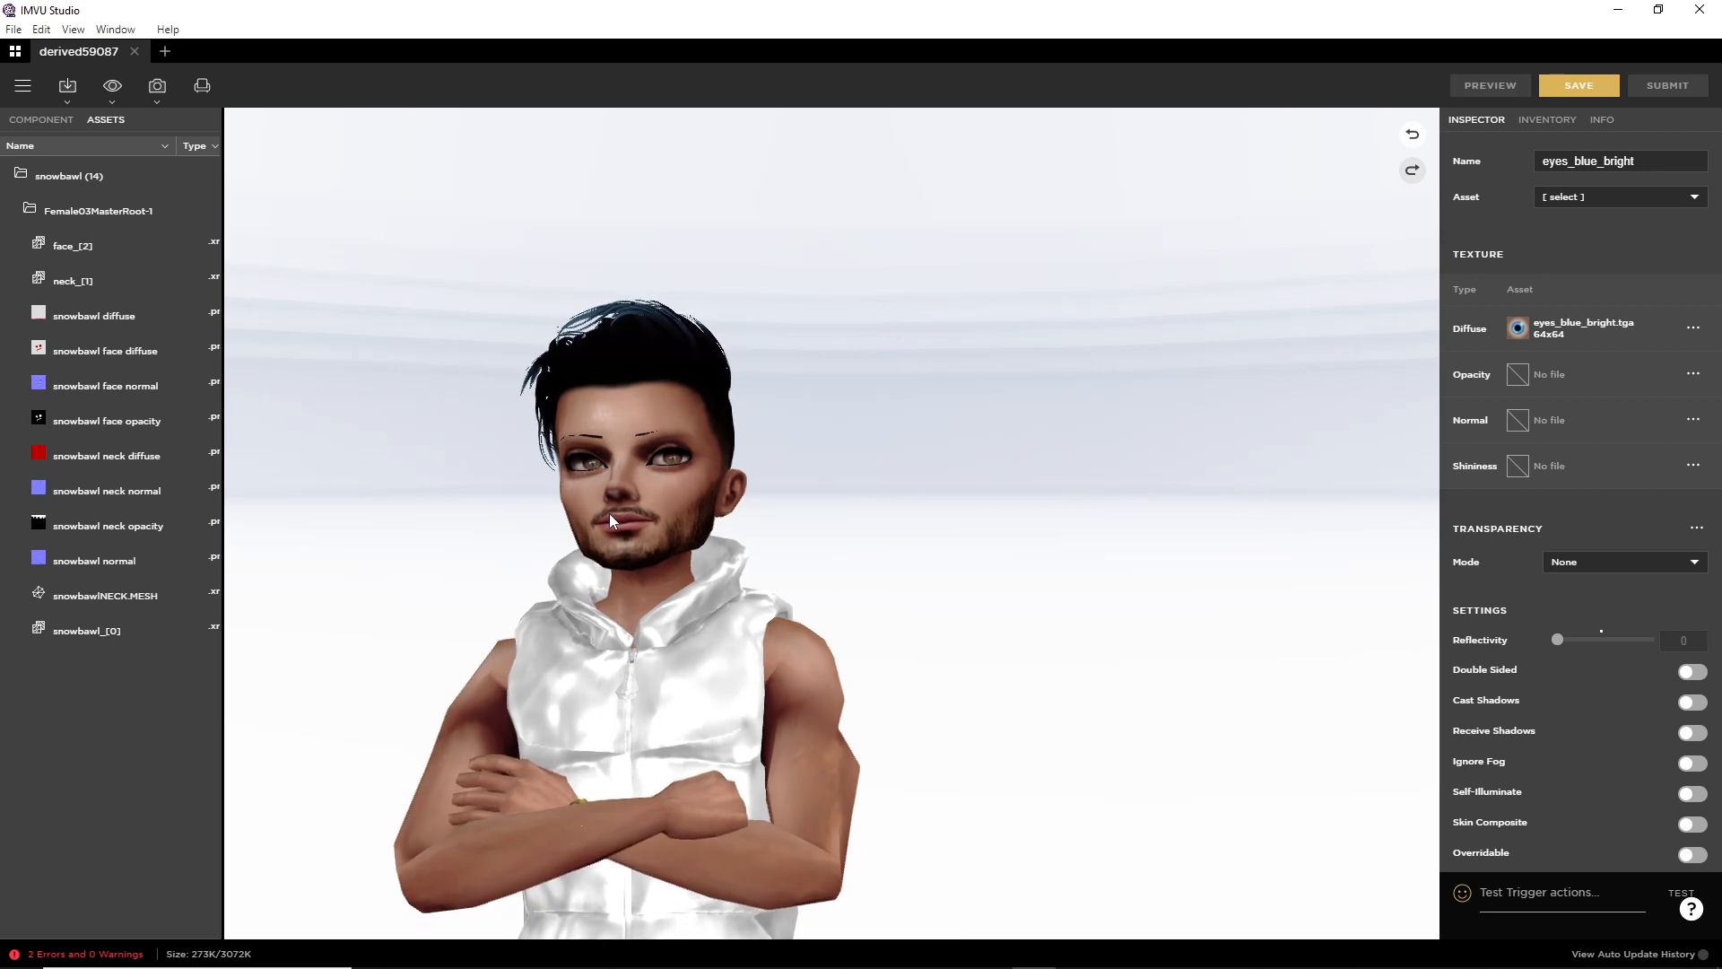
Step: Inspect the imported snowball head and its bloody neck on the avatar from several angles and distances
mouse_move(592, 524)
mouse_down()
mouse_move(862, 506)
mouse_move(590, 500)
mouse_up()
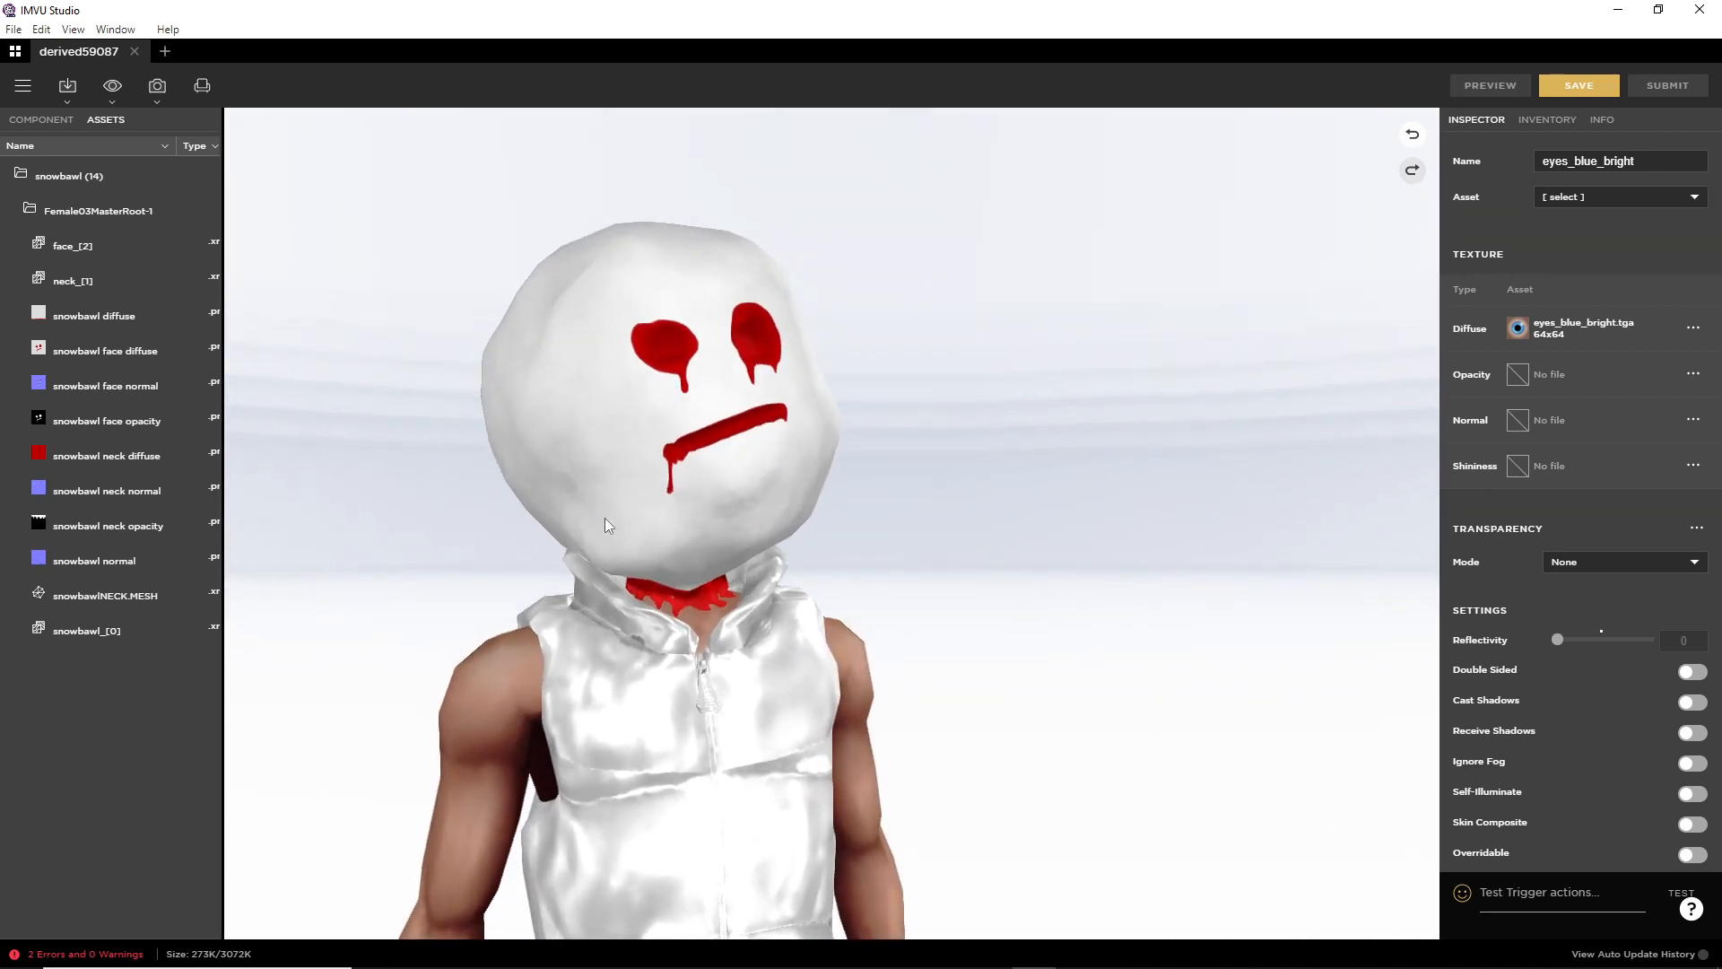
right_drag(705, 545, 773, 514)
mouse_move(812, 545)
mouse_down()
mouse_move(659, 547)
mouse_move(822, 548)
mouse_up()
drag(823, 553, 768, 585)
scroll(768, 585, up, 5)
drag(751, 686, 741, 465)
scroll(819, 523, down, 5)
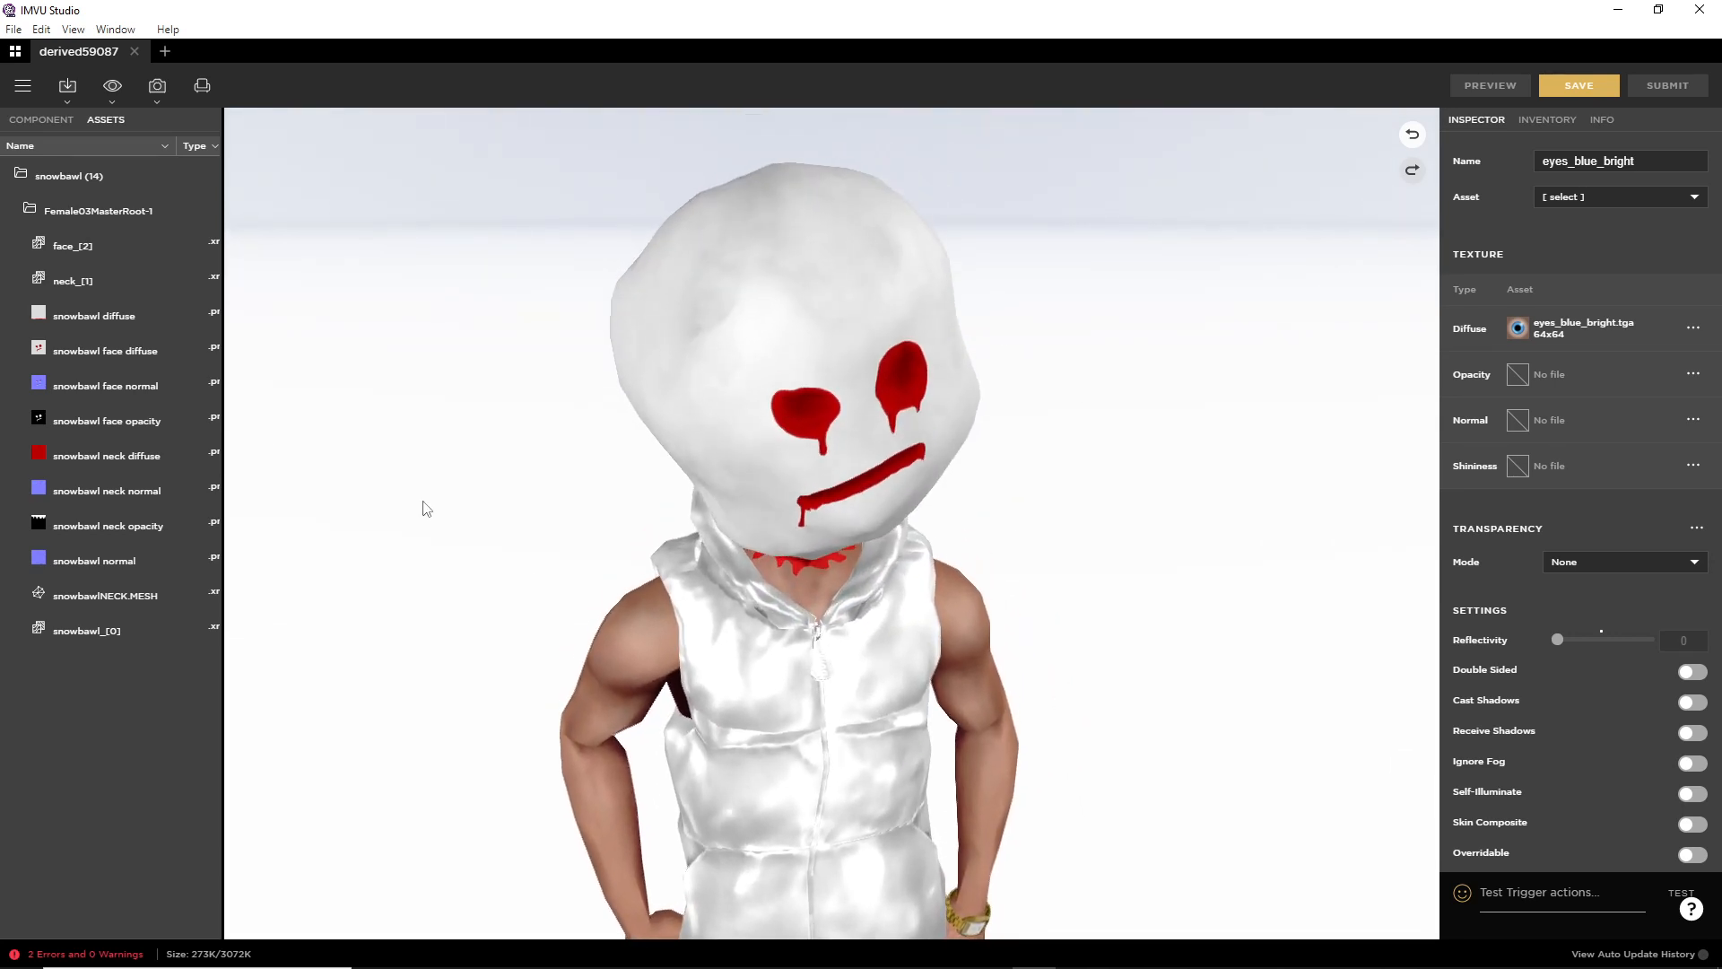
Step: Examine the leftover Male Head materials in the project's component list, selecting the Male01_Anime01 head material
click(41, 119)
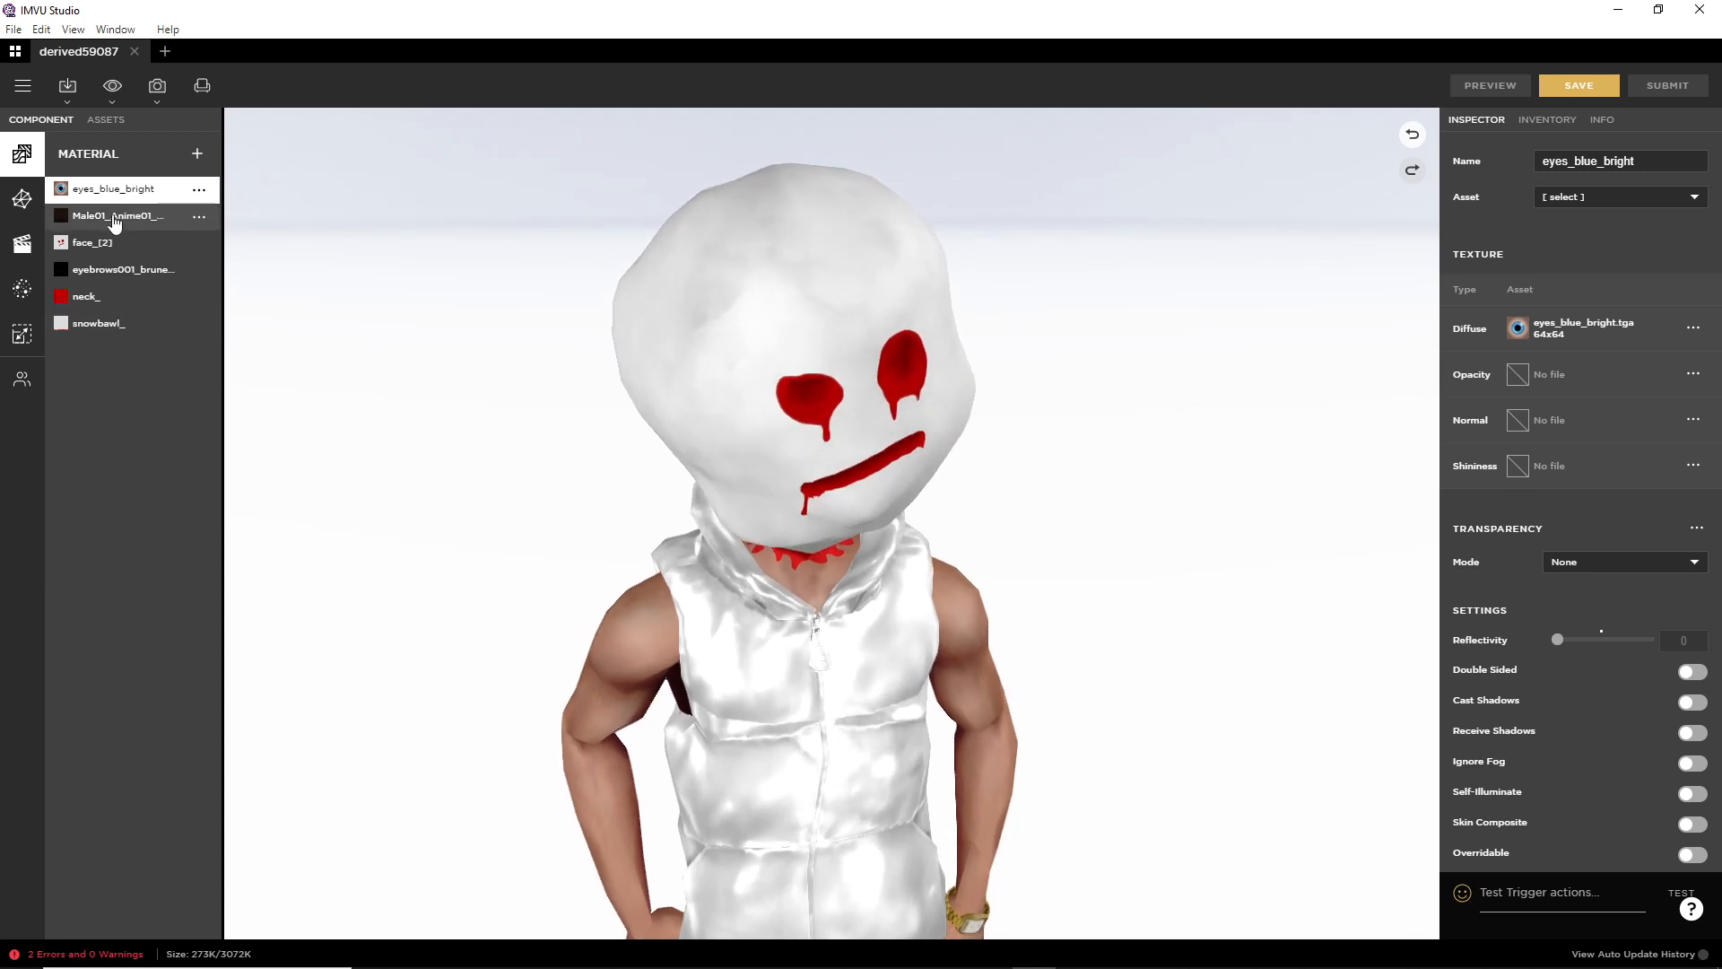
click(115, 222)
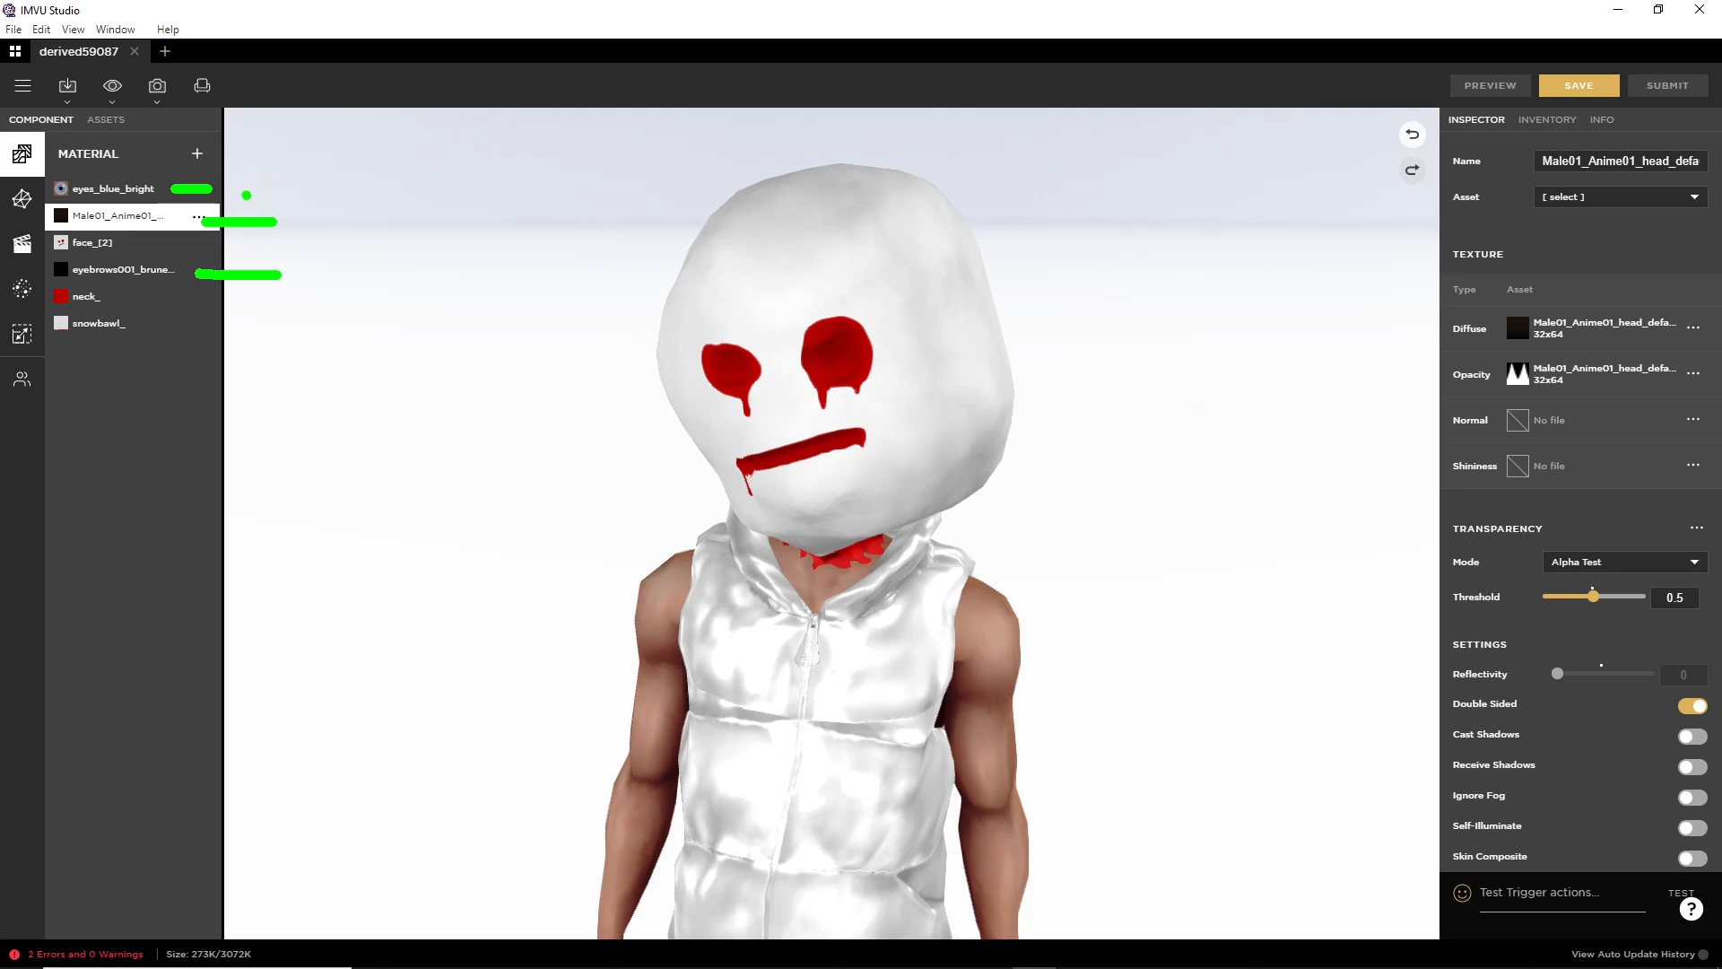
drag(228, 187, 290, 186)
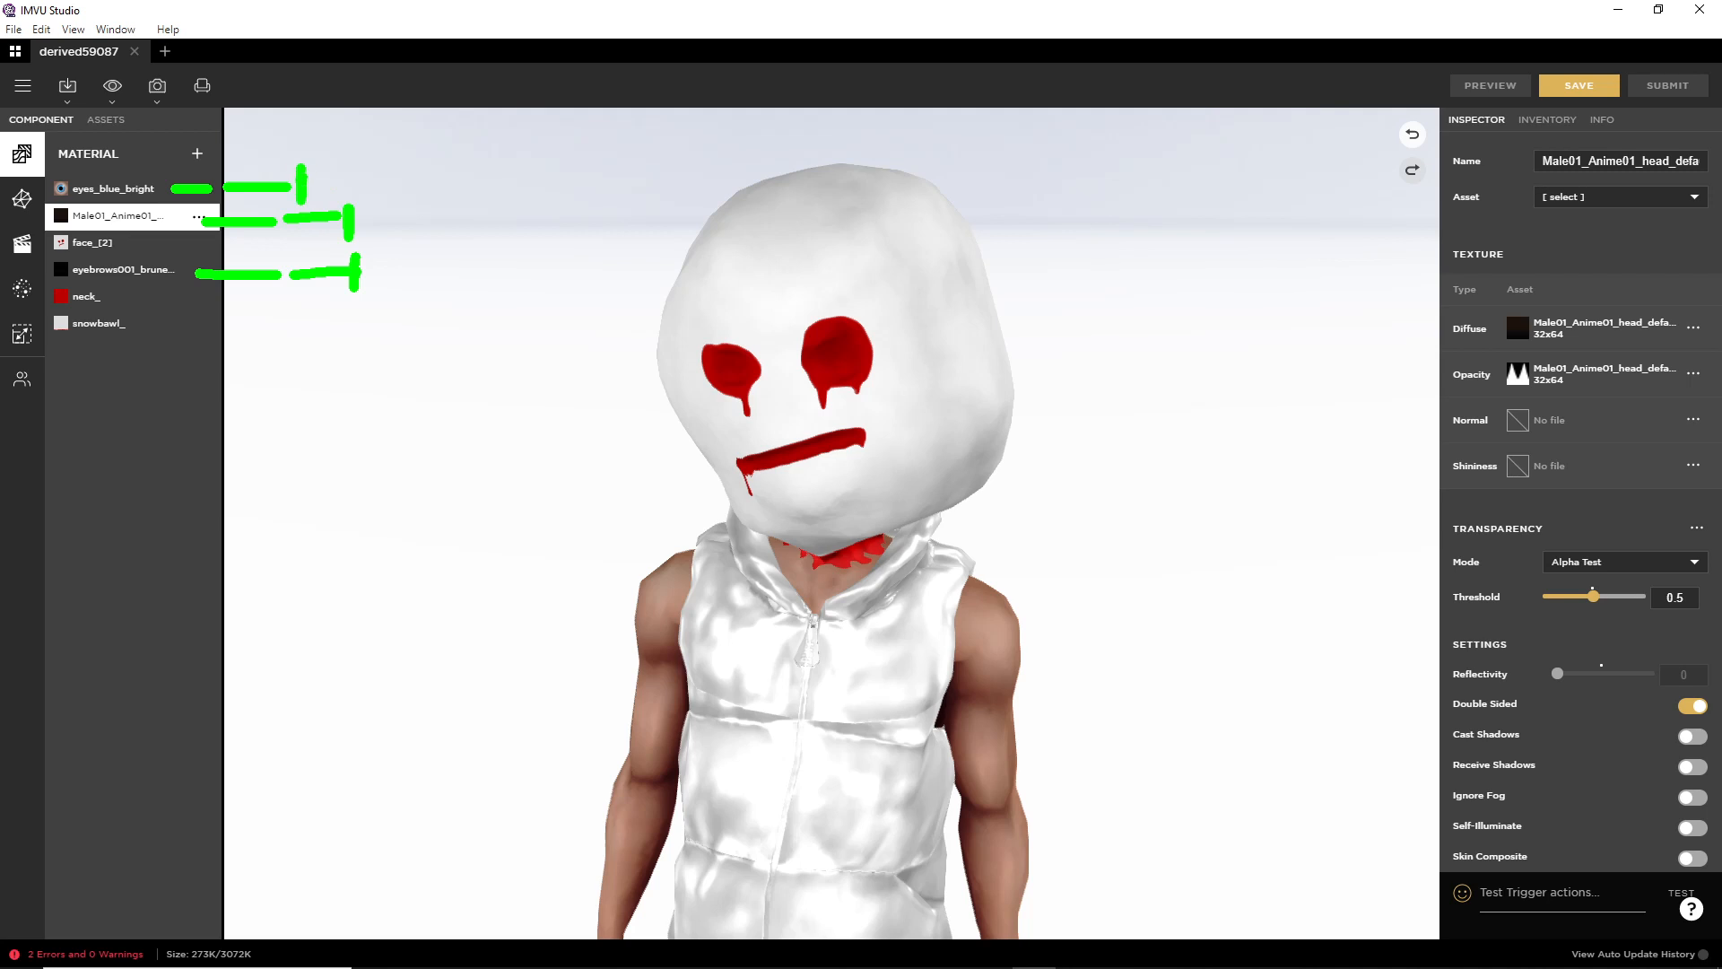
key(Escape)
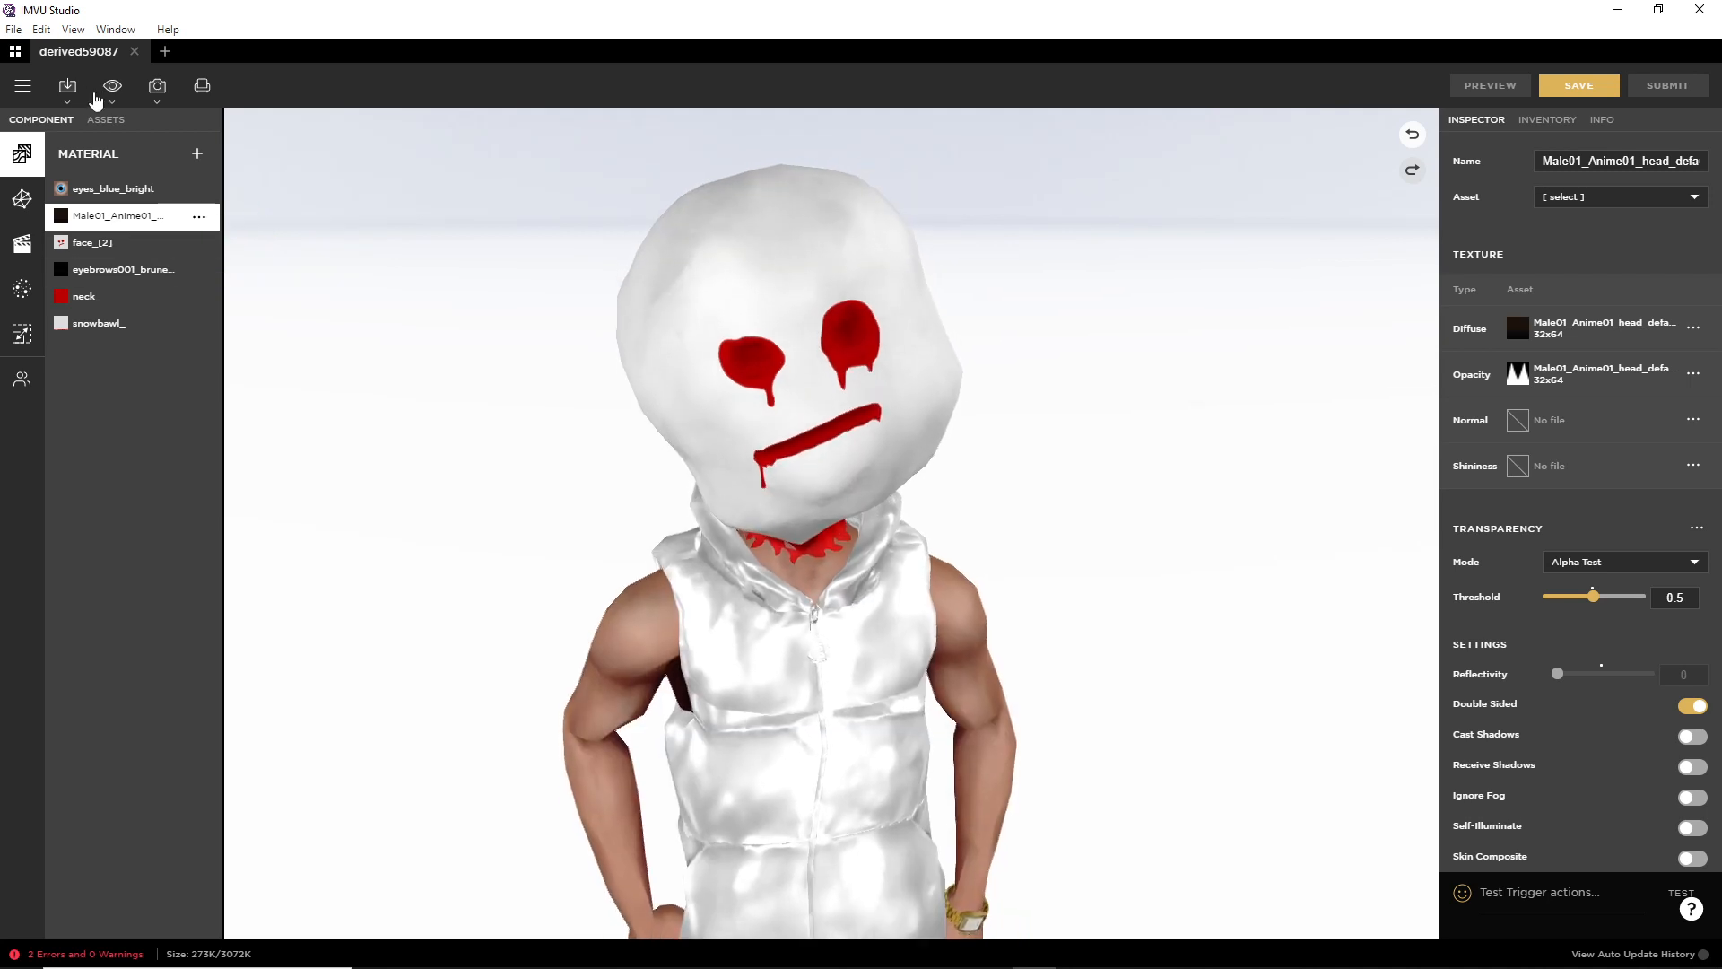
Step: Examine the Empty Male Hair and Male Head base products in the product chooser, and return to the derived59087 project
click(13, 54)
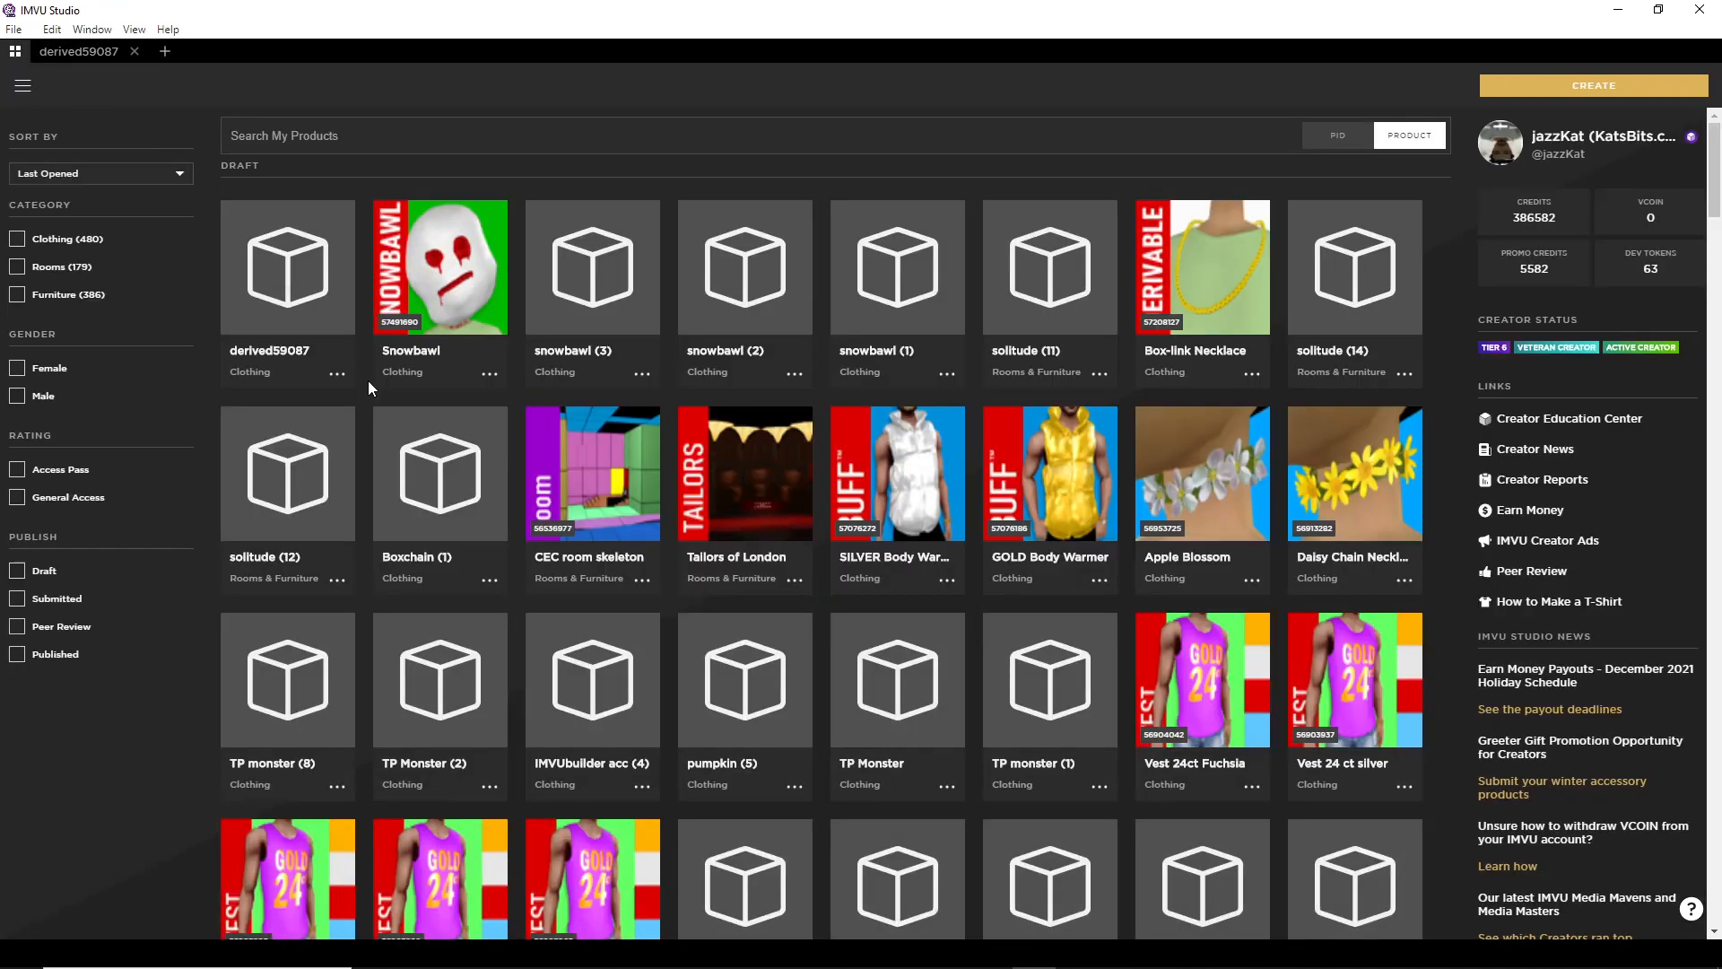
click(1587, 86)
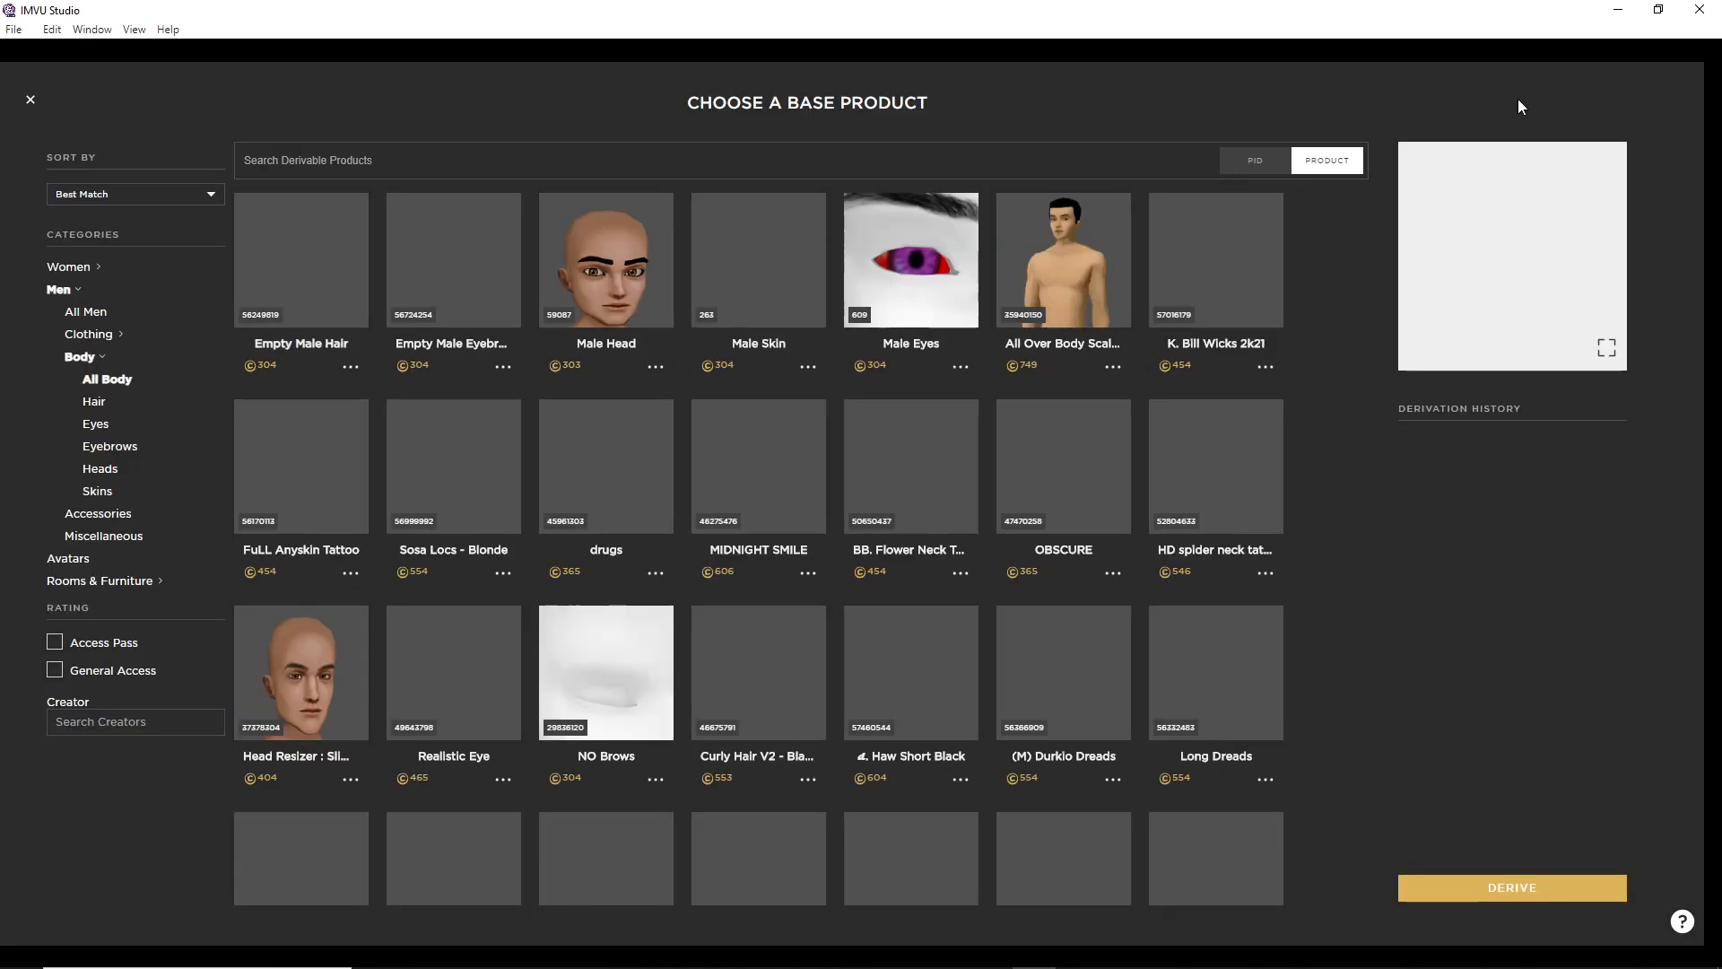
click(354, 332)
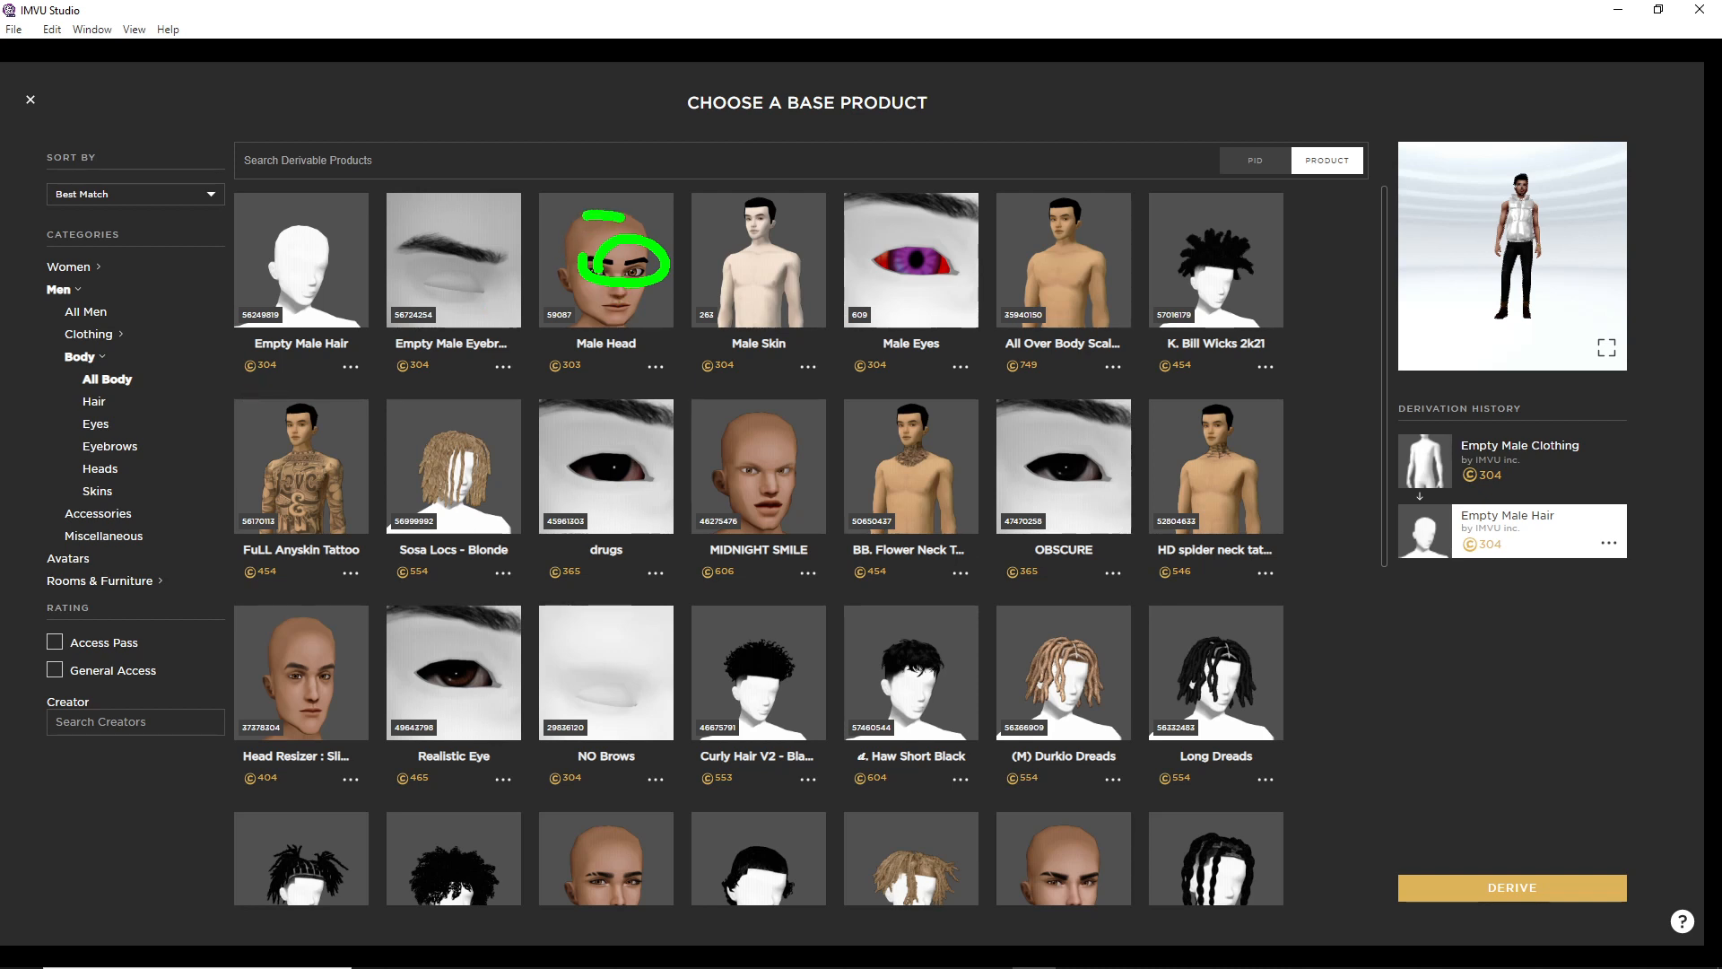
drag(570, 298, 643, 330)
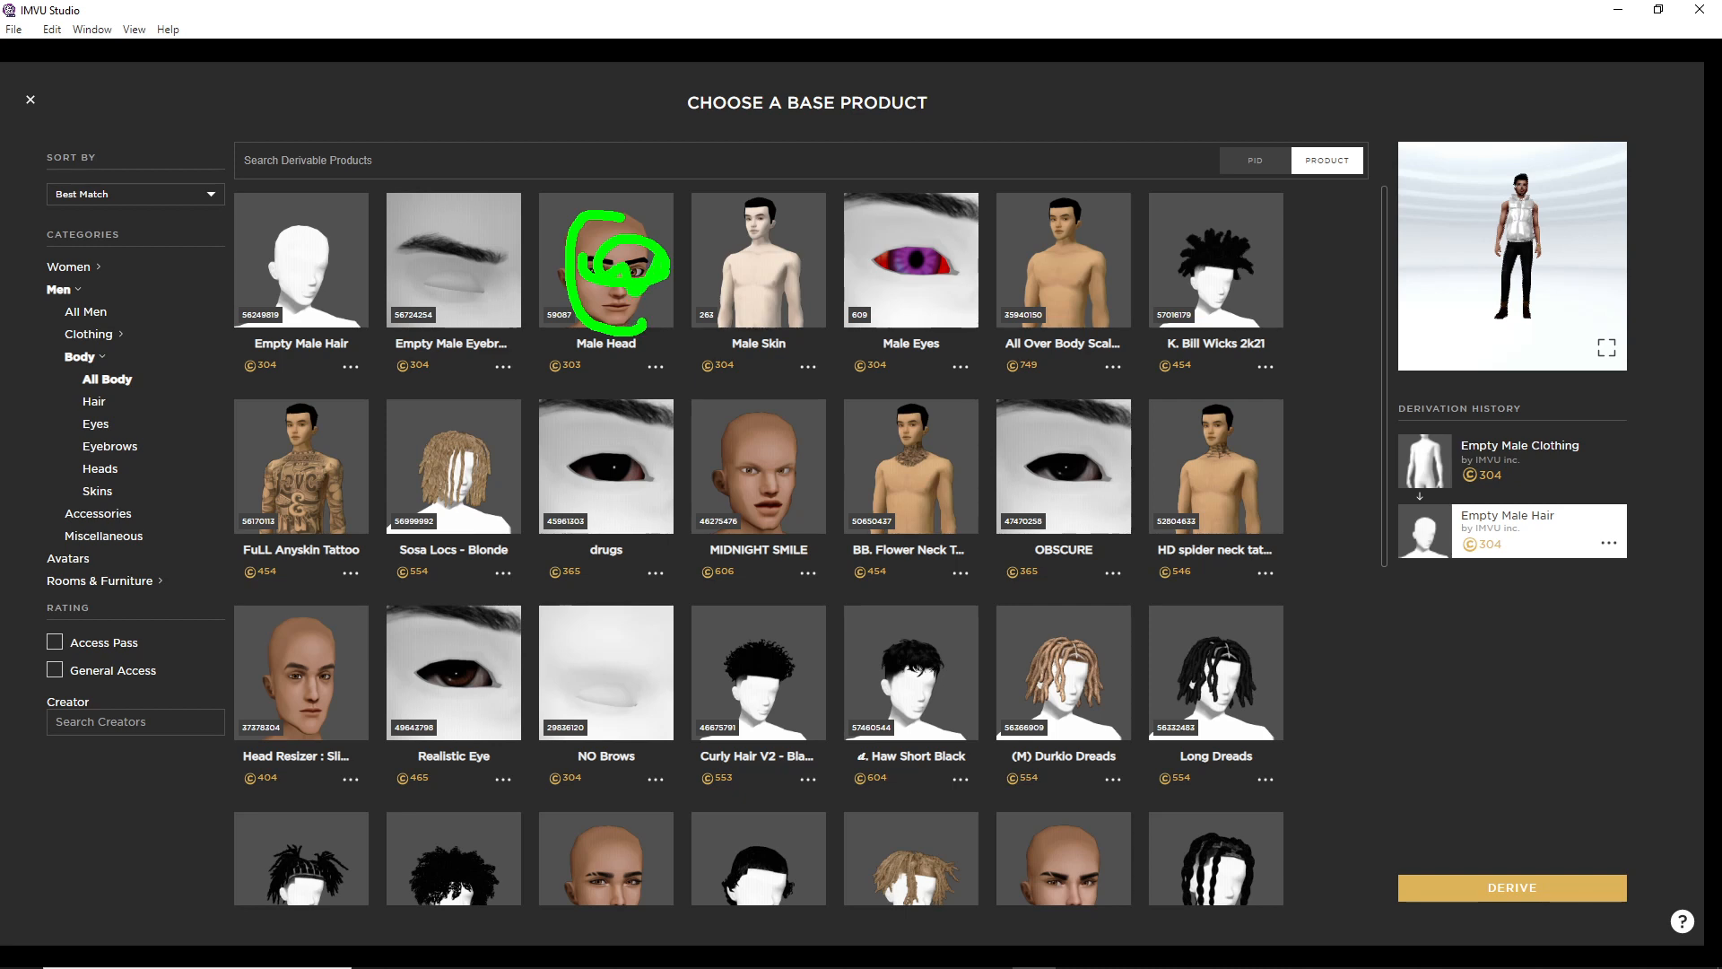
key(Escape)
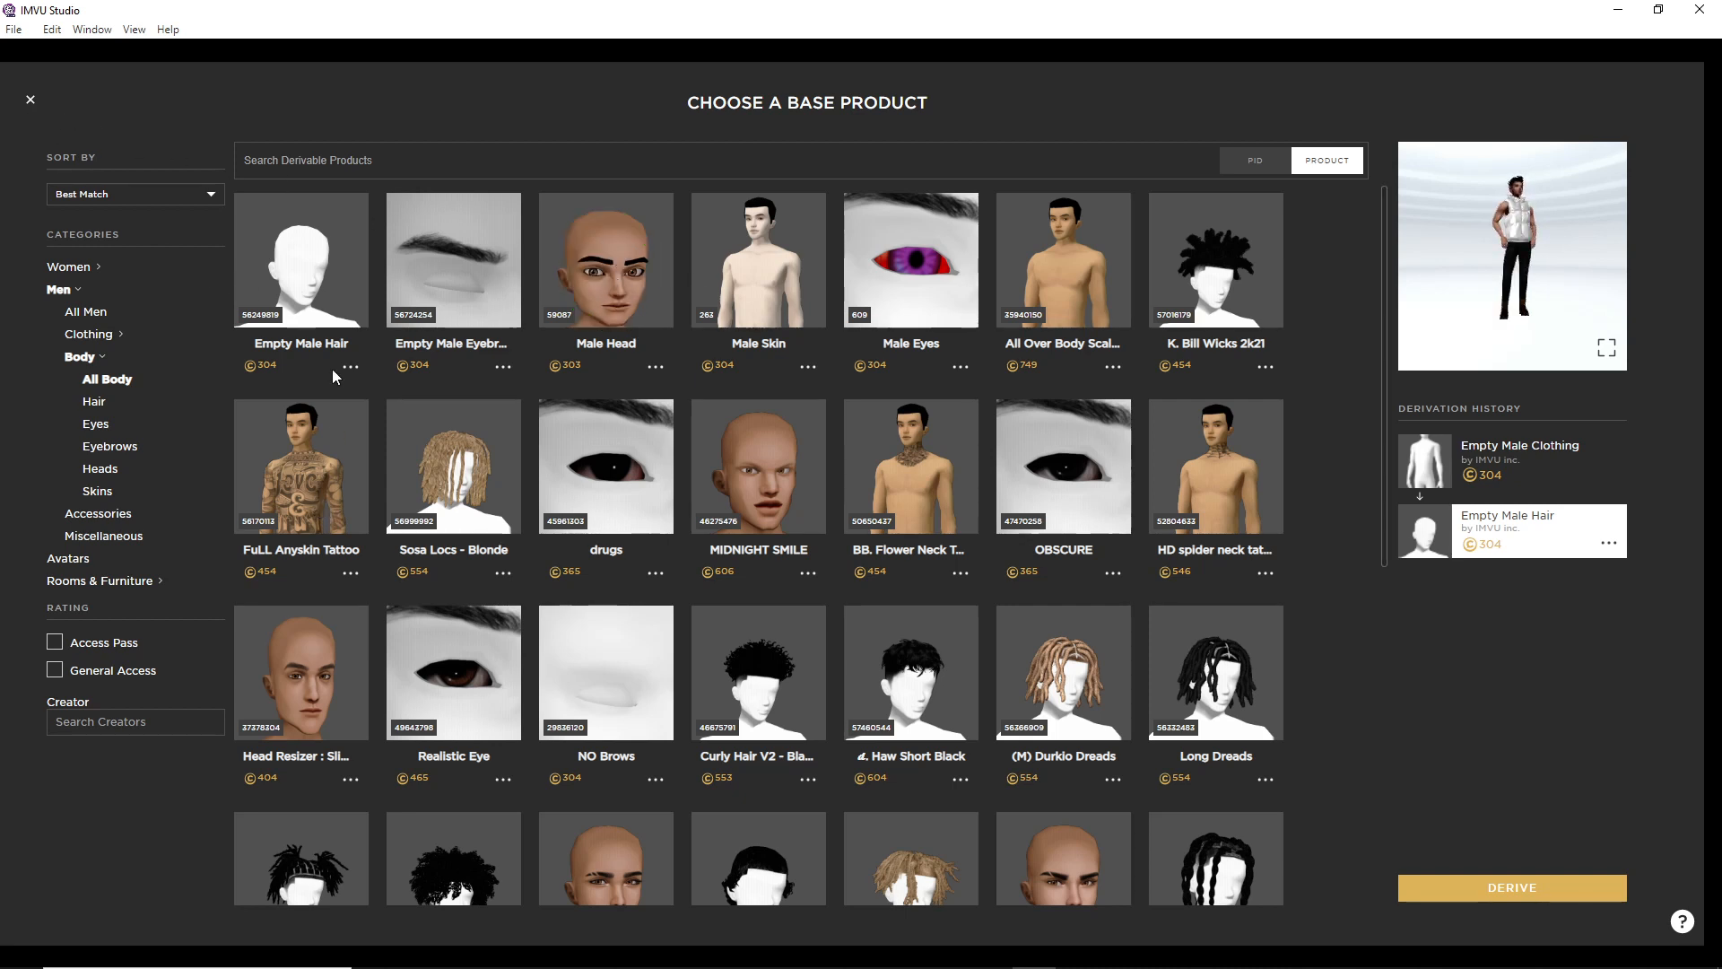
click(30, 101)
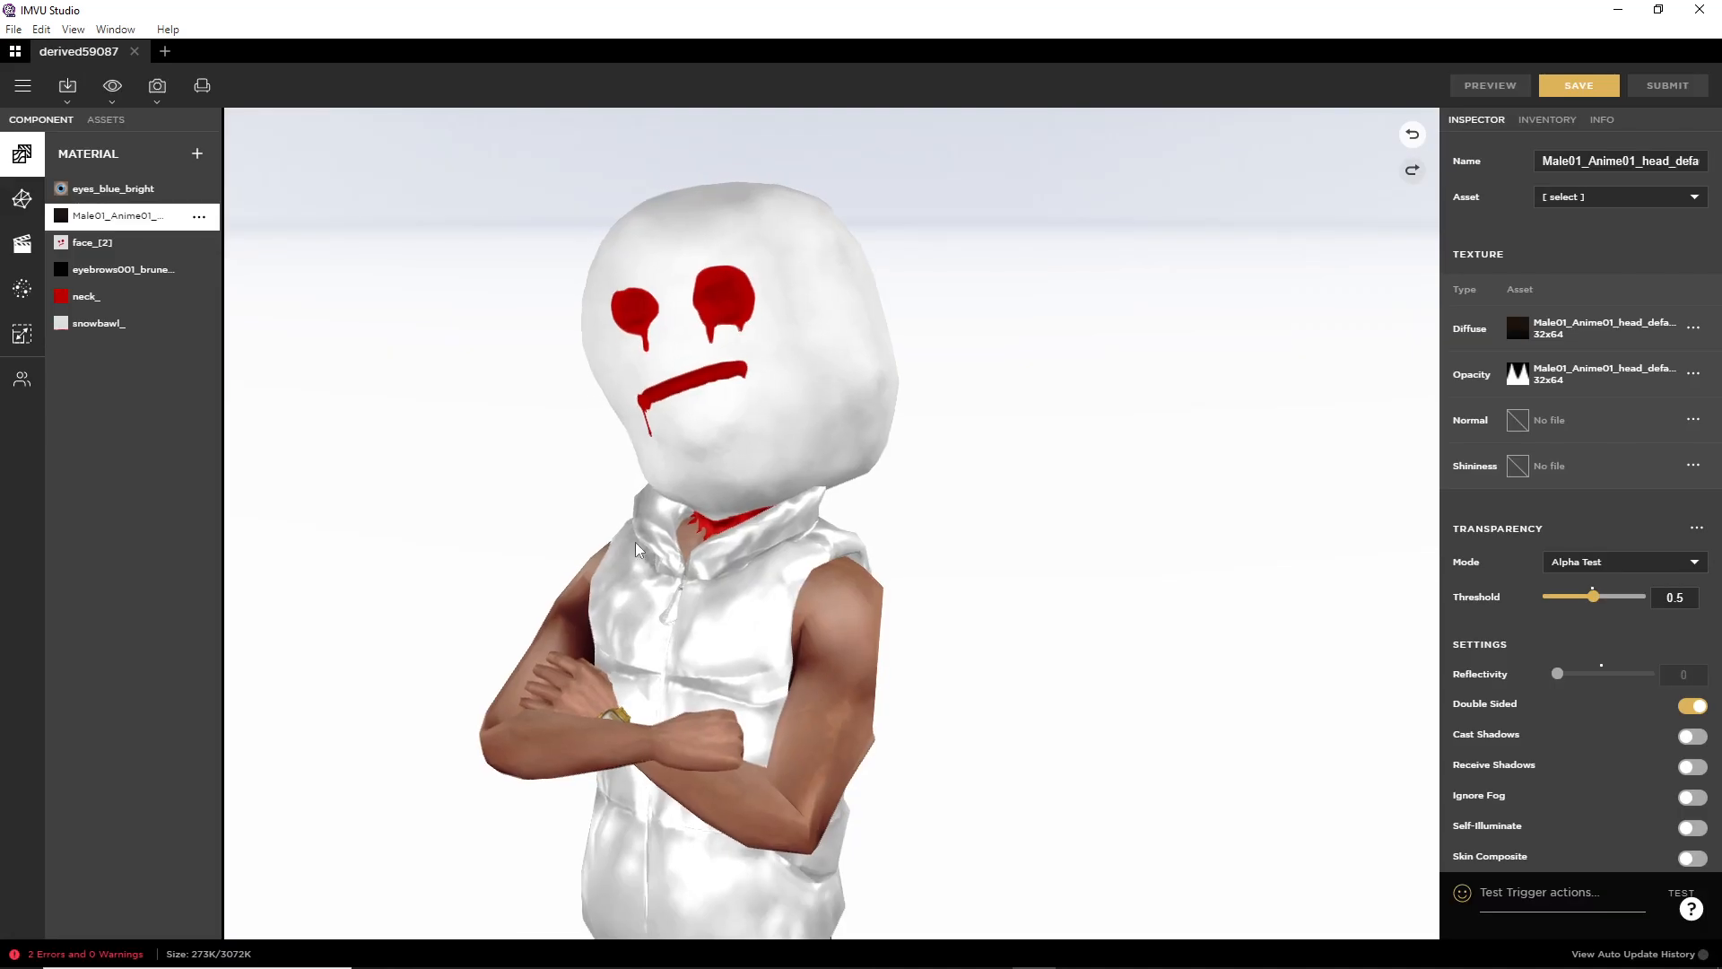
Step: Check the snowball head on the avatar from the front, side and back
drag(677, 635, 588, 626)
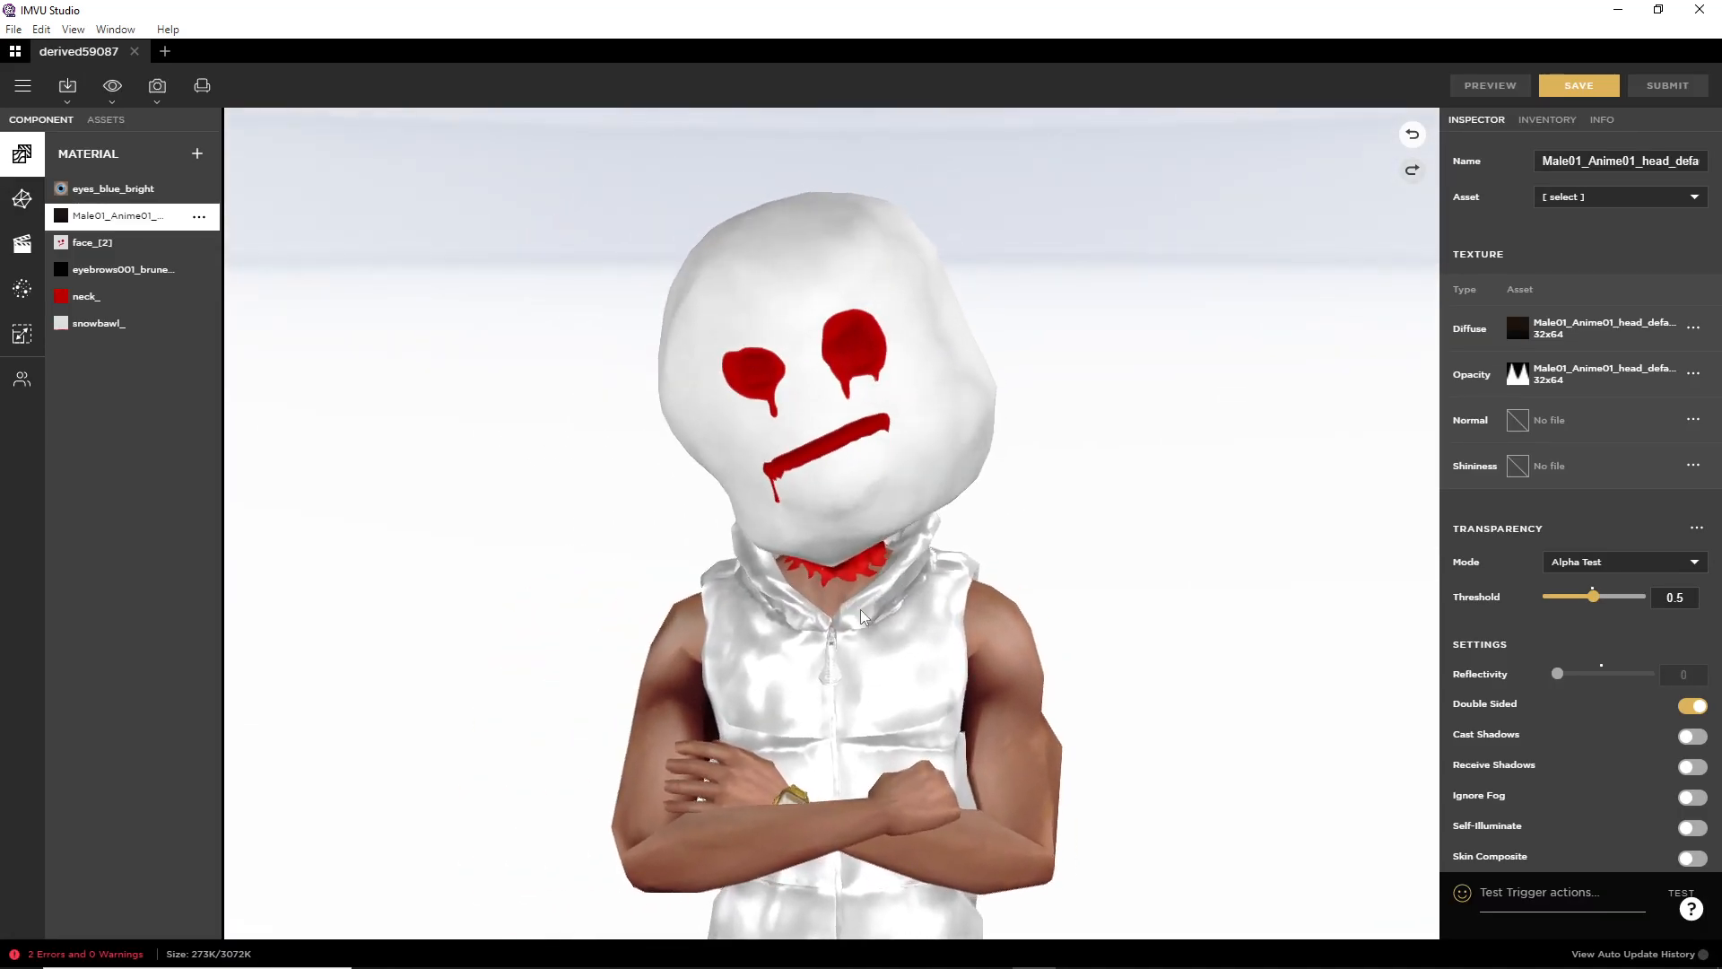
drag(789, 622, 315, 588)
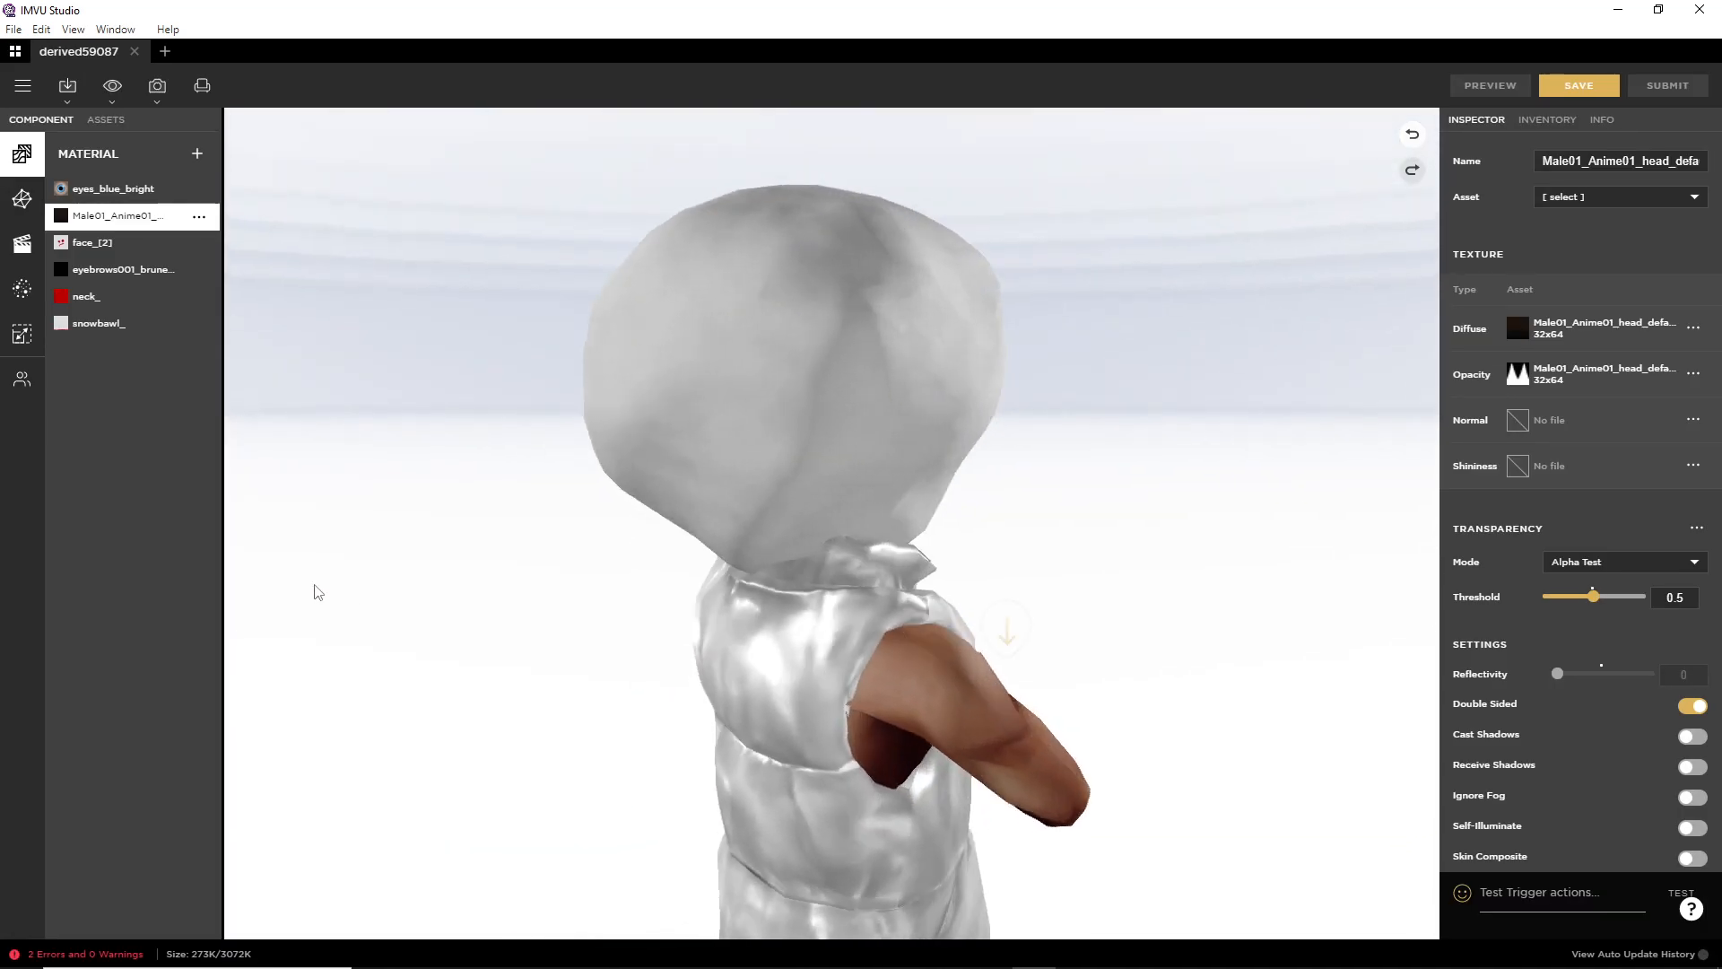
drag(818, 607, 755, 610)
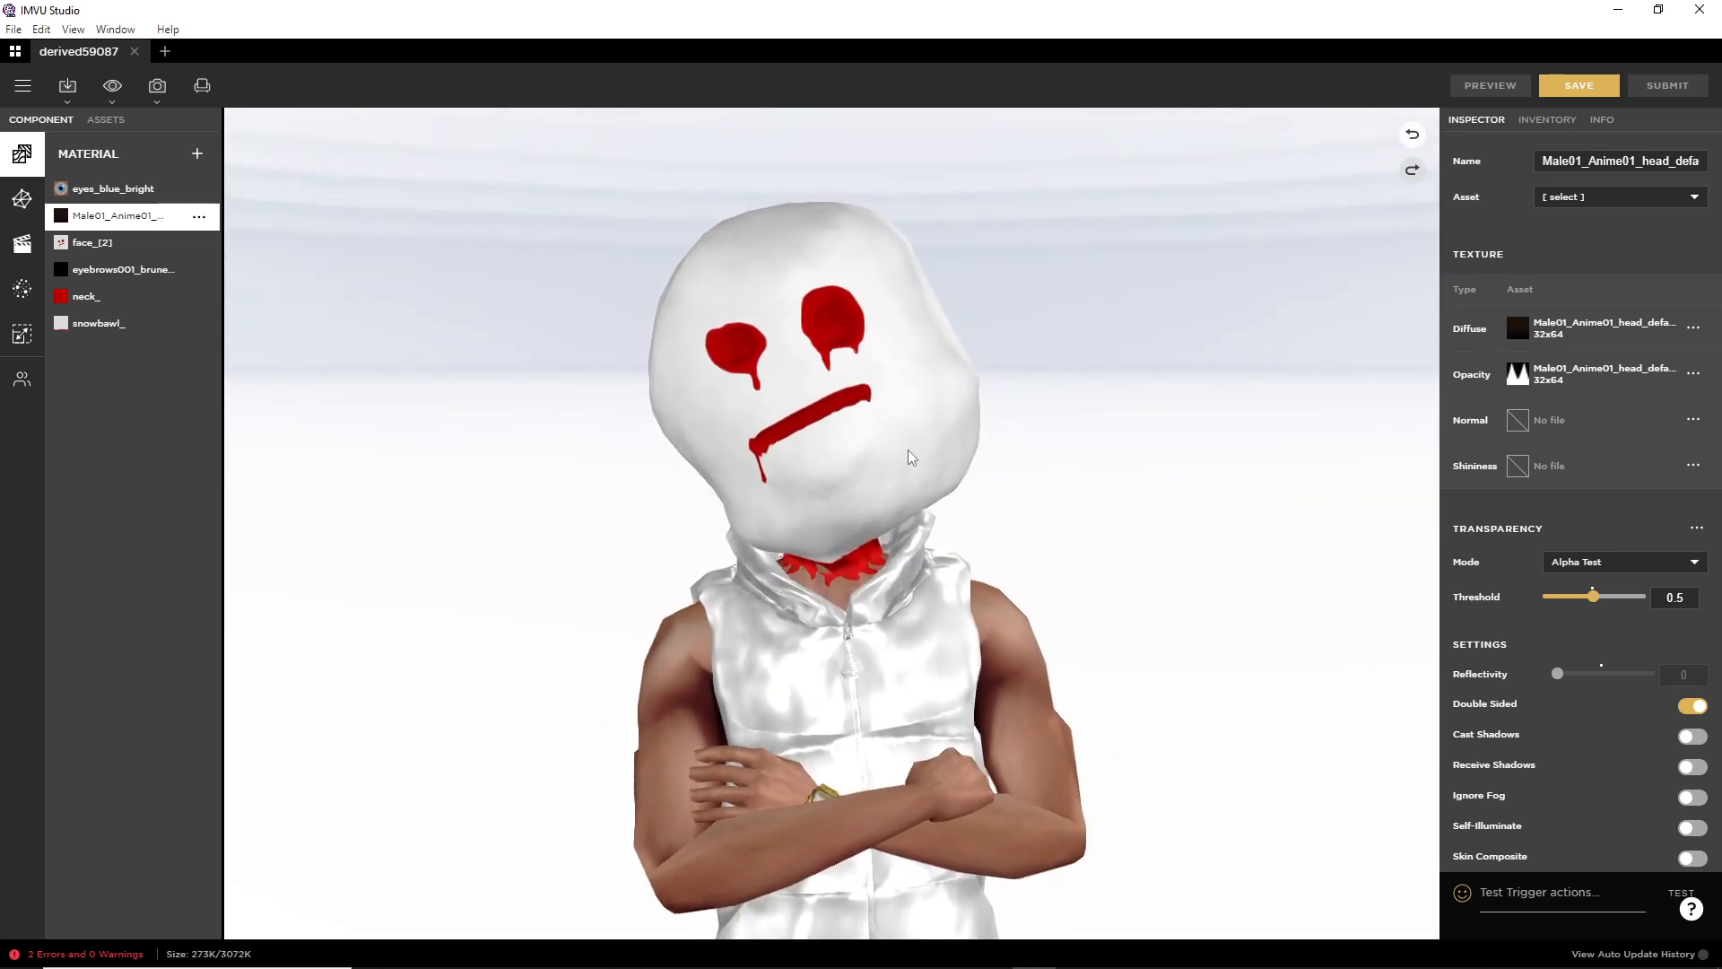
Step: Switch to the snowbawl (12).blend window in Blender, unhide snowbawl II.MESH, and view the whole head on the female body
mouse_move(875, 962)
mouse_move(946, 951)
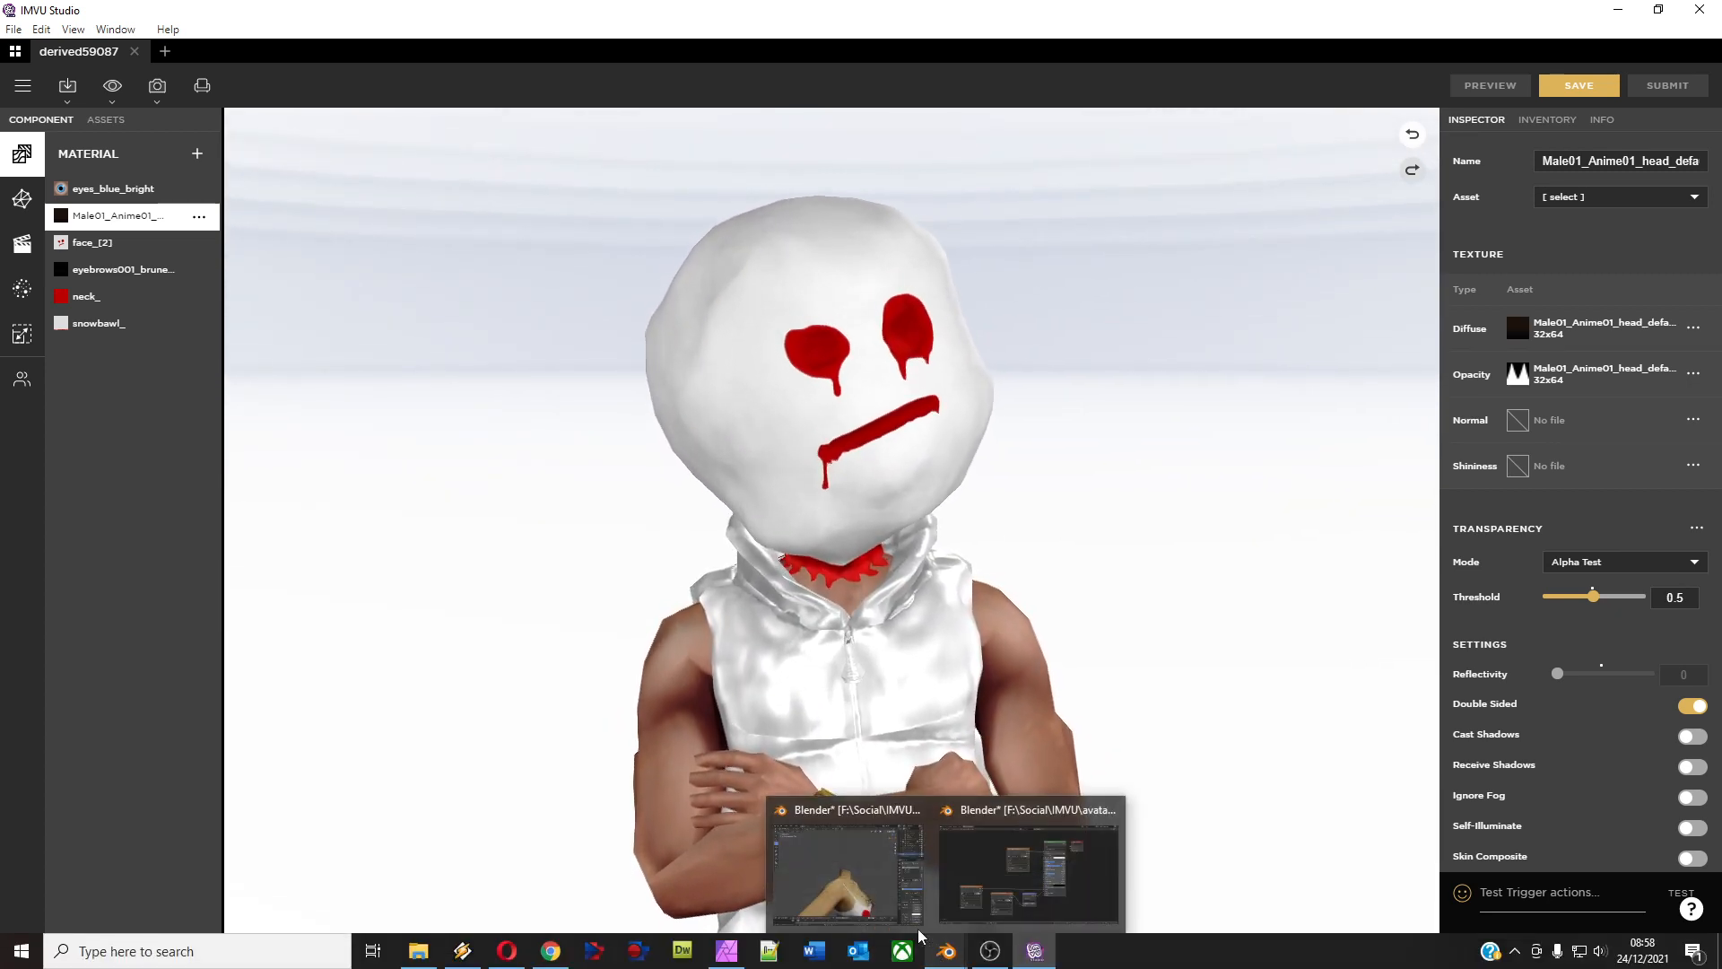
mouse_move(893, 904)
click(879, 867)
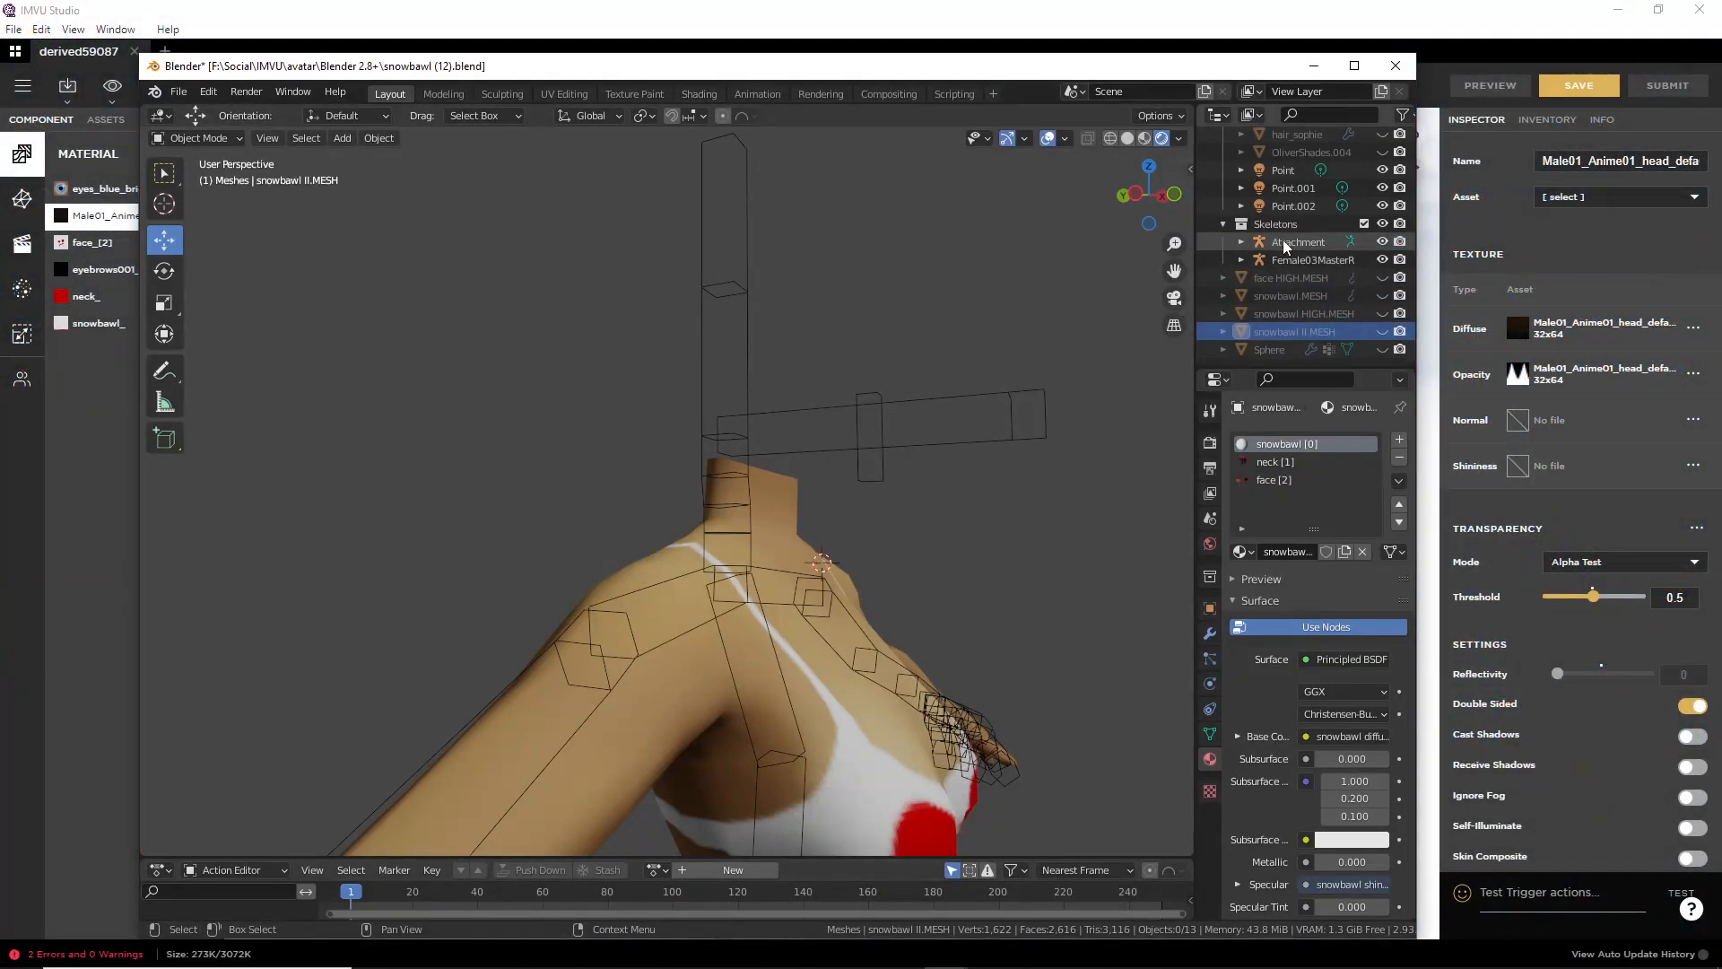
click(1382, 331)
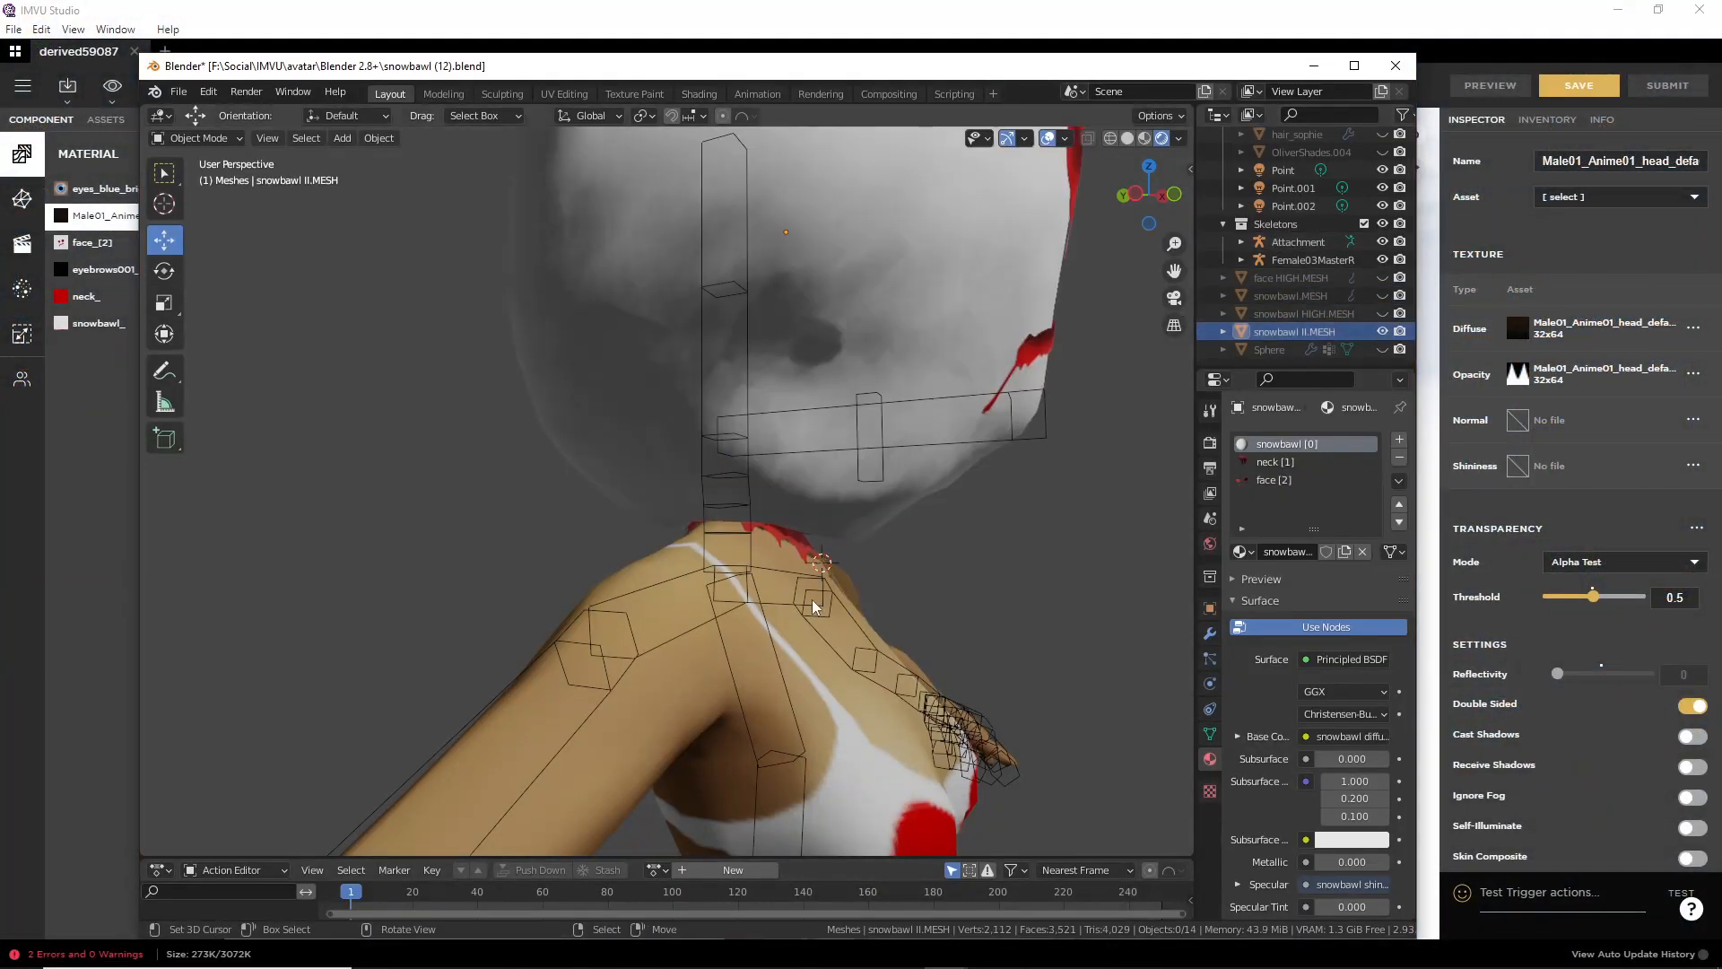
scroll(878, 611, down, 4)
middle_drag(855, 638, 678, 529)
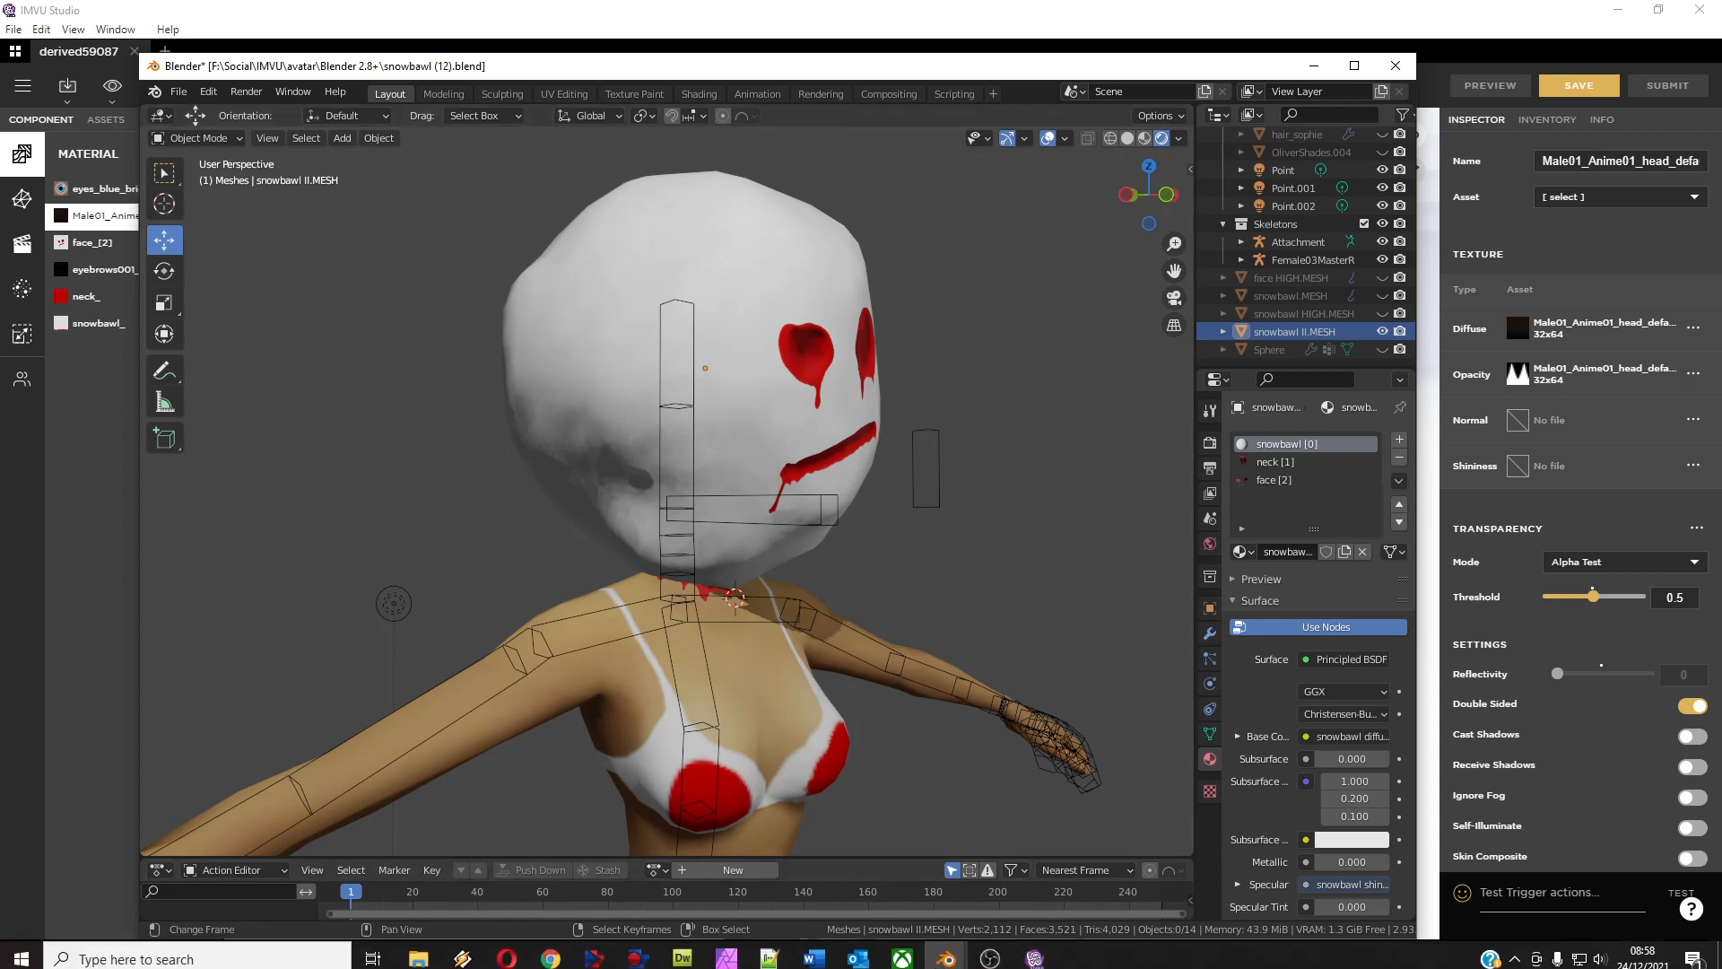
Step: Switch to snowbawl (14).blend, restore the full Shading layout from the maximized node editor, and examine the neck and face of snowbawlNECK.MESH
mouse_move(946, 951)
click(999, 901)
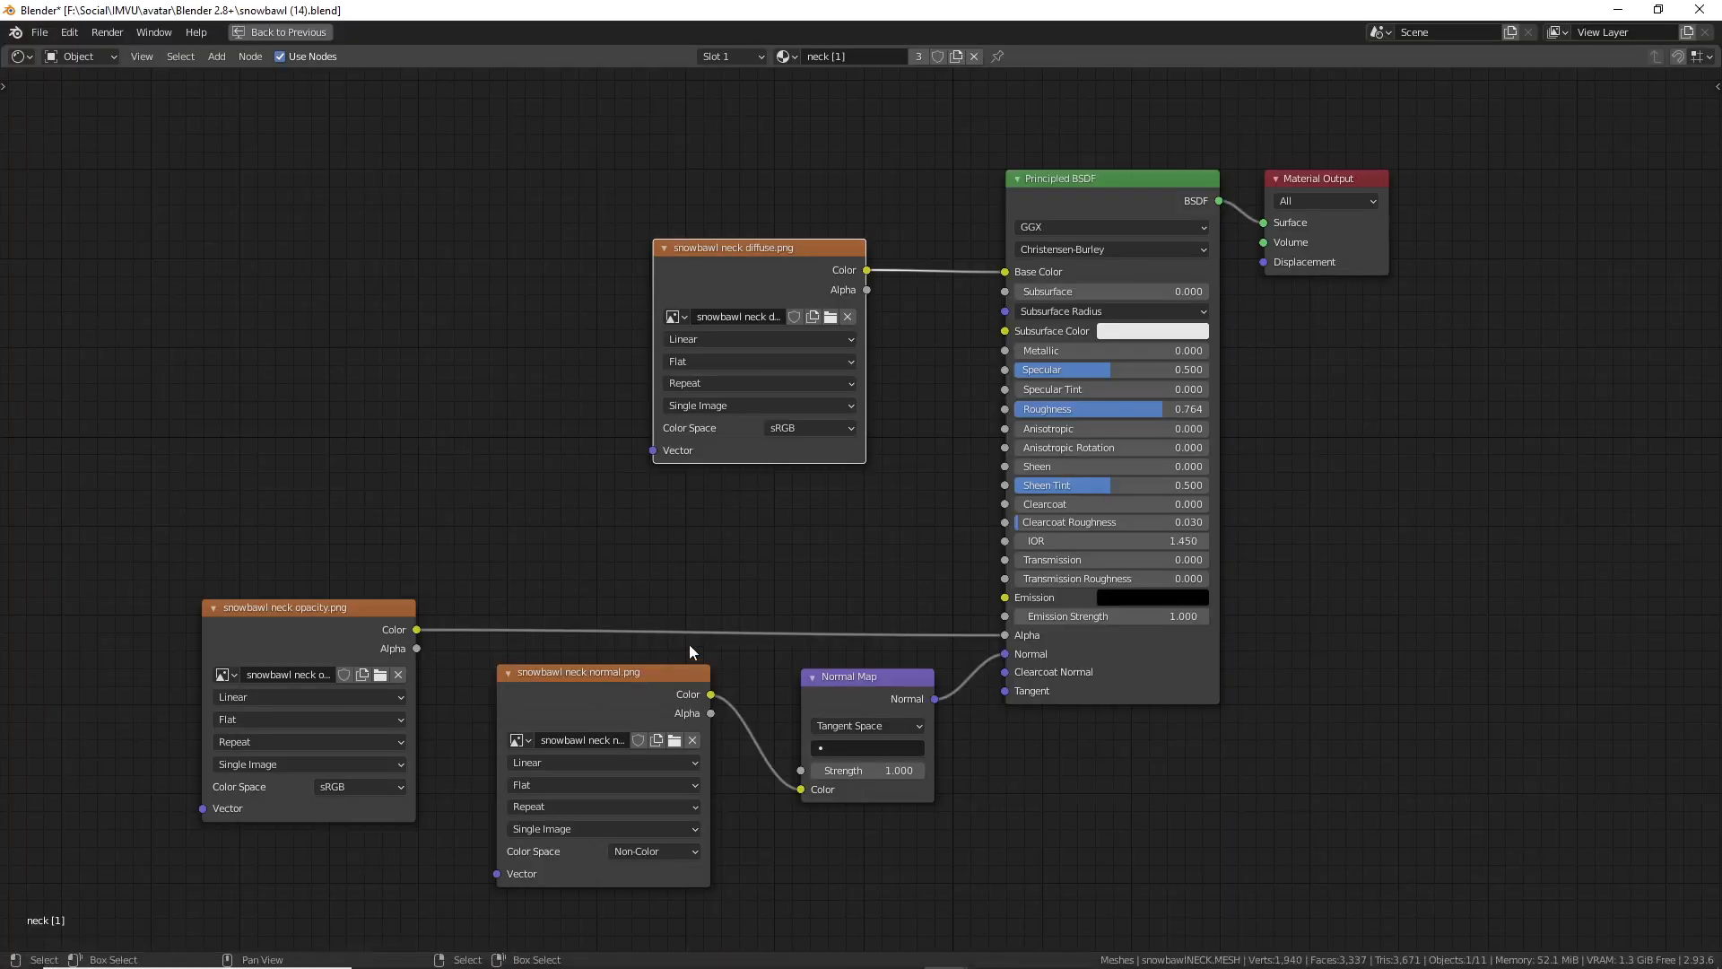
key(ctrl+space)
middle_drag(686, 389, 843, 439)
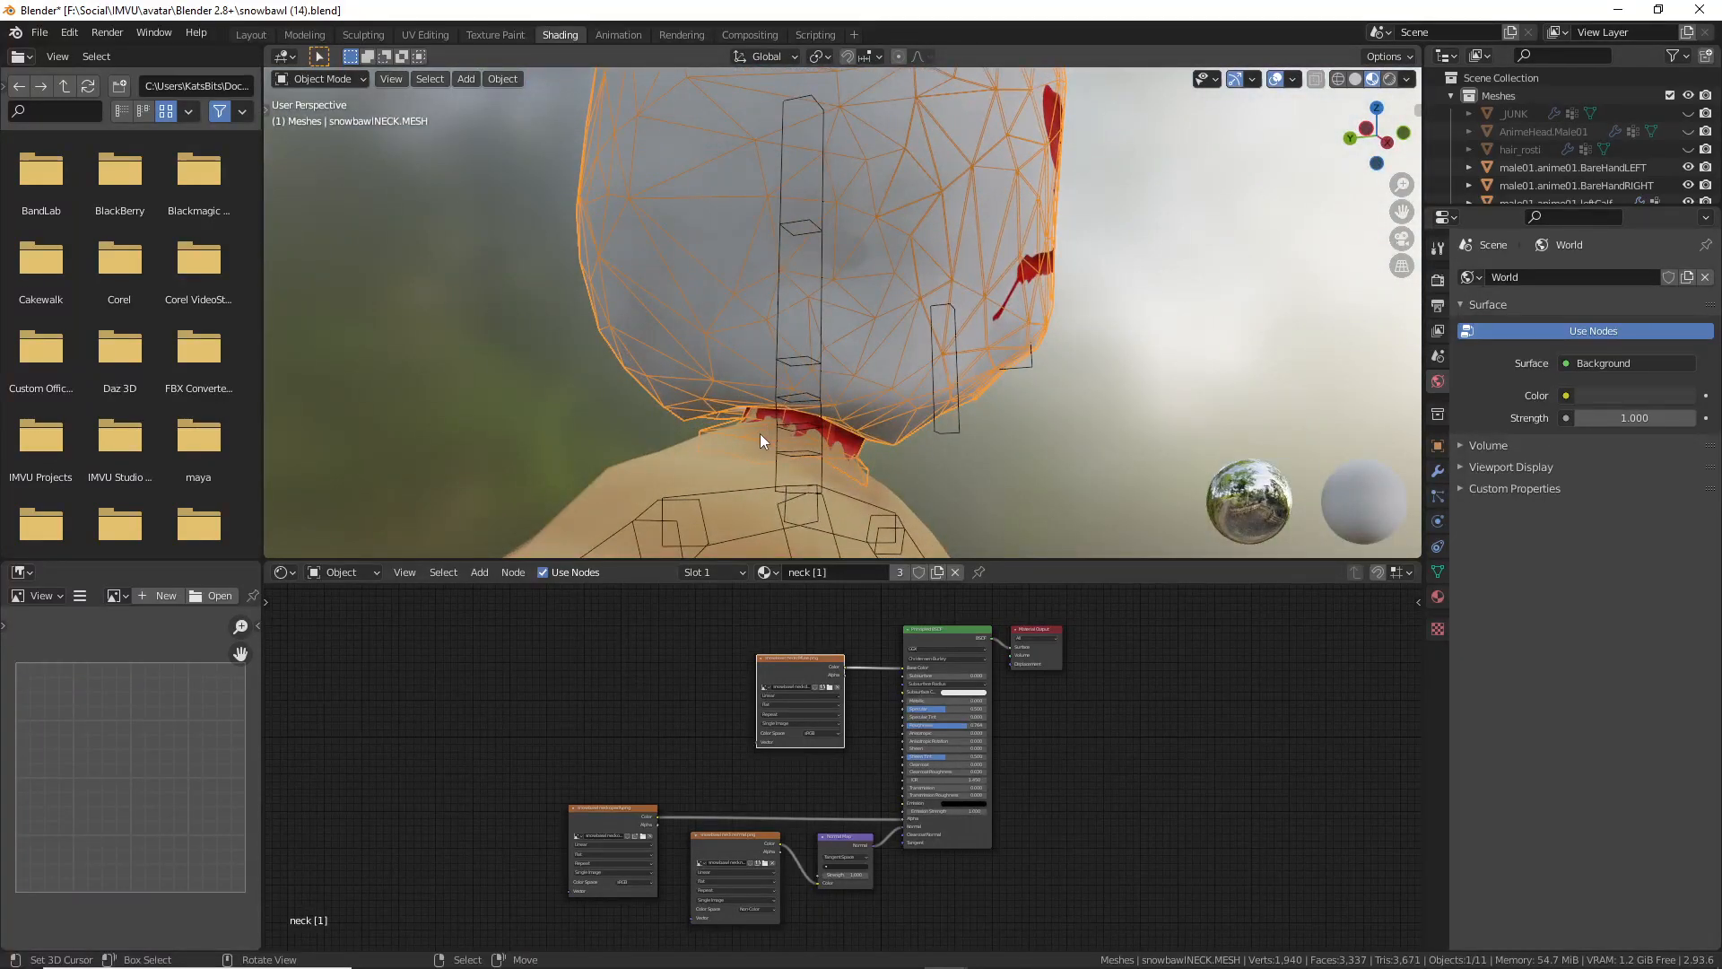
middle_drag(760, 433, 719, 418)
mouse_move(719, 418)
mouse_down()
mouse_move(786, 484)
mouse_move(807, 414)
mouse_move(725, 409)
mouse_up()
key(Escape)
mouse_move(723, 418)
middle_down()
mouse_move(752, 416)
mouse_move(734, 419)
middle_up()
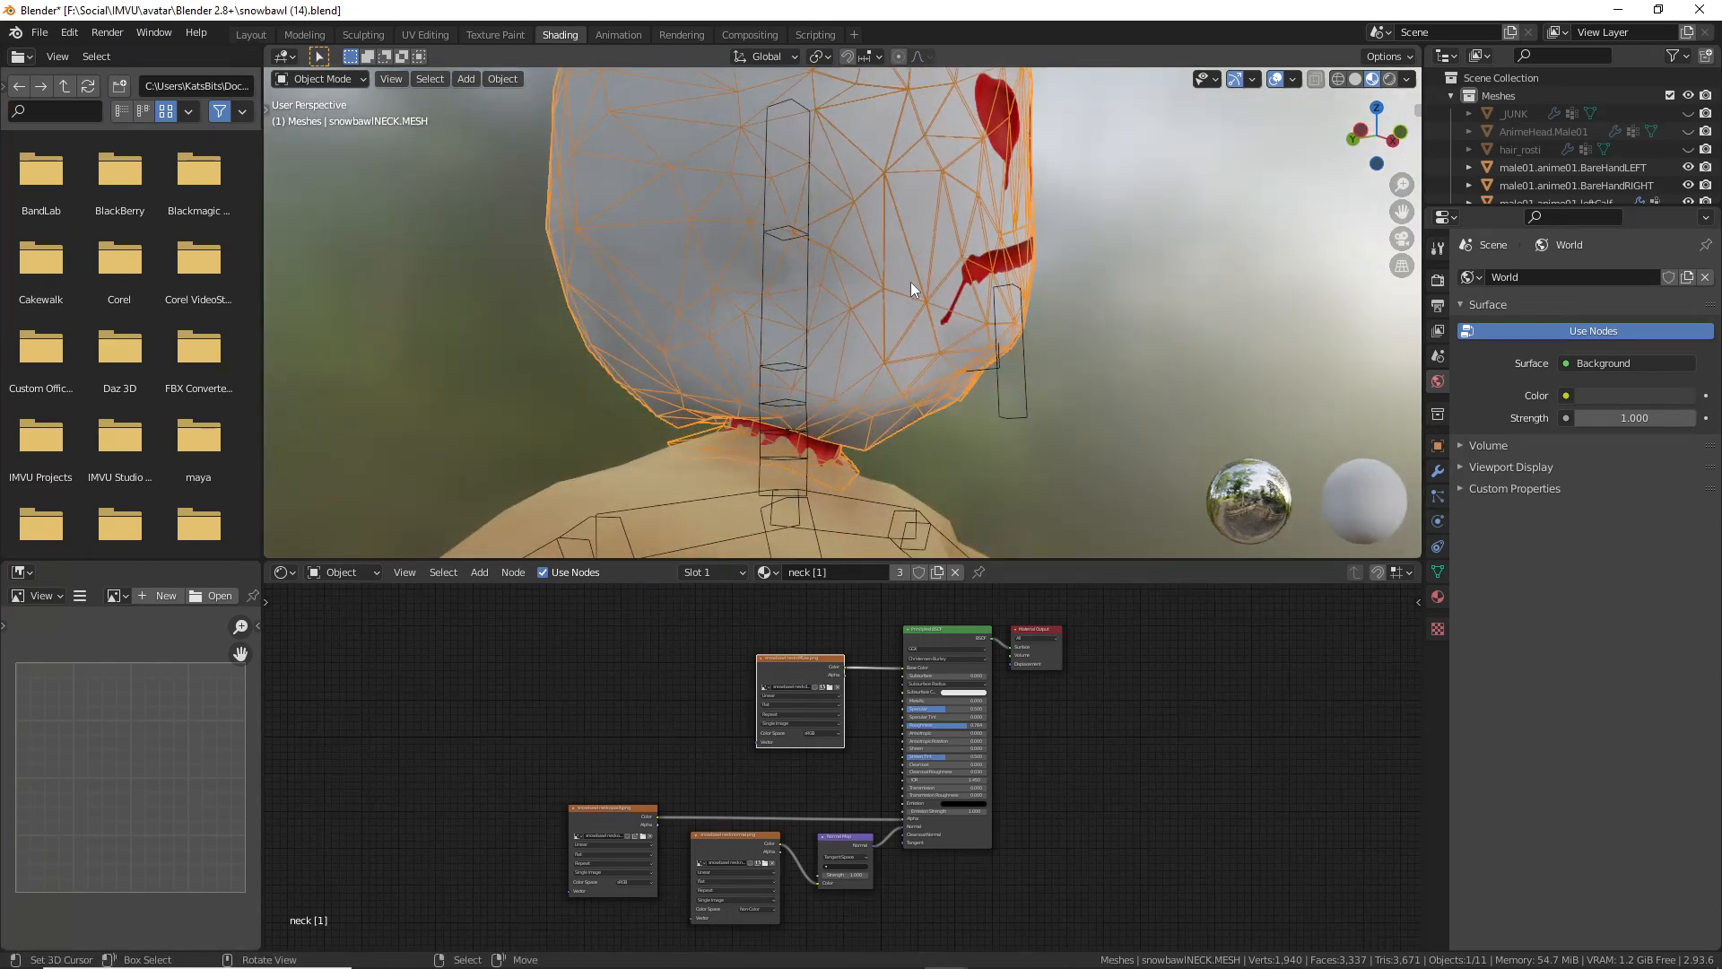
middle_drag(911, 282, 804, 373)
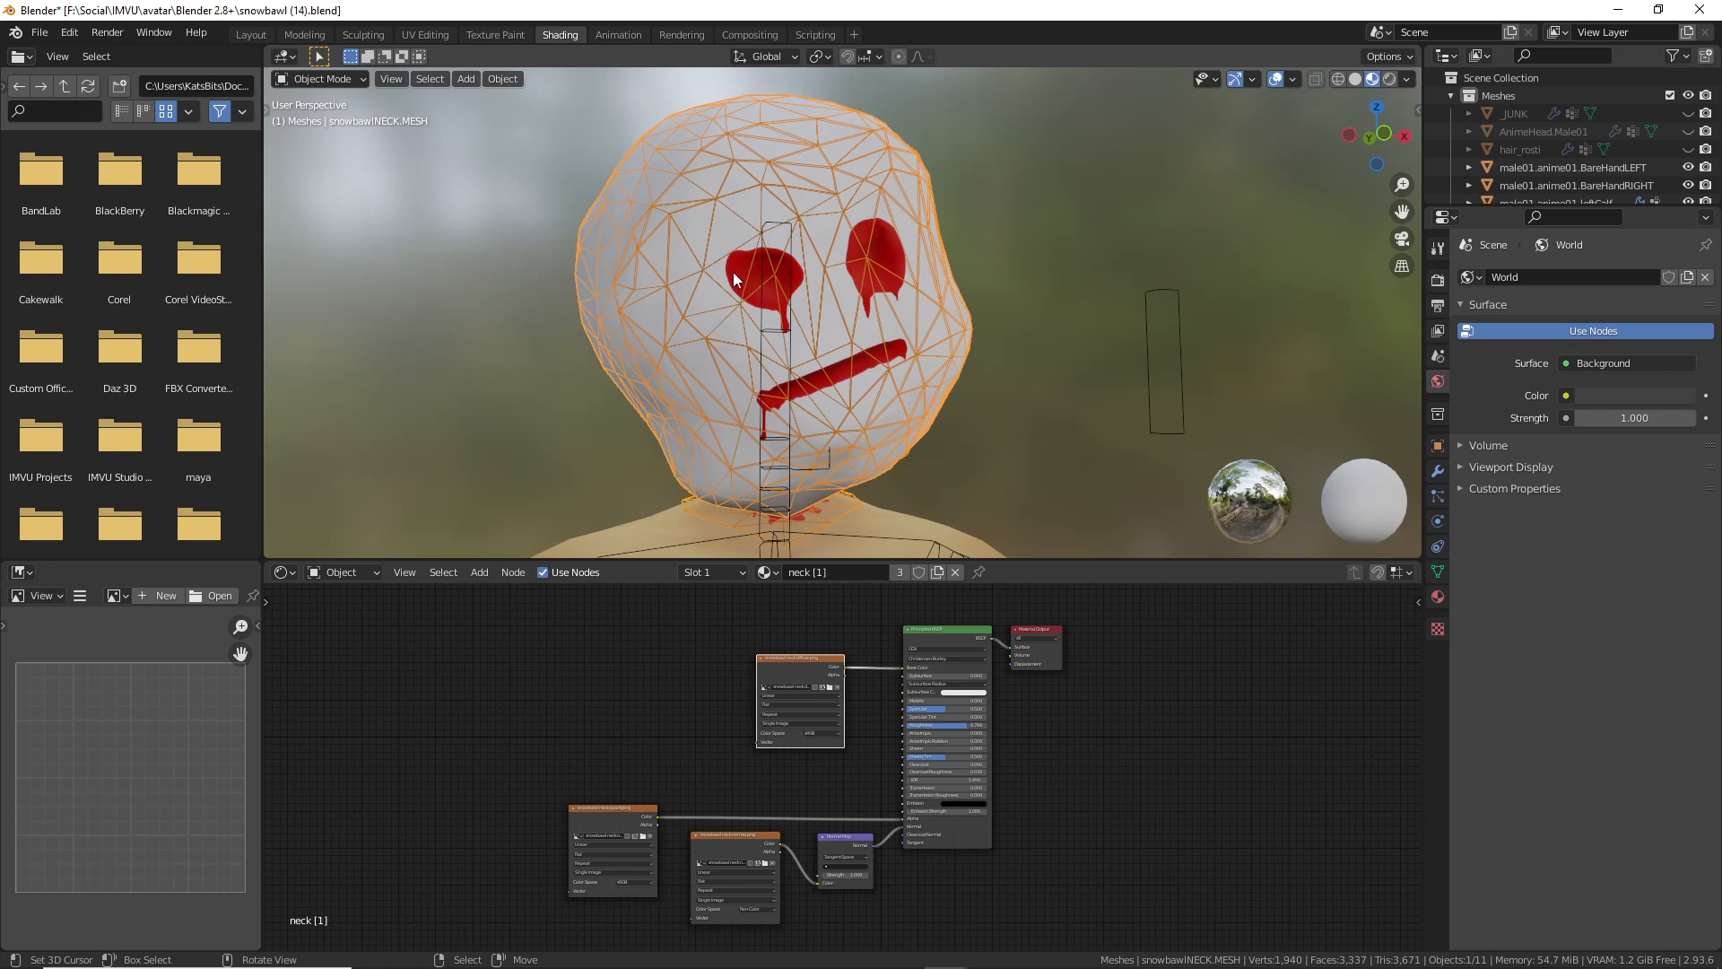
Step: Select and view snowbawl II.MESH in snowbawl (12).blend for comparison, and return to snowbawlNECK.MESH in snowbawl (14).blend
mouse_move(956, 958)
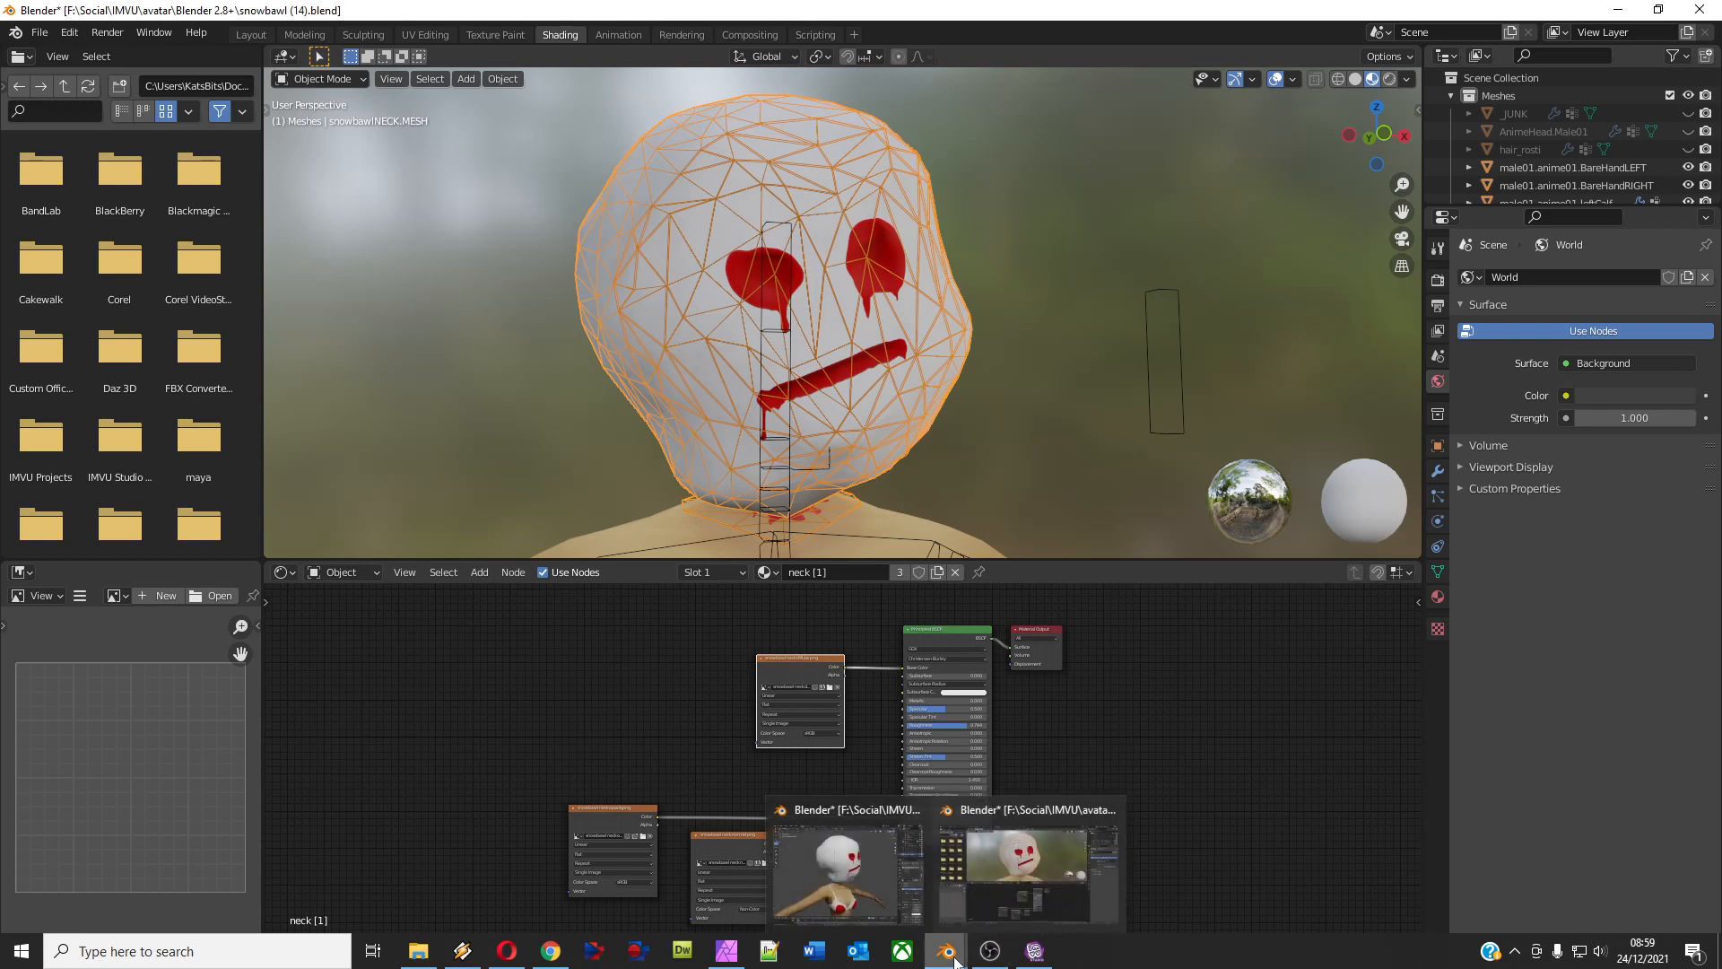
click(848, 863)
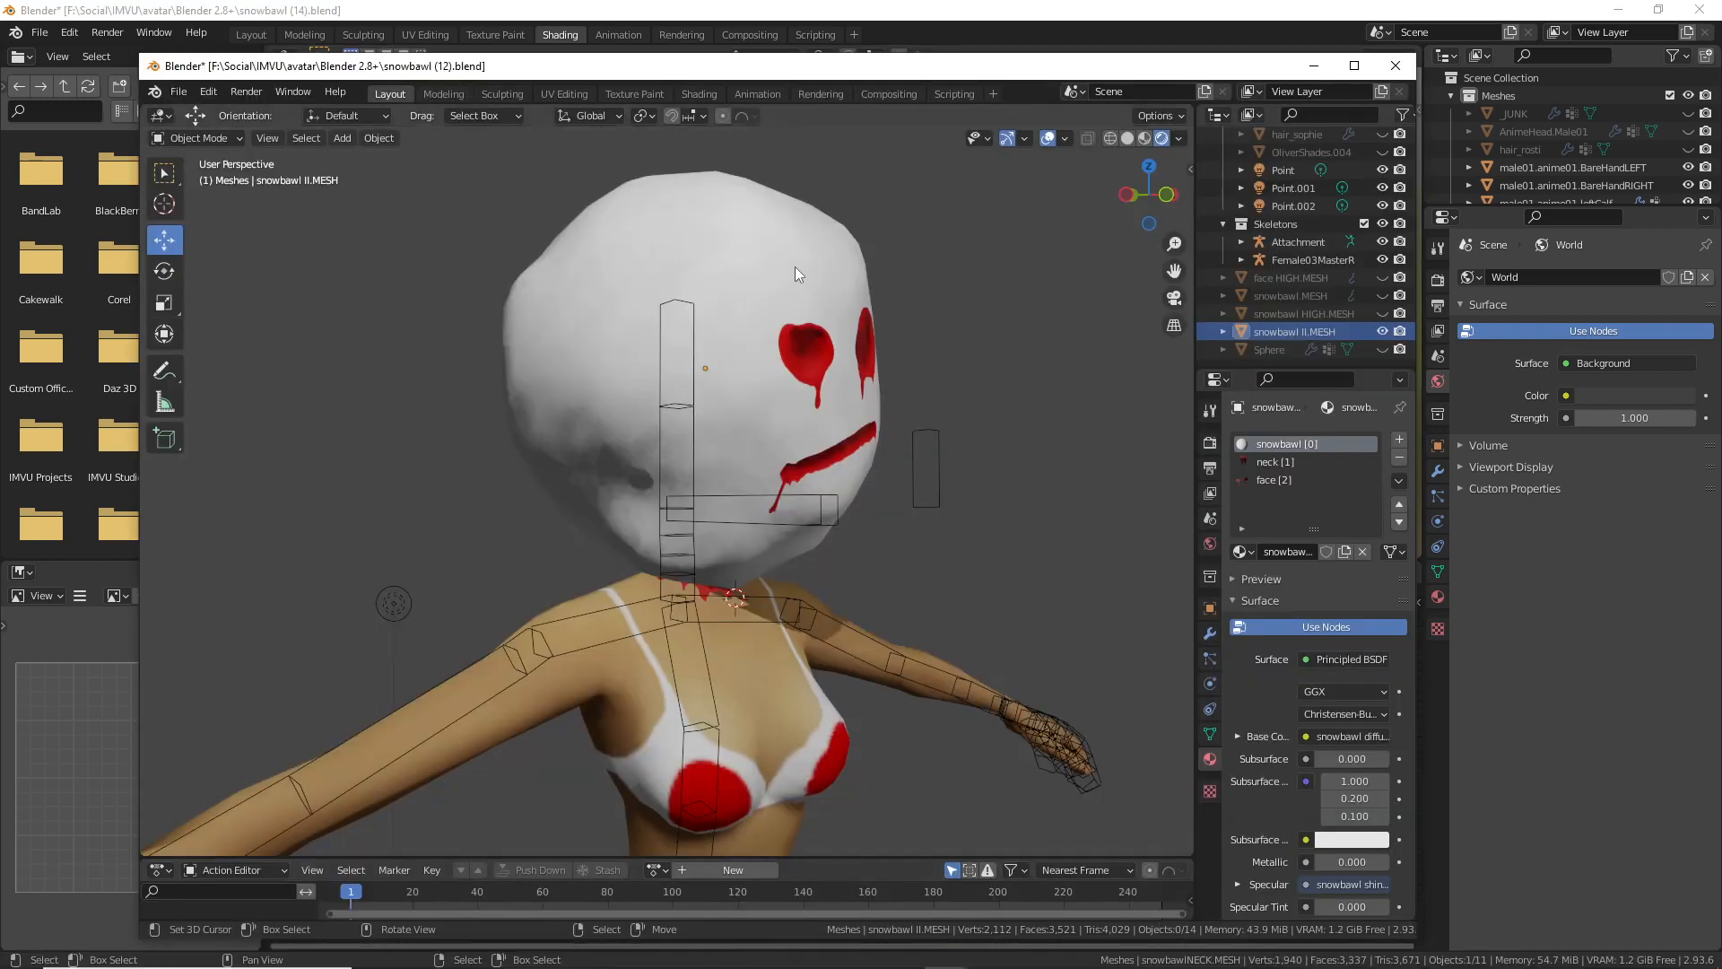
middle_drag(723, 510, 695, 534)
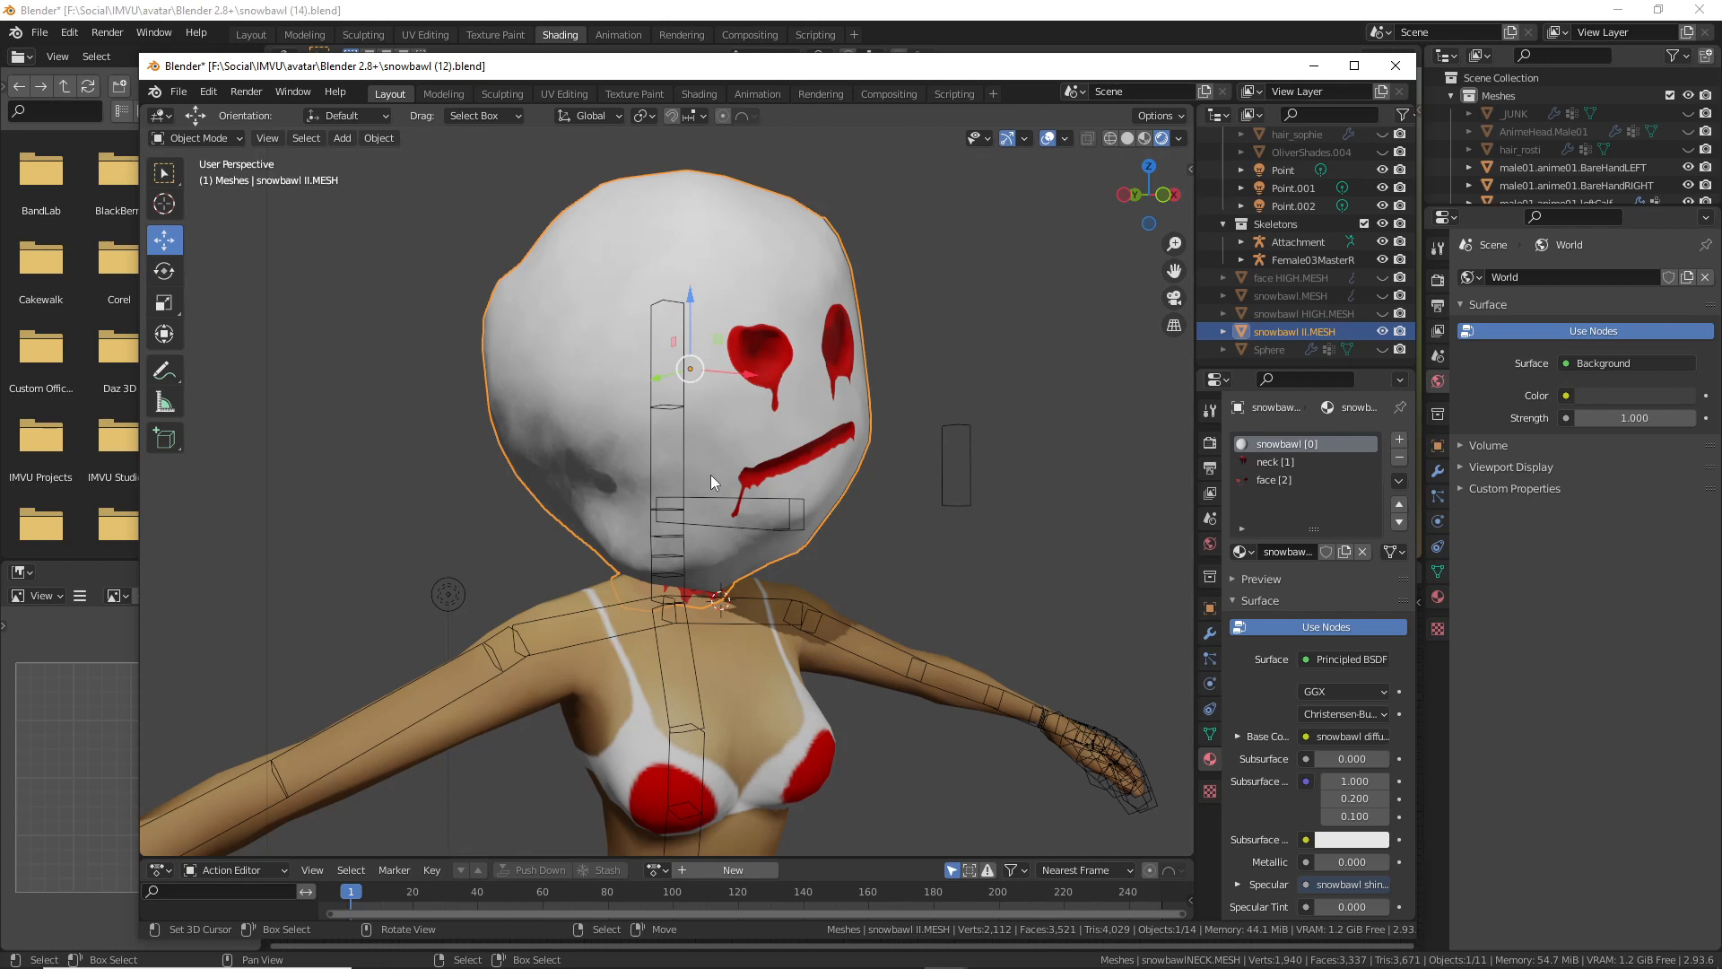
middle_drag(711, 472, 535, 455)
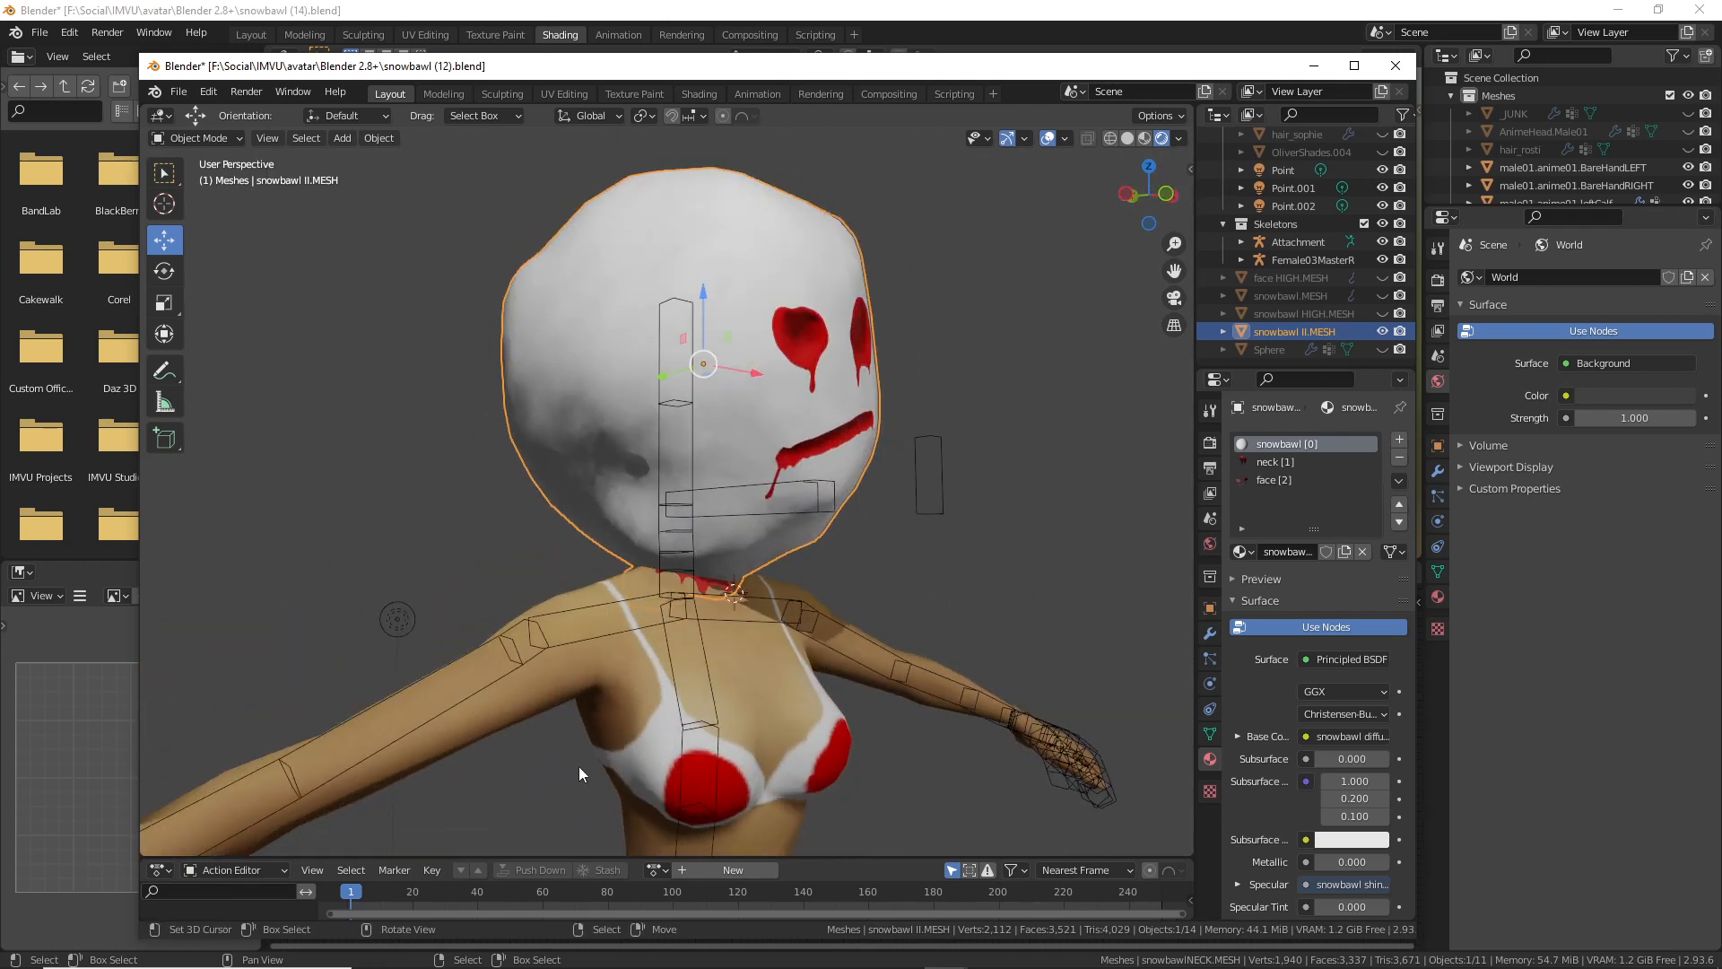
mouse_move(944, 958)
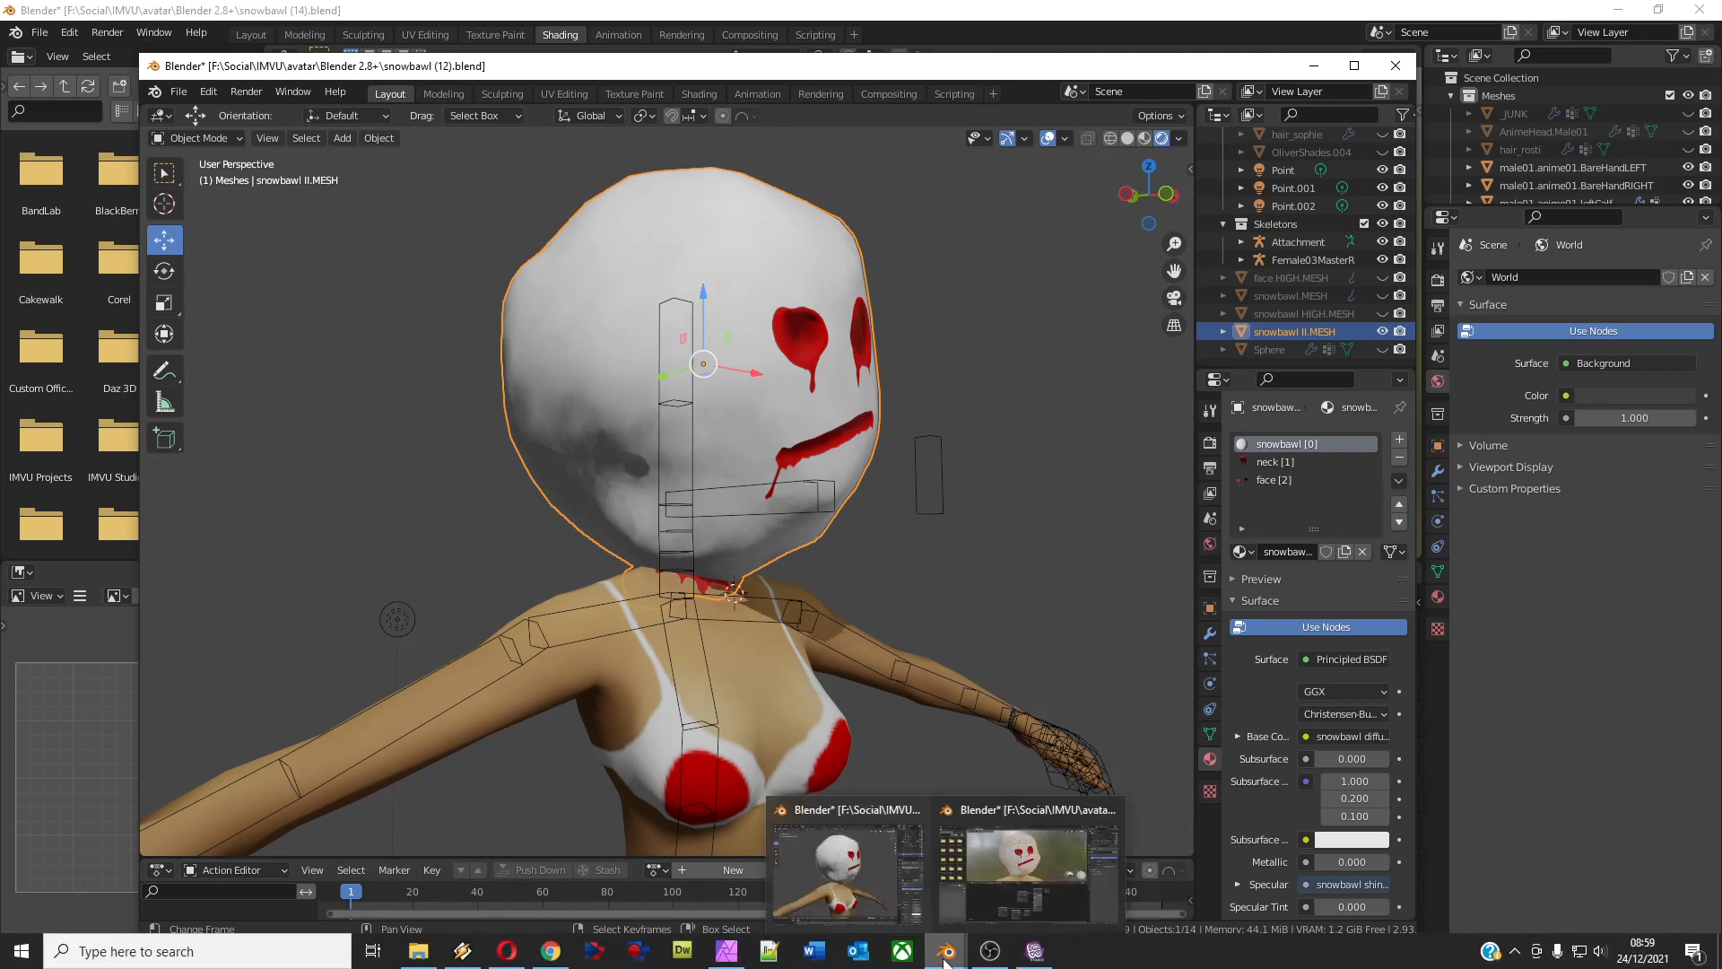
click(1028, 870)
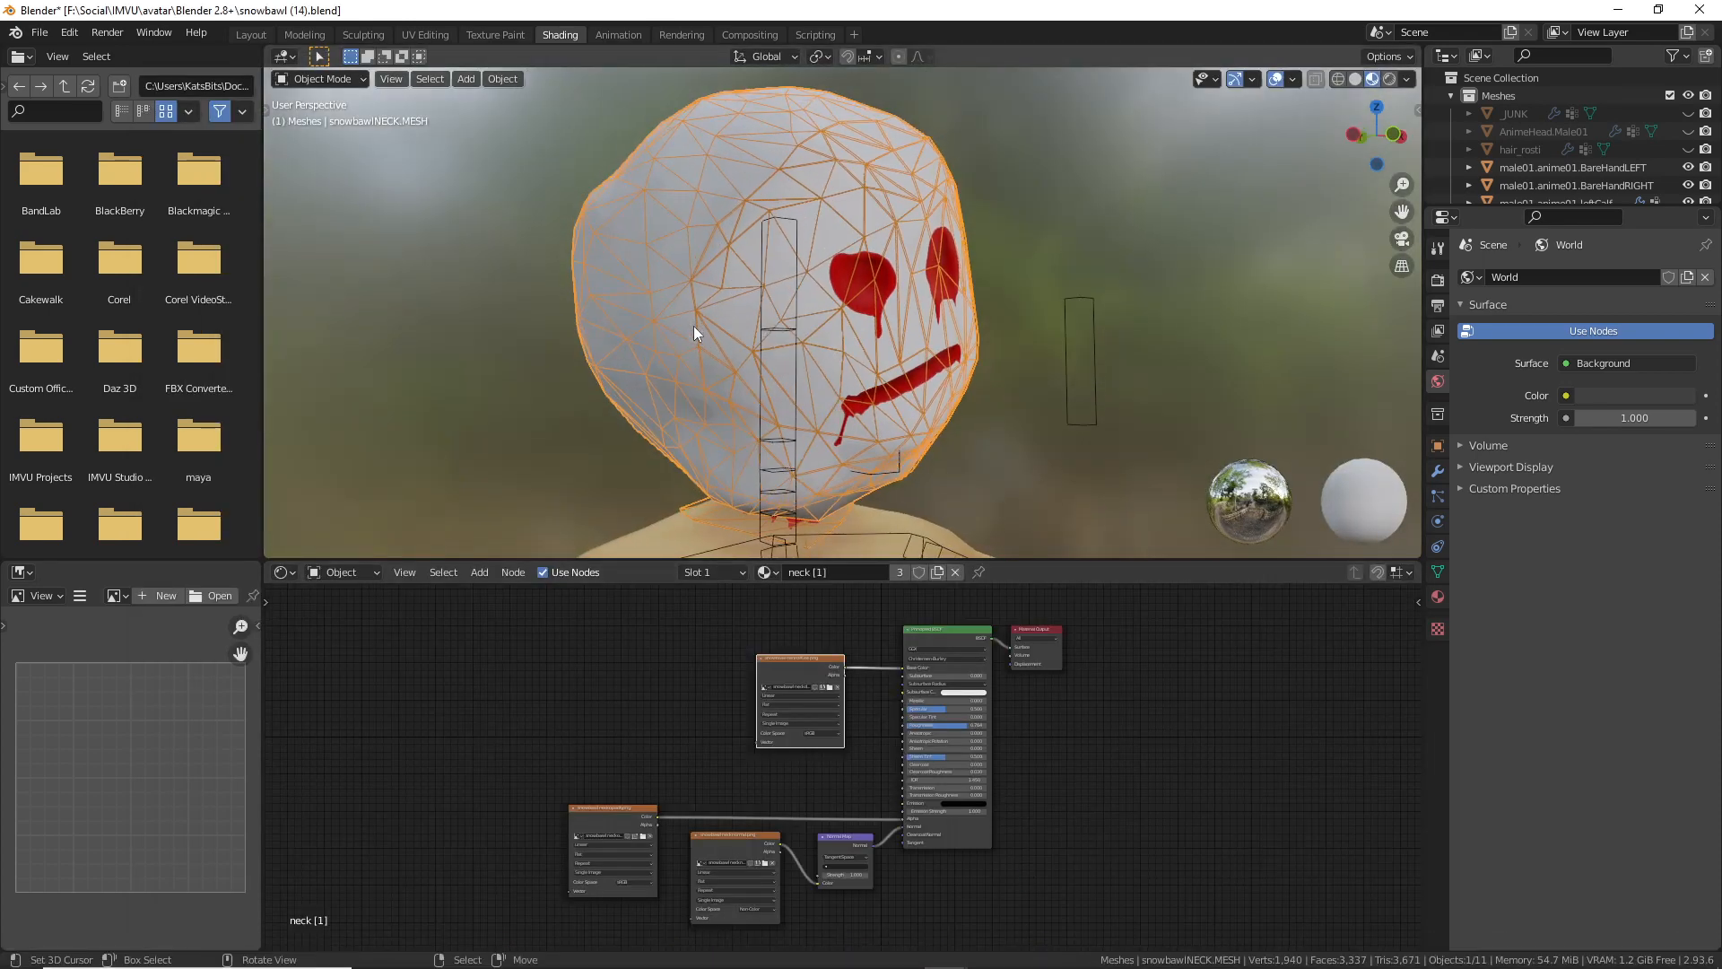
Step: Turn off the wireframe display of snowbawlNECK.MESH and examine its face and its opacity and normal map nodes
click(1438, 447)
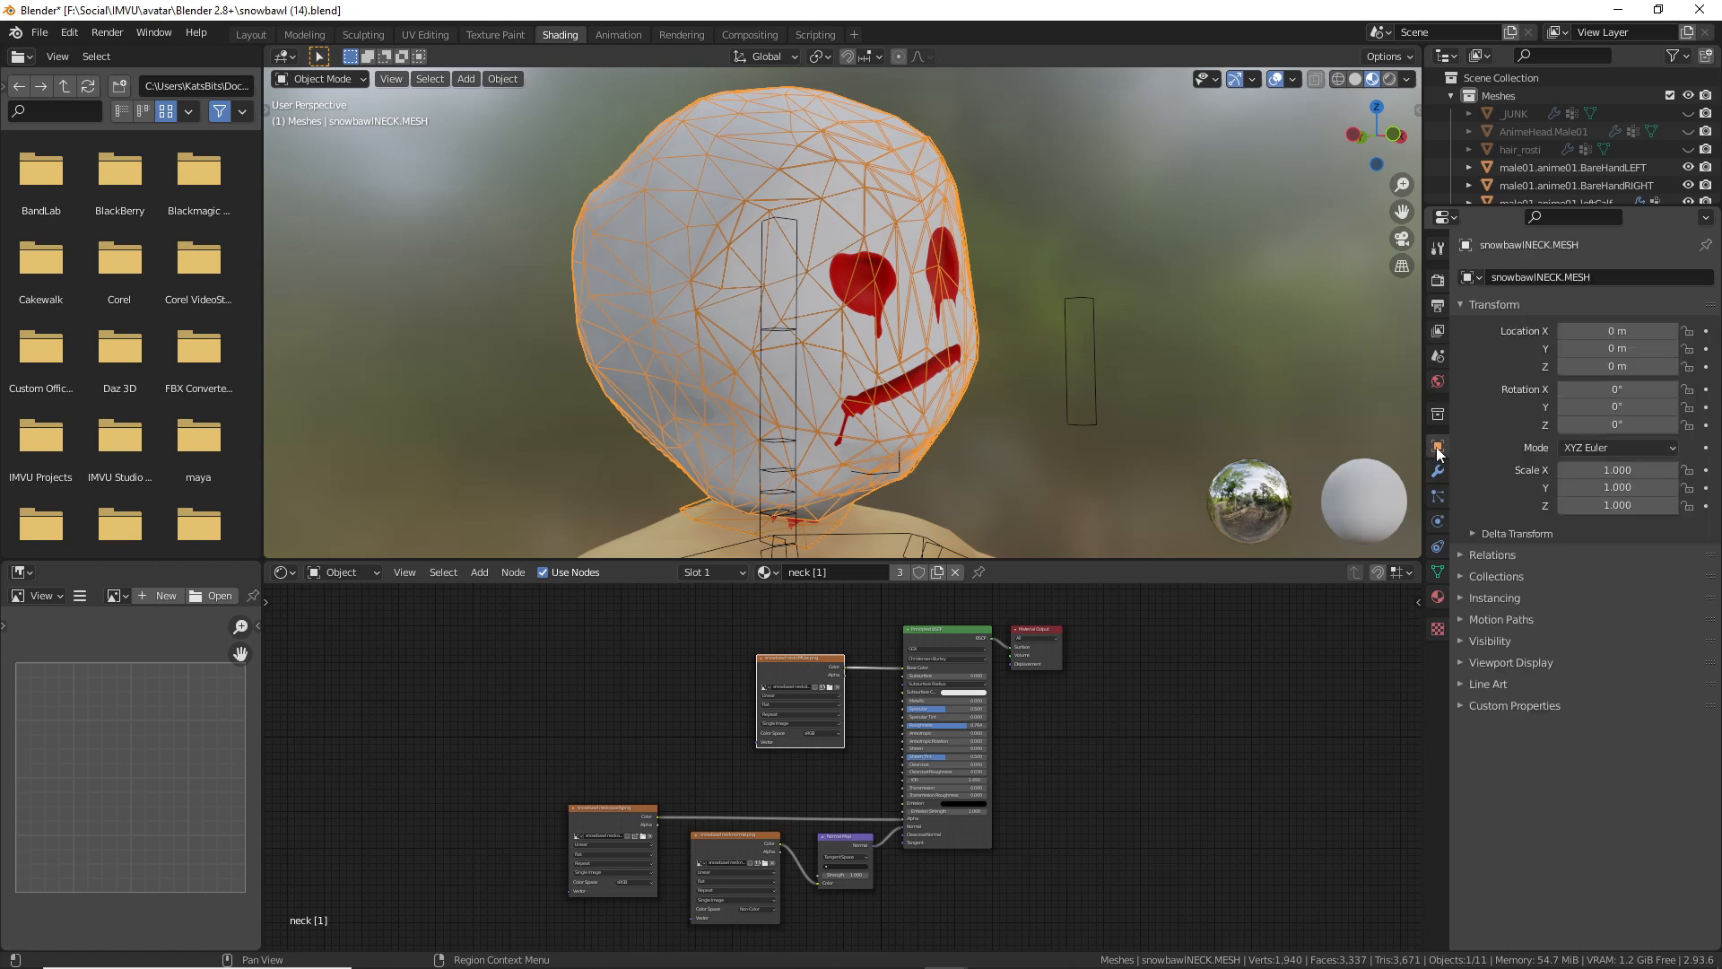
click(1461, 662)
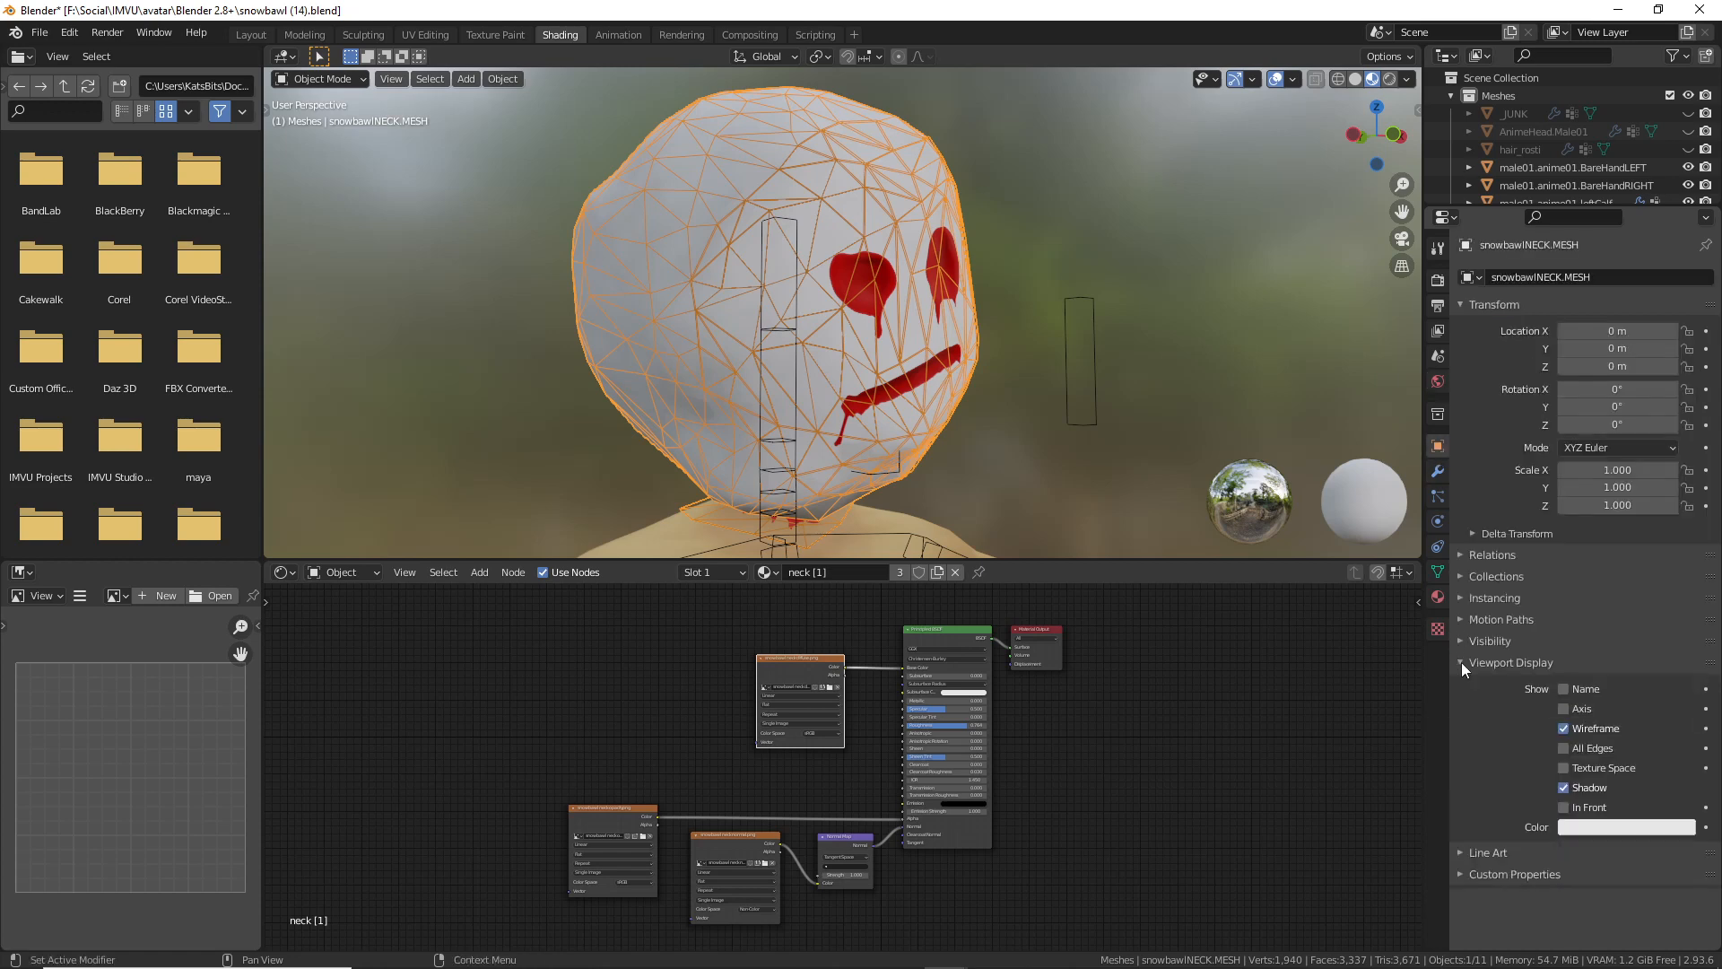
click(1564, 729)
middle_drag(861, 296, 815, 291)
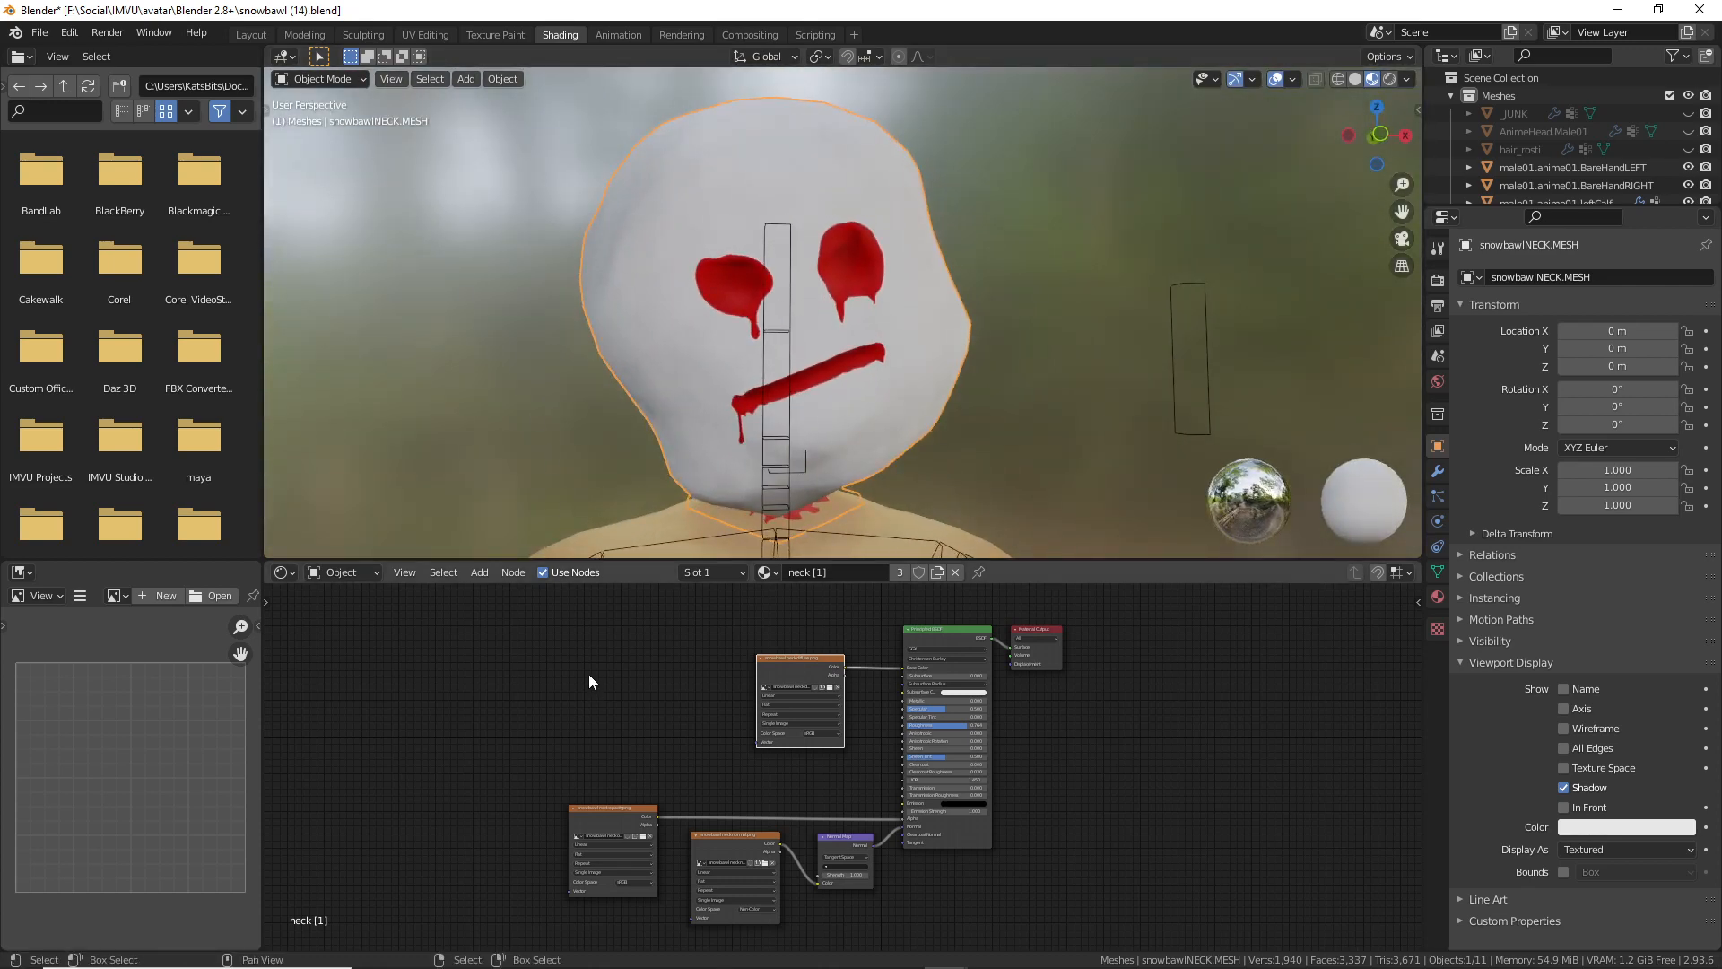
scroll(821, 746, up, 4)
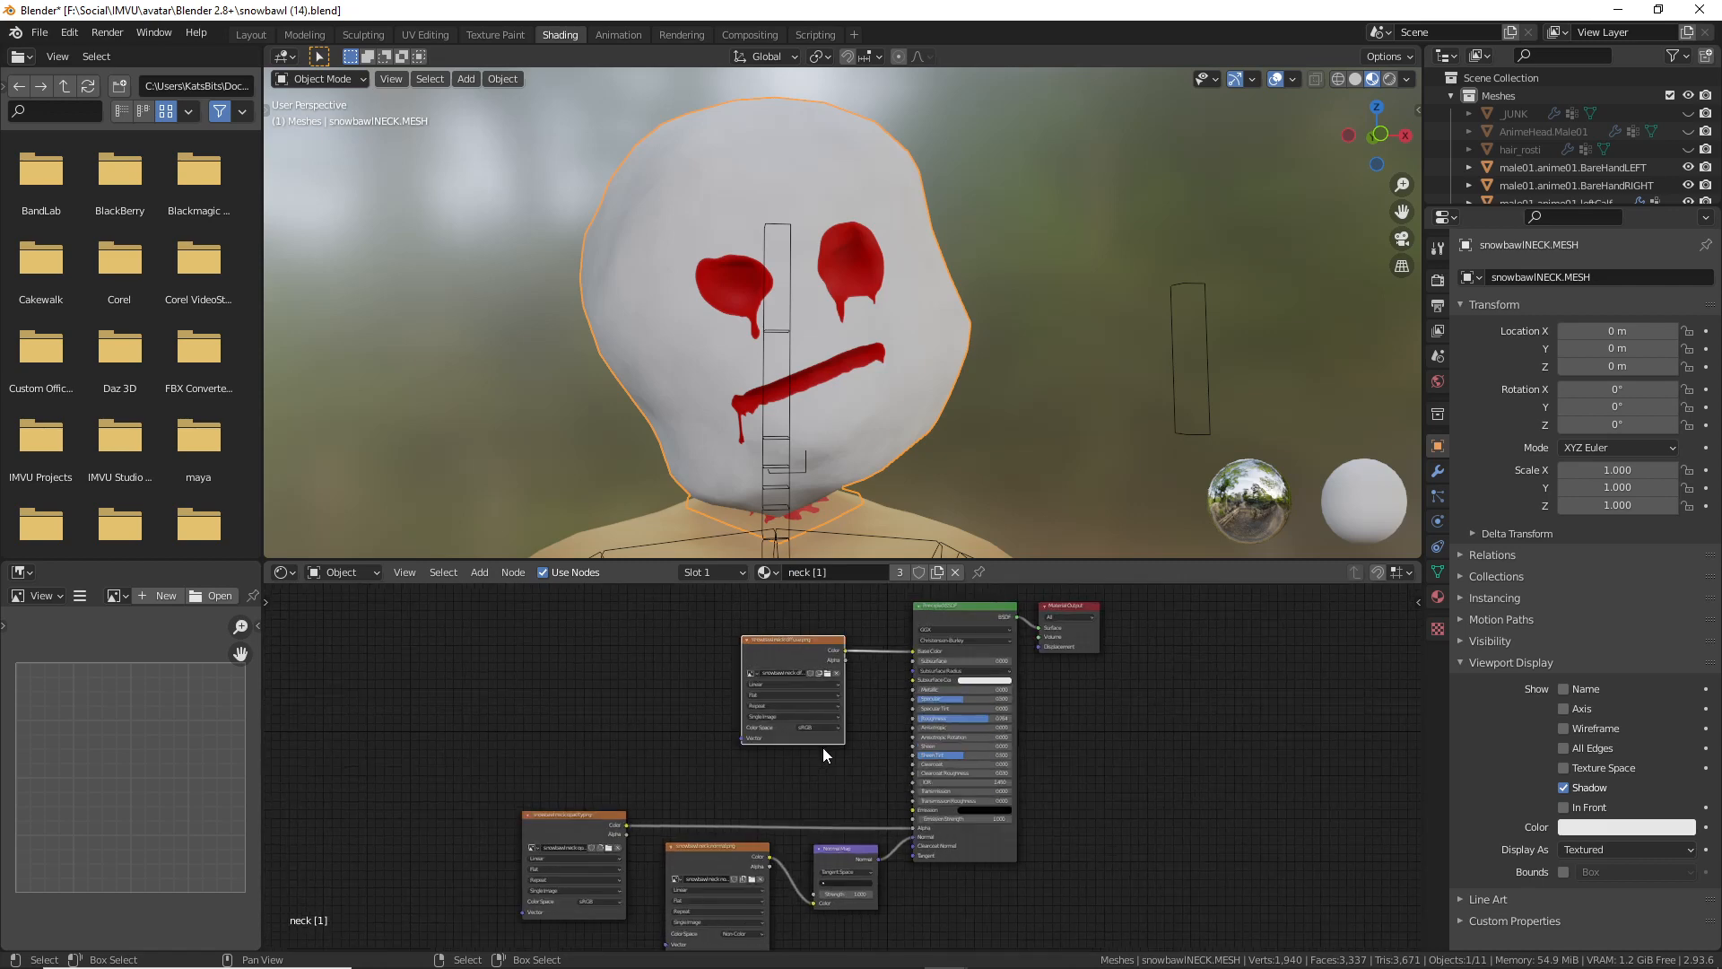
middle_drag(862, 696, 934, 639)
middle_drag(593, 310, 633, 312)
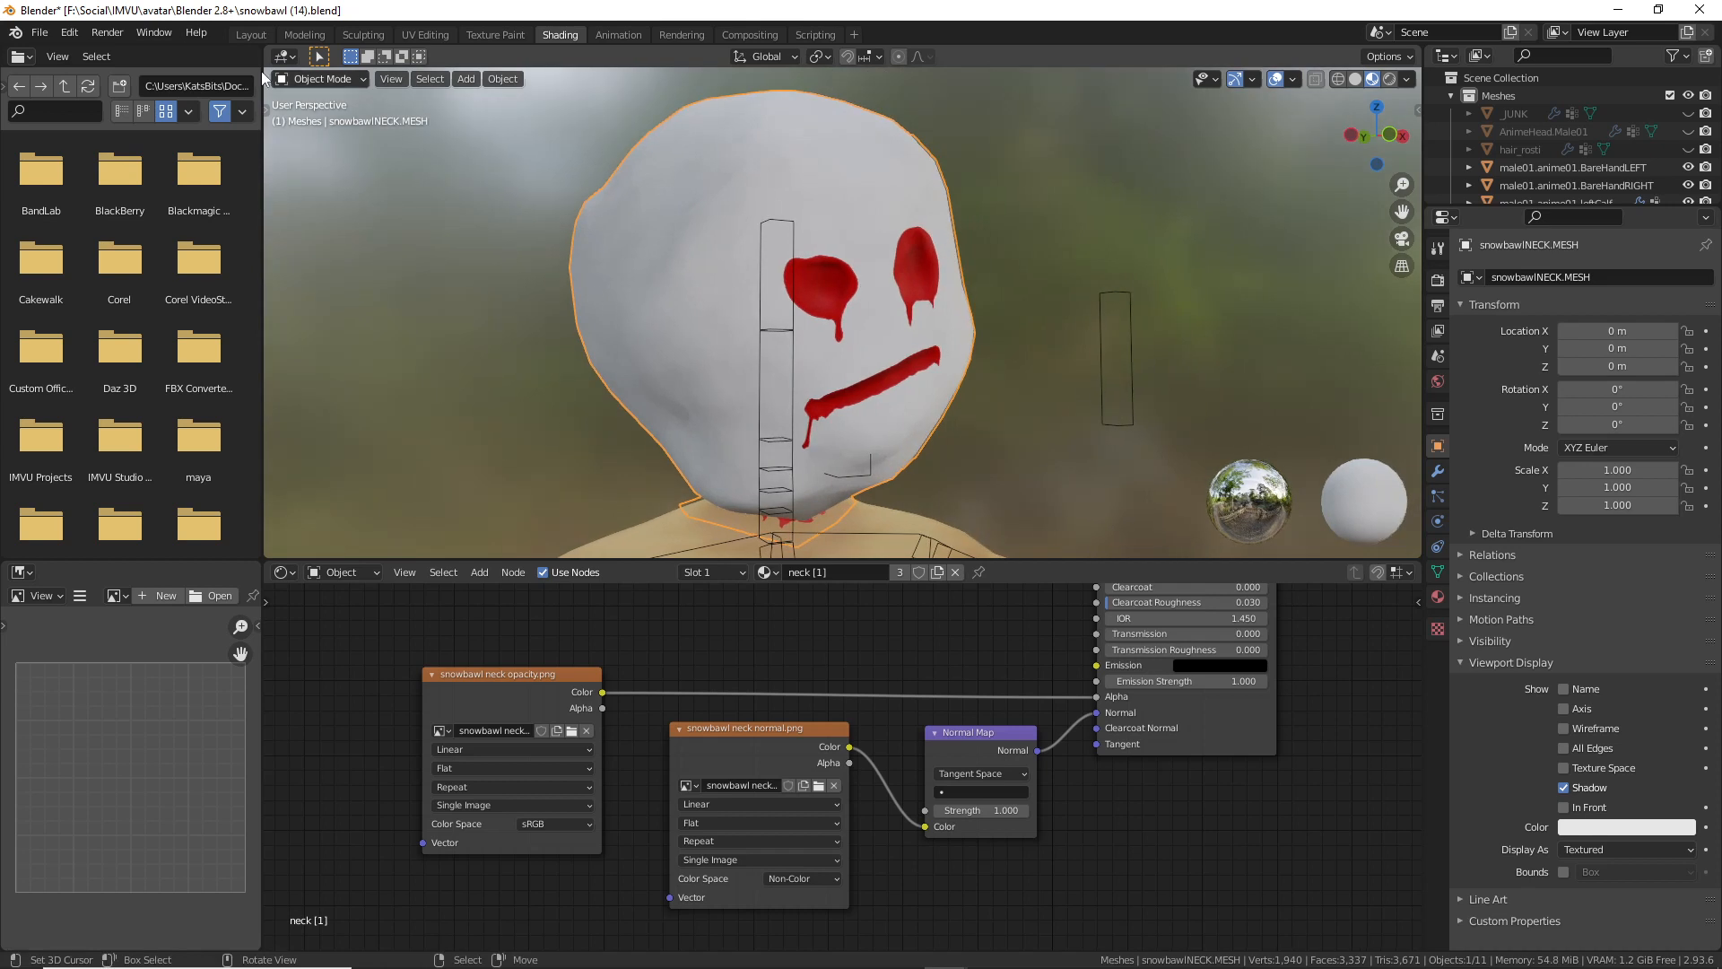
Step: Return to the Layout workspace and show the character in Rendered viewport shading
click(244, 36)
scroll(488, 384, down, 3)
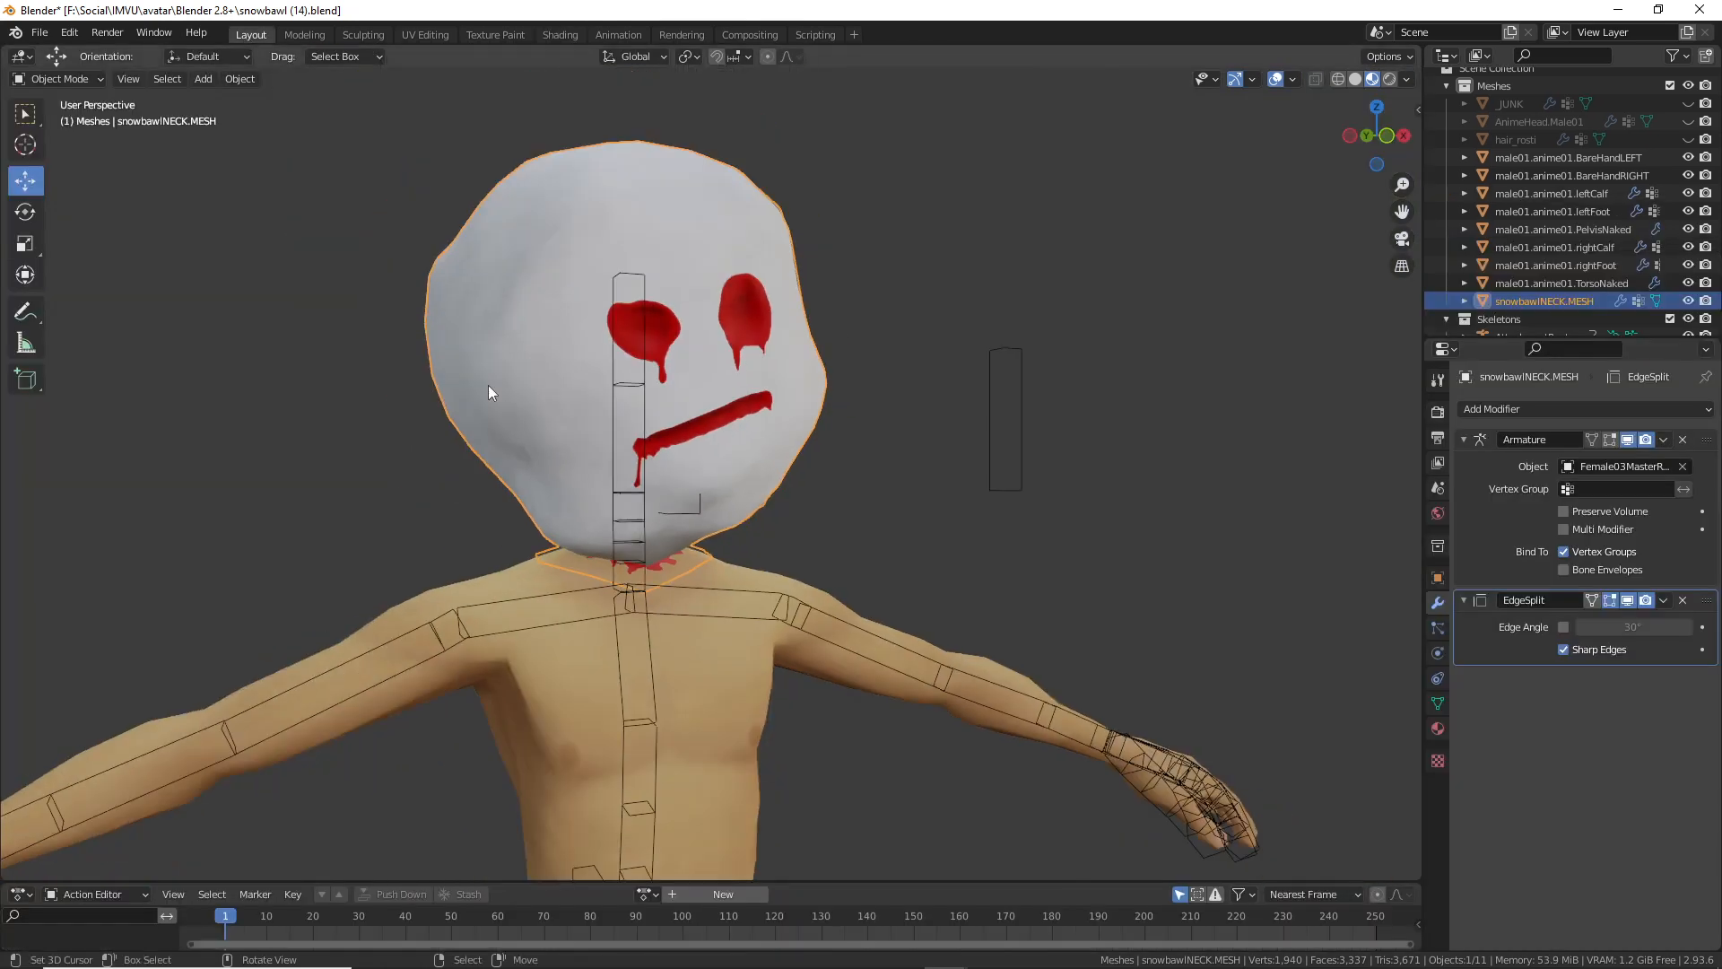
middle_drag(488, 385, 873, 310)
click(1390, 79)
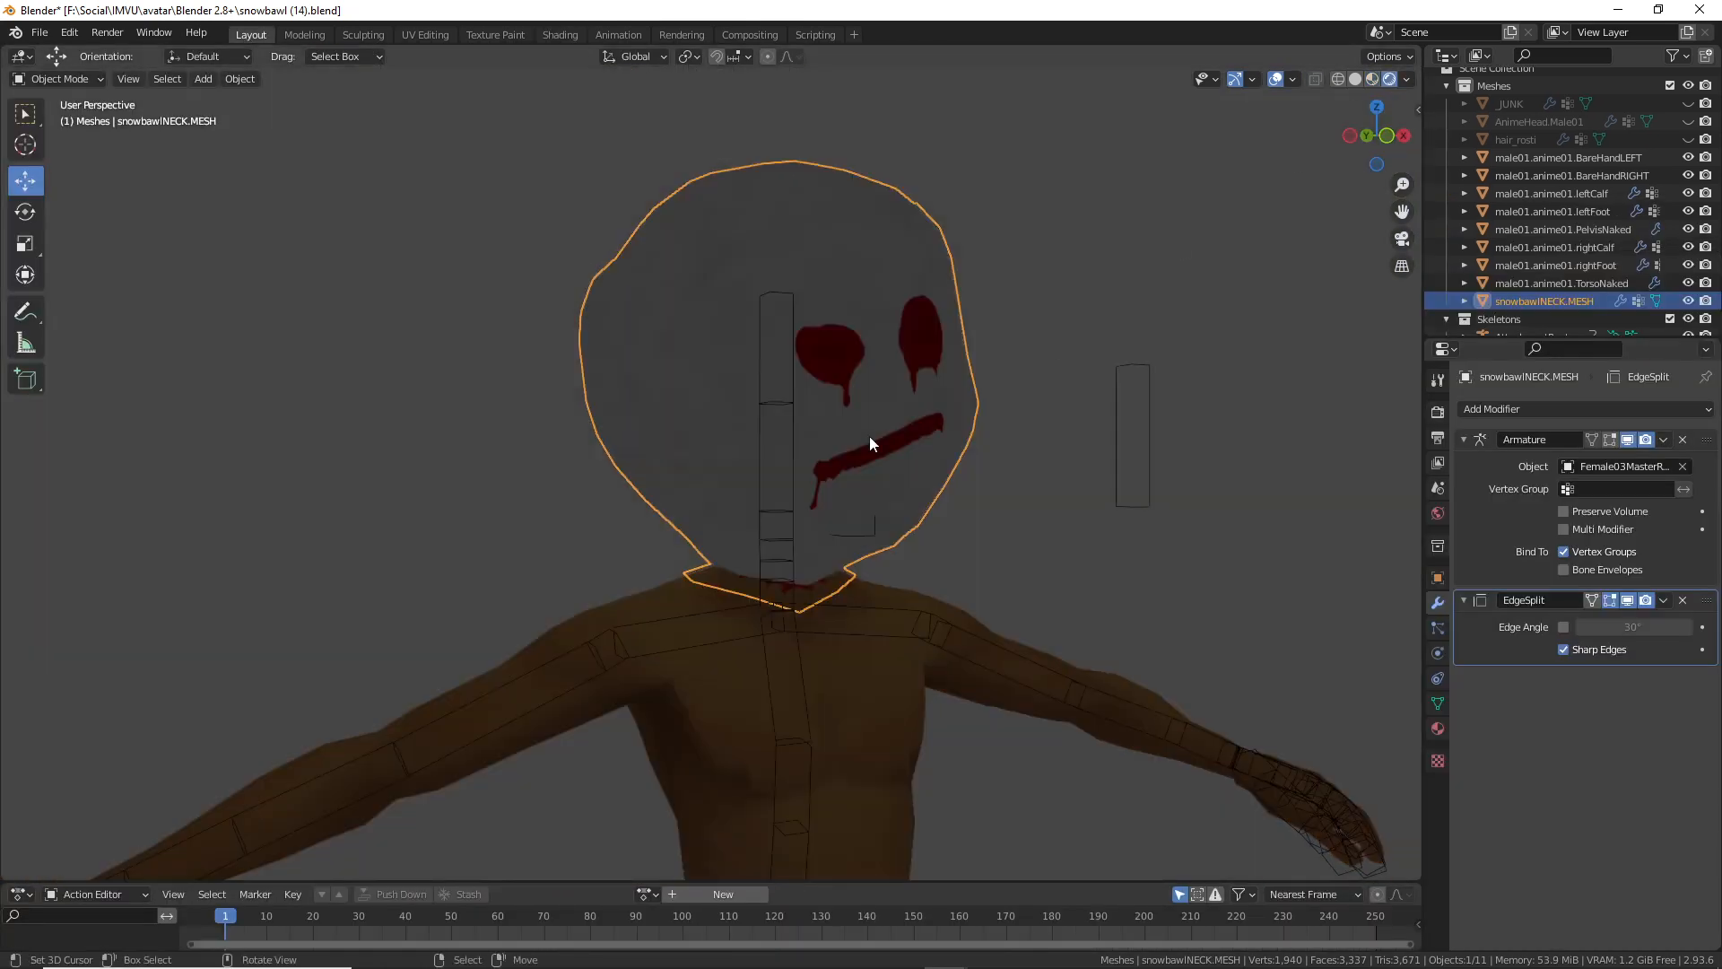
scroll(869, 436, down, 4)
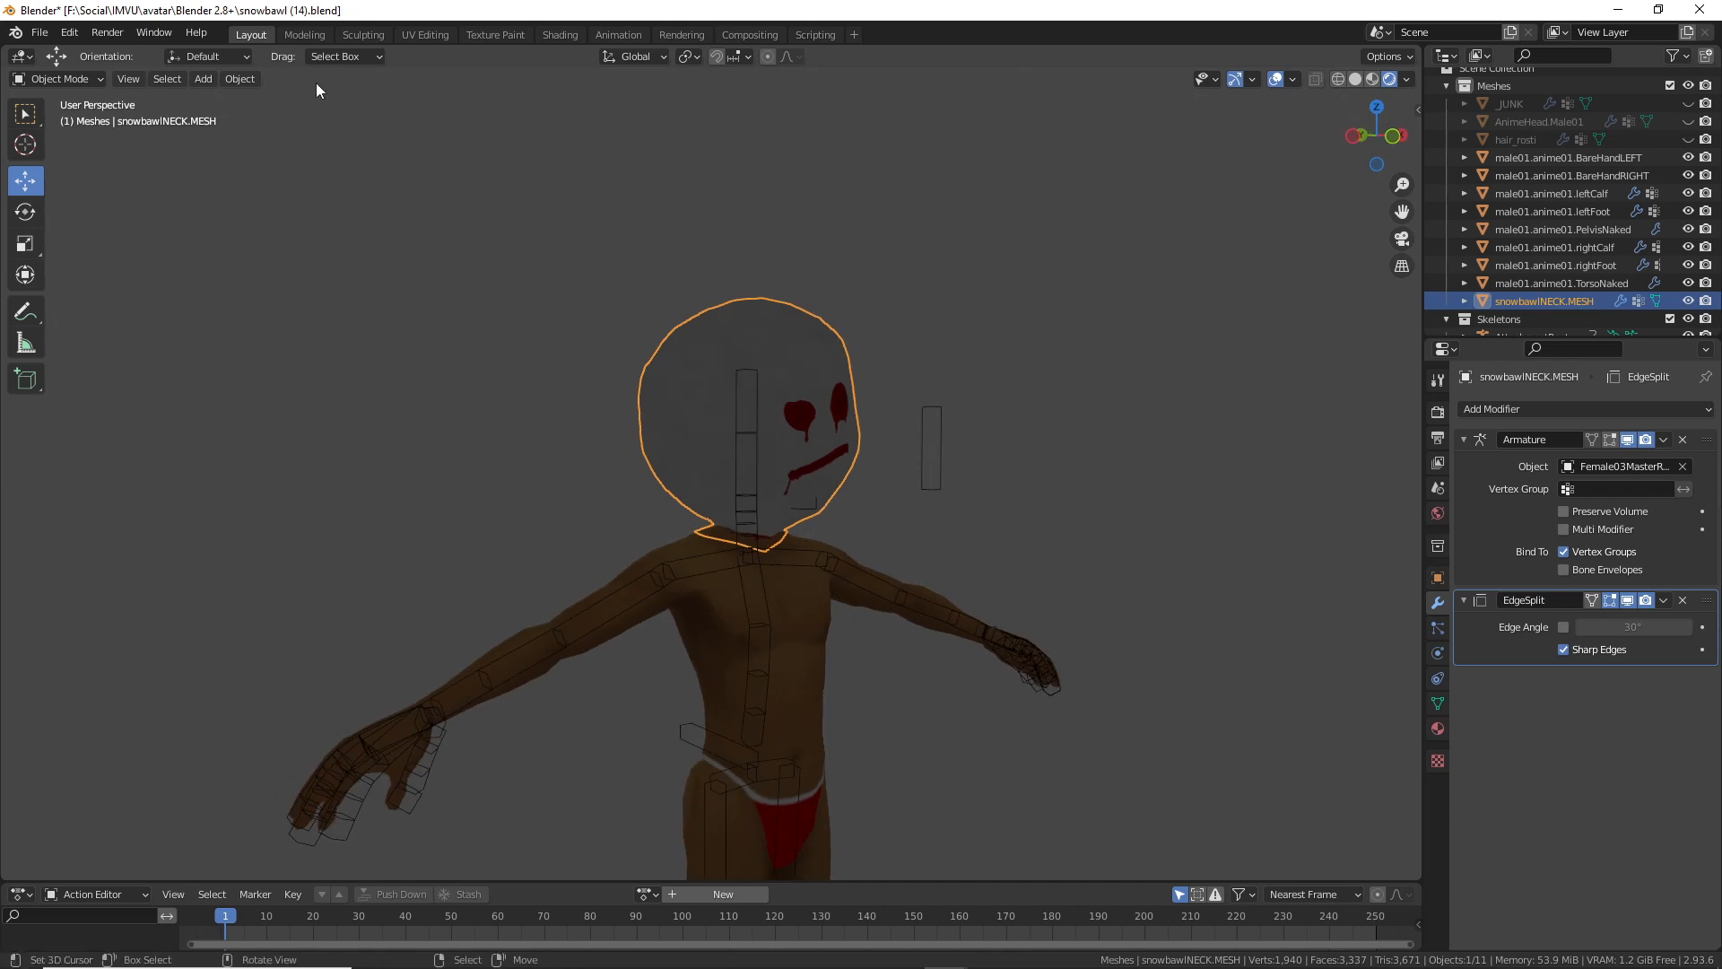
Step: Add a point light and place it in front of and beside the head, at about X 194 m, Y -311 m, Z 1119 m
click(203, 79)
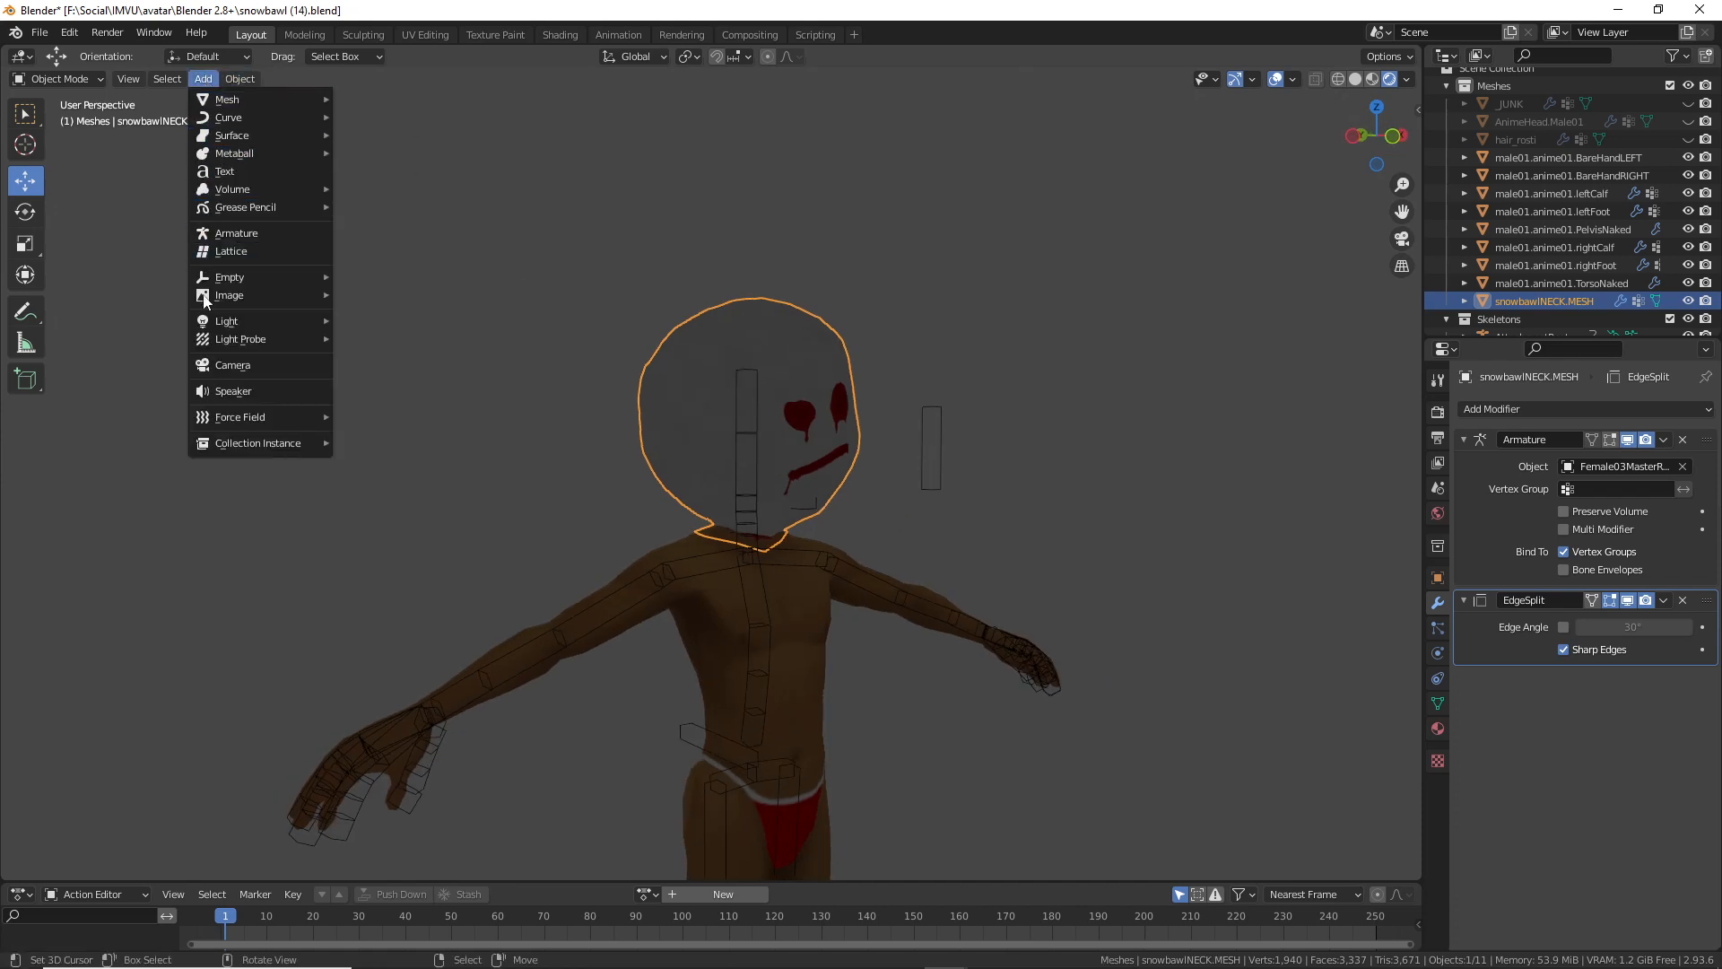
mouse_move(207, 322)
click(374, 325)
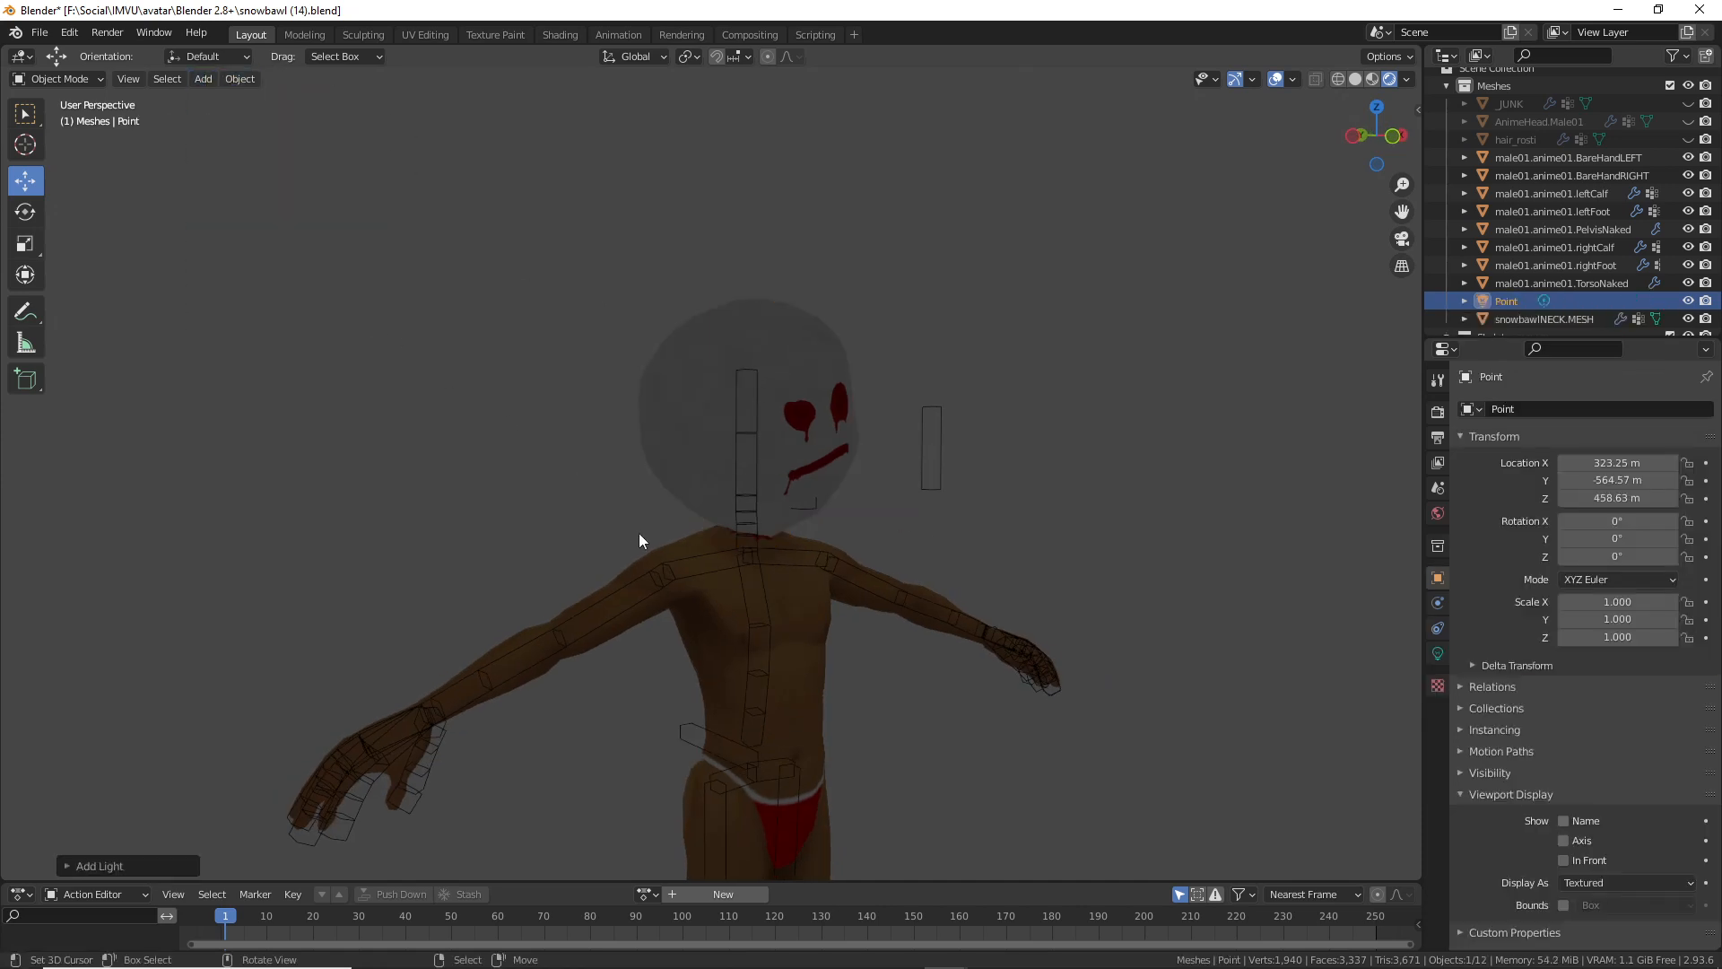
scroll(608, 529, down, 3)
middle_drag(1073, 796, 993, 678)
key(g)
key(shift+x)
click(808, 365)
middle_drag(808, 365, 853, 575)
drag(854, 574, 717, 595)
middle_drag(716, 595, 874, 574)
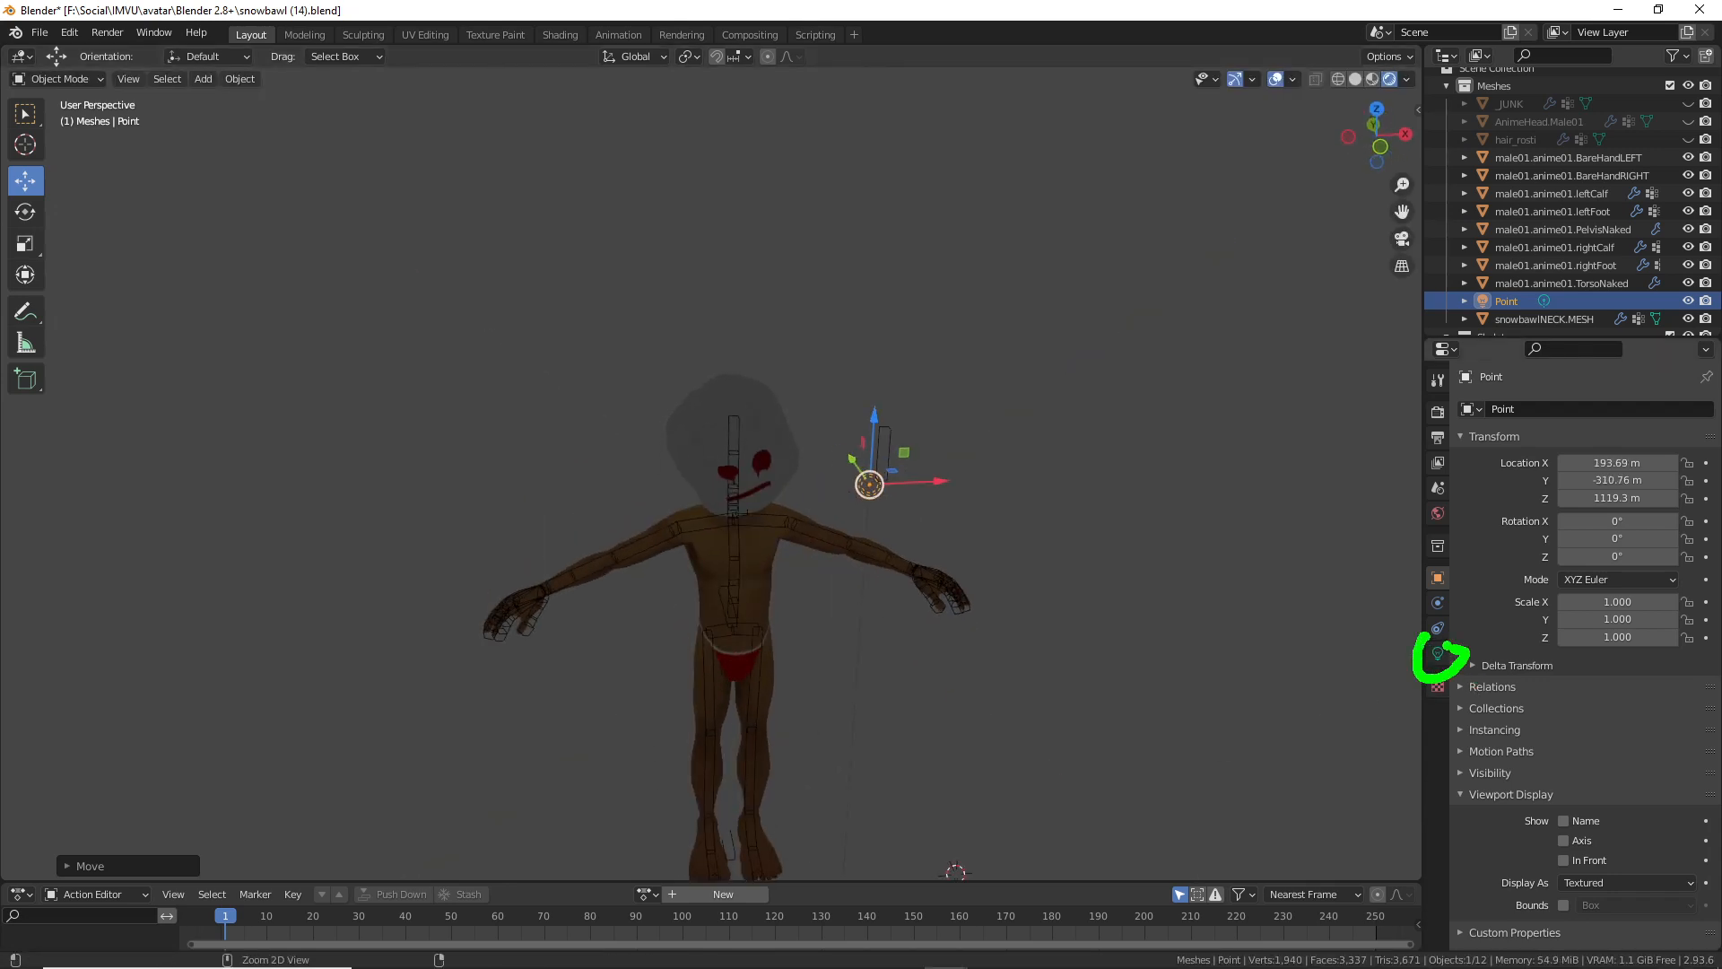
key(Escape)
Step: Set the point light's power to 2 MW
click(1437, 655)
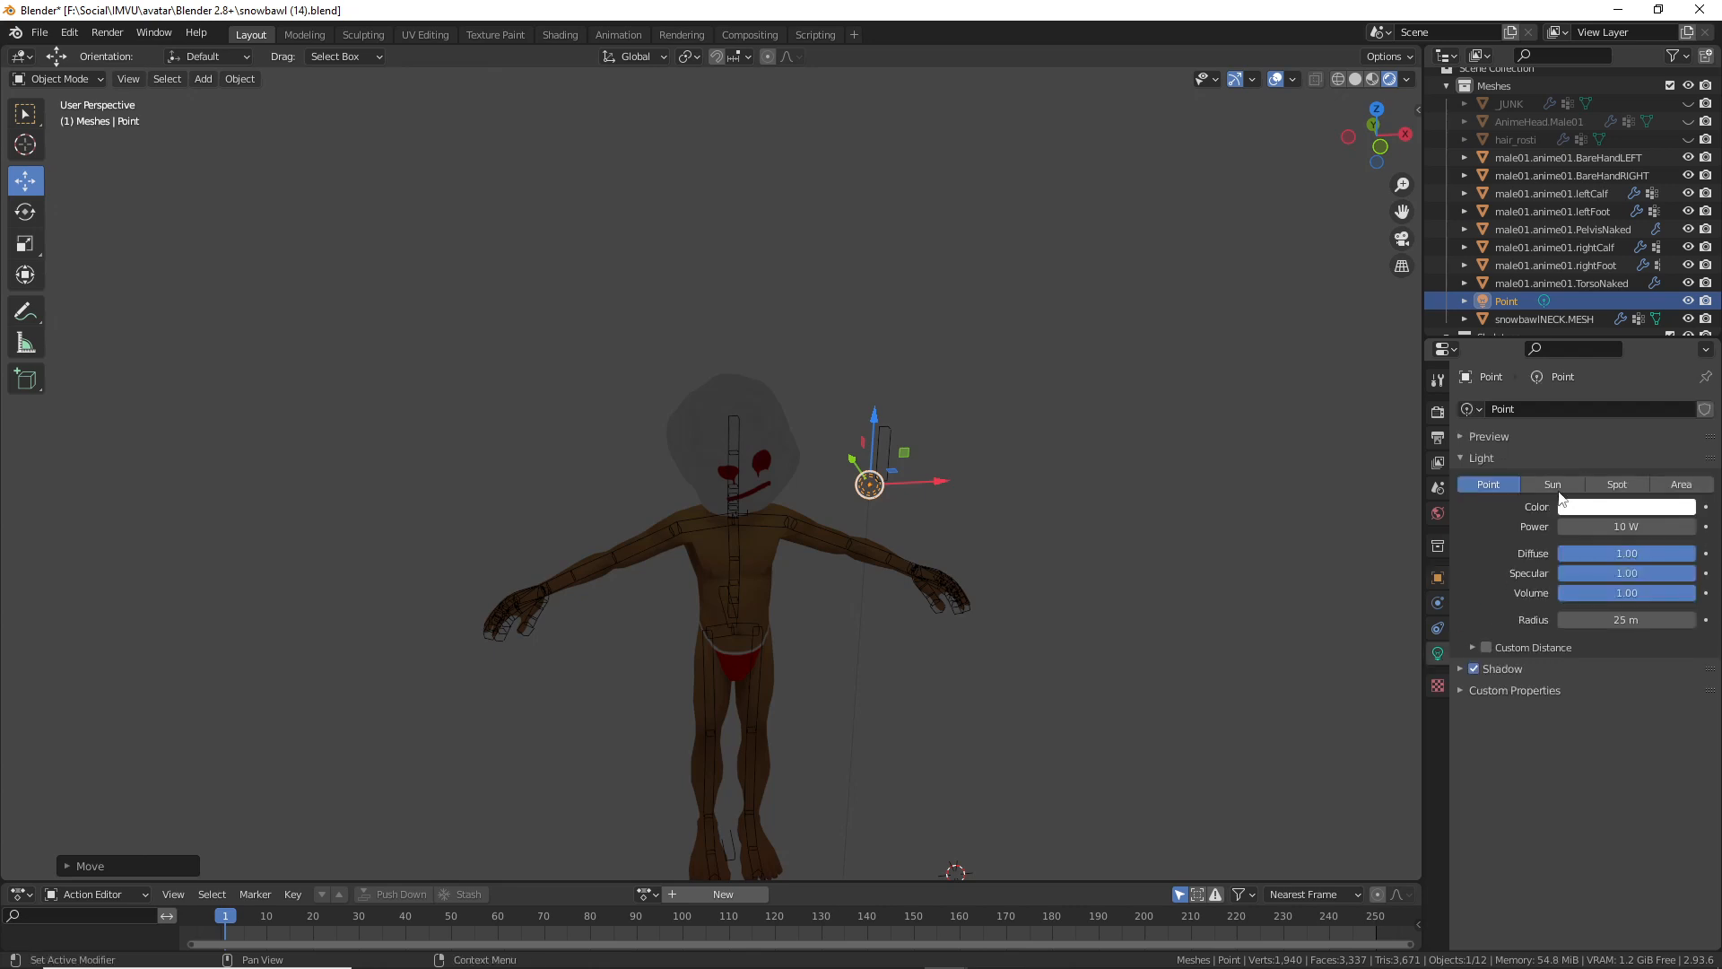
click(1613, 528)
text(1000000)
key(Return)
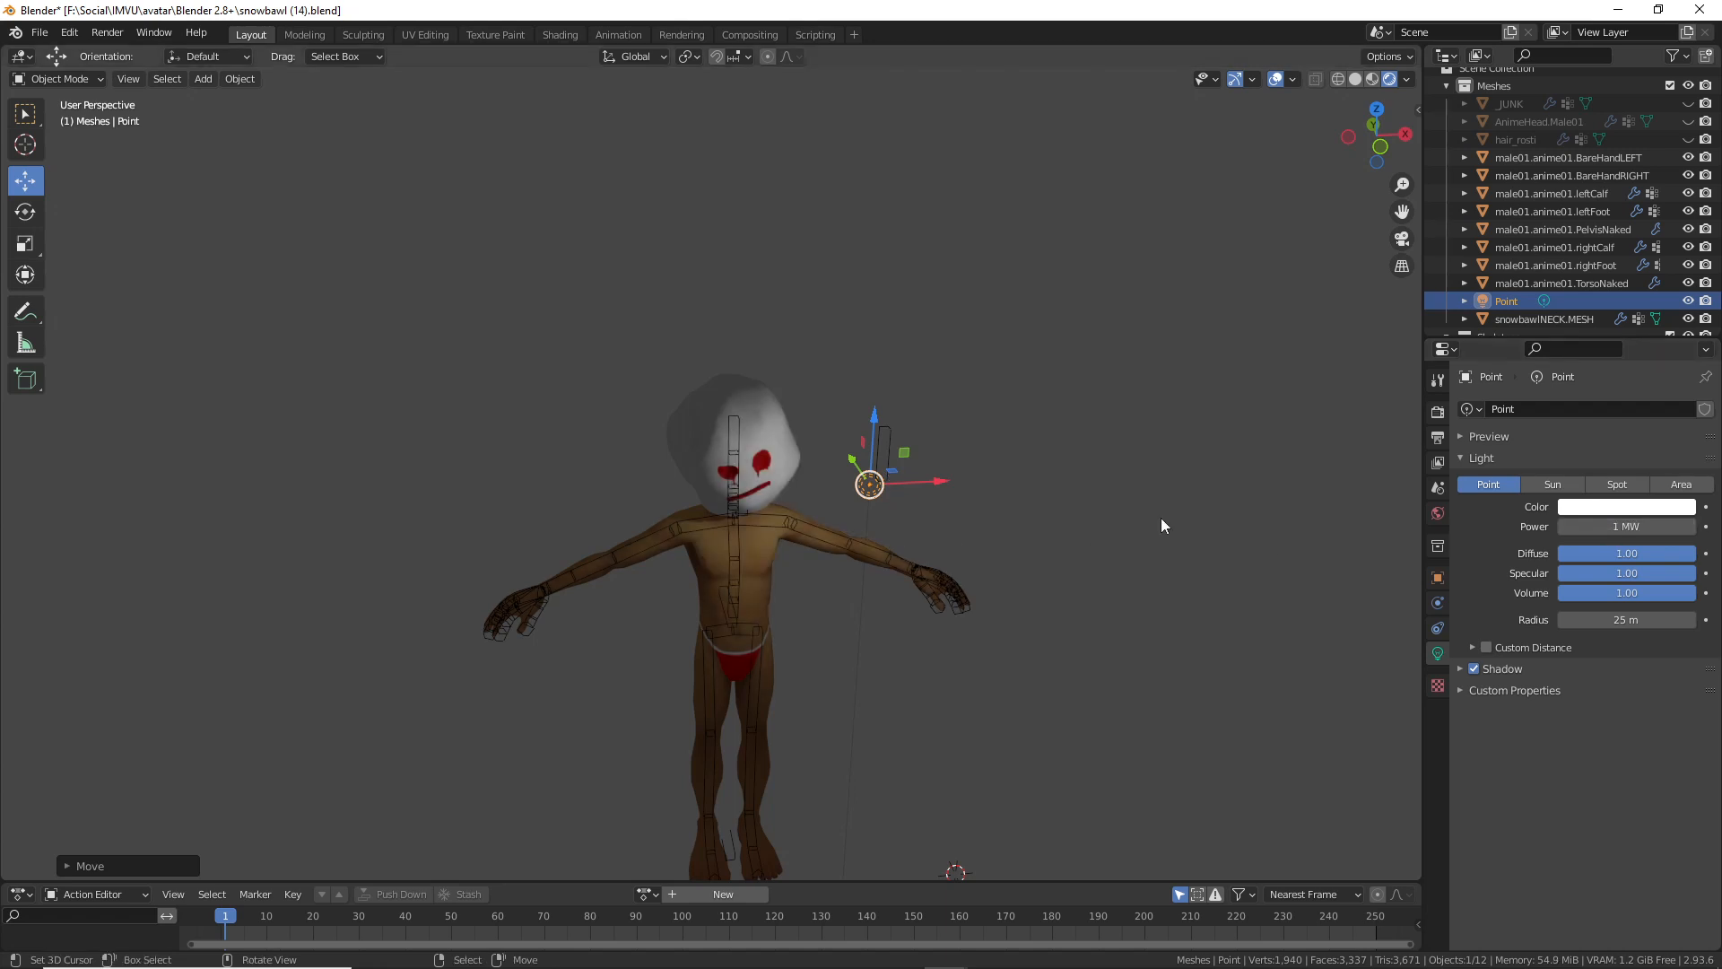
click(1608, 527)
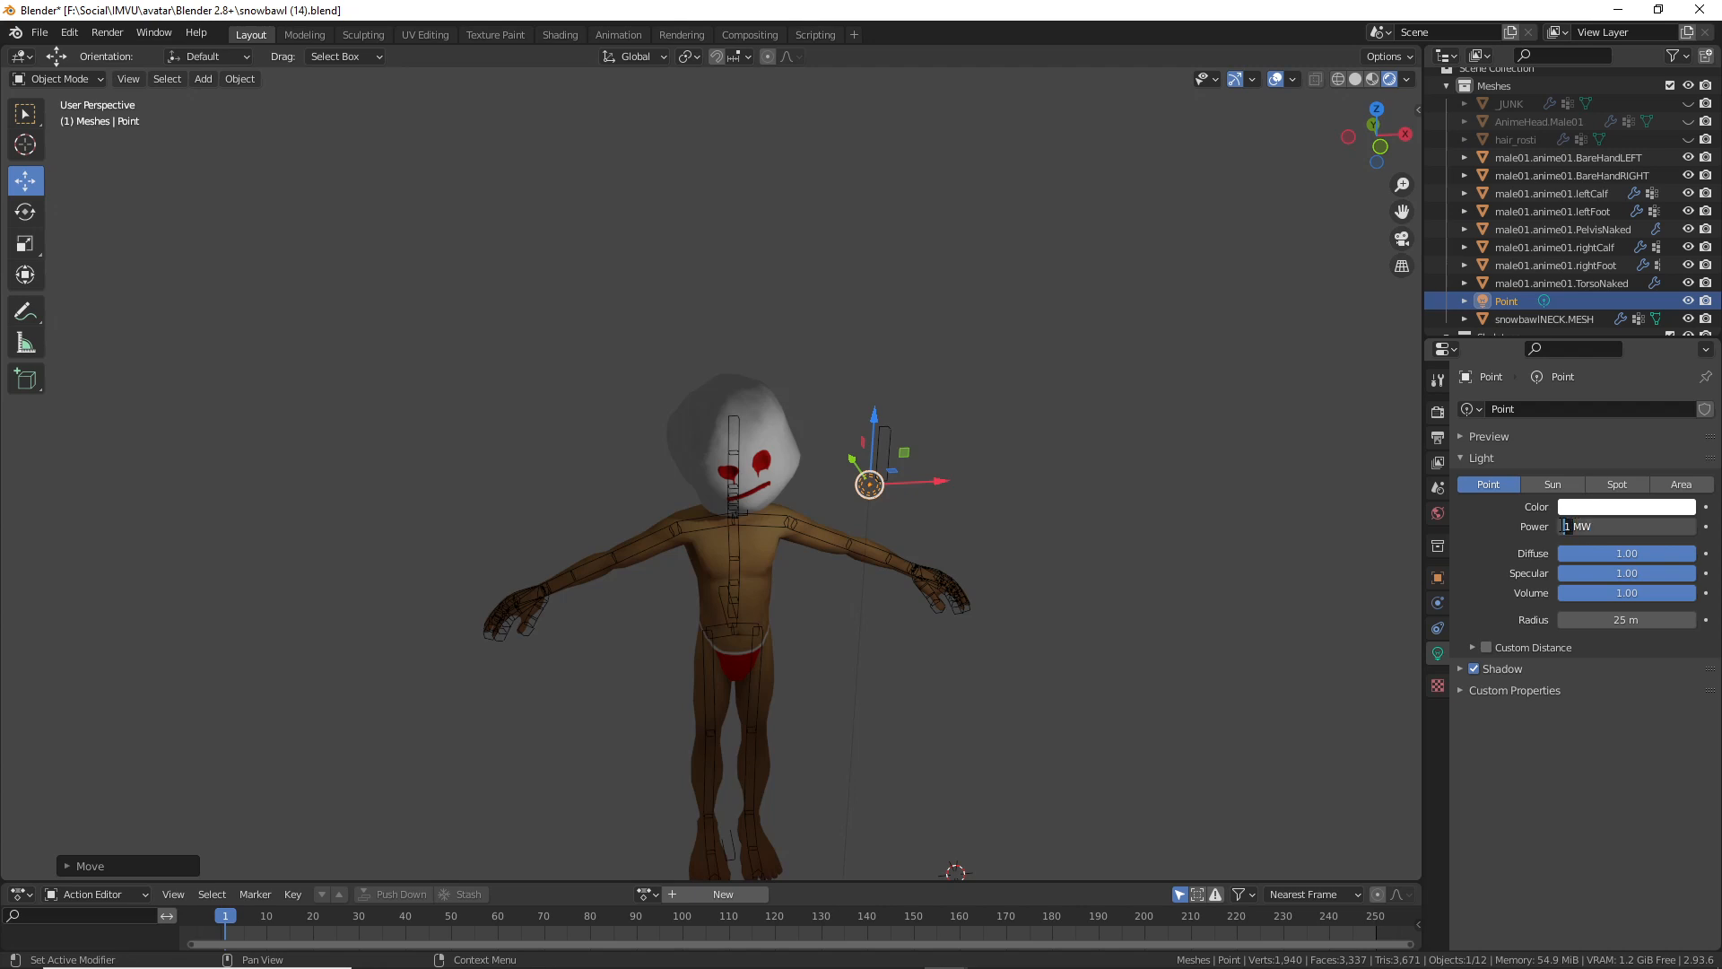
text(2MW)
key(Return)
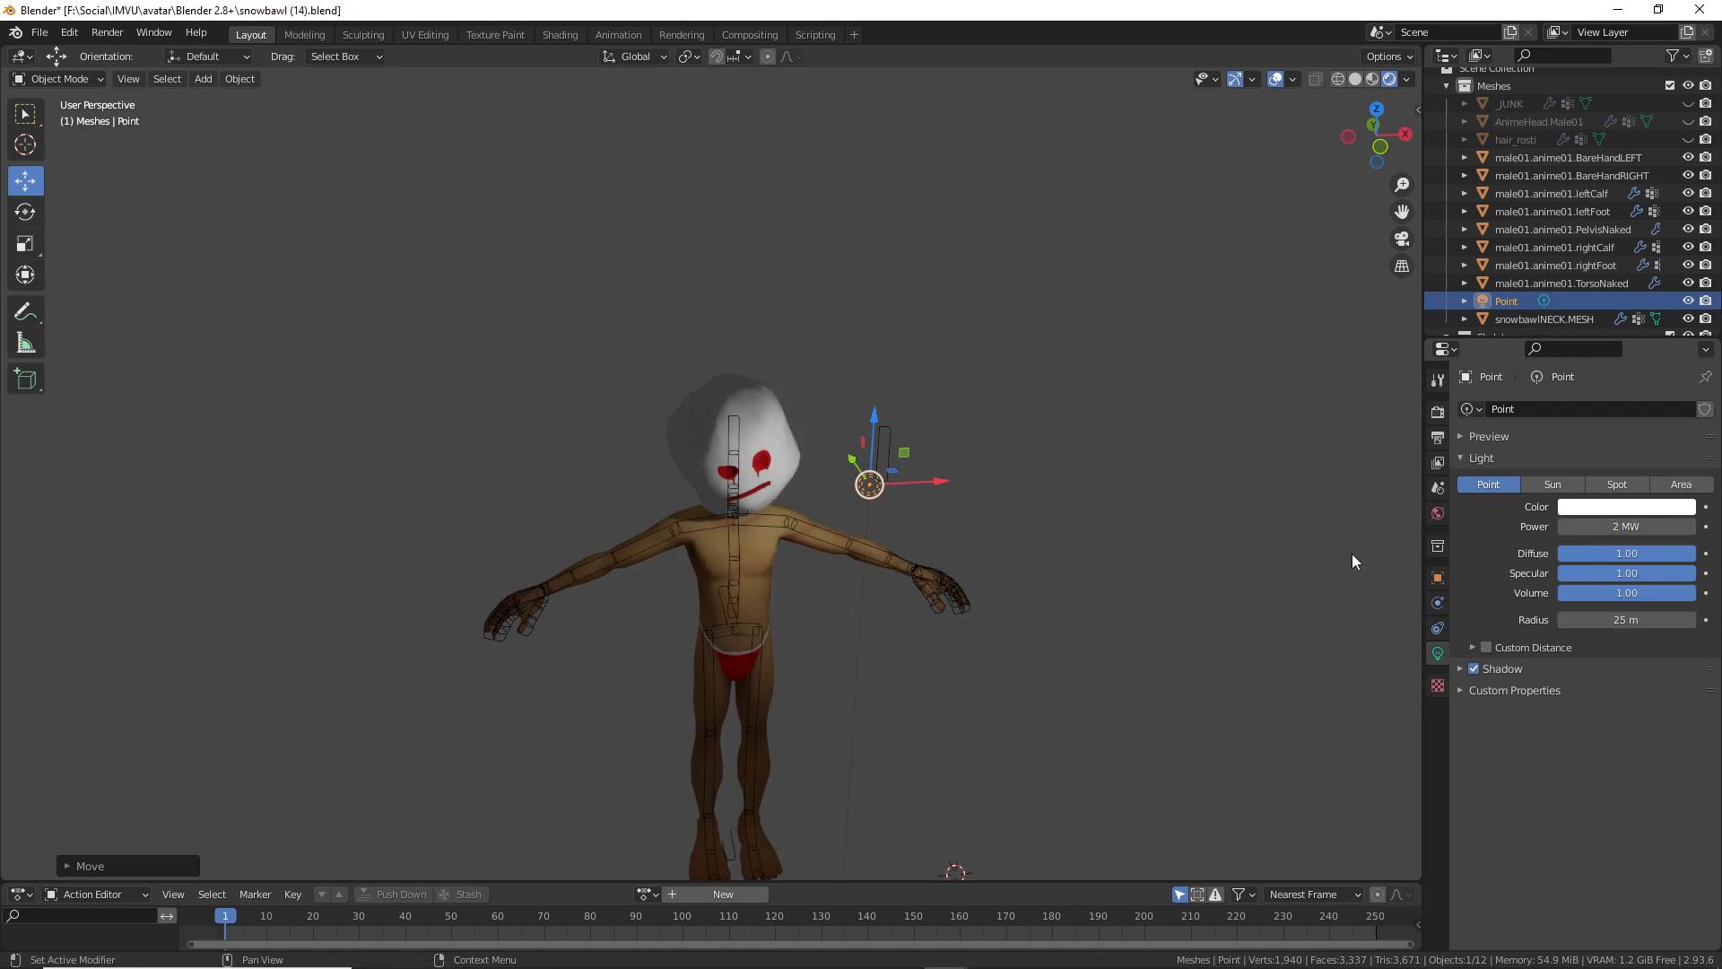
Step: Duplicate the point light and place the copy high above the character, on the opposite side of the head
middle_drag(864, 504, 947, 542)
key(shift+d)
key(Escape)
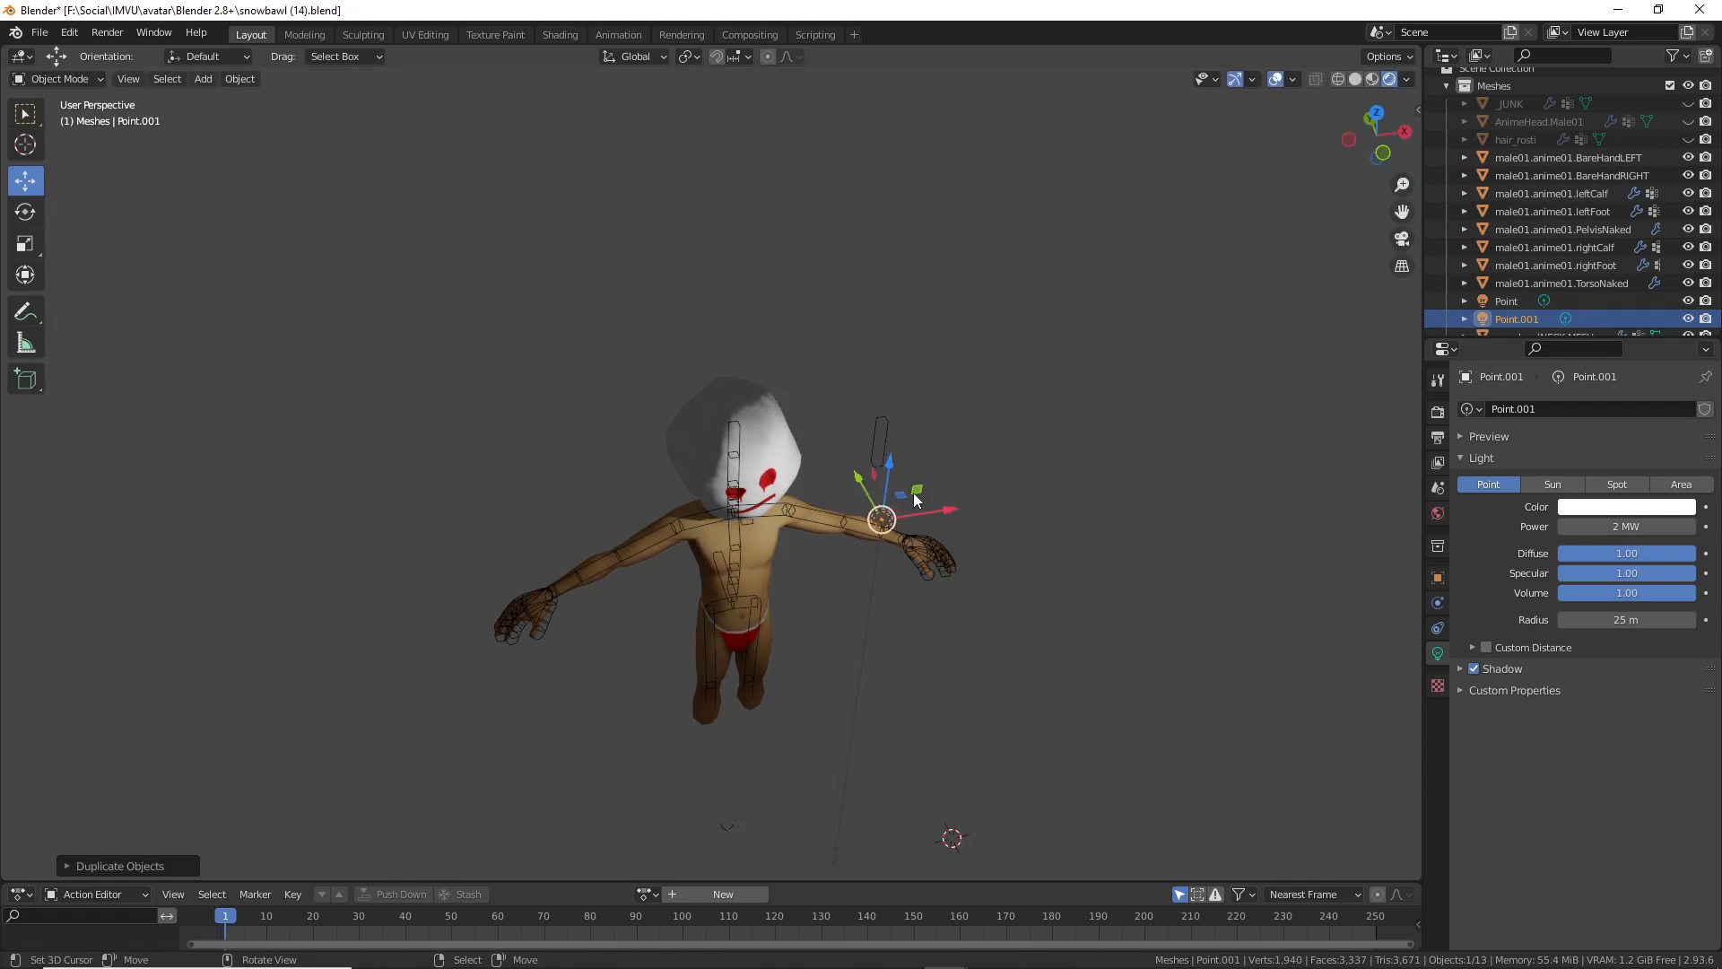
drag(914, 500, 526, 531)
middle_drag(628, 583, 449, 449)
drag(472, 361, 404, 98)
middle_drag(607, 277, 687, 343)
Step: Set the power of the high duplicate light to 5 MW
click(1613, 525)
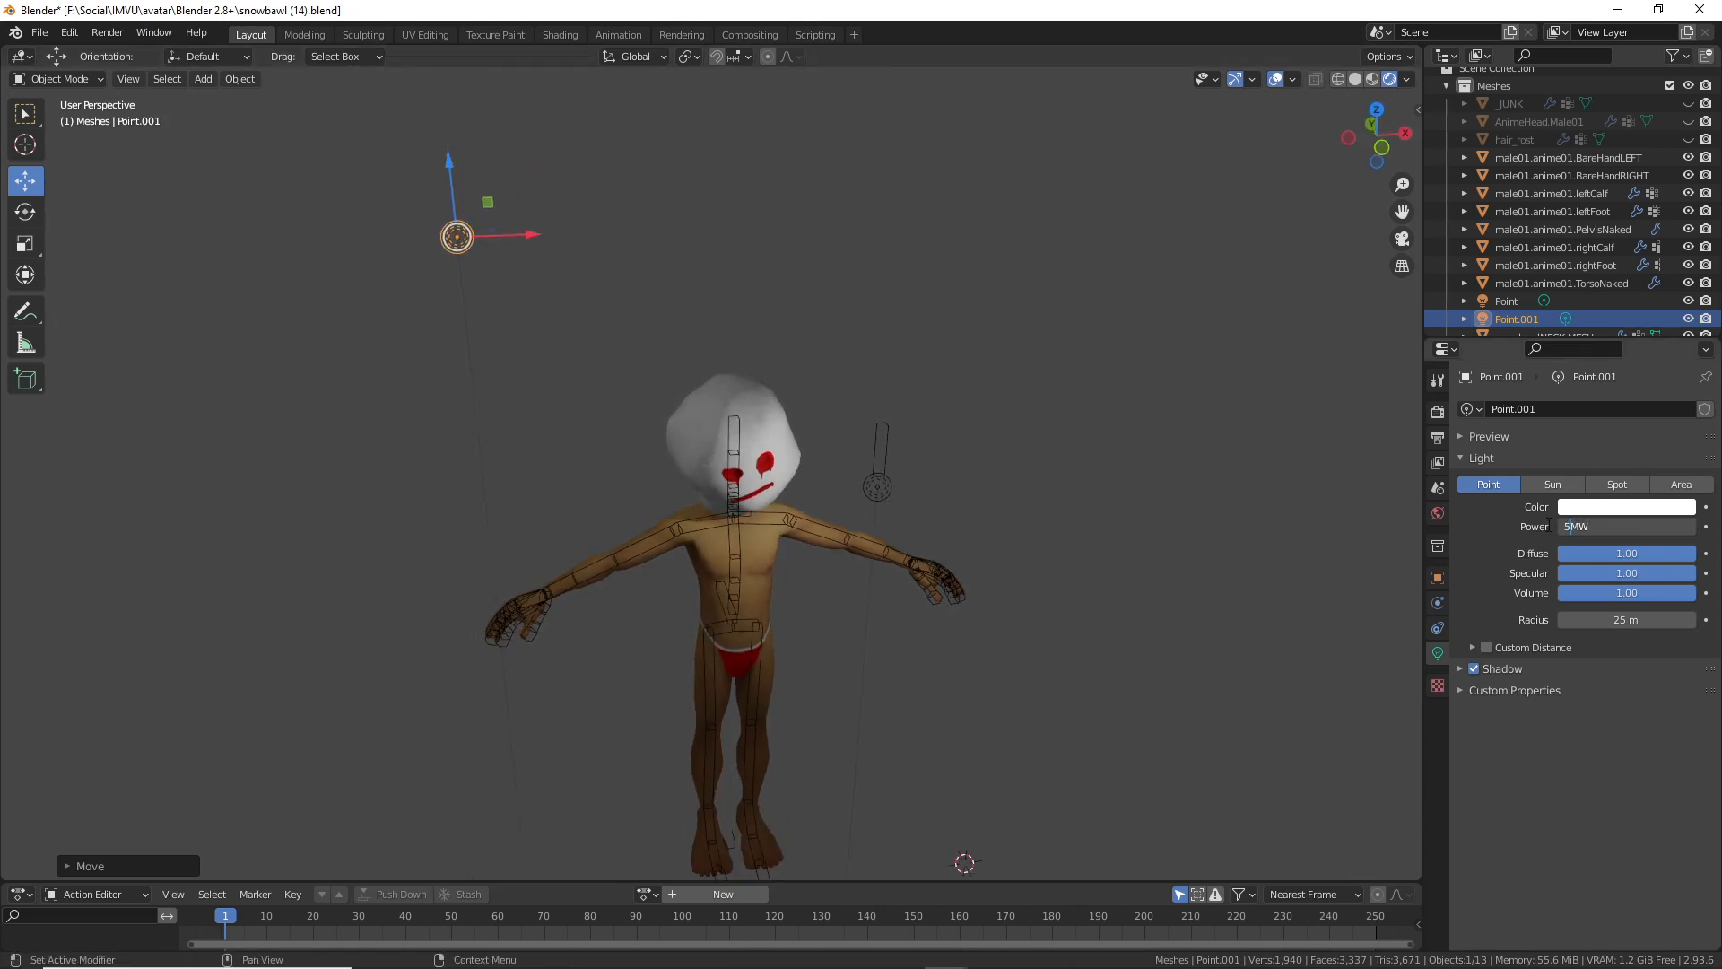
text(5)
key(Return)
middle_drag(994, 411, 944, 382)
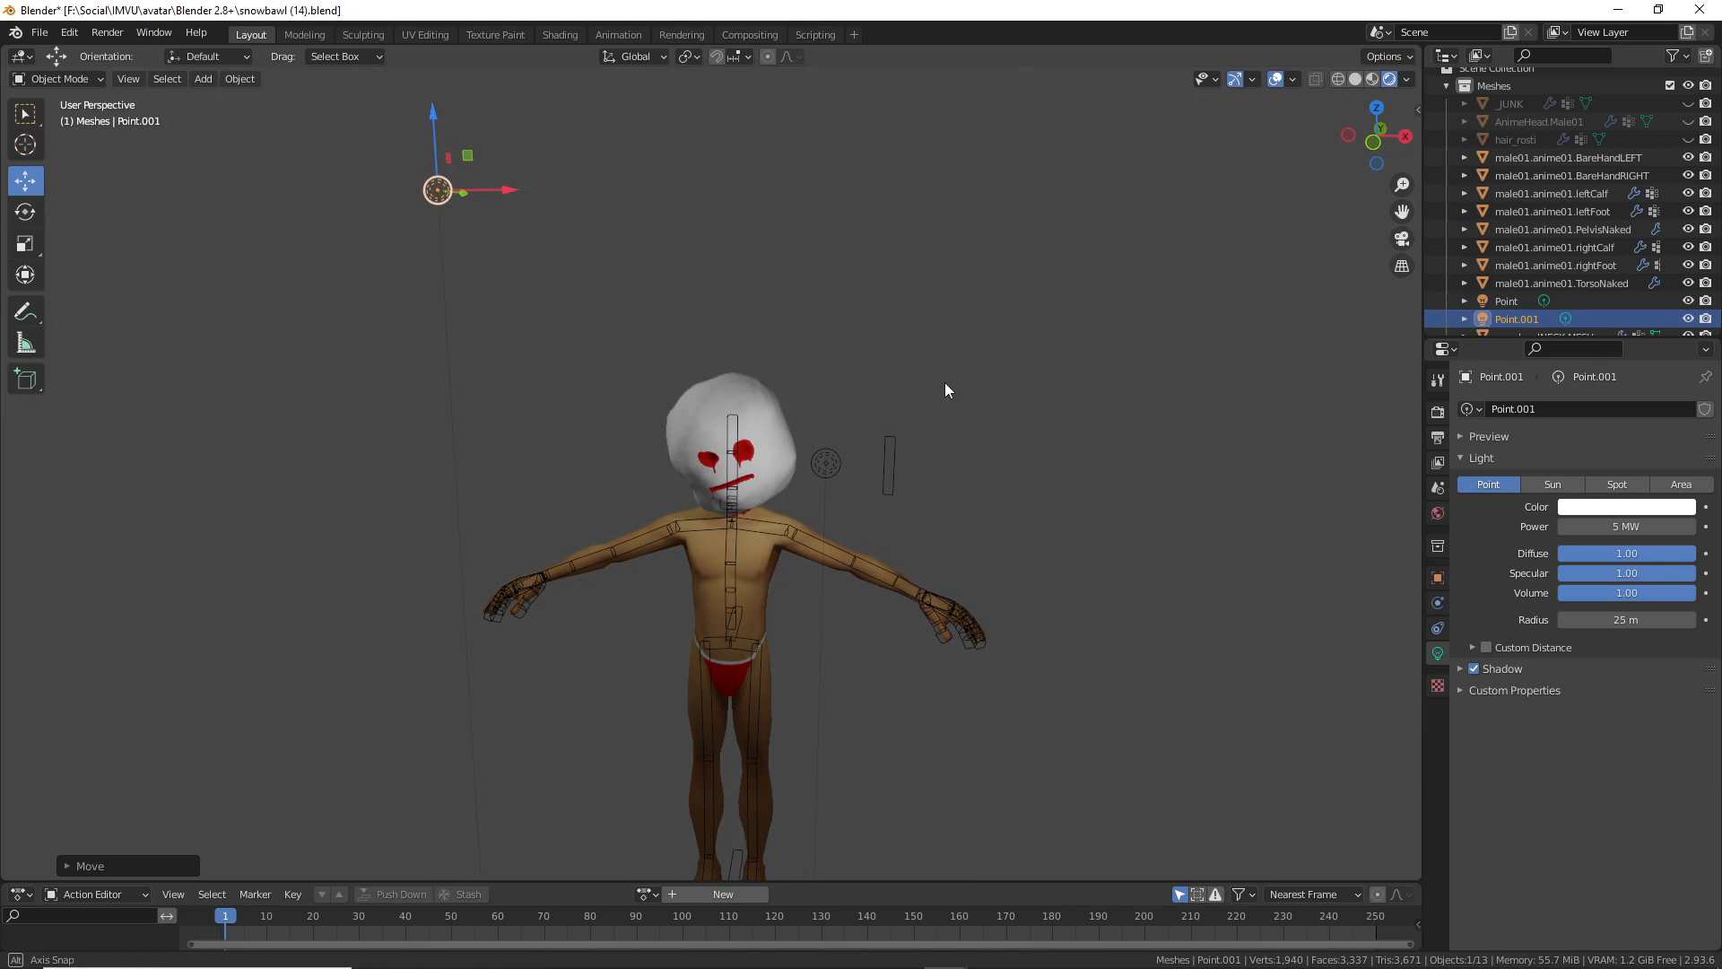
Step: Duplicate the original 2 MW point light, move the copy behind the character along Y, and lower it along Z
click(843, 465)
middle_drag(843, 465, 805, 560)
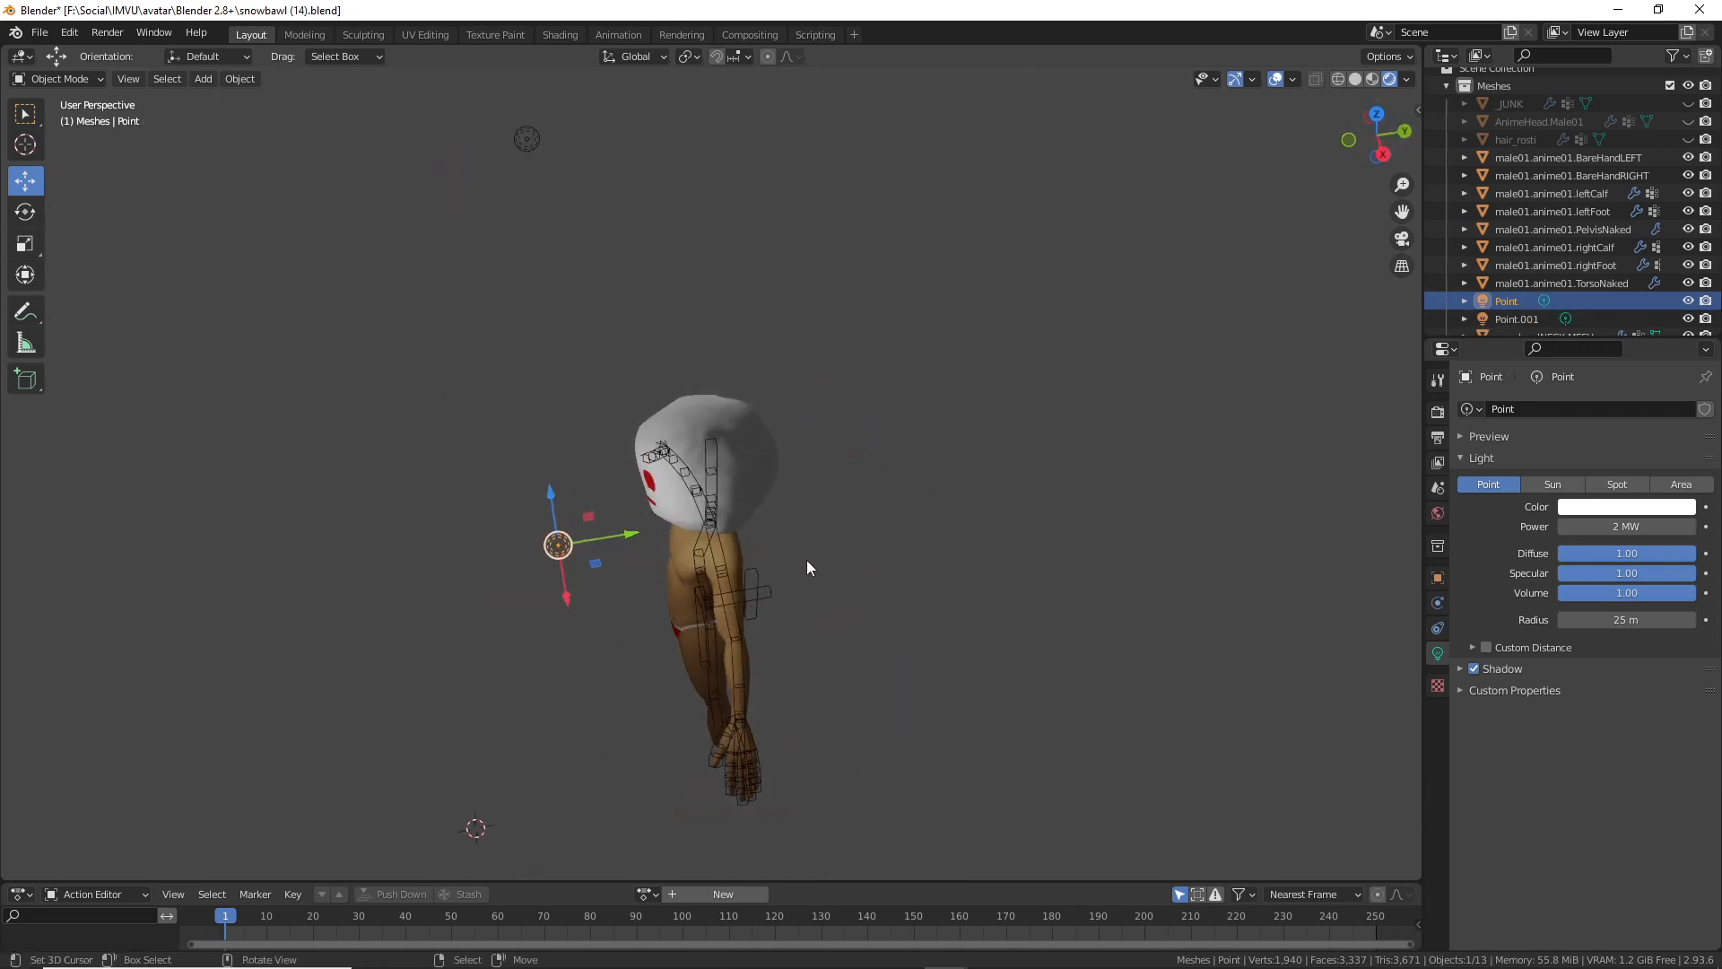
key(shift+d)
right_click(740, 545)
drag(633, 537, 1074, 481)
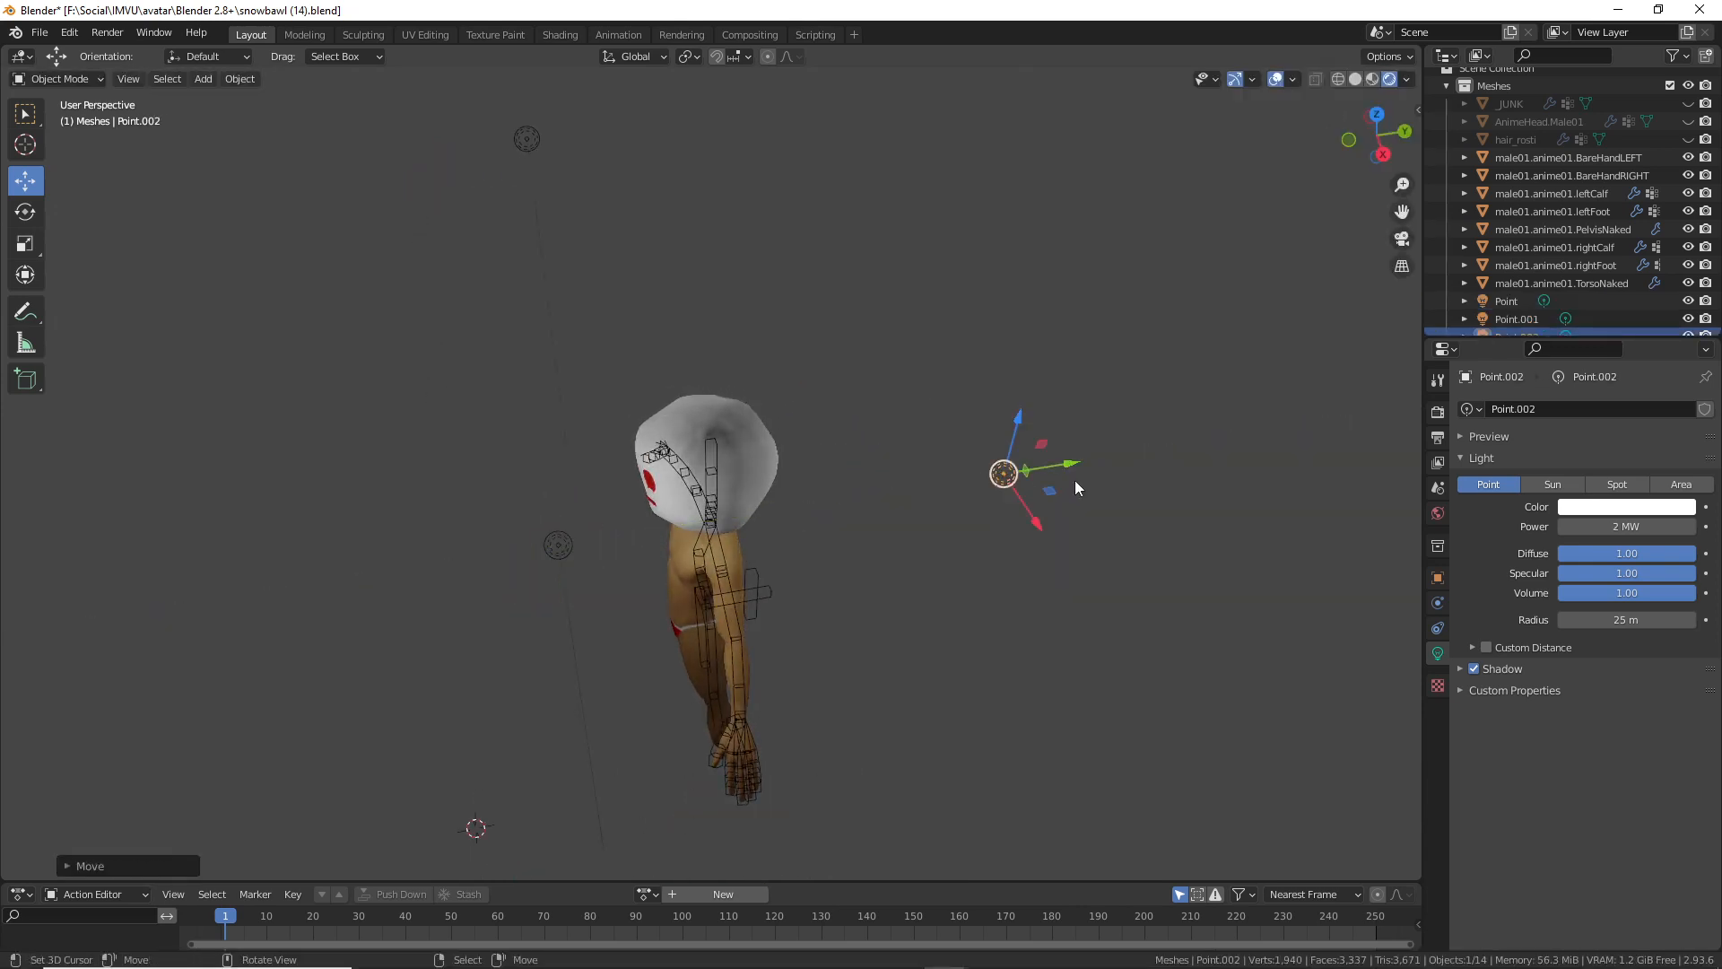
middle_drag(1074, 487, 1064, 472)
key(g)
key(z)
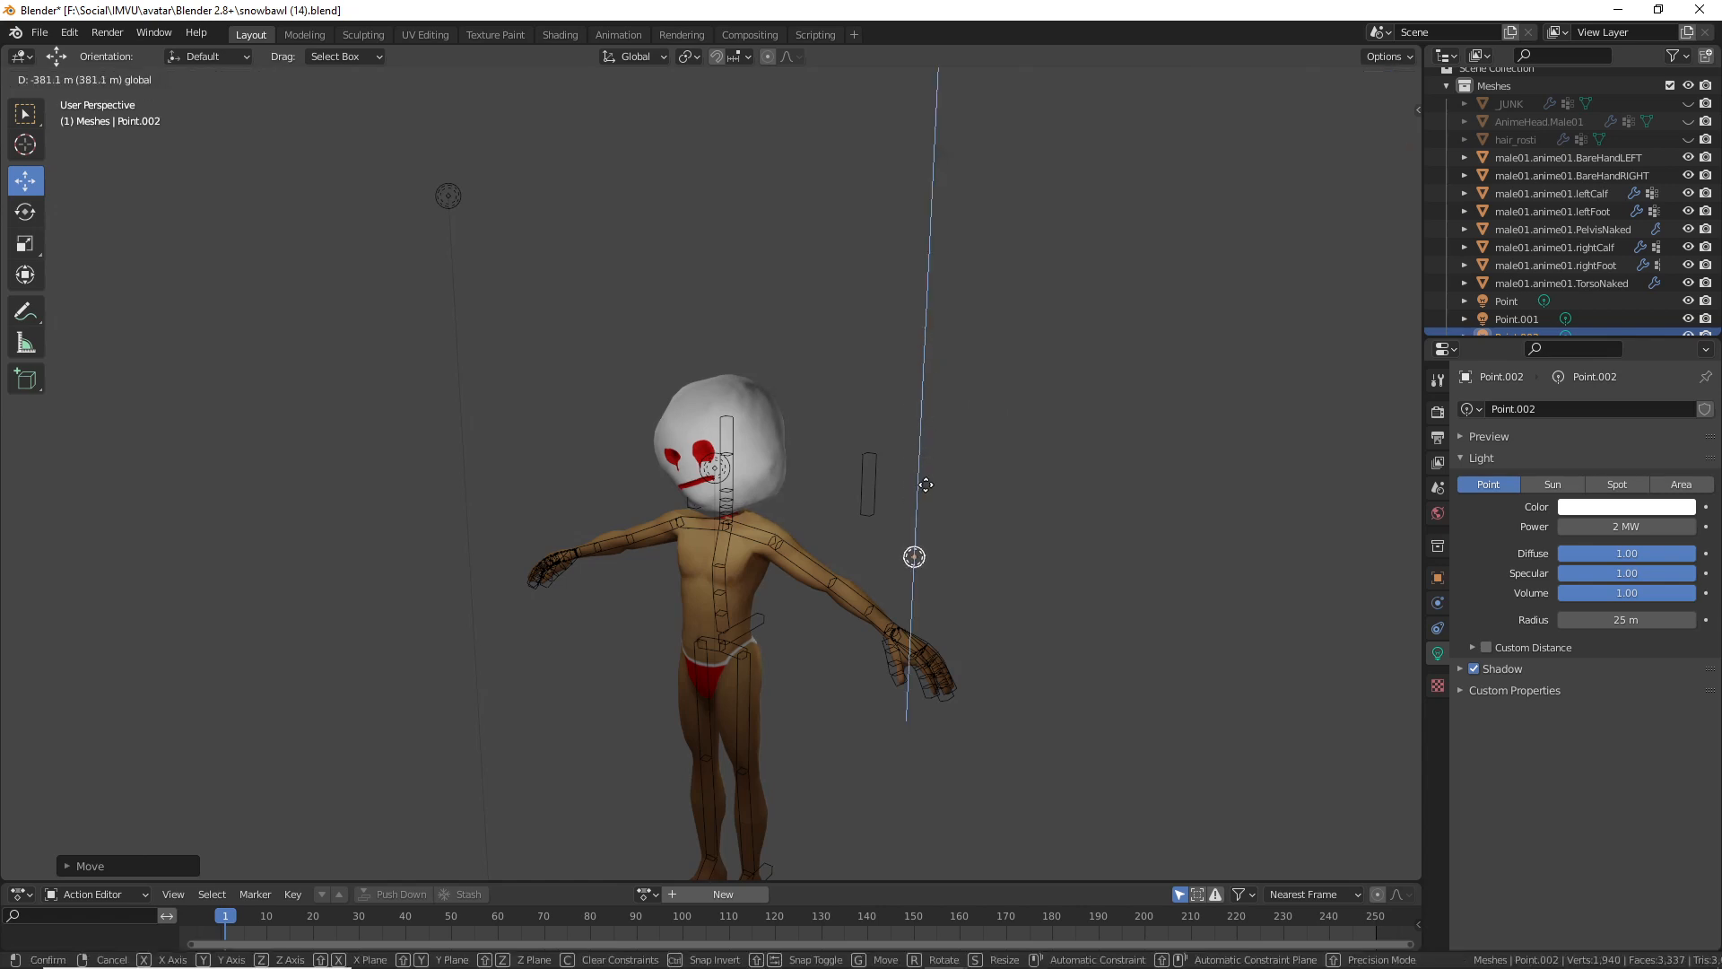
click(927, 478)
Step: Turn off Shadow for the light behind the character and for the original front light
middle_drag(928, 478, 960, 509)
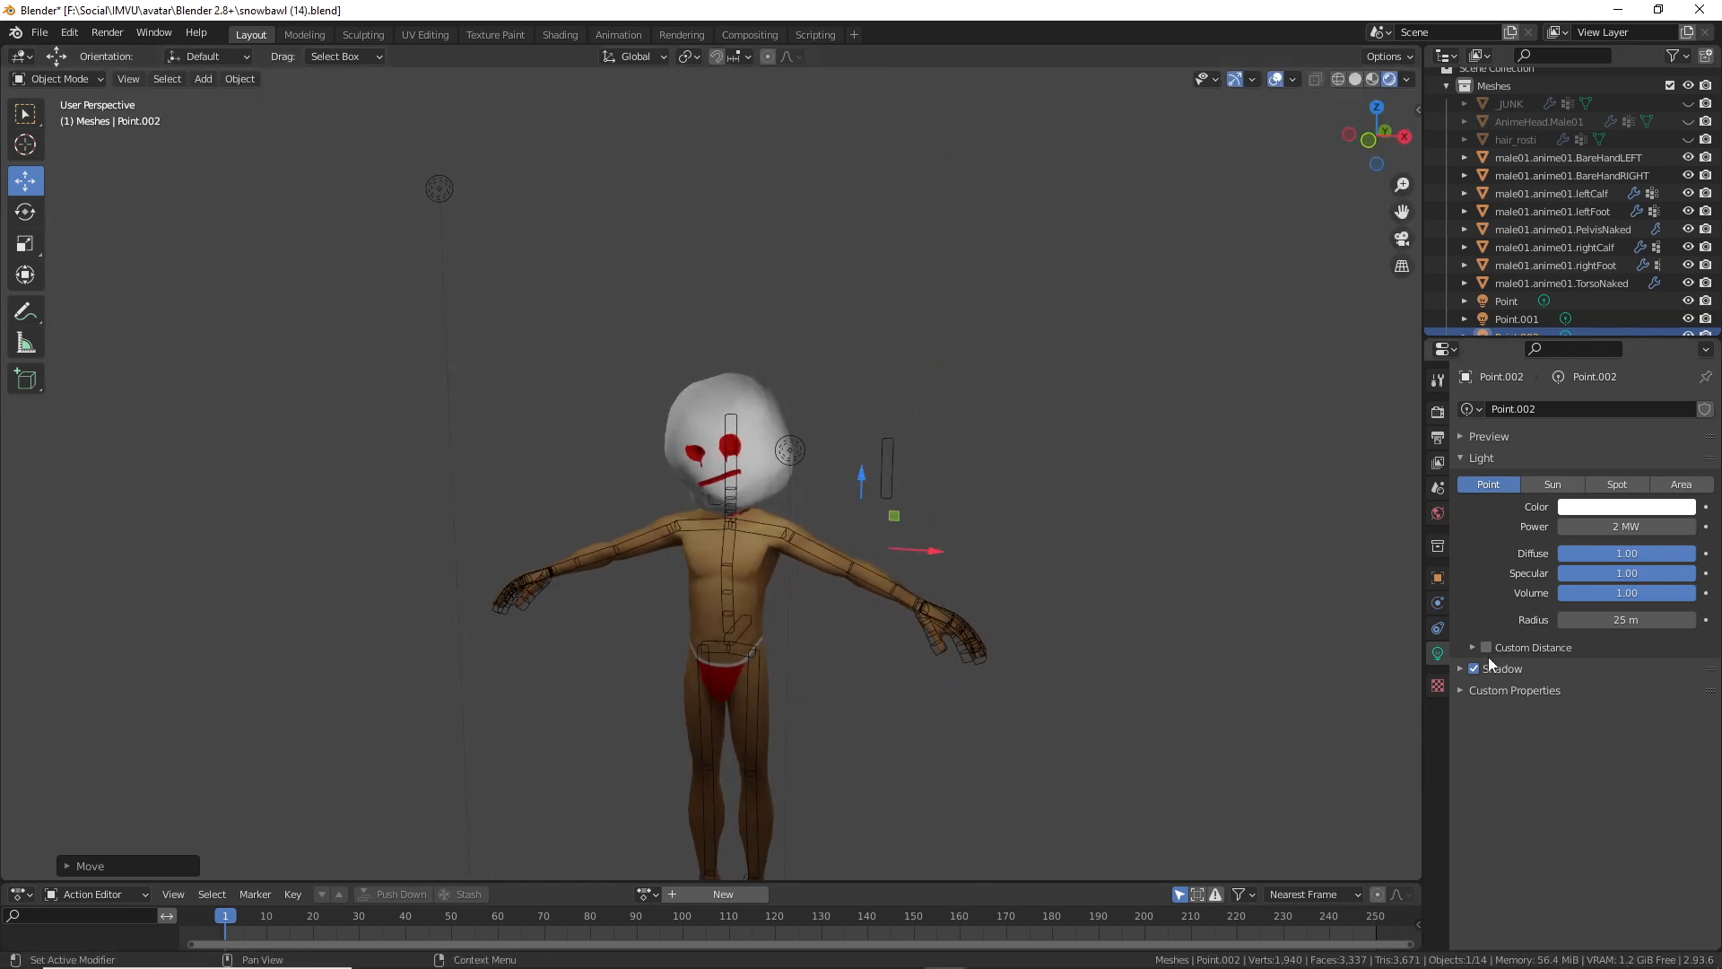
click(792, 450)
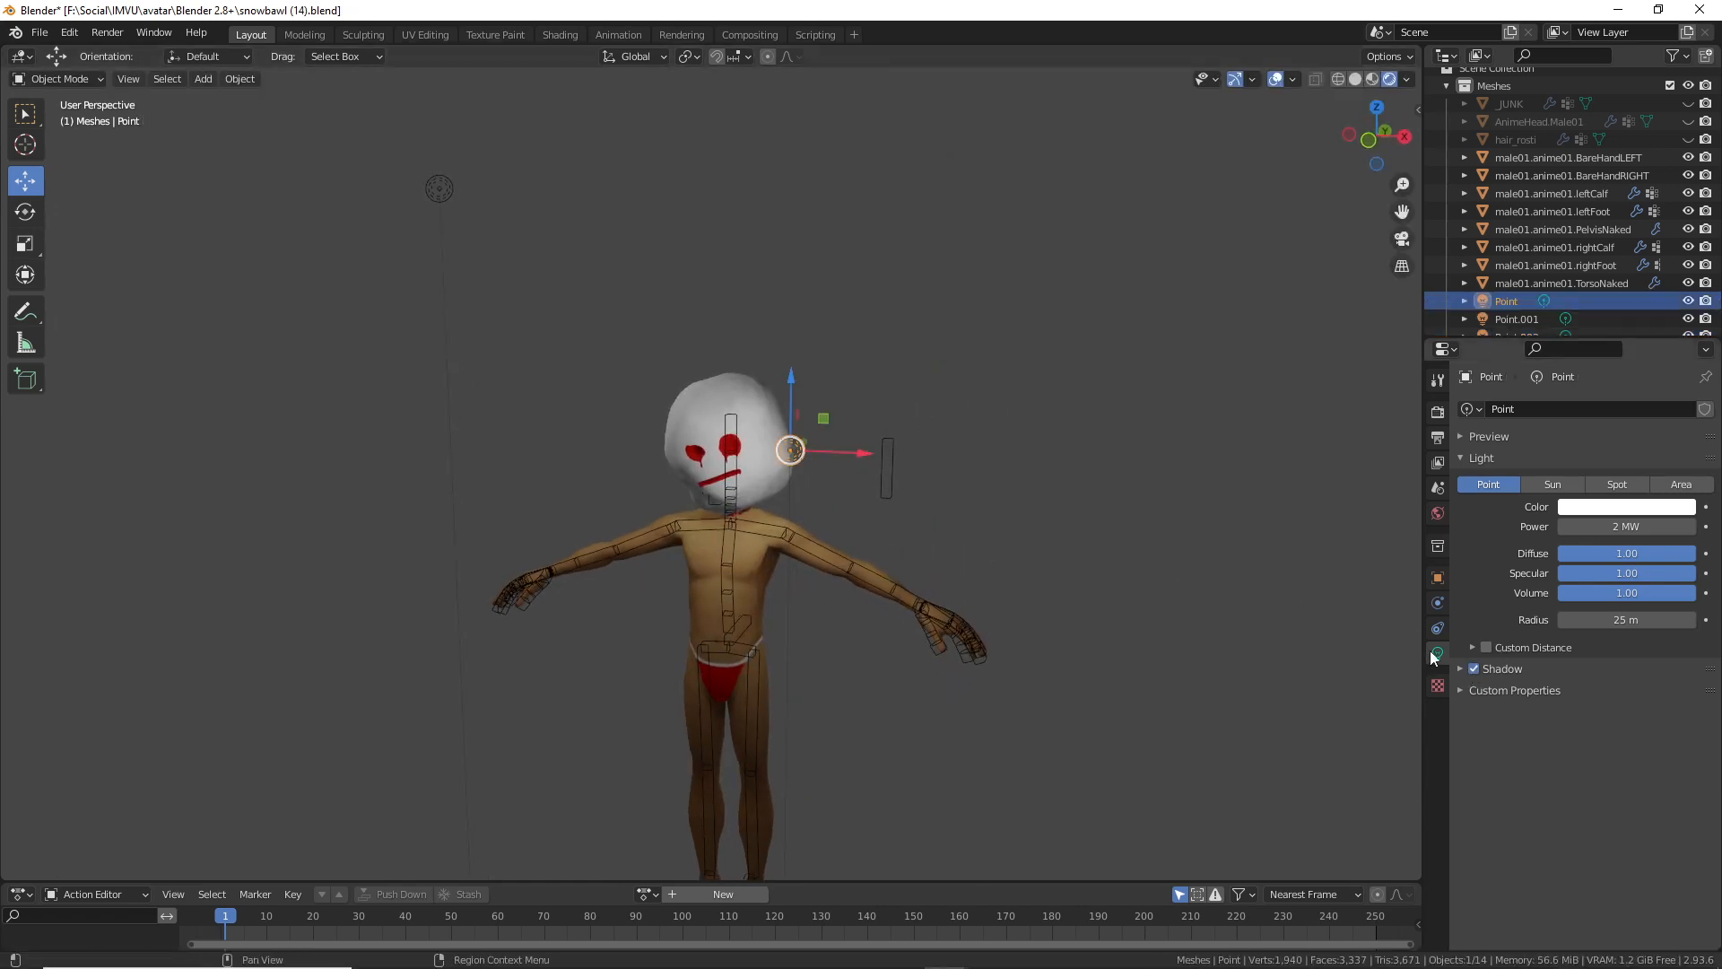
middle_drag(831, 483, 855, 450)
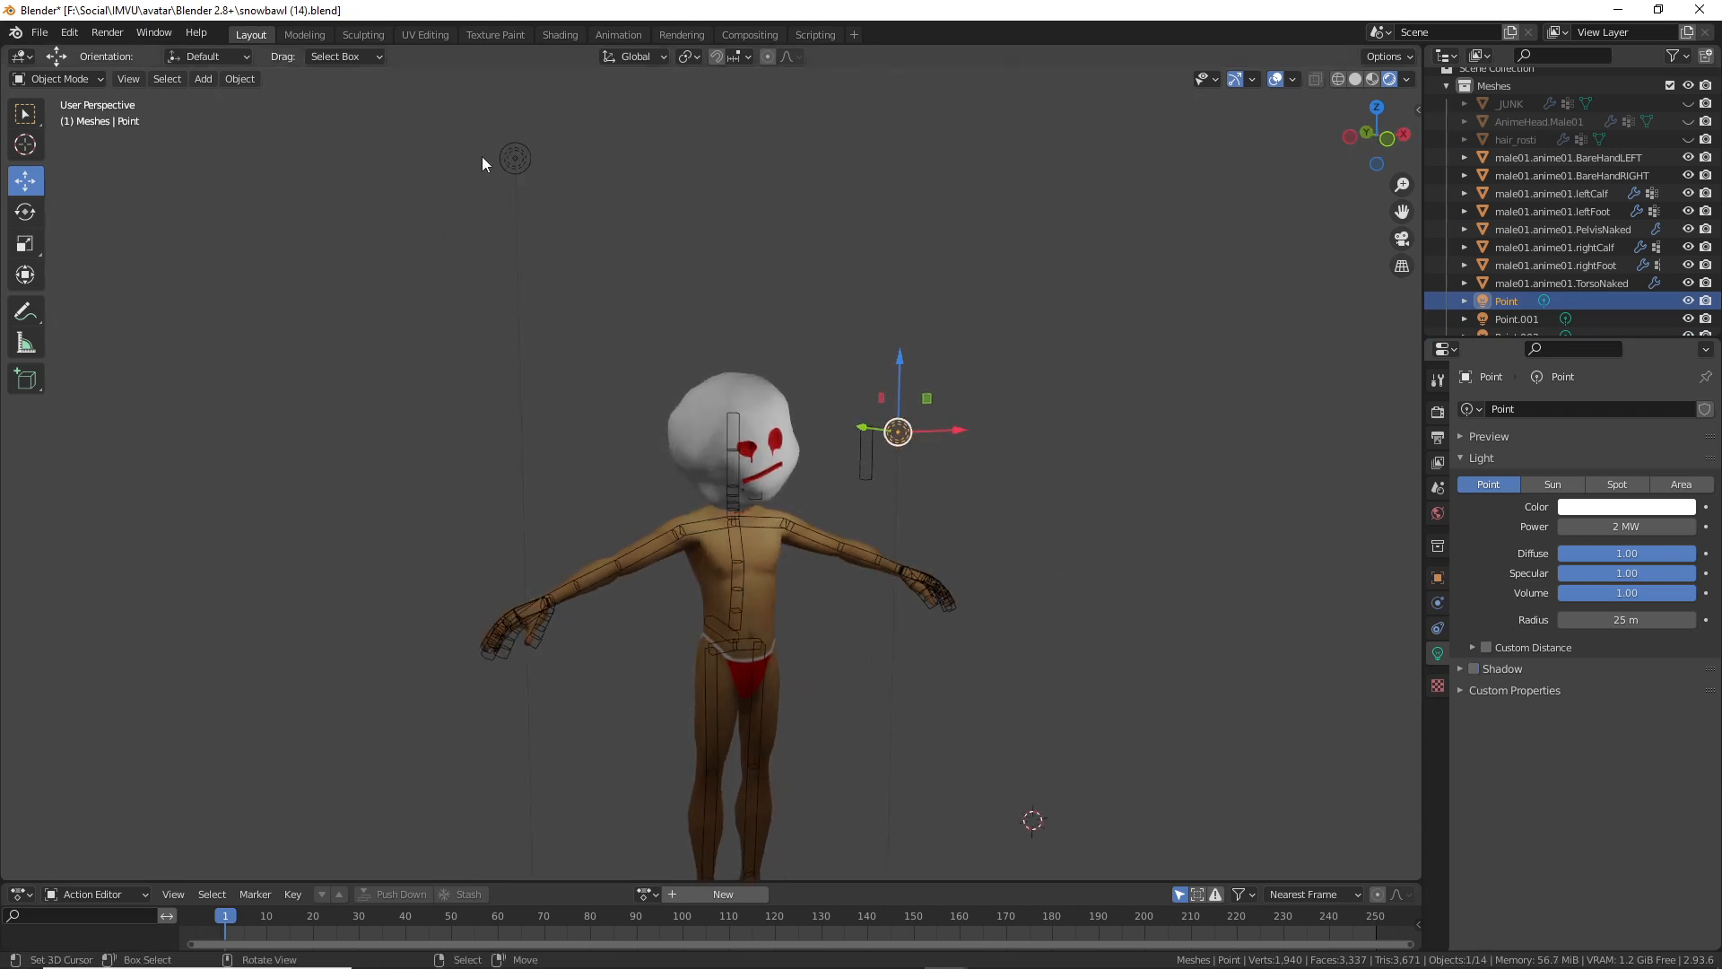
click(524, 161)
middle_drag(530, 163, 477, 179)
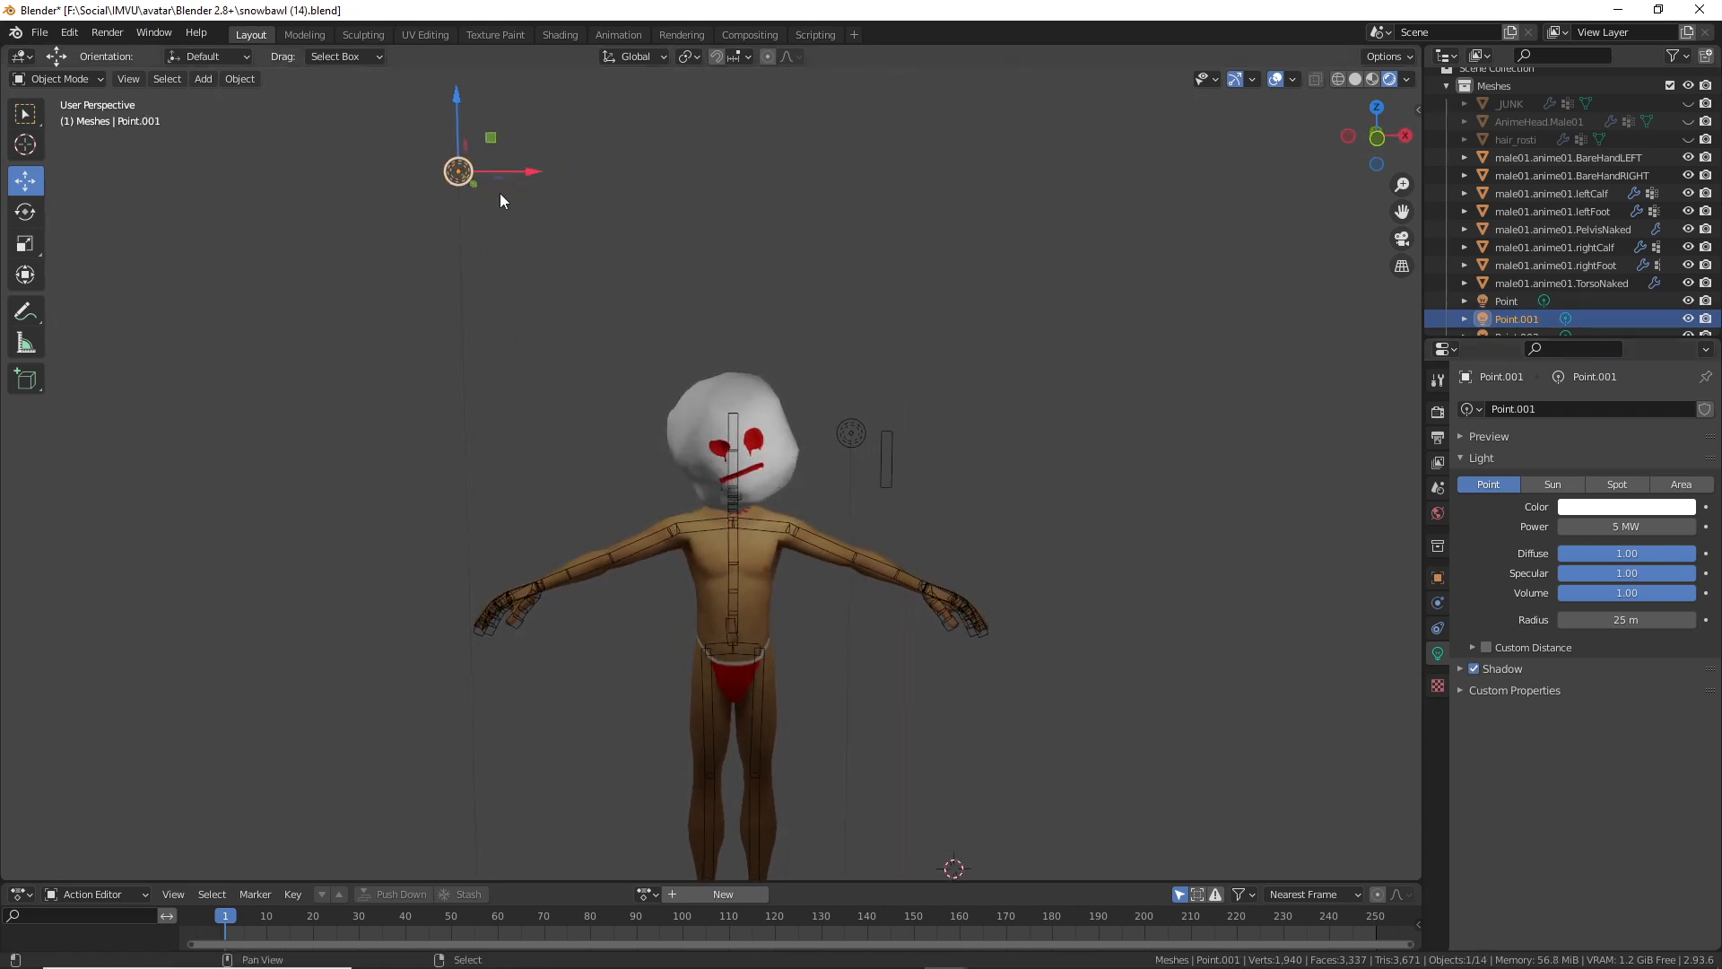
drag(501, 179, 610, 345)
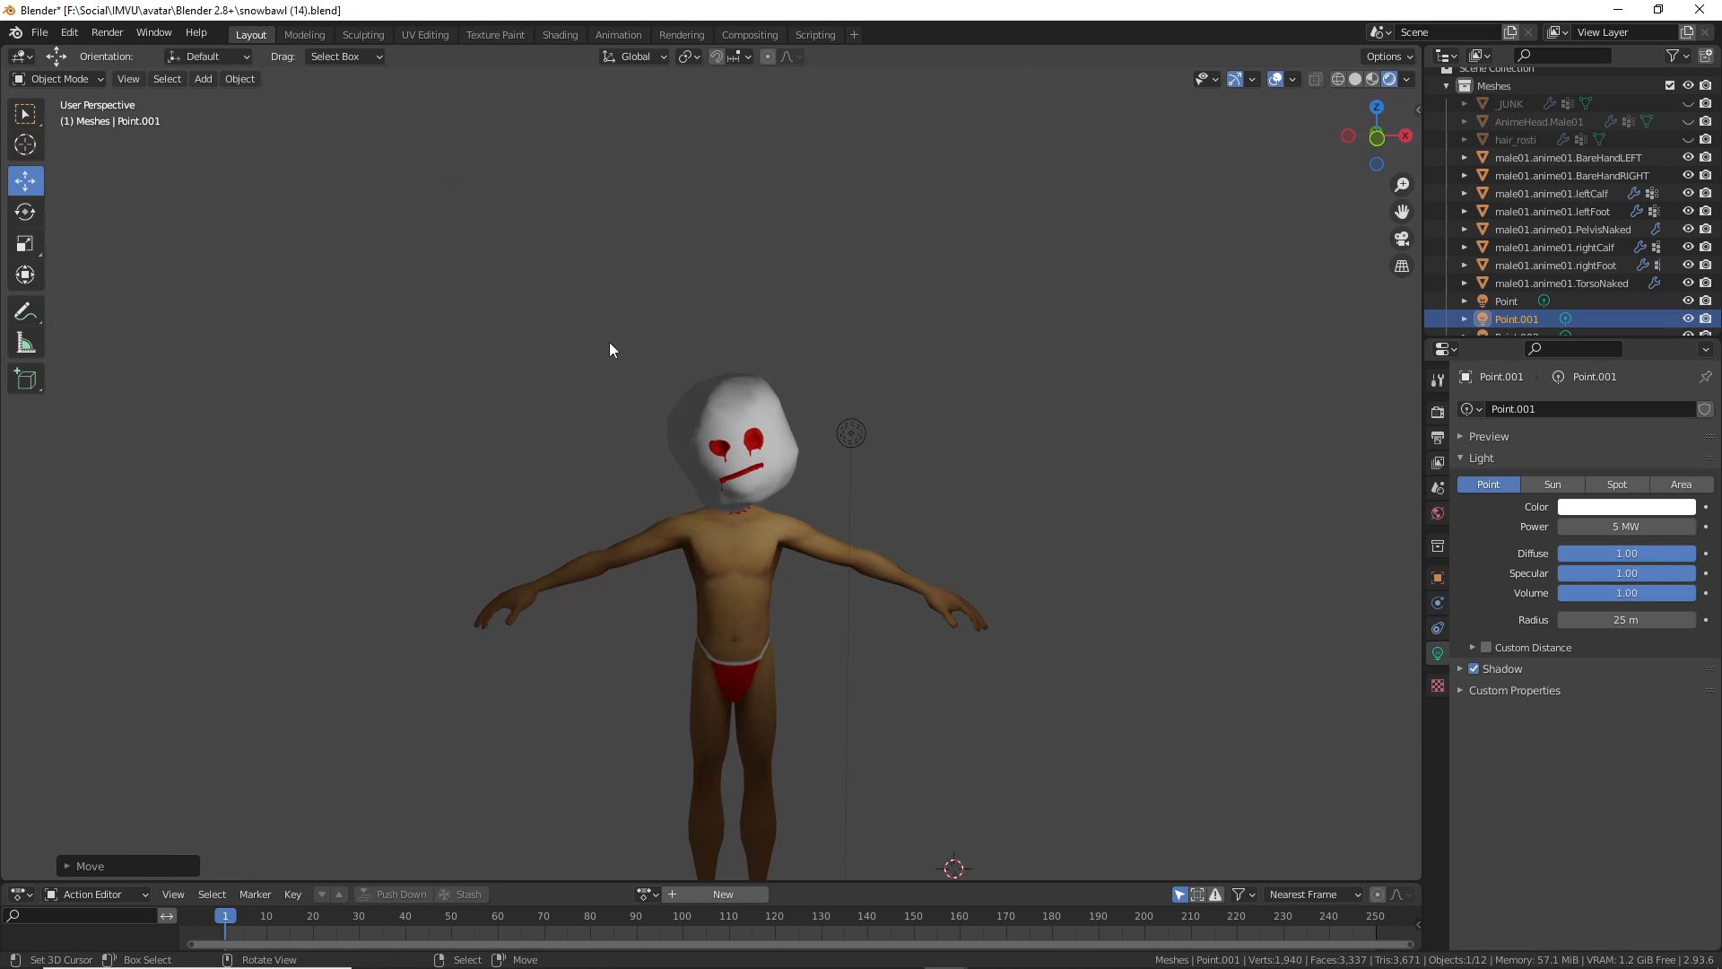
key(ctrl+z)
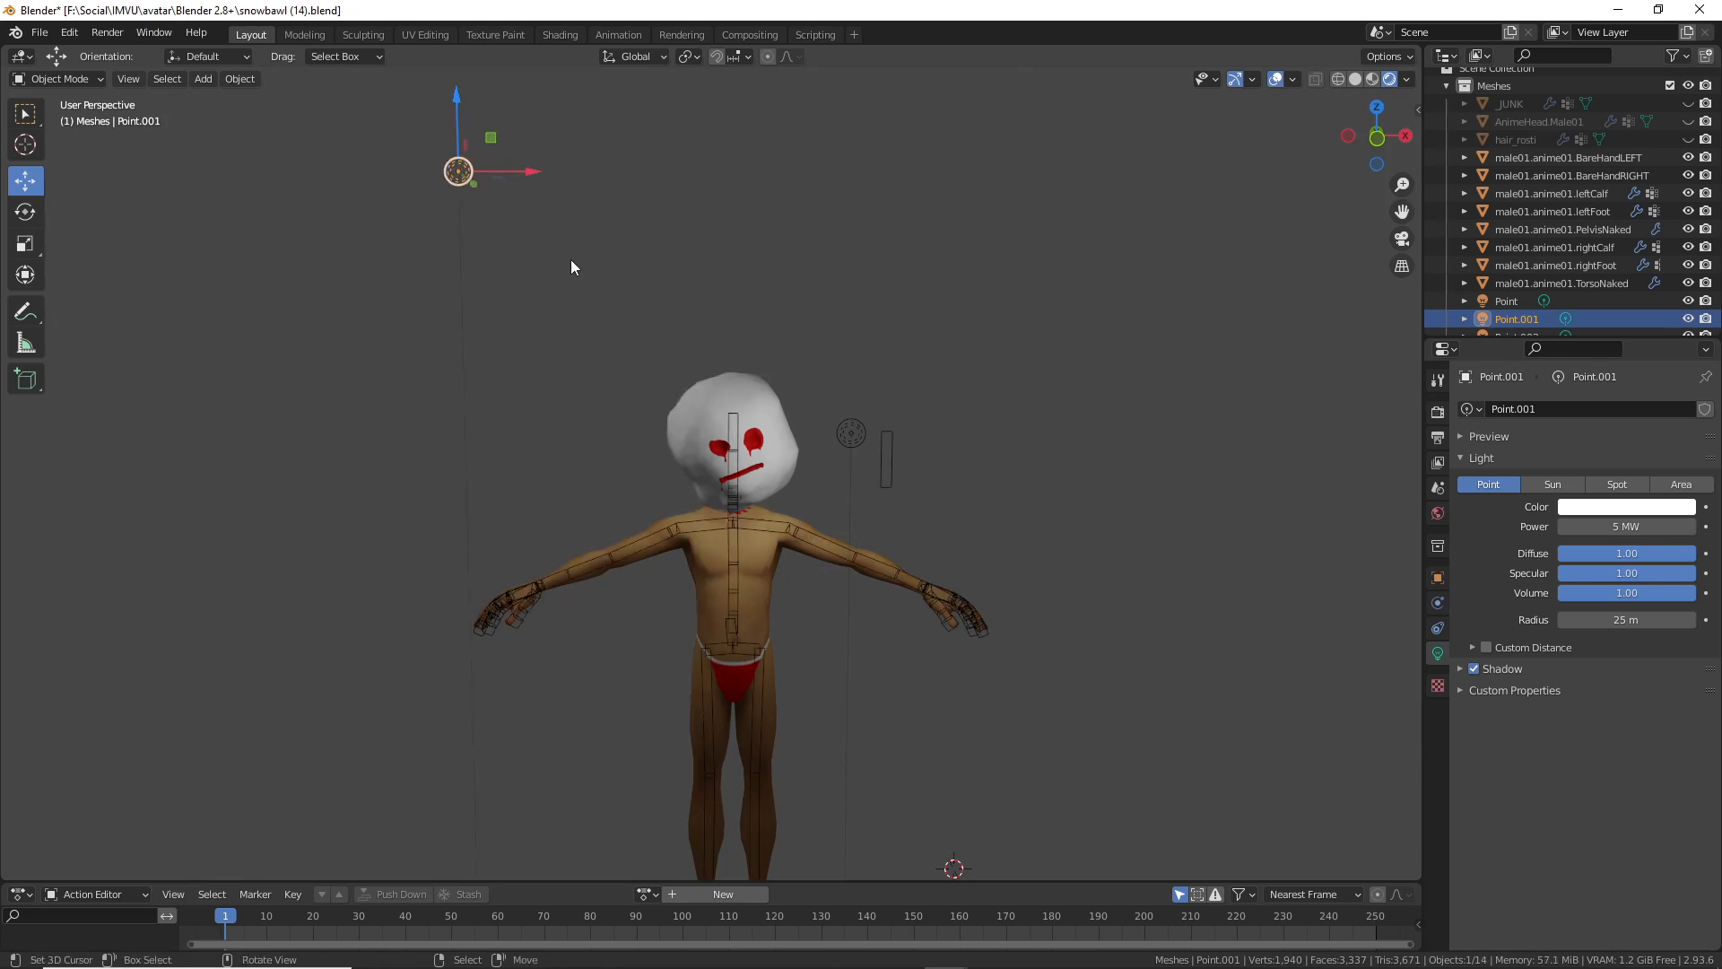
Step: Check the shadow settings of the rear and front lights, and examine the lit head up close from several angles
middle_drag(572, 266, 984, 592)
click(956, 567)
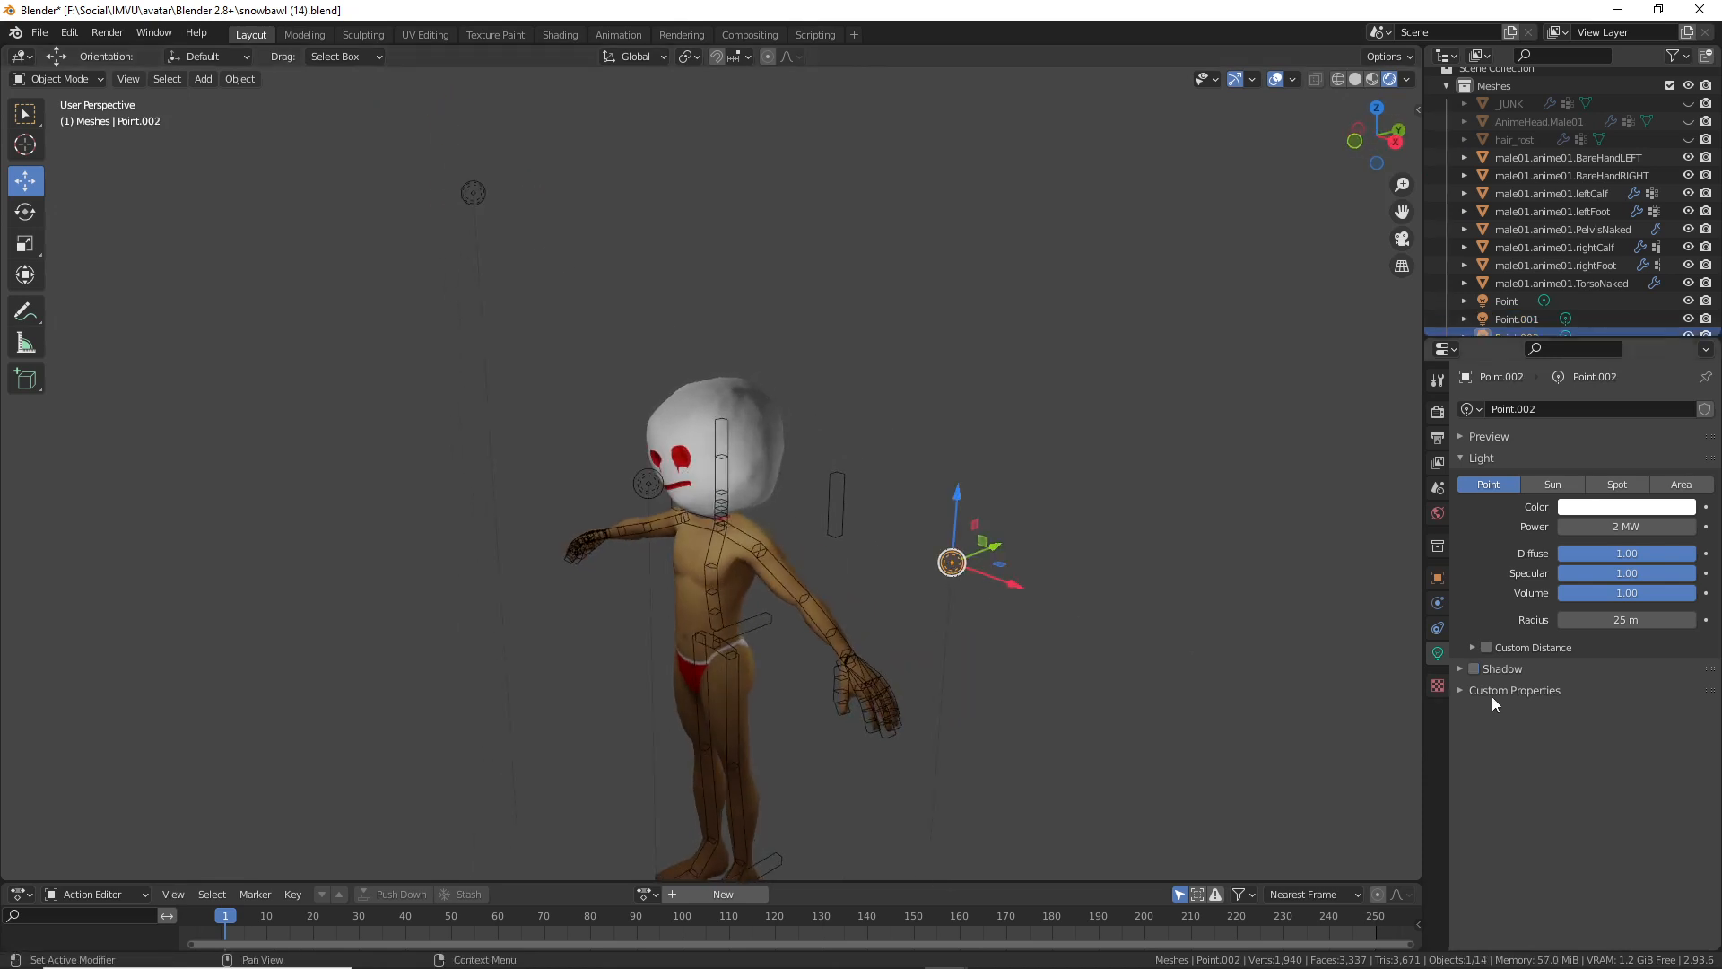
click(648, 484)
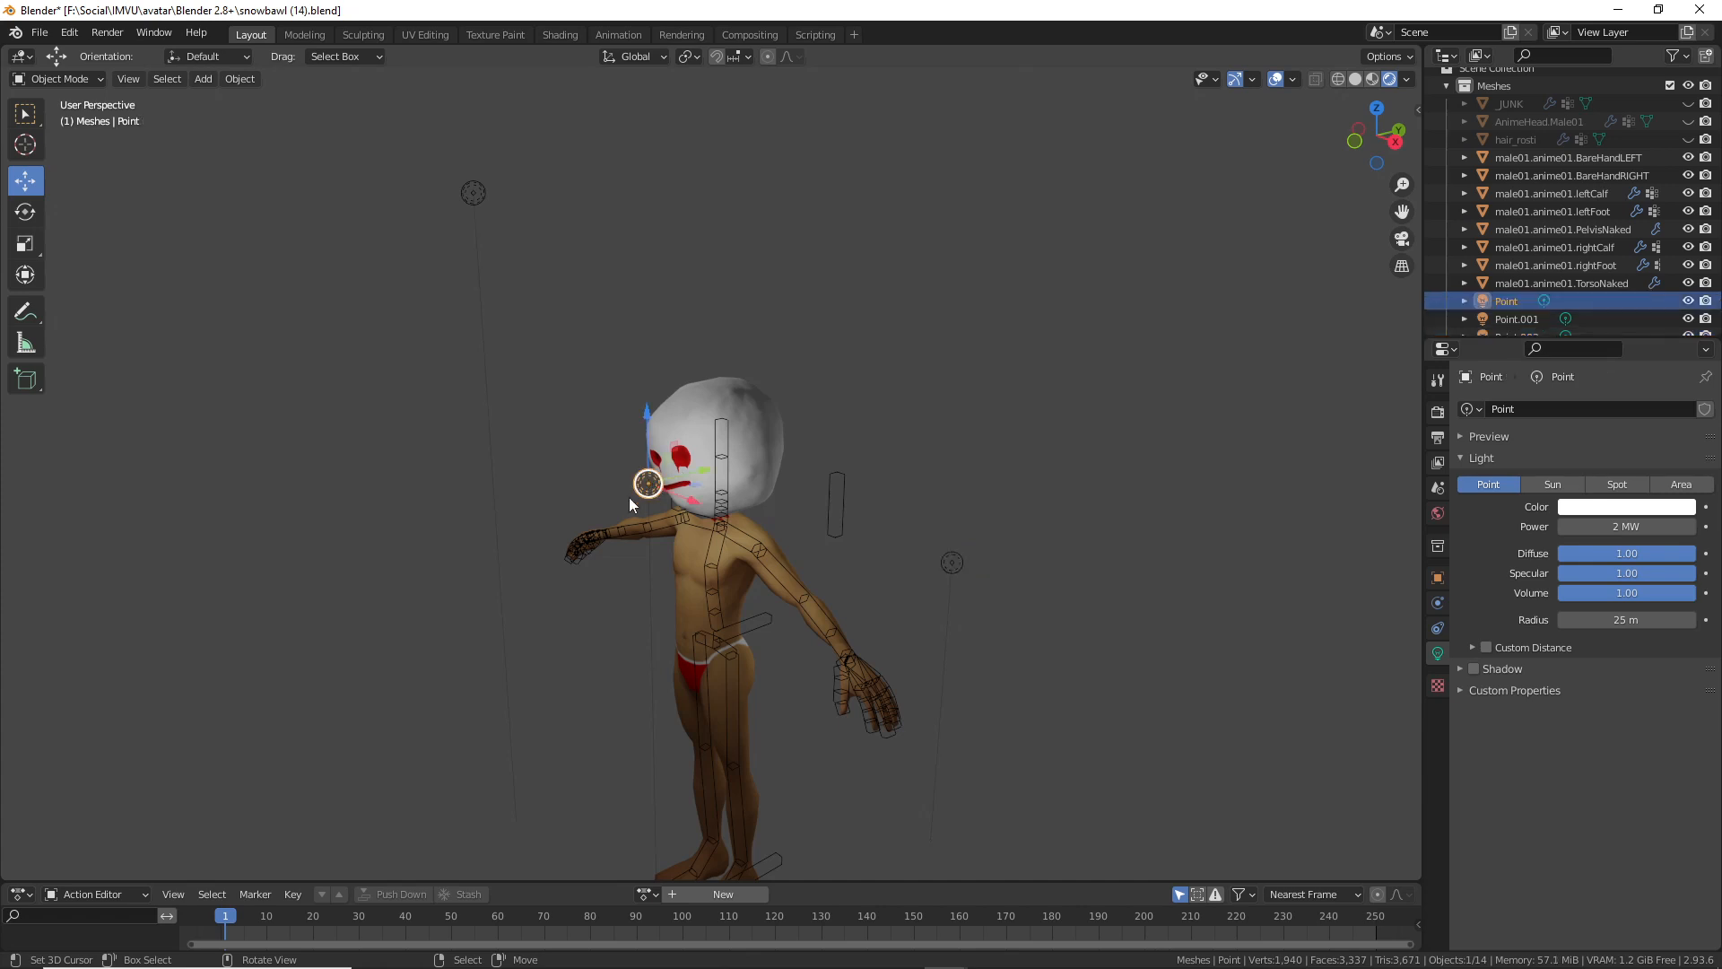
middle_drag(630, 498, 642, 522)
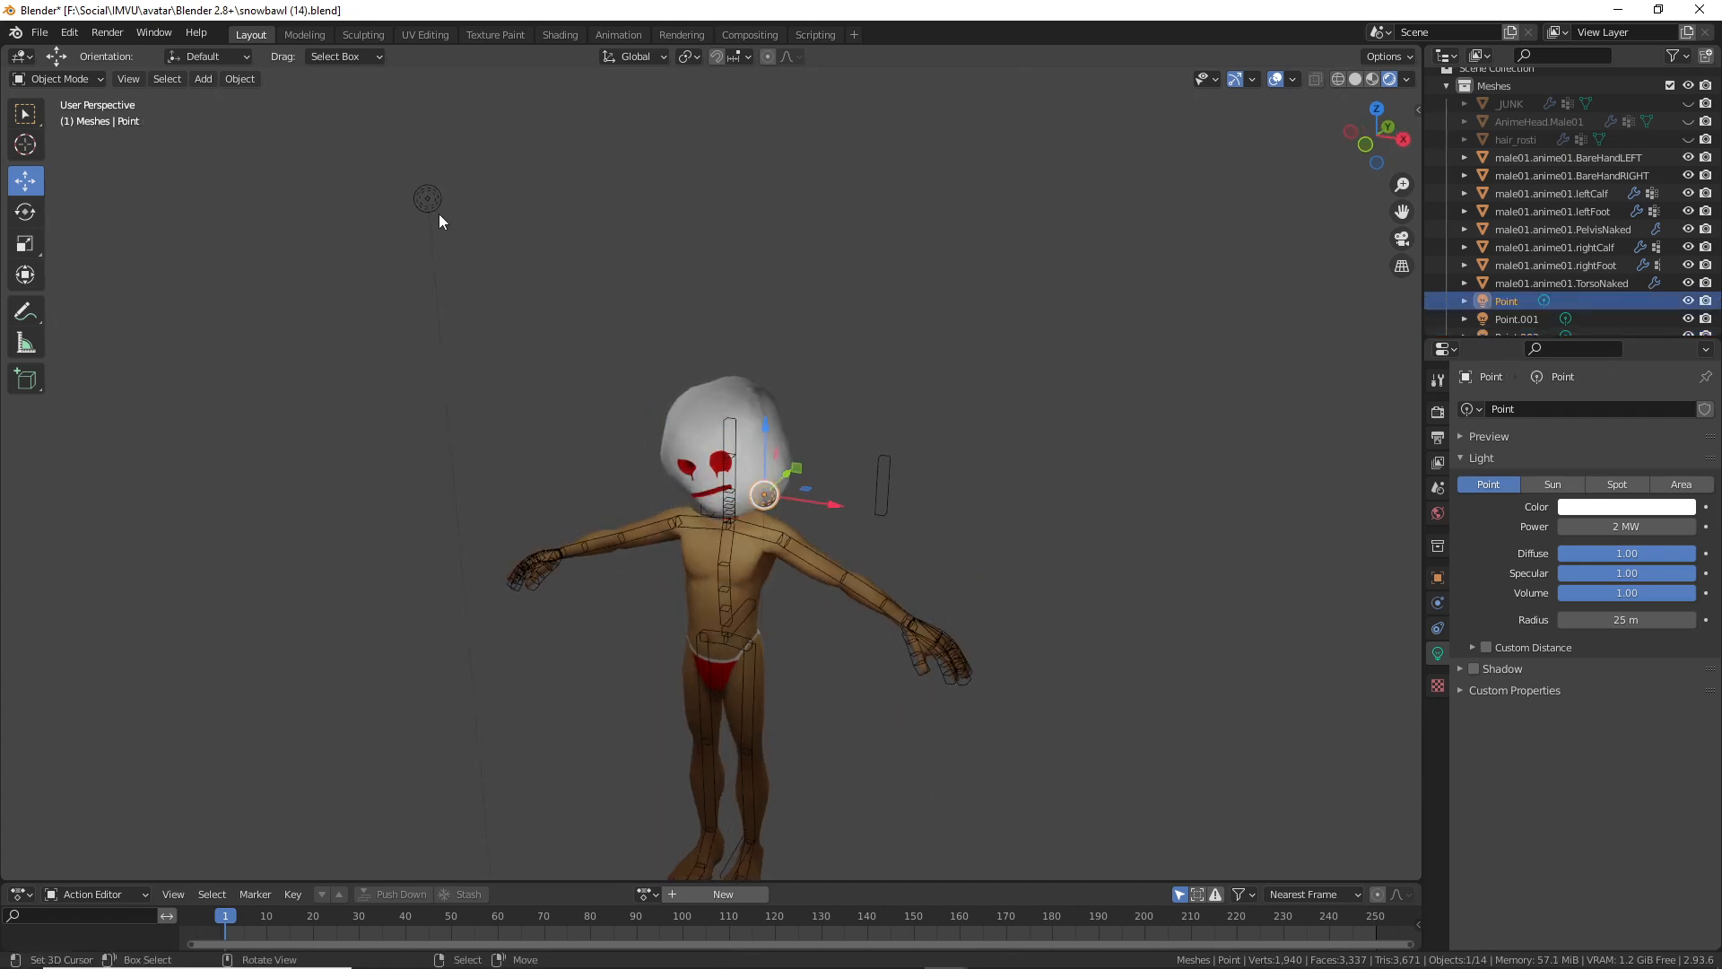
drag(459, 227, 664, 428)
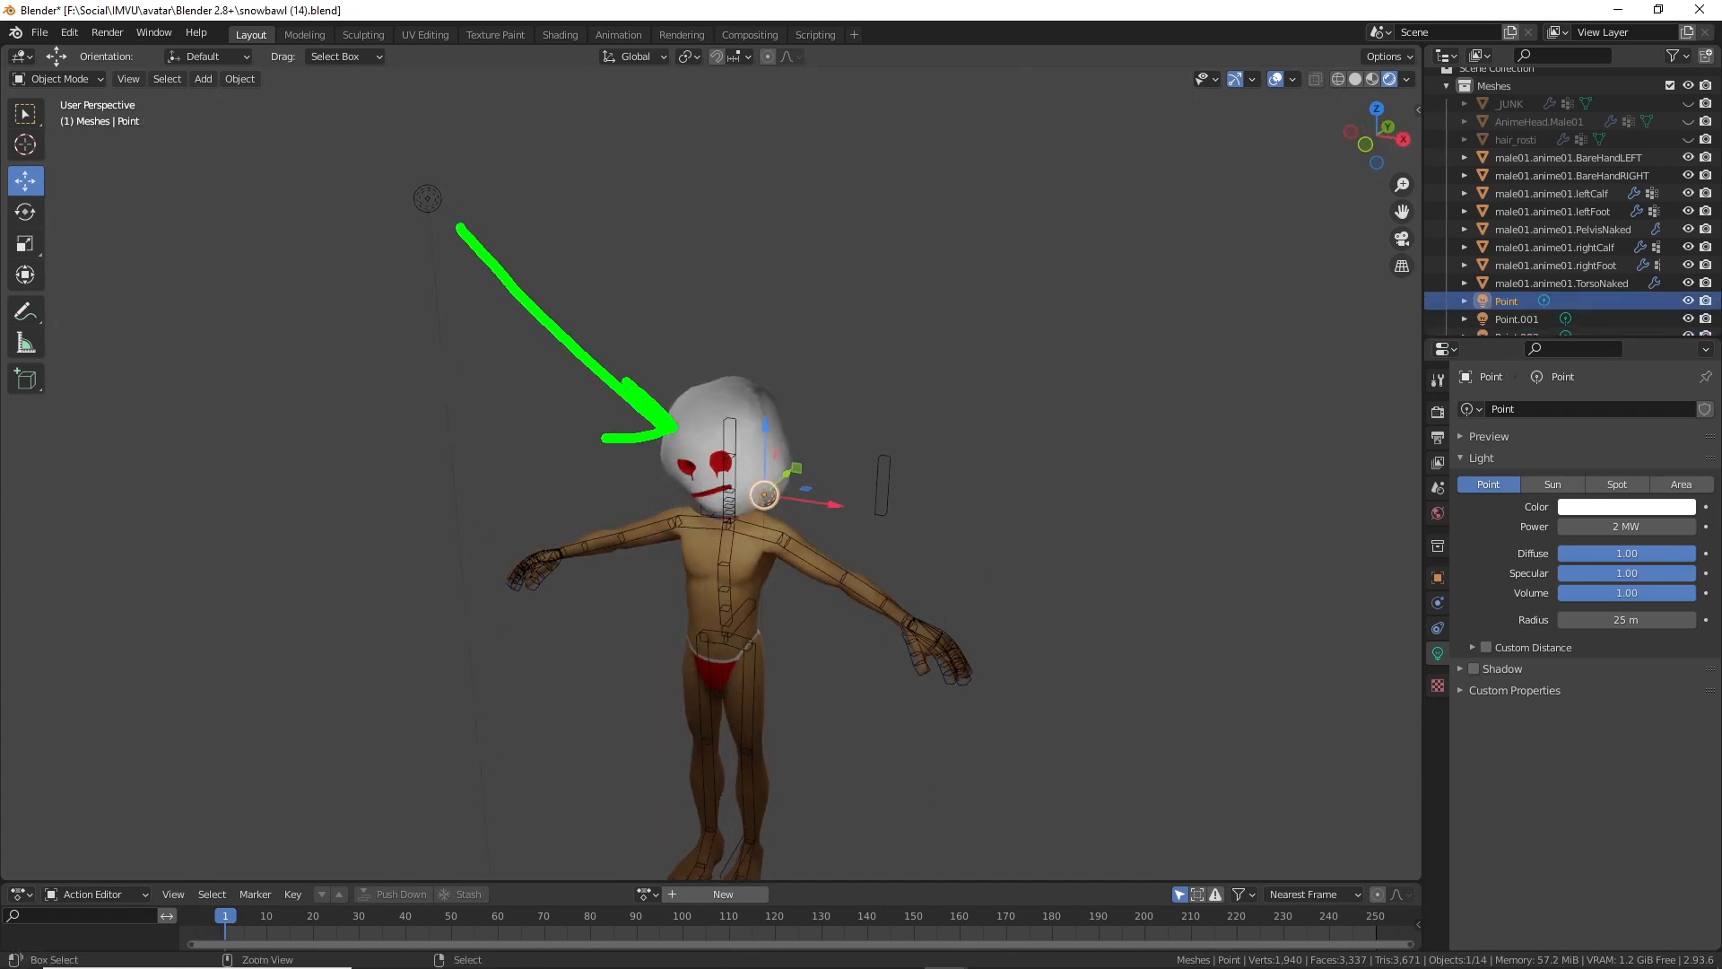
key(Escape)
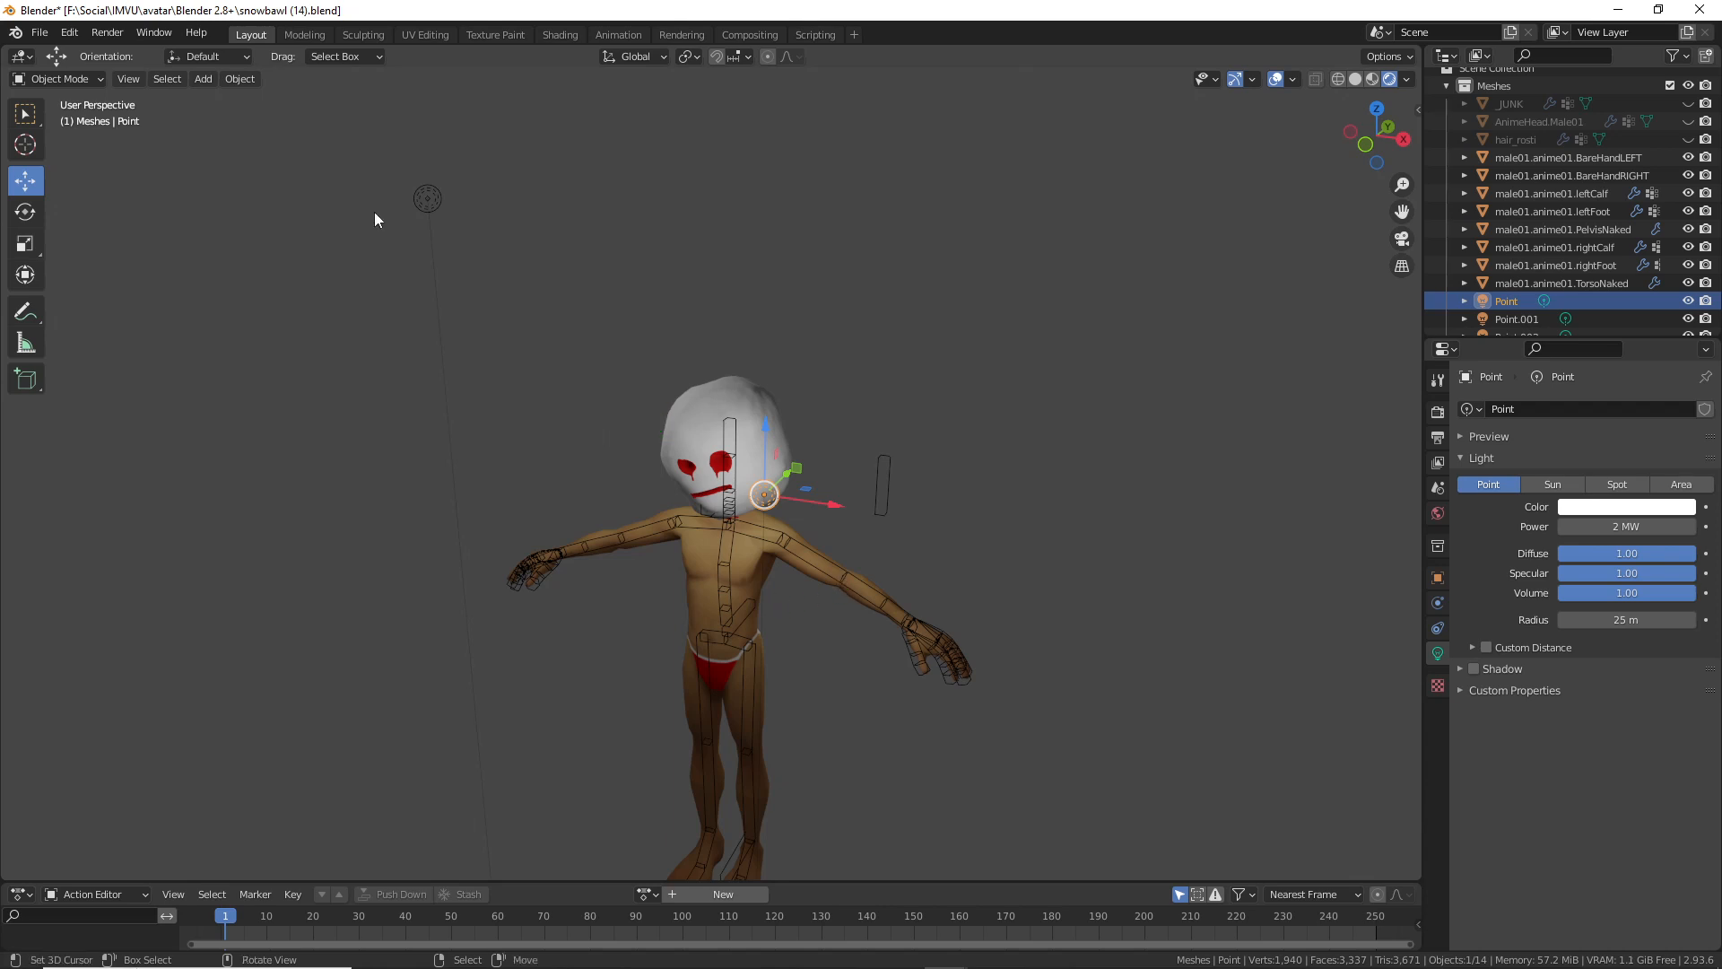
scroll(390, 286, up, 2)
mouse_move(389, 286)
middle_down()
mouse_move(621, 323)
mouse_move(582, 329)
mouse_move(653, 353)
mouse_move(569, 346)
mouse_move(794, 363)
mouse_move(714, 361)
mouse_move(740, 384)
mouse_move(1115, 365)
mouse_move(735, 359)
mouse_move(771, 363)
middle_up()
scroll(582, 328, up, 2)
scroll(771, 356, up, 1)
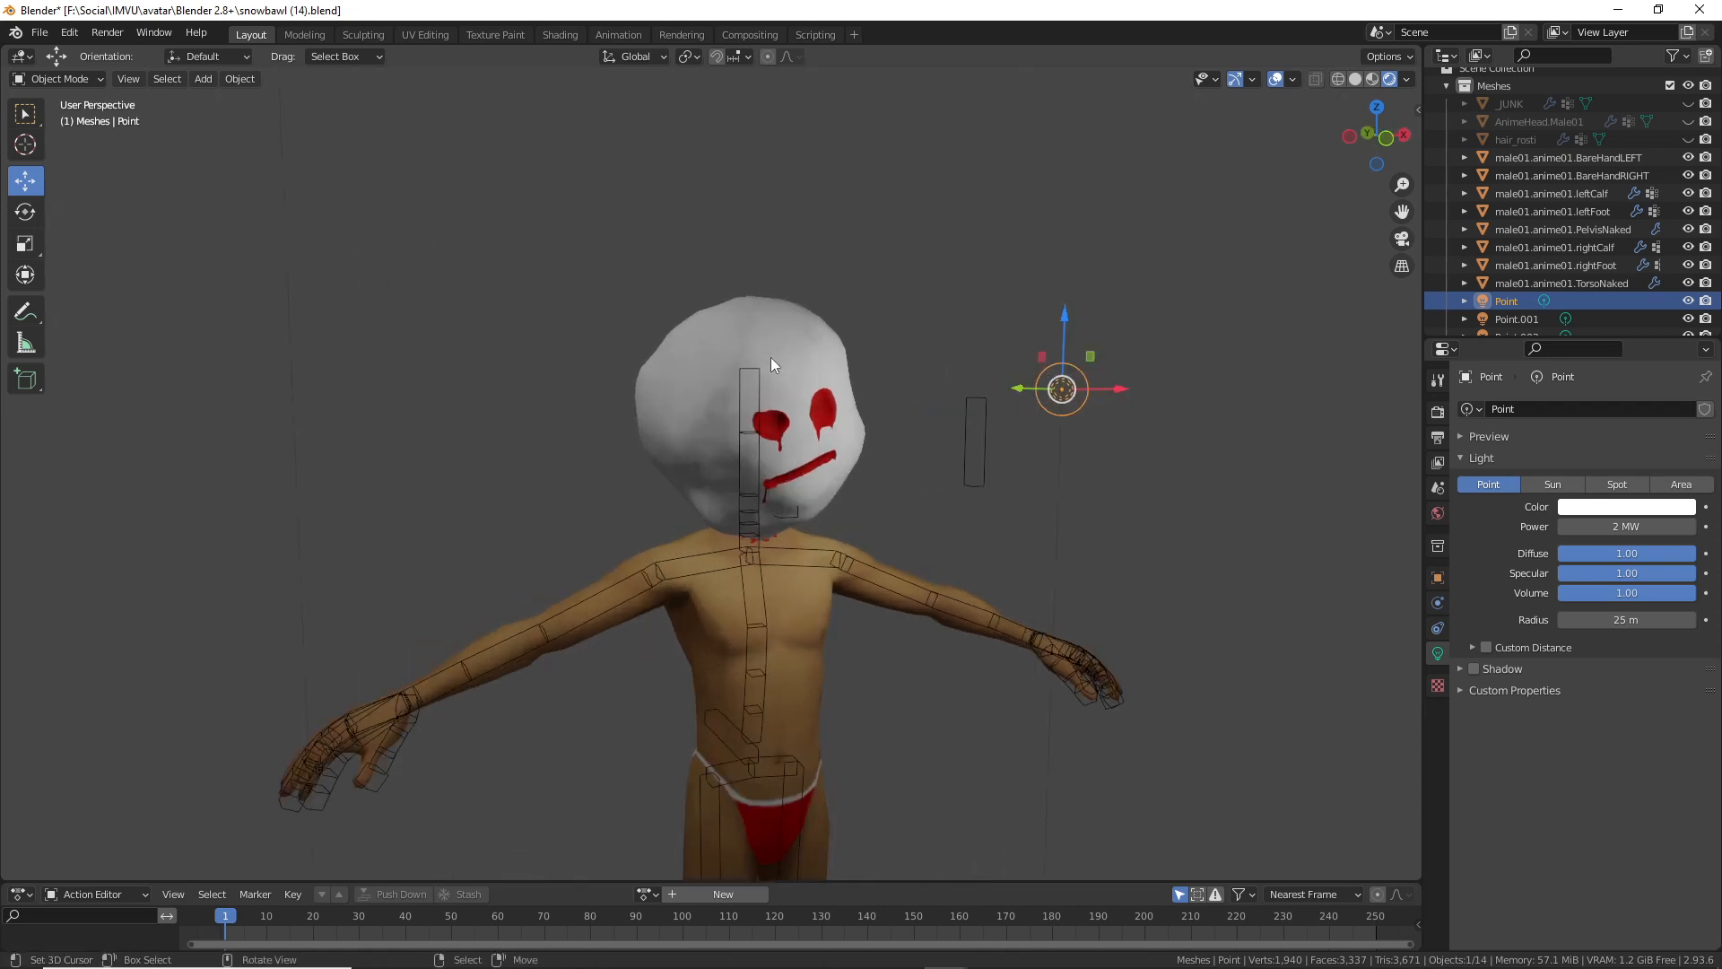
Step: Save the scene under the new file name snowbawl (15).blend
click(39, 33)
click(66, 170)
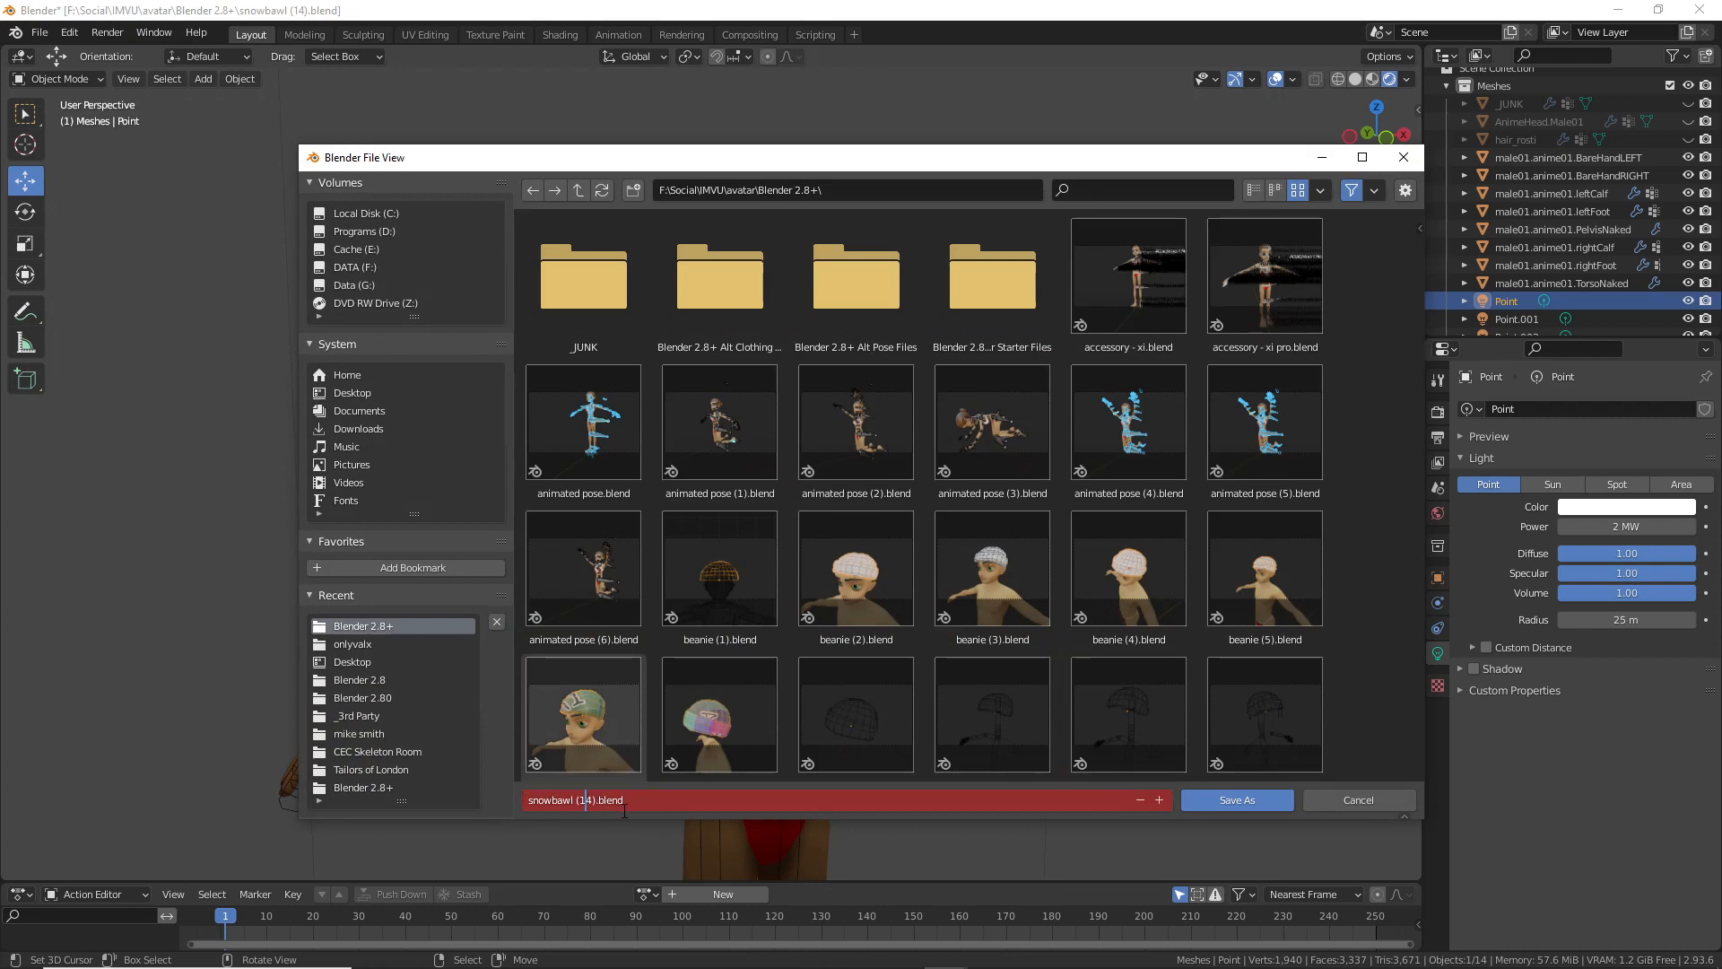
click(652, 825)
click(1245, 800)
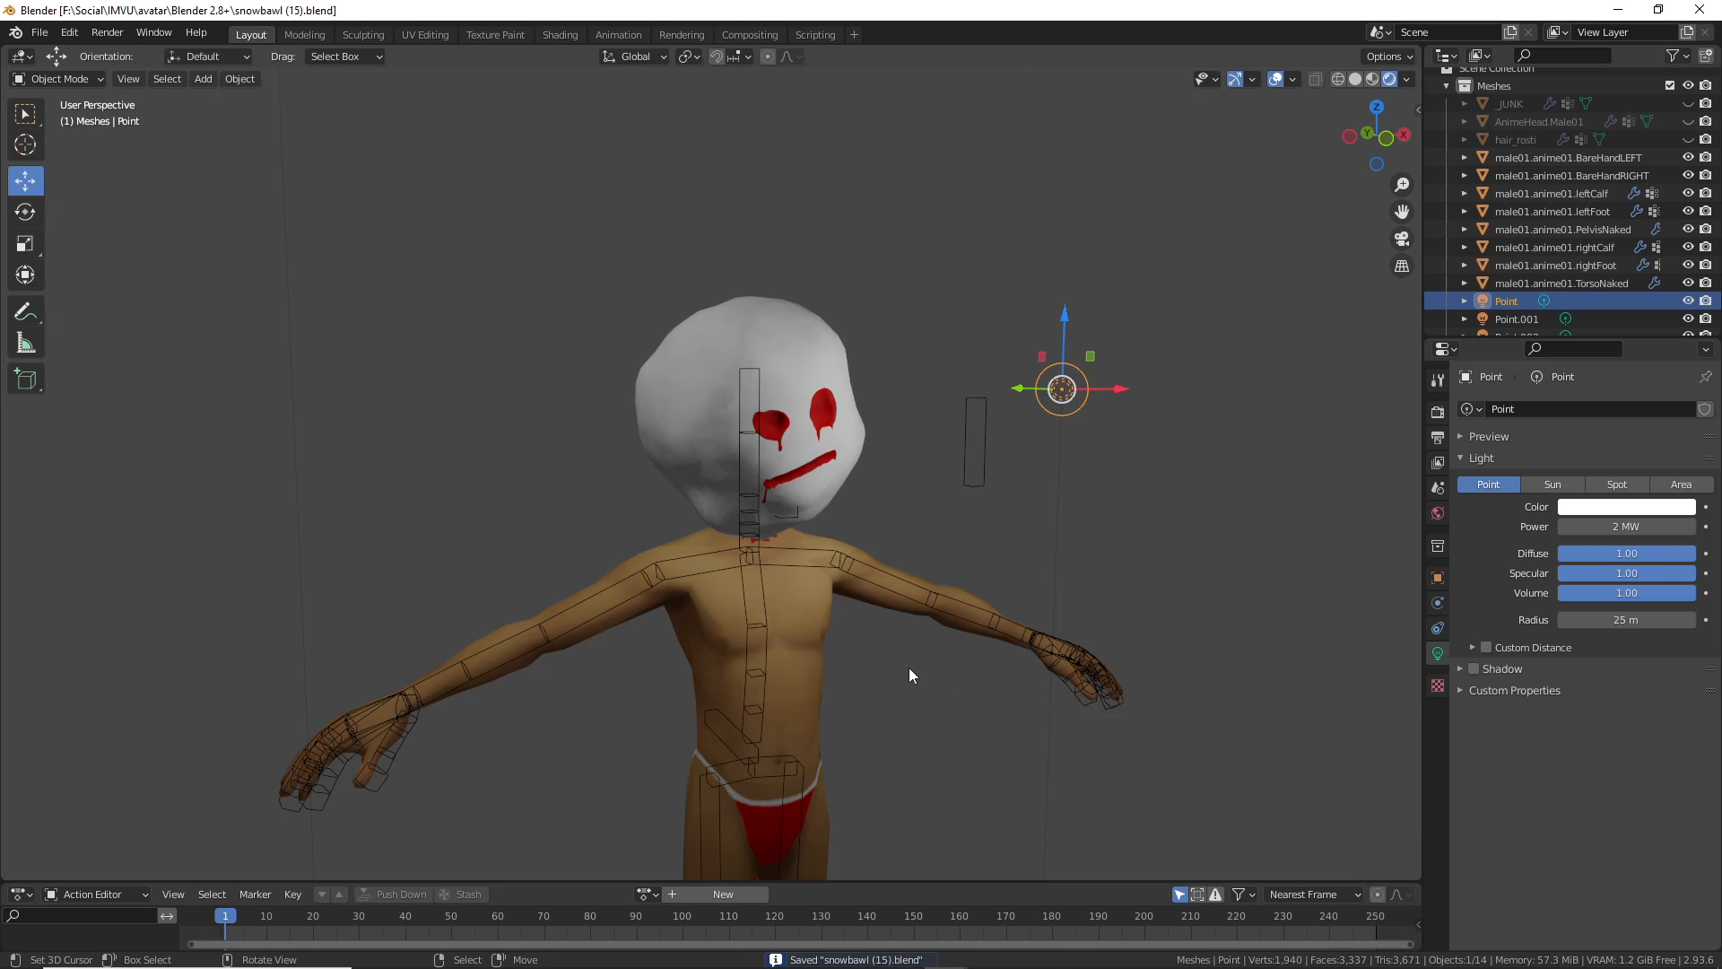
Step: Switch to the Shading workspace, select the snowball head mesh, and bring its face and material nodes into closer view
scroll(904, 664, up, 3)
shift+middle_drag(1078, 572, 949, 583)
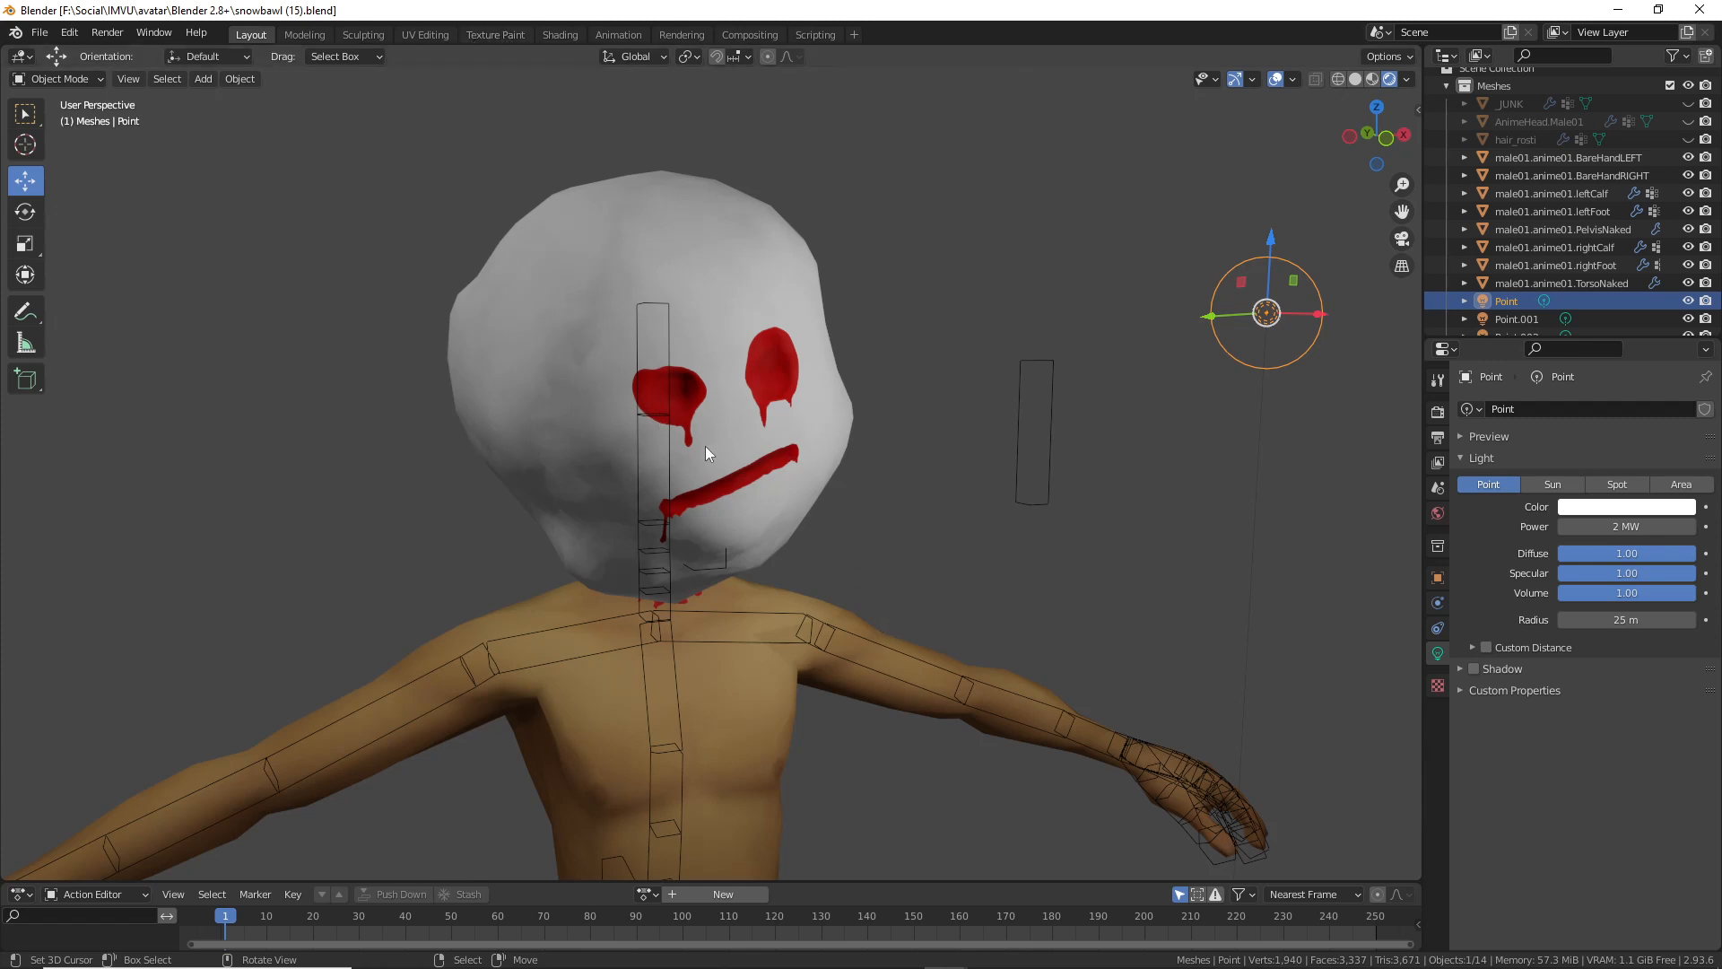
middle_drag(705, 445, 717, 494)
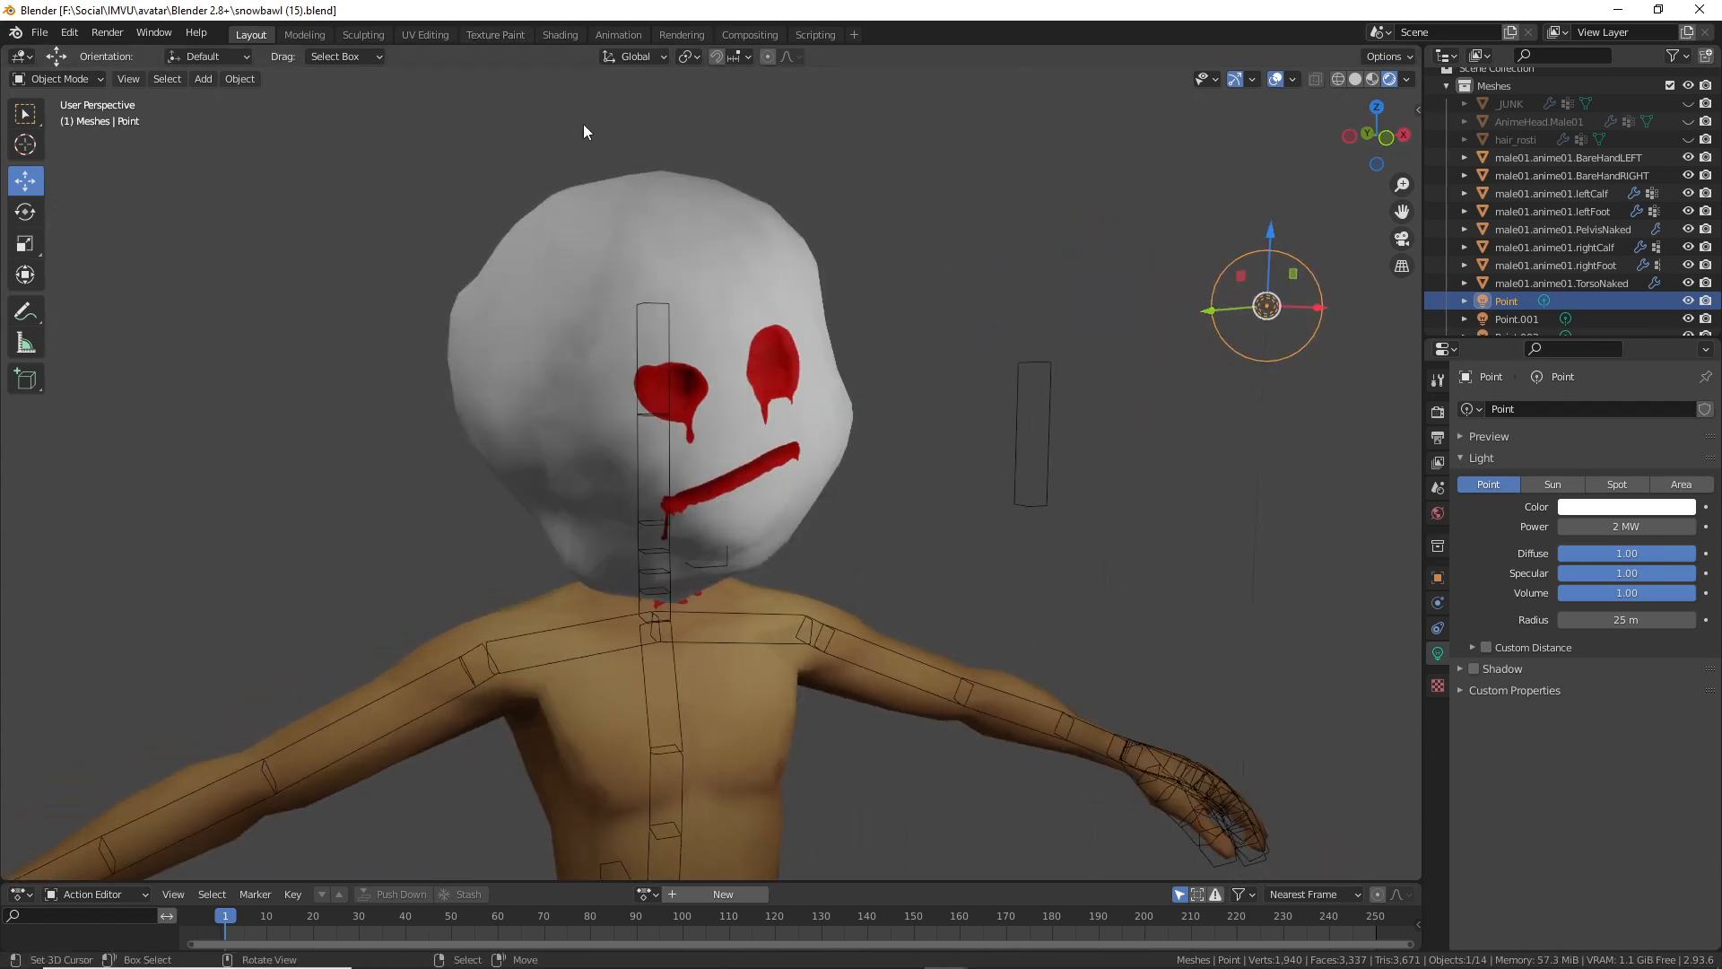
click(562, 34)
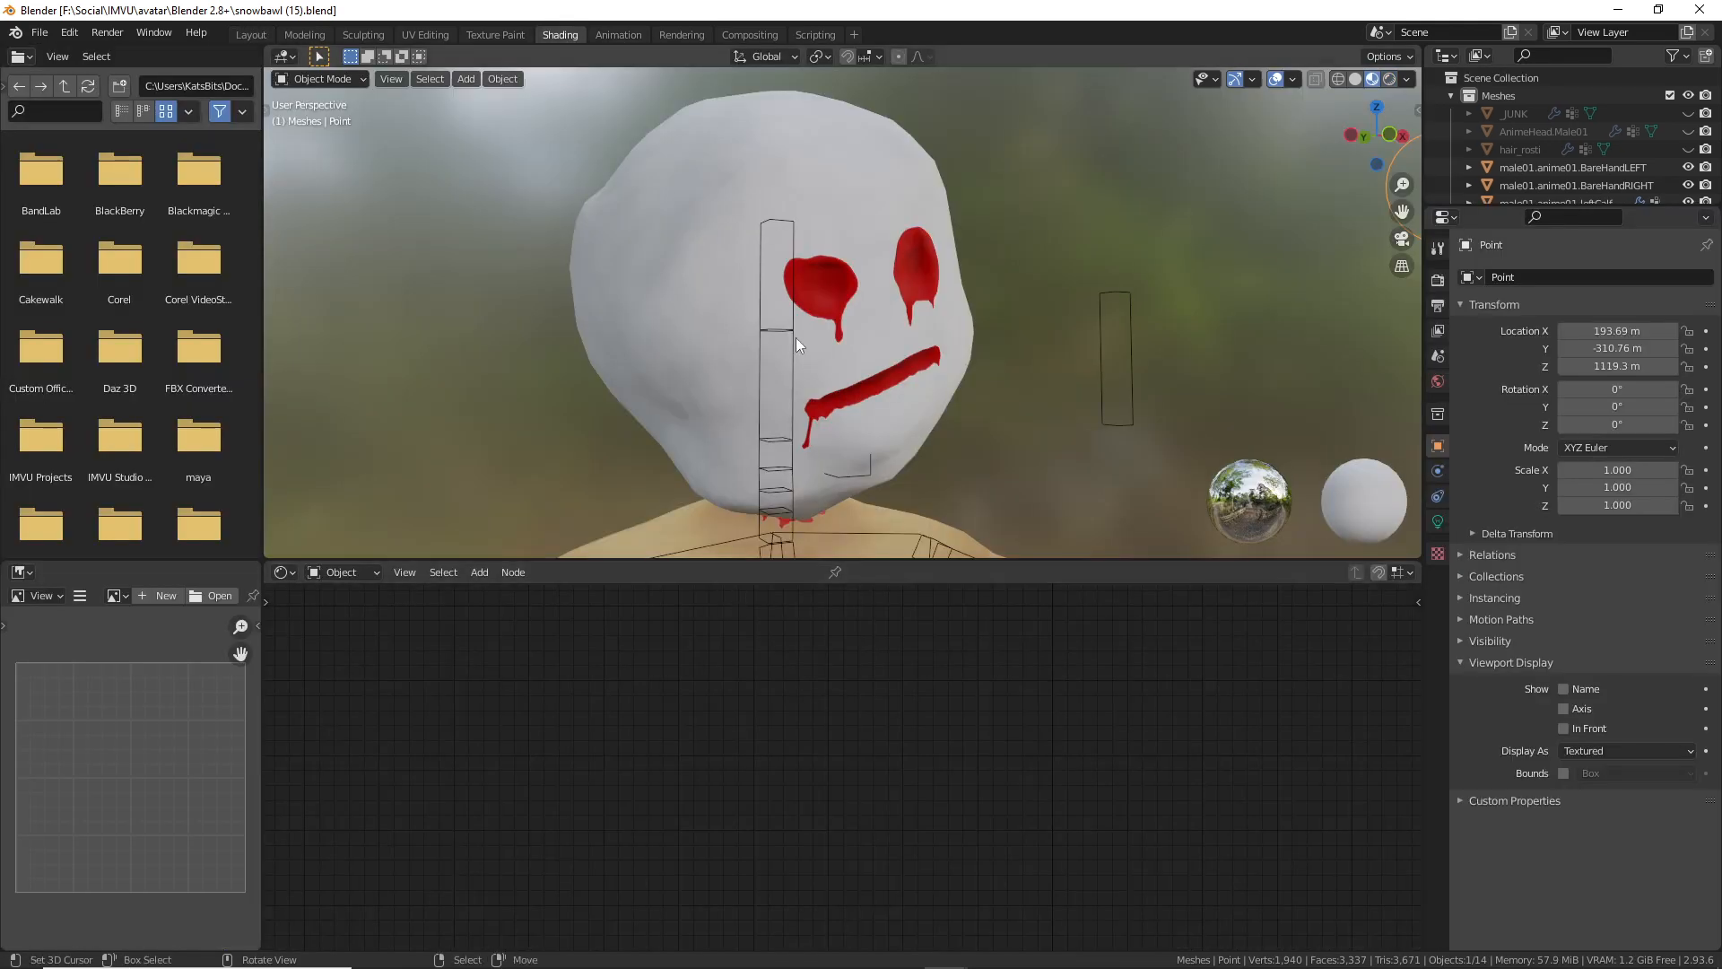
click(676, 287)
middle_drag(879, 733, 775, 934)
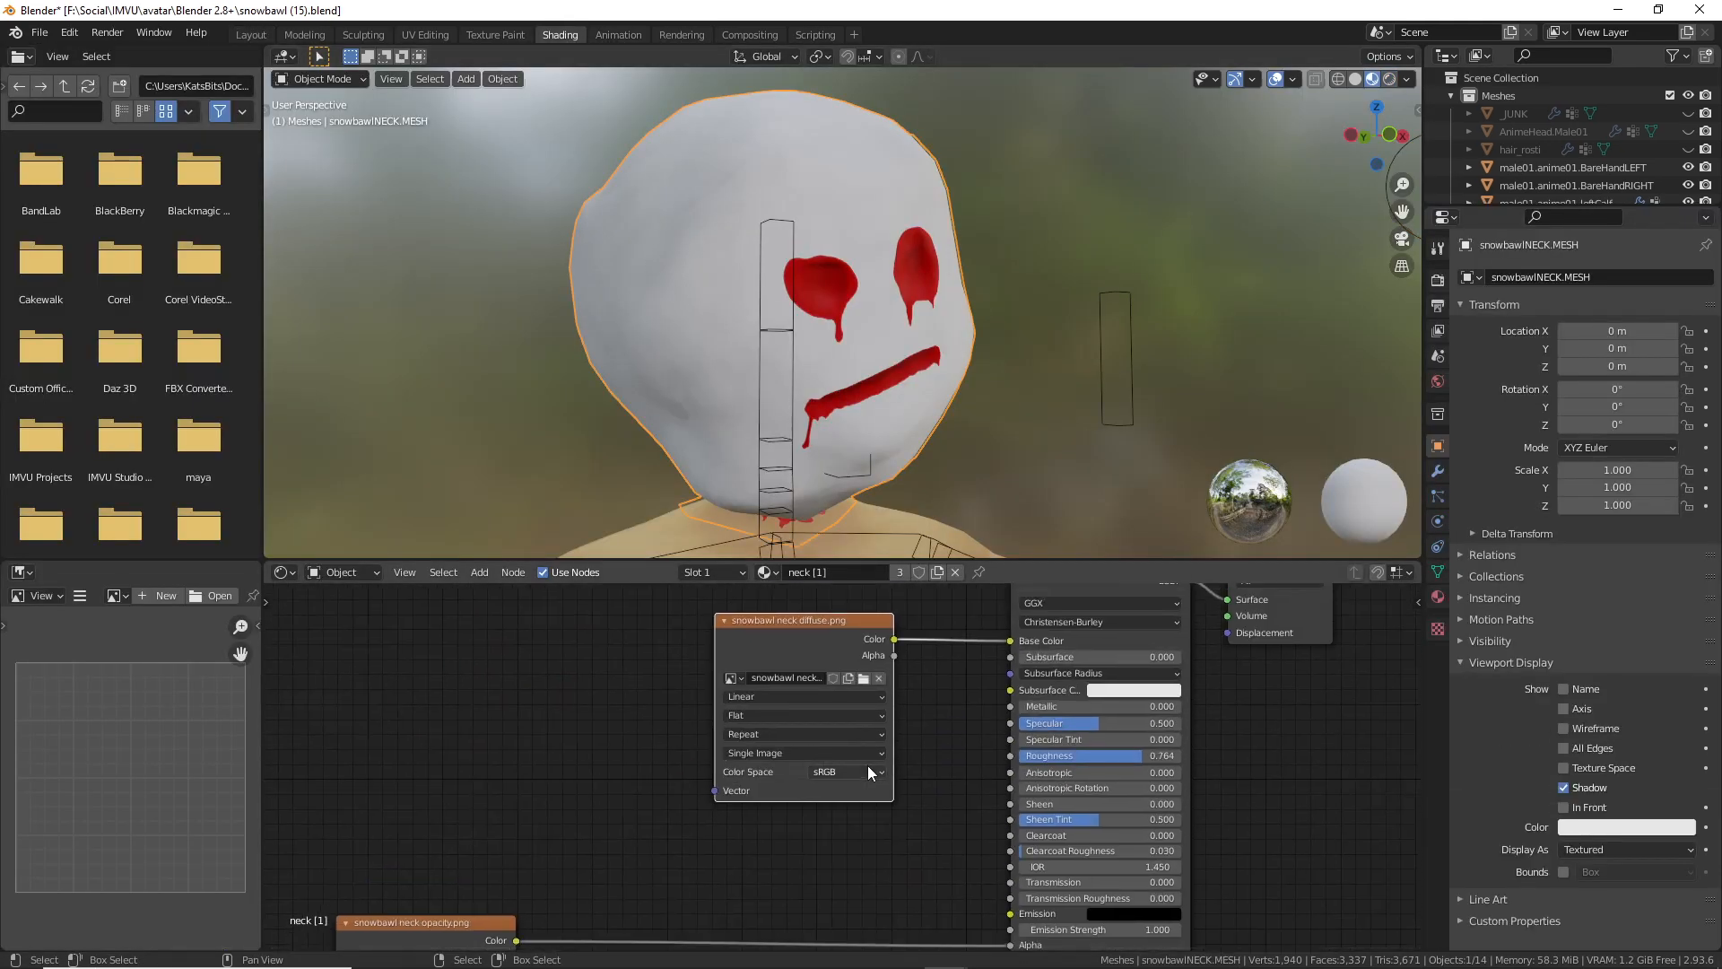
key(ctrl+2)
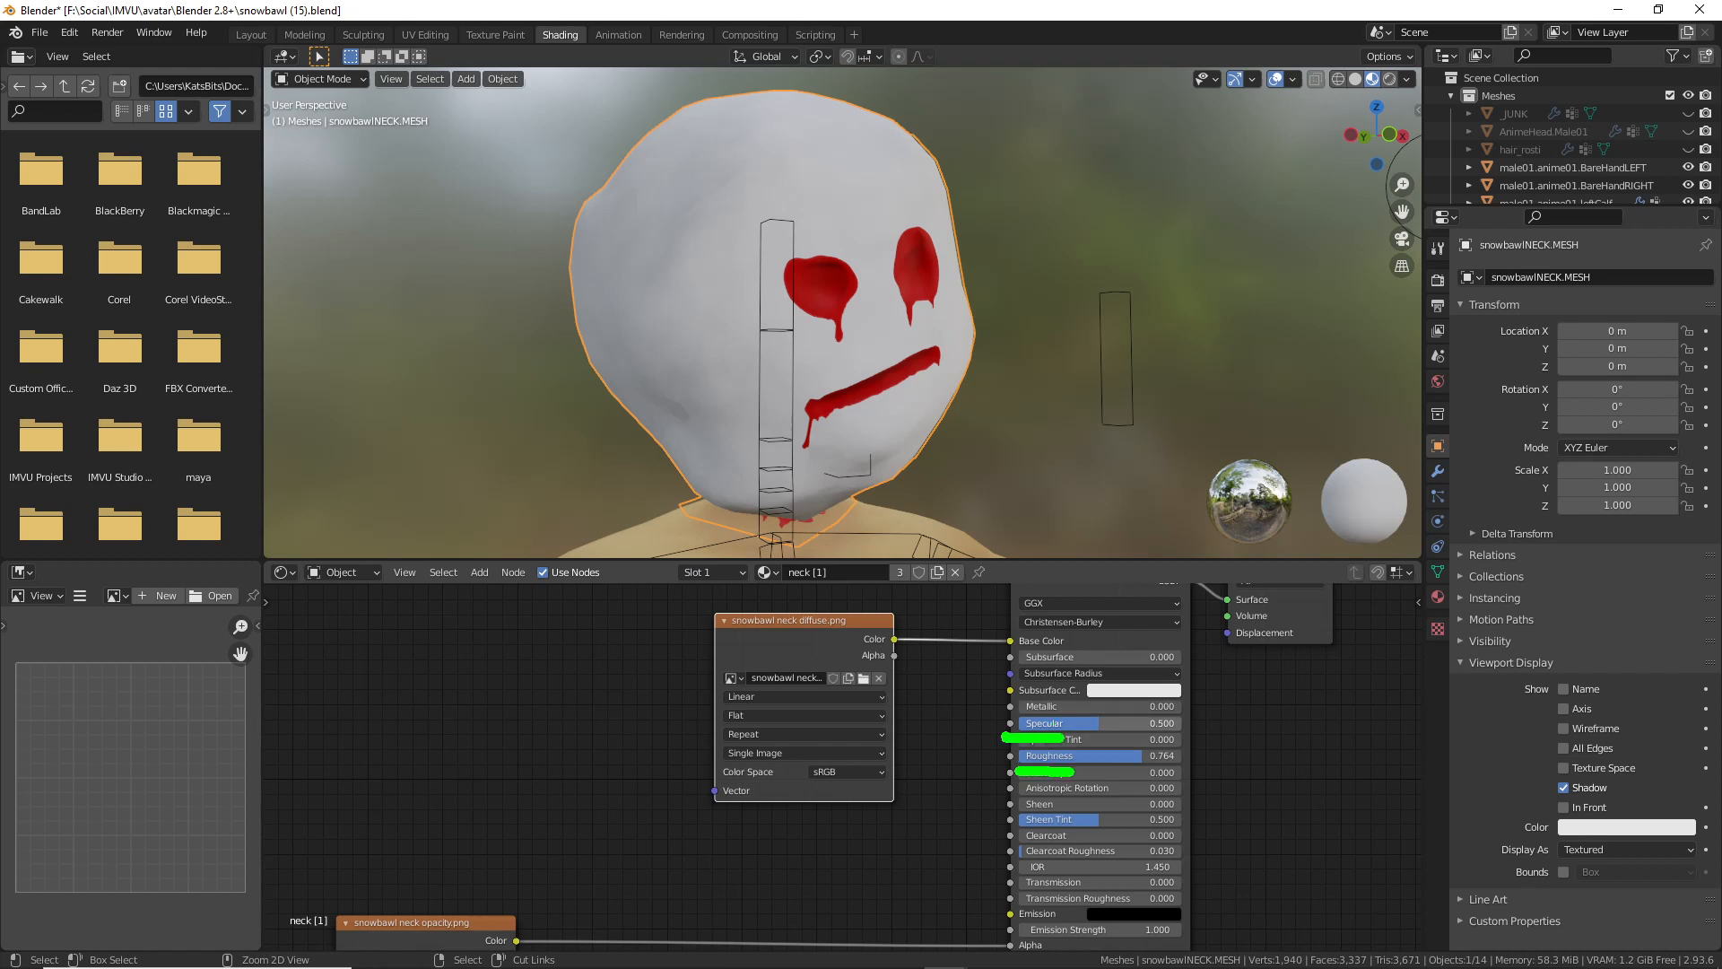
key(Escape)
scroll(797, 347, up, 2)
scroll(797, 347, down, 1)
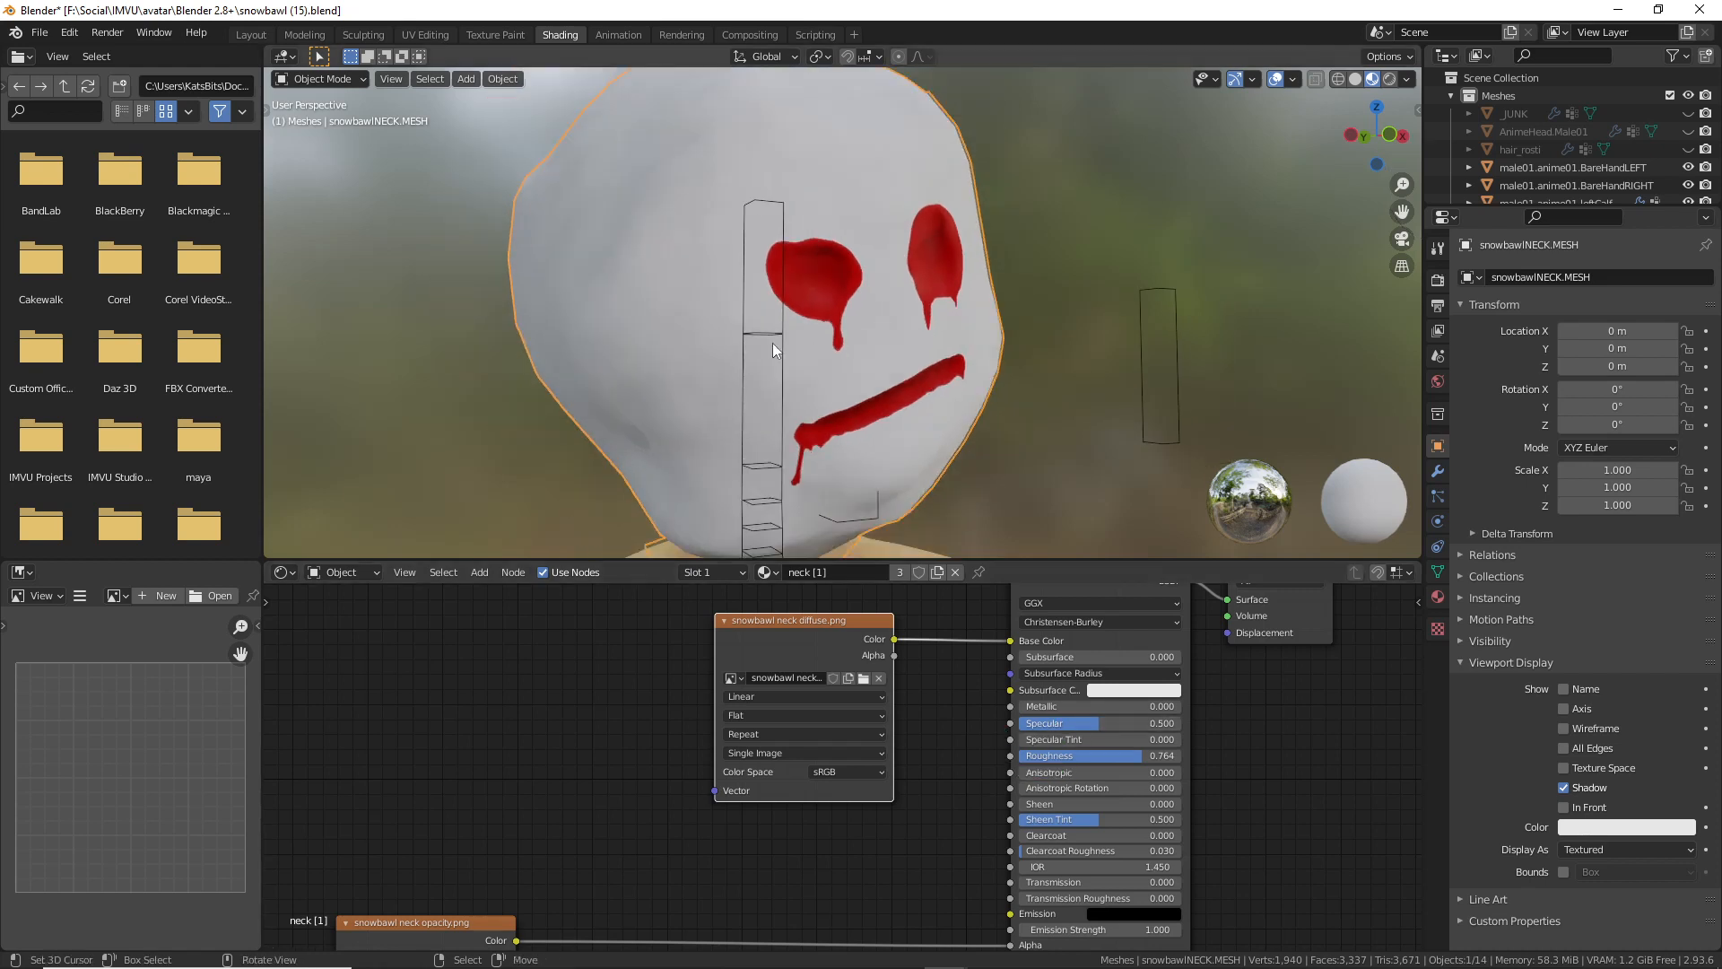
middle_drag(772, 343, 750, 344)
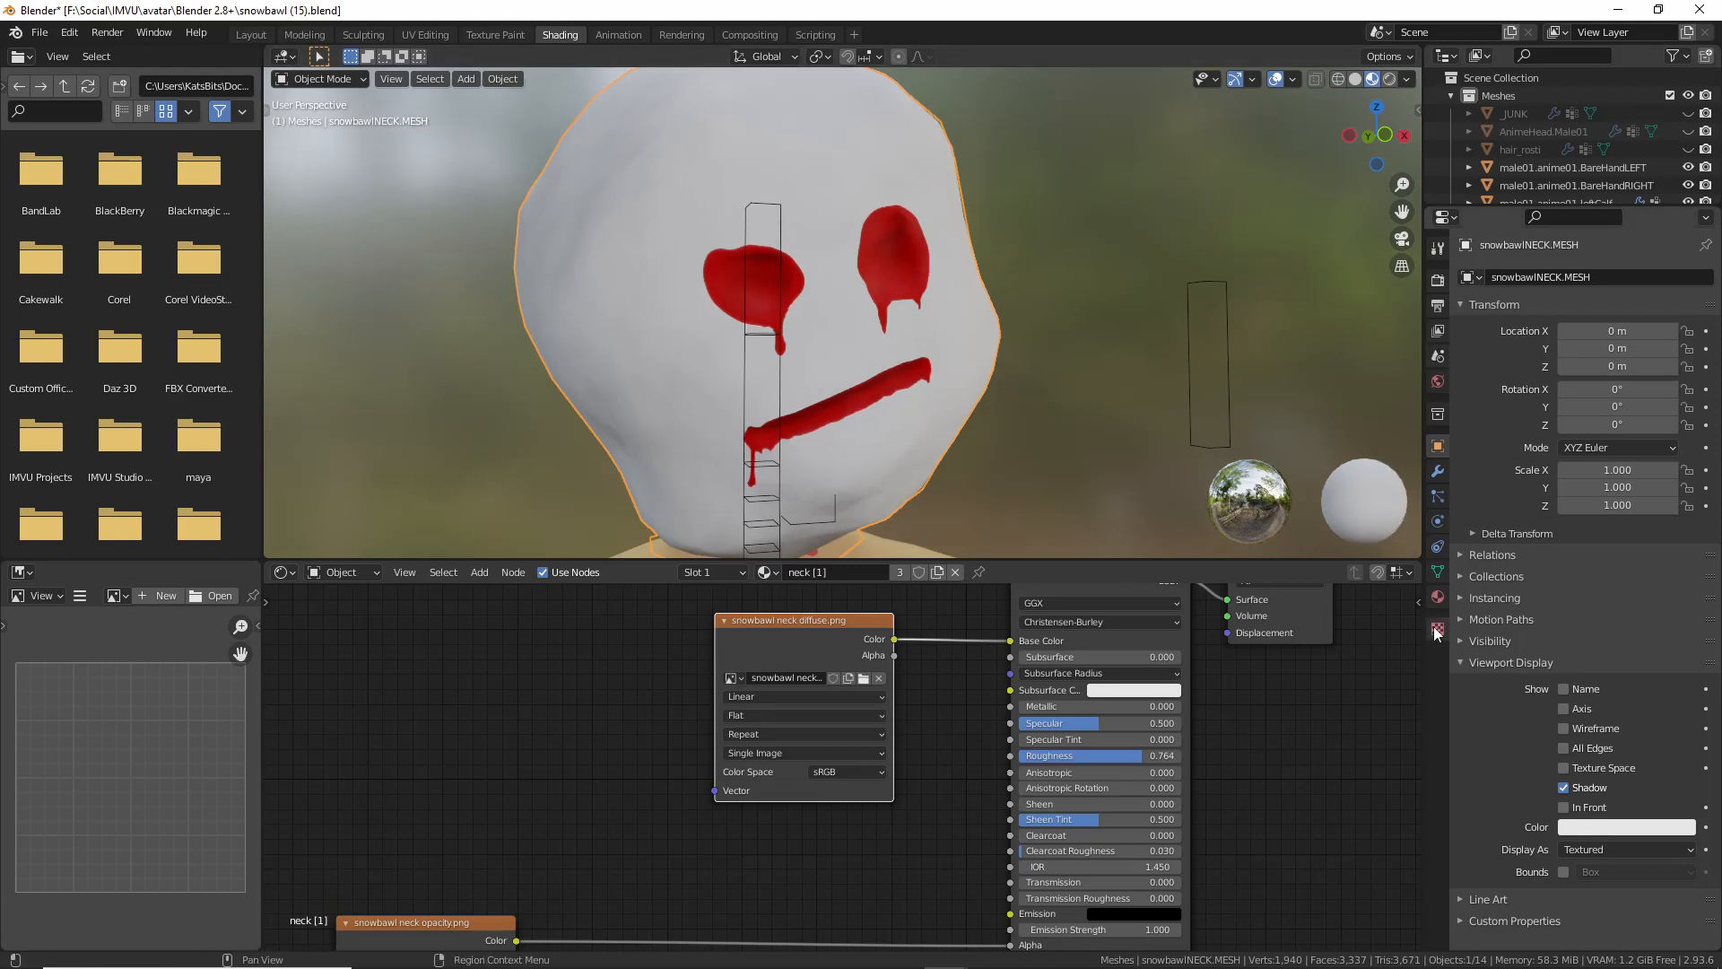
Step: Select the face [2] material of the snowball head and lower its Principled BSDF Roughness to 0
click(1438, 596)
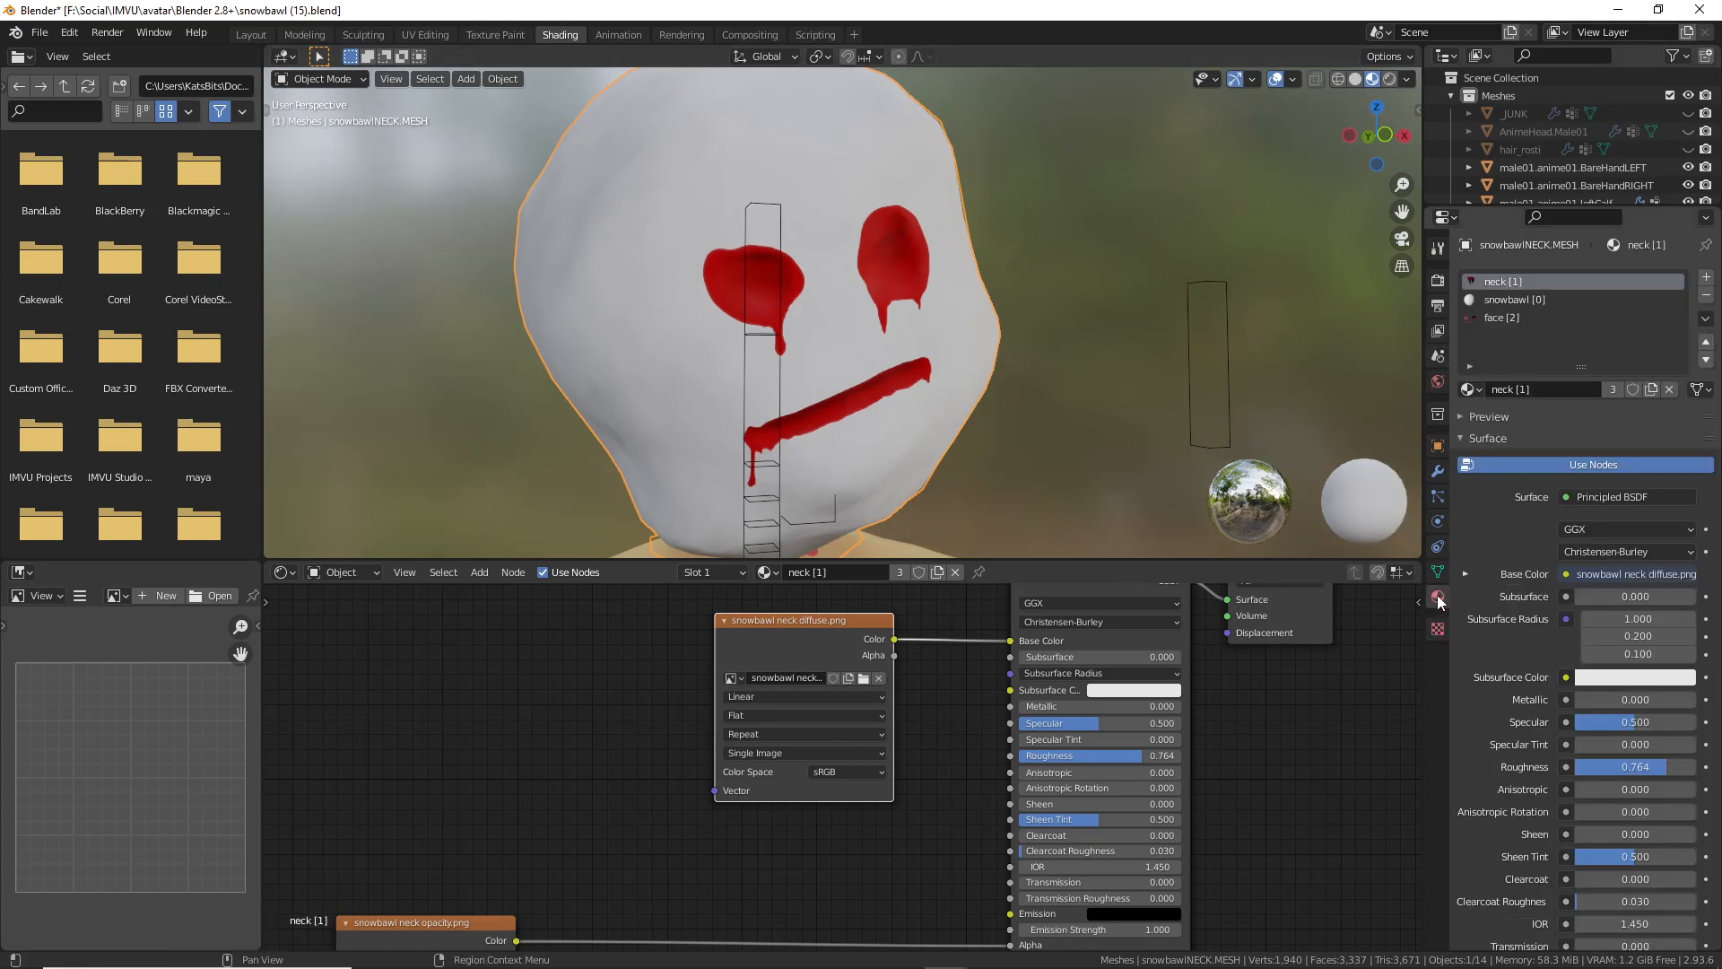
click(1498, 320)
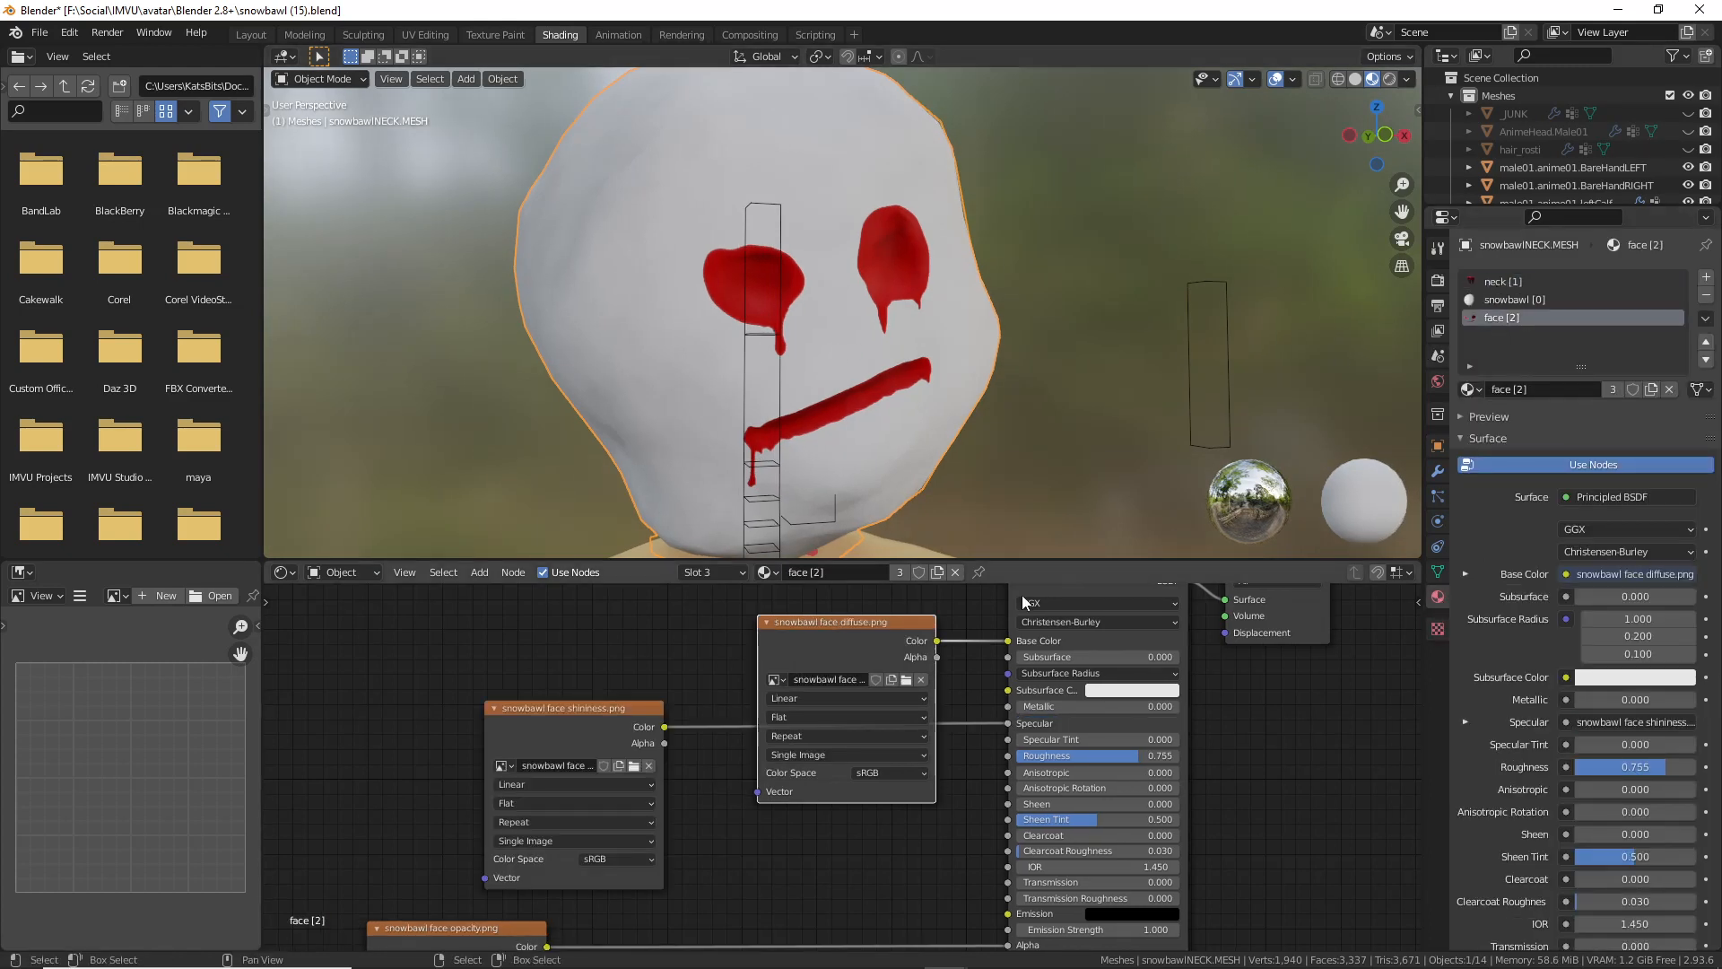
middle_drag(901, 670, 812, 691)
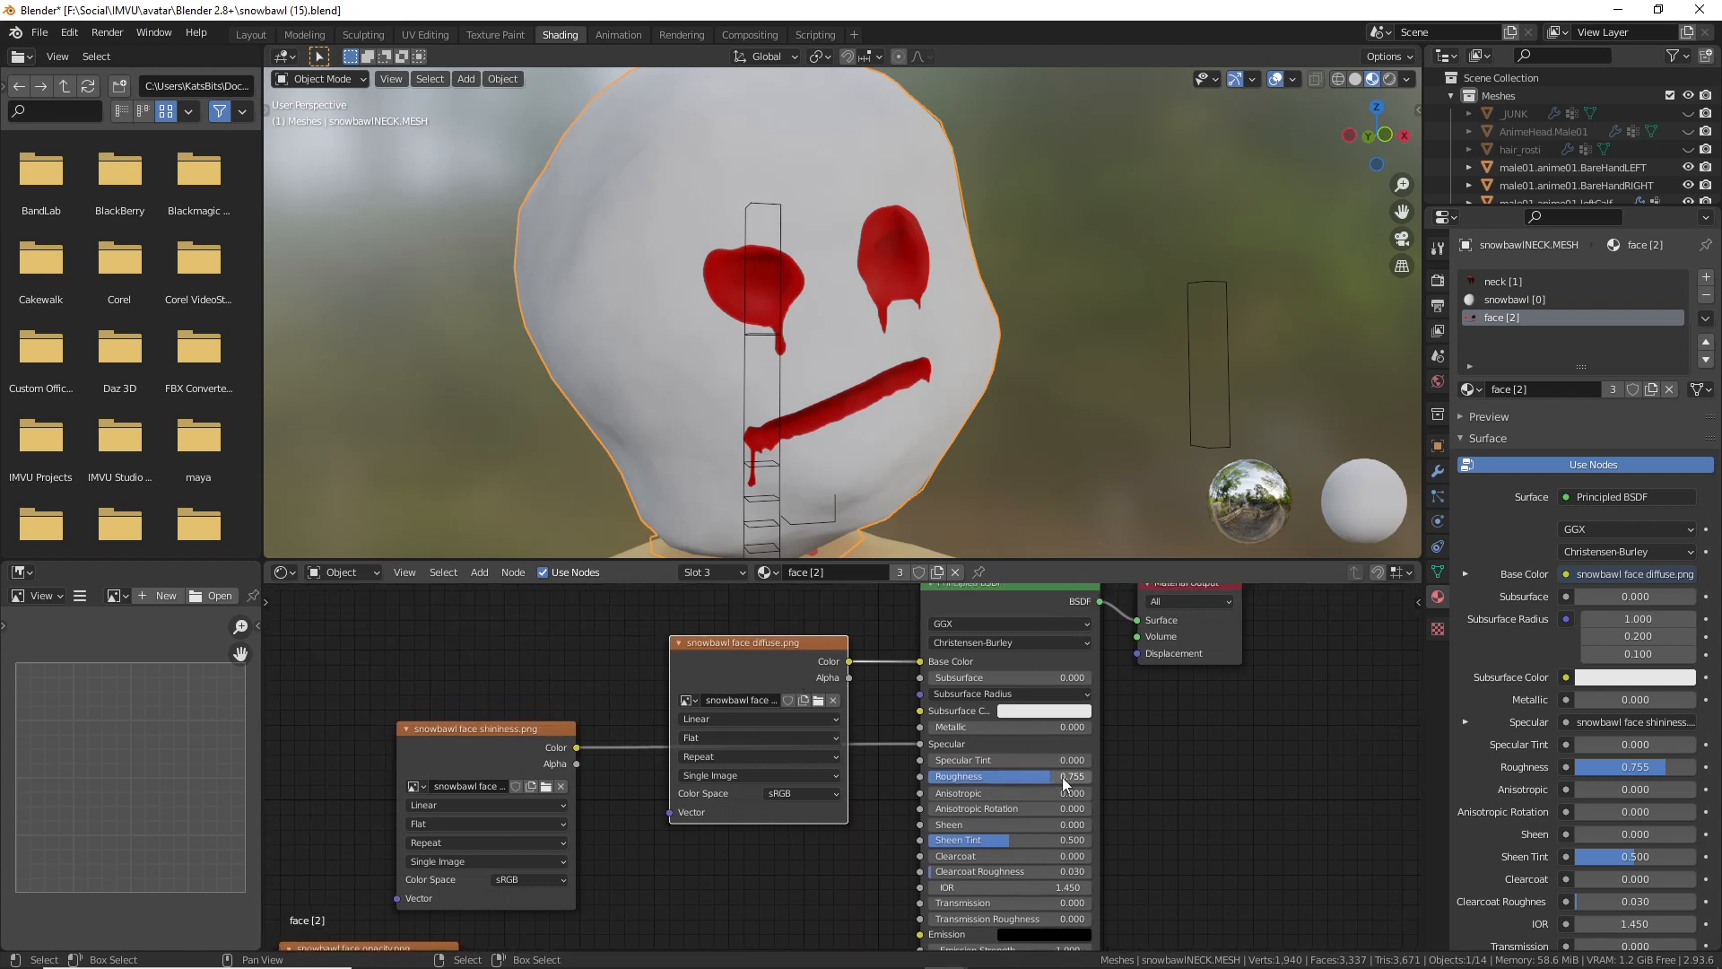
drag(1012, 777, 929, 778)
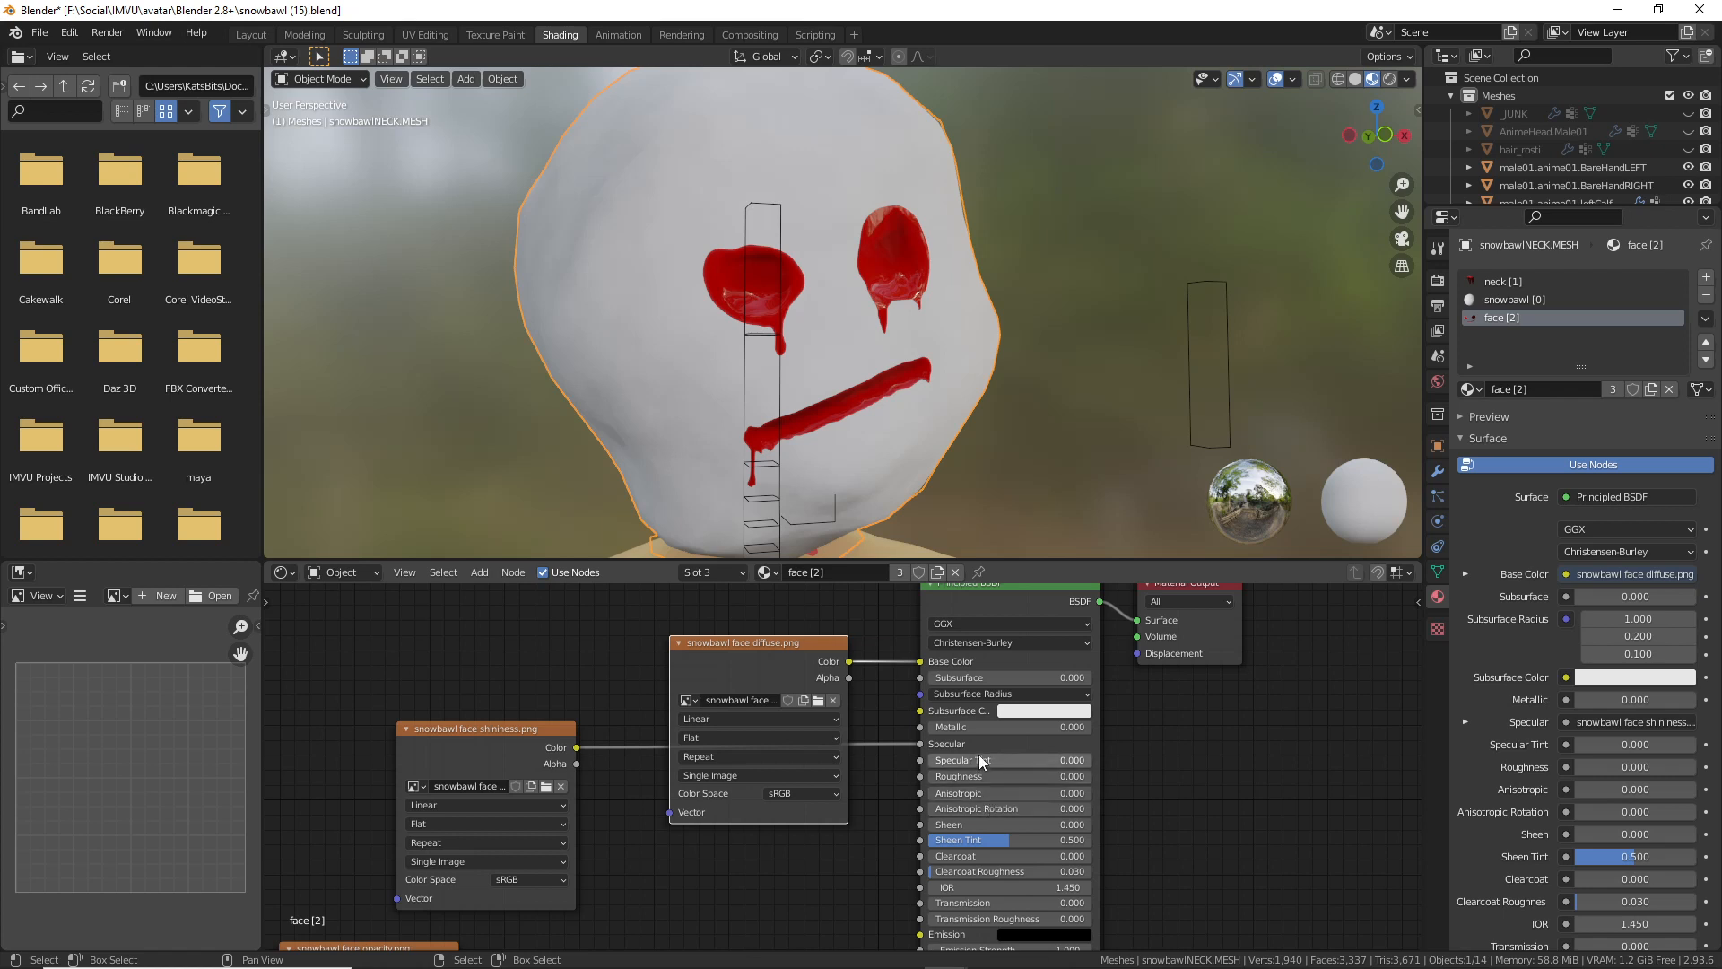
Step: Test the face [2] material's Roughness at 0.050 up close, and settle on a Roughness of 0.418
middle_drag(485, 767, 482, 710)
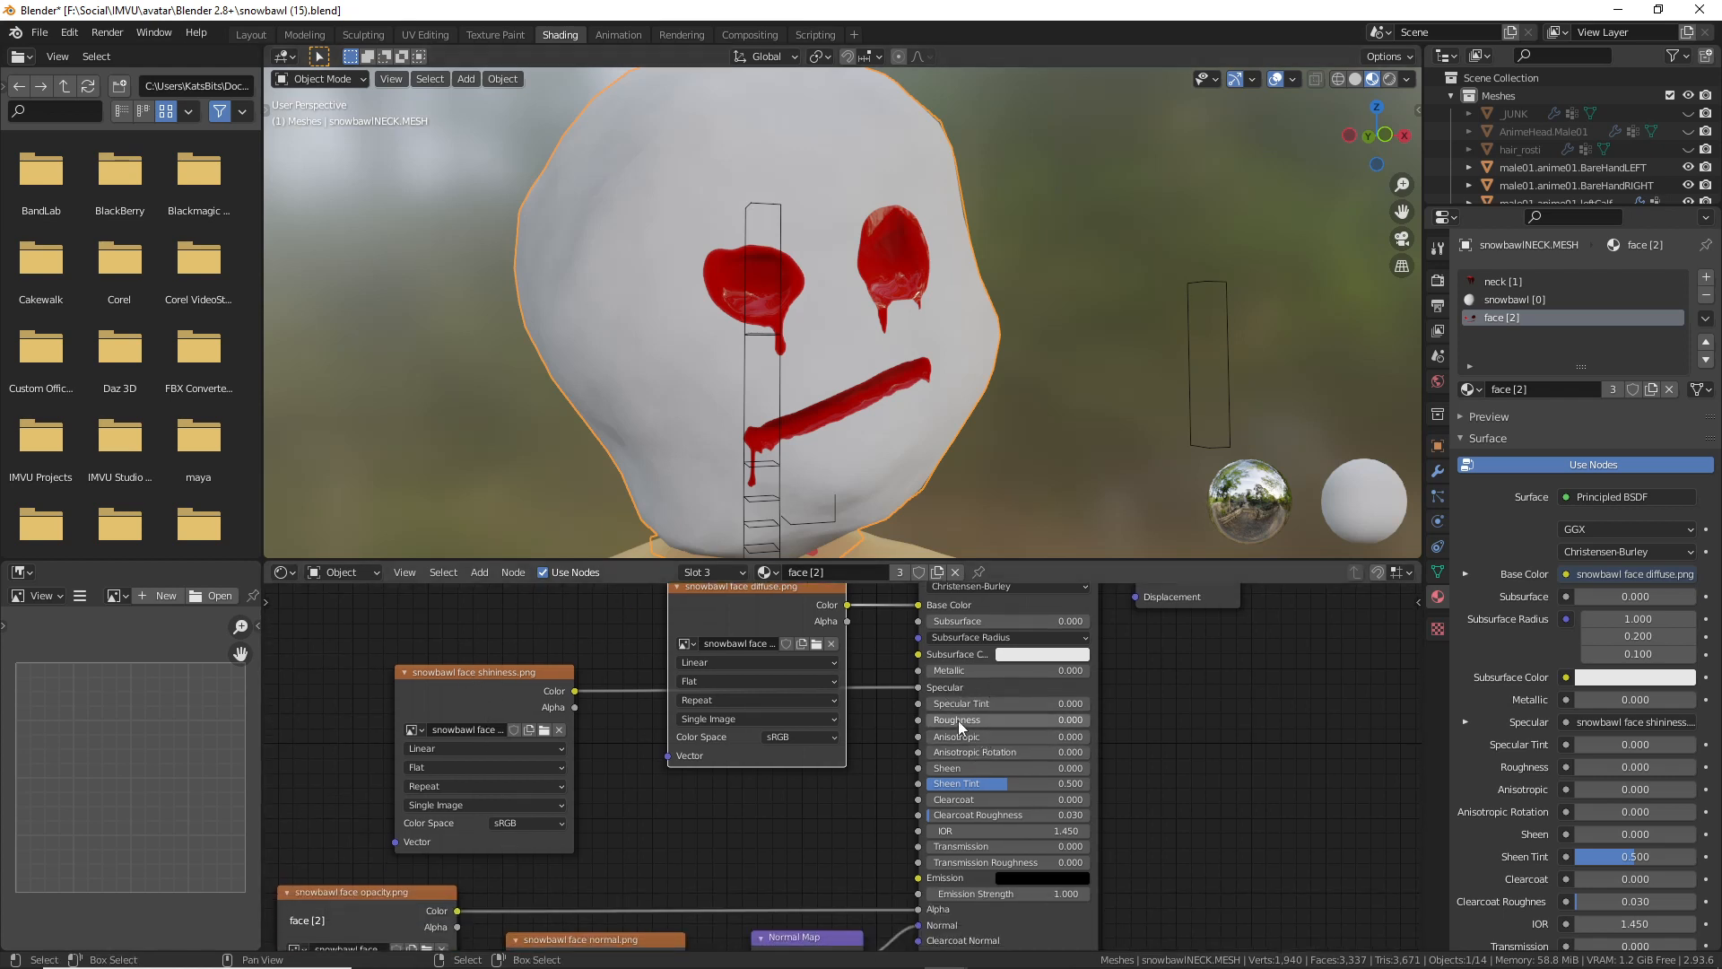
drag(973, 720, 937, 720)
scroll(777, 316, up, 5)
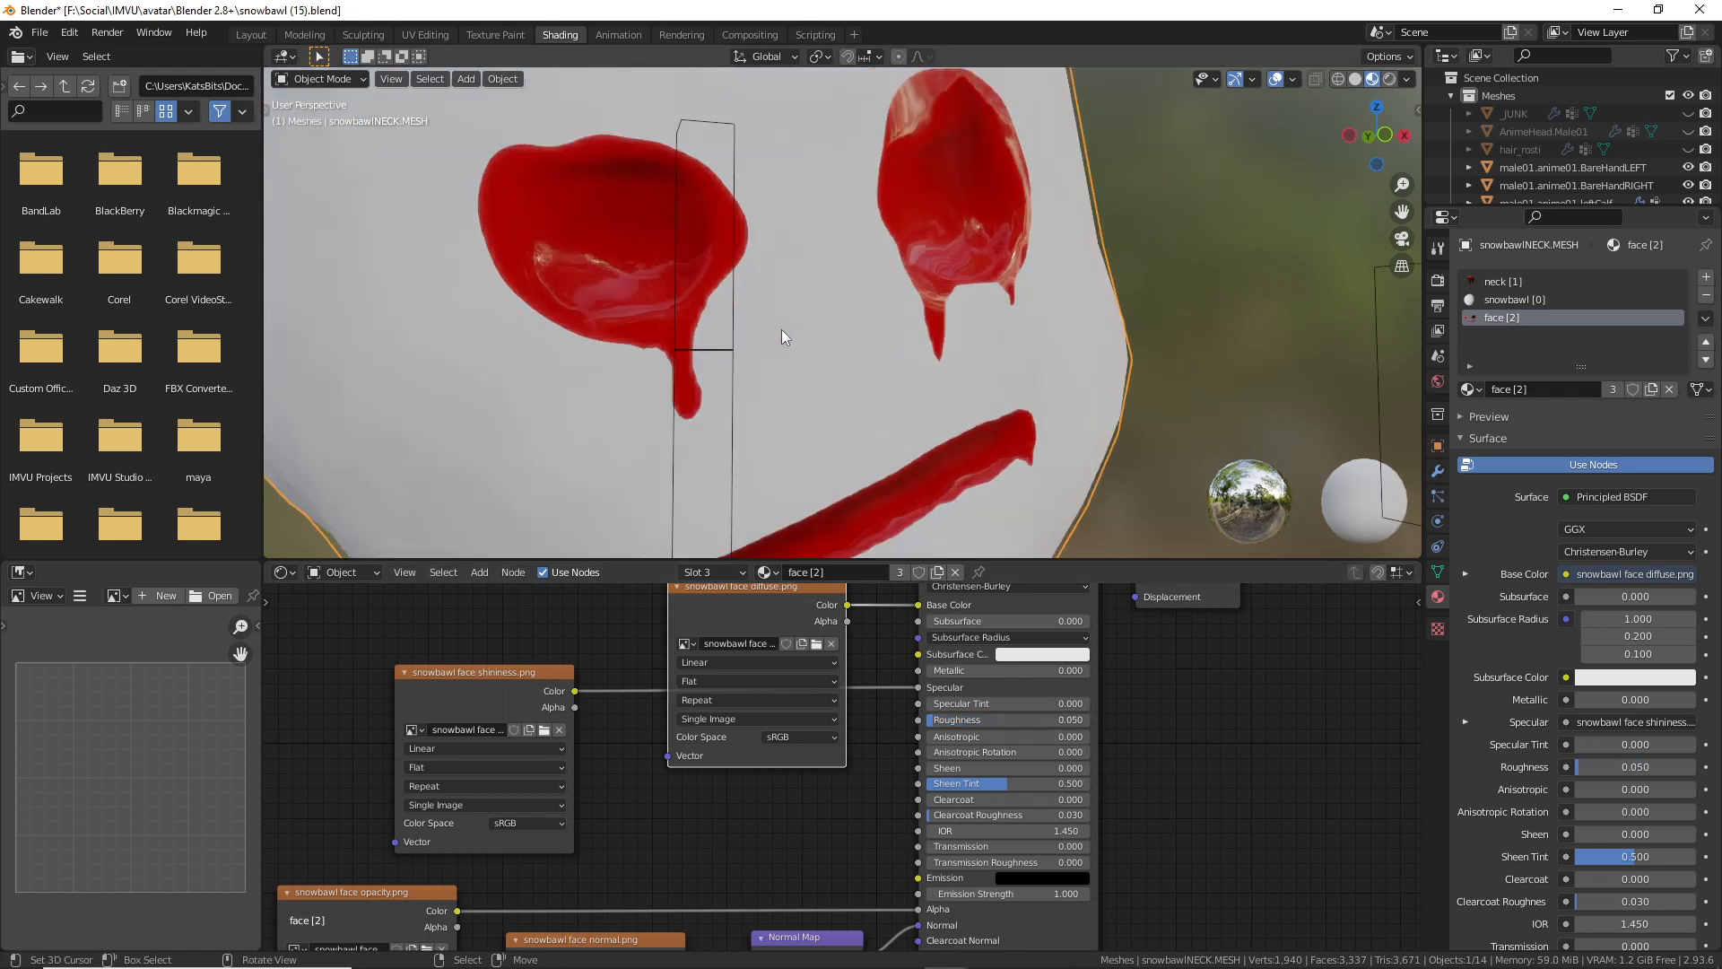
middle_drag(767, 338, 755, 341)
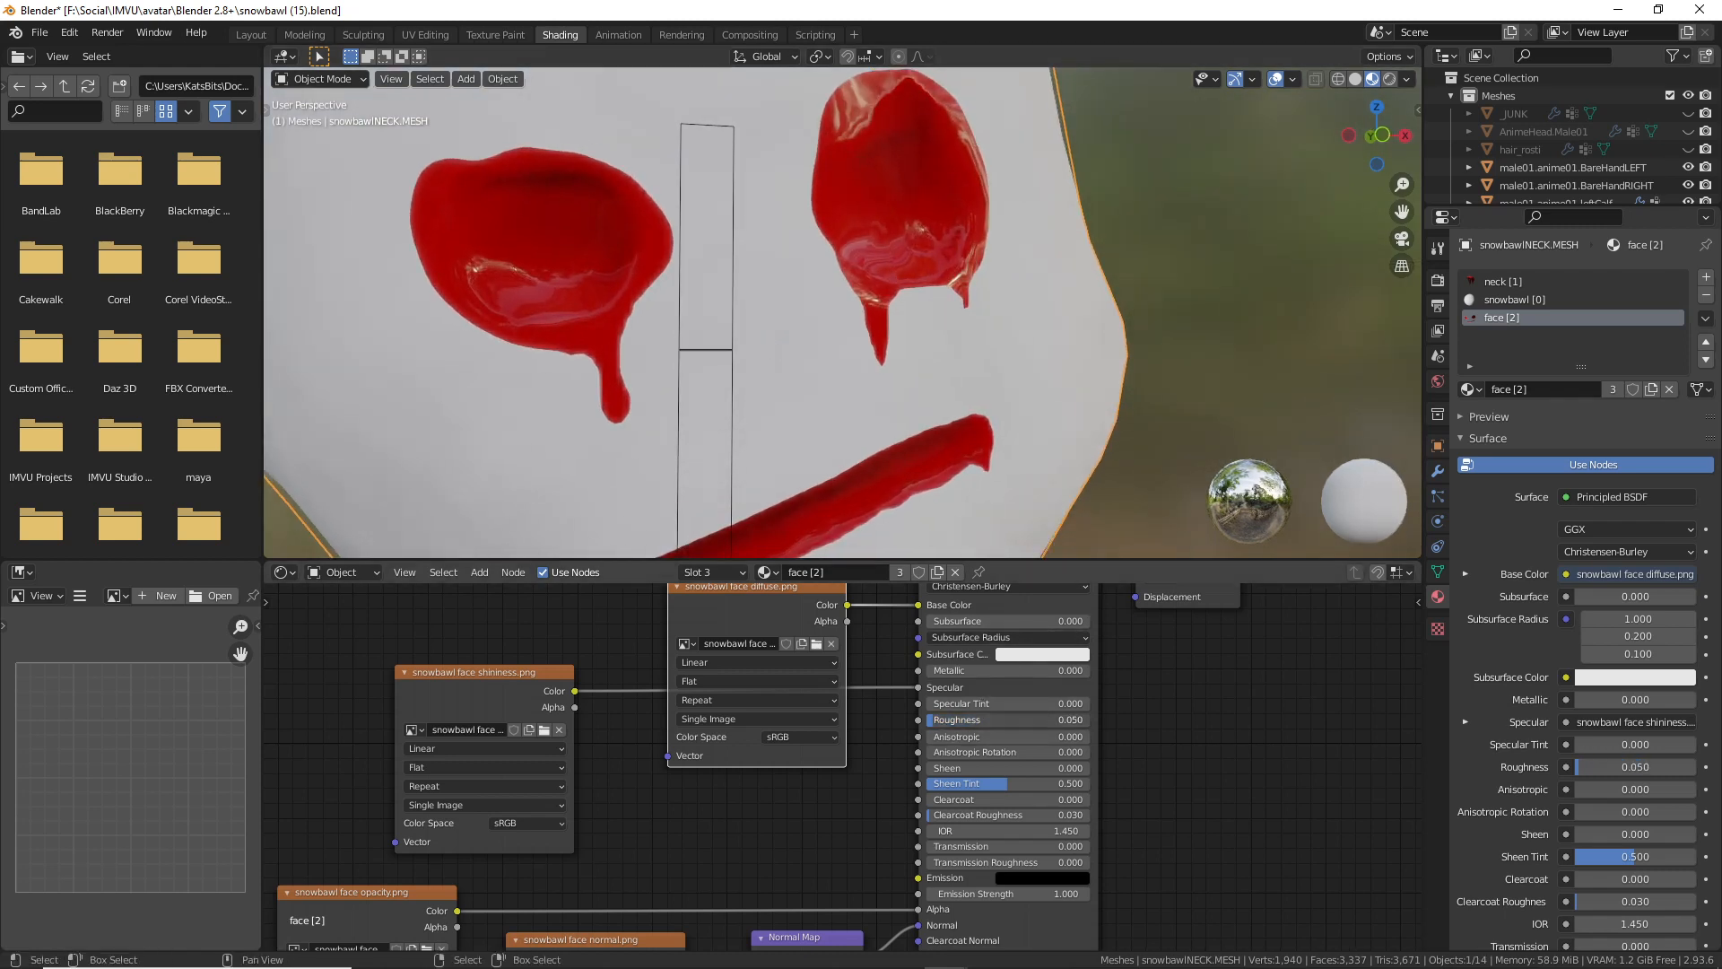
mouse_move(936, 719)
mouse_down()
mouse_move(1087, 720)
mouse_move(979, 720)
mouse_move(997, 719)
mouse_up()
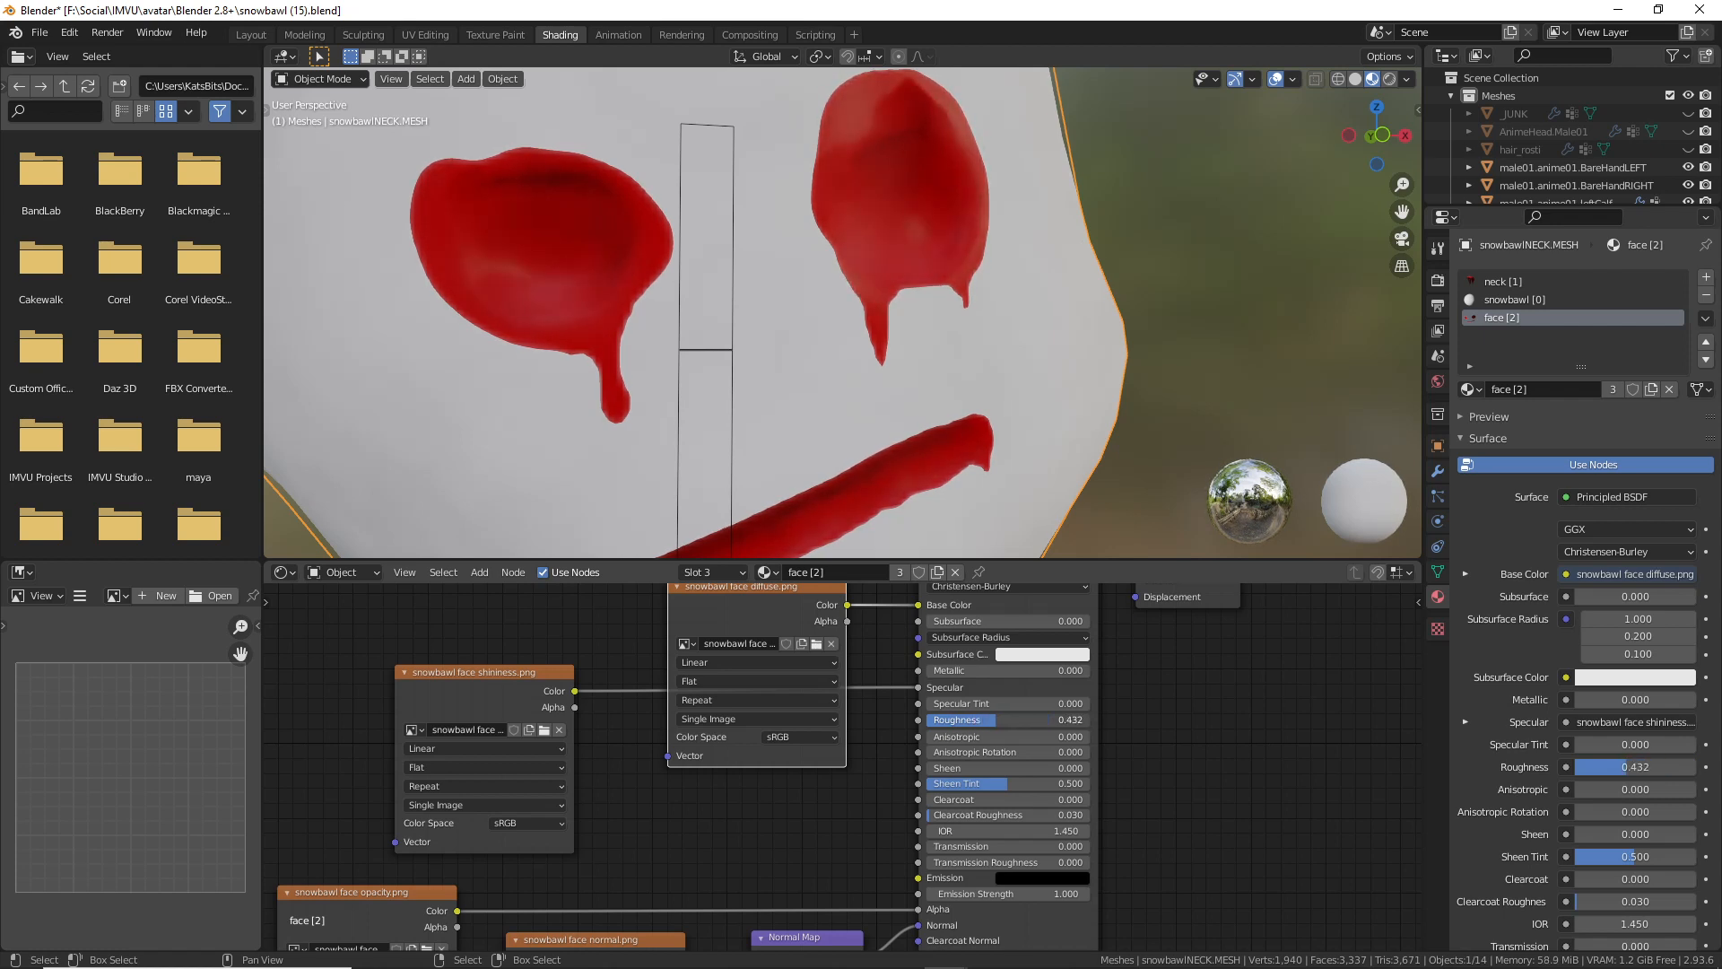
middle_drag(767, 331, 809, 348)
scroll(740, 312, down, 3)
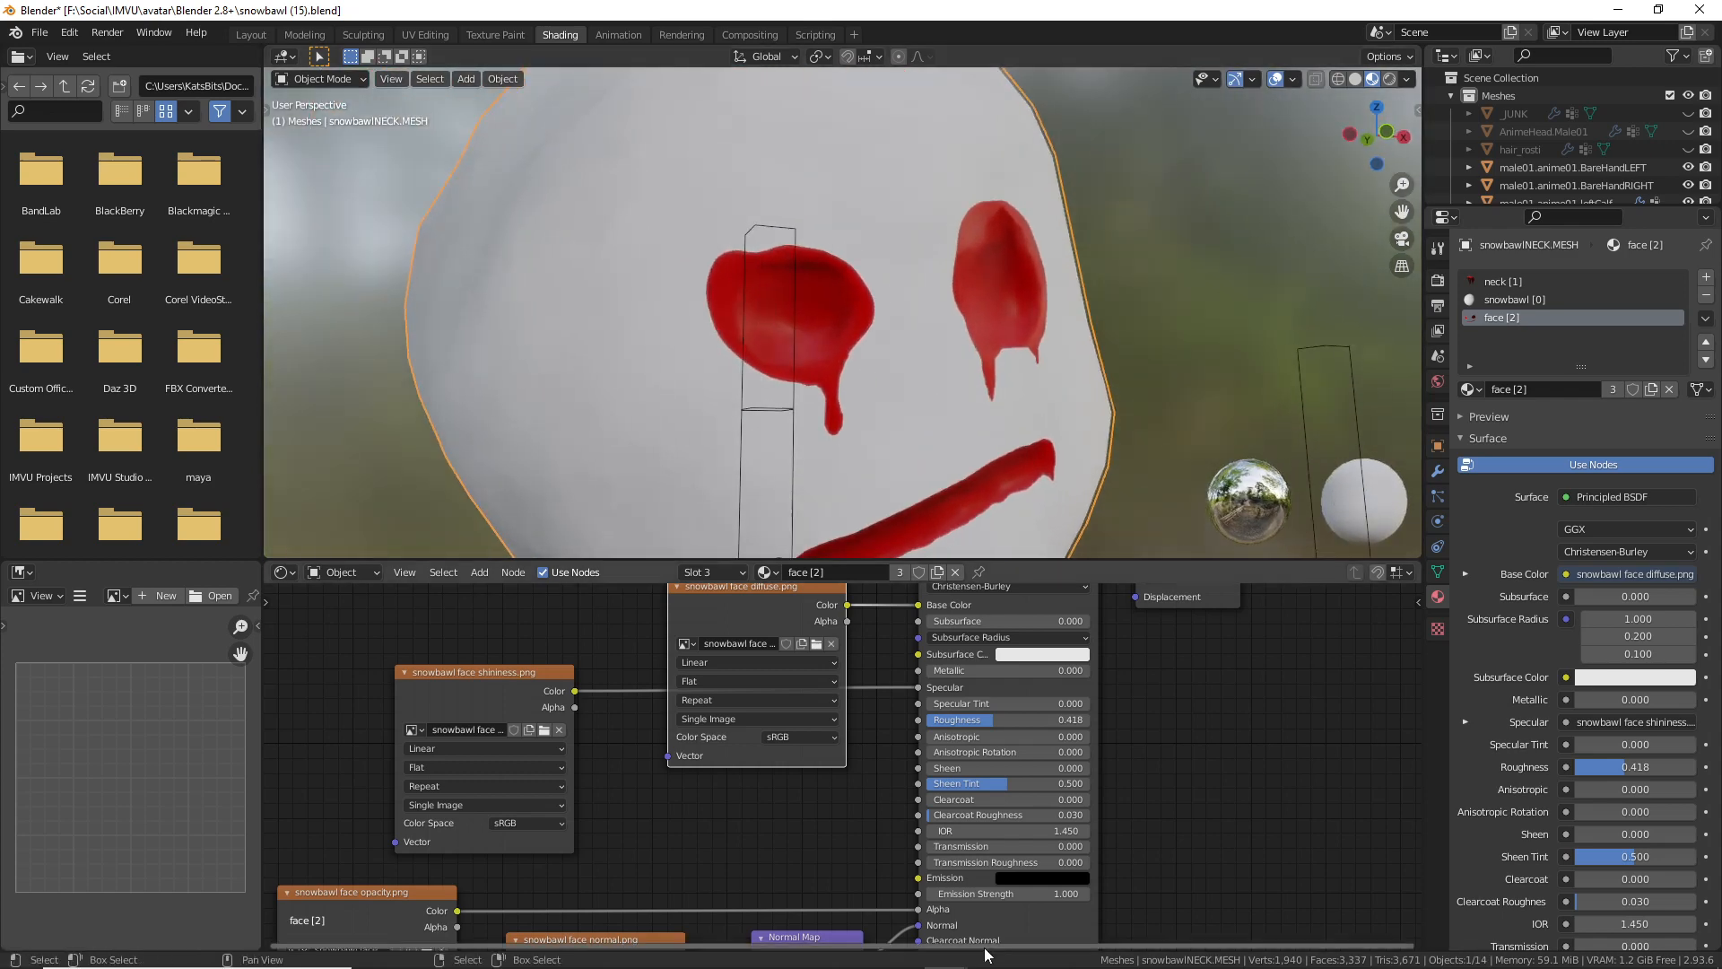
Step: Switch to IMVU Studio, inspect the avatar's head from the front, and select the face_[2] material
click(1034, 949)
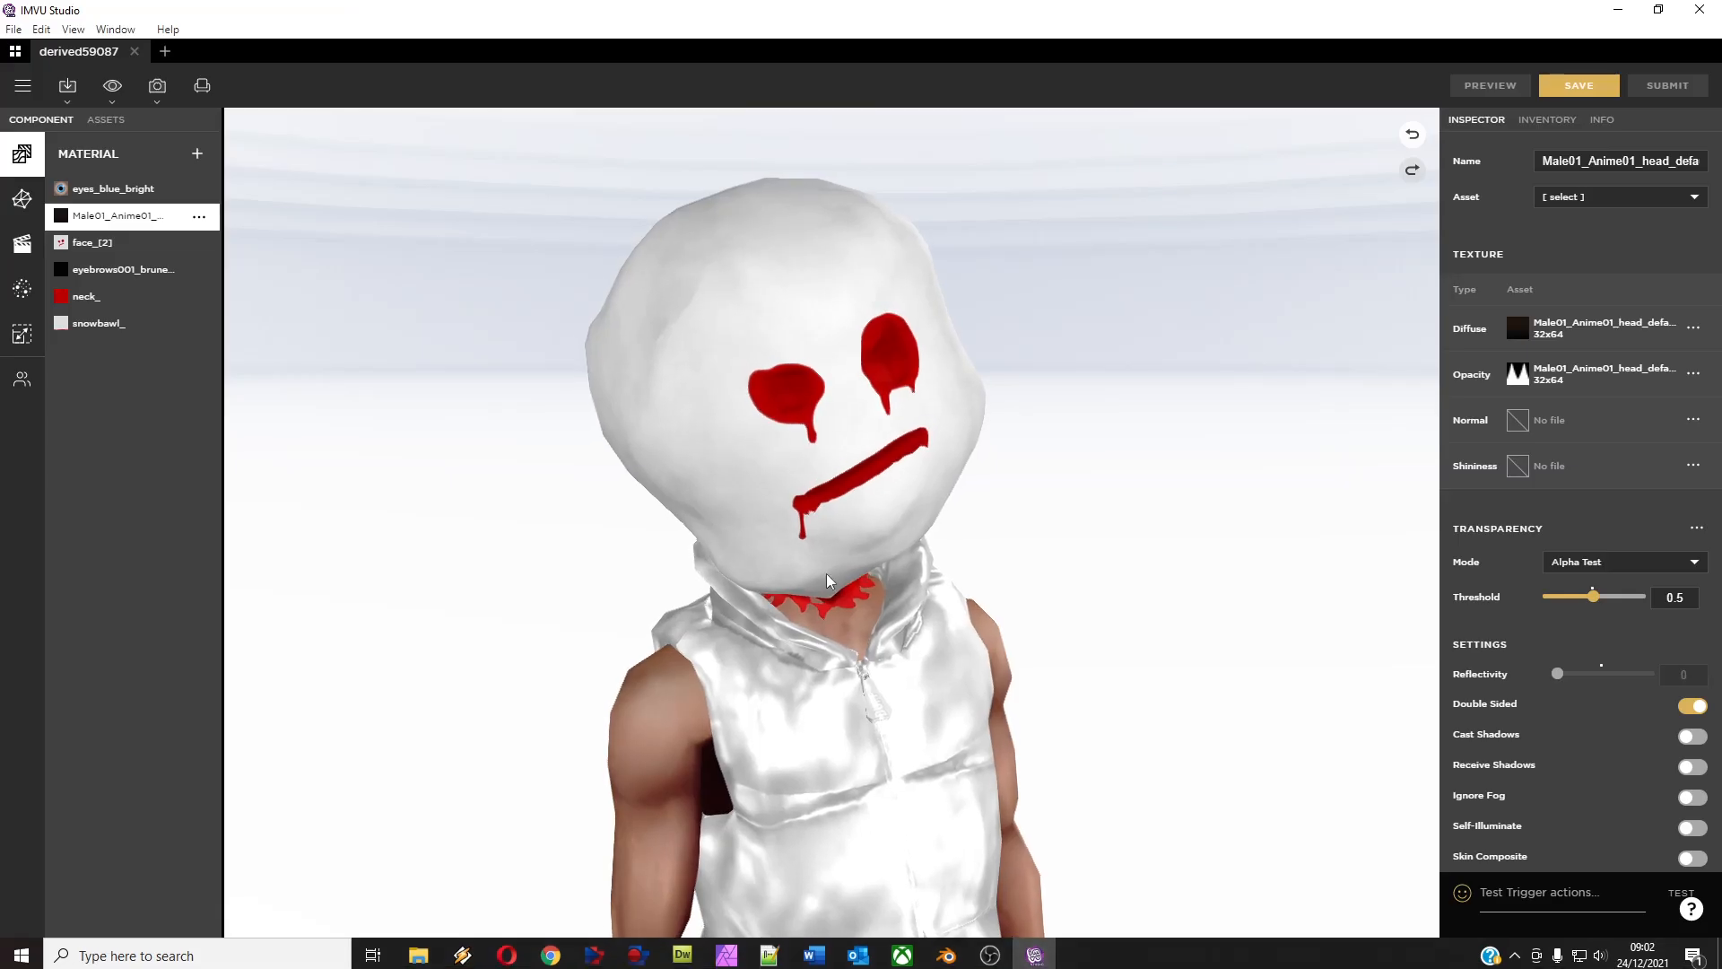
drag(749, 543, 709, 524)
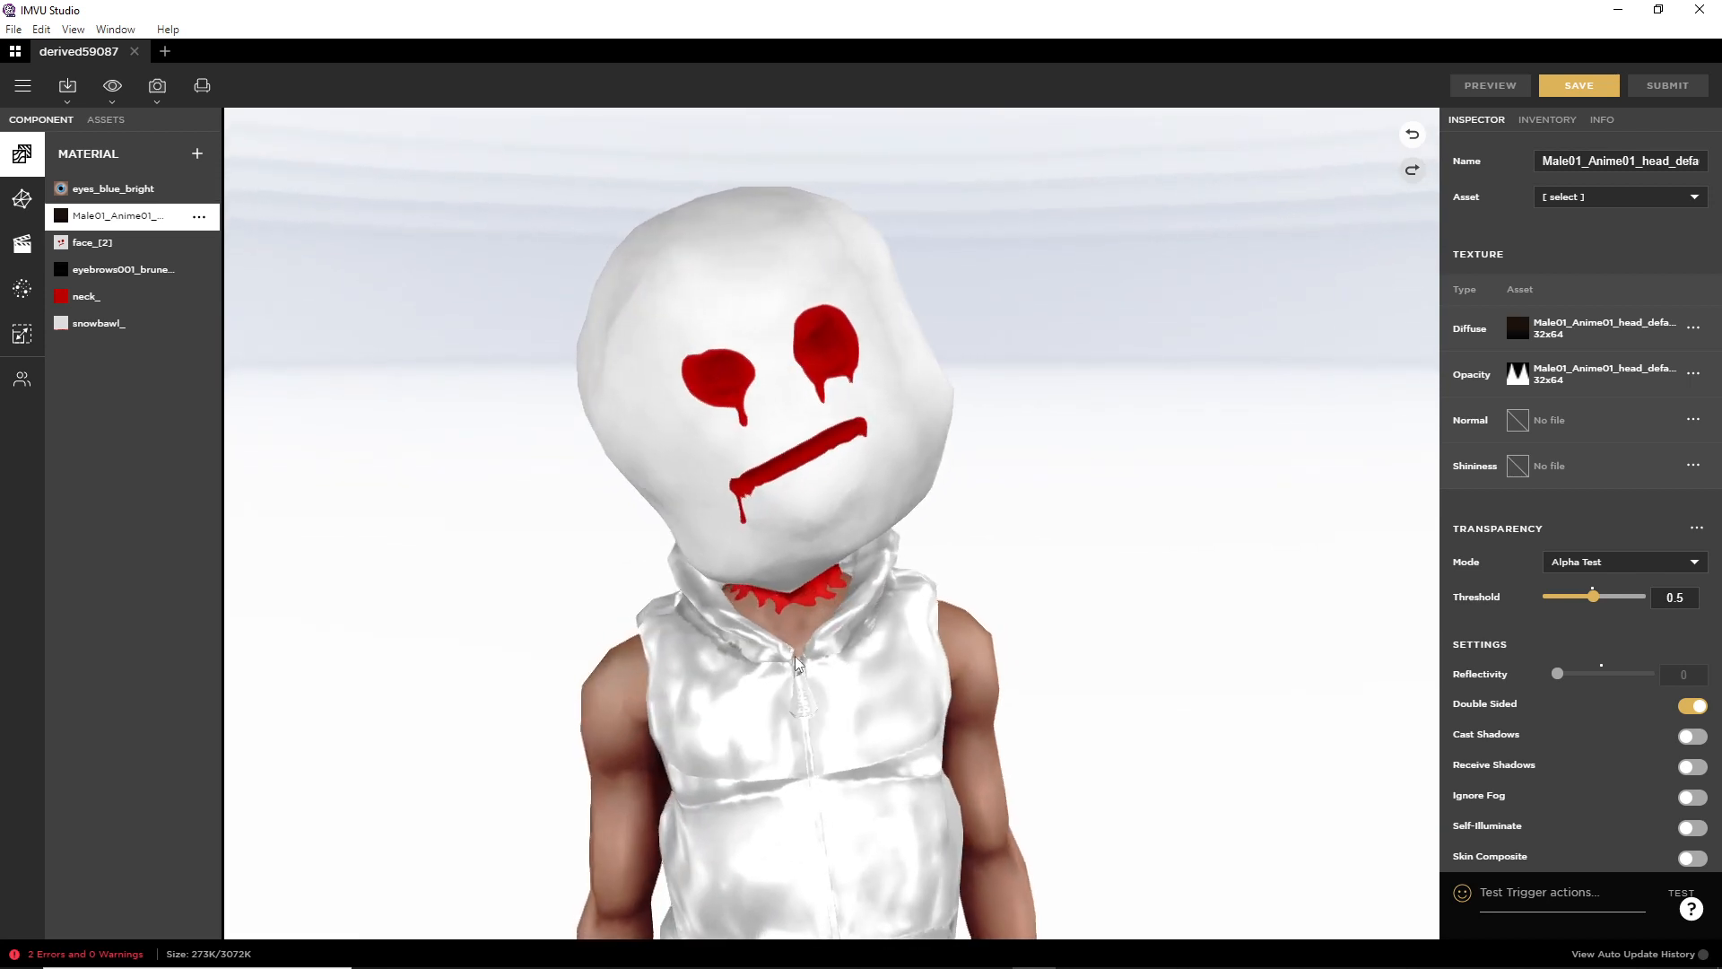
scroll(715, 523, up, 2)
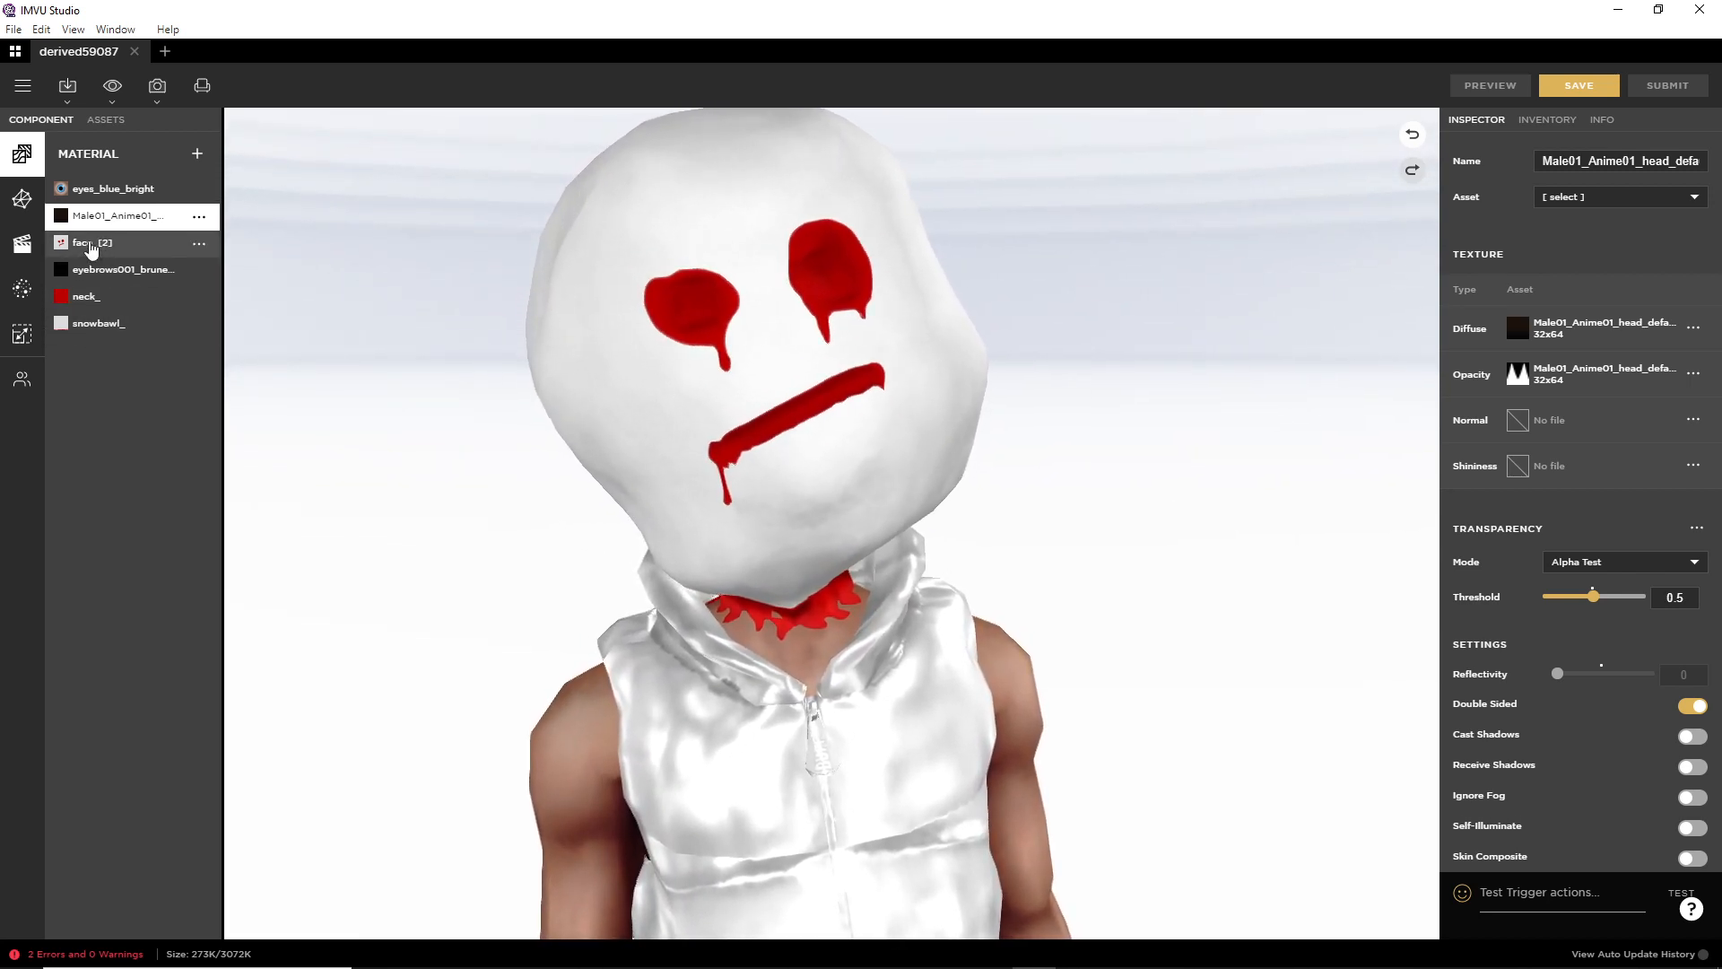
click(116, 243)
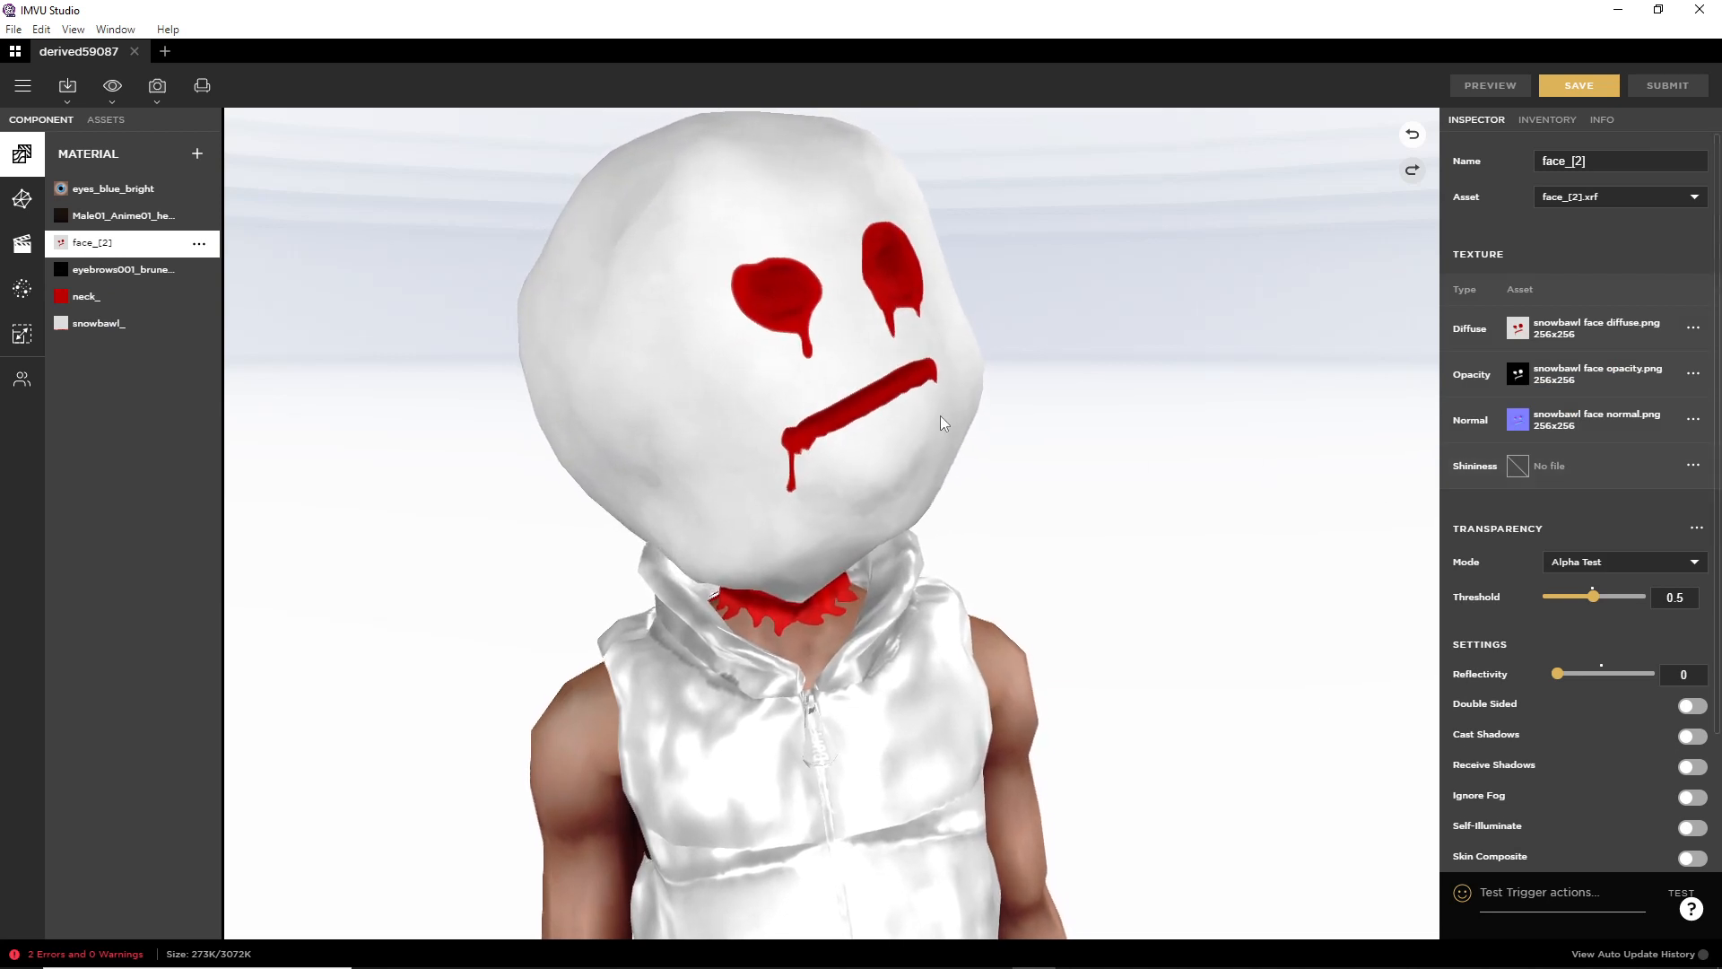
Step: Import snowbawl face shininess.png as the Shininess texture of the face_[2] material and preview the change on the avatar
click(1516, 467)
click(1317, 574)
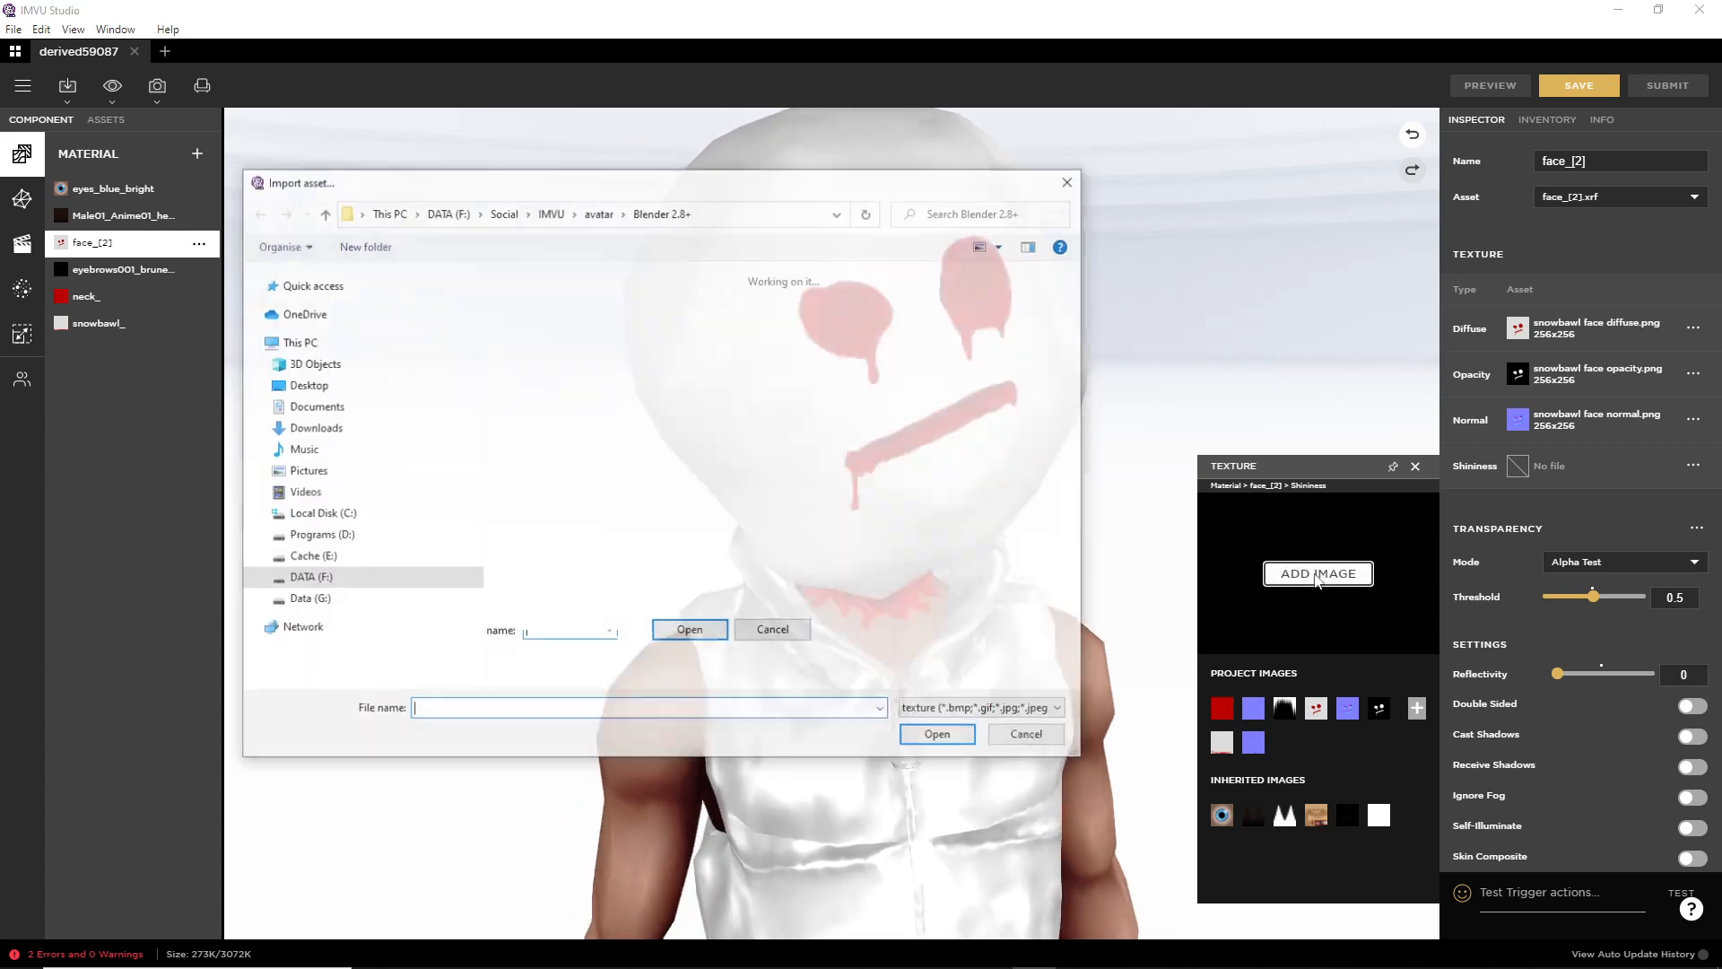
scroll(826, 377, down, 10)
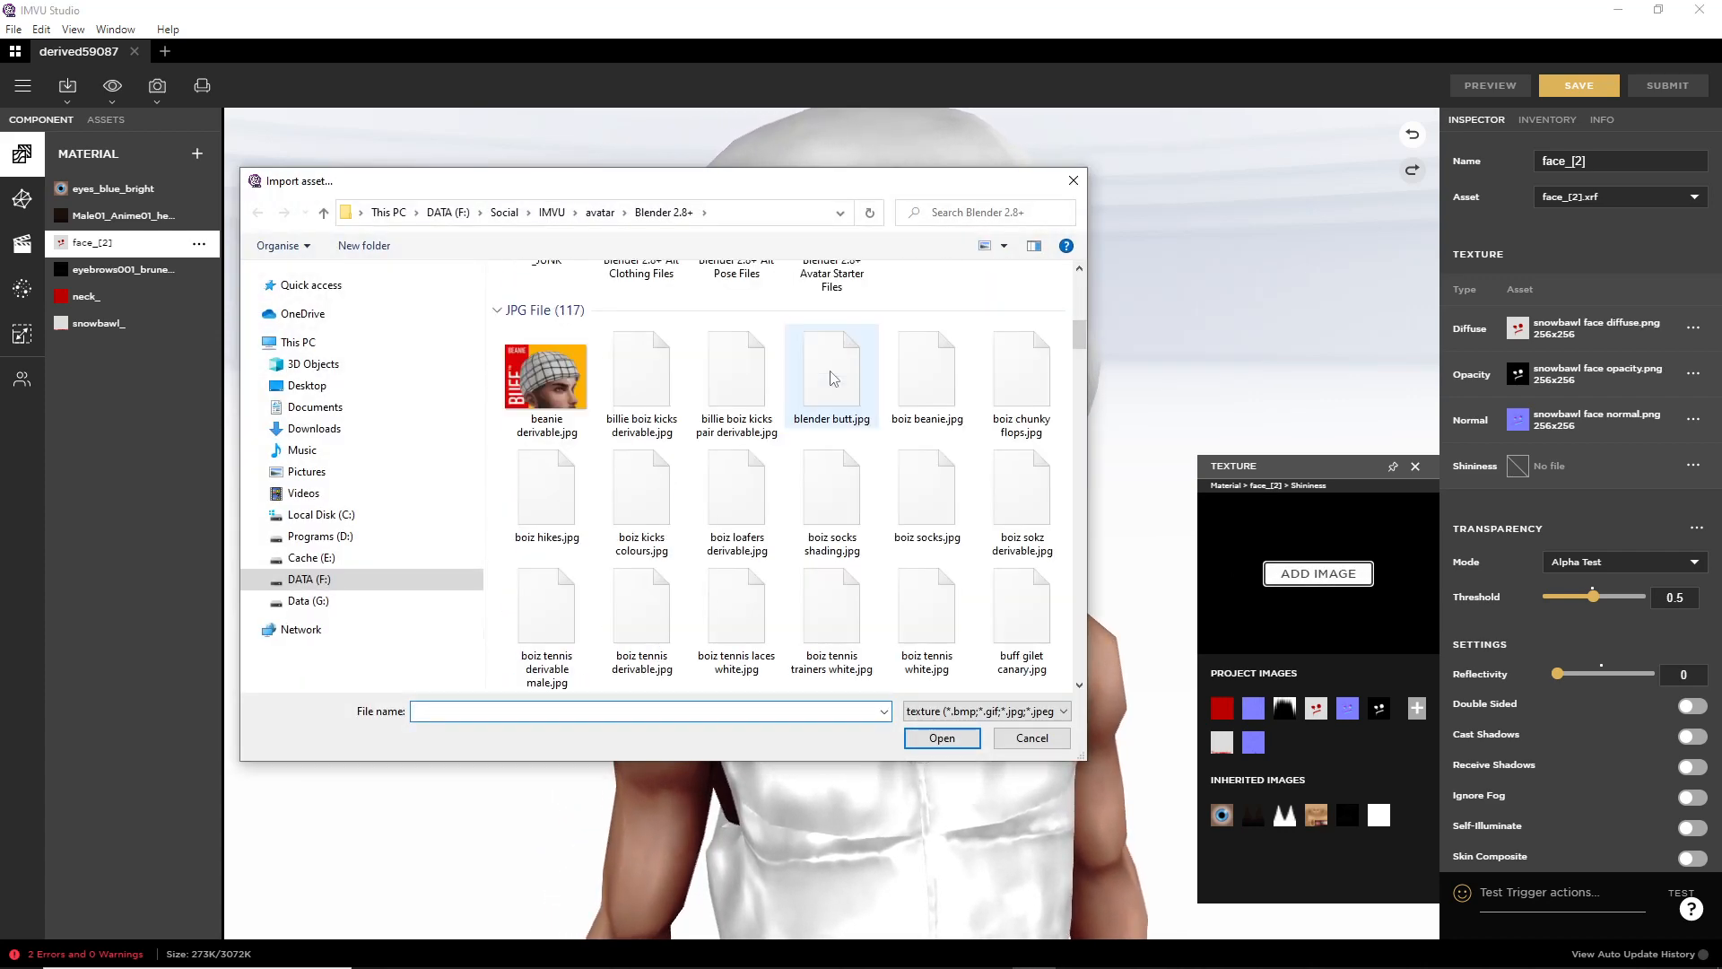
scroll(827, 378, down, 10)
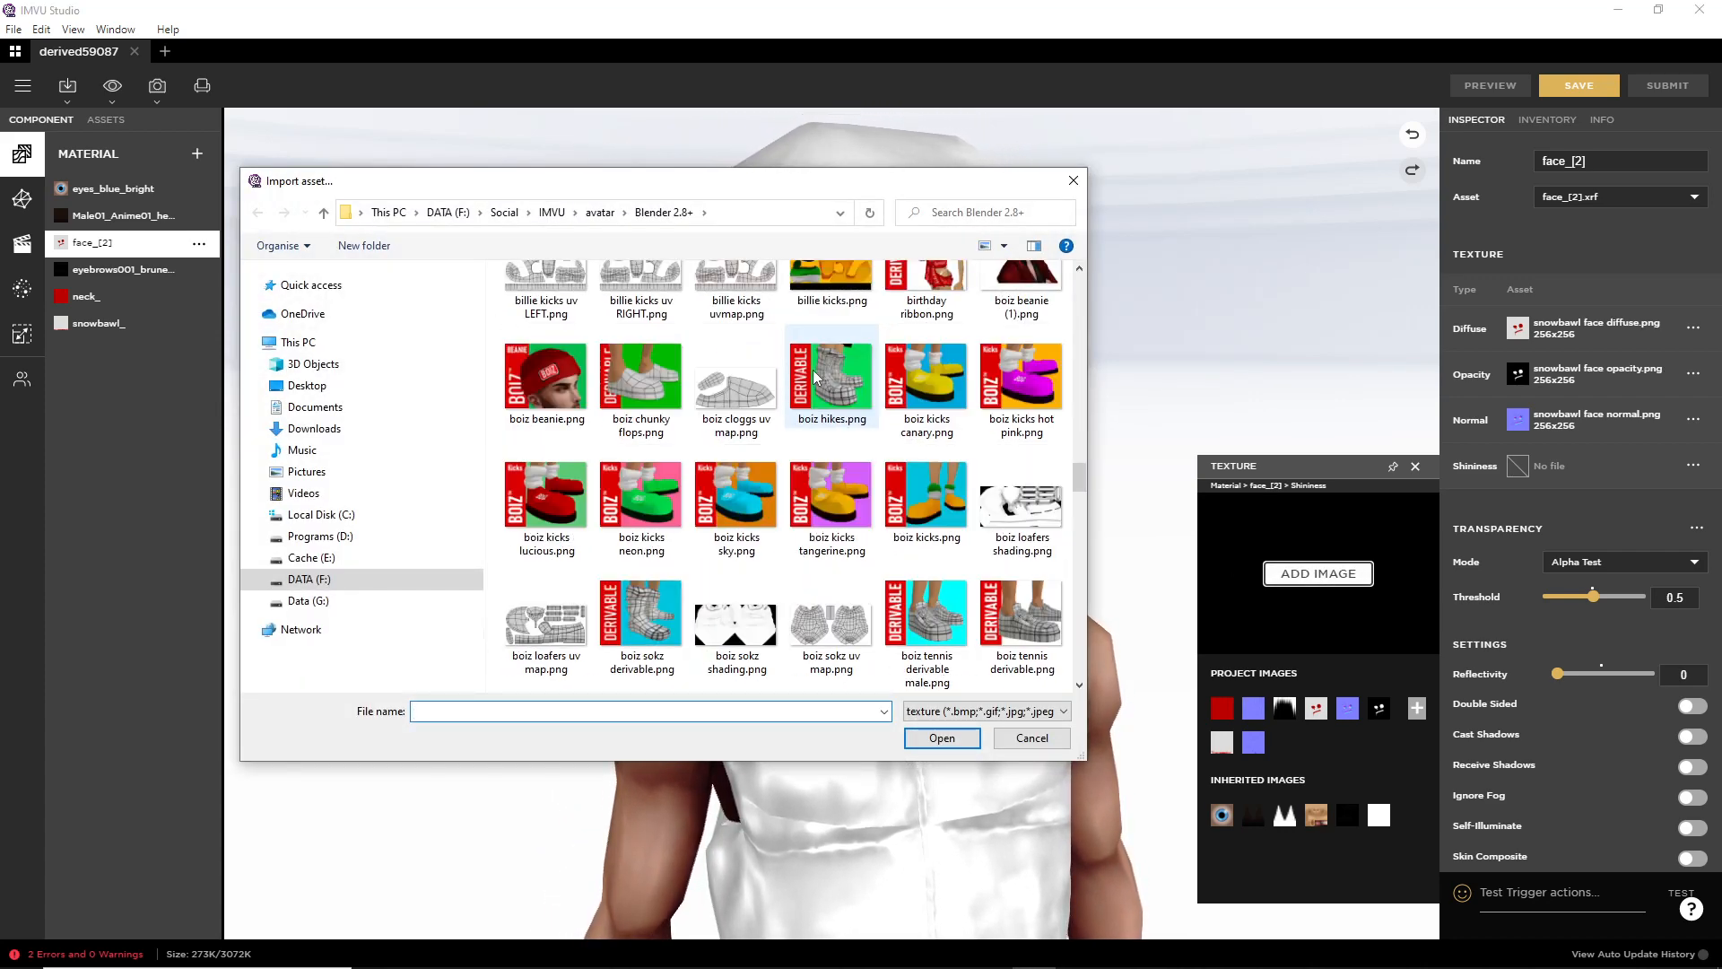
scroll(815, 378, down, 10)
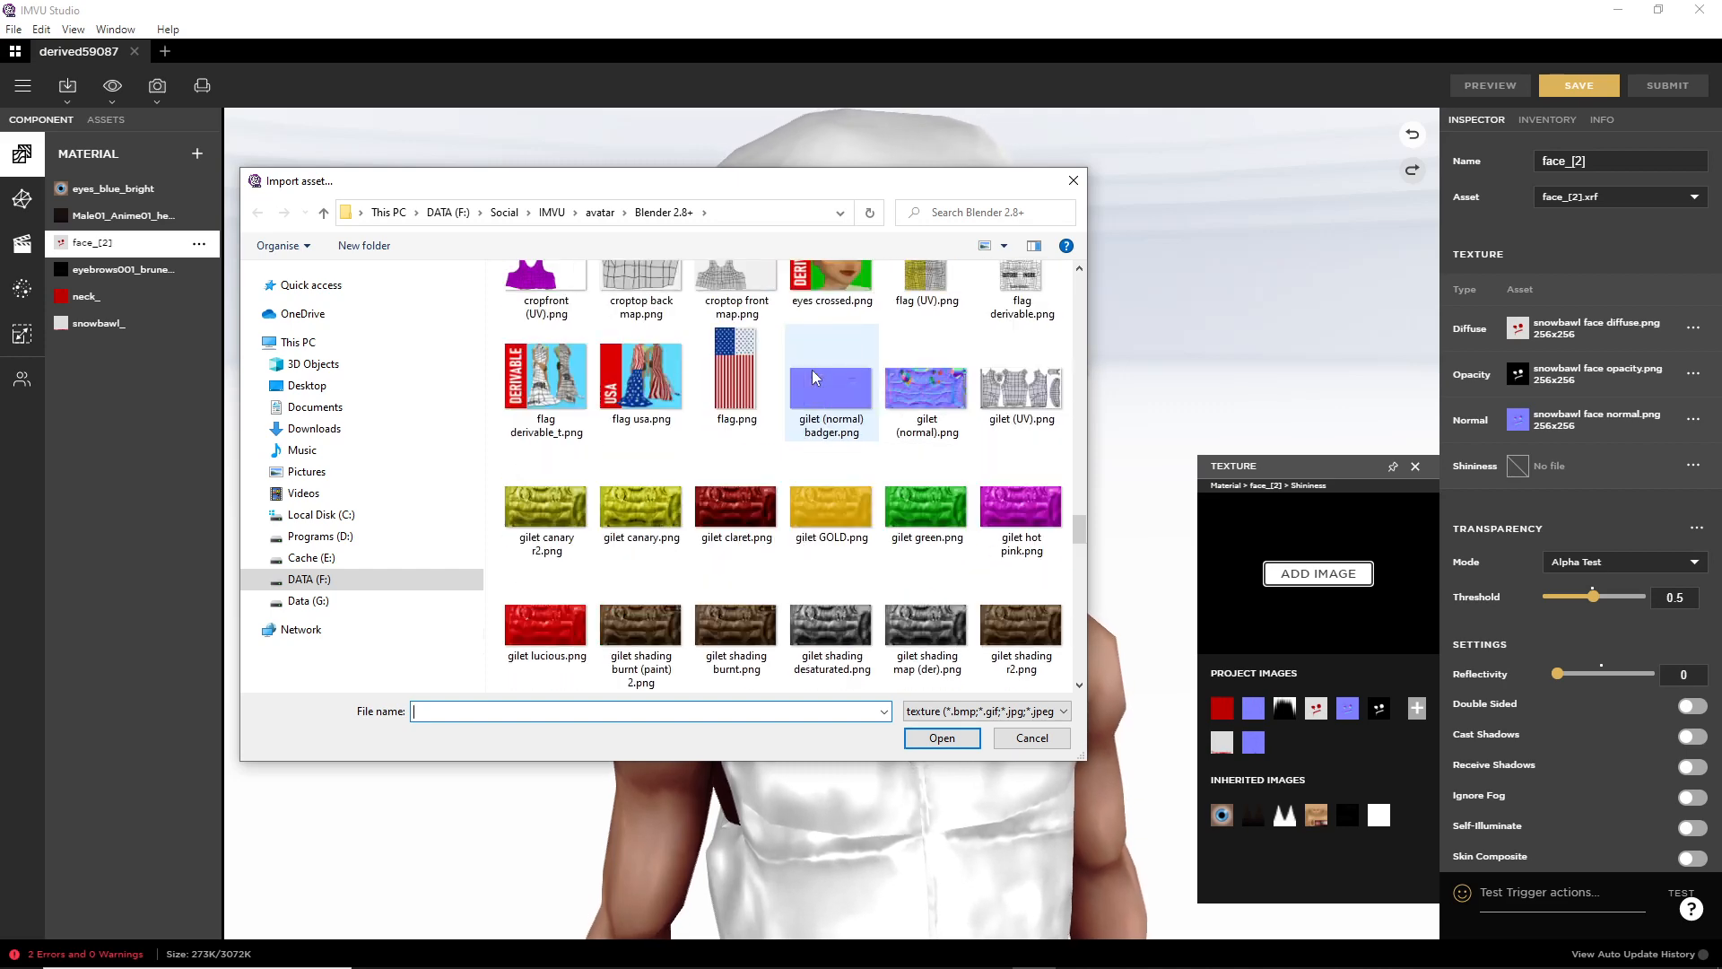
scroll(814, 378, down, 10)
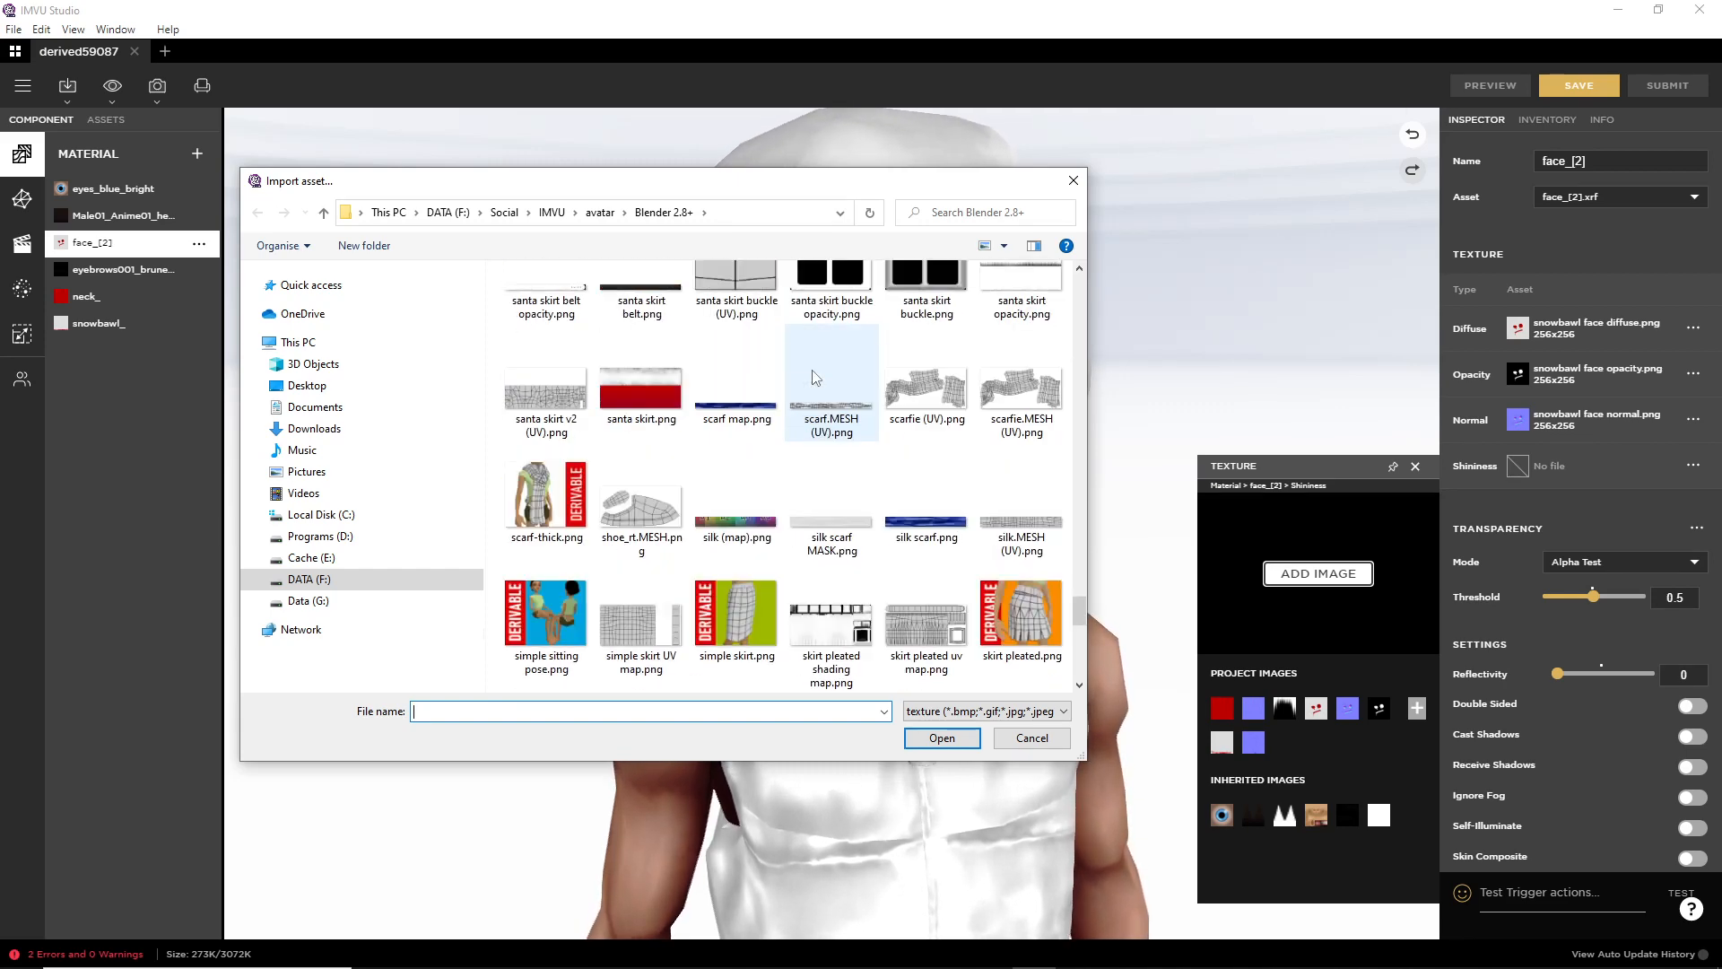
scroll(814, 378, down, 6)
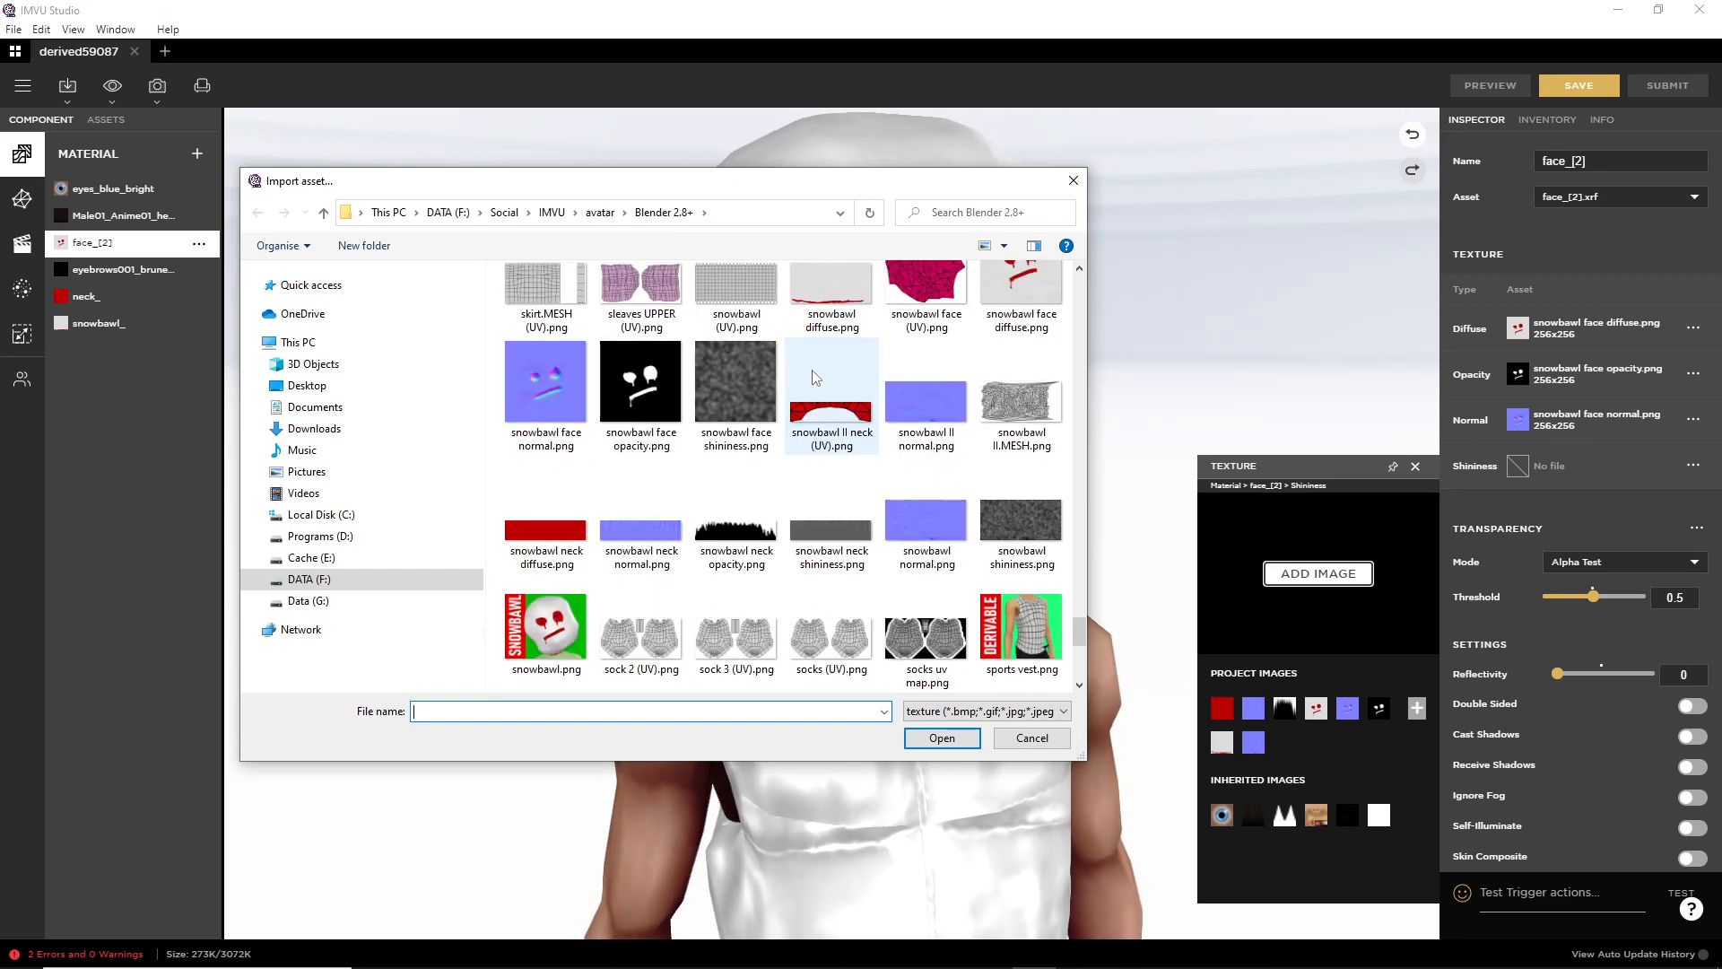
click(742, 414)
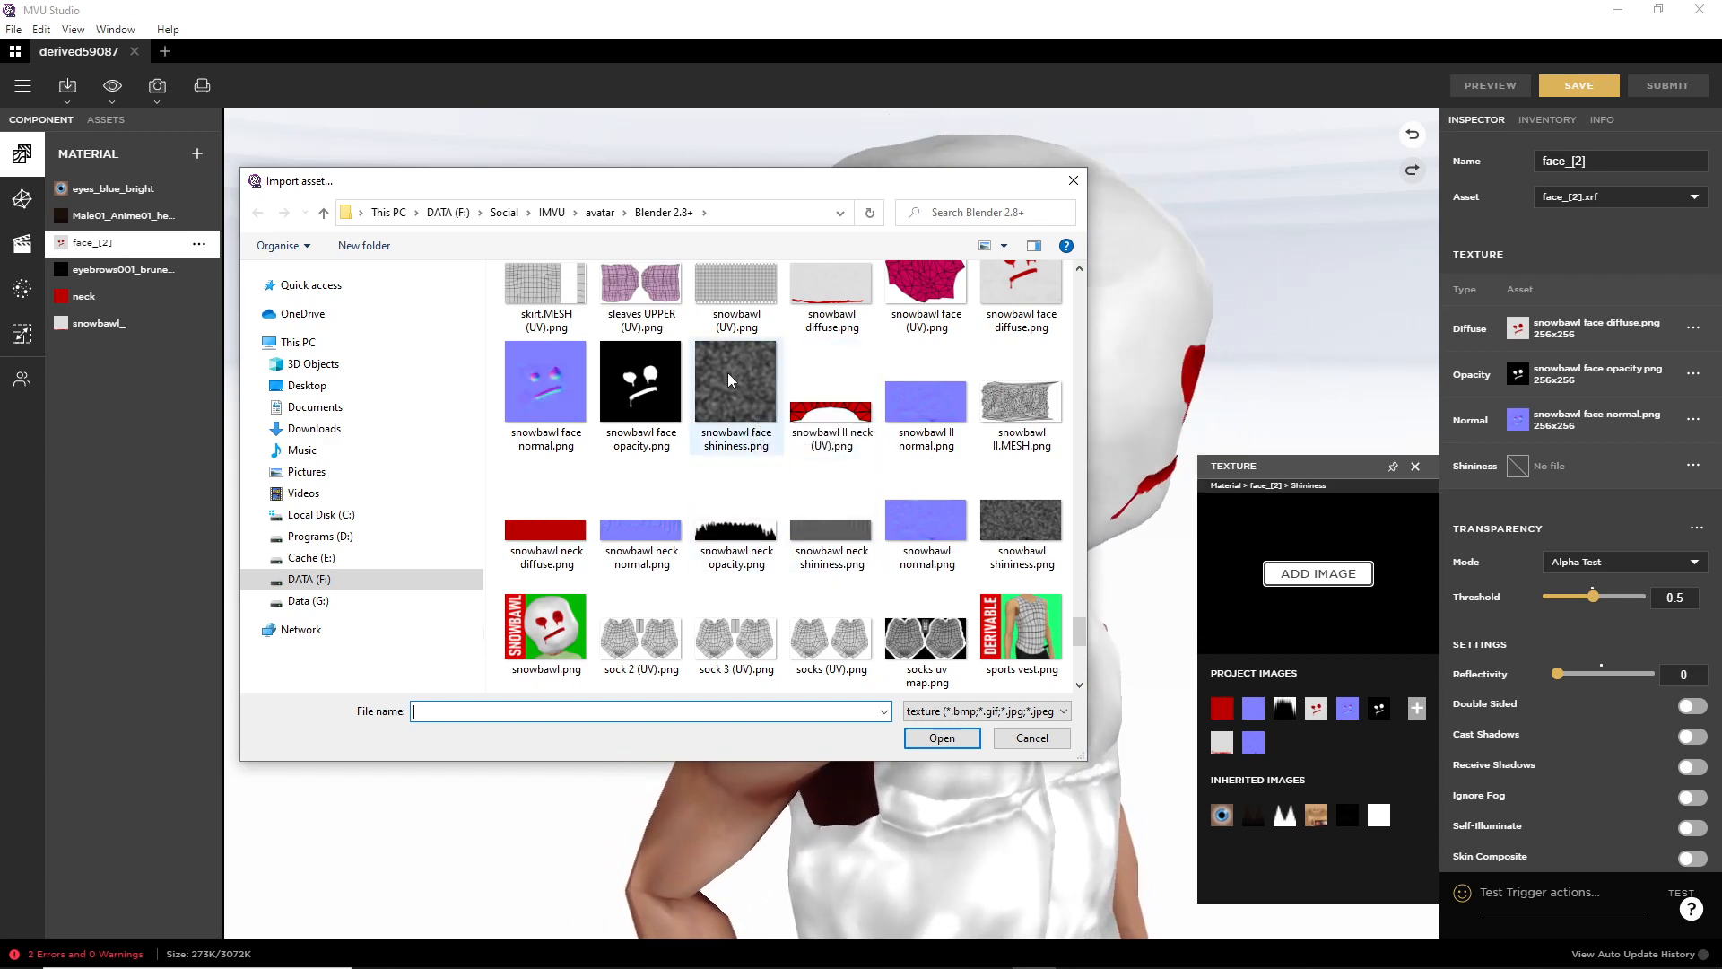
click(941, 737)
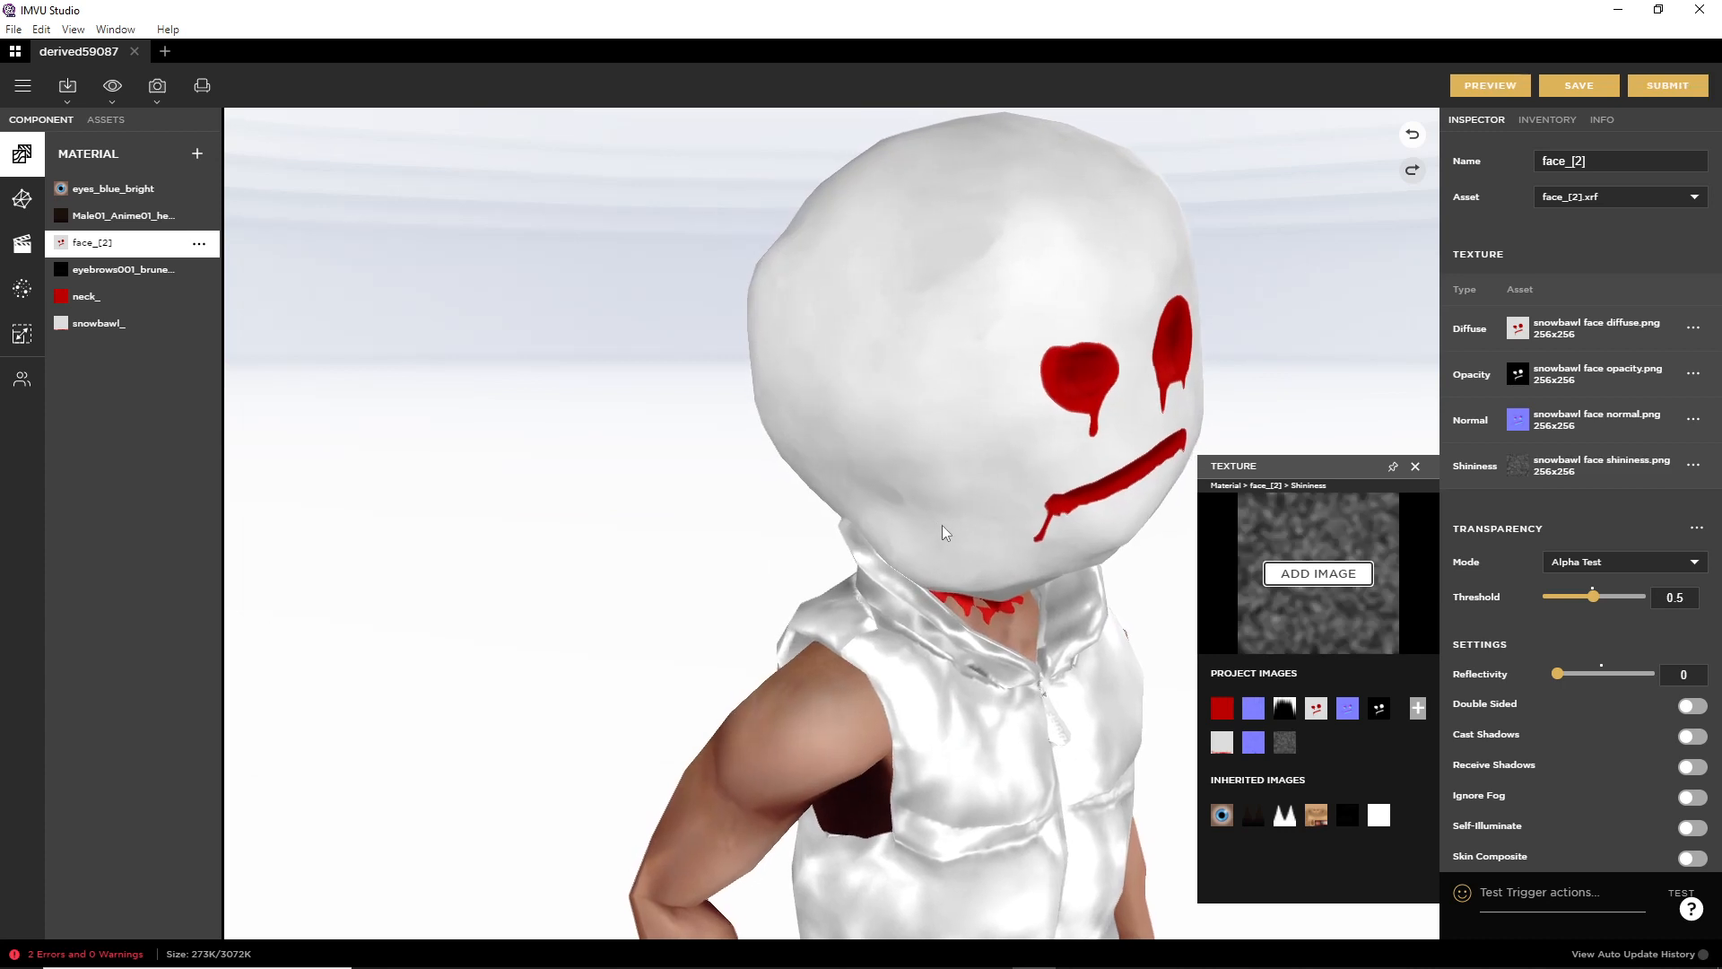
scroll(776, 601, up, 5)
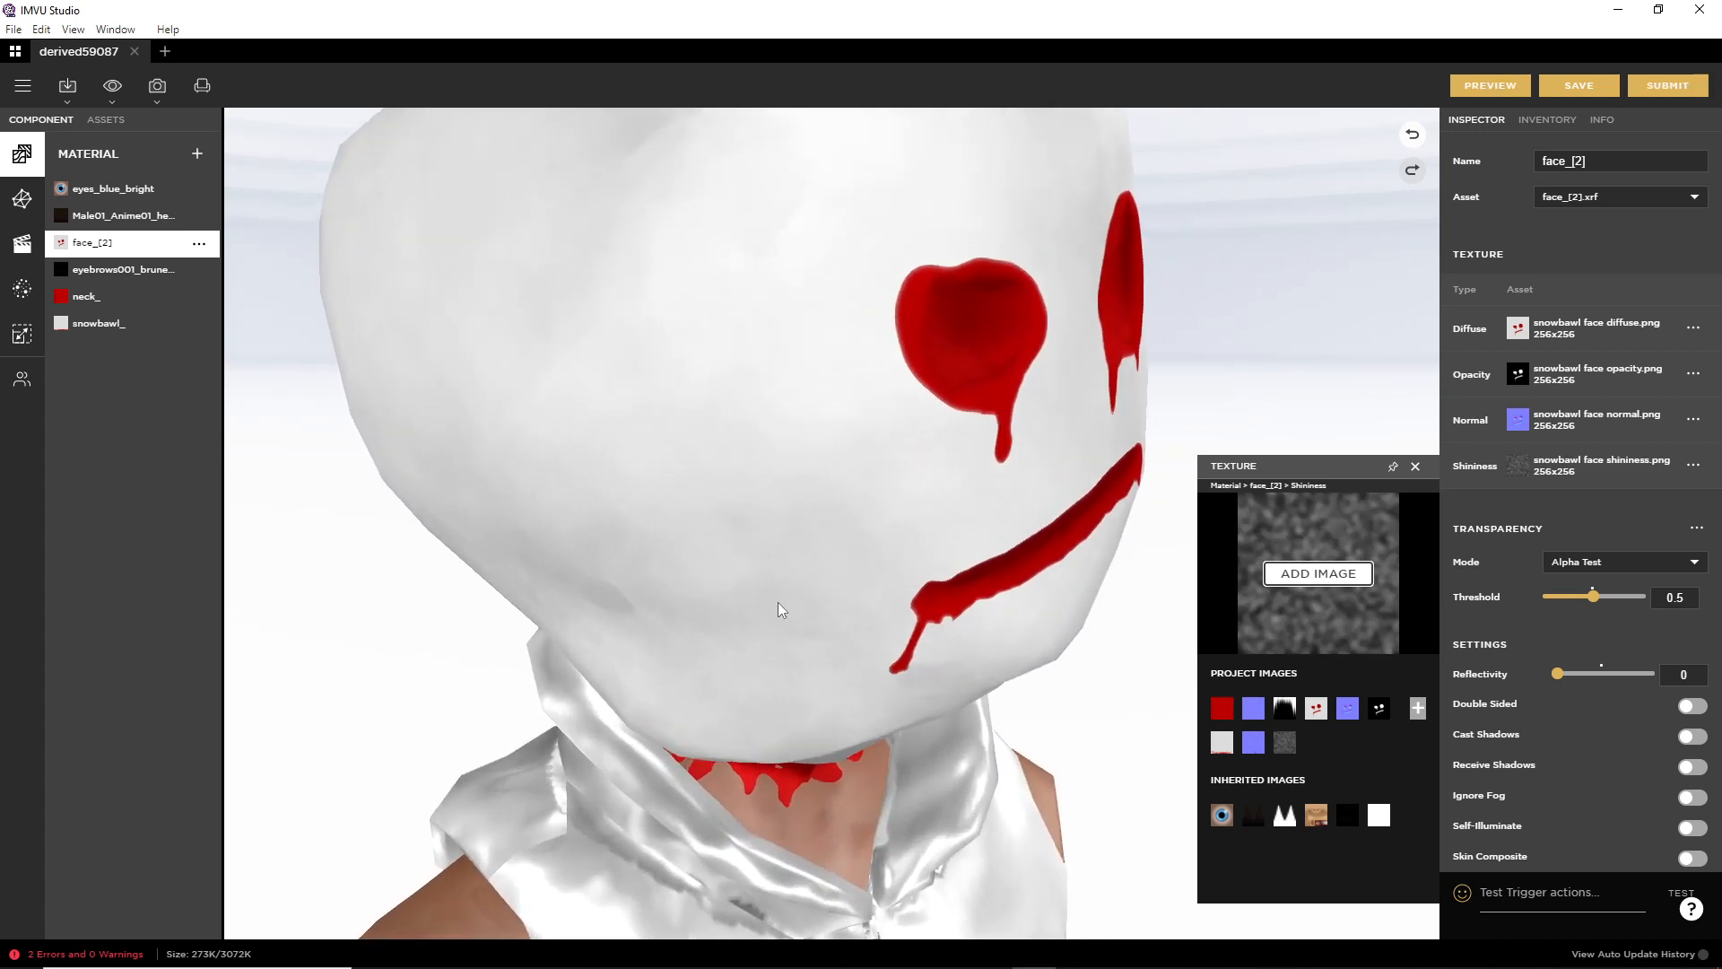
click(1489, 85)
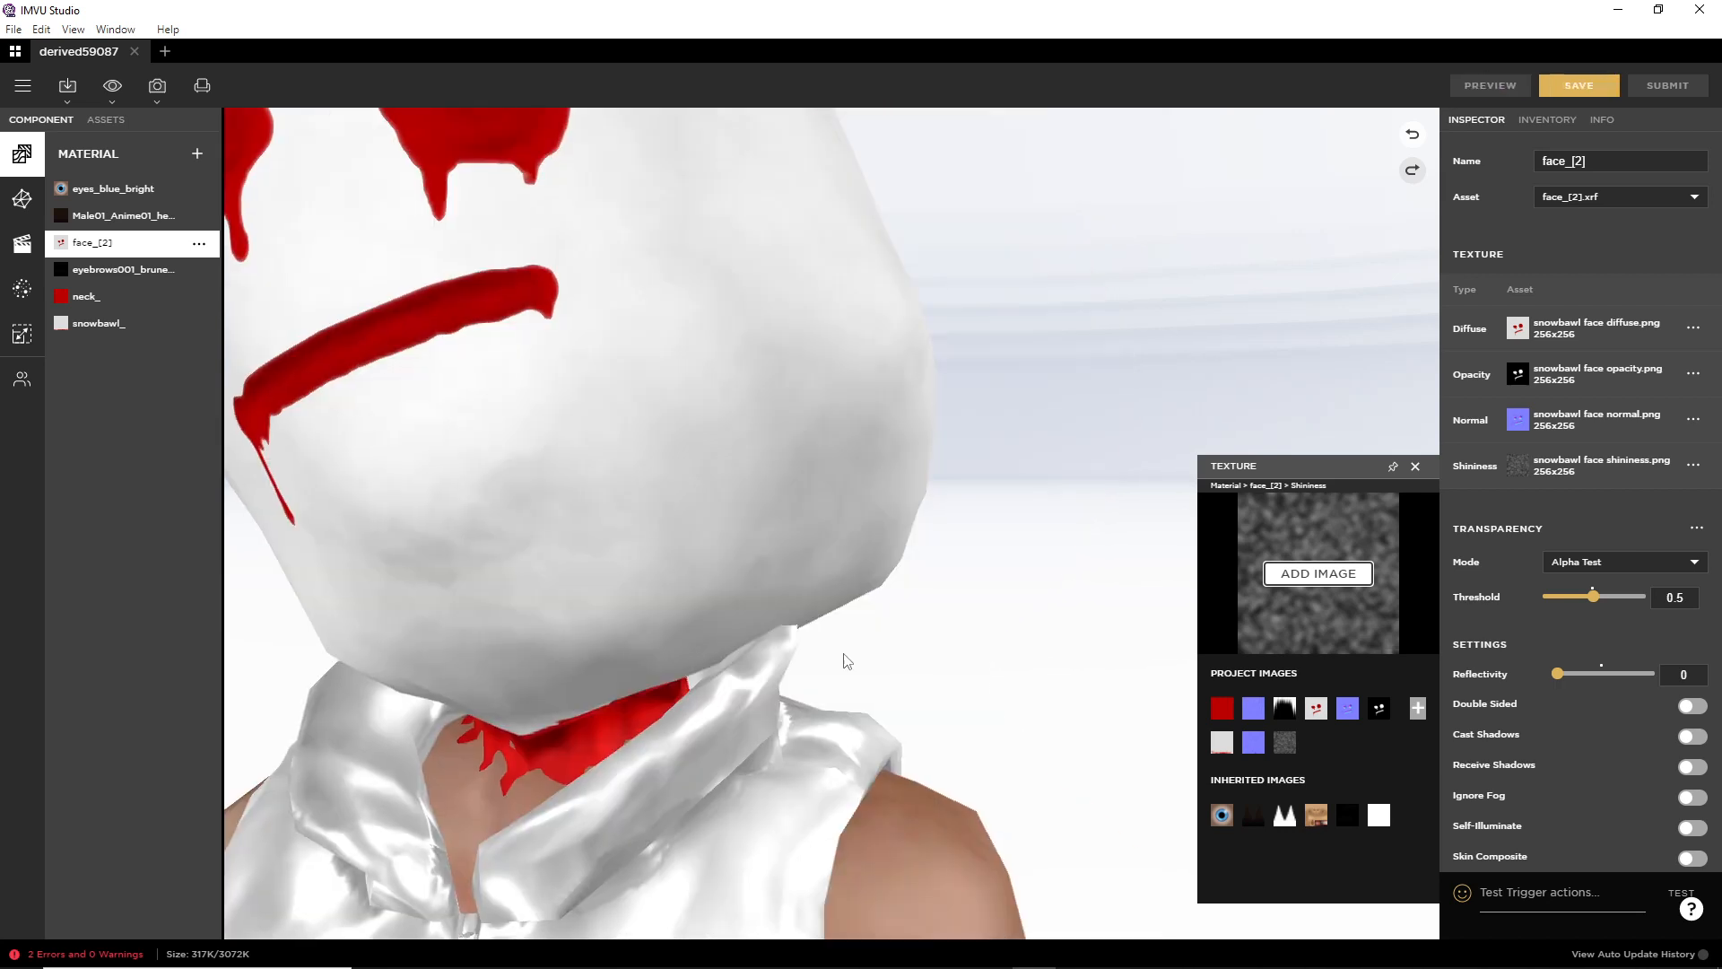
Step: Preview the face_[2] material with Reflectivity at 100, and reduce its Reflectivity to 37 and preview it again
drag(736, 643, 851, 649)
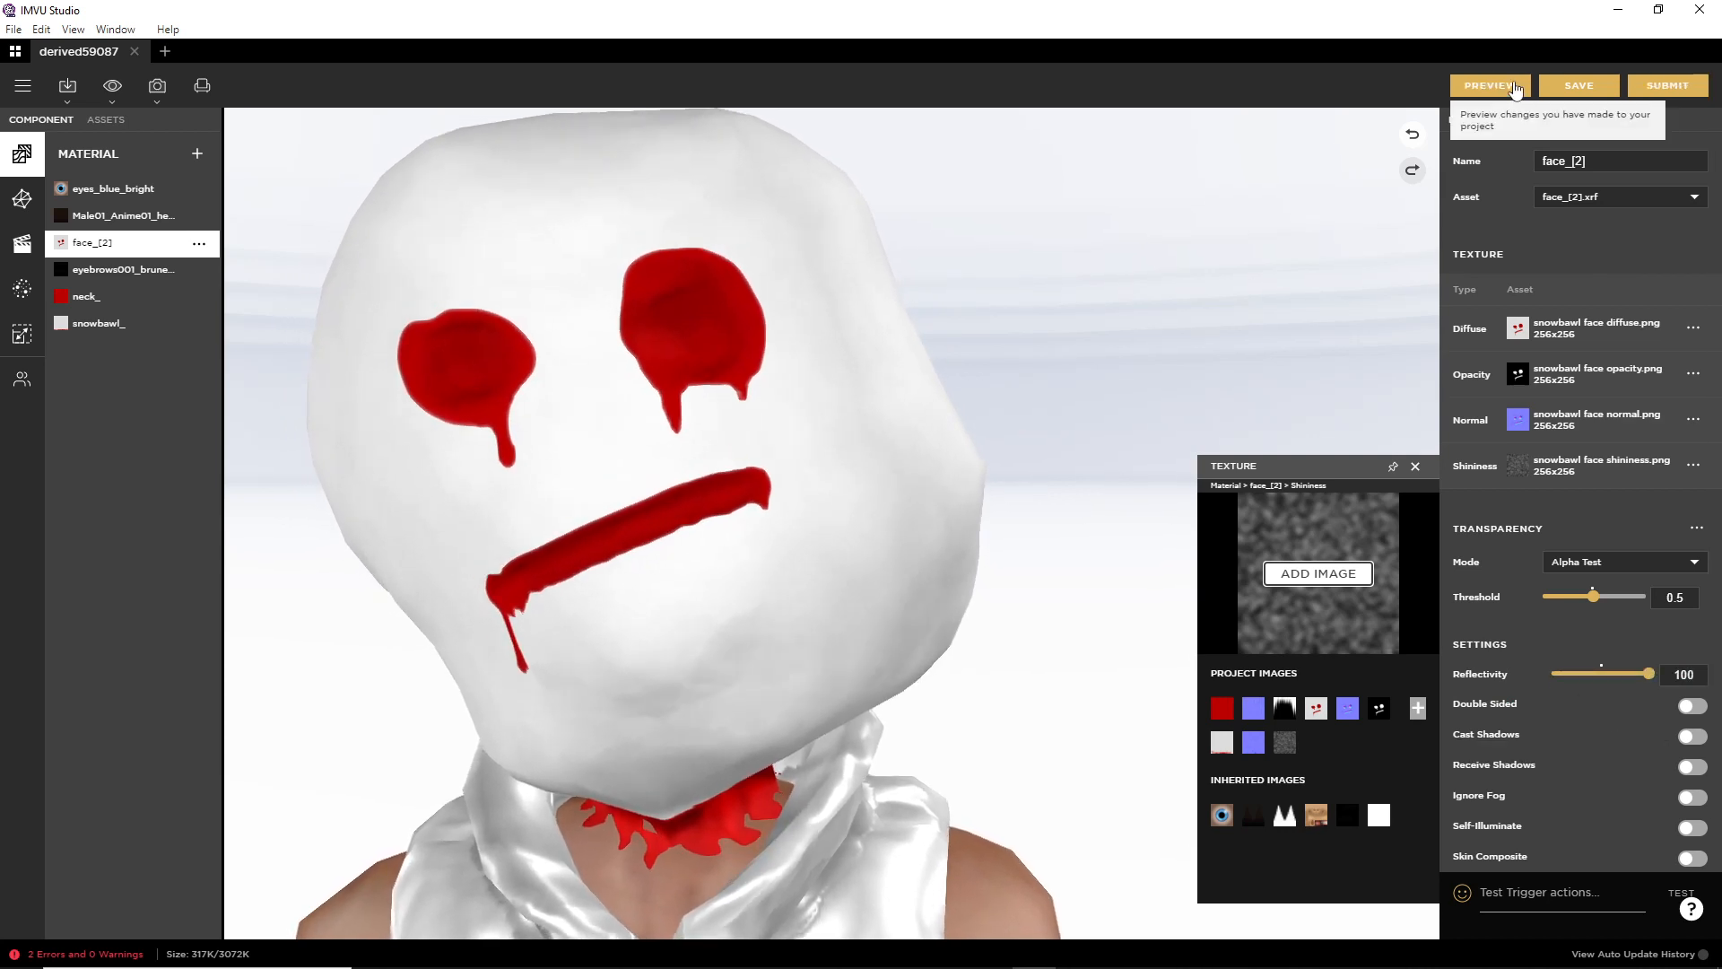
click(1490, 85)
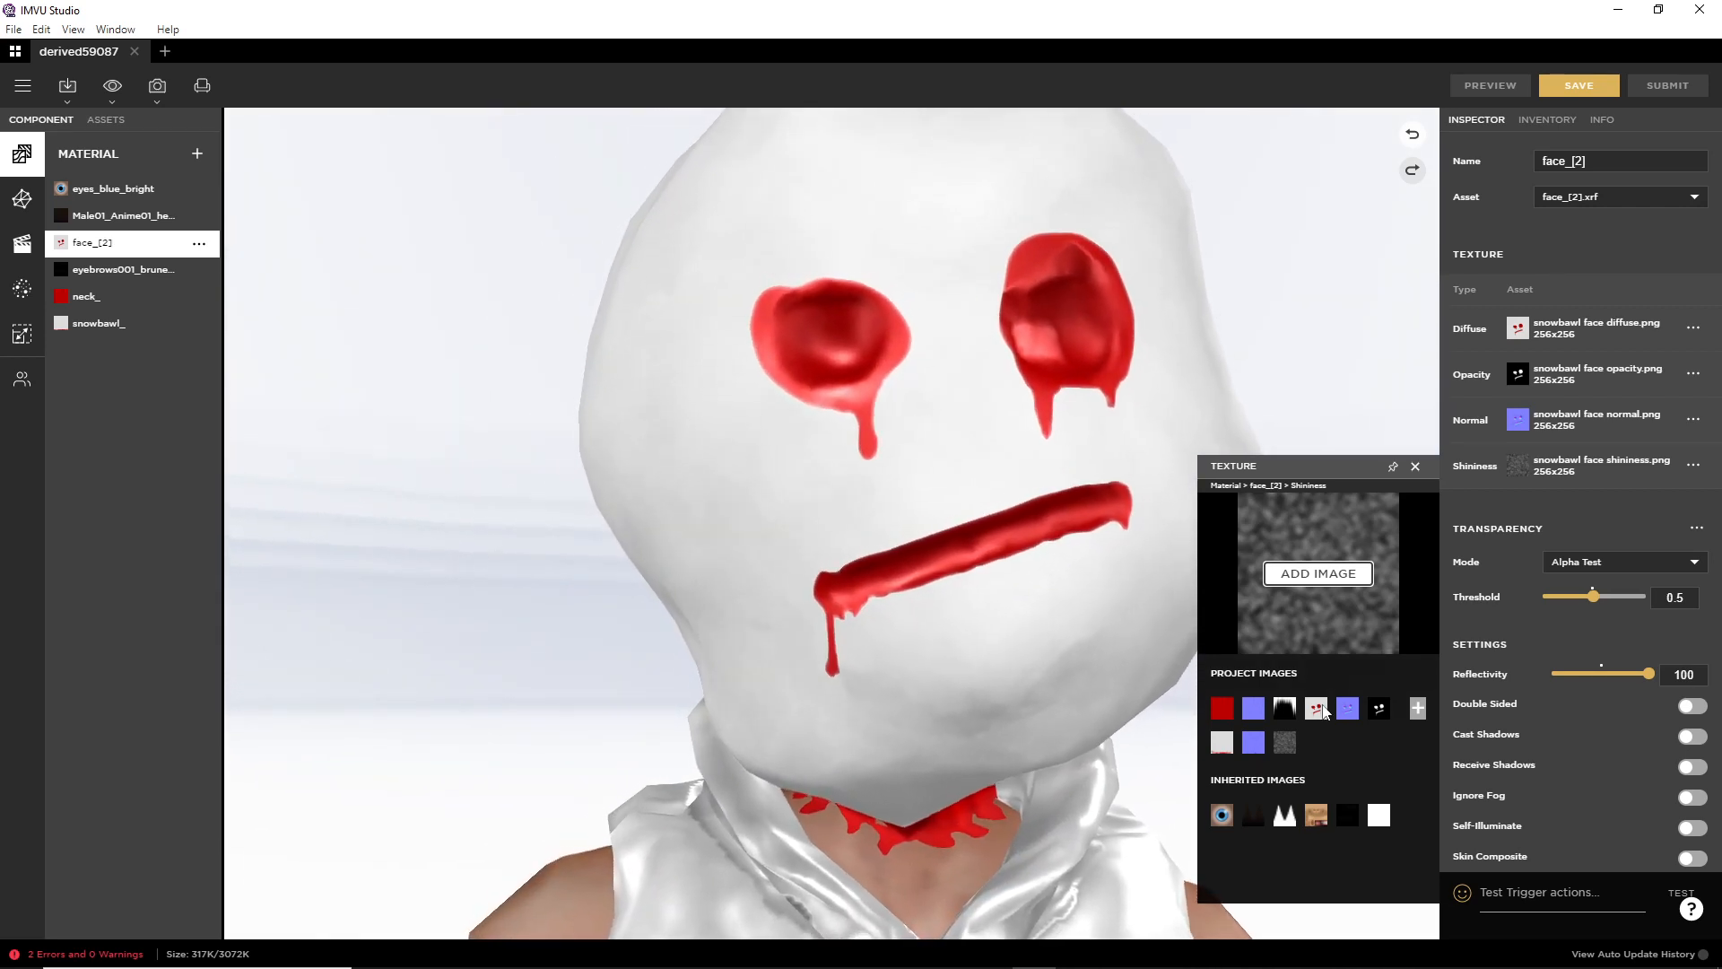
drag(1649, 673, 1591, 682)
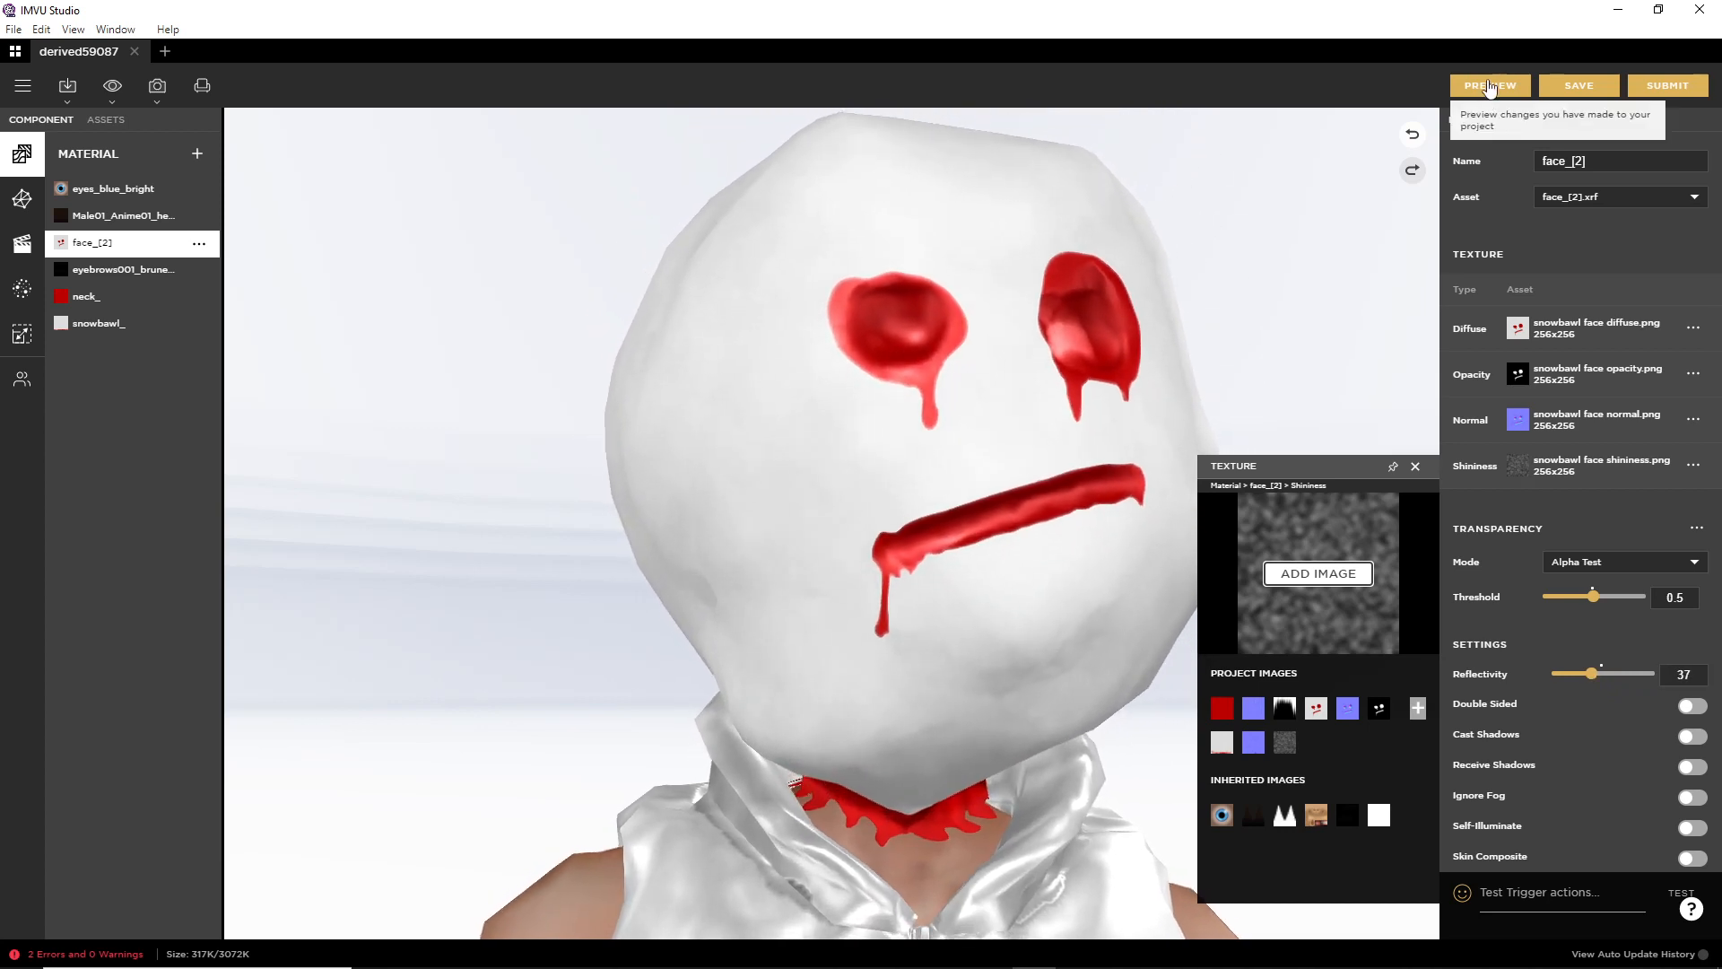
click(1475, 85)
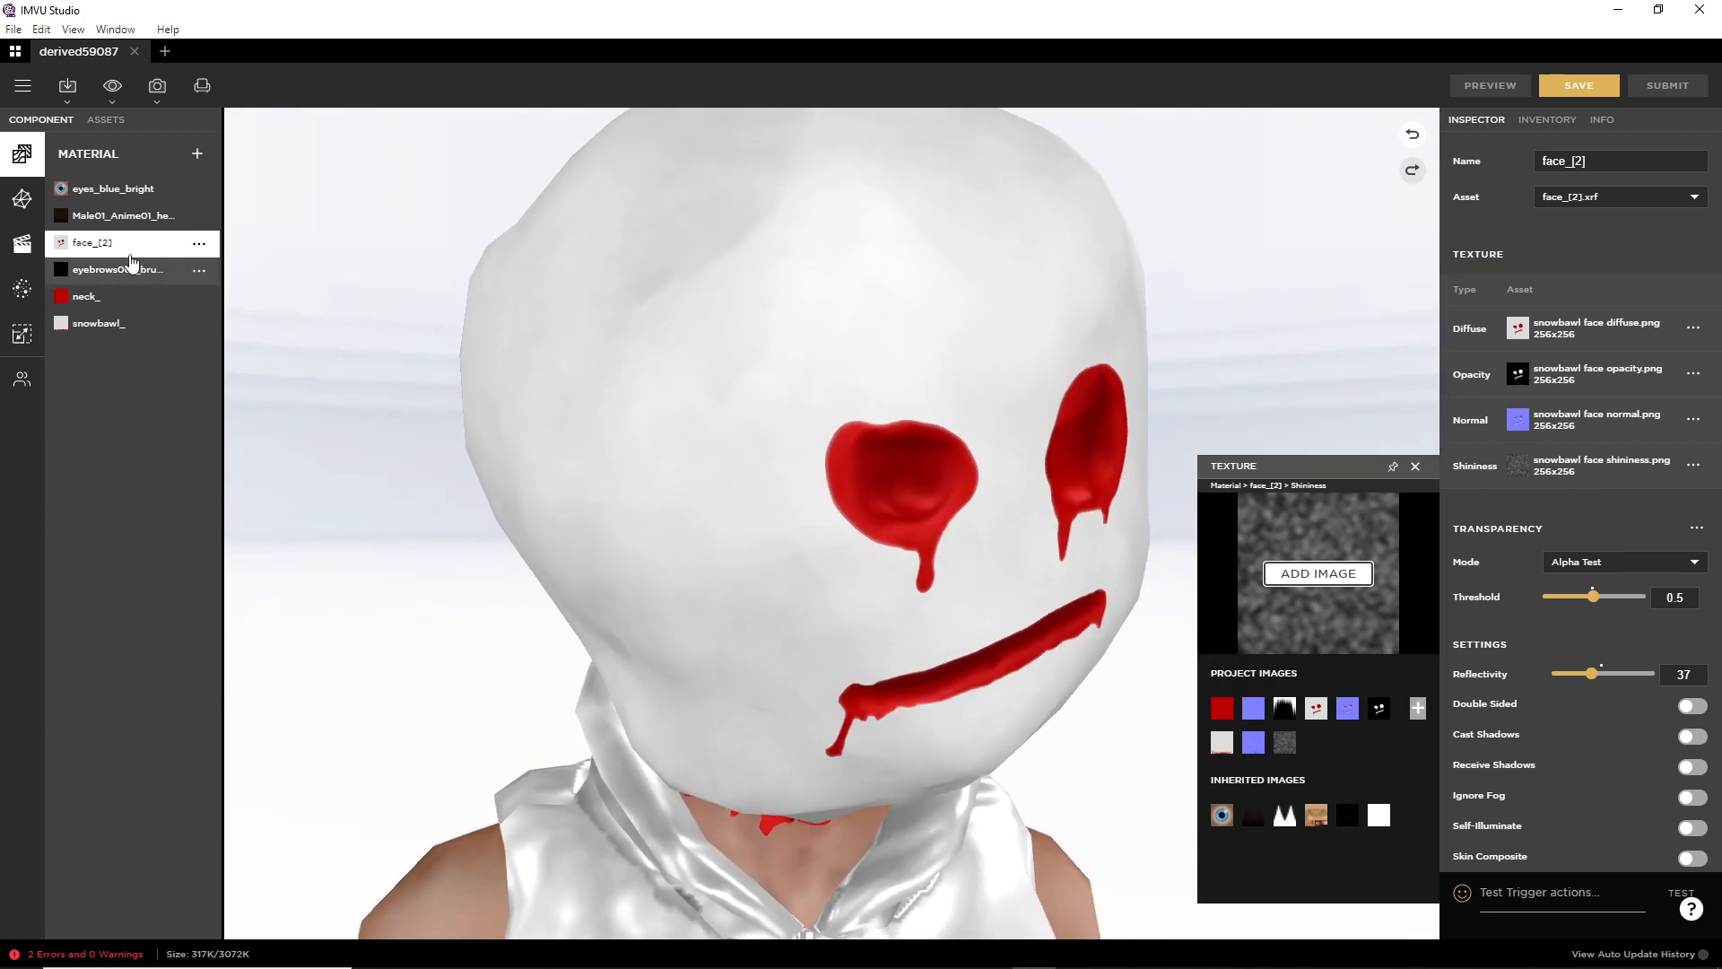
Step: Import snowbawl shininess.png as the snowbawl_ material's Shininess texture, and preview the material with its Reflectivity reduced to 24
click(101, 323)
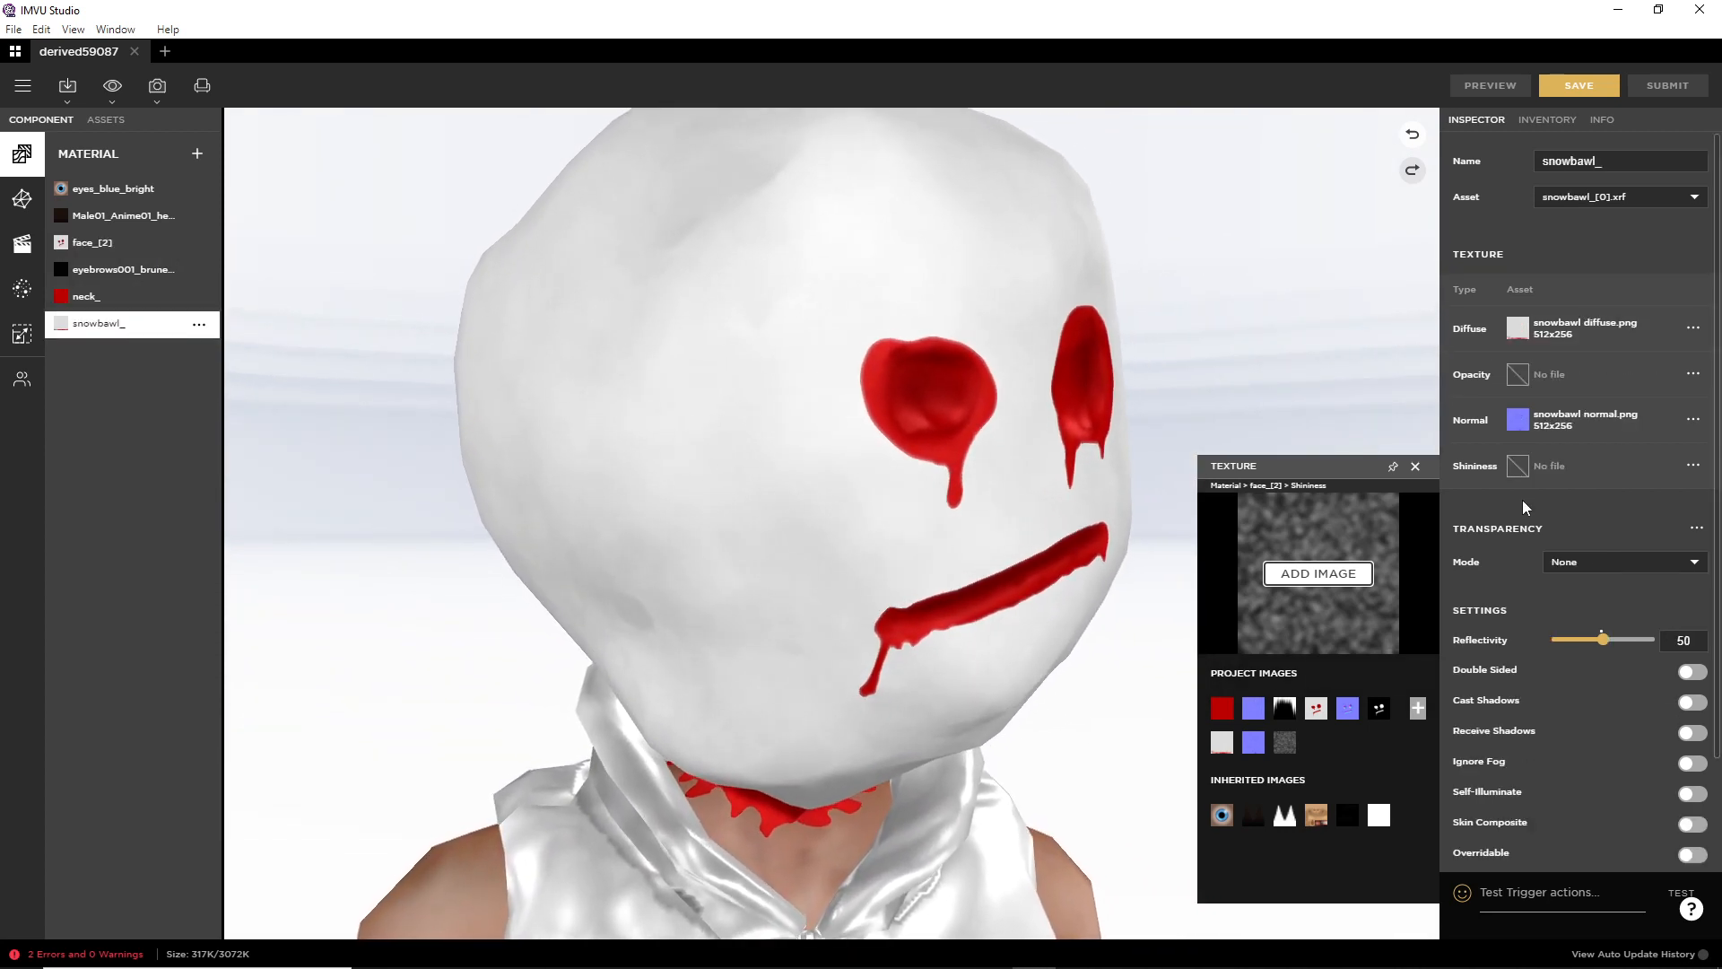
click(1520, 467)
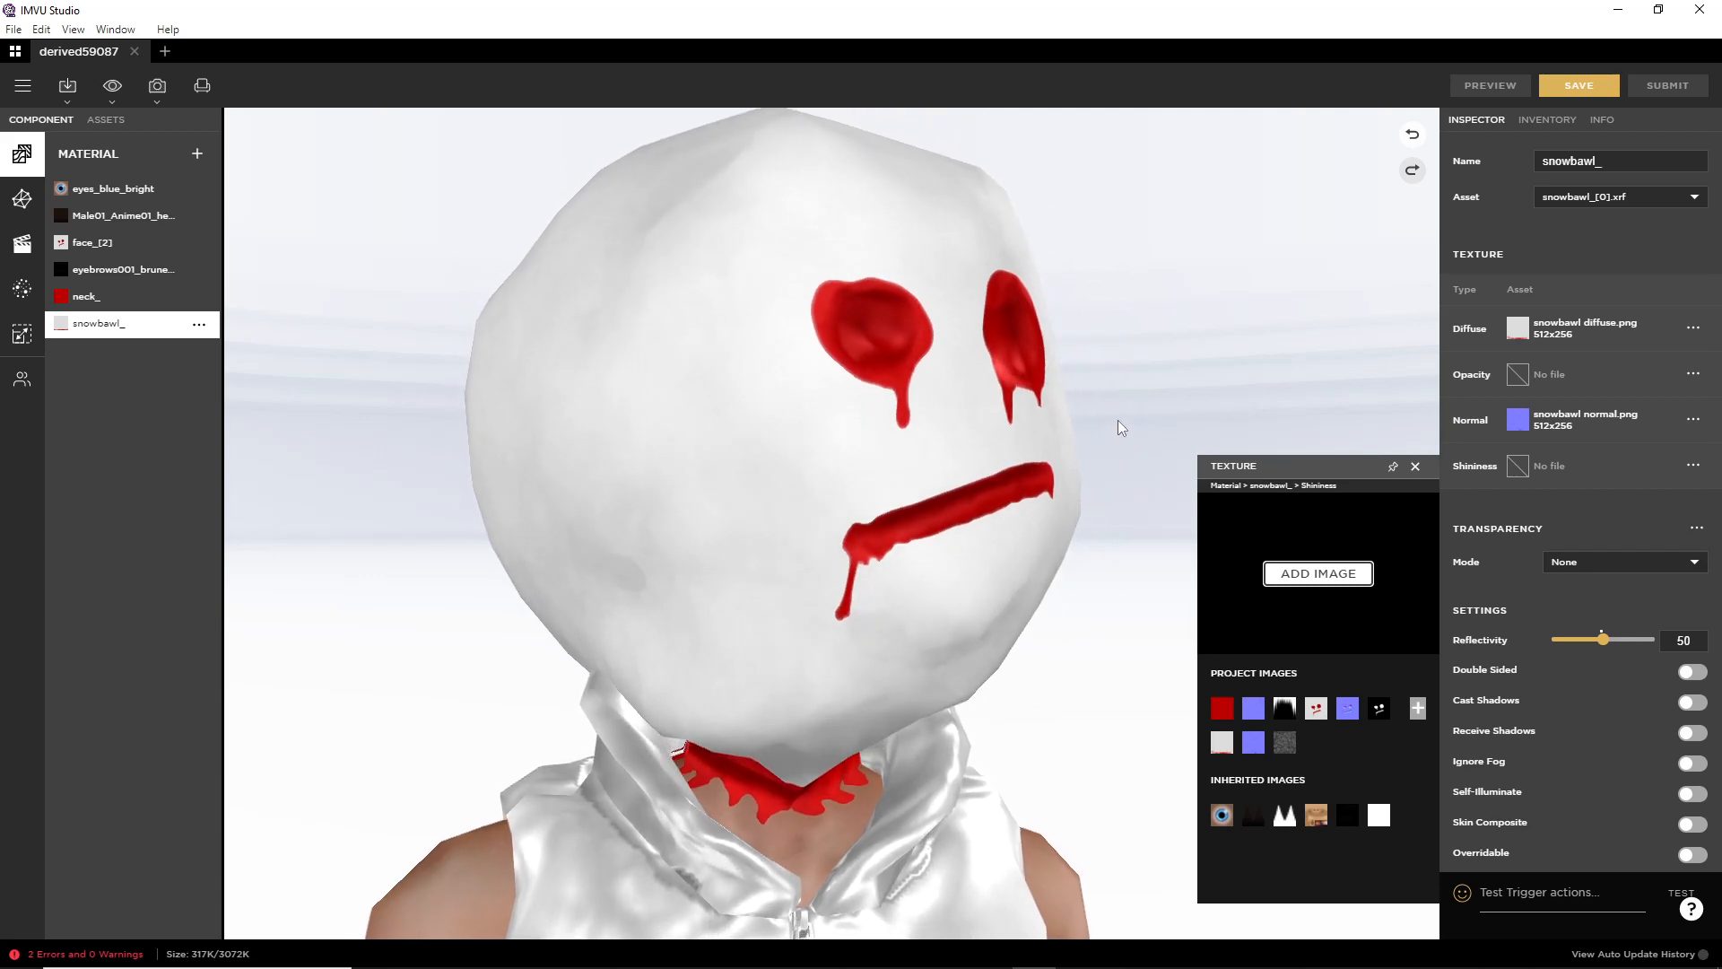
click(1320, 574)
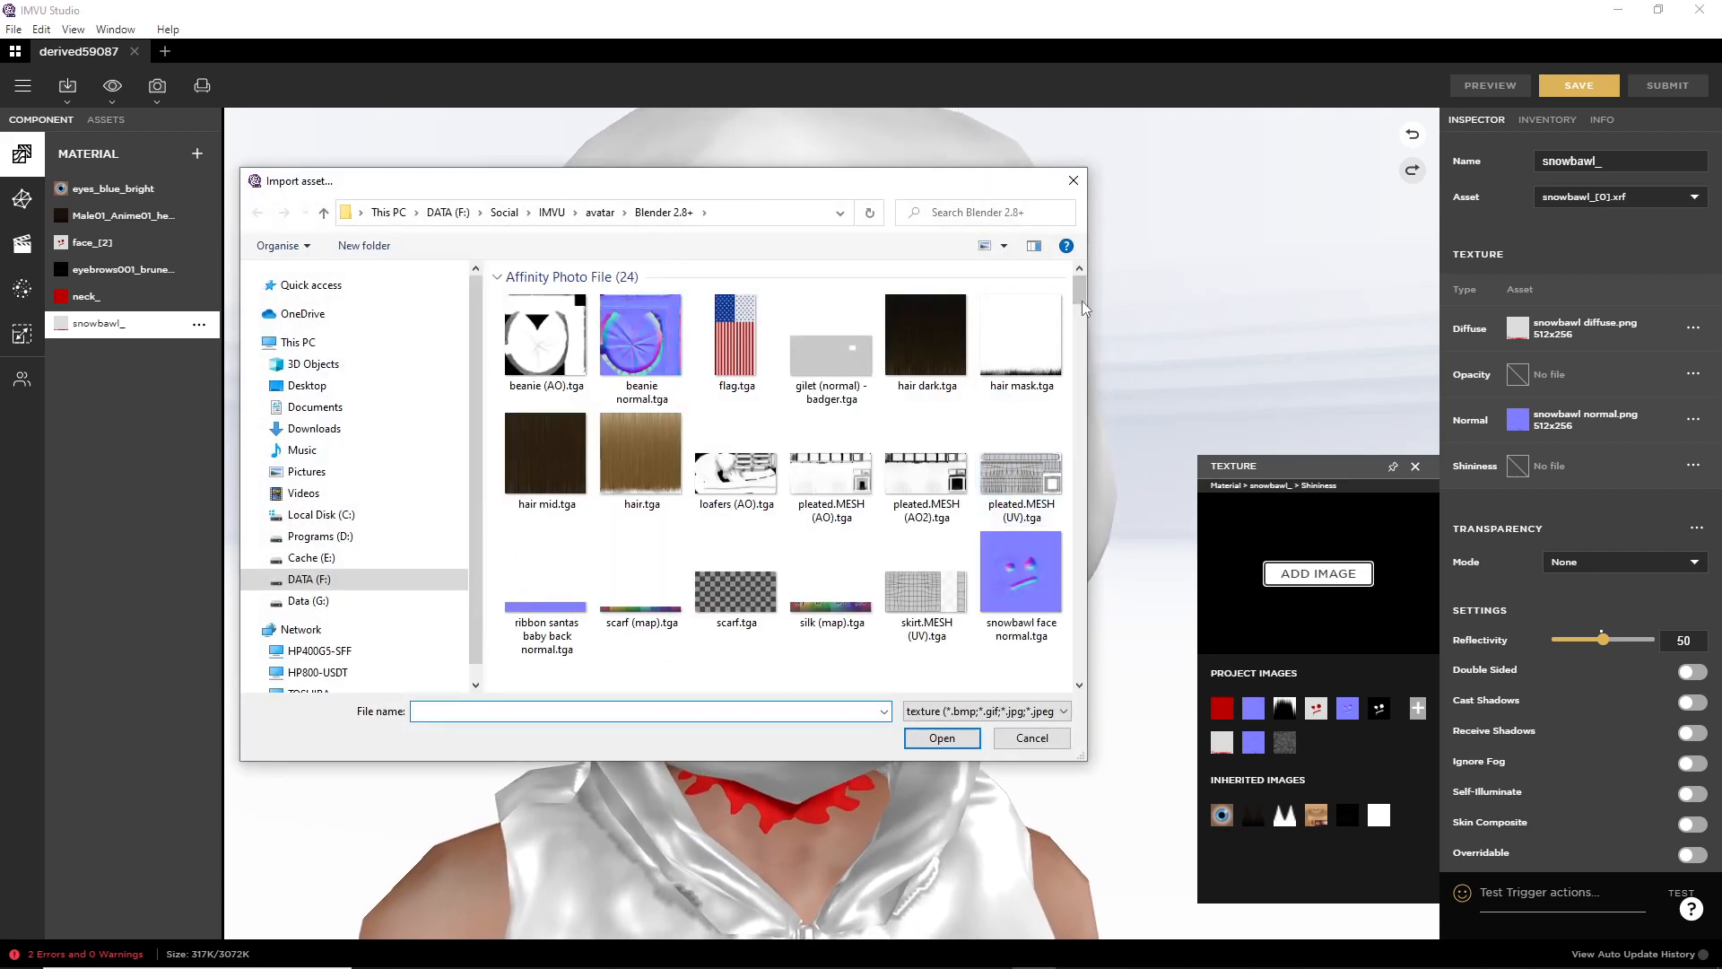
drag(1081, 299, 1076, 626)
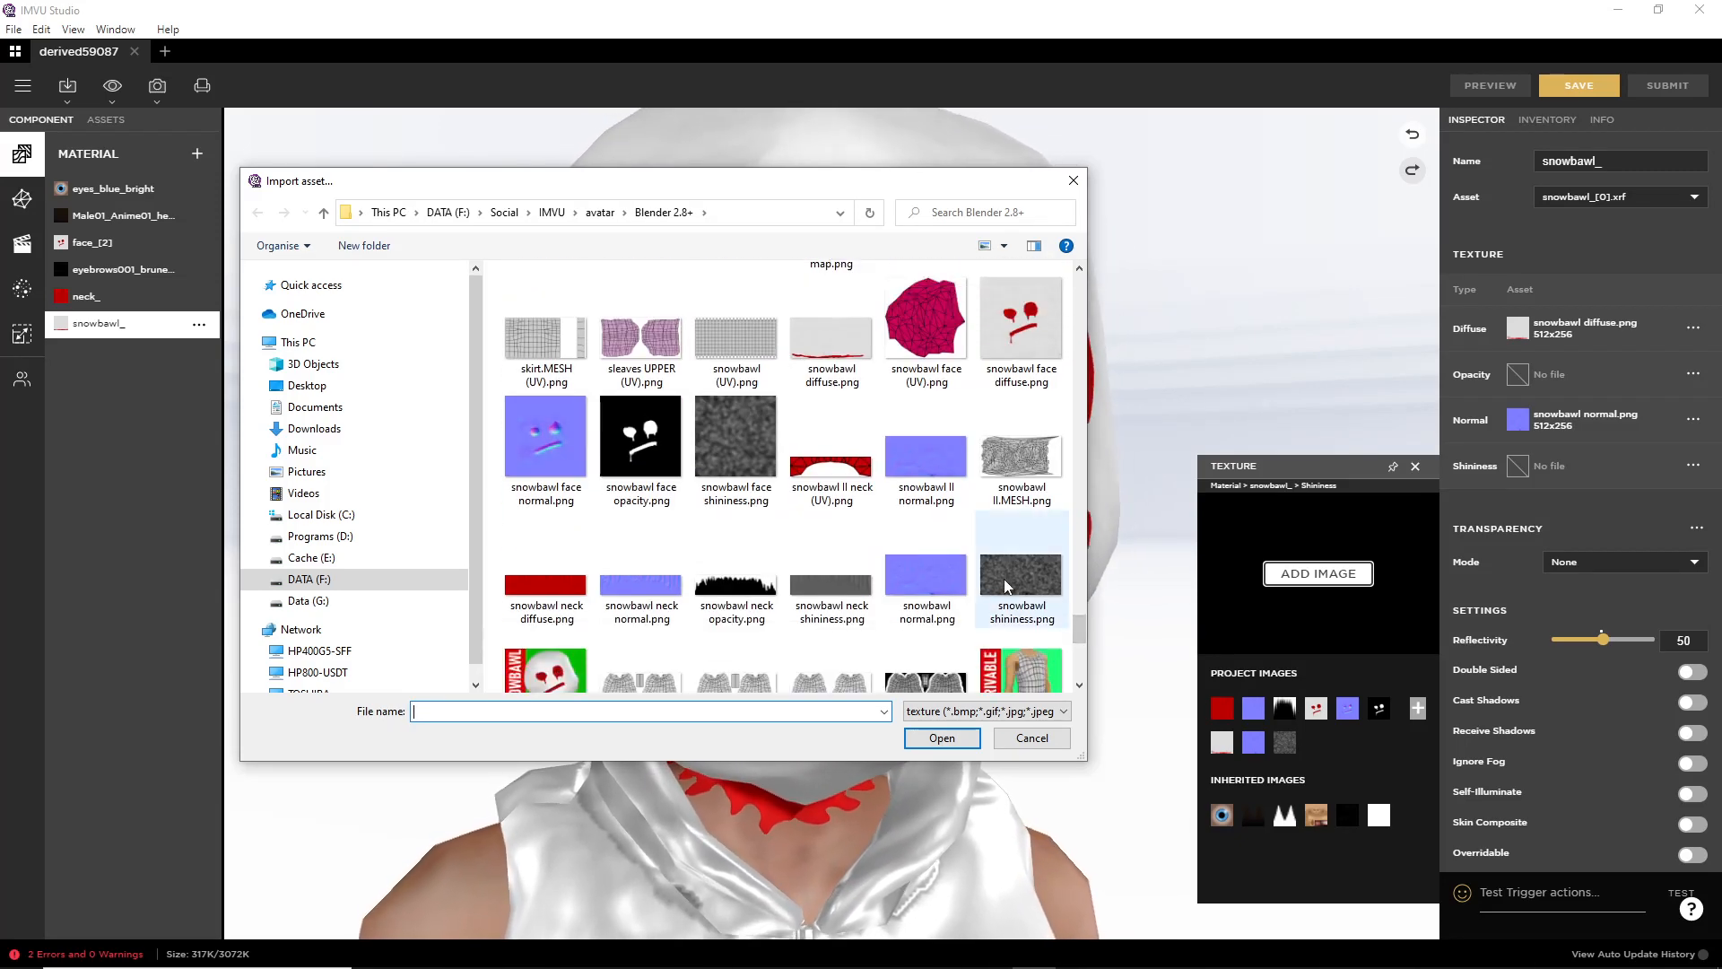
click(939, 740)
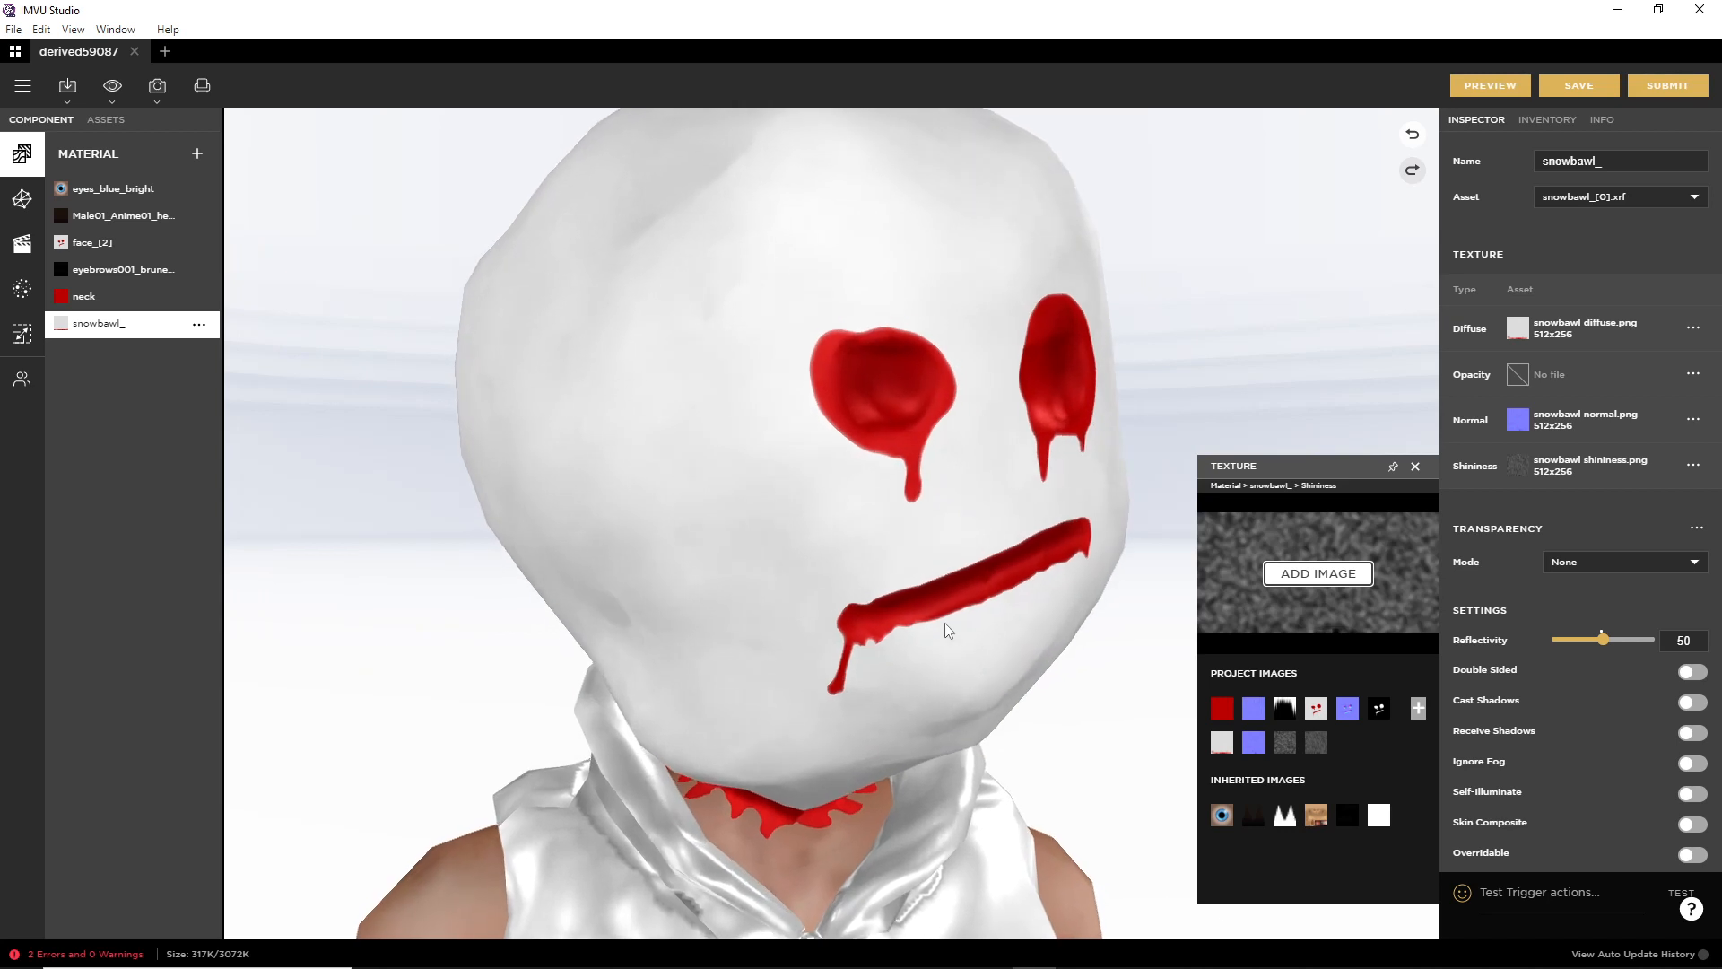
click(1498, 90)
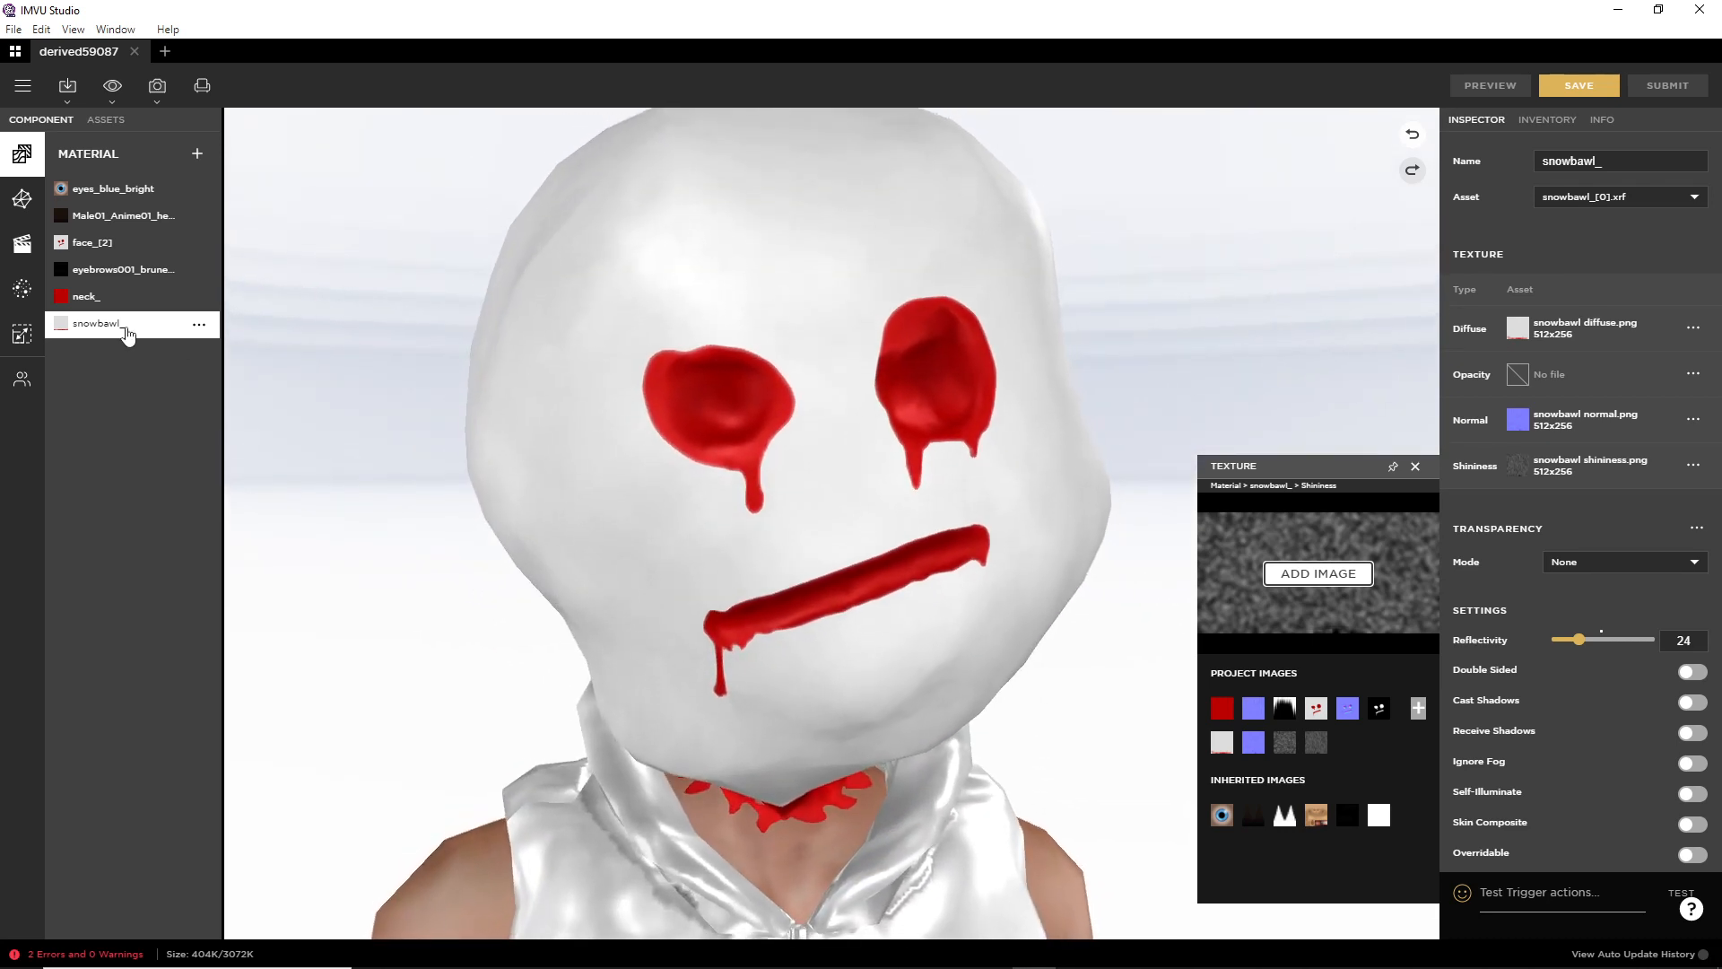
Step: Import snowbawl neck shininess.png as the Shininess texture of the neck_ material
click(87, 301)
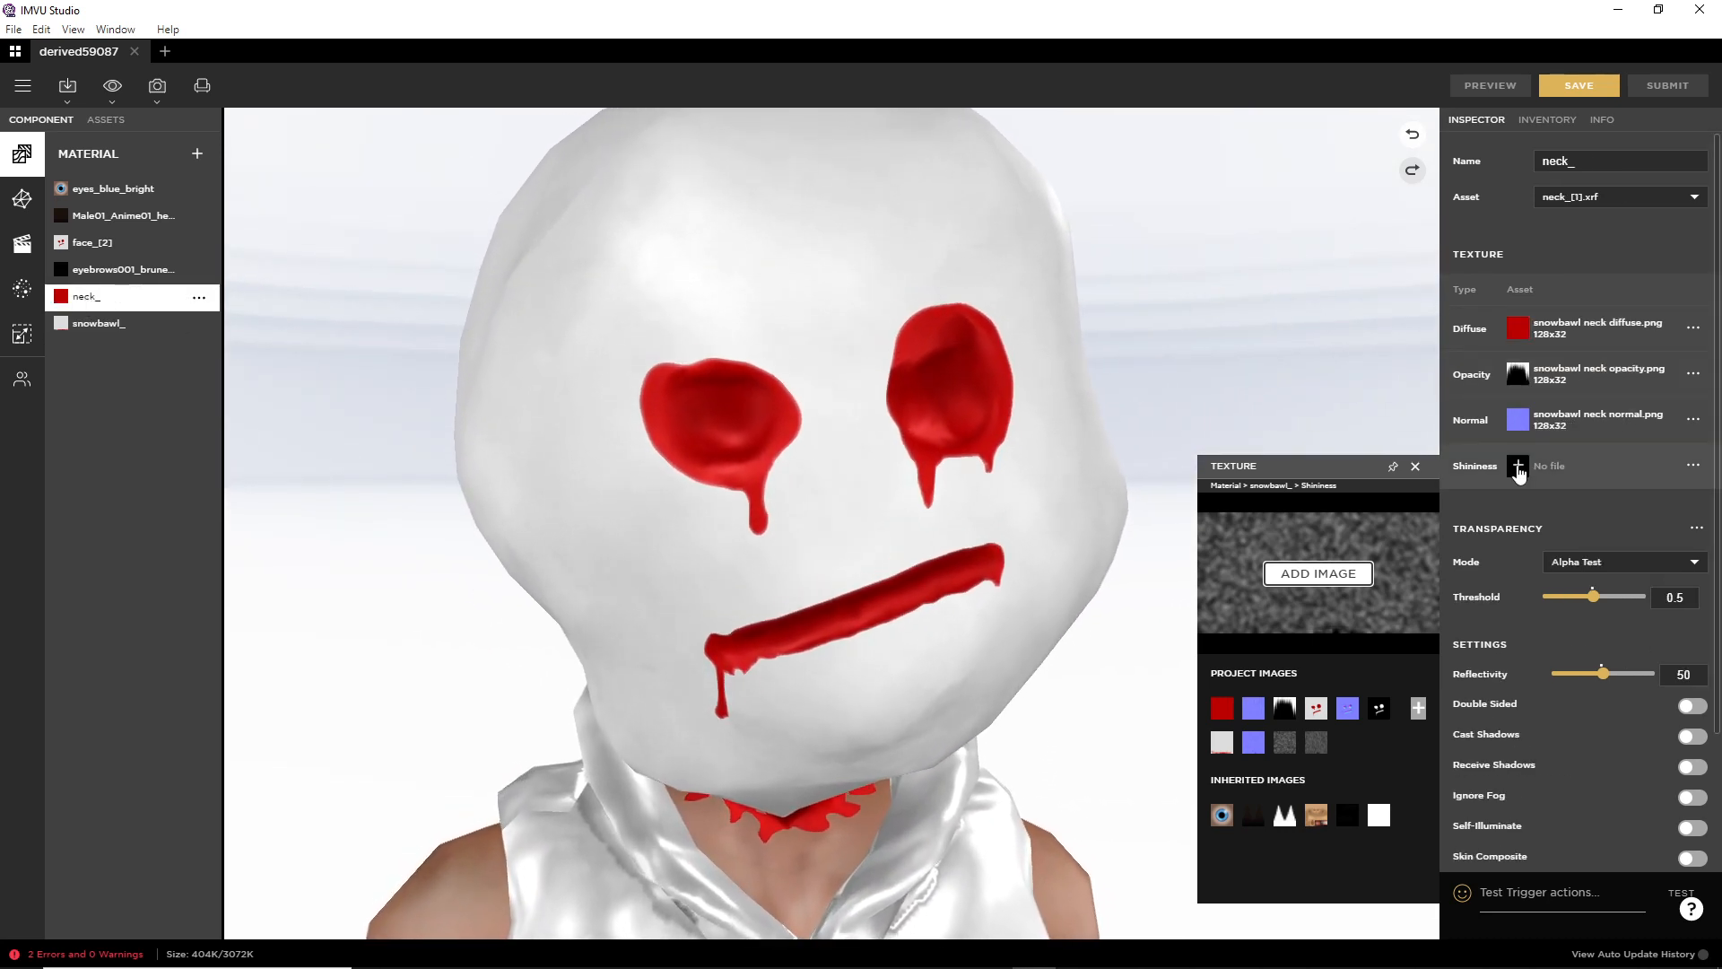
click(1518, 466)
click(1315, 578)
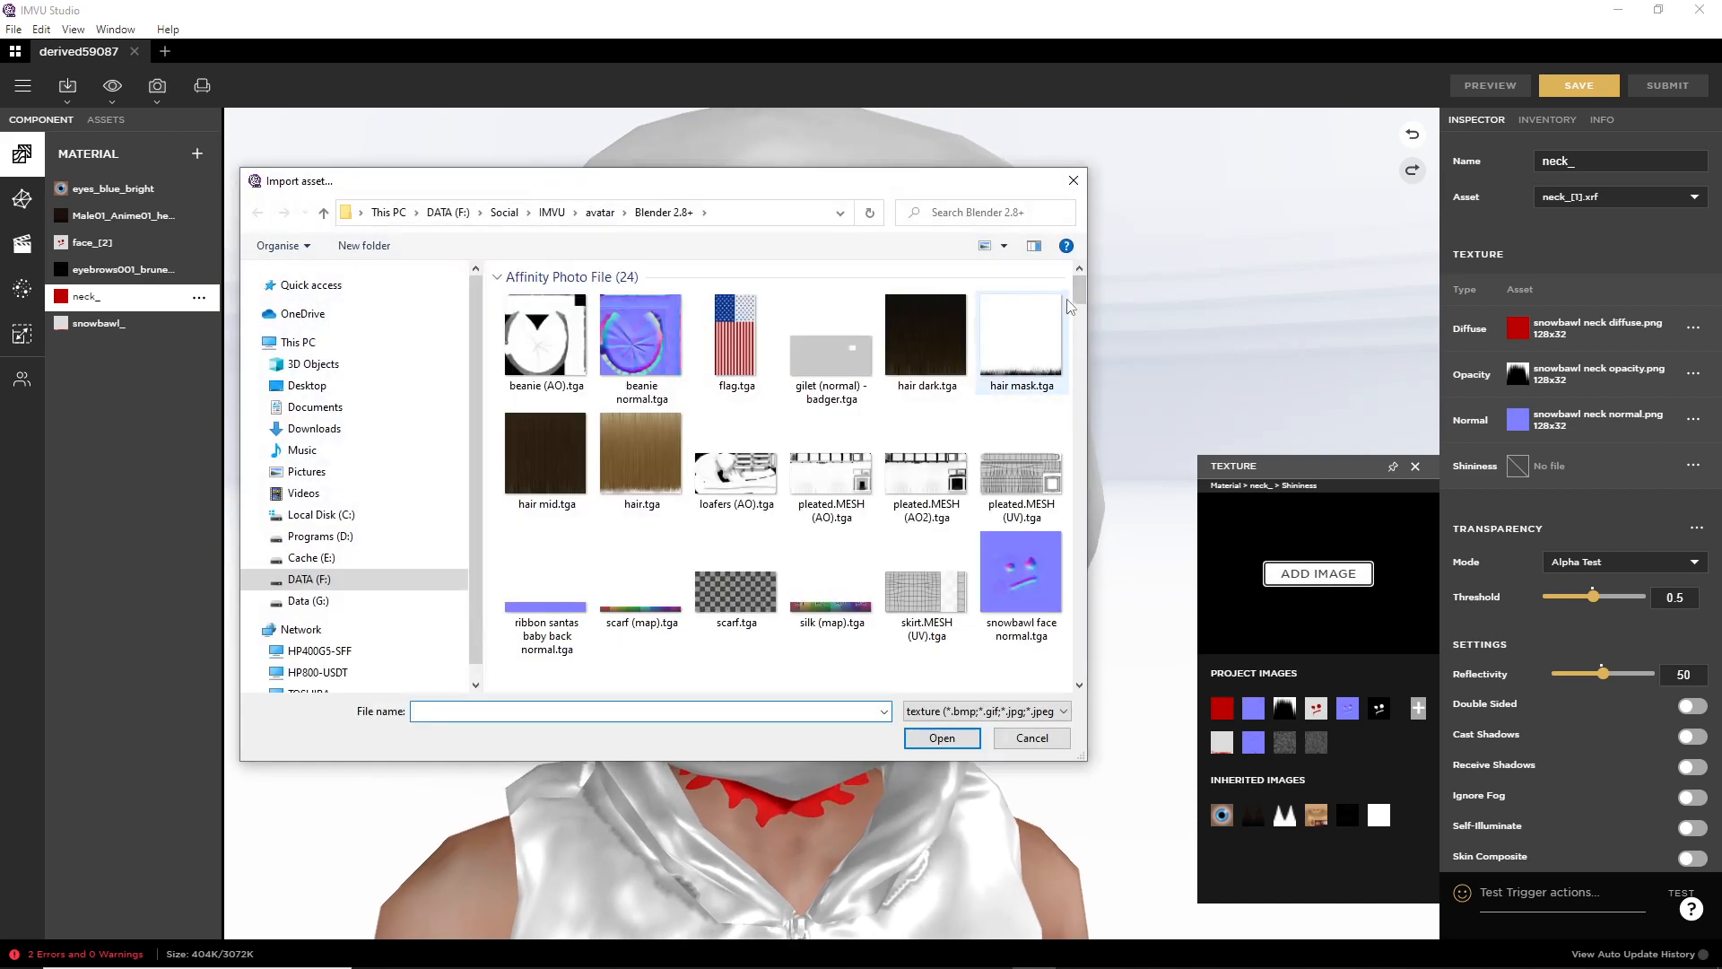
drag(1079, 603, 1078, 635)
scroll(1078, 635, down, 1)
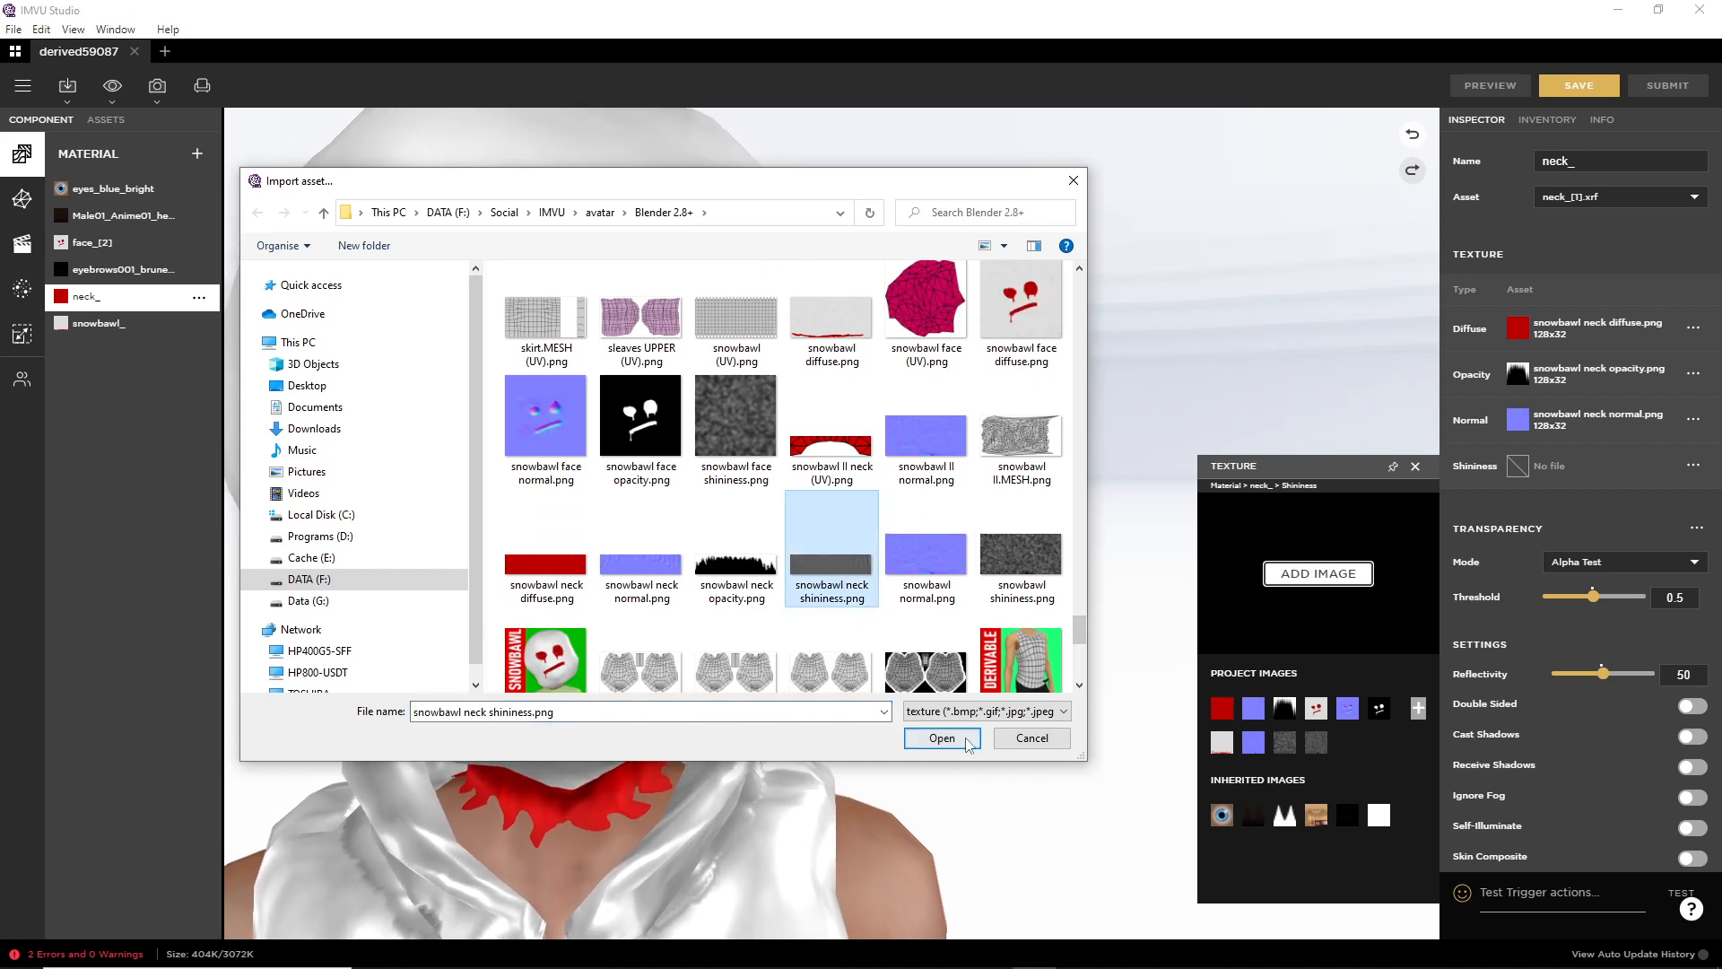
click(942, 743)
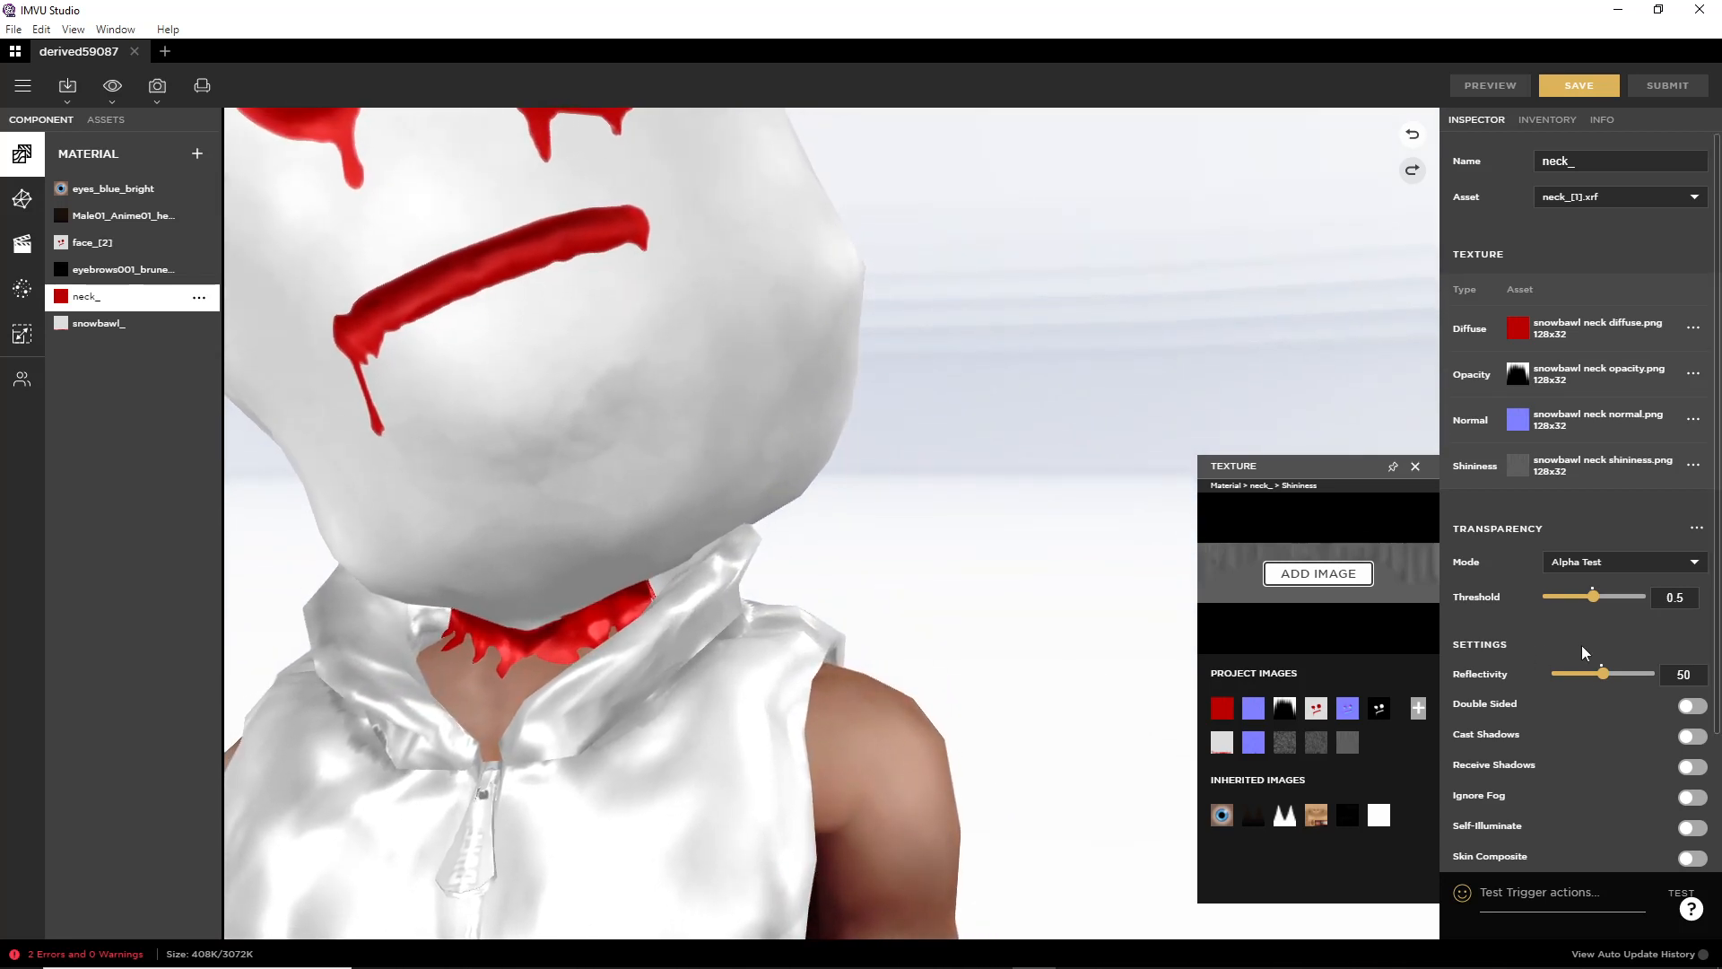
Step: Reduce the neck_ material's Reflectivity to 35 and preview the change on the avatar
click(1586, 674)
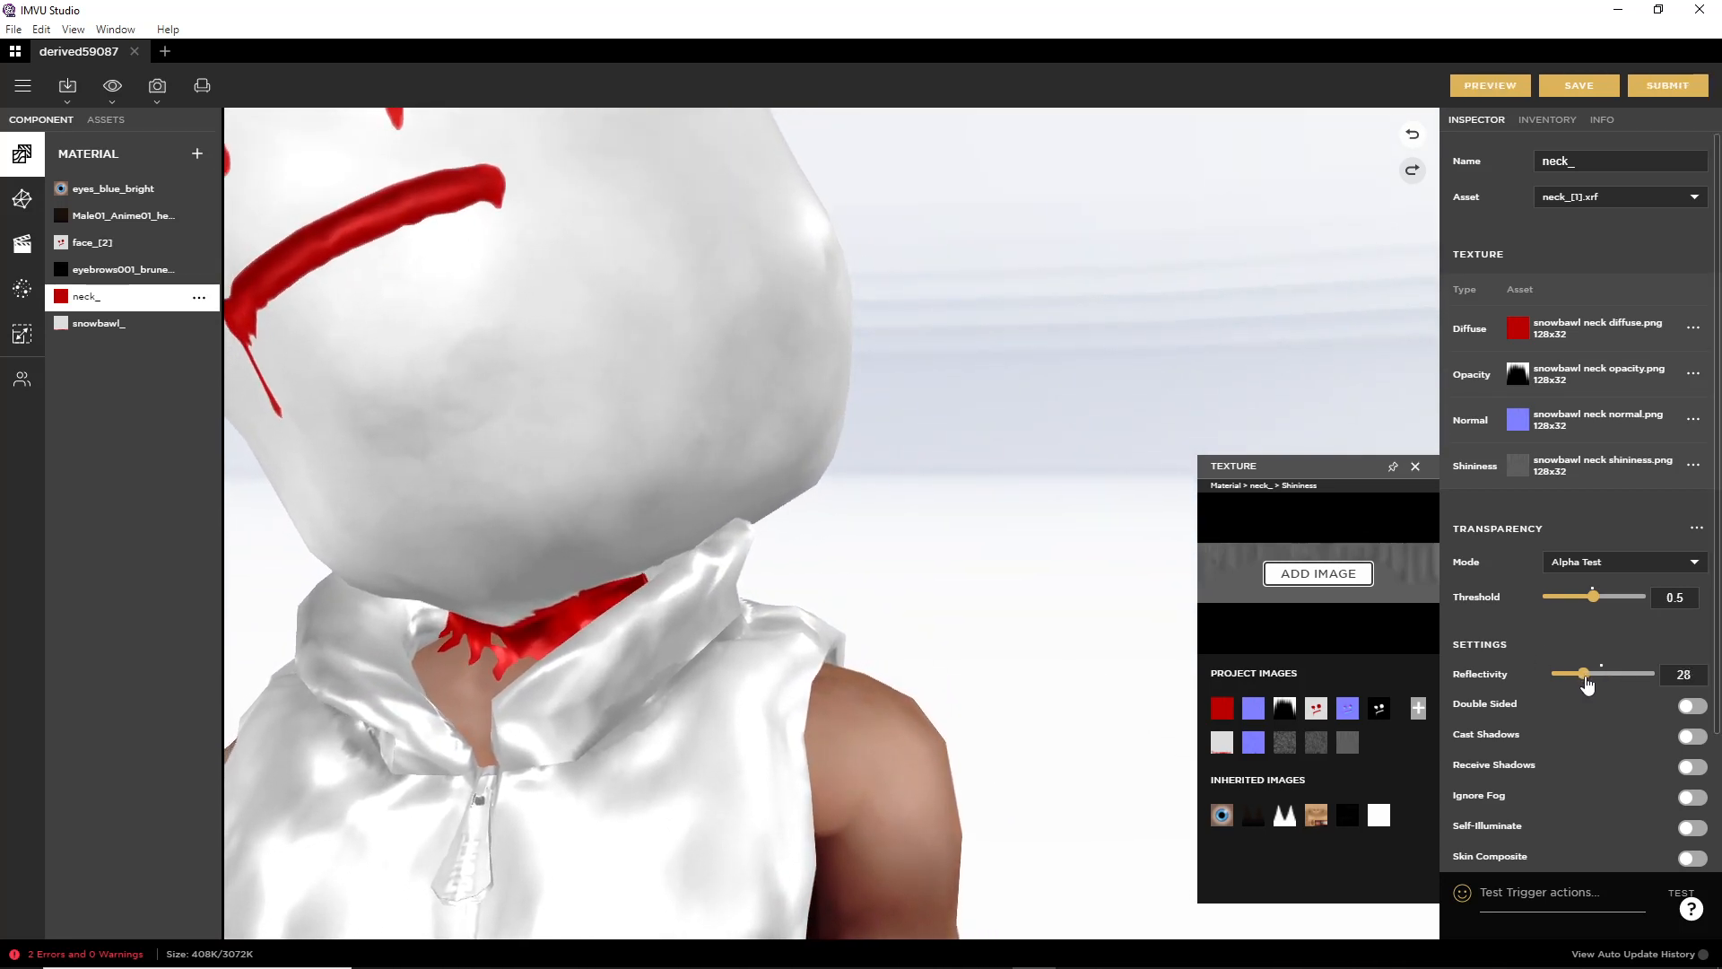
drag(1586, 682, 1590, 681)
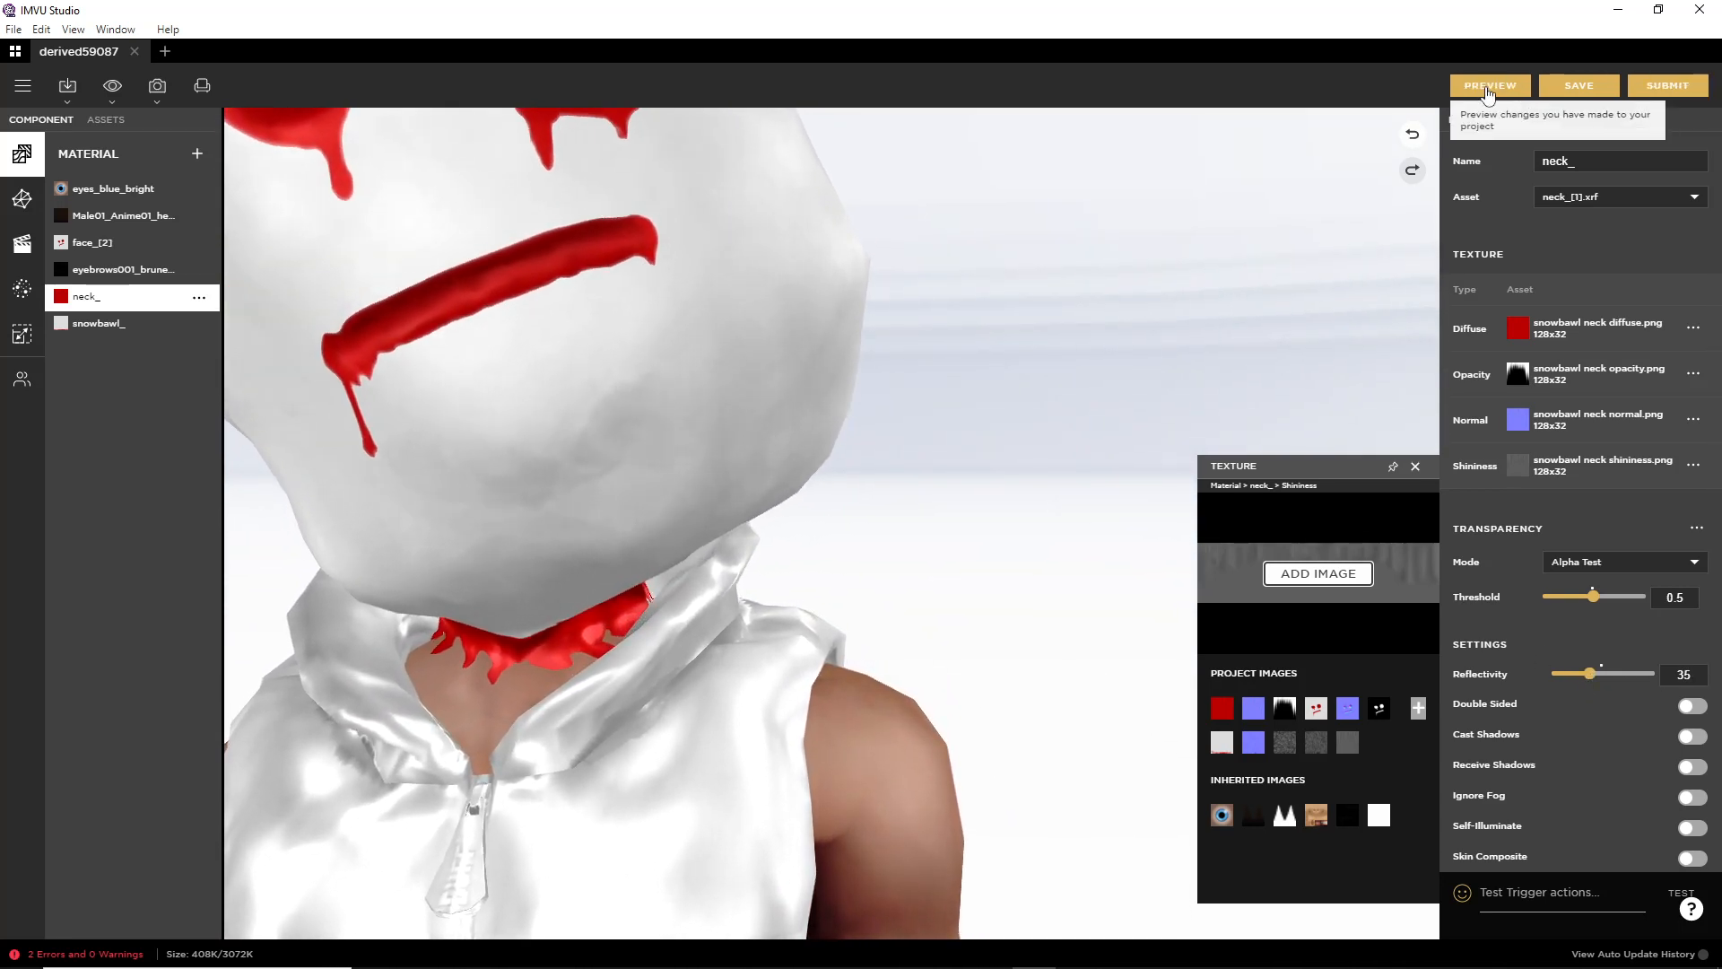
click(1547, 90)
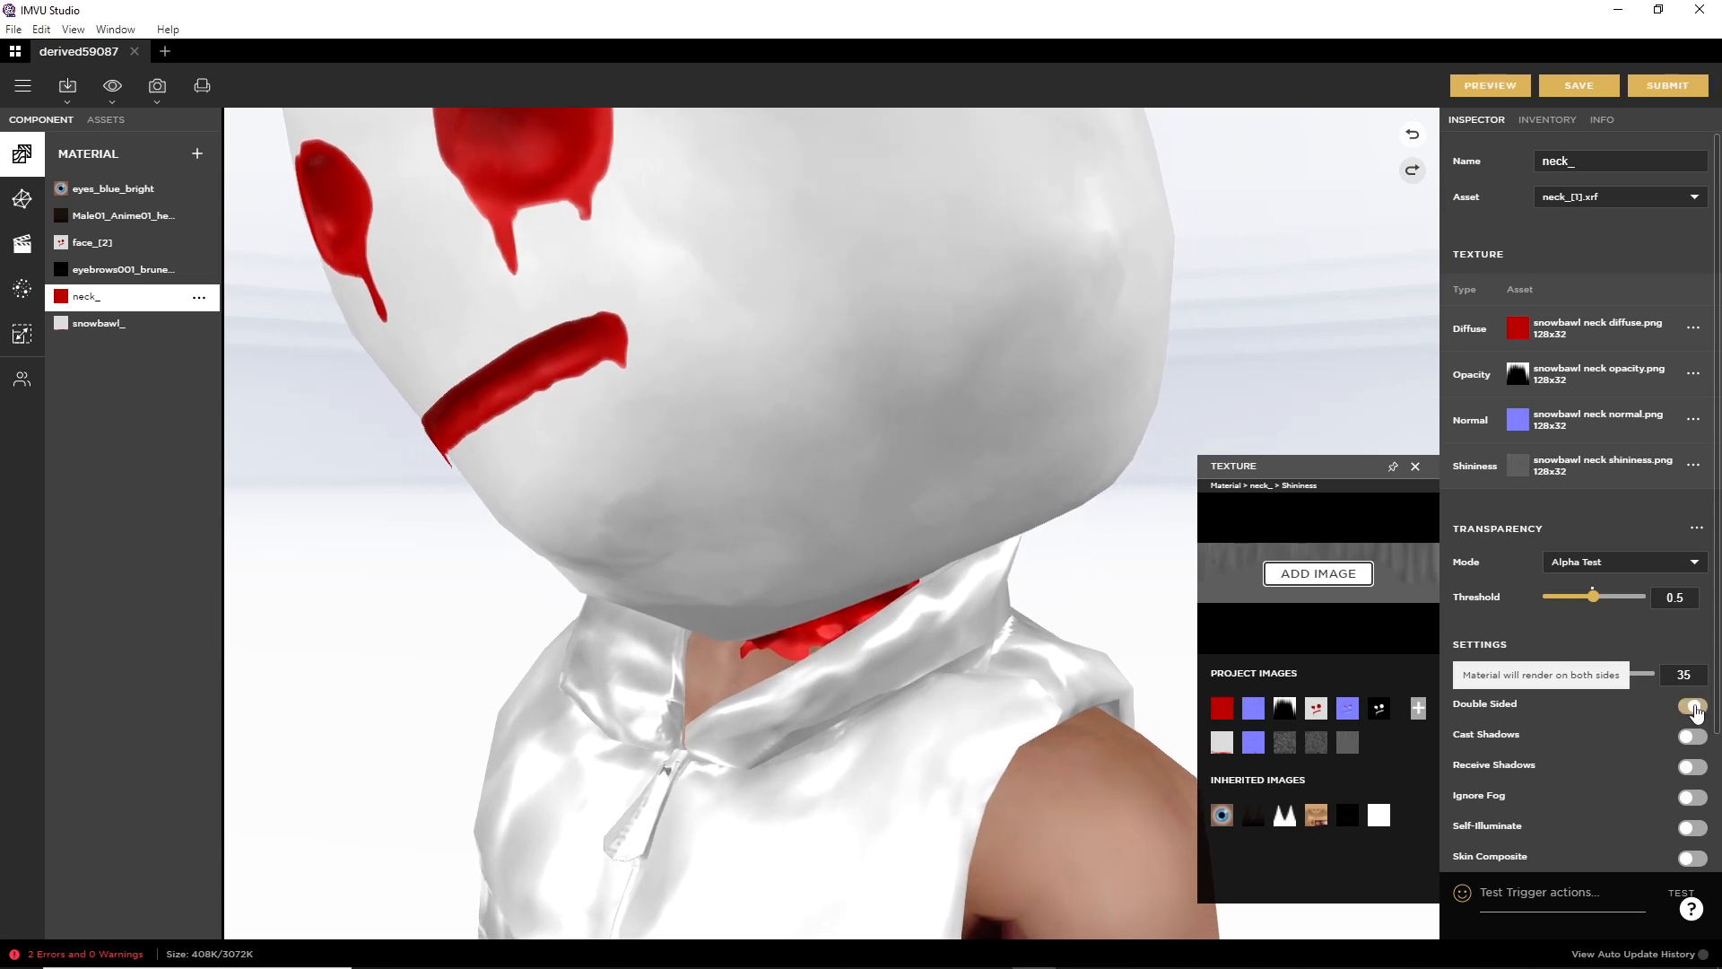
Step: Make the neck_ and snowbawl_ materials double-sided, previewing each change on the avatar
click(1693, 708)
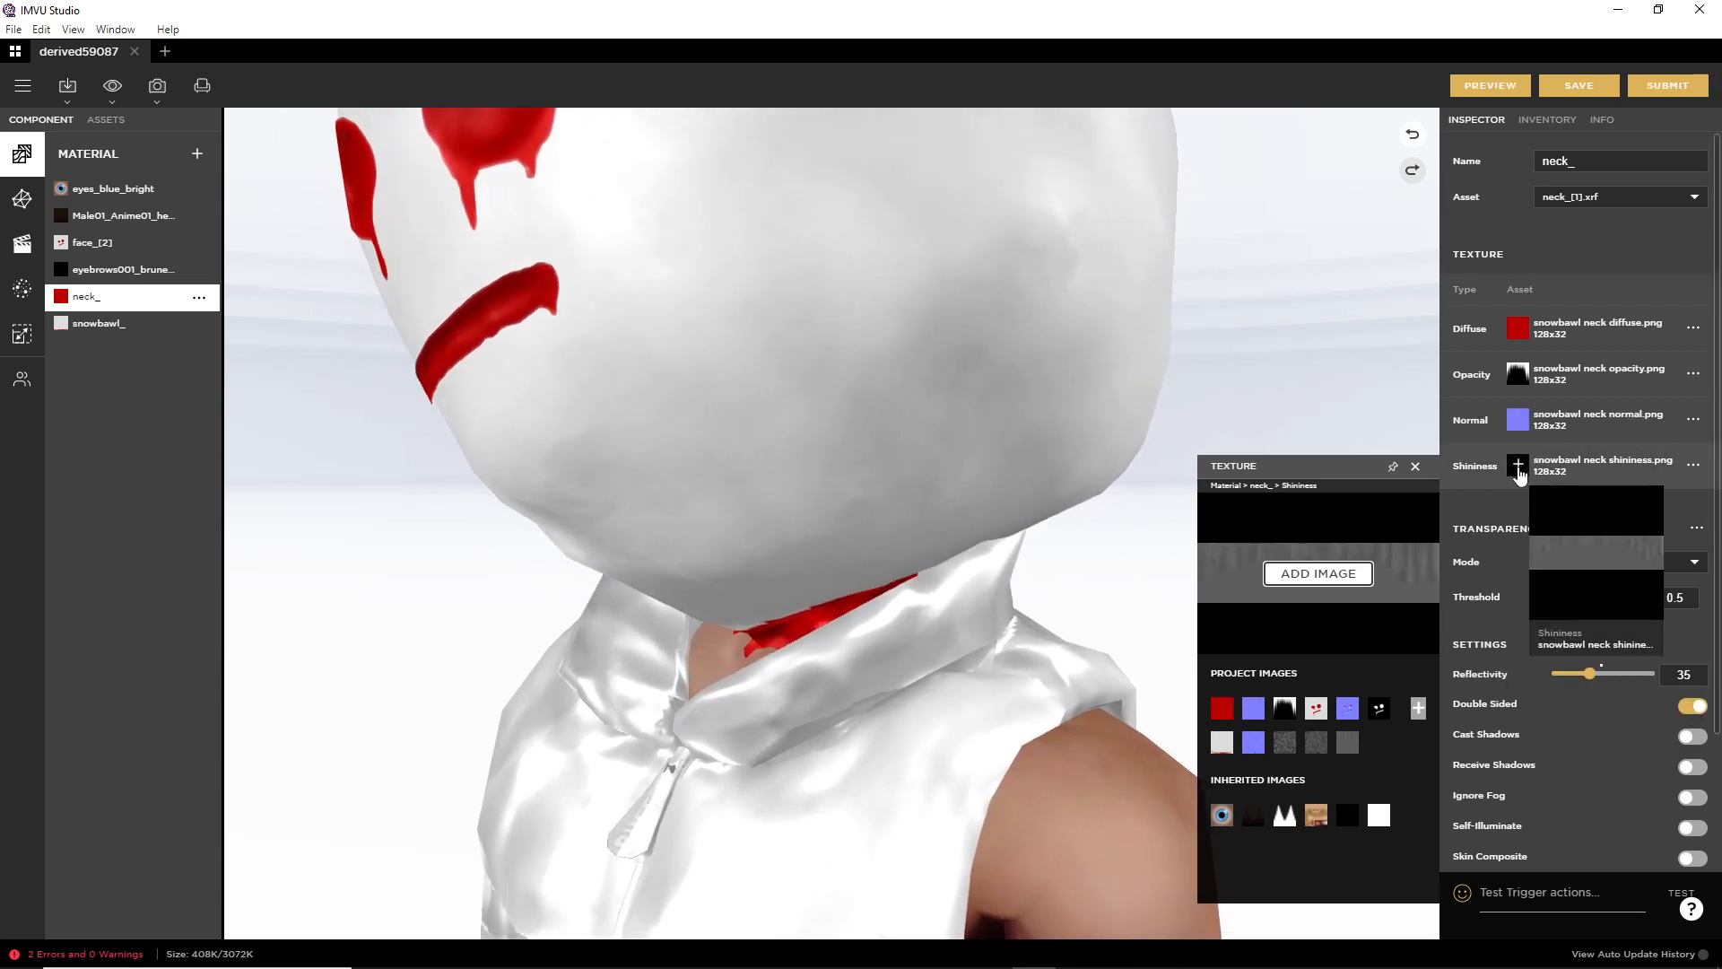
click(1488, 87)
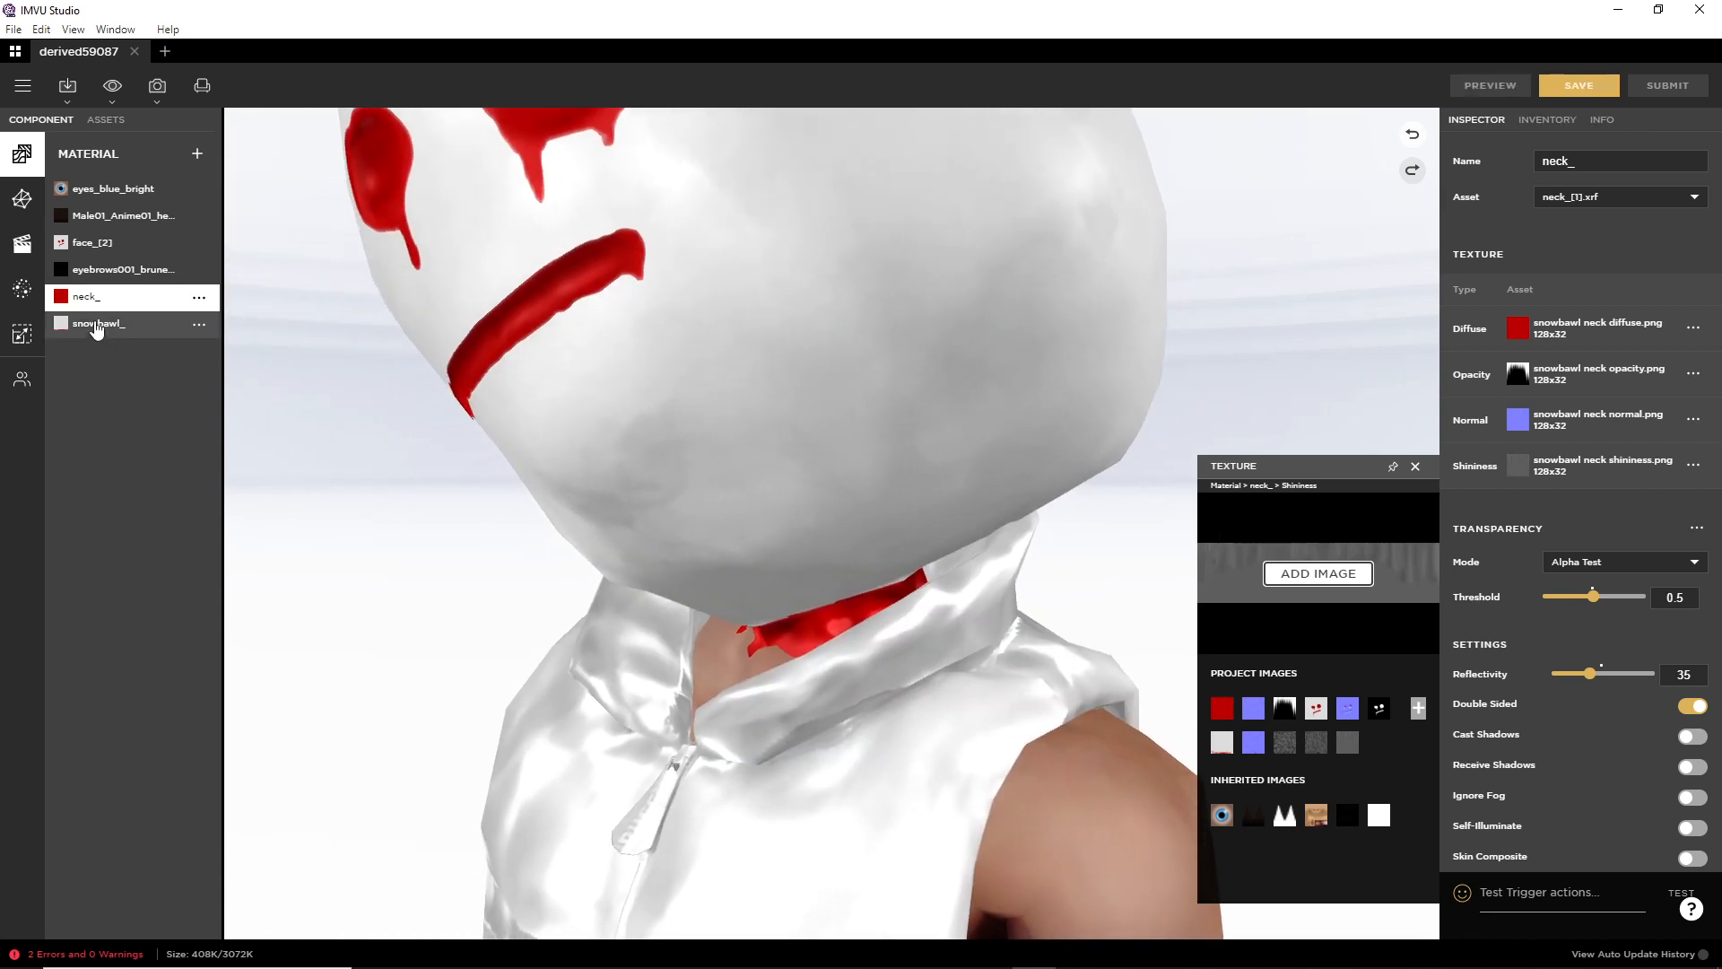
click(95, 327)
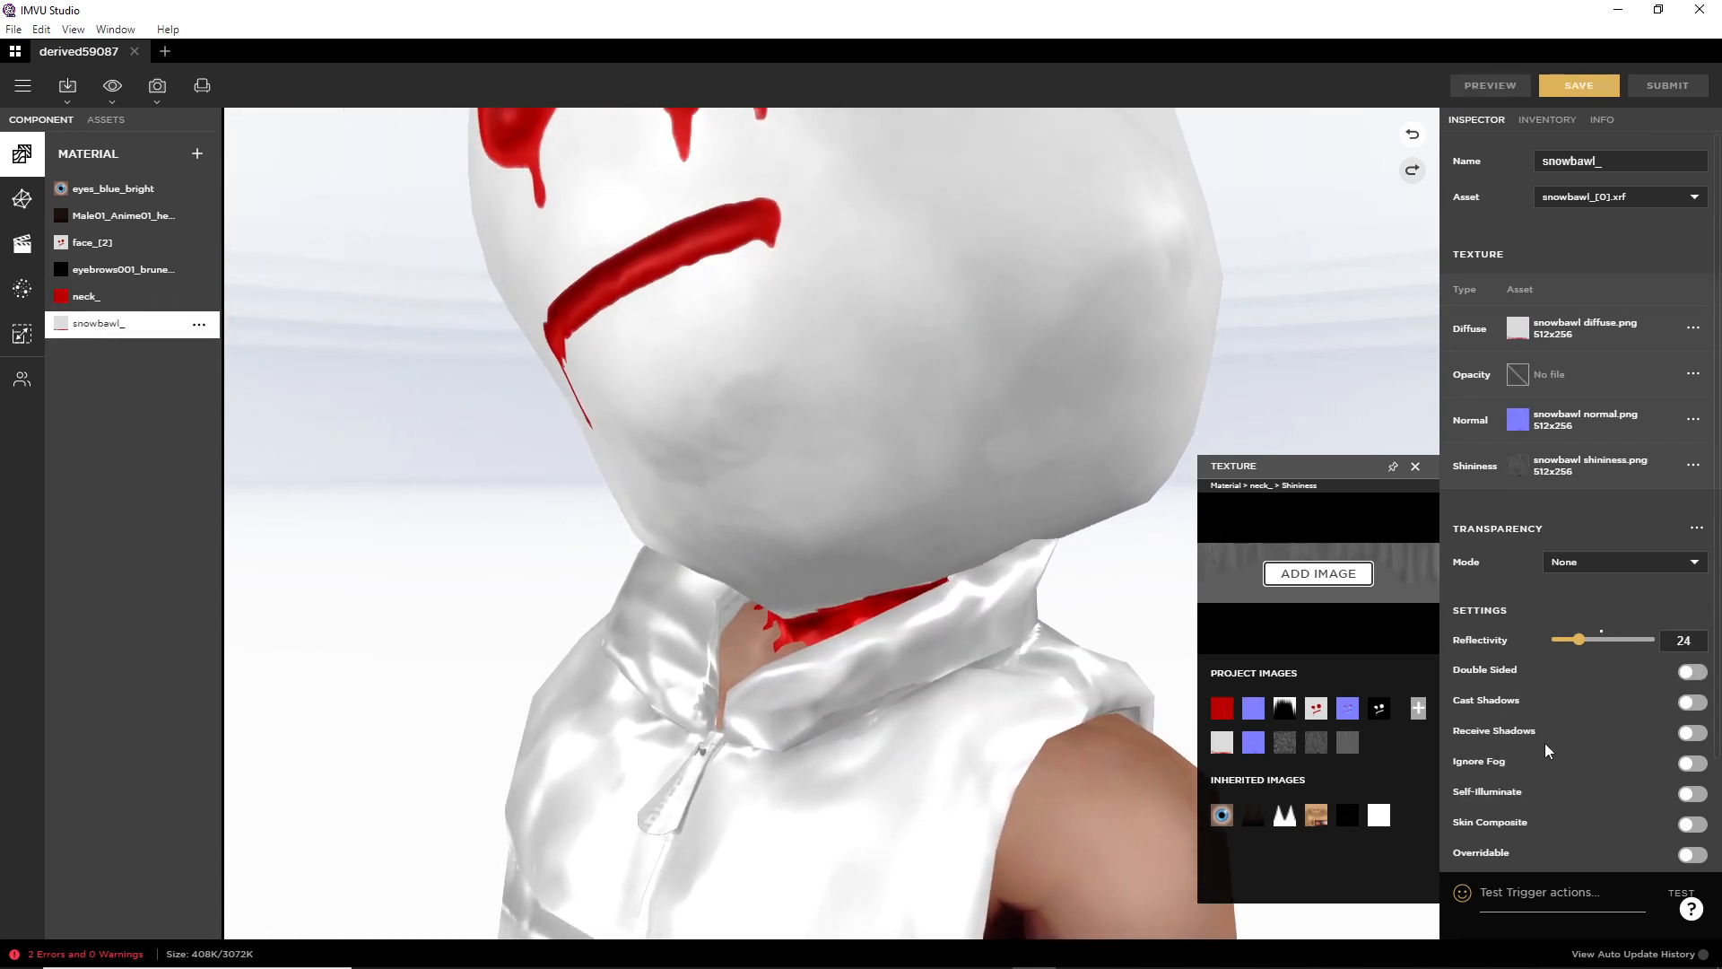
click(1695, 677)
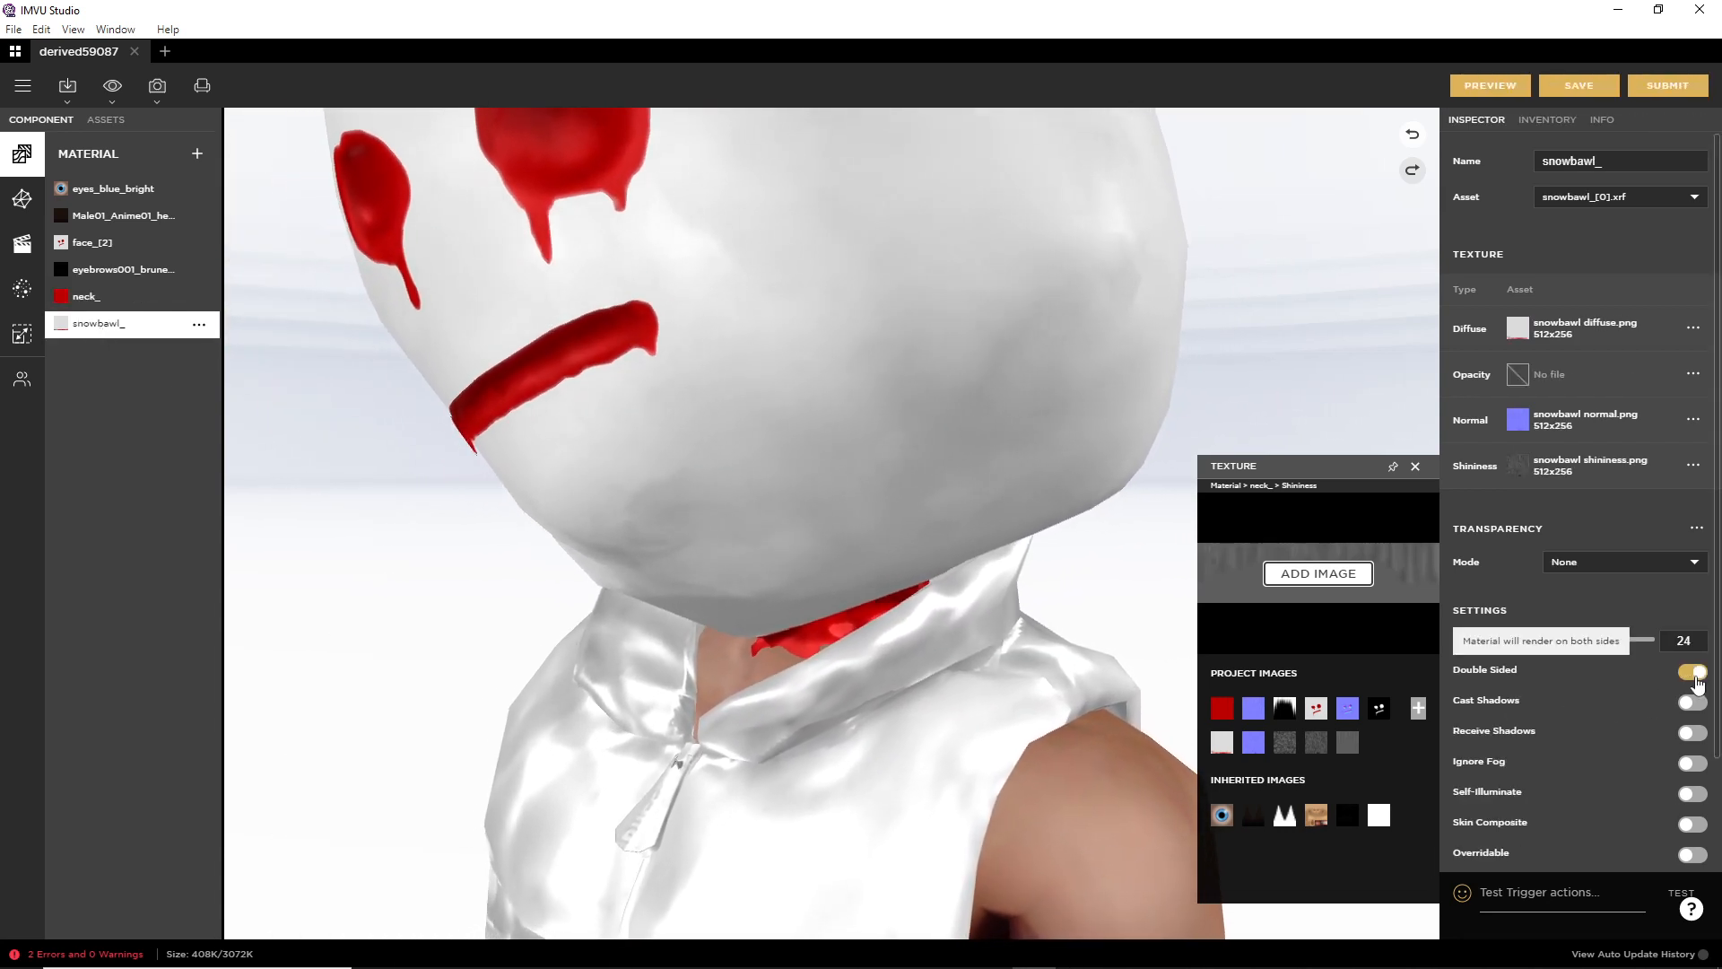
click(1490, 86)
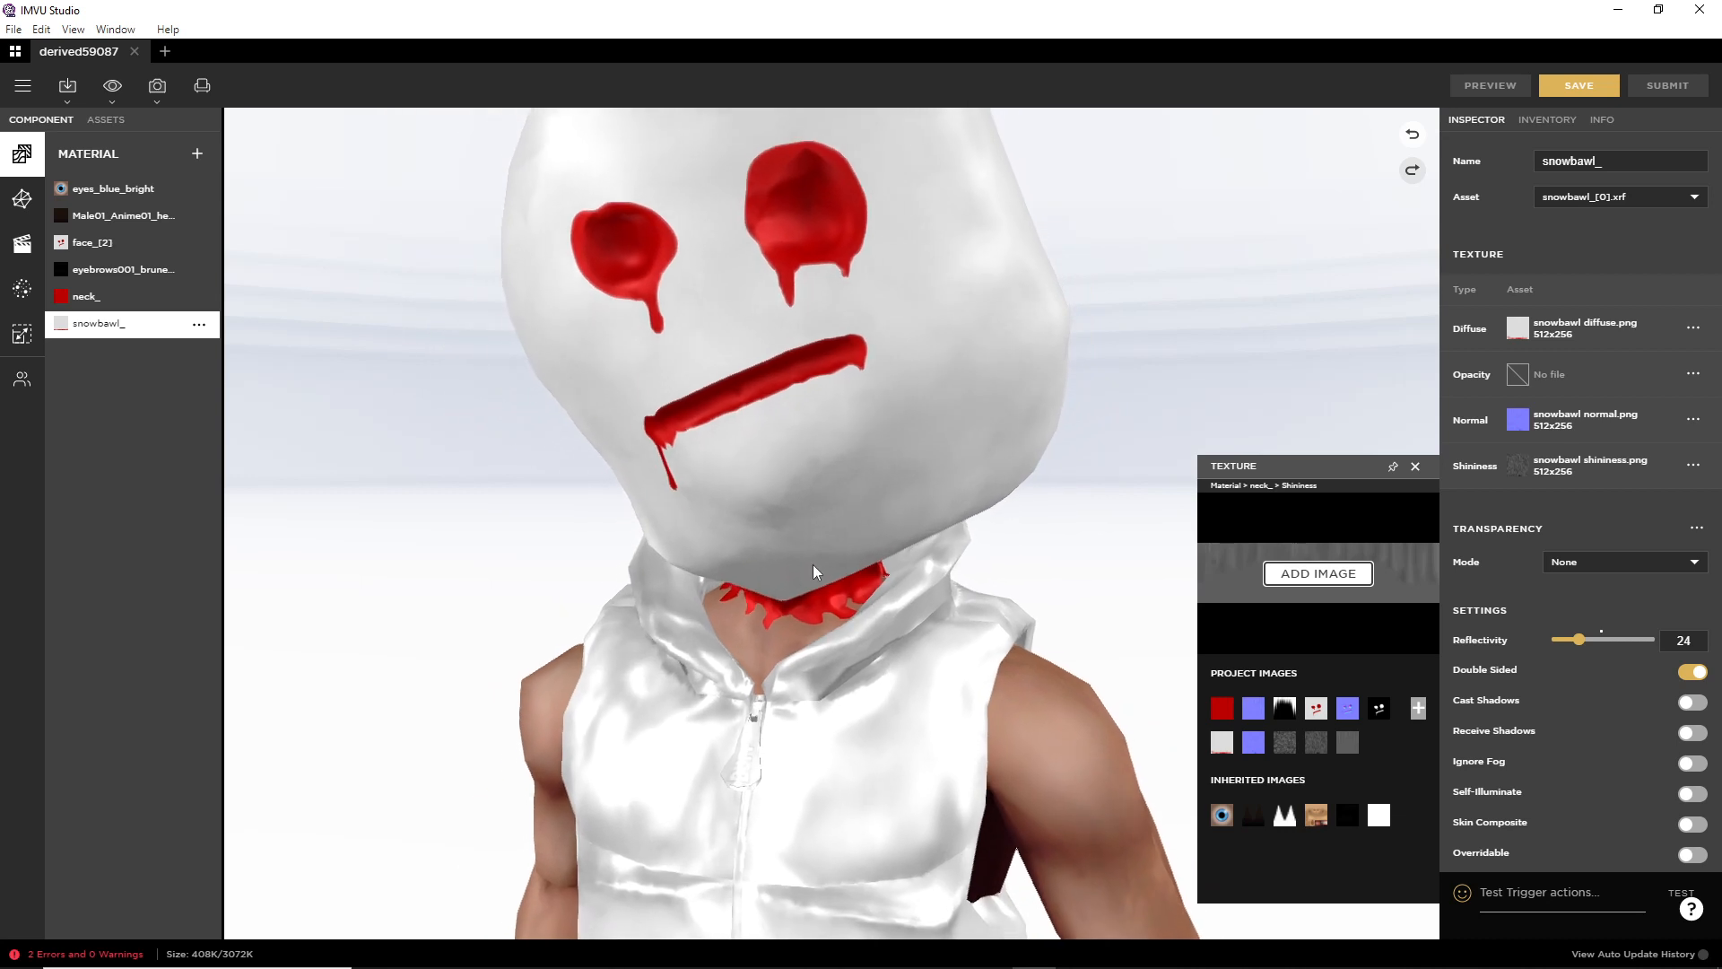
Step: Inspect the avatar's snowball head and neck from the front and both sides
drag(641, 576, 674, 635)
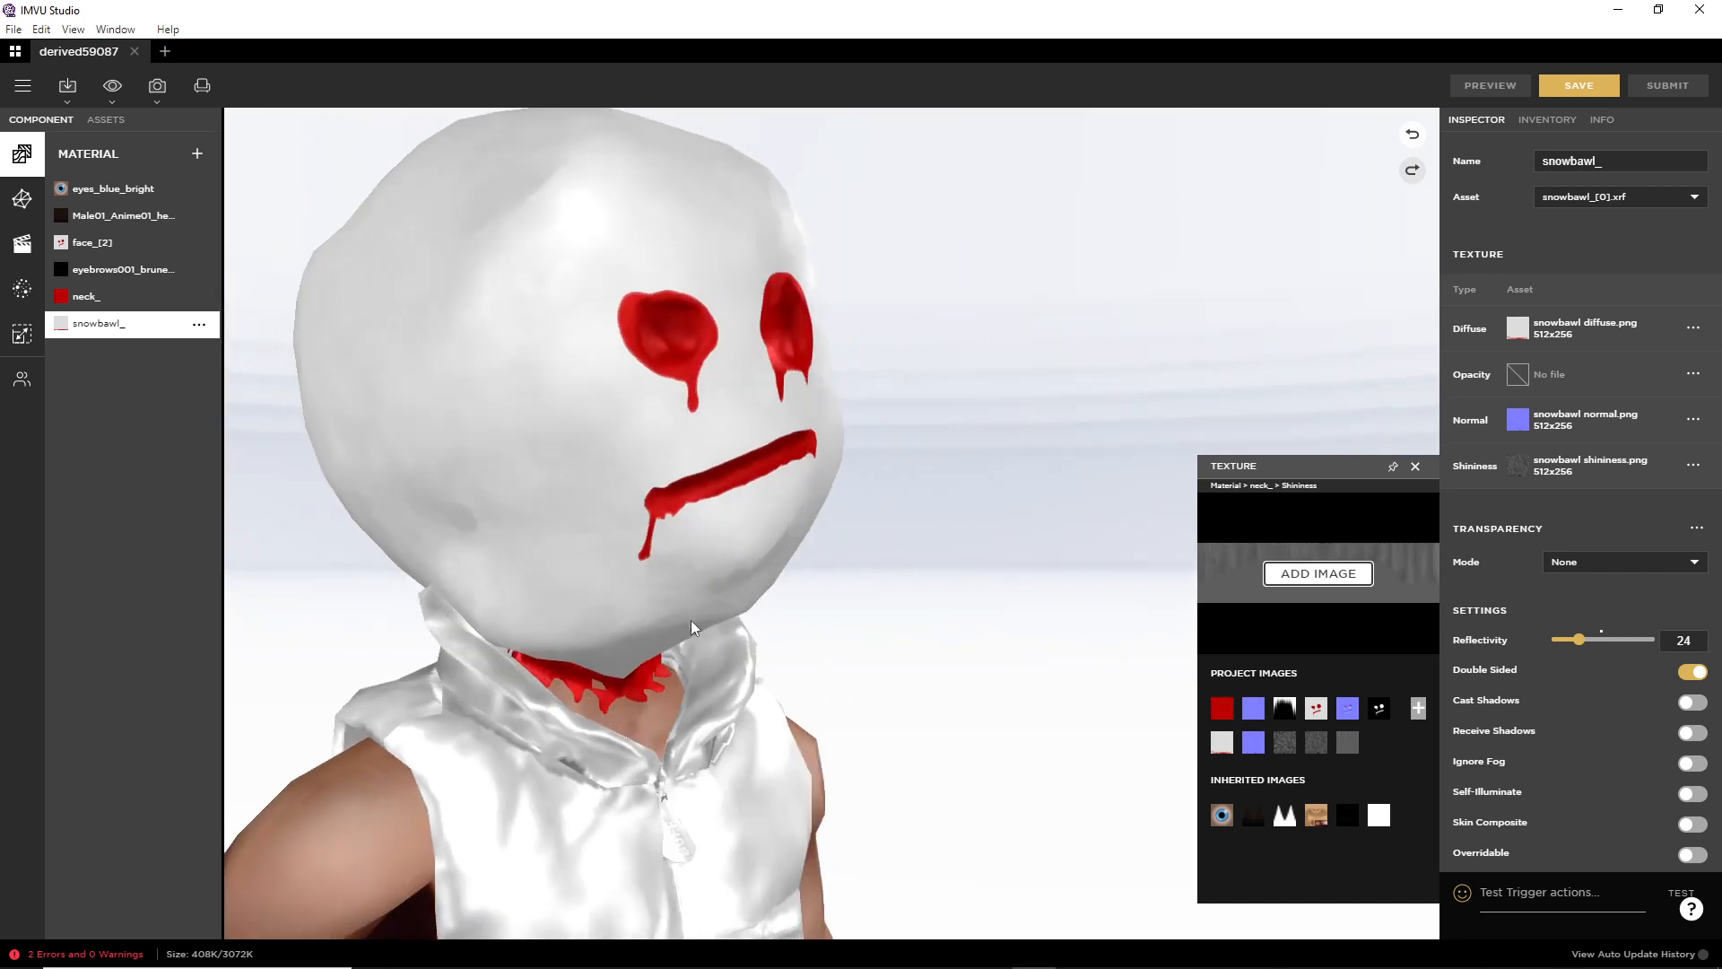
right_drag(761, 592, 817, 650)
drag(881, 664, 790, 686)
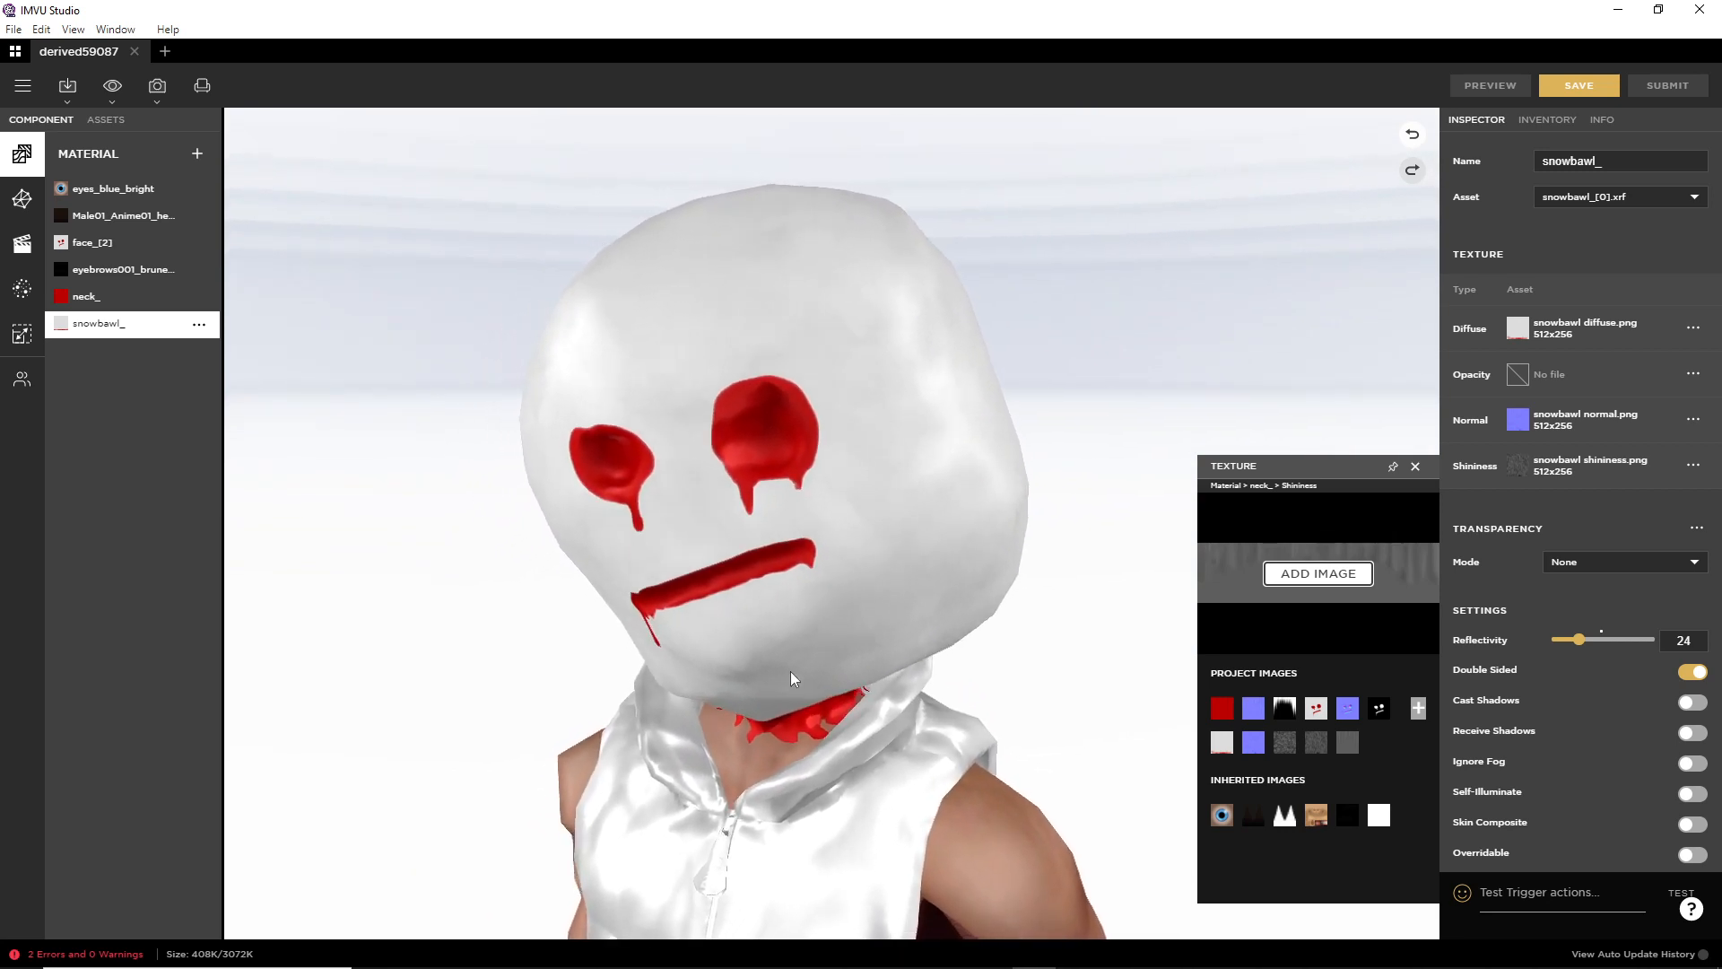
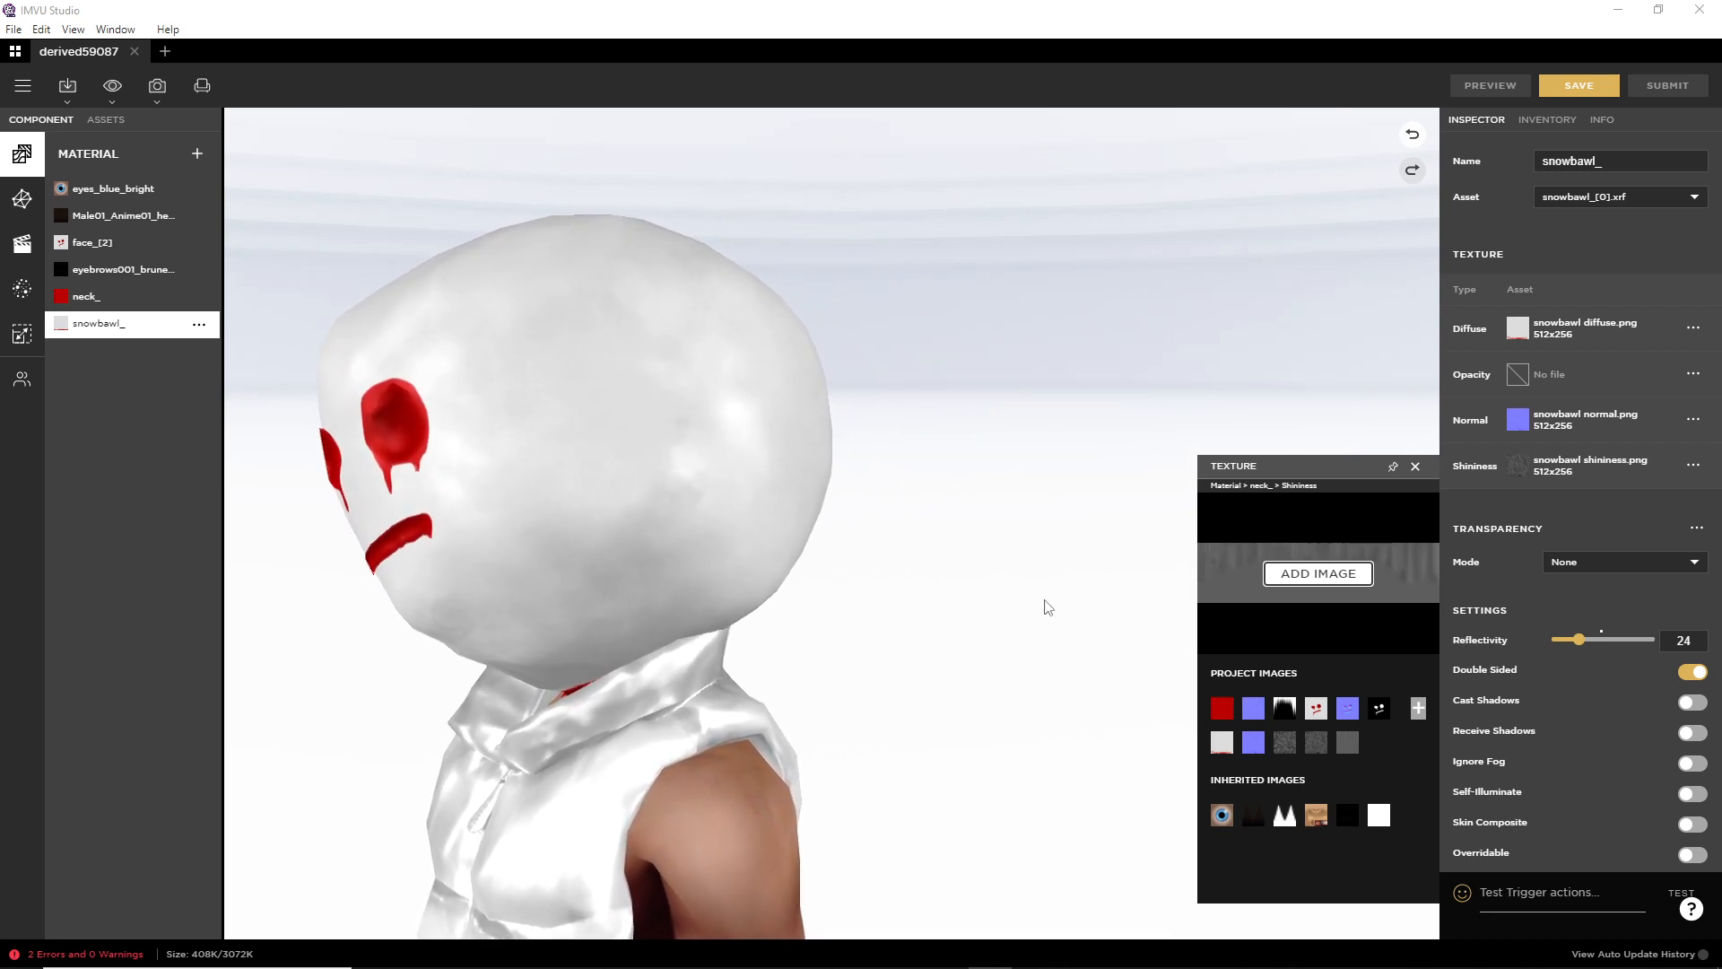
scroll(860, 622, up, 3)
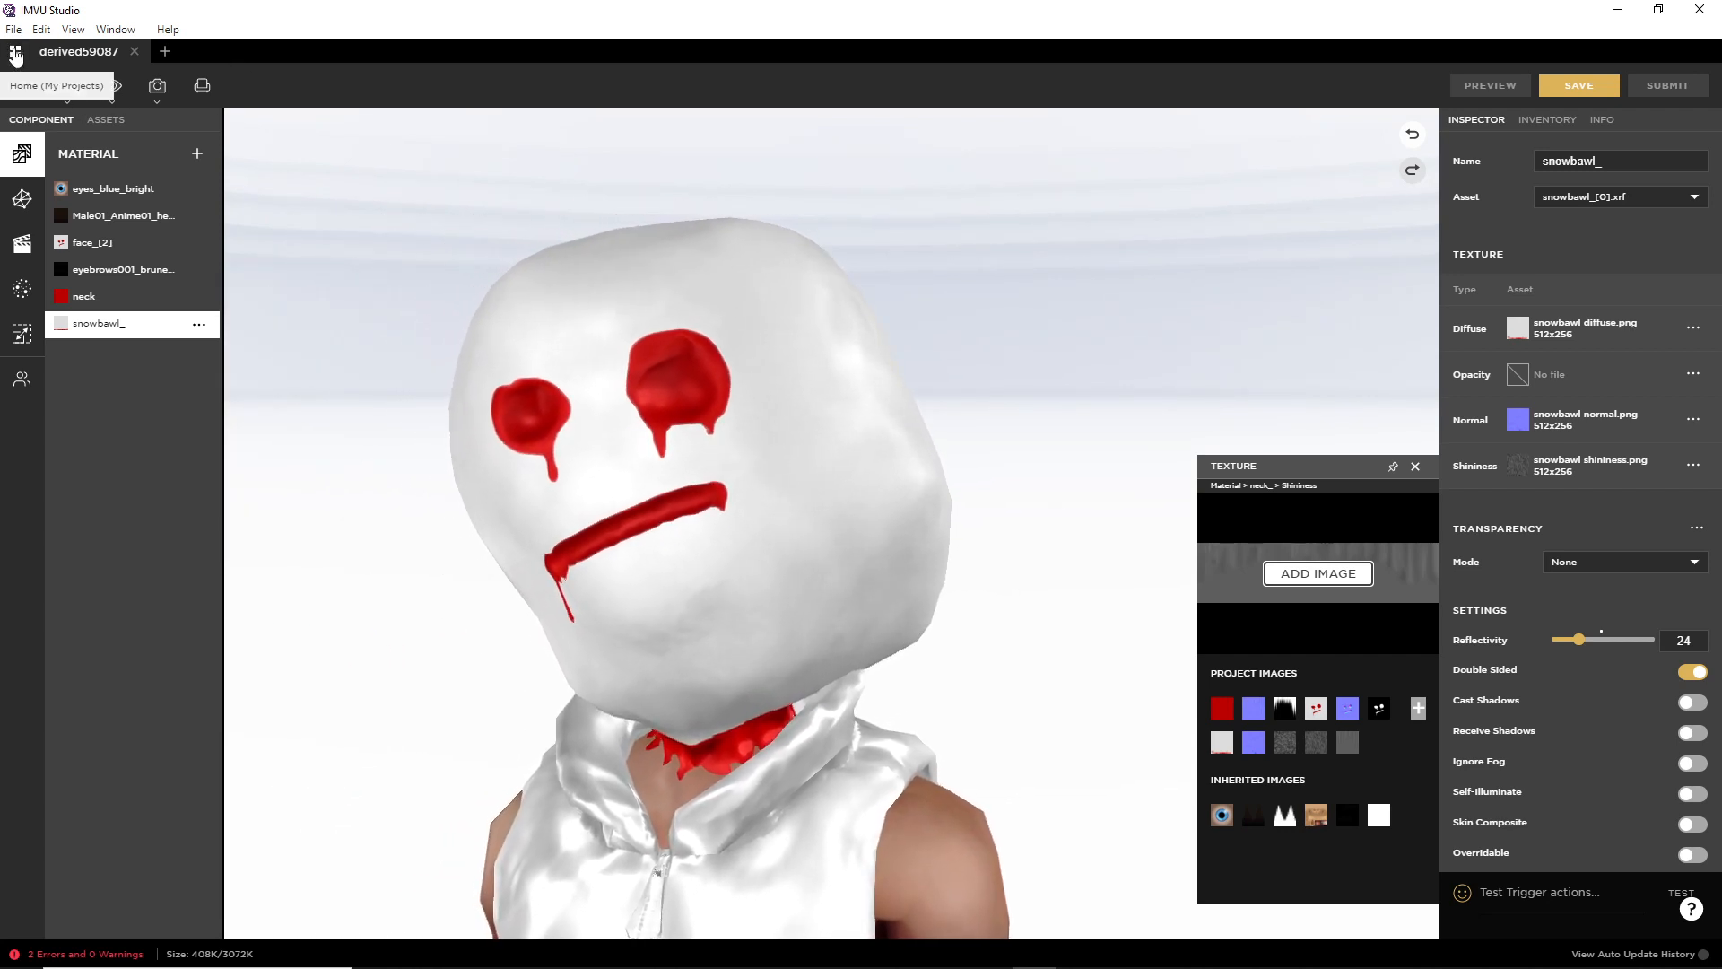
Step: Save the project as a new product named snowbawl M (1)
click(18, 90)
mouse_move(89, 123)
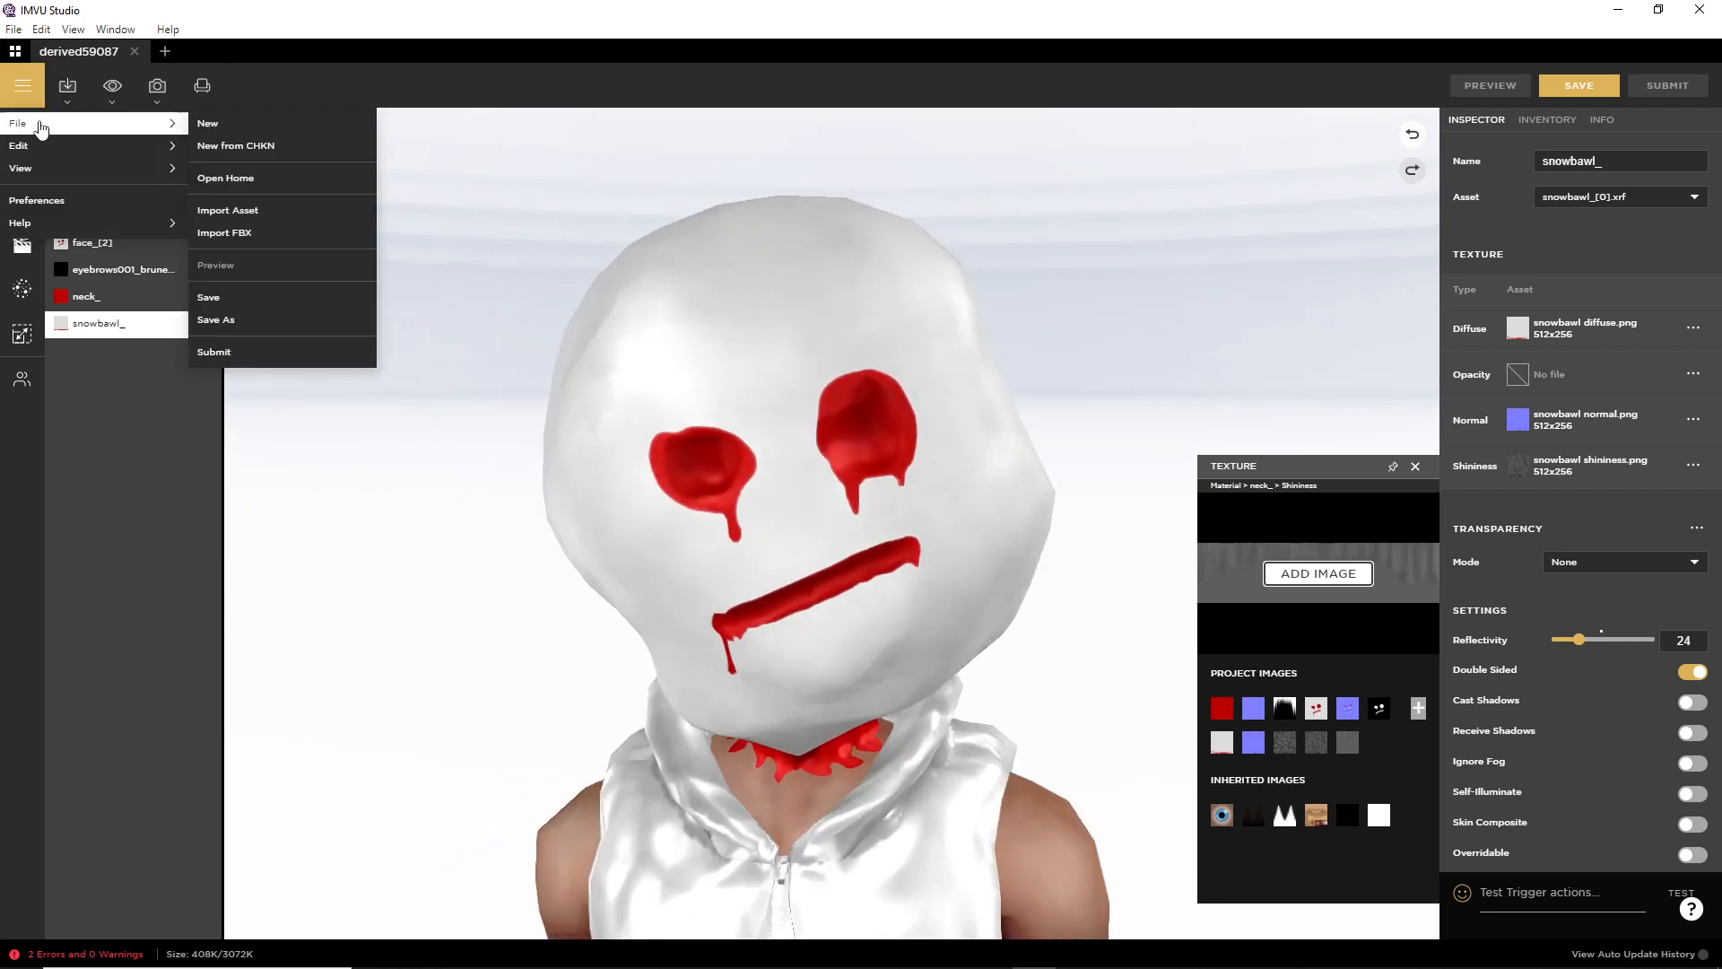
click(224, 320)
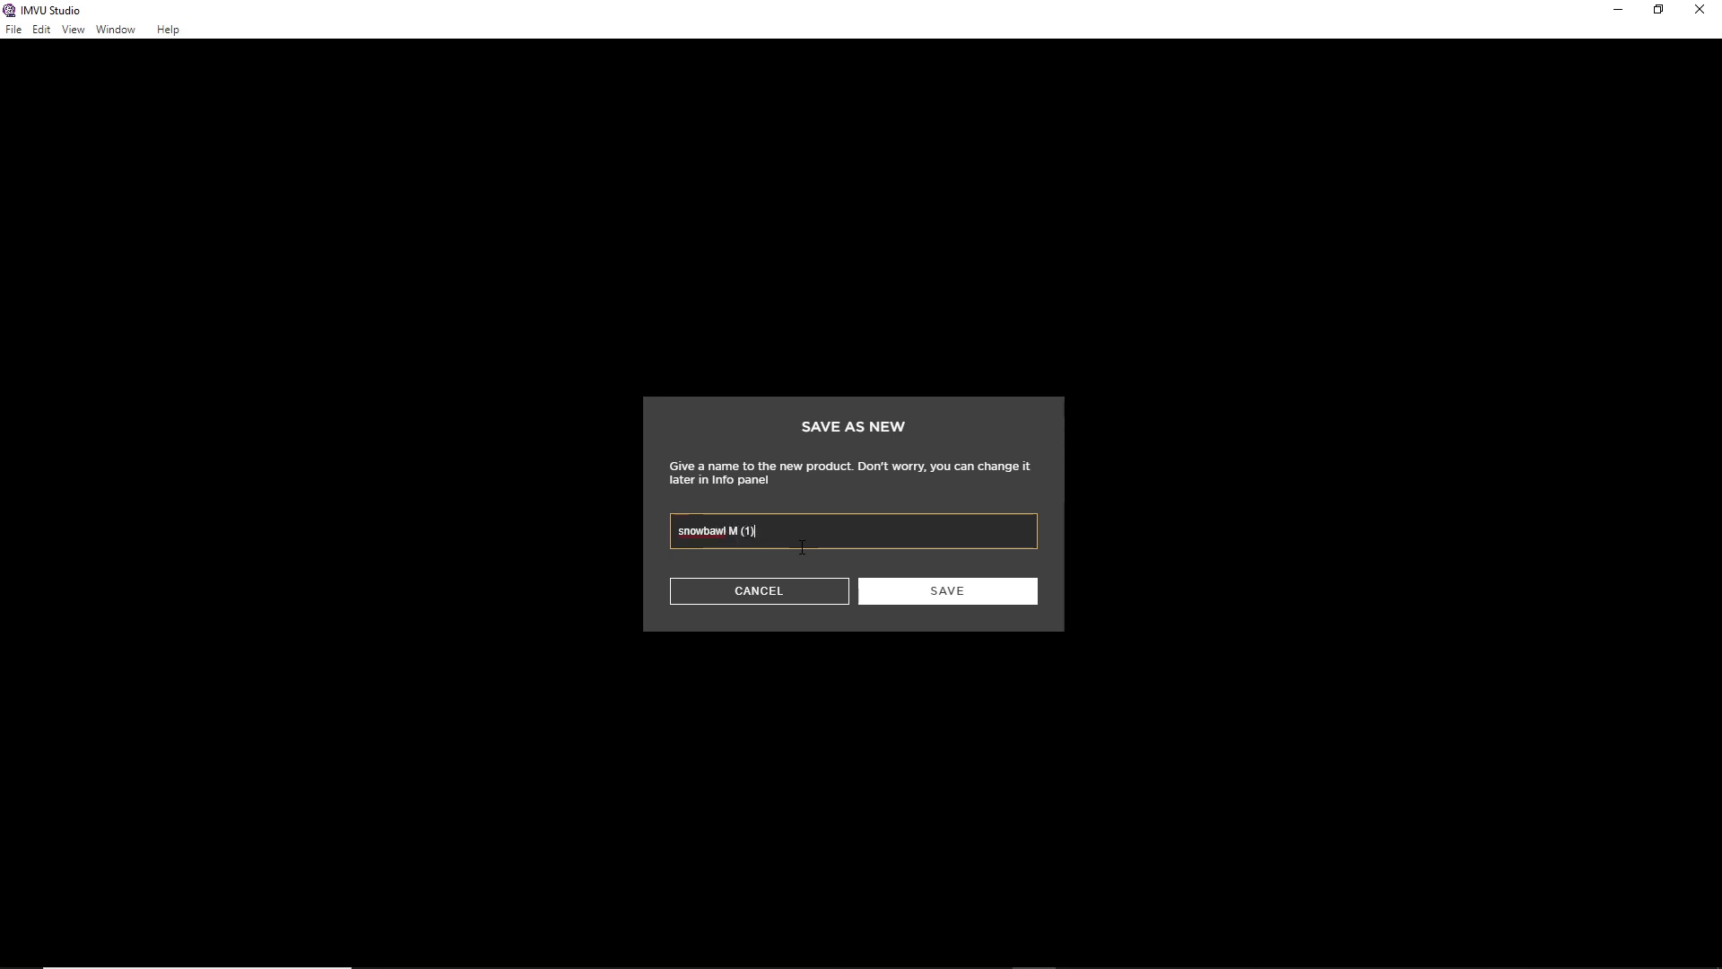
click(904, 599)
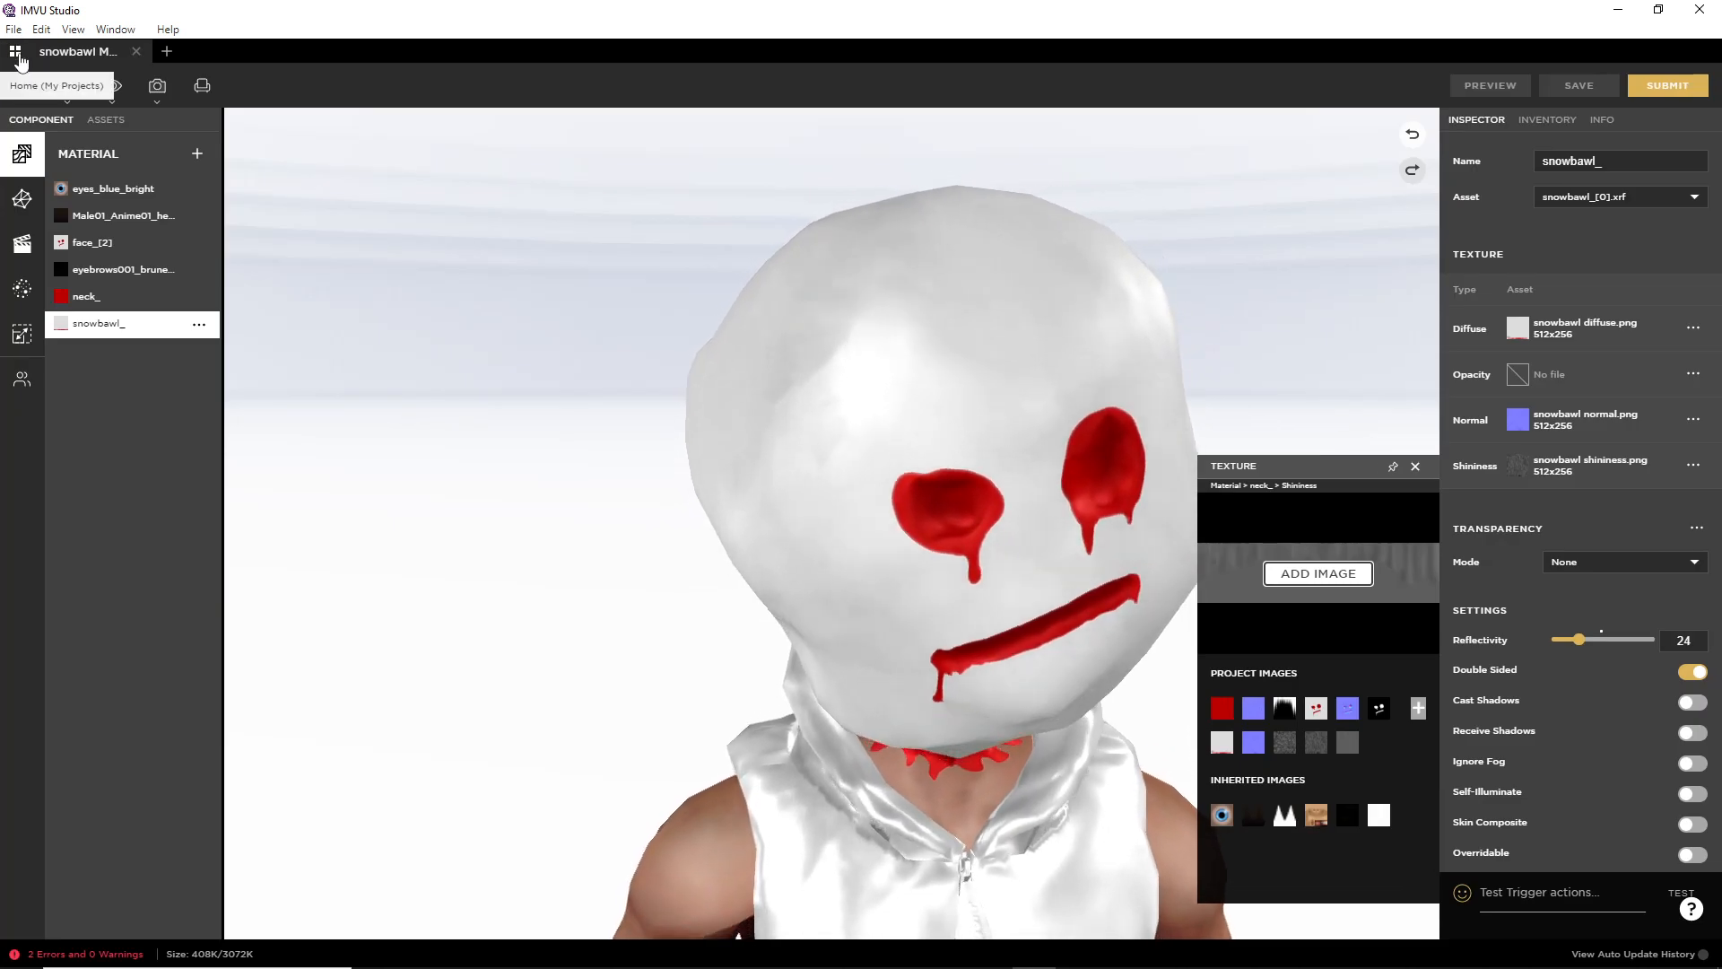
Step: Open the Snowbawl draft from the product list and examine its head on the avatar up close
click(18, 53)
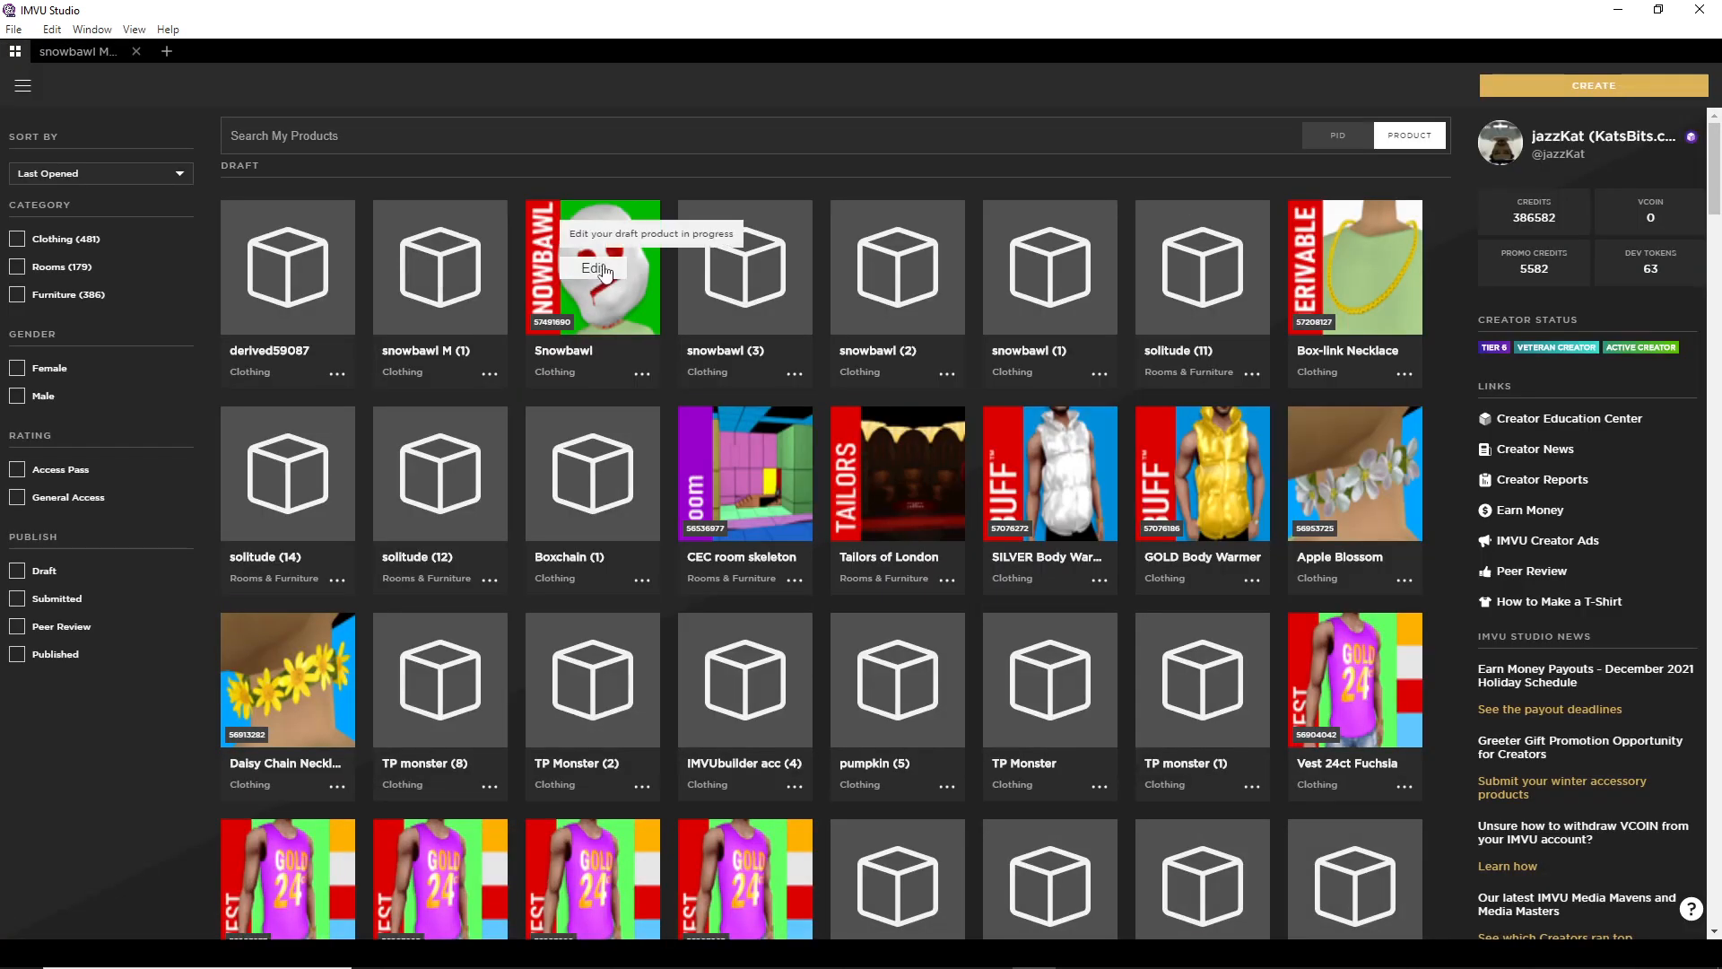
click(596, 269)
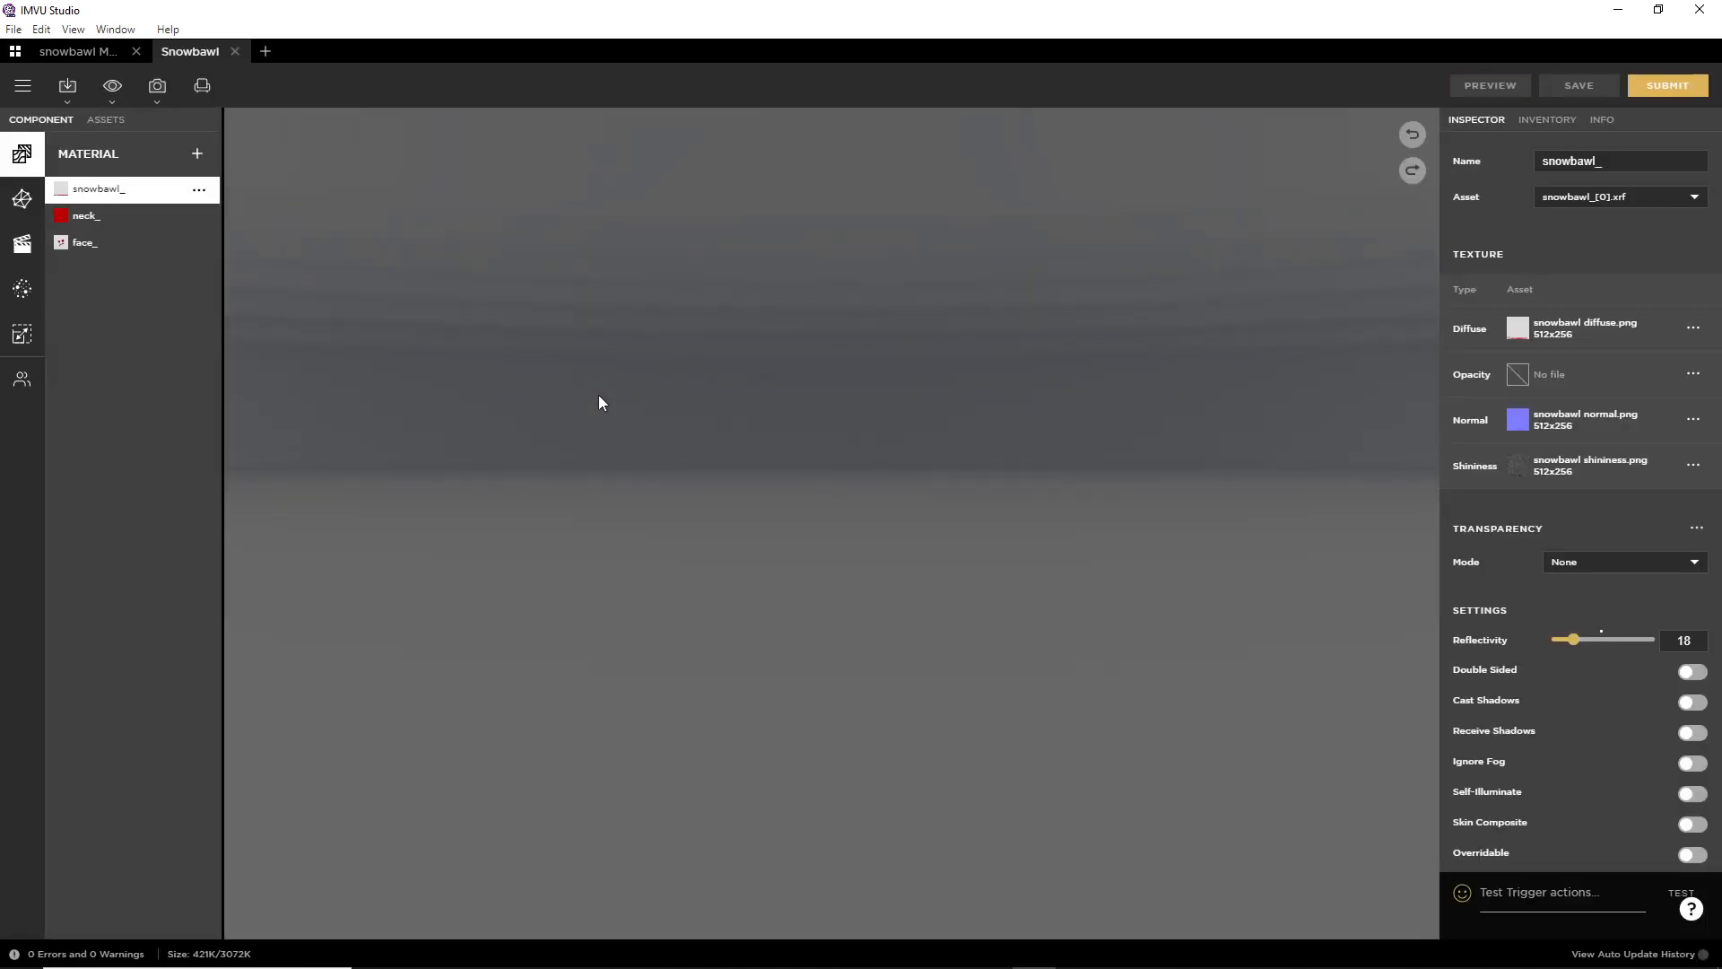
drag(617, 558, 797, 628)
scroll(802, 567, up, 5)
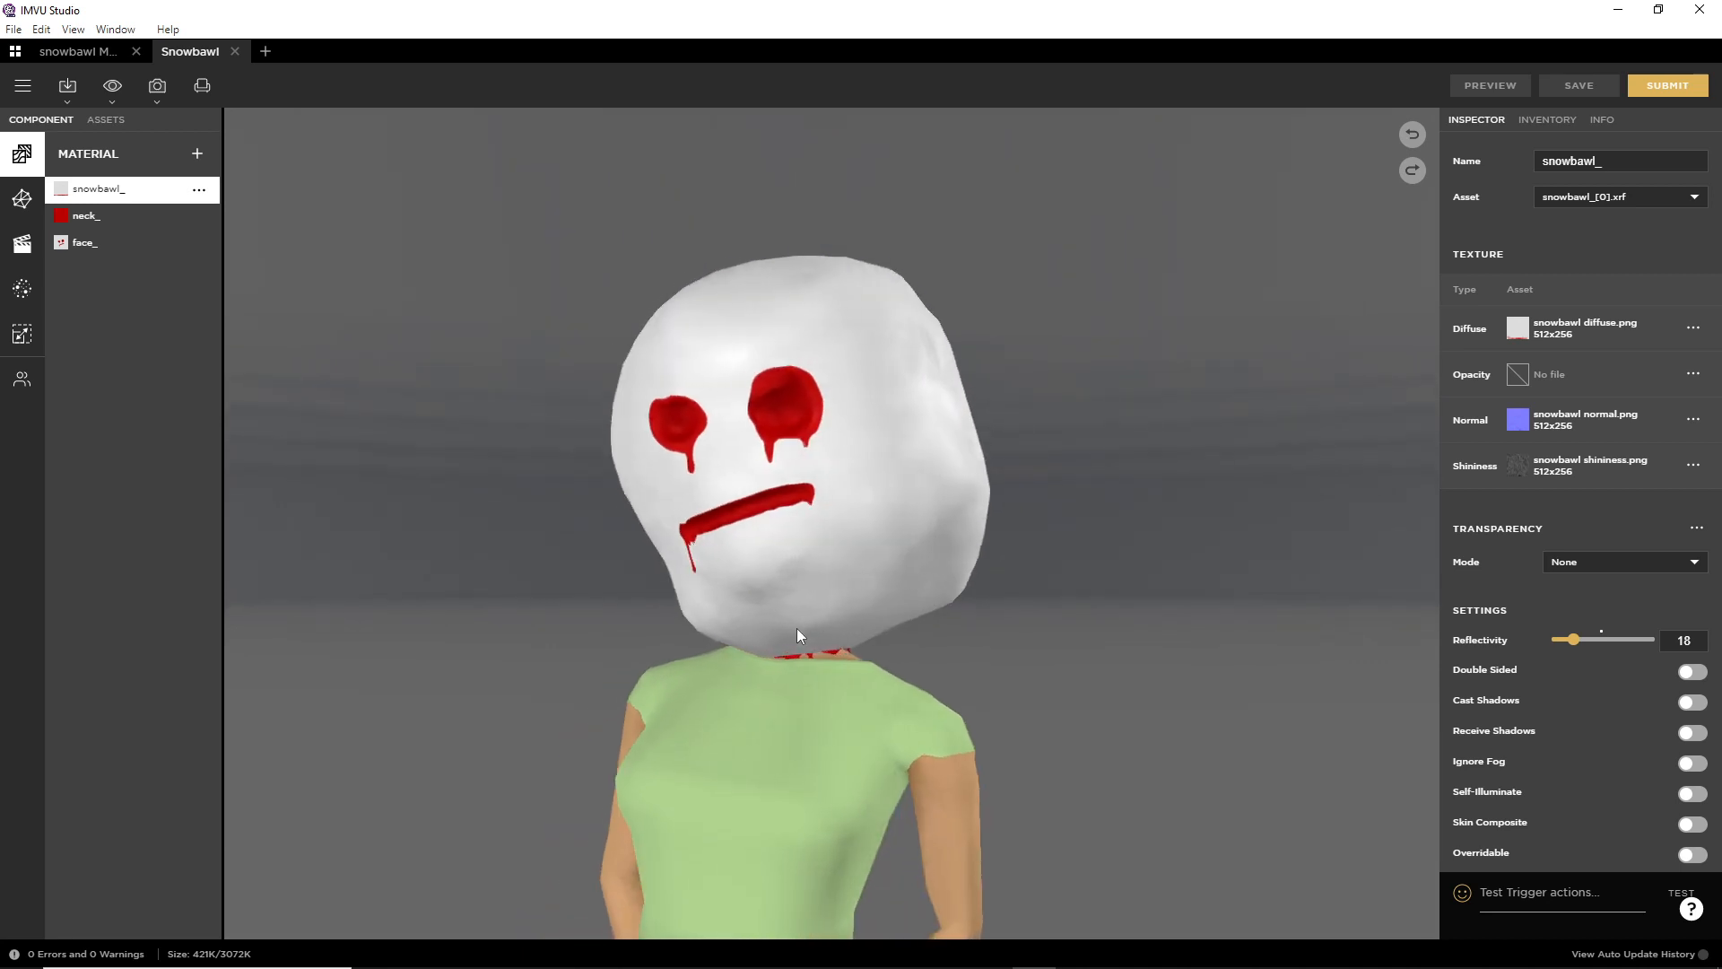
Step: Return to the snowbawl M project and unassign the Diffuse texture from the eyes_blue_bright material
click(79, 54)
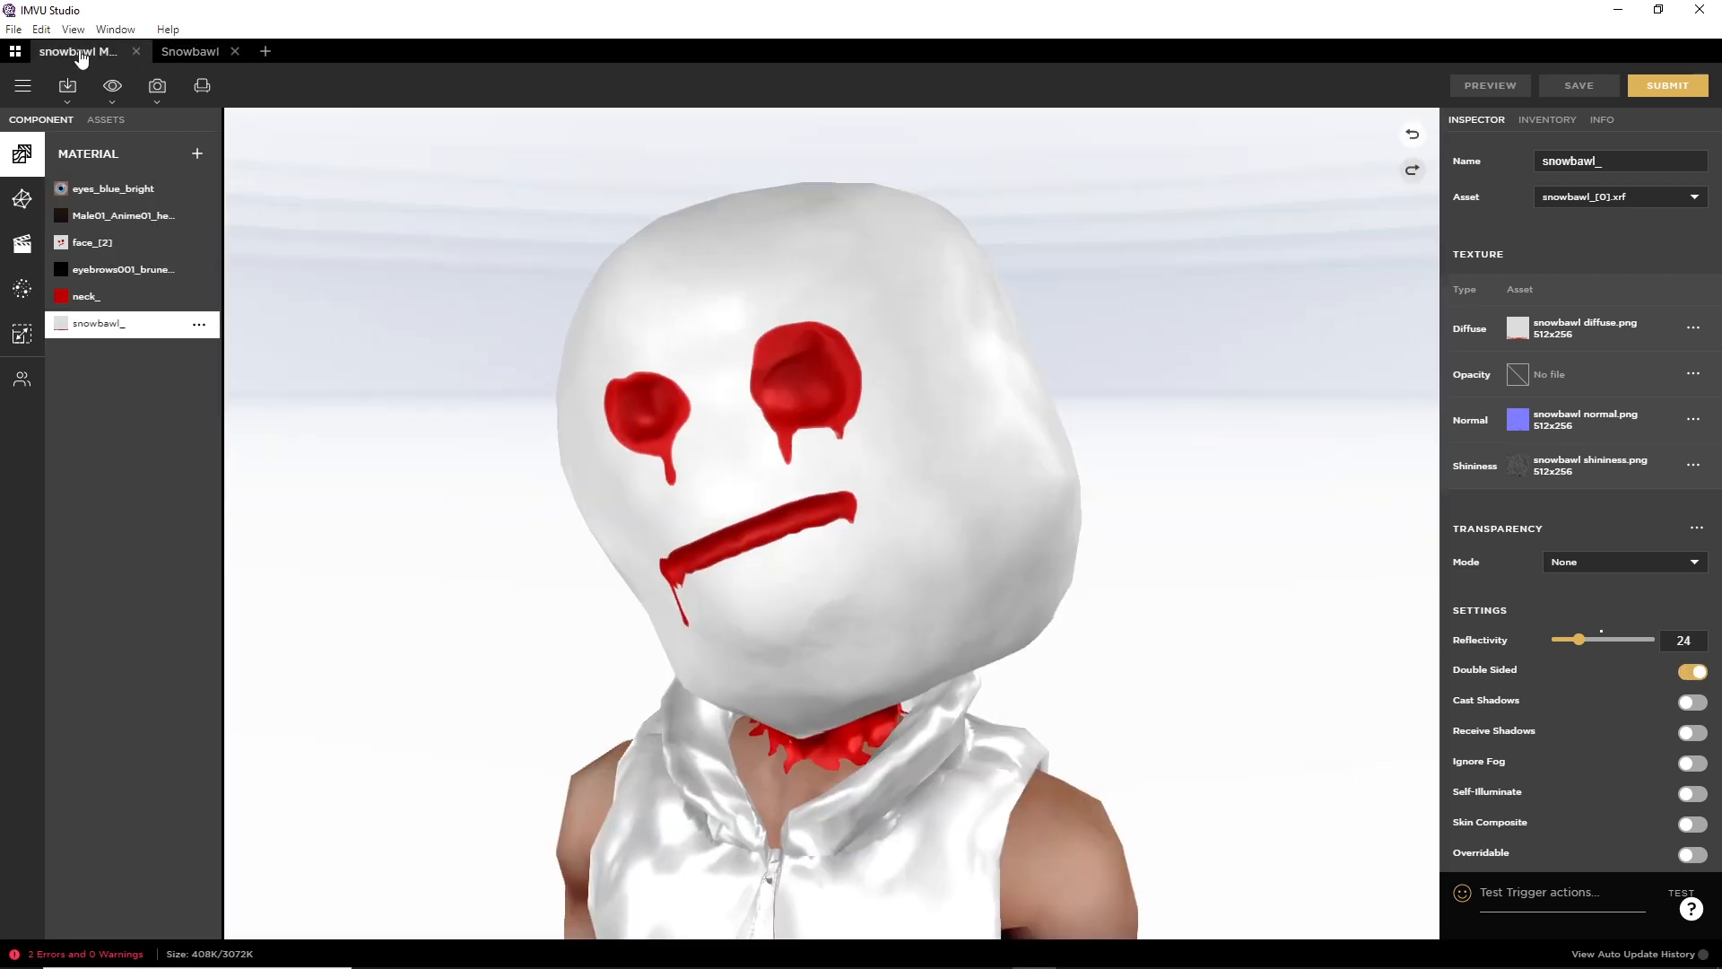
click(125, 189)
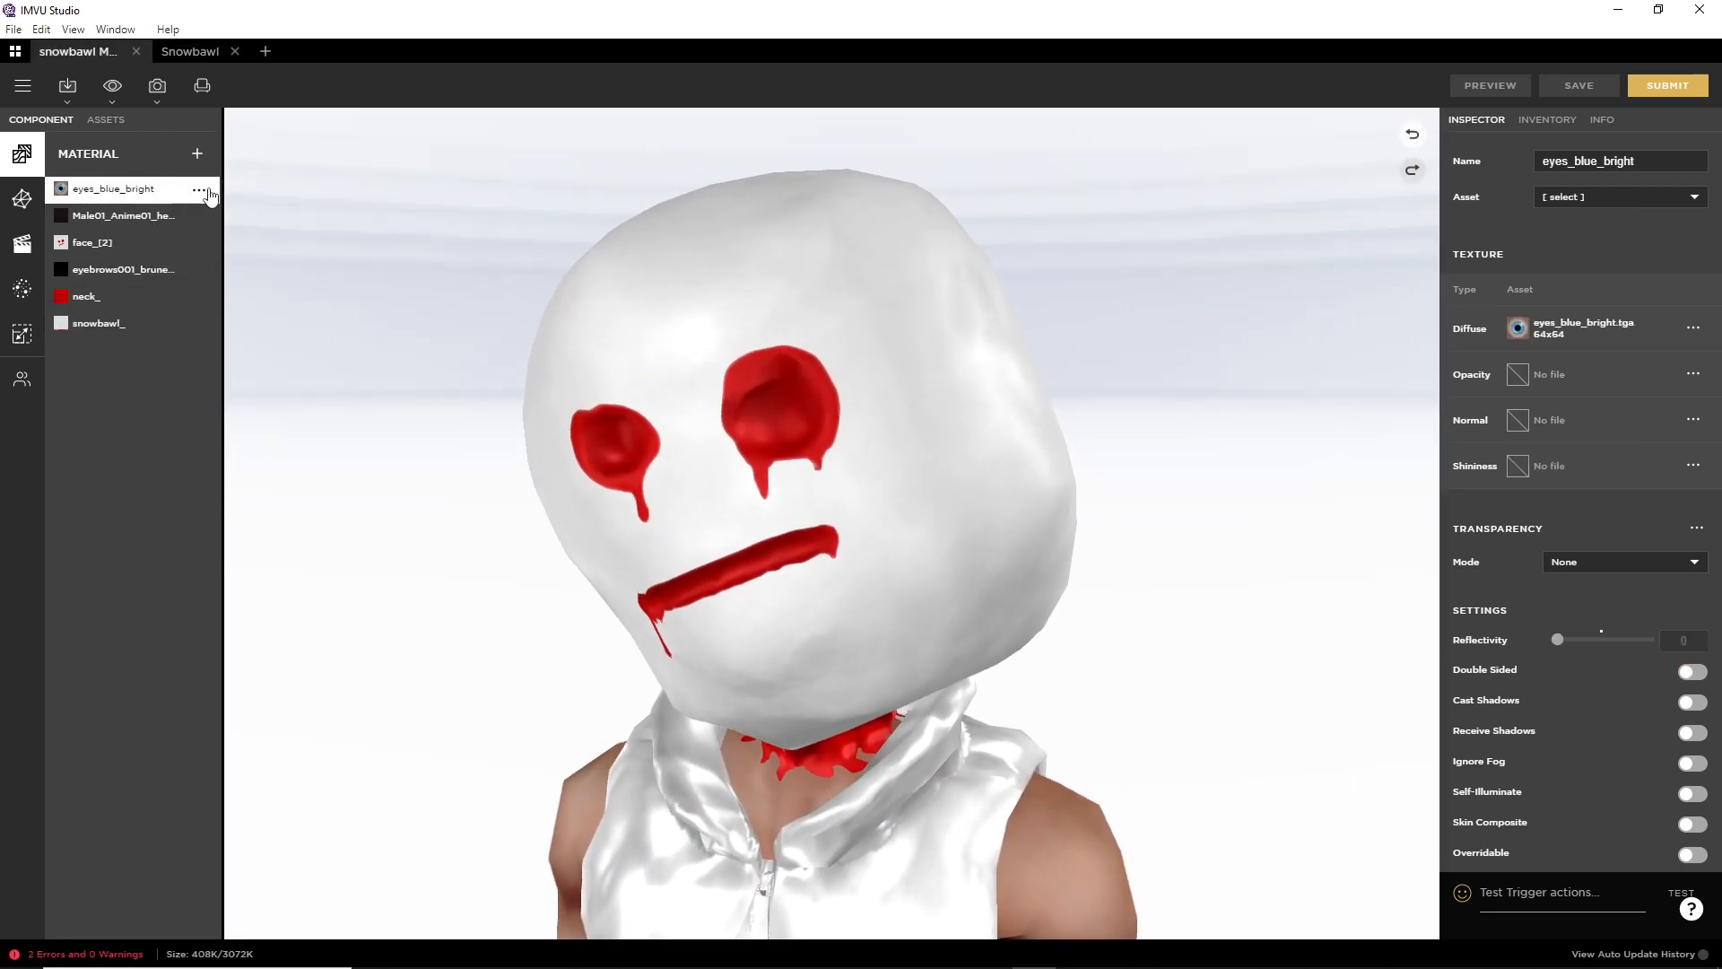
click(199, 190)
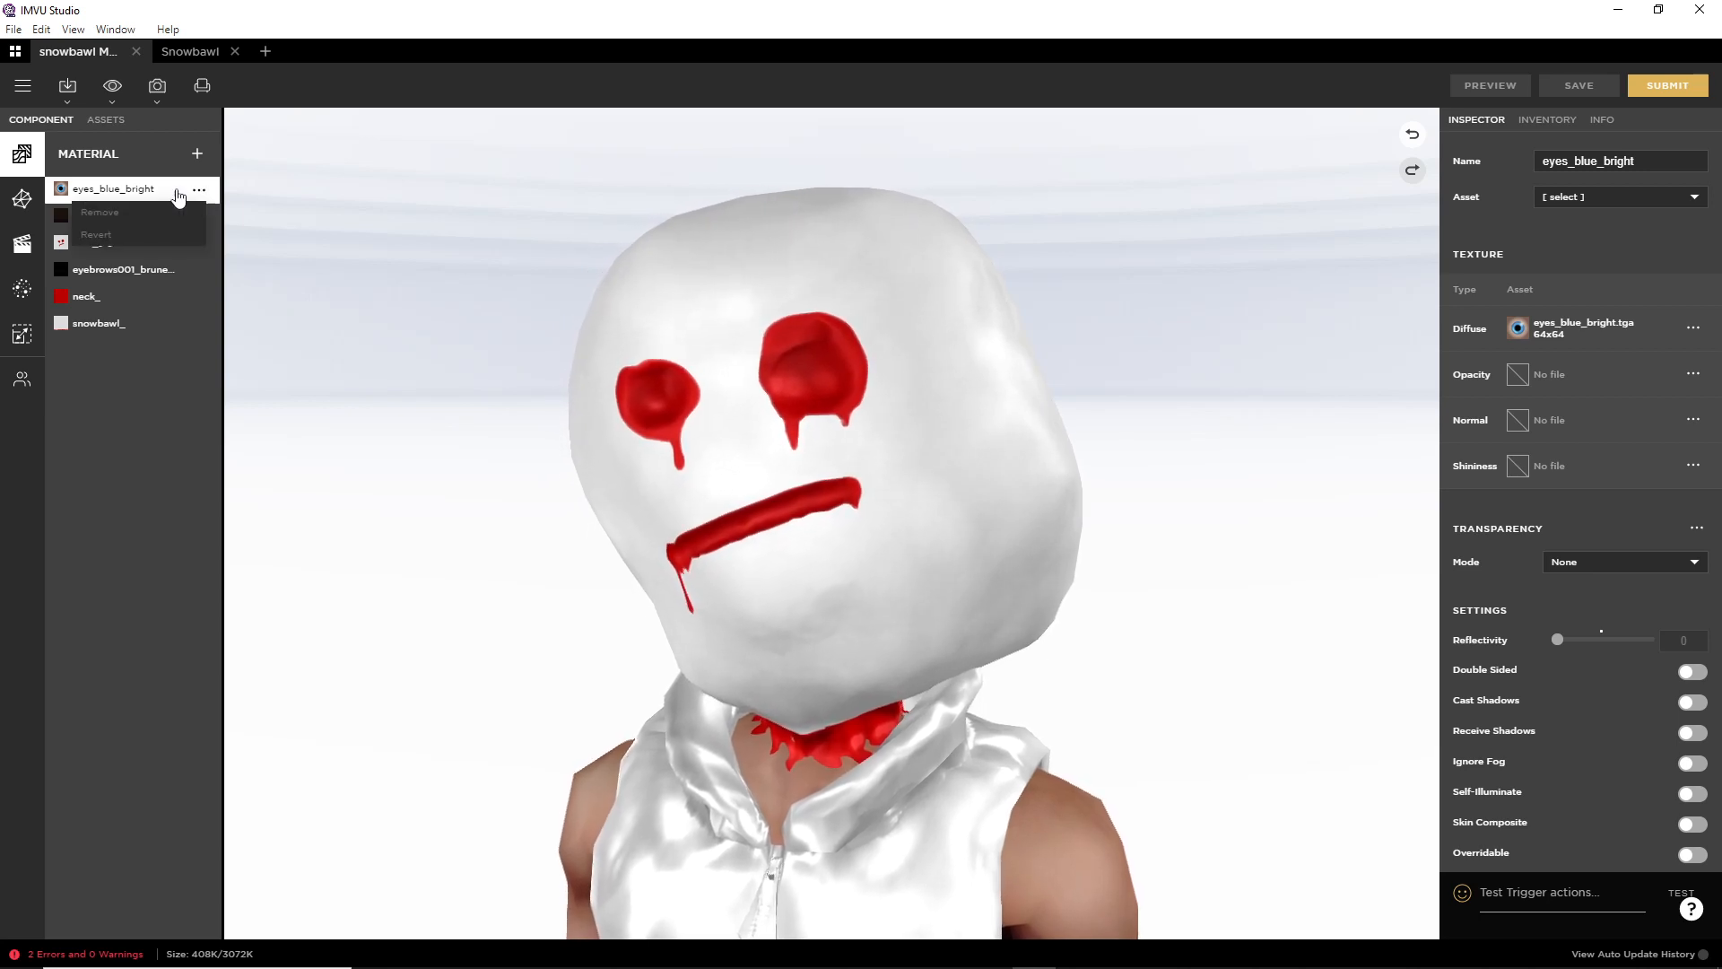
click(94, 188)
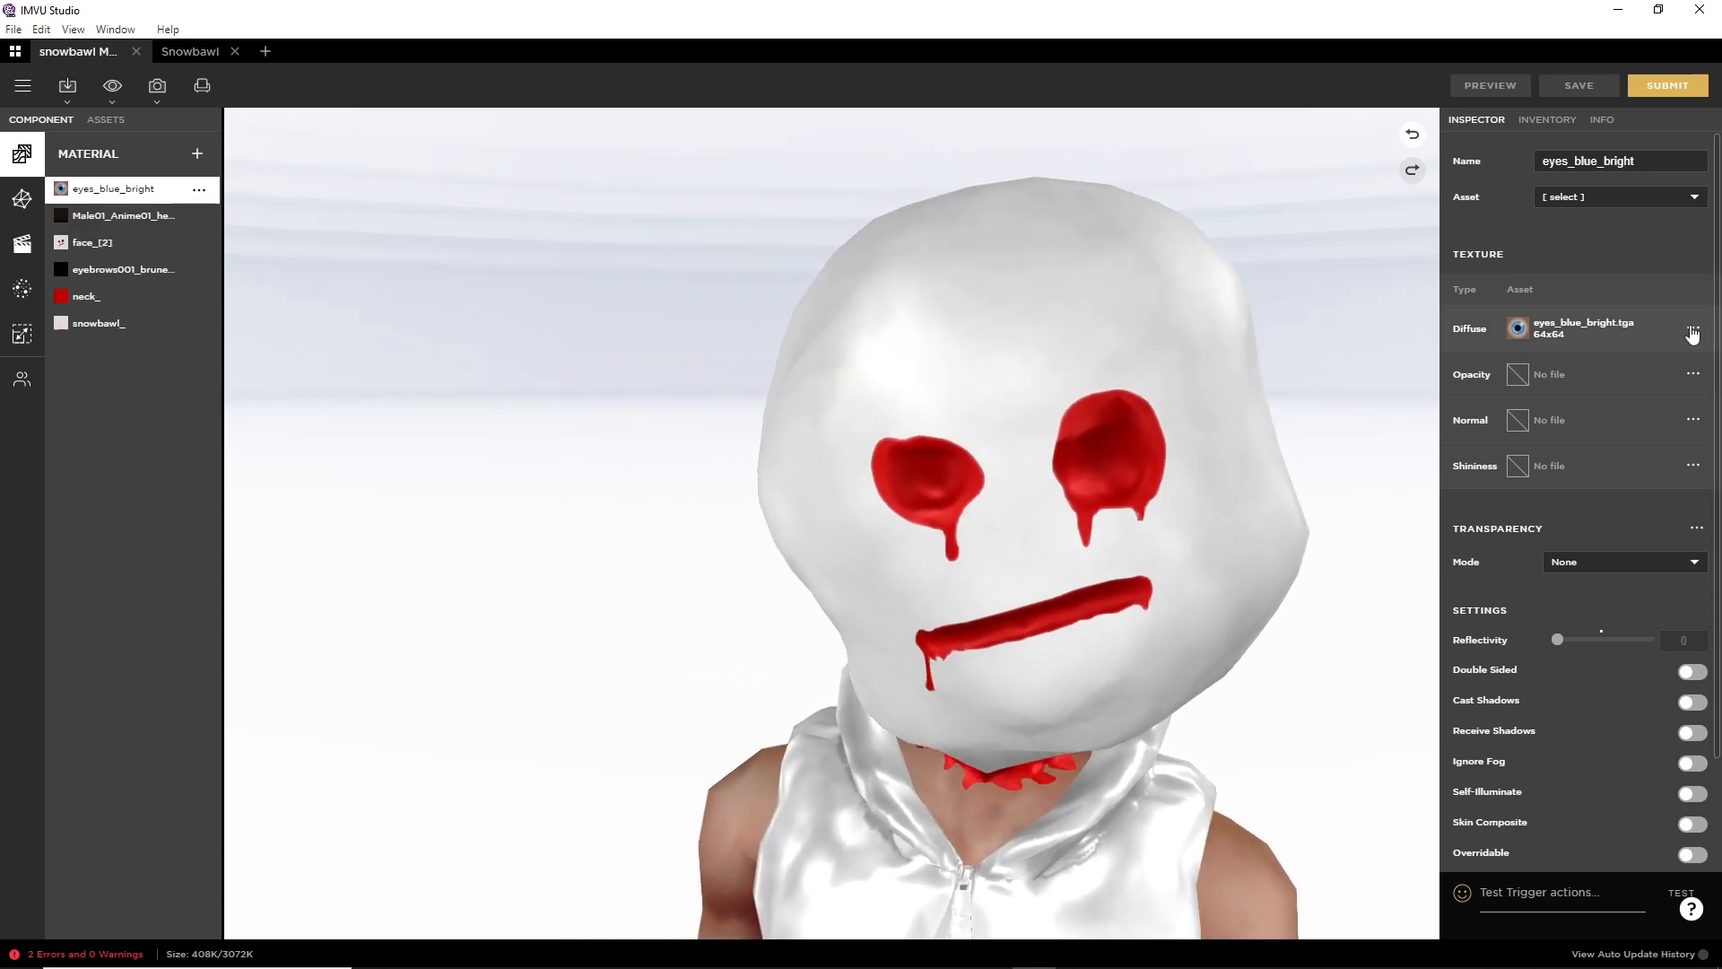
click(1692, 329)
click(1650, 368)
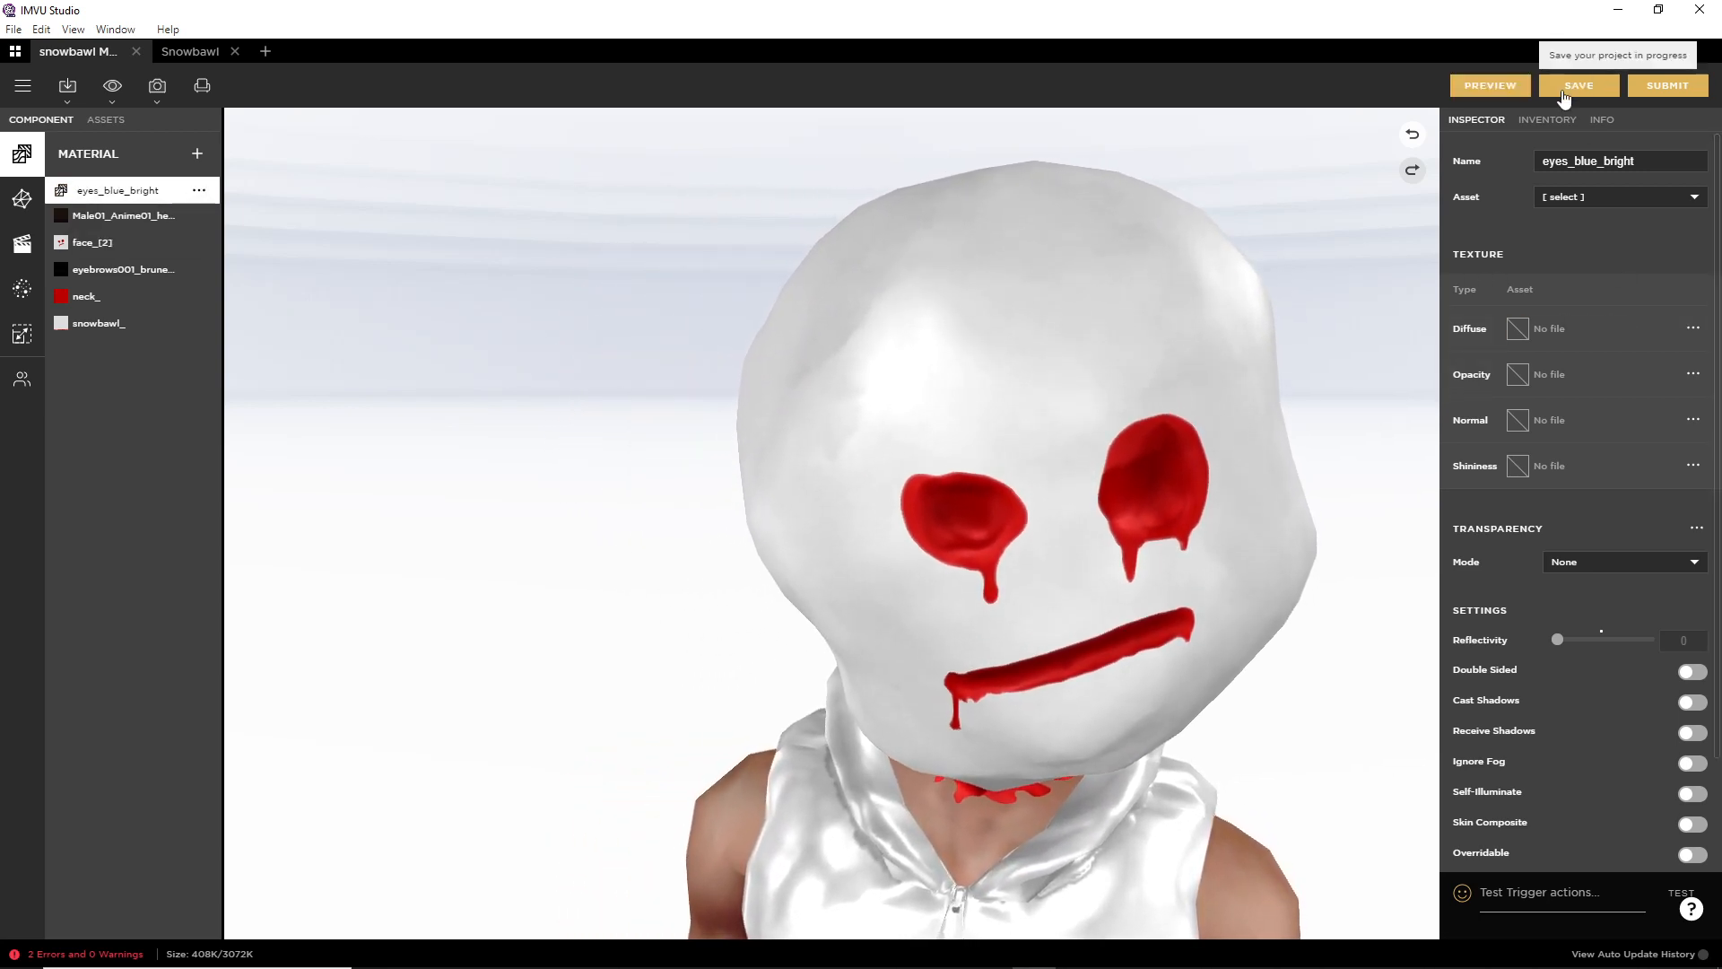
Step: Unassign the Diffuse and Opacity textures from the Male01_Anime01_head material
click(142, 216)
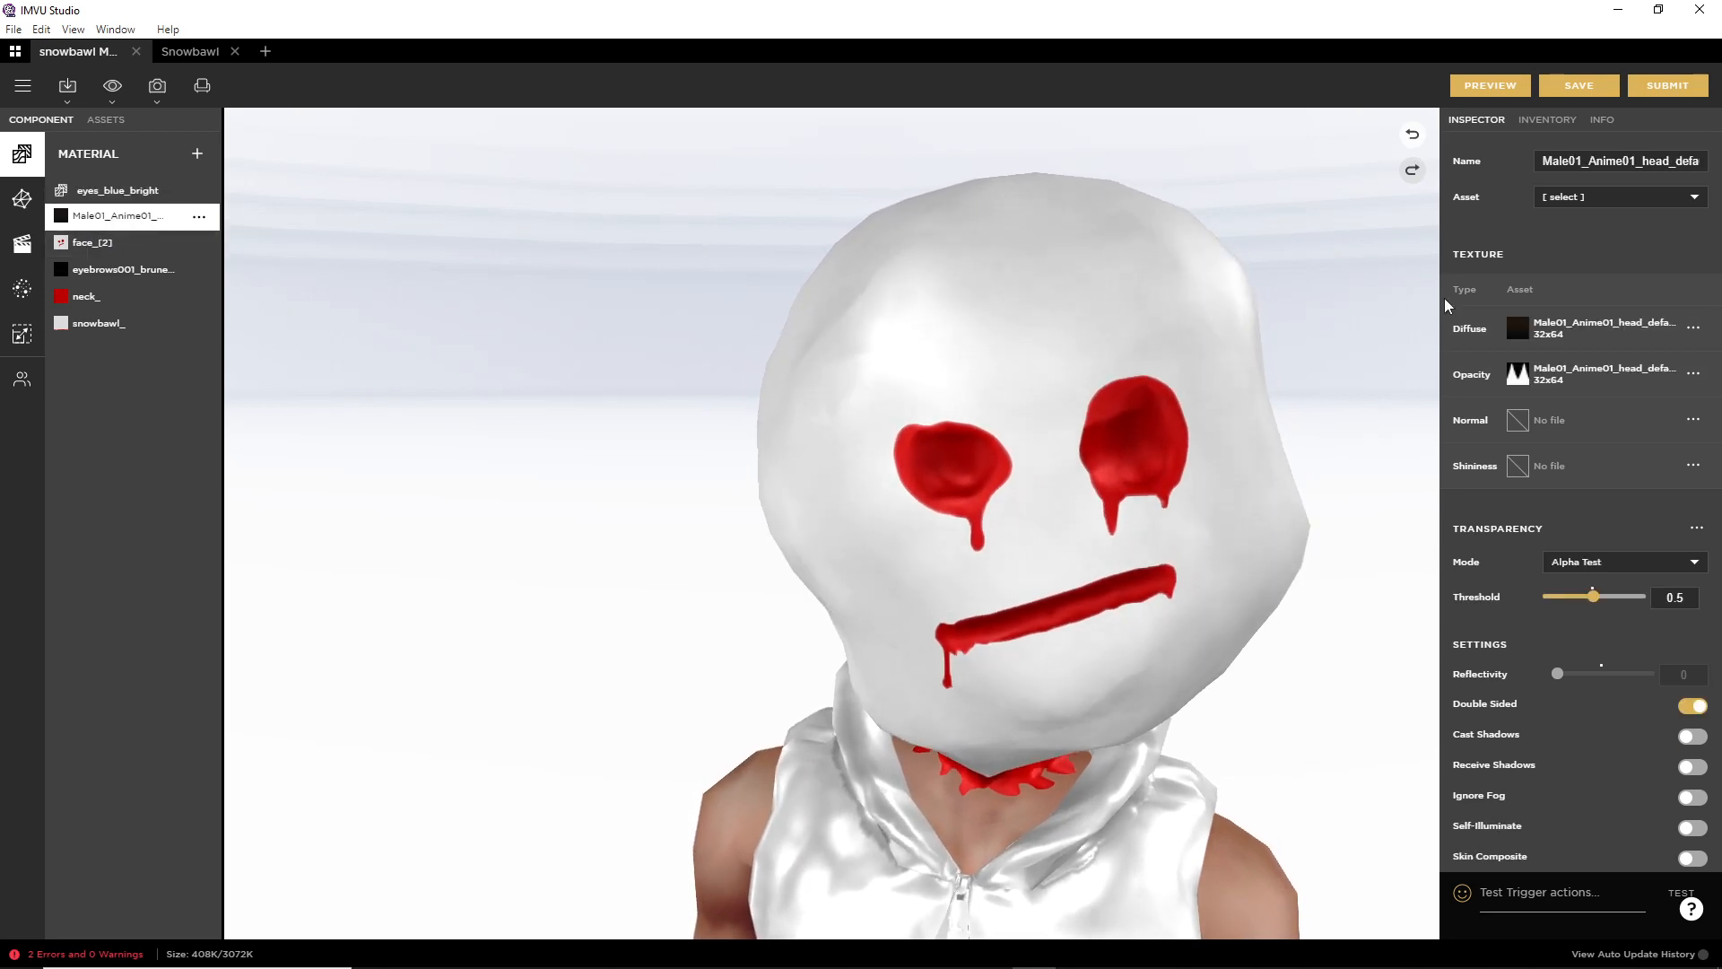
click(1692, 328)
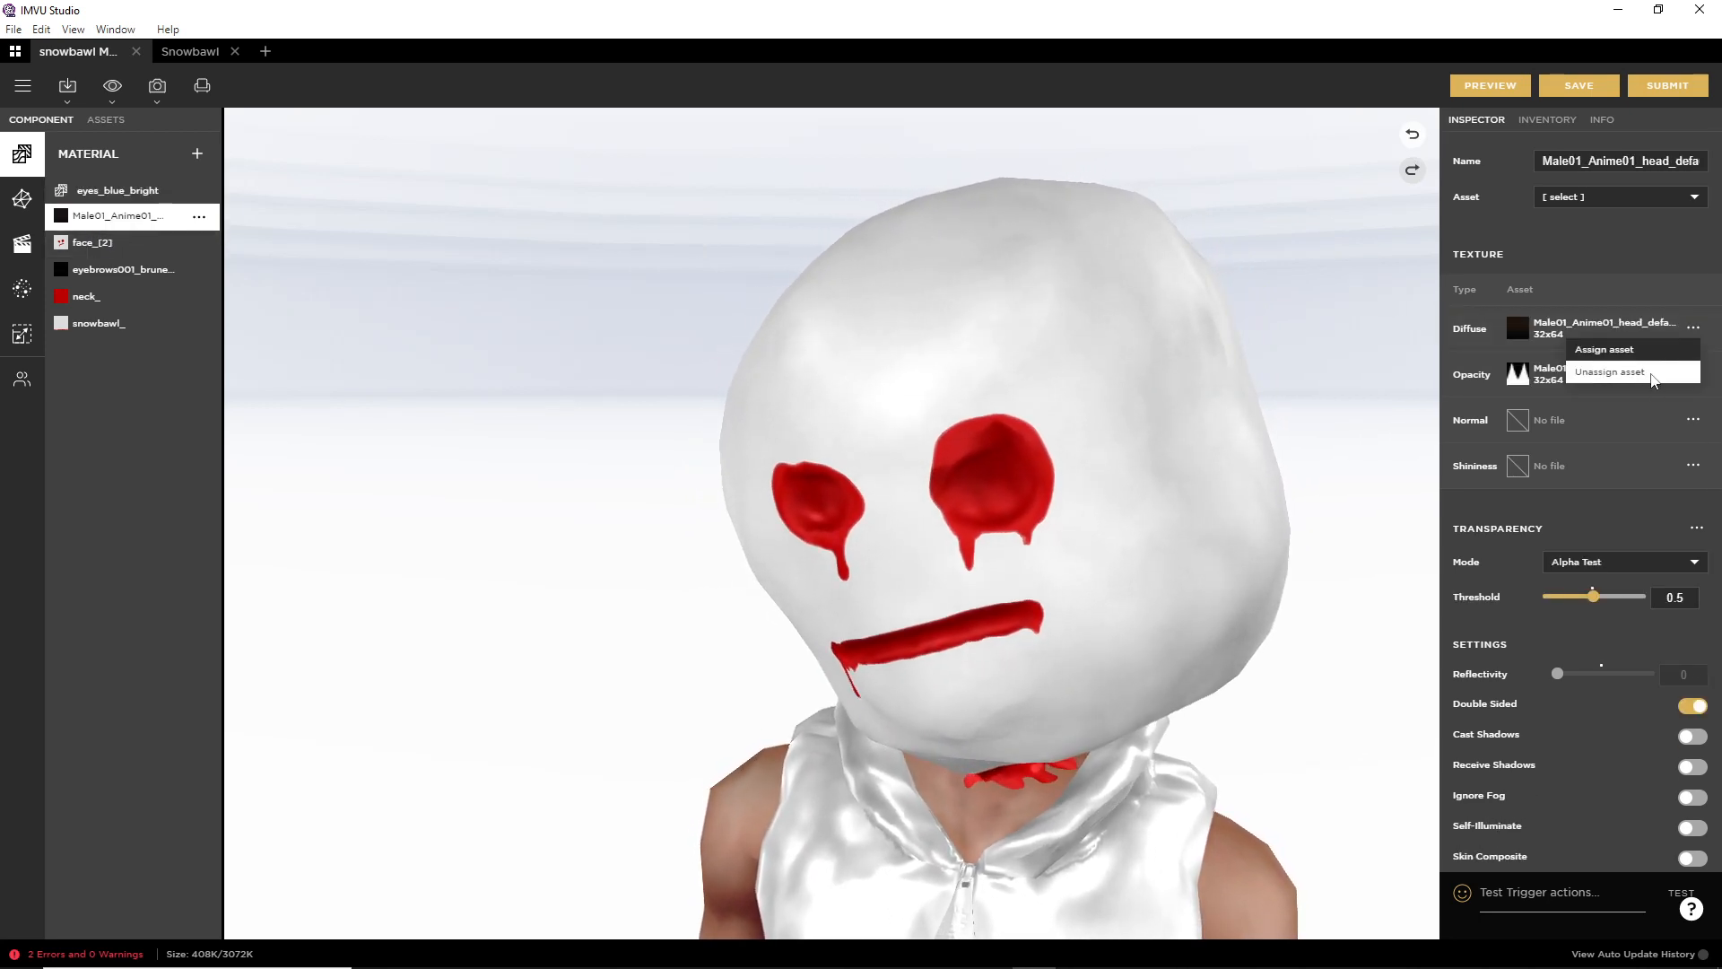
click(1650, 371)
click(1692, 373)
click(1643, 418)
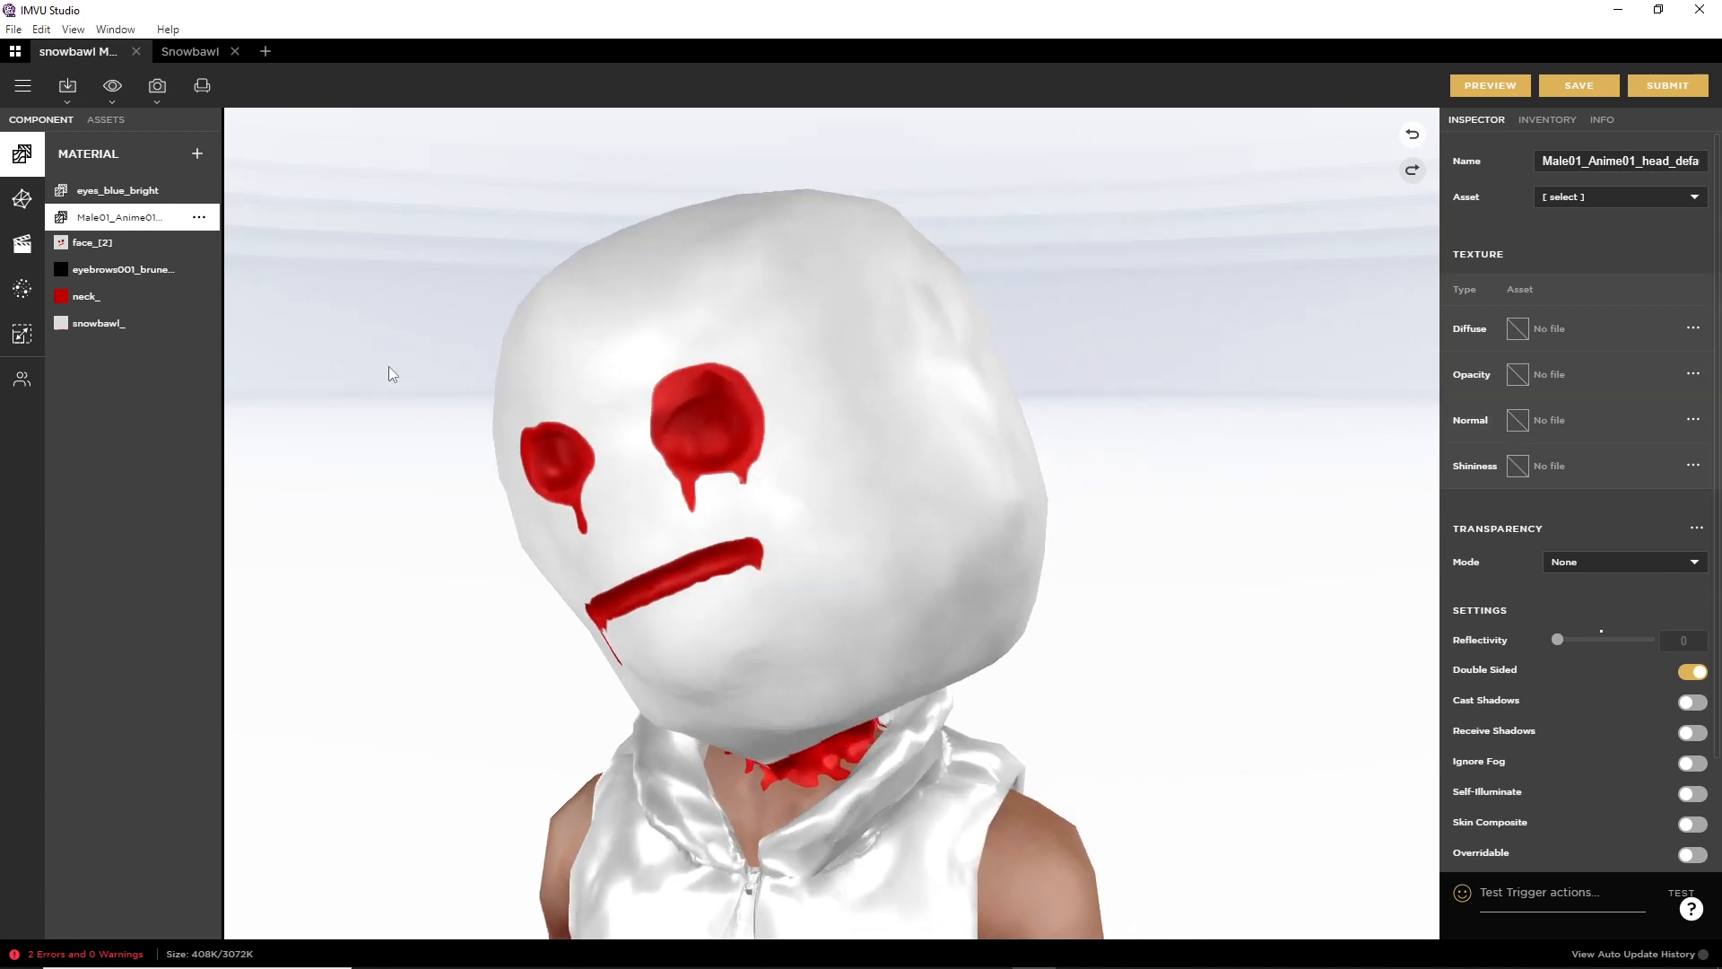
Step: Unassign the Diffuse and Opacity textures from the eyebrows001_brunette001 material
click(115, 269)
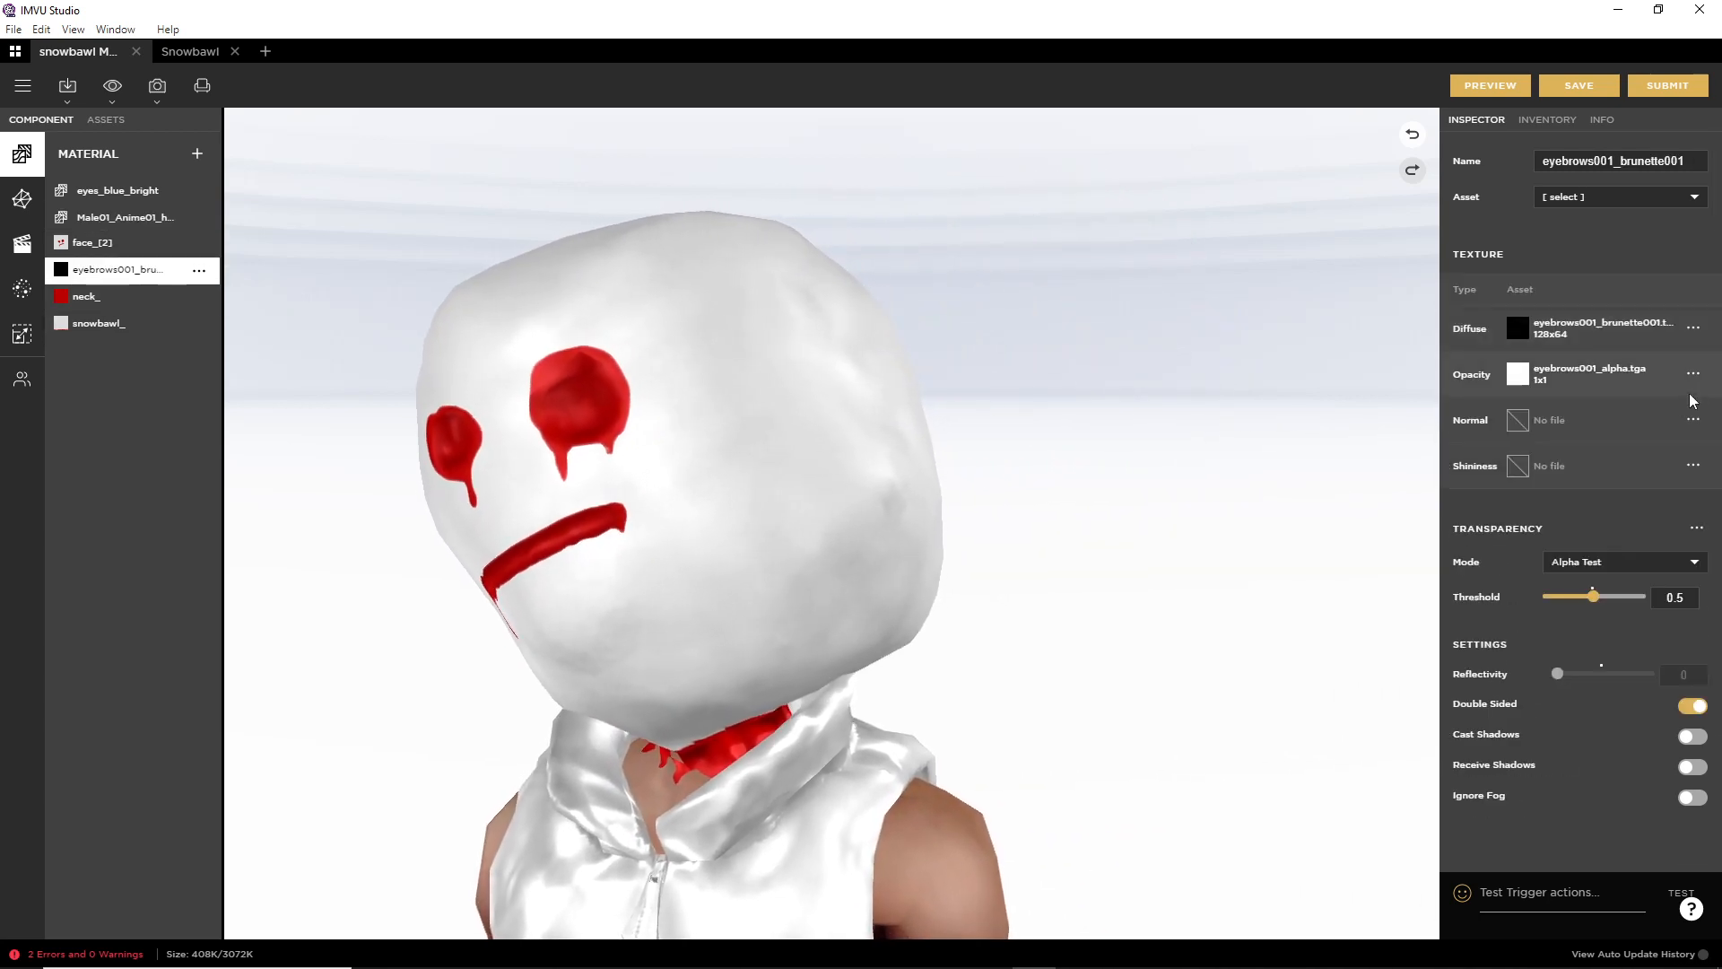
click(1692, 327)
click(1673, 371)
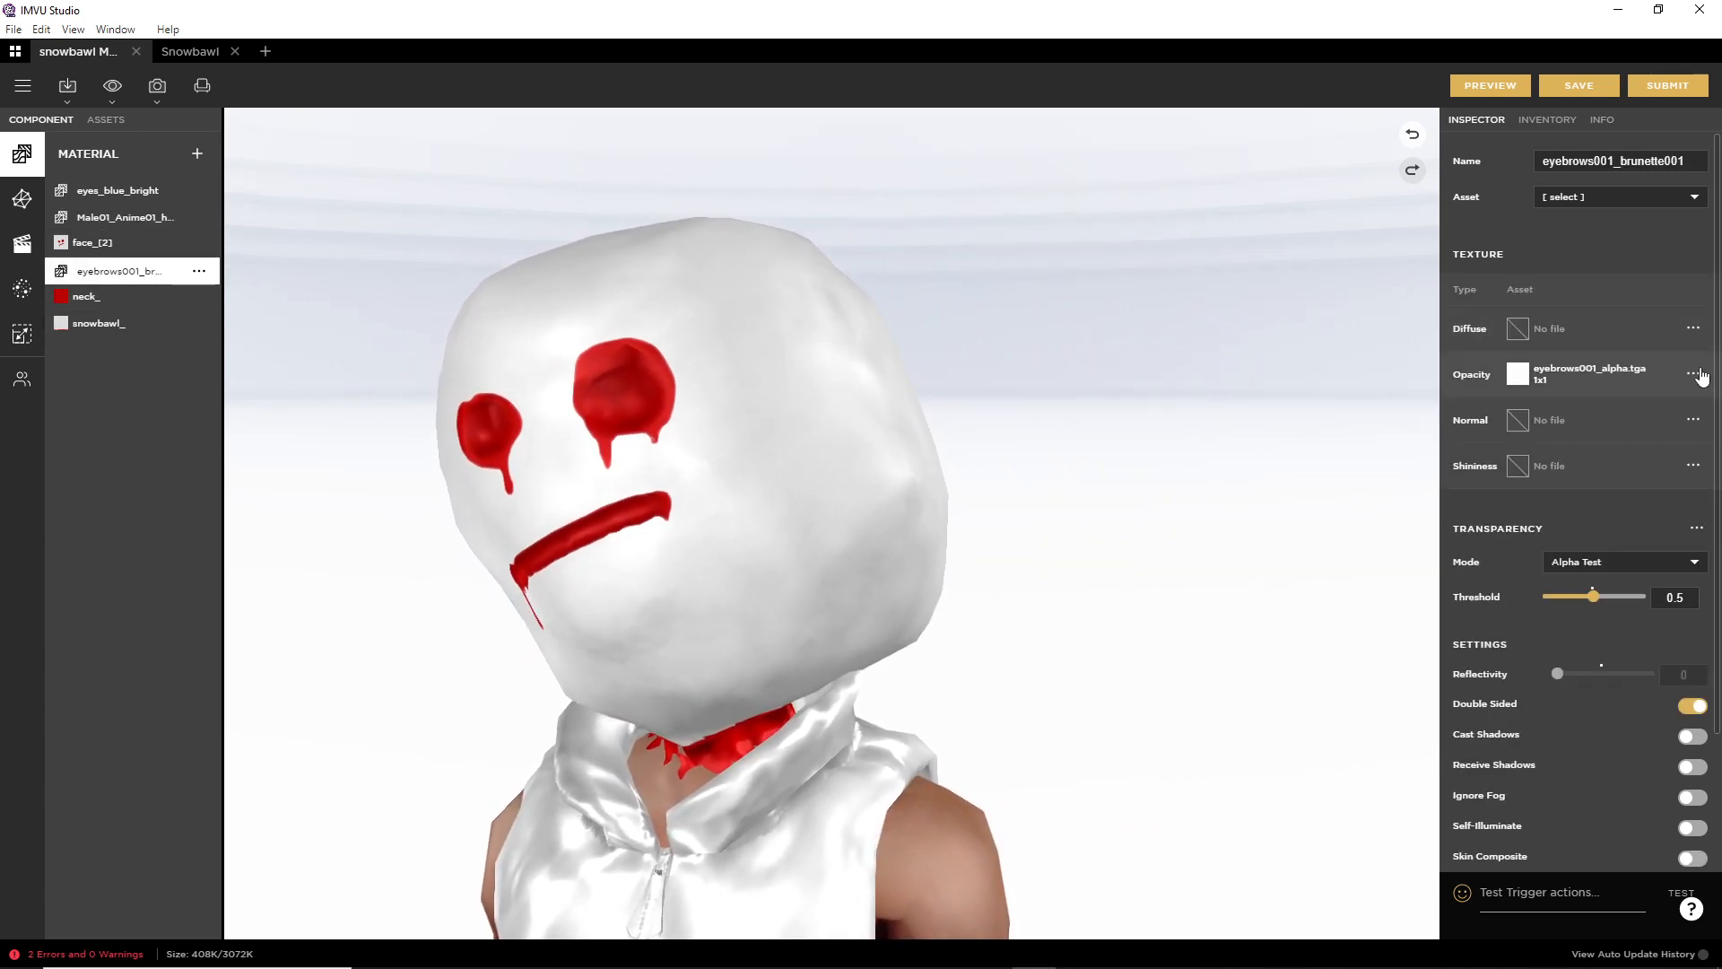
click(1677, 417)
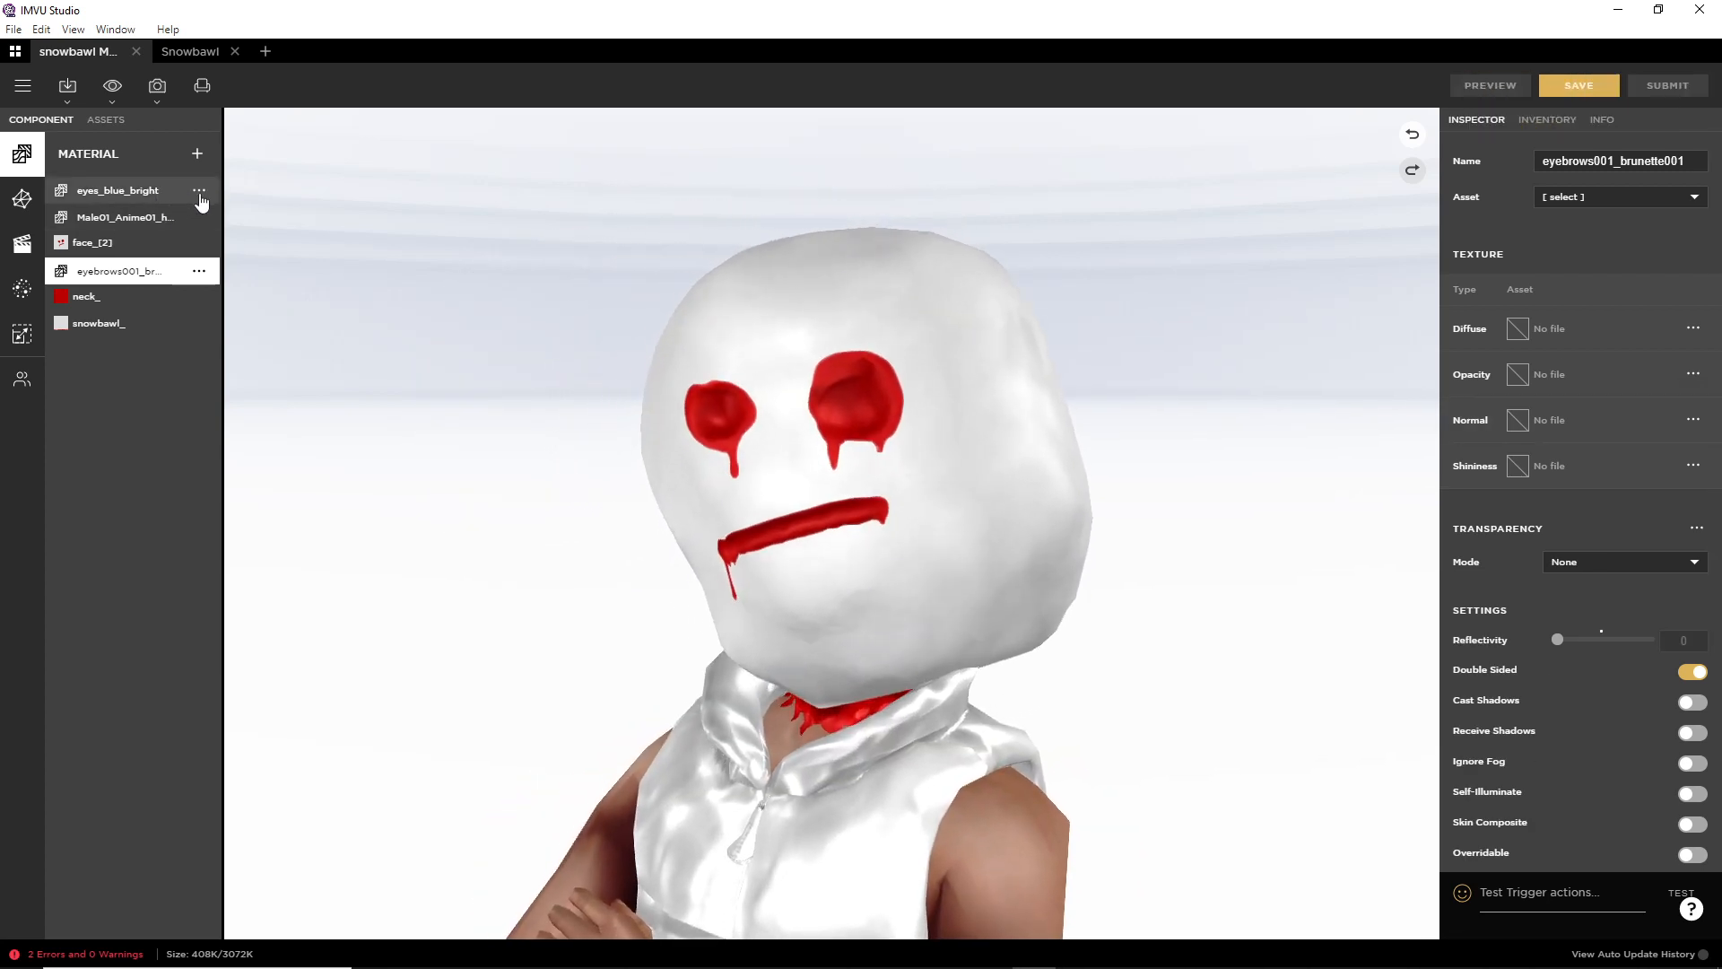
Step: Check the options and assigned XRF assets of the eyes_blue_bright, Male01_Anime01_head and eyebrows001_brunette001 materials
click(199, 190)
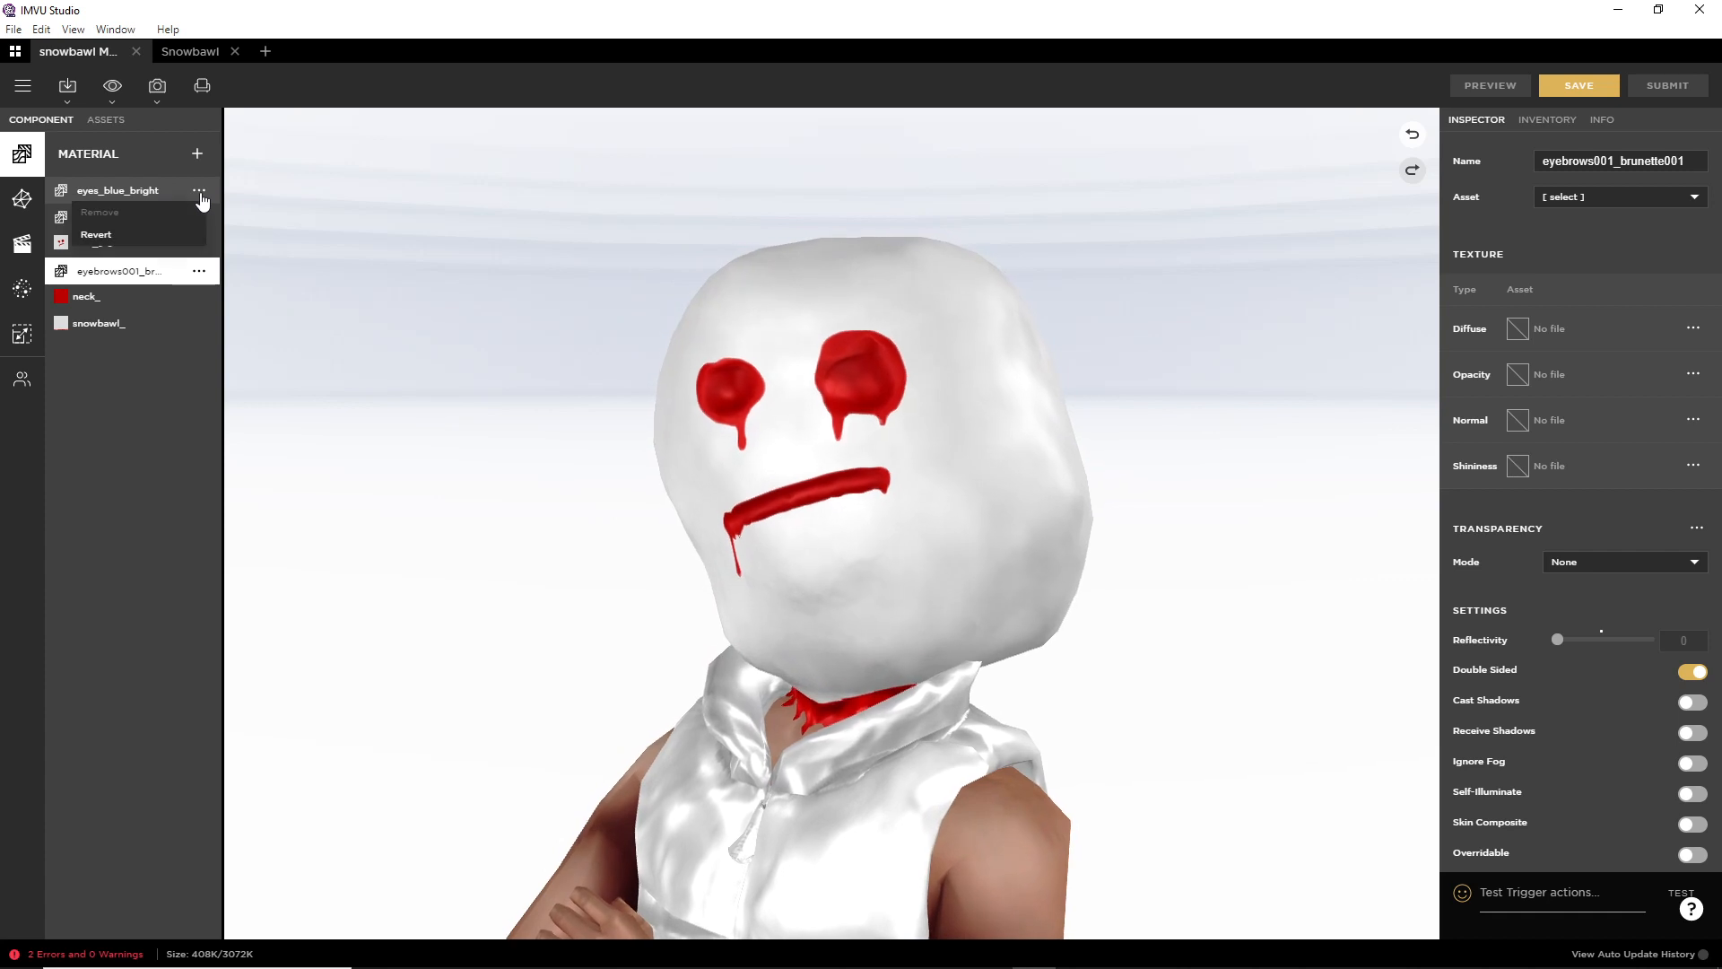
click(122, 192)
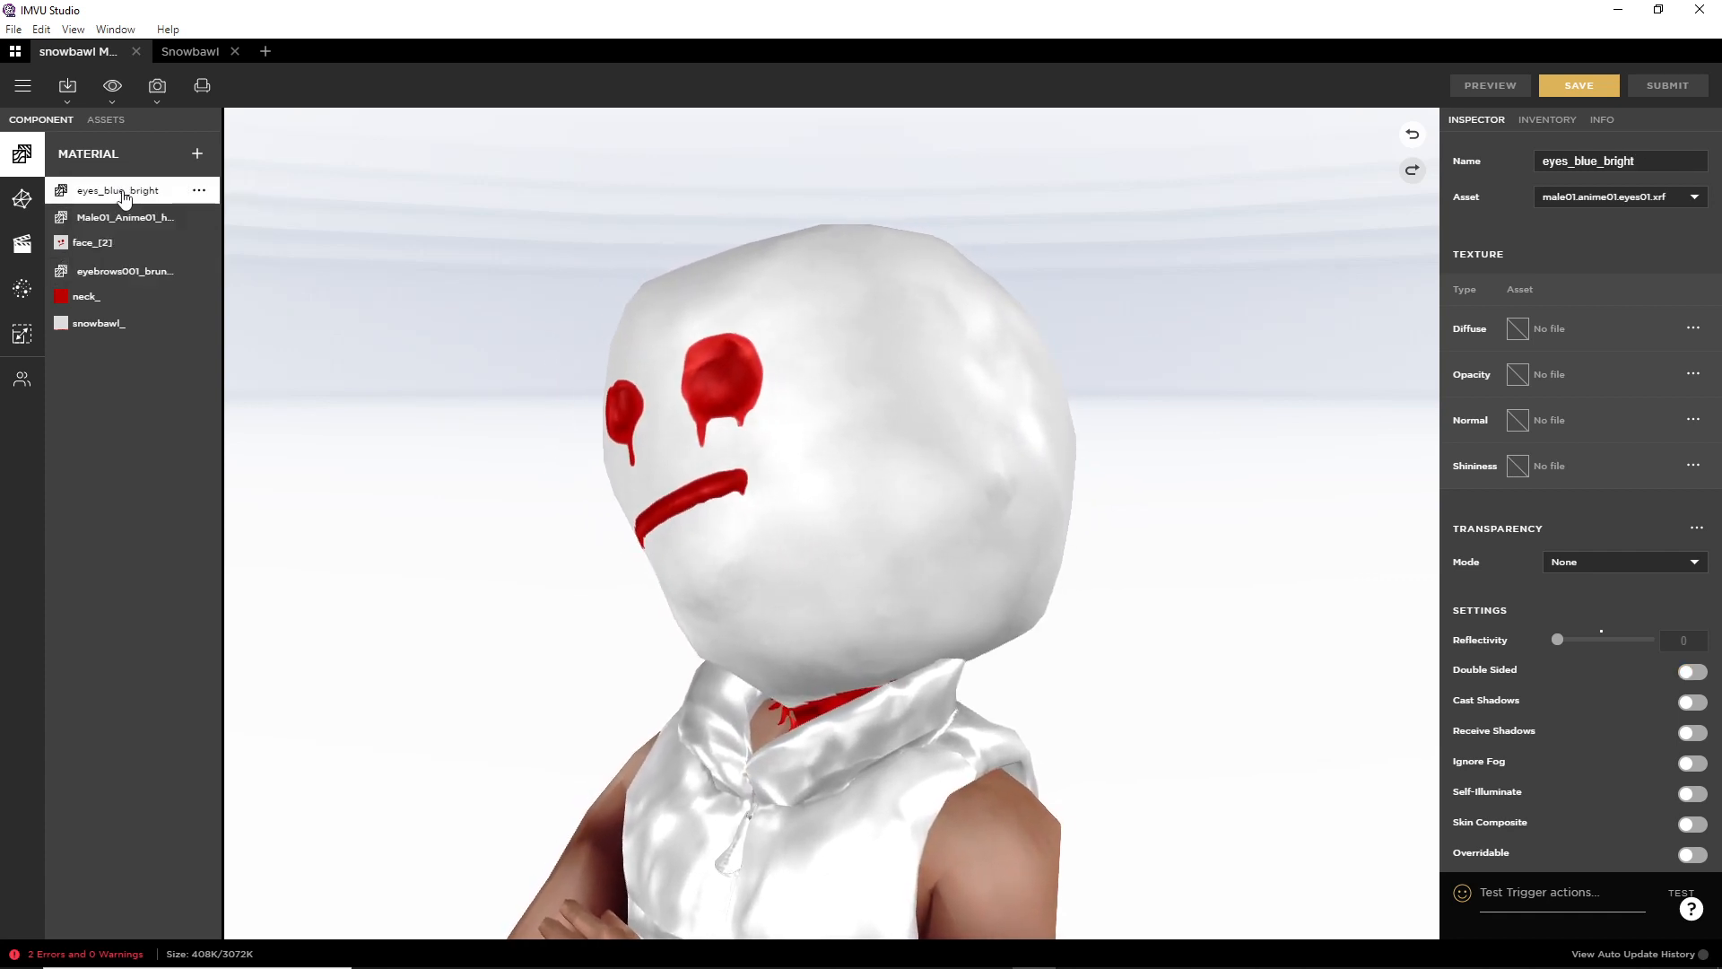
click(1694, 197)
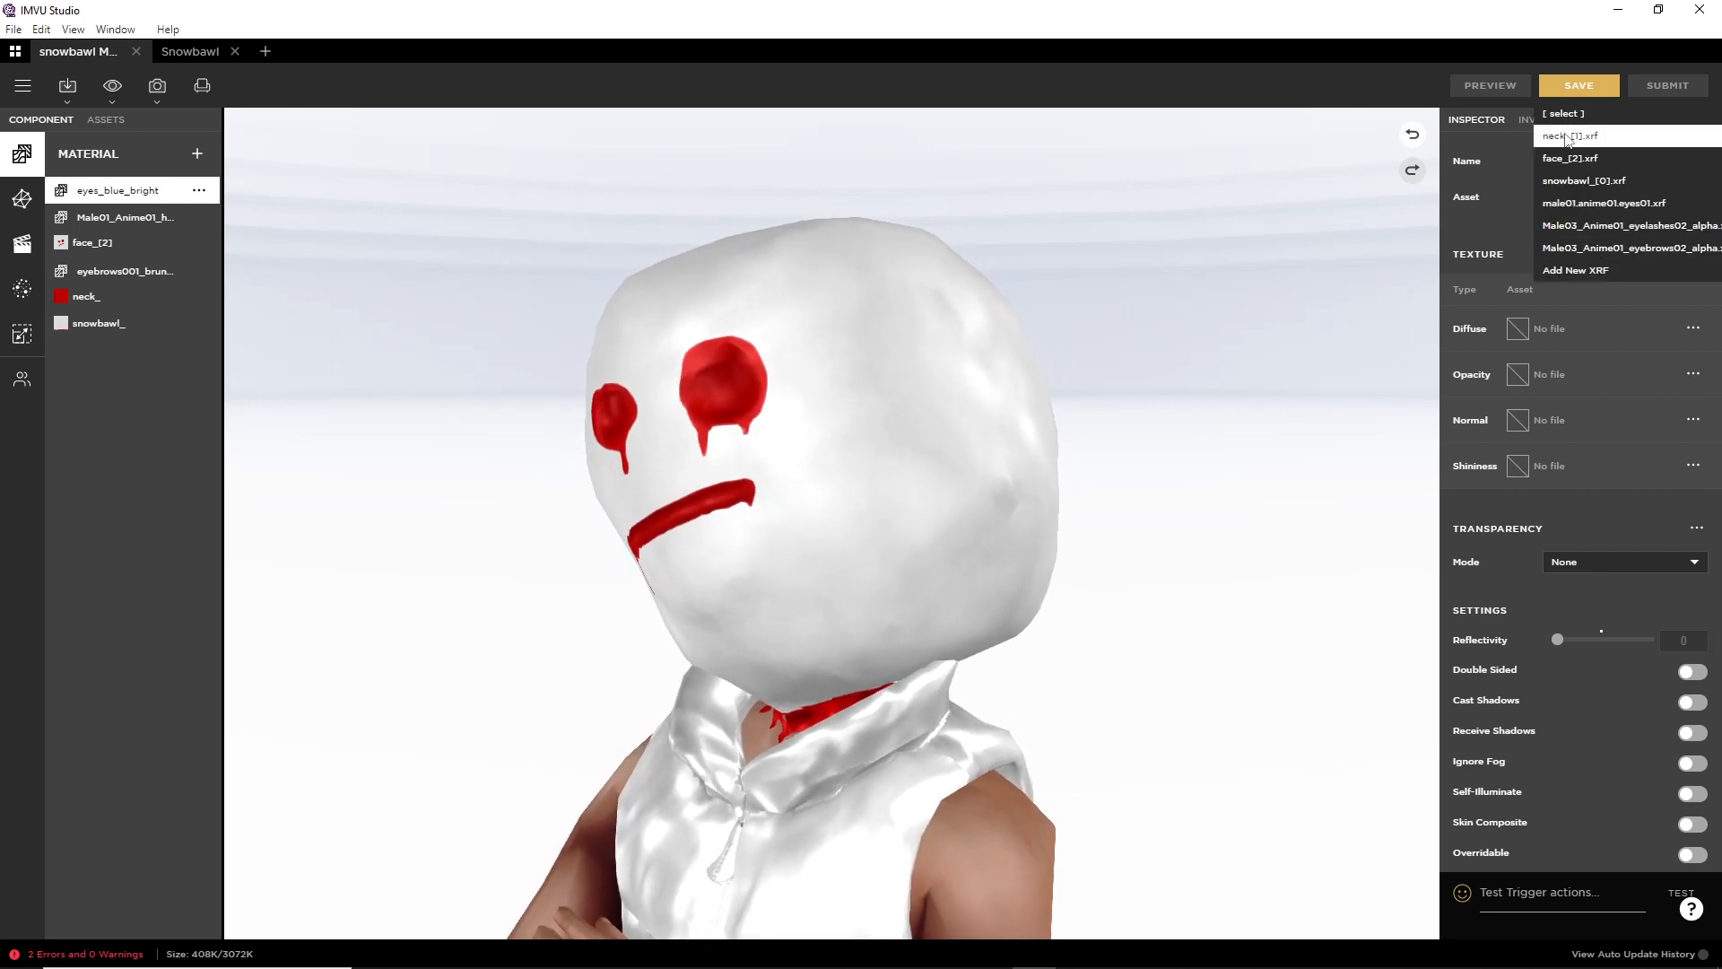
click(1494, 221)
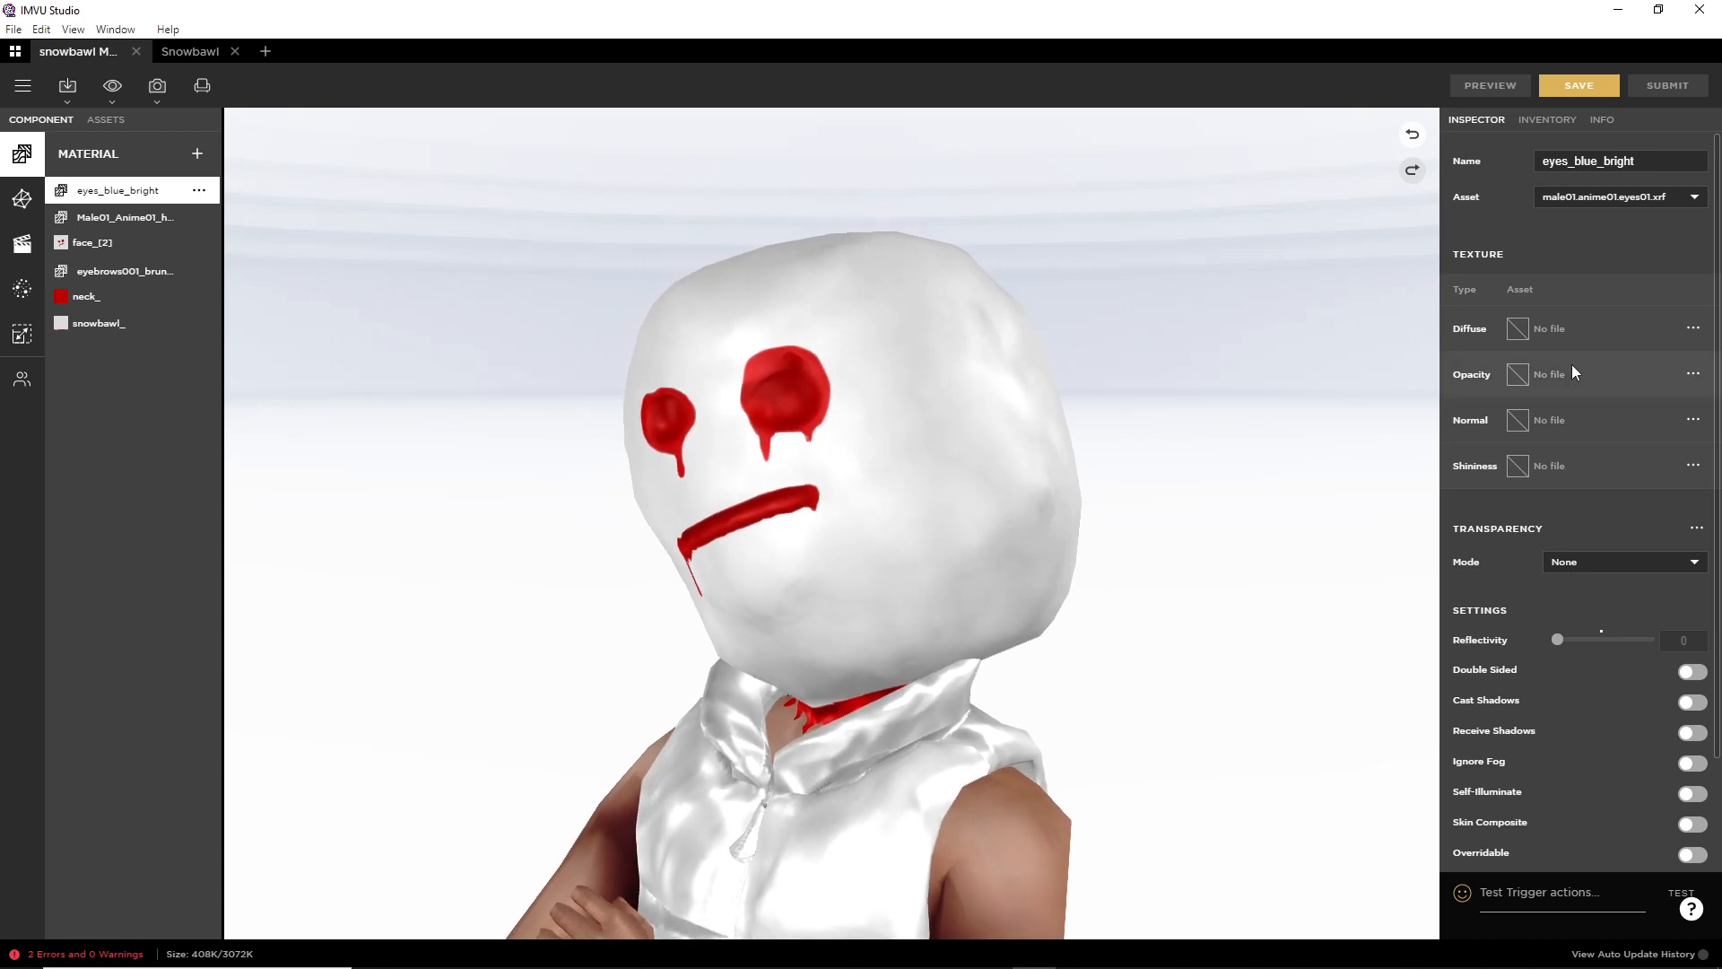
click(125, 224)
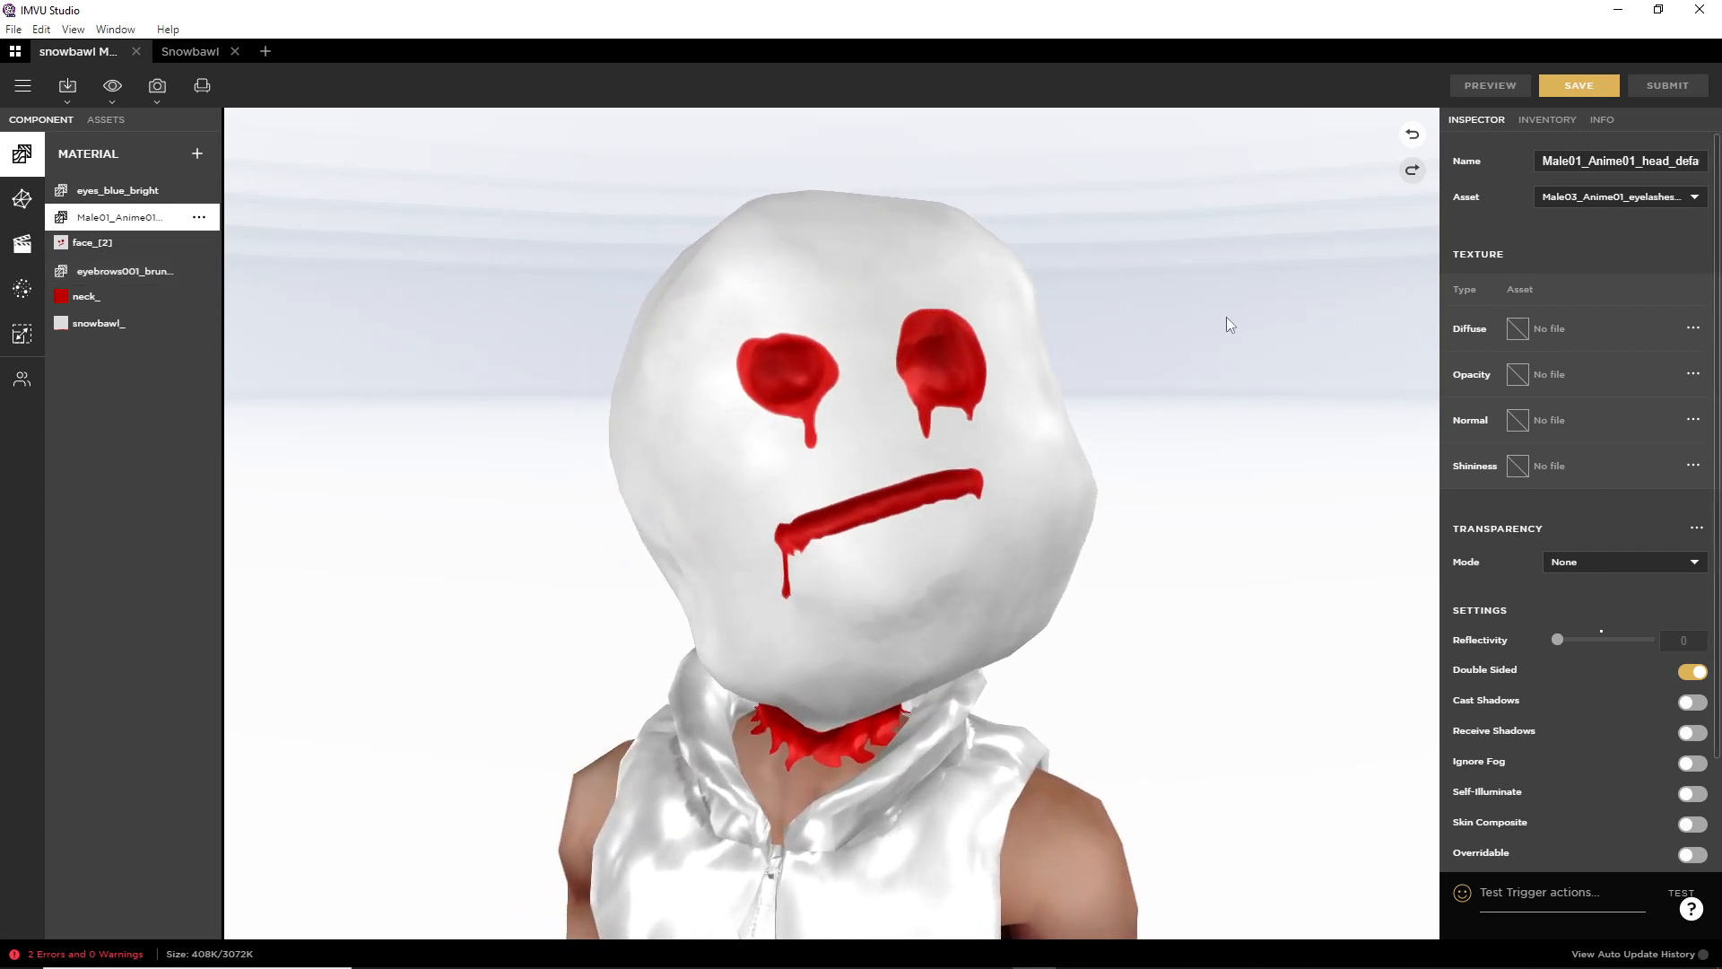
click(201, 274)
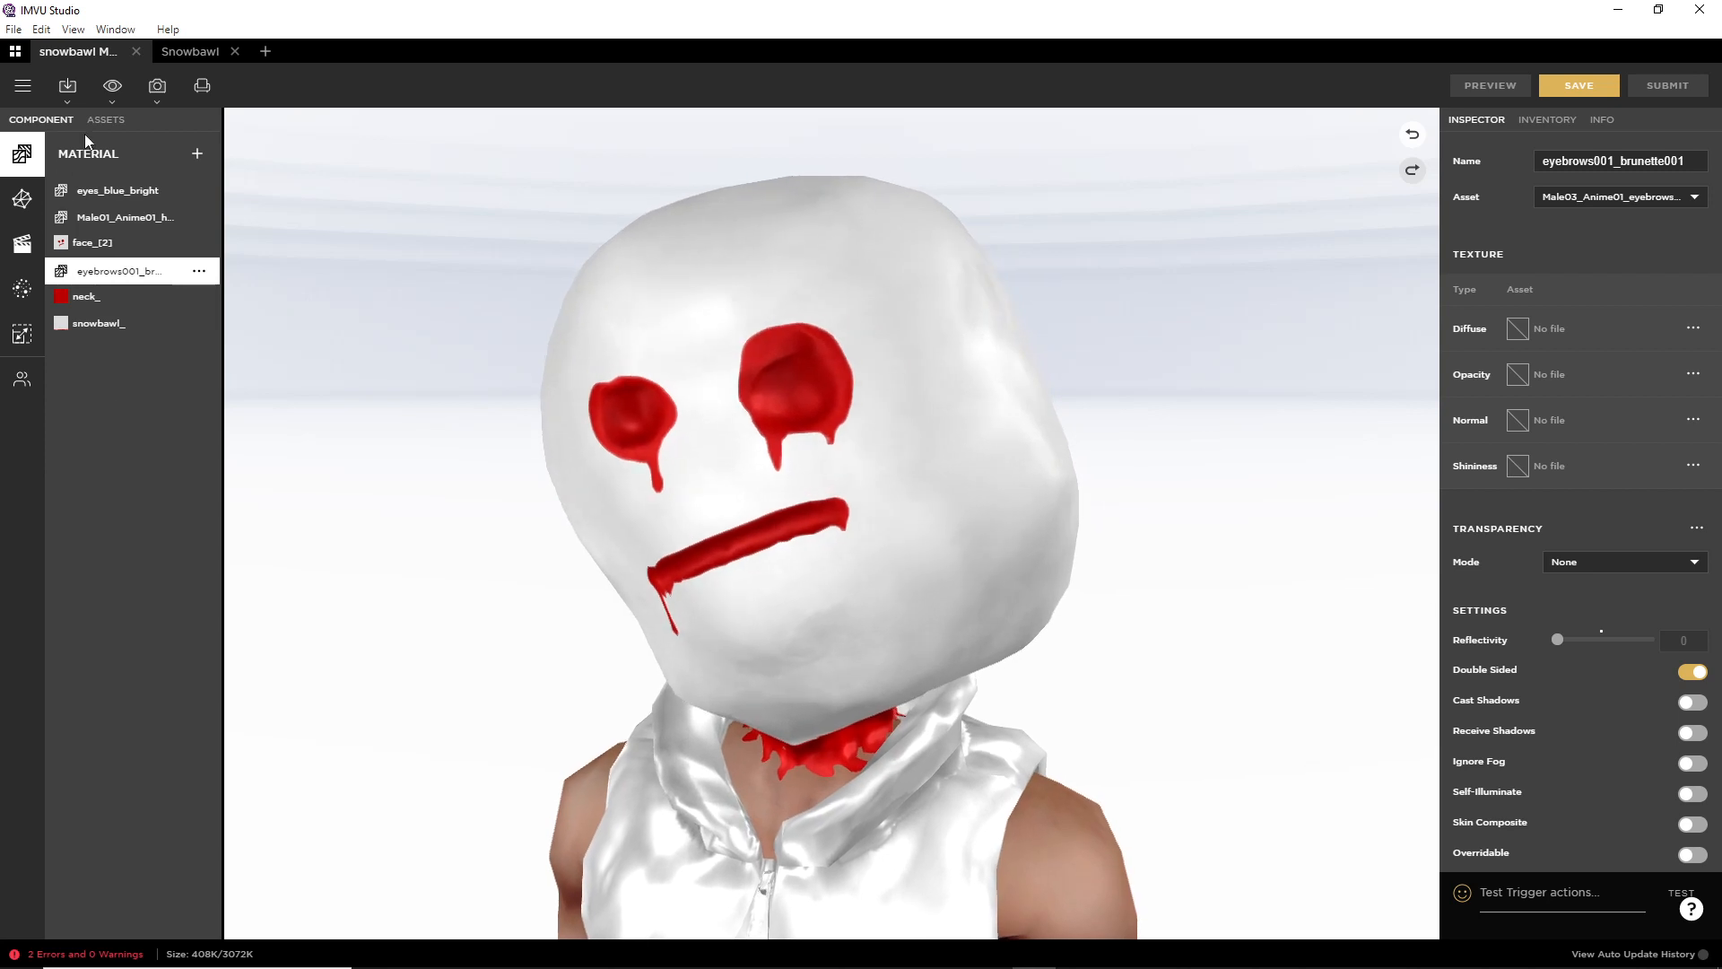
Step: Try to delete the Male03_Anime01_eyebrows02_alpha asset from the project
click(106, 119)
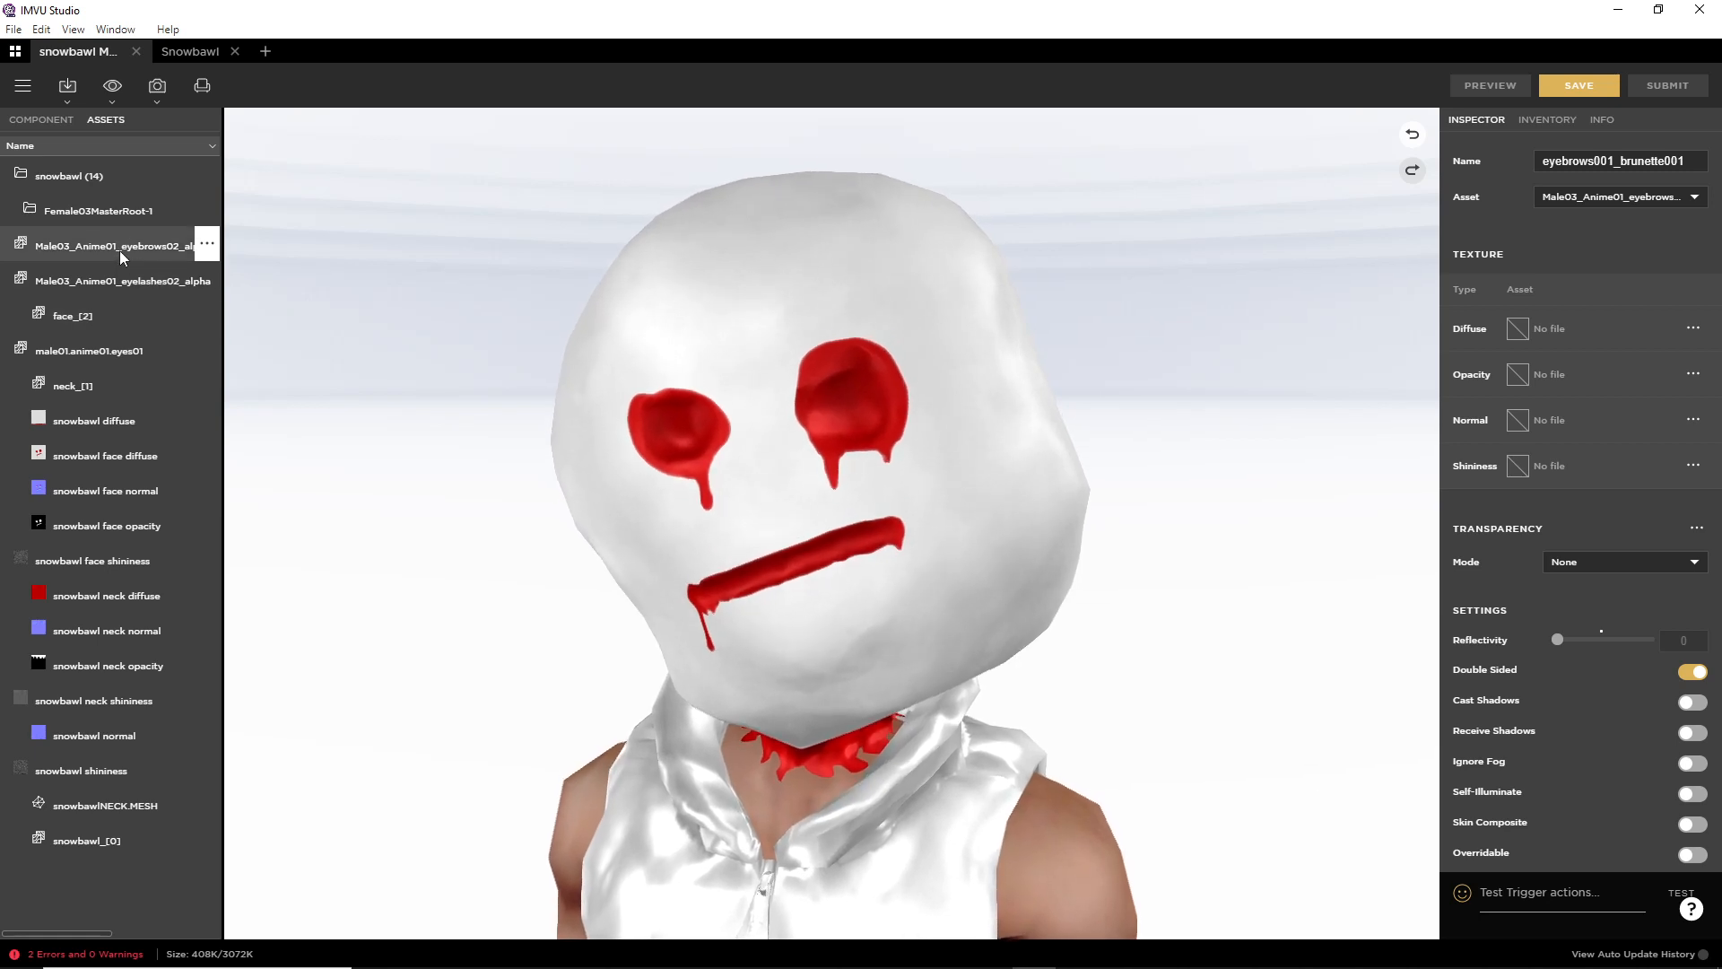
click(207, 245)
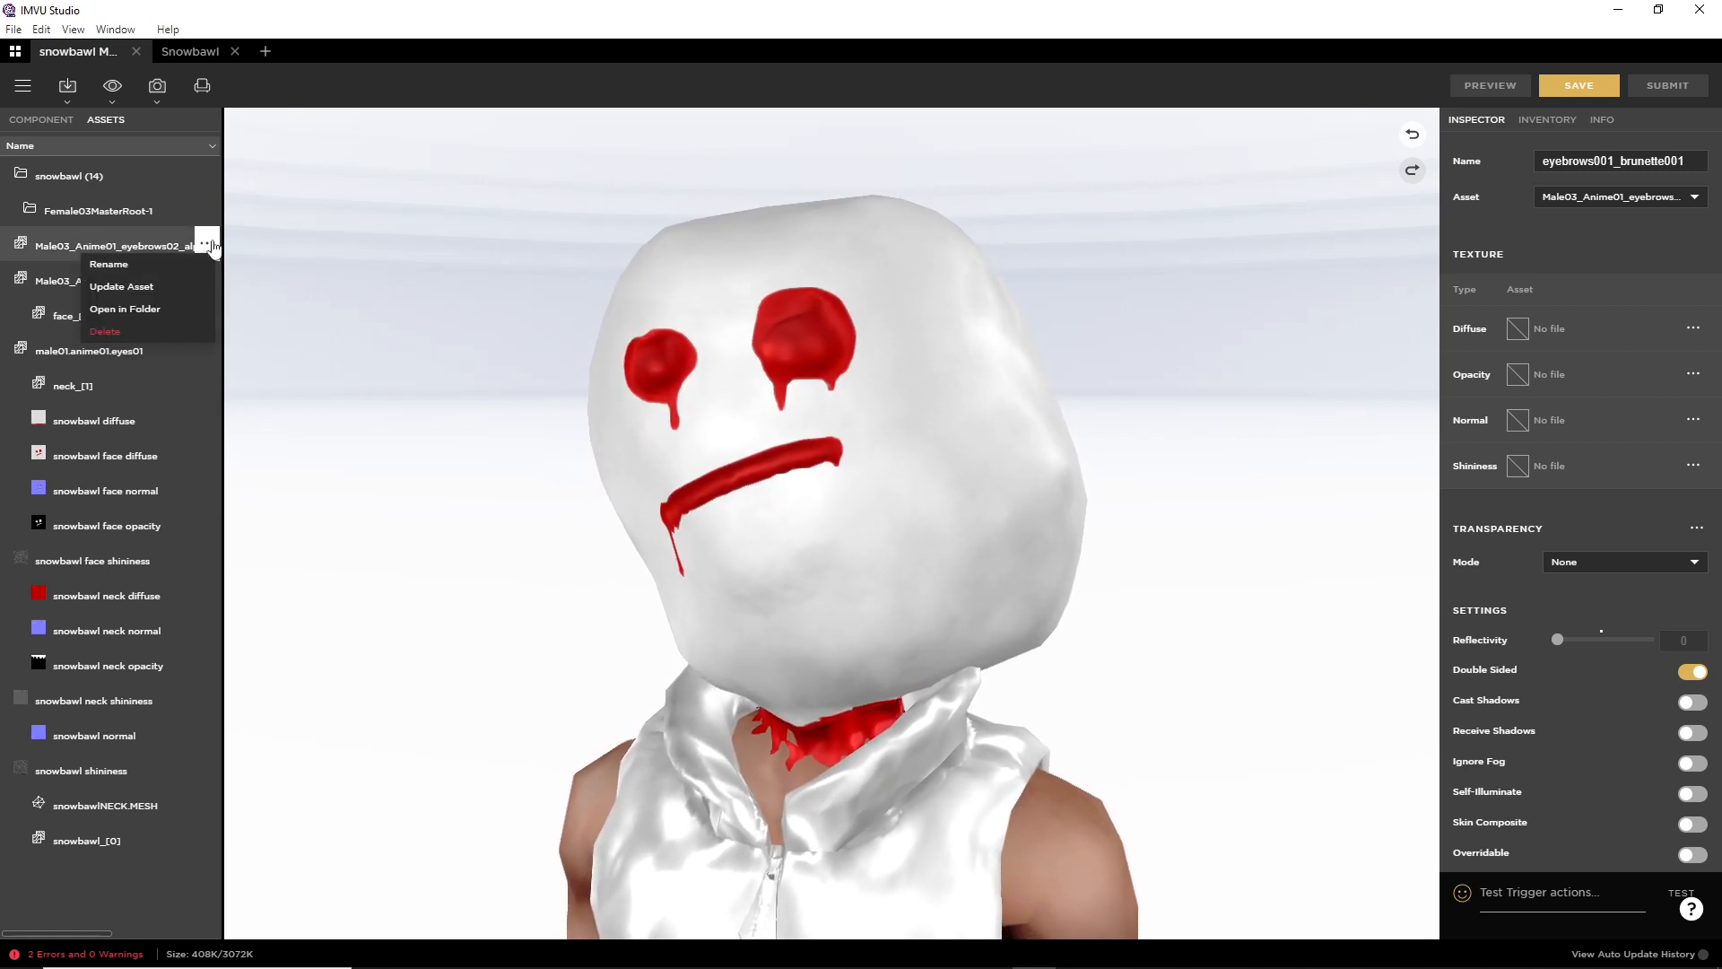
click(166, 331)
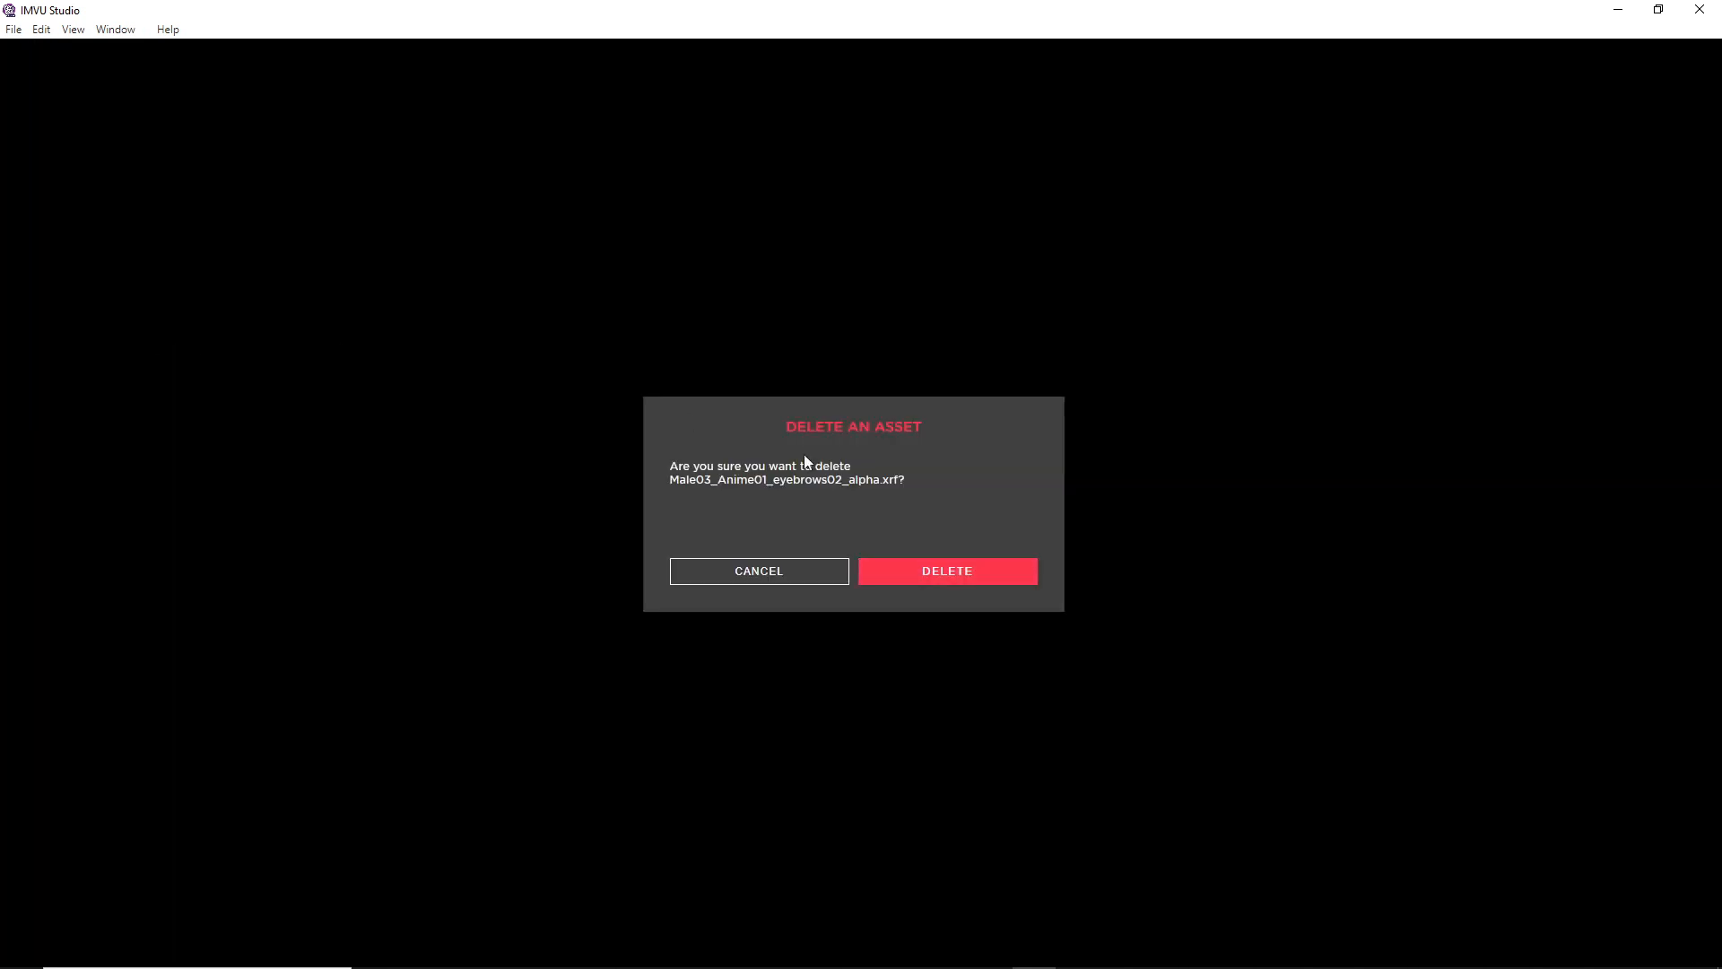
click(956, 575)
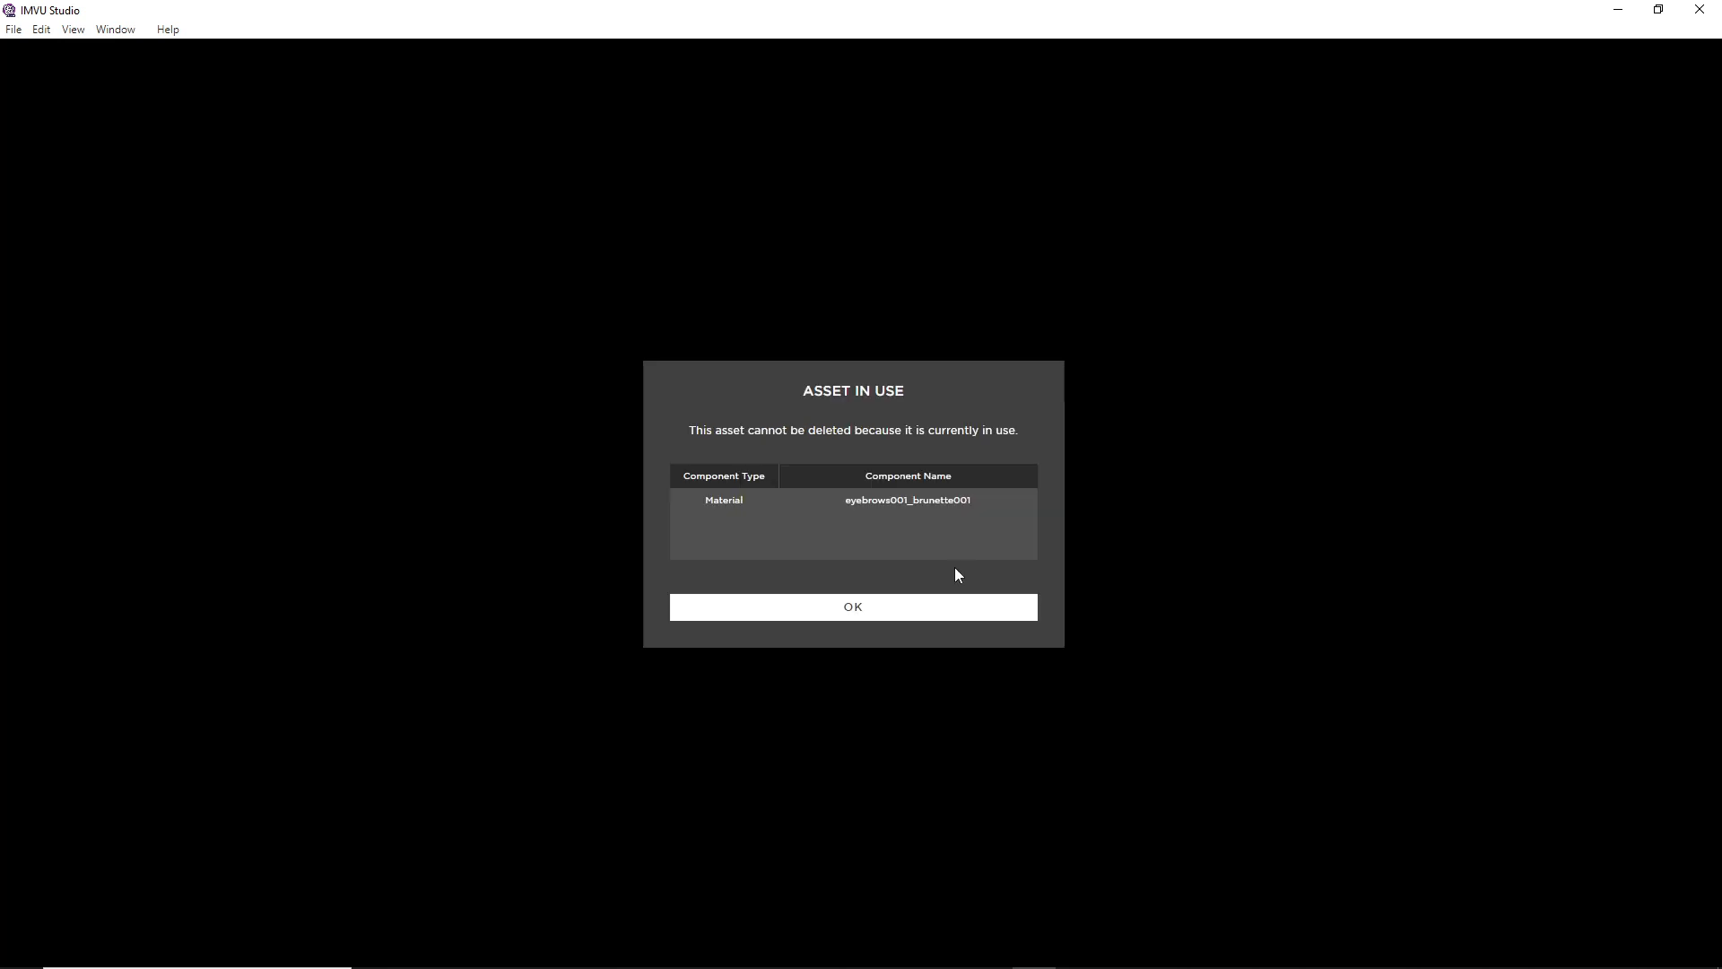
click(852, 609)
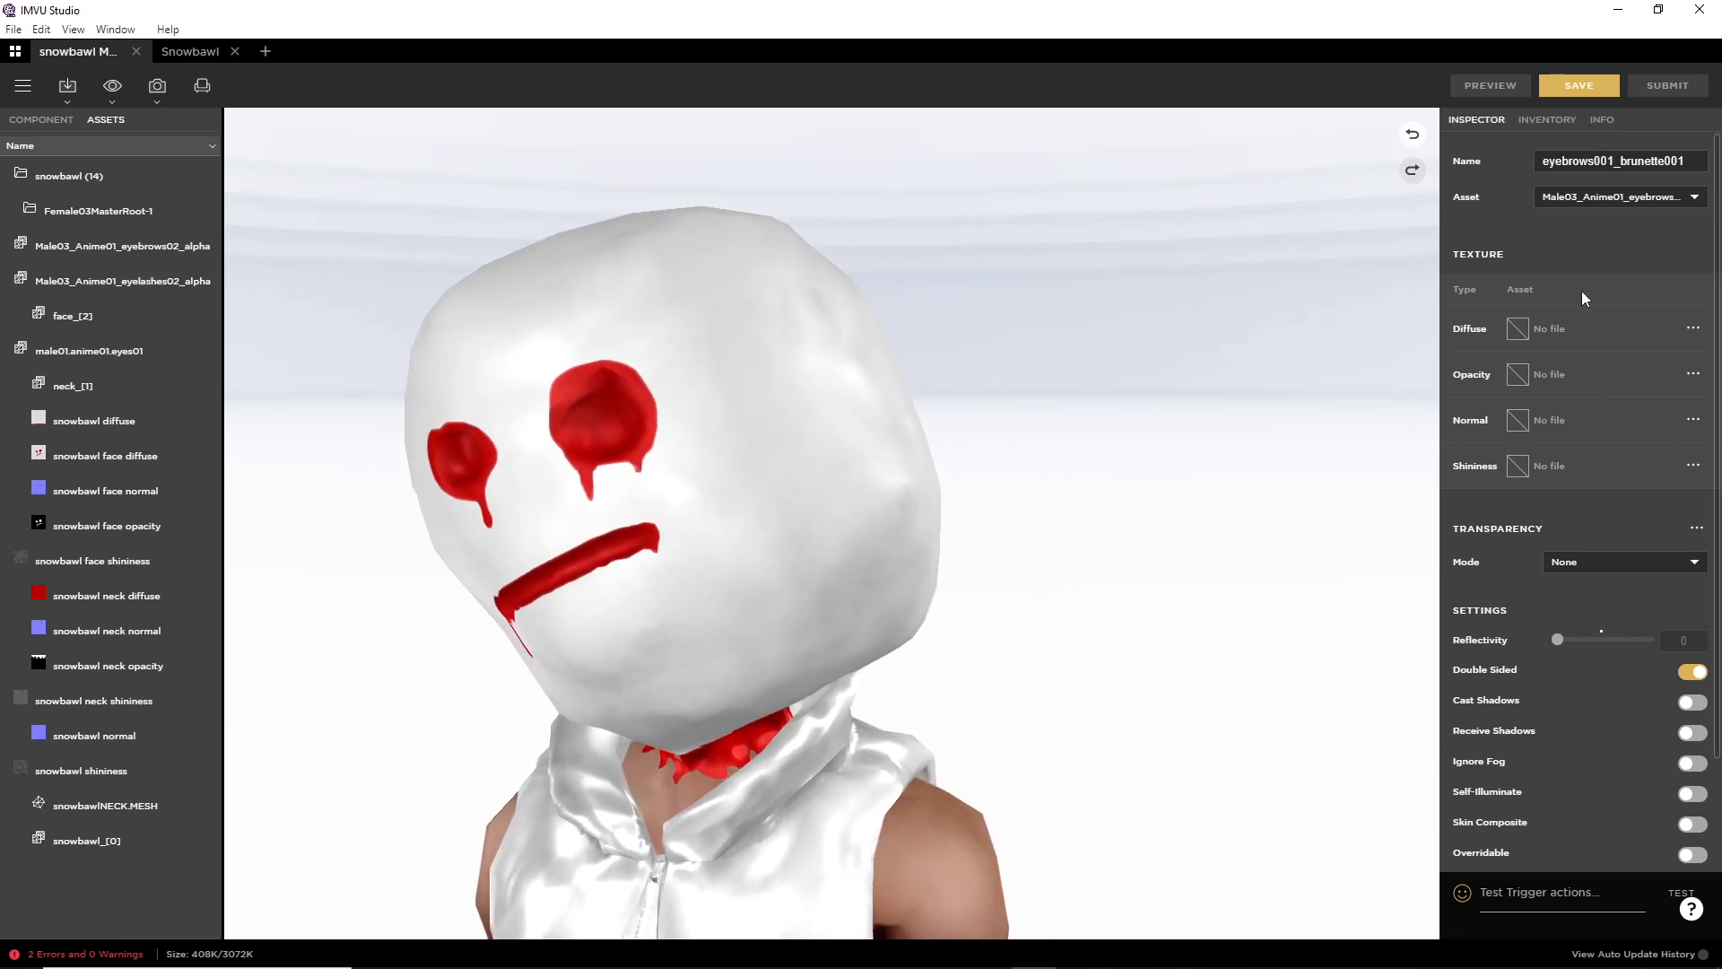
Step: Try to delete the Male03_Anime01_eyelashes02_alpha asset from the project
mouse_move(167, 294)
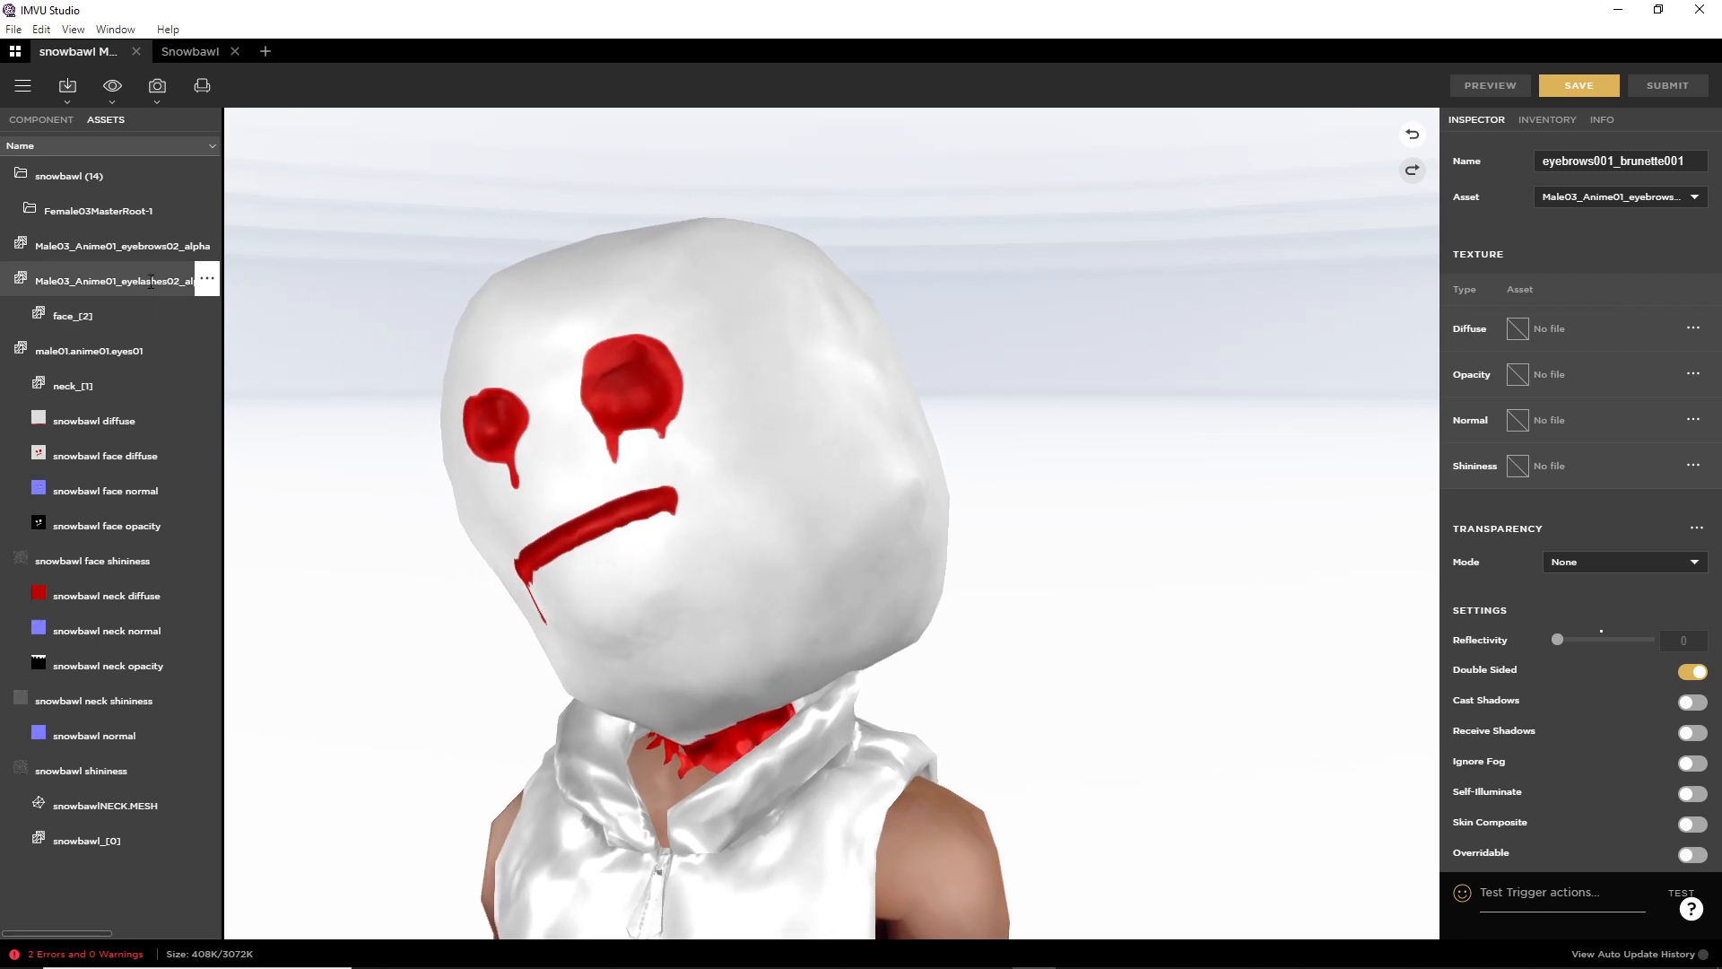
click(206, 278)
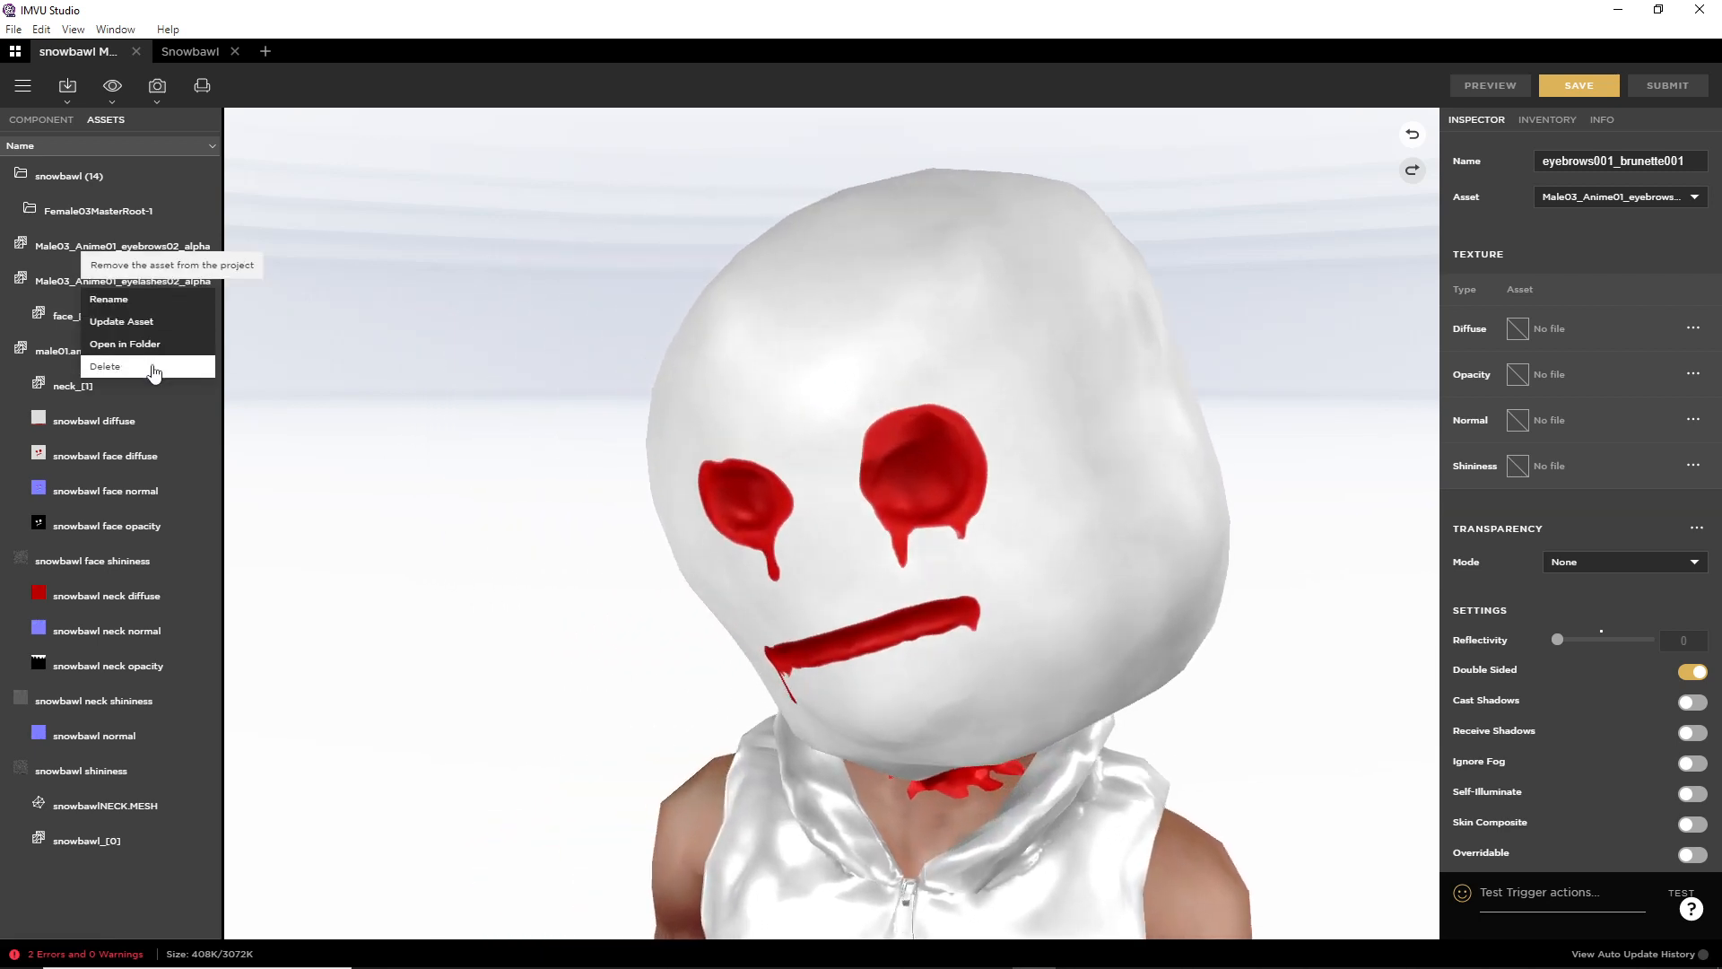
click(154, 369)
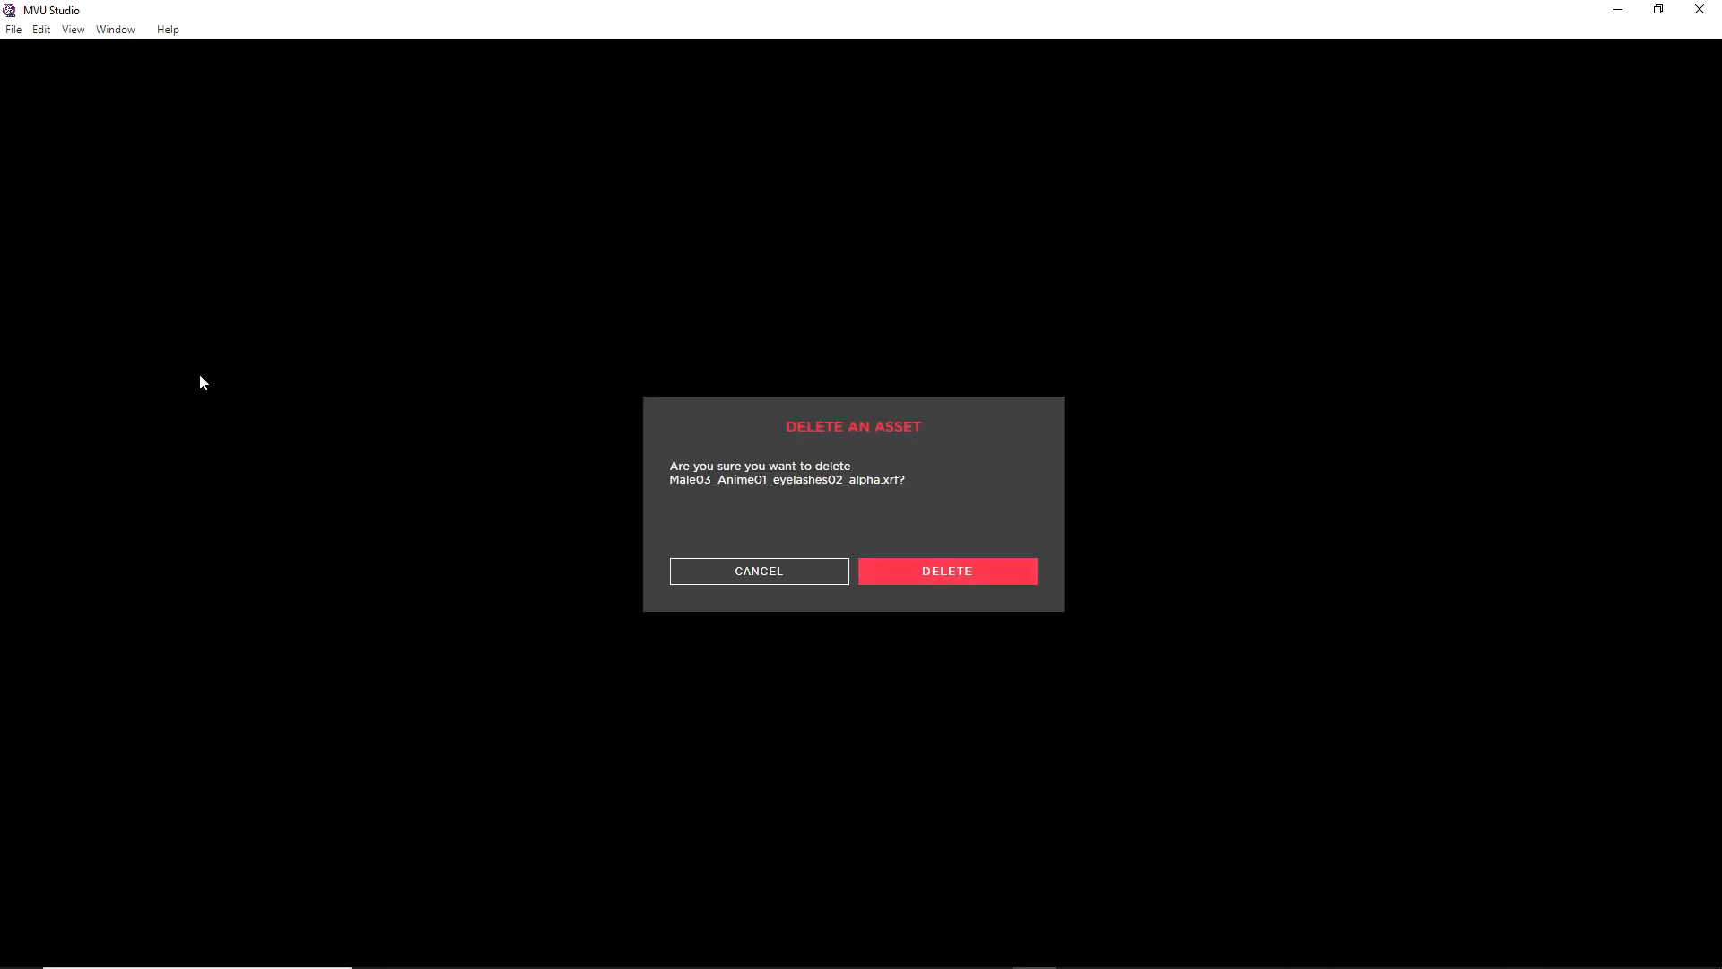
click(968, 572)
click(850, 607)
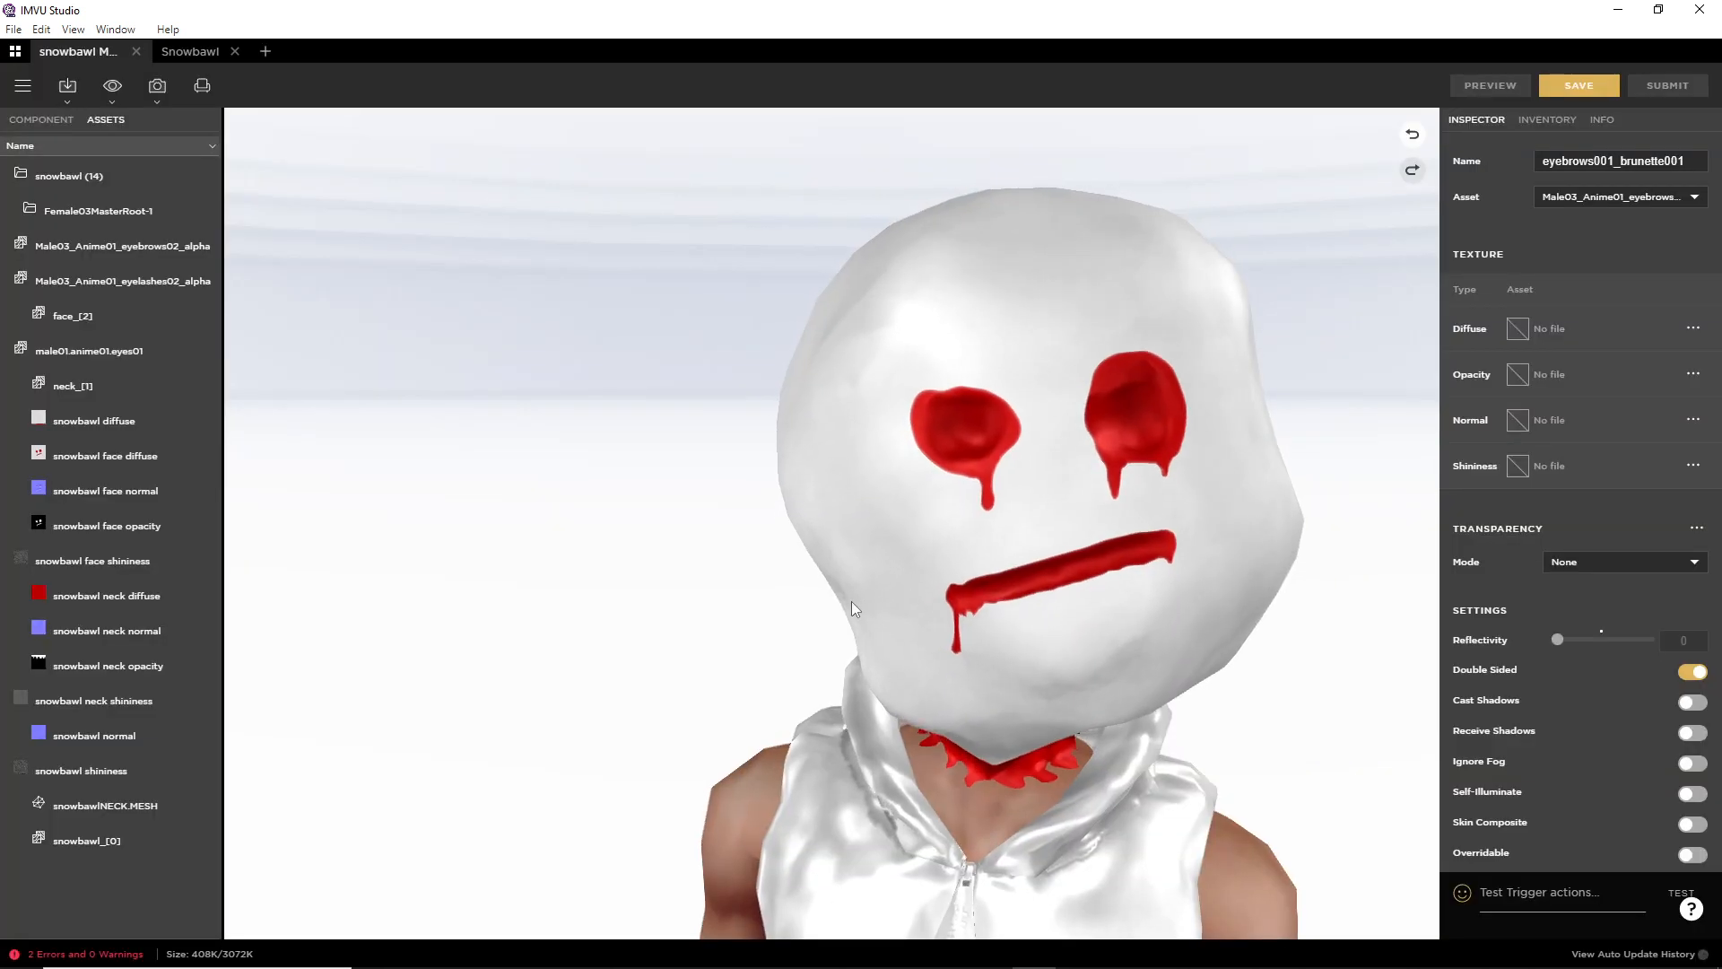
Step: Try to delete the male01.anime01.eyes01 asset from the project
mouse_move(138, 390)
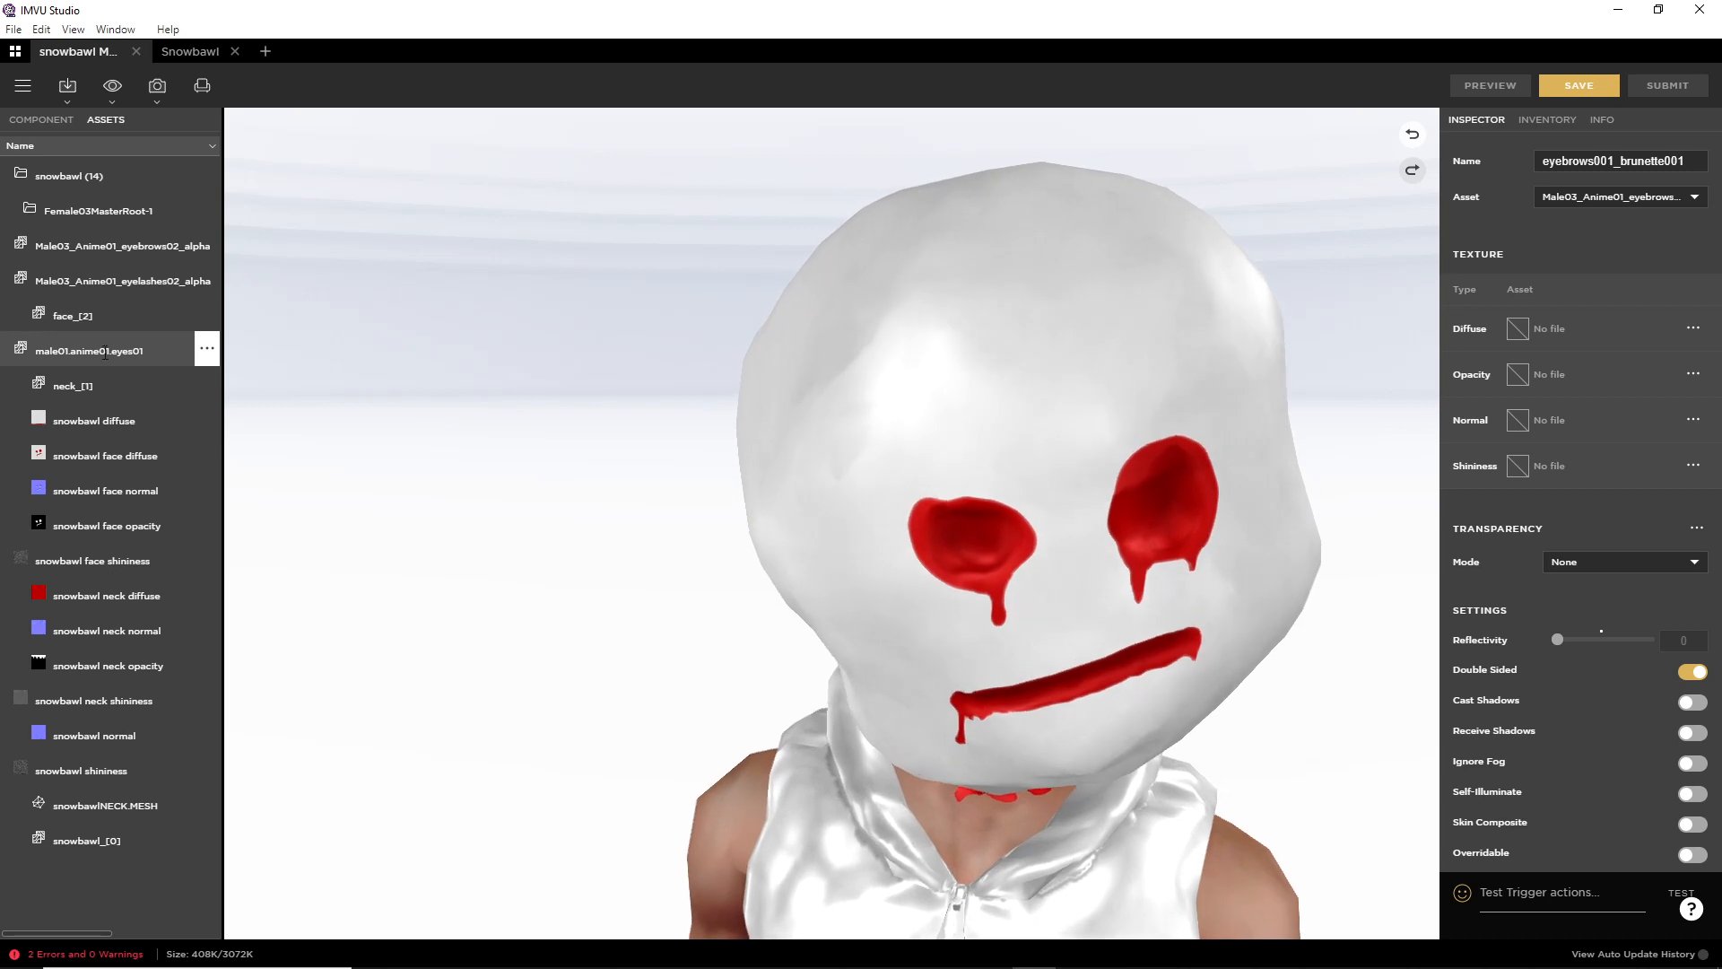
click(206, 355)
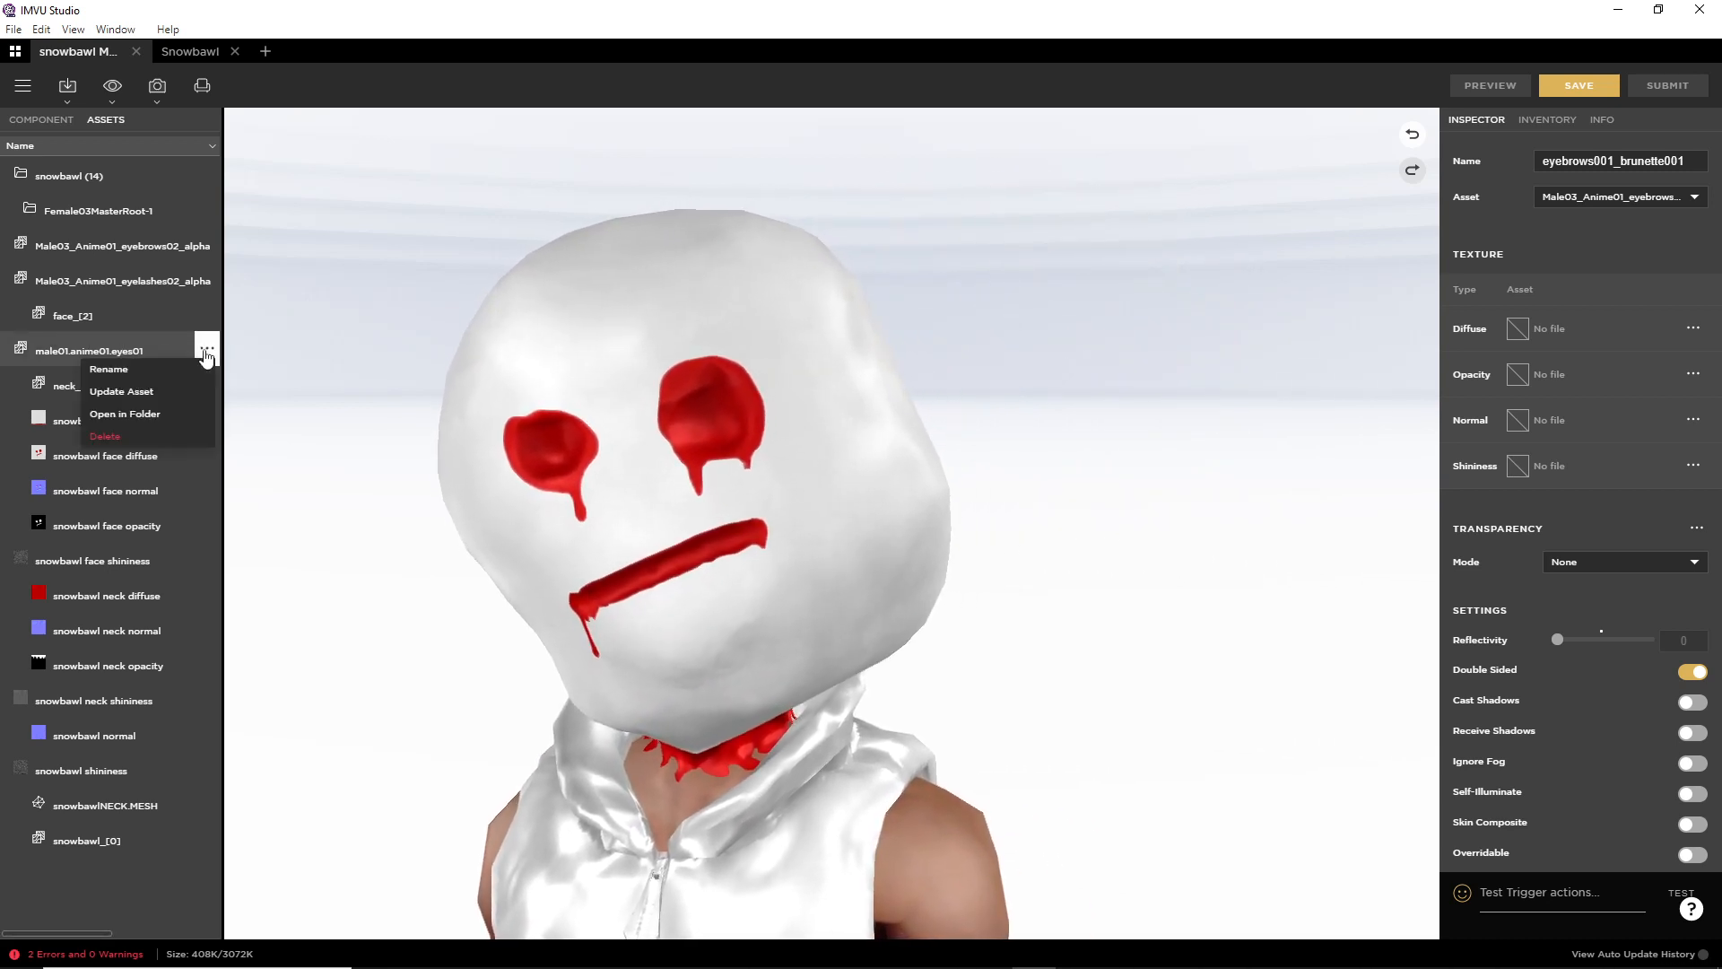
click(177, 437)
click(968, 578)
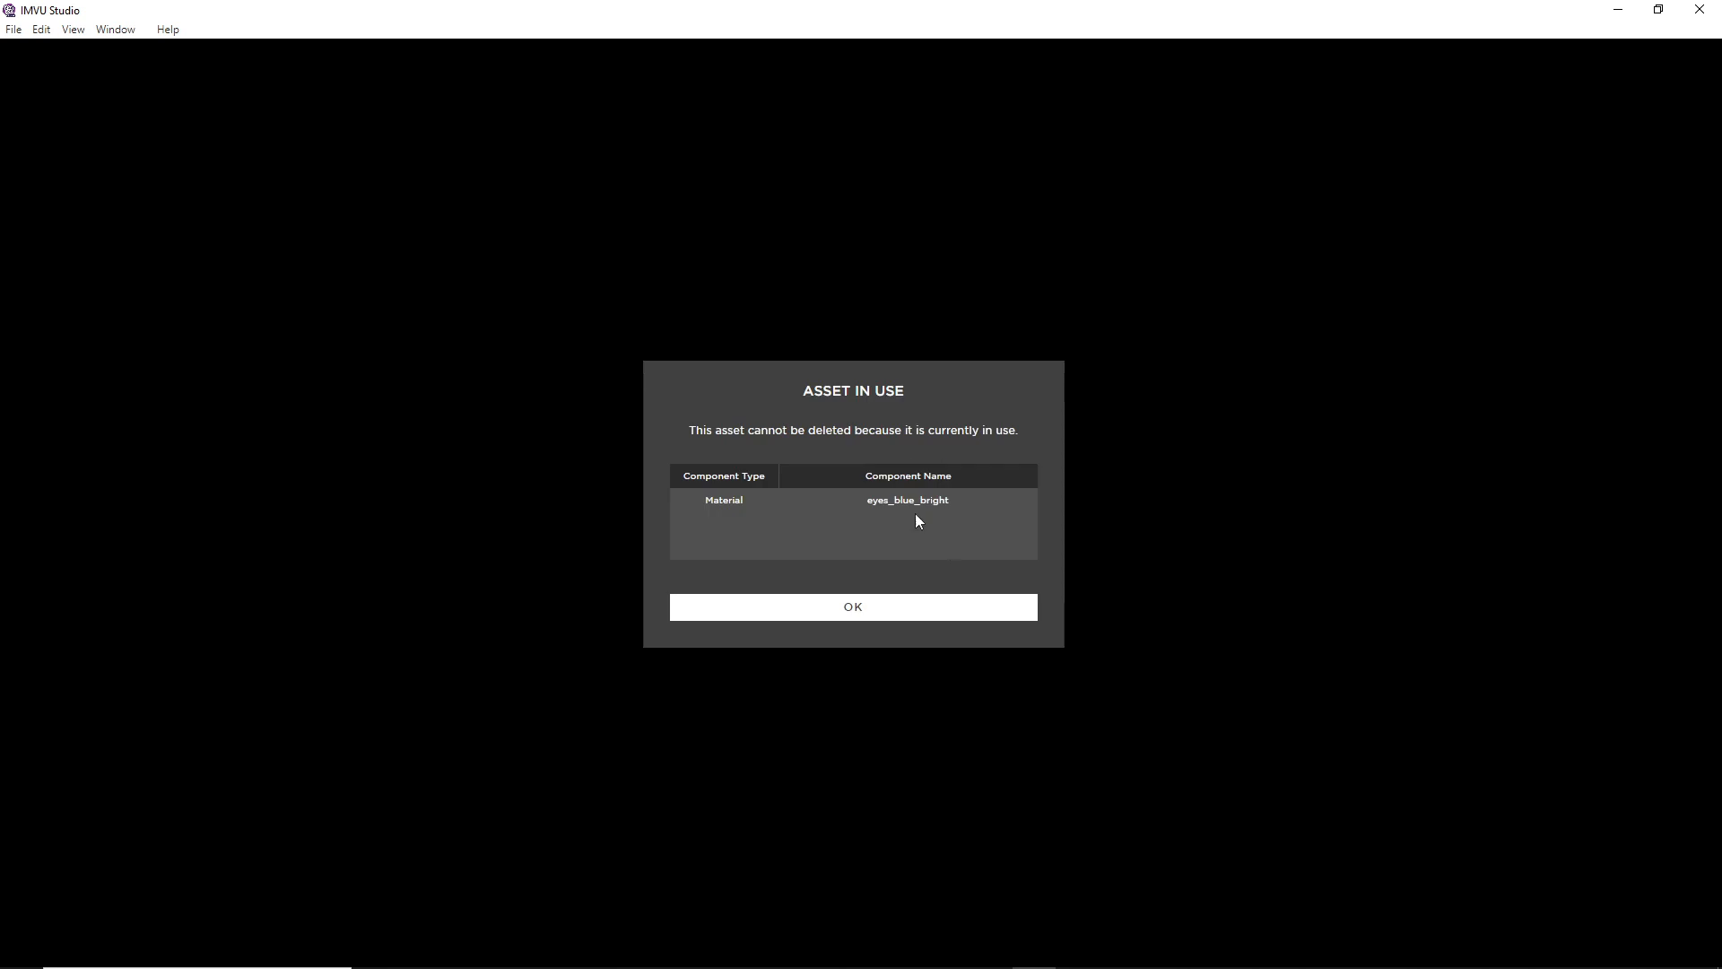
click(852, 609)
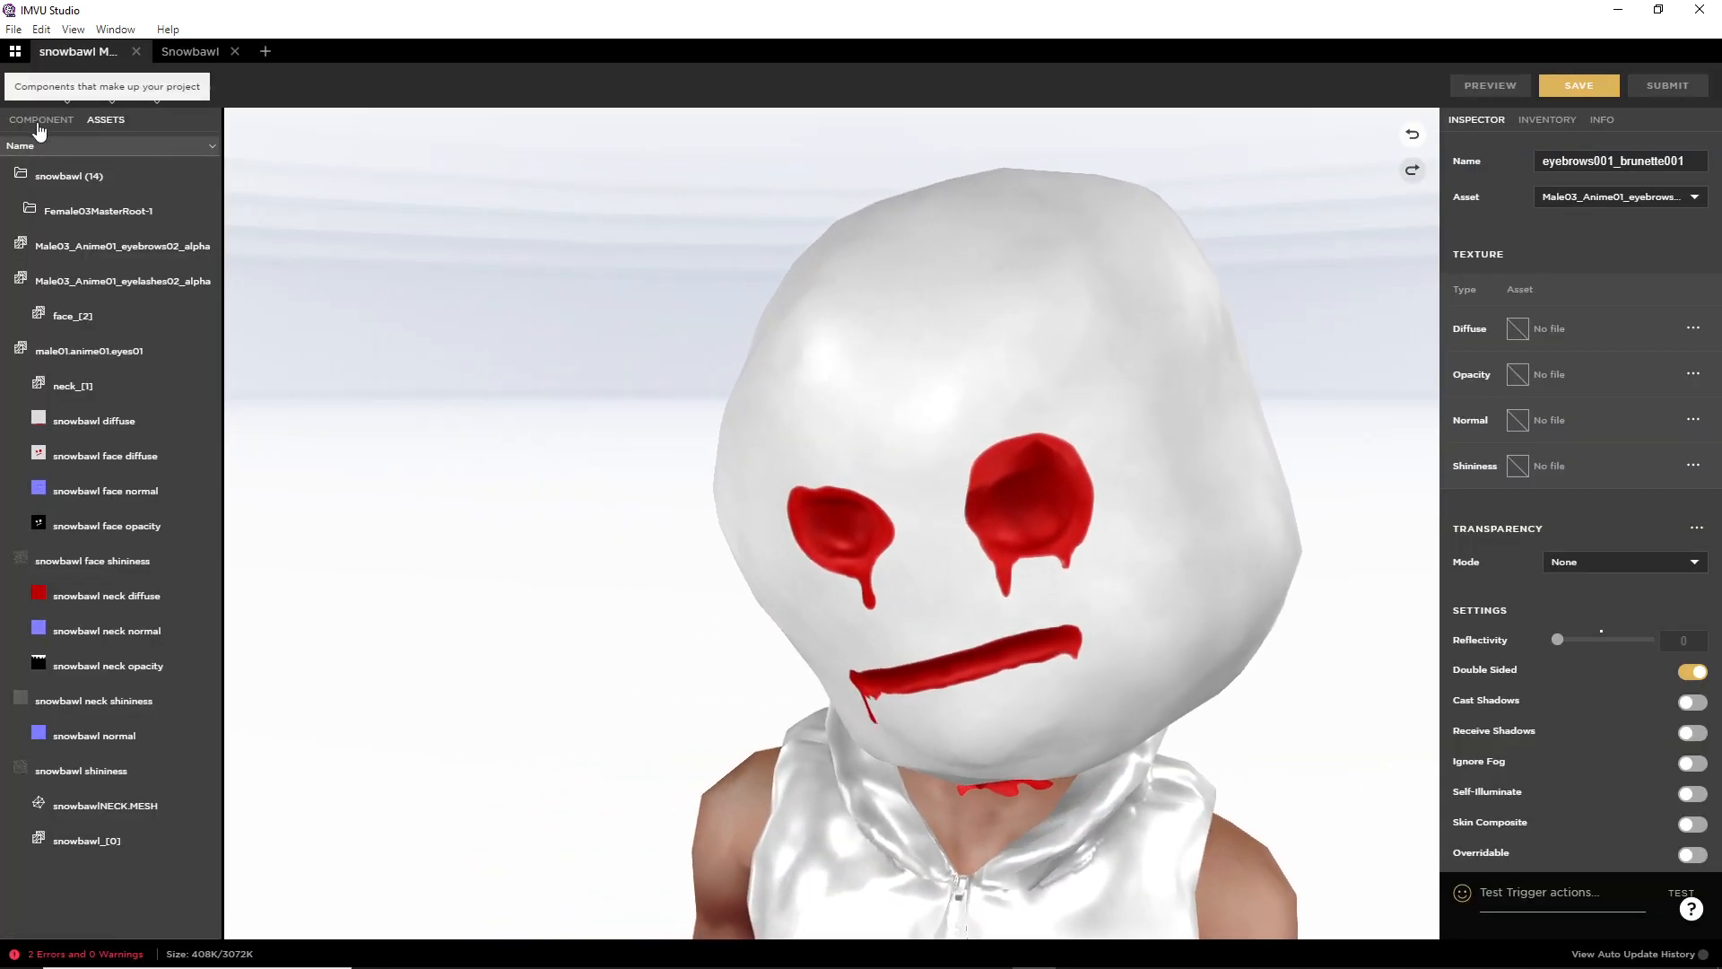
Step: Return to the project's material components and check the removal options for eyes_blue_bright
click(39, 122)
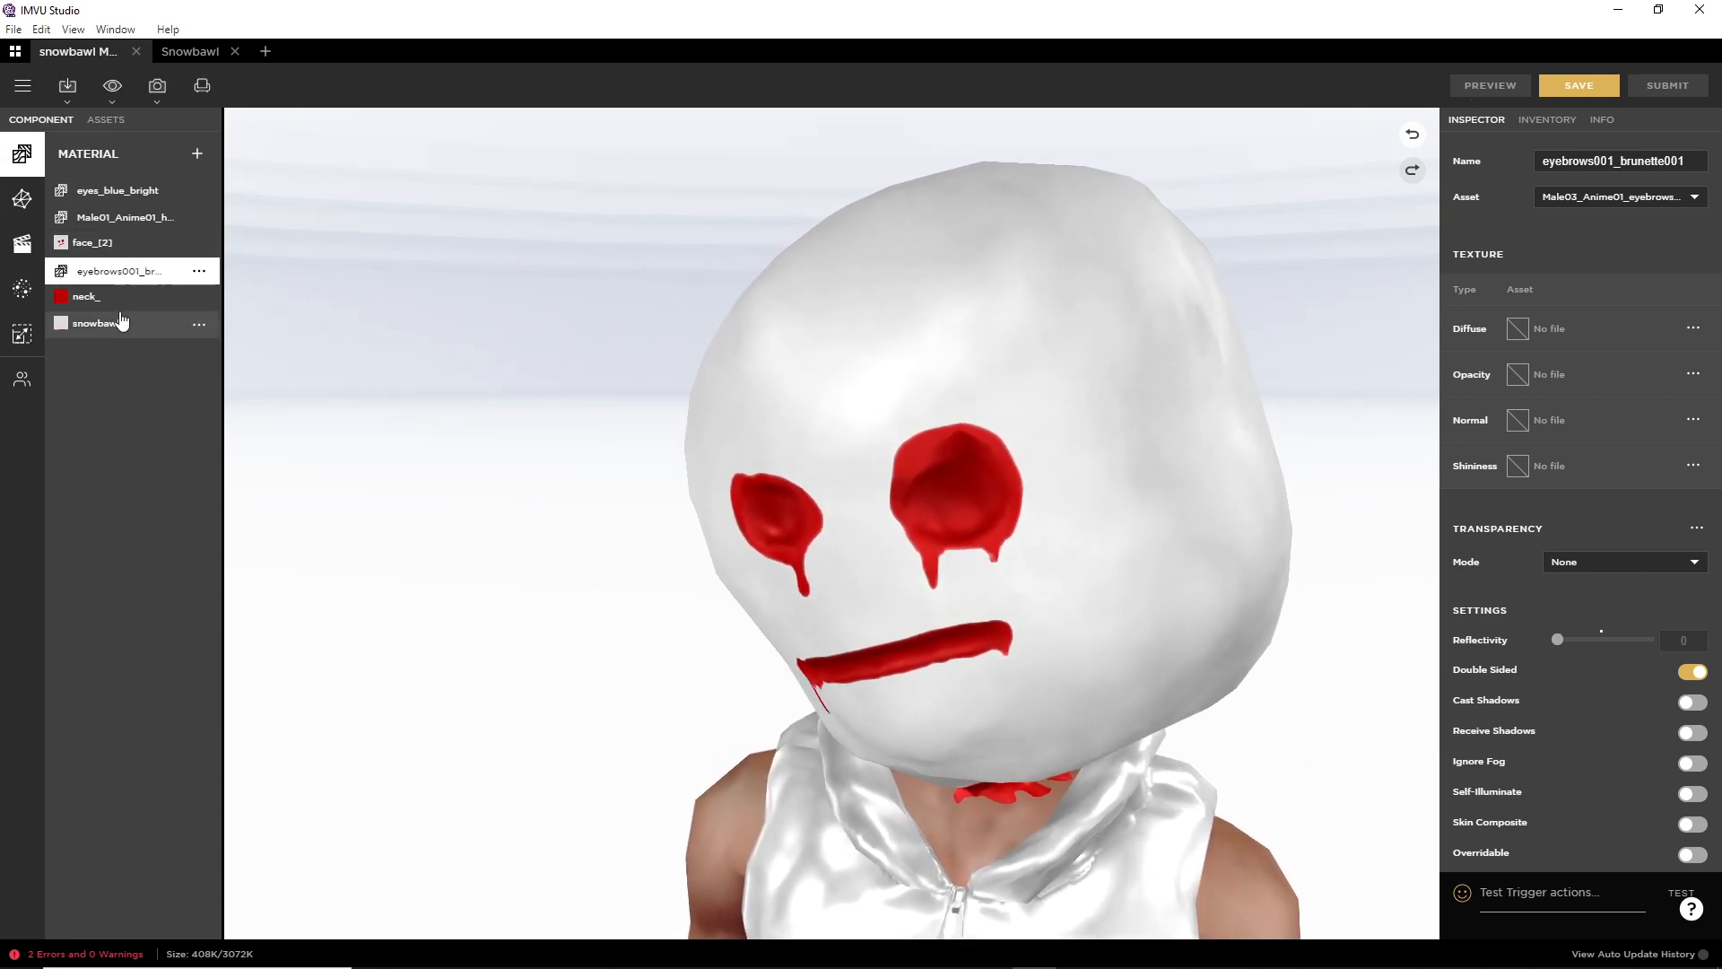
click(139, 190)
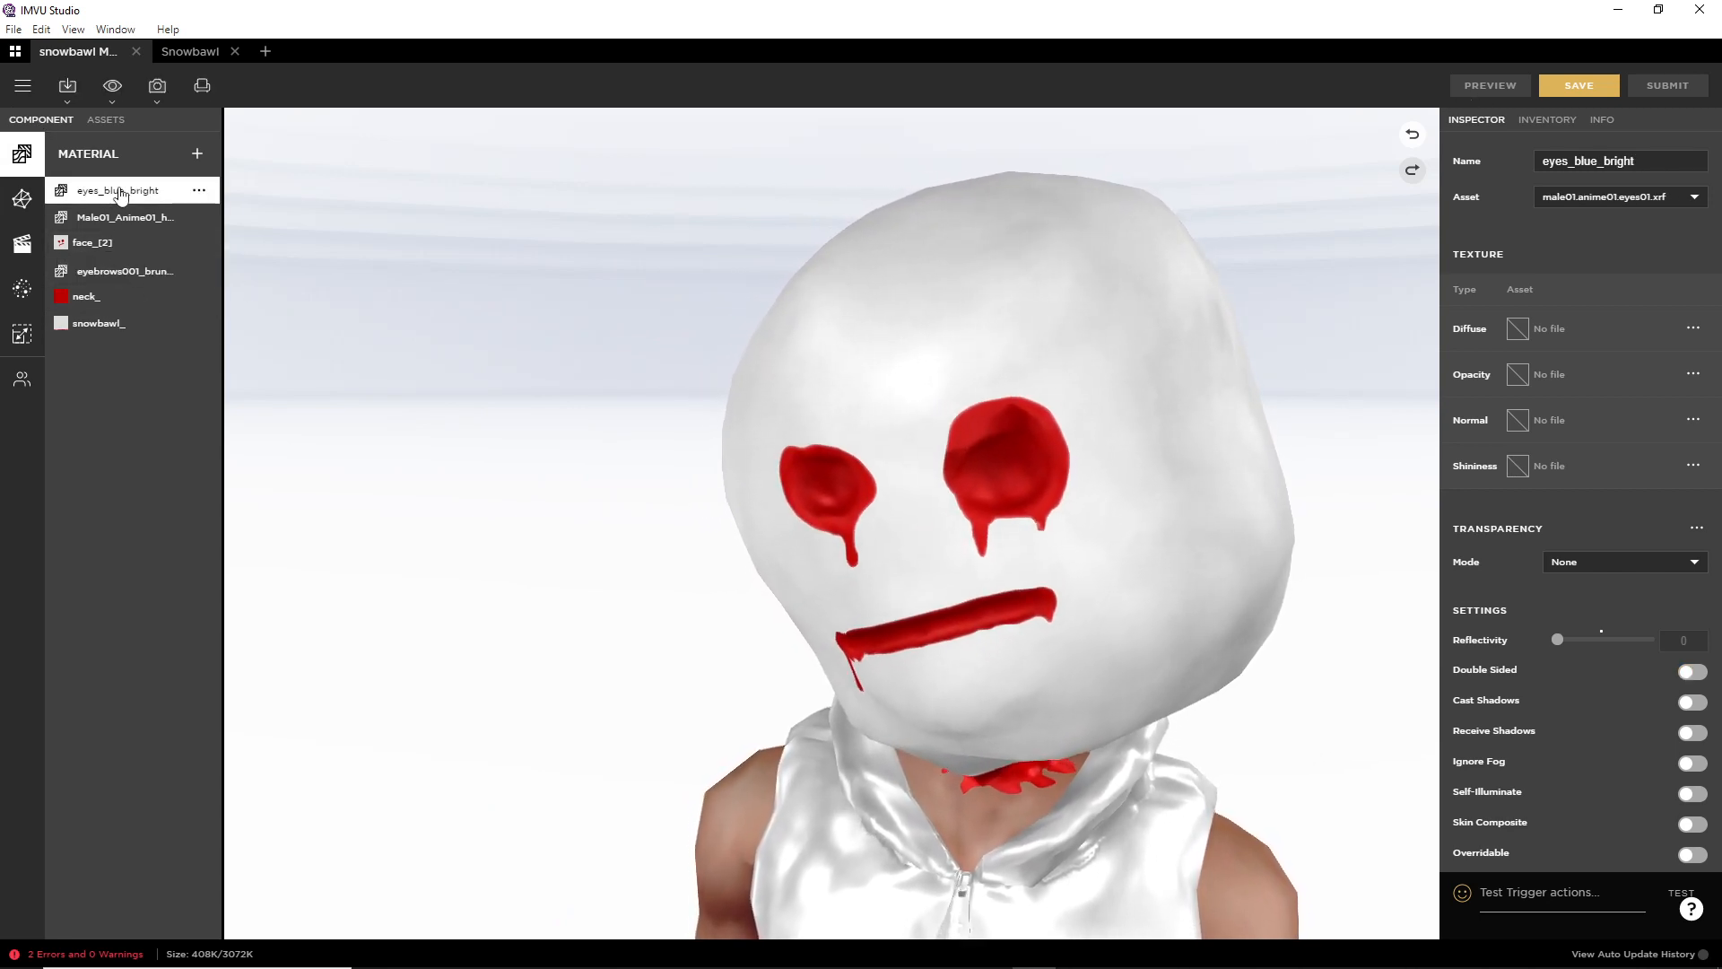
click(199, 190)
click(138, 395)
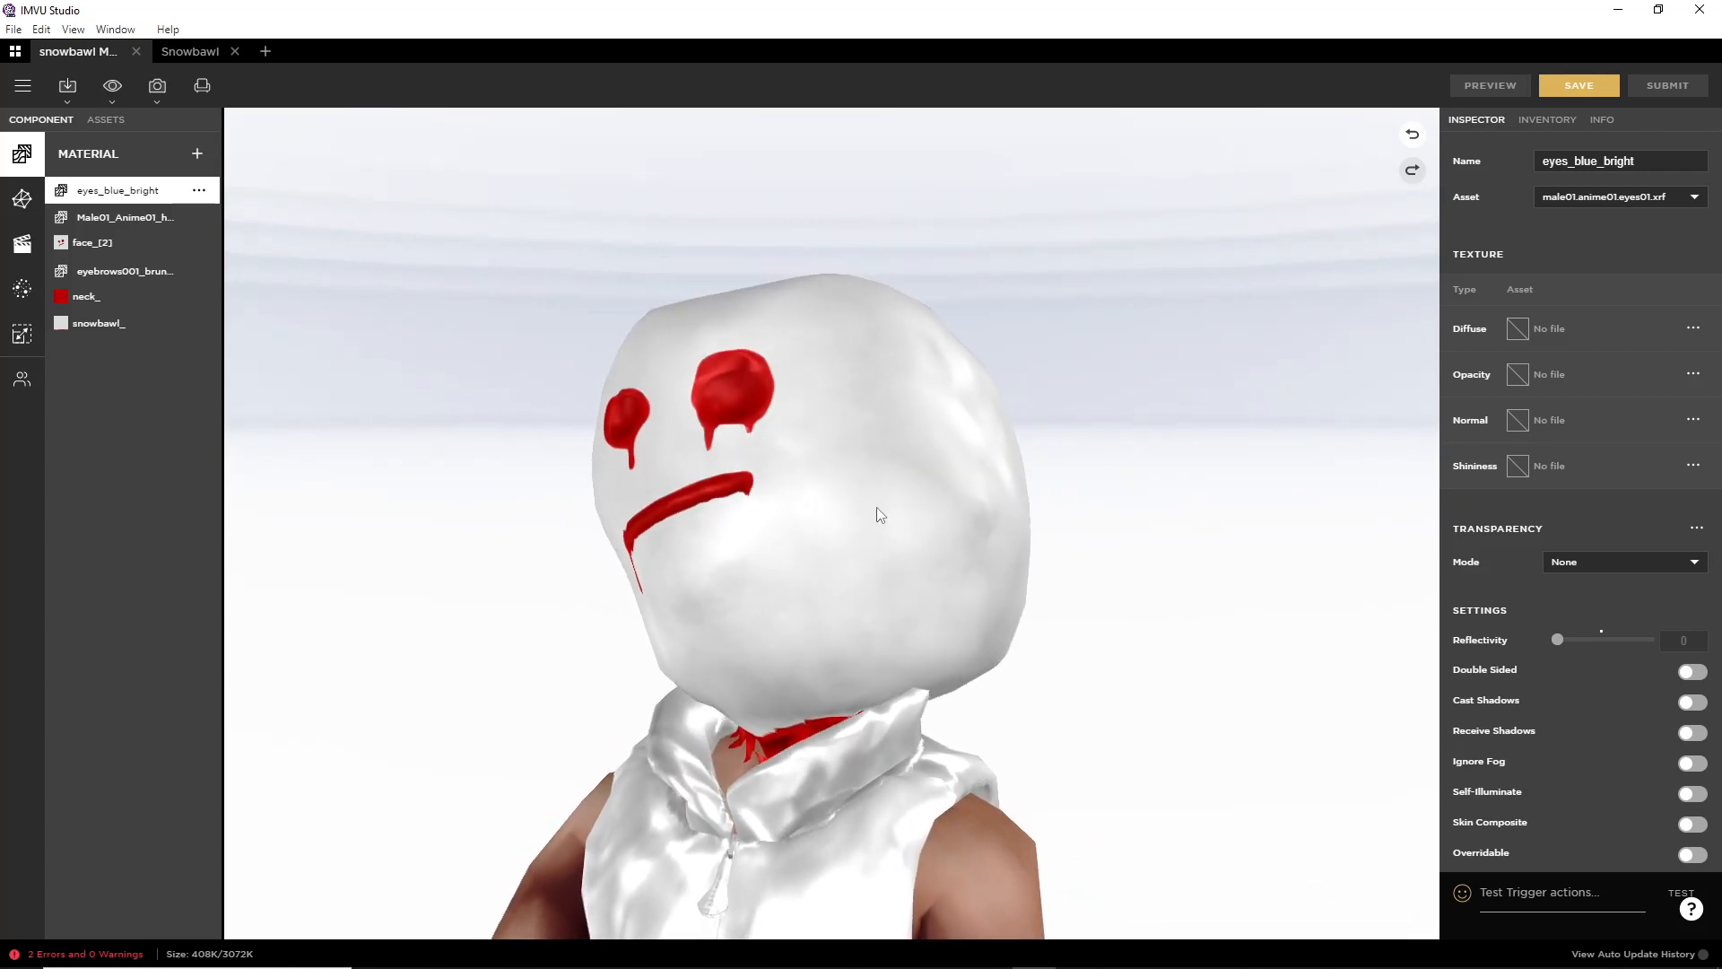
Step: Save the cleaned-up project as a new product named snowbawl M (1)
click(1581, 86)
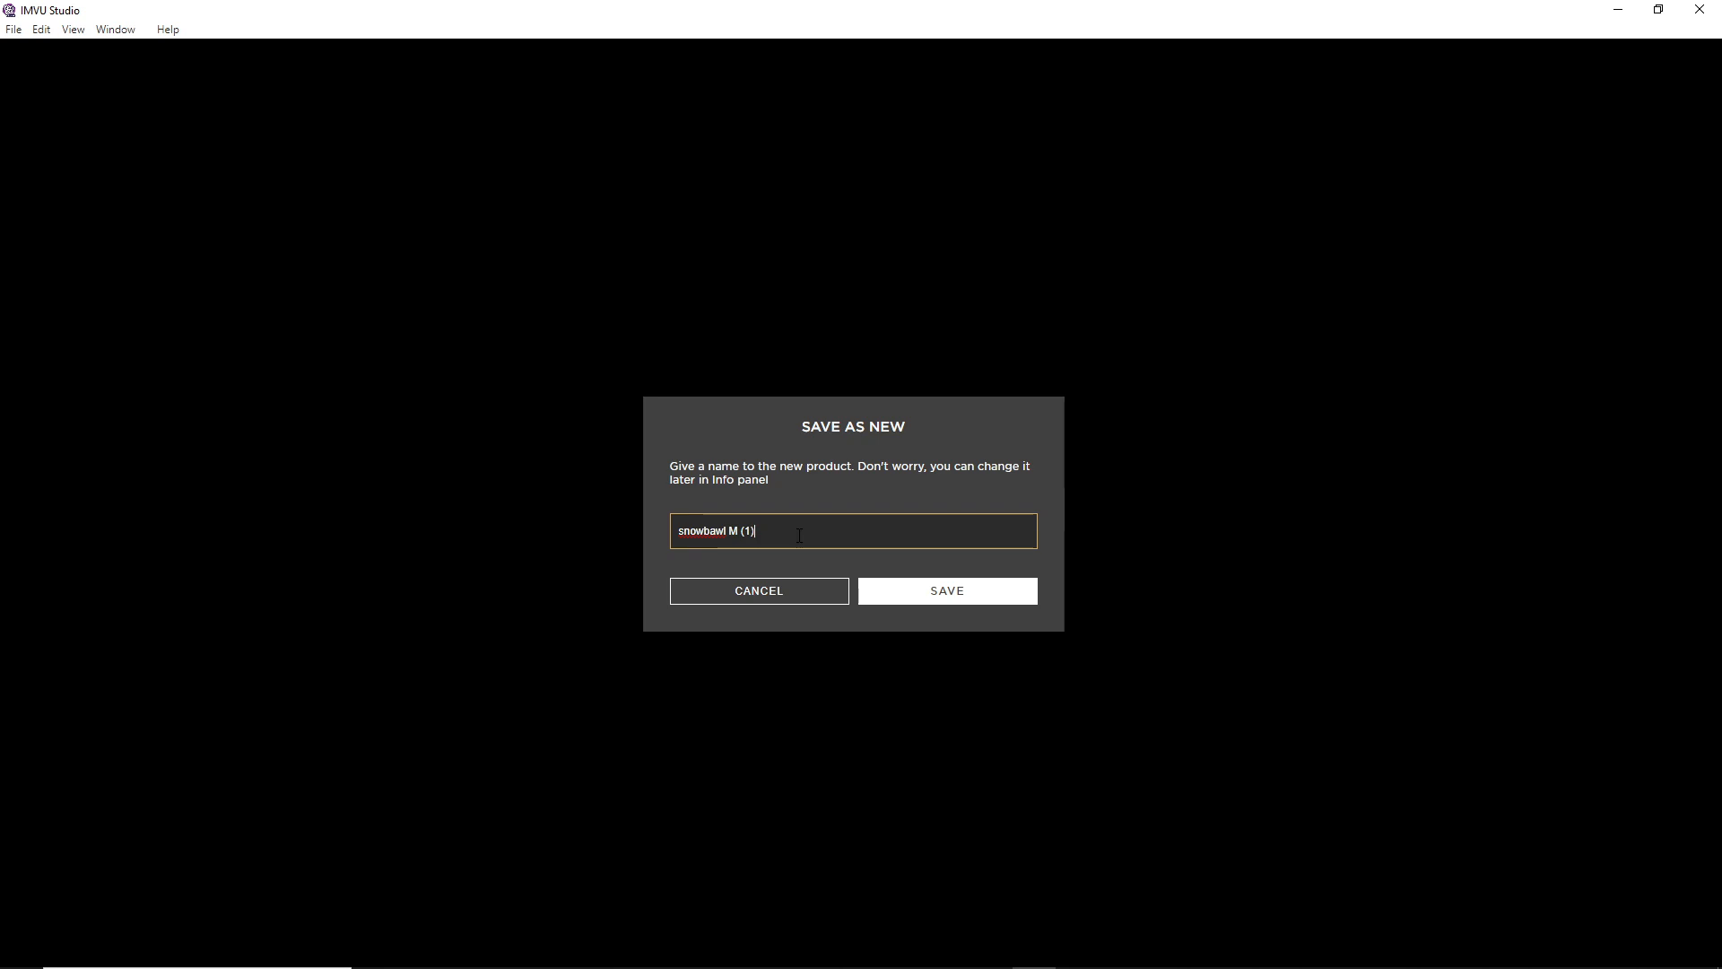
click(949, 591)
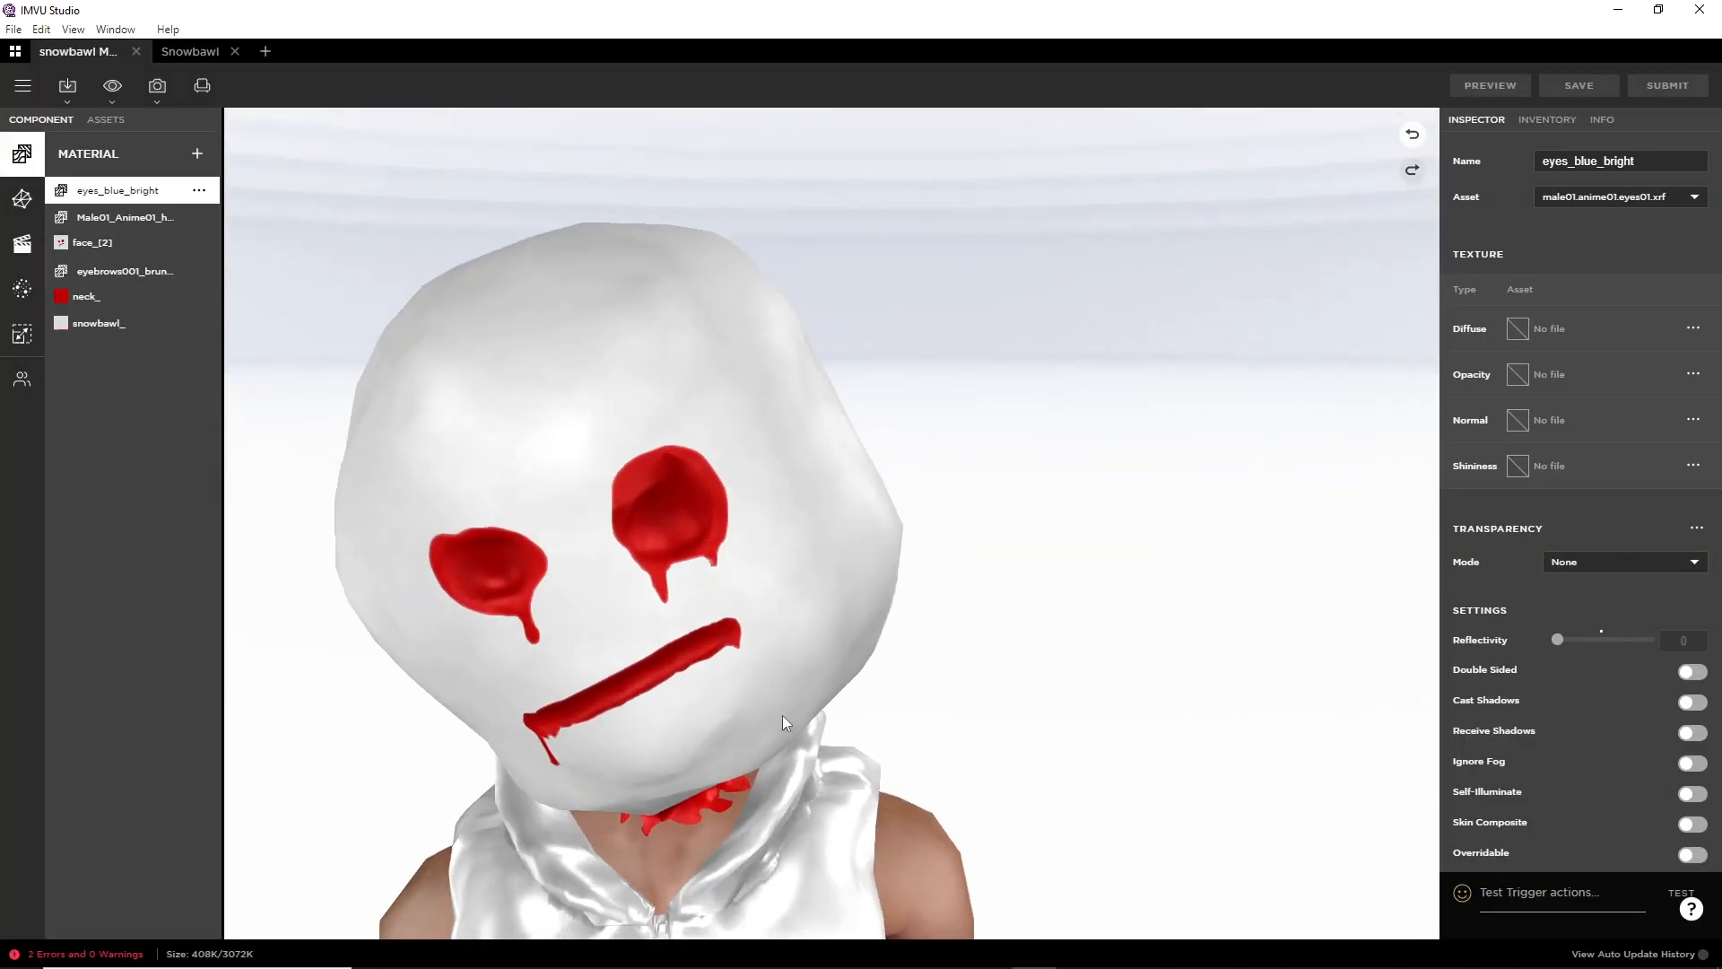
drag(782, 714, 718, 681)
drag(812, 611, 754, 633)
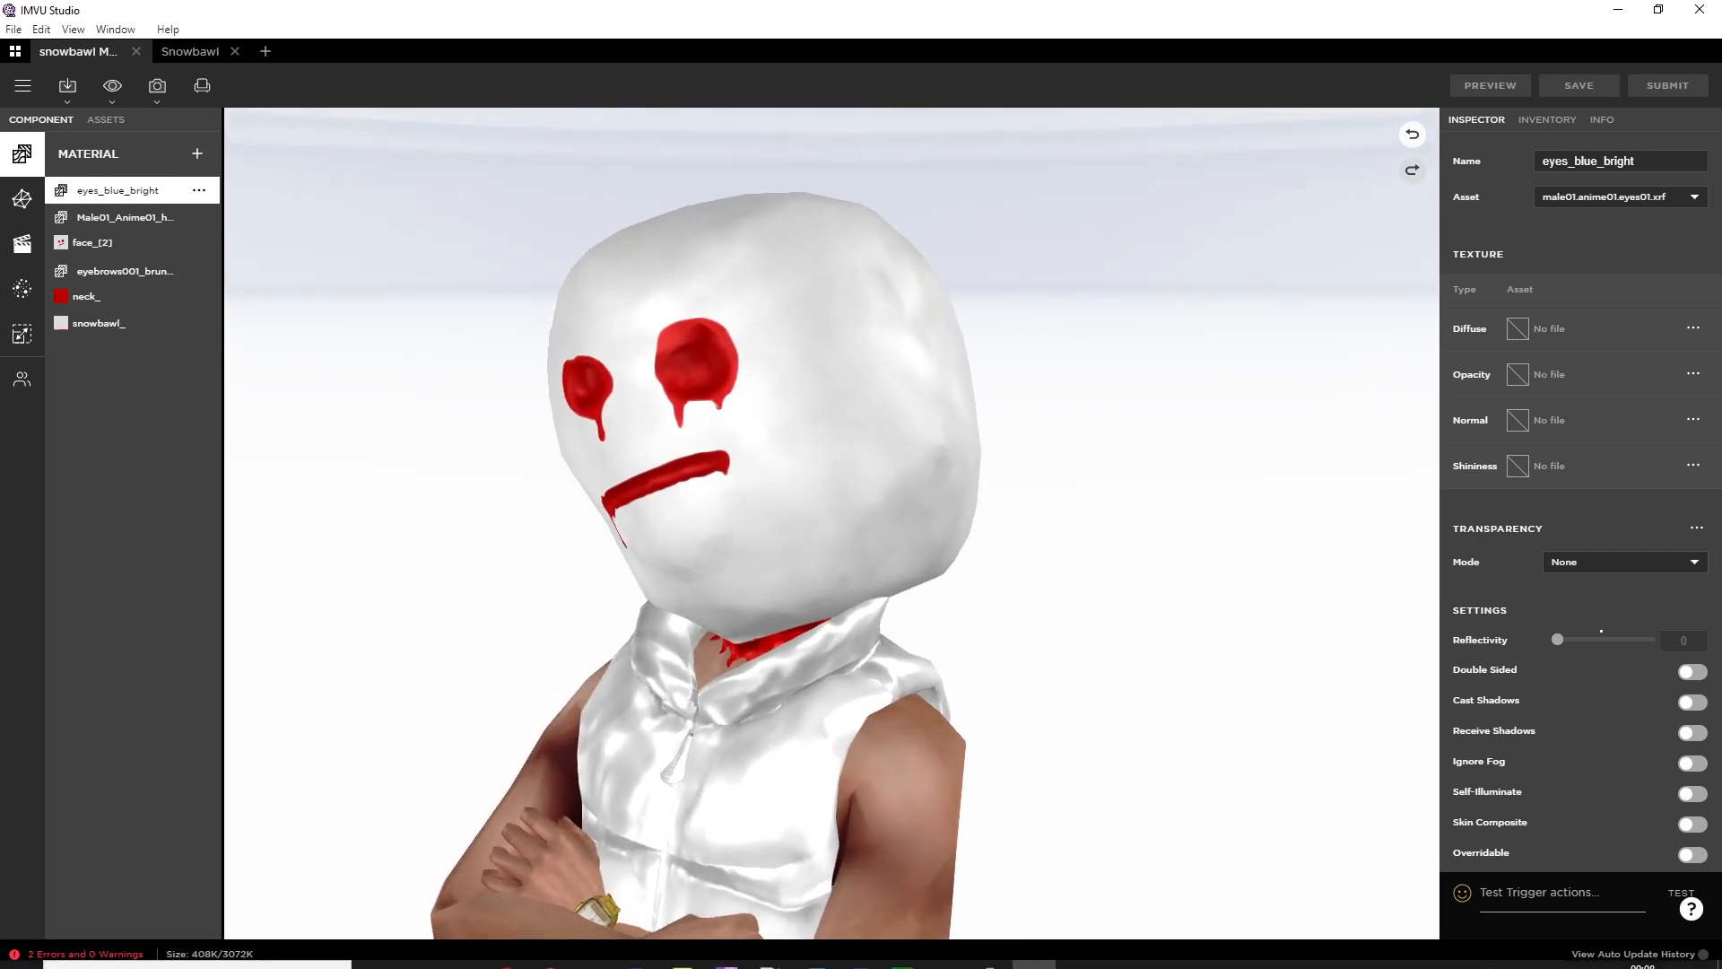
Step: Switch to the snowbawl (15) project in Blender, open its Layout workspace, and deselect everything to show the whole head on the avatar
mouse_move(936, 947)
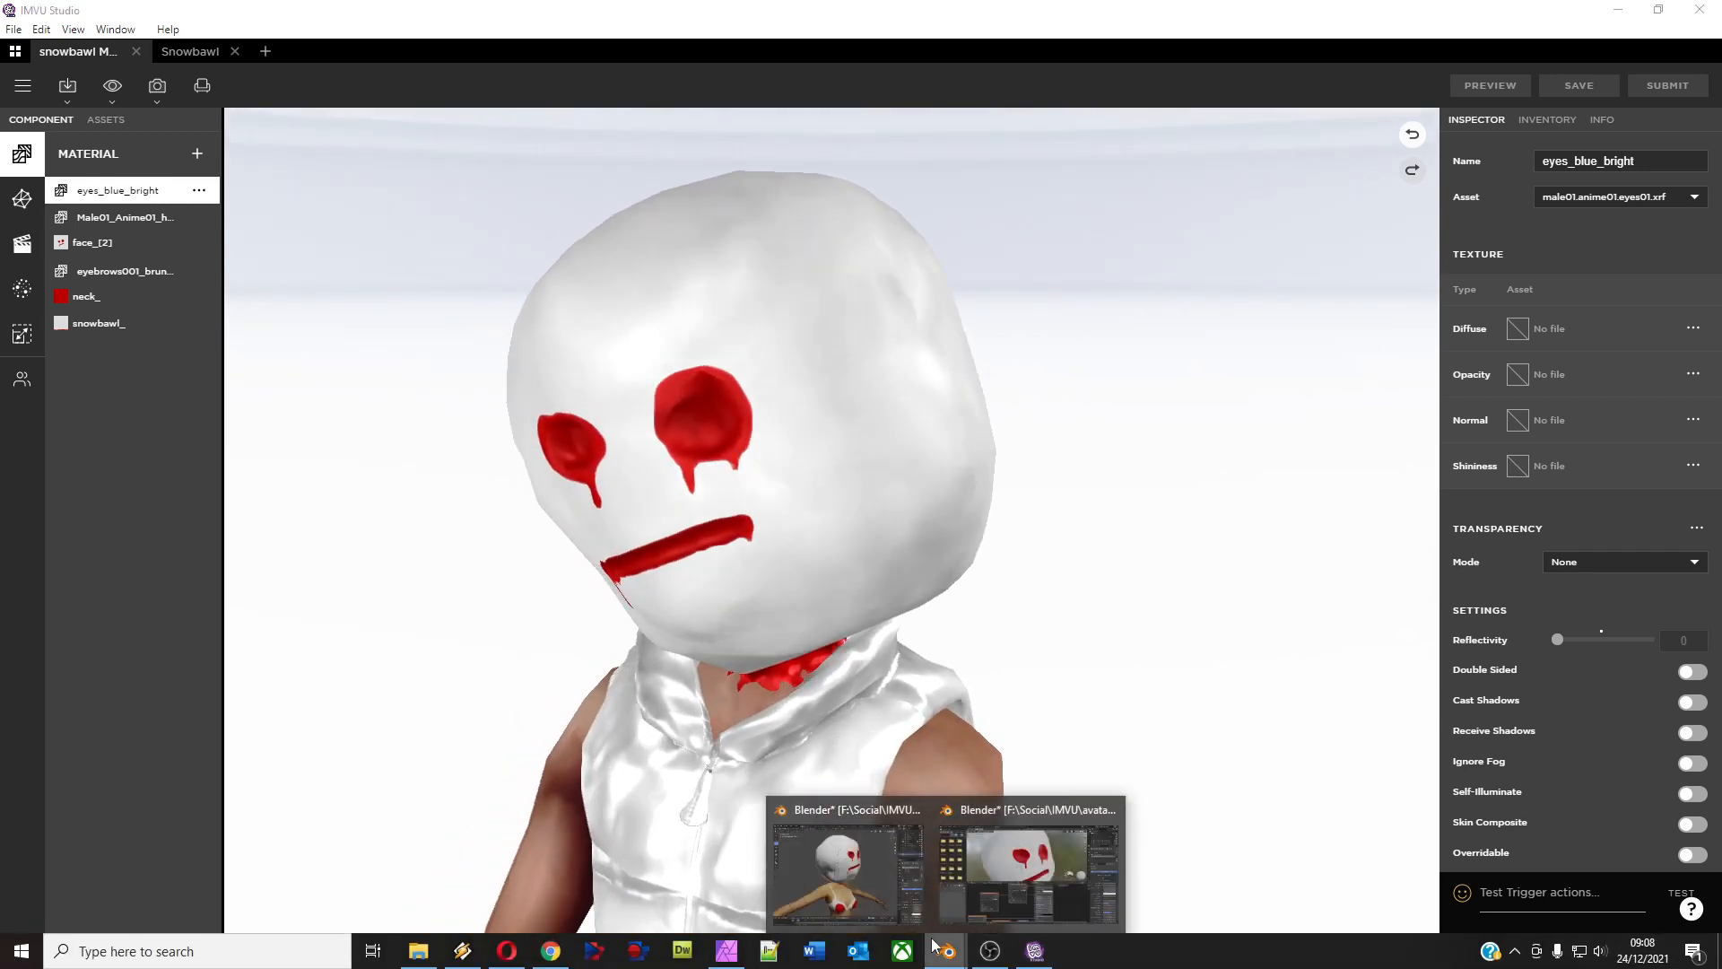
click(858, 852)
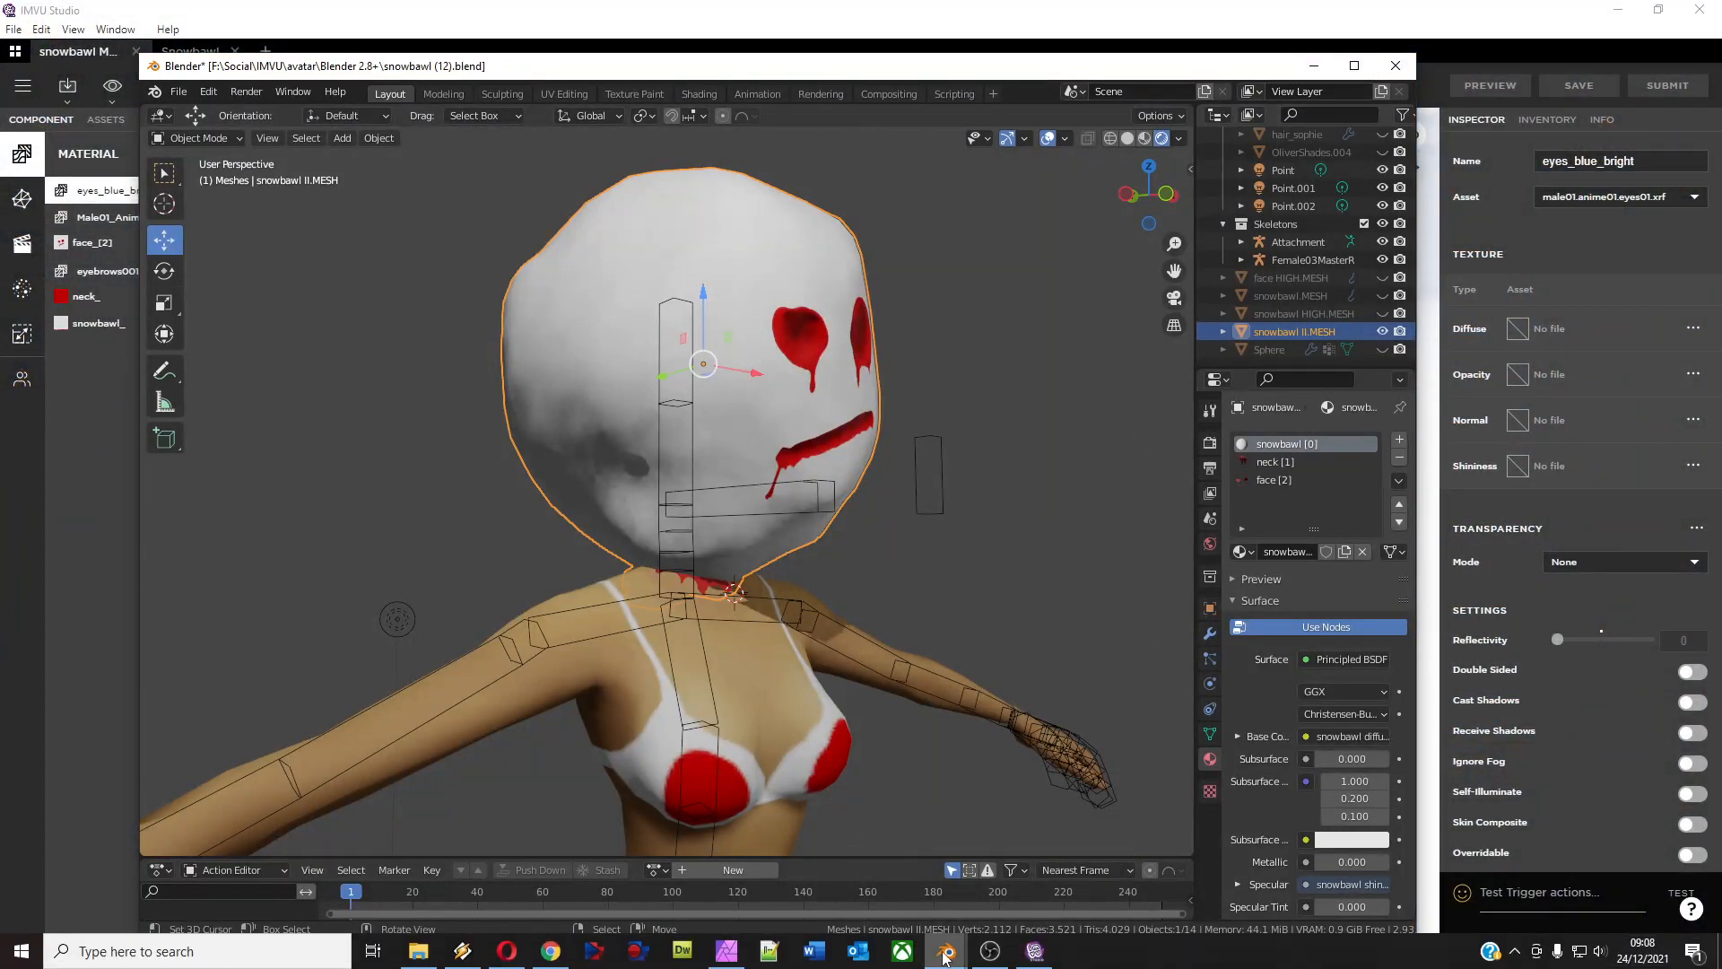
mouse_move(944, 957)
click(1065, 863)
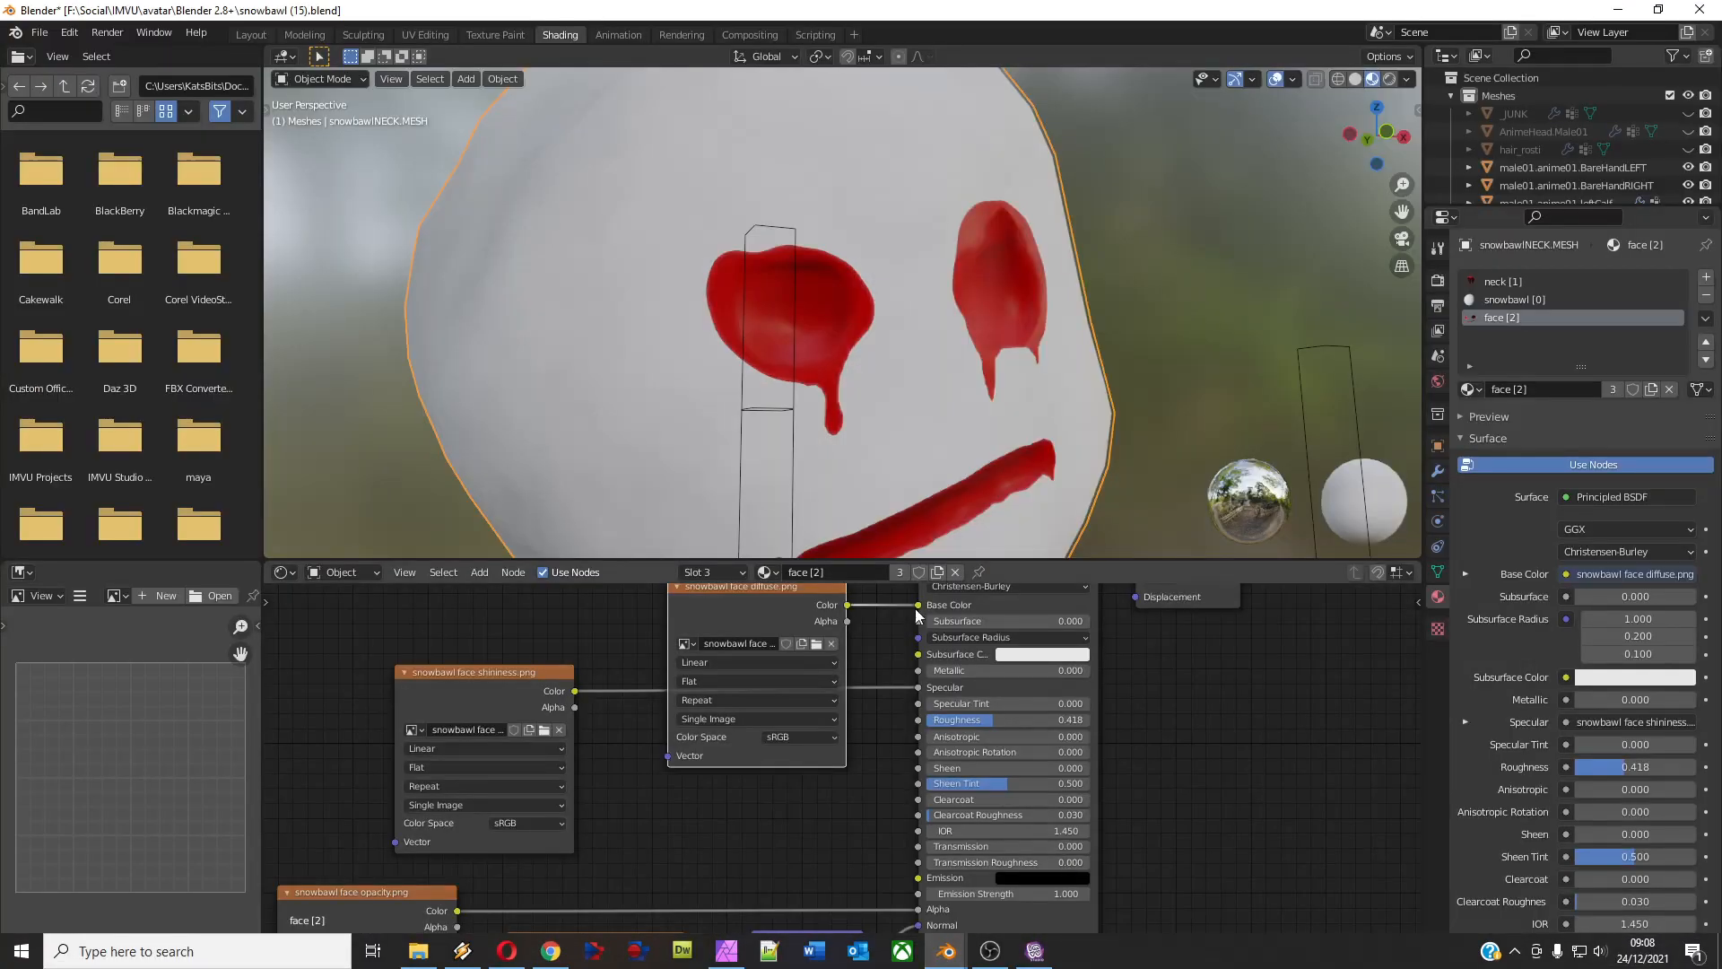
click(251, 35)
middle_drag(681, 436, 664, 545)
key(alt+a)
mouse_move(810, 561)
middle_down()
mouse_move(594, 549)
mouse_move(787, 553)
middle_up()
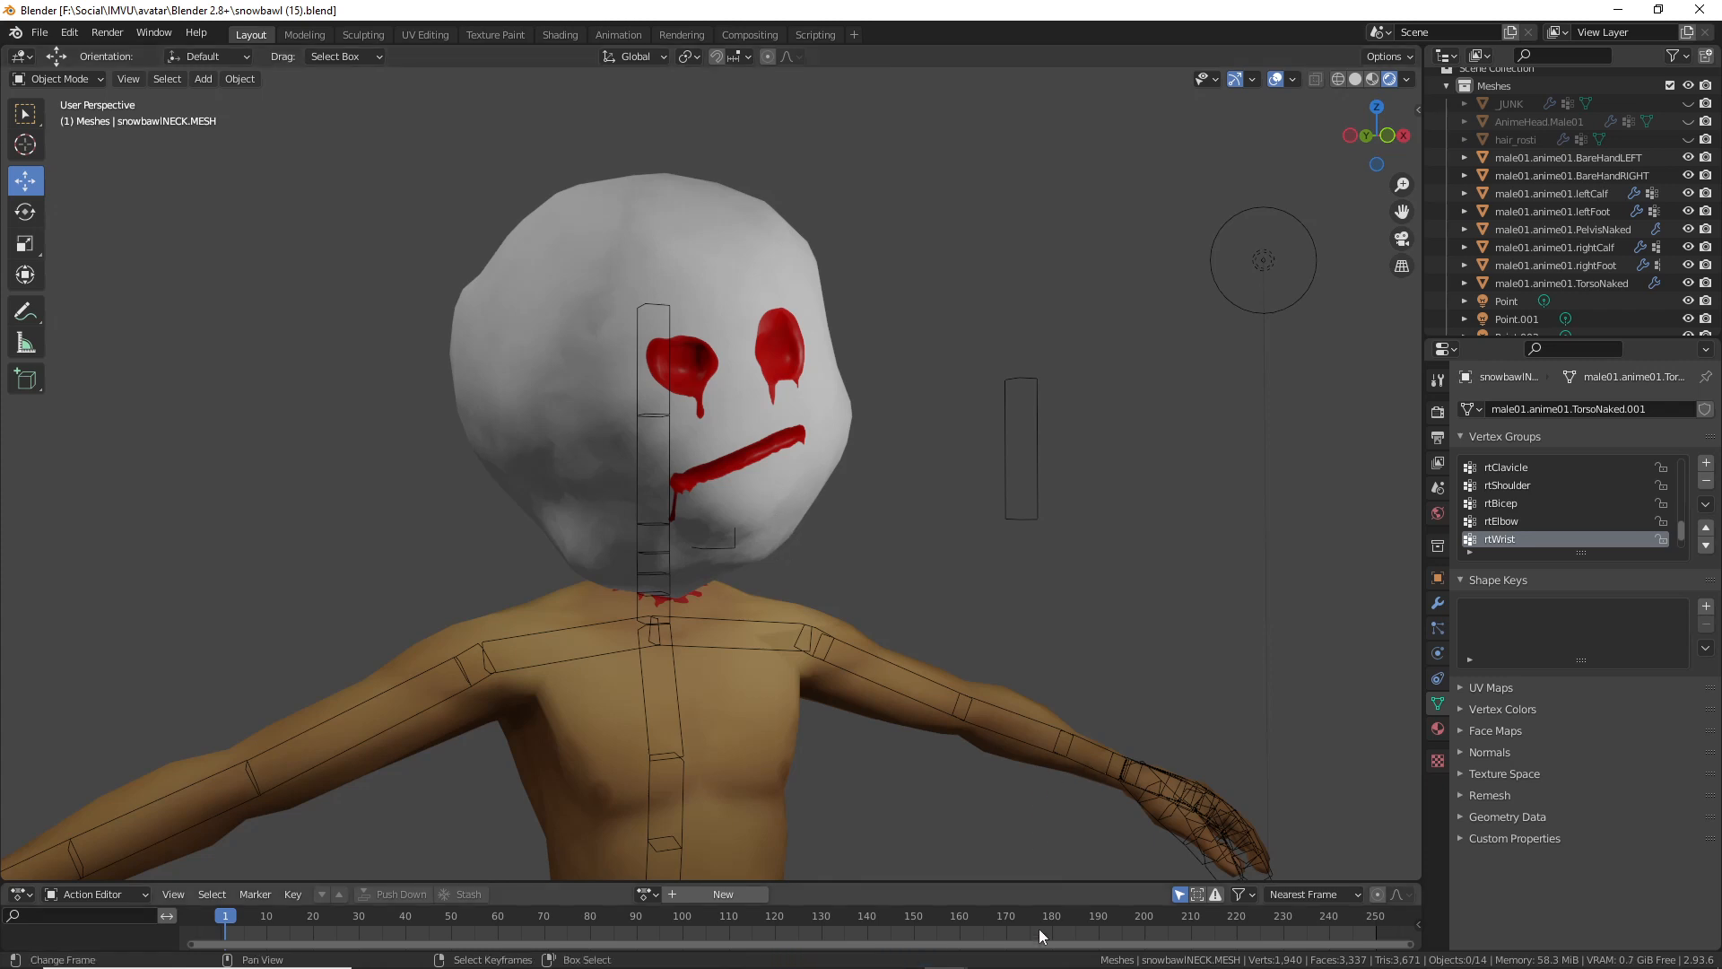
Step: Switch to the snowbawl (12) project in Blender and examine the eyes and mouth of the female avatar's snowball head from several angles
mouse_move(1032, 965)
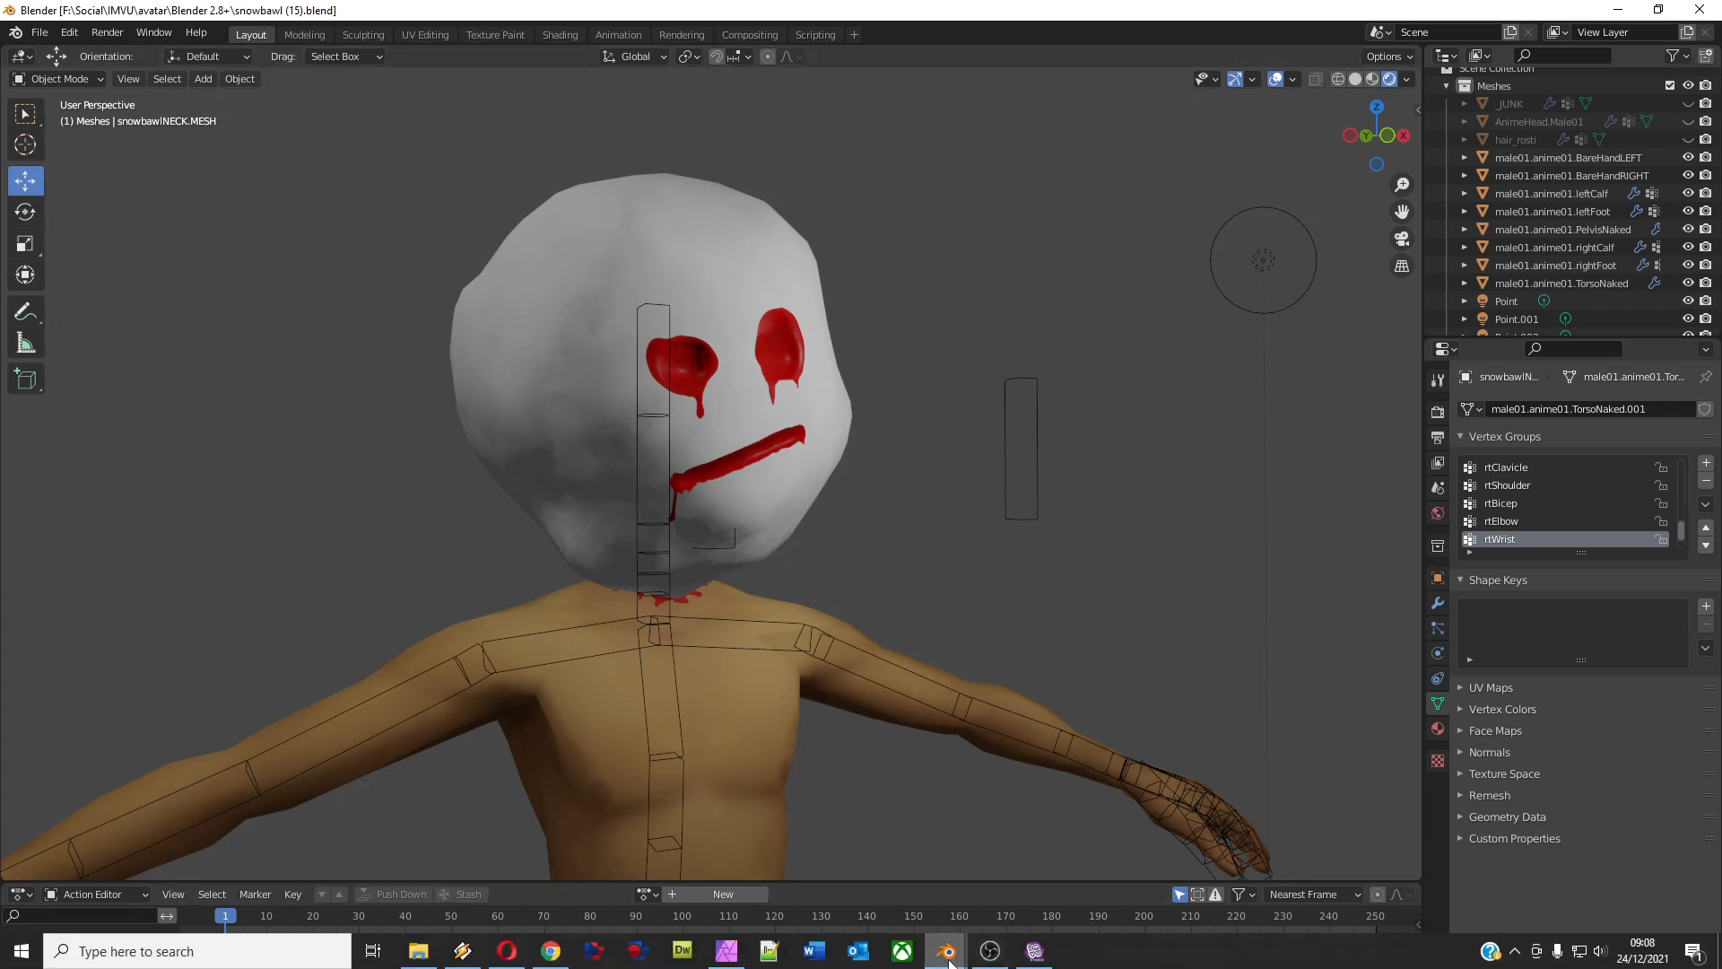
mouse_move(949, 964)
click(881, 874)
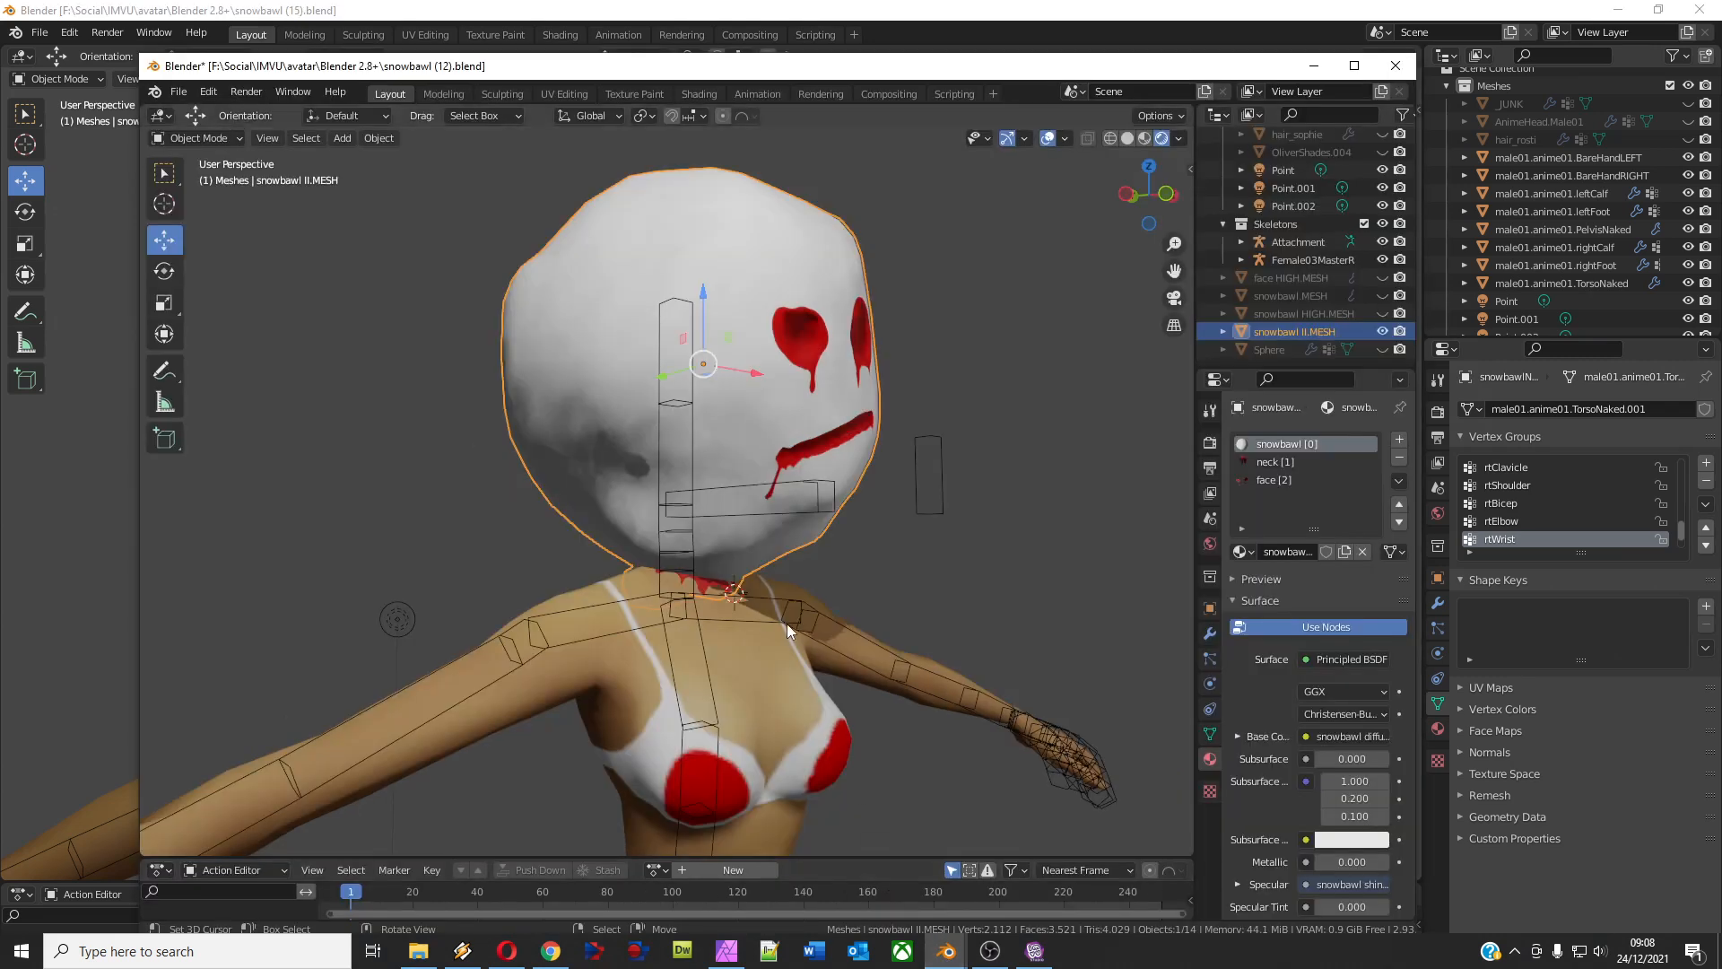
mouse_move(750, 542)
middle_down()
mouse_move(601, 556)
mouse_move(735, 556)
mouse_move(718, 547)
middle_up()
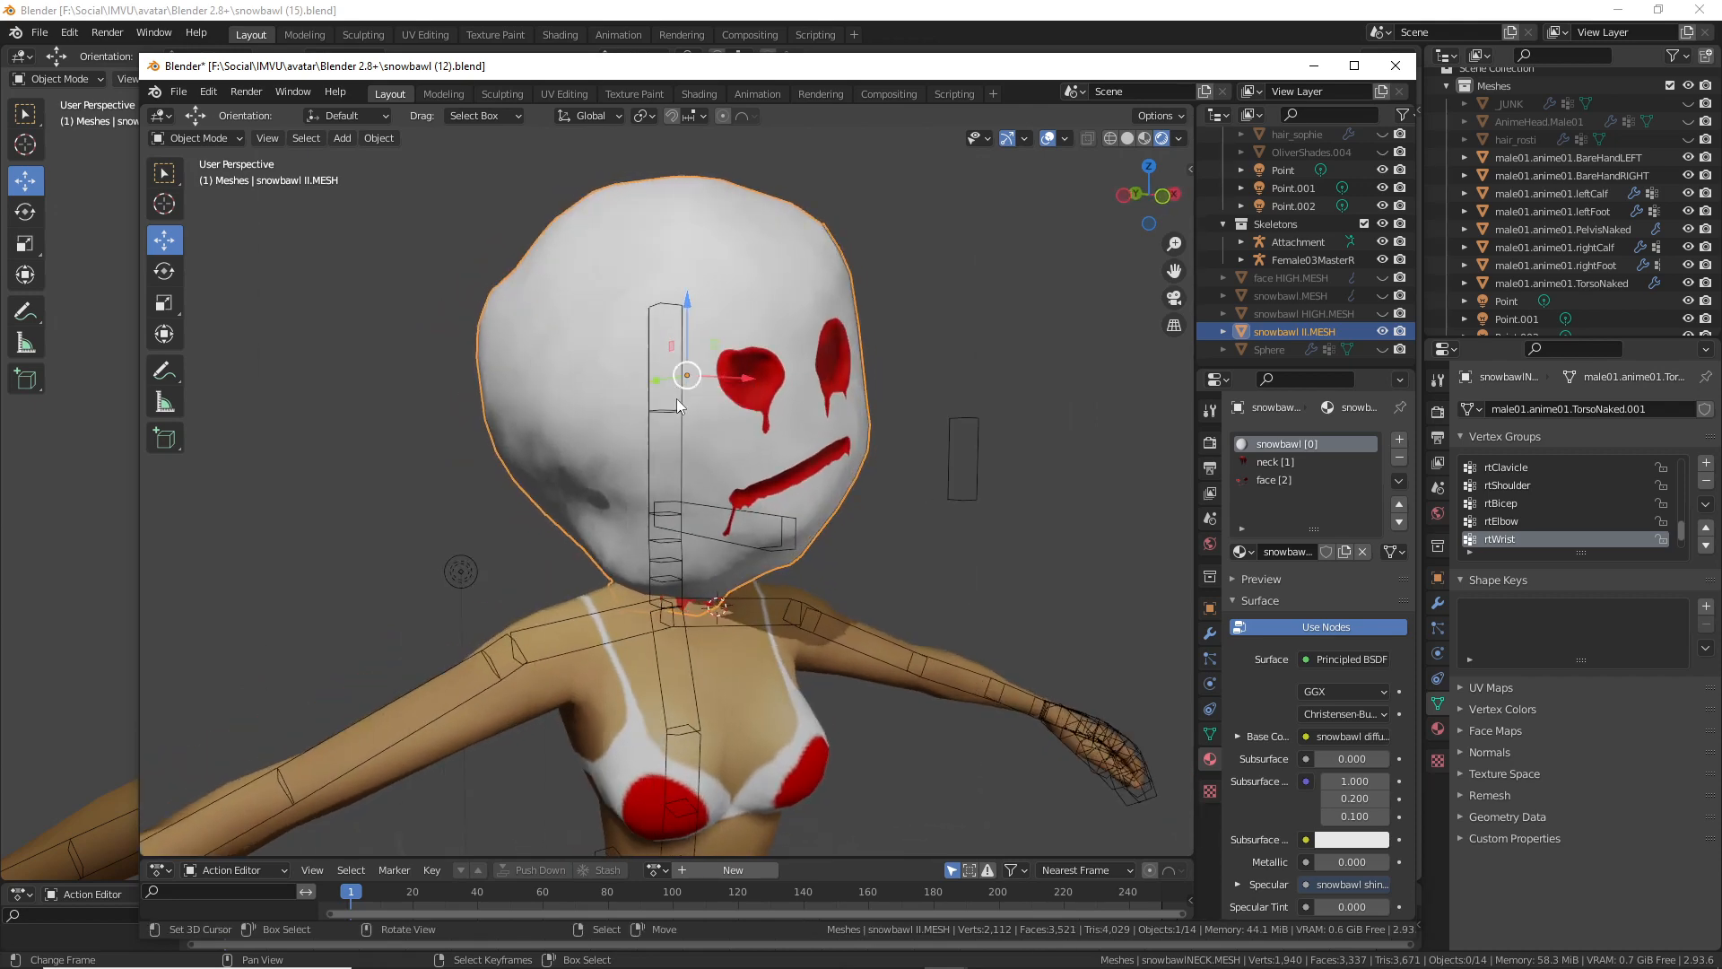
middle_drag(677, 405, 633, 450)
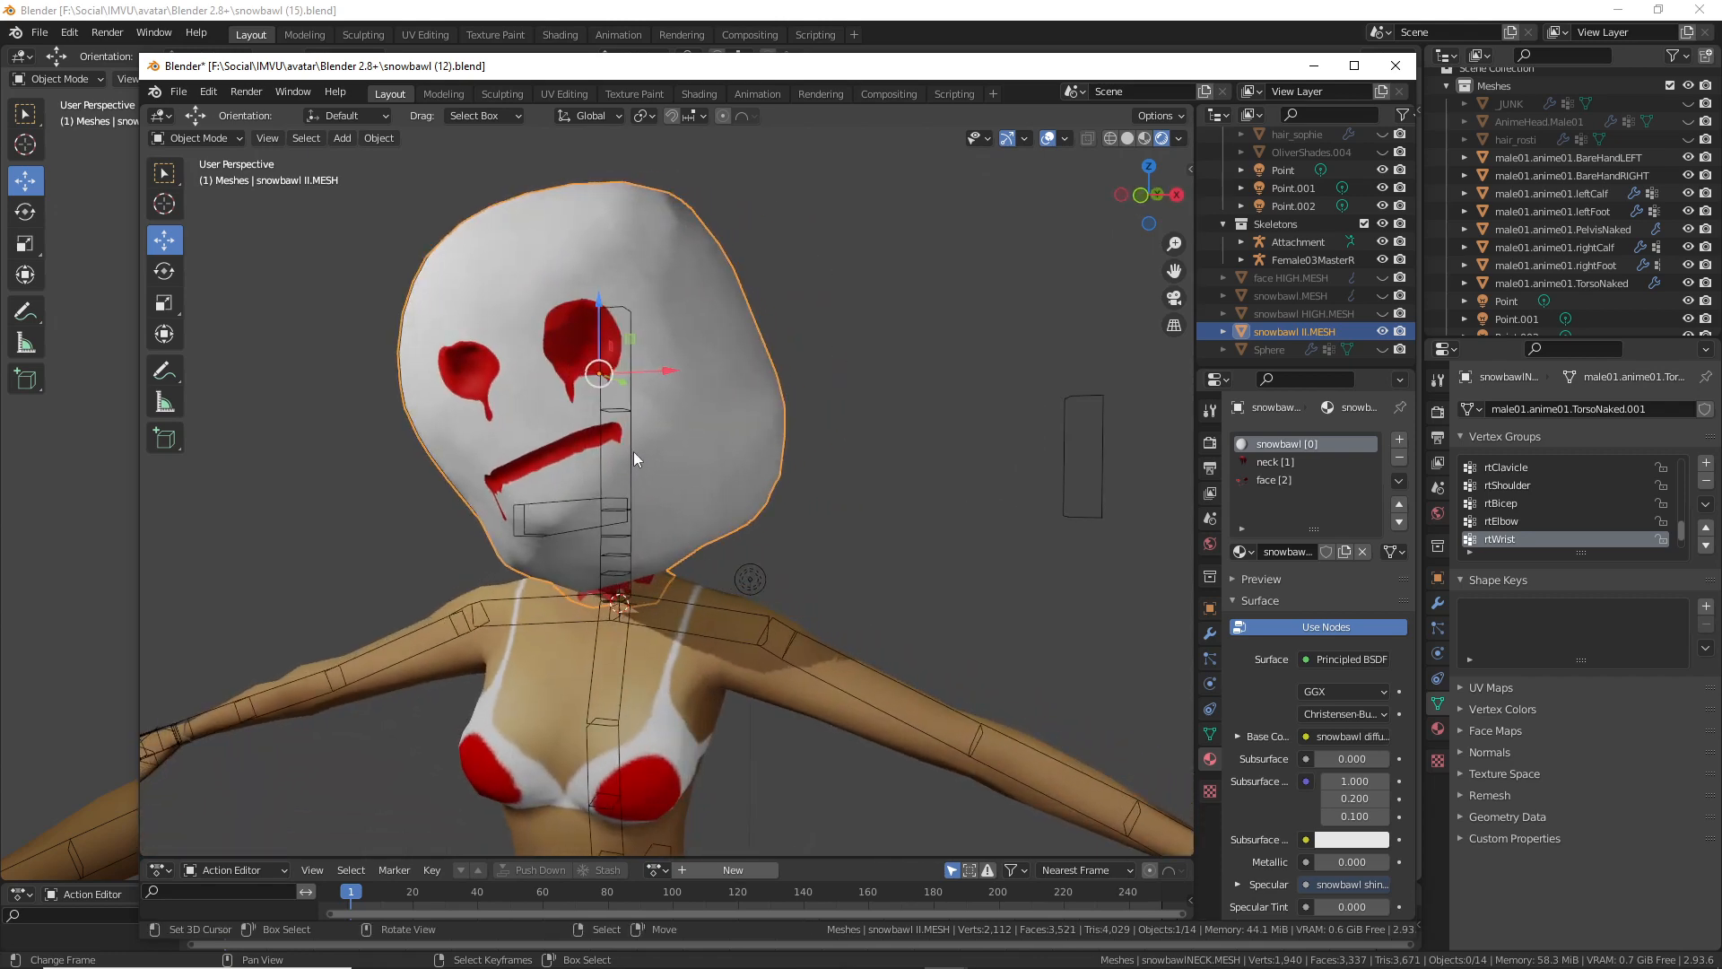
scroll(615, 421, up, 2)
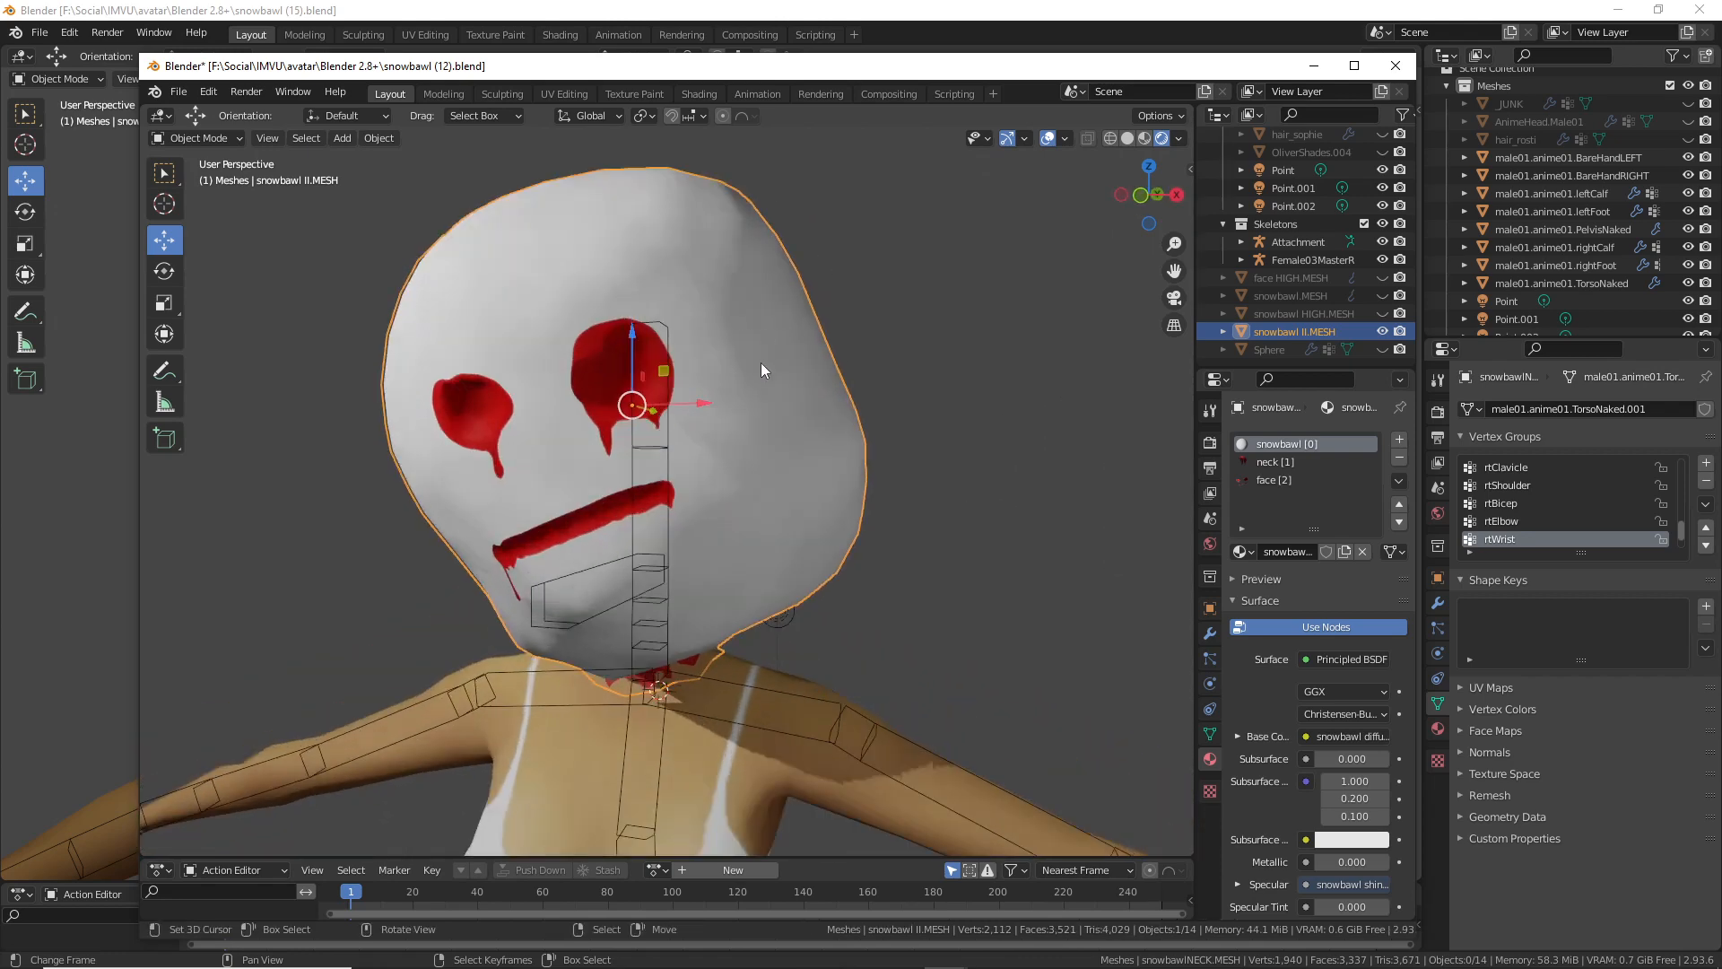
middle_drag(760, 362, 735, 369)
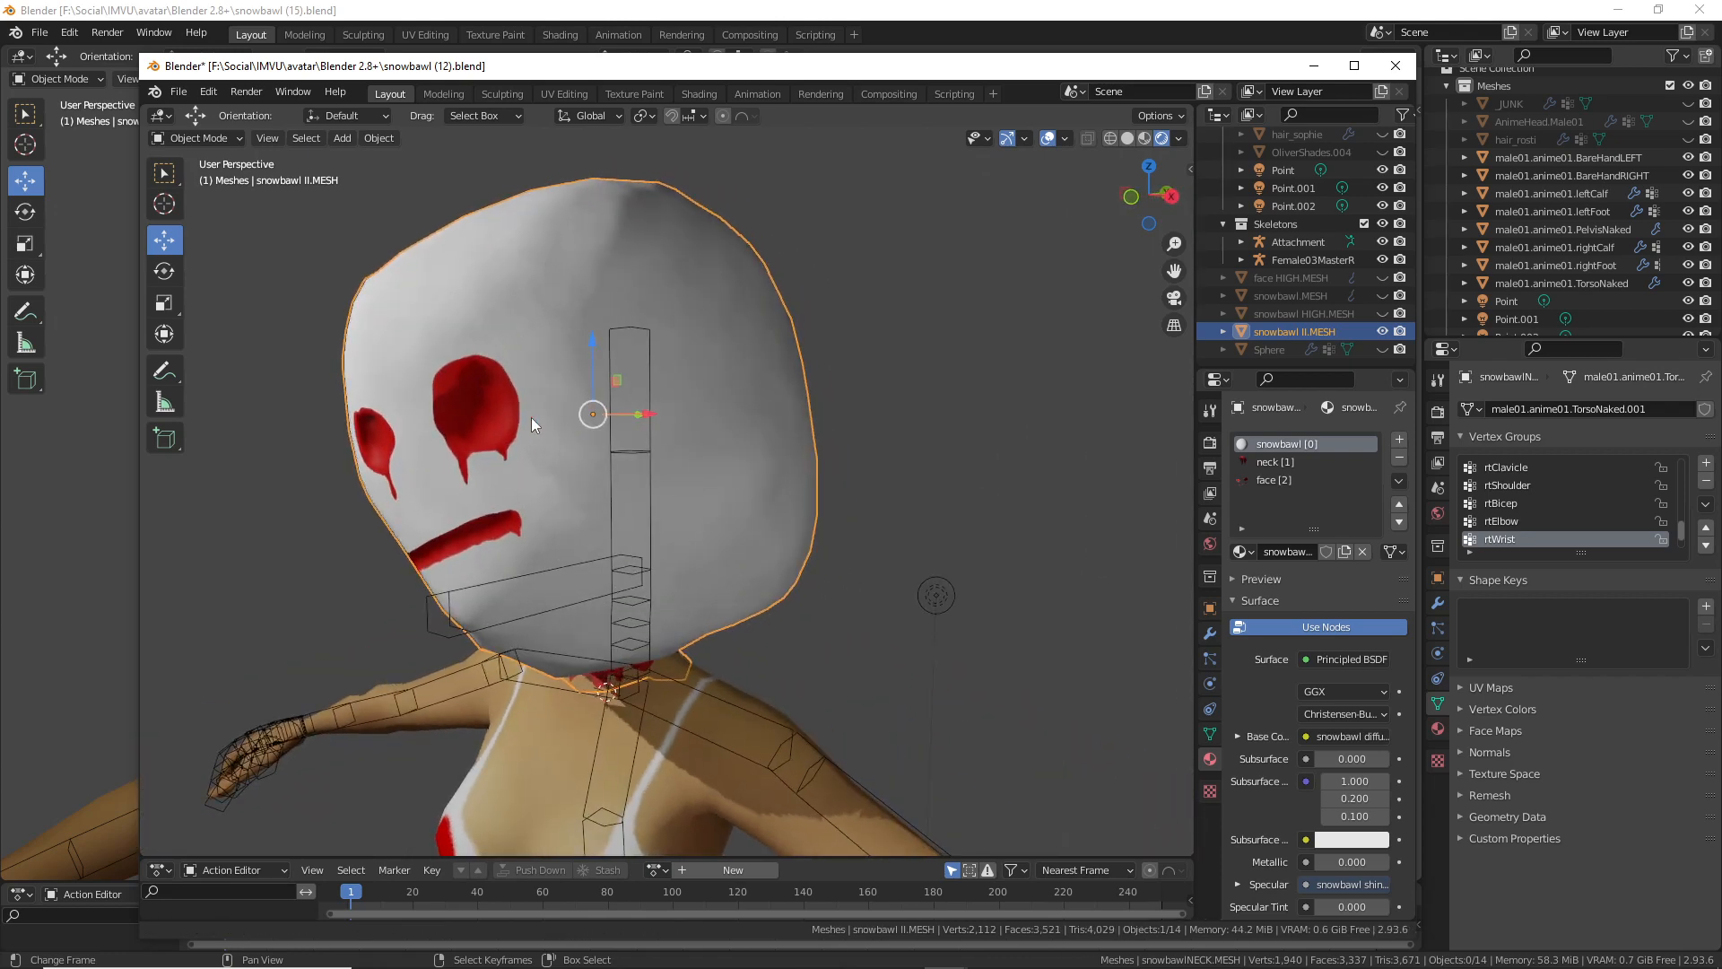
middle_drag(531, 417, 621, 405)
key(ctrl+2)
drag(532, 378, 554, 457)
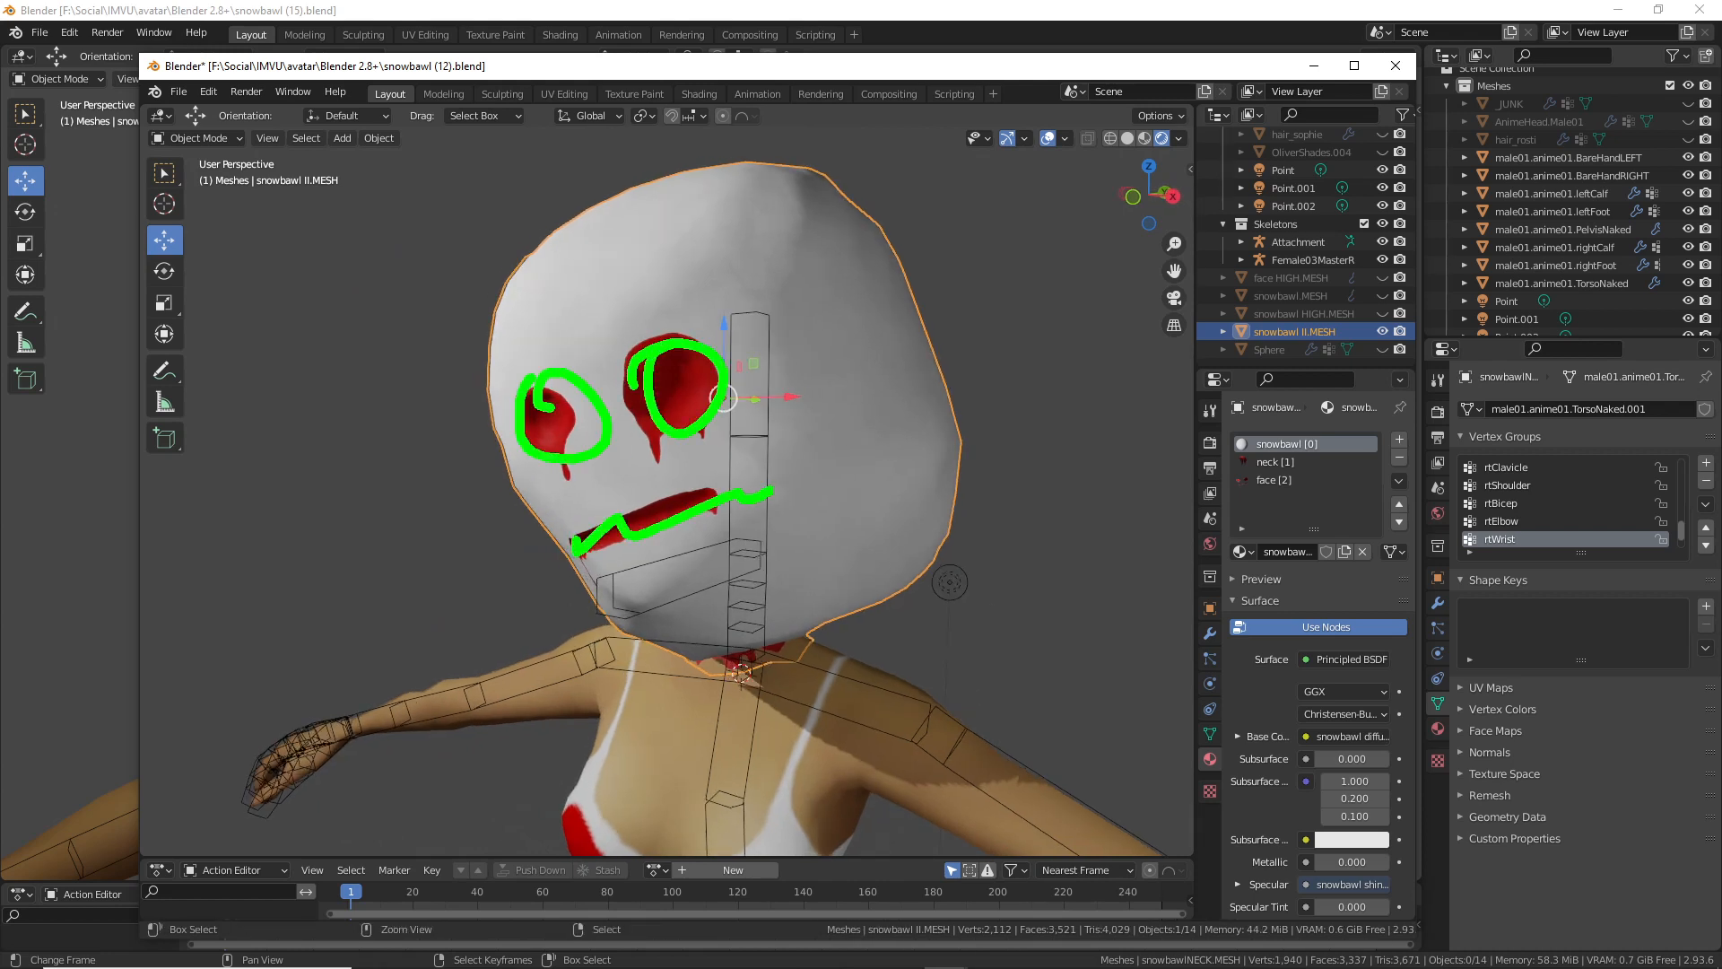
key(Escape)
mouse_move(805, 450)
middle_down()
mouse_move(845, 401)
mouse_move(685, 341)
middle_up()
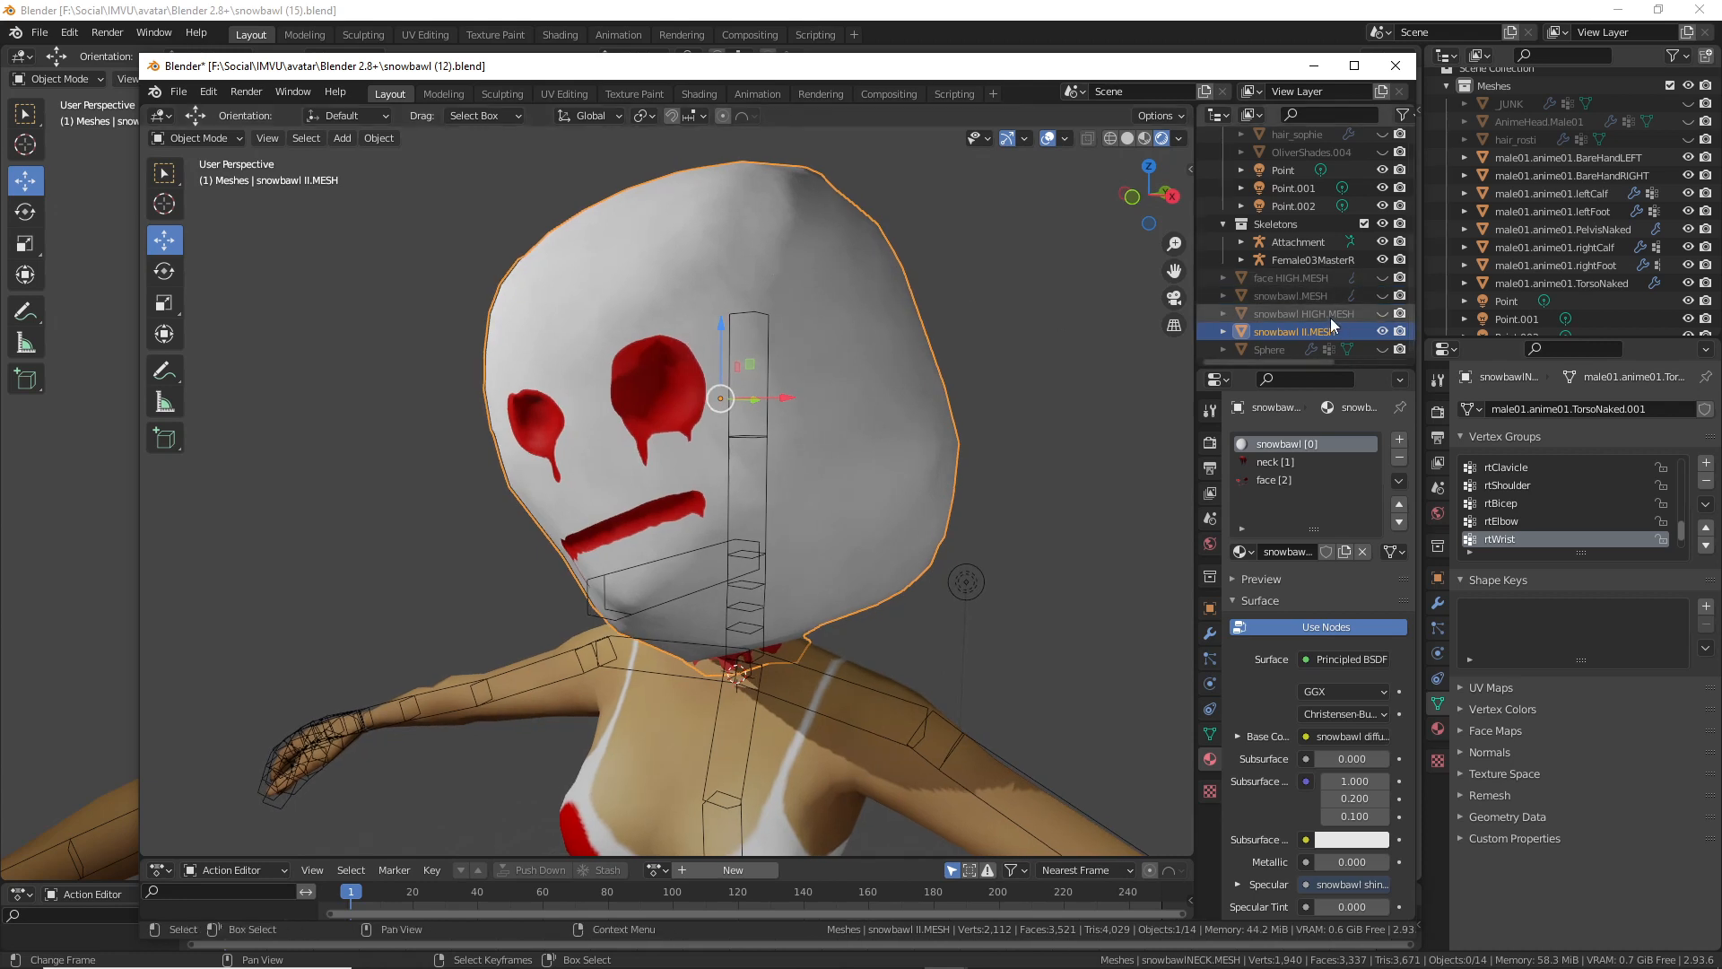
Step: Hide snowbawl II.MESH, show face HIGH.MESH in its place, and examine the sculpted eye sockets, mouth and outer outline
click(1381, 277)
click(1381, 277)
click(1381, 331)
click(1381, 277)
scroll(776, 354, up, 1)
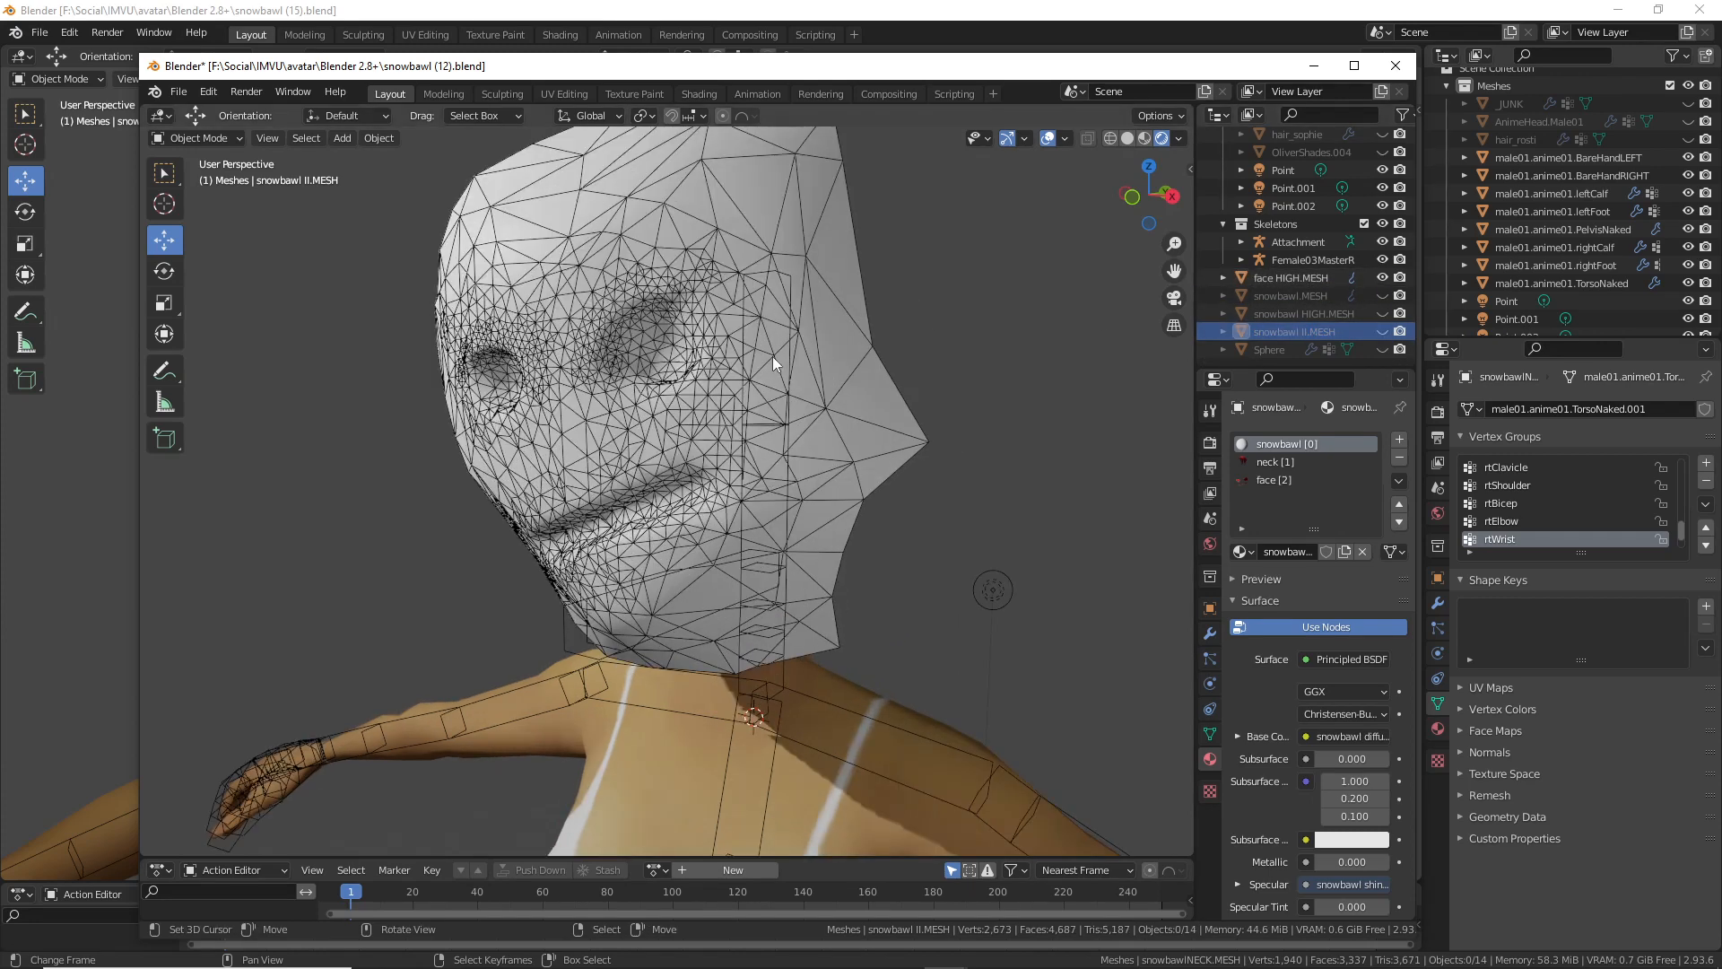
mouse_move(772, 357)
middle_down()
mouse_move(821, 364)
mouse_move(782, 358)
middle_up()
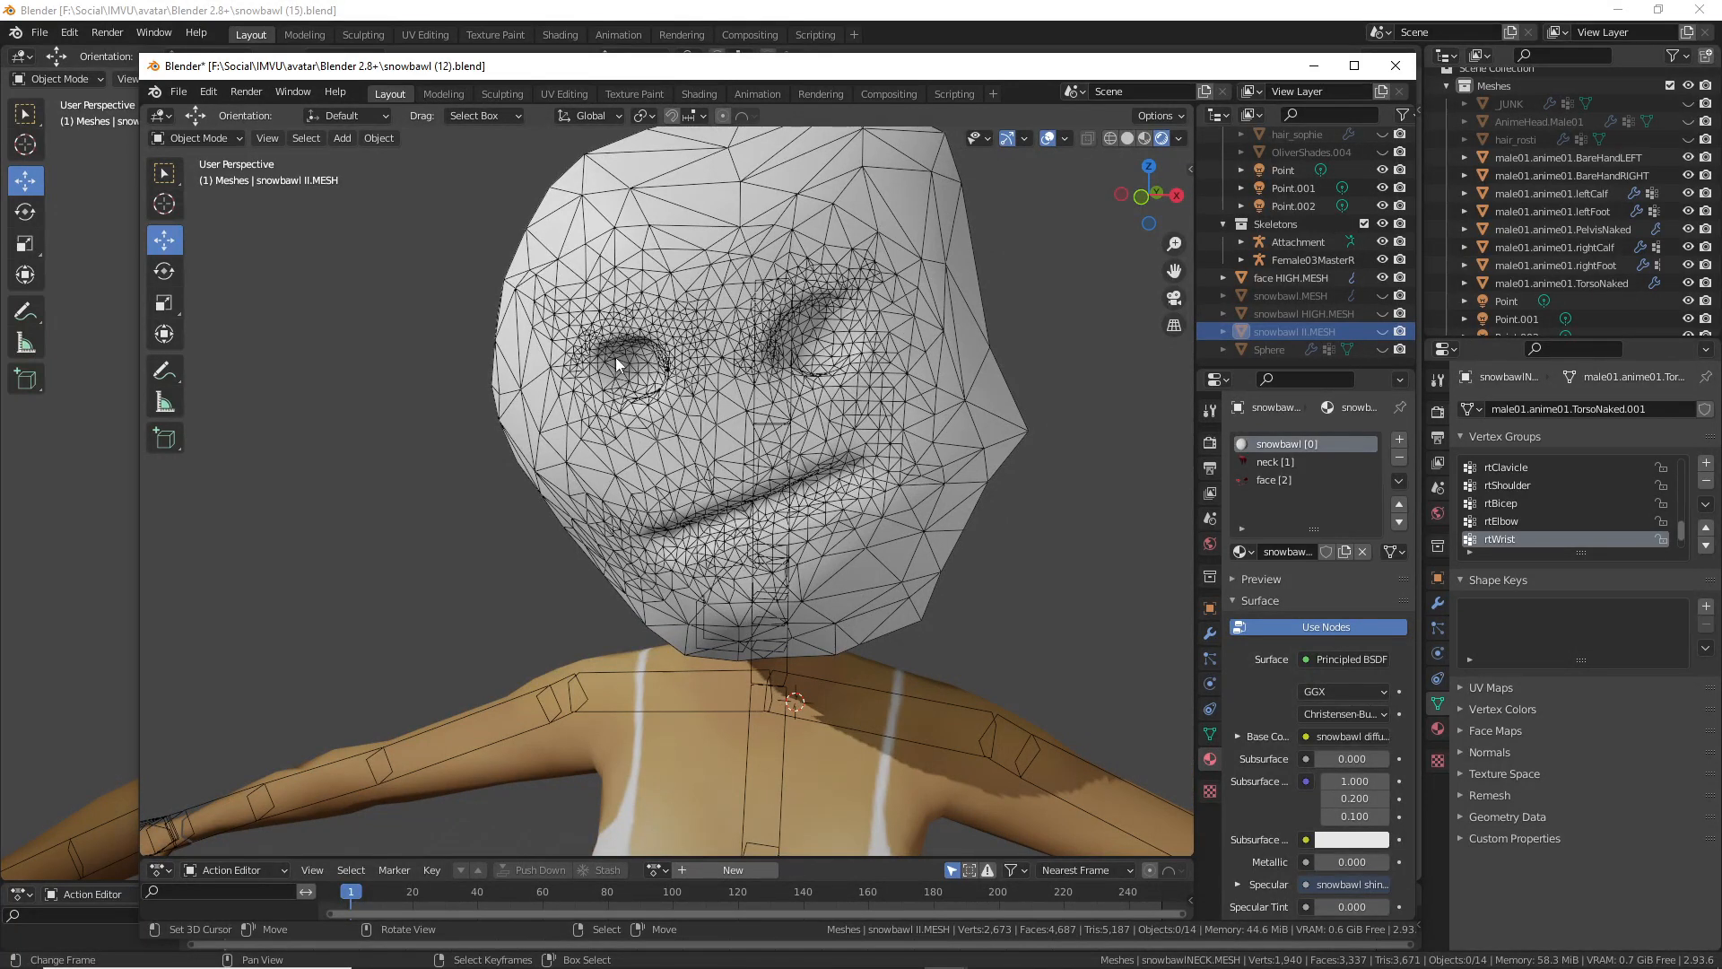
middle_drag(616, 363, 879, 477)
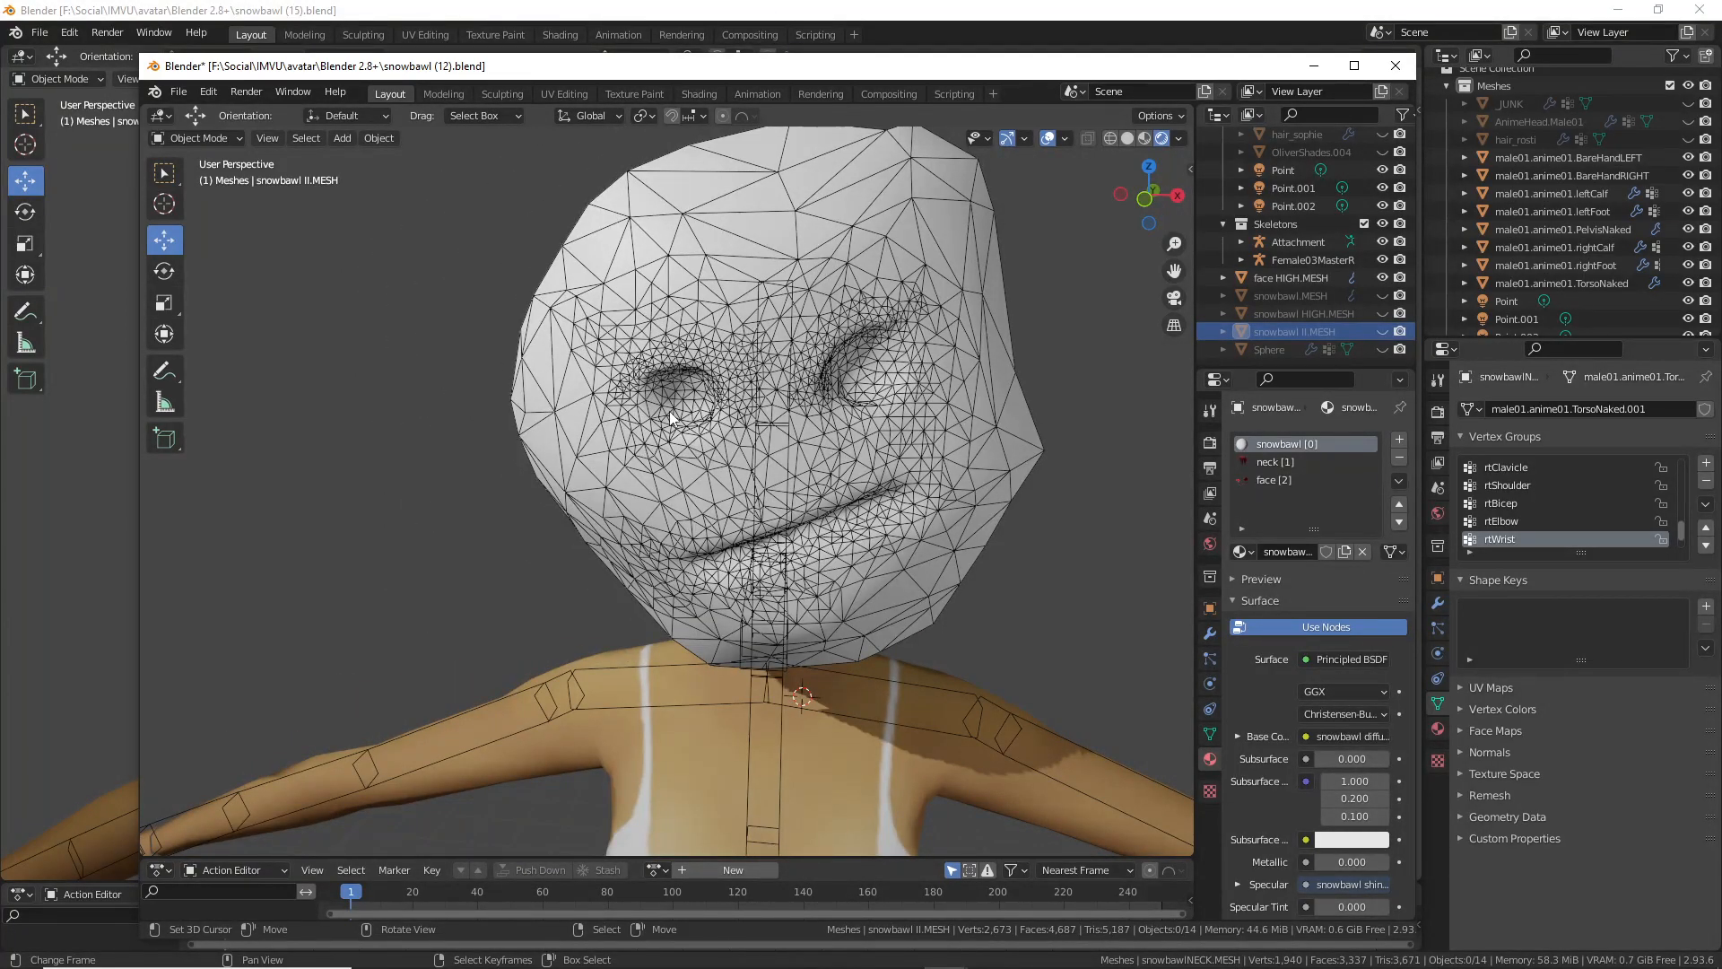
middle_drag(671, 410, 722, 420)
shift+middle_drag(807, 425, 667, 418)
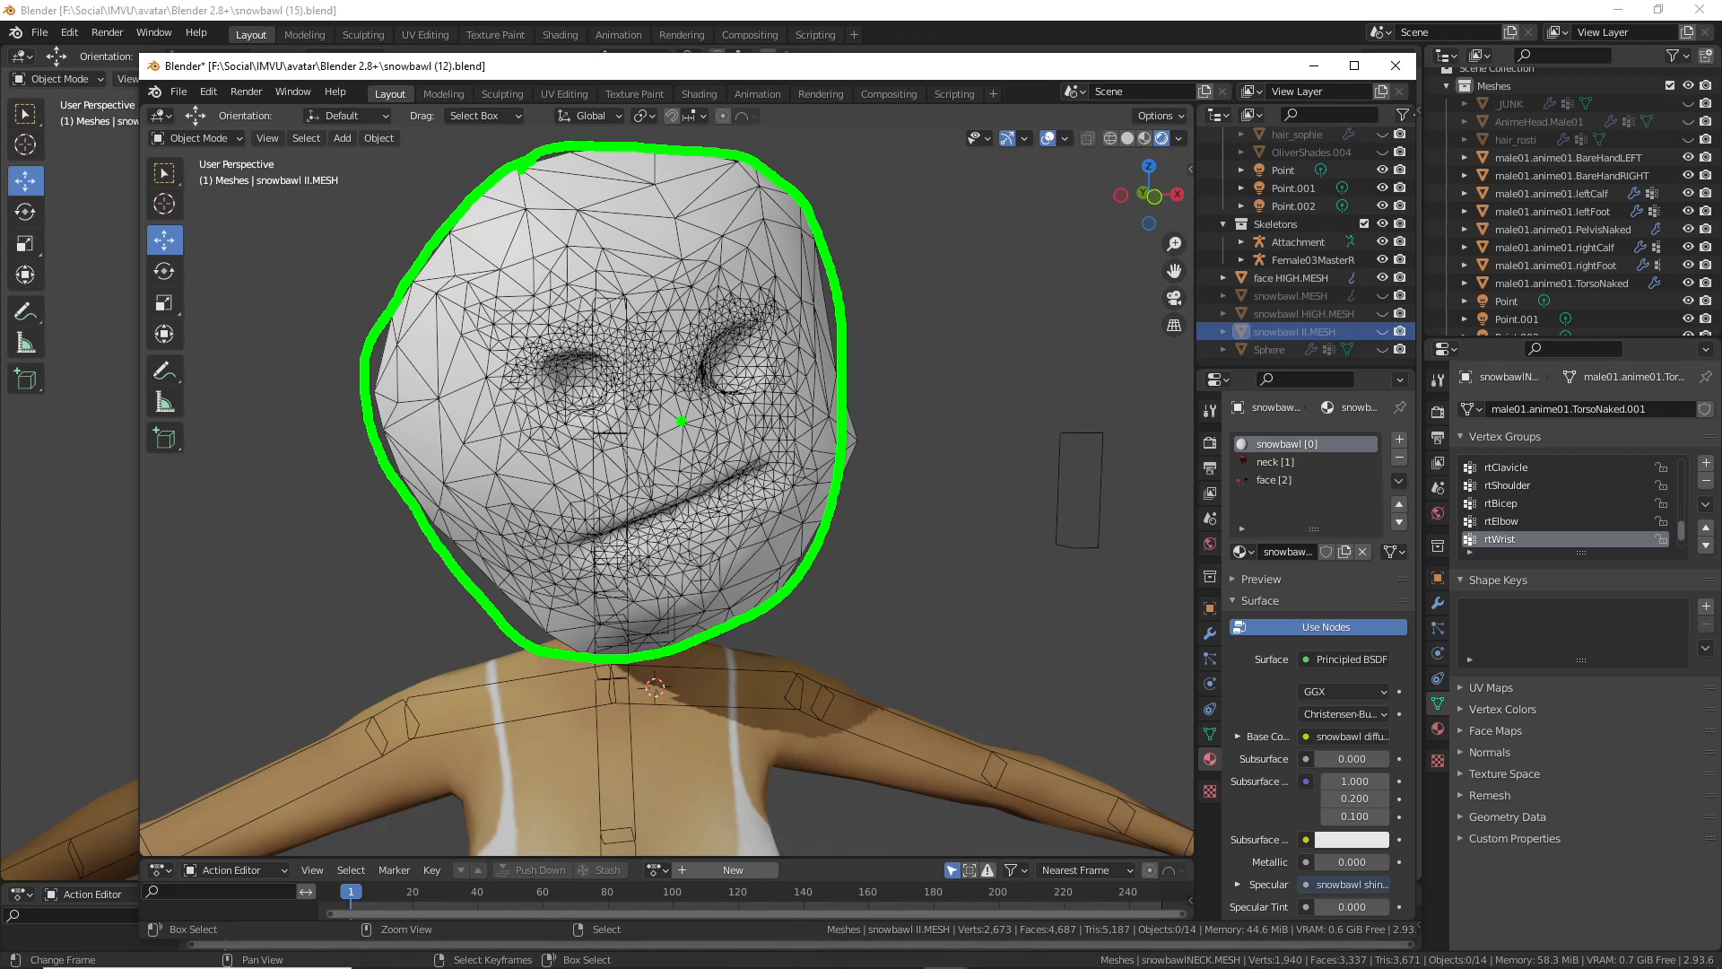
key(Escape)
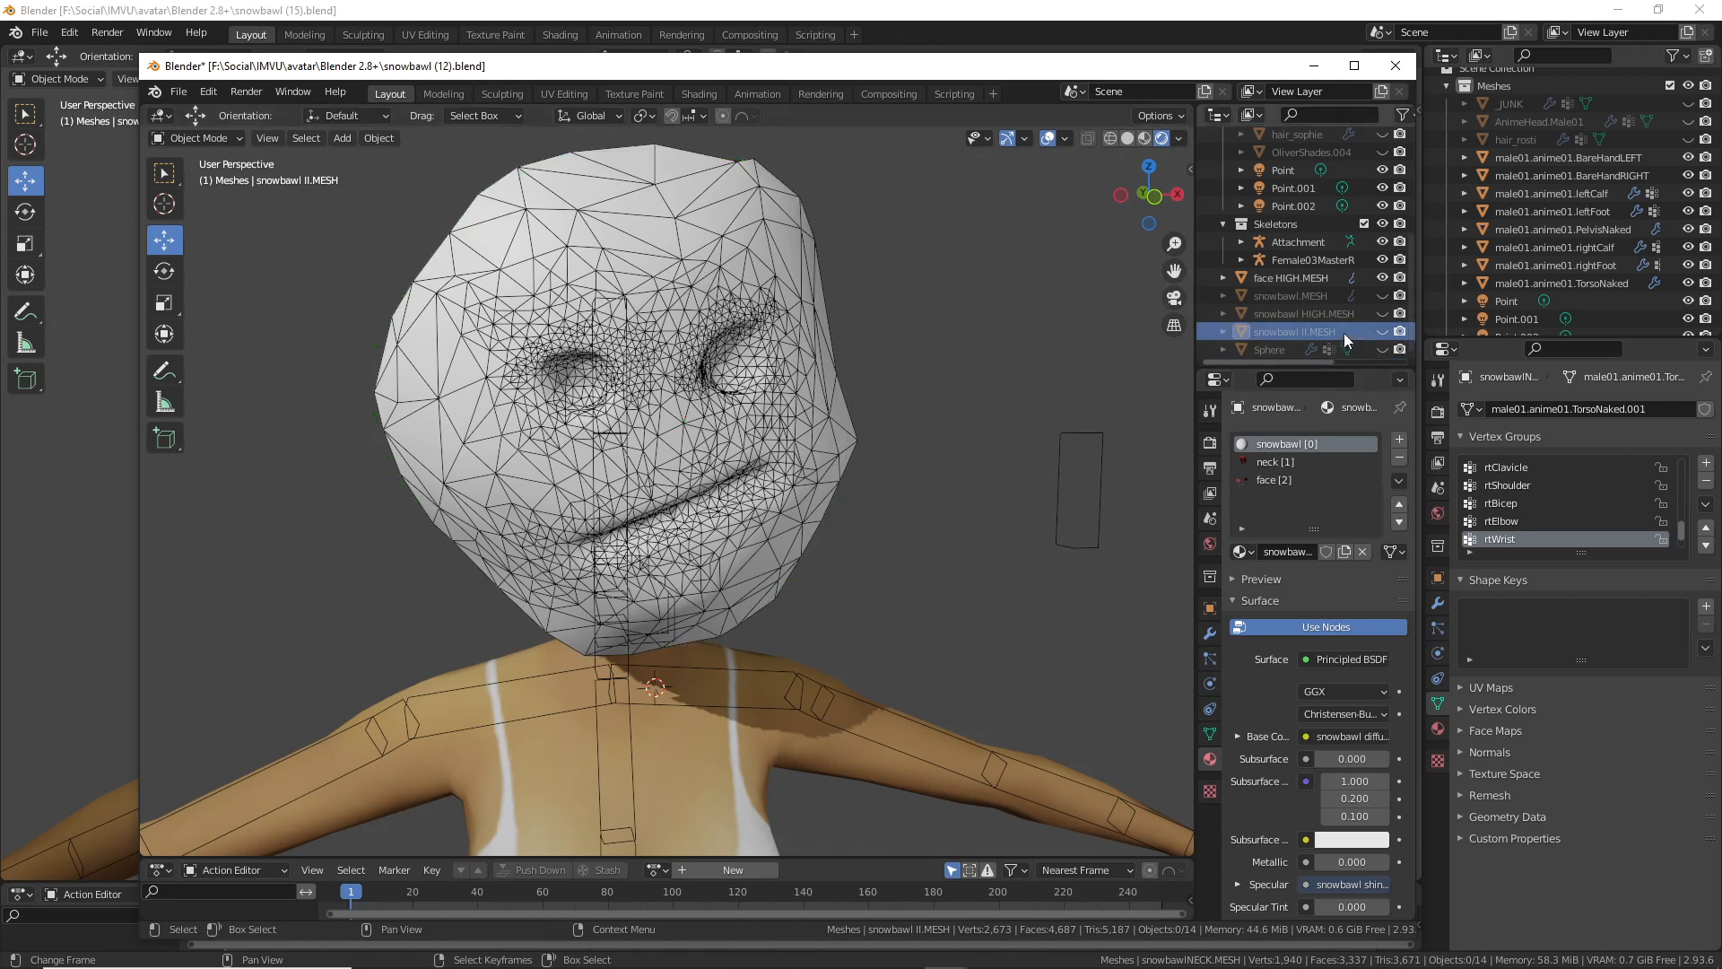
Step: Briefly show snowbawl HIGH.MESH, snowbawl.MESH and Sphere over the high-poly face to compare them, hiding each again
click(1381, 313)
click(1381, 313)
click(1382, 296)
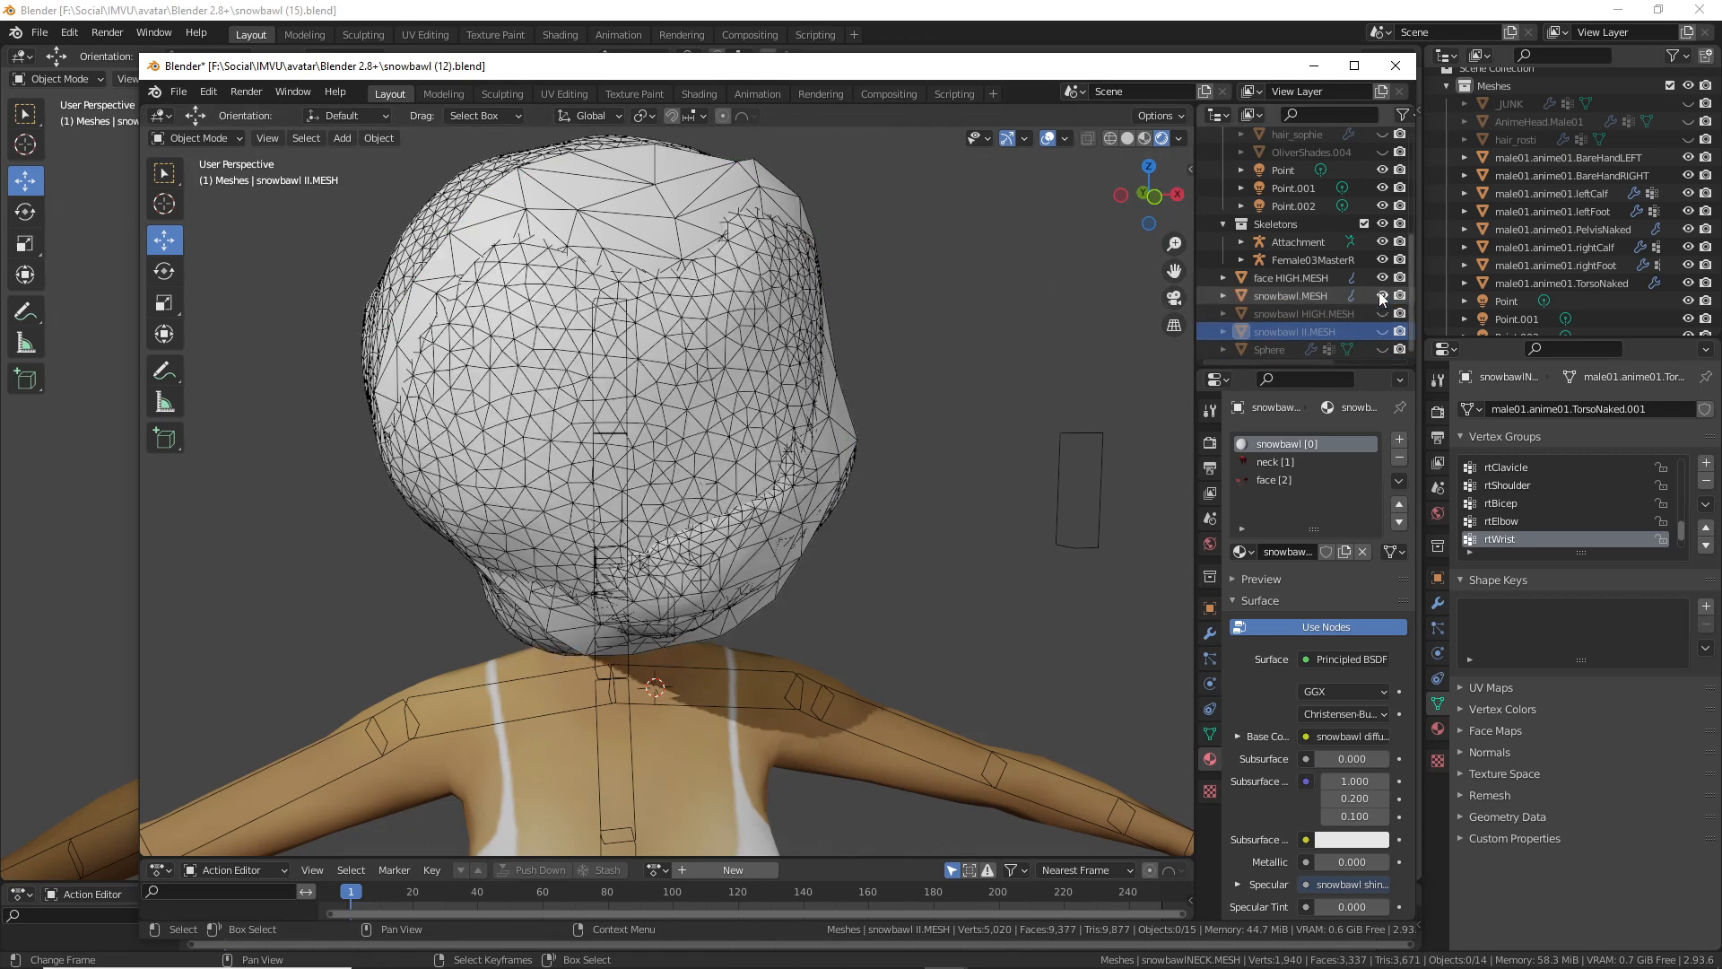
click(1382, 296)
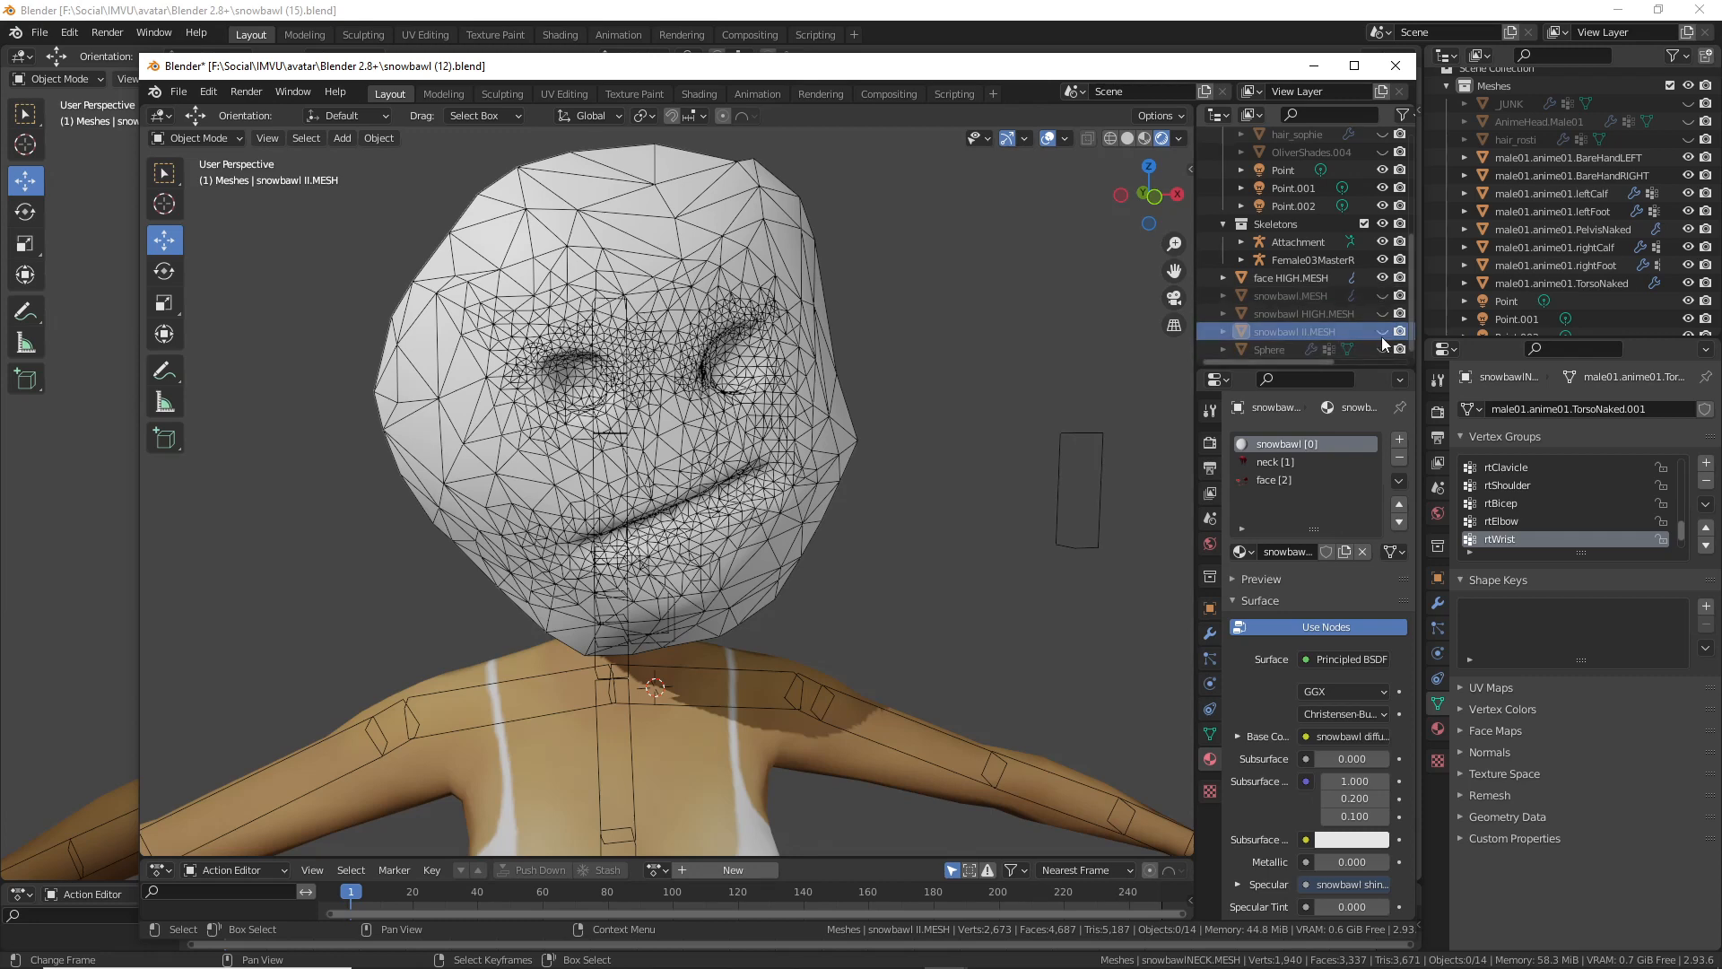
click(1382, 349)
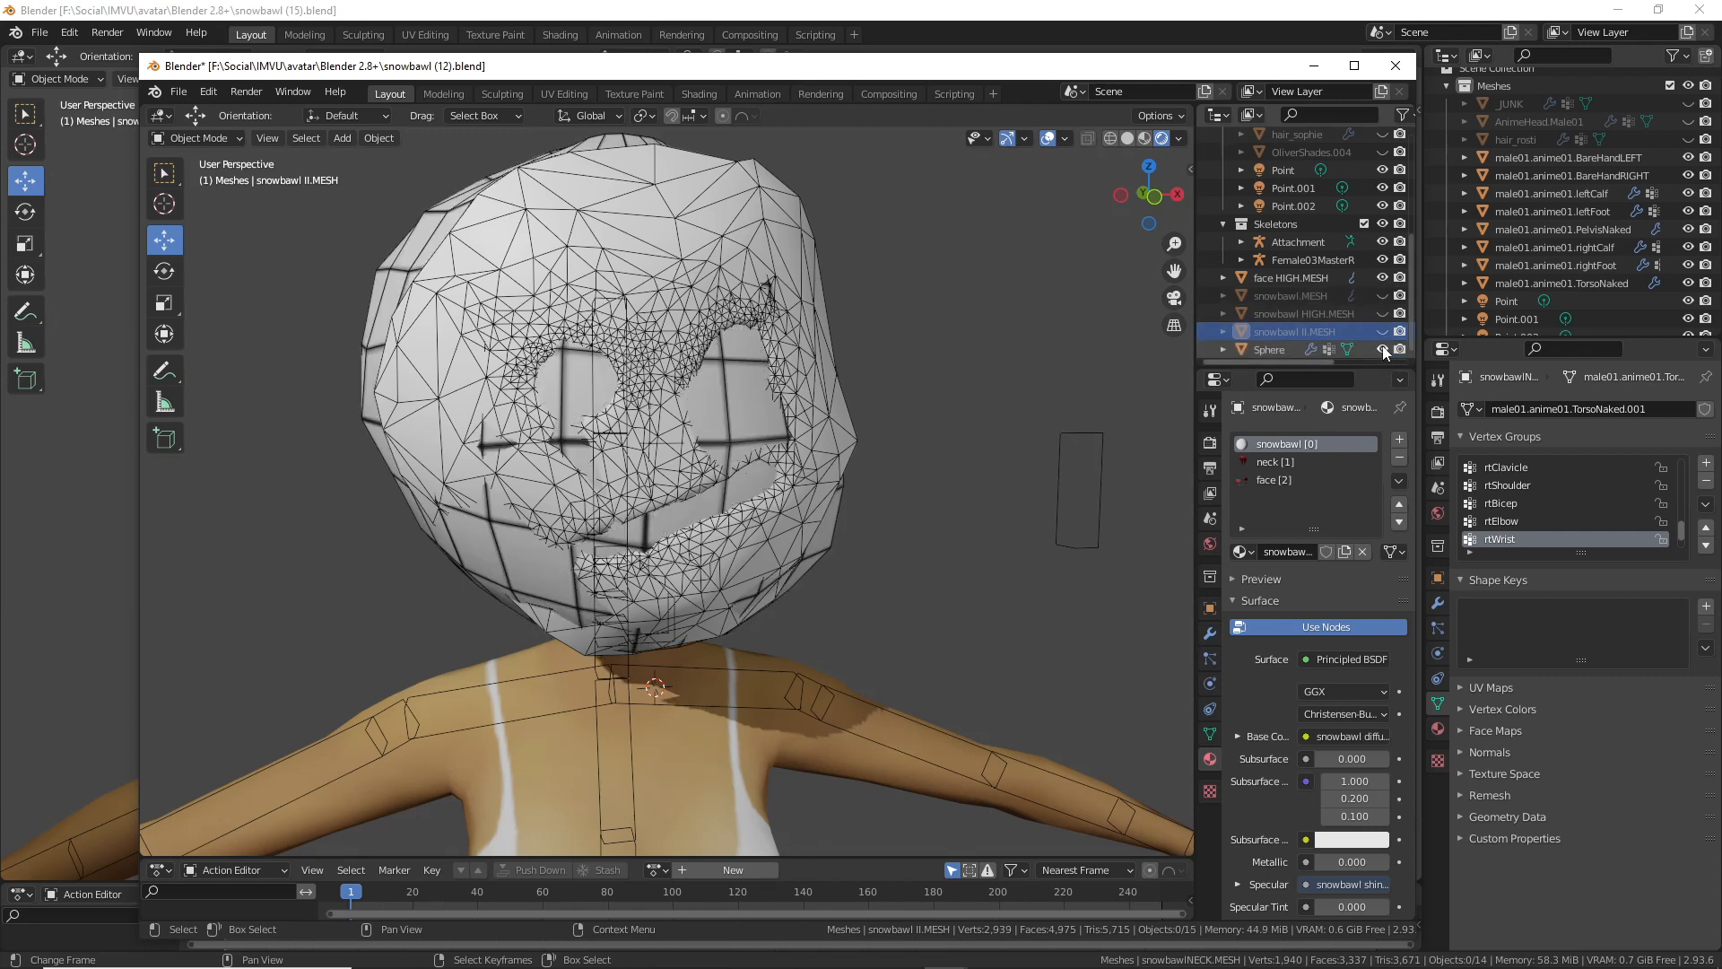
click(1381, 295)
click(1381, 295)
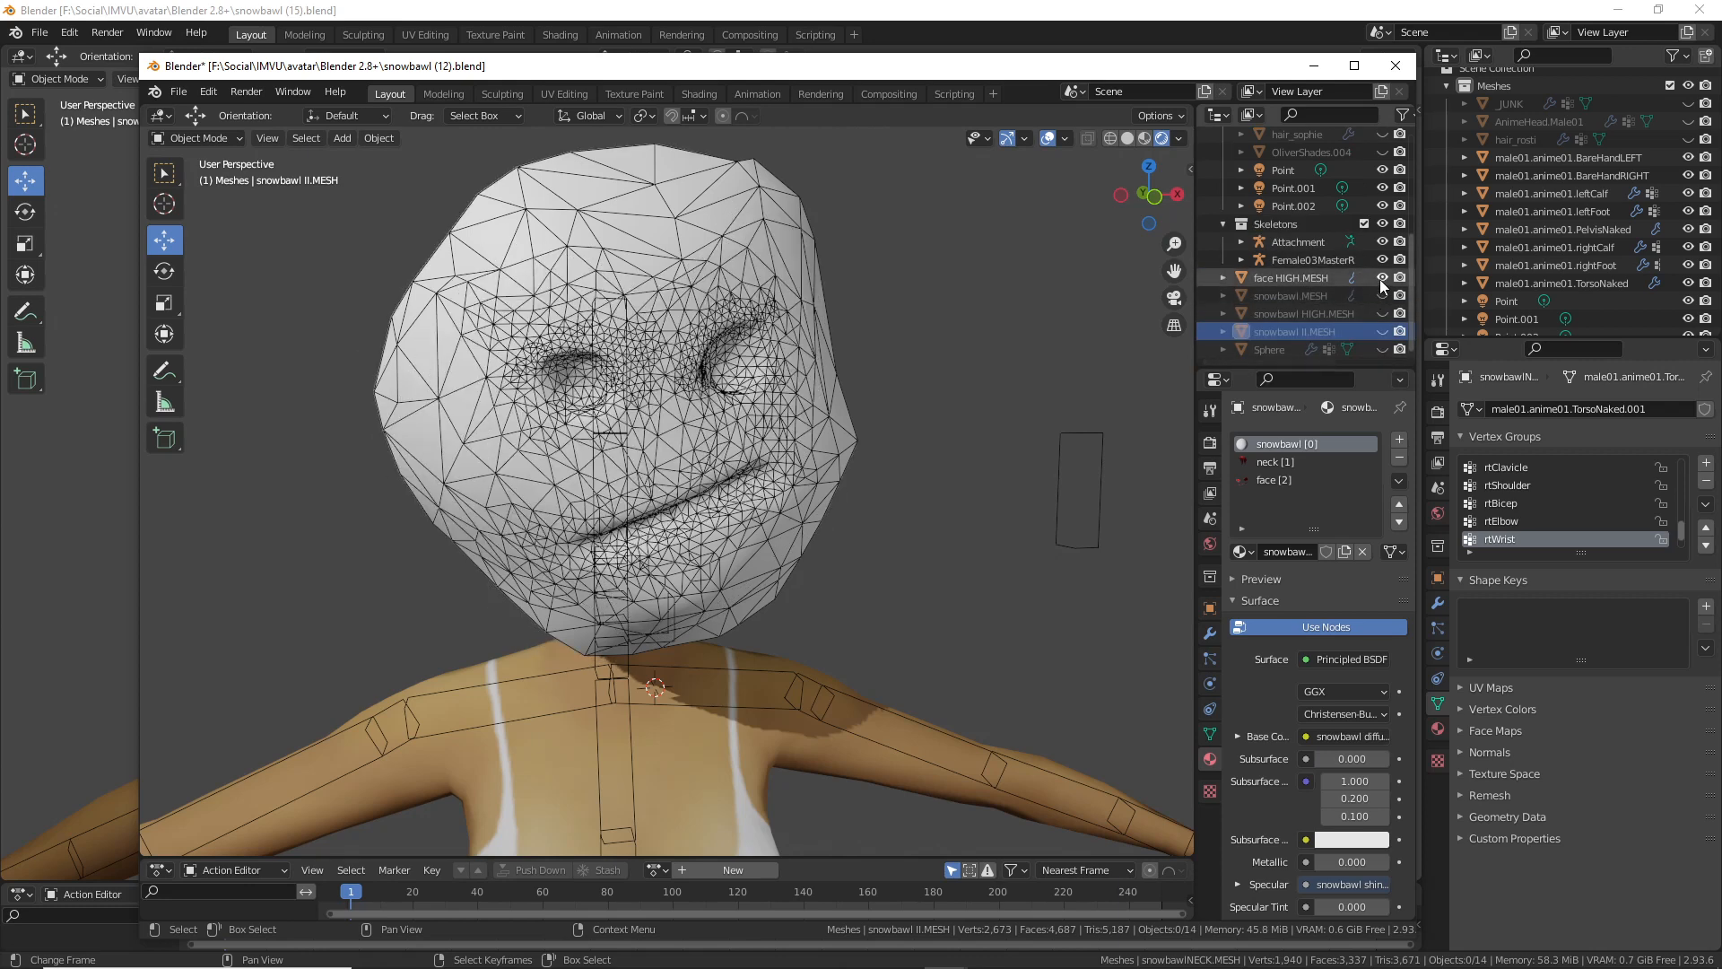
Step: Hide face HIGH.MESH and bring back the textured snowbawl II.MESH head
click(1381, 278)
click(1381, 296)
click(1381, 296)
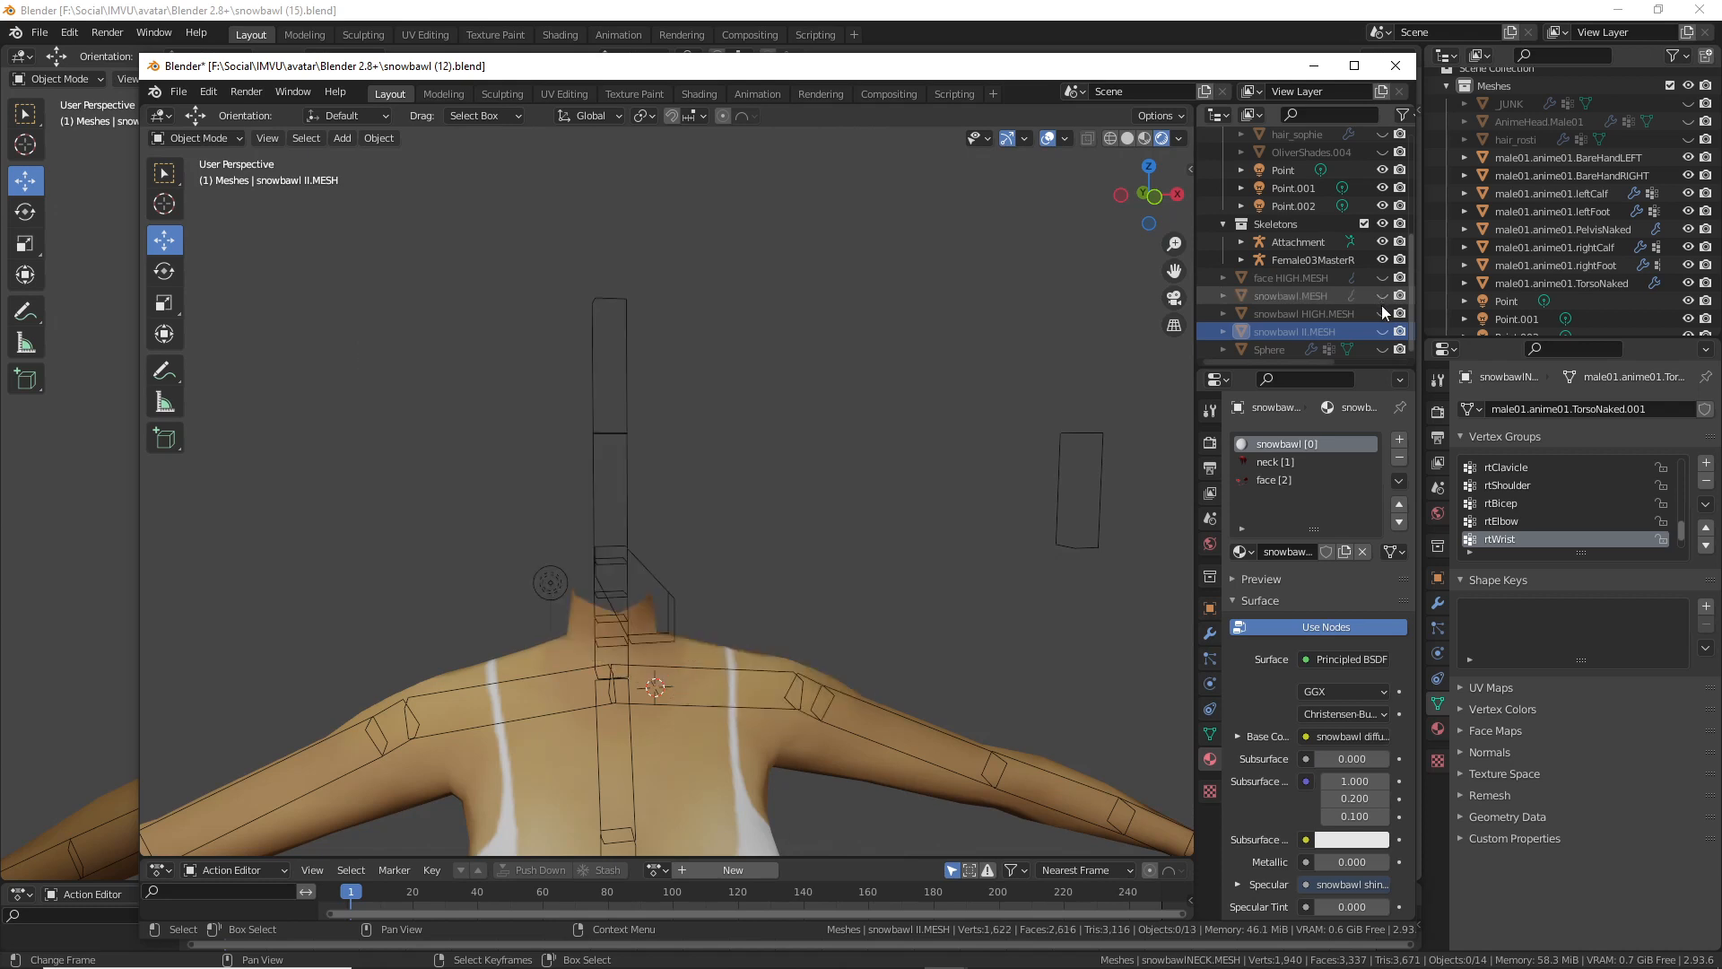
click(1381, 331)
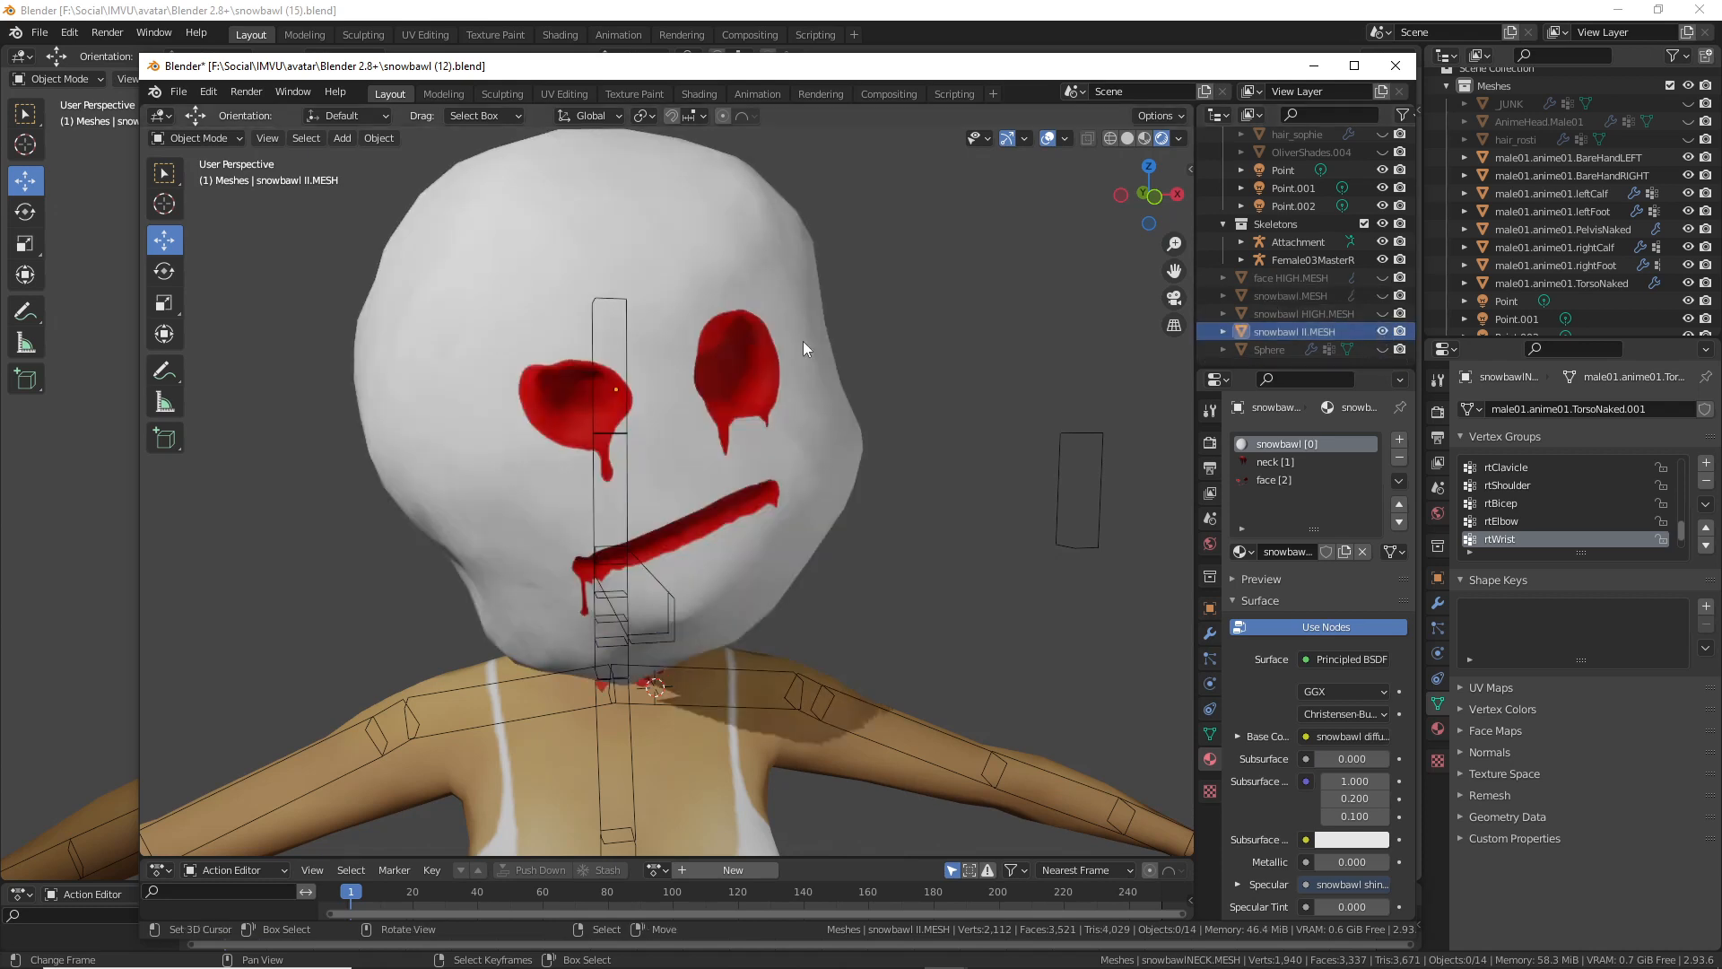
Step: Show face HIGH.MESH over snowbawl II.MESH and compare how the two meshes overlap around the face
click(1381, 278)
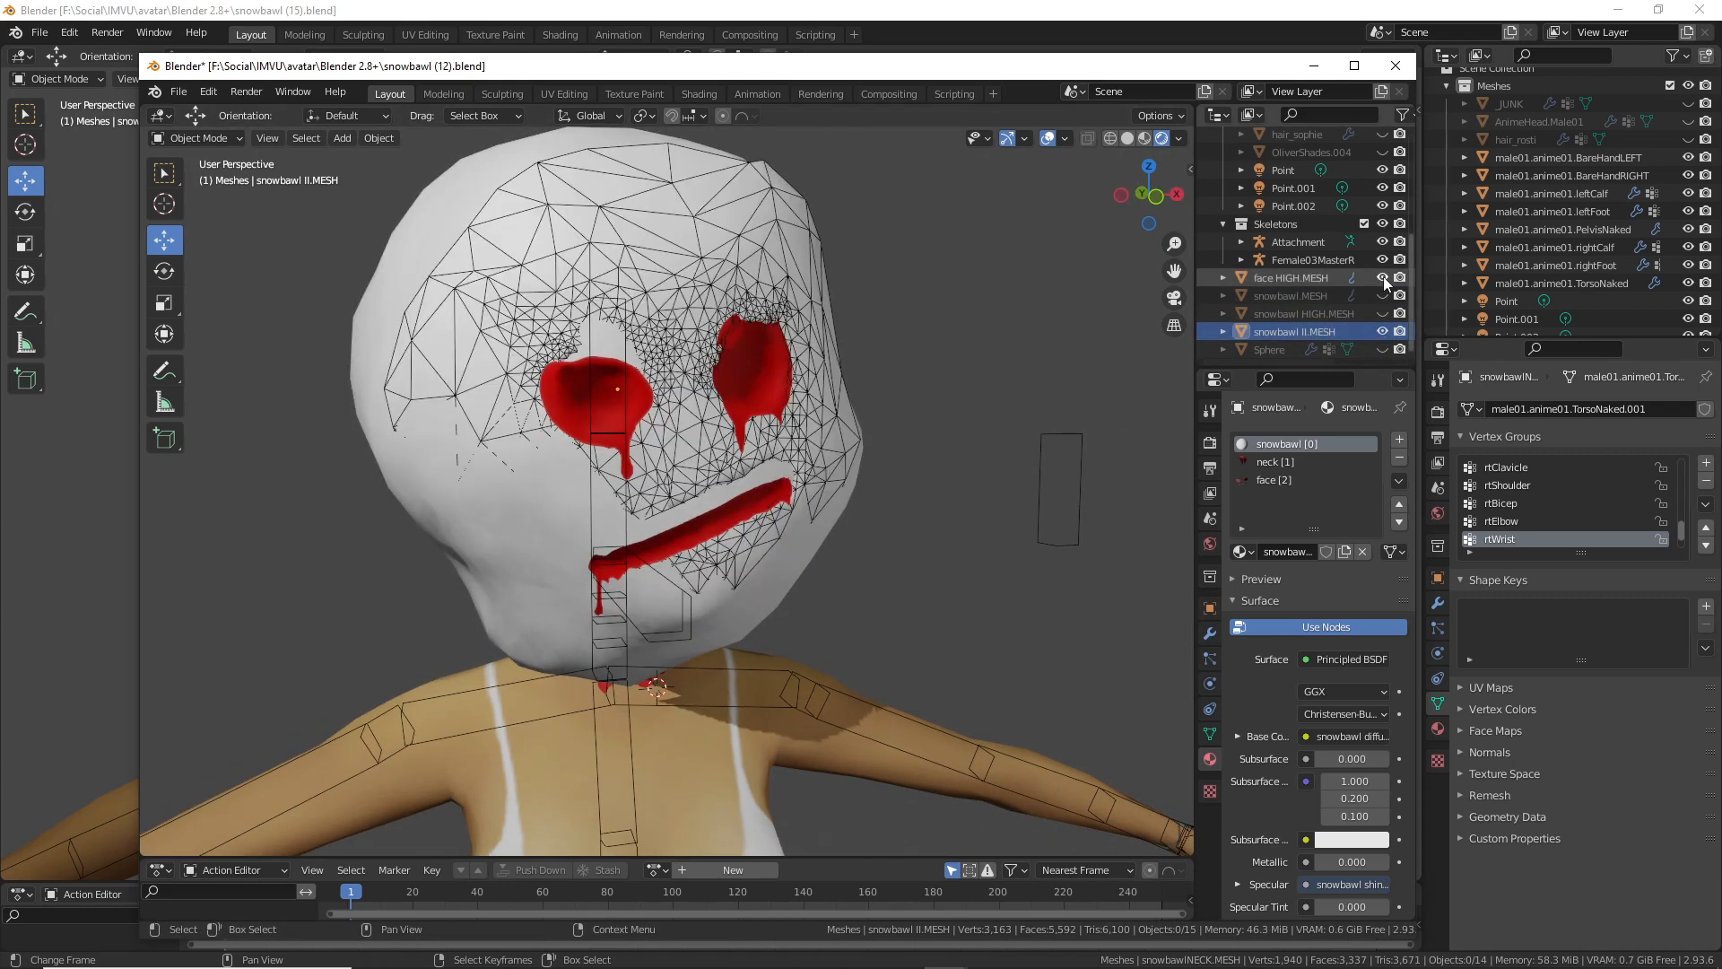
middle_drag(807, 350, 770, 346)
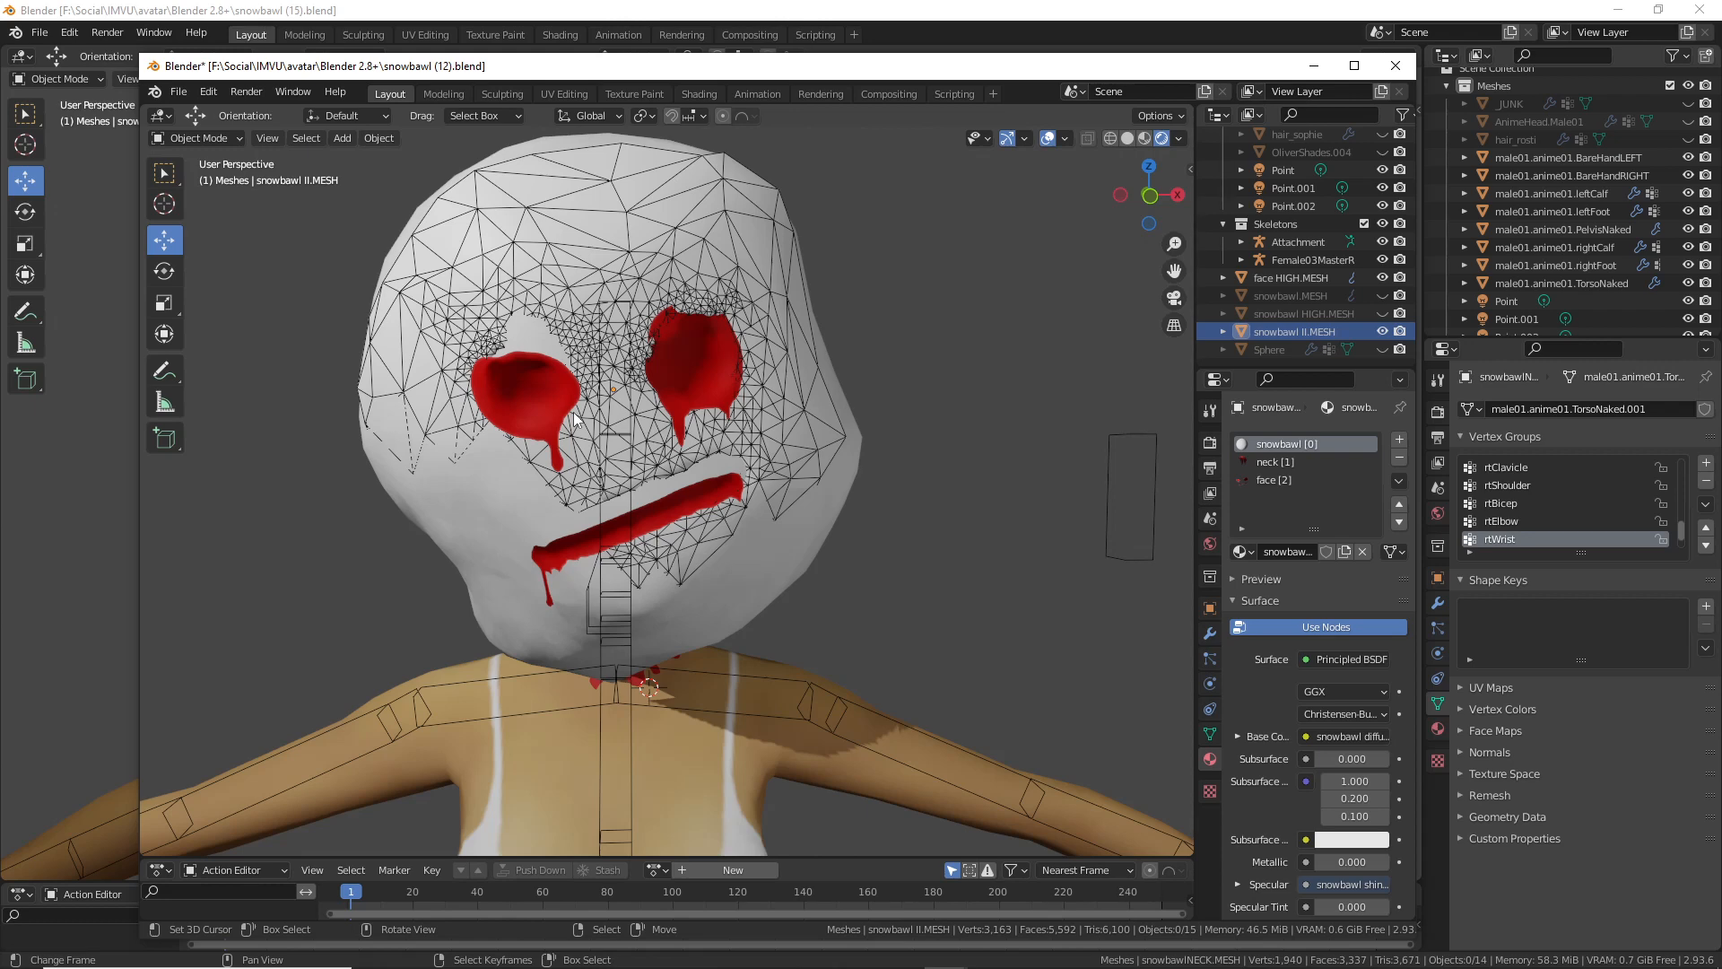
middle_drag(606, 421, 745, 504)
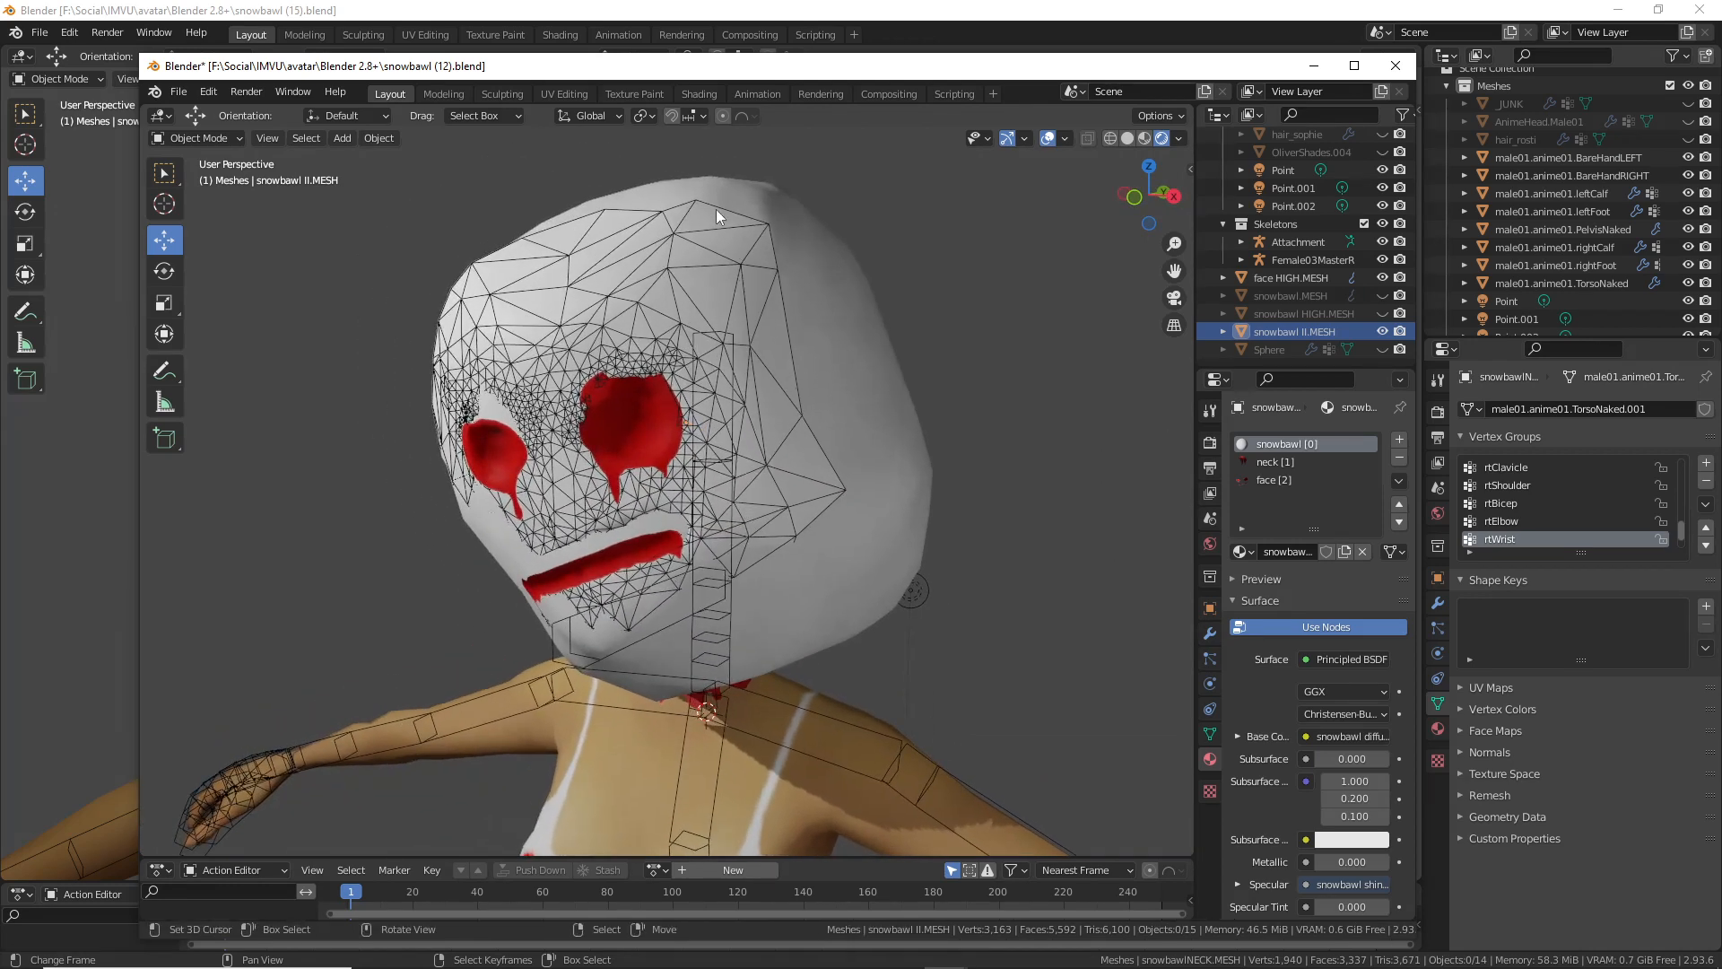
Step: Hide snowbawl II.MESH and face HIGH.MESH, leaving only snowbawl HIGH.MESH displayed as the head, and inspect its surface
click(802, 239)
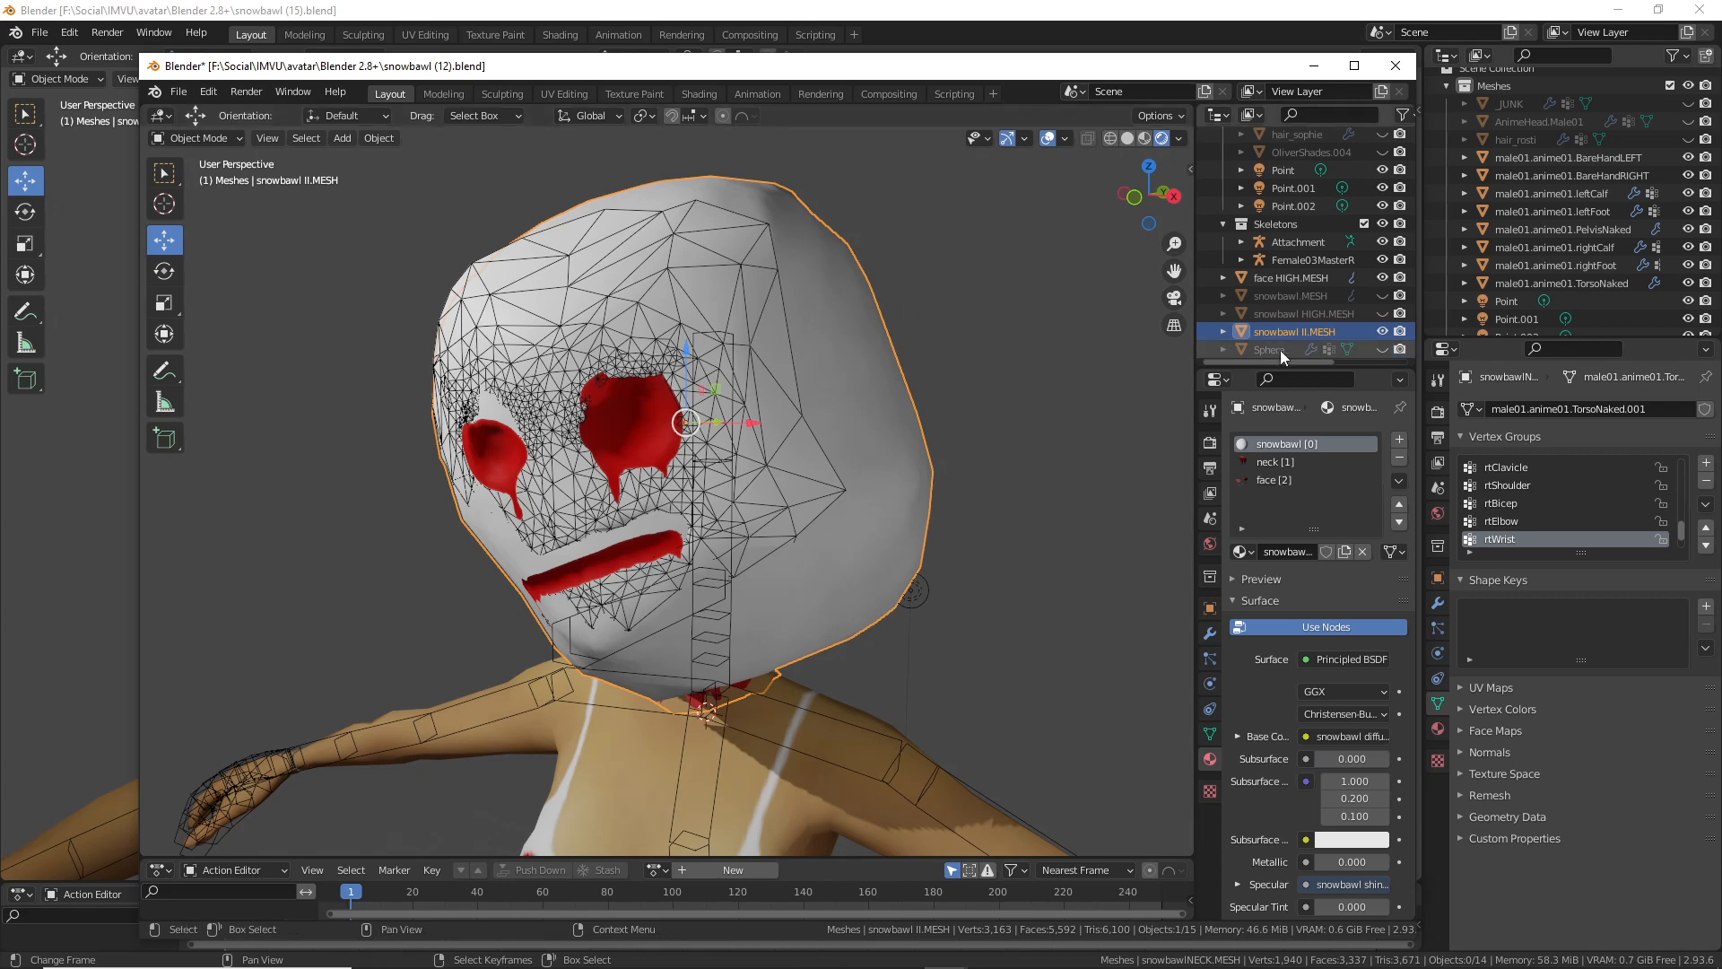
click(1383, 331)
click(1383, 313)
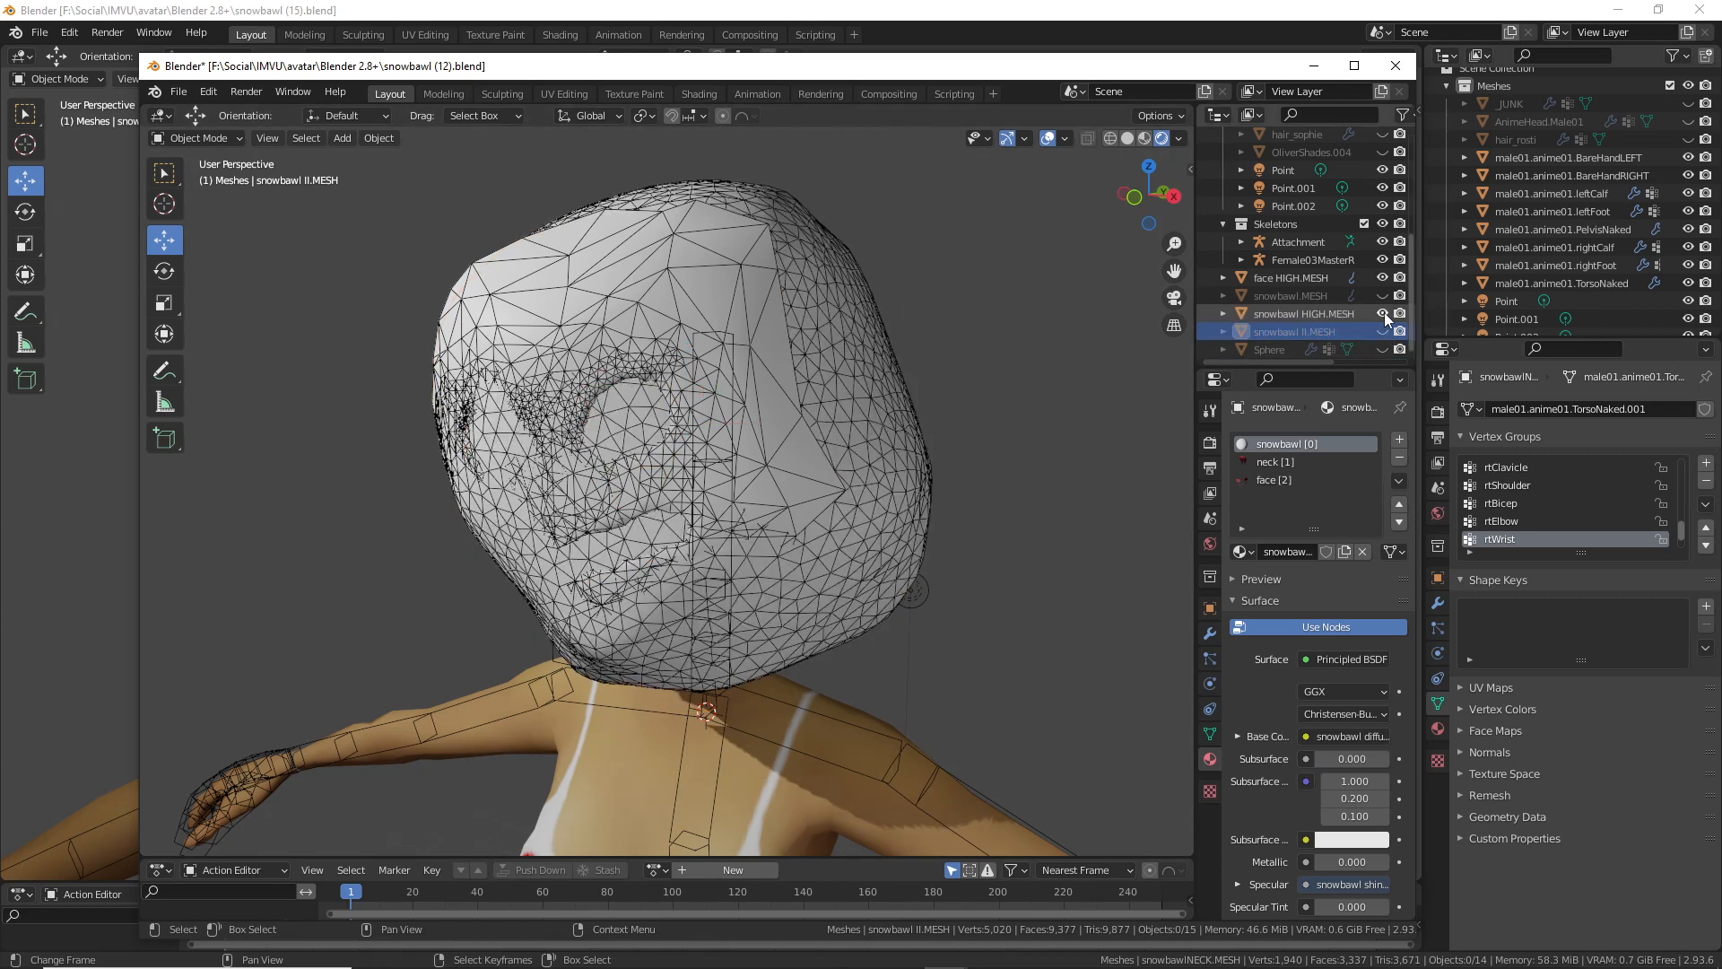
click(1382, 277)
mouse_move(627, 484)
middle_down()
mouse_move(359, 488)
mouse_move(911, 470)
mouse_move(605, 480)
middle_up()
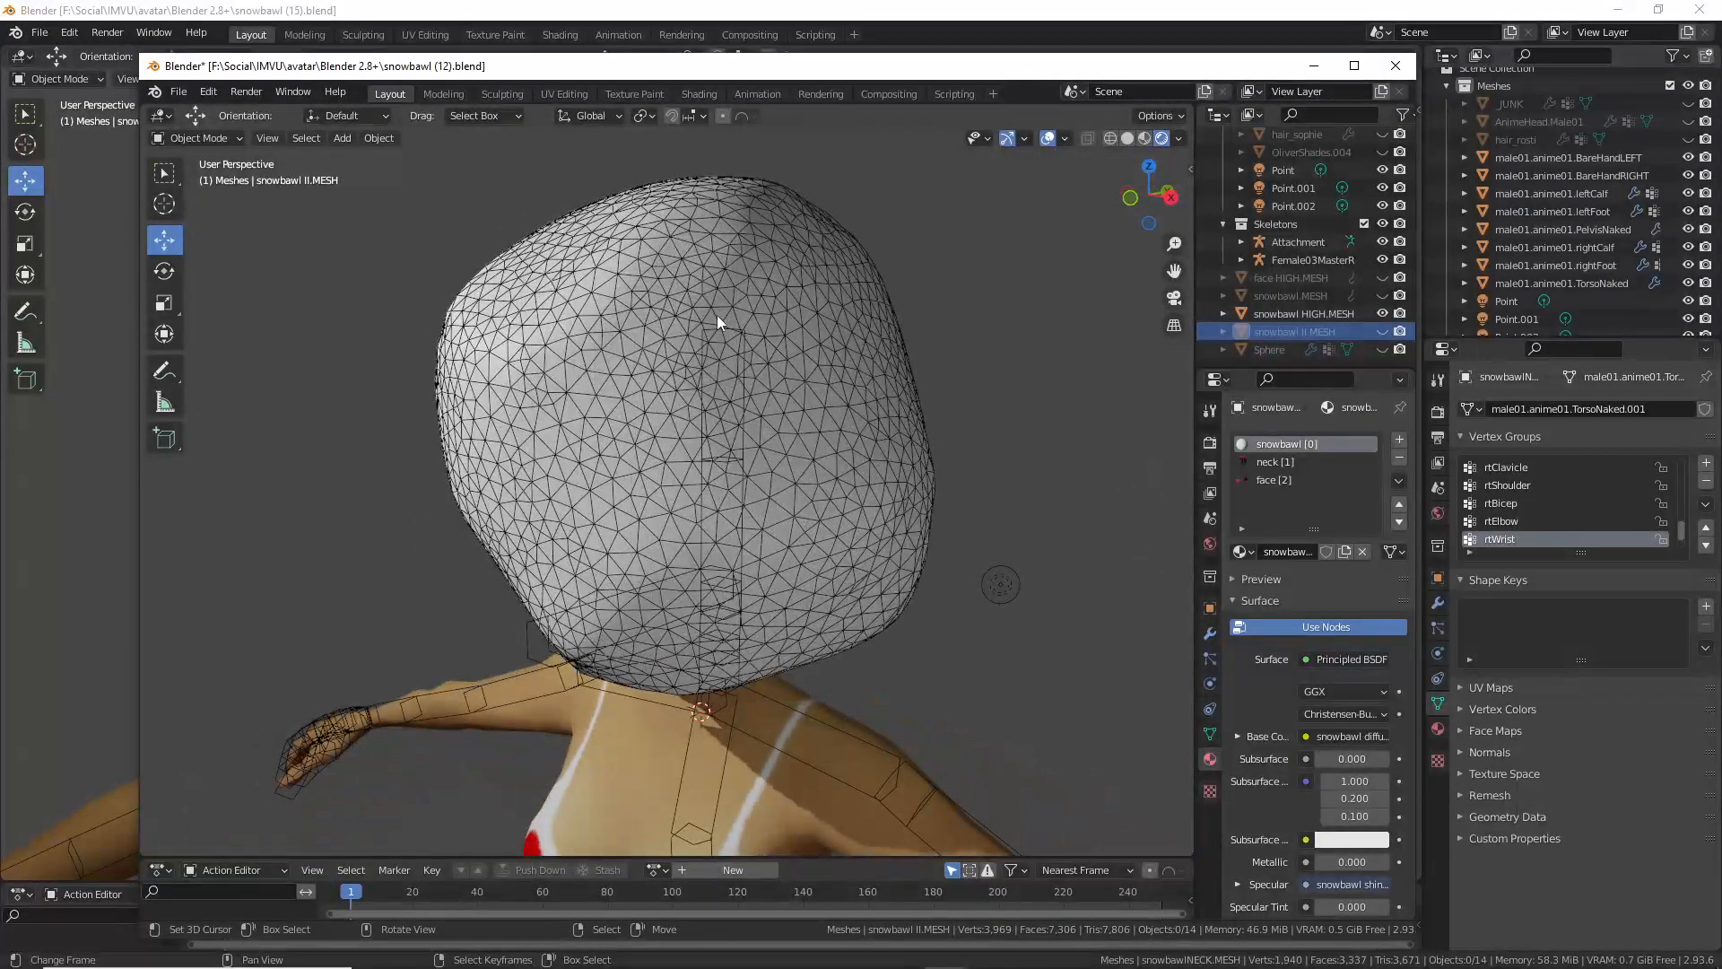
middle_drag(815, 335, 745, 428)
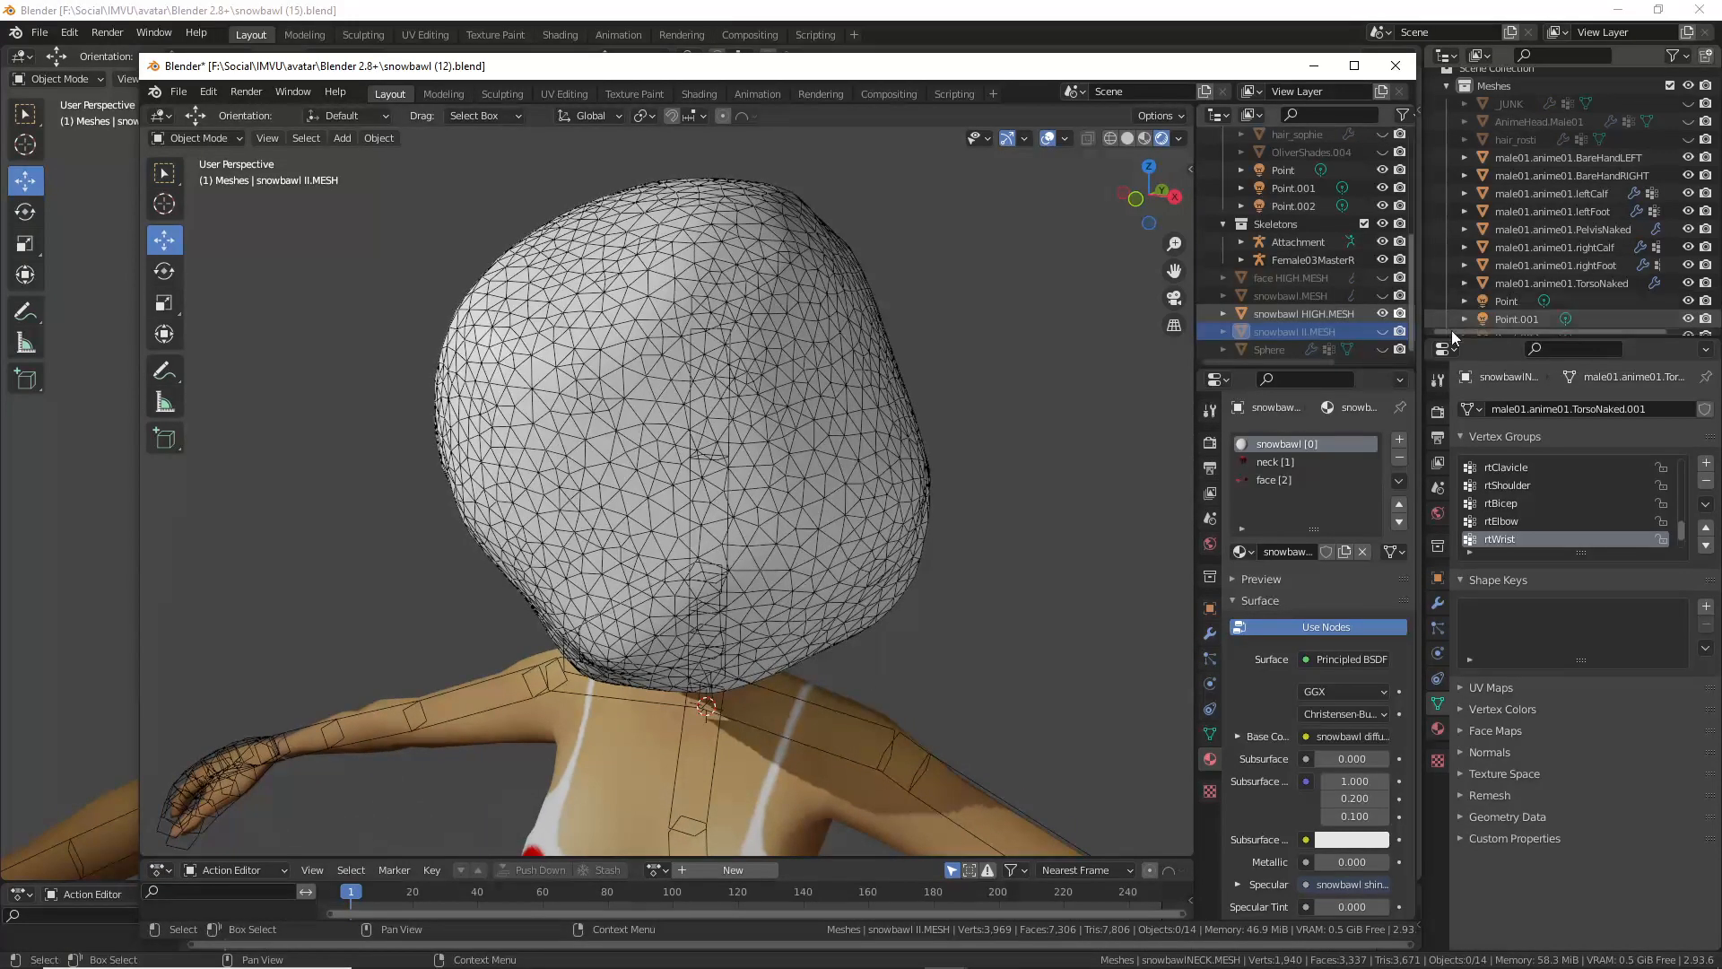
Step: Hide snowbawl HIGH.MESH, show snowbawl II.MESH again, and view the textured head from the front
click(1382, 278)
click(1382, 278)
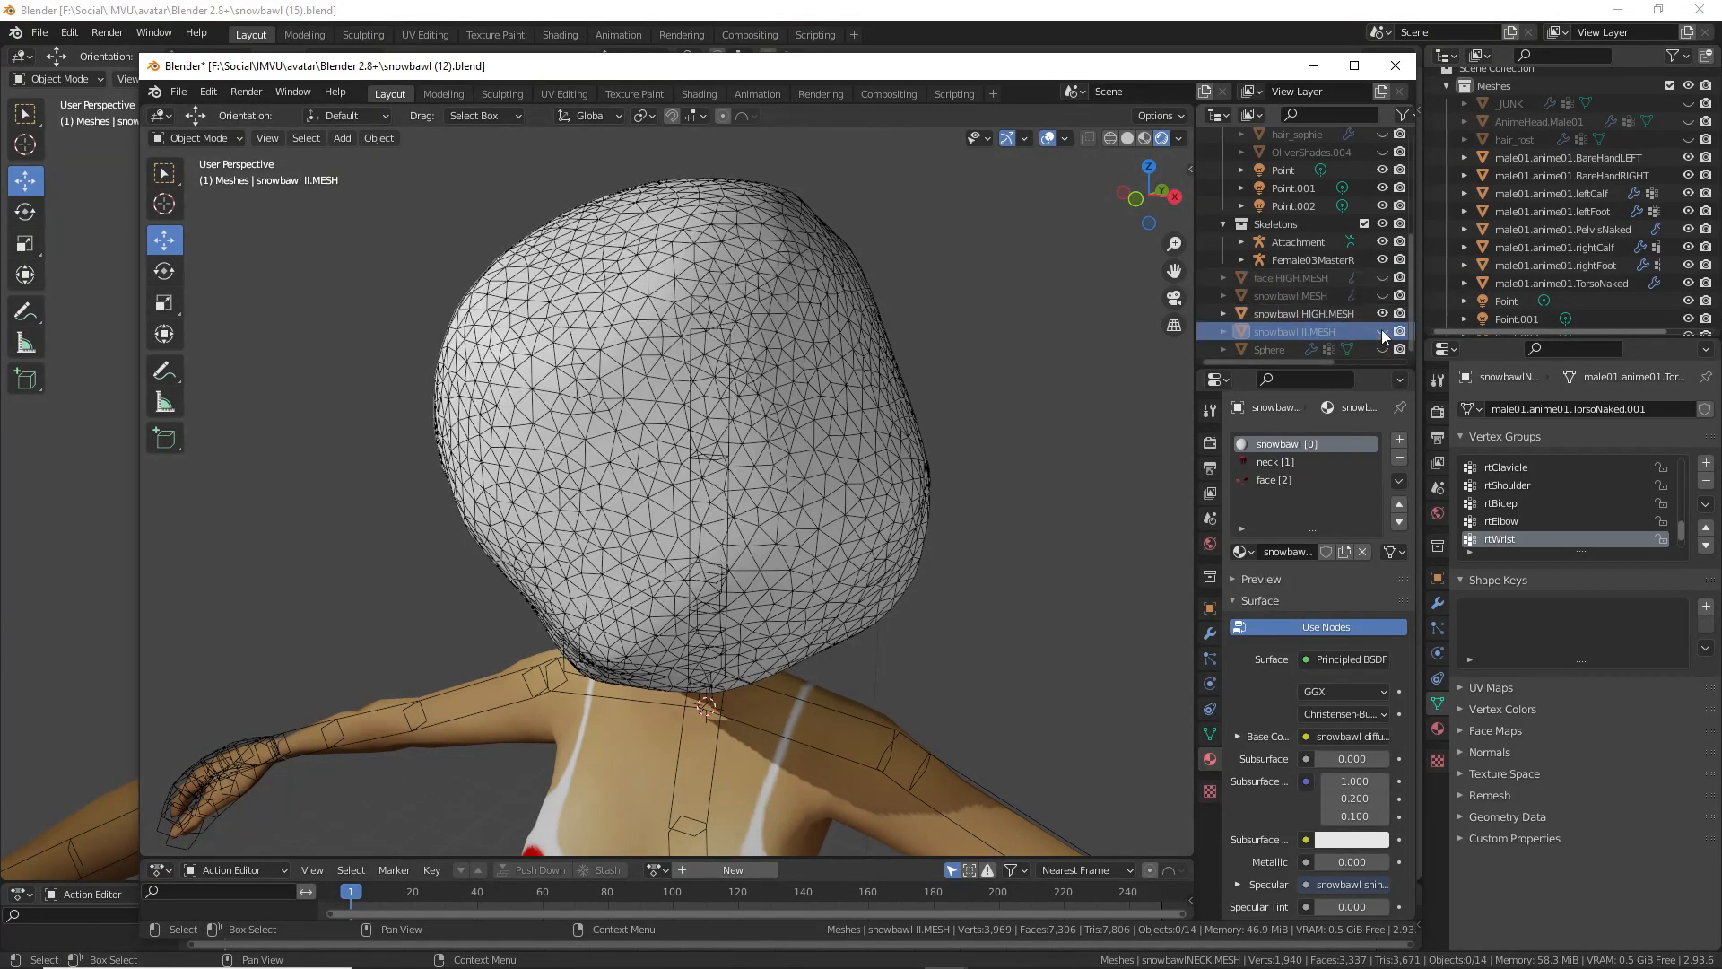
click(1382, 331)
click(1382, 313)
middle_drag(843, 402, 728, 400)
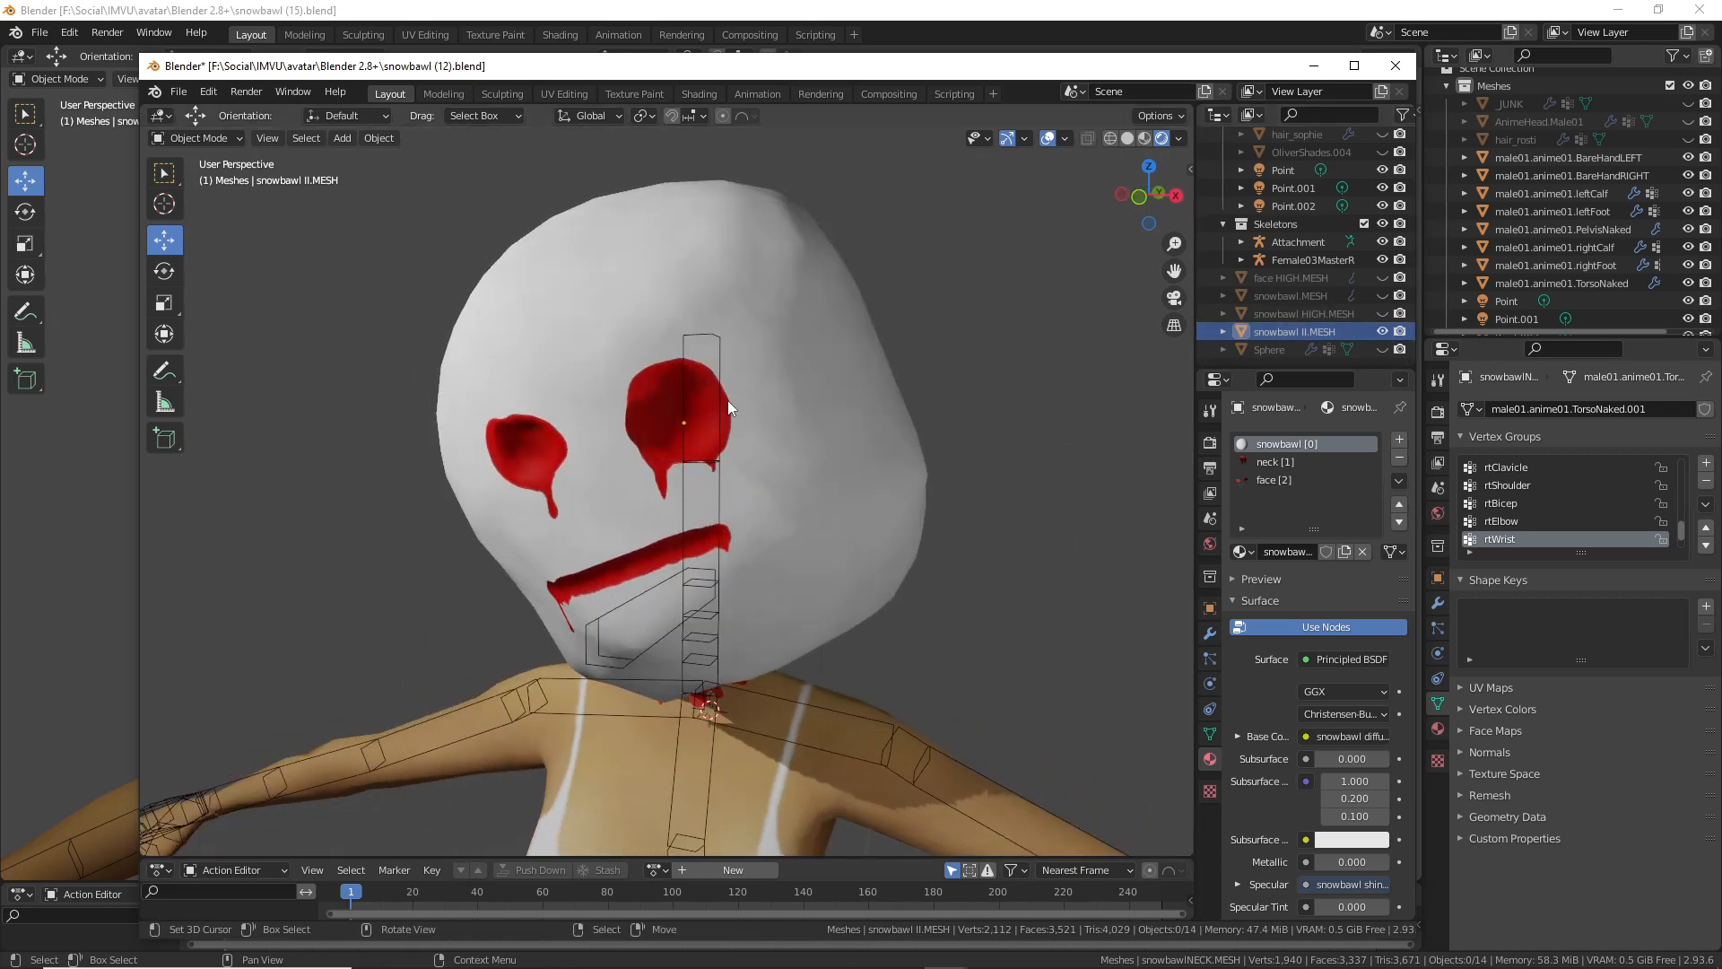